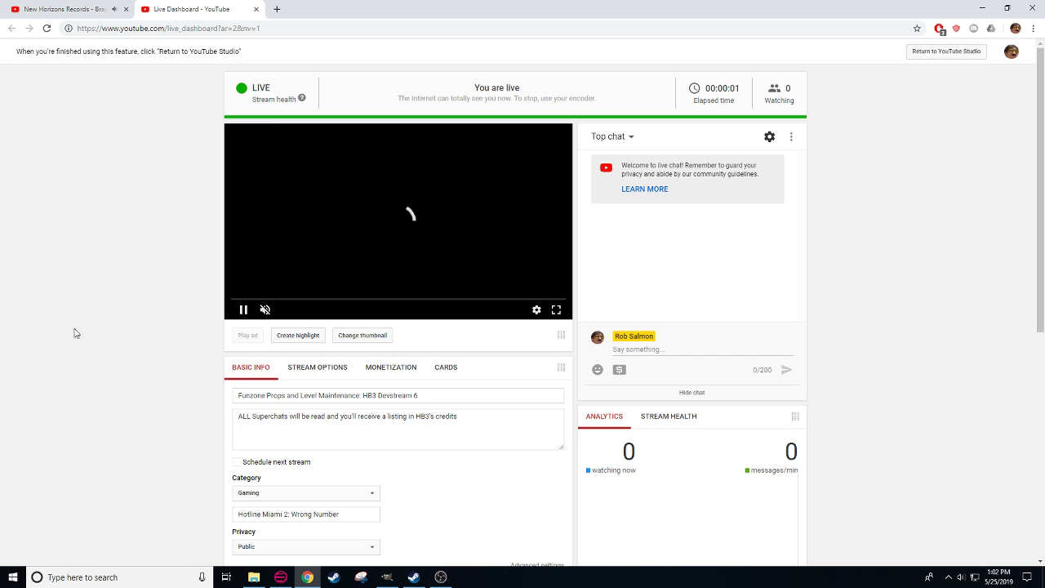
- Switch to GIMP and cut the Katana Zero reference artwork from the fzworkshop2 canvas
click(390, 581)
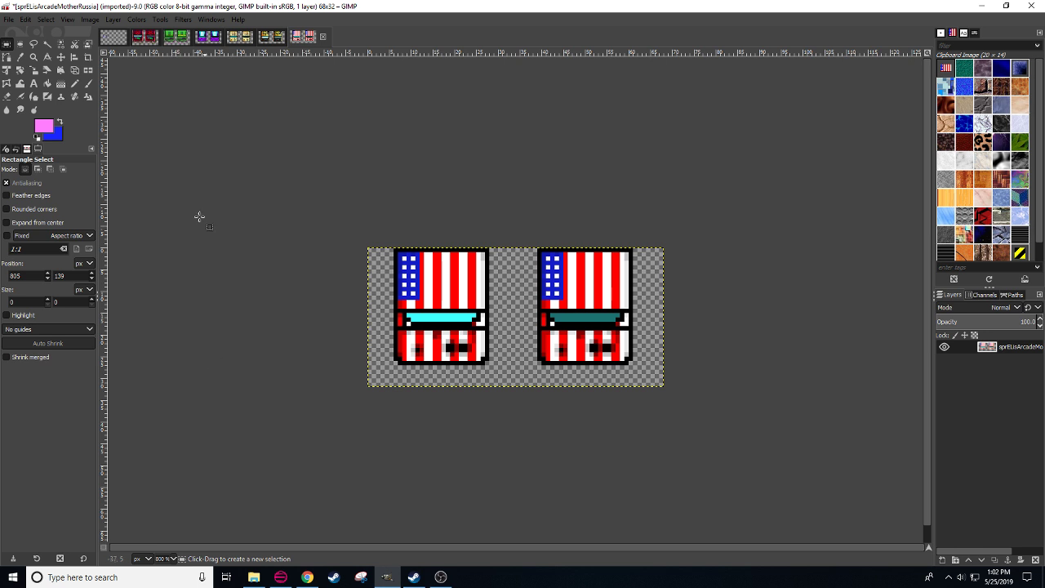
click(113, 36)
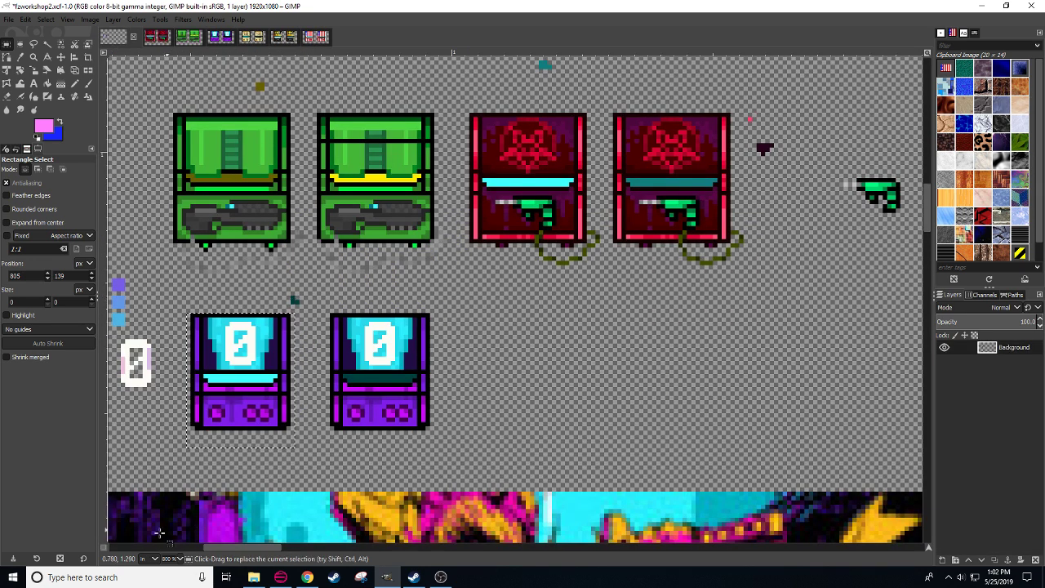
key(2)
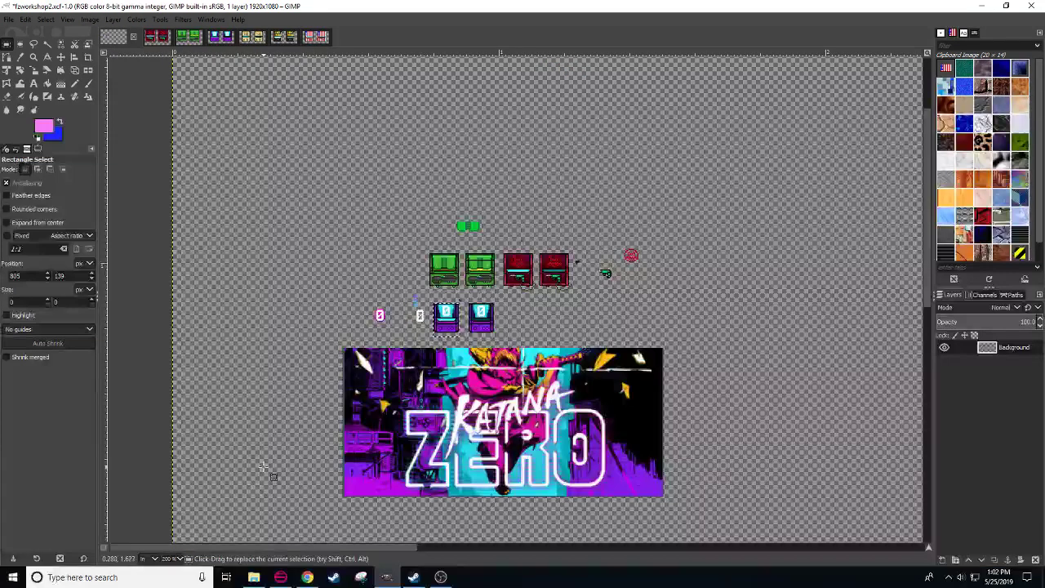
click(288, 457)
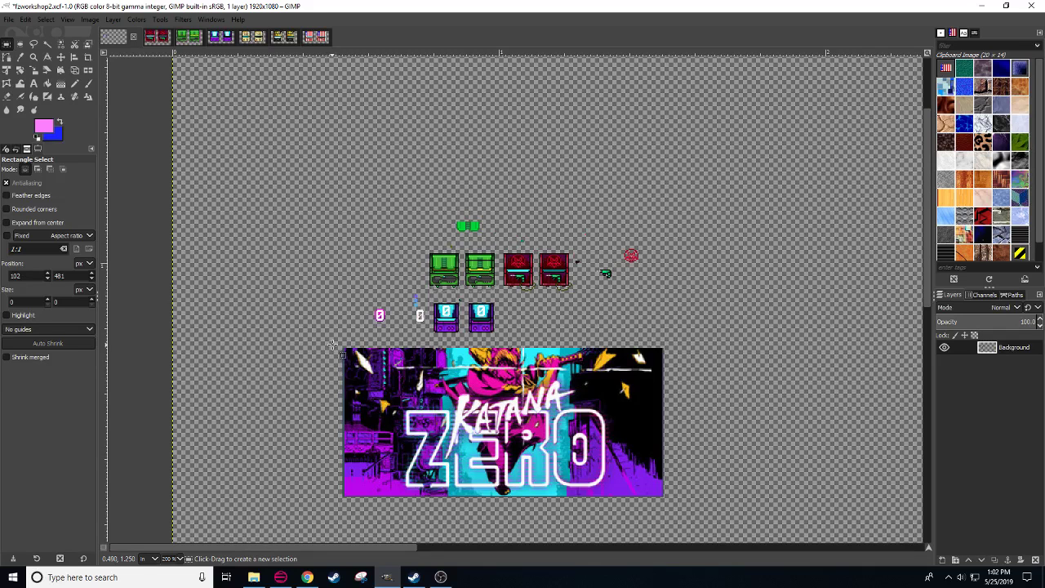
drag(335, 344, 731, 528)
key(ctrl+x)
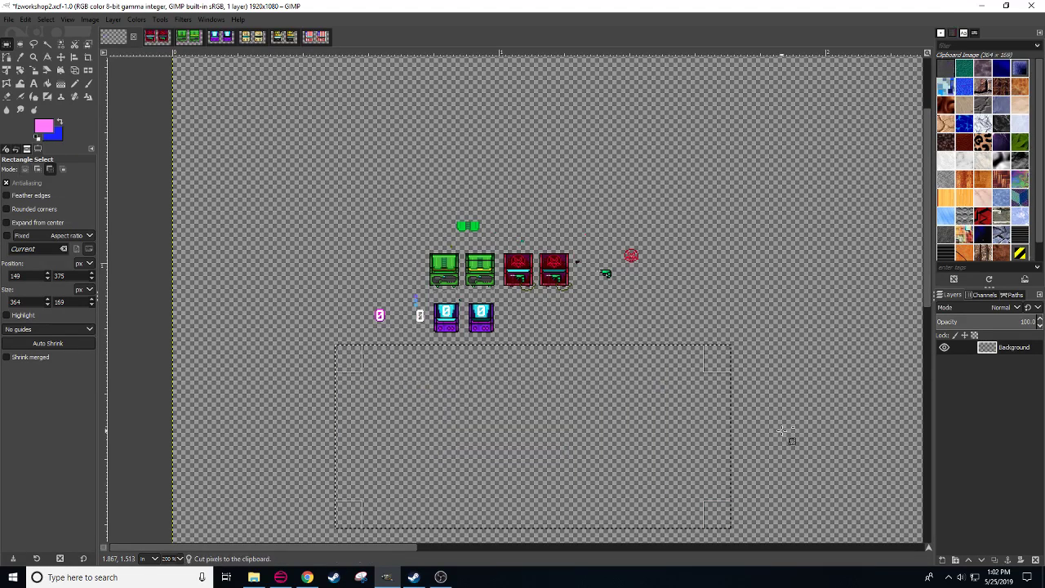
click(789, 442)
key(ctrl+v)
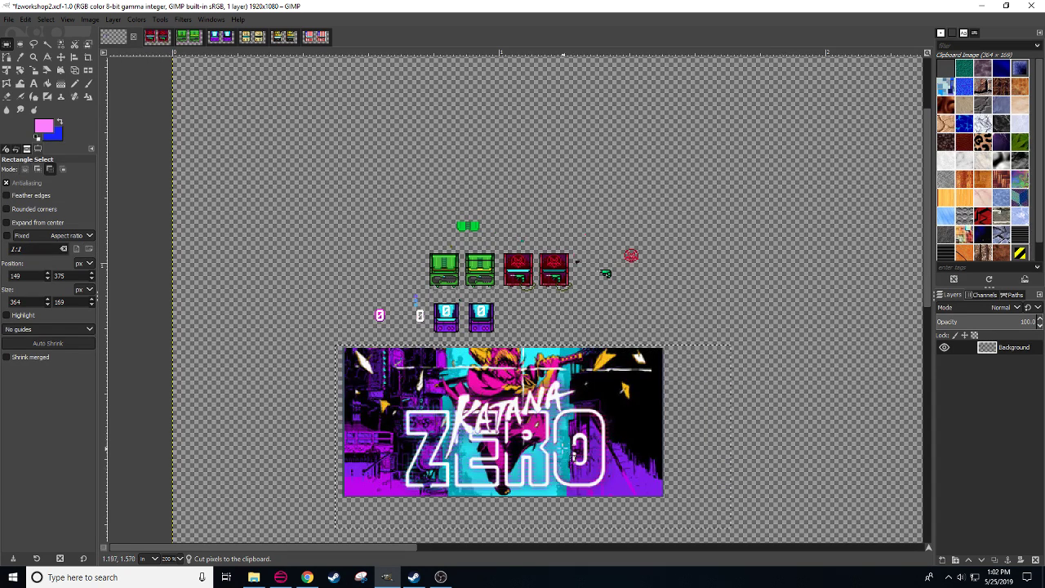
key(ctrl+z)
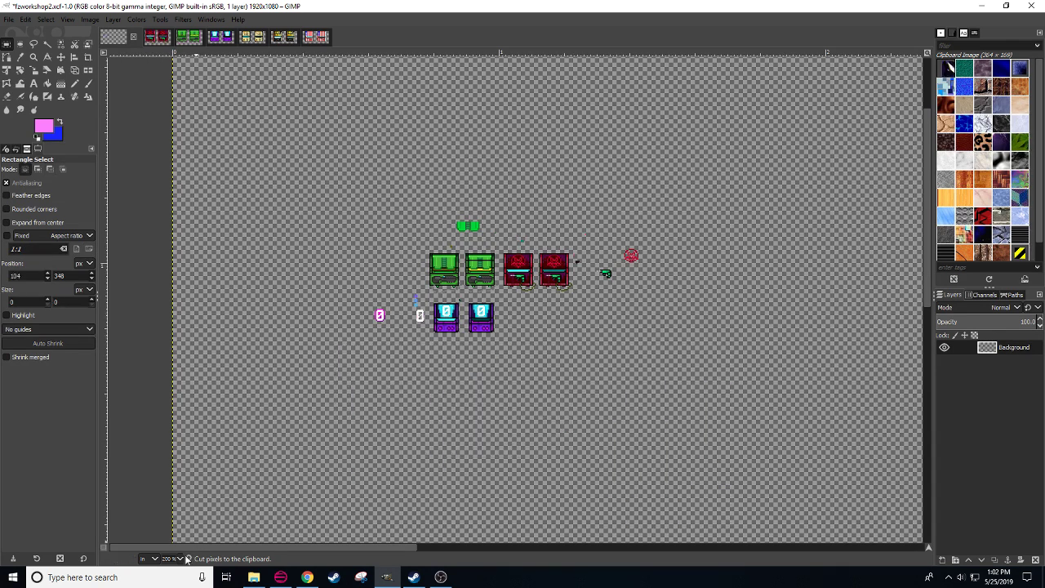
key(4)
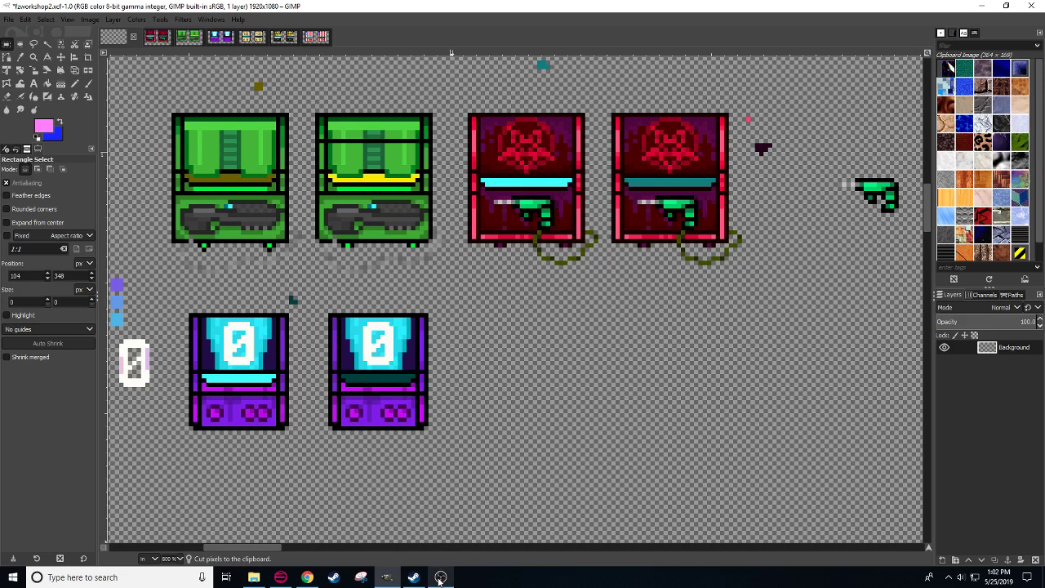
click(439, 578)
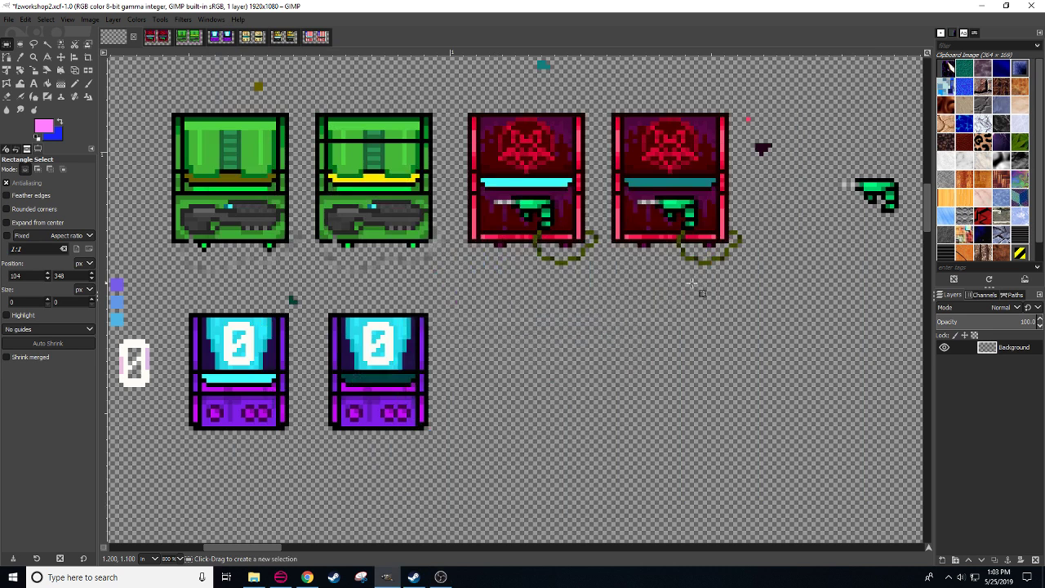
click(800, 31)
- Examine the open arcade cabinet sprite images, including the flag, Max Payne, Katana Zero, Spec Ops, green and red cabinets
click(313, 38)
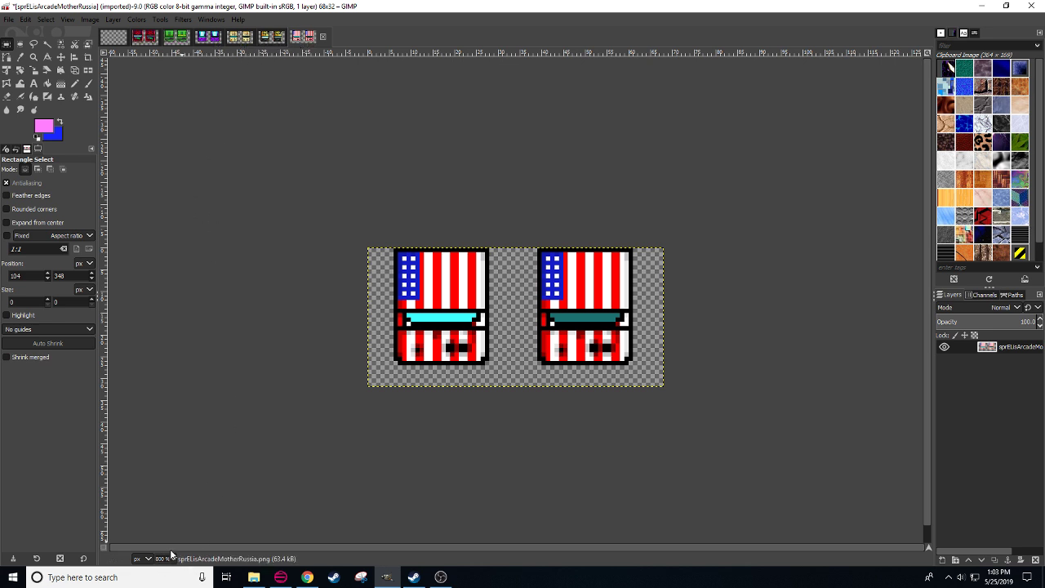
click(271, 36)
drag(288, 479, 310, 441)
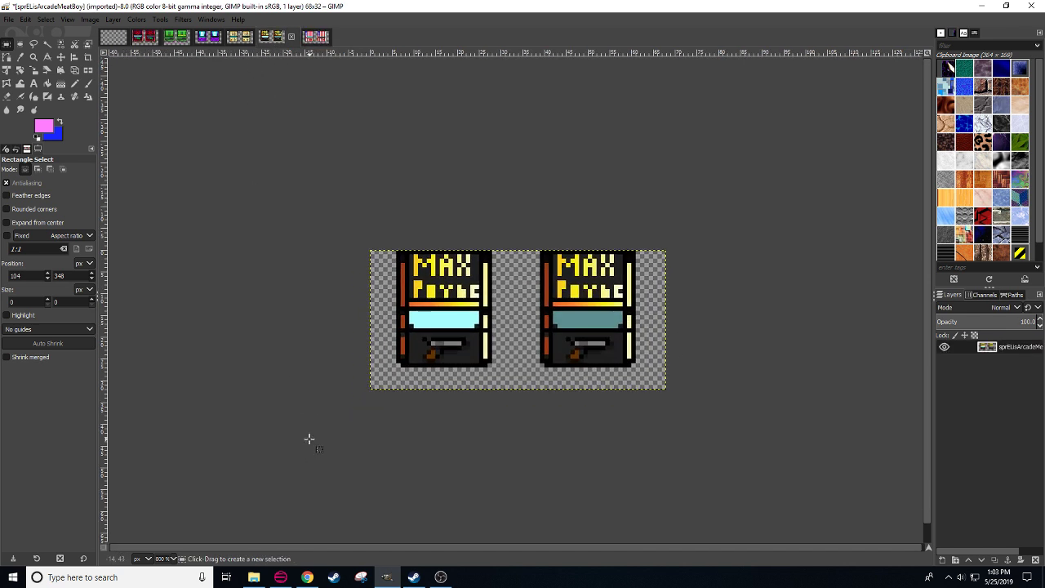
click(317, 37)
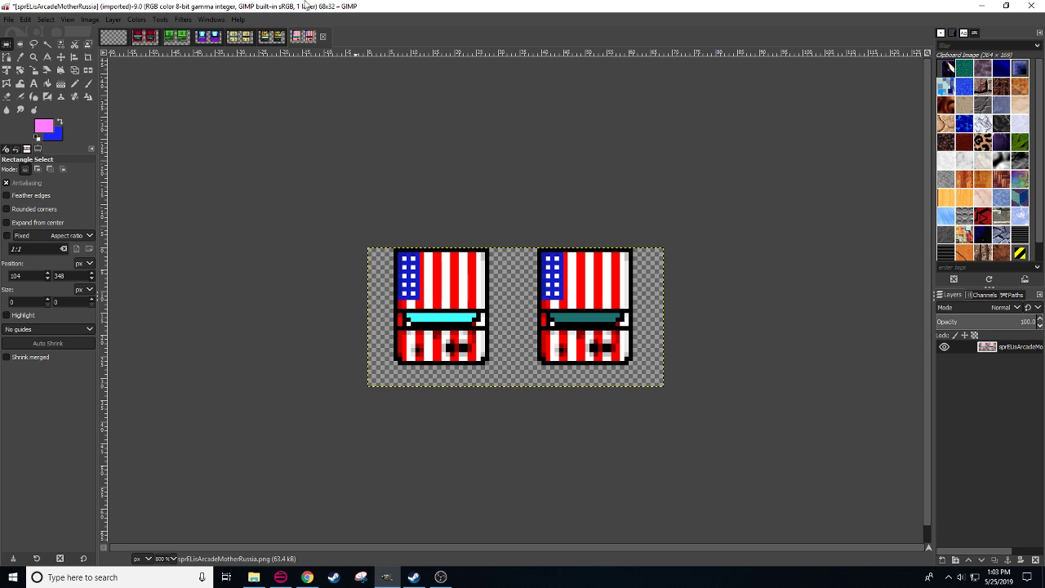
click(212, 38)
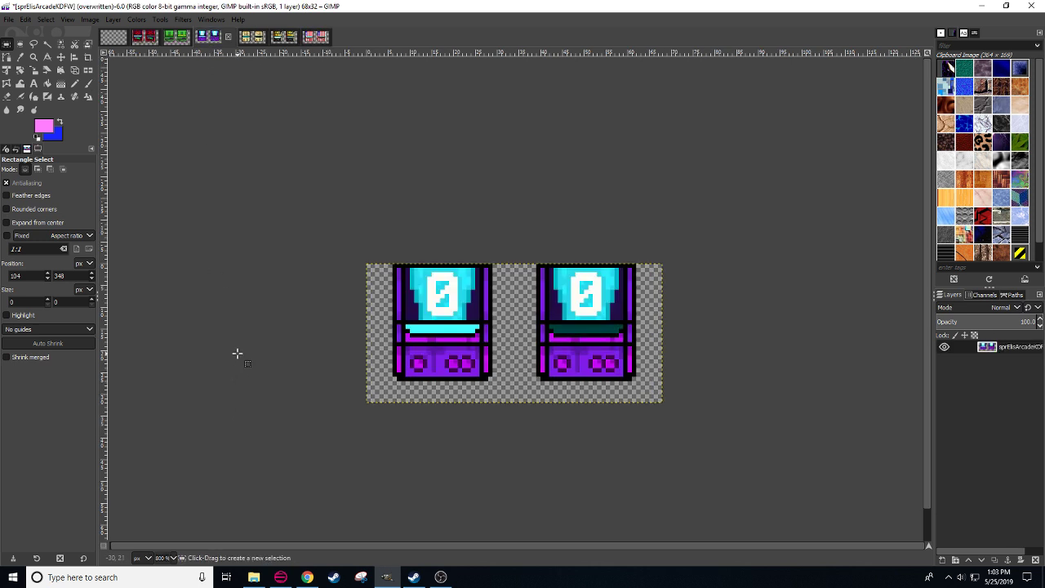
drag(261, 367, 247, 360)
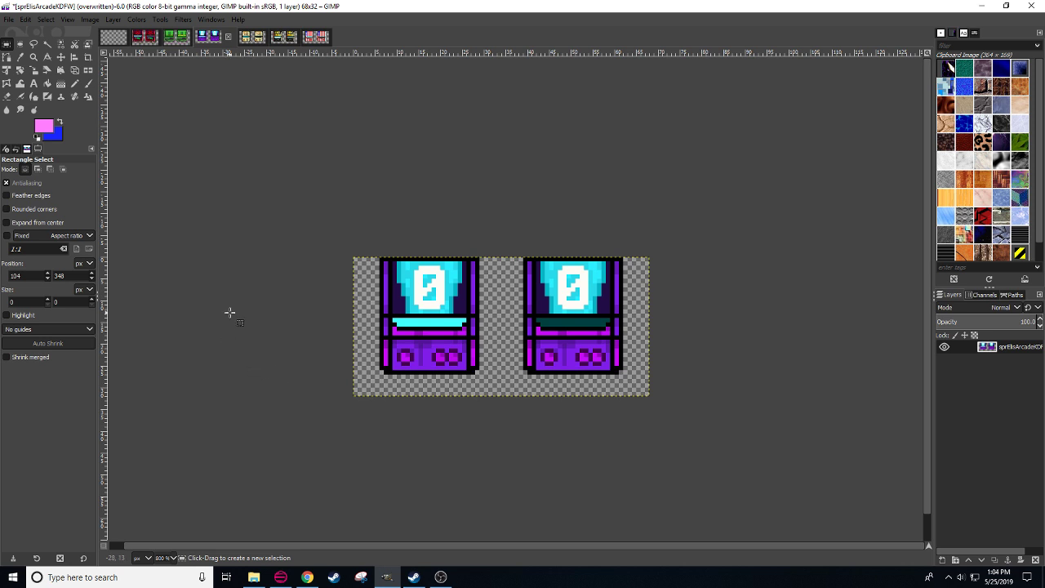
key(ctrl+Page_Down)
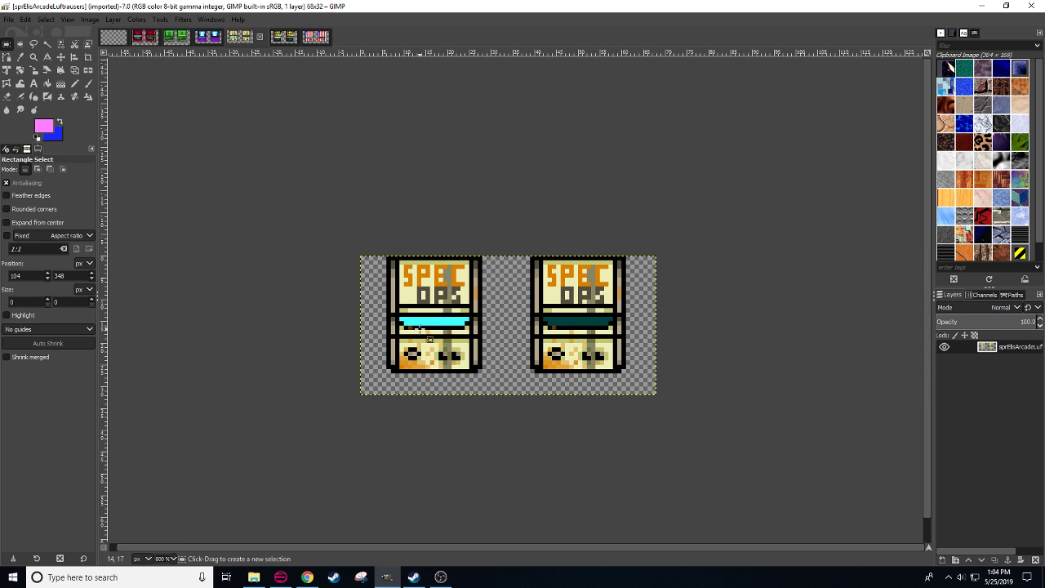
drag(291, 368, 276, 390)
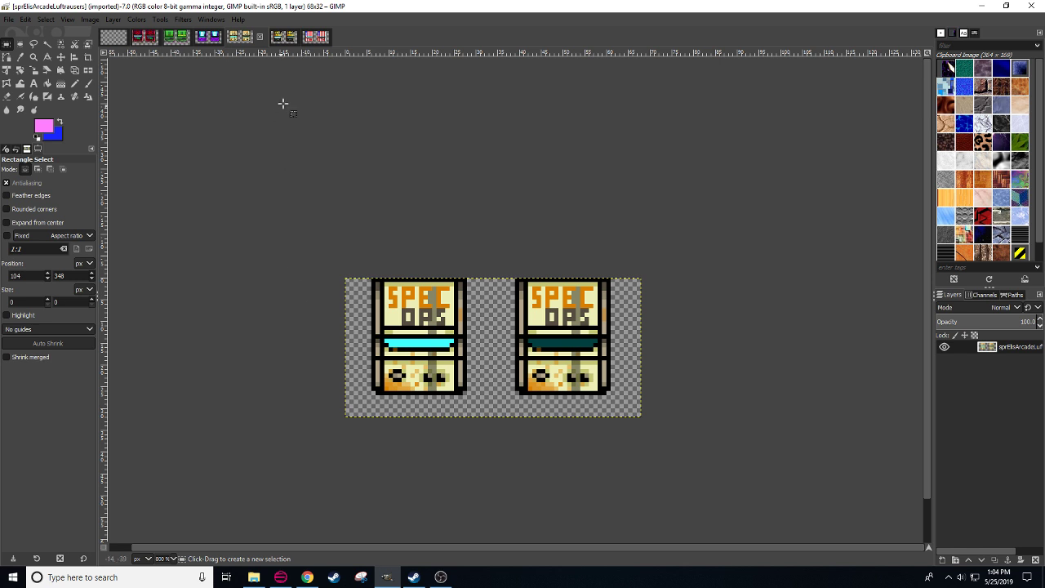
click(283, 36)
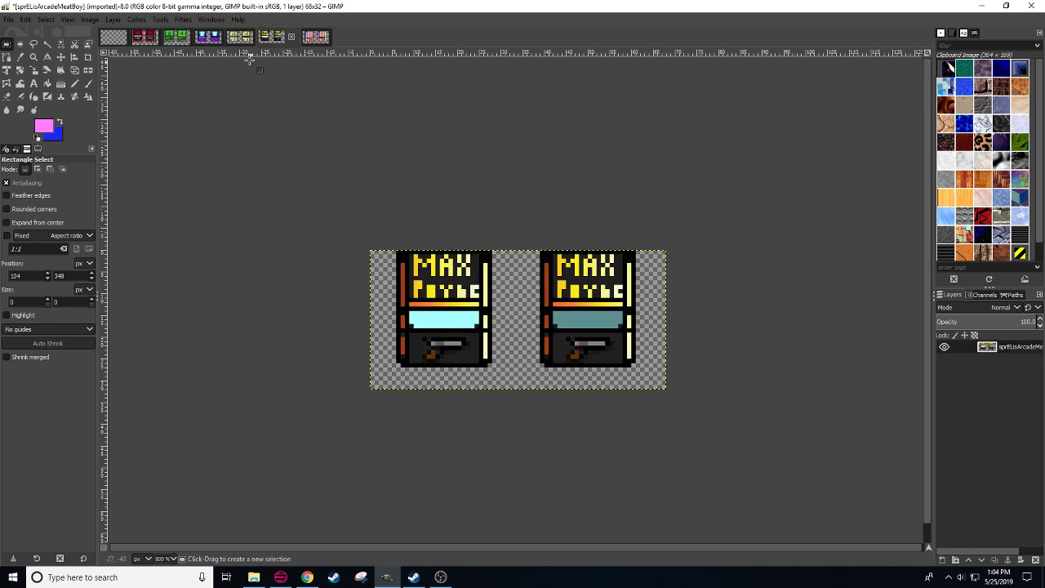
click(240, 36)
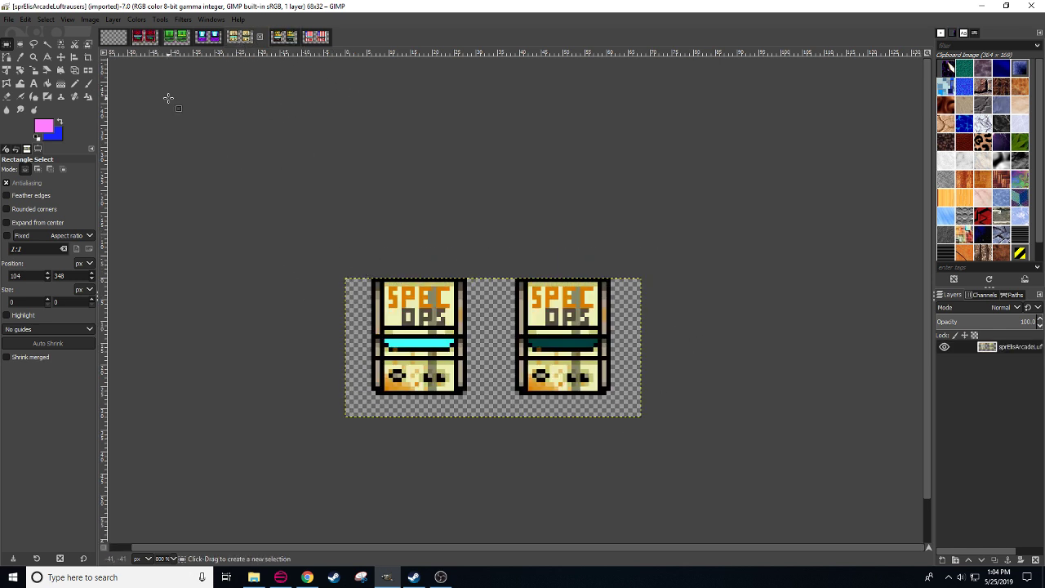
click(208, 36)
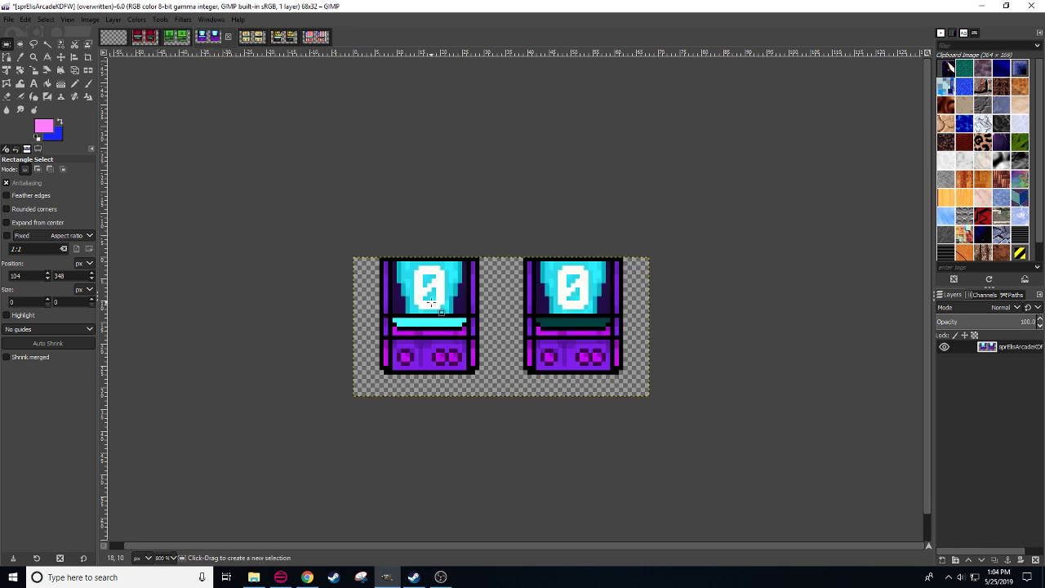
click(177, 39)
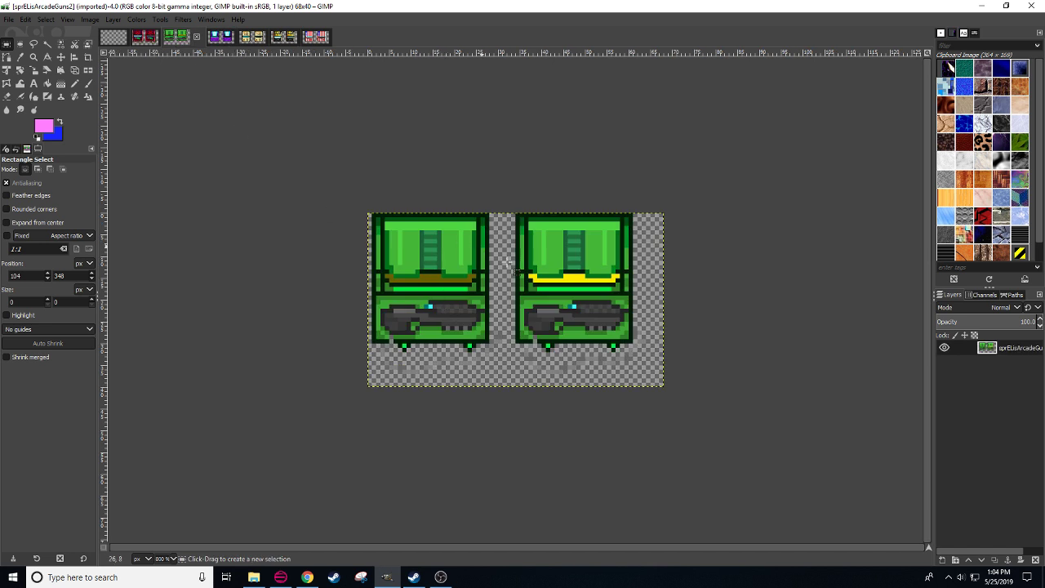
click(144, 39)
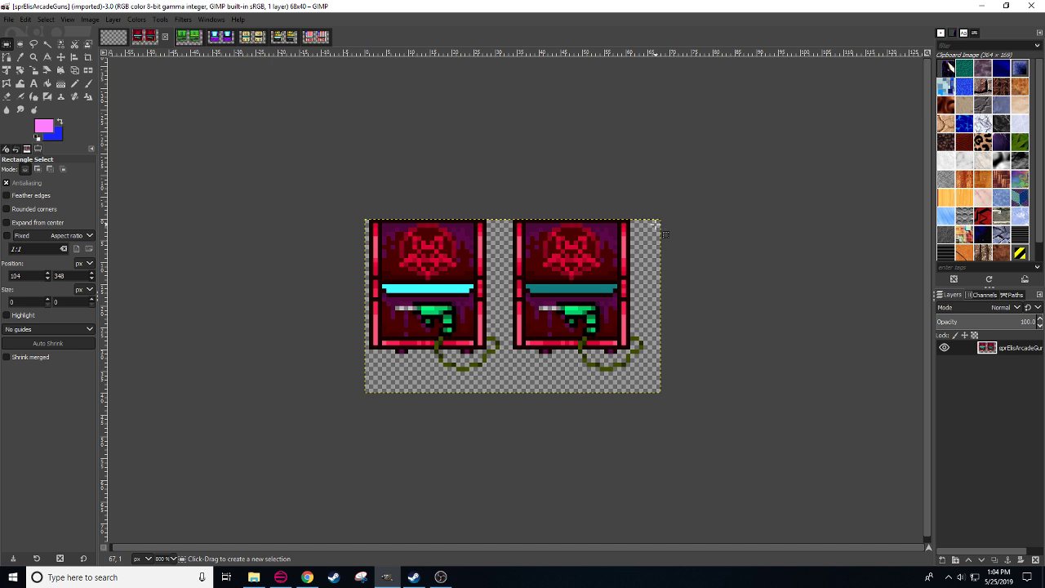
drag(701, 260, 678, 269)
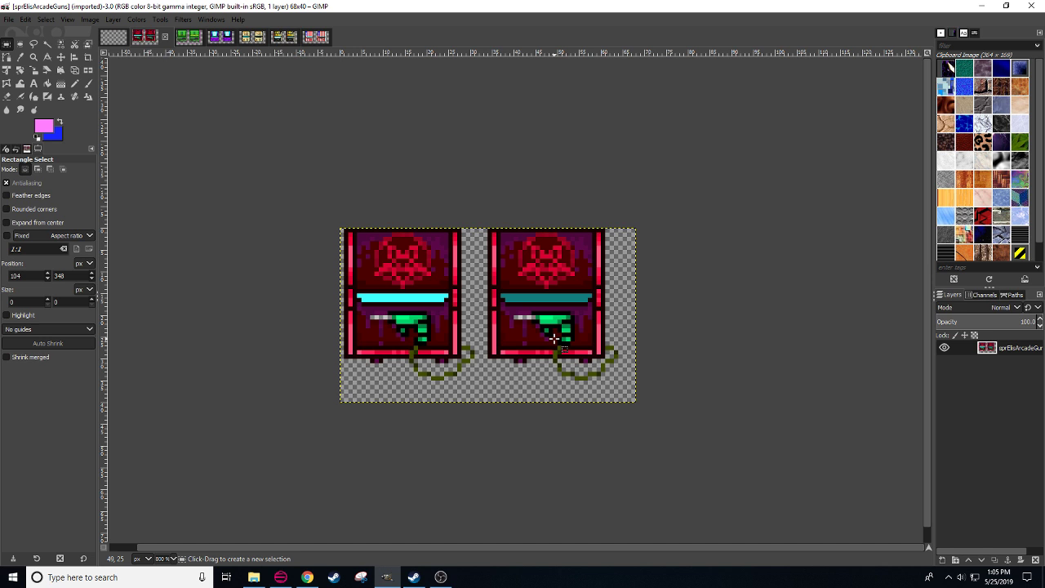
- Copy the whole Spec Ops cabinet sprite sheet and paste it onto the fzworkshop2 canvas, beside the purple cabinets
click(253, 37)
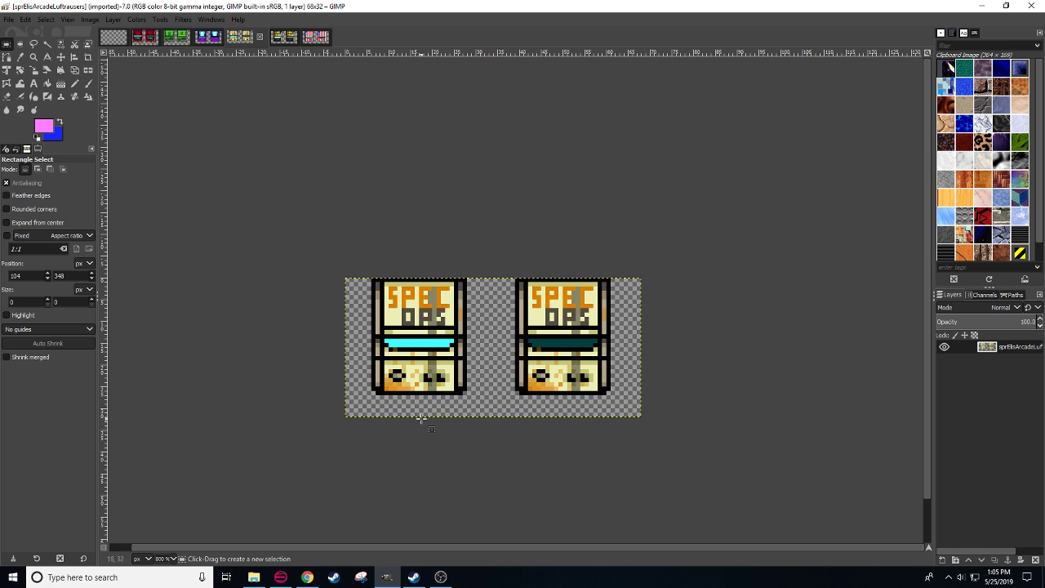
drag(450, 442, 444, 450)
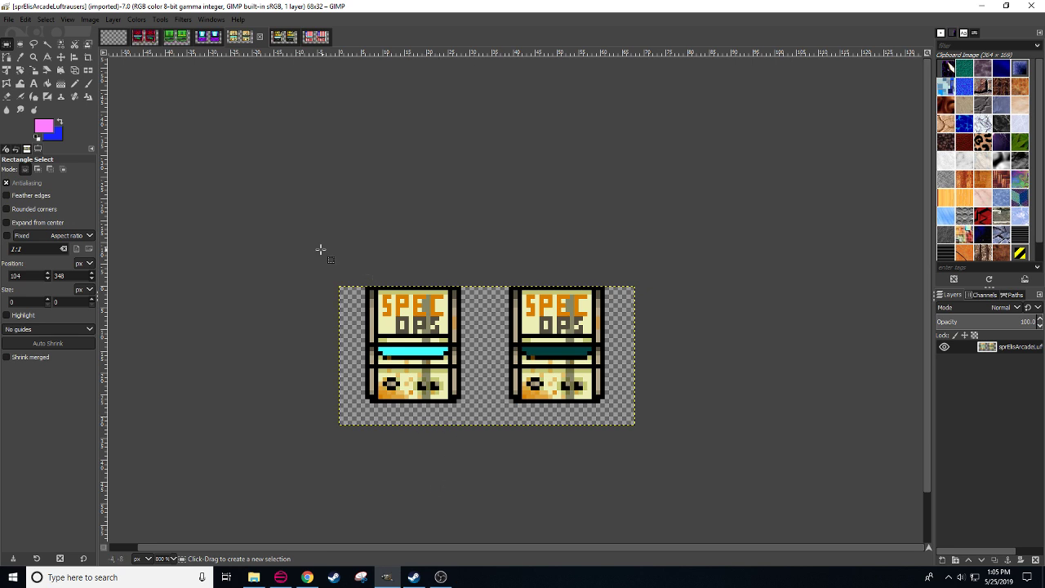
drag(322, 251, 643, 442)
key(ctrl+c)
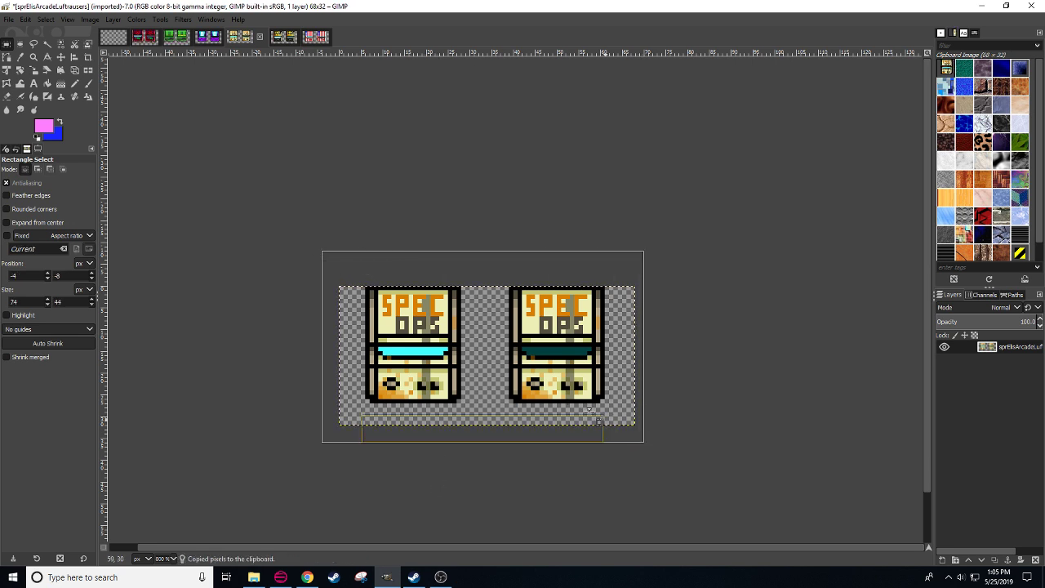
click(117, 38)
mouse_move(542, 389)
mouse_down()
mouse_move(397, 362)
mouse_move(483, 379)
mouse_move(425, 294)
mouse_up()
key(ctrl+v)
drag(426, 294, 488, 365)
click(610, 278)
drag(588, 465, 760, 450)
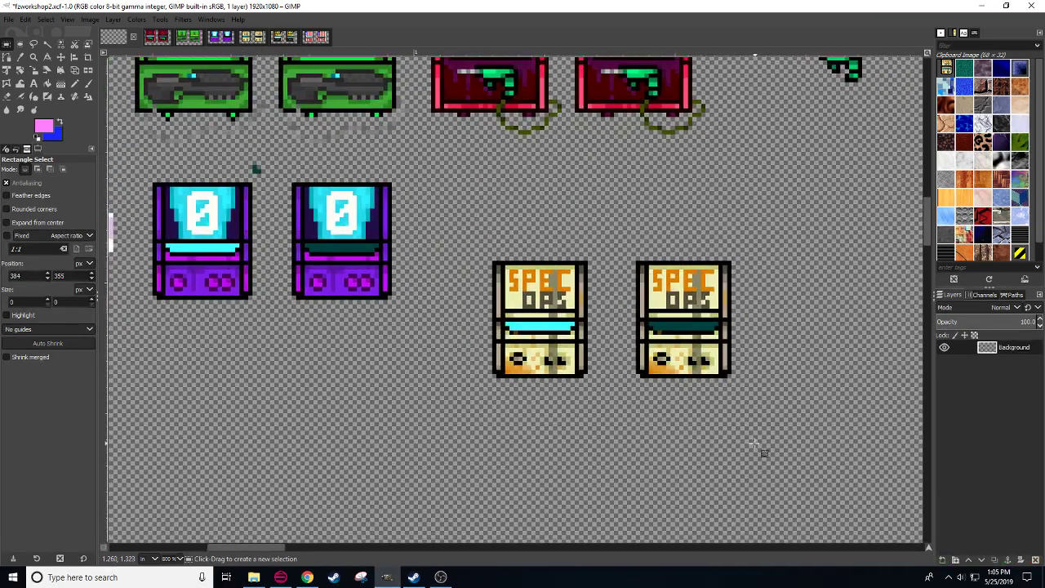
- Select the pasted cabinets' cream areas by color and paint the first cabinet's areas yellow fff700 with a size 12 pencil
drag(564, 420, 474, 405)
key(n)
mouse_move(362, 343)
mouse_down()
mouse_move(392, 437)
mouse_move(318, 451)
mouse_up()
key(shift+o)
key(n)
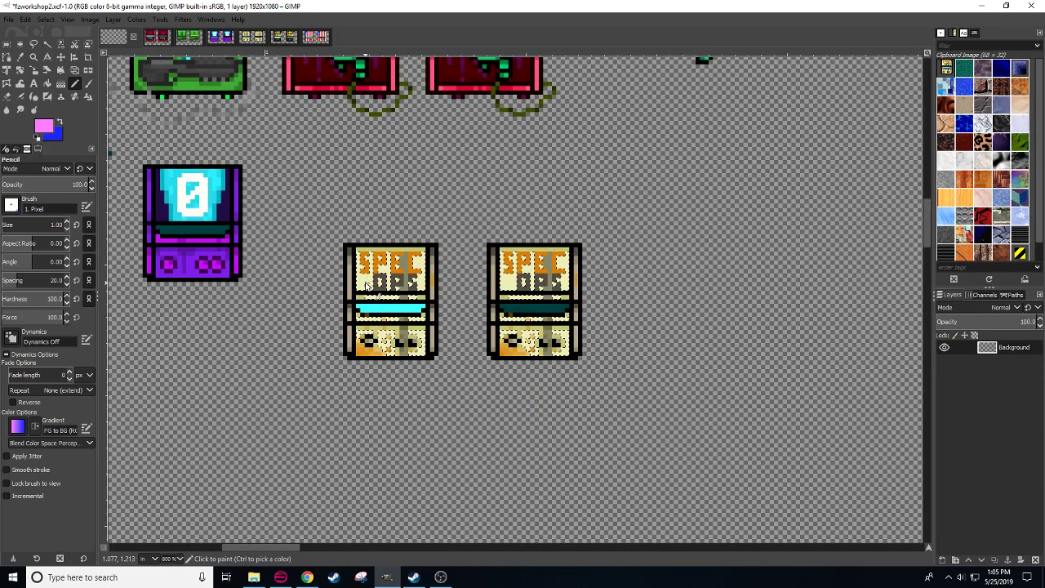
click(43, 126)
click(610, 204)
mouse_move(594, 140)
mouse_down()
mouse_move(609, 114)
mouse_move(598, 133)
mouse_move(607, 138)
mouse_up()
drag(674, 192, 705, 197)
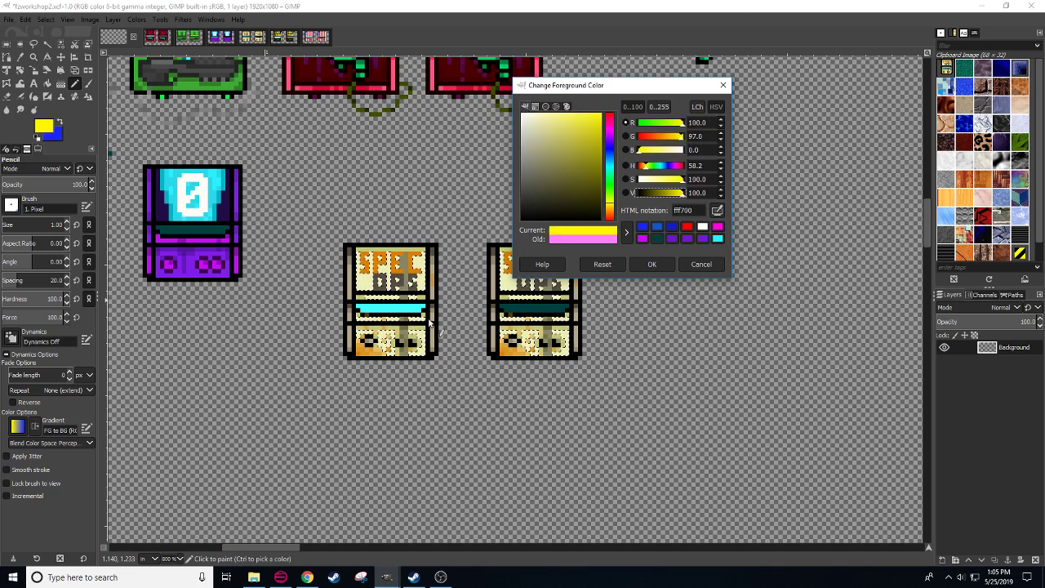
click(68, 222)
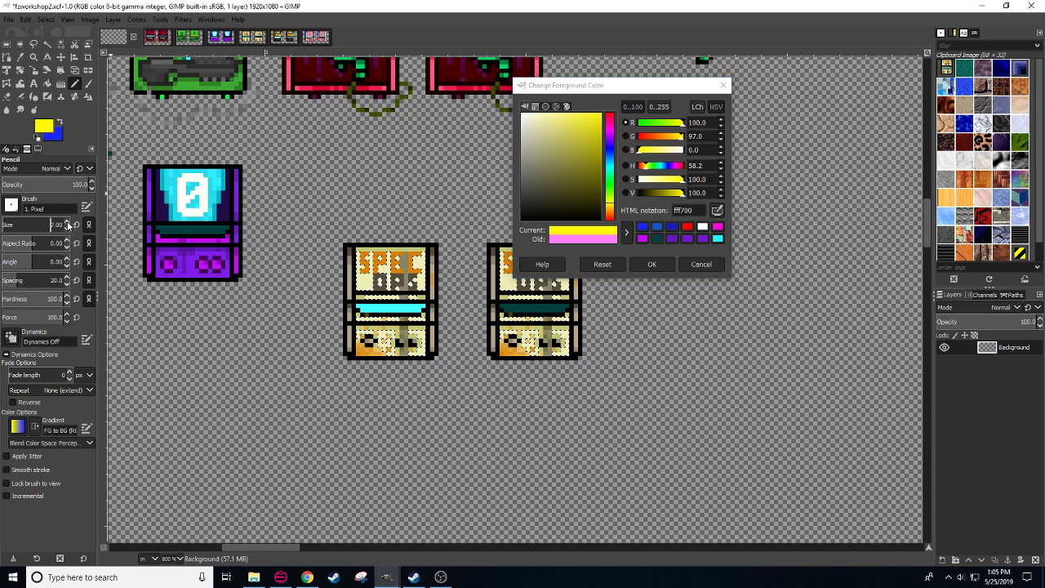
mouse_move(359, 343)
mouse_down()
mouse_move(422, 370)
mouse_move(395, 322)
mouse_move(354, 304)
mouse_up()
mouse_move(407, 267)
mouse_down()
mouse_move(403, 382)
mouse_move(401, 370)
mouse_up()
key(shift+o)
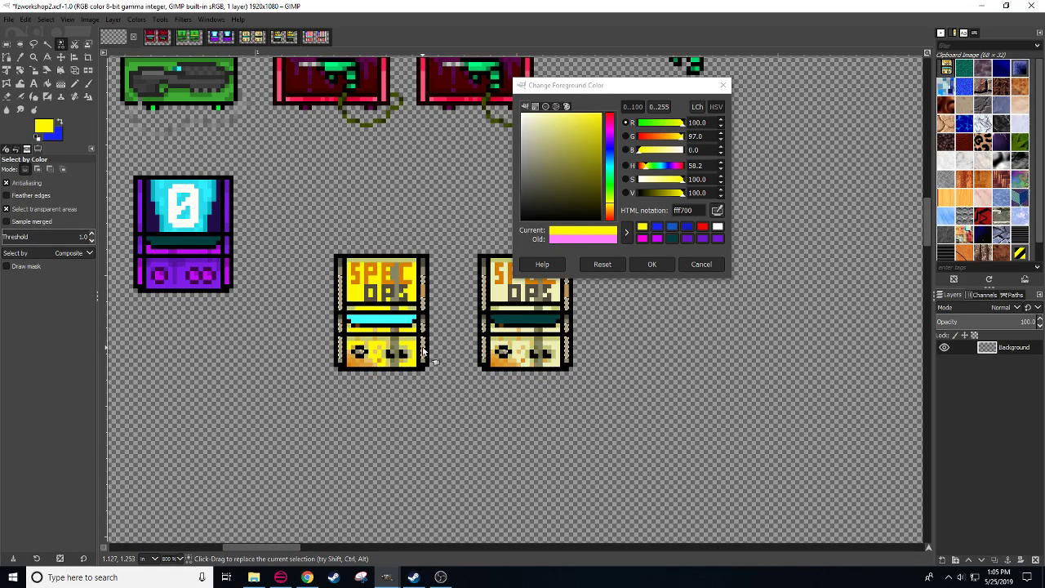
key(n)
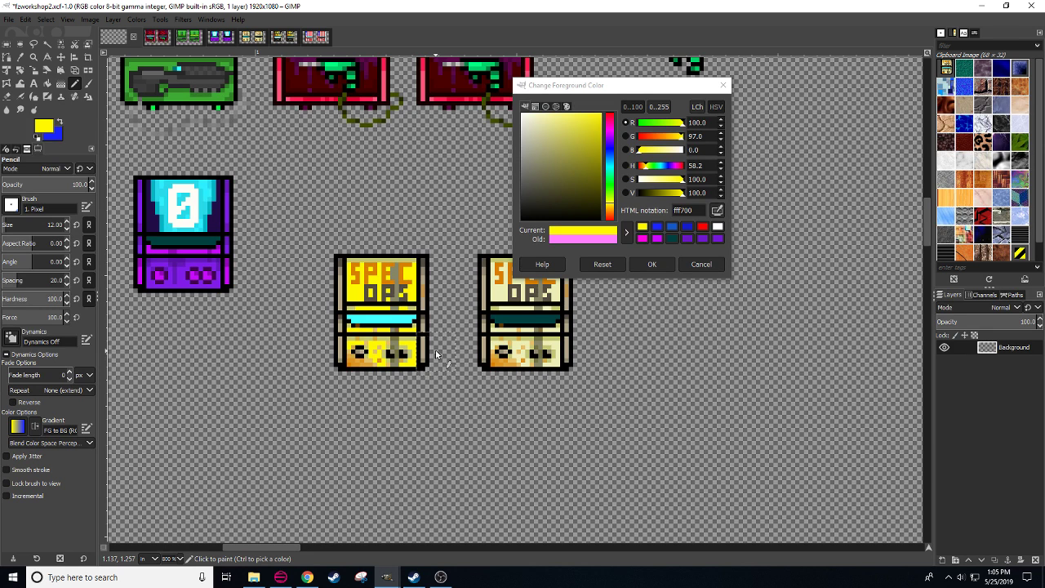
drag(438, 349, 431, 353)
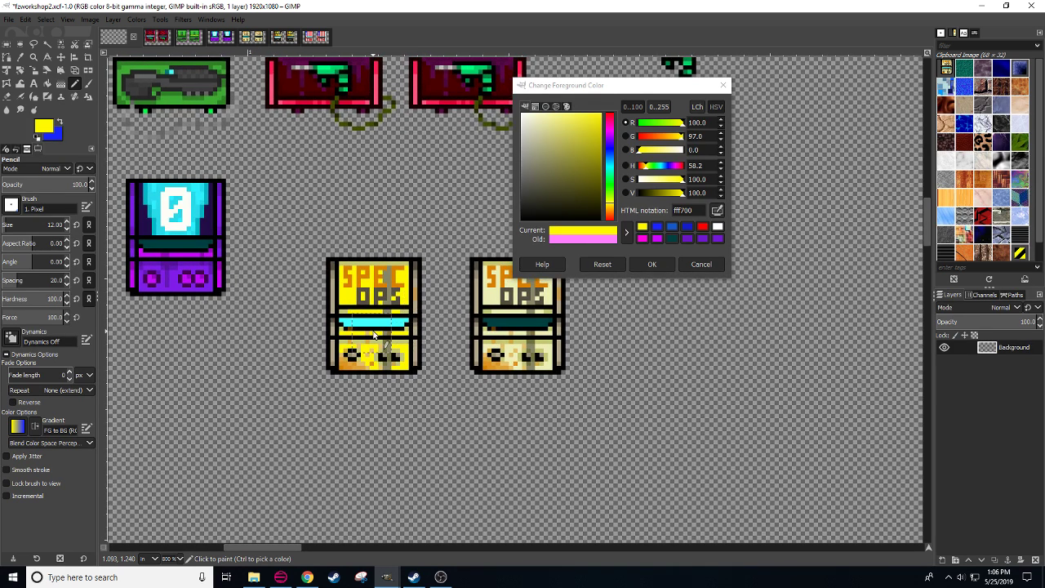
- Select the orange SPEC lettering by color and paint it ff9600 on the yellow cabinet
key(shift+o)
click(377, 272)
key(n)
ctrl+click(374, 276)
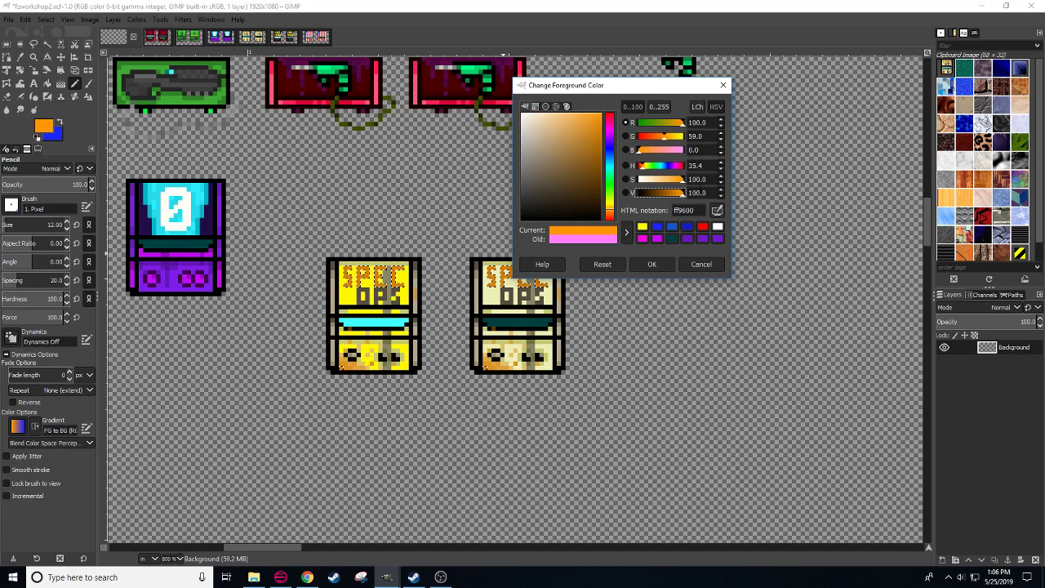
drag(370, 279, 395, 276)
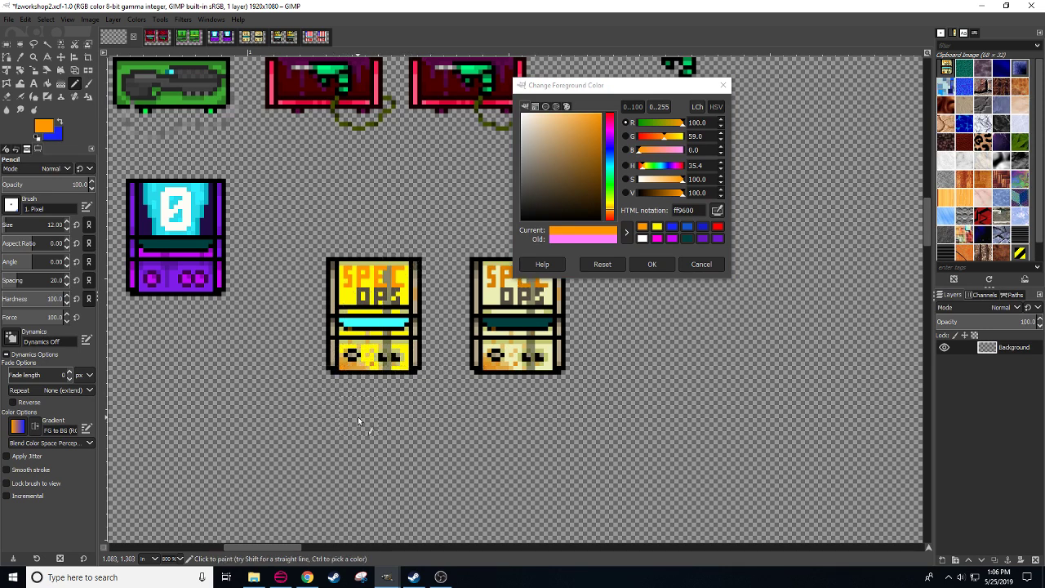
- Select the darker cream shading pixels by color and paint them e3dc00 on the yellow cabinet with a size 10 pencil
drag(415, 269, 387, 287)
drag(36, 224, 1, 225)
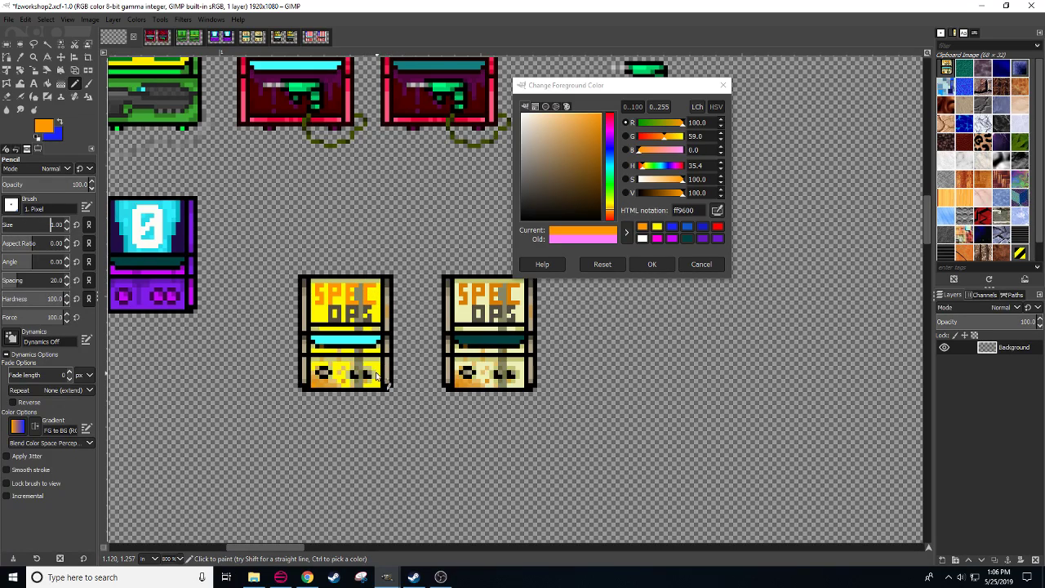
click(396, 446)
key(shift+o)
click(374, 361)
key(n)
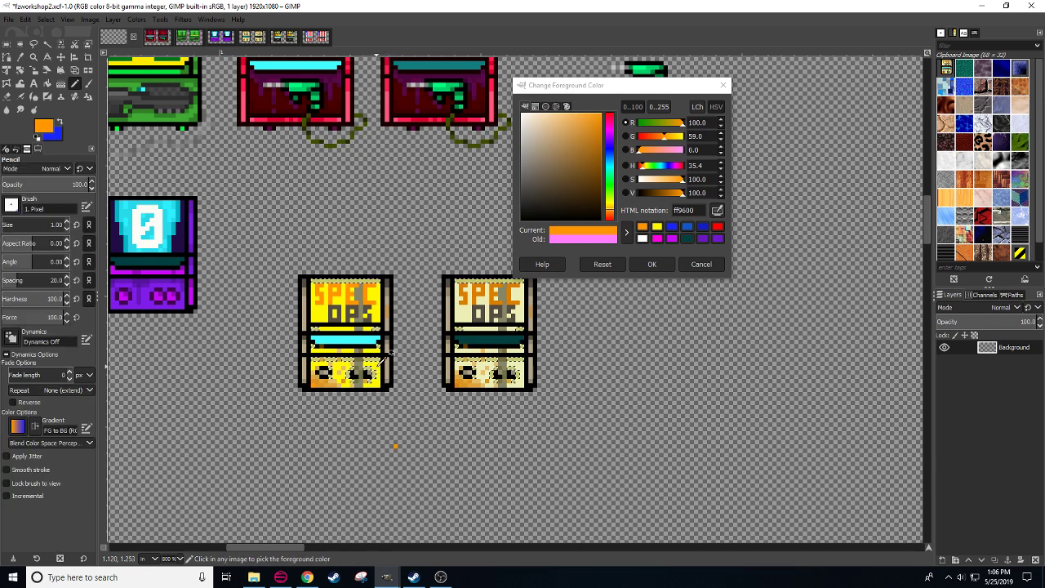
ctrl+click(375, 363)
drag(682, 195, 678, 195)
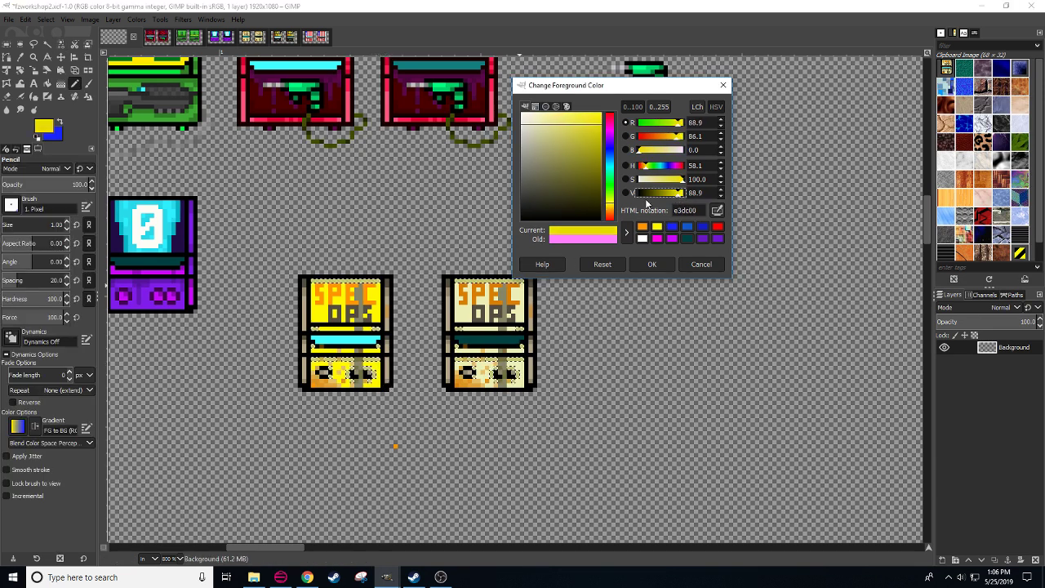
click(68, 221)
click(68, 221)
click(68, 222)
mouse_move(327, 359)
mouse_down()
mouse_move(377, 361)
mouse_move(318, 411)
mouse_move(325, 359)
mouse_up()
- Paint the yellow cabinet's selected upper shading pixels with darker yellow d3cc00, clear the selection, and compare all the cabinets
drag(677, 192, 673, 194)
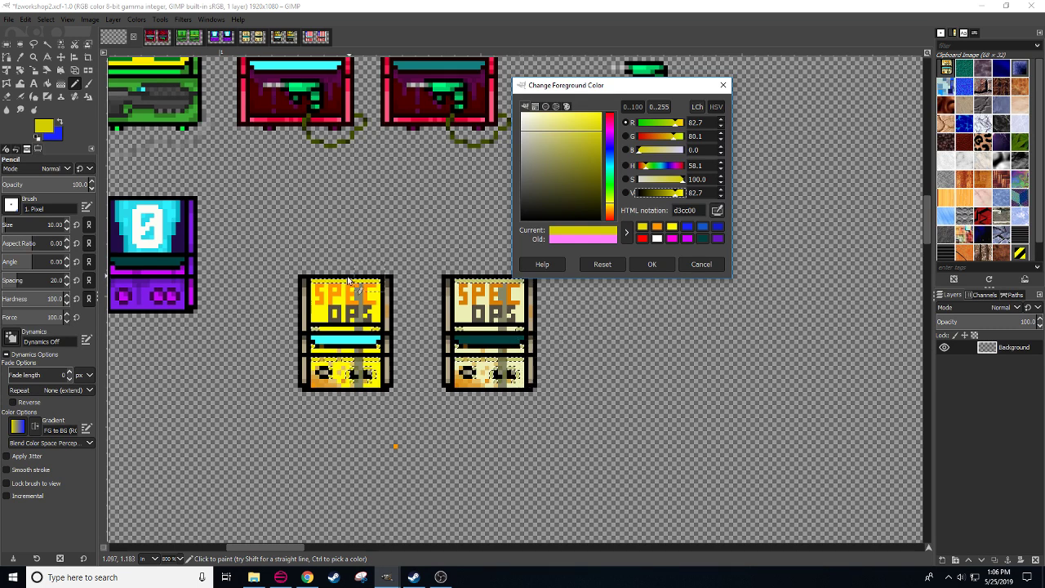
drag(329, 323, 343, 323)
drag(398, 358, 569, 190)
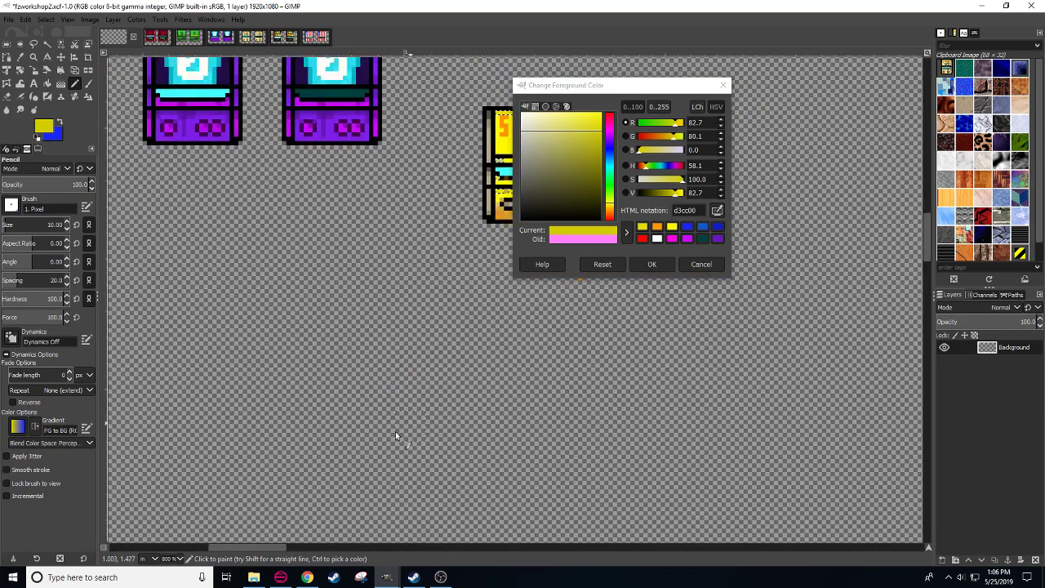
scroll(396, 437, down, 3)
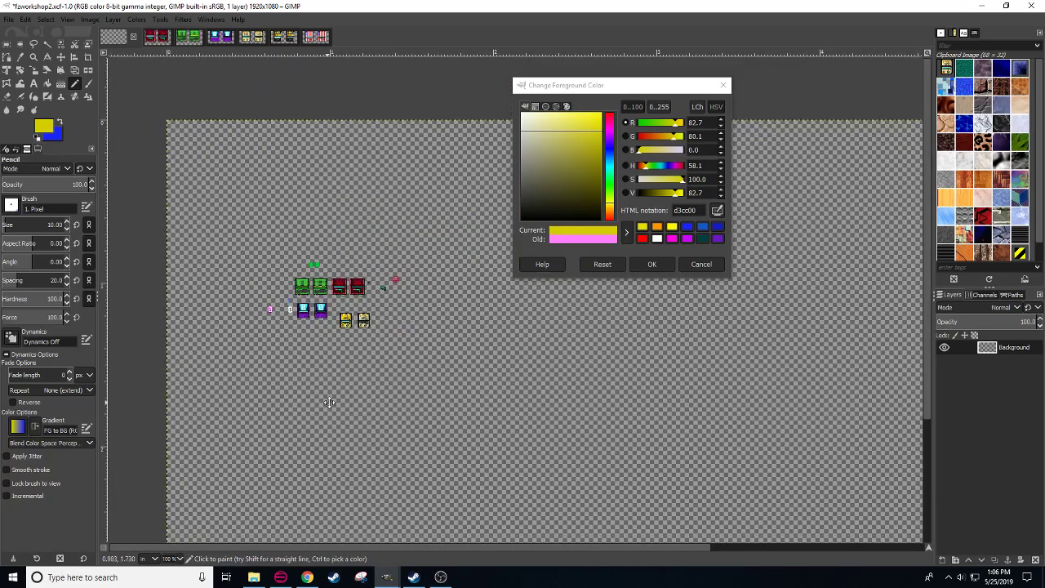
drag(329, 402, 396, 383)
scroll(175, 559, up, 3)
drag(179, 408, 765, 426)
drag(268, 362, 333, 392)
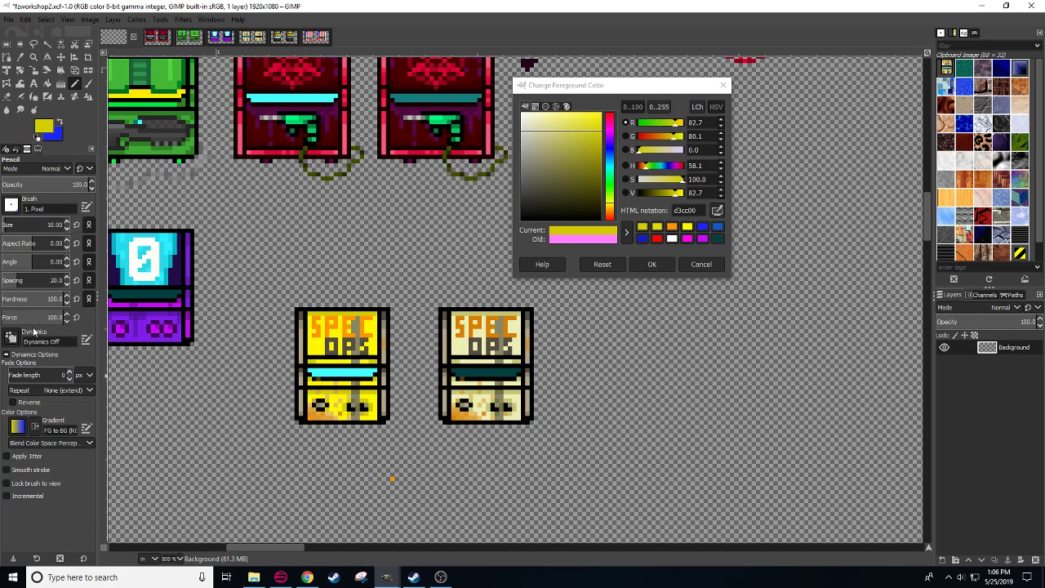
- Select the orange stain in the yellow cabinet's lower panel corner by color and paint it ff9600
drag(31, 227, 10, 240)
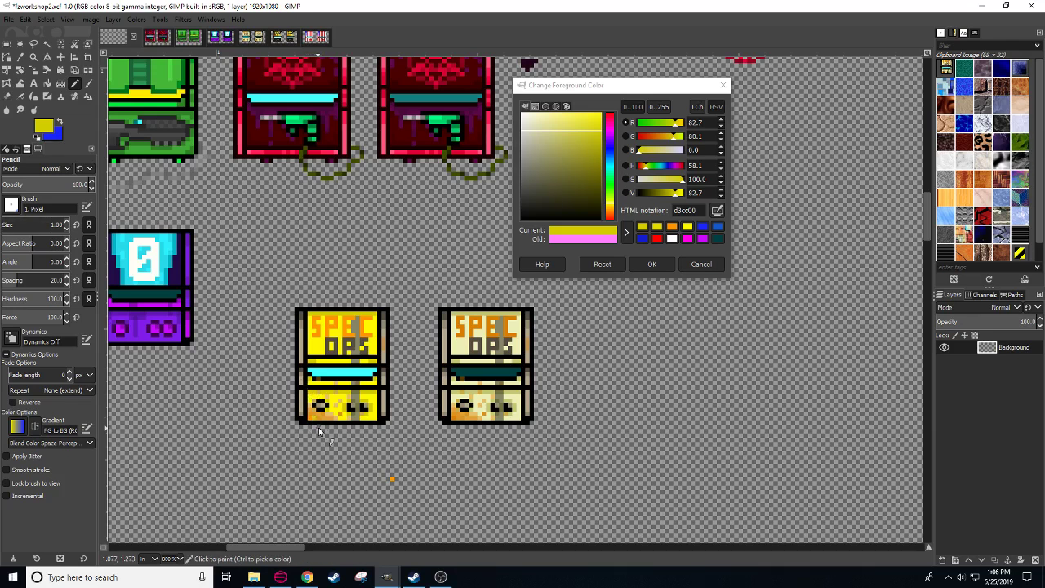
key(shift+o)
key(n)
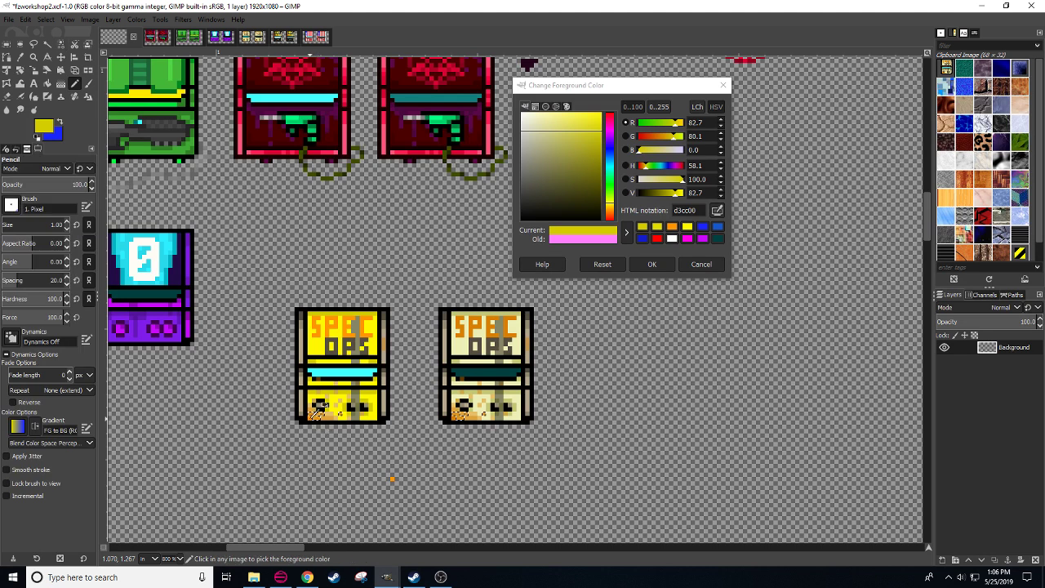
ctrl+click(310, 418)
drag(321, 426, 321, 419)
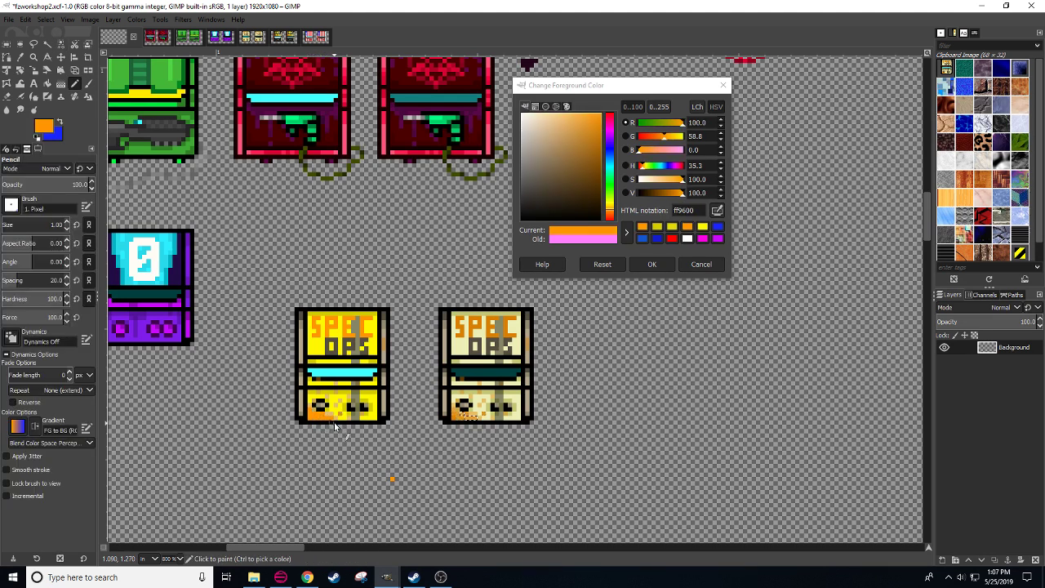
- Select the lighter orange speckles on the yellow cabinet's control panel by color, paint them ff9600, and clear the selection
key(shift+b)
key(g)
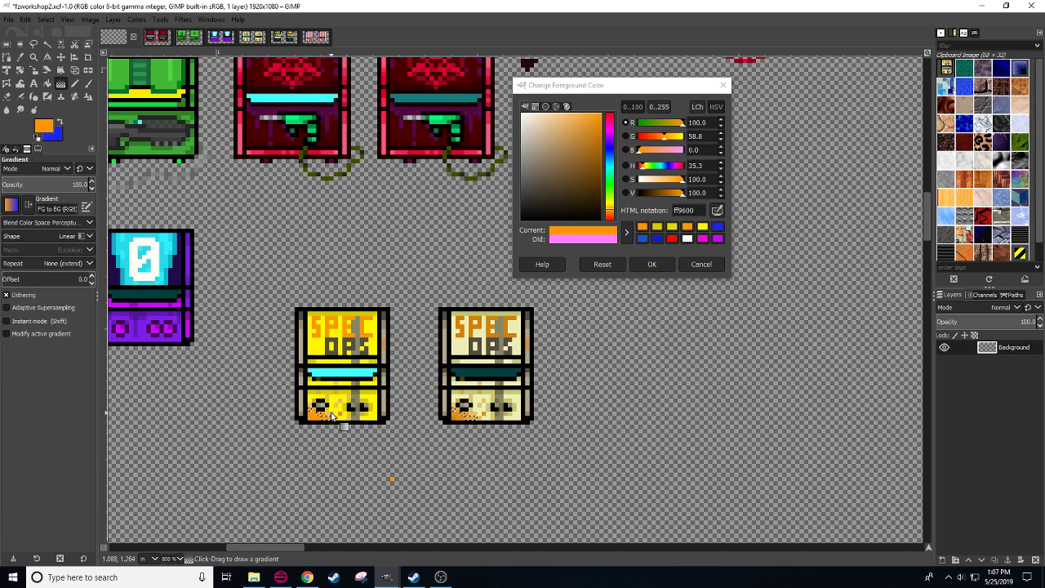
key(shift+o)
click(332, 417)
key(n)
drag(333, 420, 349, 400)
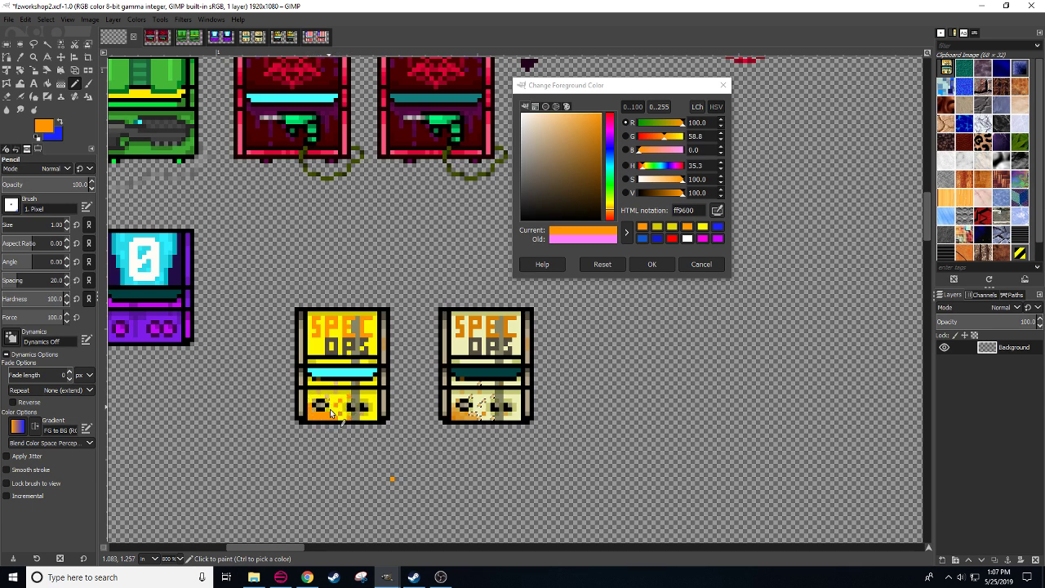
key(ctrl+shift+a)
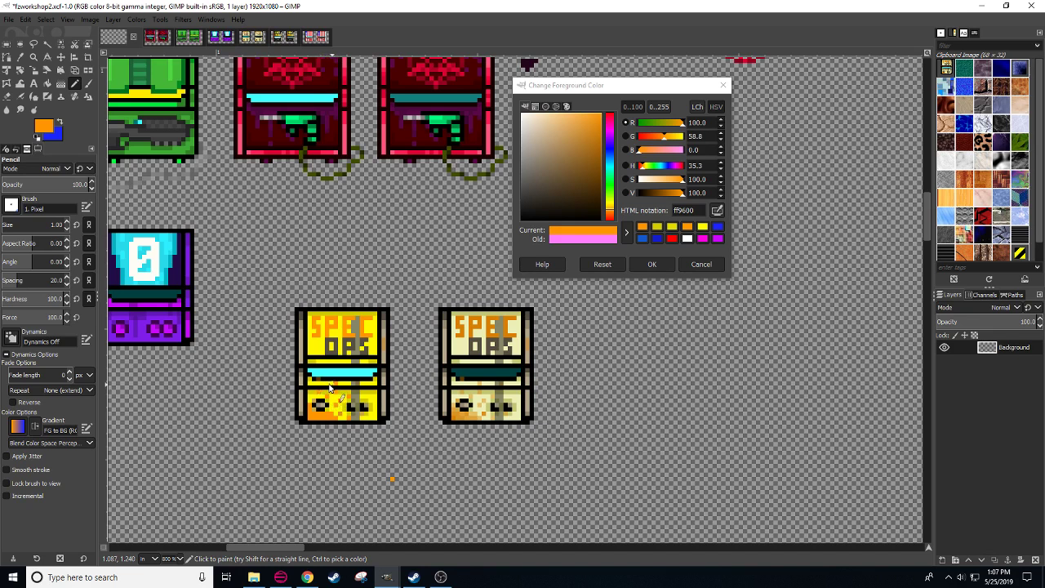
- Shade pixels of the yellow cabinet's SPEC lettering with darker oranges f69000 and e98900, using a size 1 pencil
drag(363, 451, 437, 440)
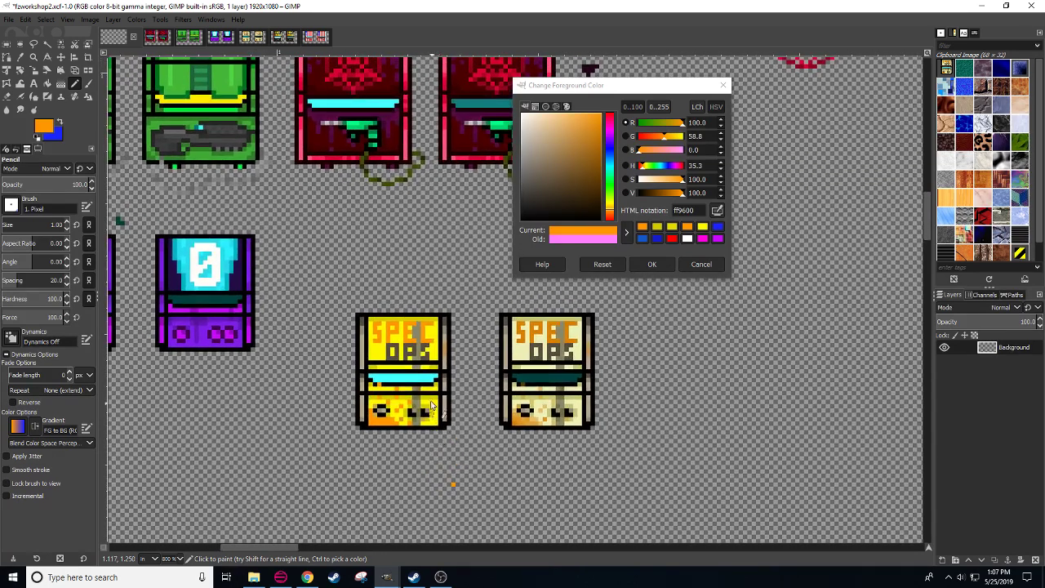
scroll(460, 419, right, 1)
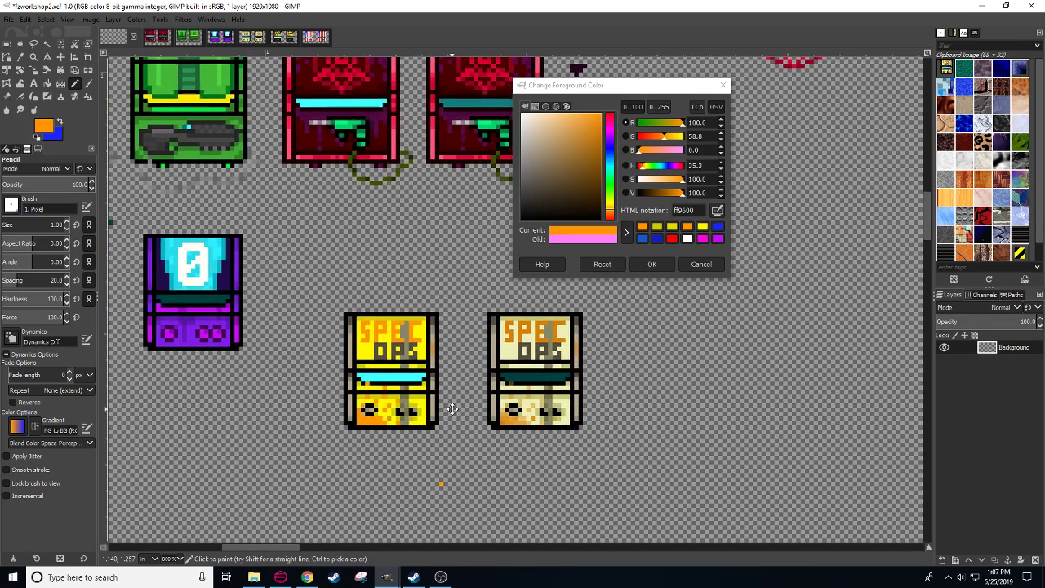
drag(456, 414, 455, 418)
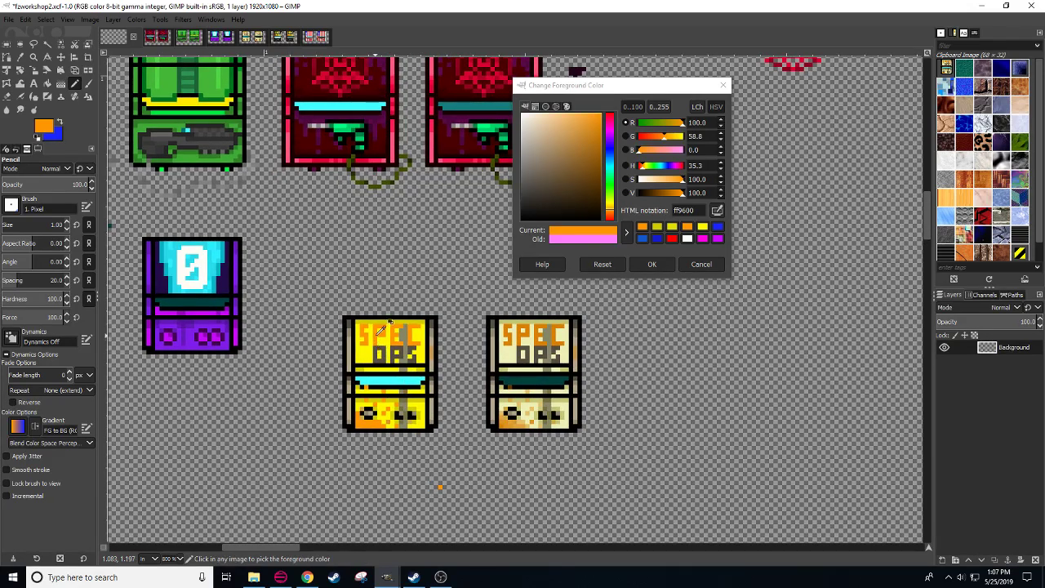
click(682, 194)
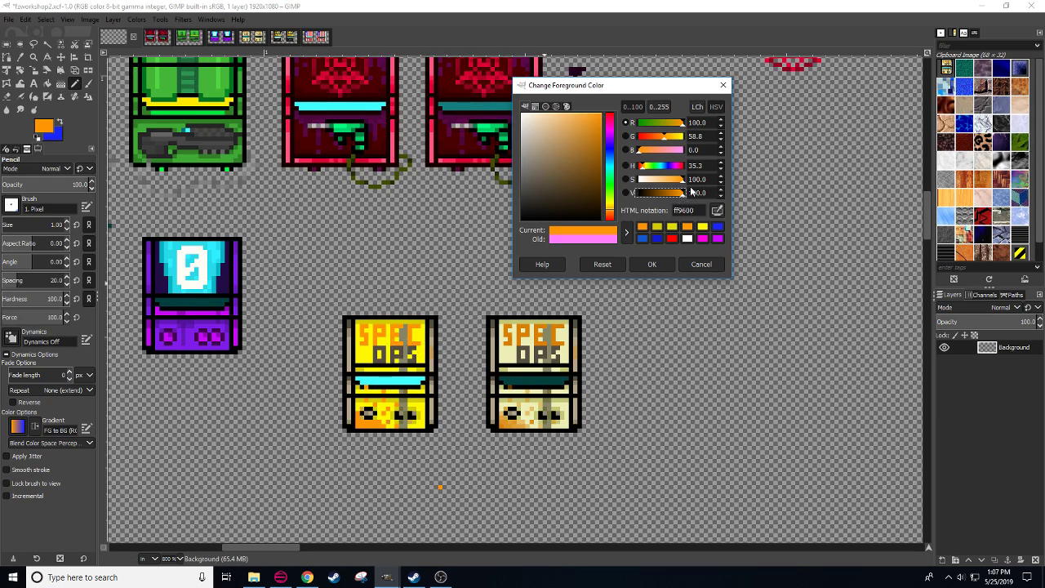
drag(682, 193, 679, 192)
click(390, 359)
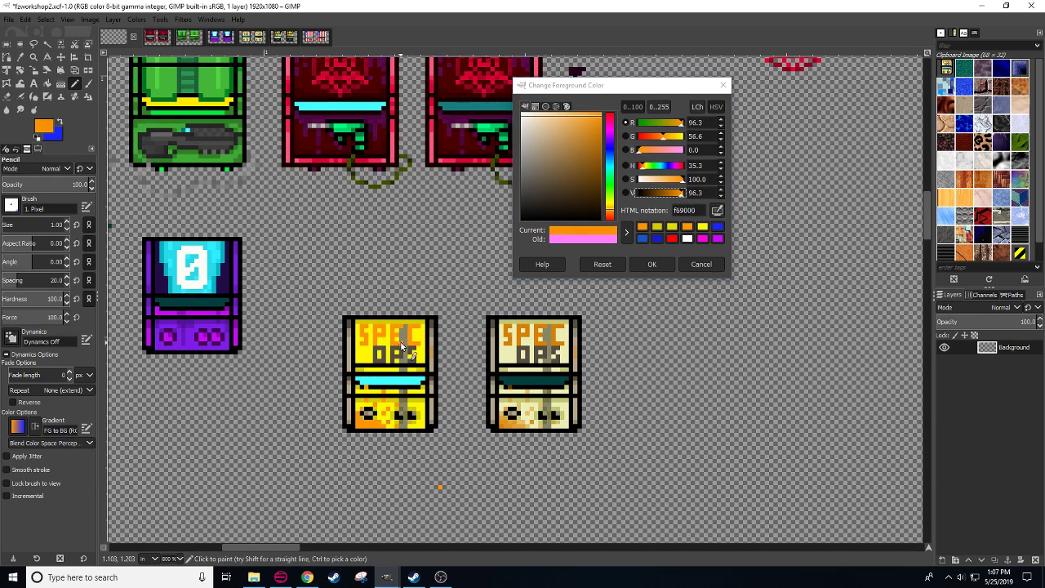
click(679, 193)
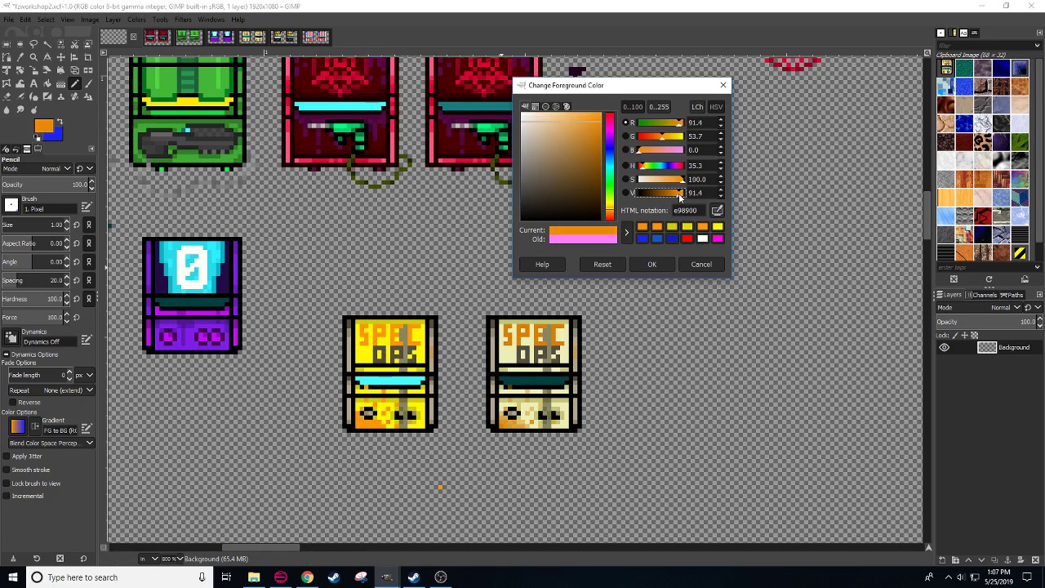
click(422, 342)
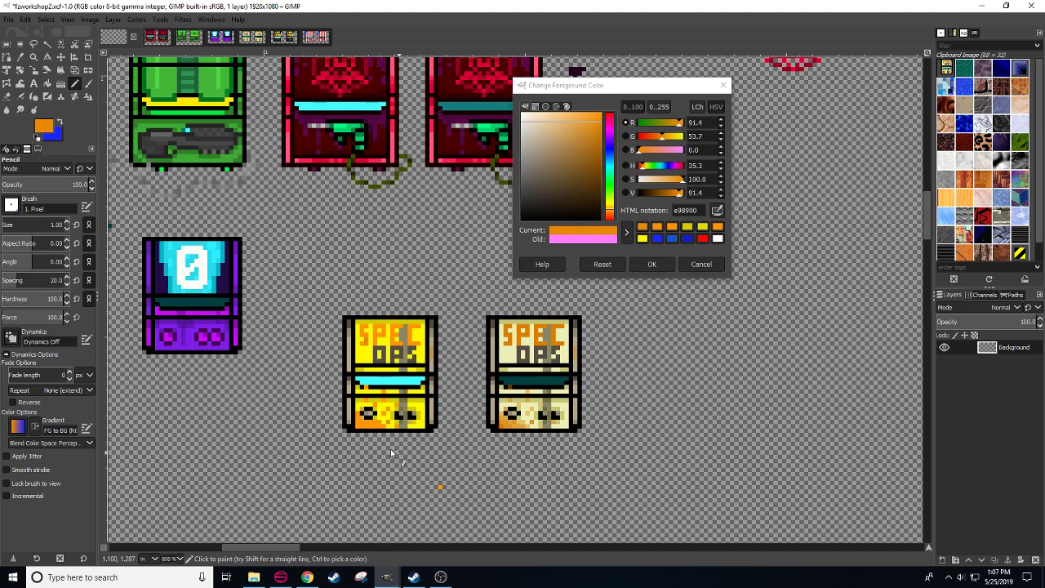
- Pick up the ff9600 orange from the control panel and erase the stray orange pixel below the yellow cabinet
ctrl+click(387, 421)
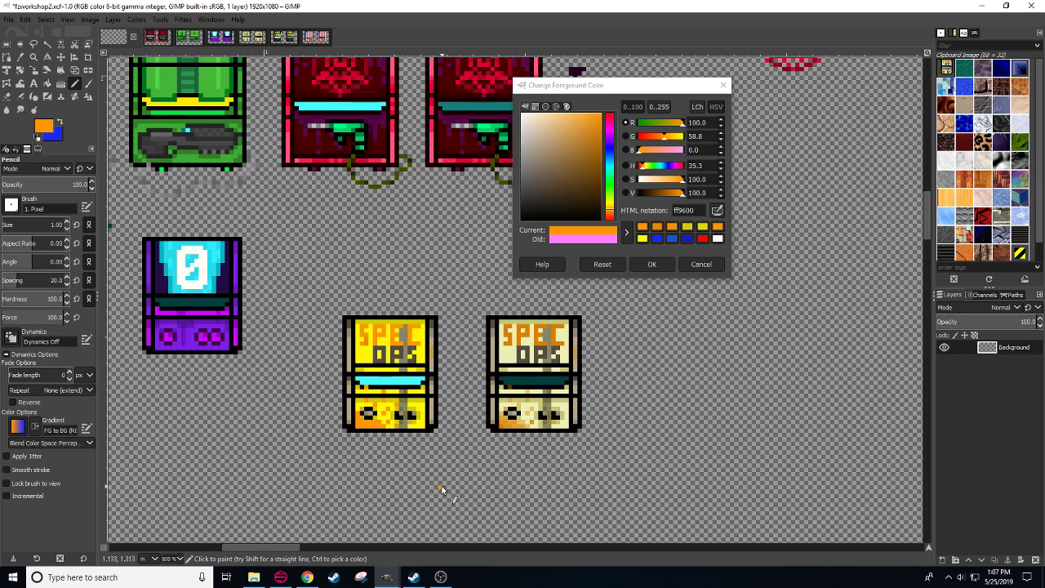
key(shift+e)
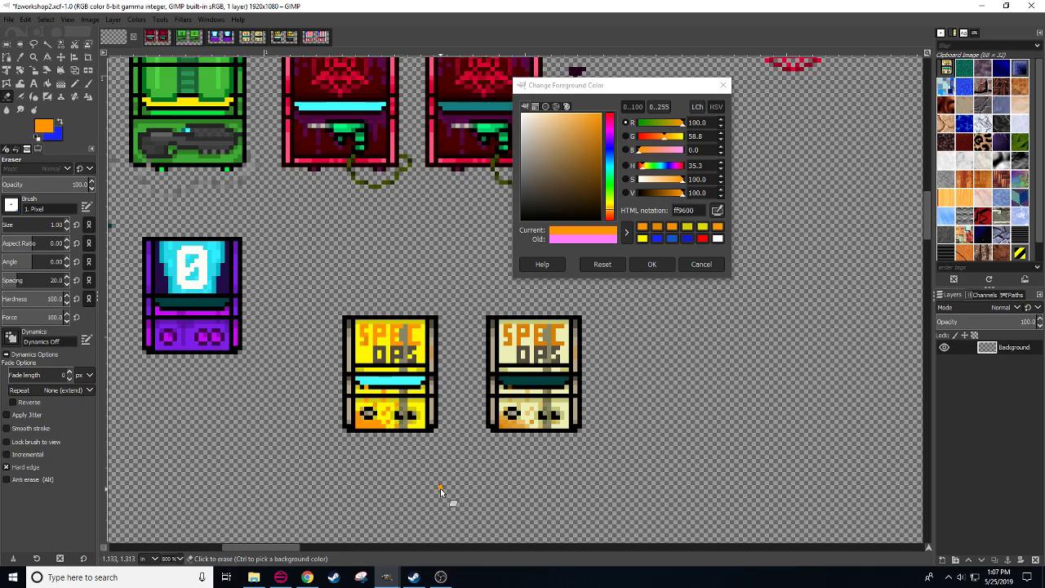
key(n)
scroll(453, 437, up, 3)
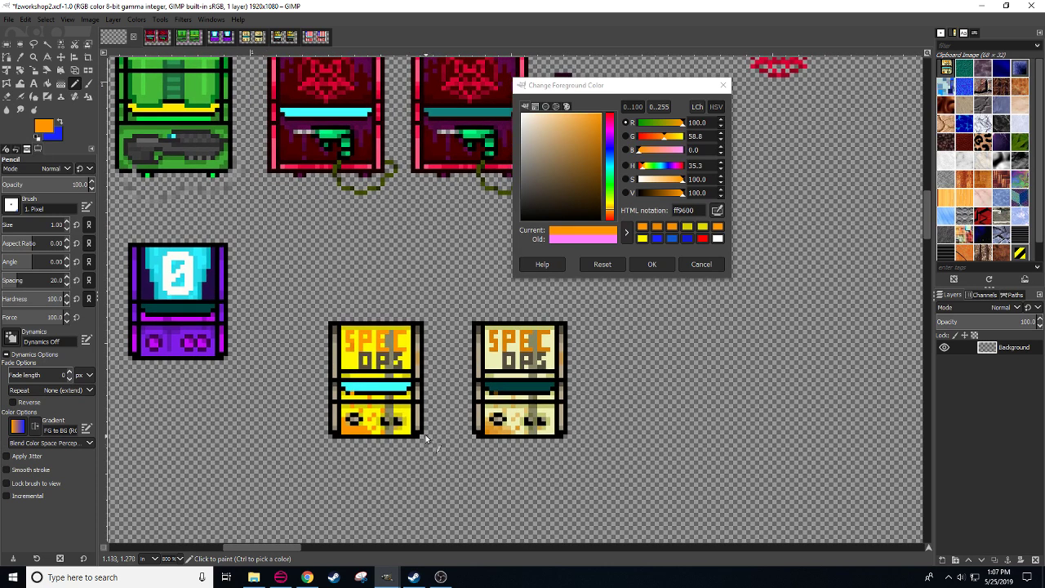
- Shade the orange stain around the round control on the yellow cabinet's panel with e08300 and d87f00
scroll(448, 390, down, 3)
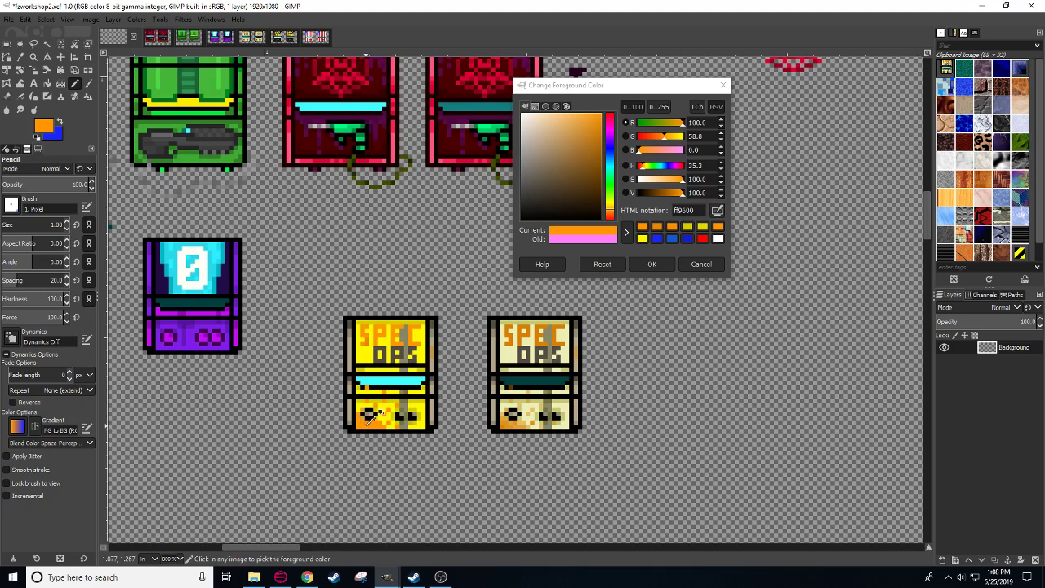
click(677, 193)
click(367, 423)
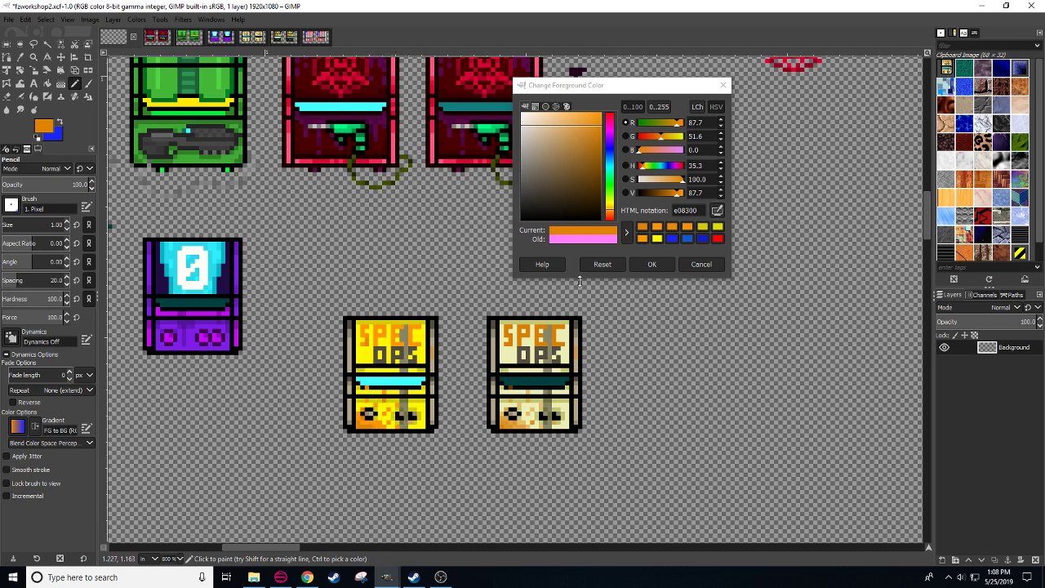
click(720, 197)
click(720, 197)
click(720, 197)
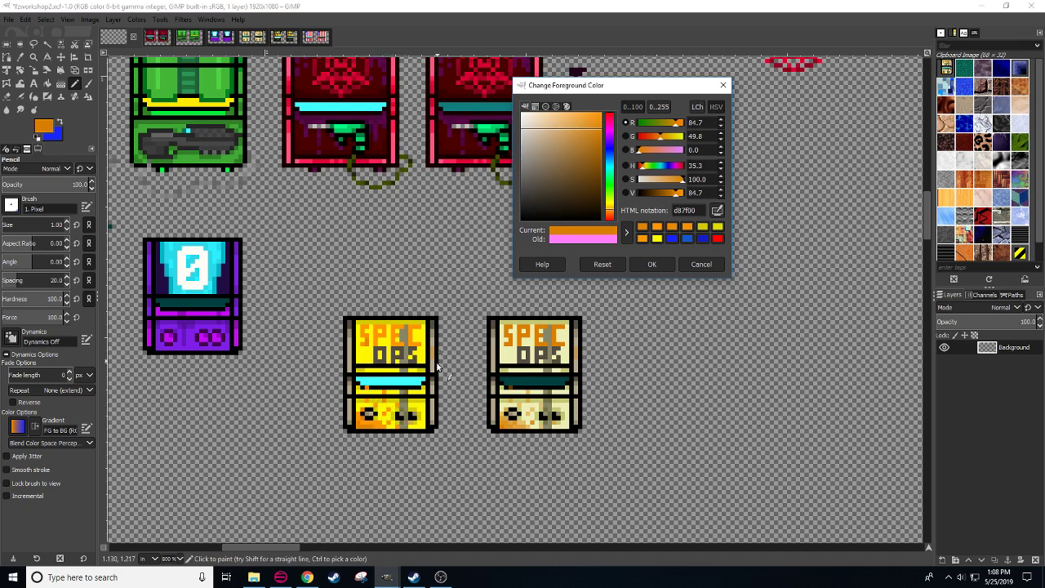
click(368, 405)
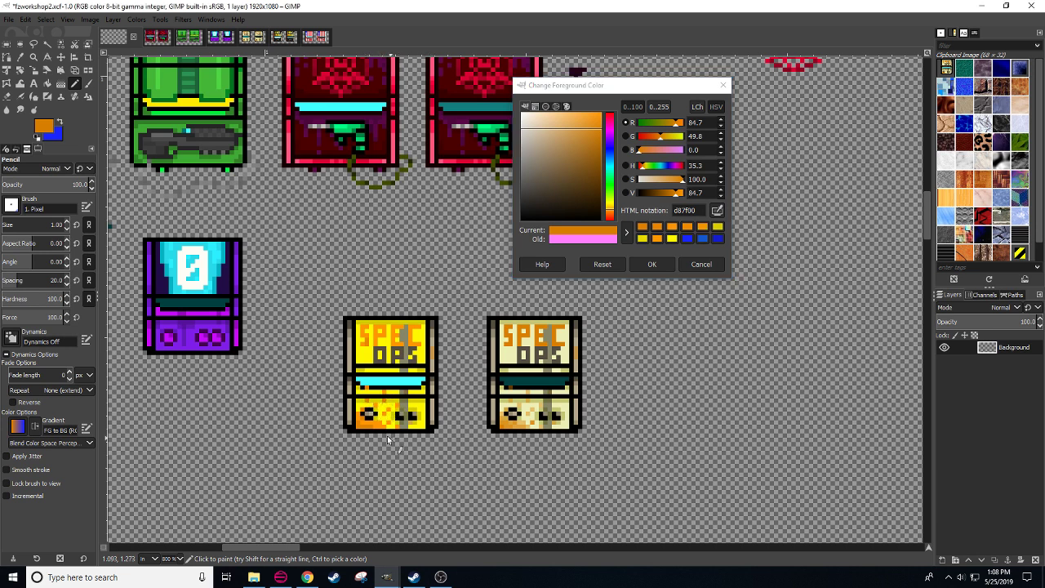
- Set the foreground color to brown 7d4900 and apply it to the yellow cabinet's right side strip
click(653, 193)
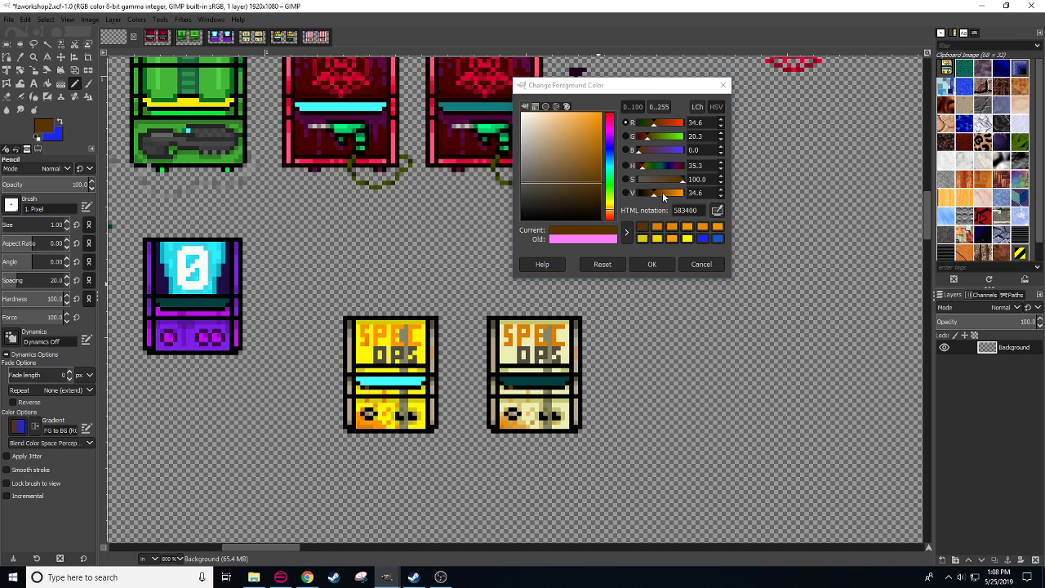
click(662, 192)
scroll(441, 465, down, 2)
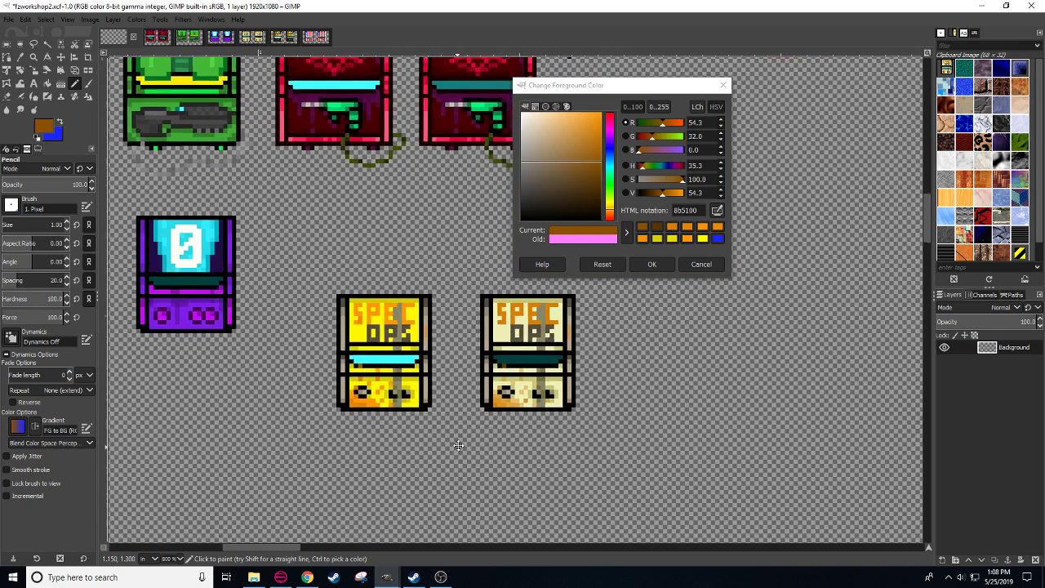
mouse_move(453, 409)
mouse_down()
mouse_move(440, 397)
mouse_move(444, 418)
mouse_up()
mouse_move(662, 193)
mouse_down()
mouse_move(676, 193)
mouse_move(657, 198)
mouse_up()
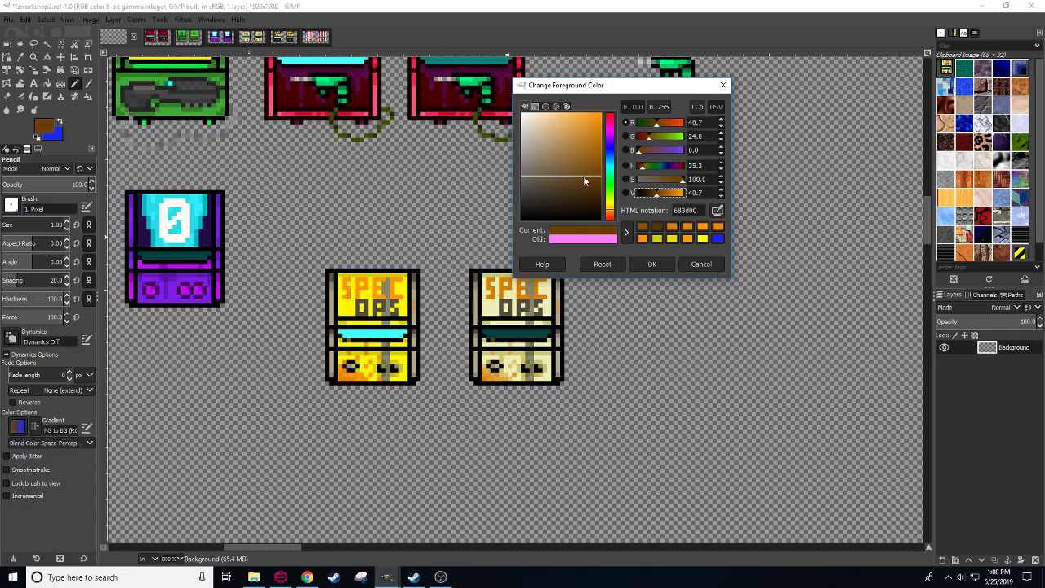
drag(584, 182, 585, 166)
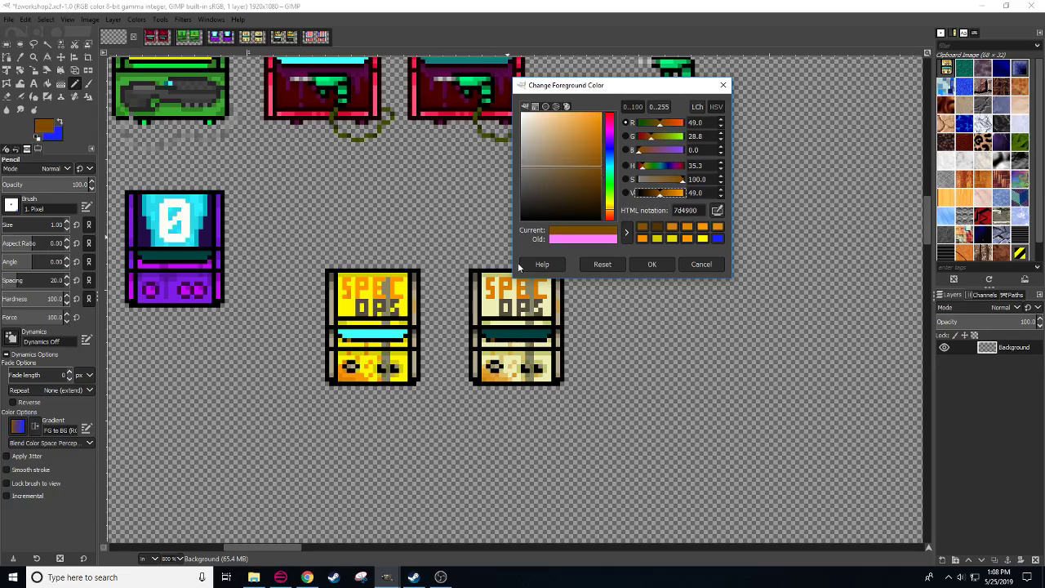
click(416, 372)
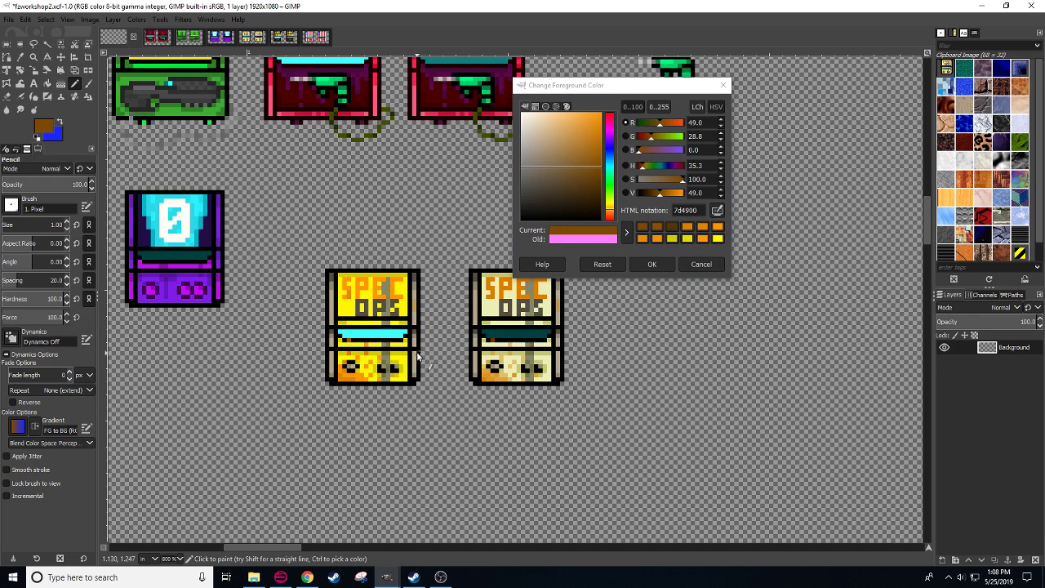
- Select the beige side strips by color and paint both strips of the yellow cabinet brown 7d4900 with straight pencil lines
key(shift+o)
key(n)
click(413, 278)
shift+click(417, 376)
shift+click(411, 279)
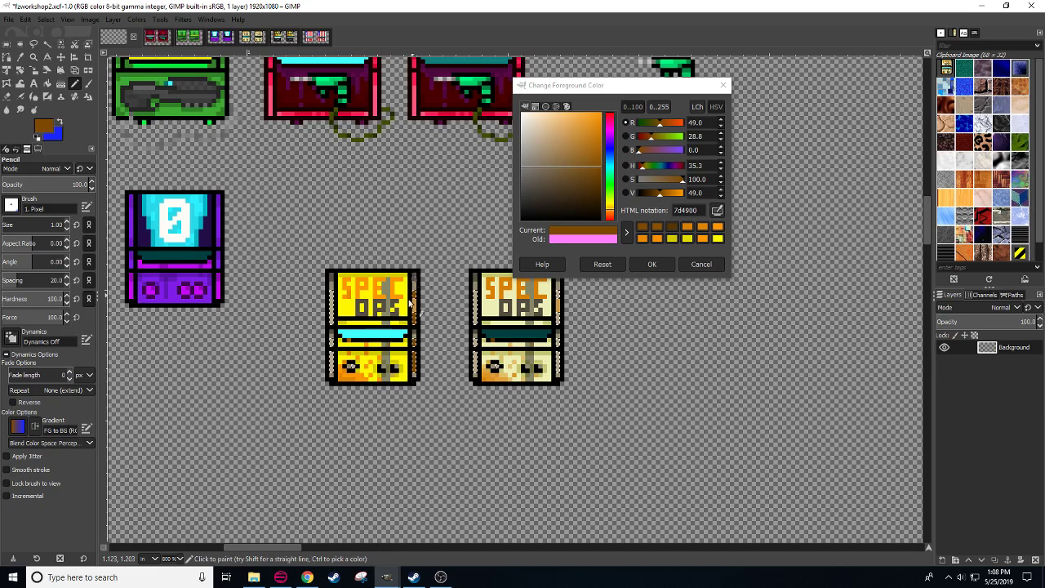
click(331, 375)
shift+click(331, 245)
- Darken the foreground brown to 623900 and shade the selected medium-tone pixels on the yellow cabinet's side strips
key(ctrl+shift+a)
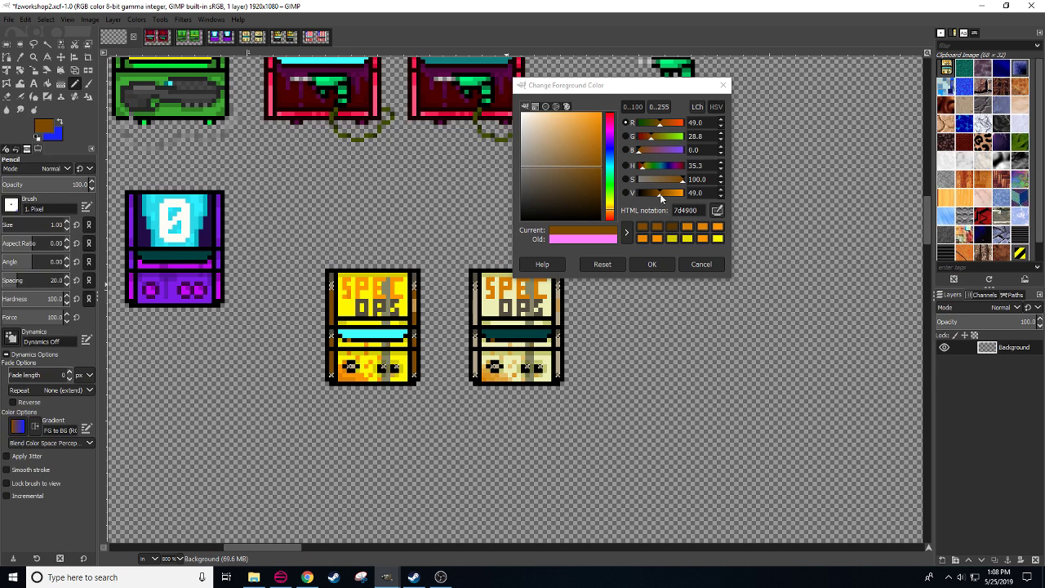
drag(659, 194, 653, 194)
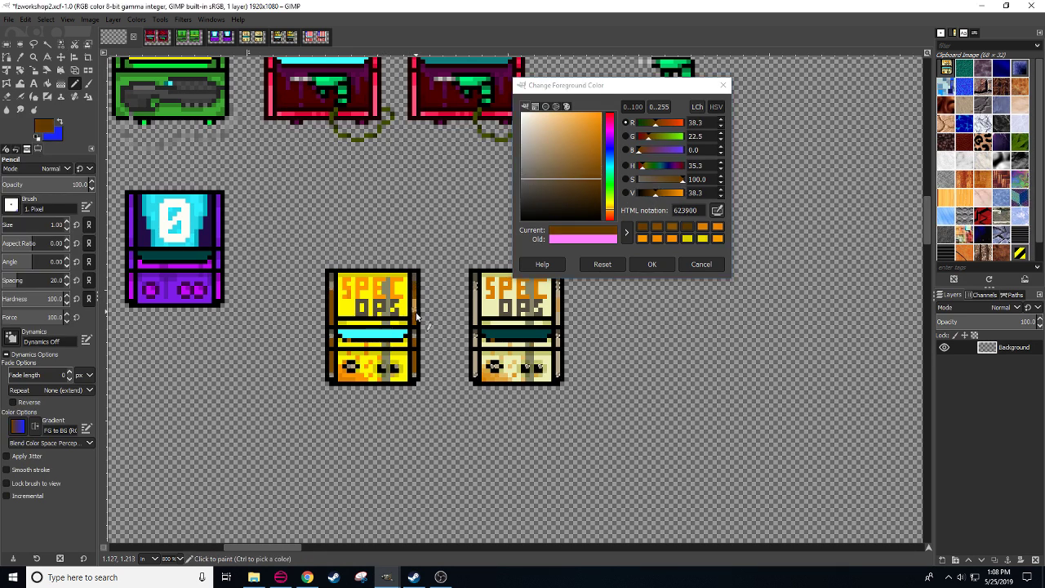
click(416, 364)
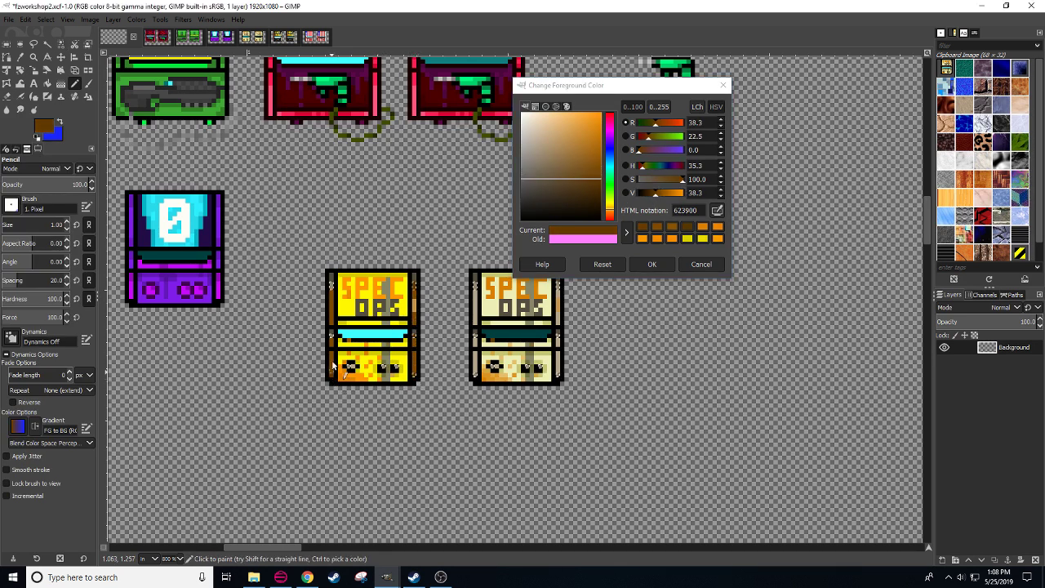
- Select the darkest side-strip pixels by color, paint them 392100 on the yellow cabinet, and clear the selection
key(shift+o)
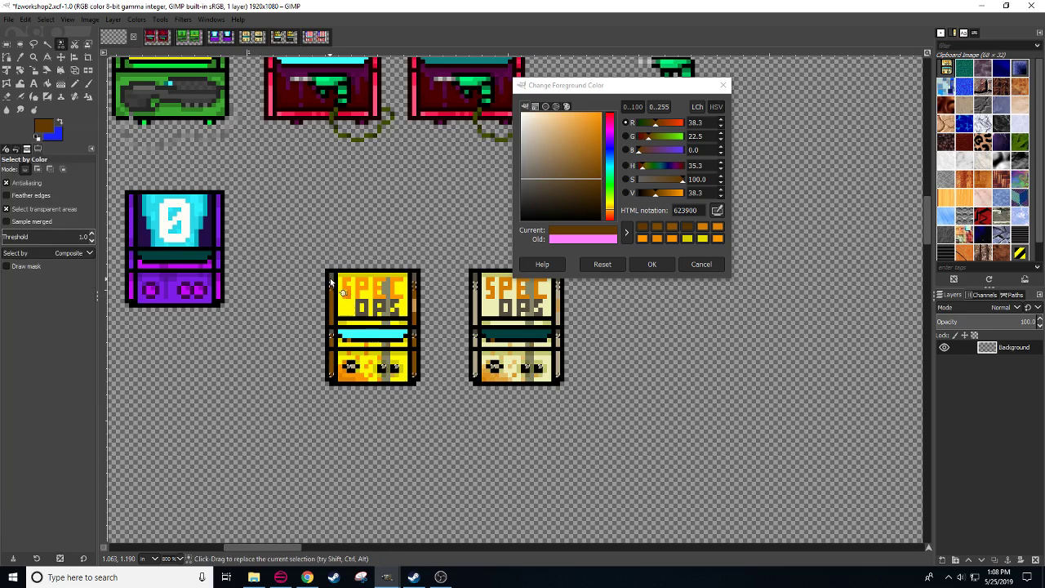
key(n)
click(648, 194)
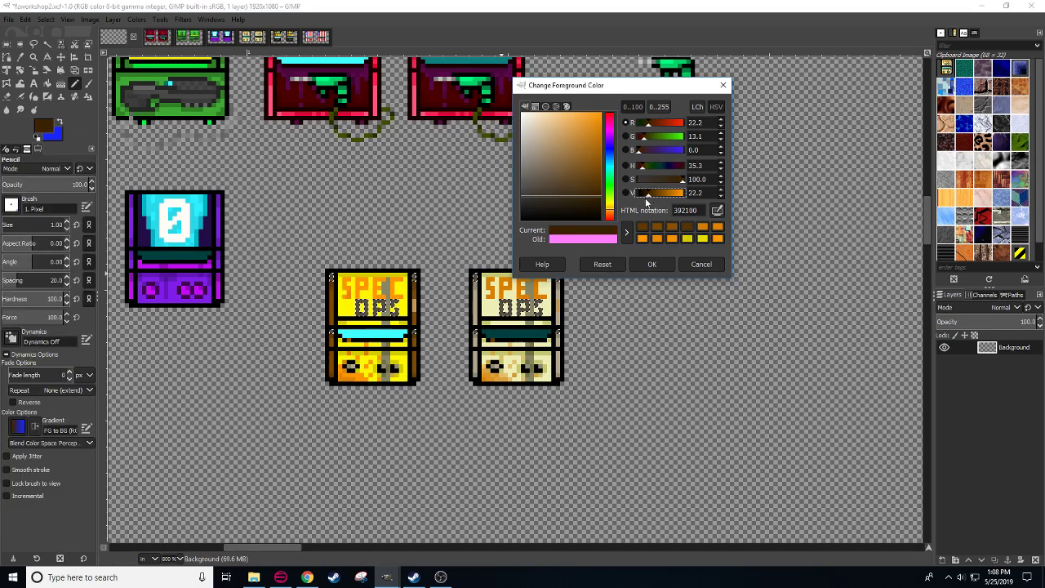
click(412, 277)
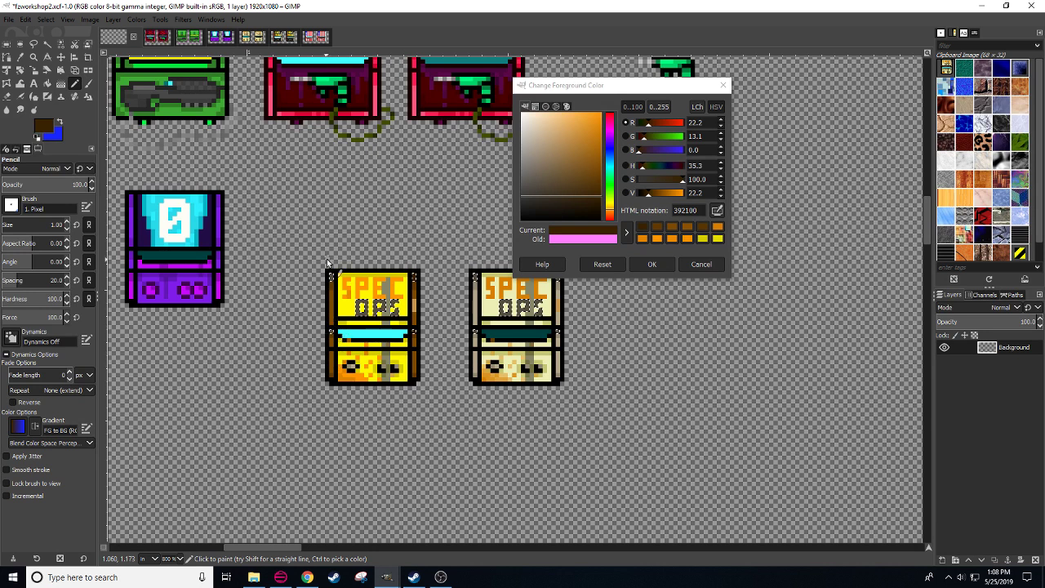
key(ctrl+shift+a)
- Sample the browns 7d4900 and 623900 from the yellow cabinet's right strip, plus the darker yellow d3cc00 from its front
drag(446, 427, 415, 475)
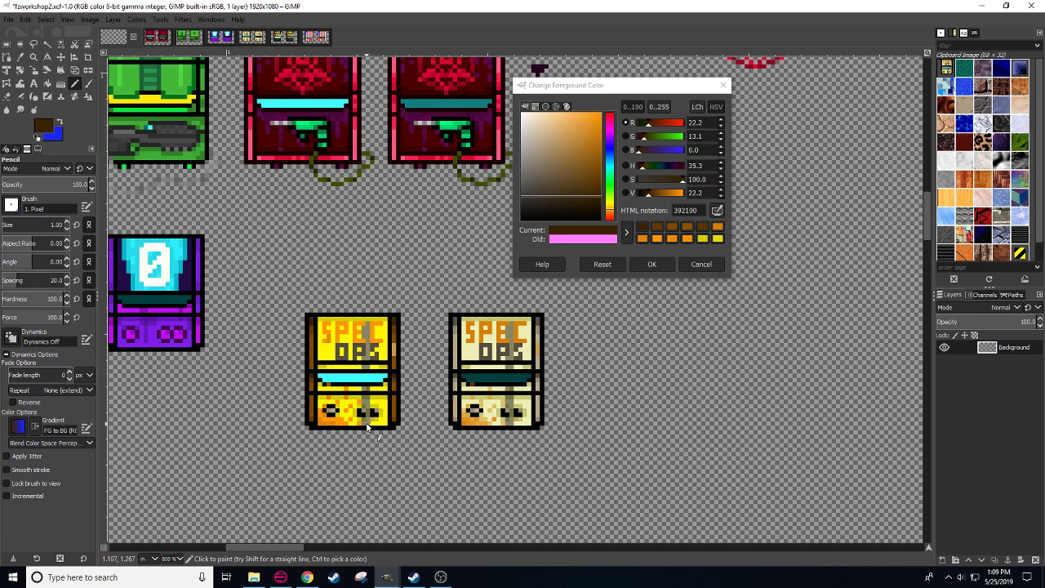
drag(385, 378, 438, 365)
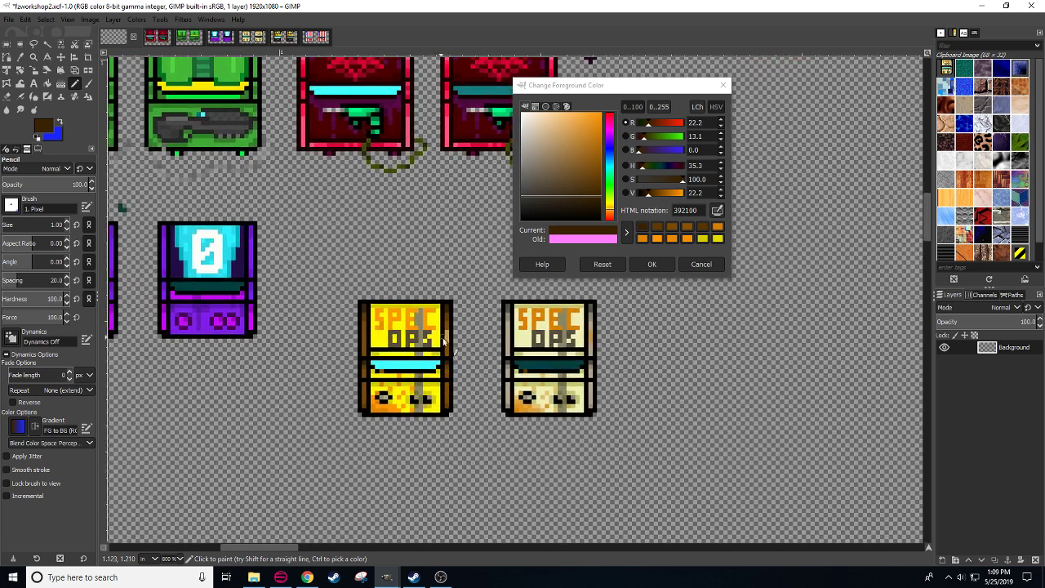
click(448, 341)
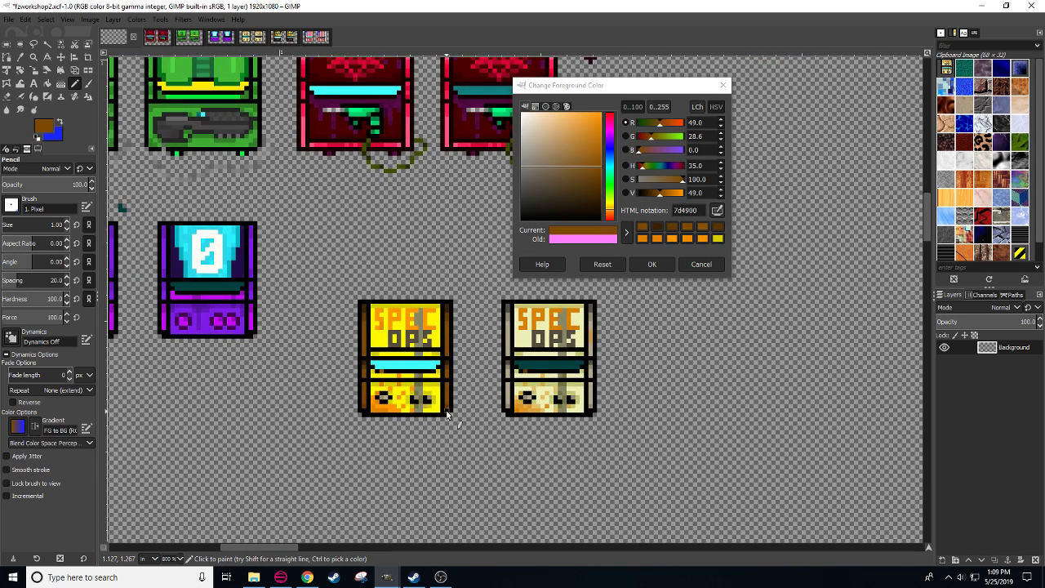
ctrl+click(448, 316)
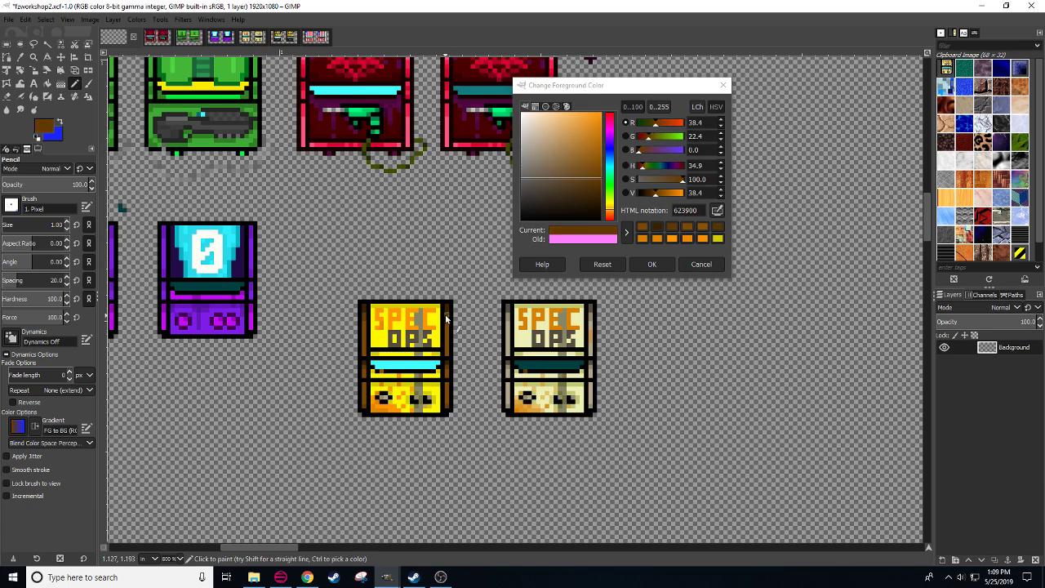
ctrl+click(396, 319)
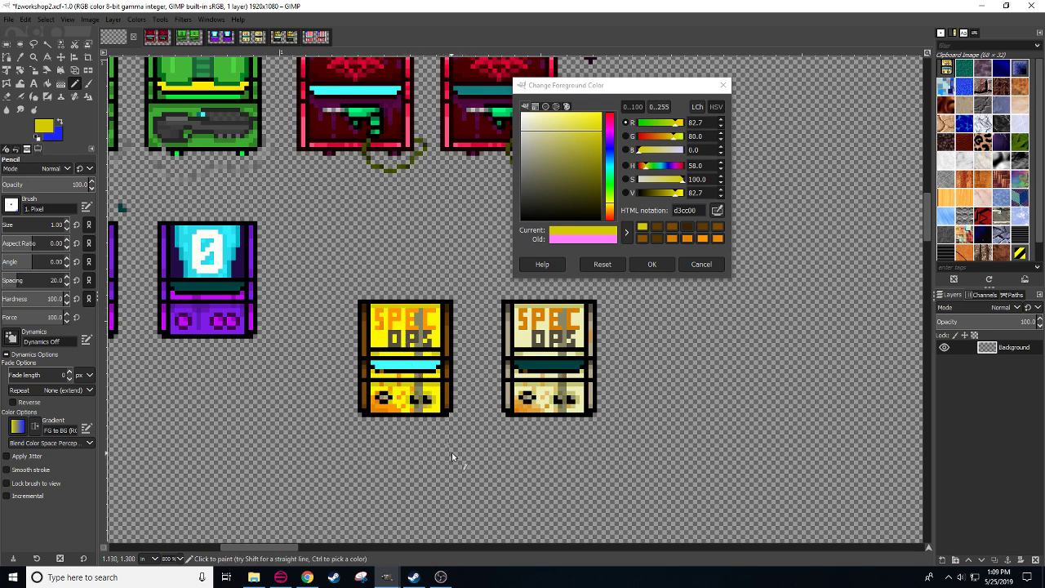
drag(438, 497, 450, 494)
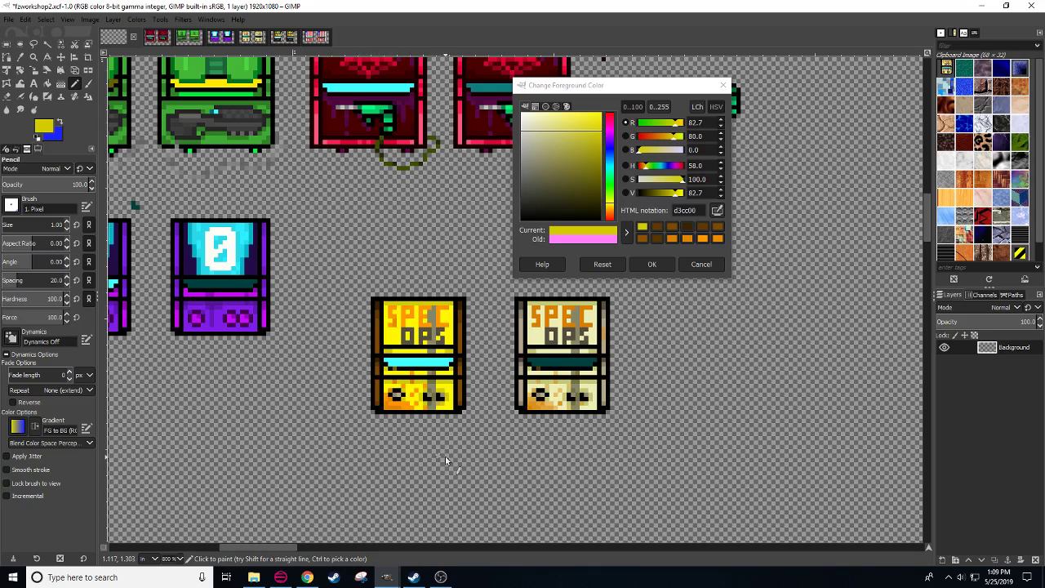
scroll(445, 461, right, 2)
scroll(445, 461, up, 1)
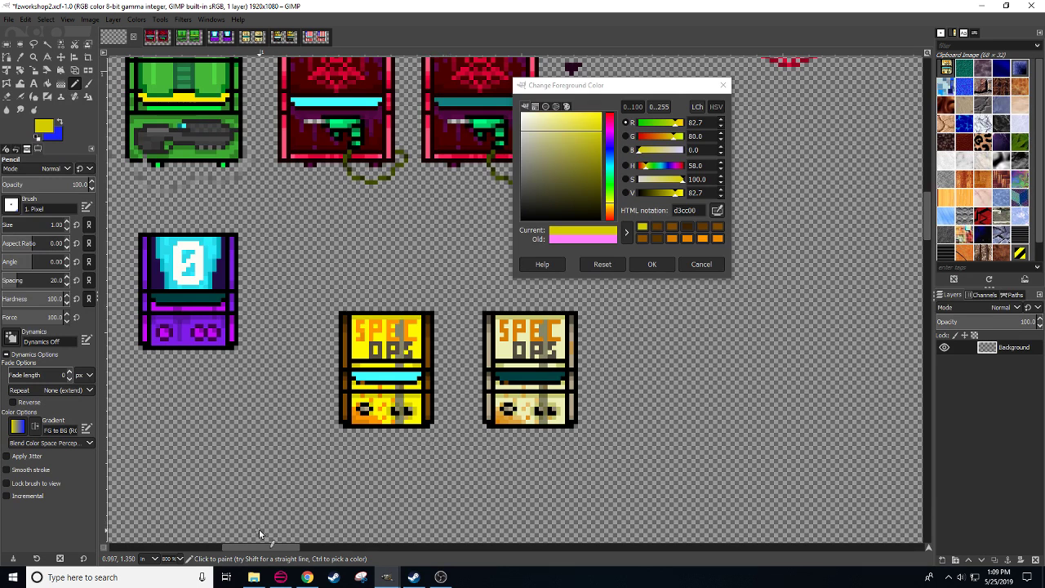
- Sample grey 868767 from the yellow cabinet's vertical stripe, darken it to 545541, and shade the stripe with the pencil
ctrl+click(399, 393)
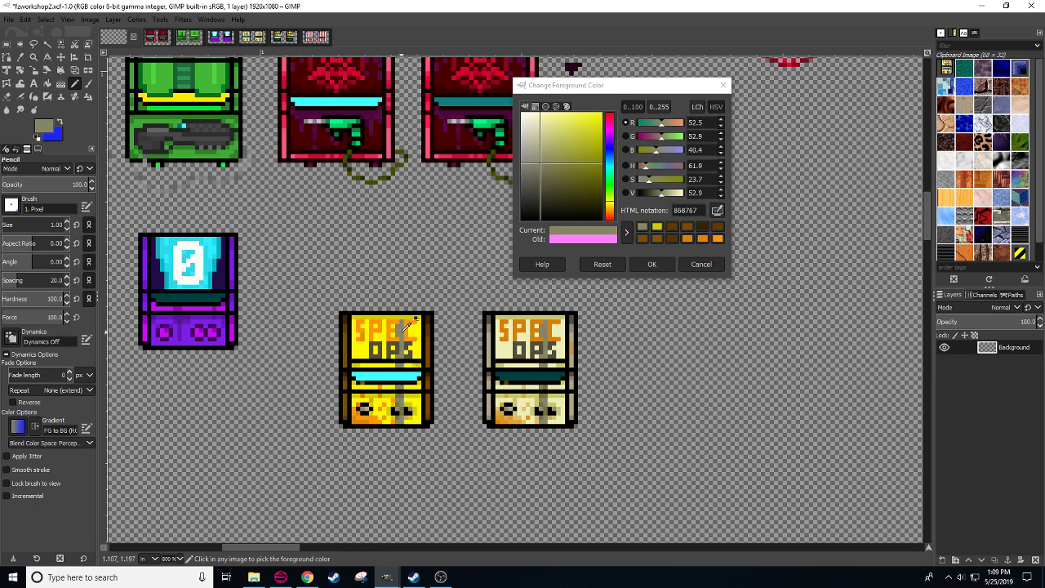
click(653, 193)
click(654, 192)
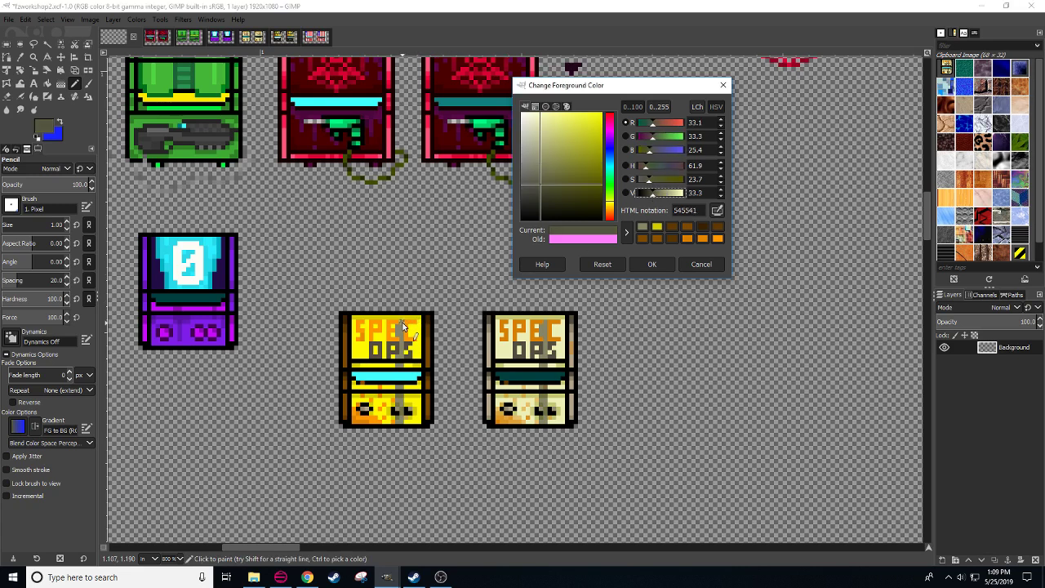
click(400, 321)
drag(397, 327, 399, 426)
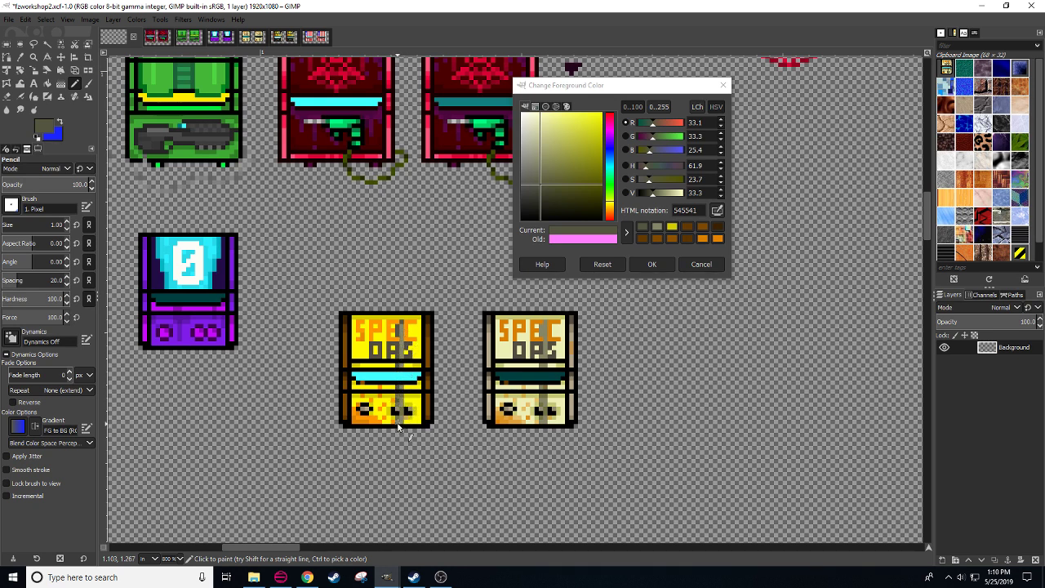
key(ctrl)
- Lighten the panel's ff9600 orange to ffbc5b, select the brown side strips by color, and repaint them on the yellow cabinet
drag(421, 448, 433, 441)
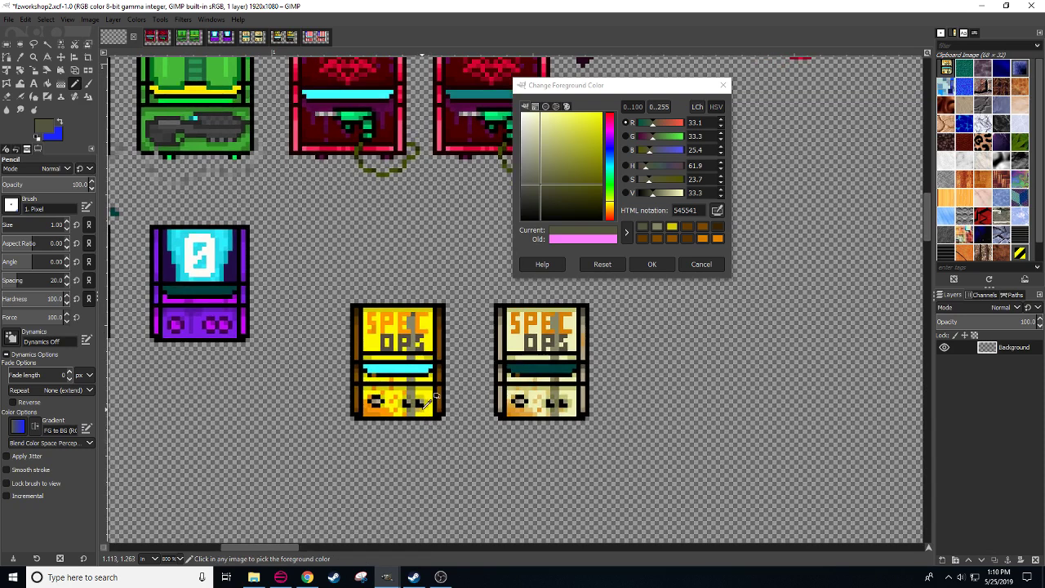
drag(440, 449, 483, 480)
scroll(175, 559, down, 2)
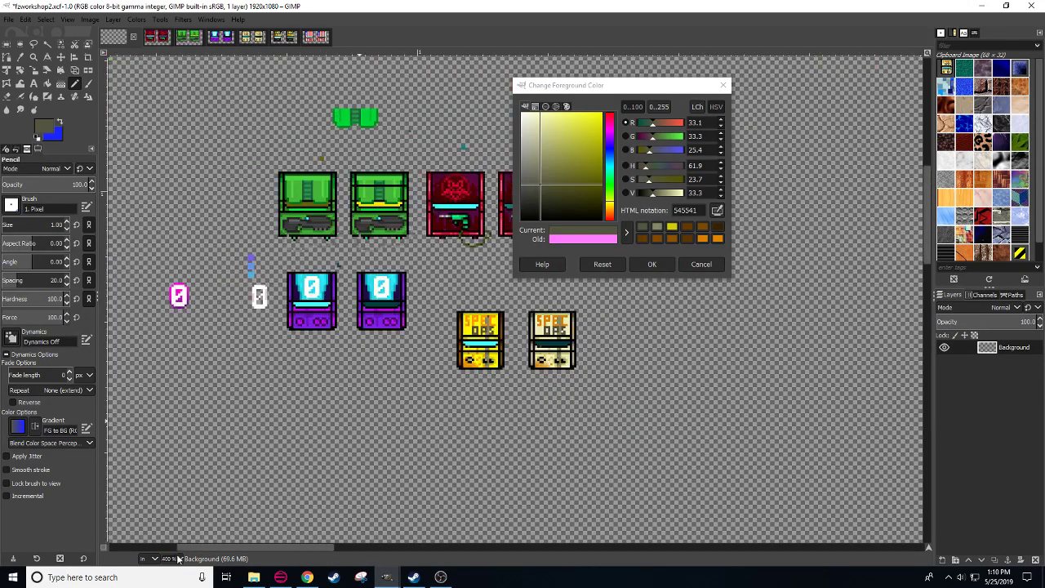
scroll(178, 559, up, 2)
mouse_move(334, 462)
mouse_down()
mouse_move(281, 479)
mouse_move(252, 472)
mouse_up()
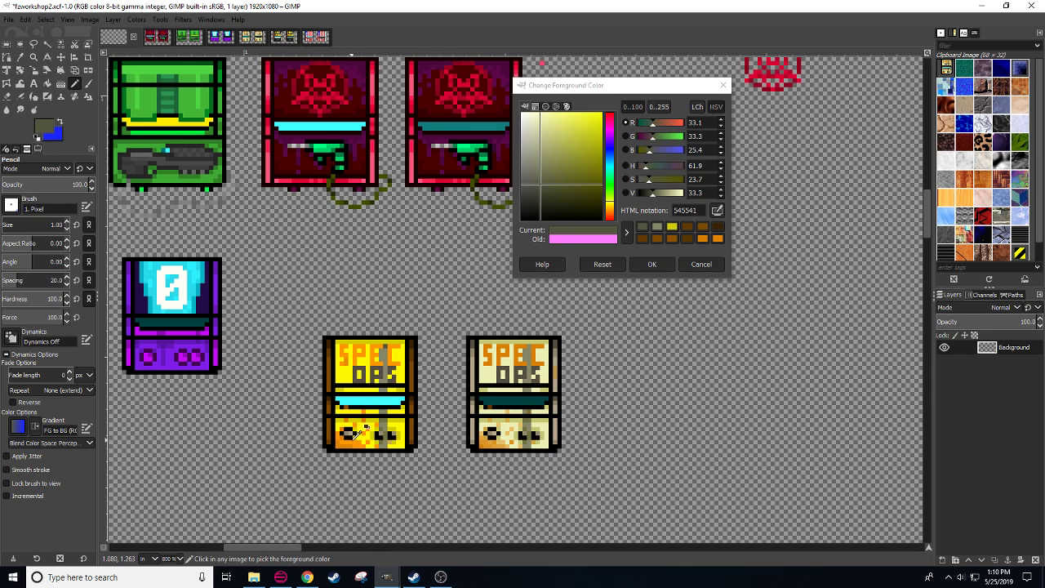
click(359, 441)
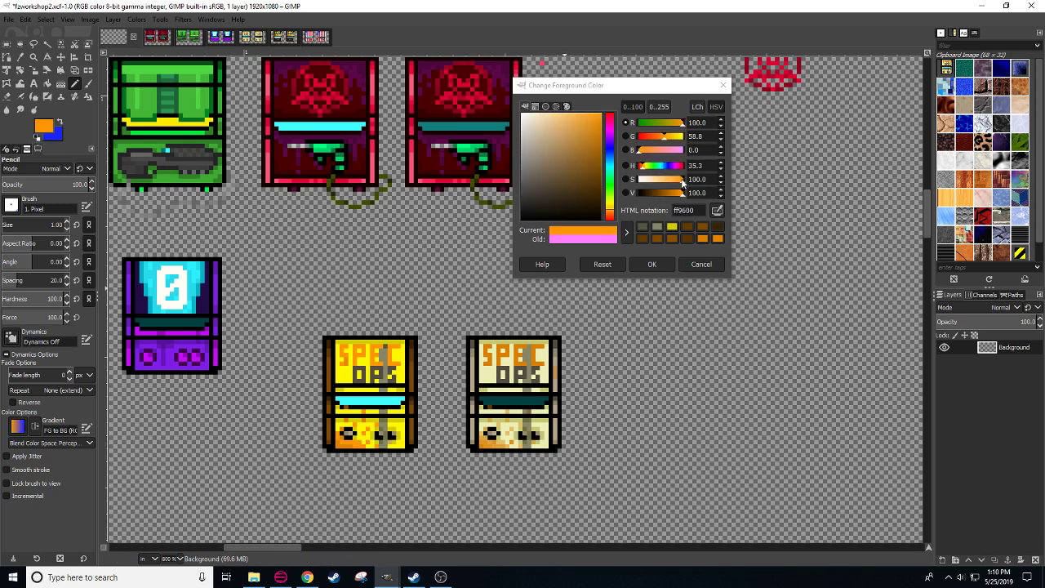
drag(683, 183, 666, 183)
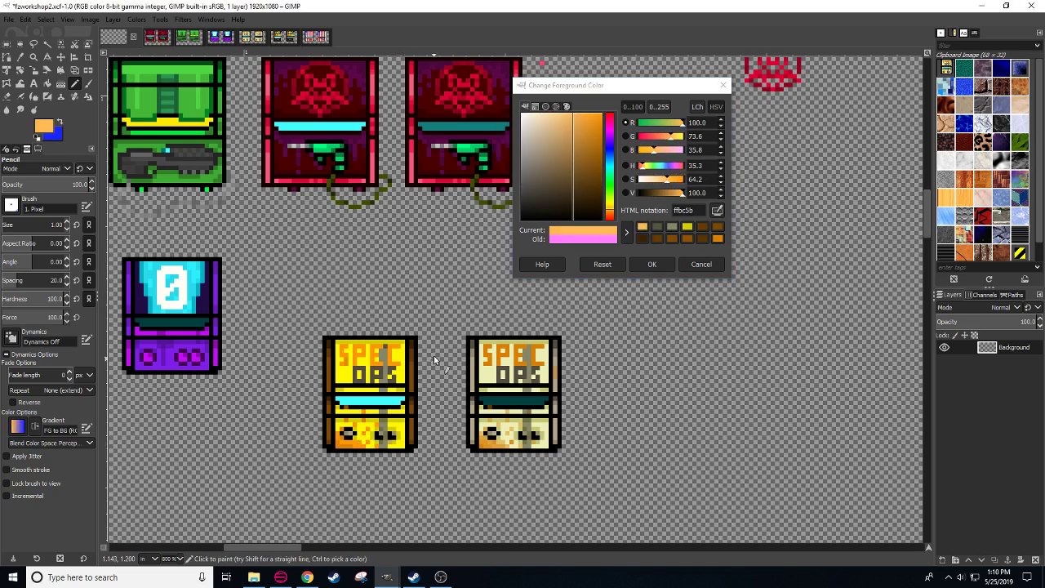
key(shift+o)
click(413, 372)
key(n)
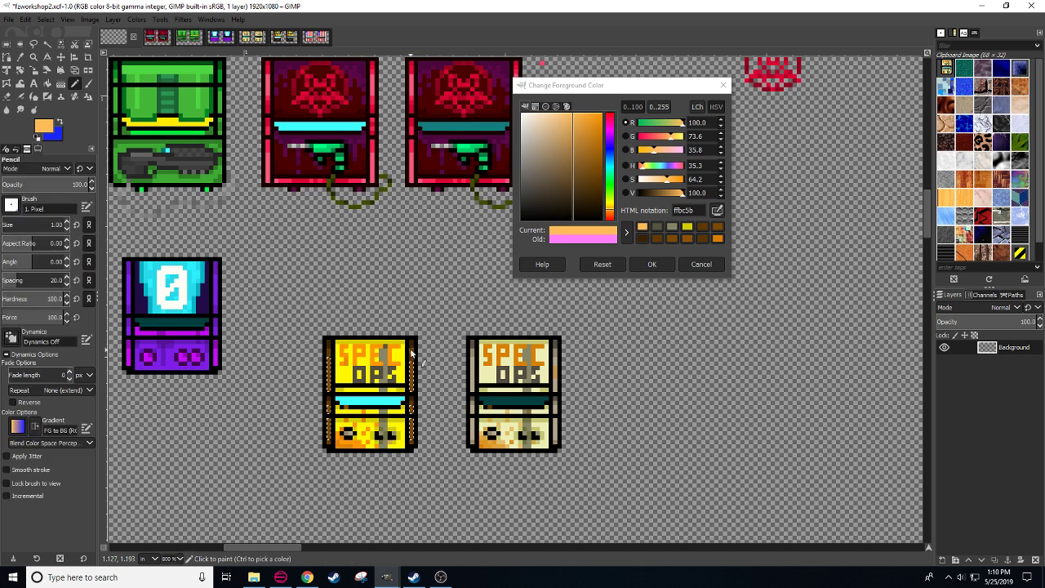
drag(411, 351, 411, 448)
drag(331, 342, 327, 412)
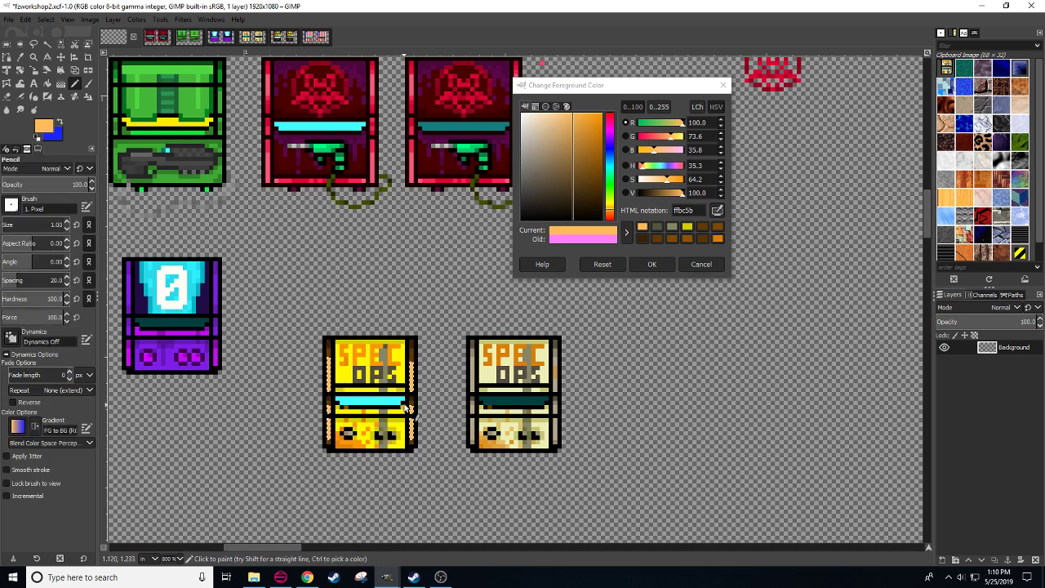
- Darken the light orange to b38440 and repaint the medium shadow pixels on the yellow cabinet's side strips
key(shift+o)
drag(682, 193, 669, 193)
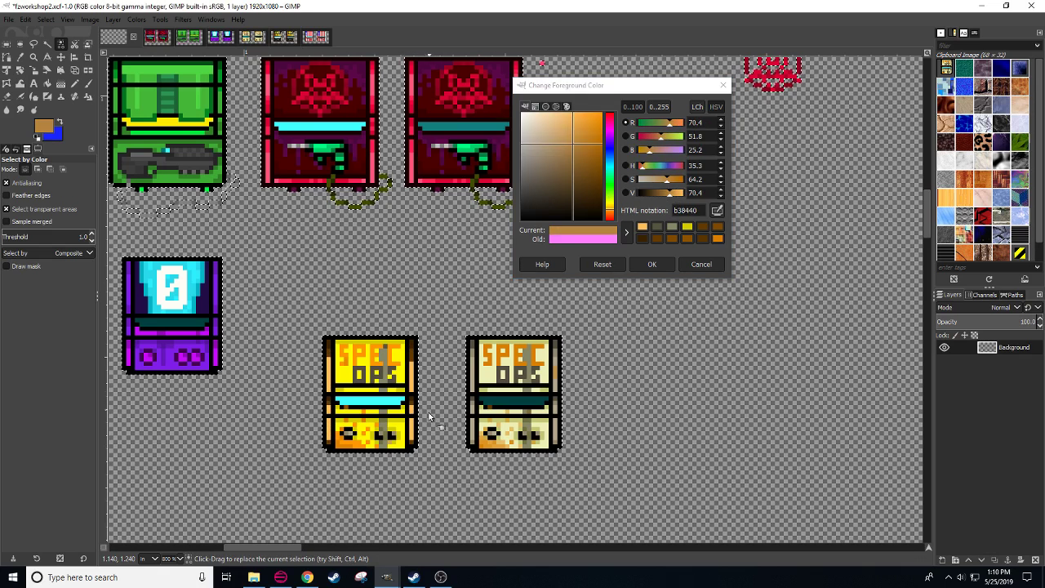
key(n)
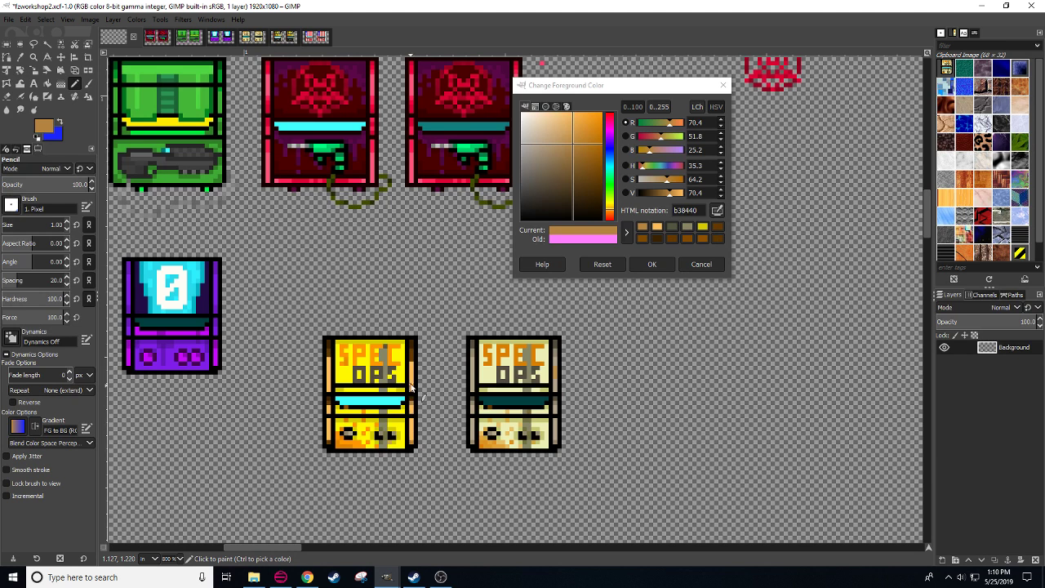
- Select the darkest strip pixels by color and repaint them 876430 with the pencil on the yellow cabinet
key(shift+o)
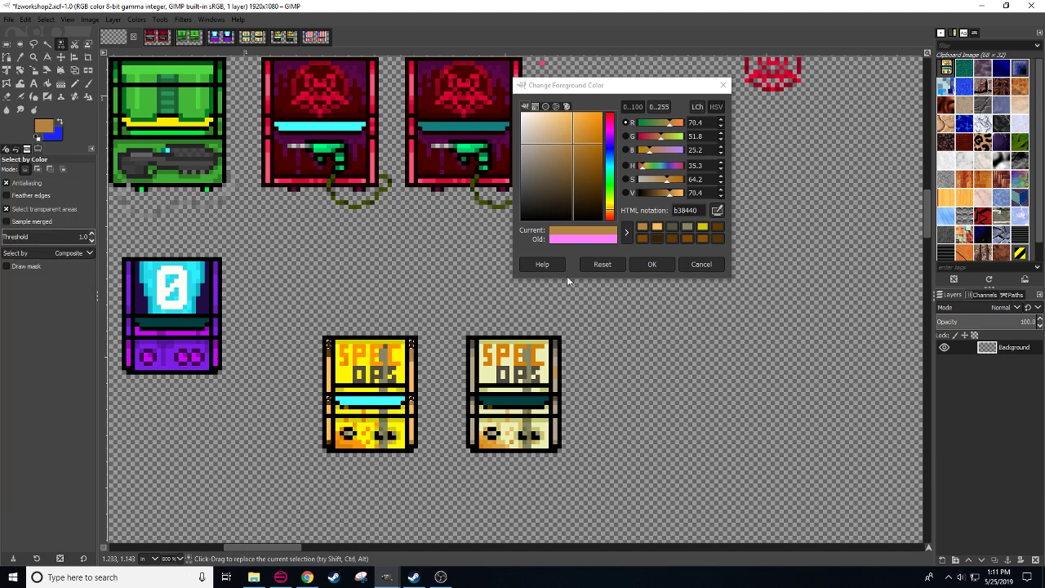
drag(670, 192, 662, 193)
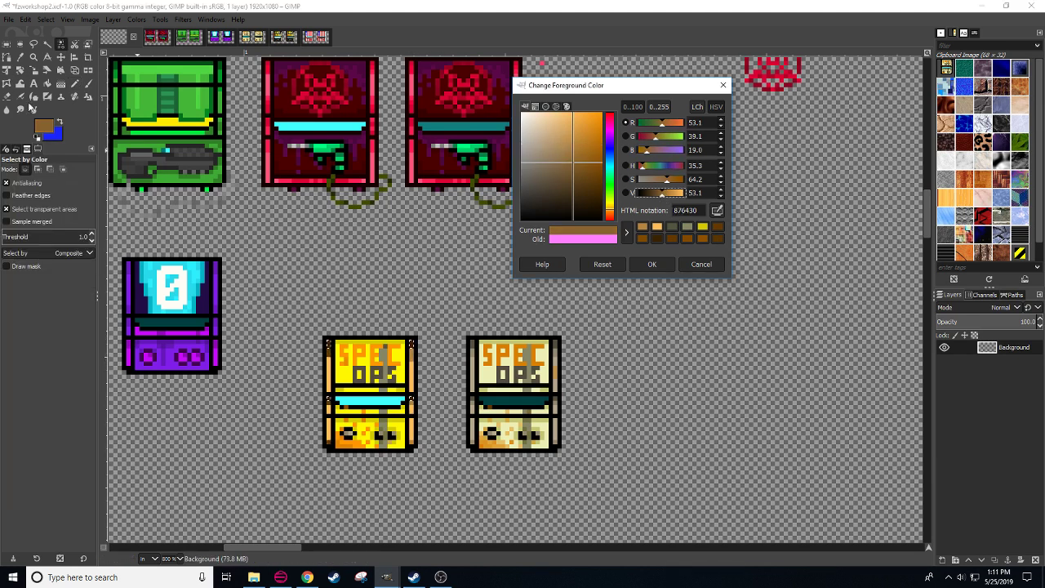
click(74, 83)
click(415, 374)
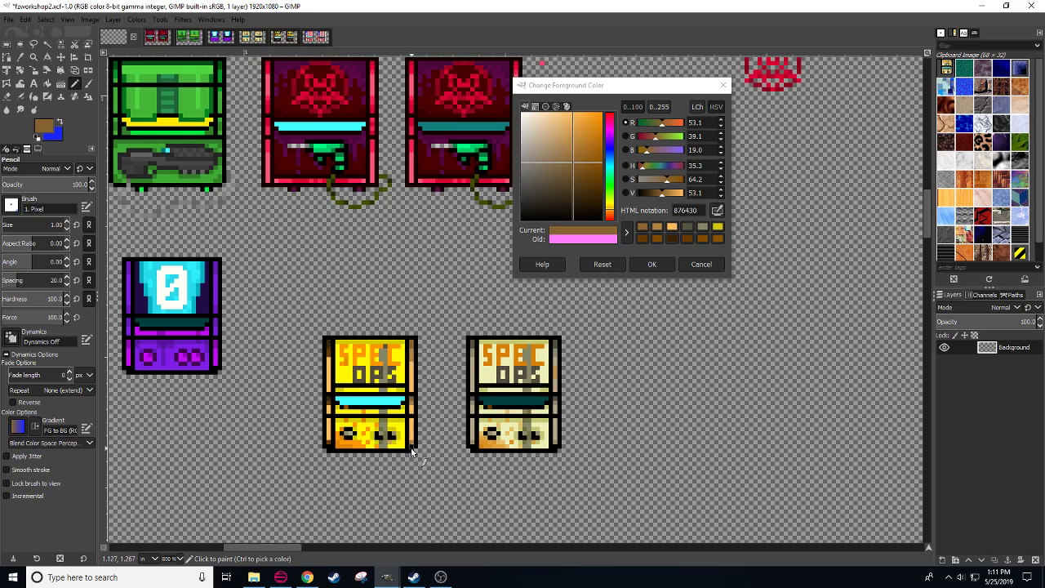
- Copy the yellow cabinet's right edge strip, paste it over the left edge, flip it horizontally, and anchor it in place
key(r)
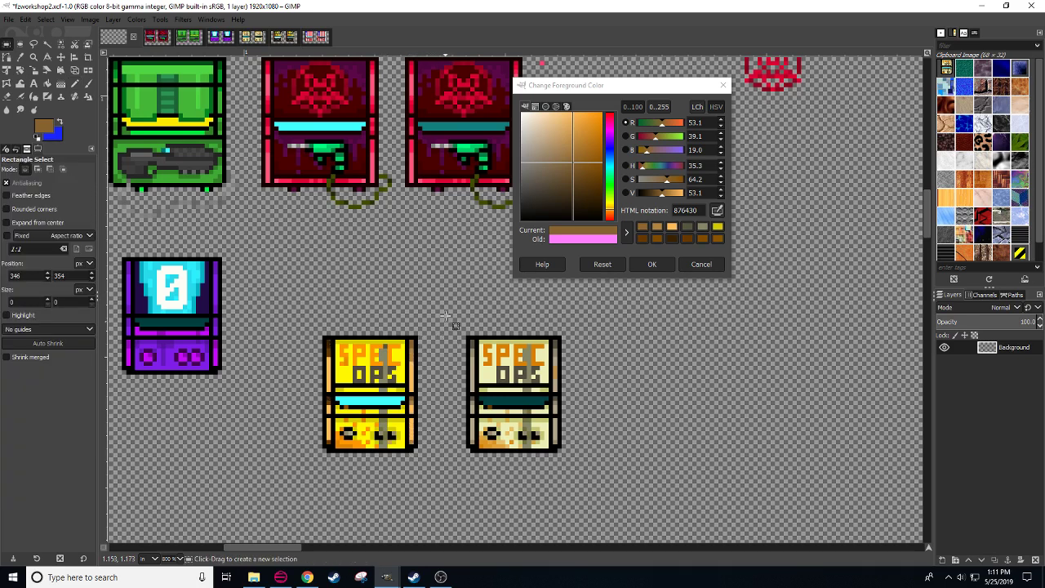
drag(443, 319, 415, 462)
key(ctrl+c)
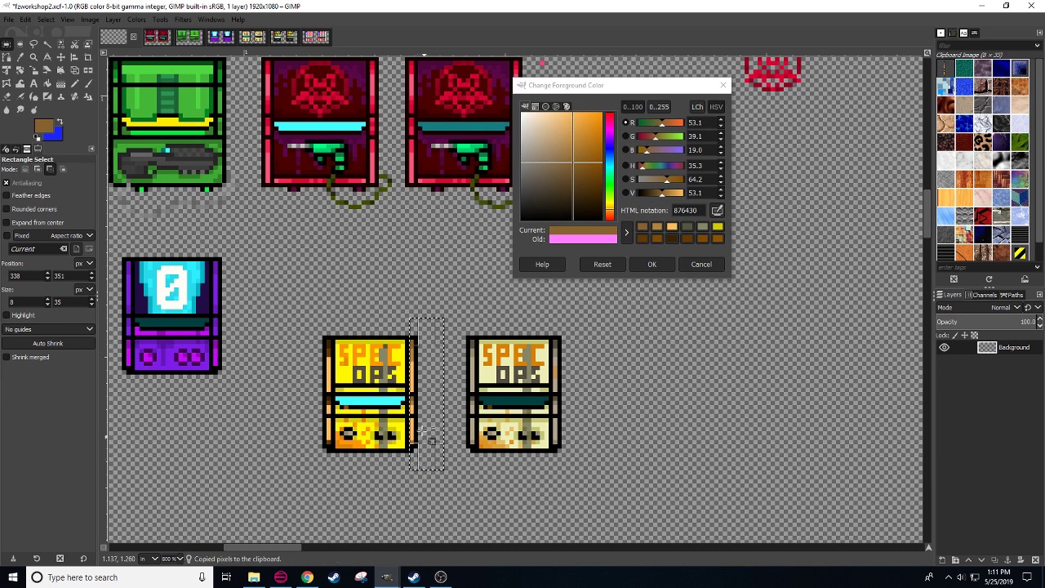
key(ctrl+v)
drag(421, 417, 334, 419)
key(shift+f)
click(335, 421)
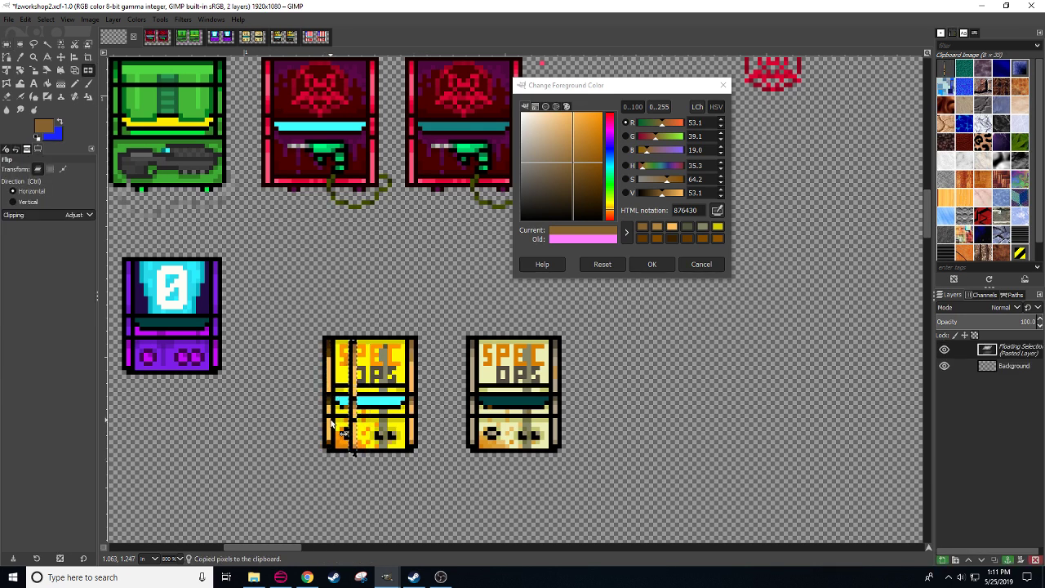
key(r)
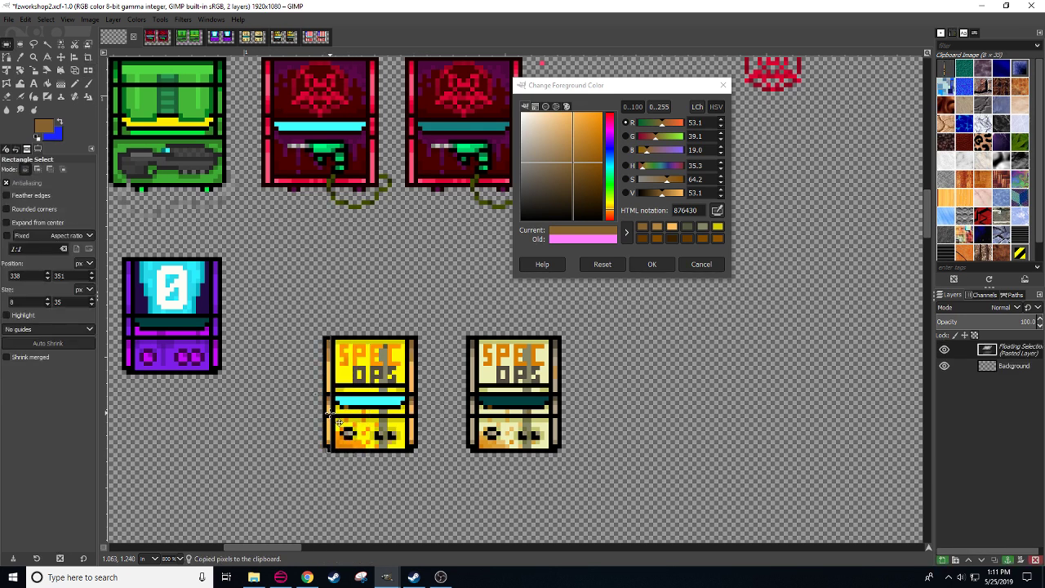
click(334, 418)
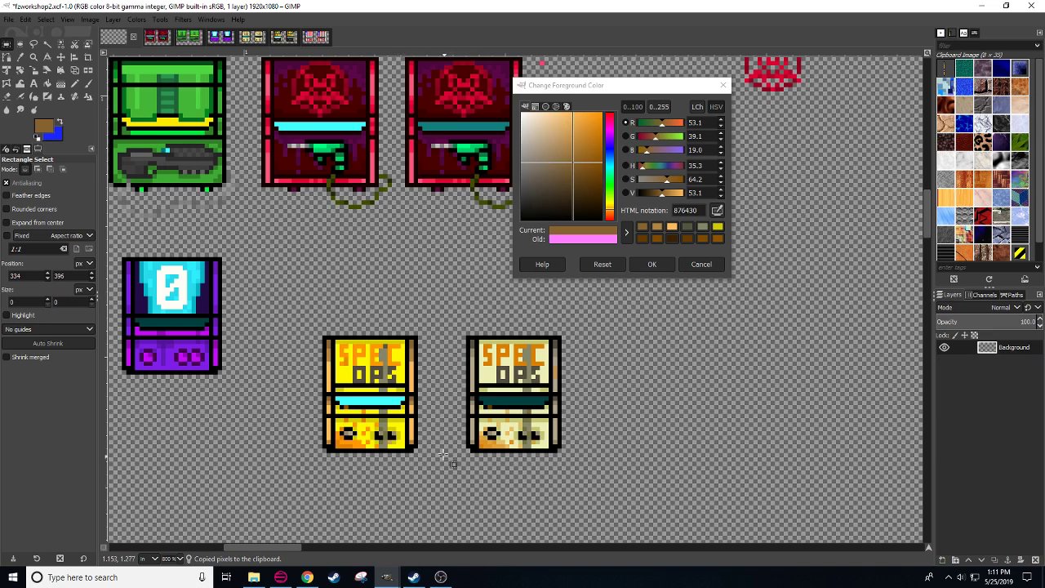
- Saturate the ffbc5b light orange to ffa523 and pencil it over the light pixels of the yellow cabinet's right side strip
key(n)
click(668, 227)
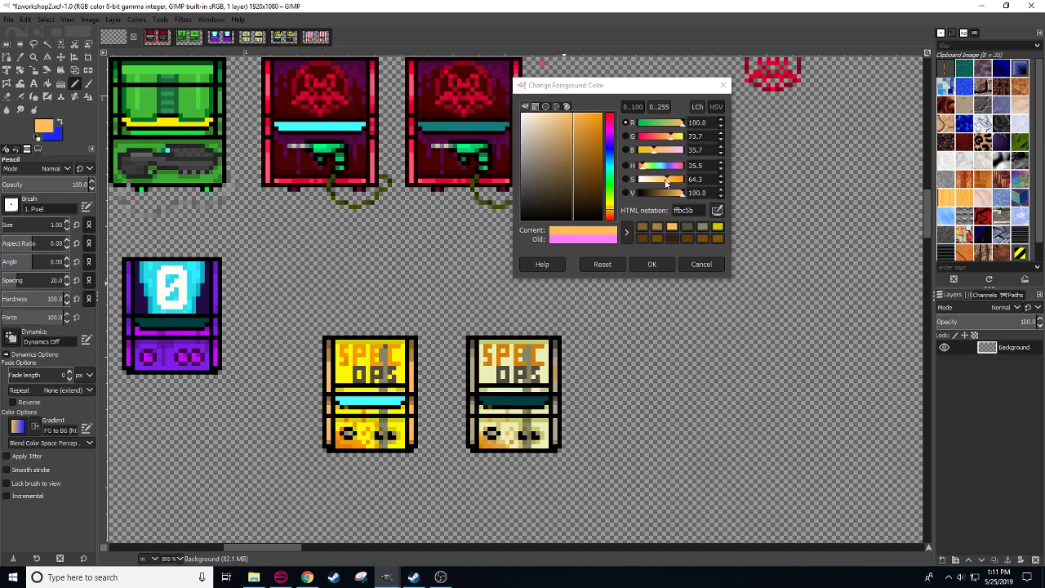
drag(674, 178, 677, 178)
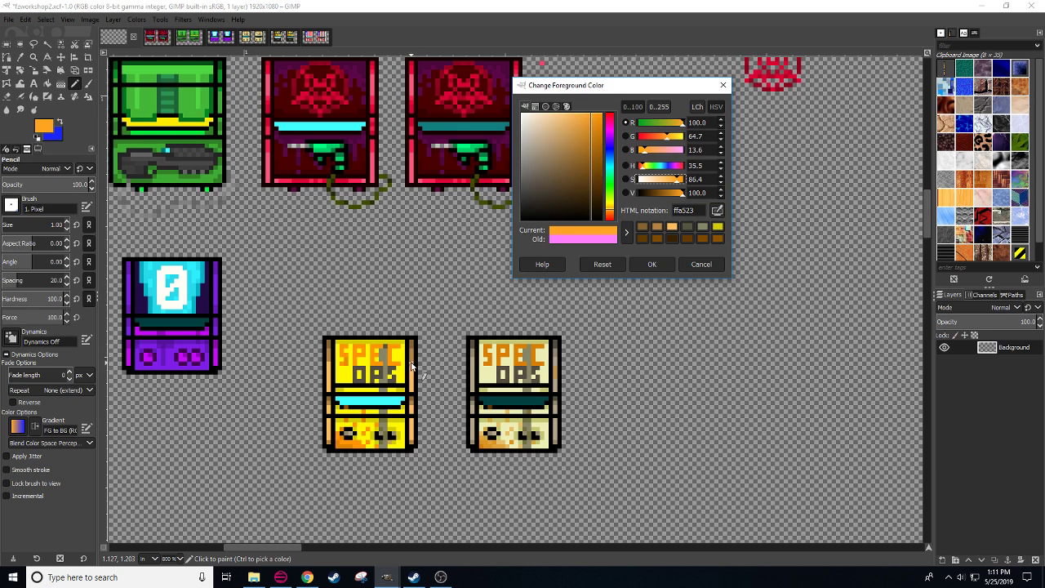
drag(411, 363, 413, 389)
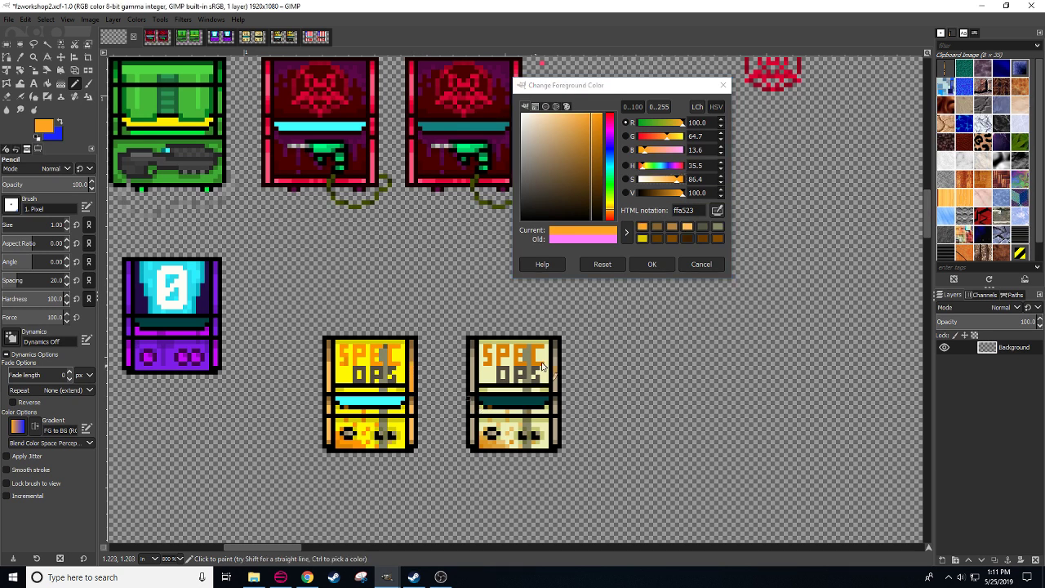
- Repaint the right strip's medium shadow pixels with darker orange c9821b and its darkest pixels with 976214
click(677, 192)
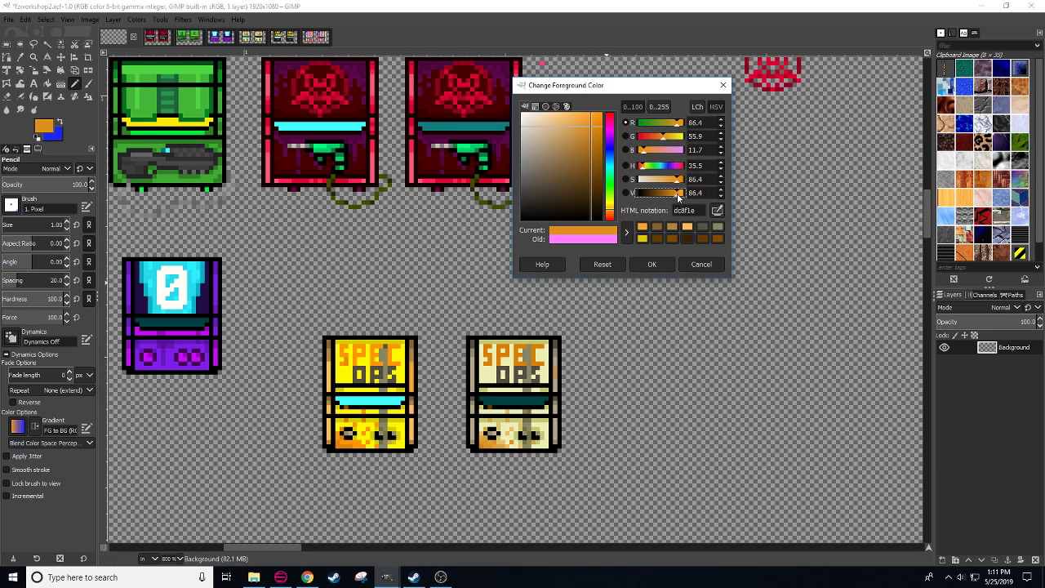
click(413, 365)
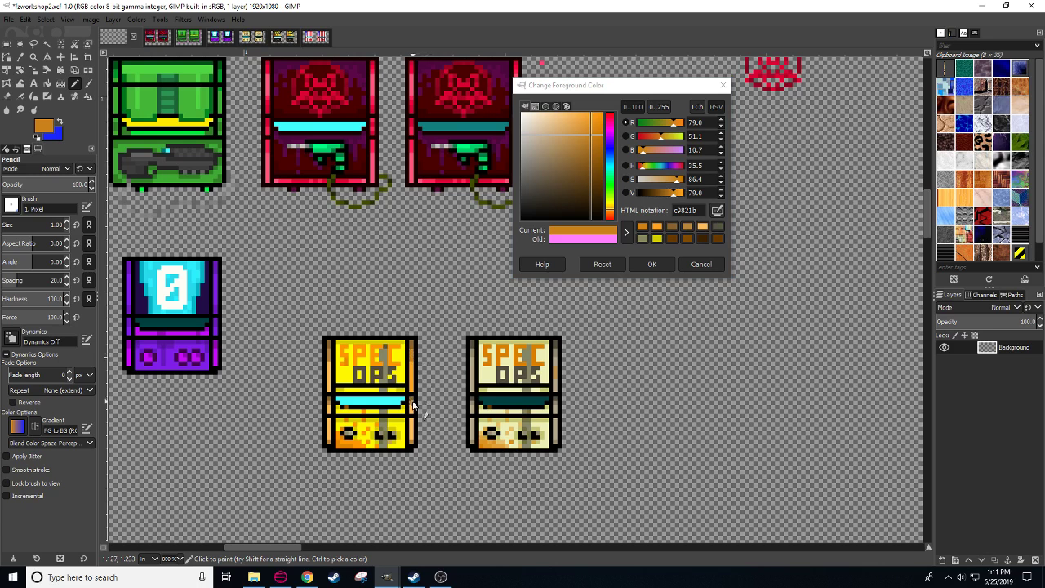
ctrl+click(410, 366)
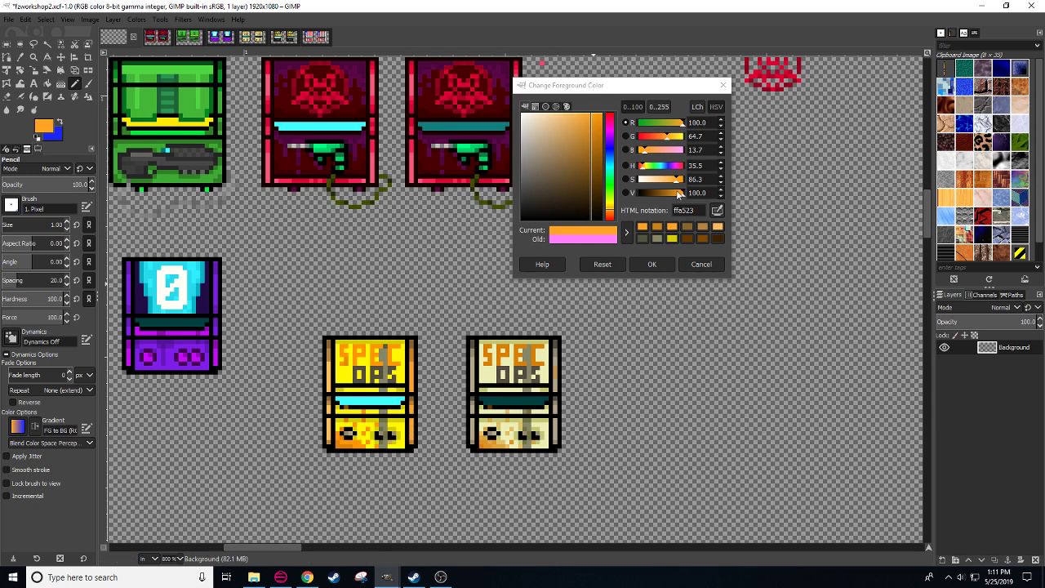
ctrl+click(422, 390)
ctrl+click(418, 393)
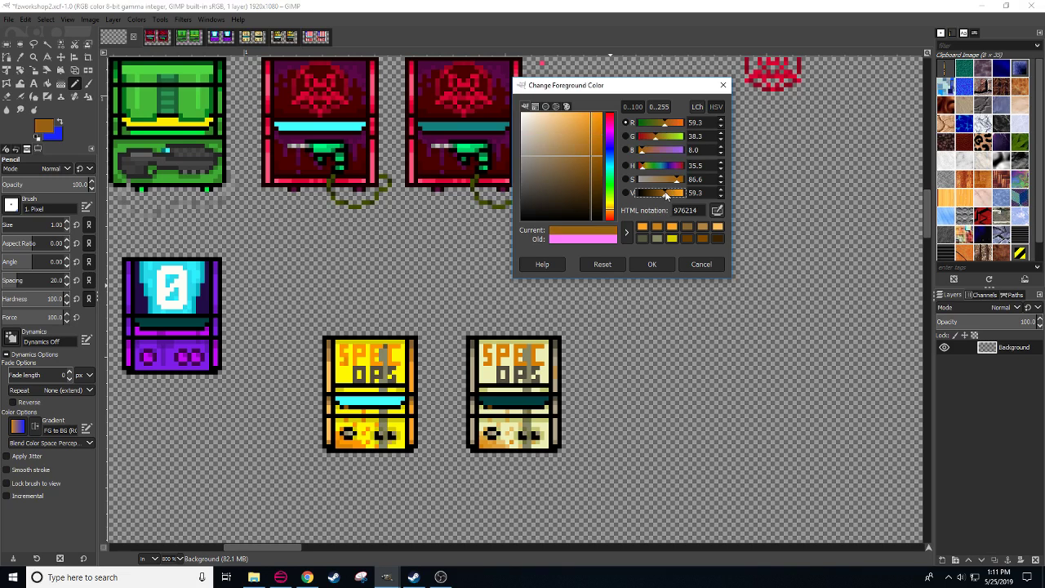
click(409, 407)
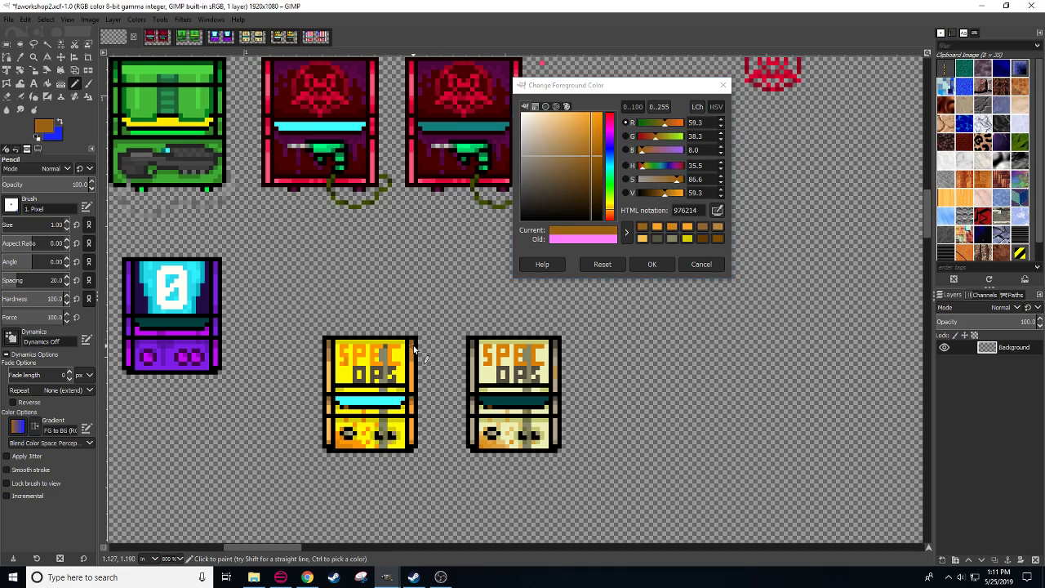
- Copy the yellow cabinet's recolored right edge strip, paste it over the left edge, flip it horizontally, and anchor it
drag(431, 476, 442, 479)
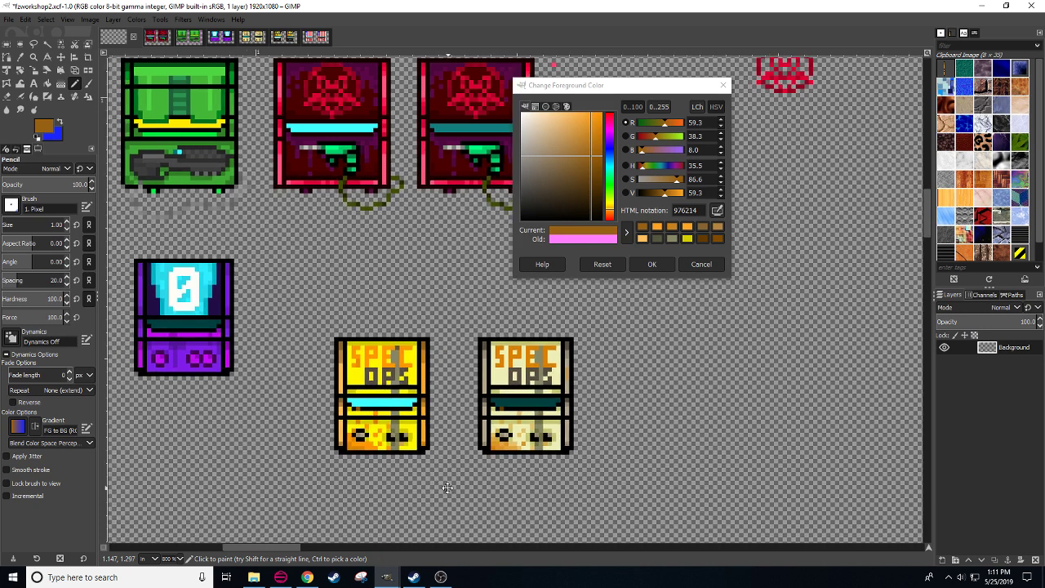
key(r)
drag(460, 324, 422, 468)
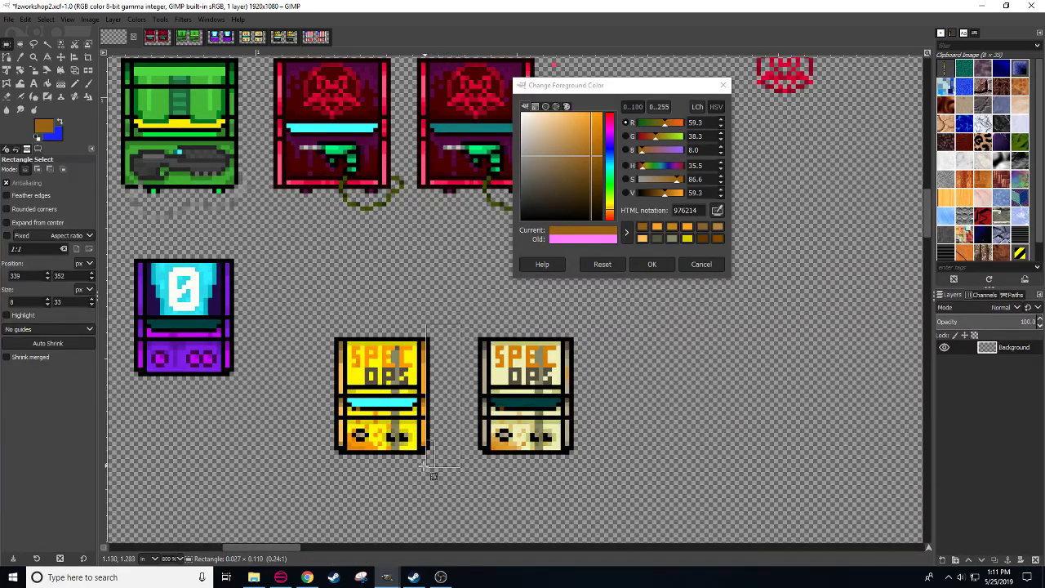
key(ctrl+c)
key(ctrl+v)
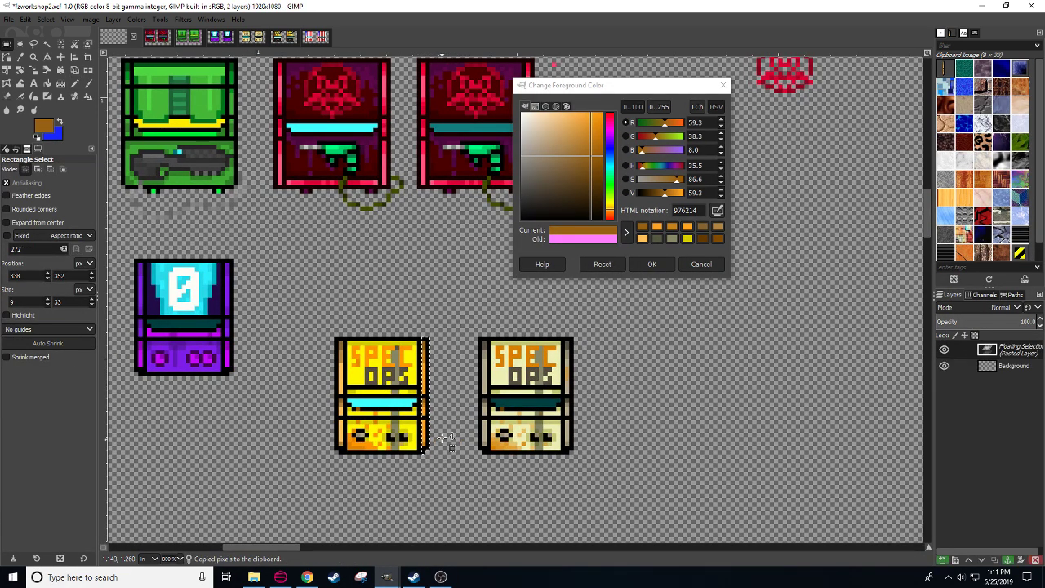
drag(433, 417, 341, 403)
click(408, 502)
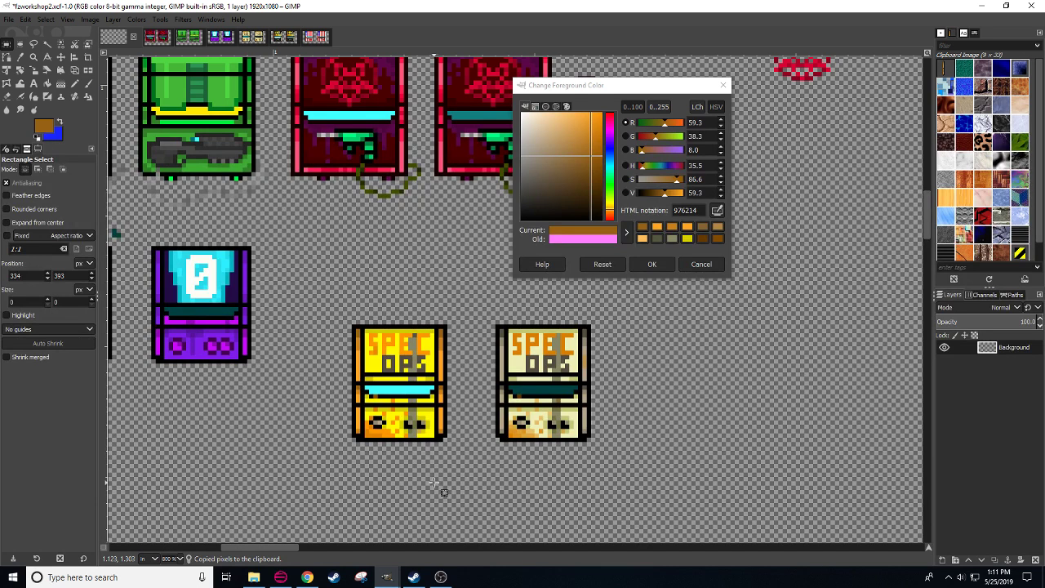
- Shade the yellow cabinet's grey vertical stripe with darkened grey 5b5b46, and sample the dark grey 544e41 from the OPS lettering
key(n)
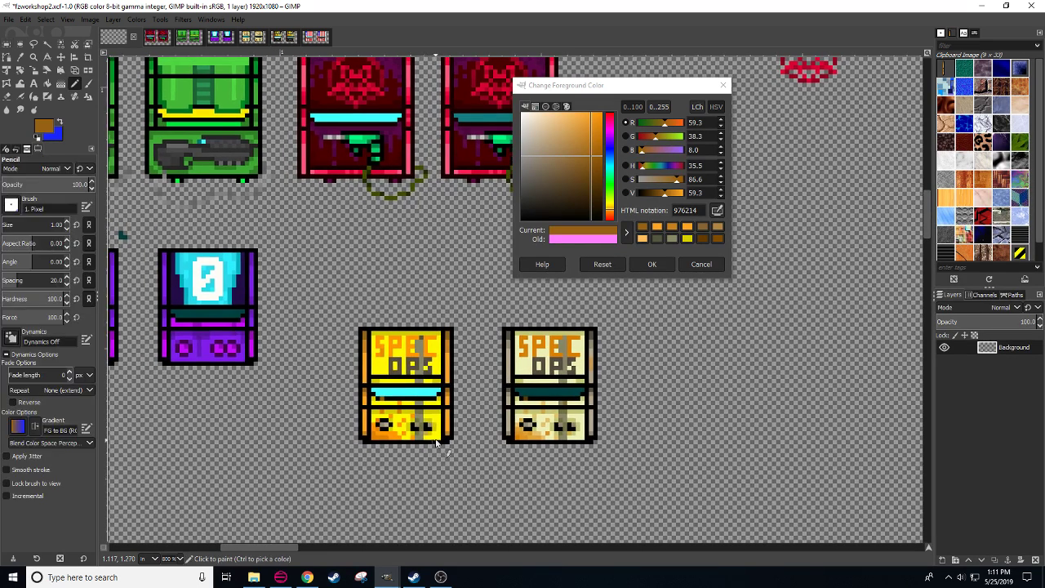
ctrl+click(420, 425)
click(654, 194)
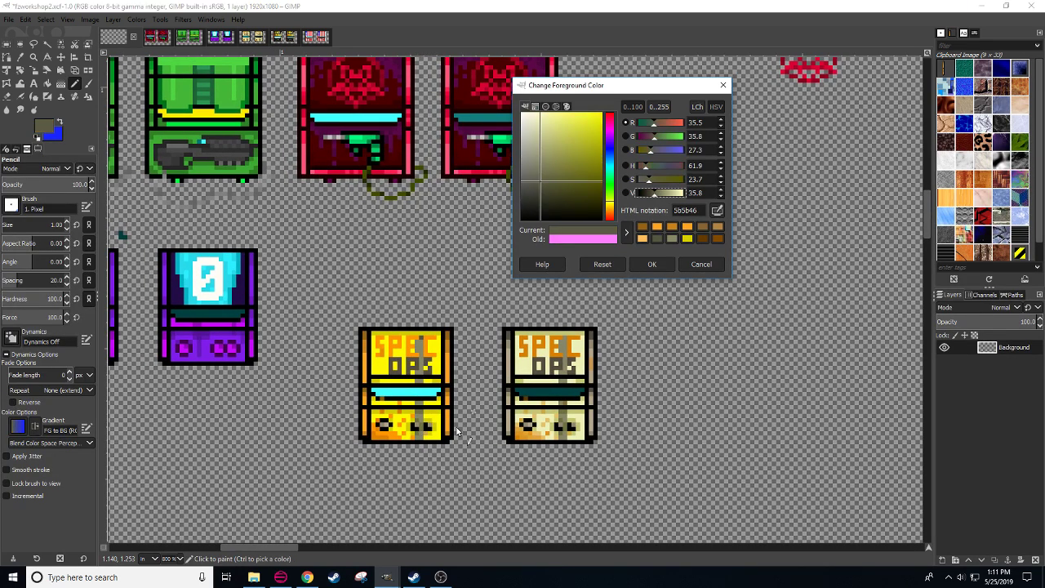
click(420, 437)
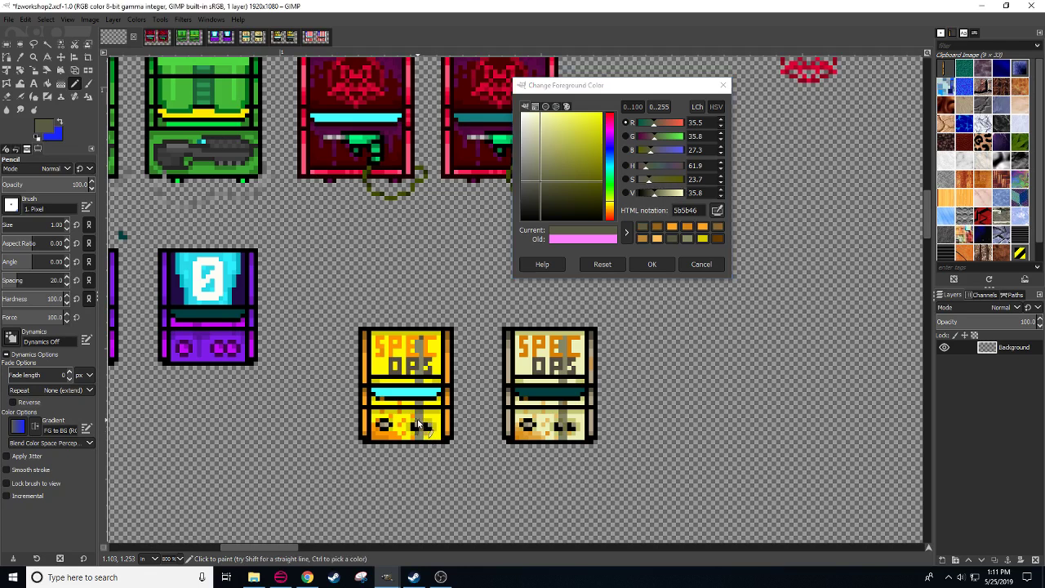
click(421, 337)
drag(448, 465, 453, 459)
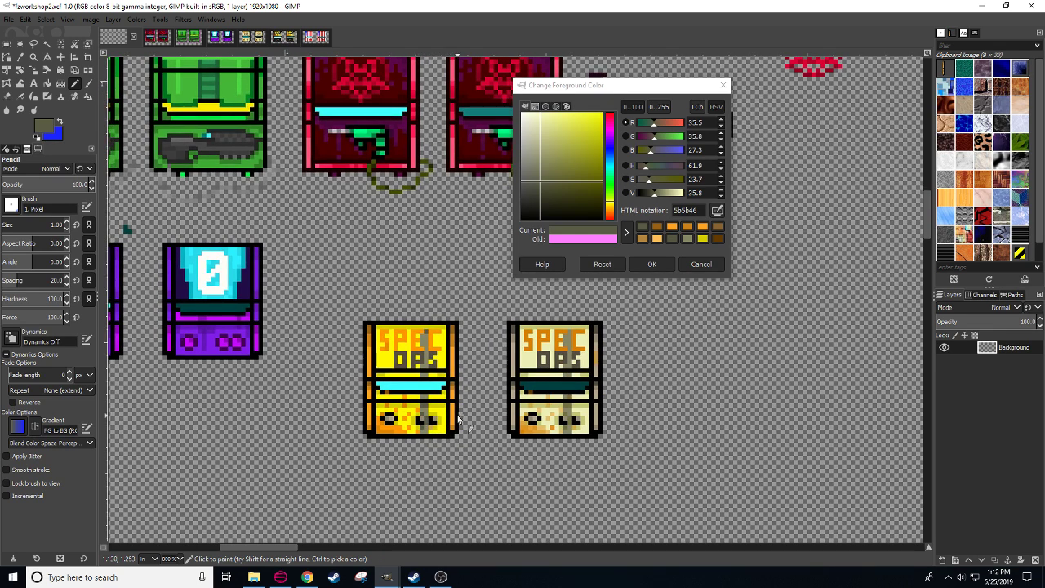
ctrl+click(409, 360)
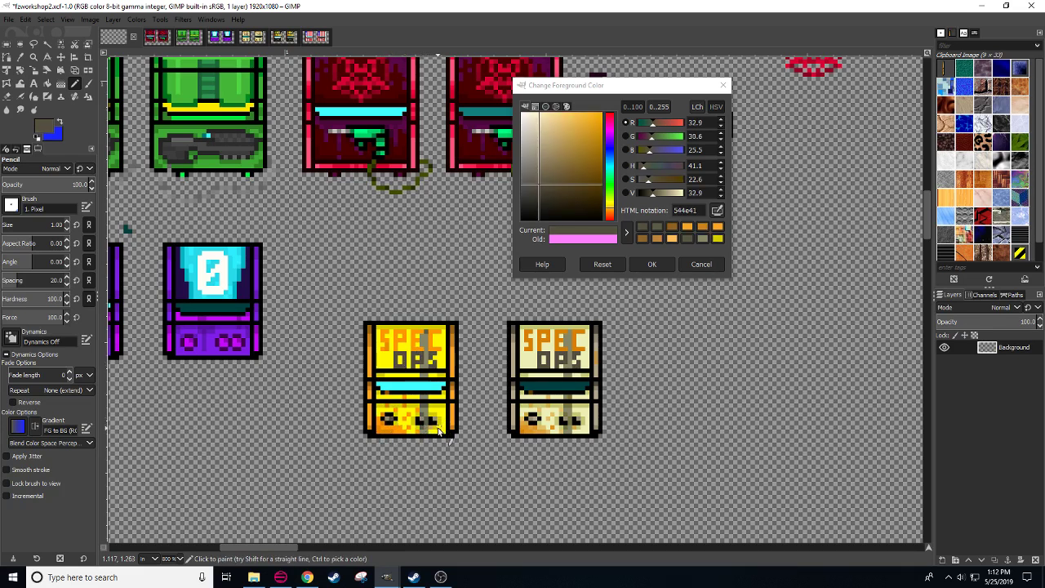
drag(475, 424, 473, 430)
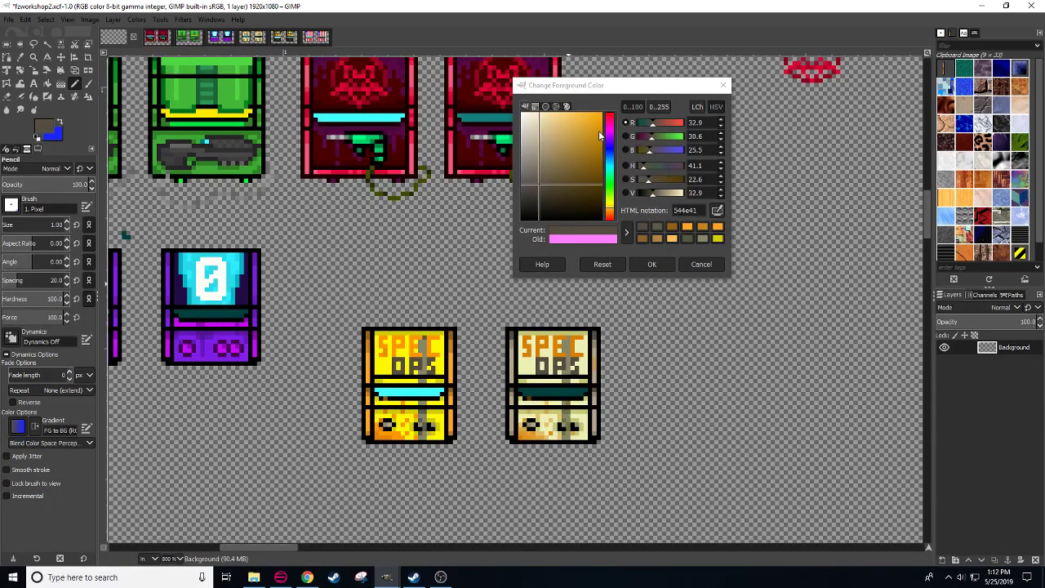
- Mix dark red 8a1111, pencil it onto the yellow cabinet's round control and buttons, and undo the last stroke
drag(609, 119, 611, 100)
mouse_move(587, 156)
mouse_down()
mouse_move(585, 130)
mouse_move(594, 162)
mouse_up()
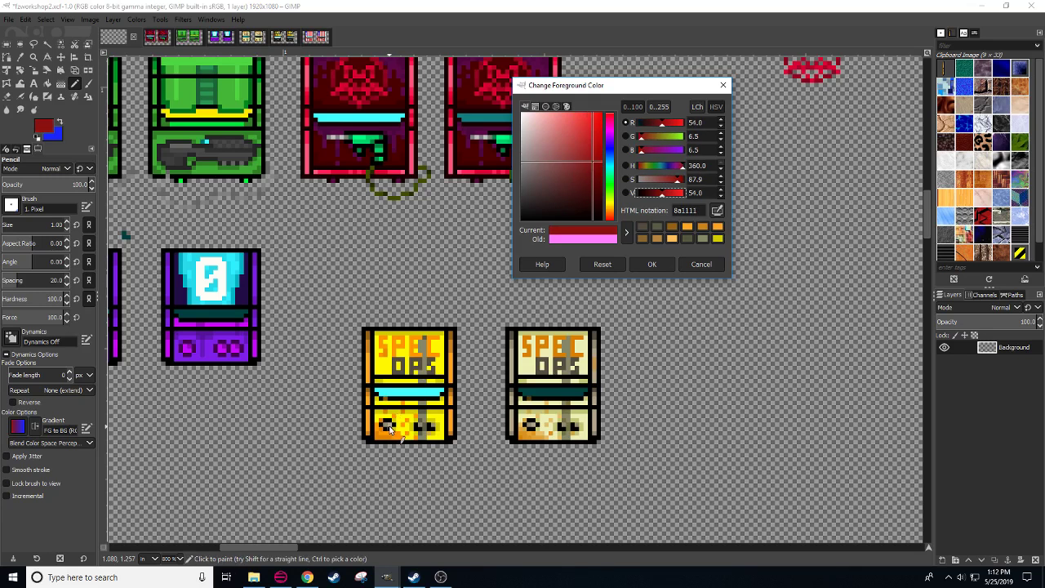
click(390, 427)
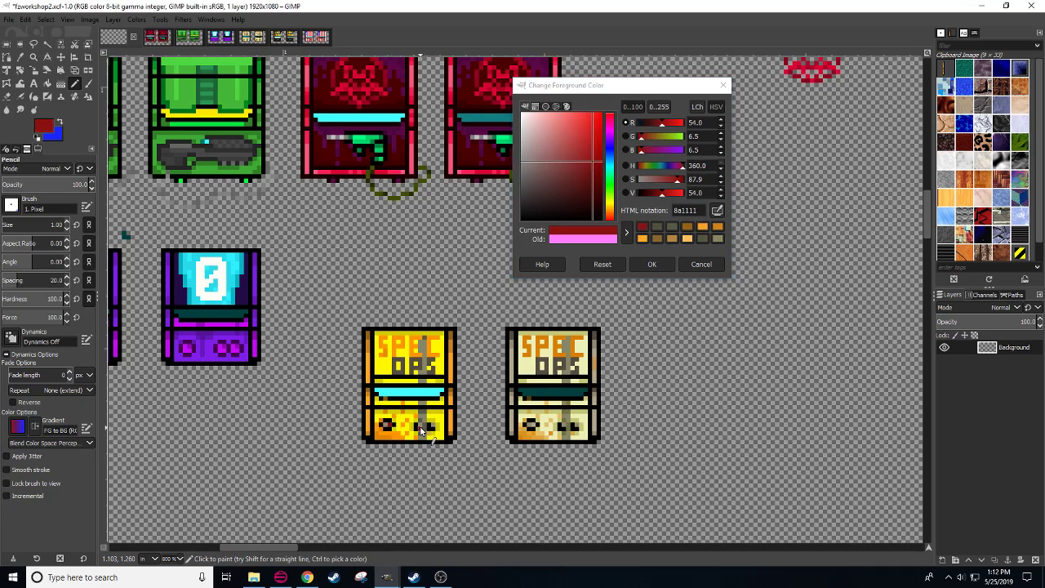
key(ctrl+z)
- Paint the button pixels on the yellow cabinet's control panel with dark red 390707, and add 620c0c to the round control
click(649, 192)
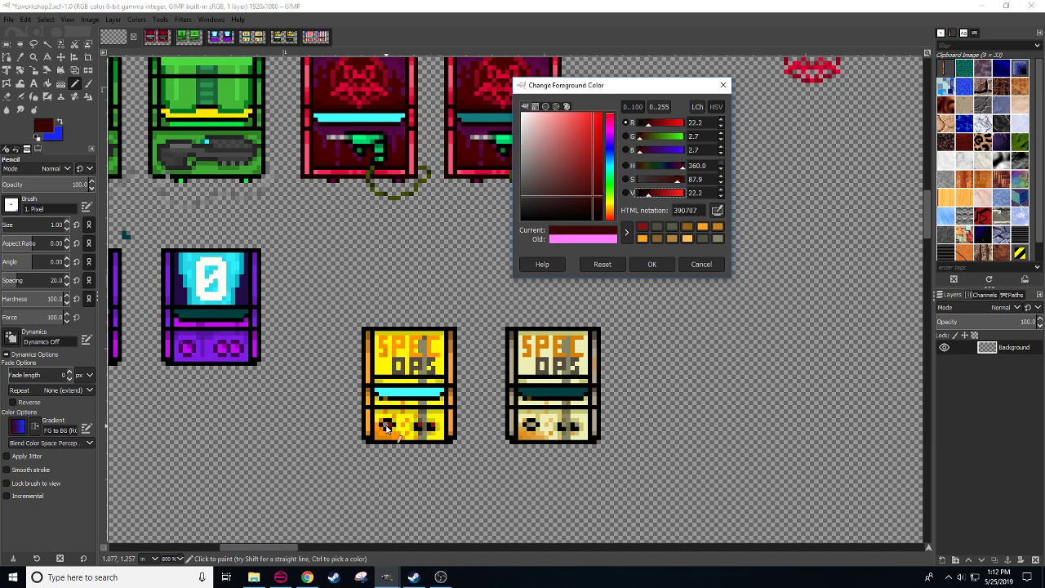
click(416, 425)
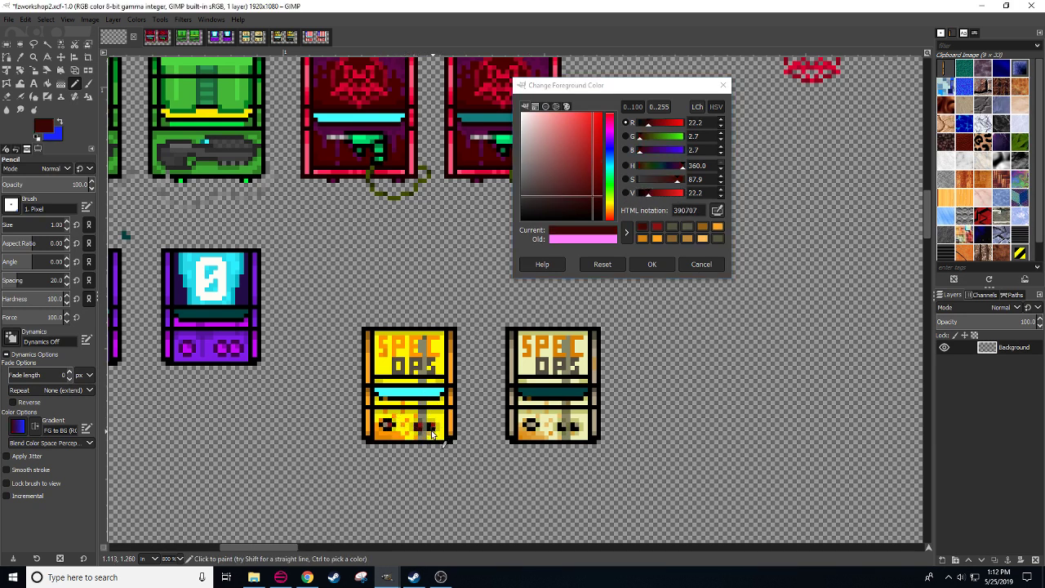
click(432, 428)
click(428, 425)
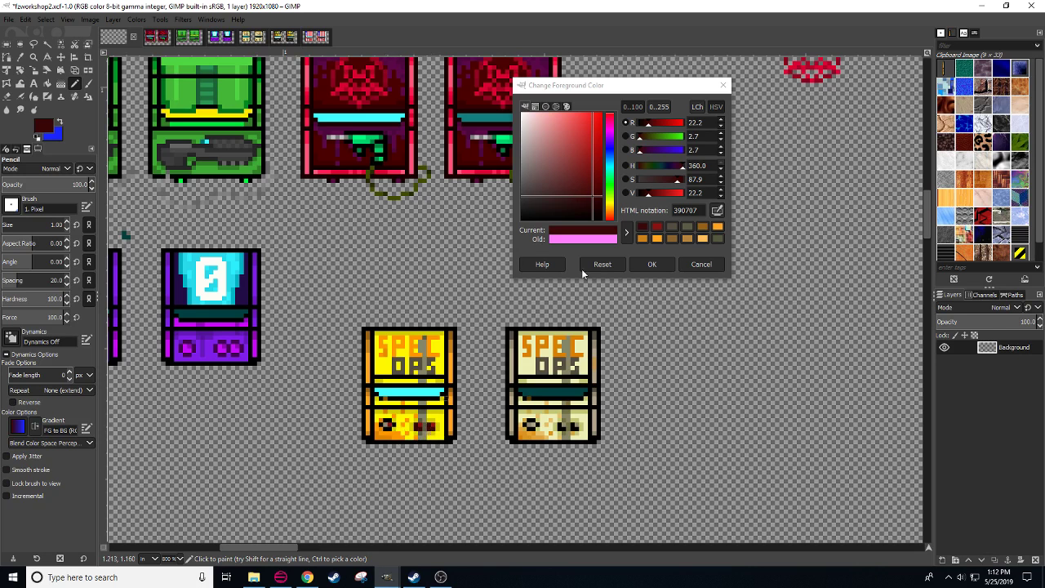
click(655, 194)
click(384, 426)
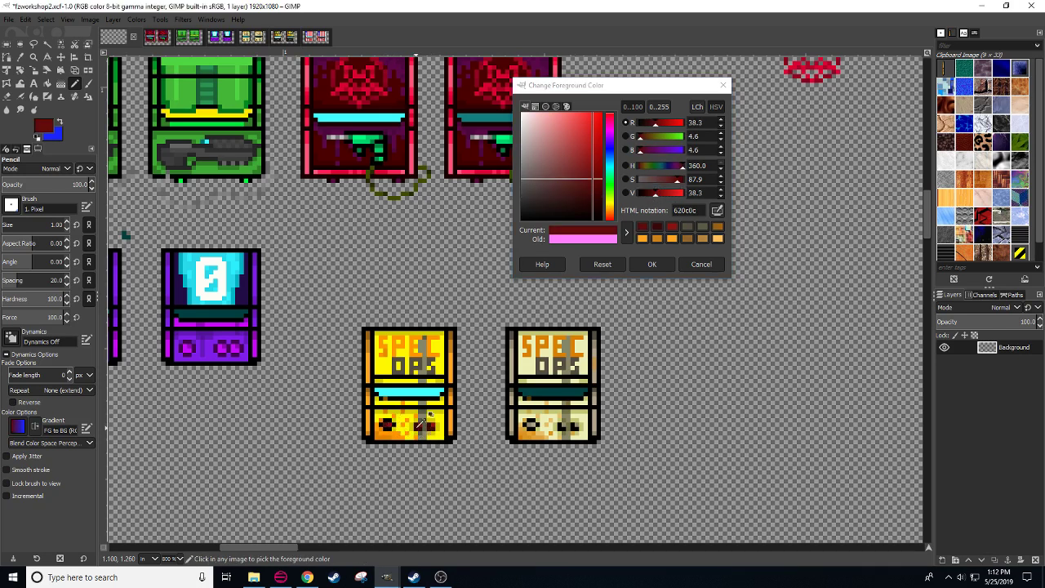
- Sample the round control's dark red, darken it to 230404, and paint the control's darkest outline pixels
ctrl+click(384, 425)
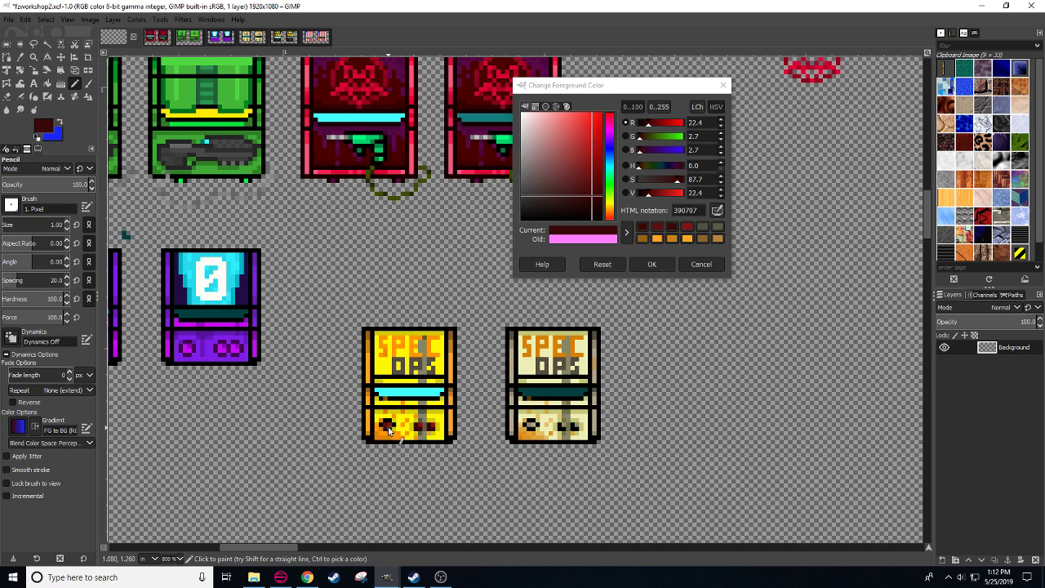
click(649, 193)
drag(649, 194, 644, 196)
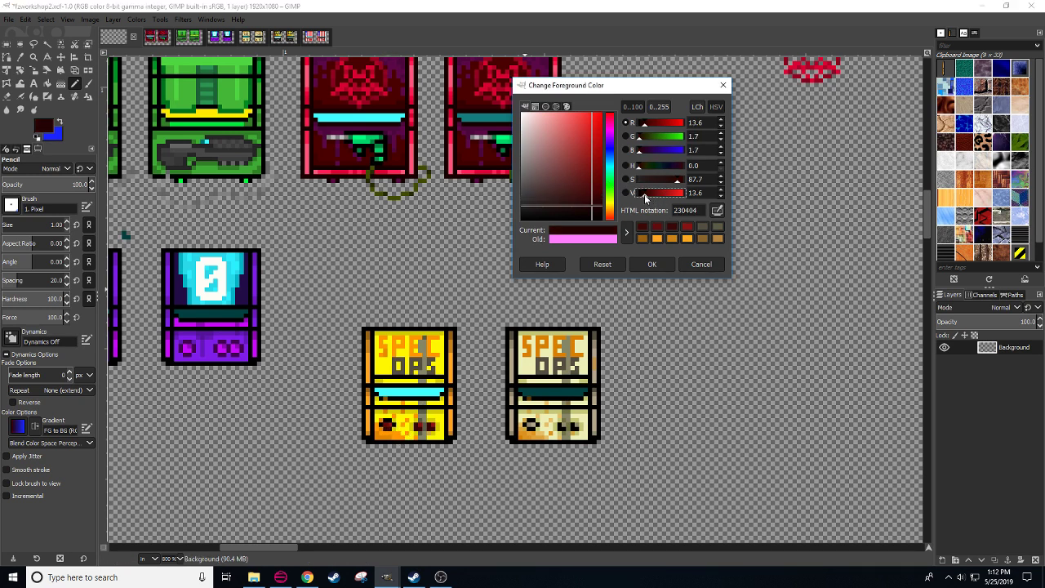
click(389, 430)
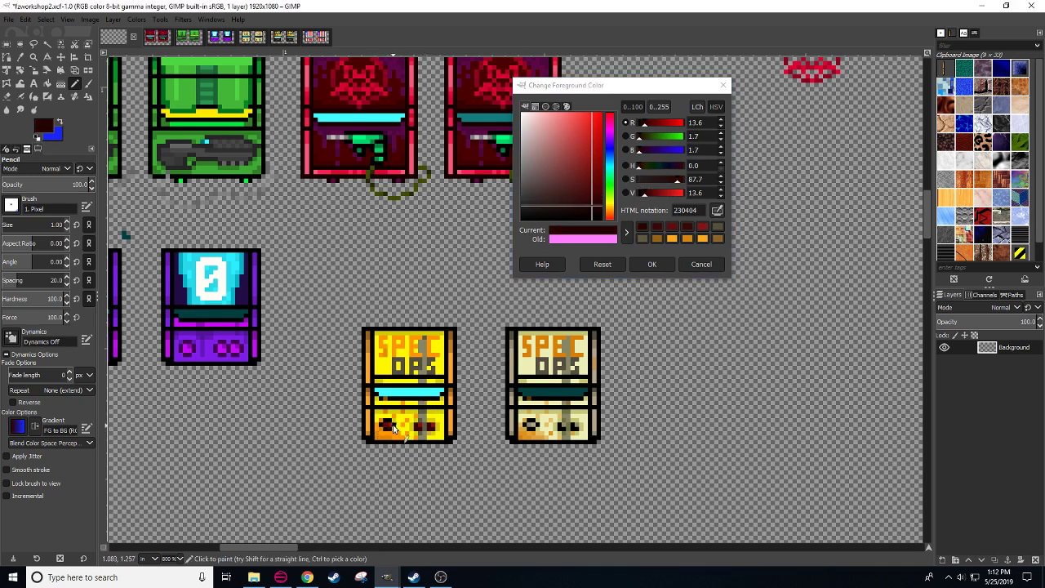
click(384, 421)
click(379, 424)
scroll(174, 558, down, 1)
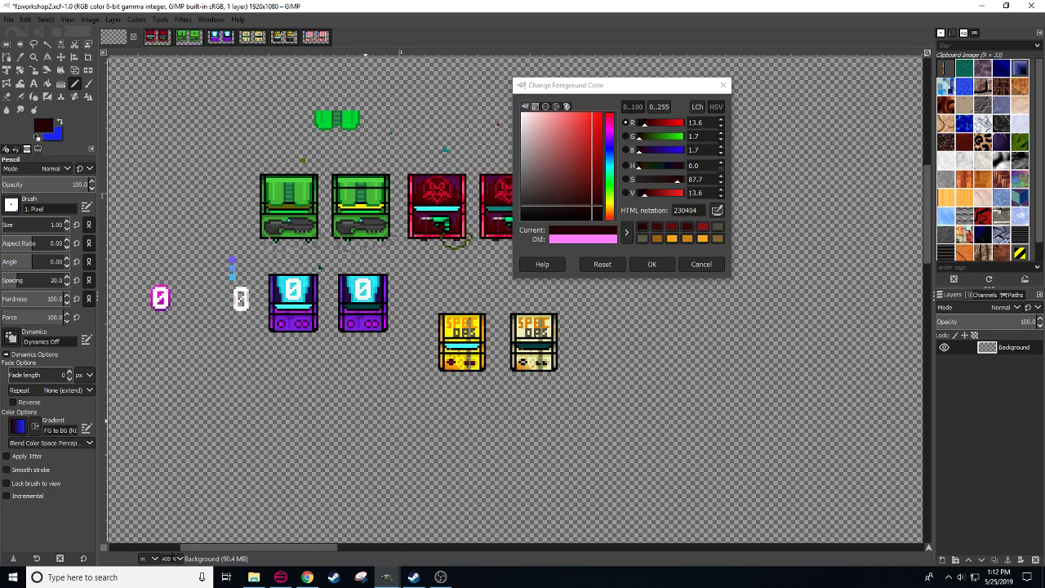
scroll(172, 558, up, 1)
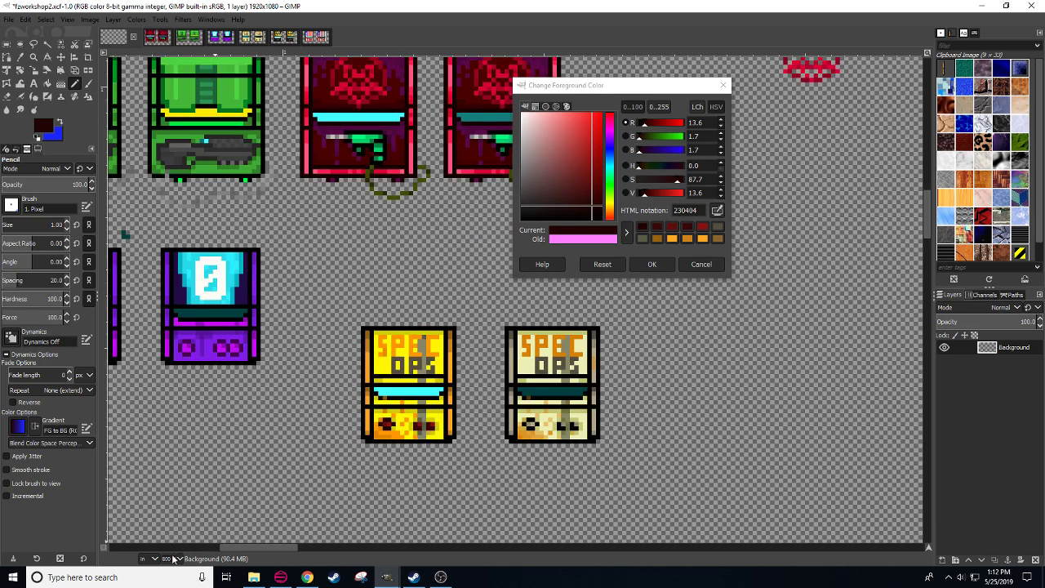
- Copy the whole yellow Spec Ops cabinet, paste it over the pale original beside it, and anchor the pasted copy
drag(250, 458, 231, 452)
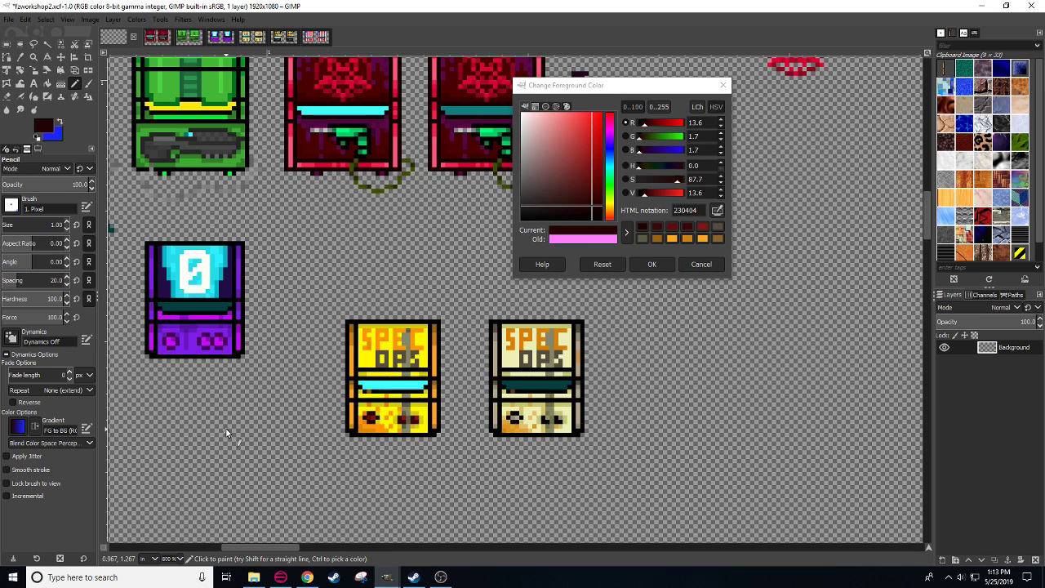
drag(491, 463, 462, 479)
key(r)
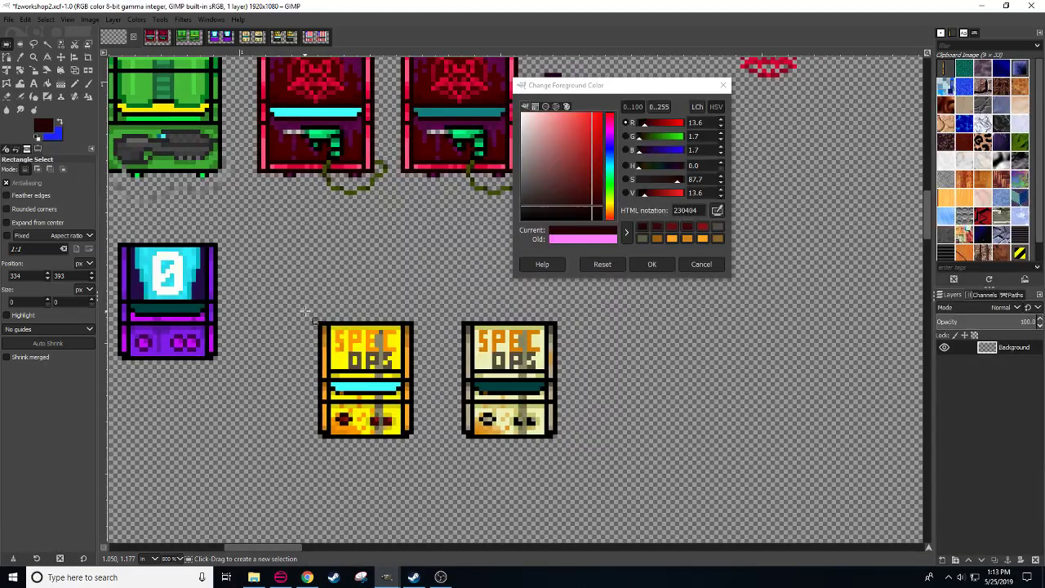
drag(308, 311, 431, 480)
key(ctrl+c)
key(ctrl+v)
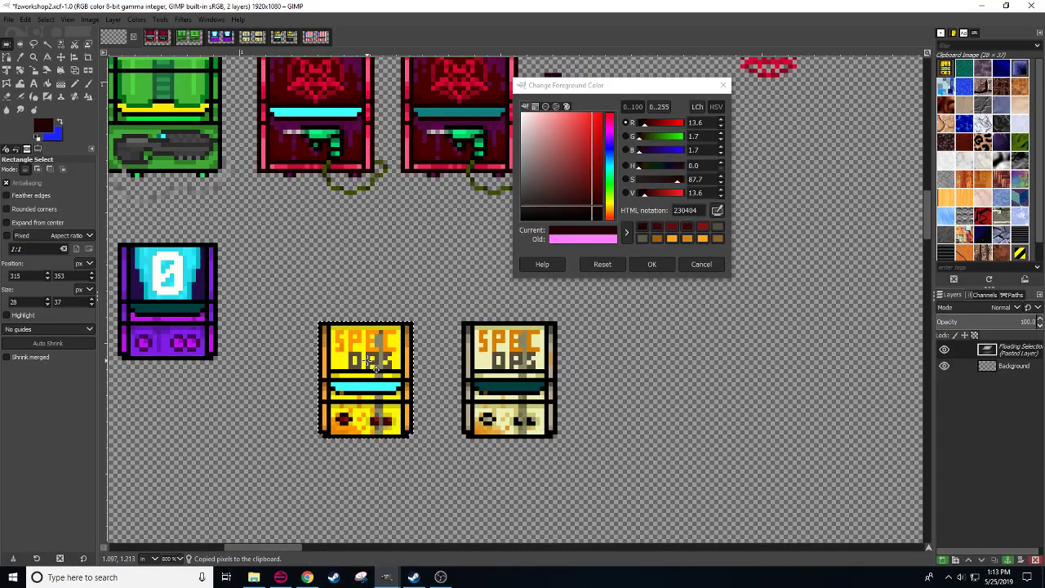
drag(371, 364, 515, 363)
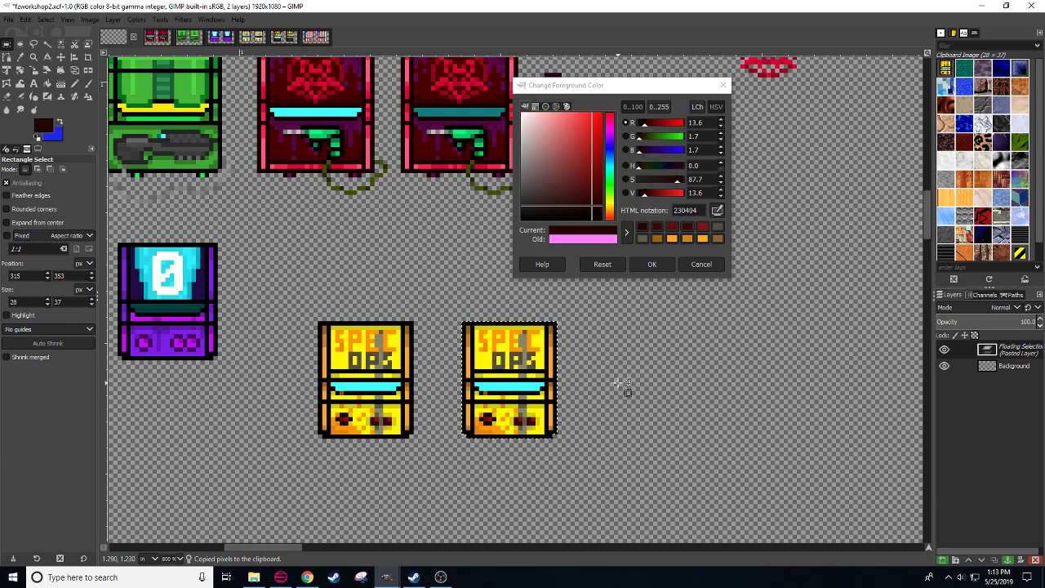
click(618, 382)
scroll(608, 445, up, 2)
scroll(608, 449, left, 3)
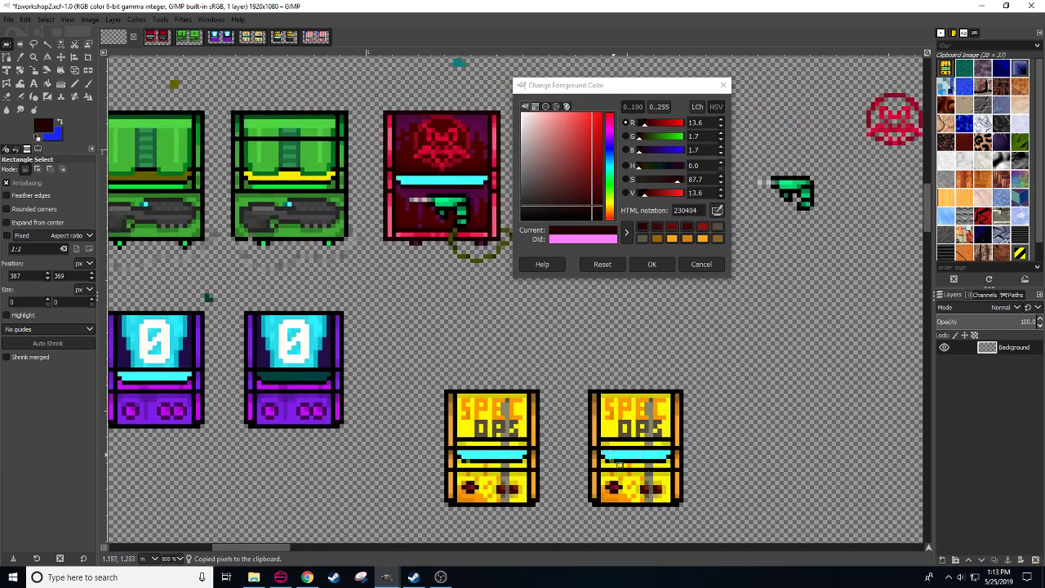
scroll(610, 460, down, 2)
scroll(611, 459, up, 2)
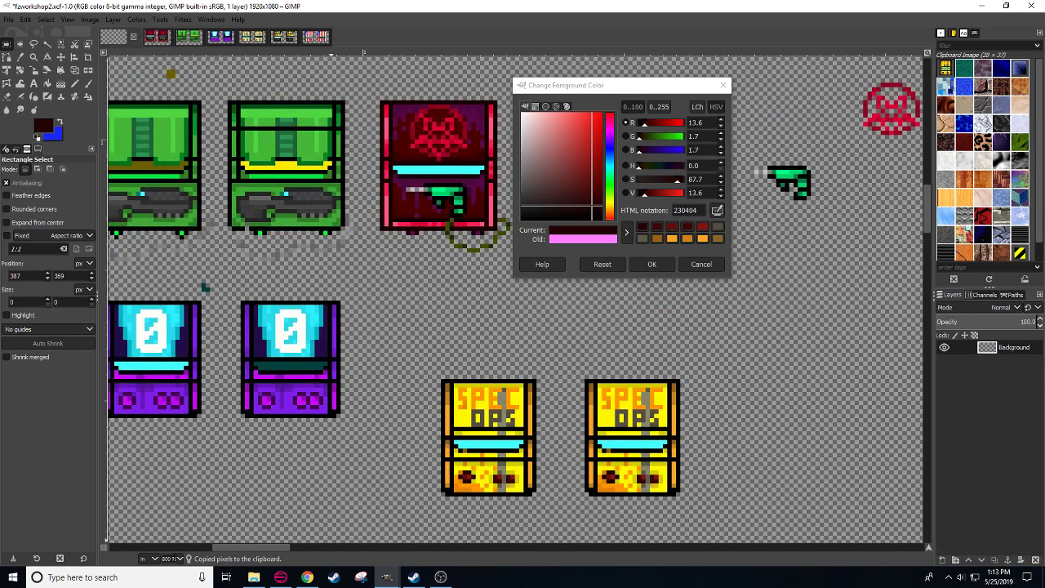
- Copy both yellow Spec Ops cabinets from the workshop image, paste them over the pale pair in sprElisArcadeLuftrausers, align and anchor them
key(minus)
key(minus)
drag(428, 377, 345, 408)
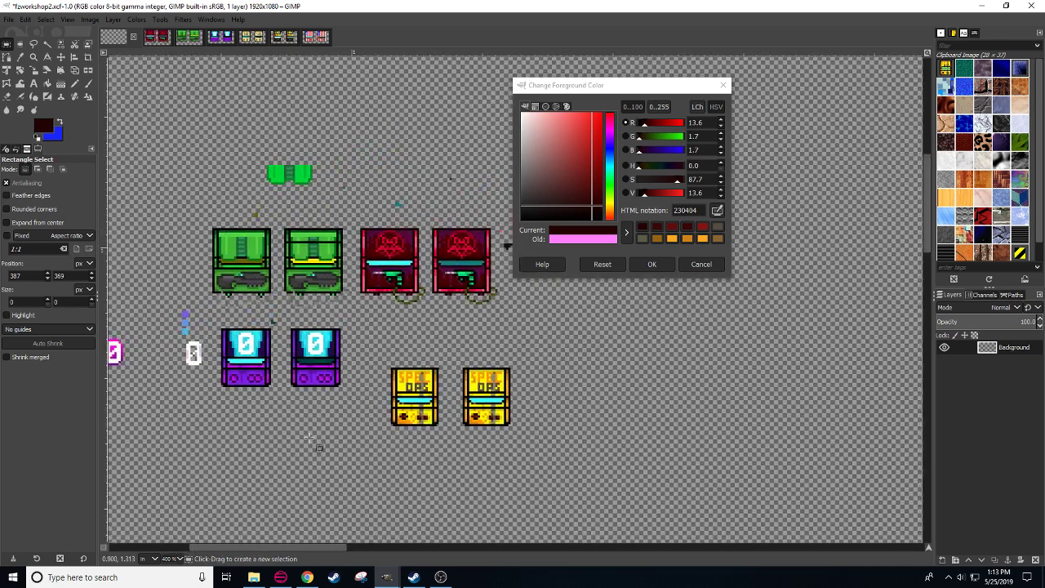
mouse_move(376, 356)
mouse_down()
mouse_move(520, 463)
mouse_move(522, 449)
mouse_up()
key(ctrl+c)
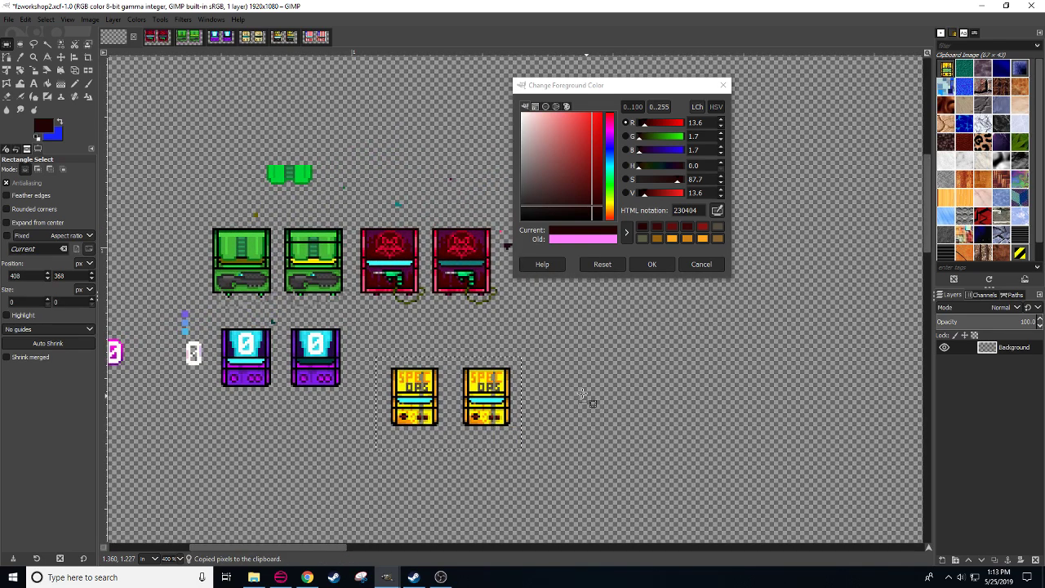
click(252, 36)
key(ctrl+v)
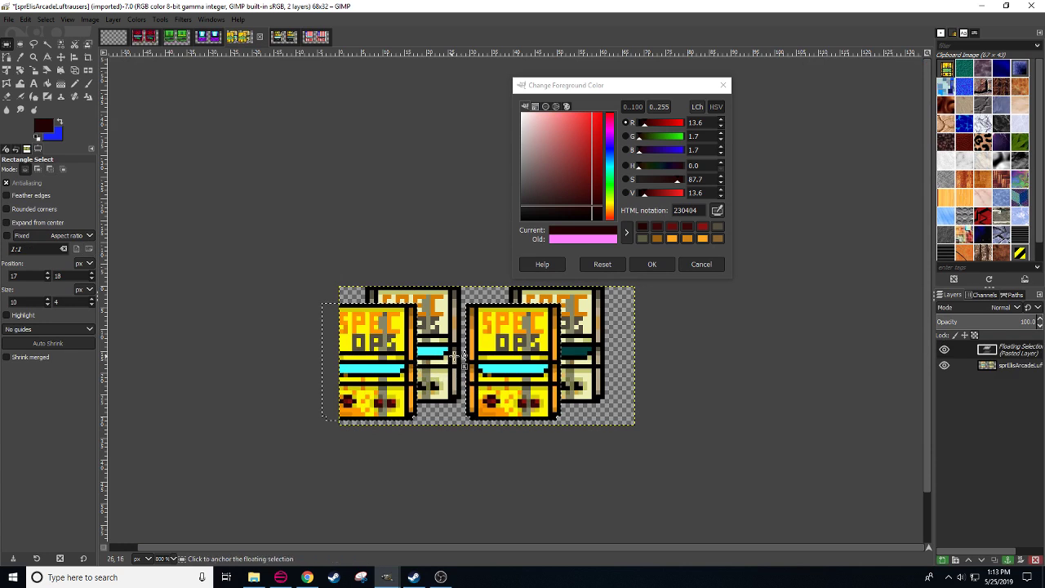
drag(513, 362, 556, 344)
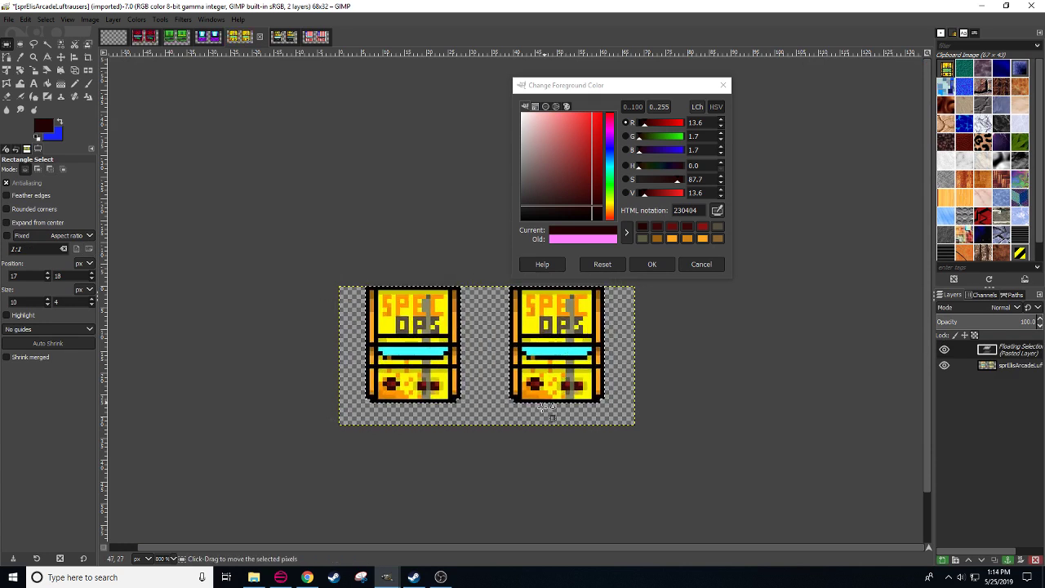
click(504, 476)
- Touch up the grey stripe near the top of both Spec Ops cabinets with the sampled greys 868767 and 5b5b46
key(n)
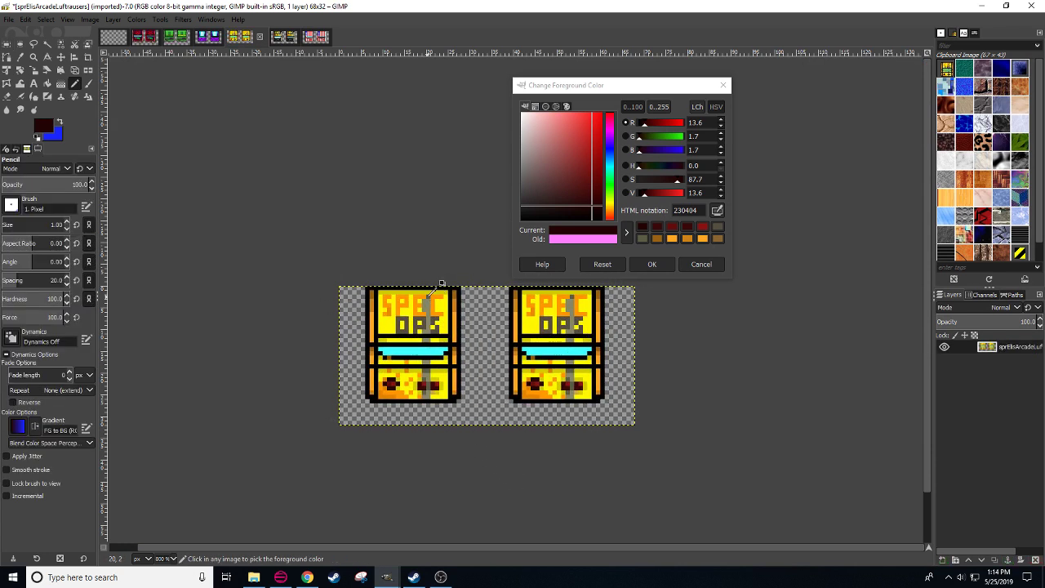
click(425, 293)
click(427, 297)
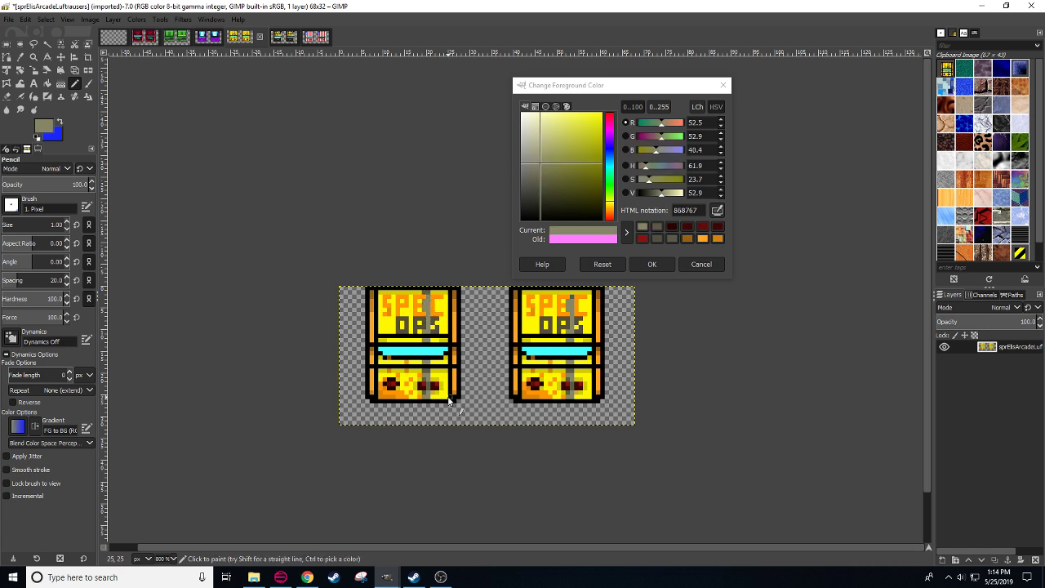
click(570, 294)
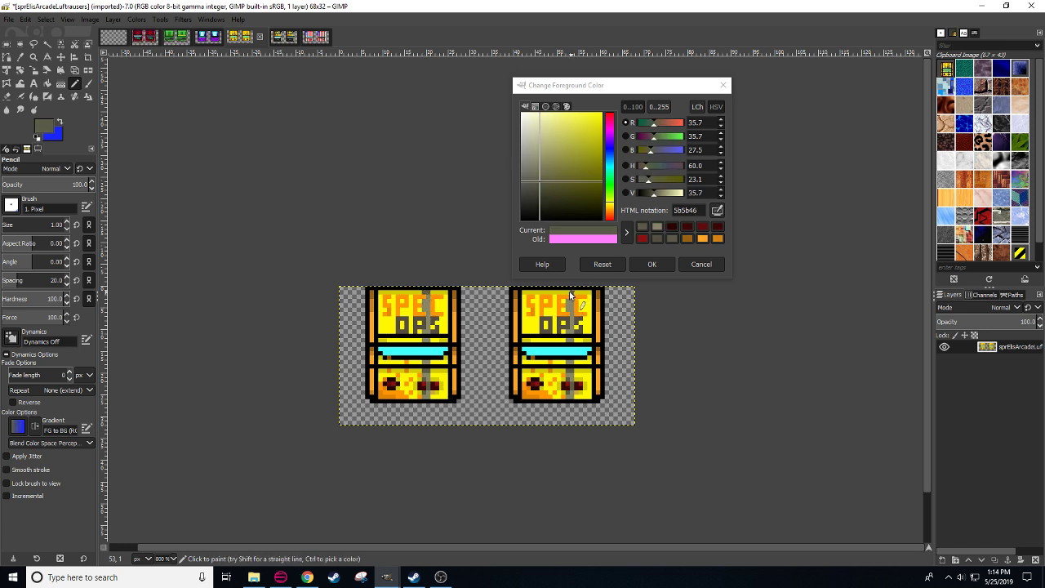
click(572, 295)
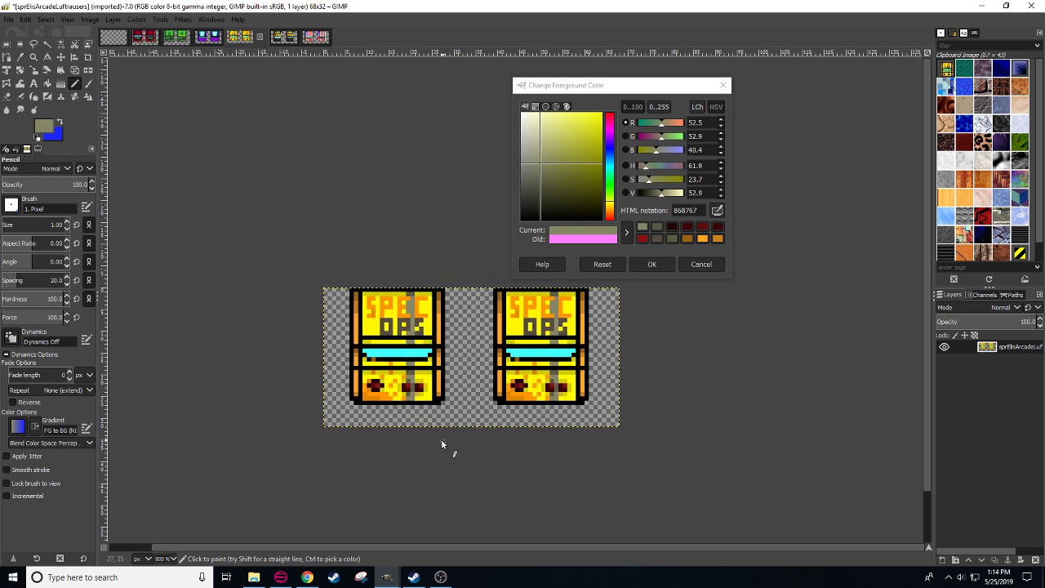
- Sample dark teal 003f3e from the purple cabinet image and bucket-fill the second Spec Ops cabinet's cyan screen strip with it
click(286, 39)
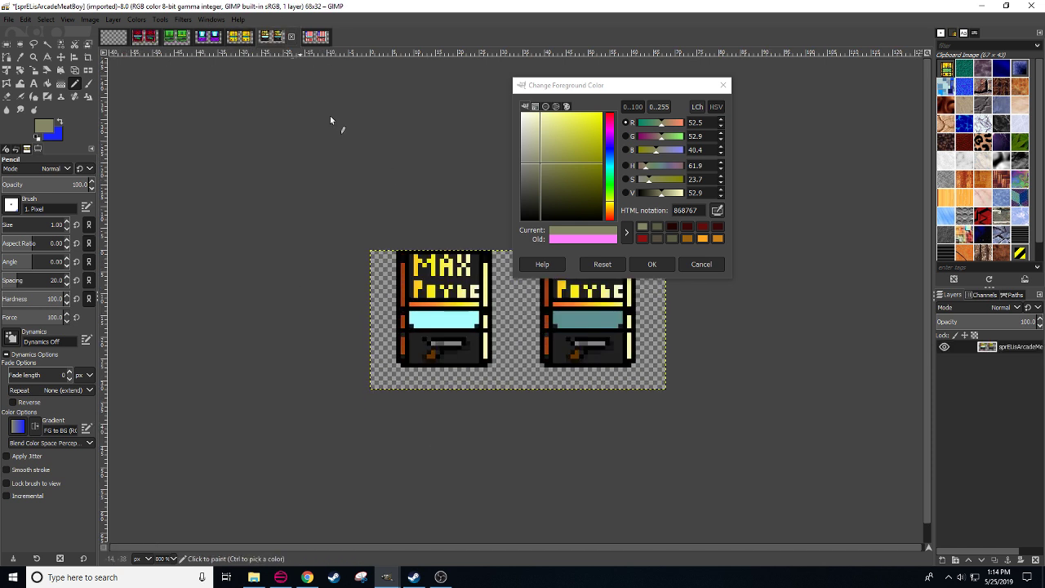
click(208, 36)
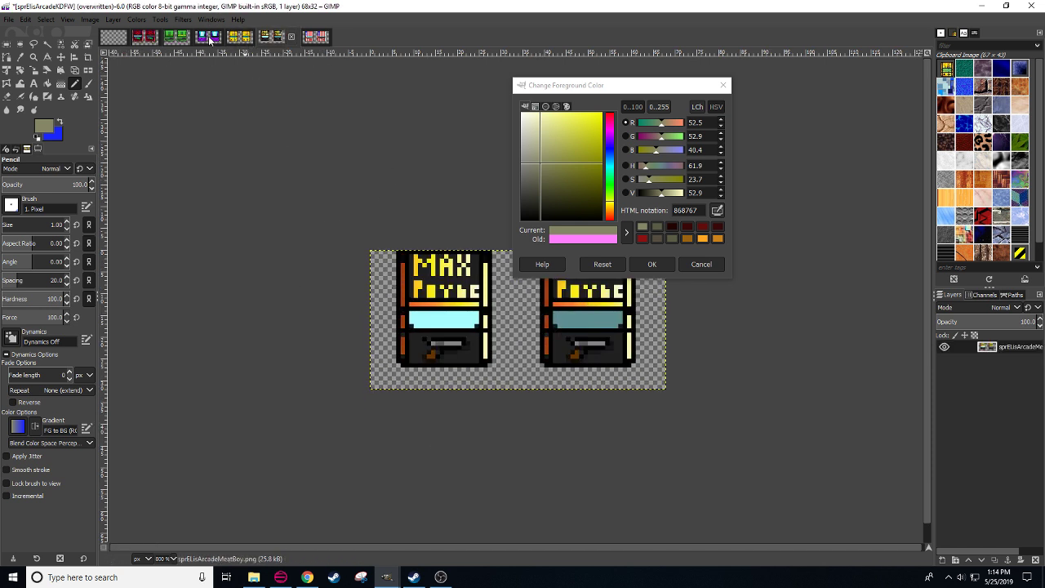
click(572, 324)
click(252, 36)
key(shift+b)
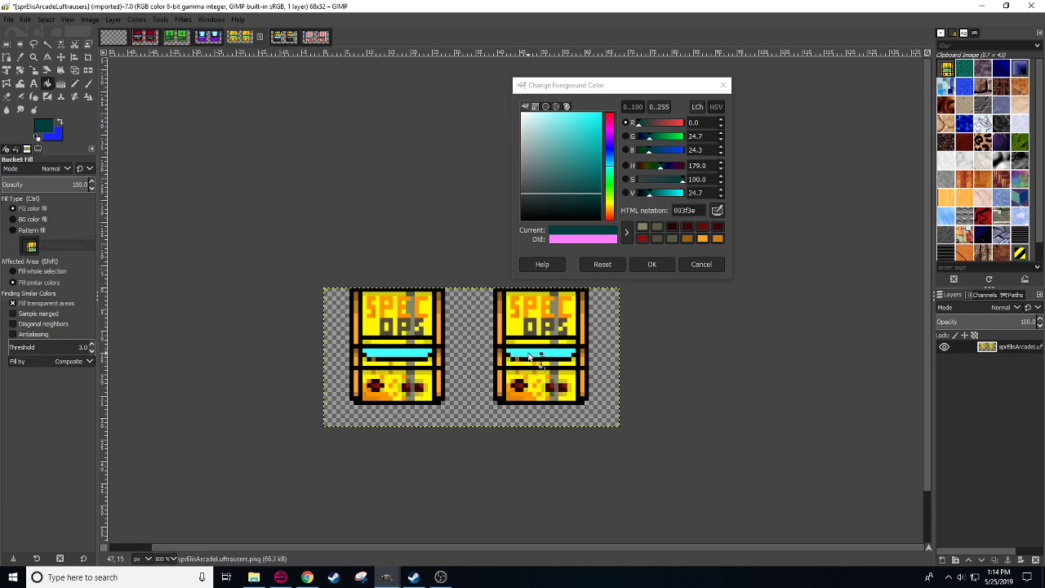
click(510, 353)
drag(482, 421, 429, 447)
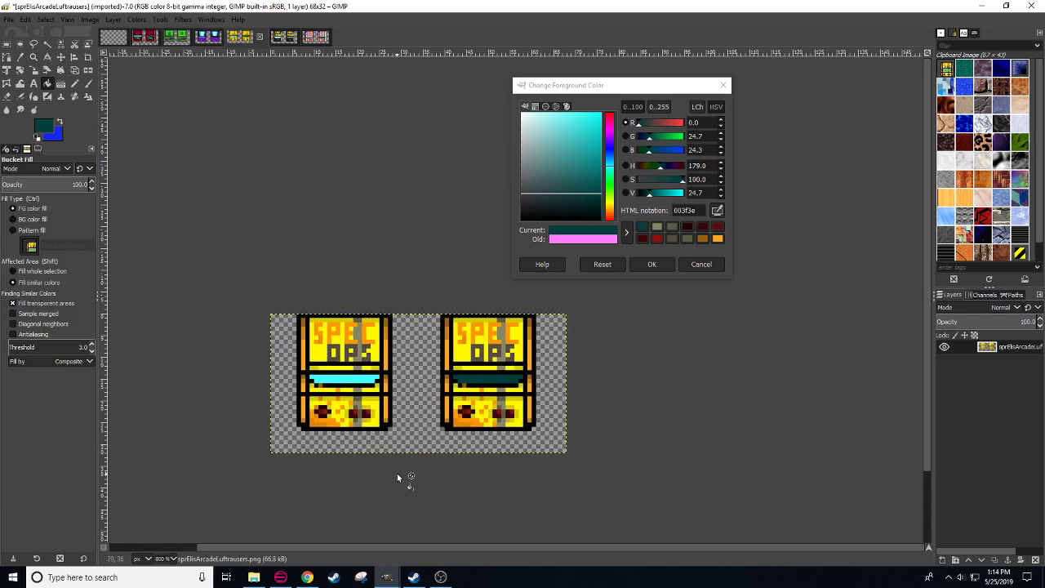
- Check the Spec Ops sprite against the workshop image, and export it by overwriting sprElisArcadeLuftrausers.png
key(n)
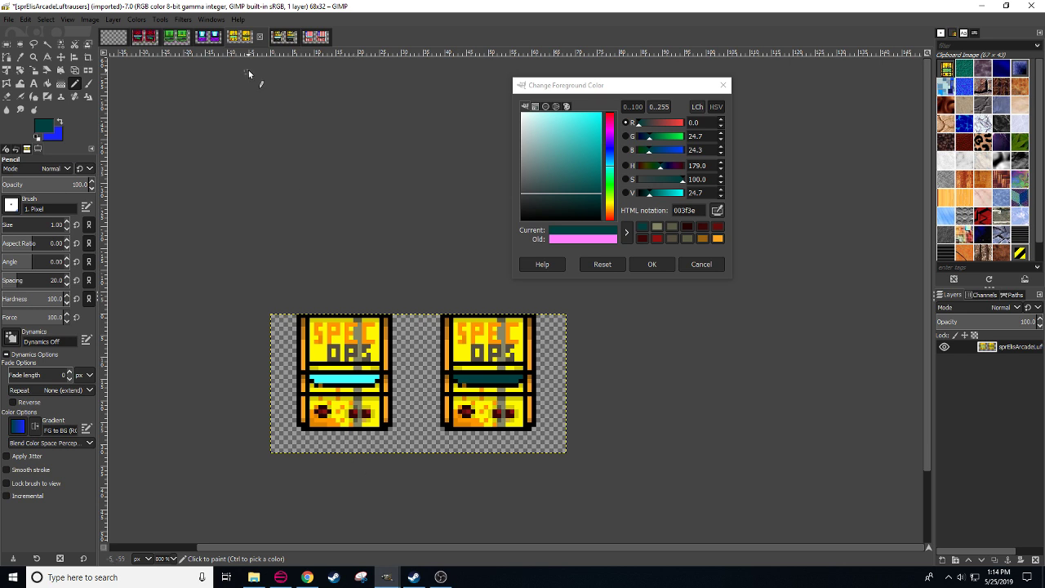
click(282, 38)
click(236, 39)
click(119, 38)
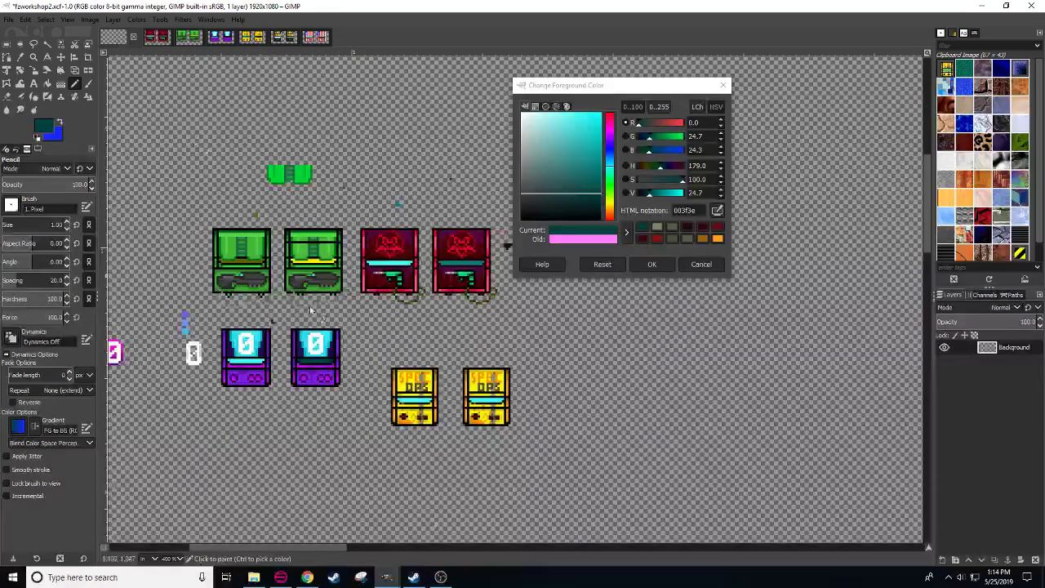
click(243, 39)
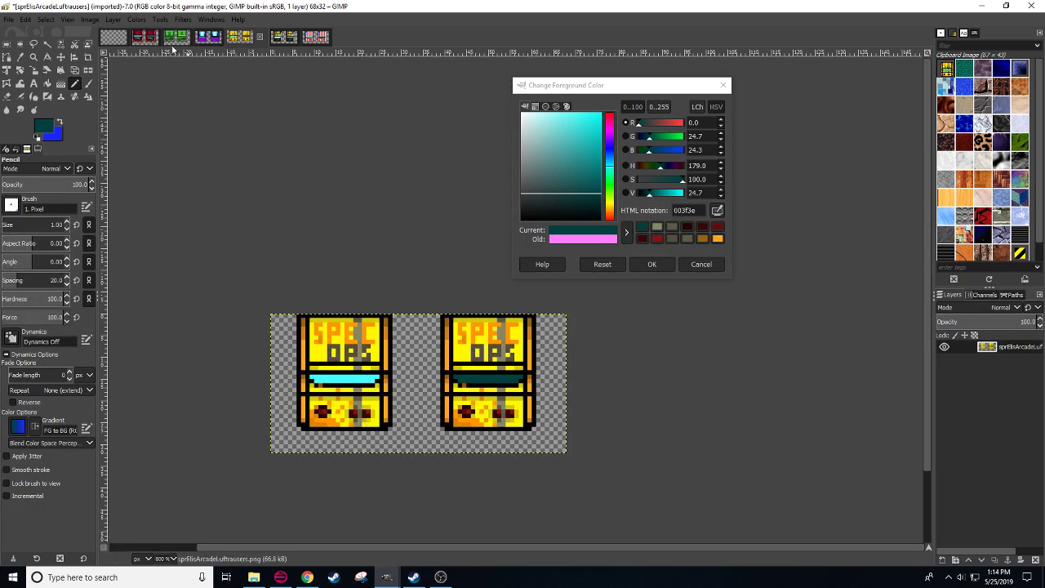
click(10, 19)
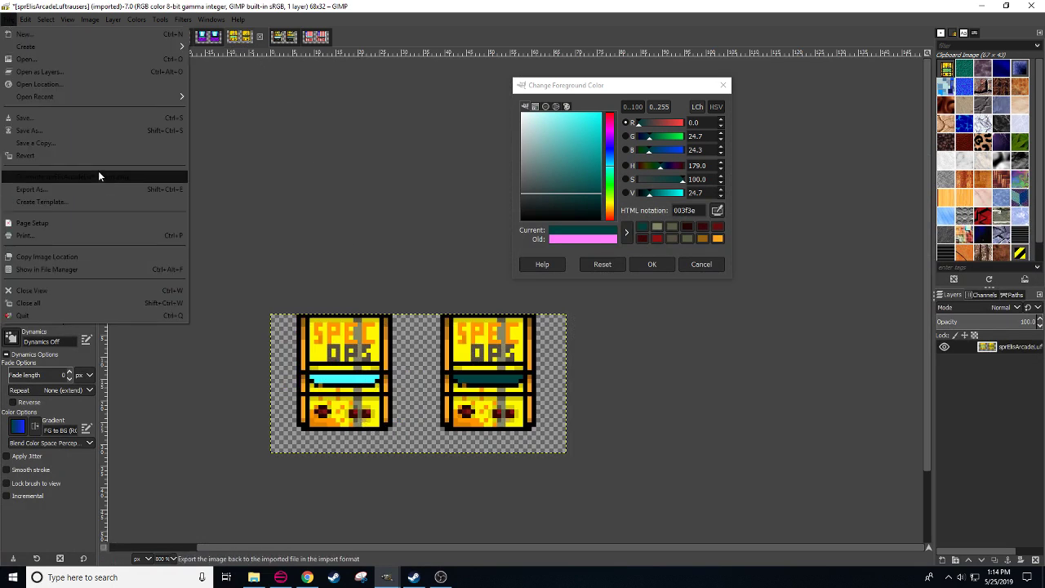
mouse_move(136, 19)
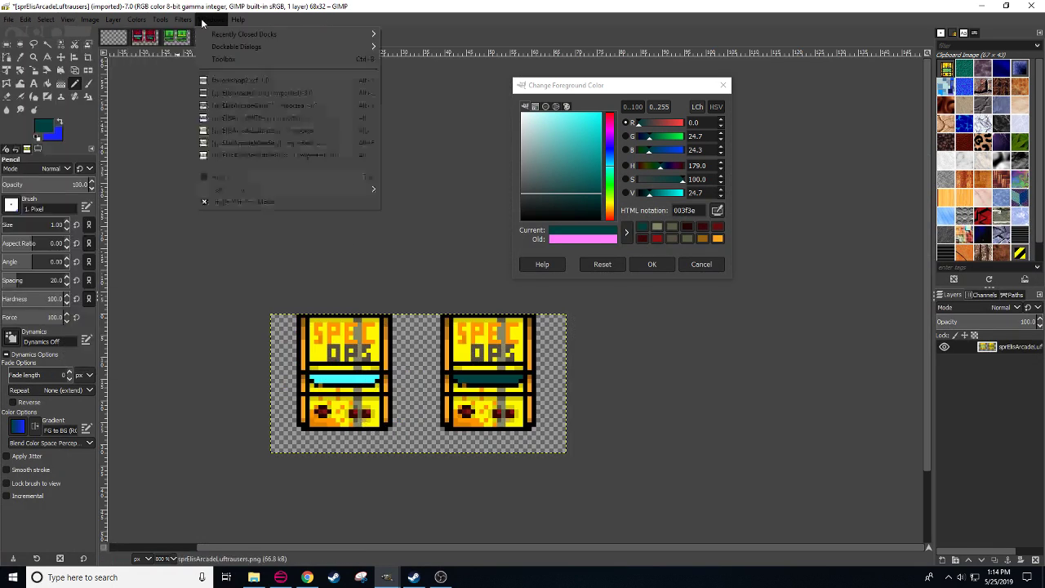
mouse_move(9, 19)
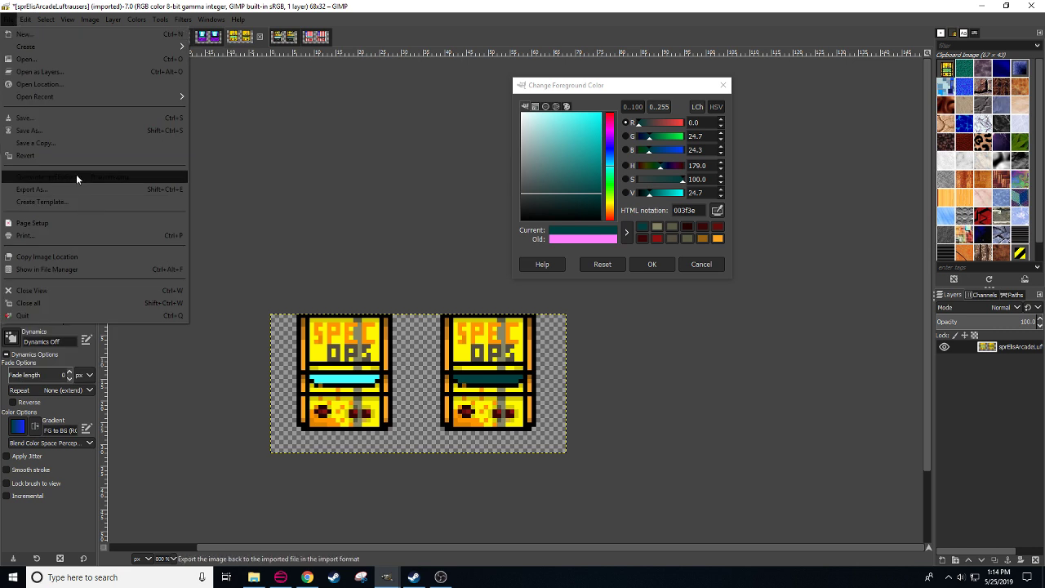
click(76, 175)
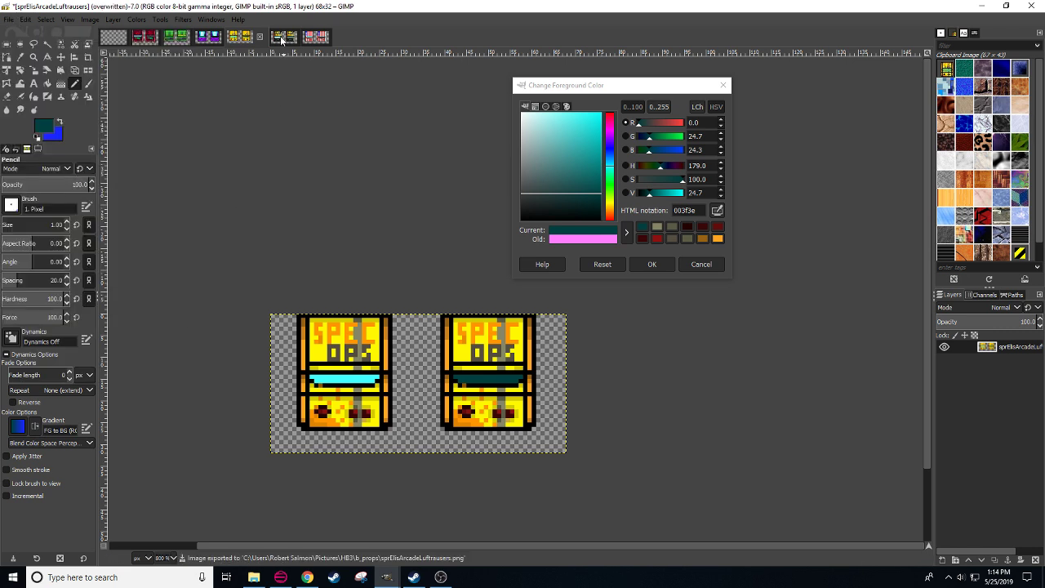
- Select and copy both Max Payne cabinets in the sprElisArcadeMeatBoy image
click(281, 39)
drag(329, 397, 284, 563)
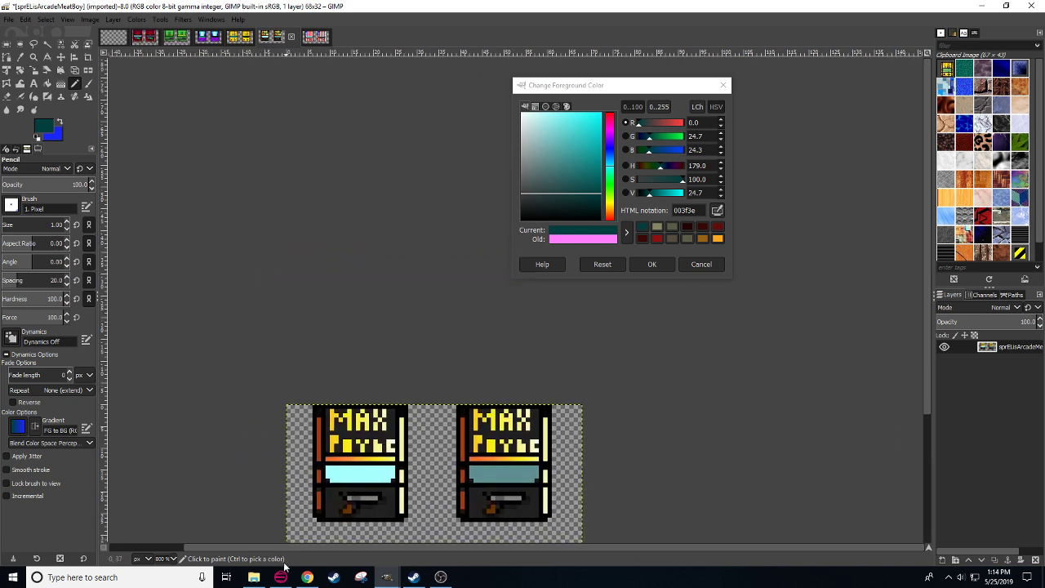
scroll(298, 443, down, 2)
scroll(286, 392, right, 1)
key(r)
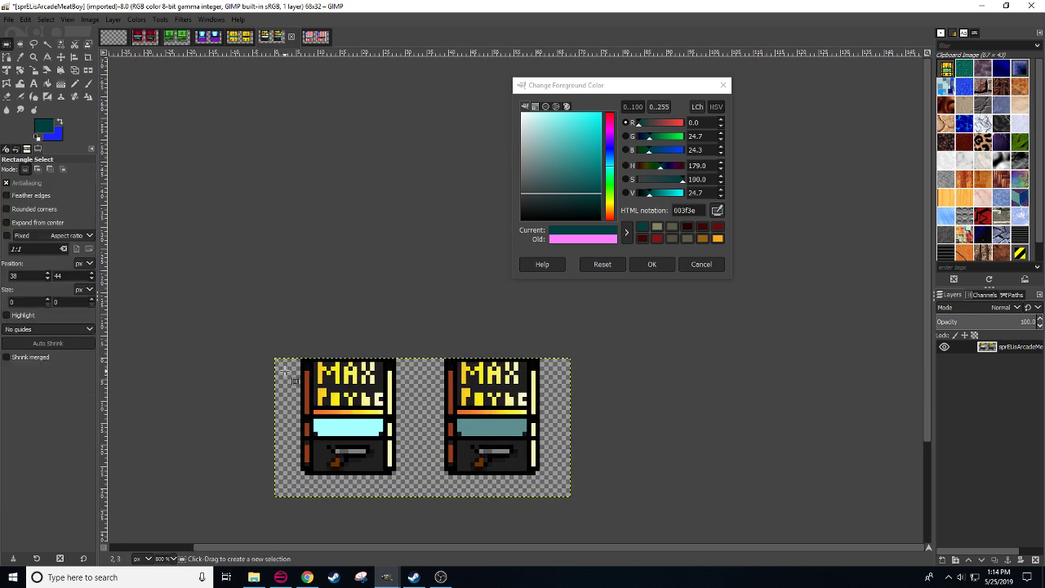
drag(270, 323, 566, 504)
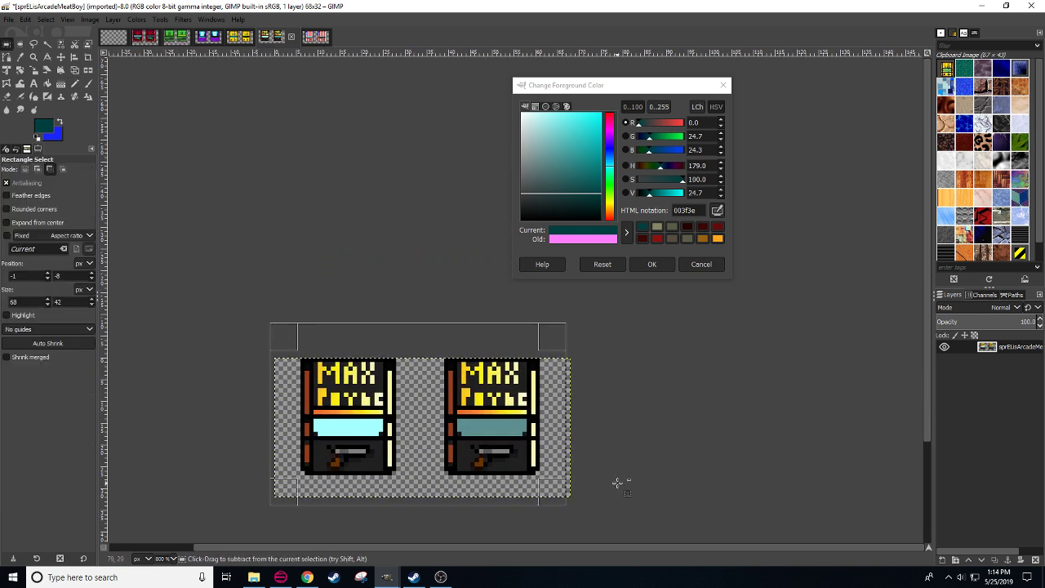
key(ctrl+c)
- Return to the workshop image and save fzworkshop2.xcf
click(114, 37)
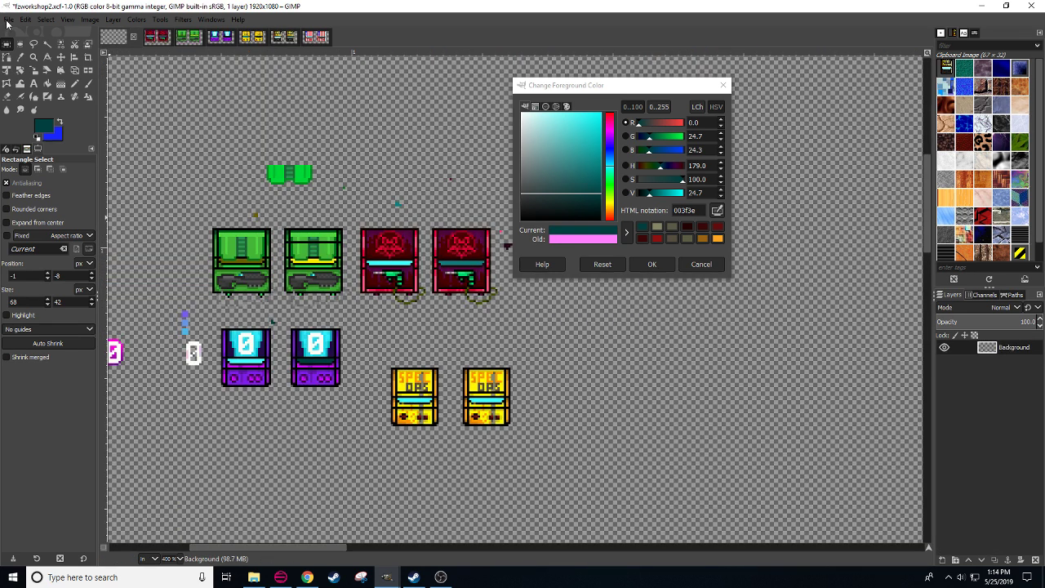
click(8, 19)
click(47, 121)
- Paste the two Max Payne cabinets into the workshop image, position them beneath the purple cabinets, and anchor them
scroll(283, 357, down, 3)
scroll(283, 357, left, 2)
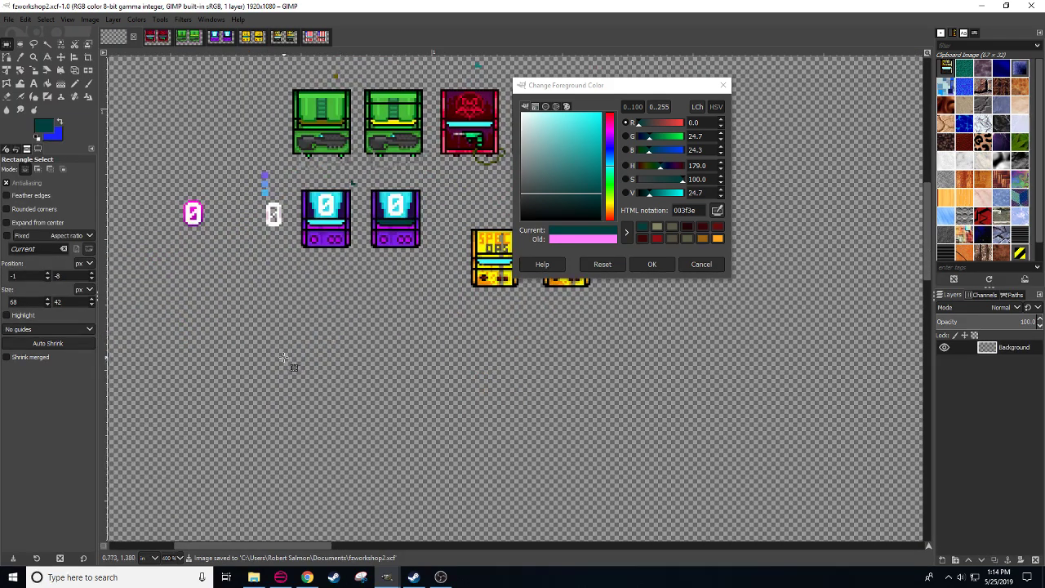
key(ctrl+v)
drag(352, 377, 361, 378)
click(463, 380)
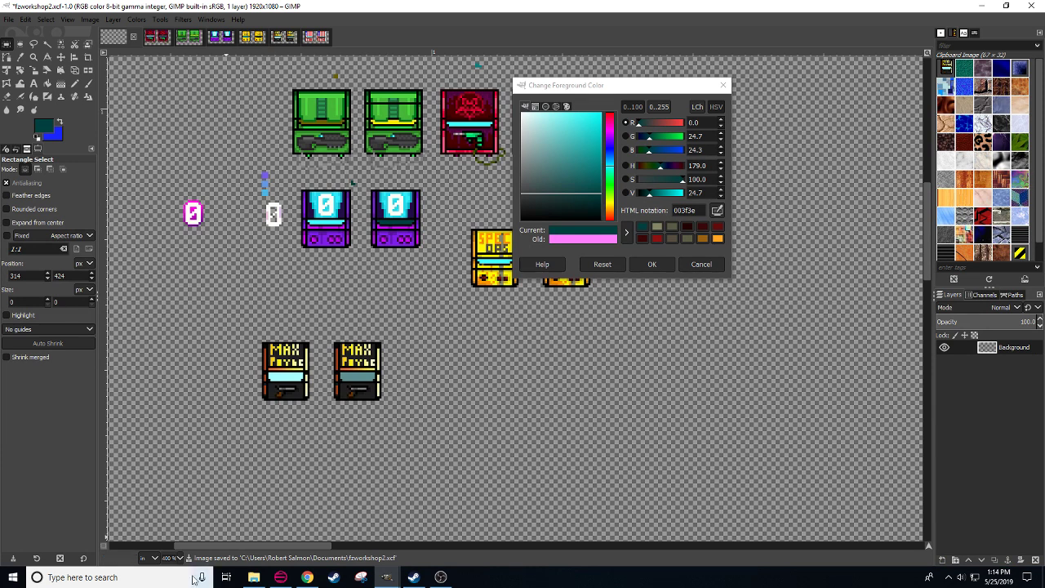
scroll(387, 370, up, 3)
scroll(415, 436, right, 2)
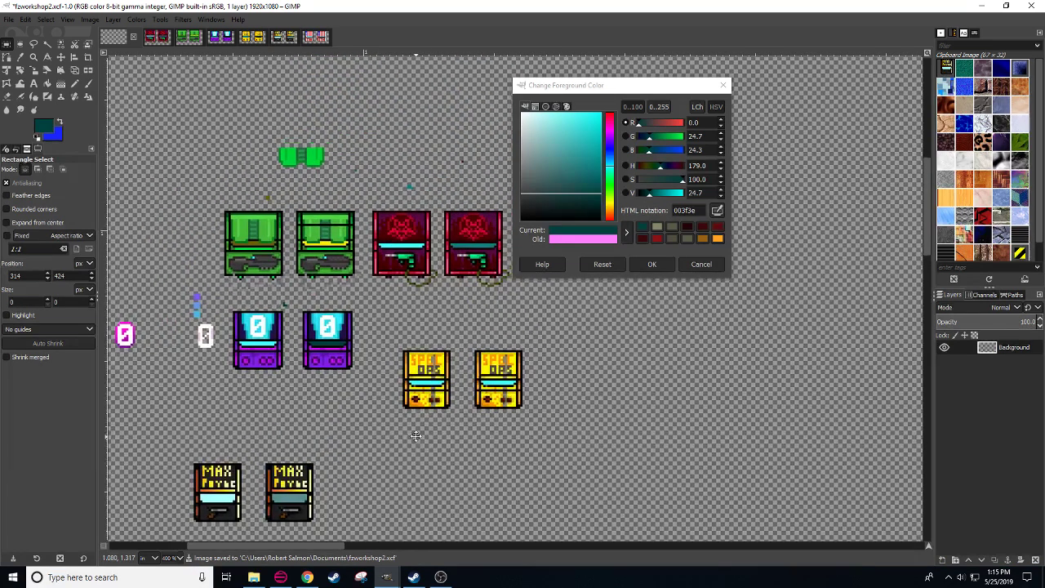
key(ctrl+v)
drag(304, 491, 334, 451)
click(397, 478)
drag(491, 459, 586, 386)
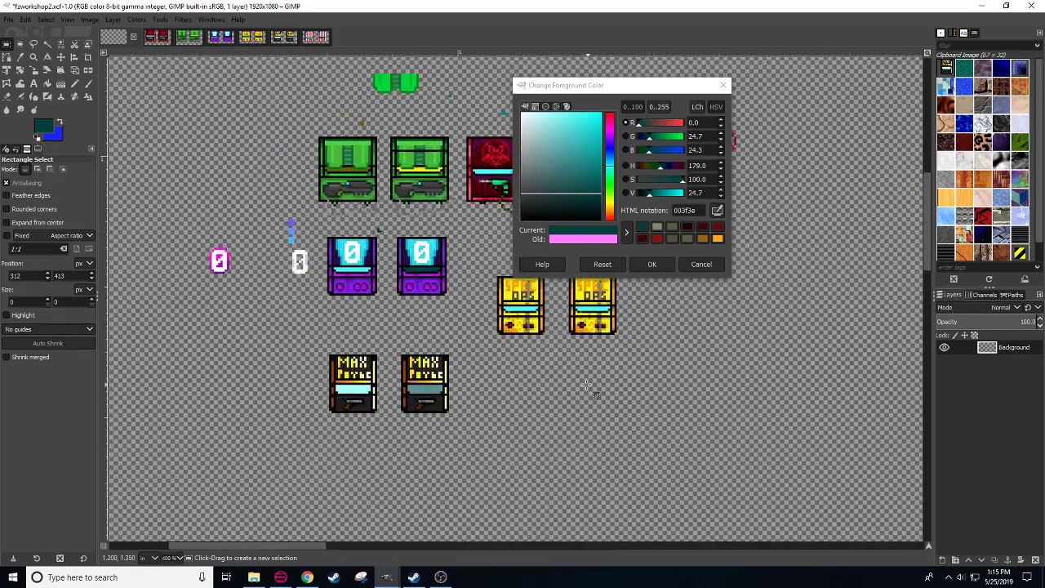
- Examine the pasted Max Payne cabinets up close alongside the finished purple and yellow cabinets
scroll(170, 557, up, 1)
drag(268, 474, 340, 414)
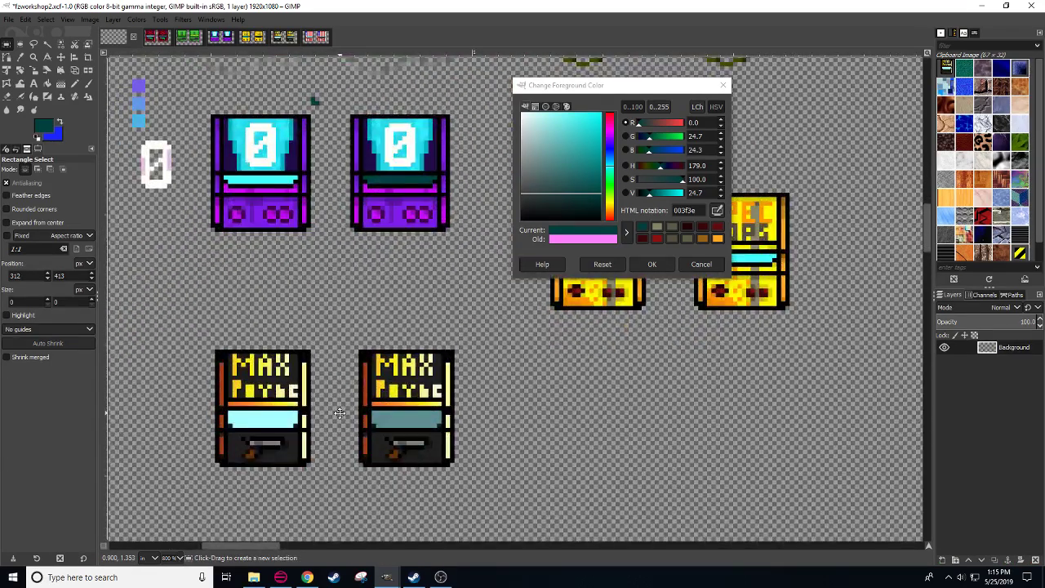
scroll(339, 412, up, 2)
scroll(340, 412, down, 3)
scroll(339, 413, left, 2)
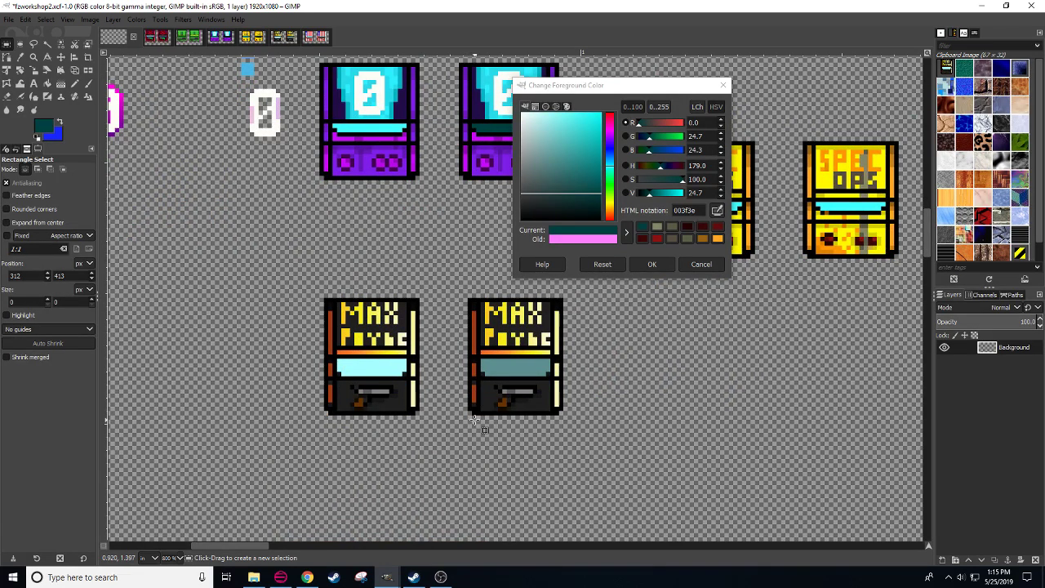
scroll(449, 396, up, 1)
scroll(450, 396, right, 1)
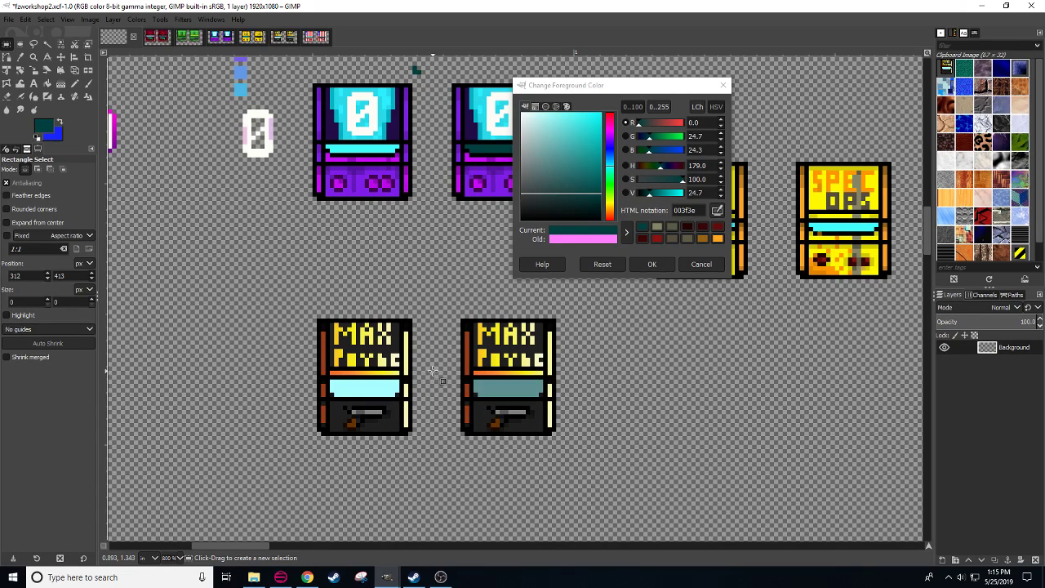
scroll(431, 367, up, 1)
scroll(428, 362, right, 1)
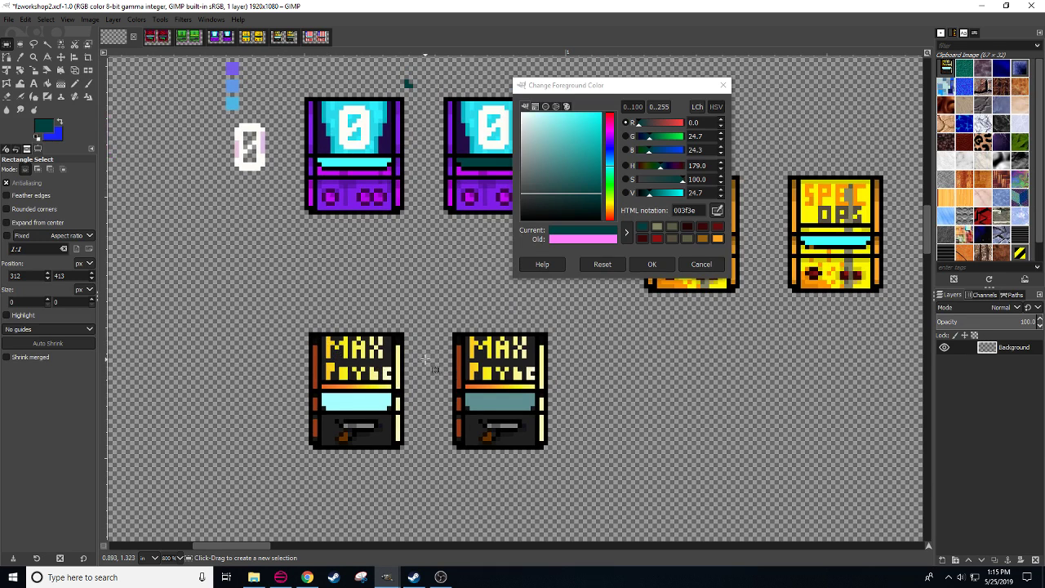
scroll(425, 360, up, 2)
scroll(426, 359, right, 1)
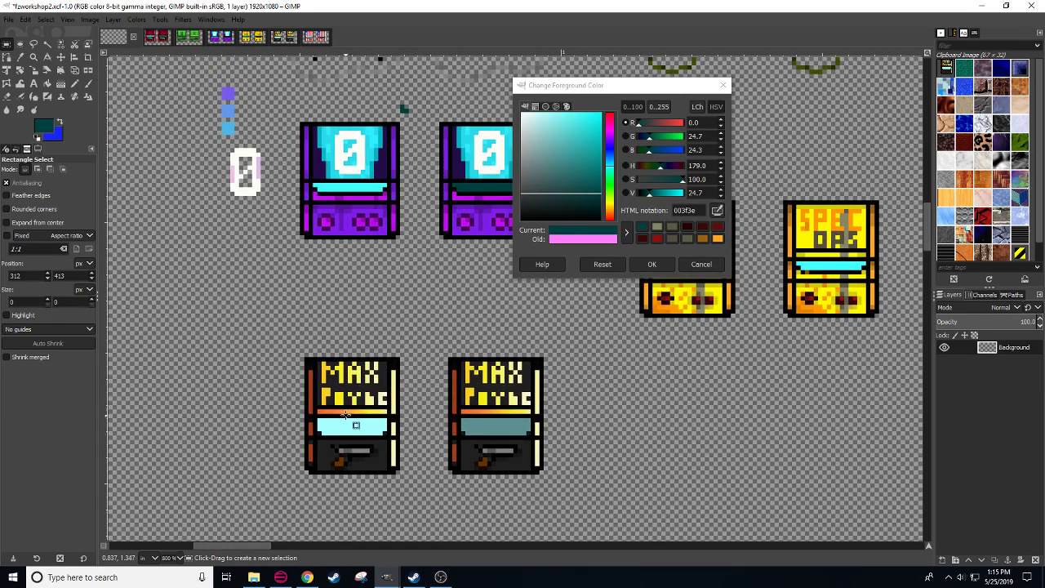
- Select the first Max Payne cabinet's lettering area, sample its dark background color, and fill the selection with it
drag(322, 364, 394, 420)
key(n)
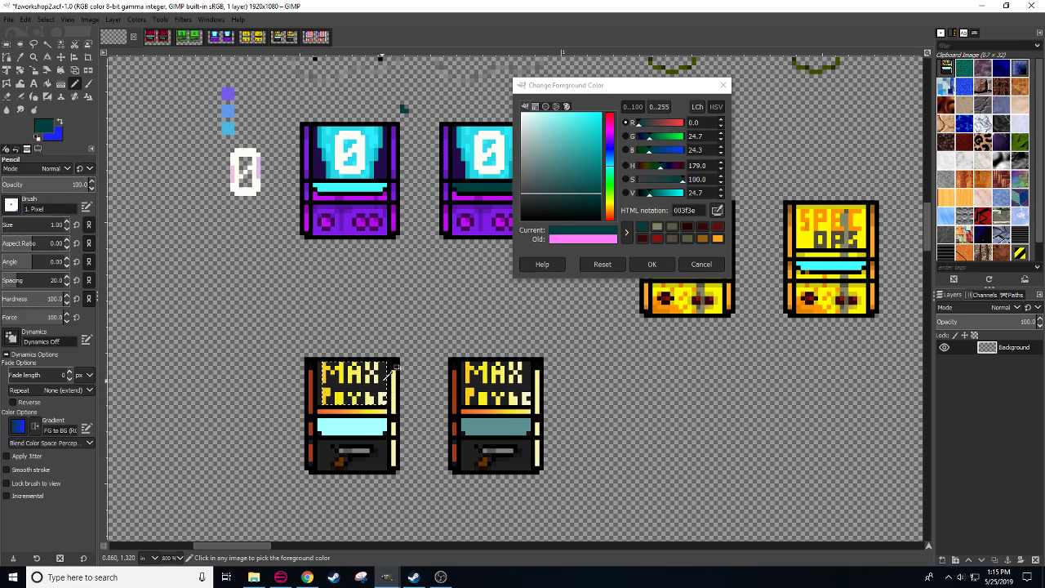
click(387, 379)
key(shift+b)
shift+click(387, 382)
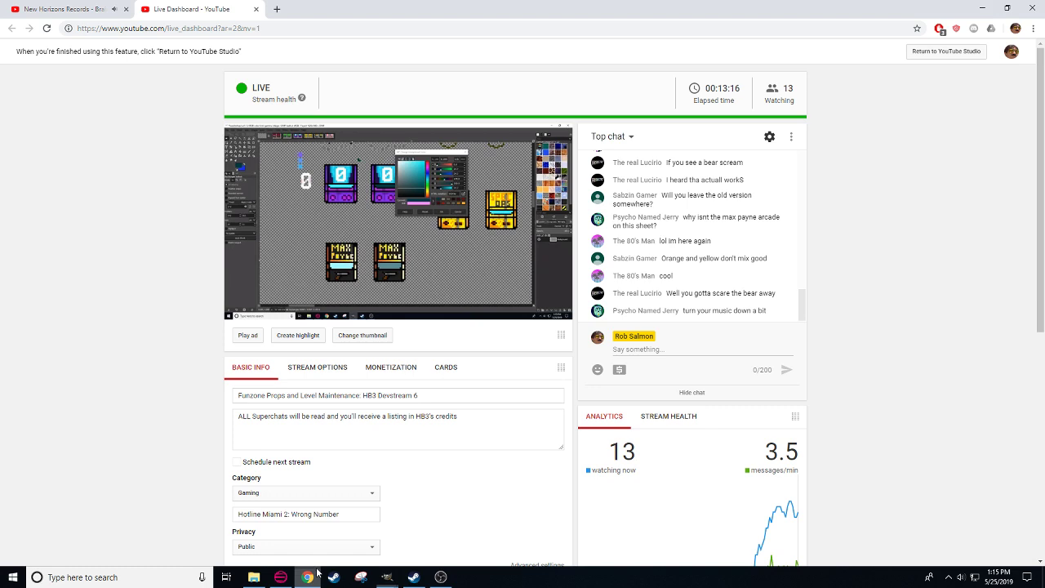
- Switch to Chrome and read the live chat on the YouTube Live Dashboard
click(307, 578)
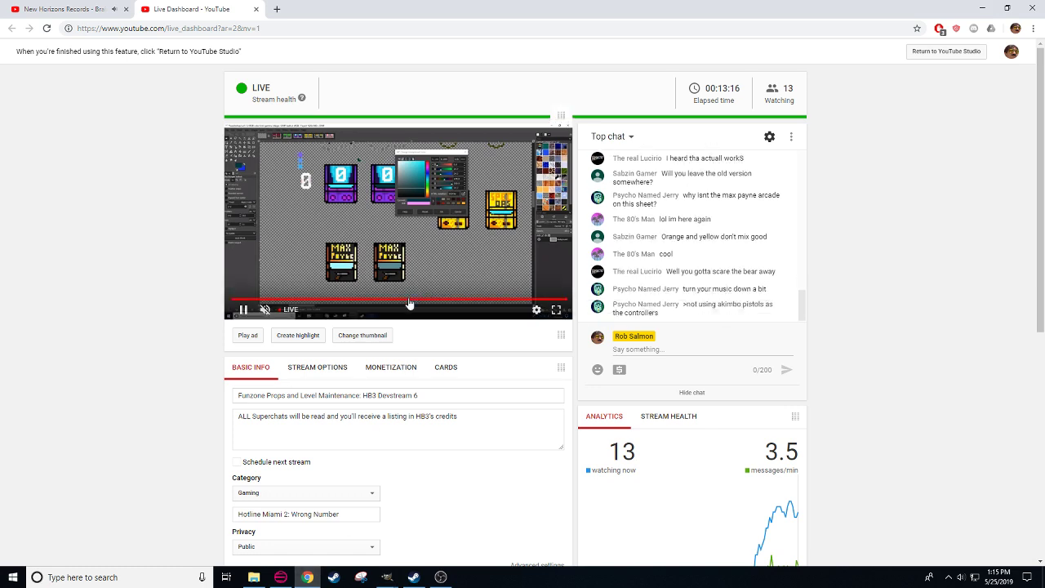
- Return to GIMP, anchor the pasted character sprite sheet, and accept the foreground color 202020
click(441, 572)
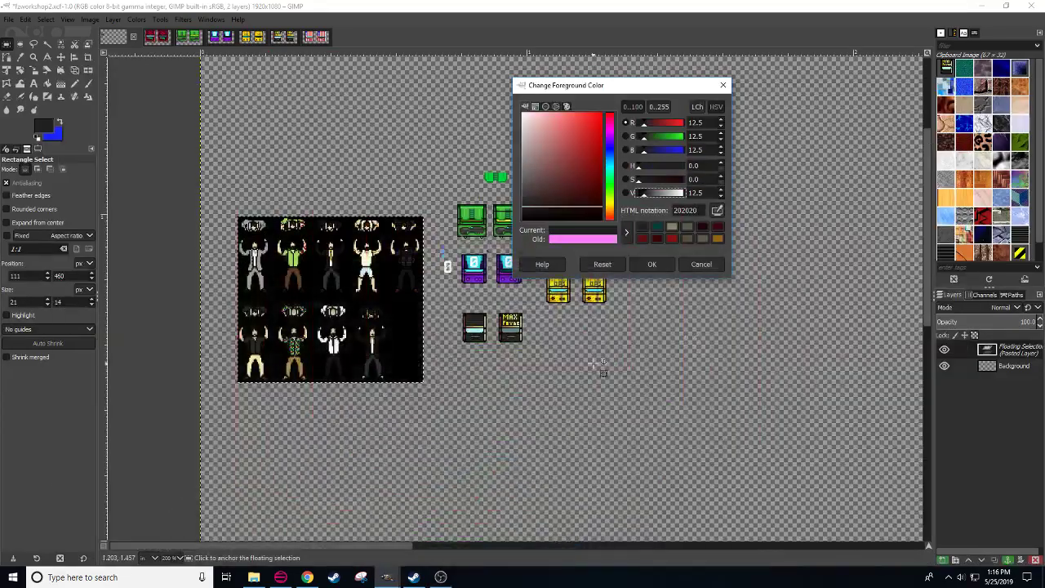
click(394, 476)
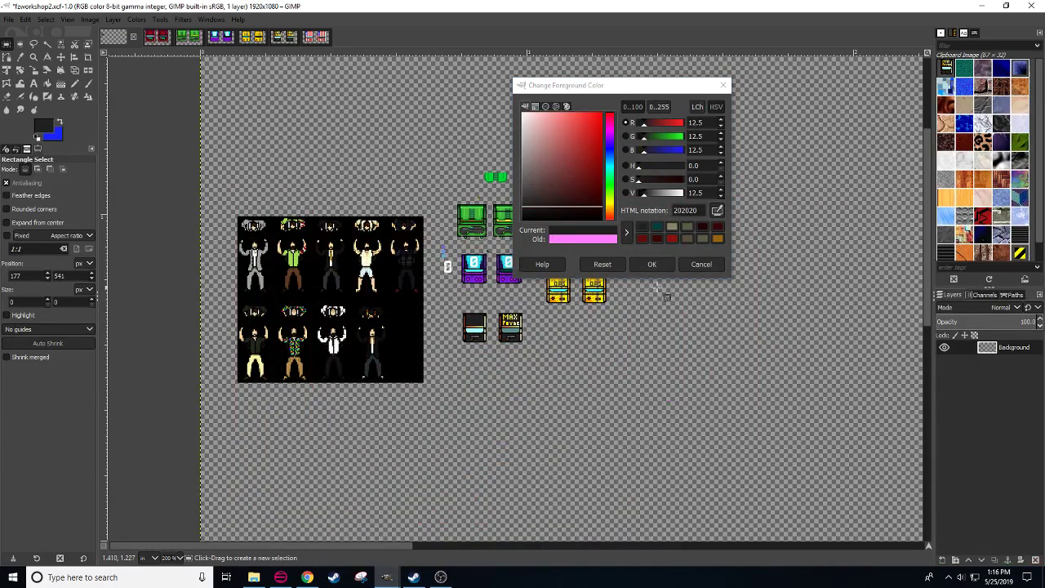
click(651, 265)
- Copy the multicolored shirt torso from the bottom-row character, paste it beside the first Max Payne cabinet, and anchor it
drag(427, 490, 651, 469)
scroll(165, 560, up, 3)
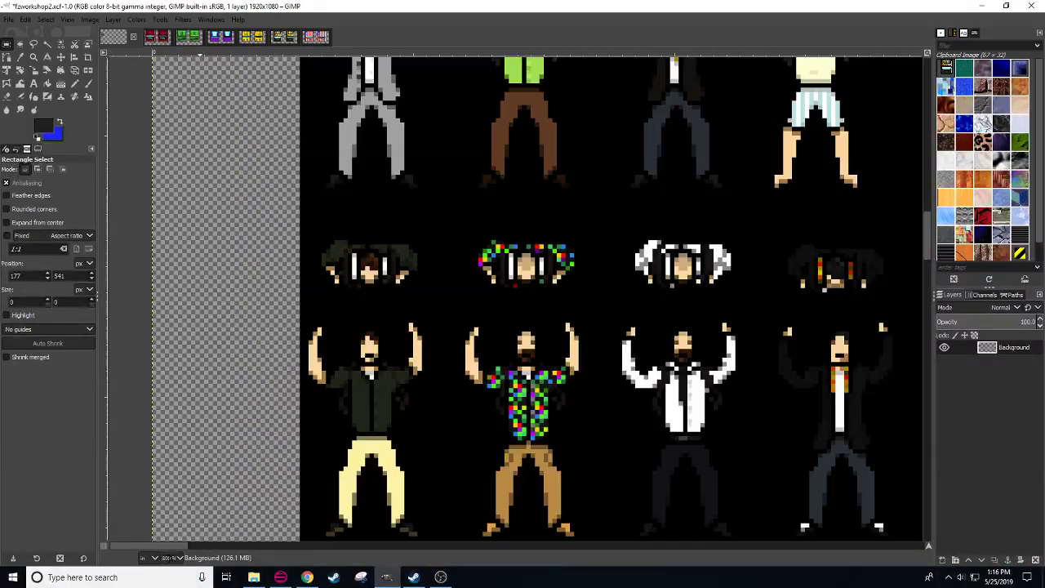
drag(567, 335, 411, 517)
drag(493, 437, 565, 202)
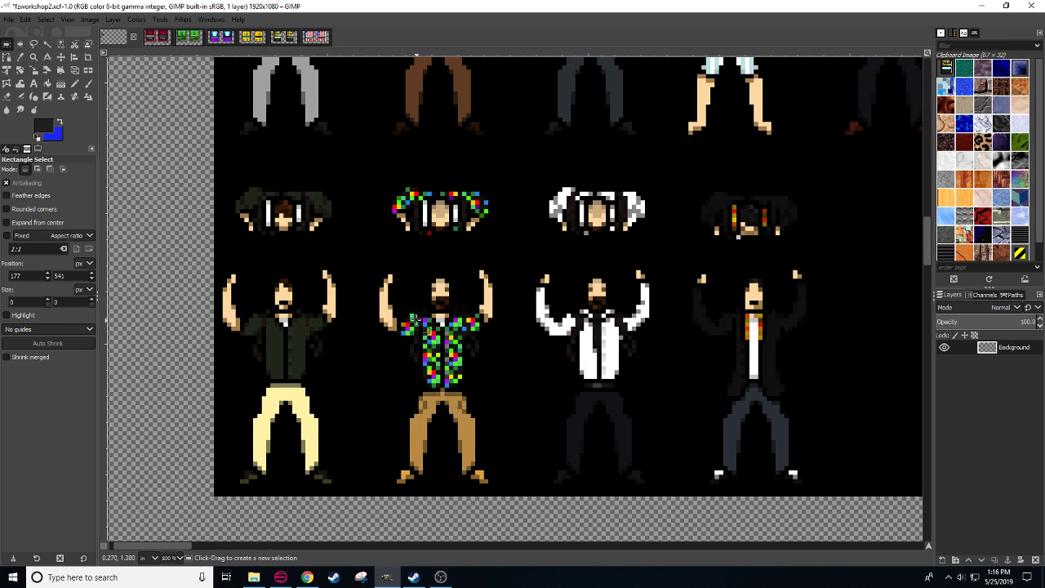
drag(418, 318, 462, 388)
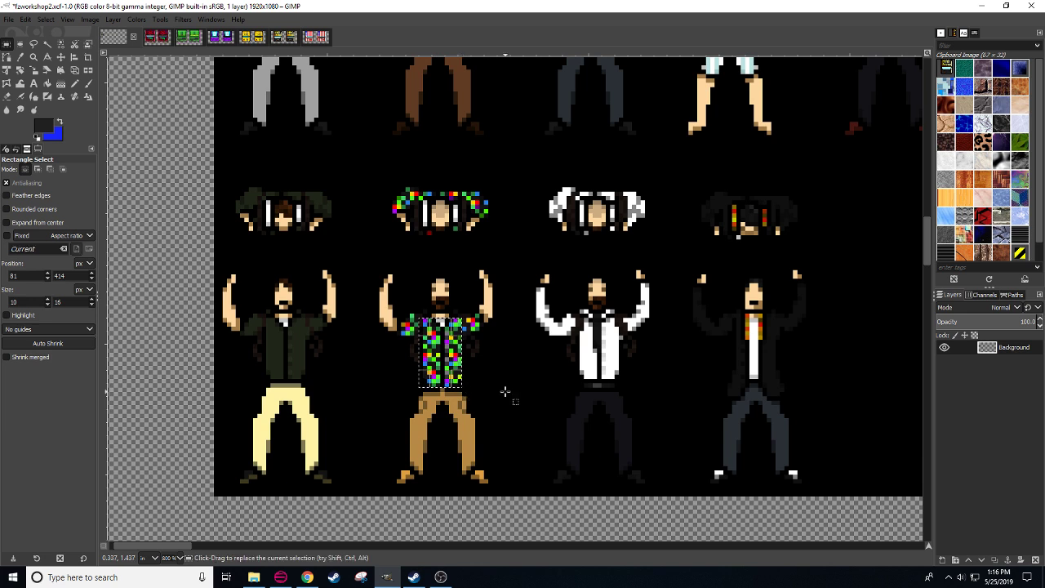
key(ctrl+c)
click(542, 394)
drag(654, 367, 384, 421)
scroll(383, 421, right, 8)
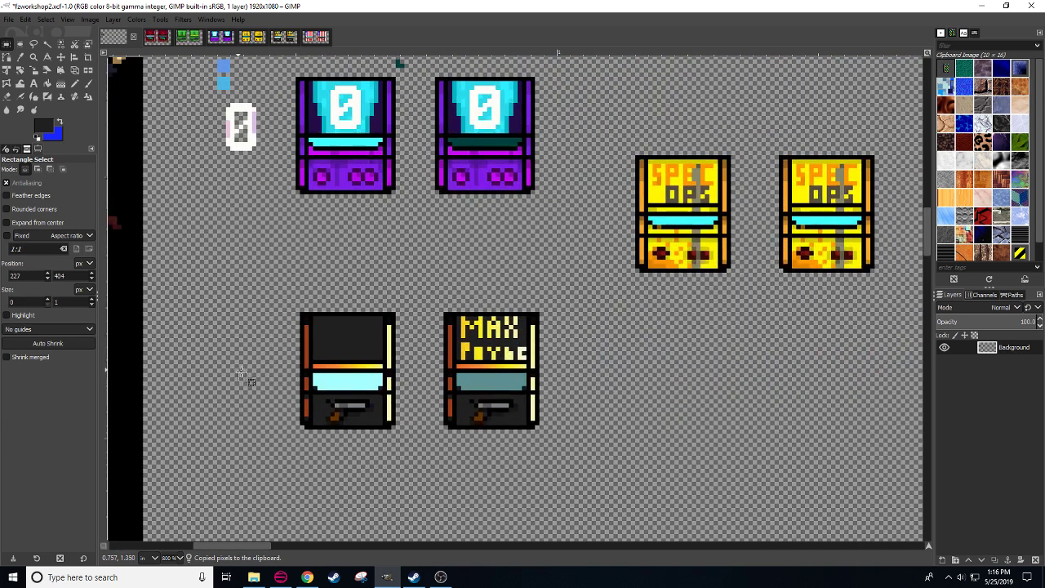
key(ctrl+v)
click(257, 463)
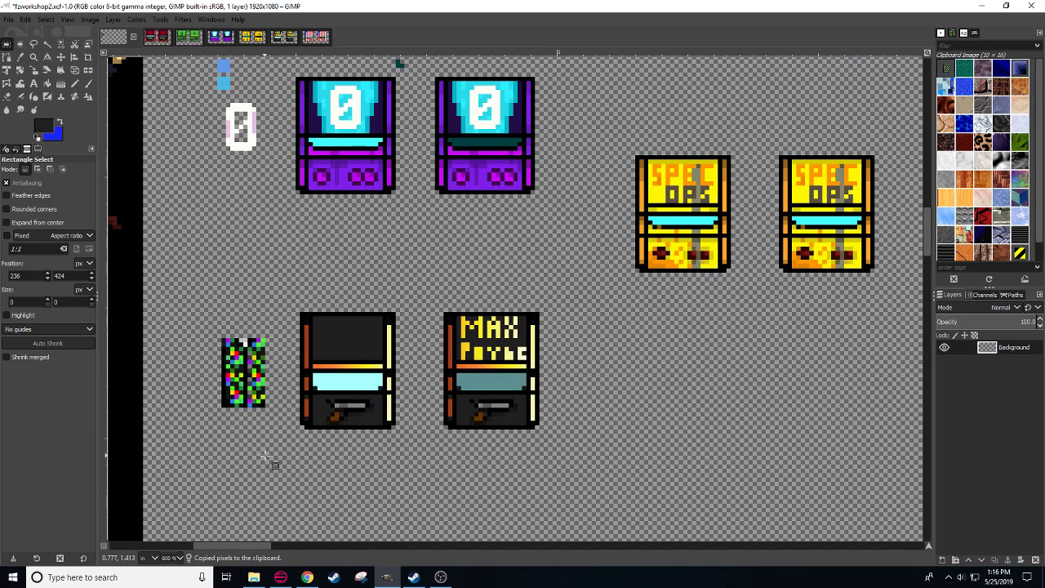
- Compare the multicolored shirt character with the first Max Payne cabinet and its gun area
scroll(265, 456, left, 2)
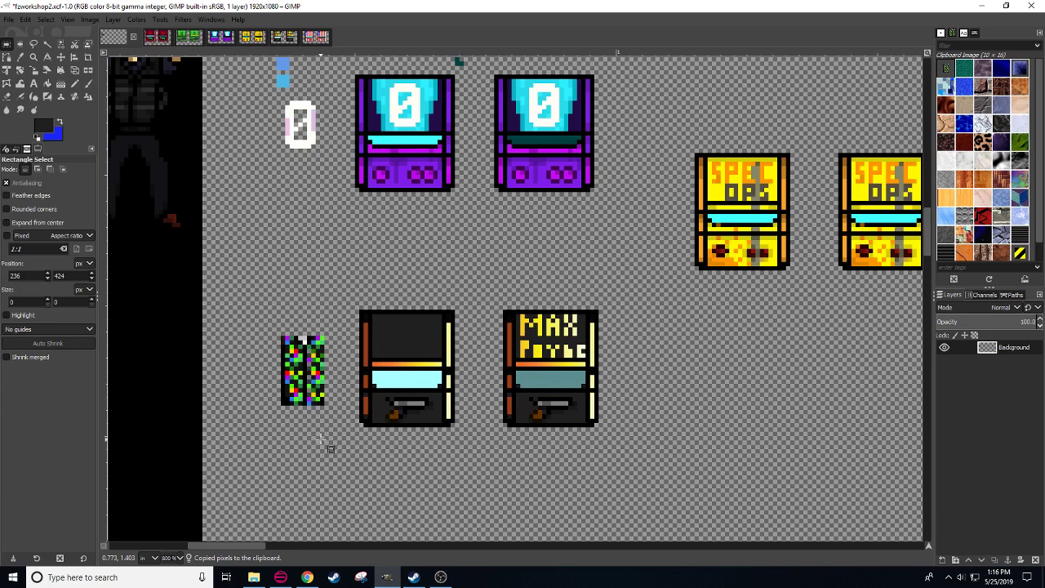
scroll(327, 436, left, 15)
scroll(343, 400, down, 3)
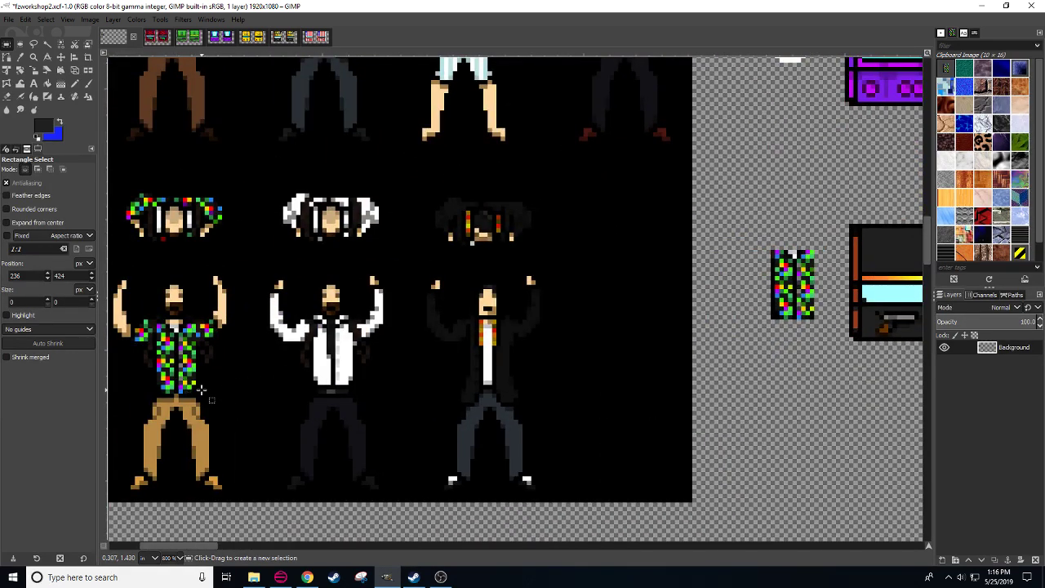
scroll(200, 374, left, 3)
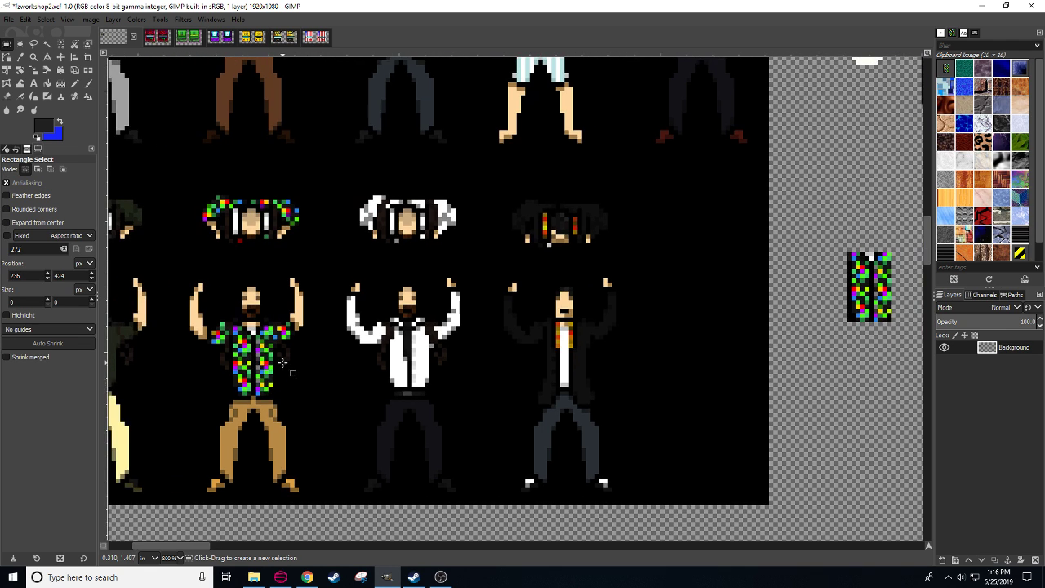
scroll(281, 363, right, 10)
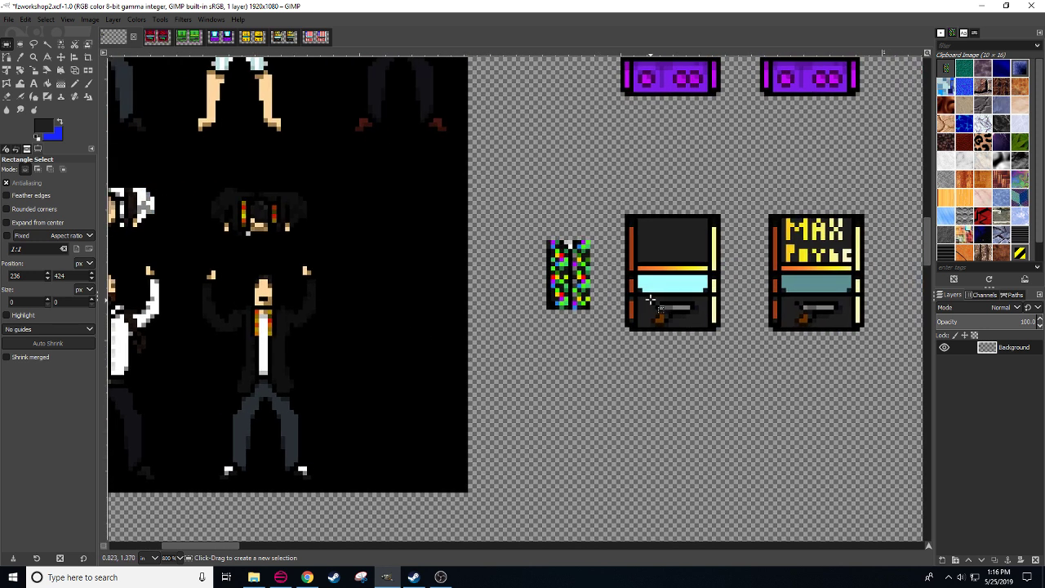
drag(650, 302, 694, 327)
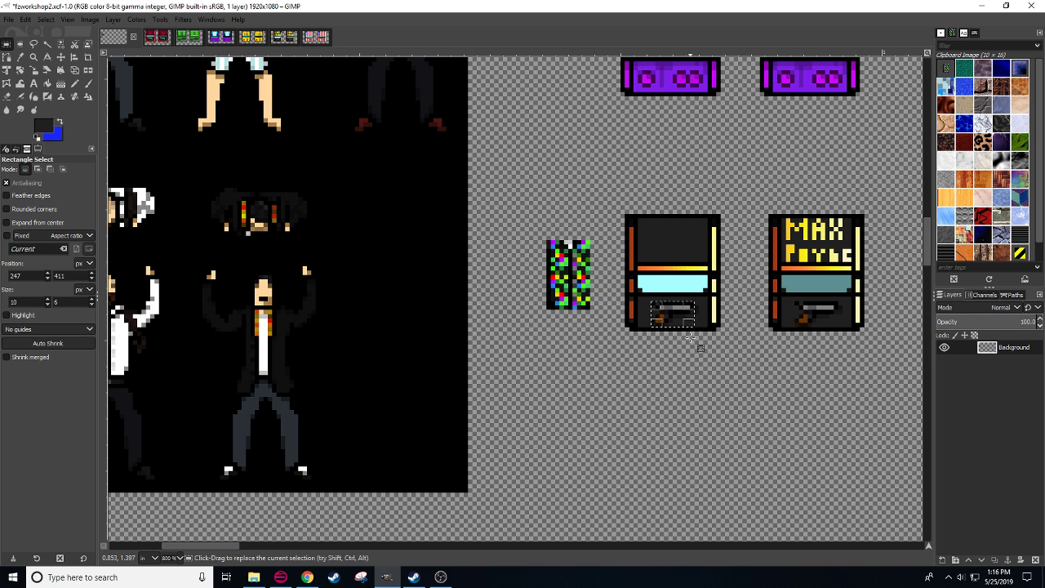
click(659, 372)
drag(659, 372, 575, 394)
scroll(567, 408, right, 1)
scroll(568, 408, up, 1)
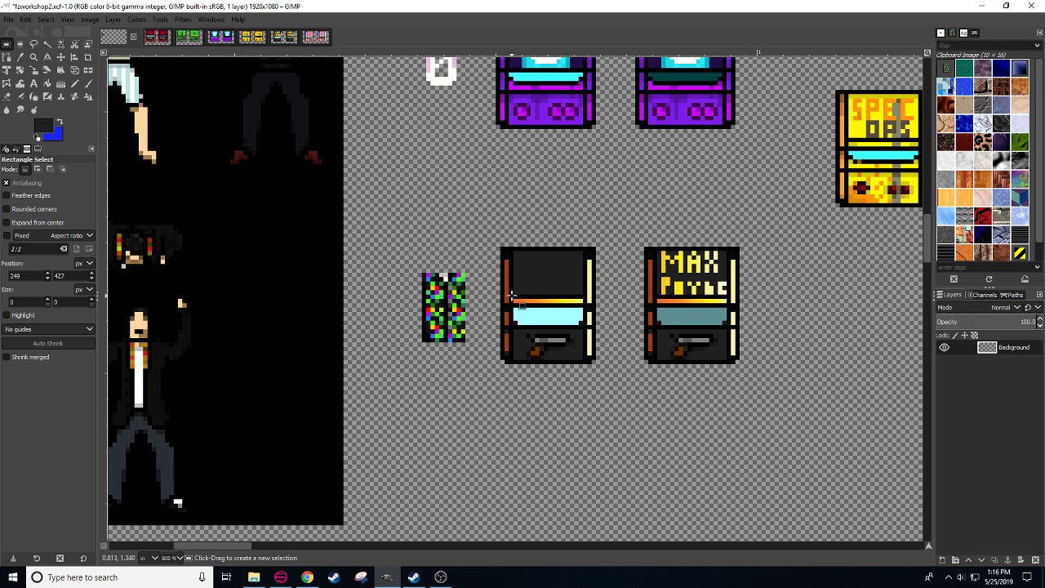
- Cut the first Max Payne cabinet's cyan screen and orange line, paste them slightly higher on the cabinet, and anchor them
drag(513, 292, 585, 329)
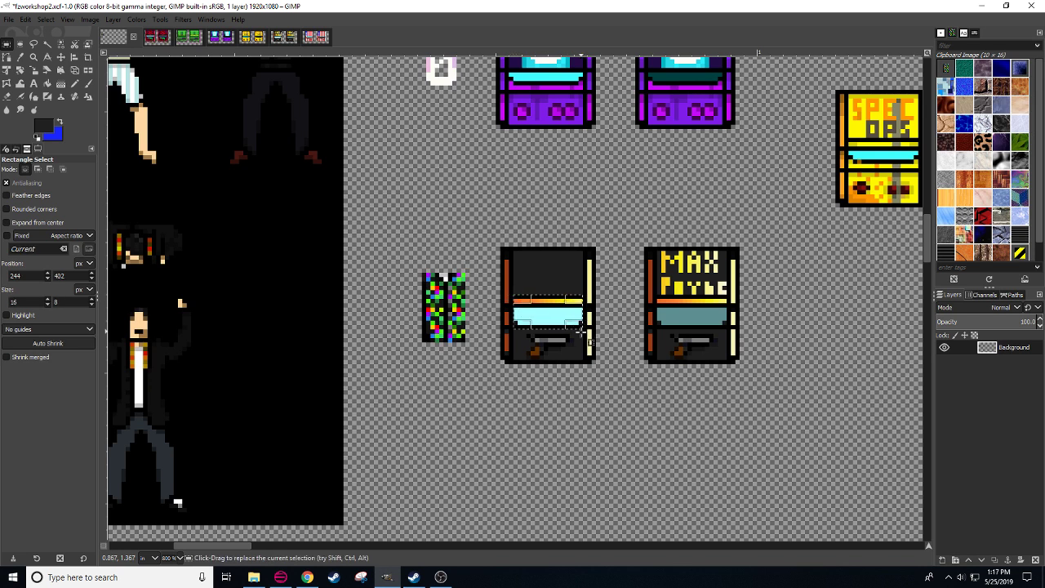
key(ctrl+x)
key(ctrl+v)
drag(558, 313, 558, 300)
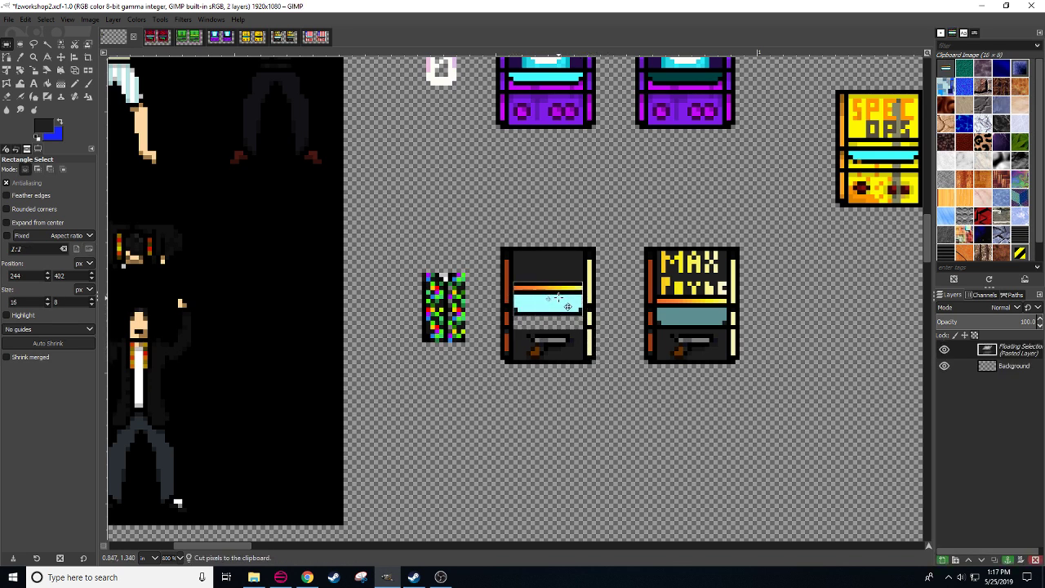
click(569, 367)
- Bucket-fill the transparent gap under the raised cyan screen with the dark foreground color
key(n)
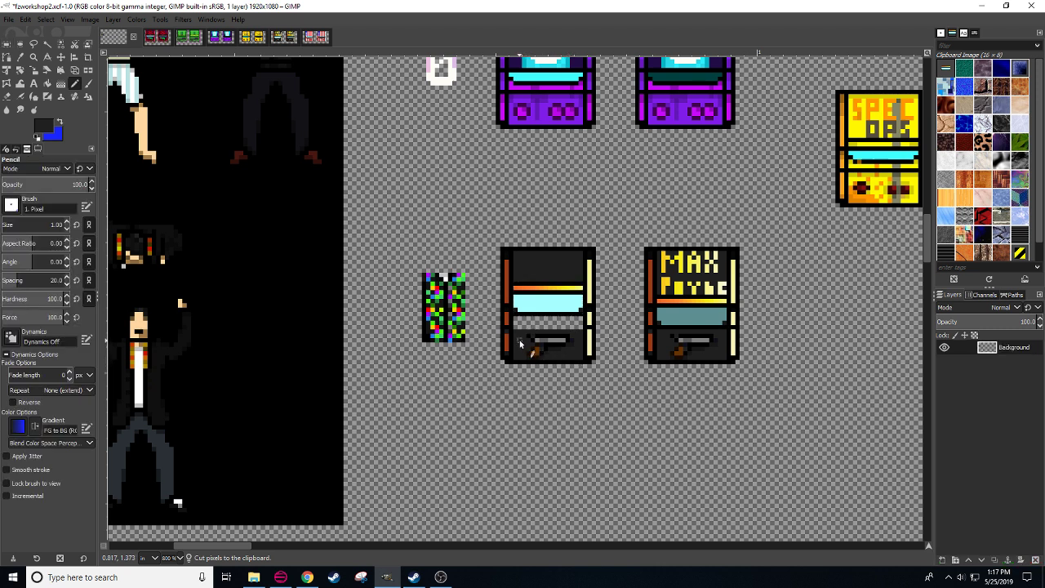
key(shift+b)
click(544, 327)
drag(576, 405, 569, 409)
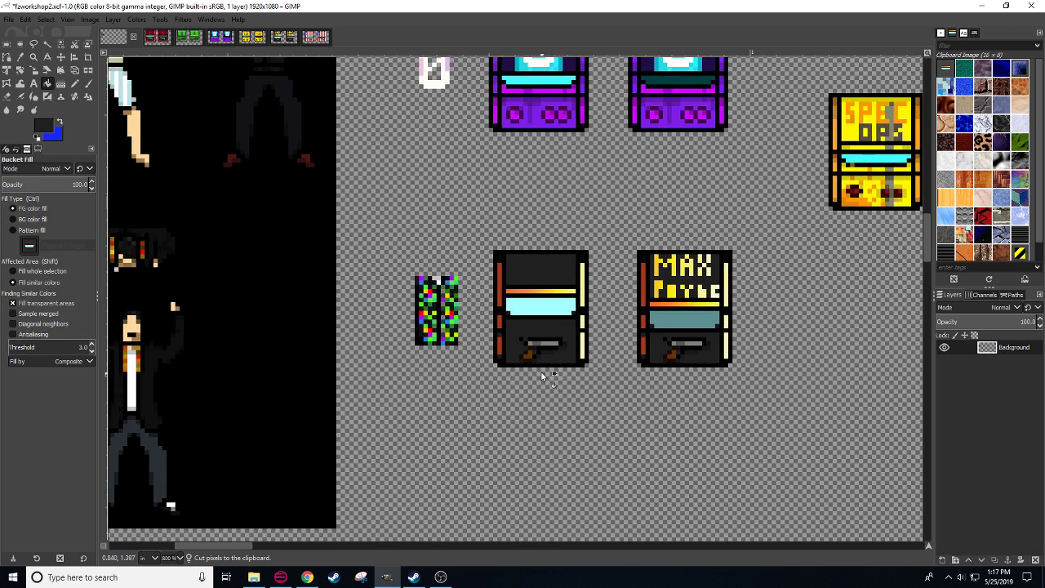
- Copy the gun on the first Max Payne cabinet, paste it in place, and rotate the copy 90 degrees
key(r)
drag(514, 333, 565, 363)
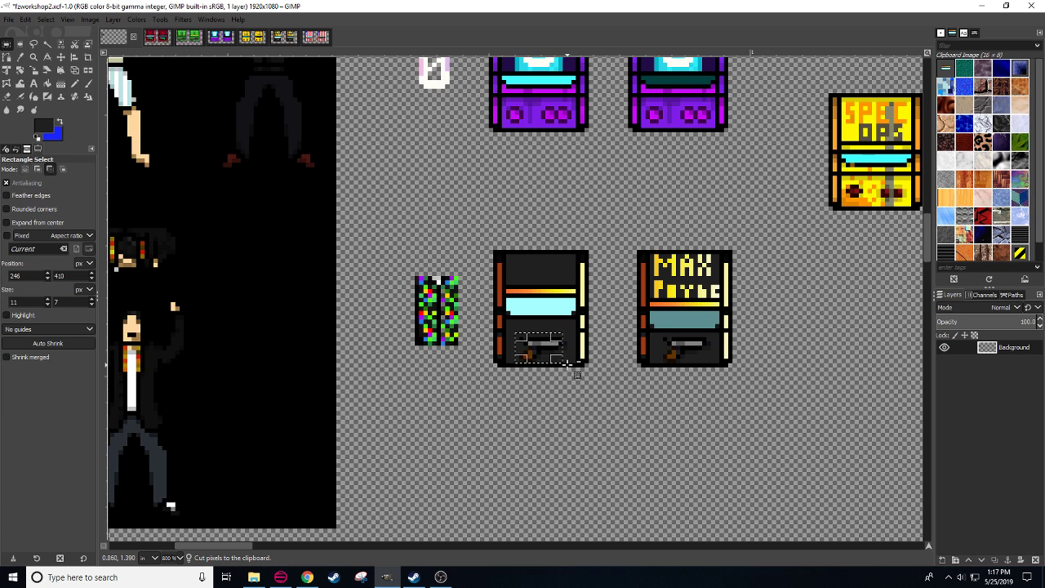
key(ctrl+c)
key(ctrl+v)
key(shift+r)
click(571, 364)
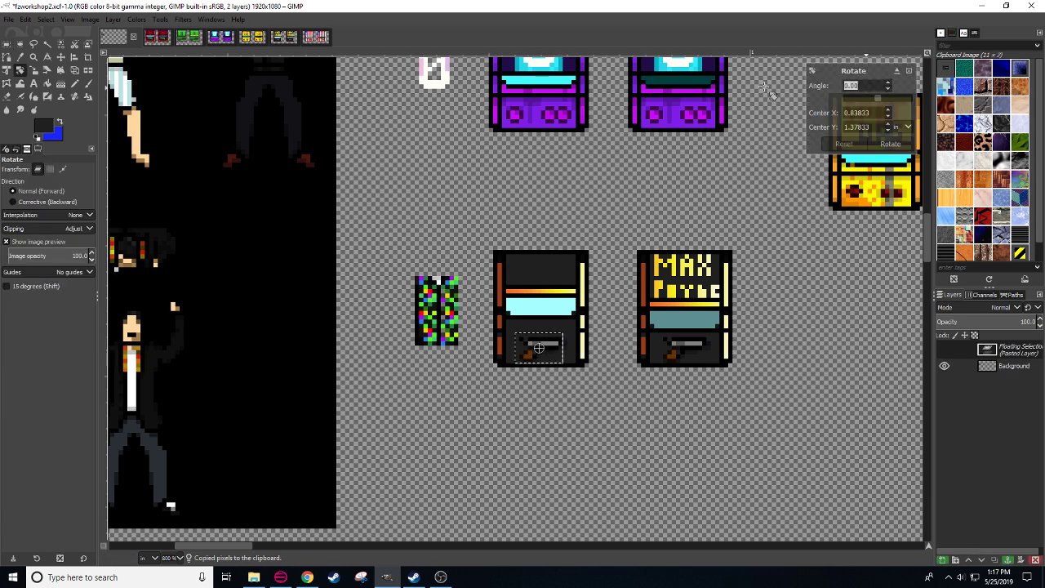
text(90)
click(890, 143)
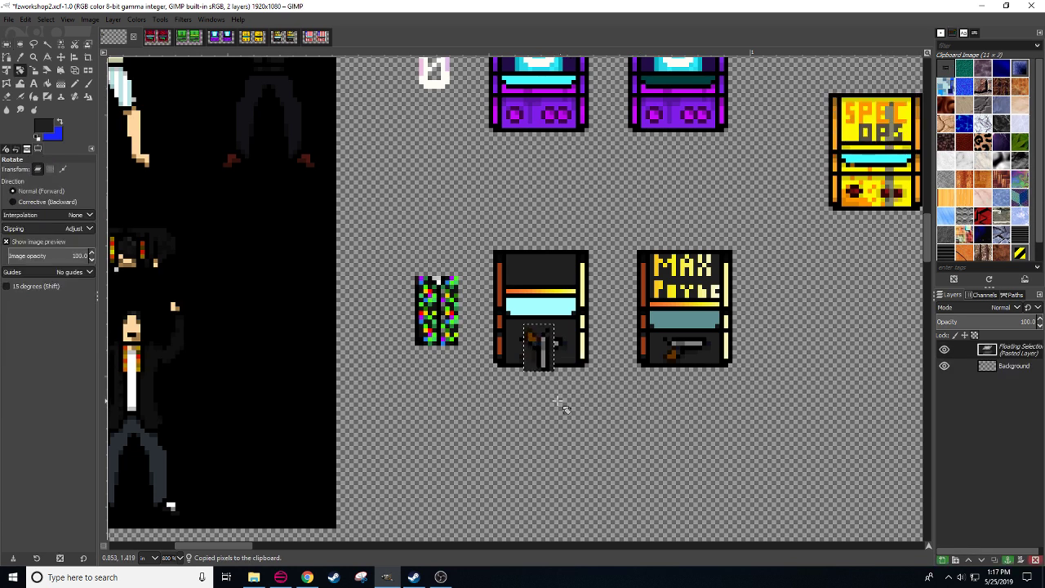
- Flip the rotated gun horizontally and vertically, place it at the right side of the cabinet's control panel, and anchor it
key(shift+f)
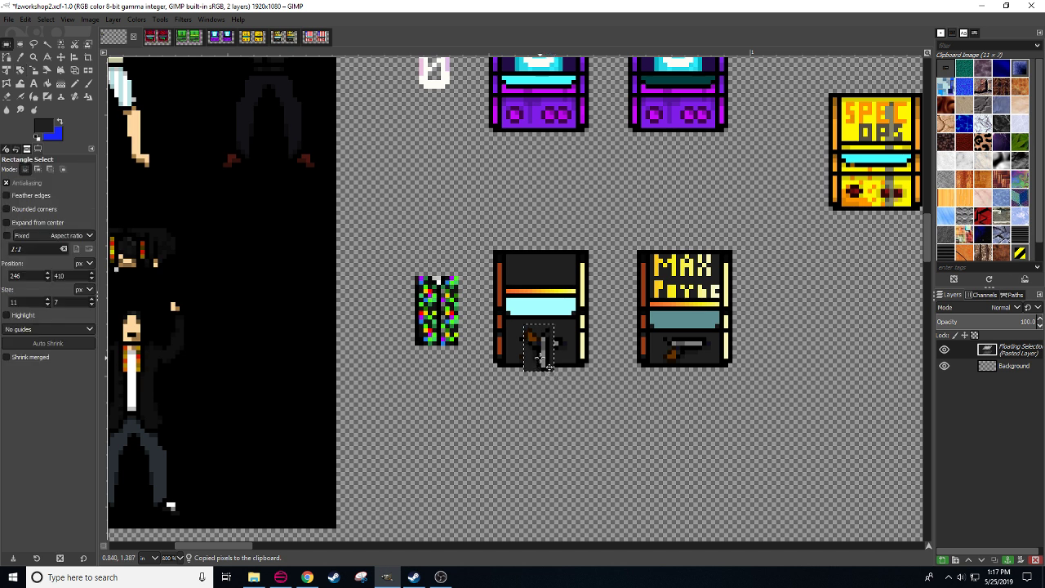
click(542, 358)
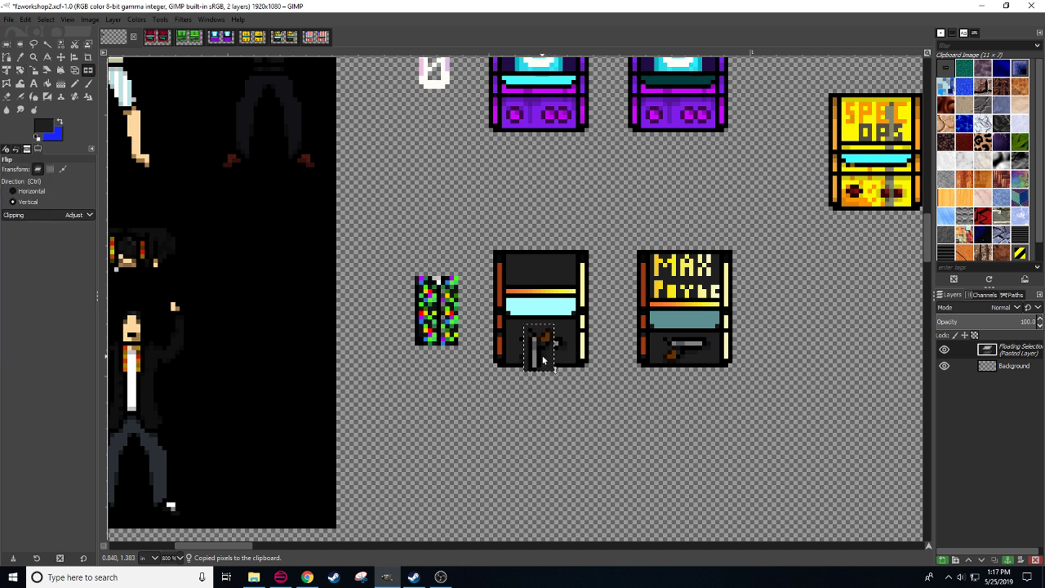
ctrl+click(542, 360)
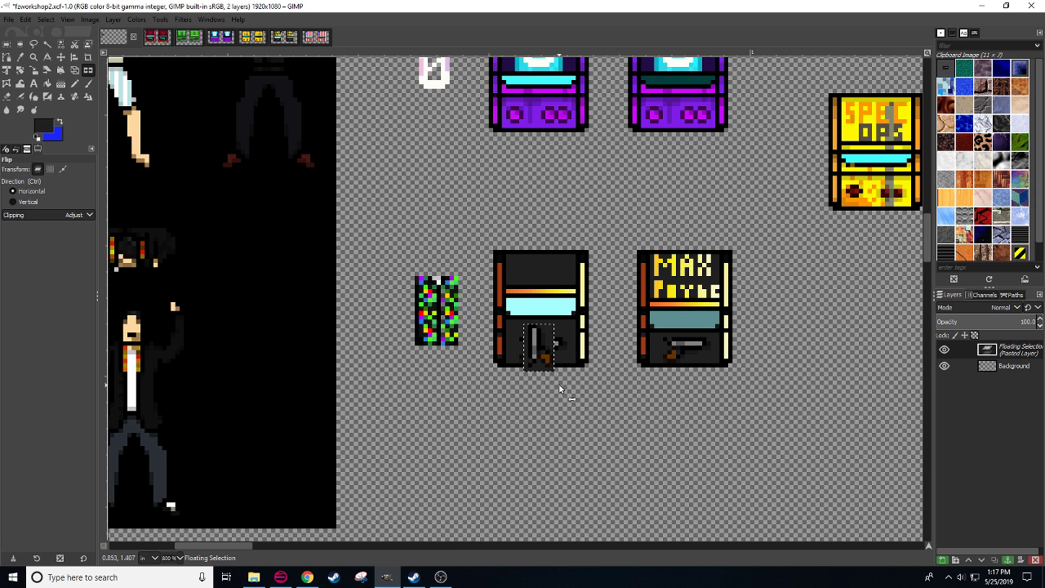
key(r)
drag(549, 359, 567, 342)
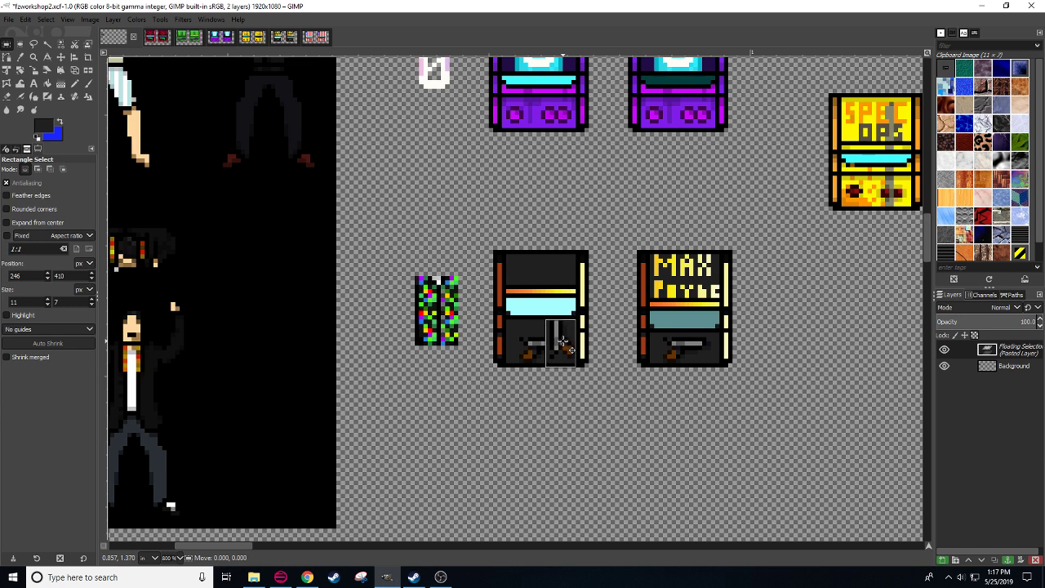
click(590, 389)
drag(582, 413, 609, 417)
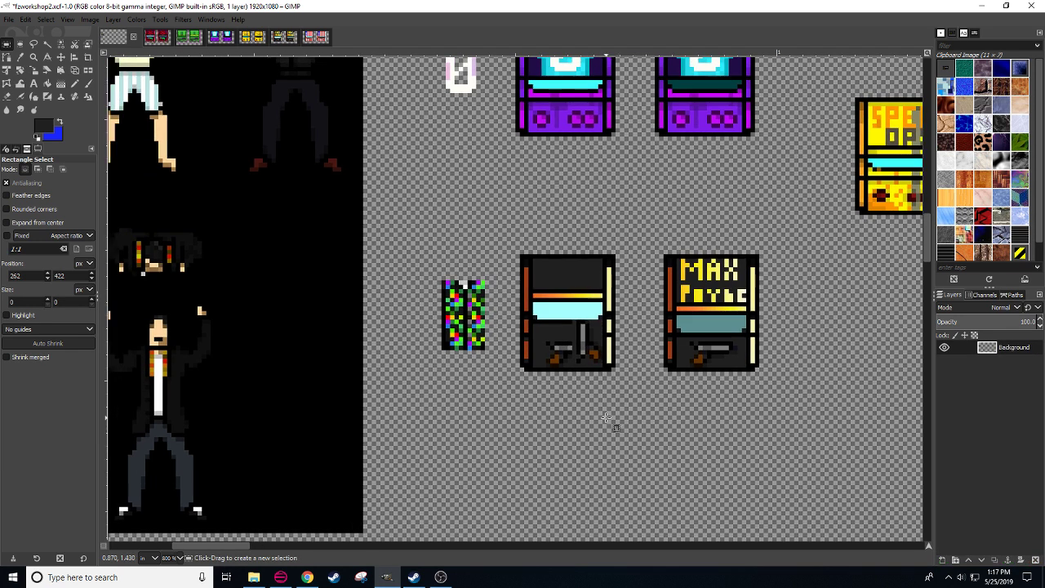
- Duplicate the upright gun, mirror the copy horizontally on the left side of the control panel, and anchor it
key(ctrl+v)
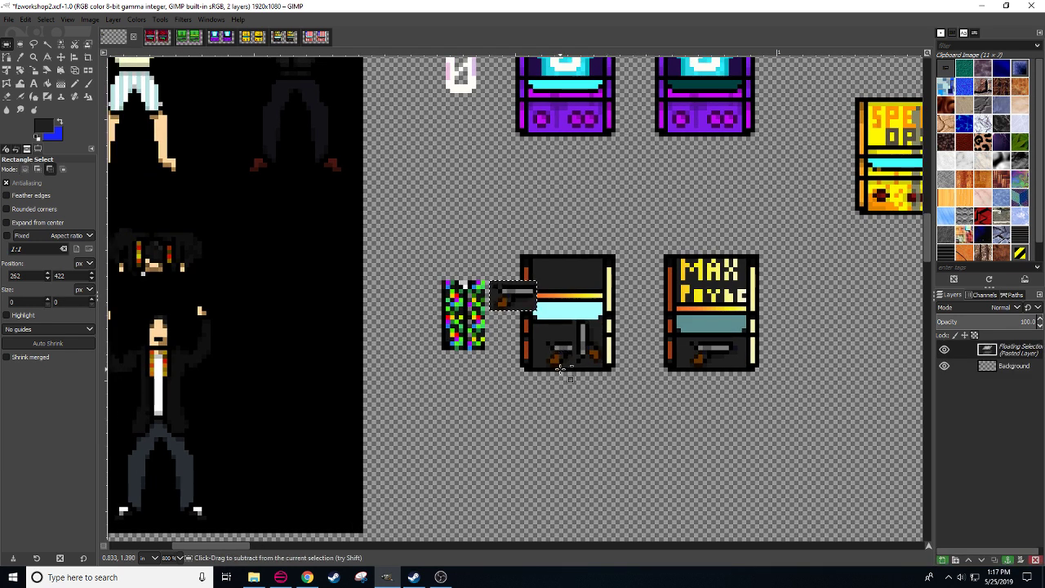
key(ctrl+z)
key(ctrl+z)
key(ctrl+c)
key(ctrl+v)
drag(583, 350, 549, 356)
key(shift+f)
click(562, 351)
key(r)
key(ctrl+h)
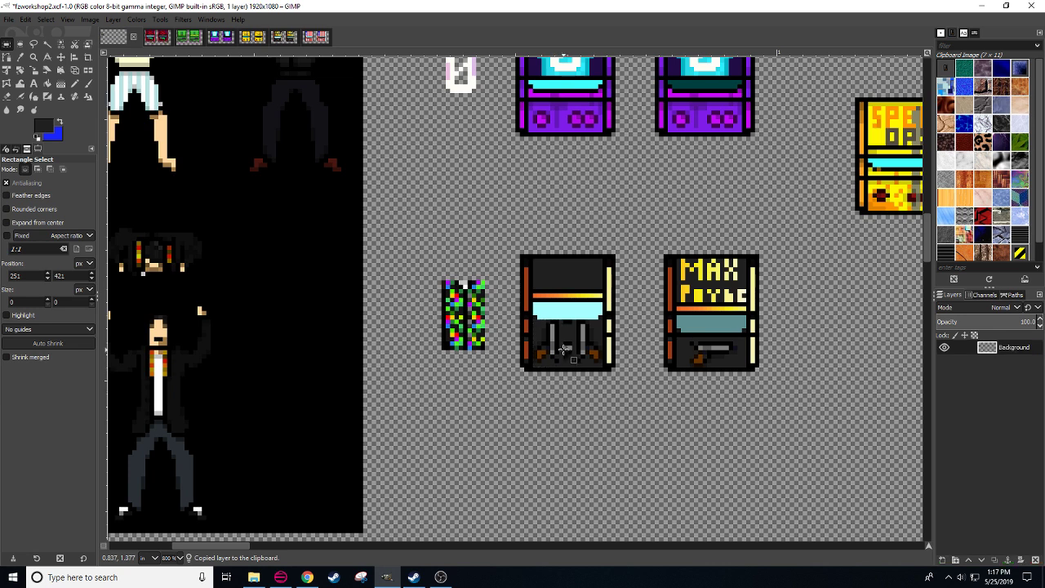
- Paint over the leftover pixels of the original horizontal gun with the dark color using the Pencil
key(n)
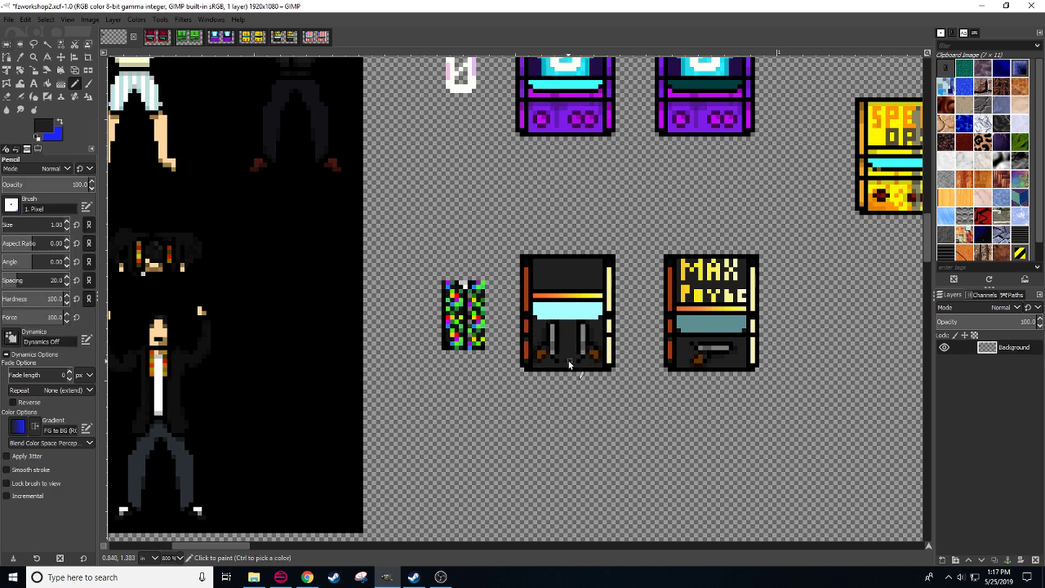
drag(585, 410, 579, 421)
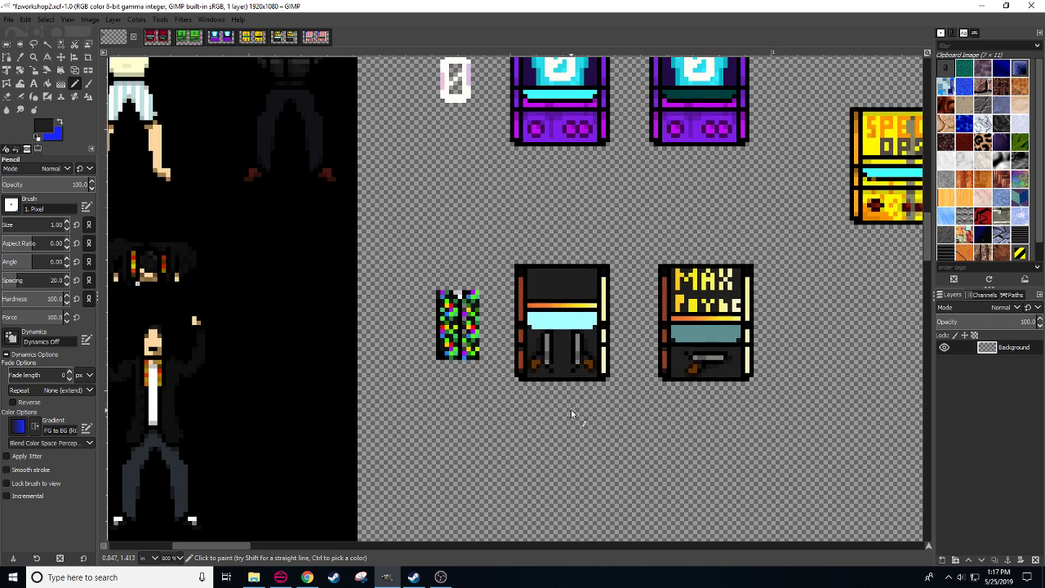
- Cut and paste each upright gun closer to the middle of the control panel and anchor them
key(r)
drag(528, 329, 554, 374)
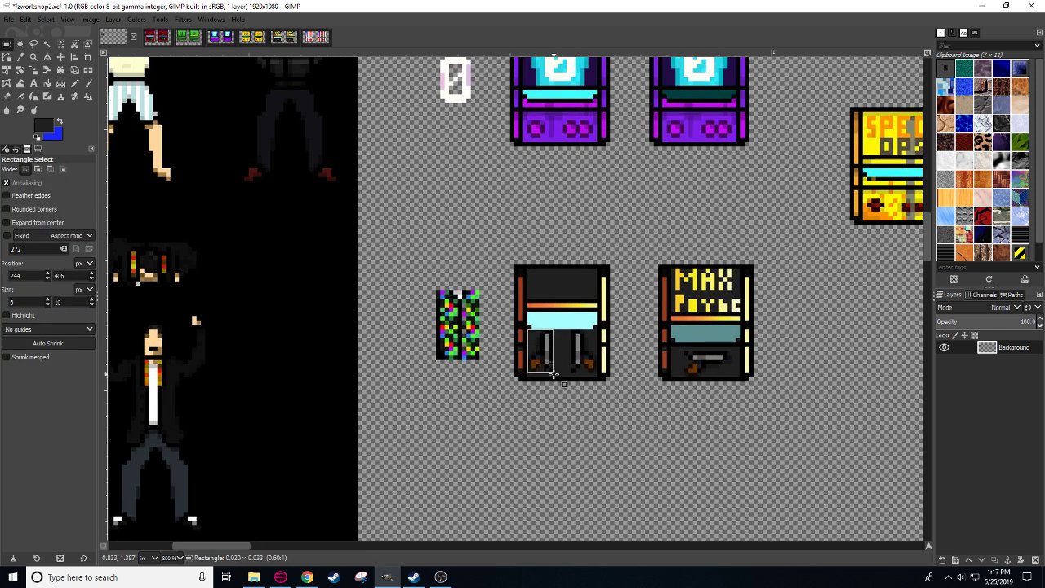
key(ctrl+x)
key(ctrl+v)
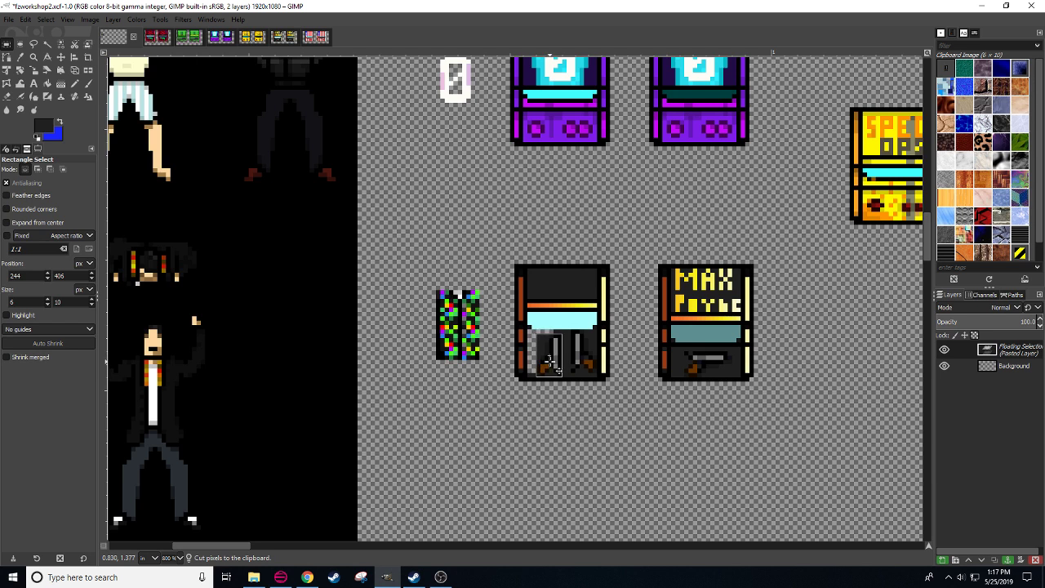
click(589, 397)
click(576, 350)
drag(572, 329, 574, 362)
key(ctrl+v)
click(588, 390)
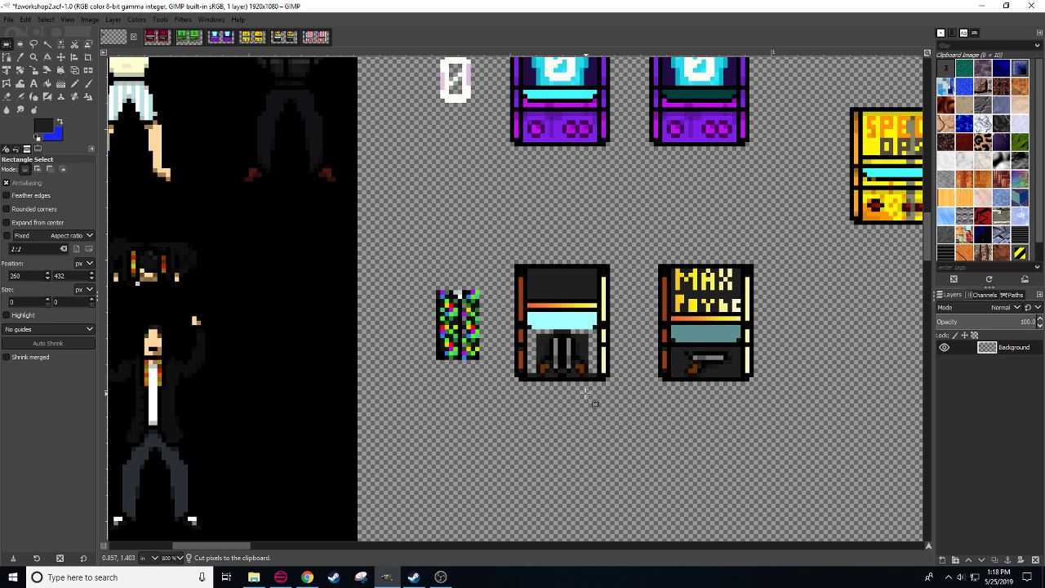
- Cut and paste the two upright guns slightly farther apart on the control panel and anchor them
mouse_move(536, 328)
mouse_down()
mouse_move(563, 375)
mouse_move(552, 358)
mouse_move(591, 379)
mouse_up()
key(ctrl+x)
key(ctrl+v)
click(582, 403)
key(ctrl+x)
key(ctrl+v)
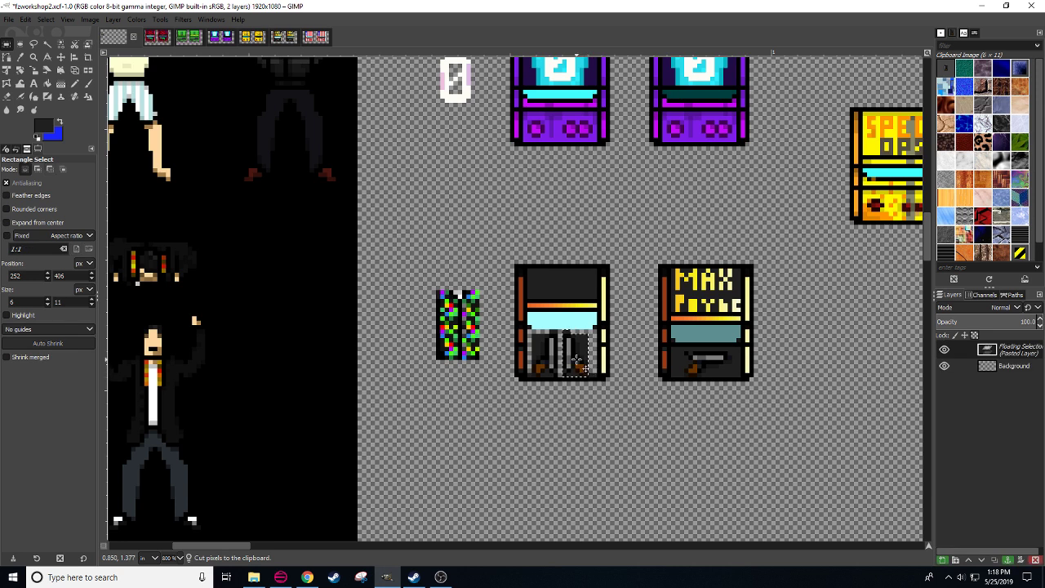
click(585, 402)
- Fill the transparent gaps around and between the two upright guns with the control panel's dark color using Bucket Fill
key(n)
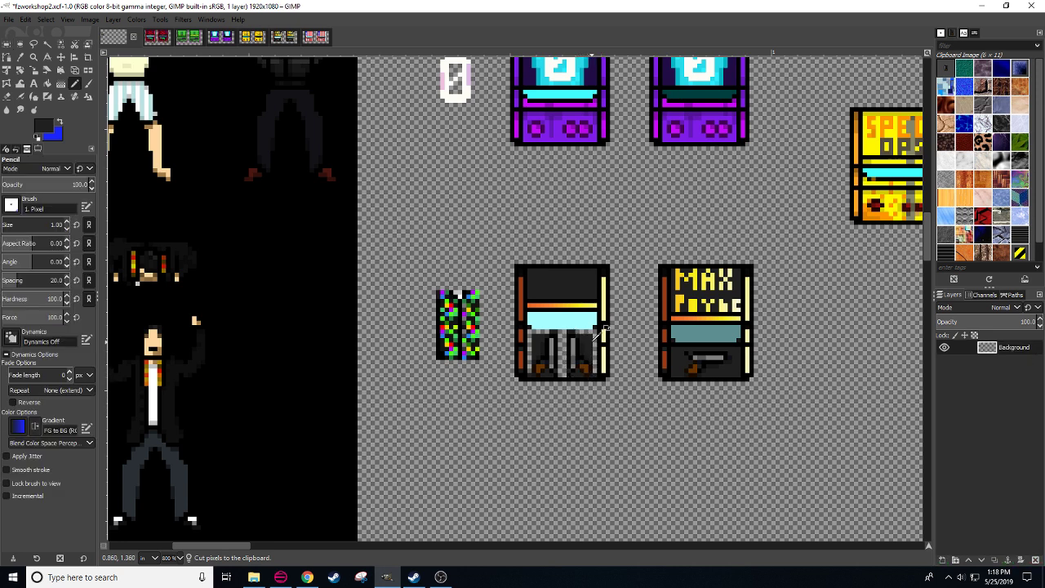
key(shift+b)
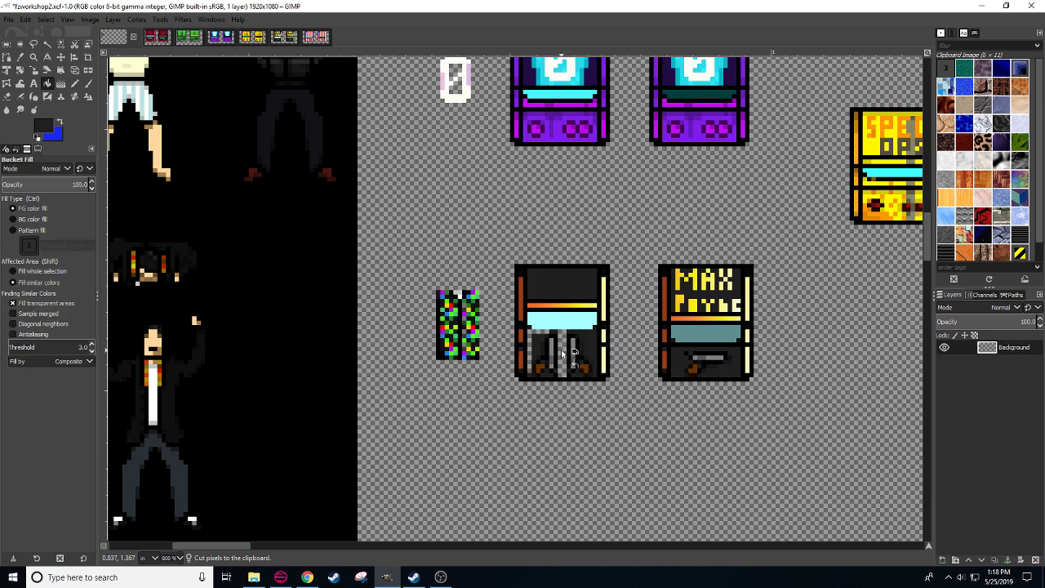
click(562, 353)
click(557, 347)
click(539, 351)
key(n)
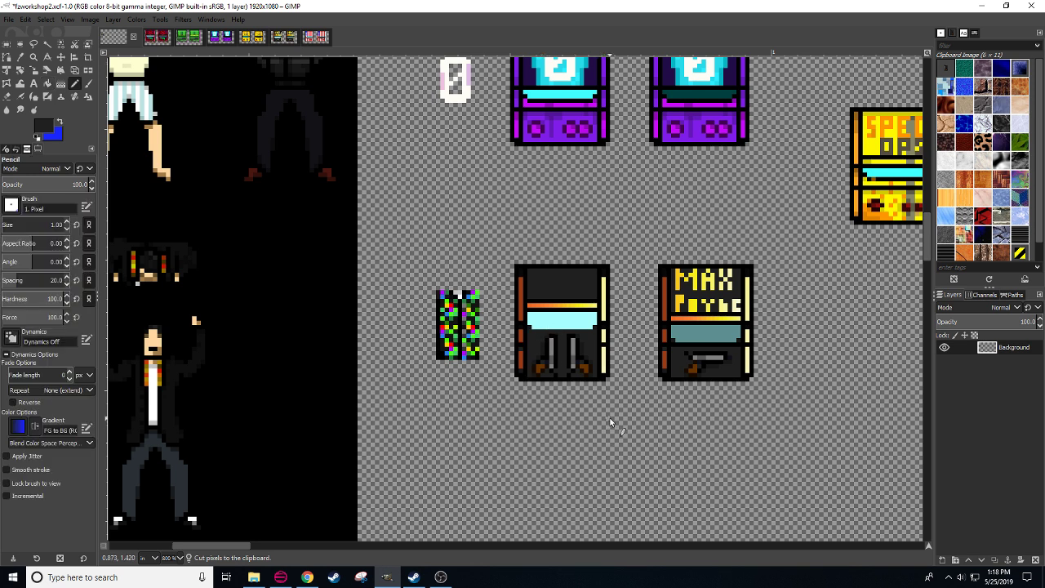
drag(610, 422, 594, 455)
click(520, 396)
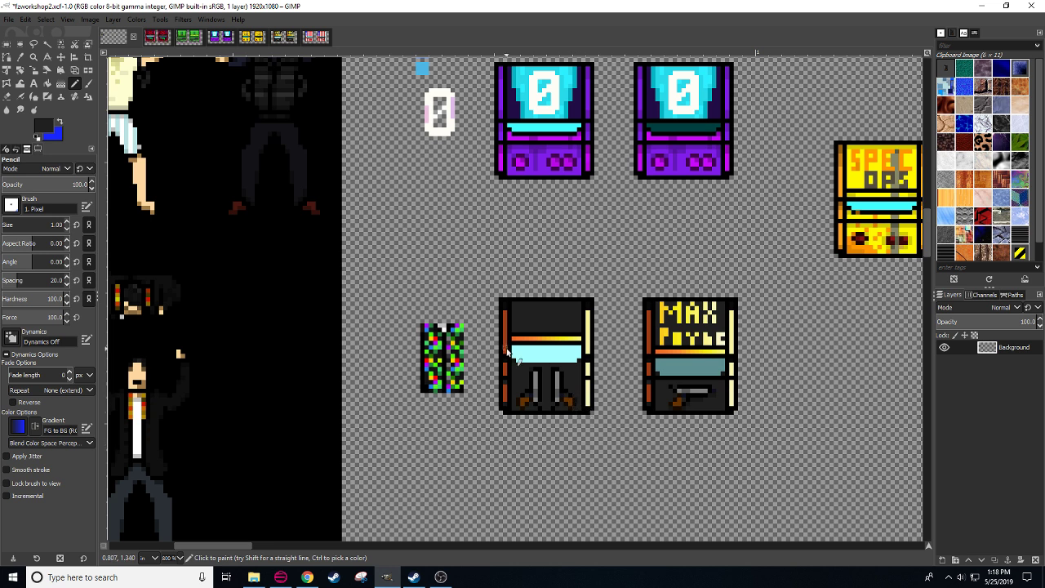
drag(566, 477, 549, 461)
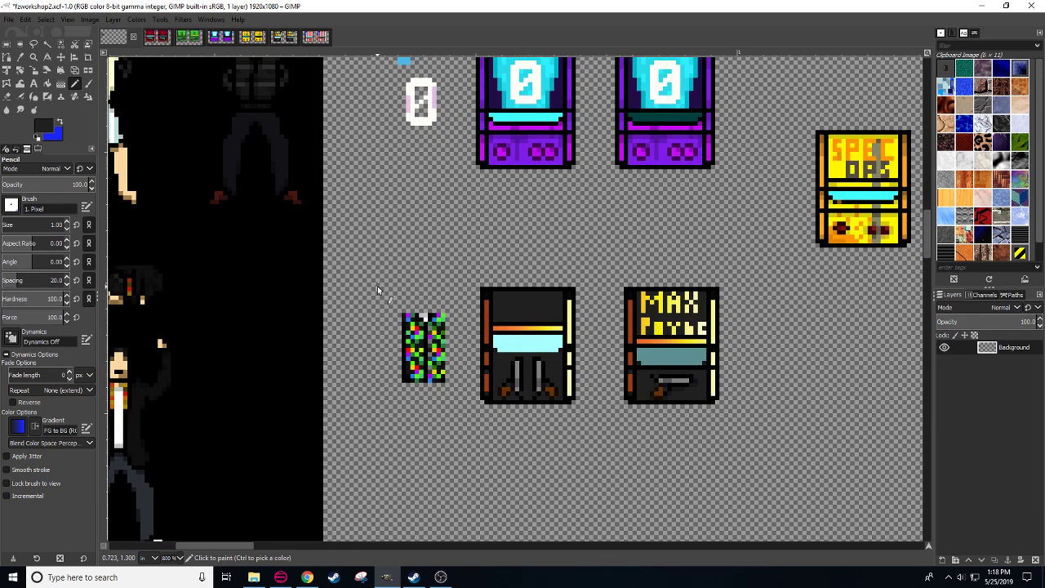
- Set the foreground color to dark gray 2c2c2c and bucket-fill the blank top panel and the control panel around the guns
click(43, 124)
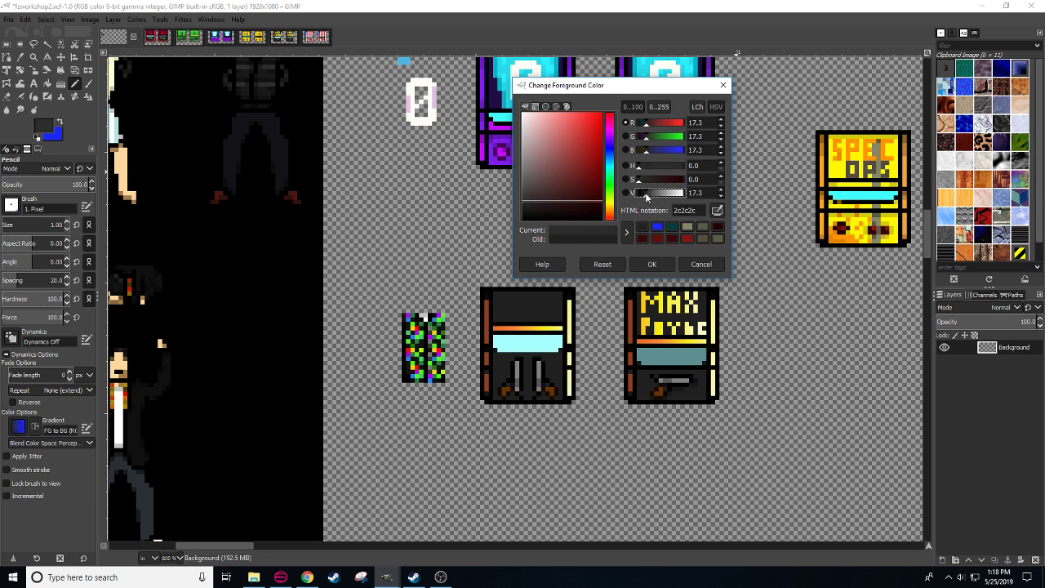
click(652, 264)
key(shift+b)
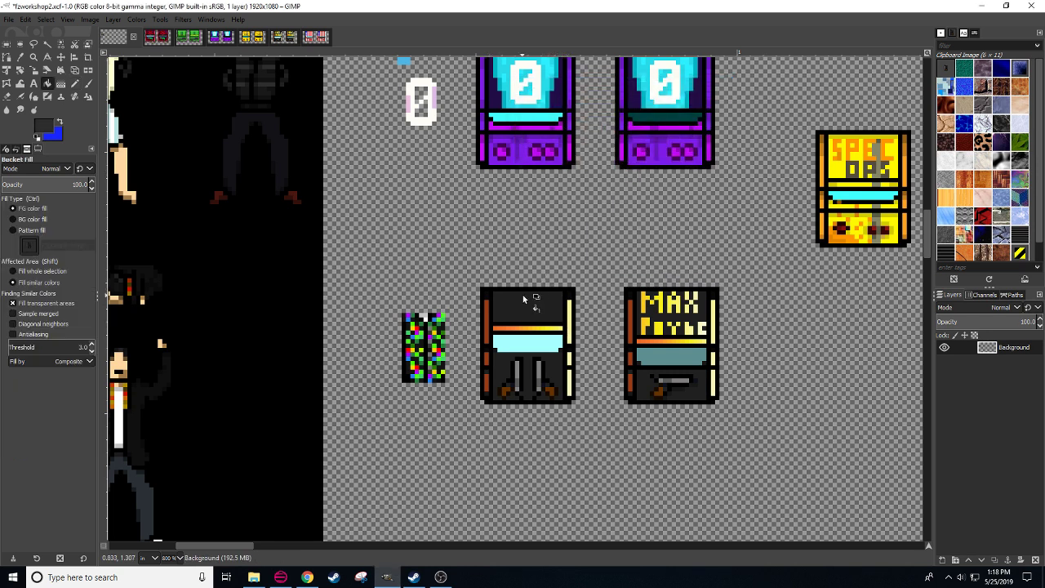
click(534, 310)
click(557, 374)
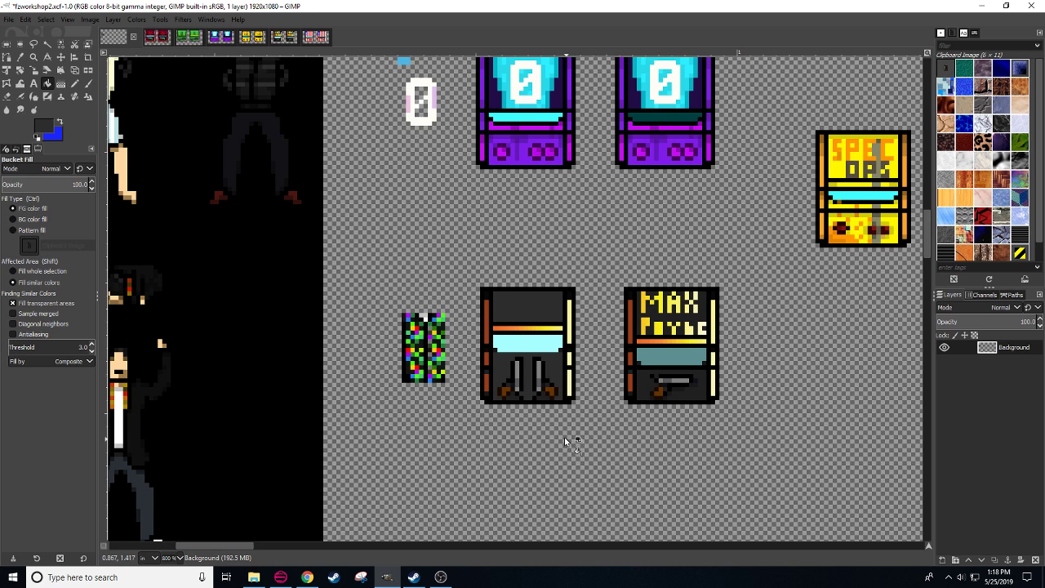
key(n)
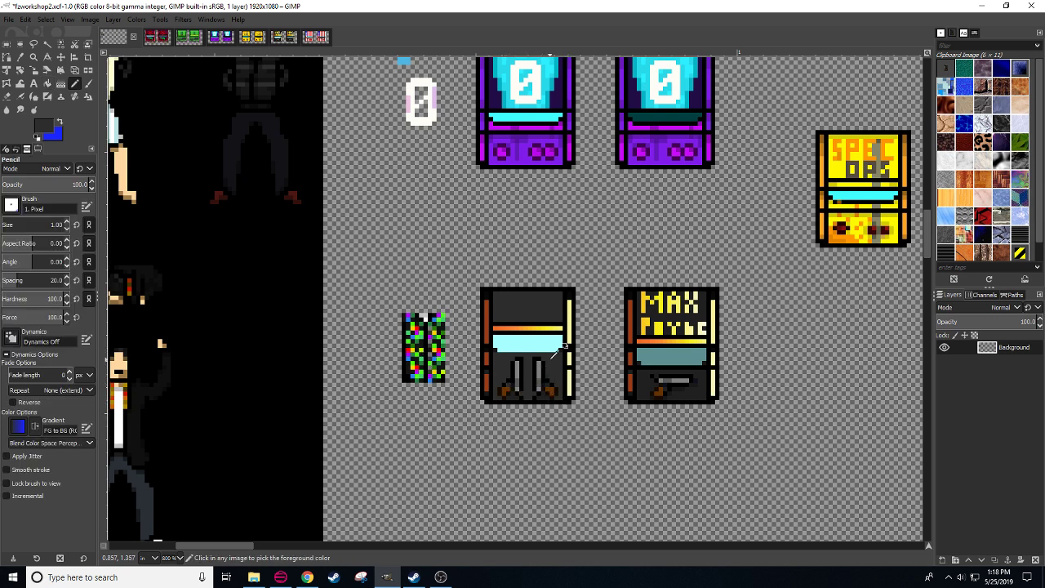
- Pick black from the cabinet outline and paint the line beneath the screen with the Pencil
click(44, 129)
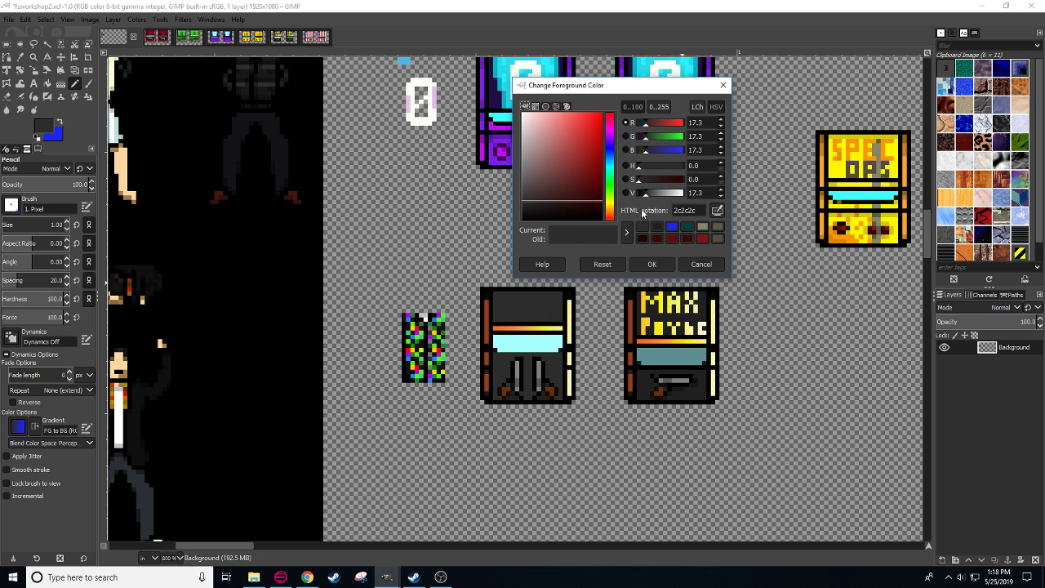
drag(645, 197, 641, 197)
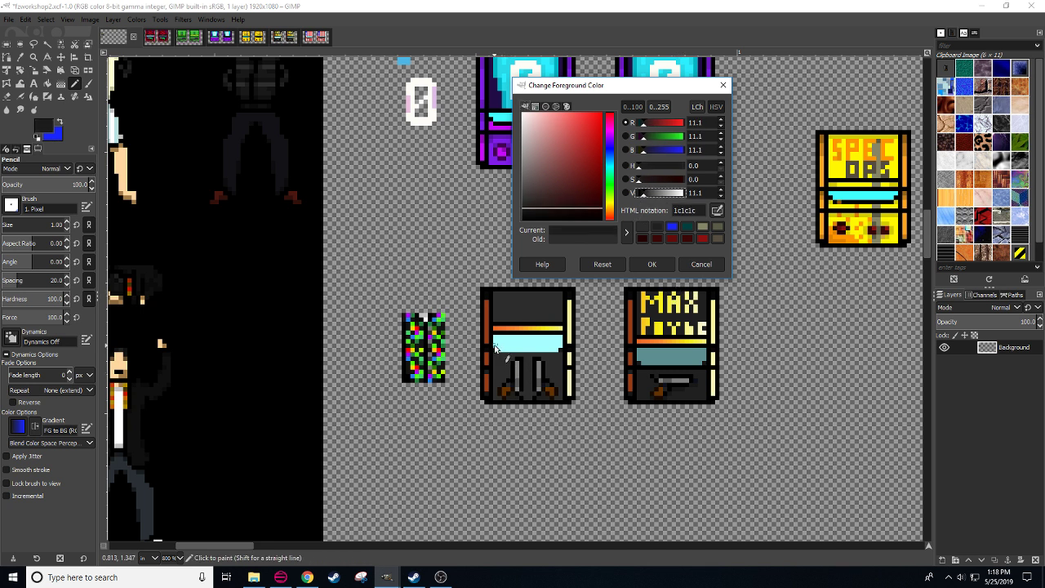
ctrl+click(562, 348)
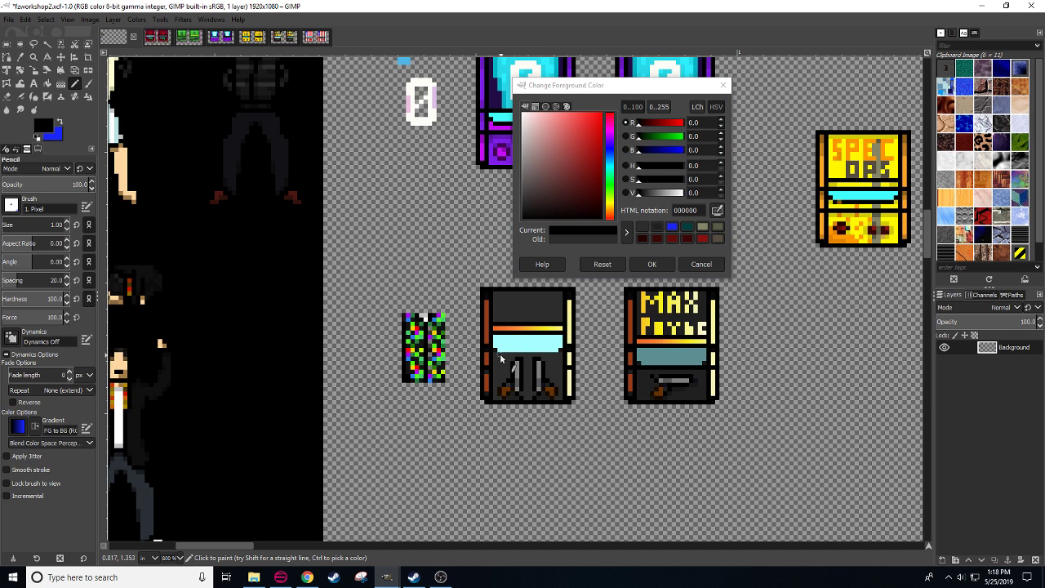
drag(524, 360, 553, 359)
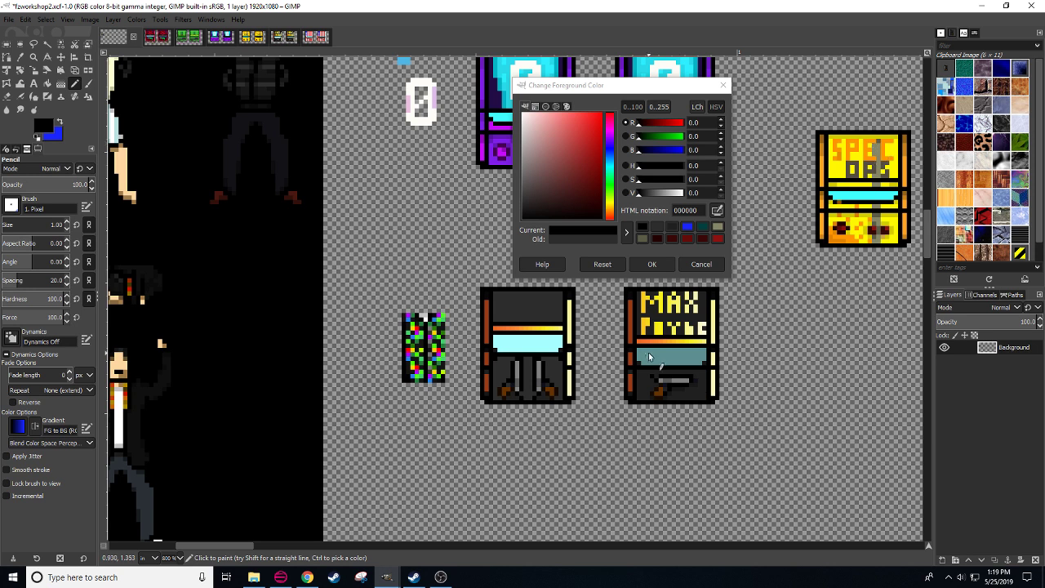
- Sample the bright cyan 40ffff from the Spec Ops cabinet's screen and fill the reworked cabinet's screen with it
ctrl+click(855, 192)
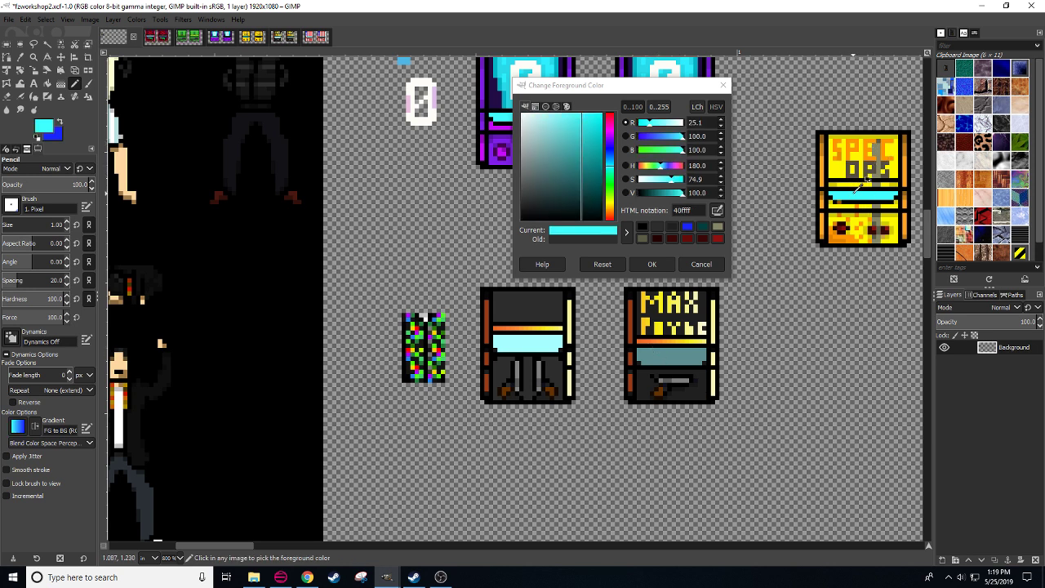
key(shift+b)
click(529, 344)
key(n)
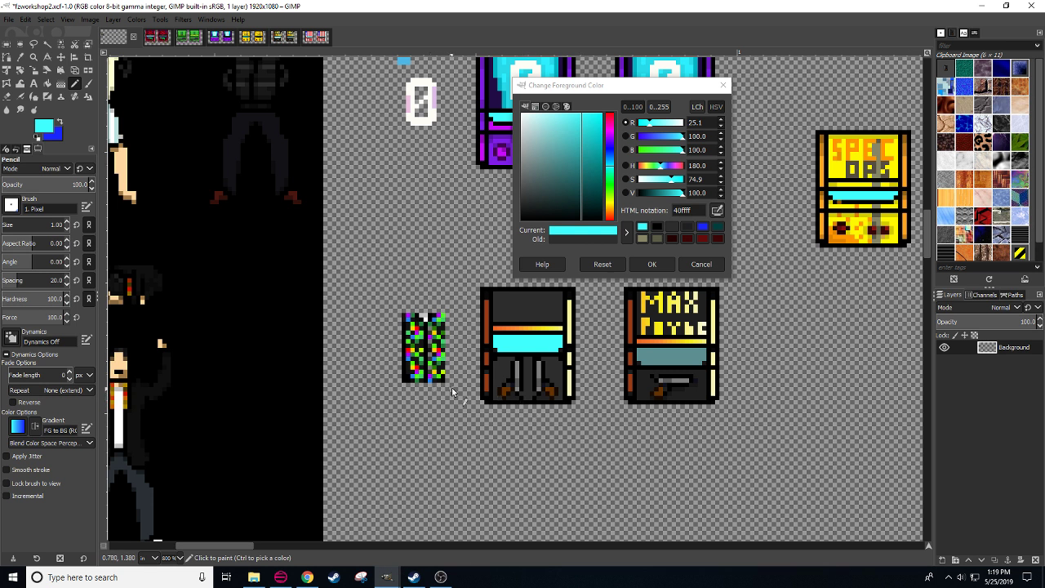
- Copy a 4 × 14 px strip of the multicolored shirt pattern beside the cabinet
key(r)
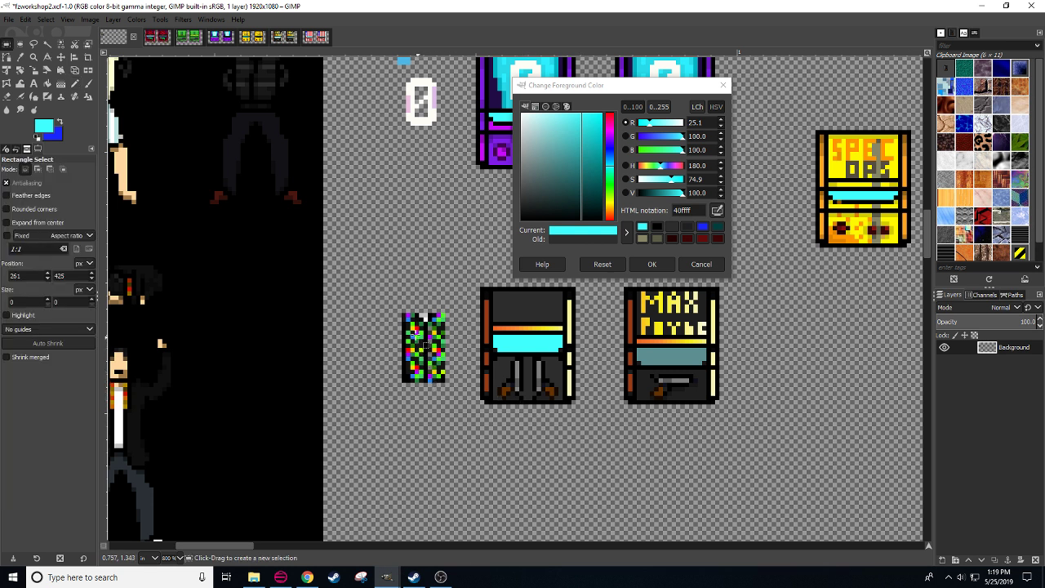
drag(406, 320, 426, 364)
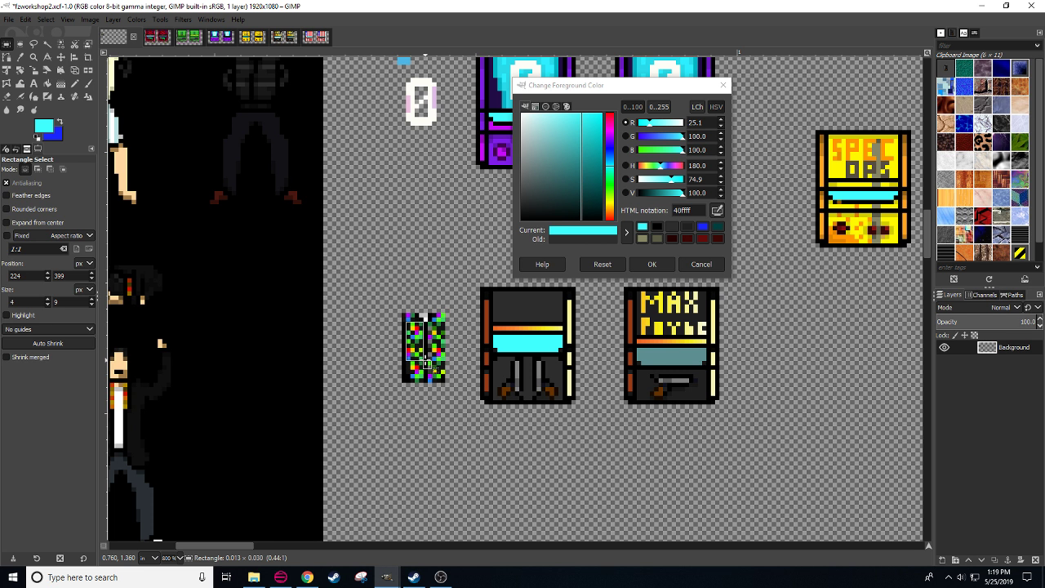
drag(426, 363, 426, 385)
key(ctrl+c)
click(480, 427)
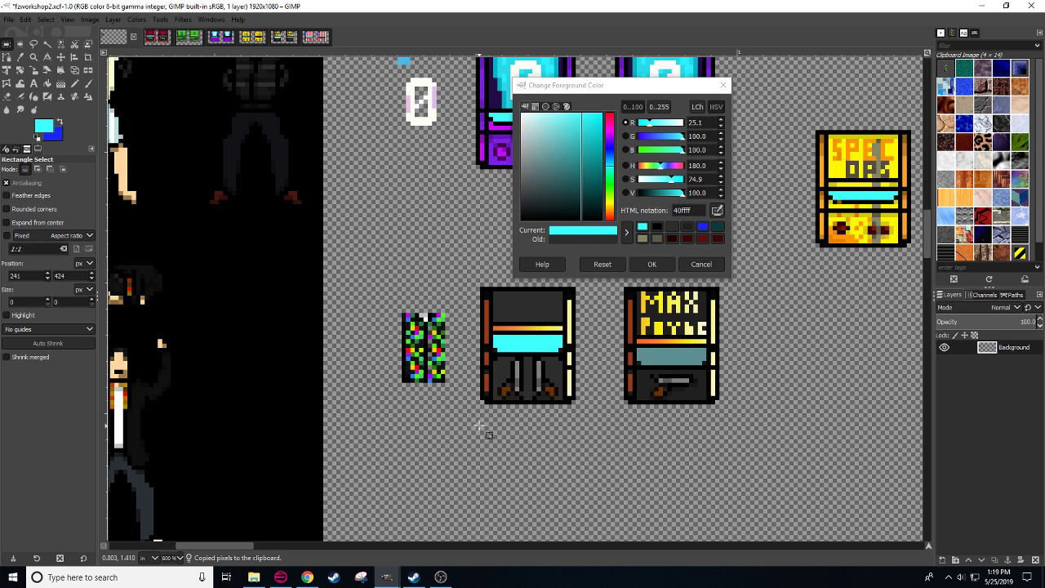
- Try filling the cabinet's blank top panel with the copied shirt pattern, undo the fill and clear the selection
drag(493, 292, 562, 320)
drag(945, 70, 547, 310)
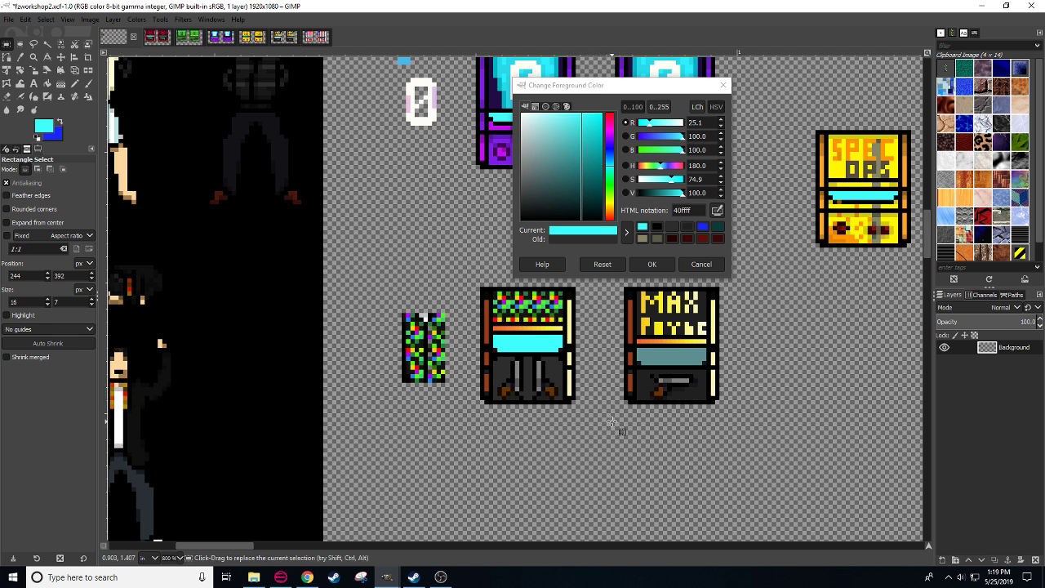
key(ctrl+z)
click(572, 452)
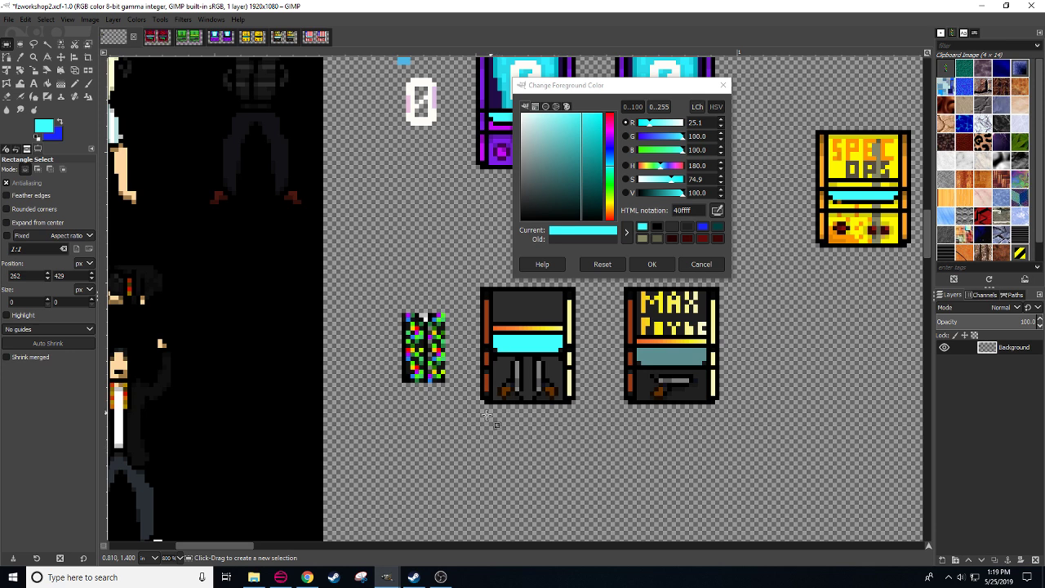
- Examine the character sprites and the original Max Payne cabinet in the sprELisArcadeMeatBoy image, and return to the workshop canvas
drag(486, 422, 886, 280)
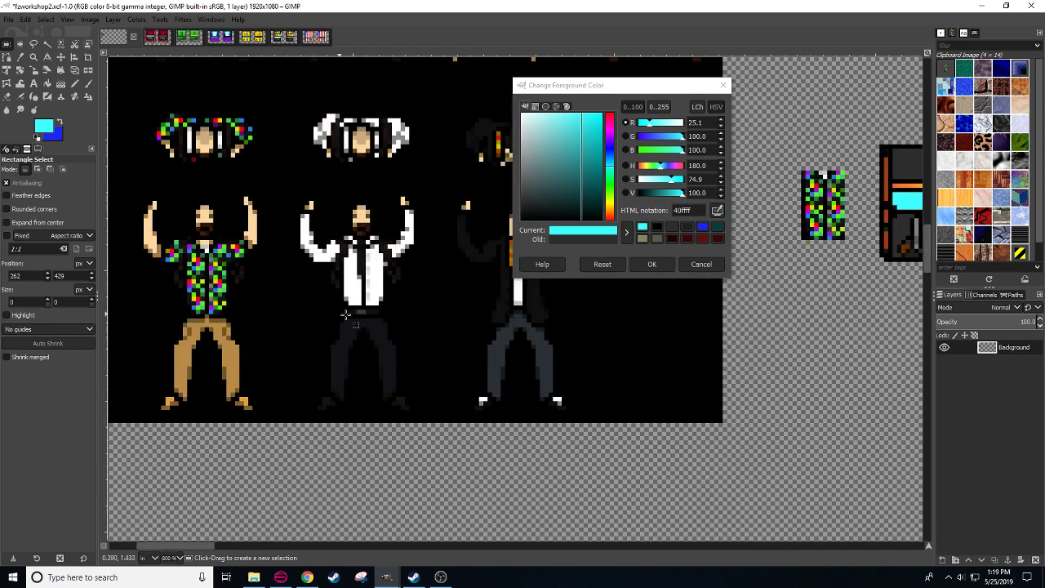
scroll(346, 351, up, 1)
scroll(345, 367, right, 6)
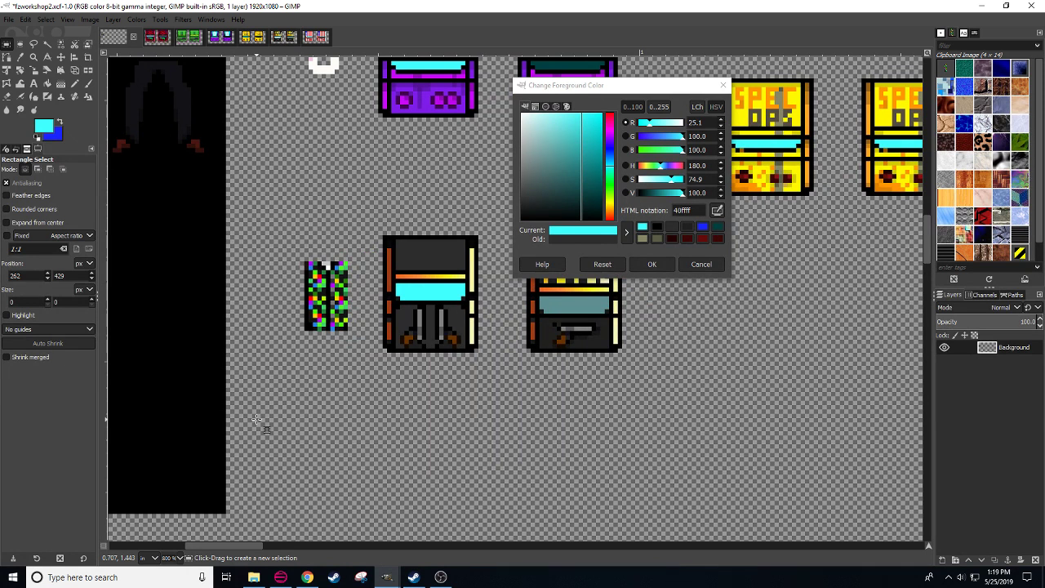
scroll(346, 423, up, 1)
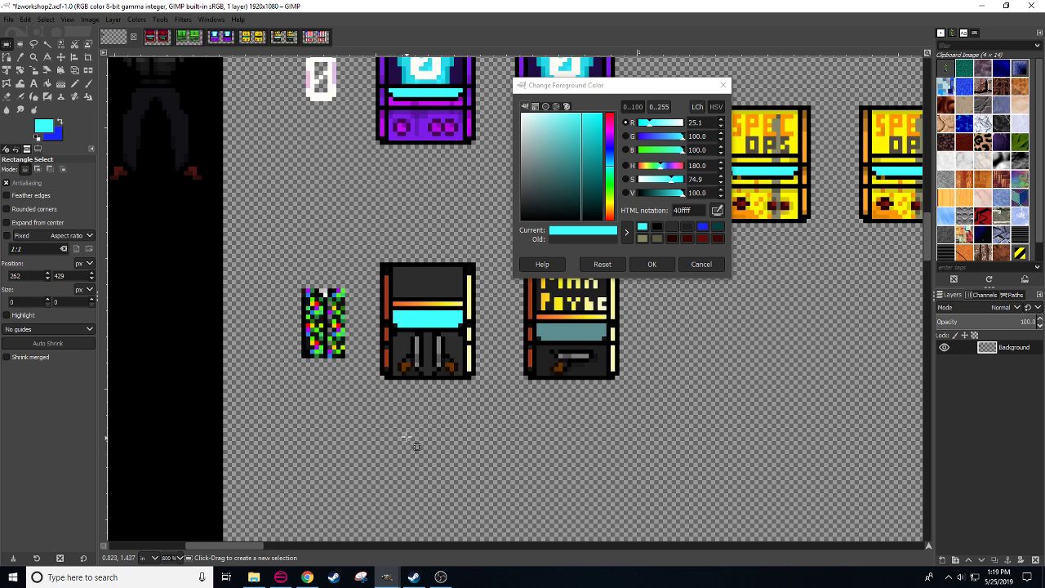
key(n)
drag(479, 414, 481, 417)
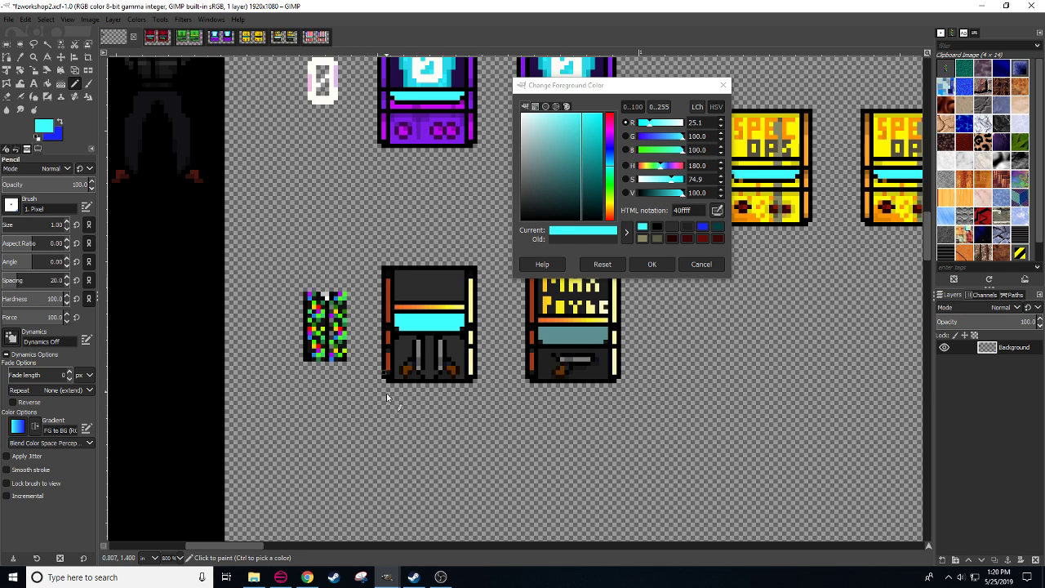
click(276, 38)
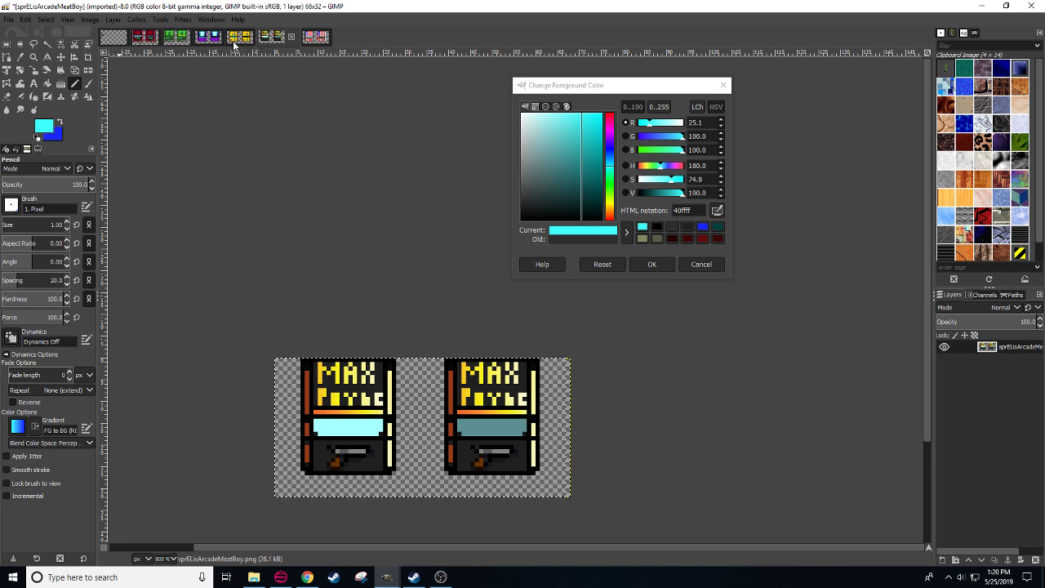
click(109, 39)
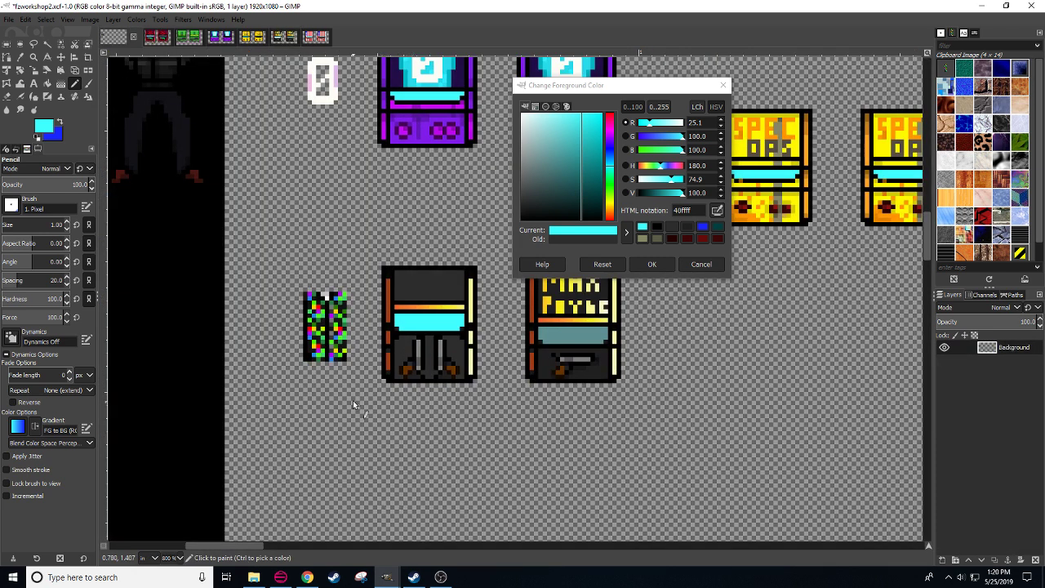
- Recolor the orange and pale yellow side strips of the reworked cabinet with its panel gray 2c2c2c using the Pencil
drag(354, 411, 393, 415)
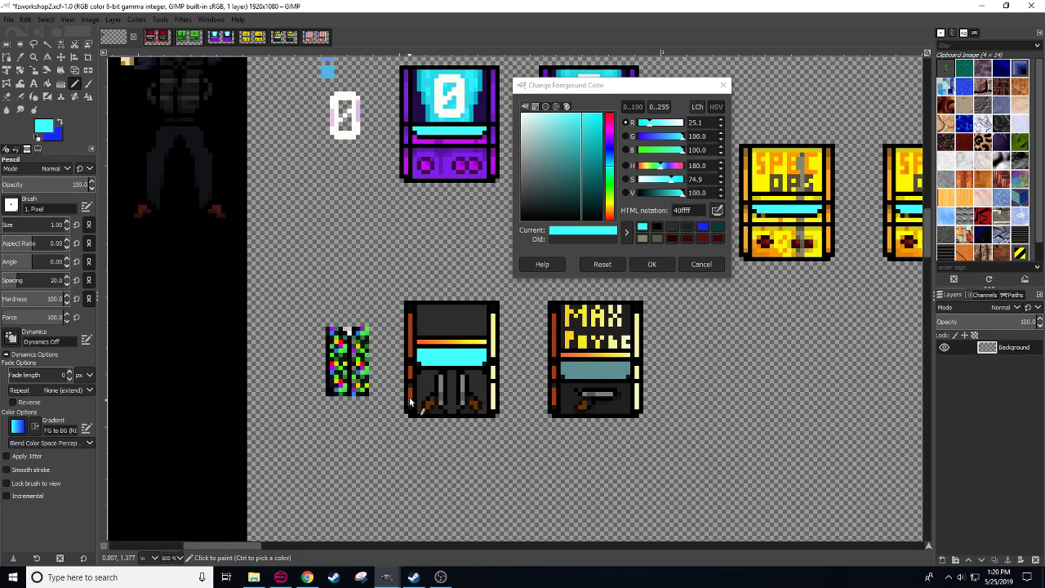
ctrl+click(412, 323)
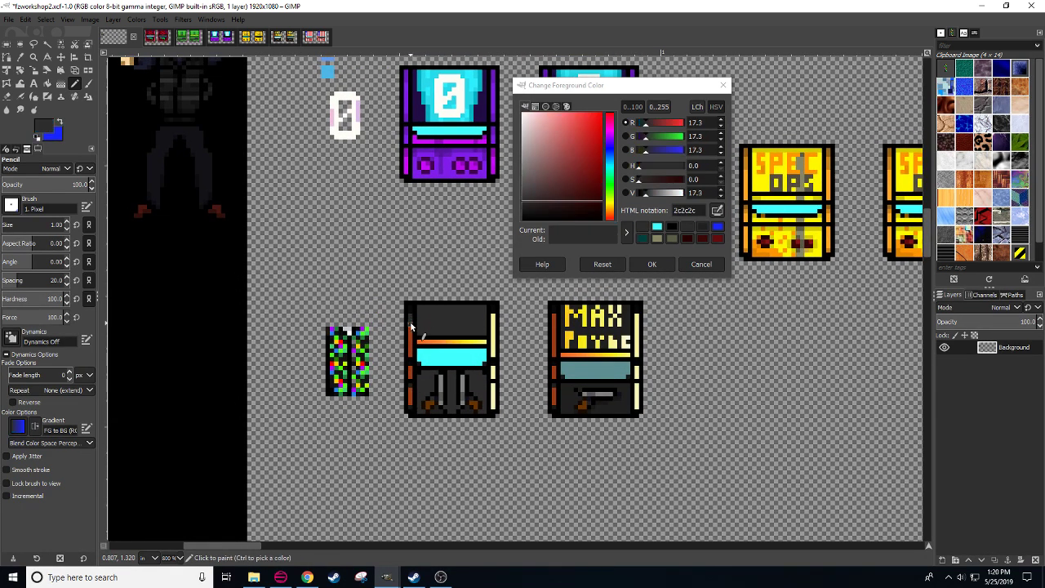
drag(411, 315, 412, 382)
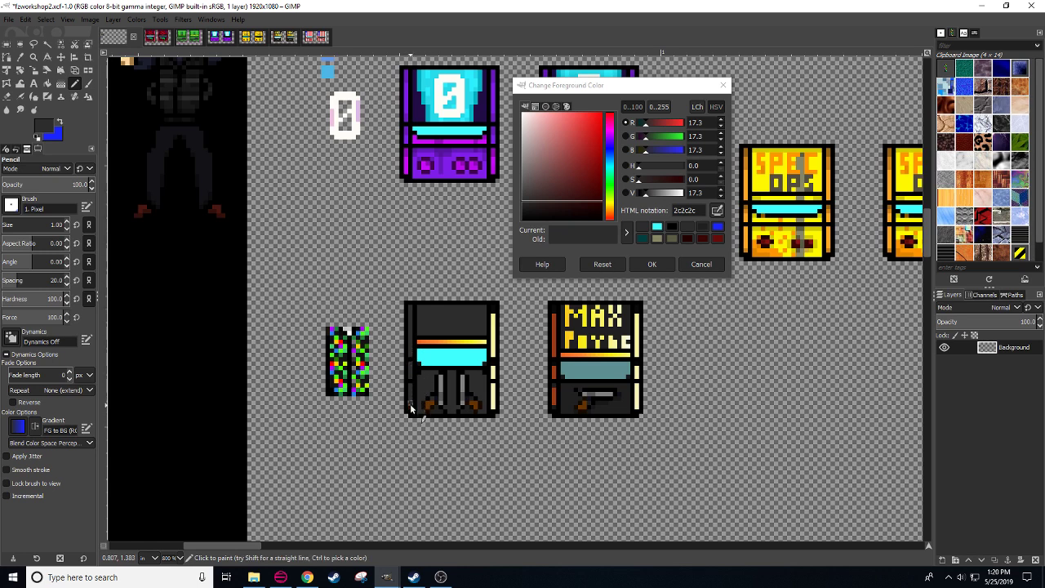
drag(493, 412, 495, 367)
ctrl+click(485, 365)
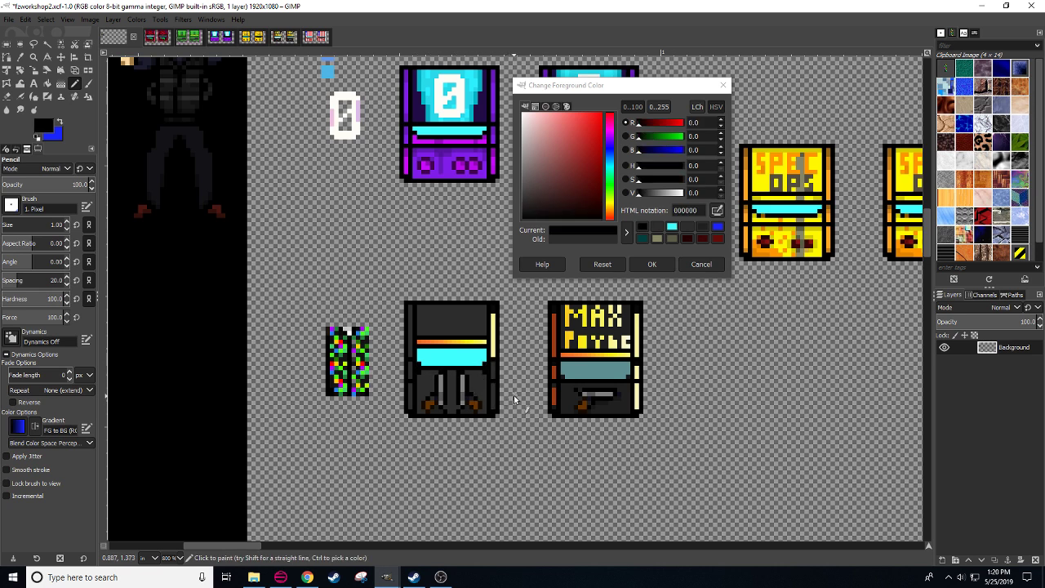
ctrl+click(493, 355)
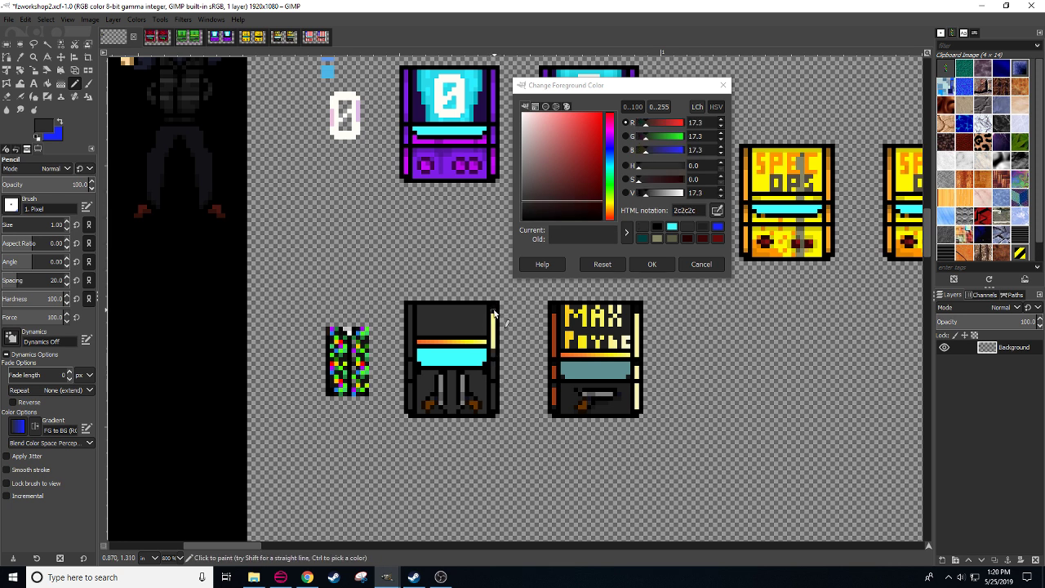
drag(493, 312, 494, 350)
- Cut the upper part of the two guns, paste it slightly lower to shorten the barrels, and anchor it
drag(508, 471, 539, 480)
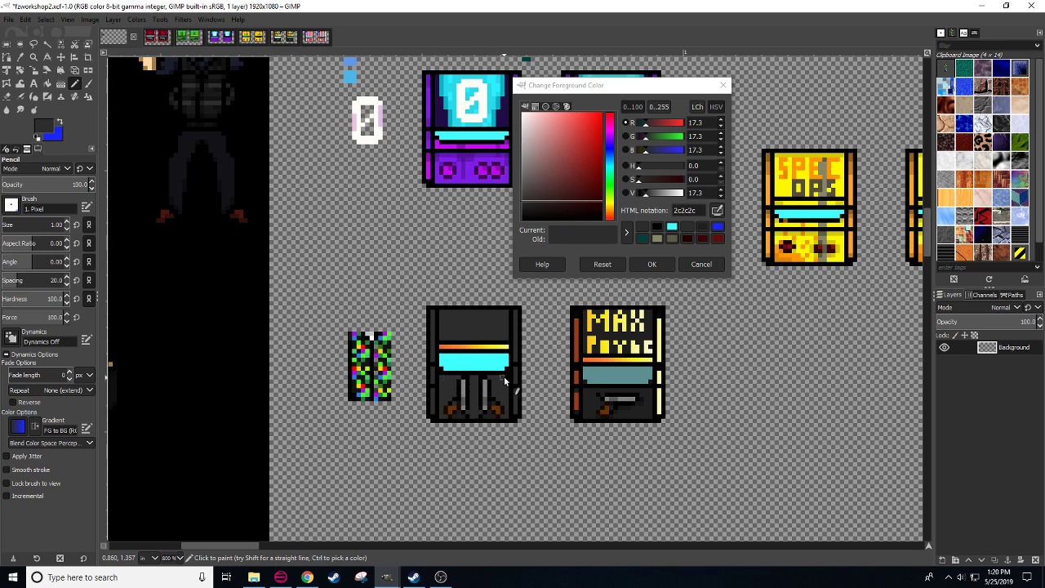
key(r)
mouse_move(453, 376)
mouse_down()
mouse_move(501, 385)
mouse_move(504, 398)
mouse_up()
key(ctrl+x)
key(ctrl+v)
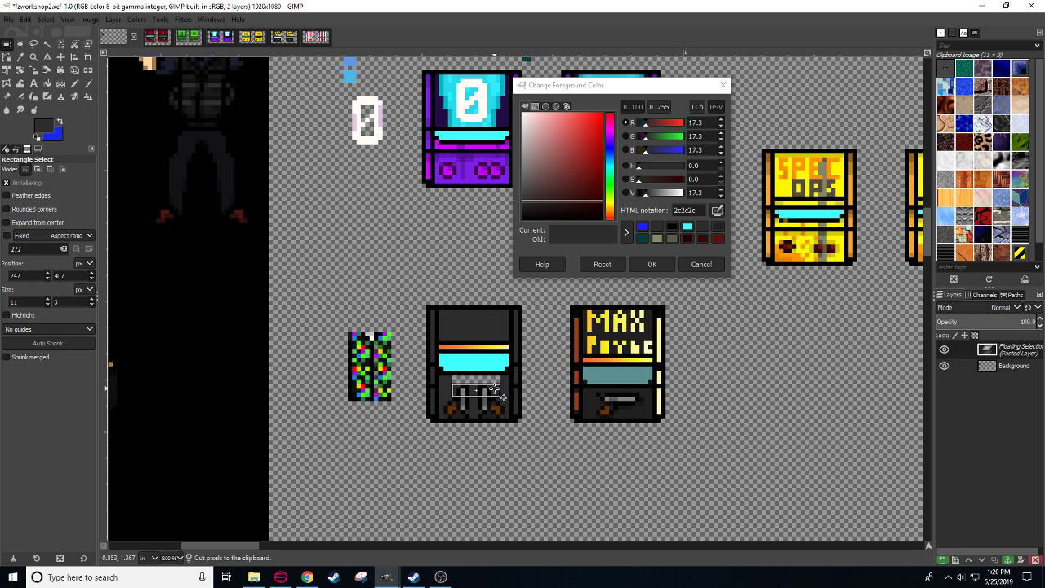
click(500, 462)
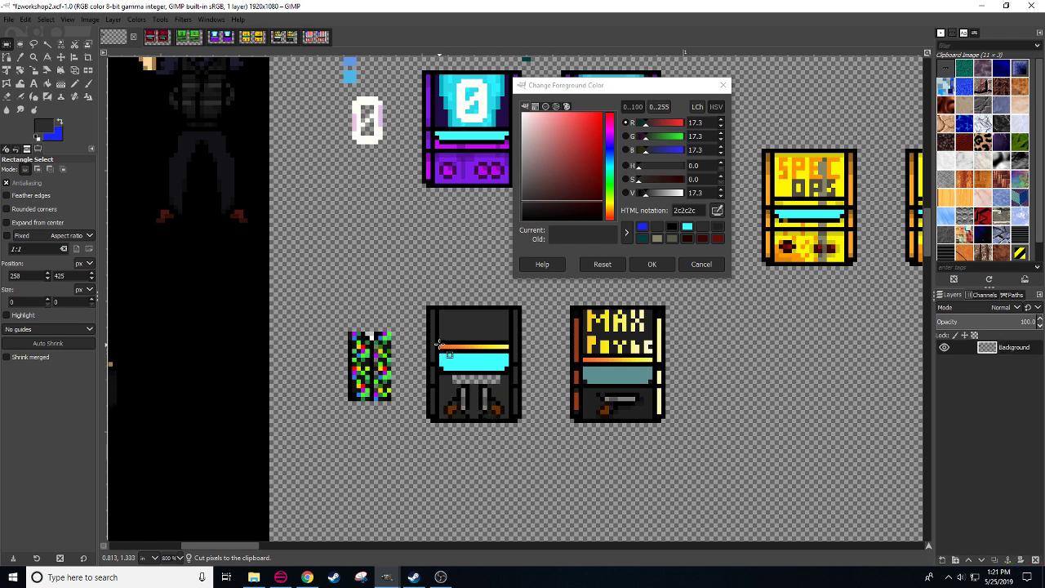
- Cut the orange gradient strip with the cyan screen on the reworked cabinet, paste it slightly lower, and anchor it
drag(439, 341, 488, 368)
key(ctrl+x)
key(ctrl+v)
click(501, 450)
key(ctrl+z)
click(513, 452)
key(ctrl+z)
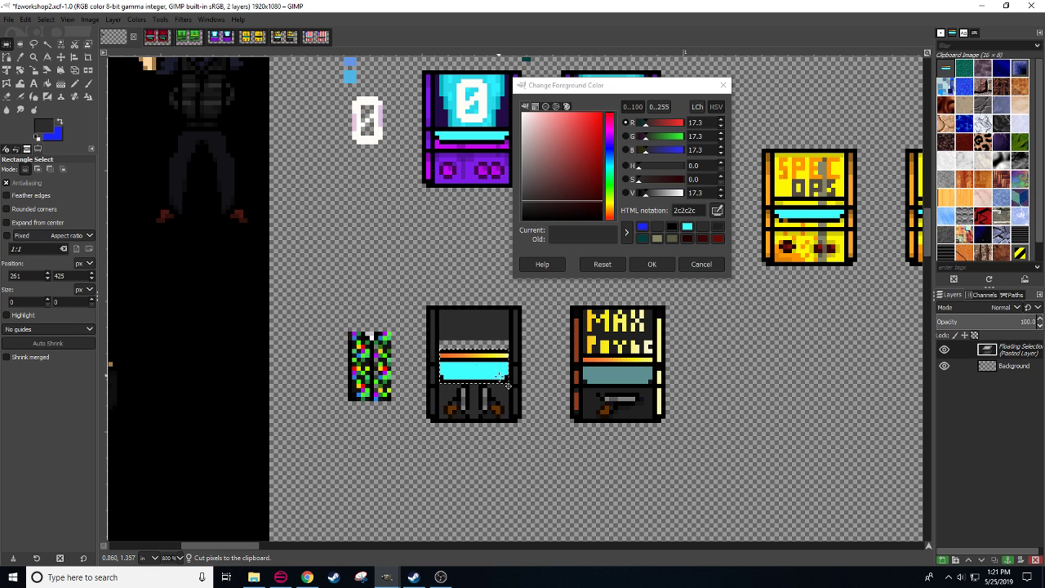
click(519, 454)
- Touch up pixels around the two guns with darker grays 292929 and 191919 and with black, using the Pencil
key(n)
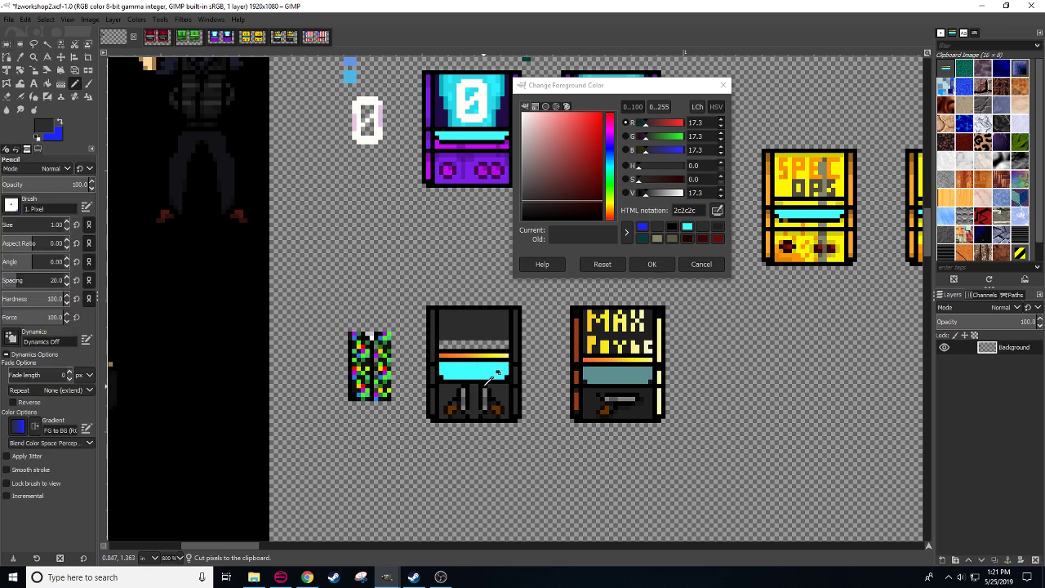
ctrl+click(485, 390)
ctrl+click(485, 386)
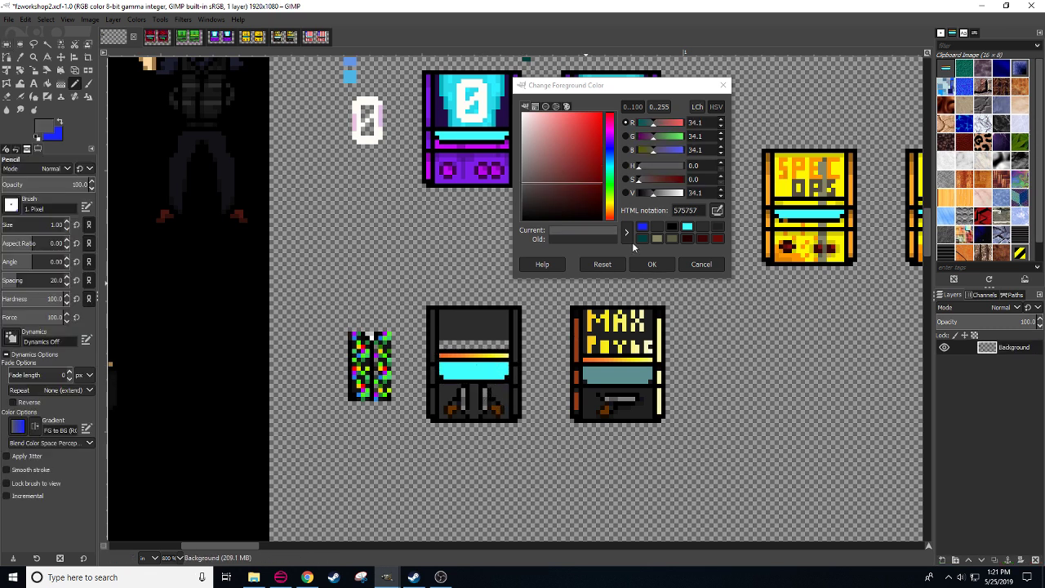
click(645, 193)
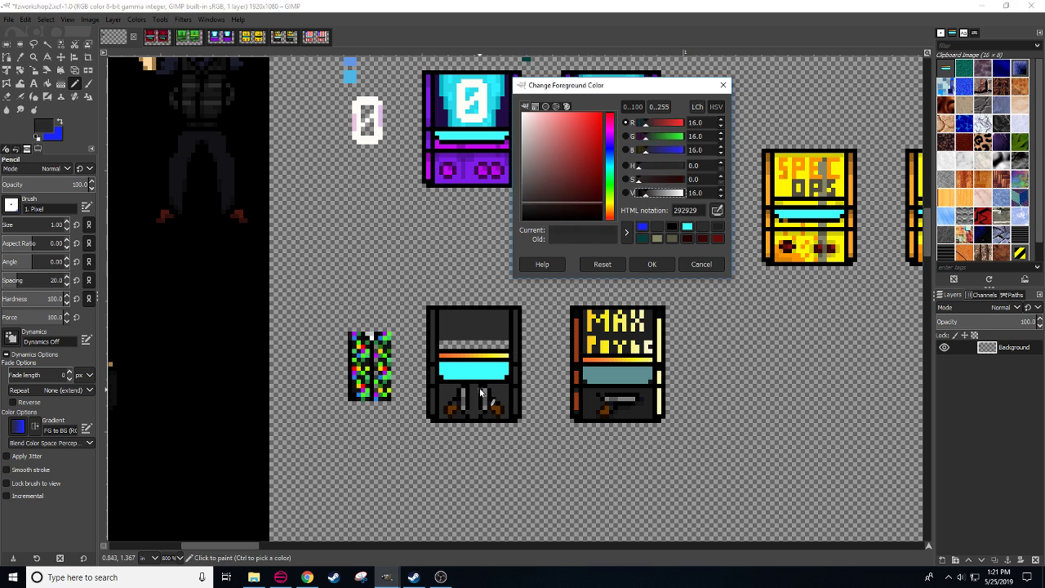
click(475, 423)
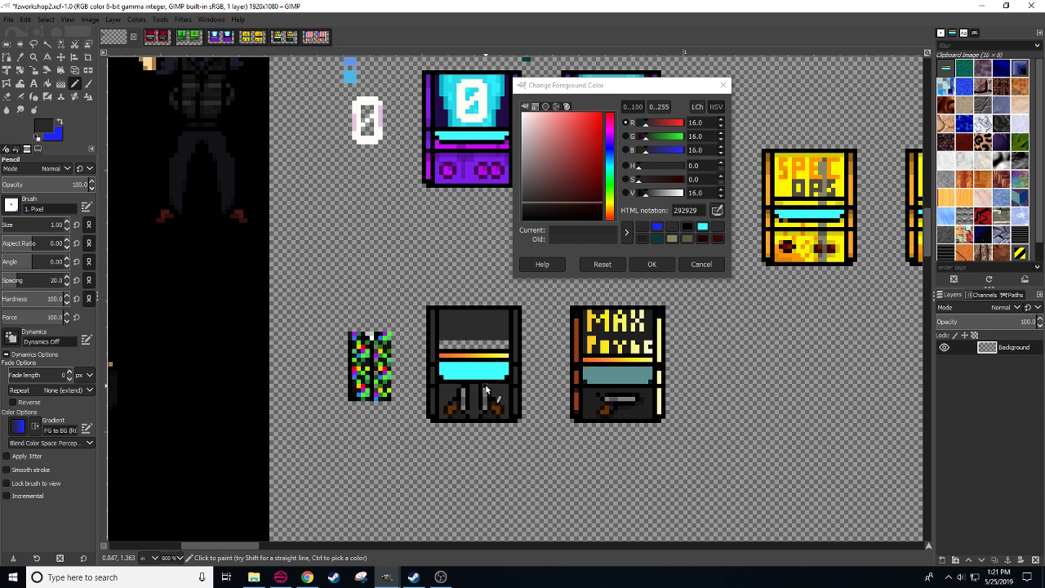
click(611, 261)
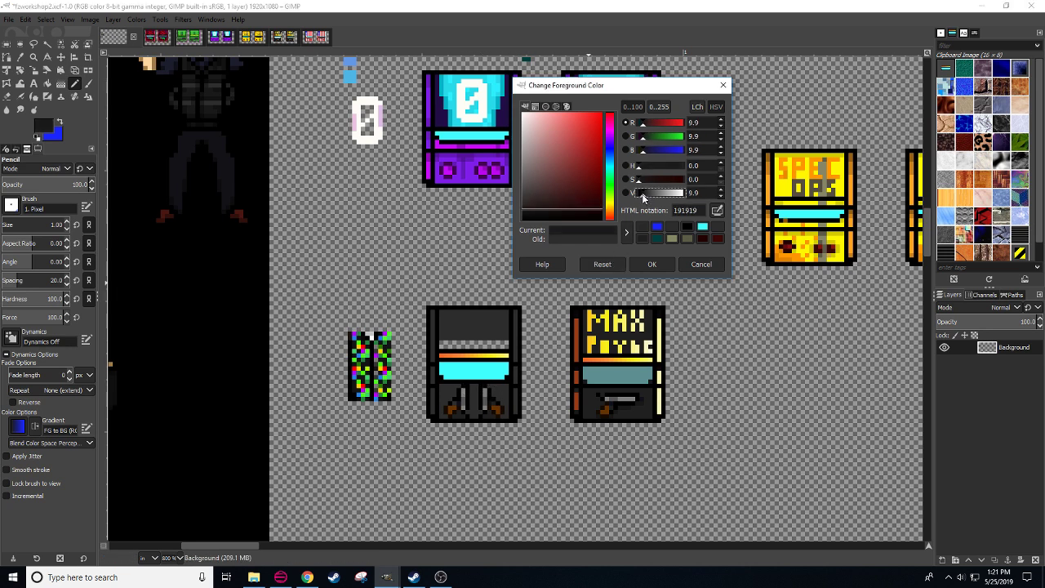
click(484, 390)
ctrl+click(461, 385)
click(457, 384)
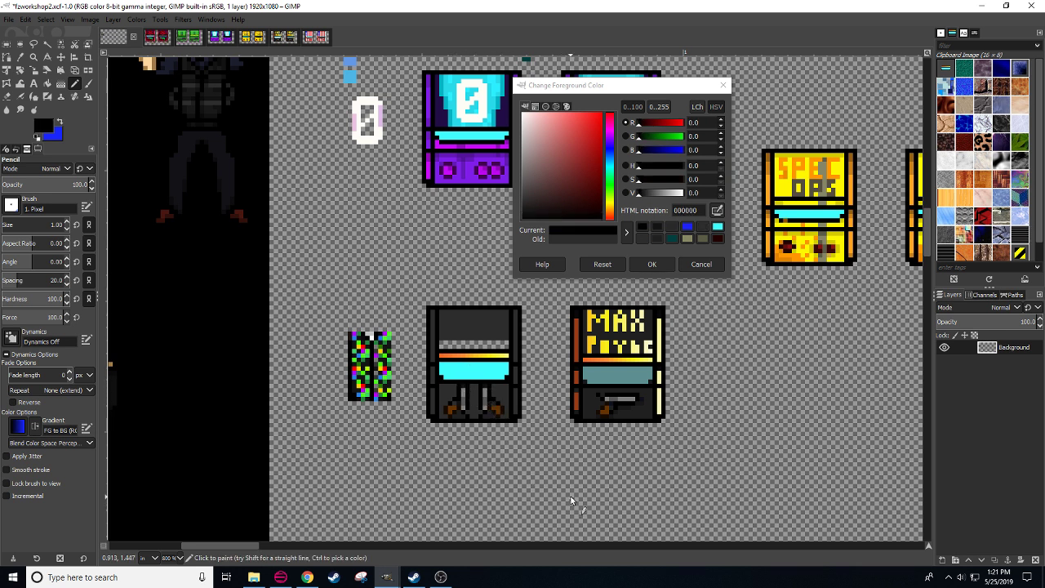
- Fill the stray off-shade gray patches around the guns with the panel gray 2c2c2c
ctrl+click(505, 392)
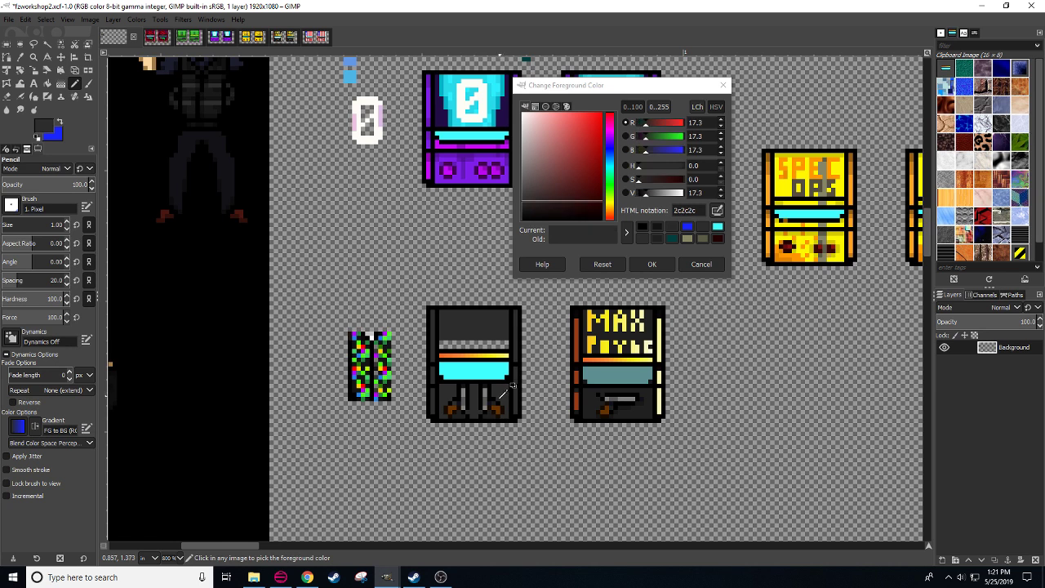
key(shift+o)
click(496, 410)
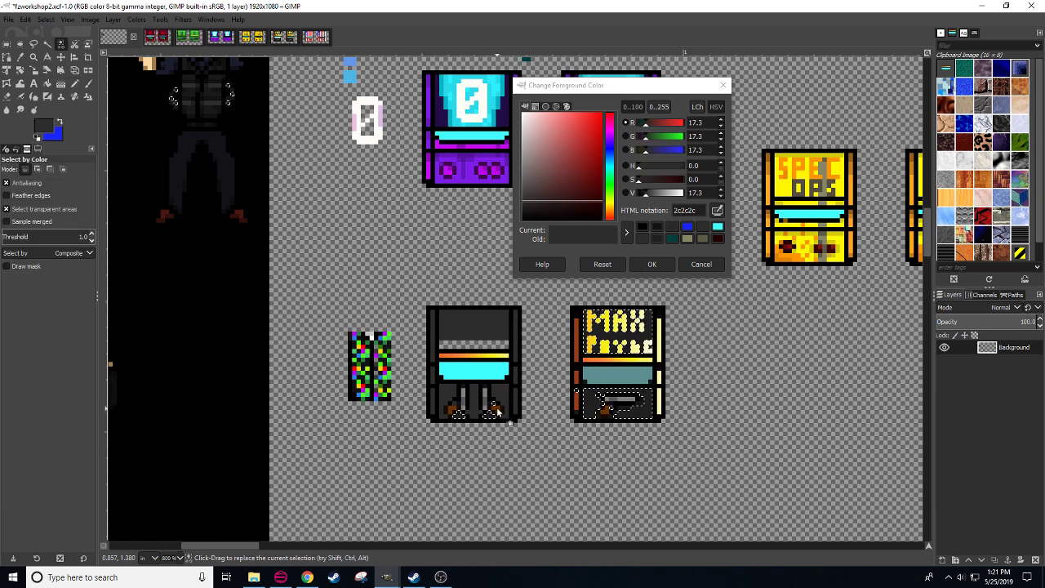
key(ctrl+z)
key(n)
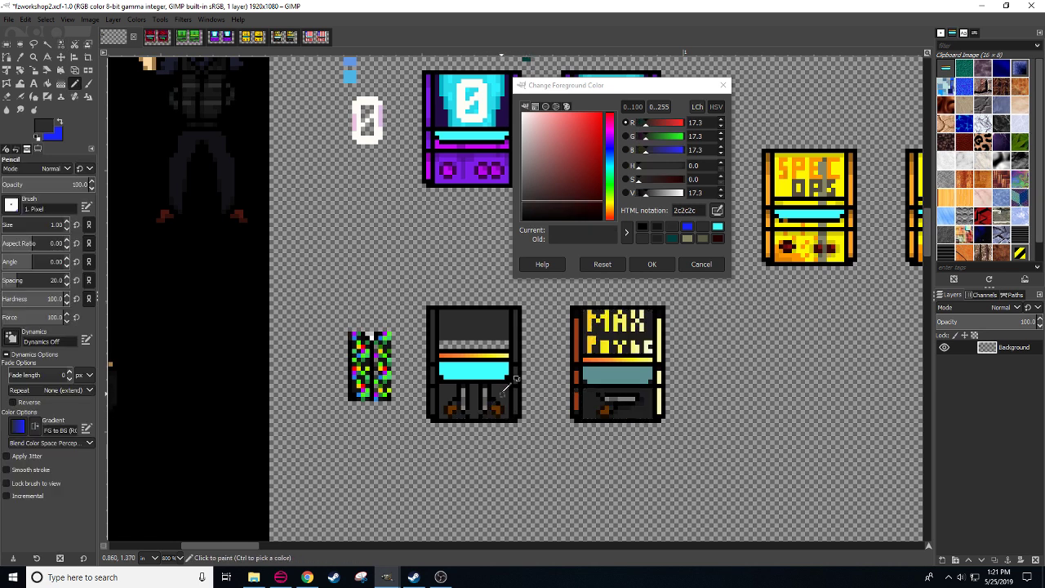
key(shift+b)
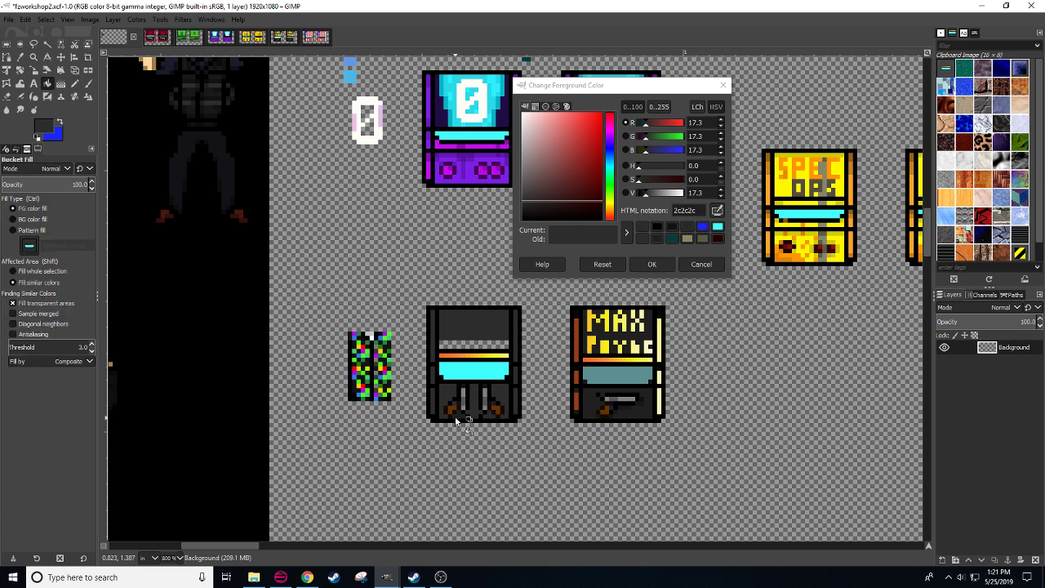
key(n)
- Retouch the gun panel with black and 2c2c2c, and fill the transparent gap above the gradient strip with 2c2c2c
drag(528, 489, 514, 504)
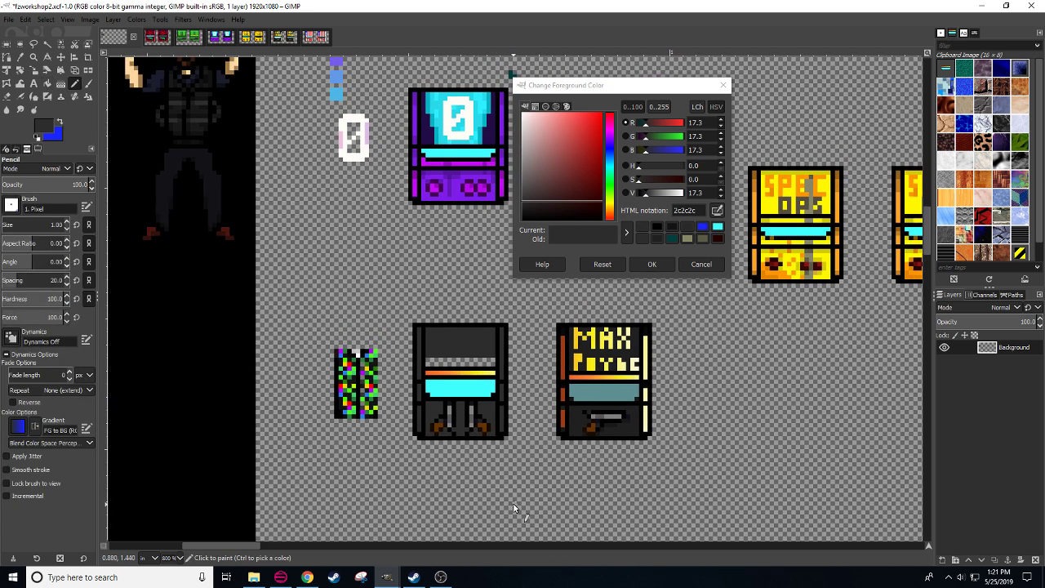
key(ctrl)
ctrl+click(472, 405)
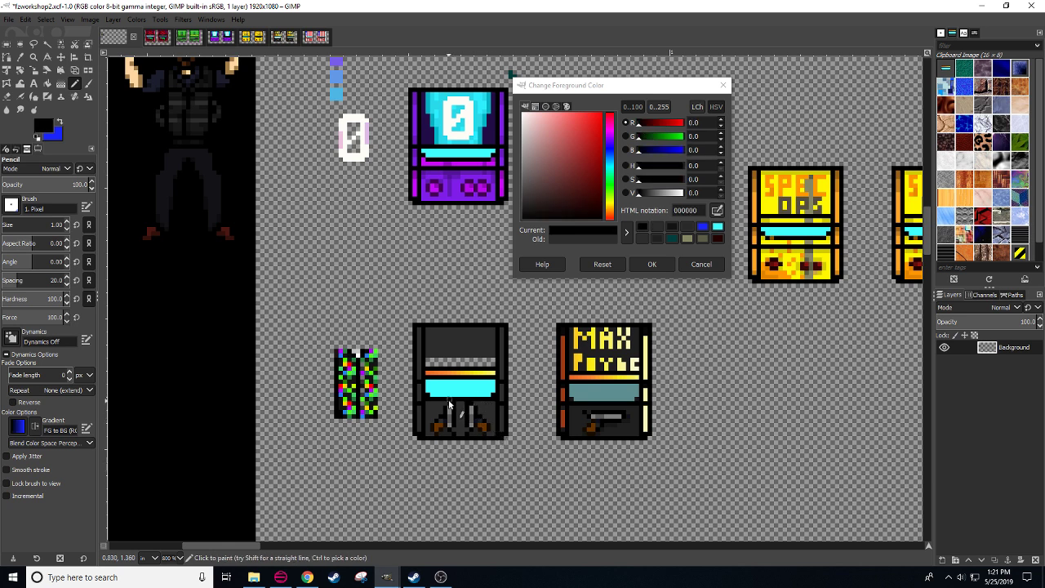
ctrl+click(433, 406)
key(shift+b)
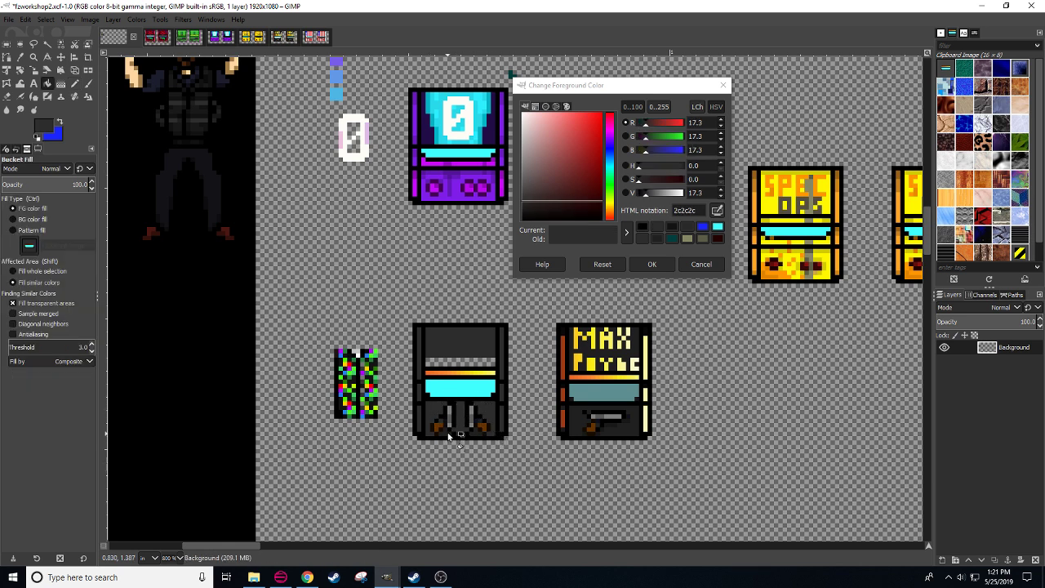
key(n)
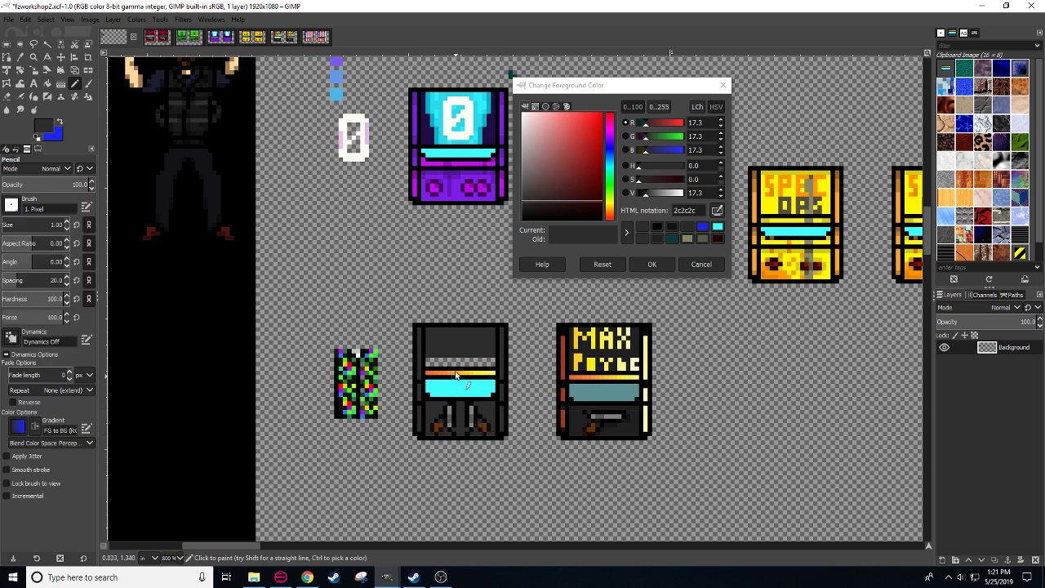
key(shift+b)
key(n)
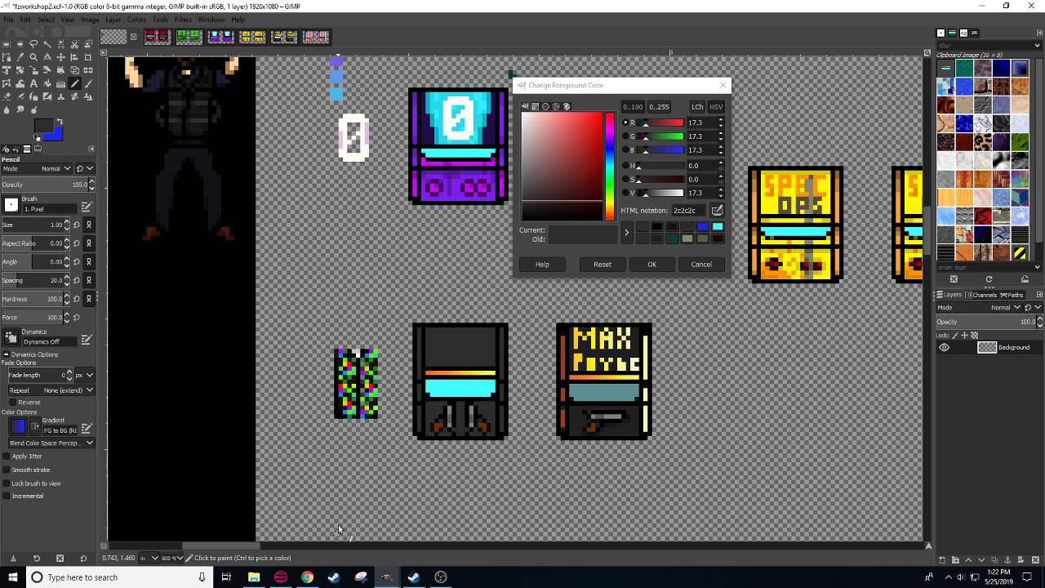
- Examine the character sprites on the black sheet for outfit reference and return to the reworked cabinet
drag(119, 325, 421, 372)
scroll(422, 372, left, 5)
scroll(338, 401, up, 4)
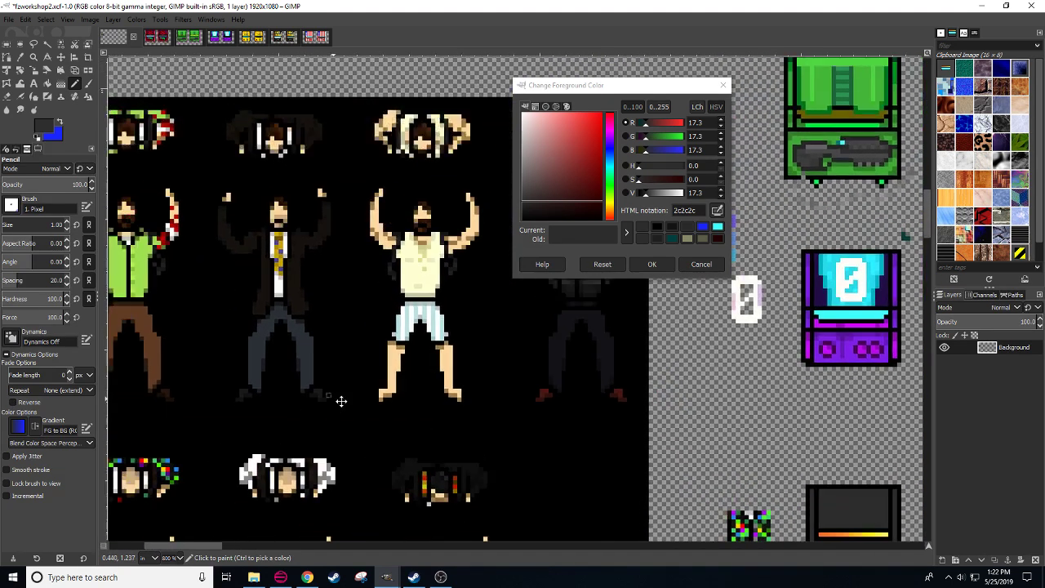
drag(432, 414, 542, 370)
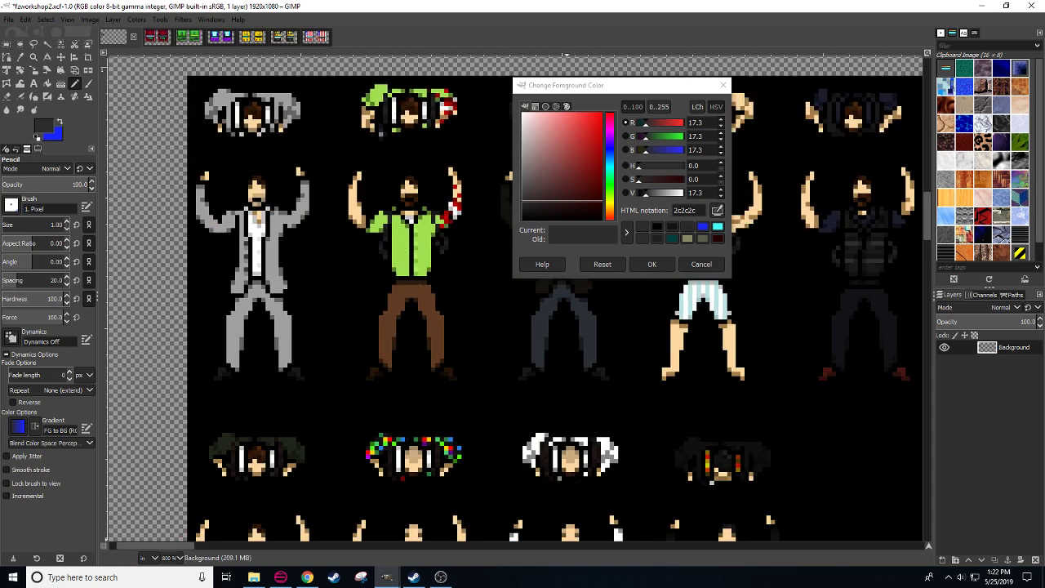
scroll(436, 378, down, 5)
scroll(436, 378, right, 3)
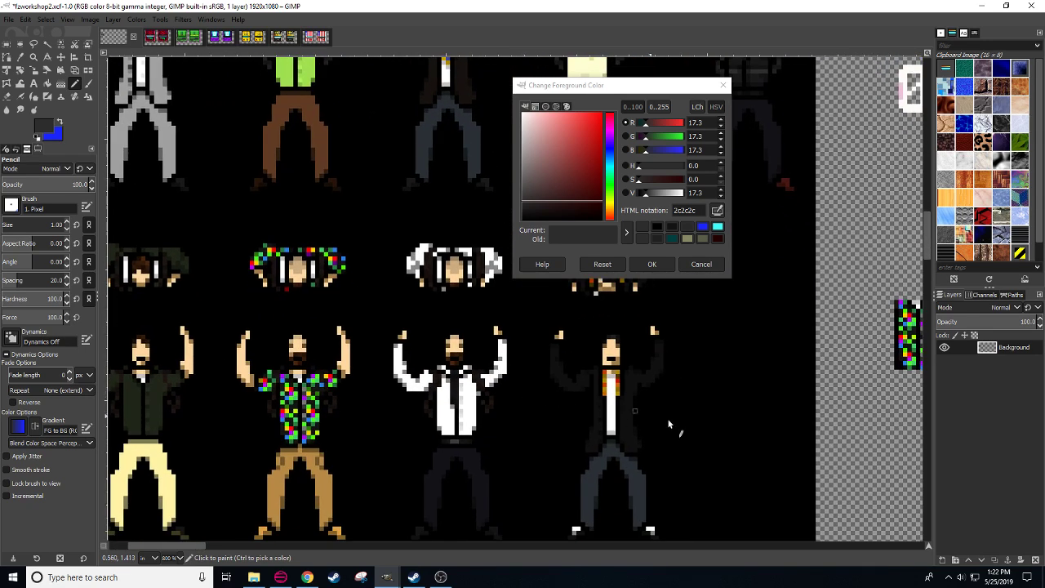
drag(668, 423, 515, 368)
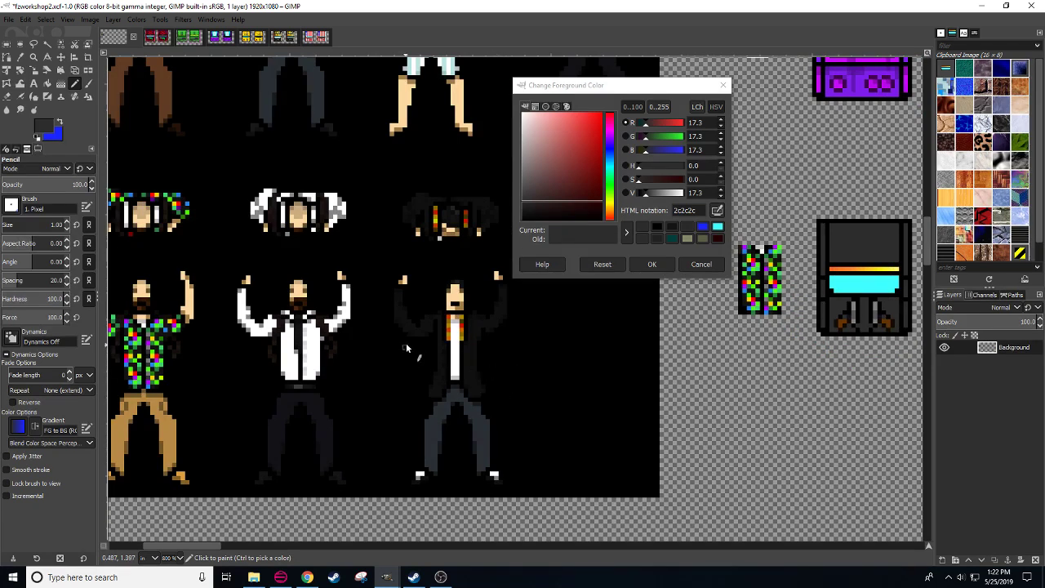
drag(578, 361, 659, 353)
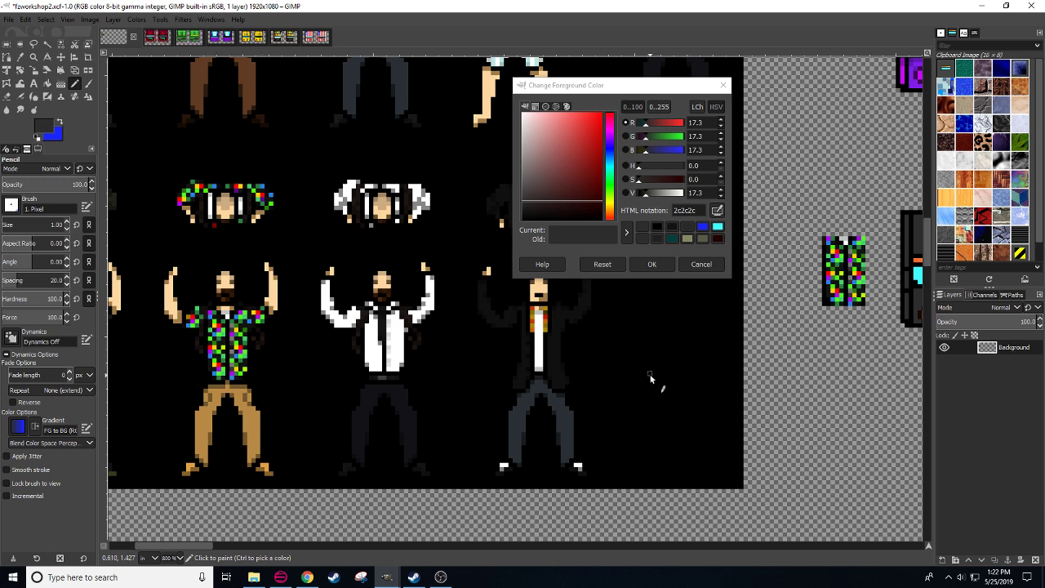
drag(648, 373, 289, 433)
scroll(287, 431, down, 1)
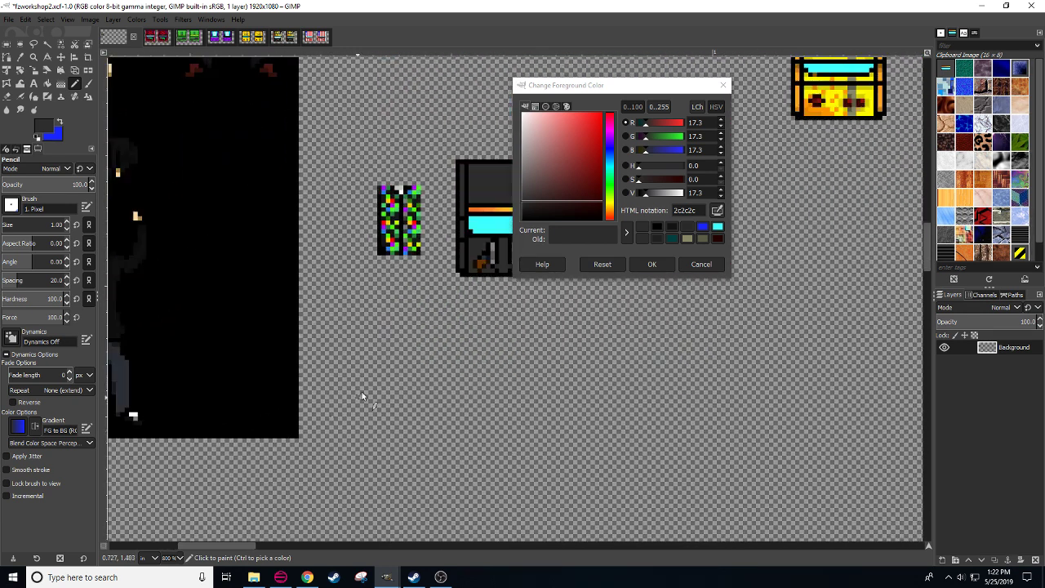
drag(364, 397, 750, 387)
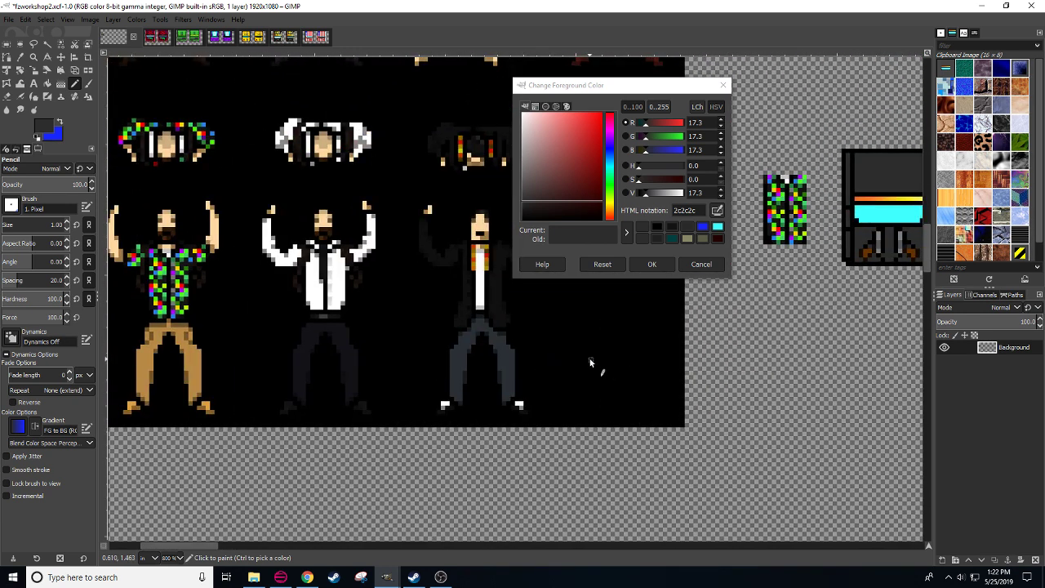
drag(630, 347, 220, 494)
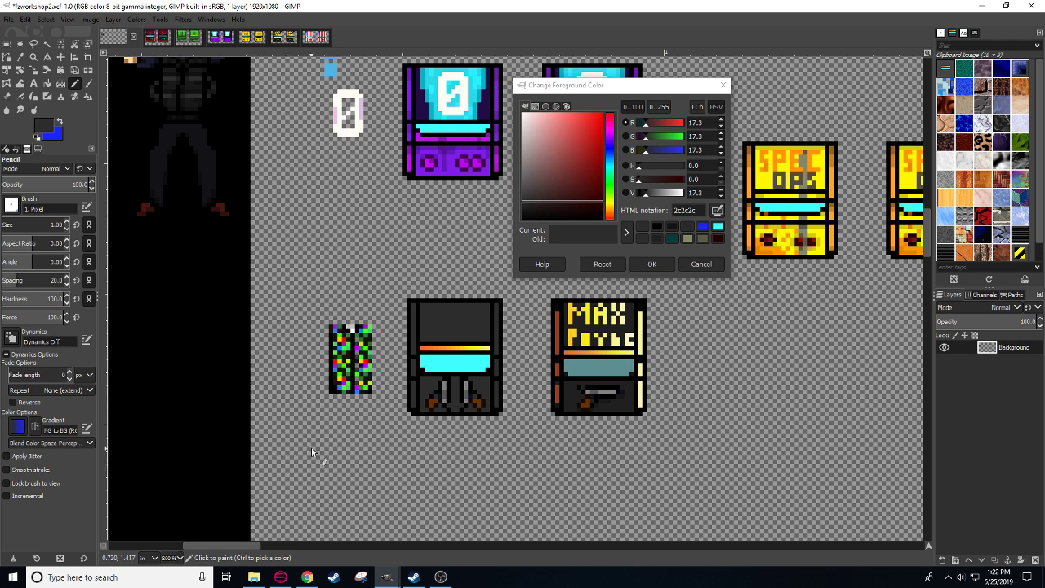
- Retouch the center of the colorful shirt pattern sample with its dark gray 141414 using the Pencil
key(shift+o)
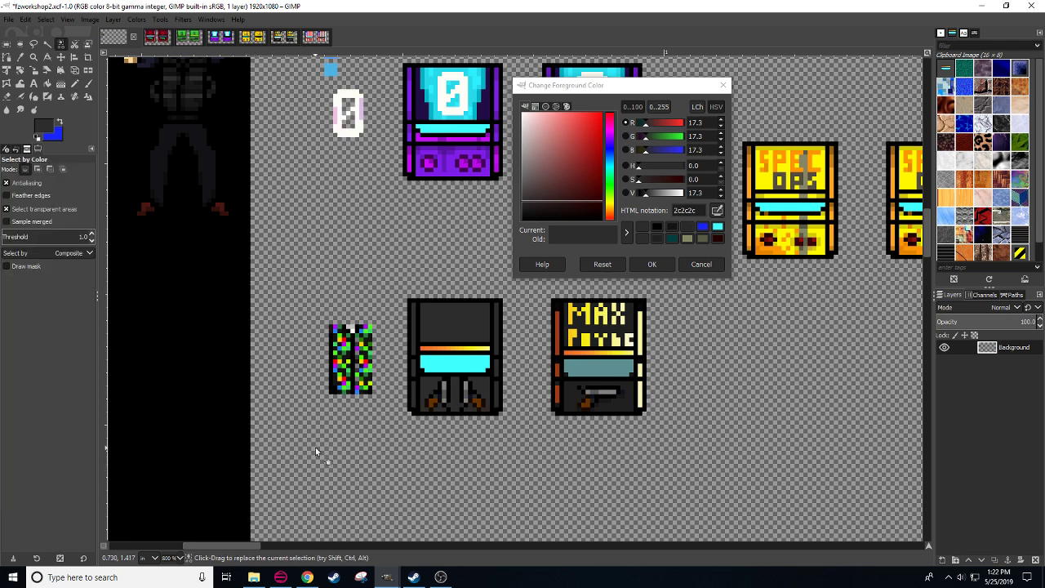
mouse_move(315, 446)
mouse_down()
mouse_move(709, 438)
mouse_move(384, 443)
mouse_up()
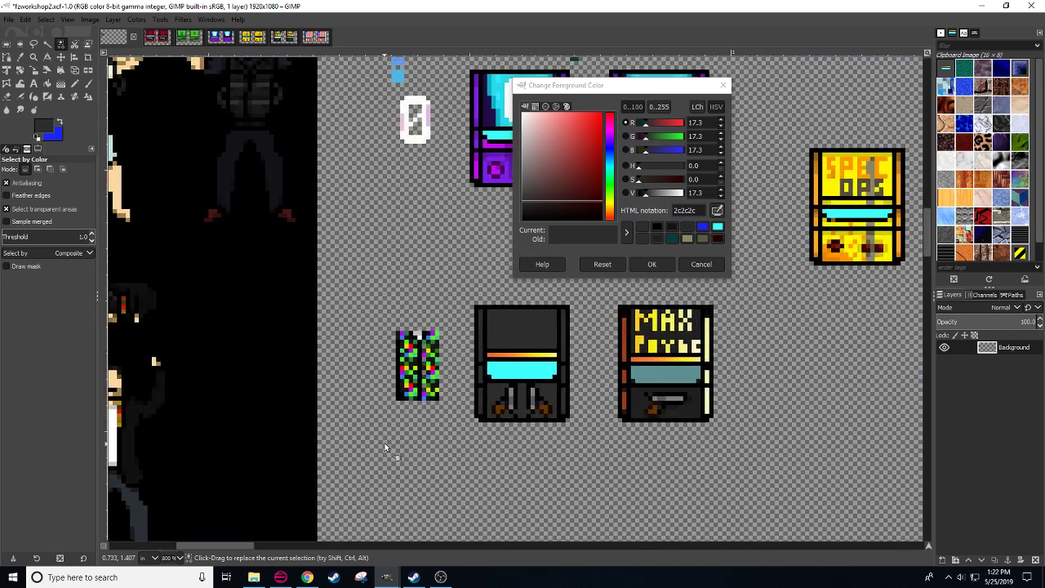
key(n)
ctrl+click(434, 382)
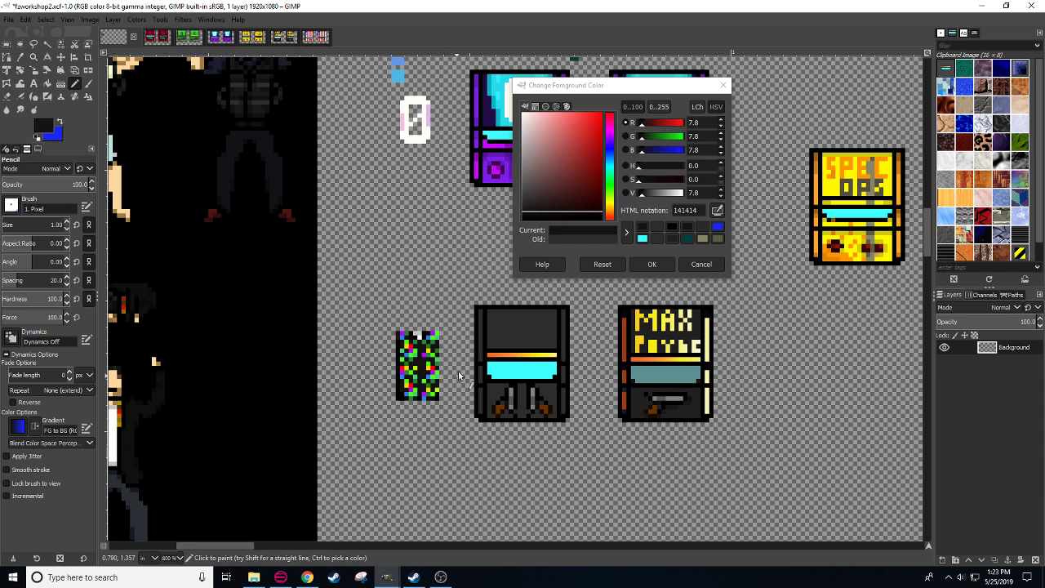
key(shift+o)
click(493, 335)
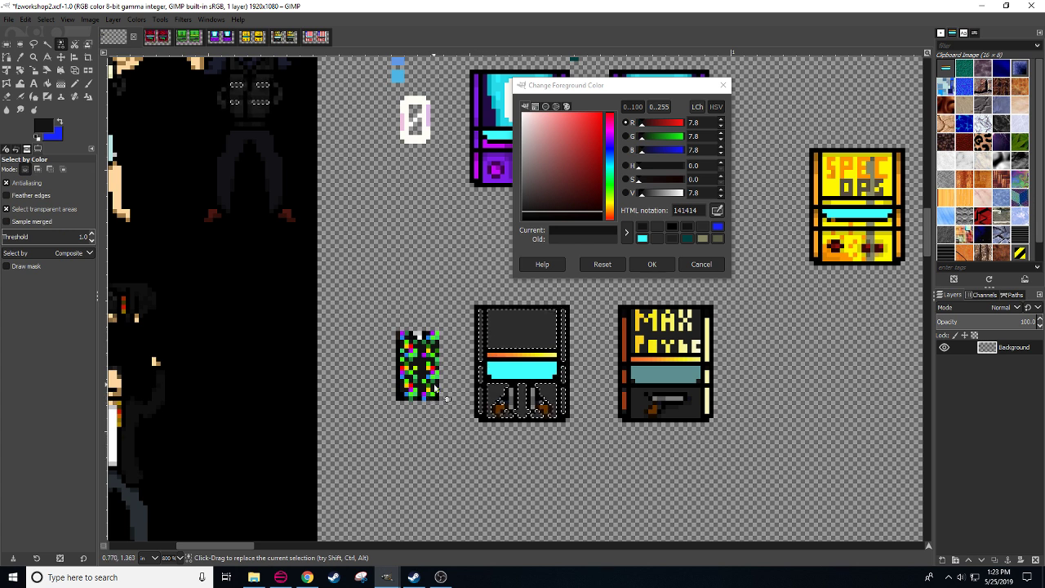
key(r)
key(n)
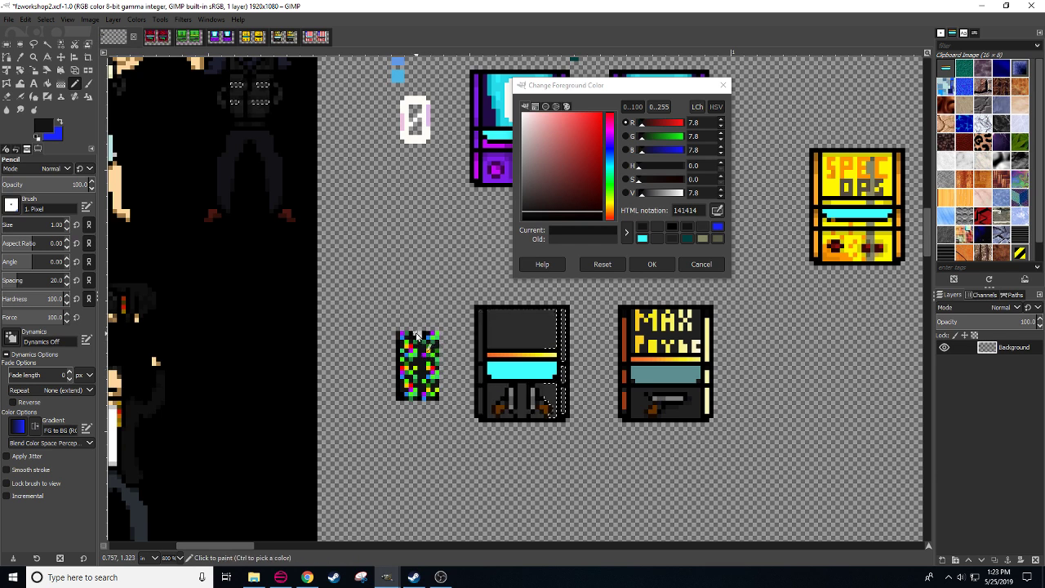
key(ctrl+shift+a)
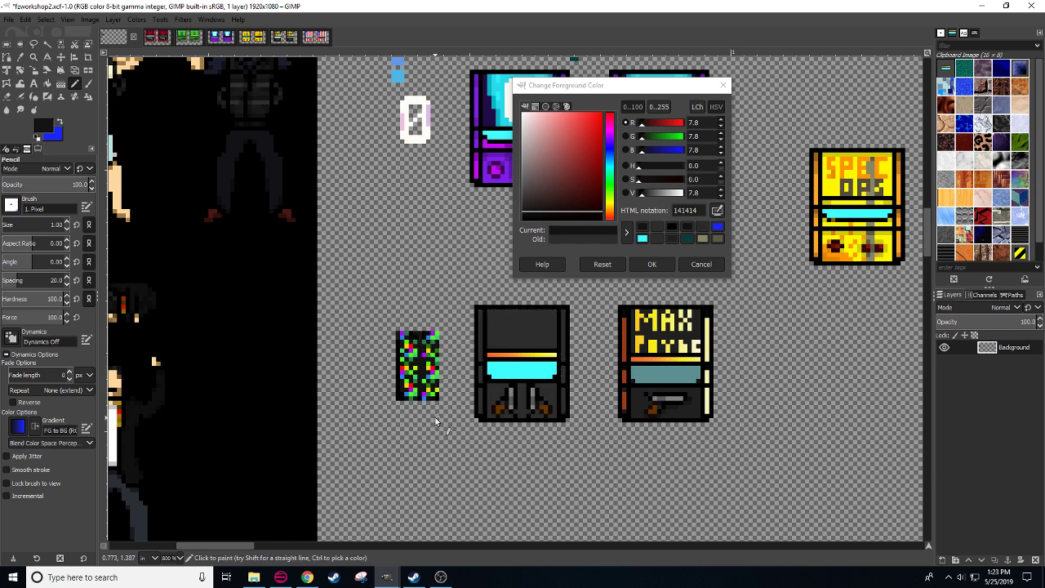
- Select the entire 10 x 16 px shirt pattern sample and copy it to the clipboard as a pattern
key(shift+e)
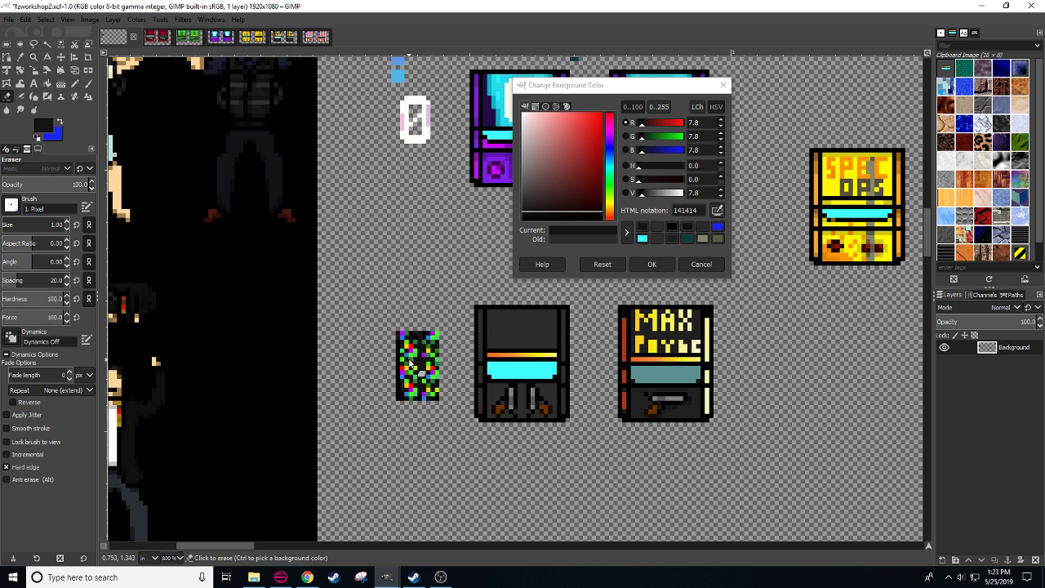
key(r)
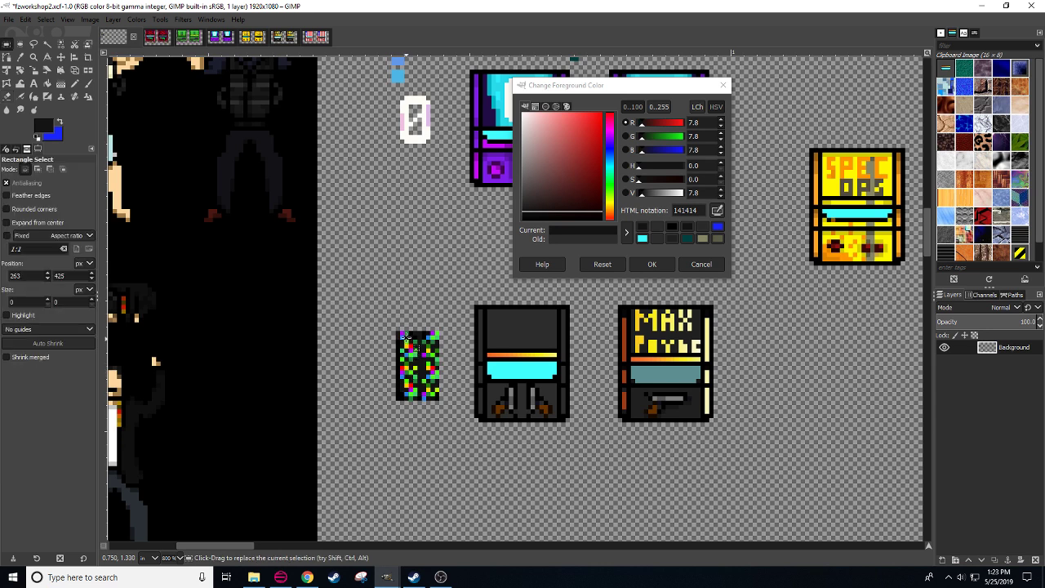
drag(398, 333, 440, 402)
key(ctrl+c)
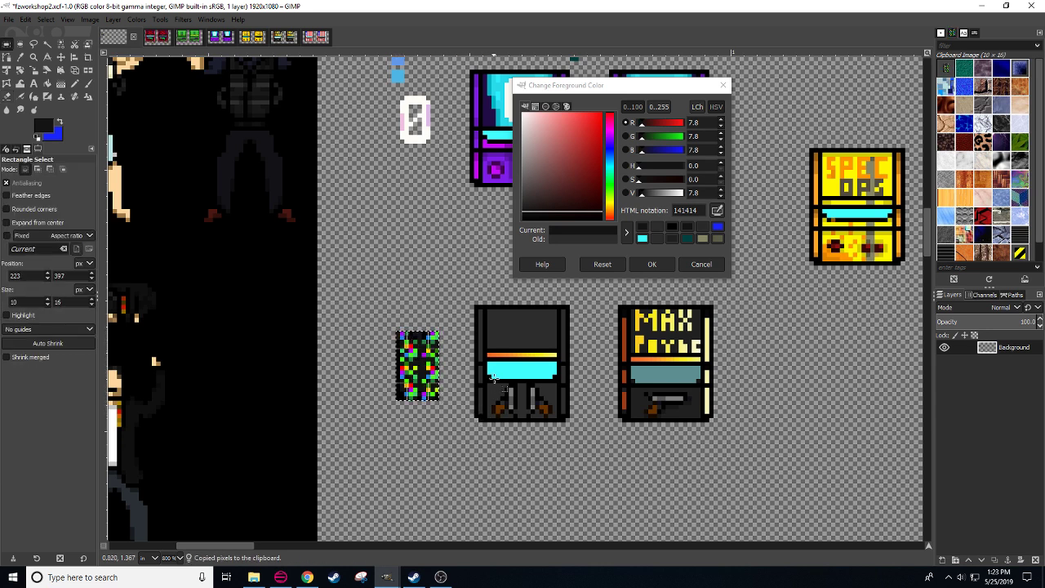
- Select the reworked cabinet's gray areas by color, fill them with the copied shirt pattern, and clear the selection
key(shift+o)
click(516, 335)
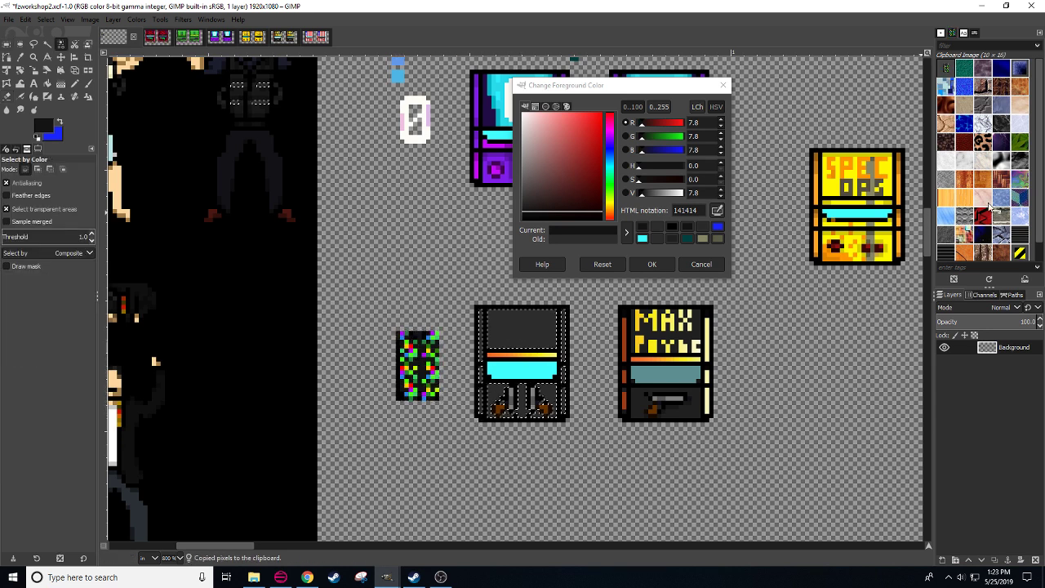
drag(945, 65, 542, 327)
key(ctrl+shift+a)
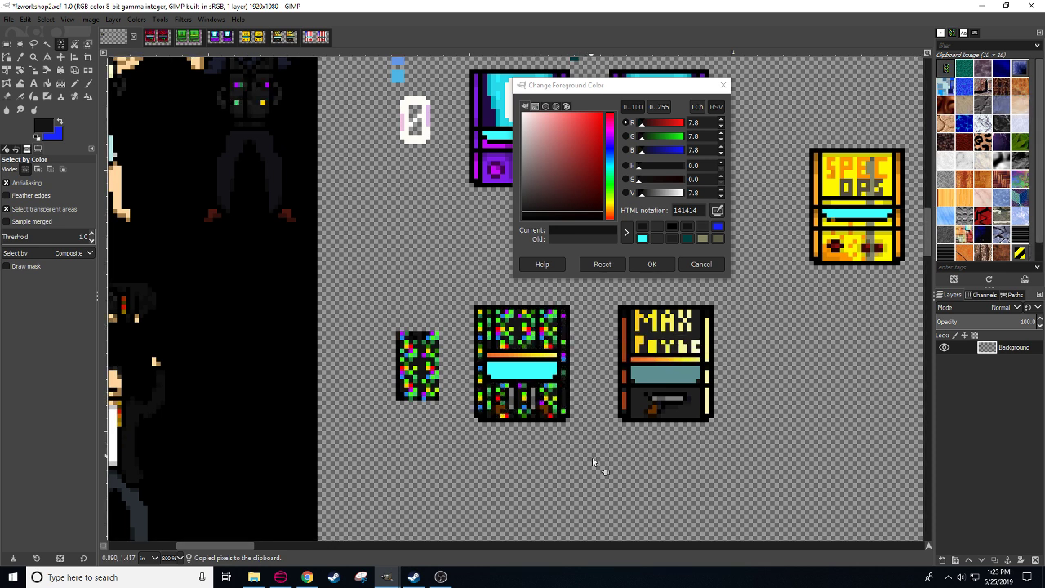
- Undo the shirt pattern fill on the reworked cabinet, clear the selection, and return to the Pencil
drag(591, 472, 557, 484)
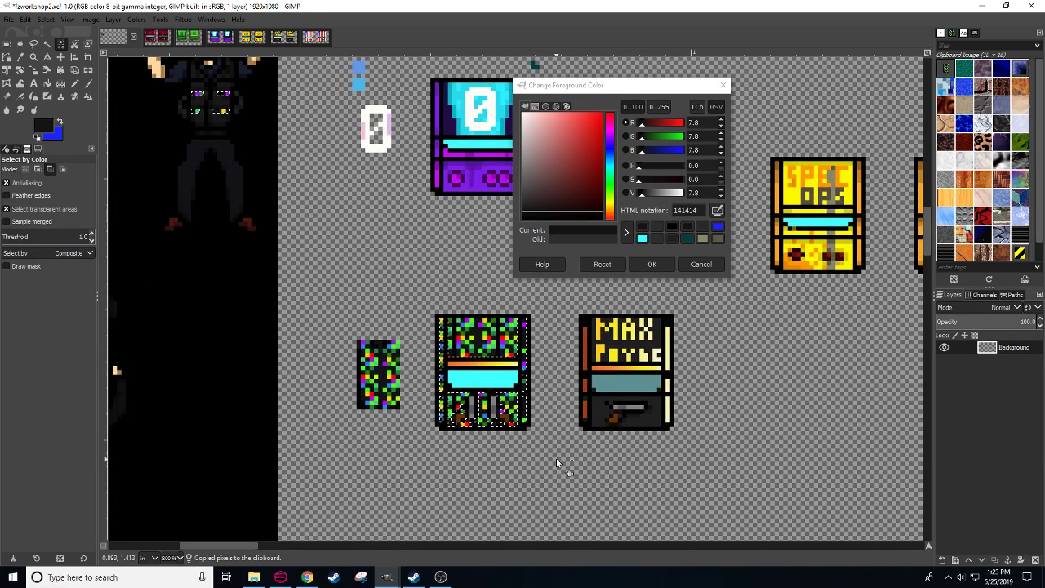
key(ctrl+z)
key(ctrl+shift+a)
key(n)
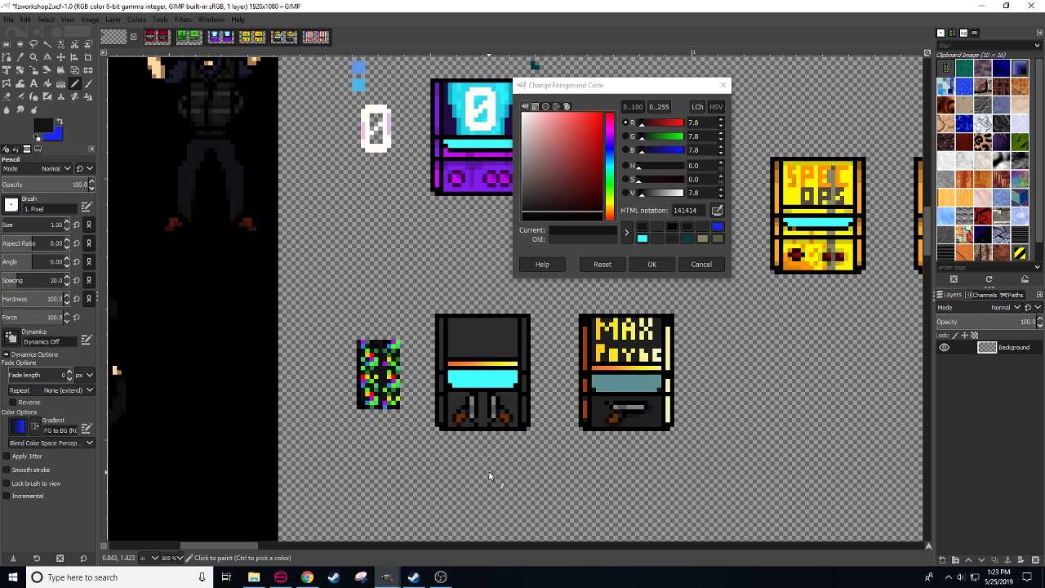
drag(463, 467, 455, 467)
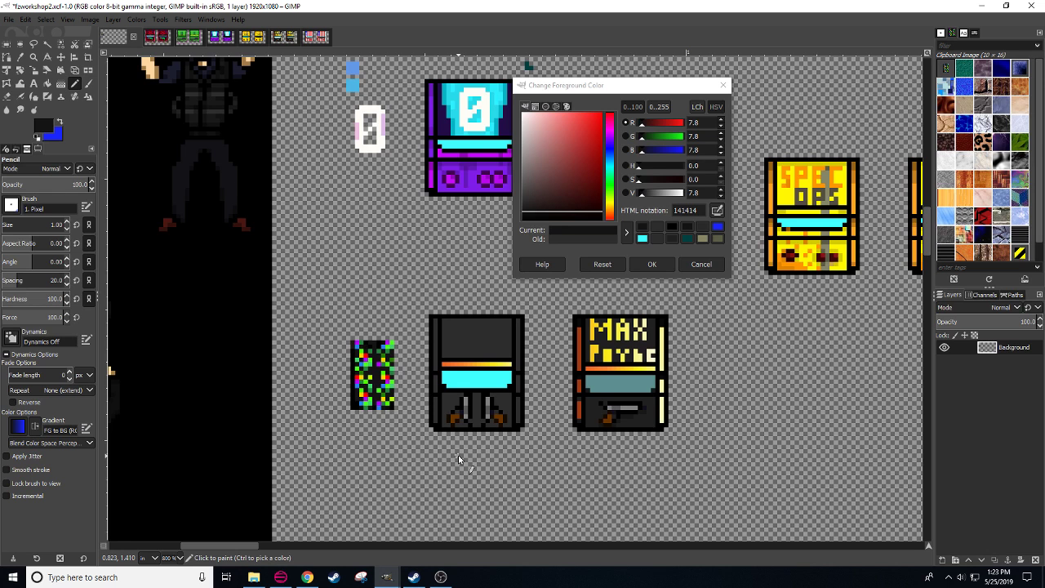
drag(392, 406, 403, 411)
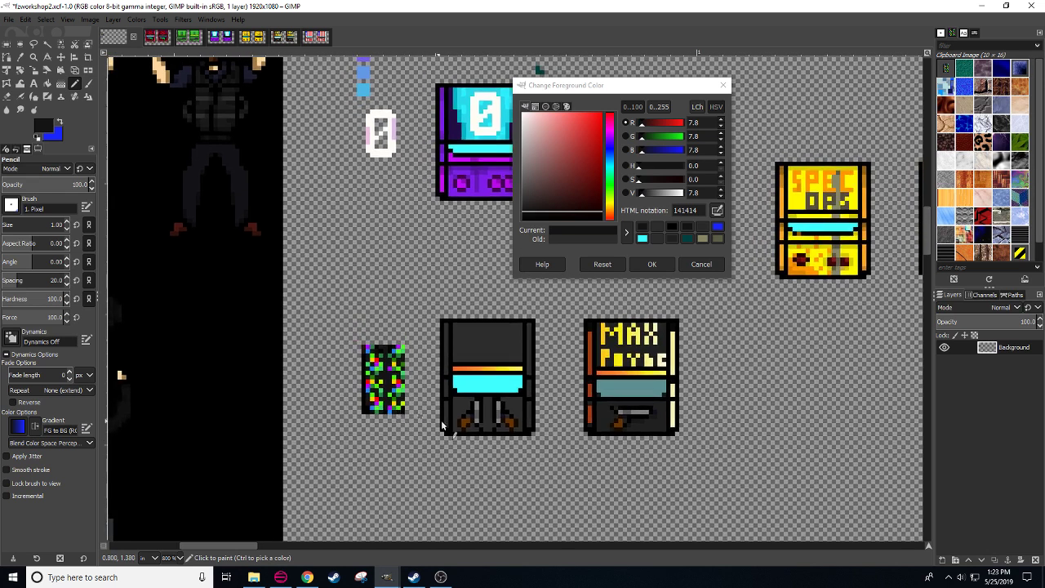
drag(448, 444, 441, 443)
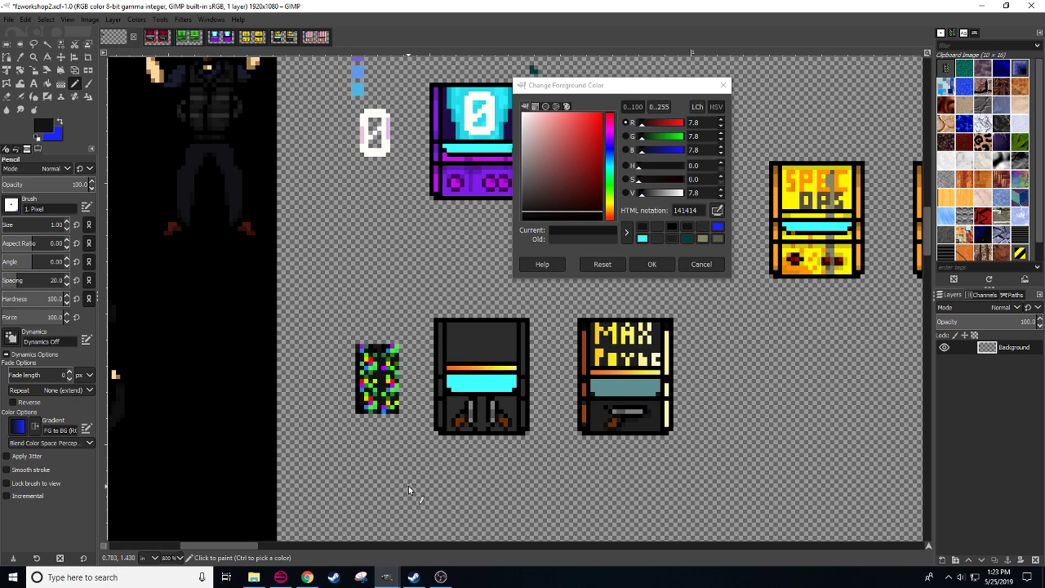
scroll(178, 558, down, 2)
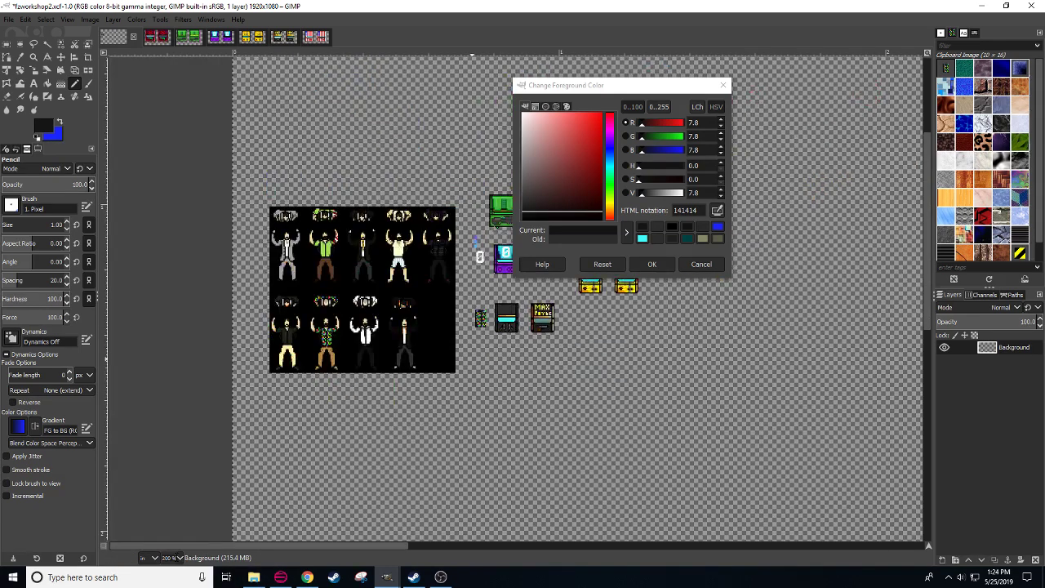
scroll(178, 557, up, 2)
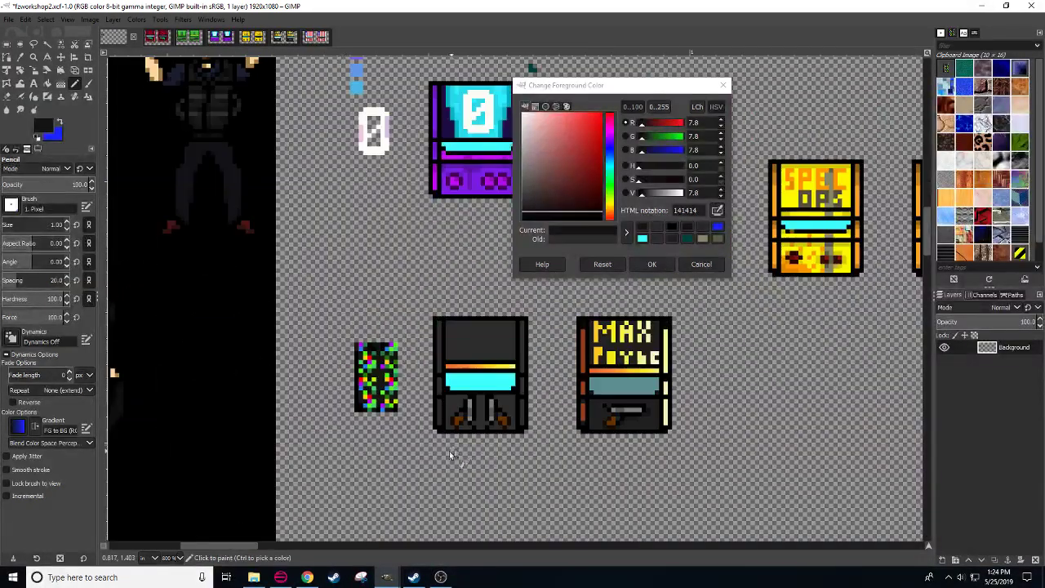
drag(442, 457, 436, 462)
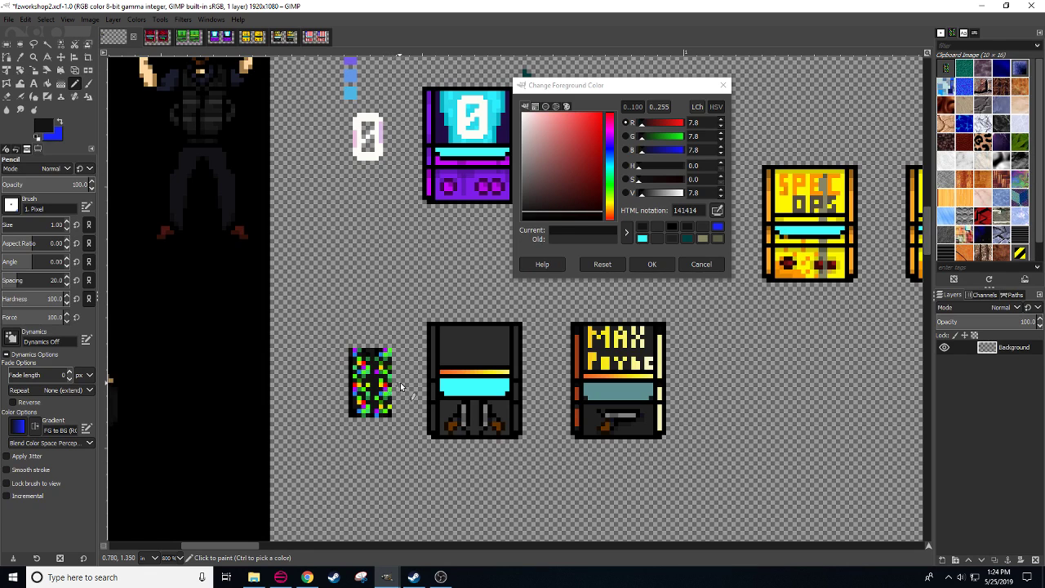
- Try to erase the dark gray background of the shirt pattern sample by selecting it by color and using a larger Eraser
key(shift+o)
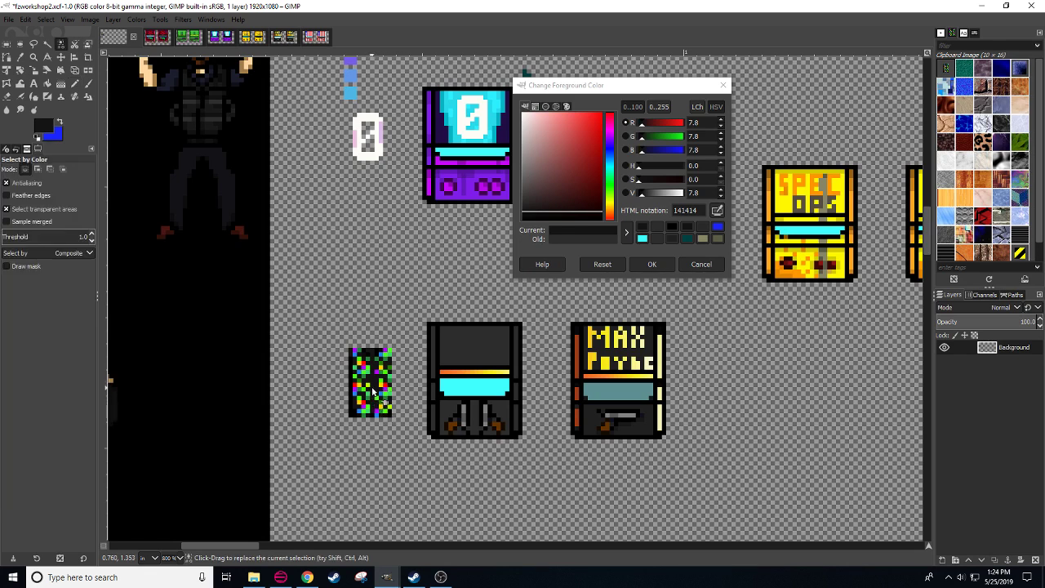
click(373, 384)
key(shift+e)
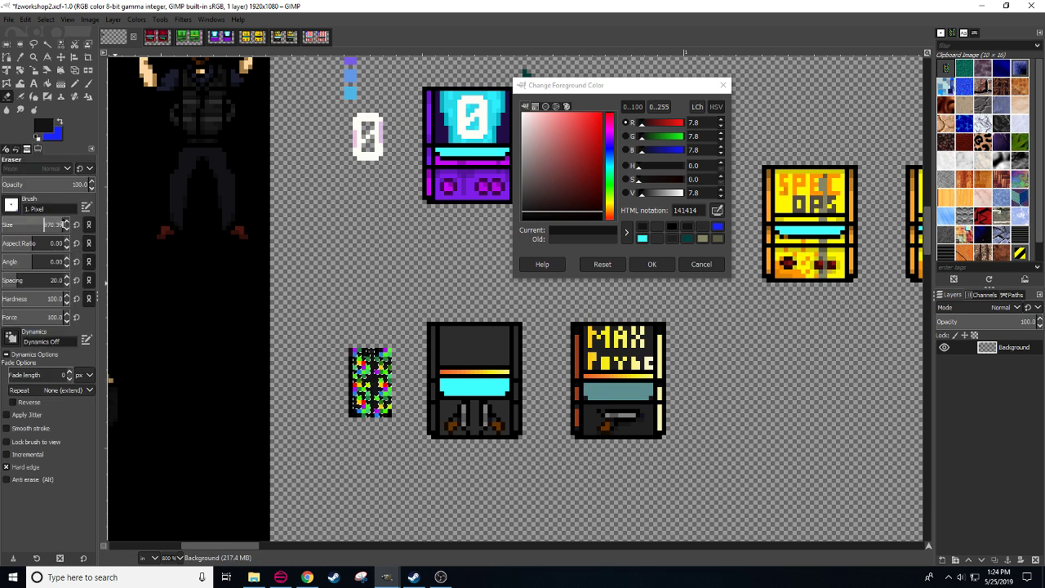
drag(52, 229, 28, 228)
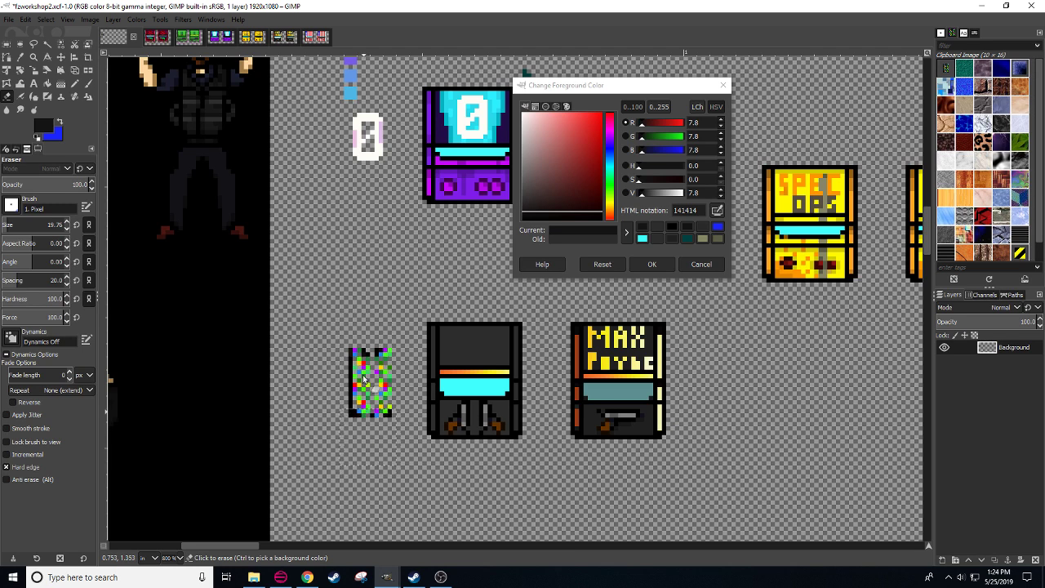
key(ctrl+z)
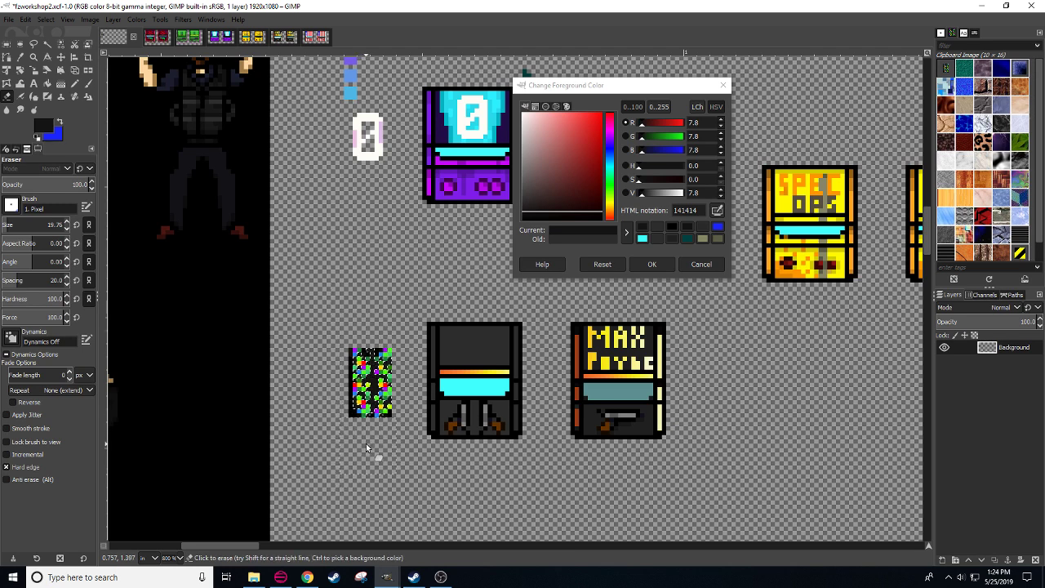
key(ctrl+z)
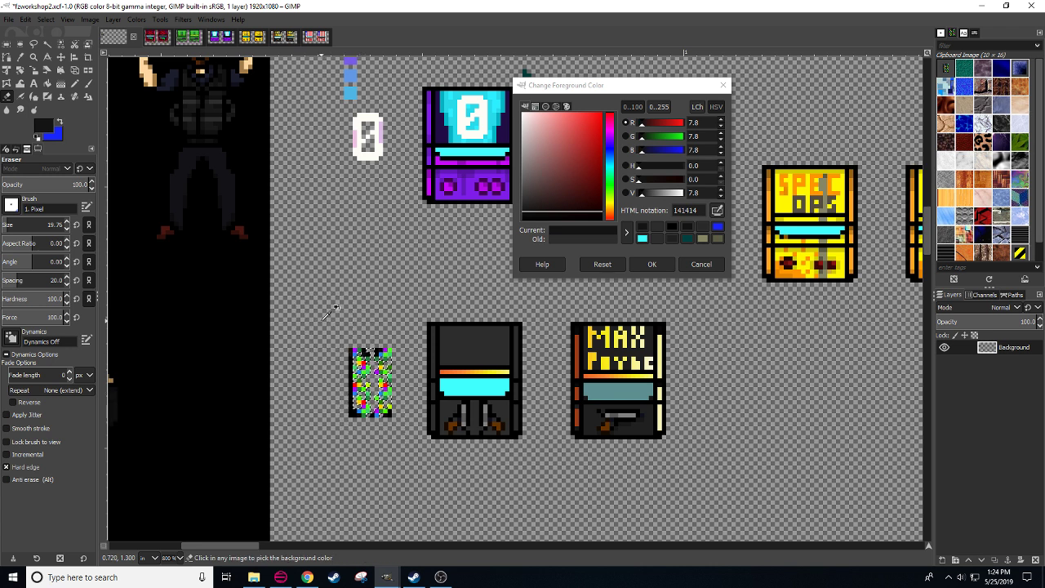
- Erase the black pixels left along the pattern sample's top and left edges with the Eraser at size 1
drag(29, 227, 2, 227)
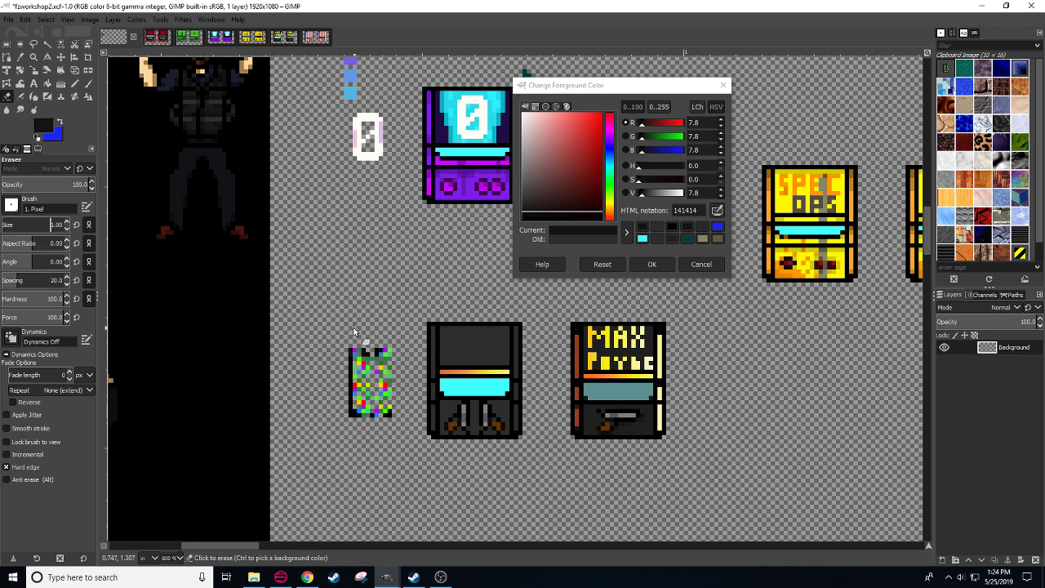
click(366, 353)
click(374, 354)
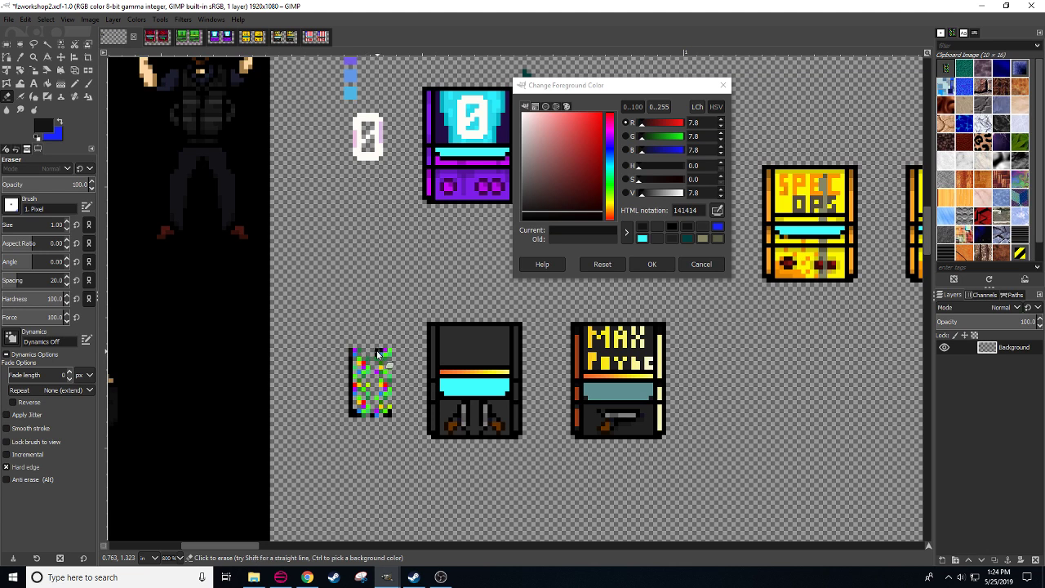
click(377, 351)
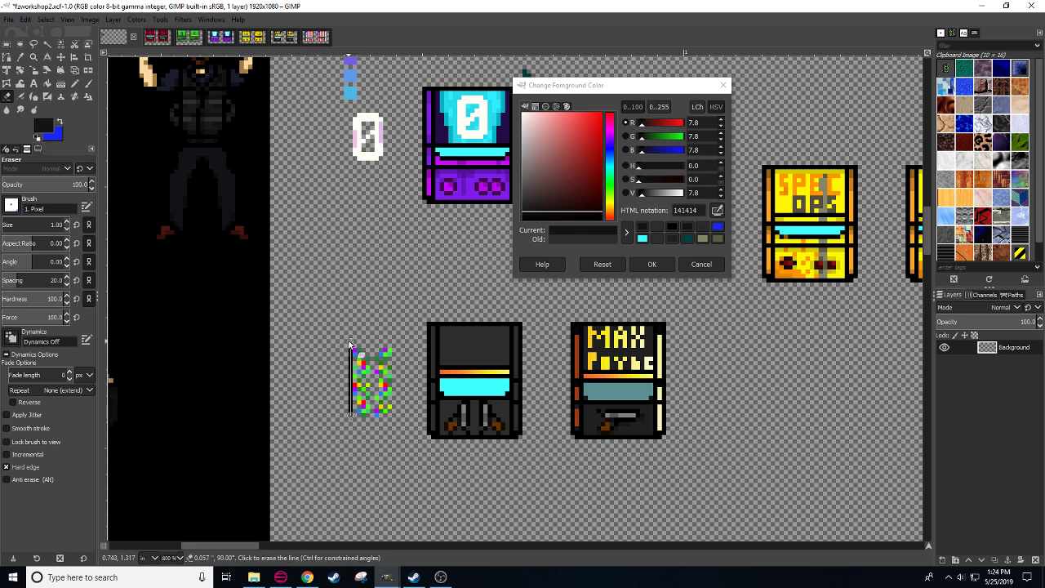
key(r)
drag(352, 331, 400, 416)
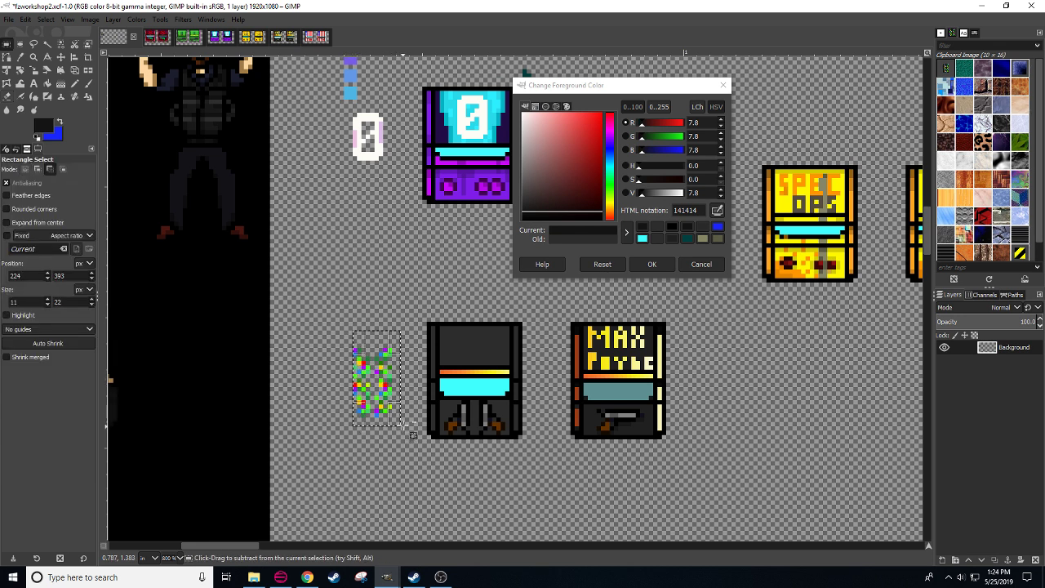
click(430, 436)
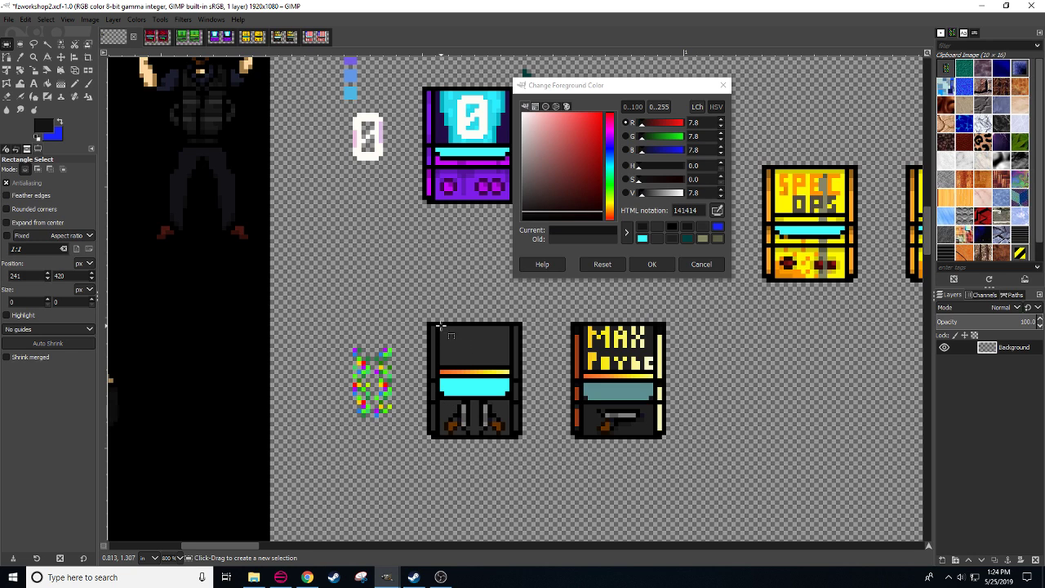
- Select the 9 x 16 px shirt pattern sample and copy it as a pattern
drag(439, 326, 509, 365)
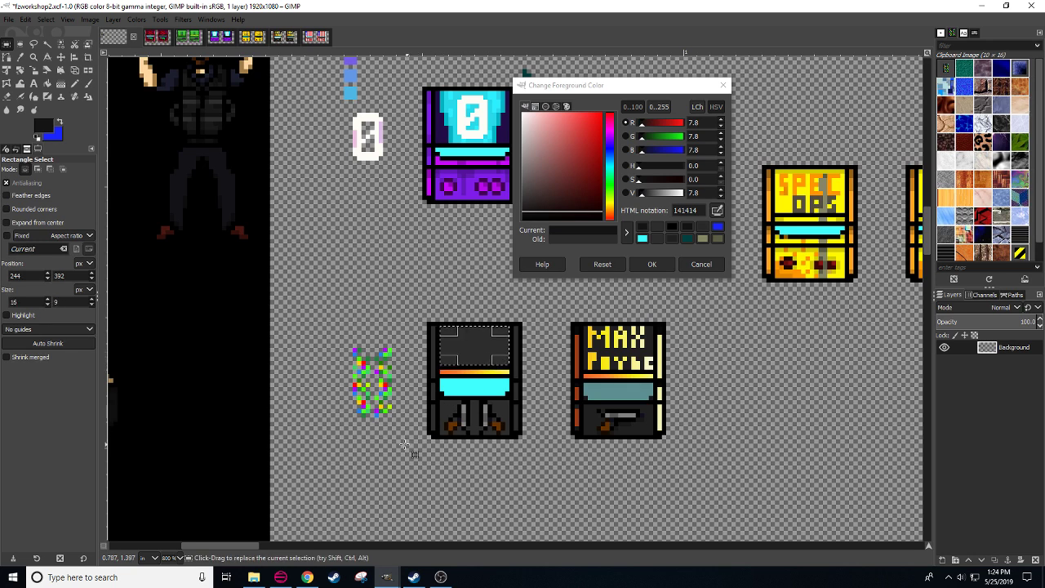
drag(352, 348, 393, 414)
key(ctrl+c)
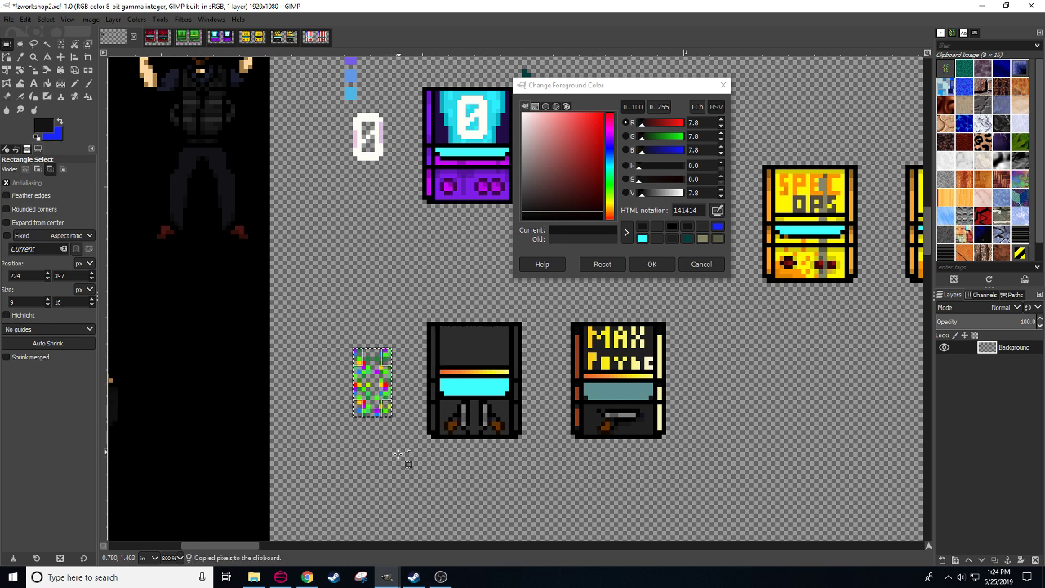
- Select the reworked cabinet's 16 x 9 px upper panel, fill it with the copied clipboard pattern, and clear the selection
click(396, 457)
drag(440, 329, 510, 365)
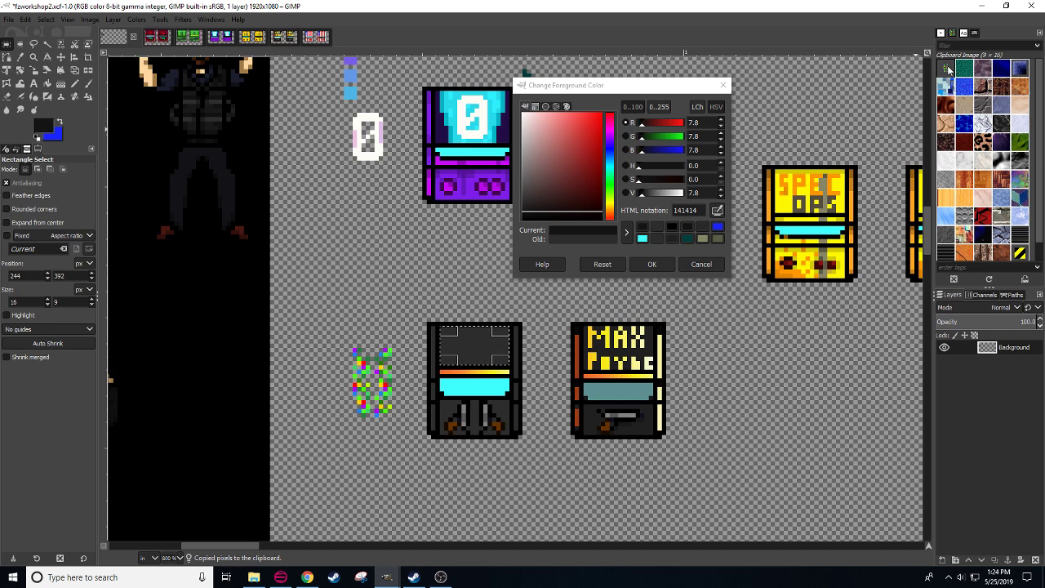
drag(953, 71, 482, 345)
click(548, 405)
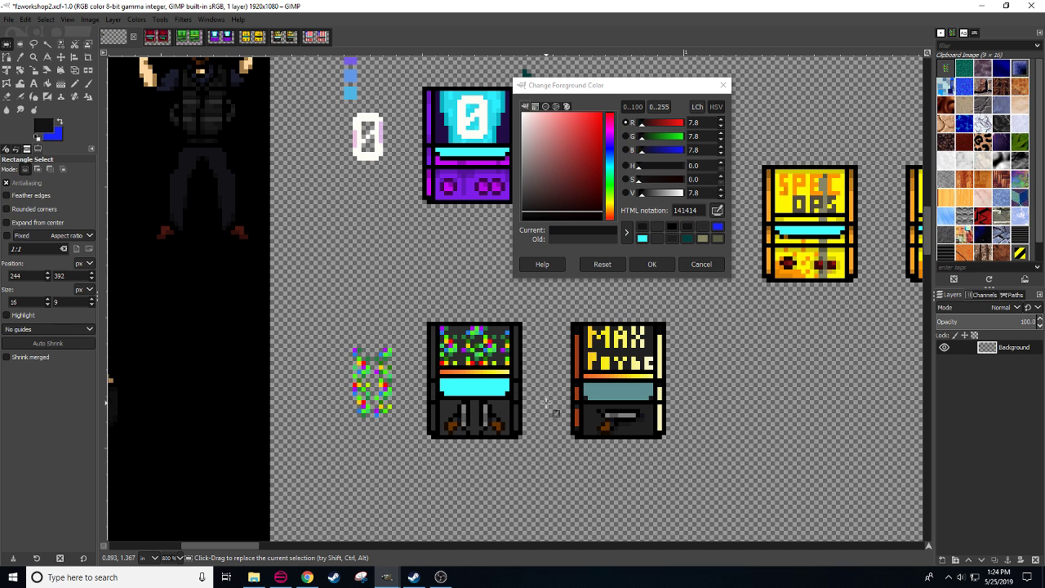
- Undo the accidental cut of the whole layer and the pattern fill on the cabinet's upper panel
key(ctrl+x)
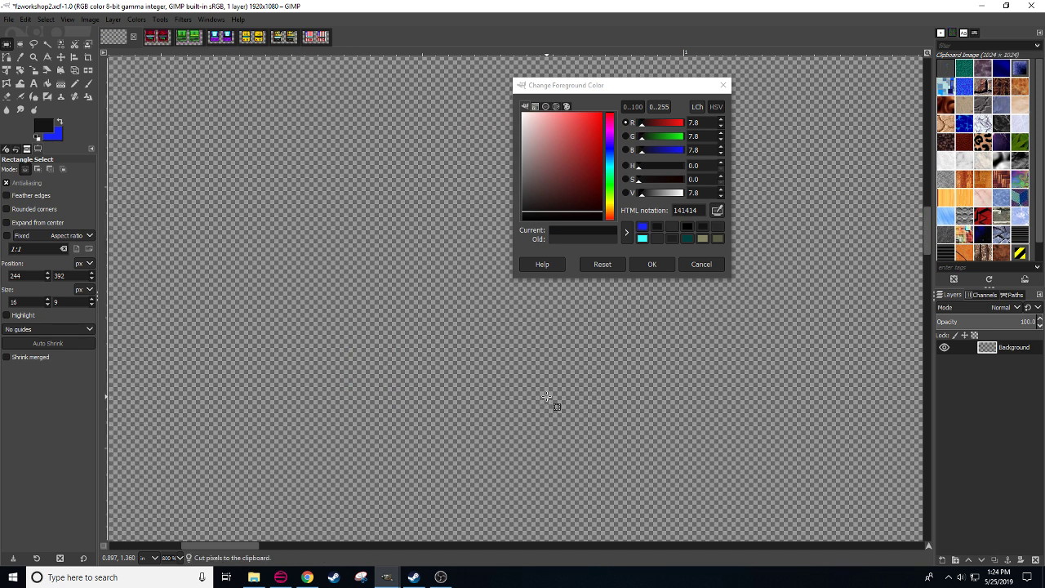
key(ctrl+z)
key(ctrl+z)
key(ctrl+z)
drag(547, 396, 545, 398)
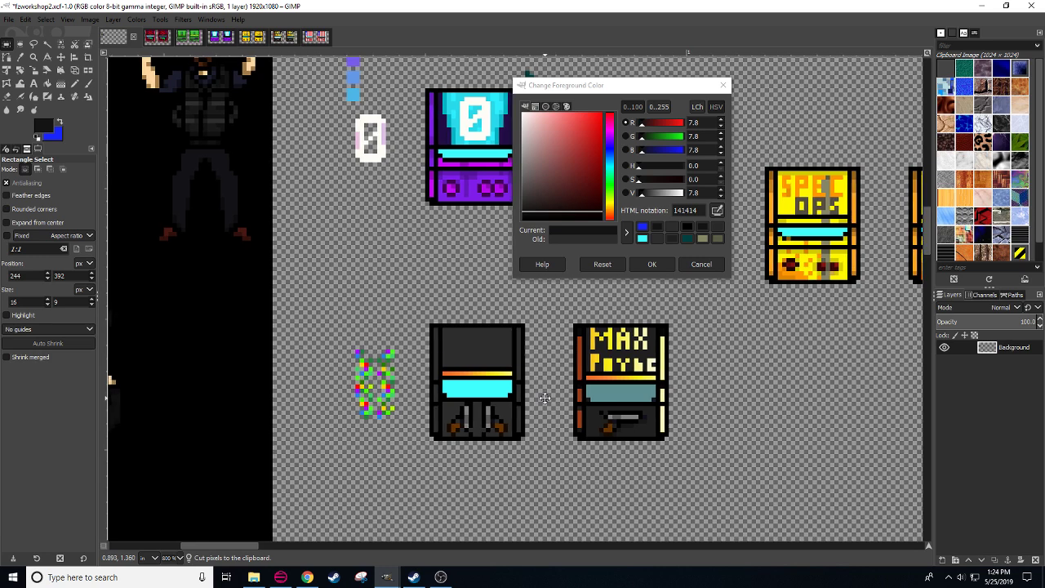
scroll(543, 392, left, 3)
scroll(536, 372, down, 1)
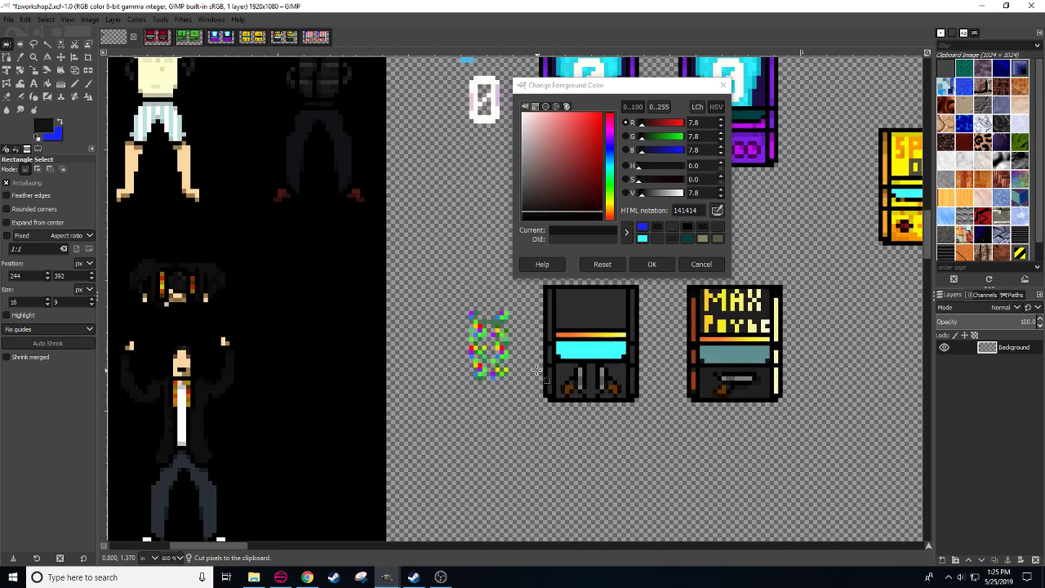
- Undo the erasing and selections on the shirt pattern sample back to its full dark background
key(ctrl+z)
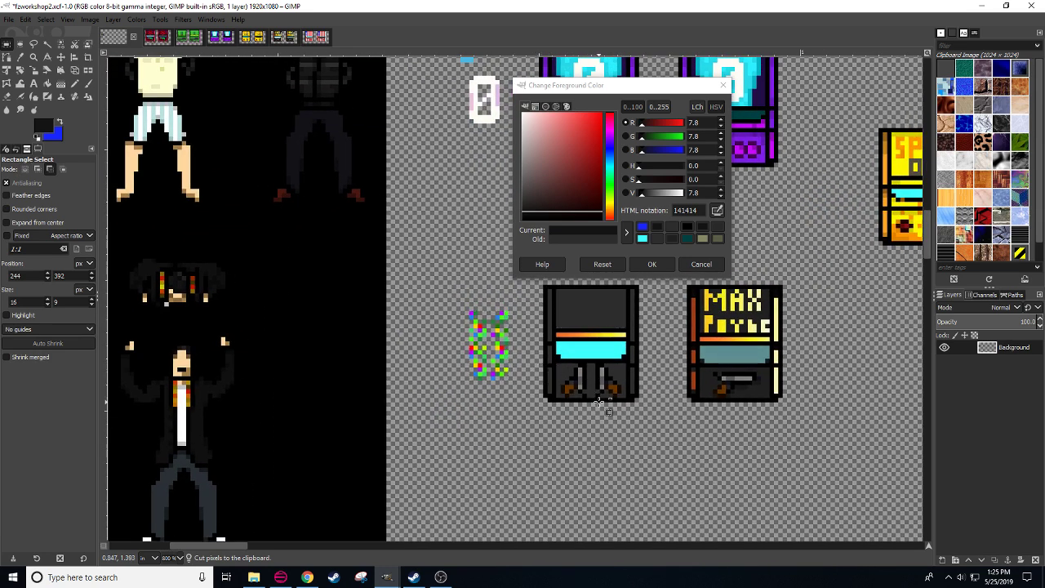
key(ctrl+z)
key(ctrl+z)
key(ctrl+z)
key(ctrl+z)
key(ctrl+z)
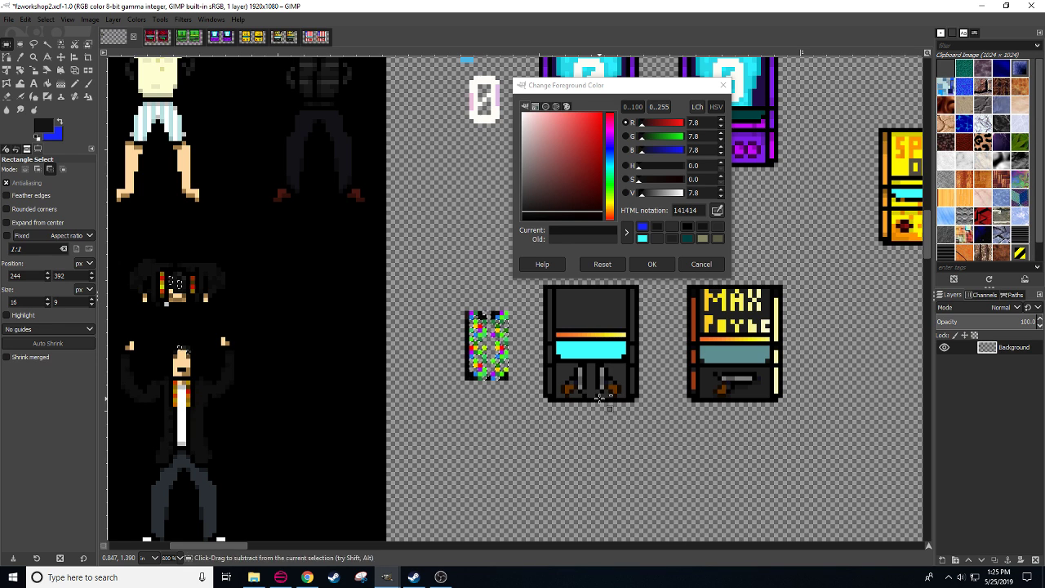
key(ctrl+z)
key(ctrl+z)
- Paint dark green, bright green 4cff1f and blue 2782e8 pixels, sampled from the shirt pattern, atop the reworked cabinet's left side strip
drag(578, 450, 532, 467)
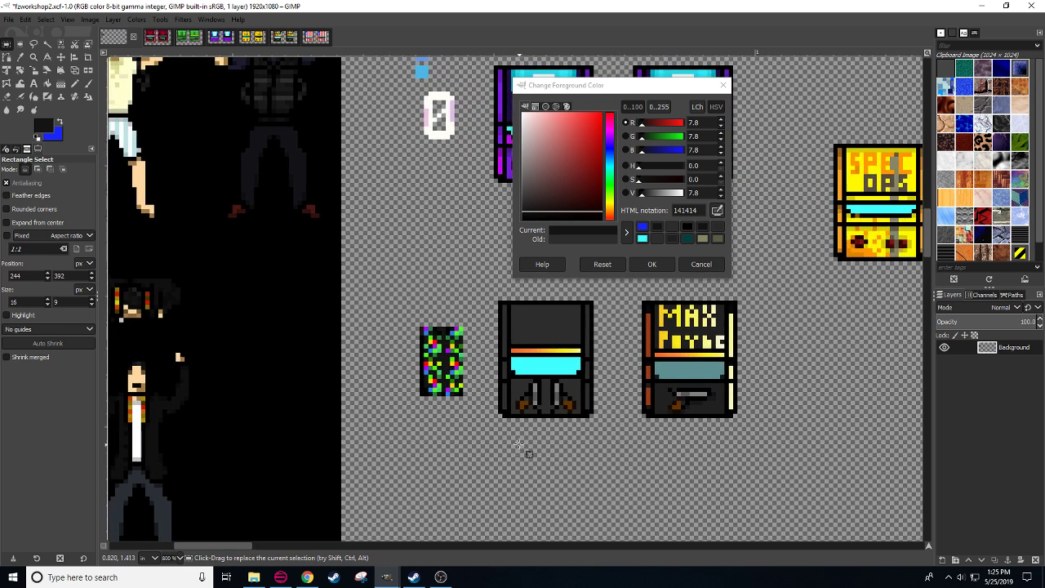
scroll(461, 441, right, 1)
scroll(461, 441, up, 1)
key(n)
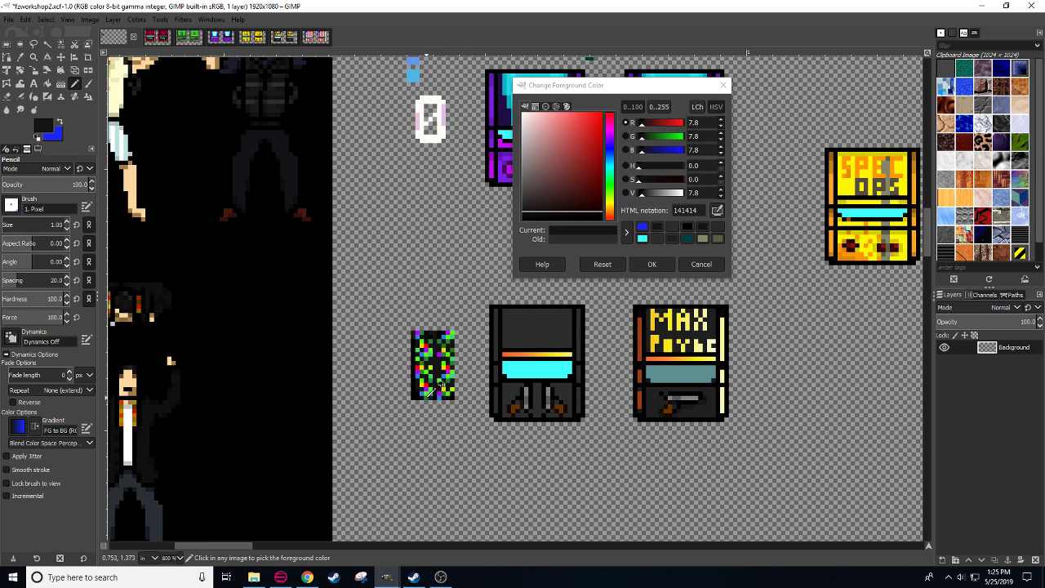
click(441, 382)
click(441, 380)
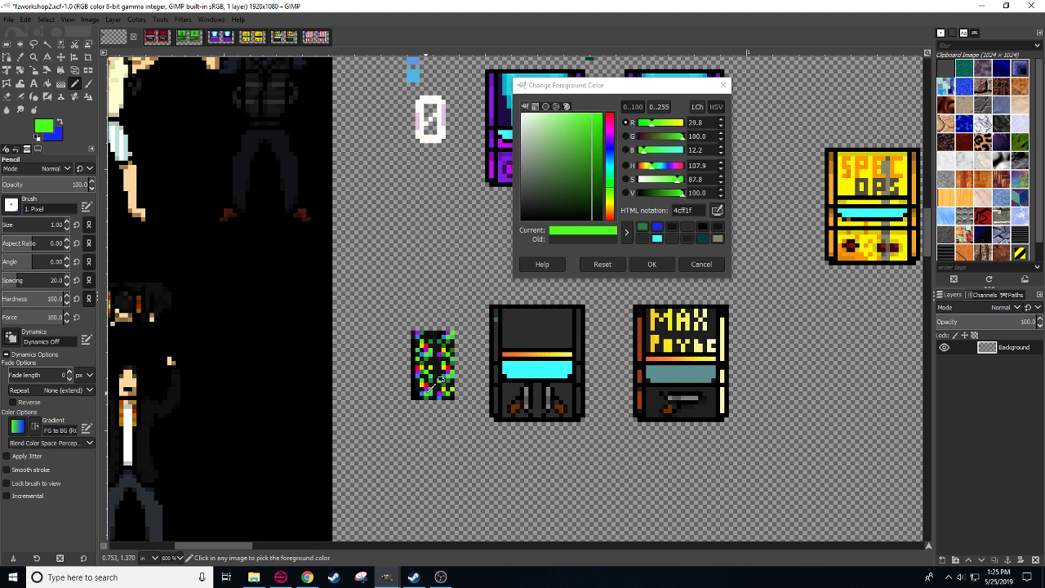
click(496, 324)
ctrl+click(424, 394)
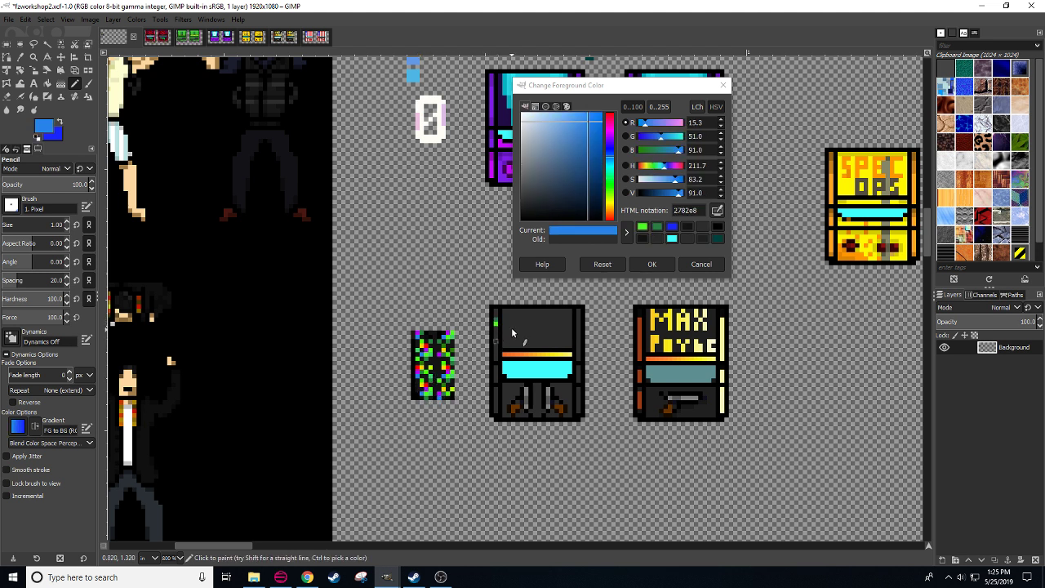
click(495, 328)
- Try extending the reworked cabinet's left side strip downward with sampled bright green 4cff1f, dark green and purple b200ff pixels
ctrl+click(496, 323)
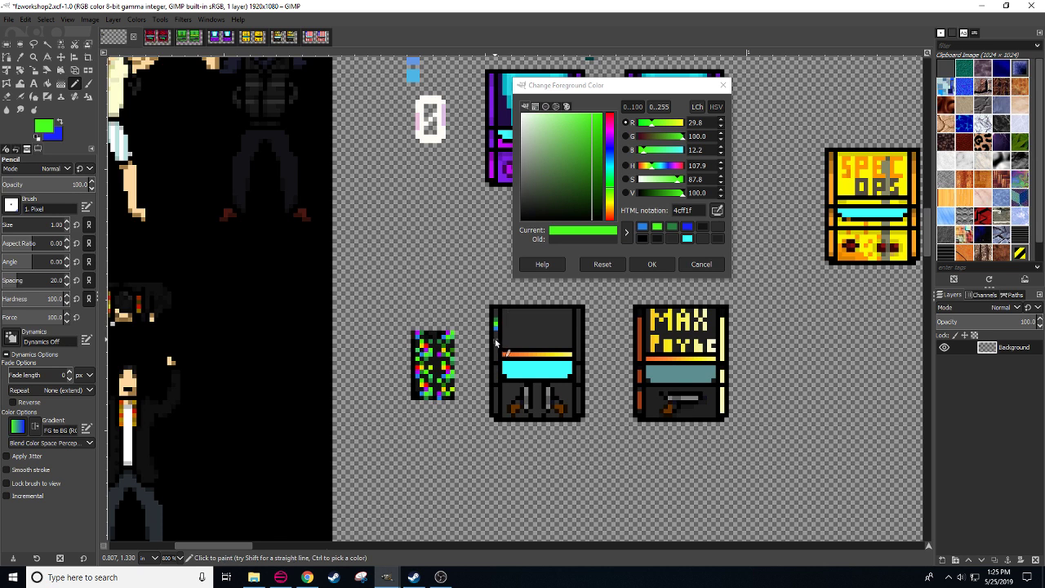
click(494, 343)
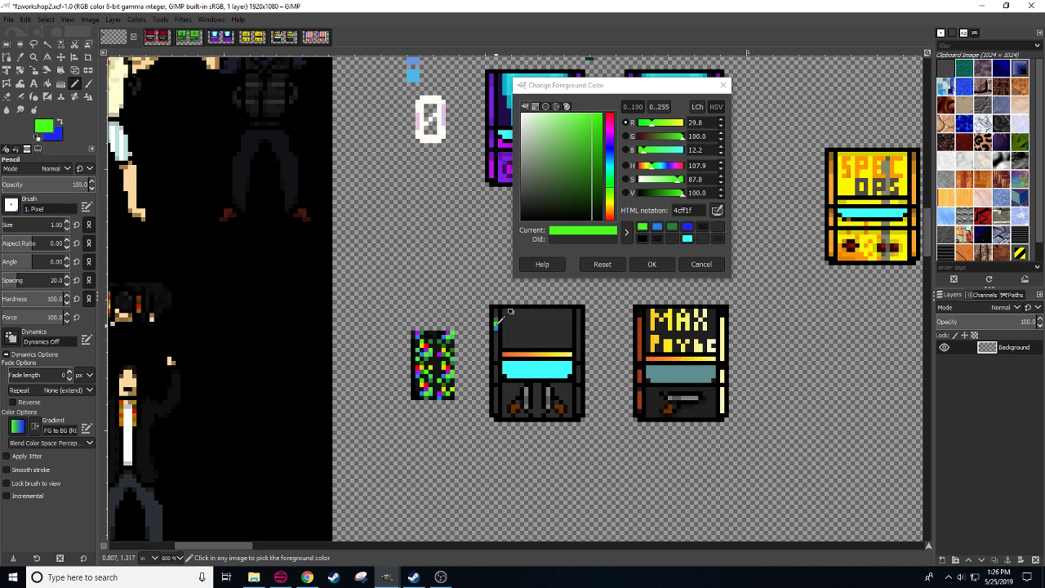
ctrl+click(494, 333)
ctrl+click(495, 325)
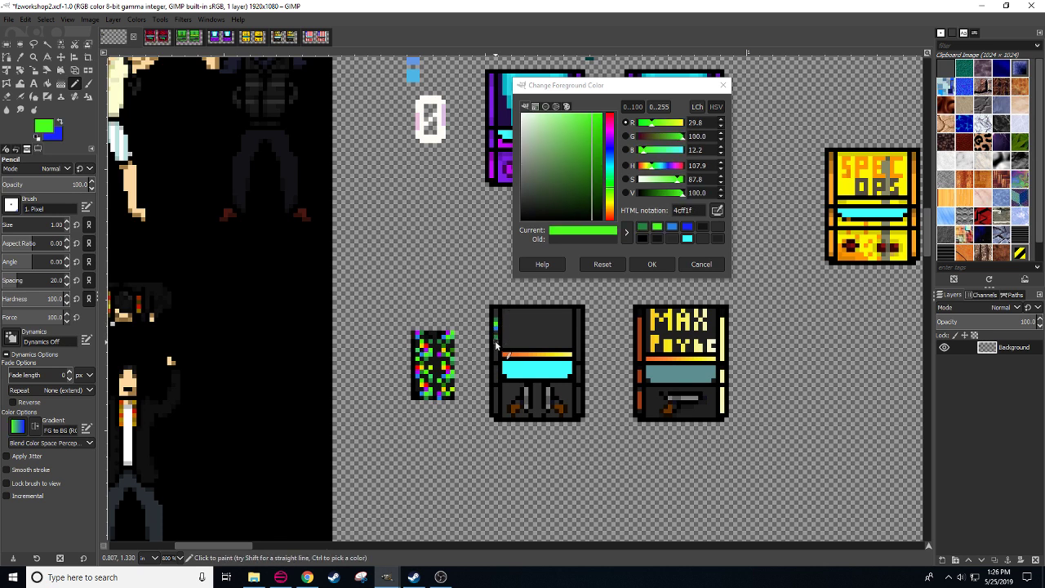
ctrl+click(433, 360)
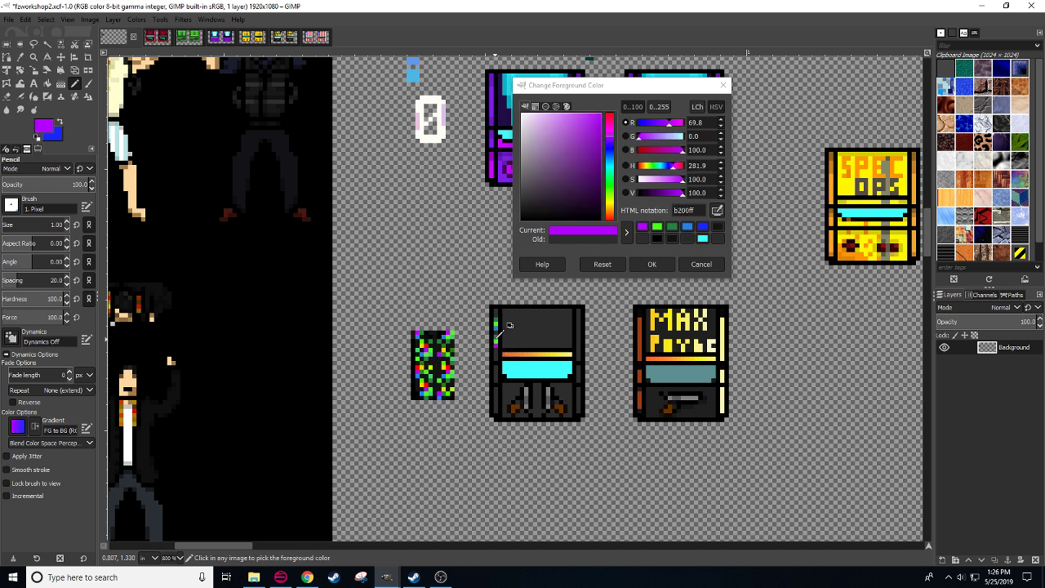
ctrl+click(496, 326)
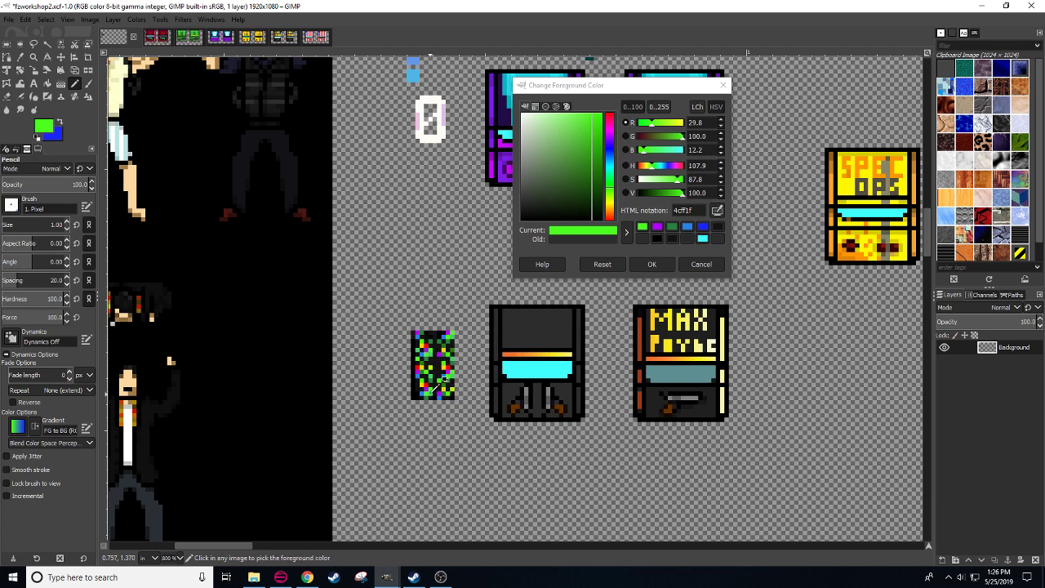
- Repaint the top of the reworked cabinet's left side strip with alternating dark green 278240, bright green 4cff1f and blue 2782e8 pixels from the shirt pattern
click(426, 393)
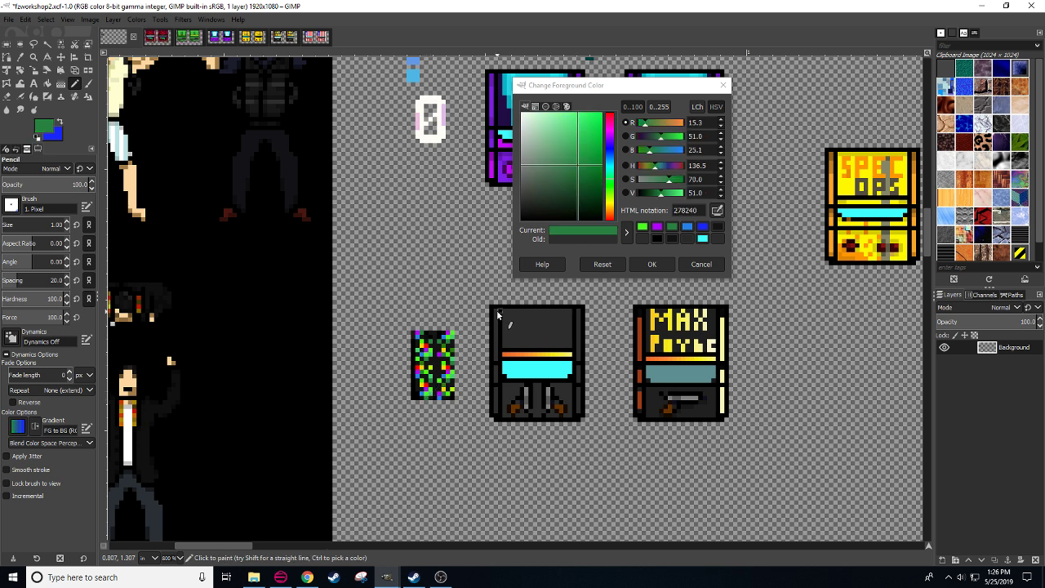
ctrl+click(428, 392)
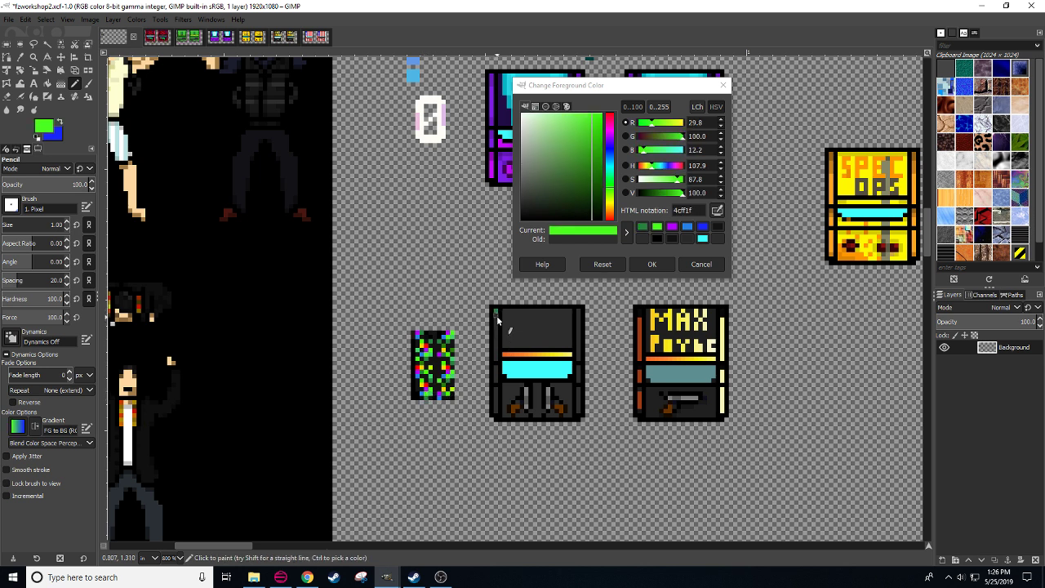
click(497, 318)
ctrl+click(425, 391)
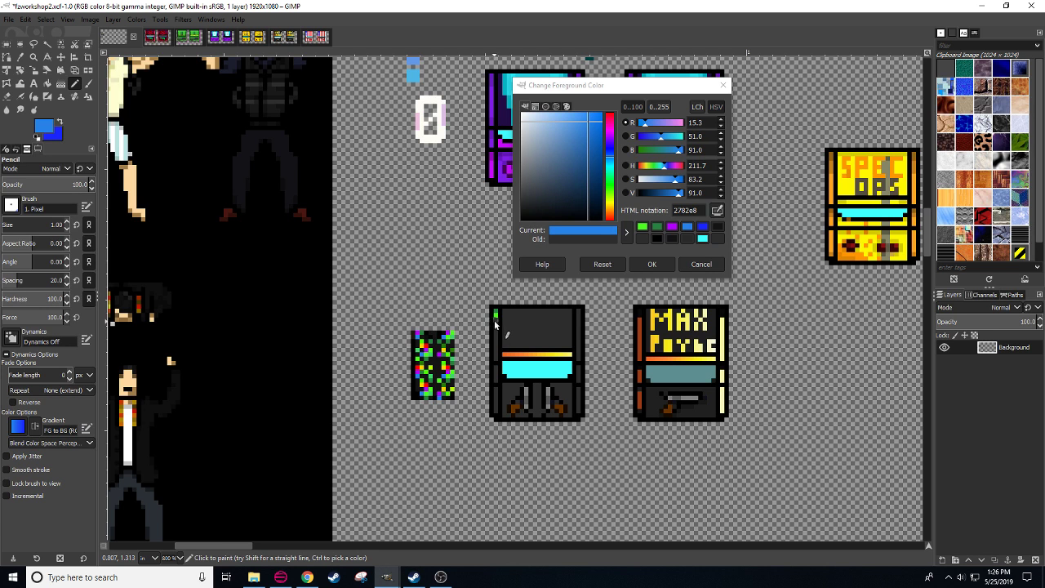
ctrl+click(495, 310)
click(495, 329)
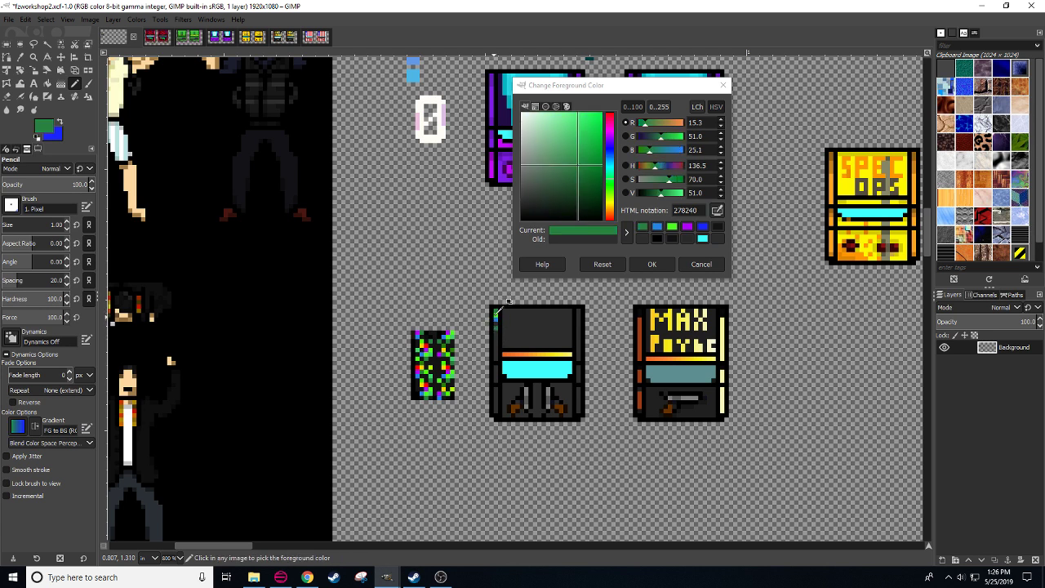
ctrl+click(494, 313)
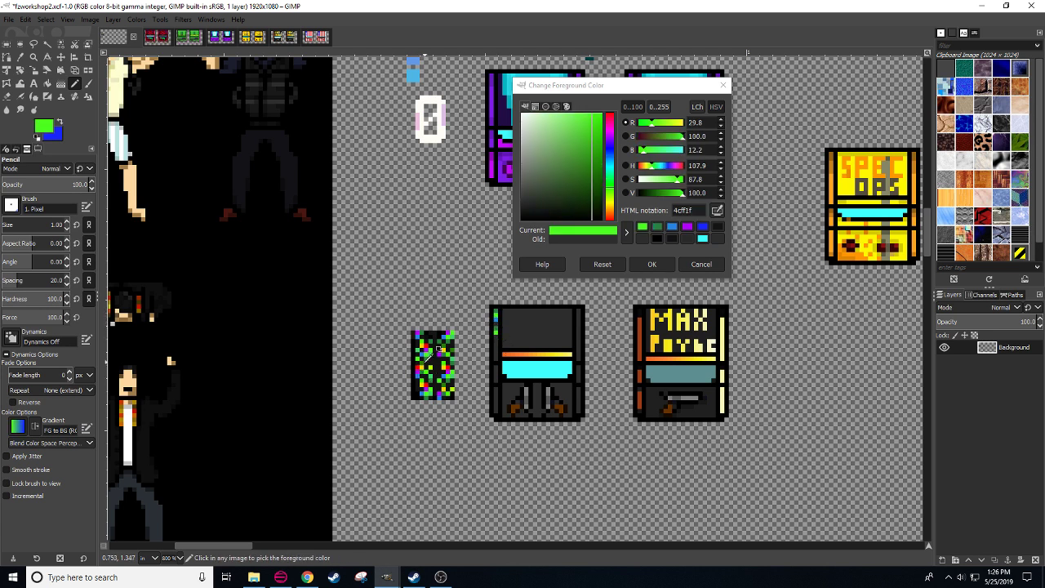
- Continue the left side strip down to the orange bar with red ff0000, dark green 278240, yellow ffd100 and purple b200ff pixels
ctrl+click(426, 355)
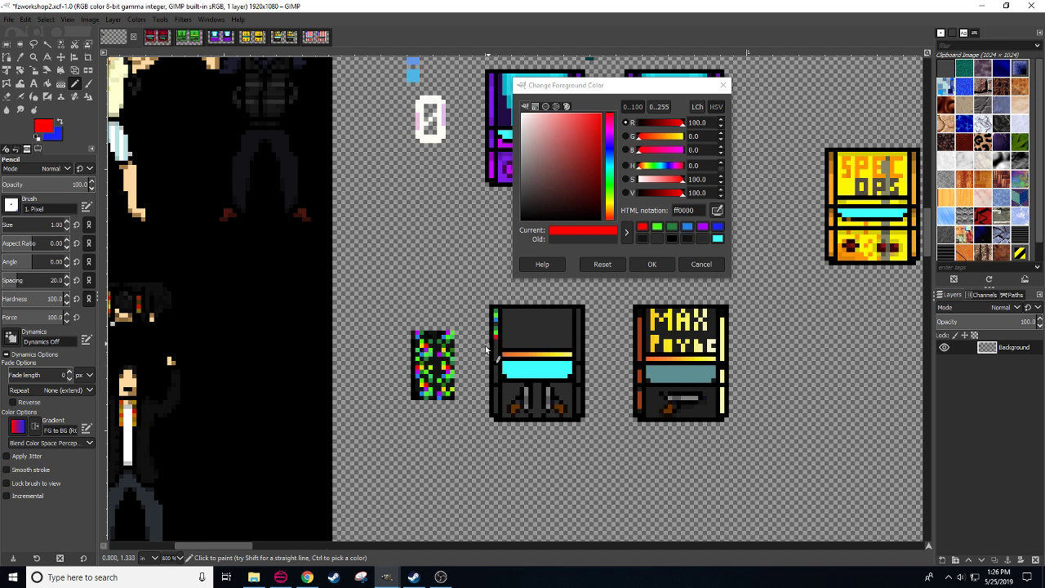
click(425, 377)
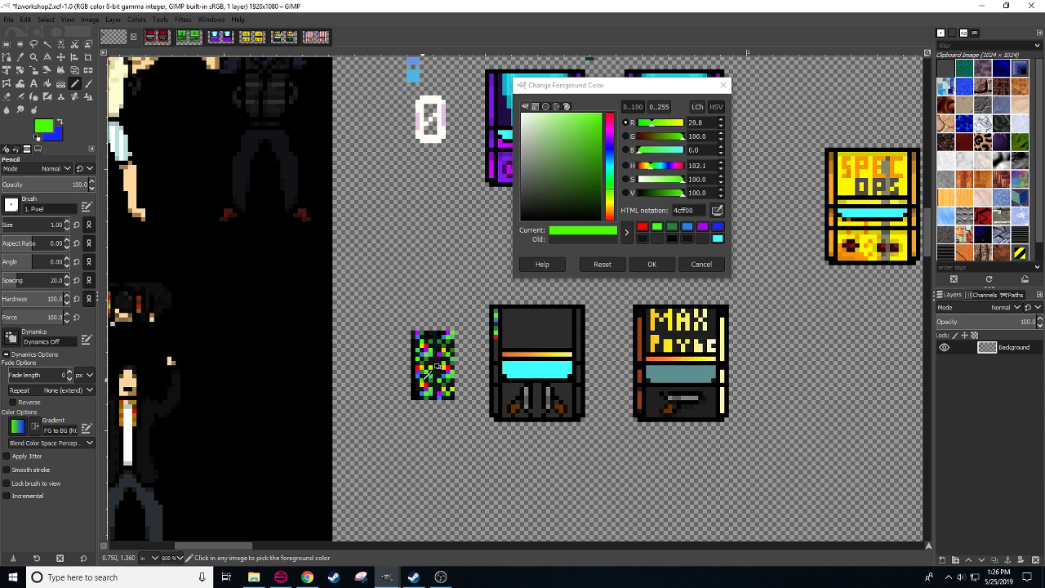
ctrl+click(495, 323)
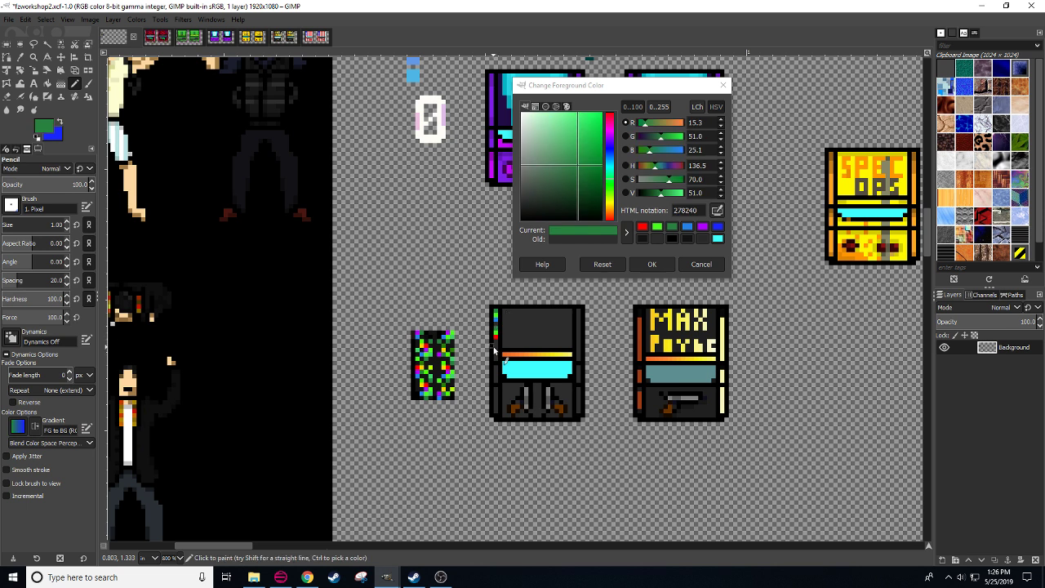
click(426, 380)
click(432, 377)
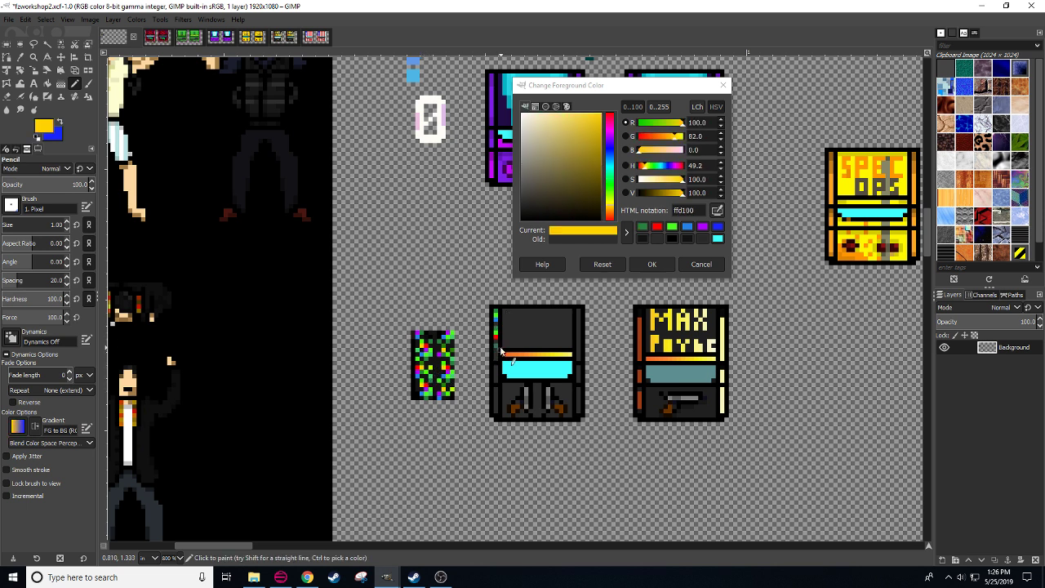
ctrl+click(493, 349)
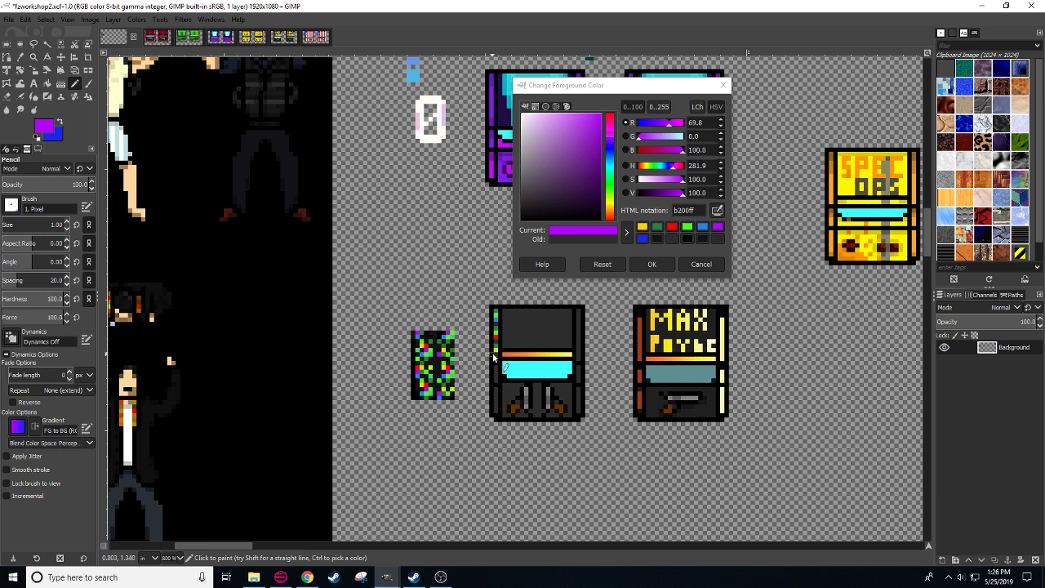
- Paint the lower sections of the left side strip with dark green 278240, bright green 4cff1f, blue 2782e8 and red ff0000 pixels
drag(519, 415, 513, 424)
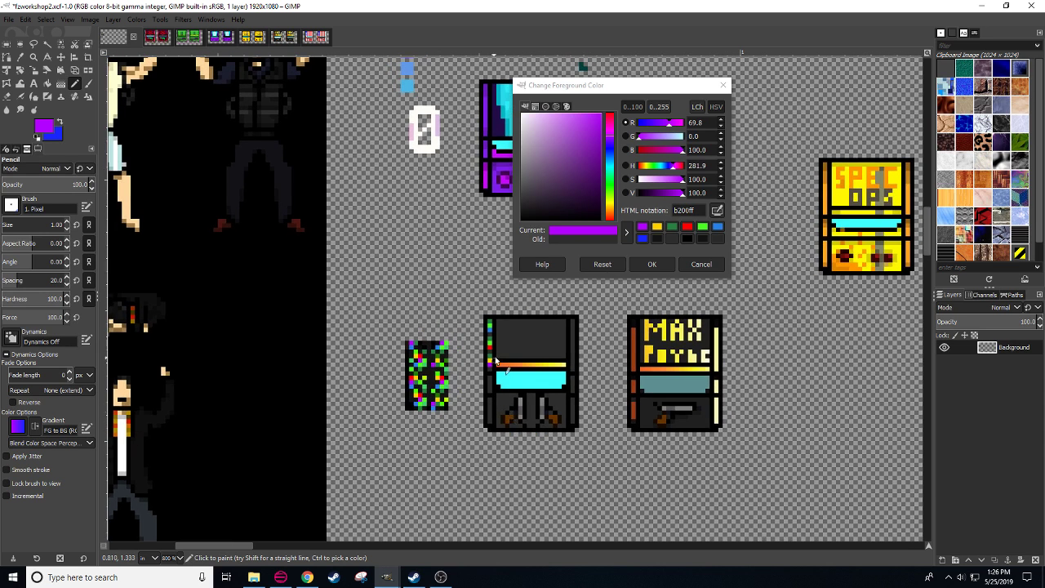
ctrl+click(491, 332)
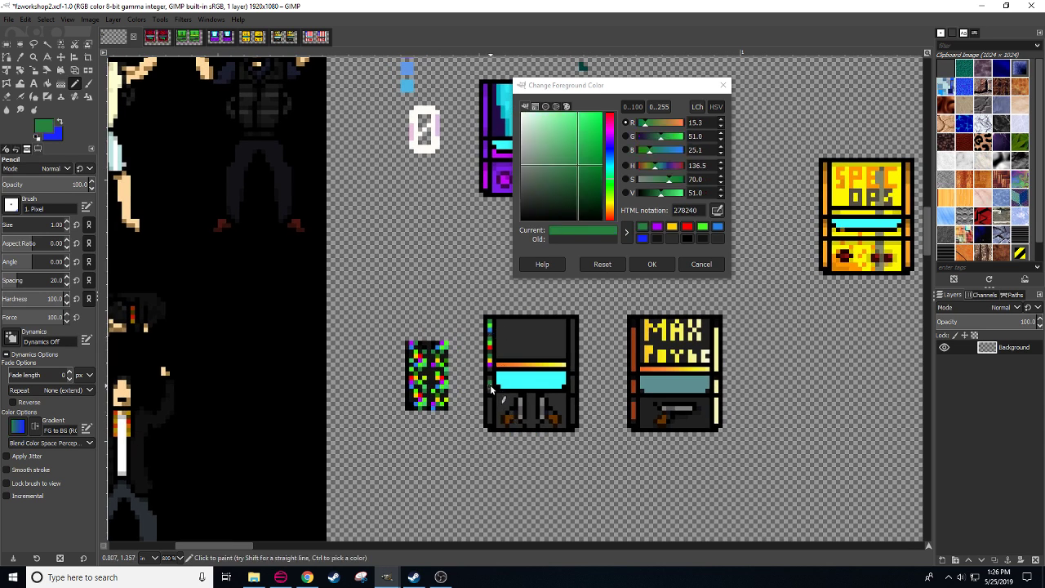
ctrl+click(490, 385)
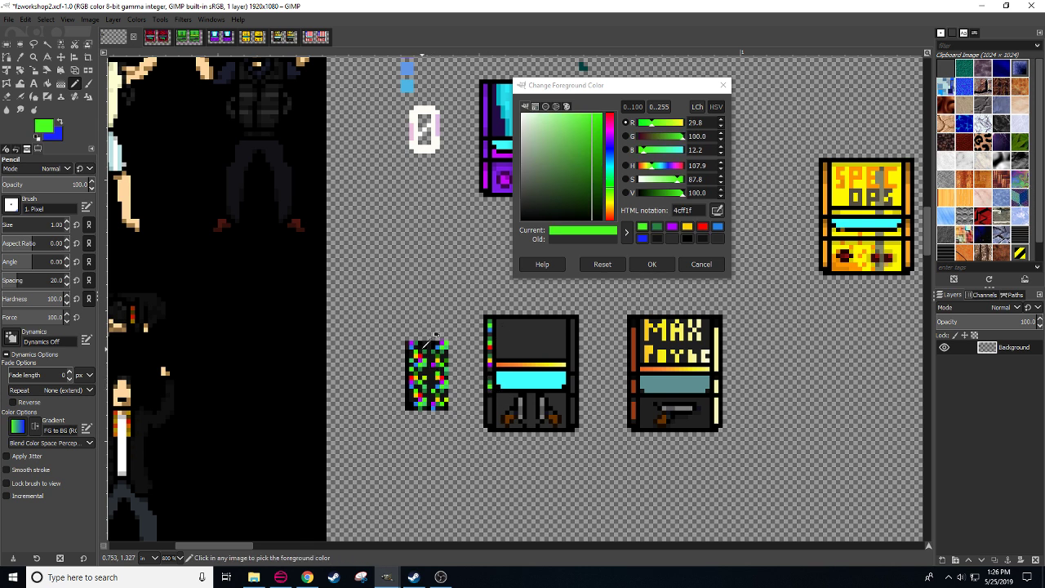
ctrl+click(491, 396)
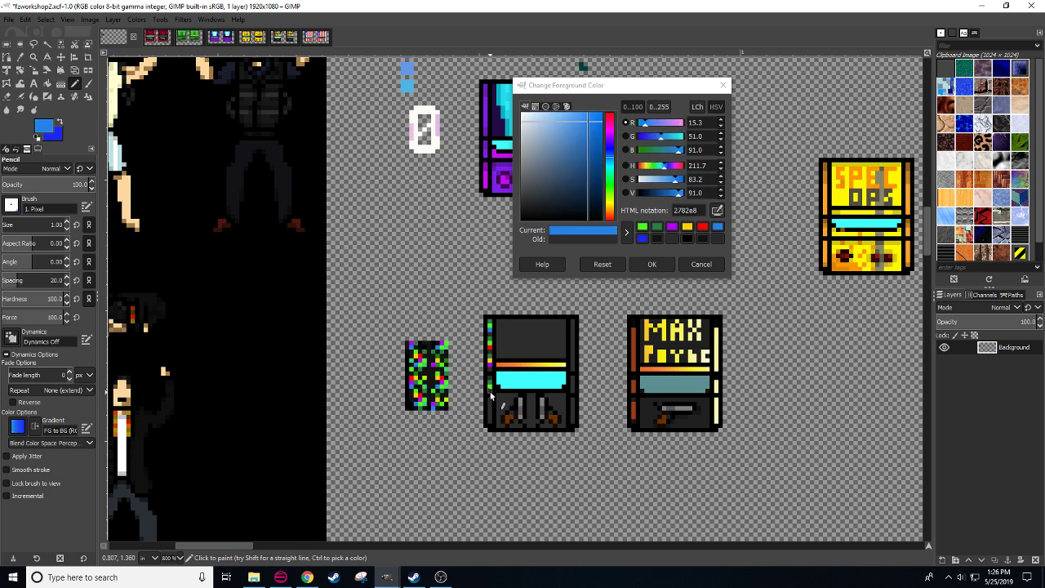
ctrl+click(490, 337)
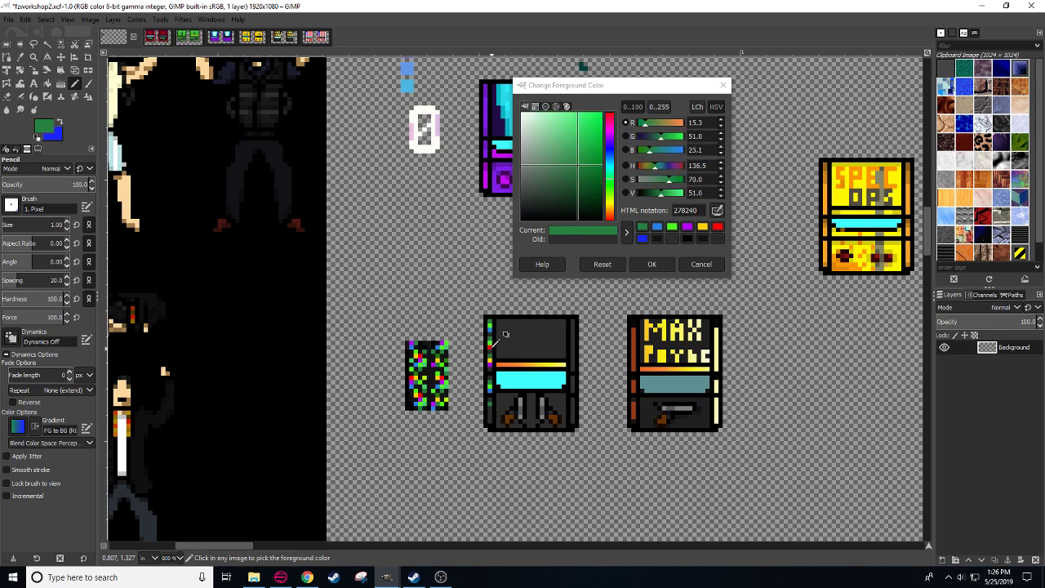
ctrl+click(490, 333)
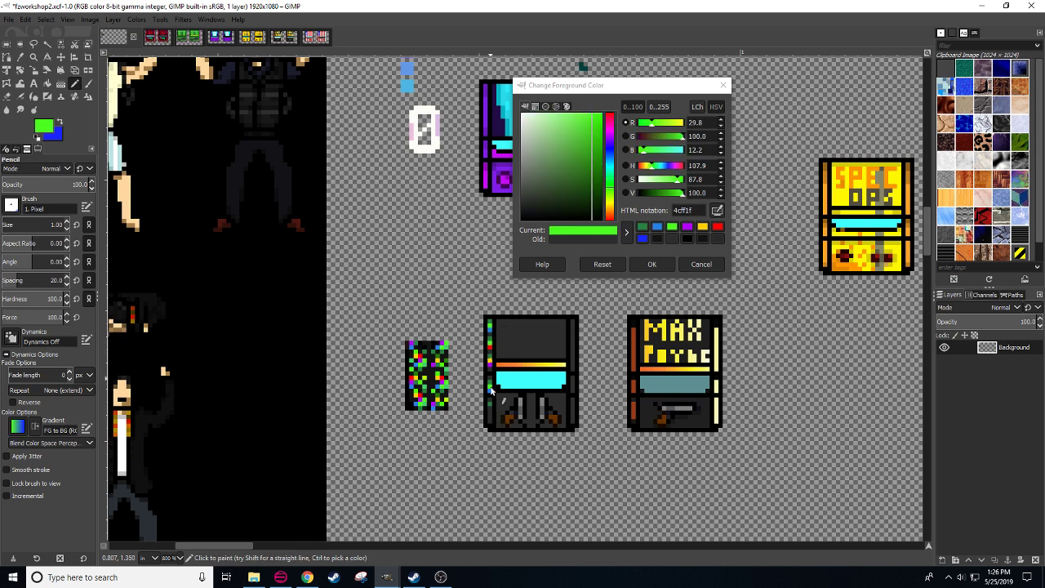
ctrl+click(490, 346)
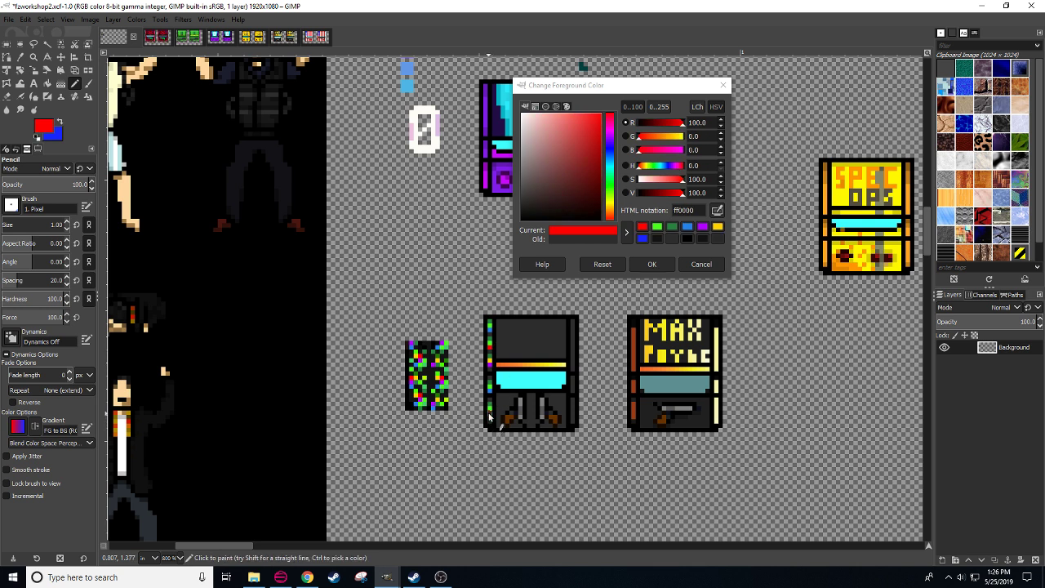
drag(521, 473, 492, 480)
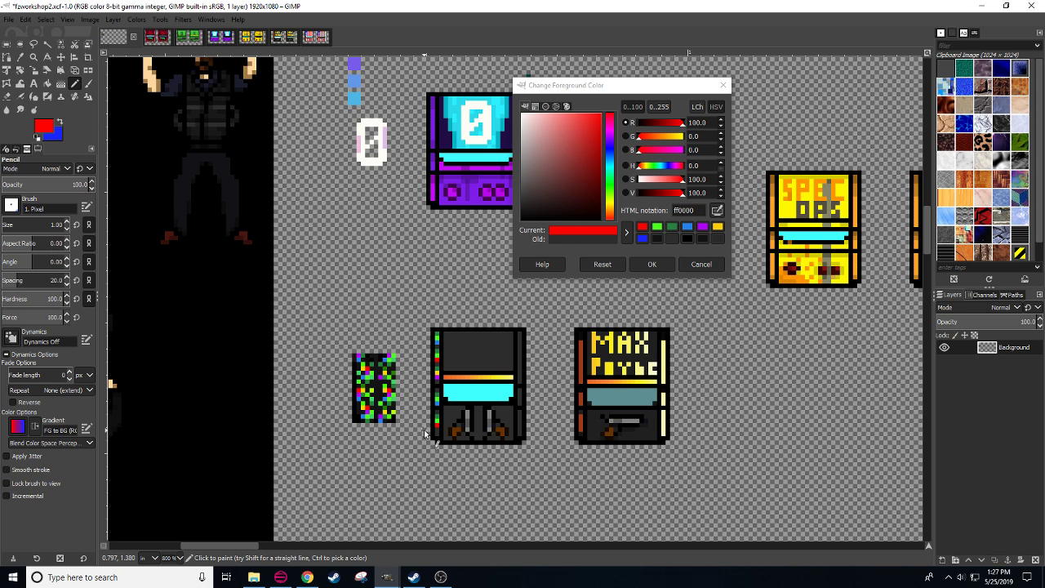
- Switch to Chrome and copy the Brainwave album video's link without its playlist parameters
click(307, 577)
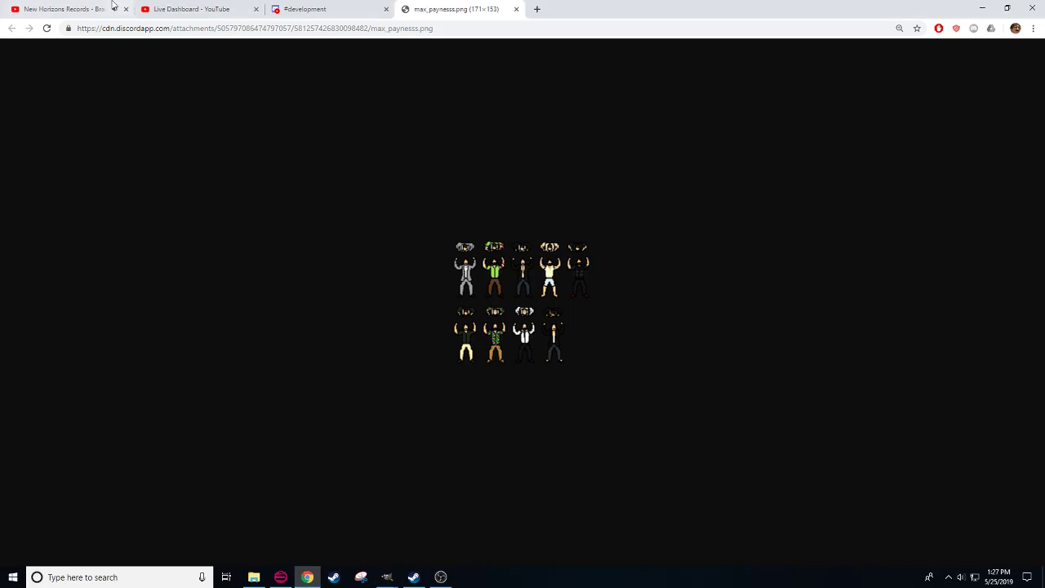
click(49, 9)
mouse_move(357, 438)
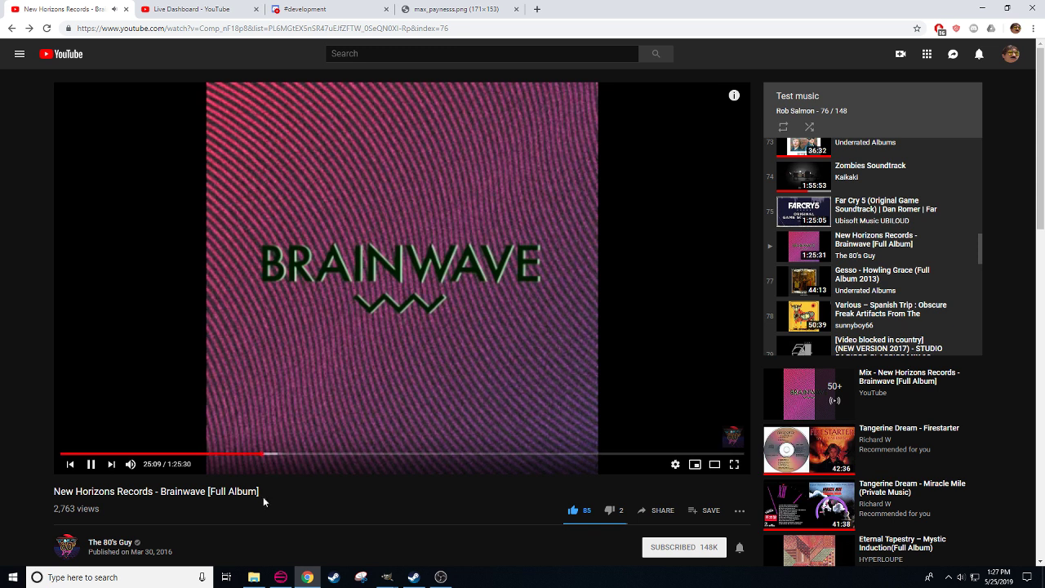
click(486, 29)
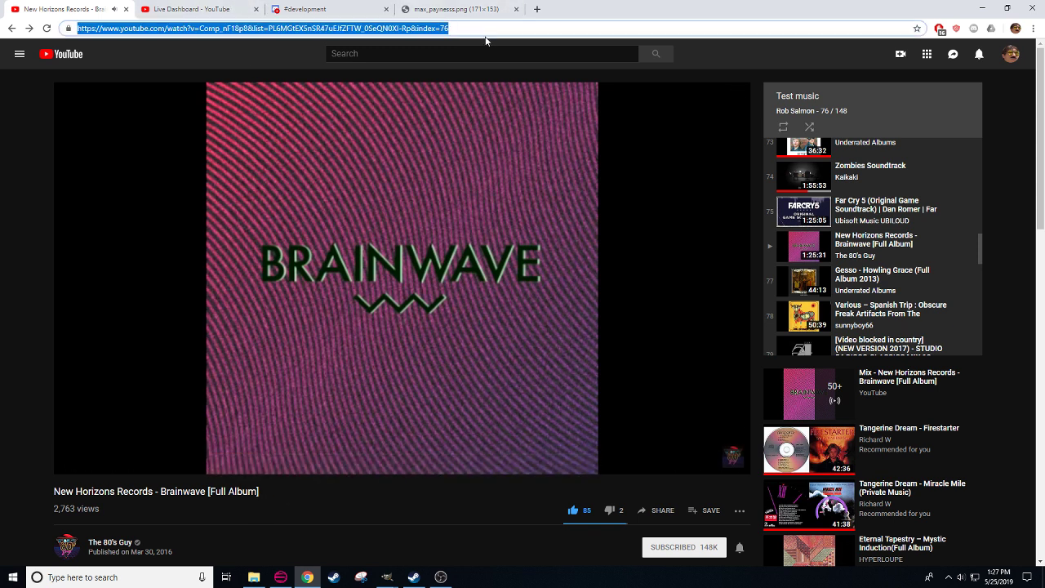
click(460, 25)
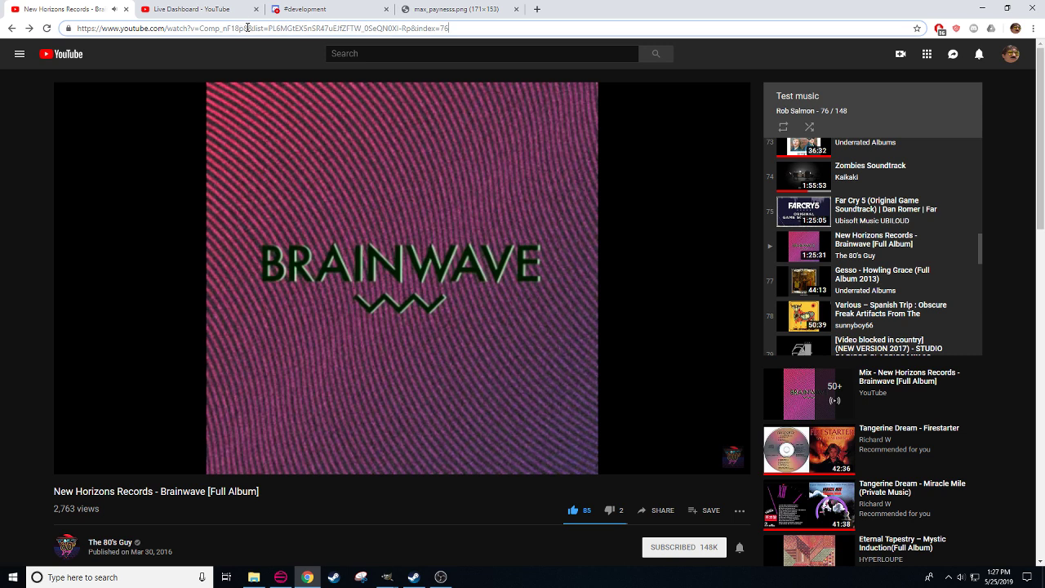
drag(247, 28, 62, 55)
key(ctrl+c)
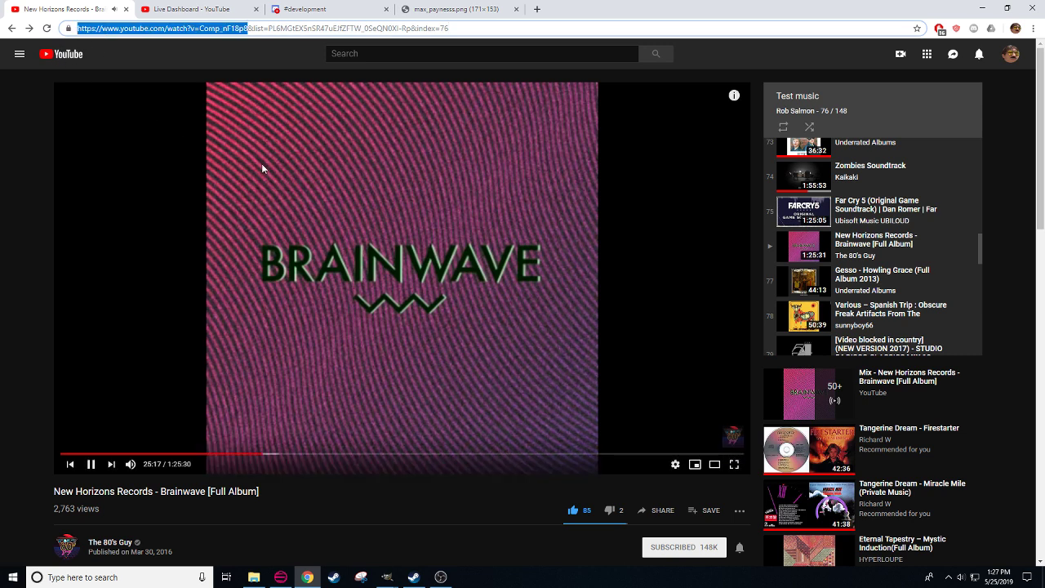
- Post the copied video link in the live chat on the YouTube Live Dashboard
click(195, 8)
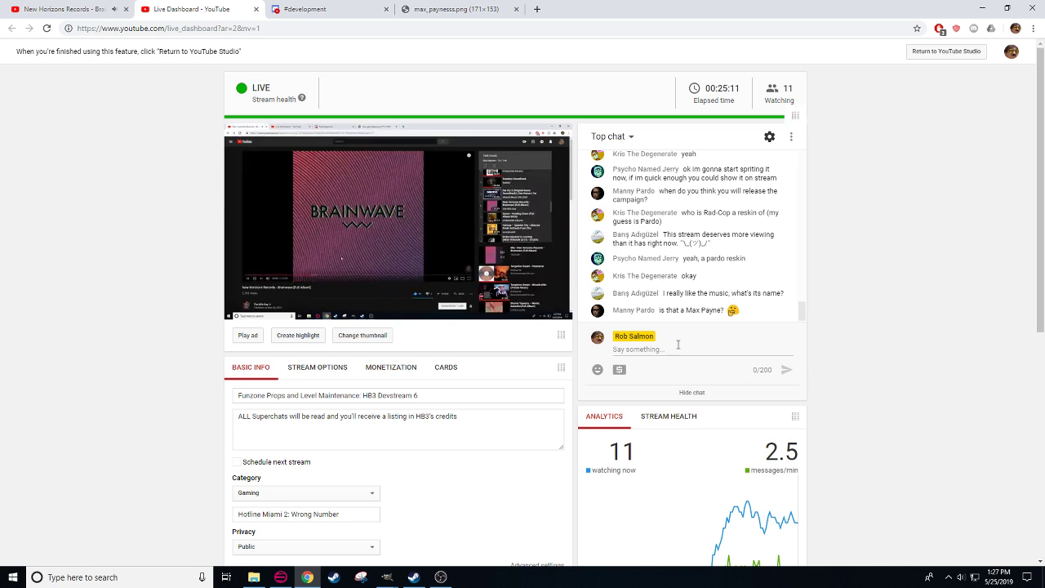
click(735, 350)
key(ctrl+v)
click(788, 369)
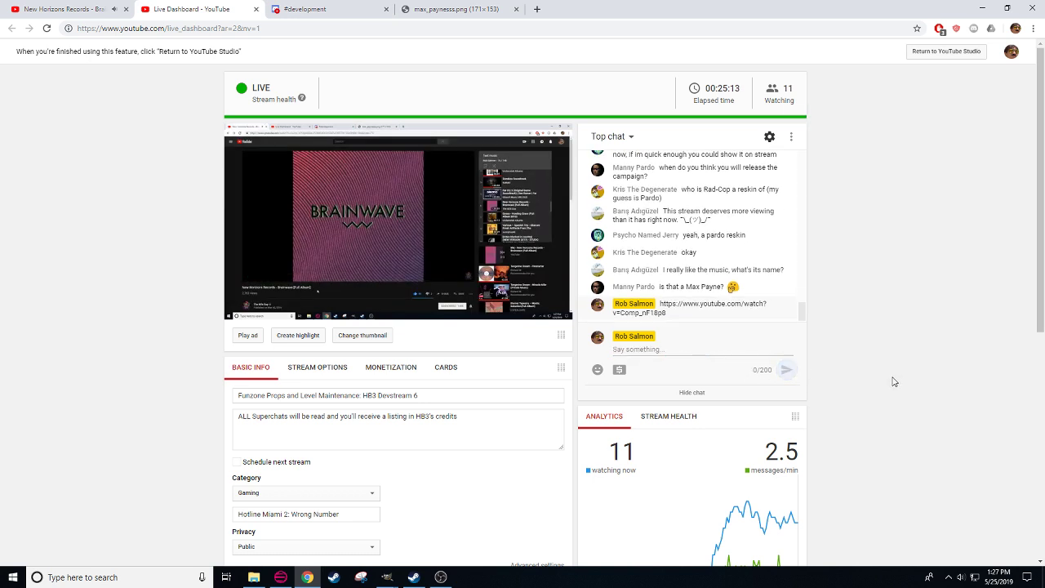
- Dismiss the enlarged sprite sheet preview in Discord's #development channel and close that browser tab
click(327, 9)
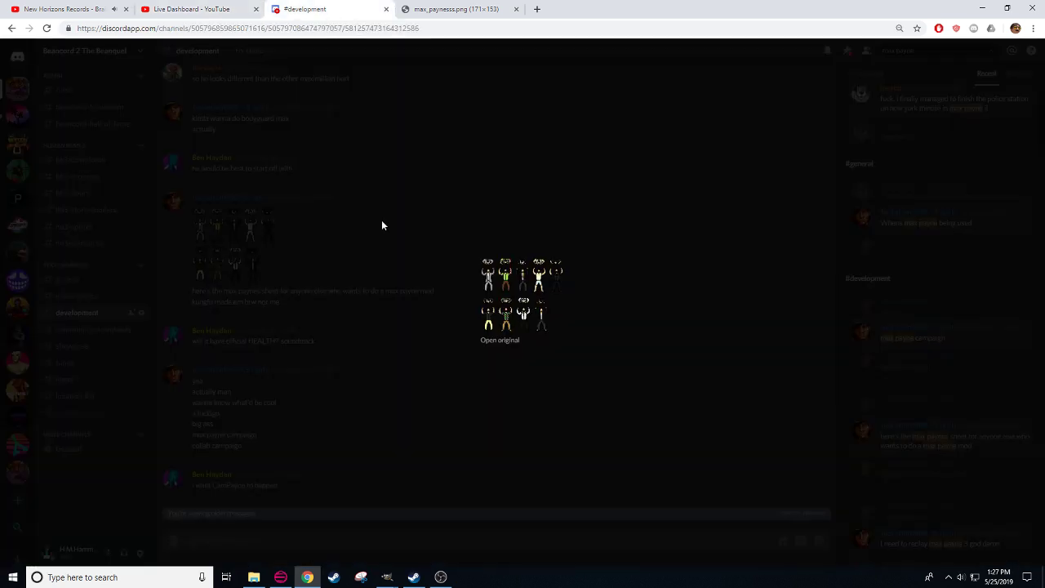
click(426, 359)
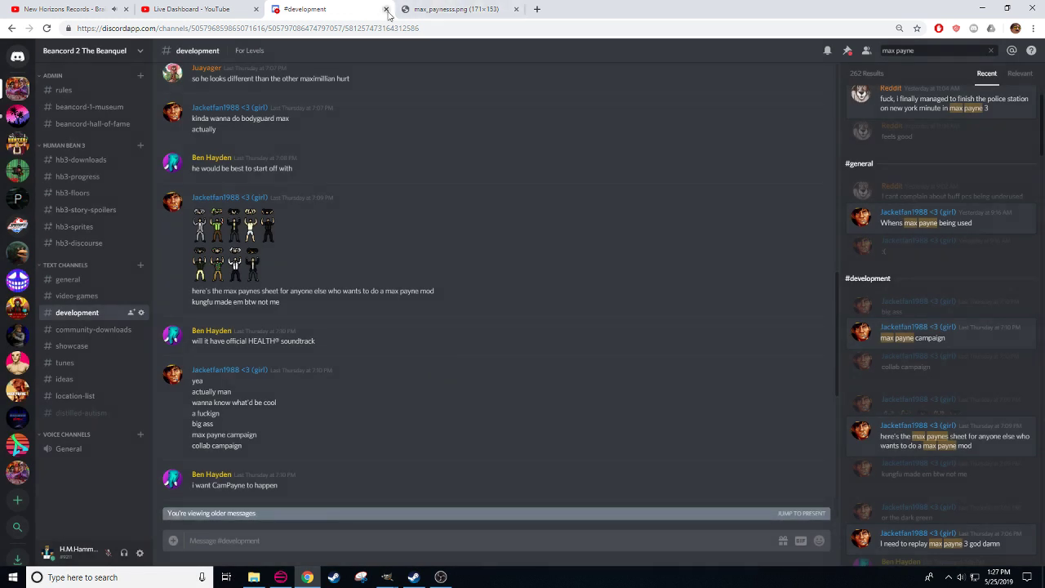
click(386, 9)
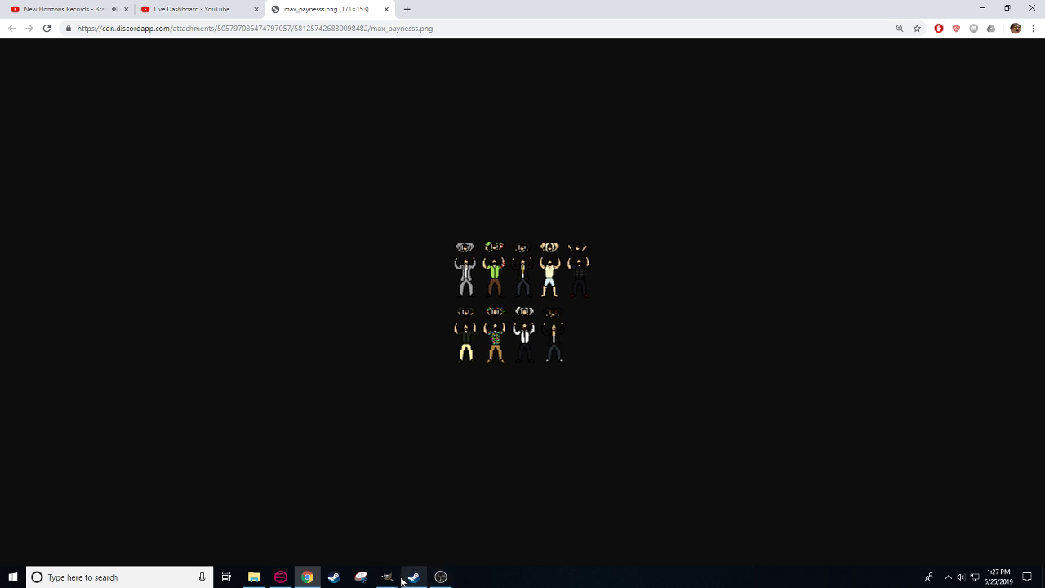
- Switch back to GIMP and bring the reworked cabinet and the shirt pattern sample into view
mouse_move(387, 577)
click(343, 542)
drag(347, 260, 843, 240)
drag(785, 463, 801, 324)
scroll(439, 455, up, 4)
scroll(439, 441, right, 15)
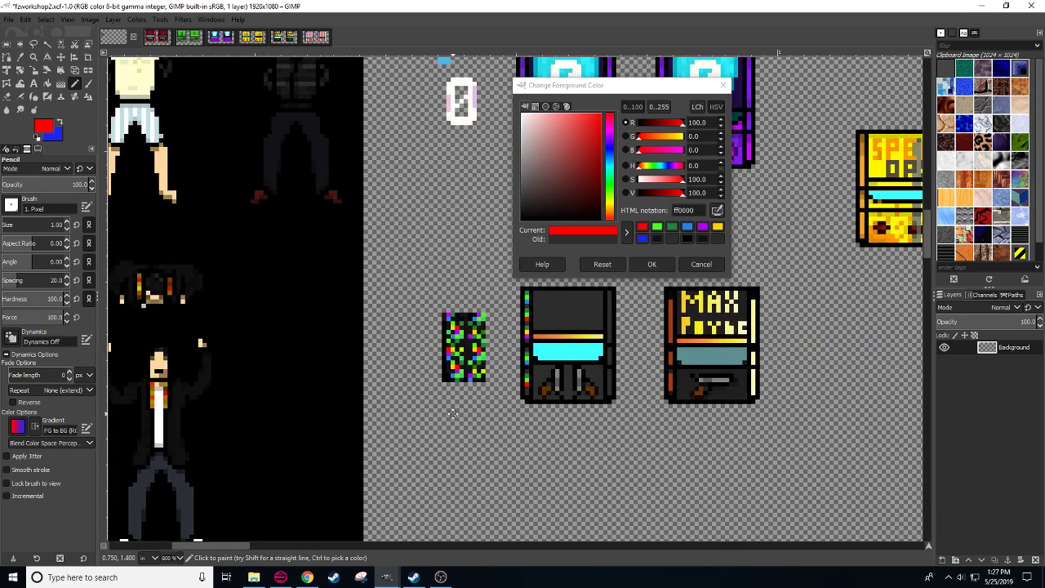
scroll(441, 433, up, 1)
scroll(441, 433, right, 1)
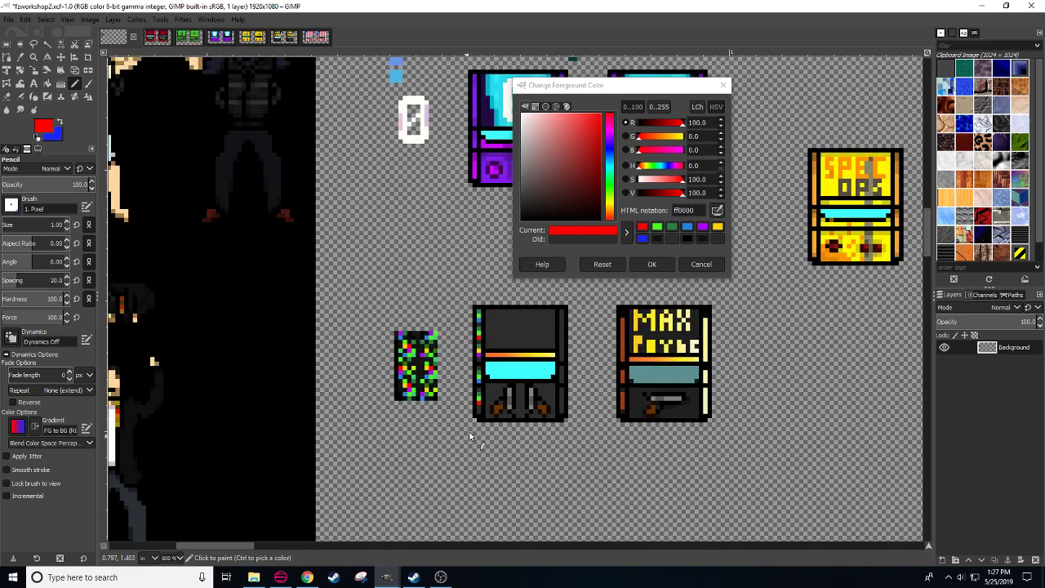
- Try filling the reworked cabinet's empty upper panel with a 4 × 5 px piece copied from the shirt pattern, and undo the fill
key(r)
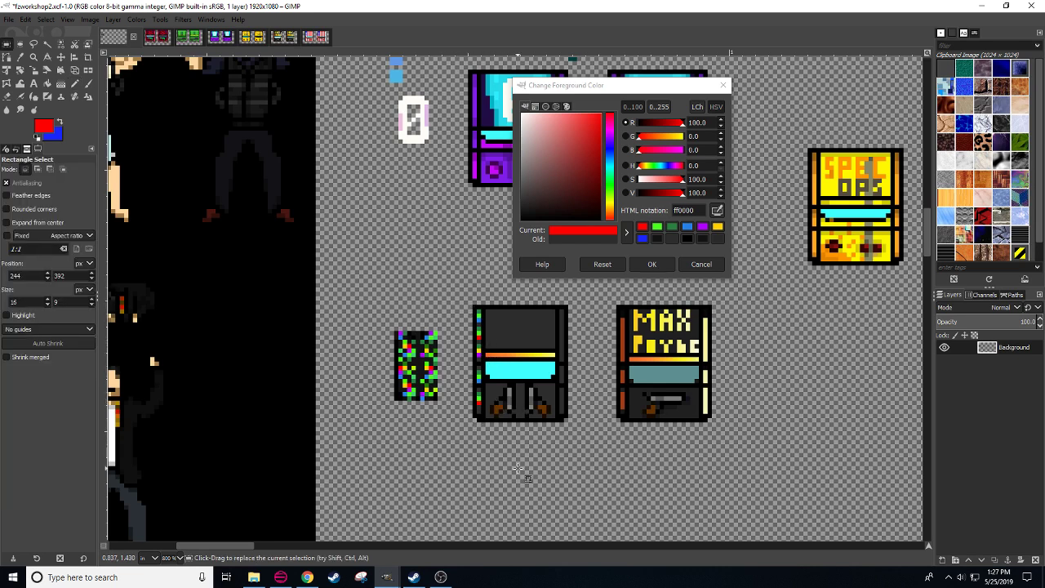
key(n)
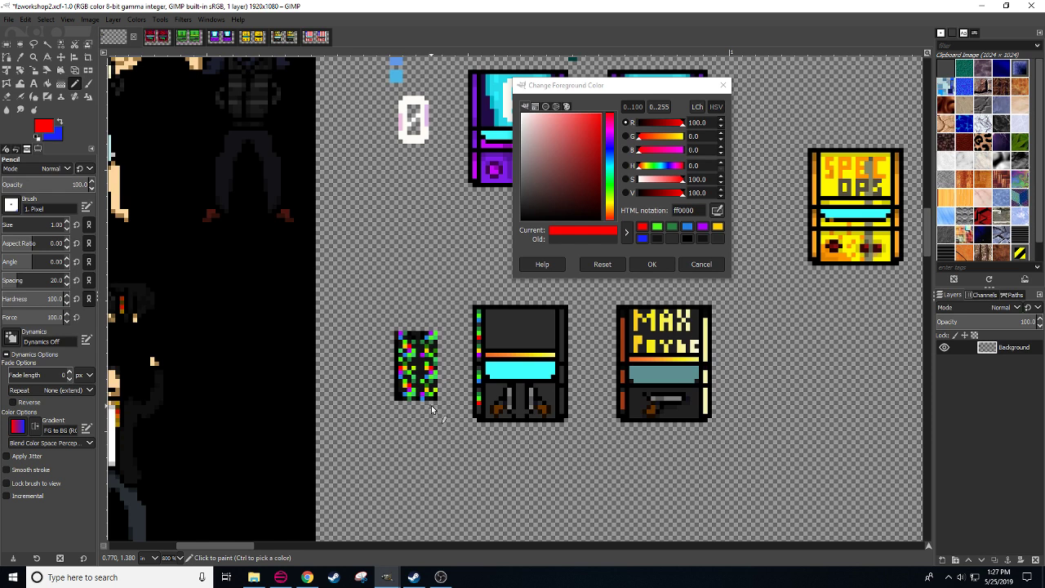
key(r)
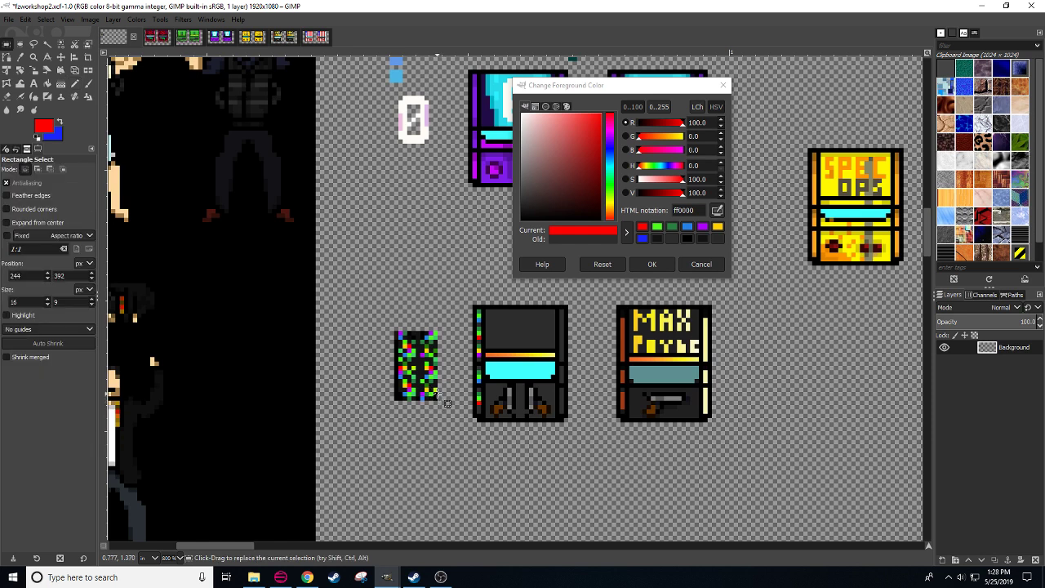
drag(398, 339, 421, 365)
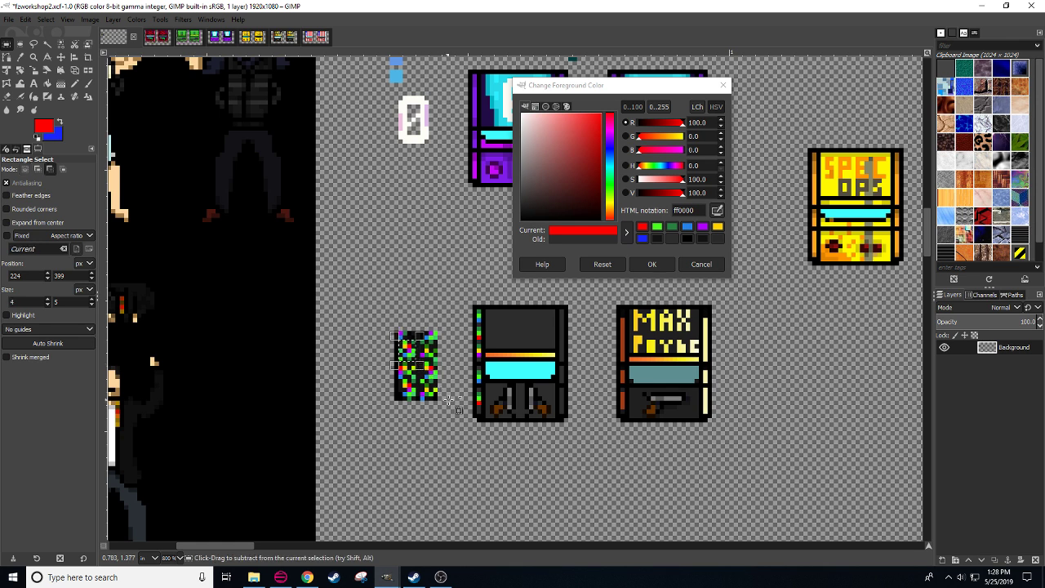
key(ctrl+c)
click(464, 445)
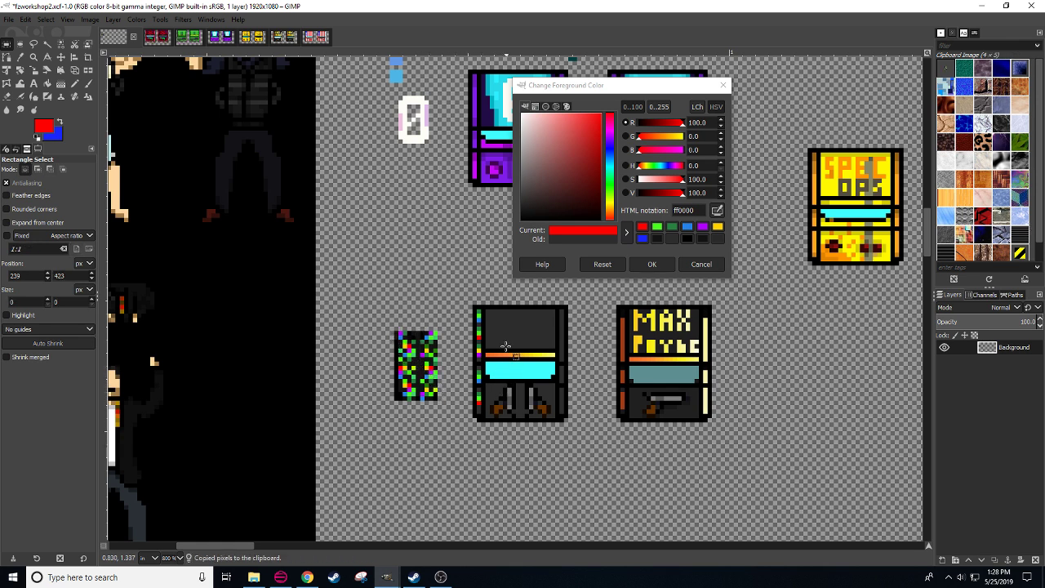
drag(487, 309, 553, 348)
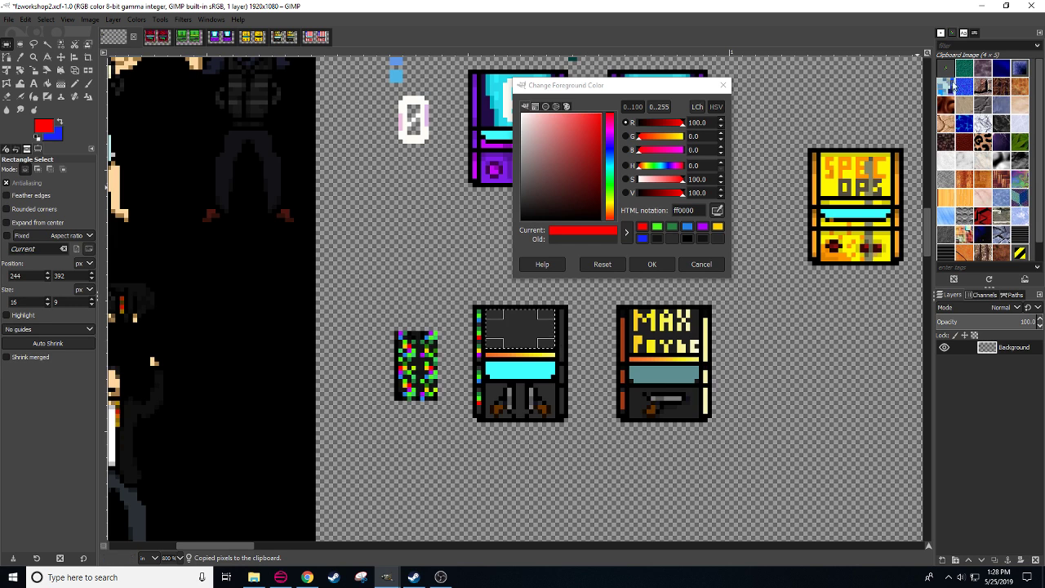
drag(950, 69, 535, 334)
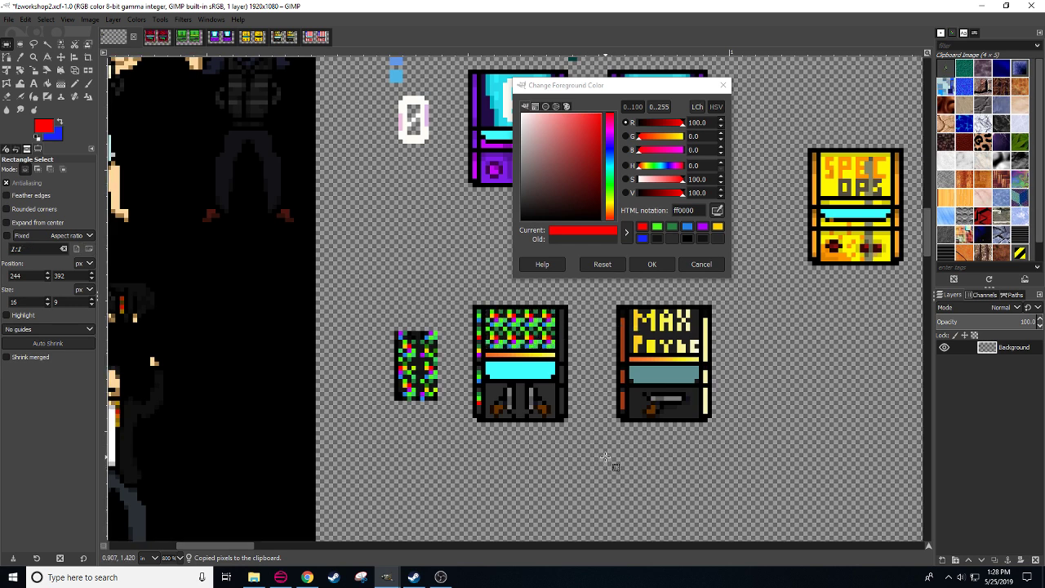
key(ctrl+z)
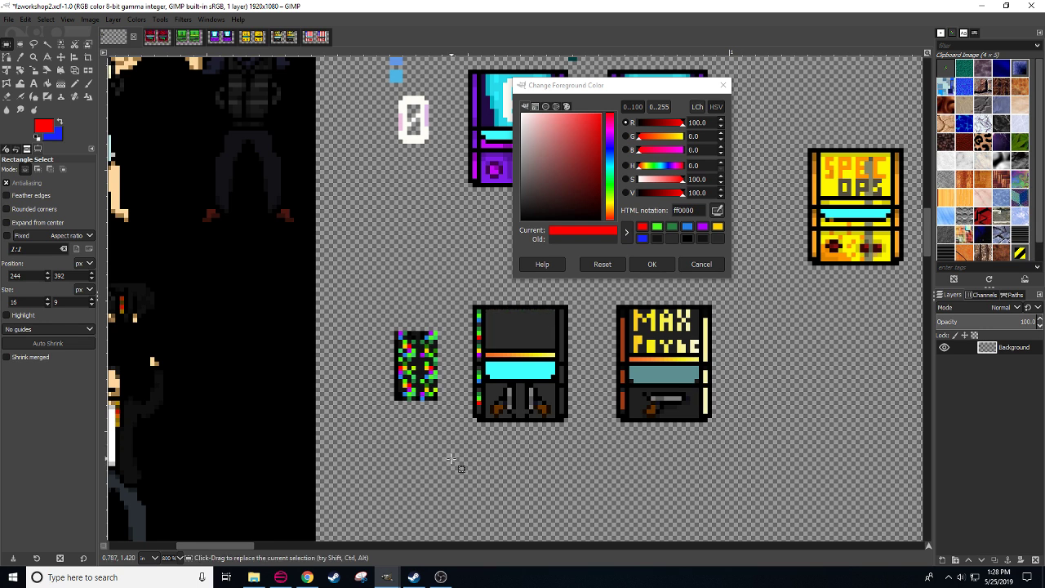
- Try pasting a small piece of the shirt pattern into the reworked cabinet's dark upper panel, and undo the paste
drag(400, 340, 504, 328)
key(ctrl+c)
key(ctrl+v)
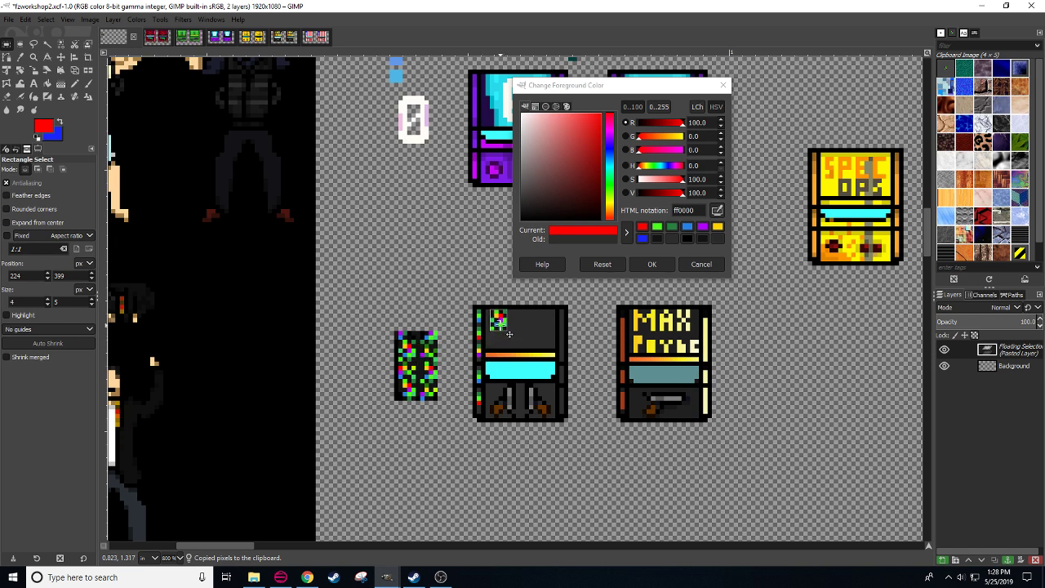
click(434, 444)
key(ctrl+z)
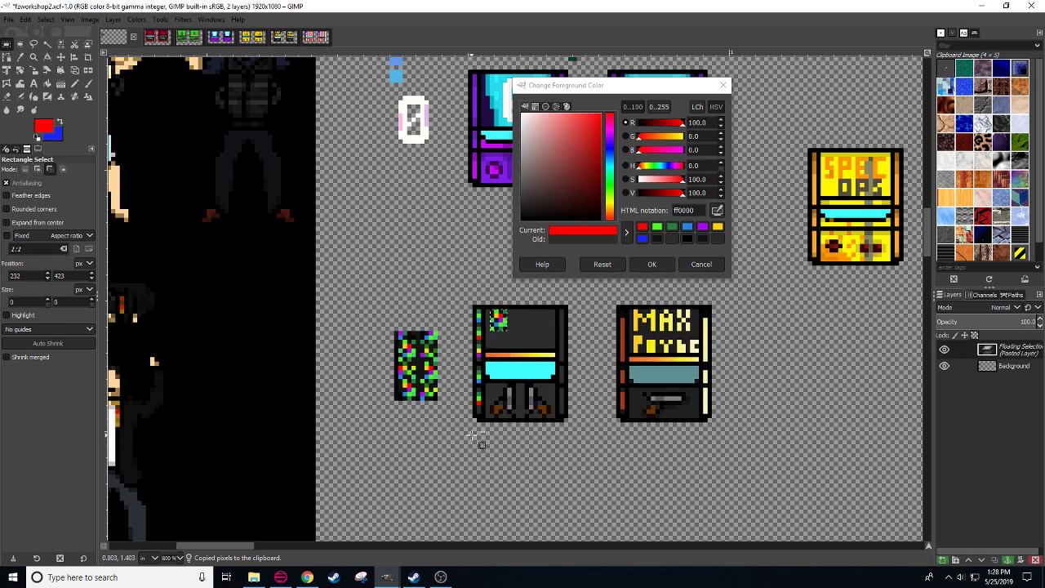
key(ctrl+z)
key(ctrl+z)
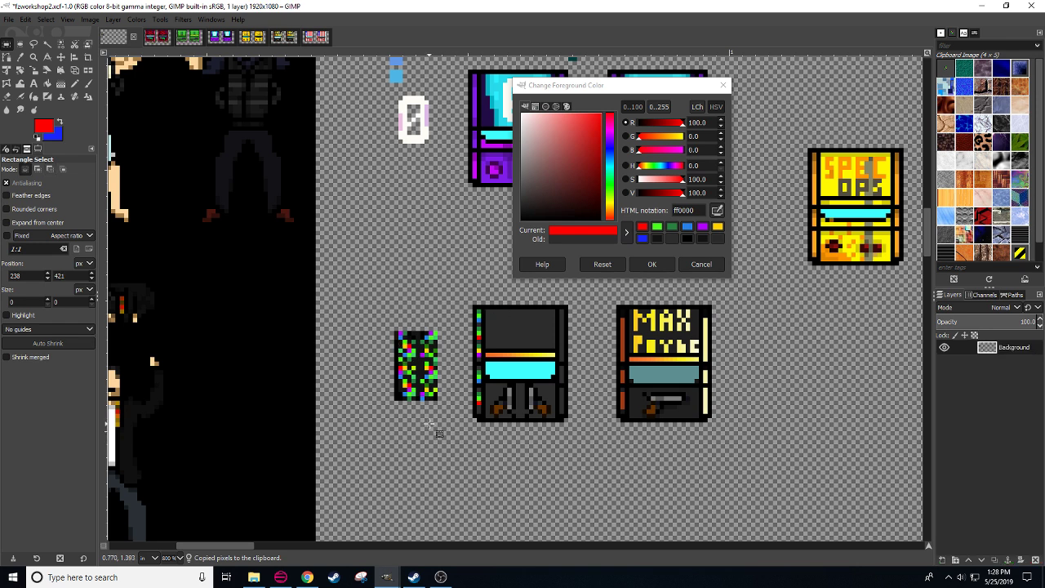
- Enlarge the eraser to 8 px, try erasing part of the shirt pattern, and undo the erasure
key(shift+e)
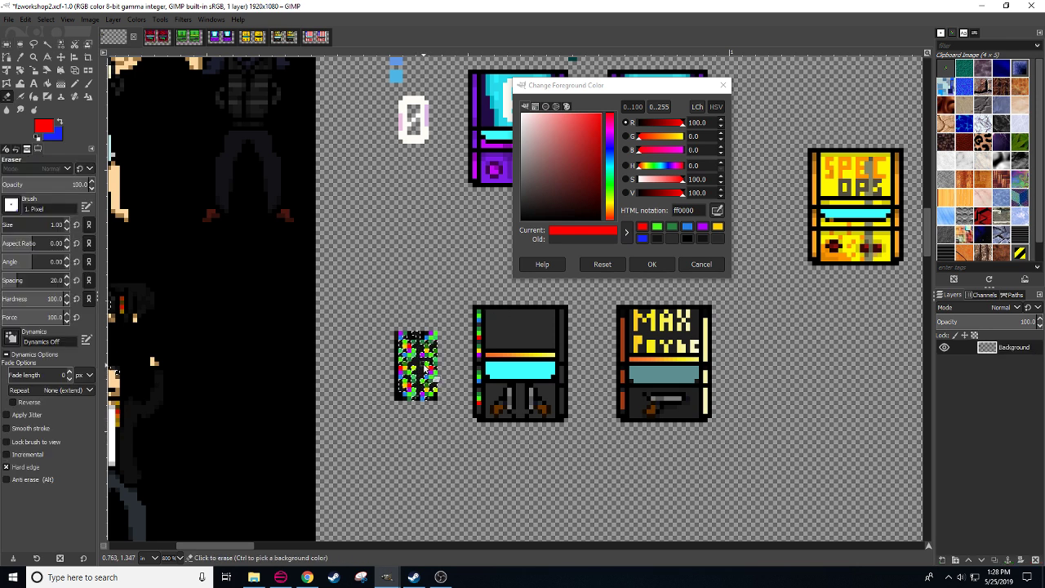
click(65, 221)
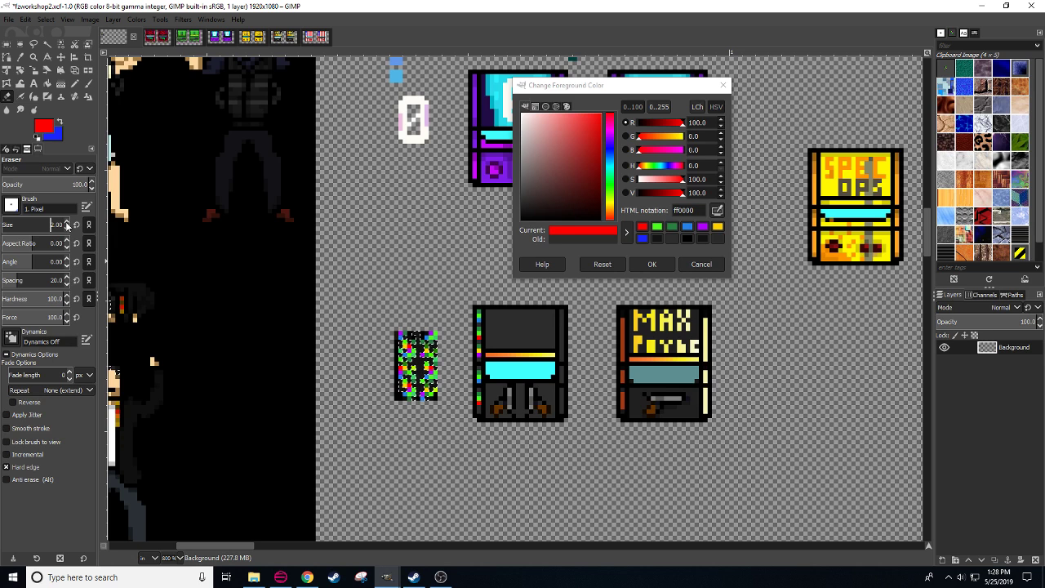
mouse_move(408, 346)
mouse_down()
mouse_move(420, 332)
mouse_move(395, 343)
mouse_move(472, 425)
mouse_move(455, 412)
mouse_up()
key(ctrl+z)
- Copy the 16 × 20 px shirt pattern and anchor a duplicate just to the left of the original
key(r)
key(ctrl+c)
key(ctrl+v)
drag(419, 380, 361, 380)
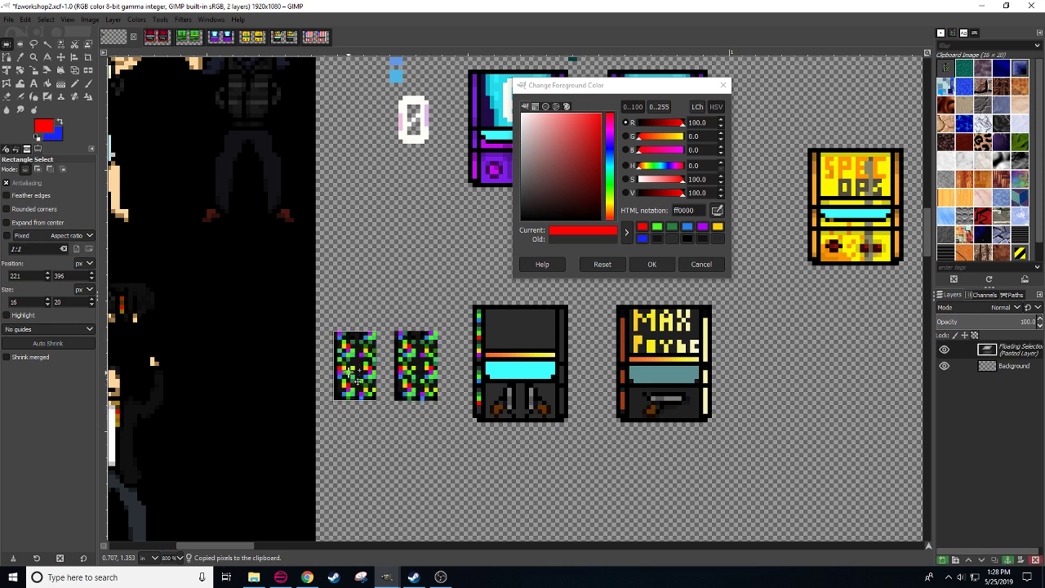
click(404, 380)
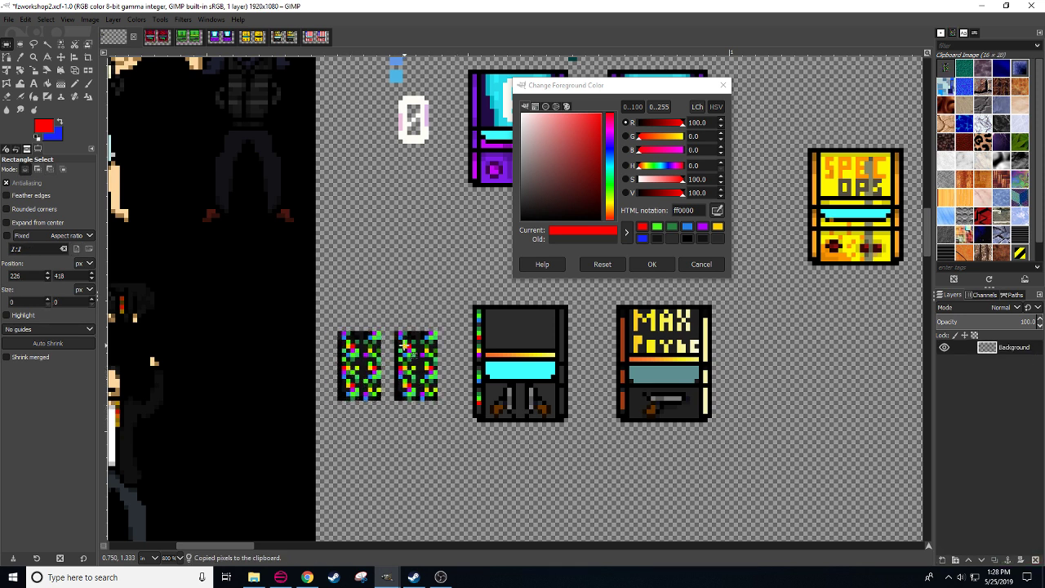
- Select the dark background colors of the original shirt pattern by color and erase them, leaving the left duplicate intact
key(shift+e)
key(shift+o)
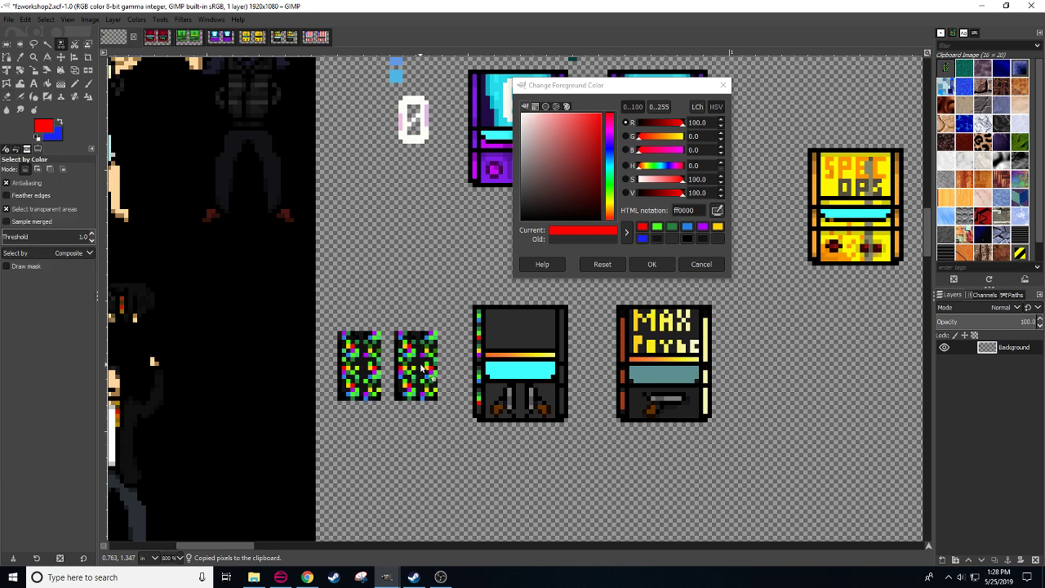
key(shift+e)
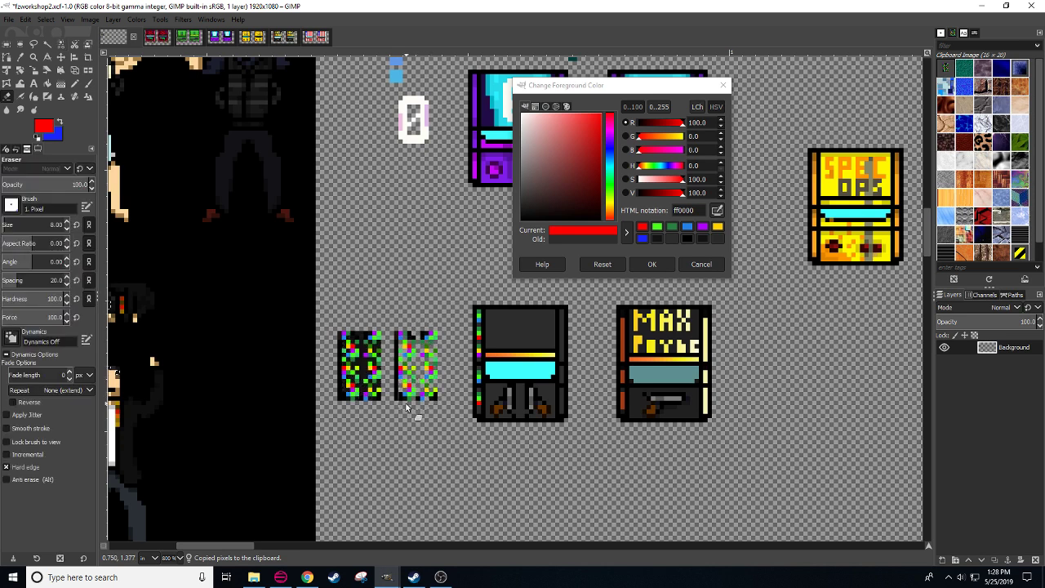
key(shift+o)
click(424, 341)
key(shift+e)
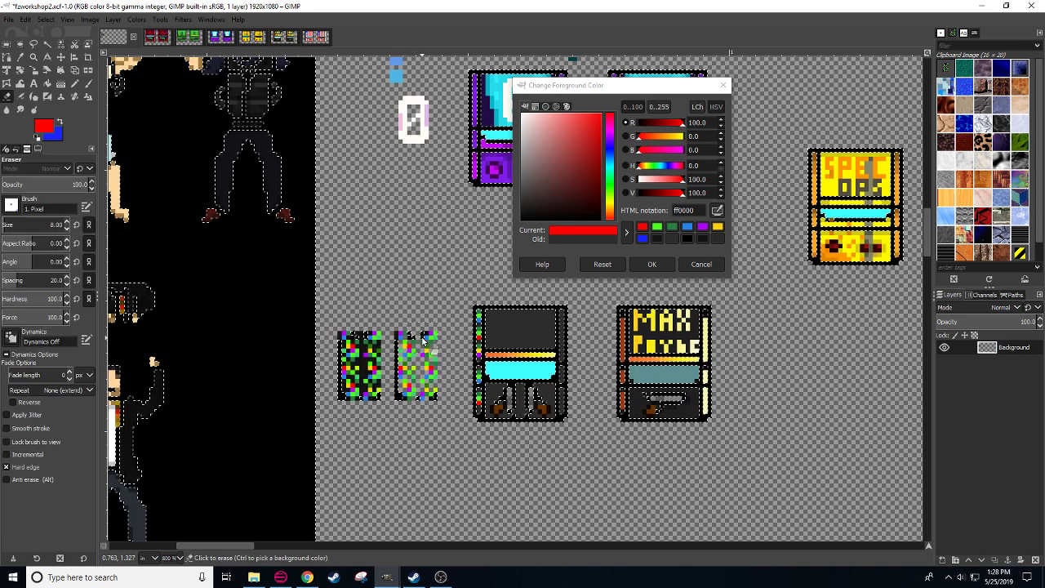
mouse_move(423, 341)
mouse_down()
mouse_move(401, 359)
mouse_move(441, 393)
mouse_move(425, 349)
mouse_up()
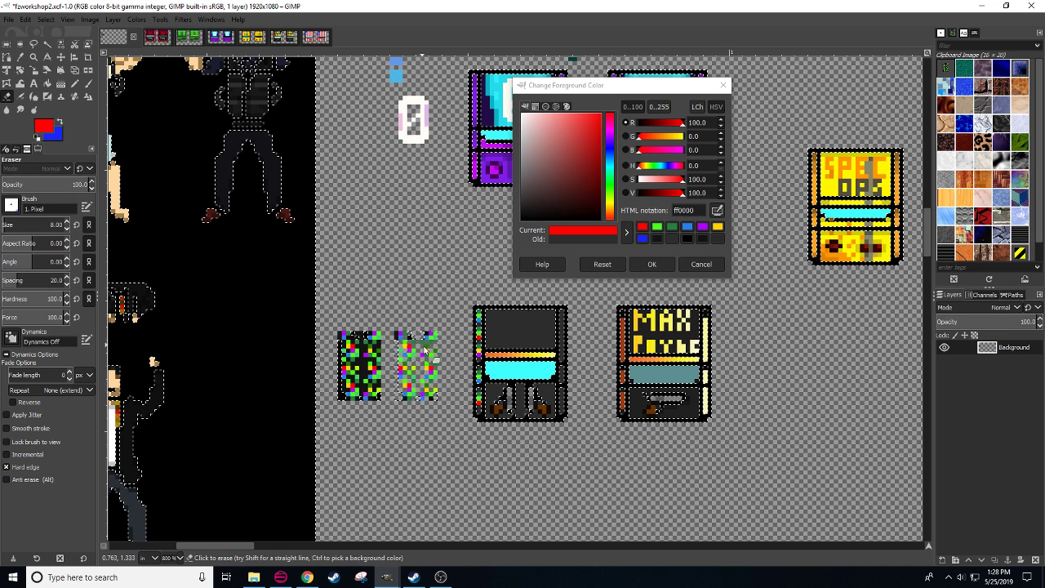
key(shift+ctrl+a)
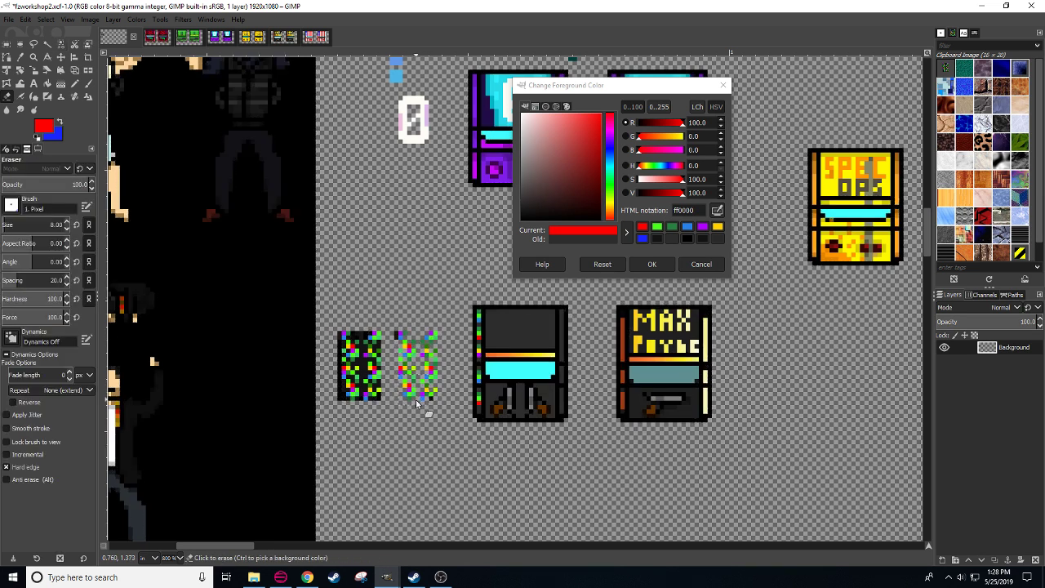
click(6, 224)
key(ctrl+z)
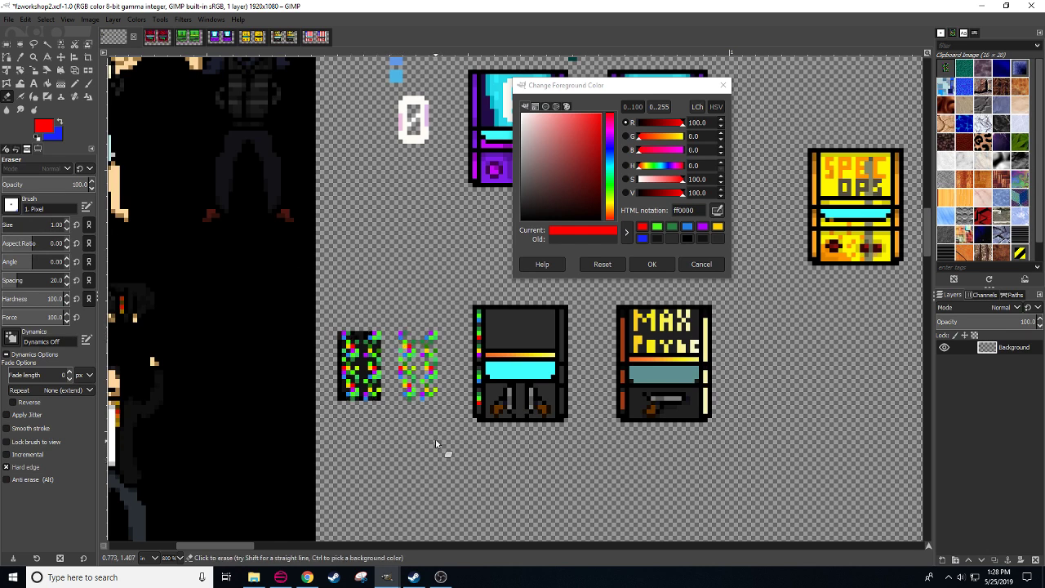
- Try copying a 4 × 3 px piece from the erased shirt pattern's lower-right corner and pasting it for the reworked cabinet
key(r)
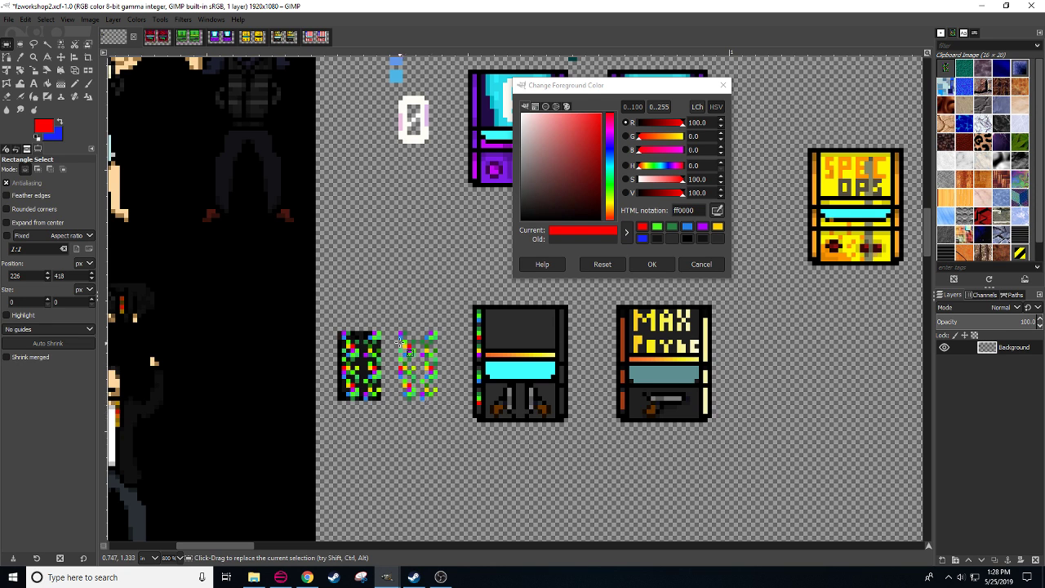
drag(423, 388, 441, 401)
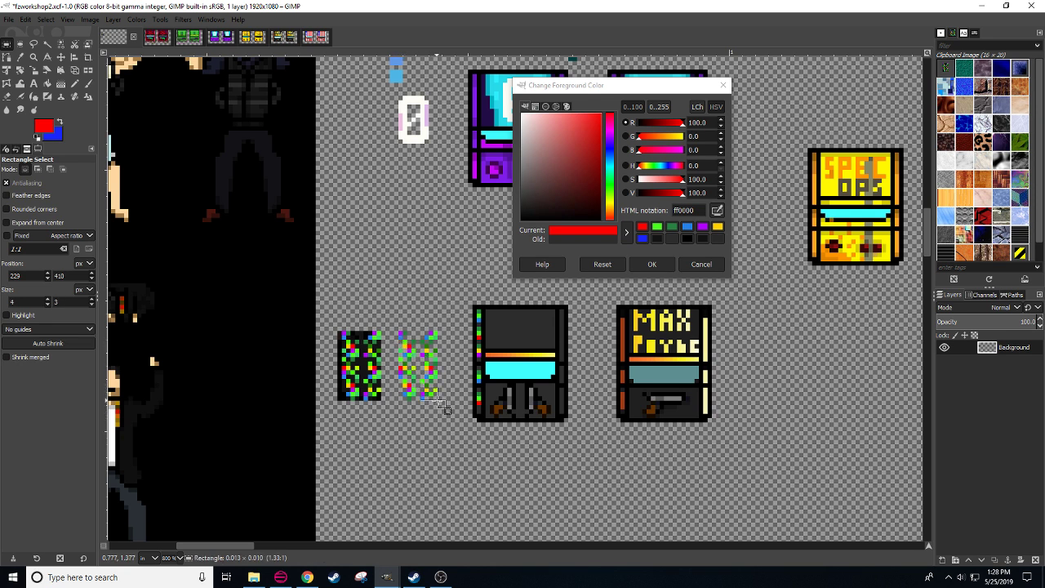
key(ctrl+c)
key(ctrl+v)
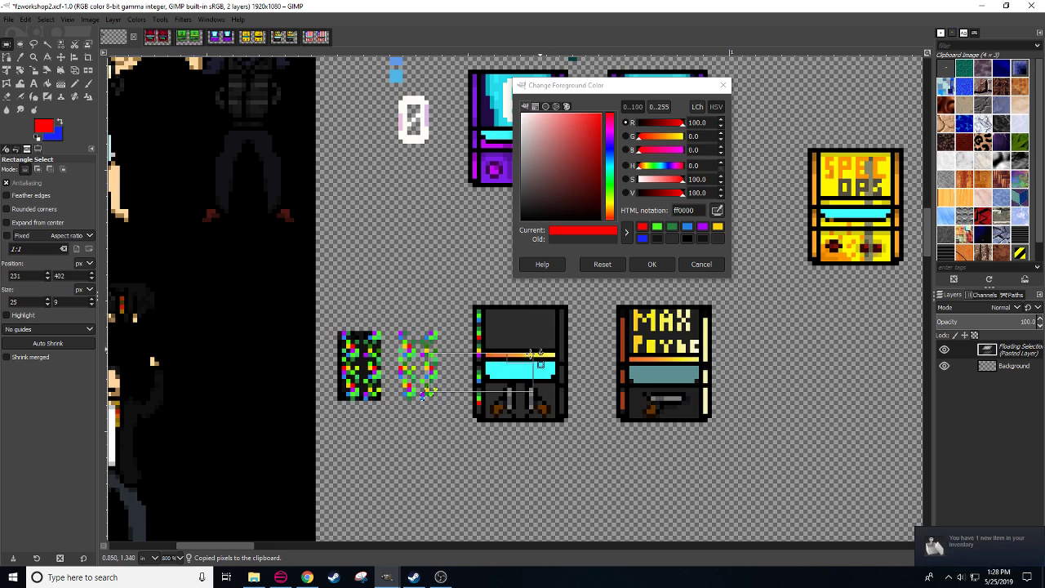
click(467, 500)
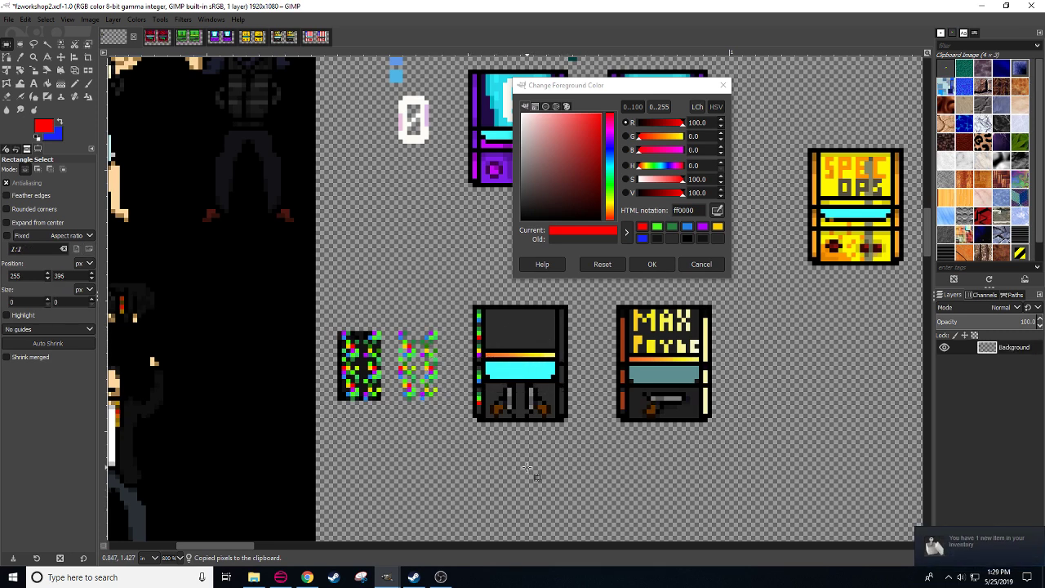
- Switch to the Steam inventory from the new-item notification and examine the Sniper Elite 4 Booster Pack's details
click(1001, 558)
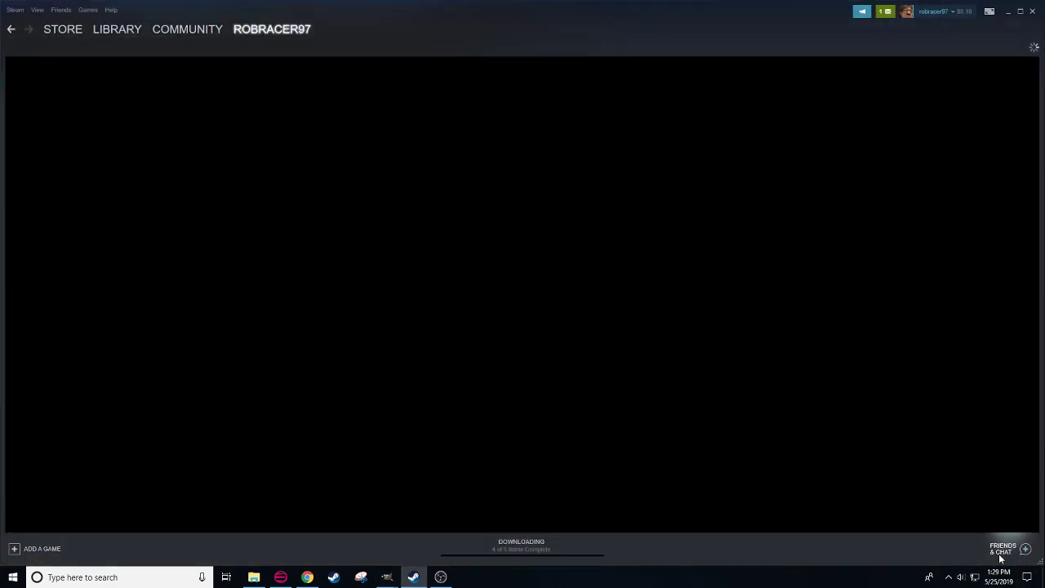
click(884, 13)
scroll(872, 289, down, 4)
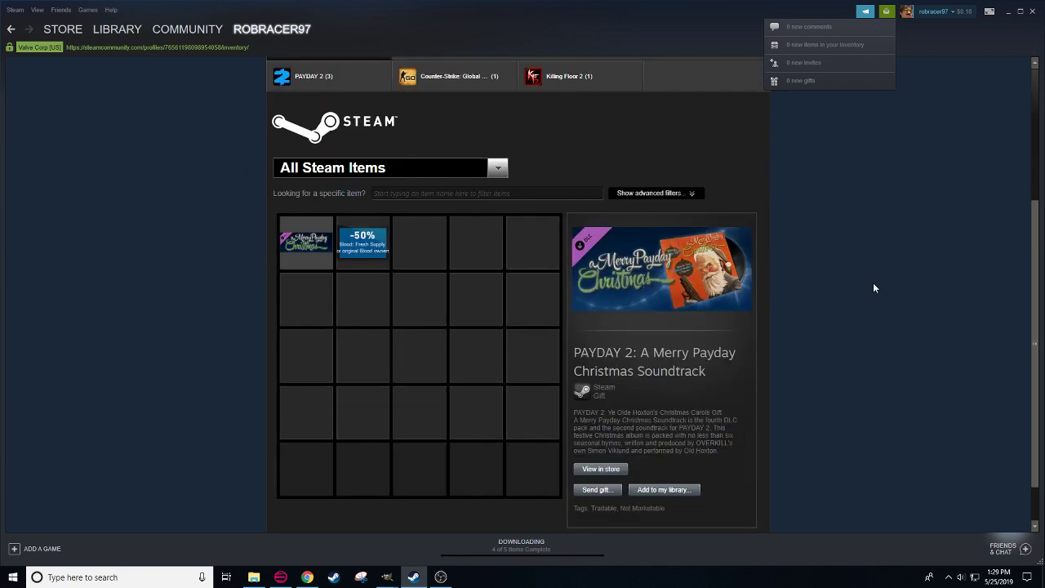
scroll(875, 280, up, 3)
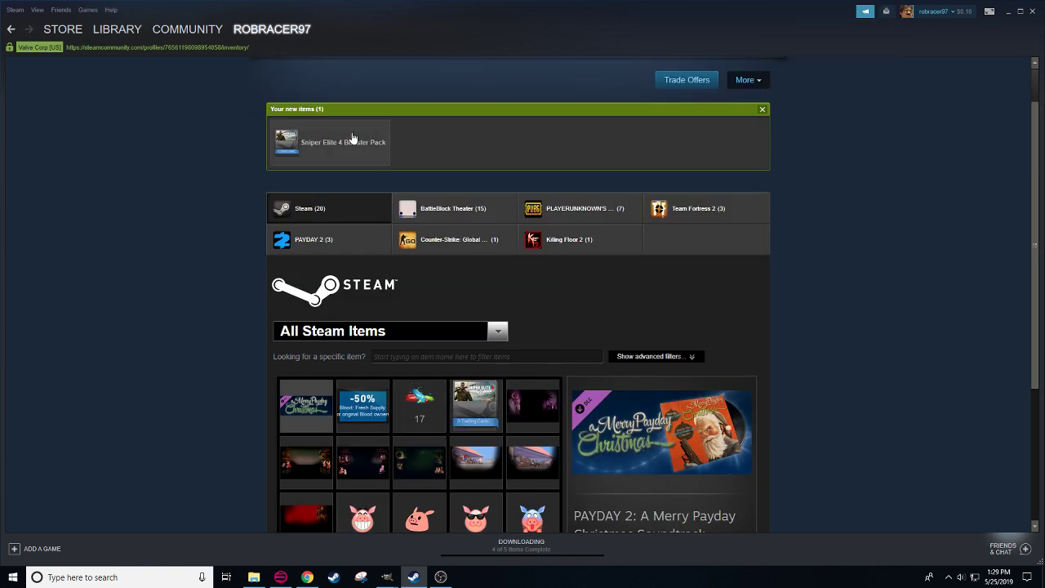
click(349, 141)
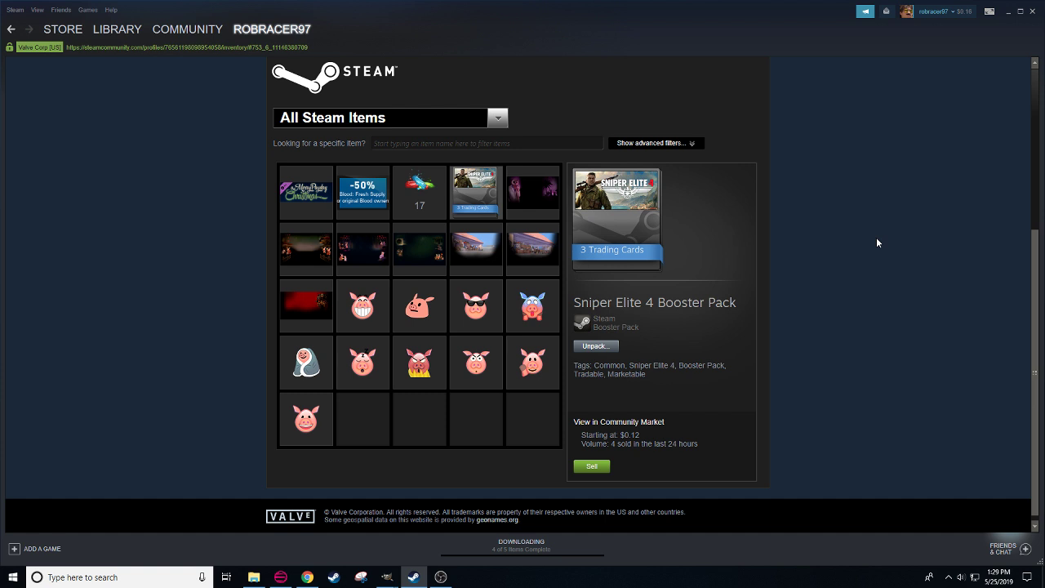
scroll(876, 237, up, 3)
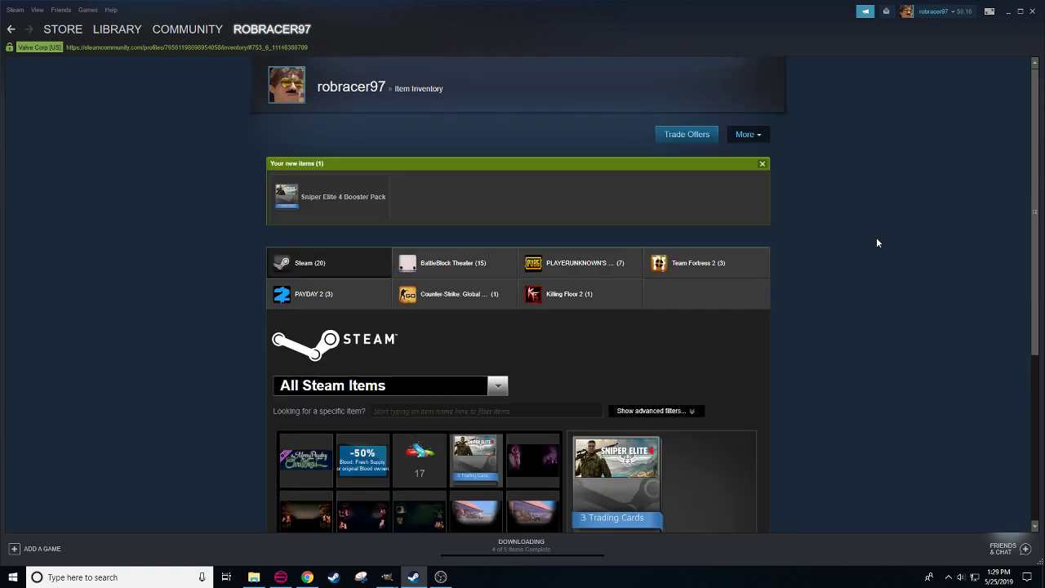
click(365, 203)
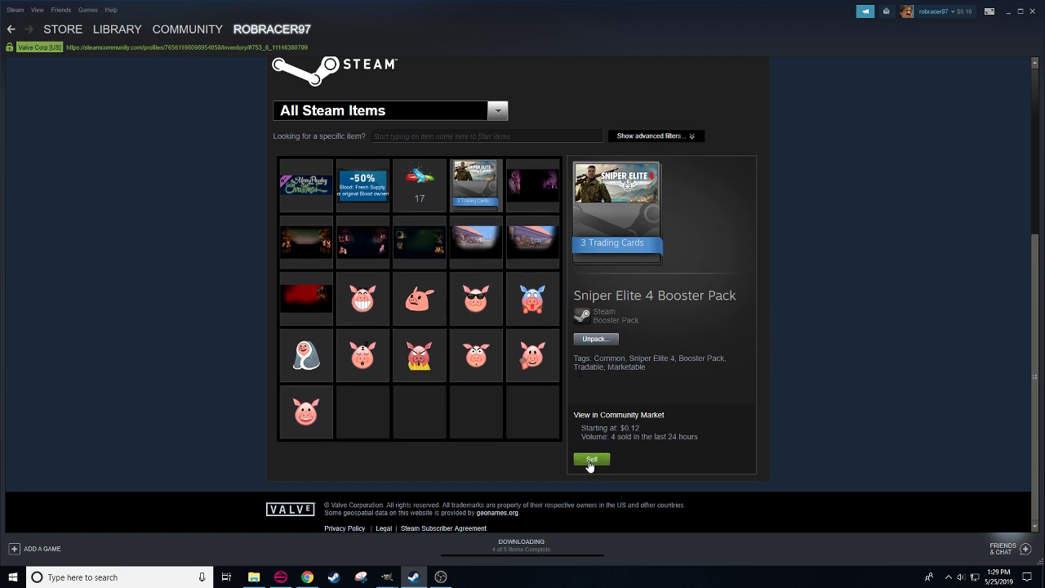
- Check the Steam download queue and minimize Steam to return to GIMP
scroll(646, 370, up, 2)
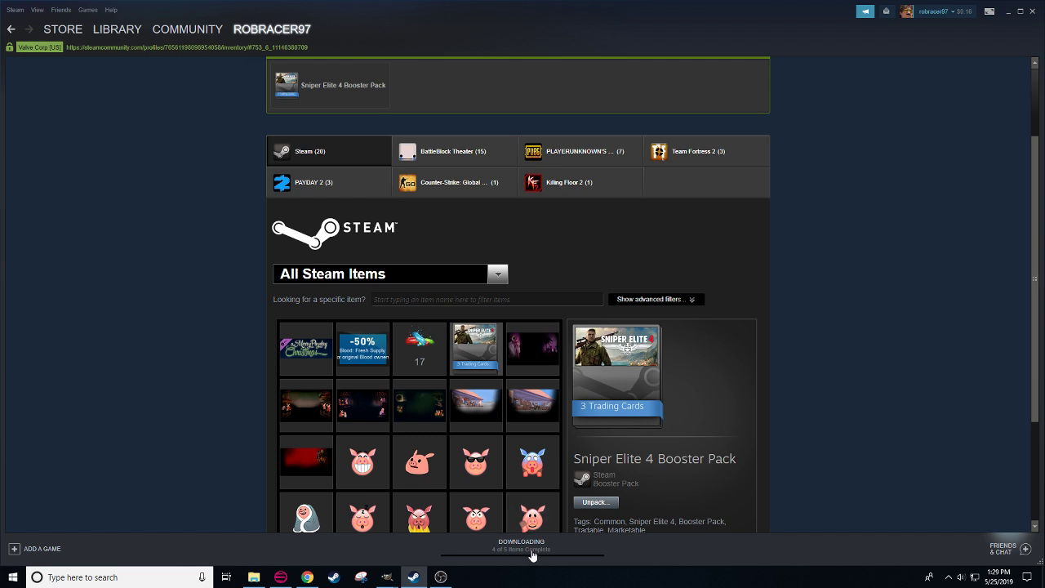
click(532, 545)
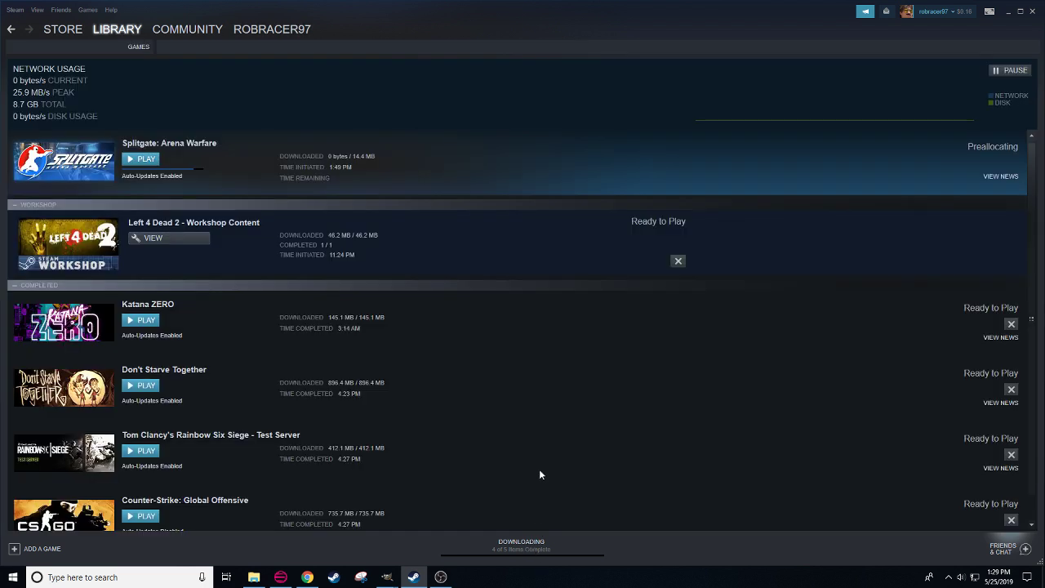
click(1008, 12)
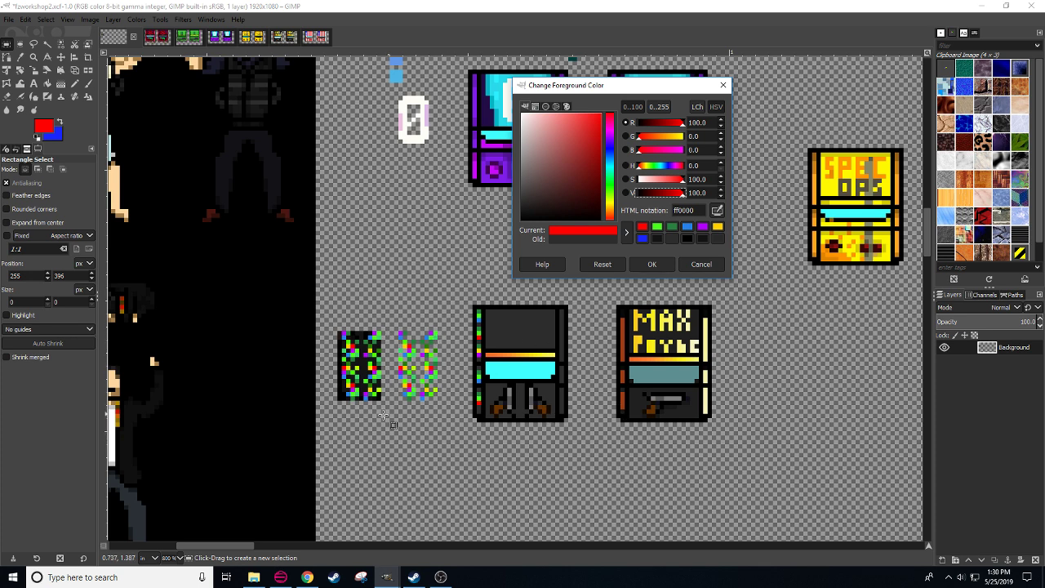
- Try pasting a 4 × 6 pixel piece of the multicoloured shirt pattern onto the untitled cabinet's dark upper panel
drag(302, 449, 269, 433)
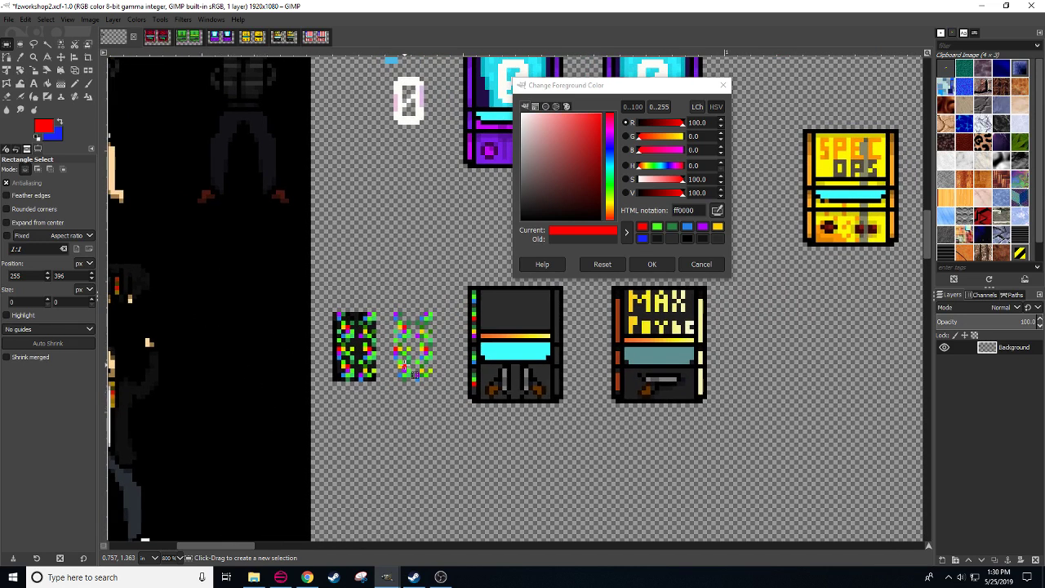
drag(393, 312, 507, 317)
key(ctrl+c)
key(ctrl+v)
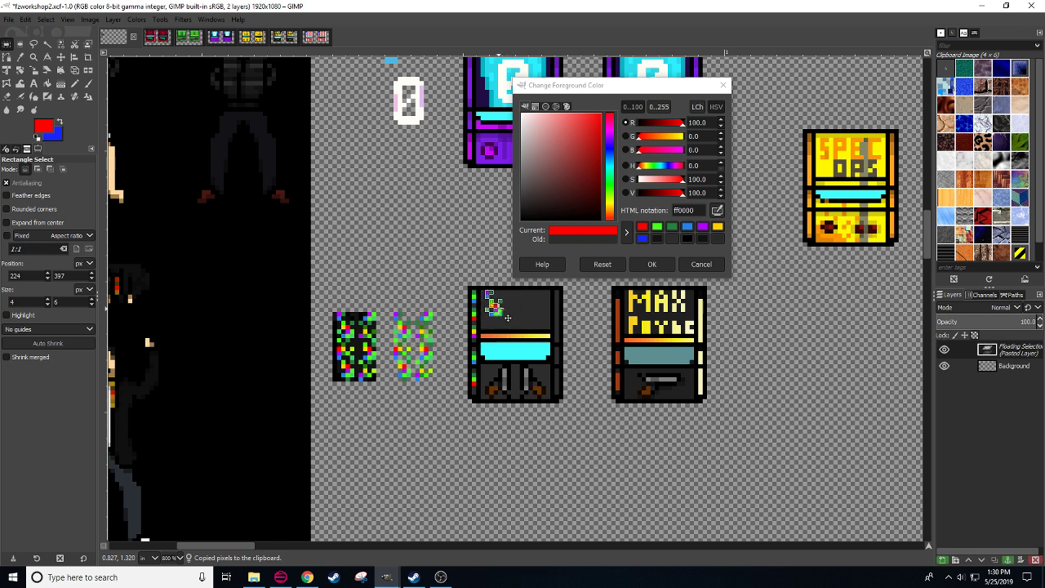
drag(507, 317, 505, 317)
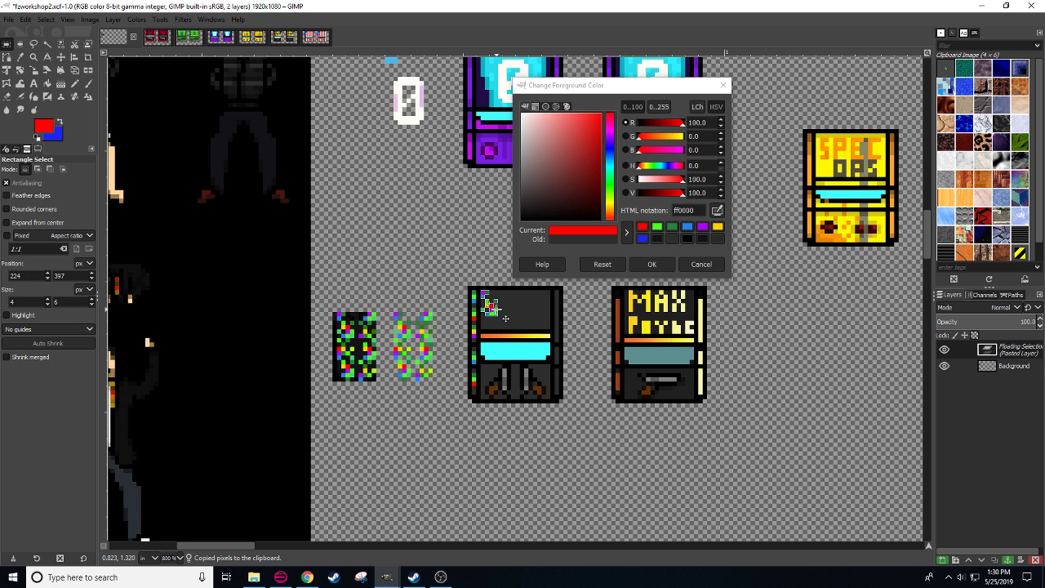
click(512, 321)
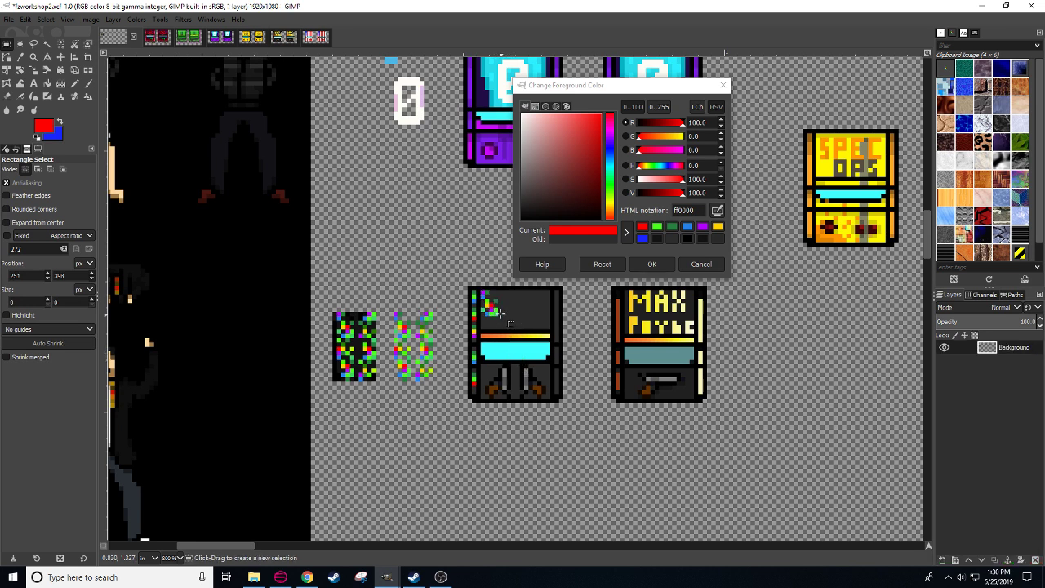
key(ctrl)
scroll(511, 303, up, 1)
drag(531, 431, 492, 404)
scroll(492, 403, down, 1)
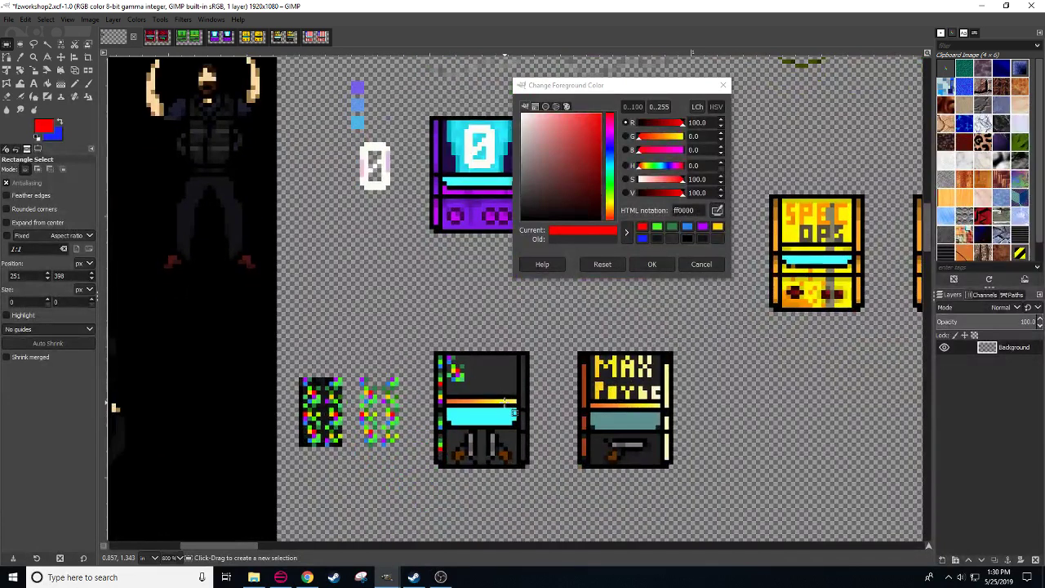
- Undo the pasted pattern piece on the untitled cabinet
key(ctrl+z)
key(ctrl+z)
key(ctrl+z)
drag(454, 397, 456, 395)
scroll(454, 395, down, 1)
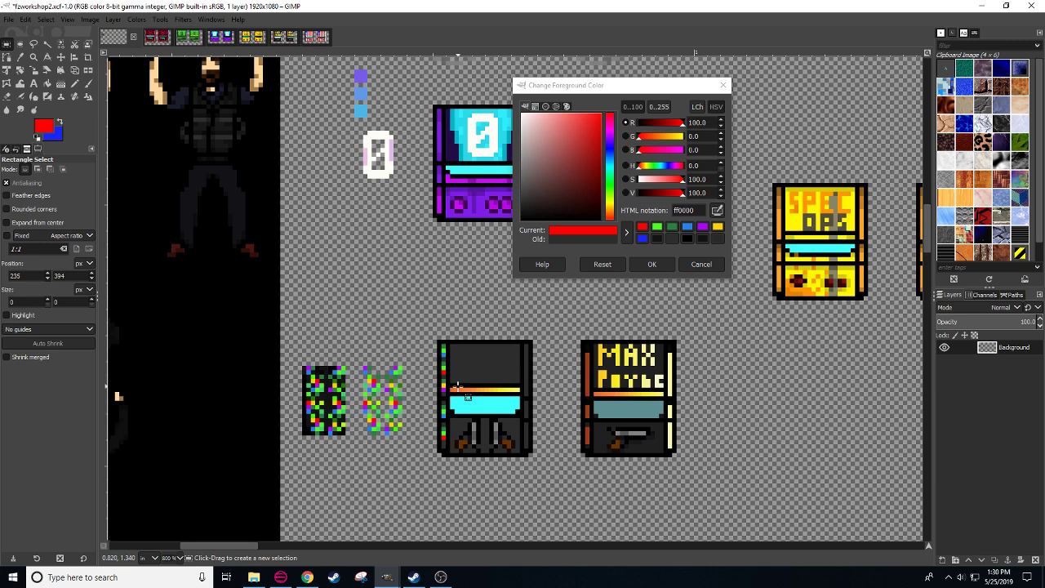
- Examine the outfits and colours of the character sprites on the black sheet as reference for the cabinet design
scroll(359, 331, down, 2)
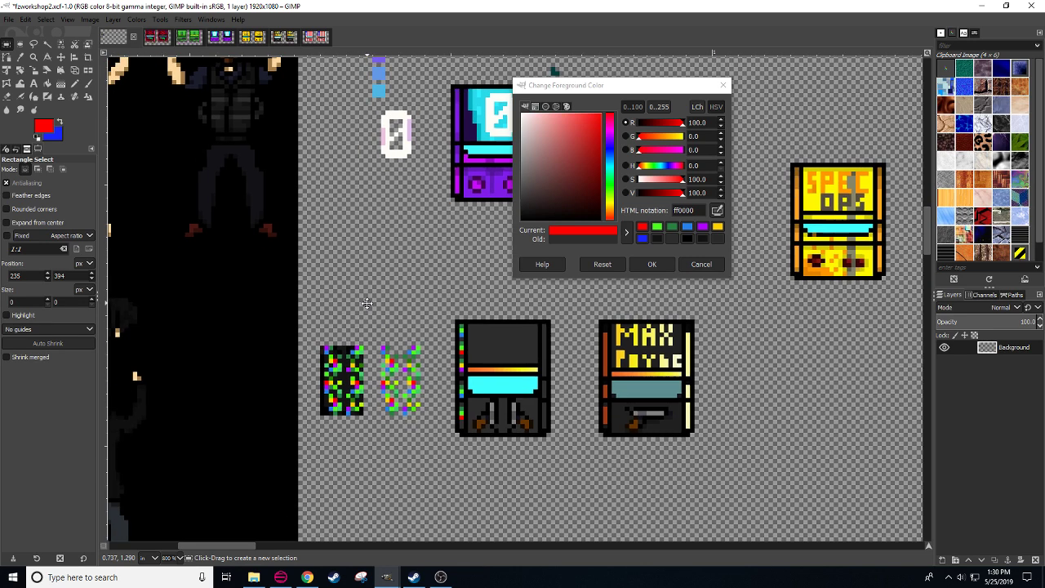
scroll(384, 319, left, 5)
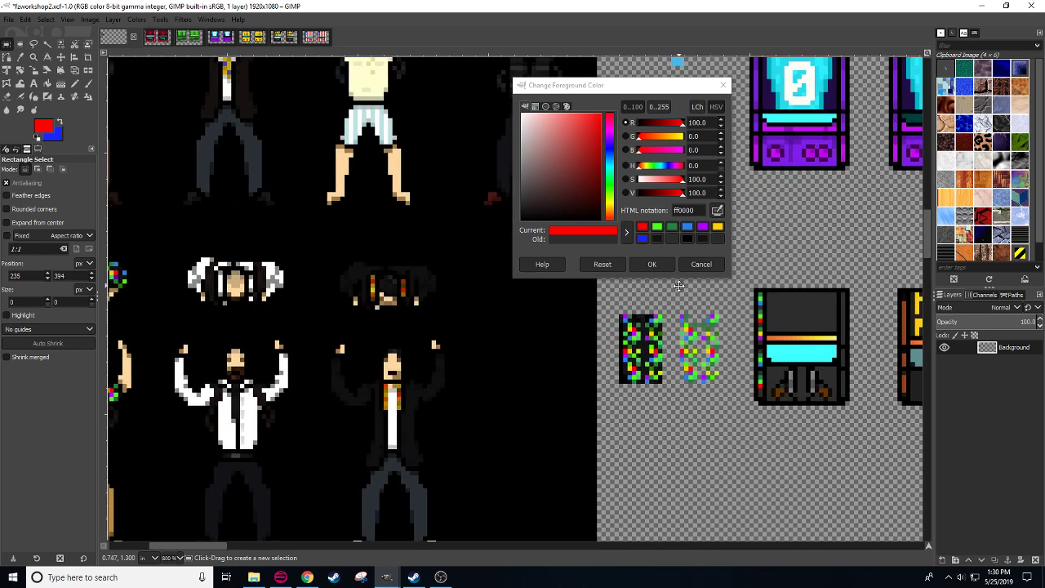
scroll(497, 351, left, 2)
scroll(497, 351, down, 3)
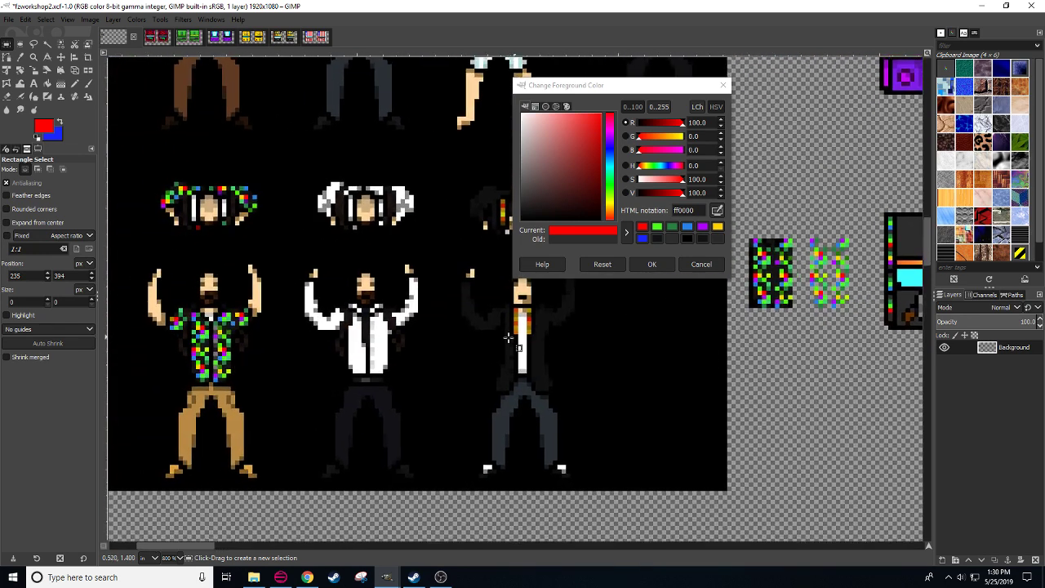
scroll(383, 424, left, 3)
scroll(383, 424, up, 1)
scroll(455, 409, left, 1)
scroll(455, 409, up, 3)
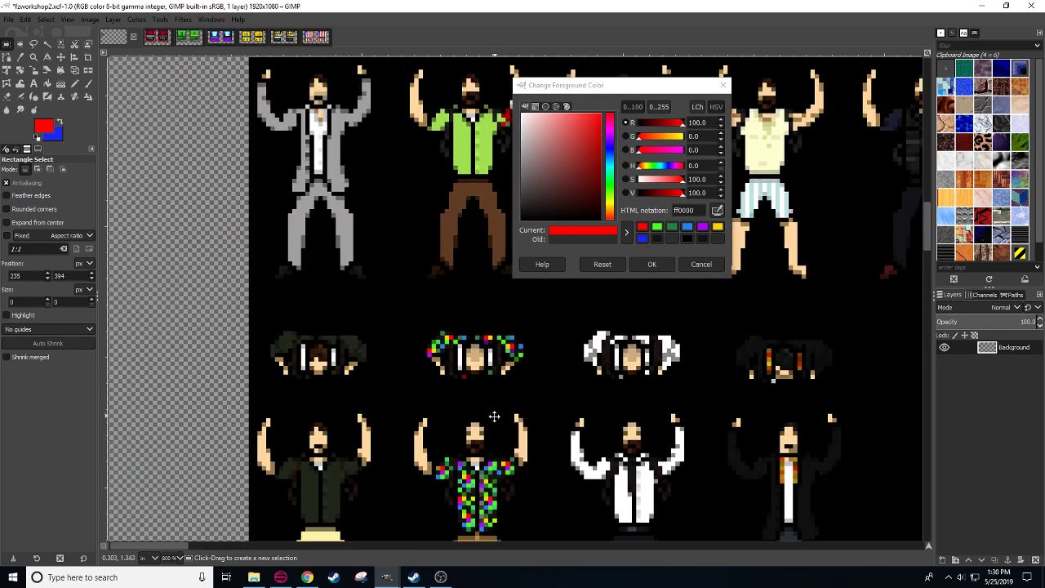
drag(455, 408, 431, 516)
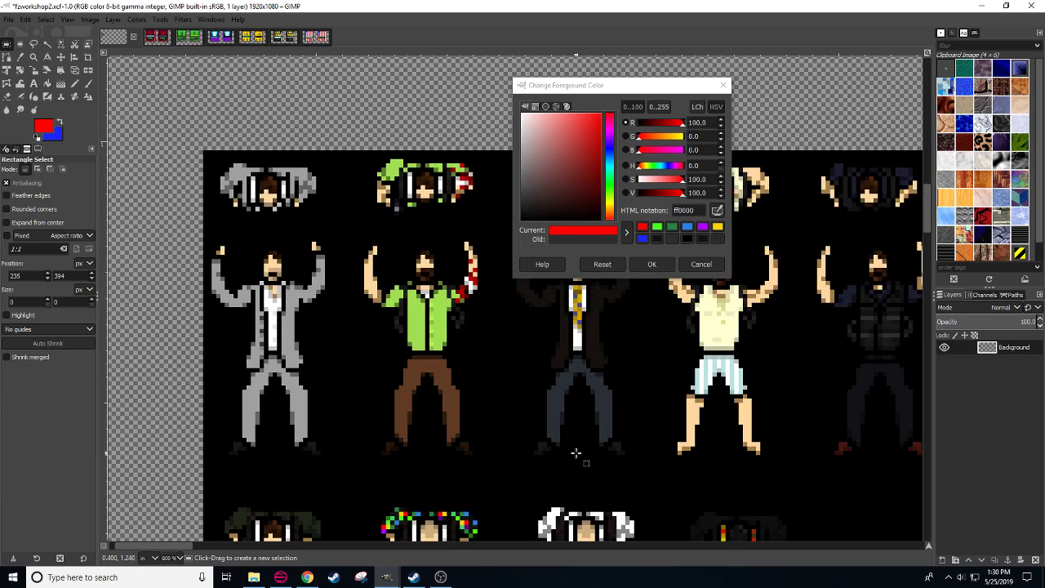
drag(576, 453, 194, 206)
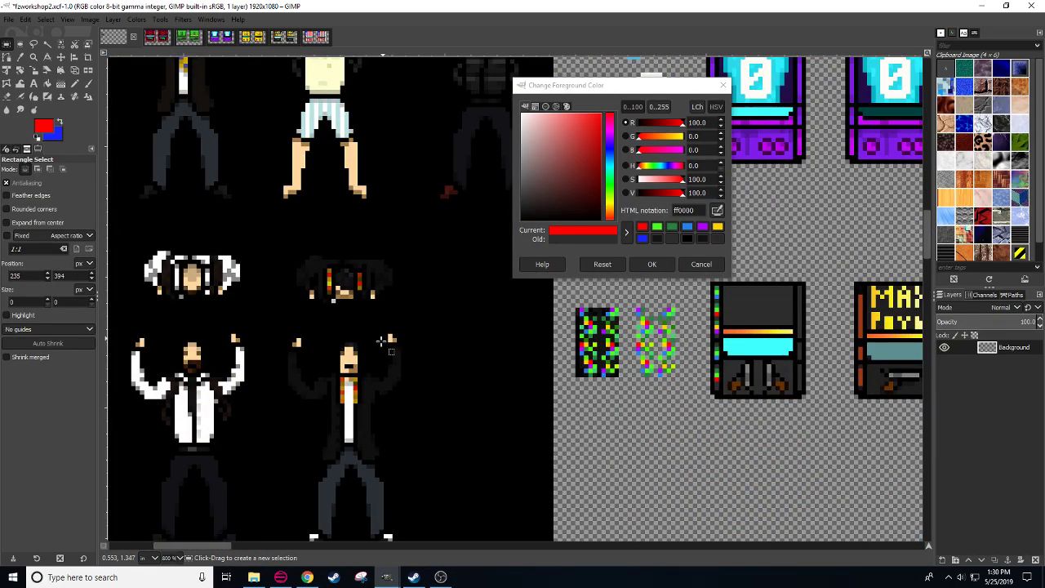
drag(378, 413, 603, 349)
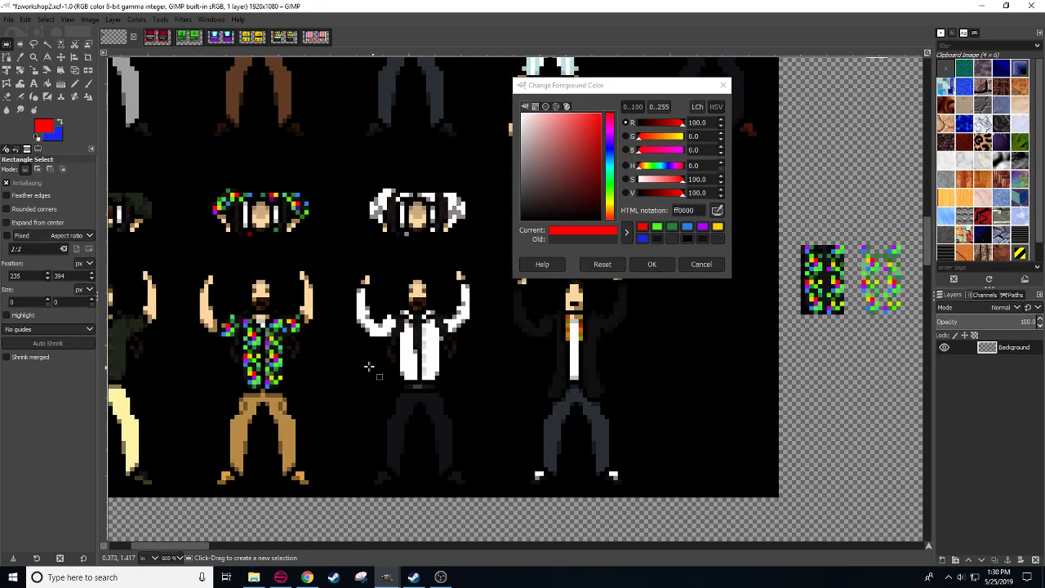
scroll(413, 382, up, 1)
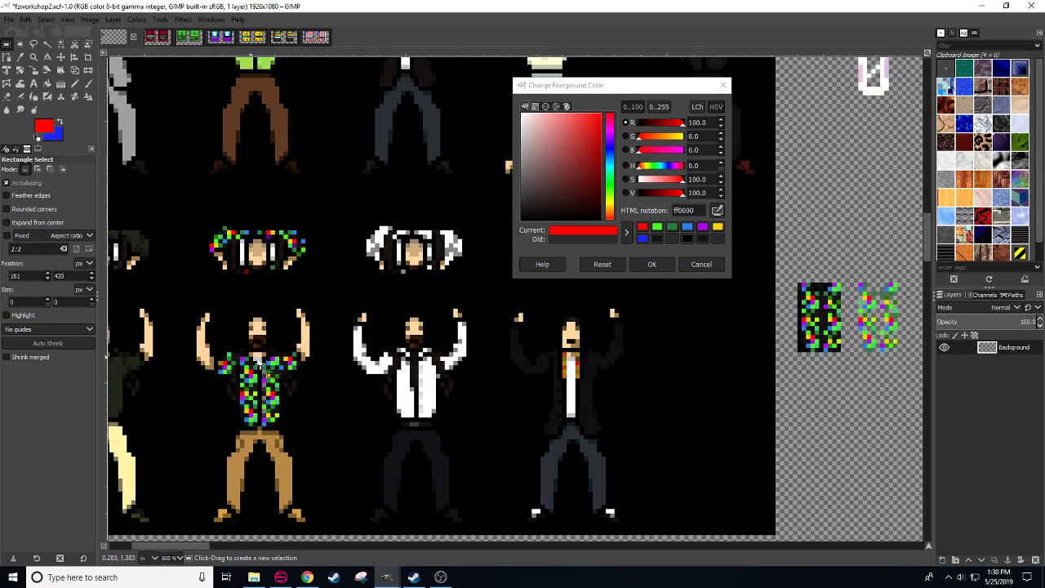
- Copy the 3 × 30 pixel multicoloured strip from the untitled cabinet's left edge and move the pasted copy to its right edge
drag(622, 357, 213, 408)
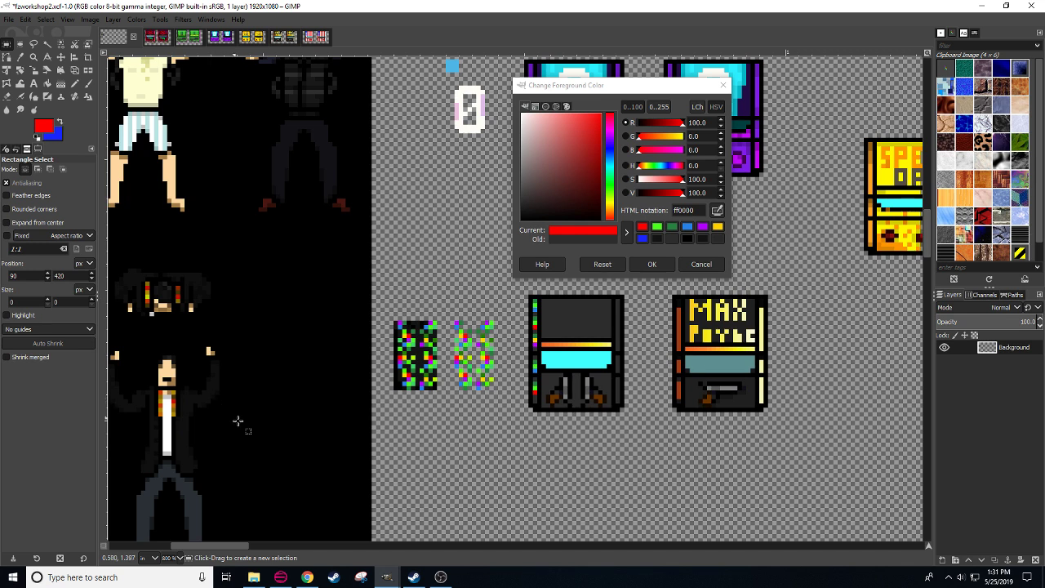
drag(419, 431, 343, 462)
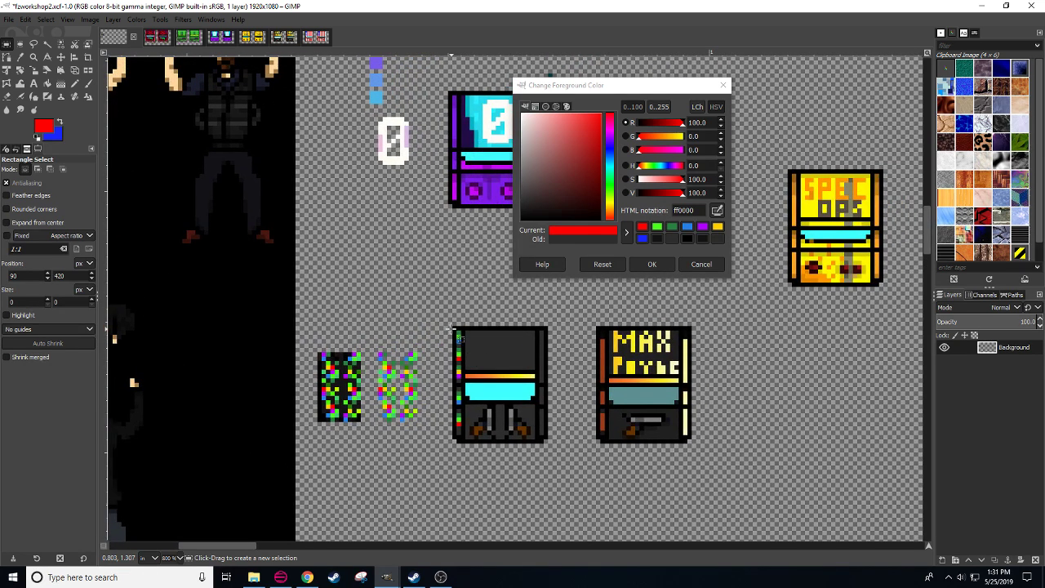
drag(453, 326, 462, 458)
key(ctrl+c)
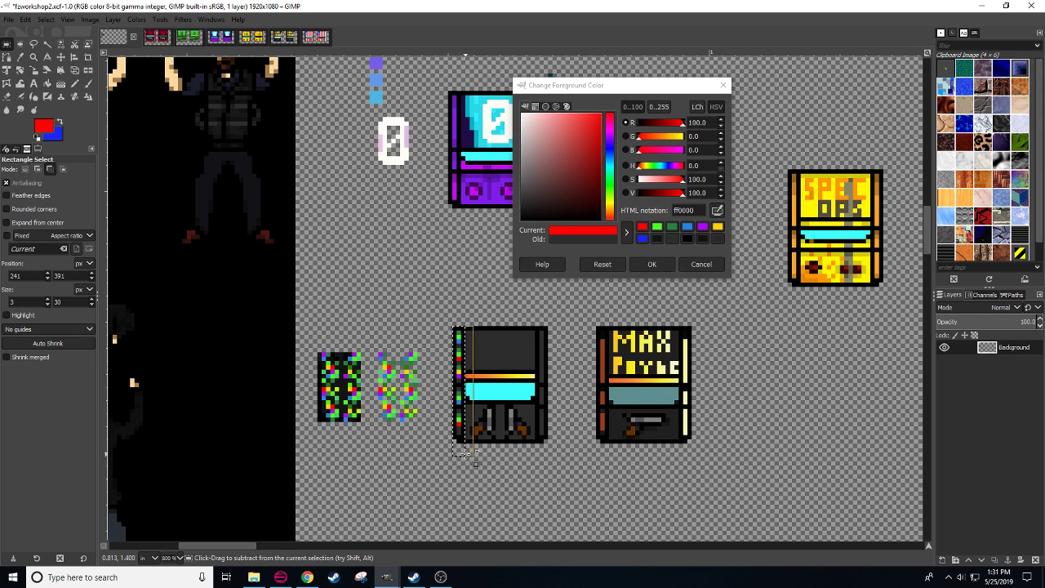
key(ctrl+v)
key(shift+f)
click(467, 427)
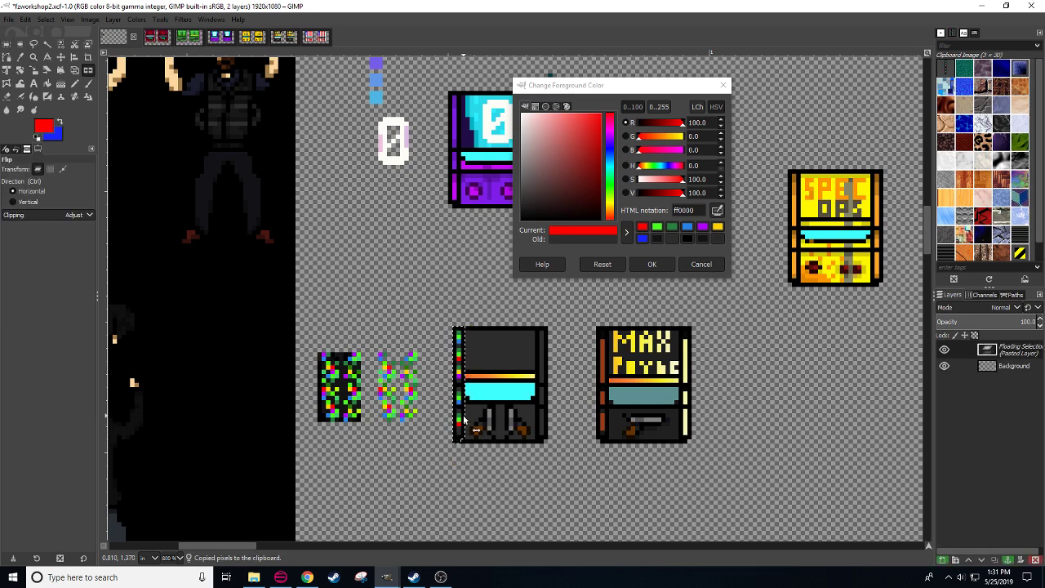
key(r)
drag(463, 405, 547, 405)
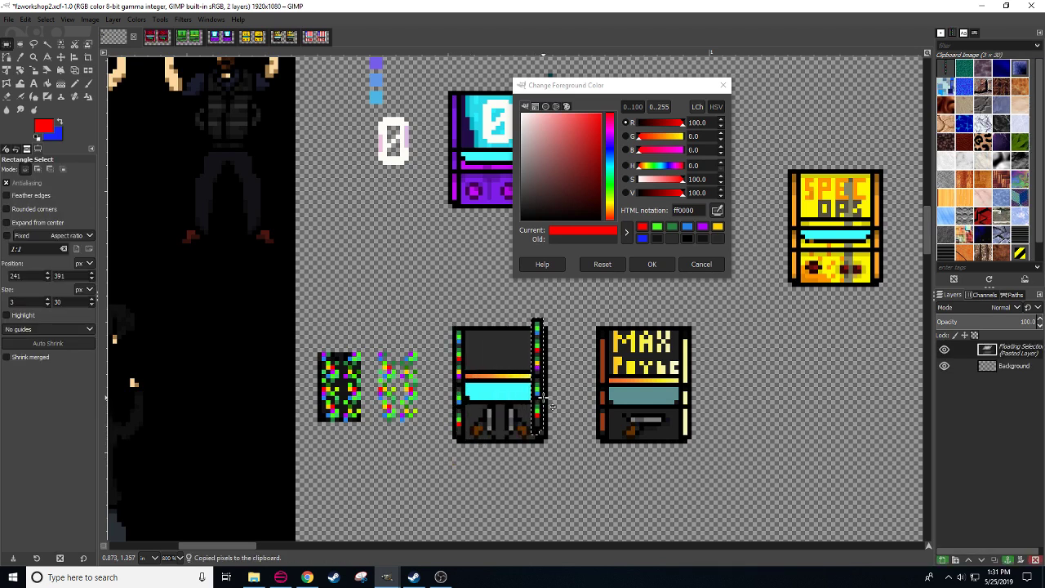
- Flip the pasted strip horizontally and anchor it on the cabinet's right edge
key(shift+f)
click(546, 400)
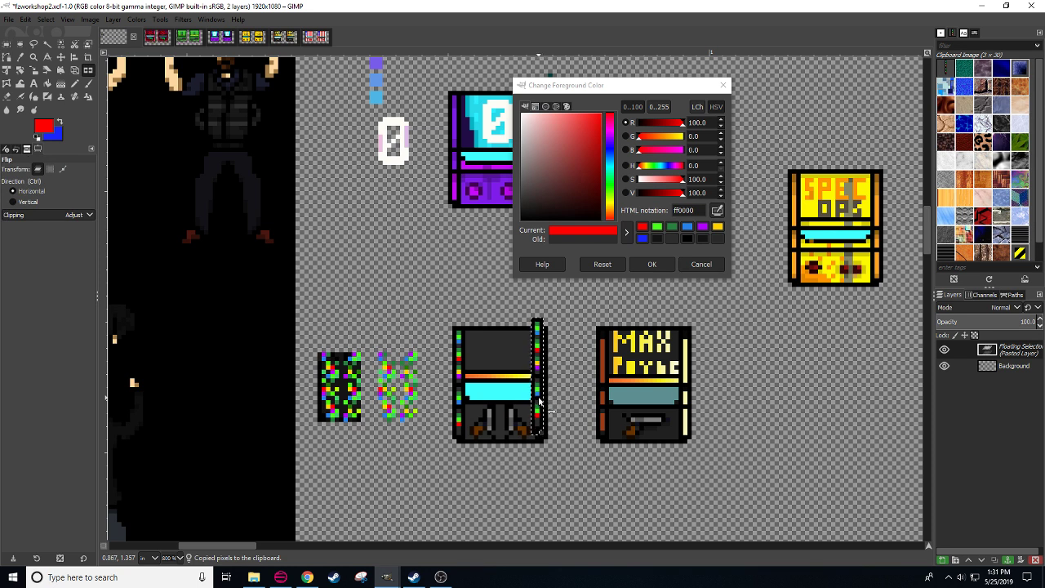
key(r)
click(555, 410)
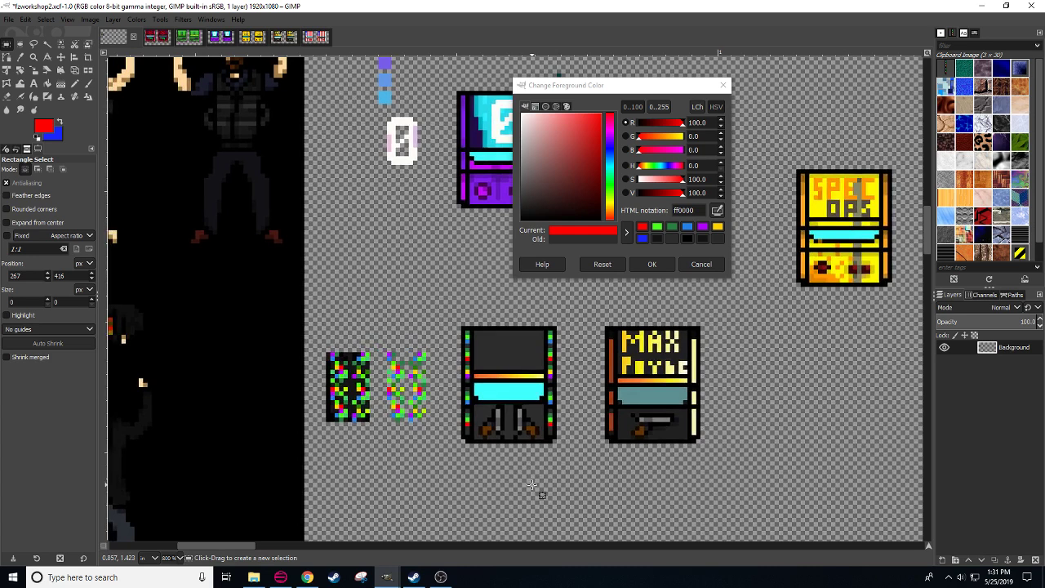
- Switch to the Pencil tool and darken the red foreground colour to 970000
drag(533, 485, 543, 488)
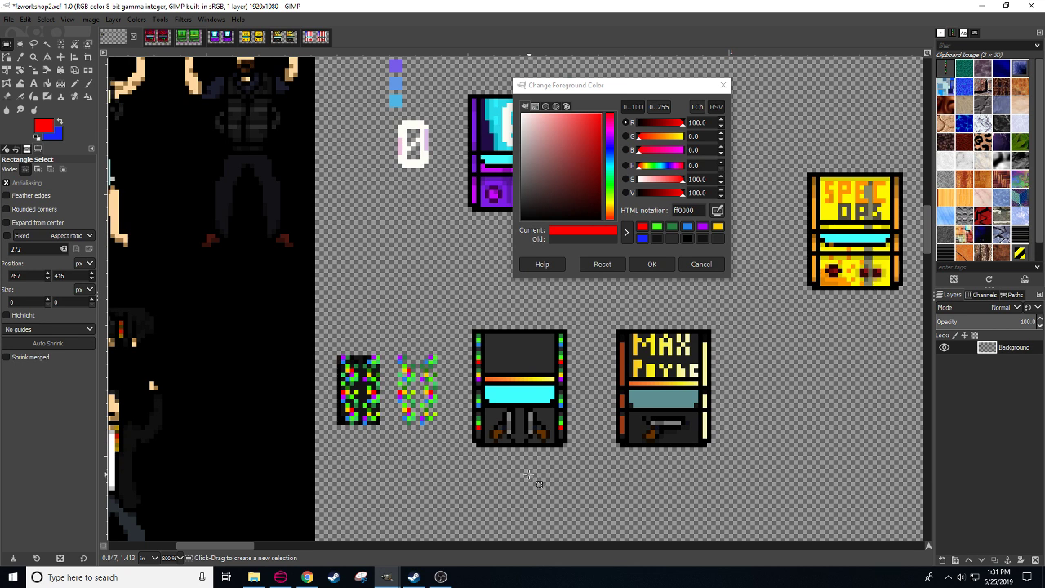
key(n)
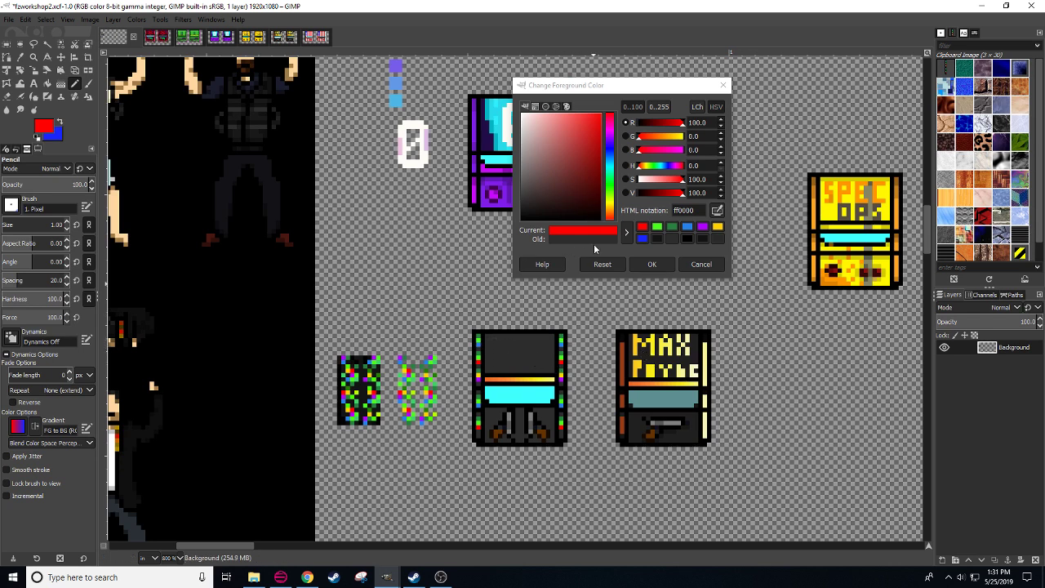
click(667, 193)
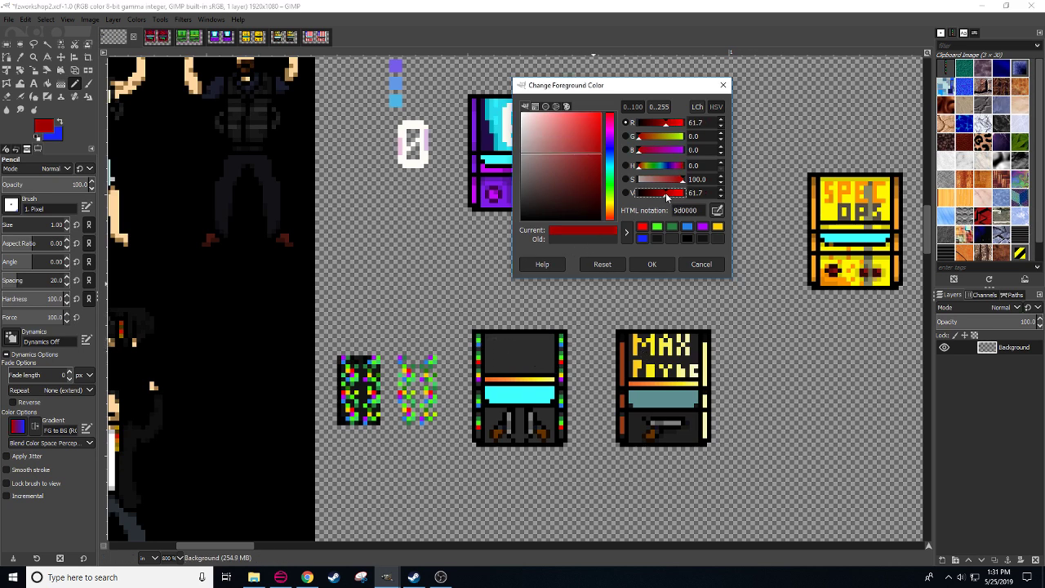
drag(665, 194, 664, 194)
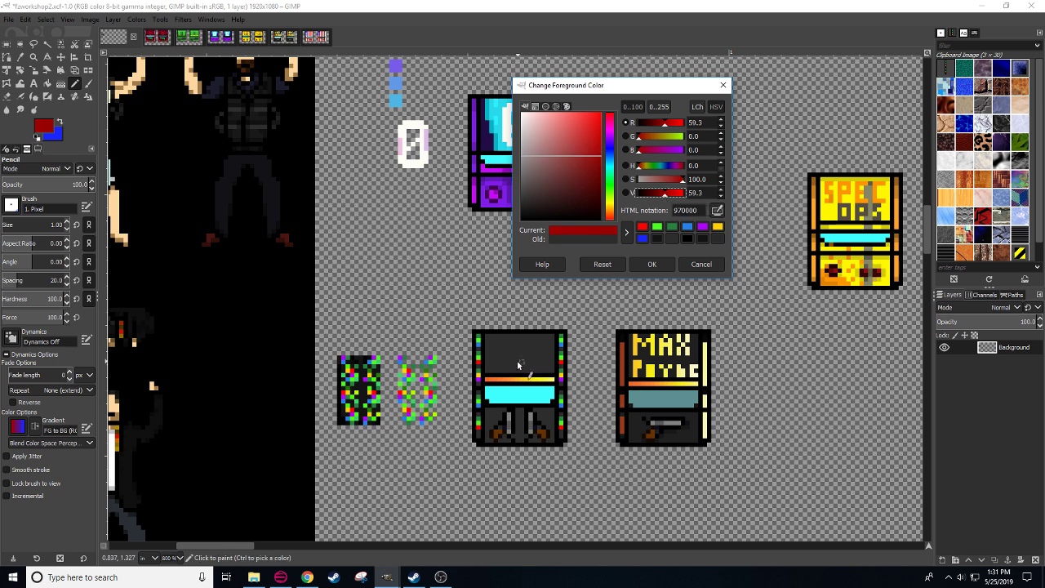
click(492, 338)
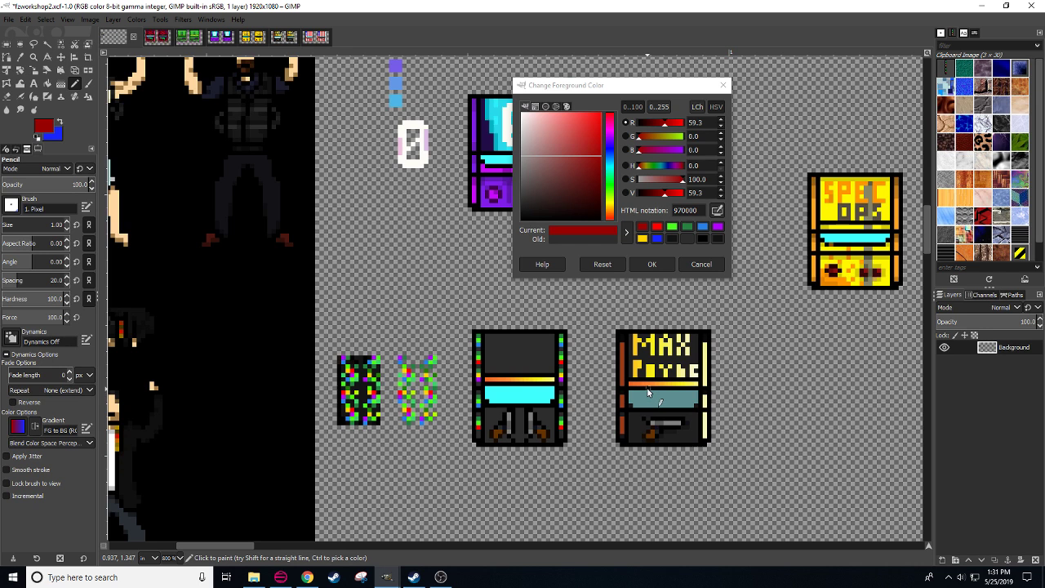
click(492, 371)
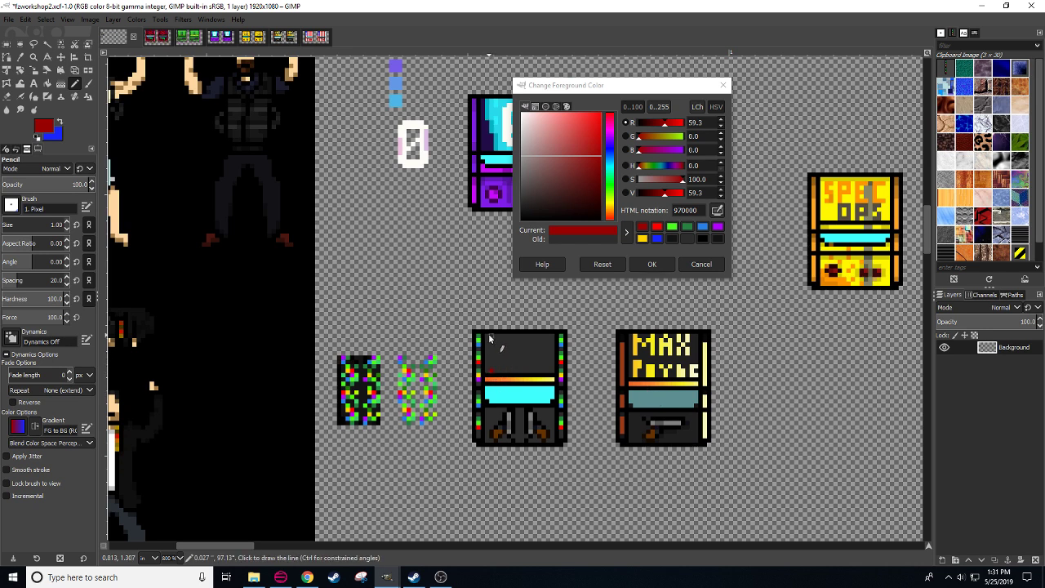
key(ctrl+z)
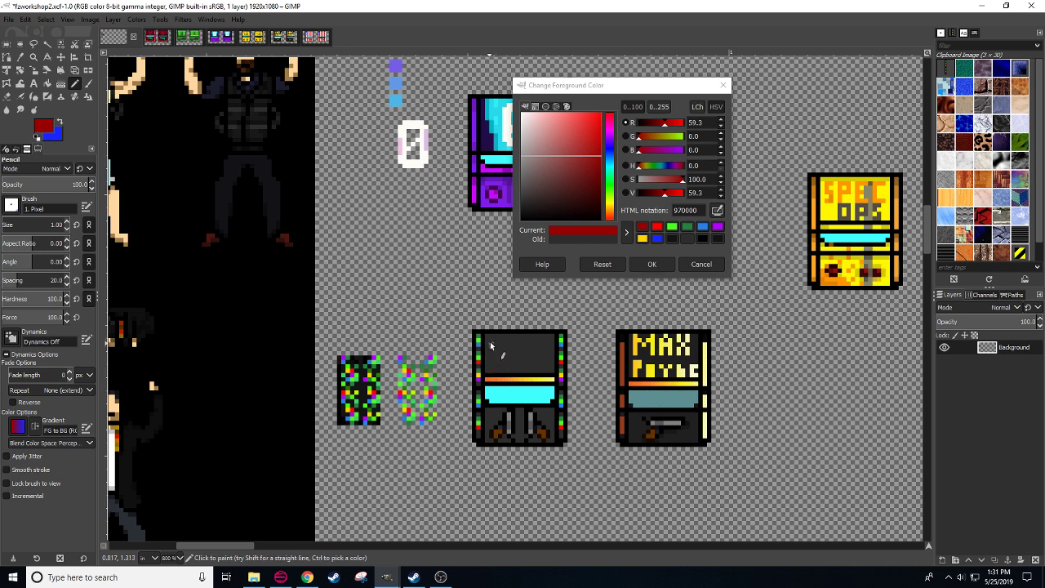
- Draw a row of small dark red pixel letters across the untitled cabinet's upper panel, touching up the last letter with the panel's grey 2c2c2c
click(490, 344)
click(500, 346)
drag(539, 349, 543, 344)
click(545, 343)
ctrl+click(549, 350)
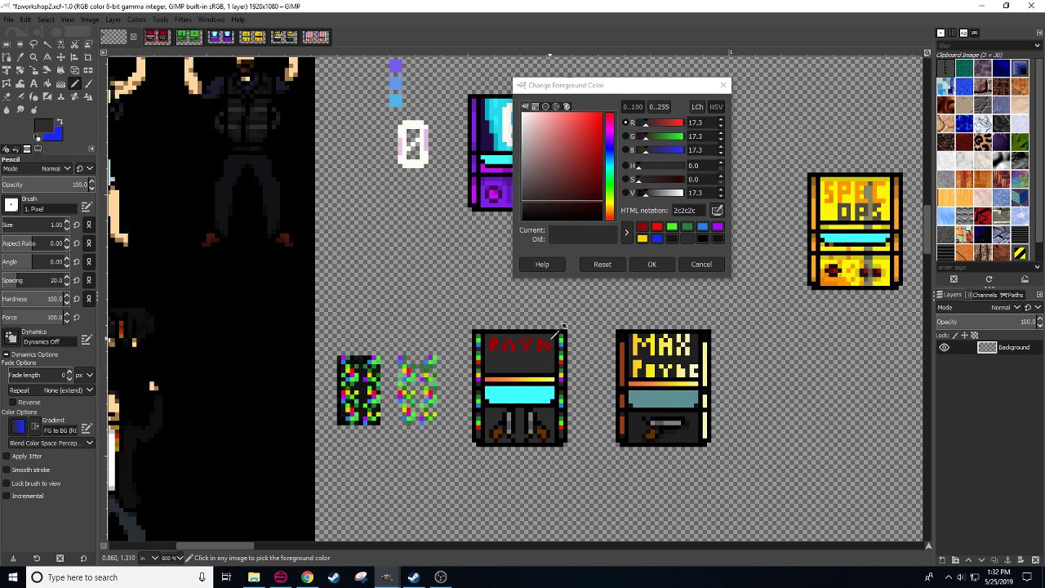
click(541, 344)
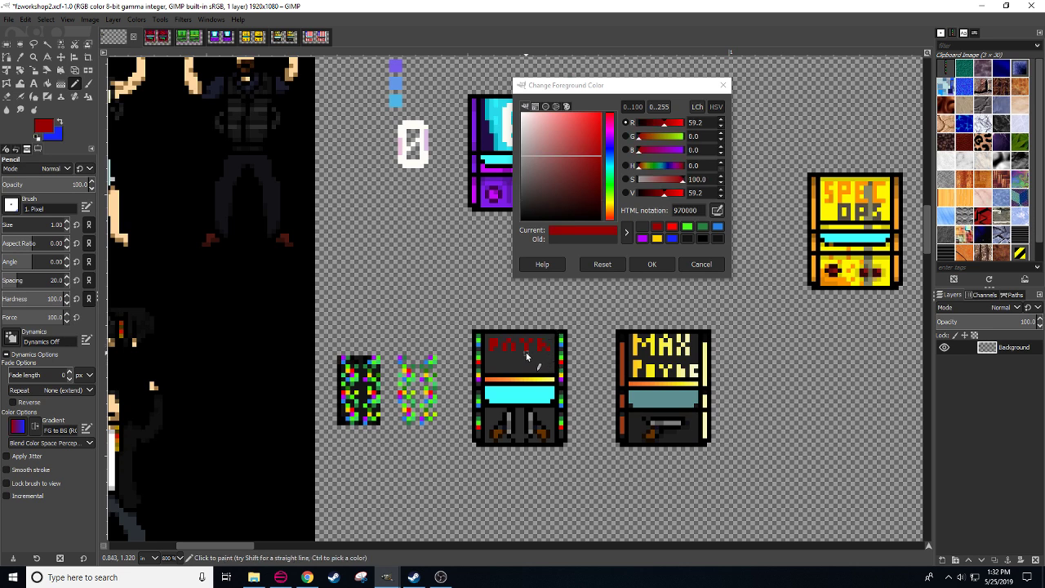
- Cut the 14 × 3 pixel row of dark red letters, shift the pasted copy one pixel left and anchor it
key(r)
drag(490, 338, 558, 353)
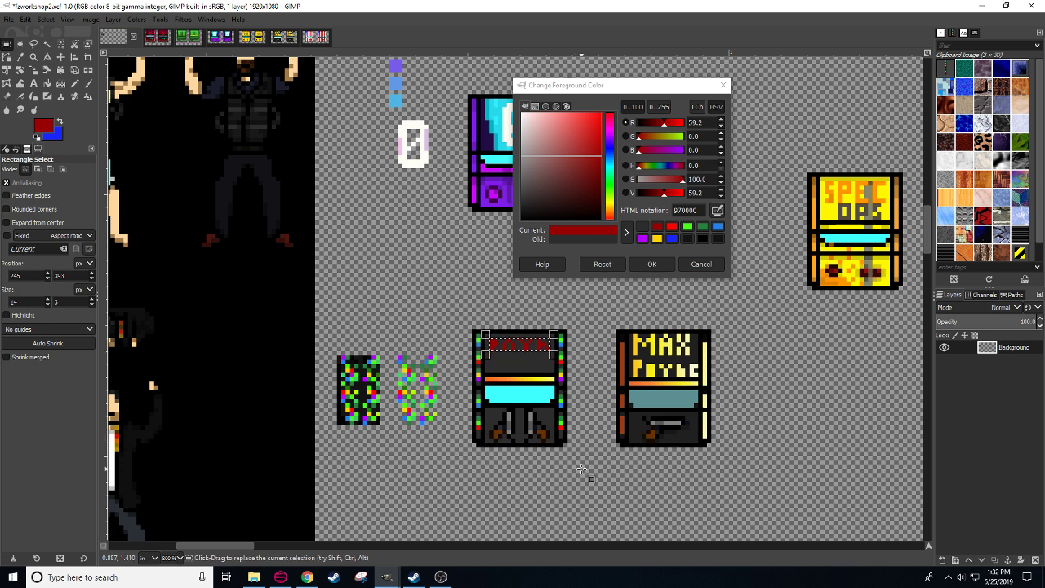
key(ctrl+x)
key(ctrl+v)
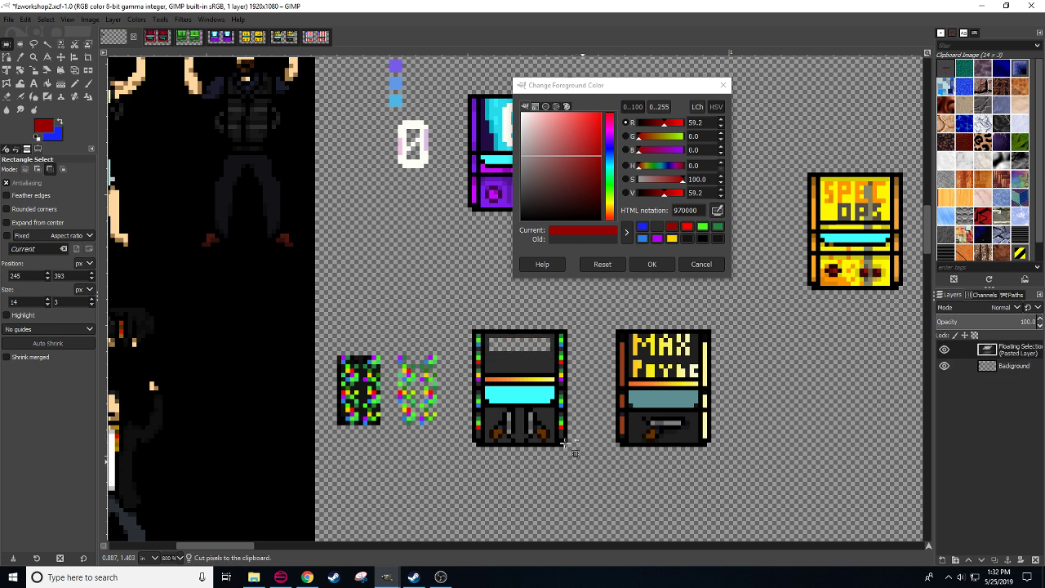
drag(514, 345, 510, 345)
click(511, 360)
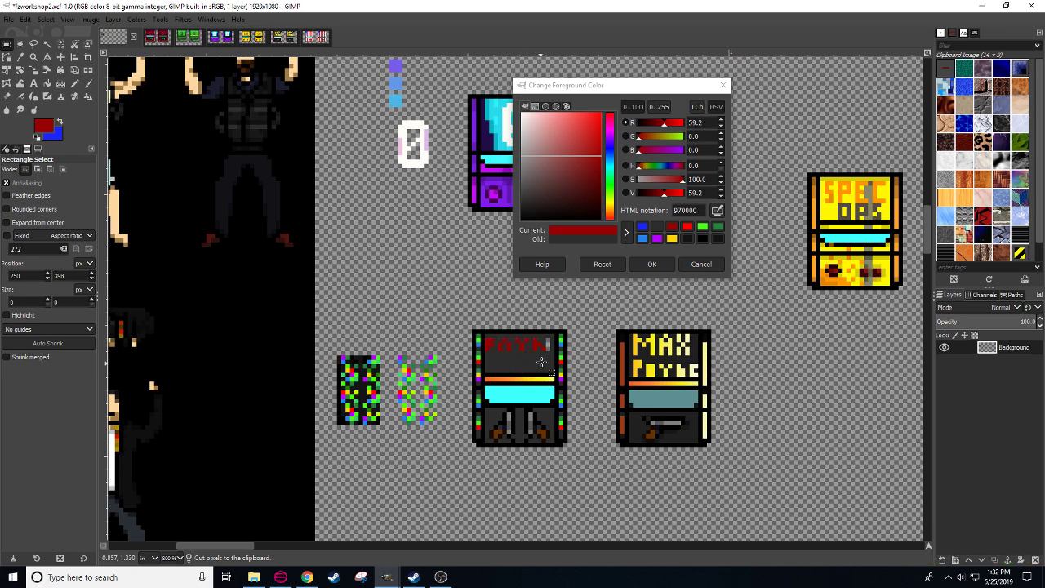
- Patch the gap beside the lettering with grey 2c2c2c and redraw the letters taller in 970000 to spell PAYN
key(n)
ctrl+click(547, 343)
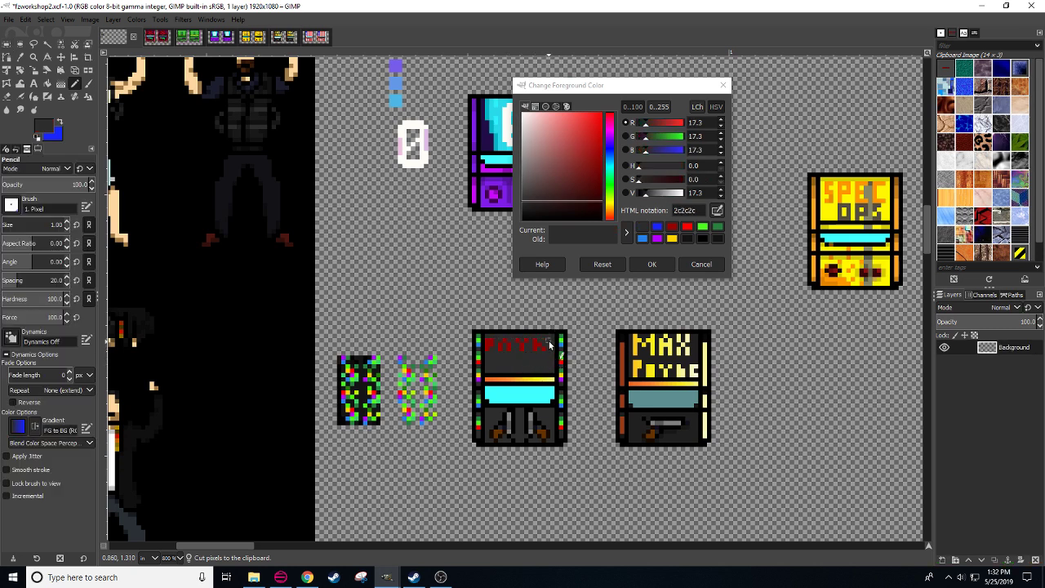
ctrl+click(501, 338)
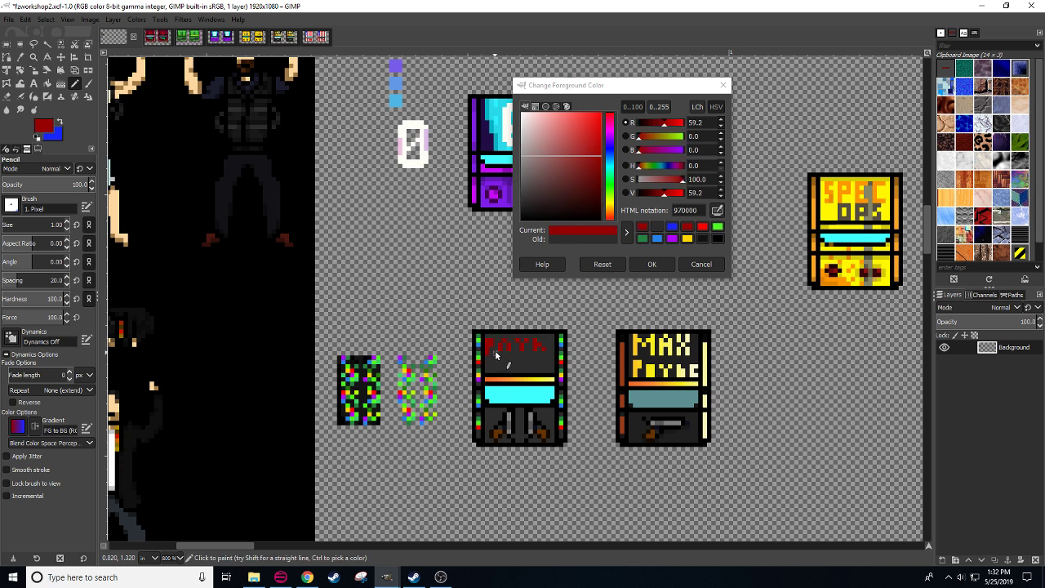
ctrl+click(541, 350)
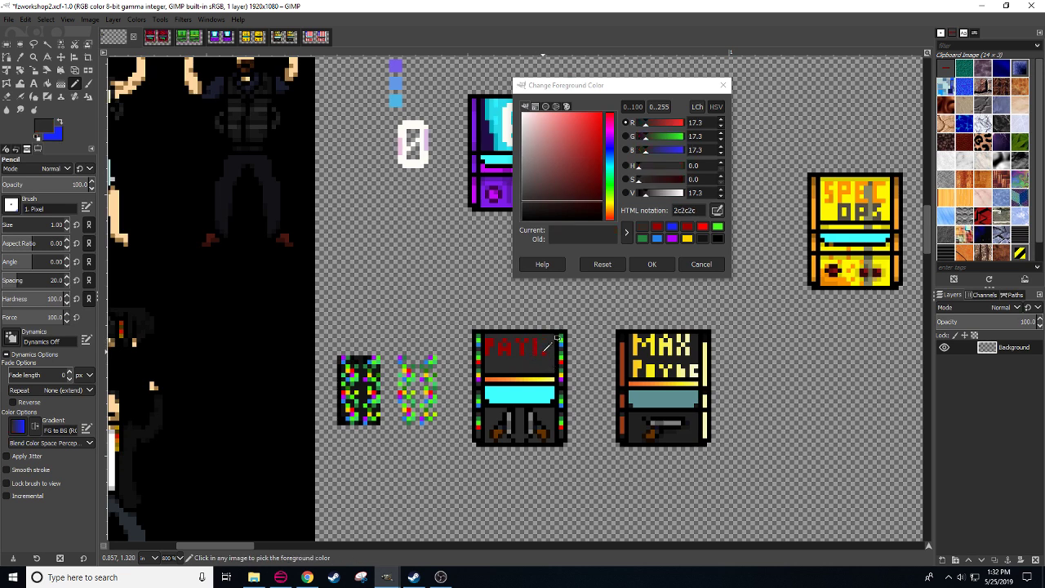
ctrl+click(538, 338)
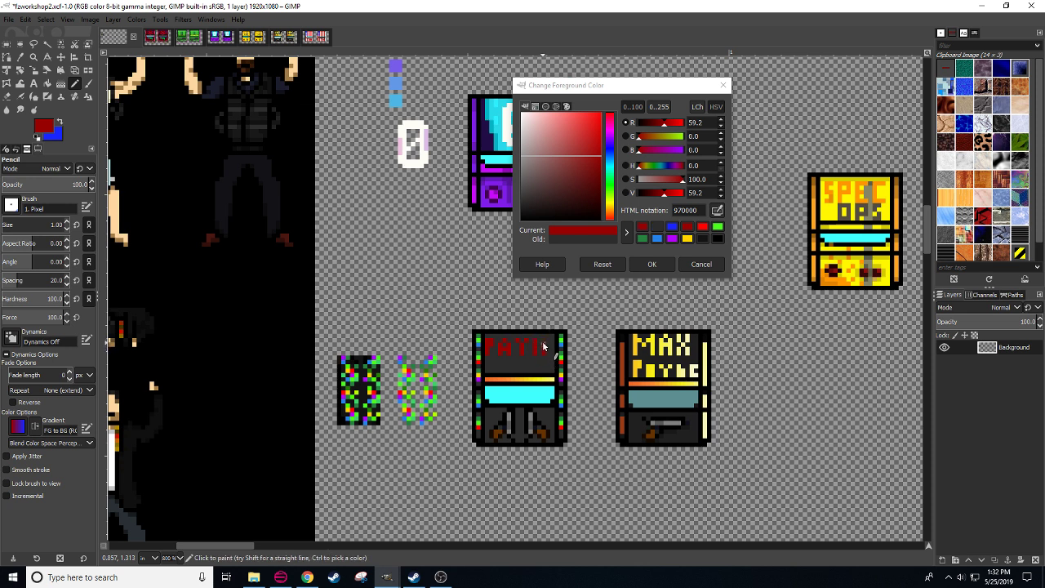
drag(546, 340, 547, 345)
ctrl+click(496, 359)
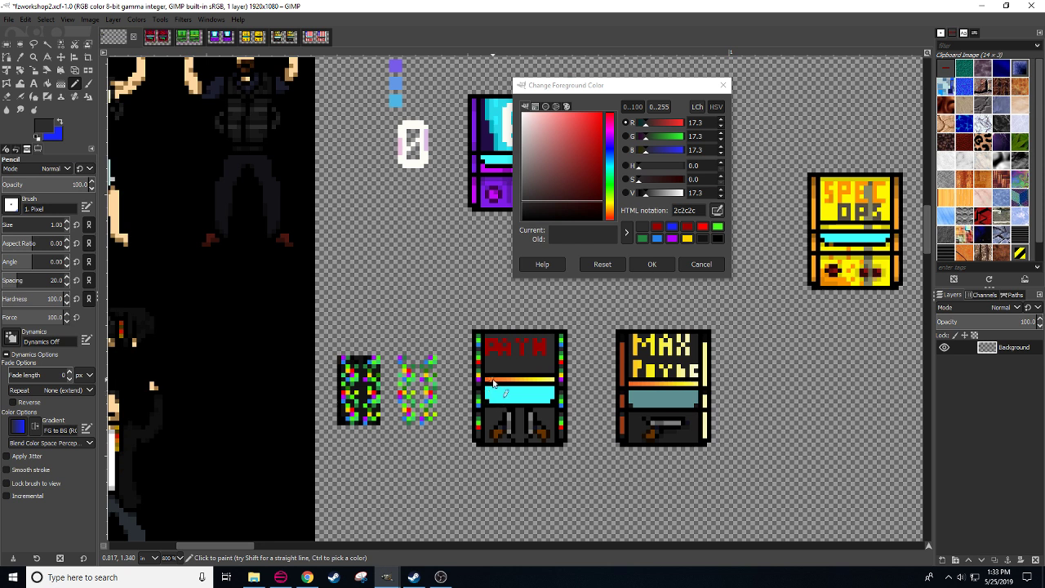
- Cut the 11 × 4 pixel block of letters after the P, move the pasted copy one pixel right and anchor it
key(r)
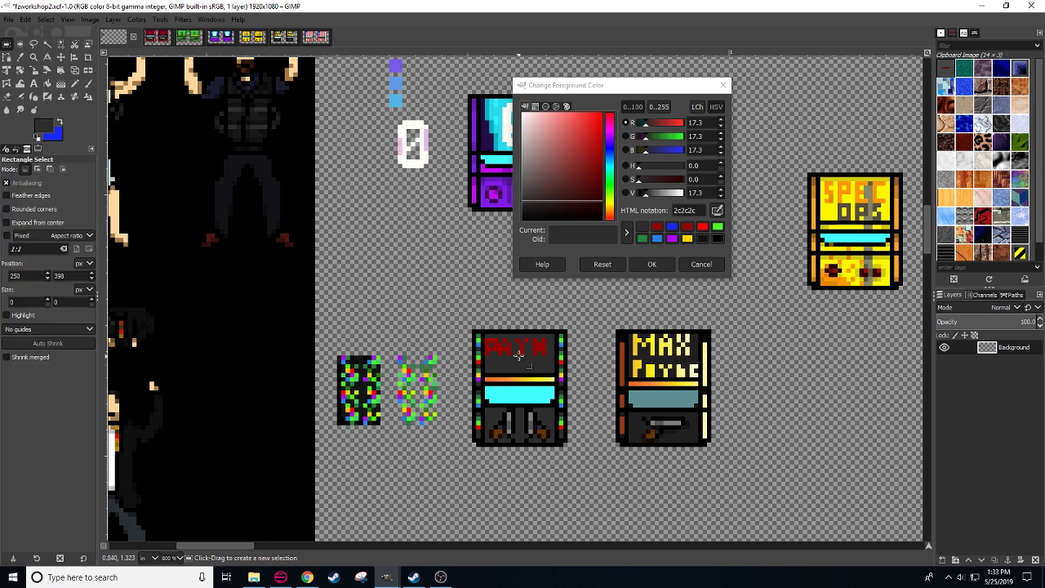
mouse_move(497, 338)
mouse_down()
mouse_move(523, 356)
mouse_move(545, 353)
mouse_move(500, 339)
mouse_up()
key(ctrl+x)
key(ctrl+v)
click(517, 371)
key(n)
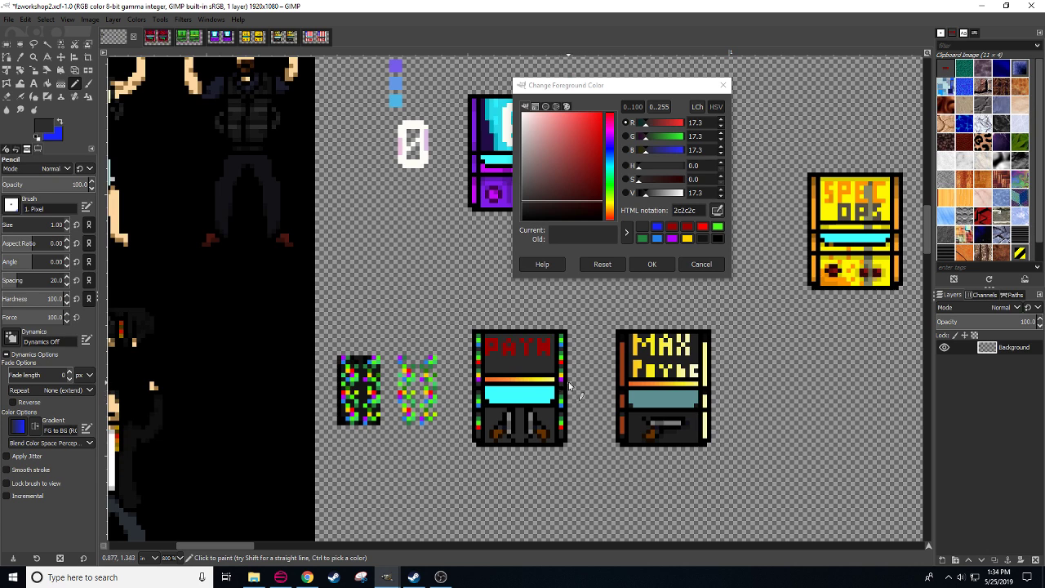
- Paint out the last letter of PAYN with grey 2c2c2c and redraw a wider N in 970000
drag(539, 344, 545, 353)
ctrl+click(531, 347)
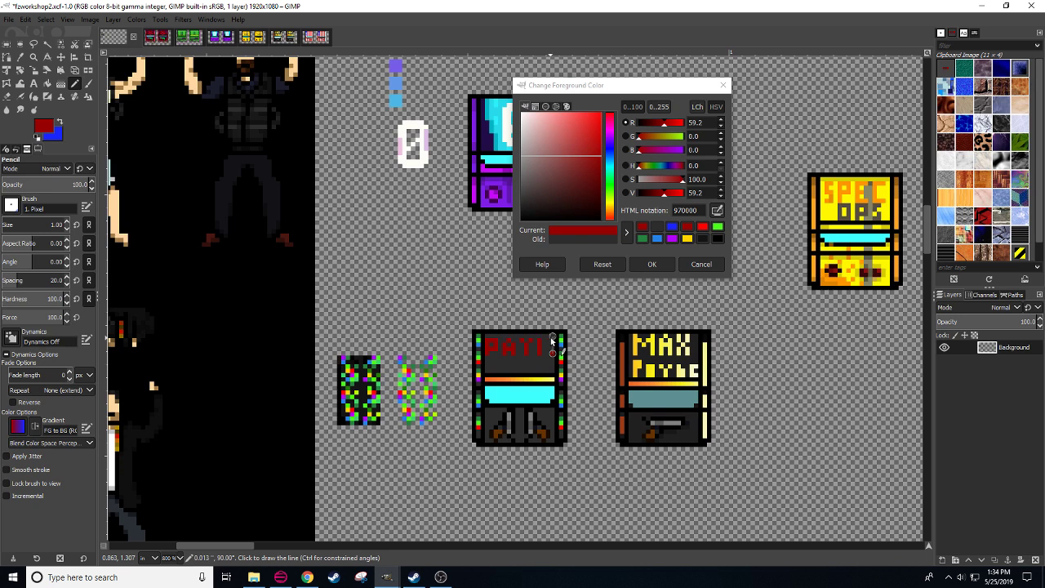
drag(551, 352, 552, 339)
click(544, 347)
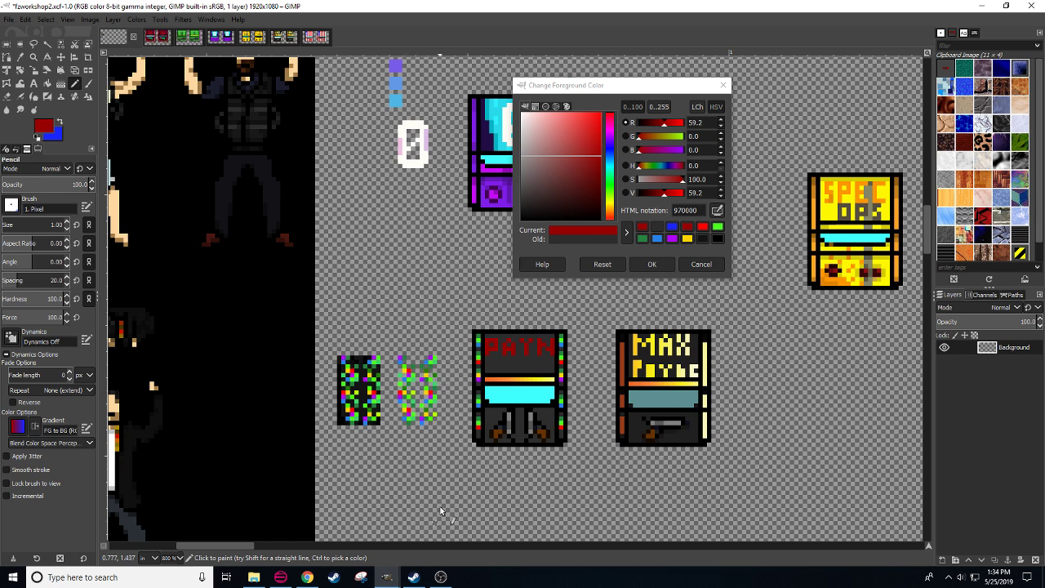
- Examine the sprElisArcadeKDFW sprite in HLM WAD Explorer, and return to GIMP to compare the title artwork on the other cabinets
click(306, 577)
click(307, 577)
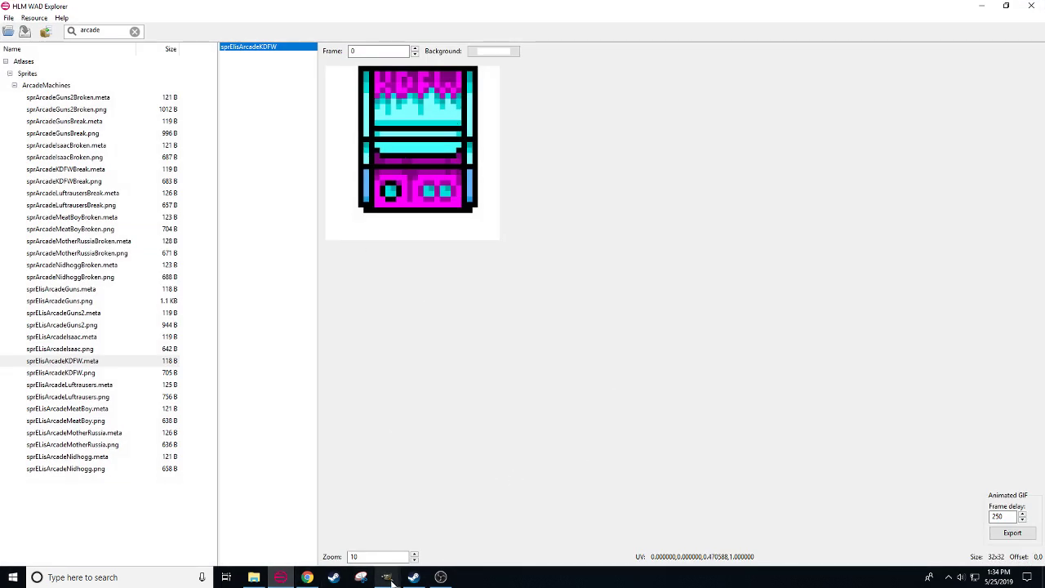
mouse_move(387, 577)
click(377, 535)
drag(620, 416, 548, 471)
drag(445, 260, 434, 407)
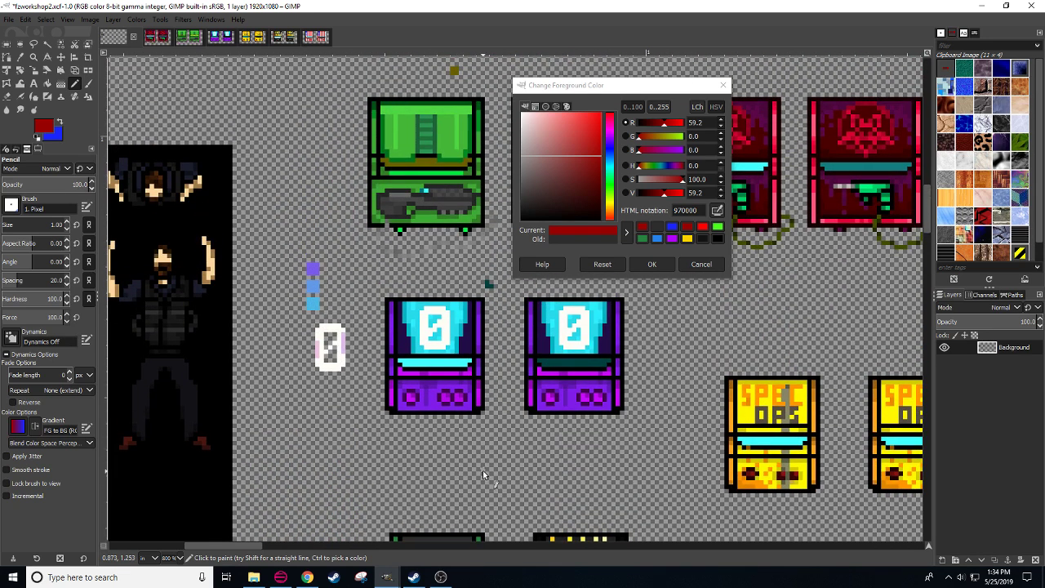
scroll(523, 441, down, 5)
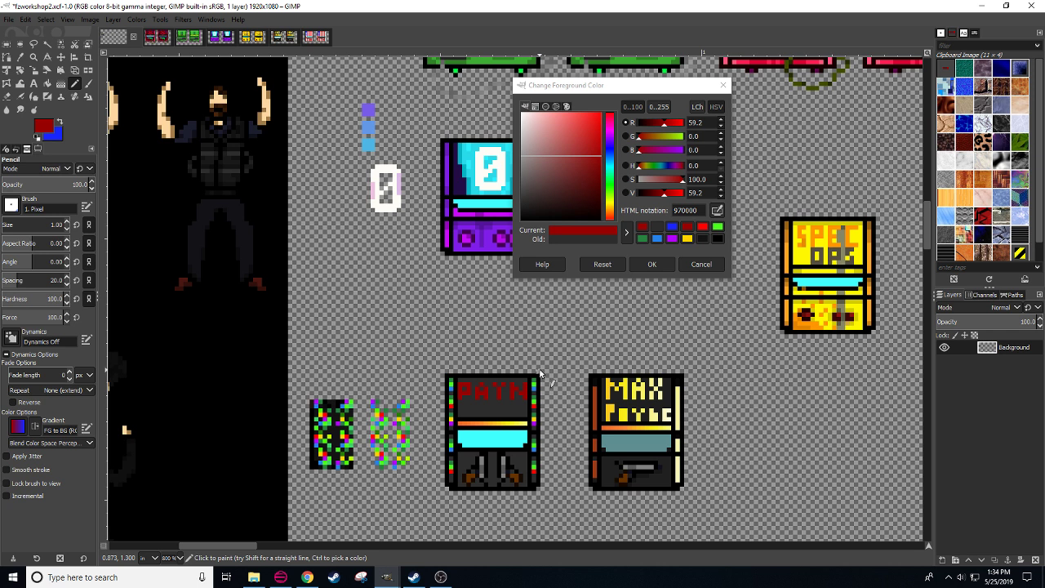
- Paint over the whole PAYN lettering on the cabinet's upper panel with the panel's grey 2c2c2c
ctrl+click(492, 394)
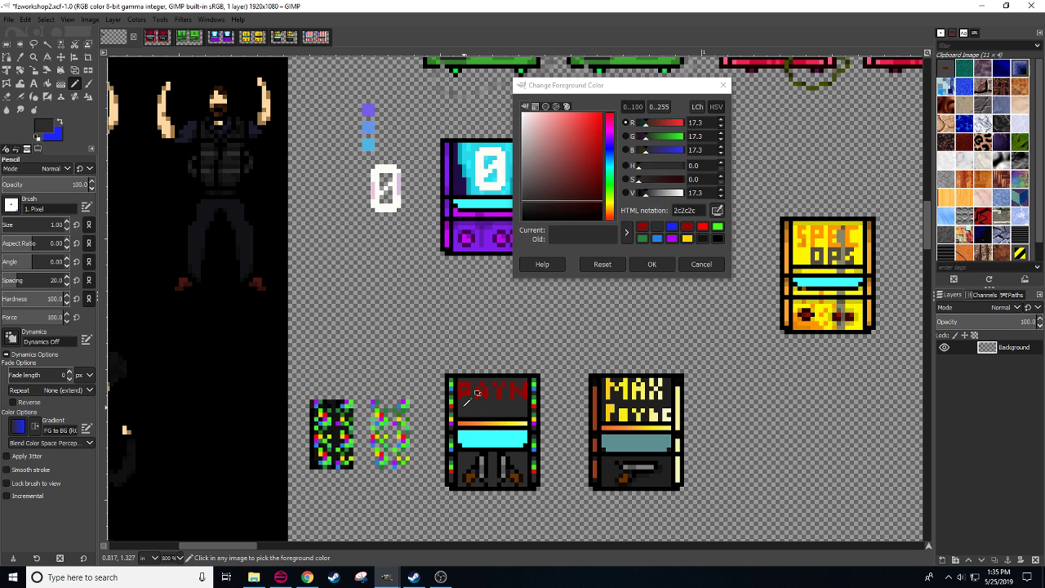
mouse_move(462, 395)
mouse_down()
mouse_move(487, 402)
mouse_move(514, 390)
mouse_move(524, 402)
mouse_up()
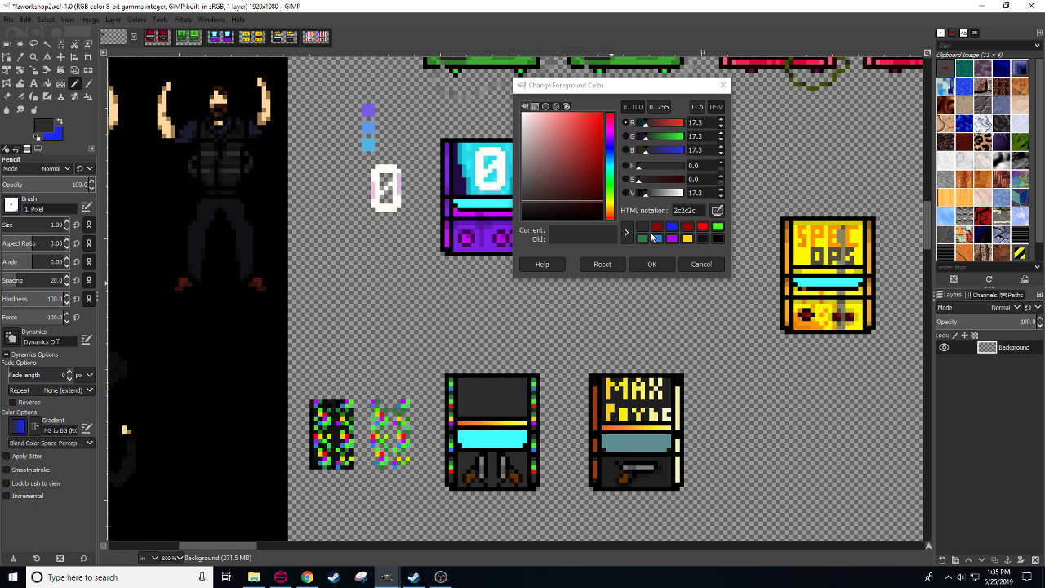
- Draw a larger pixel letter M in dark red 970000 at the start of the cabinet's empty upper panel
click(657, 227)
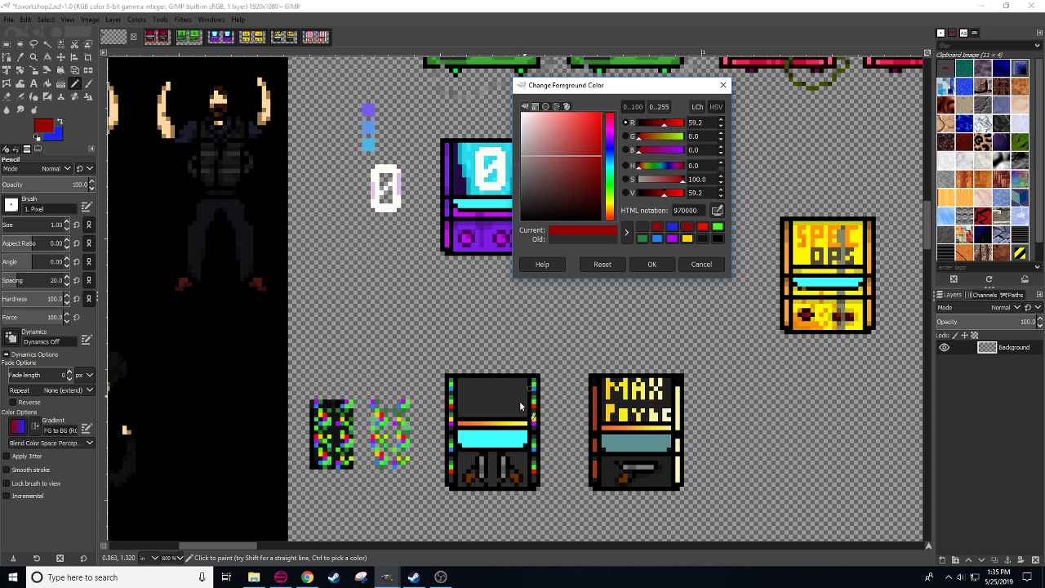
click(463, 408)
drag(464, 408, 465, 384)
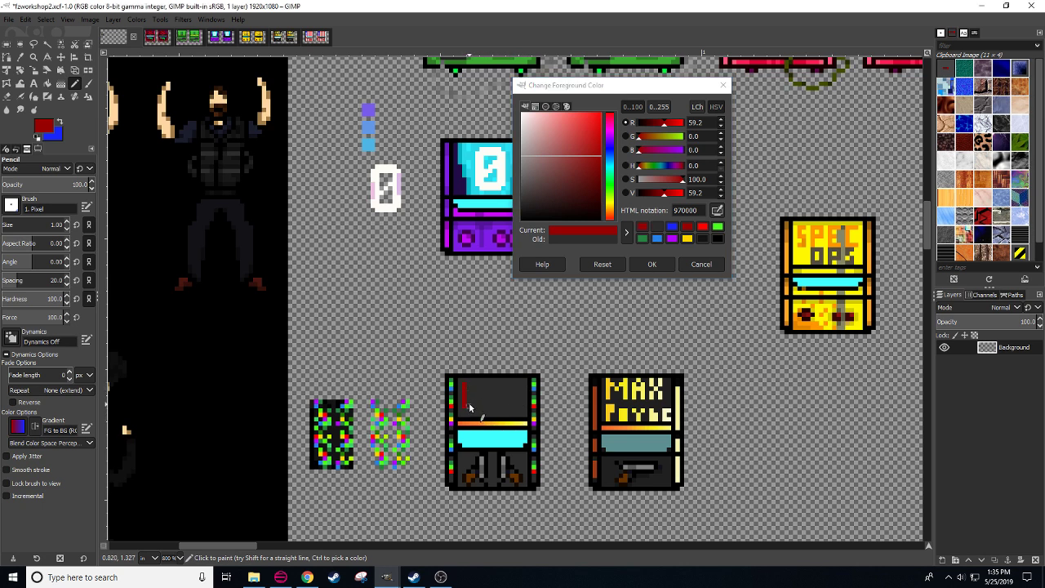
drag(471, 406, 473, 393)
key(ctrl+z)
key(ctrl)
click(469, 388)
click(473, 393)
drag(482, 384, 484, 403)
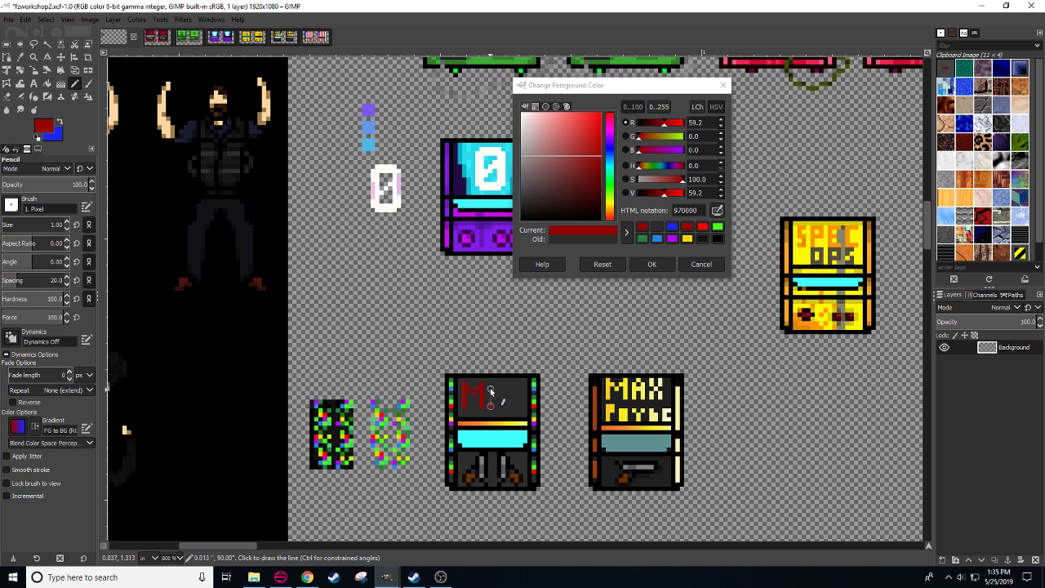
- Draw the letter A after the M in 970000, cleaning its inside with grey 2c2c2c and adding the crossbar
click(493, 385)
click(498, 390)
shift+click(499, 402)
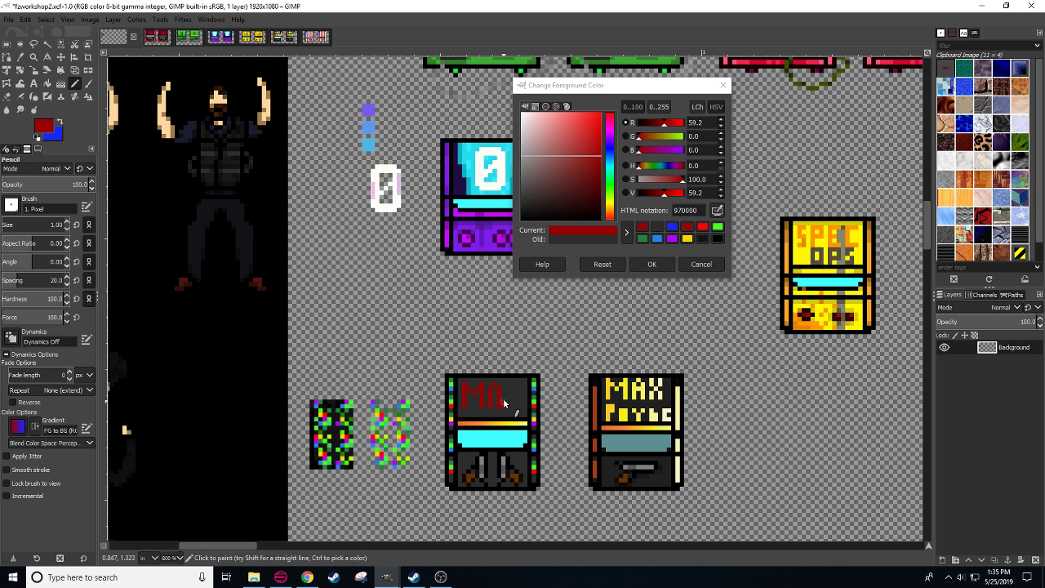
click(500, 392)
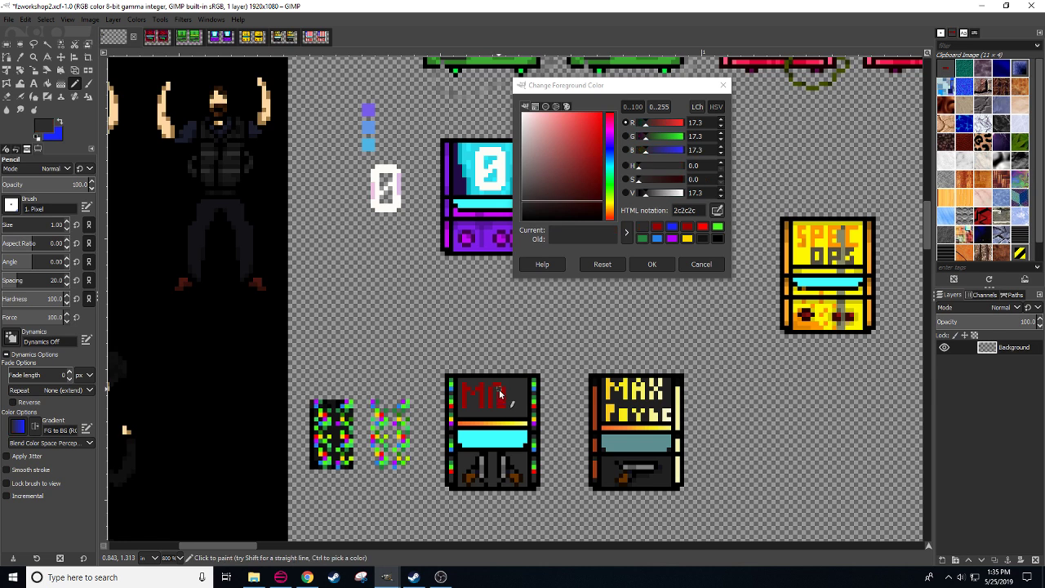
ctrl+click(503, 396)
drag(499, 397, 494, 396)
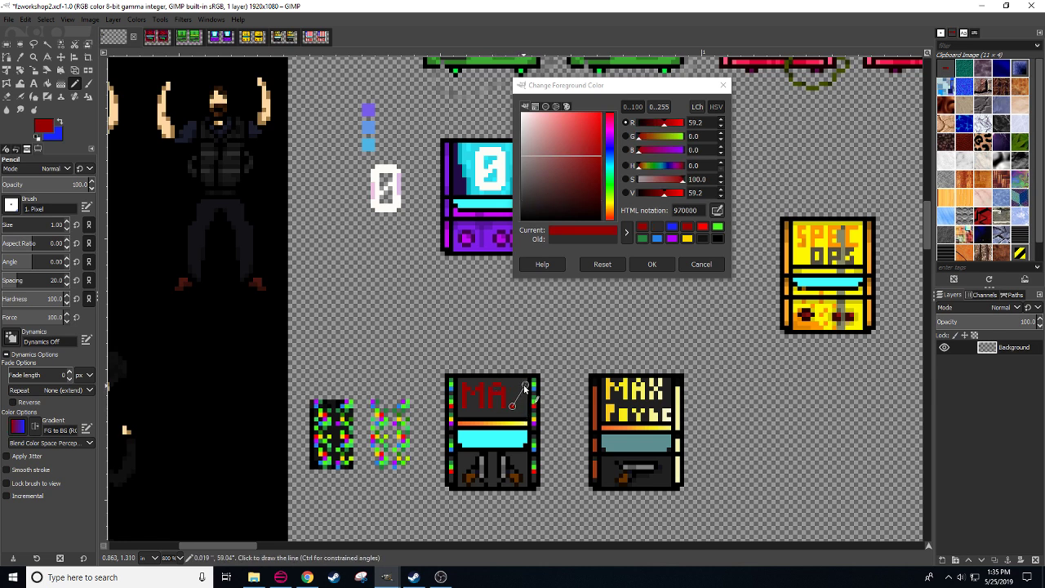
- Draw an X after MA with two crossing diagonal lines in 970000
shift+click(519, 384)
click(522, 409)
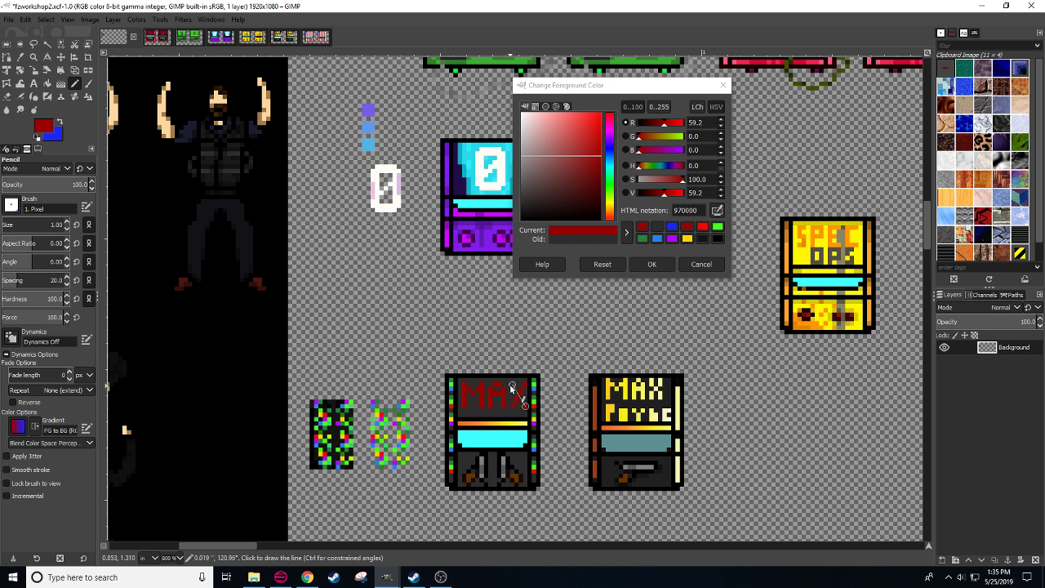
shift+click(510, 389)
- Reshape the A into a narrower letter and paint out the X with grey 2c2c2c
ctrl+click(517, 390)
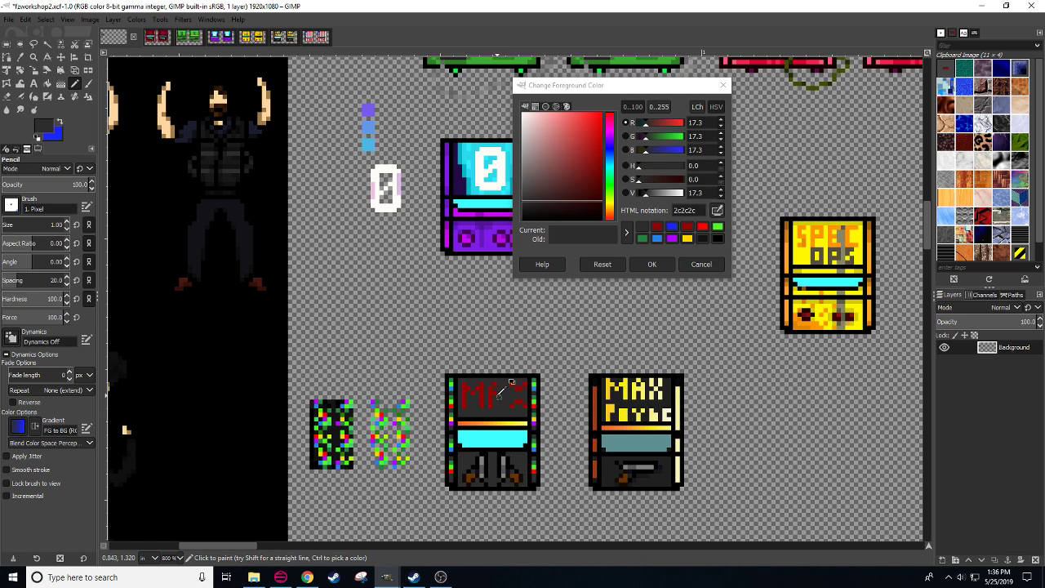
ctrl+click(499, 394)
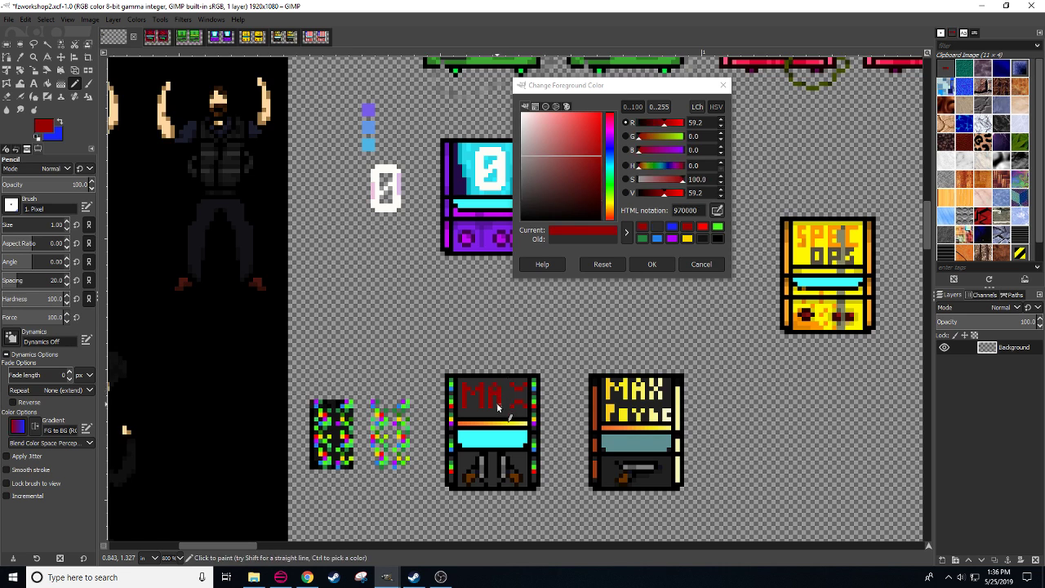
ctrl+click(507, 383)
mouse_move(524, 385)
mouse_down()
mouse_move(512, 392)
mouse_move(521, 406)
mouse_up()
- Redraw the X beside MA with two crossing diagonal lines in 970000, undoing the misplaced first diagonal
ctrl+click(506, 404)
click(509, 401)
shift+click(521, 390)
key(ctrl+z)
click(507, 405)
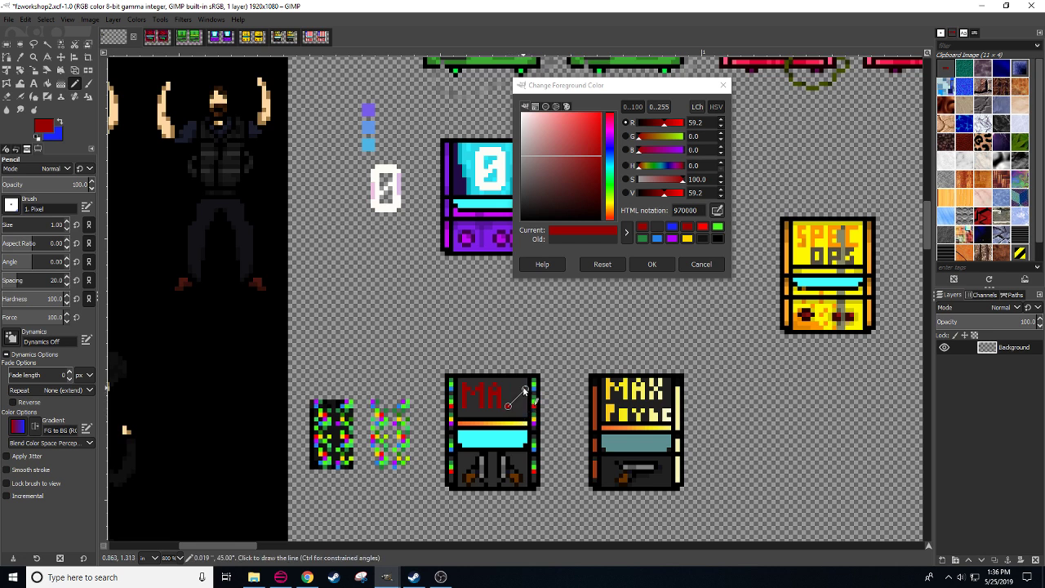
shift+click(523, 384)
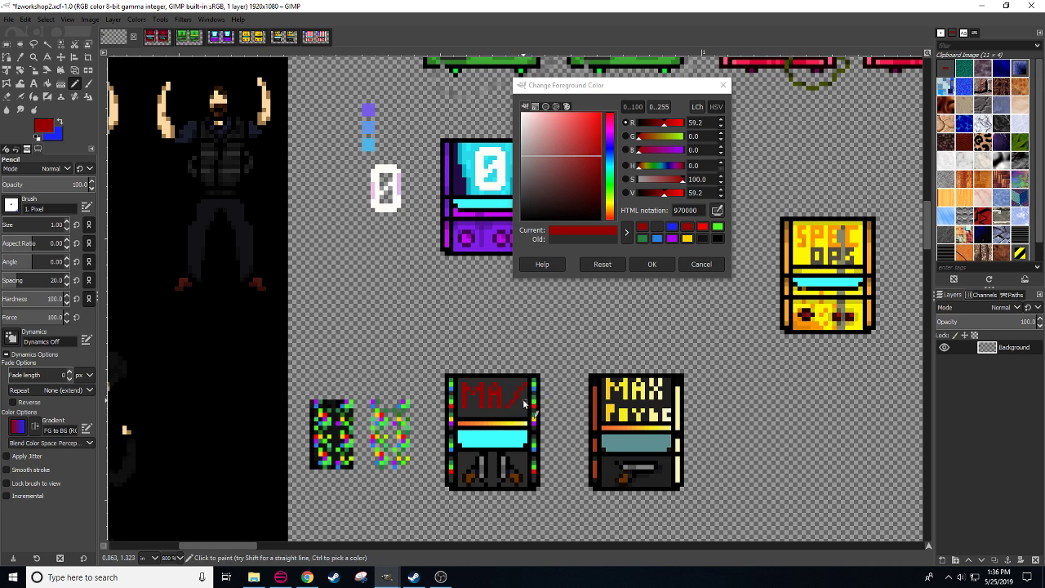
click(507, 389)
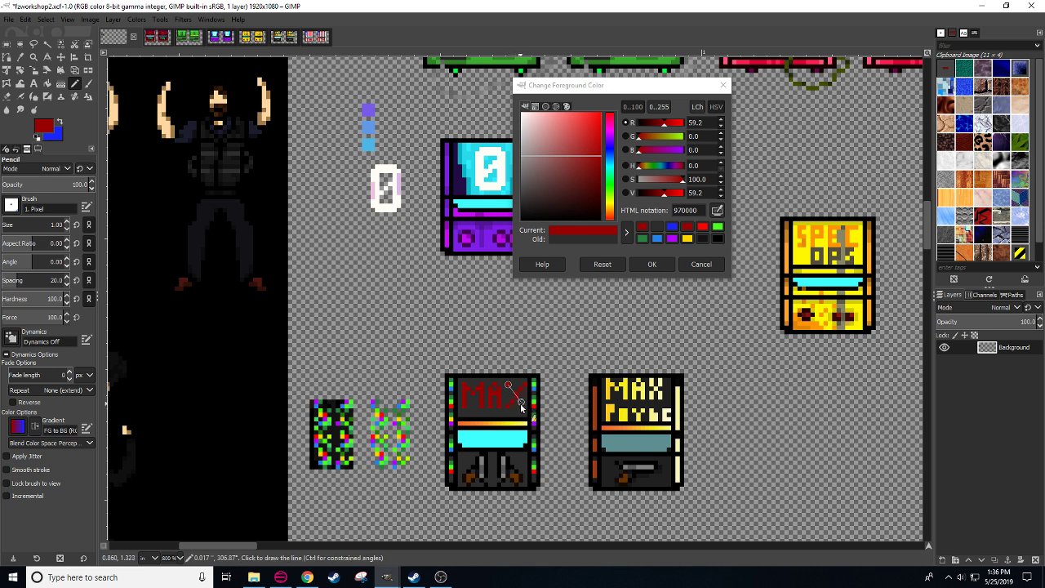
shift+click(527, 407)
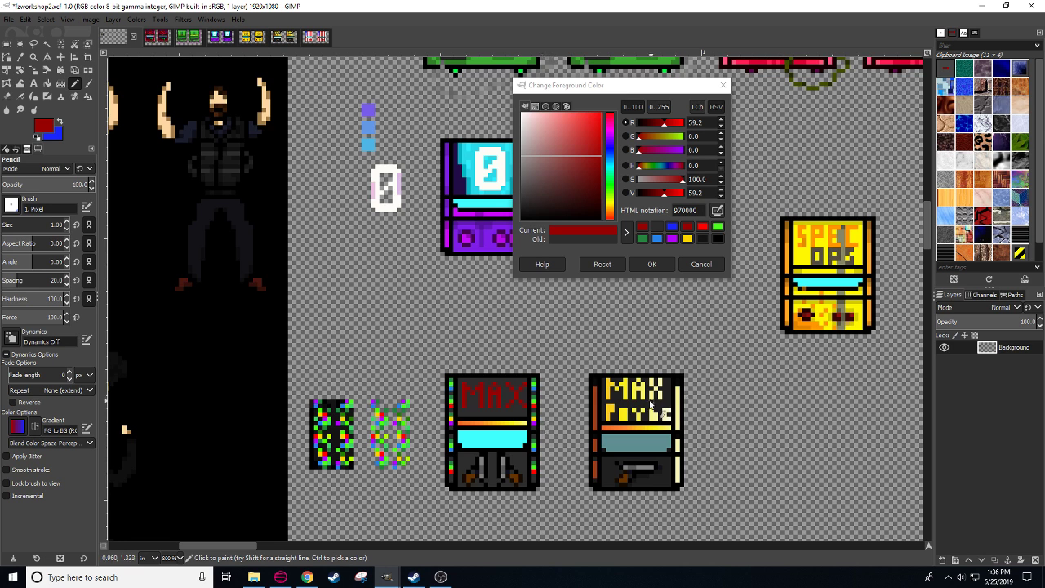
- Shorten the MAX letters from below and clear the lower half of the X with grey 2c2c2c
ctrl+click(486, 402)
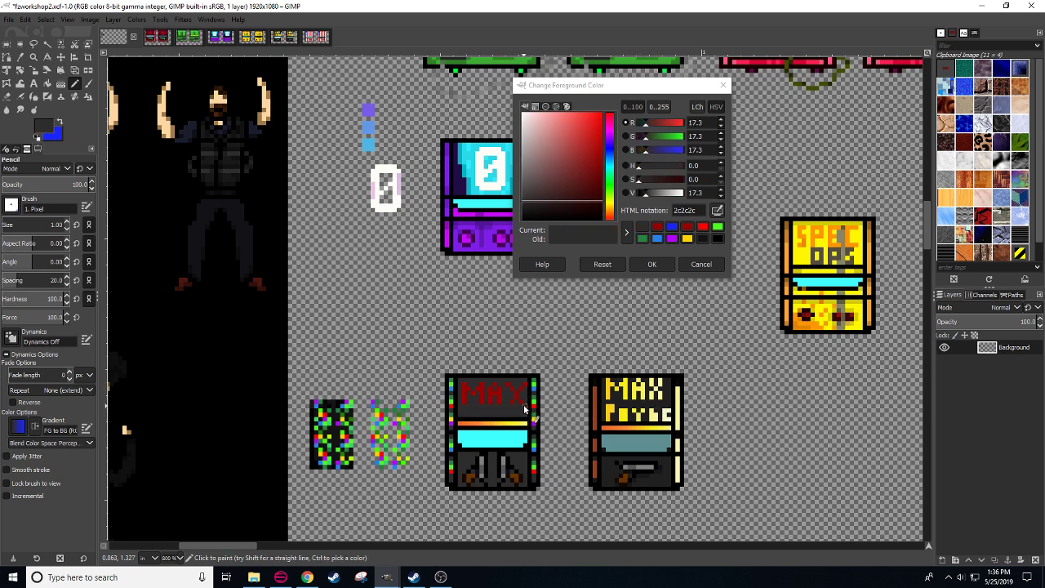
click(510, 403)
click(515, 397)
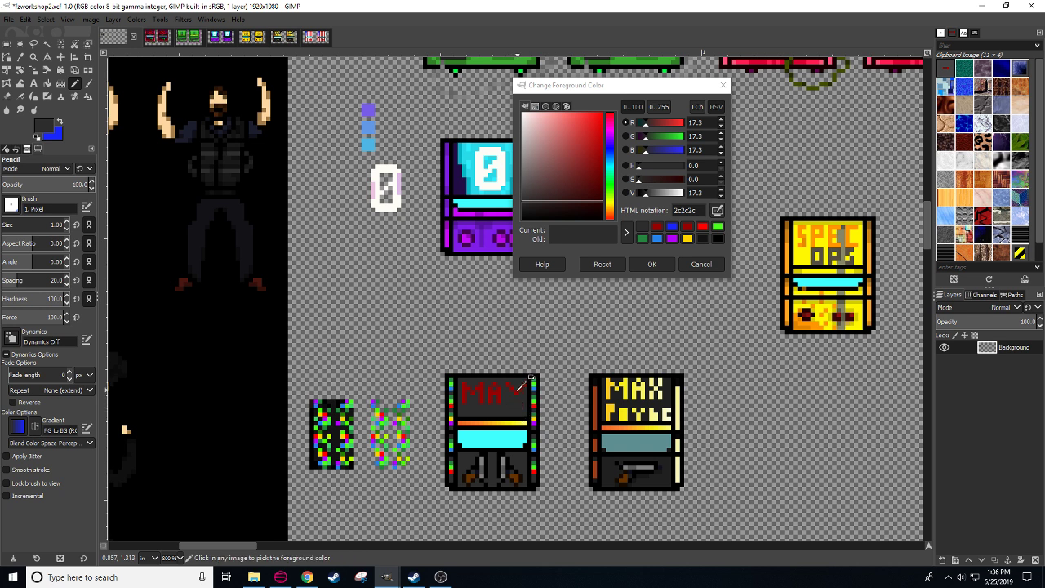
- Redraw the X of the MAX title as a smaller letter in 970000, clearing its stray pixels with grey 2c2c2c
ctrl+click(512, 385)
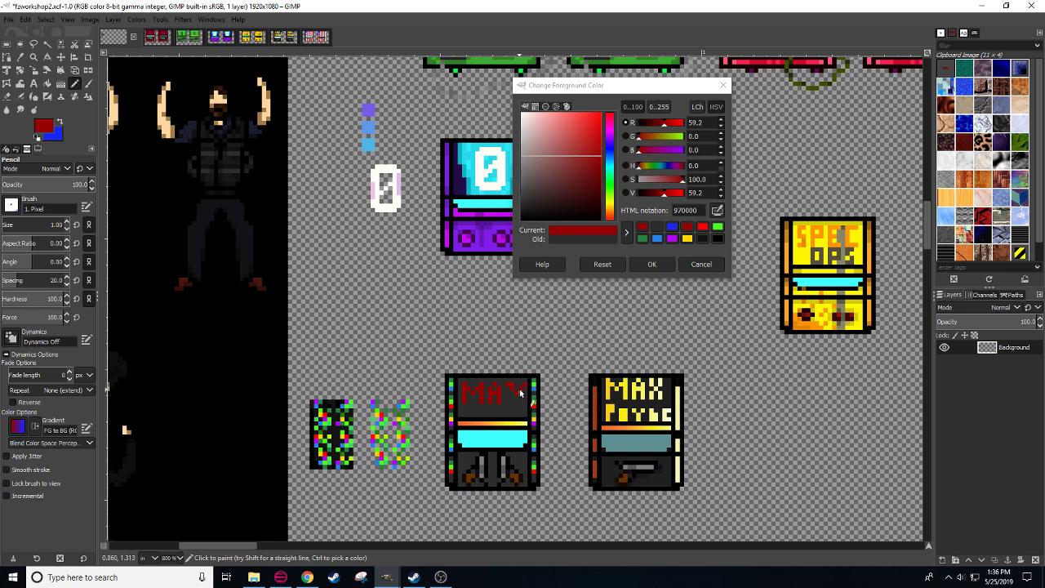
click(520, 388)
ctrl+click(507, 381)
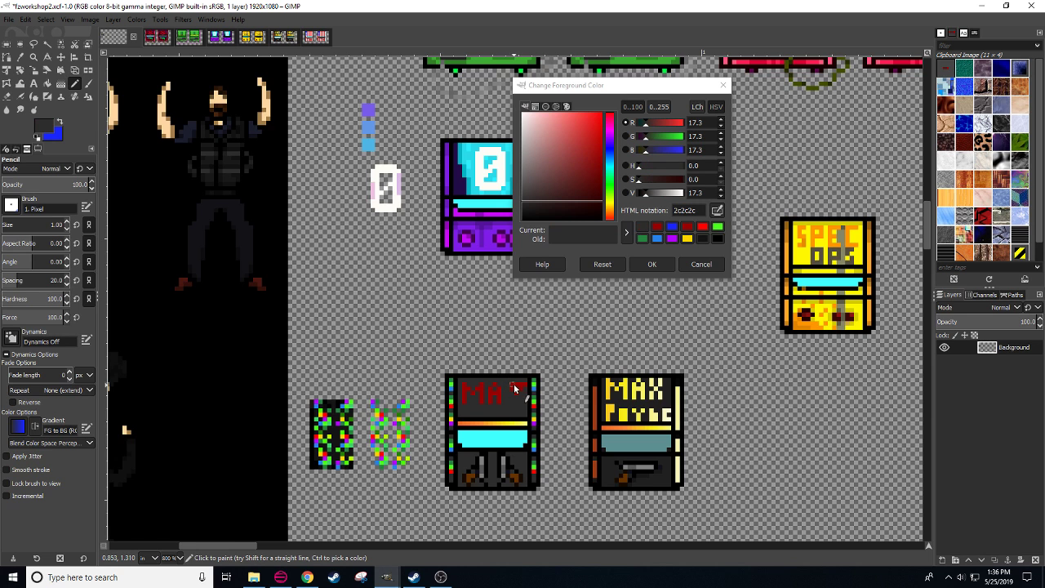
click(519, 385)
ctrl+click(520, 388)
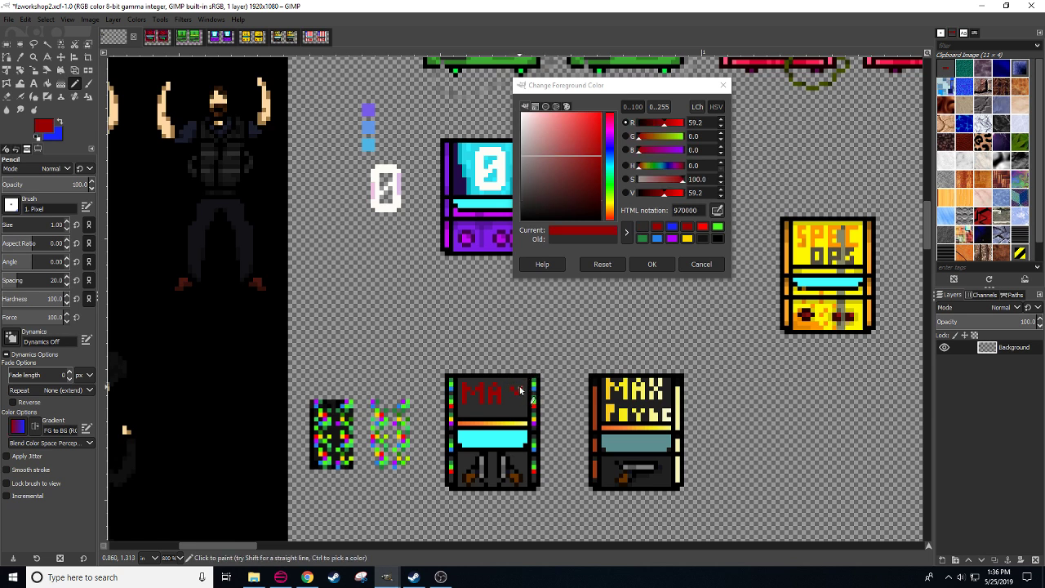
click(520, 385)
drag(514, 401, 519, 406)
ctrl+click(501, 388)
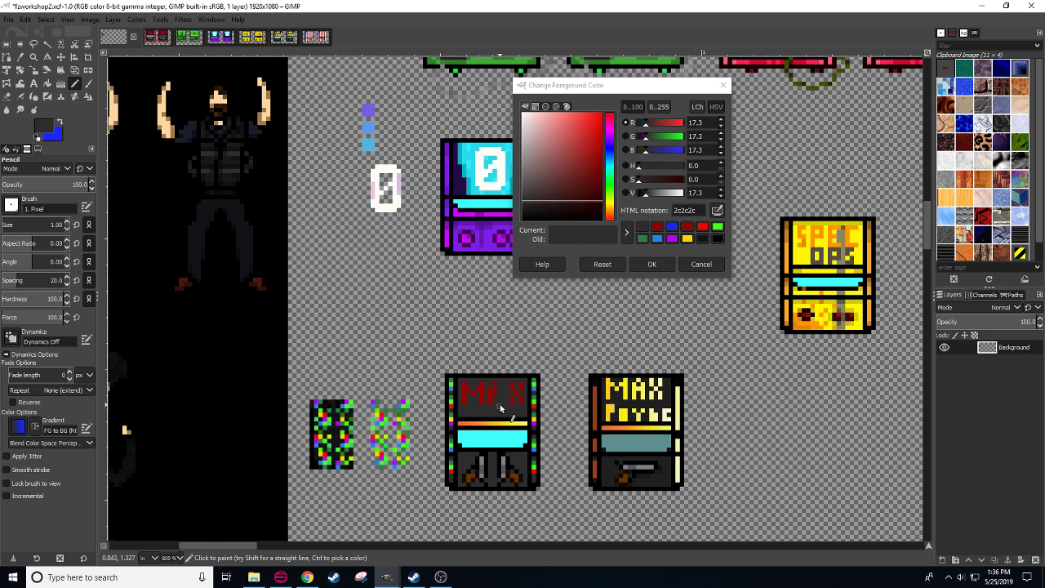
key(ctrl+z)
ctrl+click(500, 388)
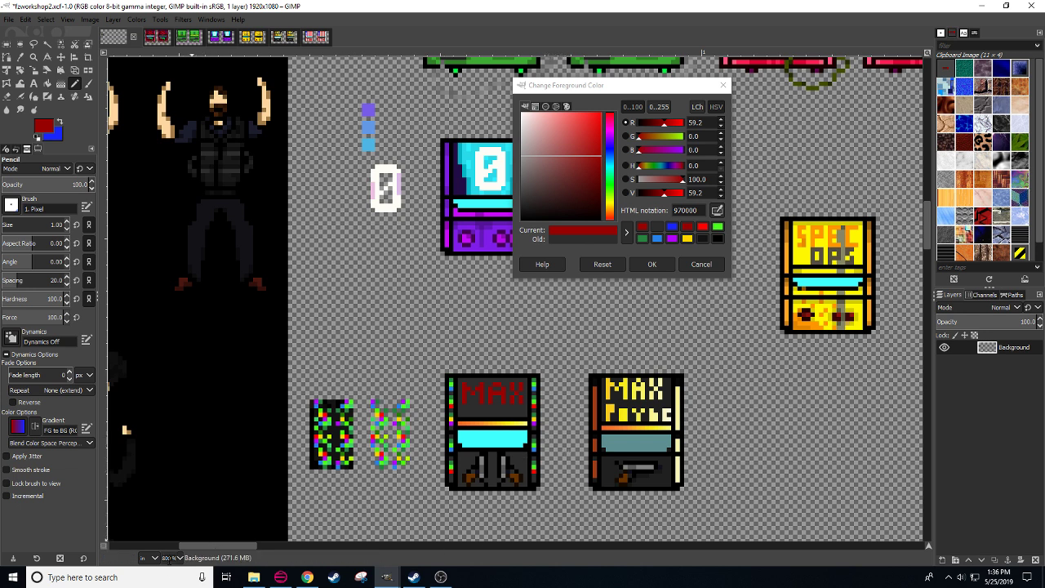
- Lengthen the legs of the M and A downward in 970000 and retouch the inner pixels of the A and X
scroll(169, 560, down, 2)
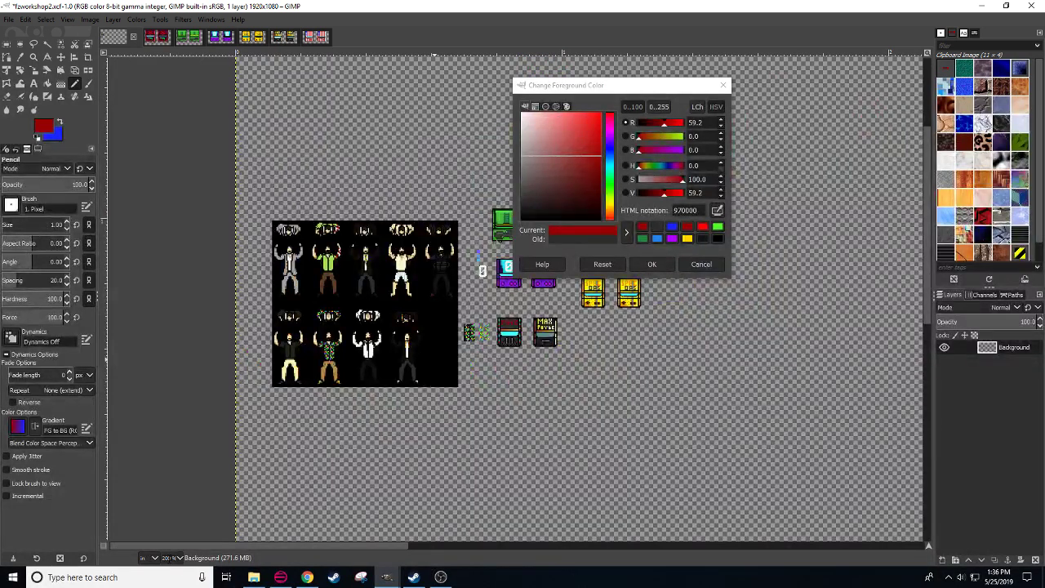
scroll(513, 300, up, 4)
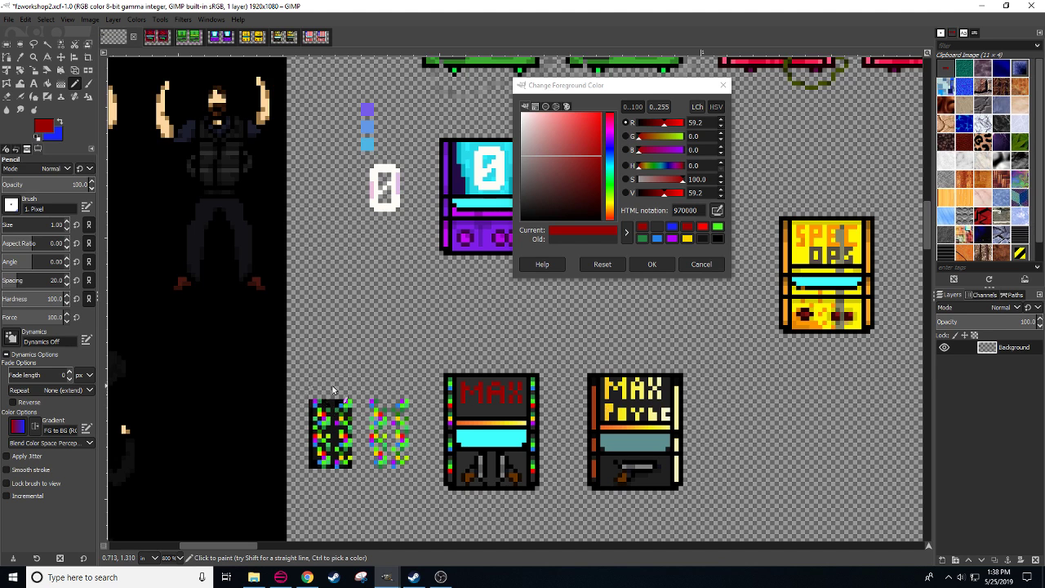
scroll(336, 400, down, 1)
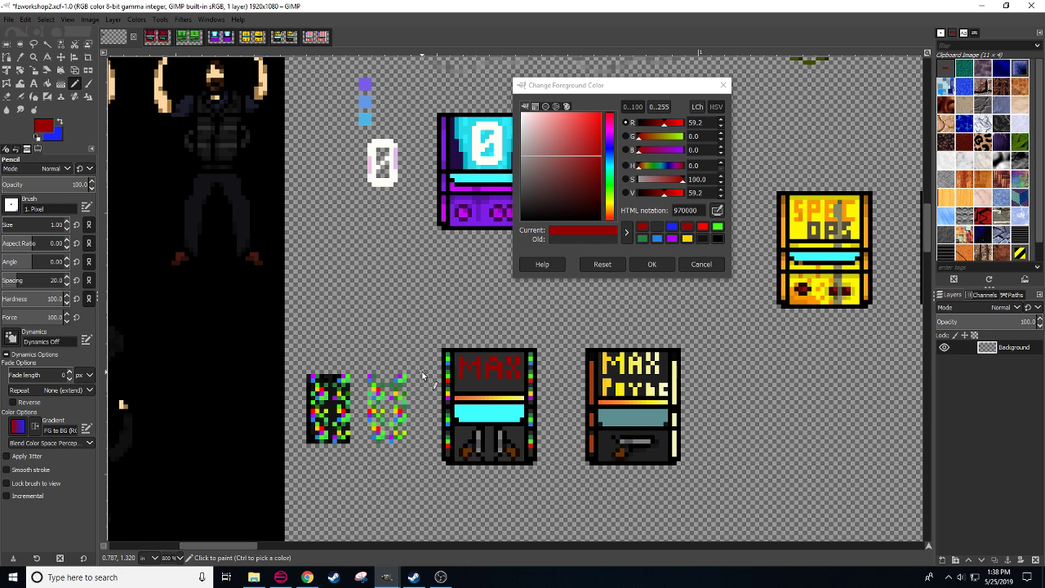
click(461, 385)
click(479, 384)
click(487, 384)
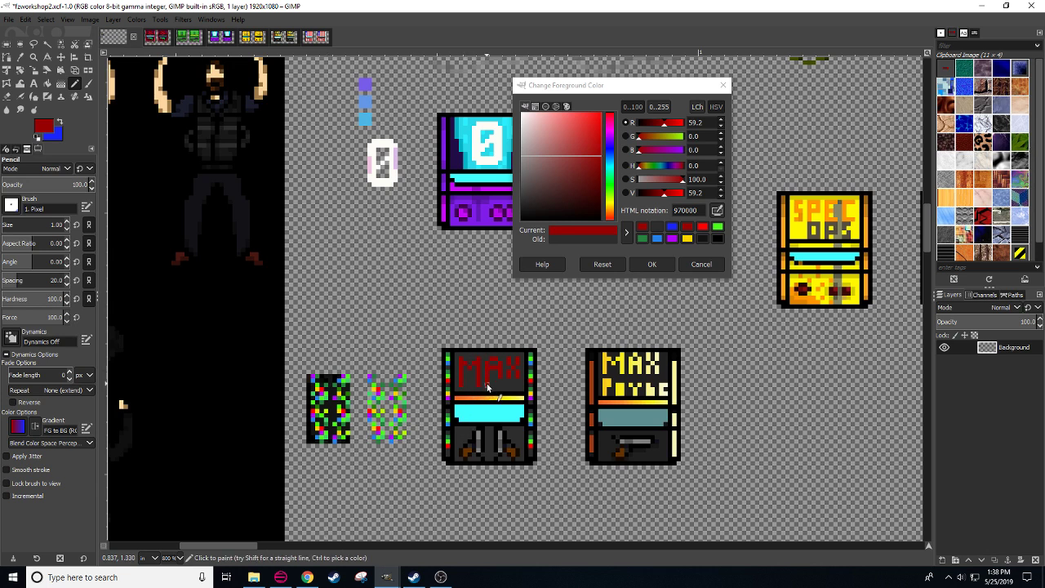
click(499, 382)
ctrl+click(494, 369)
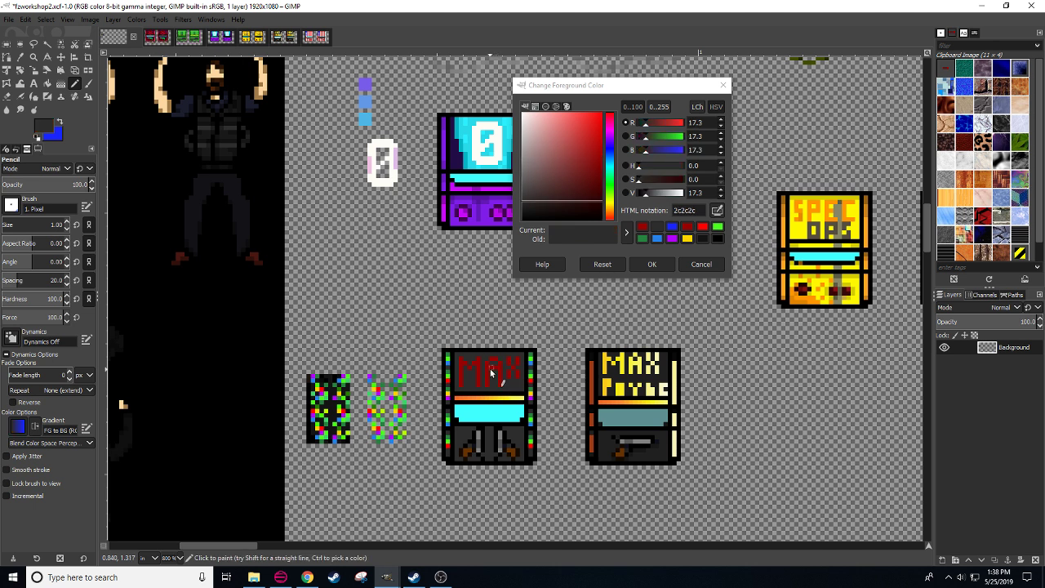
ctrl+click(491, 372)
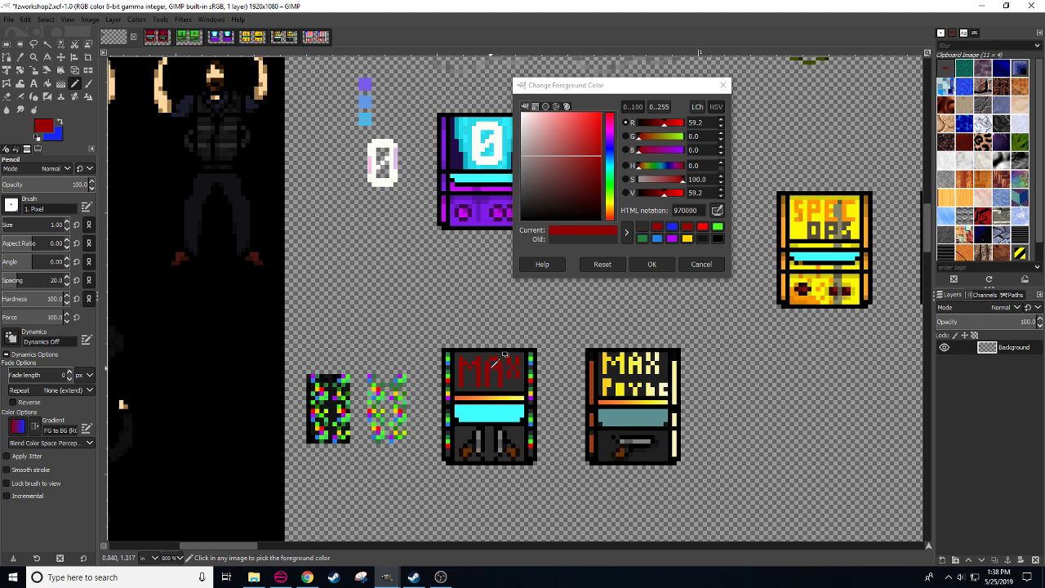
ctrl+click(494, 369)
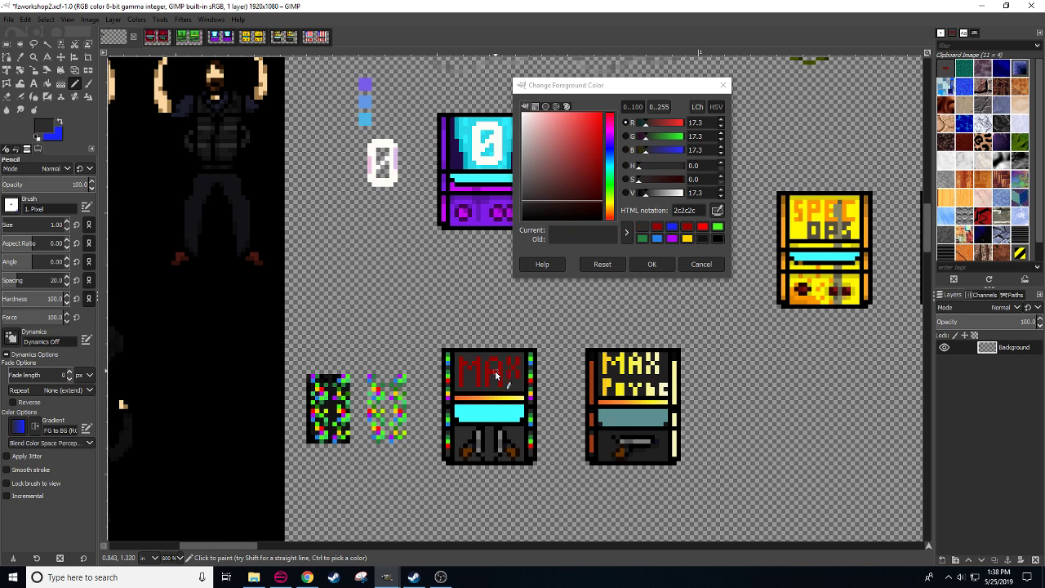
ctrl+click(512, 372)
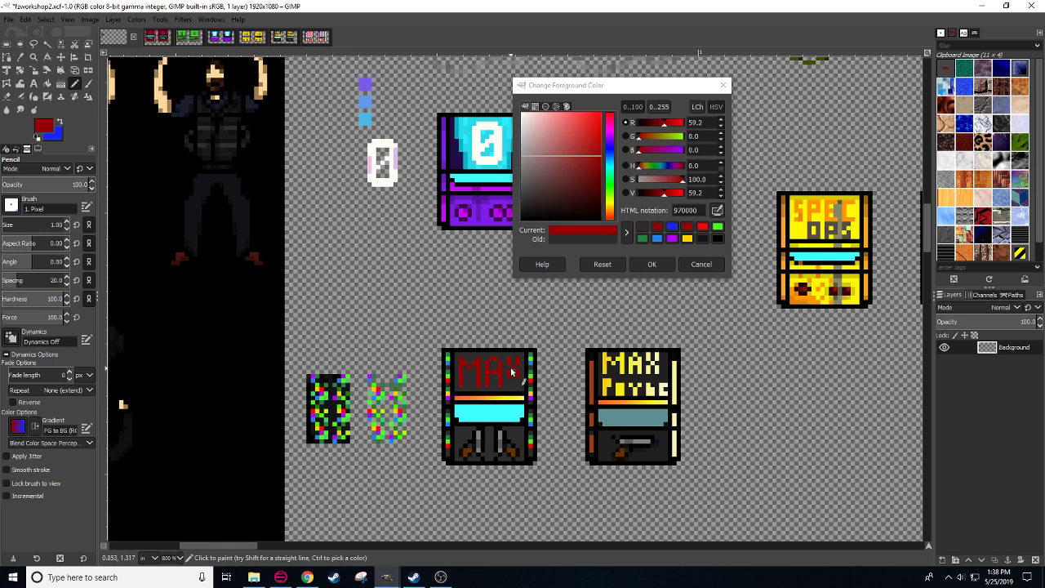
- Cut and repaste the X of MAX slightly lower, extend its upper arms in 970000 and clear the gap with 2c2c2c
key(r)
drag(507, 361, 519, 380)
key(ctrl+x)
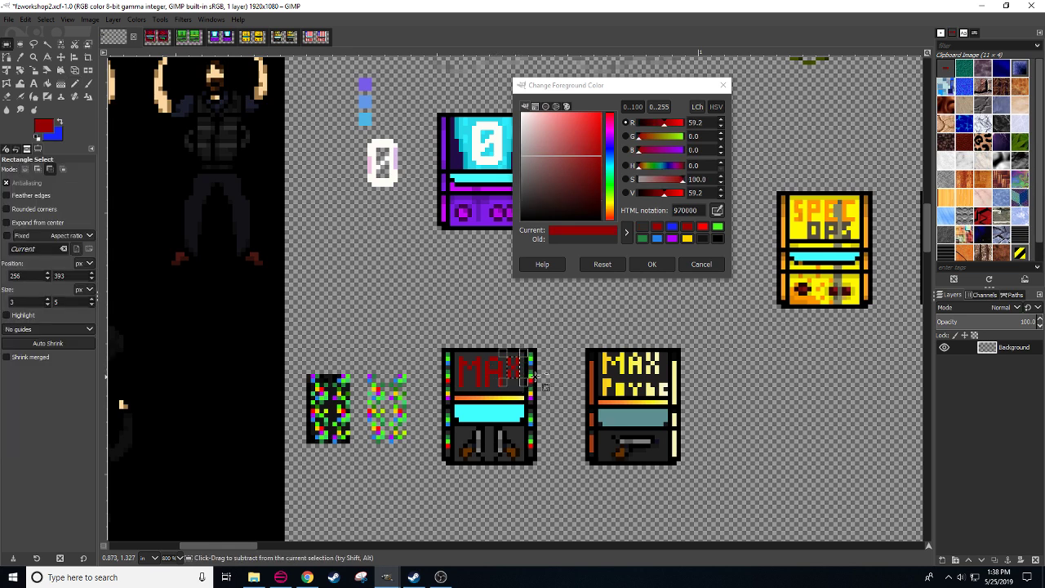
key(ctrl+v)
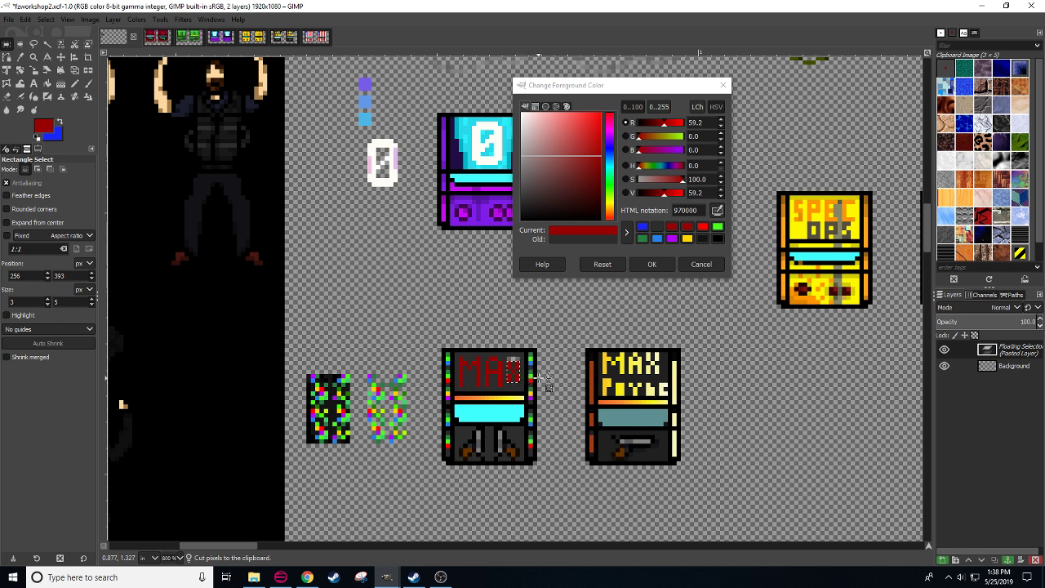
key(ctrl+h)
key(n)
click(508, 360)
click(517, 359)
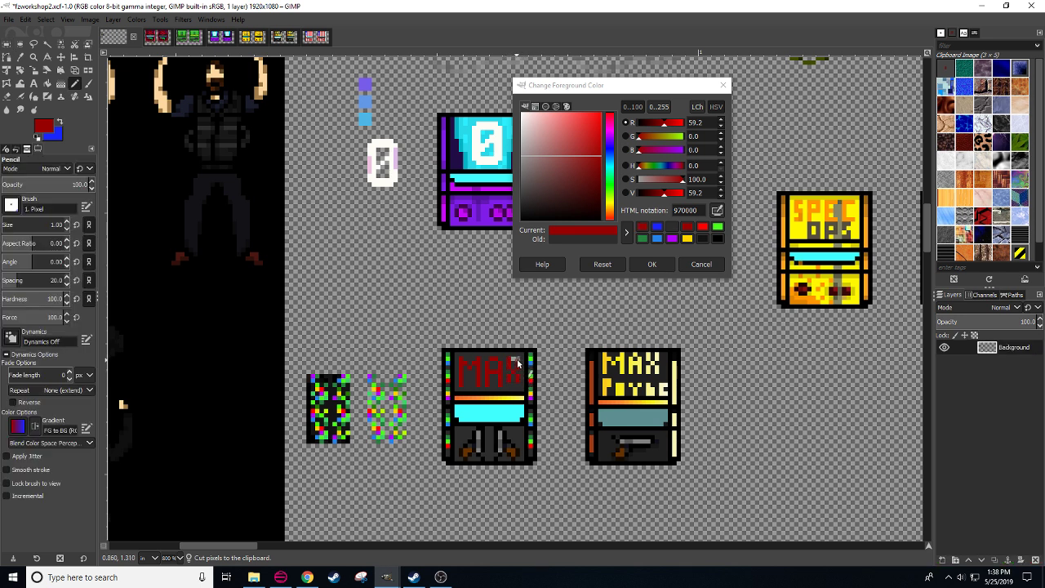
ctrl+click(512, 364)
click(512, 358)
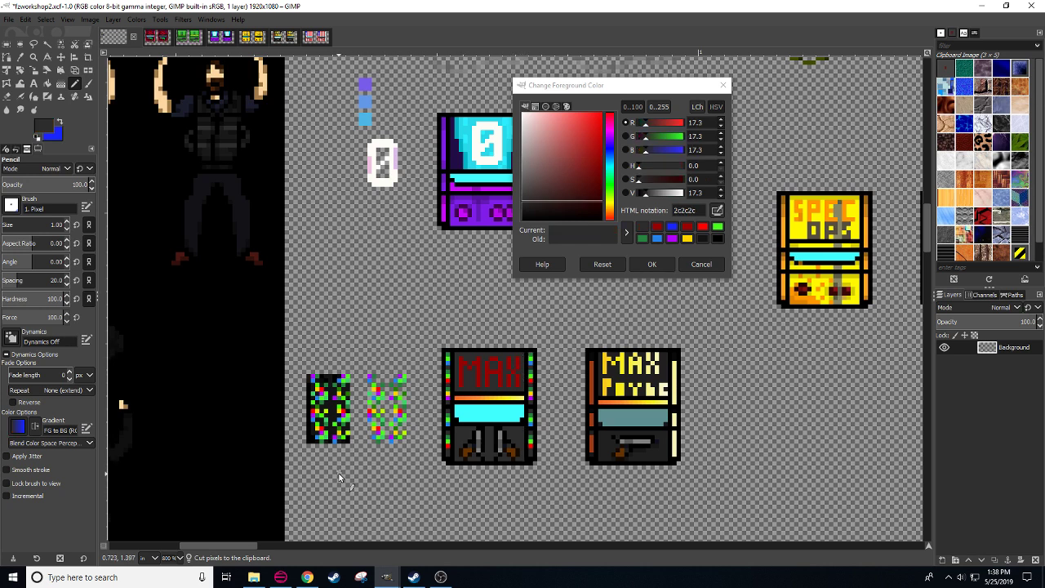
- Select the 14 × 8 pixel MAX title area and fill the whole selection with grey 2c2c2c to erase the lettering
drag(475, 443, 438, 472)
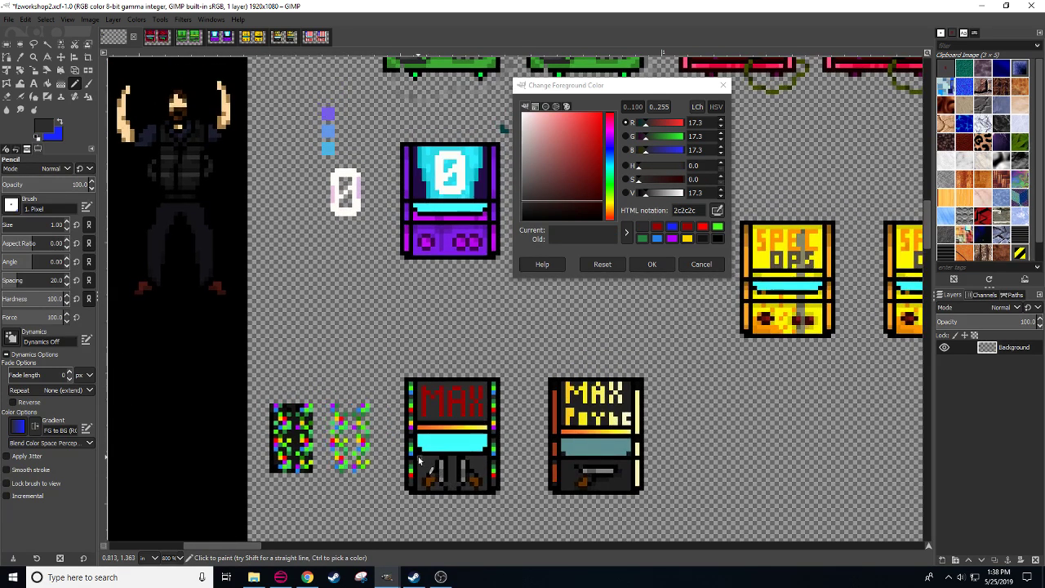
key(r)
drag(420, 381, 482, 417)
key(n)
key(shift+b)
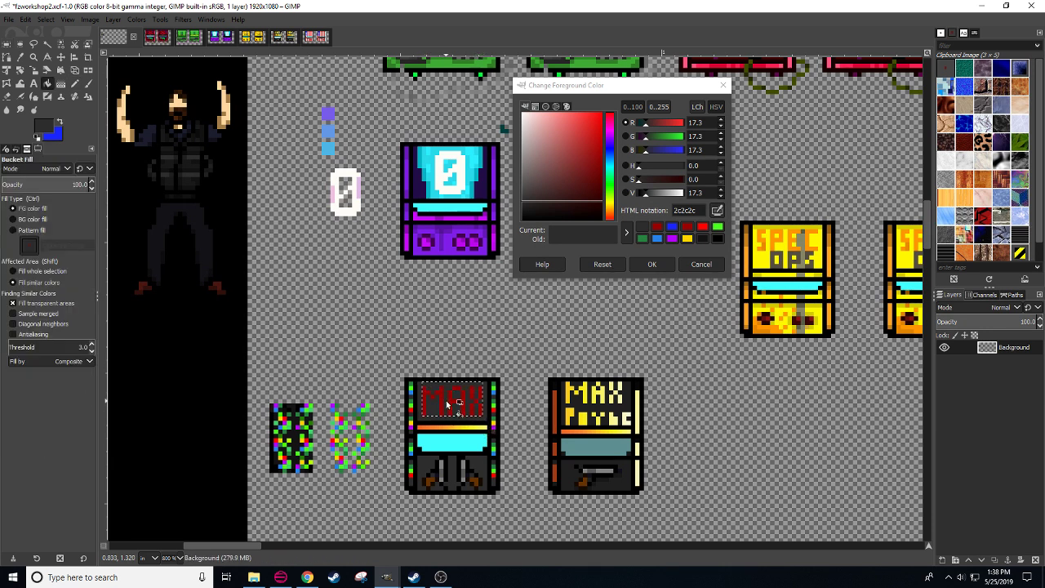
shift+click(449, 406)
key(ctrl+shift+a)
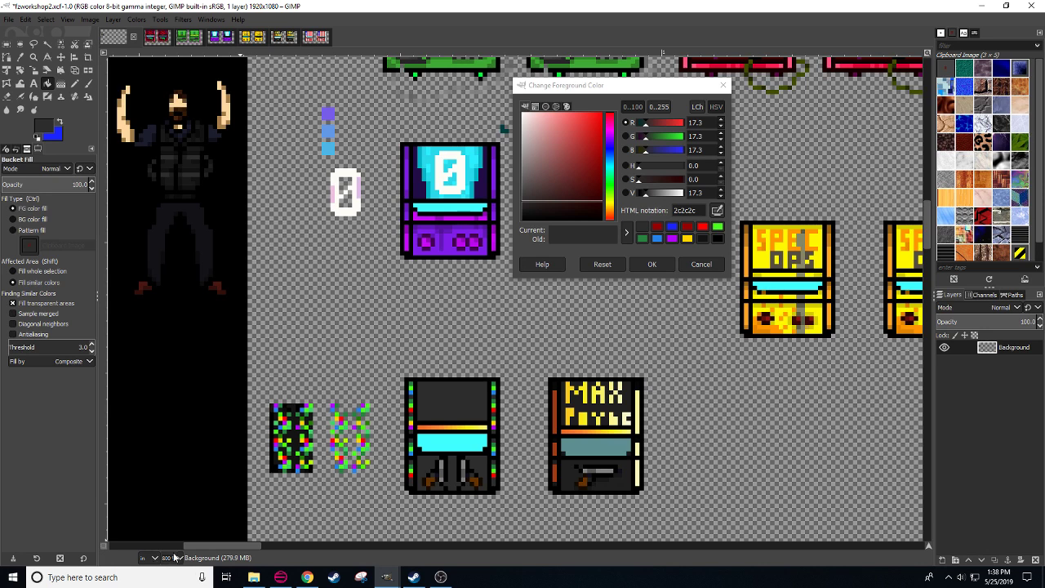
- Copy a 3 × 10 pixel piece of the loose multicoloured swatch and anchor it at the right edge of the blank title area
scroll(175, 558, down, 1)
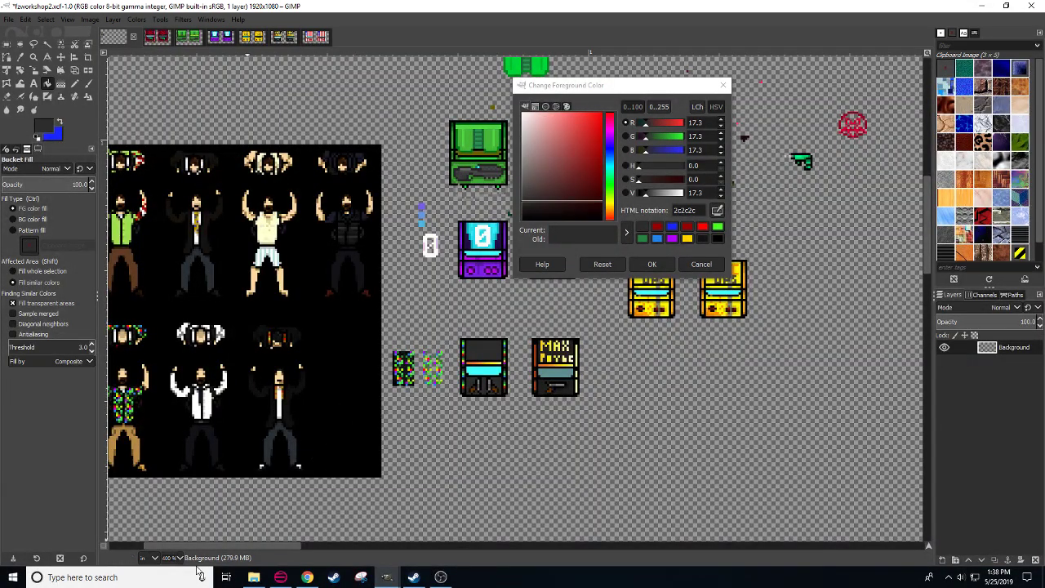
key(4)
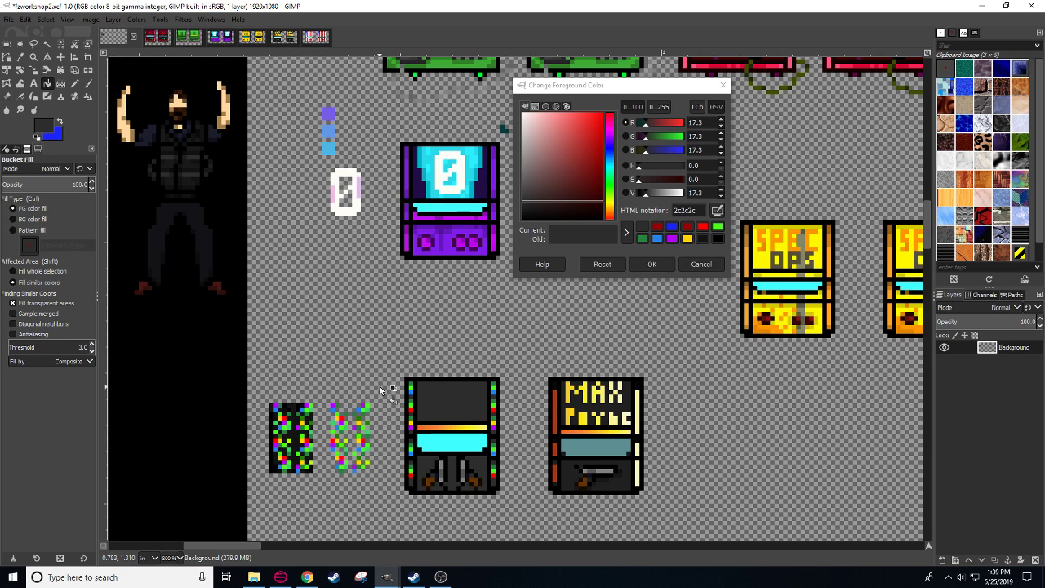
key(n)
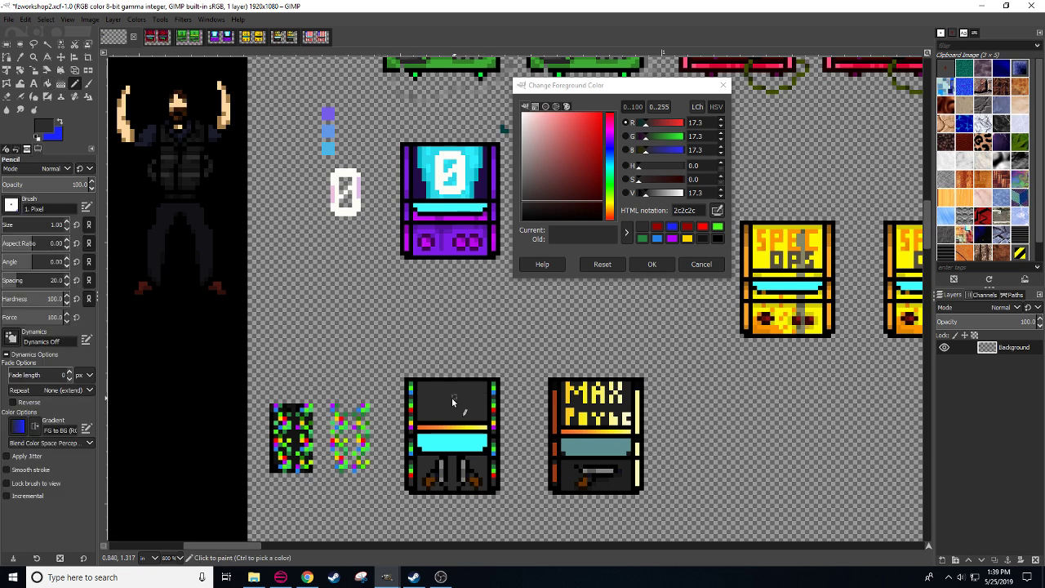
drag(289, 438, 338, 415)
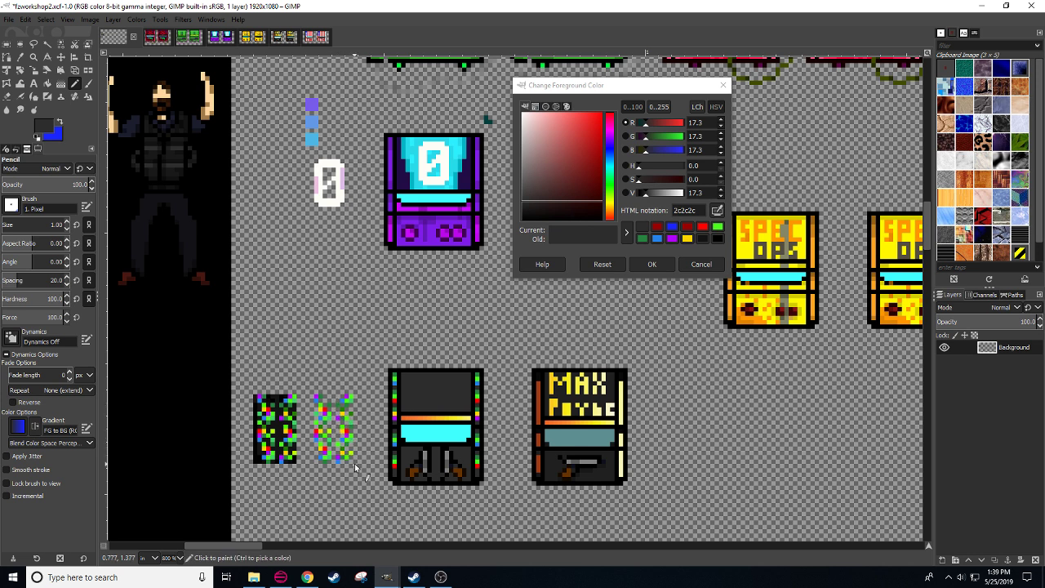
key(r)
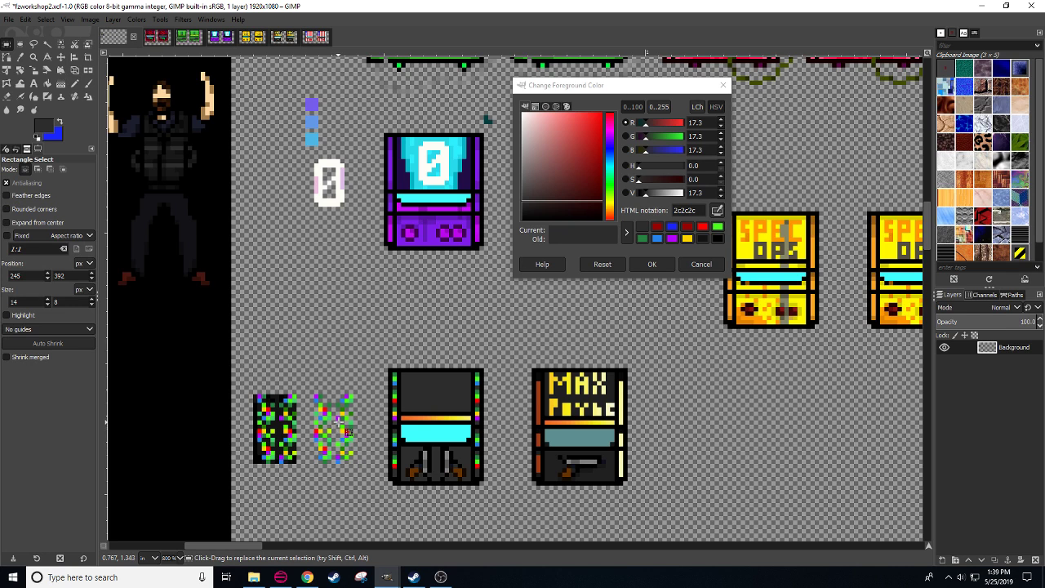
drag(344, 424, 471, 402)
key(ctrl+c)
key(ctrl+v)
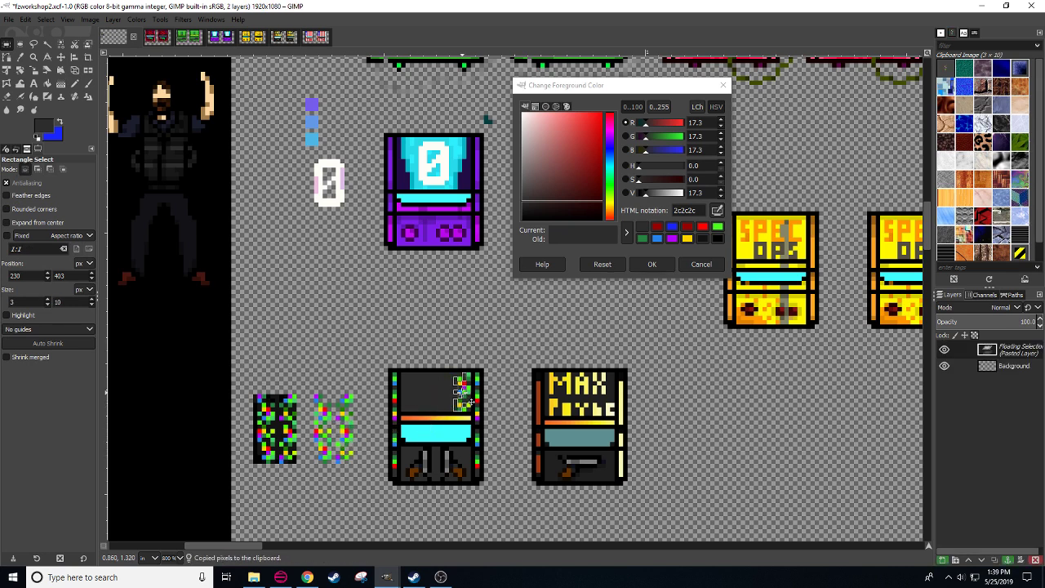
click(368, 449)
- Copy a 4 × 9 pixel piece from the swatch's upper right and anchor it beside the first piece in the title area
drag(337, 395, 356, 435)
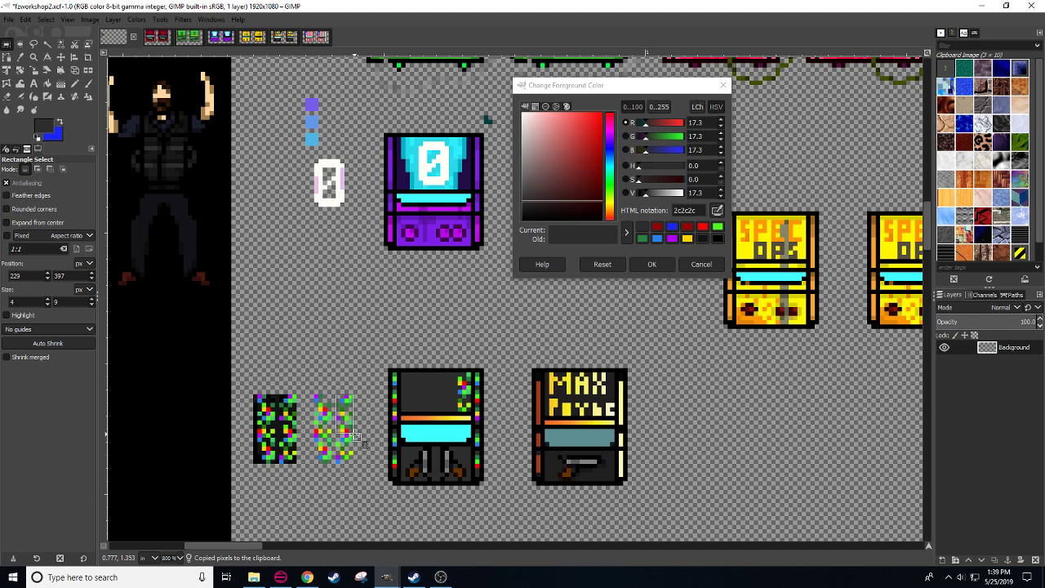
key(ctrl+v)
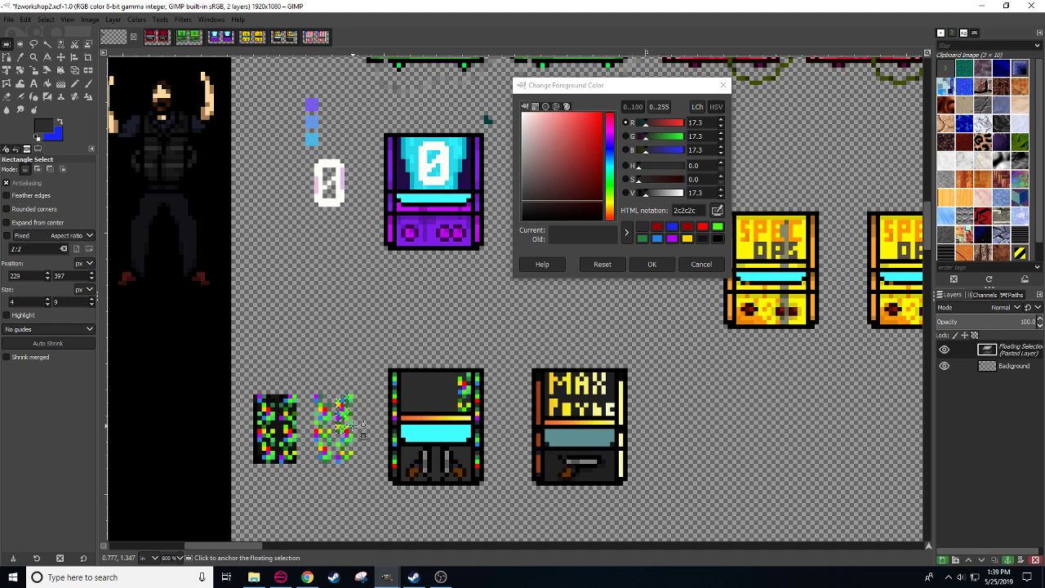
drag(348, 421, 458, 400)
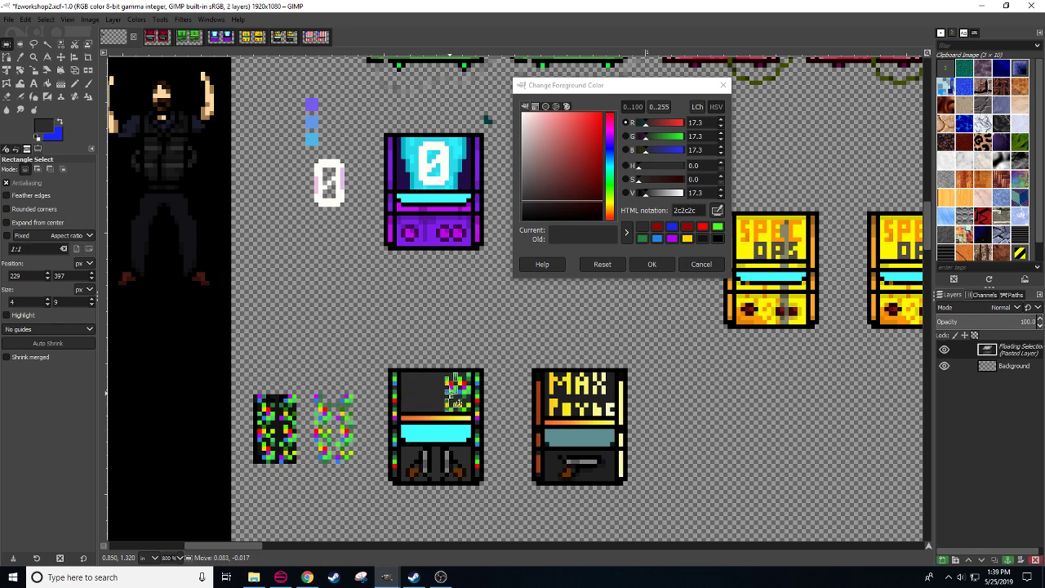
click(492, 480)
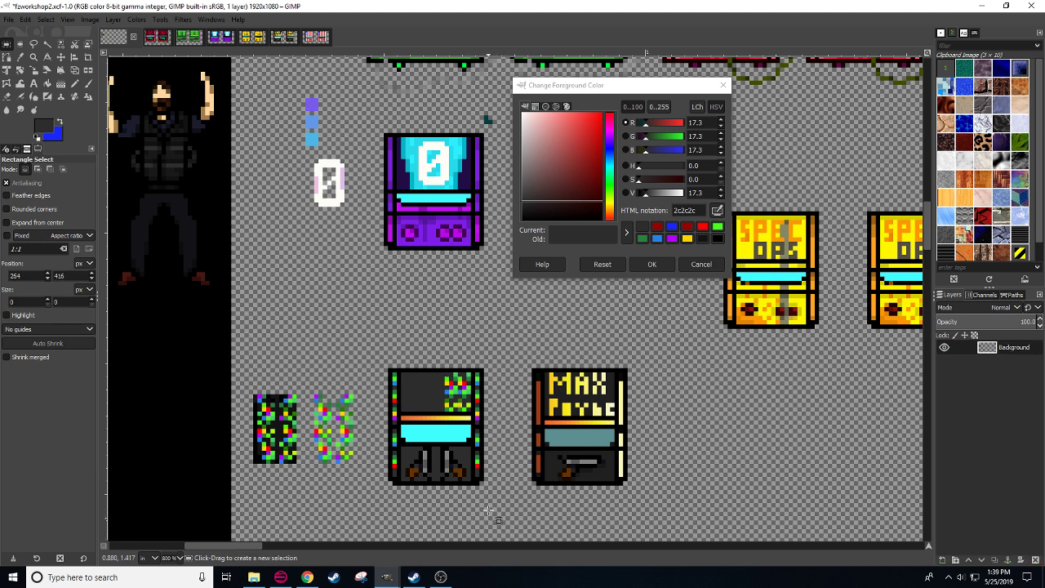
- Cut and repaste the inner pattern piece, flip it horizontally, and anchor it slightly farther left in the title area
key(shift+f)
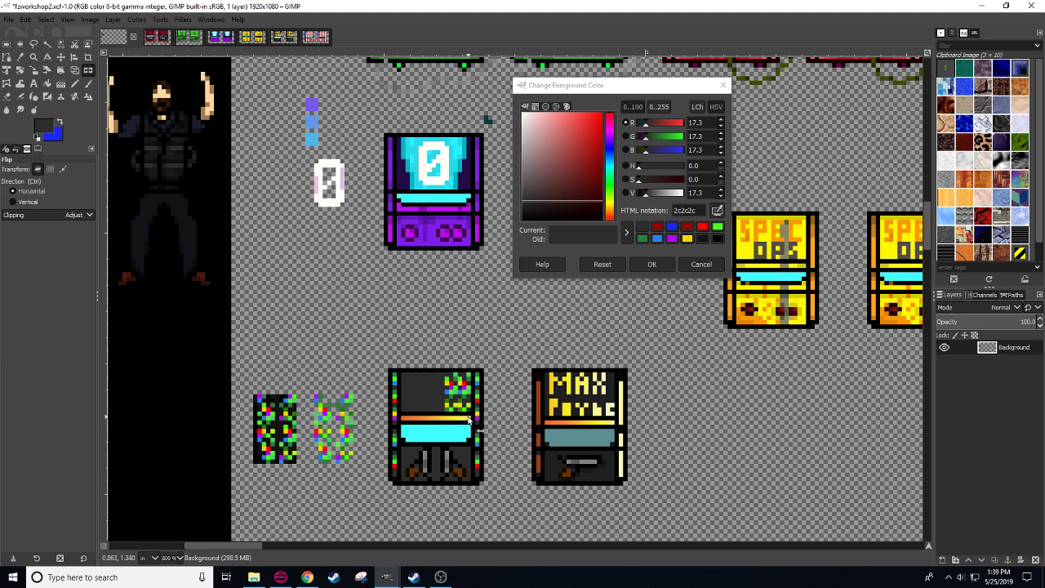
key(ctrl+x)
key(ctrl+v)
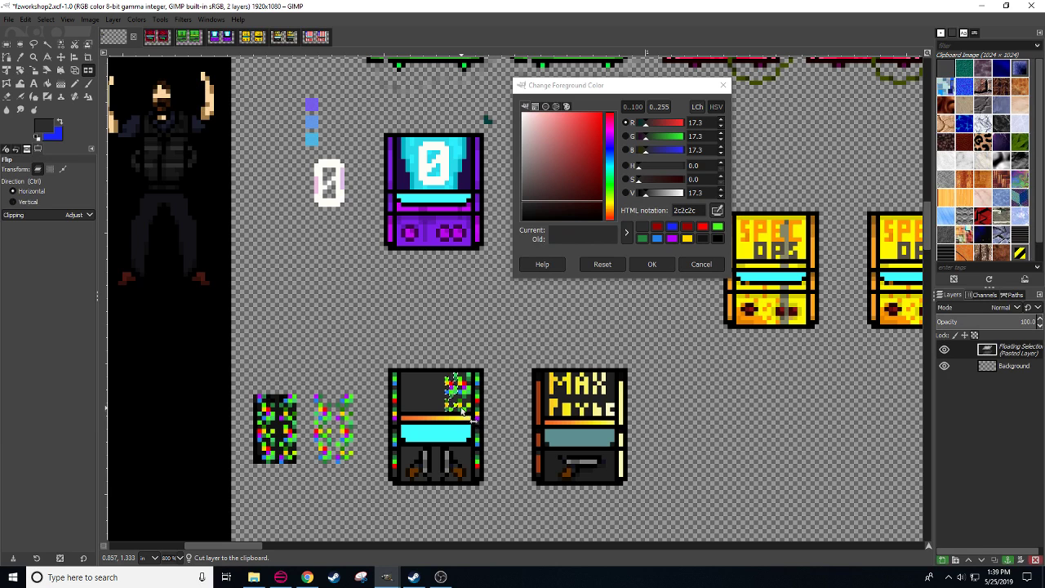
key(r)
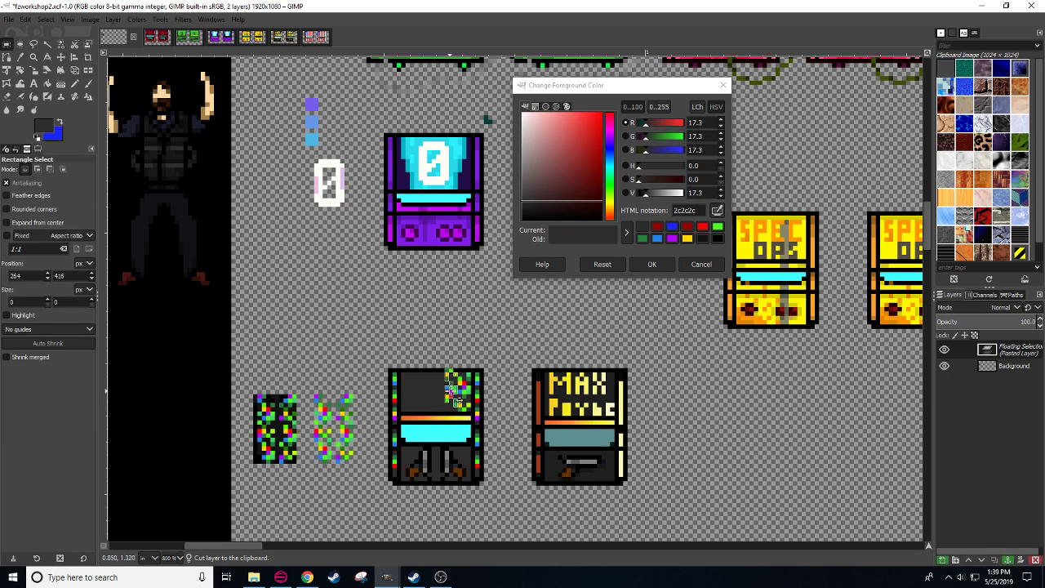
click(483, 442)
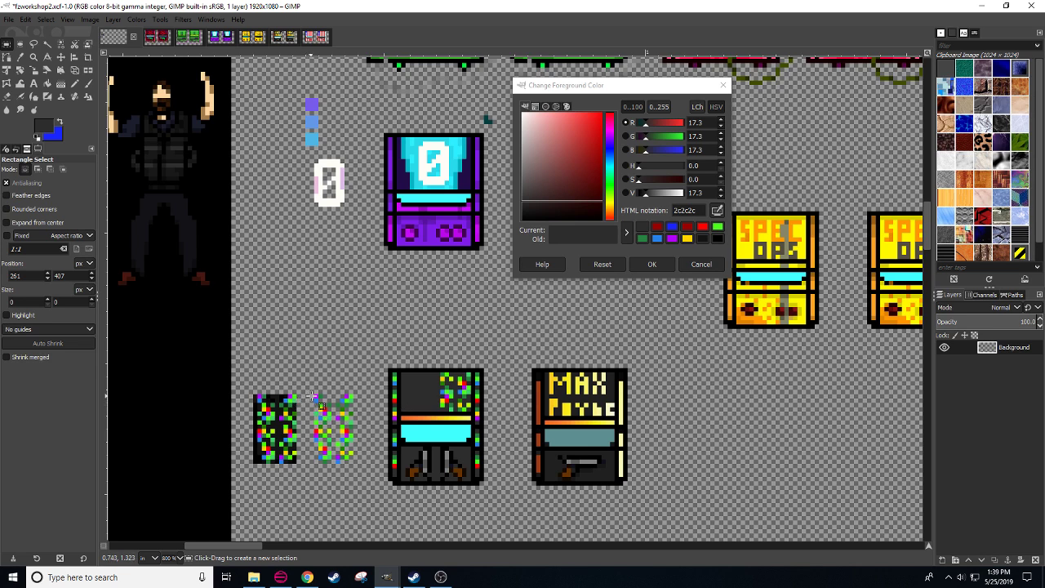
drag(314, 394, 330, 435)
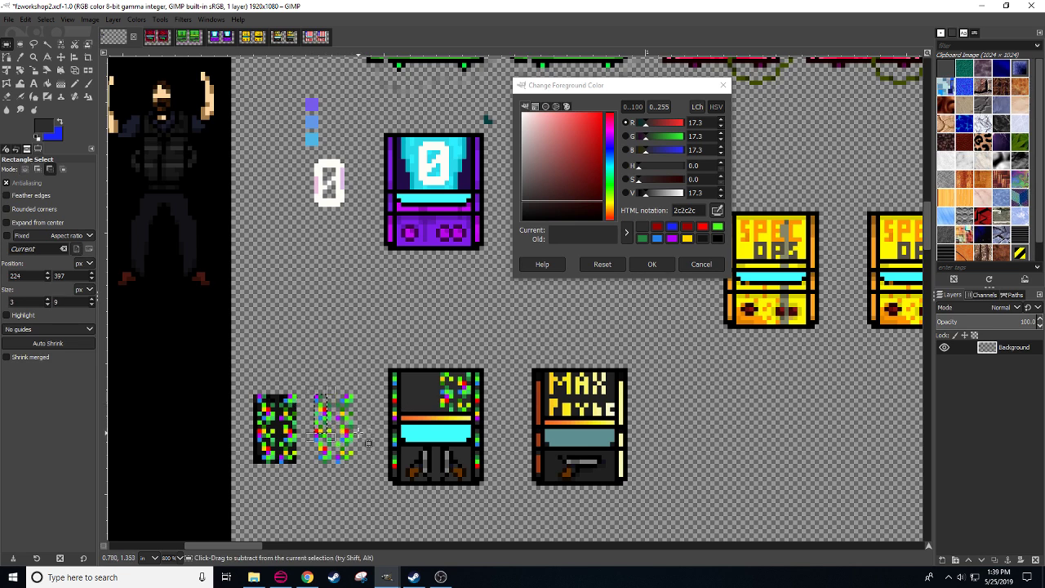
key(ctrl+v)
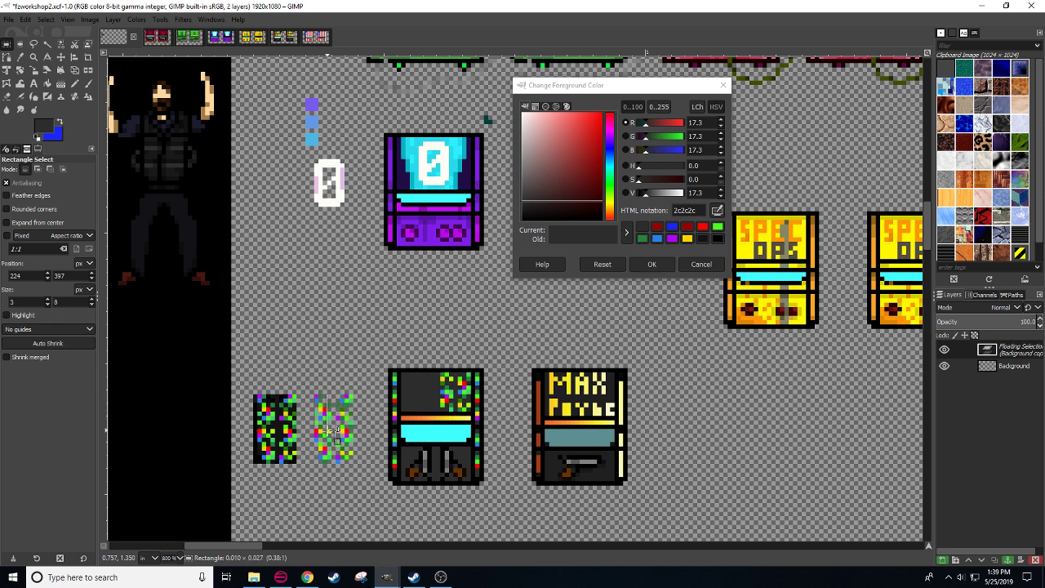
key(ctrl+c)
key(ctrl+v)
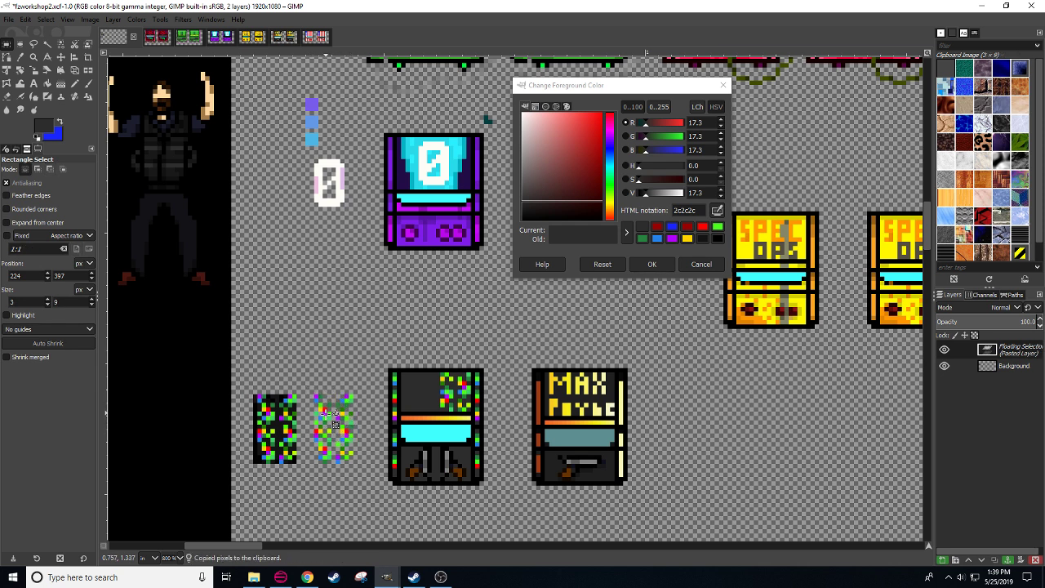
drag(373, 360, 392, 381)
key(ctrl+v)
click(403, 379)
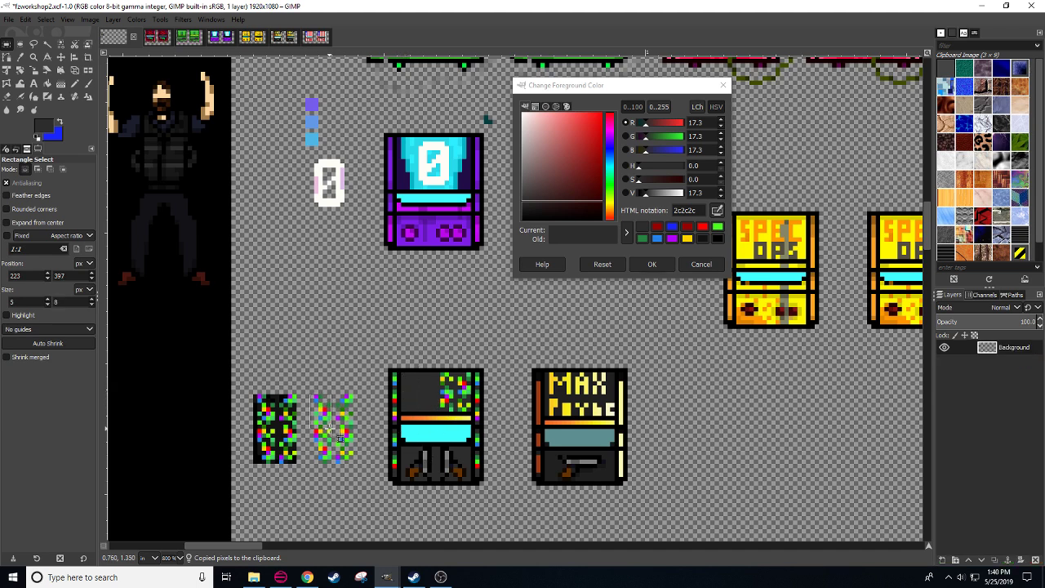
- Copy a 3 × 10 pixel piece from the loose swatch's upper left and anchor it beside the inner pattern piece in the title area
drag(311, 395, 442, 406)
key(ctrl+c)
key(ctrl+v)
click(449, 410)
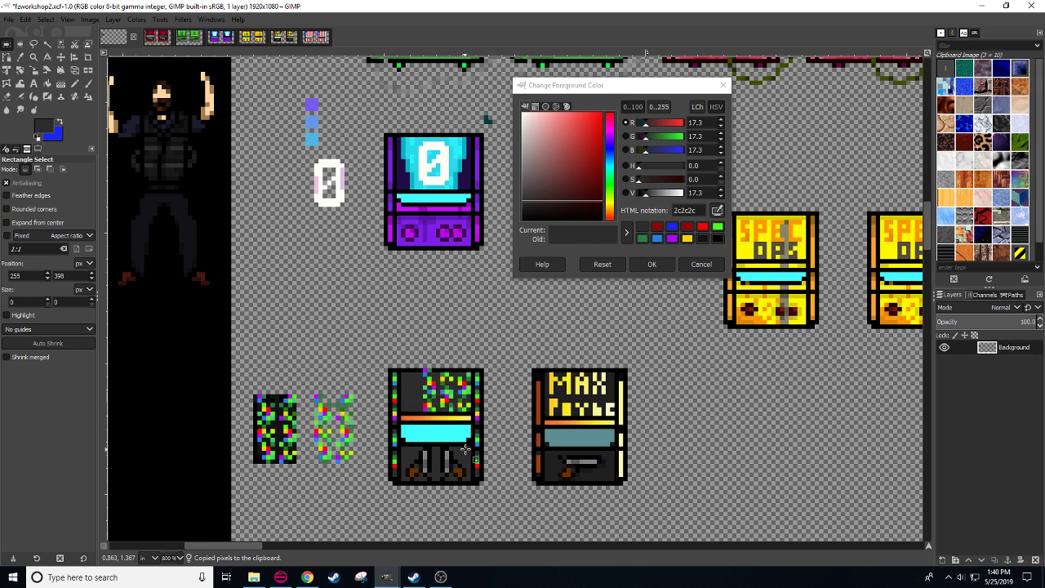
- Copy a 3 × 8 pixel piece from the loose swatch's lower left and anchor it at the left end of the title area
drag(331, 462, 315, 425)
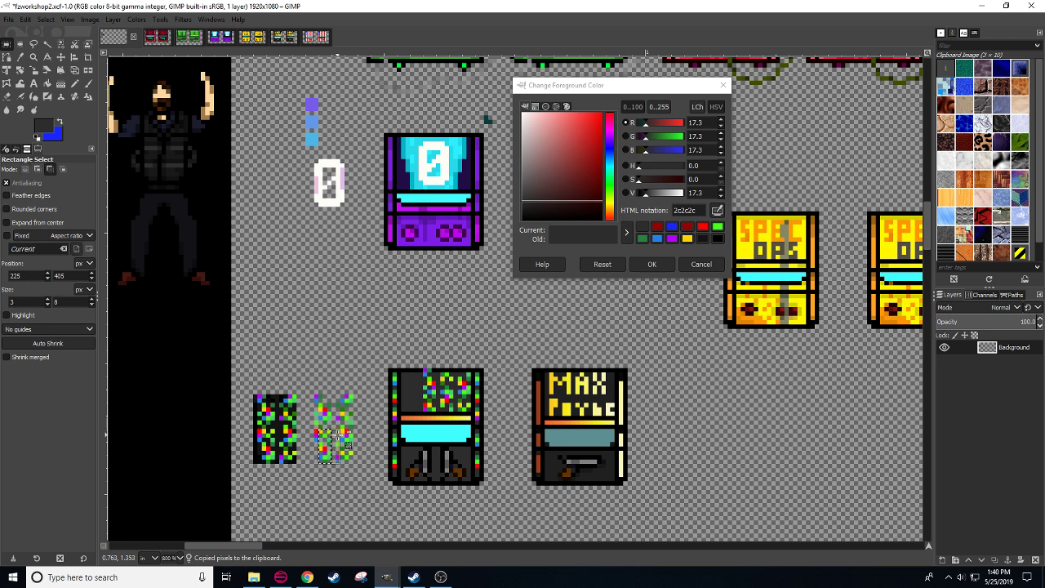
key(ctrl+c)
key(ctrl+v)
drag(335, 454, 421, 411)
click(421, 411)
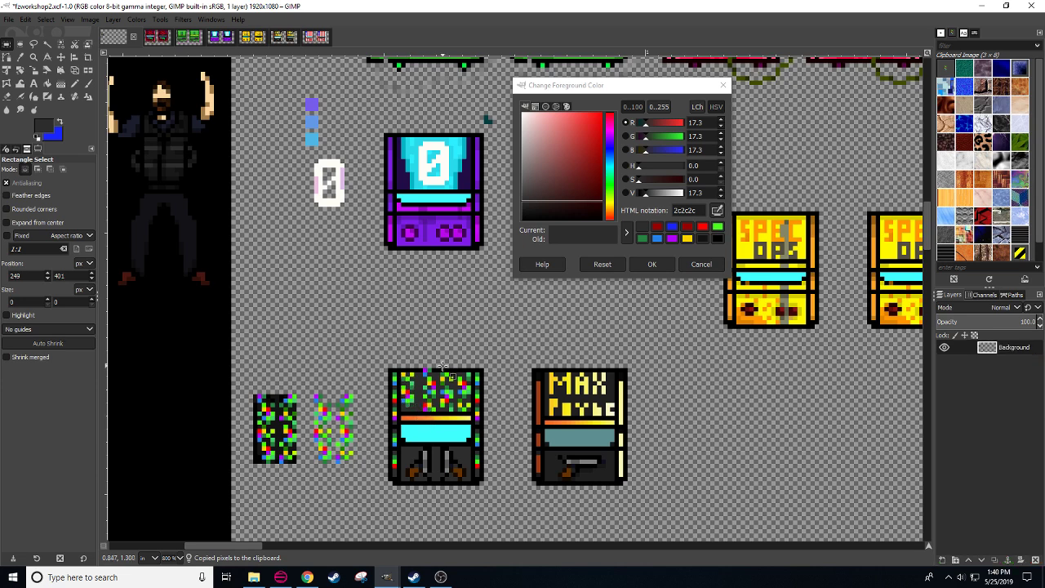
- Repaint the stray purple pixel on the cabinet's top border black with the Pencil, and sample the dark green 278240 from the title pattern
key(n)
ctrl+click(434, 370)
click(425, 371)
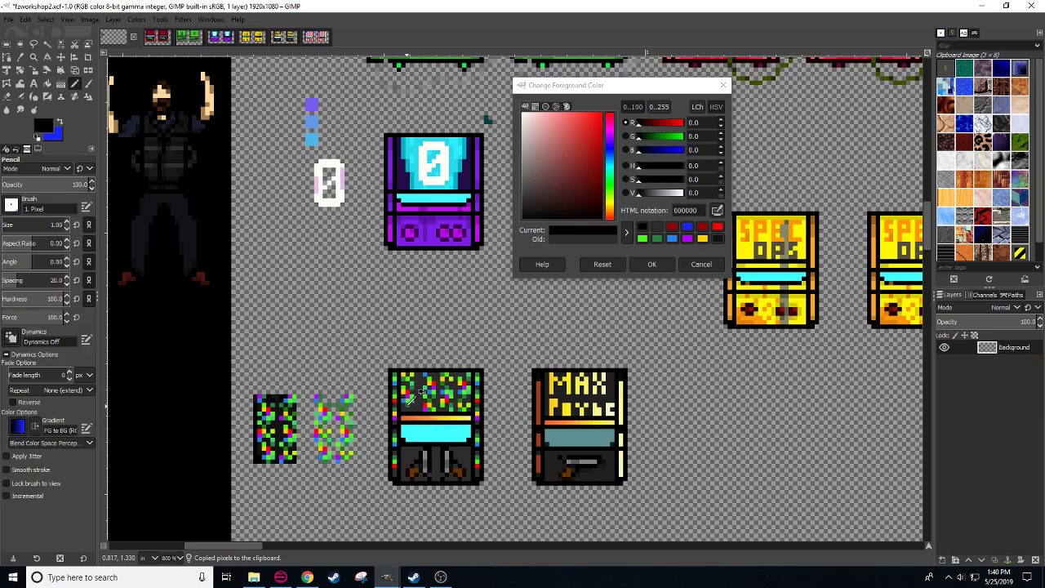
ctrl+click(412, 414)
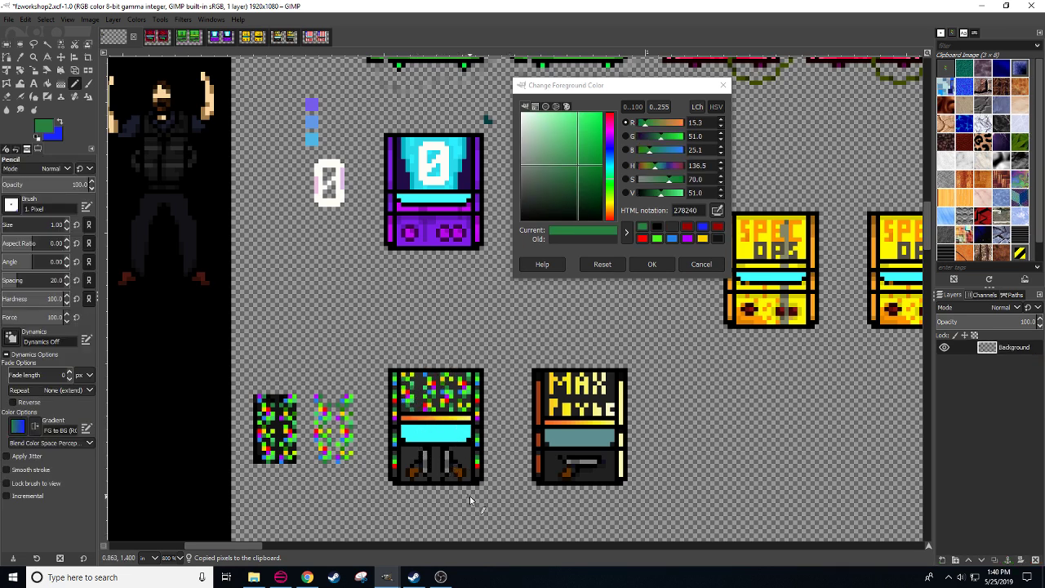
- Paint over the whole multicoloured title pattern with grey 2c2c2c using the Pencil, and restore the cabinet's top border in black
drag(476, 489, 515, 426)
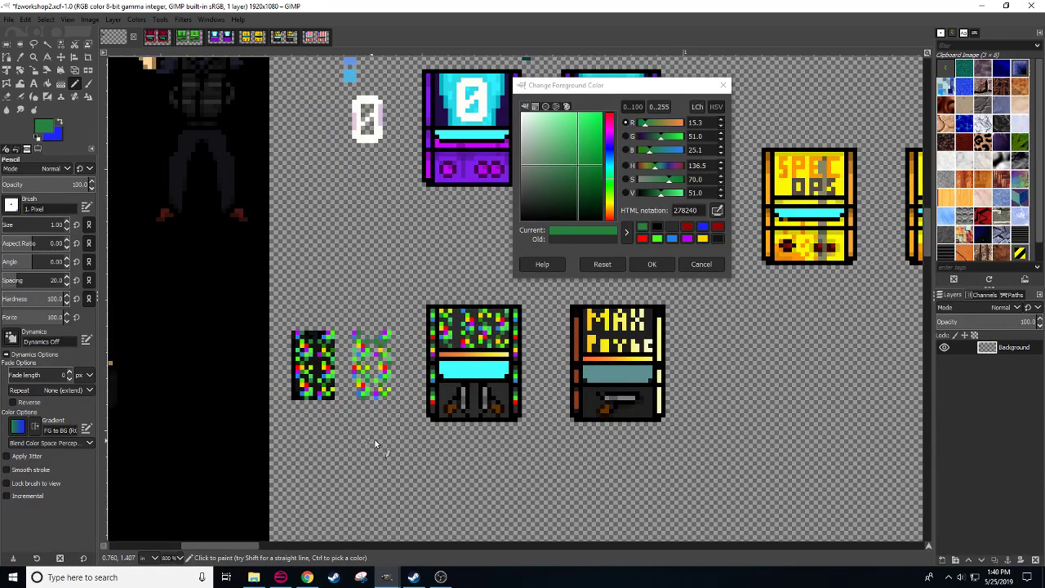
drag(378, 443, 373, 457)
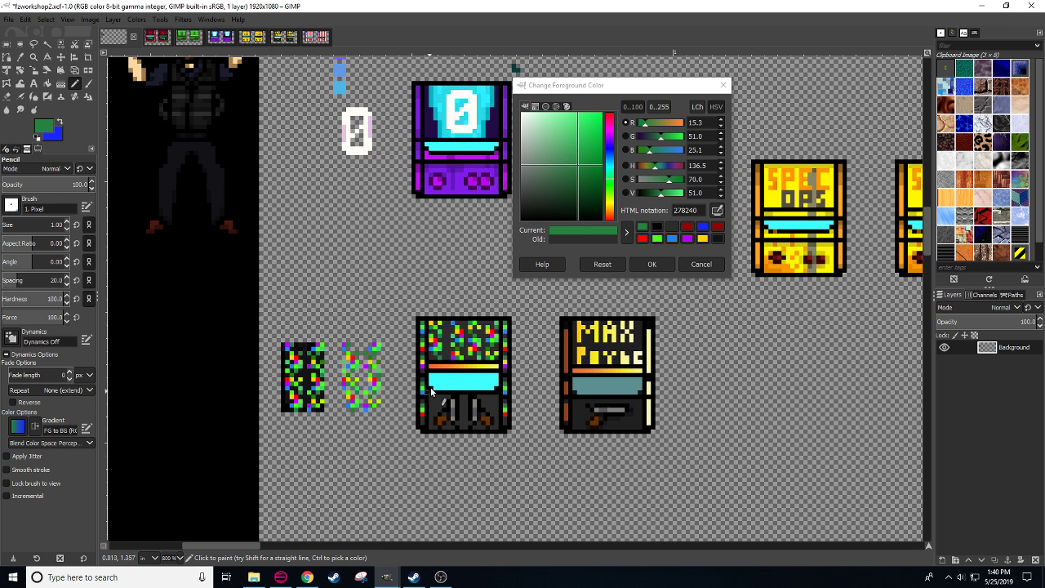
click(442, 352)
mouse_move(441, 352)
mouse_down()
mouse_move(433, 323)
mouse_move(429, 334)
mouse_move(449, 352)
mouse_move(467, 356)
mouse_move(441, 348)
mouse_move(455, 326)
mouse_move(498, 335)
mouse_move(472, 352)
mouse_move(483, 344)
mouse_up()
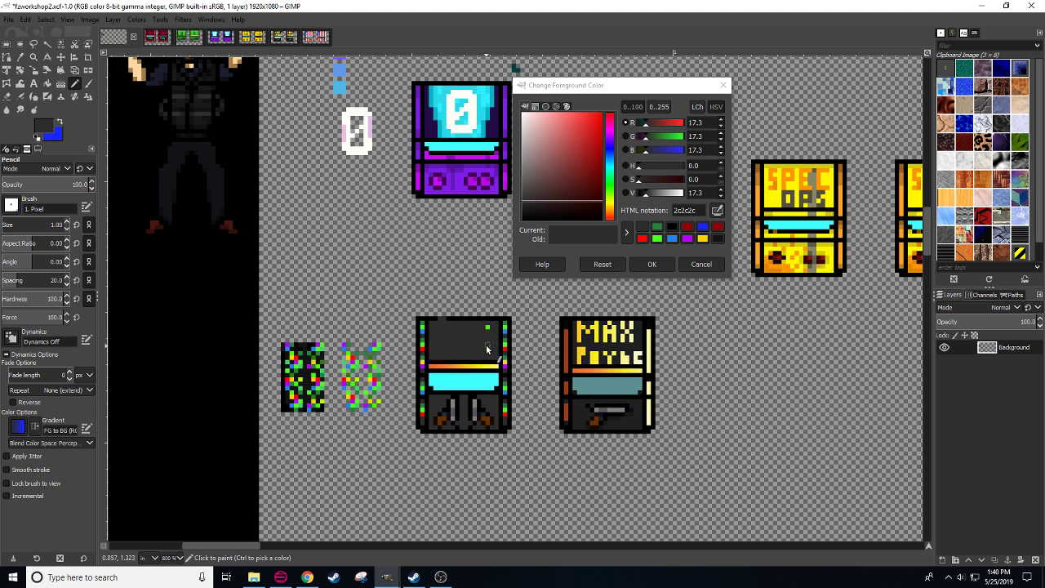
ctrl+click(450, 315)
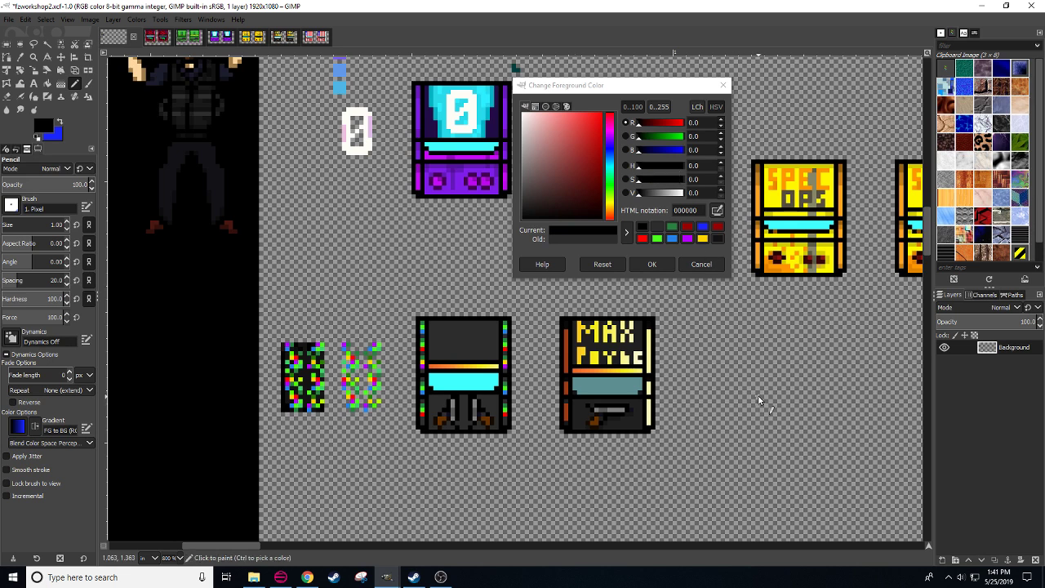
- Draw the large letters MP in dark red 750202 across the blank title area with the Pencil
mouse_move(593, 189)
mouse_down()
mouse_move(600, 160)
mouse_move(603, 173)
mouse_up()
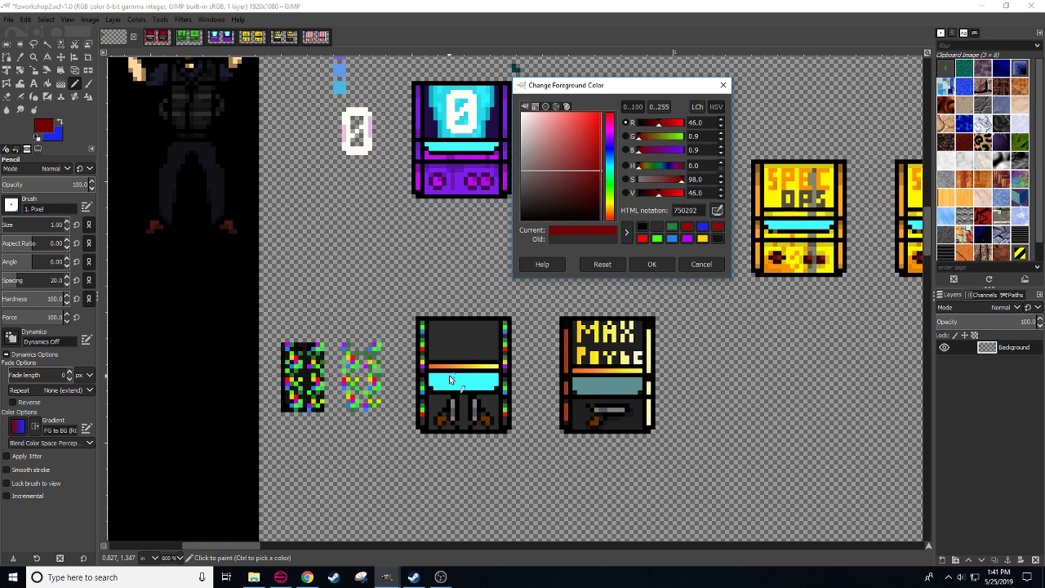
drag(436, 360, 438, 330)
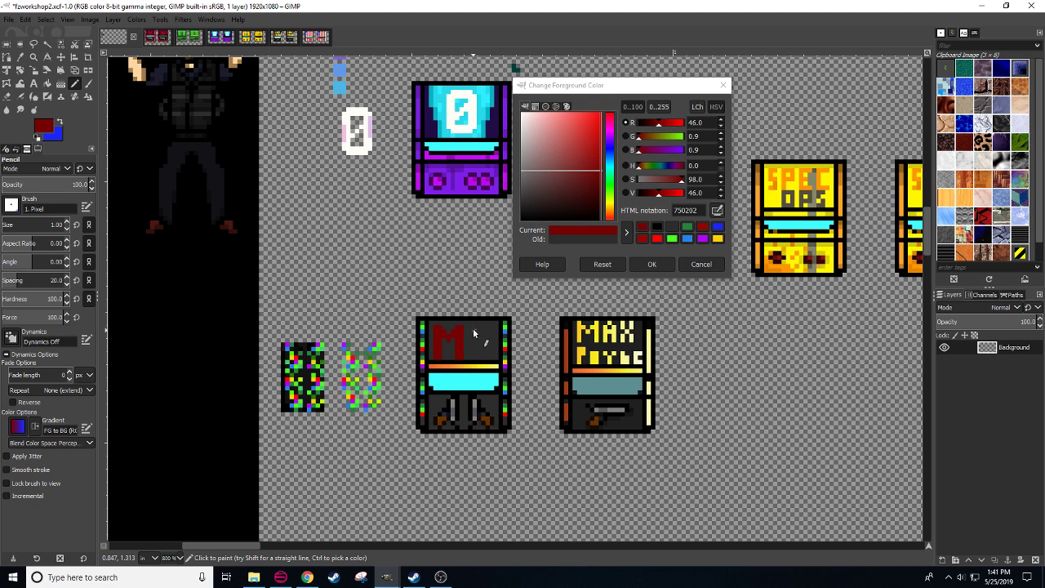
mouse_move(471, 330)
mouse_down()
mouse_move(471, 349)
mouse_move(475, 327)
mouse_move(490, 329)
mouse_move(490, 348)
mouse_up()
click(491, 356)
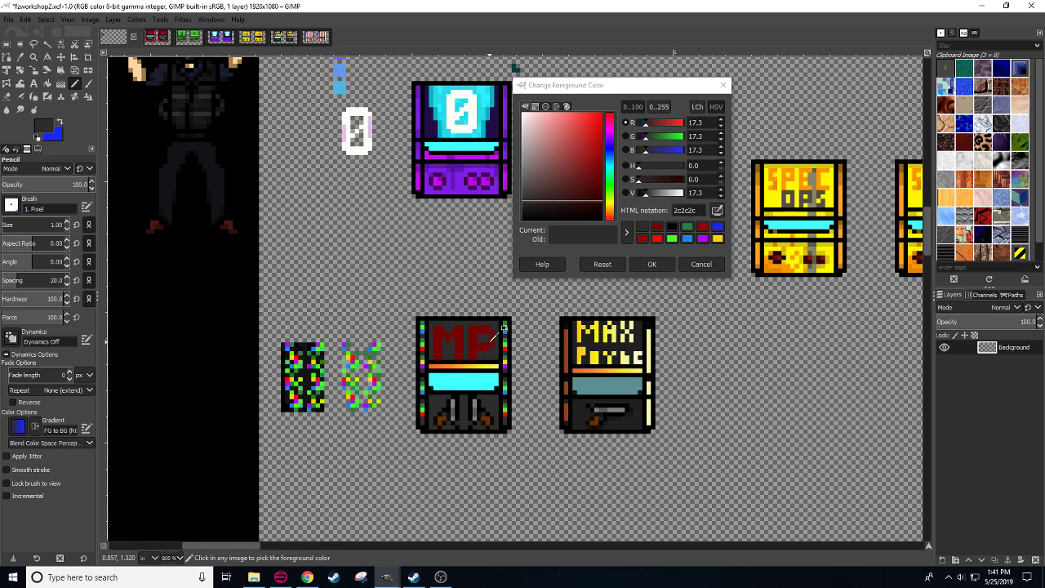
ctrl+click(494, 337)
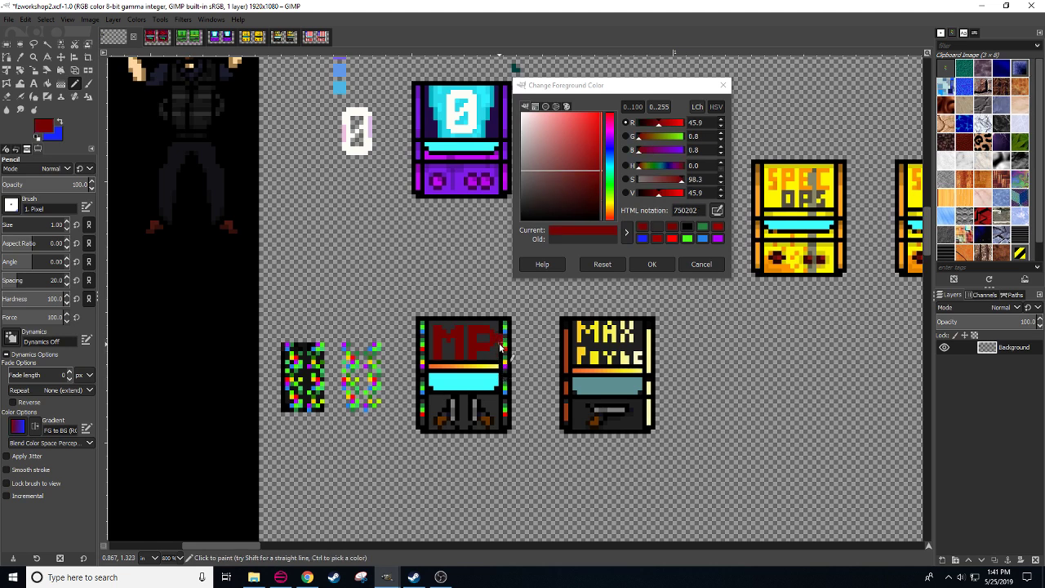
- Cut the 2 × 7 pixel right edge of the P, anchor it one pixel farther left, and fill the gap with grey 2c2c2c
key(ctrl+x)
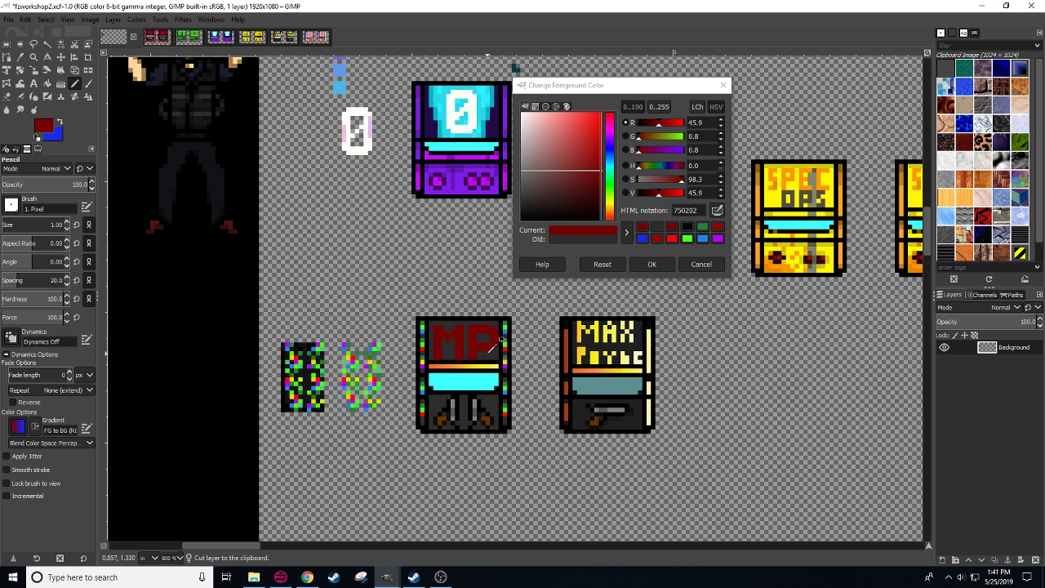
key(r)
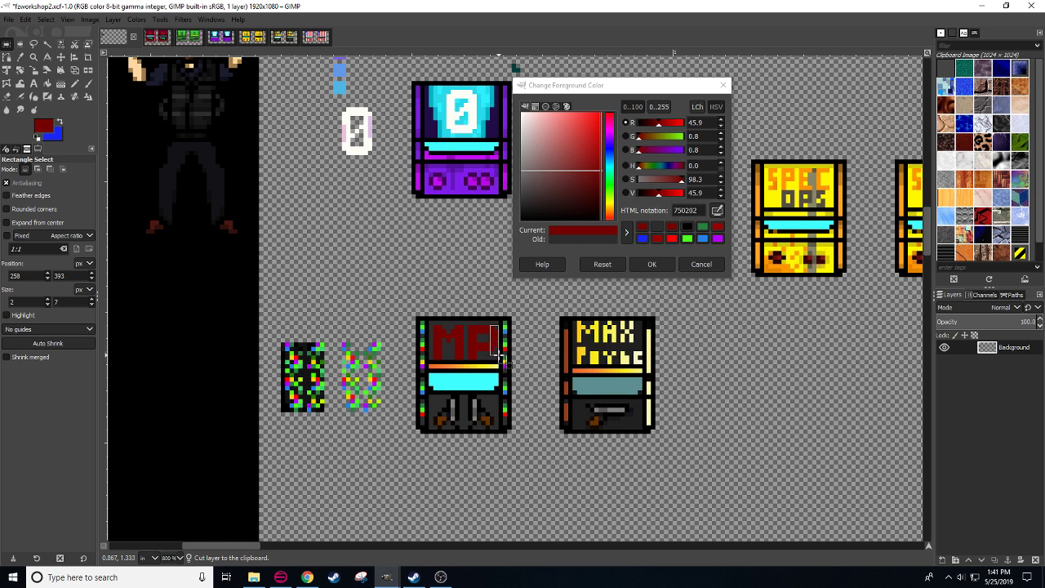
drag(498, 356, 499, 355)
key(ctrl+x)
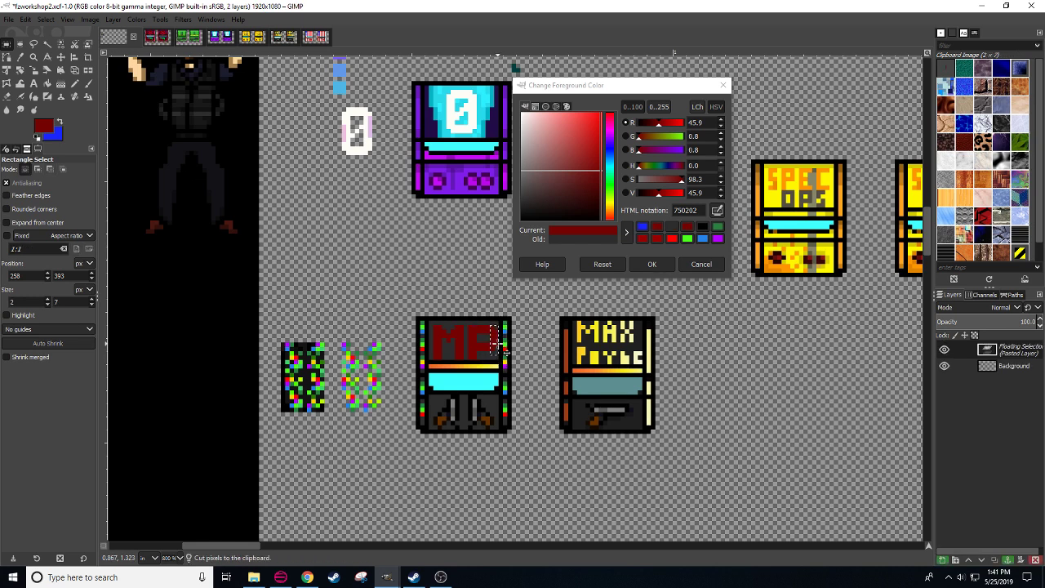
key(shift+o)
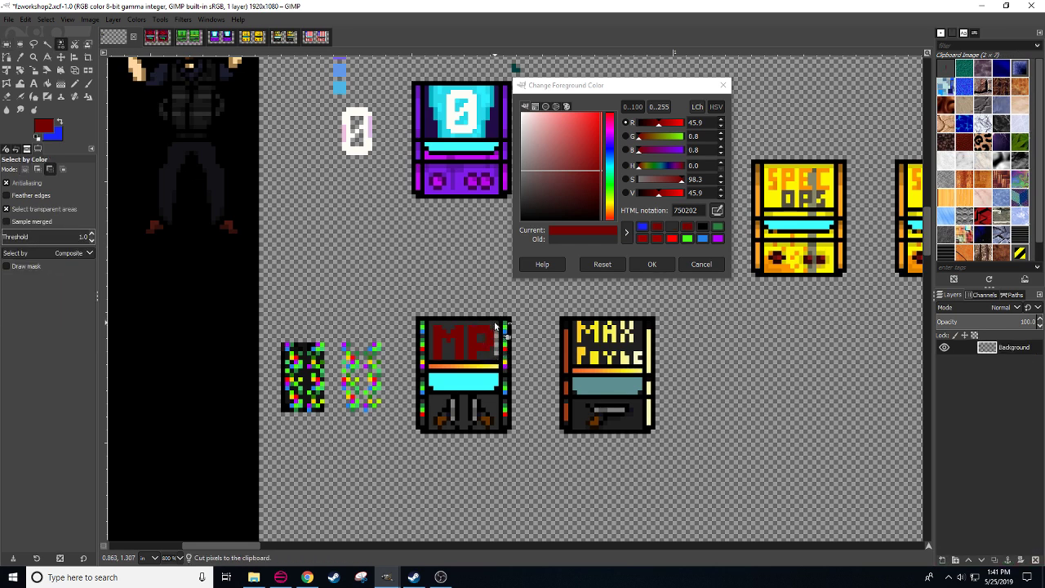
key(n)
ctrl+click(497, 330)
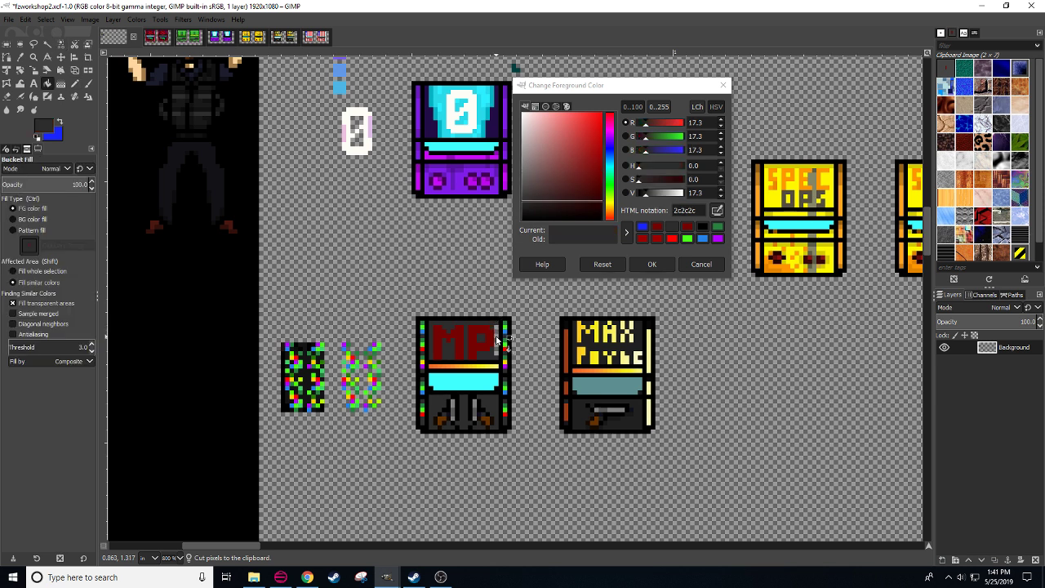
drag(498, 330, 499, 356)
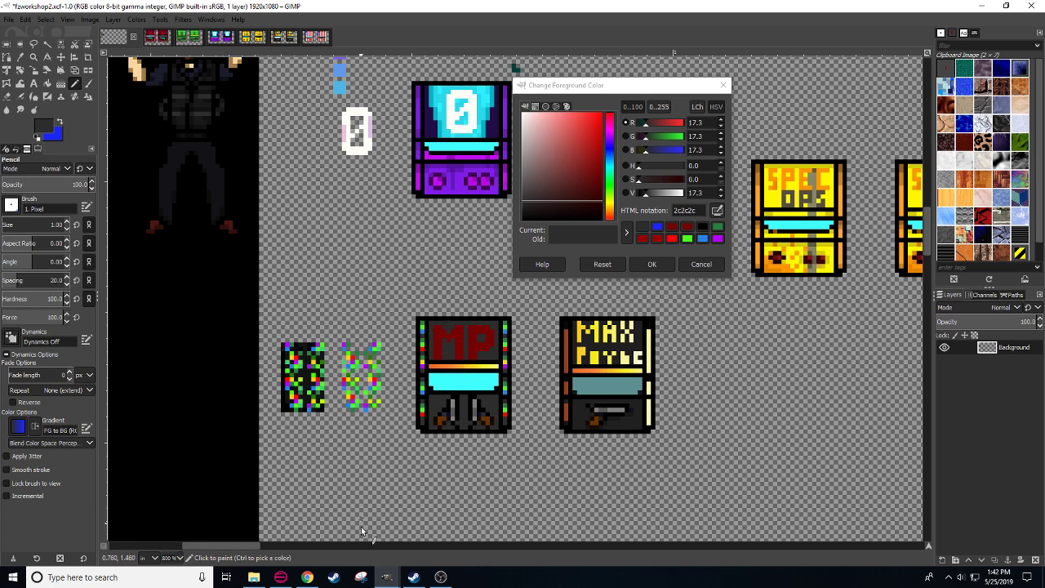
- Switch to Chrome and search Google Images for max payne
click(307, 577)
click(405, 9)
text(a)
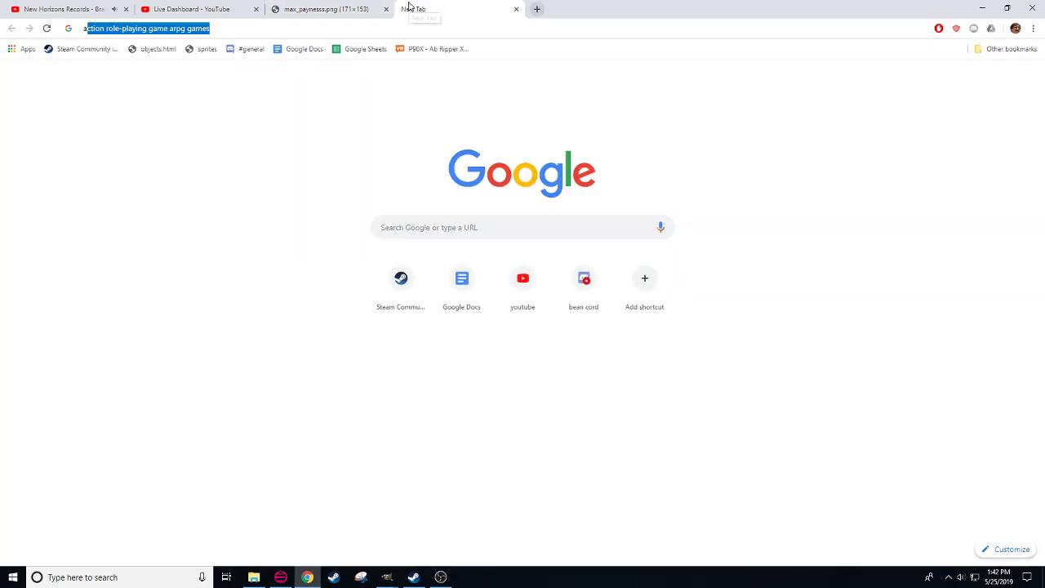
key(BackSpace)
key(BackSpace)
text(max)
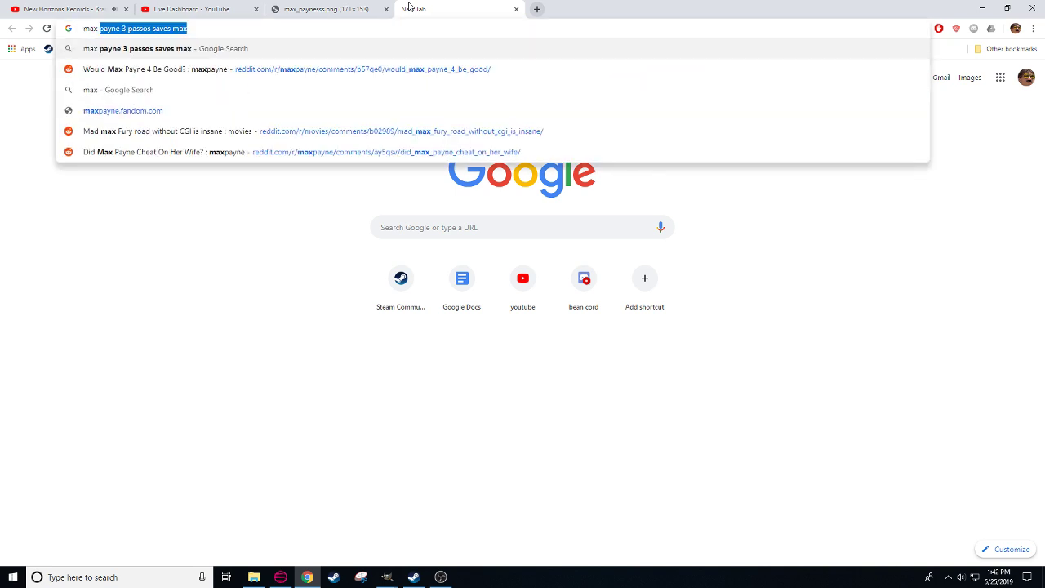
text( payne)
key(Return)
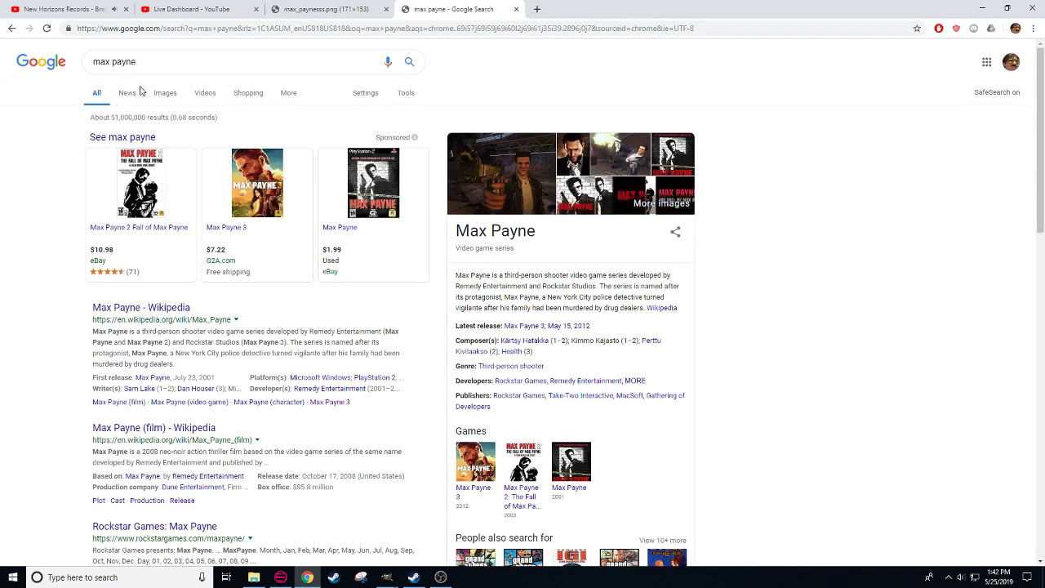
click(171, 98)
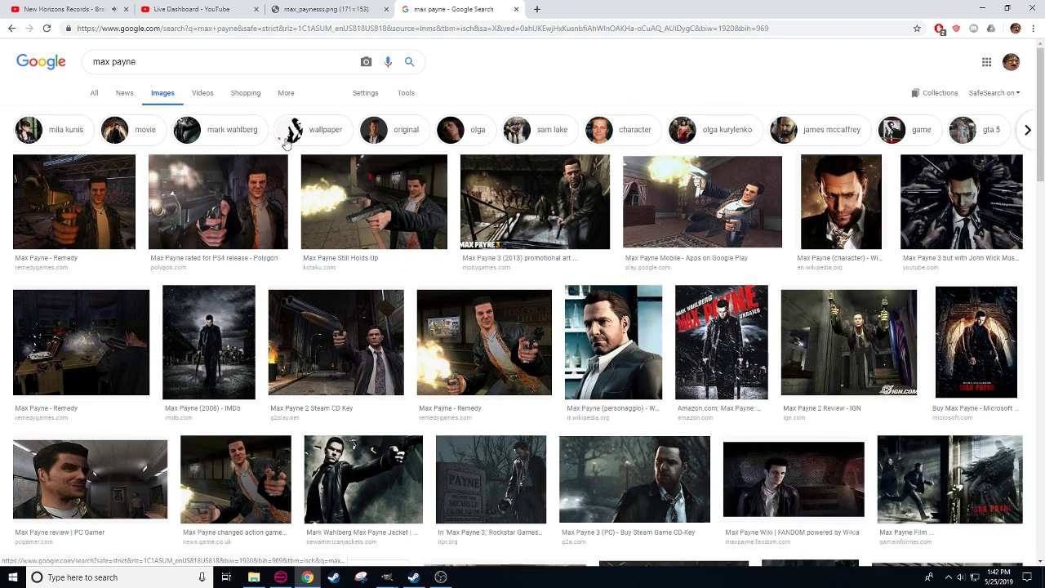
- Search the images for max payne cover and examine the brick-wall cover's lettering from the Bogku result
click(167, 64)
text(c)
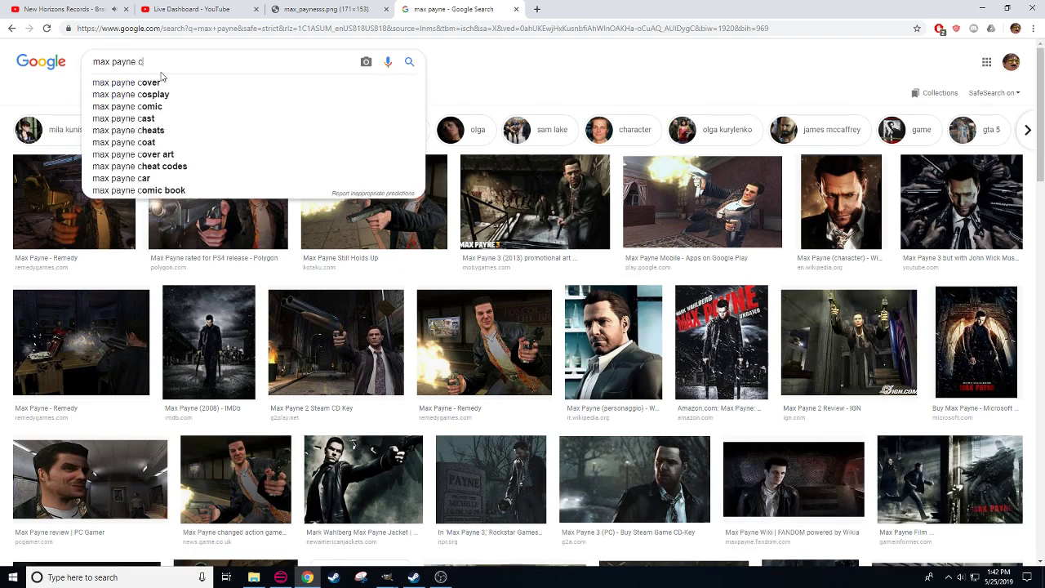
click(159, 82)
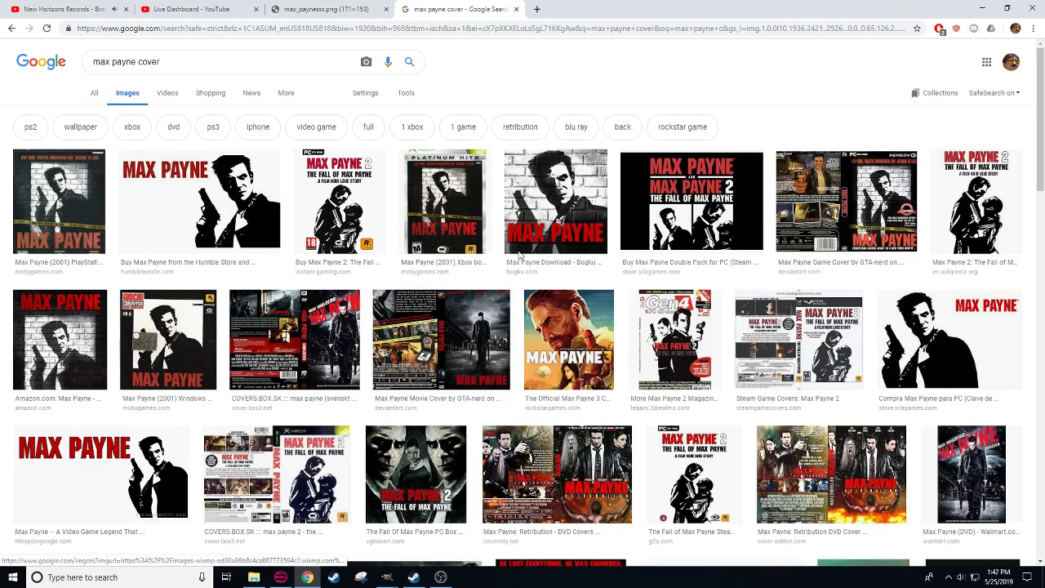
click(581, 240)
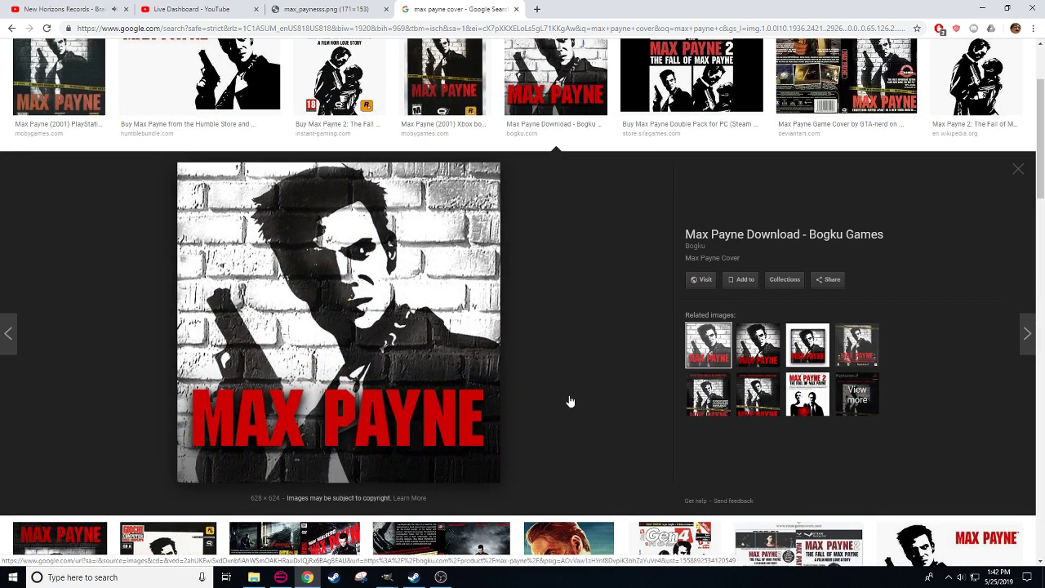
scroll(591, 383, up, 2)
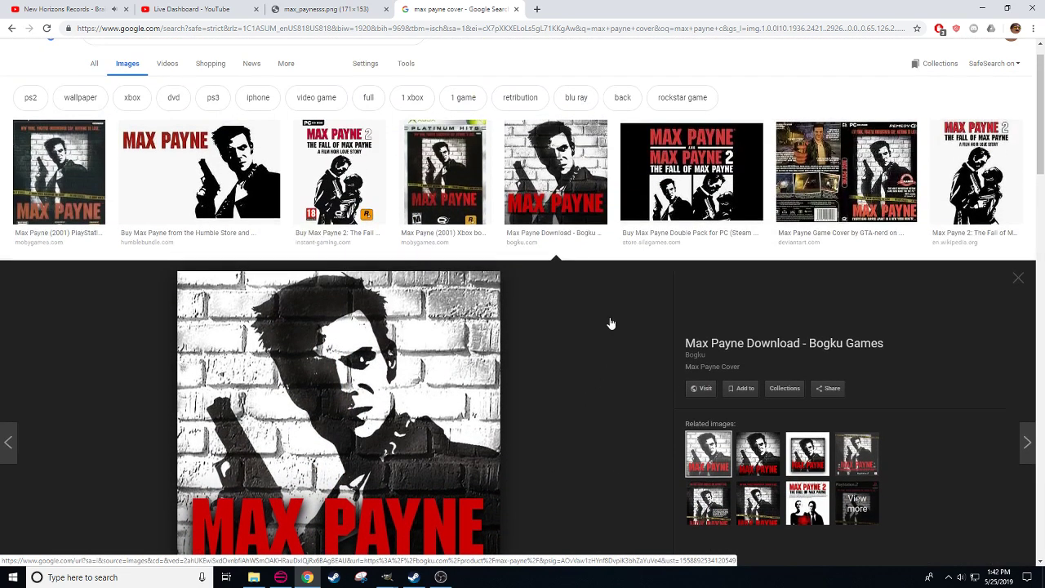
scroll(556, 419, down, 4)
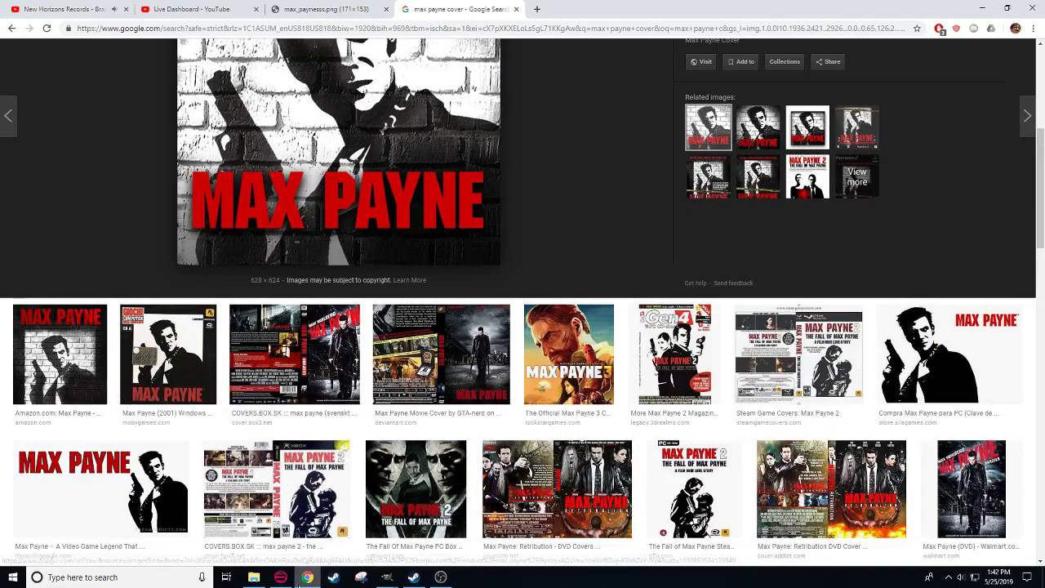
- Switch back to GIMP, brighten the letters' dark red to a70303, and fill the MP lettering with it
click(387, 577)
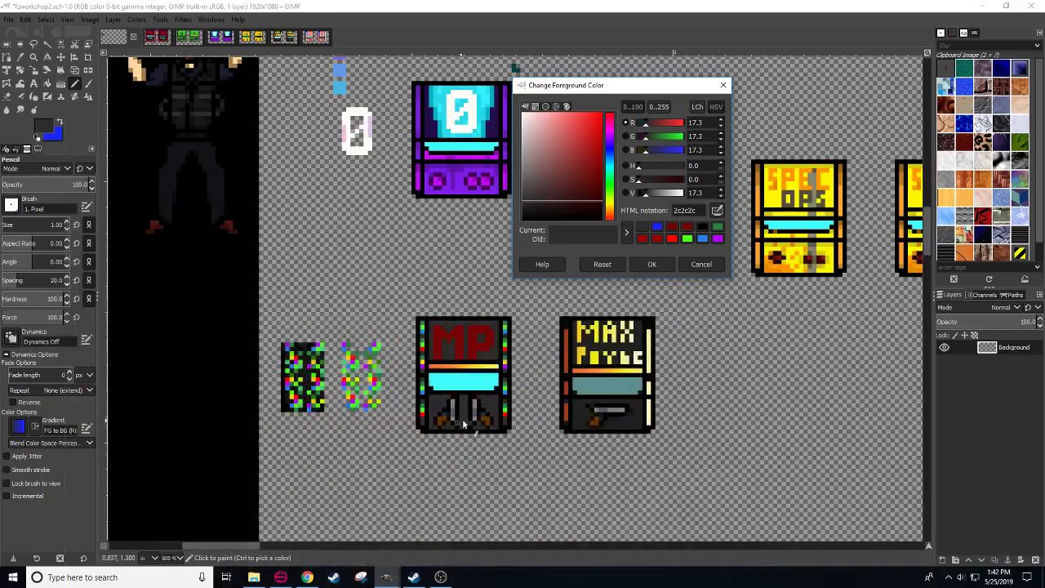
ctrl+click(437, 332)
click(665, 193)
click(664, 194)
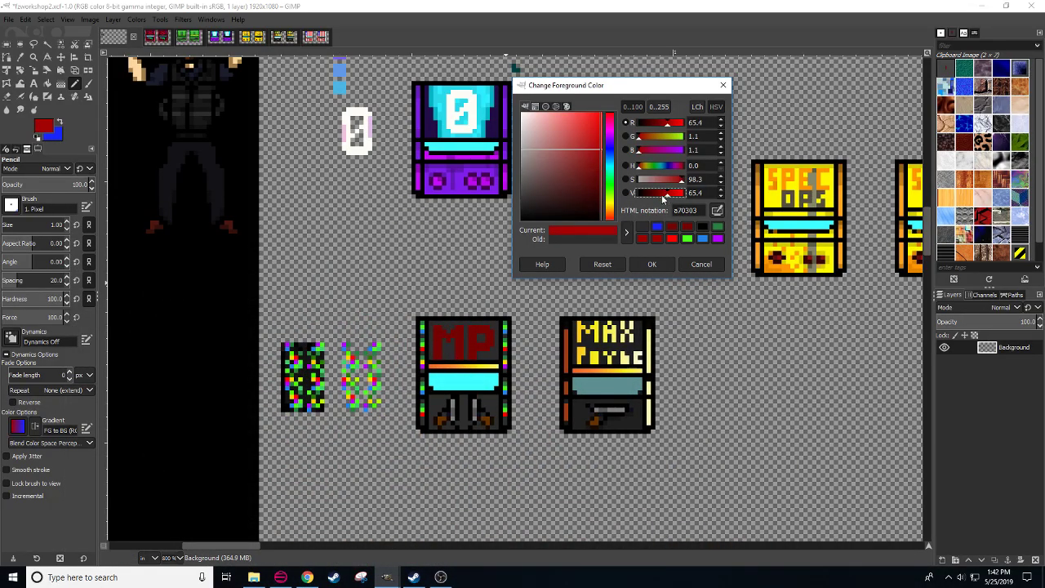
click(48, 83)
click(470, 348)
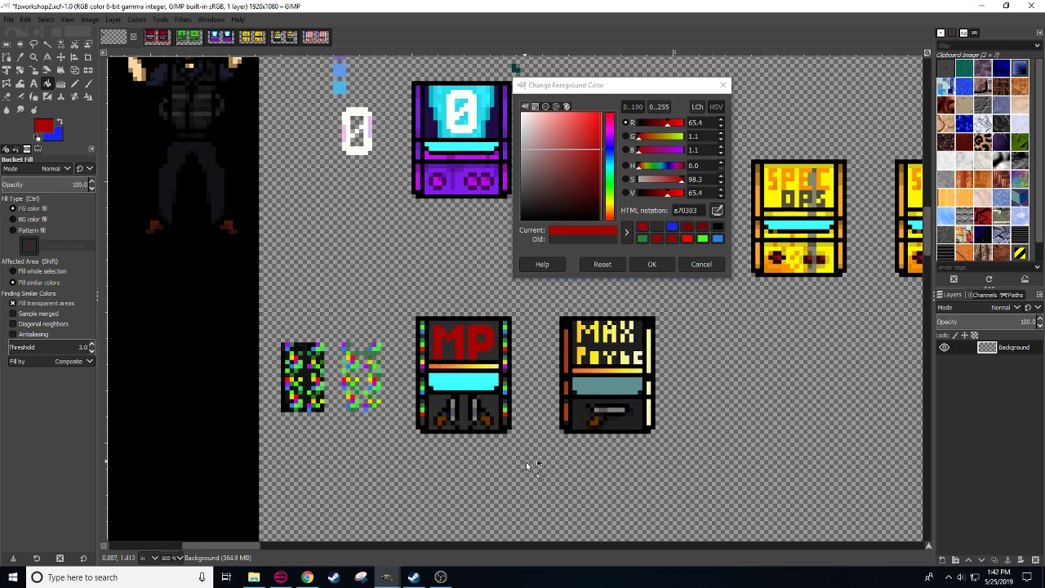
- Darken the red to 870202, undo a trial dab, and try selecting the MP lettering by colour for shading
key(n)
drag(667, 192, 662, 194)
click(465, 291)
key(ctrl+z)
key(shift+o)
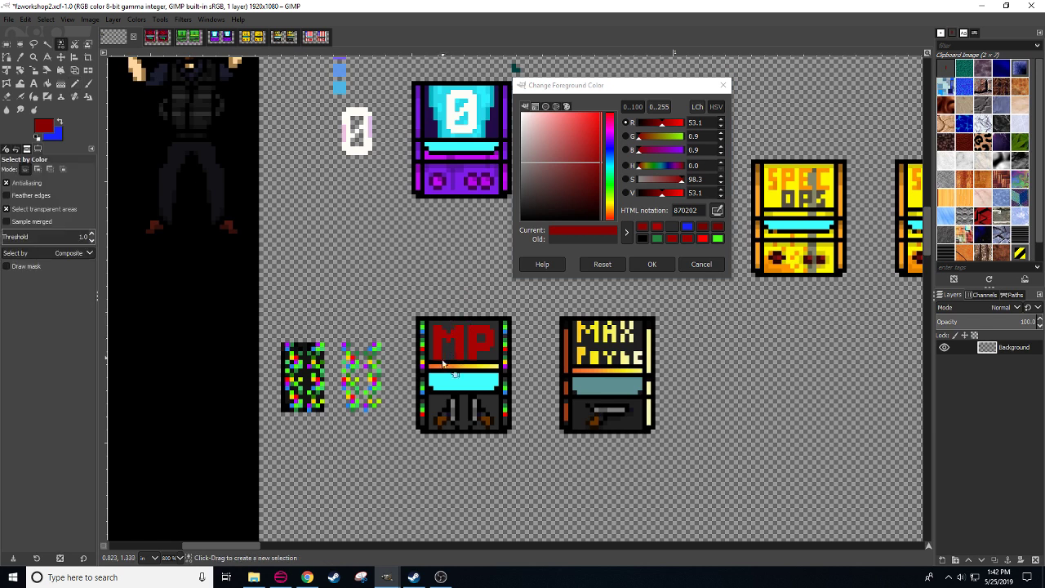
click(440, 357)
key(n)
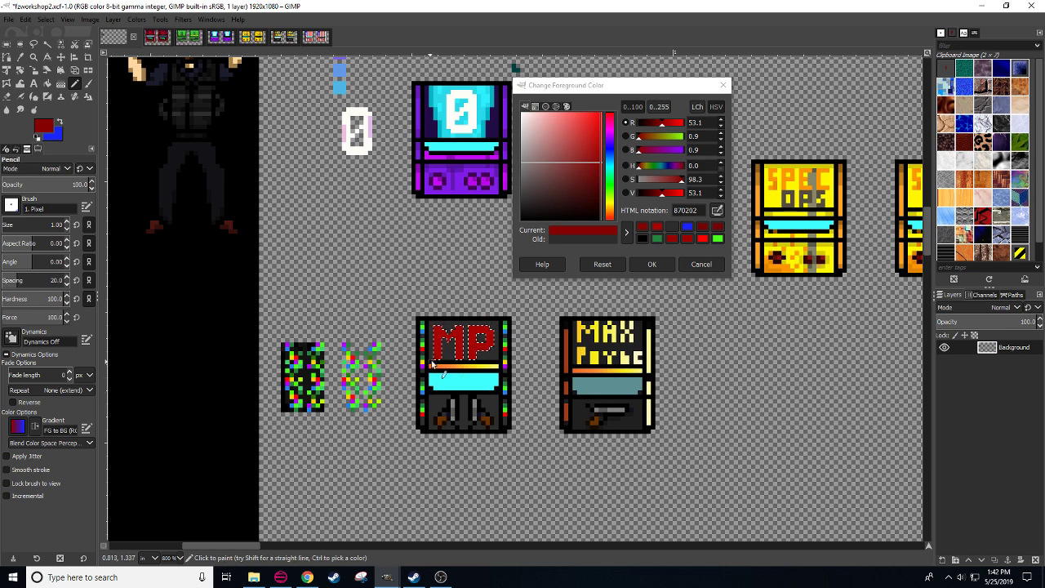
key(ctrl+shift+a)
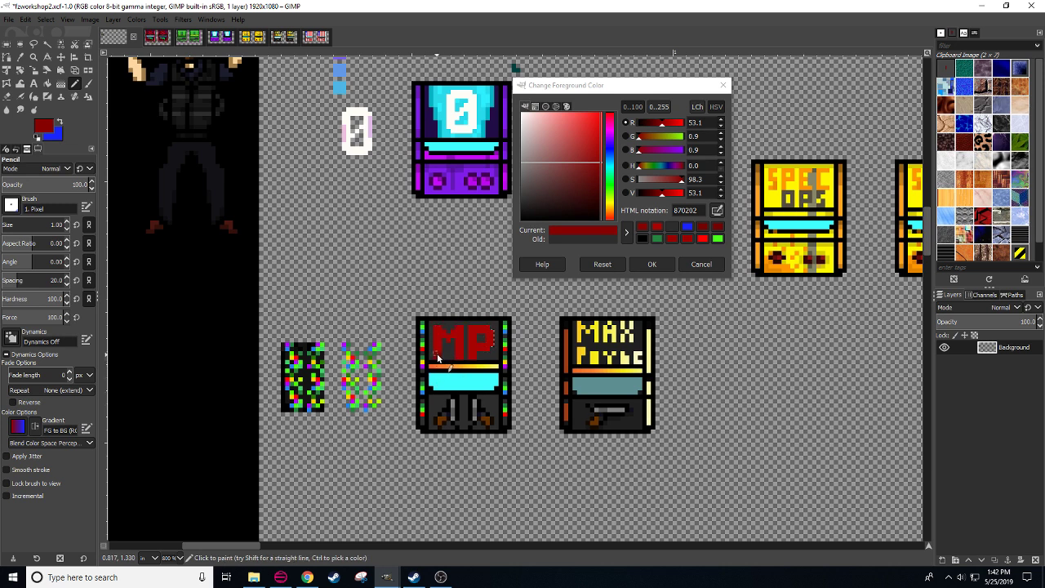
key(ctrl+z)
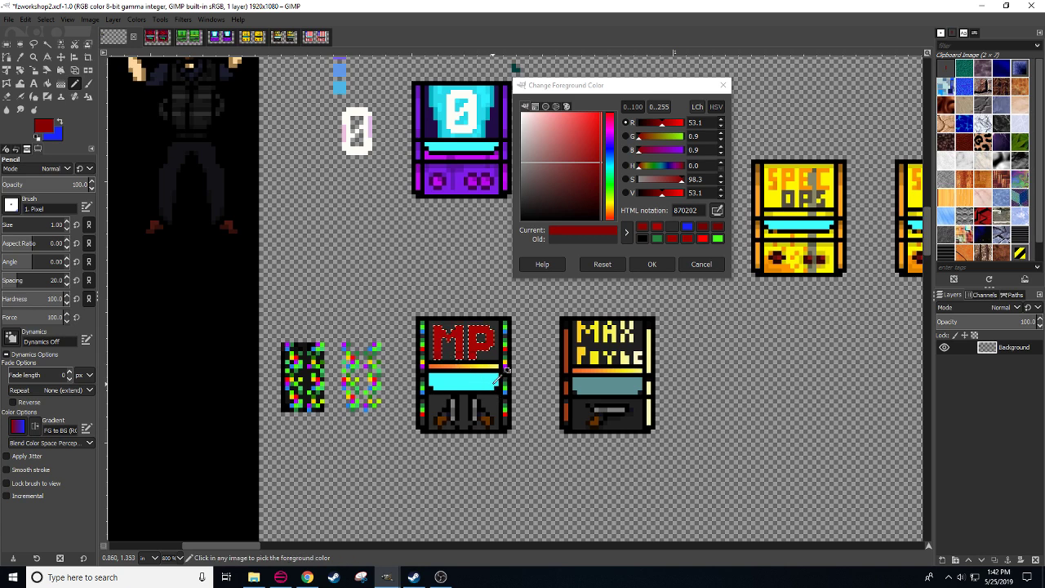
key(ctrl+y)
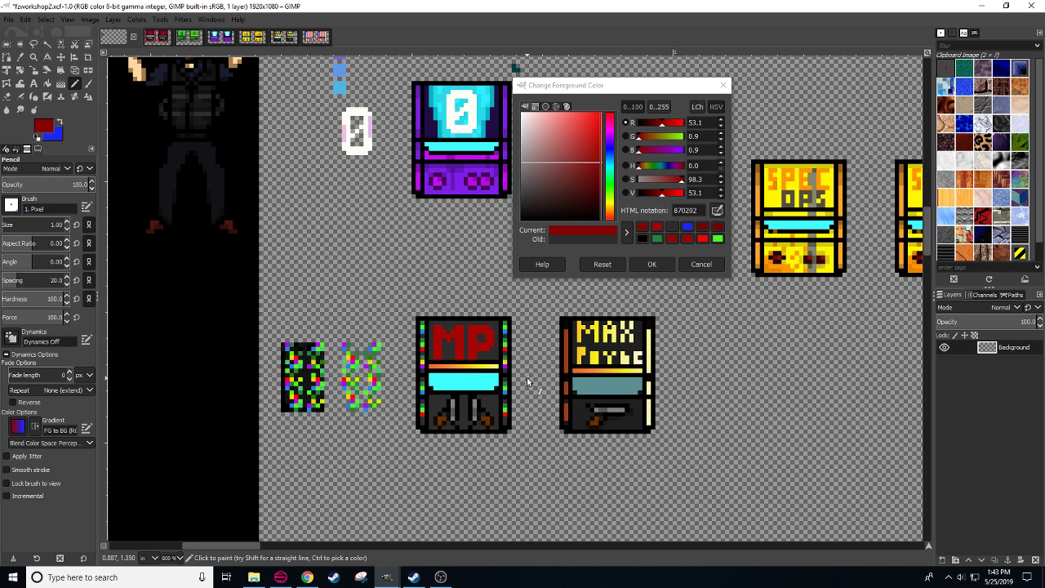
- Try recolouring the right pistol's grip with pixels of green 4cff1f, dark green 278240 and red ff0000
ctrl+click(505, 327)
click(489, 421)
ctrl+click(505, 332)
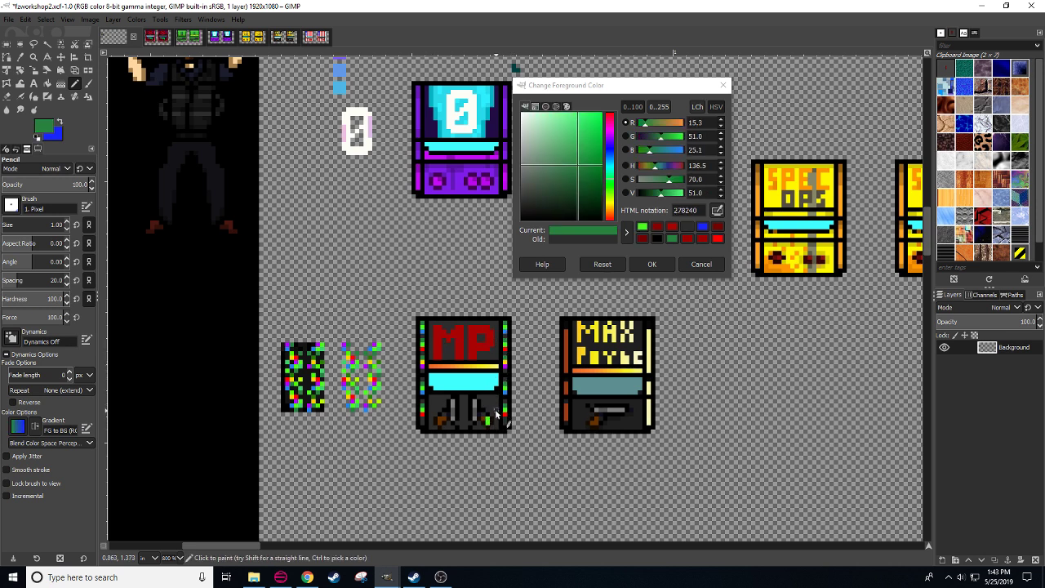
click(490, 420)
click(488, 419)
ctrl+click(504, 415)
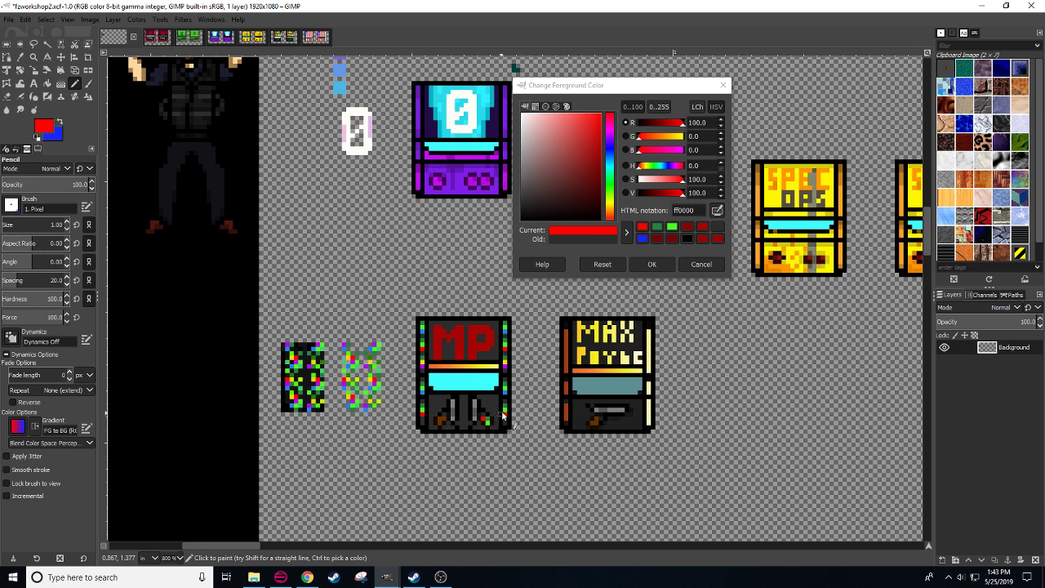
- Try colouring the left pistol's grip with blue 2782e8, green 4cff1f and dark green 278240, and undo both grips' recolouring
ctrl+click(507, 379)
click(441, 423)
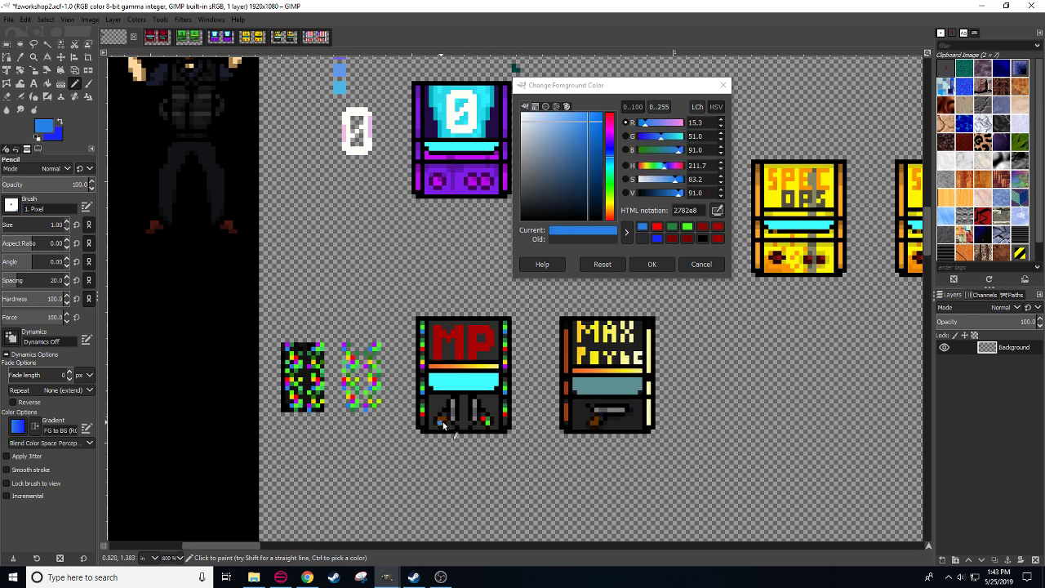
ctrl+click(444, 423)
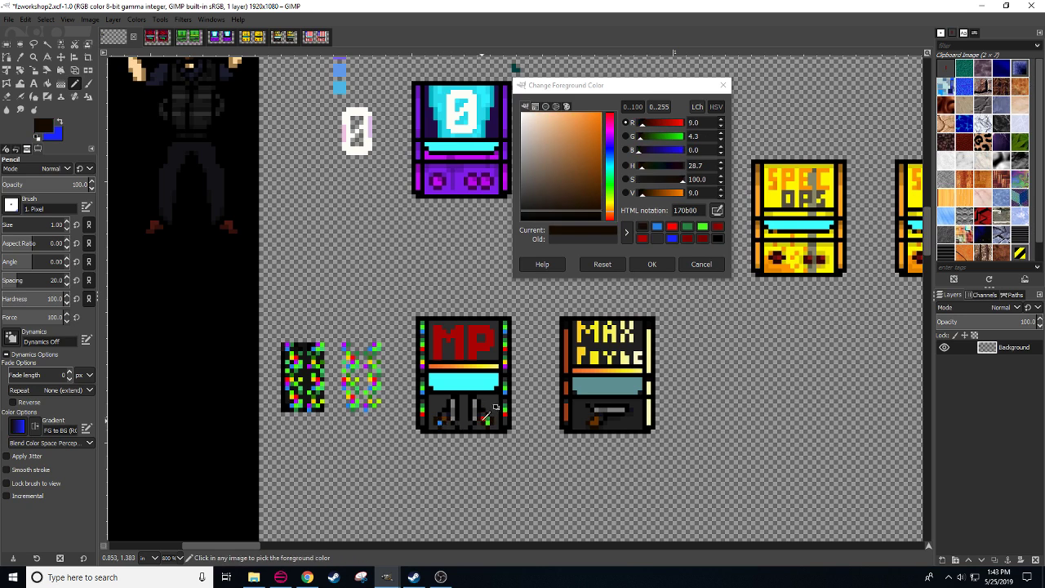
ctrl+click(487, 421)
click(440, 419)
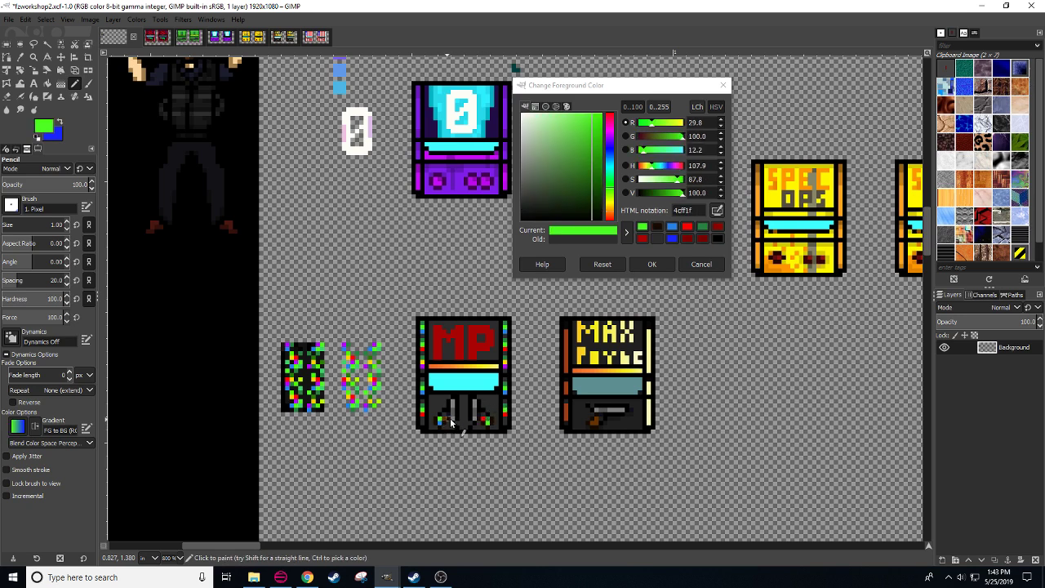
ctrl+click(490, 405)
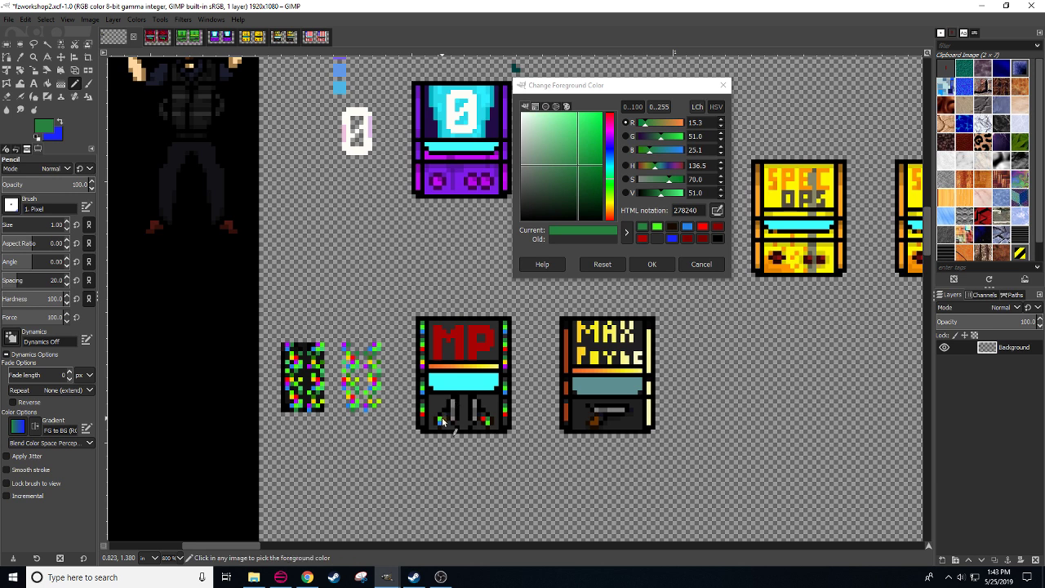
scroll(498, 453, down, 2)
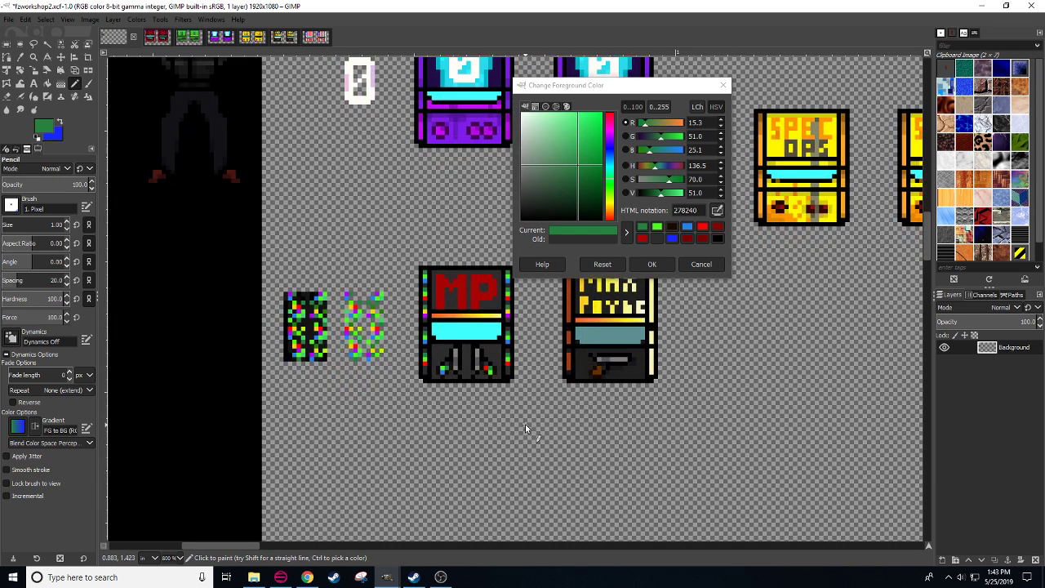
key(ctrl)
ctrl+click(492, 366)
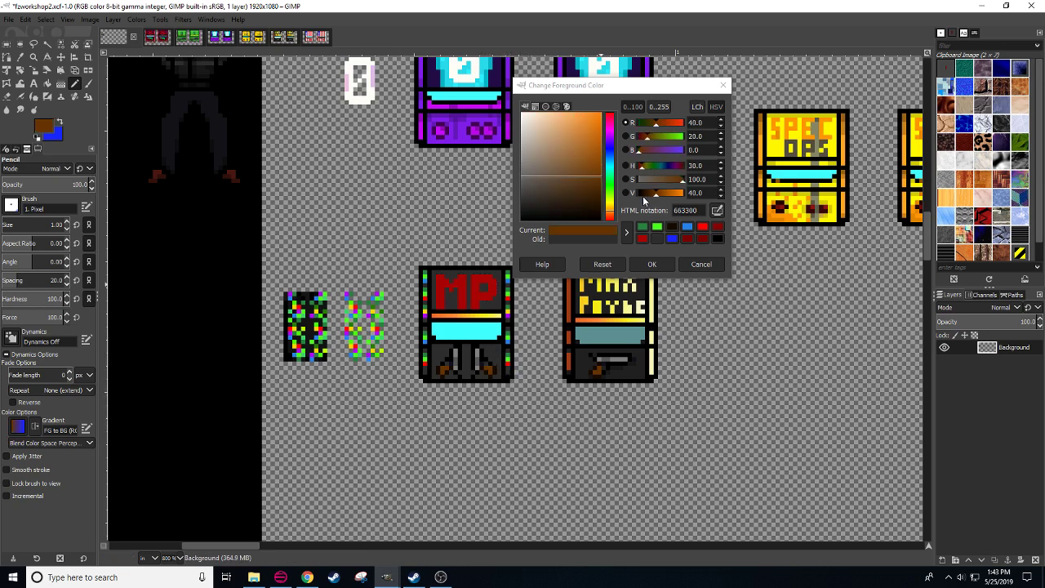
- Sample bright green 4cff1f from the cabinet's side strip and paint both pistols' grips and barrel tips with it
ctrl+click(507, 357)
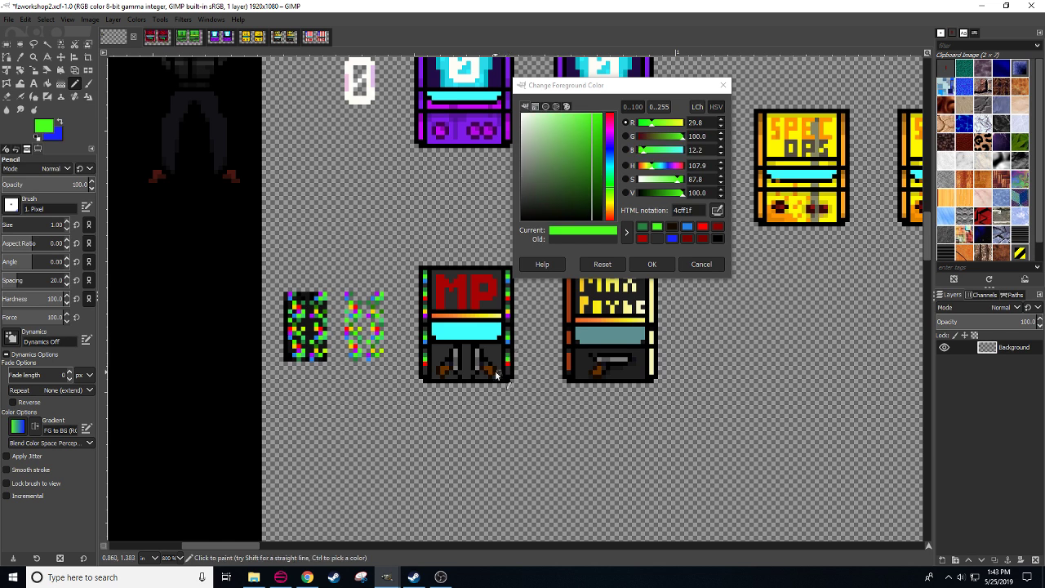
click(490, 370)
click(454, 346)
click(477, 346)
click(446, 368)
drag(498, 382, 477, 392)
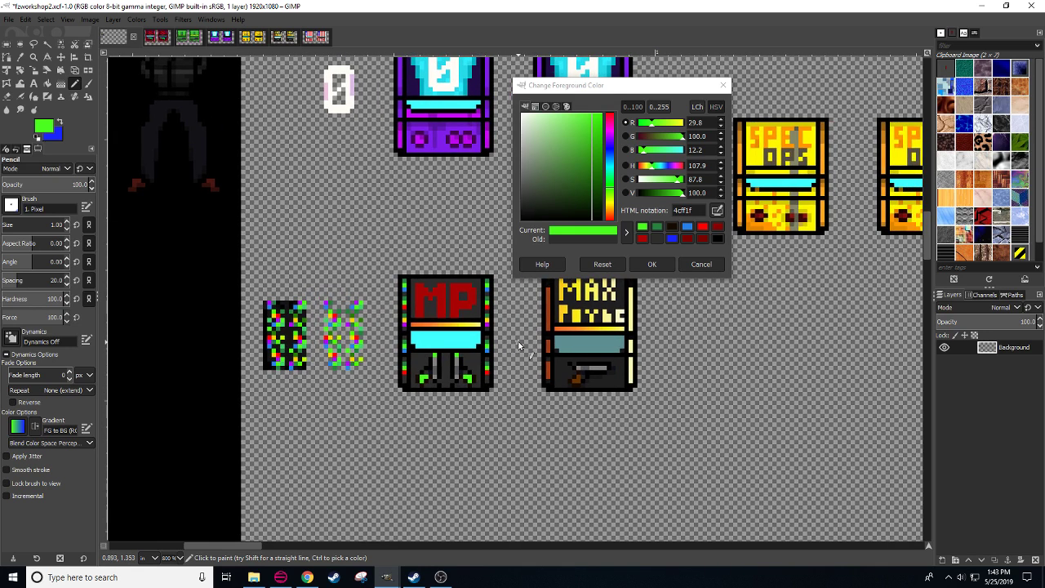
- Shade the green pistol grips with medium green 34ad15 and dark green 0b2605
click(669, 193)
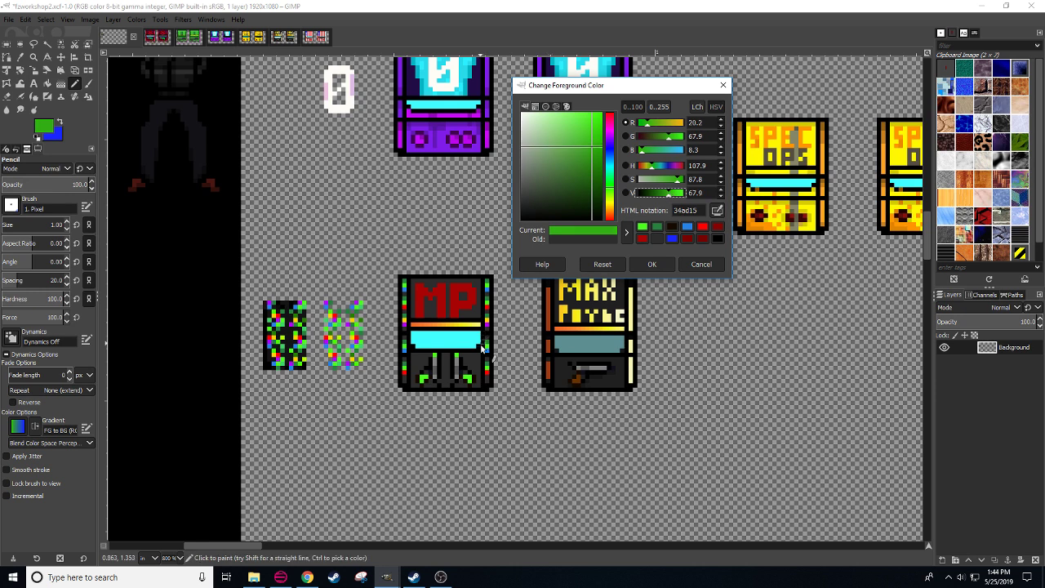
click(468, 379)
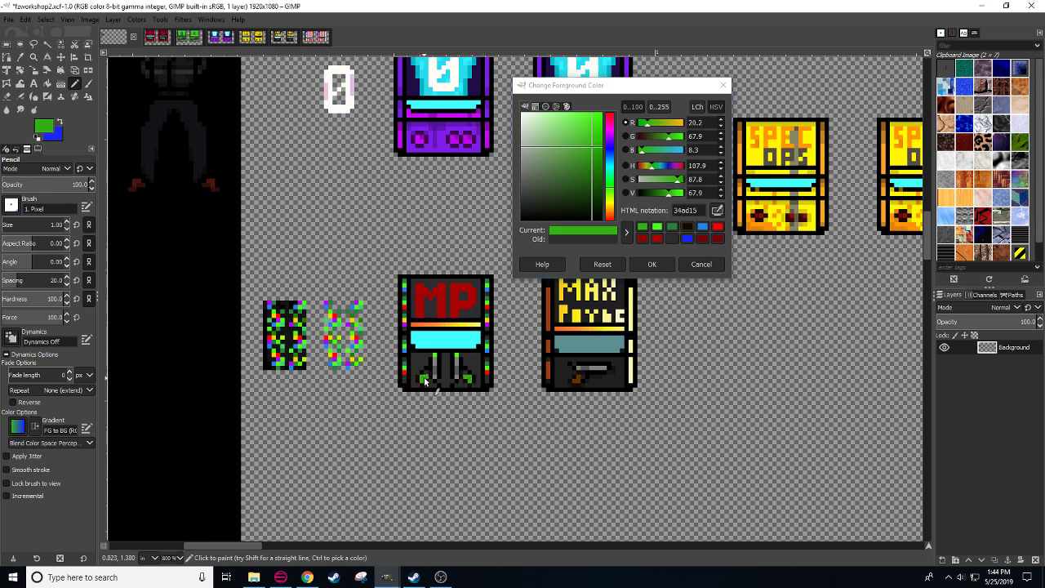
scroll(549, 423, up, 2)
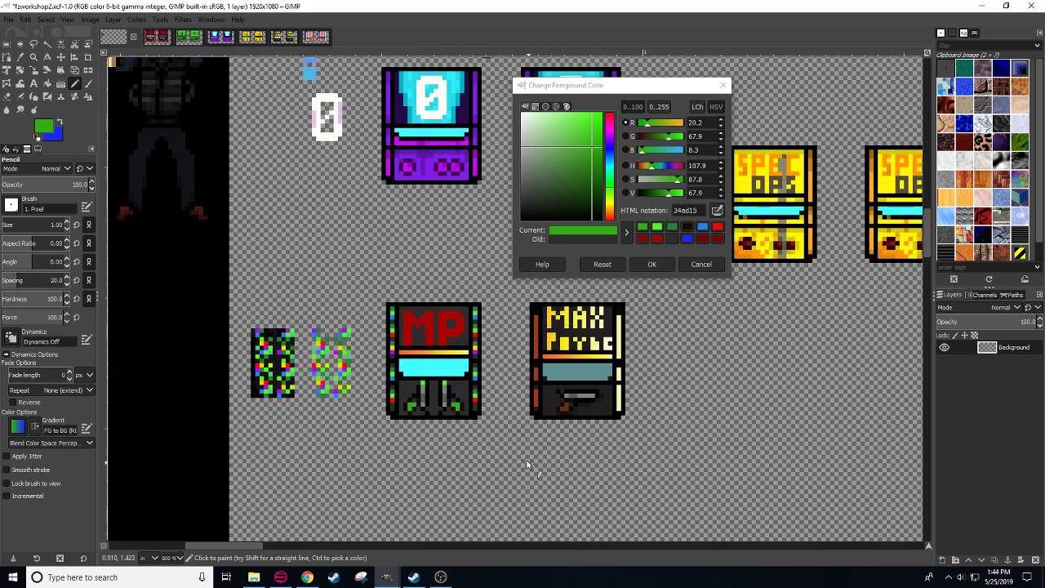
click(647, 194)
drag(647, 194, 645, 194)
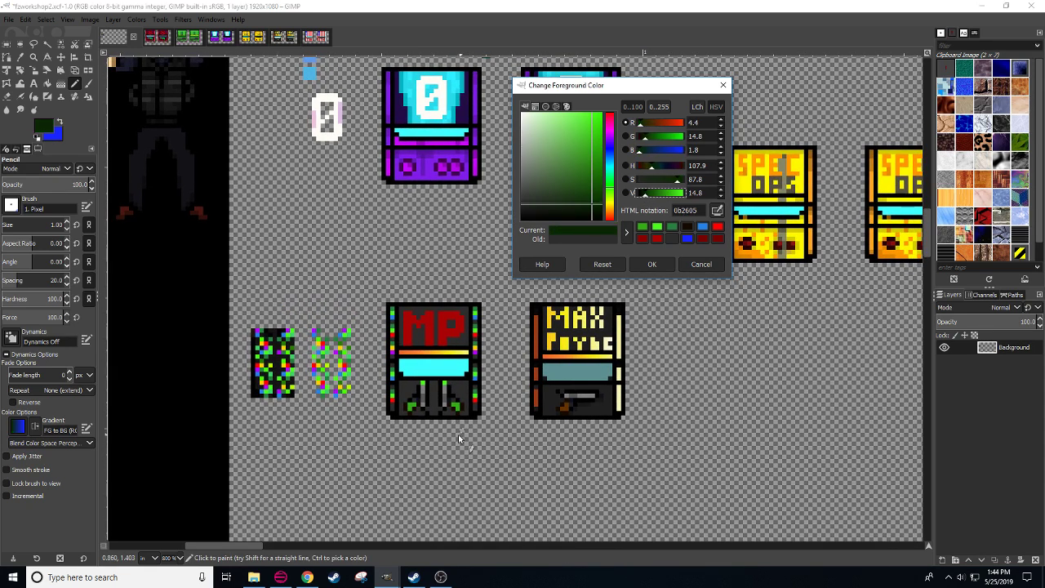
click(460, 411)
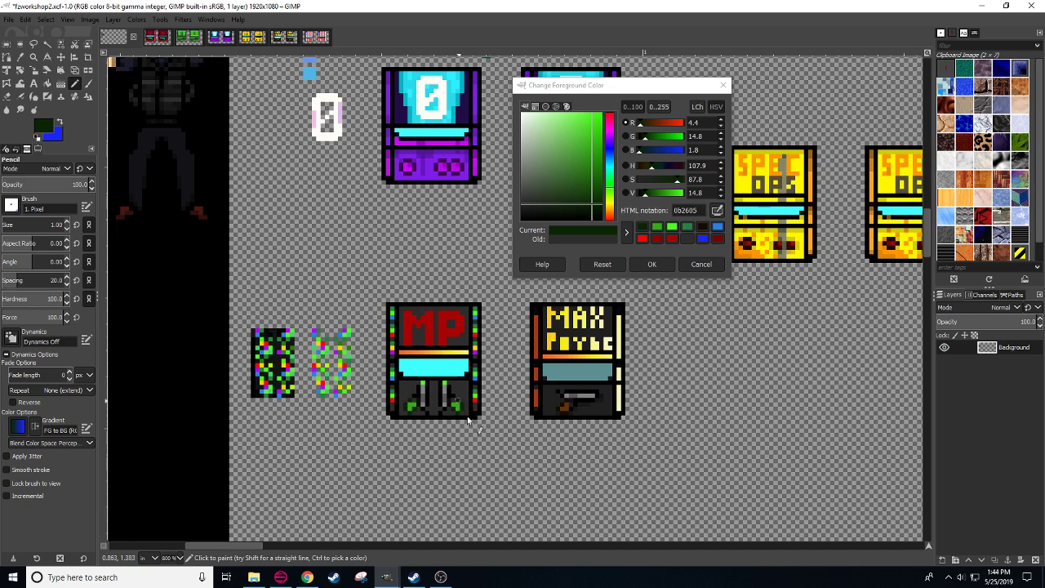
- Change the paint colour to vivid green 37ff05 and paint it on the upper ends of both pistol barrels
scroll(476, 435, down, 2)
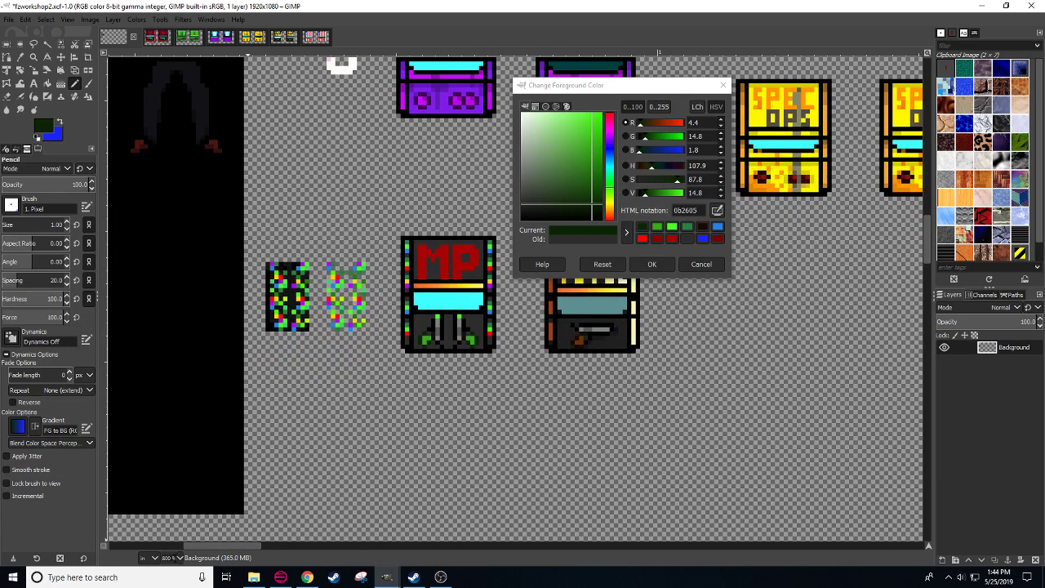
key(3)
key(4)
scroll(368, 402, up, 1)
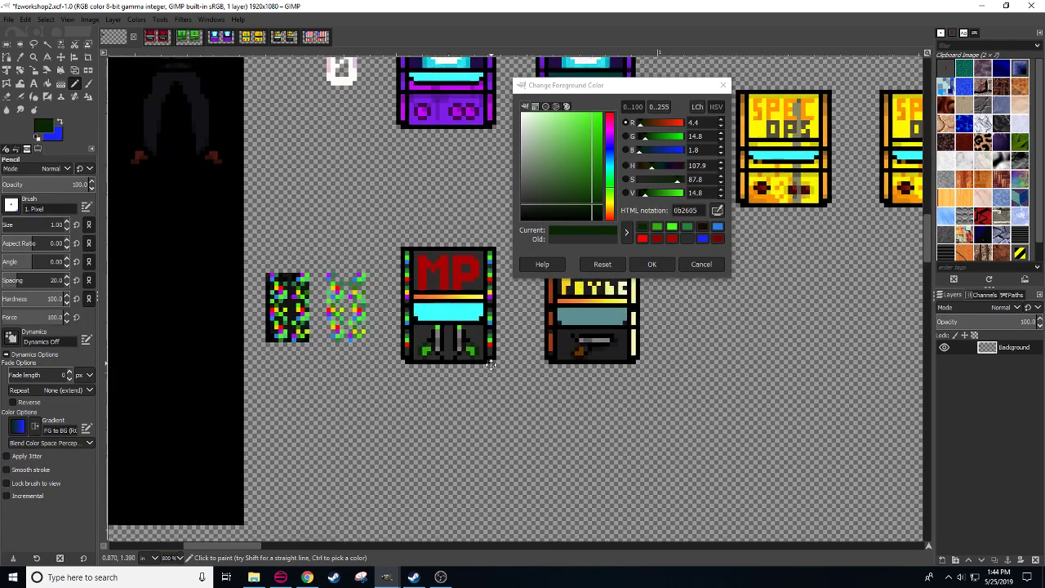
drag(593, 129, 606, 114)
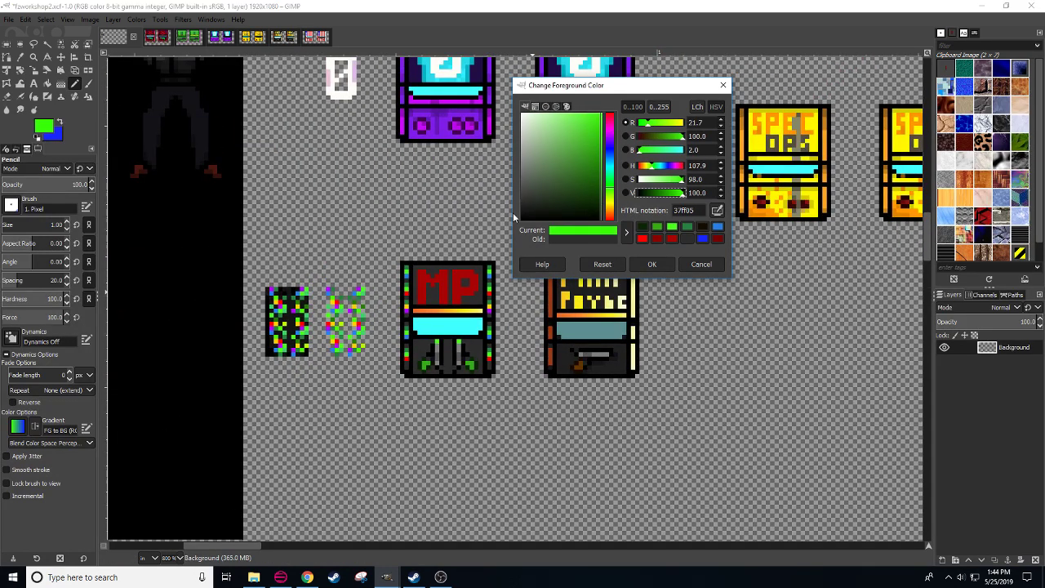
click(437, 343)
click(459, 343)
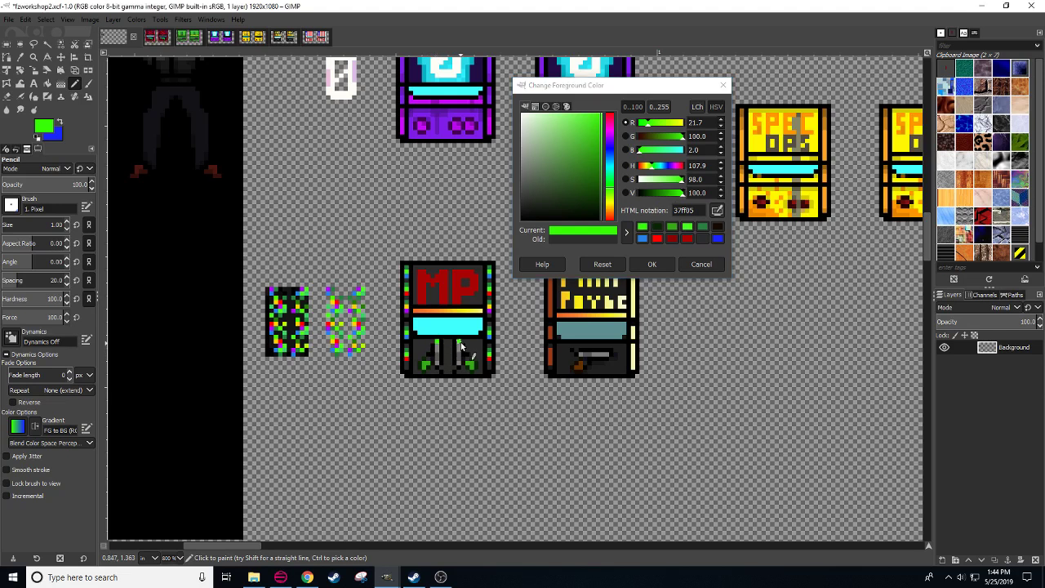
- Try black 000000 on both barrel tips, and undo all the green and black recolouring of the pistols
drag(506, 439, 524, 425)
scroll(524, 406, up, 1)
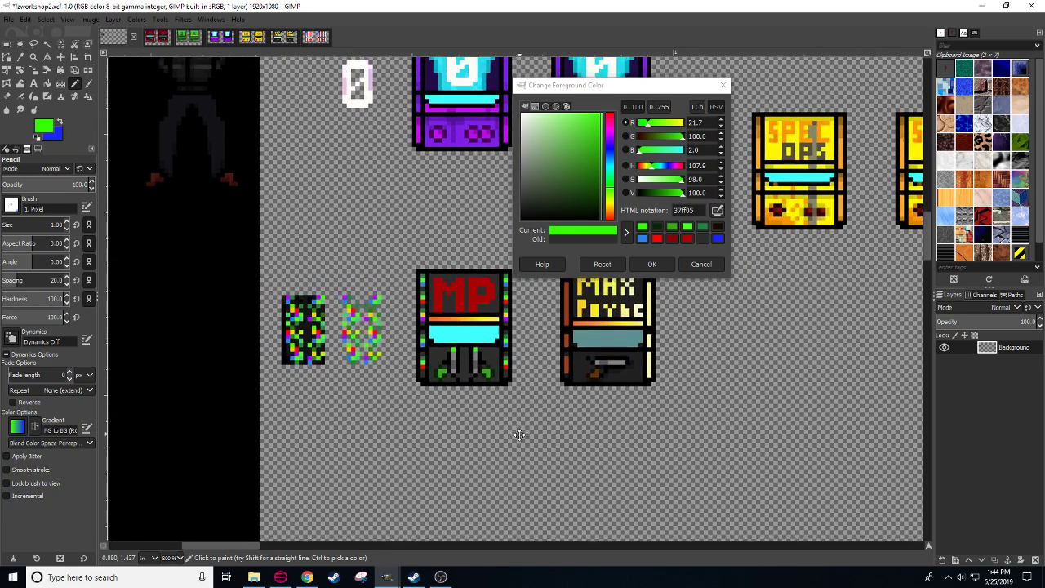
ctrl+click(455, 355)
click(453, 353)
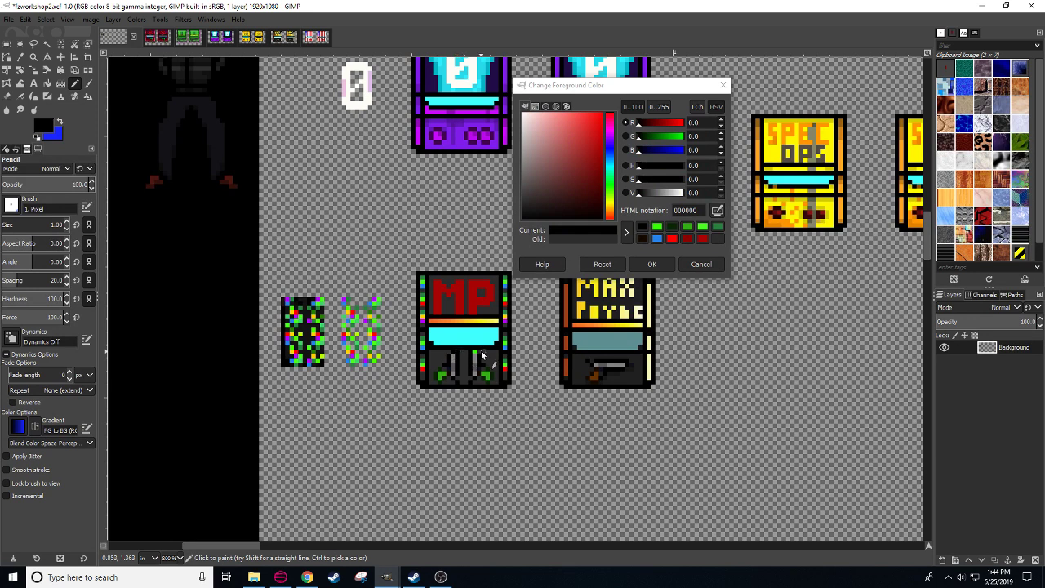
click(475, 352)
drag(520, 466, 510, 496)
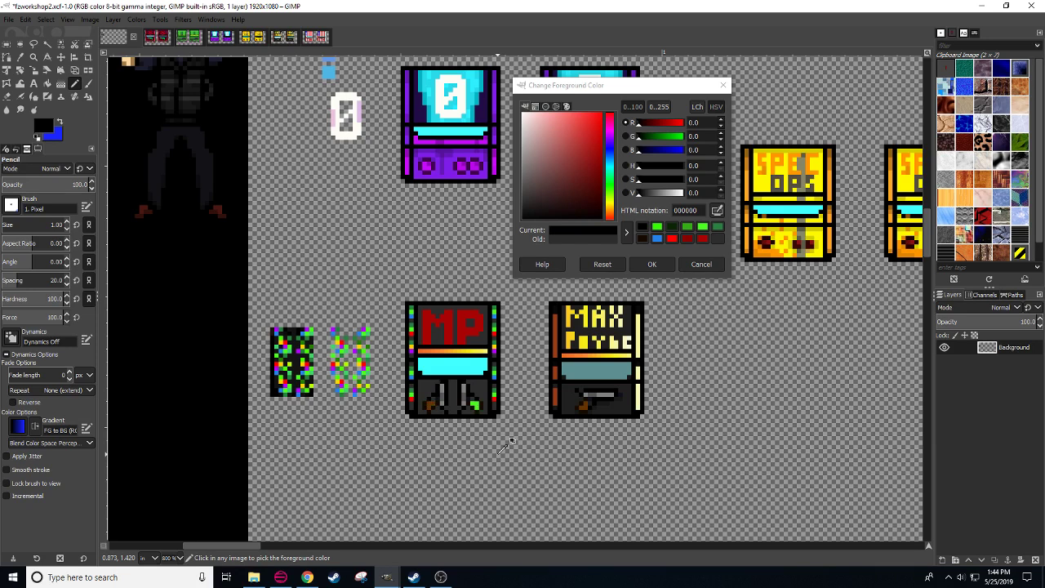
scroll(506, 456, right, 1)
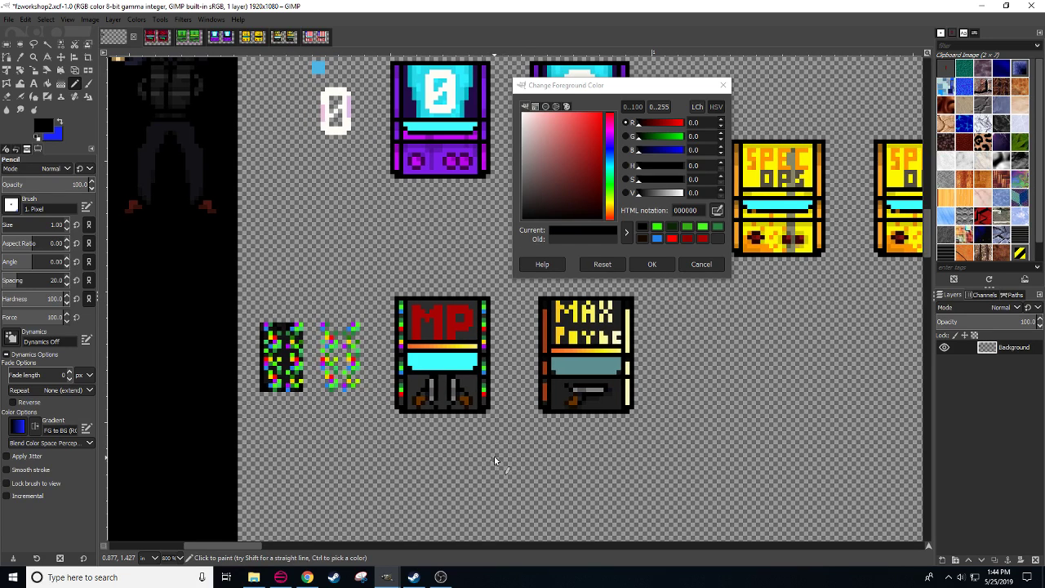
- Sample the title panel's grey, darken it to 1f1f1f, and draw a straight one-pixel line across the panel's top edge
scroll(494, 460, up, 1)
scroll(494, 459, right, 1)
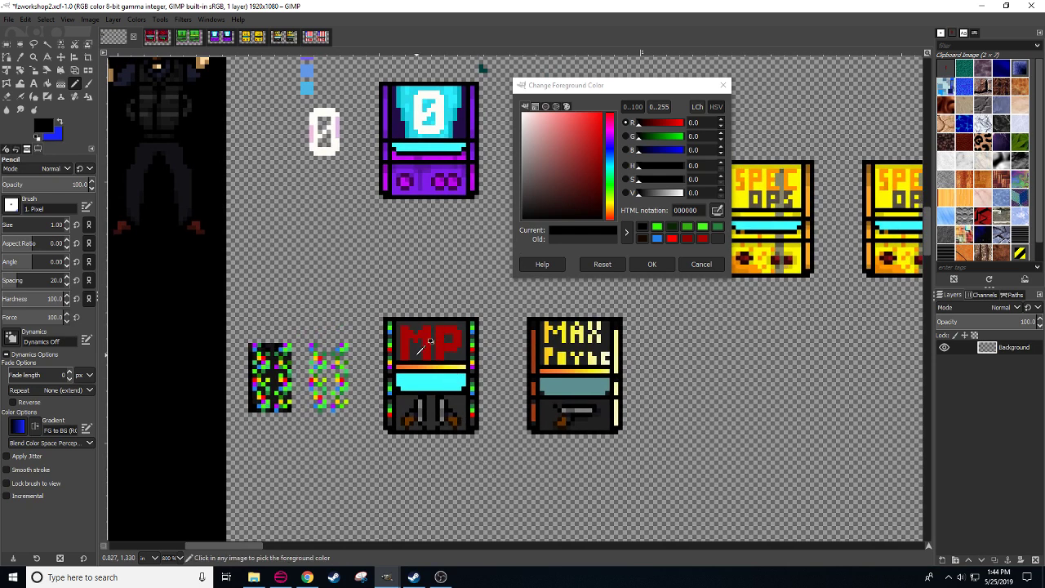
click(419, 349)
click(721, 195)
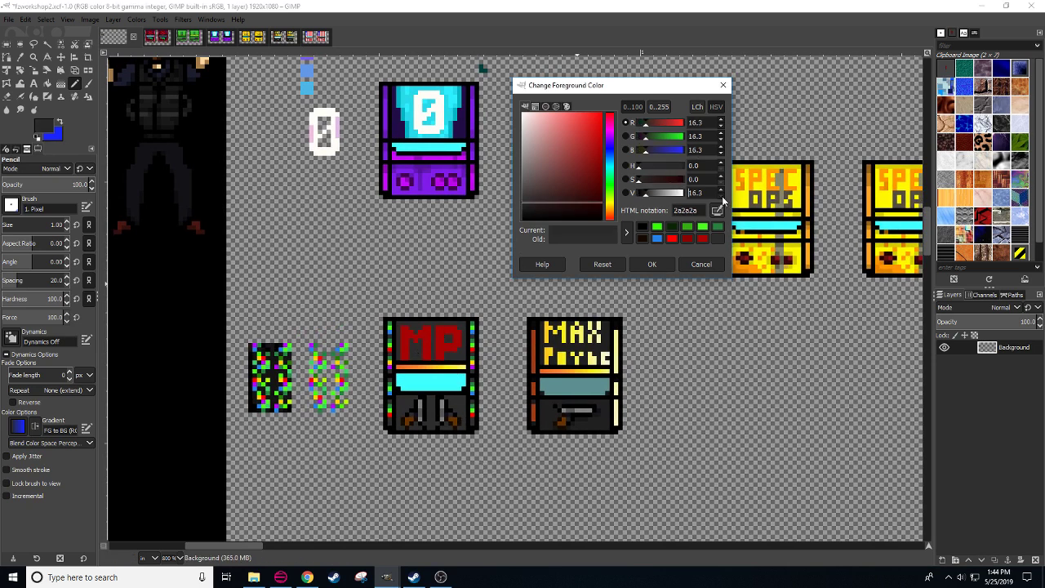
click(721, 196)
click(721, 195)
click(721, 195)
click(721, 195)
click(405, 323)
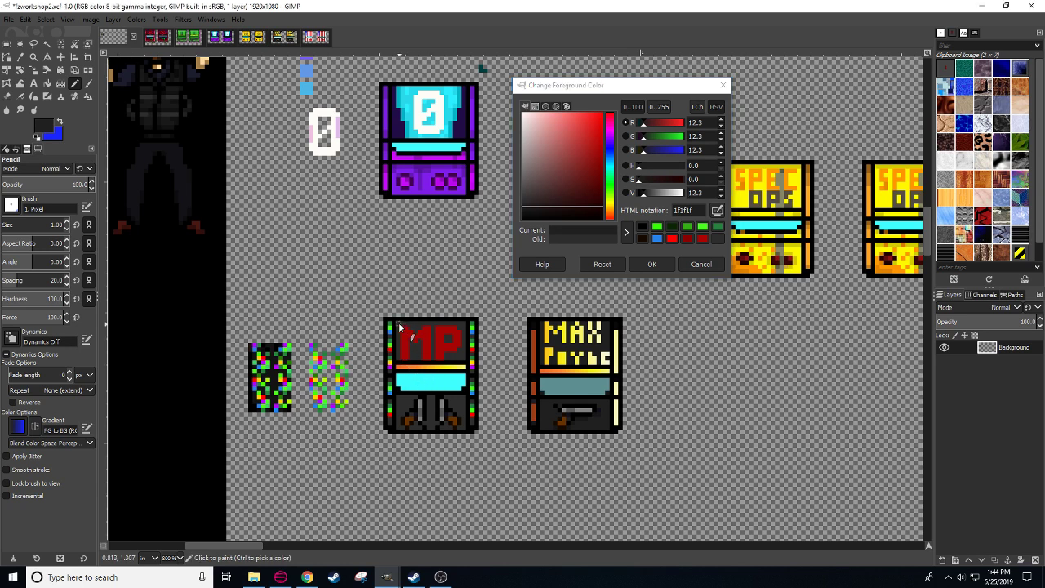
shift+click(462, 321)
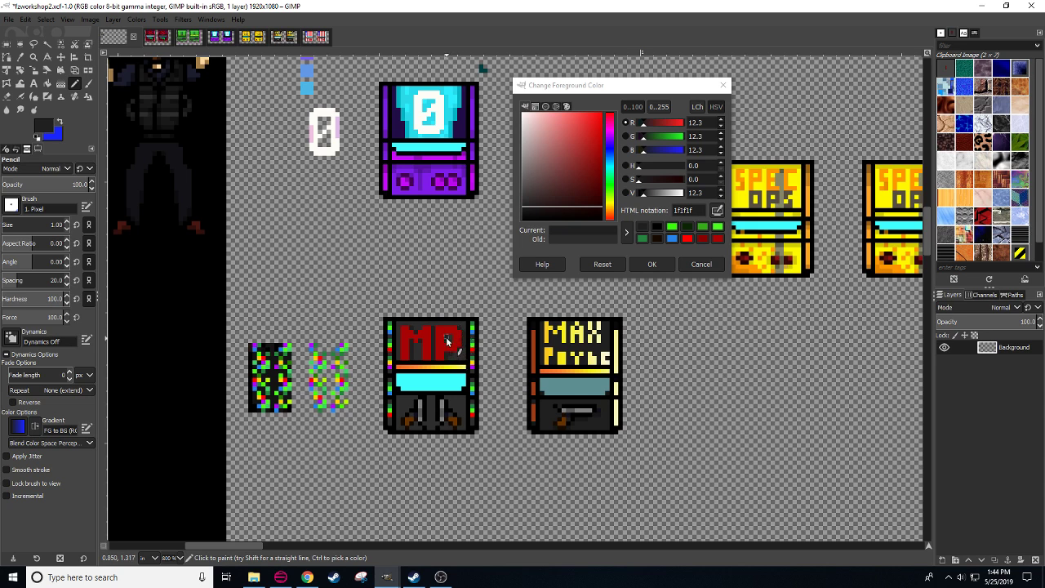
- Sample the lettering's red, darken it to 9a0303, and try painting it along the stem of the P
ctrl+click(446, 336)
click(721, 196)
click(721, 195)
click(721, 195)
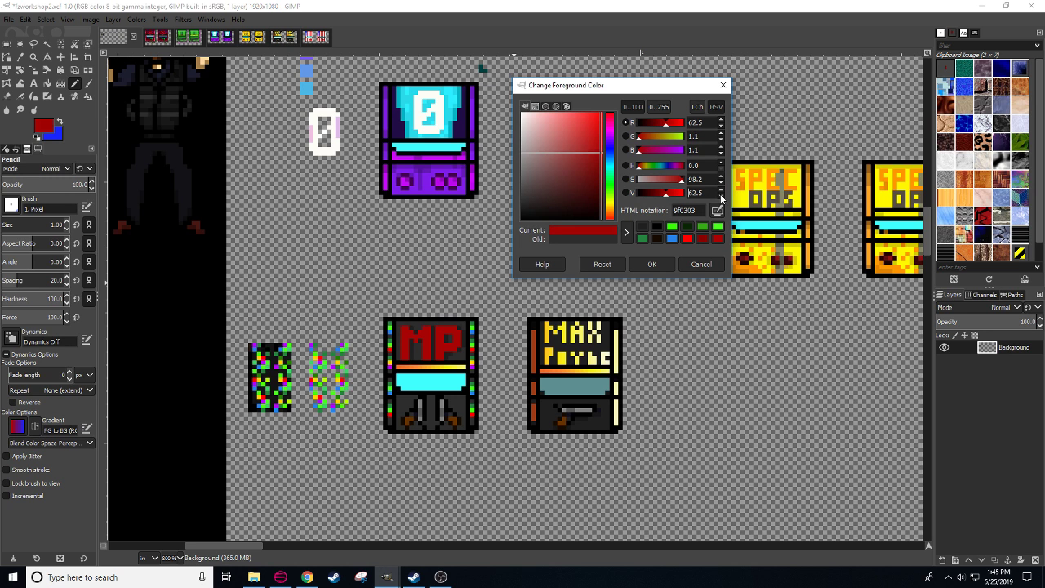
click(721, 195)
click(721, 195)
click(438, 359)
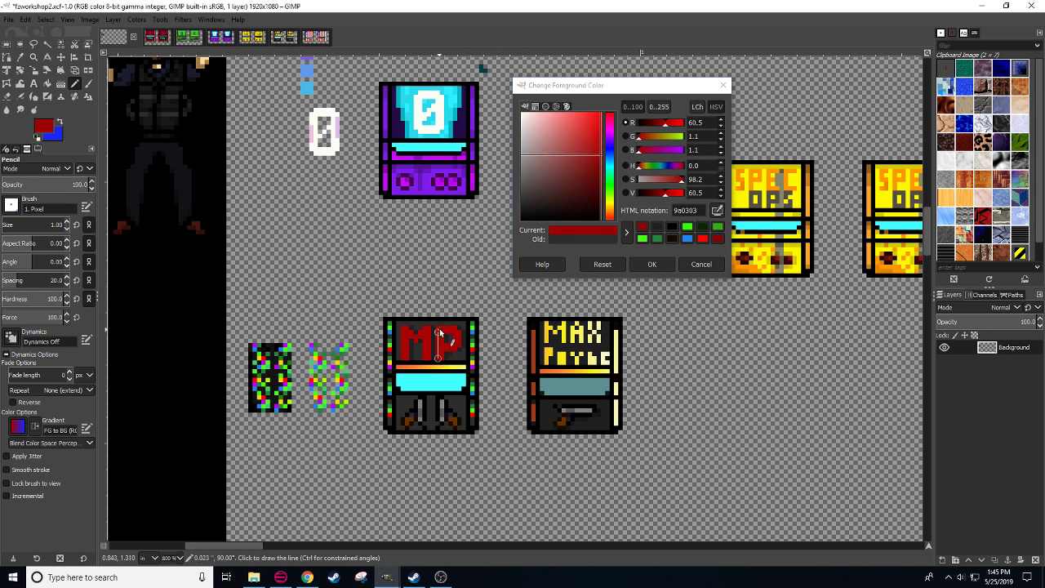
key(ctrl+z)
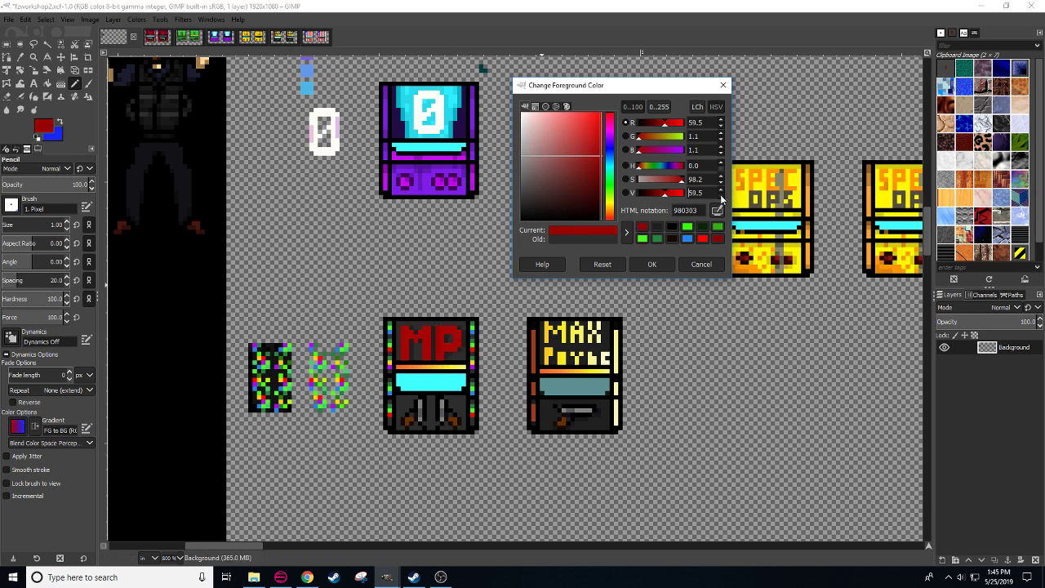
- Darken the red to 900303 and 880202, drawing a straight one-pixel line along the stem of the P with each shade
scroll(721, 196, down, 5)
click(439, 361)
shift+click(437, 328)
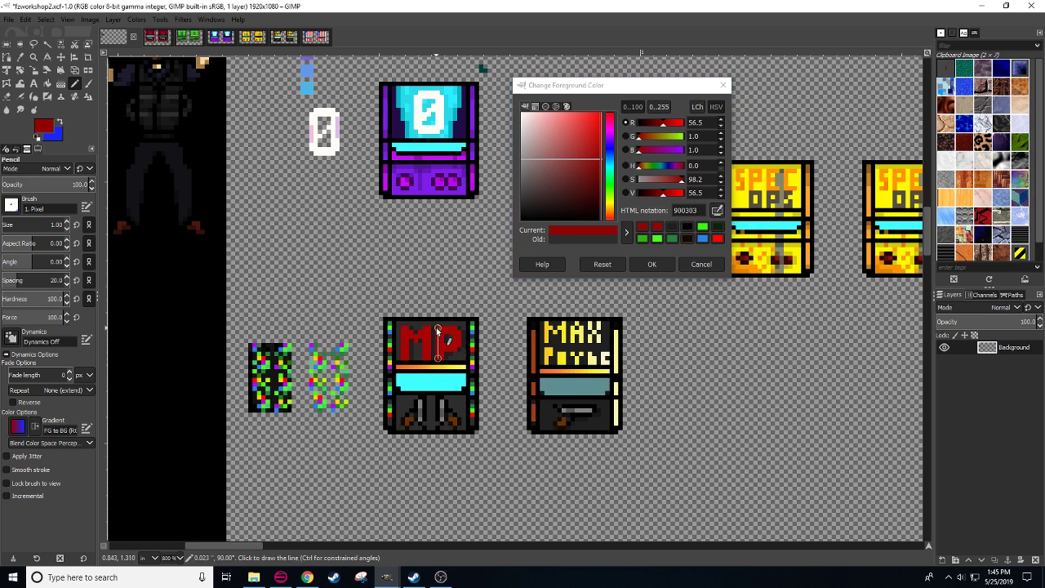
scroll(721, 196, down, 3)
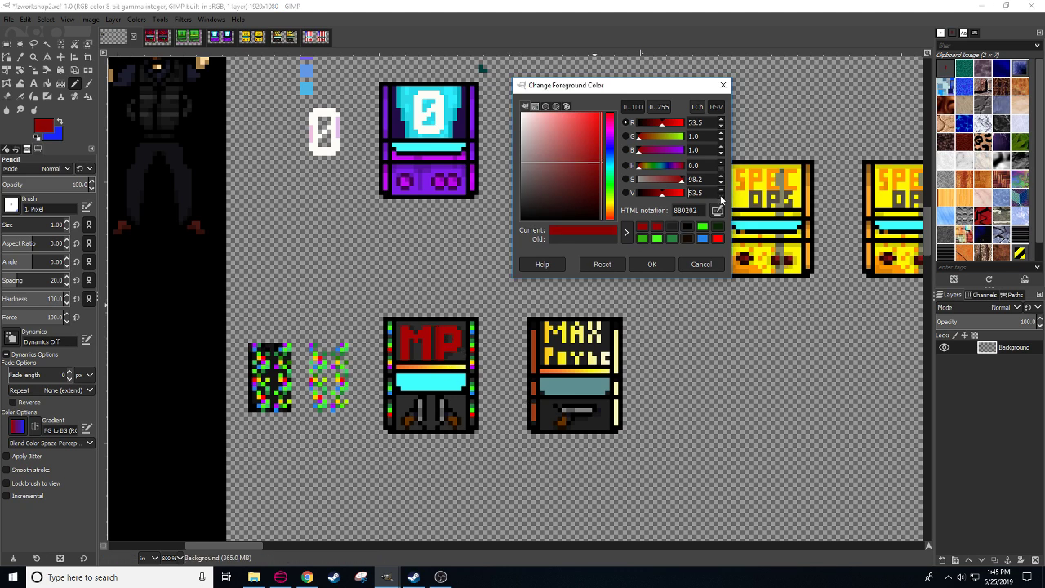
click(439, 358)
shift+click(438, 328)
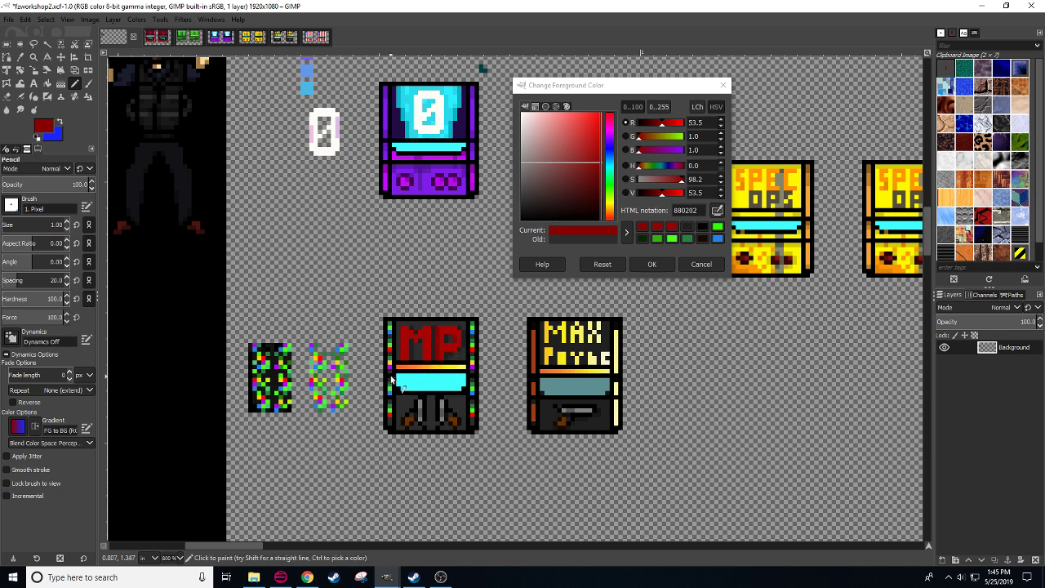
- Shade the legs of the M with dark red 880202, sampling a70303 and 880202 from the lettering
click(402, 354)
click(425, 329)
ctrl+click(426, 331)
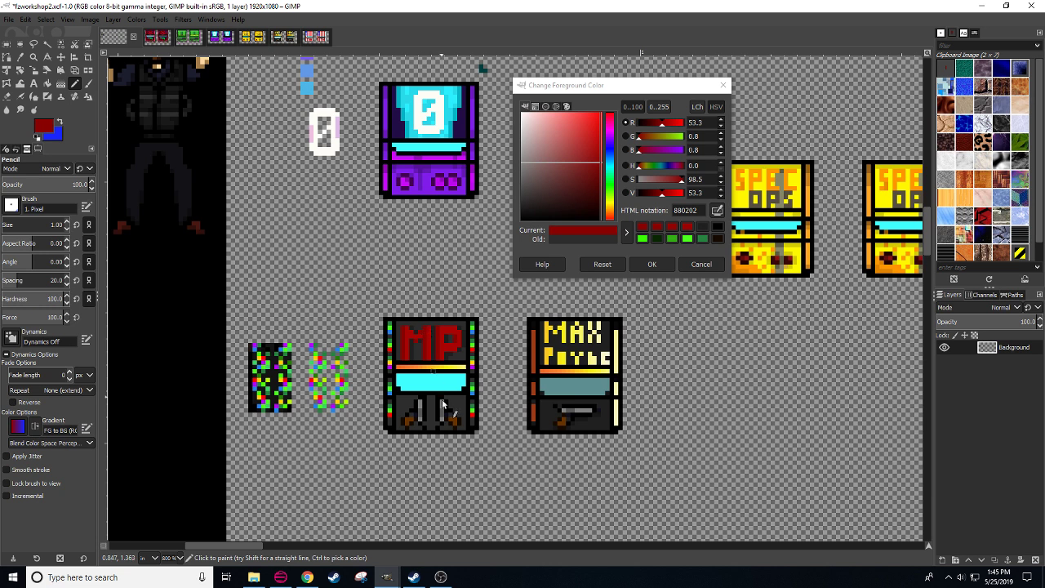
ctrl+click(425, 335)
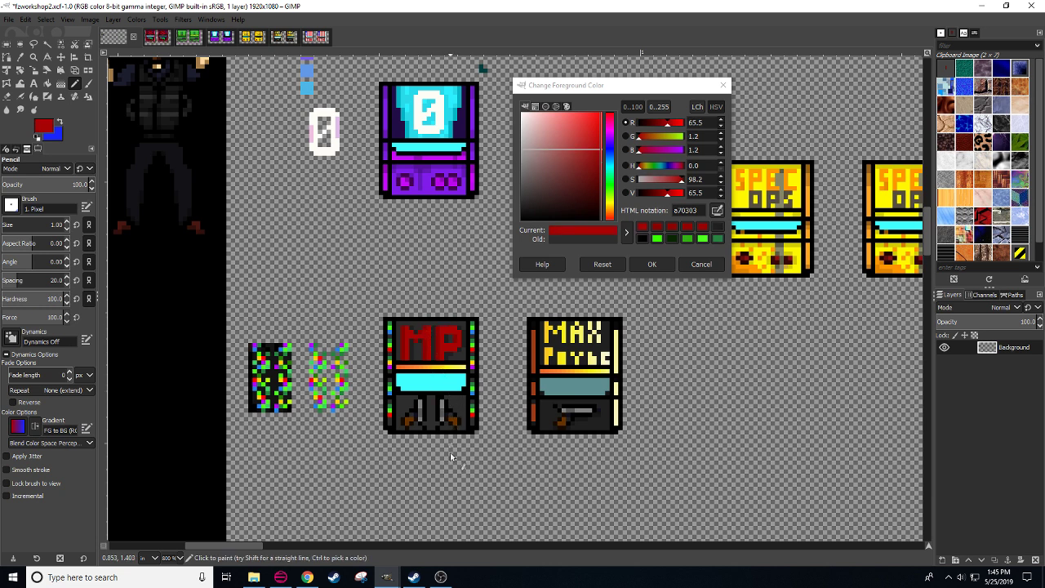
ctrl+click(454, 335)
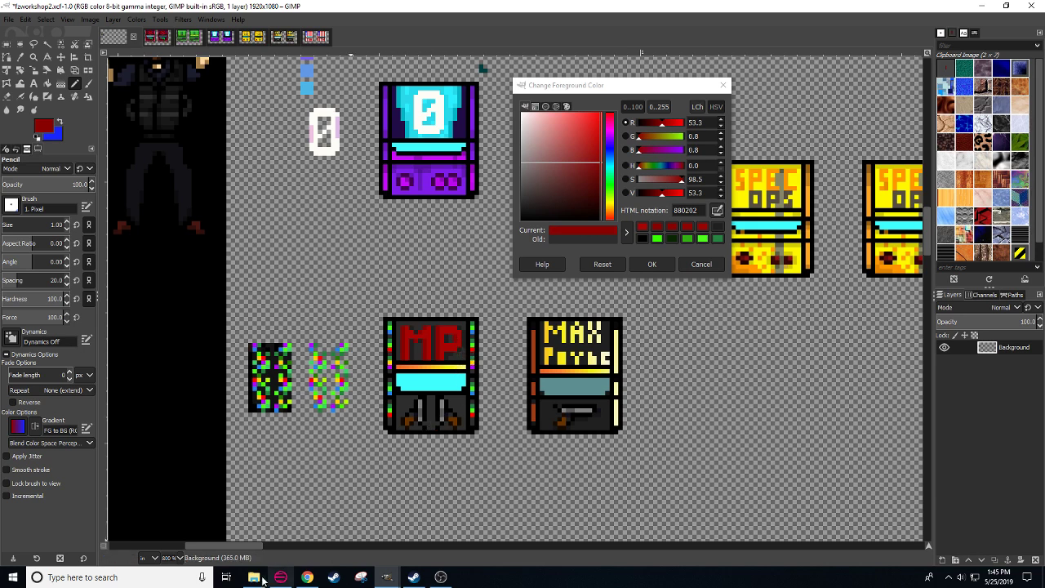
key(2)
key(3)
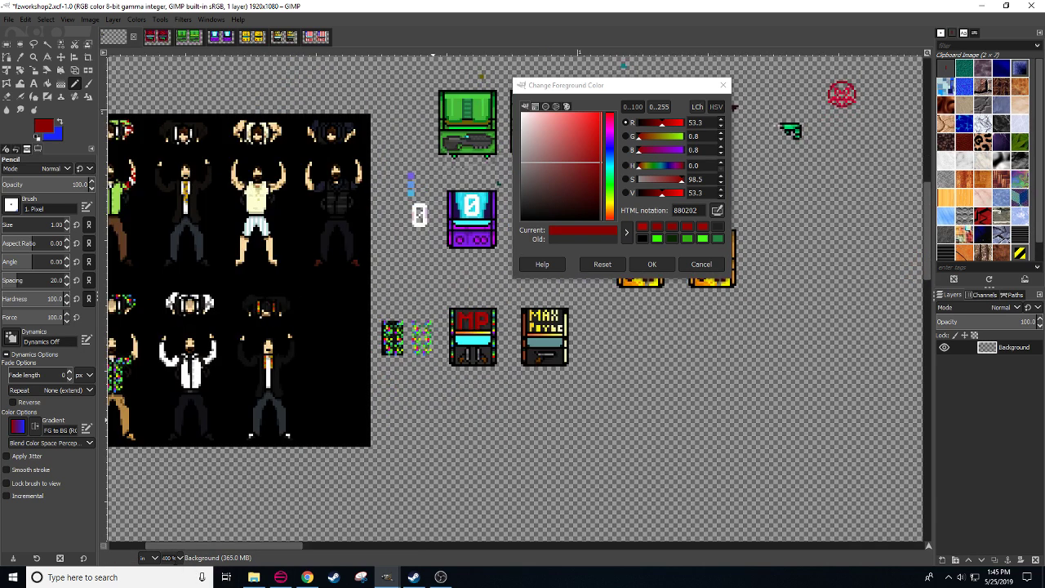
key(4)
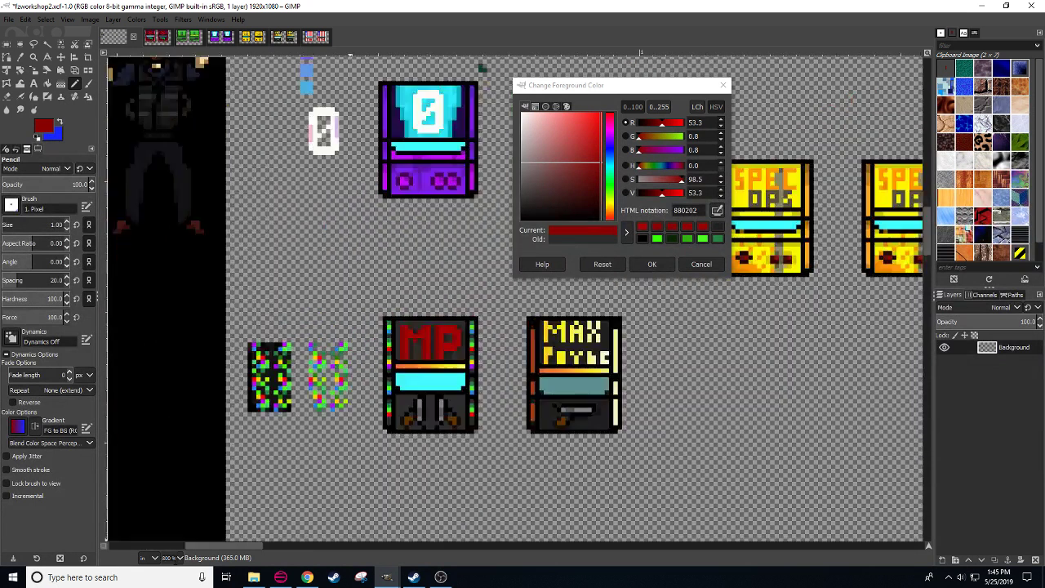
- Sample the pistol panel's grey 2c2c2c, darken it to 1d1d1d, and paint shading in the panel's two upper corners
ctrl+click(424, 403)
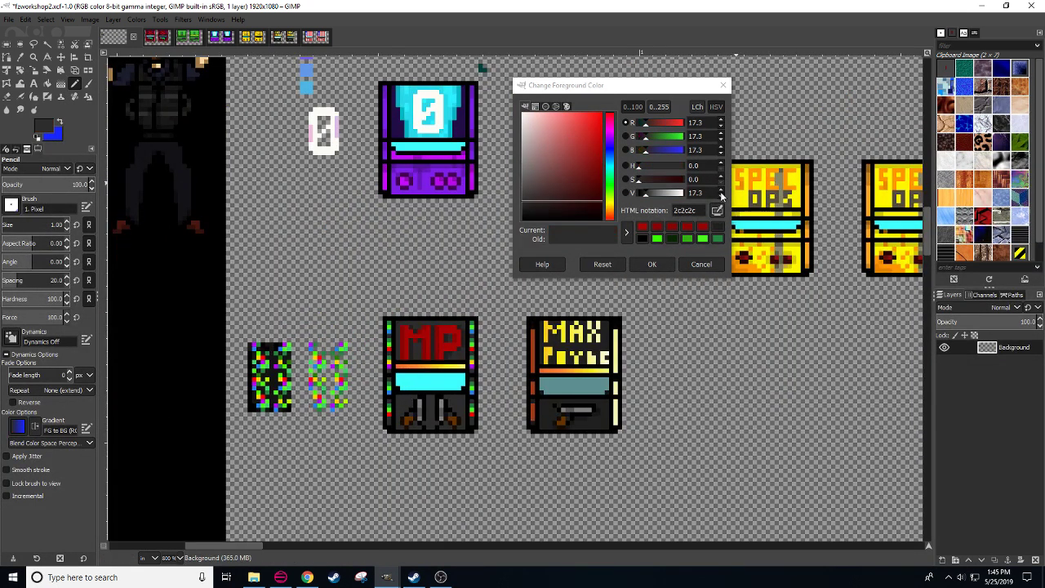
click(720, 196)
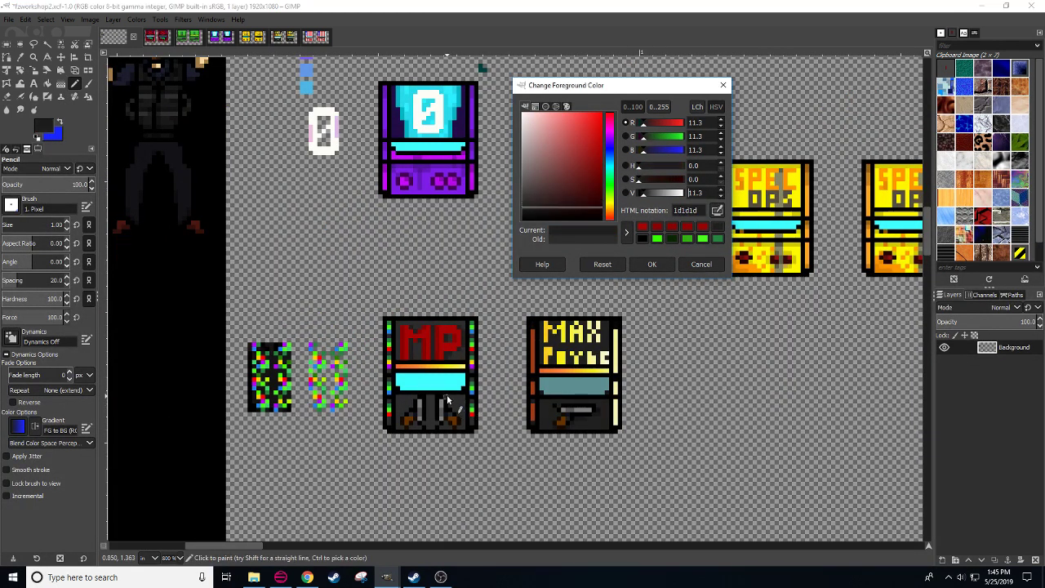
drag(447, 397, 460, 402)
drag(397, 402, 410, 397)
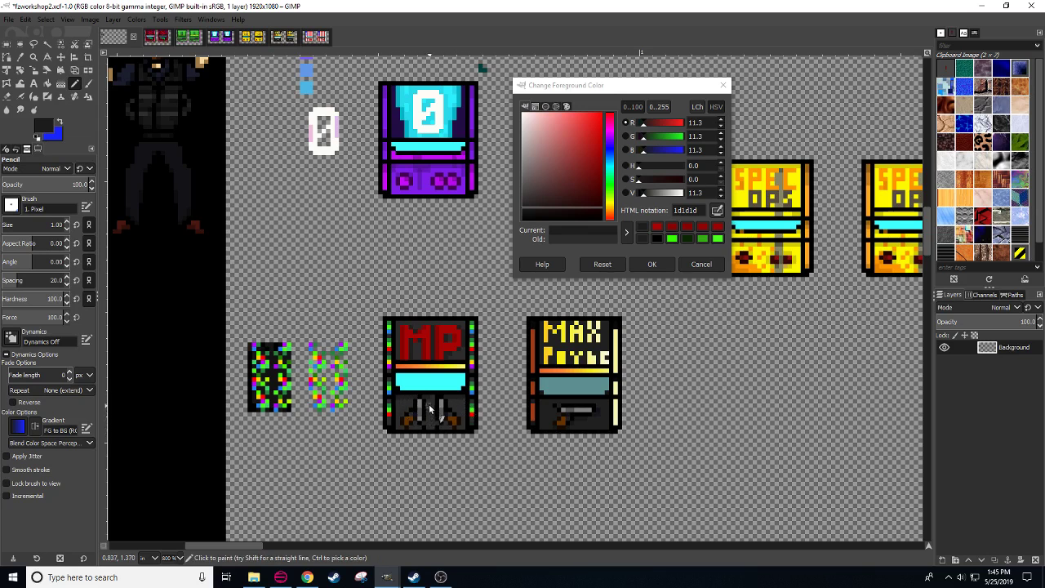
key(shift)
drag(449, 489, 456, 472)
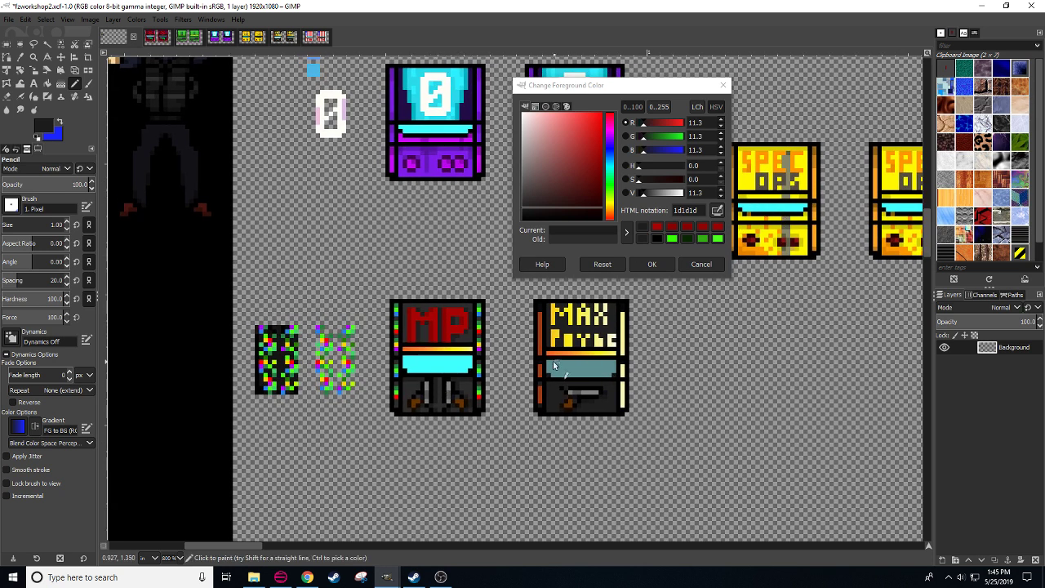
- Touch up the shading around the pistols with the greys 2c2c2c and 1d1d1d sampled from the panel
key(ctrl)
ctrl+click(470, 380)
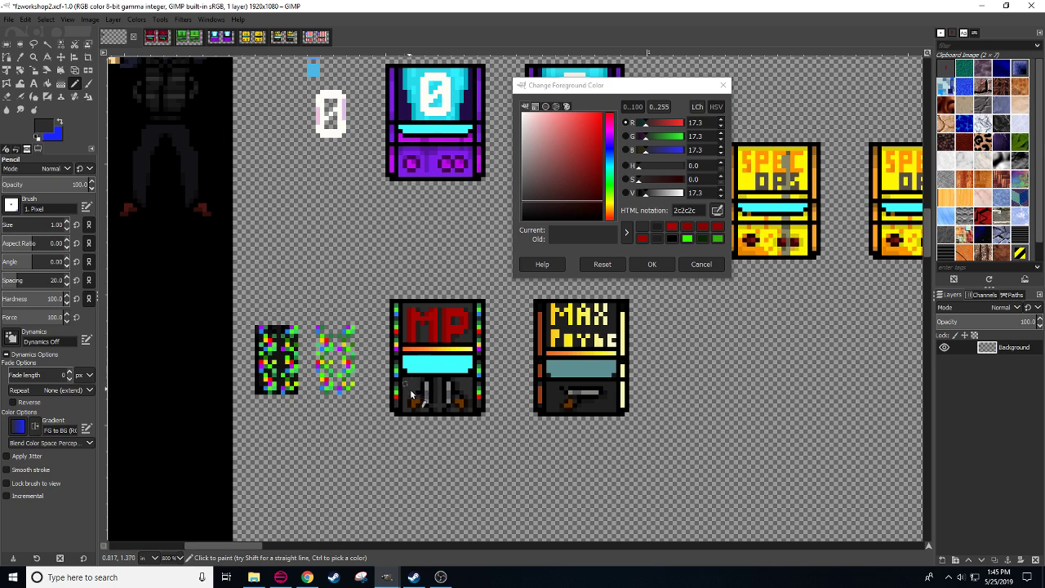
key(ctrl)
key(ctrl)
ctrl+click(457, 376)
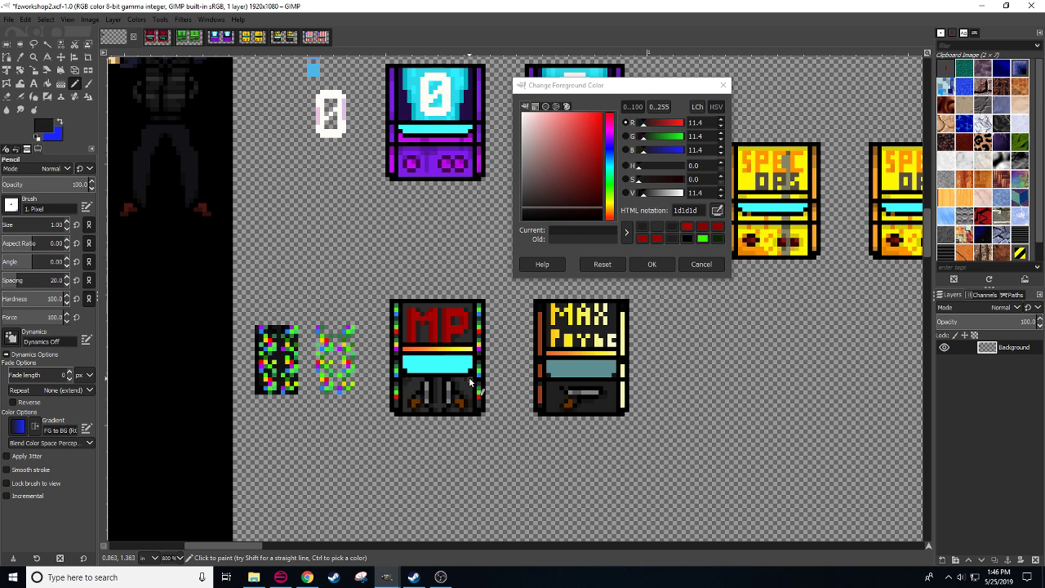
scroll(501, 478, down, 2)
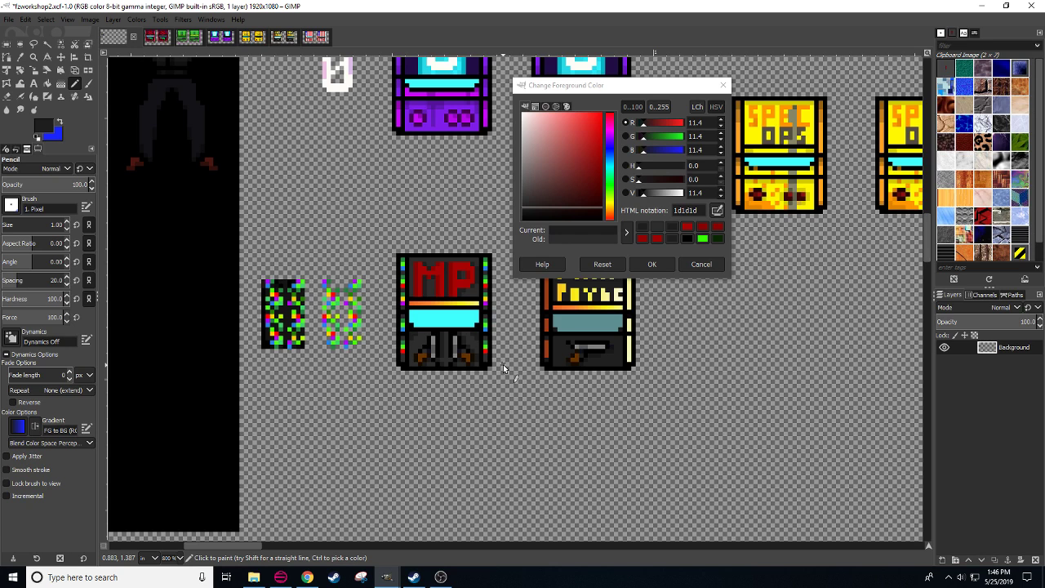
- Switch to Chrome, open Discord in a new tab, and enlarge the second cabinet screenshot in the unread direct message
click(307, 578)
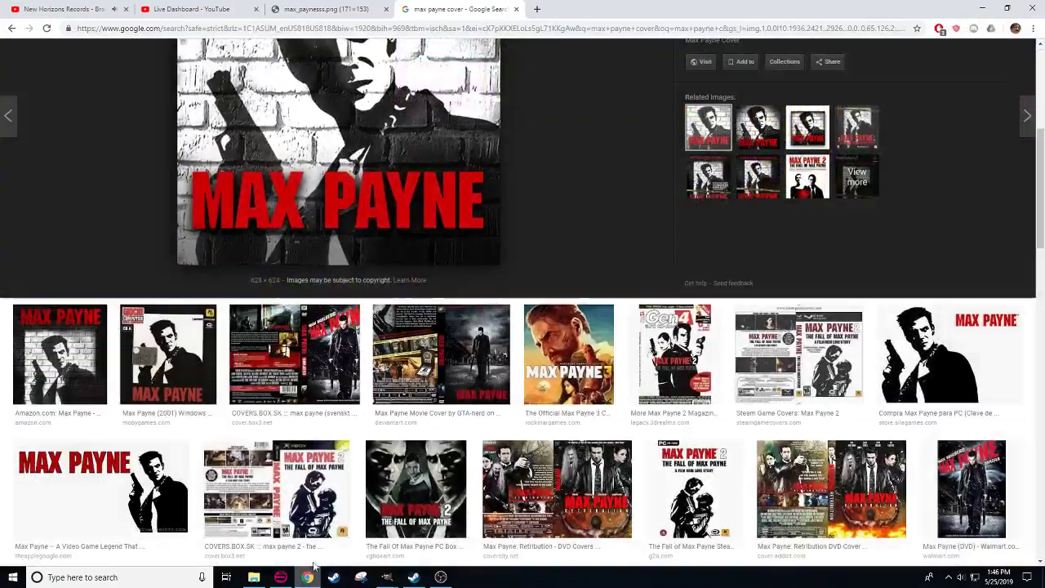
key(ctrl+t)
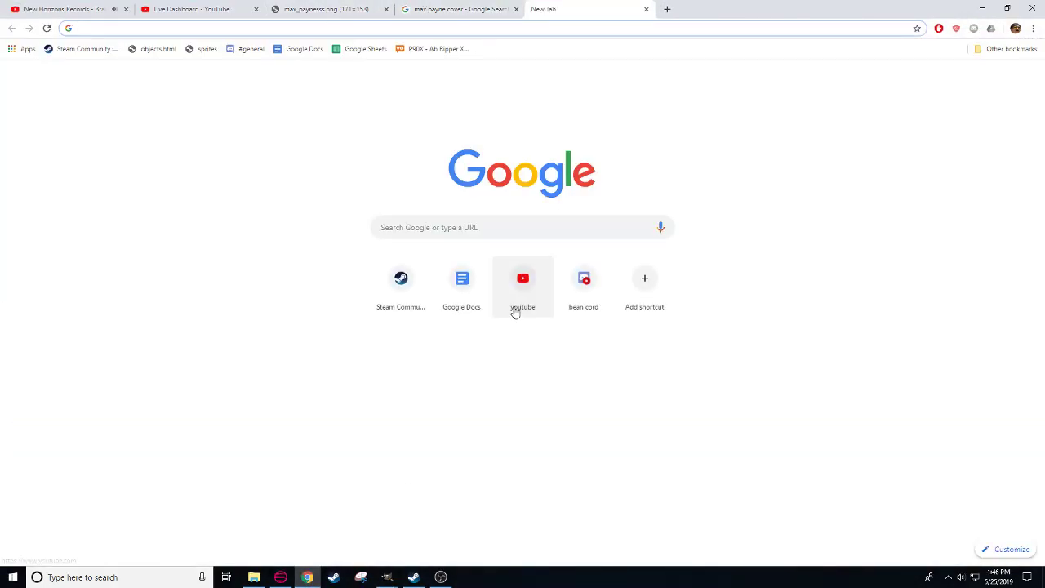
click(584, 280)
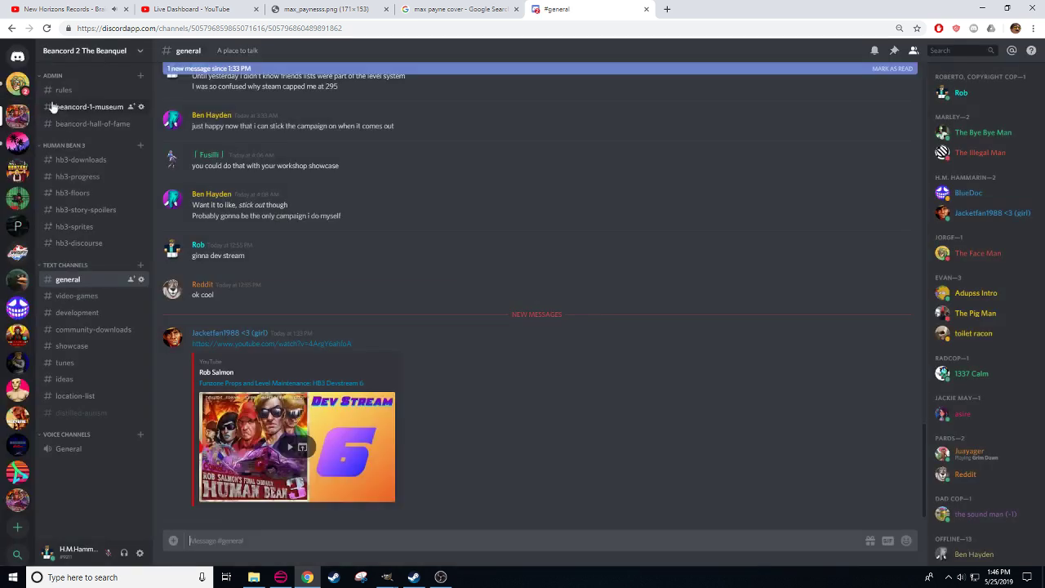
click(18, 83)
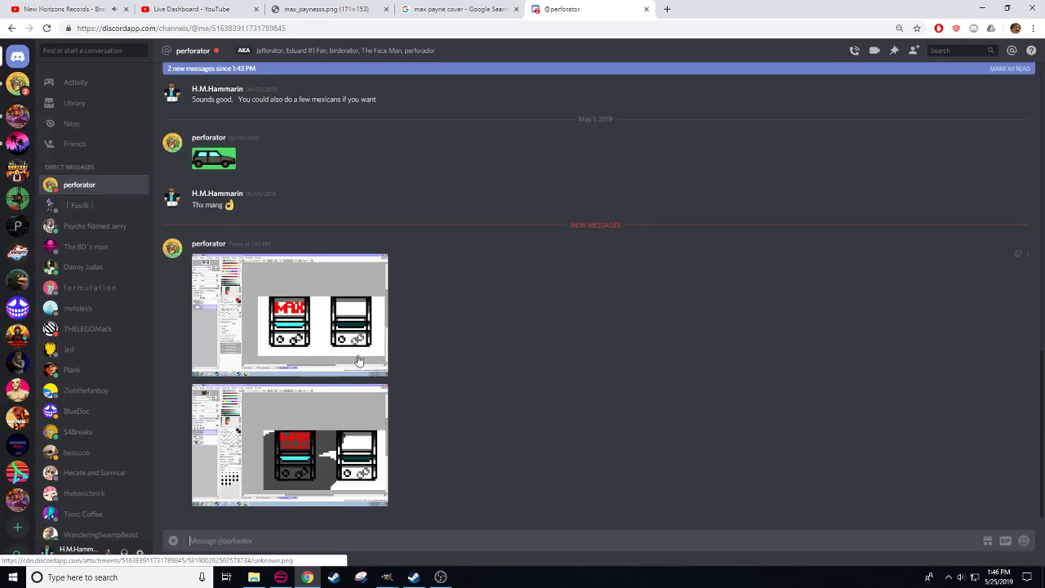
click(326, 473)
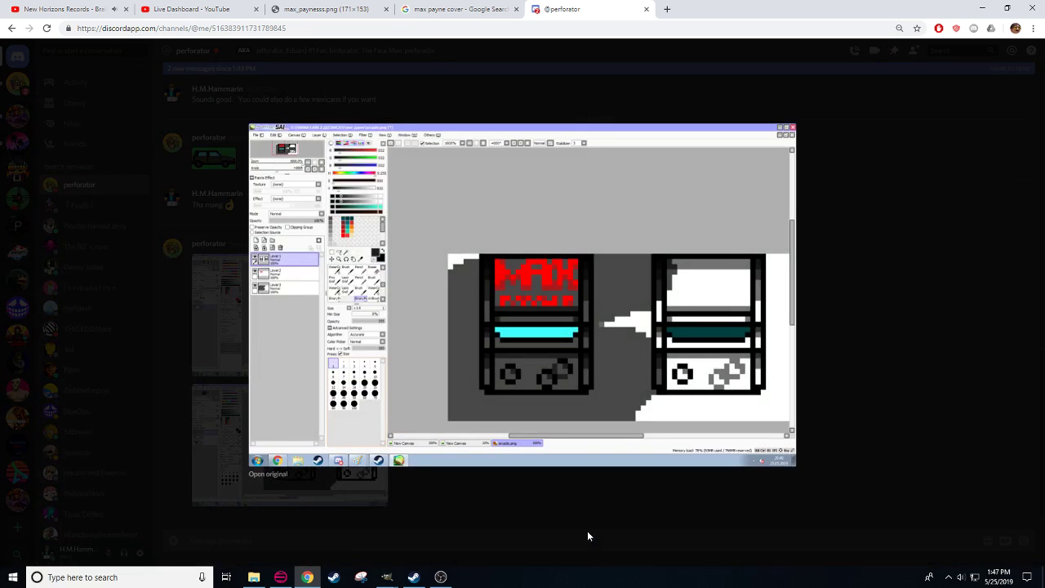
- Switch to Snipping Tool and capture the left MAX PAYNE cabinet from the enlarged screenshot
click(387, 577)
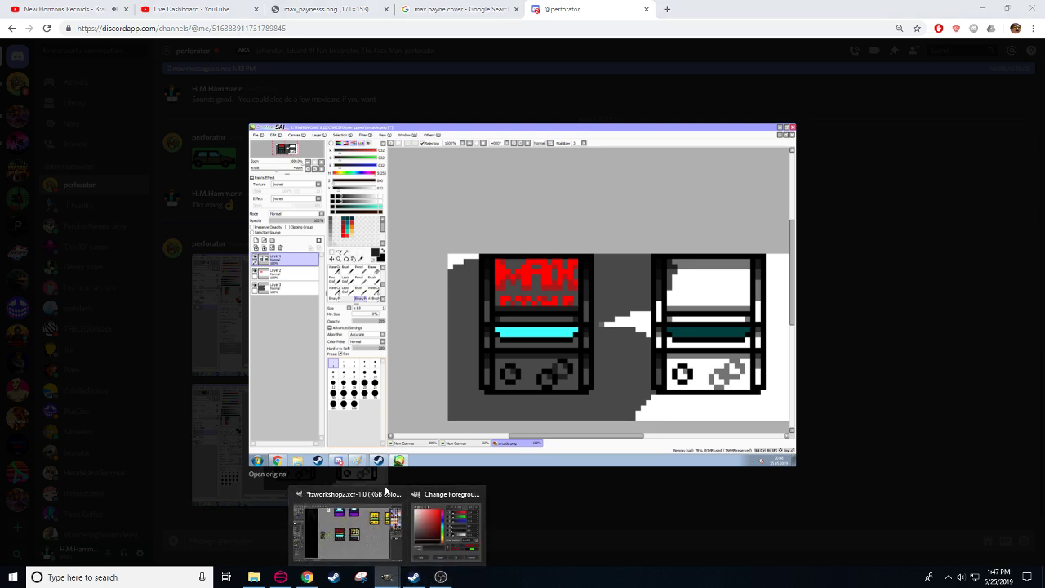
mouse_move(419, 547)
mouse_move(366, 538)
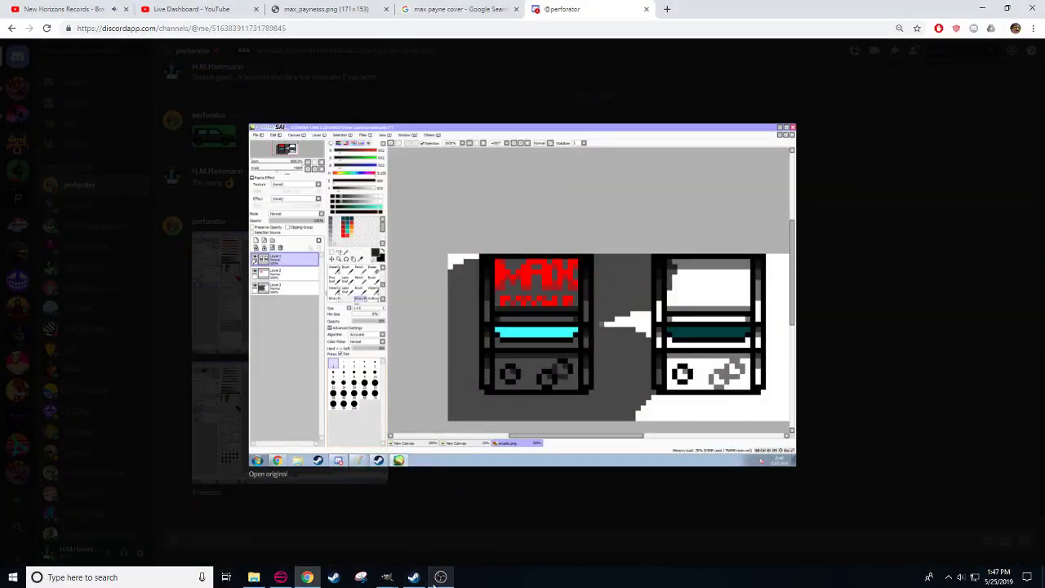
click(387, 577)
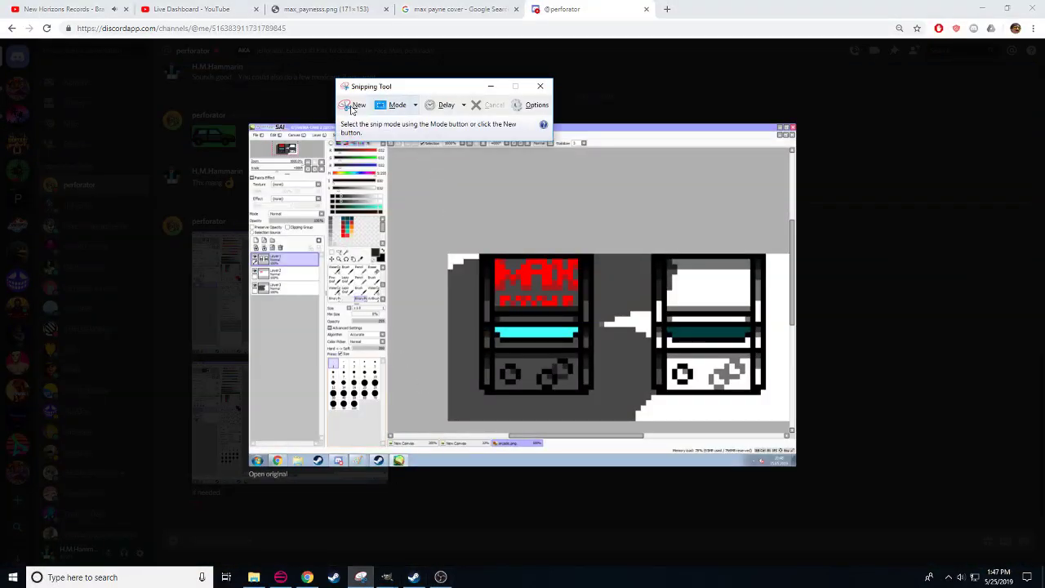
click(355, 103)
drag(476, 254, 597, 394)
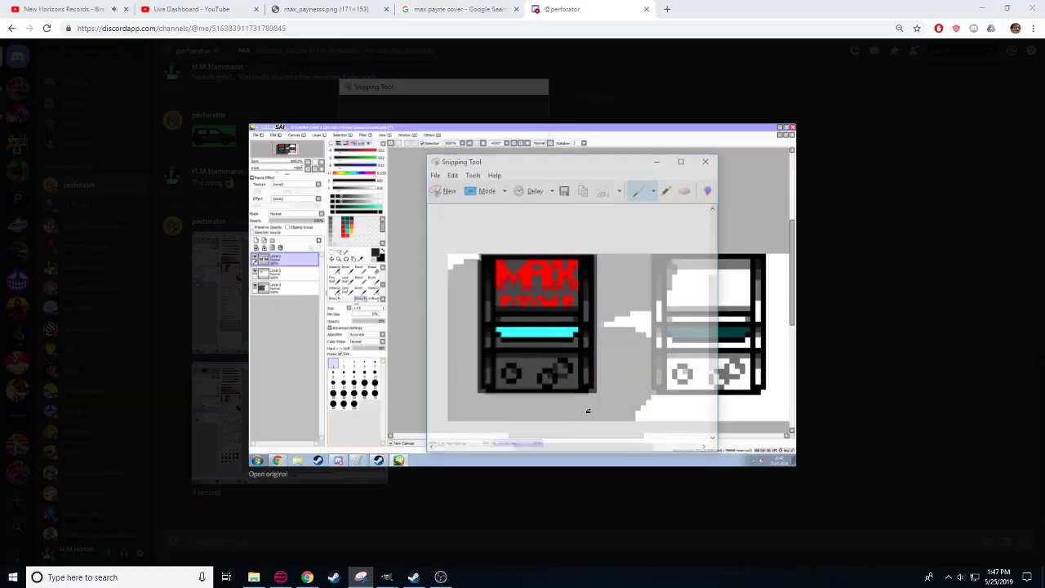
mouse_move(387, 577)
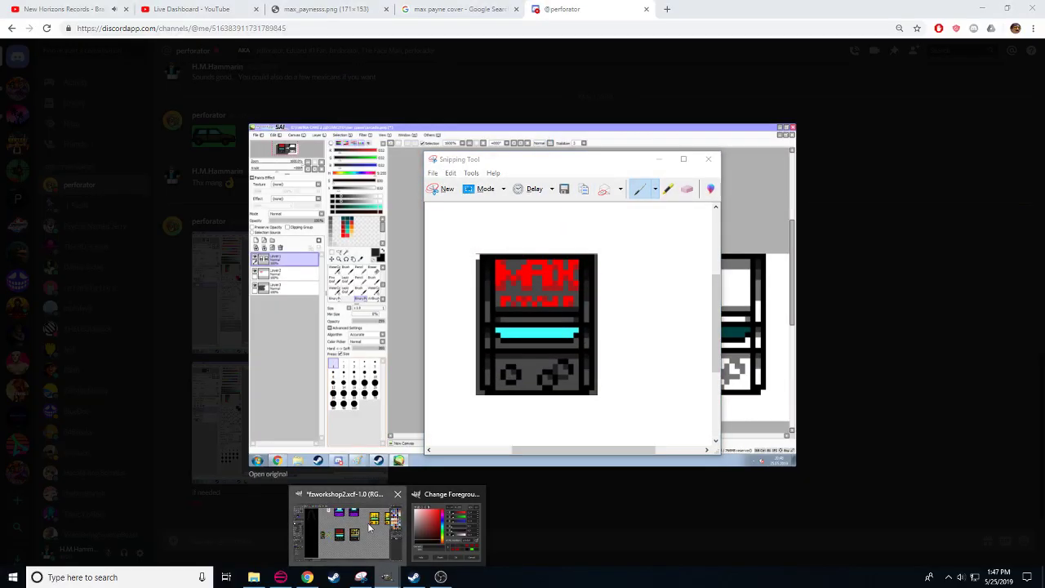
- Switch back to GIMP, make a rectangular selection near the left Max Payne cabinet, and paste the captured cabinet image
click(338, 523)
key(r)
drag(369, 422, 435, 460)
key(ctrl+v)
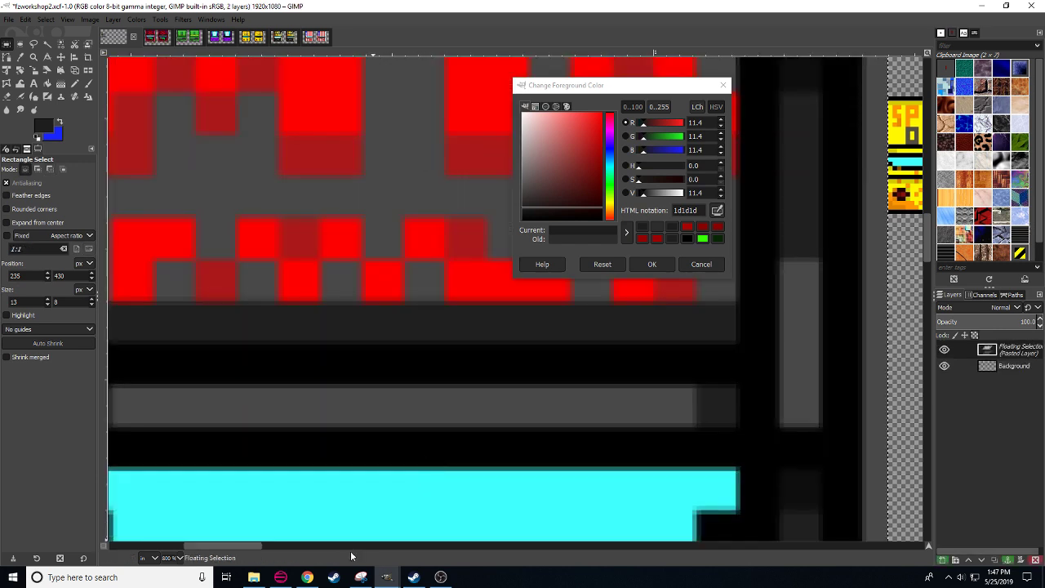
scroll(167, 559, down, 4)
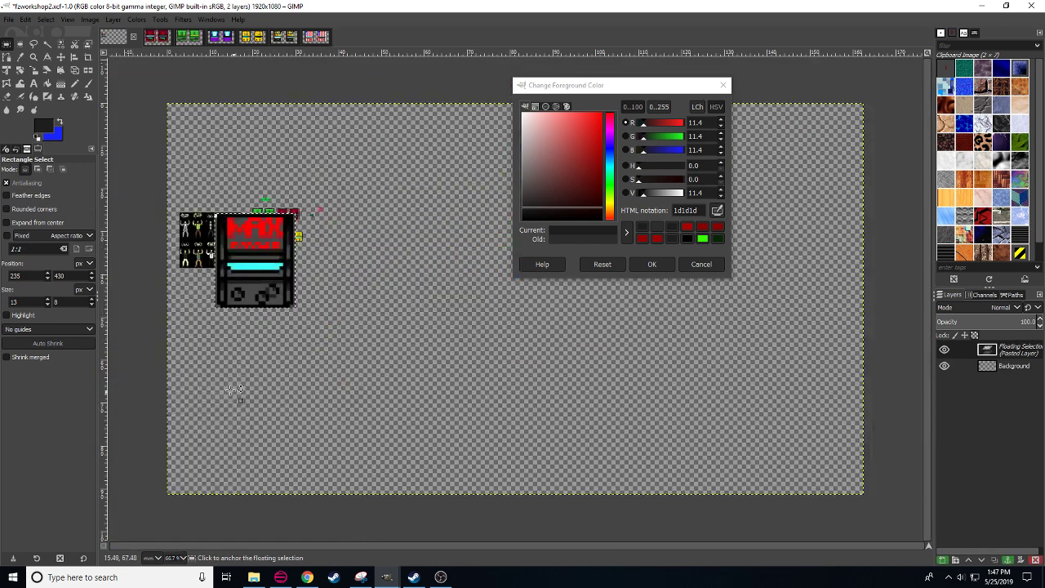
drag(126, 441, 302, 535)
scroll(168, 559, up, 1)
drag(251, 479, 348, 470)
key(2)
scroll(366, 427, down, 2)
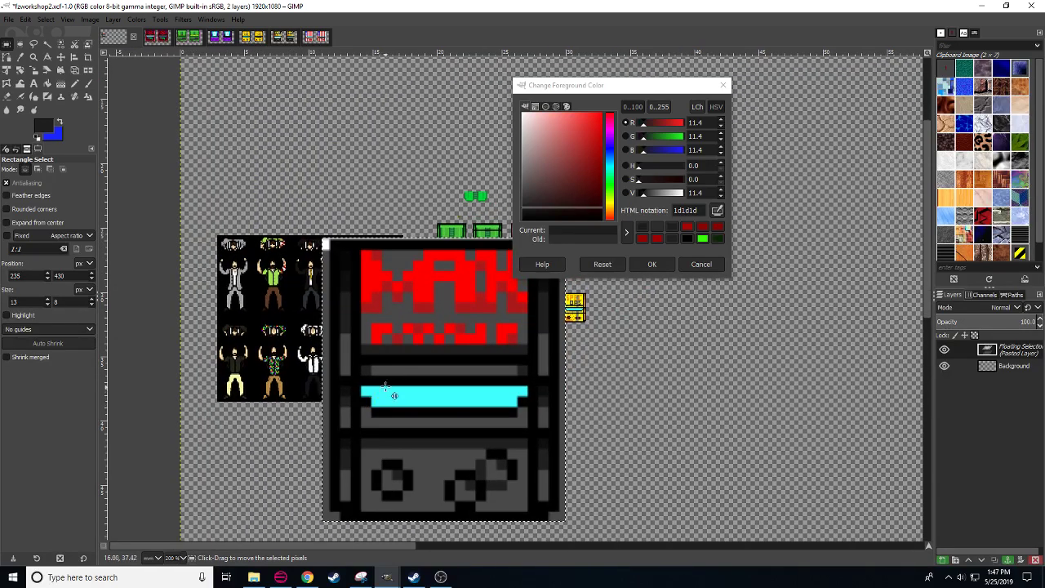
- Scale the pasted cabinet down to 23 × 27 pixels over the left Max Payne cabinet, keeping its aspect ratio
key(shift)
key(shift+s)
click(412, 391)
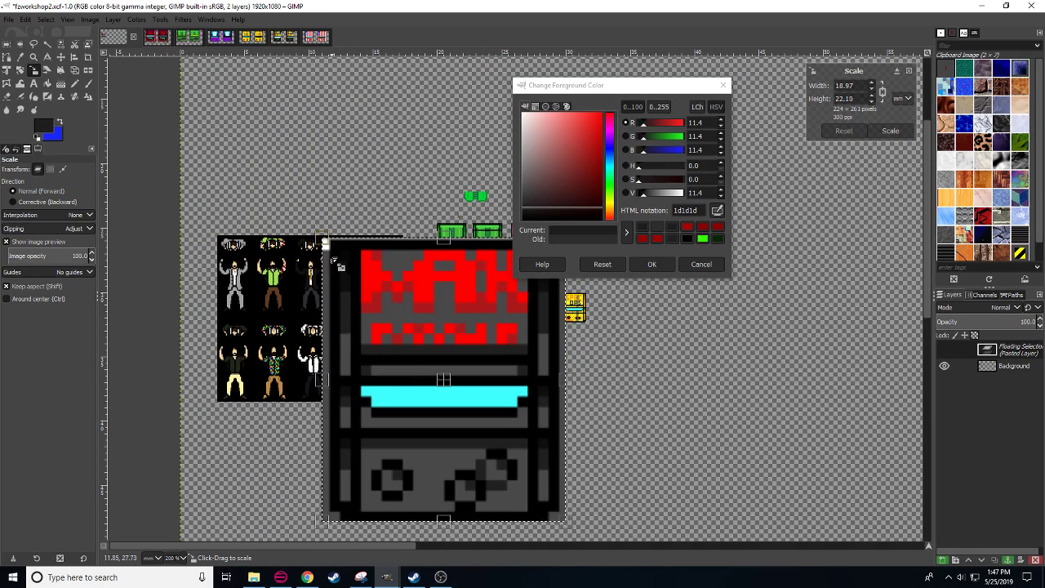
drag(325, 243, 471, 350)
scroll(473, 350, up, 4)
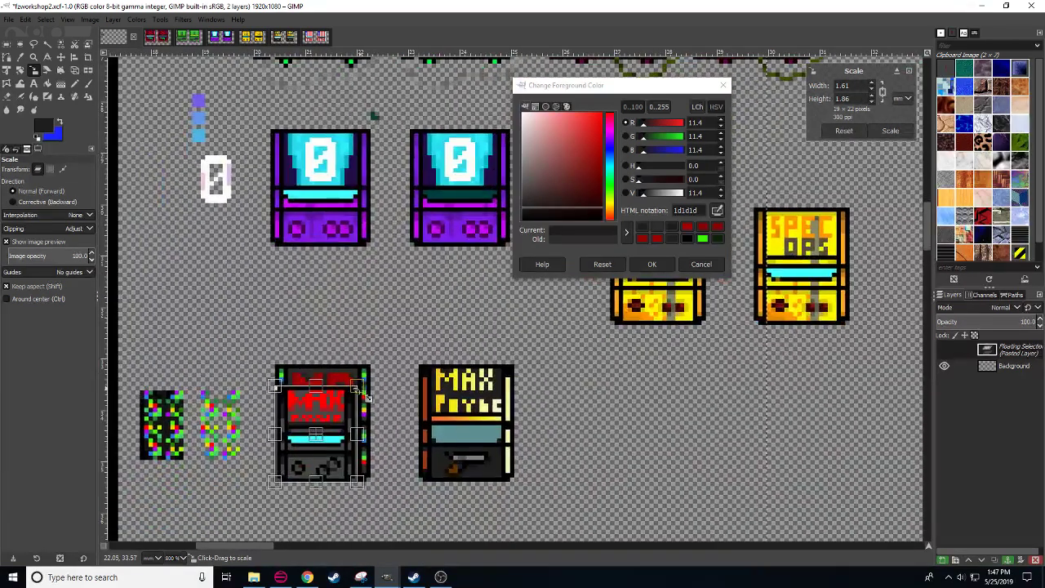
drag(367, 397, 386, 375)
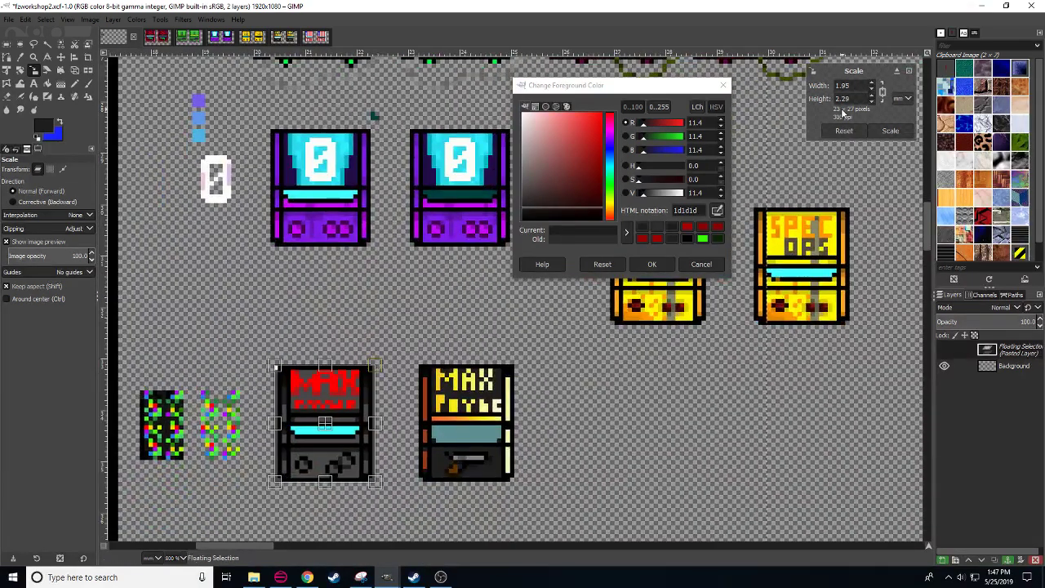
click(888, 130)
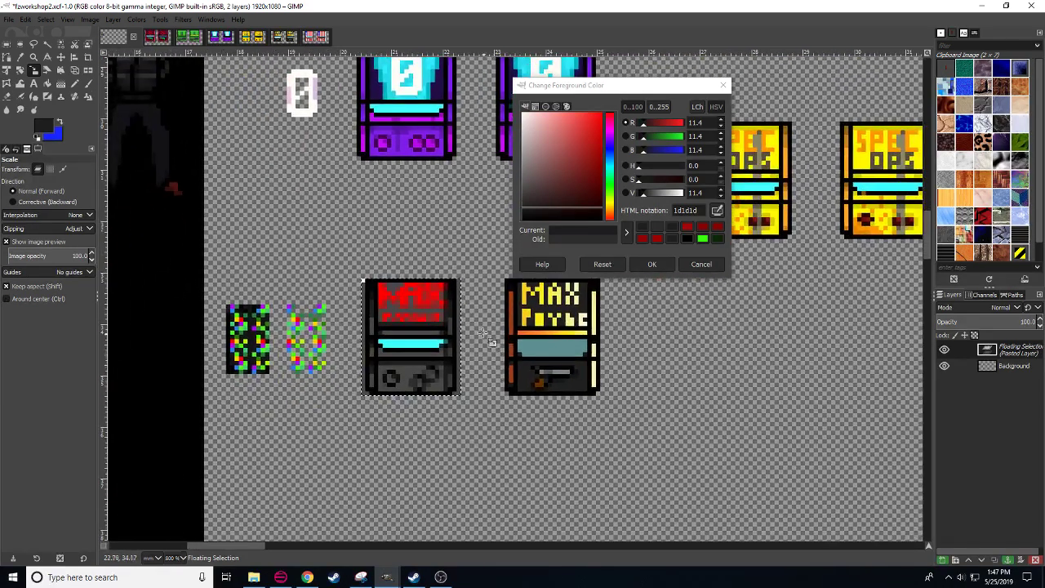
- Undo the scaling of the pasted cabinet, cut it from the canvas, and switch to the Eraser
scroll(478, 325, up, 3)
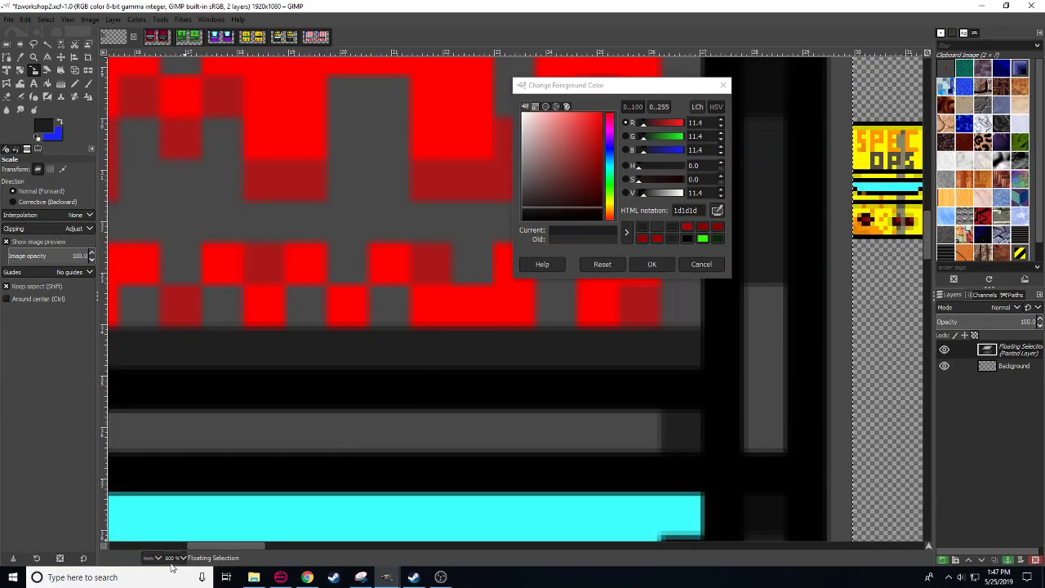
key(2)
drag(360, 397, 237, 467)
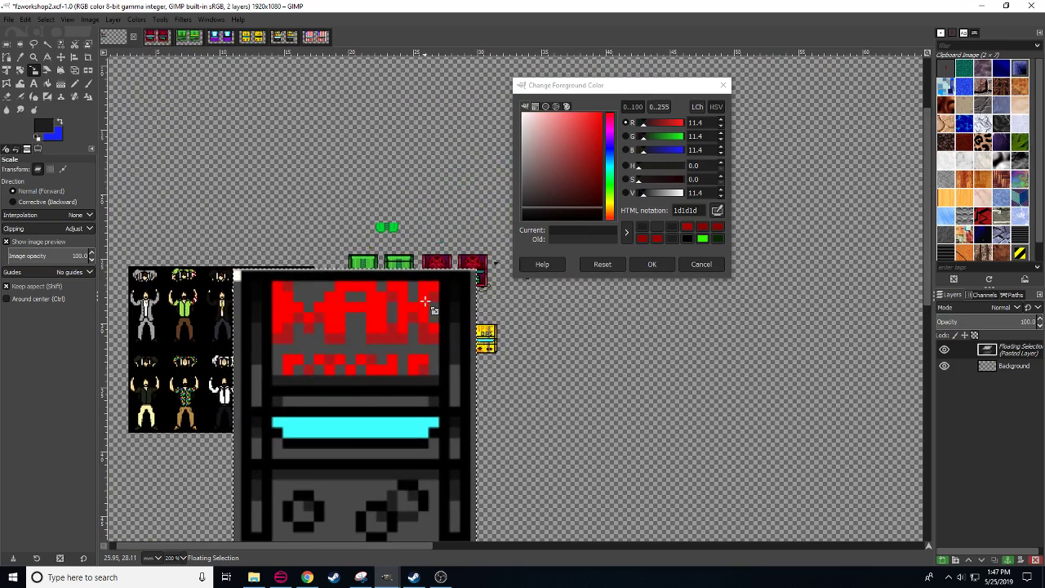
key(ctrl+x)
key(ctrl+x)
key(shift+e)
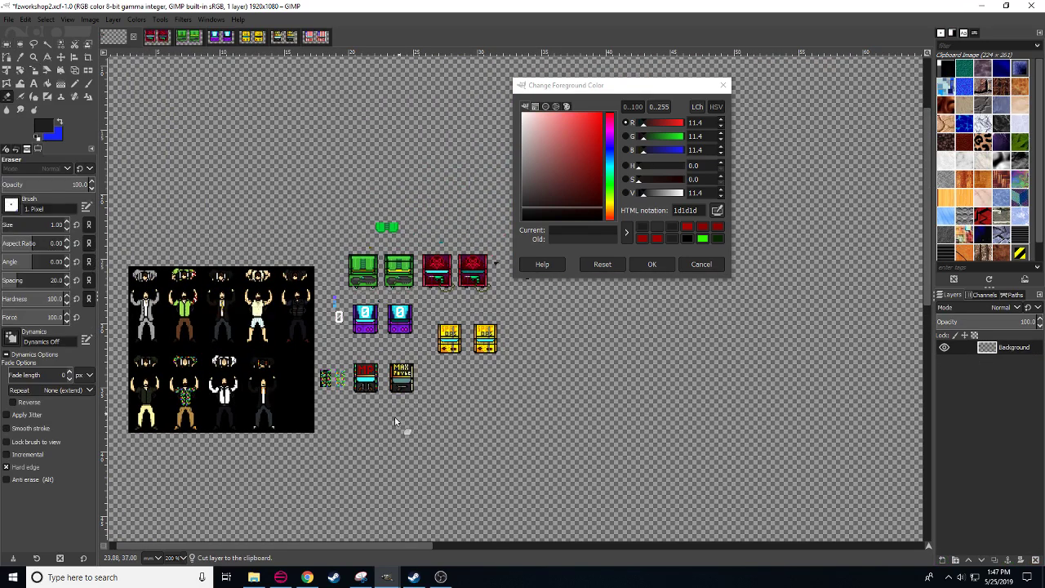
- Switch to Chrome, open the original of the small MAX PAYNE logo sprite from the newest Discord message, and copy the image
key(4)
drag(143, 535, 482, 384)
click(306, 577)
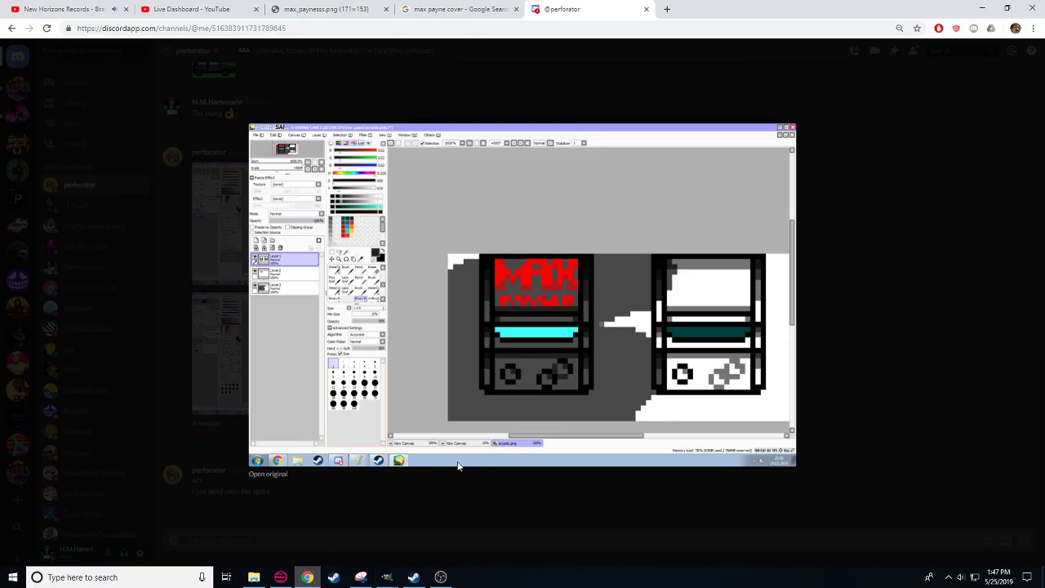
click(422, 516)
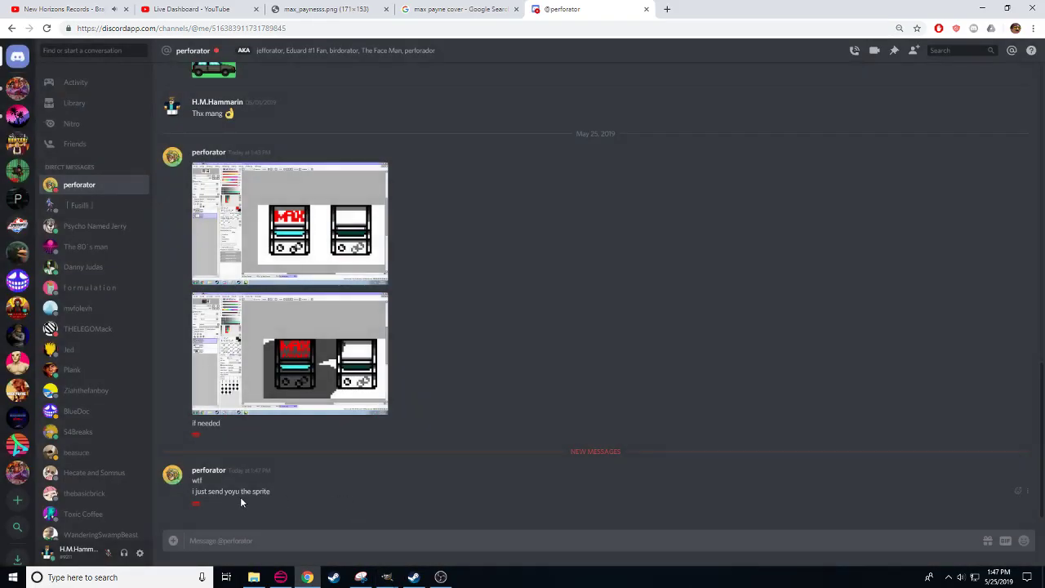
click(195, 504)
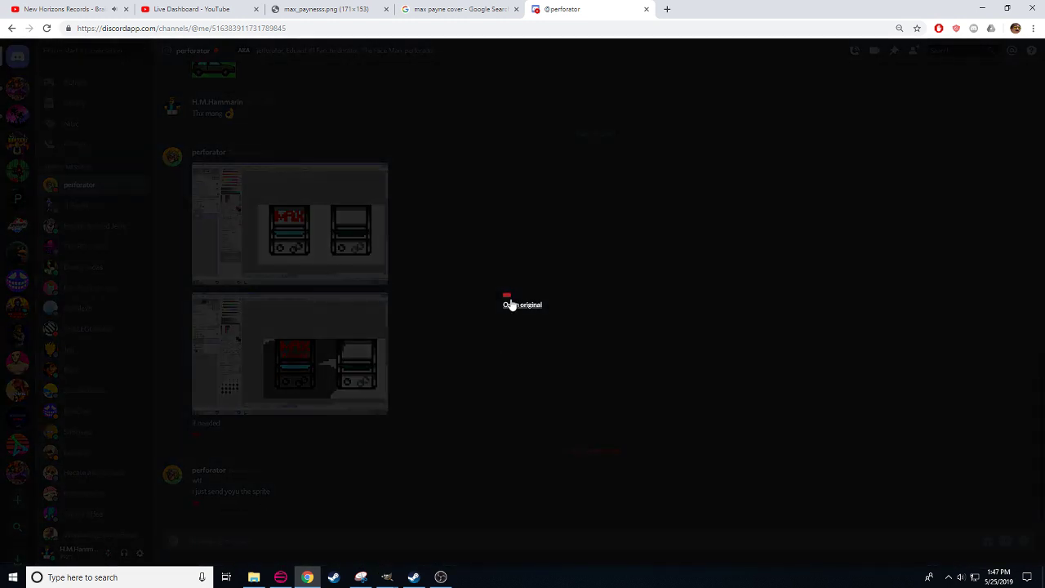
click(515, 307)
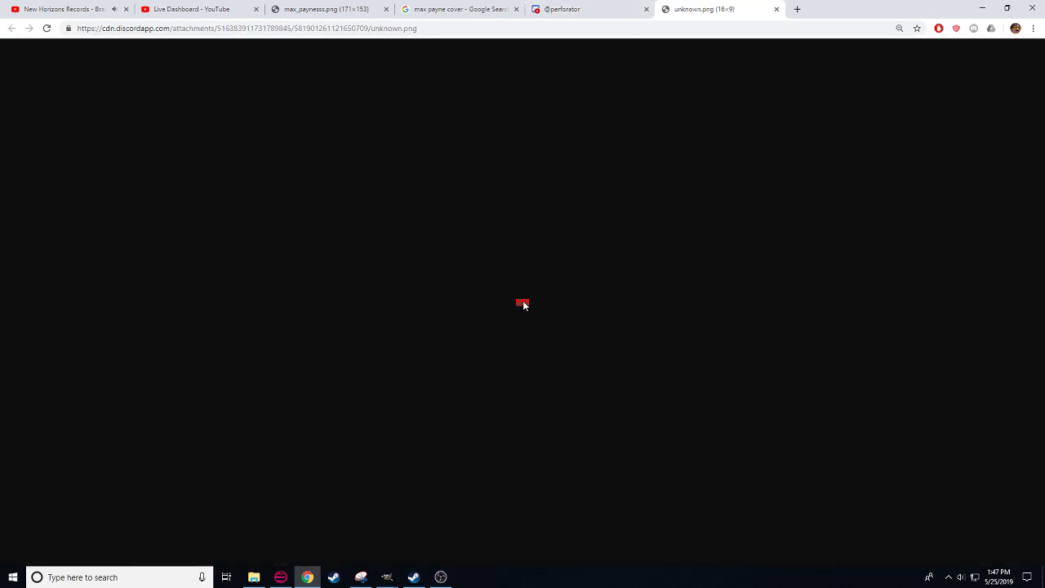
right_click(523, 303)
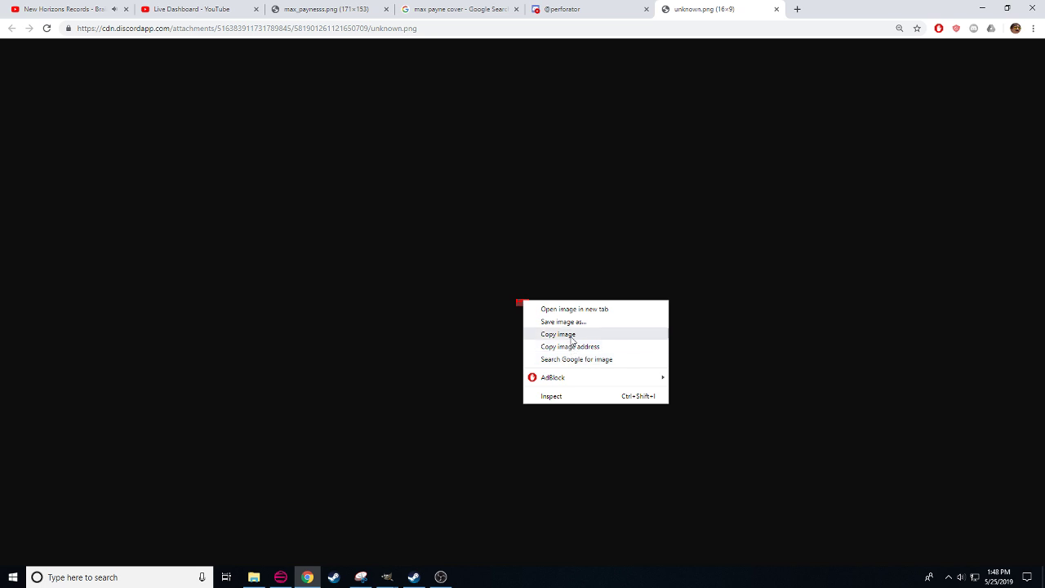
click(572, 334)
- Switch to GIMP, paste the copied logo over the MP lettering on the left Max Payne cabinet's marquee, and anchor it
mouse_move(387, 574)
click(354, 536)
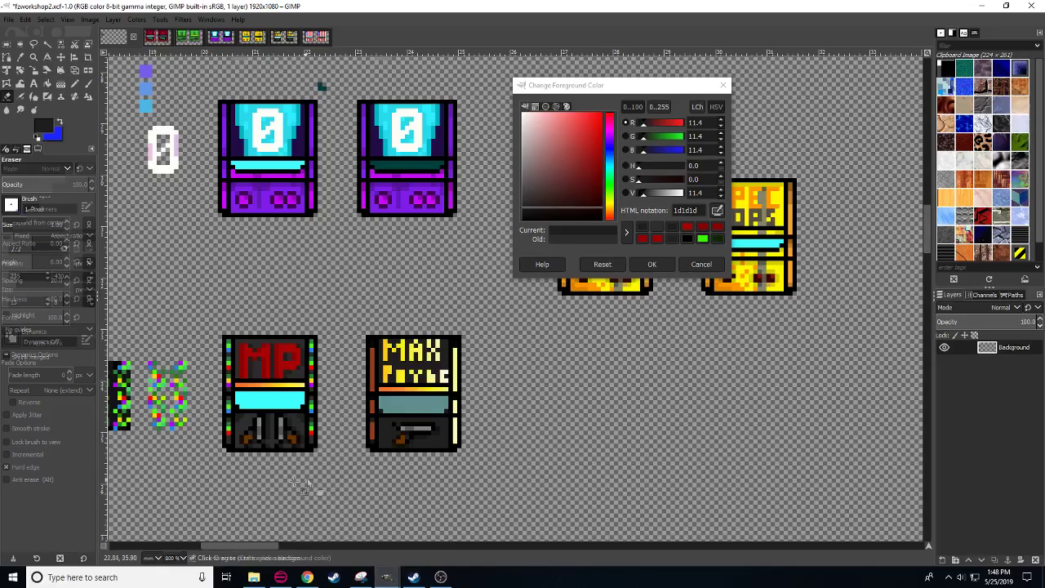
key(r)
key(ctrl+v)
drag(412, 431, 428, 317)
click(381, 247)
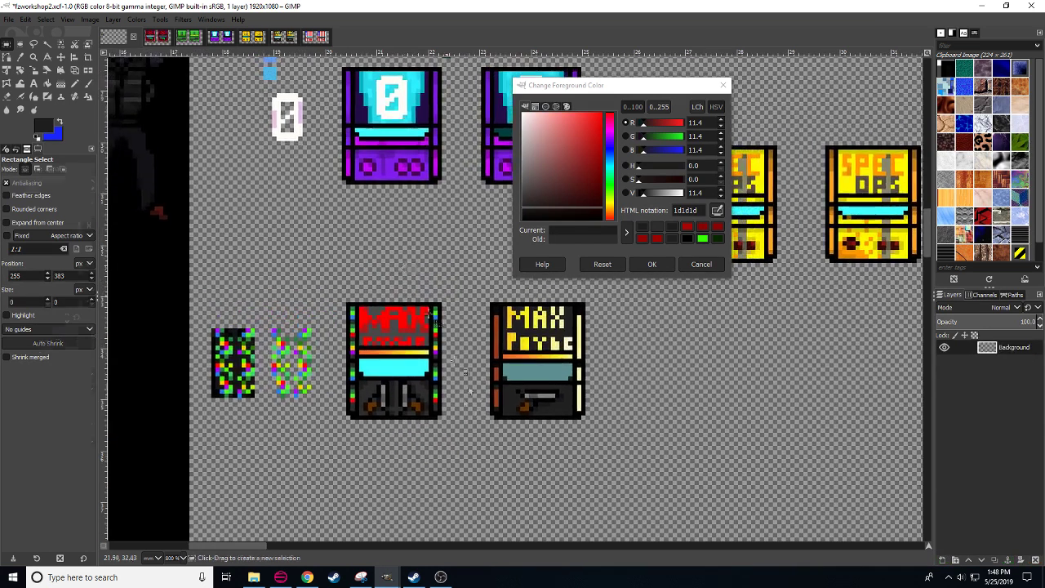
- Sample the dark grey 2c2c2c from the left Max Payne cabinet's lower panel and fill the pasted logo's background with it
key(n)
ctrl+click(423, 390)
key(shift+b)
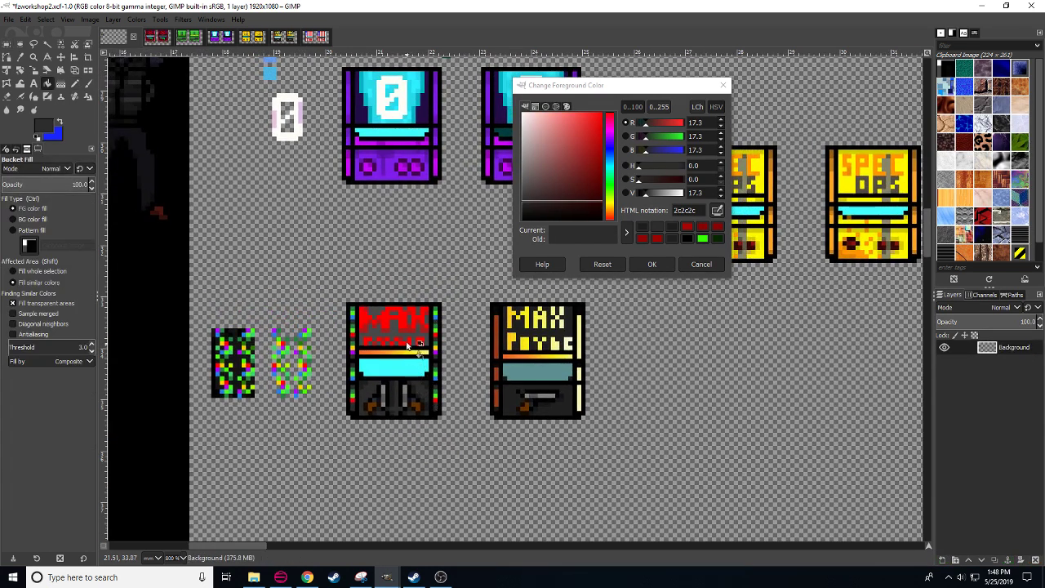
click(401, 347)
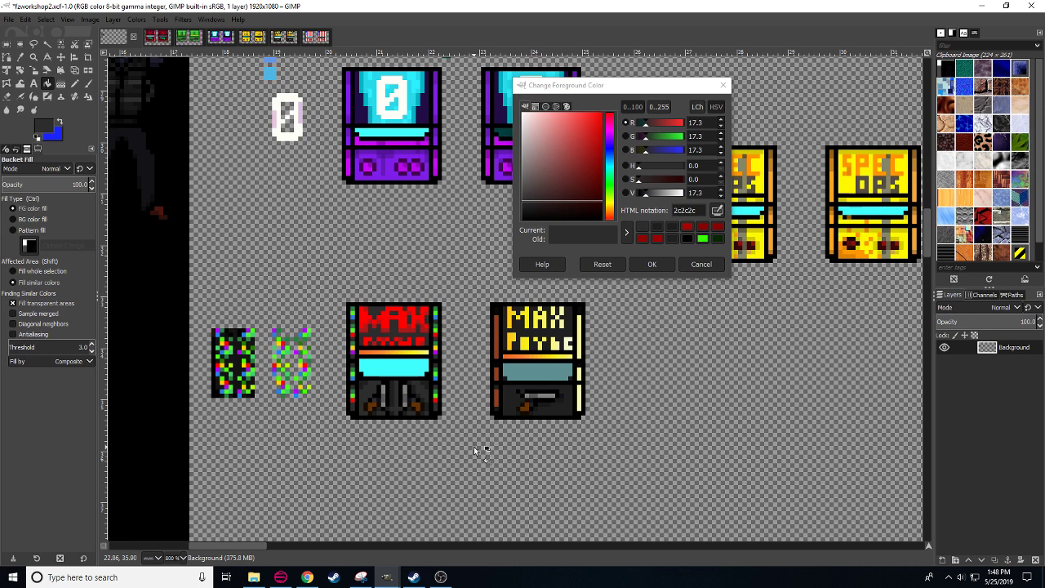
- Sample the cyan strips of the left Max Payne cabinet and the left purple 0 cabinet to compare their colours
key(n)
drag(471, 446, 435, 457)
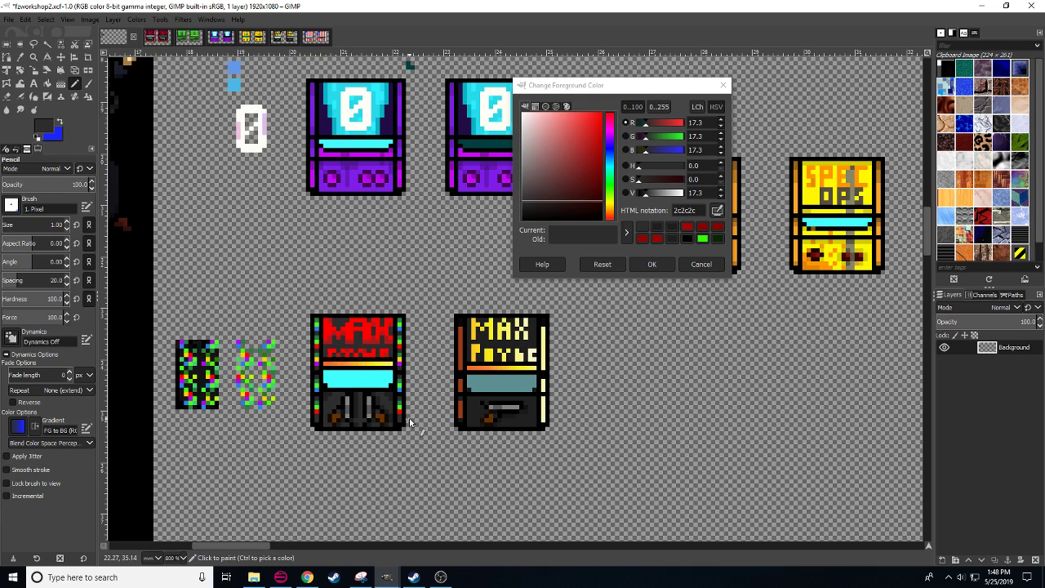
mouse_move(413, 418)
mouse_down()
mouse_move(419, 395)
mouse_move(422, 417)
mouse_up()
key(r)
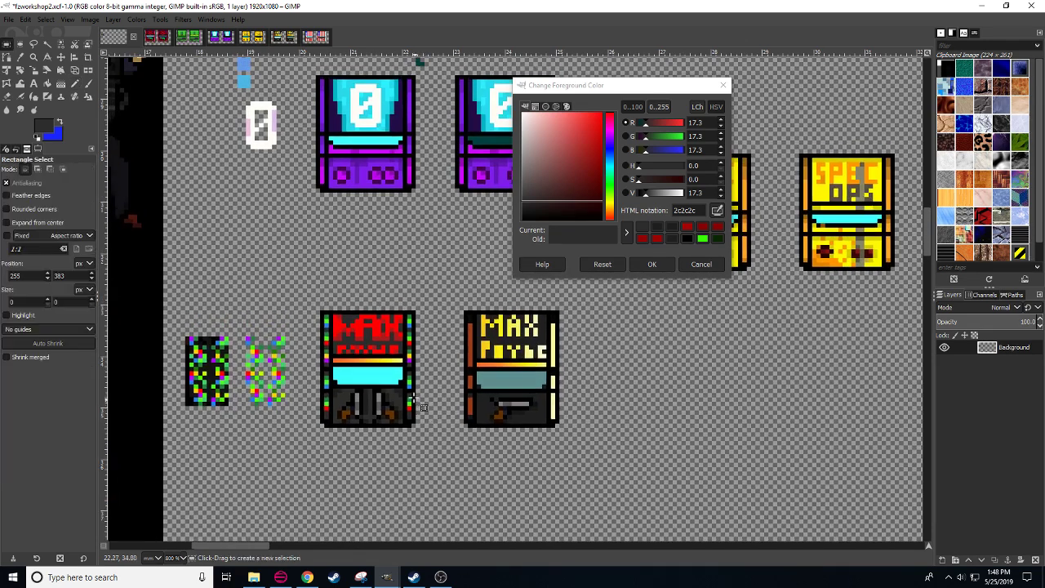
drag(418, 366, 370, 422)
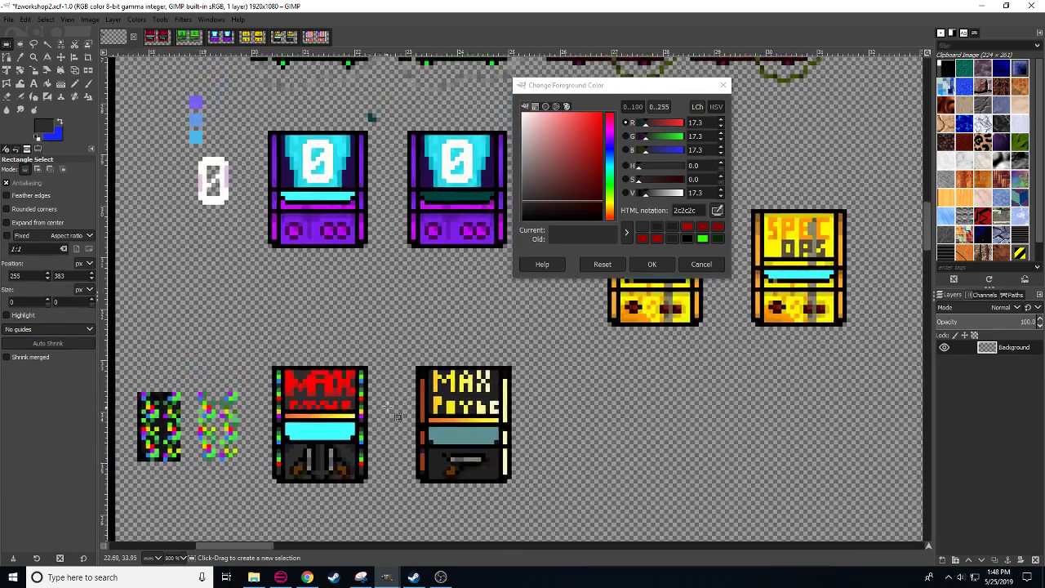
mouse_move(562, 321)
mouse_down()
mouse_move(498, 324)
mouse_move(453, 394)
mouse_up()
key(n)
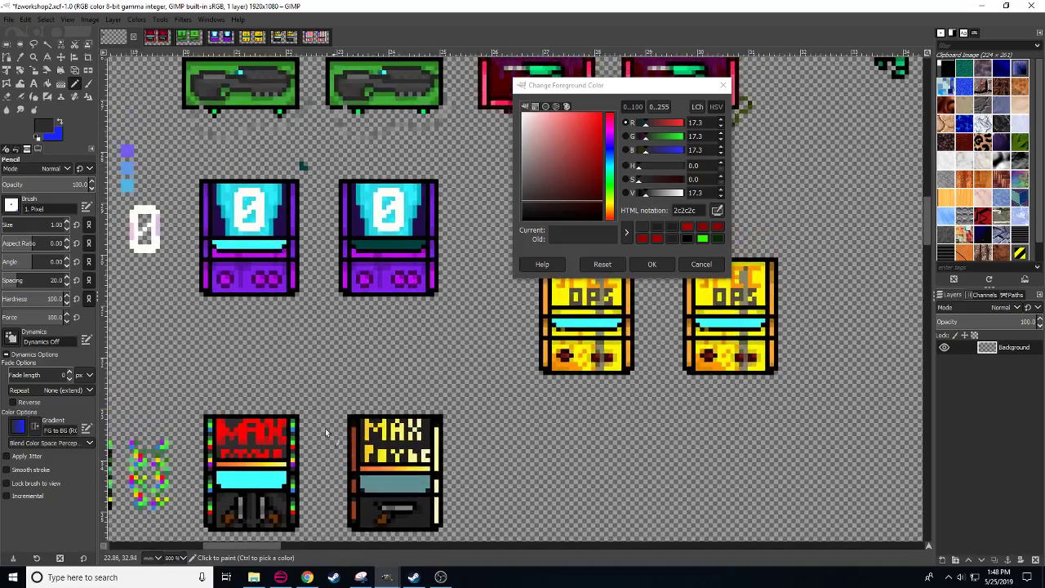
drag(330, 434, 445, 370)
click(376, 409)
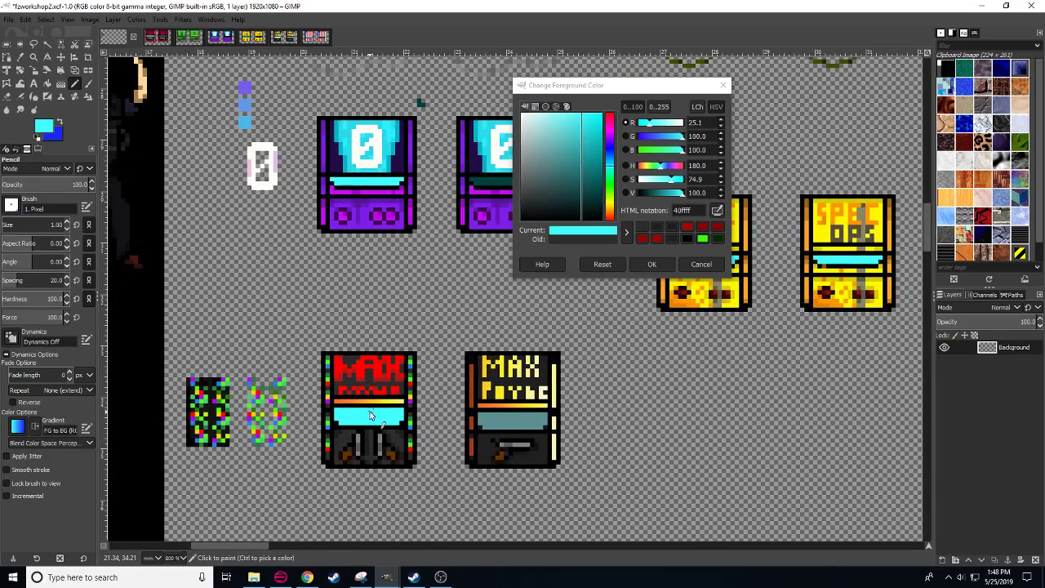
click(376, 179)
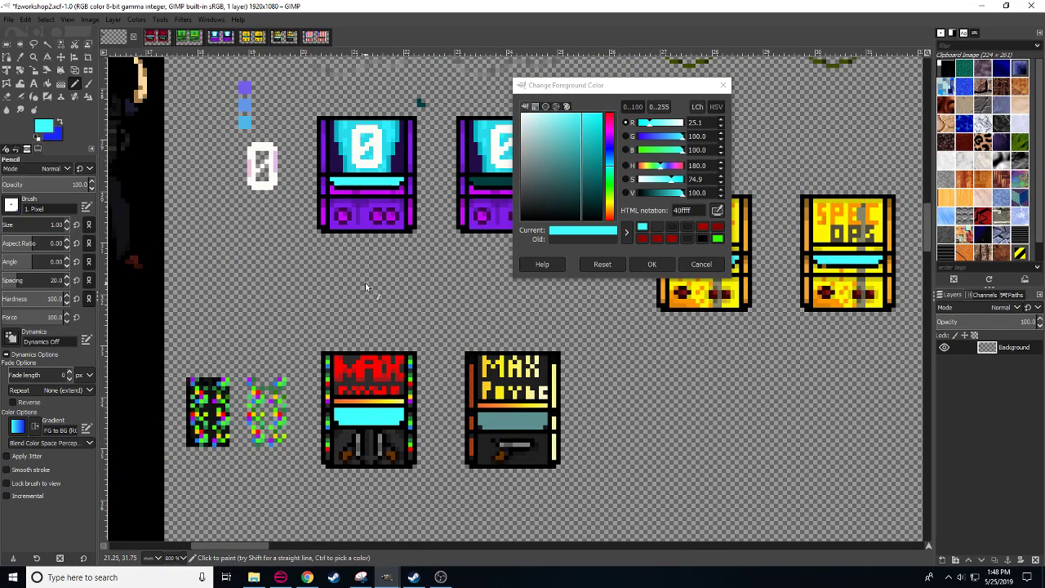
- Copy the left Max Payne cabinet, paste it exactly over the old right-hand one, and anchor it
key(r)
drag(320, 350, 432, 490)
key(ctrl+c)
key(ctrl+v)
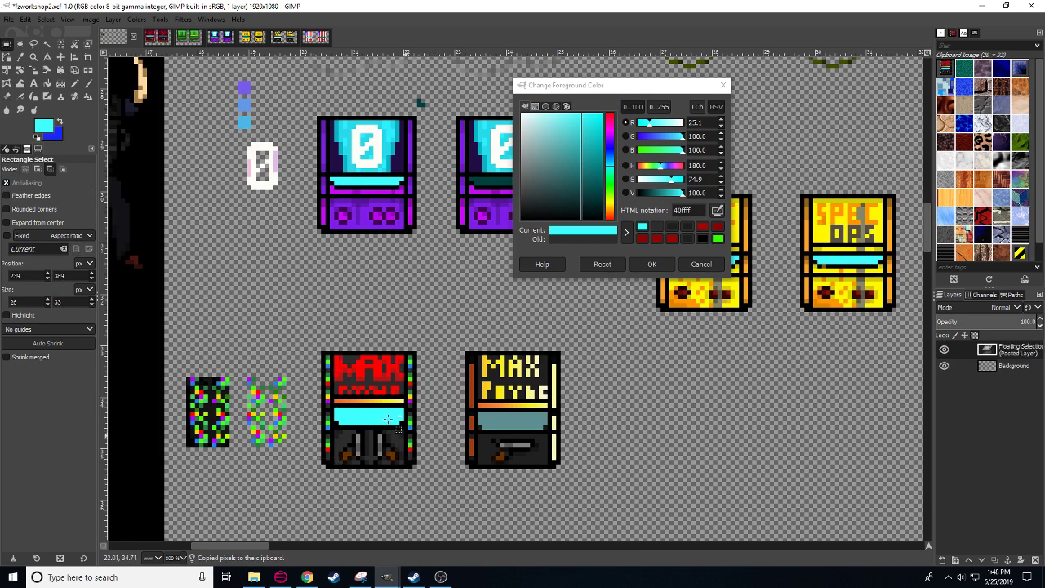
drag(388, 419, 532, 419)
click(629, 427)
drag(628, 427, 546, 420)
- Sample the dark teal 003f3e from the right purple 0 cabinet and fill the right Max Payne cabinet's cyan strip with it
key(n)
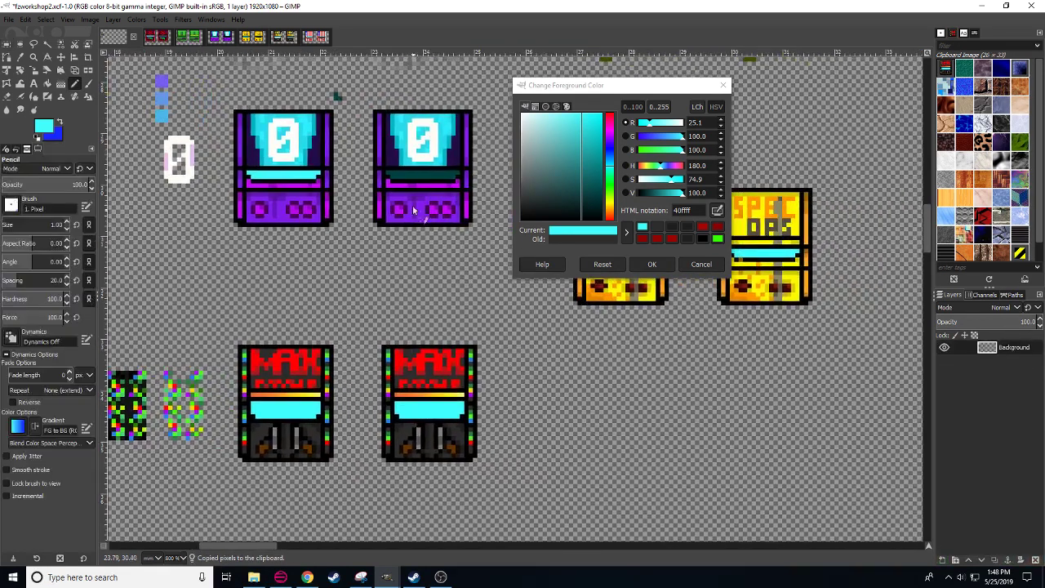
ctrl+click(425, 173)
key(shift+b)
click(433, 408)
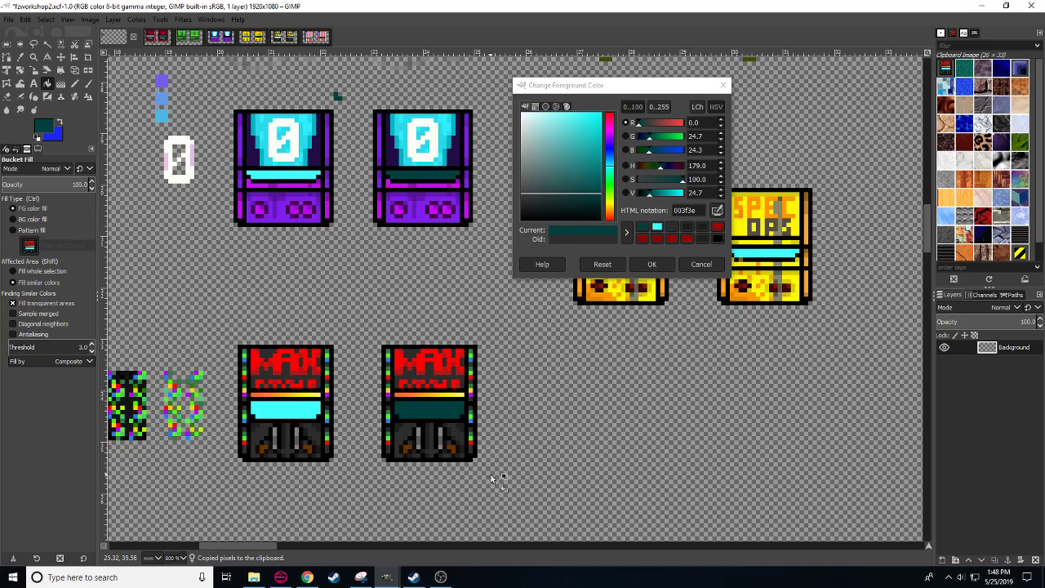
- Copy both Max Payne cabinets, paste them into the sprELisArcadeMeatBoy image aligned over the old pair, and anchor them
key(r)
drag(218, 330, 504, 475)
key(ctrl+c)
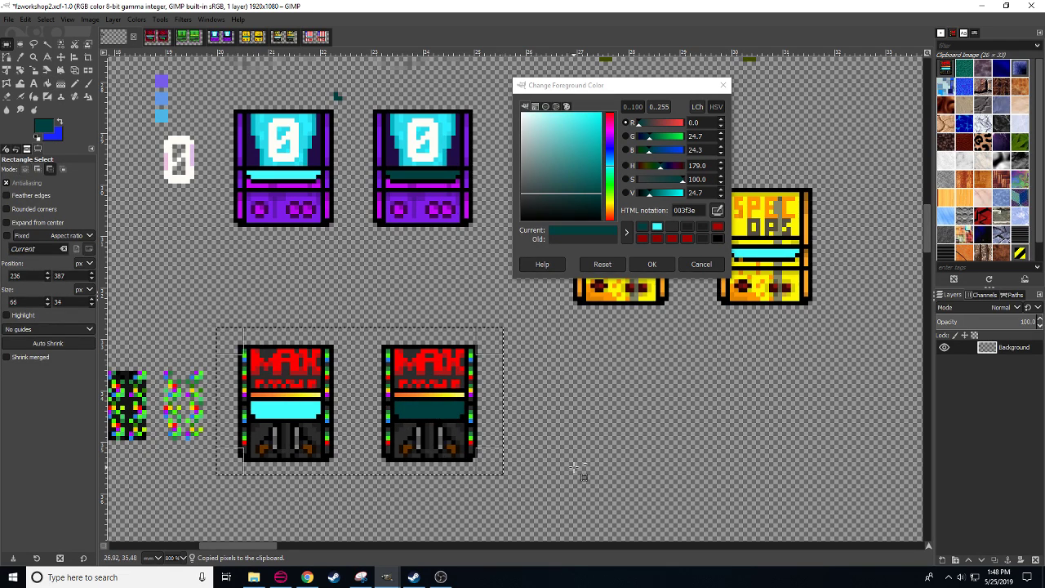
click(565, 409)
click(282, 36)
drag(414, 376, 457, 410)
key(ctrl+v)
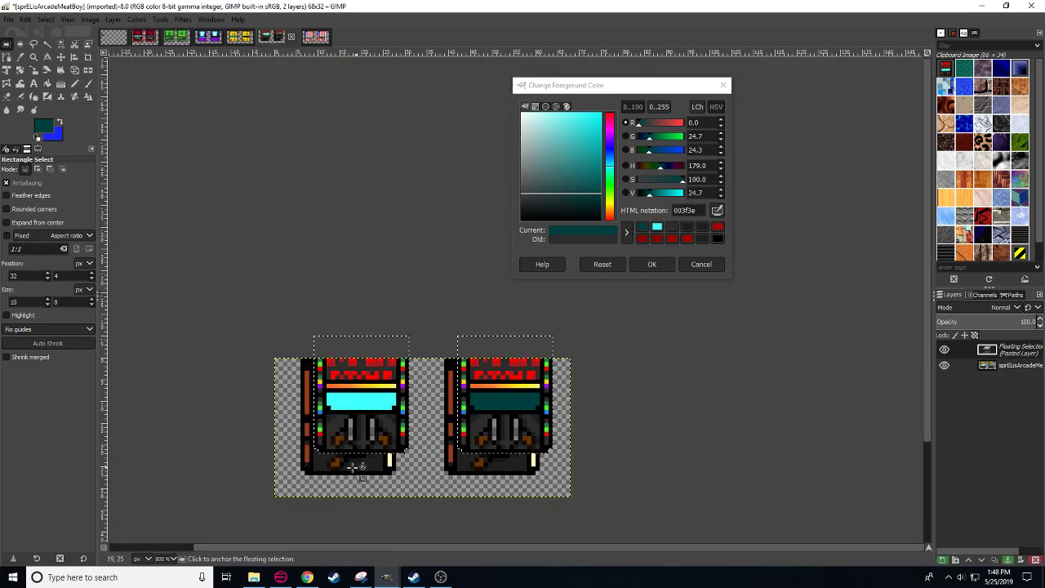
drag(358, 403, 346, 426)
click(419, 387)
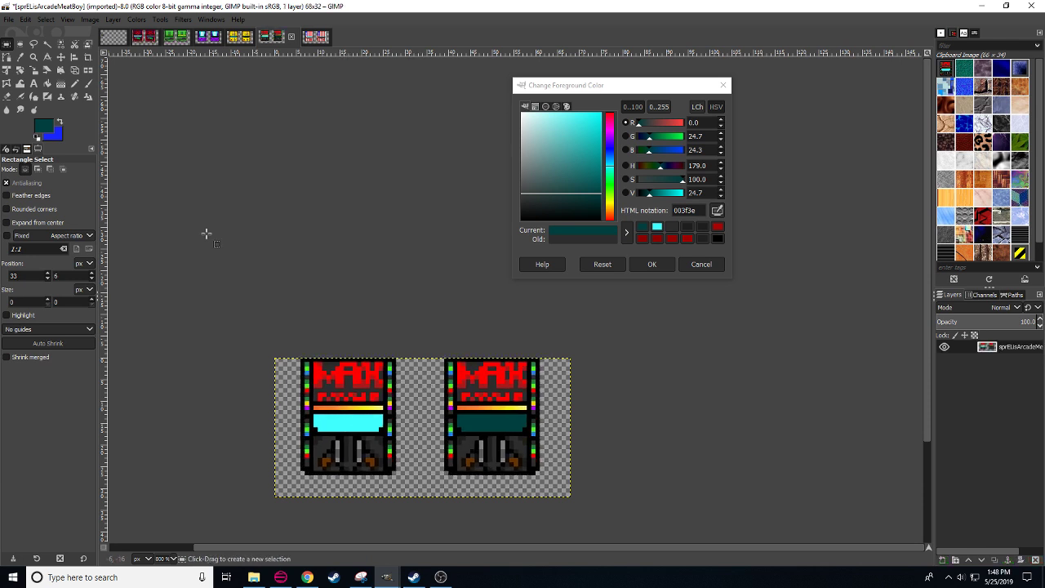
- Overwrite sprELisArcadeMeatBoy.png with the edited image
click(10, 21)
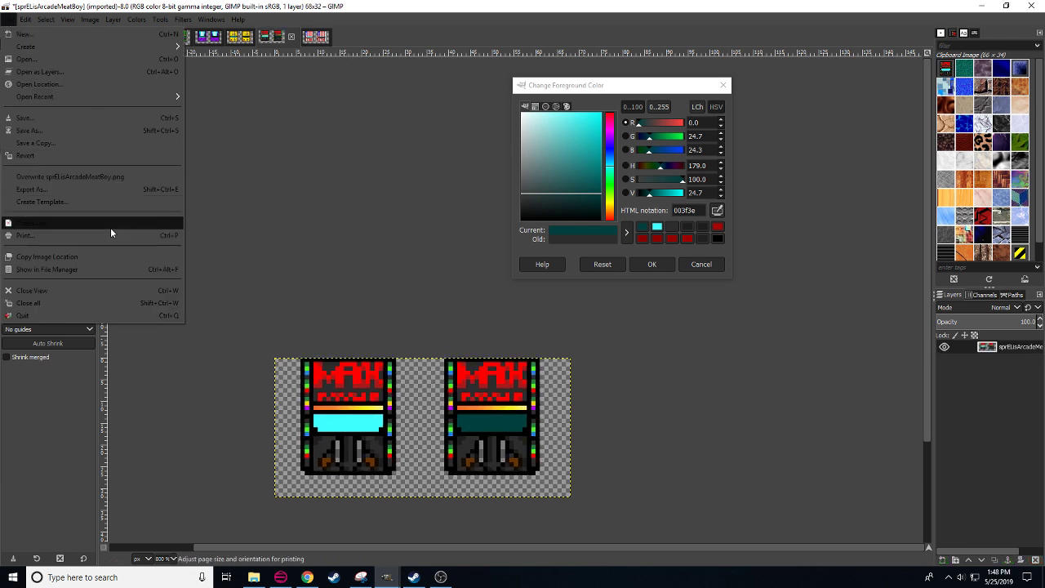
click(96, 175)
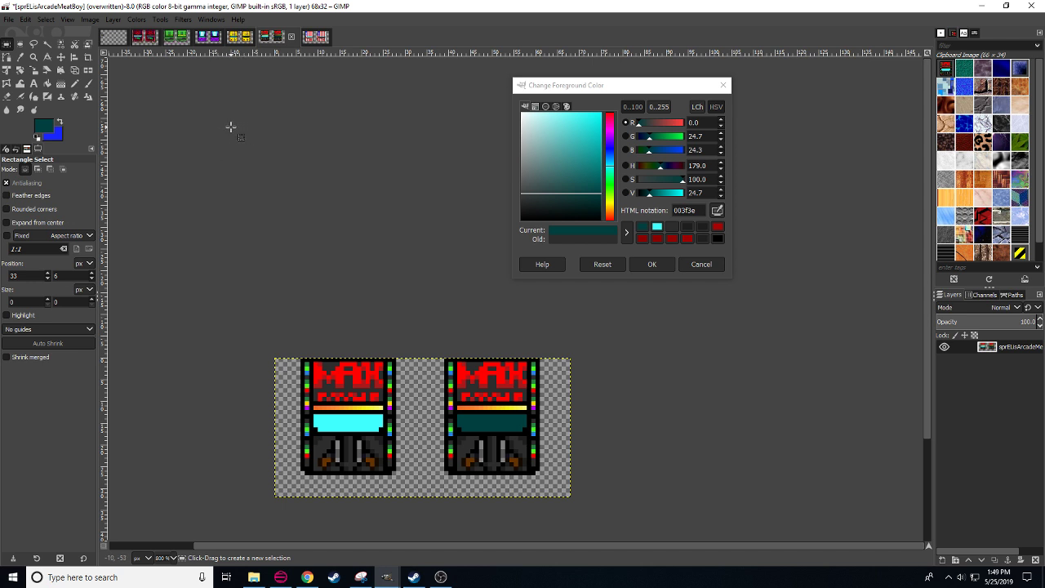
click(10, 20)
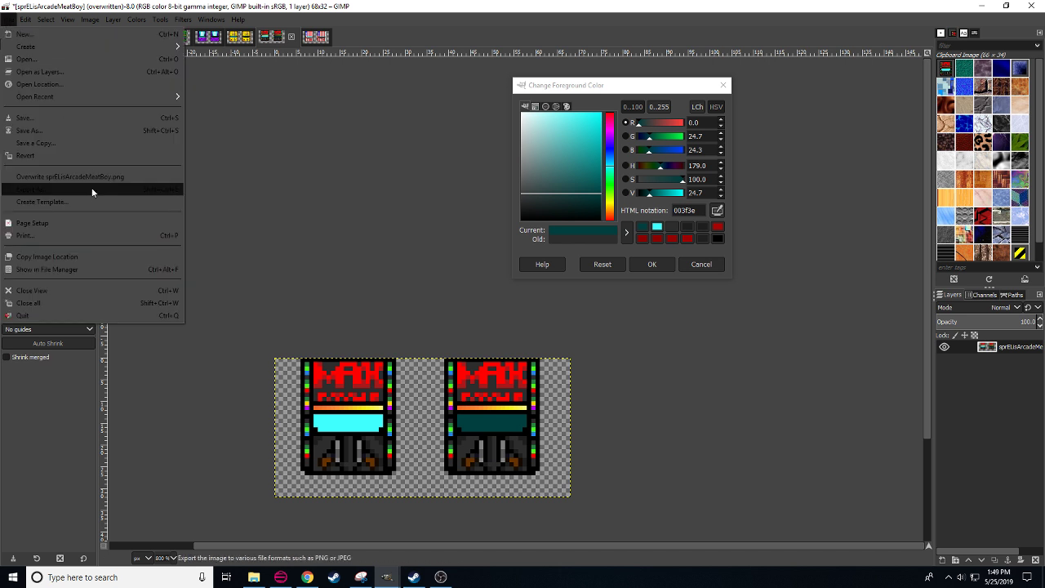
click(93, 191)
- Switch to the sprELisArcadeMotherRussia image and copy its pair of American-flag cabinets
click(153, 39)
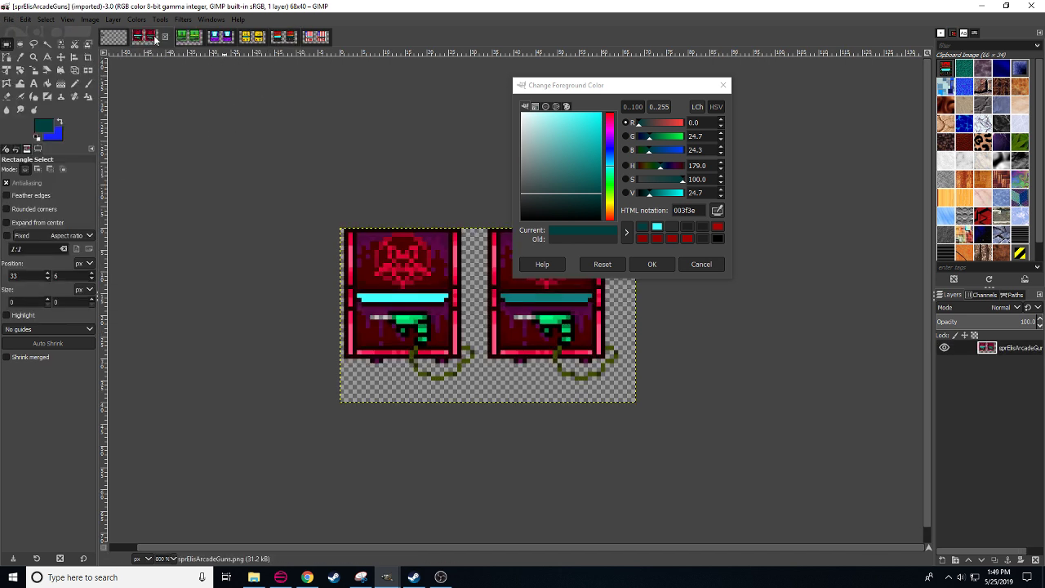
click(318, 38)
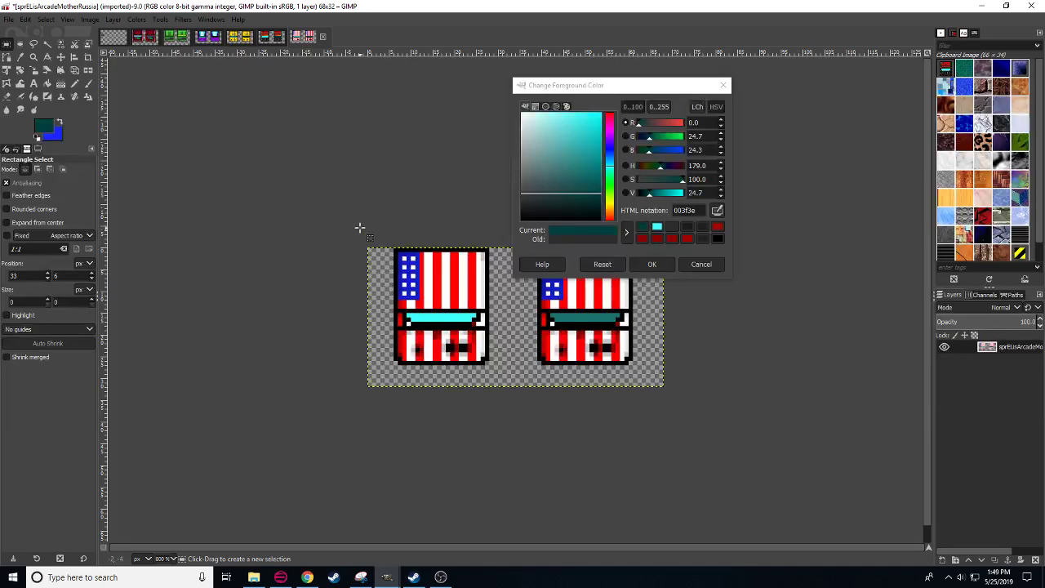
drag(359, 227, 709, 435)
key(ctrl+c)
click(781, 397)
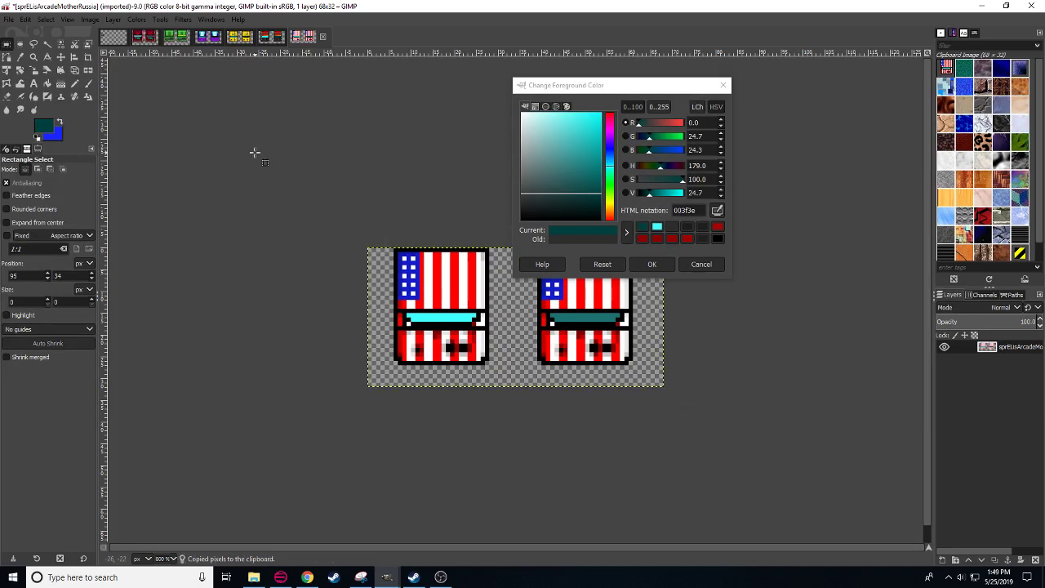
- Paste the American-flag cabinets into the fzworkshop2 image, place them below the Max Payne pair, and anchor them
click(113, 37)
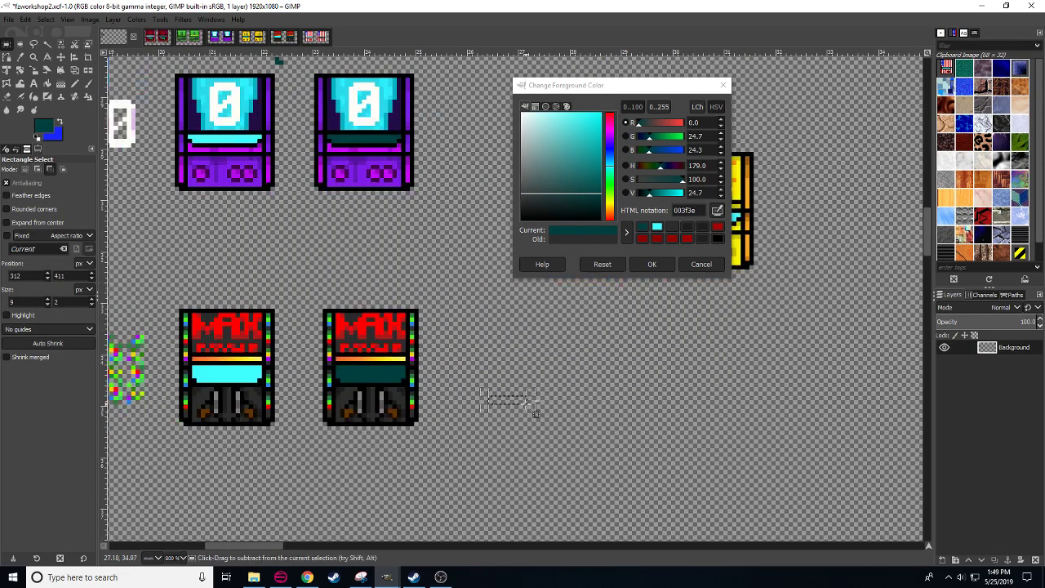
key(ctrl+v)
drag(380, 526, 648, 425)
drag(694, 319, 471, 474)
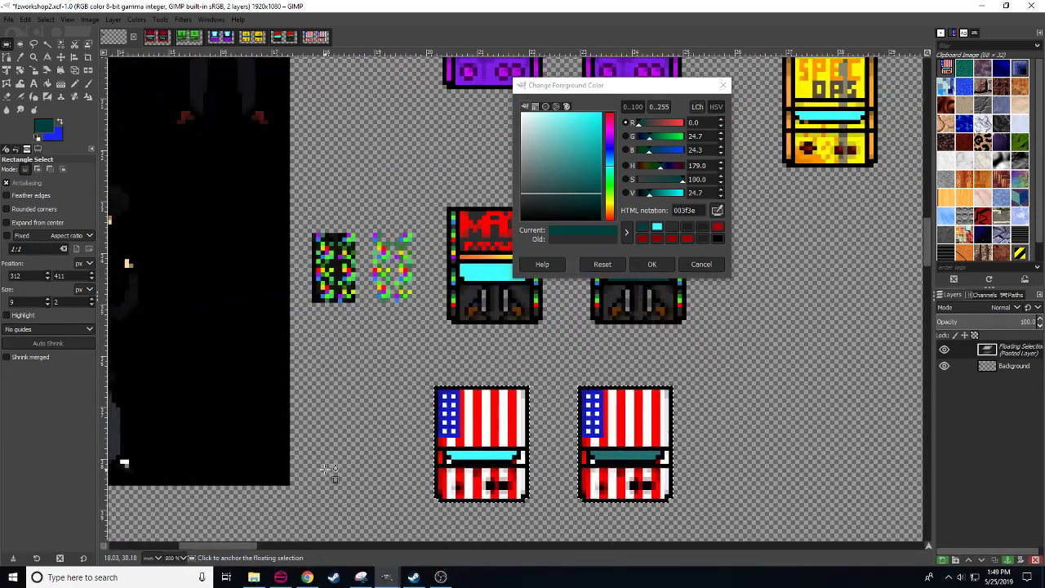
click(326, 472)
- Cut the block of black-background character sprites from the workshop canvas, deselect, and close the foreground colour dialog
scroll(183, 558, down, 2)
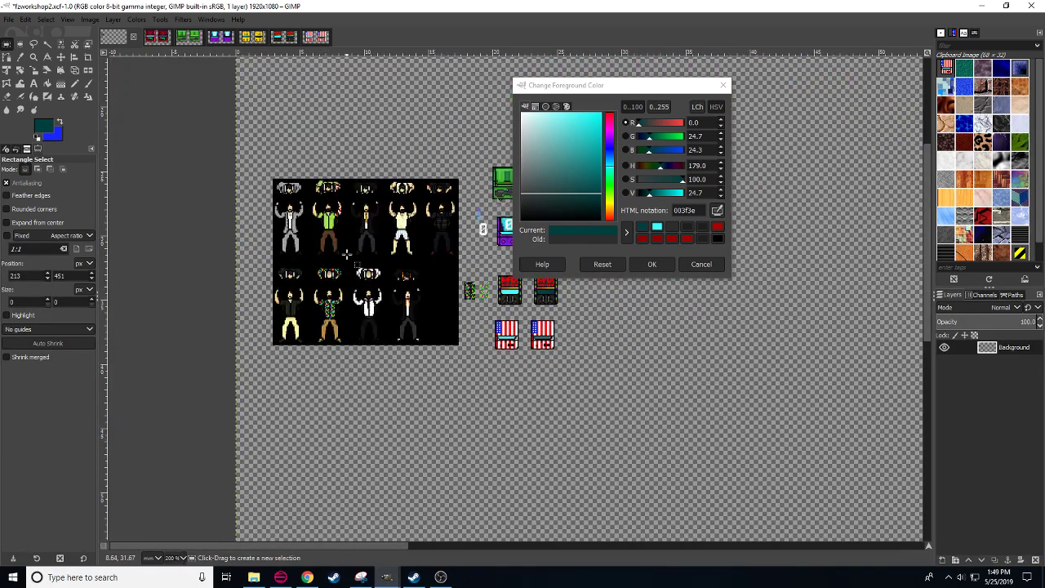
drag(229, 145, 456, 388)
key(ctrl+x)
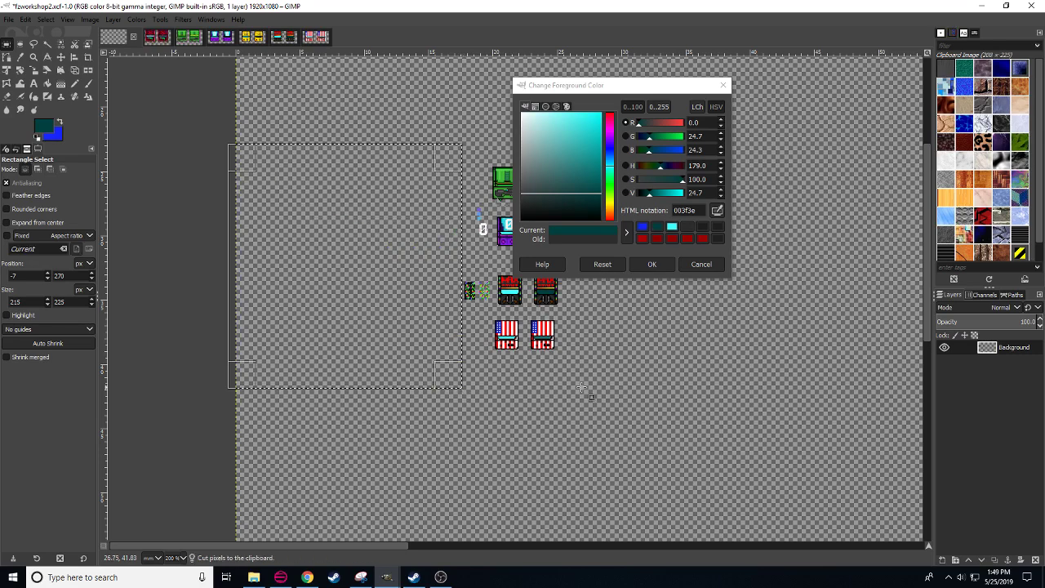
click(588, 390)
click(651, 263)
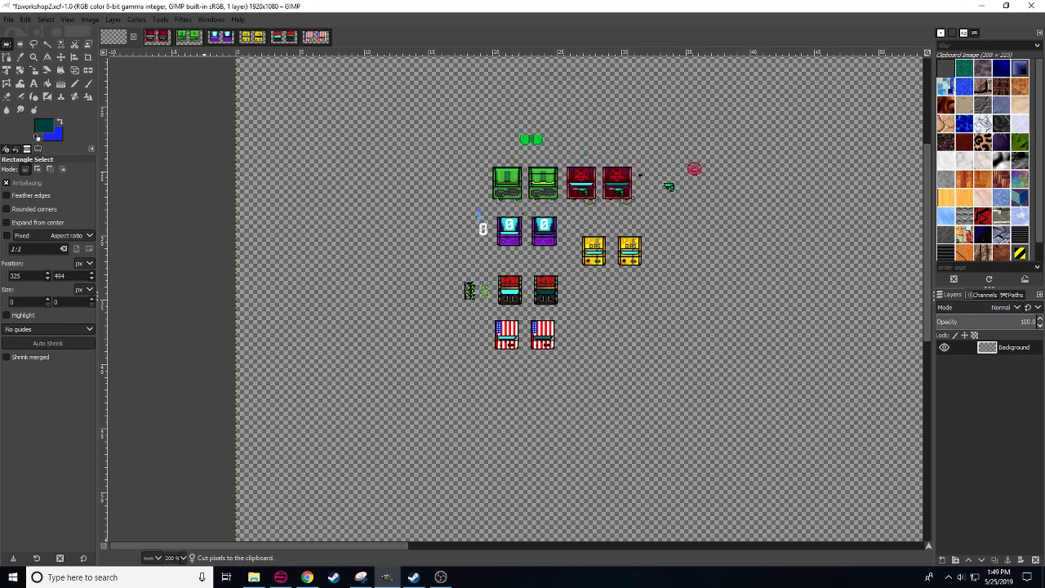
- Switch to Chrome and search Google for "doom" in a new tab
scroll(182, 559, up, 2)
drag(364, 404, 283, 320)
key(alt+Tab)
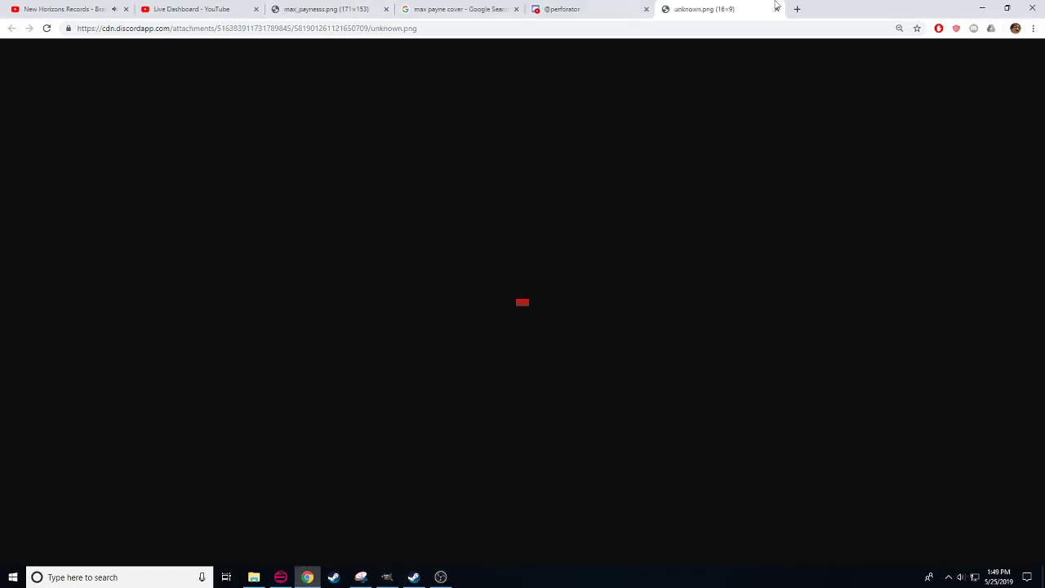
click(798, 10)
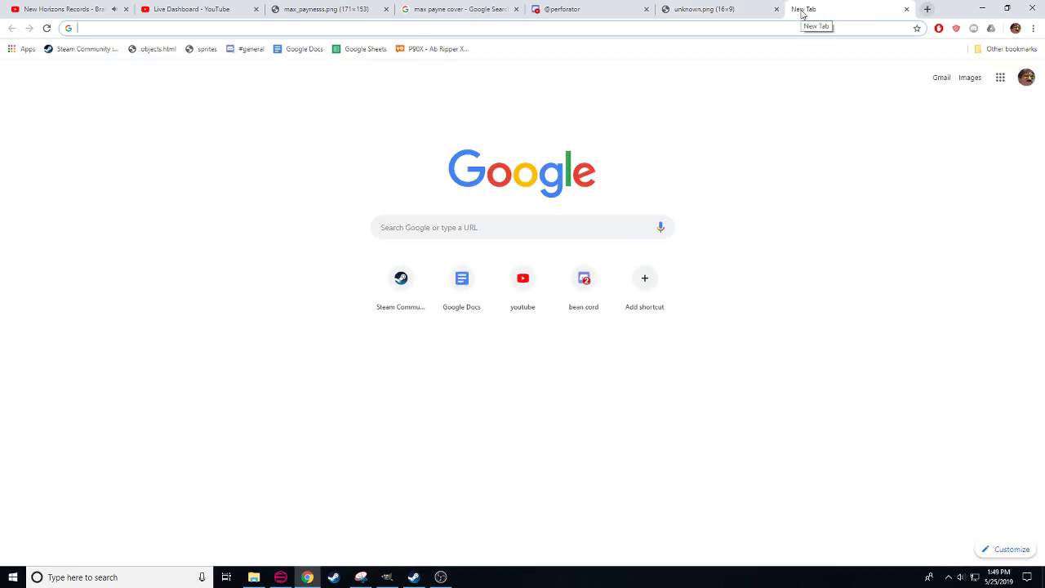
text(doom)
key(Return)
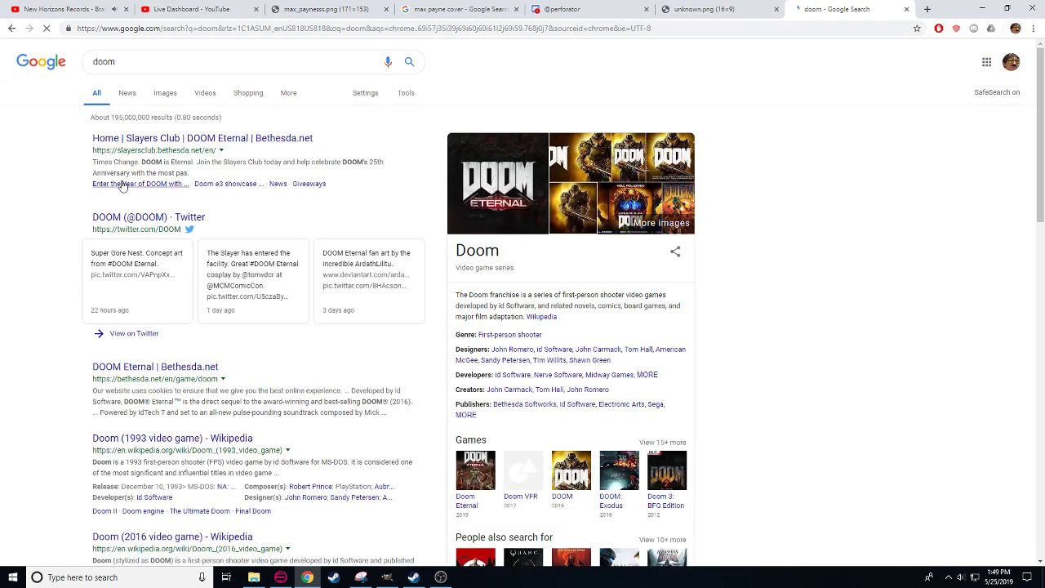
- Browse the image results for "doom" and preview the Ultimate Doom artwork
click(165, 93)
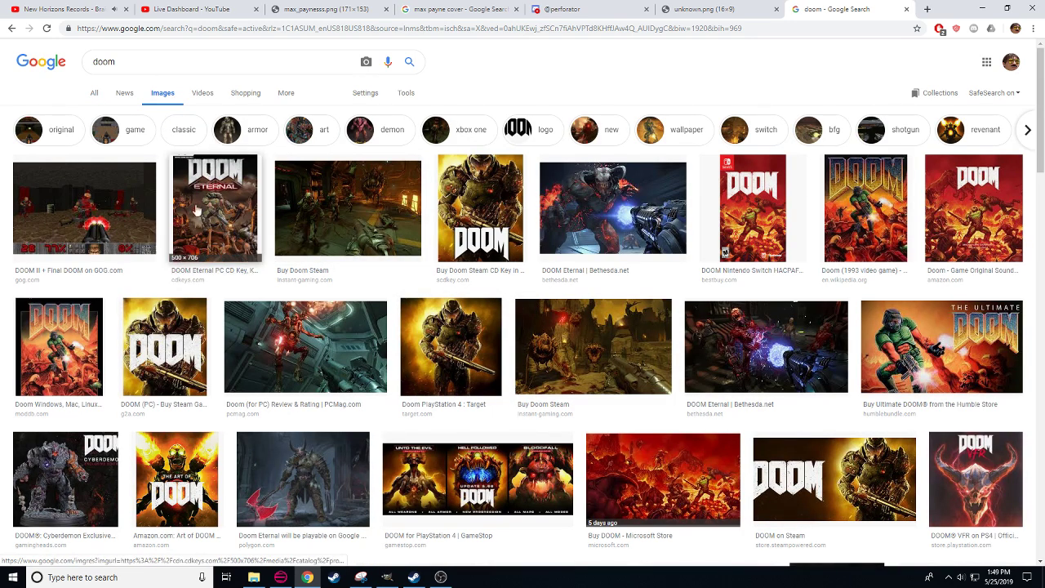
scroll(243, 236, down, 2)
scroll(242, 236, up, 3)
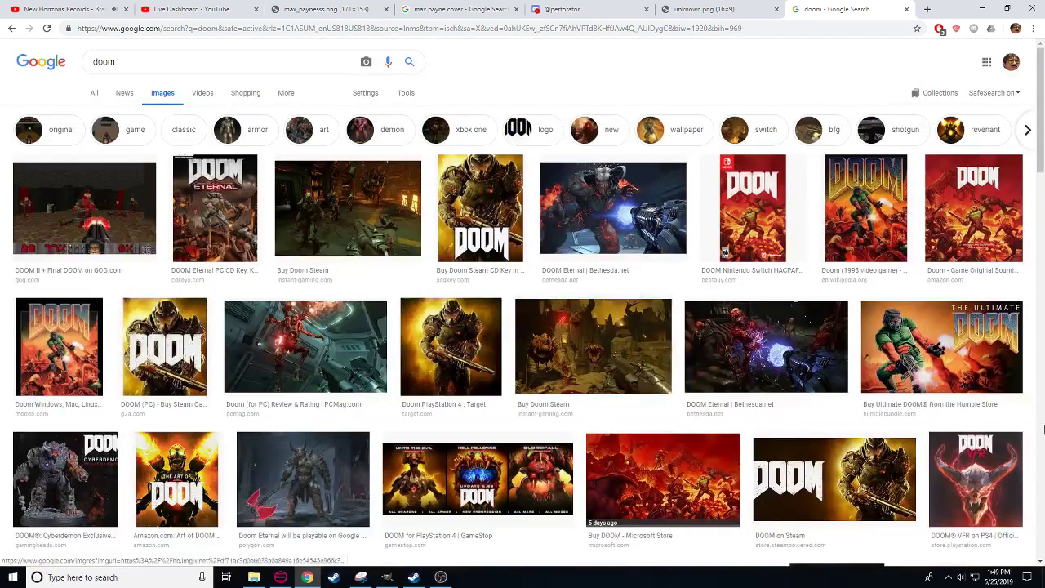
click(980, 376)
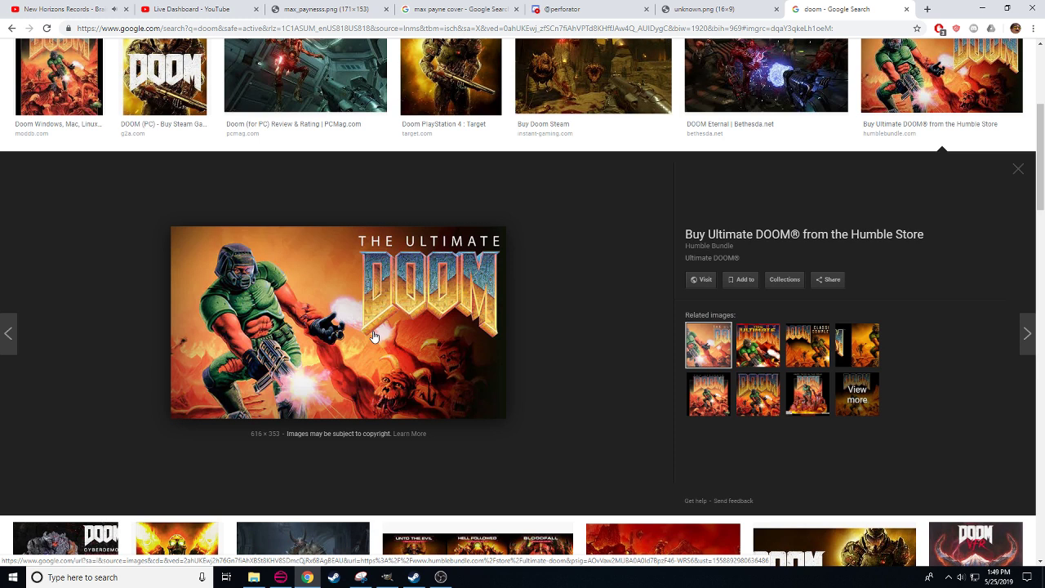
scroll(373, 335, up, 5)
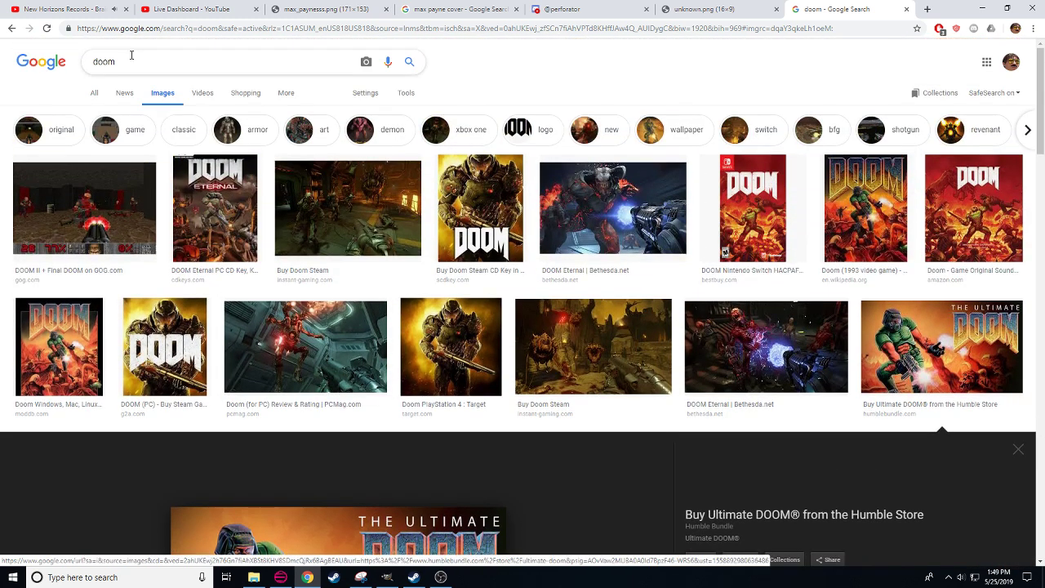
- Search images for "doom box art" and open the preview of the DOOM (1993) DOS box cover from MobyGames
click(132, 57)
text(box )
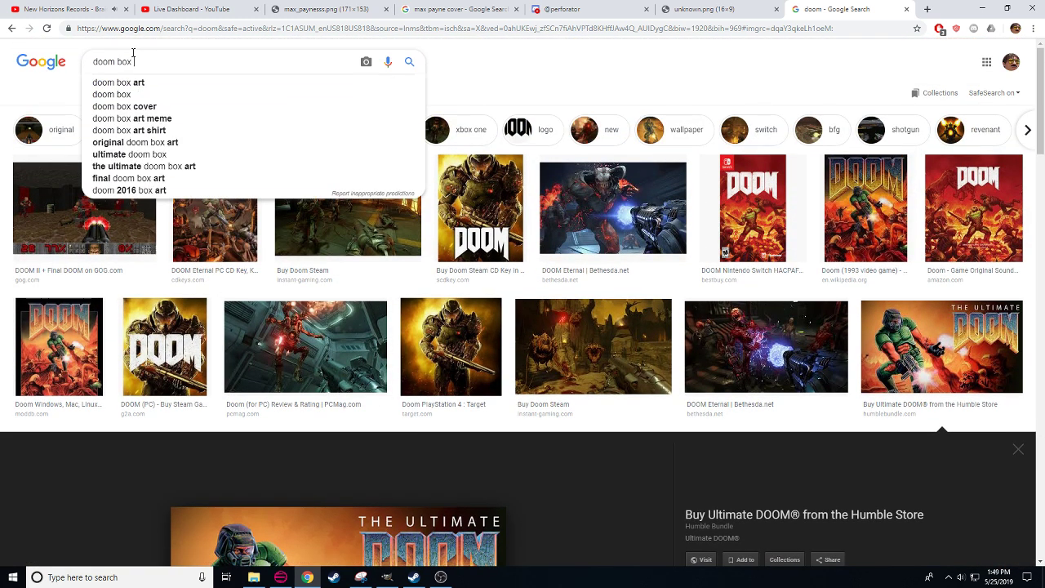
text(art)
key(Return)
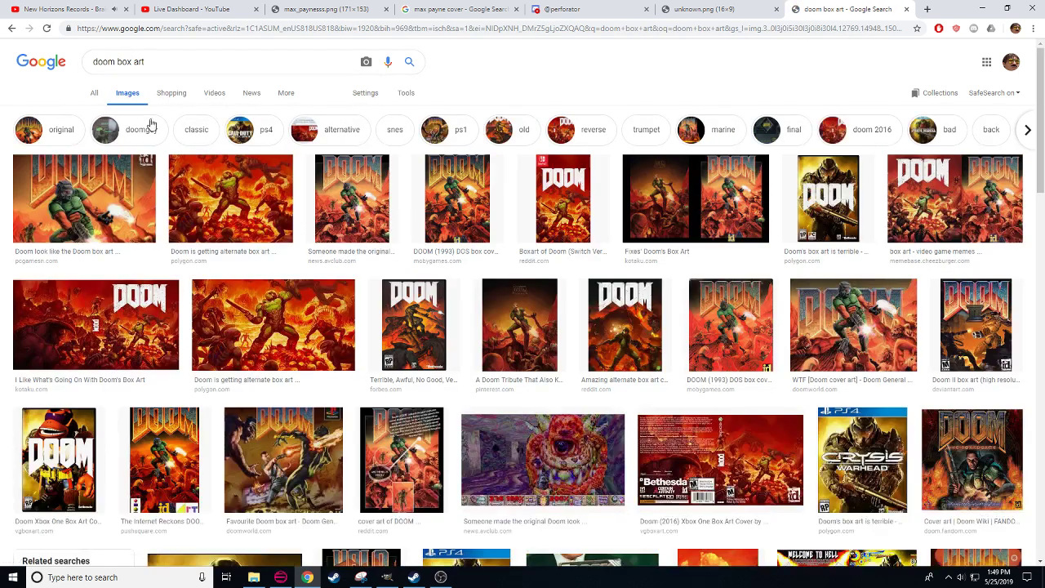
click(456, 204)
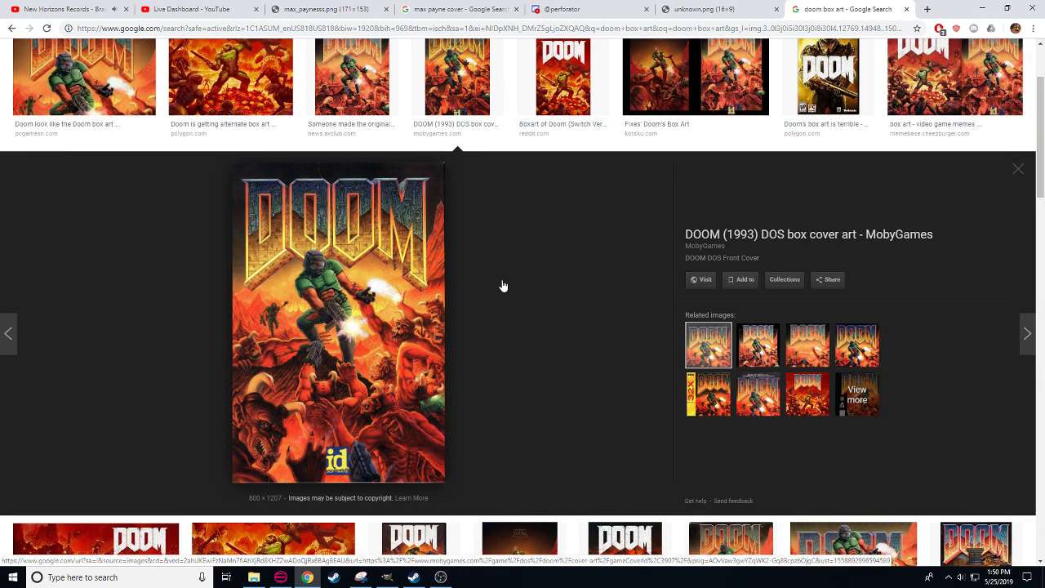
scroll(503, 286, up, 1)
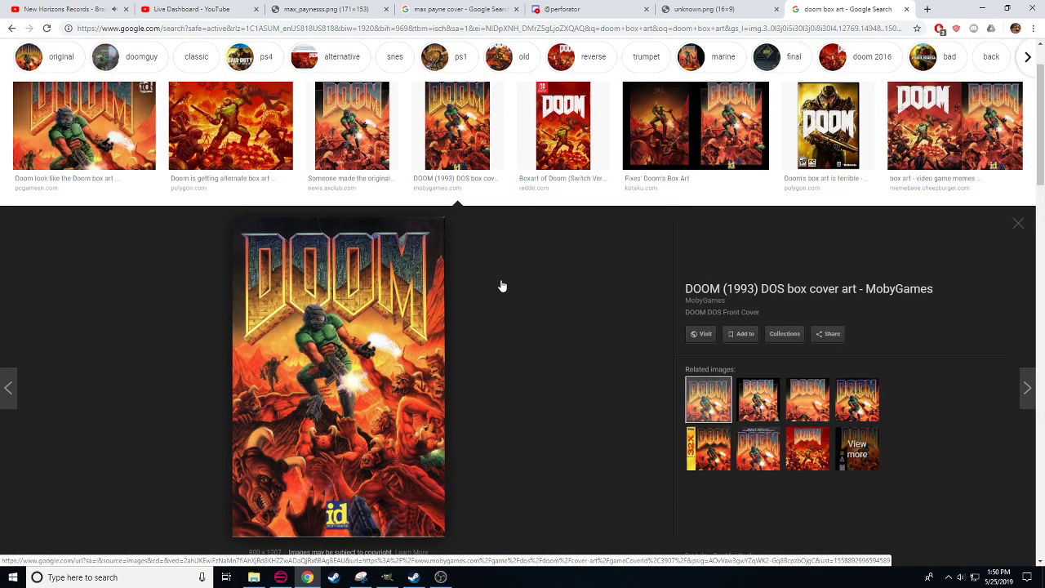
click(441, 577)
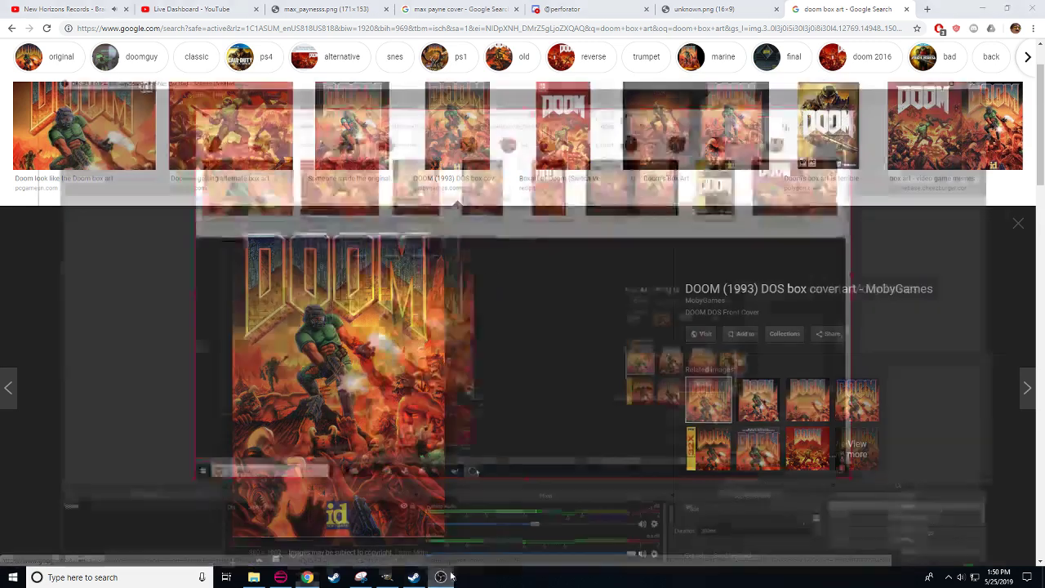
click(1006, 5)
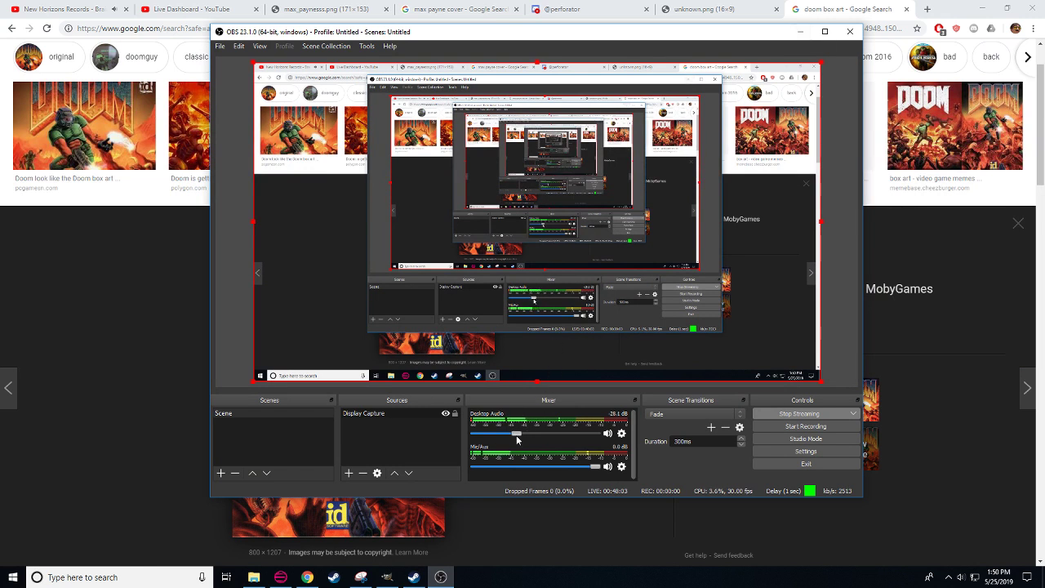
click(798, 31)
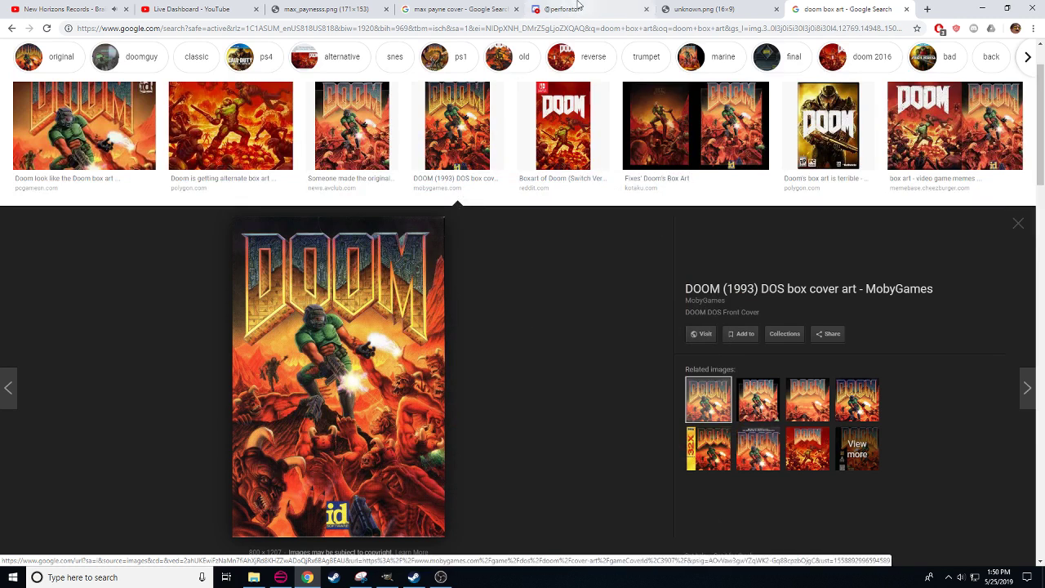
- Copy the DOOM (1993) DOS box cover image and switch to the fzworkshop2 image in GIMP
scroll(475, 360, down, 1)
scroll(475, 360, down, 1)
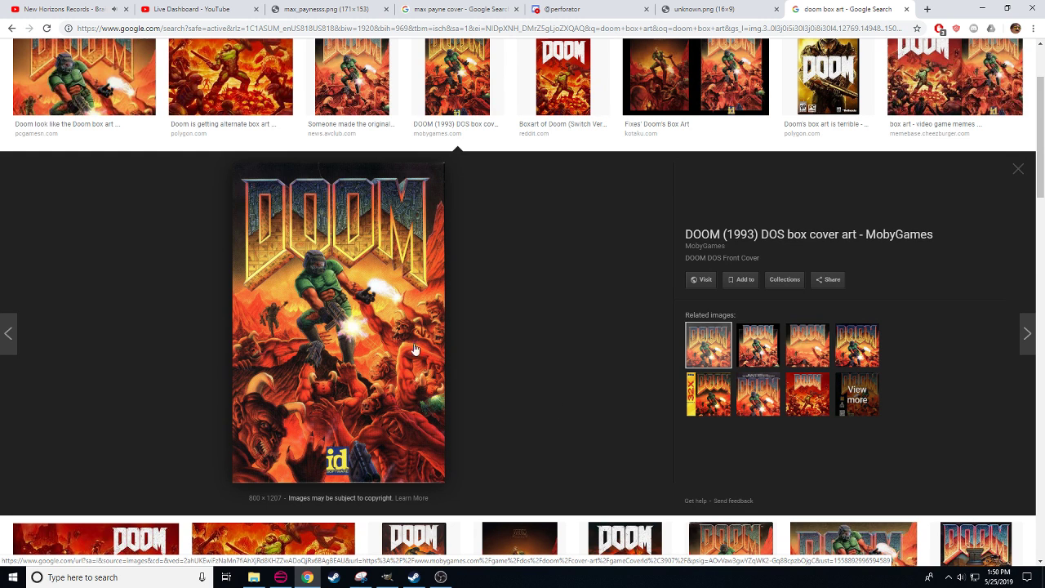
right_click(365, 334)
click(427, 445)
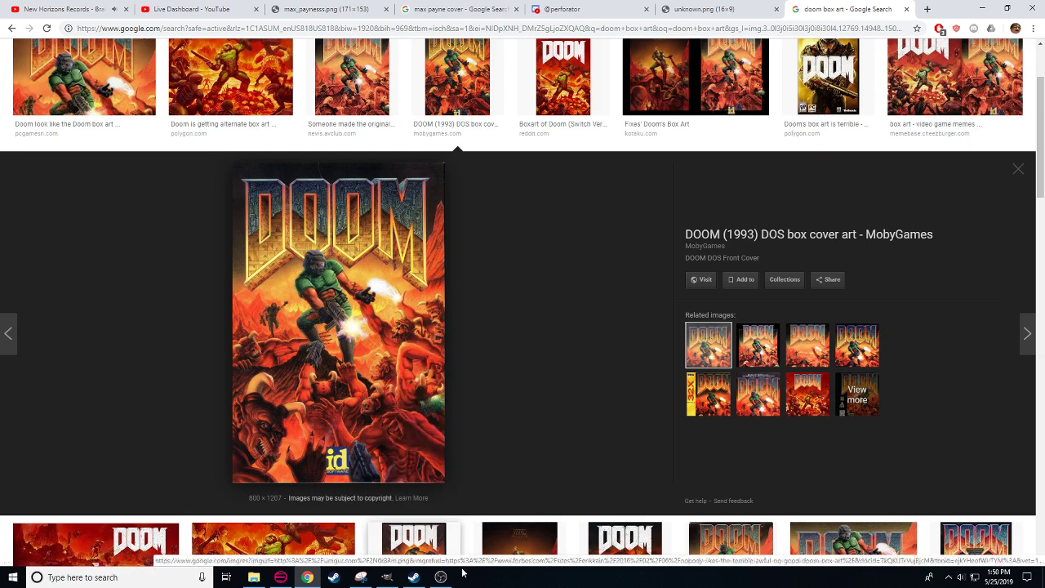
click(387, 578)
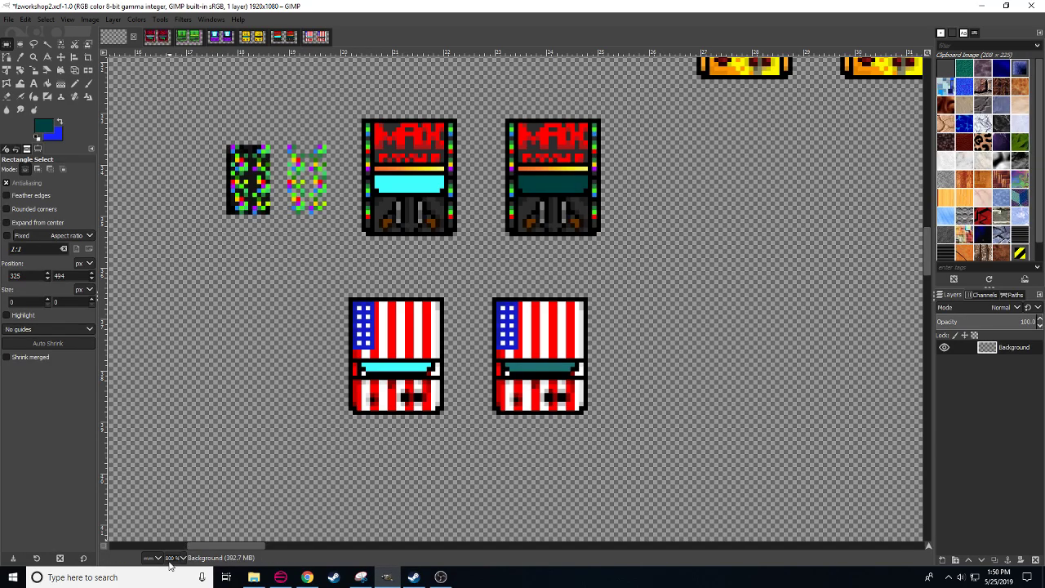
- Paste the Doom cover into the fzworkshop2 image and move it to the middle of the canvas, clear of the cabinet sprites
scroll(182, 531, down, 4)
drag(278, 362, 374, 422)
key(ctrl+v)
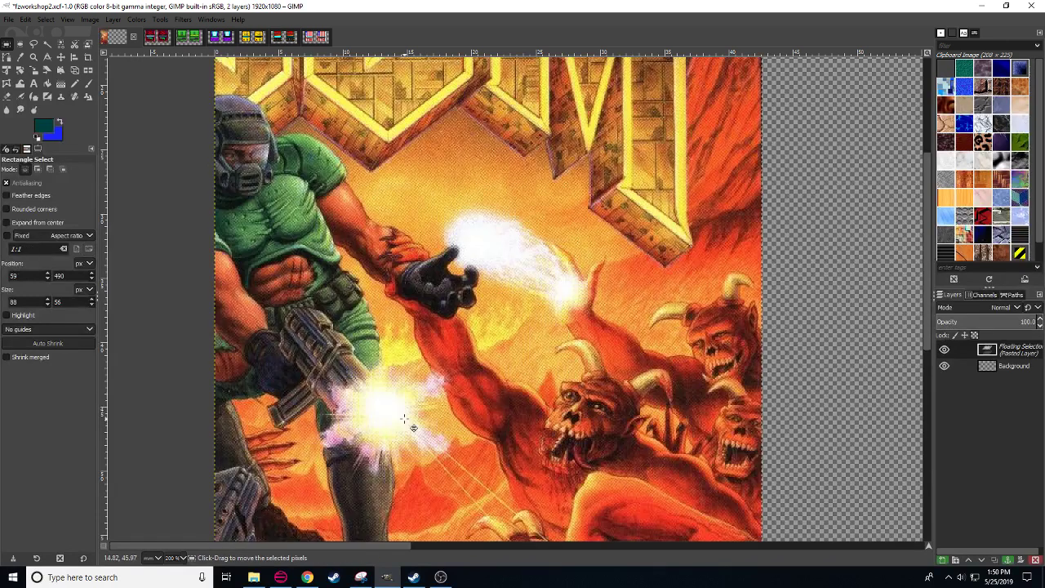
key(shift+ctrl+j)
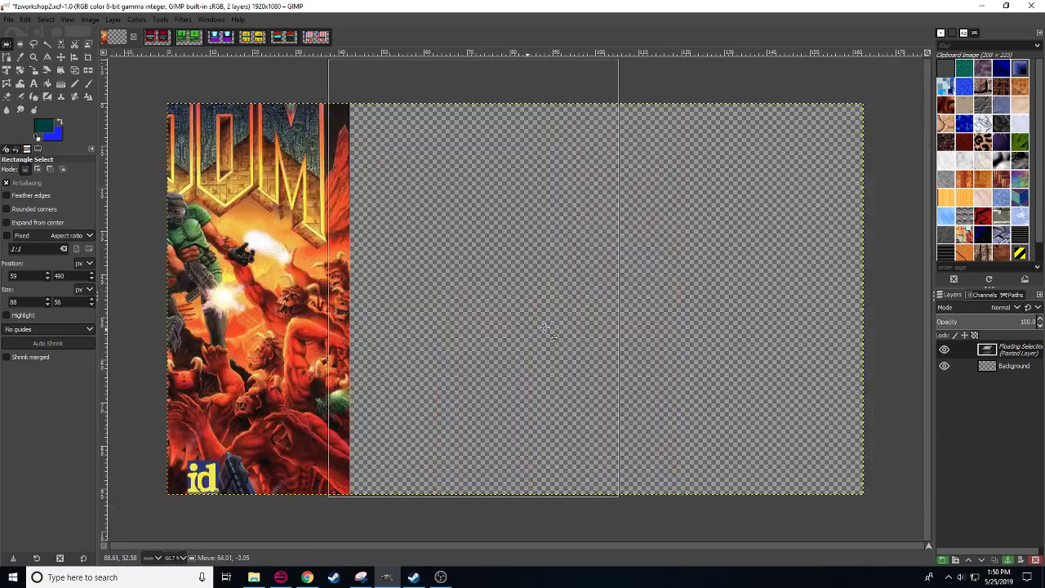
drag(275, 448, 543, 455)
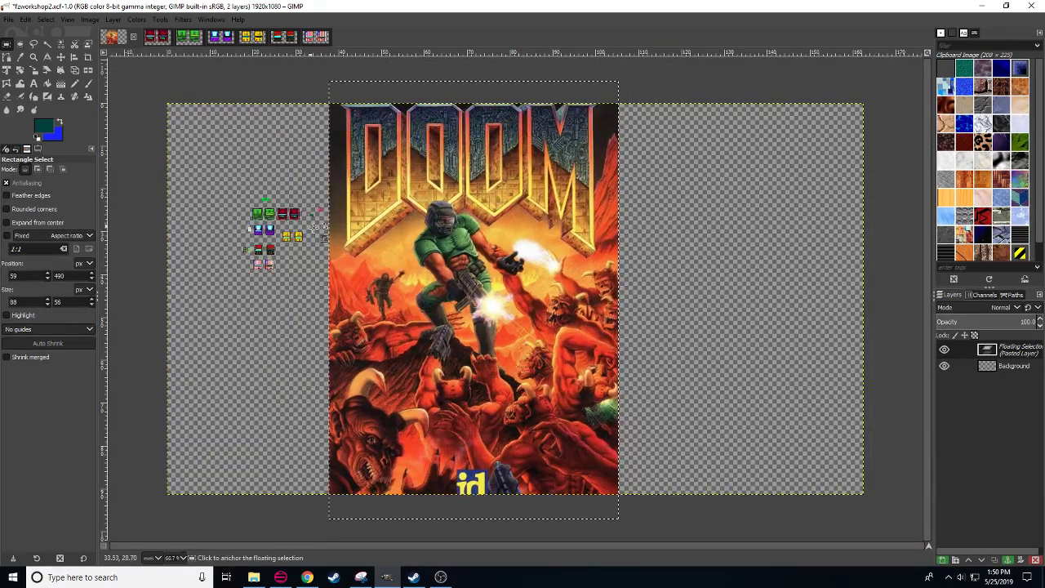
- Scale the pasted Doom cover down proportionally and place it just below and beside the American-flag cabinets
key(shift+s)
click(522, 298)
drag(627, 90, 388, 434)
drag(359, 476, 316, 304)
click(902, 130)
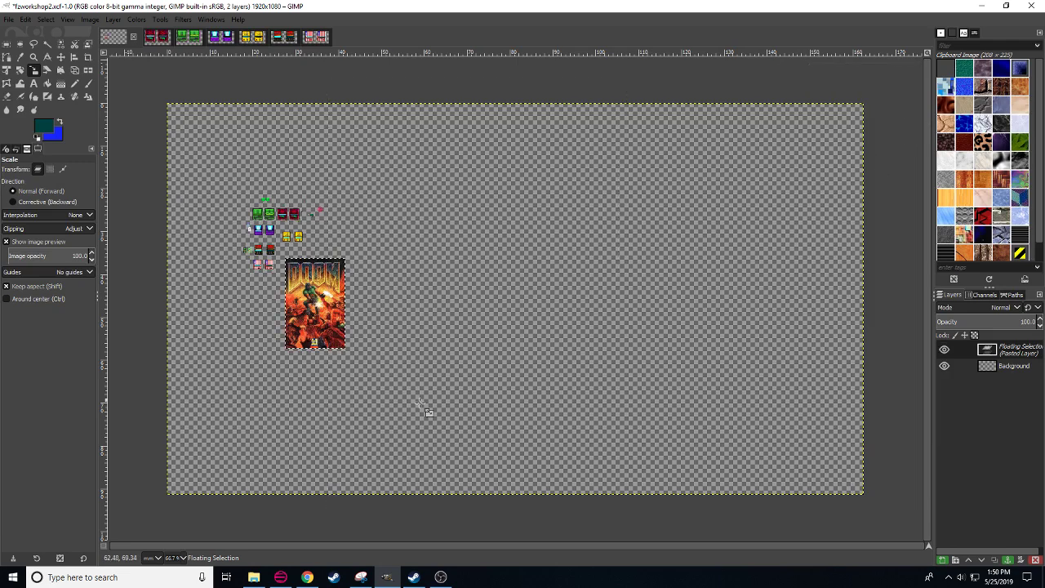
drag(270, 457, 503, 482)
key(4)
scroll(351, 400, up, 2)
scroll(351, 401, right, 4)
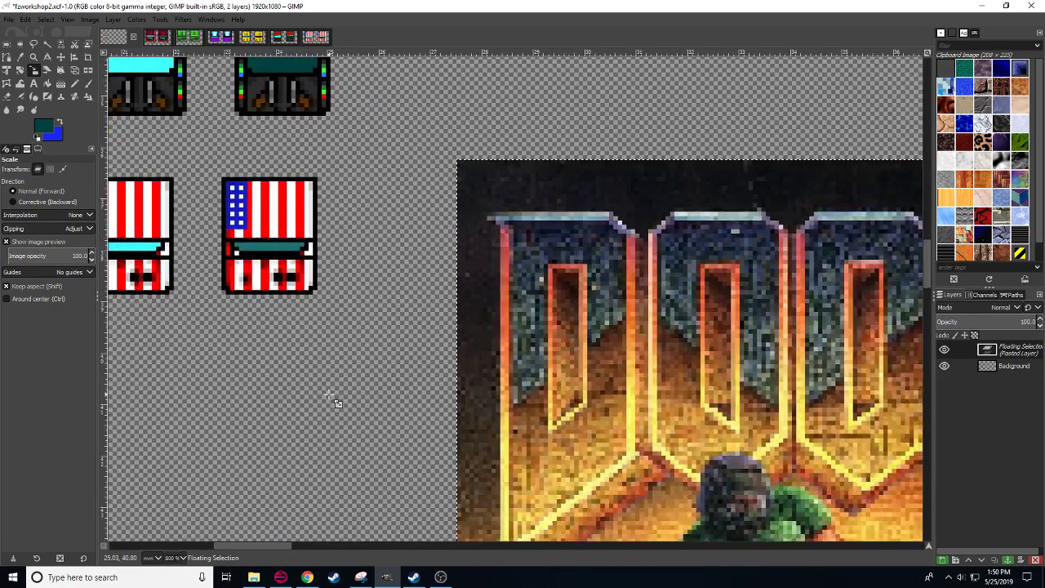
scroll(351, 400, up, 4)
scroll(351, 400, left, 6)
key(n)
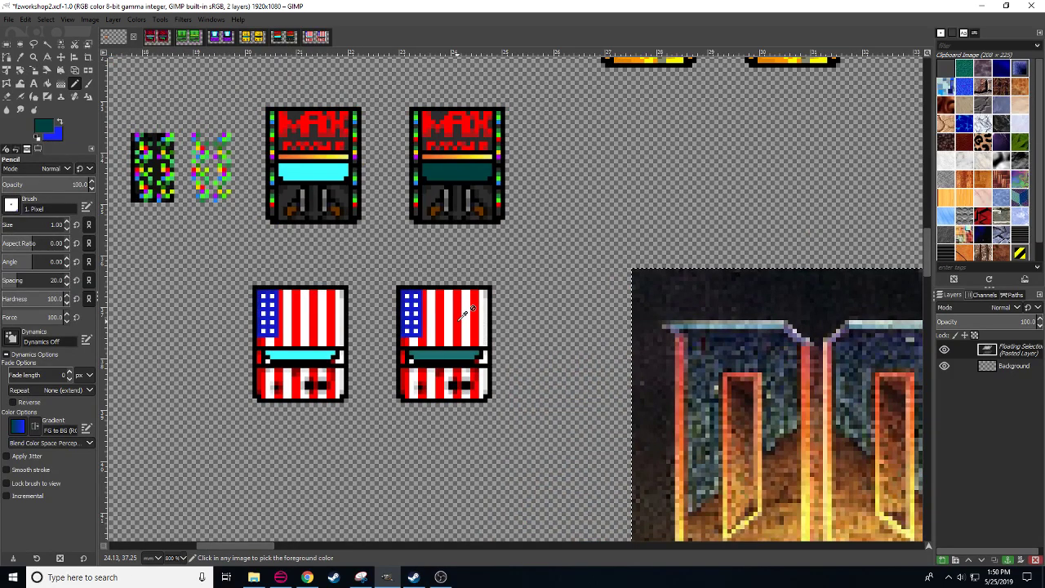
key(r)
drag(401, 291, 489, 342)
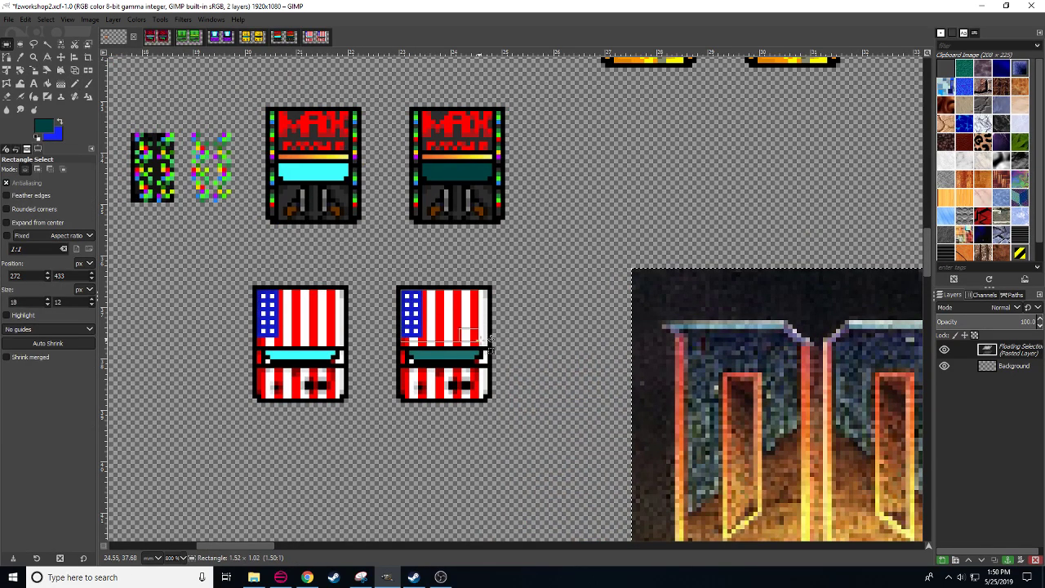
key(shift+b)
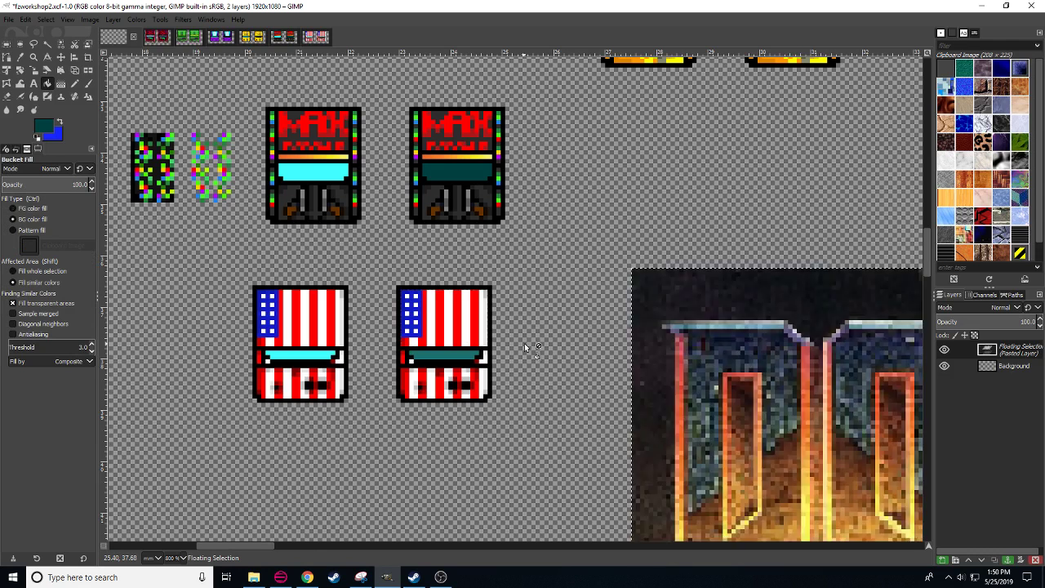
key(r)
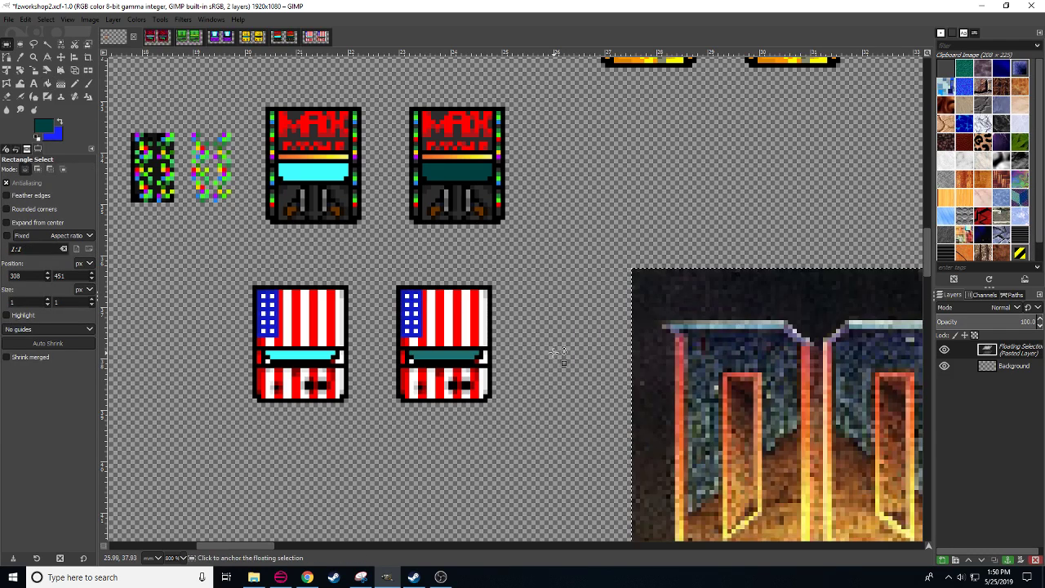
- Anchor the Doom cover and fill the right-hand flag cabinet's upper panel with the red sampled from its stripes
click(553, 347)
mouse_move(402, 290)
mouse_down()
mouse_move(493, 353)
mouse_move(488, 345)
mouse_up()
key(n)
ctrl+click(476, 336)
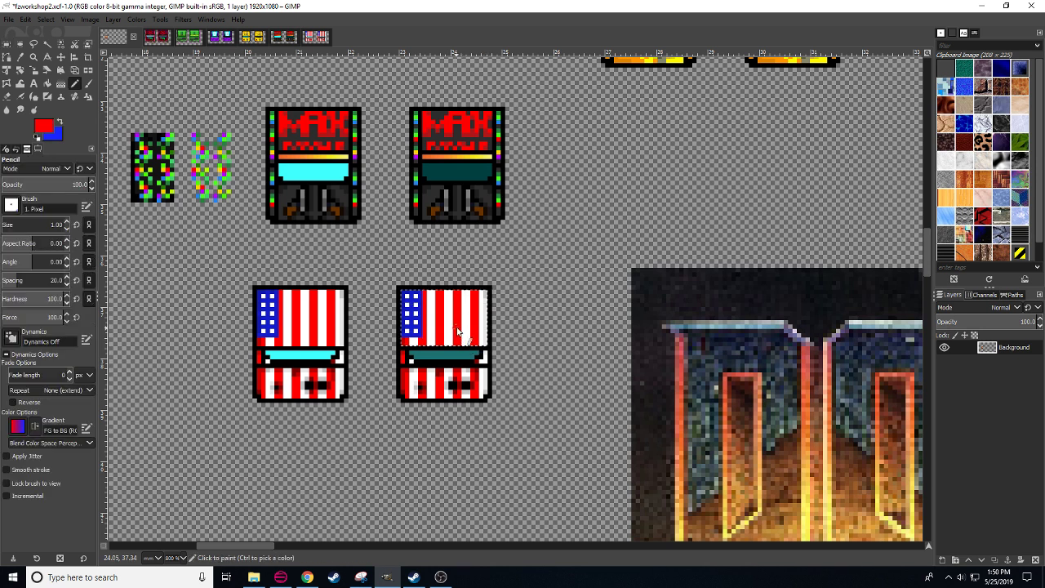
key(shift+b)
shift+click(456, 340)
key(ctrl+shift+a)
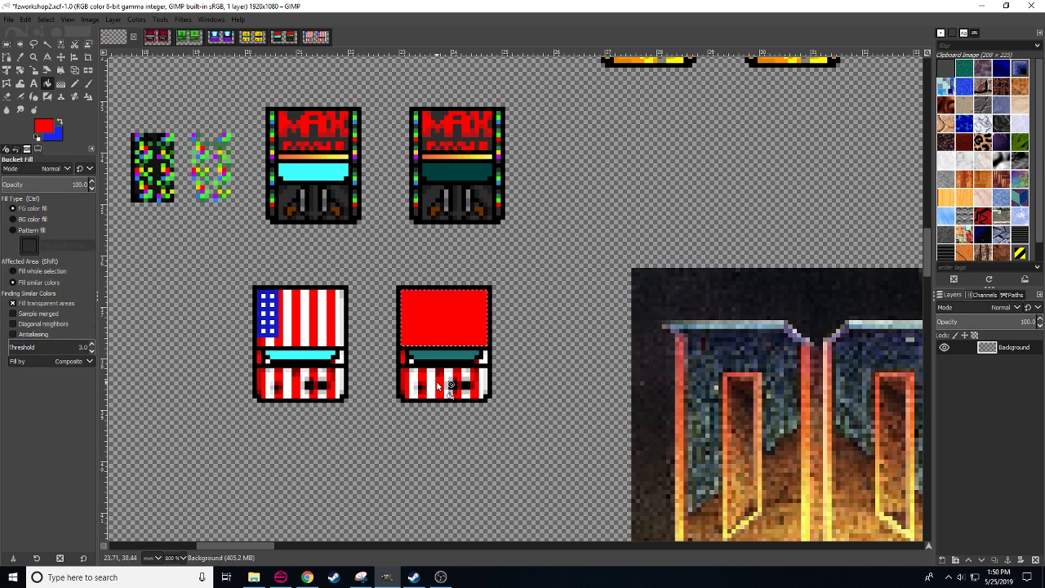
- Pencil the right-hand cabinet's lower striped panel solid red, leaving only the dark control details
key(n)
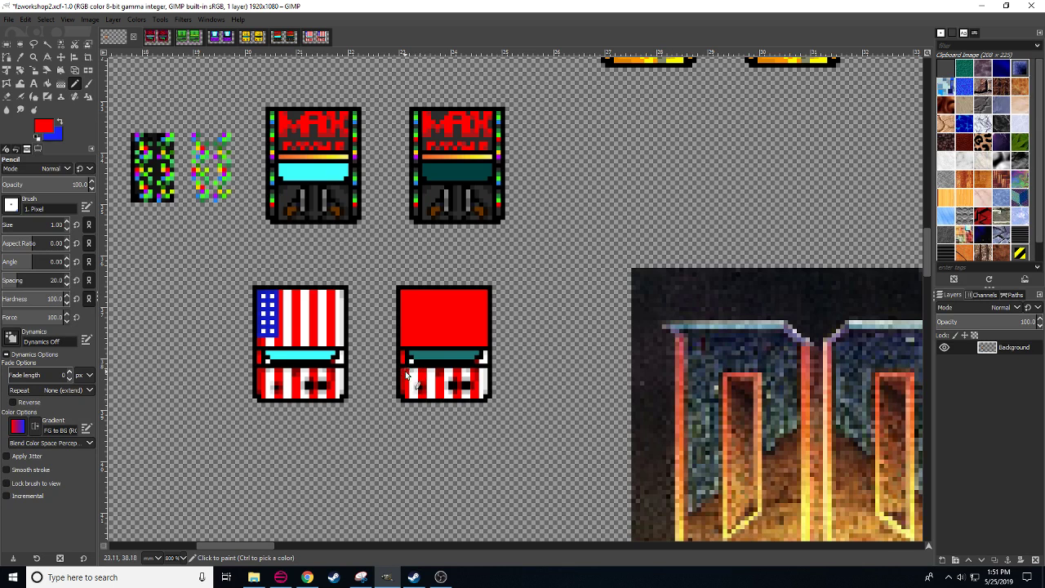
mouse_move(408, 371)
mouse_down()
mouse_move(481, 371)
mouse_move(412, 381)
mouse_move(480, 395)
mouse_move(414, 397)
mouse_up()
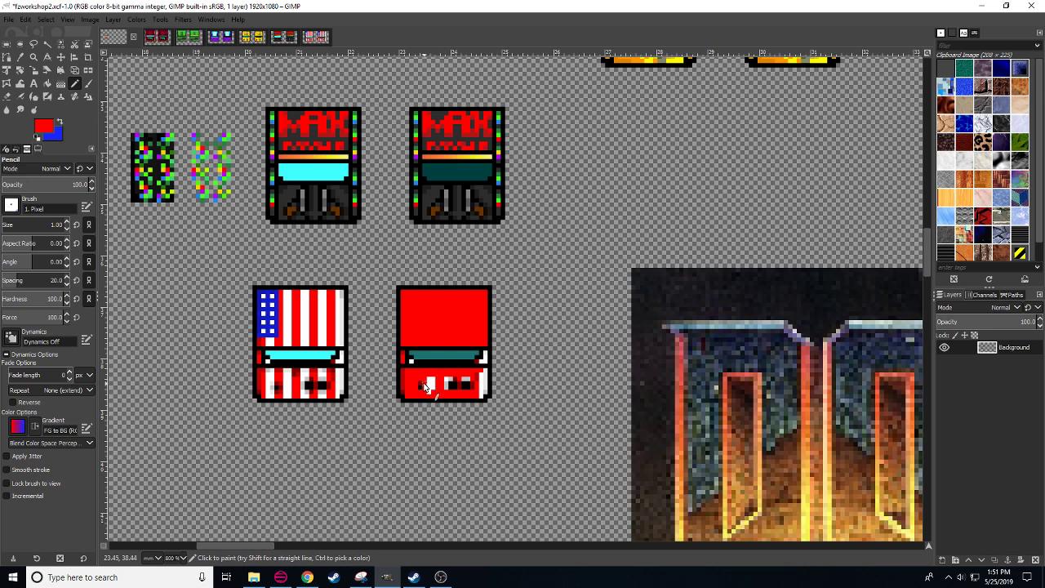
click(432, 382)
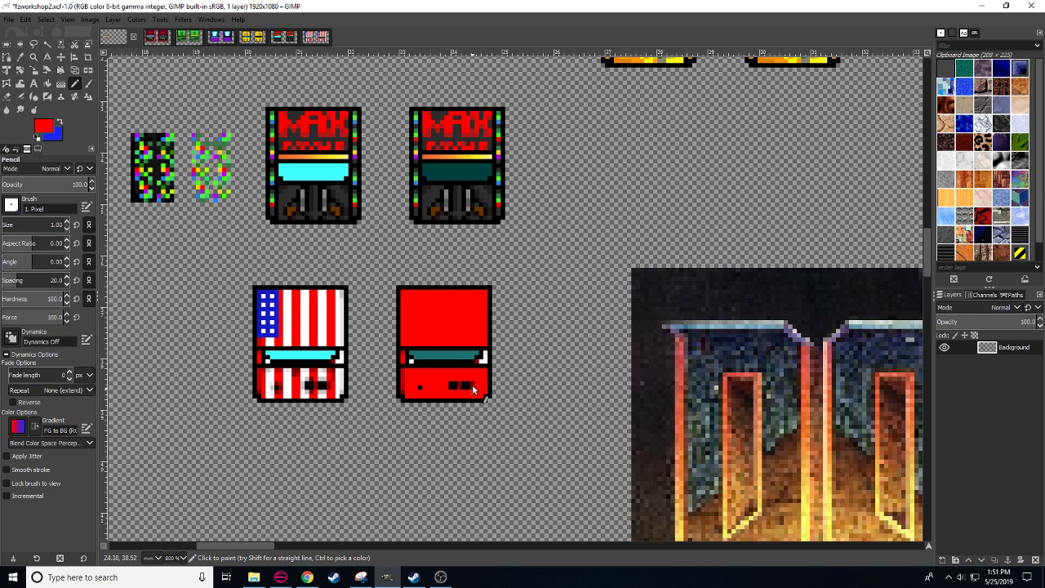
- Paint the white pixels beside the right-hand cabinet's screen red and extend the screen downward with its sampled dark teal
key(ctrl)
ctrl+click(427, 356)
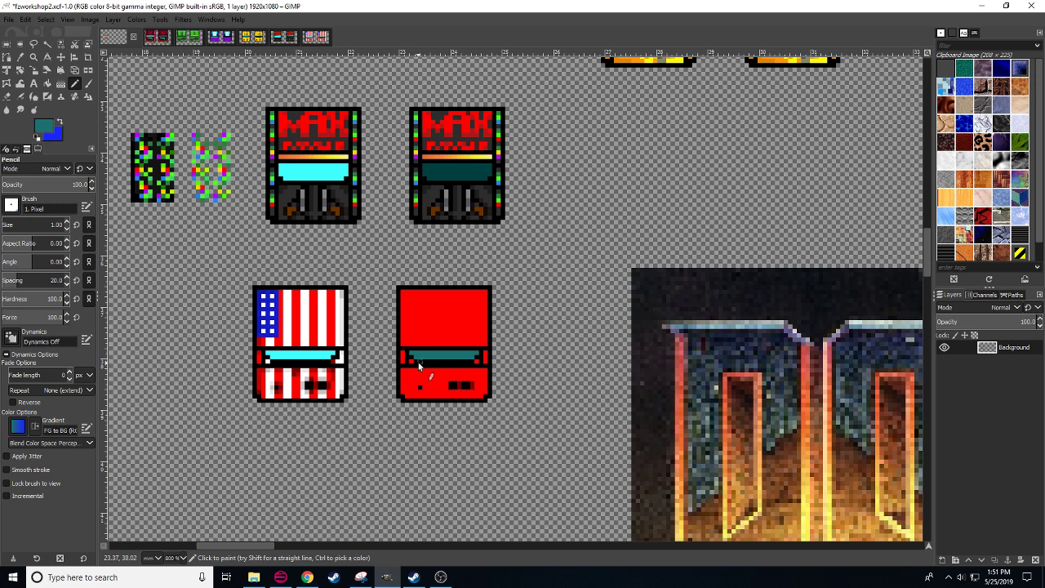
click(470, 362)
scroll(468, 369, up, 3)
scroll(472, 359, down, 1)
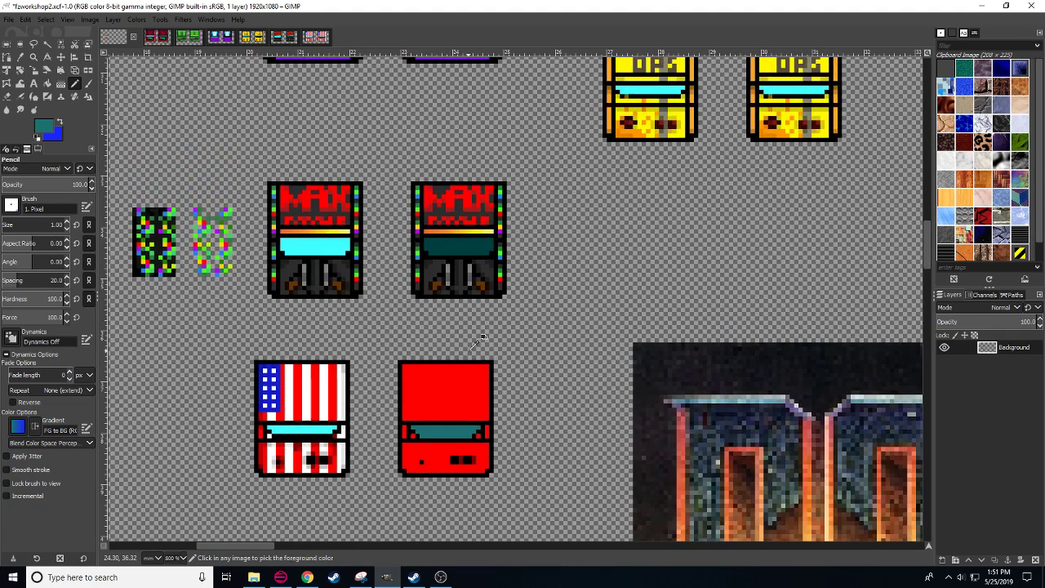
- Paint the area around the screen's lower edge with sampled red and draw a black horizontal divider across the cabinet below it
ctrl+click(425, 445)
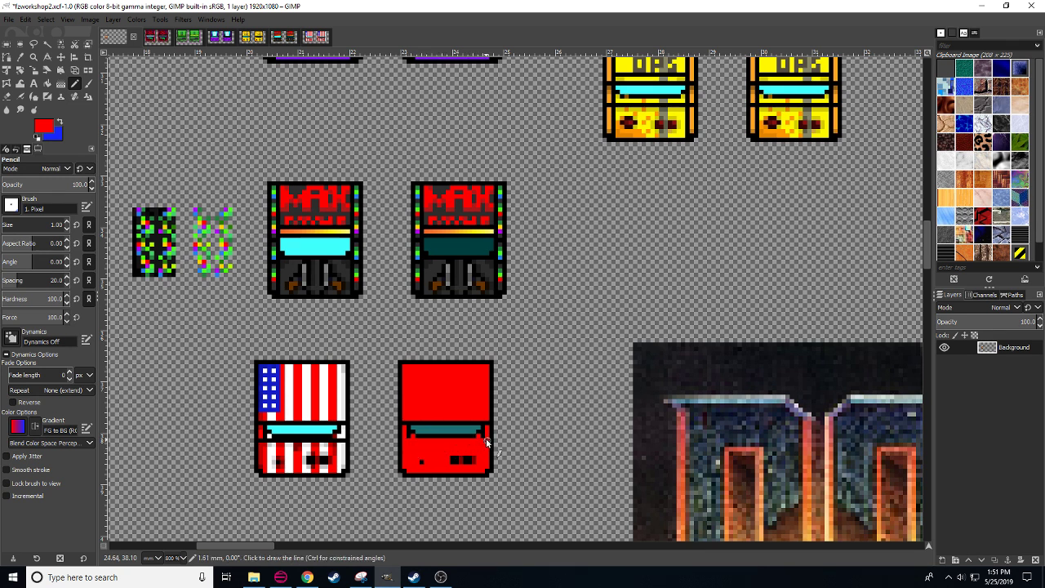
ctrl+click(406, 421)
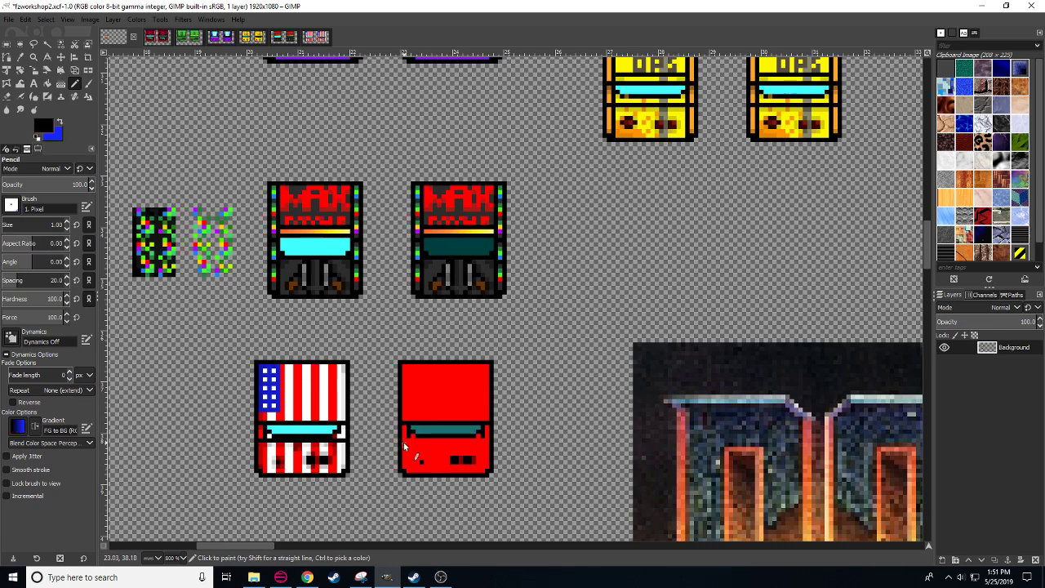
shift+click(487, 444)
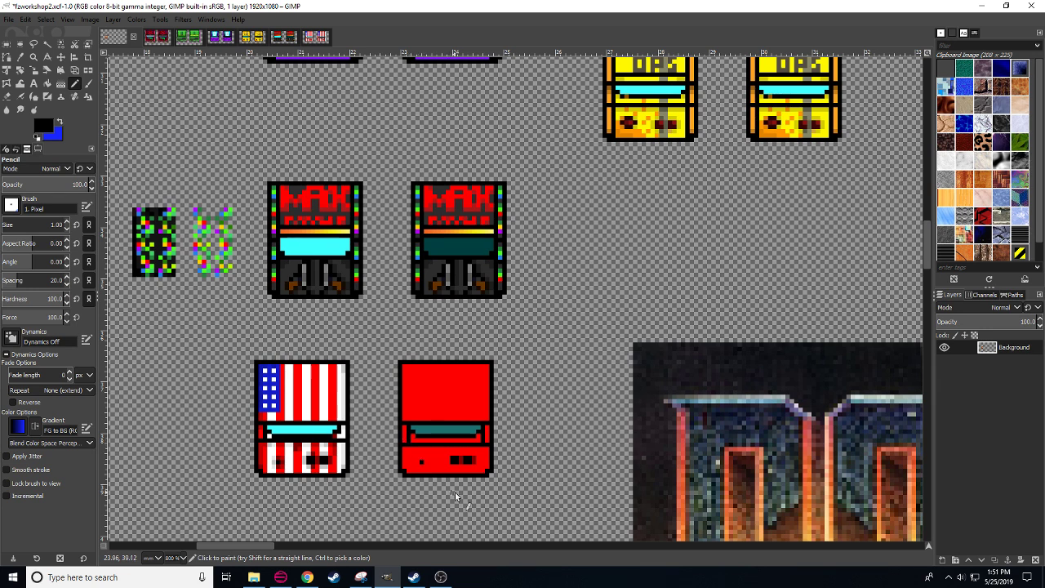
- Draw black vertical lines just inside both sides of the red cabinet's upper panel
drag(554, 483, 518, 541)
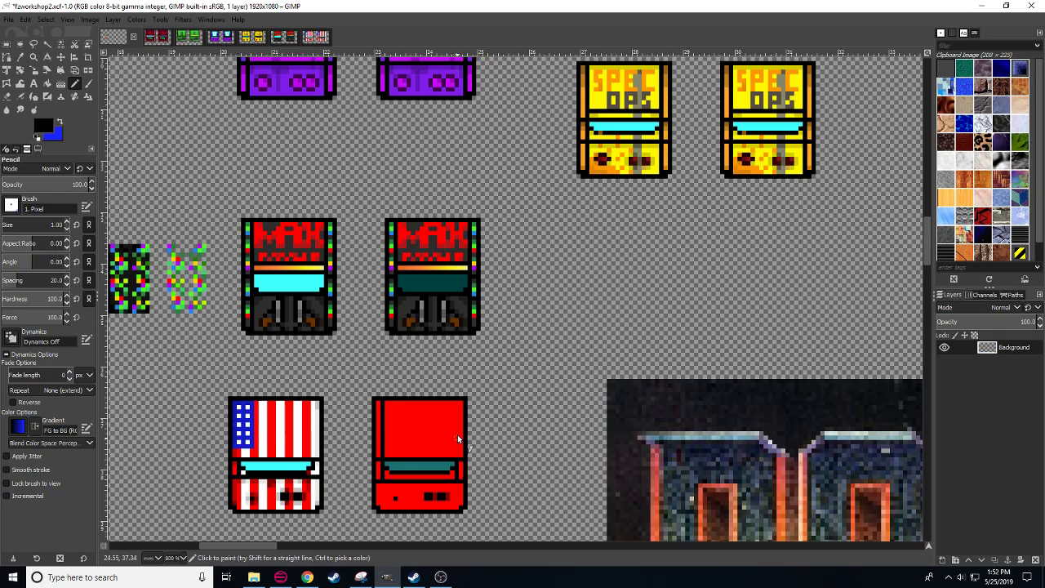
shift+click(457, 401)
drag(501, 466, 524, 419)
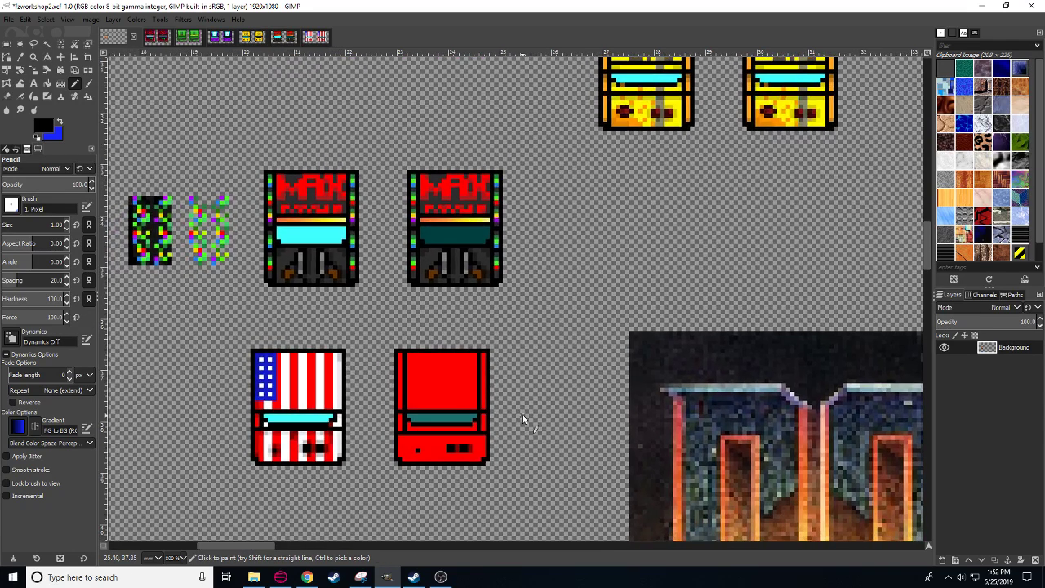
- Extend the black vertical side lines down through the right-hand red cabinet's lower panel
scroll(523, 419, down, 2)
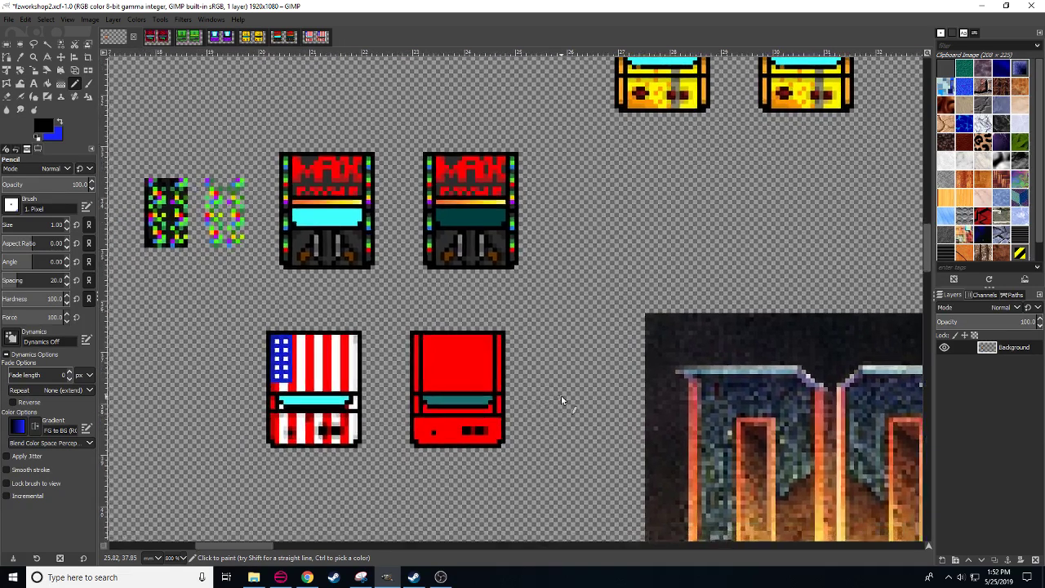
scroll(560, 383, up, 3)
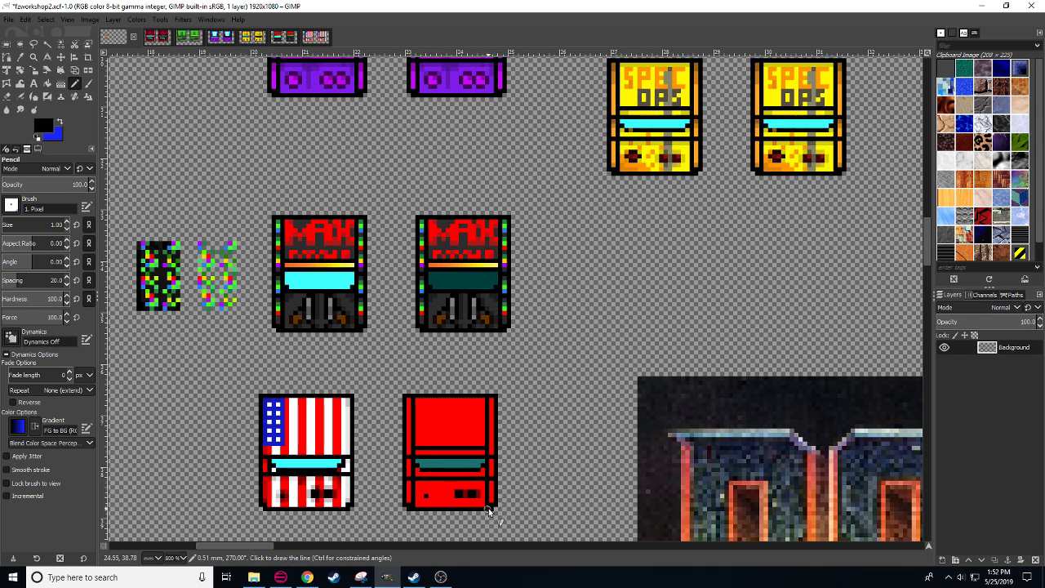
drag(563, 376, 553, 352)
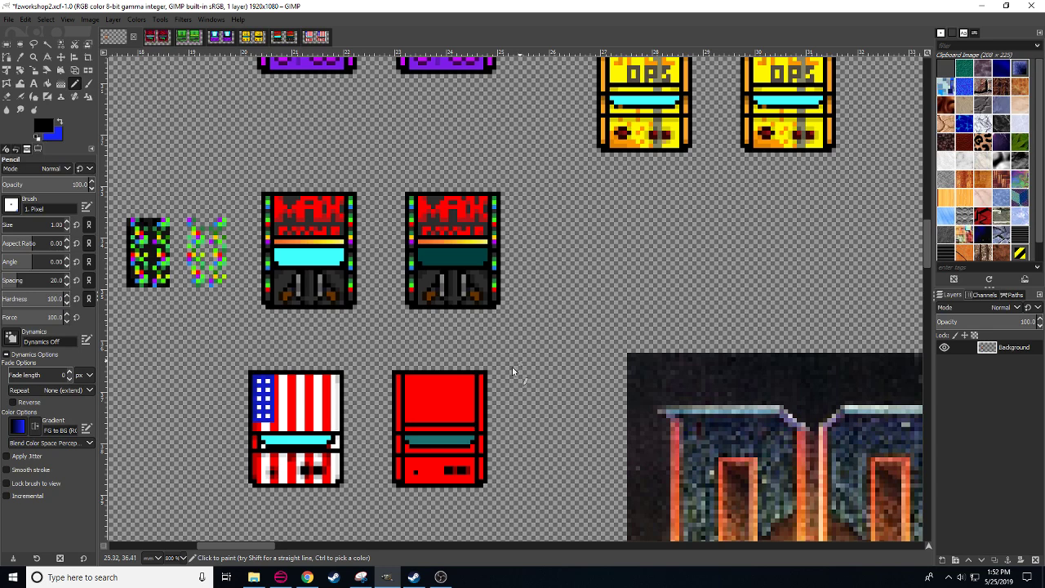
- Compare the red cabinet with the Doom box cover and the other cabinets at different zoom levels
scroll(174, 559, down, 1)
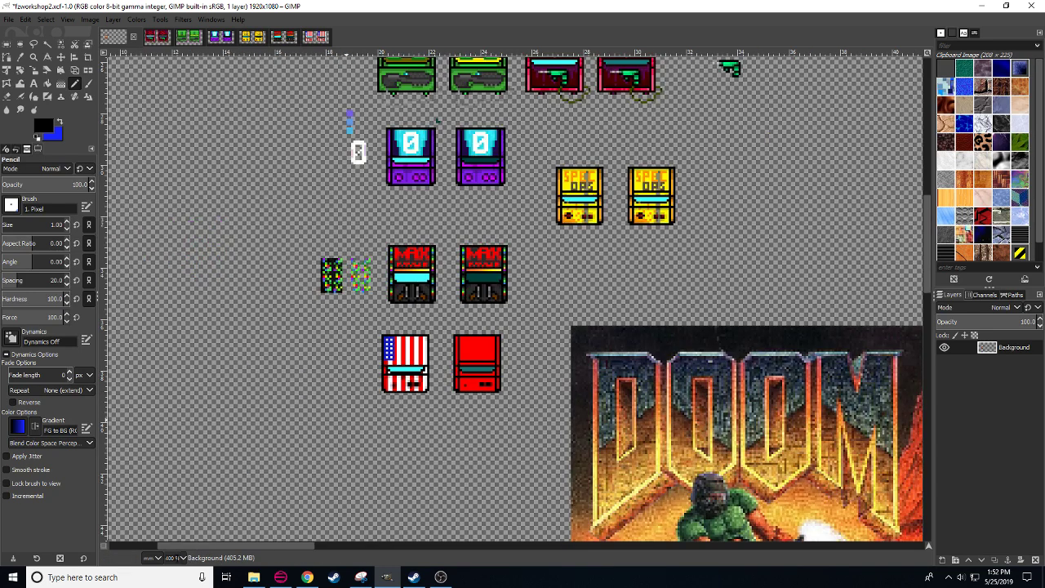
scroll(174, 559, up, 1)
drag(662, 454, 603, 326)
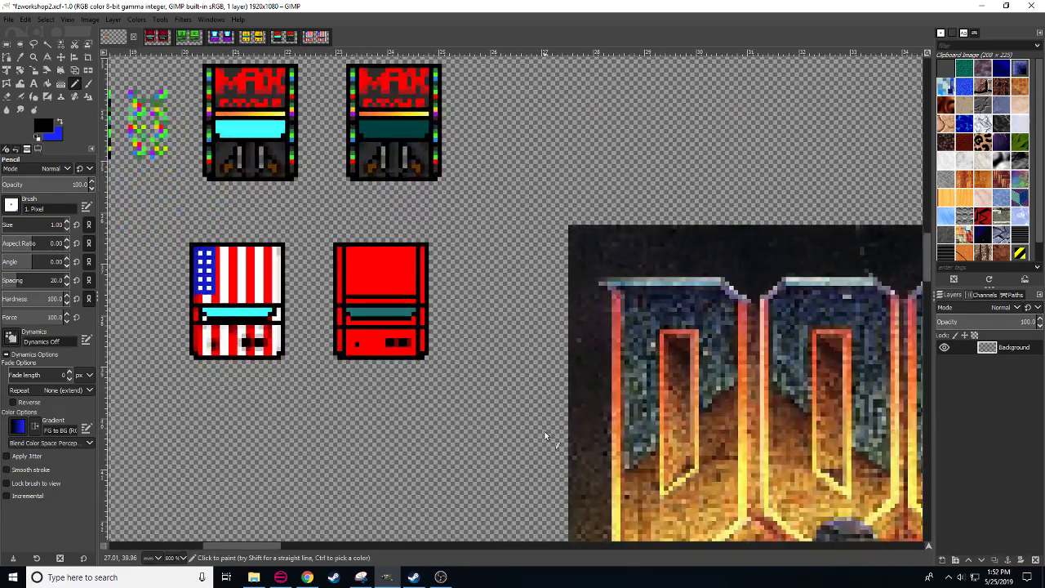
scroll(588, 356, down, 3)
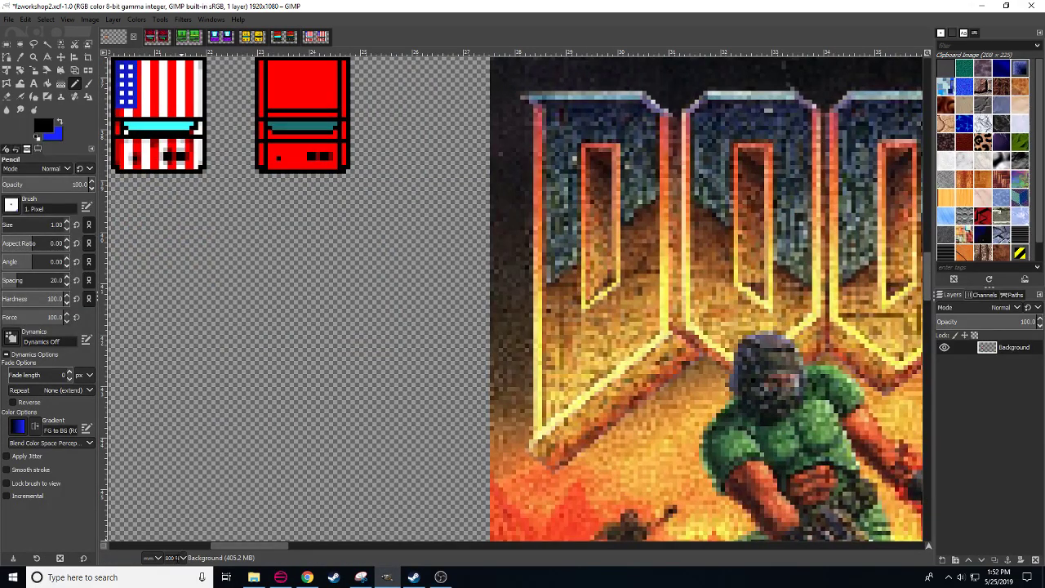
scroll(187, 557, down, 2)
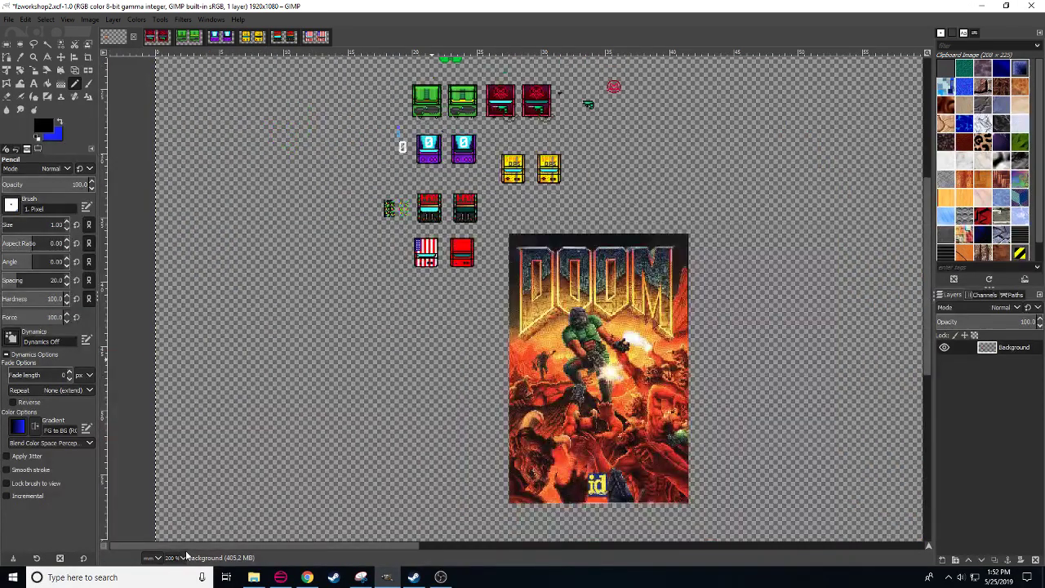
drag(307, 357, 333, 419)
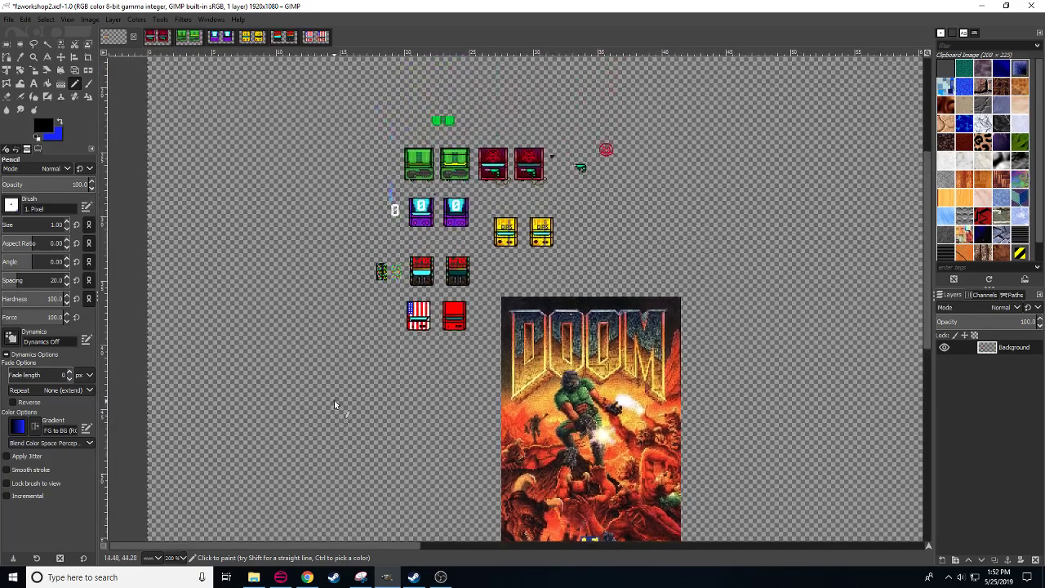
scroll(359, 412, down, 3)
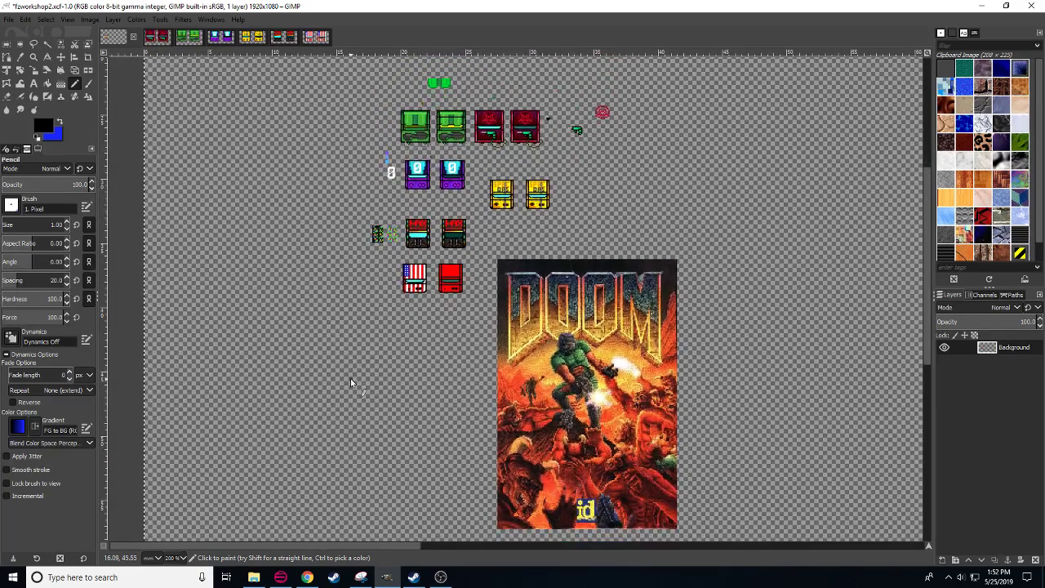
scroll(353, 380, up, 8)
drag(372, 454, 403, 404)
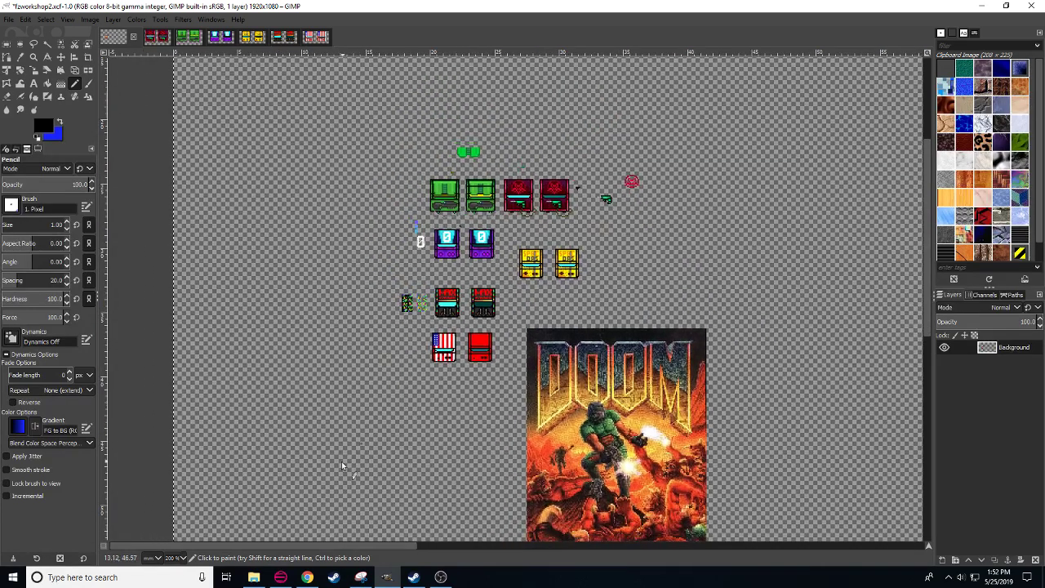
- Sample dark red and pencil shading pixels around the black joystick and buttons on the right-hand cabinet's lower panel
key(4)
drag(293, 482, 310, 327)
drag(532, 414, 518, 397)
ctrl+click(388, 358)
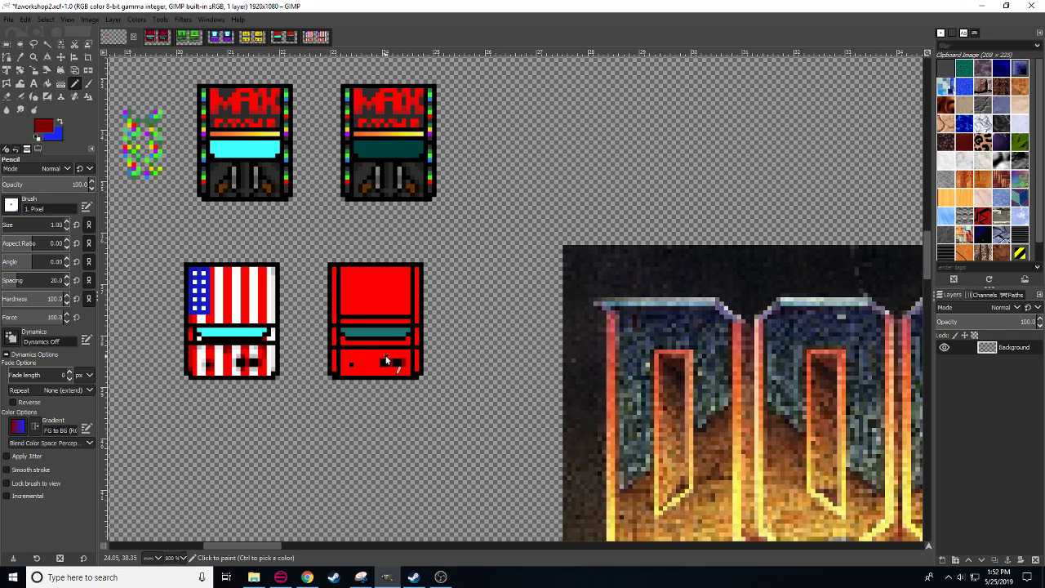
scroll(384, 408, up, 8)
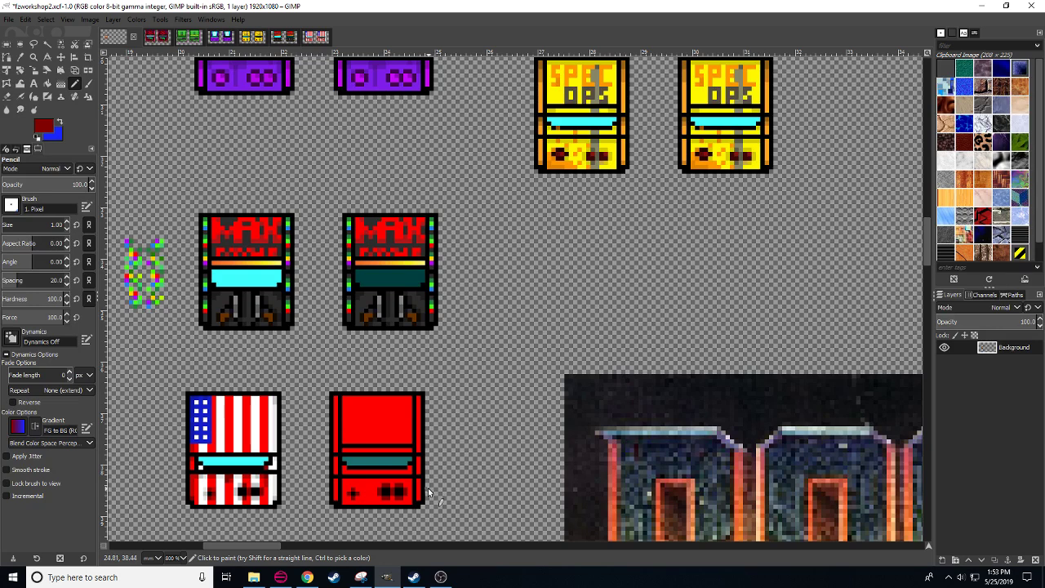
- Examine the shaded red controls alongside the full Doom cover artwork, both close up and from farther out
drag(430, 488, 427, 365)
scroll(506, 441, down, 1)
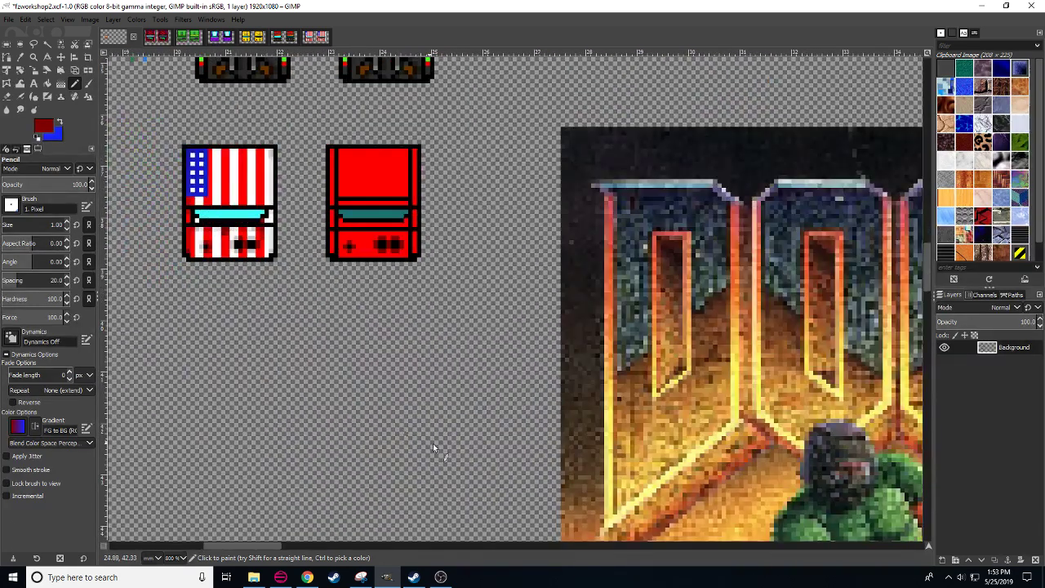
drag(432, 443, 271, 404)
key(3)
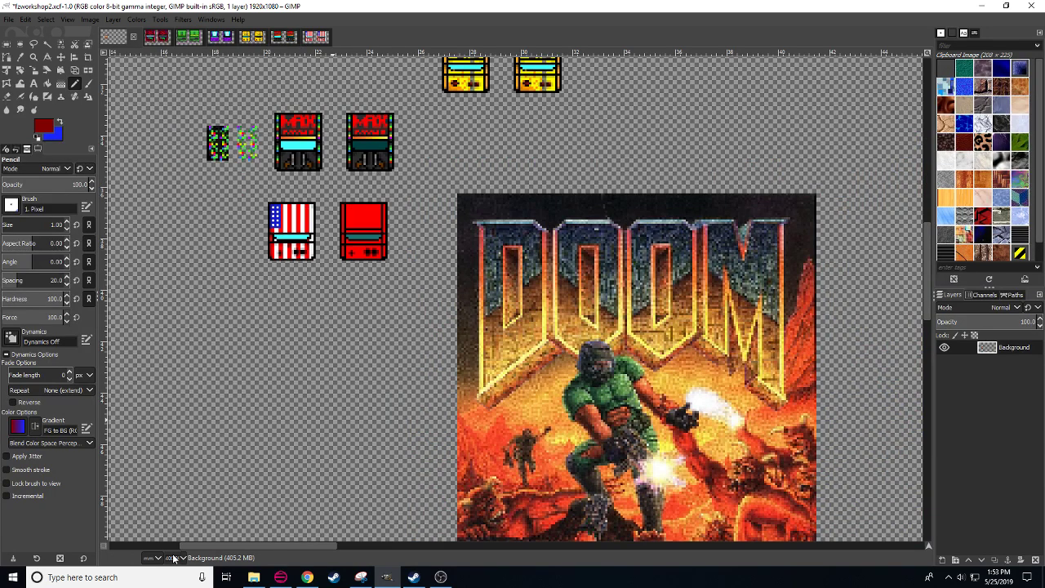
drag(197, 448, 335, 540)
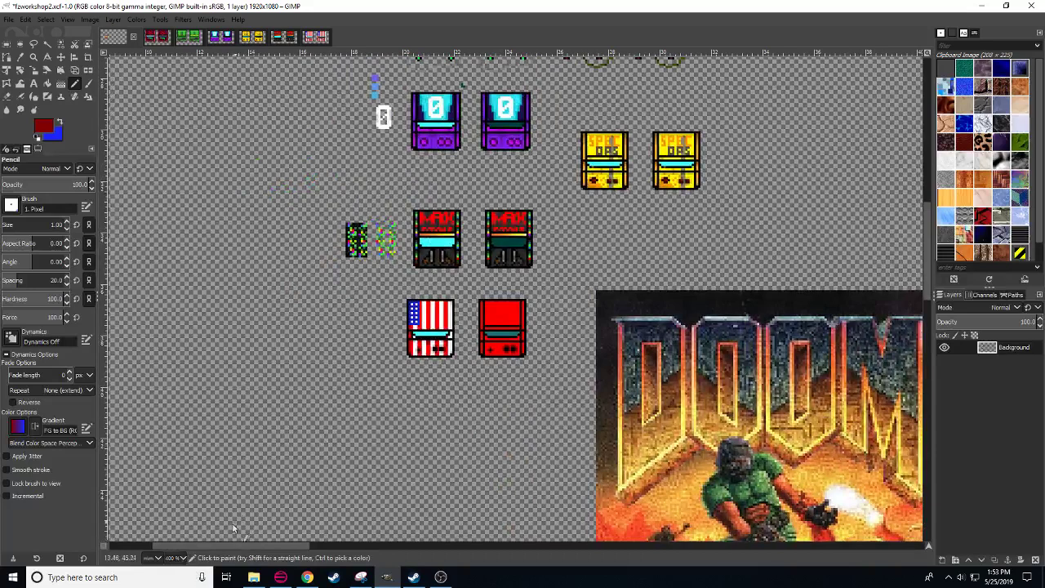
key(2)
drag(396, 445, 359, 367)
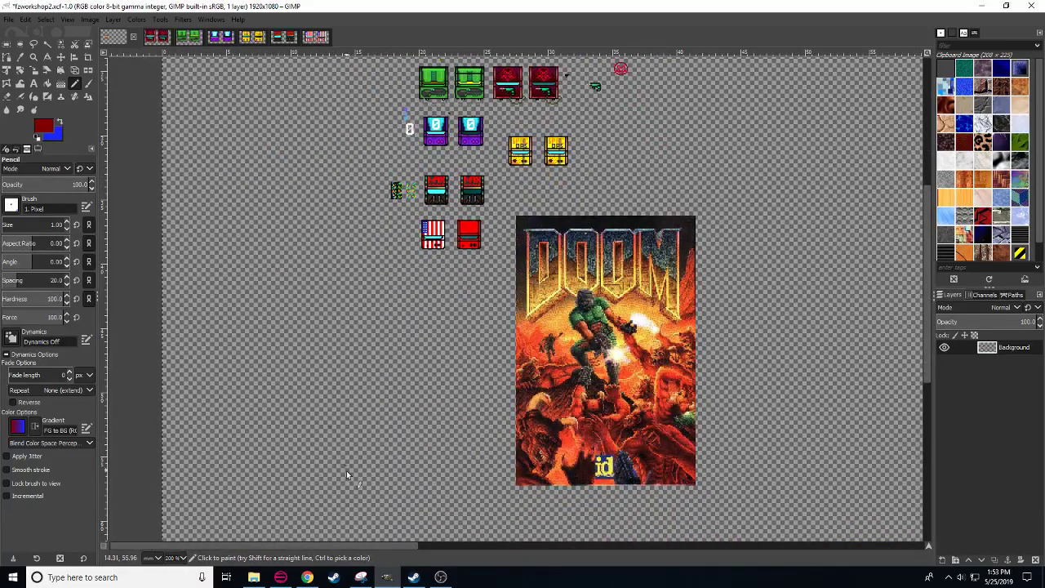
- Switch to the Chrome browser and search Google Images for "doom color palette"
key(alt+Tab)
scroll(360, 167, up, 2)
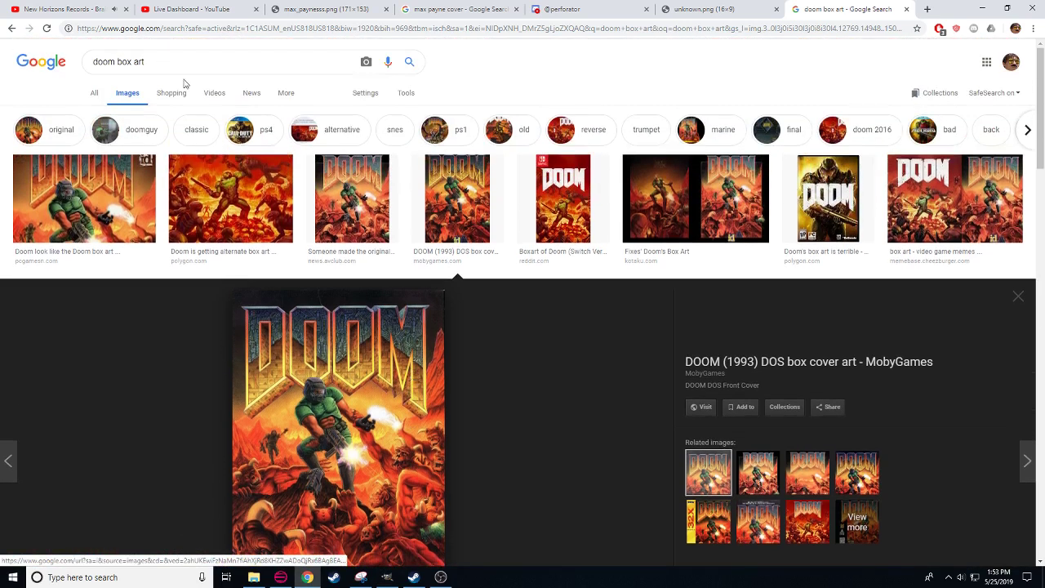
drag(144, 63, 117, 69)
key(BackSpace)
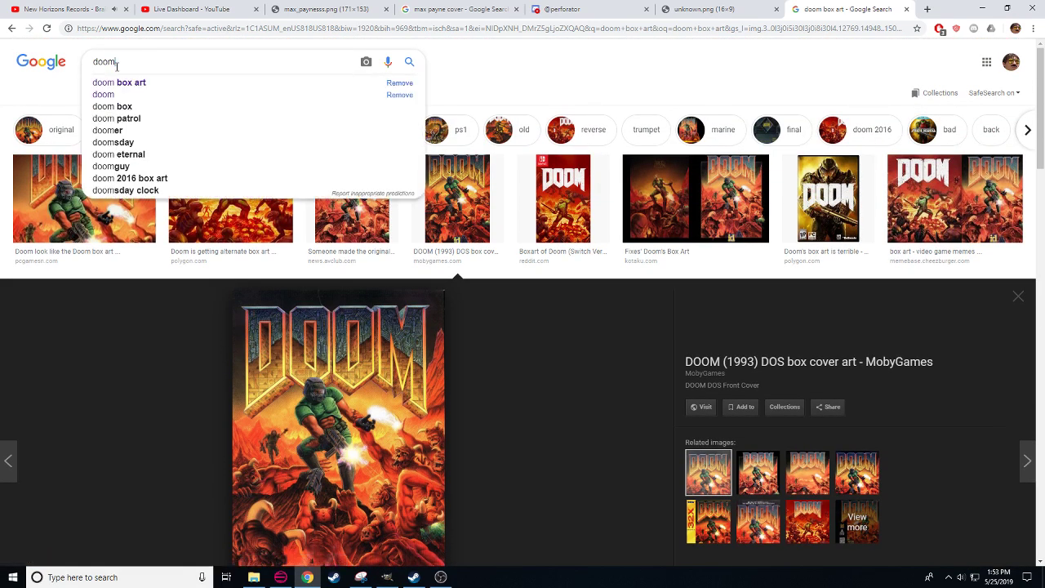
text(c)
key(BackSpace)
text(color)
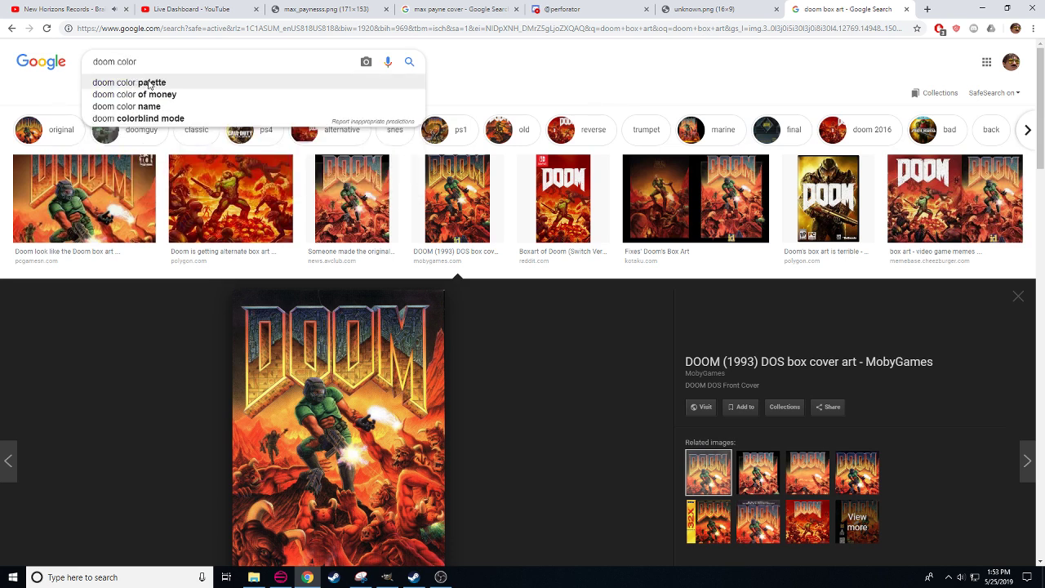
click(148, 82)
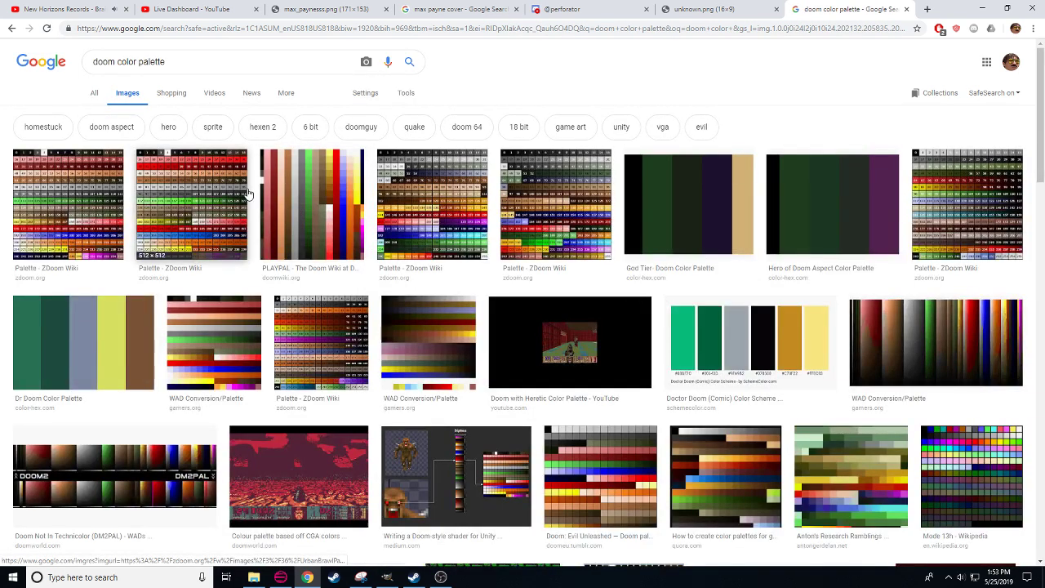
- Browse the palette image results, previewing the Doom-style shader palette, the recolored Doom screenshot and the DM2PAL comparison
scroll(392, 409, down, 1)
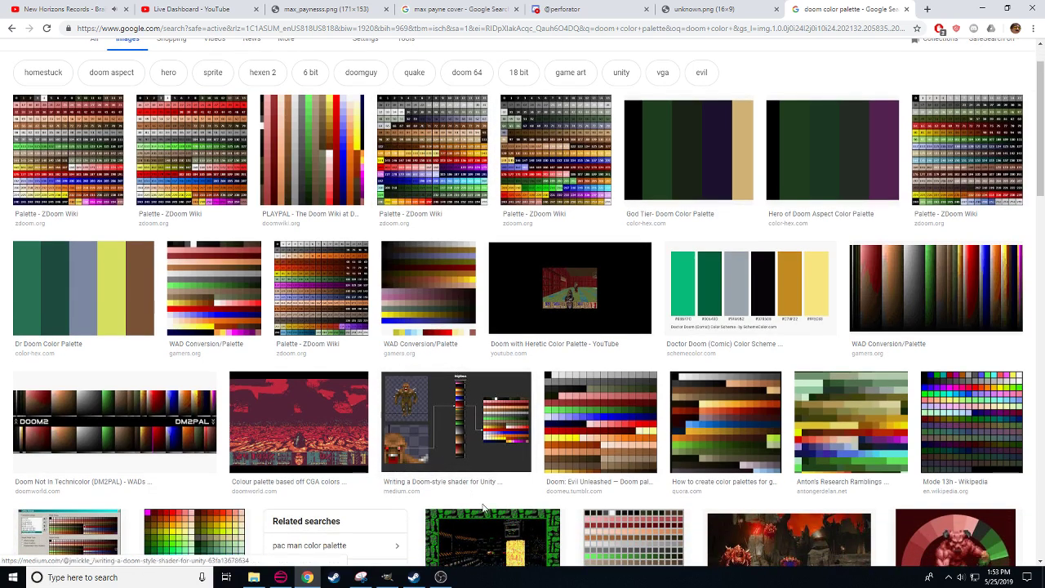
click(475, 466)
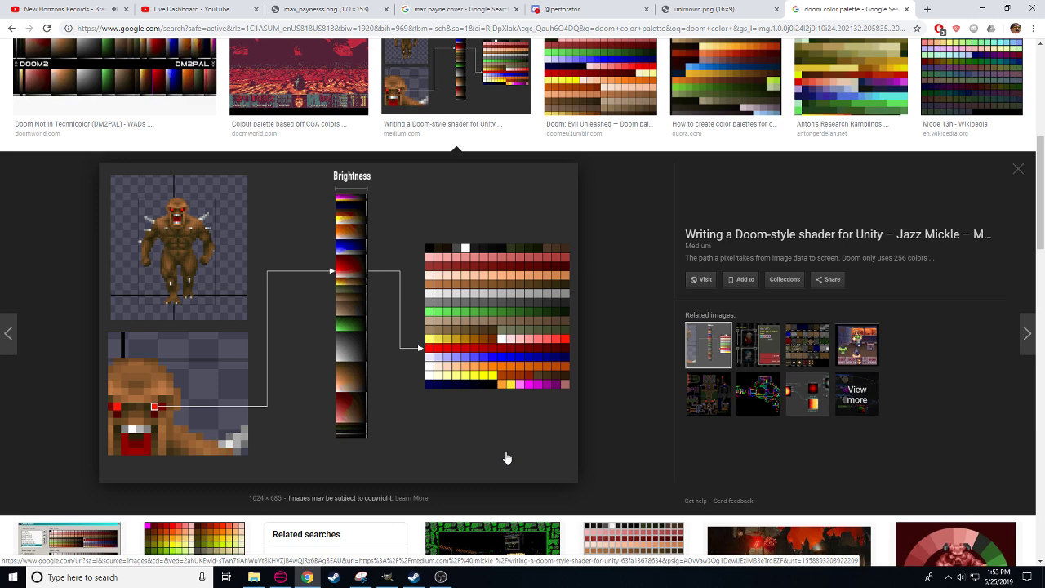
scroll(506, 459, down, 8)
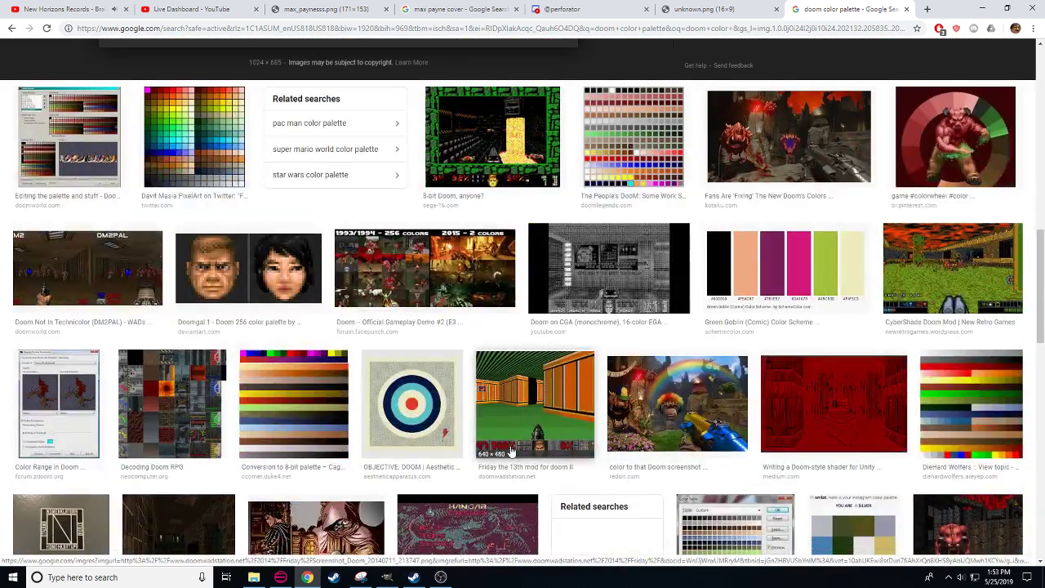
scroll(512, 452, up, 2)
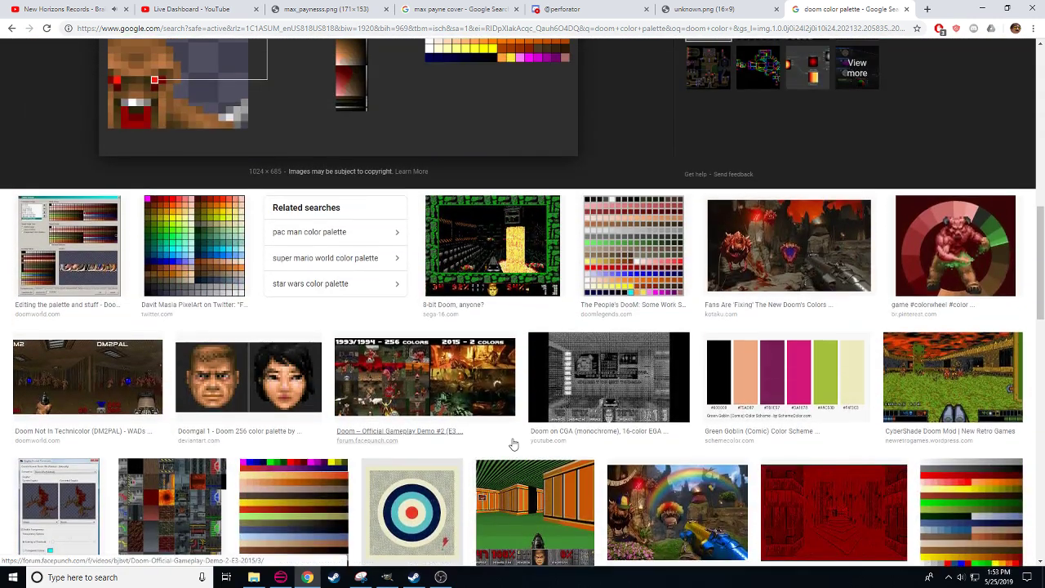
click(677, 508)
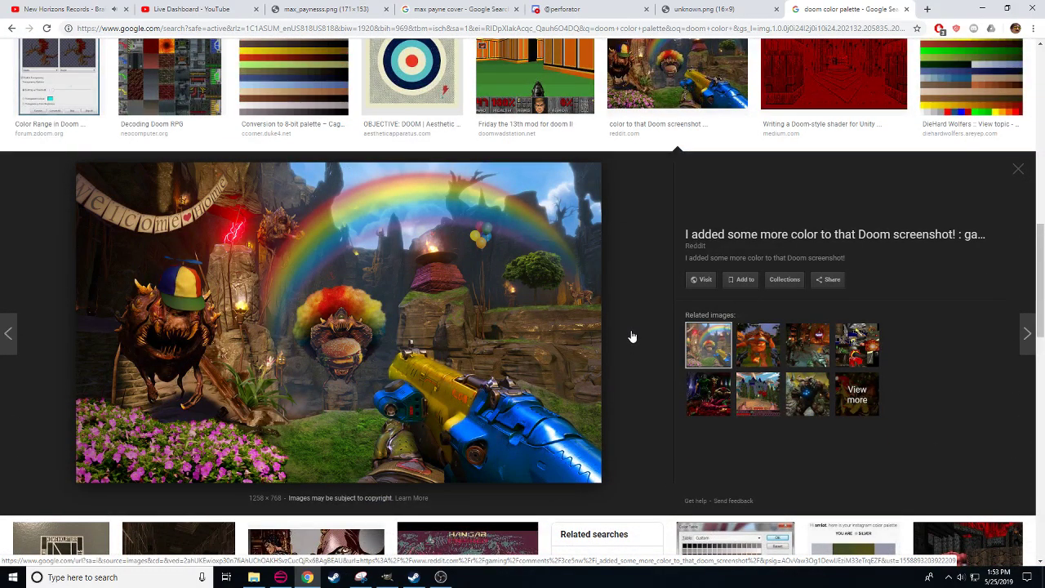
scroll(631, 336, up, 6)
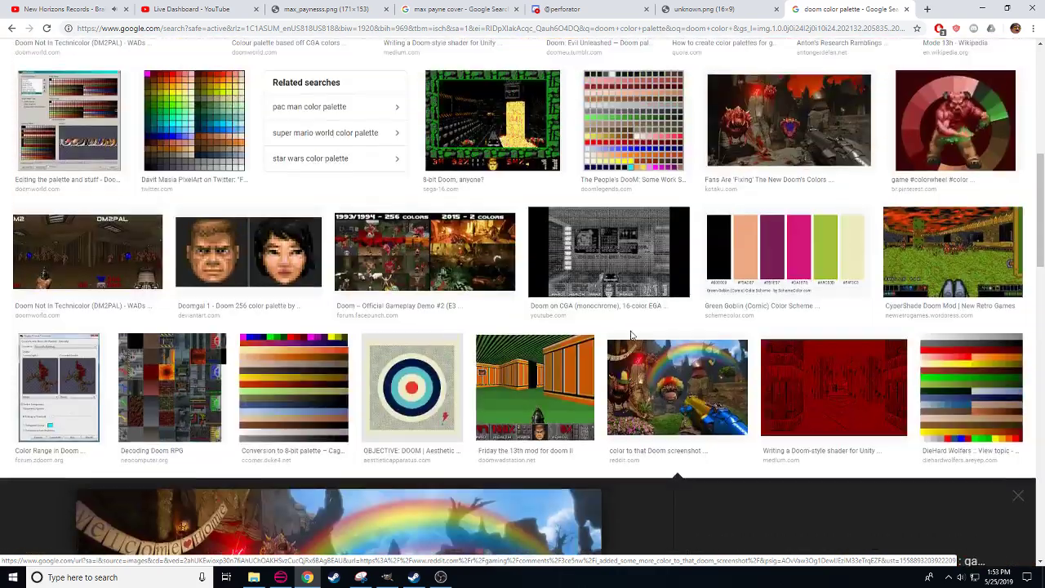
click(117, 237)
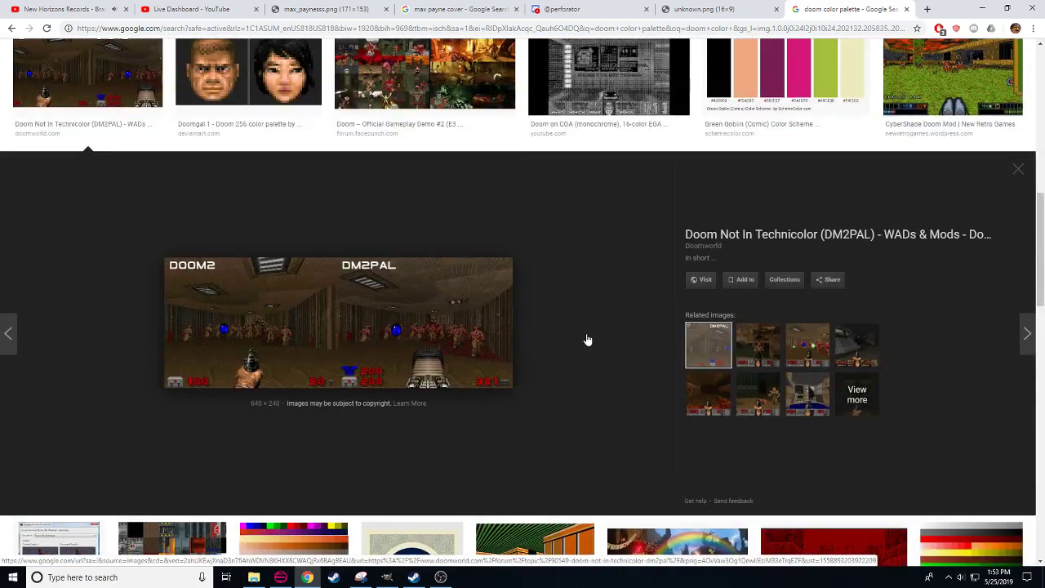
scroll(593, 334, up, 12)
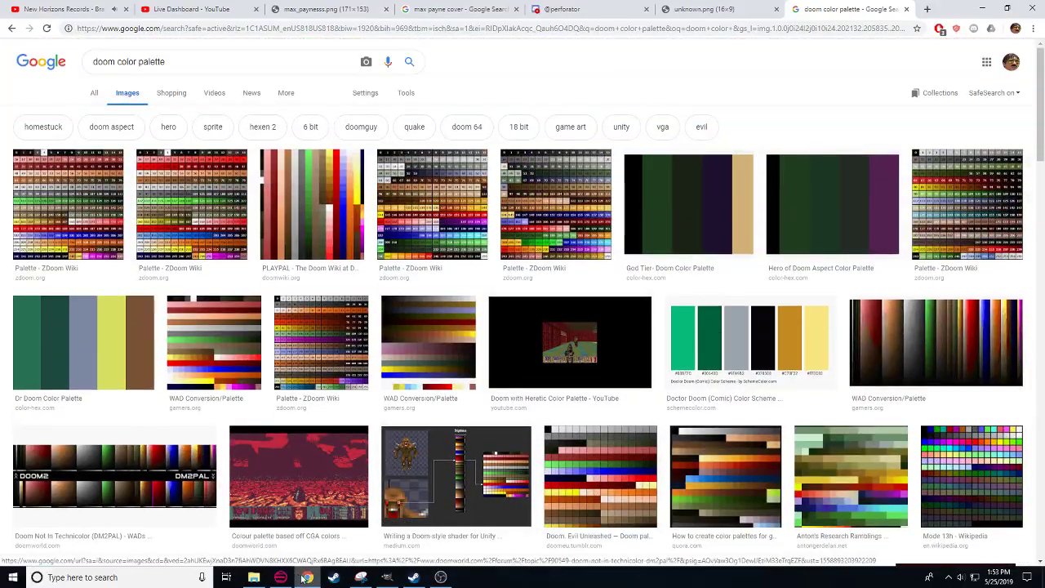
- Switch back to GIMP and sample the green of the marine's armor from the Doom cover
key(alt+Tab)
scroll(400, 416, up, 5)
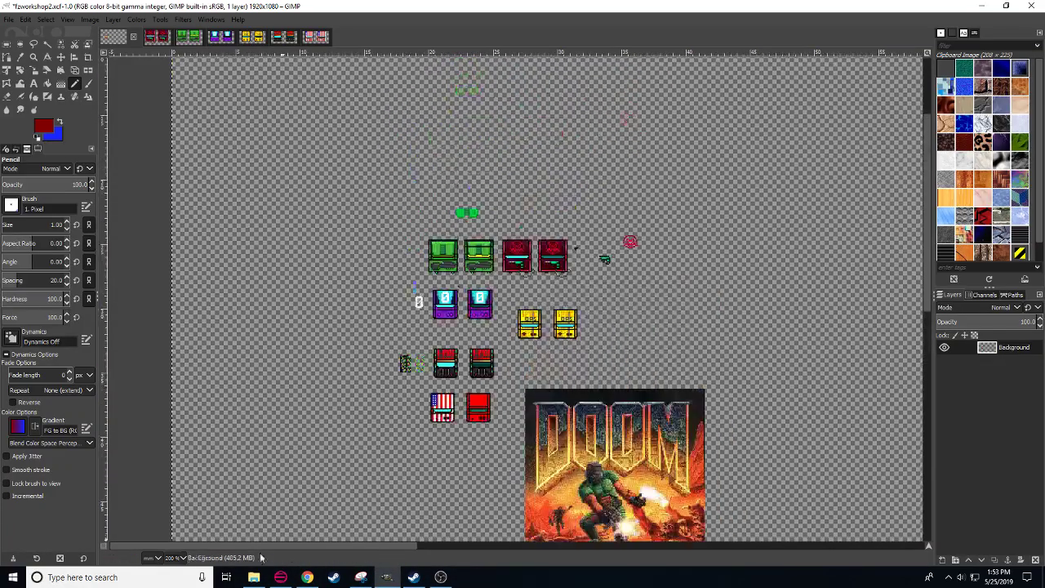
ctrl+scroll(640, 395, up, 4)
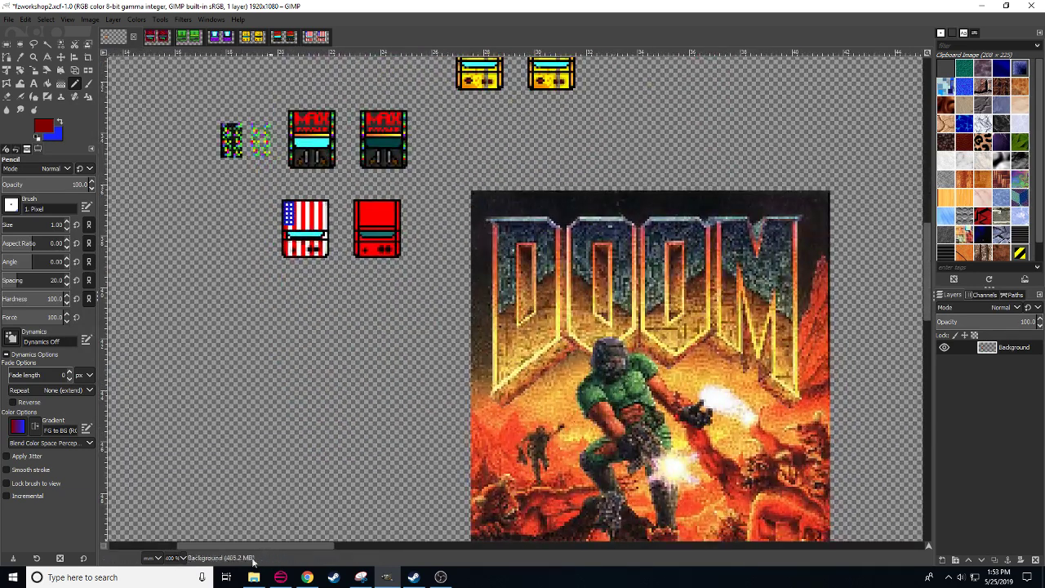
scroll(180, 557, up, 1)
drag(545, 442, 325, 322)
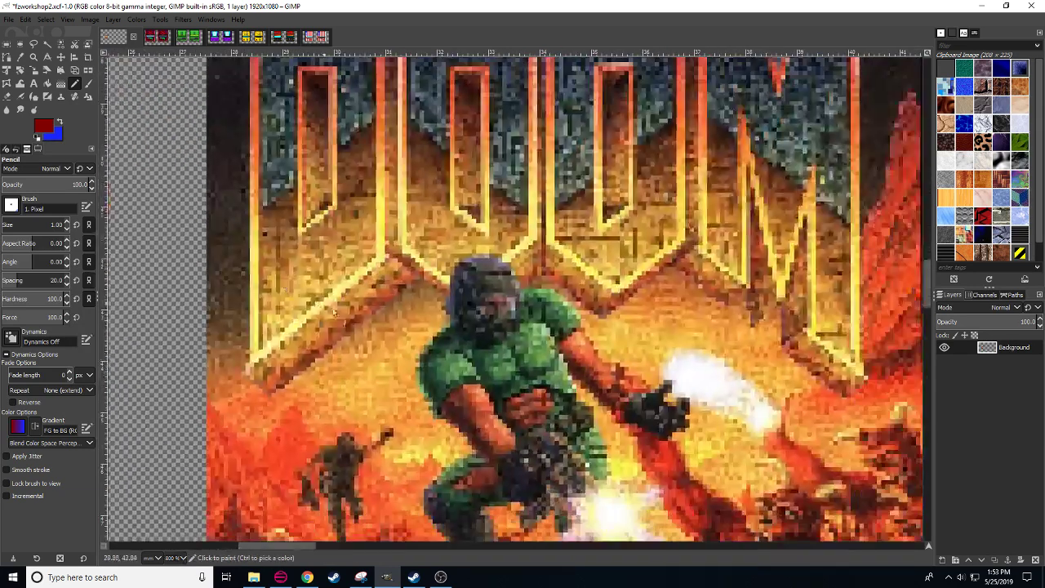
ctrl+click(543, 350)
- Pencil the narrow strips along both sides of the right-hand red cabinet green over their full height
scroll(401, 354, up, 5)
scroll(401, 354, left, 5)
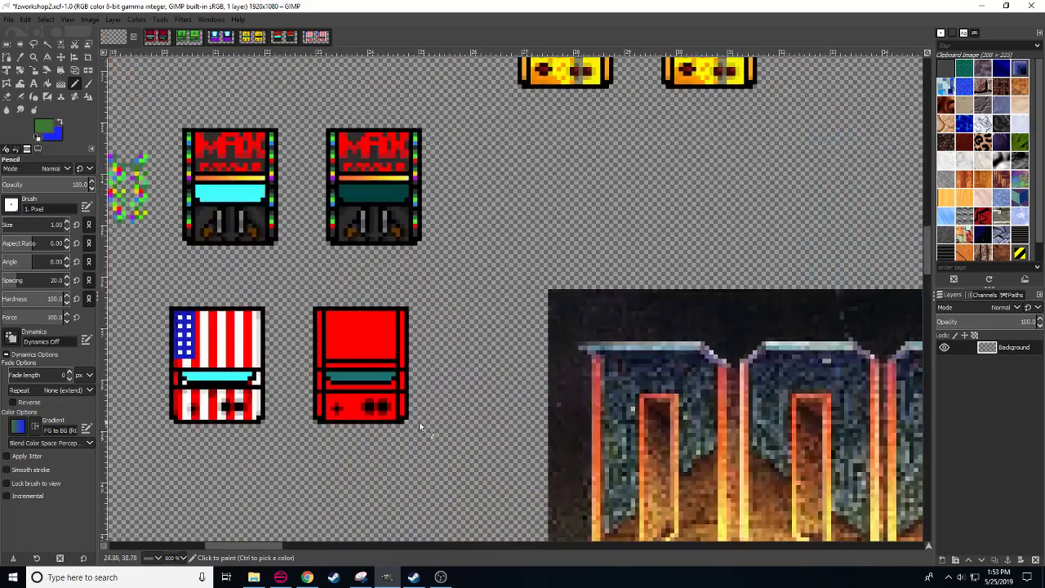
shift+click(402, 365)
shift+click(403, 325)
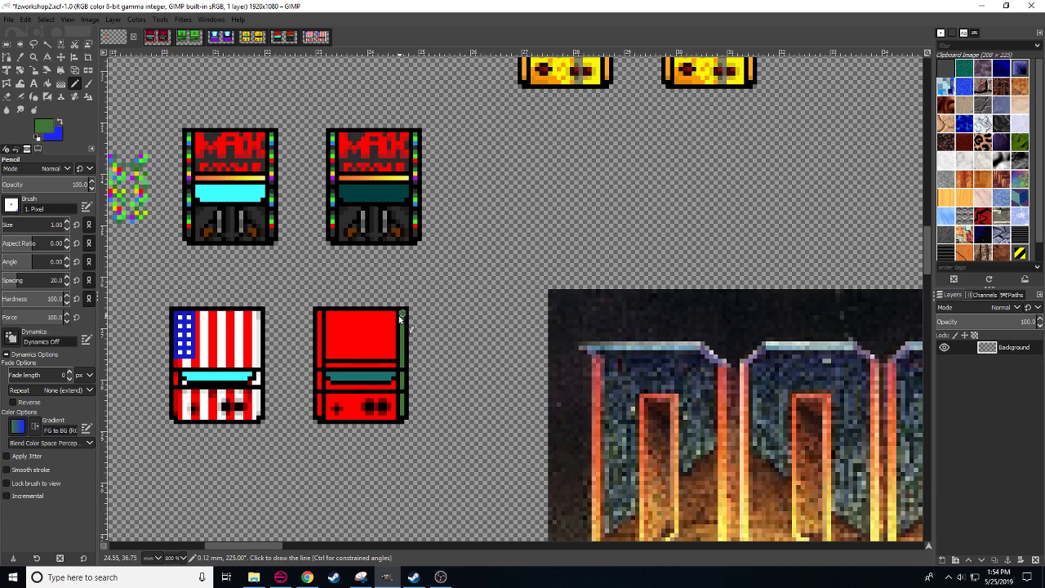
drag(320, 396, 318, 389)
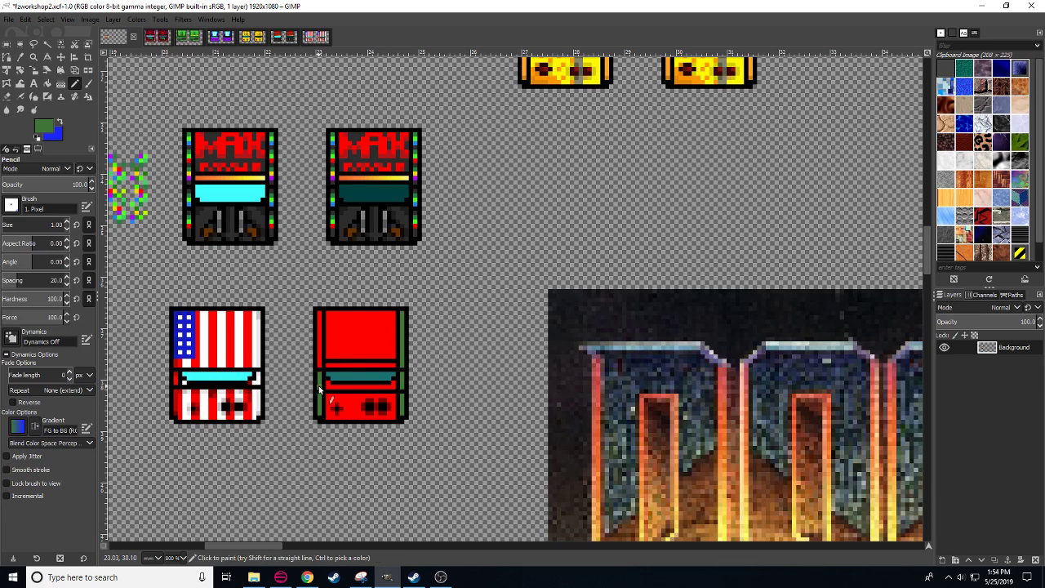
shift+click(319, 314)
- Sample the bright yellow of the Doom logo's outline from the cover
drag(552, 449, 468, 317)
scroll(506, 449, down, 2)
scroll(507, 449, right, 1)
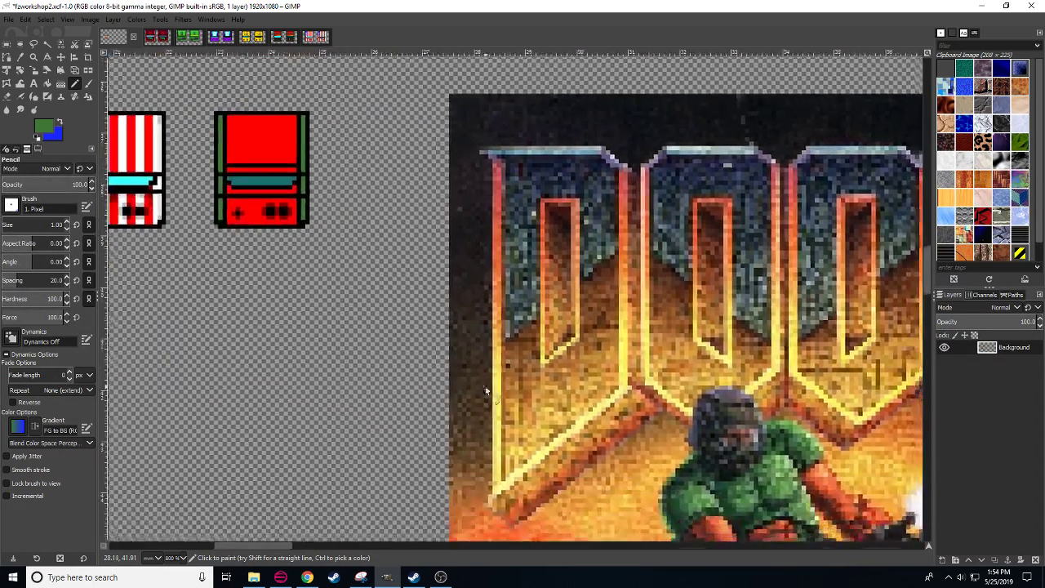
ctrl+click(500, 380)
scroll(466, 387, up, 5)
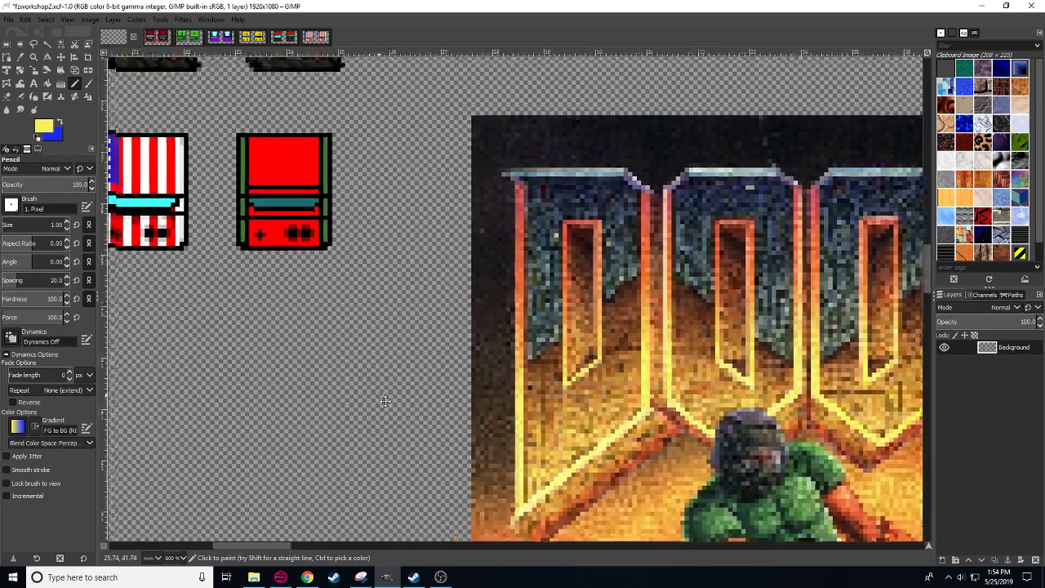
scroll(384, 334, left, 4)
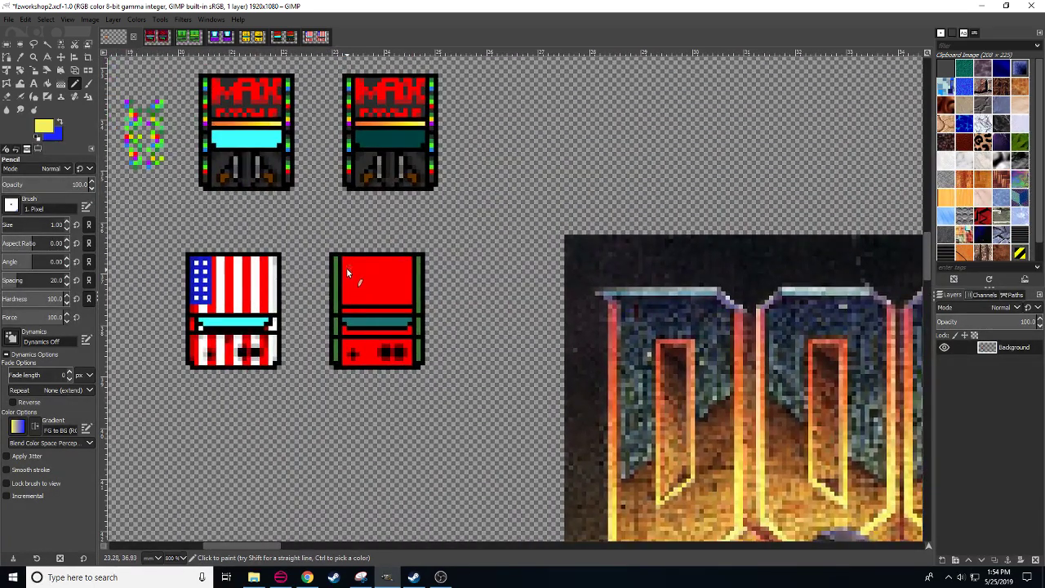
- Pencil a yellow letter D at the left end of the red cabinet's upper panel
click(345, 267)
shift+click(348, 298)
click(350, 297)
click(354, 294)
drag(371, 289, 393, 213)
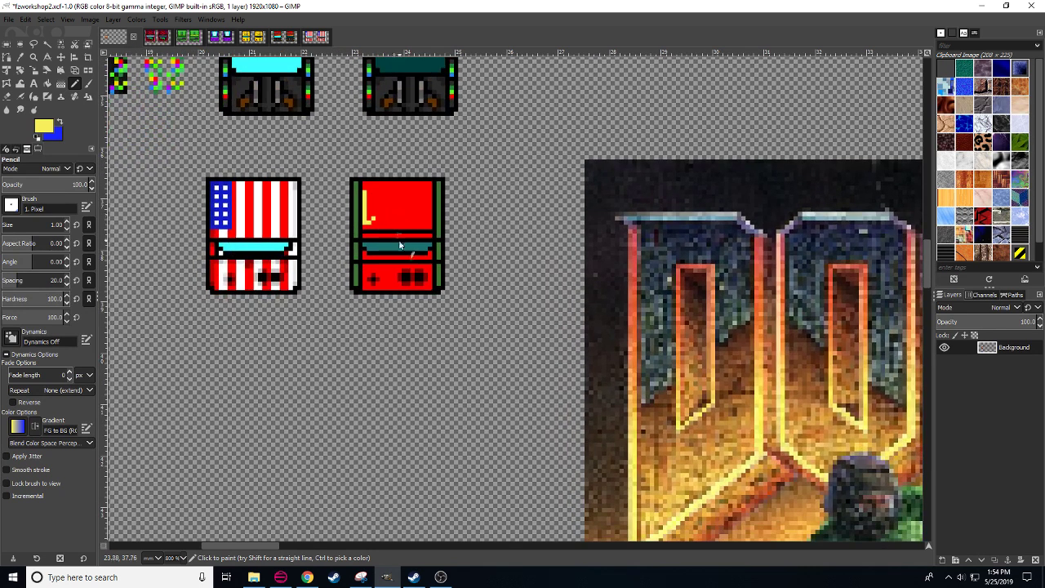
key(ctrl+z)
key(ctrl+z)
scroll(374, 213, up, 2)
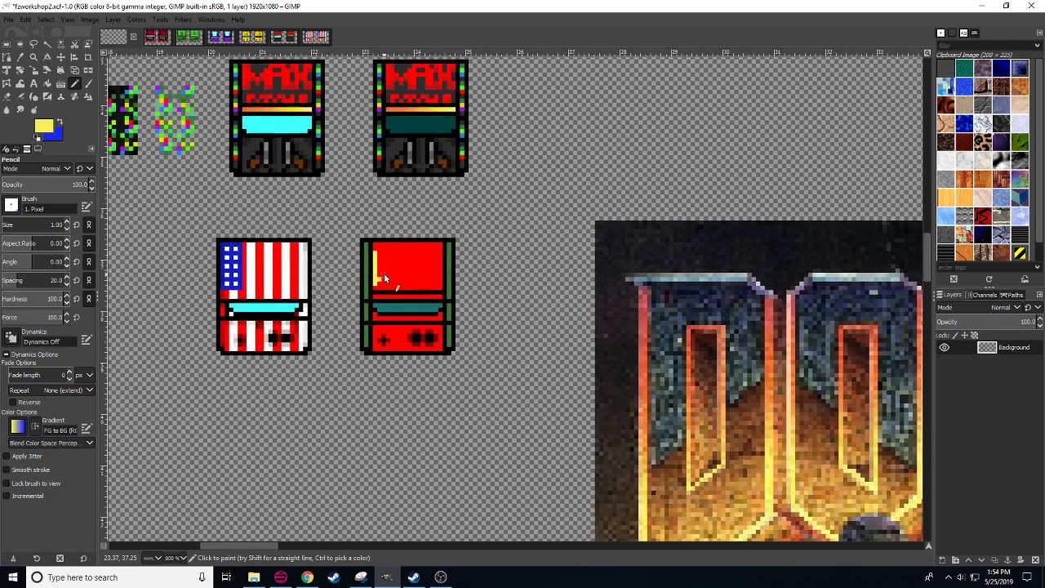
shift+click(388, 268)
drag(387, 258, 380, 254)
mouse_move(399, 283)
mouse_down()
mouse_move(318, 155)
mouse_move(353, 292)
mouse_up()
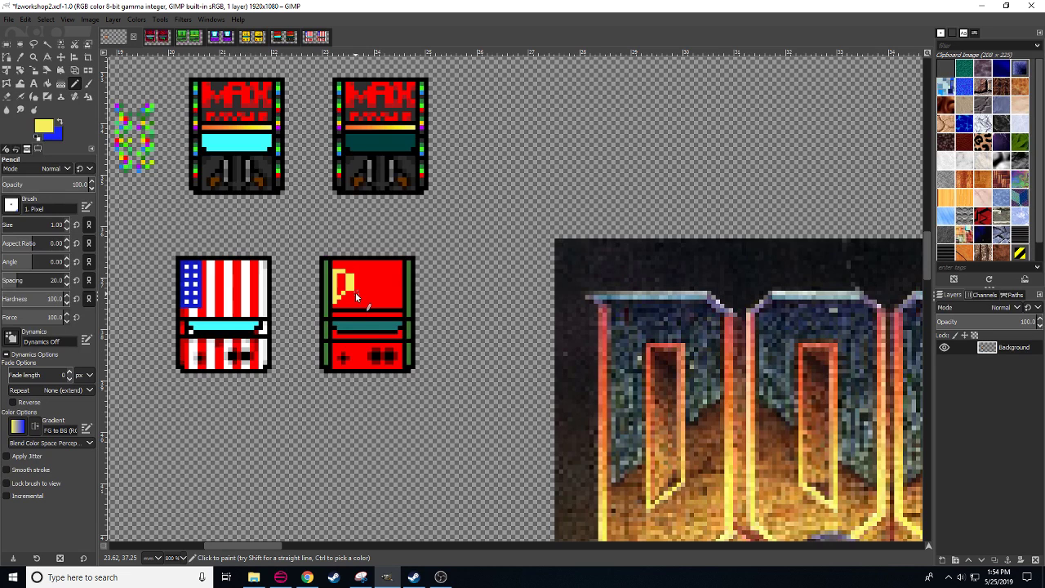
- Try to pencil a pointed yellow letter O directly beside the D on the red cabinet
drag(354, 294, 360, 306)
drag(361, 298, 361, 285)
key(ctrl+z)
key(ctrl+z)
ctrl+click(358, 296)
ctrl+click(353, 290)
drag(356, 296, 359, 300)
click(368, 293)
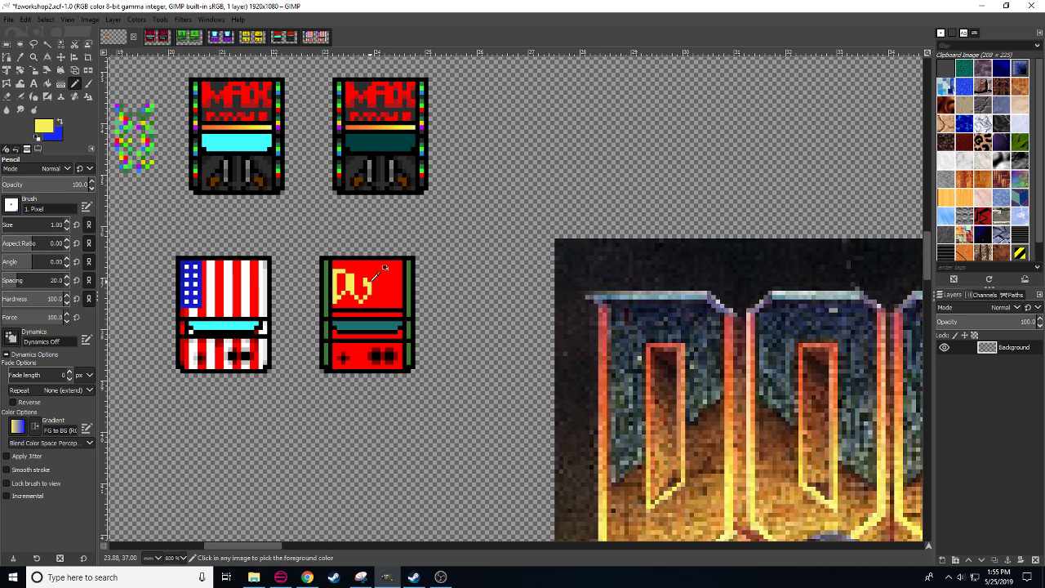
shift+click(369, 273)
mouse_move(367, 272)
mouse_down()
mouse_move(357, 270)
mouse_move(385, 303)
mouse_move(377, 316)
mouse_move(406, 306)
mouse_up()
- Try duplicating the O by copying and pasting it beside itself, and undo back to the partly drawn O
key(r)
key(ctrl+c)
key(ctrl+v)
click(459, 319)
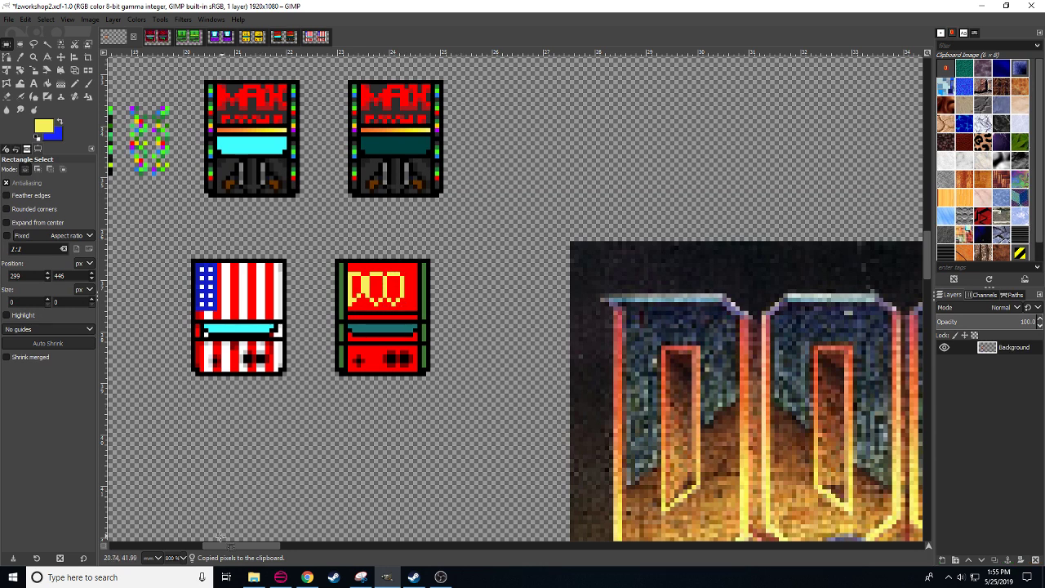
key(ctrl+v)
key(ctrl+z)
key(ctrl+z)
key(ctrl+z)
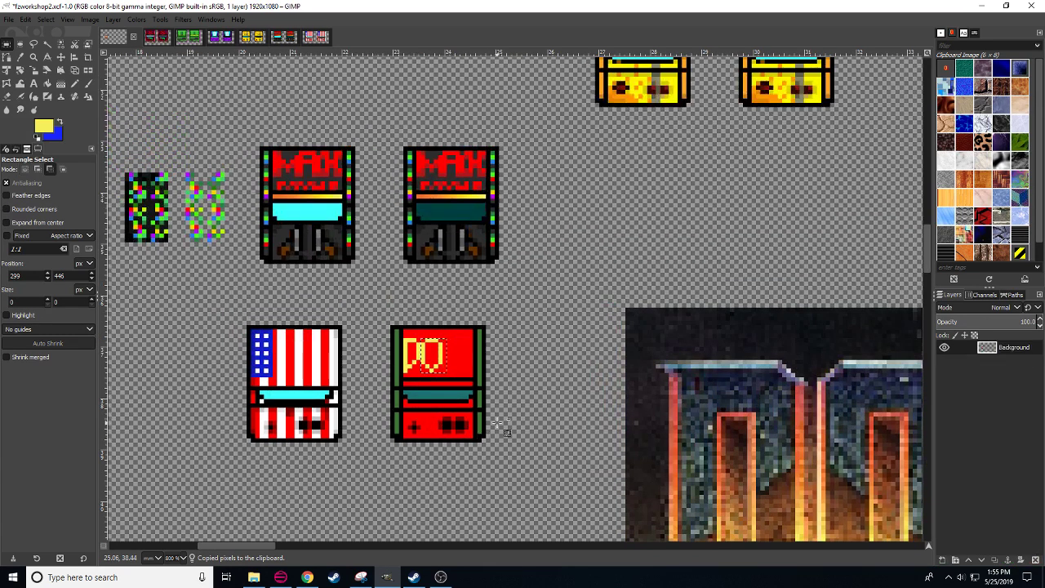
key(ctrl+z)
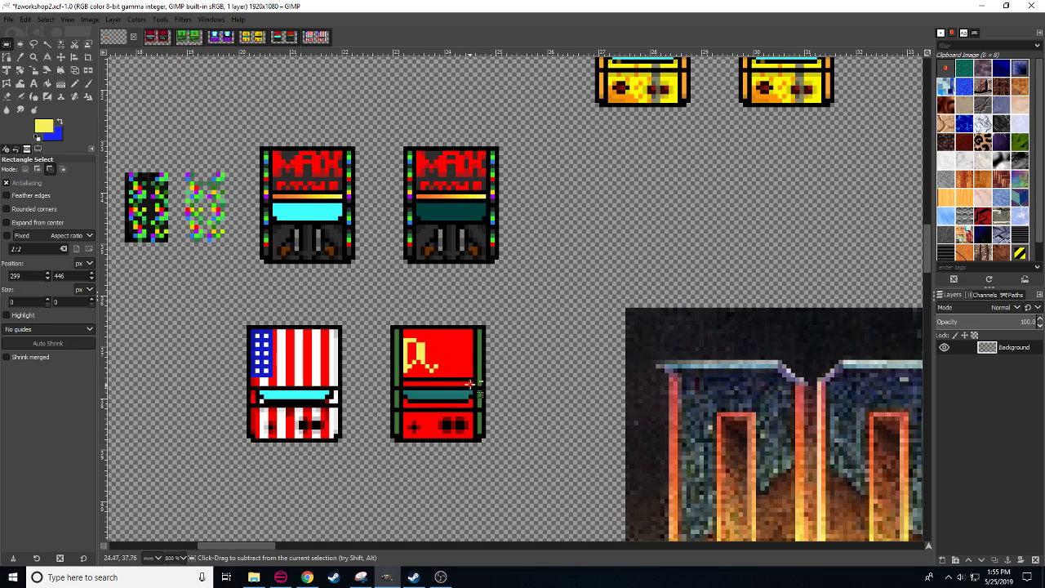
- Paint over the leftover O strokes beside the D with the cabinet's red
key(n)
ctrl+click(427, 373)
drag(422, 367, 423, 341)
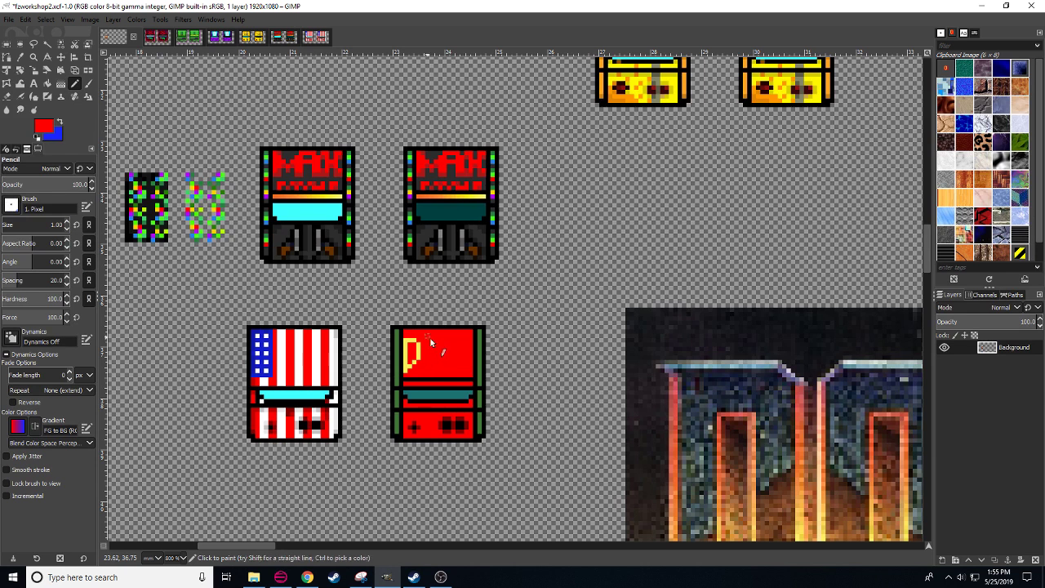
- Pencil the right leg and first slope of a yellow M at the panel's right end, trimming excess pixels with red
ctrl+click(418, 351)
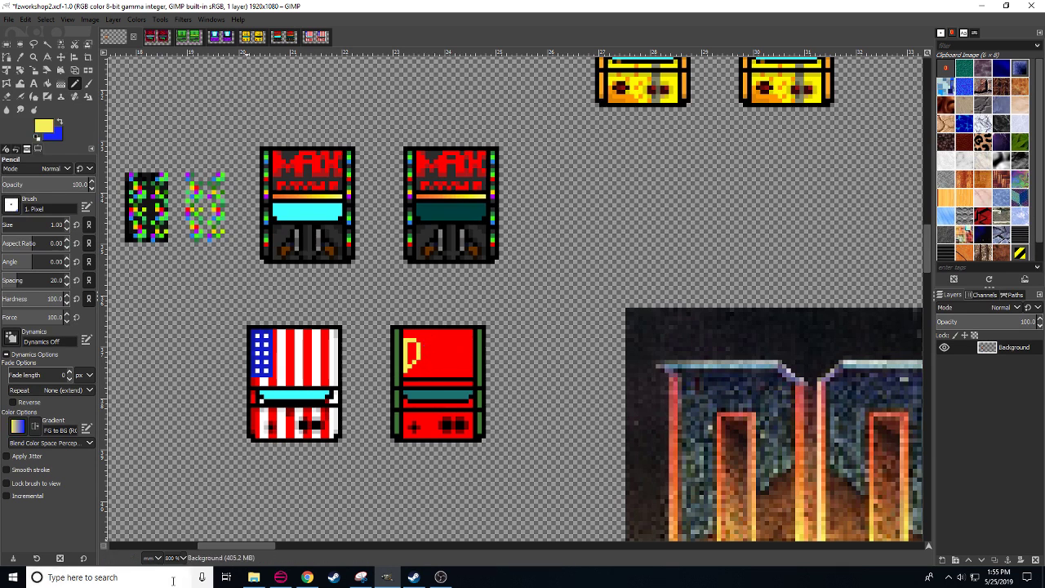
scroll(177, 559, down, 2)
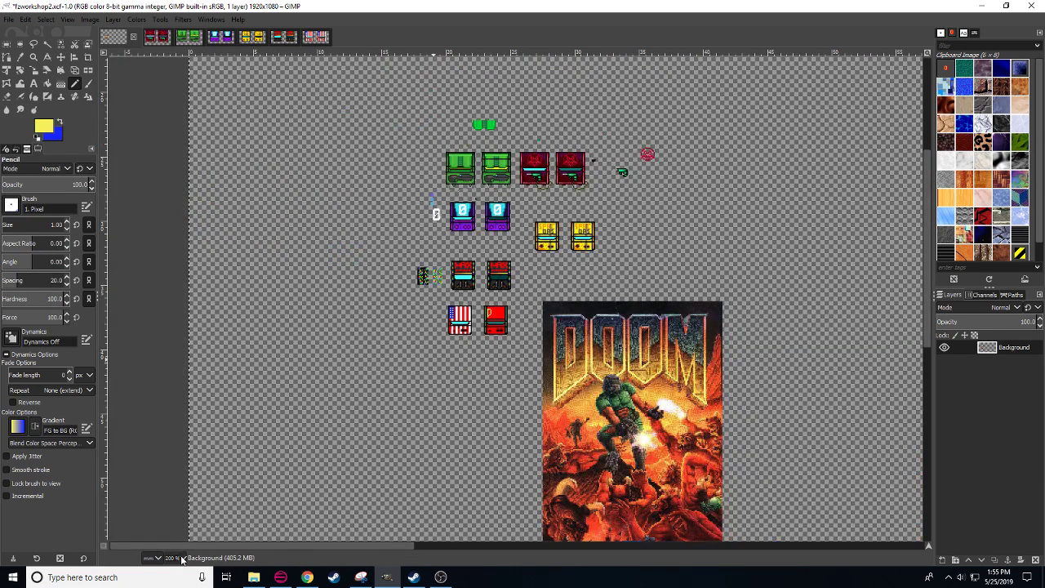
scroll(182, 558, up, 2)
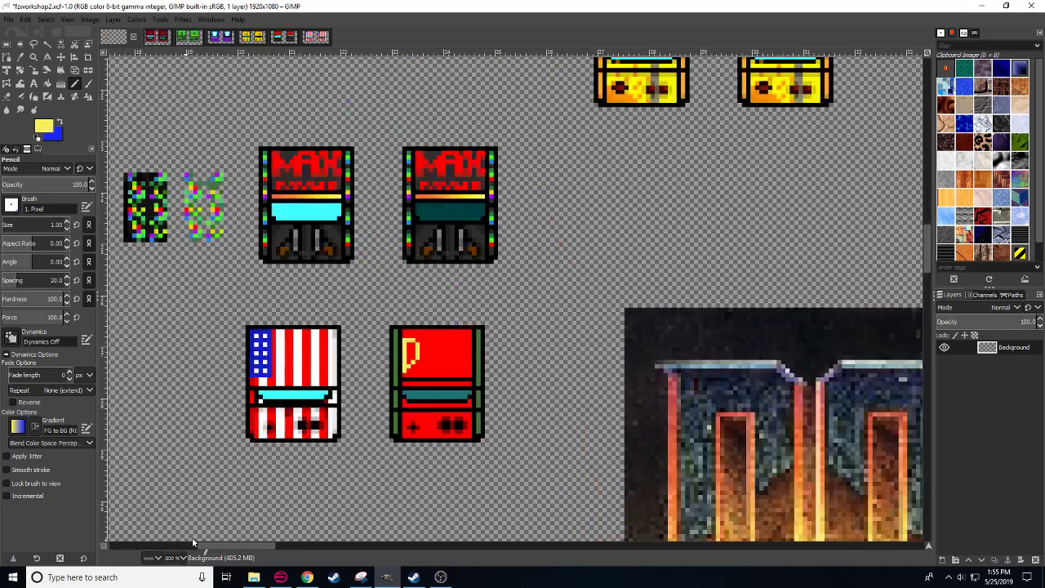
click(470, 371)
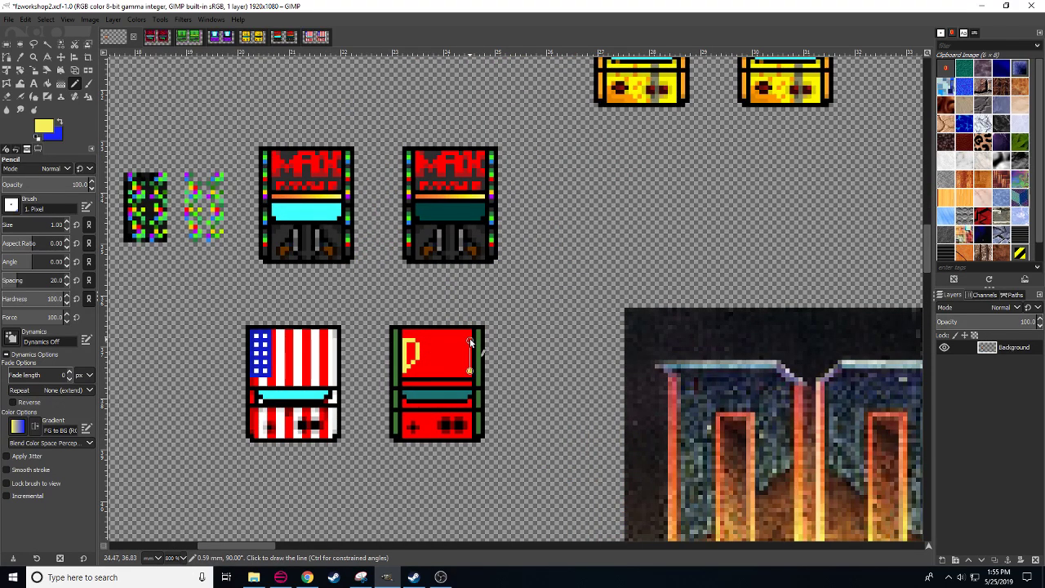
shift+click(469, 341)
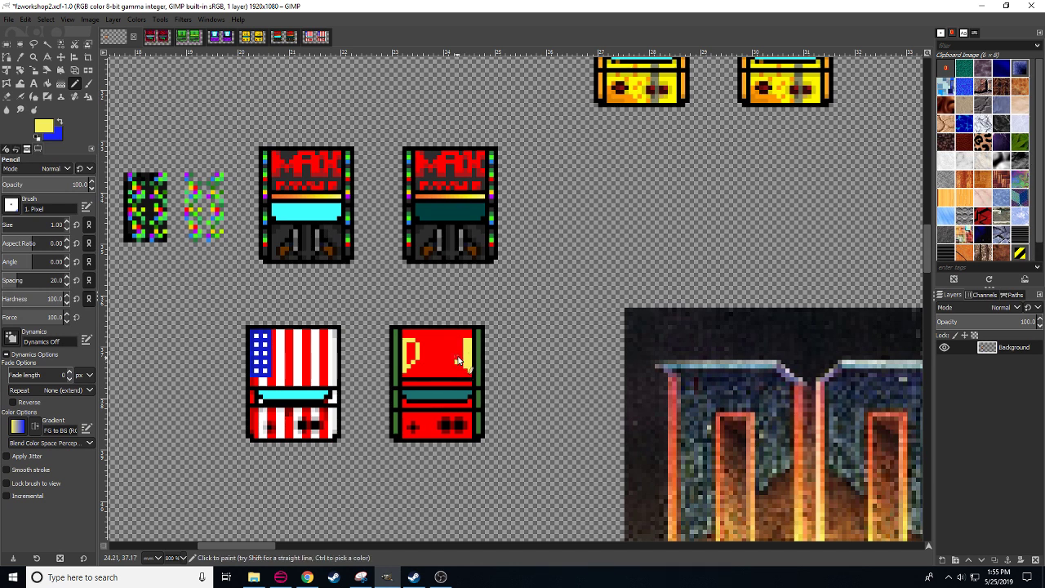
mouse_move(458, 359)
mouse_down()
mouse_move(461, 344)
mouse_move(468, 366)
mouse_move(459, 361)
mouse_up()
key(ctrl+z)
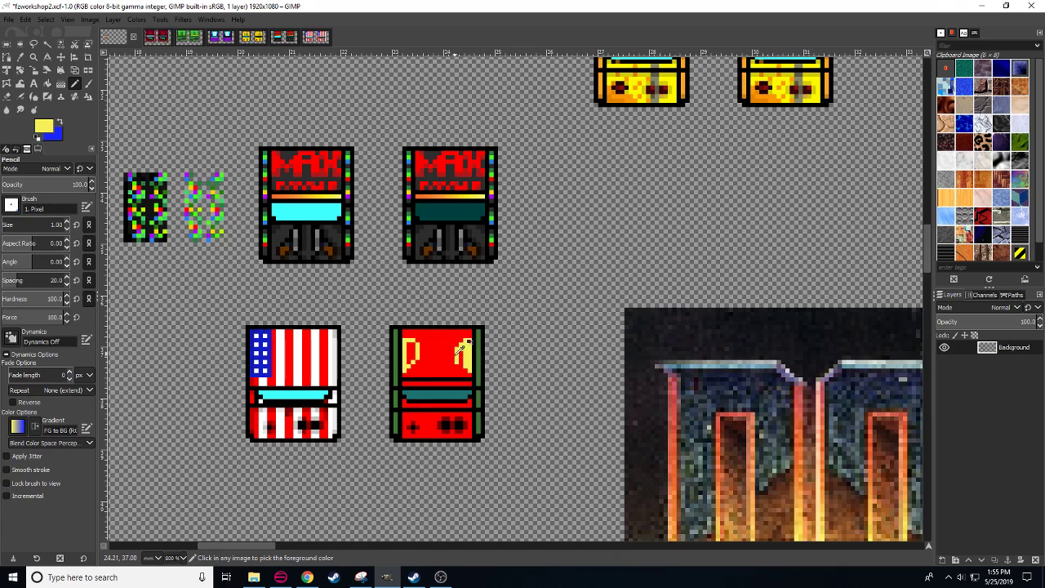
key(ctrl+z)
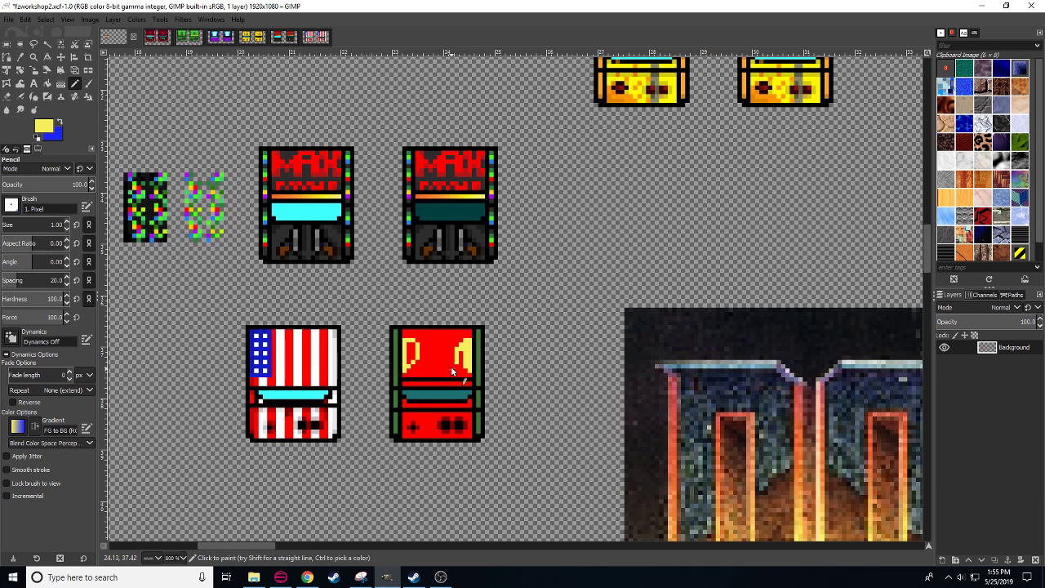
ctrl+click(457, 360)
drag(457, 362, 457, 369)
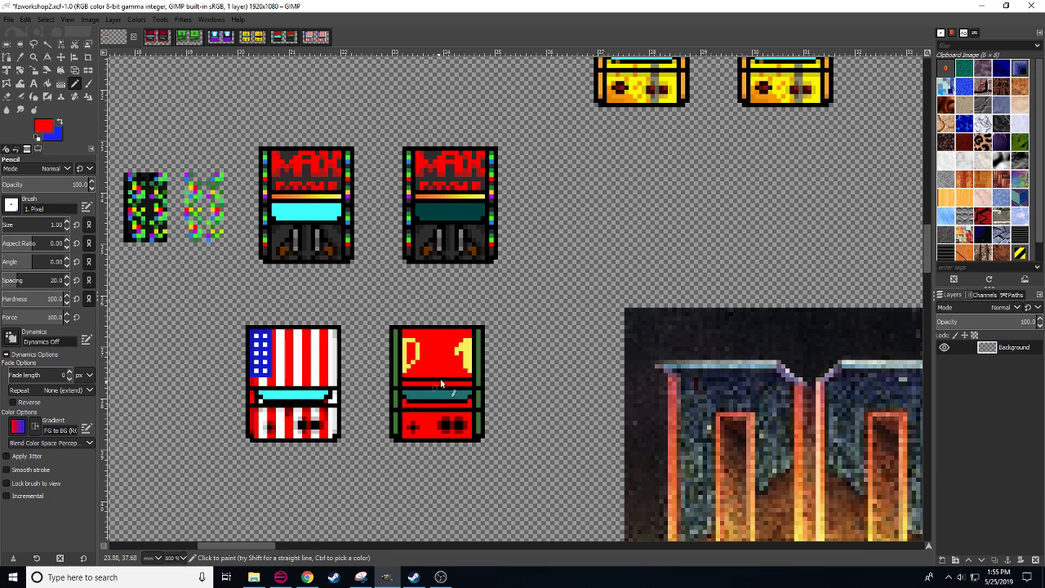
- Pencil the left half of the yellow M and clean the space between its legs with red
ctrl+click(454, 351)
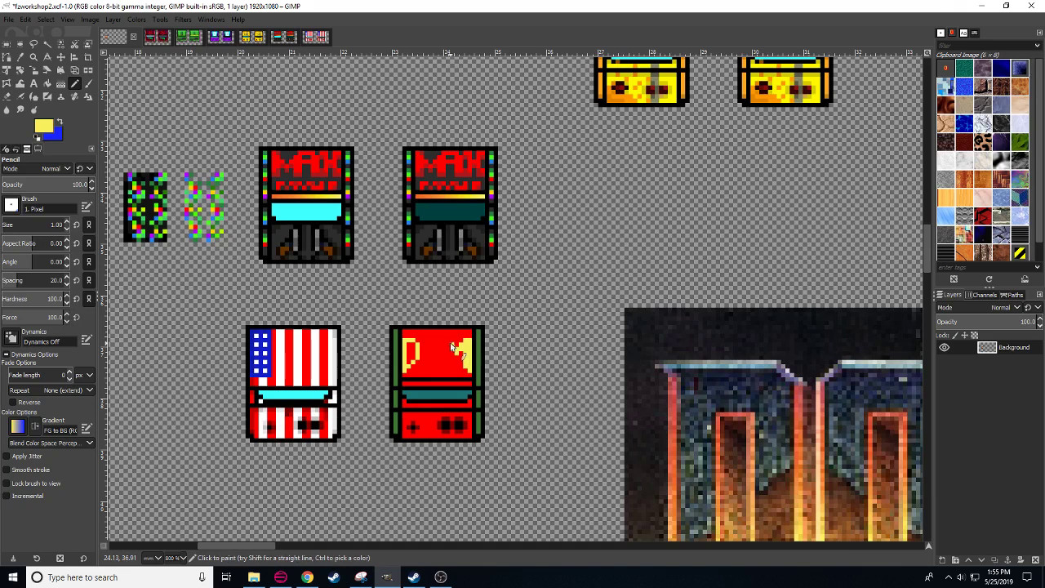
click(448, 340)
click(444, 339)
ctrl+click(447, 347)
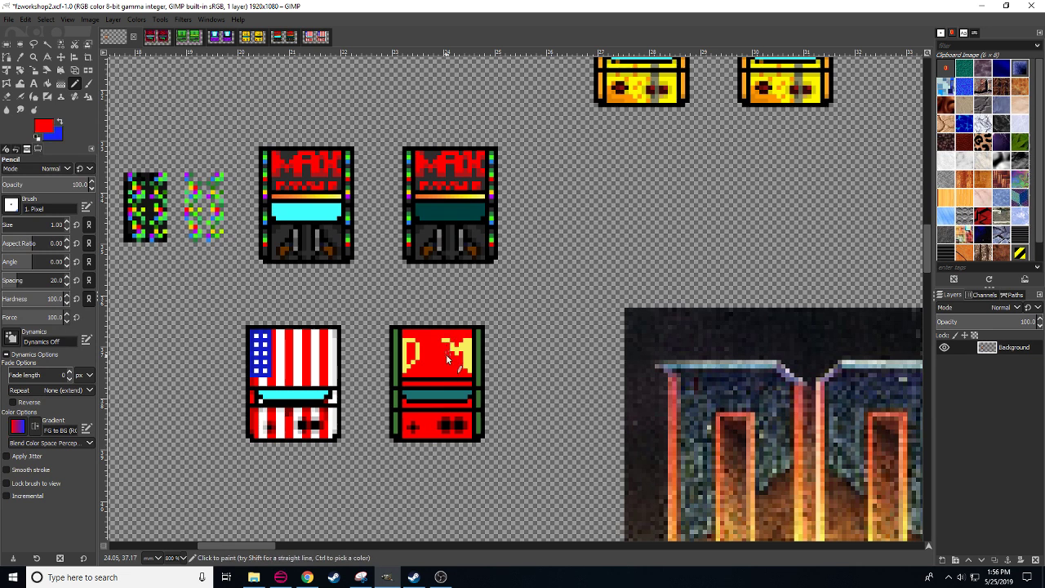
ctrl+click(446, 341)
drag(447, 342, 446, 360)
key(shift)
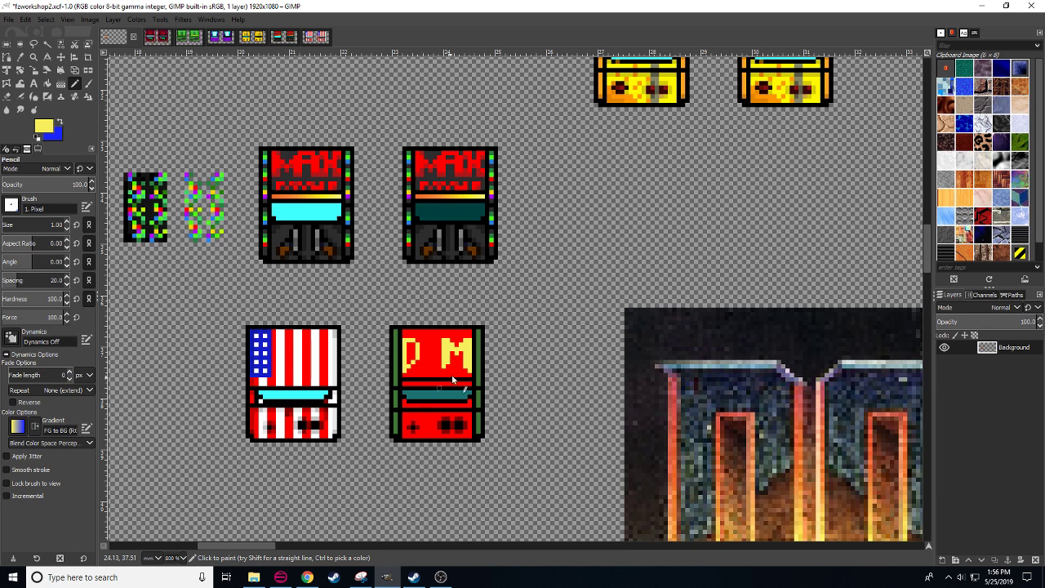
key(ctrl)
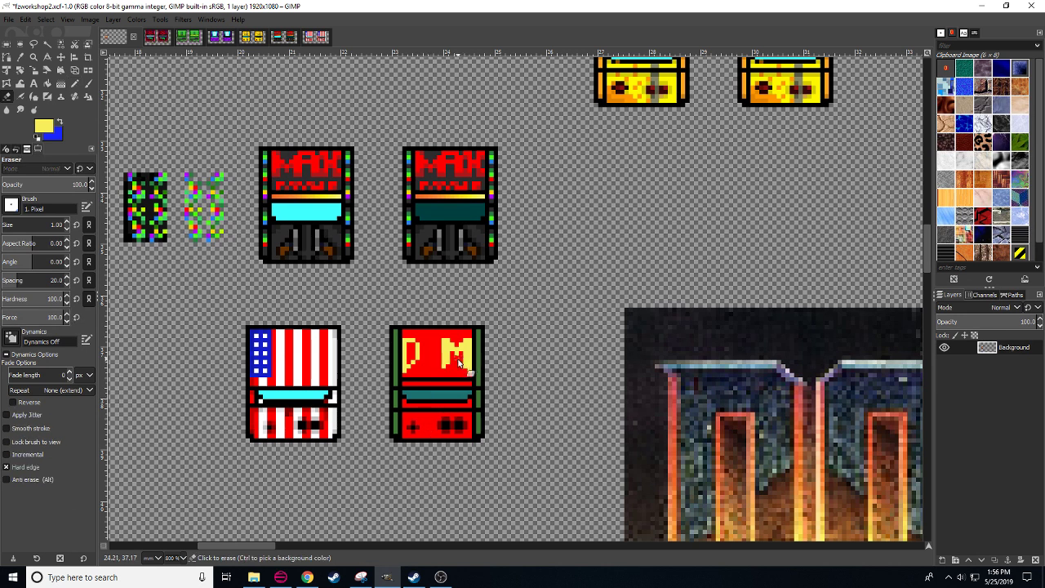
ctrl+click(454, 360)
mouse_move(453, 355)
mouse_down()
mouse_move(461, 343)
mouse_move(445, 353)
mouse_move(456, 374)
mouse_move(459, 353)
mouse_move(459, 369)
mouse_up()
- Cut the M's left part and paste it closer to the right leg to narrow the letter
key(r)
key(ctrl+c)
click(450, 355)
key(ctrl+x)
key(ctrl+v)
click(509, 381)
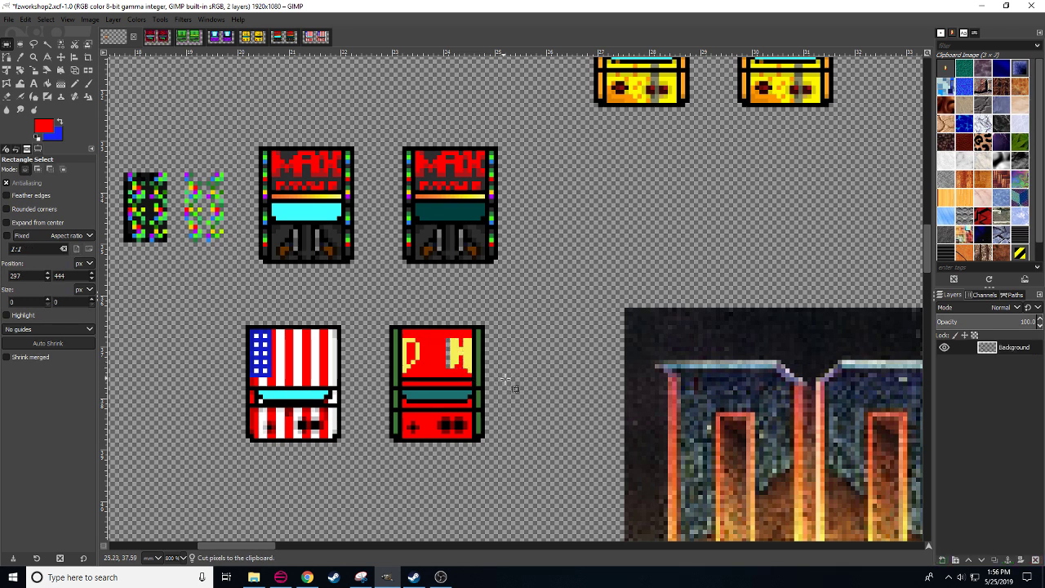
- Fill the transparent gap beside the narrowed M with the cabinet's red
key(n)
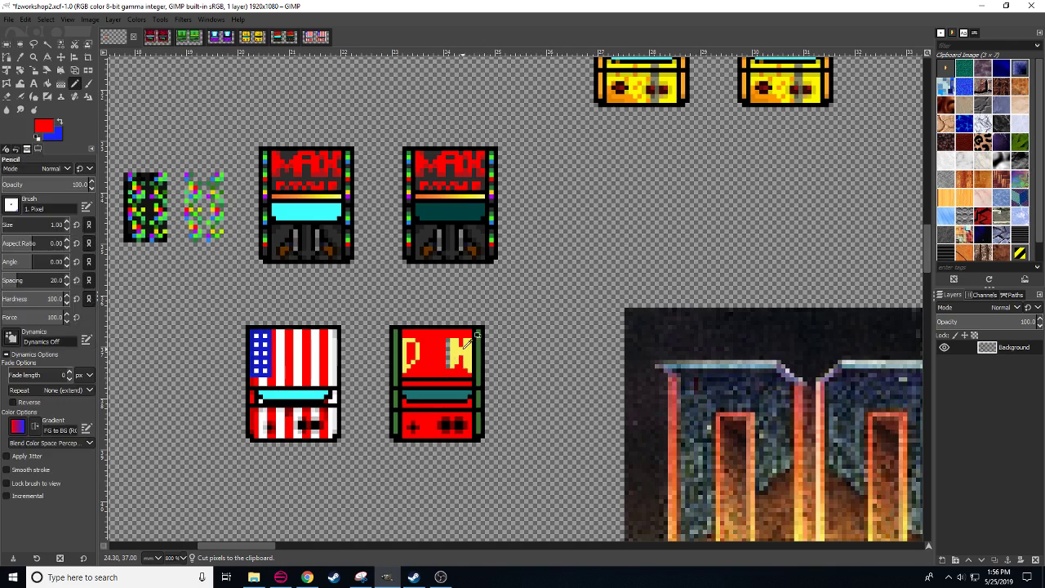
ctrl+click(463, 360)
ctrl+click(443, 357)
drag(448, 341, 447, 369)
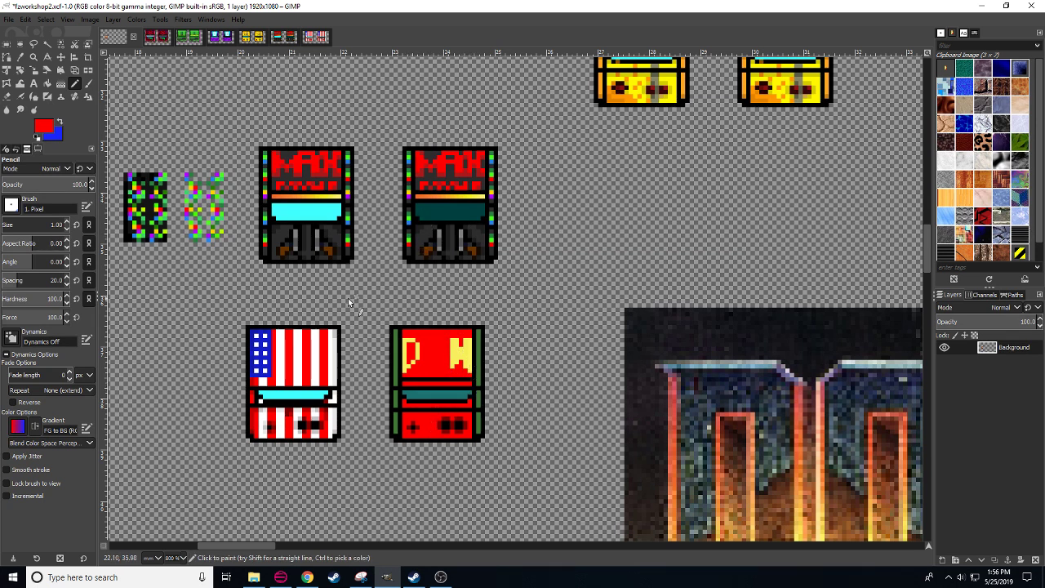
- Sample the M's yellow and darken the foreground color to bdb746
ctrl+click(458, 349)
click(44, 127)
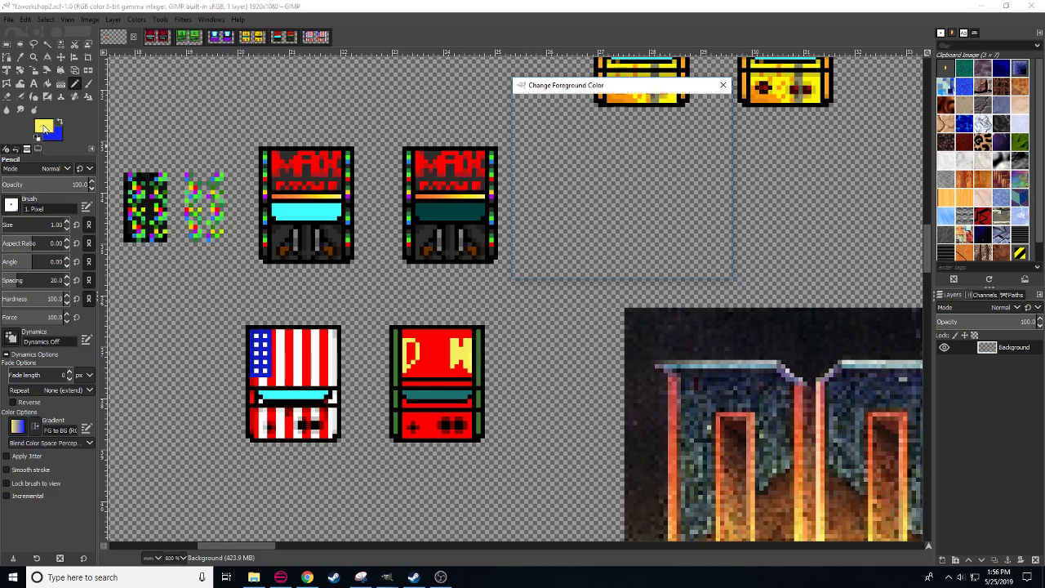
drag(679, 193, 670, 197)
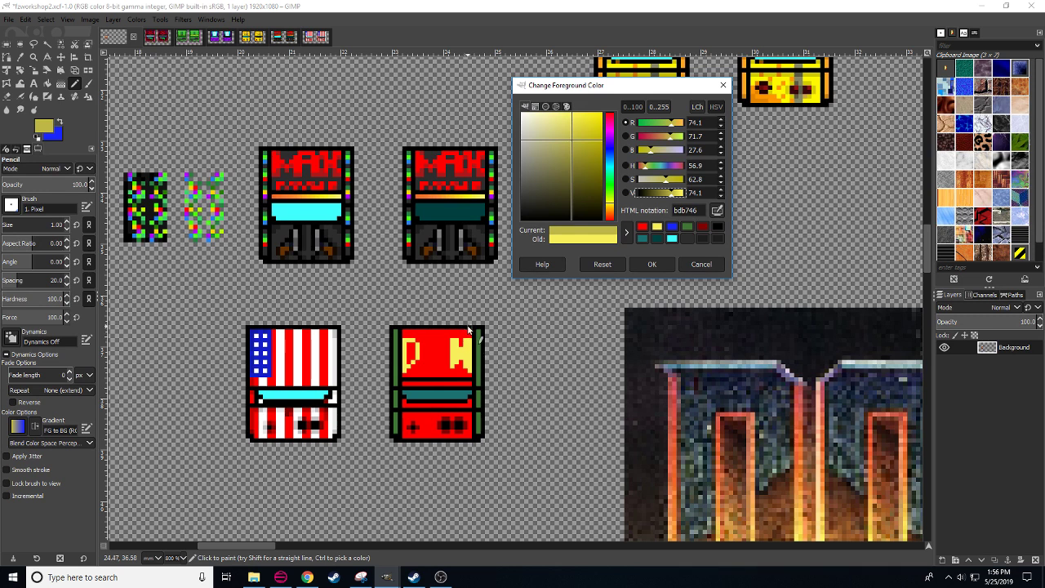
- Switch to Chrome and check the track list in the description of the playing YouTube album
click(307, 577)
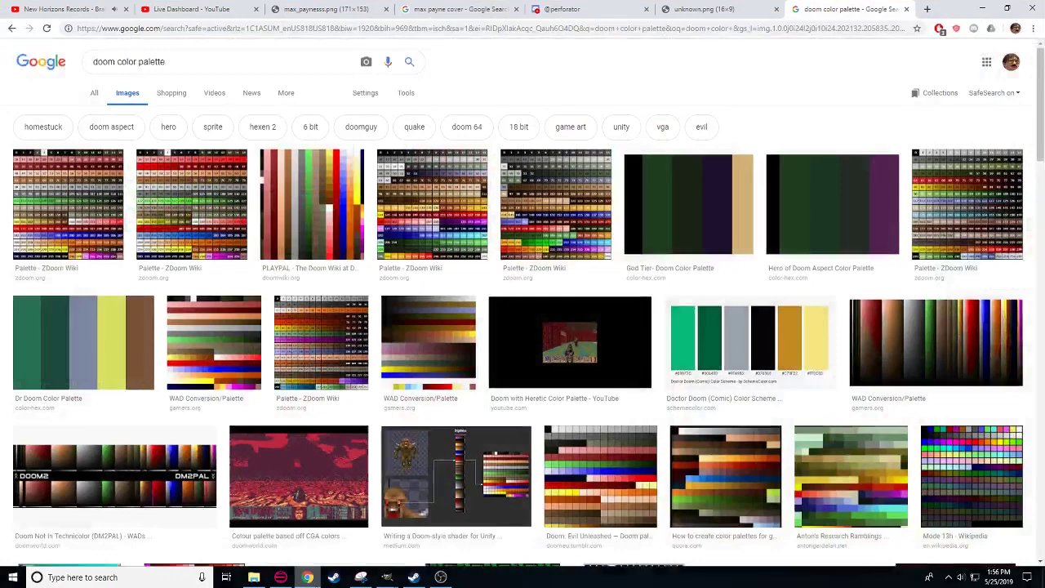
click(83, 10)
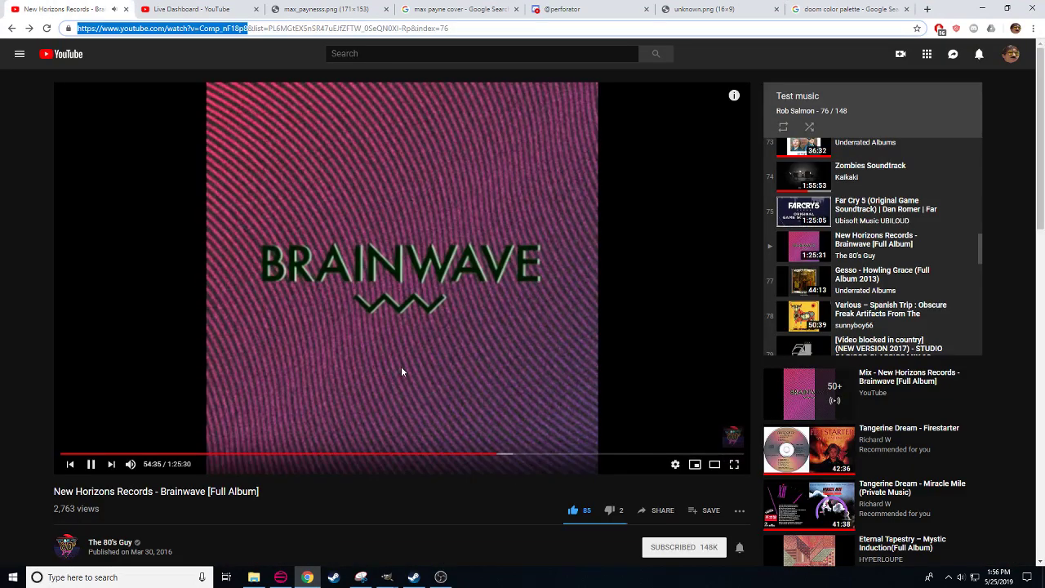
scroll(401, 365, down, 7)
scroll(369, 336, up, 3)
click(109, 289)
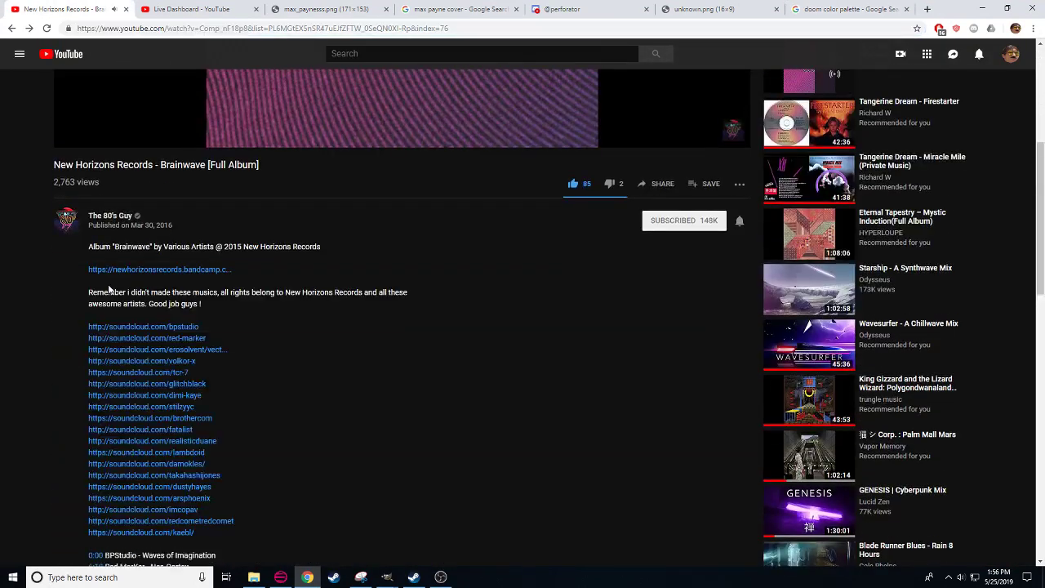
scroll(327, 468, down, 3)
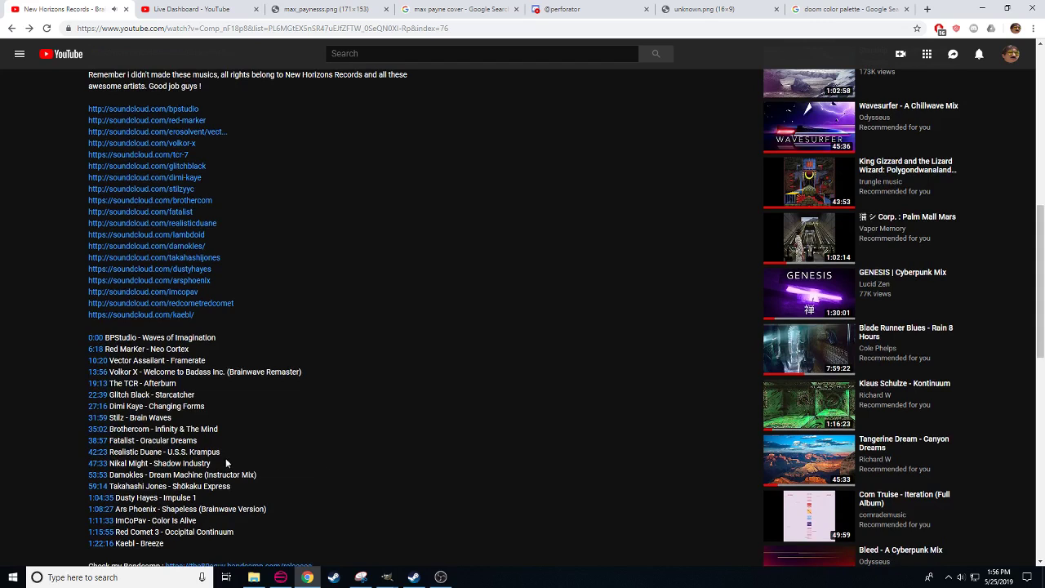
click(102, 496)
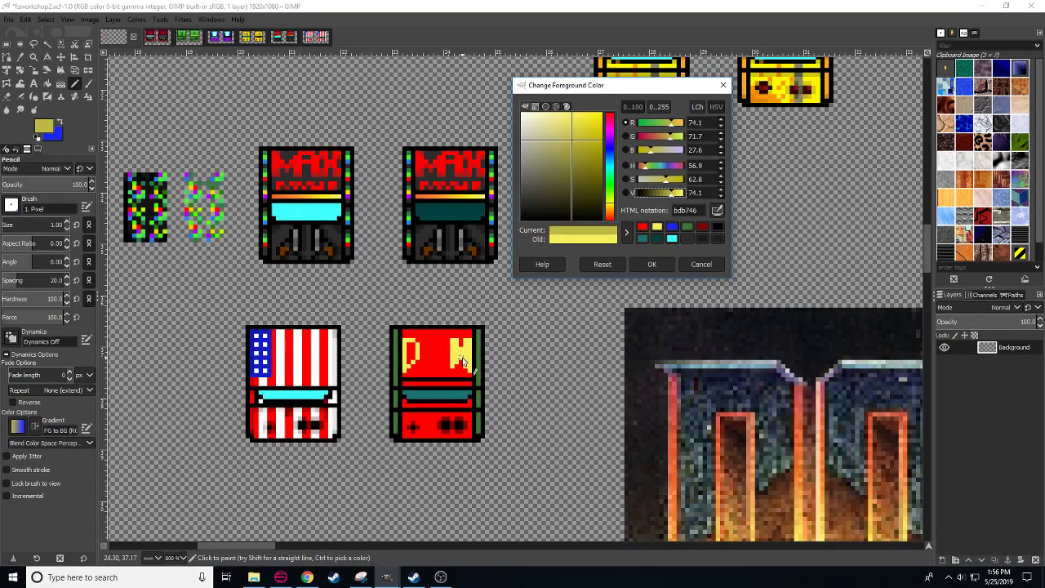
- Shade the M's pixels with darker yellow bdb746, resampling its light yellow f7ef5c and the cabinet's red ff0000 for corrections
click(461, 354)
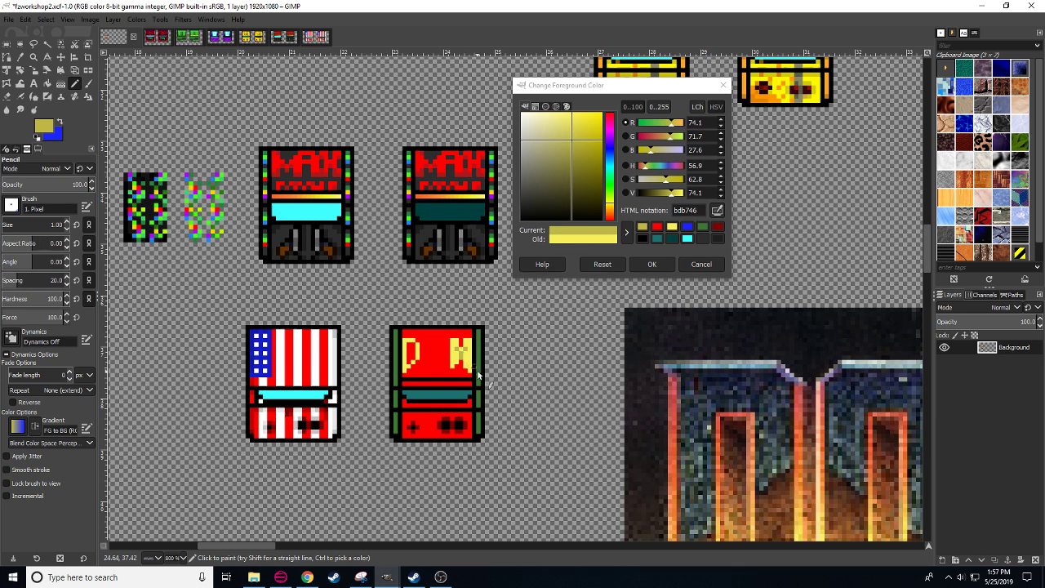
ctrl+click(468, 368)
click(468, 367)
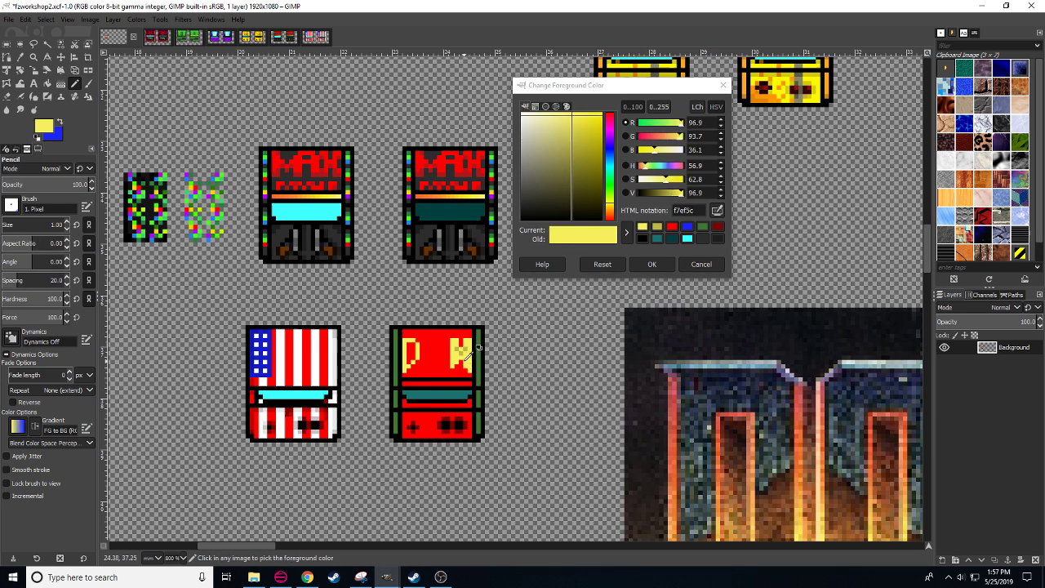
ctrl+click(463, 354)
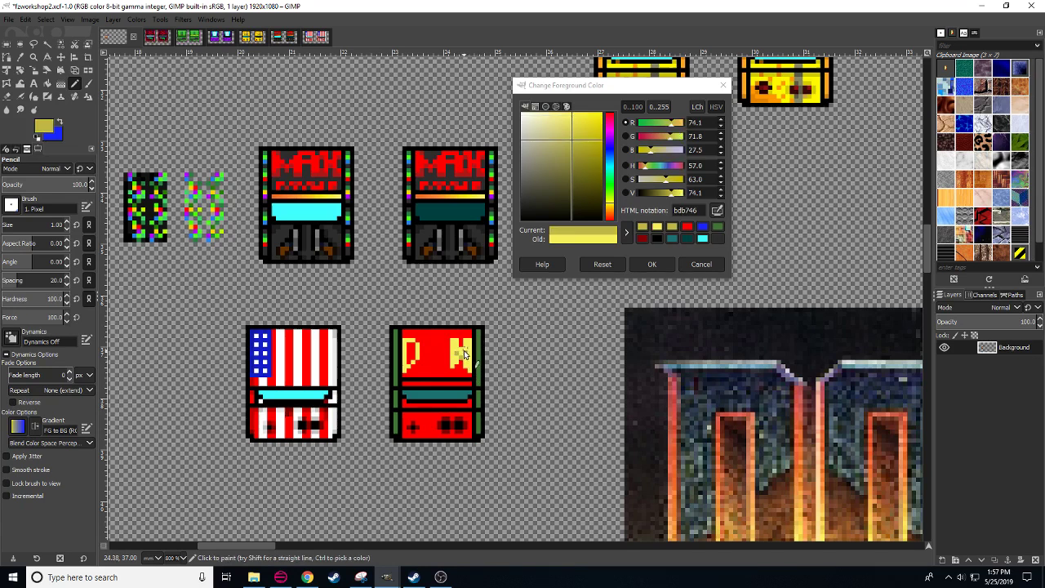
ctrl+click(462, 349)
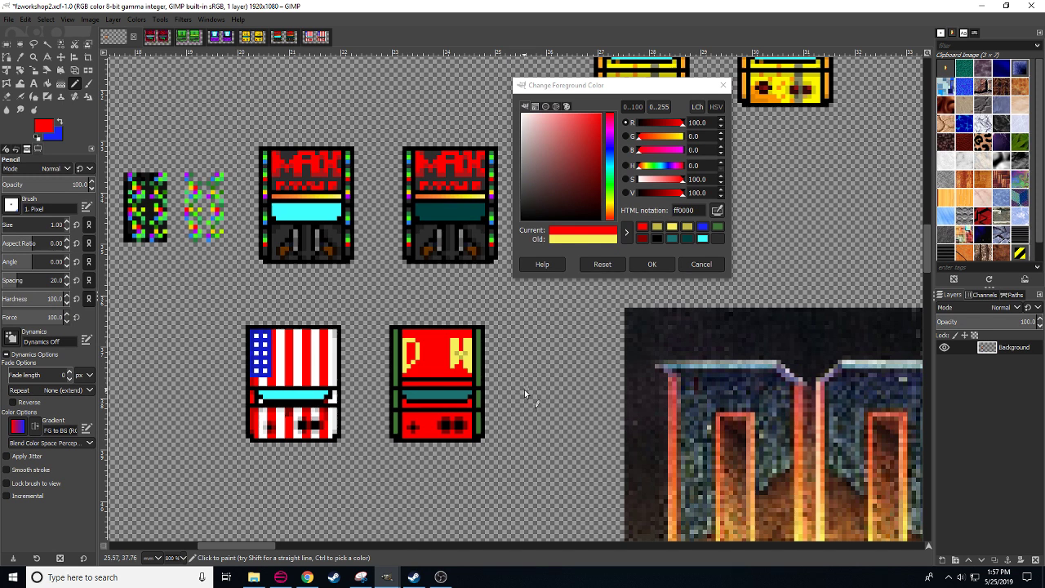
drag(523, 383, 520, 393)
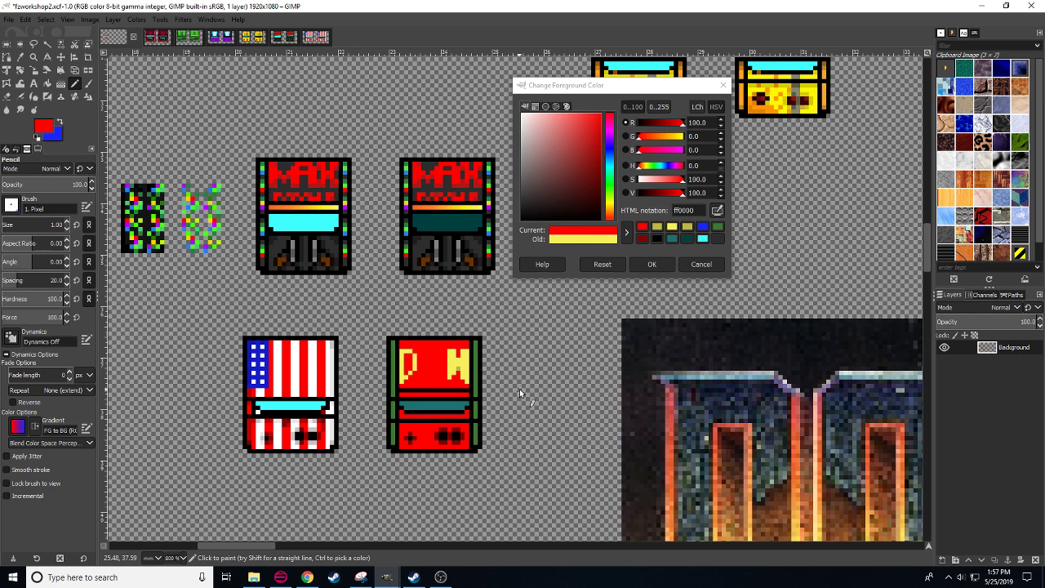
- Check the imported flag cabinet image, then switch to HLM WAD Explorer and view the original sprELisArcadeMotherRussia sprite
click(316, 36)
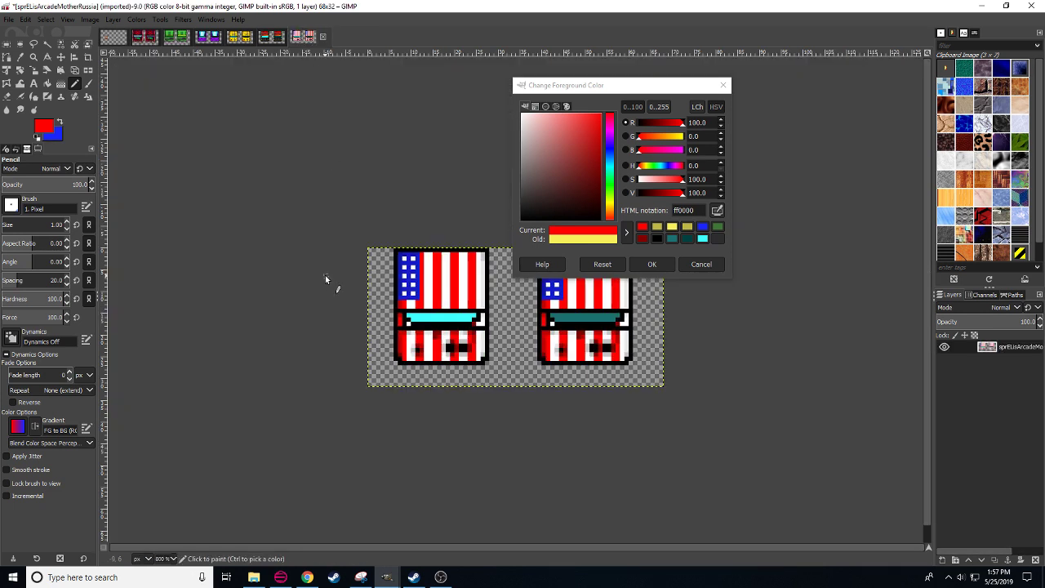
click(280, 577)
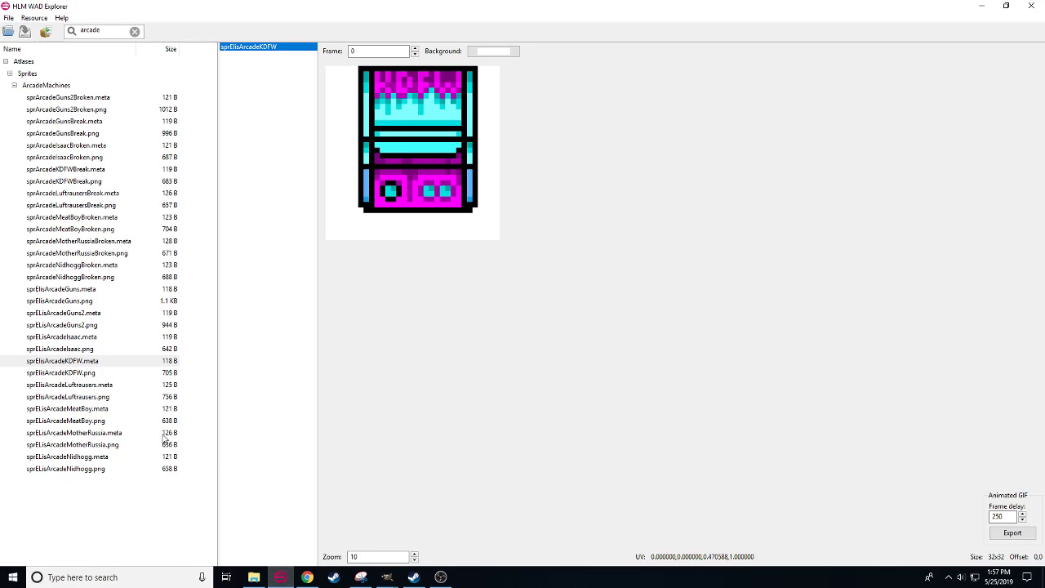
click(112, 438)
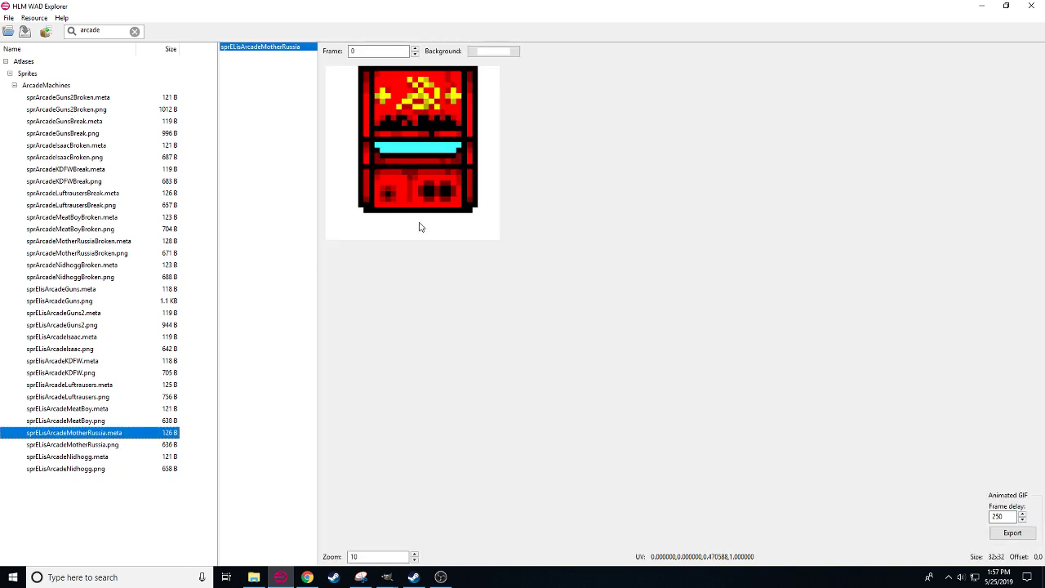
- Check the streaming status in OBS and return to the fzworkshop2 image in GIMP
click(307, 577)
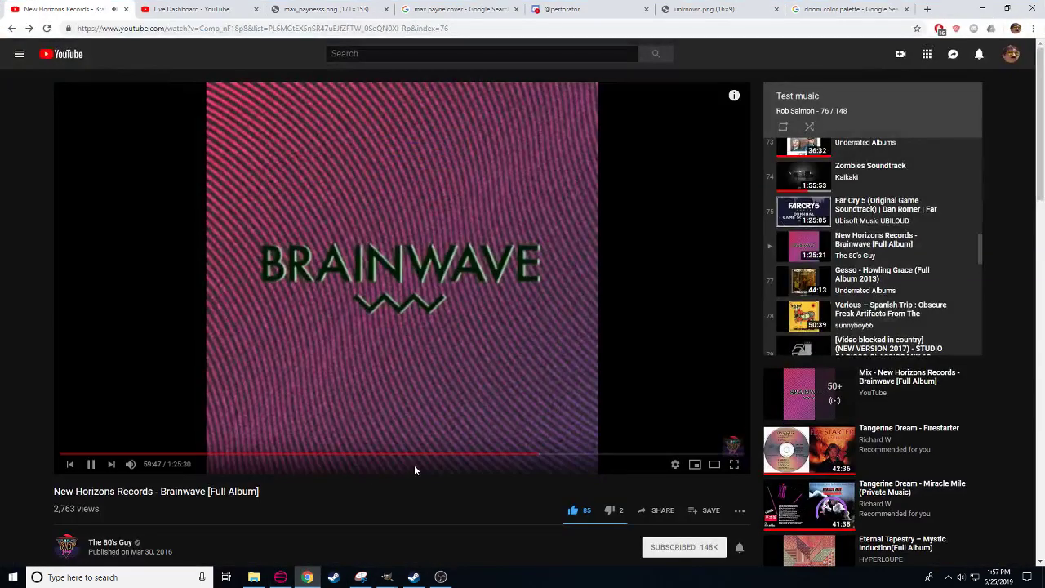
click(441, 577)
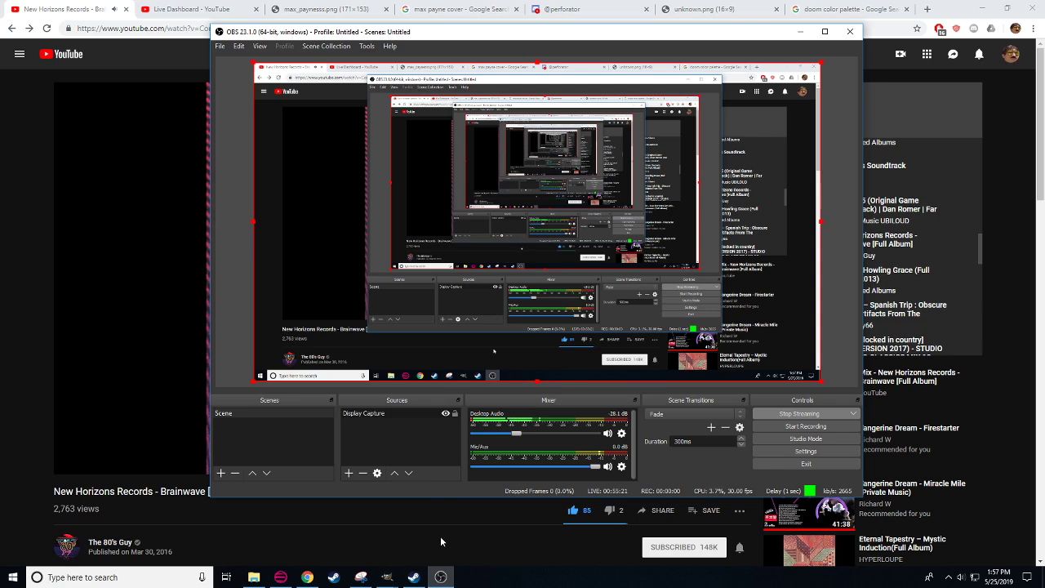
click(424, 575)
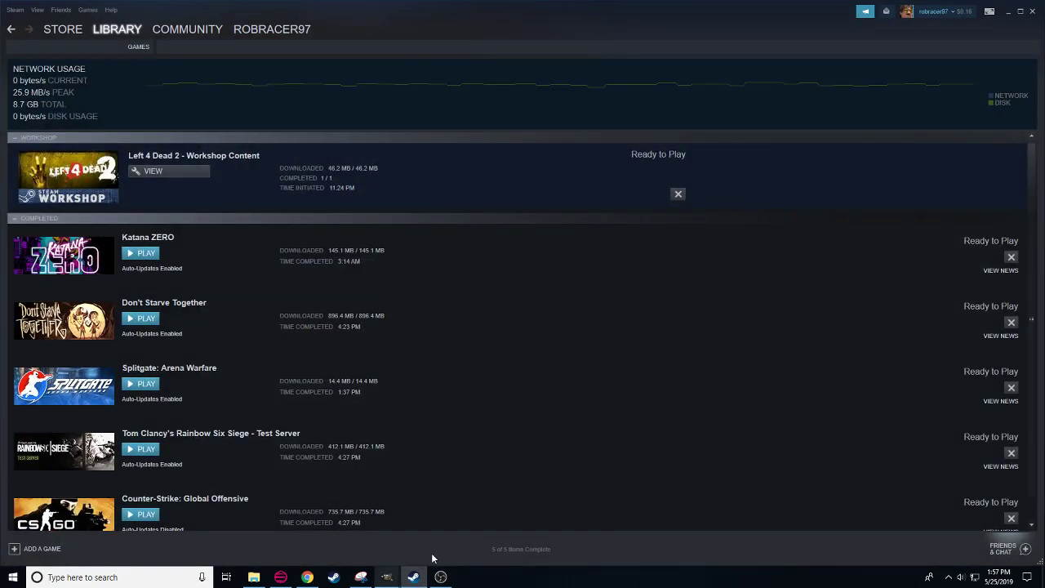
click(1007, 13)
click(382, 582)
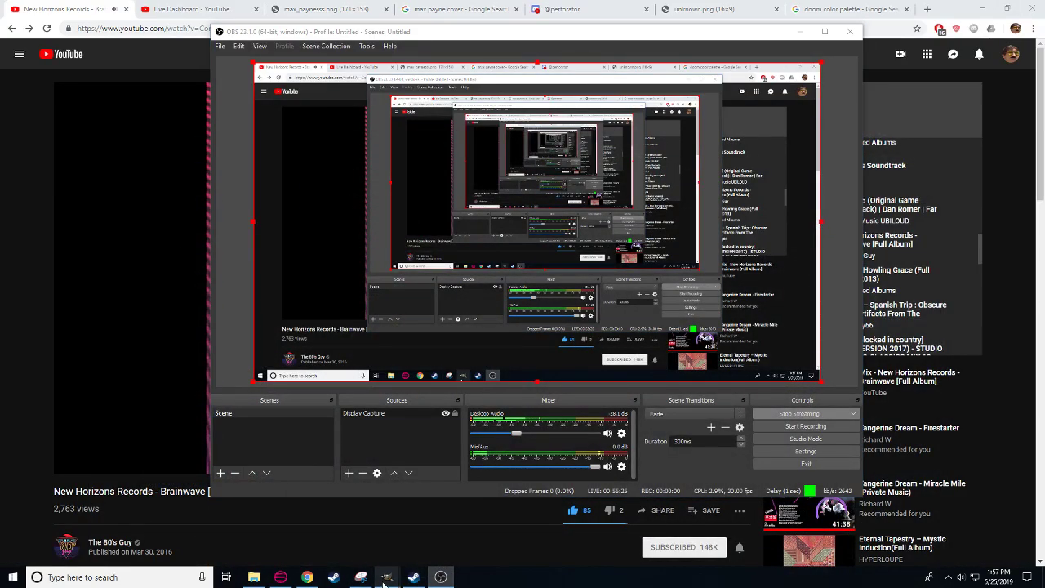
click(387, 579)
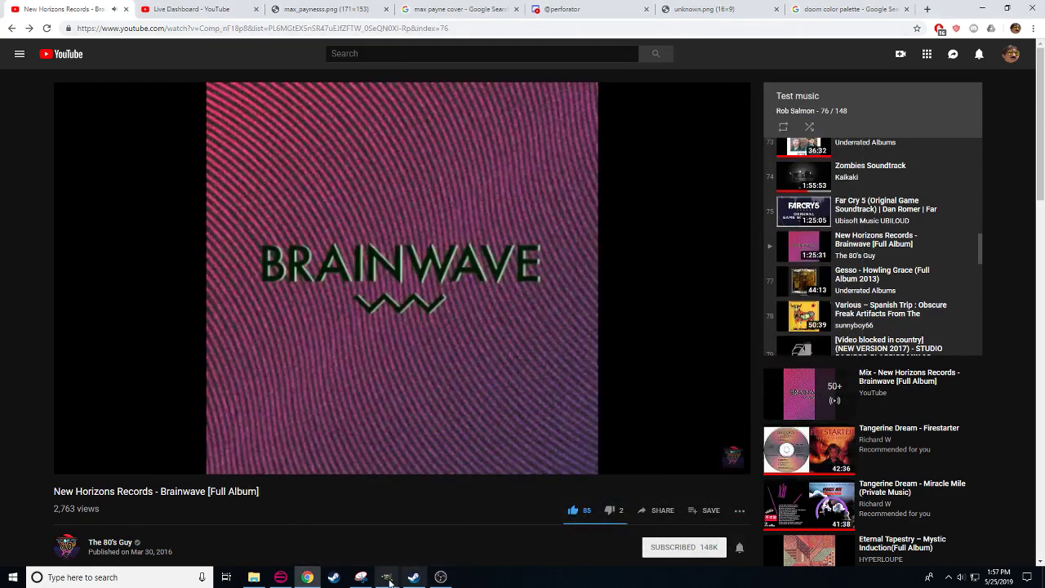
mouse_move(388, 580)
click(409, 523)
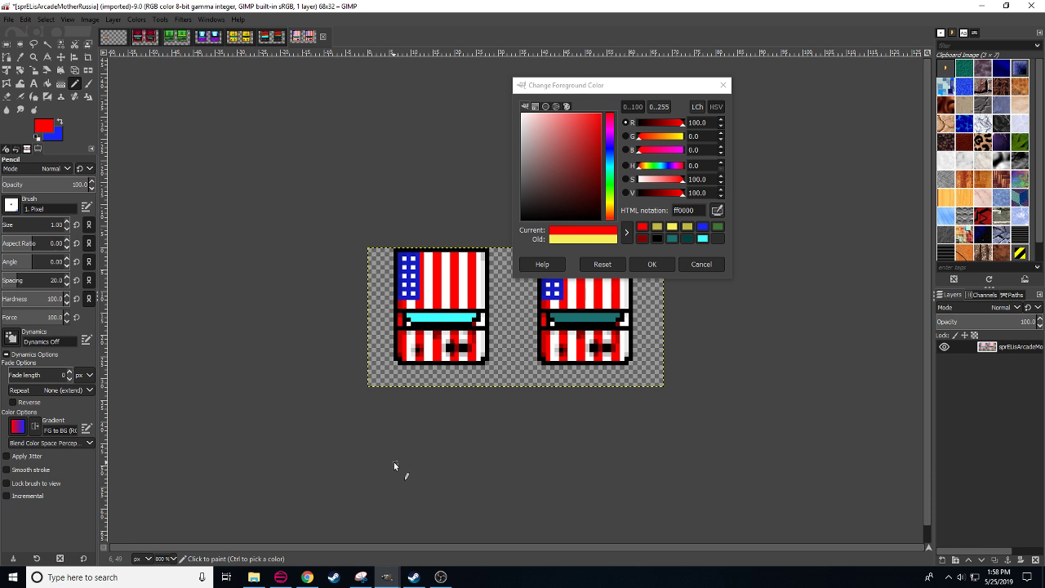
drag(393, 462, 384, 507)
click(113, 34)
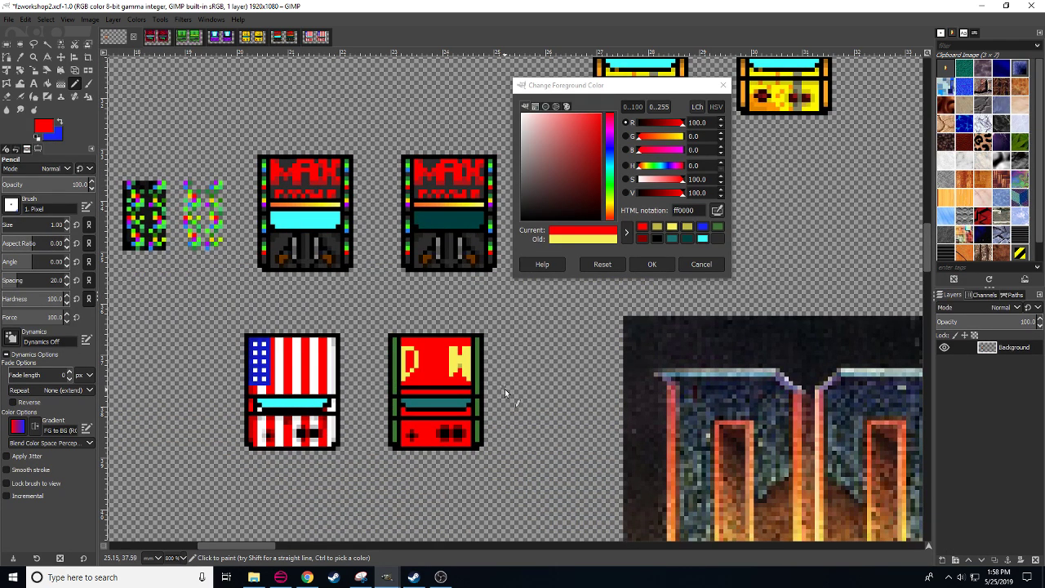
ctrl+click(418, 366)
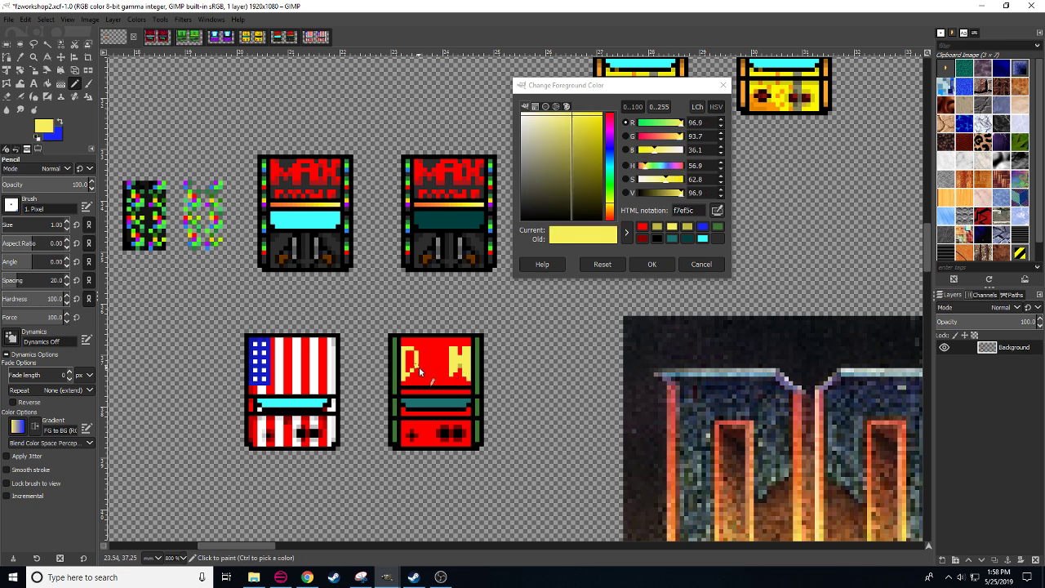
drag(421, 369, 420, 374)
key(ctrl+z)
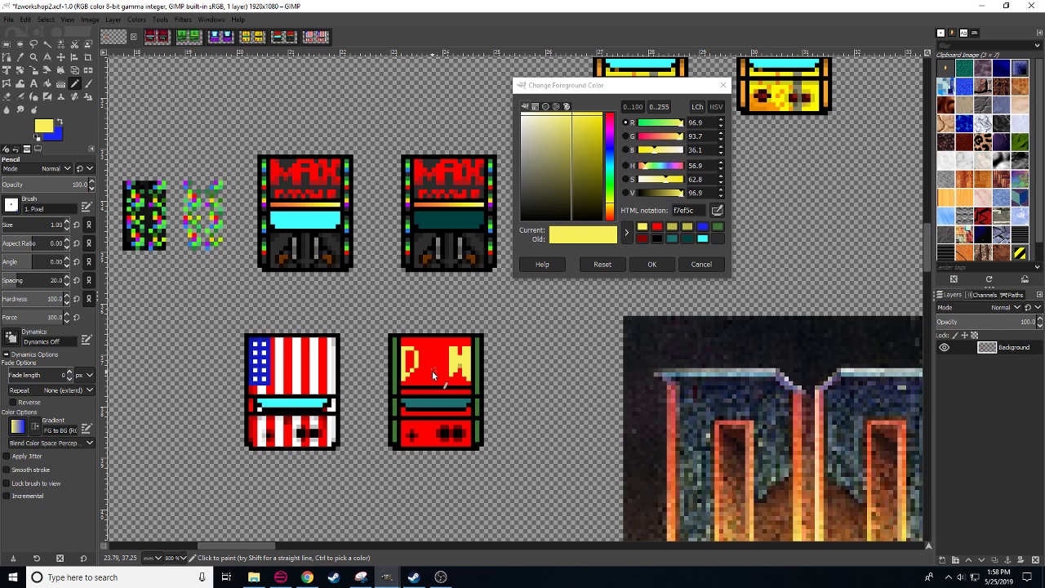
drag(440, 369, 437, 372)
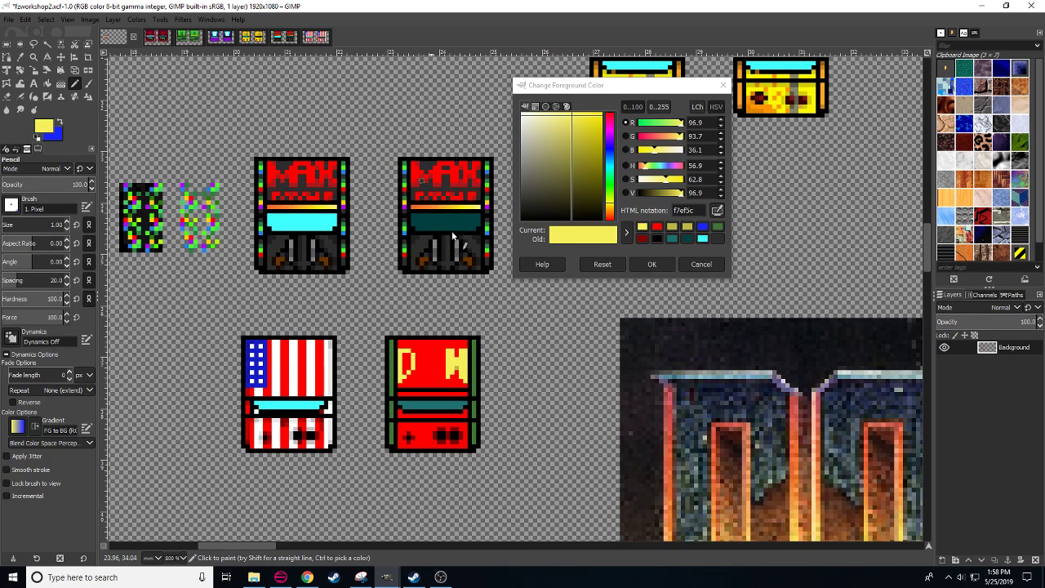
- Sample the cabinet's red and examine the shapes of the DOOM letters on the box cover artwork
ctrl+click(449, 355)
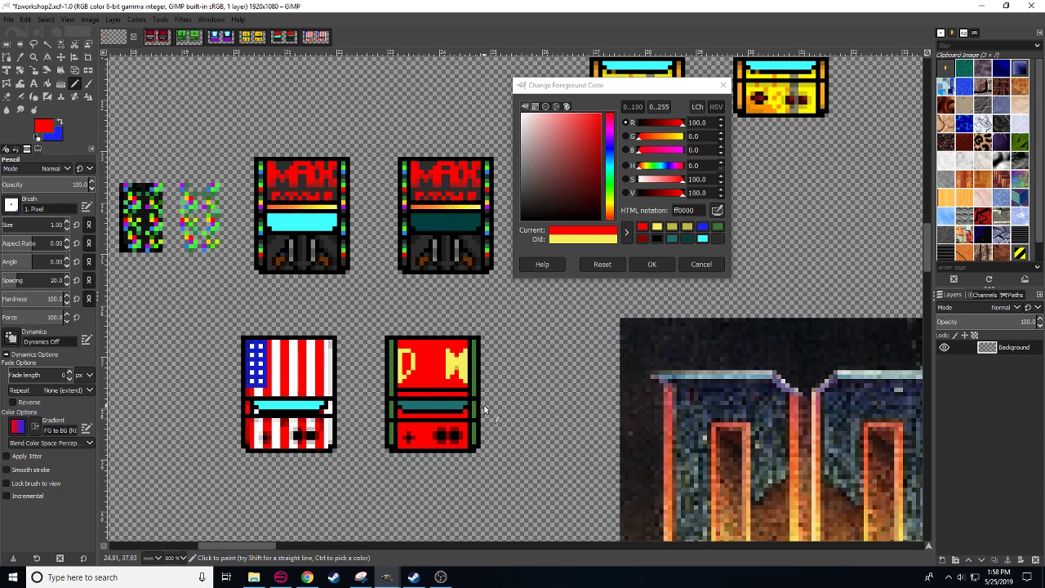
drag(464, 394, 348, 349)
drag(513, 403, 127, 262)
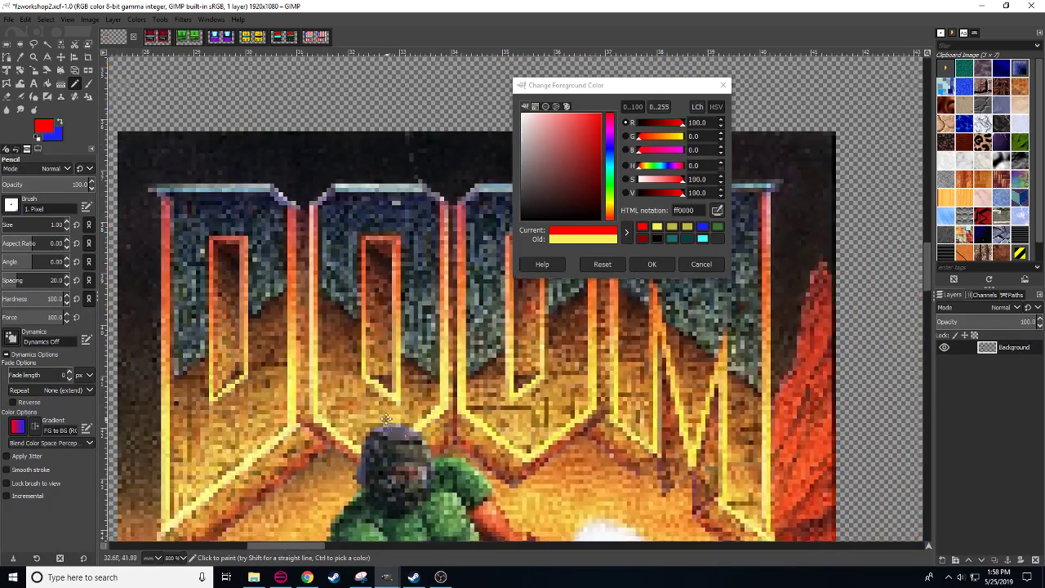
scroll(386, 419, up, 4)
scroll(418, 379, left, 10)
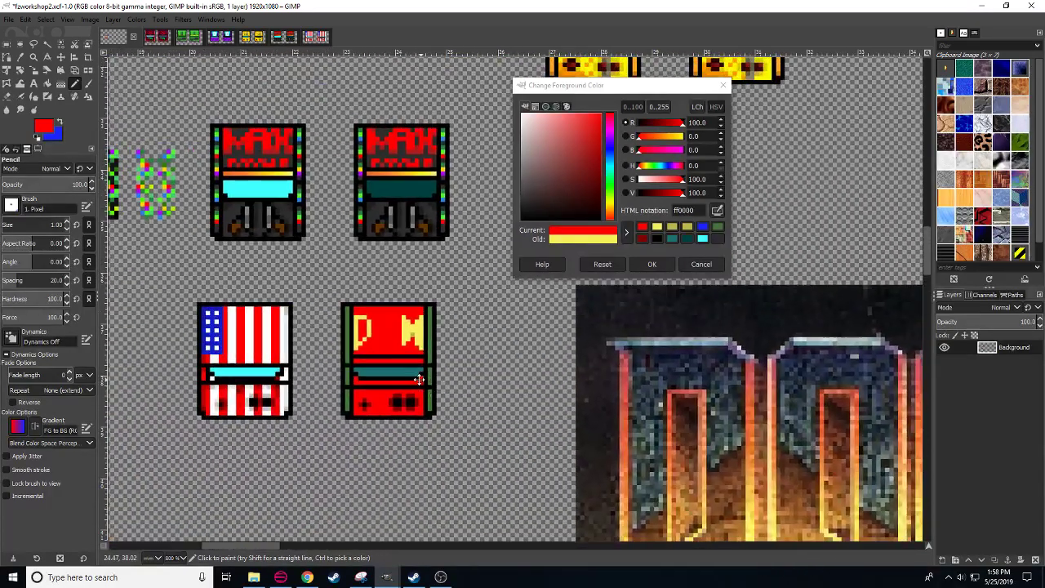
scroll(433, 372, up, 2)
scroll(441, 369, left, 3)
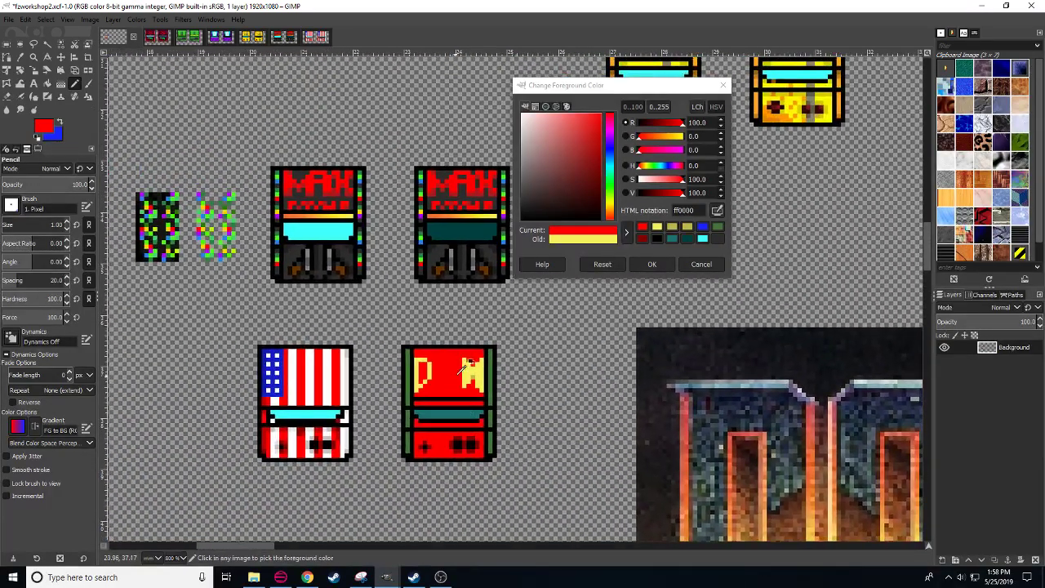
- Draw the second O of DOOM beside the M with the logo's light yellow f7ef5c
ctrl+click(459, 369)
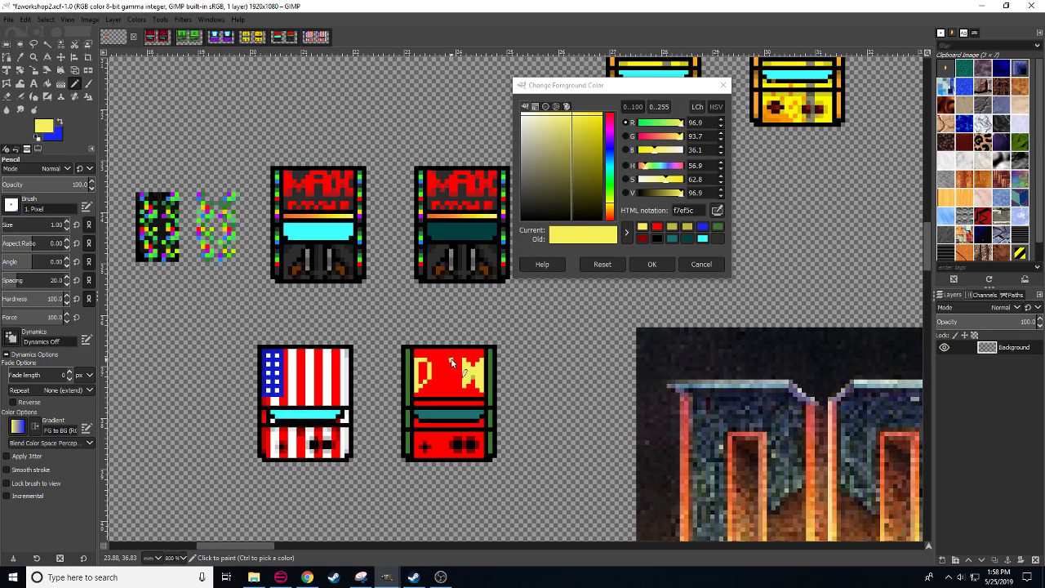
drag(451, 362, 460, 373)
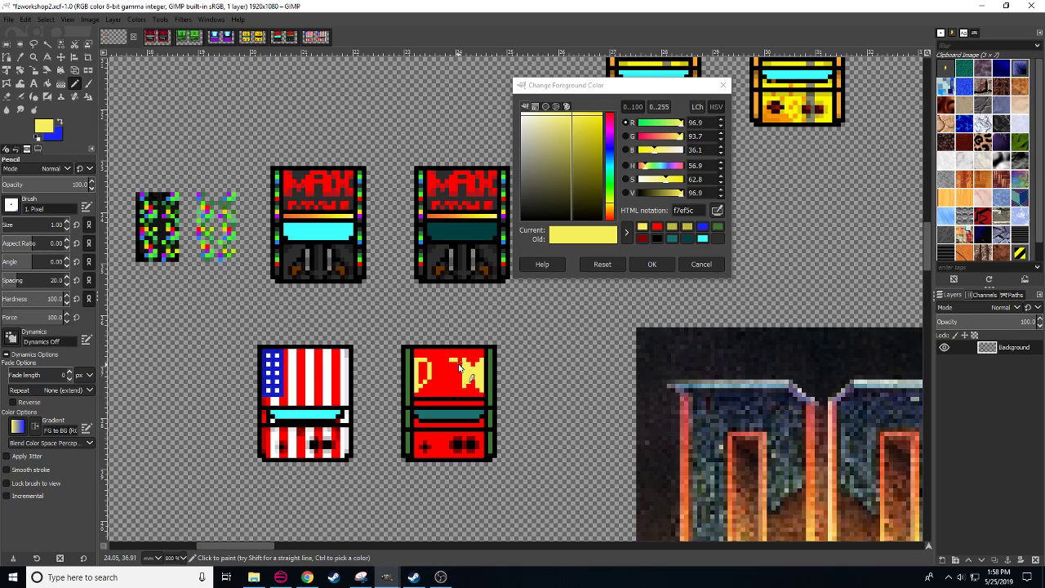
drag(460, 359, 461, 389)
mouse_move(447, 372)
mouse_down()
mouse_move(447, 362)
mouse_move(443, 390)
mouse_up()
click(459, 368)
drag(445, 392, 457, 370)
- Touch up the O using the cabinet's red and light yellow, and sample the M's darker yellow bdb746 for shading
ctrl+click(452, 370)
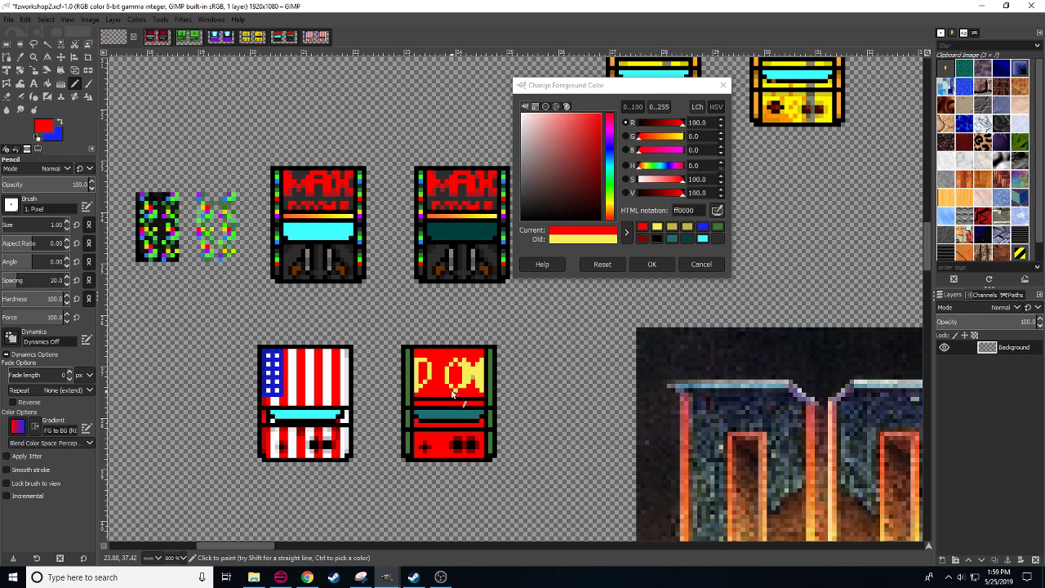
ctrl+click(447, 370)
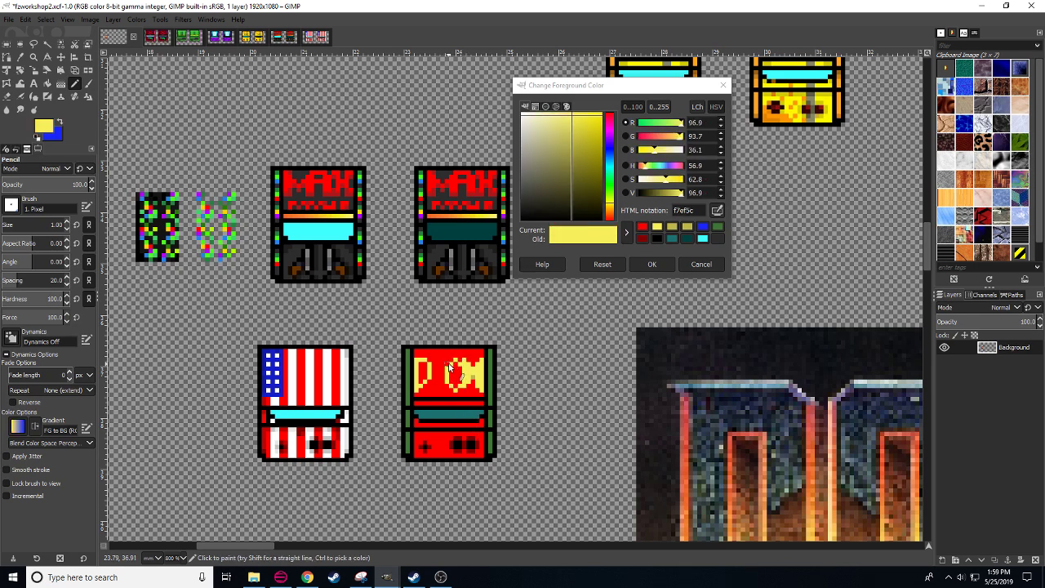
click(455, 365)
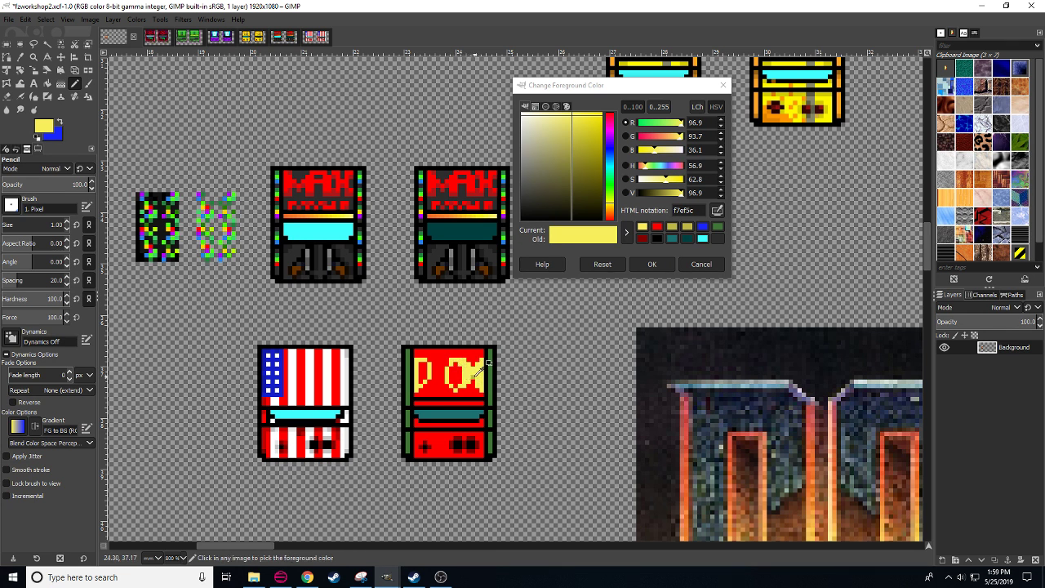
ctrl+click(485, 364)
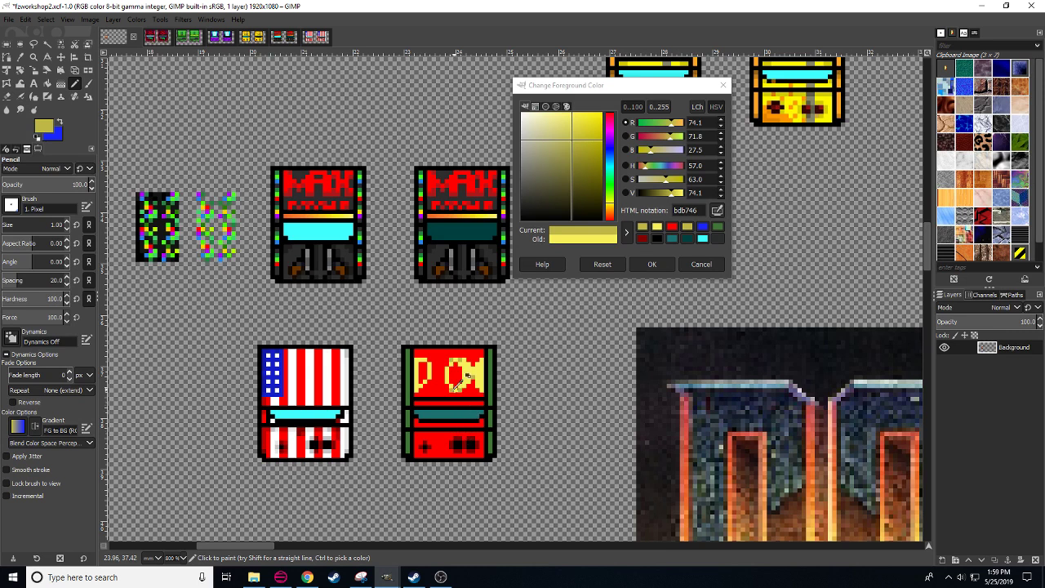
- Copy the O of the DOOM lettering on the red cabinet and paste it into the gap after the D
scroll(456, 402, up, 1)
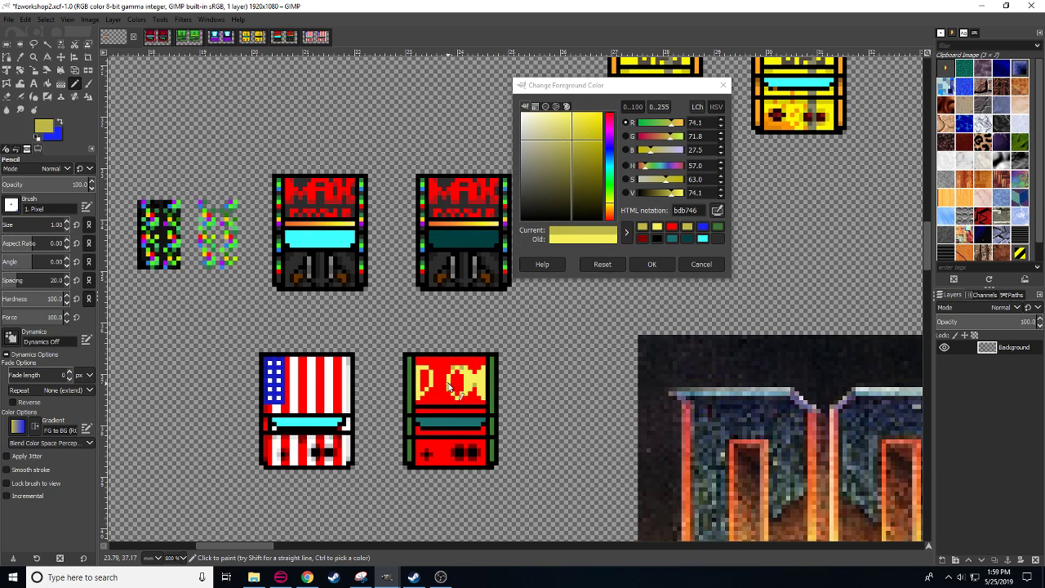
key(r)
drag(449, 369, 441, 389)
key(ctrl+c)
key(ctrl+v)
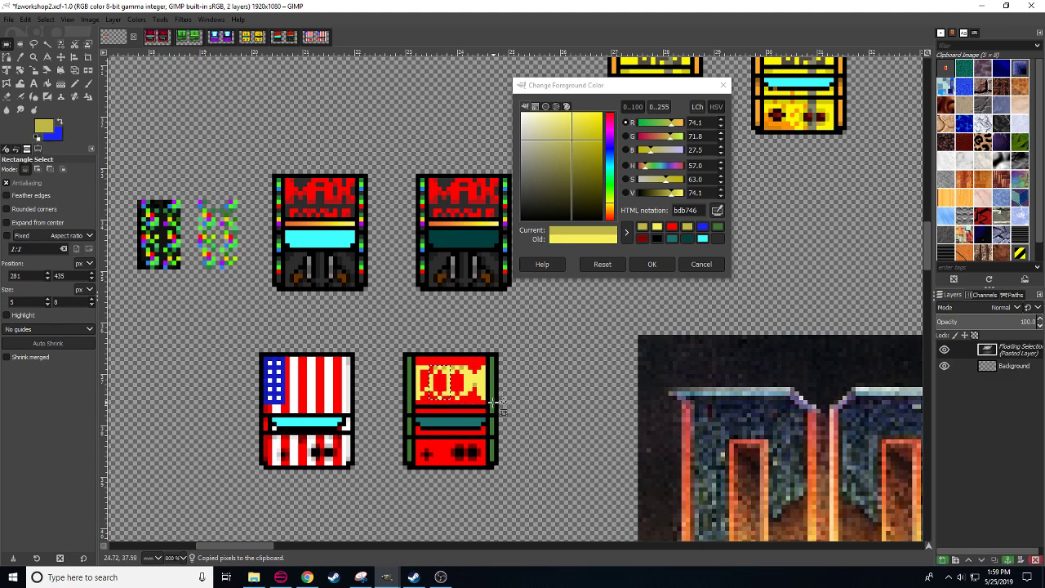
click(495, 402)
drag(513, 434, 527, 439)
- Retouch the lower pixels of the D with the Pencil, using red ff0000, yellow f7ef5c and the darker yellow bdb746
key(n)
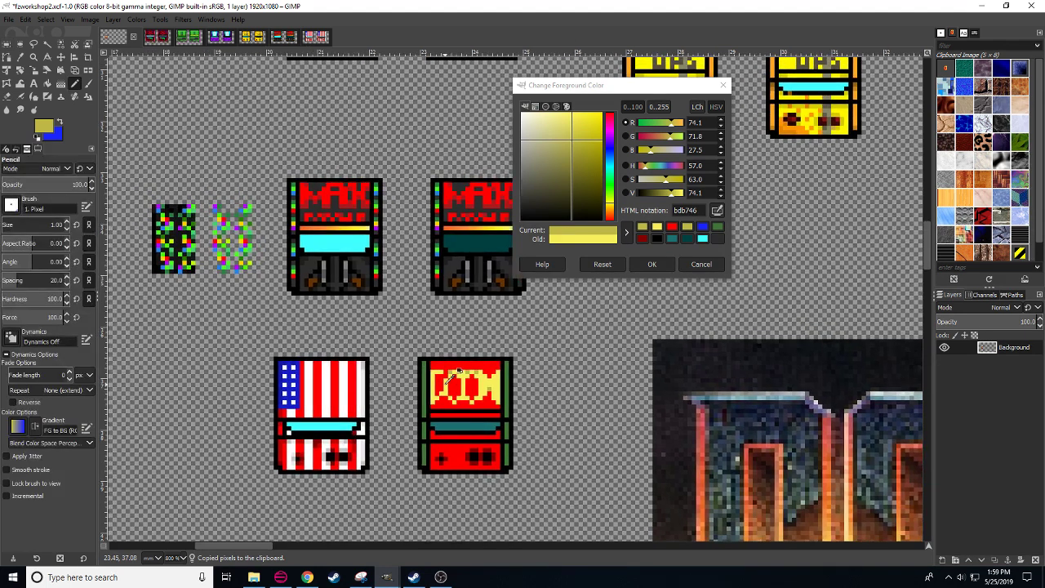
ctrl+click(449, 377)
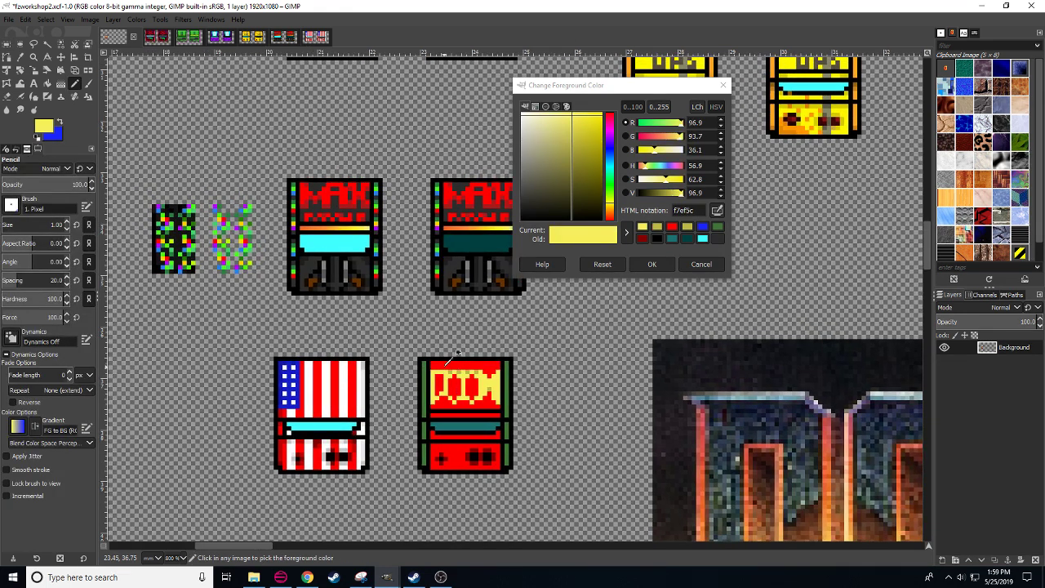
ctrl+click(447, 378)
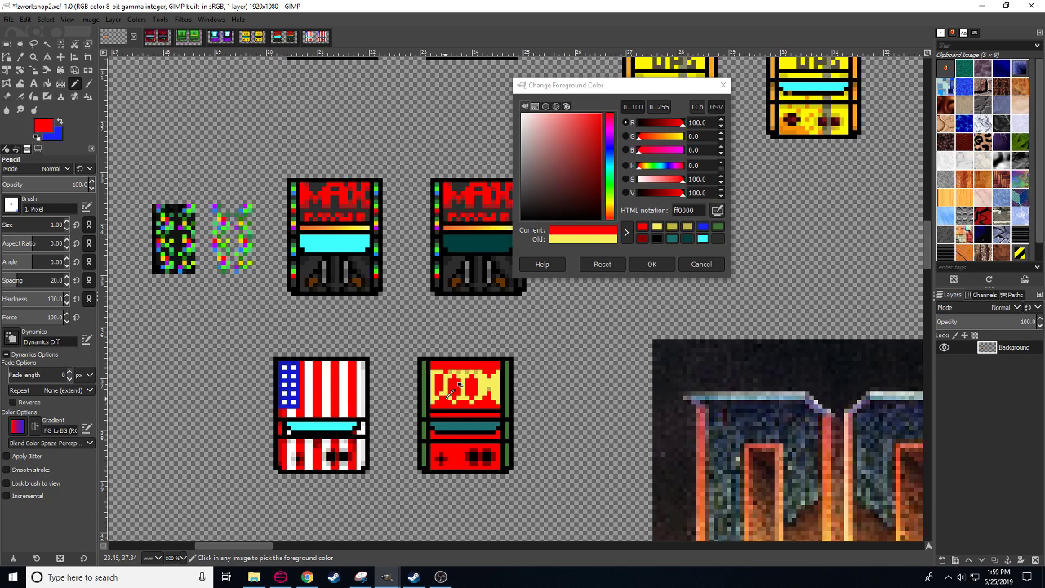
click(443, 398)
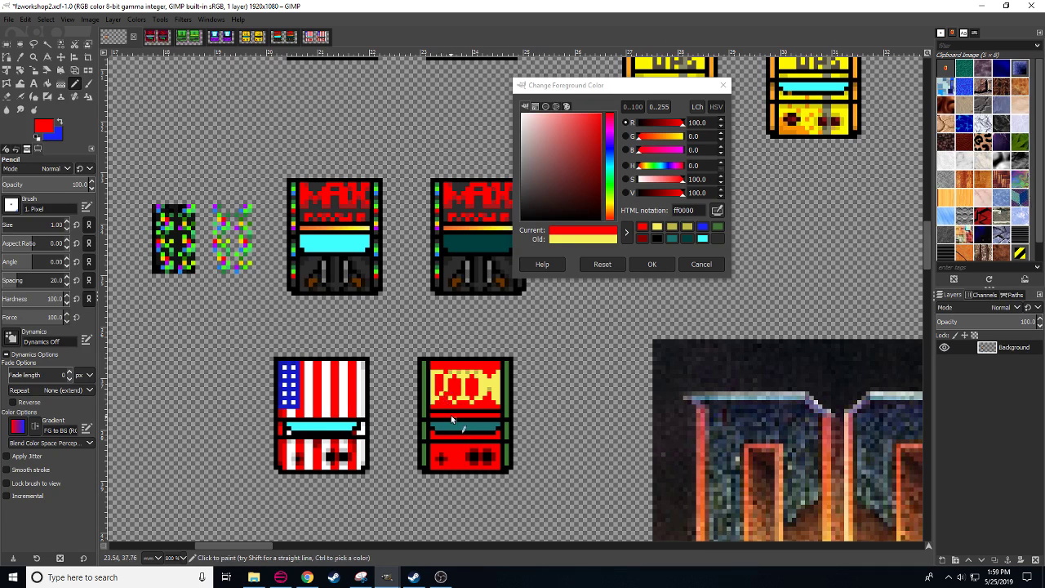
ctrl+click(445, 396)
click(443, 396)
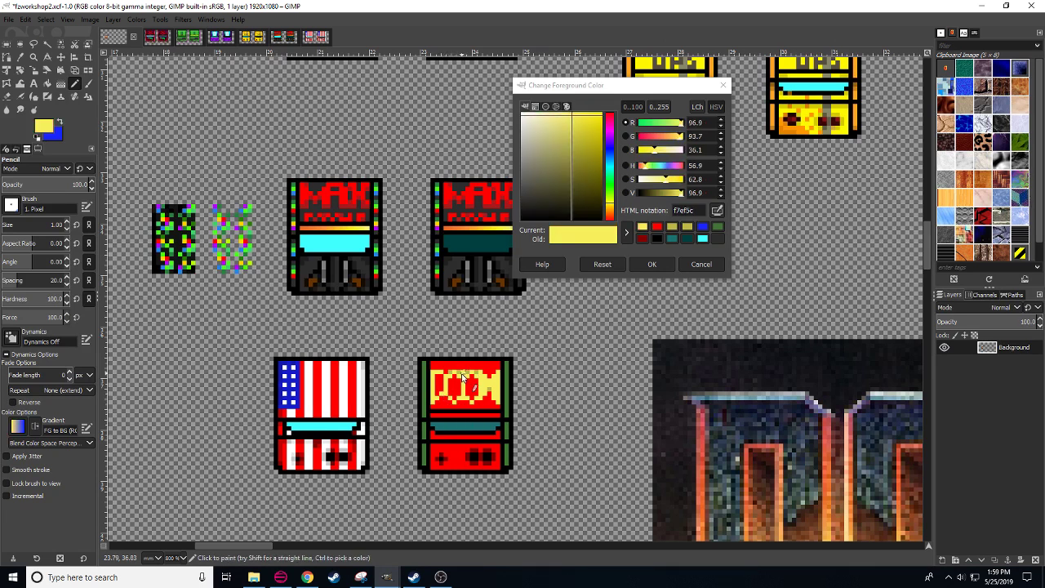
ctrl+click(462, 370)
click(445, 393)
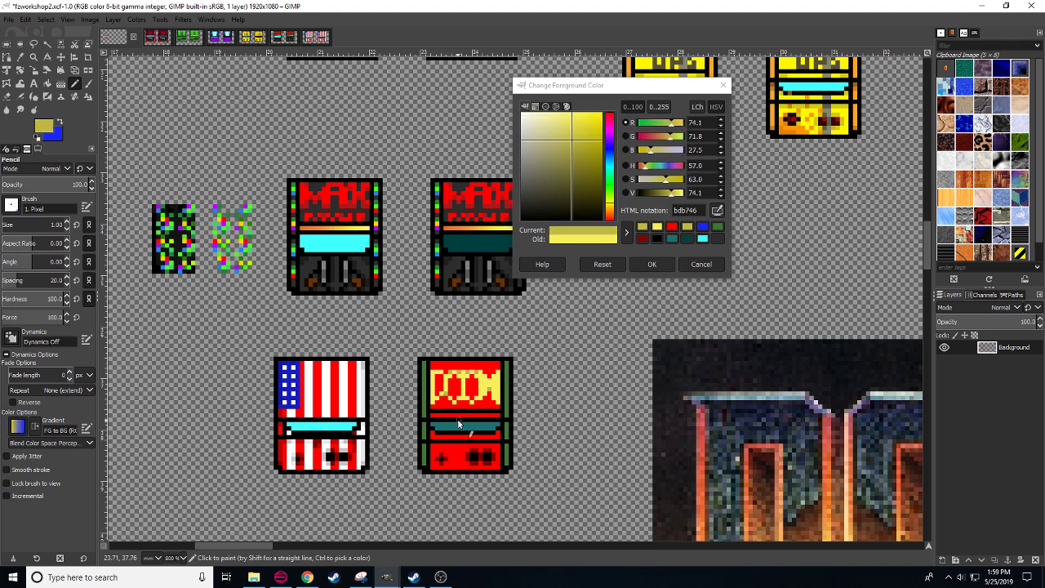
- Reshape the two O letters on the red cabinet with yellow f7ef5c and red ff0000 pixels
ctrl+click(455, 398)
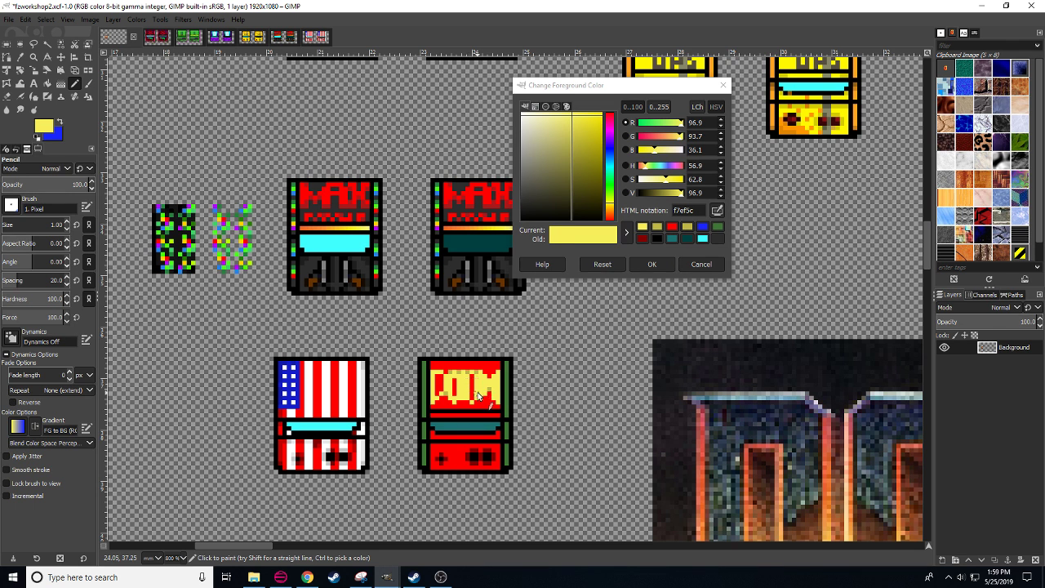
ctrl+click(460, 384)
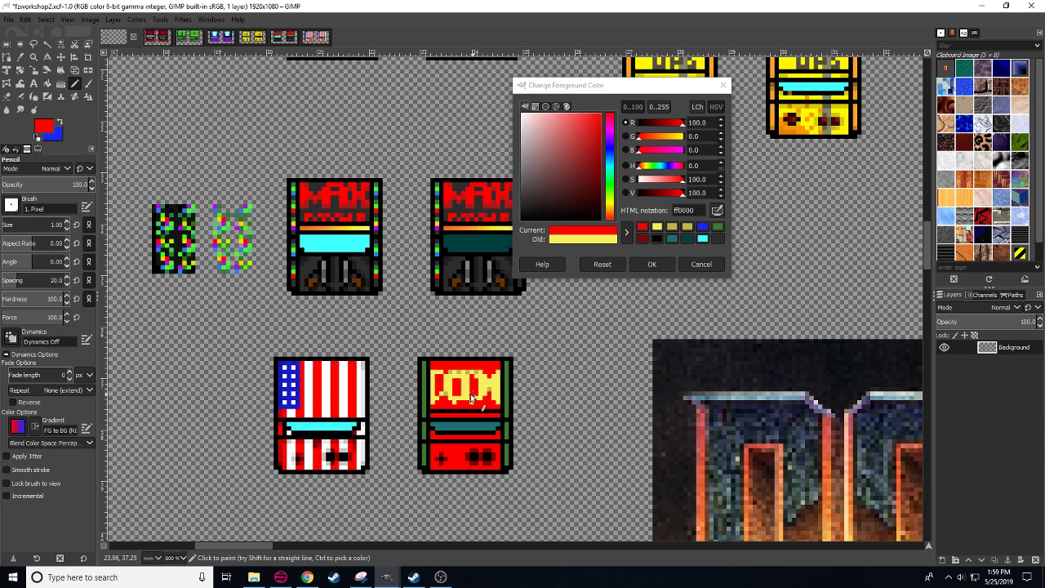
ctrl+click(470, 396)
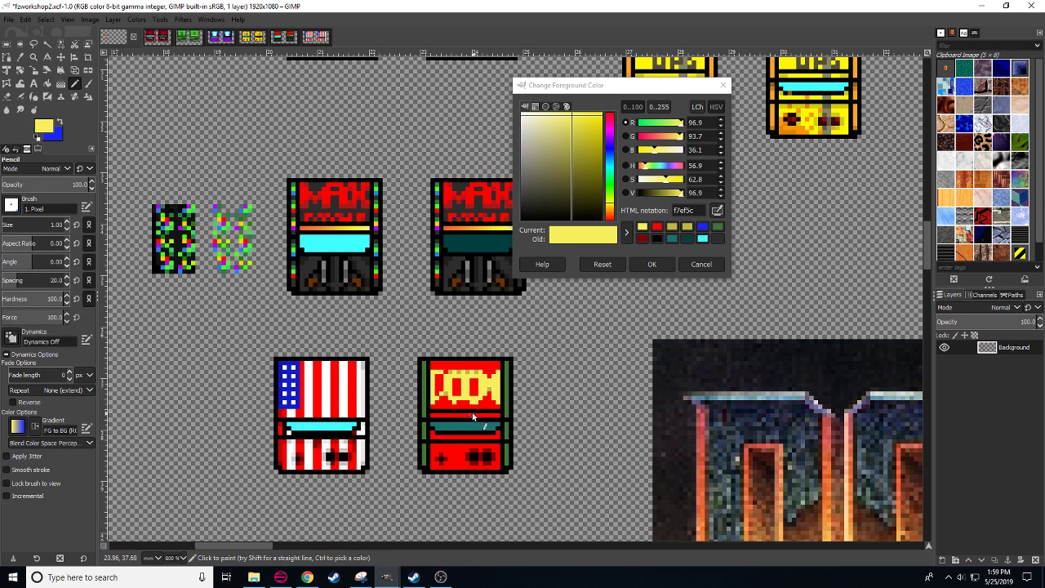
ctrl+click(467, 371)
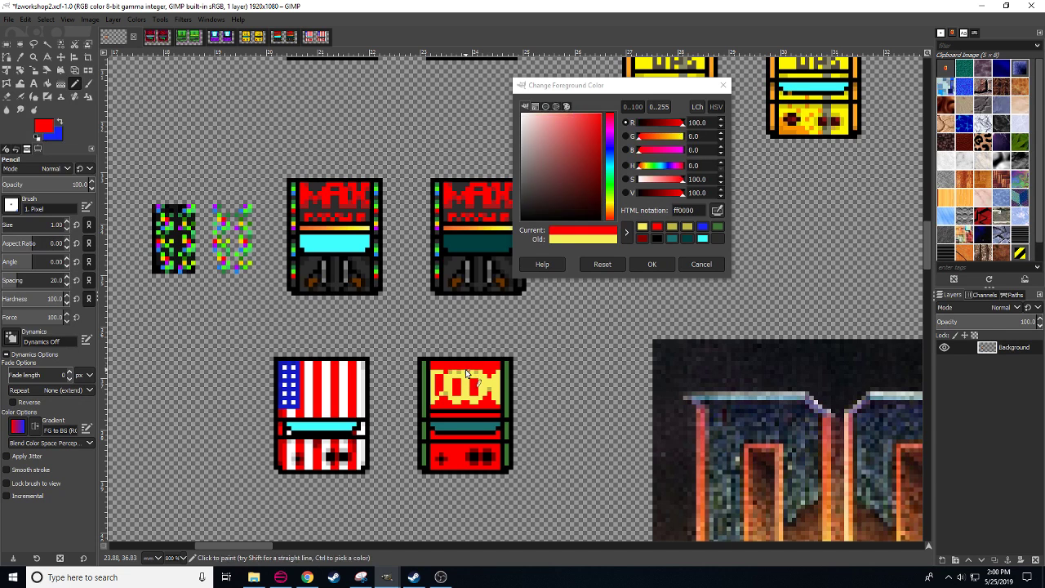
click(466, 370)
ctrl+click(464, 373)
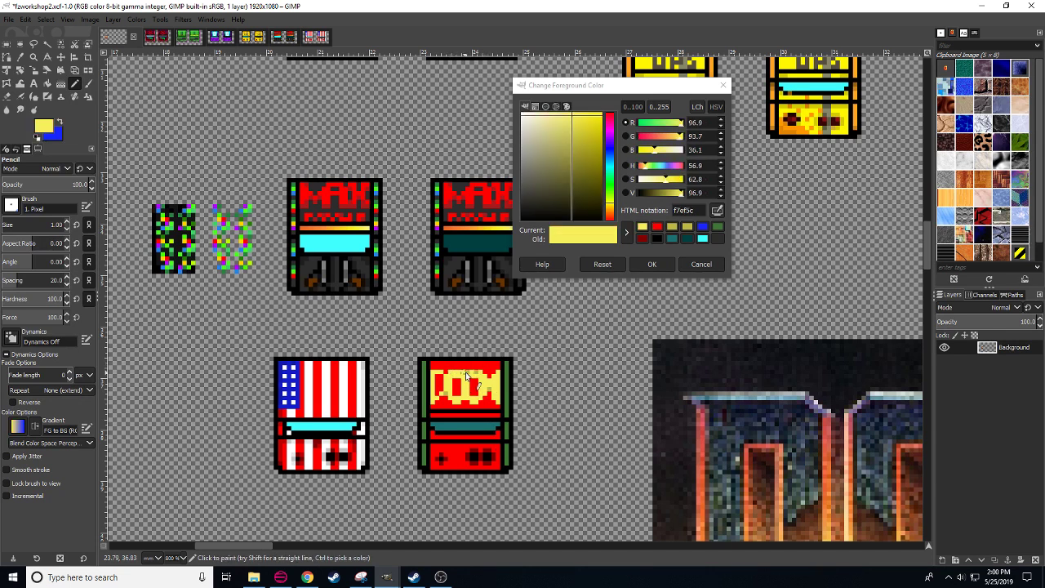
drag(467, 376, 485, 388)
- Refine the O letters of the DOOM lettering with red ff0000 and darker yellow bdb746 shading pixels
scroll(506, 408, down, 3)
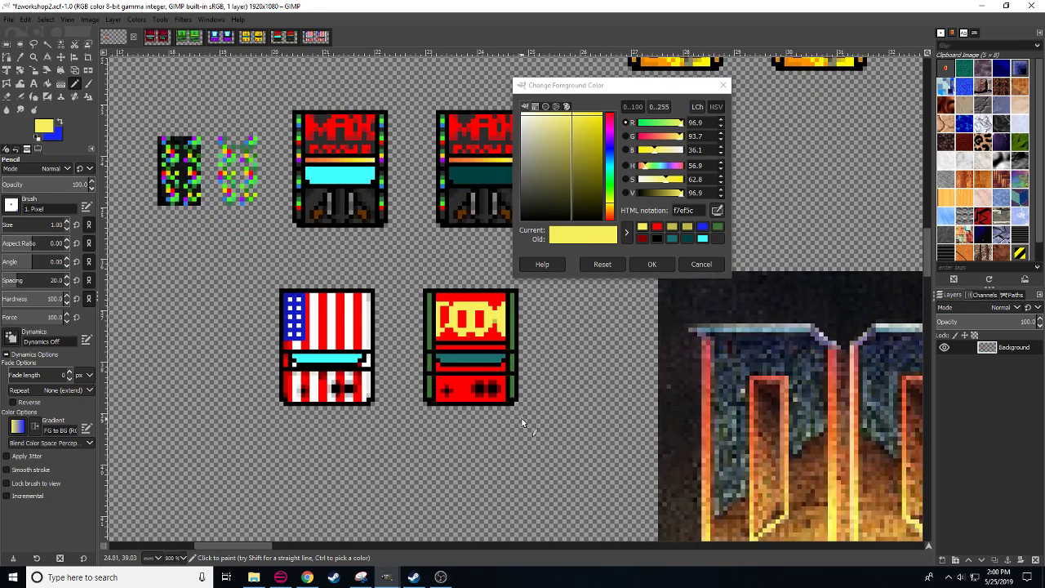
scroll(506, 398, up, 1)
scroll(507, 398, down, 1)
scroll(506, 399, up, 1)
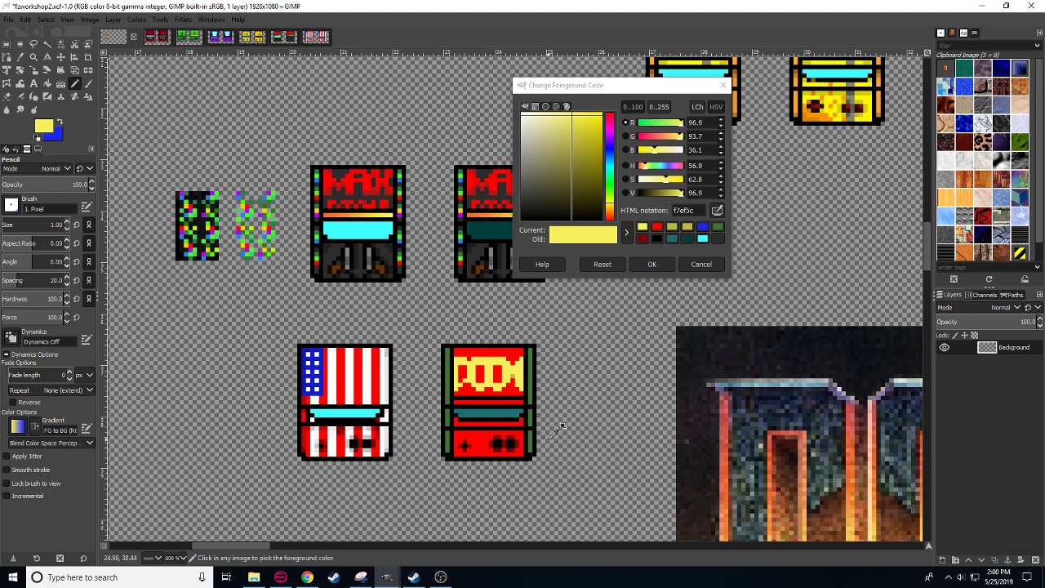
drag(548, 438, 525, 441)
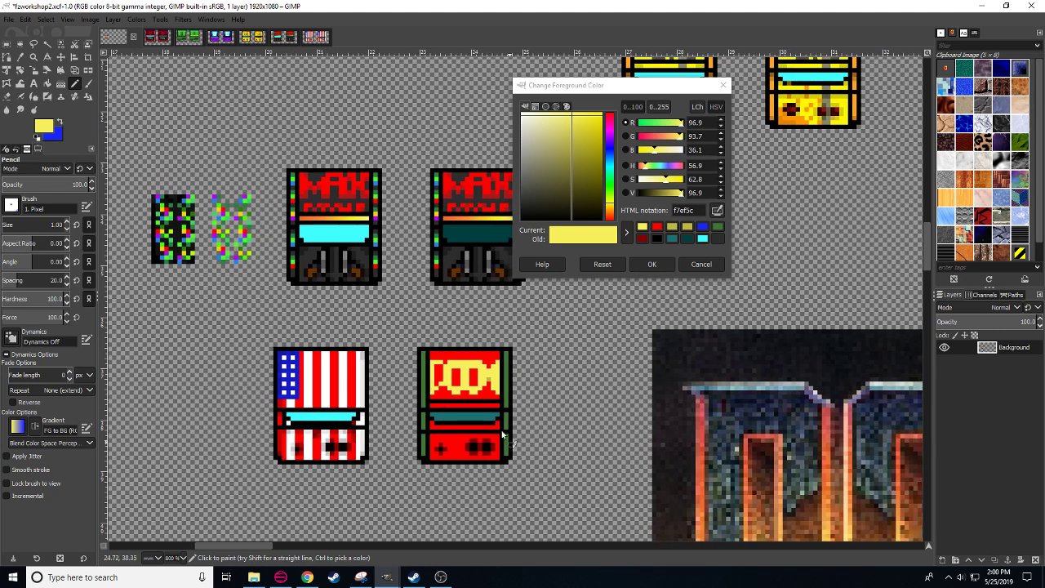
click(456, 369)
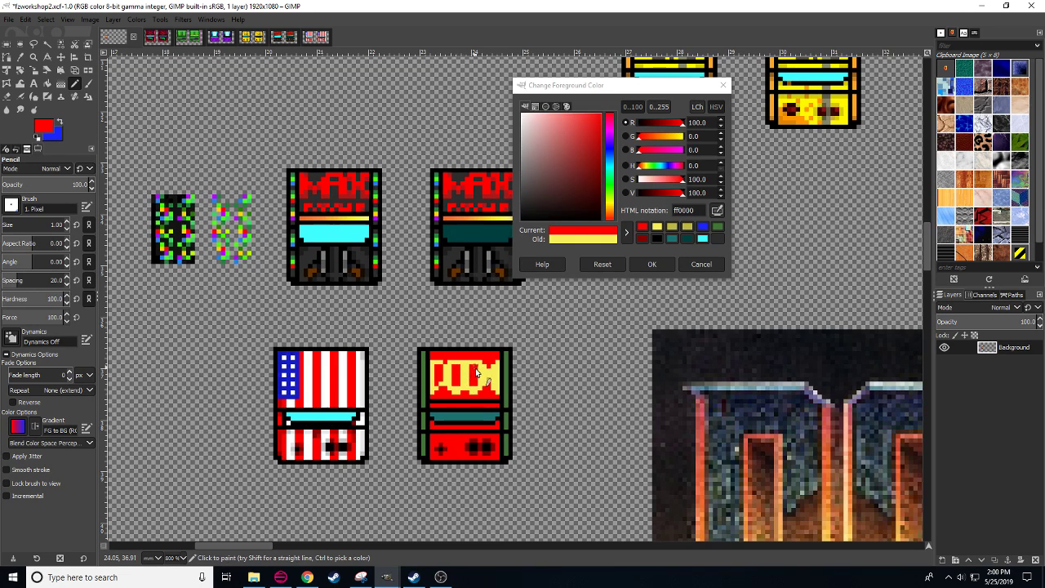
scroll(543, 448, down, 3)
scroll(543, 447, right, 4)
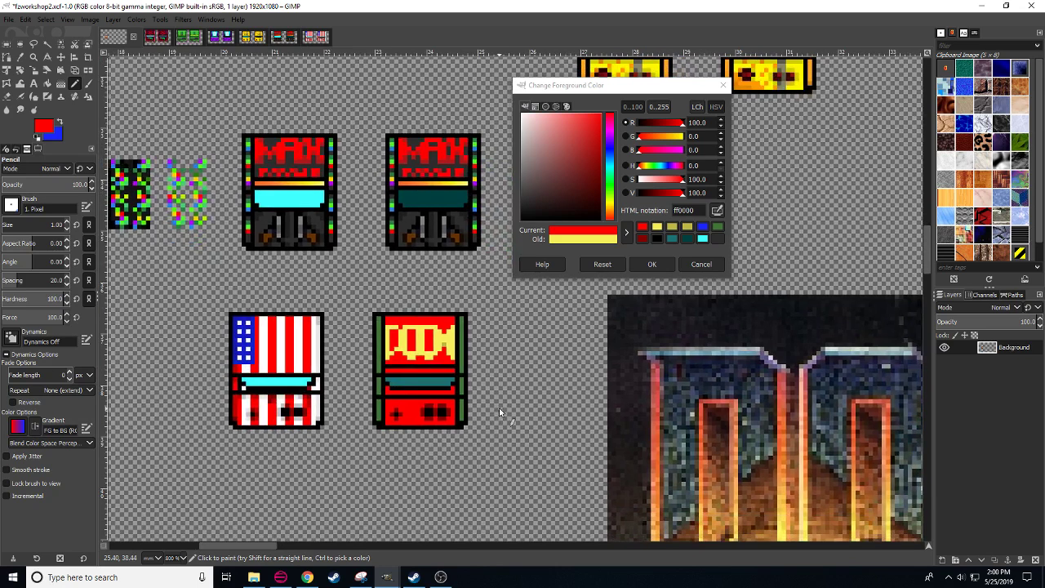
click(439, 351)
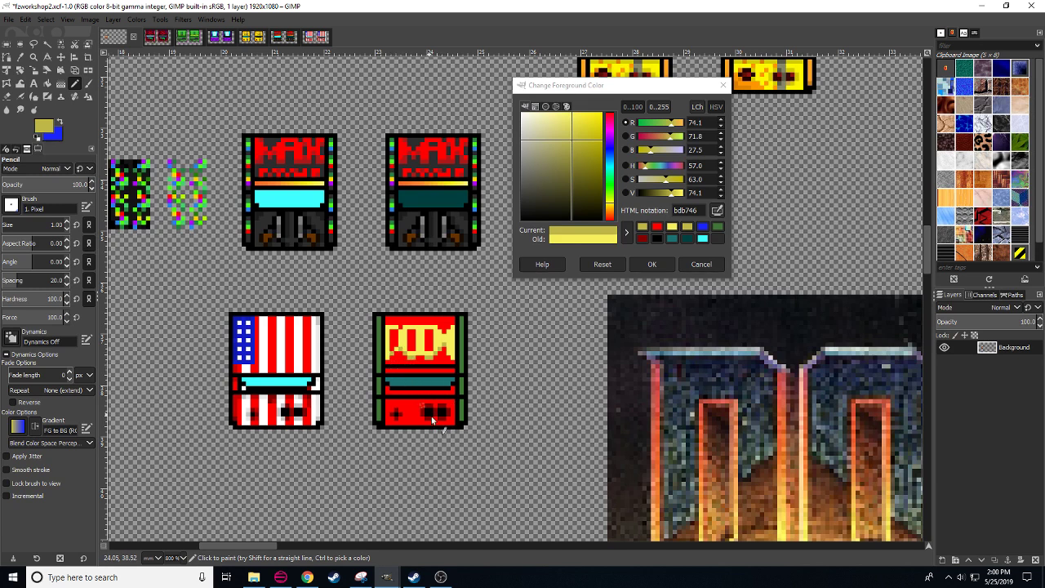
- Examine the red cabinet's DOOM lettering beside the reference cover, close up and at 200% zoom
drag(443, 456, 444, 501)
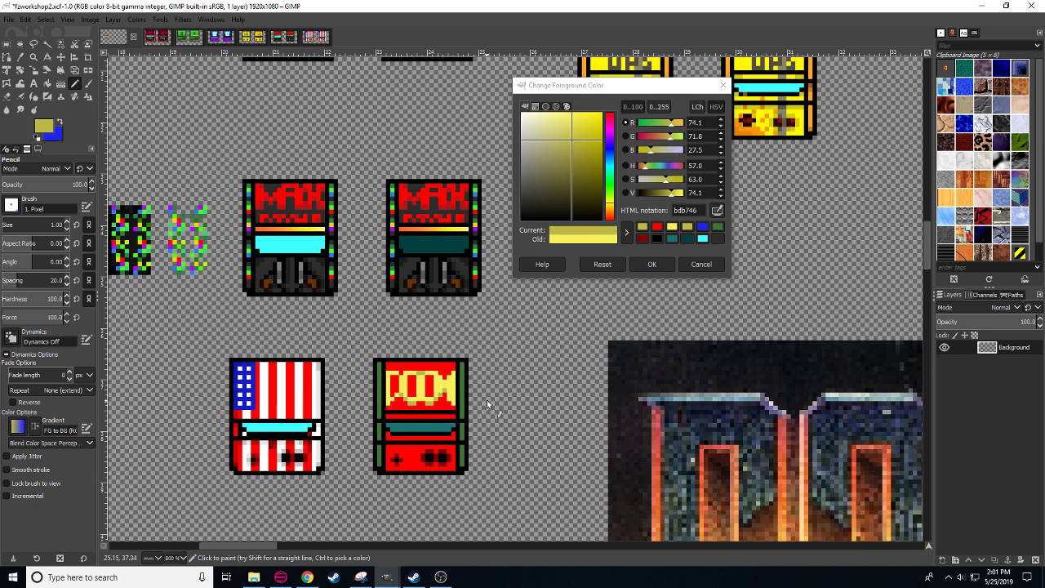
drag(487, 398, 484, 405)
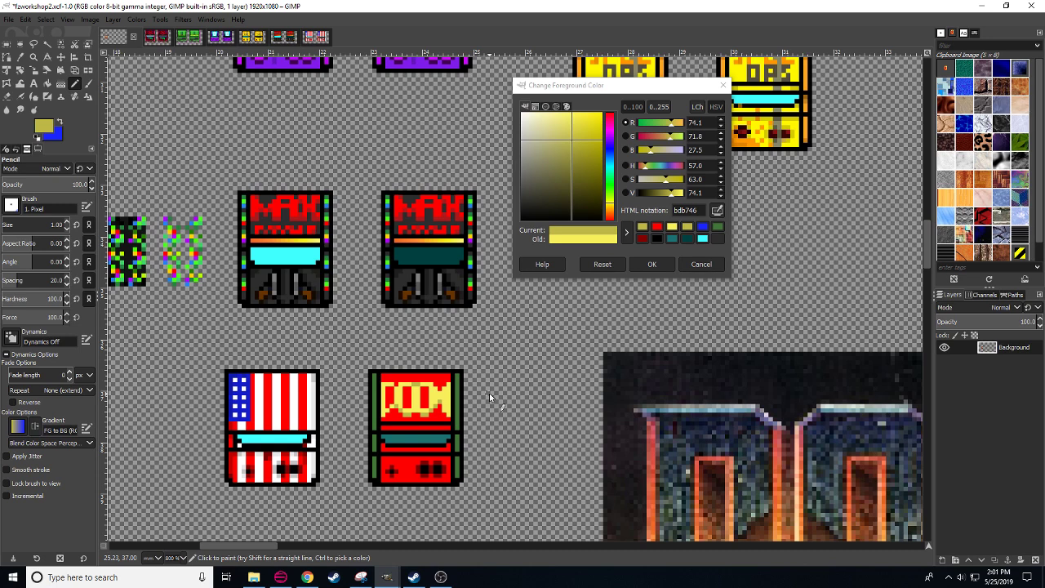
drag(391, 442, 289, 226)
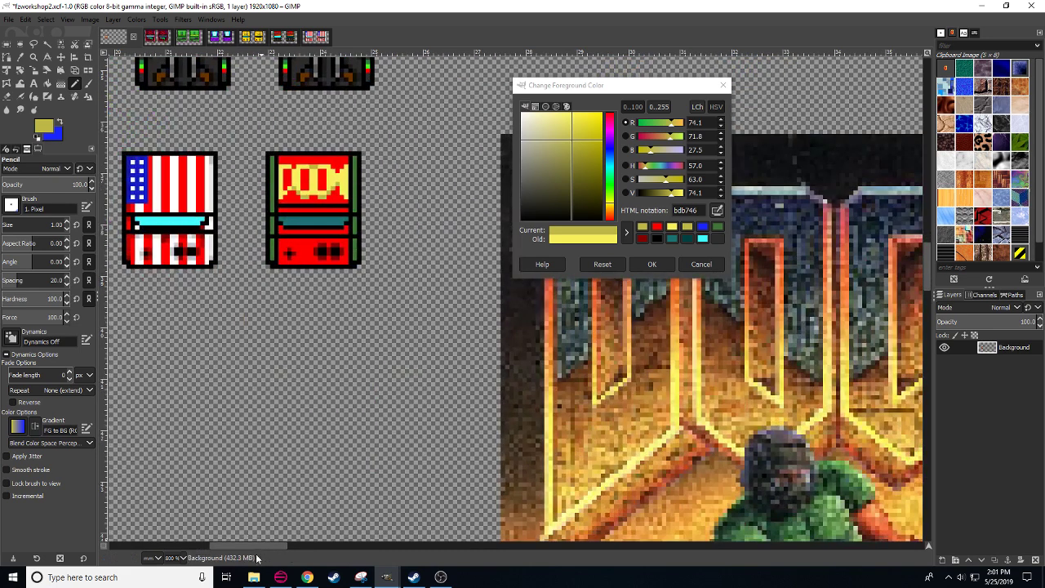
scroll(214, 428, up, 5)
scroll(214, 429, left, 2)
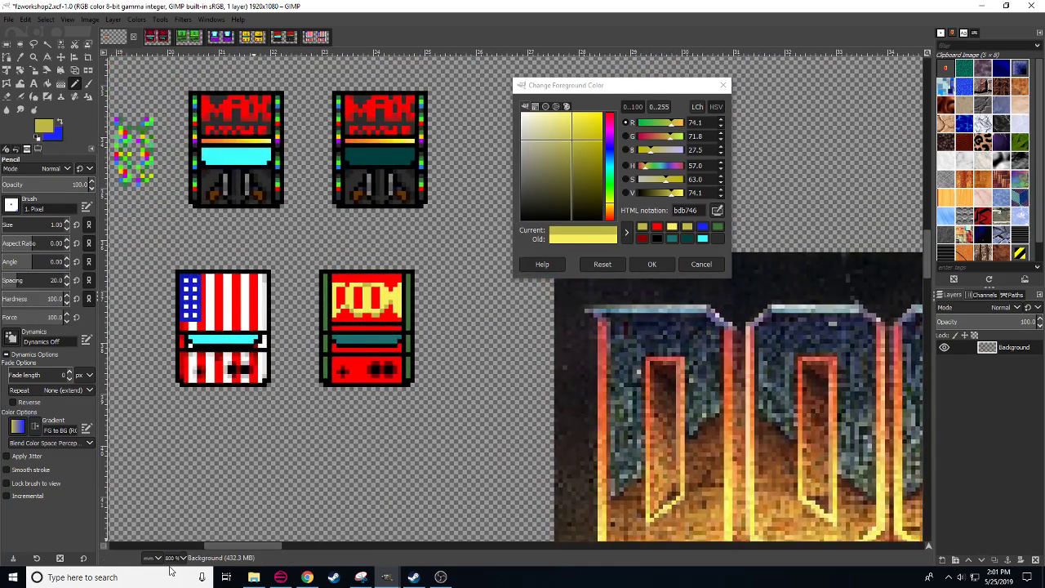
scroll(170, 560, down, 2)
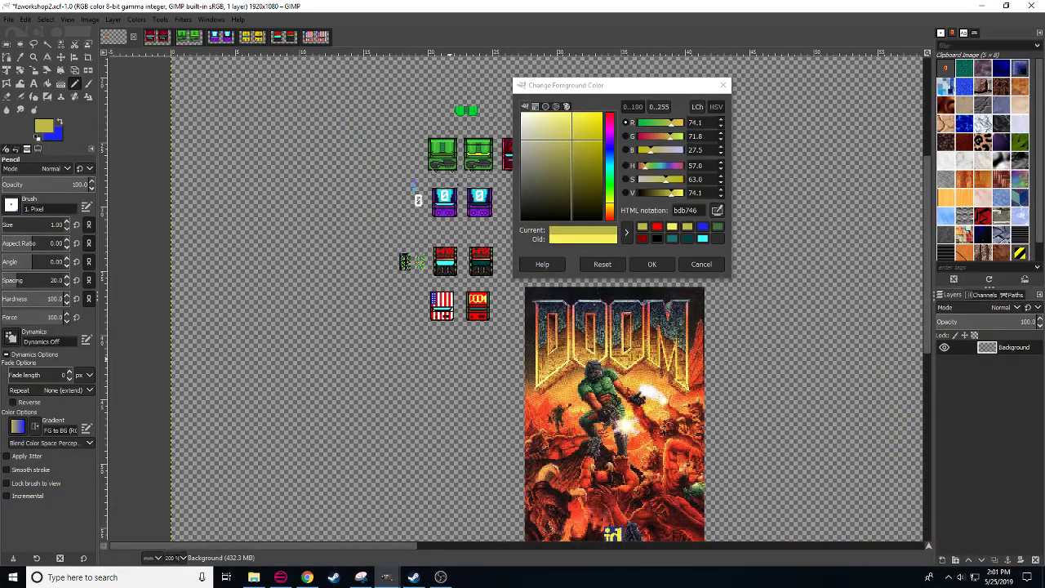
scroll(175, 559, up, 2)
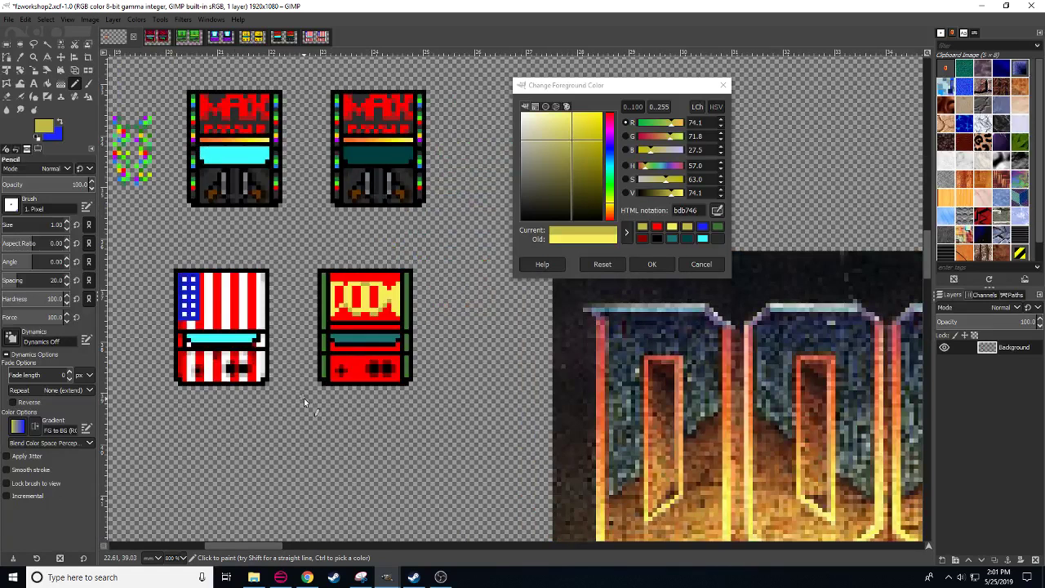
- Add yellow f7ef5c pixels to the left side of the D in the DOOM lettering, undoing the stray ones
ctrl+click(333, 305)
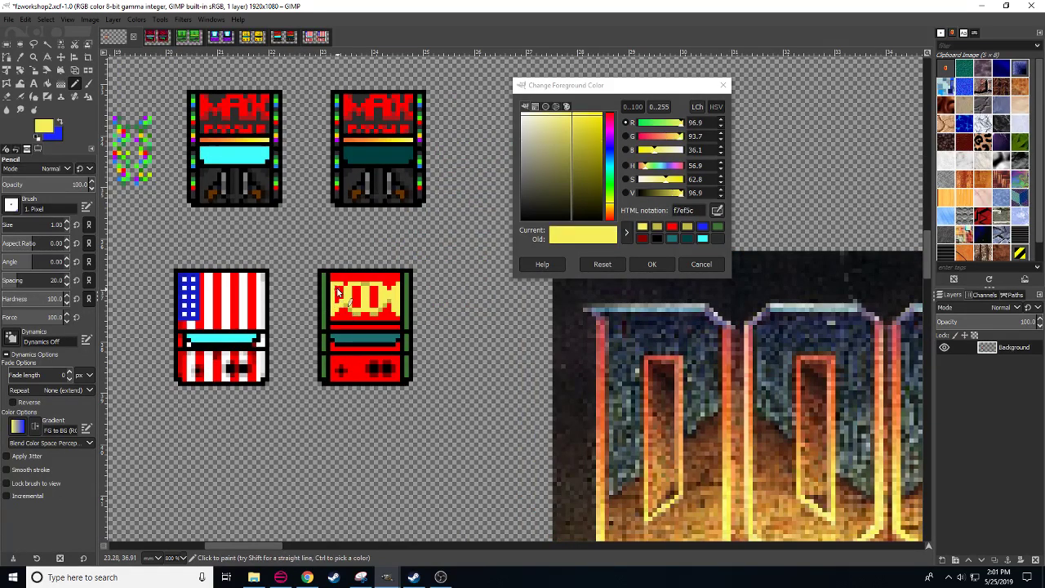
click(340, 289)
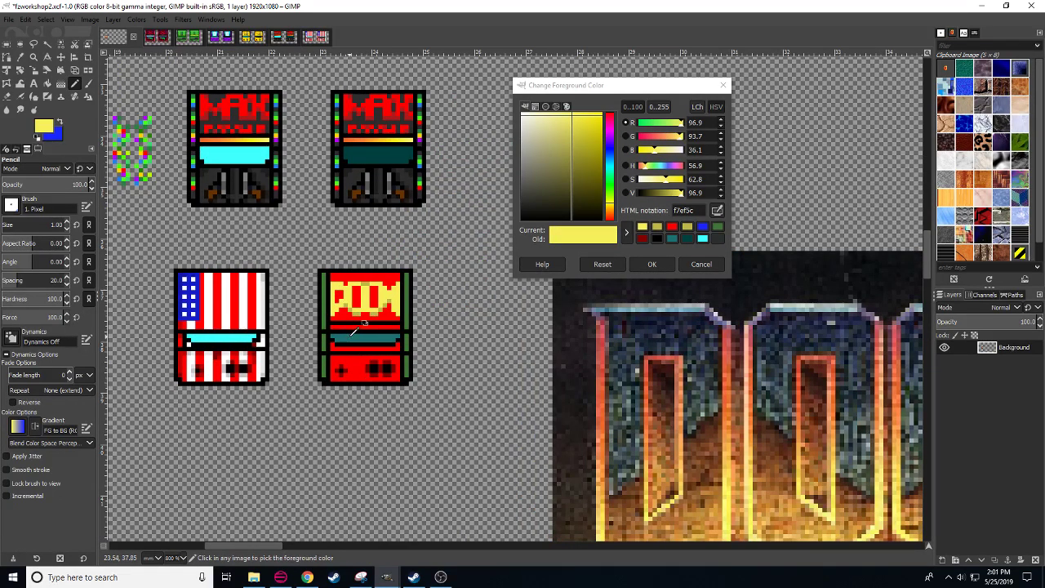
key(ctrl+z)
key(ctrl+z)
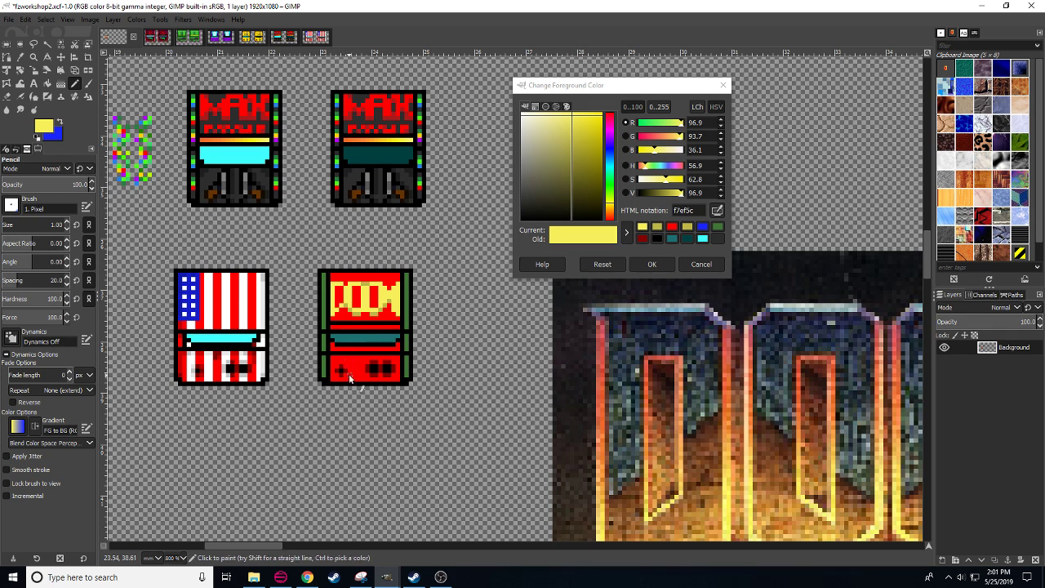
click(337, 290)
click(336, 303)
key(ctrl+z)
- Rework the interior and lower-left corner of the D with red ff0000 and yellow f7ef5c pixels
ctrl+click(338, 294)
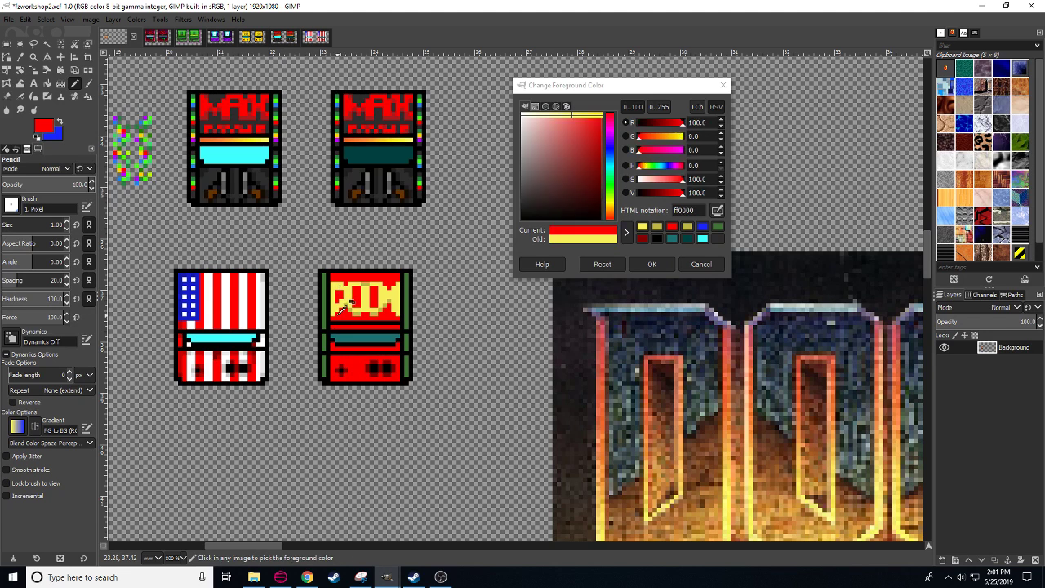
click(338, 307)
ctrl+click(334, 311)
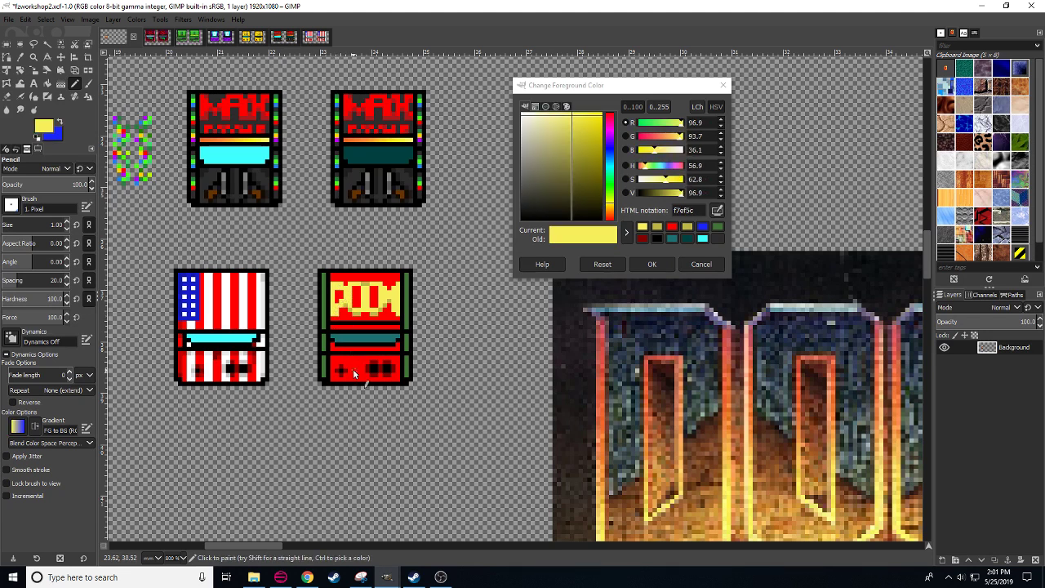
ctrl+click(338, 314)
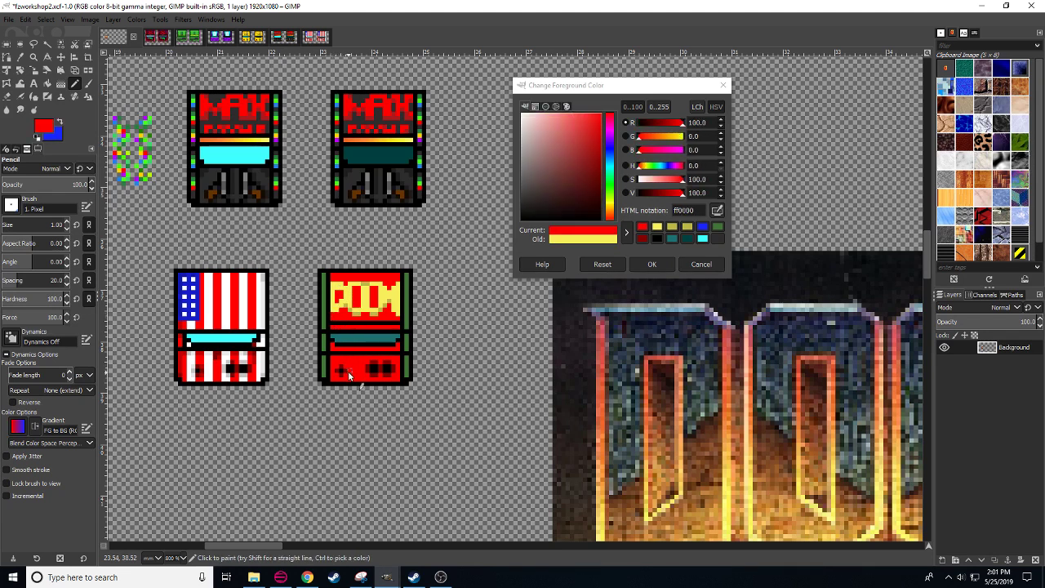
ctrl+click(340, 315)
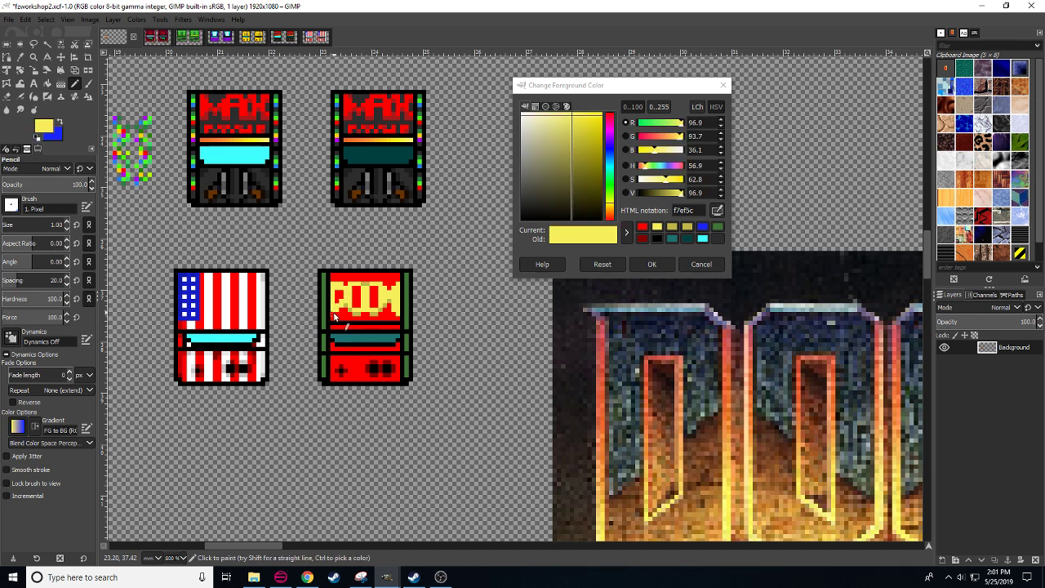
click(335, 314)
ctrl+click(339, 295)
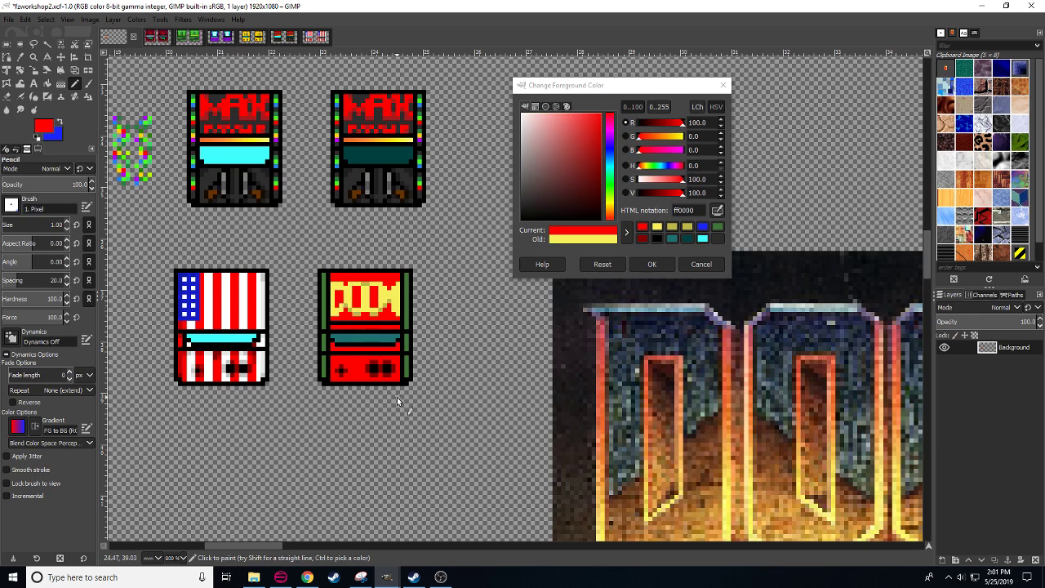
drag(435, 407, 436, 418)
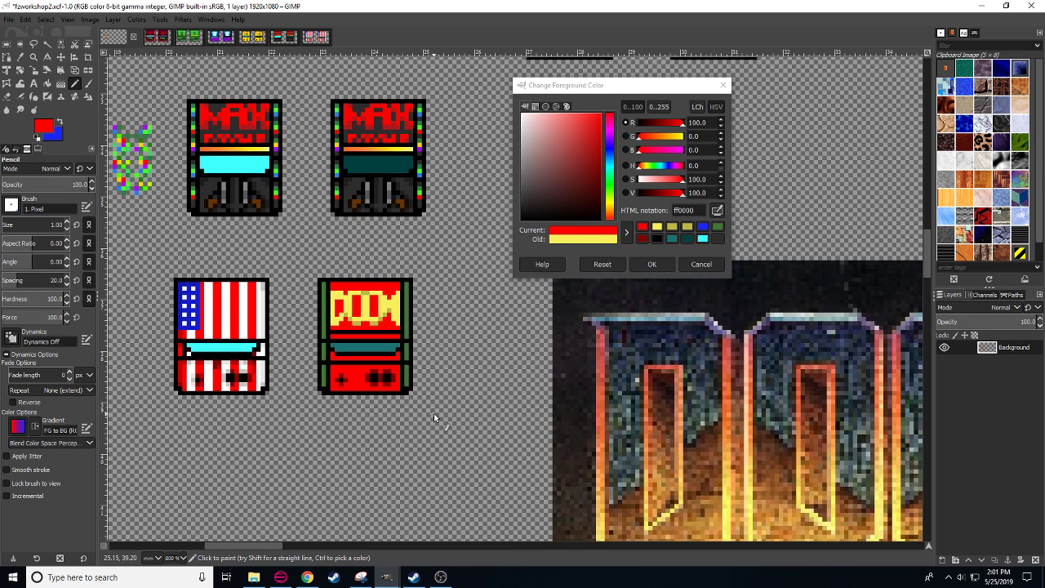
key(ctrl)
drag(434, 418, 424, 447)
key(ctrl)
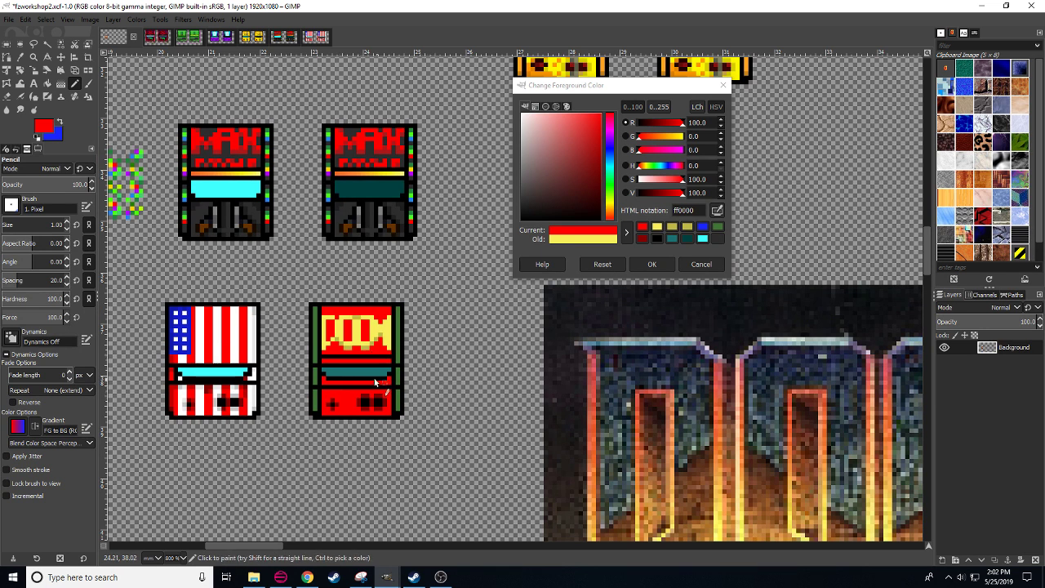
- Touch up the red cabinet's DOOM lettering with yellow f7ef5c and darker yellow bdb746 pixels
drag(348, 382, 351, 389)
key(ctrl)
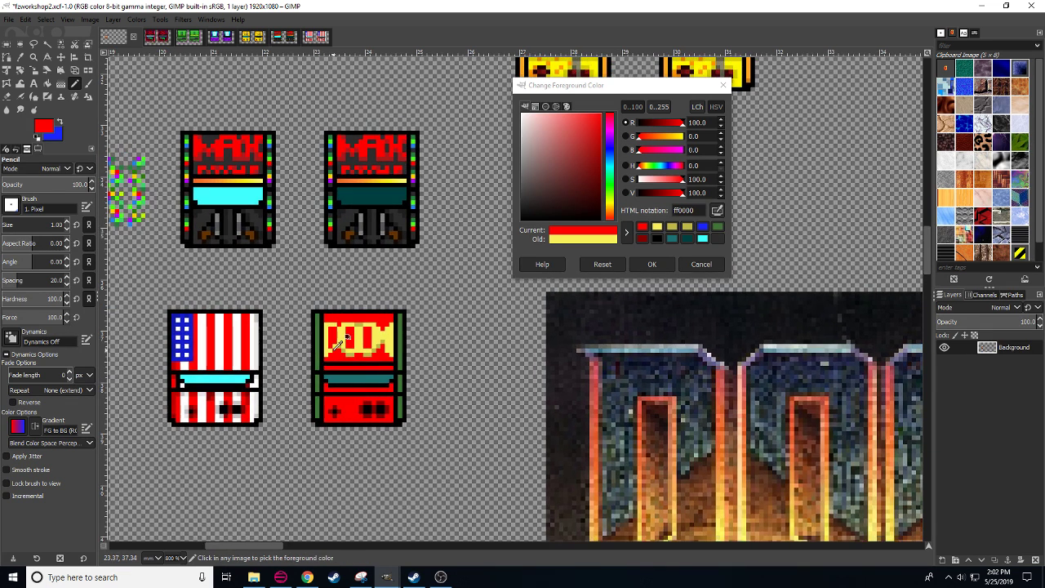
ctrl+click(332, 348)
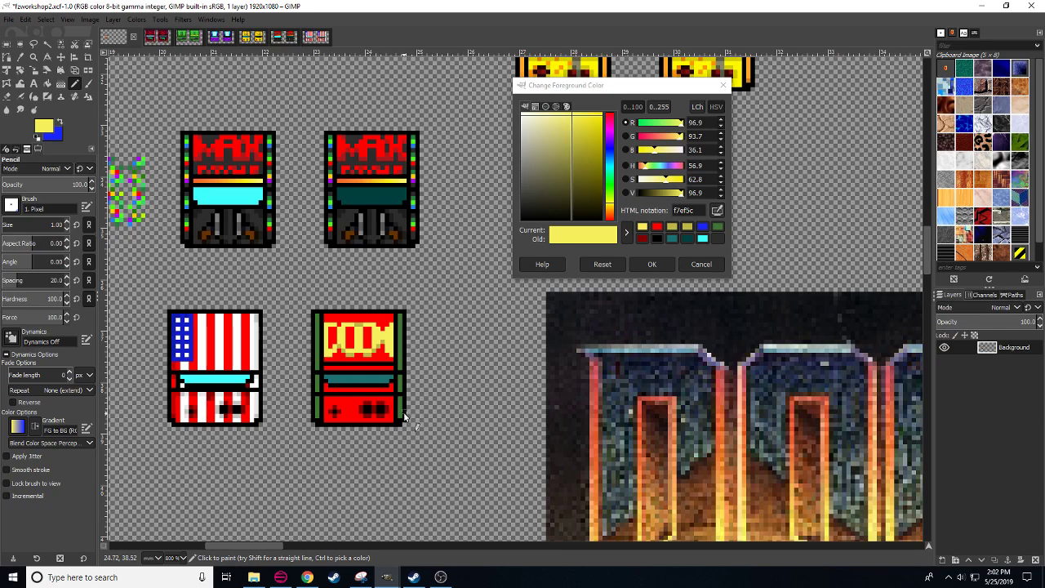
drag(435, 414, 480, 357)
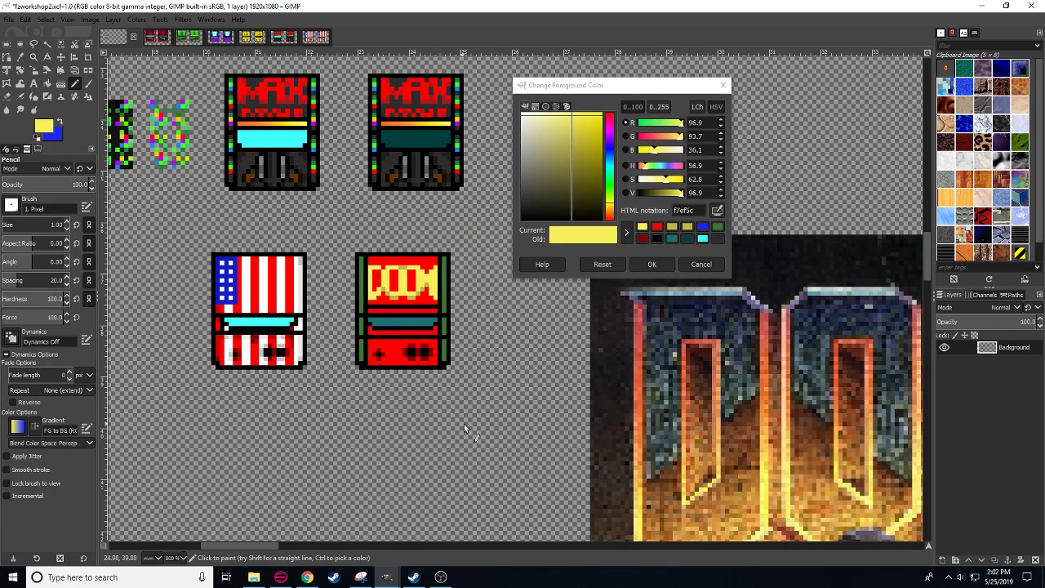
drag(444, 411, 337, 418)
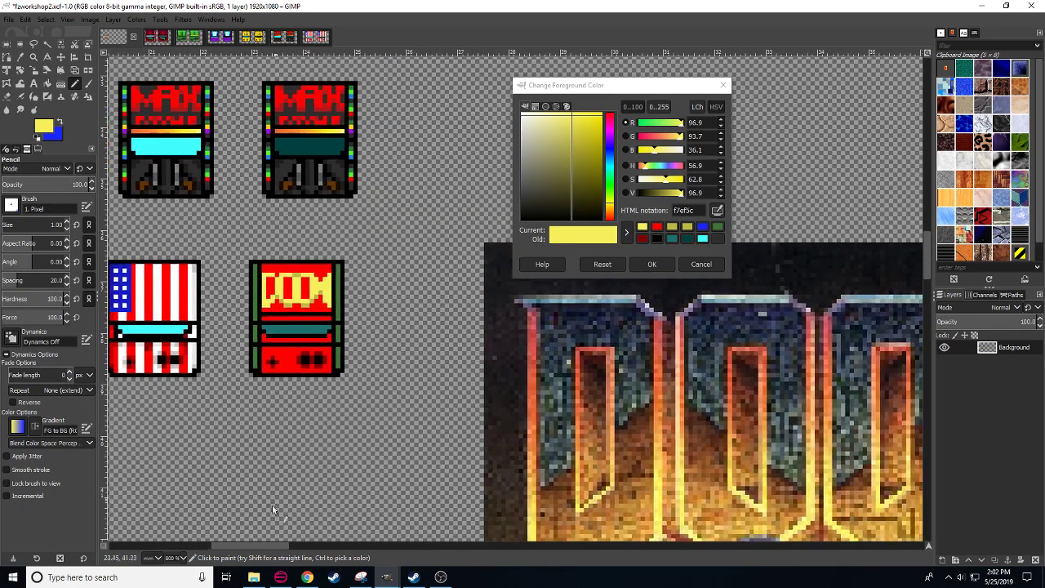
ctrl+click(317, 286)
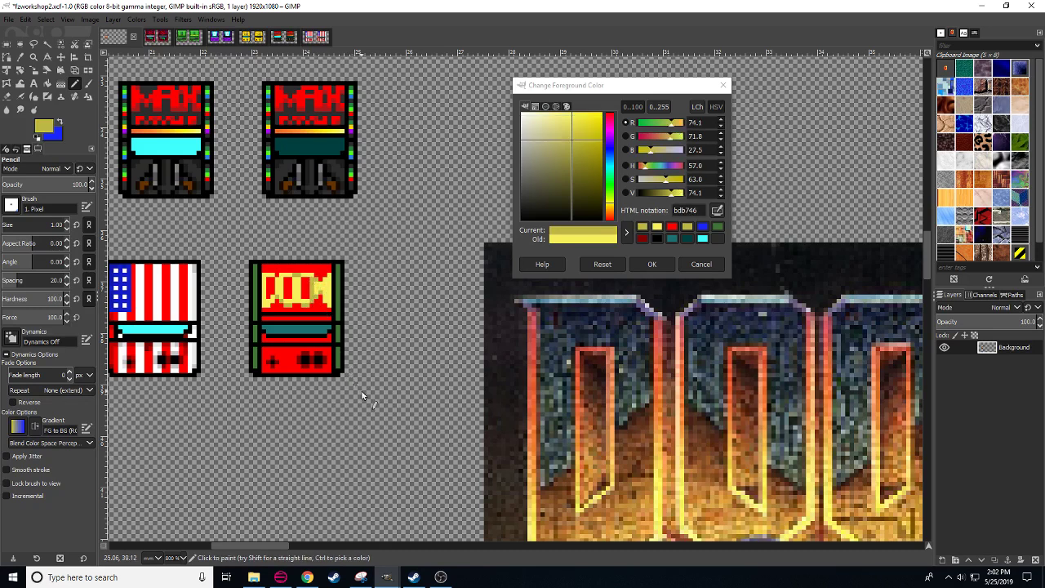
scroll(360, 377, up, 3)
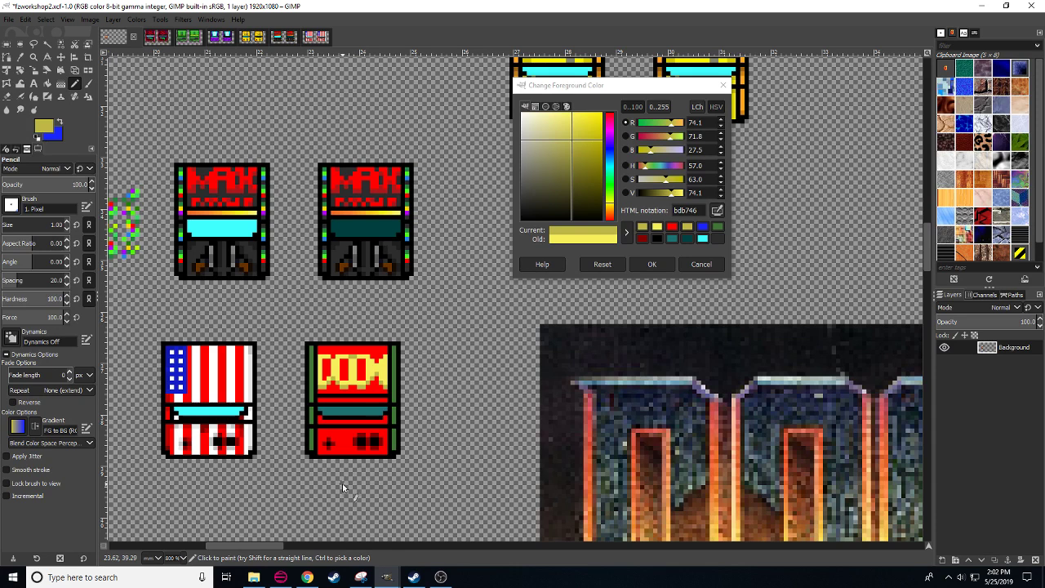
mouse_move(353, 460)
mouse_down()
mouse_move(434, 464)
mouse_move(383, 382)
mouse_up()
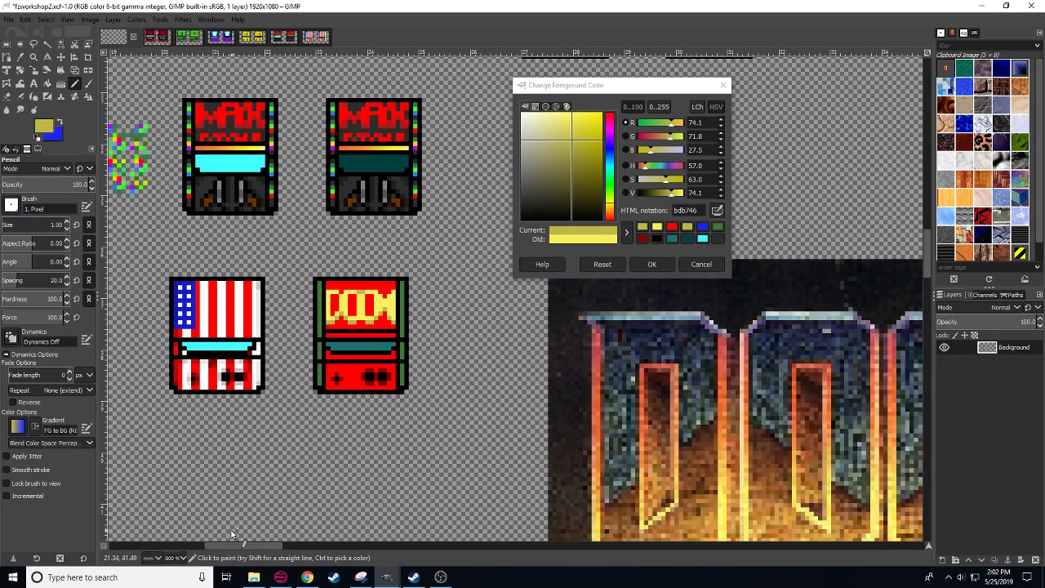
- Examine the red cabinet's DOOM lettering beside the reference cover, from a distance and close up
scroll(181, 561, down, 1)
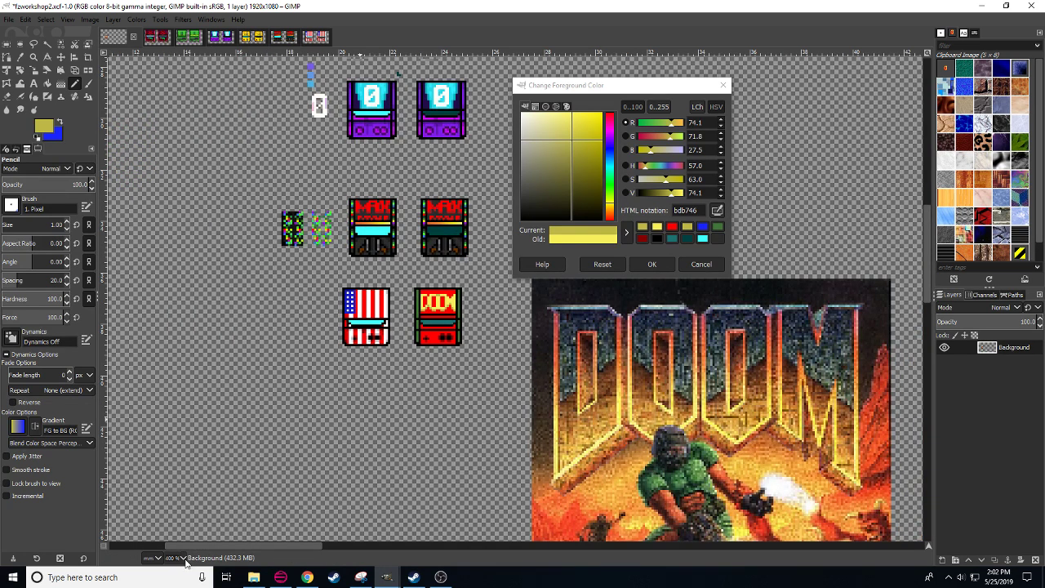
scroll(184, 562, down, 1)
scroll(186, 562, up, 2)
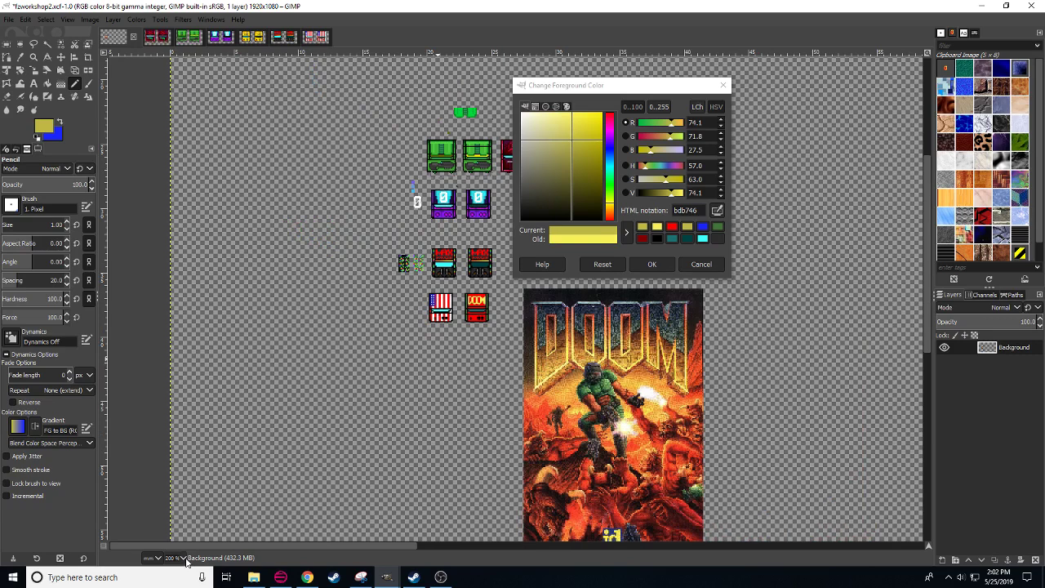
scroll(186, 560, down, 2)
scroll(186, 560, down, 1)
scroll(186, 560, up, 3)
scroll(186, 560, down, 1)
drag(351, 430, 276, 310)
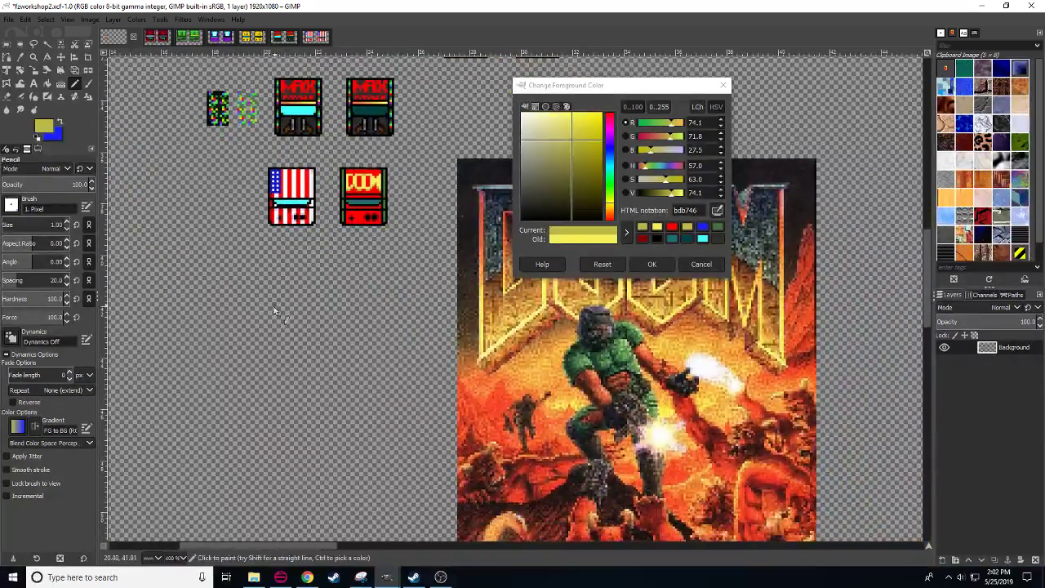
scroll(172, 557, up, 1)
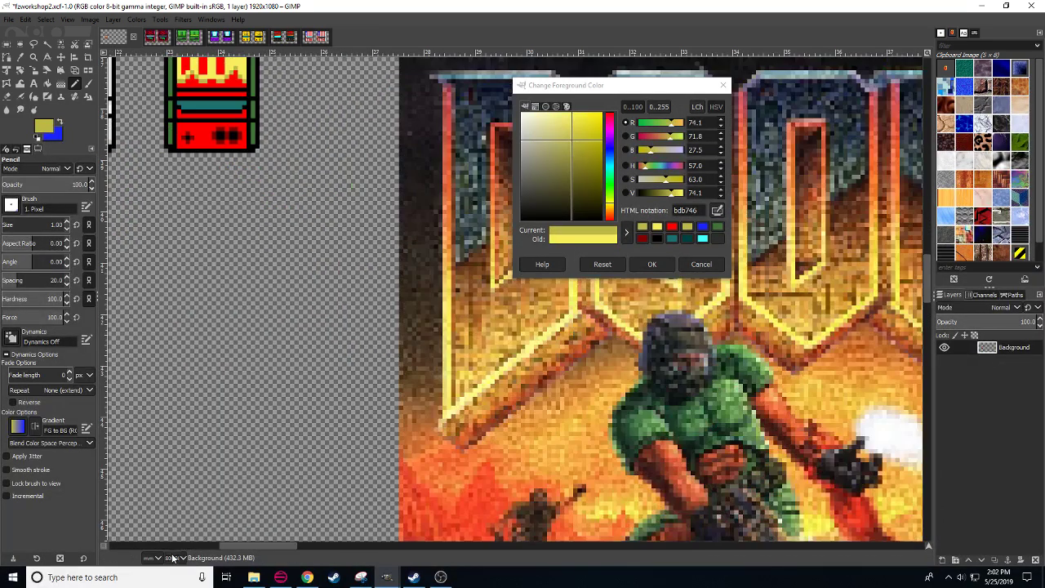
drag(308, 344, 321, 403)
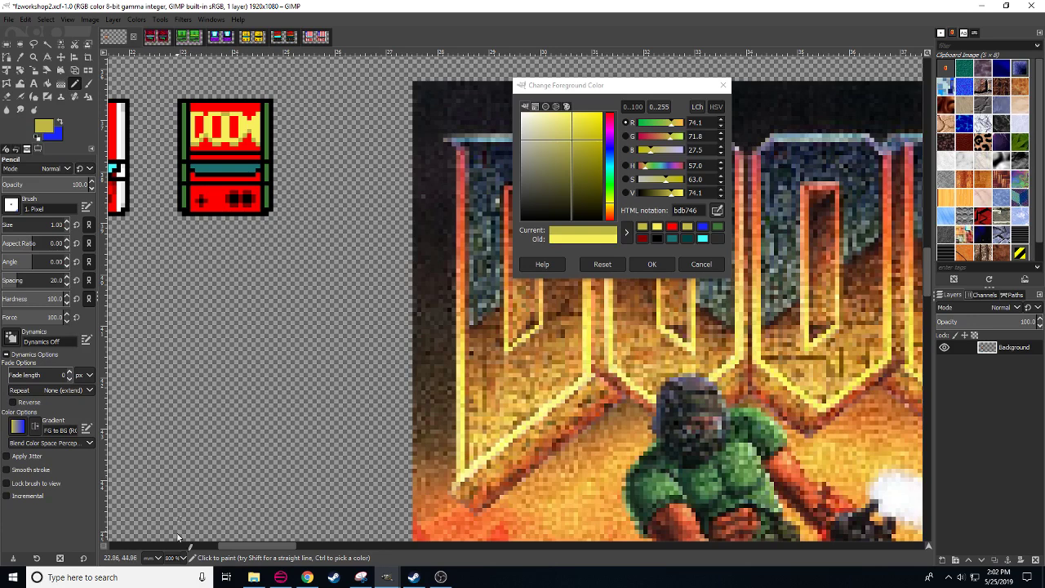
- Sample dark red 4e110e as the foreground colour and red e12c23 as the background colour from the cover's demon artwork
scroll(168, 558, down, 1)
scroll(170, 558, down, 1)
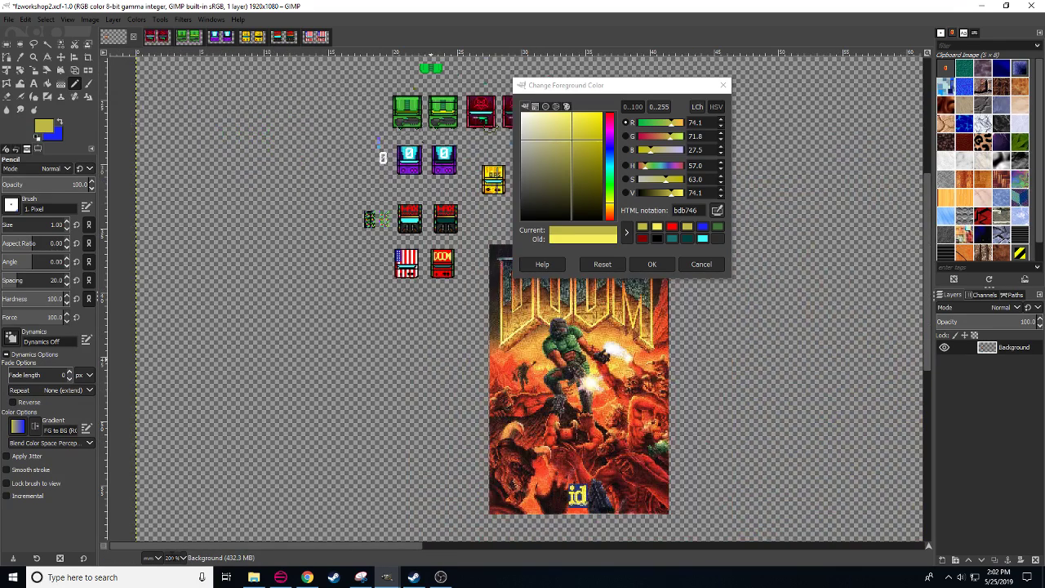
scroll(171, 559, up, 1)
drag(370, 419, 292, 214)
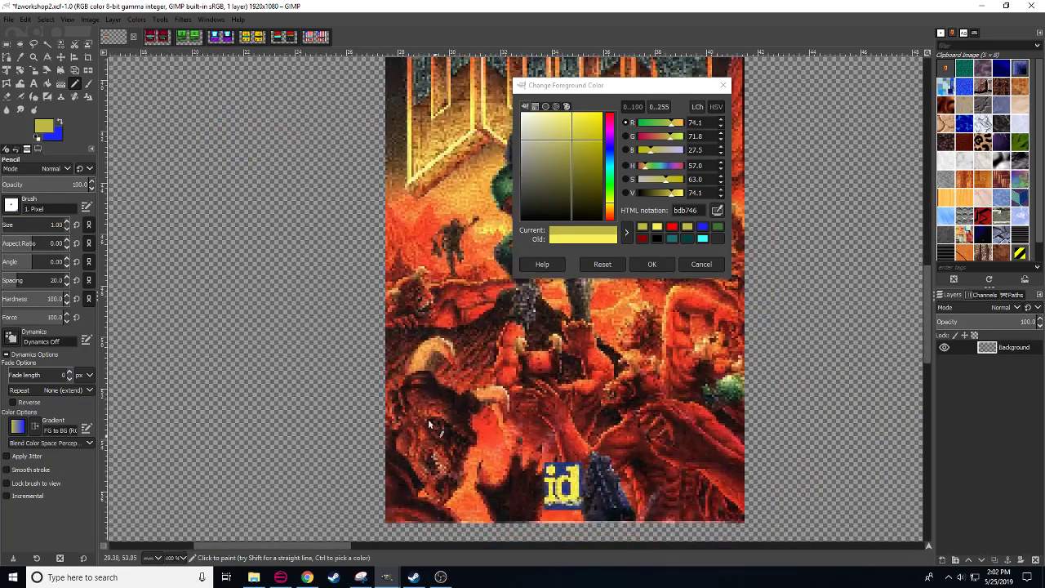
drag(375, 331, 255, 244)
scroll(147, 557, up, 1)
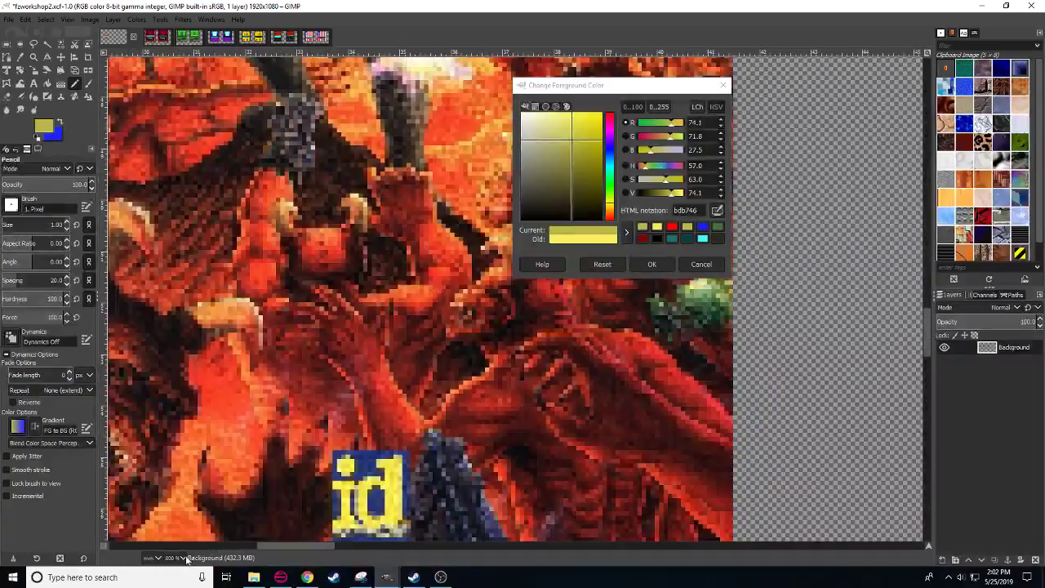
click(488, 436)
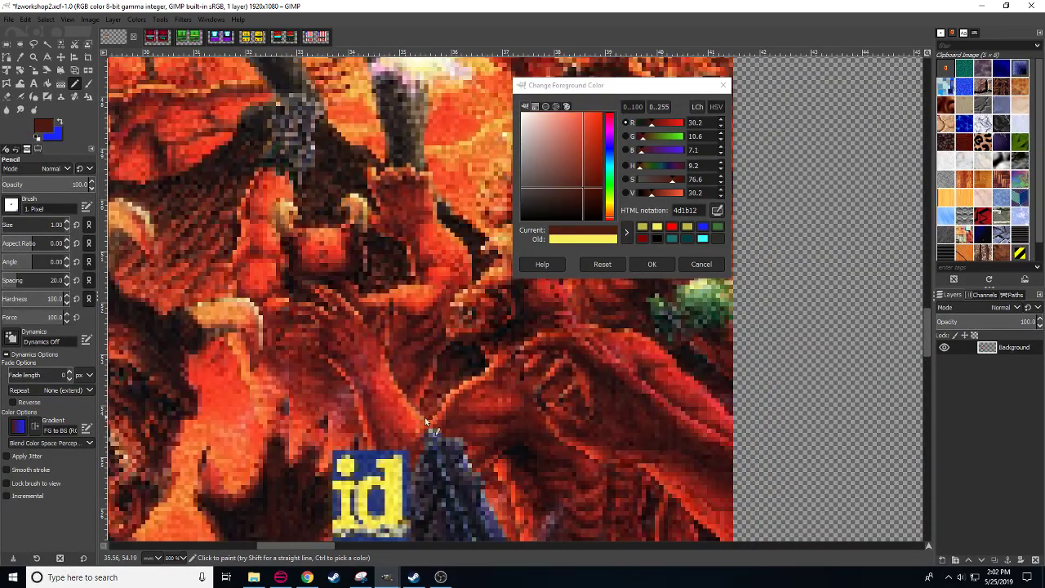
click(400, 380)
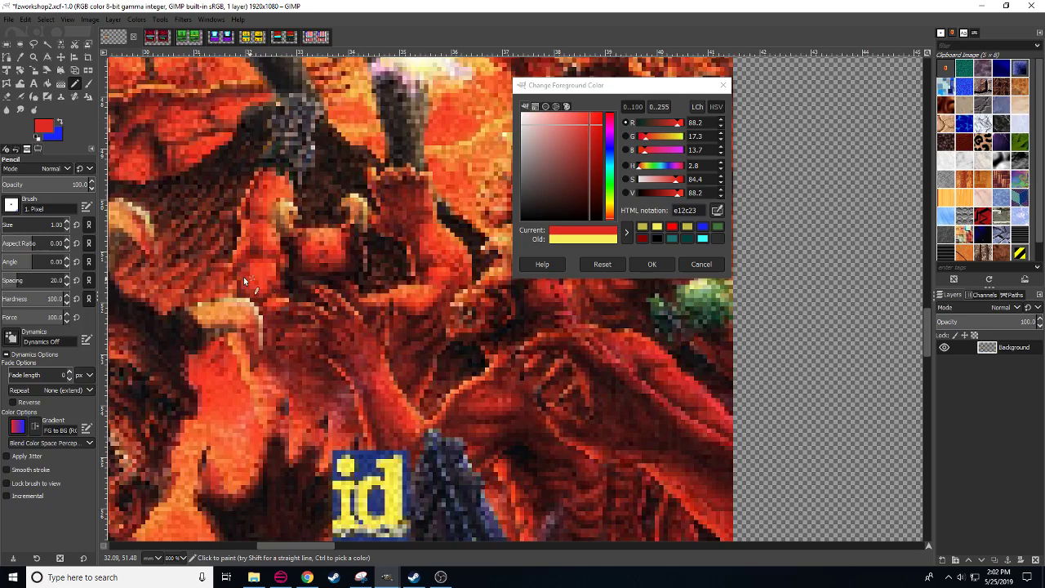
click(59, 121)
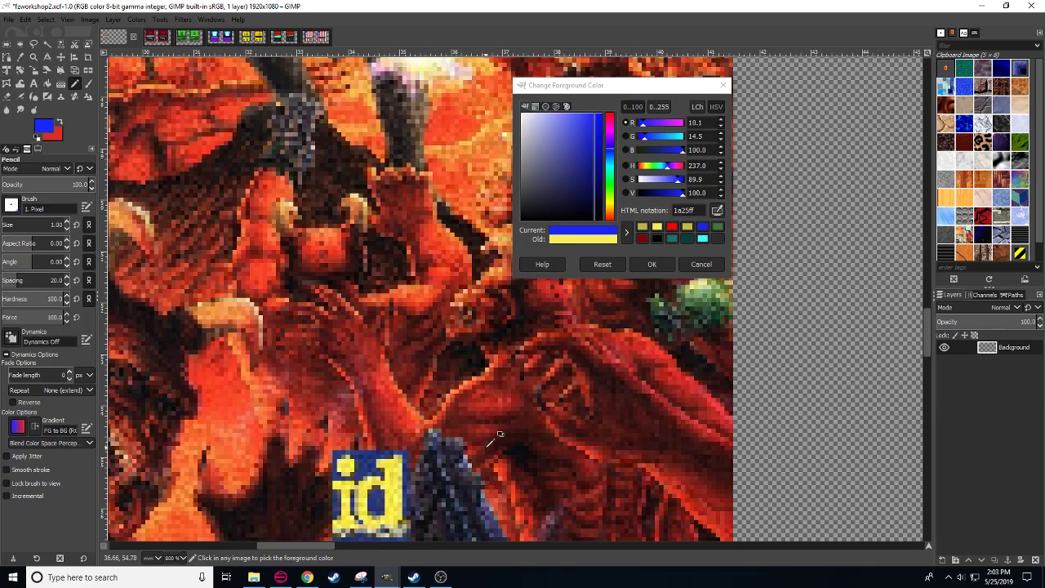
click(490, 445)
drag(270, 296, 659, 565)
drag(258, 73, 416, 425)
scroll(415, 423, up, 3)
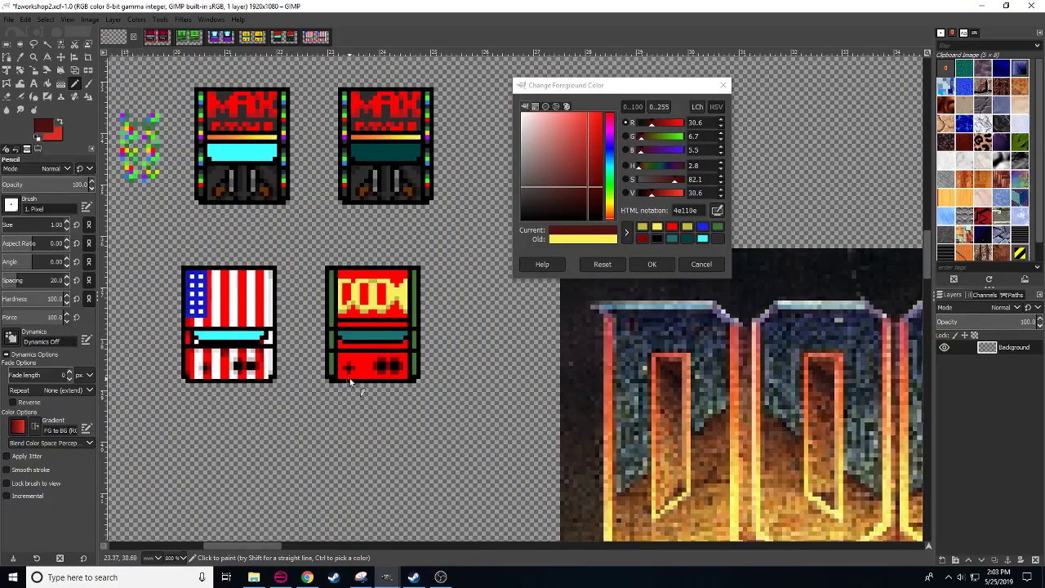
key(shift+o)
click(374, 376)
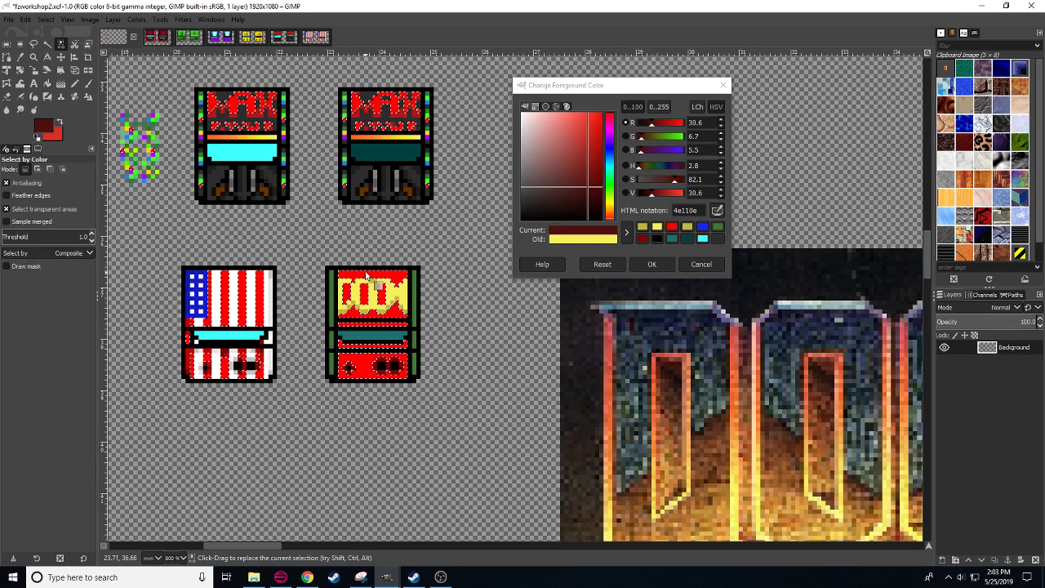
key(g)
drag(365, 254, 386, 385)
key(Escape)
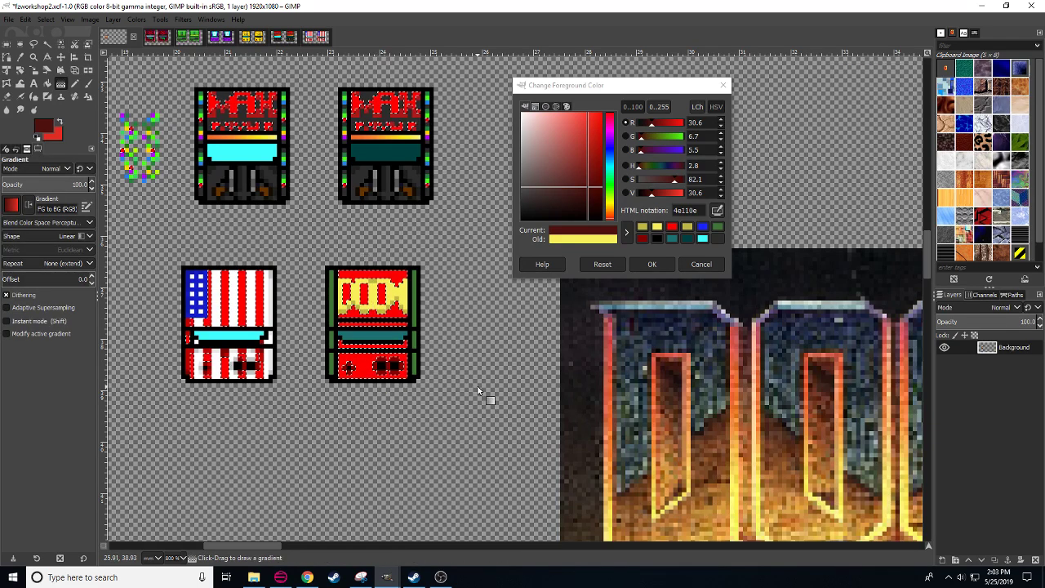
drag(438, 340, 450, 343)
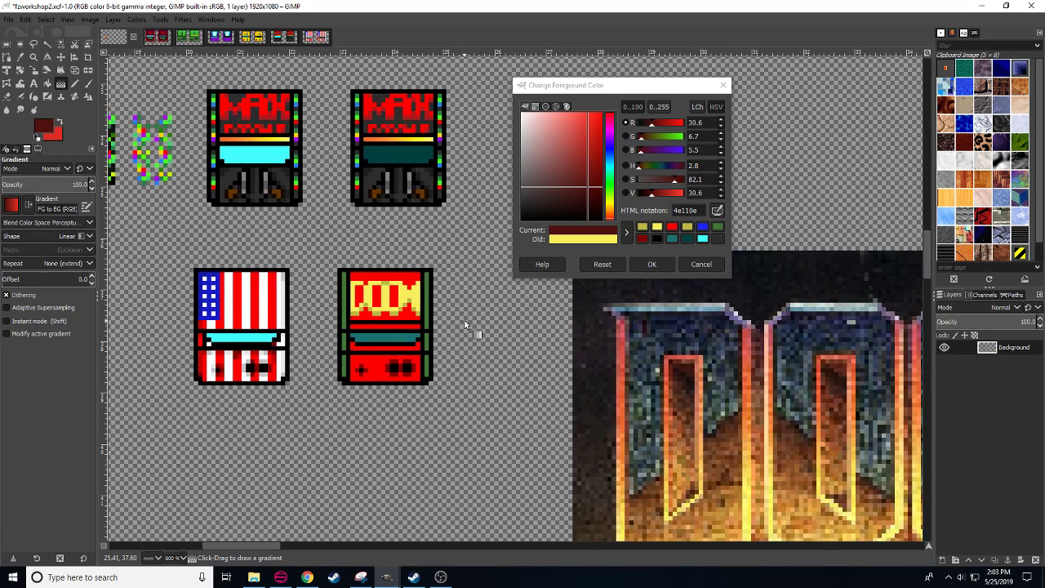
- Select the red pixels by colour and repaint the DOOM cabinet's red areas bright blue with the pencil at size 19
key(n)
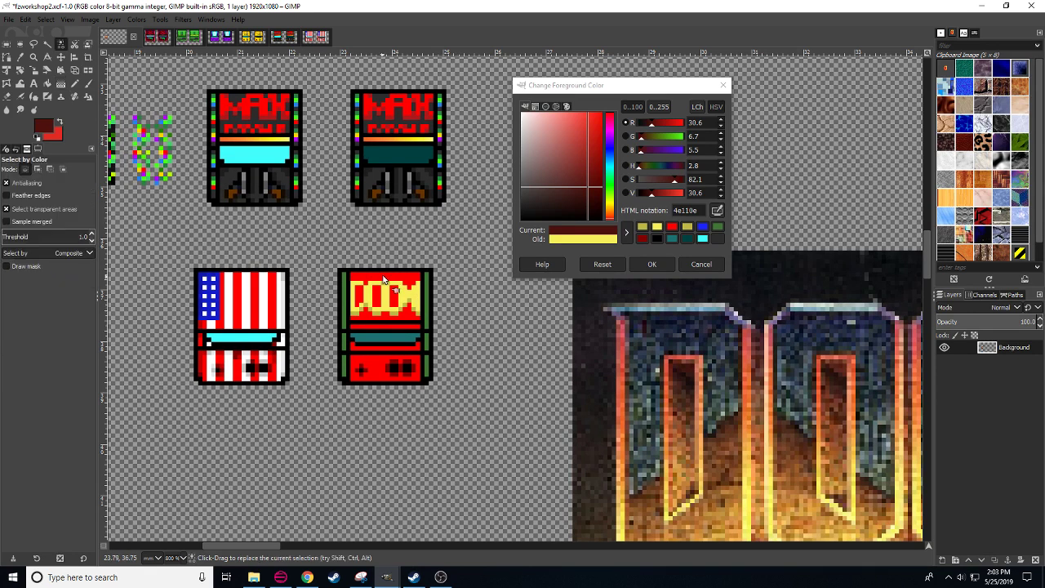
click(609, 151)
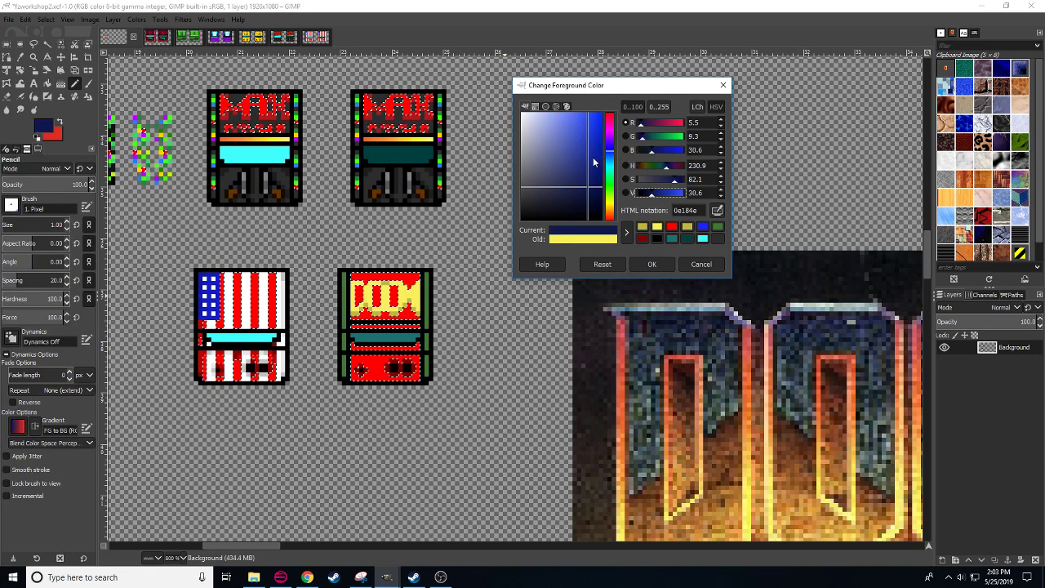
drag(595, 164, 615, 109)
click(652, 263)
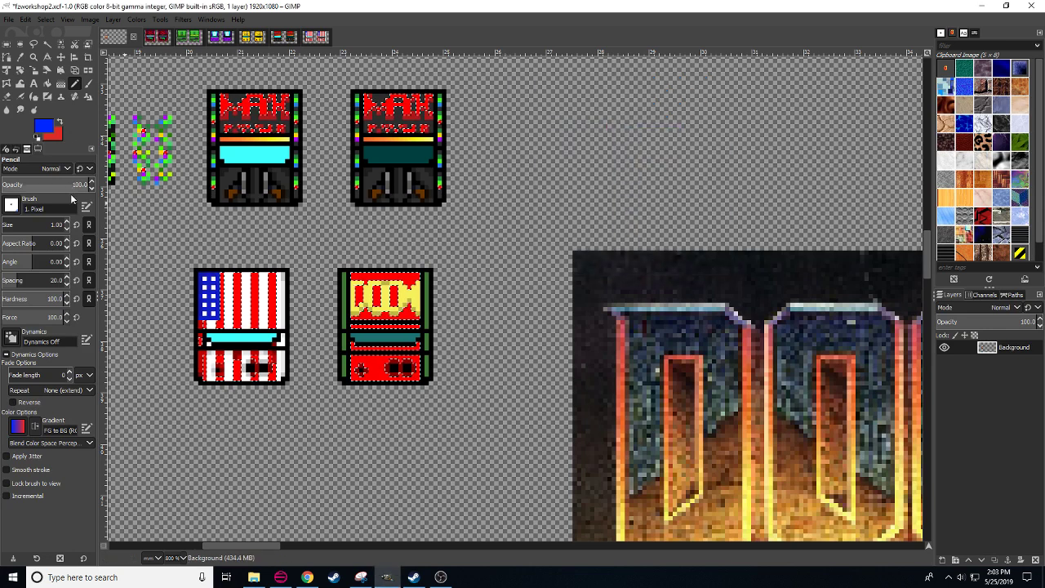
click(68, 222)
mouse_move(367, 288)
mouse_down()
mouse_move(402, 333)
mouse_move(388, 352)
mouse_up()
- Select the DOOM cabinet's blue areas by colour and sample a dark red from the cover's demon artwork as the foreground colour
key(shift+o)
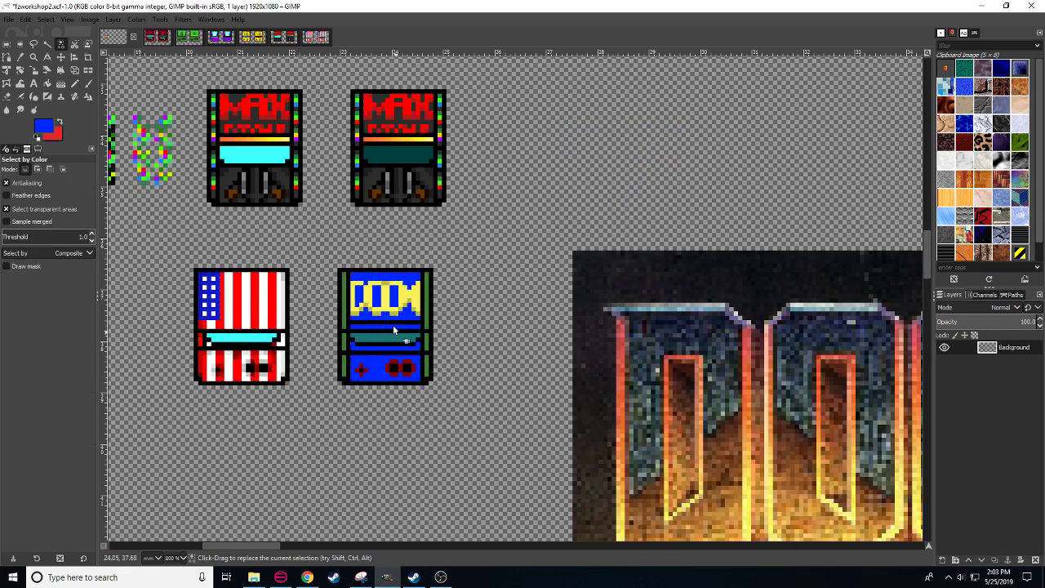
key(n)
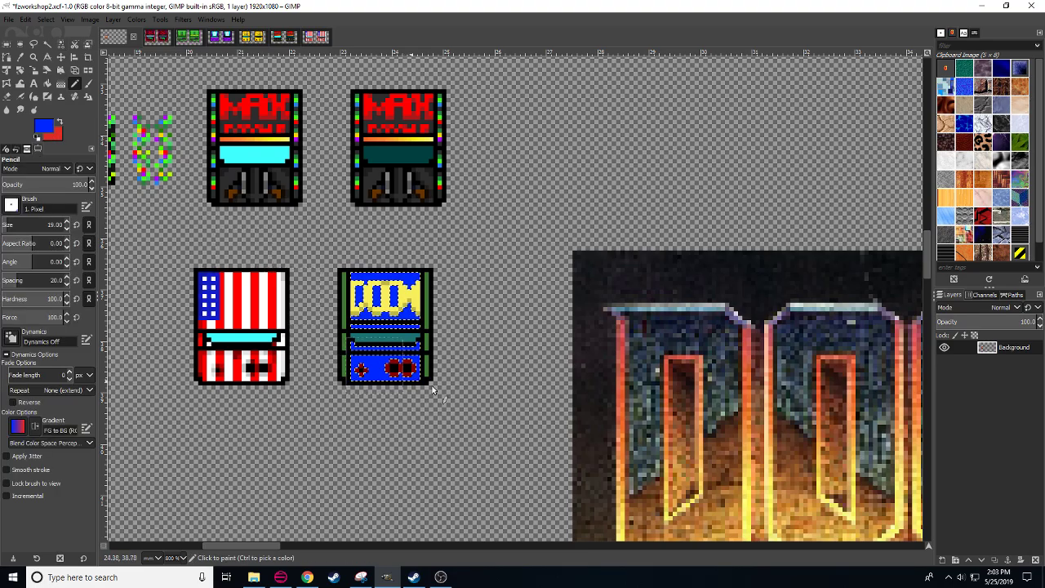
drag(571, 490, 220, 249)
drag(620, 535, 212, 204)
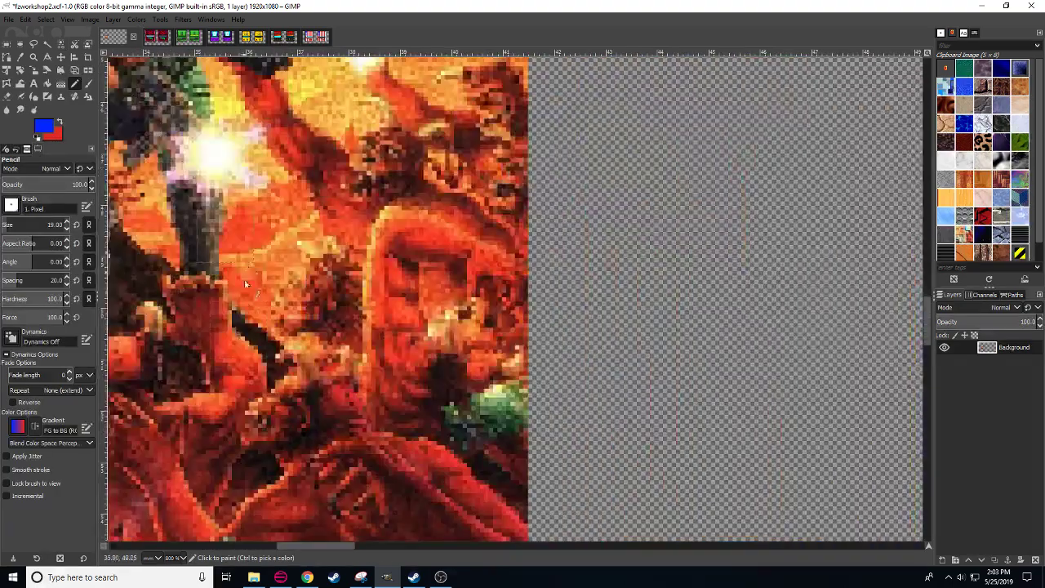
ctrl+click(330, 400)
drag(300, 342, 405, 432)
scroll(383, 376, left, 8)
scroll(383, 375, up, 10)
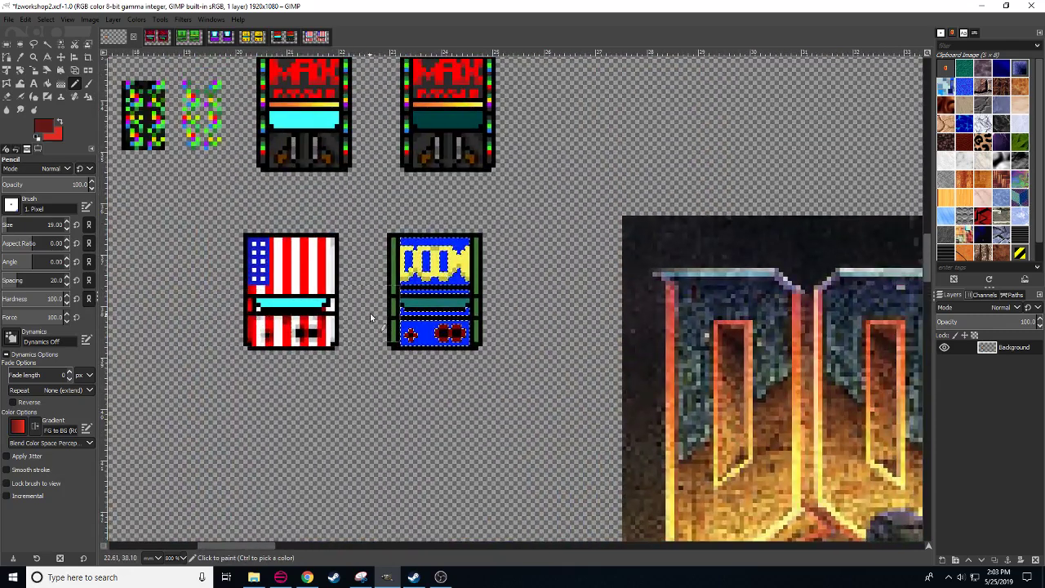
- Fill the cabinet's selected blue areas with a downward linear gradient from dark red to red, undoing the first pass, and clear the selection
key(g)
drag(433, 219, 437, 357)
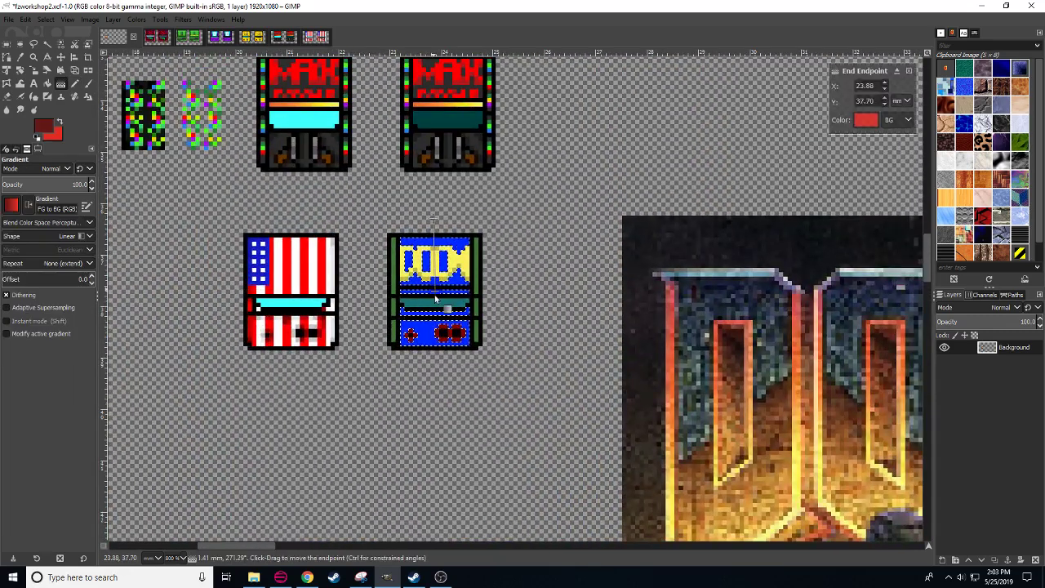
key(ctrl+shift+a)
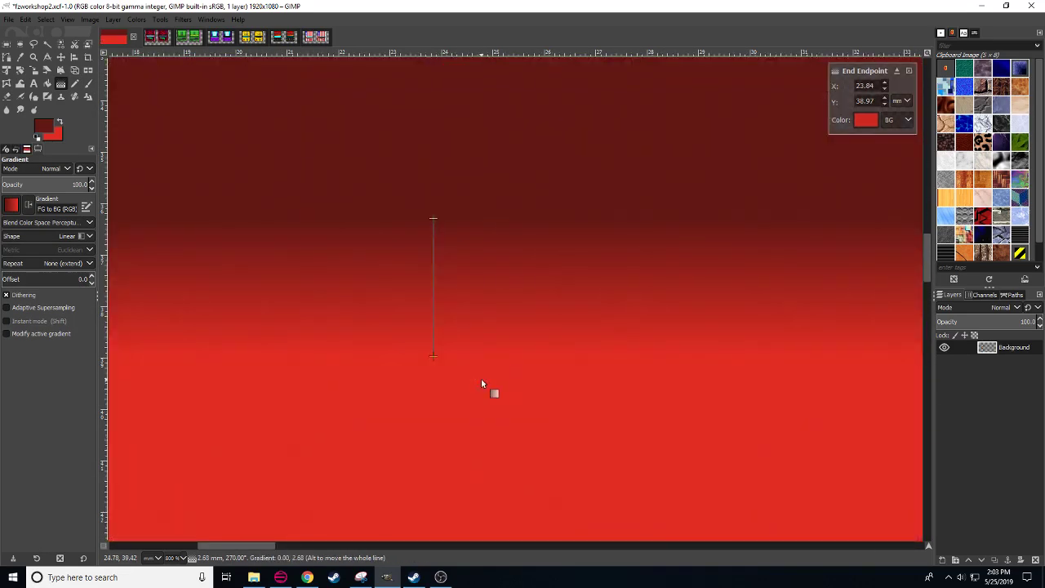
key(ctrl+z)
key(ctrl+z)
drag(433, 233, 438, 351)
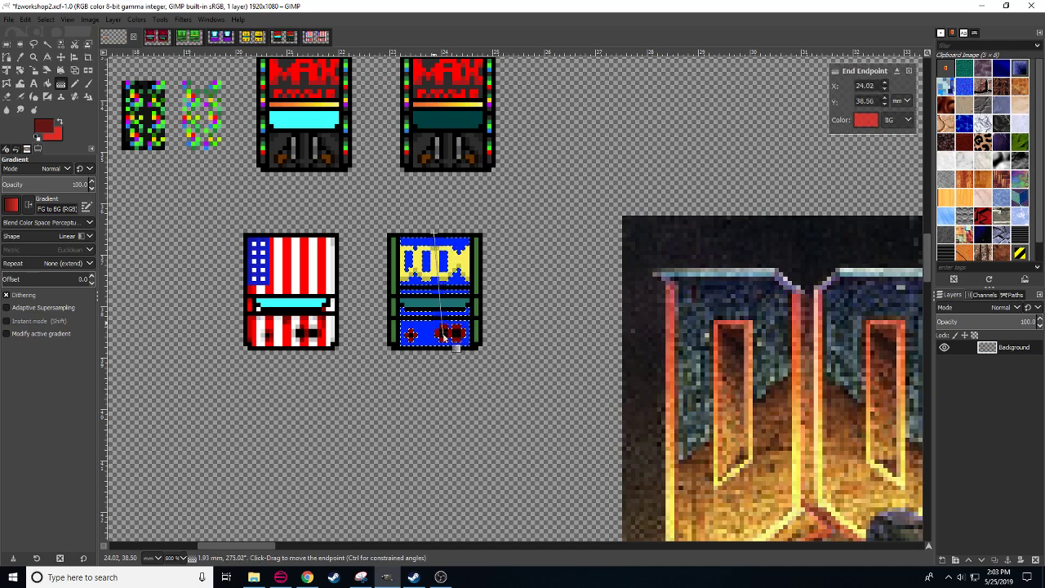
key(r)
key(ctrl+shift+a)
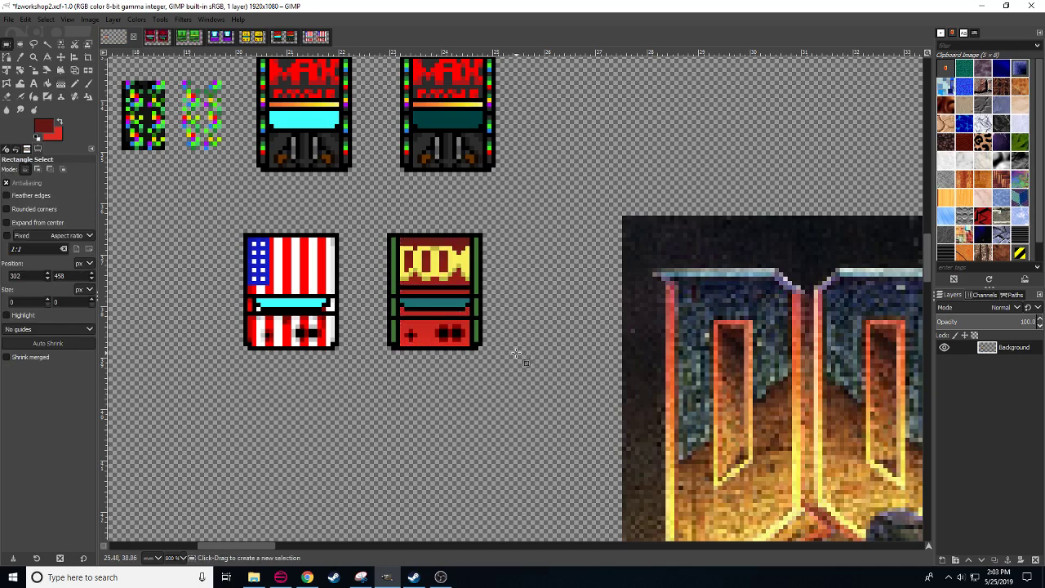
- Set the pencil size to 1 and sample green from the marine's armour on the cover as the foreground colour
mouse_move(377, 414)
mouse_down()
mouse_move(434, 453)
mouse_move(382, 436)
mouse_up()
key(n)
click(3, 224)
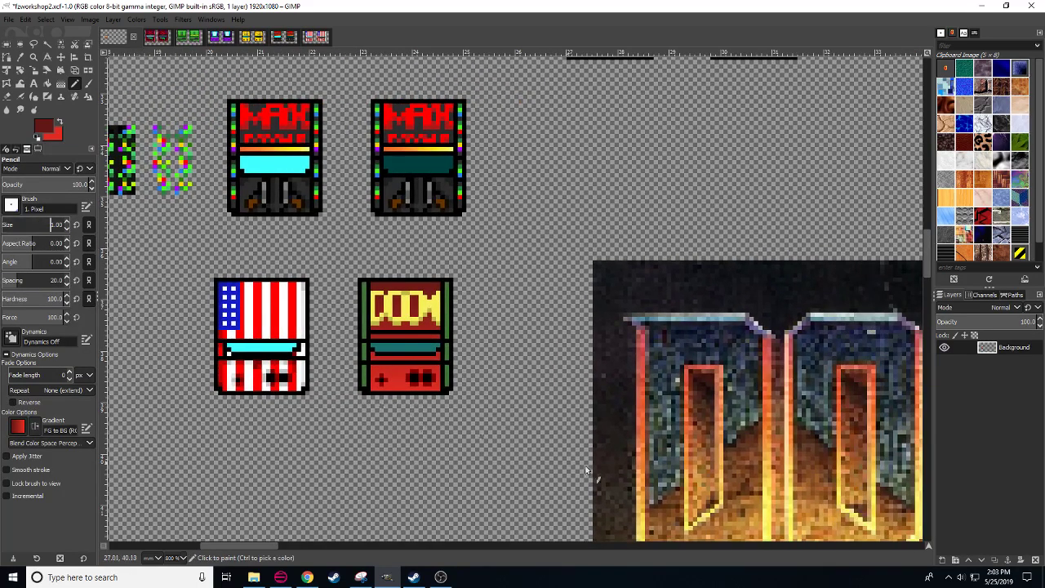
drag(587, 469, 198, 67)
ctrl+click(541, 241)
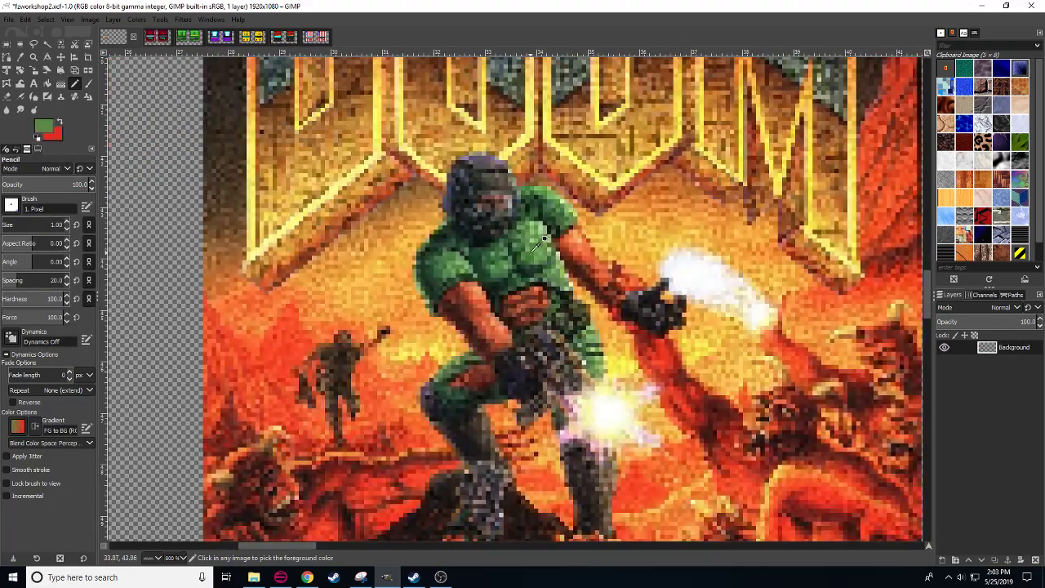
- Sample a dark green from the marine's armour on the cover as the foreground colour
ctrl+click(545, 218)
drag(544, 217, 921, 483)
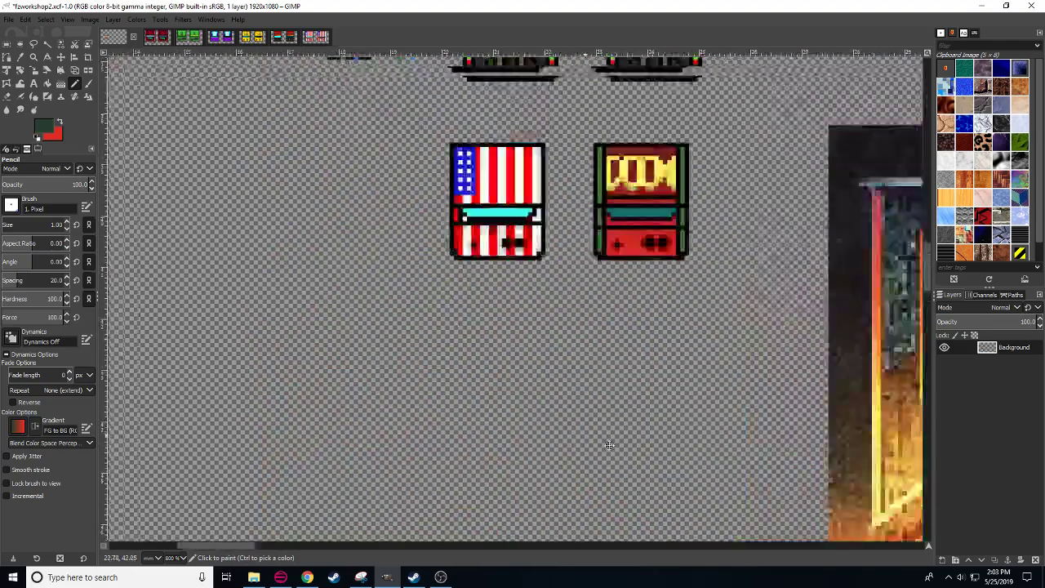
drag(607, 252, 334, 376)
- Try to fill the DOOM cabinet's green side strips with an upward linear gradient from dark green to red
key(shift+o)
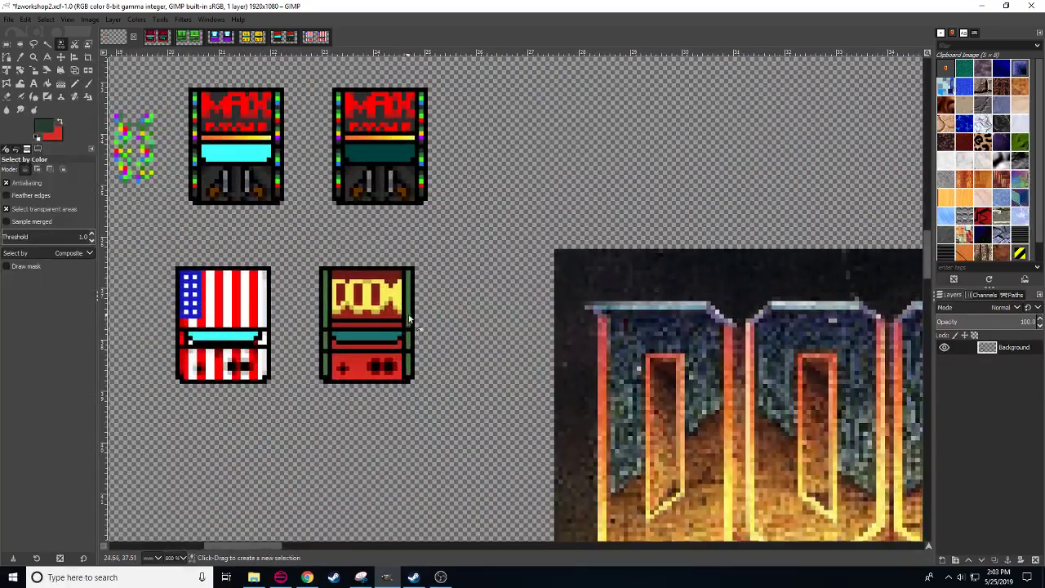
click(408, 319)
key(n)
key(g)
drag(376, 400, 377, 254)
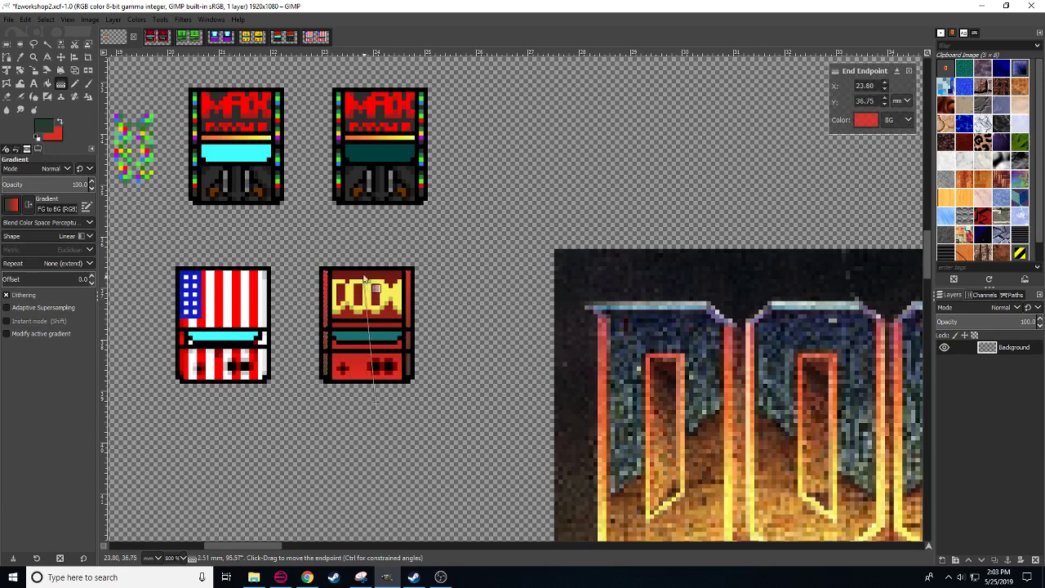
key(Return)
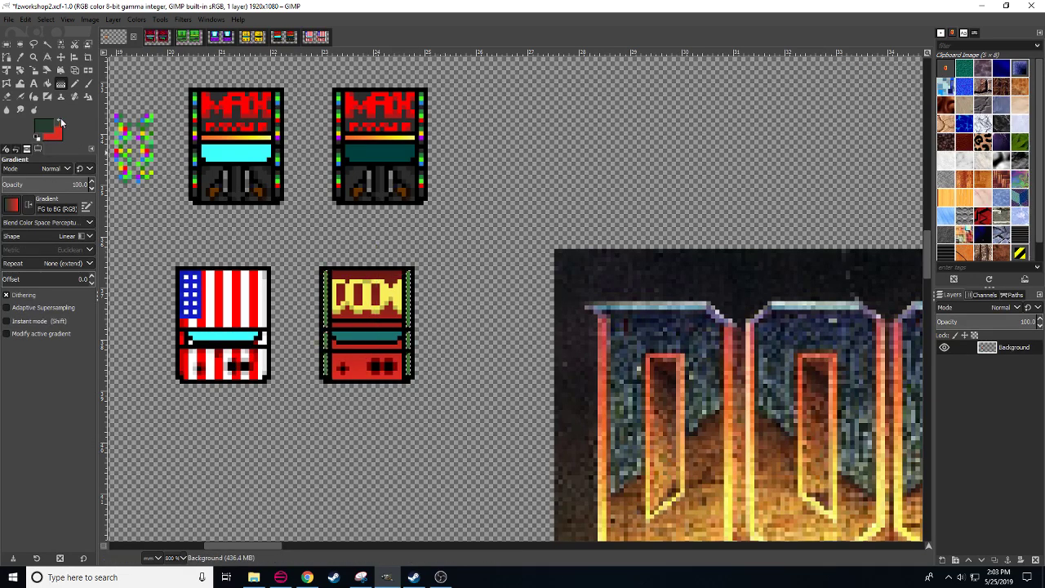
- Make the dark green the background colour and sample a brighter green from the marine's armour as the foreground colour
click(60, 121)
key(n)
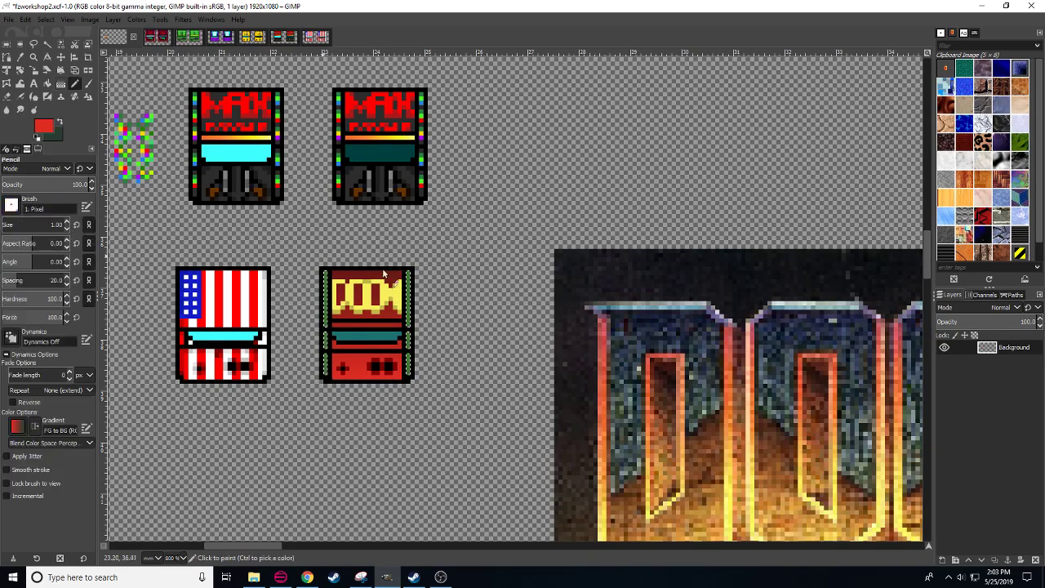
mouse_move(810, 531)
mouse_down()
mouse_move(405, 279)
mouse_move(266, 207)
mouse_up()
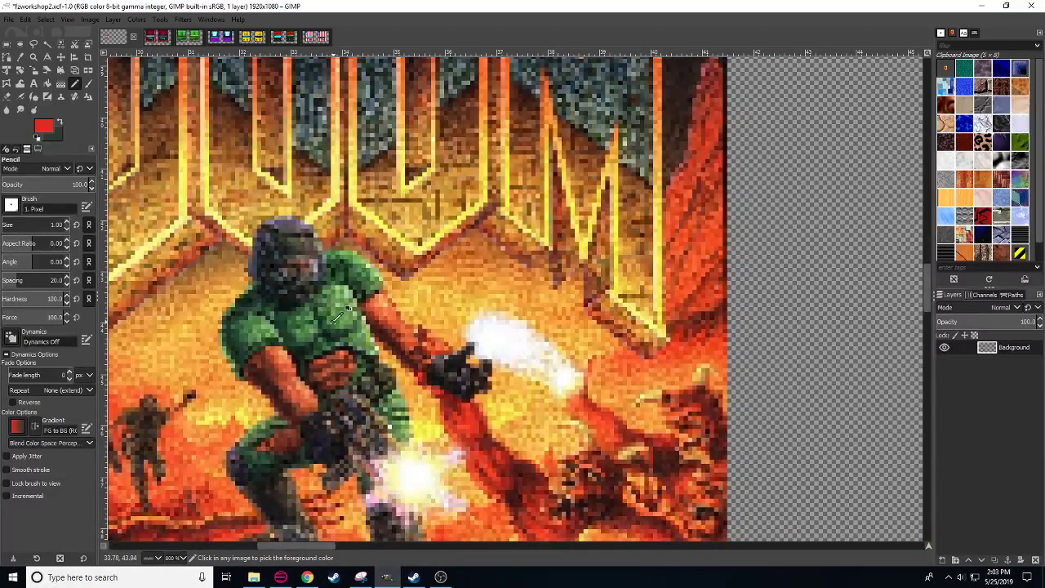
ctrl+click(345, 309)
scroll(364, 319, up, 1)
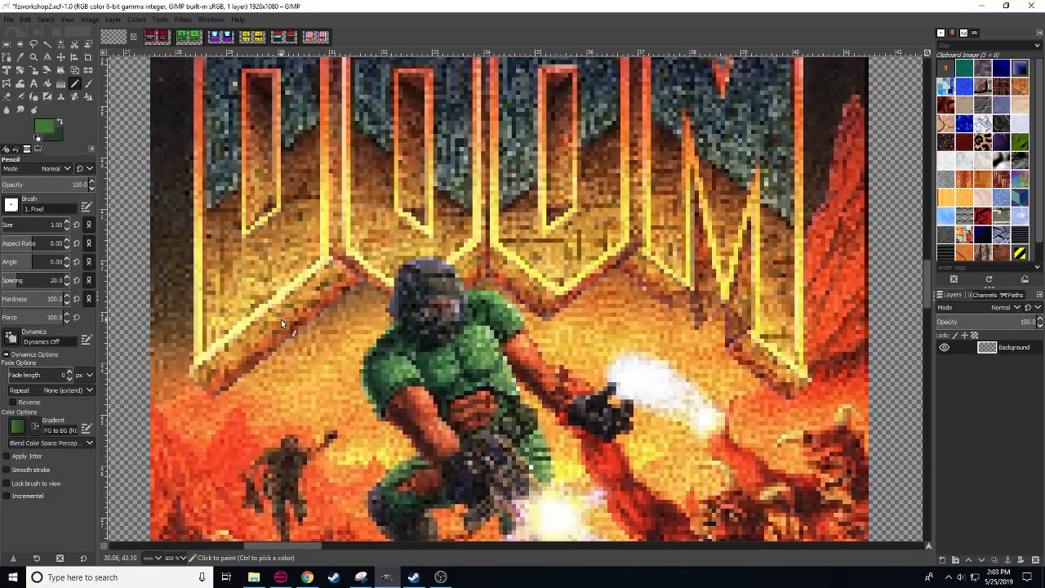
drag(276, 304, 659, 458)
scroll(315, 325, up, 6)
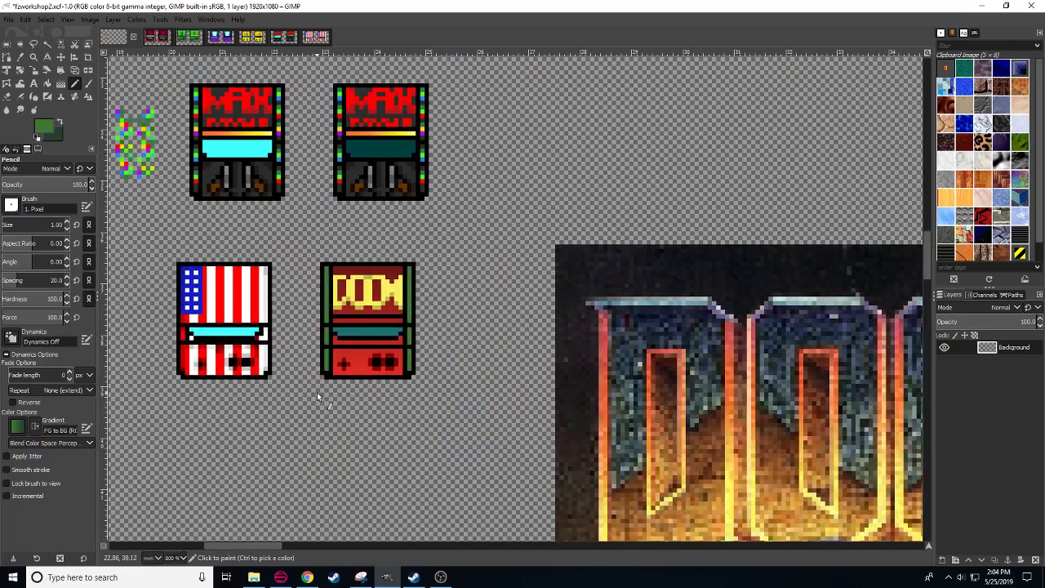
- Fill the cabinet's green side strips with an upward linear gradient from green to dark green, undoing the first pass, and clear the selection
key(shift+o)
click(330, 309)
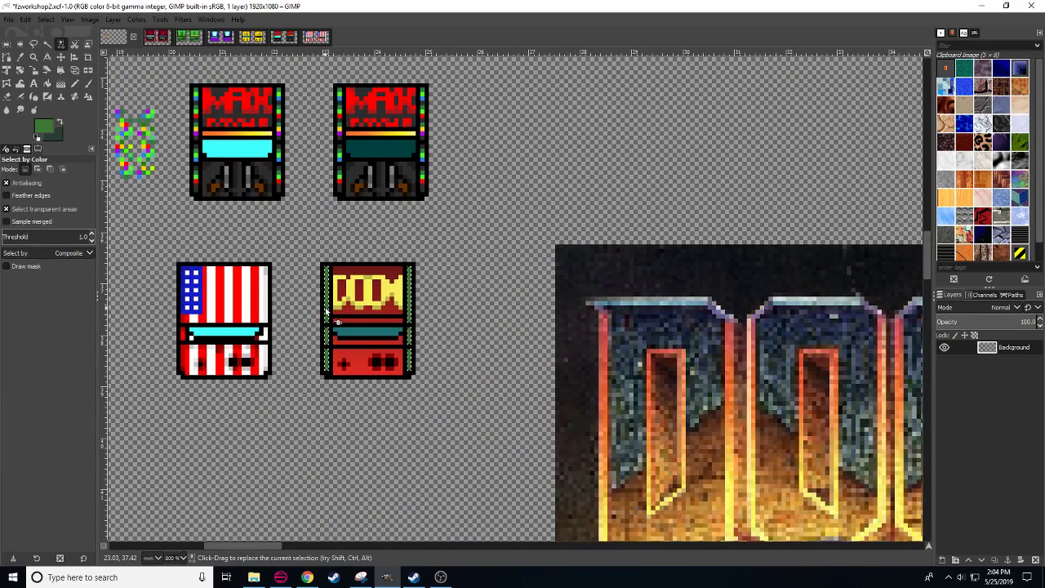
key(g)
drag(370, 373, 369, 255)
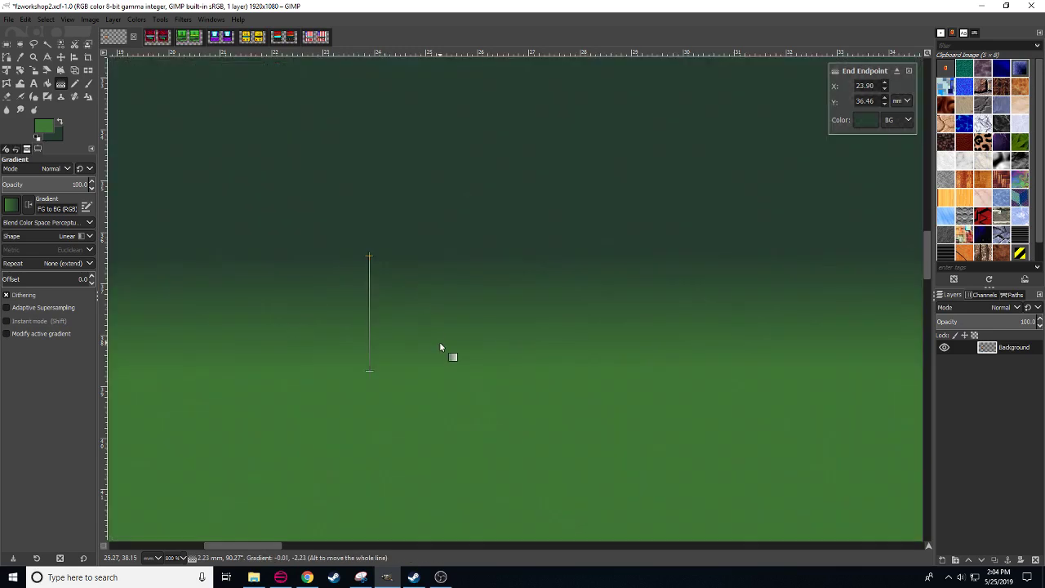
key(ctrl+z)
drag(370, 374, 366, 270)
key(Return)
drag(369, 372, 371, 261)
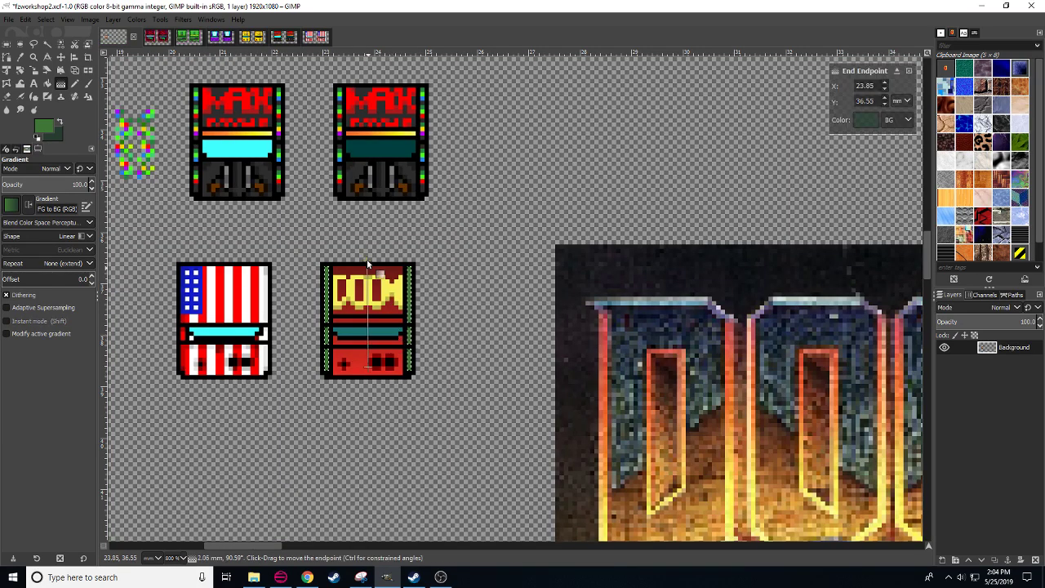
key(r)
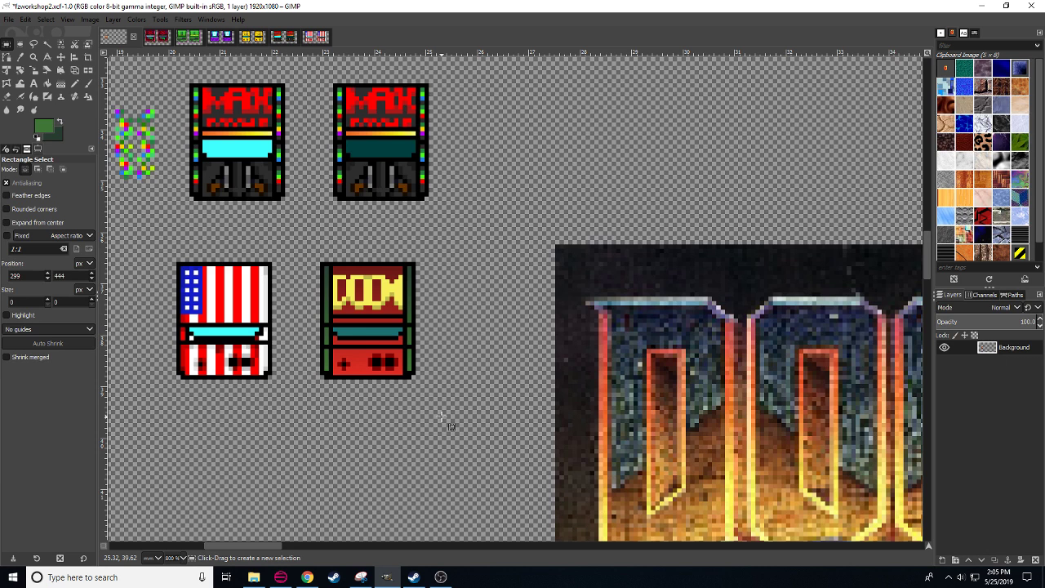
- Touch up the lower end of the DOOM cabinet's right side strip in green with the pencil
middle_click(463, 339)
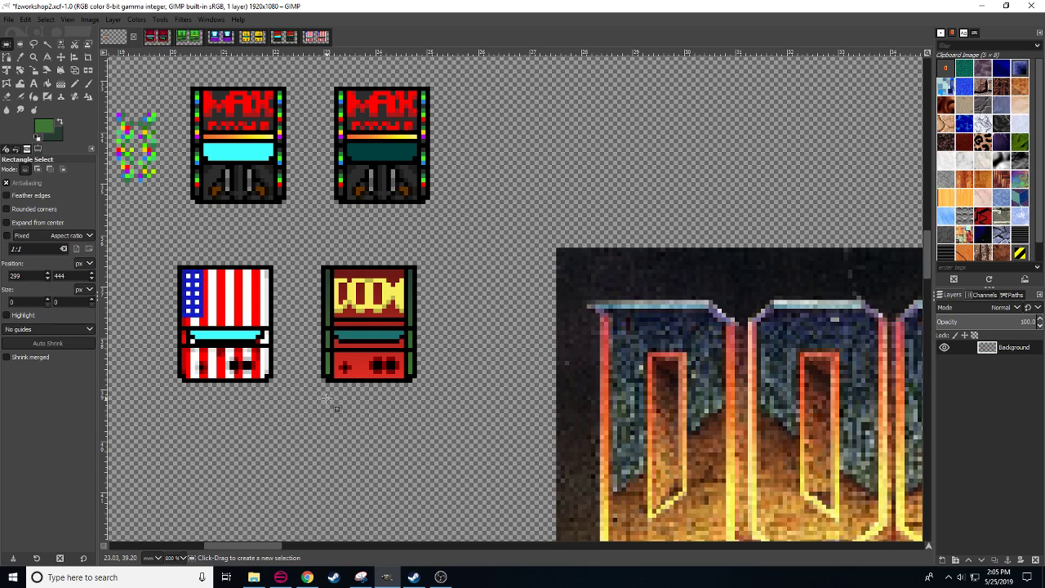
key(3)
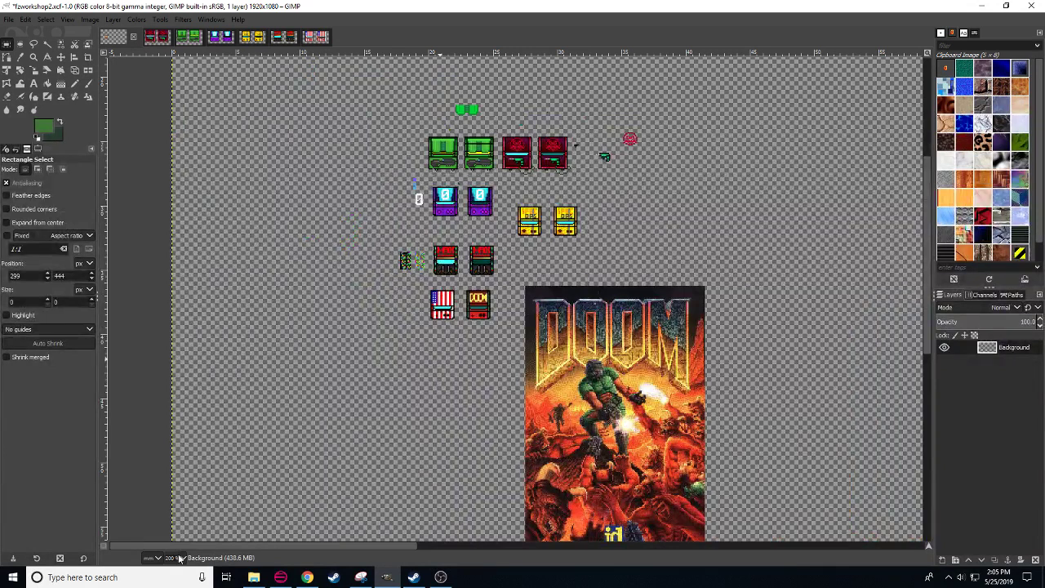
scroll(507, 261, up, 4)
key(n)
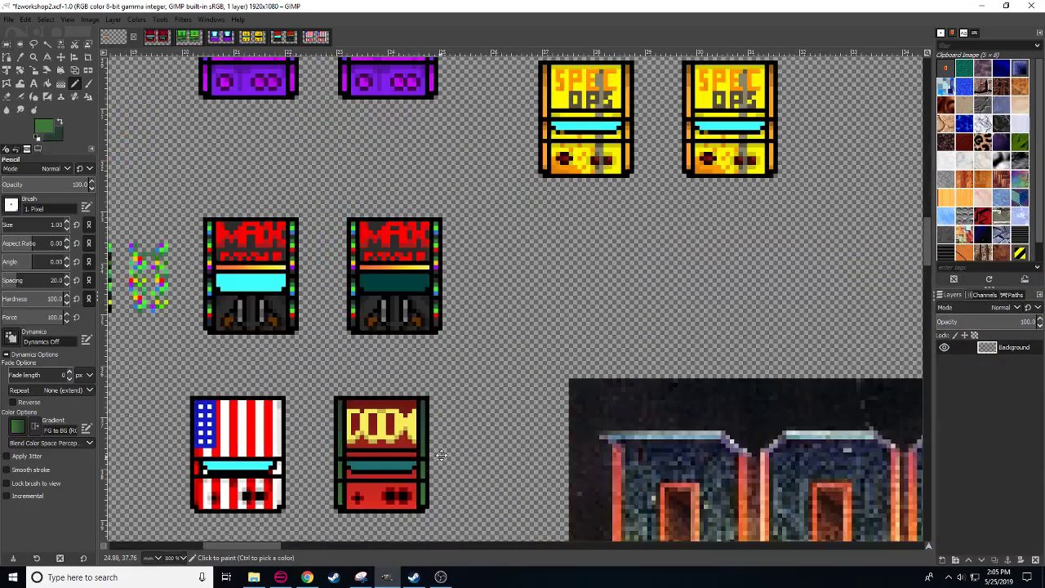
drag(436, 481, 451, 447)
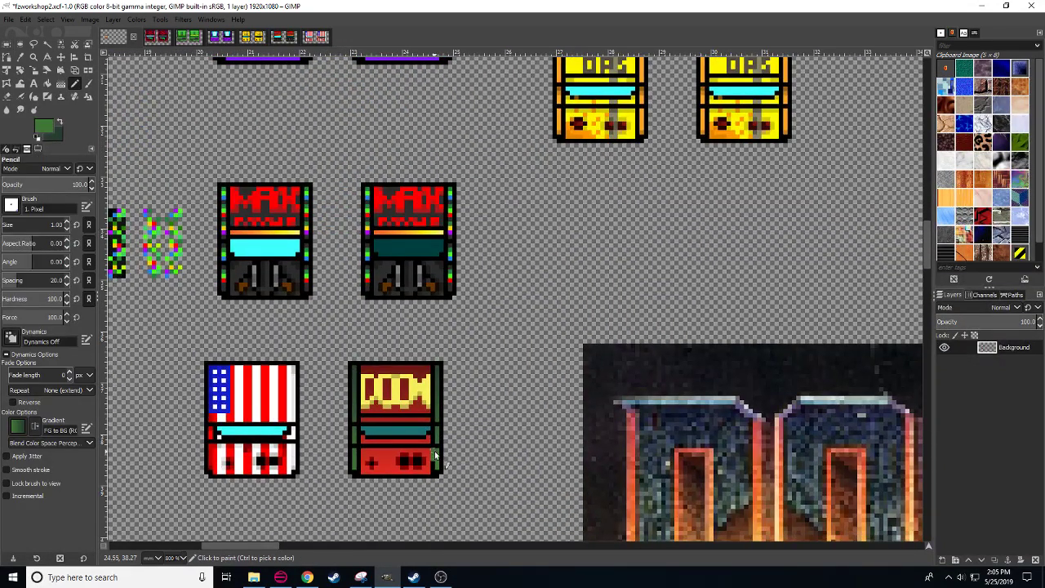
click(437, 465)
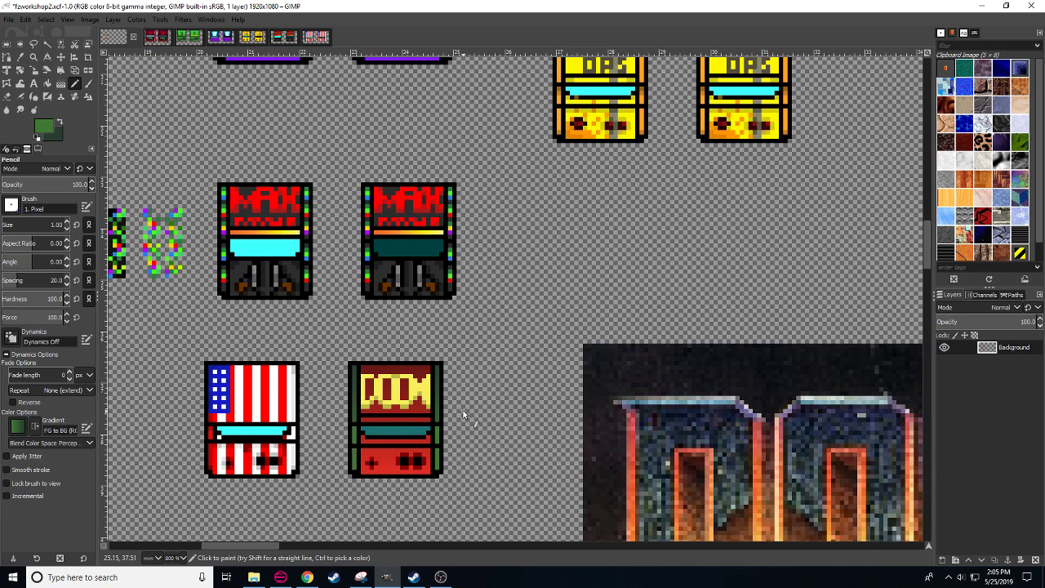
key(ctrl)
key(shift)
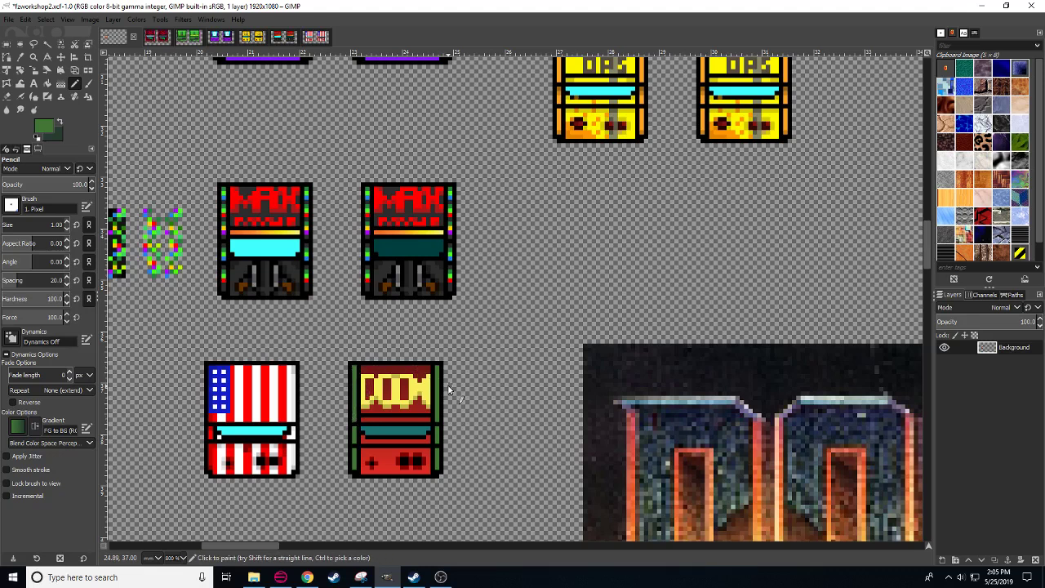
- Swap the foreground to dark green and paint over the upper part of the cabinet's left side strip
click(60, 123)
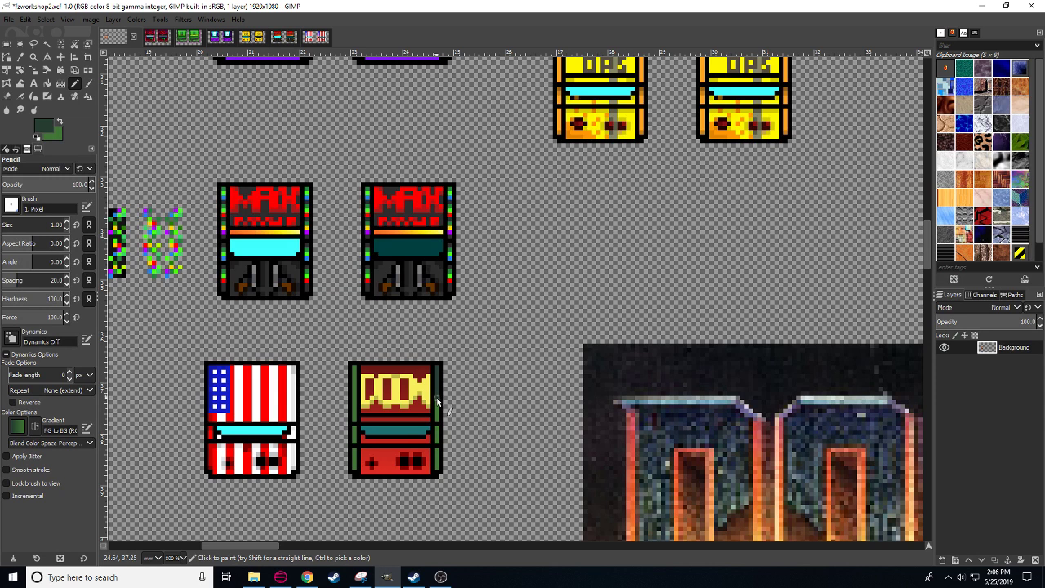
drag(353, 372, 355, 399)
drag(473, 412, 491, 404)
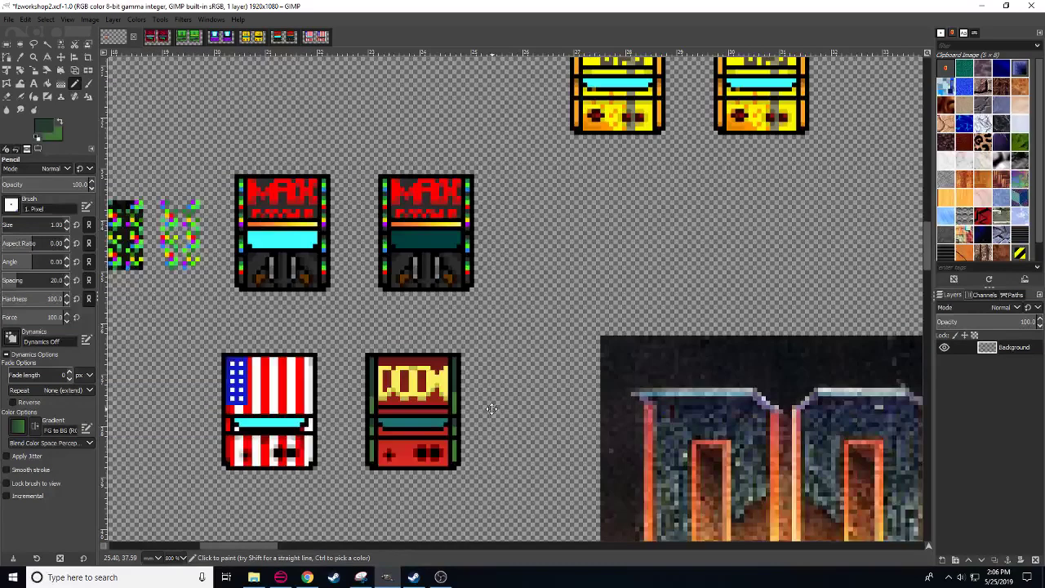
- Sample a dark yellow from the DOOM lettering, then cut the lettering's lower 8 × 3 pixel section and paste it back slightly higher
ctrl+click(447, 400)
key(r)
drag(396, 389, 431, 404)
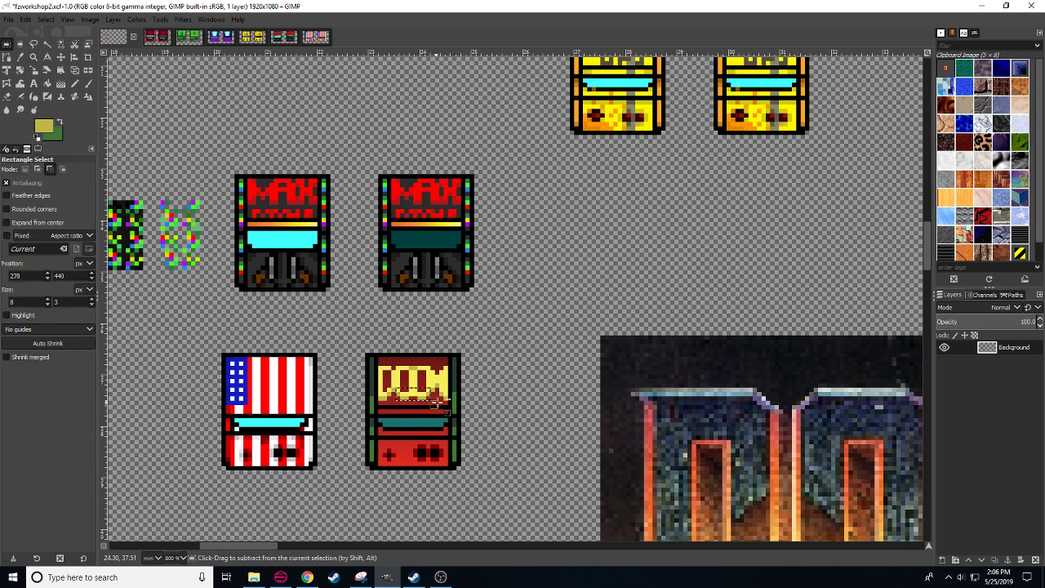
key(ctrl+x)
key(ctrl+v)
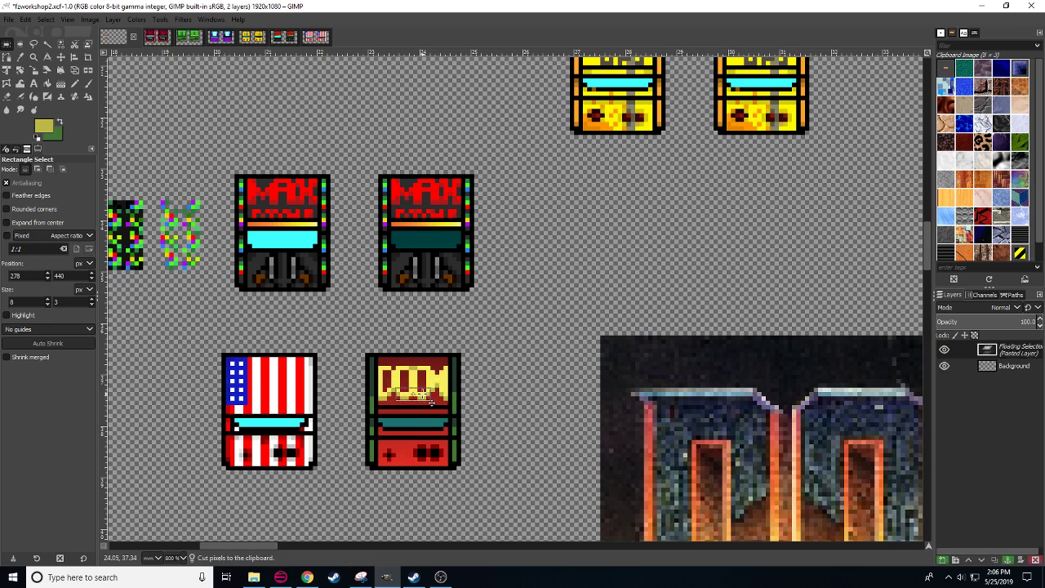
click(434, 409)
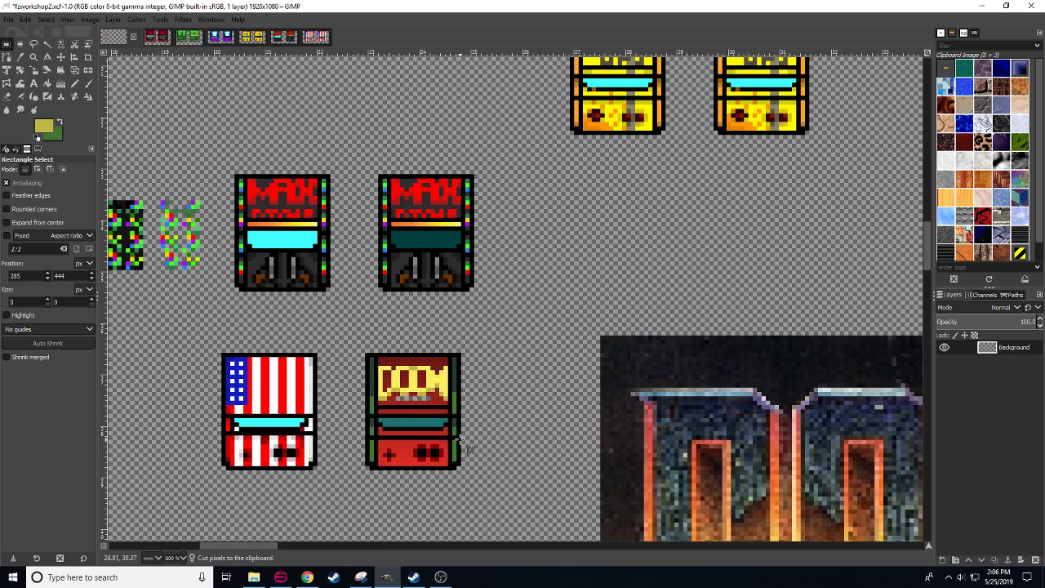
- Fill the transparent gap beneath the DOOM lettering with dark red sampled from the cabinet, using the pencil
key(n)
ctrl+click(433, 401)
drag(431, 398, 396, 398)
drag(476, 476, 552, 374)
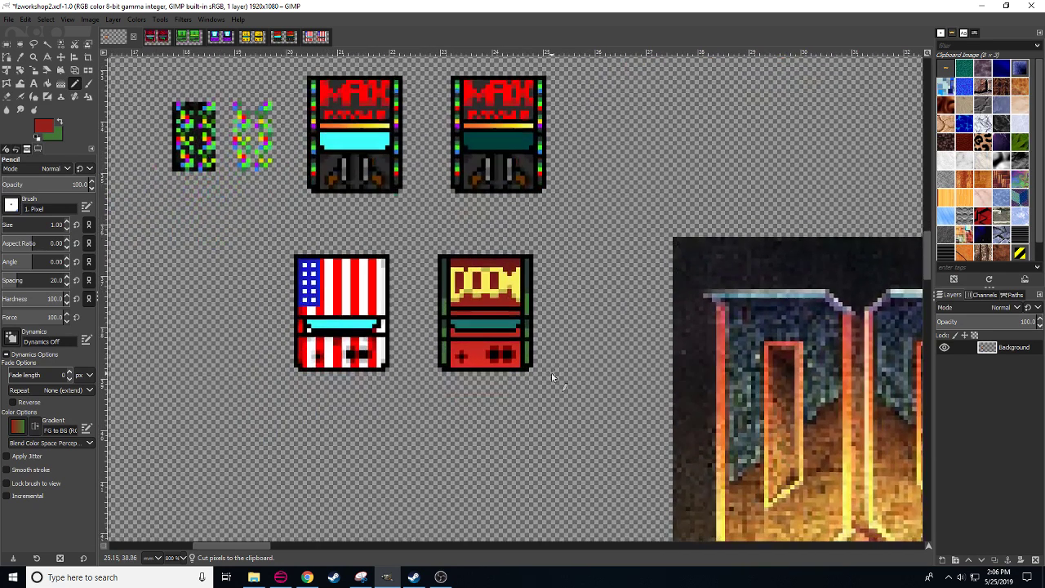
- Retouch the DOOM lettering with the pencil in dark and bright yellow sampled from the letters
ctrl+click(502, 294)
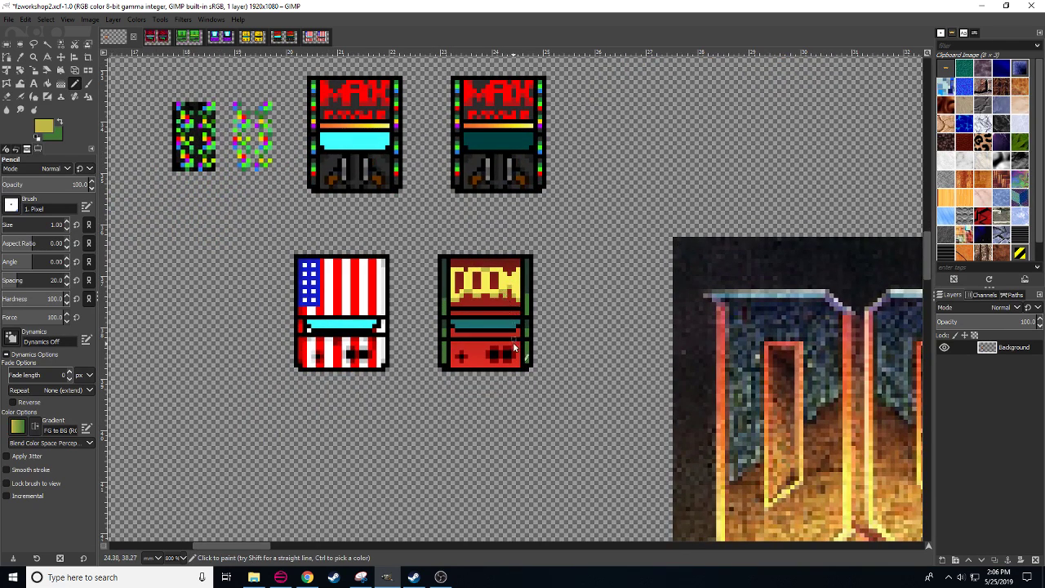
ctrl+click(510, 281)
drag(550, 396, 505, 436)
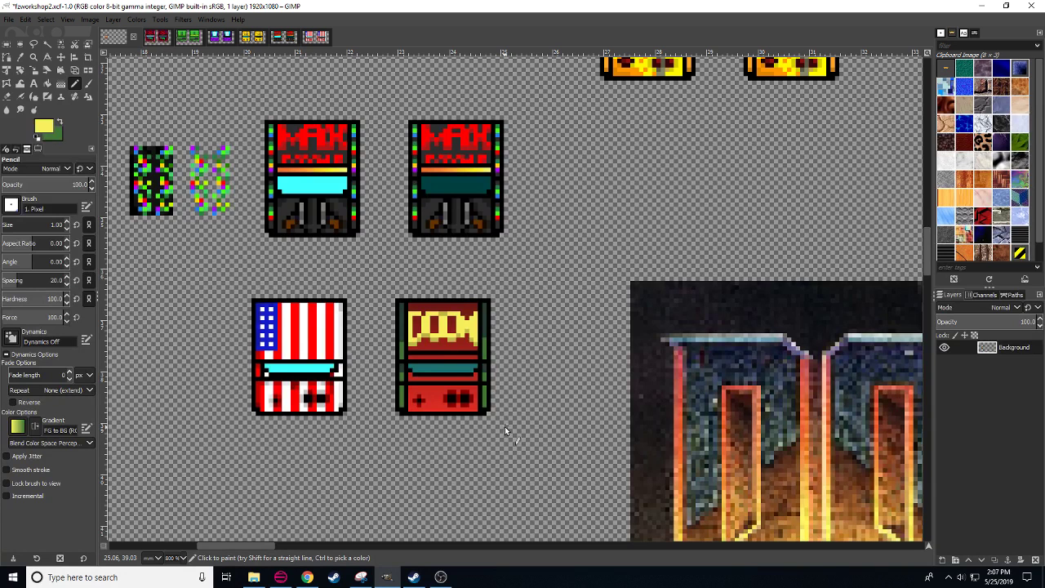
ctrl+click(463, 340)
ctrl+click(462, 335)
scroll(405, 461, up, 1)
drag(311, 488, 338, 495)
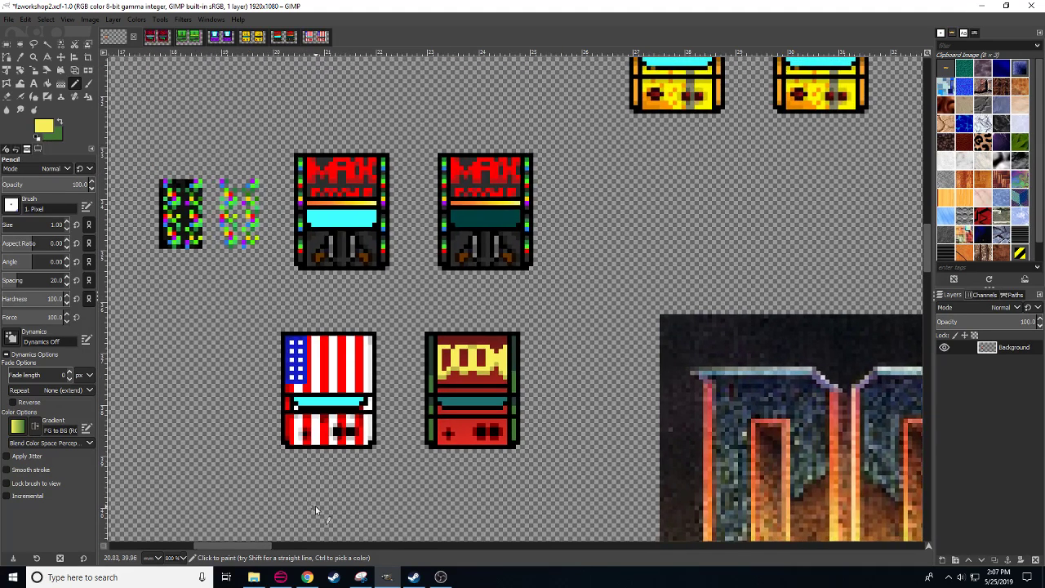
- Examine the DOOM cabinet at several zoom levels and compare it with the neighbouring cabinets and the cover
scroll(173, 558, down, 1)
key(2)
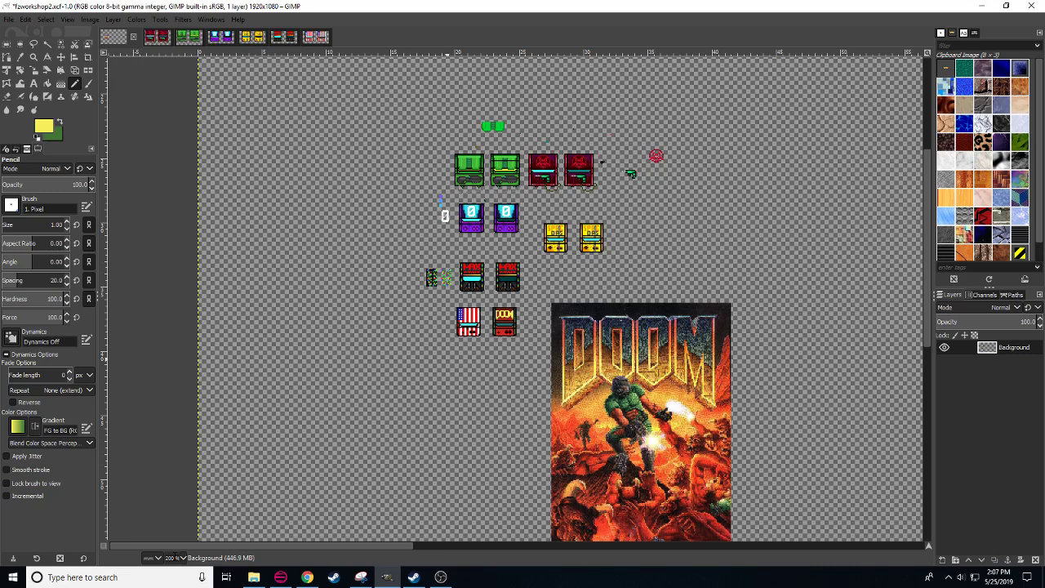
key(3)
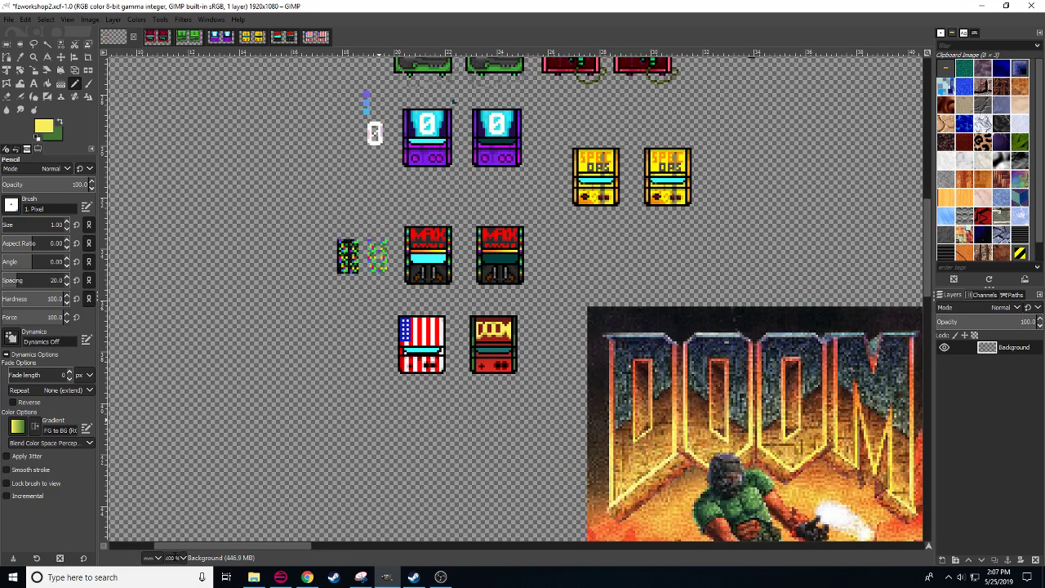
key(4)
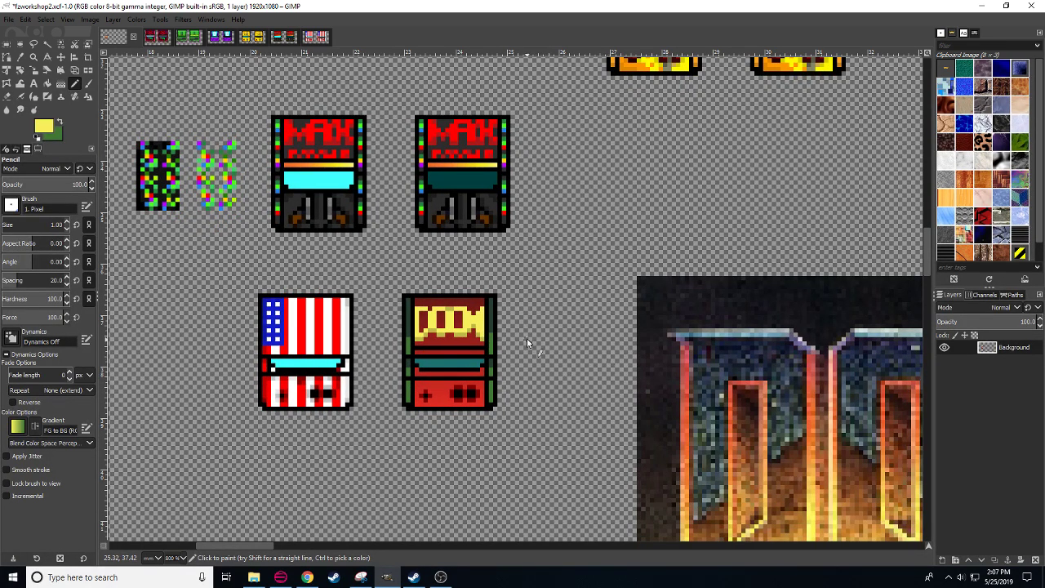
drag(619, 374, 607, 365)
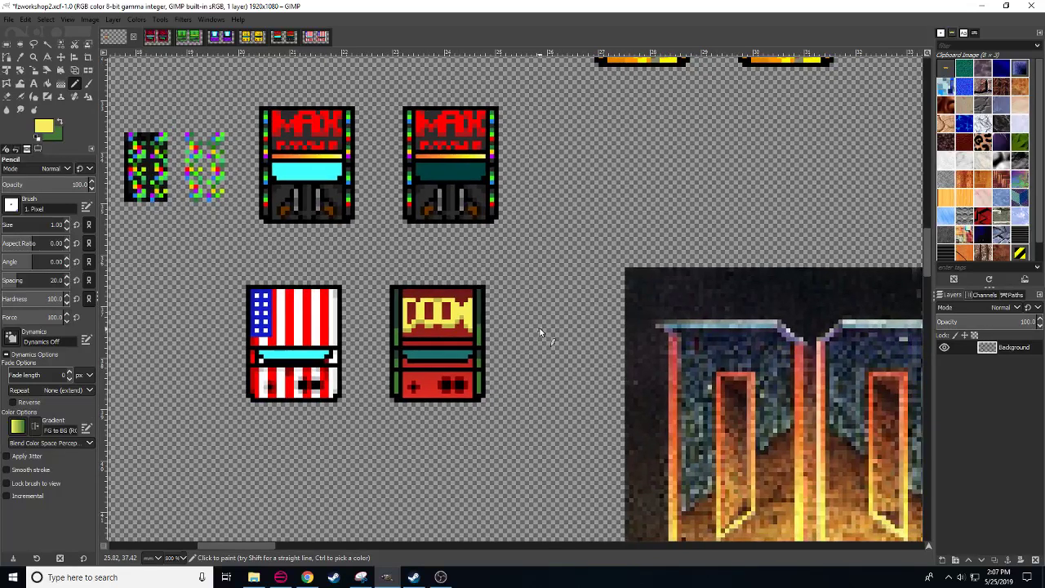
scroll(549, 337, down, 4)
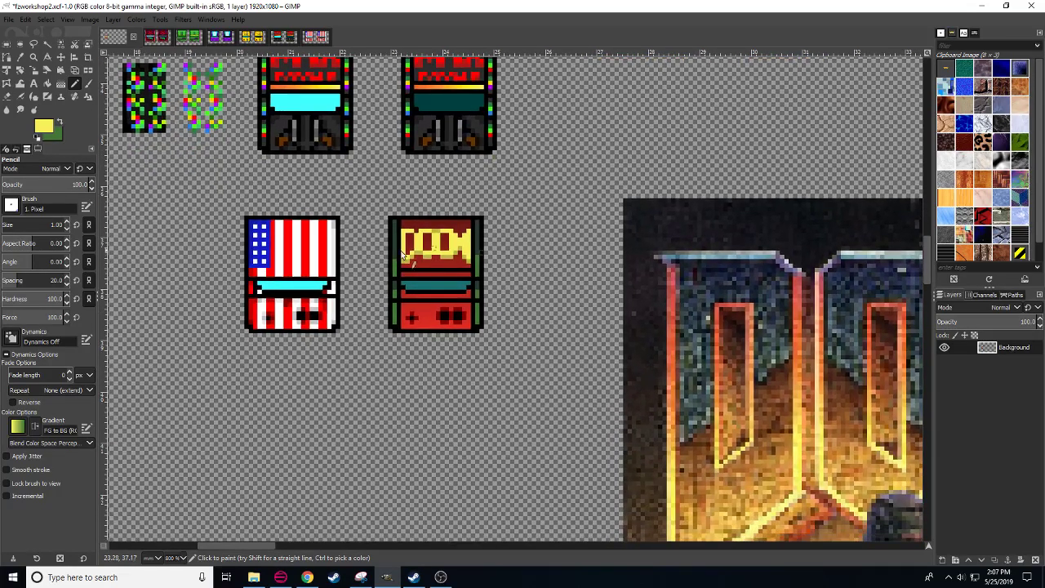
scroll(392, 253, down, 8)
scroll(392, 253, right, 10)
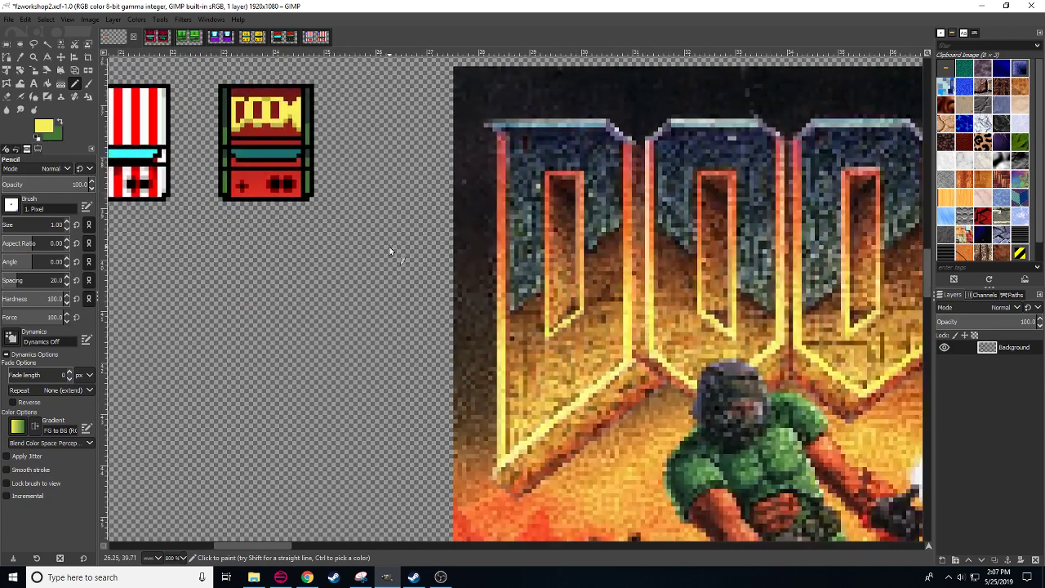
scroll(390, 251, up, 8)
scroll(390, 251, left, 11)
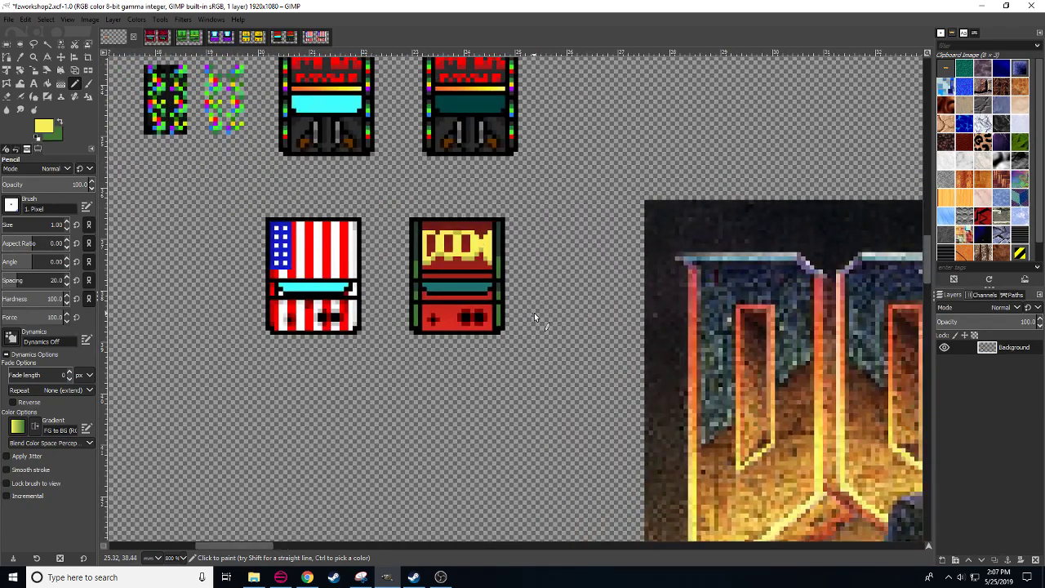
scroll(534, 312, up, 1)
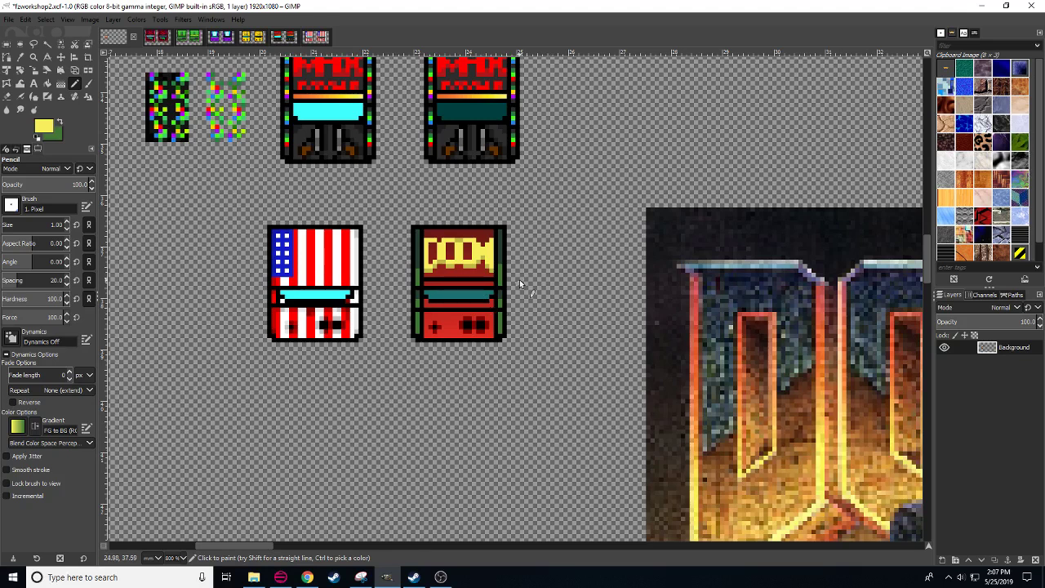
scroll(519, 279, up, 1)
scroll(251, 499, up, 1)
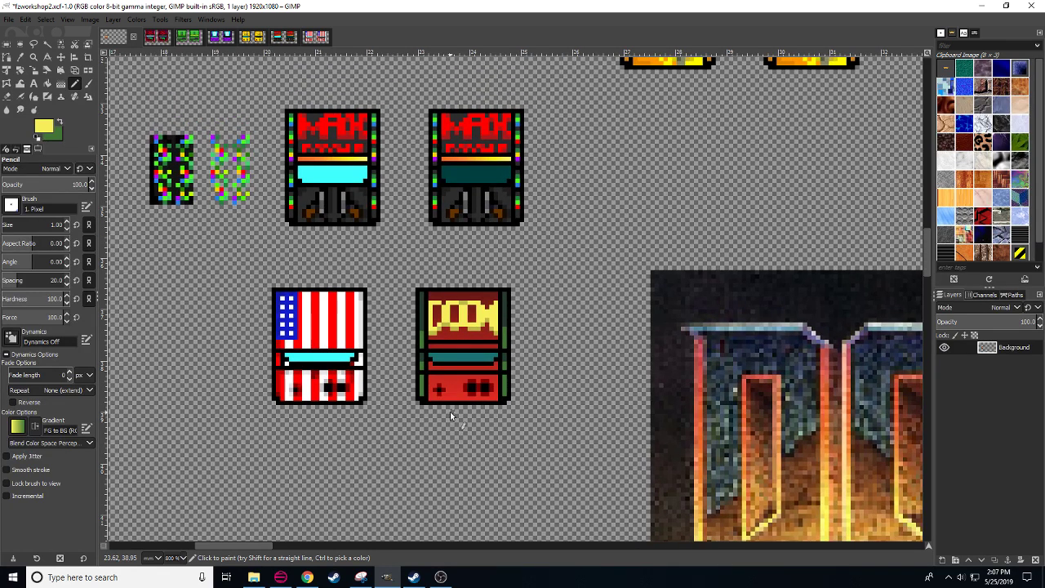
key(shift+o)
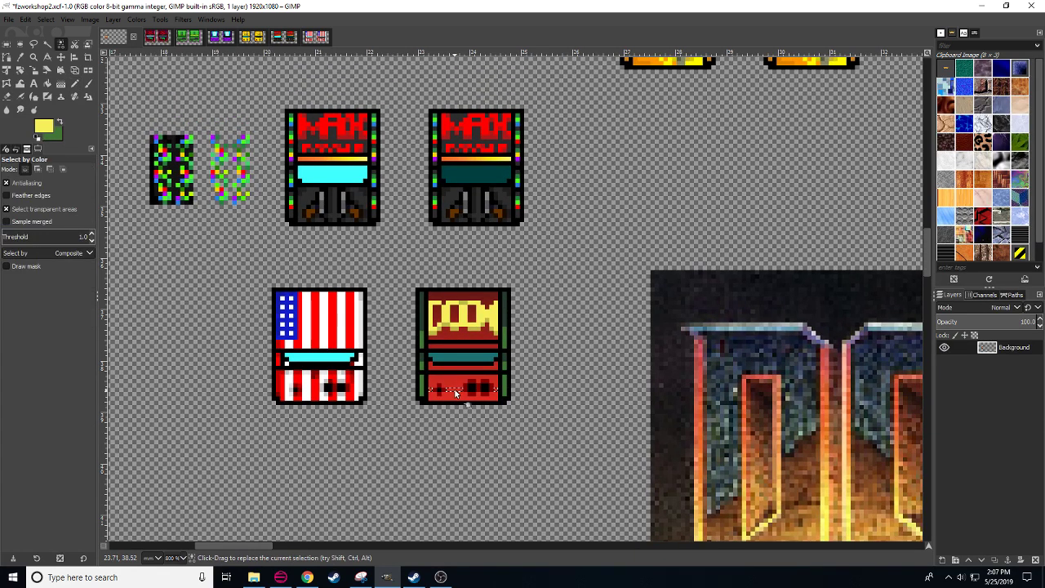
click(455, 387)
drag(455, 364, 466, 335)
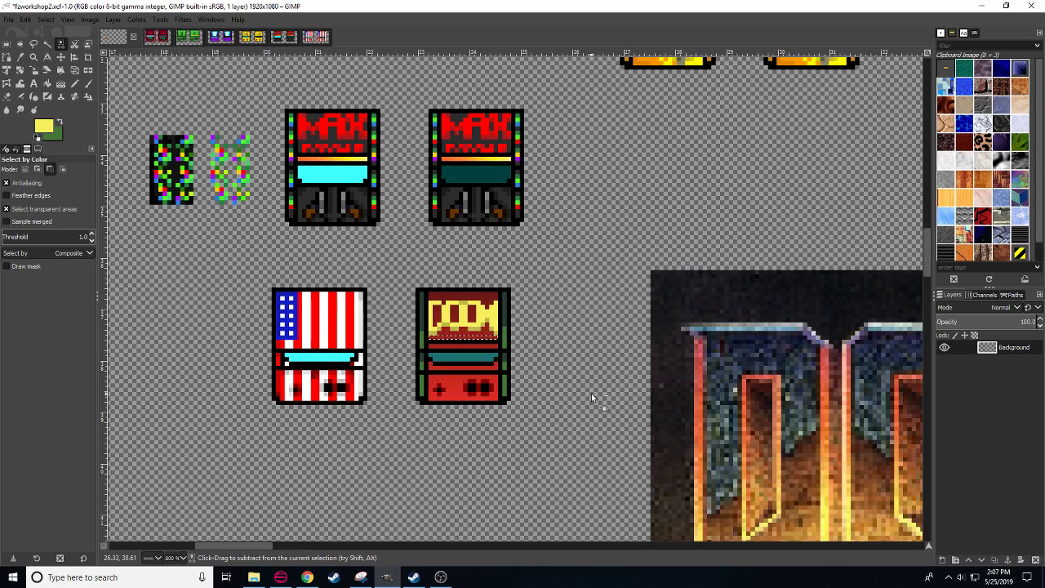
key(ctrl)
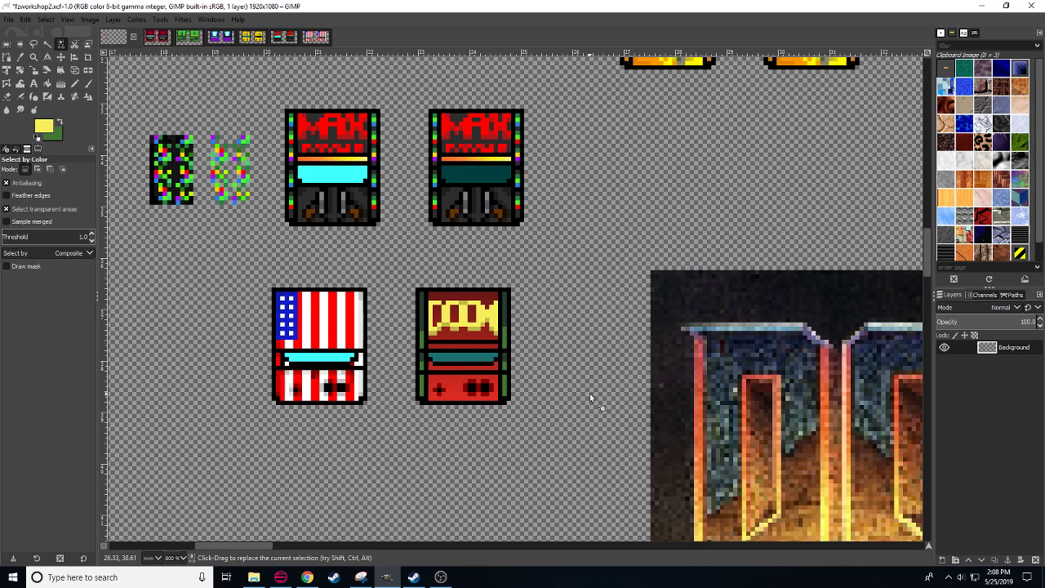
key(ctrl)
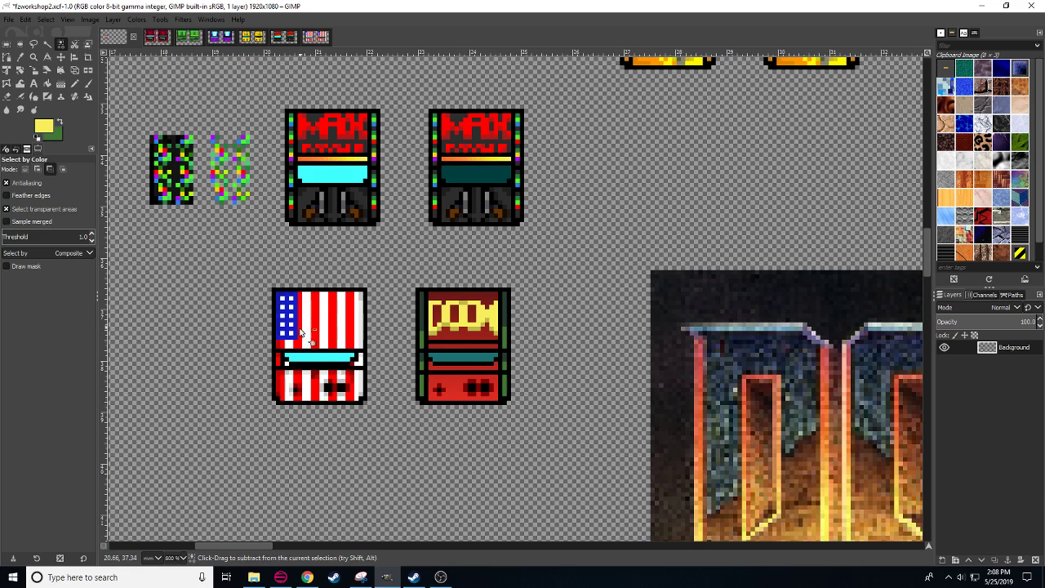
- Widen the flag cabinet's blue star field along its inner edge with a pencil line in blue sampled from it
key(n)
ctrl+click(295, 325)
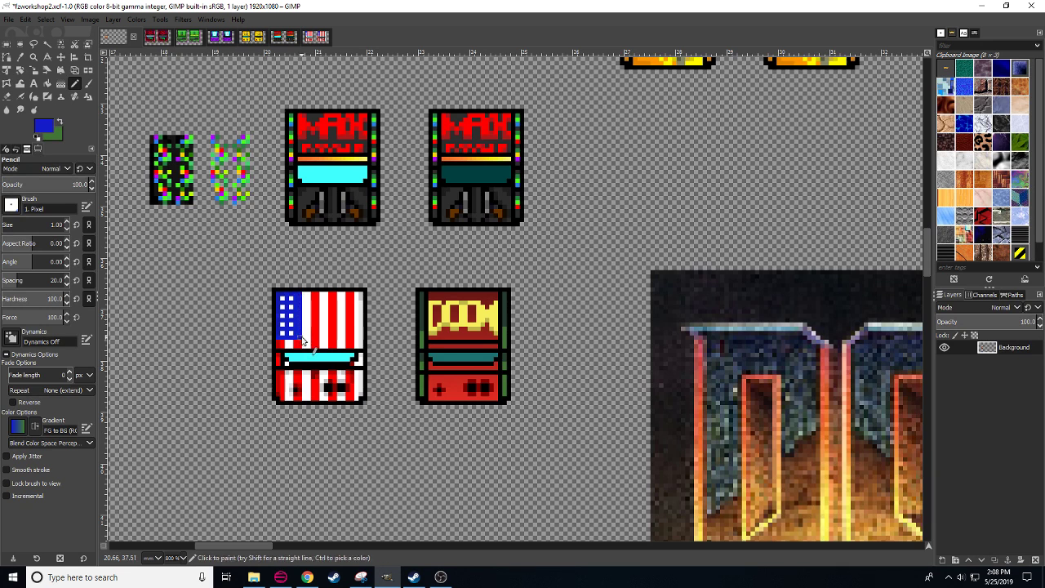
click(303, 337)
shift+click(303, 294)
- Add a column of five white star pixels to the flag cabinet's blue field, using white sampled from an existing star
ctrl+click(292, 298)
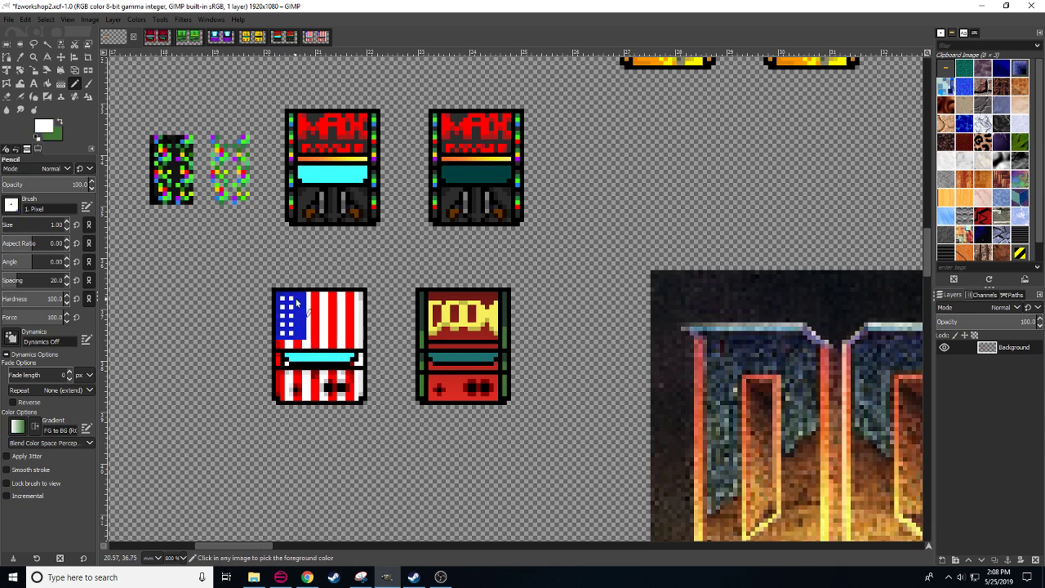
click(300, 297)
click(299, 305)
click(299, 314)
click(300, 324)
click(300, 332)
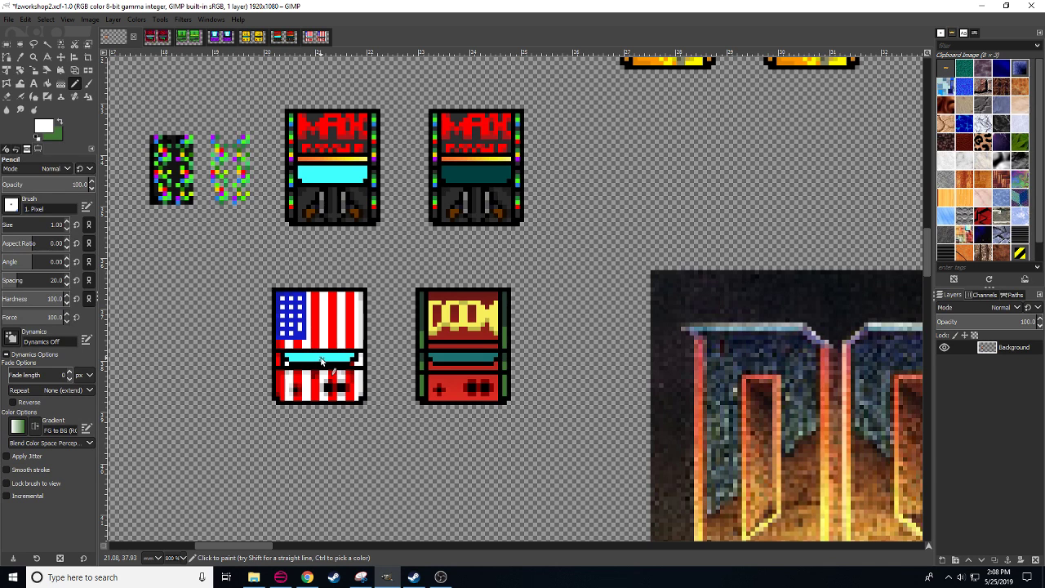
- Copy the DOOM cabinet and paste the duplicate over the flag cabinet beside it
key(r)
mouse_move(413, 282)
mouse_down()
mouse_move(433, 319)
mouse_move(542, 431)
mouse_up()
key(ctrl+c)
key(ctrl+v)
drag(479, 357, 334, 357)
click(384, 408)
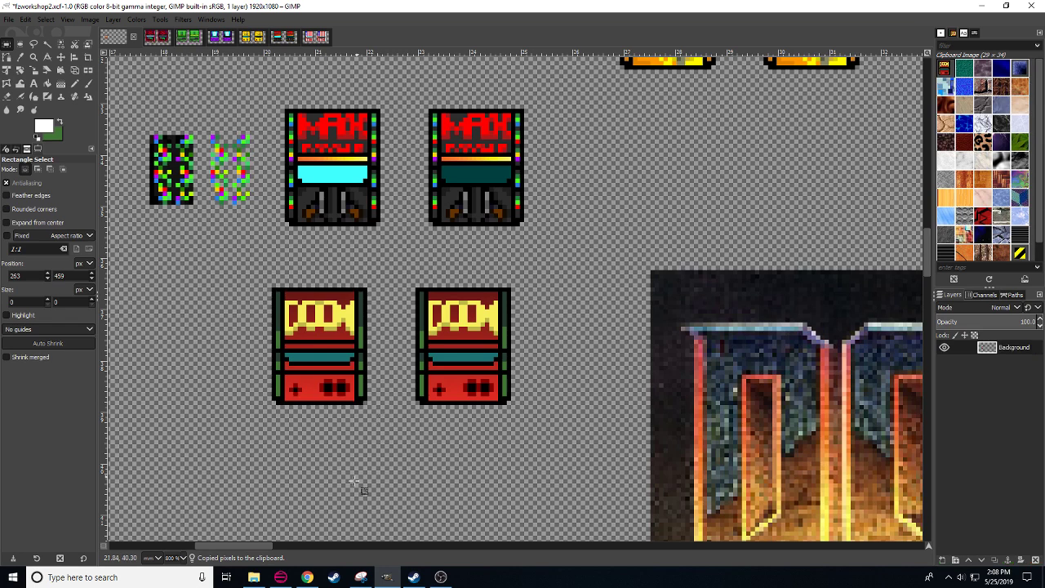
- Copy both DOOM cabinets together with a tight 62 × 30 pixel selection
scroll(358, 477, up, 2)
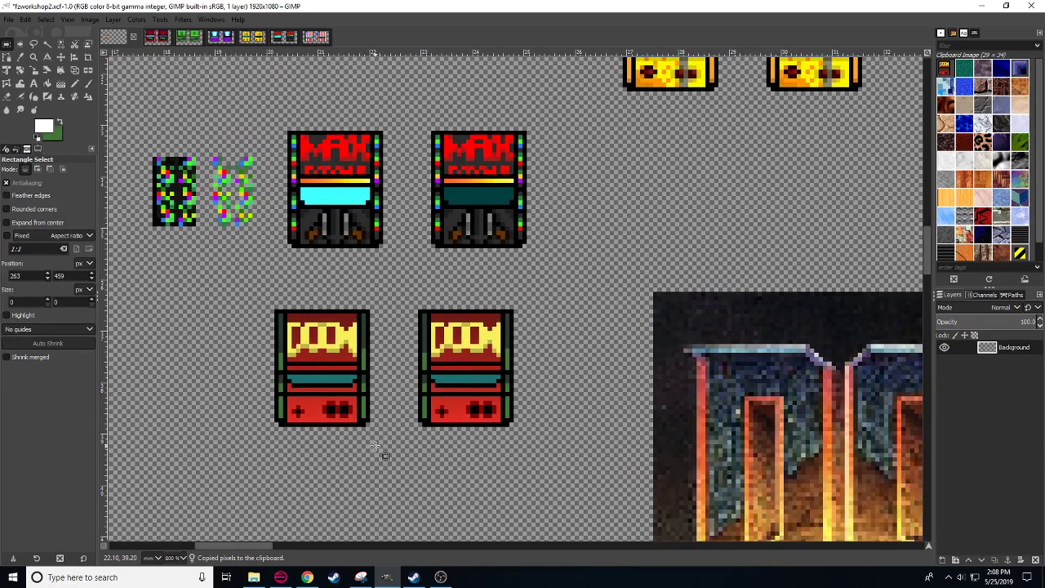
scroll(374, 446, up, 1)
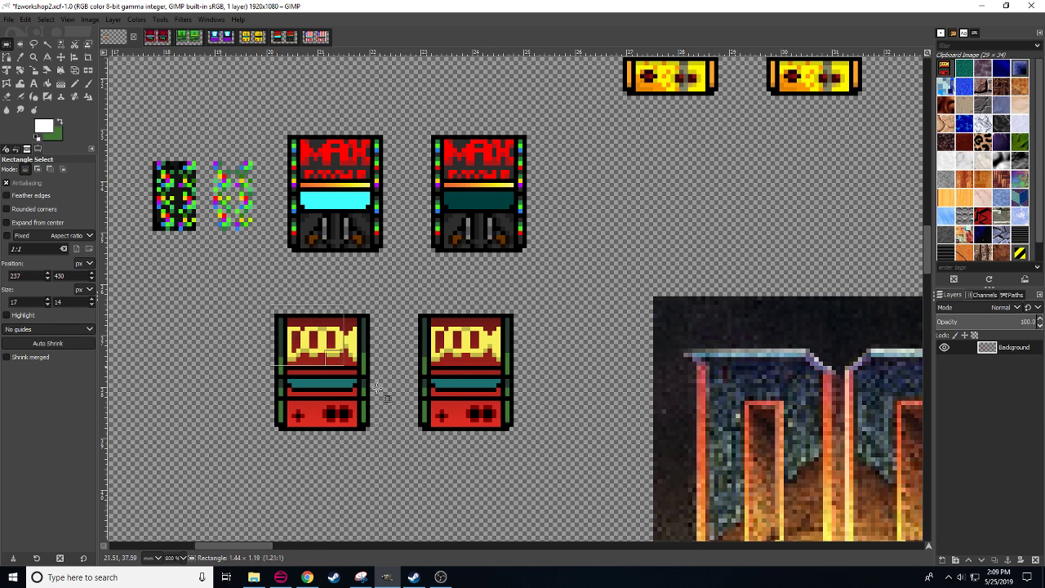
drag(271, 306, 549, 452)
key(ctrl+c)
click(587, 416)
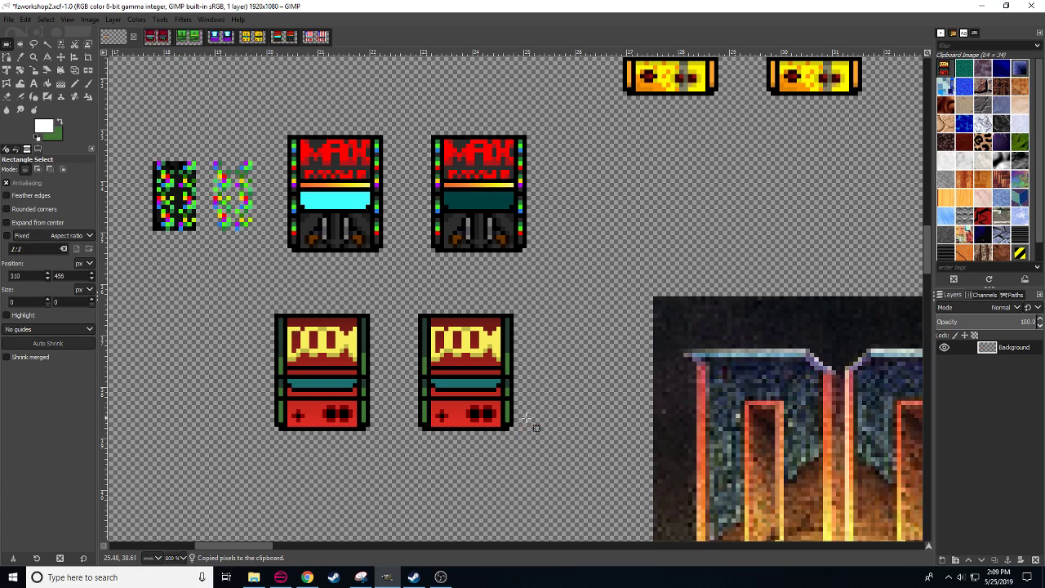
drag(267, 309, 534, 439)
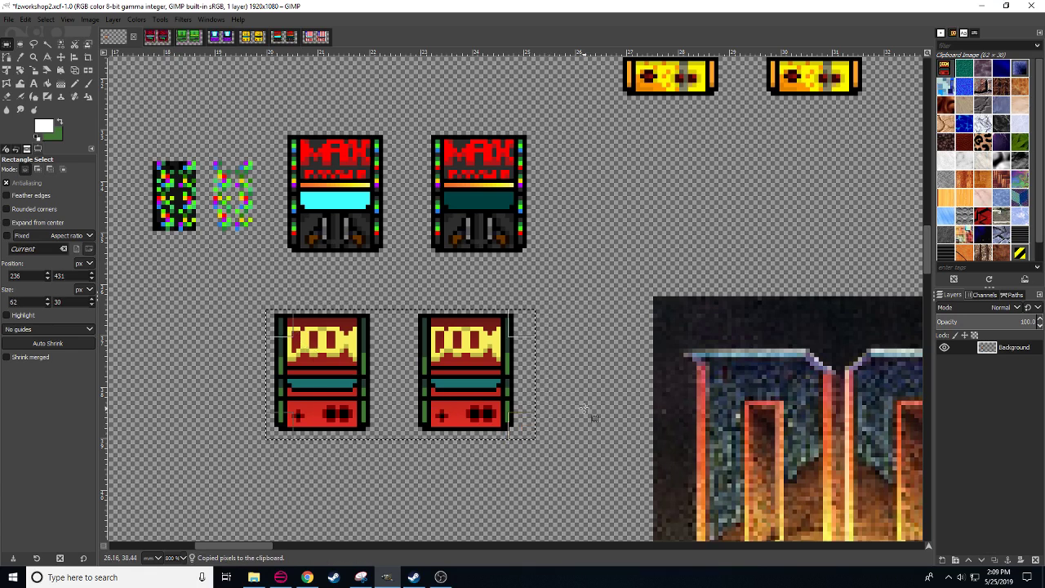
click(583, 409)
- Paste the DOOM cabinet pair into the sprELisArcadeMotherRussia image, align it exactly over the two flag cabinets and anchor it
click(322, 36)
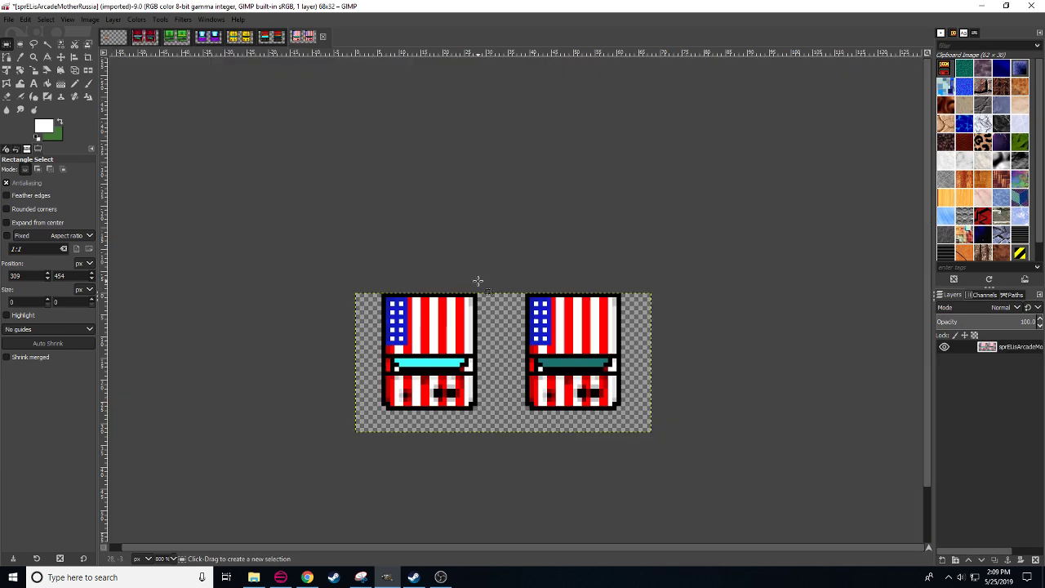
key(ctrl+v)
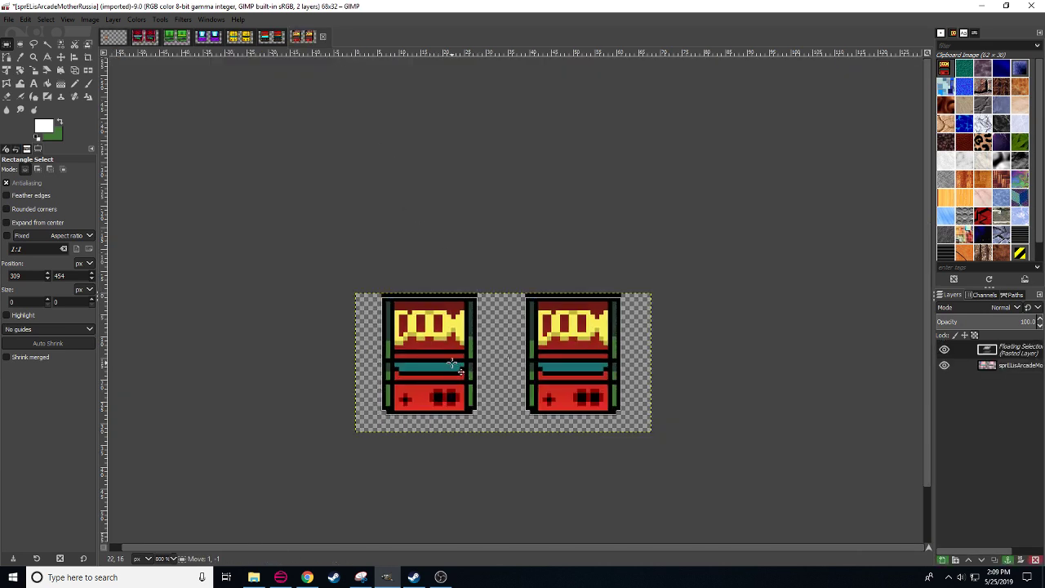
key(Up)
key(Left)
drag(452, 365, 457, 366)
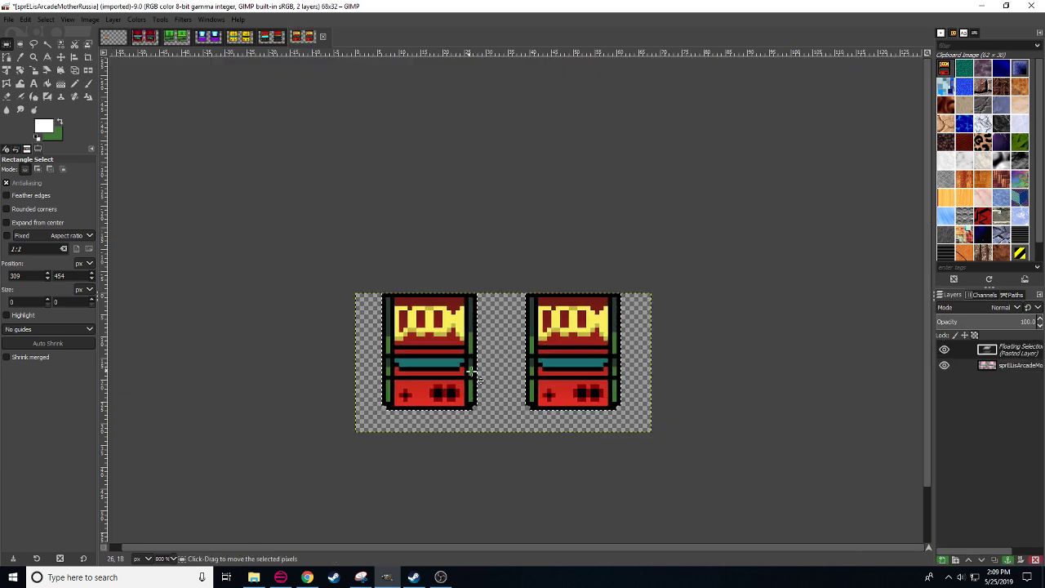
click(518, 394)
- Try adding highlight pixels to the cabinets' black buttons in bright red sampled from the control panel
key(n)
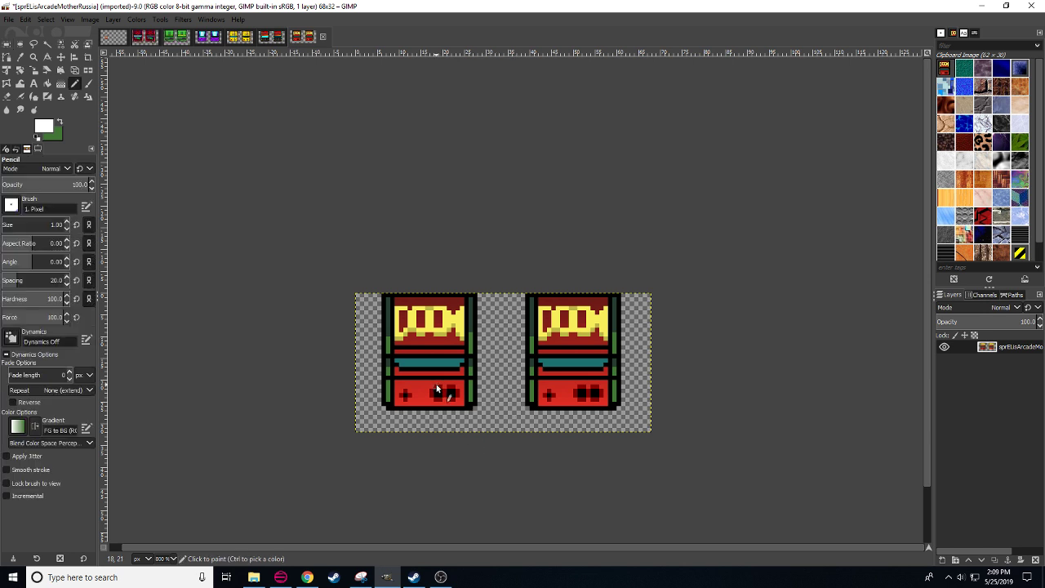
ctrl+click(433, 399)
click(441, 391)
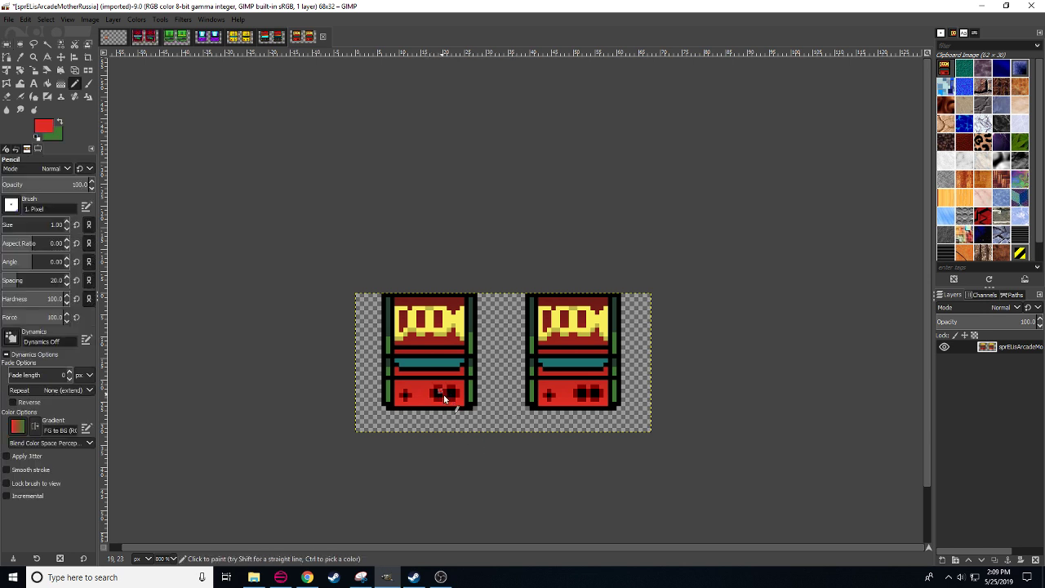
click(454, 391)
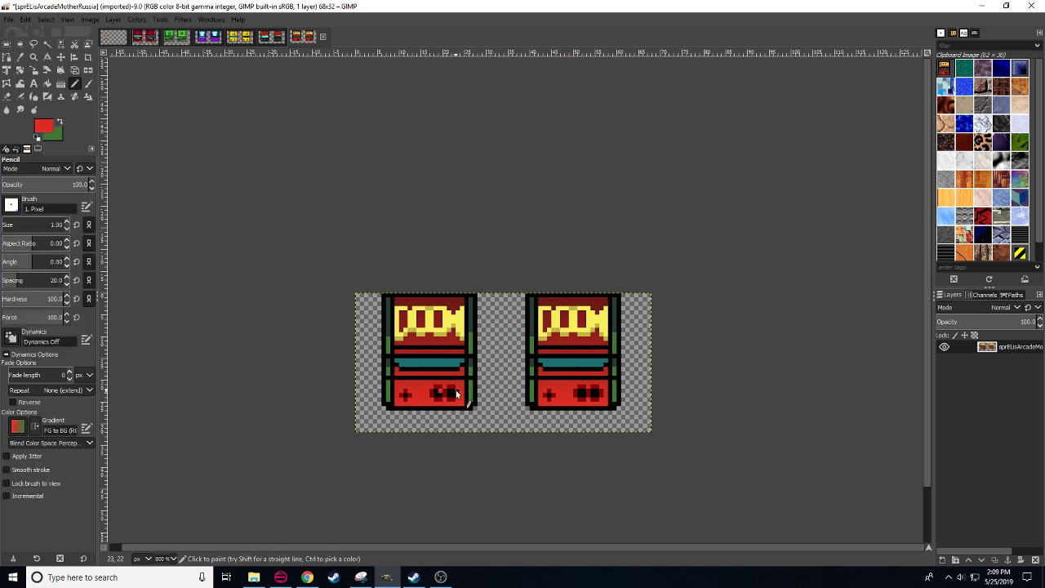
click(597, 391)
click(583, 392)
key(ctrl)
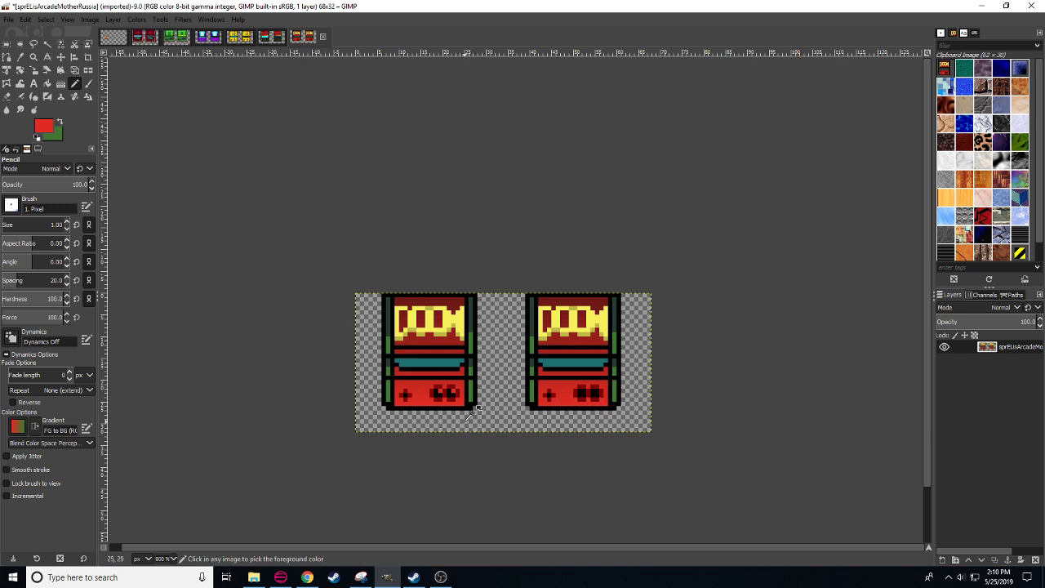
key(ctrl+z)
- Return to the fzworkshop2 image and recolour the left DOOM cabinet's screen with cyan sampled from the lit MAX FORCE cabinet
drag(525, 436, 503, 461)
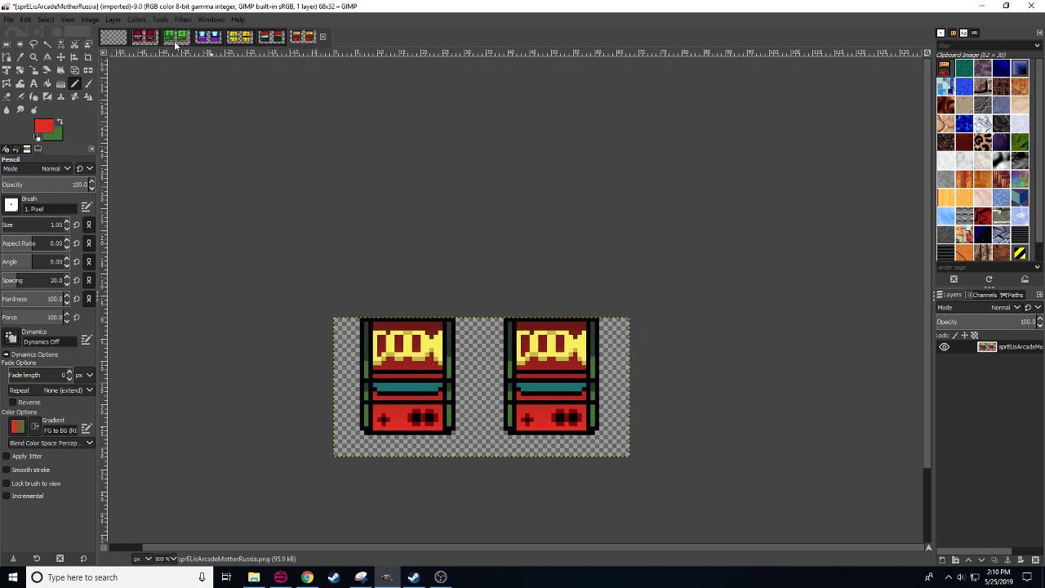
click(106, 37)
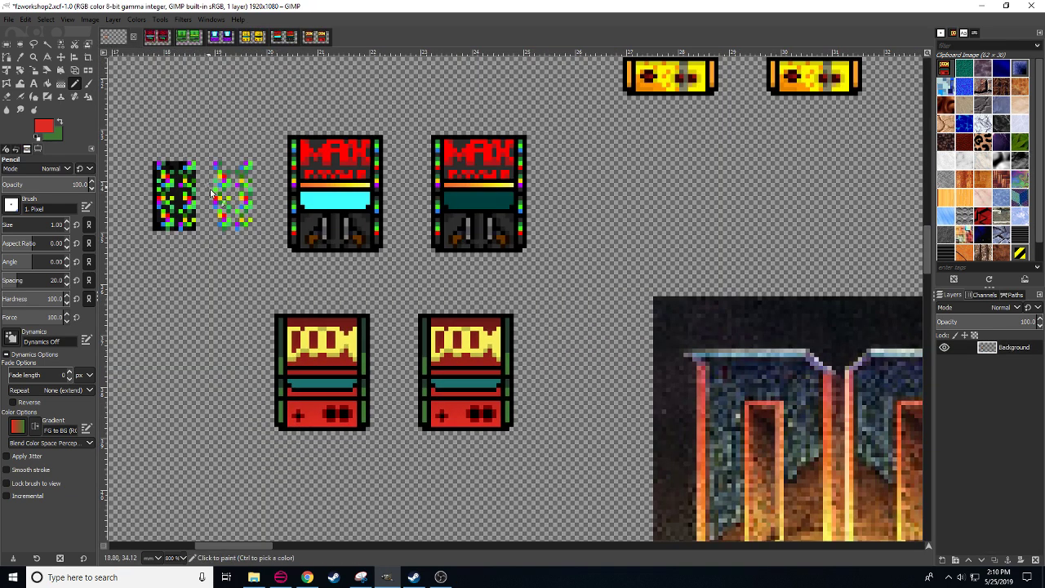
ctrl+click(334, 197)
drag(357, 382, 288, 385)
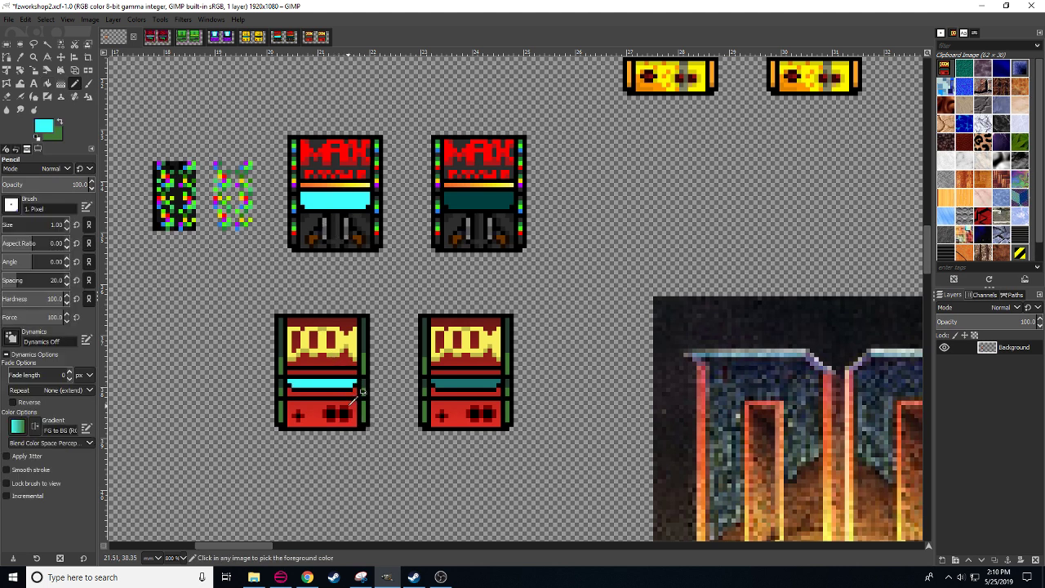
- Paint the left DOOM cabinet's two round buttons in dark slate grey with the pencil
ctrl+click(351, 416)
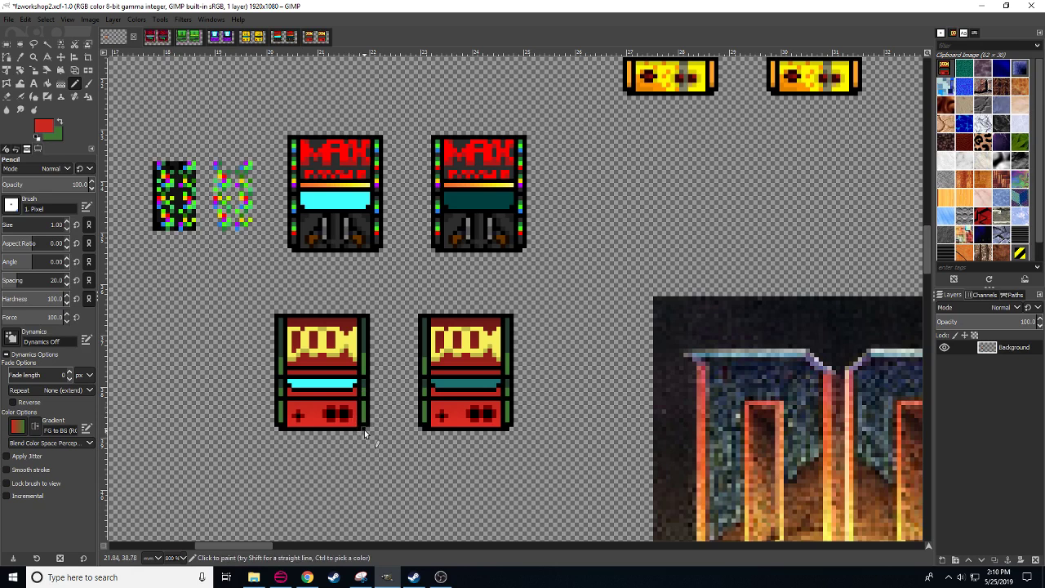
key(r)
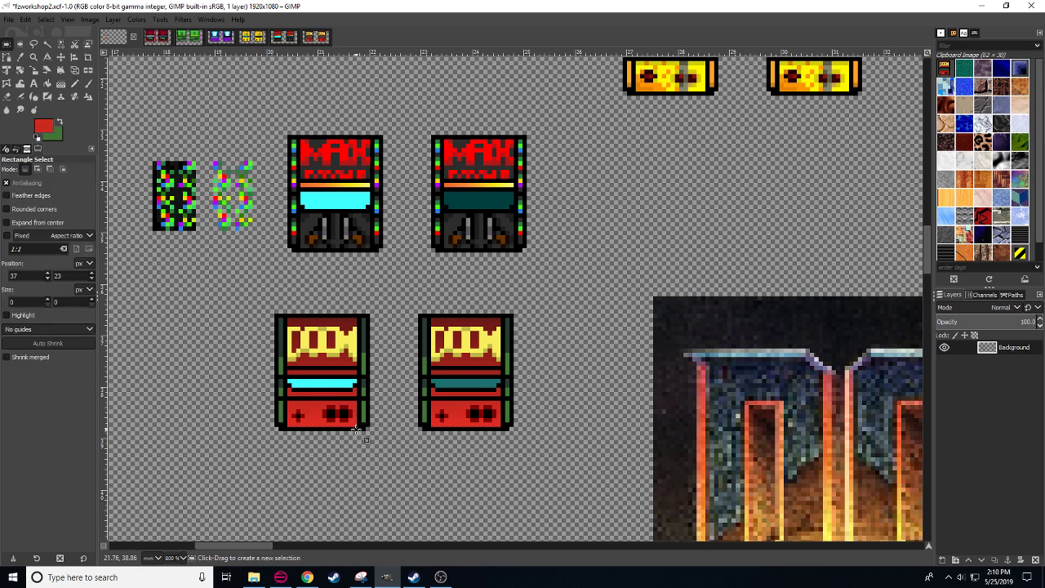
mouse_move(384, 424)
mouse_down()
mouse_move(272, 320)
mouse_move(329, 361)
mouse_up()
key(n)
ctrl+click(629, 274)
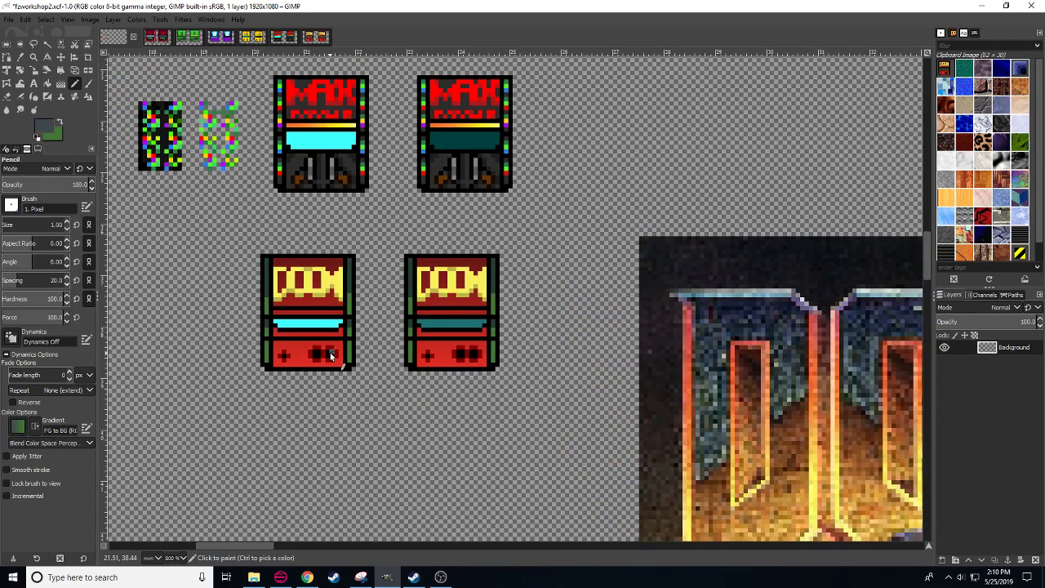
click(329, 354)
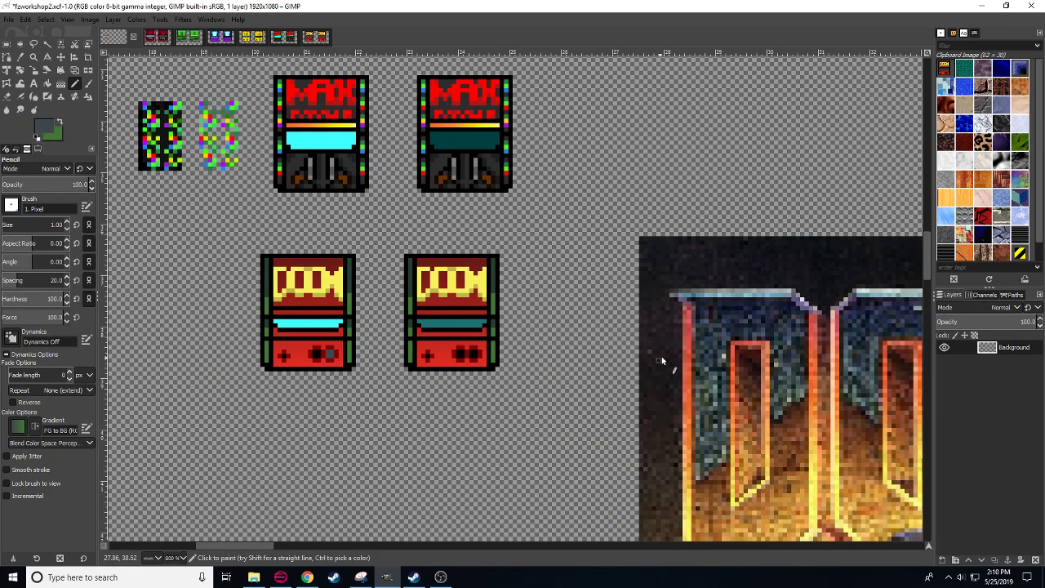
drag(314, 350, 316, 354)
- Add lighter grey highlight pixels to both round buttons, using a grey sampled from the cover lettering's metallic edge
ctrl+click(747, 295)
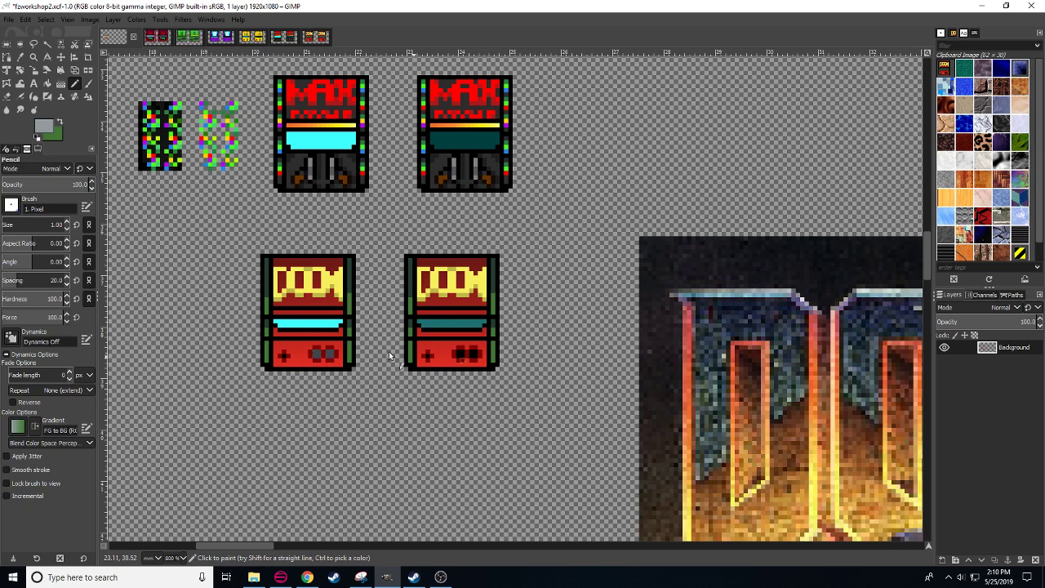
click(315, 356)
click(328, 354)
- Darken the sampled slate grey to an HSV value of 12.3 and shade the left cabinet's round buttons with it
ctrl+click(284, 356)
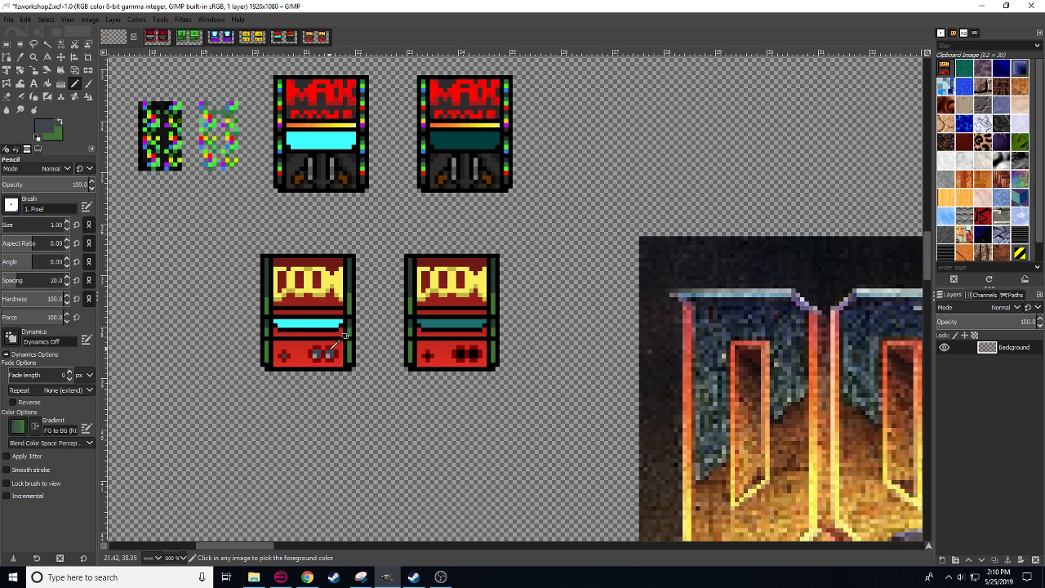
click(49, 130)
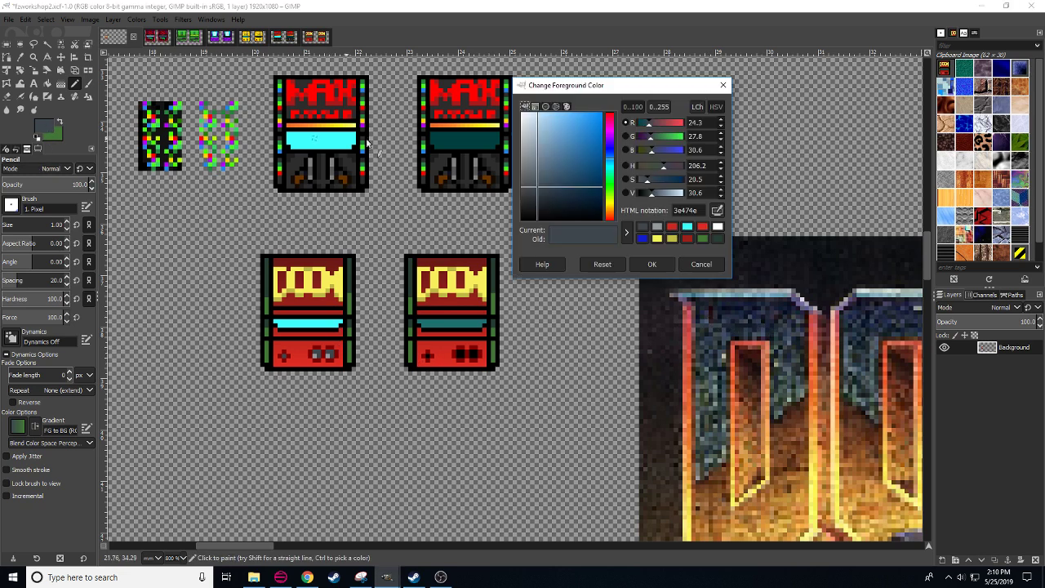
drag(648, 201, 643, 197)
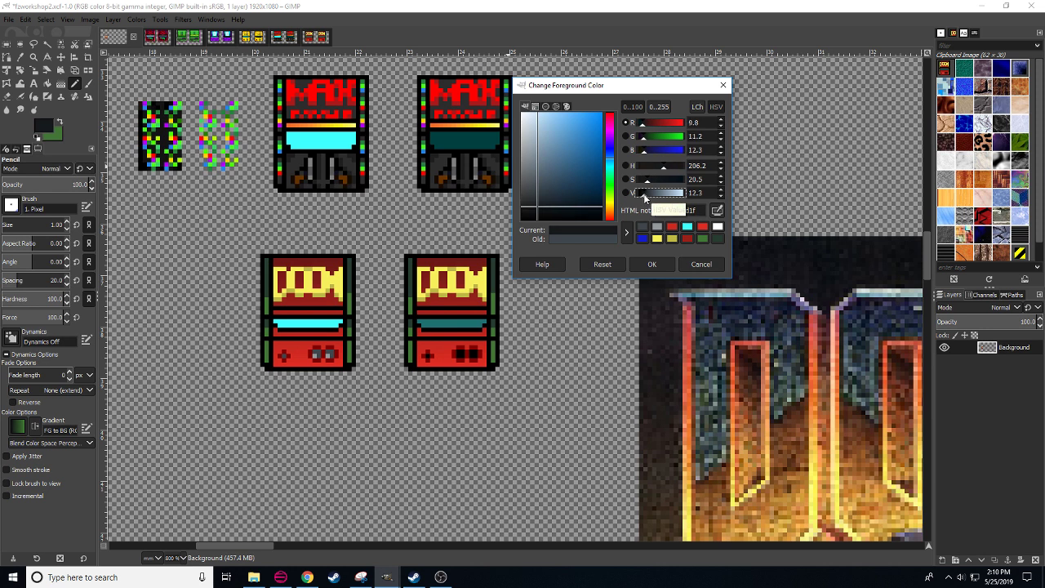
click(652, 263)
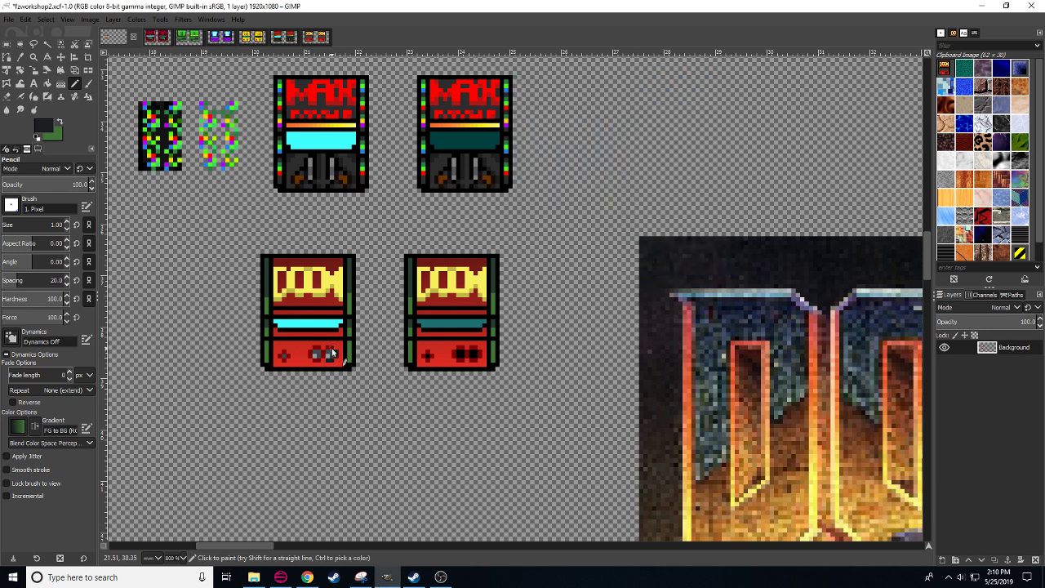
click(323, 353)
click(318, 352)
click(315, 360)
- Sample the cabinet's dark red and the control panel's bright red to retouch the area around the left cabinet's D-pad
key(ctrl)
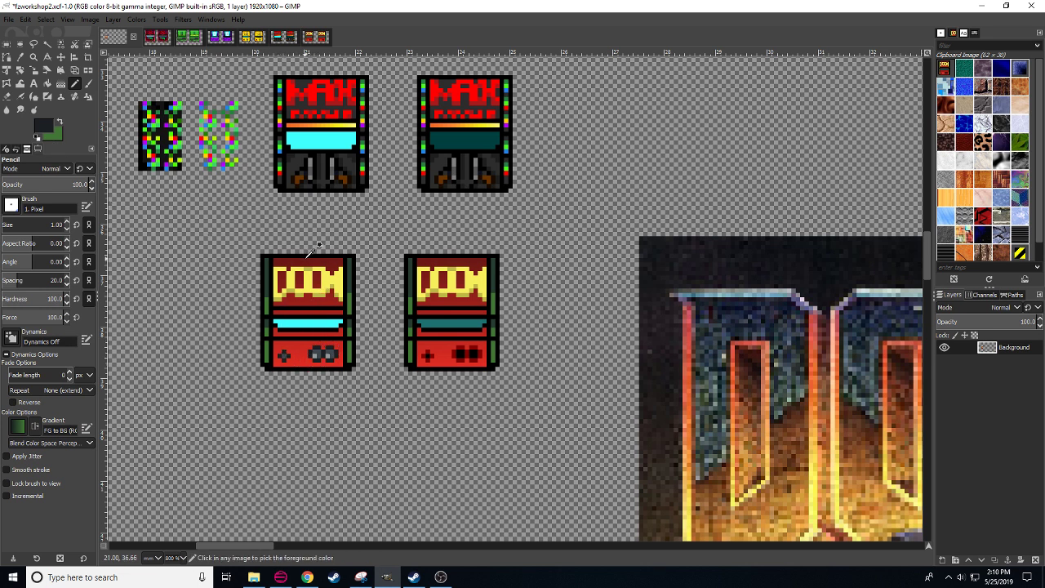
ctrl+click(310, 258)
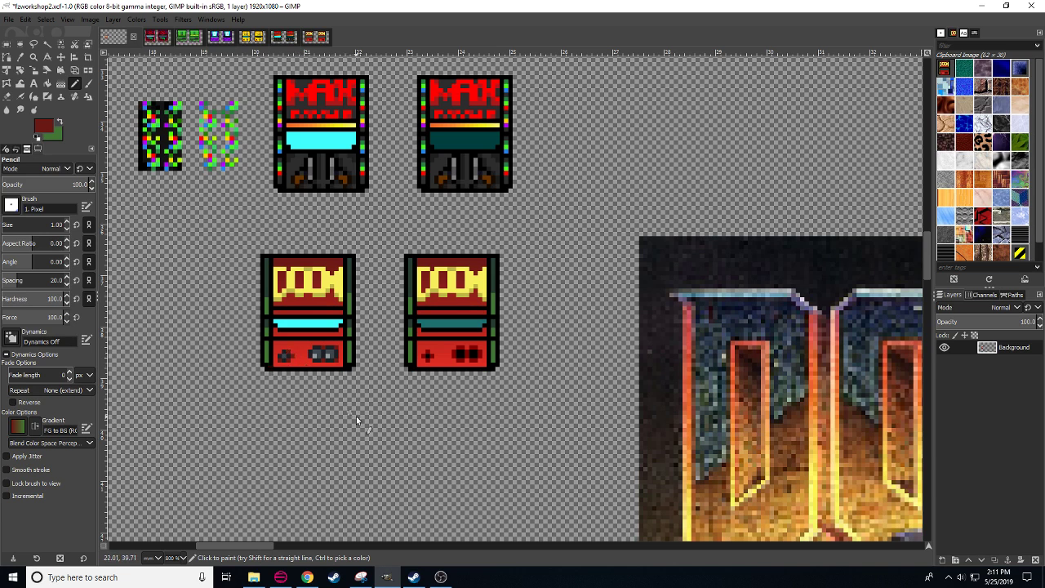
ctrl+click(278, 364)
scroll(404, 421, up, 1)
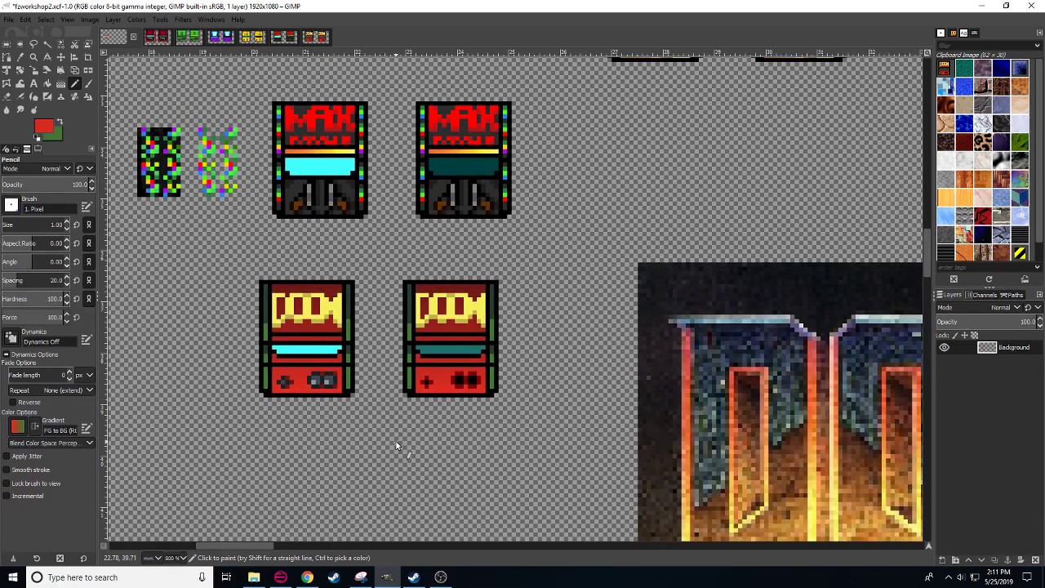
- Copy the left DOOM cabinet and place the copy exactly over the right DOOM cabinet
key(r)
drag(247, 281, 369, 414)
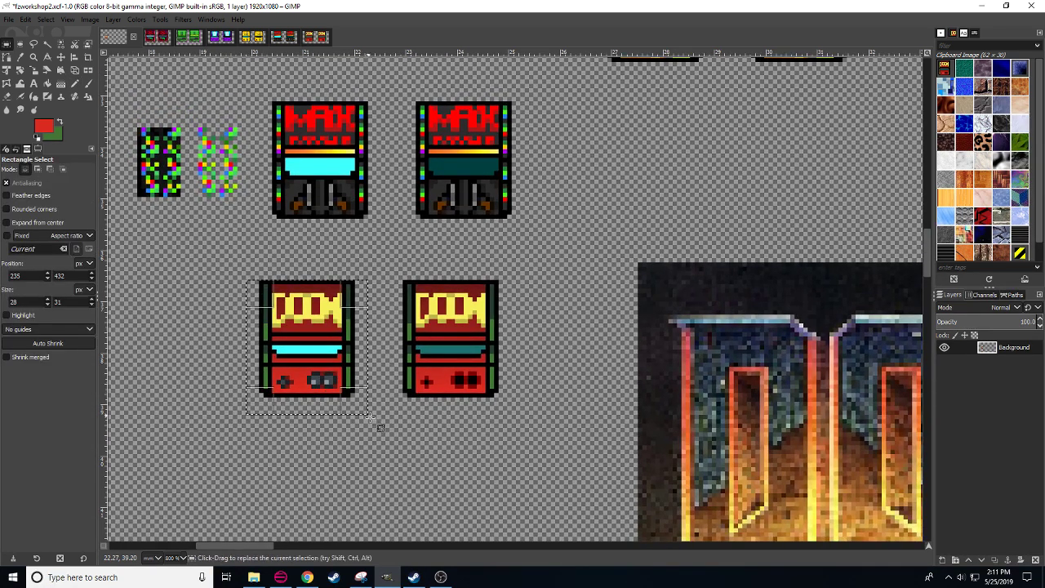
key(ctrl+c)
key(ctrl+v)
drag(323, 333, 460, 332)
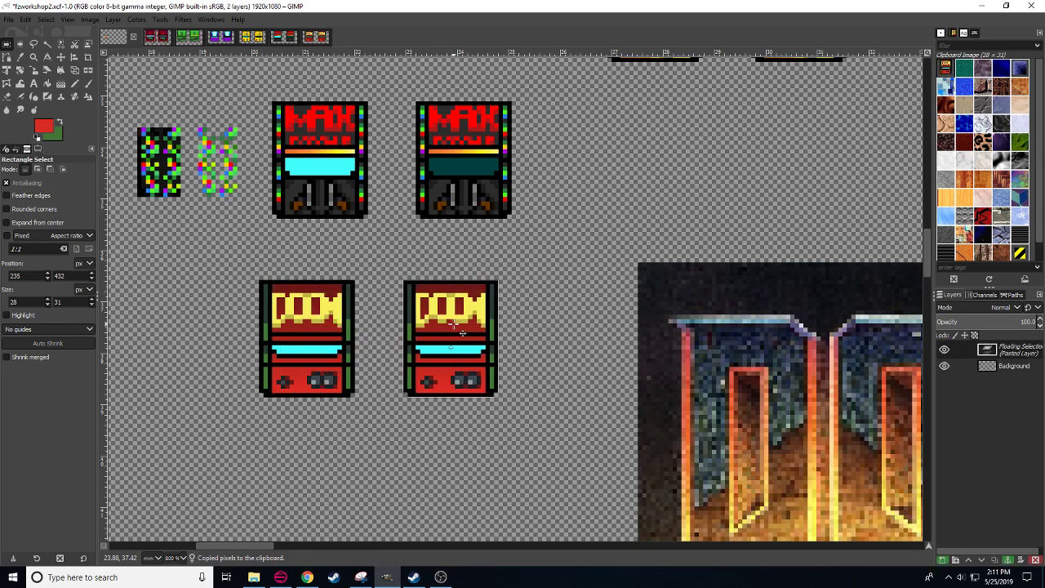
click(543, 320)
- Paste the pair of DOOM cabinets over the sprites in the sprELisArcadeMotherRussia image and overwrite its PNG file
drag(247, 263, 542, 441)
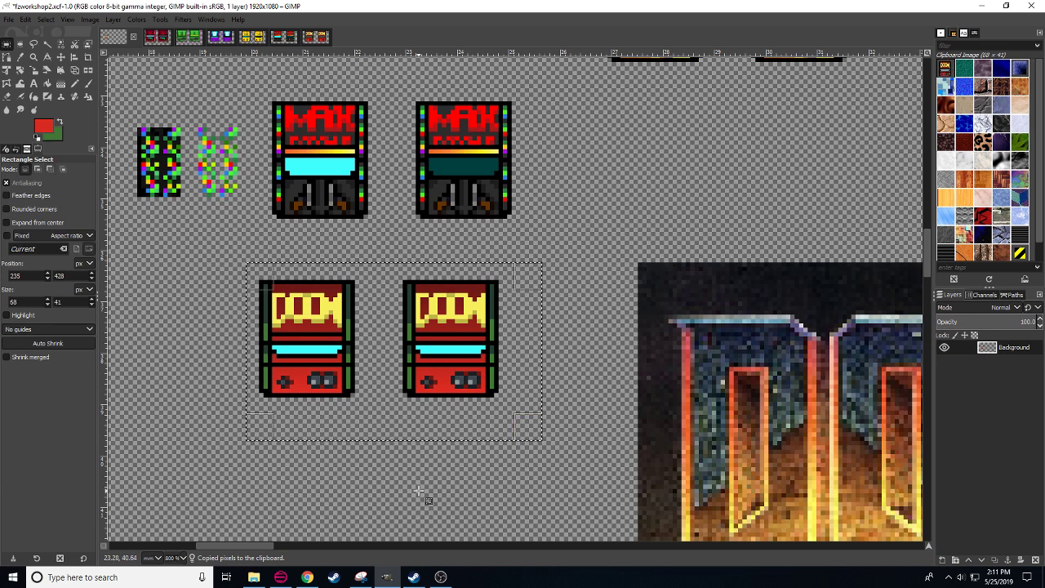
click(315, 36)
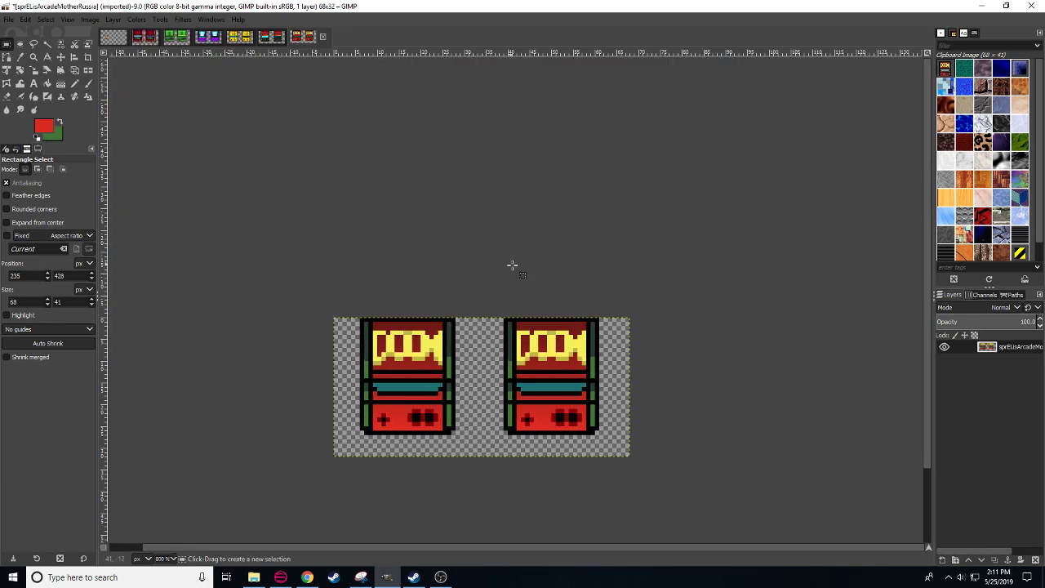
key(ctrl+v)
drag(536, 378, 547, 377)
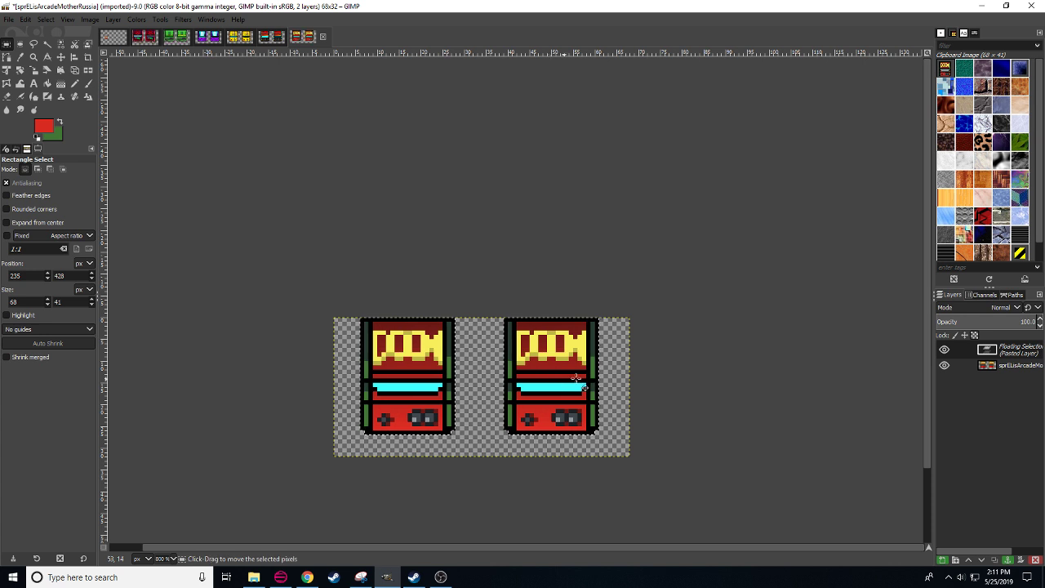
click(654, 380)
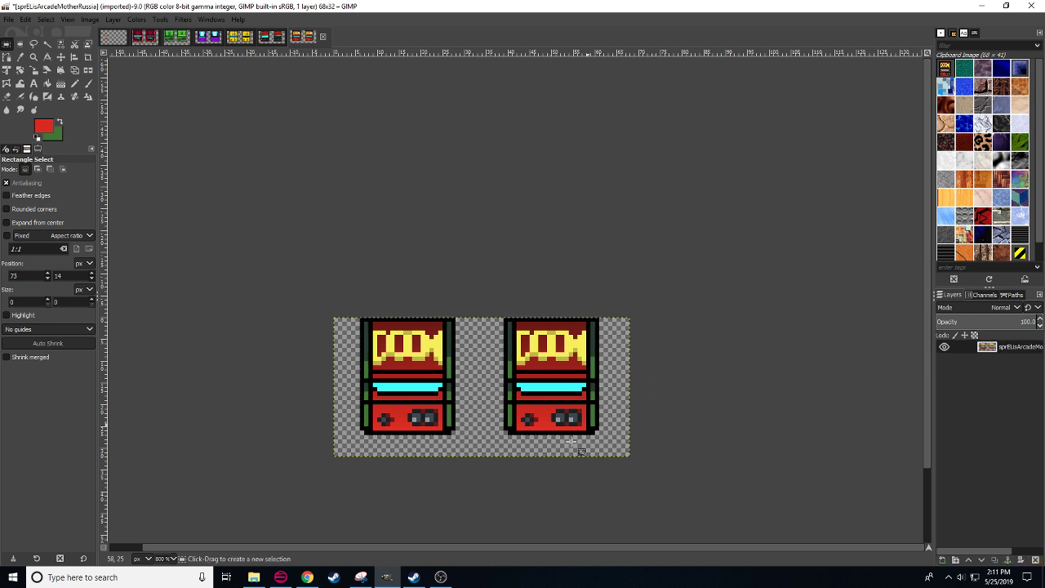
click(9, 18)
click(85, 178)
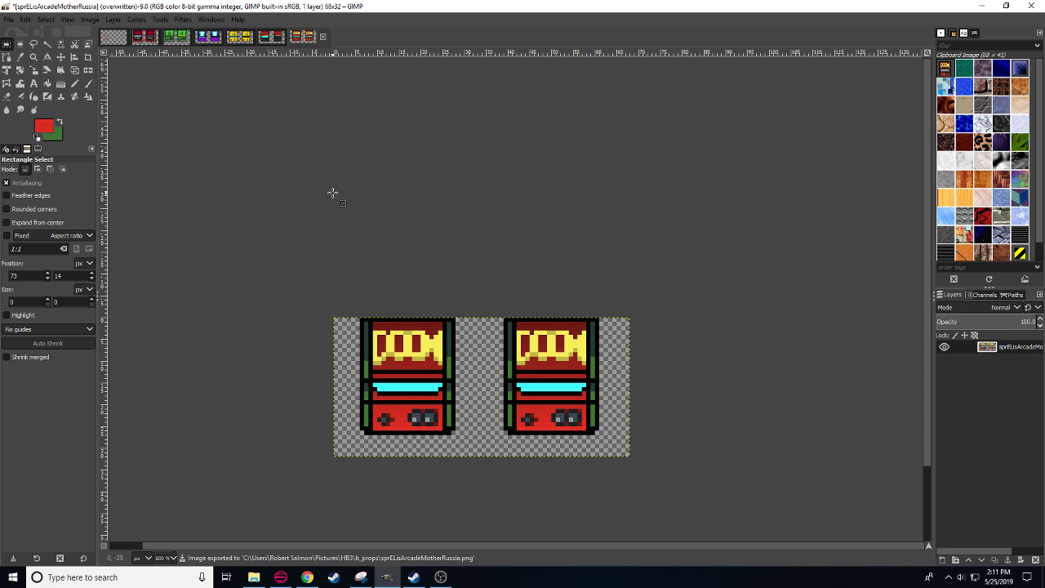
- Overwrite the PNG files of the sprELisArcadeMeatBoy, sprElisArcadeLuftrausers and sprElisArcadeKDFW images
click(271, 36)
click(8, 18)
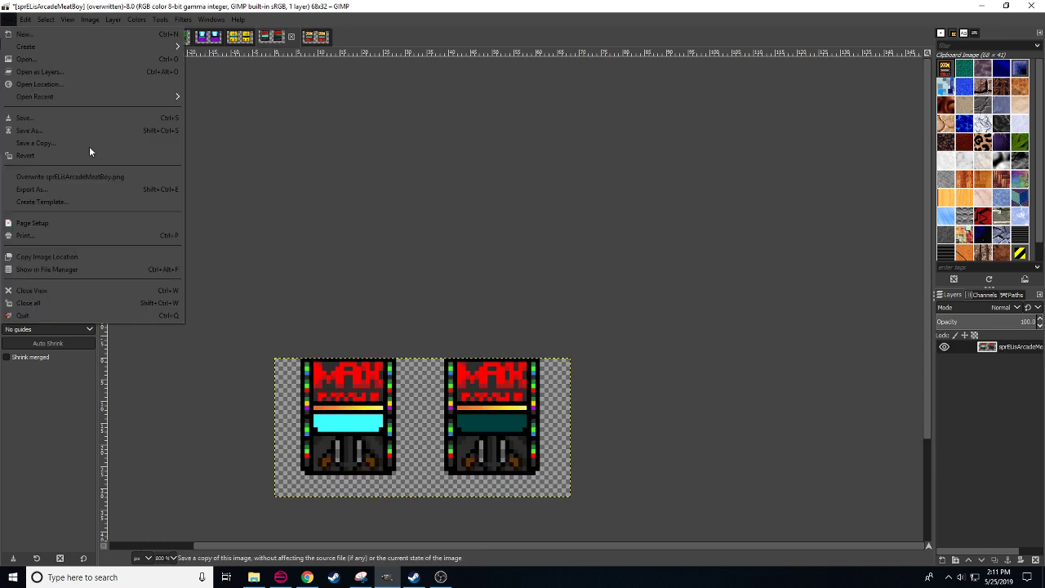
click(114, 175)
key(ctrl+shift+Tab)
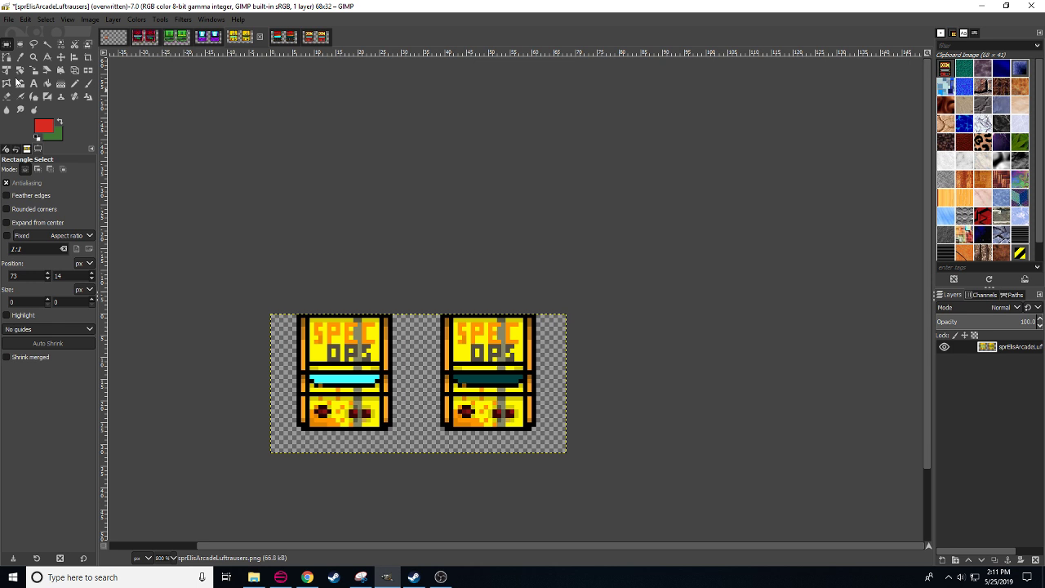
click(8, 18)
click(88, 175)
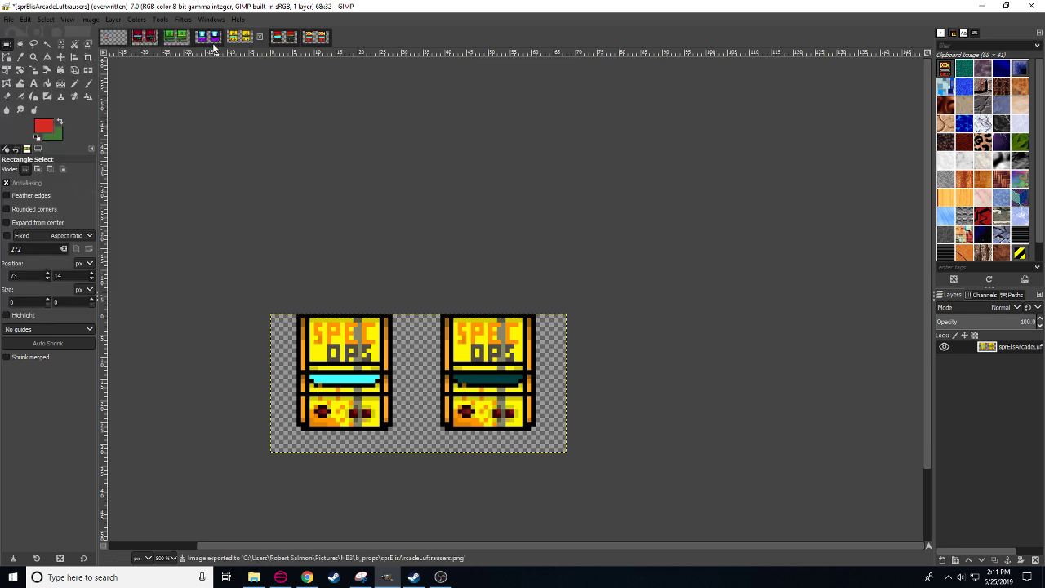
key(ctrl+shift+Tab)
click(7, 19)
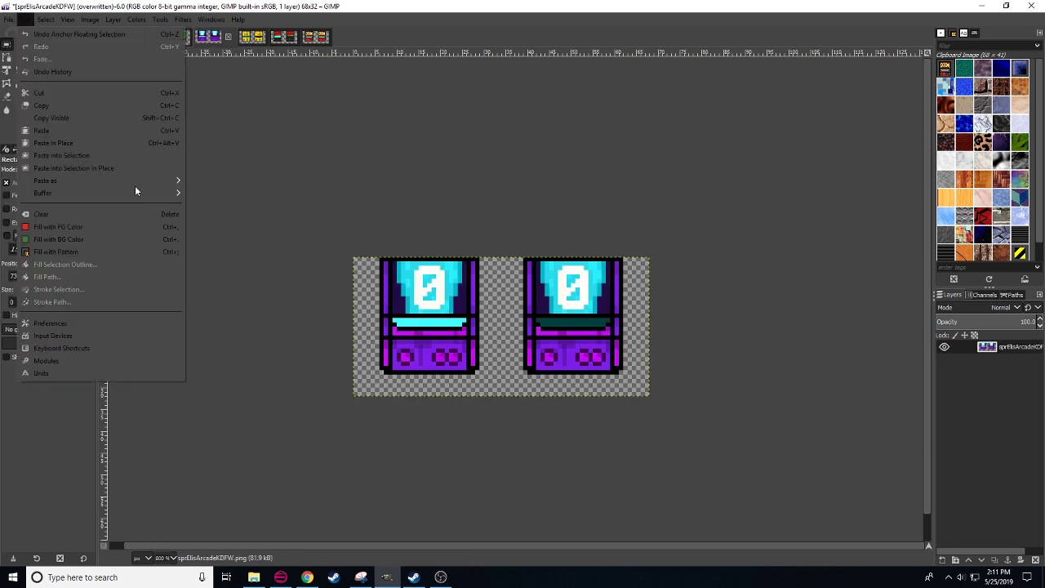
click(11, 20)
click(12, 21)
click(82, 171)
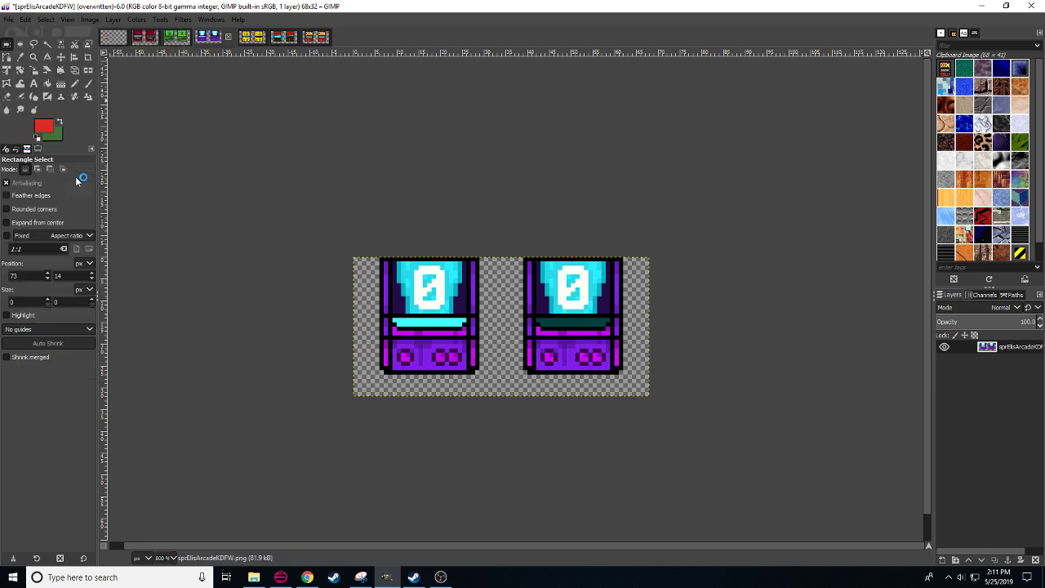
- Review the open arcade cabinet sprite images and return to the cabinets on the fzworkshop2 canvas
click(184, 39)
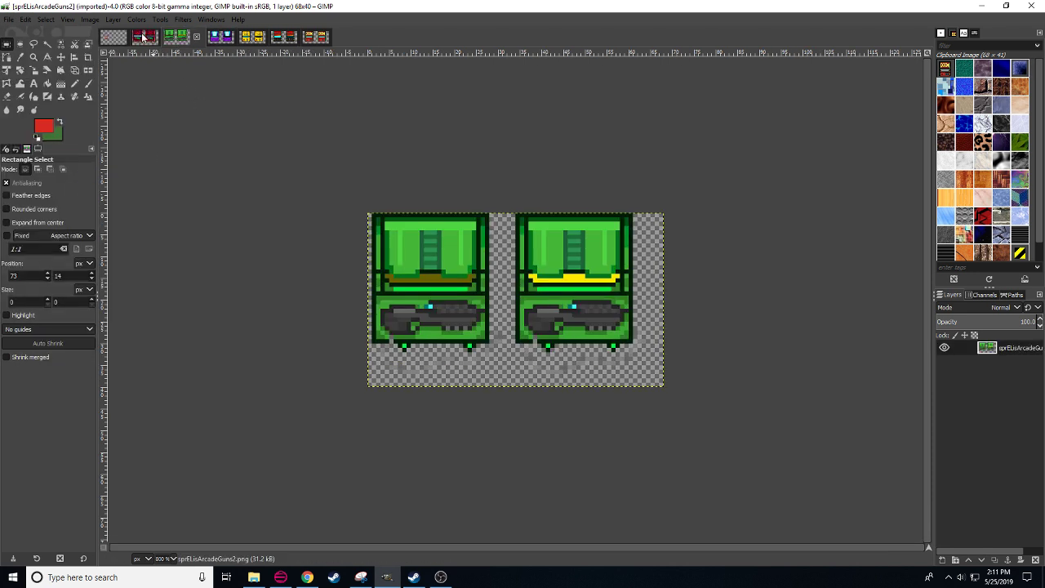
click(143, 37)
click(243, 38)
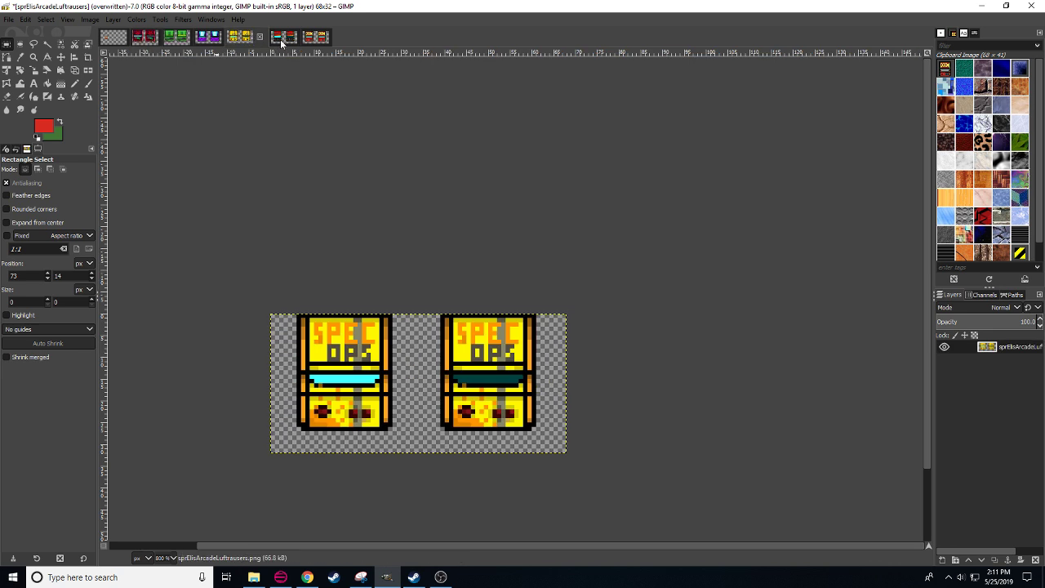
click(284, 38)
click(303, 38)
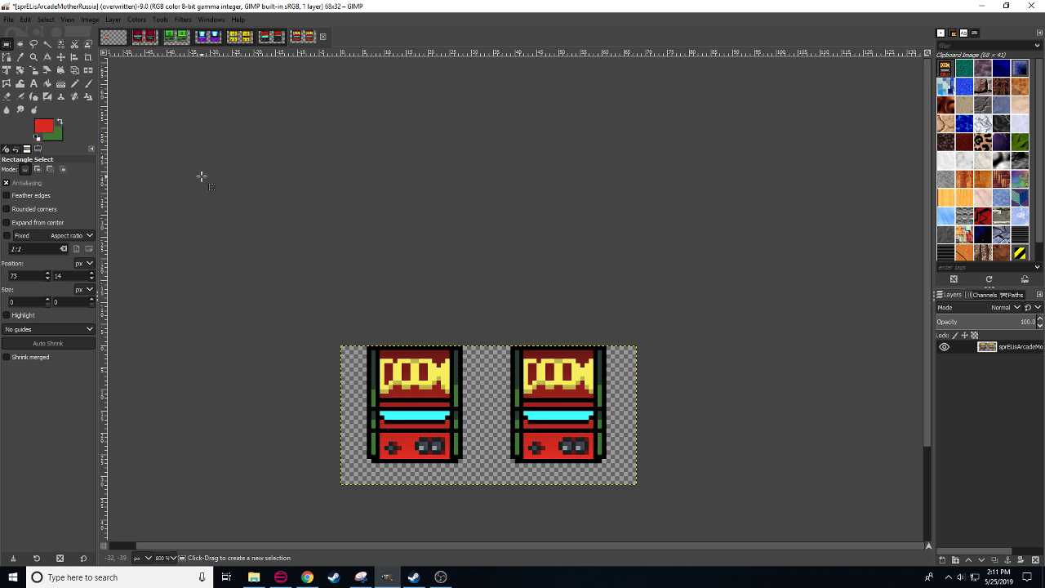
click(278, 37)
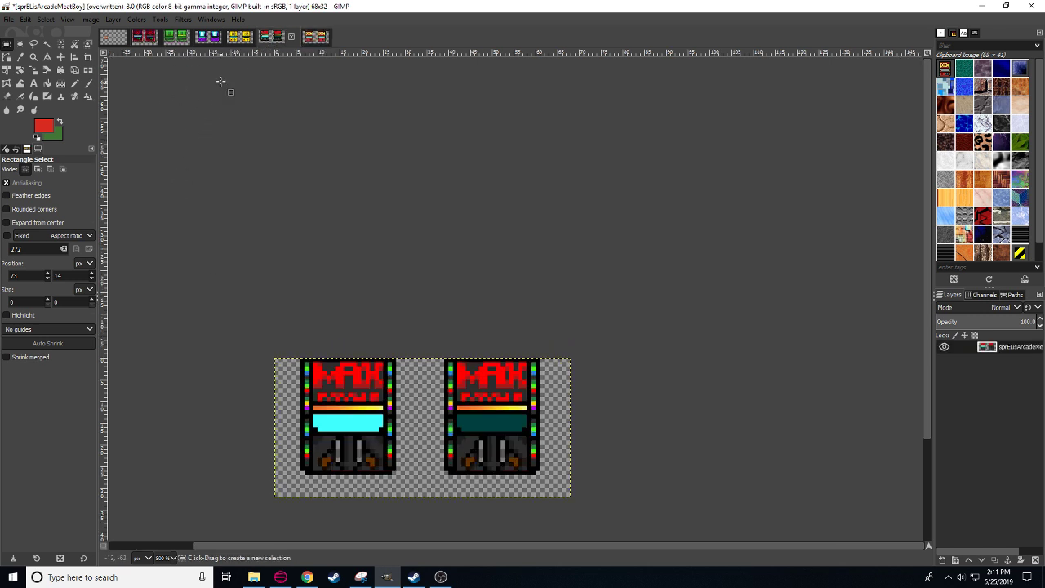
click(208, 37)
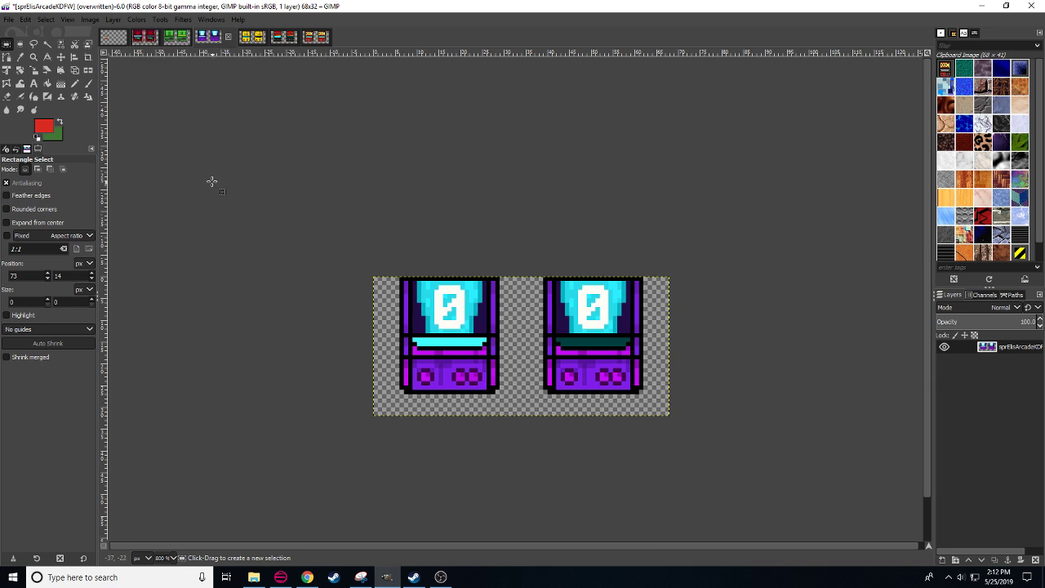
click(113, 37)
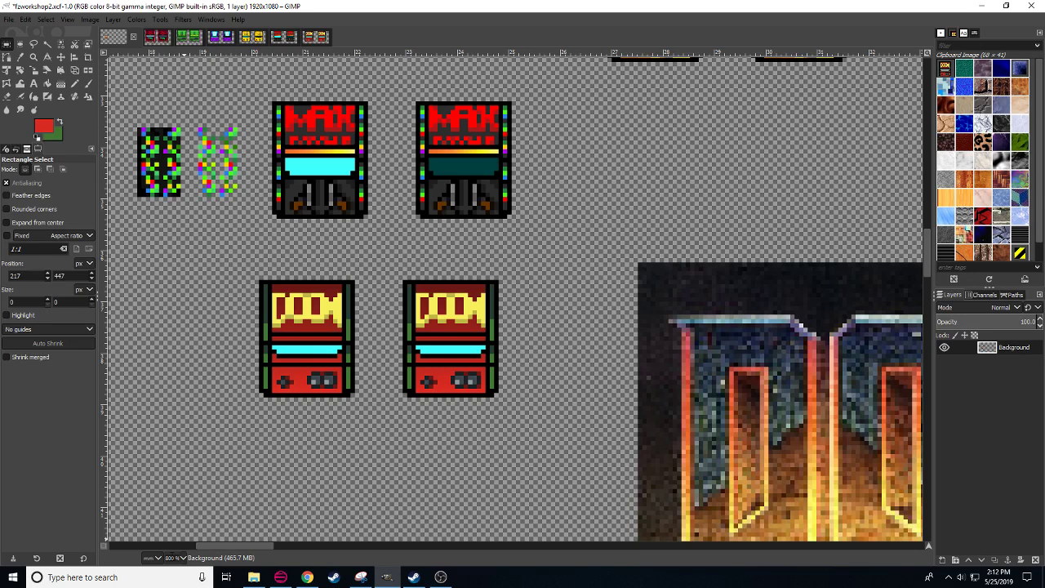
scroll(173, 558, down, 1)
scroll(173, 559, up, 1)
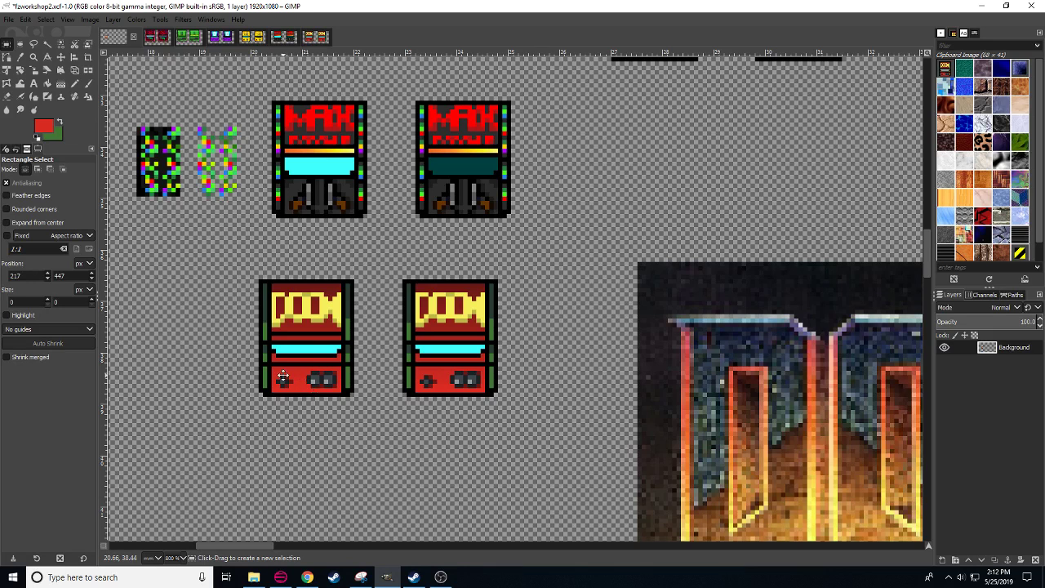
drag(283, 378, 320, 386)
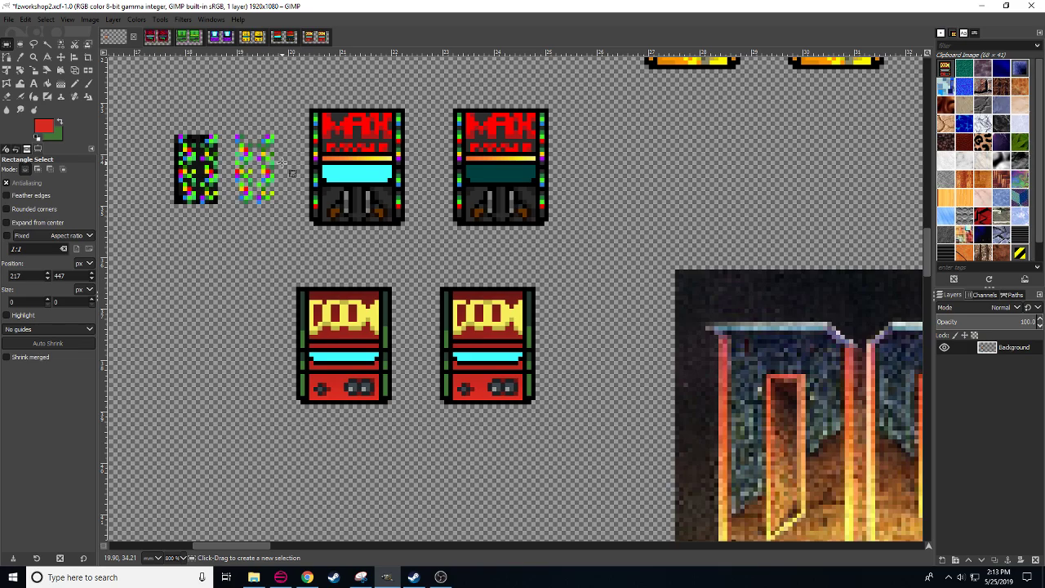
- Switch to HLM WAD Explorer and restore then maximize its window
click(280, 577)
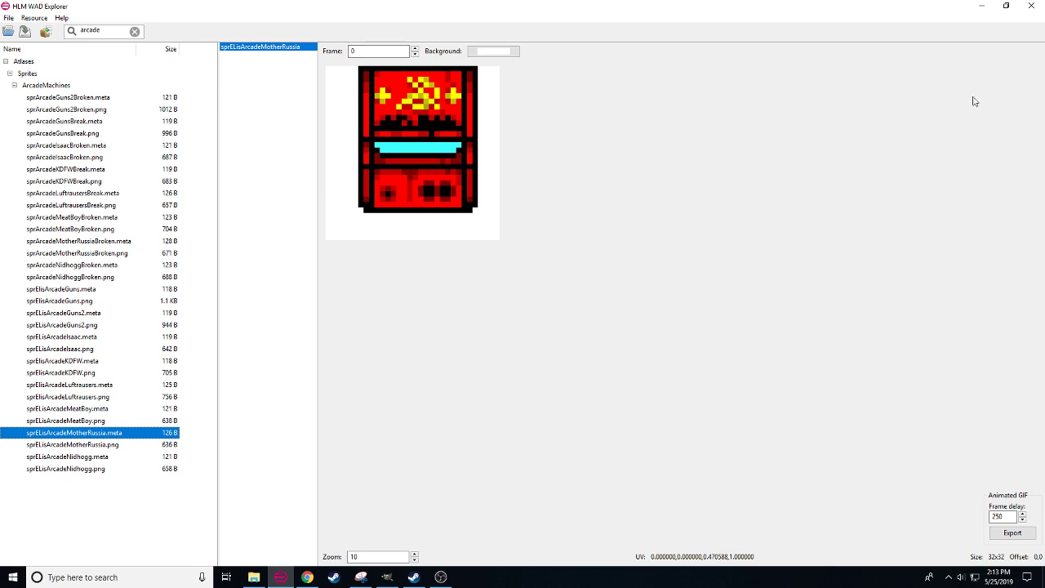
click(1006, 6)
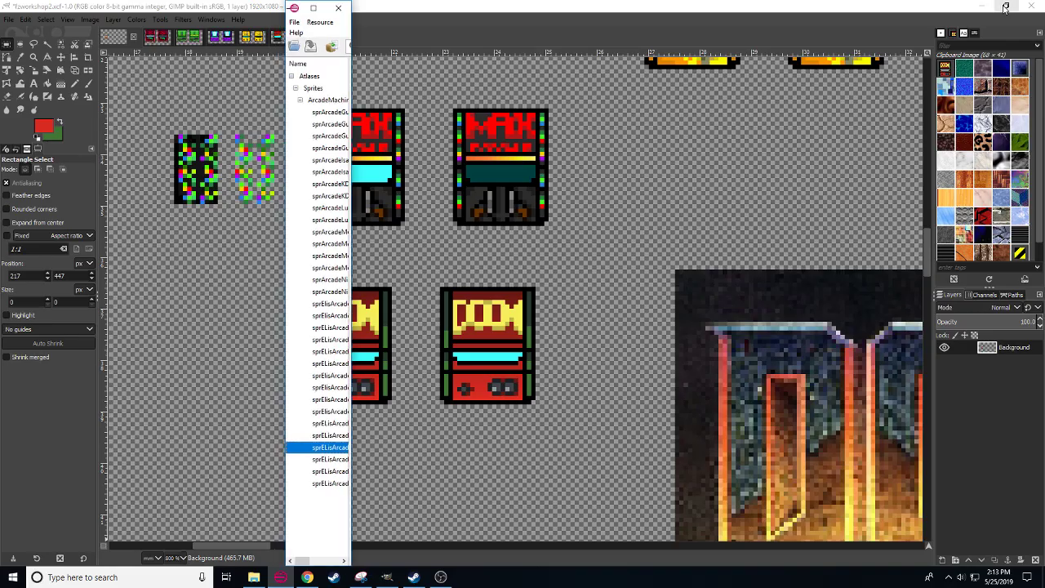
click(313, 9)
- Search the WAD resources for "lawyer", replacing the arcade search
drag(1000, 33, 873, 51)
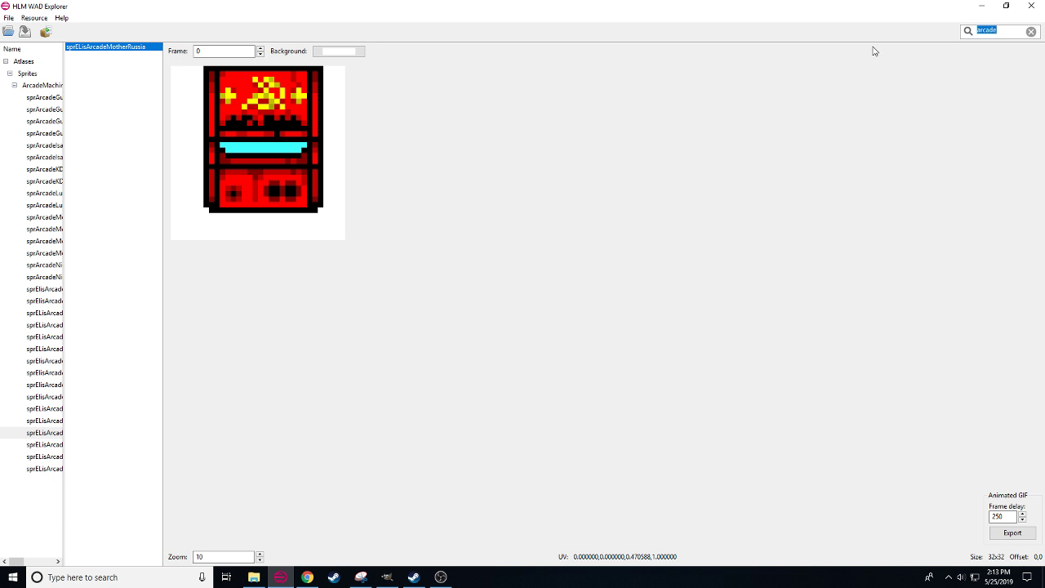
text(arcad)
key(BackSpace)
key(BackSpace)
key(BackSpace)
key(BackSpace)
key(BackSpace)
text(lawy)
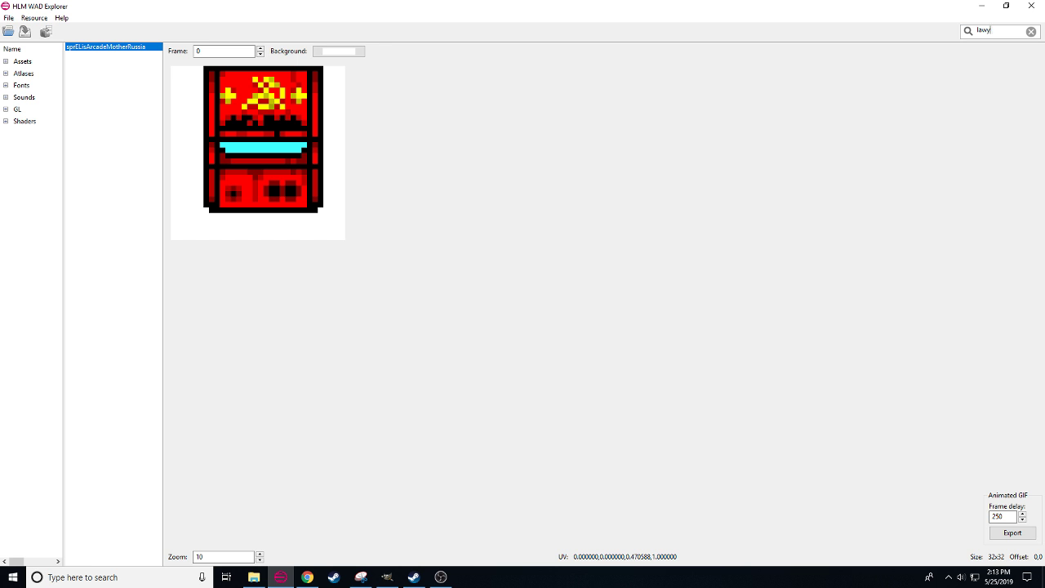
text(er)
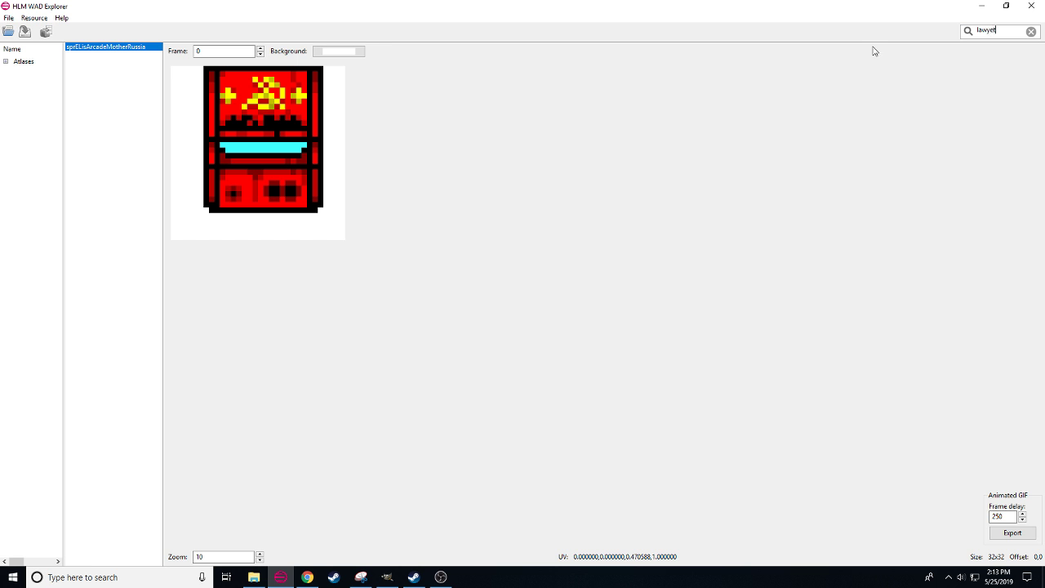
key(Return)
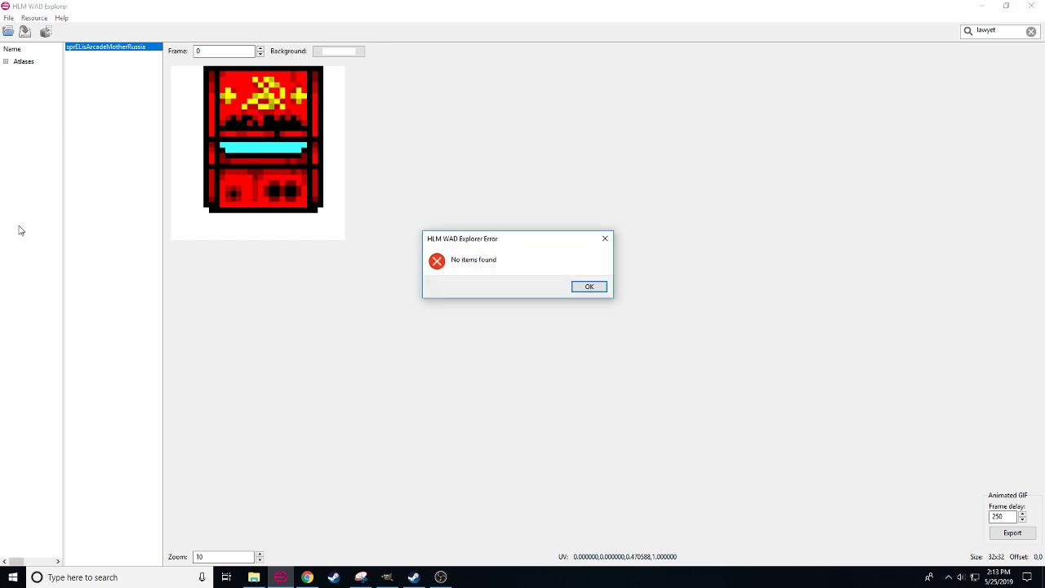
click(593, 291)
drag(1001, 31, 990, 31)
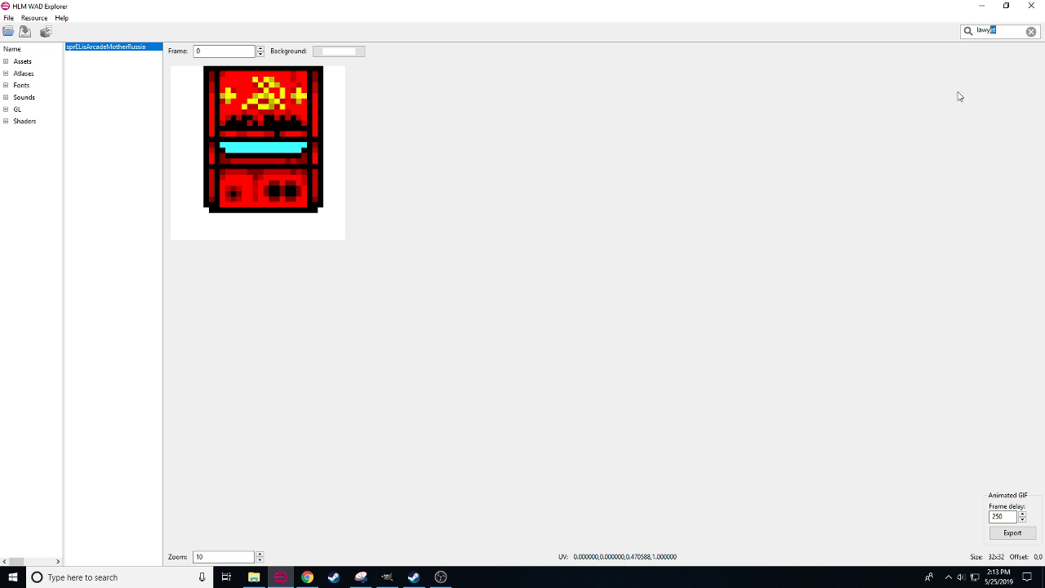
text(er)
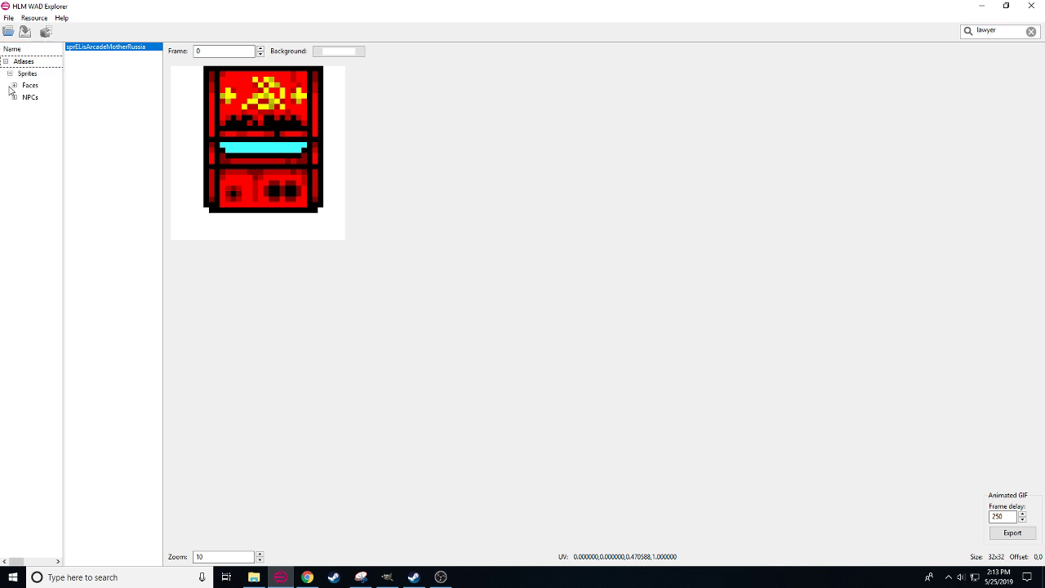
- Expand the Faces, NPCs and Court groups, widen the resource tree, and preview the standing and sitting lawyer sprites
click(14, 85)
click(14, 121)
click(18, 133)
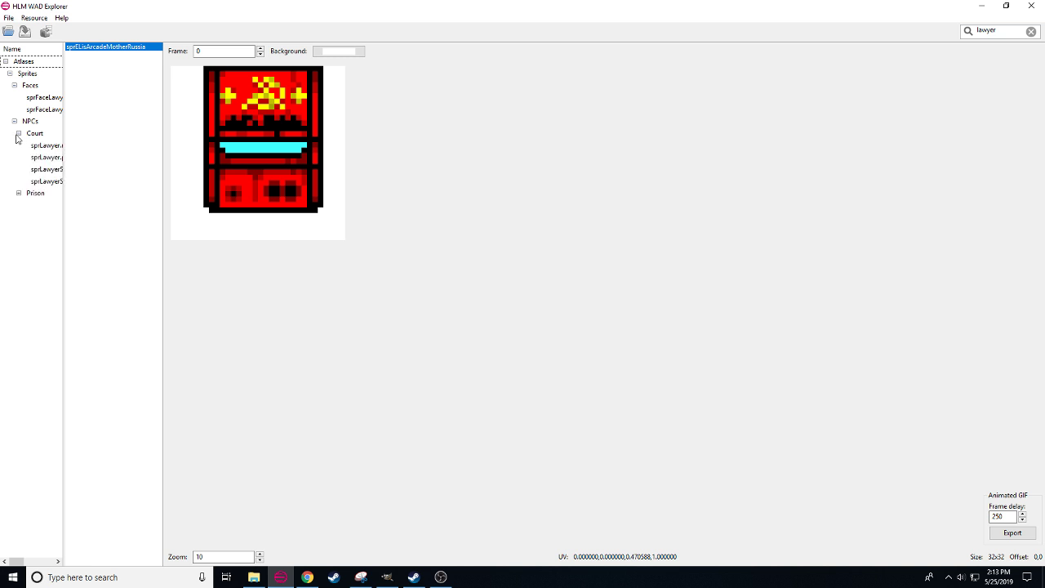
drag(63, 184, 105, 184)
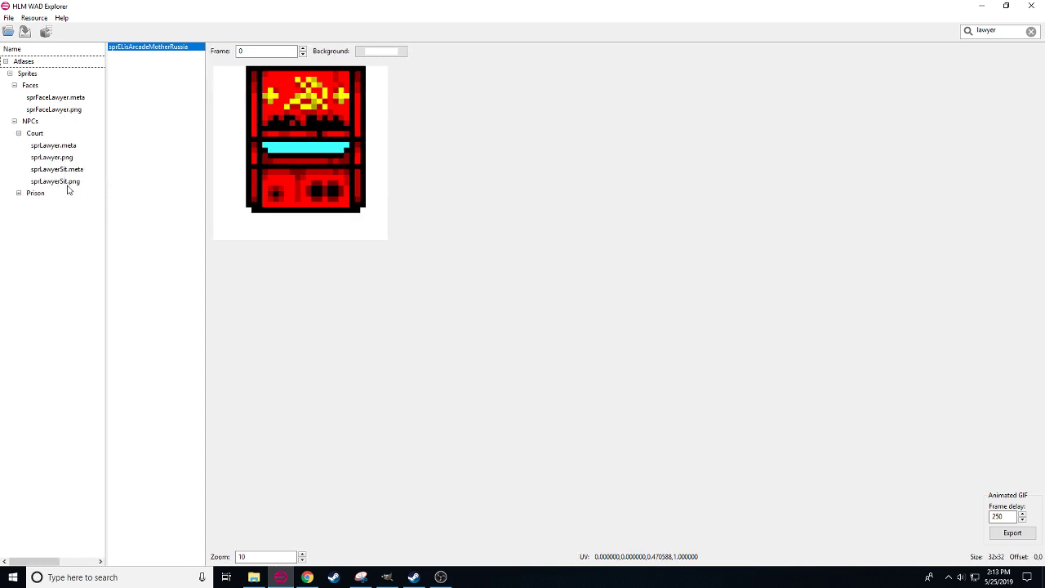
click(60, 184)
click(58, 160)
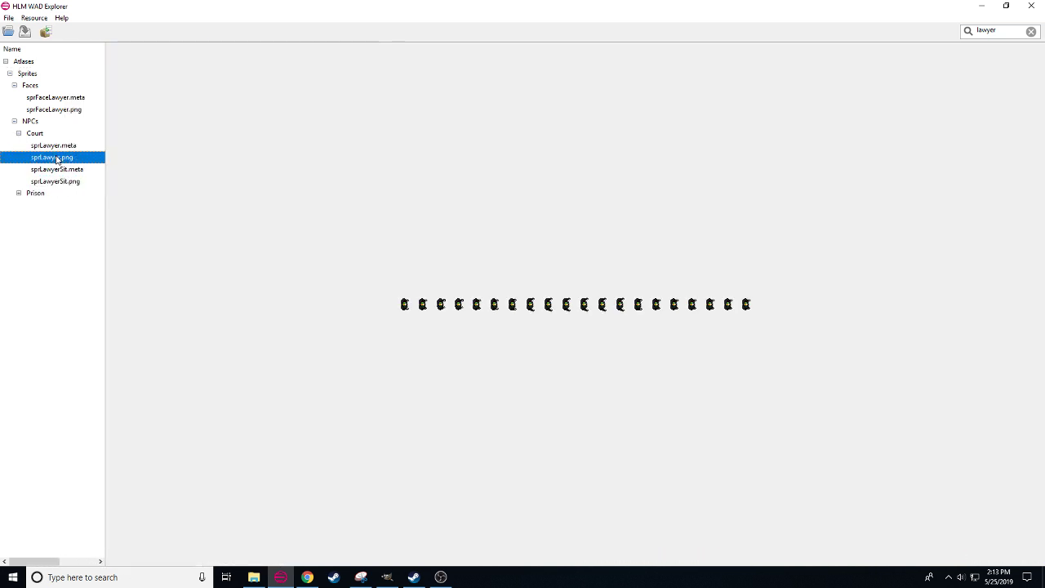
- Extract sprLawyer.png from the Court sprites into the b_props folder
click(55, 147)
click(55, 158)
click(45, 32)
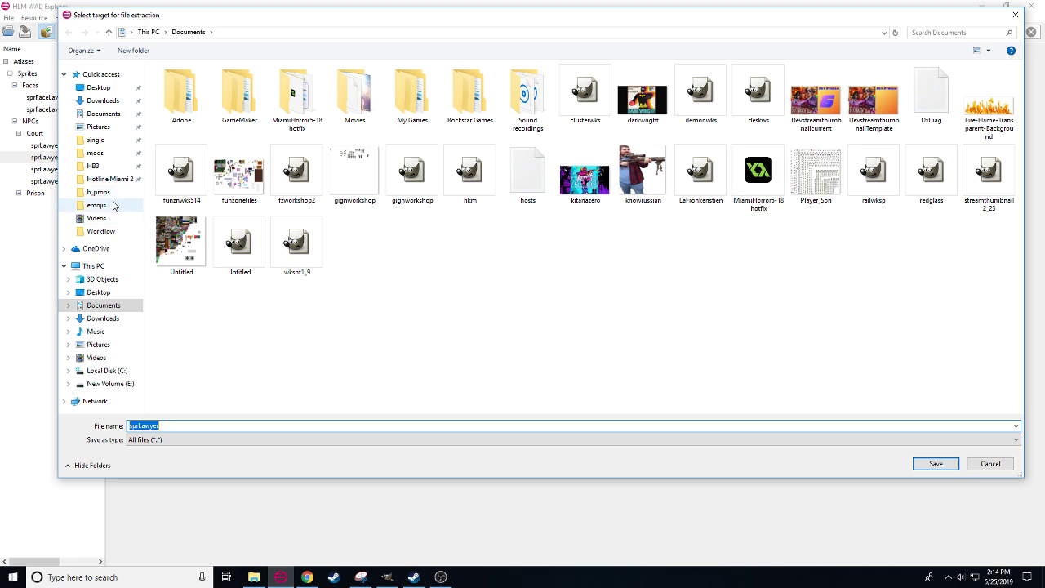
click(98, 192)
click(936, 464)
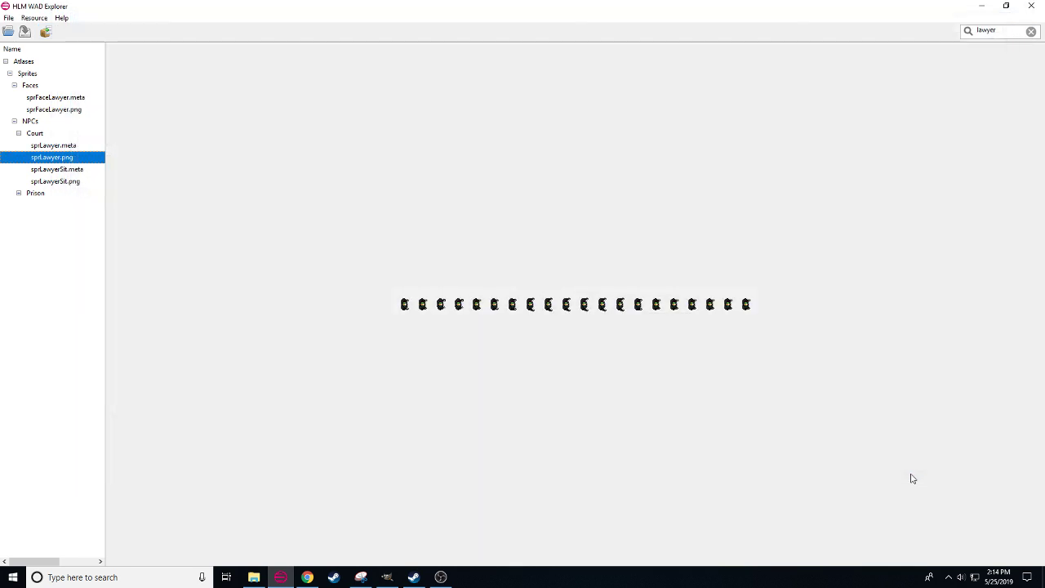
- Switch to Chrome and view the description of the Brainwave full album video on YouTube
click(387, 576)
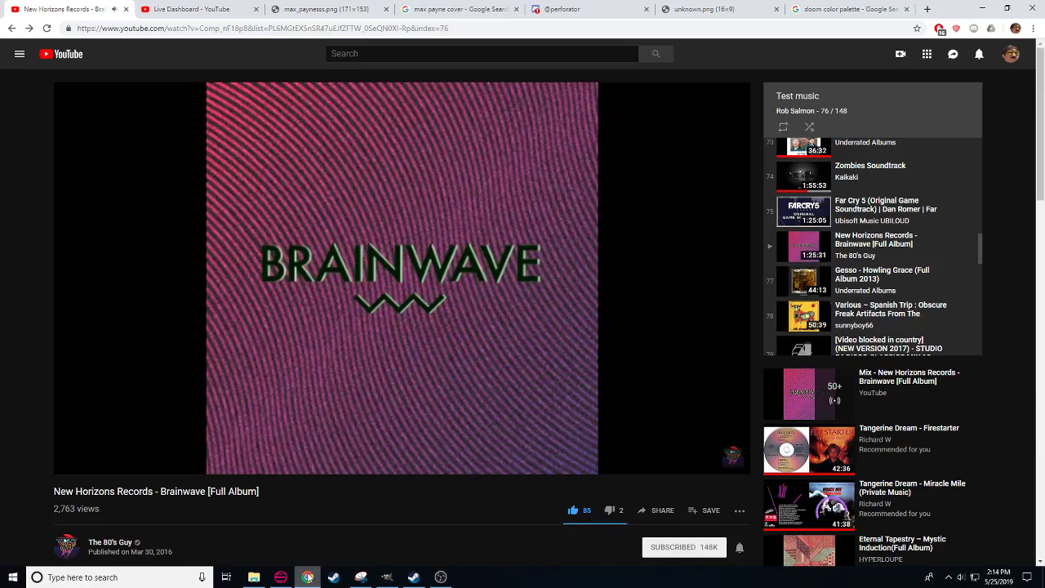
click(308, 574)
scroll(310, 310, down, 3)
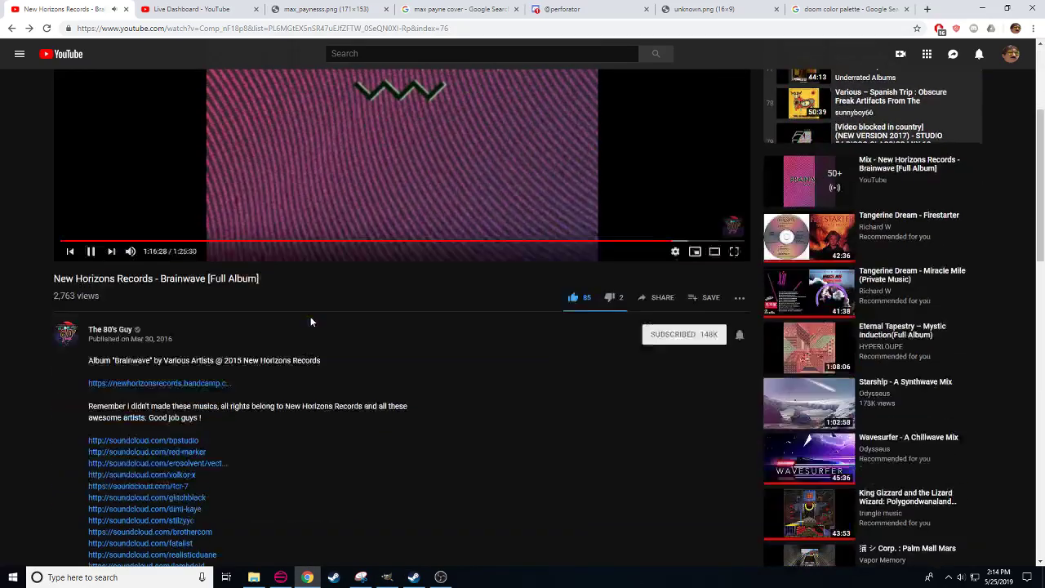
- Jump the Brainwave album playback to the final track, Kaebl - Breeze, at 1:22:16 from the description's tracklist
scroll(273, 464, down, 8)
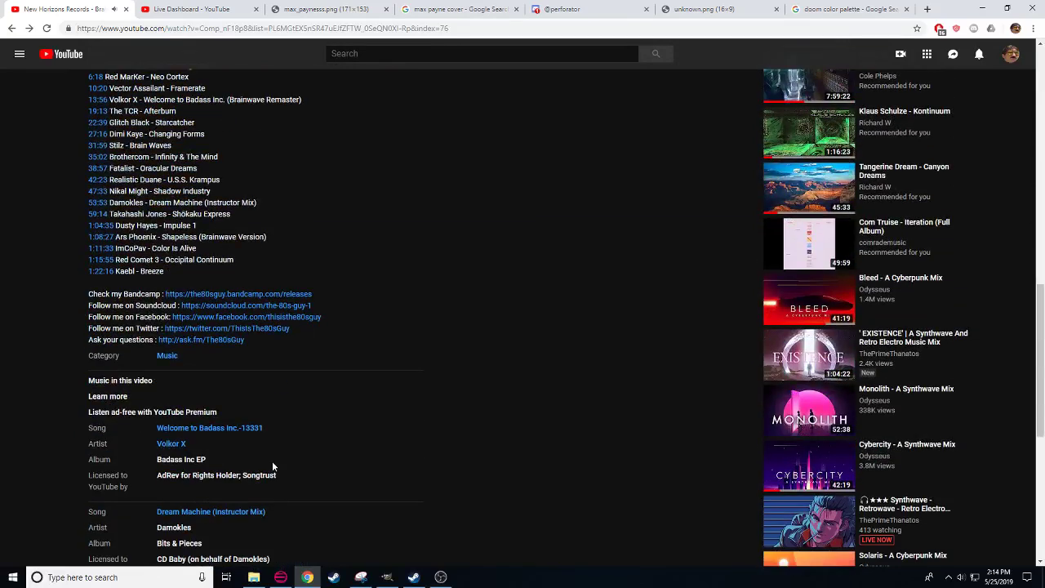
scroll(272, 461, up, 8)
scroll(278, 464, down, 3)
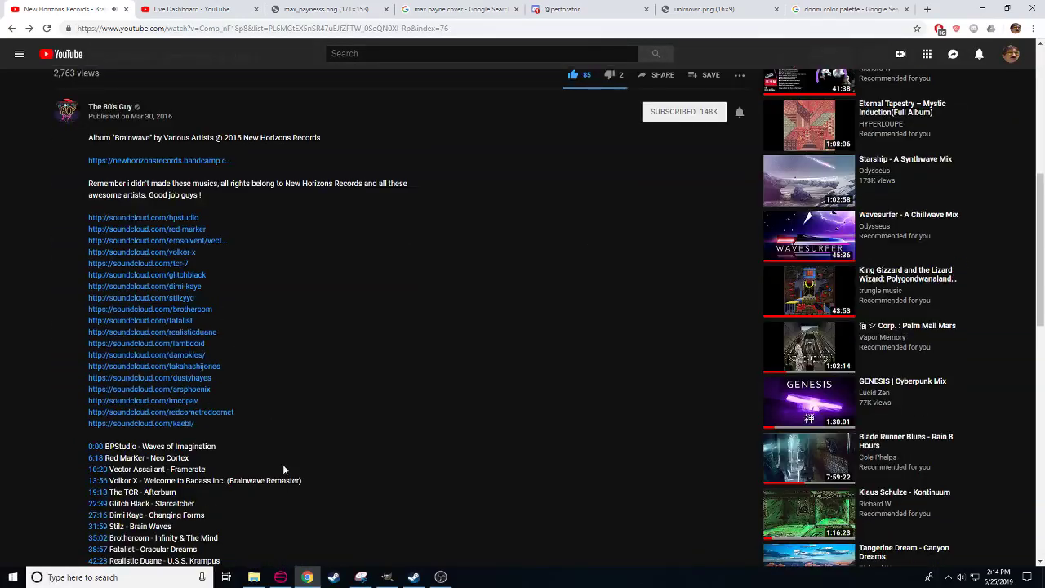
scroll(173, 445, down, 3)
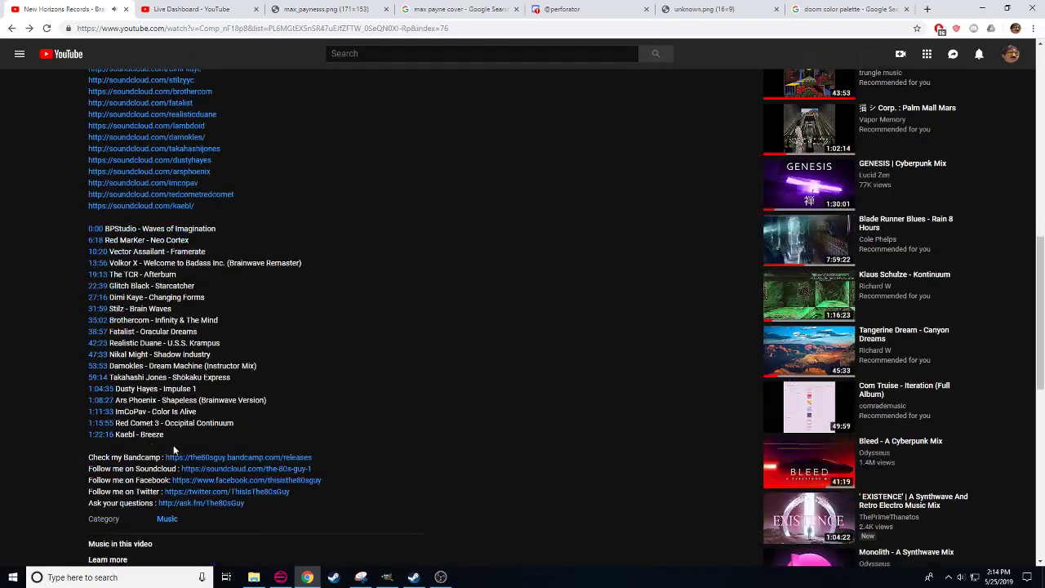
click(99, 434)
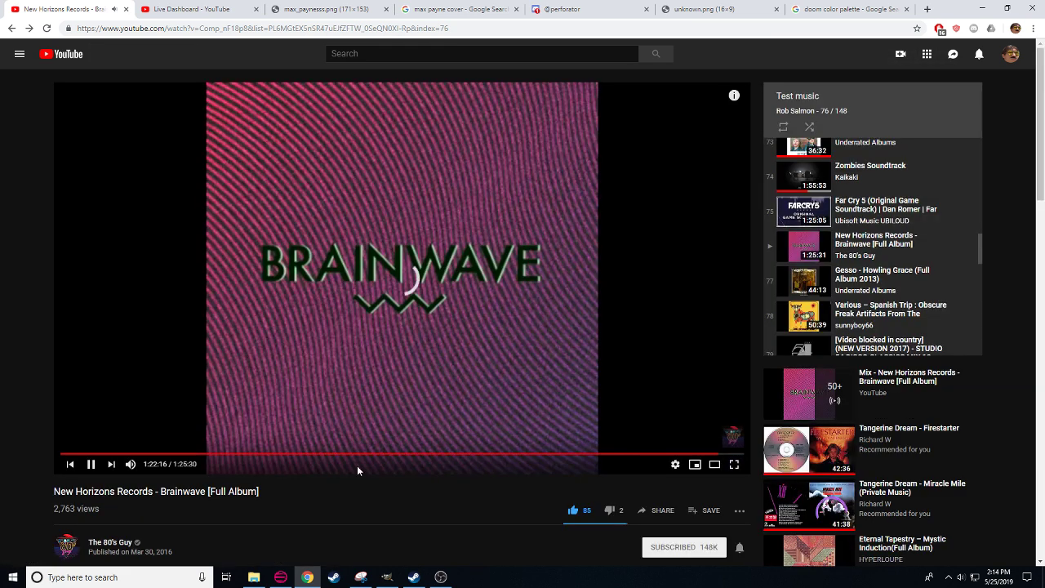
- Switch to GIMP and try paler tints of the logo yellow, f7f298 and f7f4c3, on the second DOOM cabinet's logo
key(alt+Tab)
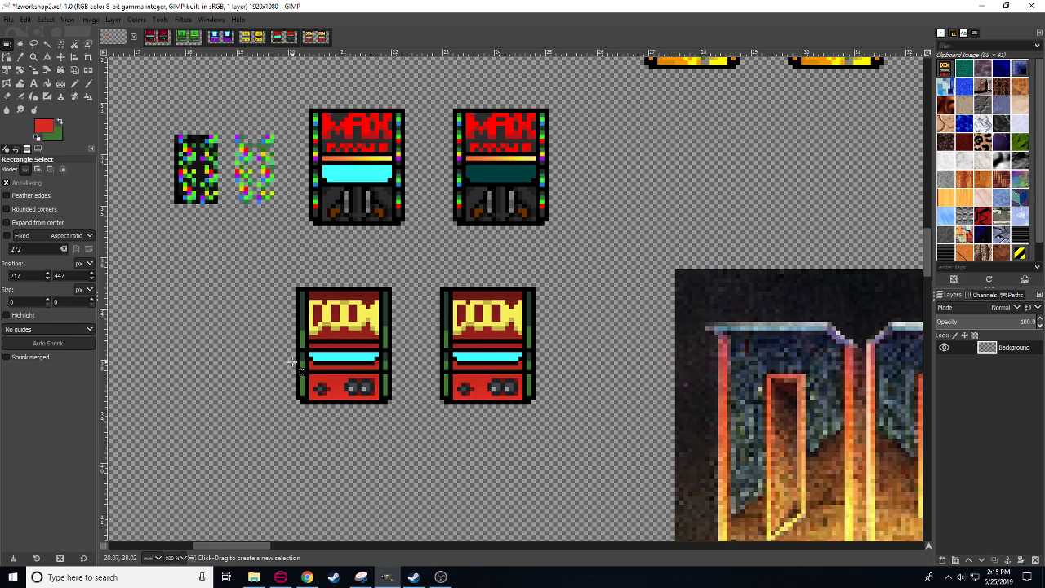
key(n)
ctrl+click(317, 314)
click(42, 126)
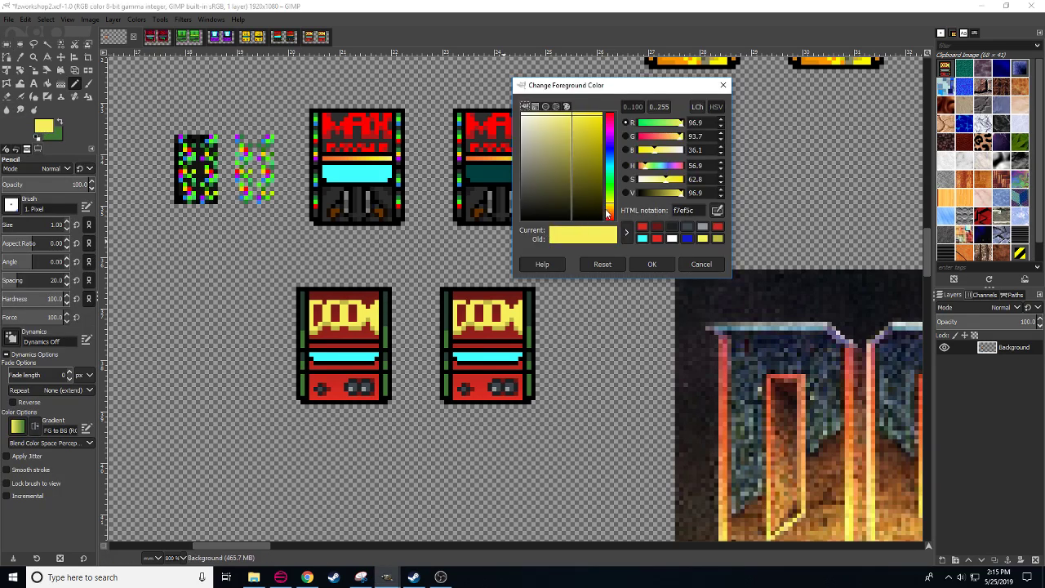
drag(667, 180, 655, 179)
click(516, 312)
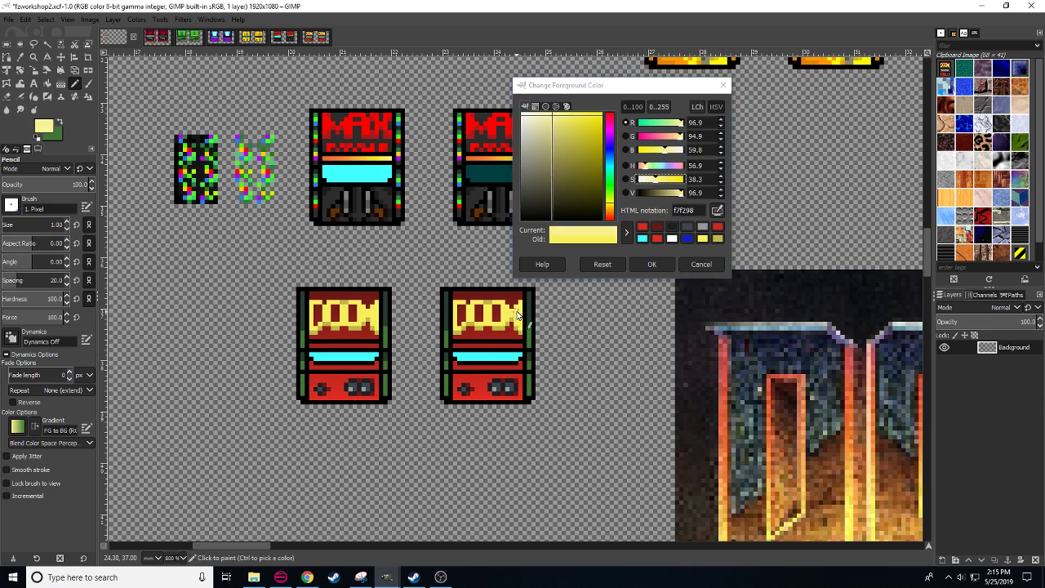
click(655, 180)
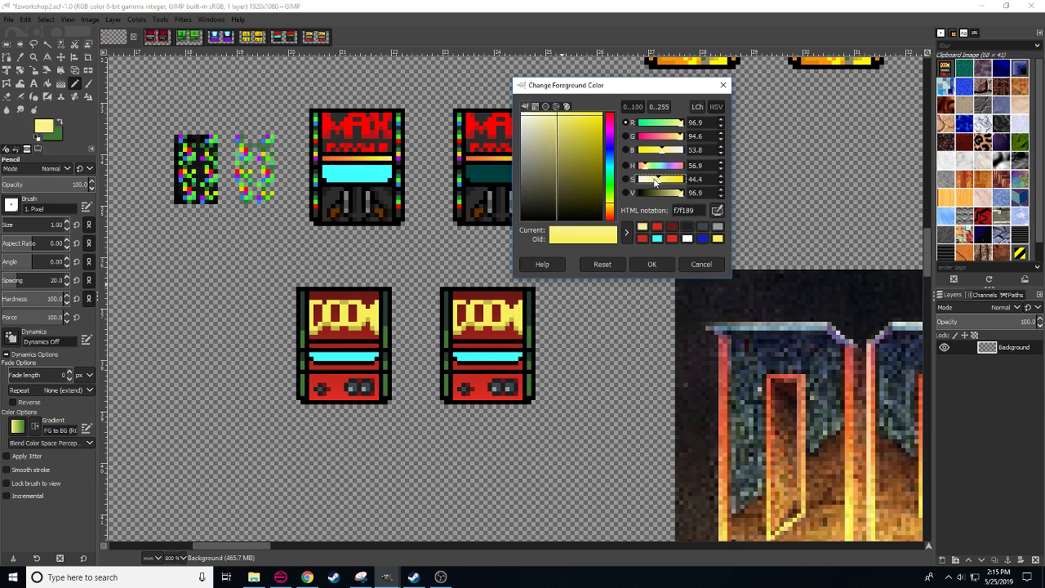
click(648, 179)
click(518, 315)
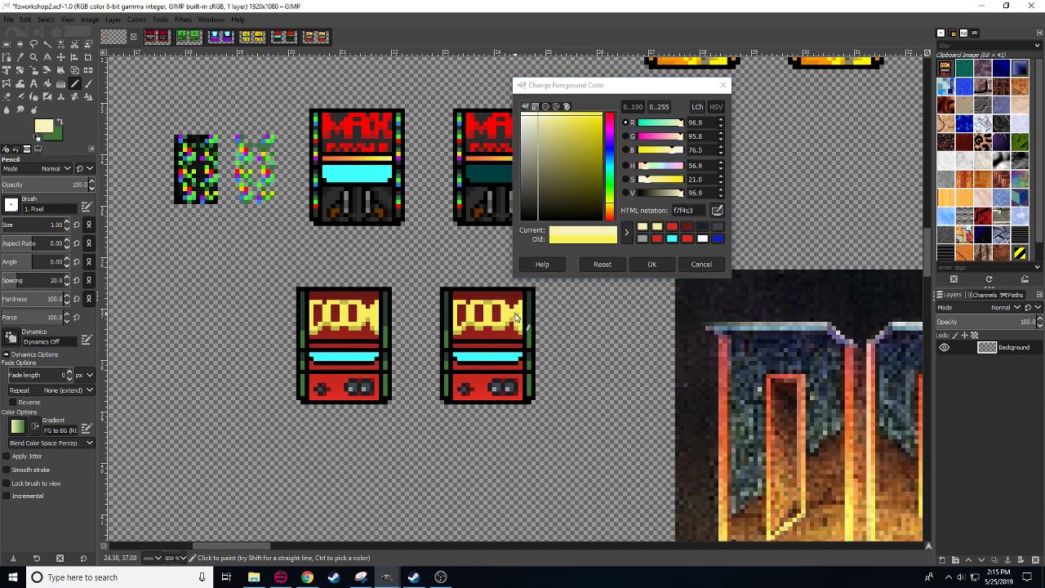
- Try a dark navy pixel sampled from the DOOM cover art on the second cabinet's logo, undoing it and cancelling the colour change
ctrl+click(784, 365)
click(516, 309)
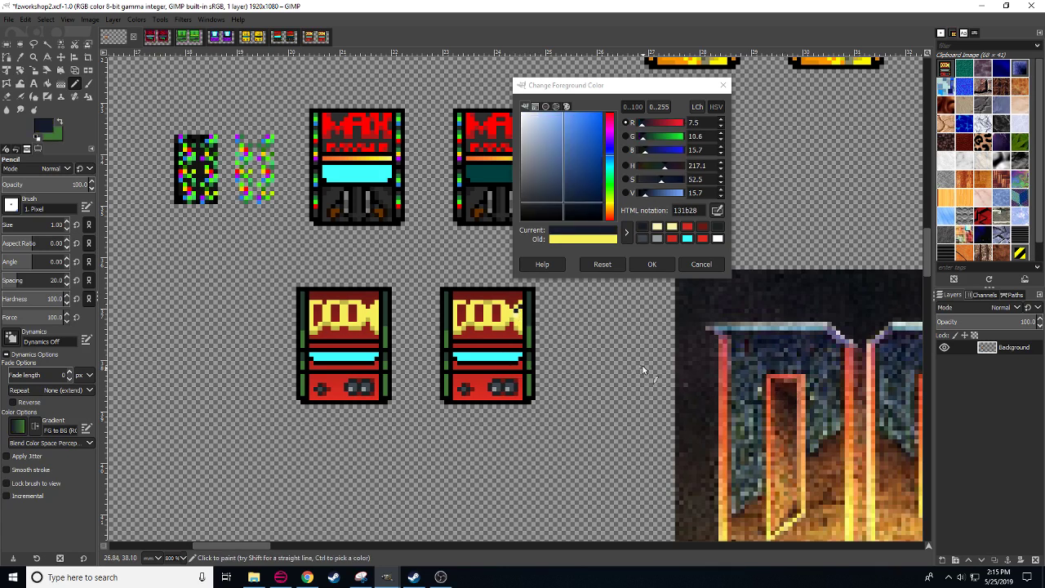
key(ctrl+z)
click(701, 263)
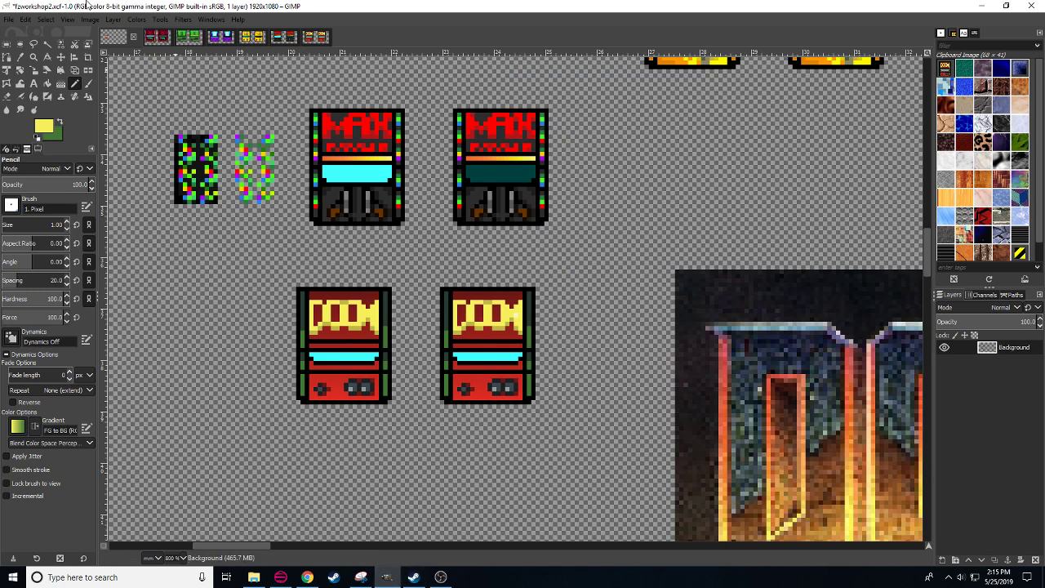
- Start opening an image and browse to the b_props folder inside HB3 under Pictures
click(9, 19)
click(44, 57)
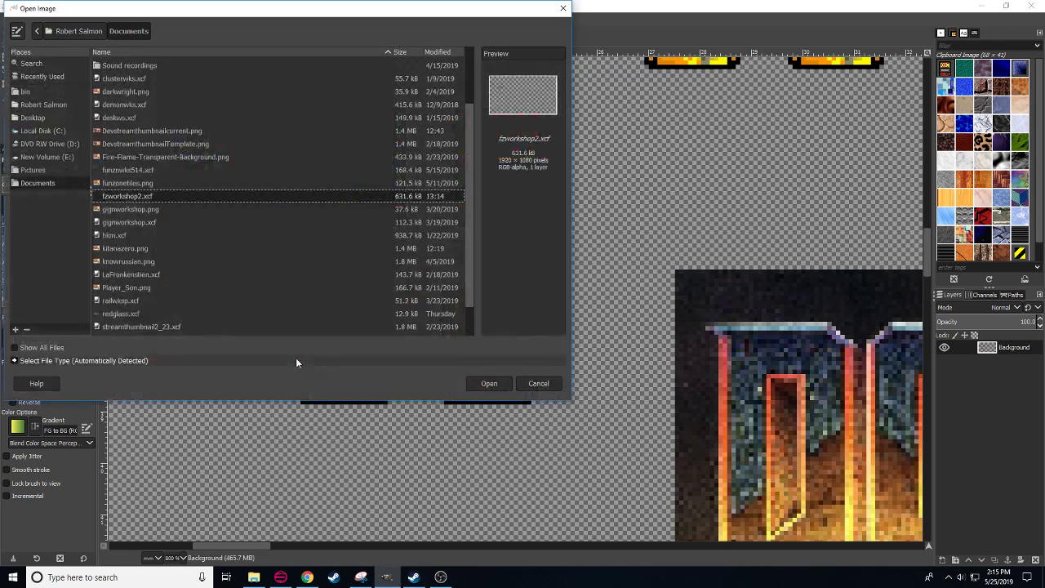
click(285, 578)
click(284, 578)
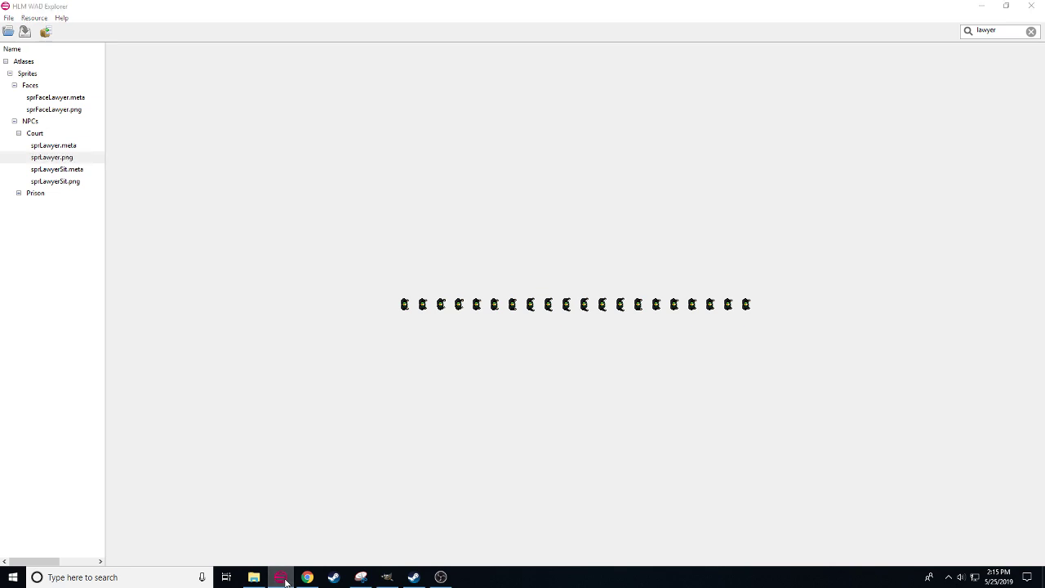
scroll(249, 236, down, 1)
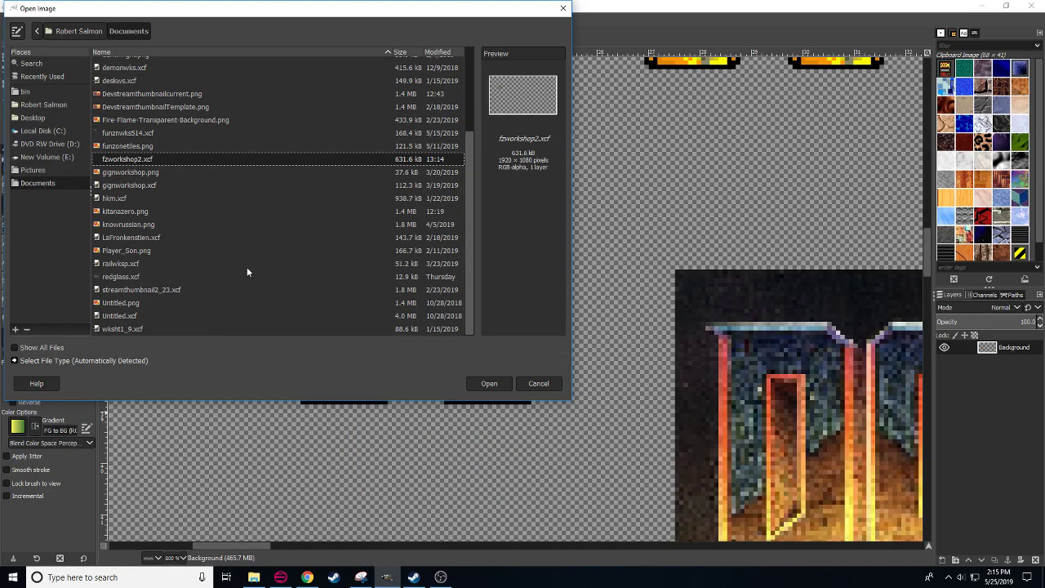
scroll(247, 267, up, 3)
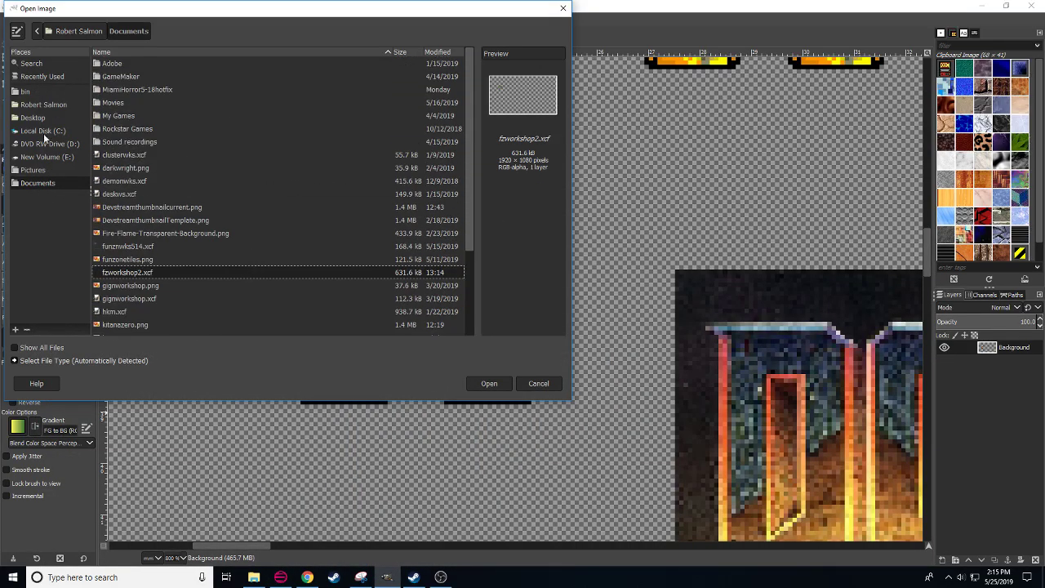
click(38, 169)
double_click(125, 90)
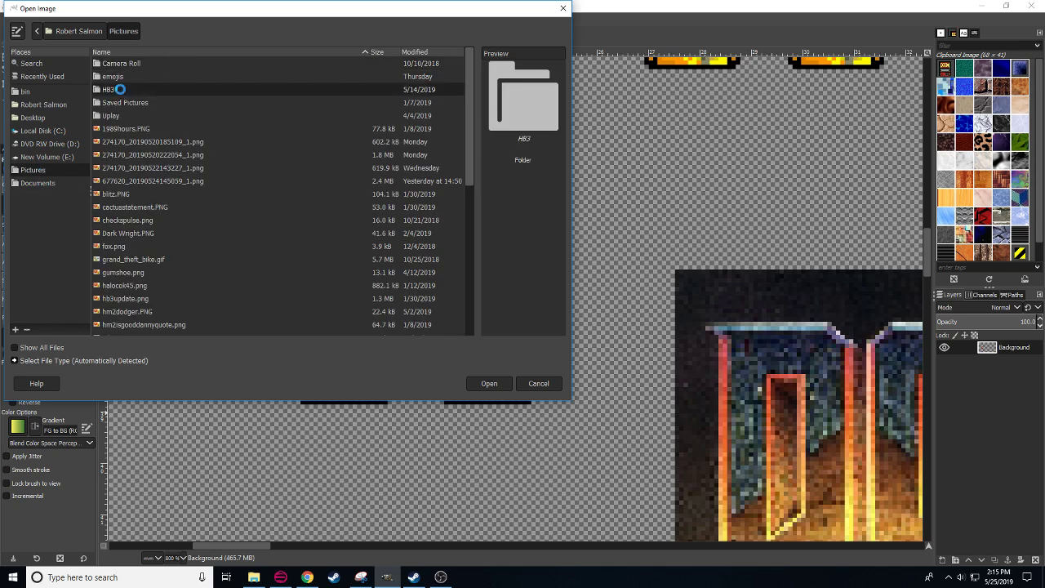
double_click(127, 75)
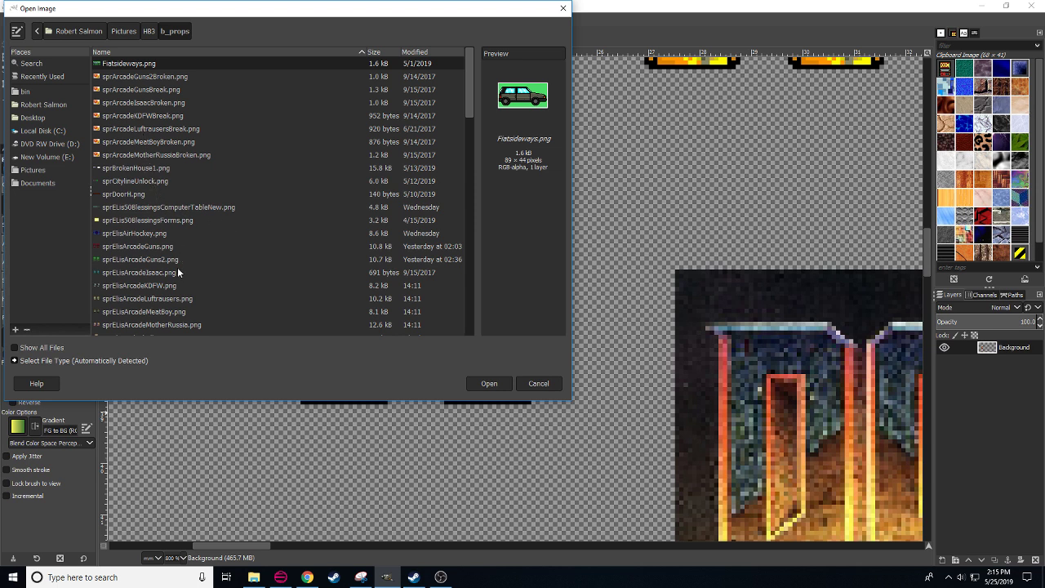
- Open sprLawyer.png from the b_props folder
scroll(177, 267, down, 5)
scroll(175, 263, down, 5)
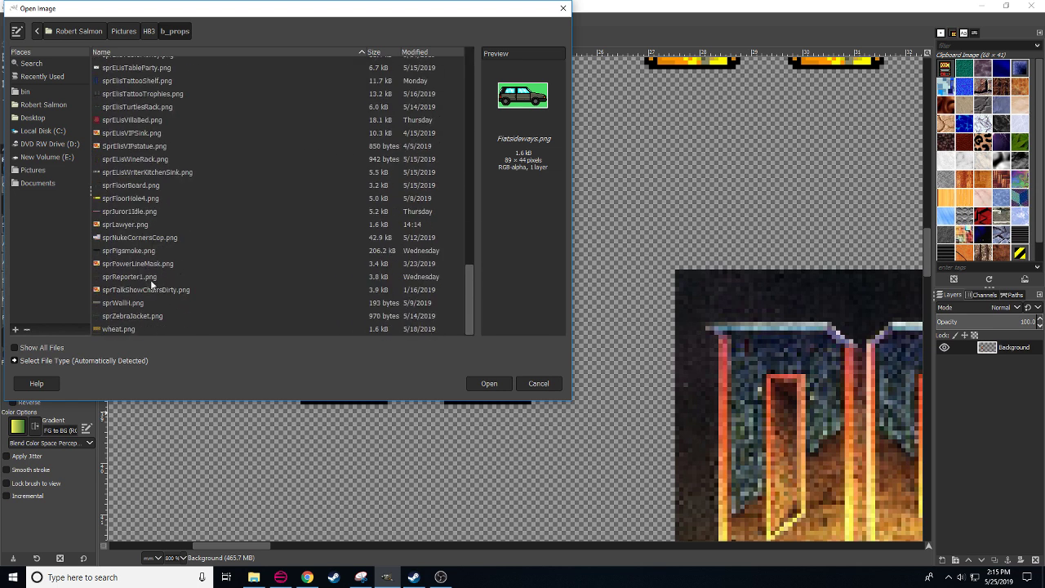
click(137, 237)
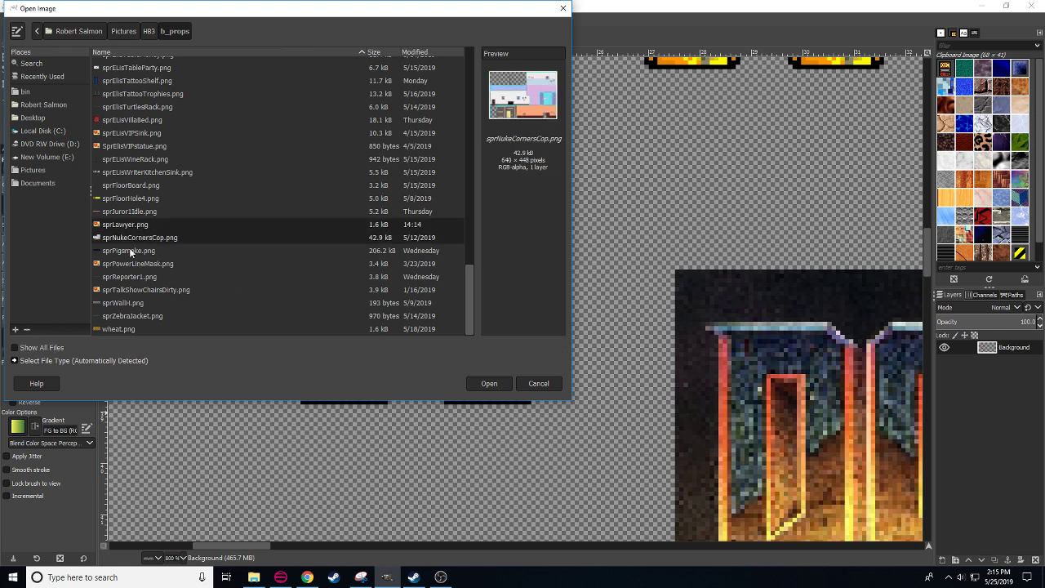
click(124, 224)
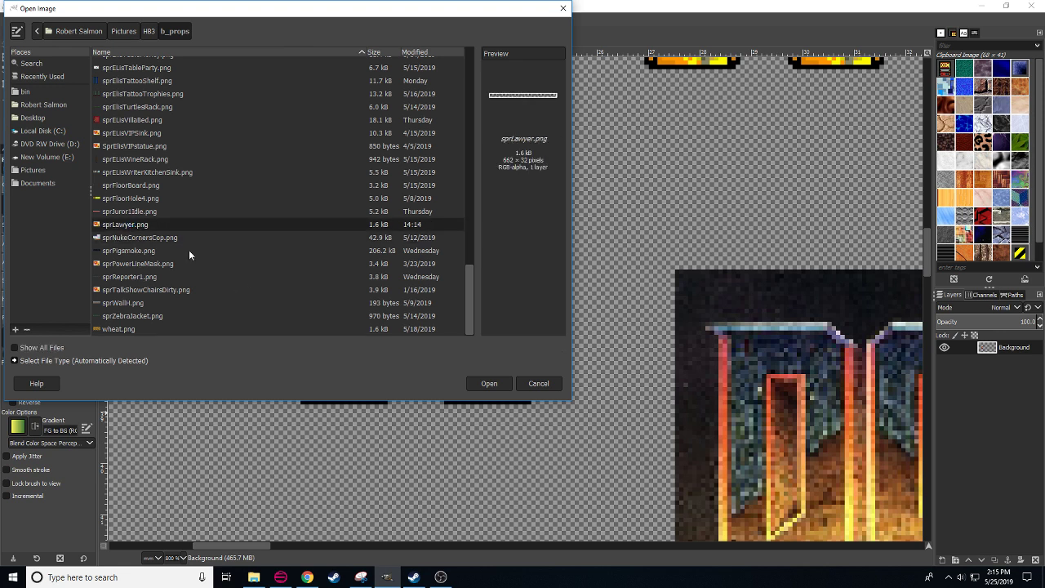
click(477, 381)
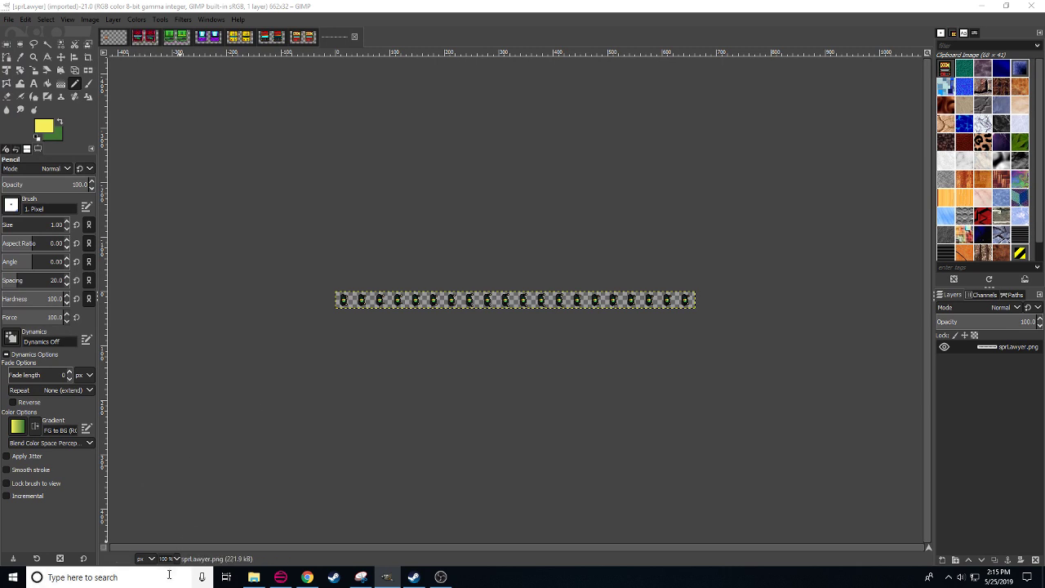
- Examine the lawyer sprite frames at 800% zoom, and preview sprLawyer.meta in HLM WAD Explorer
key(4)
key(3)
drag(215, 467, 572, 473)
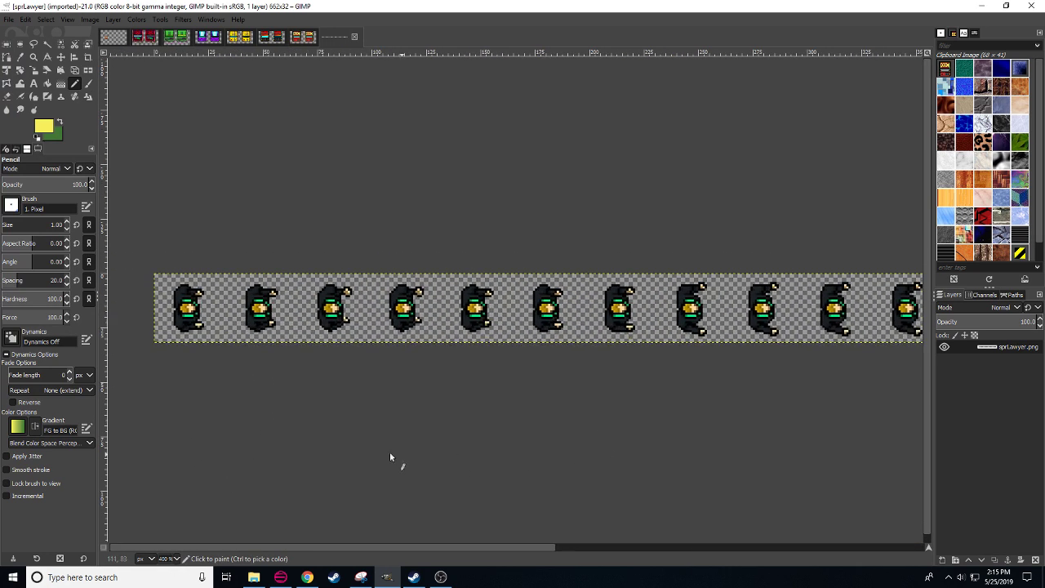
drag(235, 450, 373, 479)
key(4)
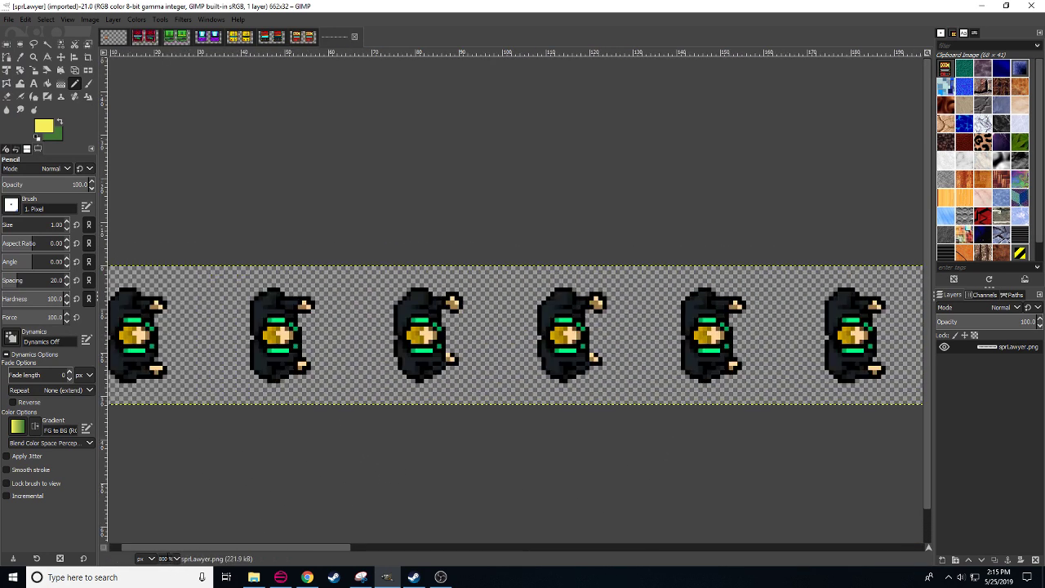
click(280, 577)
click(73, 146)
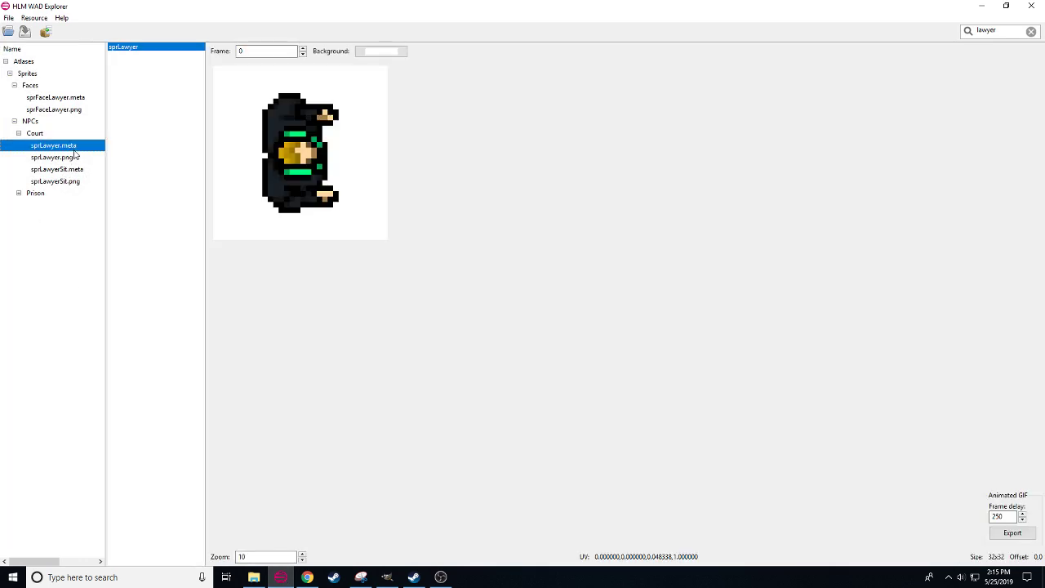
click(307, 577)
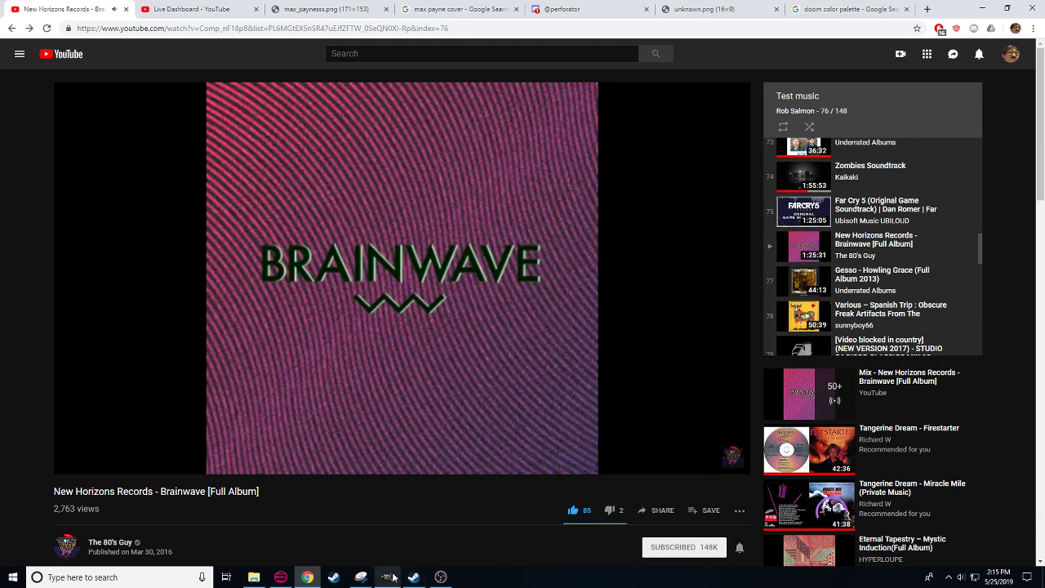
mouse_move(394, 578)
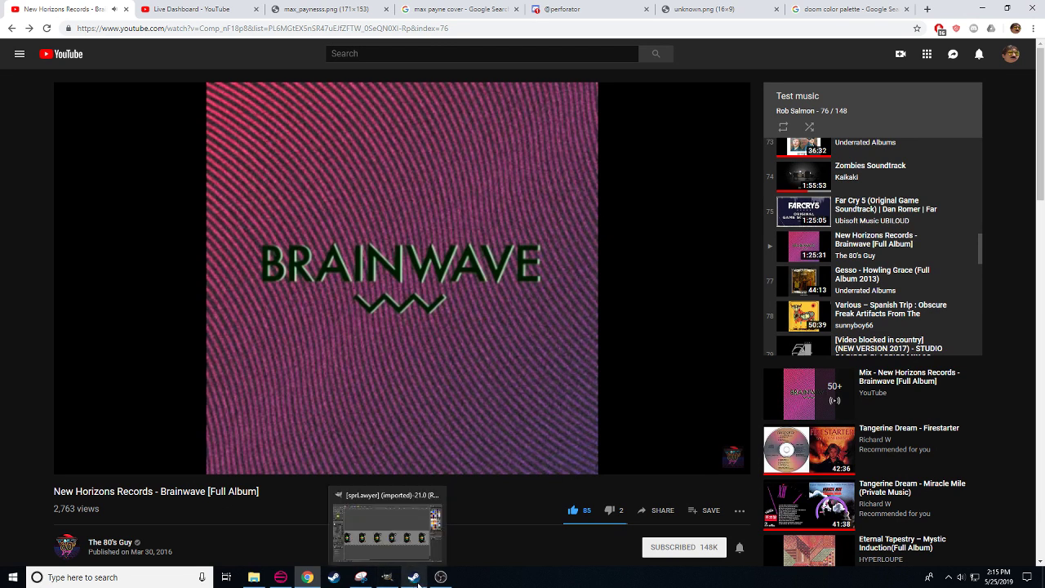
mouse_move(441, 577)
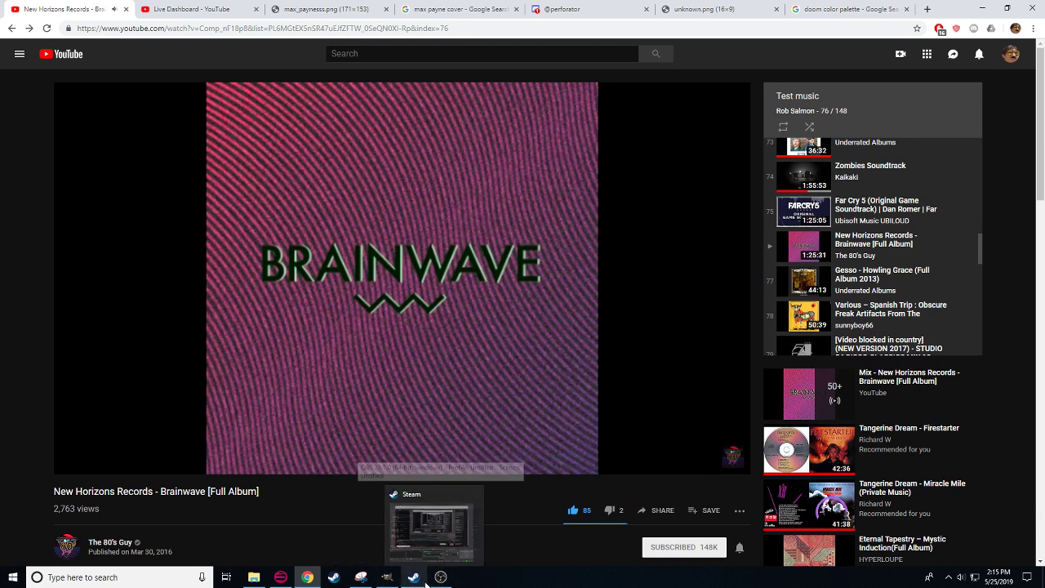
- Switch to GIMP and fill the first 32 × 32 px frame of the lawyer sheet with the bright green sampled from the sprite
click(384, 531)
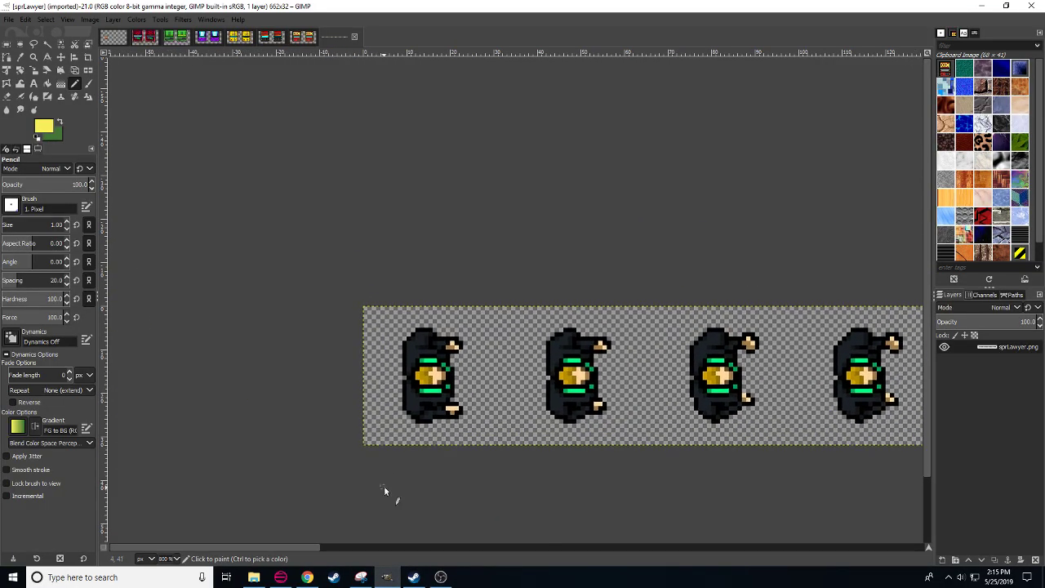
key(r)
mouse_move(364, 307)
mouse_down()
mouse_move(441, 411)
mouse_move(498, 441)
mouse_up()
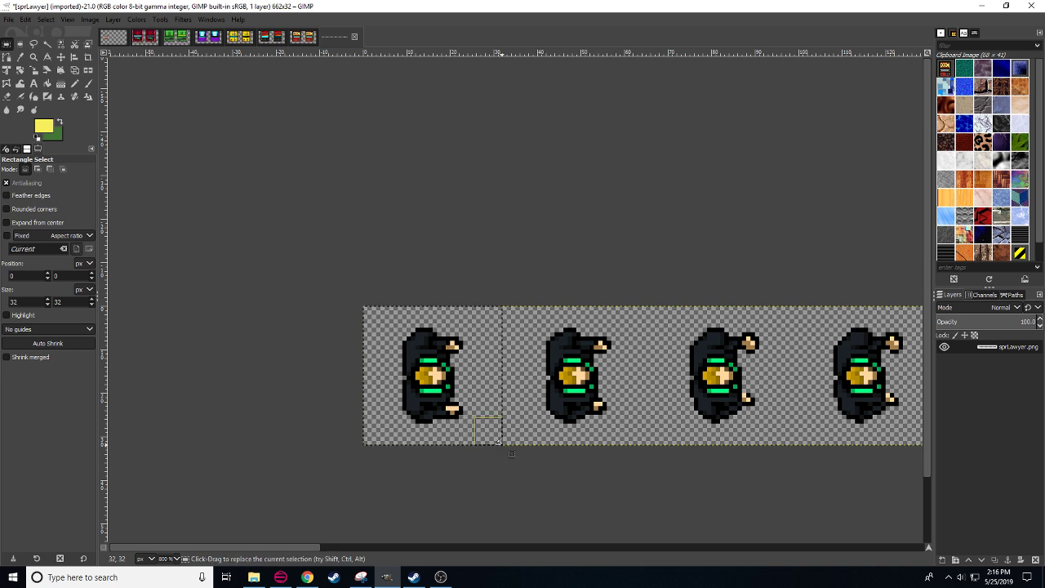
key(ctrl+shift+a)
key(n)
ctrl+click(445, 387)
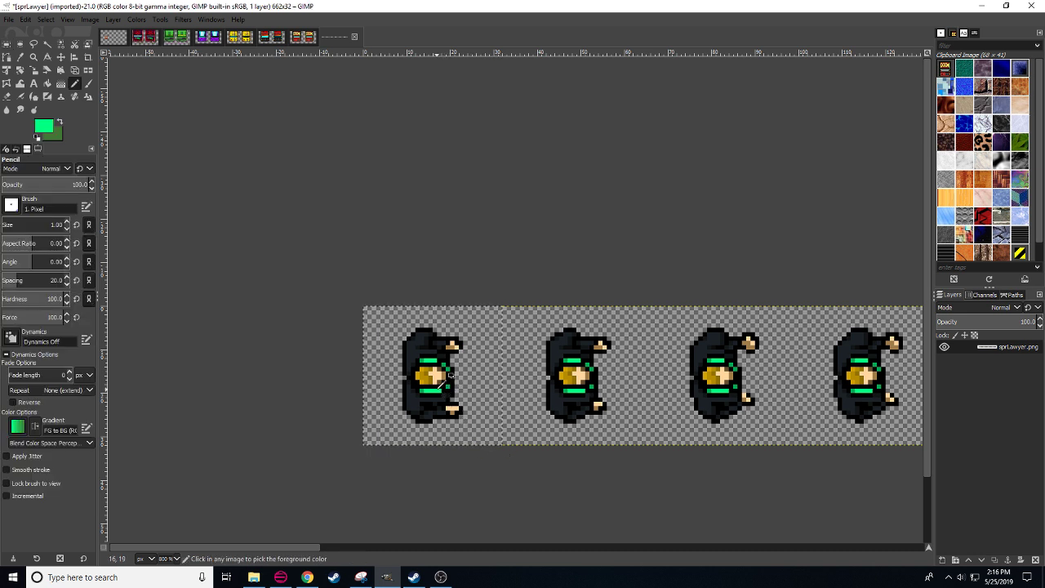
key(shift+b)
click(480, 390)
- Copy the green frame block and paste it over the second lawyer frame, leaving a narrow gap between the blocks
key(r)
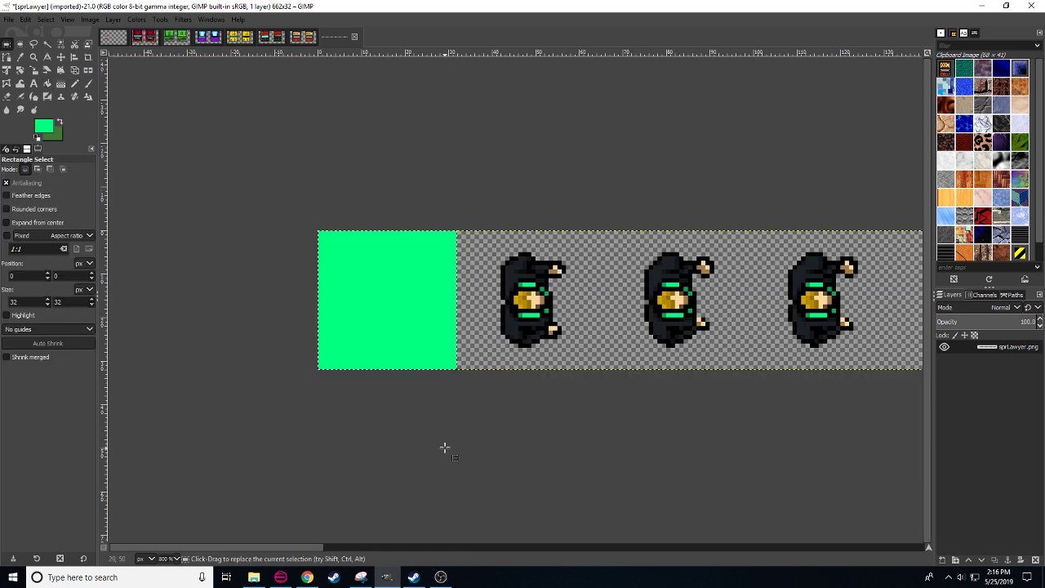
drag(286, 297, 462, 445)
key(ctrl+c)
key(ctrl+v)
drag(531, 380, 544, 390)
click(318, 348)
- Copy the two green blocks together and paste them over the third and fourth frames with the same gap
drag(263, 278, 588, 467)
key(ctrl+c)
key(ctrl+v)
drag(490, 385, 780, 384)
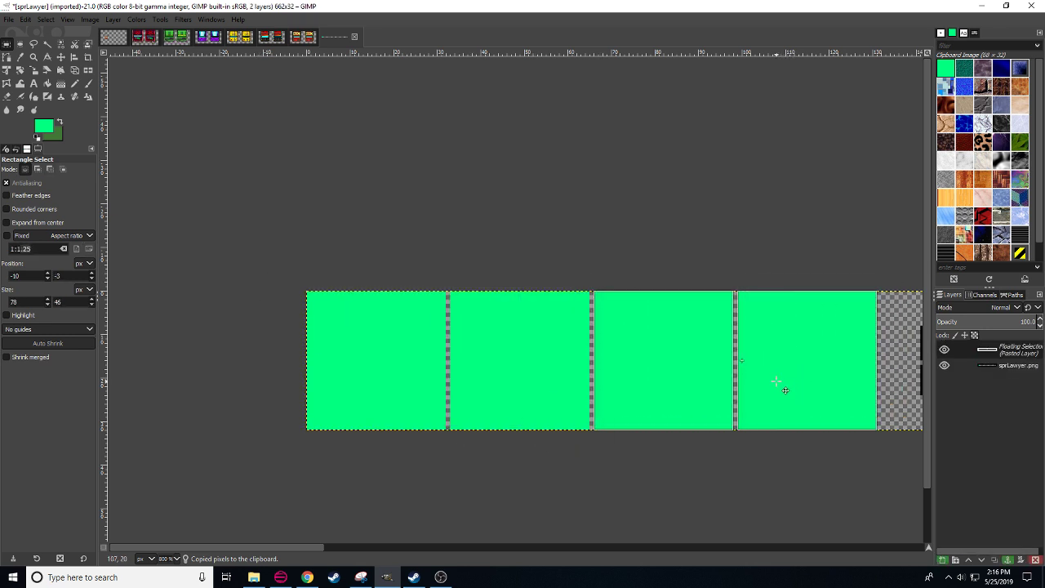
click(774, 490)
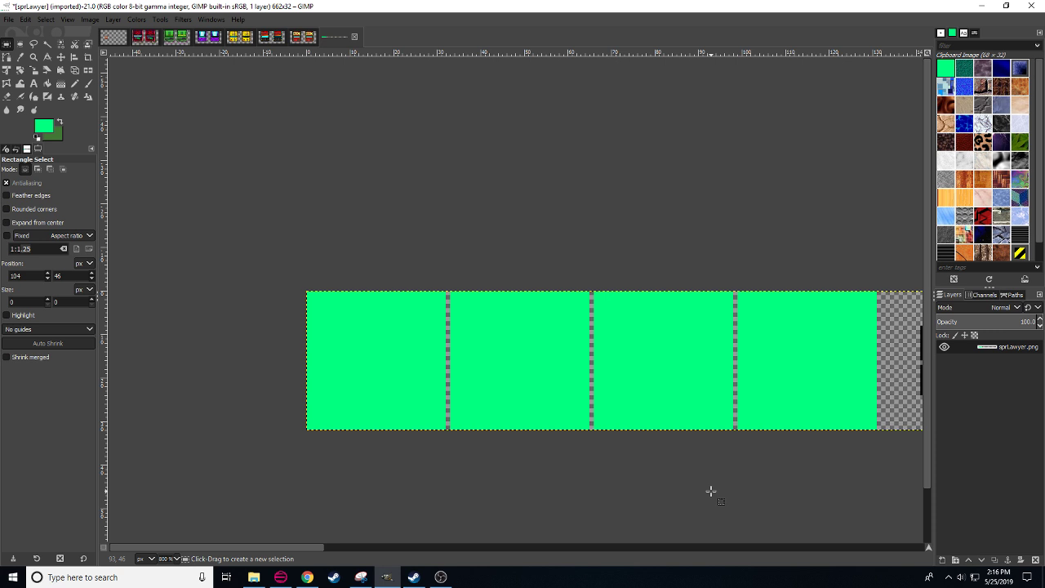
- Copy the row of four green blocks and paste it over the next four lawyer frames, keeping the gap between blocks
drag(657, 500, 567, 499)
drag(197, 273, 668, 503)
key(ctrl+c)
click(837, 488)
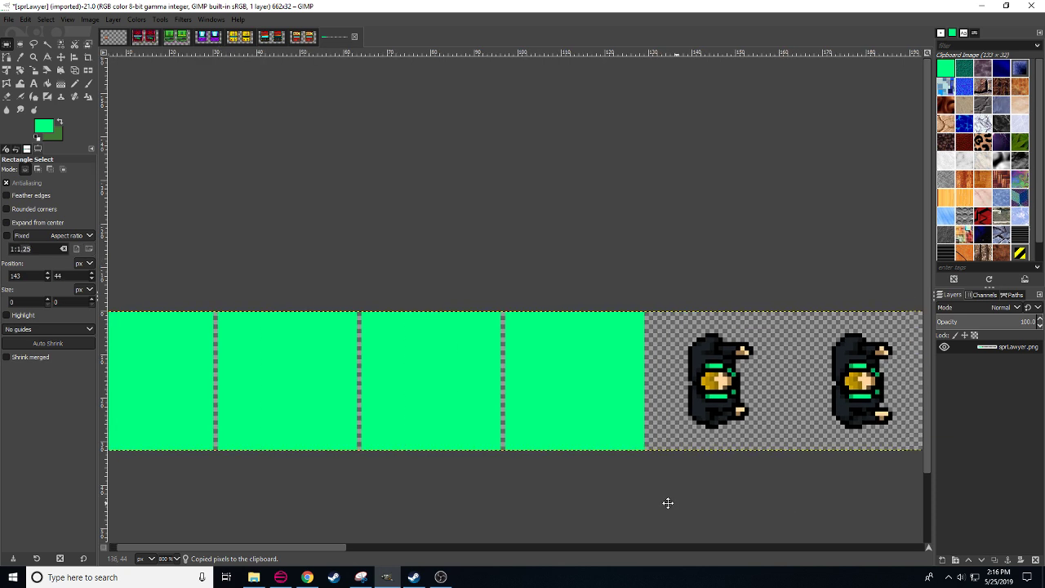
scroll(668, 503, right, 3)
key(ctrl+v)
drag(506, 408, 608, 395)
click(574, 510)
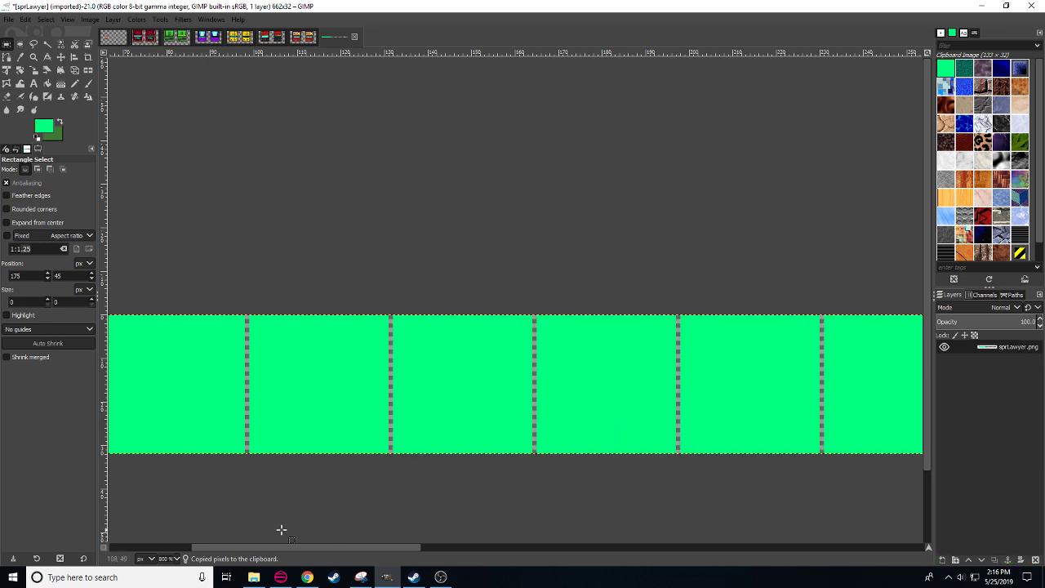
- Copy the row of eight green blocks and paste it over the next eight lawyer frames, keeping the narrow gap between blocks
scroll(172, 559, down, 1)
drag(145, 328, 540, 507)
key(ctrl+c)
click(778, 490)
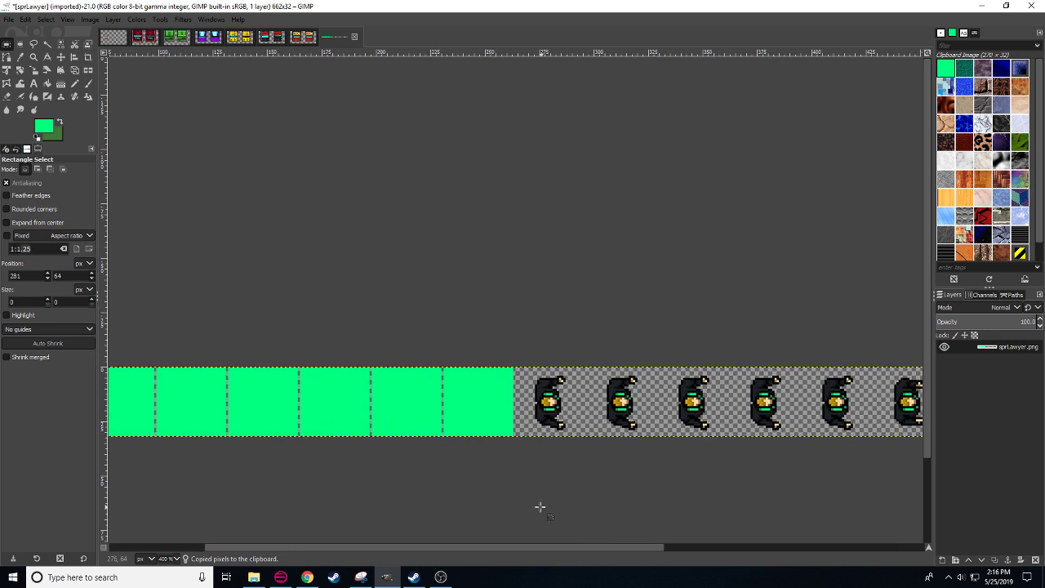
key(ctrl+v)
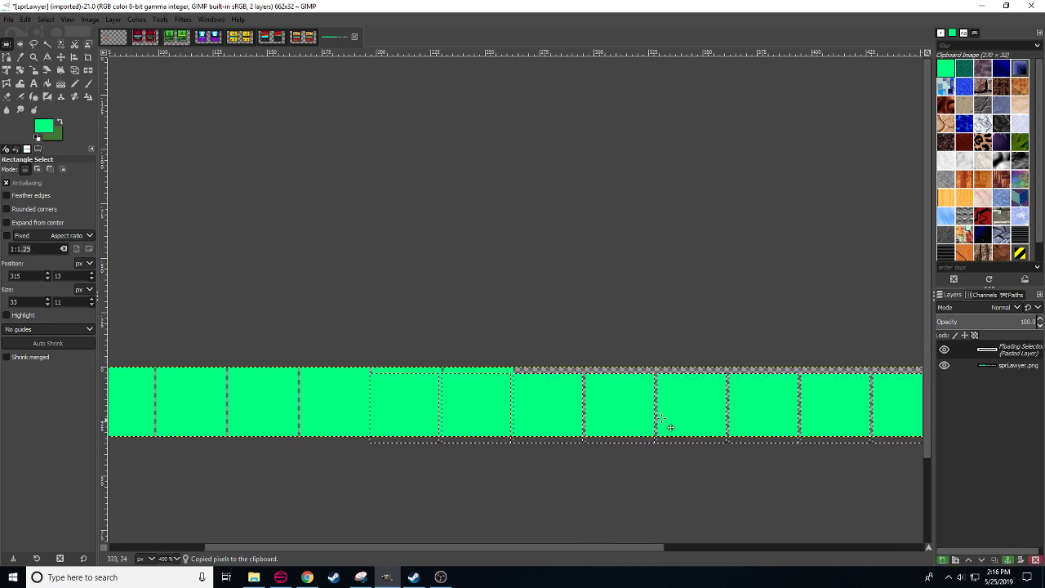
drag(661, 418, 724, 397)
scroll(173, 557, up, 1)
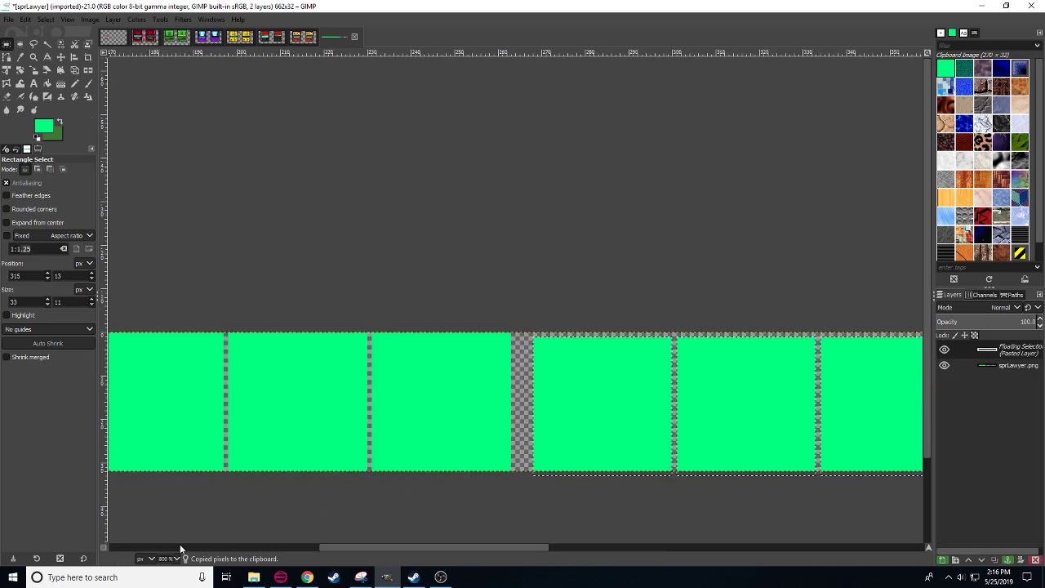
drag(579, 378, 565, 377)
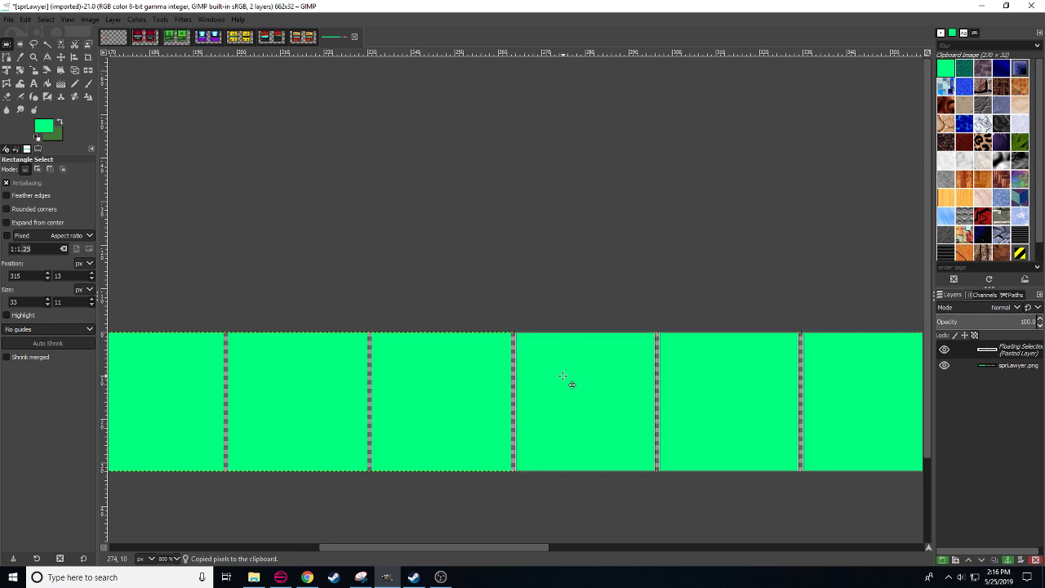
click(602, 294)
- Paste the green block row over the last four lawyer frames at the end of the sheet, keeping the same gap
scroll(508, 377, right, 5)
scroll(508, 377, right, 10)
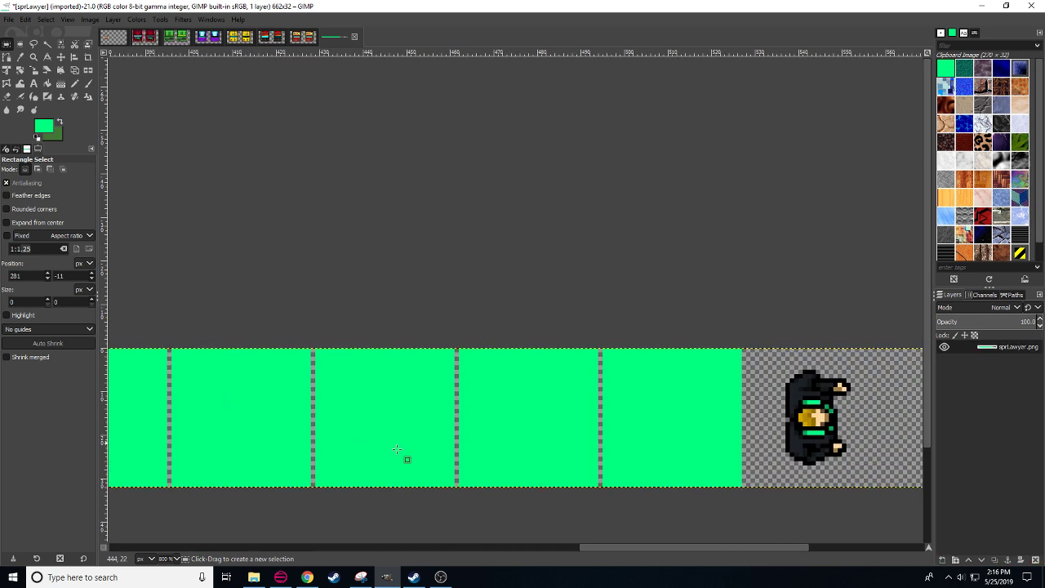
drag(474, 386, 550, 412)
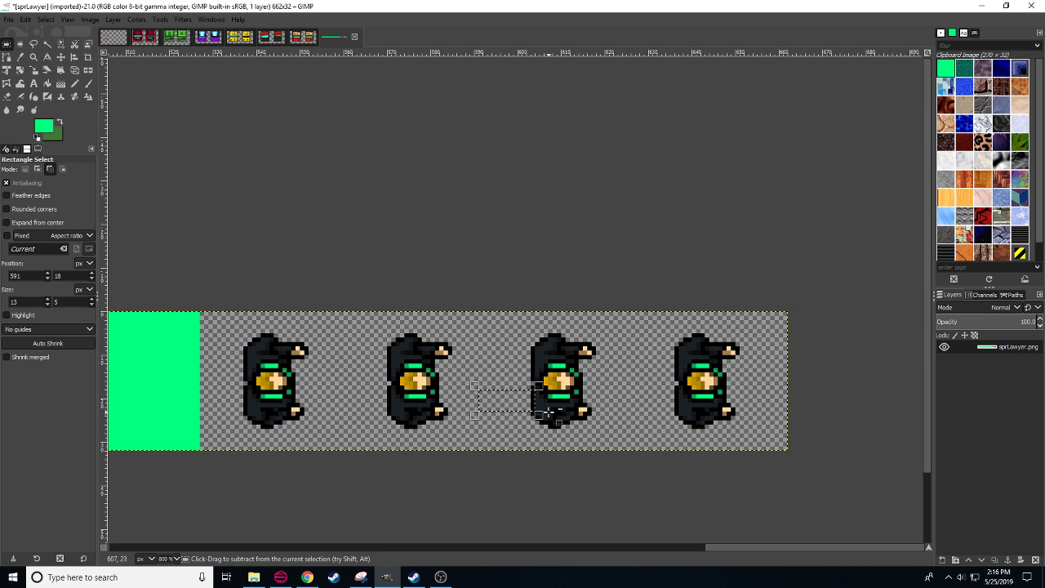
key(ctrl+v)
drag(336, 420, 557, 403)
drag(464, 383, 286, 390)
click(305, 511)
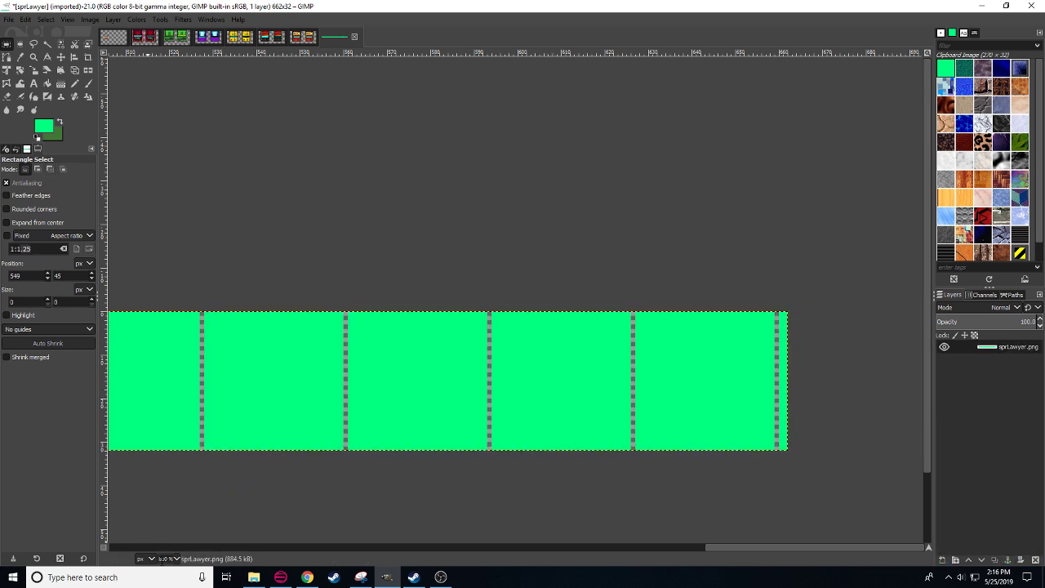
scroll(163, 560, down, 2)
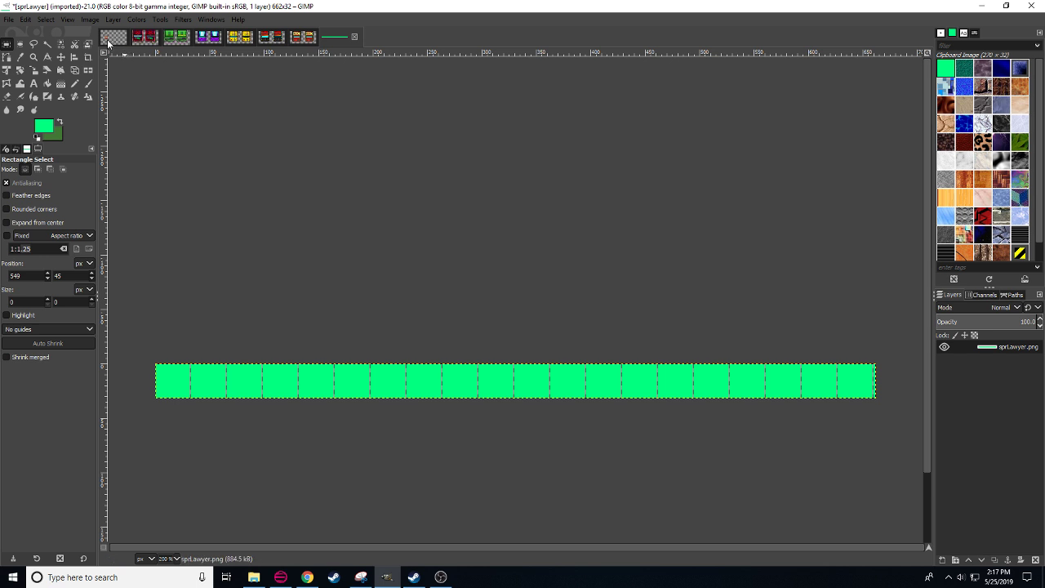
- Copy the first red cabinet from the sprElisArcadeGuns image with a 27 × 31 px selection
click(145, 43)
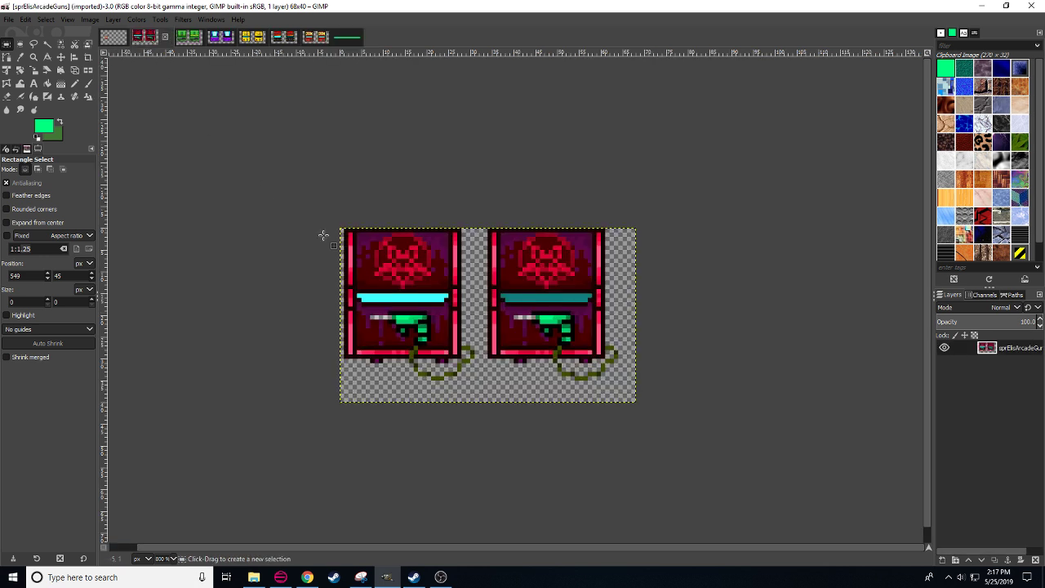
drag(335, 227, 462, 363)
key(ctrl+z)
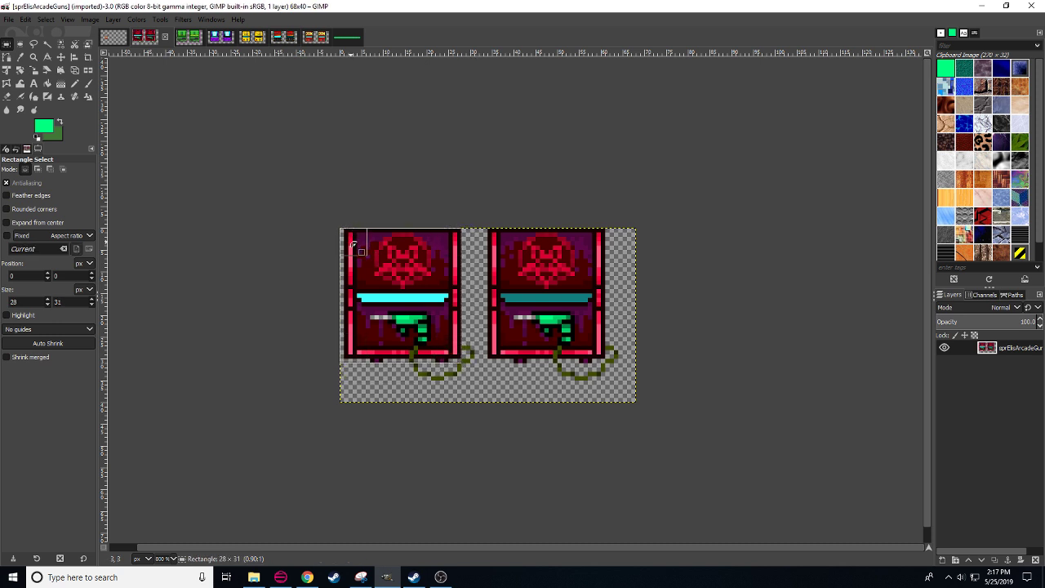
drag(356, 244, 357, 245)
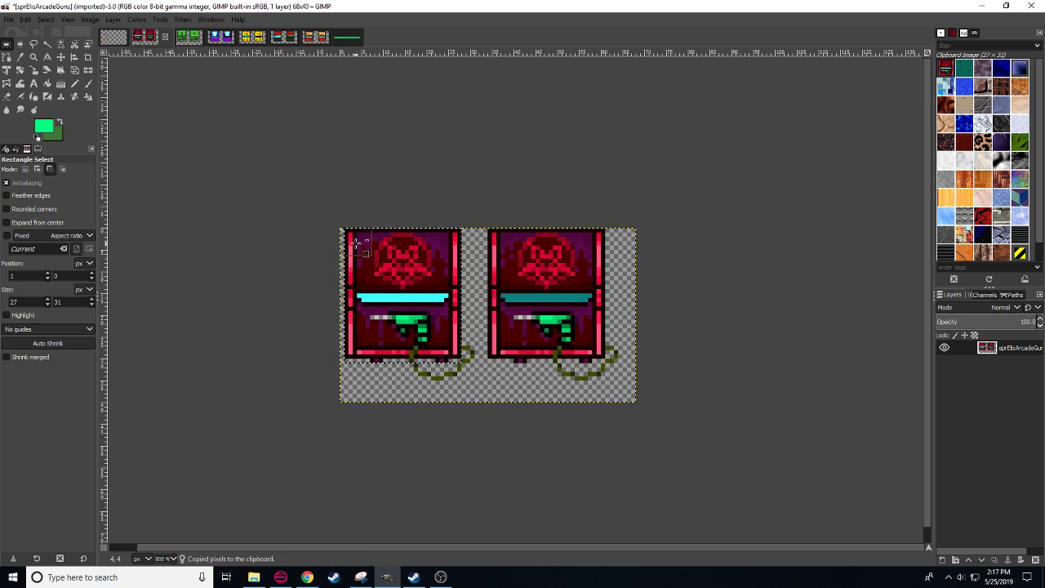
- Paste the copied red cabinet onto an empty area of the fzworkshop2.xcf canvas, beside the other cabinets, and anchor it
click(114, 37)
drag(644, 513, 680, 189)
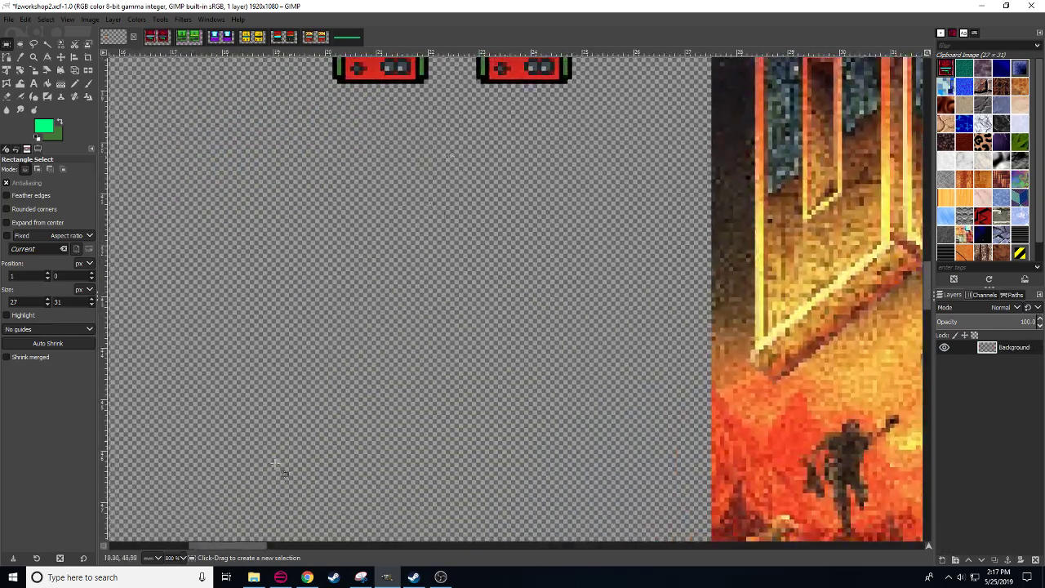
scroll(180, 557, down, 2)
scroll(180, 558, up, 1)
drag(711, 139, 433, 381)
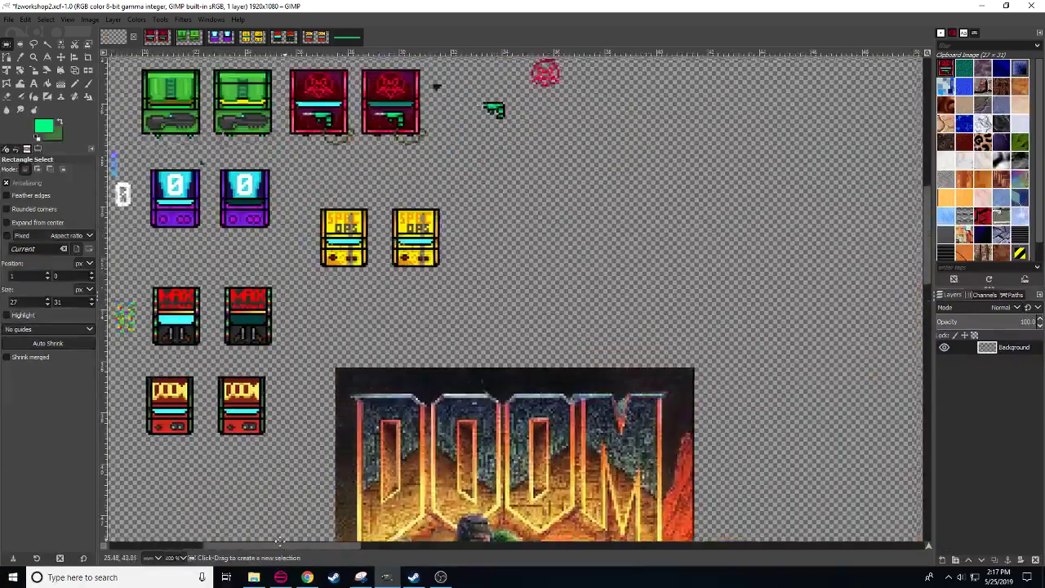
drag(541, 177, 306, 420)
drag(476, 374, 498, 282)
drag(407, 346, 454, 371)
key(ctrl+v)
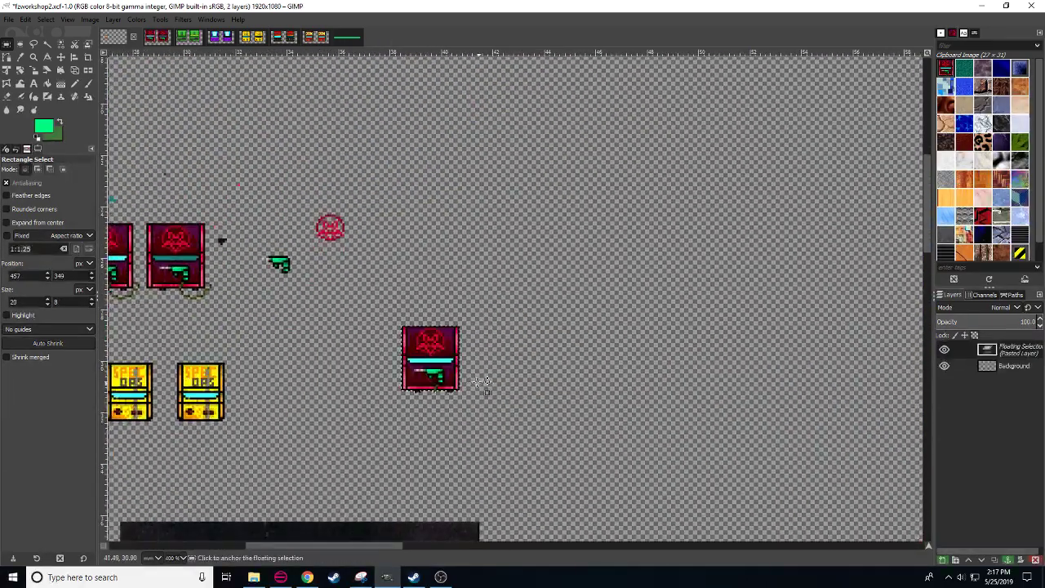
click(504, 418)
drag(343, 446, 352, 435)
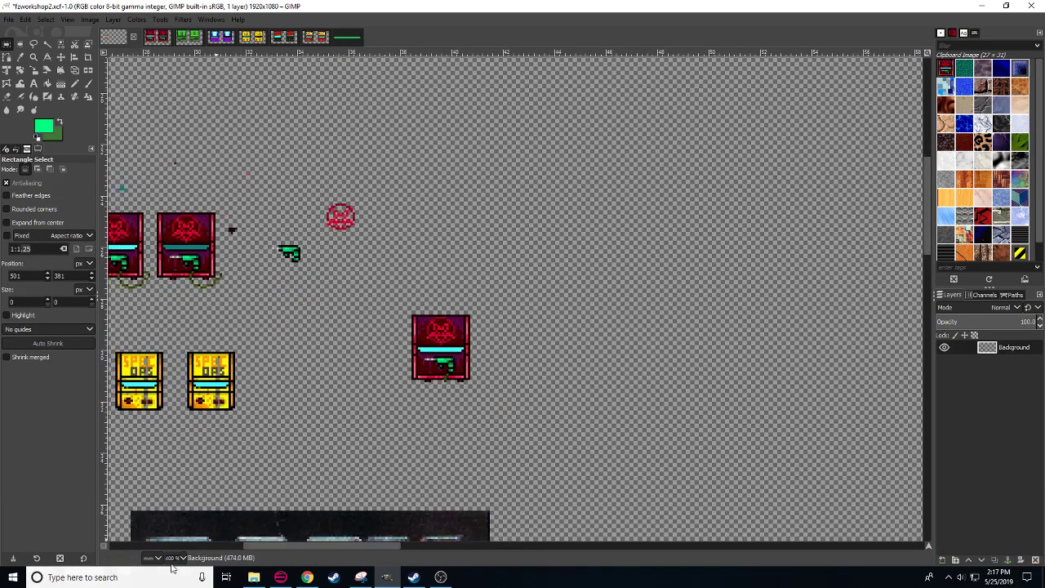
scroll(174, 559, up, 1)
drag(316, 464, 362, 413)
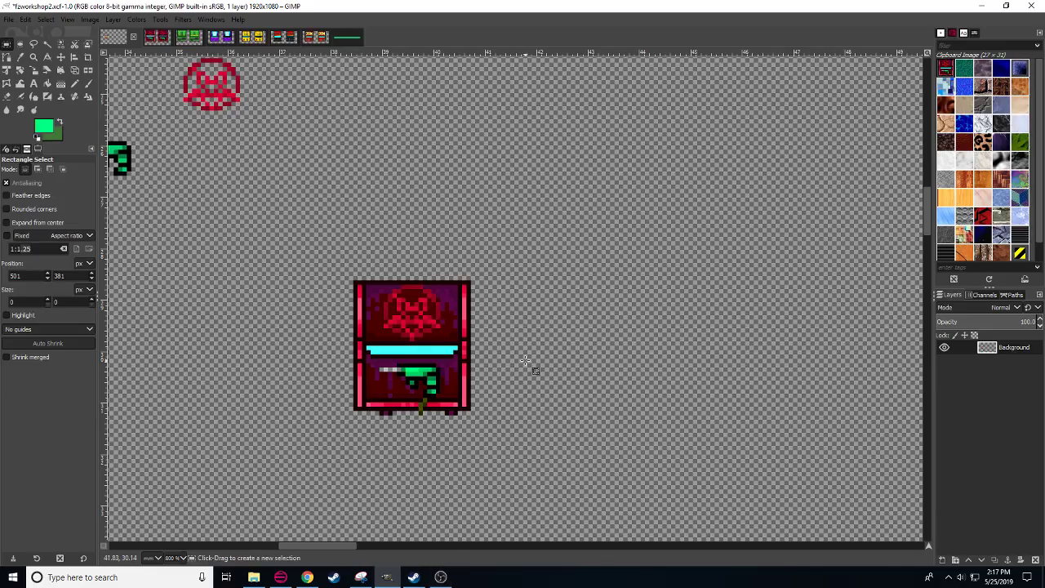
- Switch to Chrome and close the unknown.png, doom color palette, max payne cover and max_paynesss.png reference pages
click(307, 578)
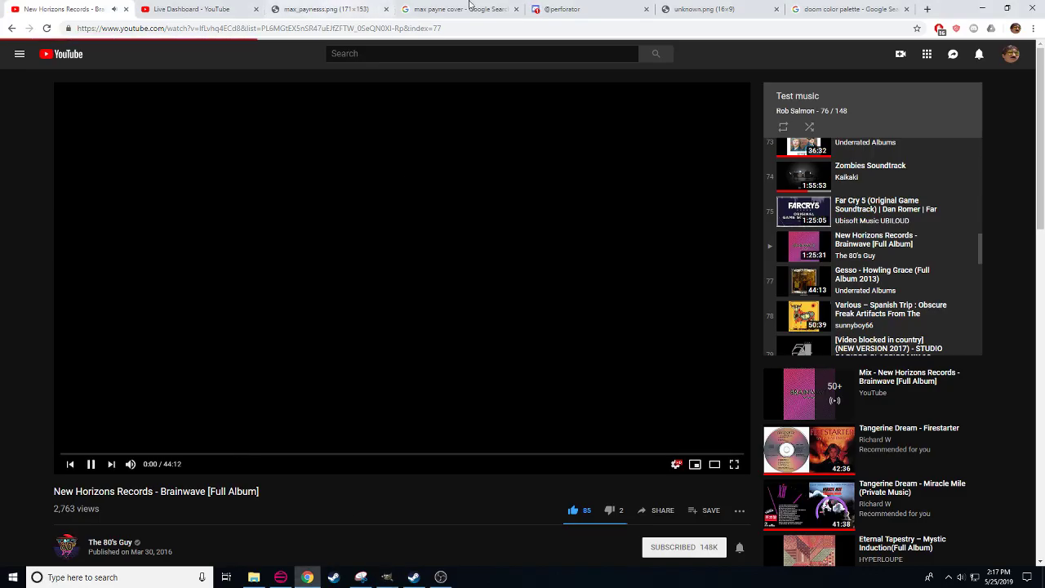
click(775, 9)
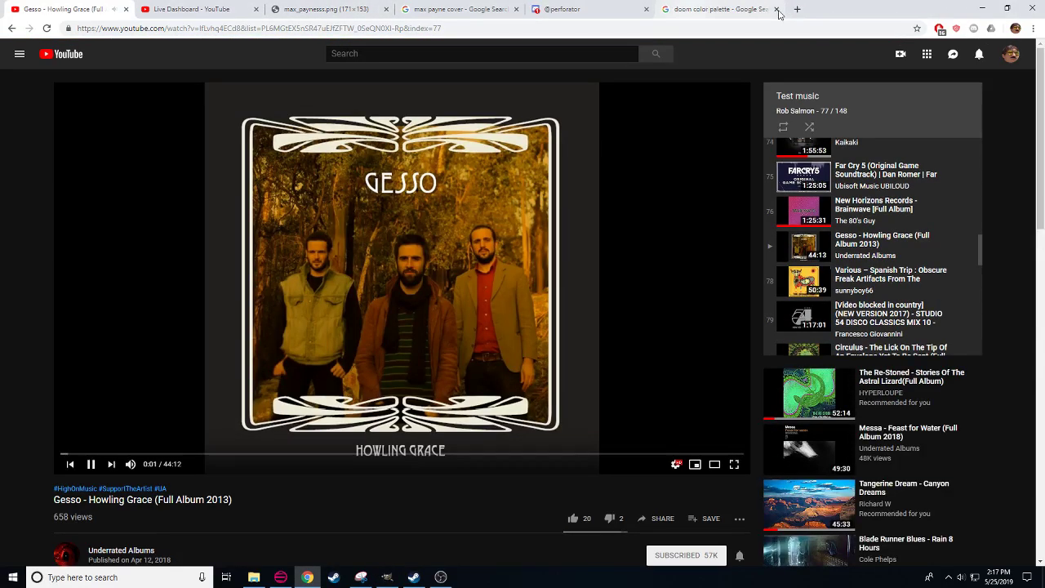
click(775, 9)
click(575, 9)
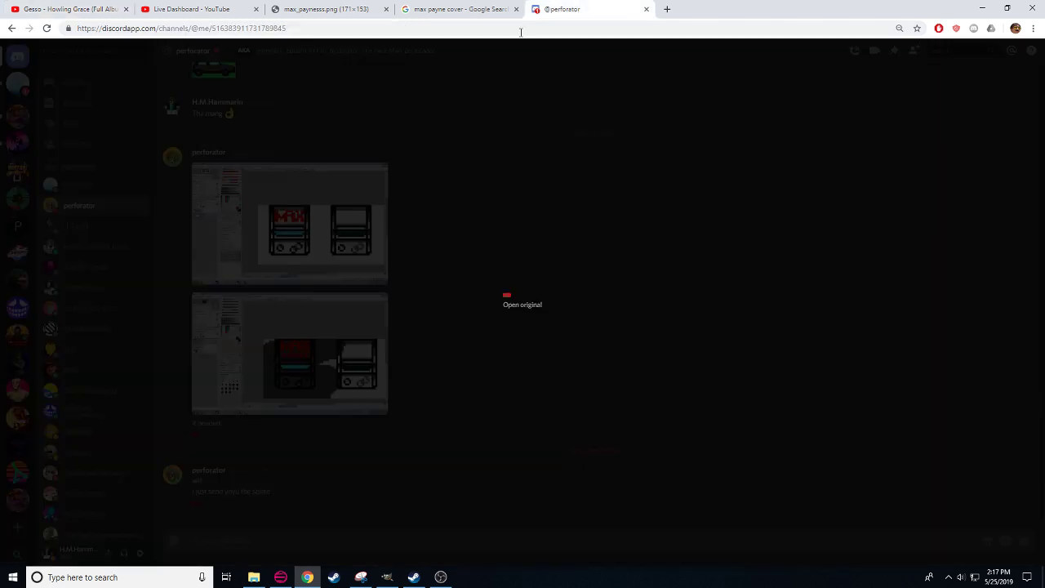
click(133, 193)
click(473, 6)
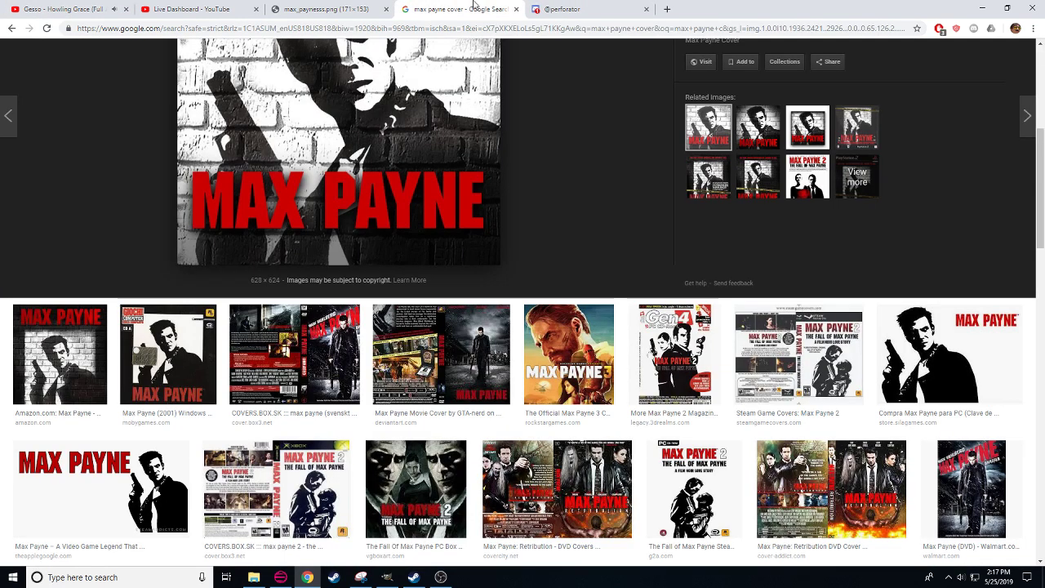
click(516, 9)
click(317, 10)
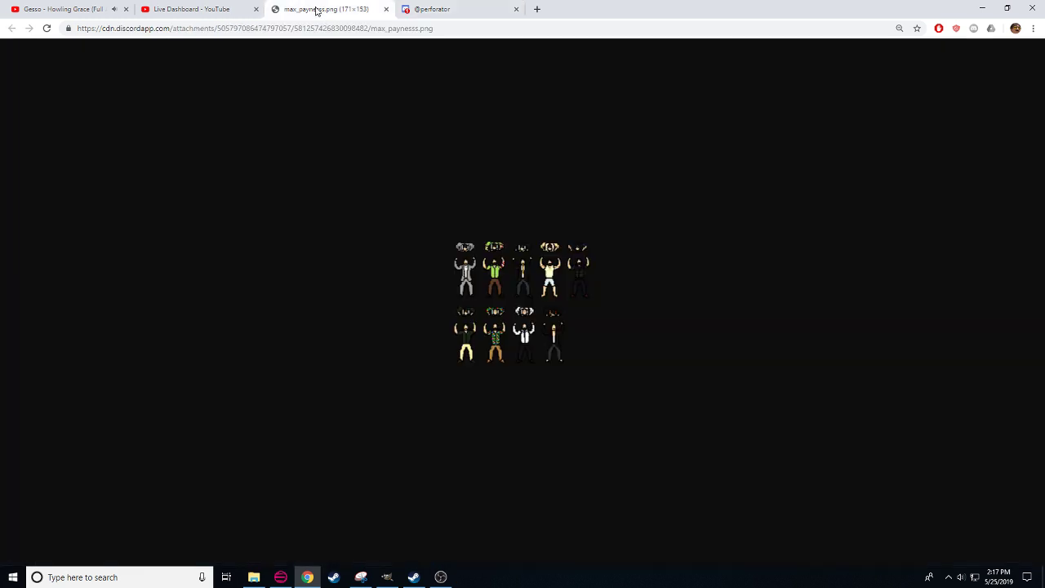
click(386, 9)
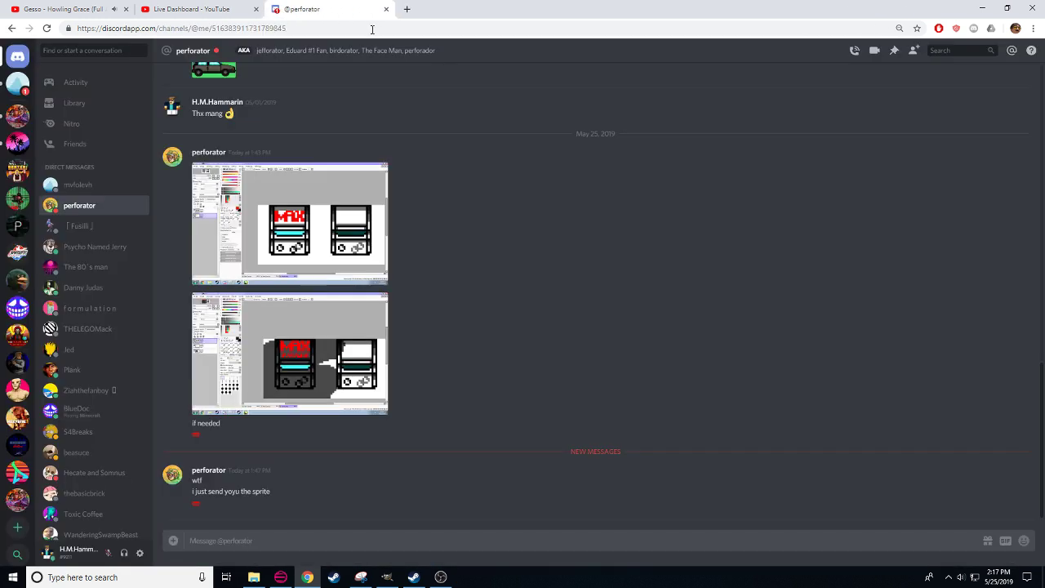
- Play the final entry of the Test music playlist on YouTube, Dave Monolith - Welcome
click(66, 9)
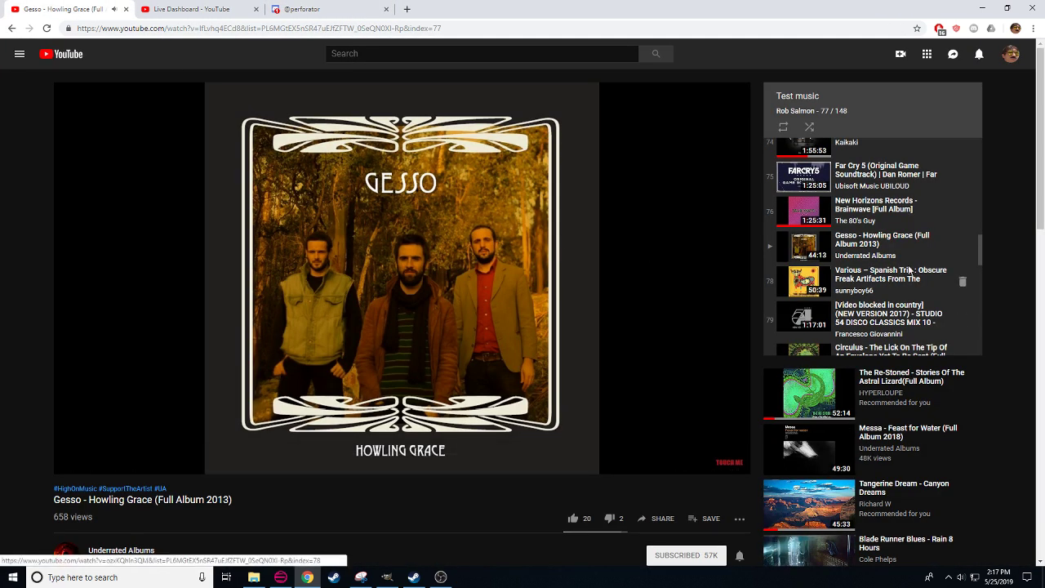
scroll(910, 291, up, 3)
scroll(910, 291, up, 2)
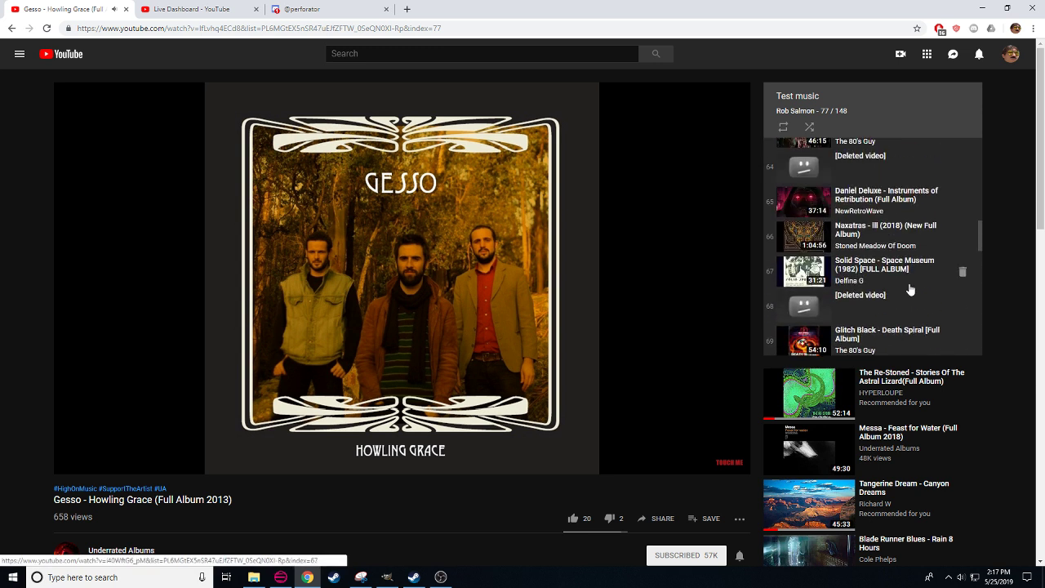
scroll(903, 272, up, 3)
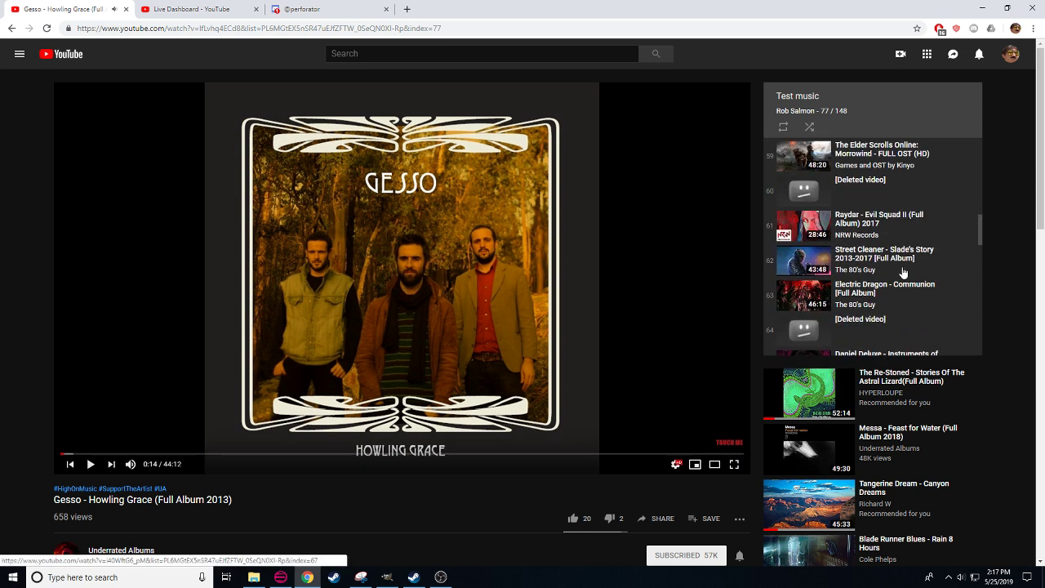
scroll(903, 271, up, 2)
scroll(903, 272, up, 9)
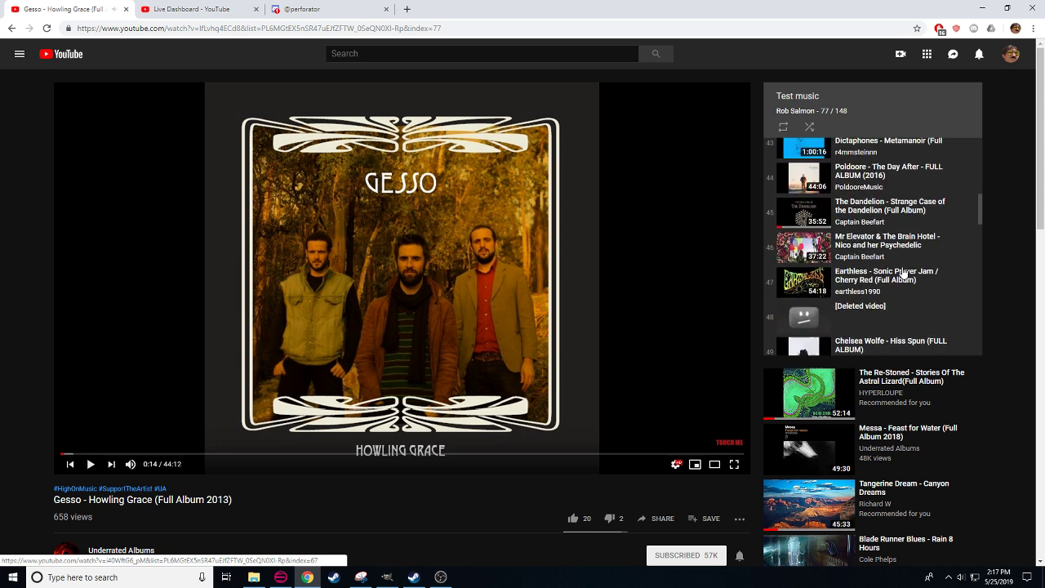
scroll(901, 272, up, 11)
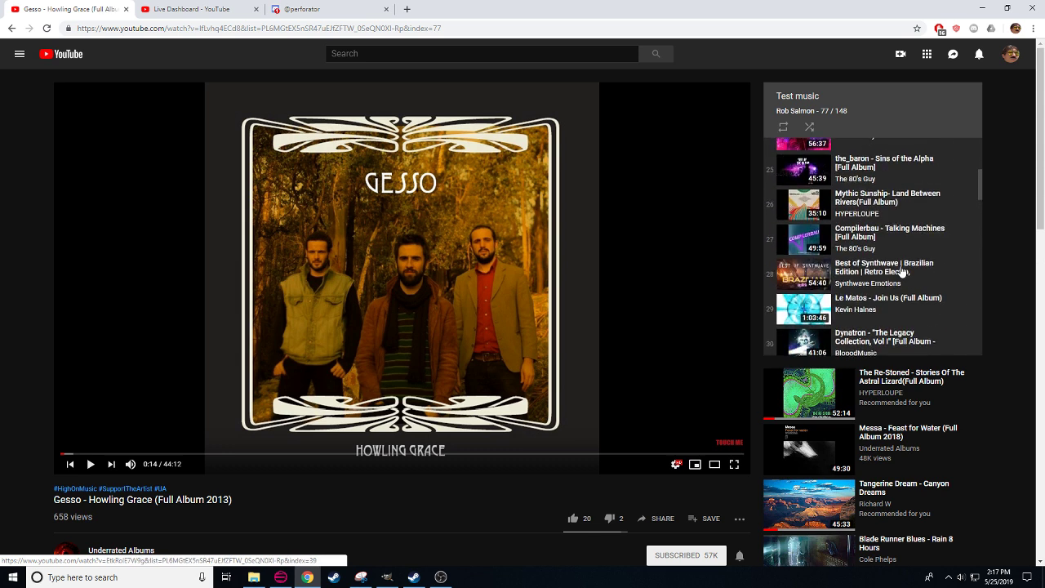
scroll(902, 272, up, 4)
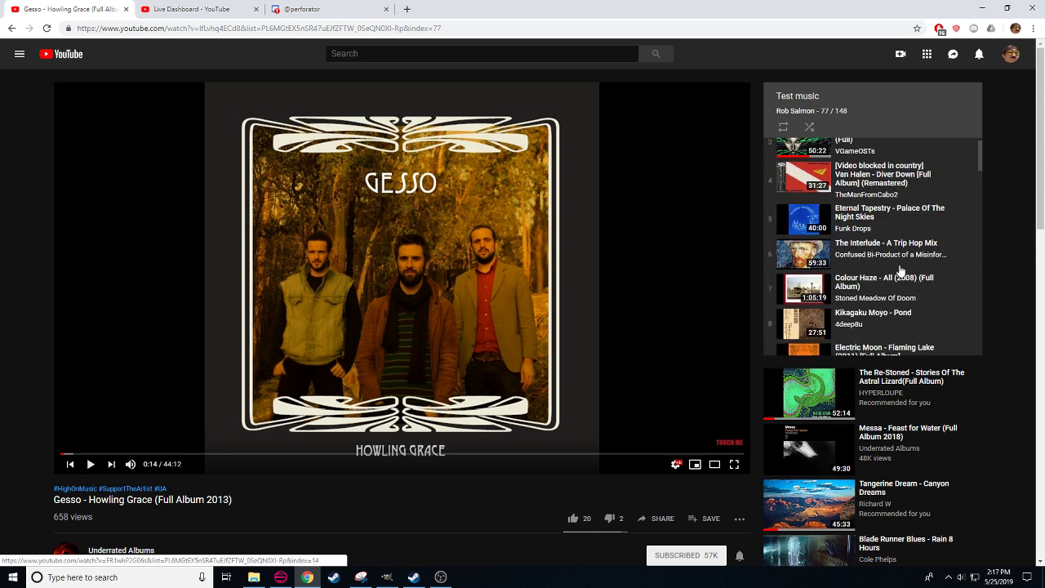
scroll(901, 272, up, 2)
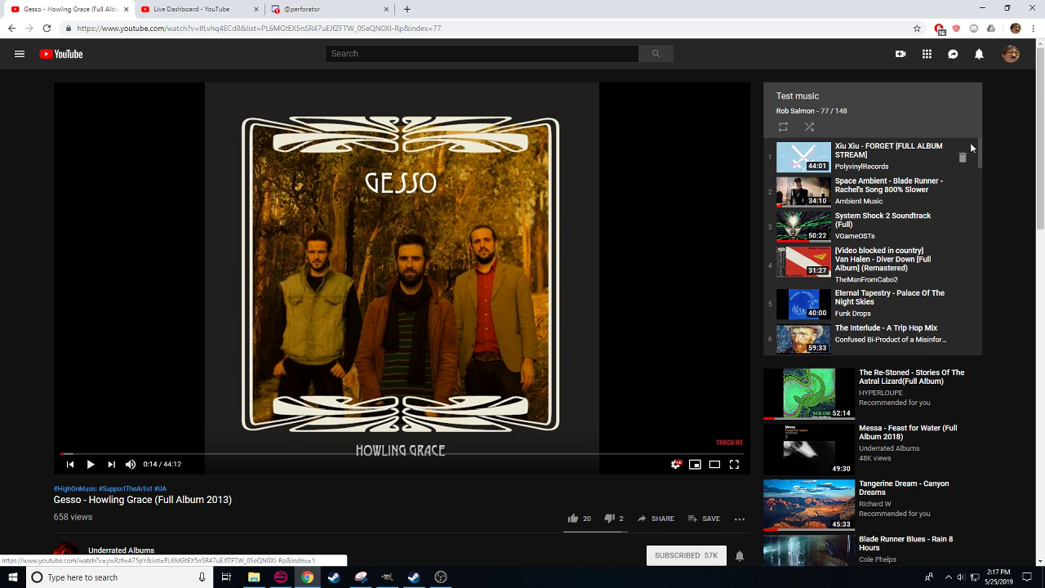
drag(982, 148, 997, 343)
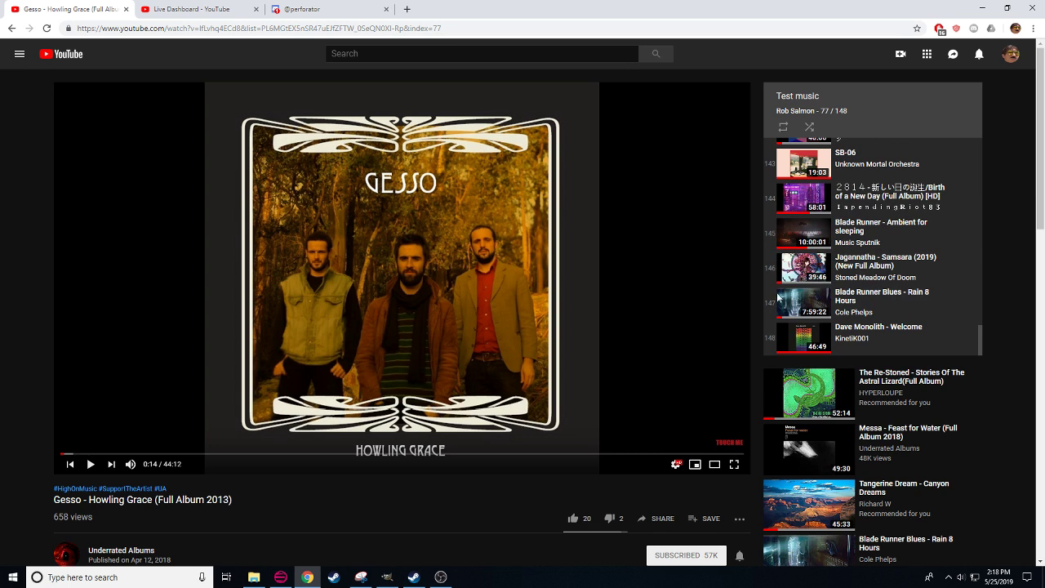
click(879, 328)
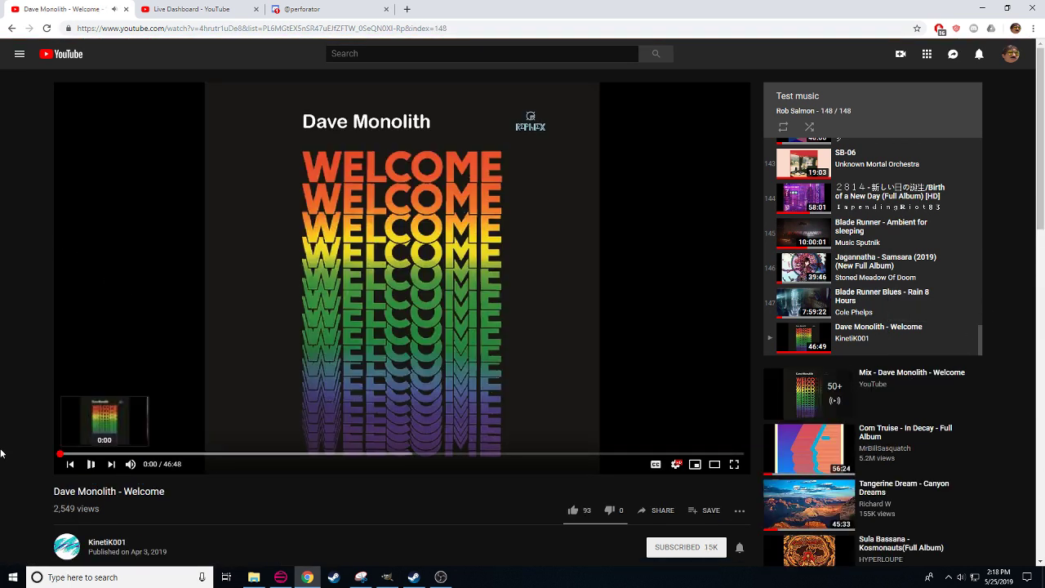
- Search Google for "ruiner game" in a new Chrome tab
click(387, 578)
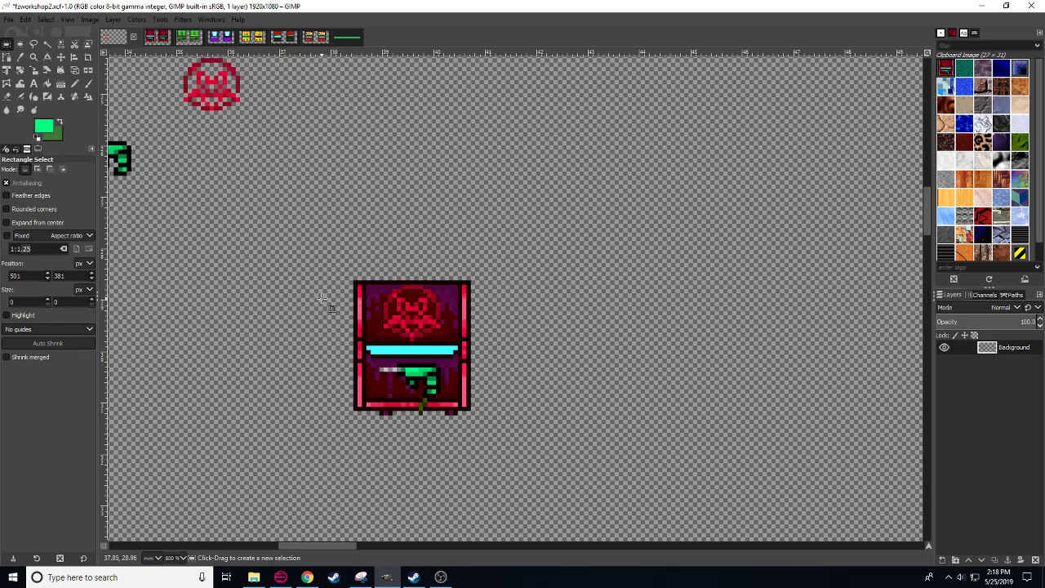
click(307, 577)
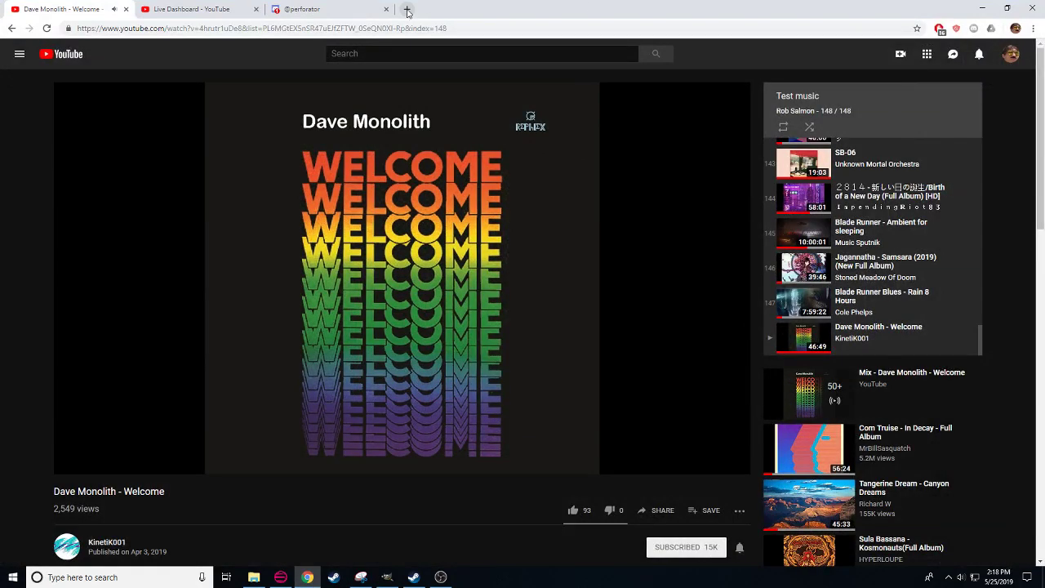
click(406, 9)
text(ner)
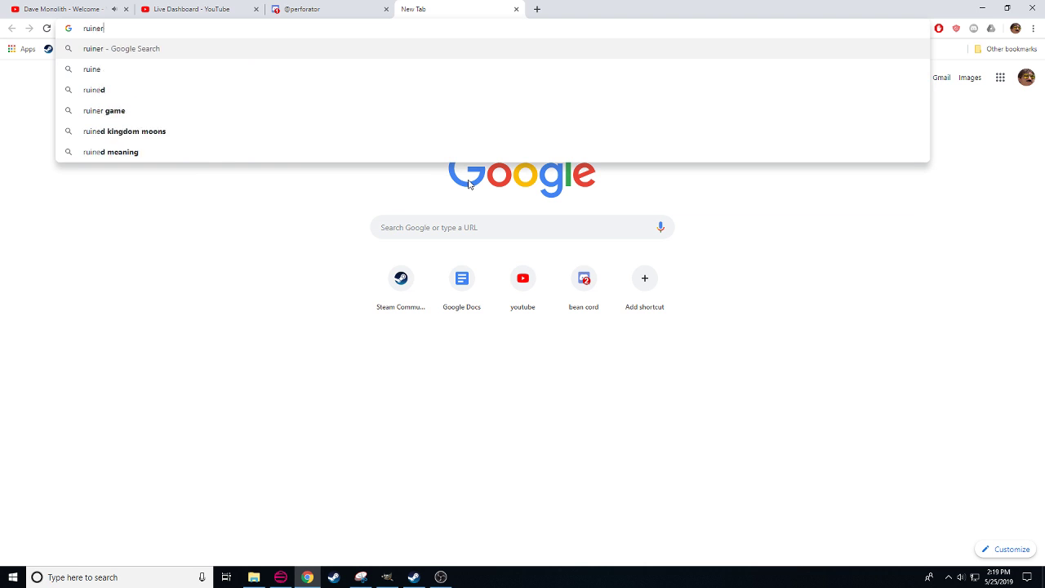
key(Down)
key(Return)
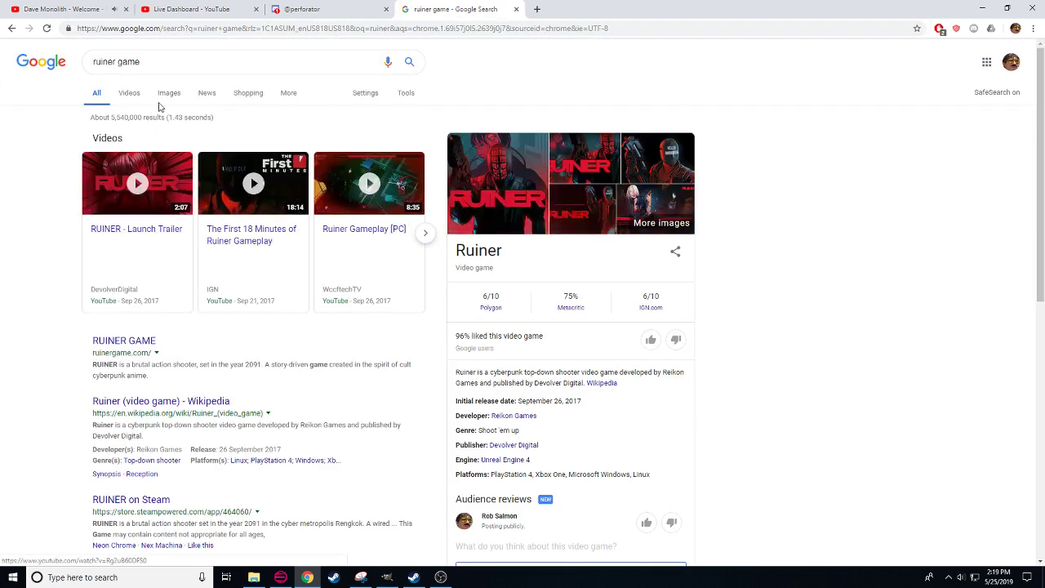
- Find the RUINER GAME key art from ruinergame.com in the Google image results and copy the image
click(176, 98)
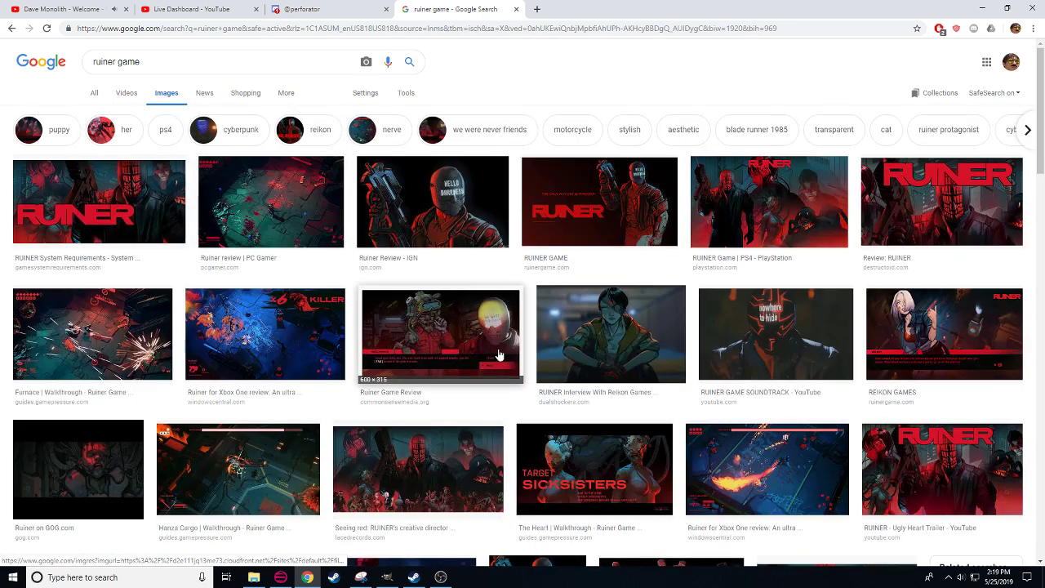
click(590, 212)
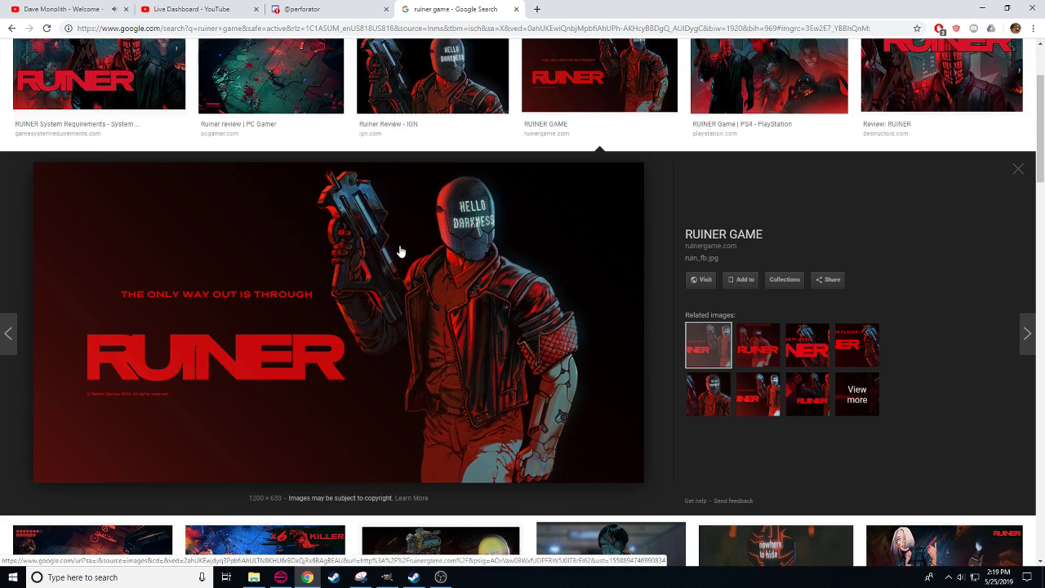
scroll(401, 252, up, 1)
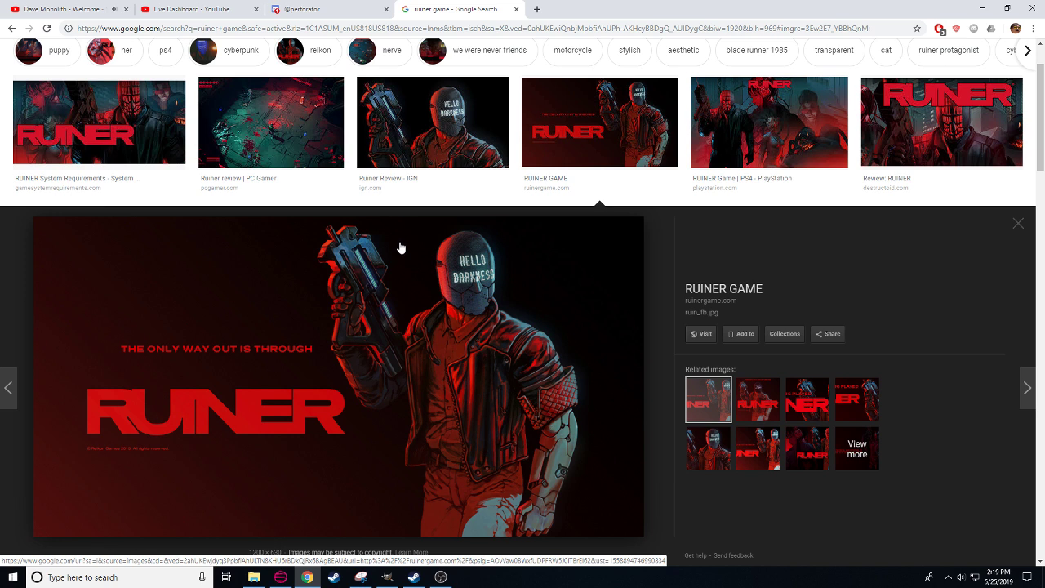
scroll(401, 246, down, 4)
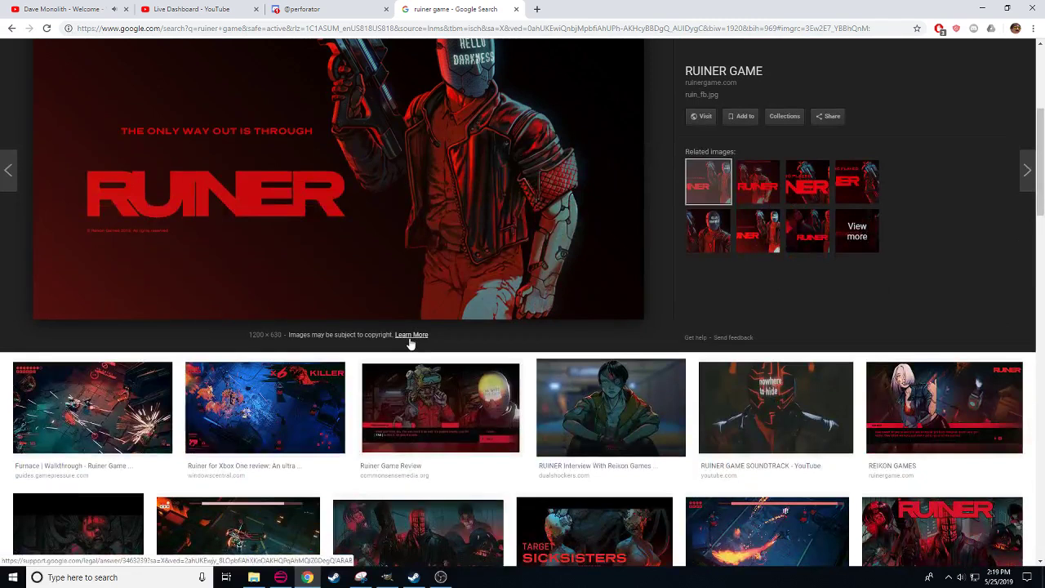
scroll(412, 315, up, 2)
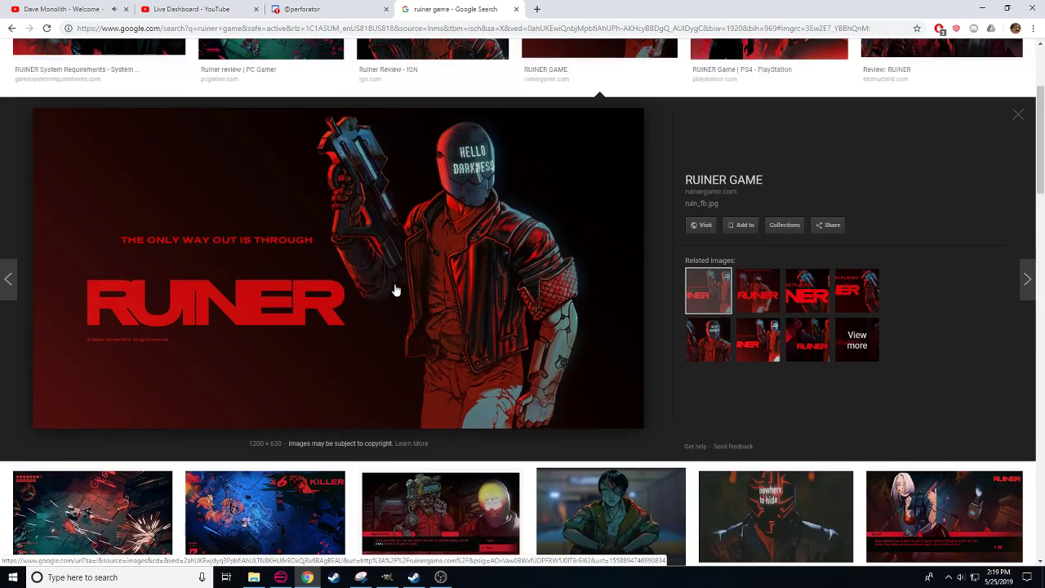
right_click(348, 276)
click(392, 387)
- Switch to GIMP, paste the Ruiner image into fzworkshop2.xcf and move it beside the Doom cover
click(386, 577)
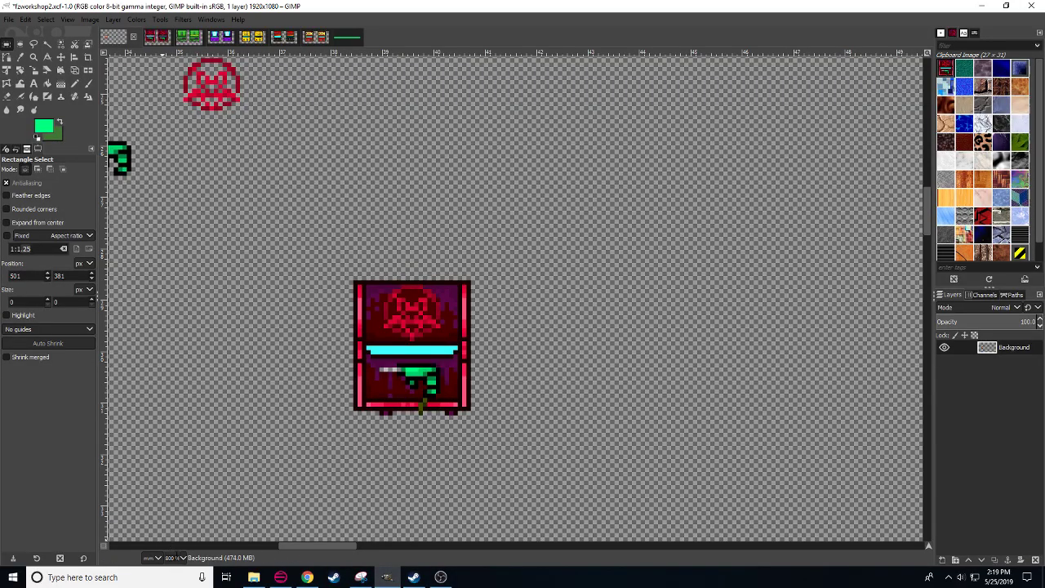
scroll(175, 556, down, 2)
drag(530, 378, 457, 373)
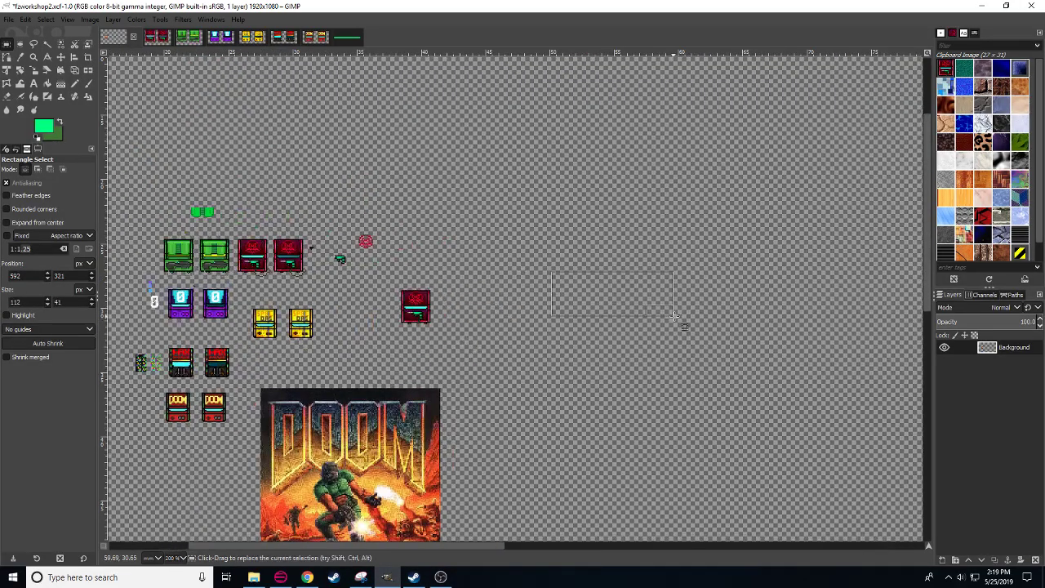
key(ctrl+v)
scroll(175, 558, down, 2)
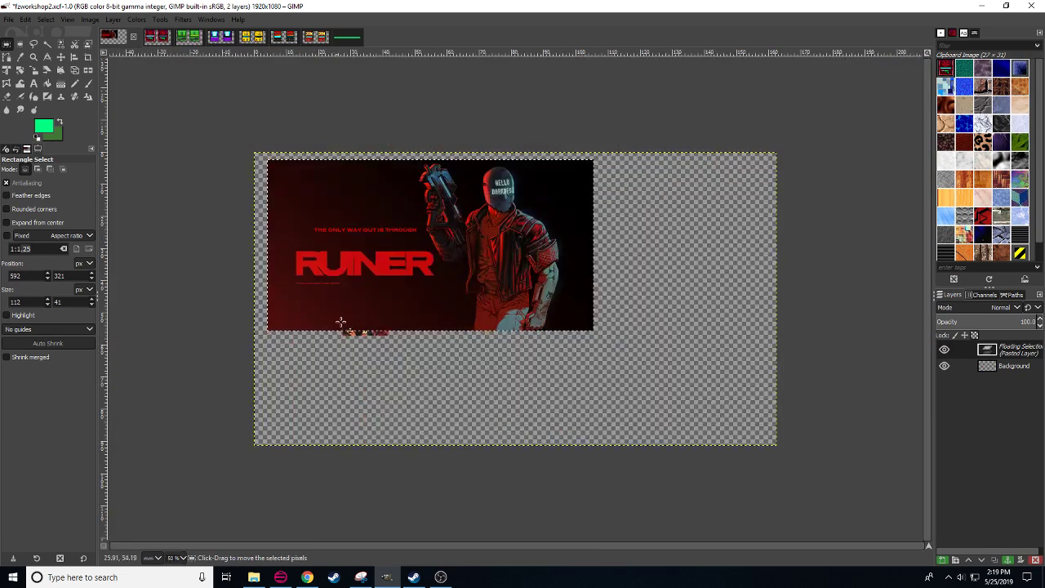
drag(430, 272, 562, 305)
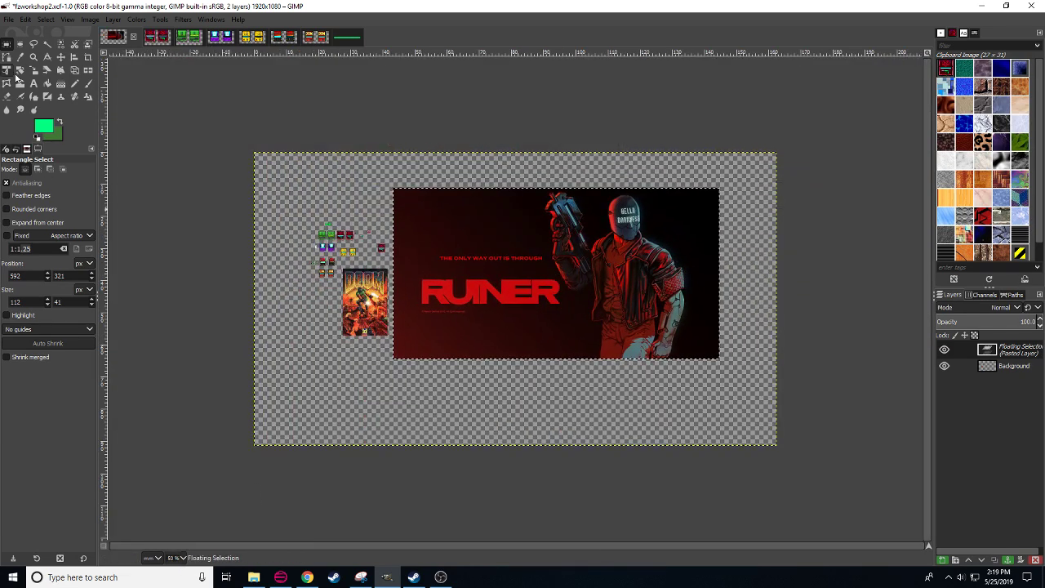
- Scale the floating Ruiner image down proportionally to about 334 × 176 pixels beside the Doom cover
key(shift+s)
drag(693, 221, 451, 250)
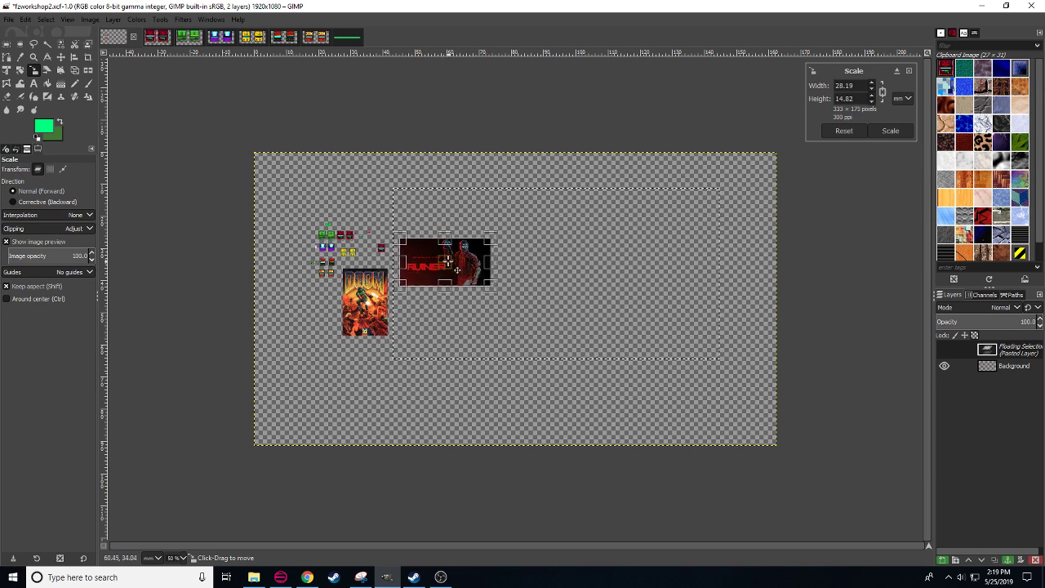
click(878, 130)
scroll(184, 560, up, 4)
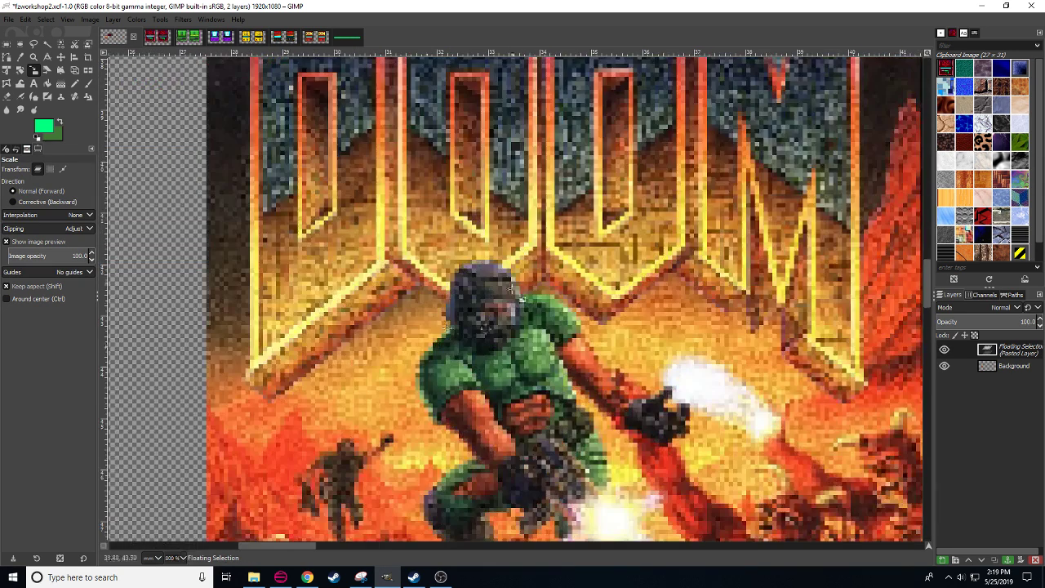
drag(817, 155, 299, 444)
drag(376, 206, 361, 446)
click(455, 315)
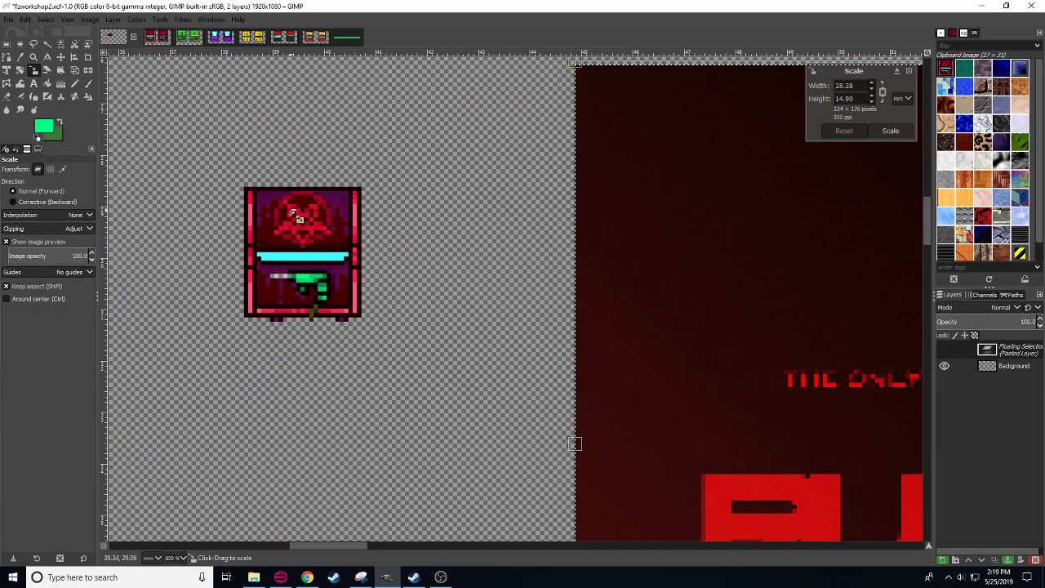
drag(229, 170, 165, 187)
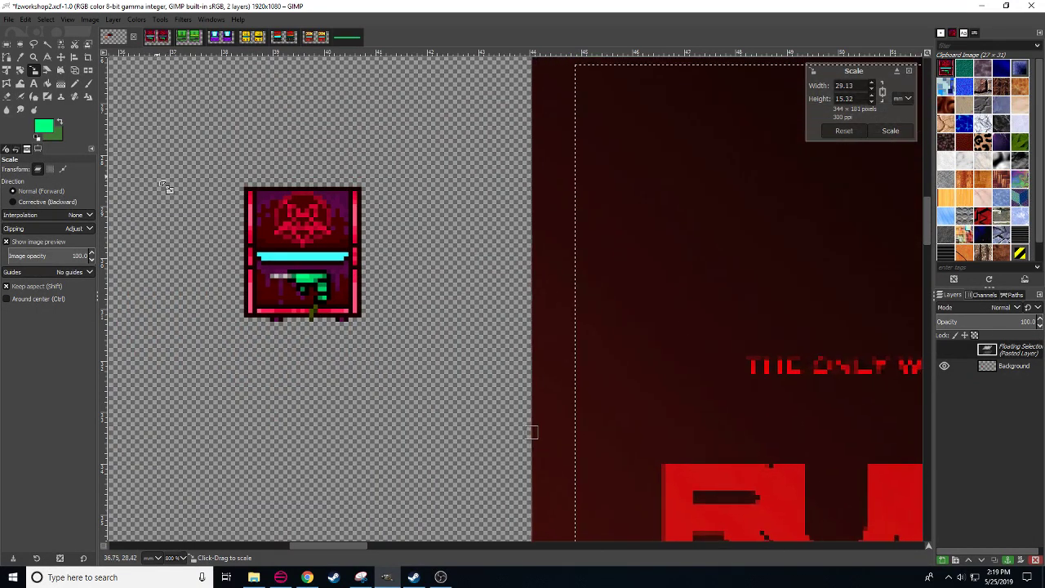
click(890, 130)
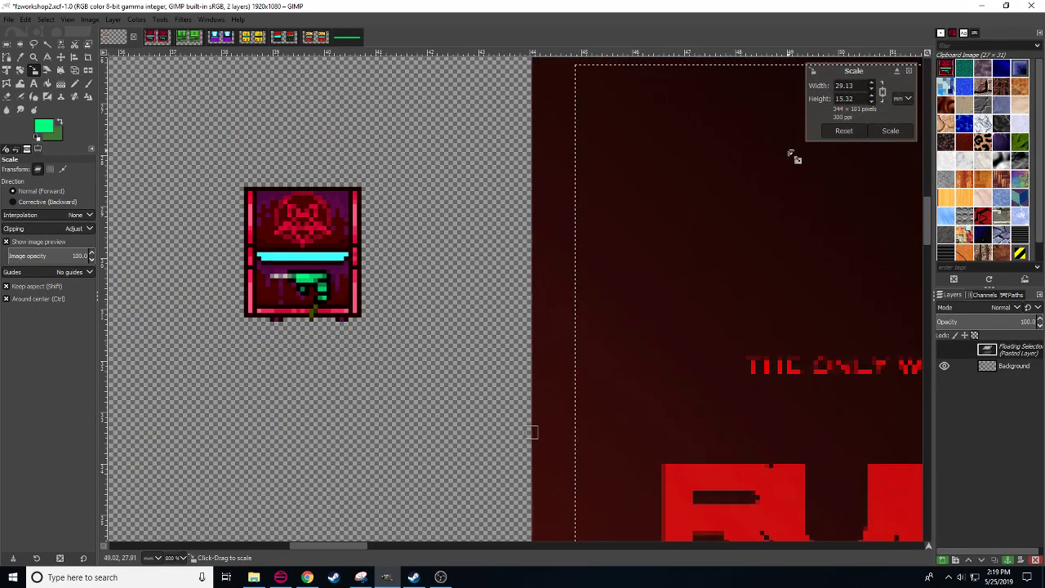
- Anchor the scaled Ruiner image and cut the loose red cabinet copy off the canvas beside it
key(r)
click(462, 308)
drag(237, 183, 386, 357)
key(ctrl+x)
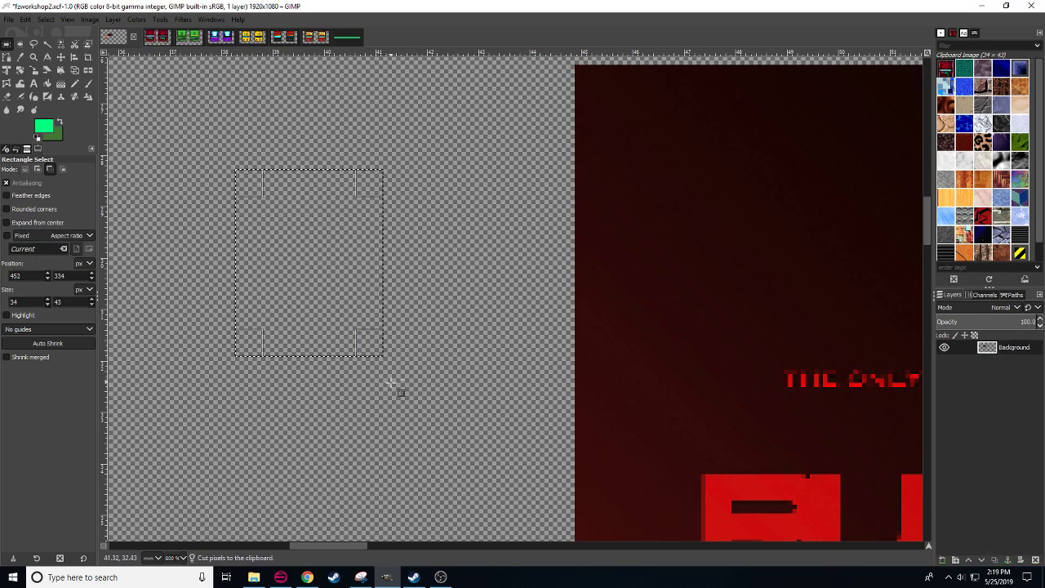
click(348, 433)
- Copy the first green frame of the sprLawyer.png template strip
scroll(437, 268, down, 4)
drag(433, 426, 458, 324)
scroll(175, 558, up, 2)
scroll(175, 557, down, 1)
drag(338, 442, 399, 329)
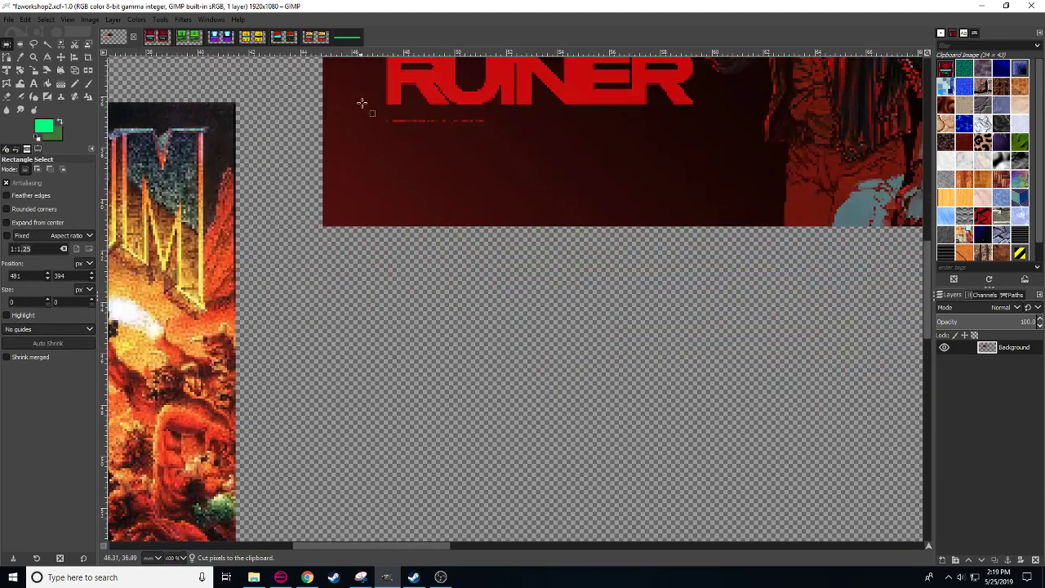
click(337, 38)
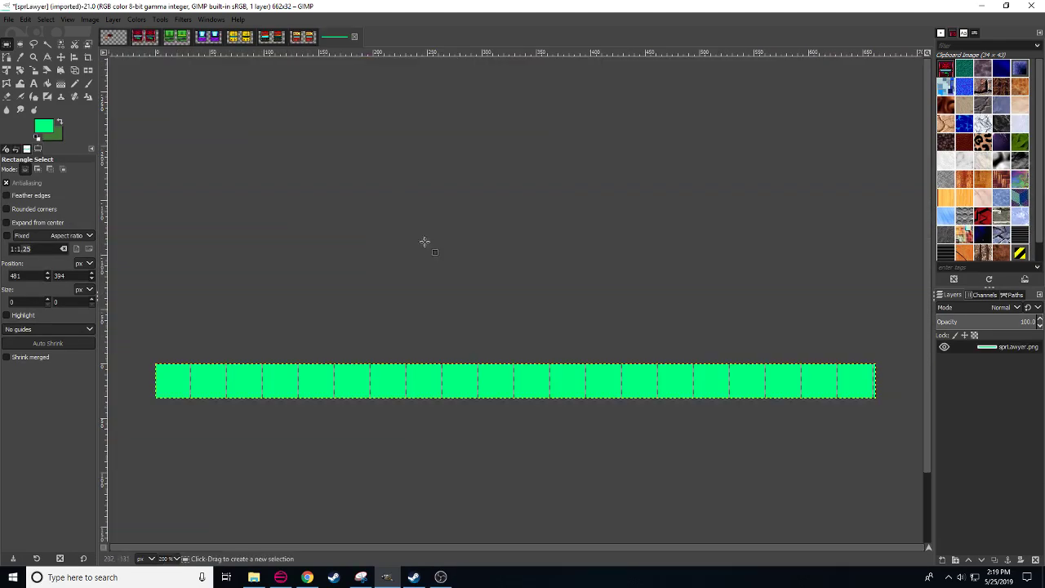
drag(245, 443, 575, 404)
scroll(172, 557, up, 2)
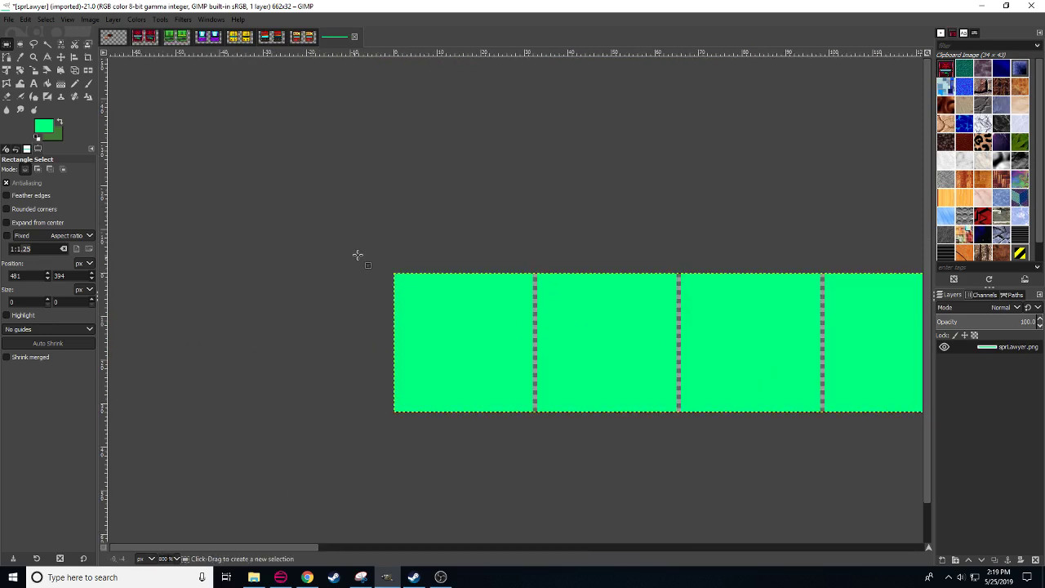
drag(368, 246, 534, 447)
key(ctrl+c)
click(274, 155)
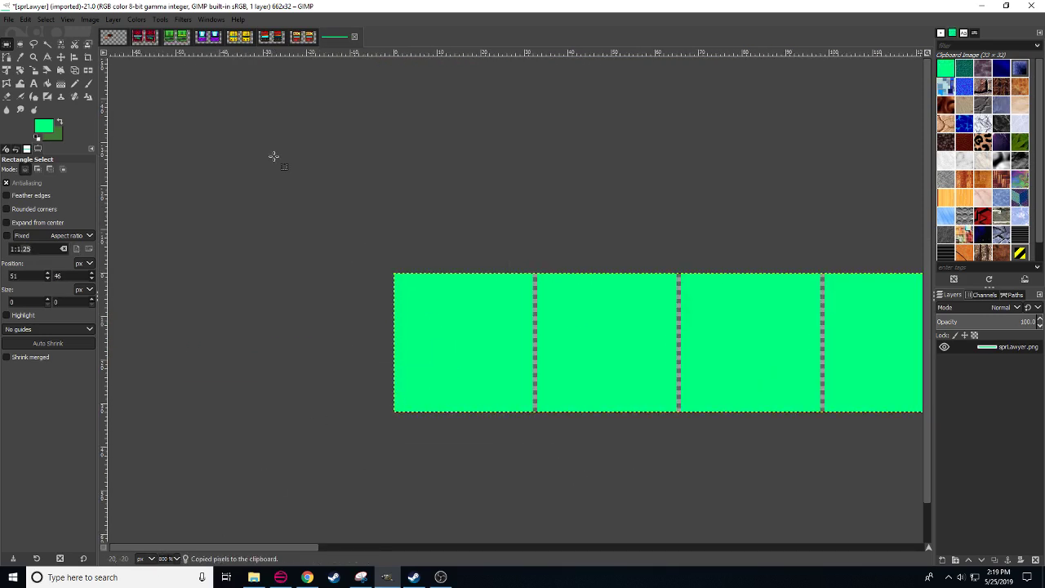
- Paste the green frame into fzworkshop2.xcf just below the Ruiner image and anchor it
click(116, 38)
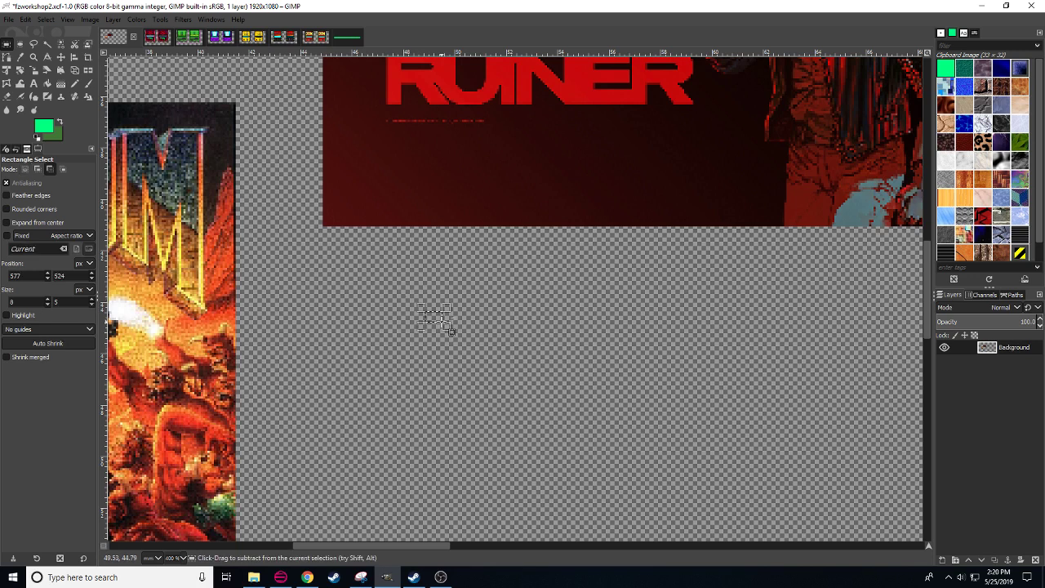
key(ctrl+v)
drag(424, 291, 455, 413)
click(605, 311)
- Select the first red pentagram cabinet in the row, 27 × 31 pixels, and copy it
drag(455, 269, 481, 492)
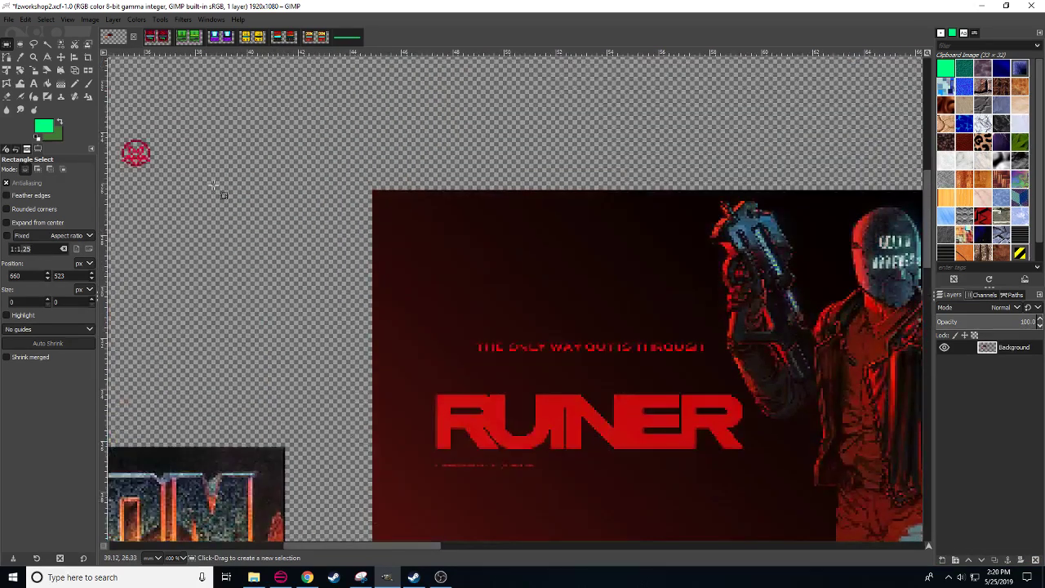
drag(150, 262, 313, 289)
scroll(313, 288, left, 5)
scroll(312, 288, down, 1)
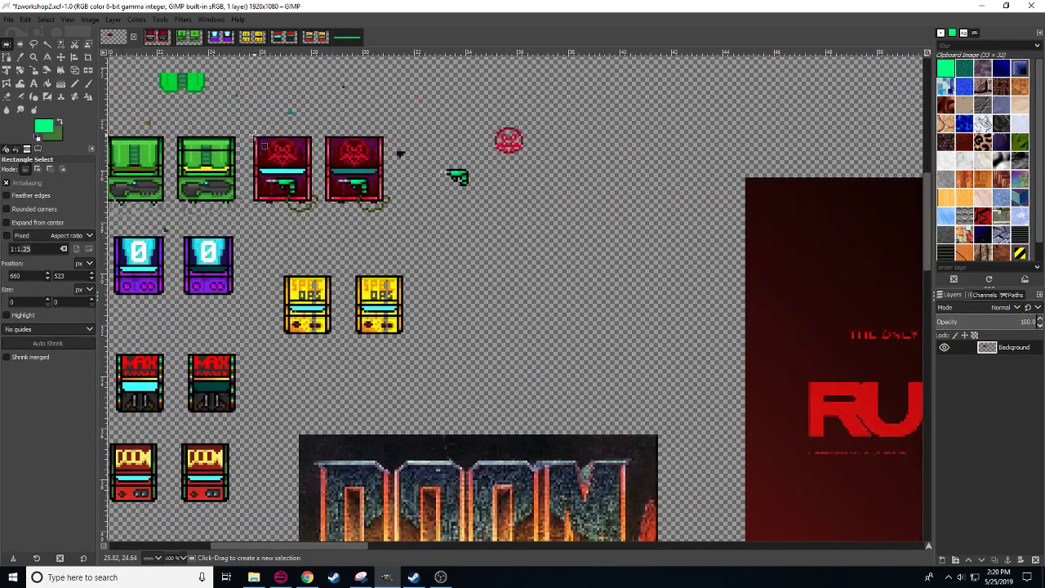
drag(255, 134, 312, 203)
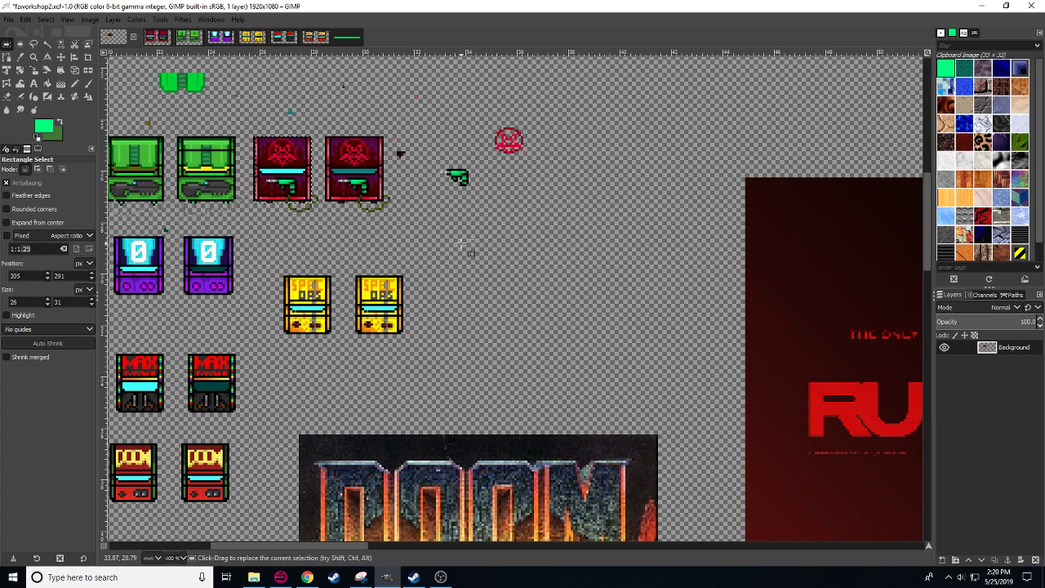
drag(269, 171, 265, 172)
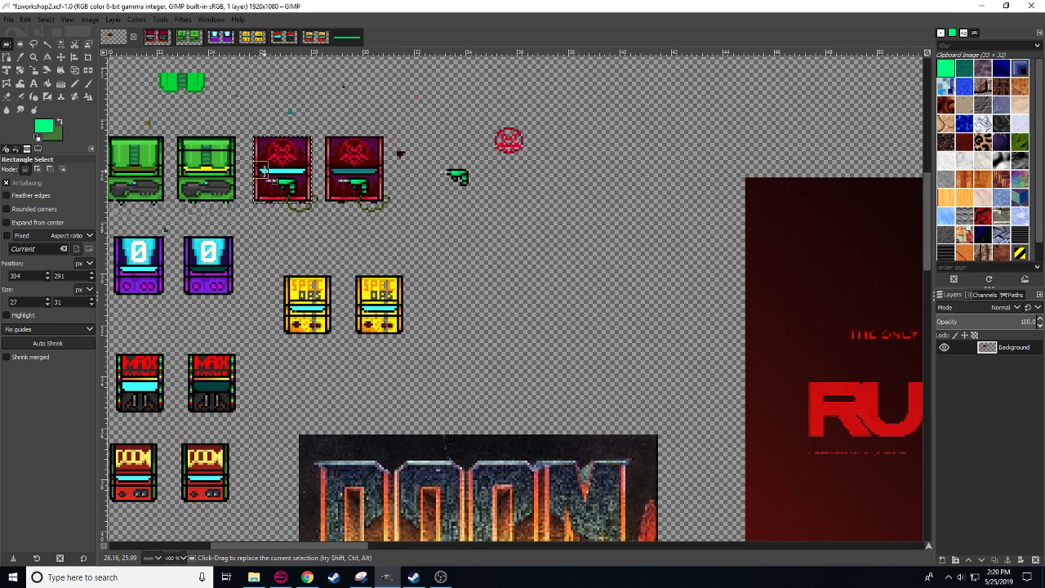
key(ctrl+c)
- Paste the copied red cabinet onto the green square below the Ruiner image, flush with its upper edge, and anchor it
click(525, 325)
scroll(525, 325, down, 5)
scroll(525, 325, right, 4)
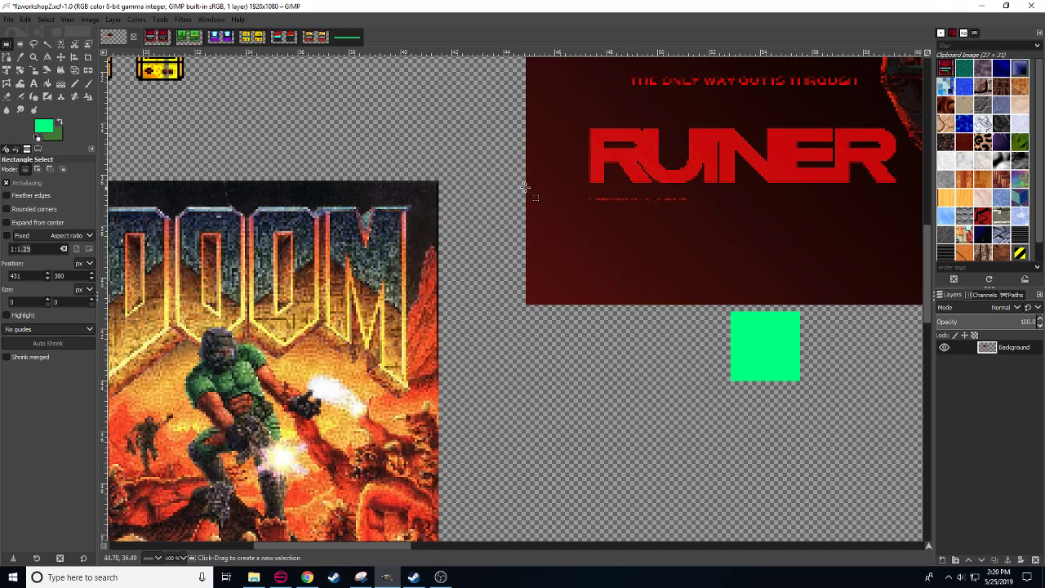
drag(578, 248, 410, 207)
scroll(177, 558, up, 1)
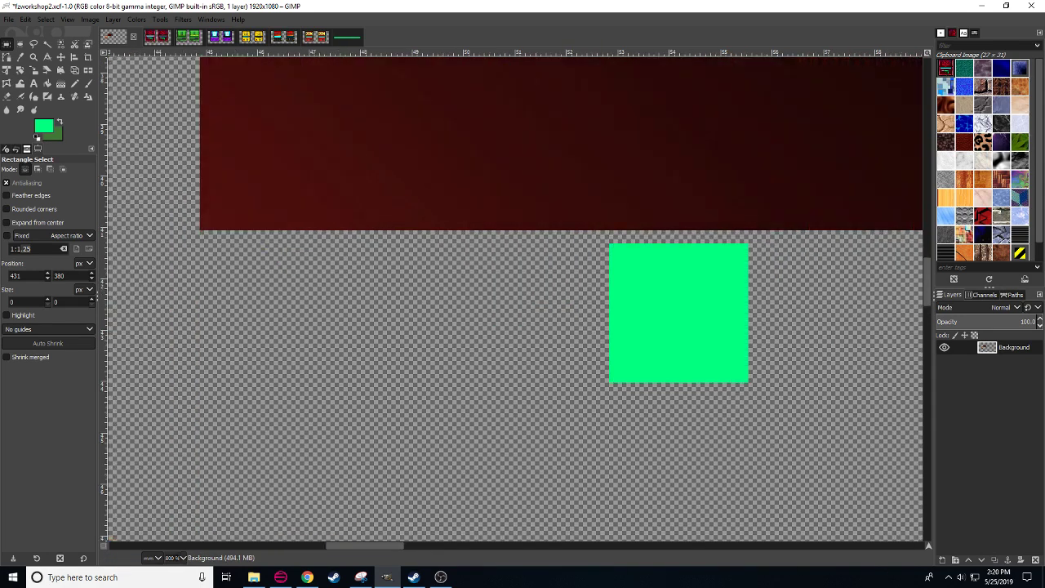
mouse_move(532, 342)
mouse_down()
mouse_move(378, 392)
mouse_move(564, 365)
mouse_move(527, 370)
mouse_up()
key(ctrl+v)
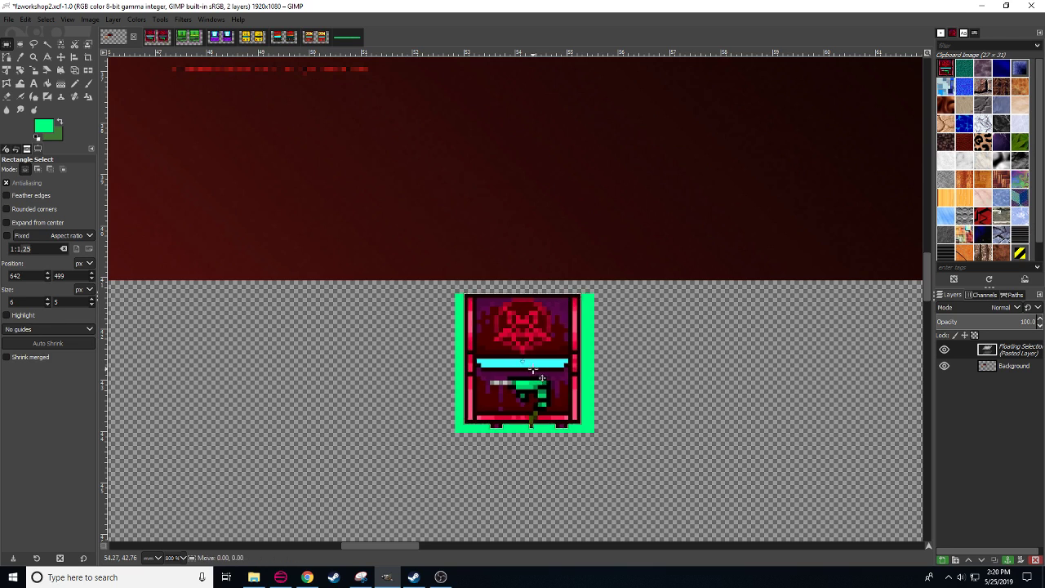
click(607, 367)
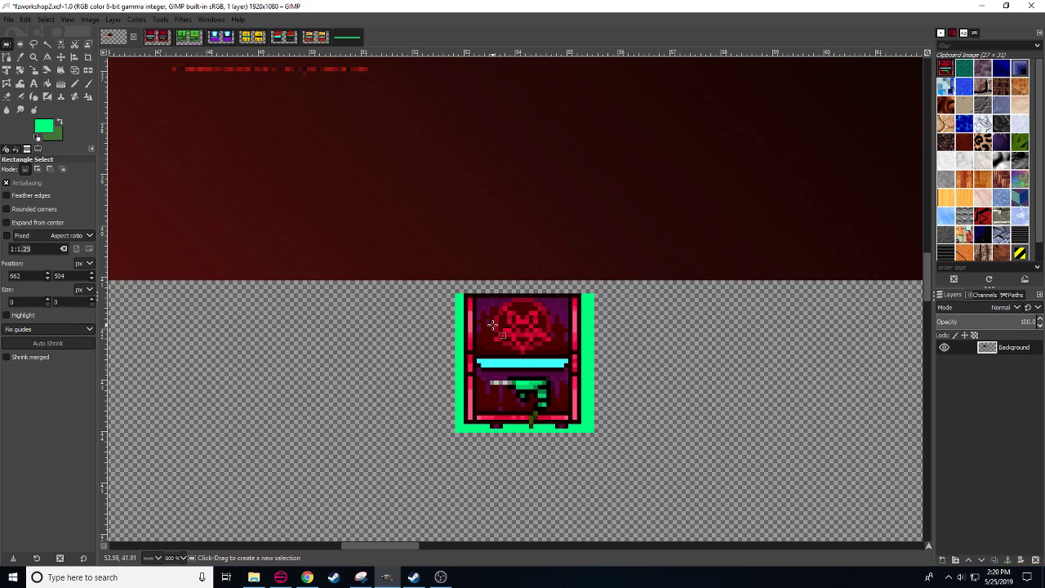
- Cut the cabinet's left border strip, 6 × 30 pixels, and move it flush with the green square's left edge
drag(466, 298, 500, 431)
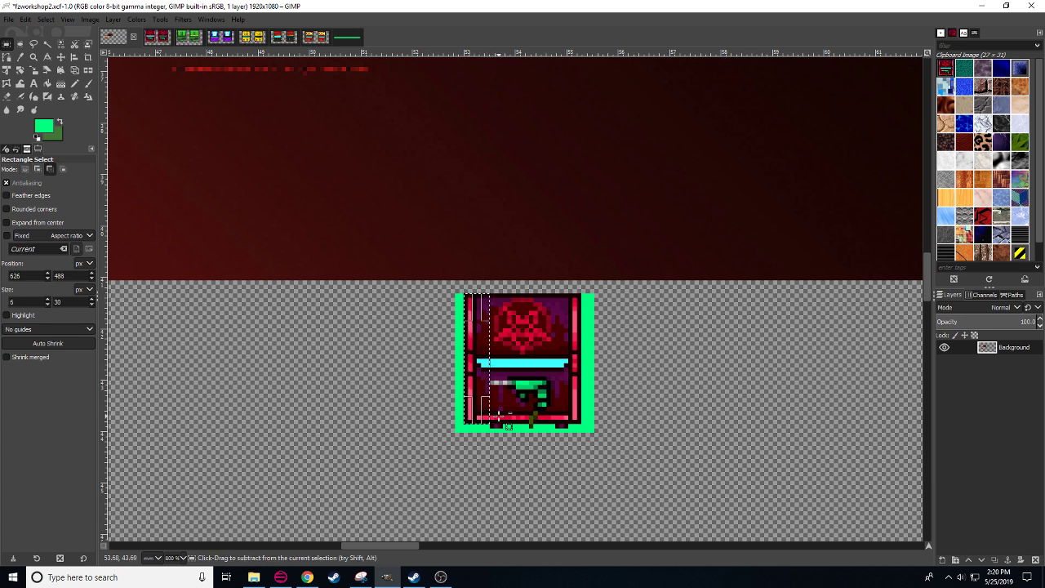
key(ctrl+x)
key(ctrl+v)
drag(475, 388, 470, 388)
click(567, 466)
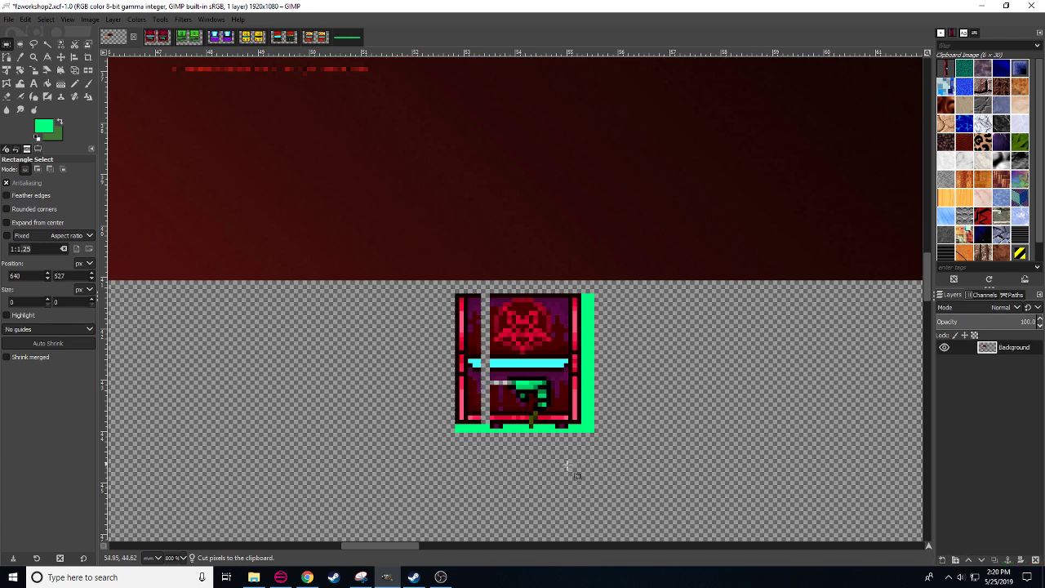
- Cut the cabinet's bottom strip, 29 × 6 pixels, and paste it slightly lower to lengthen the cabinet
drag(621, 471, 560, 427)
click(475, 442)
key(ctrl+x)
key(ctrl+v)
click(638, 406)
- Cut the cabinet's right border strip, 4 × 31 pixels, and move it flush with the green square's right edge
drag(564, 294, 582, 431)
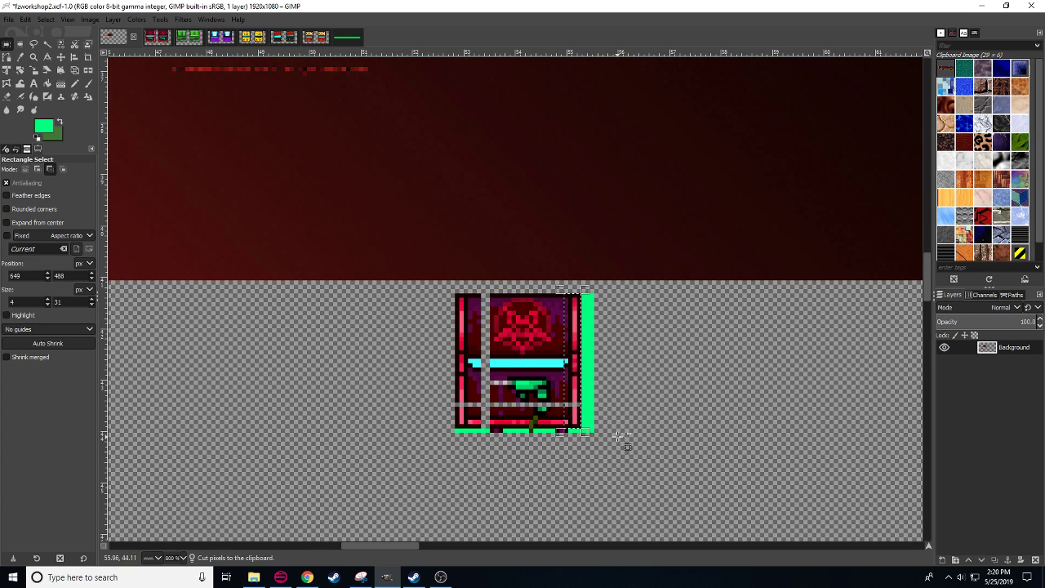
key(ctrl+x)
key(ctrl+v)
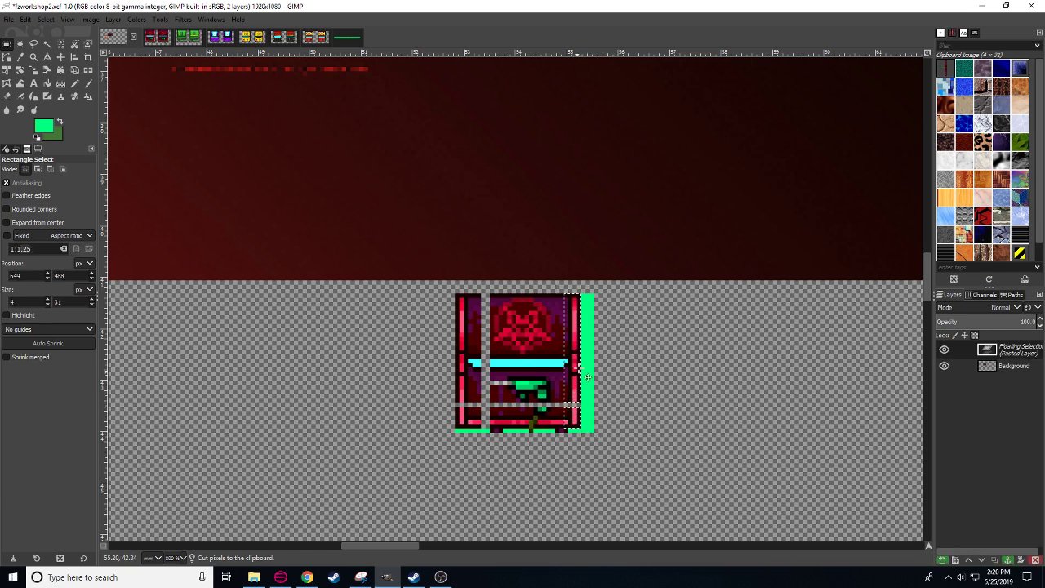
key(ctrl+z)
key(ctrl+v)
drag(574, 388, 588, 386)
click(618, 390)
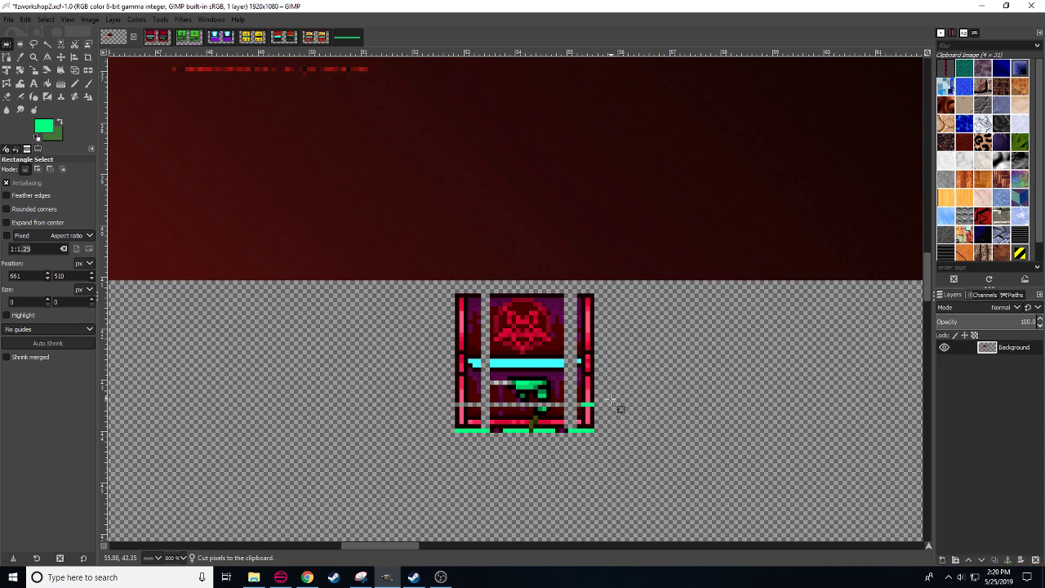
- Patch the gaps in the cabinet's left and right borders near the base with the matching pink and near-black colors using the Pencil
key(n)
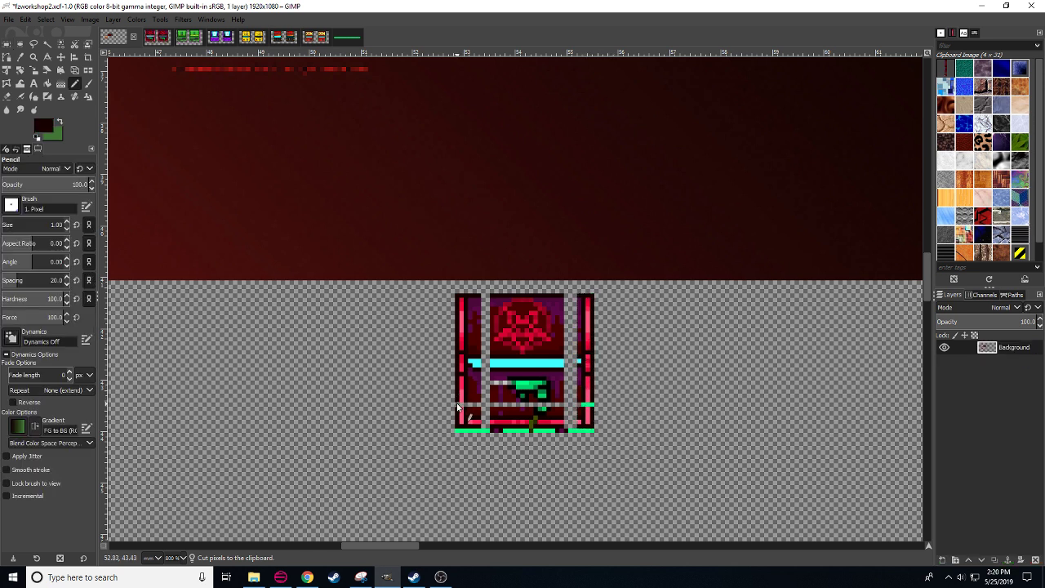
ctrl+click(461, 406)
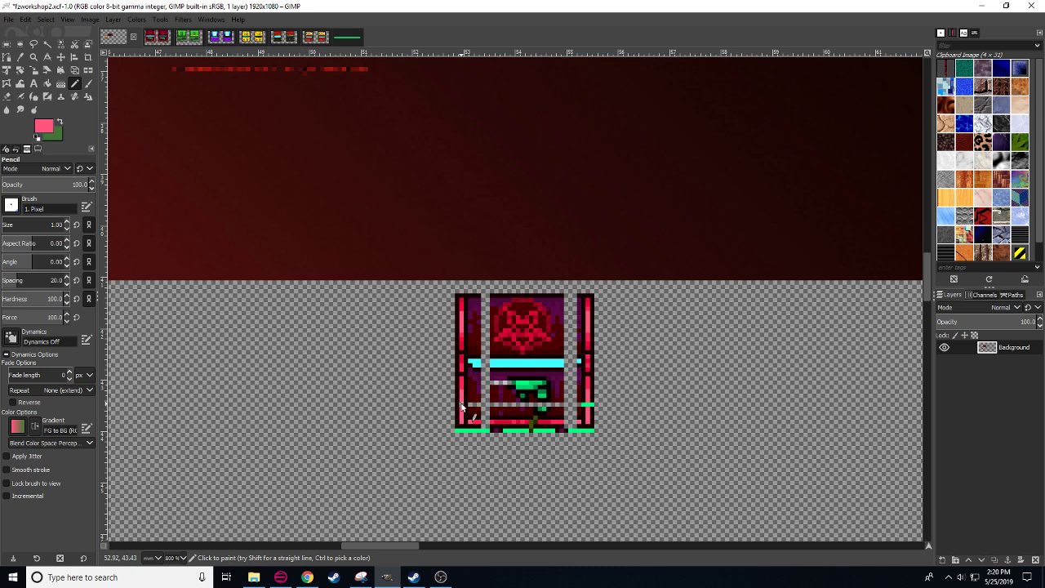
ctrl+click(593, 410)
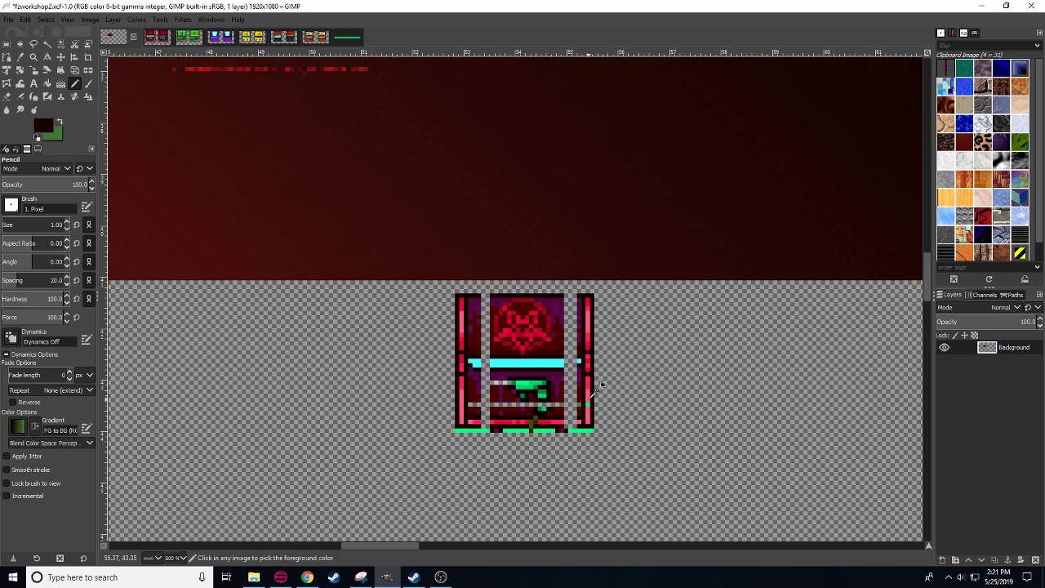
ctrl+click(588, 409)
- Repair the cabinet's bottom border, closing the gaps in its red stripe and dark outlines and painting over the olive pixels in the middle
ctrl+click(576, 430)
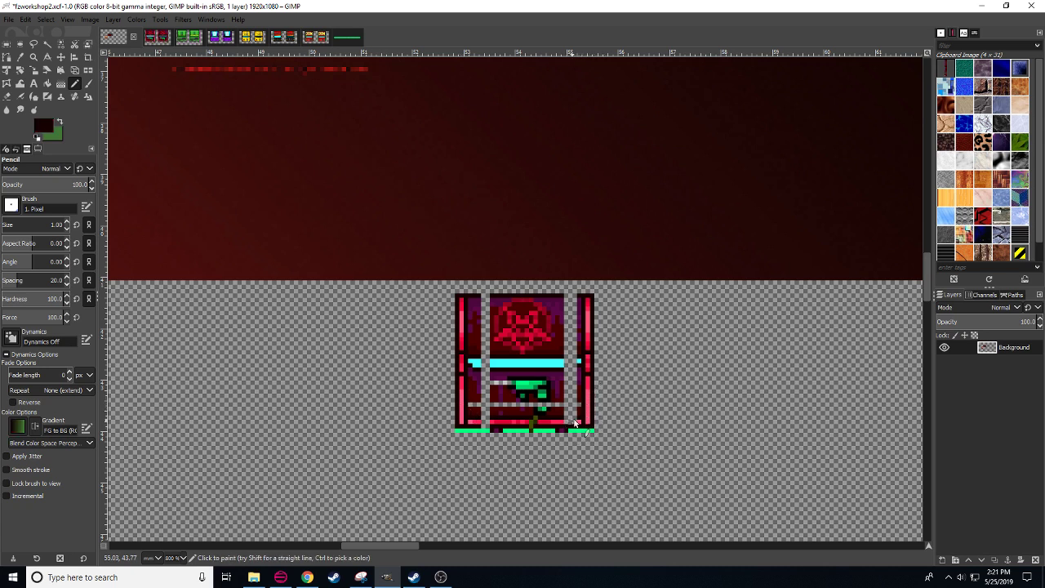
ctrl+click(564, 422)
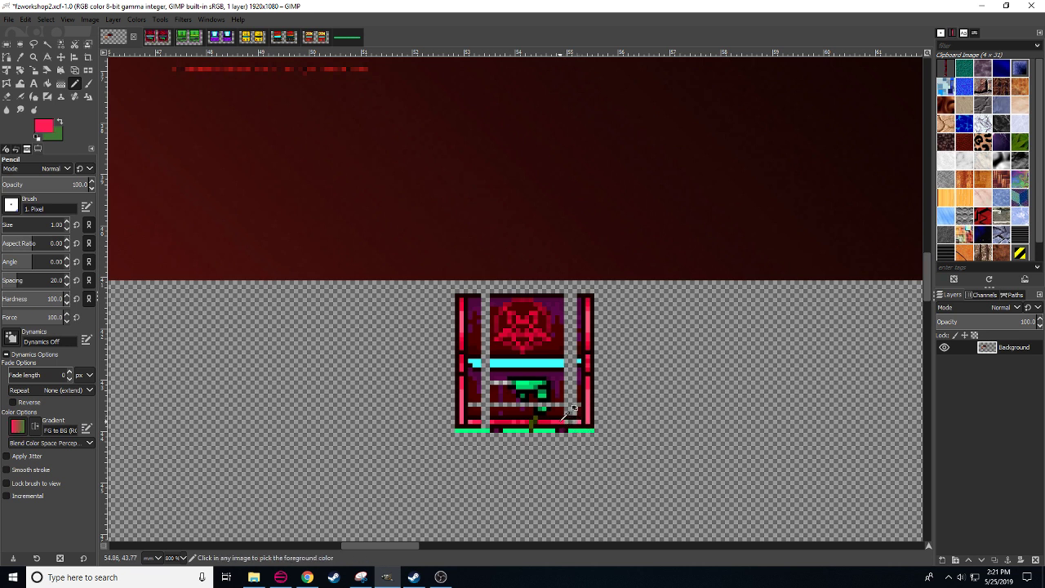
ctrl+click(480, 423)
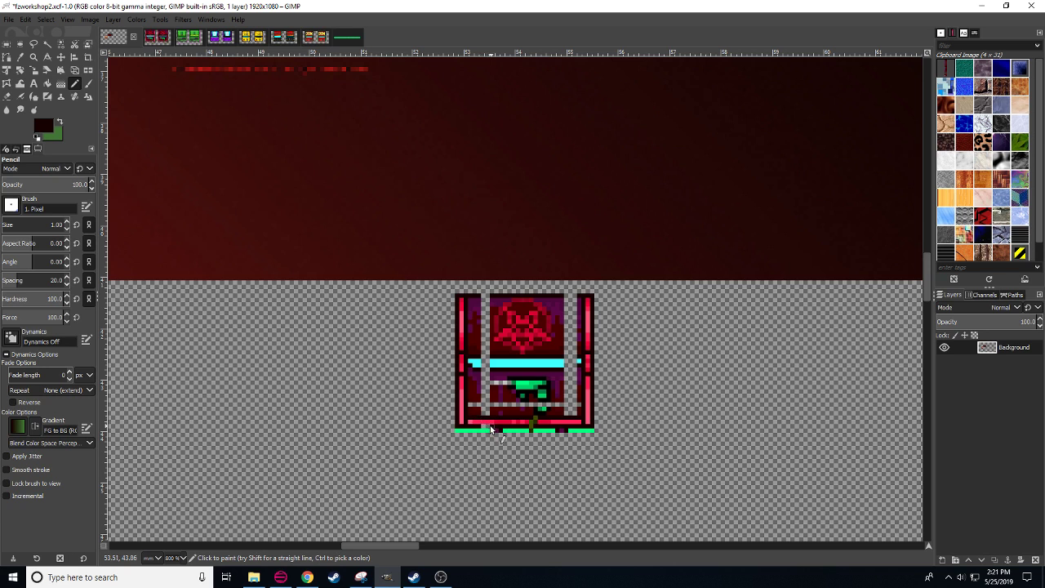
ctrl+click(527, 429)
ctrl+click(539, 421)
ctrl+click(531, 422)
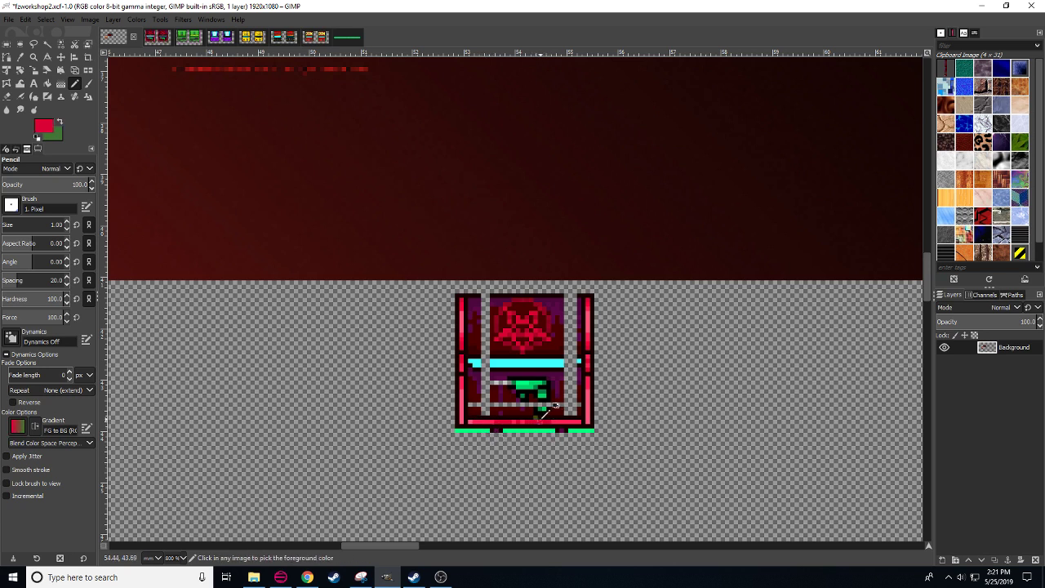
ctrl+click(537, 413)
- Select the cabinet's lower panel below the cyan bar, fill it with dark red, and clear the selection
key(r)
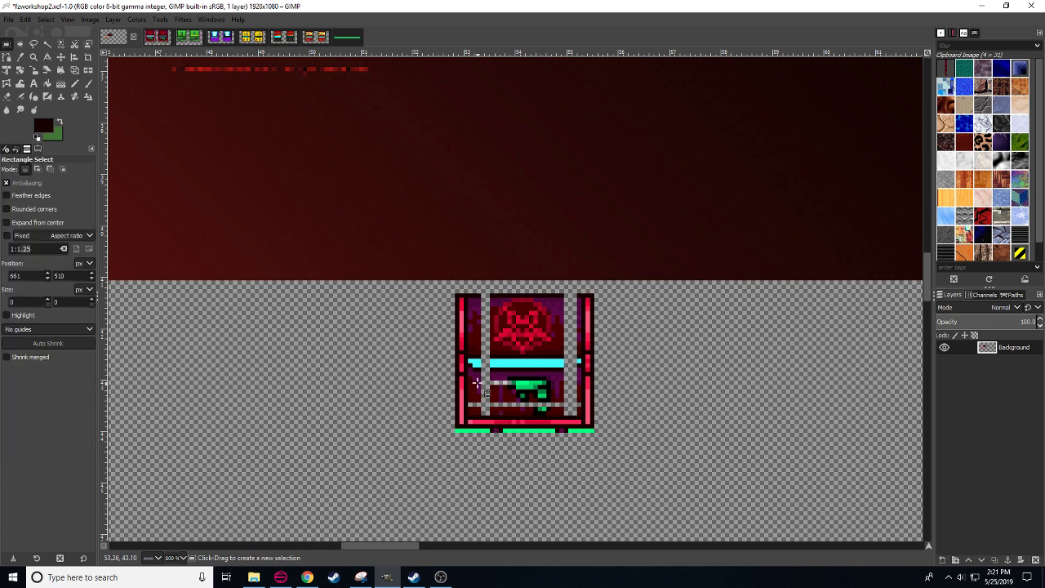
drag(470, 366, 586, 423)
key(shift+b)
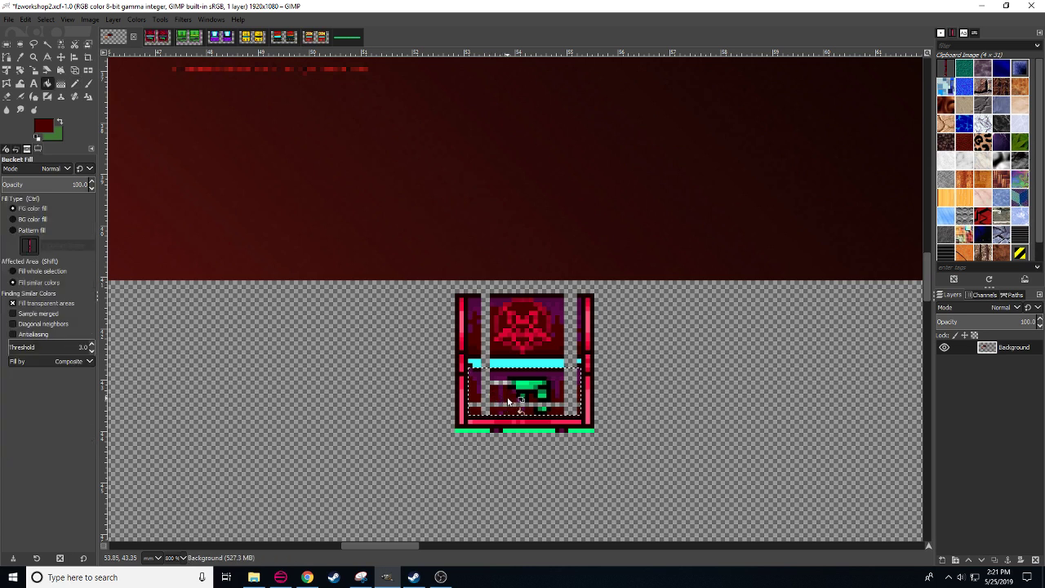
click(523, 414)
key(shift+ctrl+a)
- Fill the gaps in the cyan bar with cyan and complete the near-black lines above it and along the cabinet's upper edge
key(n)
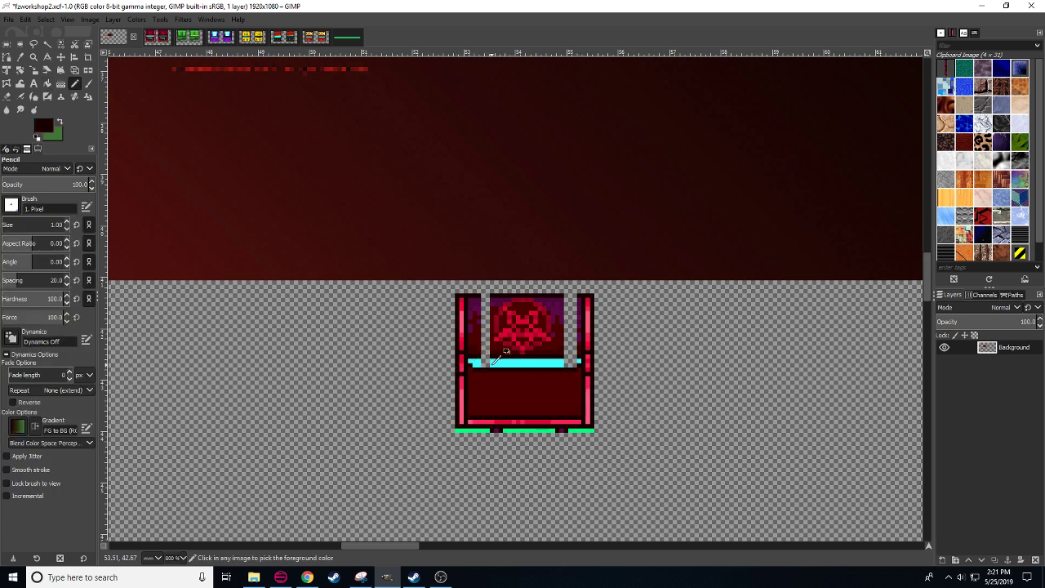
ctrl+click(477, 363)
click(485, 364)
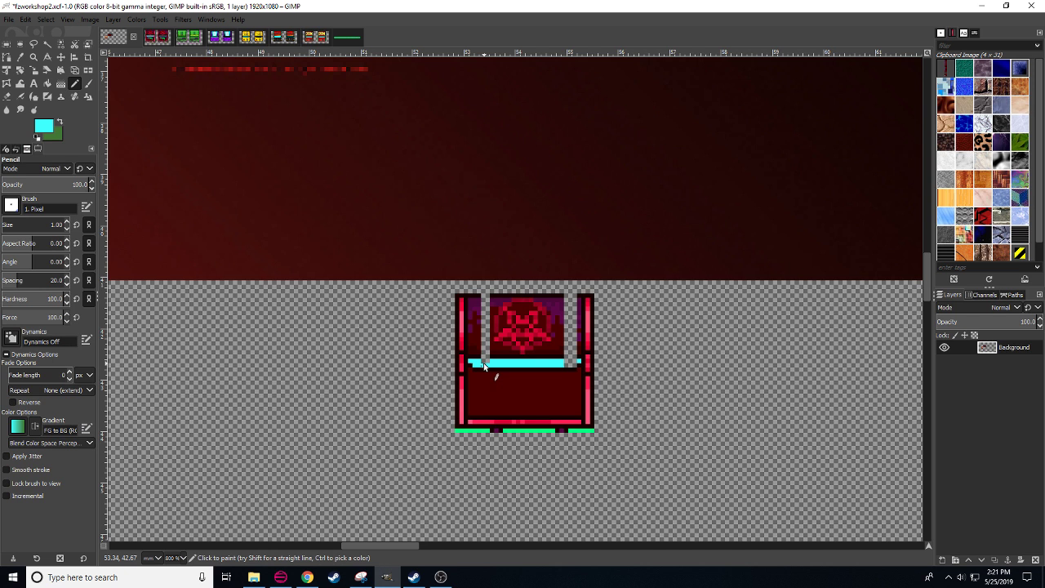
ctrl+click(562, 351)
click(575, 357)
shift+click(475, 359)
click(480, 296)
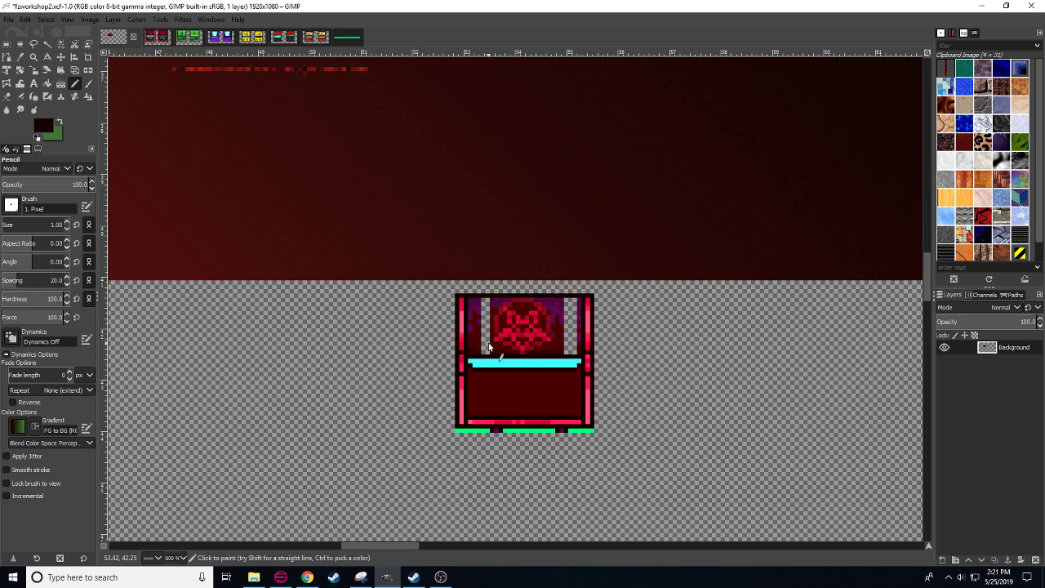
- Select a 25 × 13 pixel area of the upper panel over the emblem and fill it with dark red
key(r)
drag(467, 298, 576, 354)
key(n)
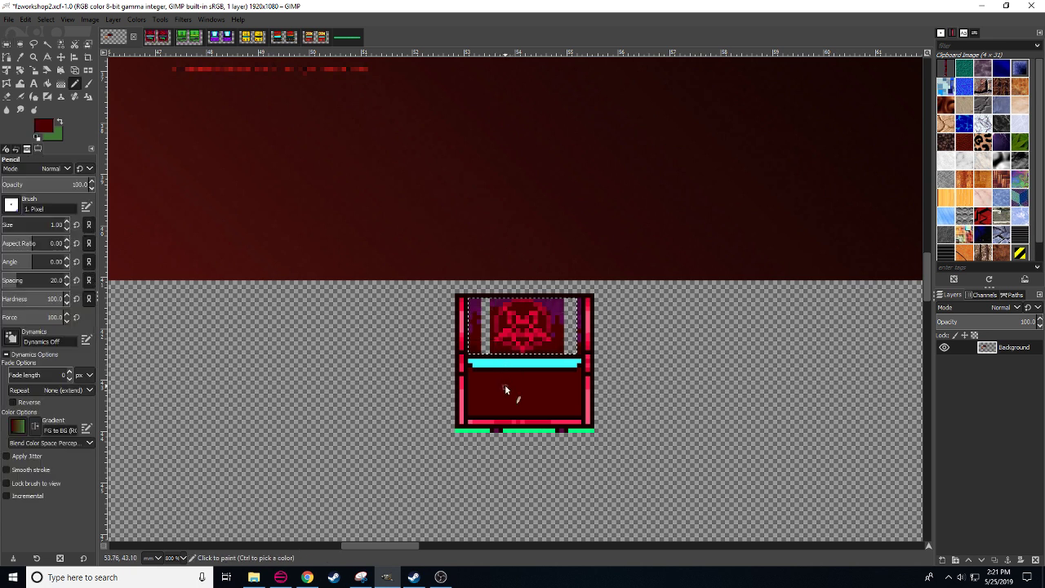
key(shift+b)
click(521, 330)
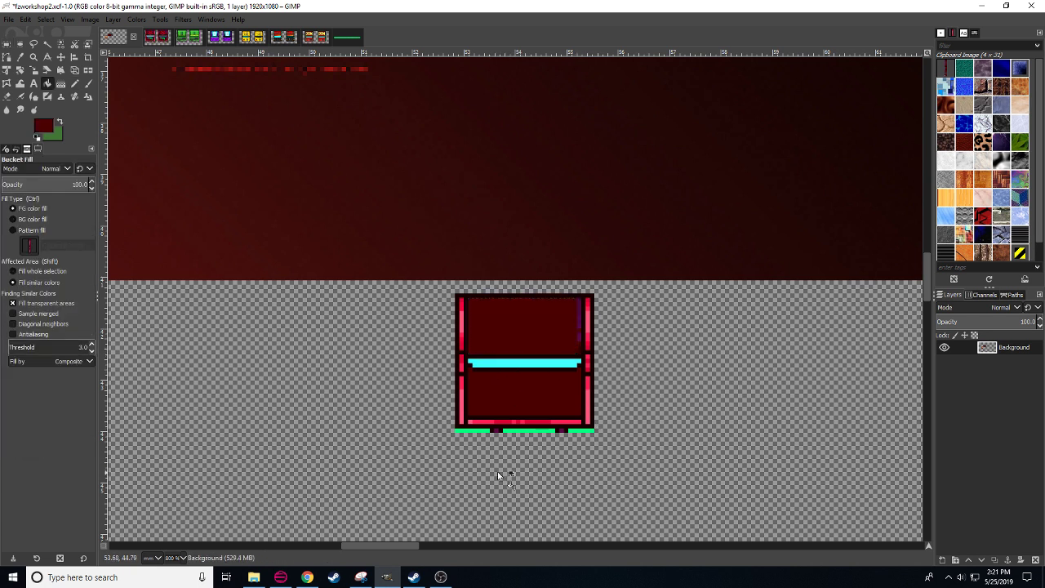
- Erase the leftover green line beneath the cabinet, keeping the two small dark feet
key(shift+e)
click(487, 429)
shift+click(456, 430)
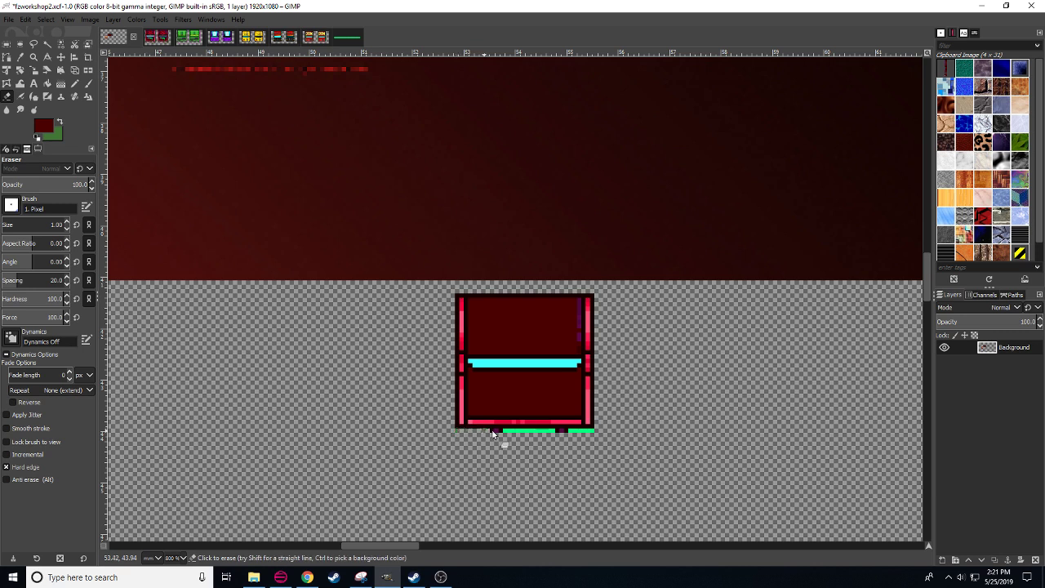
click(510, 430)
shift+click(551, 432)
drag(582, 433, 610, 434)
scroll(611, 441, up, 1)
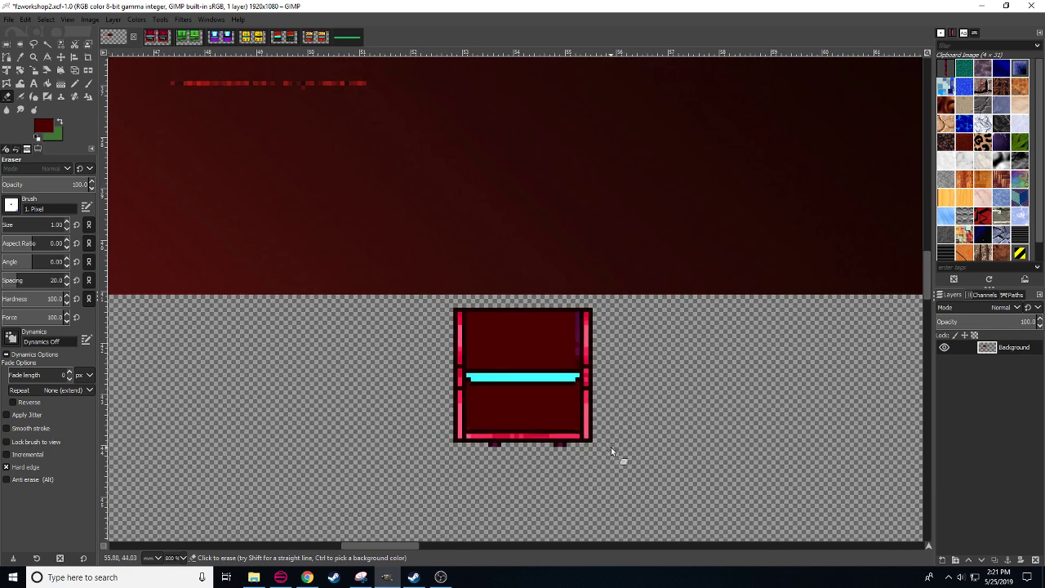
- Cut a 26 × 2 pixel strip from the cyan bar's lower edge, paste it slightly lower on the cabinet, and anchor it
key(r)
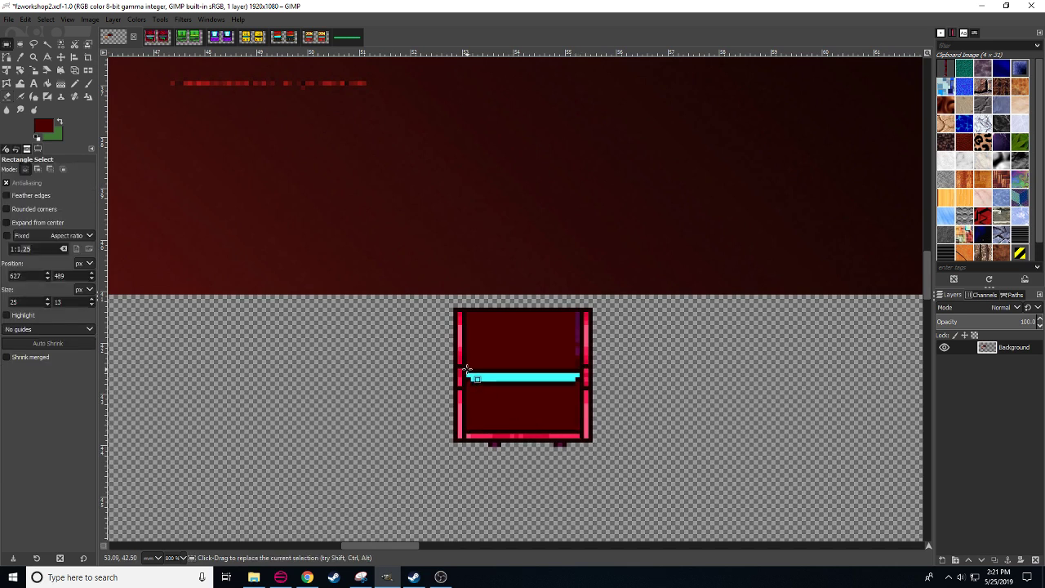
drag(467, 372, 585, 377)
key(ctrl+x)
key(ctrl+v)
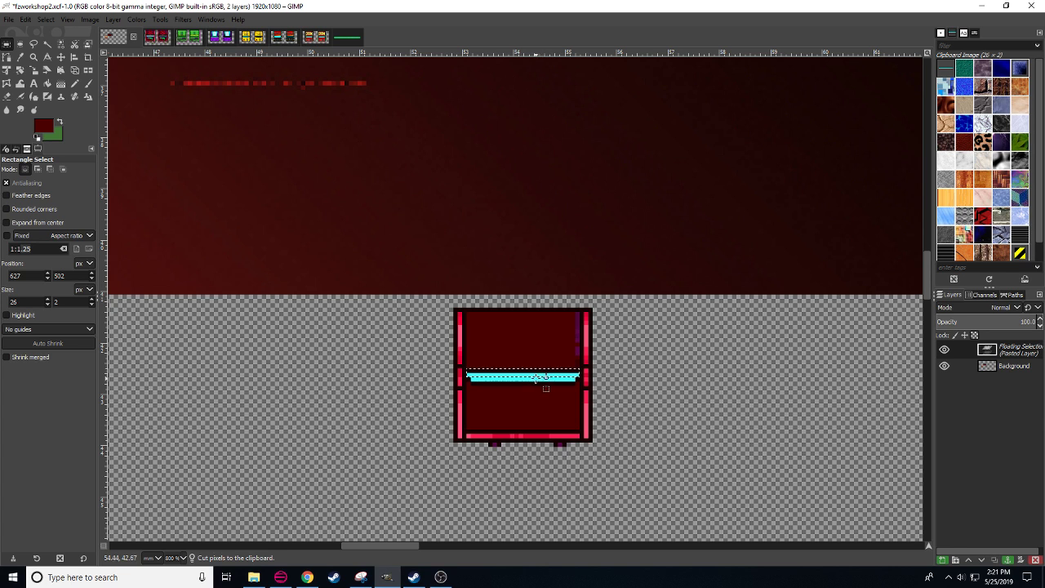
click(537, 396)
drag(466, 377, 538, 393)
key(ctrl+v)
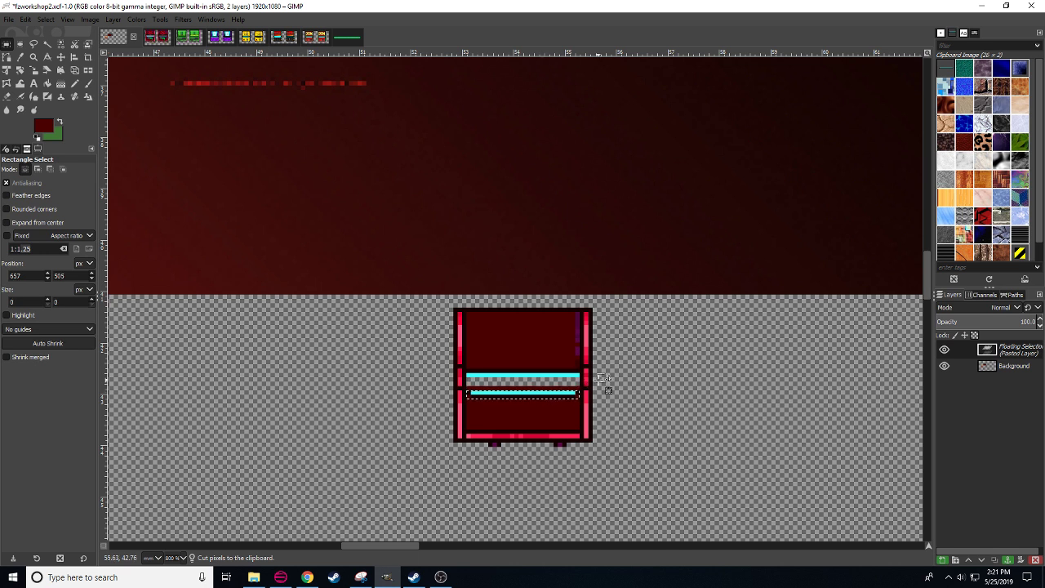
click(599, 381)
- Draw a cyan line above the moved strip and fill the transparent gap between the bar's two parts with cyan
key(n)
ctrl+click(479, 392)
click(470, 388)
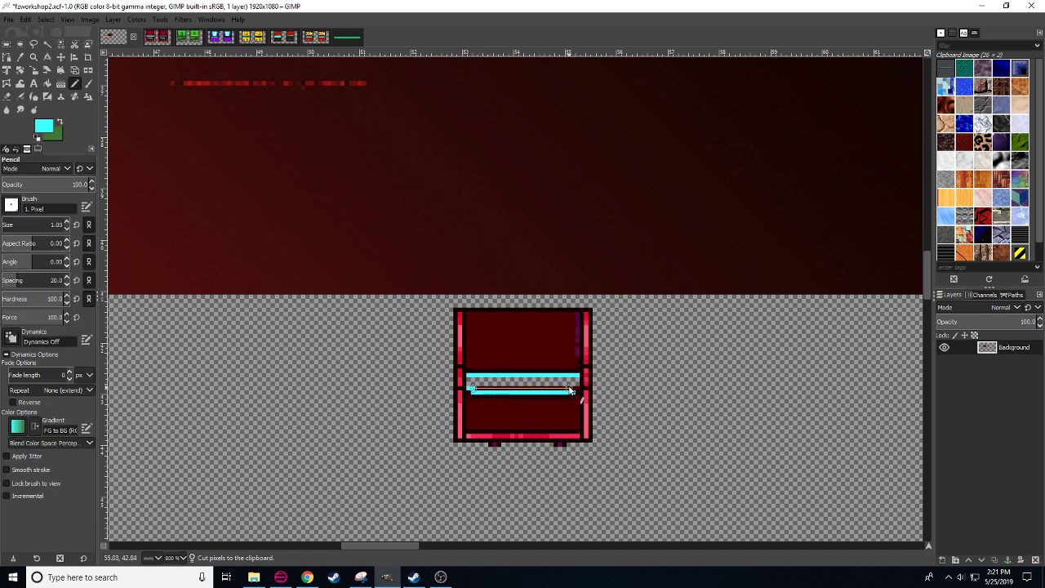
shift+click(577, 389)
key(shift+b)
click(561, 382)
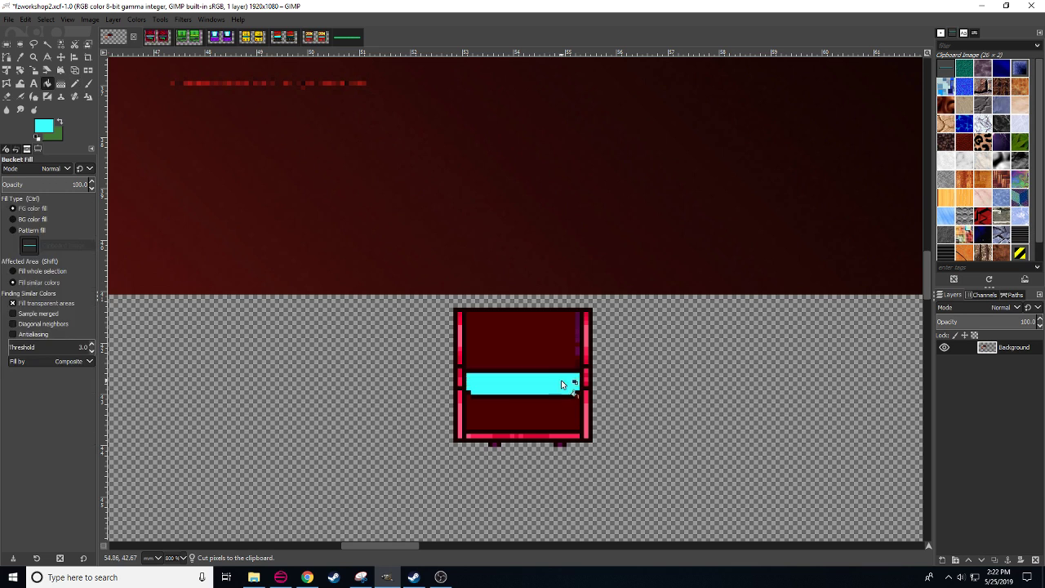
- Paint over the remaining purple pixels along the upper panel's right edge with the panel's dark red
key(n)
ctrl+click(560, 347)
drag(578, 368, 577, 311)
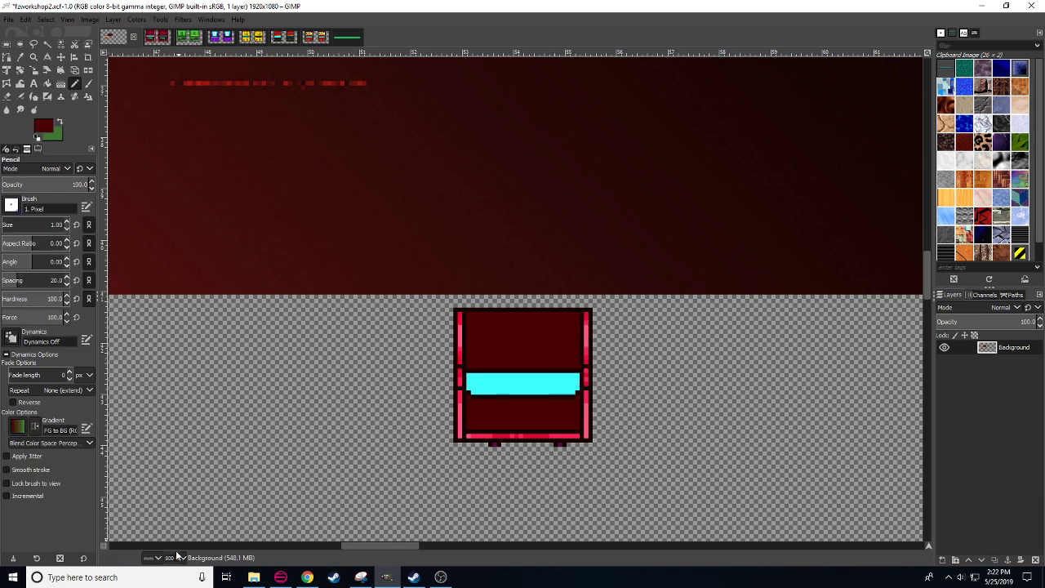
- Make an elliptical selection 26 pixels wide reaching from the upper panel's top to the bottom border, and pick the bar's cyan color
scroll(181, 557, down, 1)
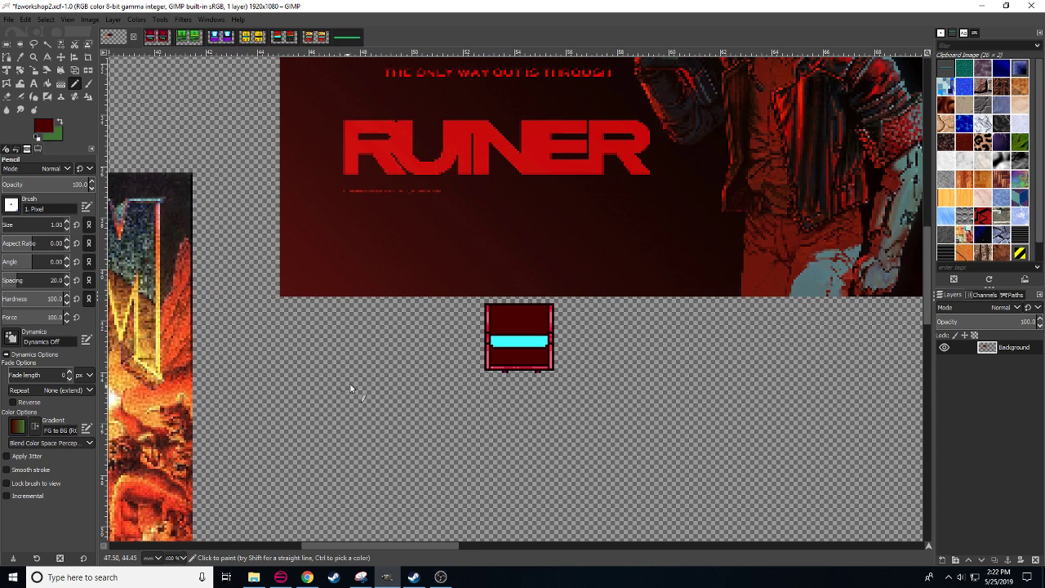
scroll(184, 555, up, 1)
scroll(184, 556, down, 1)
drag(474, 296, 433, 342)
scroll(180, 558, up, 1)
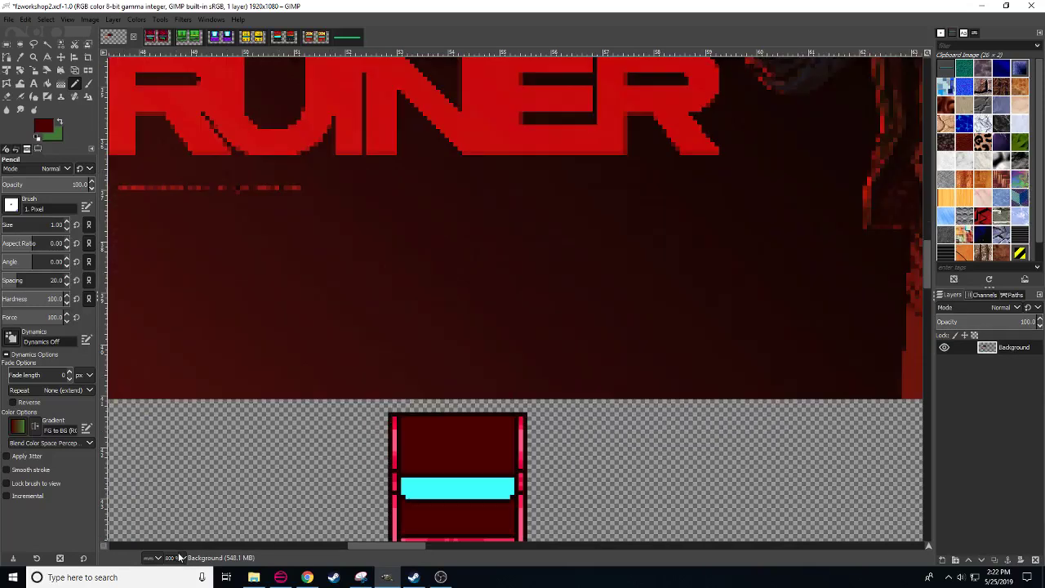
drag(445, 489, 429, 440)
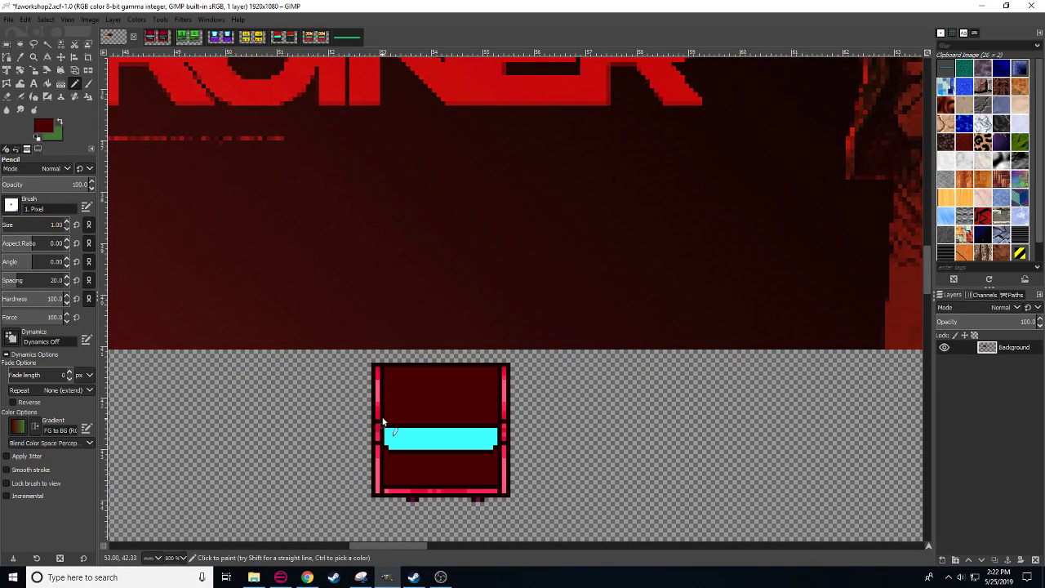
key(r)
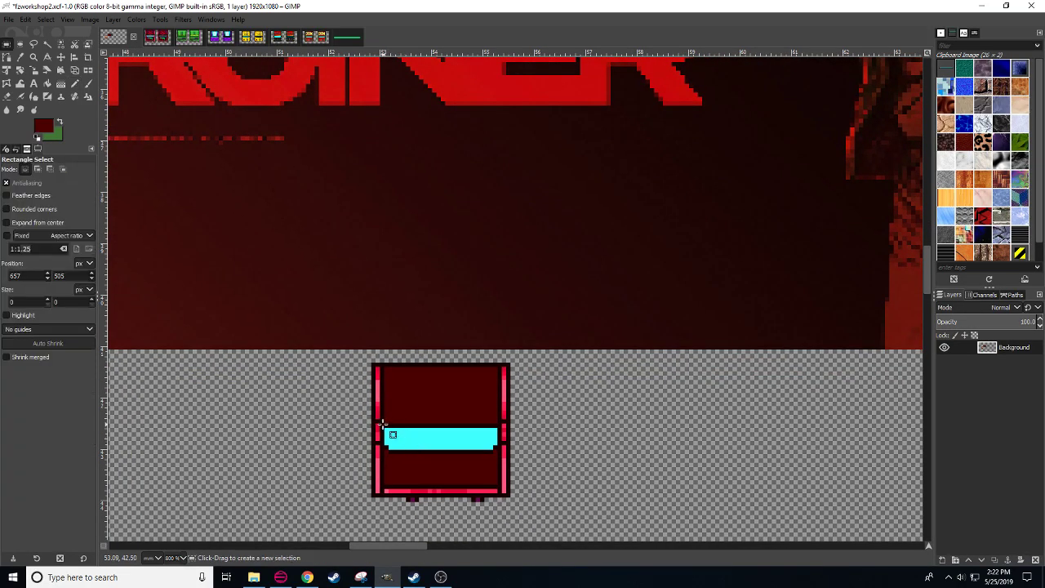
key(n)
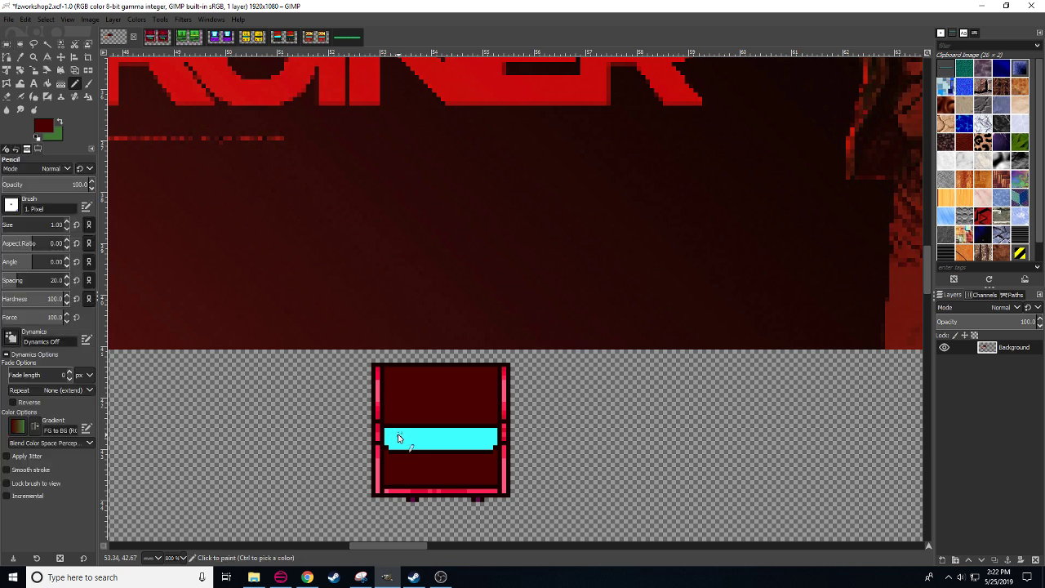
click(21, 46)
drag(382, 368, 495, 477)
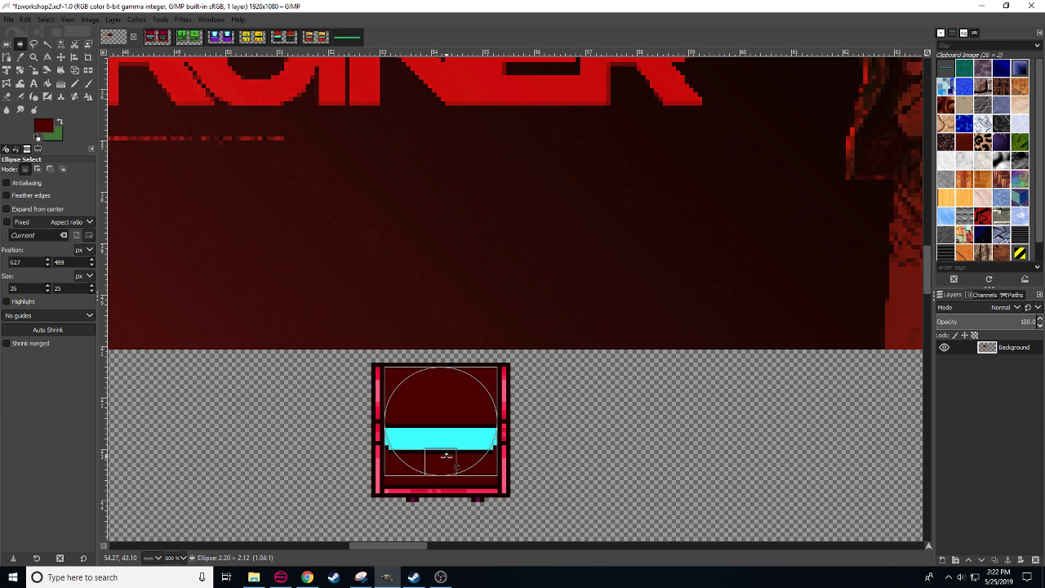
drag(439, 457, 438, 474)
key(o)
click(457, 439)
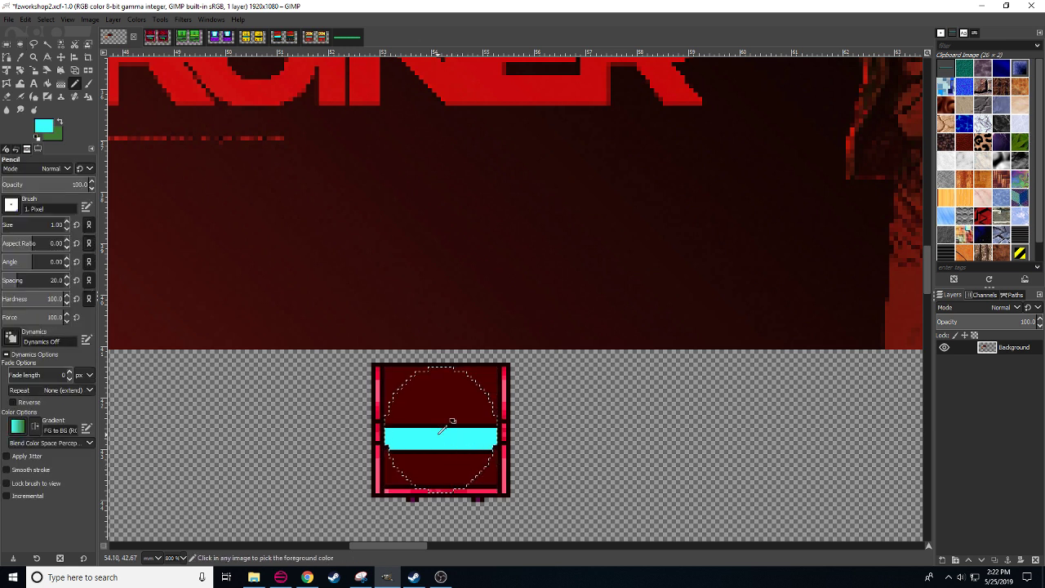
- Try filling the dark red area and the dark line above the bar inside the ellipse with cyan, undoing each fill
key(shift+b)
click(438, 421)
click(439, 417)
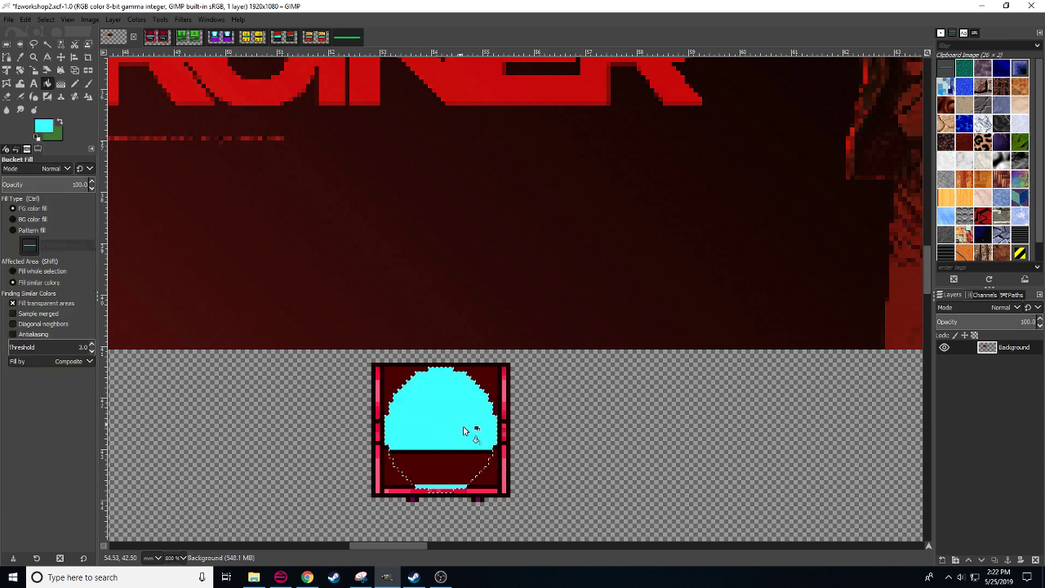
key(ctrl+z)
key(ctrl+z)
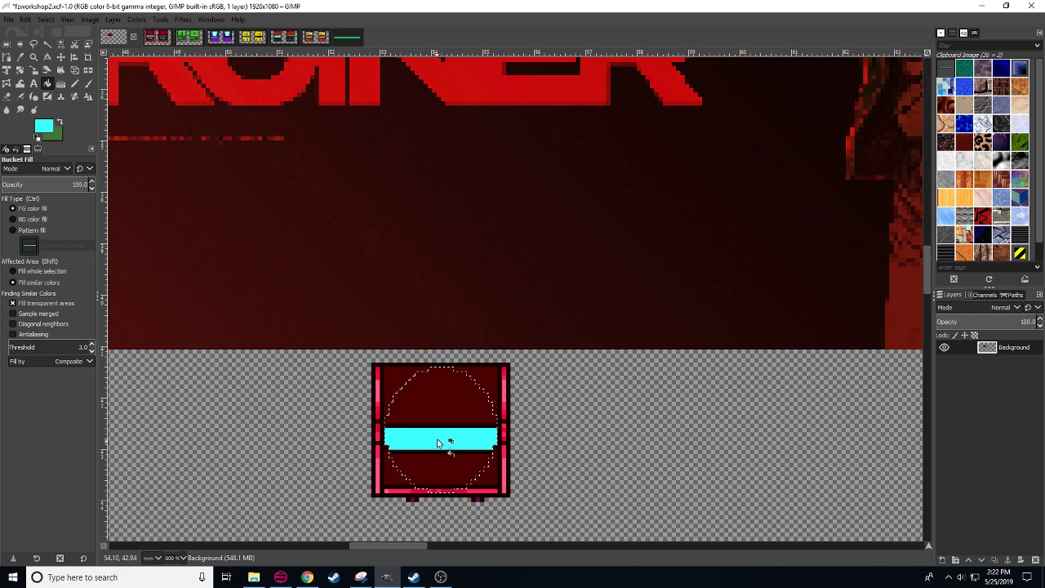
click(438, 425)
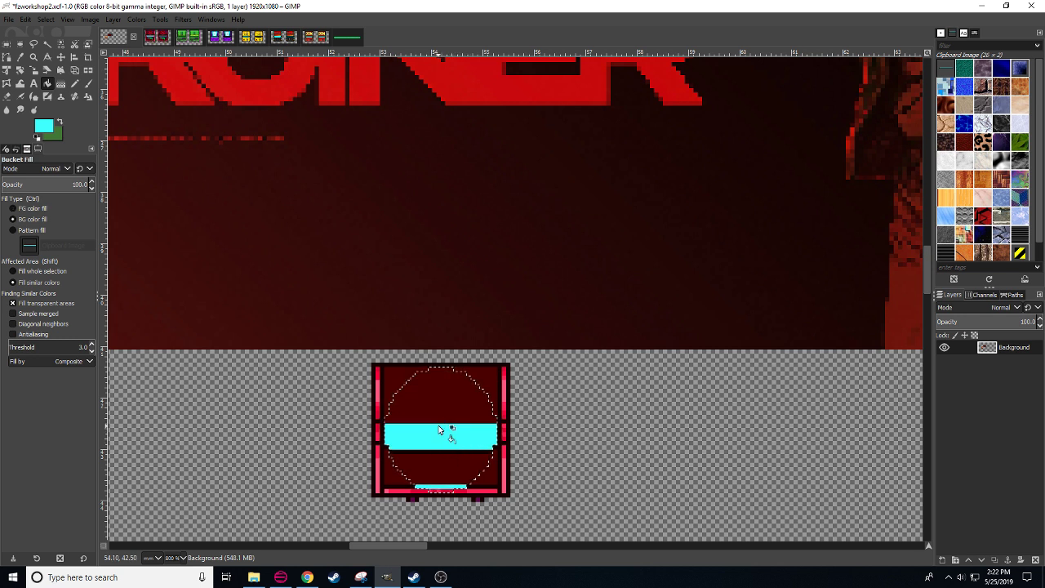
key(ctrl+z)
key(ctrl+y)
key(ctrl+z)
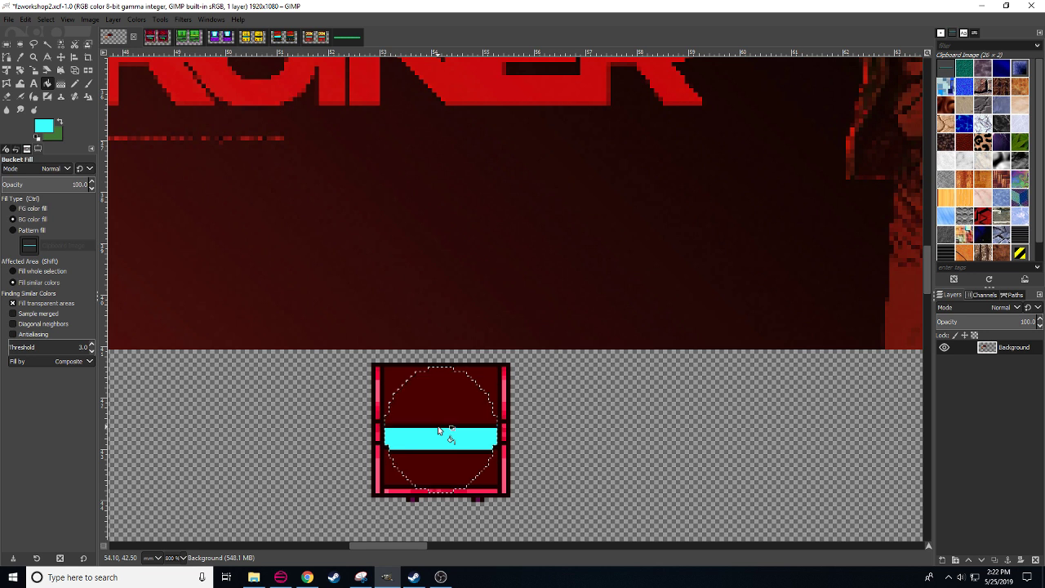
click(439, 427)
key(ctrl+z)
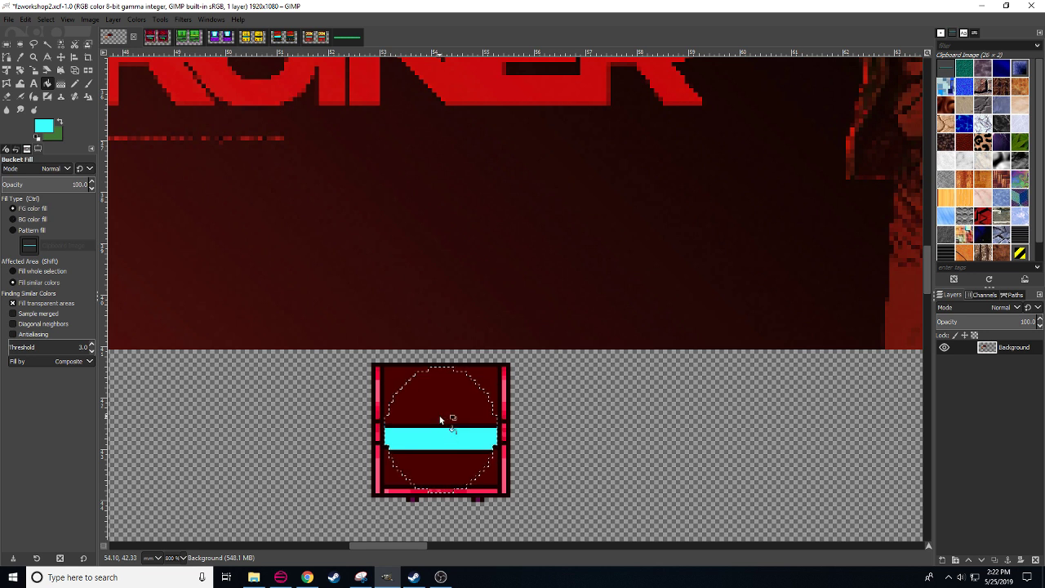
- Fill the dark red area above the bar inside the ellipse with cyan, then remove the selection
click(439, 420)
click(439, 428)
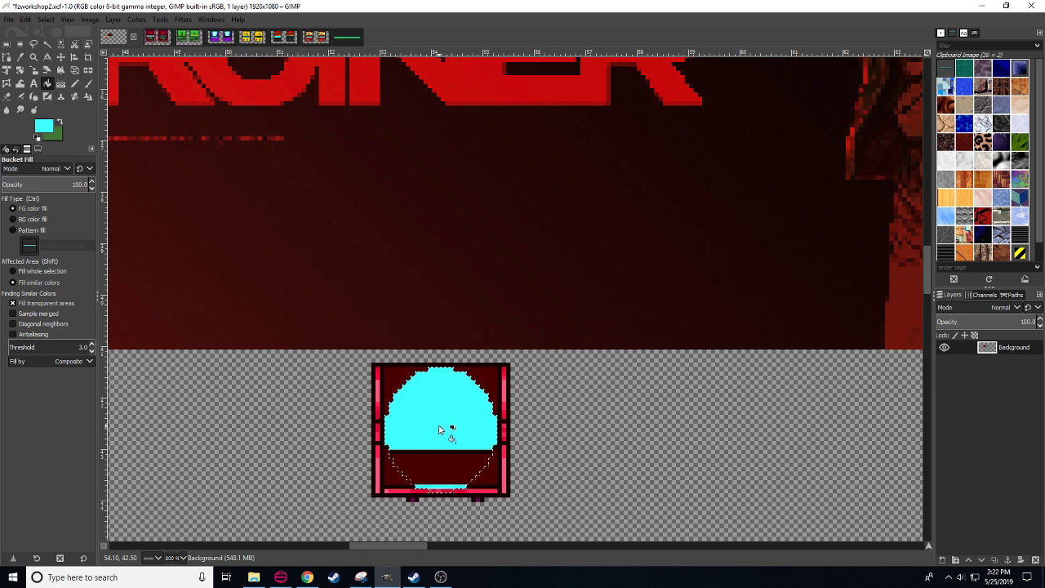
key(ctrl+z)
key(ctrl+y)
key(ctrl+z)
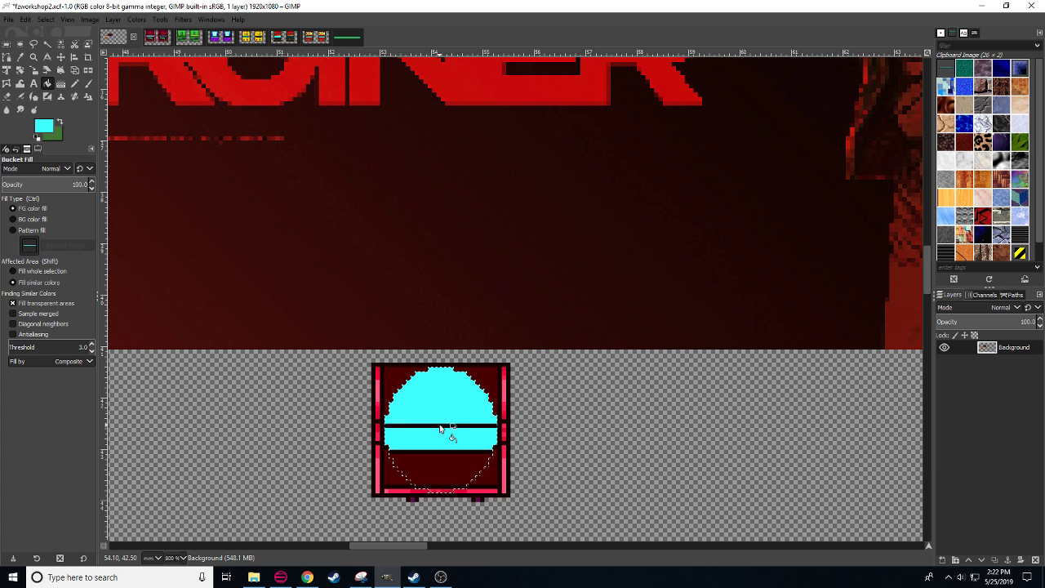
key(ctrl+shift+a)
click(441, 426)
key(ctrl+z)
key(n)
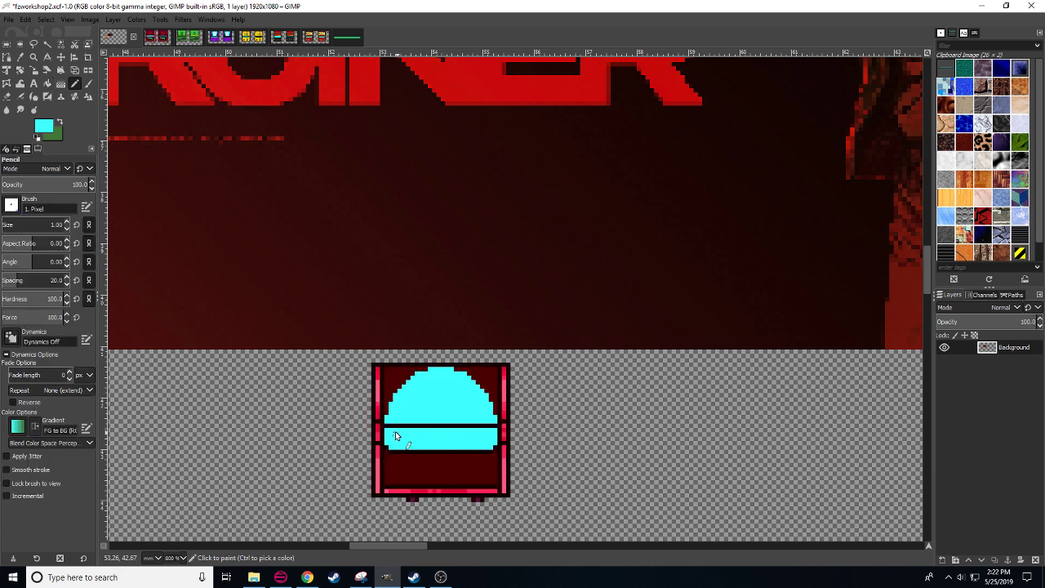
- Draw a cyan pencil line over the dark divider so the dome and the bar join
click(389, 425)
shift+click(494, 425)
key(ctrl+z)
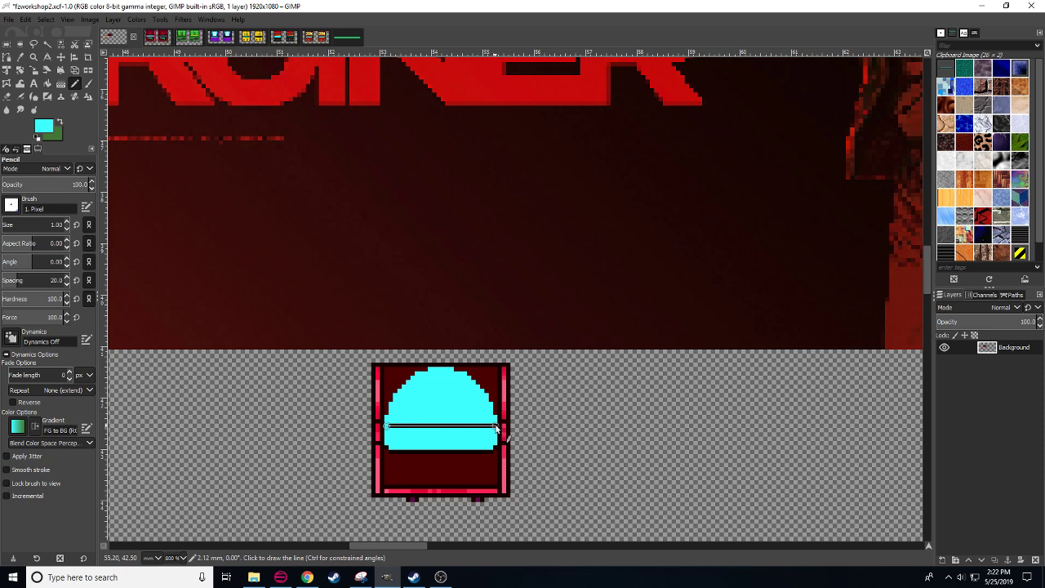
key(ctrl+z)
scroll(416, 428, up, 8)
scroll(417, 428, right, 8)
drag(416, 428, 435, 411)
scroll(435, 410, down, 5)
scroll(435, 410, left, 3)
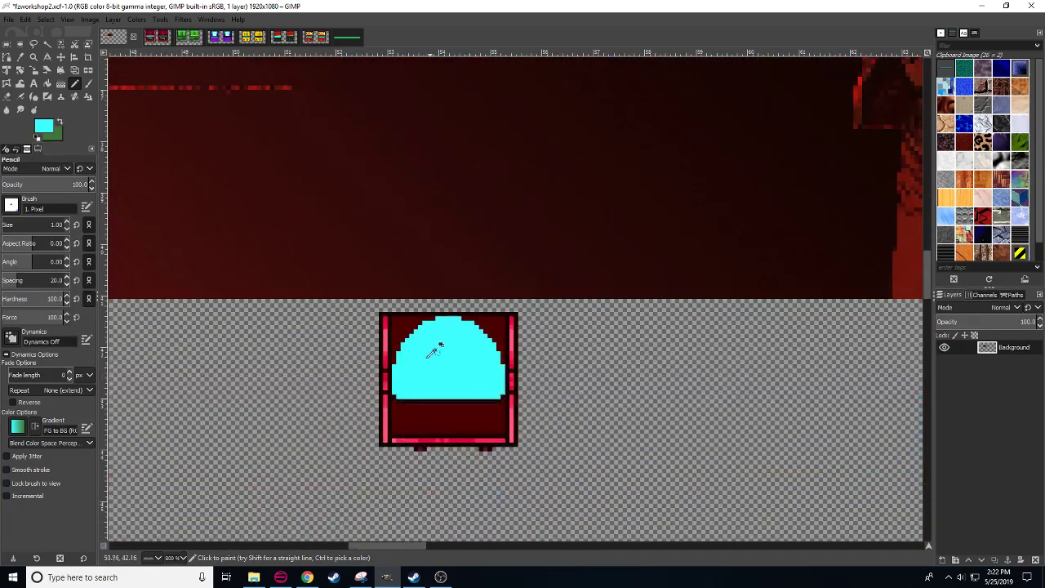
- Pick the panel's dark red and paint over the top pixel row of the cyan dome
ctrl+click(427, 319)
key(ctrl+z)
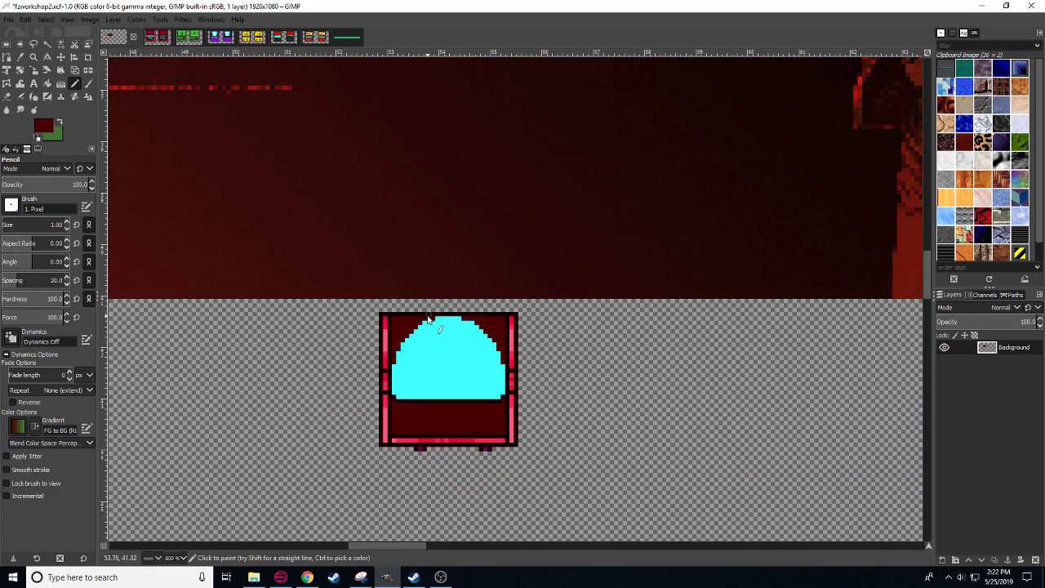
drag(434, 319, 473, 319)
key(ctrl+z)
- Pick the near-black outline color and outline the cyan dome's top edge and both sloped sides
ctrl+click(418, 400)
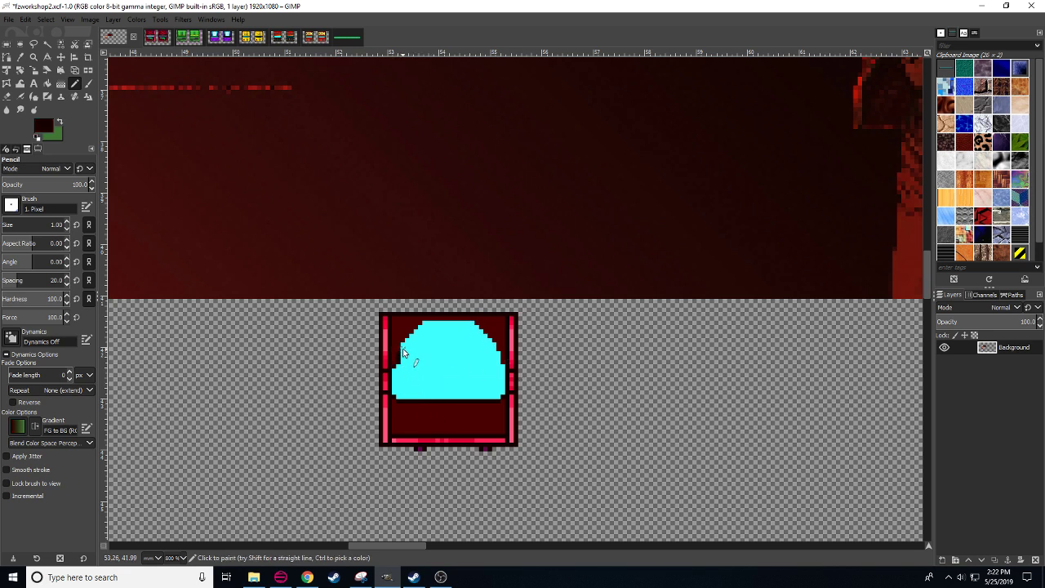
drag(403, 348, 420, 325)
click(428, 326)
click(424, 324)
shift+click(475, 323)
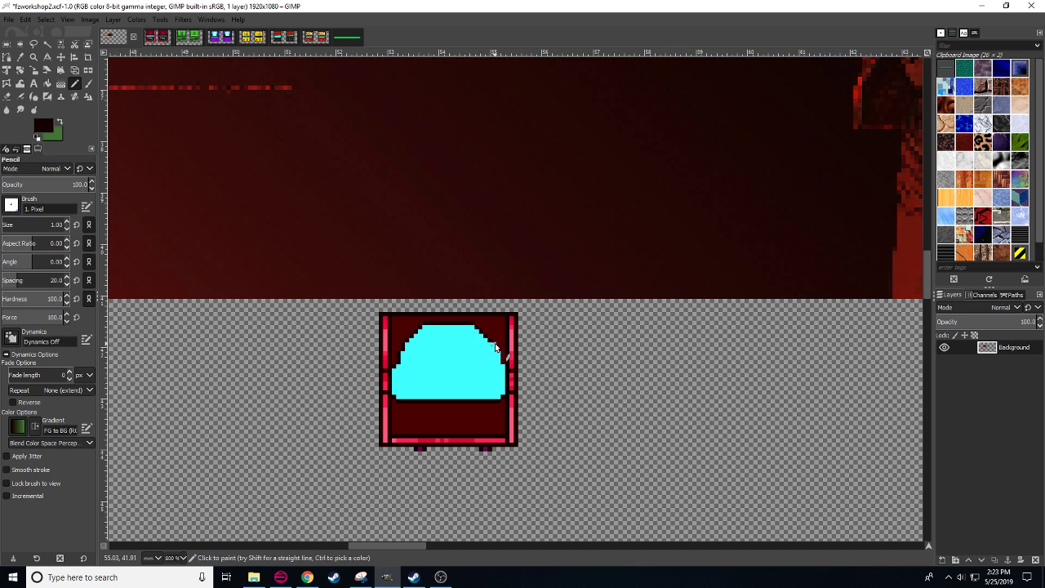
click(499, 357)
drag(682, 270, 509, 440)
drag(606, 235, 496, 407)
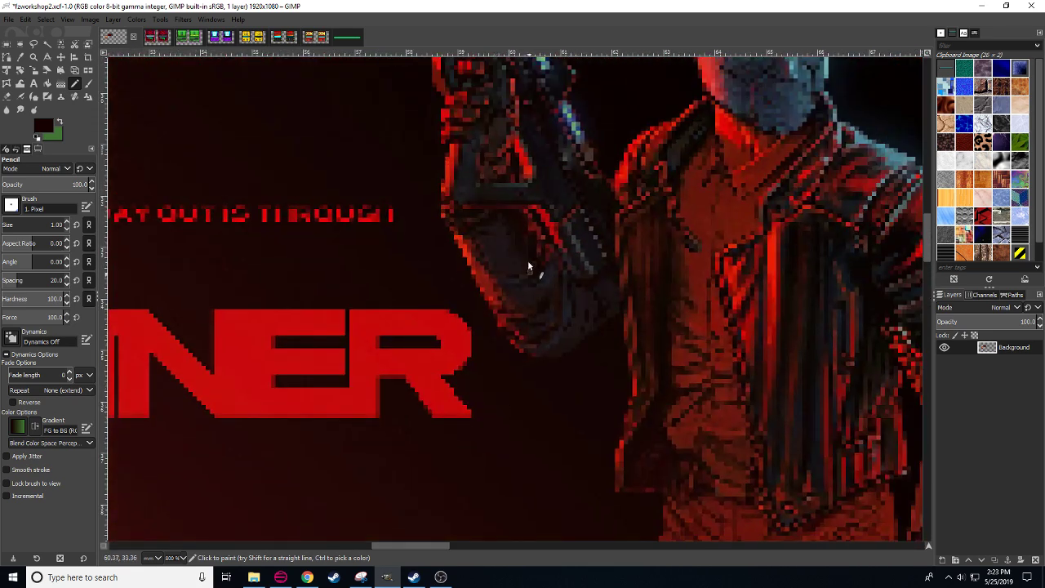
drag(531, 231, 802, 115)
scroll(654, 118, down, 2)
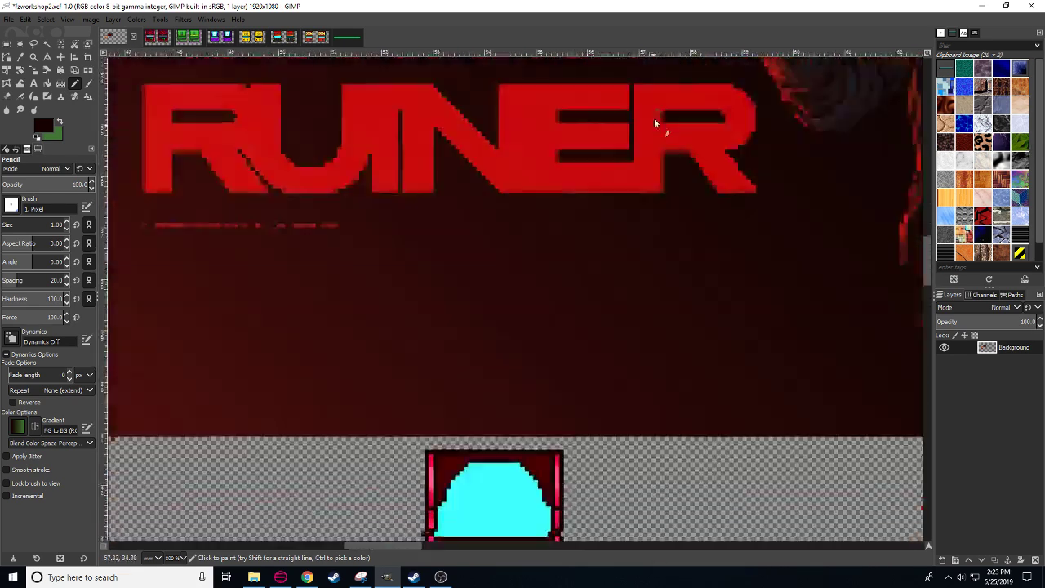
scroll(172, 558, down, 1)
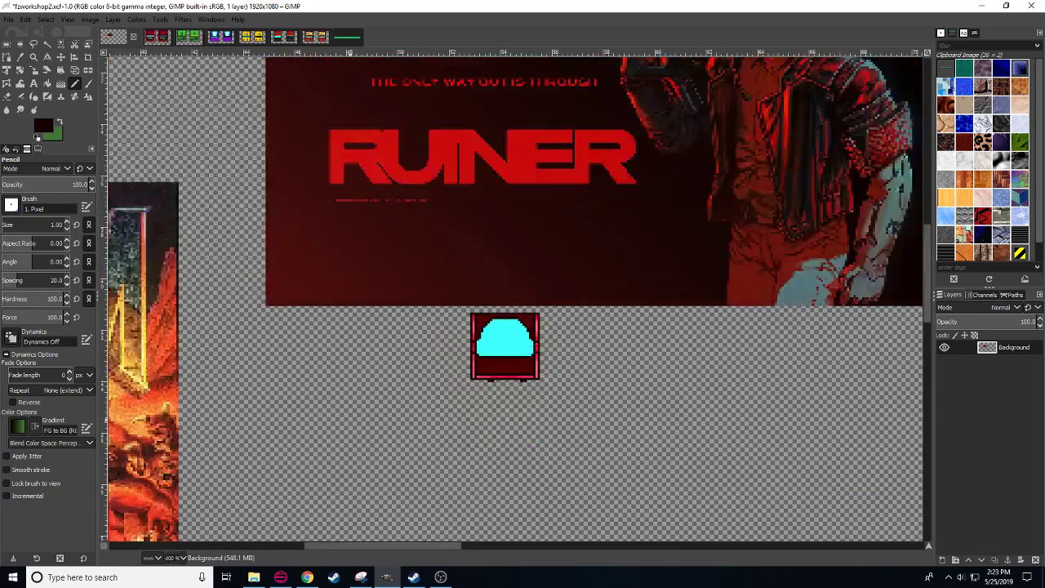
scroll(172, 557, up, 1)
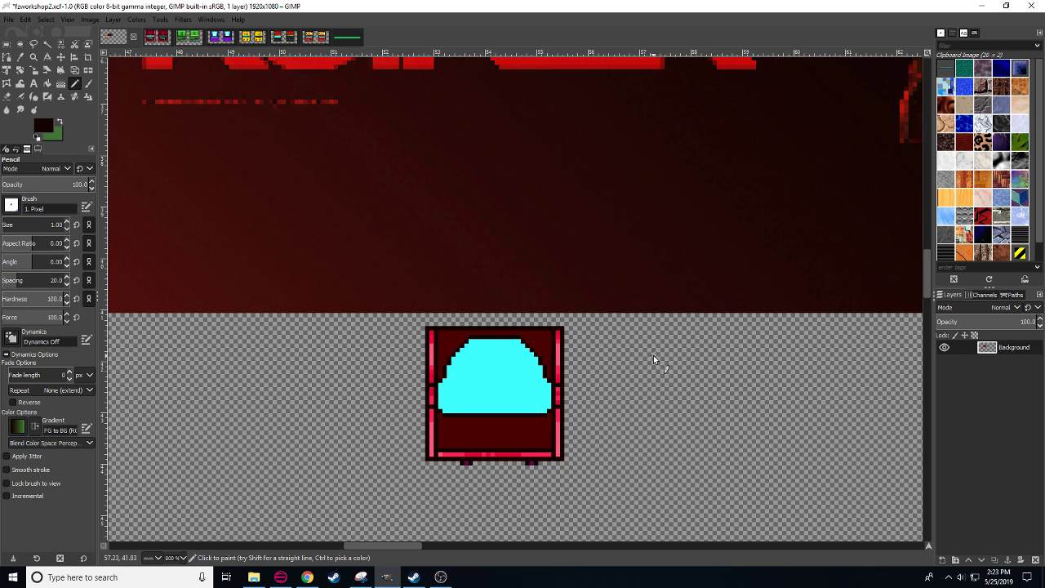
- Select the 27 × 19 pixel area around the cyan dome, cut and paste it, and flip it vertically
key(r)
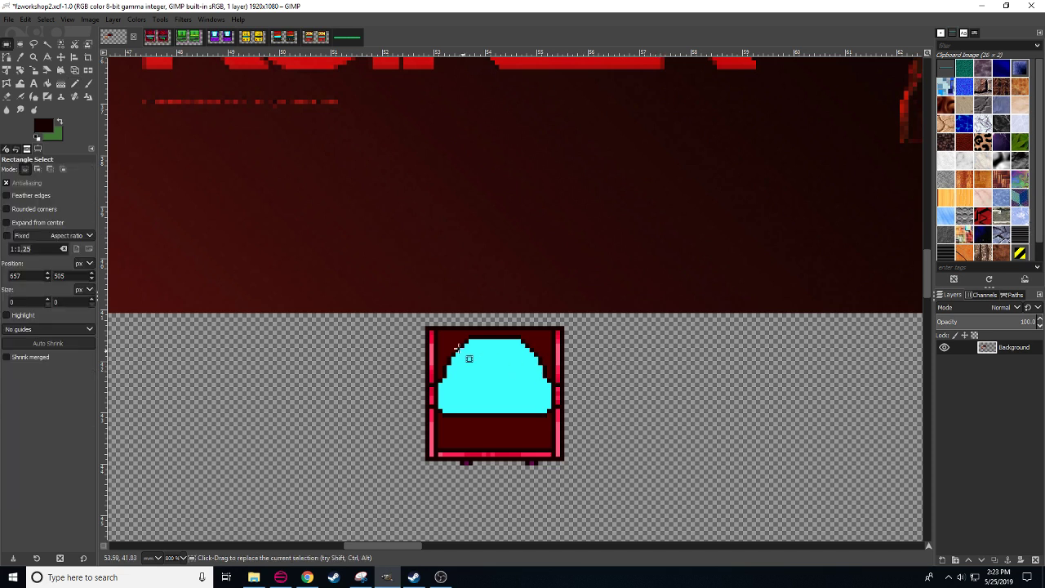
drag(527, 396, 552, 414)
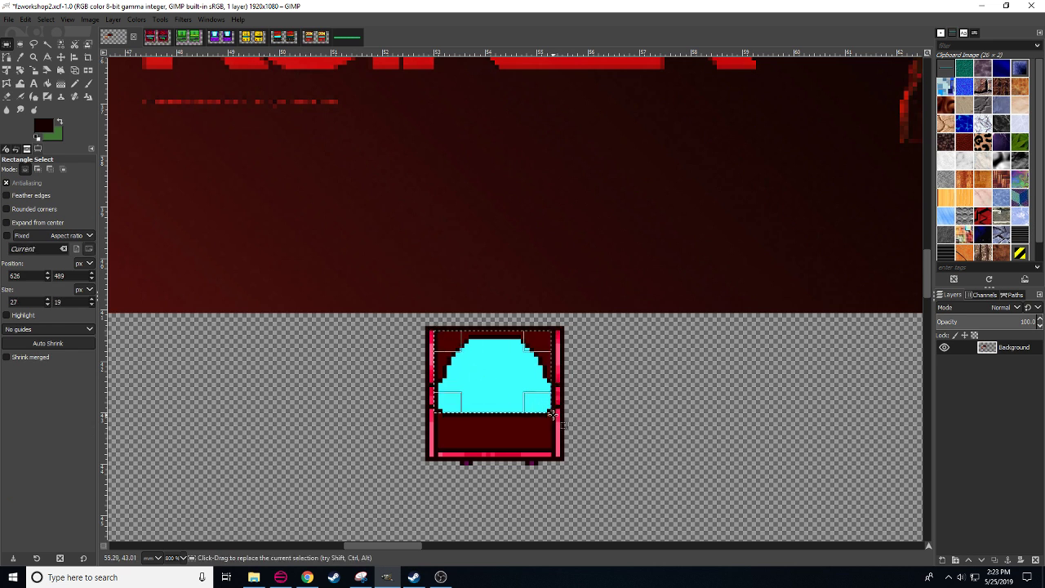
key(ctrl+x)
key(ctrl+v)
key(shift+f)
click(530, 389)
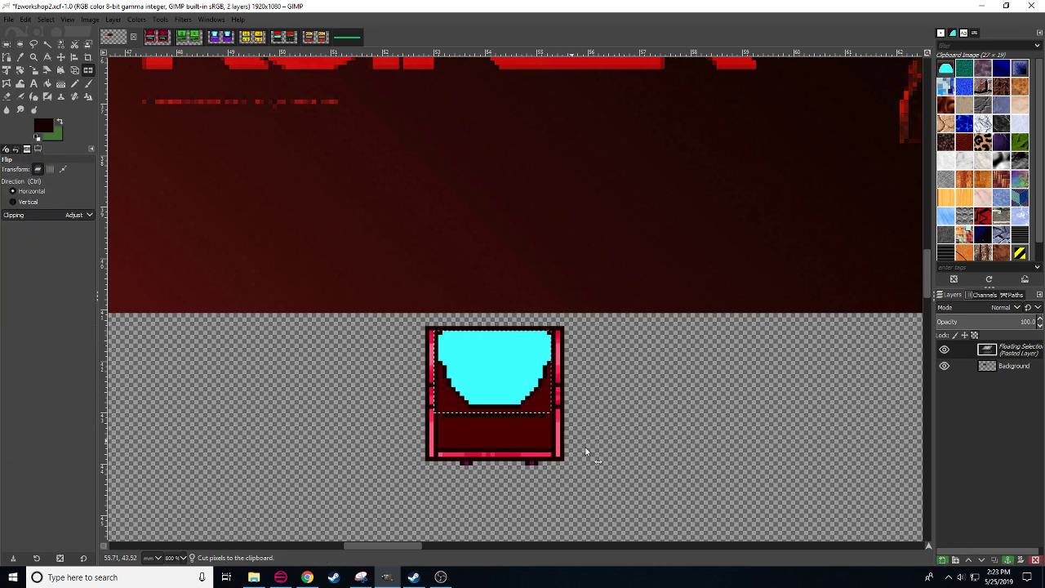
- Move the flipped dome piece down one pixel and anchor it to the layer
key(r)
click(614, 417)
key(ctrl+v)
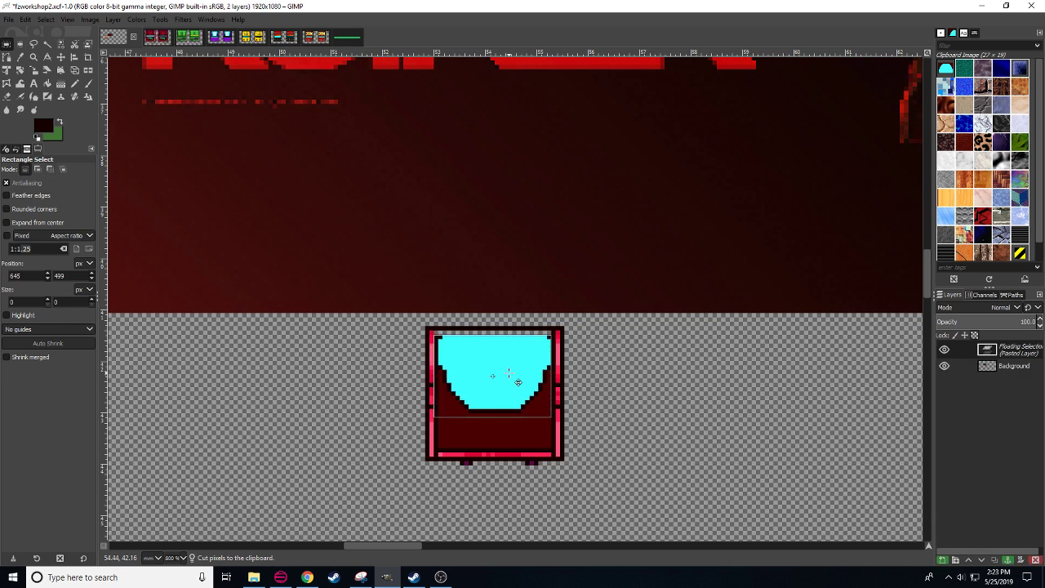
click(517, 381)
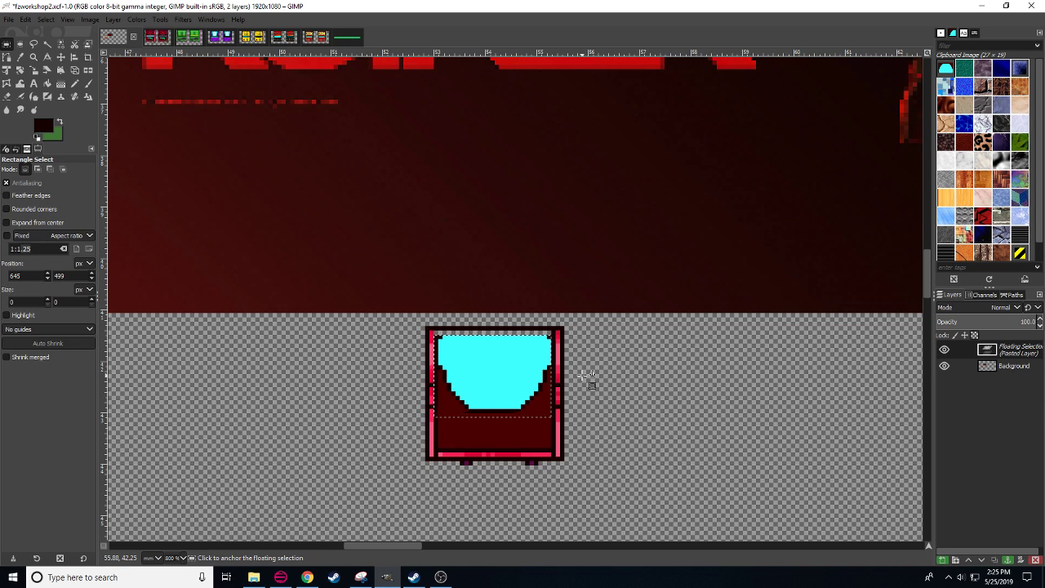
click(604, 377)
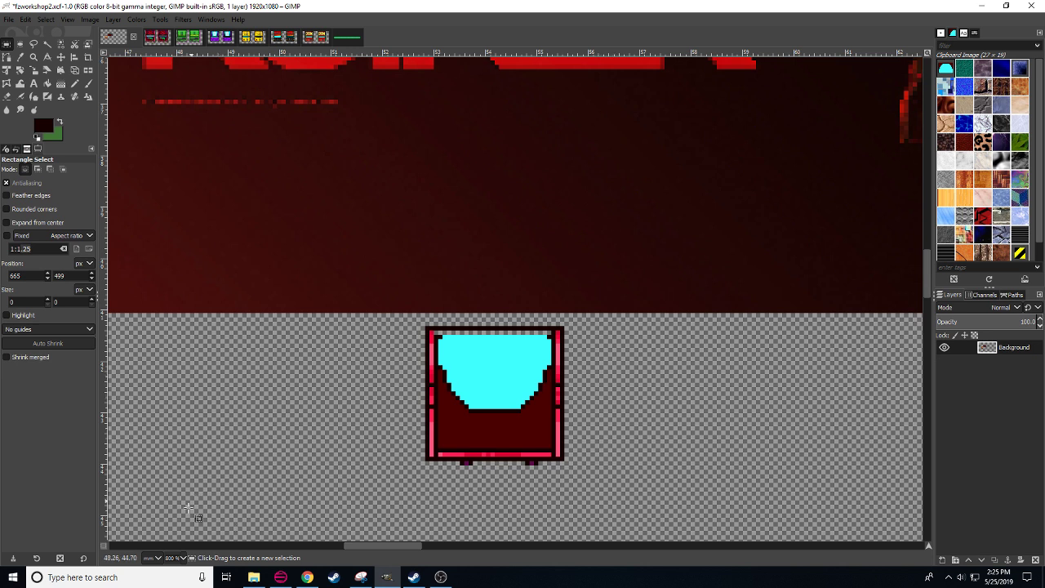
- Examine the Ruiner reference image above the cabinet for colors and design details
scroll(171, 558, down, 1)
scroll(319, 367, up, 1)
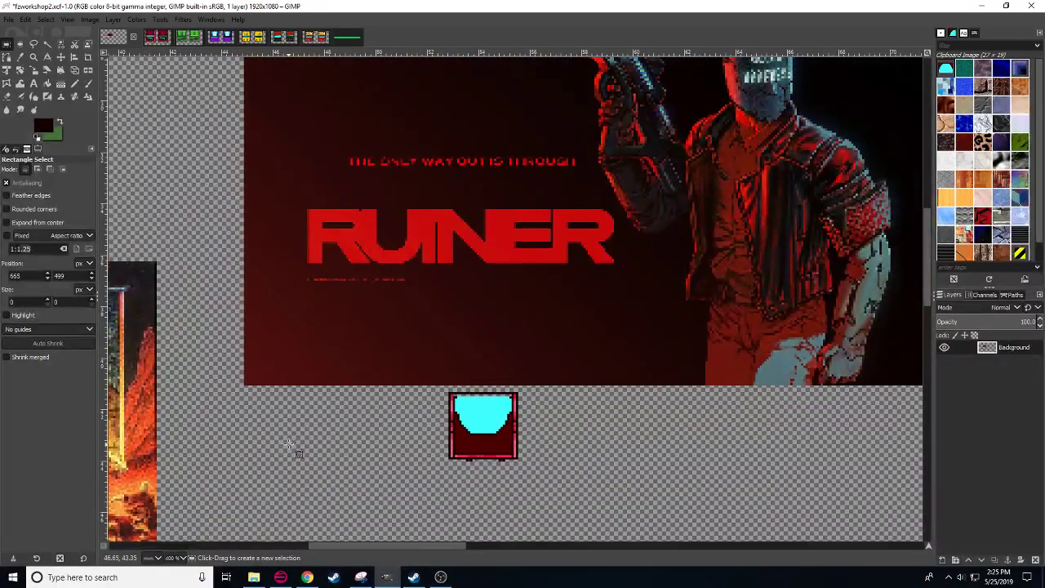
drag(323, 360, 307, 375)
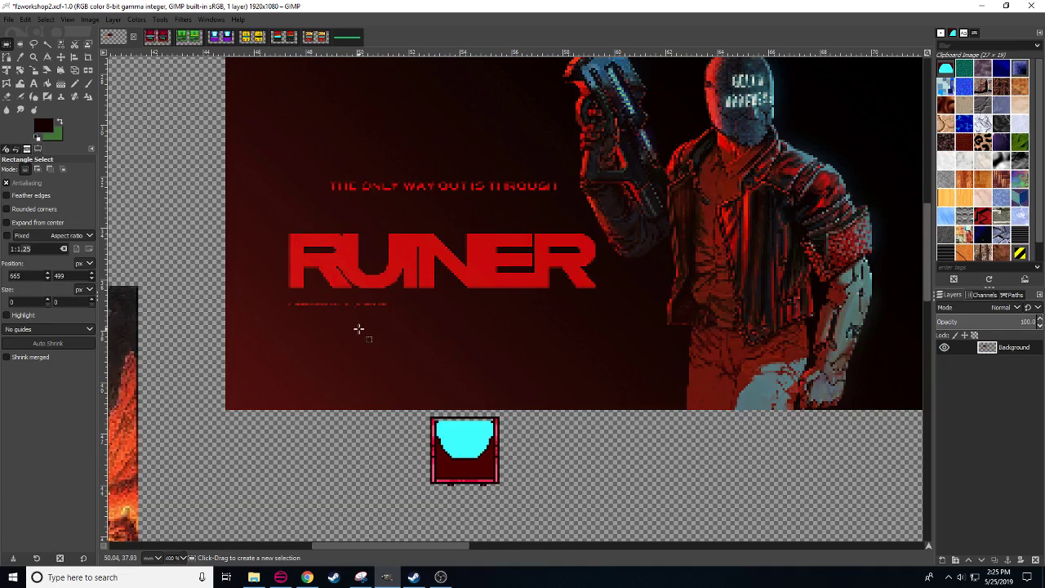
drag(359, 327, 365, 258)
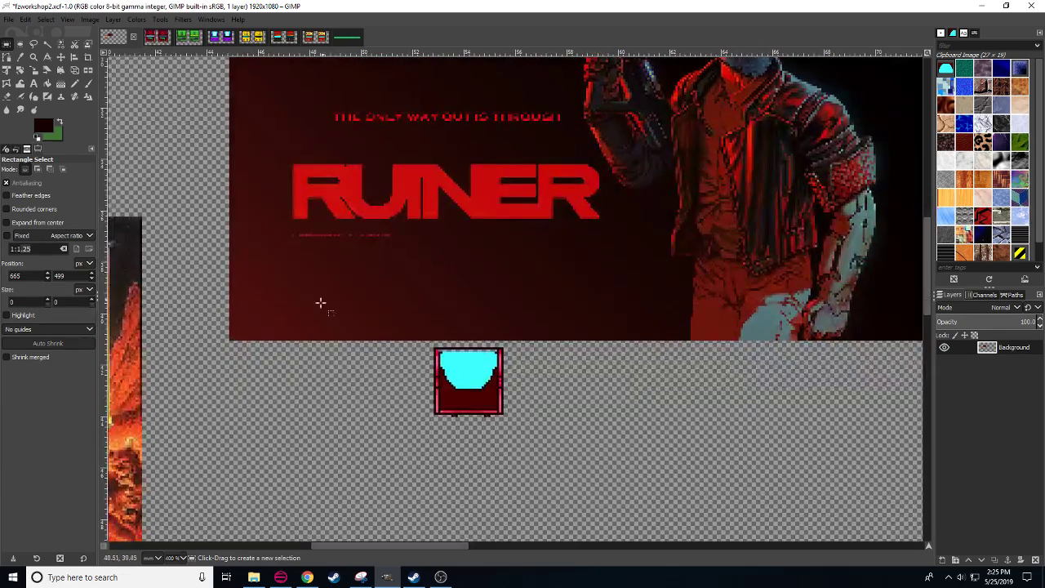
scroll(312, 363, up, 3)
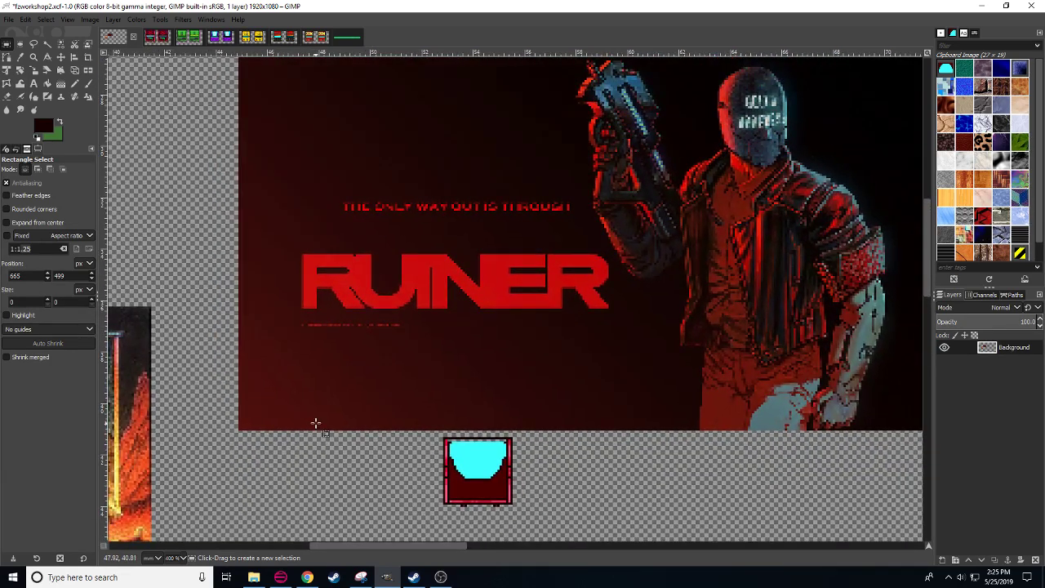
drag(311, 384, 297, 392)
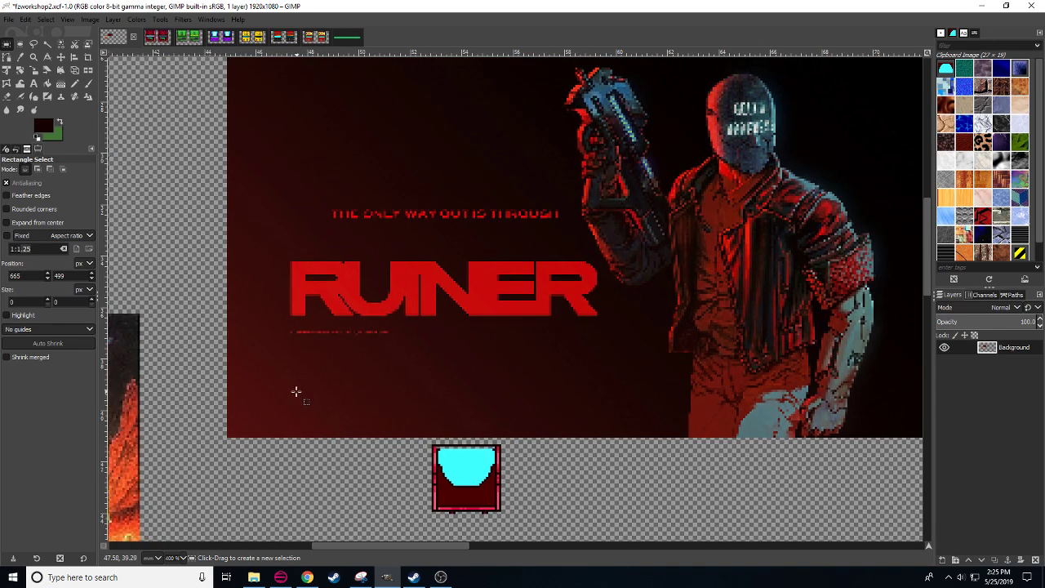
drag(270, 360, 265, 365)
scroll(266, 365, right, 1)
scroll(265, 365, up, 1)
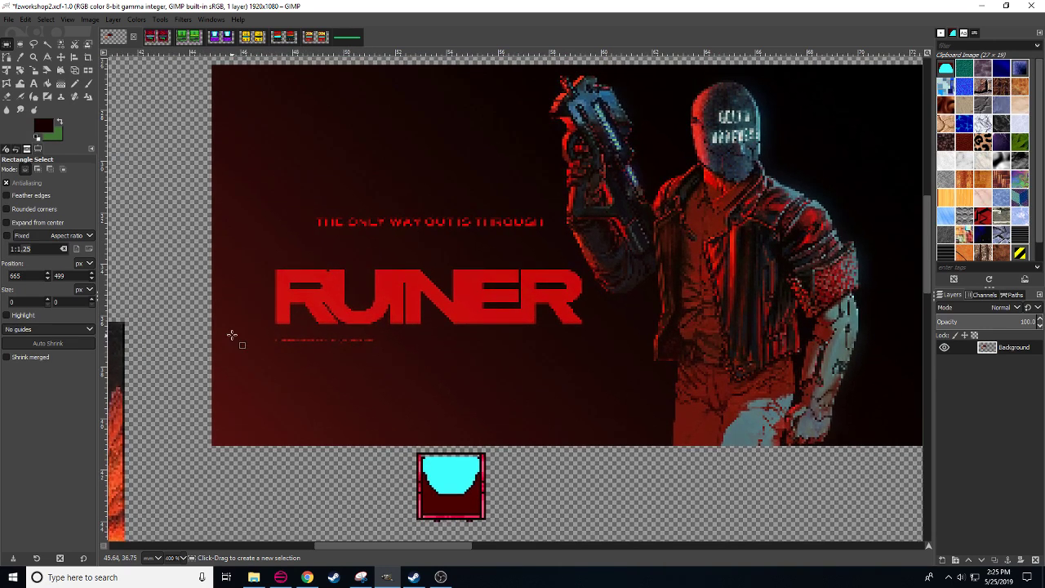
key(n)
scroll(278, 363, right, 3)
scroll(312, 392, down, 1)
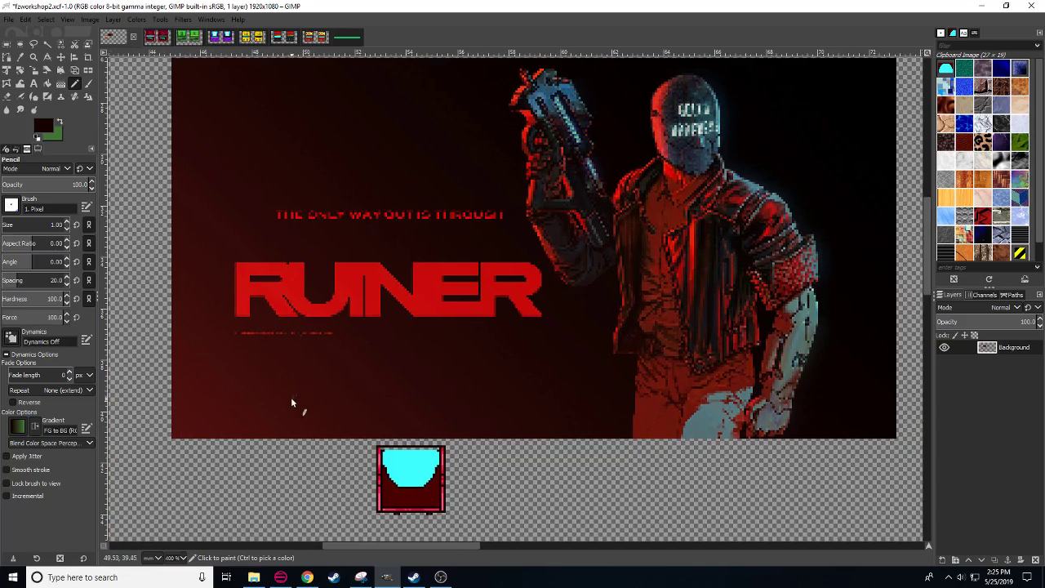
scroll(350, 446, left, 10)
scroll(366, 401, down, 10)
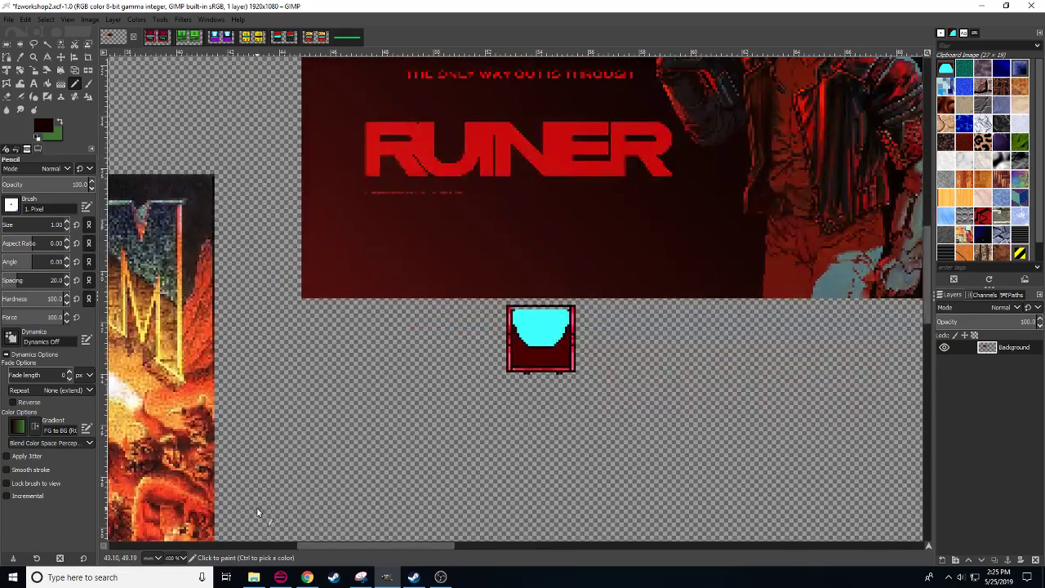
- Pick the red of the RUINER logo and draw a line in it over the cabinet's pink bottom strip
key(4)
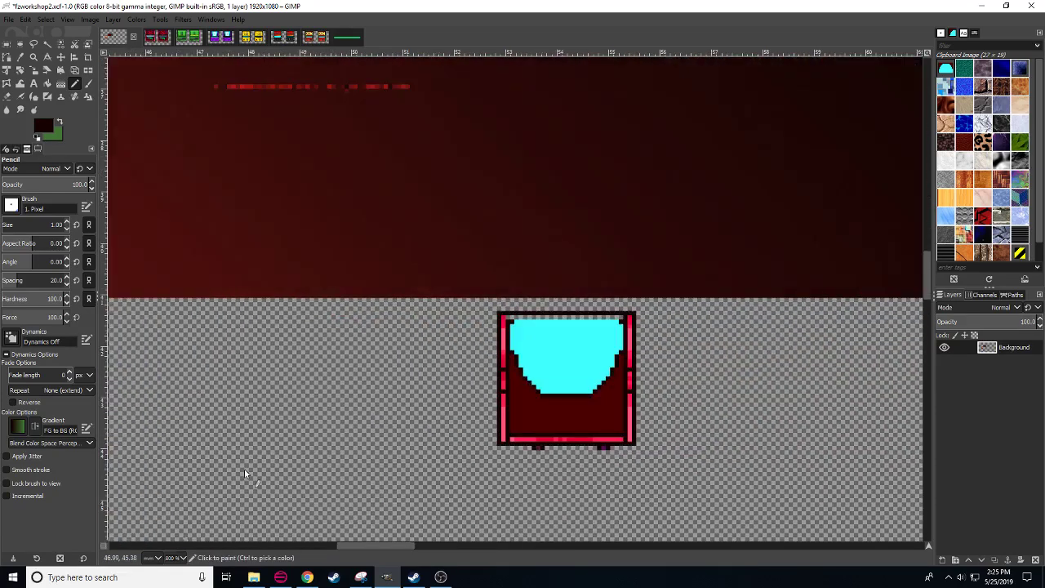
scroll(245, 476, up, 20)
ctrl+click(425, 359)
scroll(418, 366, down, 20)
scroll(275, 490, up, 3)
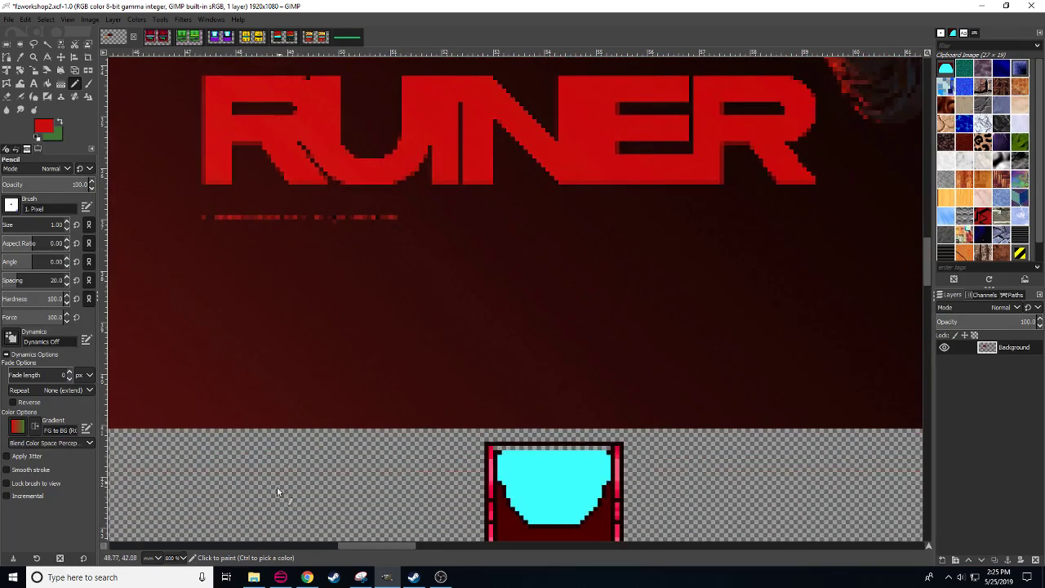
scroll(205, 299, down, 10)
scroll(205, 299, right, 5)
click(421, 417)
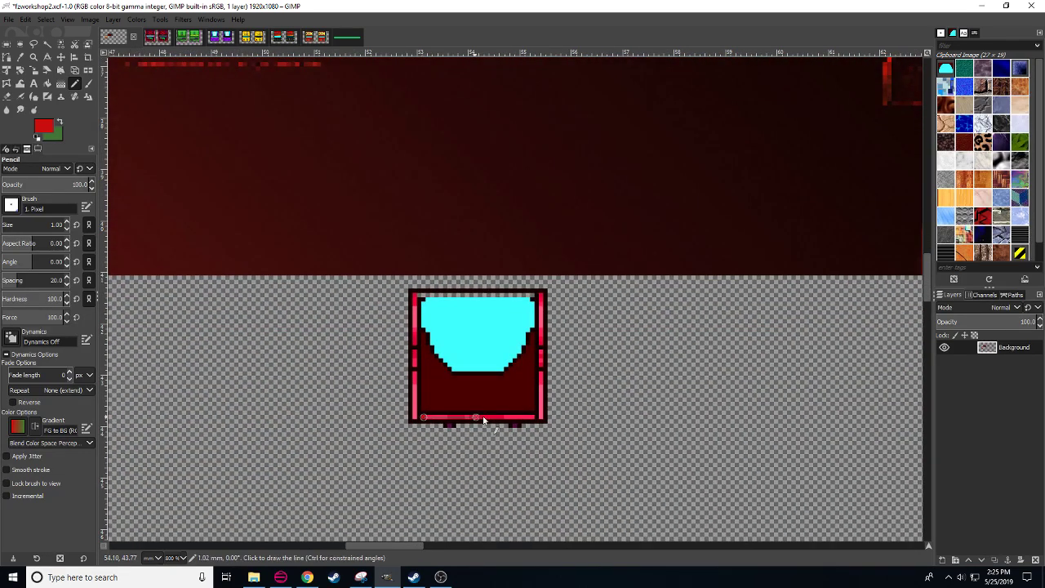
shift+click(533, 418)
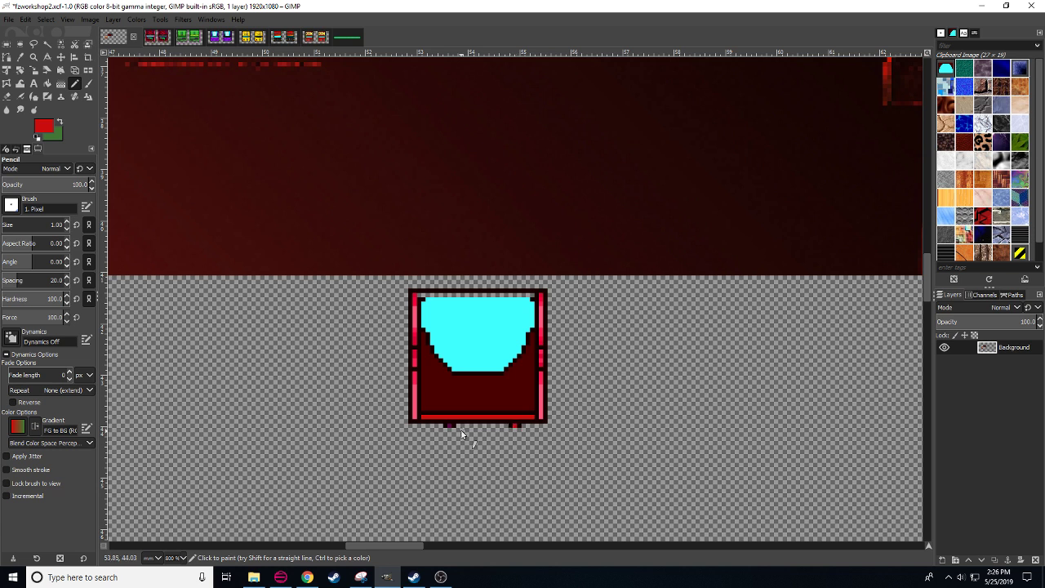
- Repaint the pink side strips on both edges of the cabinet with the logo's red
drag(414, 418, 414, 354)
shift+click(414, 295)
click(542, 418)
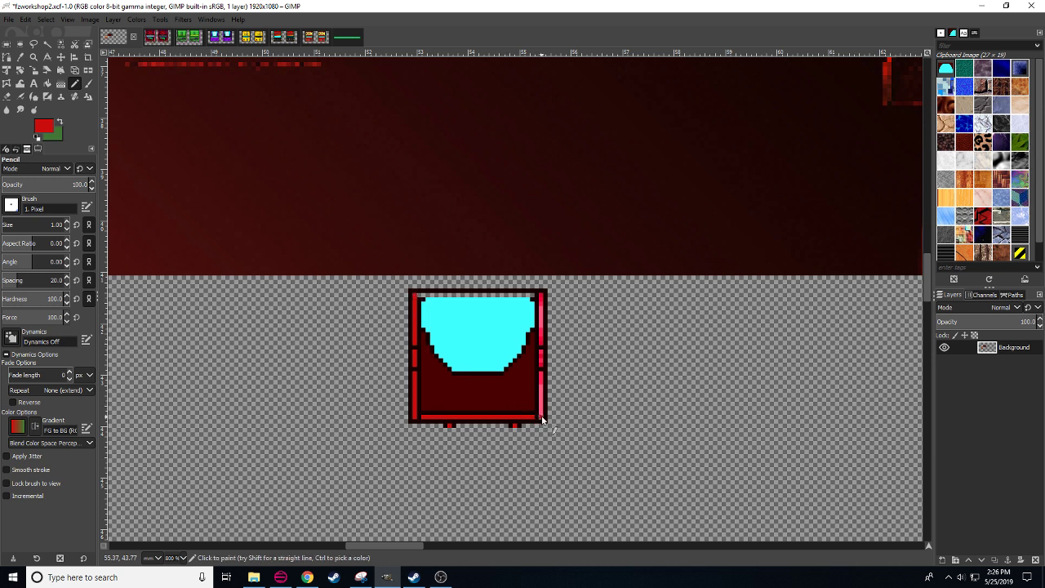
shift+click(540, 343)
shift+click(540, 296)
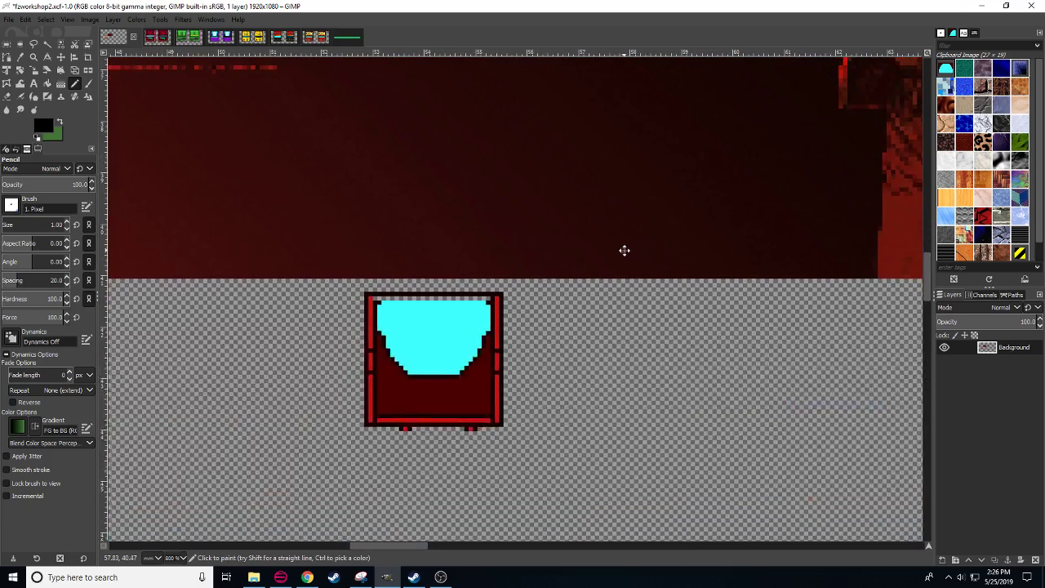
- Try filling the cabinet's dark red panel with black
key(shift+b)
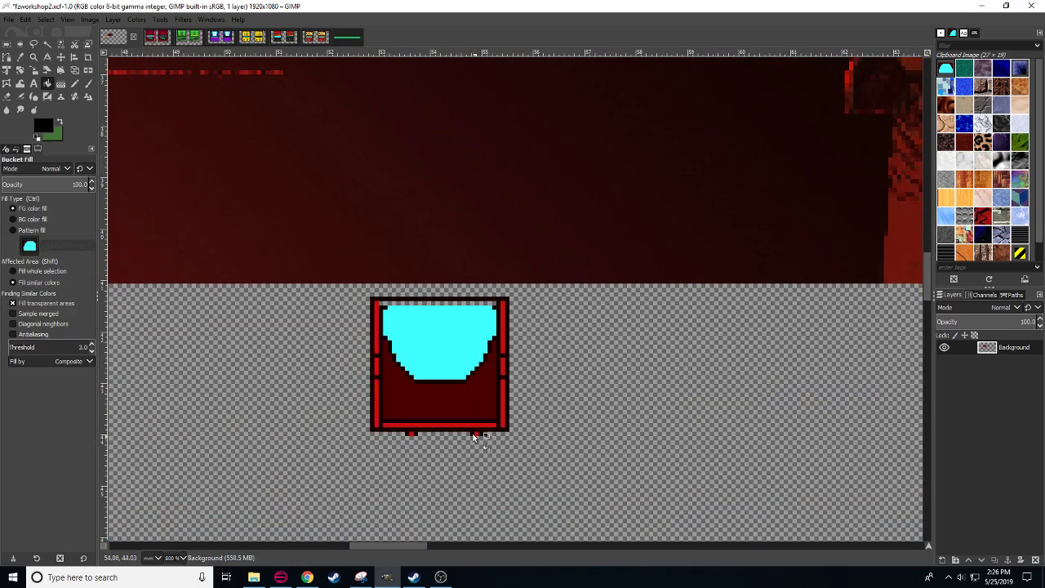
click(462, 403)
key(ctrl+z)
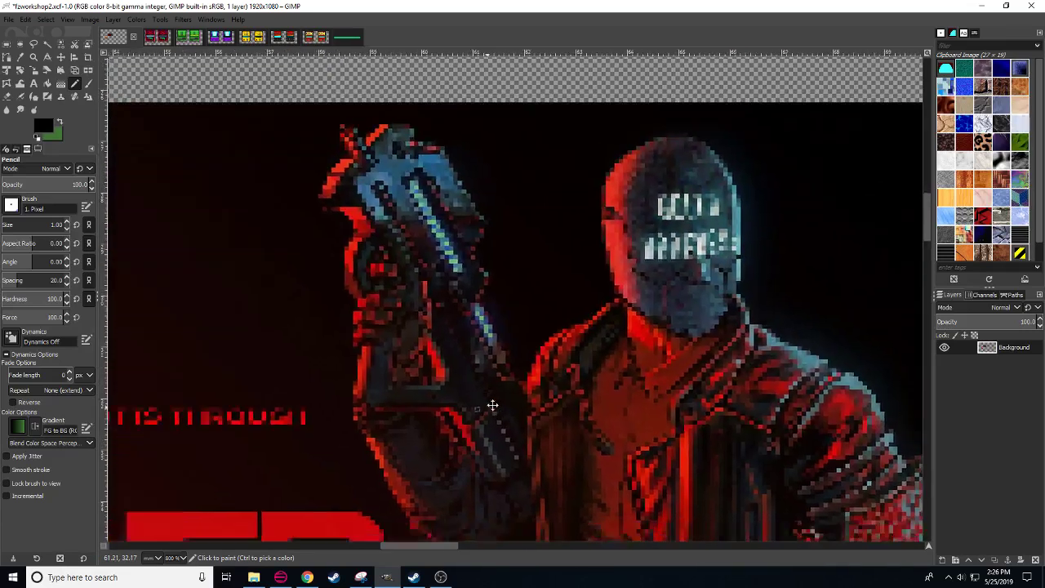
- Pick a near-black red from the Ruiner artwork's background and fill the cabinet's dark red lower panel with it
drag(493, 405, 683, 383)
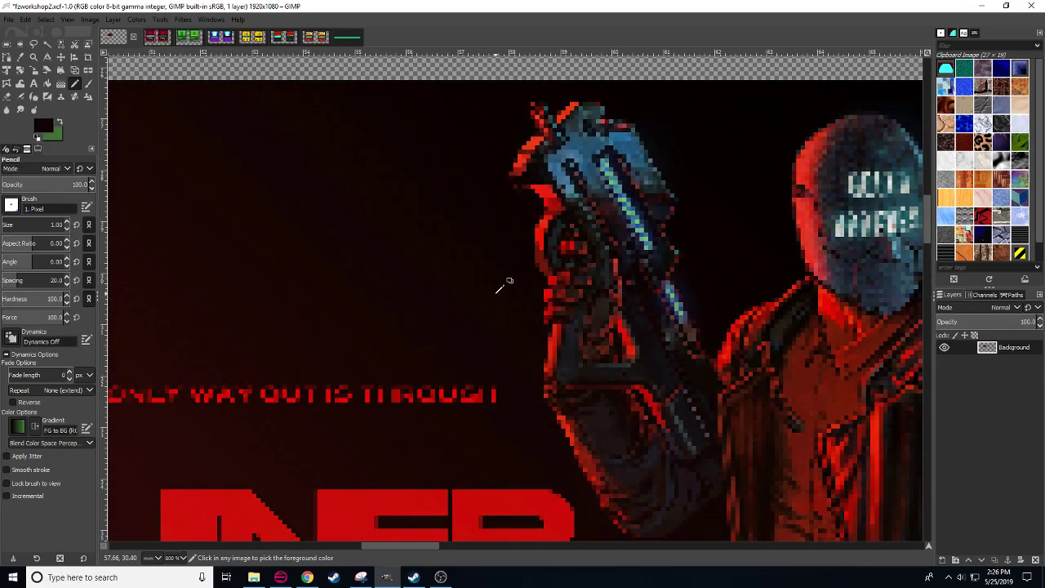
scroll(424, 306, down, 2)
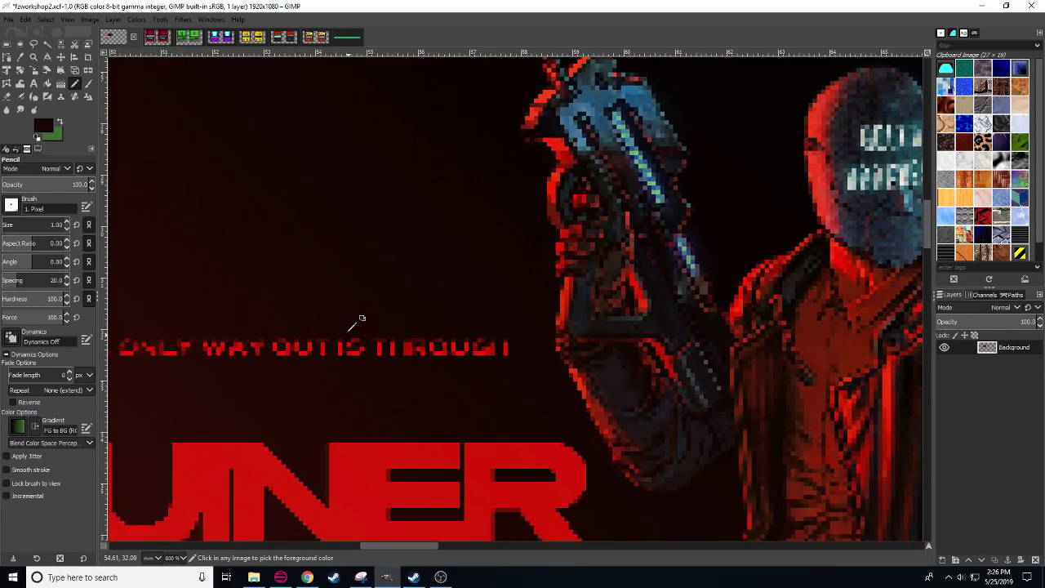
scroll(359, 381, down, 10)
key(shift+b)
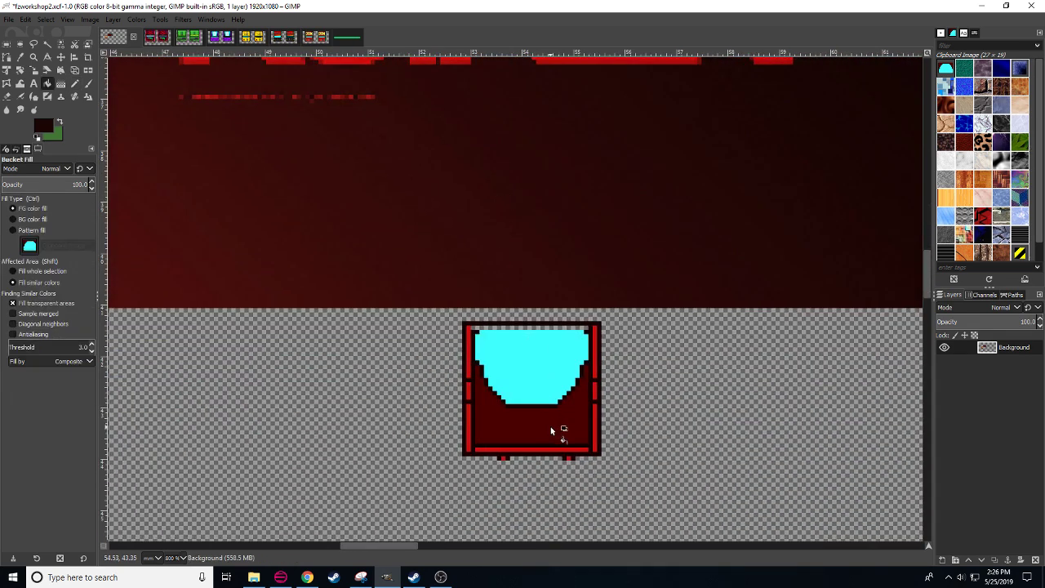
click(551, 427)
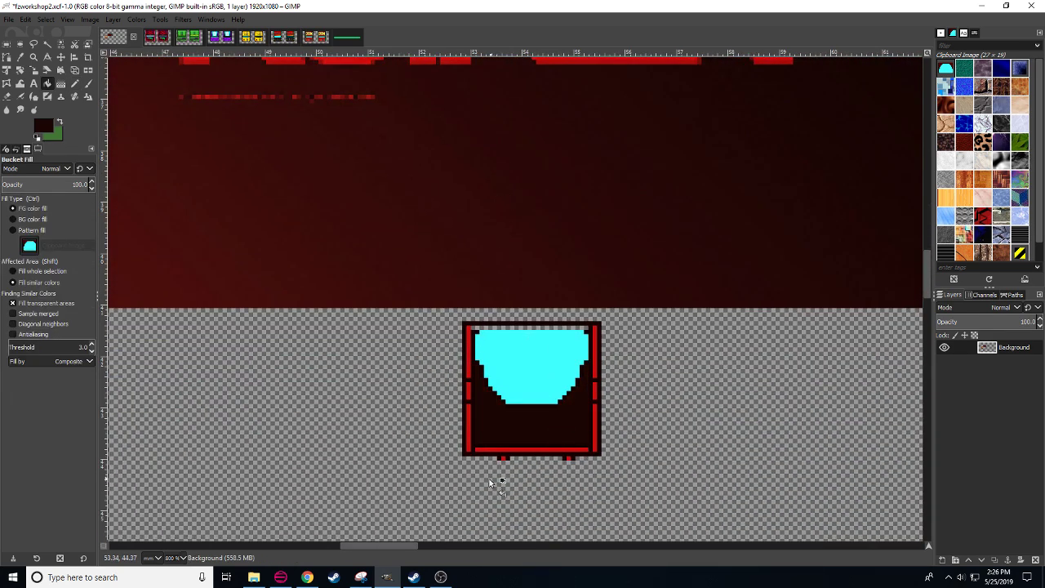
- Adjust the foreground color's brightness to reach 260807 and refill the cabinet's lower panel with it
key(n)
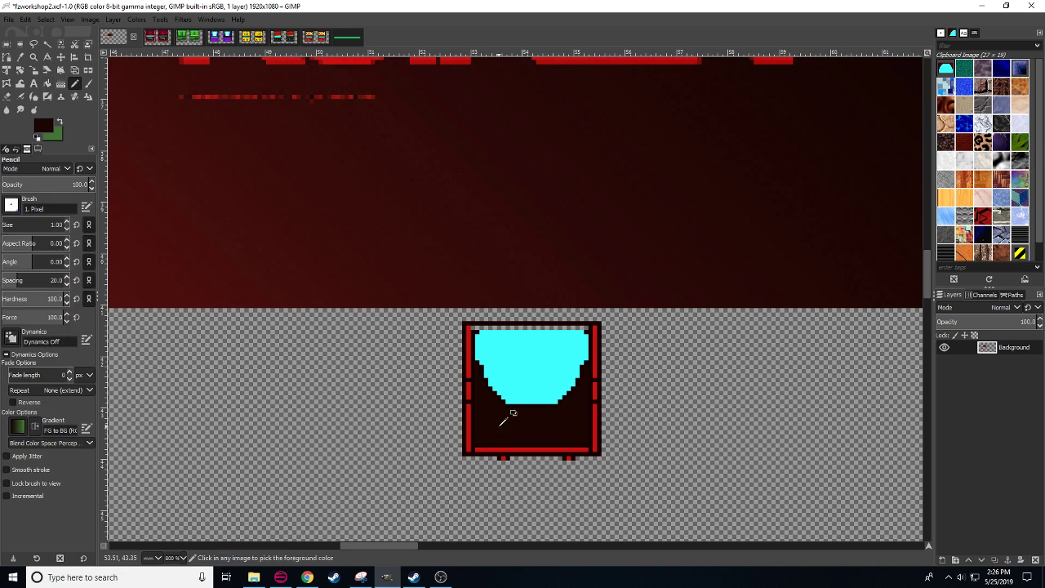
click(43, 124)
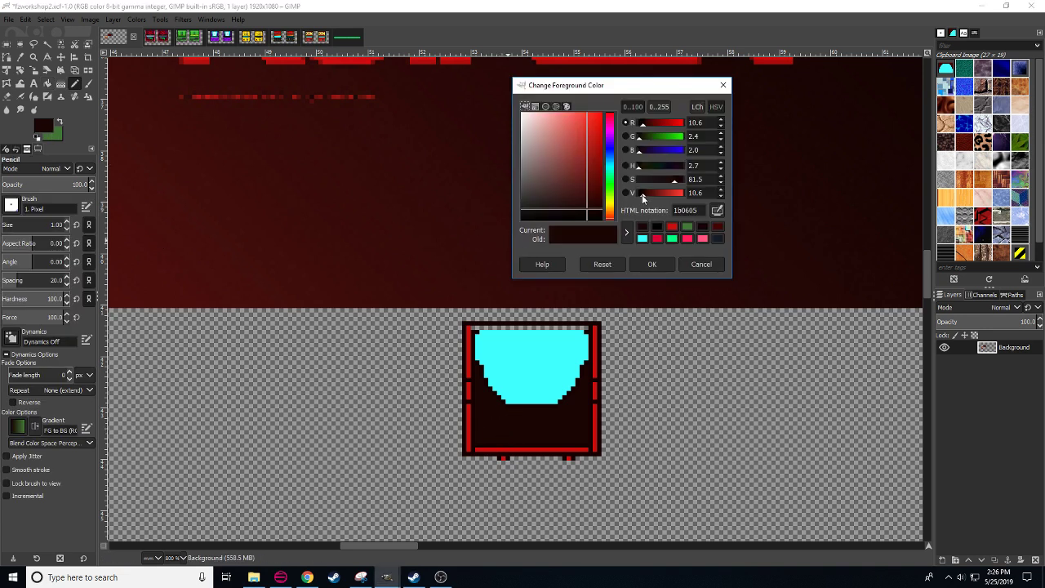
click(641, 194)
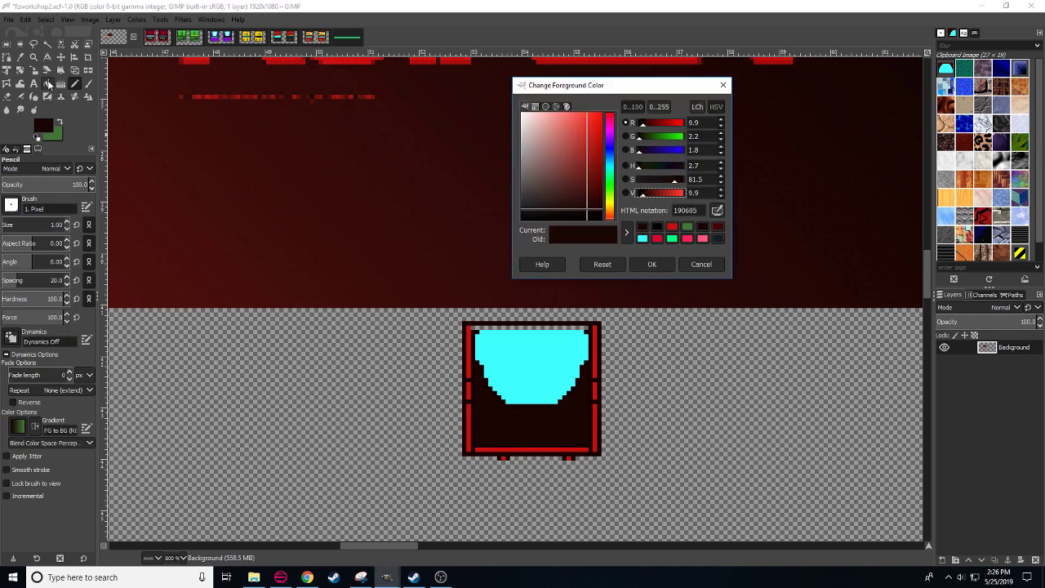
key(shift+b)
click(519, 421)
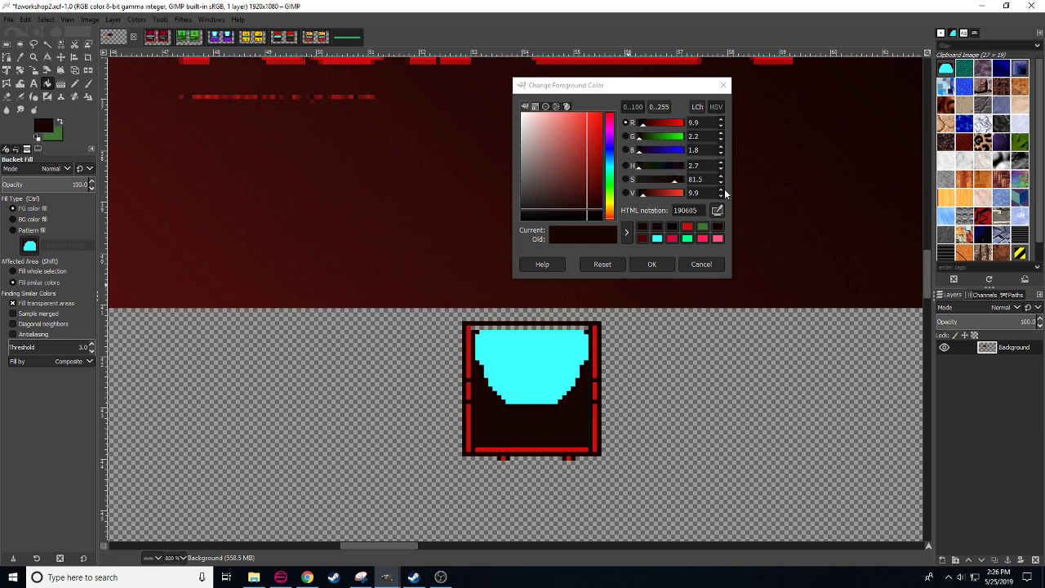
click(721, 189)
click(552, 431)
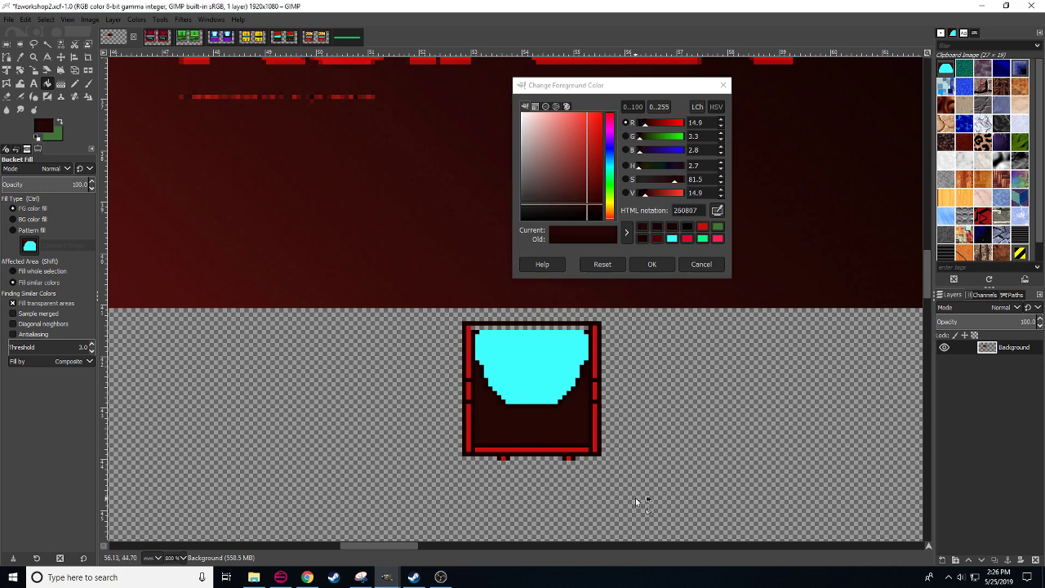
- Shorten the cyan shape by painting over its lowest rows with the panel's dark red using the Pencil
drag(655, 437, 629, 449)
key(n)
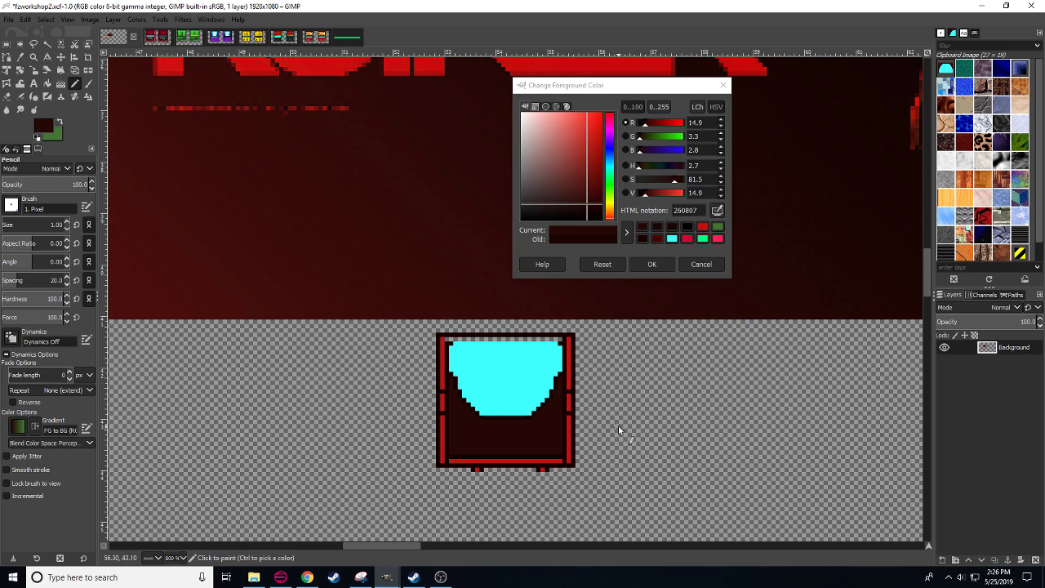
scroll(486, 379, right, 2)
scroll(486, 380, up, 2)
scroll(590, 389, down, 1)
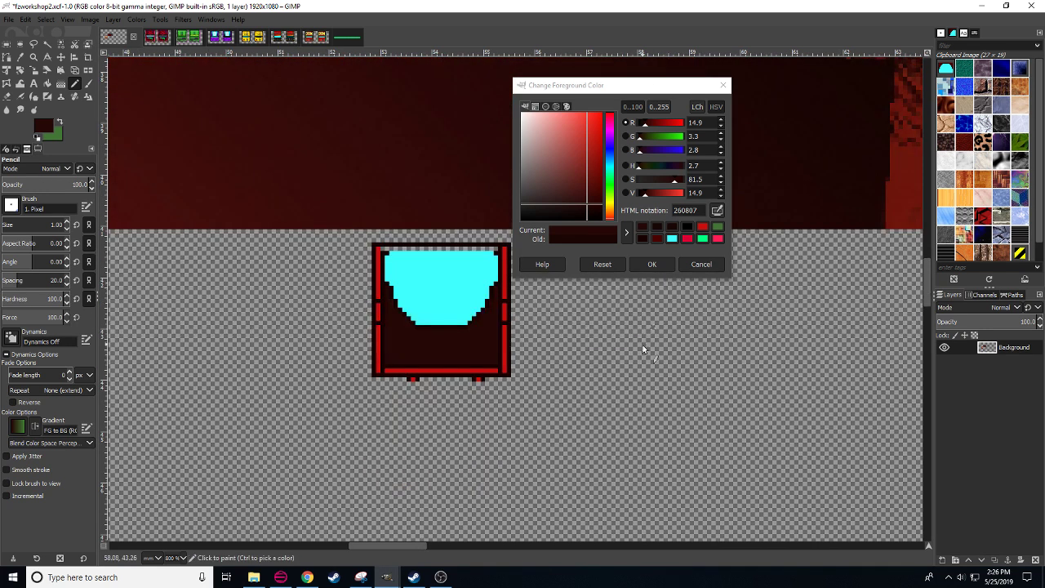
drag(509, 367, 520, 401)
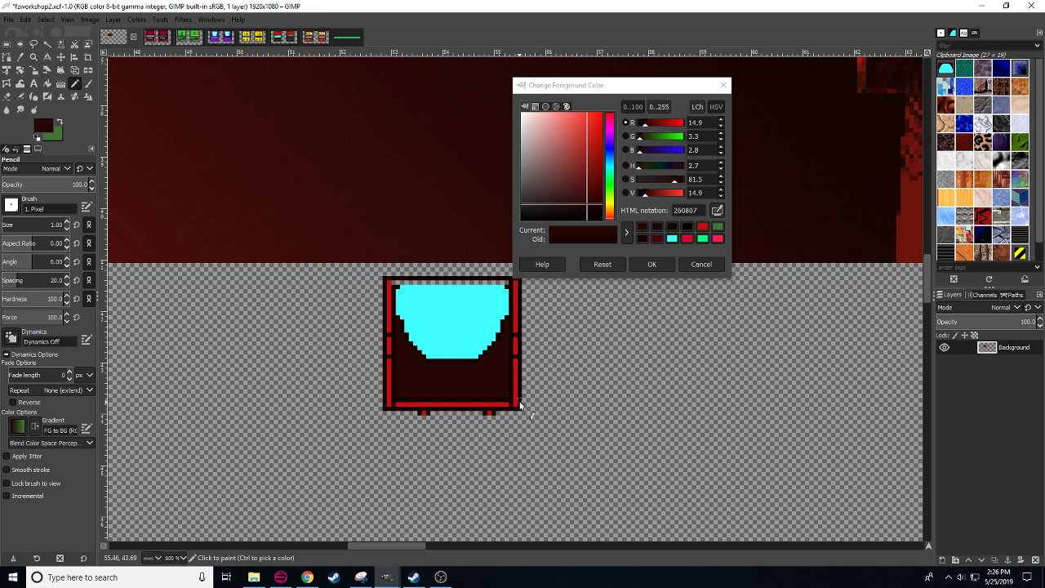
scroll(519, 403, right, 1)
scroll(519, 404, up, 2)
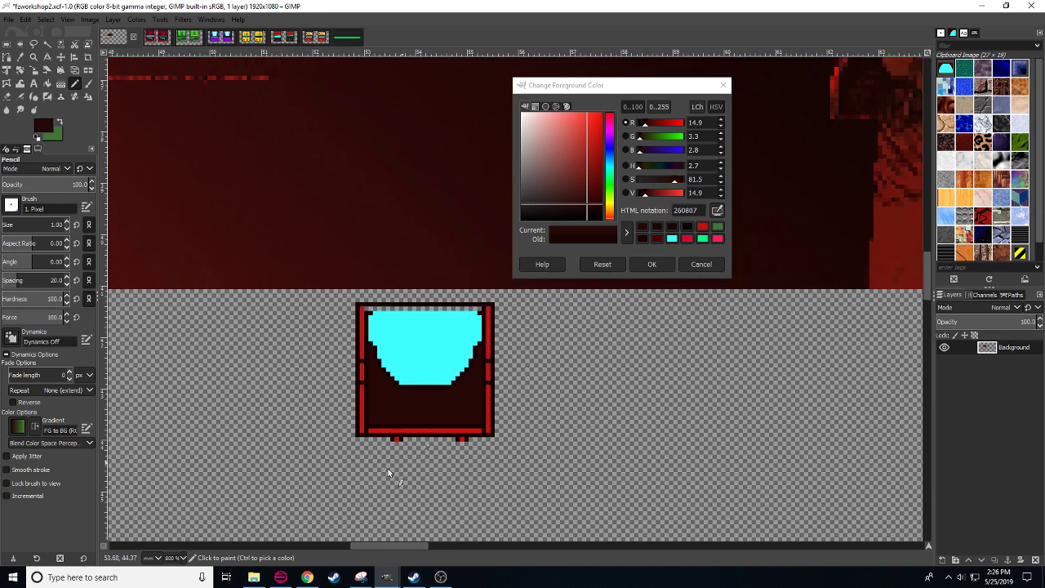
mouse_move(392, 381)
mouse_down()
mouse_move(459, 389)
mouse_move(401, 391)
mouse_up()
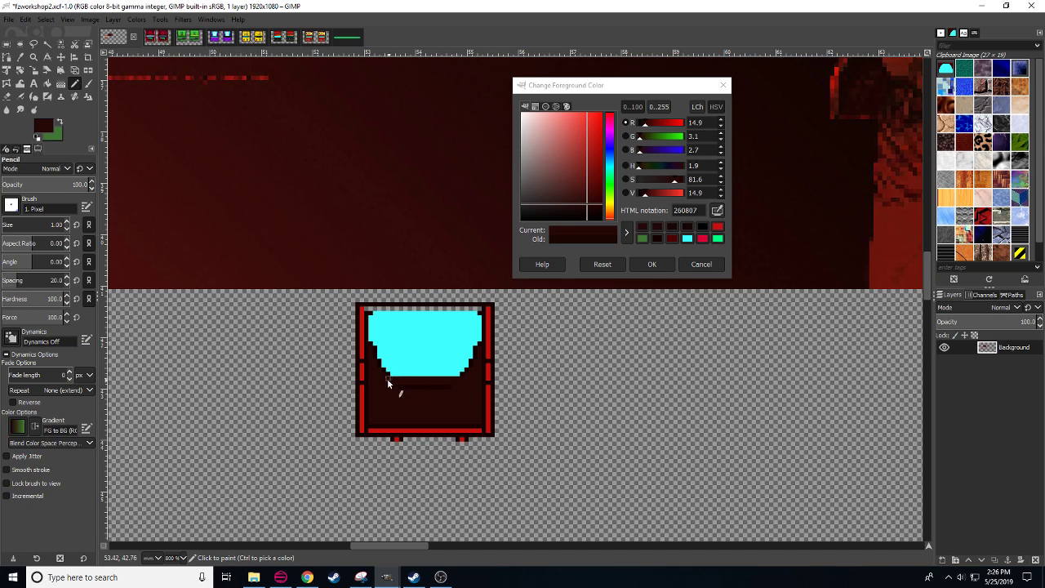
- Pick the darker outline color 160000, draw a straight outline beneath the shortened cyan shape, and accept the foreground color
ctrl+click(462, 372)
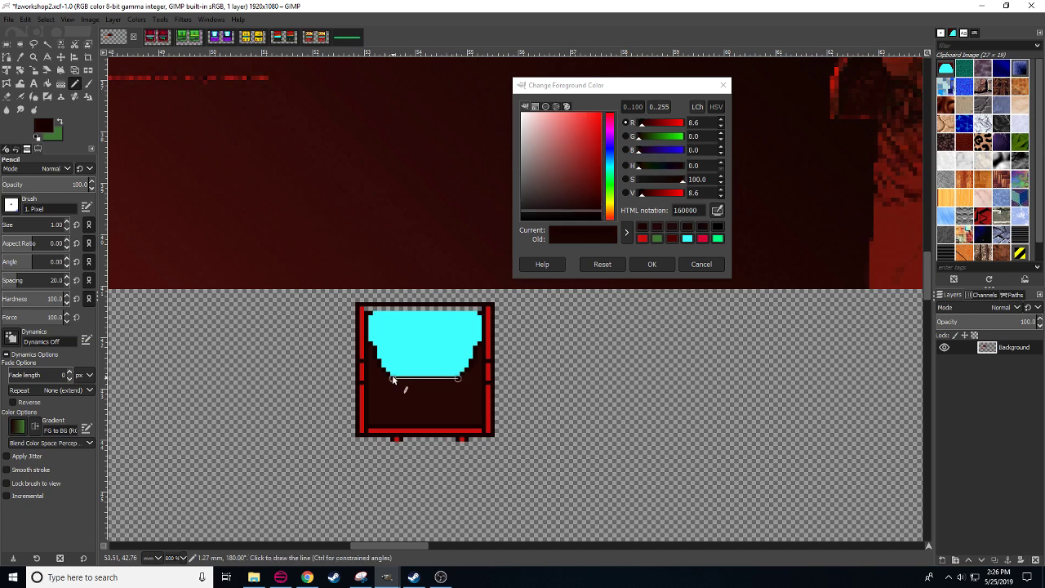
drag(538, 374, 531, 409)
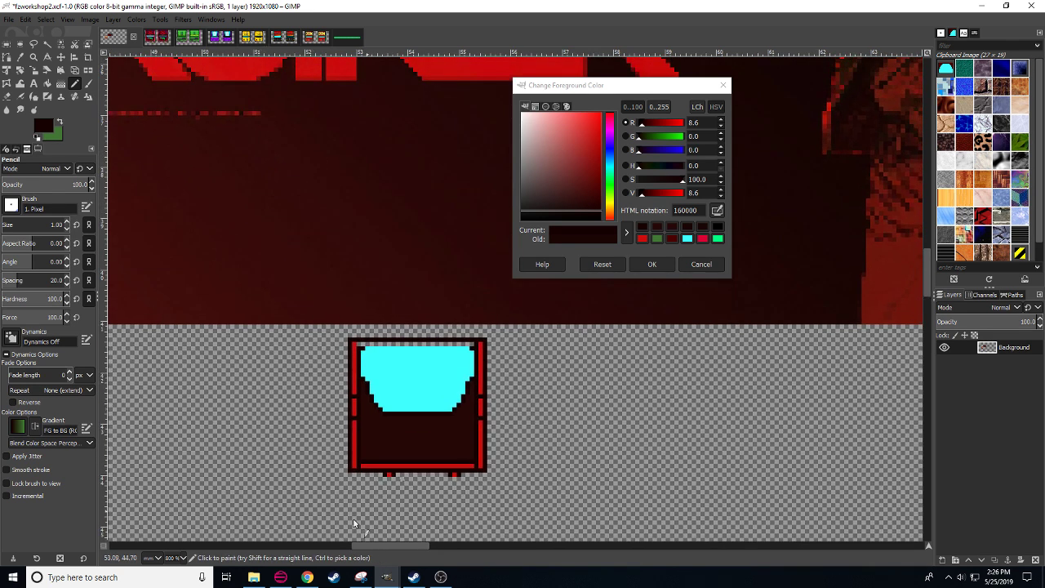
scroll(176, 558, down, 1)
click(652, 264)
- Examine the Ruiner artwork and the cabinet together to compare their colors and design
drag(607, 323, 591, 409)
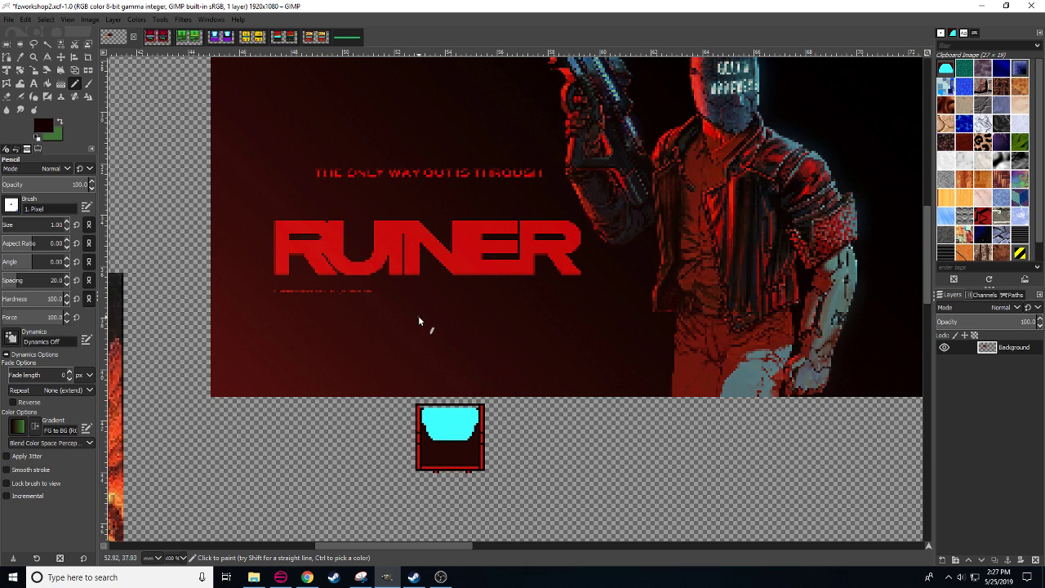
scroll(408, 319, up, 5)
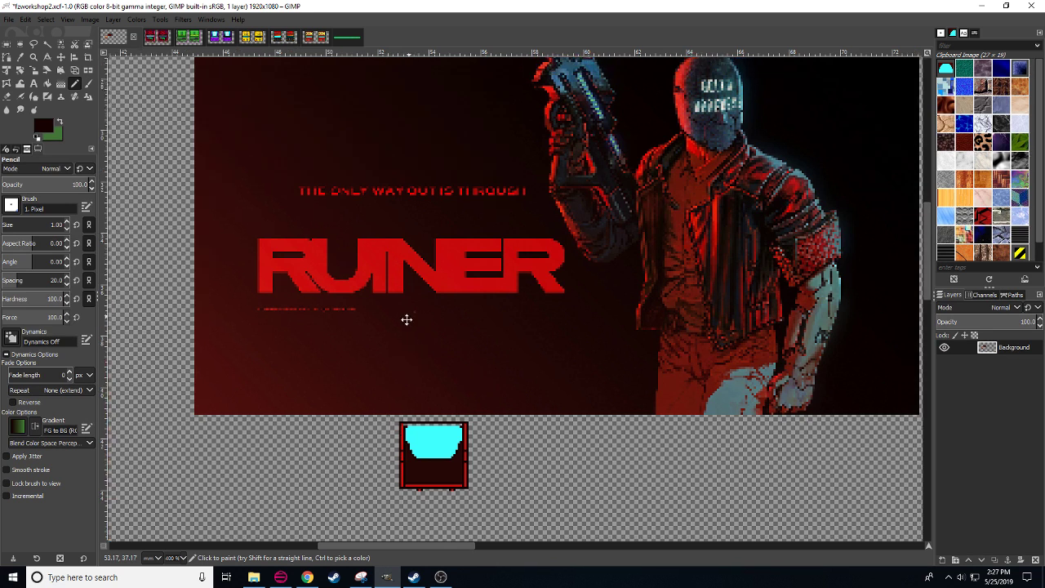
drag(393, 389, 419, 294)
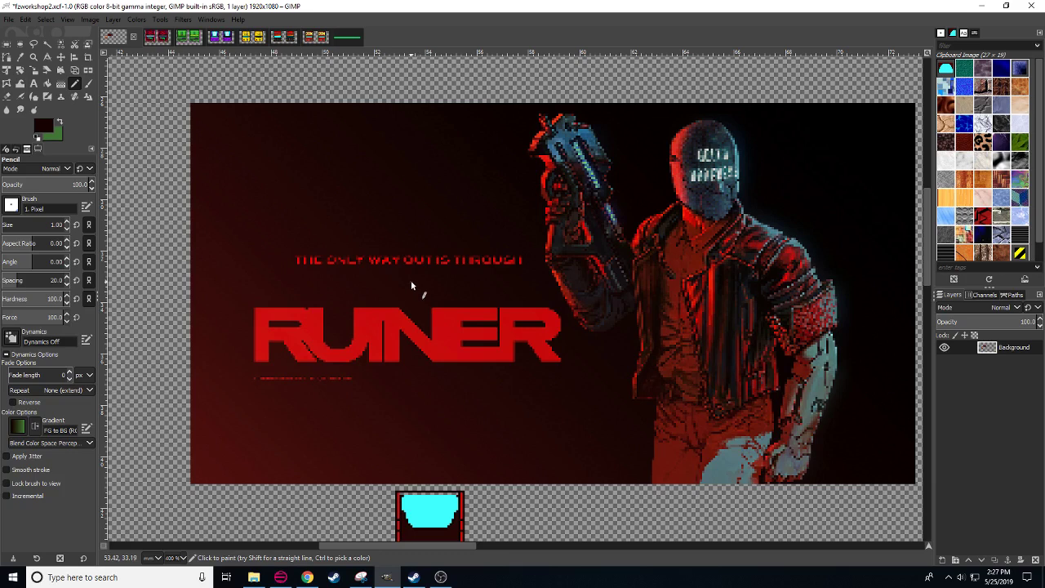
scroll(412, 277, up, 4)
scroll(408, 266, down, 5)
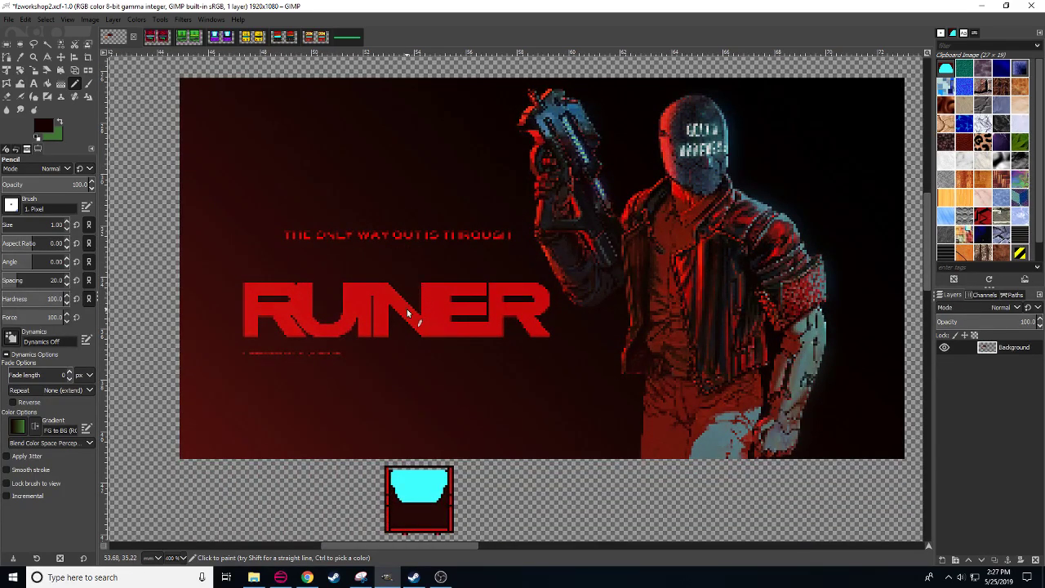
scroll(409, 312, down, 5)
scroll(424, 245, left, 2)
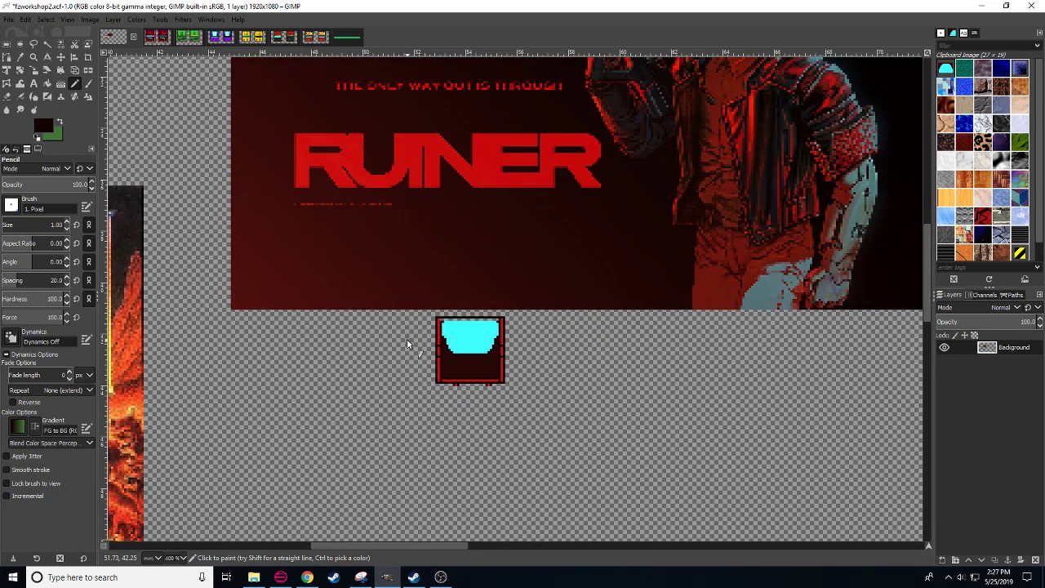
drag(402, 378, 448, 312)
drag(410, 250, 428, 318)
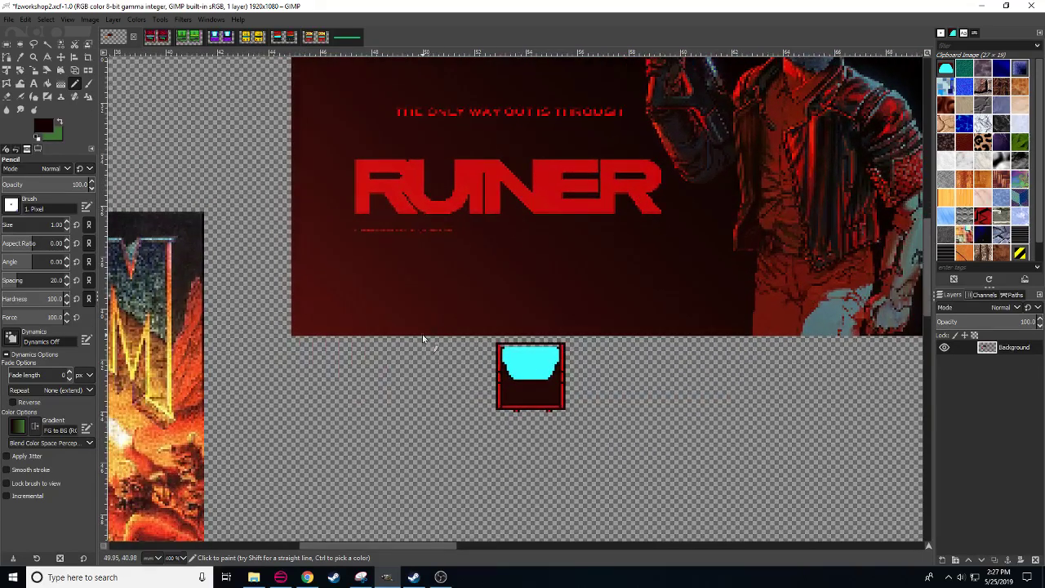
- Switch to Rectangle Select for working on the cabinet sprite below the Ruiner artwork
scroll(182, 557, up, 1)
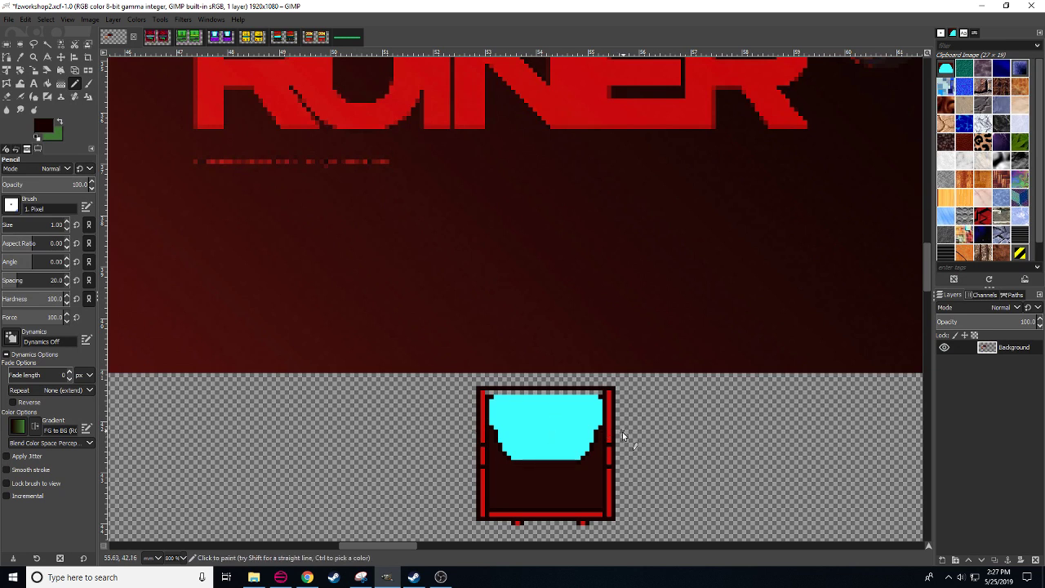
key(r)
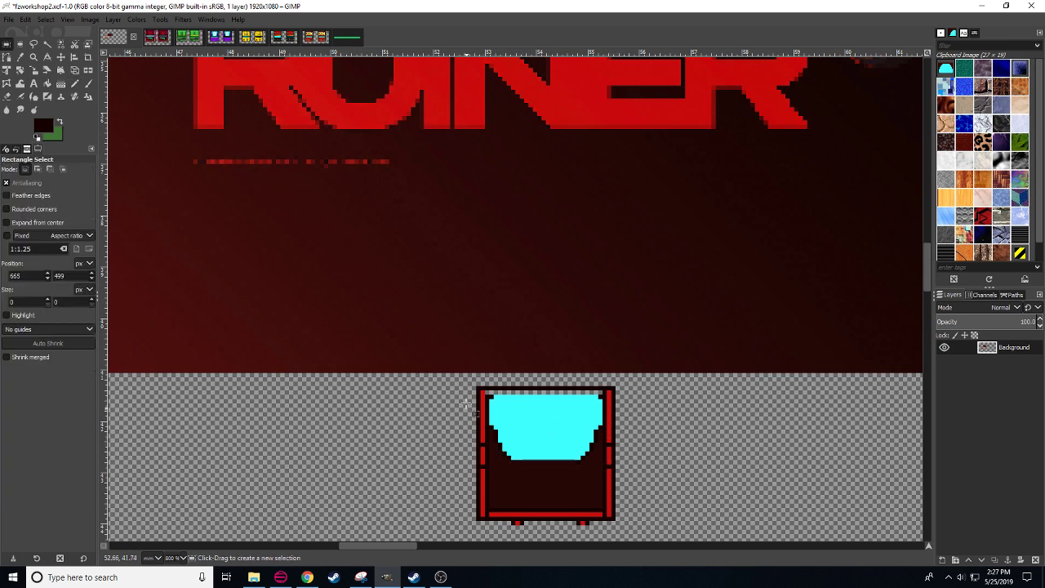
- Fill the cyan area of the red-framed sprite below the RUINER poster with the dark red foreground colour
drag(463, 388, 649, 535)
click(667, 488)
key(n)
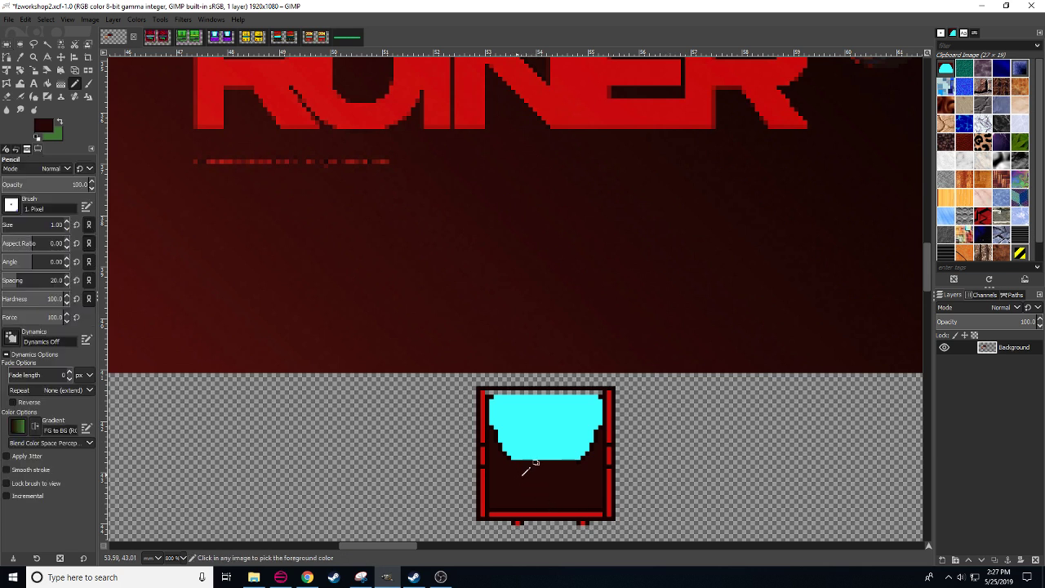
key(shift+b)
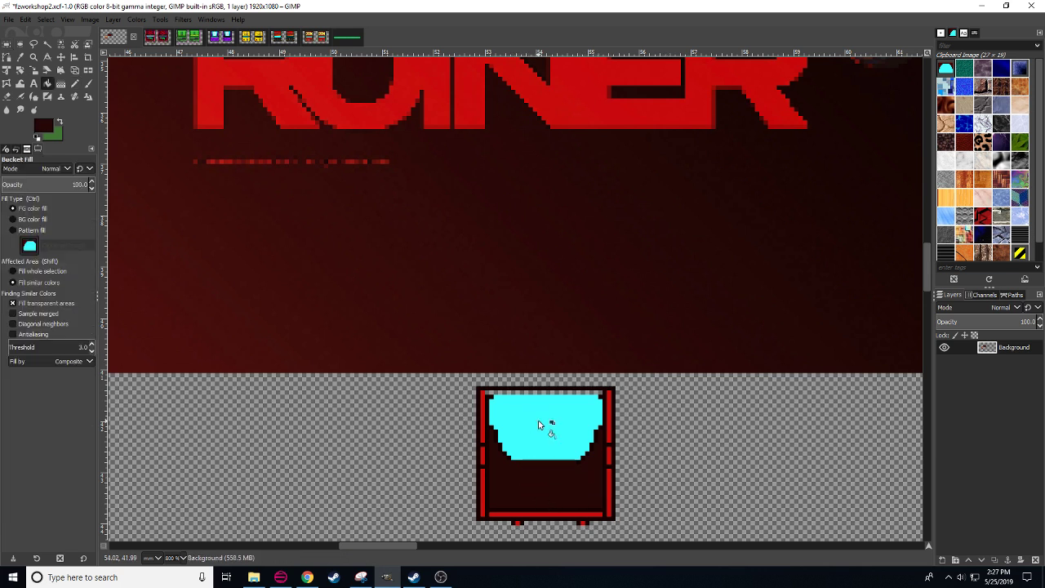
click(539, 424)
- Pencil over the leftover slanted outline pixels inside the sprite using the dark red fill colour
key(n)
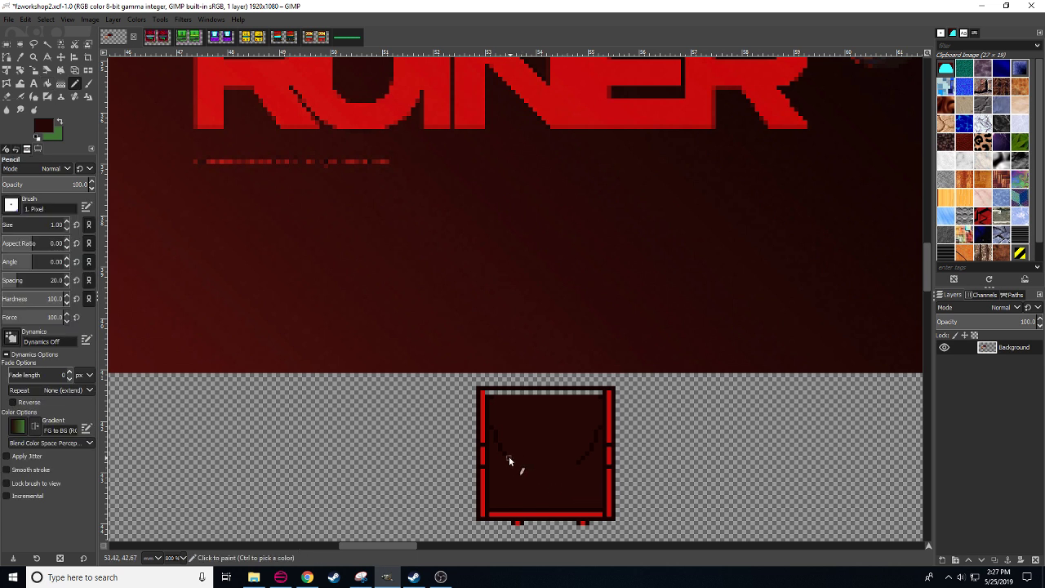
drag(509, 457, 500, 443)
drag(587, 448, 545, 417)
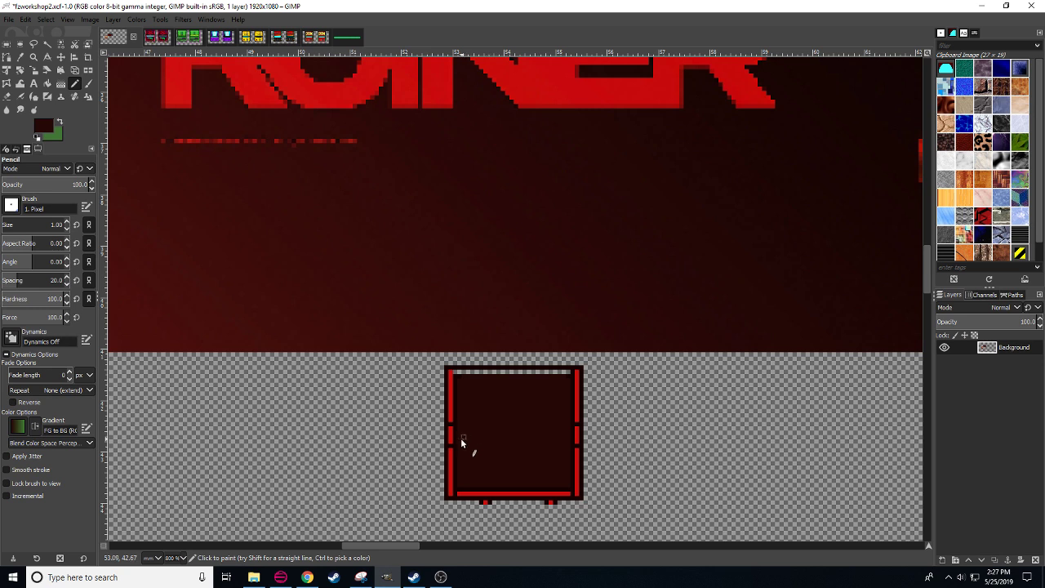
- Sample the sprite's darker outline colour and draw two straight horizontal pencil lines across the interior, one near its top and one just below the middle
key(minus)
key(minus)
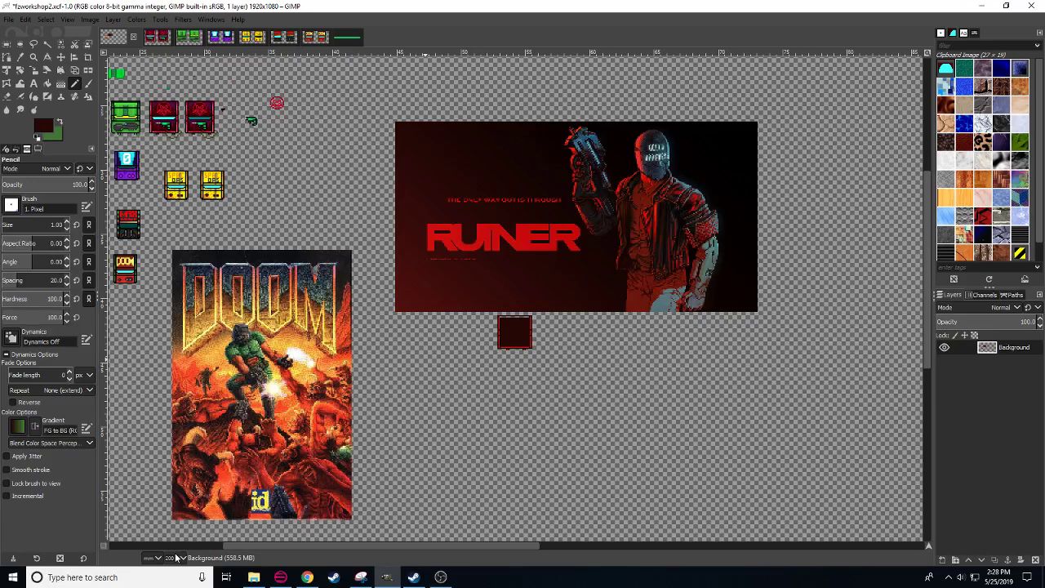
key(plus)
key(plus)
ctrl+click(455, 435)
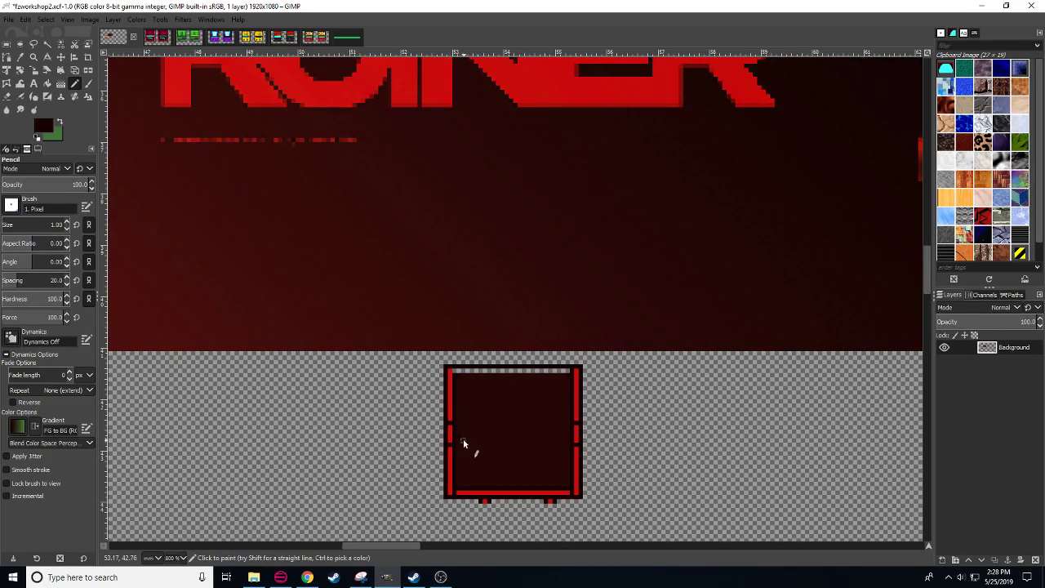
shift+click(566, 440)
click(458, 385)
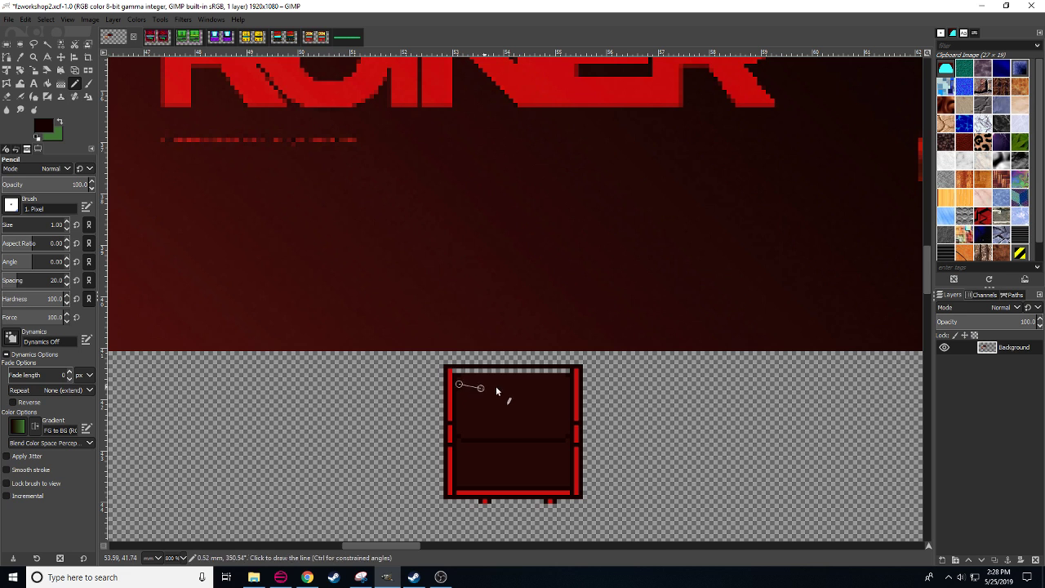
shift+click(568, 386)
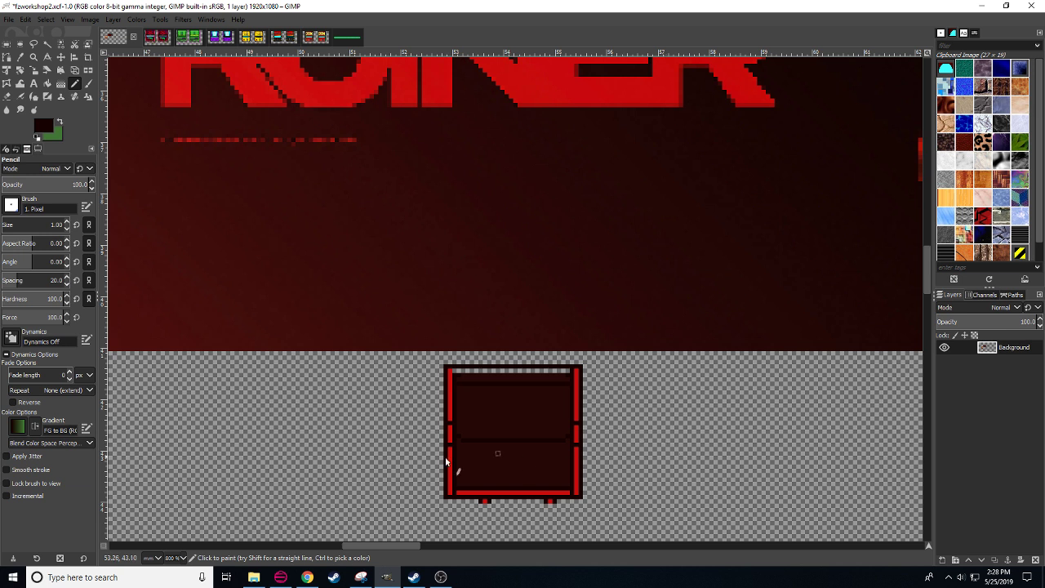
click(511, 450)
shift+click(499, 470)
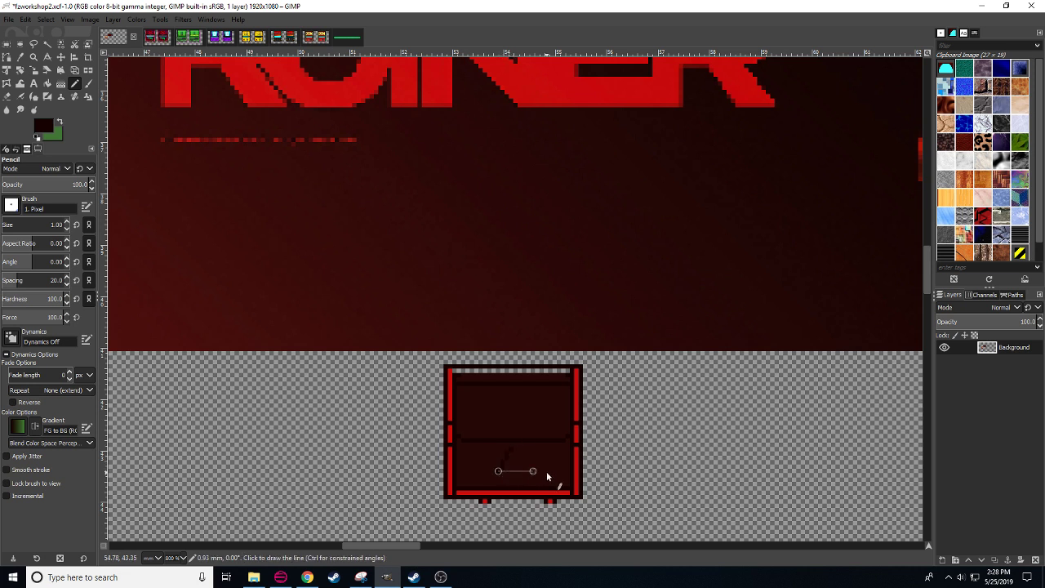
shift+click(546, 471)
key(ctrl+z)
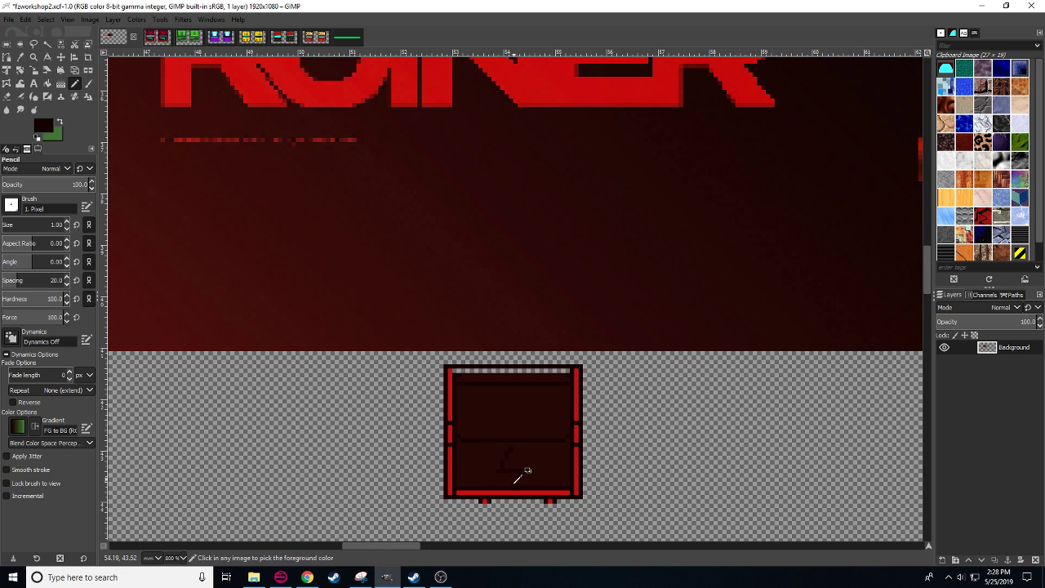
- Switch to Chrome, glance at the Discord chat and return to the RUINER game image results
scroll(174, 558, down, 1)
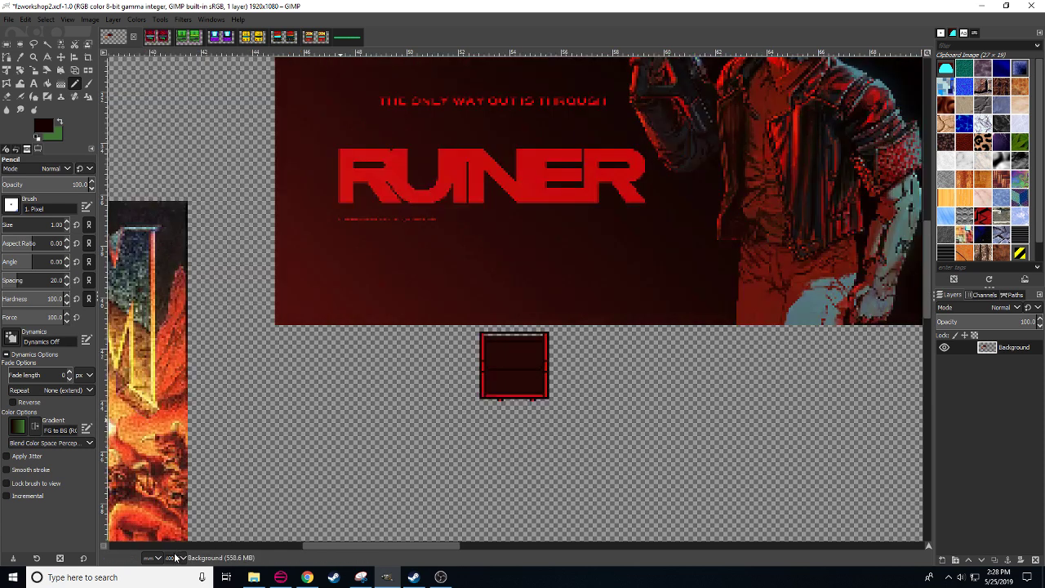
drag(590, 429, 506, 412)
scroll(521, 371, up, 3)
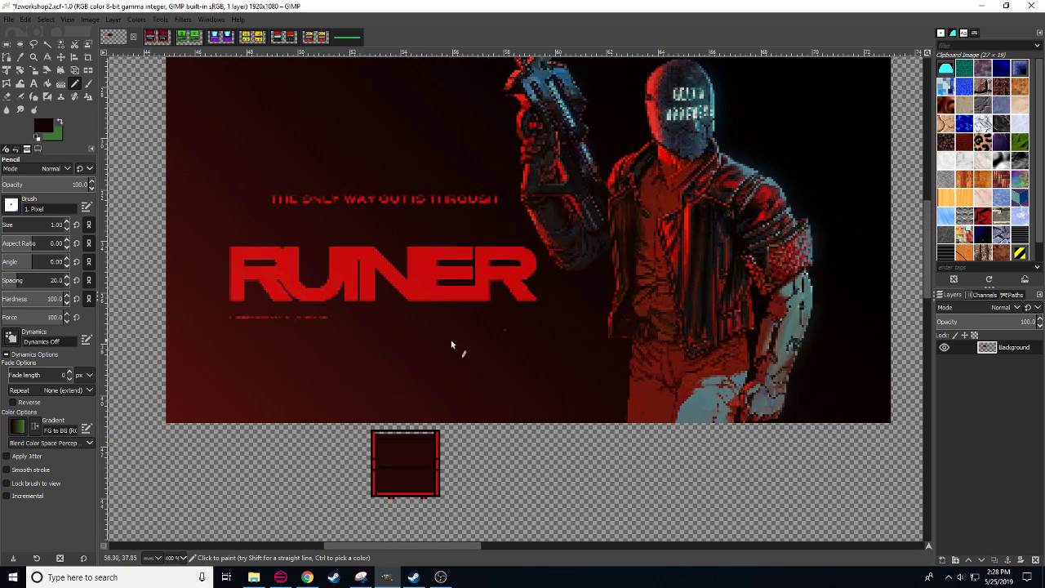
click(307, 577)
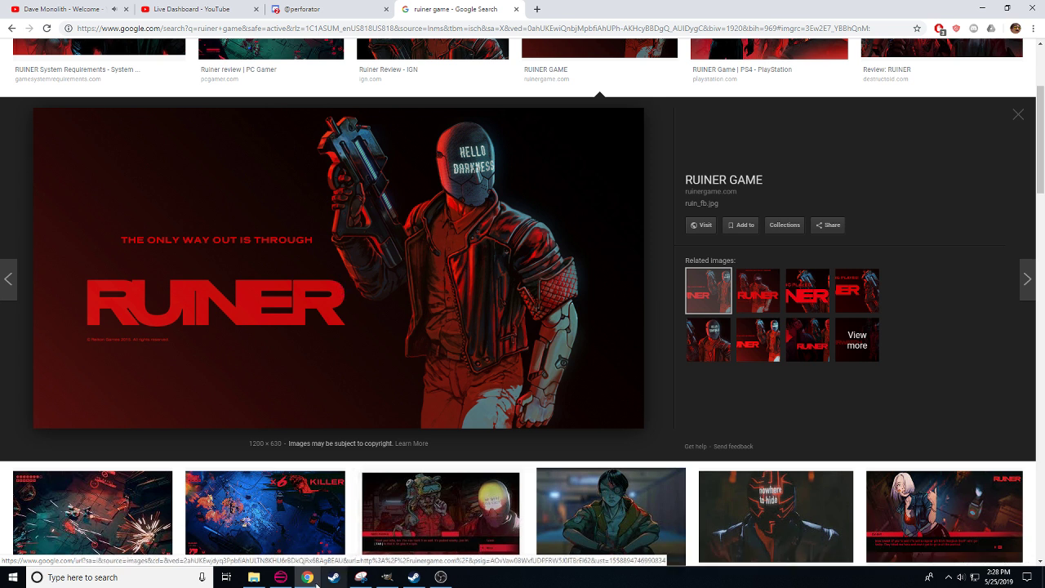
mouse_move(314, 585)
click(341, 7)
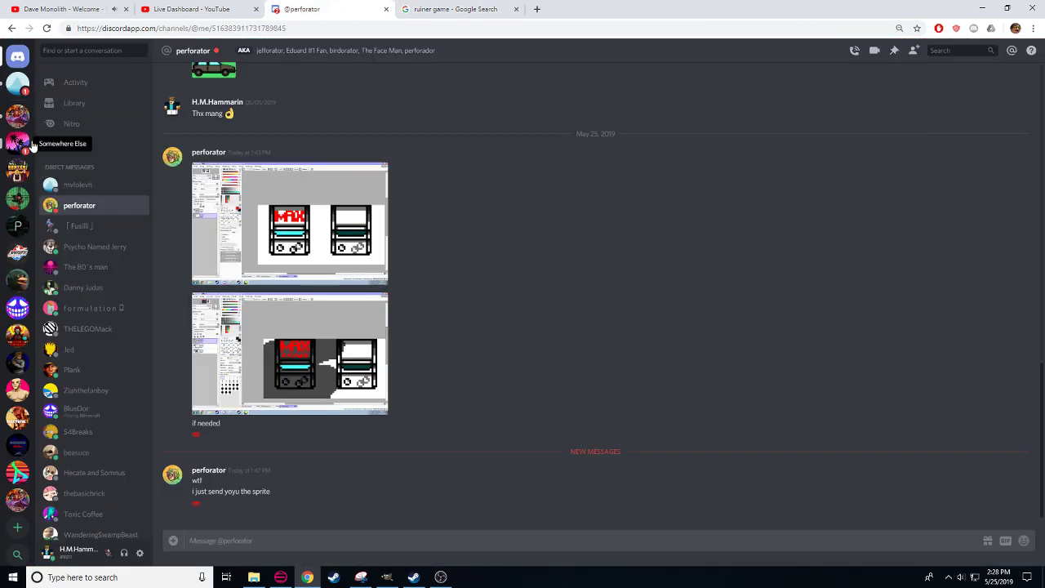
click(481, 7)
- Look through the enlarged RUINER image results, including the interview portrait, gameplay screenshots and PlayStation artwork, for reference
click(559, 492)
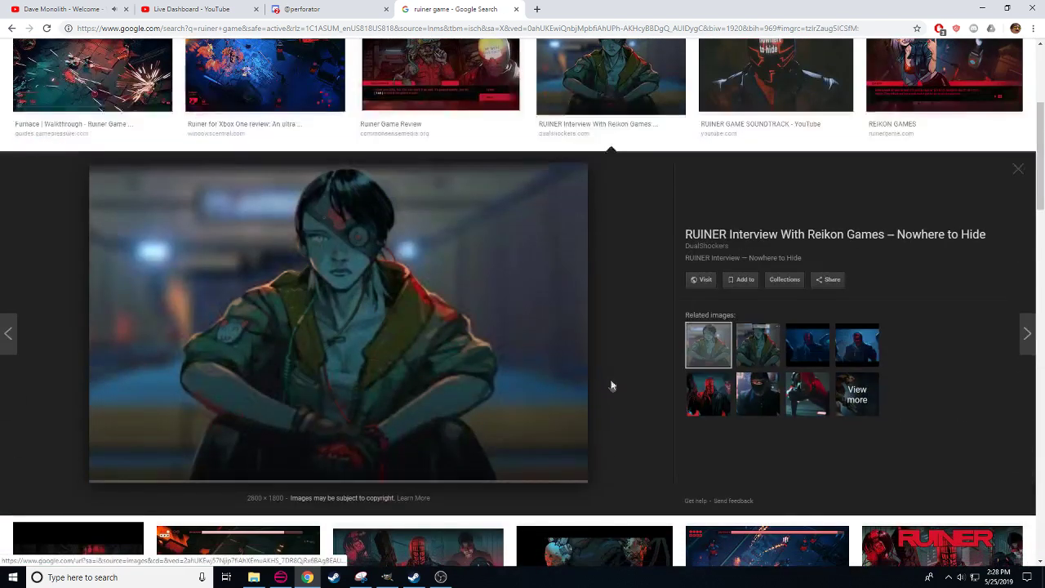
scroll(611, 384, up, 5)
scroll(452, 362, down, 4)
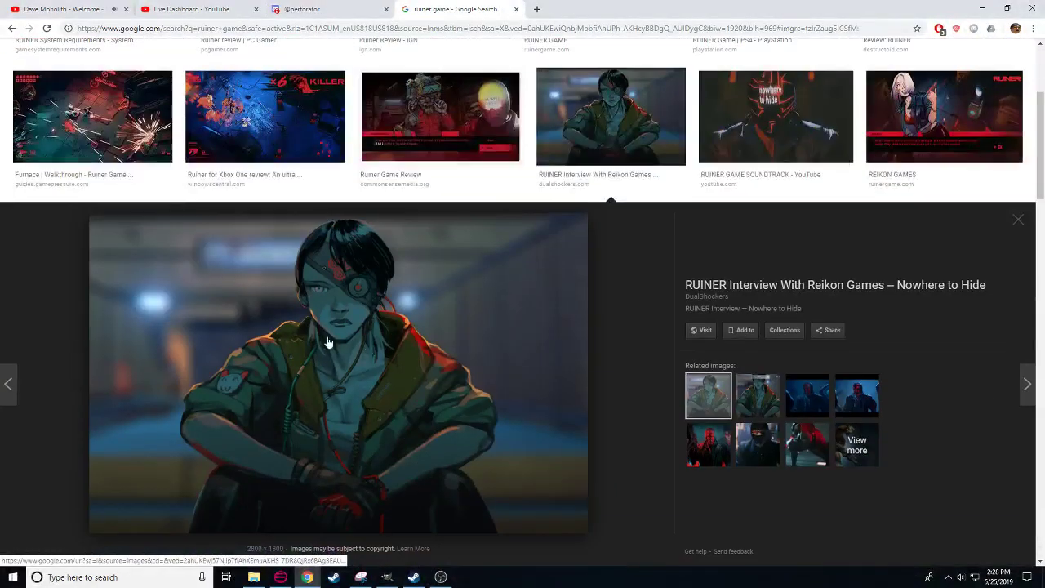
click(310, 115)
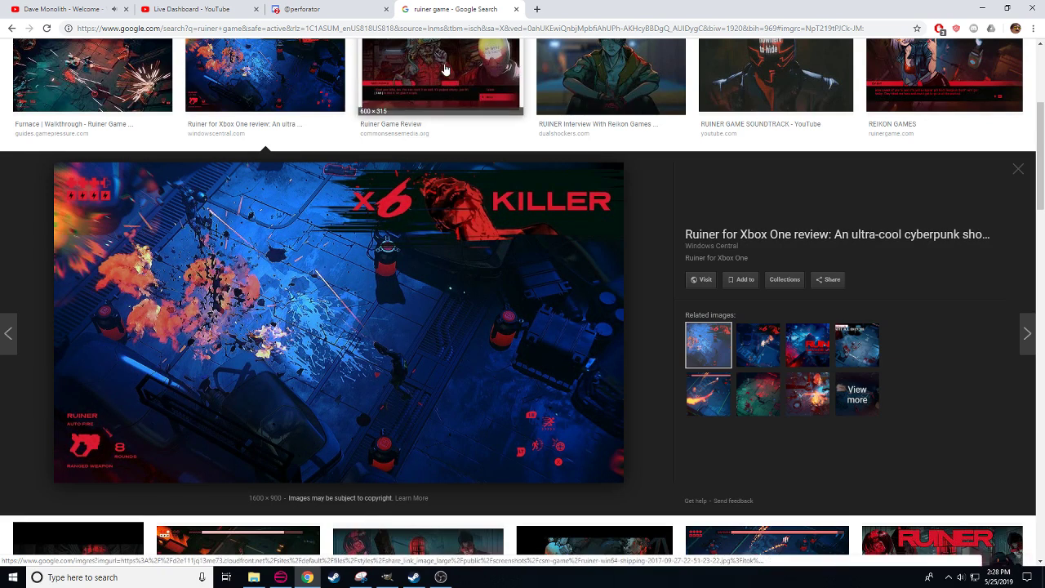
click(448, 71)
click(608, 81)
scroll(630, 302, up, 2)
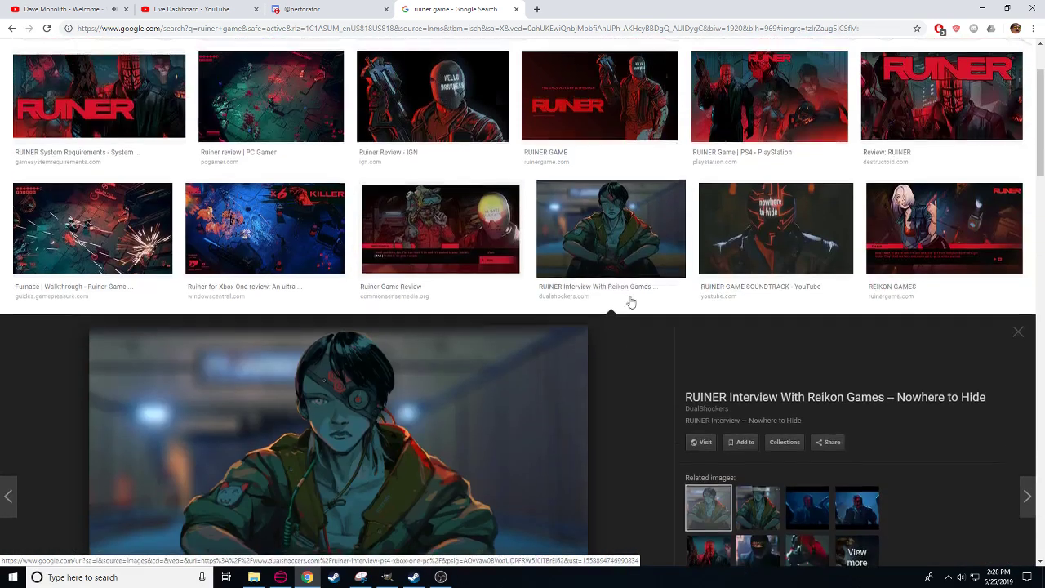
click(731, 249)
scroll(606, 362, up, 3)
click(719, 228)
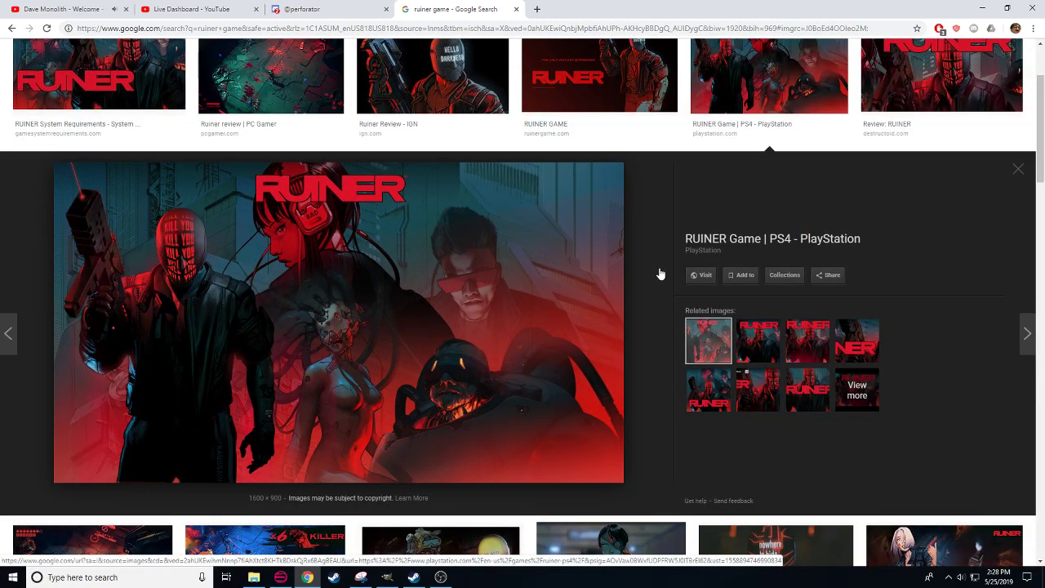
scroll(660, 274, up, 1)
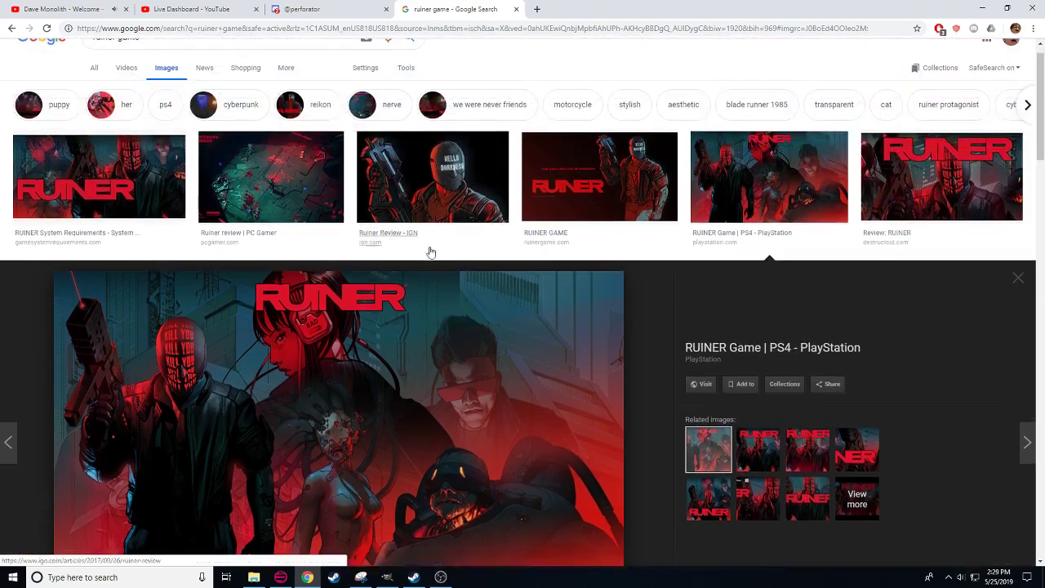
- Switch back to GIMP and examine the RUINER poster's lettering and artwork against the unfinished sprite
click(307, 578)
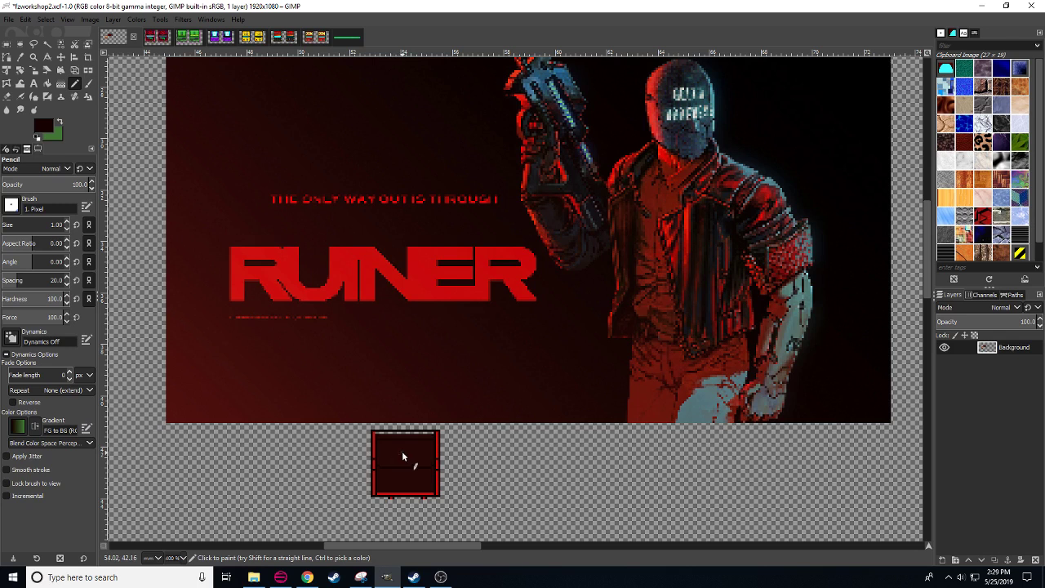
drag(484, 410, 520, 366)
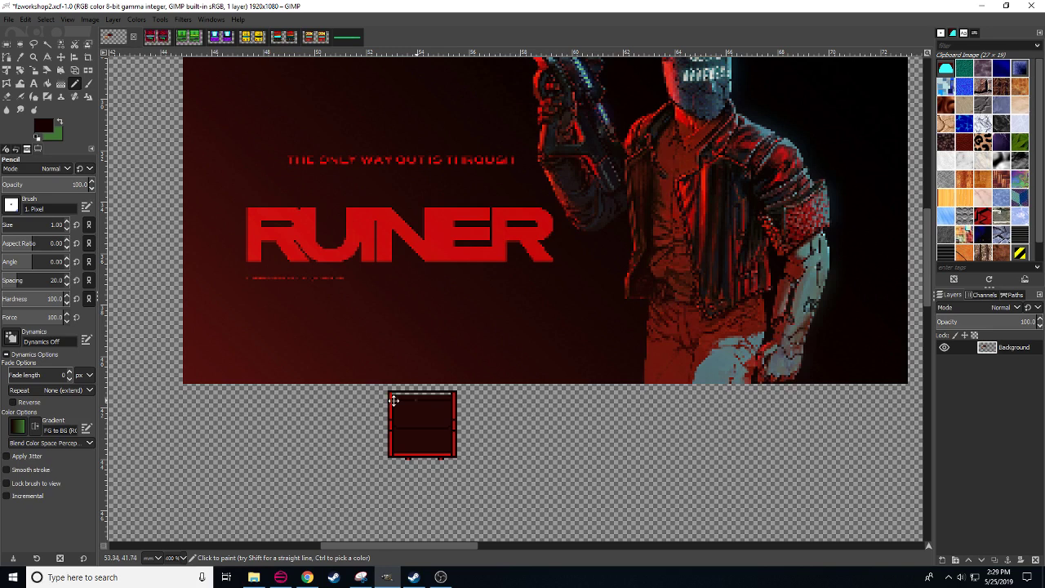
scroll(371, 462, down, 2)
drag(372, 462, 309, 471)
scroll(392, 359, up, 1)
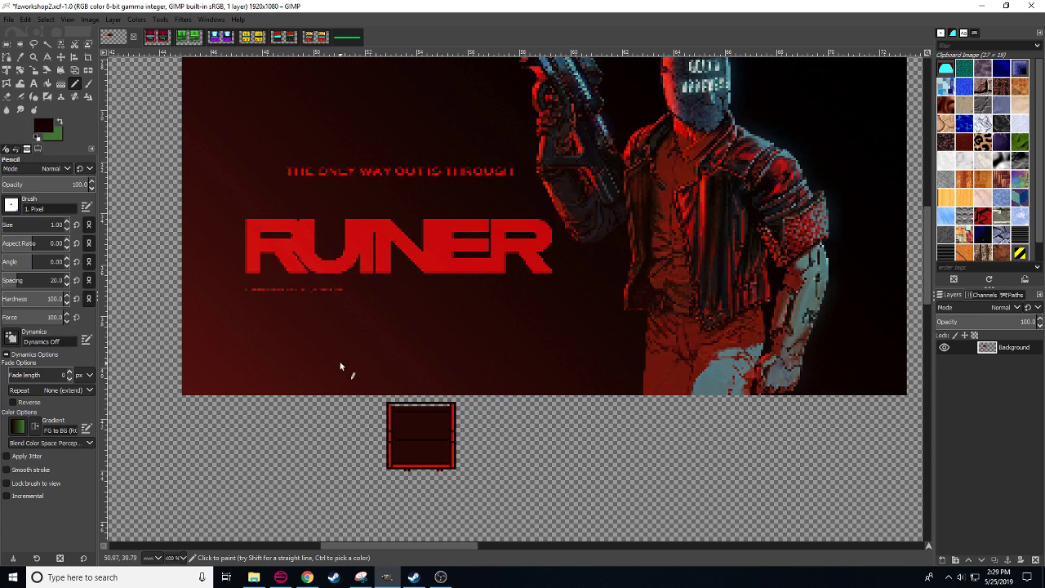
drag(280, 427, 330, 406)
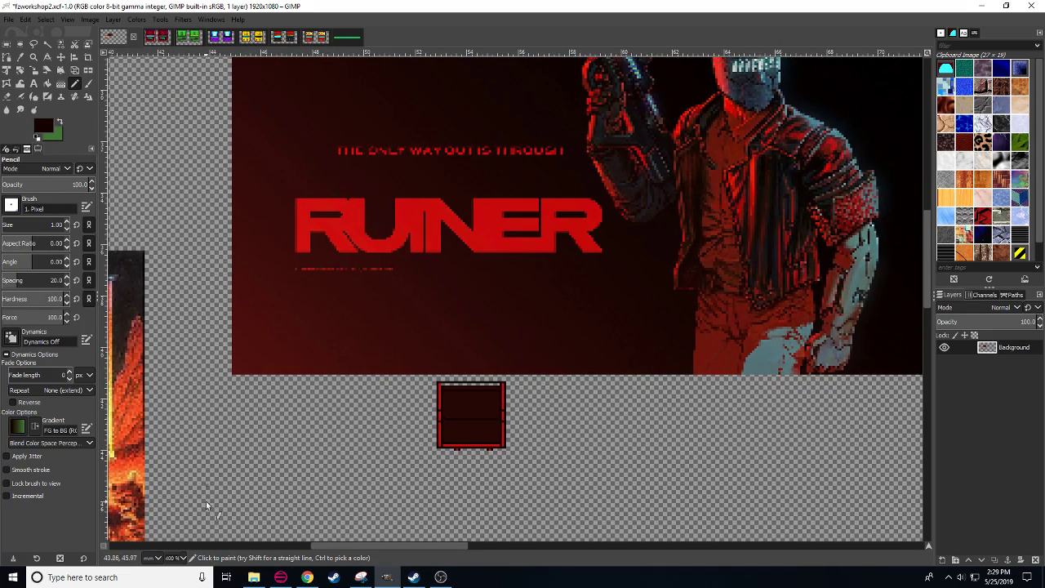
ctrl+scroll(367, 350, up, 1)
scroll(367, 350, up, 5)
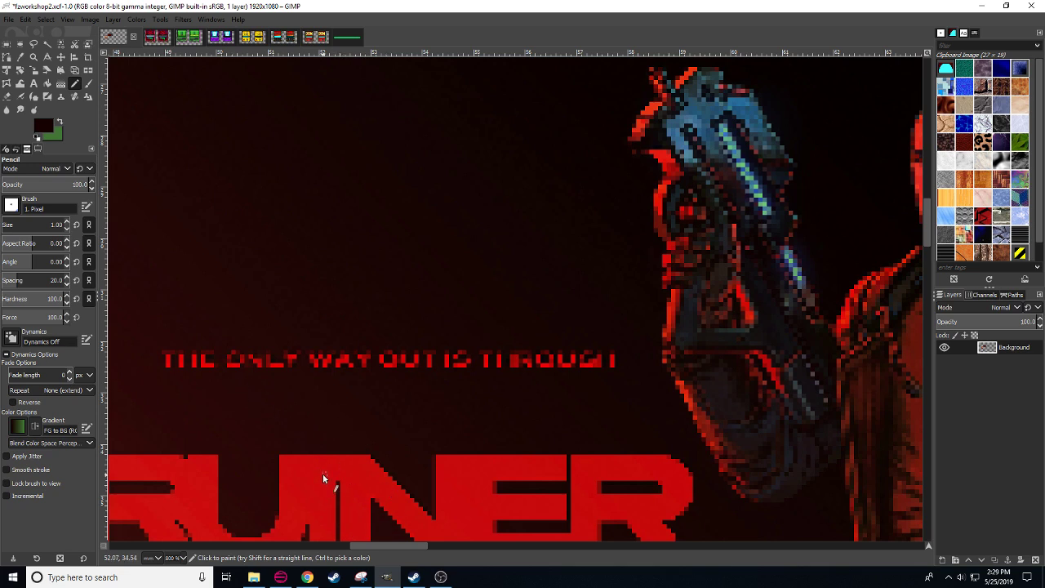
scroll(322, 303, down, 6)
scroll(355, 285, up, 3)
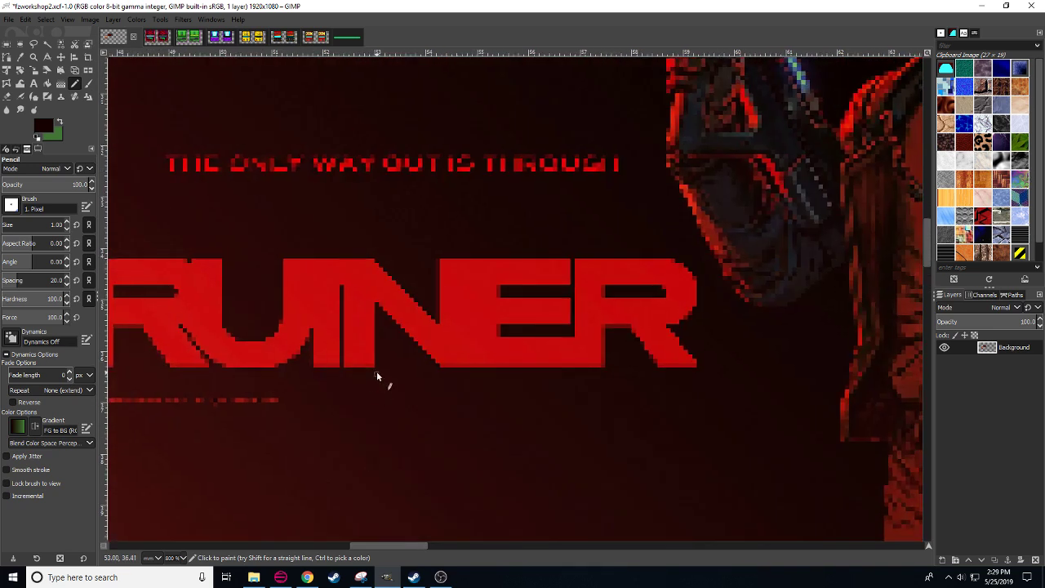
scroll(377, 374, up, 1)
scroll(457, 482, down, 2)
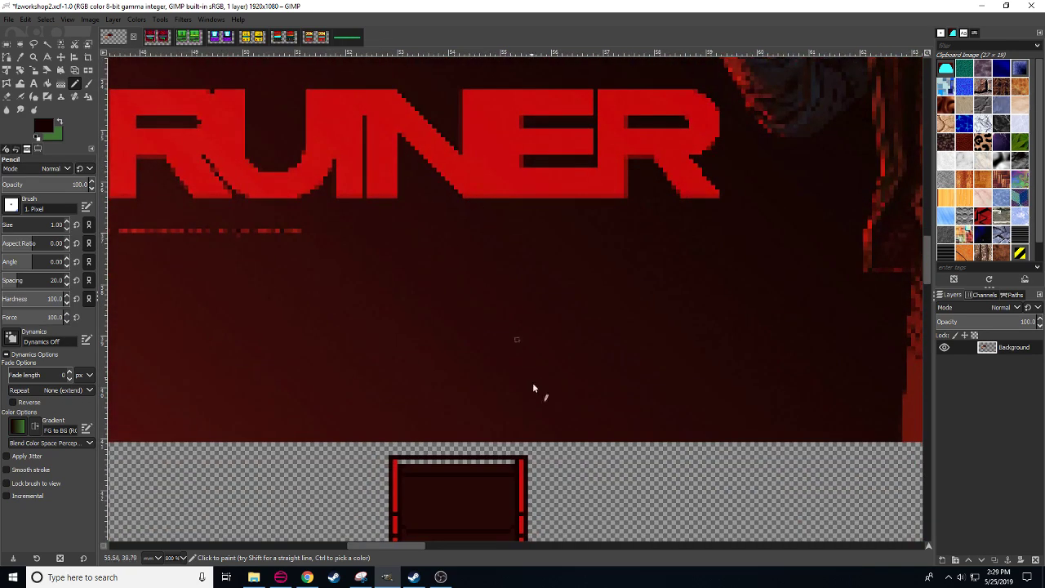
scroll(532, 389, down, 4)
scroll(569, 236, up, 1)
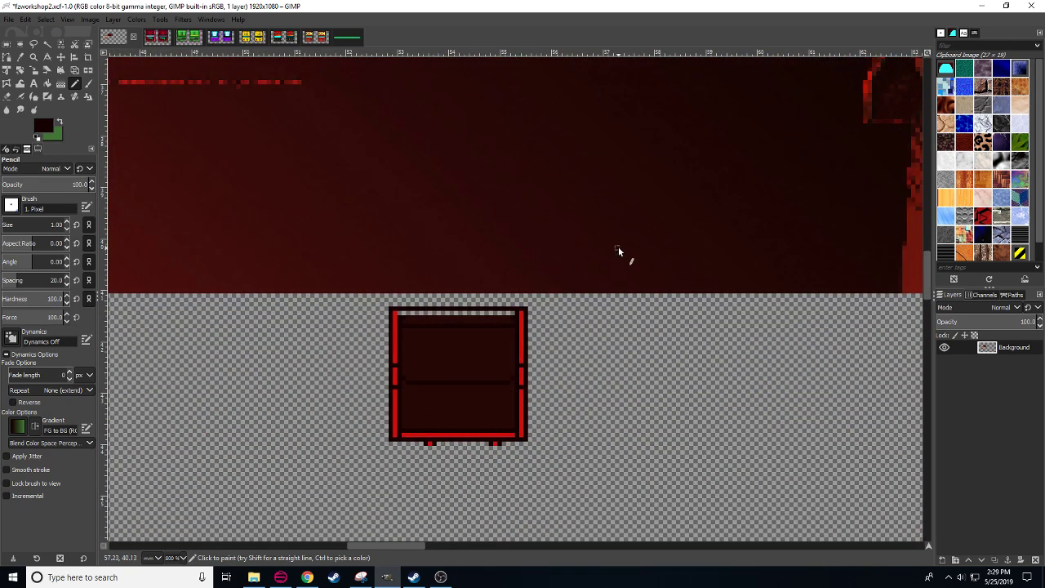
- Sample the slate blue from the poster character's helmet and fill the sprite's upper panel with it
scroll(618, 247, up, 8)
scroll(582, 209, right, 3)
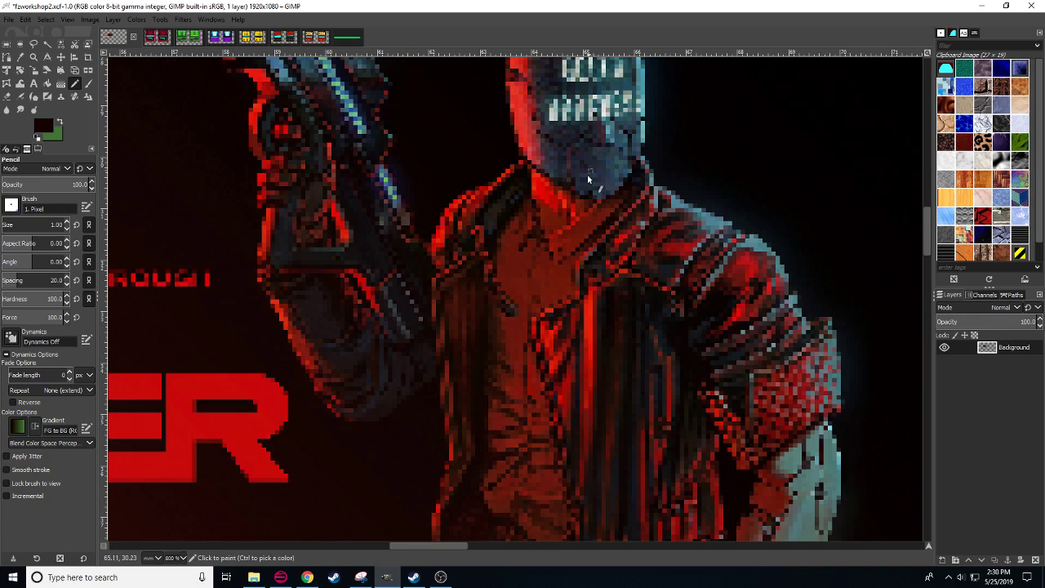
scroll(587, 174, up, 3)
ctrl+click(618, 177)
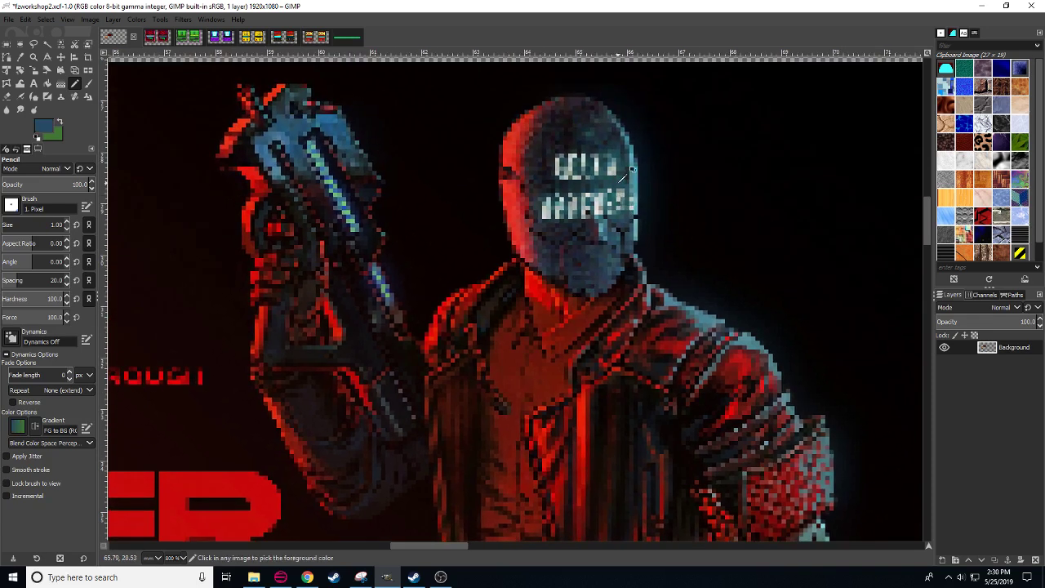
scroll(623, 121, down, 10)
key(shift+b)
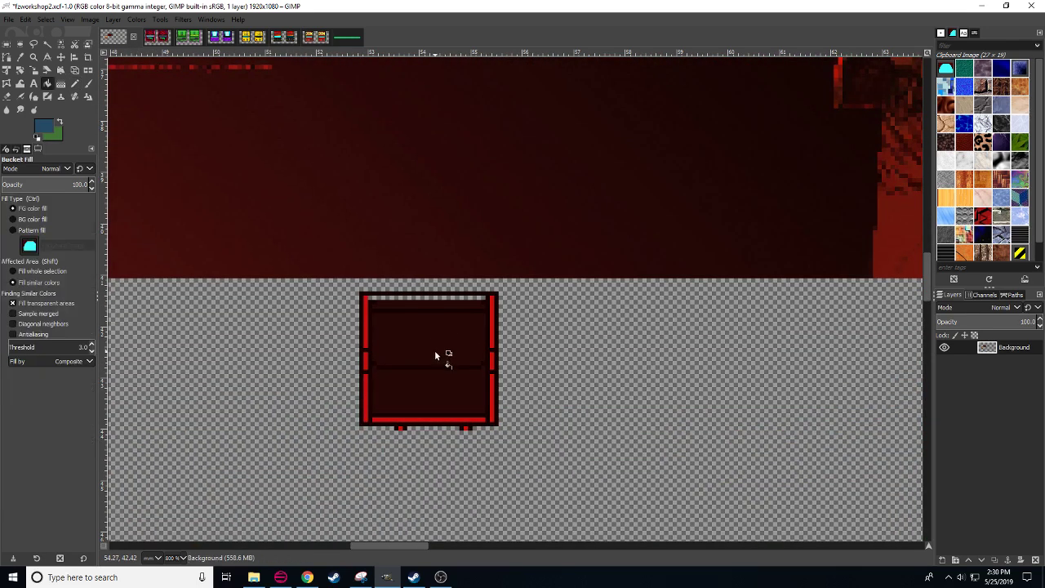
click(434, 351)
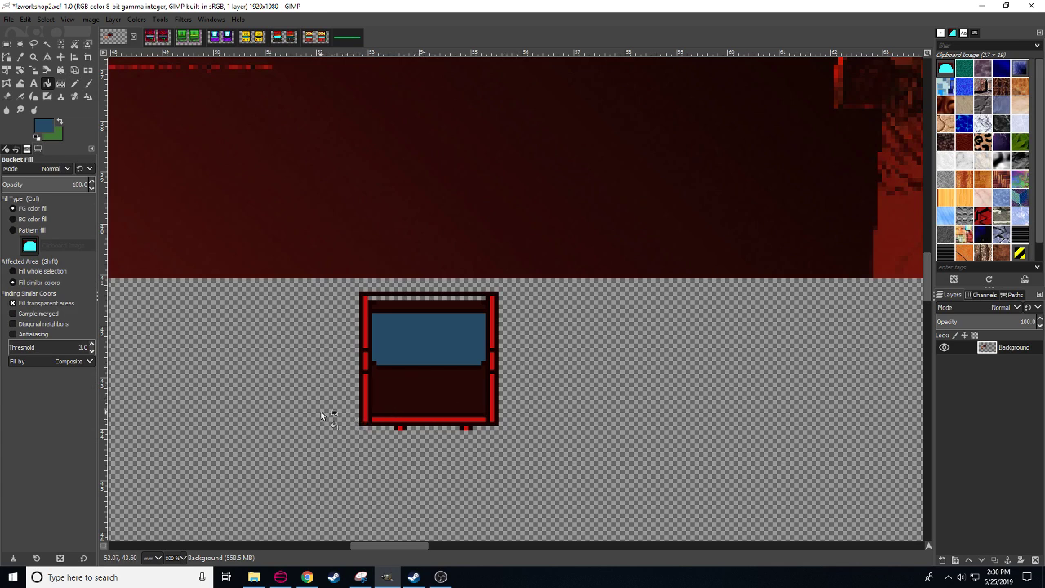
- Sample the dark colour from the sprite and pencil over the transparent strip along its top edge
drag(321, 415, 317, 424)
key(n)
ctrl+click(366, 319)
drag(366, 308, 483, 310)
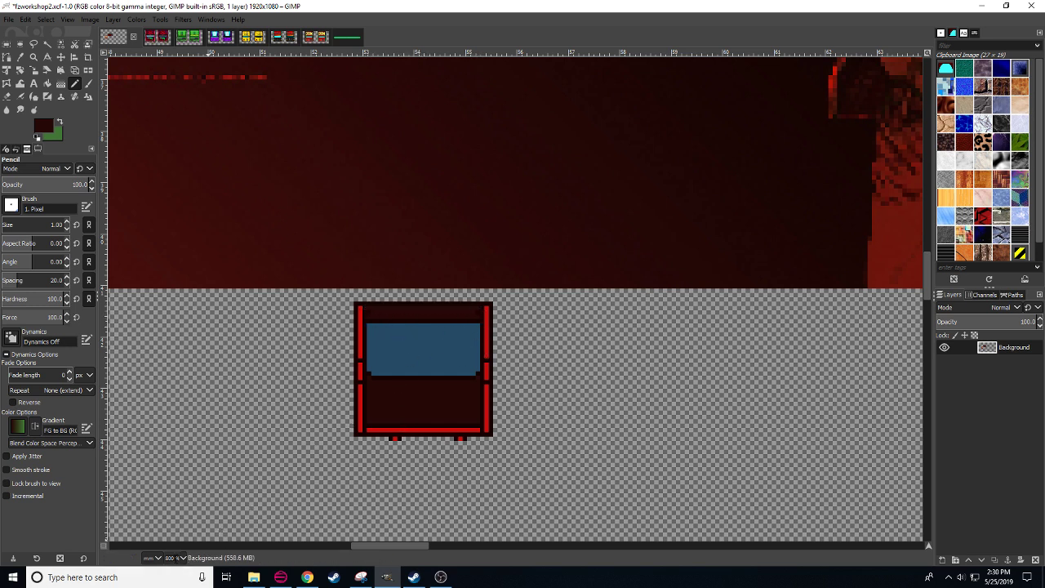
scroll(175, 558, down, 1)
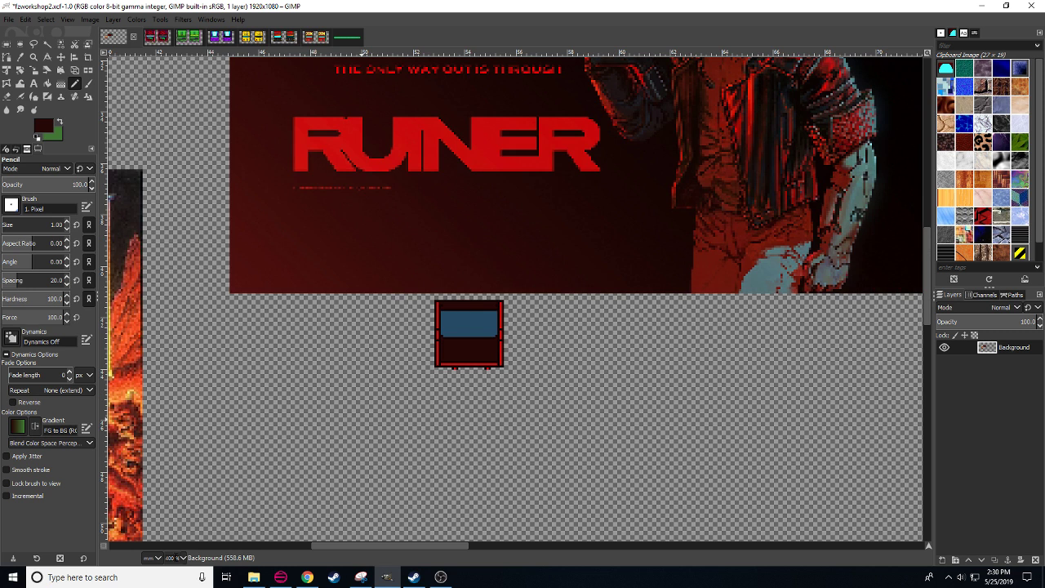
scroll(179, 558, up, 1)
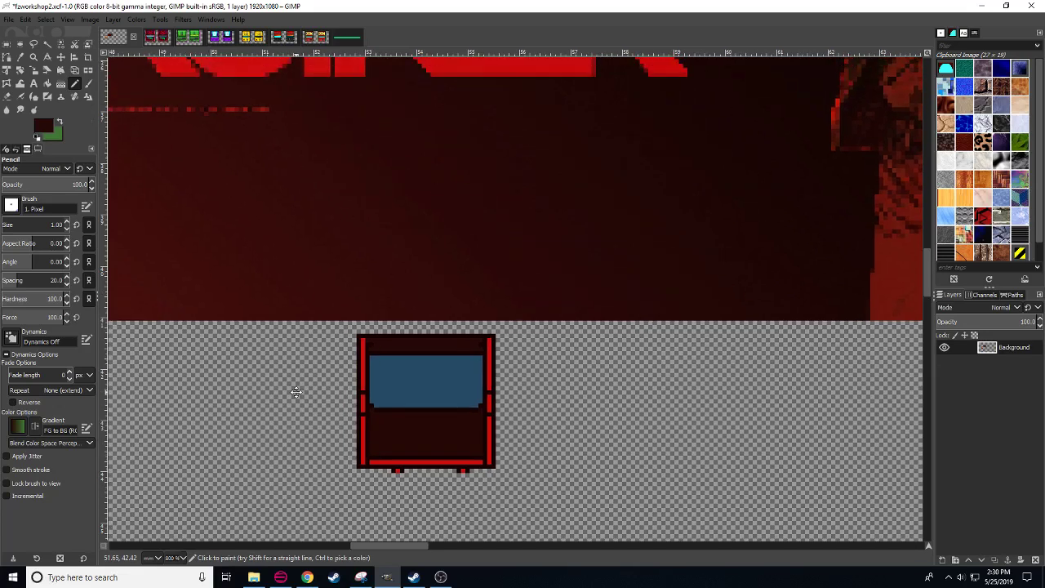
- Sample the bright red from the sprite's side border and pencil the first letter's vertical stroke in the dark header strip
ctrl+click(374, 342)
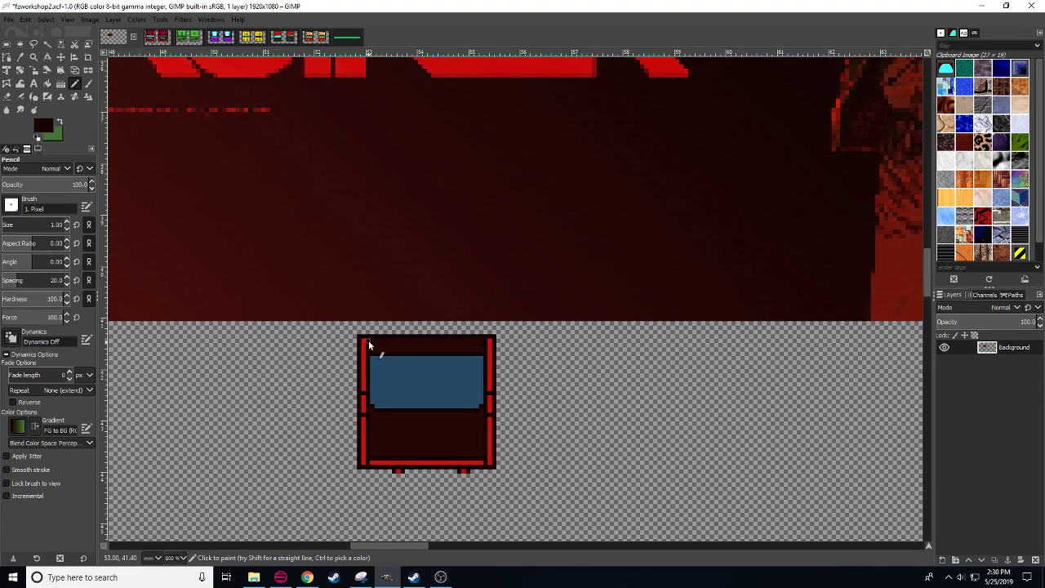
ctrl+click(363, 343)
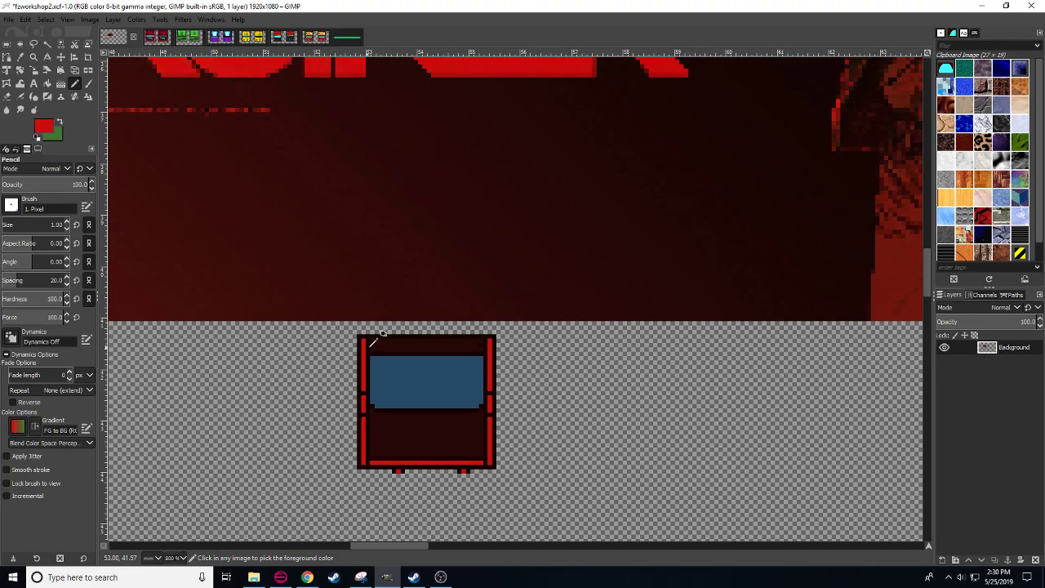
click(381, 343)
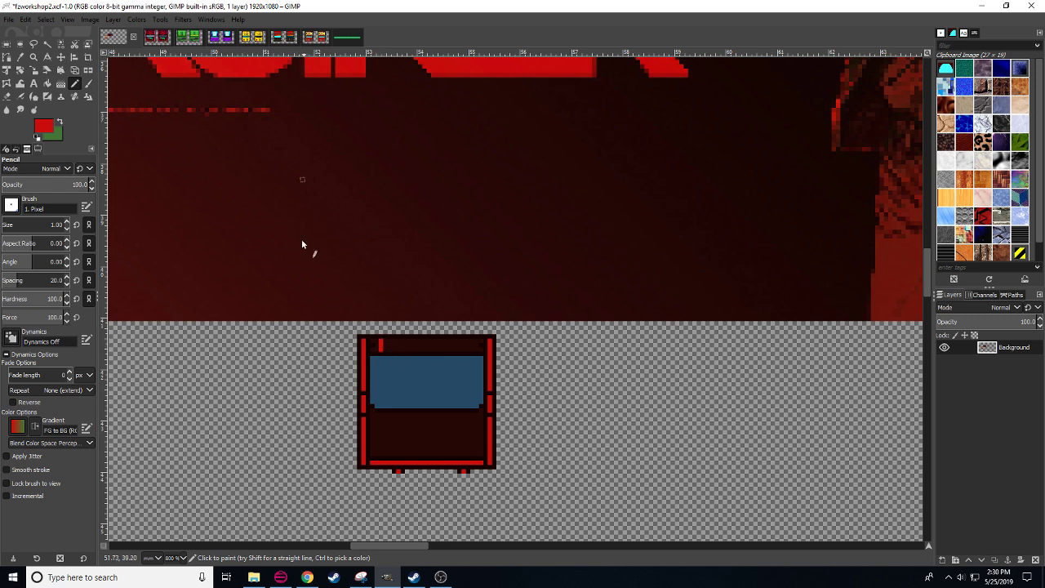
- Check the title lettering on the Meat Boy and Mother Russia arcade sprites and pencil the red letters RUINE across the header strip
click(284, 38)
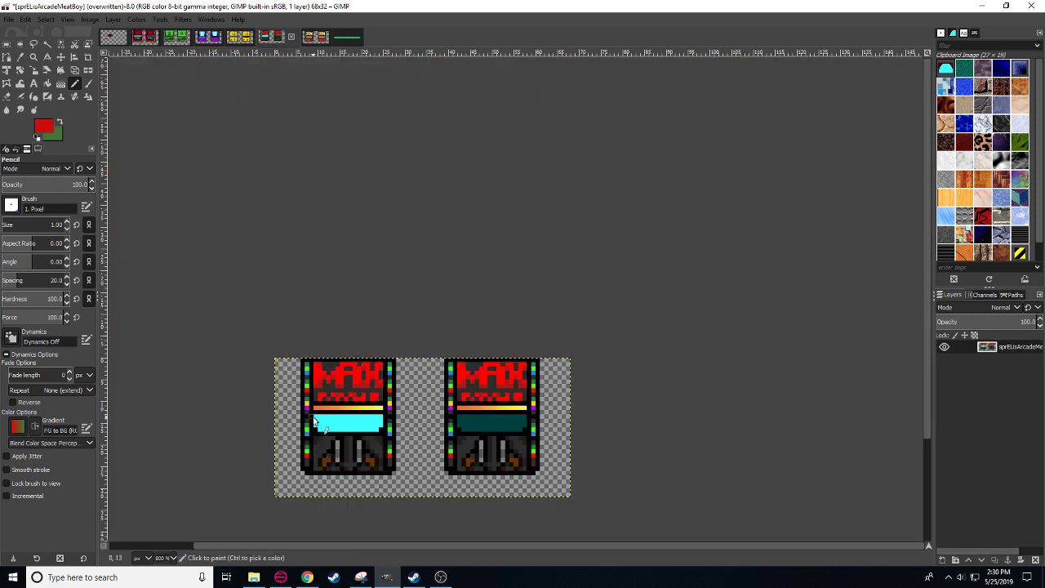
click(315, 38)
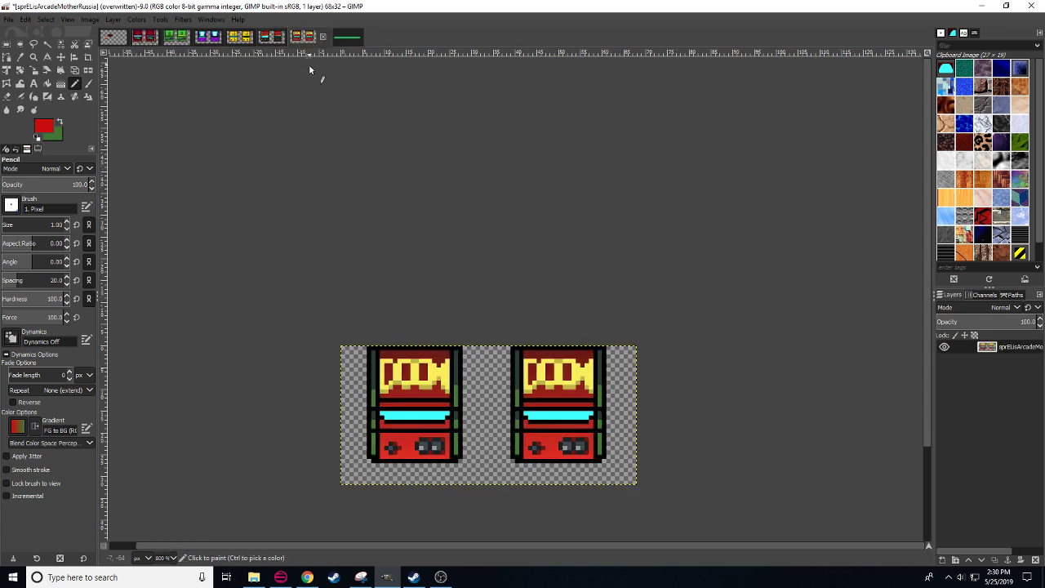
click(116, 38)
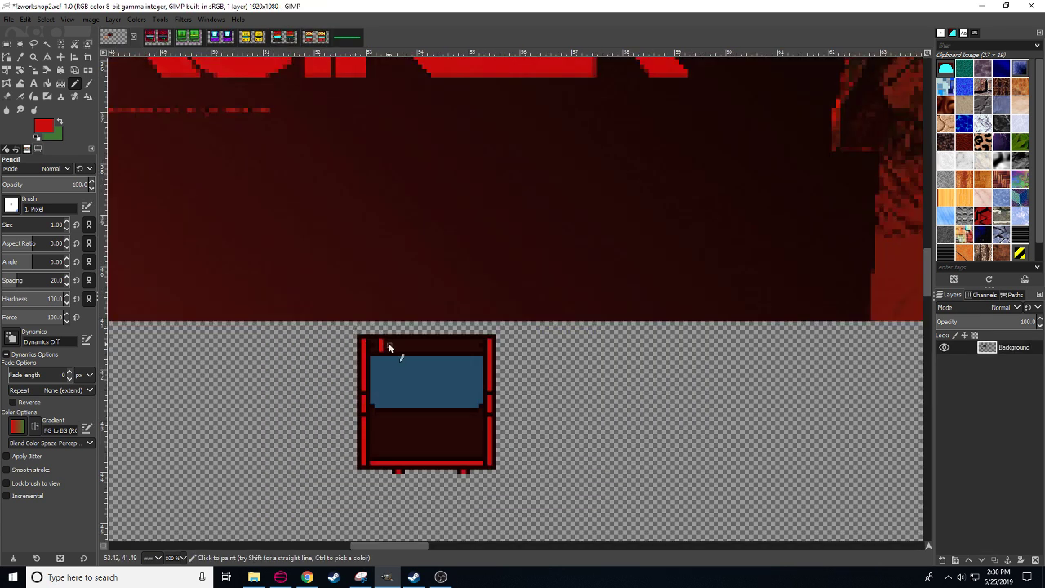
drag(381, 344, 382, 340)
click(386, 343)
drag(399, 349, 409, 352)
scroll(417, 338, up, 3)
scroll(469, 412, right, 1)
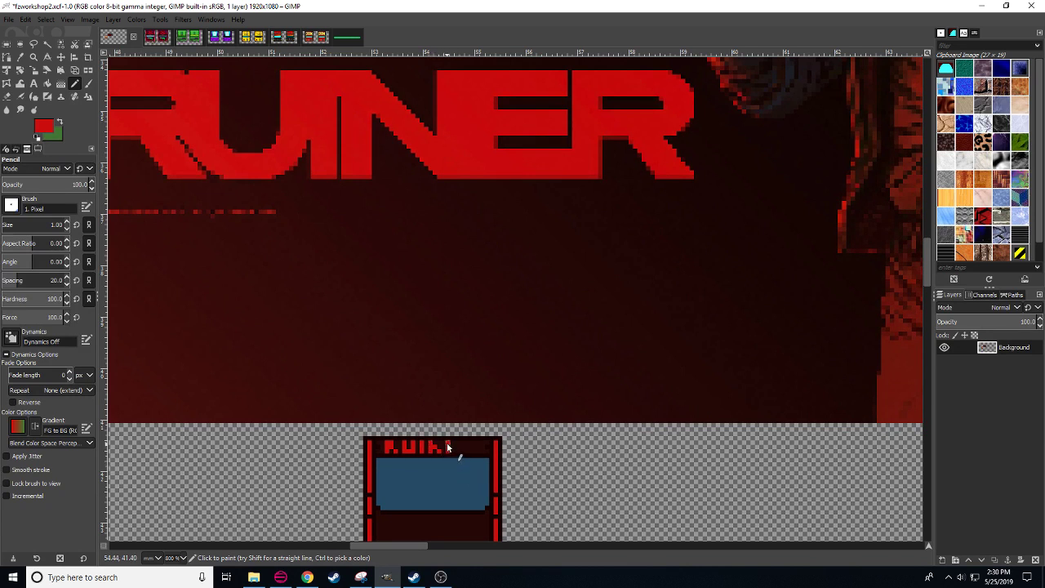
drag(449, 445, 457, 450)
- Refine the header's first R with sampled dark and red pixels and complete the RUINER lettering with the final R
ctrl+click(500, 140)
ctrl+click(451, 445)
click(396, 446)
ctrl+click(407, 453)
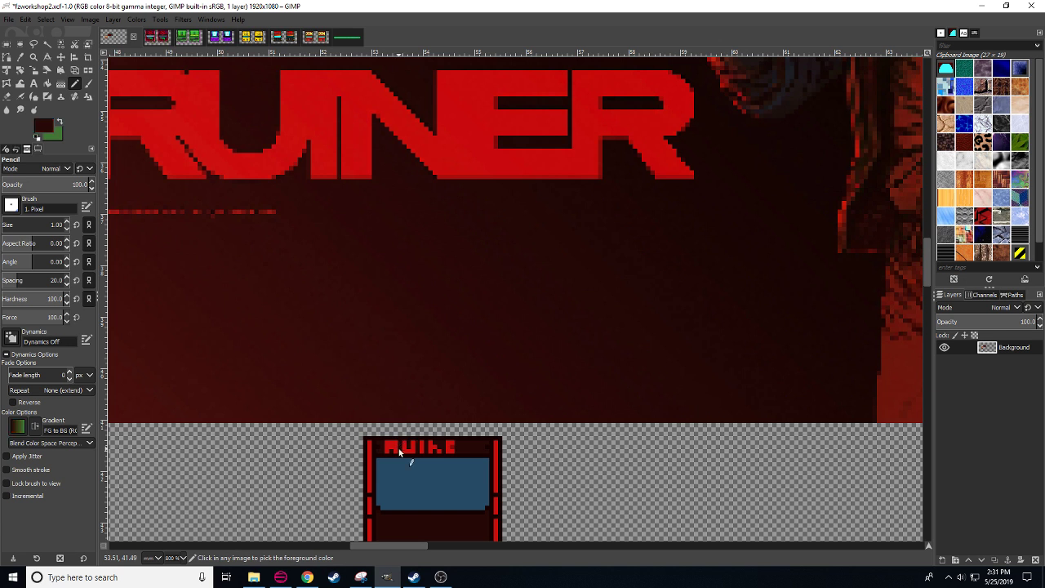
ctrl+click(400, 445)
ctrl+click(398, 449)
click(395, 444)
ctrl+click(395, 445)
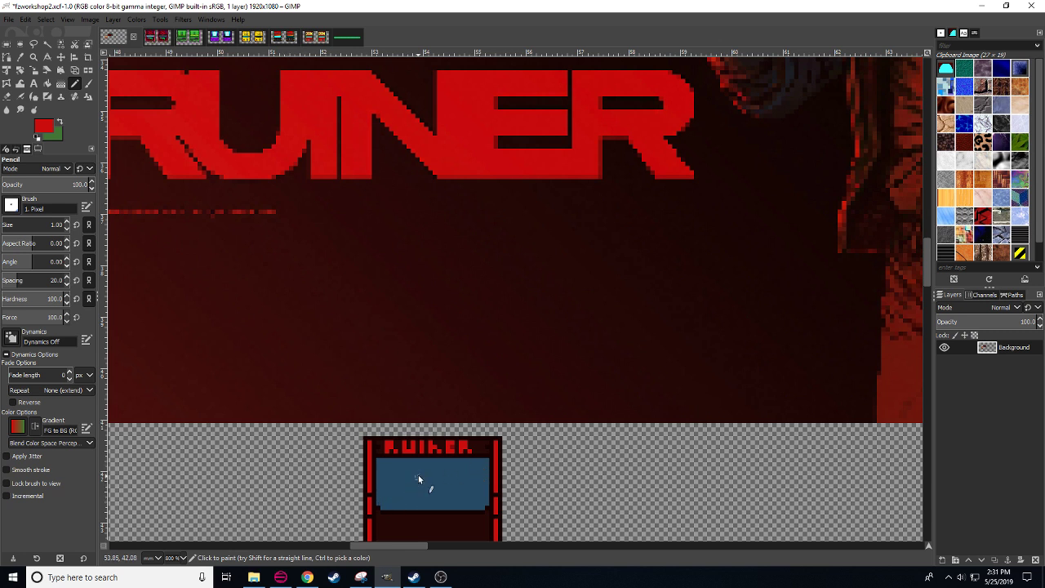
- Cut the RUINER lettering from the header, paste it one pixel further right, and anchor the floating selection
key(r)
drag(380, 437, 472, 450)
key(ctrl+x)
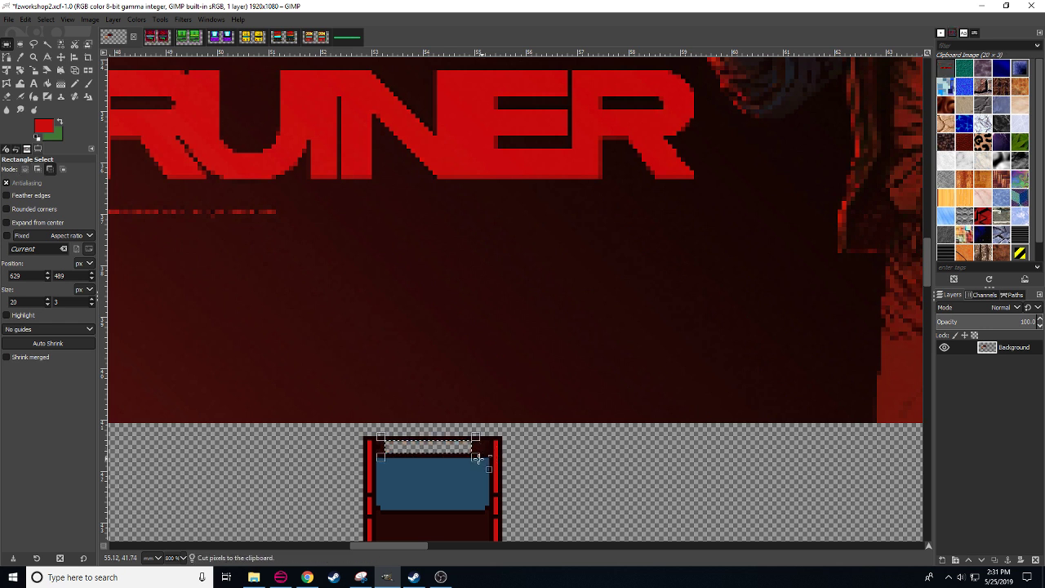
key(ctrl+v)
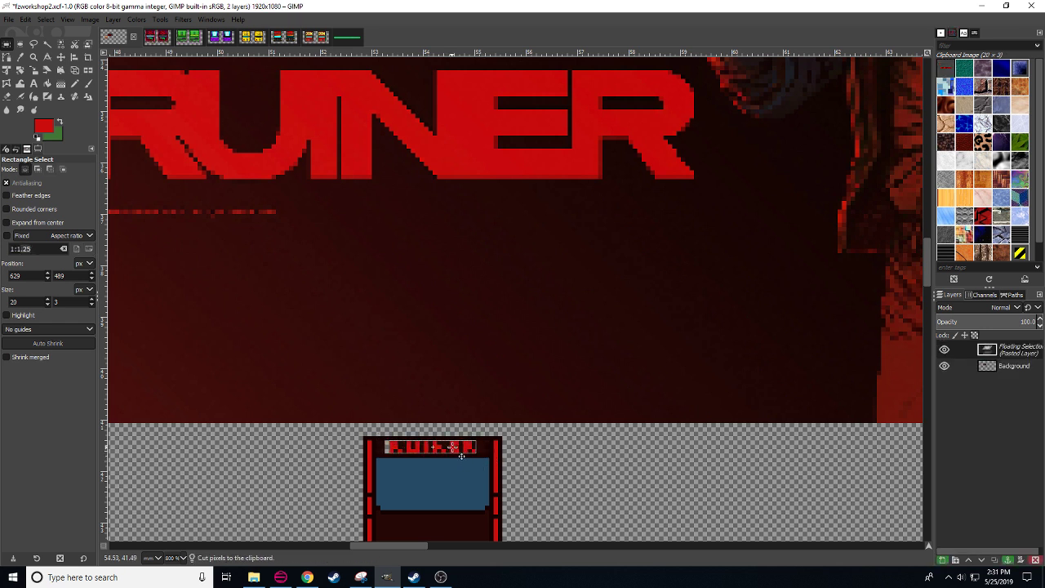
key(n)
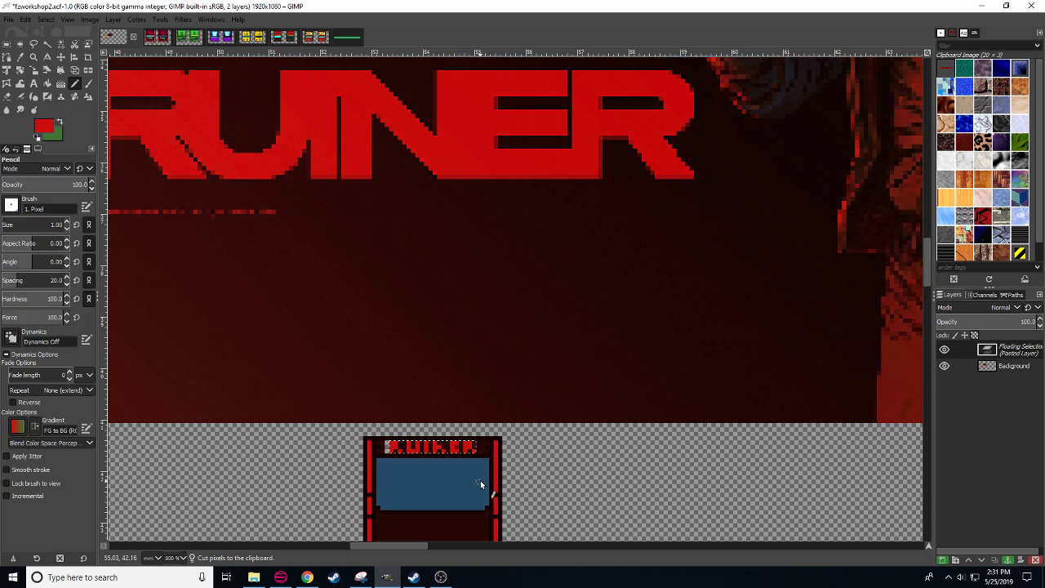
key(ctrl+h)
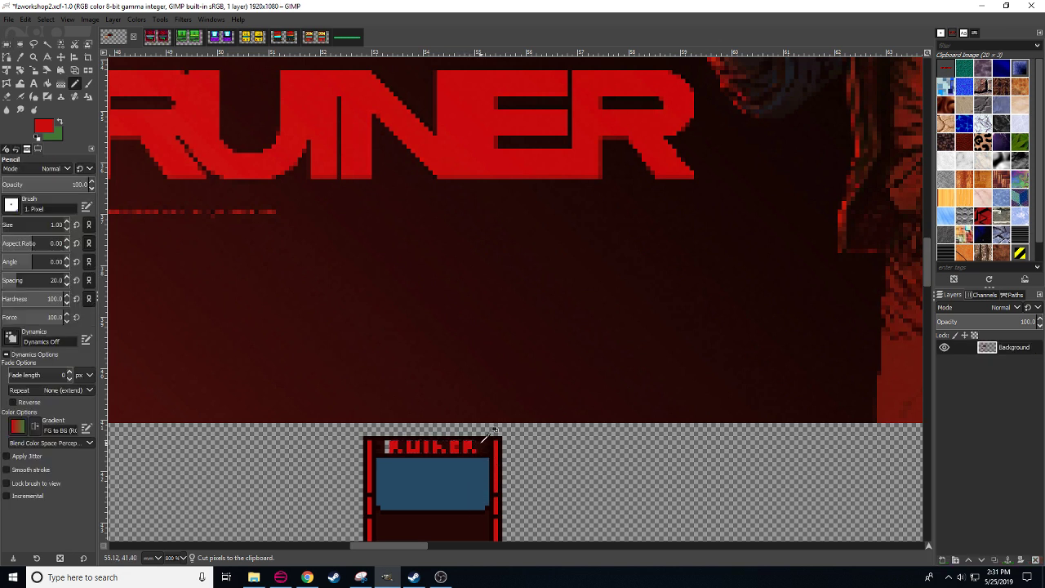
- Sample the header's dark red and pencil over the transparent column beside the first R
ctrl+click(488, 449)
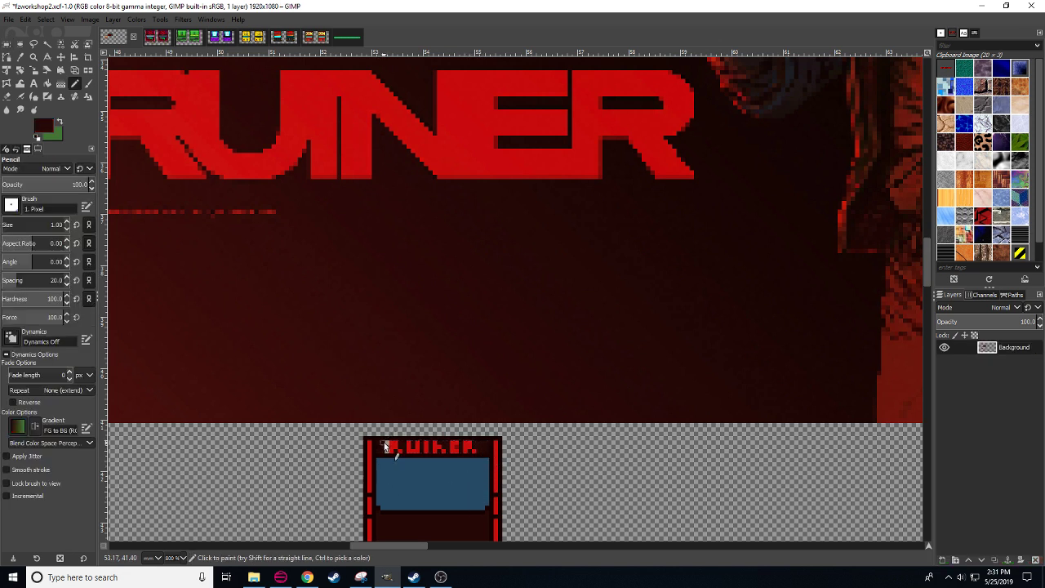
drag(386, 443, 387, 453)
scroll(488, 497, down, 3)
scroll(503, 441, left, 1)
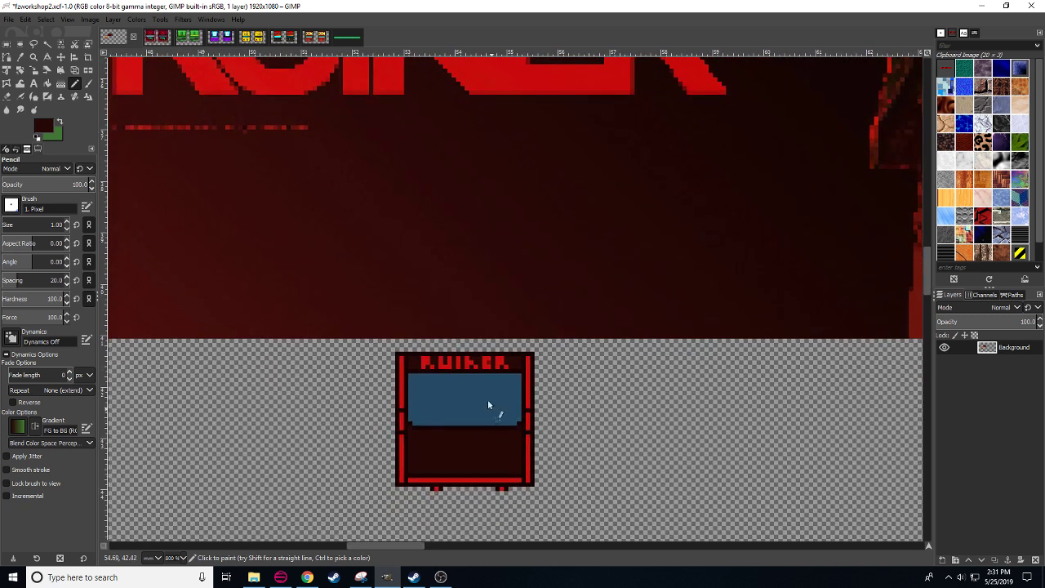
- Examine the RUINER lettering's shading against the Meat Boy and Mother Russia arcade sprites, and the whole sprite against the poster
ctrl+click(466, 362)
click(284, 37)
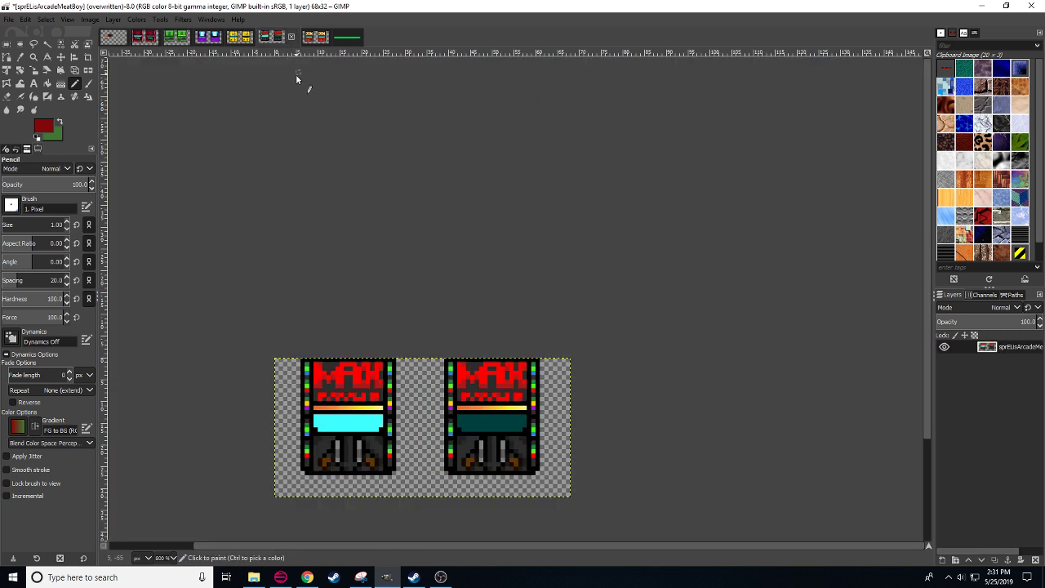
click(318, 37)
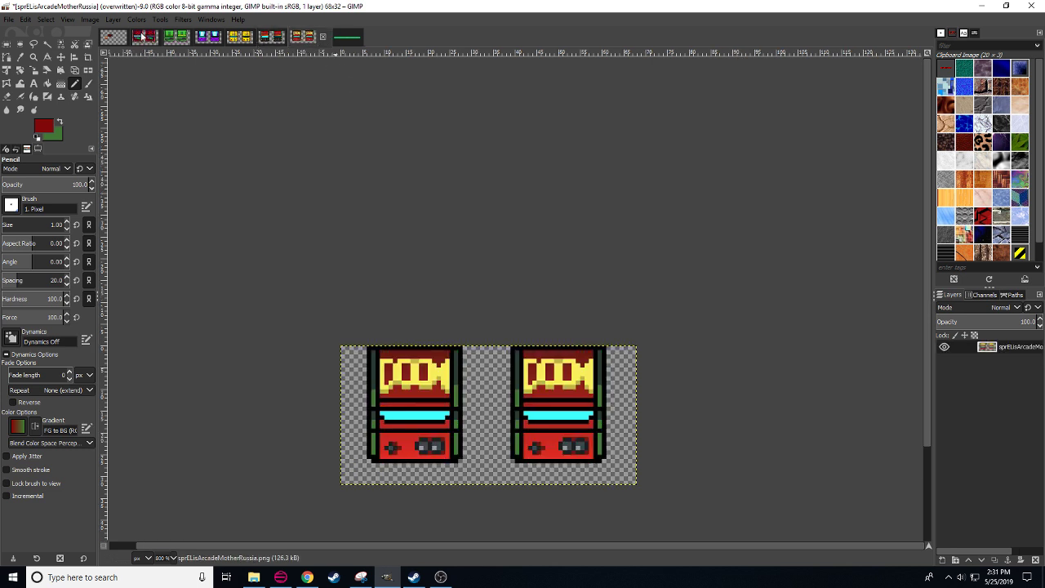
click(115, 37)
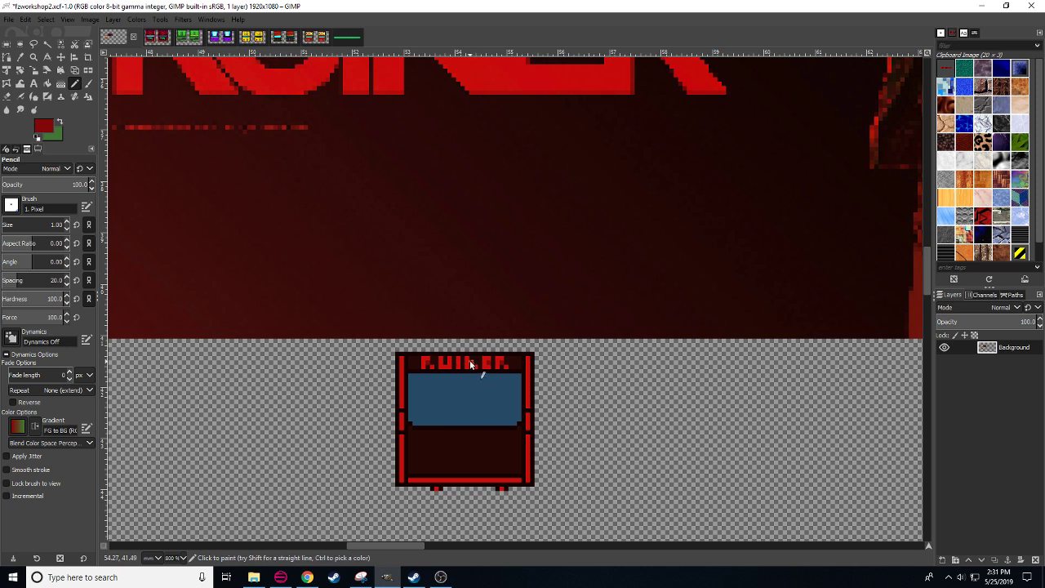
drag(502, 416, 512, 403)
scroll(518, 343, down, 3)
scroll(517, 343, left, 1)
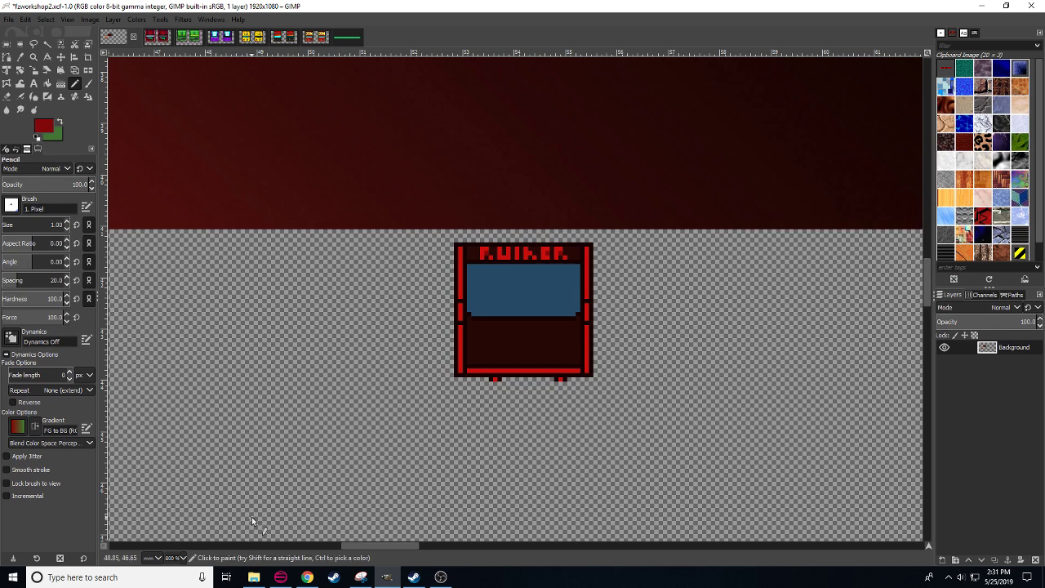
scroll(180, 559, down, 1)
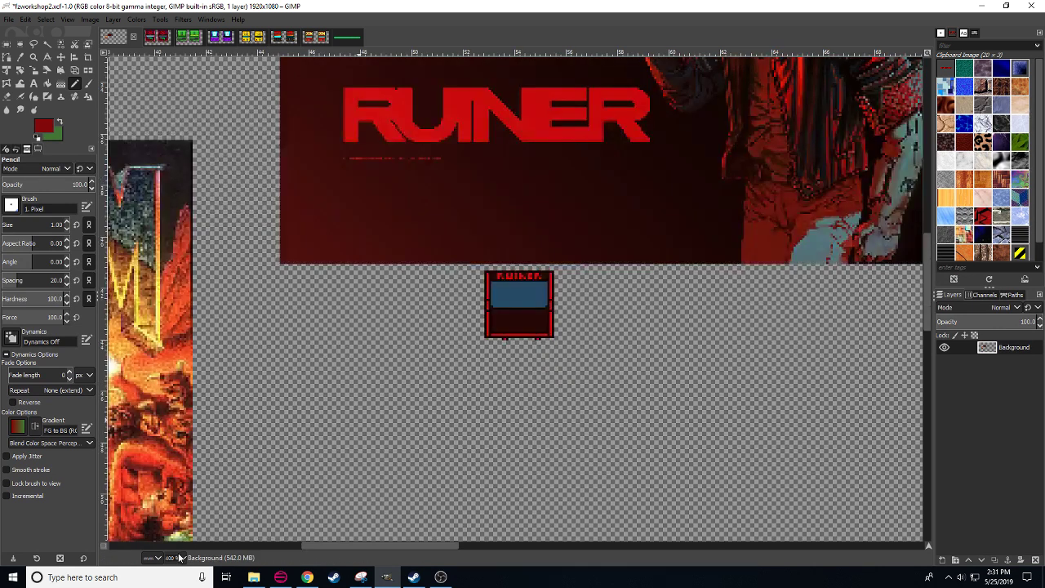
scroll(180, 558, down, 1)
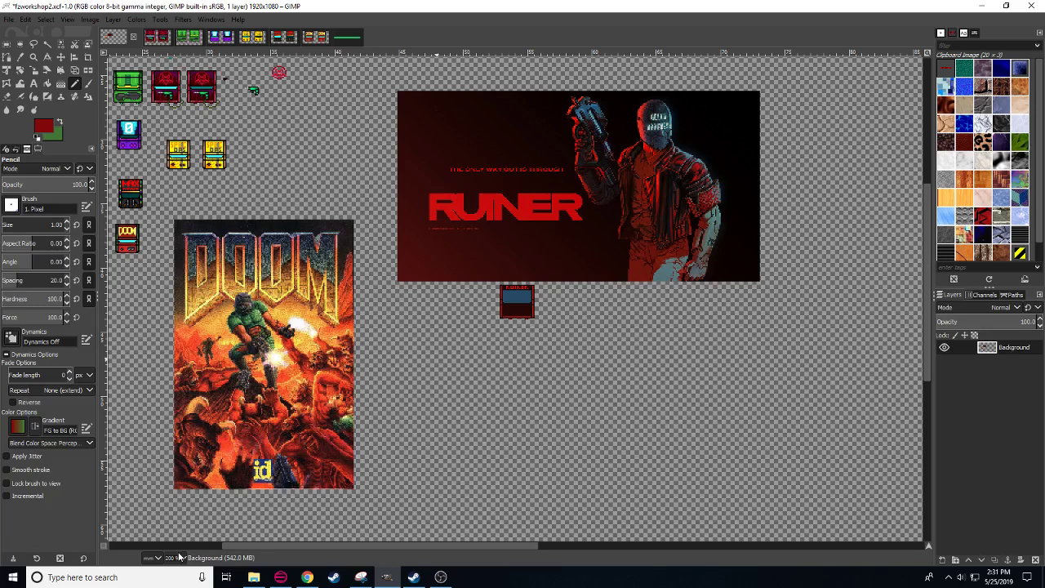
scroll(180, 558, up, 1)
scroll(179, 558, down, 1)
scroll(179, 558, up, 2)
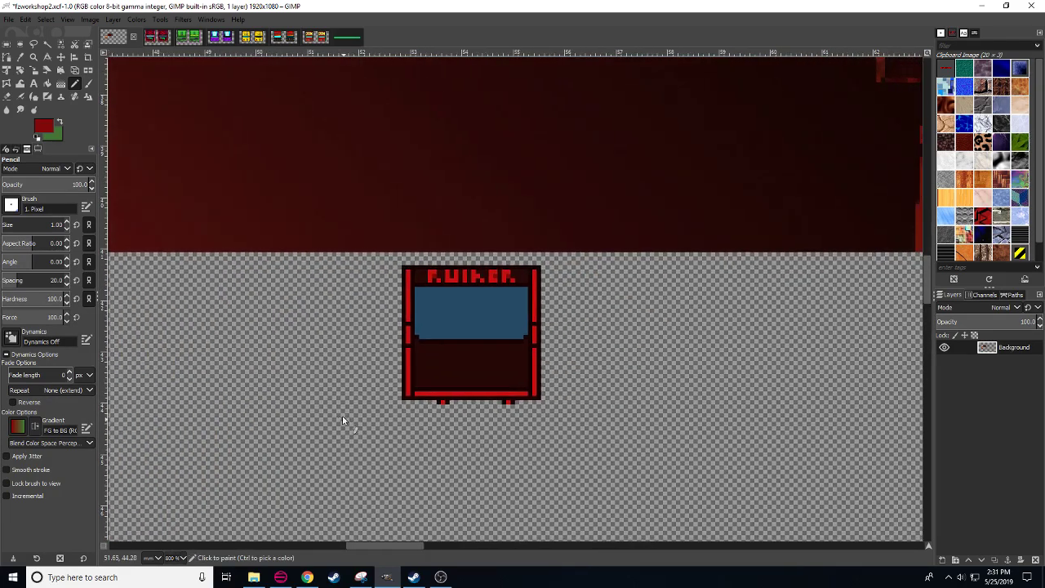
- Pencil a dark D-pad and two round button outlines on the lower panel, and colour their centres with the border's red
ctrl+click(419, 366)
click(430, 364)
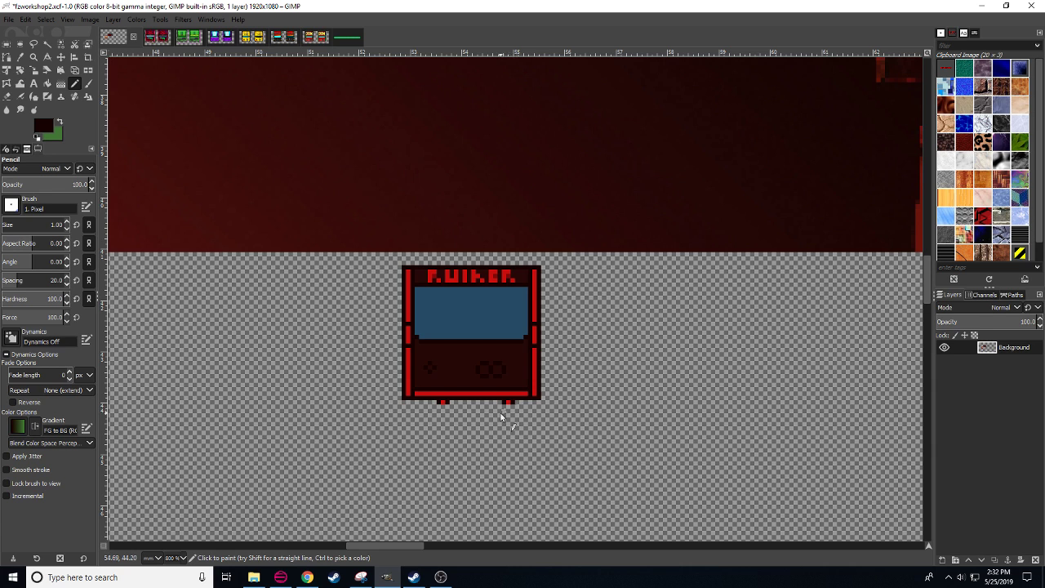
key(ctrl)
ctrl+click(536, 358)
click(430, 366)
- Set the foreground colour to the lighter red ca5a5a and pencil highlight pixels on the two red buttons
click(44, 127)
click(663, 180)
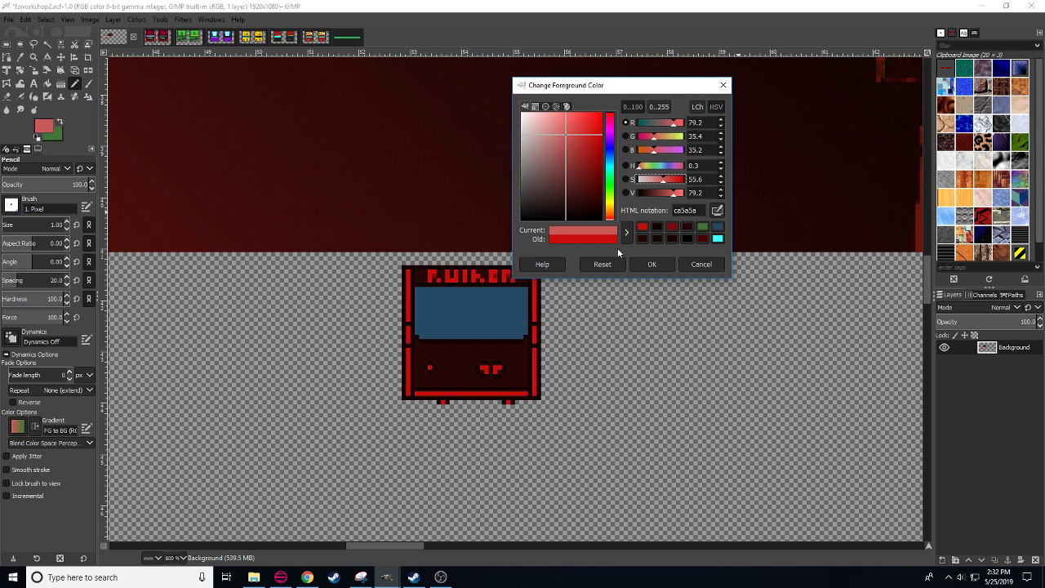
click(499, 372)
click(484, 372)
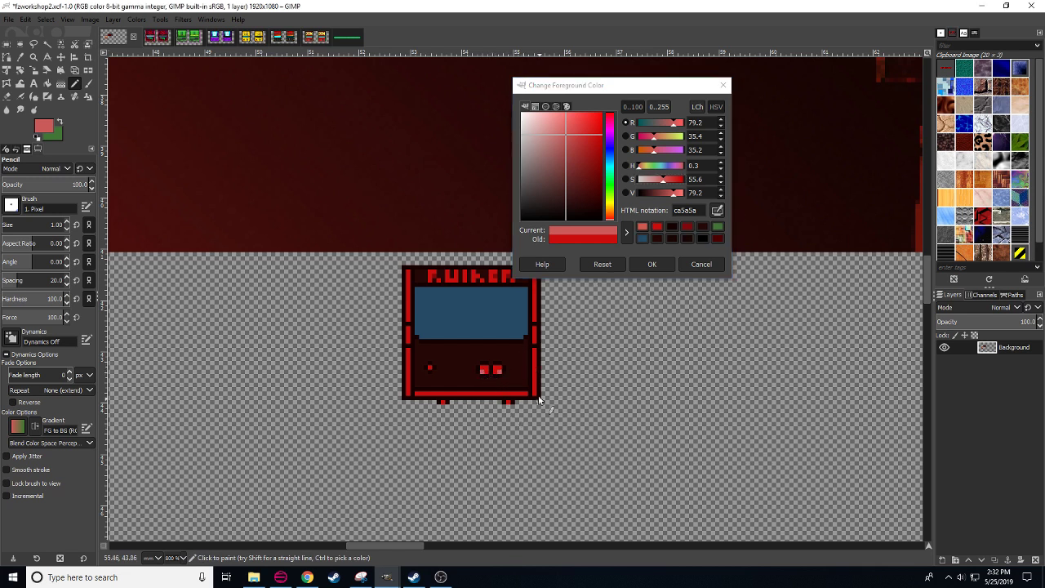
ctrl+click(495, 368)
click(498, 373)
ctrl+click(482, 372)
click(493, 371)
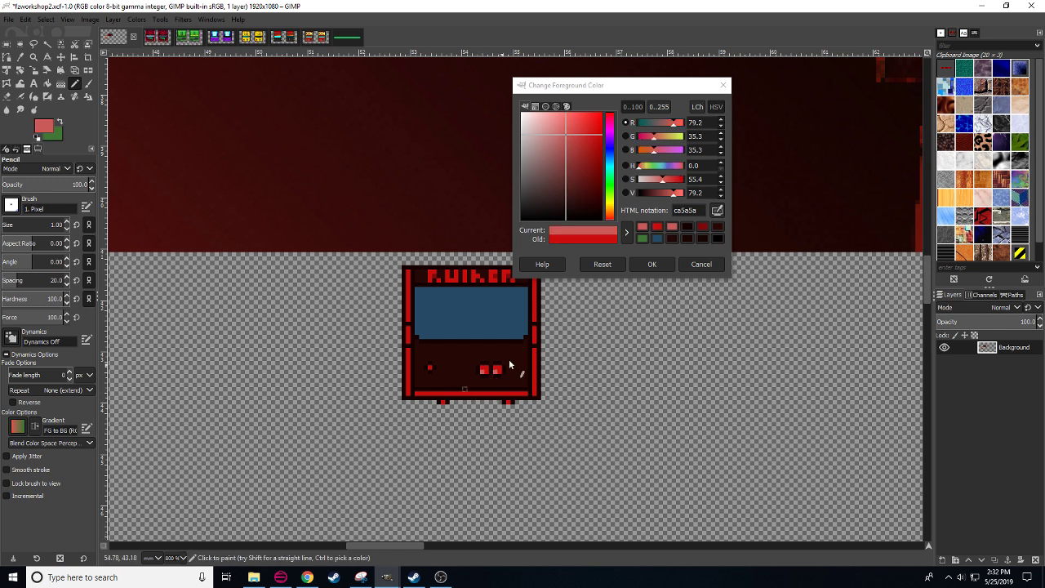
- Pencil a third red button with a dark outline and light red highlight above the pair, and close the foreground colour dialog
ctrl+click(487, 359)
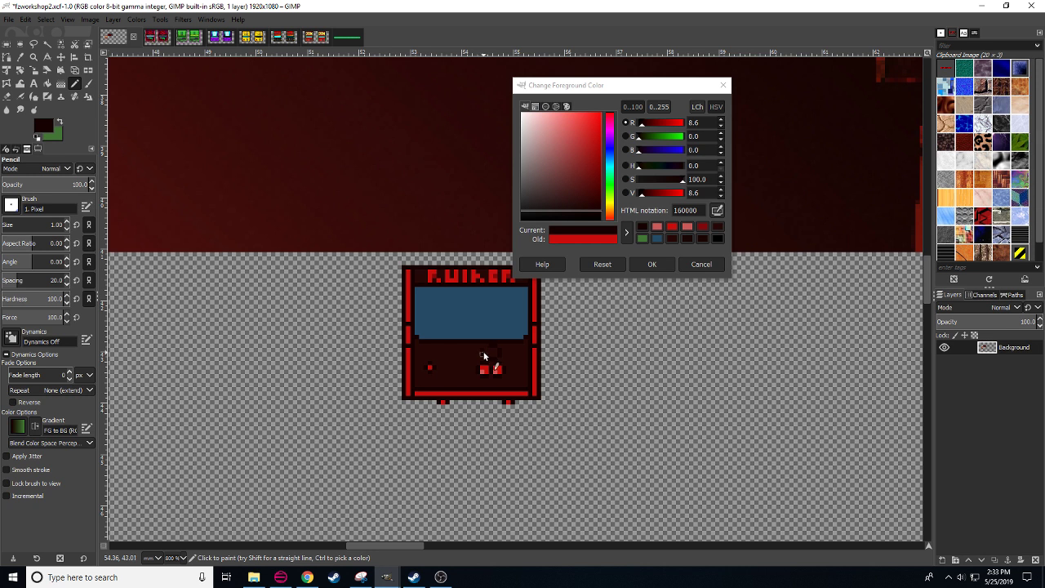
ctrl+click(487, 354)
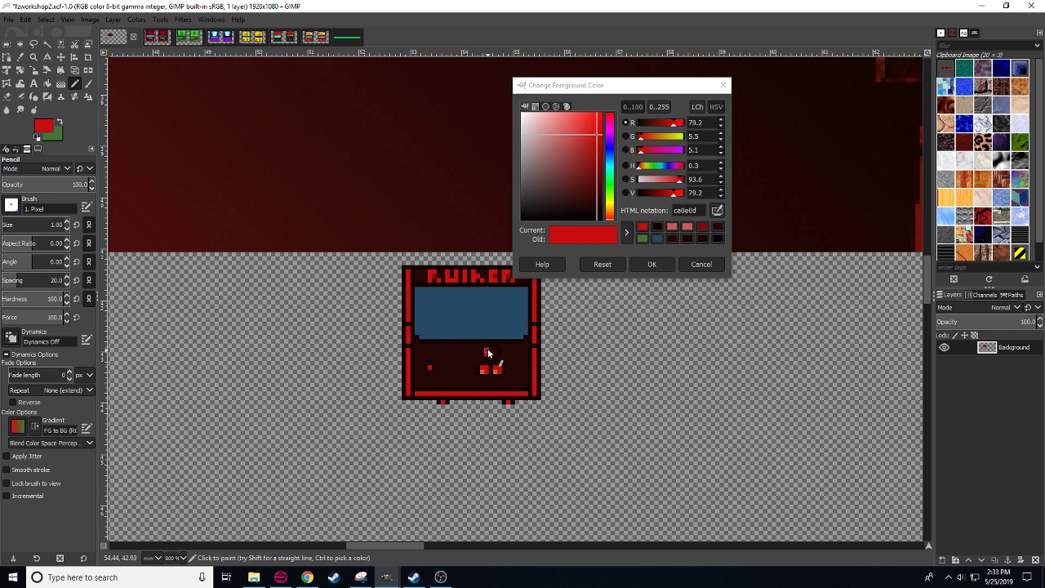
drag(487, 354, 494, 355)
ctrl+click(487, 357)
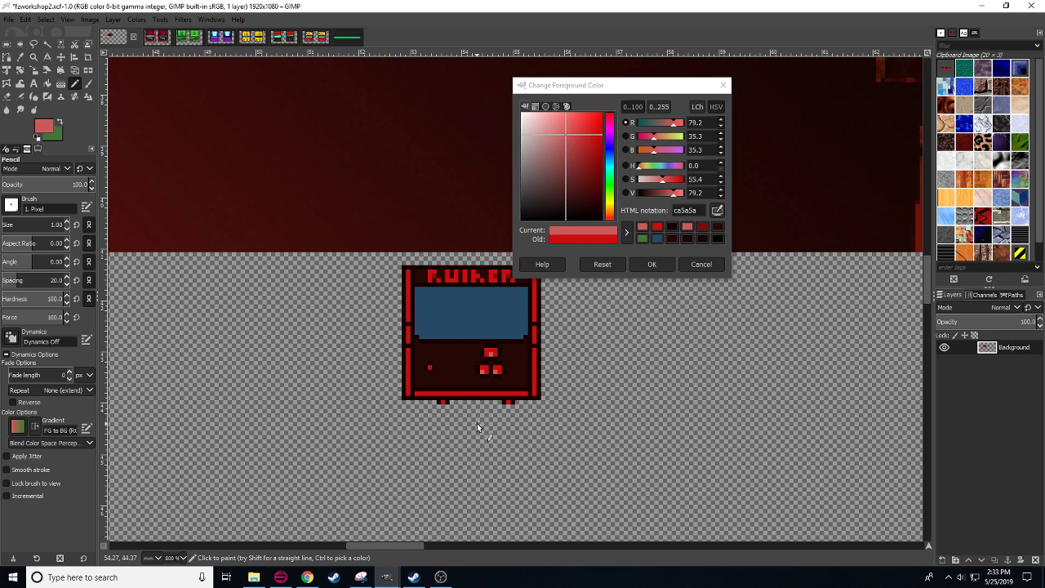
click(669, 259)
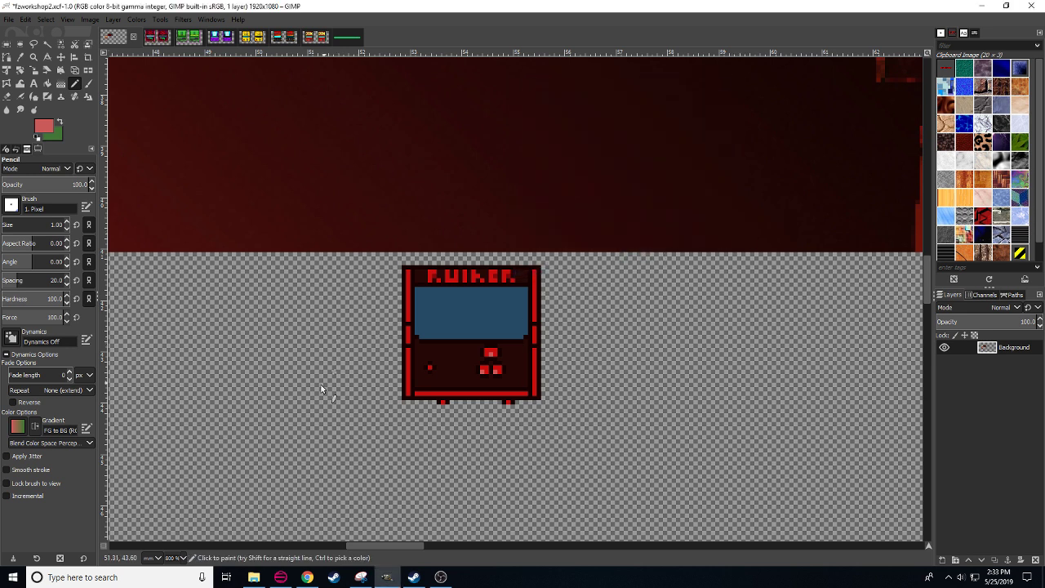
- Sample the lower panel's dark red and pencil over the third button above the pair
scroll(178, 559, down, 1)
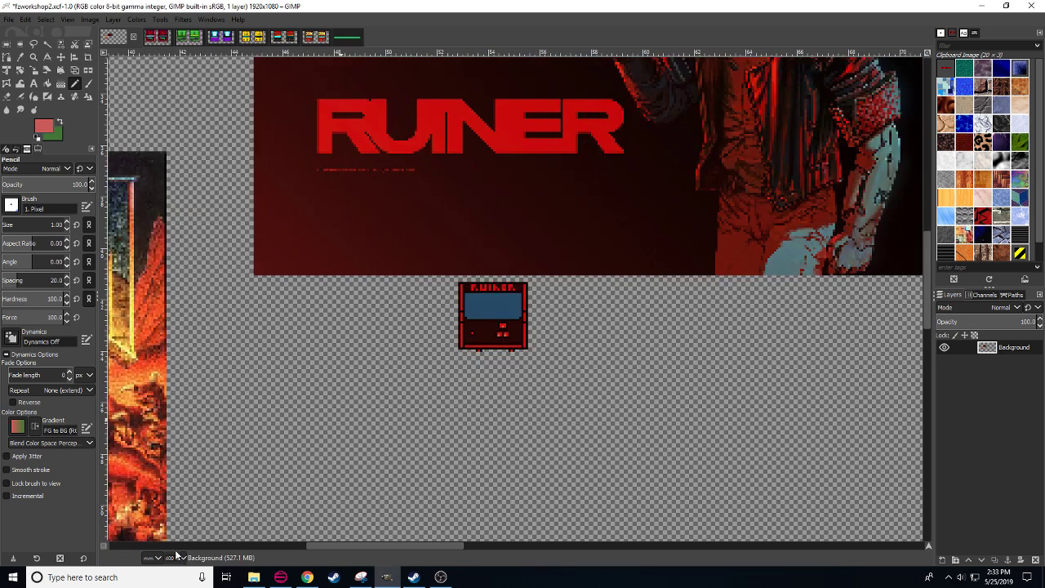
scroll(369, 425, up, 3)
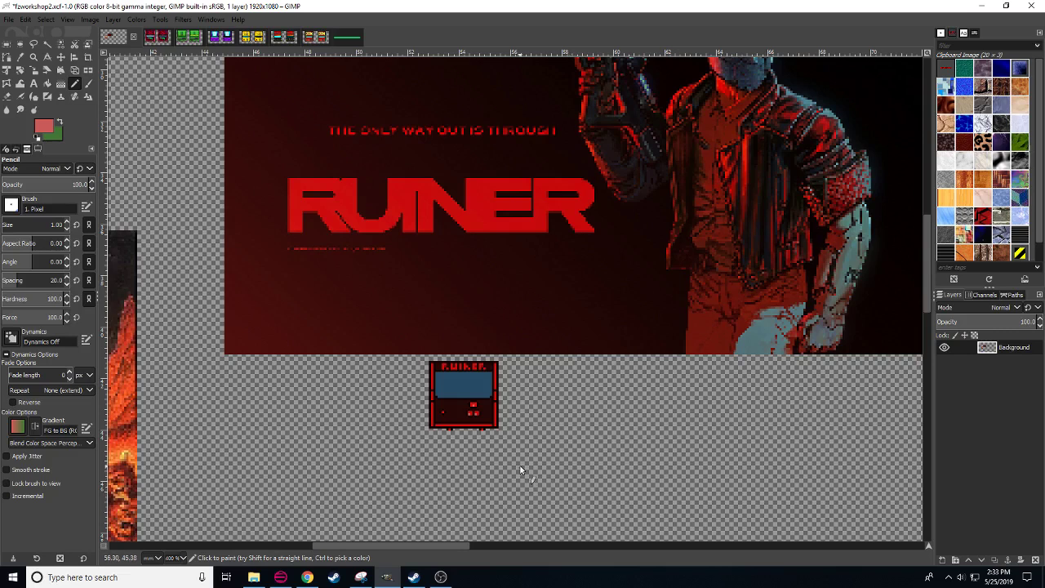
drag(345, 466, 345, 587)
drag(263, 326, 303, 333)
drag(362, 409, 369, 292)
scroll(174, 558, up, 1)
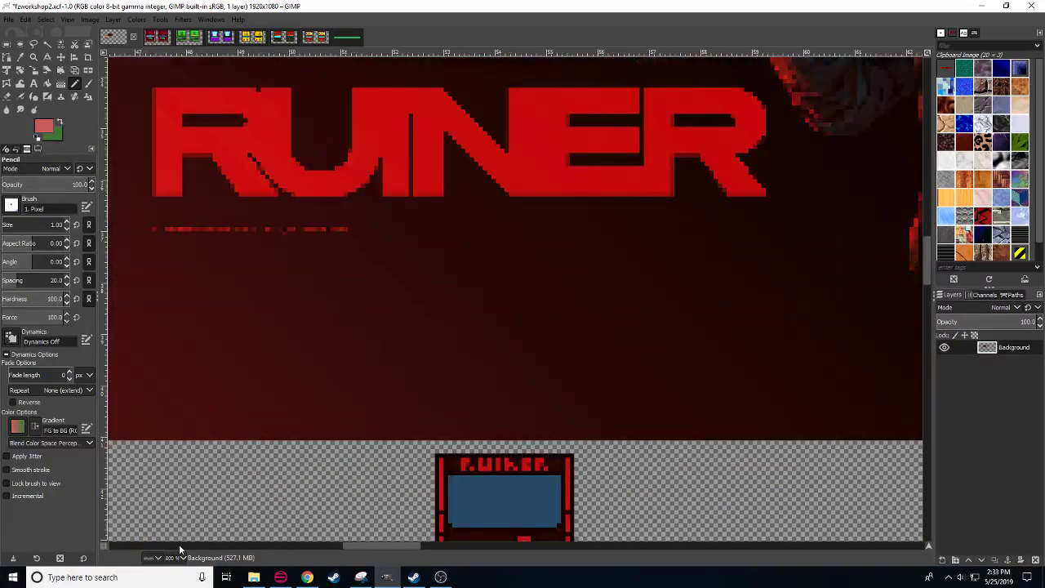
drag(443, 509, 476, 286)
ctrl+click(572, 324)
drag(561, 318, 551, 318)
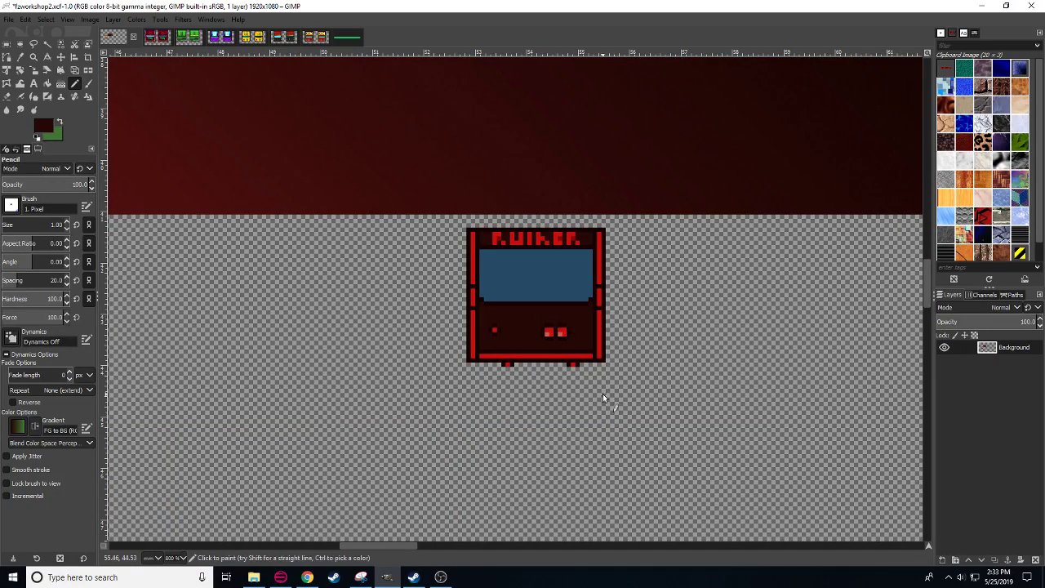
- Move the pair of red buttons to the right end of the cabinet's lower panel
key(r)
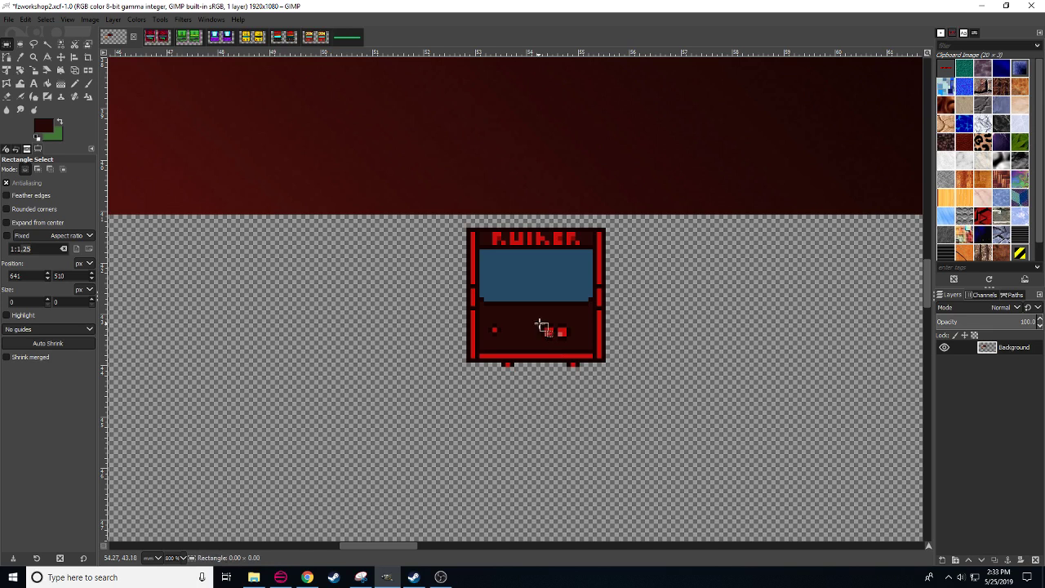
drag(540, 325, 569, 340)
key(ctrl+c)
key(ctrl+v)
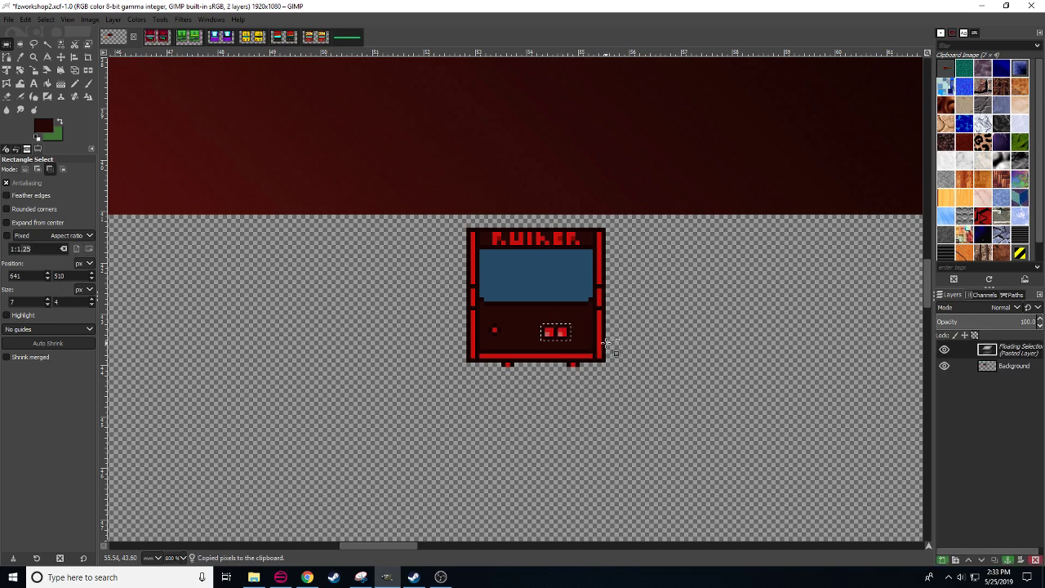
key(ctrl+x)
mouse_move(536, 320)
mouse_down()
mouse_move(571, 341)
mouse_move(583, 330)
mouse_move(574, 331)
mouse_up()
key(ctrl+x)
key(ctrl+v)
click(578, 341)
key(ctrl+z)
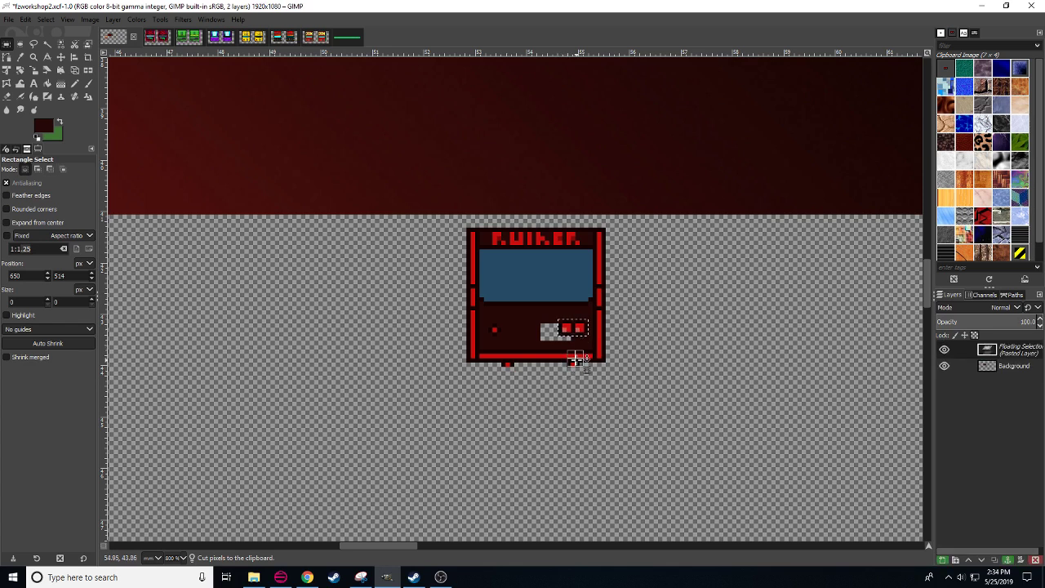
click(571, 355)
- Fill the transparent gap left by the moved buttons with the panel's dark red
key(n)
key(shift+b)
click(549, 332)
key(n)
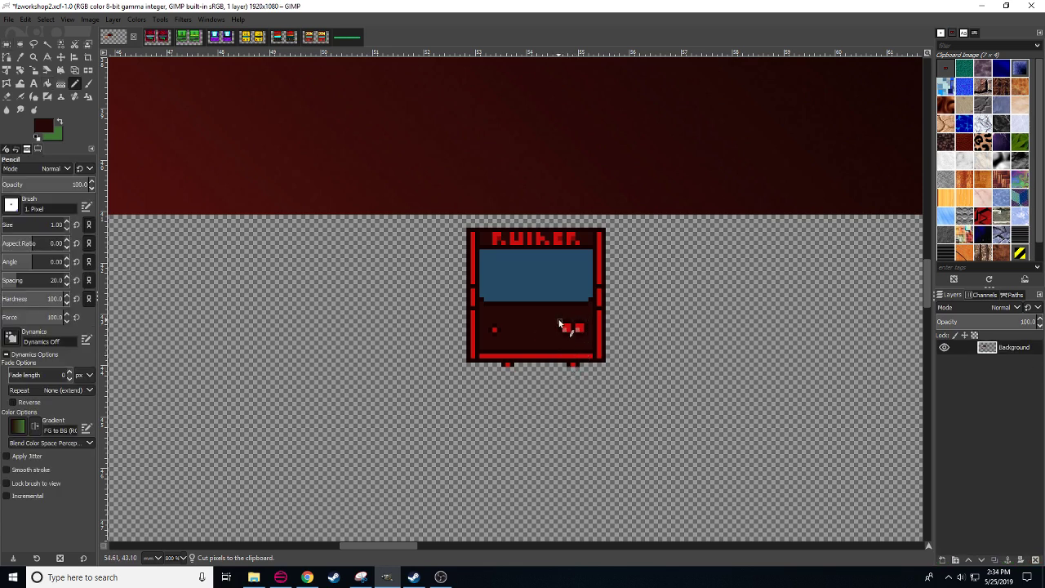
- Duplicate the red button pair twice, placing one copy directly to its left and another centred beneath the row
key(r)
mouse_move(558, 319)
mouse_down()
mouse_move(590, 336)
mouse_move(551, 335)
mouse_up()
key(ctrl+c)
key(ctrl+v)
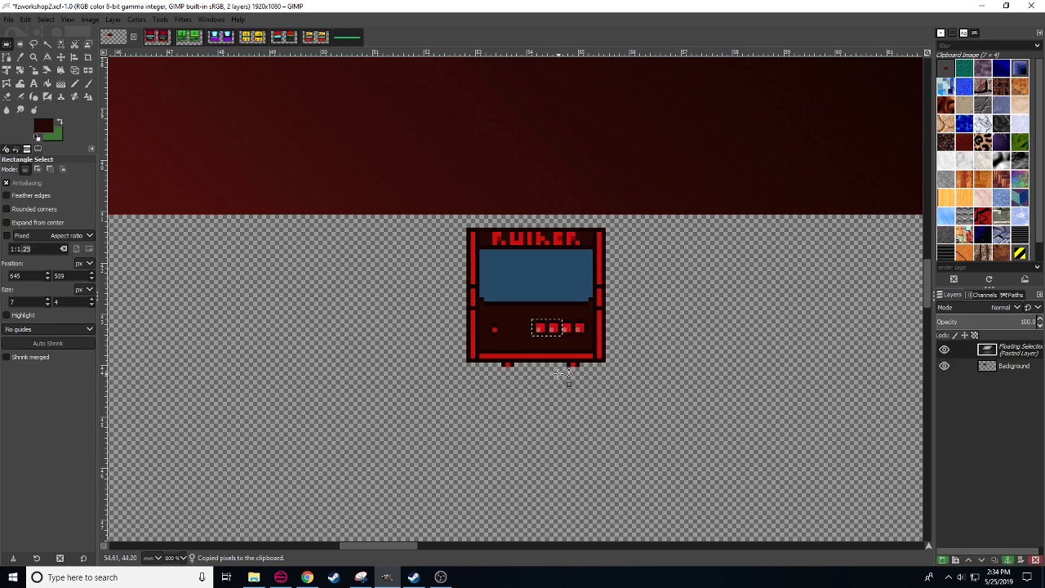
click(600, 415)
key(ctrl+v)
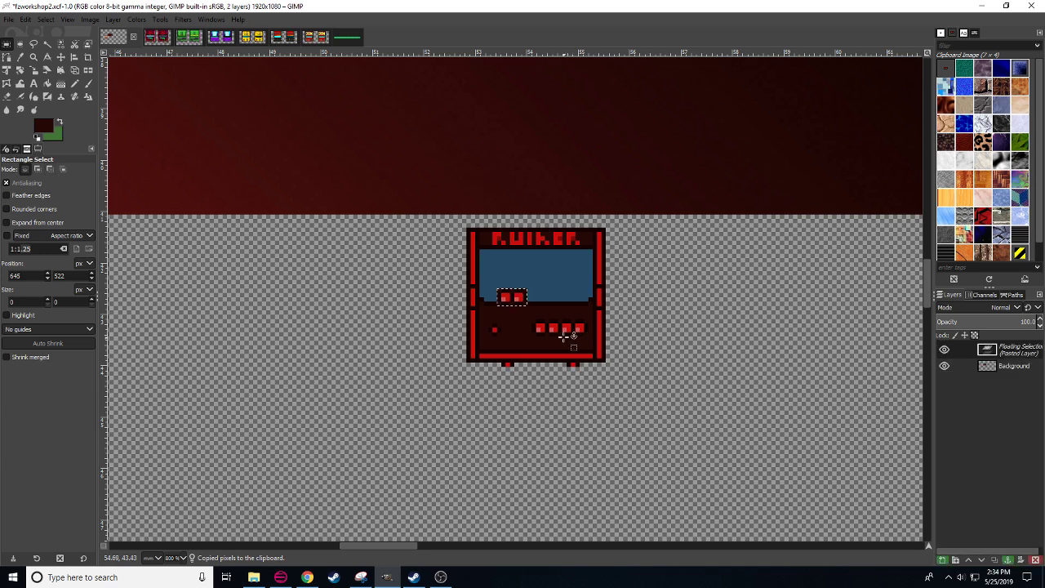
drag(527, 307, 572, 349)
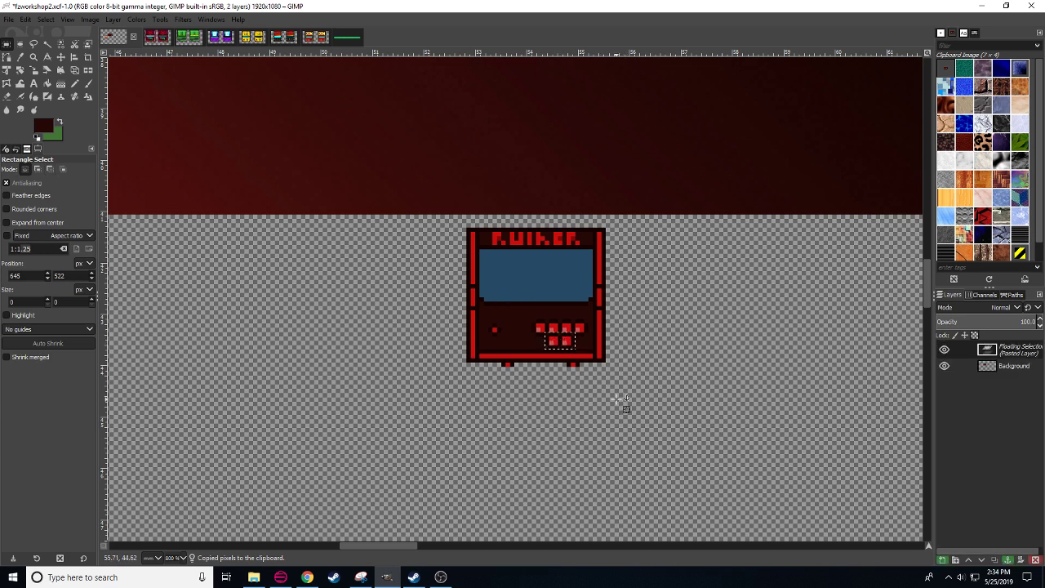
click(625, 406)
- Duplicate the D-pad and place the copy just right of the original
drag(489, 324, 512, 331)
key(ctrl+c)
key(ctrl+v)
click(537, 381)
scroll(566, 468, up, 1)
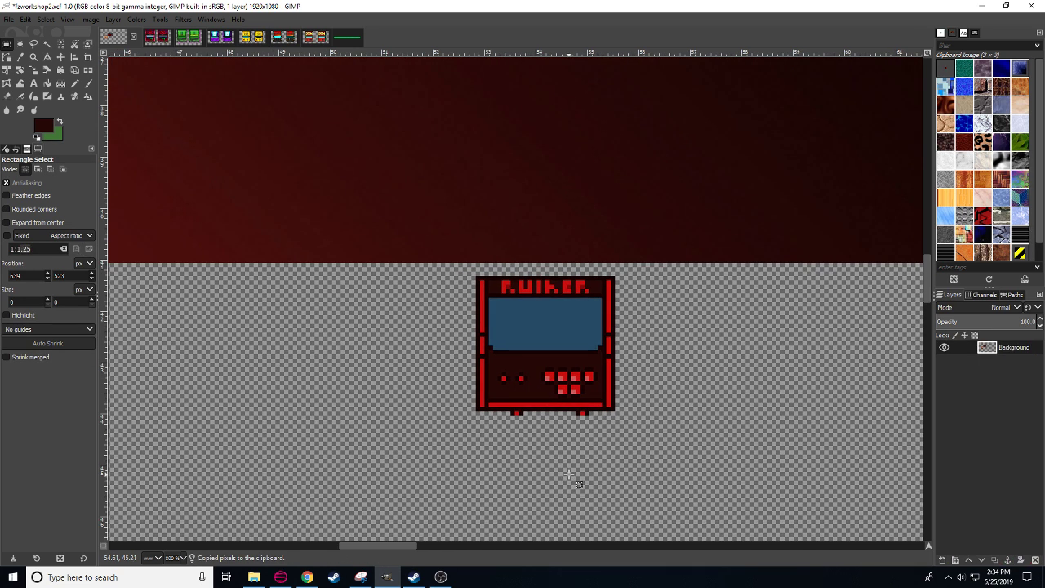
- Undo the D-pad and button duplicates, keeping one D-pad and the right-hand button pair
key(ctrl+v)
key(ctrl+z)
key(ctrl+z)
key(ctrl+z)
key(ctrl+z)
key(ctrl+z)
key(ctrl+z)
click(658, 427)
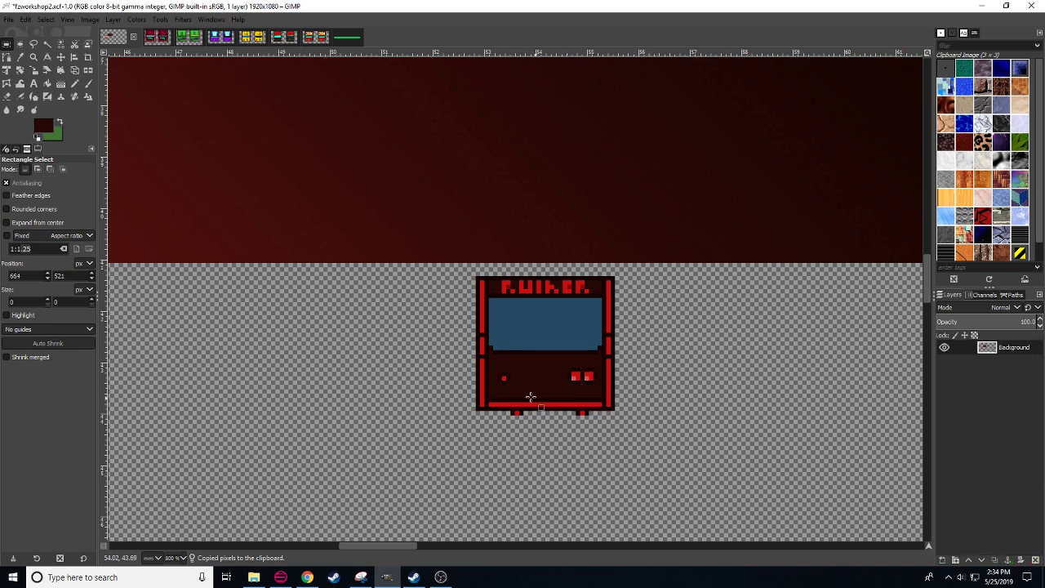
- Move the D-pad slightly left, closer to the lower panel's left border
drag(499, 374, 508, 382)
key(ctrl+x)
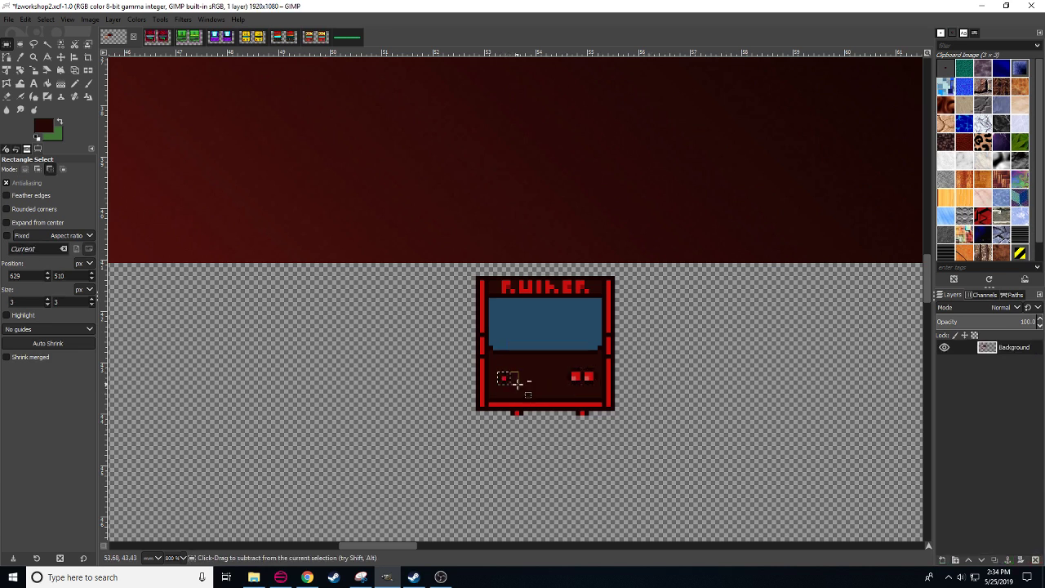
key(ctrl+v)
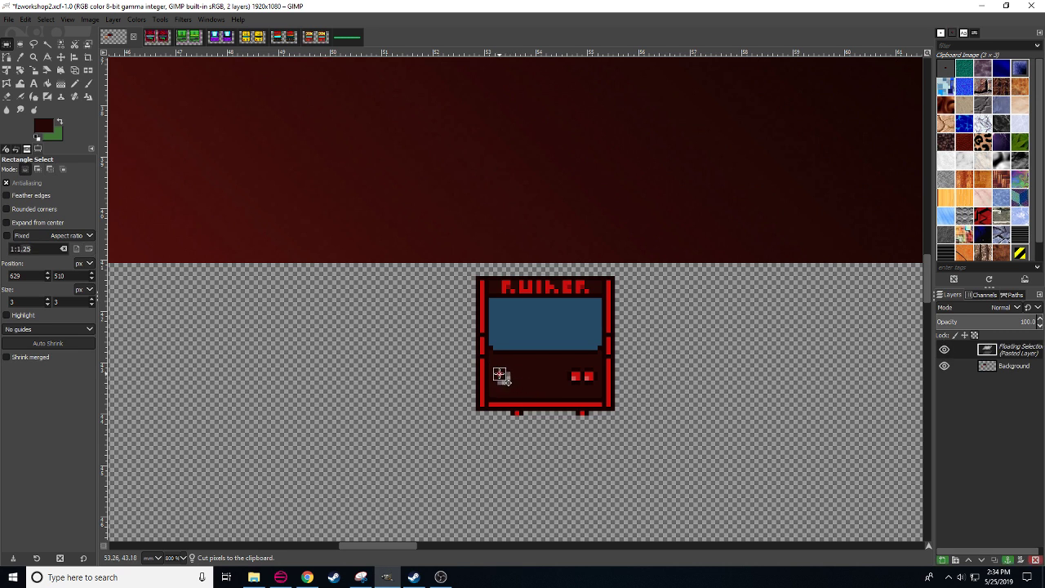
drag(499, 374, 498, 380)
click(512, 392)
key(n)
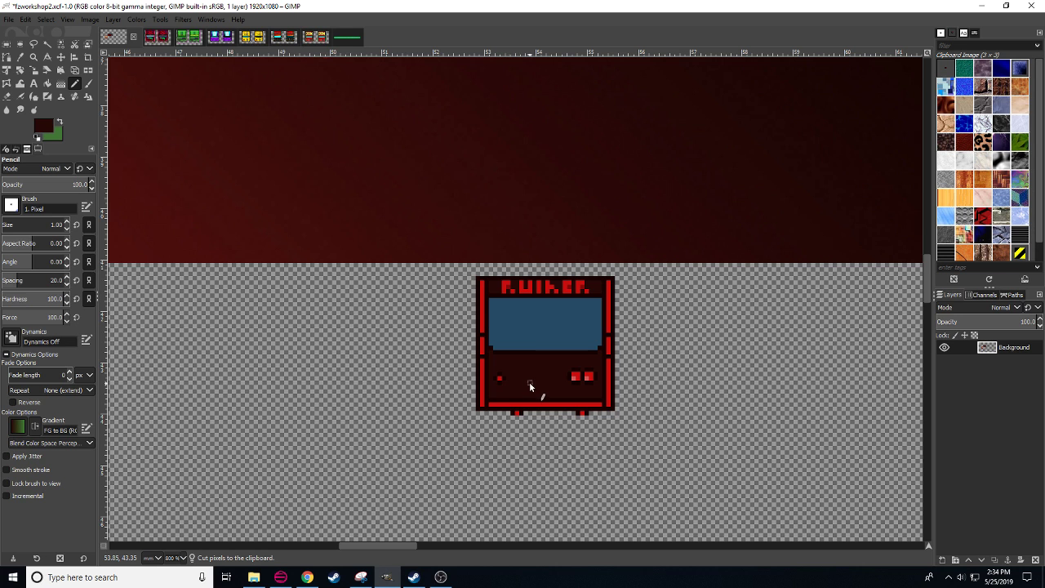
- Move the red button pair next to the D-pad and fill the transparent gap with the panel's dark red
key(r)
mouse_move(568, 369)
mouse_down()
mouse_move(596, 386)
mouse_move(539, 391)
mouse_up()
key(ctrl+x)
key(ctrl+v)
key(n)
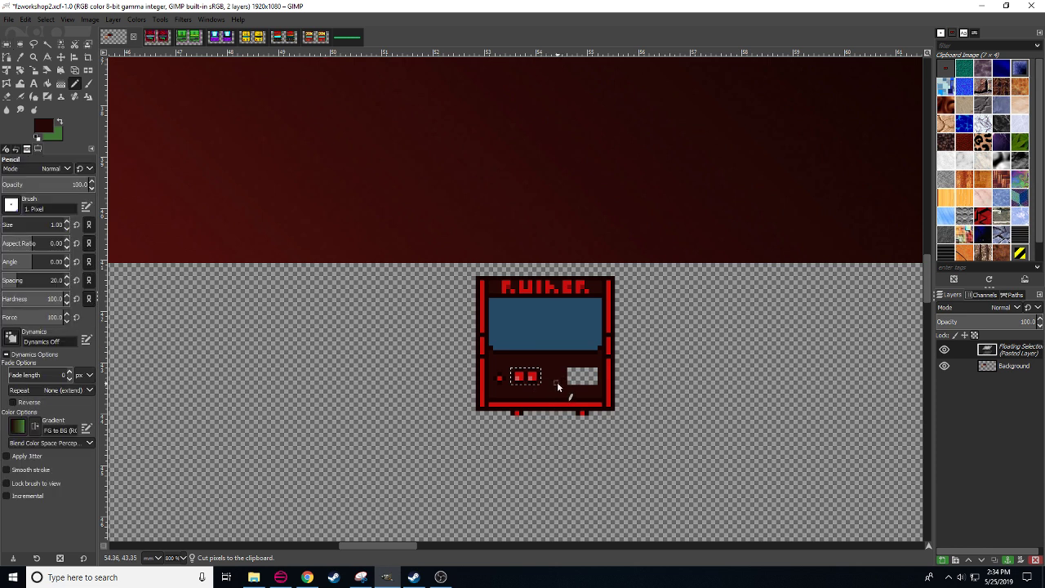
key(ctrl+h)
key(shift+b)
click(585, 380)
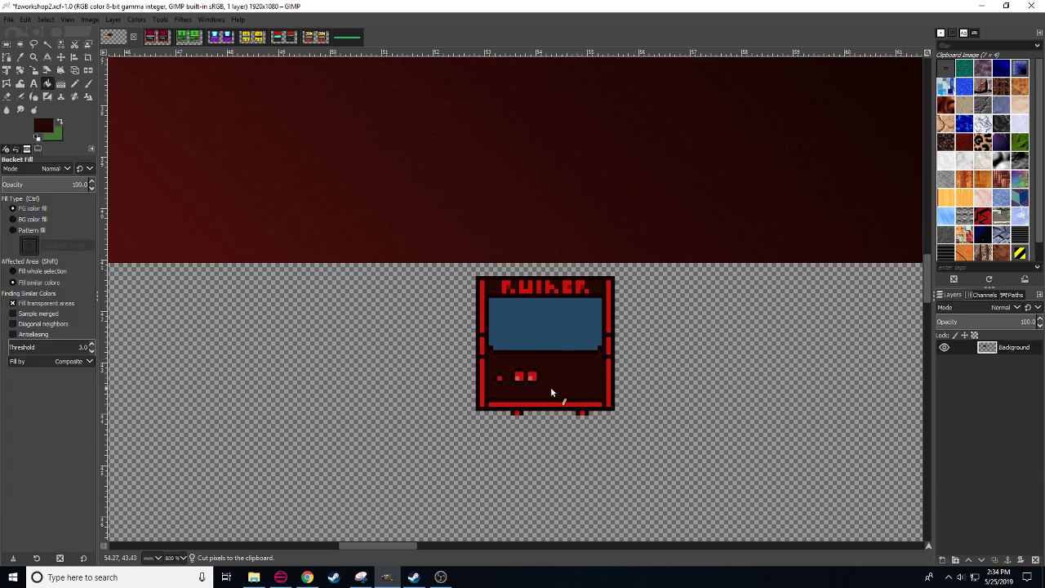
- Duplicate the D-pad and button pair into the right half of the lower panel as a second player's controls
key(r)
drag(492, 369, 601, 384)
key(ctrl+c)
key(ctrl+v)
click(599, 429)
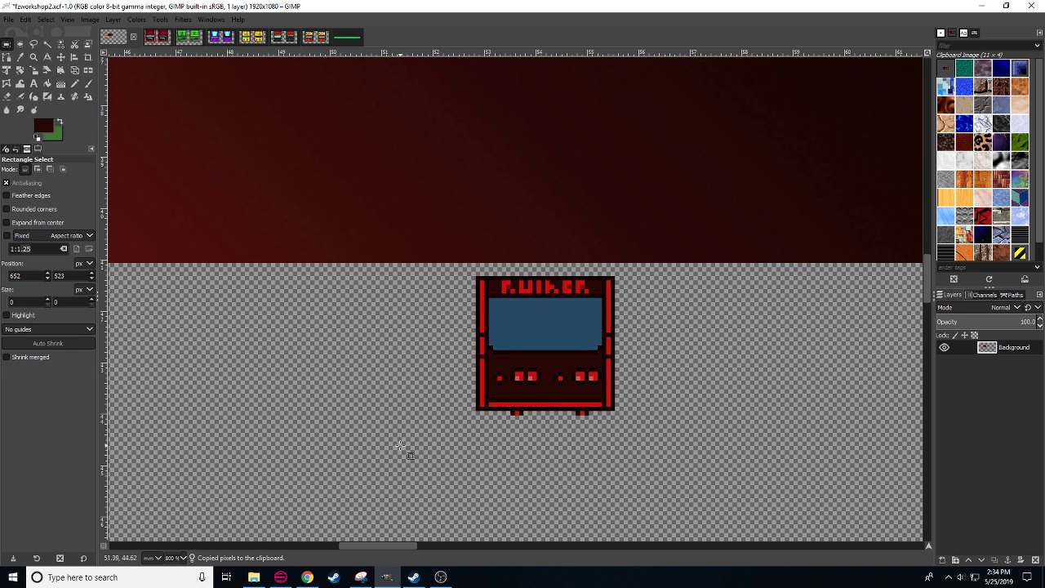
- Select the finished RUINER cabinet, paste a duplicate of it and cut that duplicate to the clipboard
scroll(179, 558, down, 1)
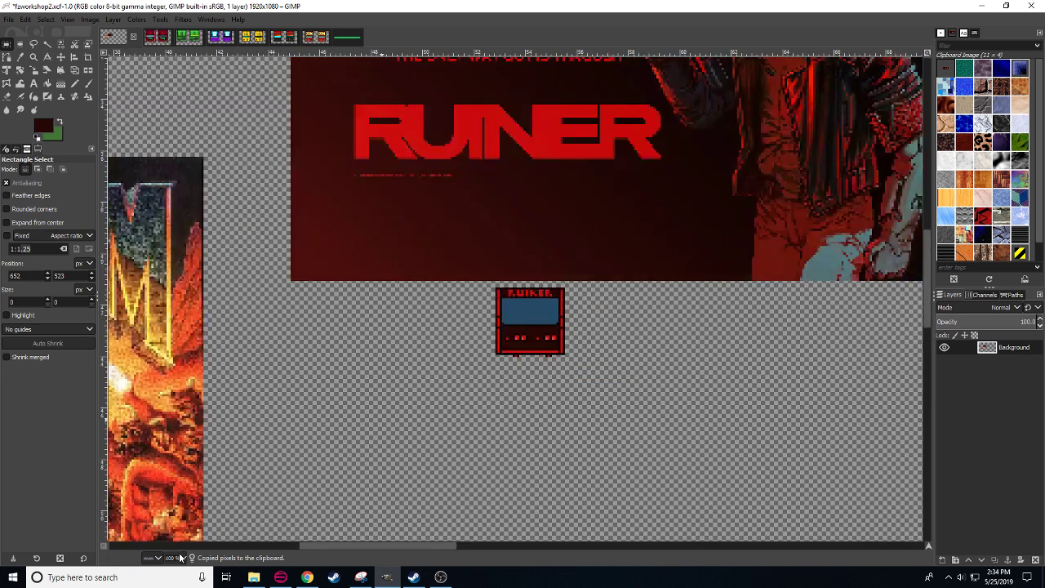
scroll(179, 557, down, 1)
scroll(181, 558, up, 2)
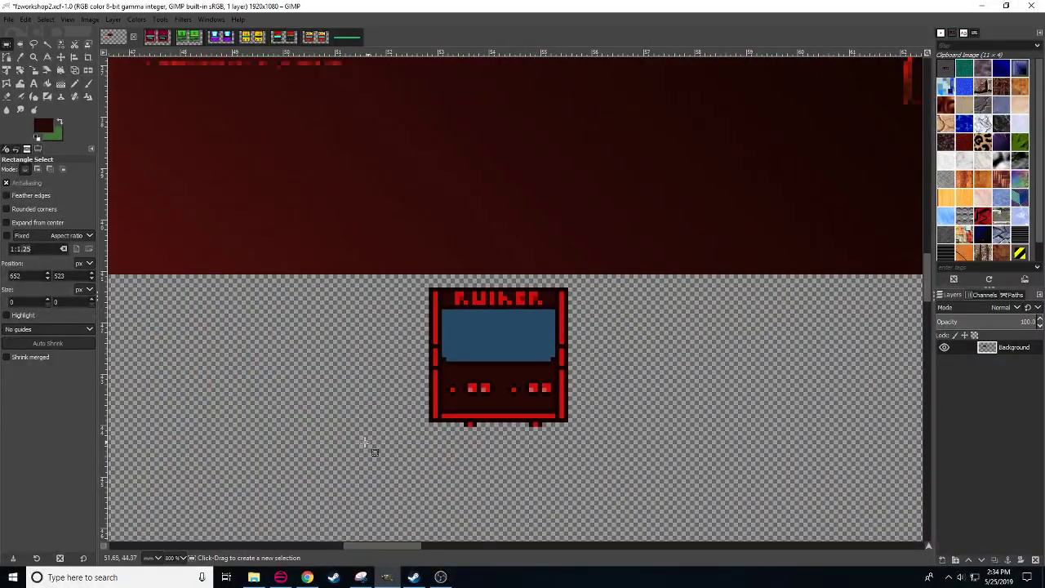
drag(421, 284, 576, 439)
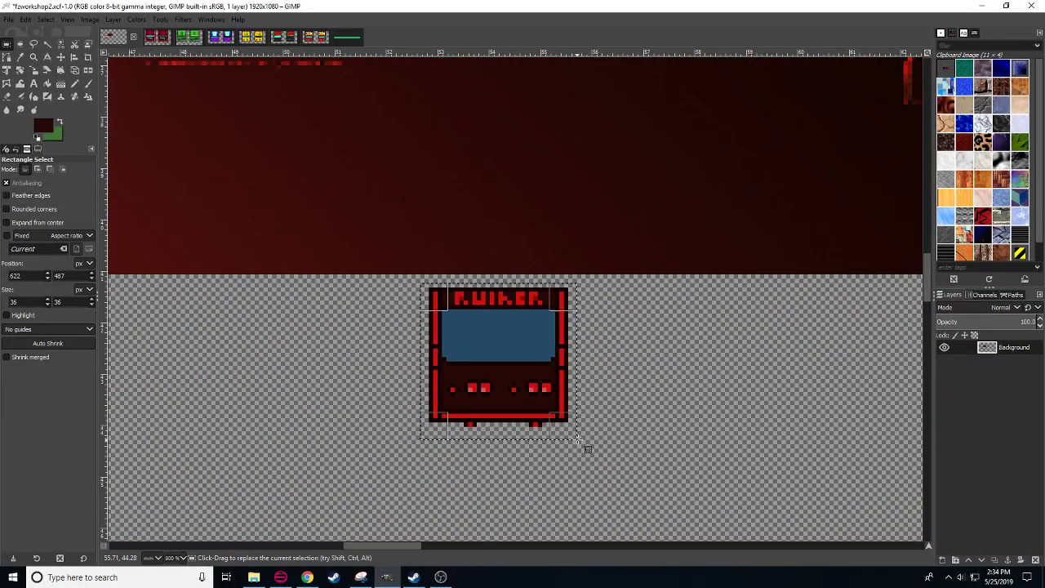
key(ctrl+c)
key(ctrl+v)
drag(536, 380, 587, 380)
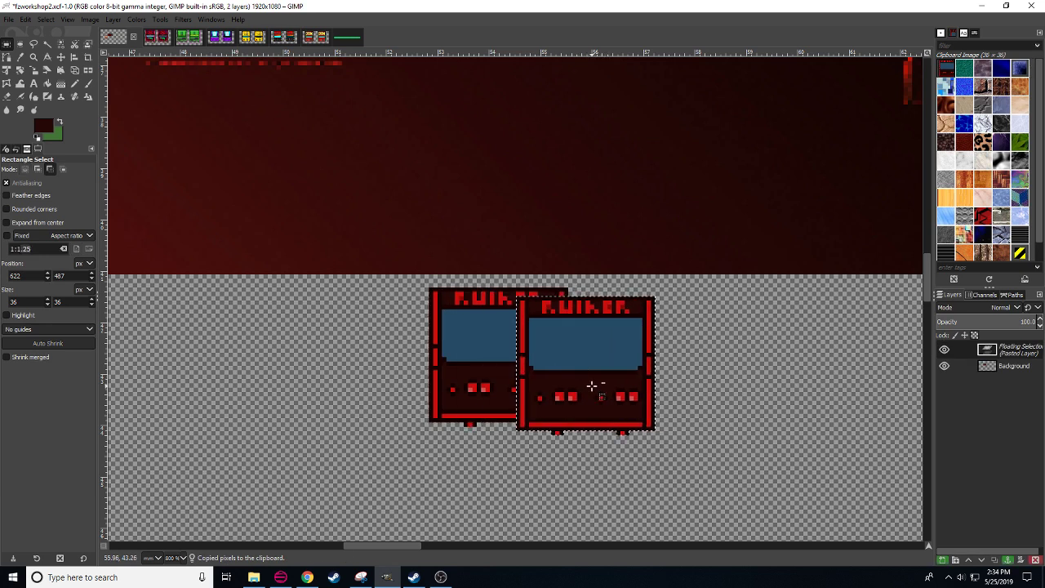
key(ctrl+x)
- Paste the cabinet into the first and second frames of the sprLawyer.png sprite sheet
click(347, 37)
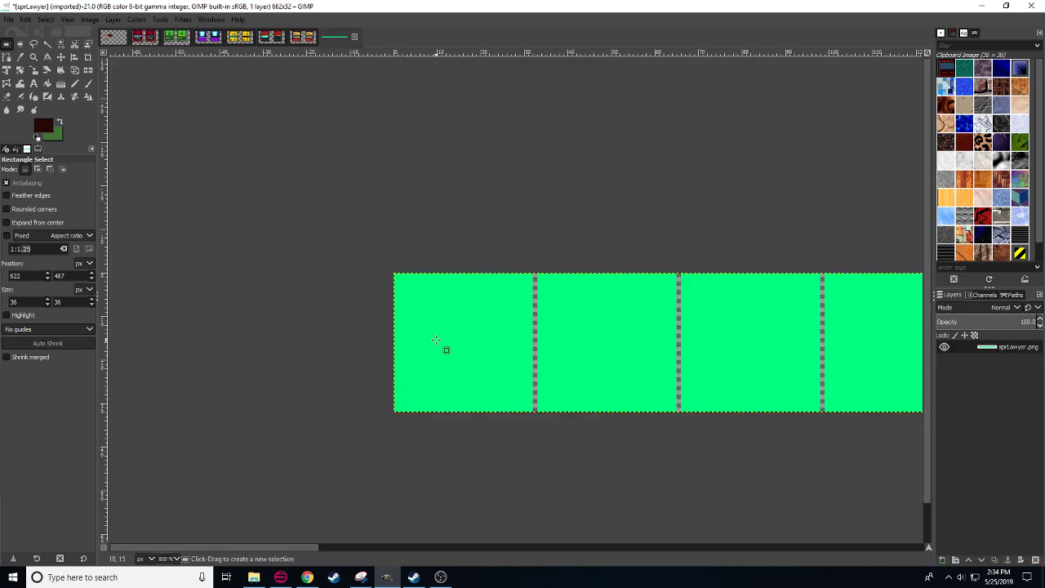
key(ctrl+v)
drag(512, 345, 445, 334)
click(463, 436)
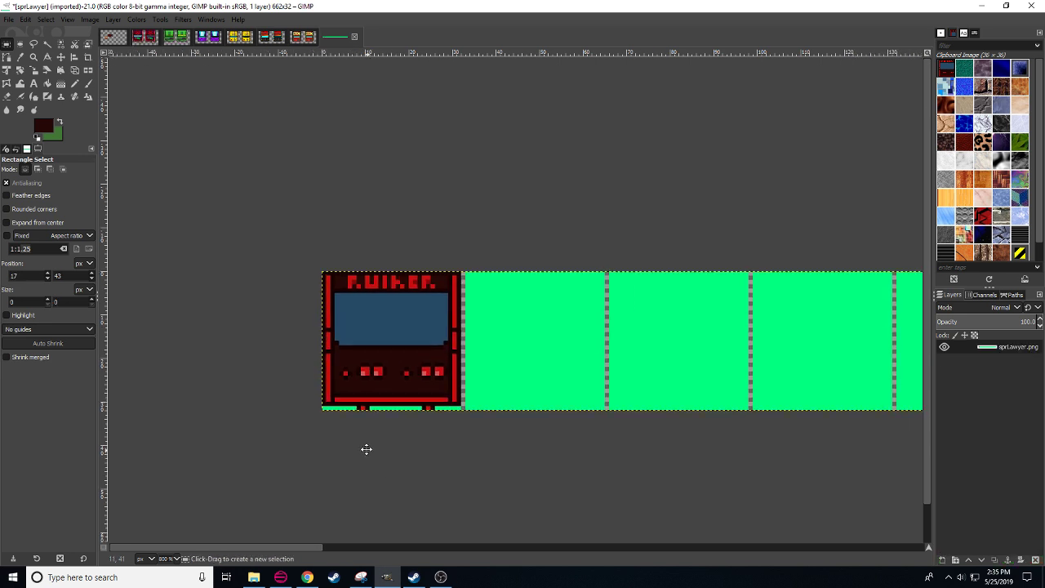
drag(493, 305, 537, 360)
key(ctrl+v)
click(417, 450)
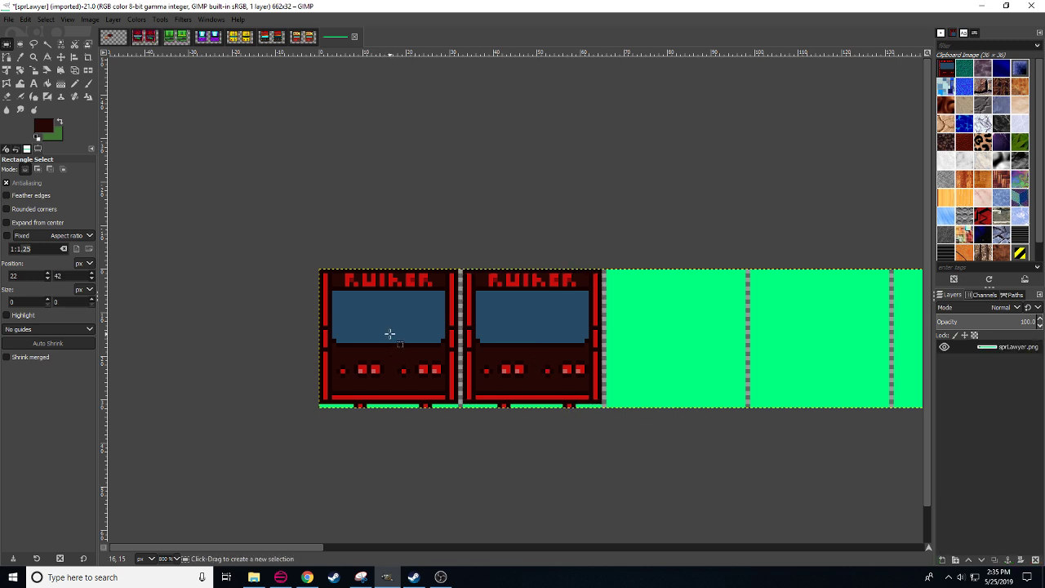
- Sample the first frame's screen blue, check the RUINER artwork, darken the colour and fill the second frame's screen with it
key(n)
ctrl+click(390, 313)
click(112, 37)
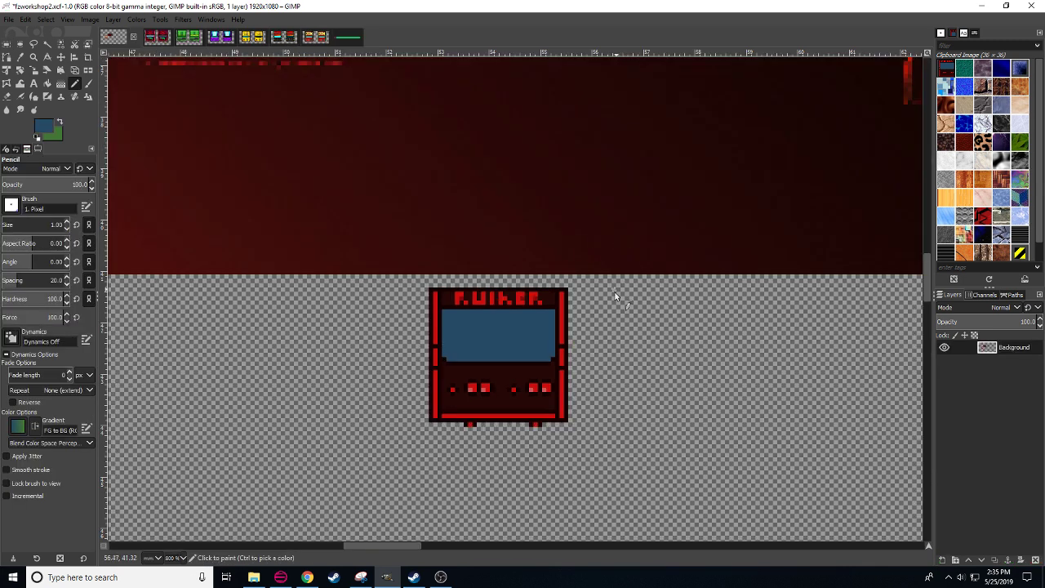
drag(798, 61, 327, 536)
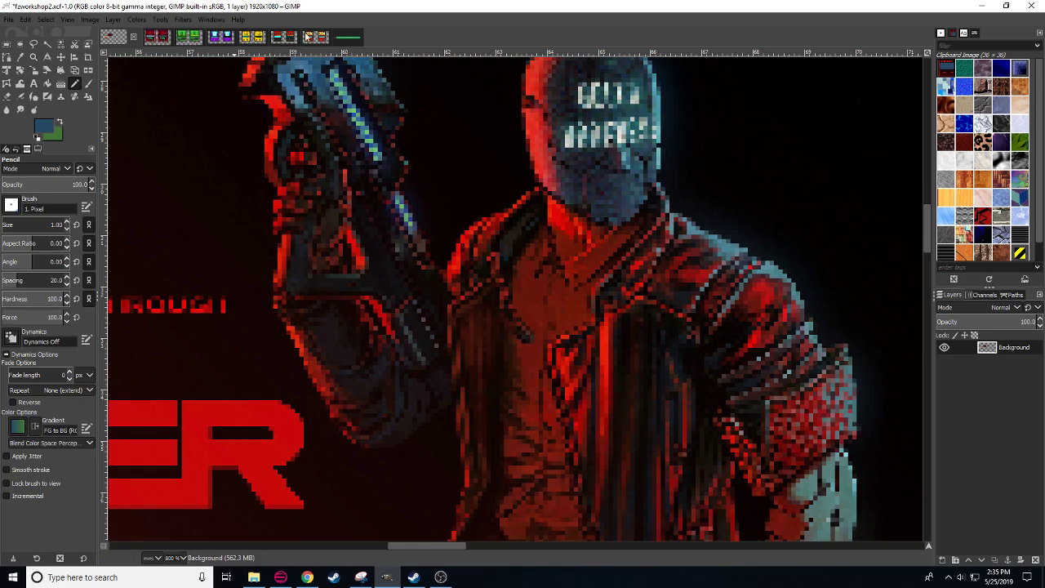
click(344, 41)
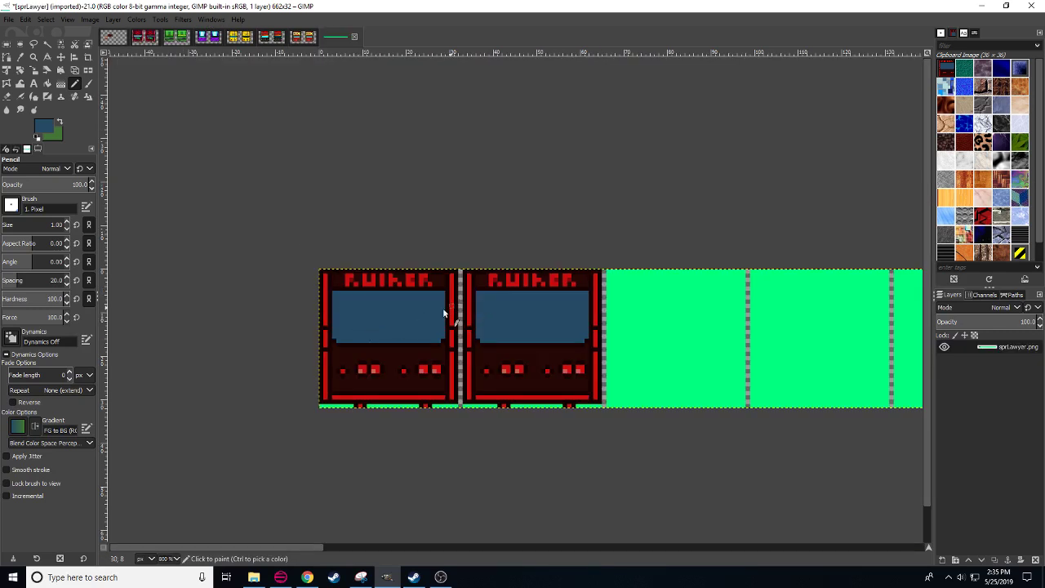
click(47, 131)
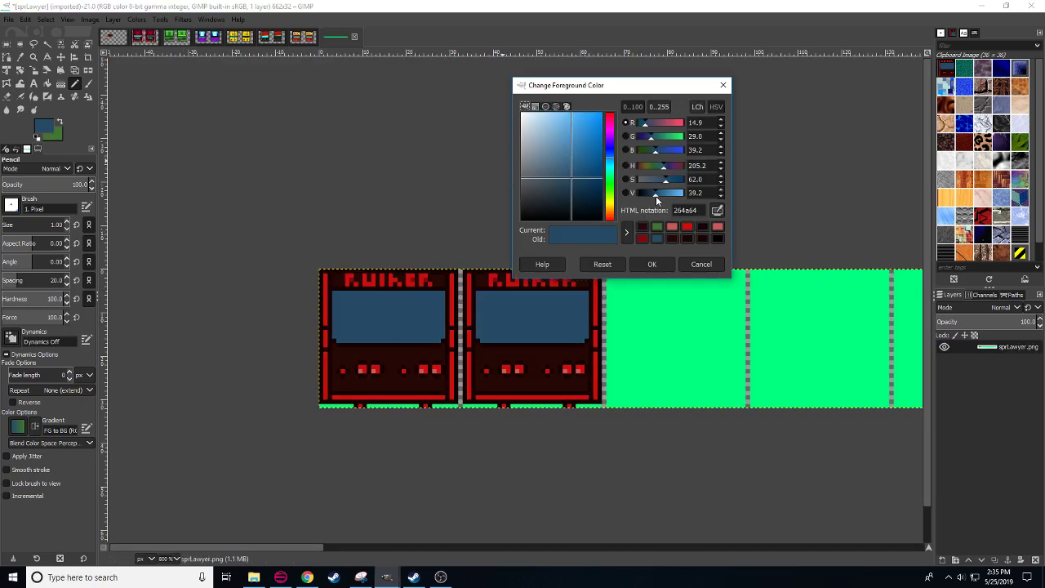
drag(655, 193, 650, 194)
click(652, 264)
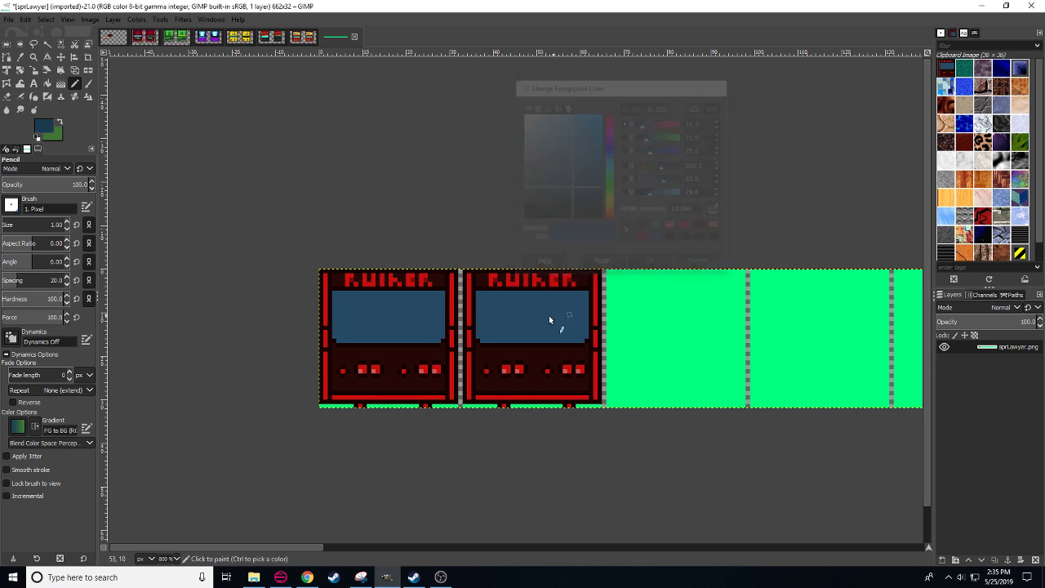
key(shift+b)
click(537, 313)
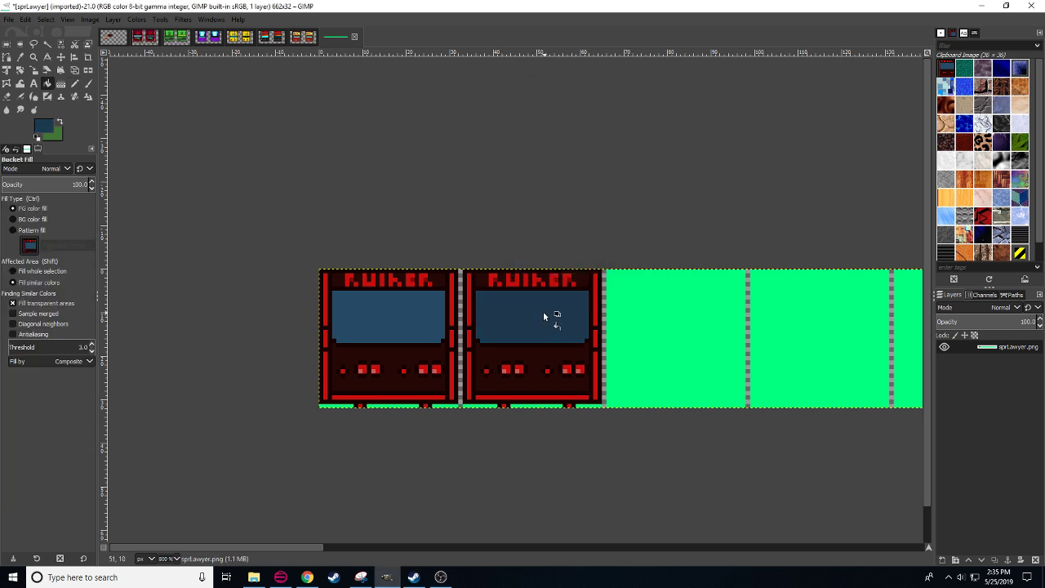
- Adjust the foreground blue to a still darker shade and refill the second frame's screen
click(53, 124)
drag(651, 193, 660, 197)
click(539, 335)
- Sample the first frame's screen blue, lighten it to 2b5471 and fill that screen
key(n)
ctrl+click(427, 302)
key(shift+b)
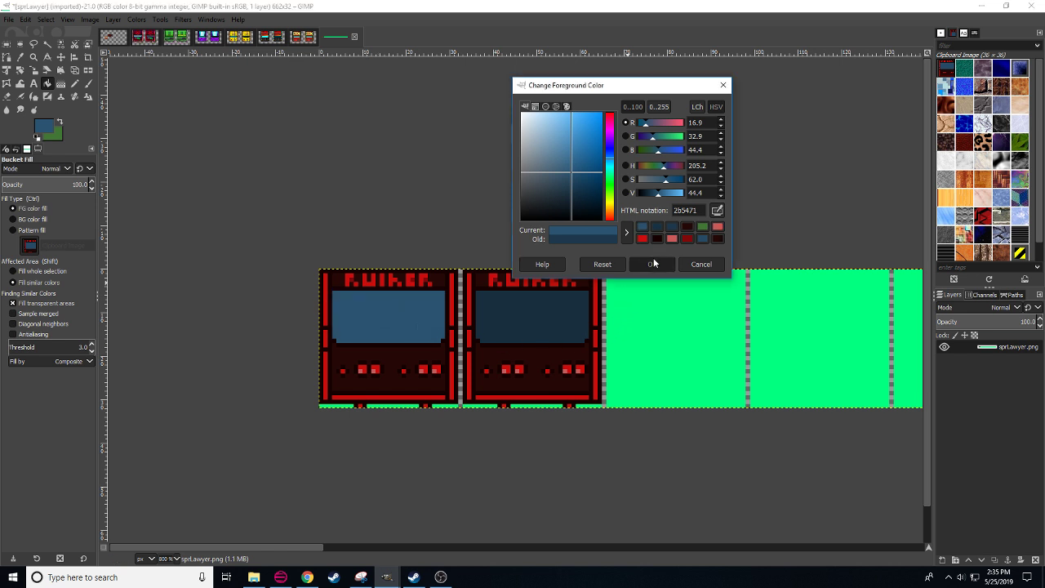
click(651, 263)
- Copy the first two cabinet frames and place the copies in the third and fourth frames of the sheet
drag(502, 452, 456, 467)
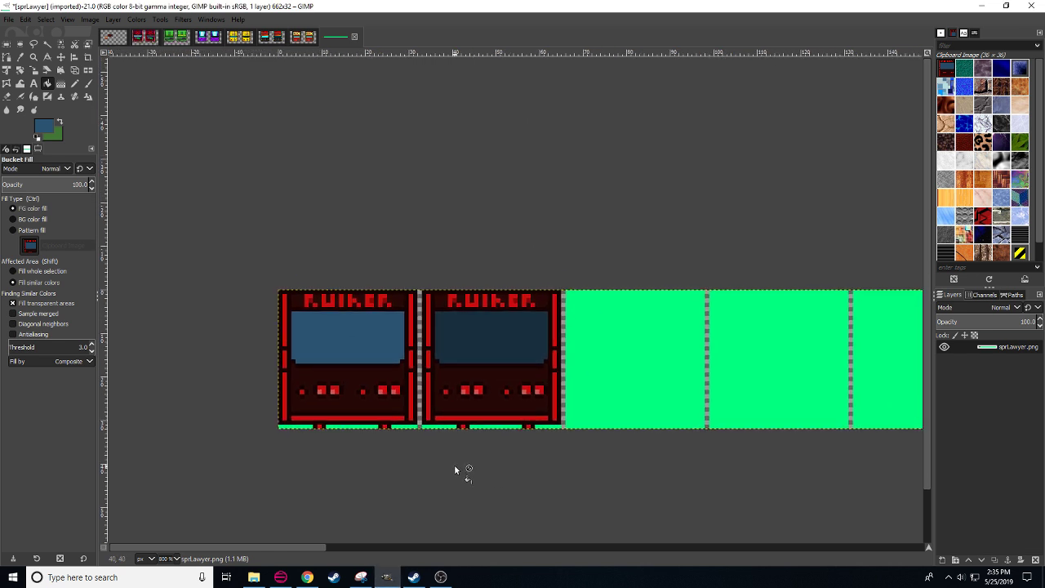
key(r)
drag(256, 272, 561, 469)
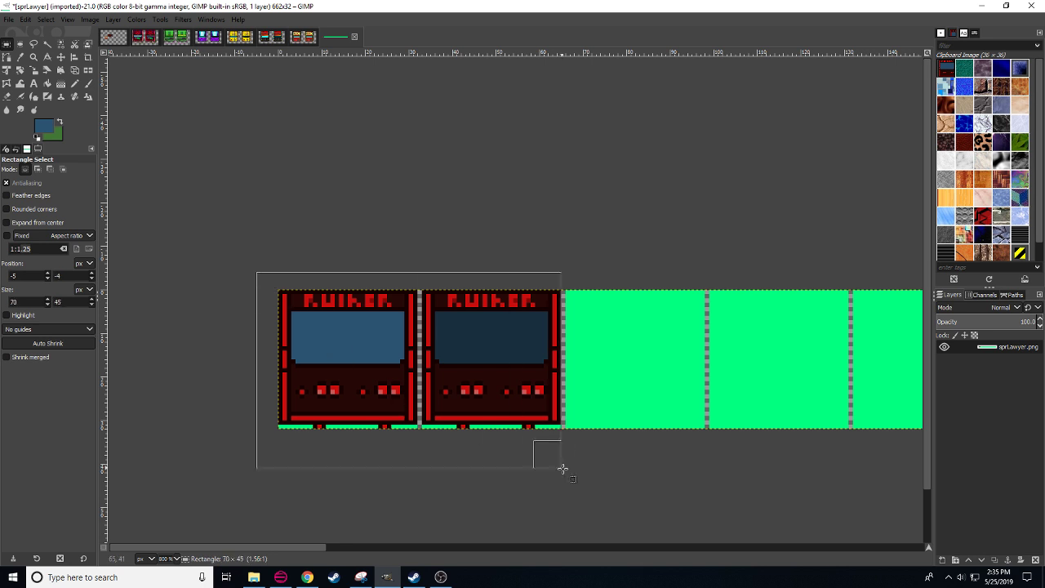
key(ctrl+c)
key(ctrl+v)
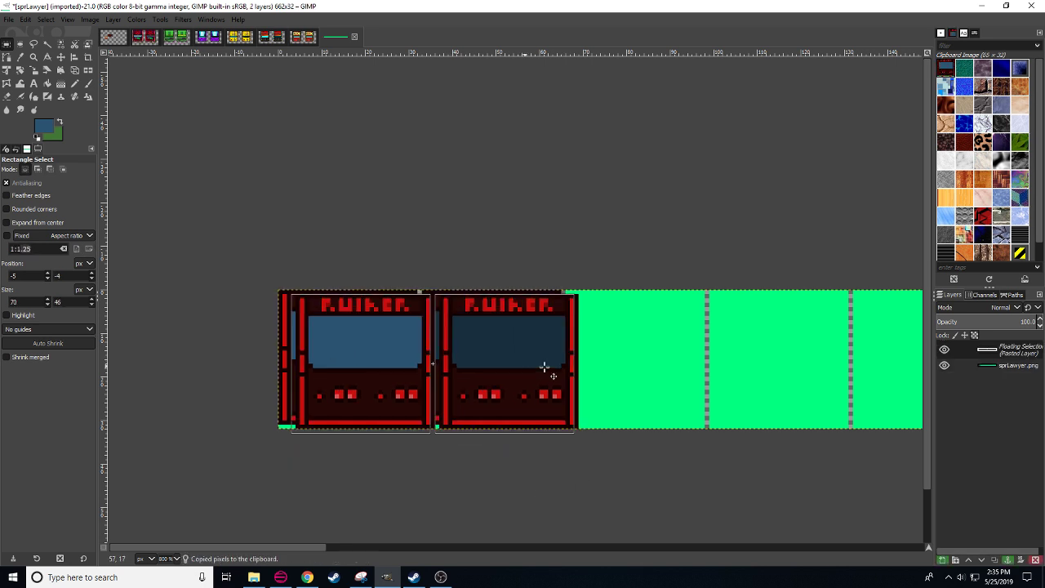
drag(544, 367, 796, 366)
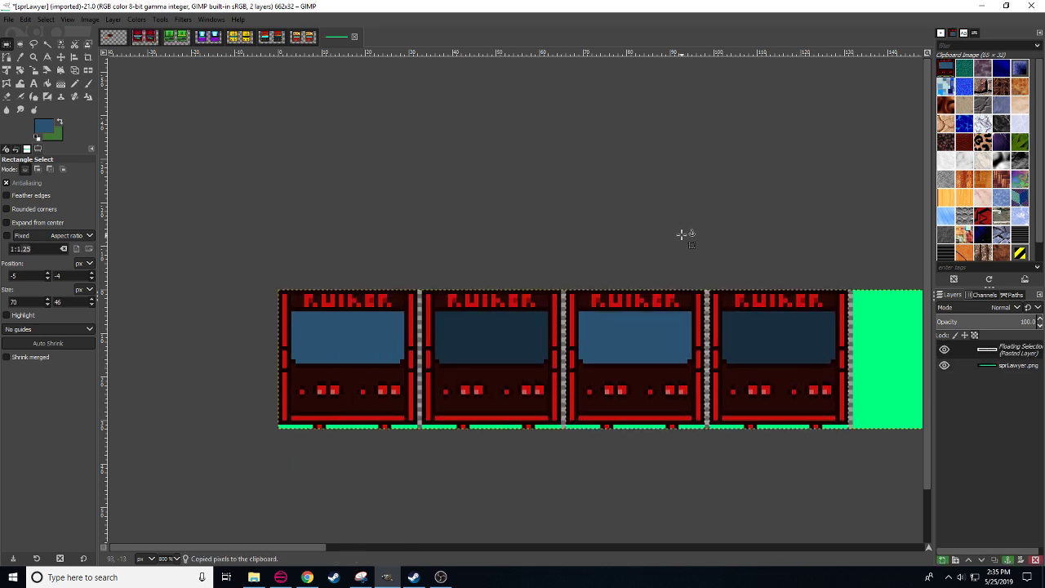
click(681, 234)
- Copy the first four cabinet frames and place the copies in the fifth to eighth frames of the sheet
drag(237, 270, 712, 472)
key(ctrl+c)
scroll(459, 376, right, 5)
key(ctrl+v)
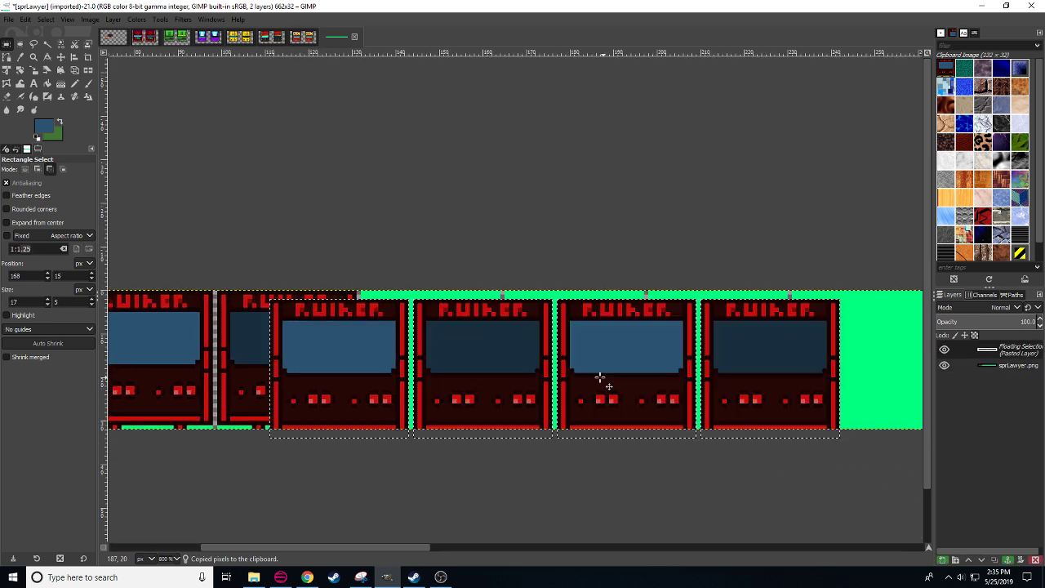
drag(600, 377, 529, 360)
click(558, 479)
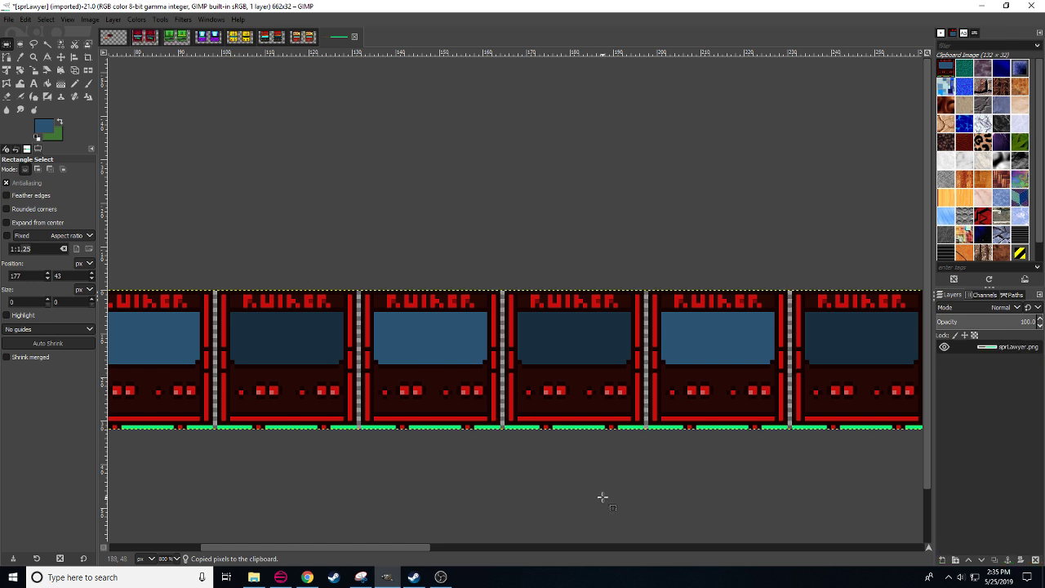
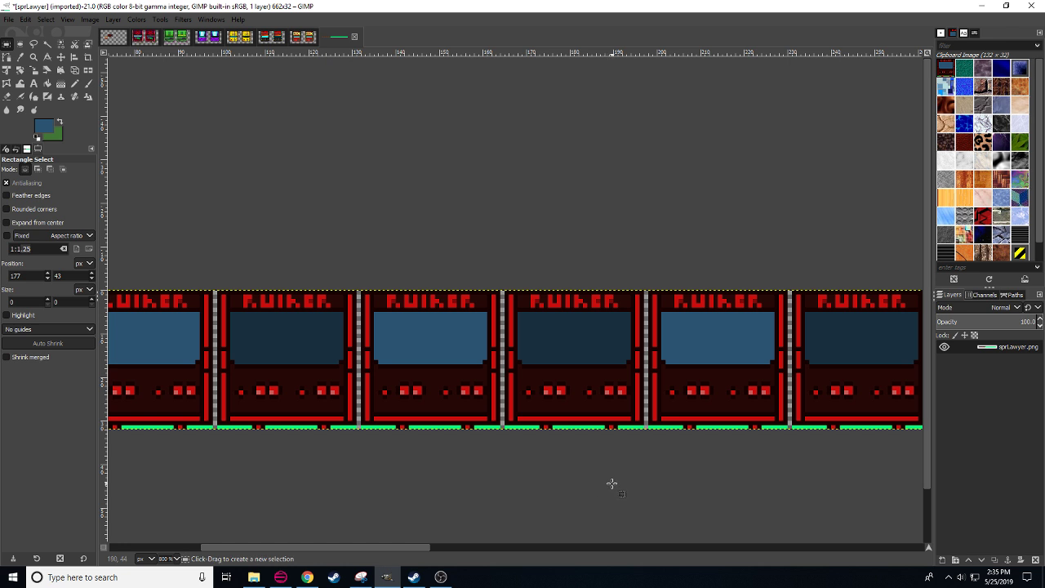
- Paste the copied block of four cabinet frames twice, placing it in frames nine to twelve and thirteen to sixteen of the sheet
scroll(443, 478, right, 10)
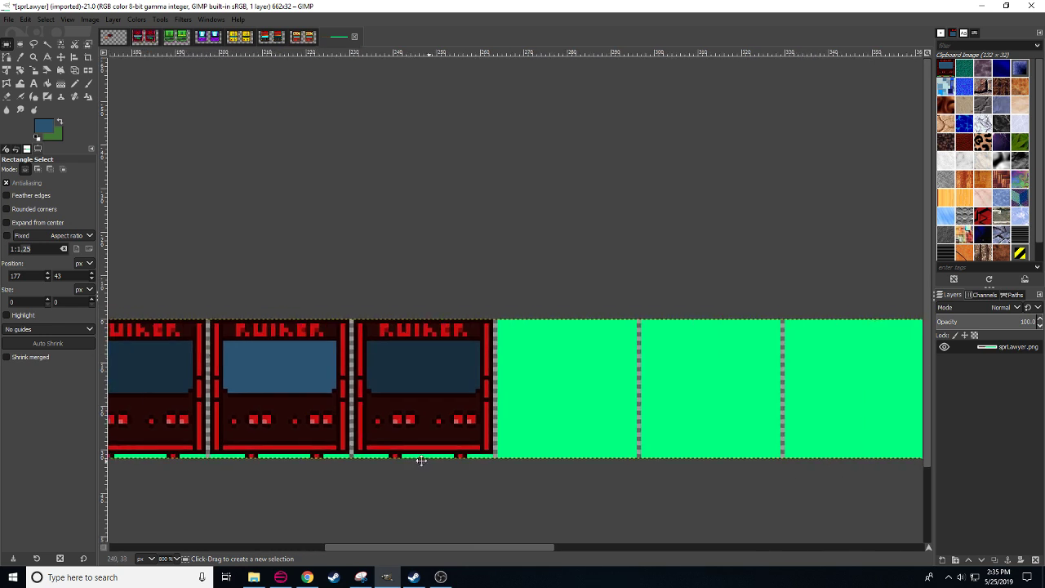
mouse_move(473, 354)
mouse_down()
mouse_move(525, 377)
mouse_move(658, 395)
mouse_move(623, 387)
mouse_up()
key(ctrl+v)
click(702, 482)
scroll(369, 492, right, 15)
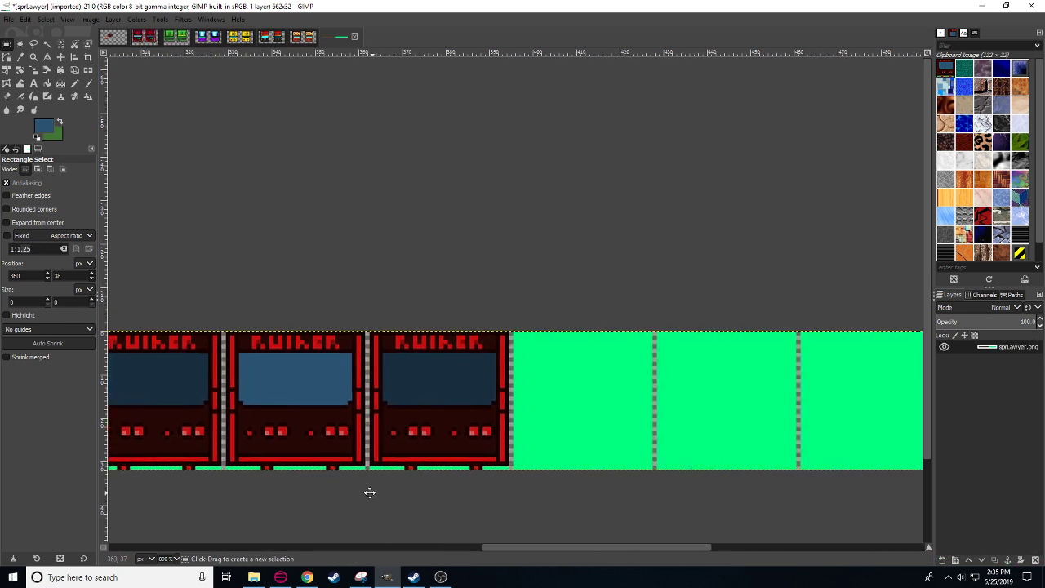
mouse_move(439, 368)
mouse_down()
mouse_move(483, 397)
mouse_move(583, 400)
mouse_move(572, 388)
mouse_up()
key(ctrl+v)
click(593, 476)
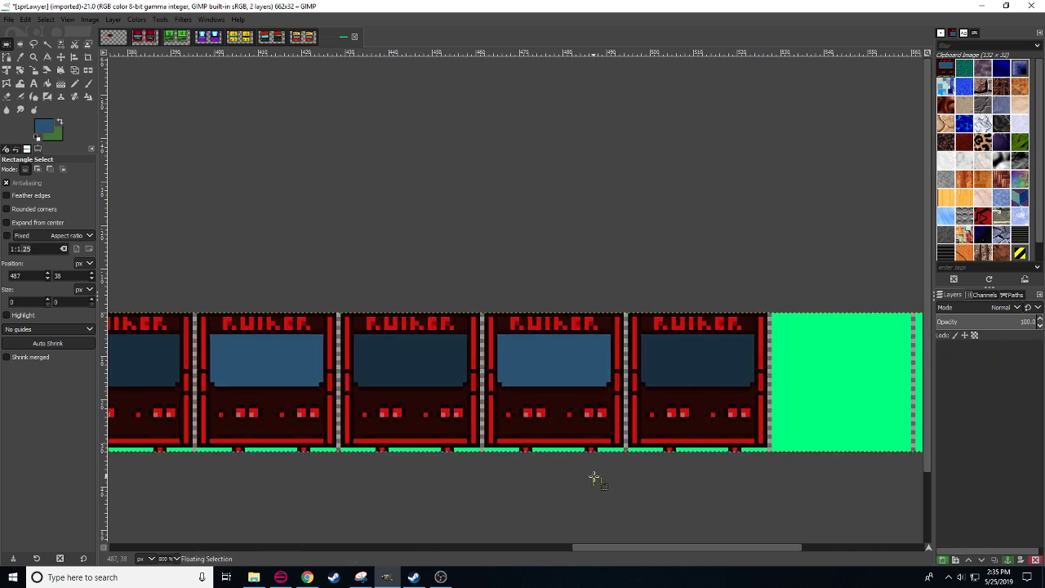
- Paste the copied four cabinet frames once more into the last four frames of the sheet
scroll(250, 467, right, 12)
scroll(538, 484, right, 2)
drag(462, 367, 478, 377)
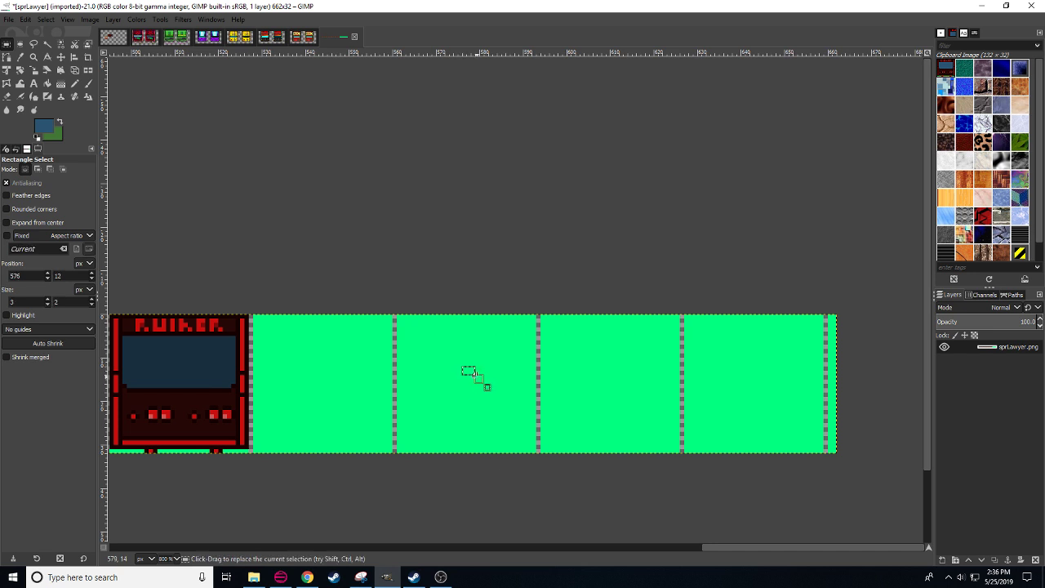
key(ctrl+v)
drag(685, 367, 793, 385)
click(881, 322)
- Select the leftover green strip past the last cabinet frame and delete it, then clear the selection
drag(875, 322, 825, 469)
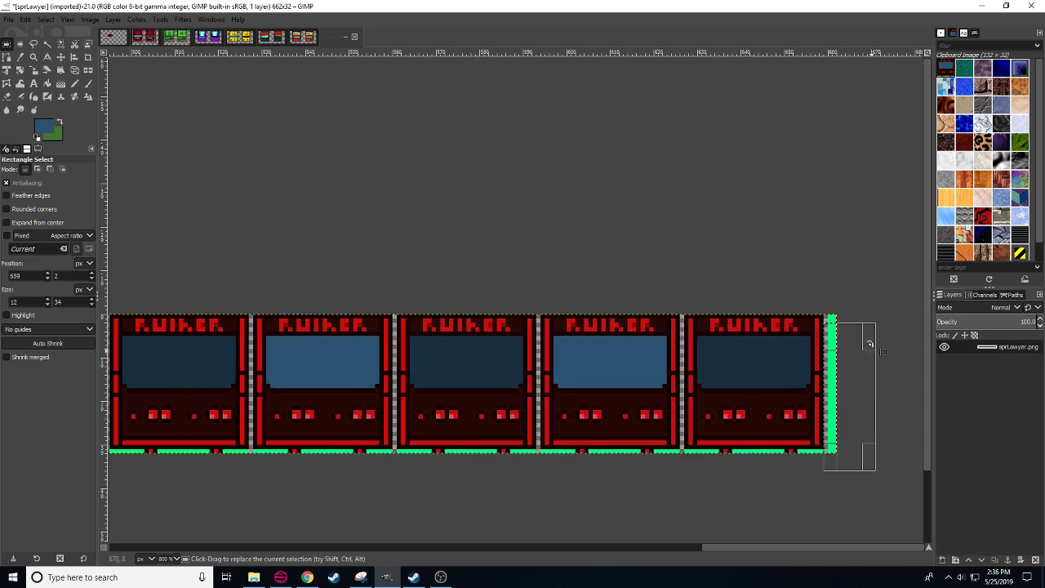
drag(849, 332, 843, 318)
key(Delete)
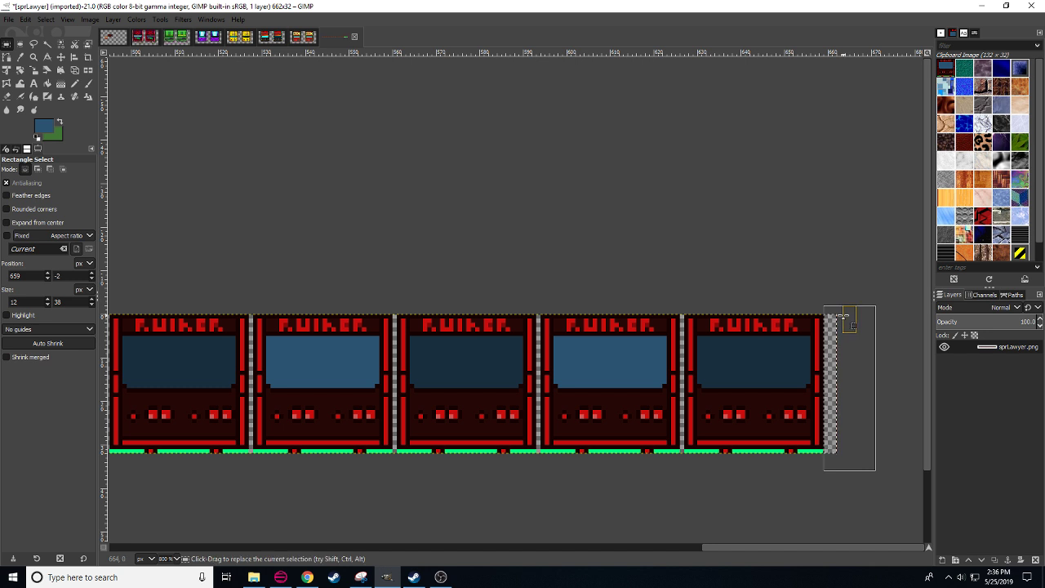
click(698, 239)
- Switch to the Pencil tool and set the foreground colour to the pale blue c3e6ff
scroll(173, 560, down, 2)
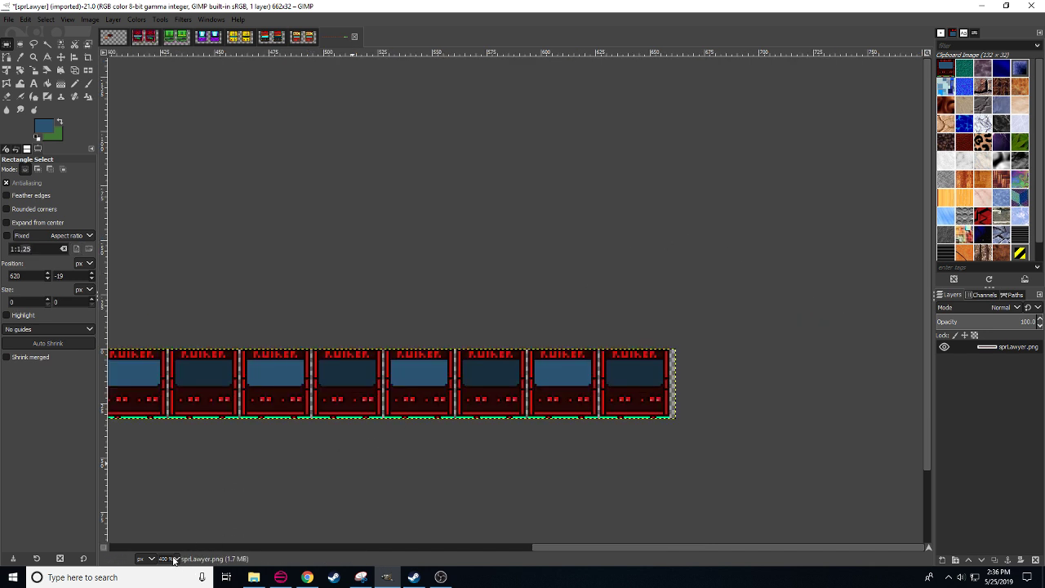
drag(242, 489, 349, 485)
drag(217, 488, 608, 465)
scroll(172, 560, up, 2)
drag(272, 439, 335, 460)
key(n)
click(45, 126)
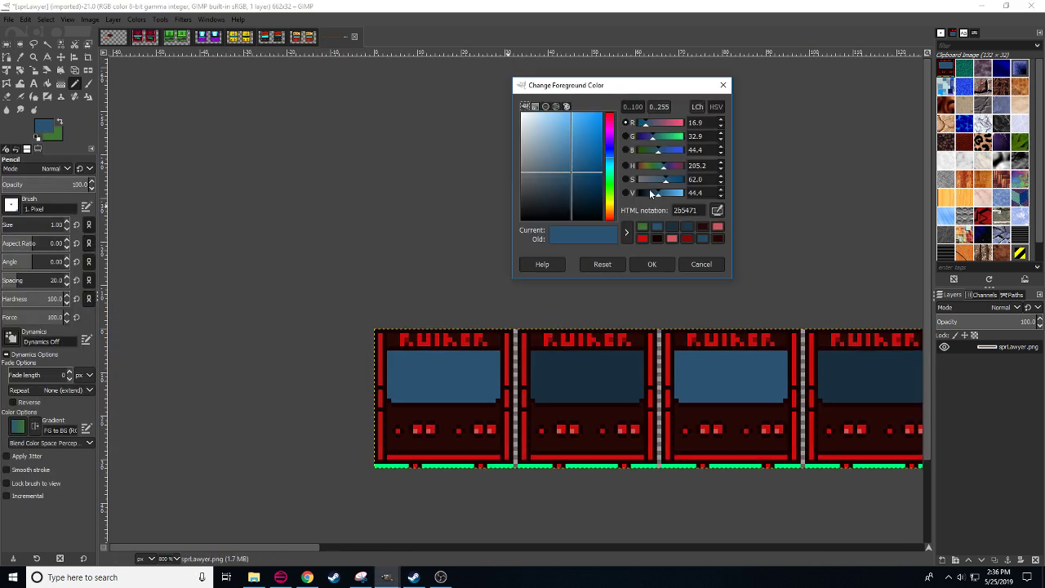
mouse_move(656, 196)
mouse_down()
mouse_move(688, 197)
mouse_move(650, 185)
mouse_up()
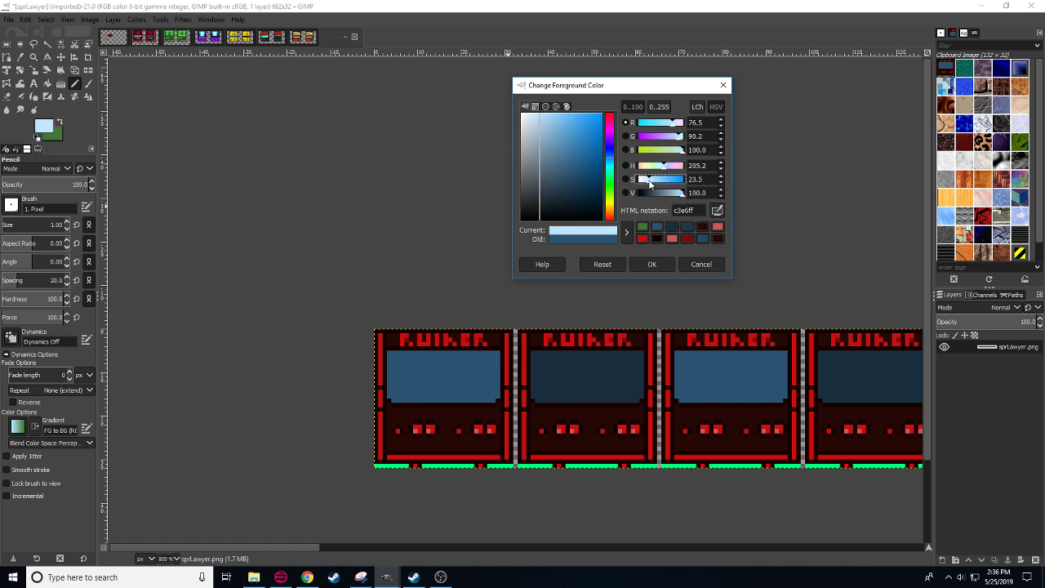
click(646, 263)
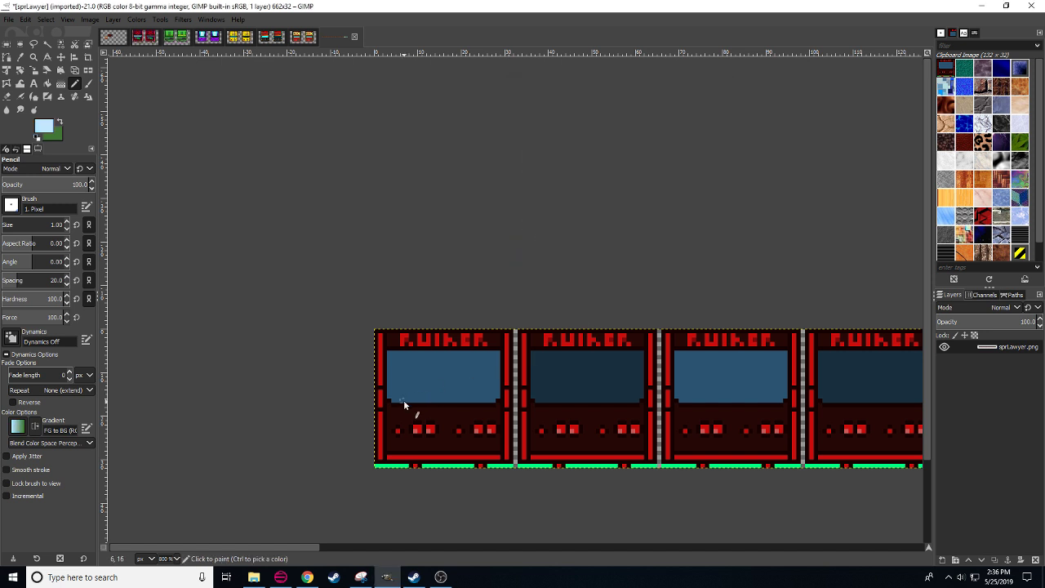
- Draw the two-pixel-wide stem and upper diagonal arm of a letter K on the first frame's screen
click(404, 401)
key(ctrl+z)
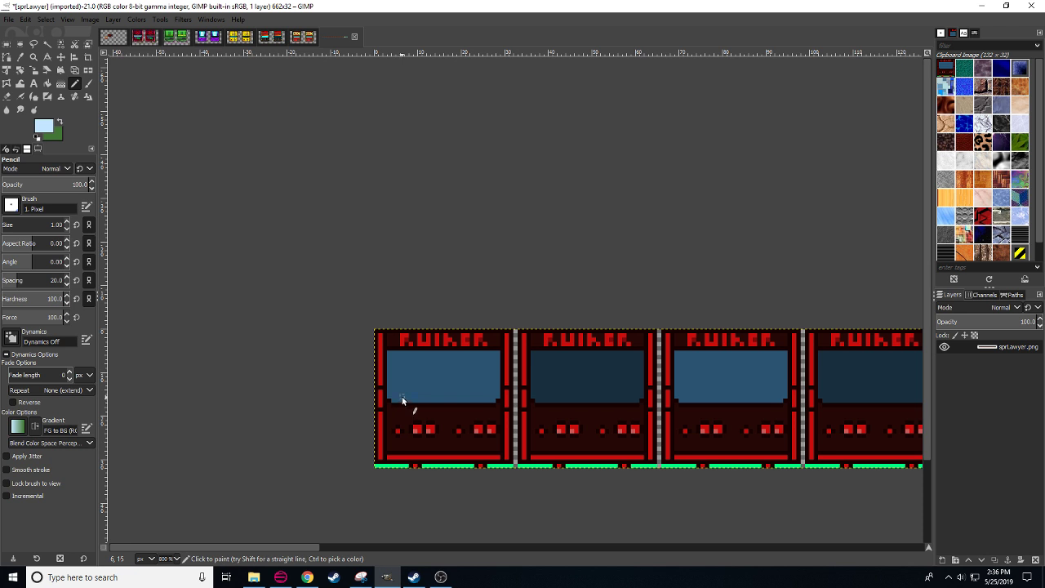
shift+click(402, 357)
click(406, 357)
shift+click(407, 396)
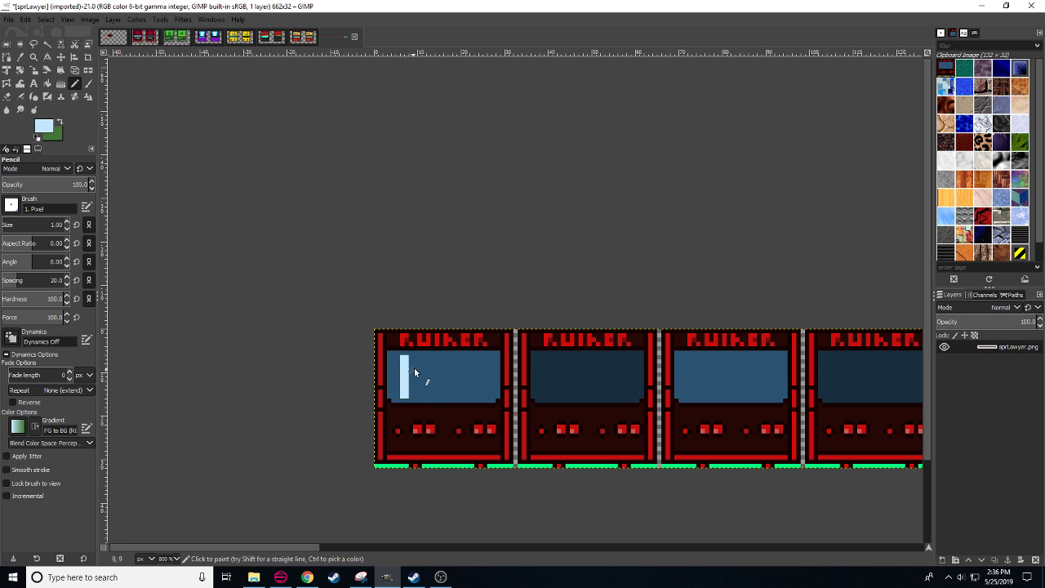
shift+click(419, 357)
drag(413, 372, 421, 364)
- Copy the K's upper arm, flip the copy vertically and place it below to form the lower arm
key(r)
drag(409, 356, 425, 377)
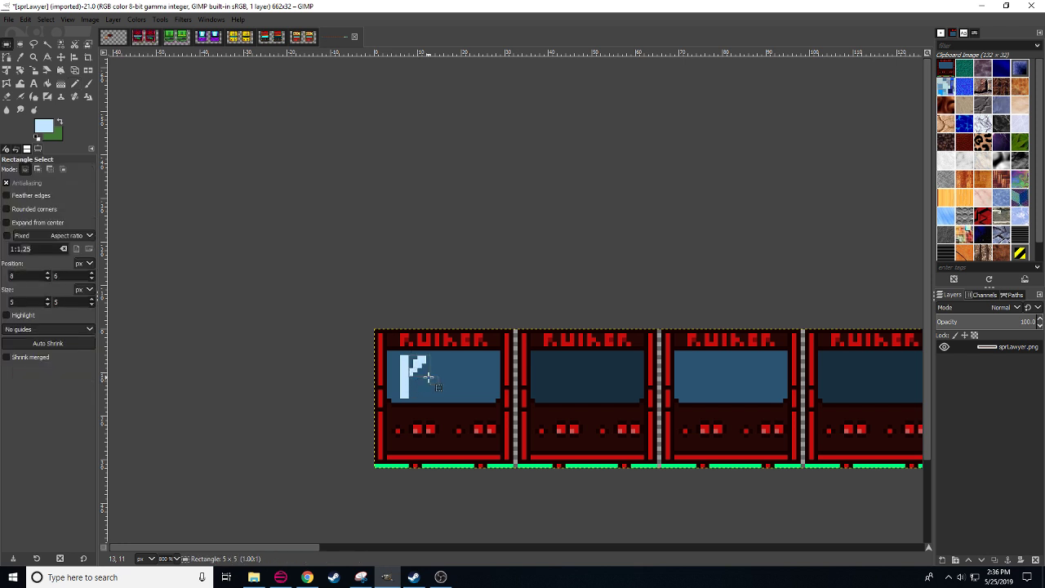
key(ctrl+c)
key(ctrl+v)
key(shift+f)
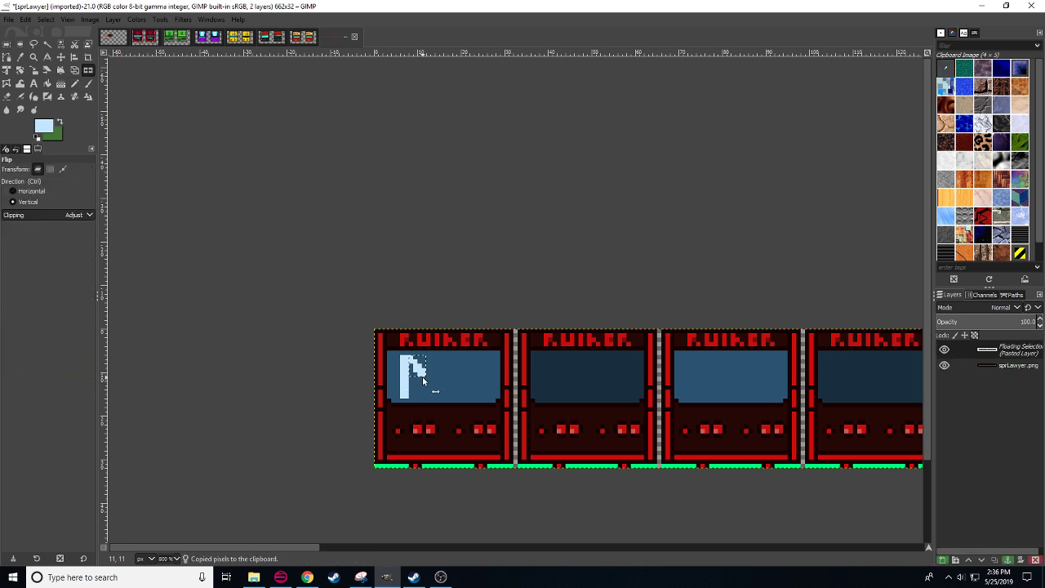
key(r)
drag(420, 368, 421, 389)
click(442, 383)
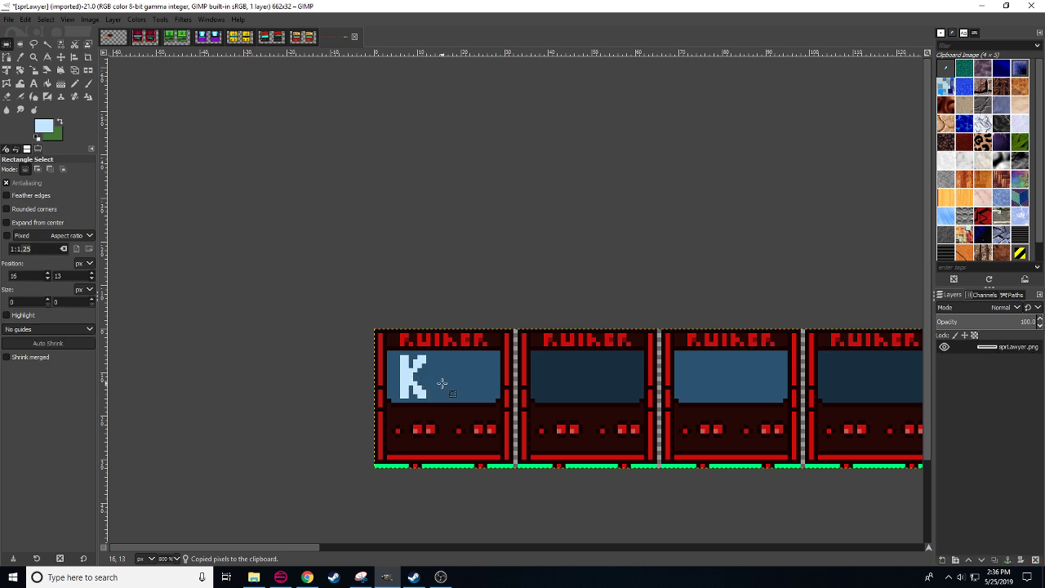
- Draw the letters I and L in pale blue beside the K on the first frame's screen
key(n)
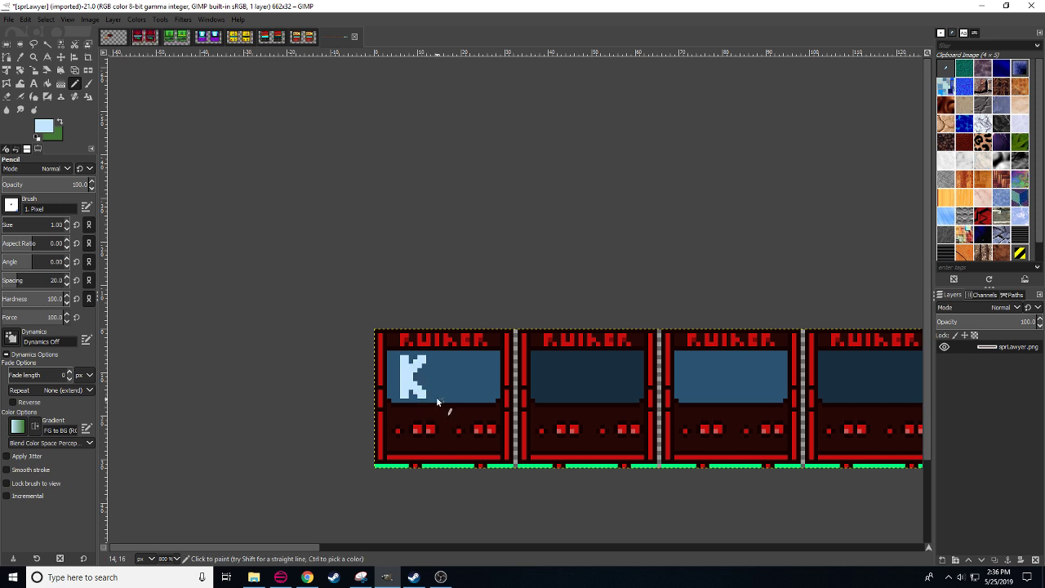
drag(434, 398, 445, 360)
shift+click(449, 358)
shift+click(450, 396)
- Copy the letter L and place the copy beside it to complete the word KILL
key(r)
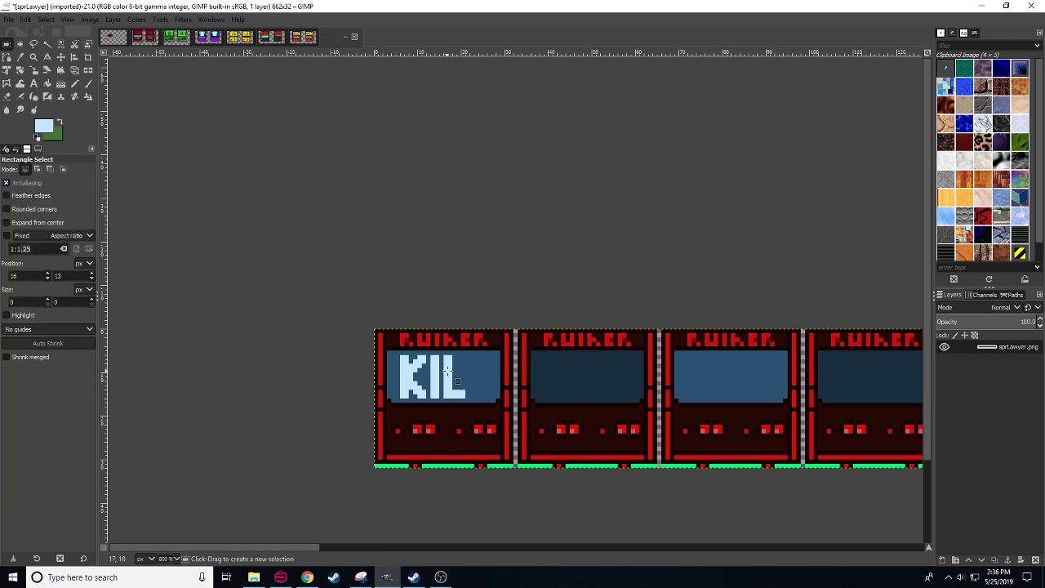
drag(441, 356, 488, 392)
key(ctrl+c)
key(ctrl+v)
click(508, 434)
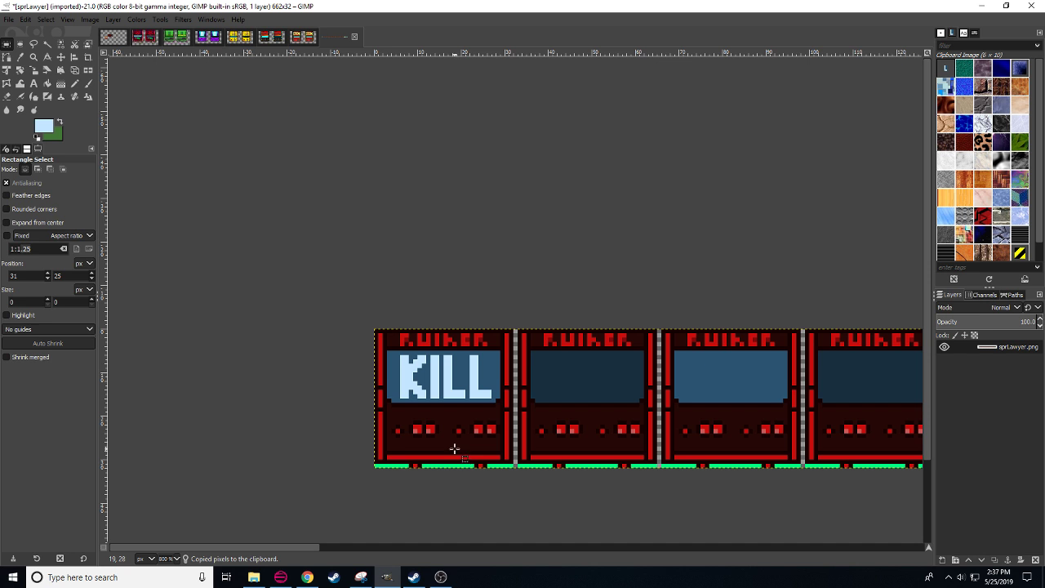
- Cut the KILL lettering from the first frame's screen and paste it back in place
drag(400, 354, 472, 394)
key(ctrl+x)
key(ctrl+v)
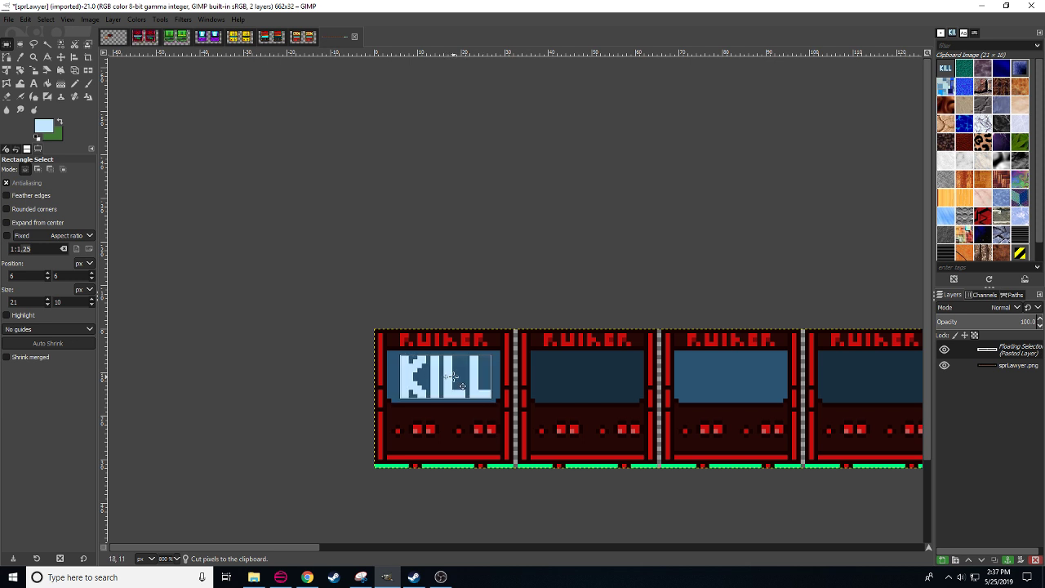
click(449, 415)
- Retouch the pixels where the K's arms join, using sampled letter pale blue and screen blue
key(n)
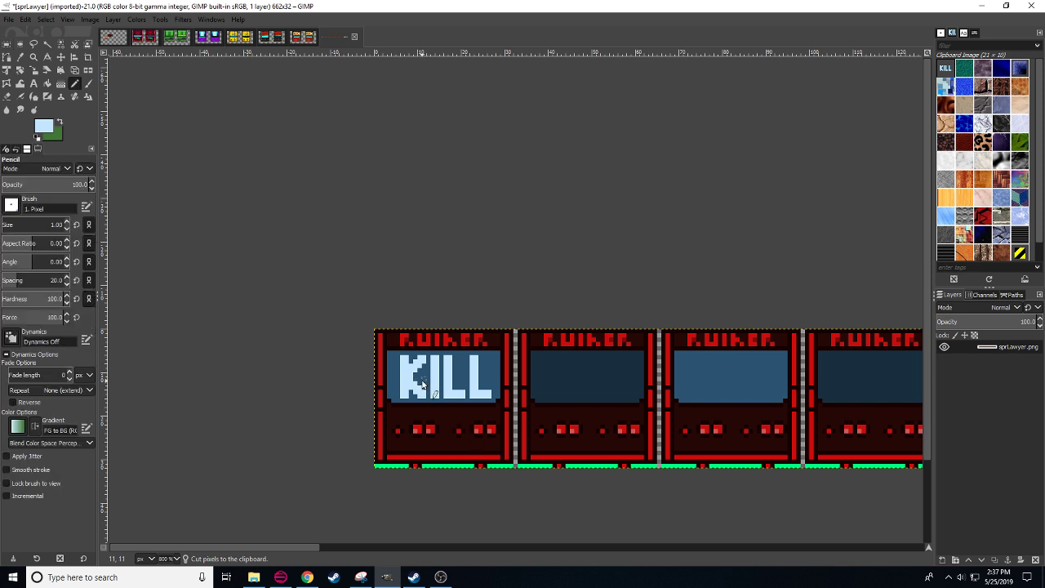
ctrl+click(413, 368)
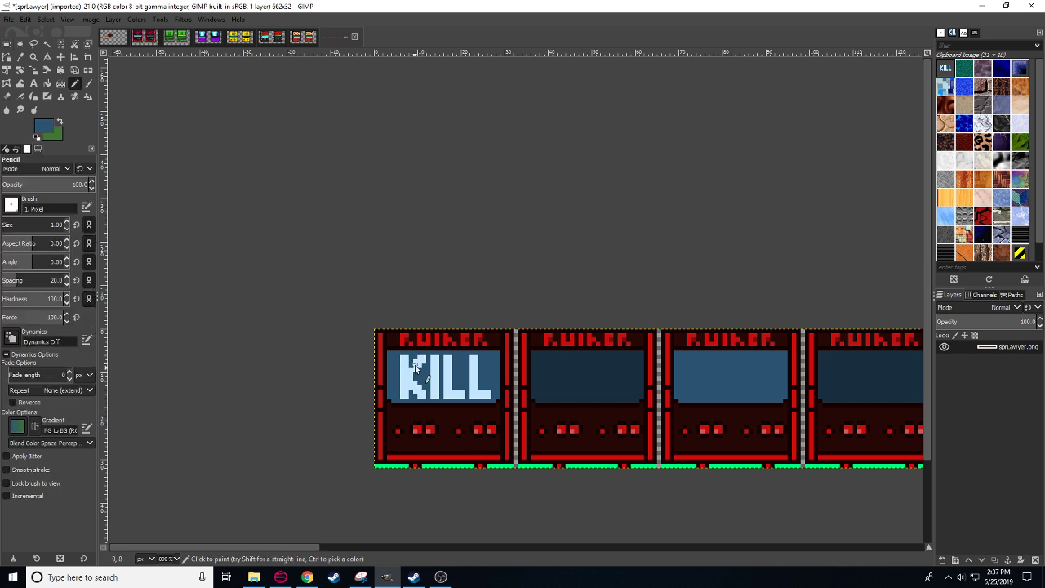
ctrl+click(416, 377)
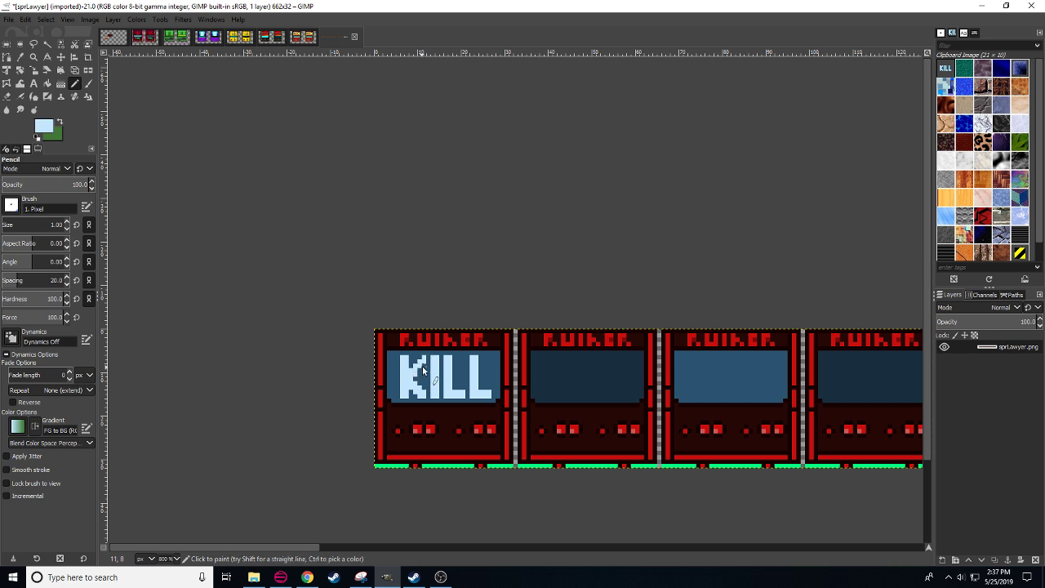
click(415, 373)
ctrl+click(425, 362)
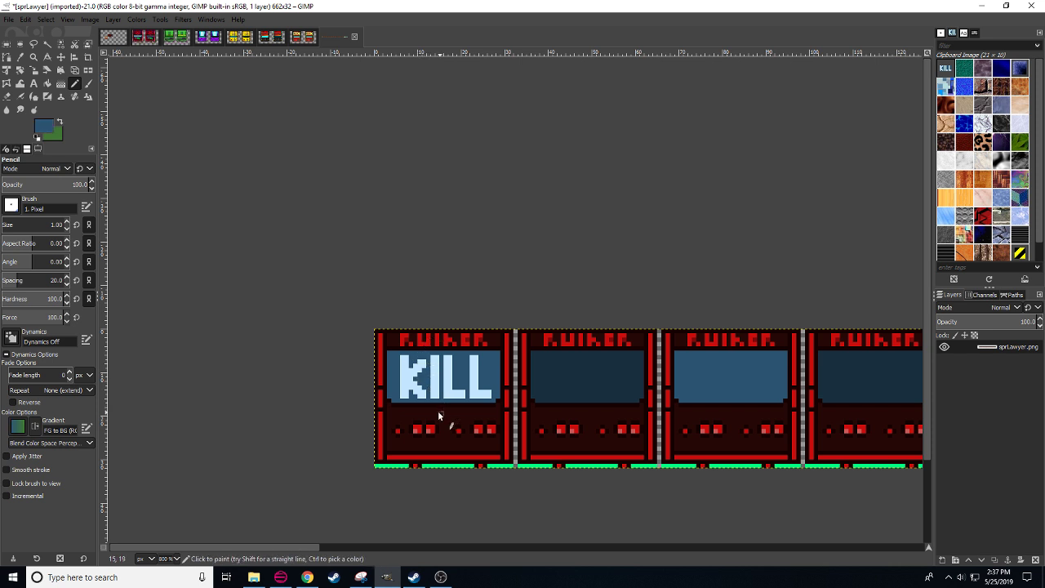
ctrl+click(424, 363)
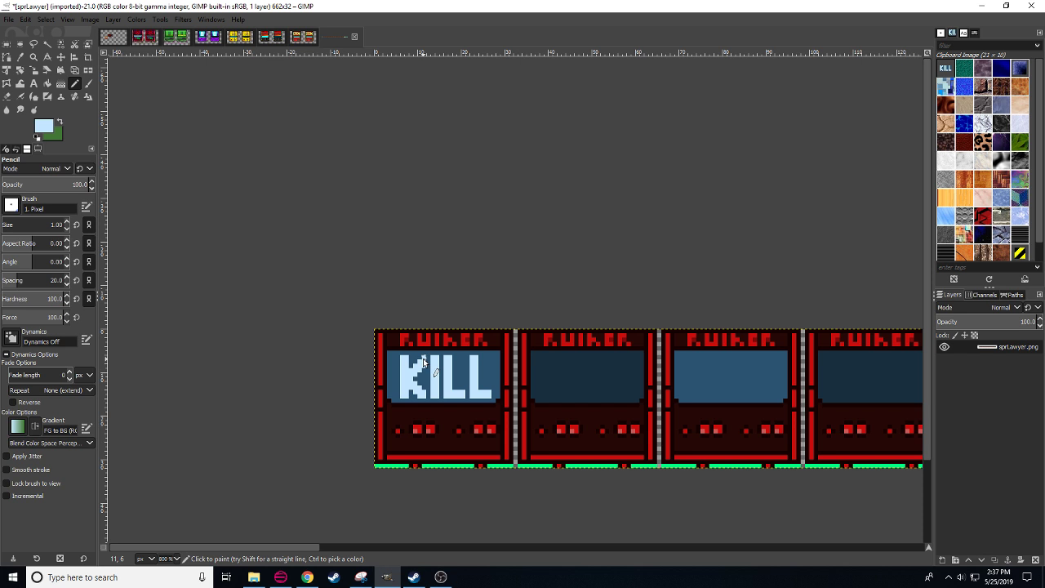
click(414, 380)
ctrl+click(416, 381)
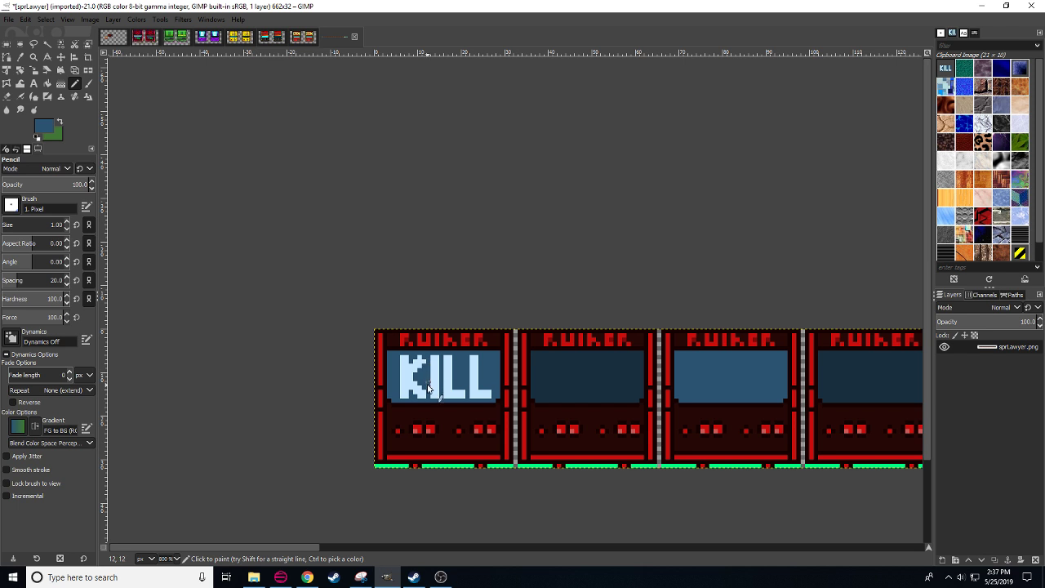
drag(428, 389, 419, 365)
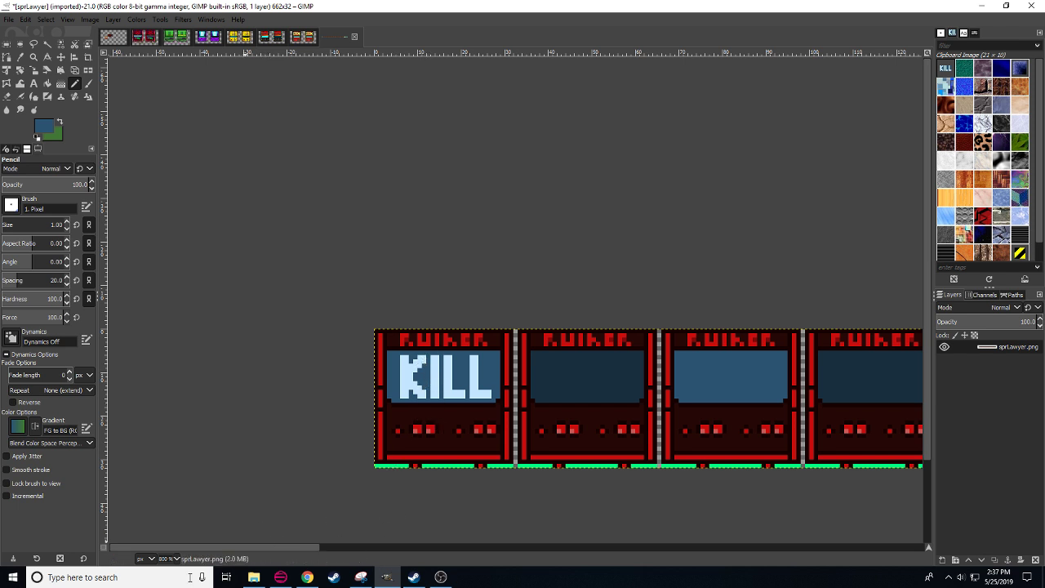
- Select the KILL lettering by colour, copy it and place the copy on the second frame's screen
scroll(167, 558, down, 1)
scroll(167, 558, up, 1)
key(r)
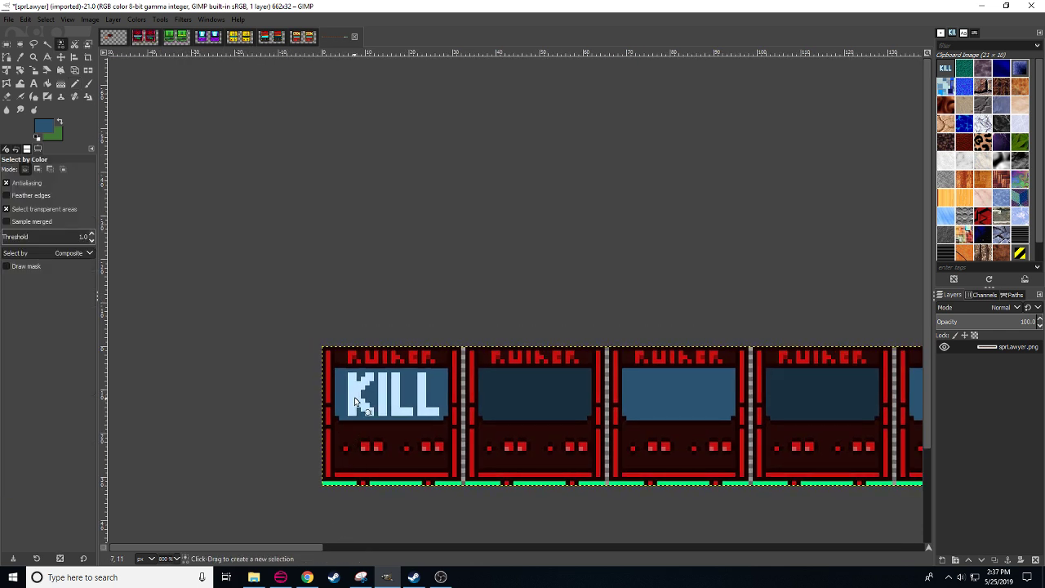
key(ctrl+c)
key(ctrl+v)
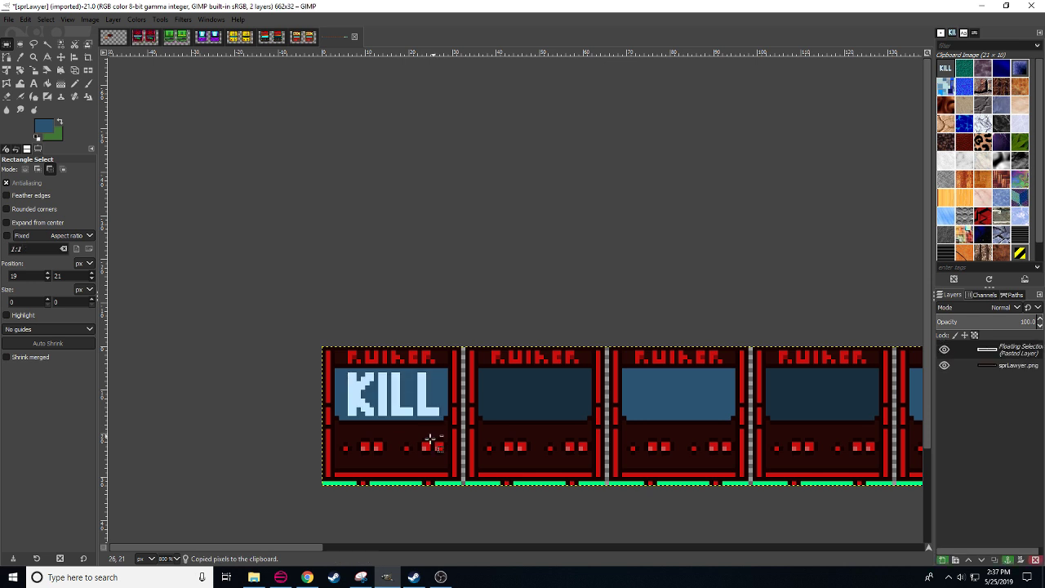
drag(365, 407, 508, 407)
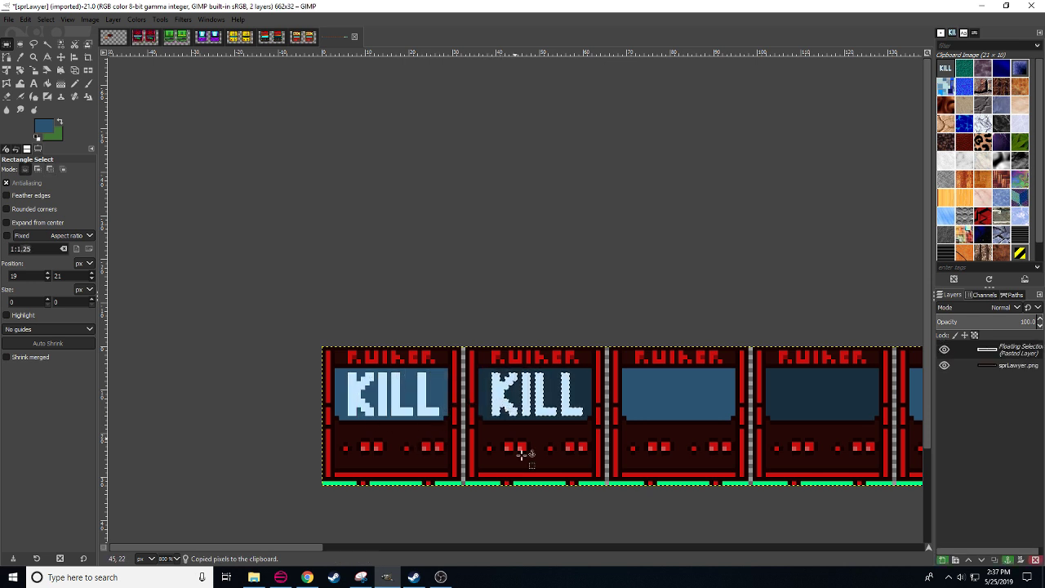
click(509, 476)
- Paste the KILL lettering onto the third frame's screen and anchor it
scroll(509, 476, right, 5)
mouse_move(482, 389)
mouse_down()
mouse_move(494, 397)
mouse_move(465, 404)
mouse_move(476, 406)
mouse_up()
key(ctrl+v)
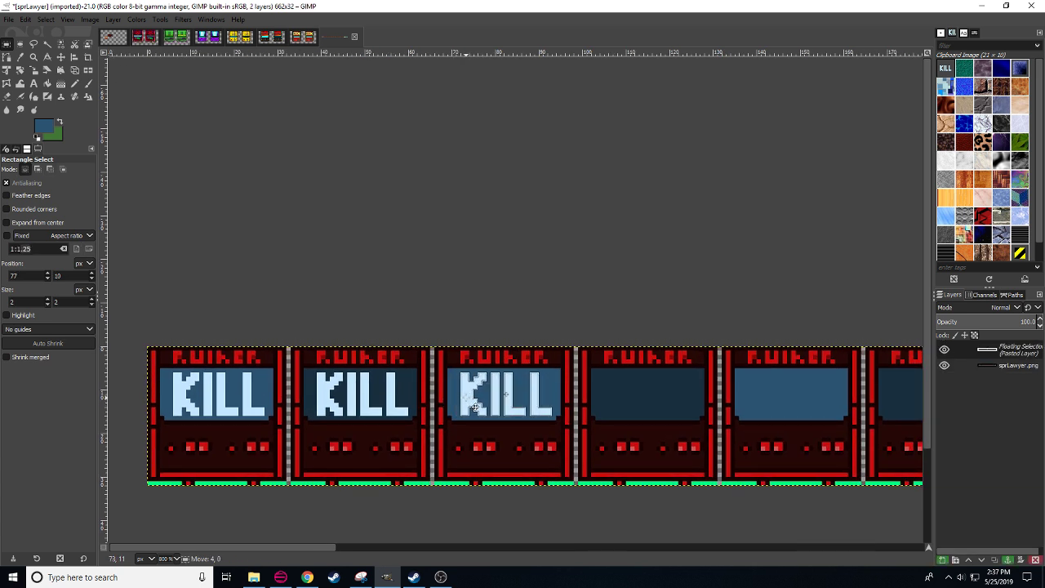
click(514, 448)
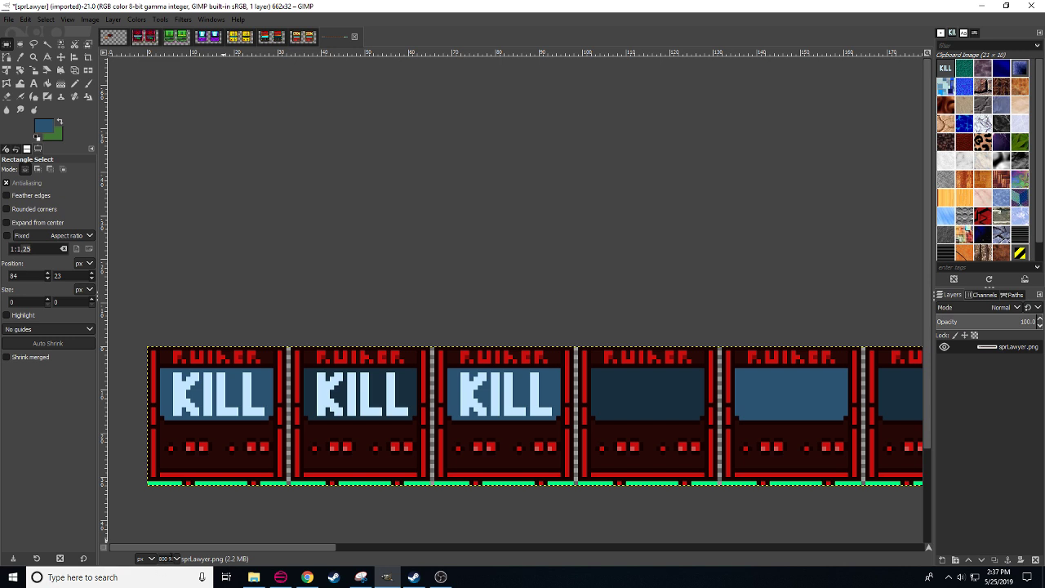
- Paste the KILL lettering onto the fourth frame's dark screen and anchor it
scroll(173, 557, down, 2)
drag(266, 502, 443, 476)
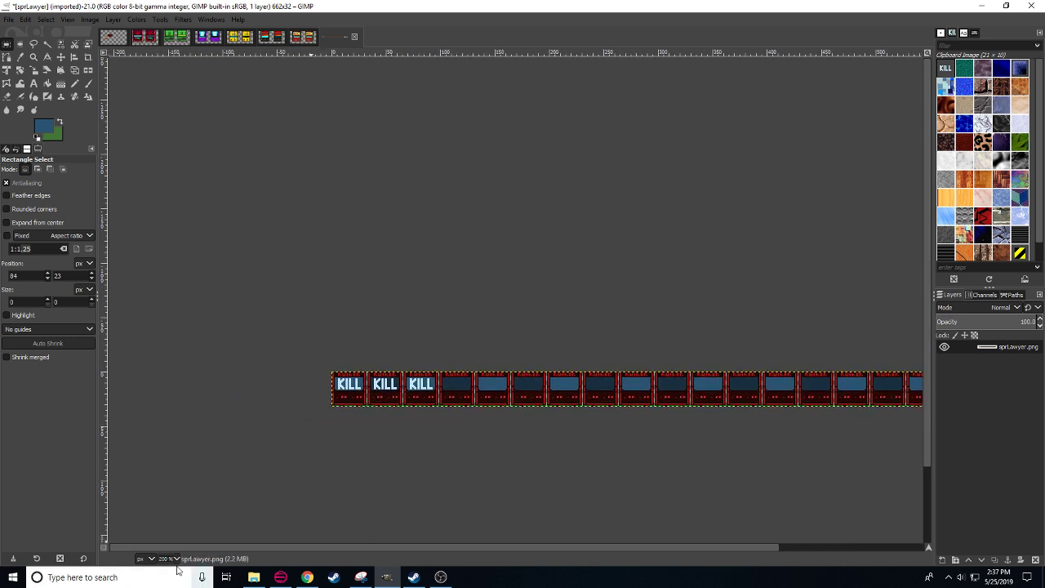
scroll(173, 559, up, 2)
drag(400, 380, 419, 367)
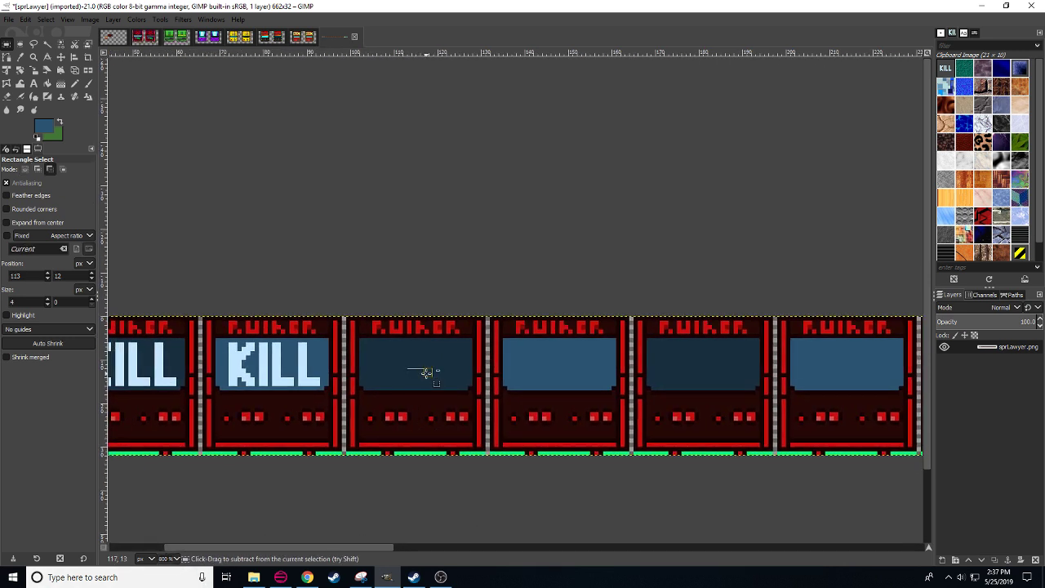
key(ctrl+v)
drag(501, 391, 378, 359)
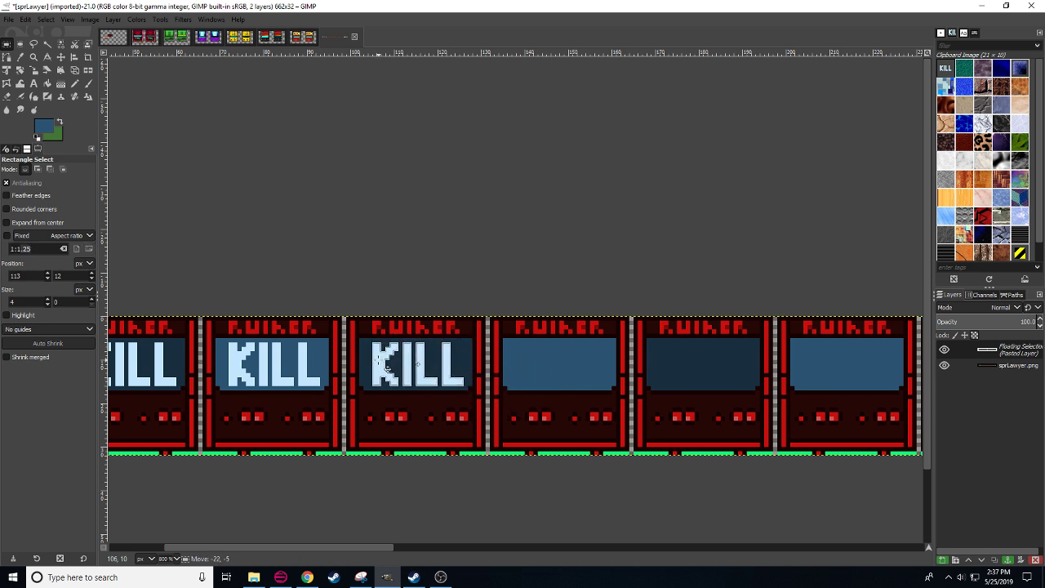
click(470, 465)
- Switch to HLM WAD Explorer, step through the sprLawyer sprite's first and last frames, and return to GIMP
drag(462, 475, 372, 498)
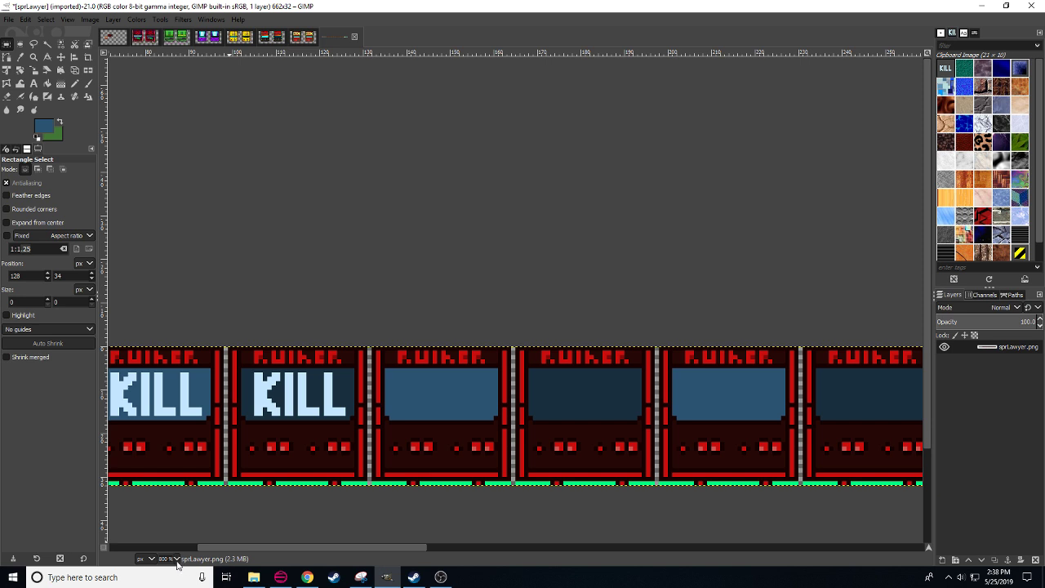
scroll(178, 563, down, 2)
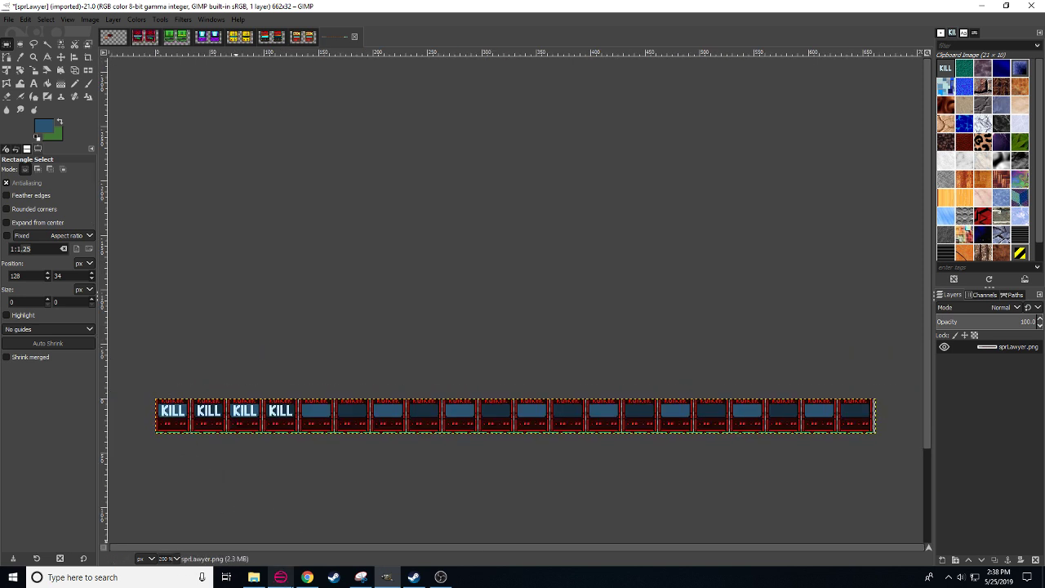
click(280, 577)
click(302, 55)
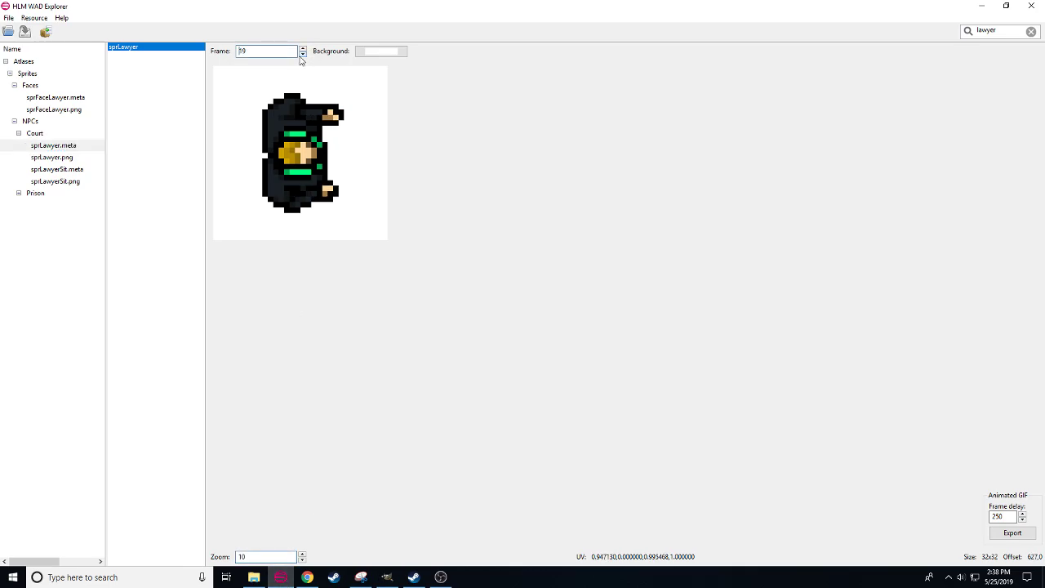
click(302, 49)
click(302, 54)
click(303, 49)
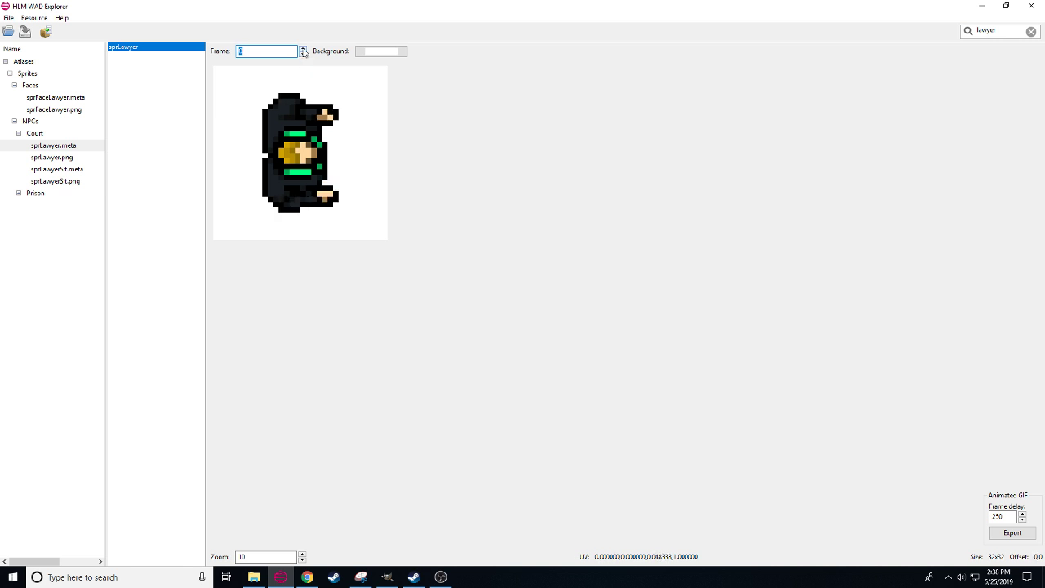
click(282, 580)
- Copy the first four cabinet frames with KILL lettering, paste them over frames five to eight and anchor the copy
drag(293, 500, 387, 461)
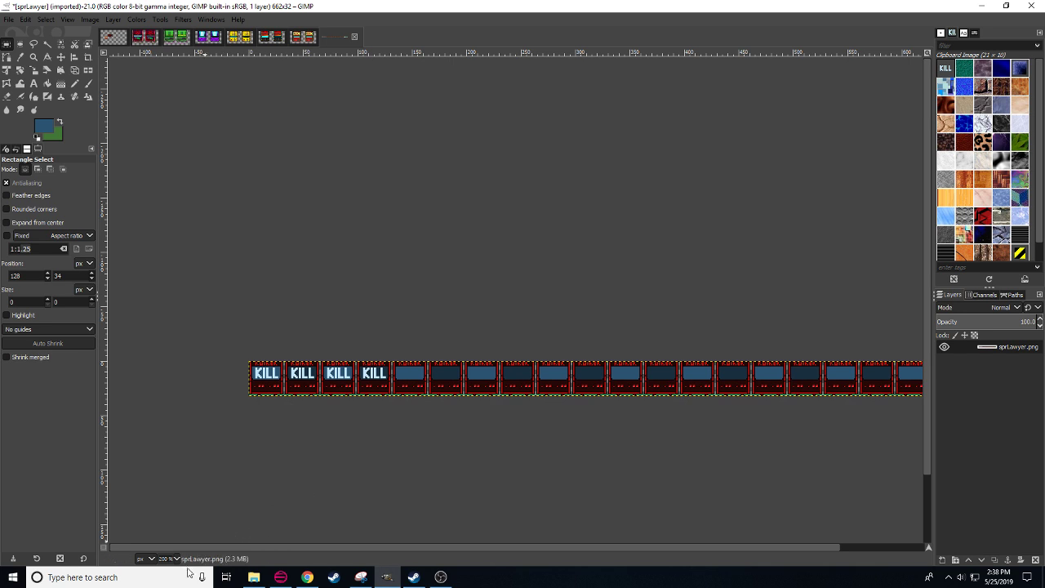
scroll(169, 561, up, 1)
drag(228, 482, 411, 484)
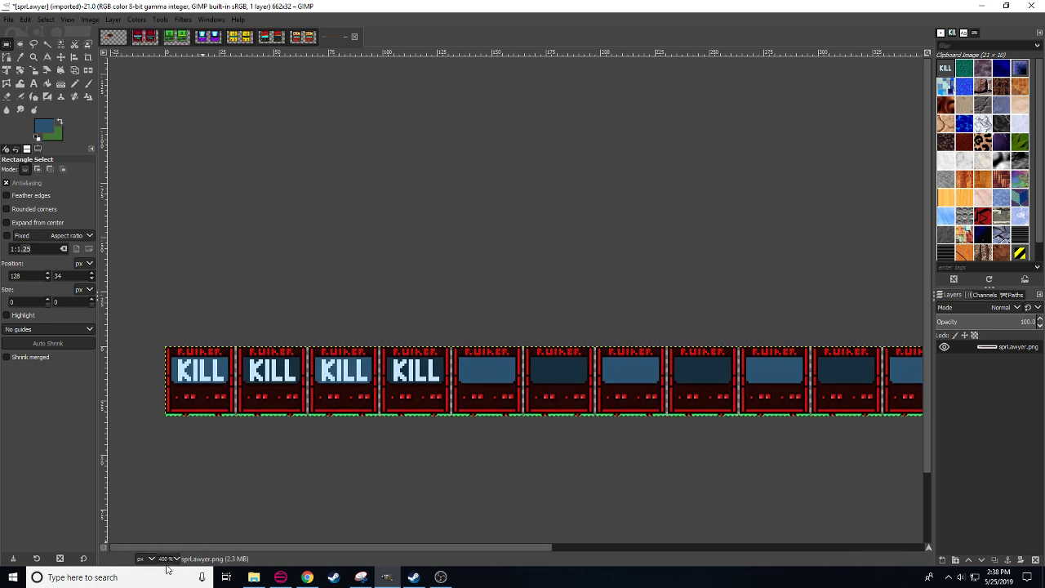
scroll(173, 562, up, 1)
drag(428, 358, 352, 383)
drag(294, 433, 473, 452)
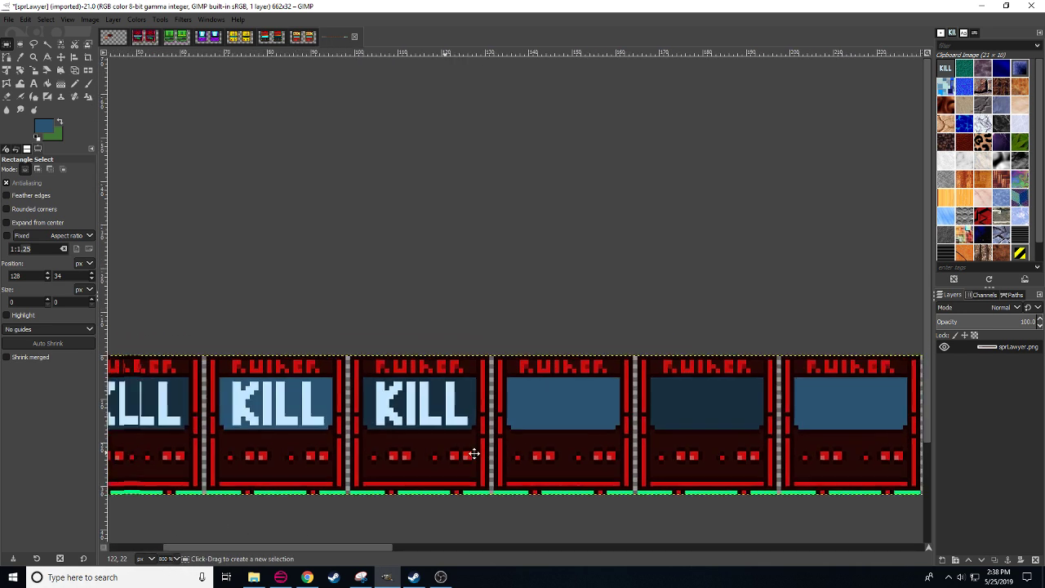
drag(251, 422, 463, 395)
drag(125, 320, 322, 525)
key(ctrl+c)
click(737, 523)
drag(425, 405, 686, 431)
key(ctrl+v)
click(682, 501)
drag(682, 500, 250, 513)
drag(608, 421, 636, 438)
key(ctrl+v)
scroll(481, 446, down, 5)
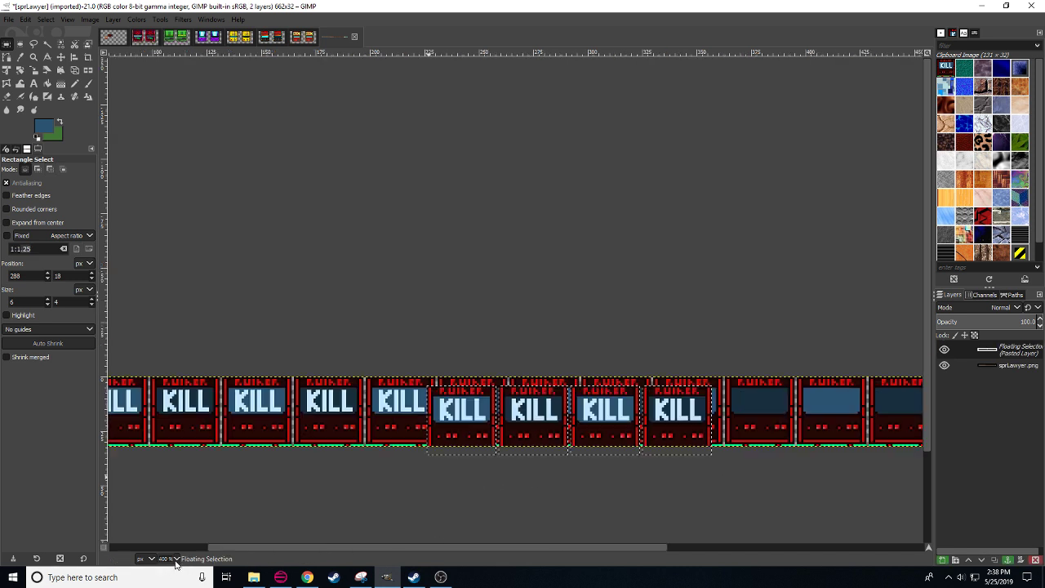
drag(481, 445, 477, 492)
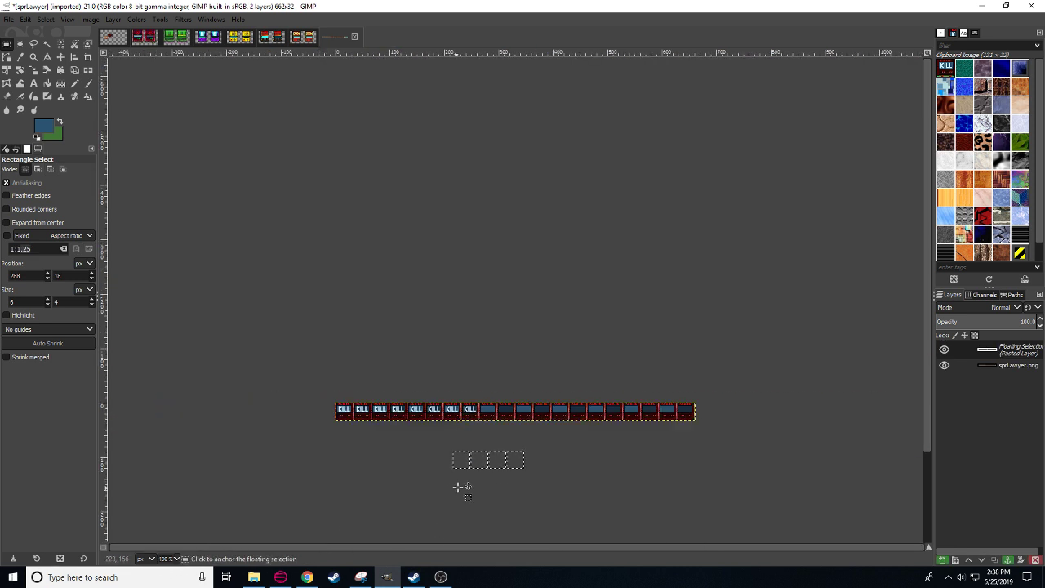
key(ctrl+x)
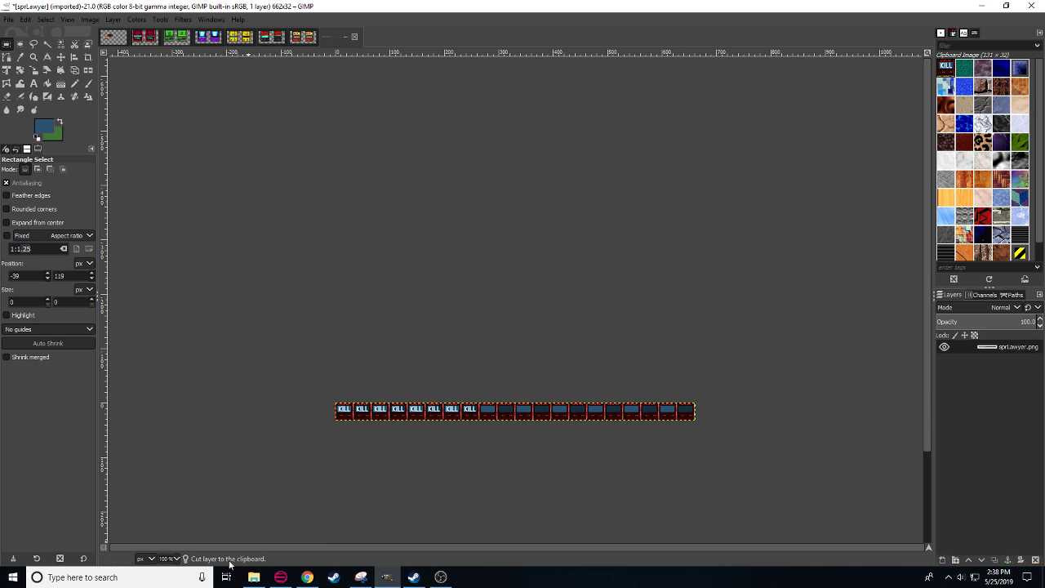
- Copy the KILL lettering from the eighth frame, place it on the tenth frame's dark screen and anchor it
scroll(175, 559, up, 3)
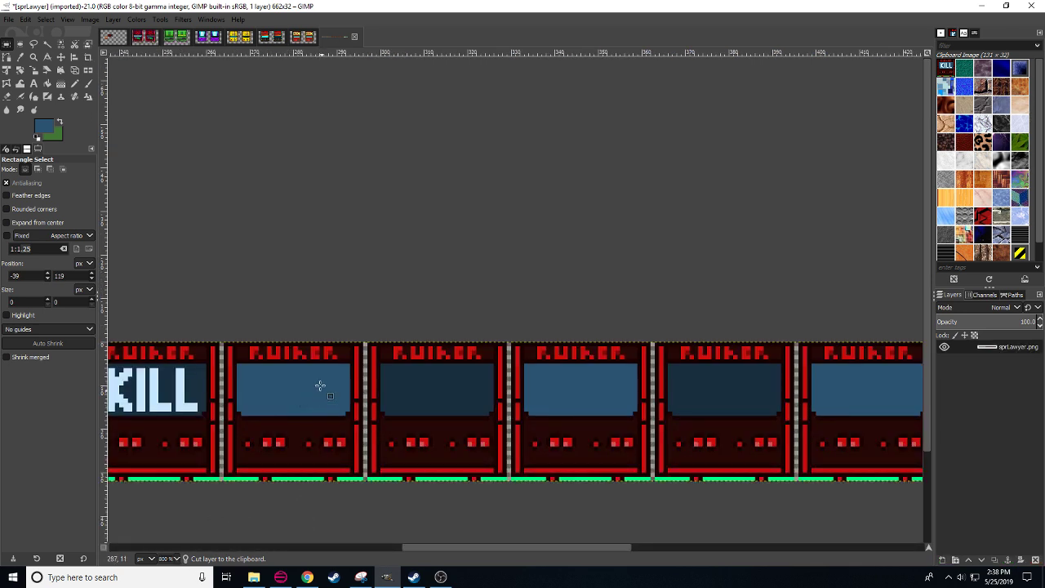
drag(139, 379, 273, 370)
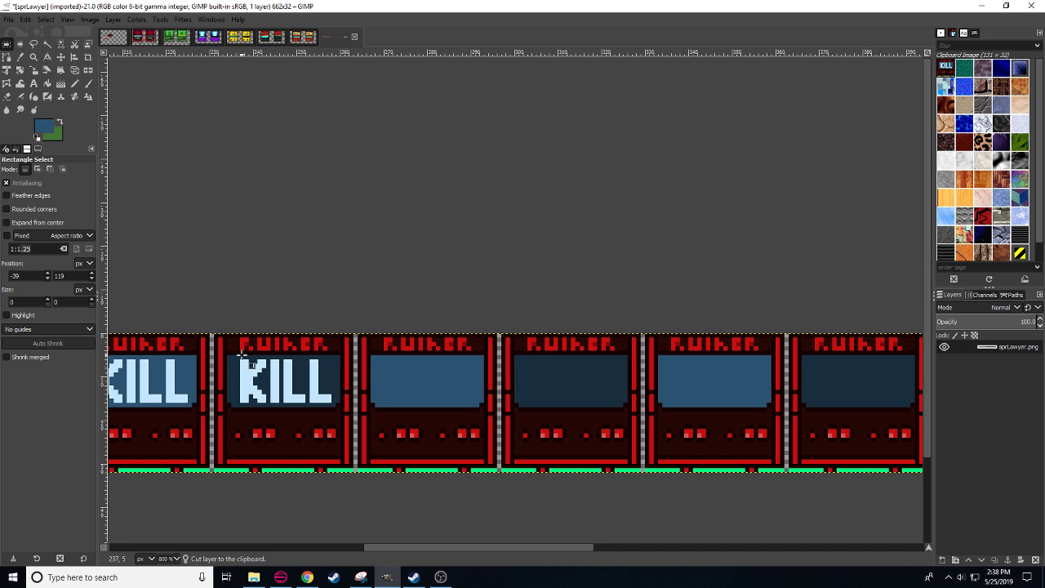
drag(242, 357, 581, 388)
key(ctrl+c)
key(ctrl+v)
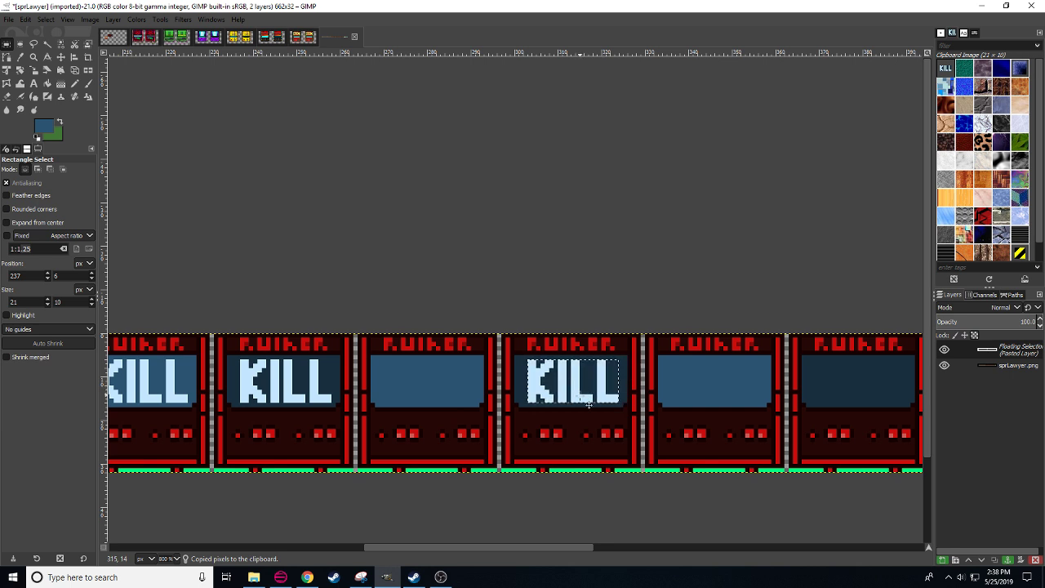
click(525, 472)
- Paste the KILL lettering onto the twelfth frame's dark screen and anchor it
scroll(362, 455, right, 5)
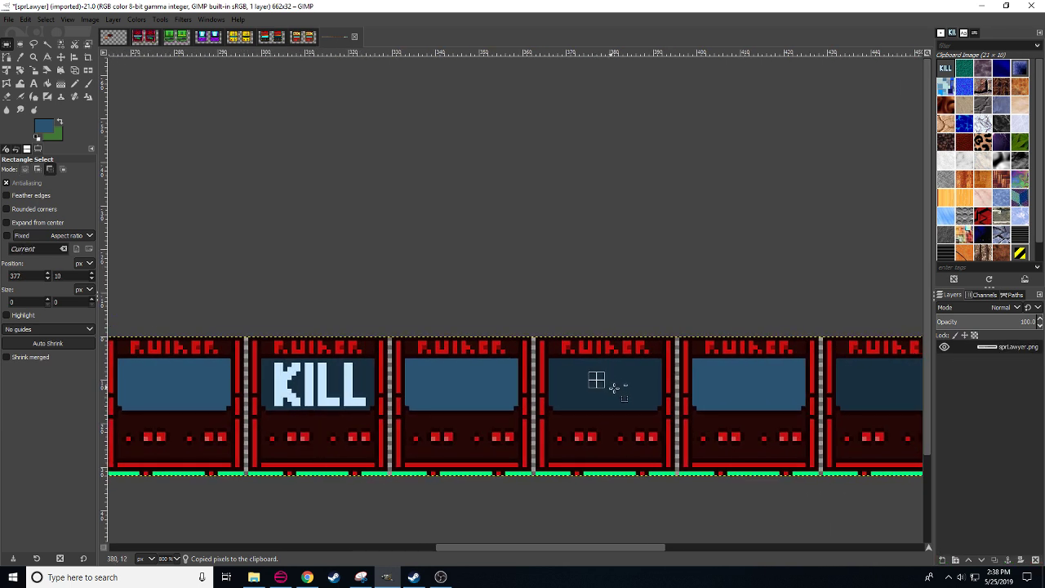
key(ctrl+v)
drag(595, 381, 645, 380)
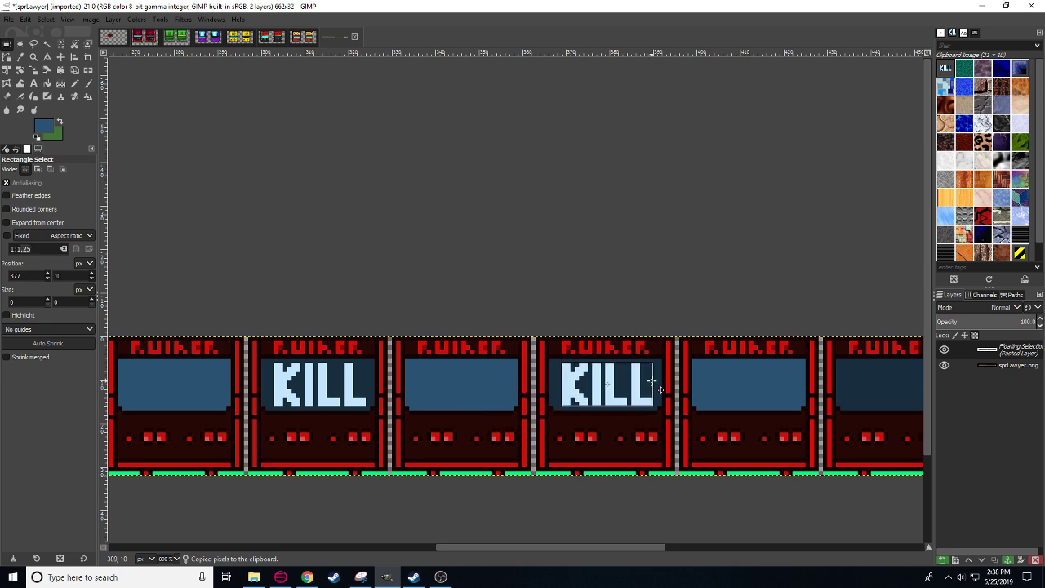
click(658, 389)
- Draw a P-shaped stem and upper bowl on the ninth frame's blank screen with the Pencil in the sampled letter pale blue
scroll(458, 452, left, 5)
key(n)
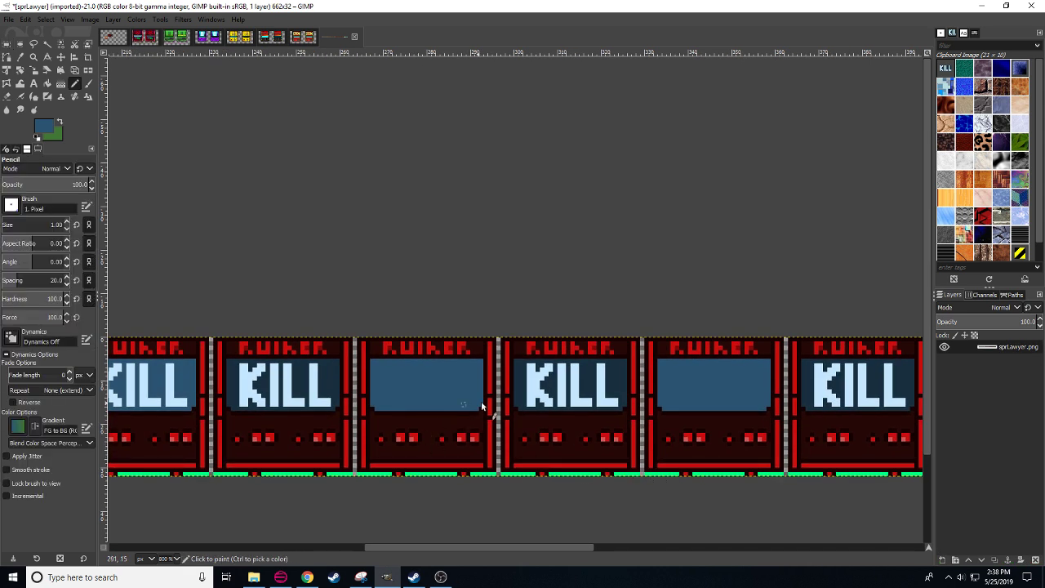
ctrl+click(544, 369)
click(382, 404)
shift+click(381, 365)
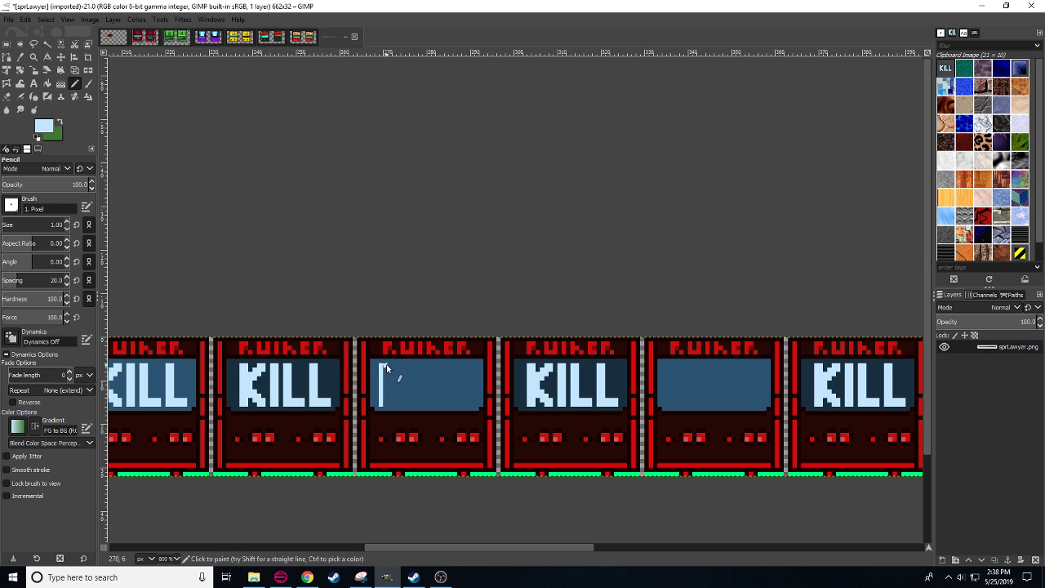
drag(386, 365, 387, 389)
click(400, 367)
key(ctrl+z)
key(ctrl+z)
click(397, 368)
click(391, 387)
click(395, 388)
- Copy the letter's 4 × 5 px upper bowl, flip it vertically, and anchor it as the lower bowl
key(r)
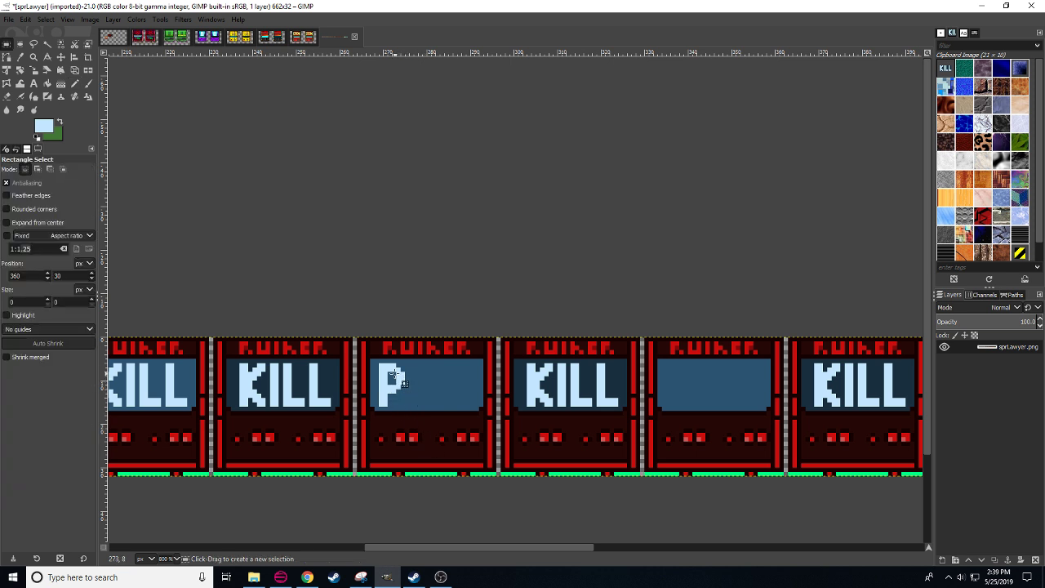
drag(390, 365, 400, 407)
key(ctrl+c)
key(ctrl+v)
key(shift+f)
click(404, 388)
key(r)
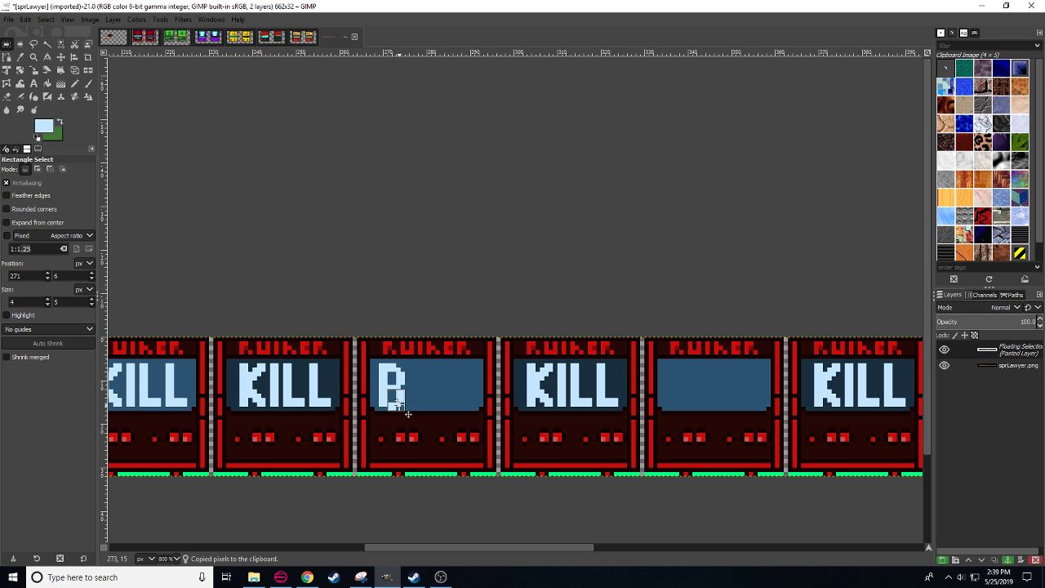
drag(397, 403, 397, 402)
key(ctrl+h)
- Complete the B by pencilling its middle bar in pale blue and notching its outer edge with the sampled screen blue
key(n)
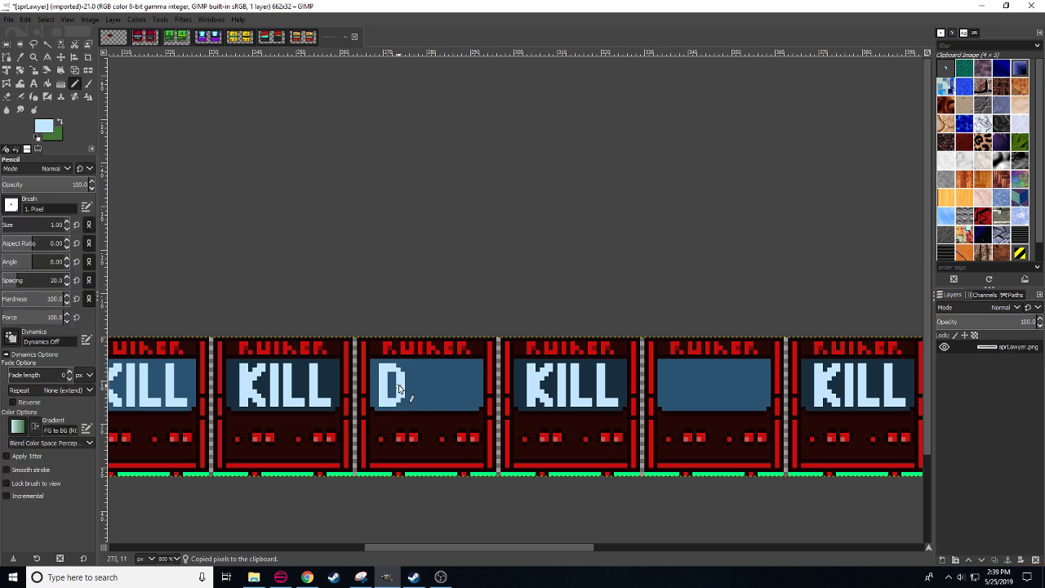
shift+click(388, 388)
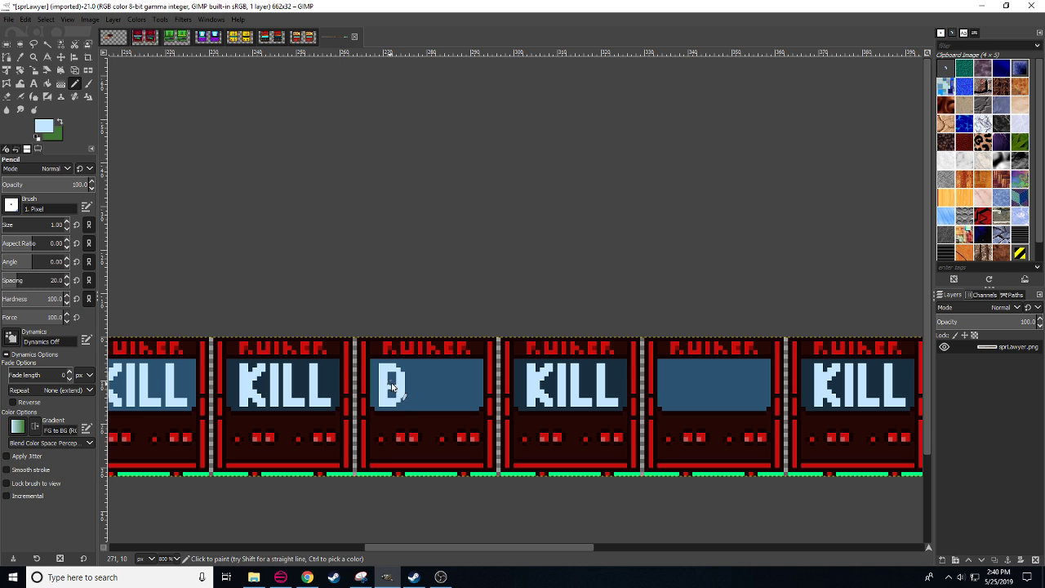
ctrl+click(420, 400)
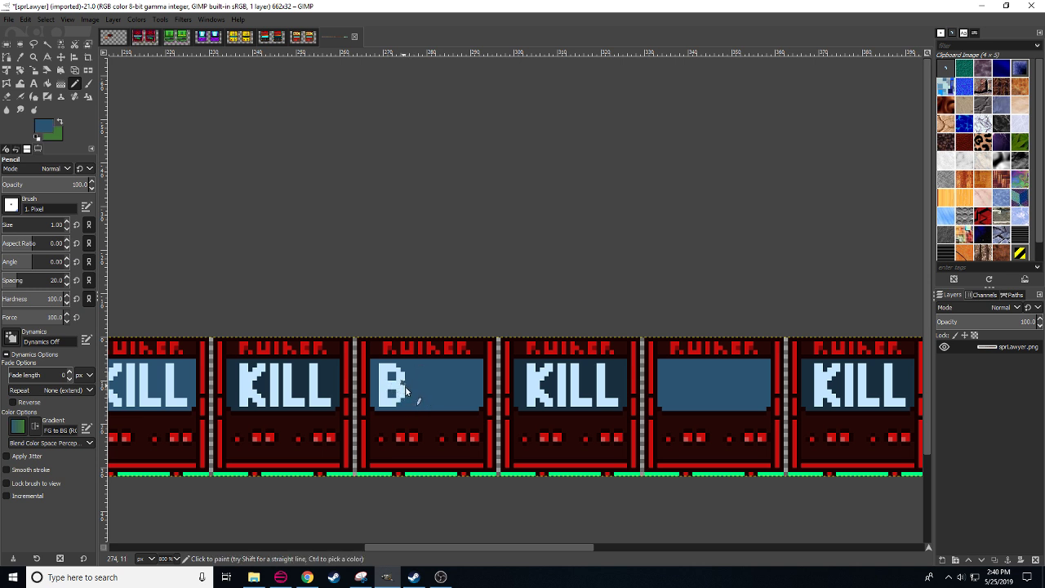
- Draw the letter O beside the B with the Pencil, using sampled pale blue and screen blue
ctrl+click(404, 393)
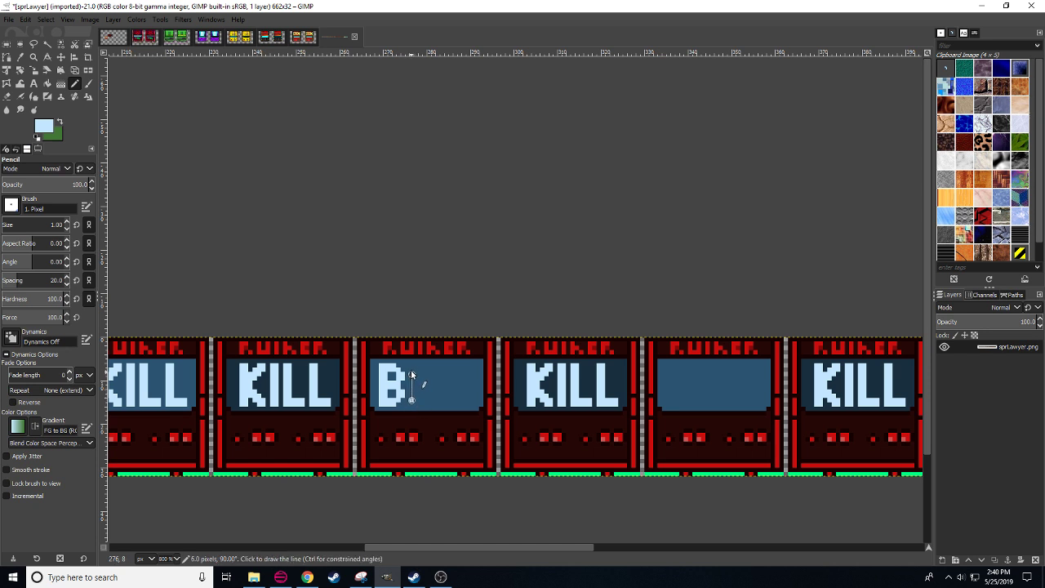
shift+click(411, 370)
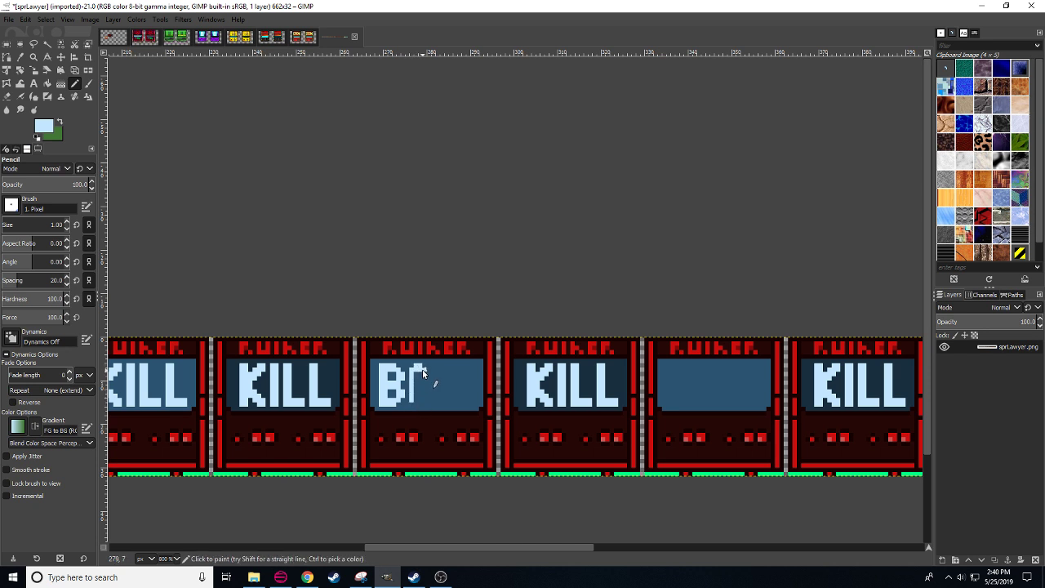
mouse_move(417, 368)
mouse_down()
mouse_move(428, 369)
mouse_move(430, 385)
mouse_move(430, 404)
mouse_move(418, 403)
mouse_up()
ctrl+click(422, 380)
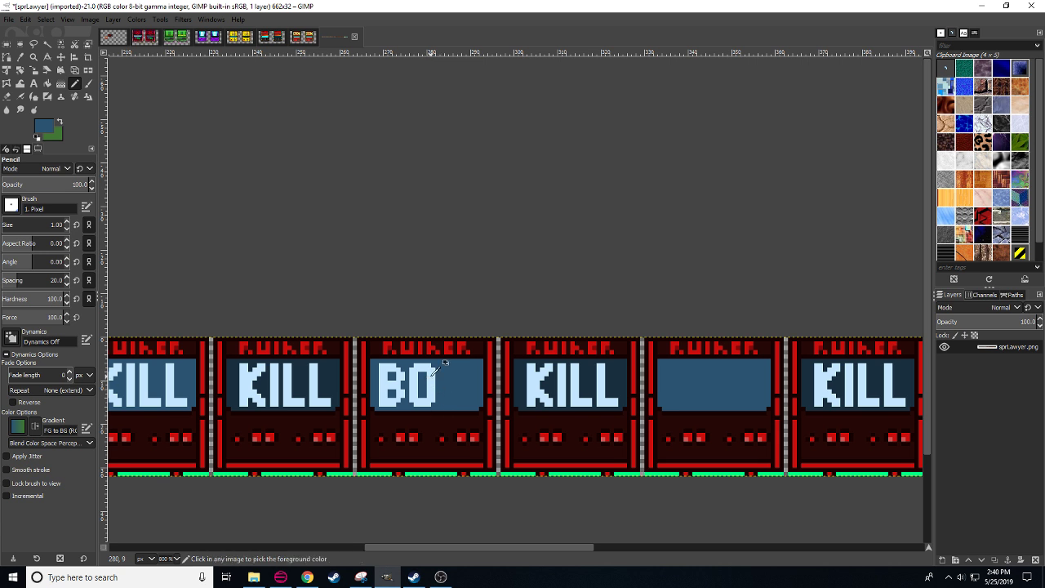
- Draw the letter S after BO in the sampled pale blue
ctrl+click(430, 369)
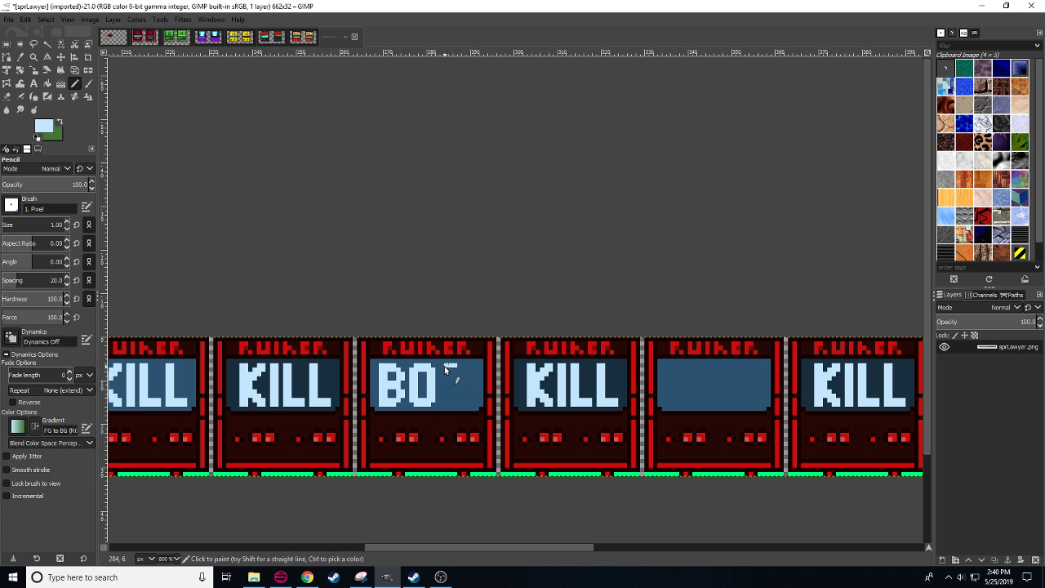
drag(443, 365, 444, 370)
key(ctrl+z)
click(442, 373)
click(441, 379)
click(446, 383)
drag(467, 399, 428, 405)
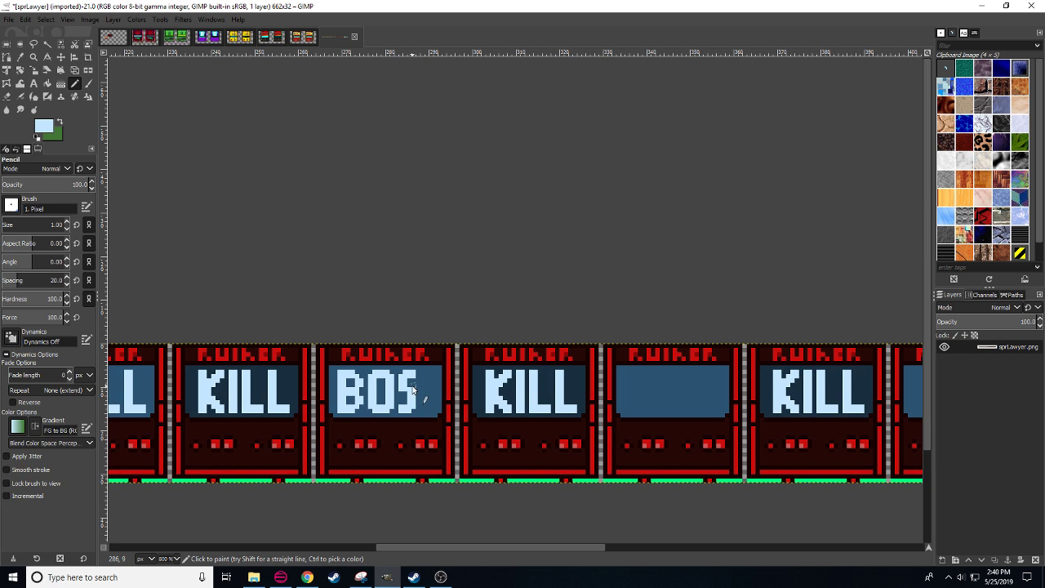
- Duplicate the 4 × 10 px letter S to complete BOSS on the ninth frame and anchor the copy
key(r)
mouse_move(396, 367)
mouse_down()
mouse_move(419, 415)
mouse_move(445, 401)
mouse_up()
key(ctrl+c)
key(ctrl+v)
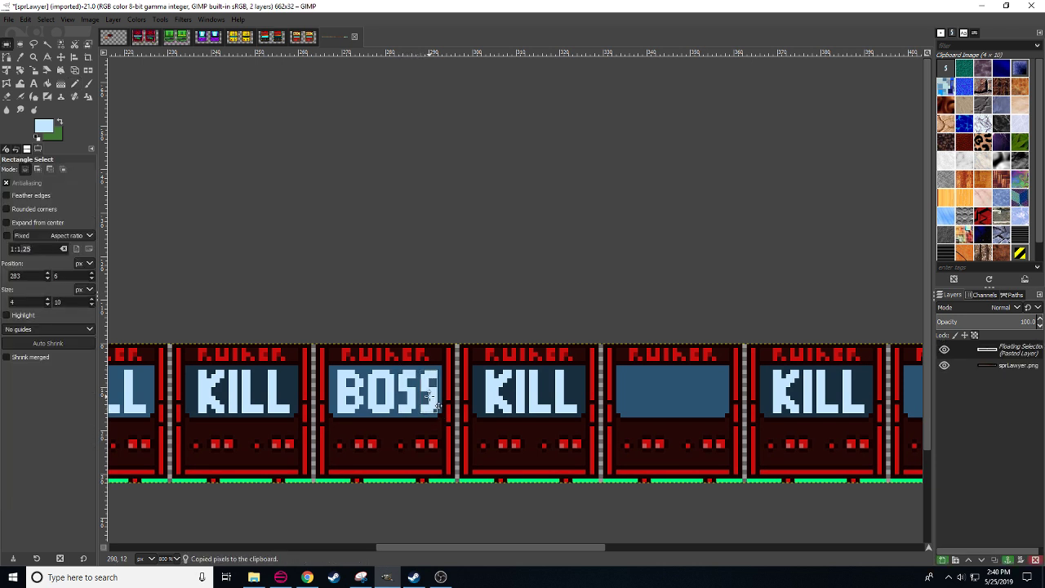
click(448, 445)
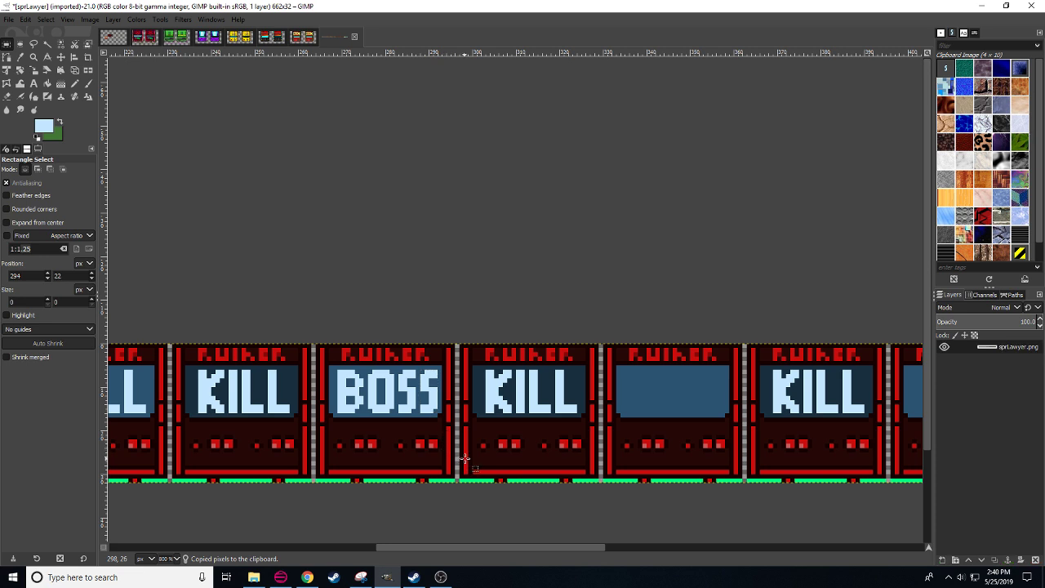
- Copy the 23 × 10 px BOSS lettering from the ninth frame onto the eleventh frame's blank screen and anchor it
drag(473, 458, 506, 431)
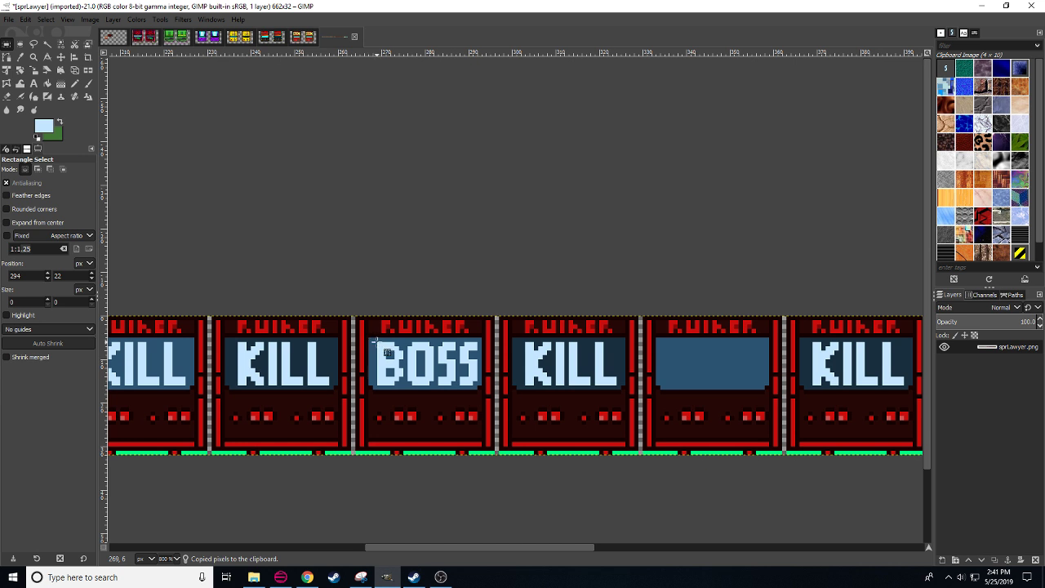
drag(374, 339, 480, 387)
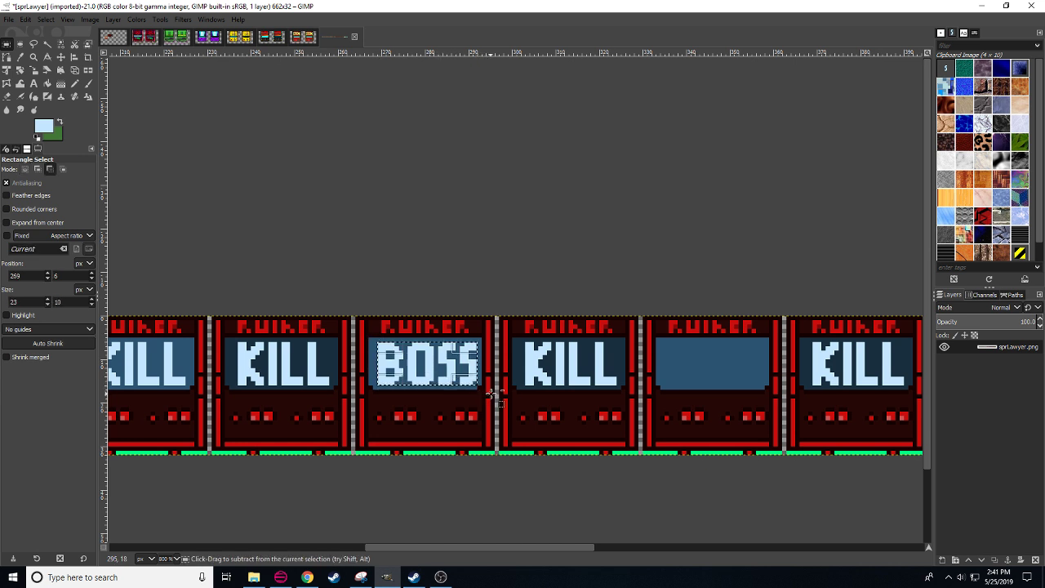
key(ctrl+c)
key(ctrl+v)
drag(415, 369, 701, 369)
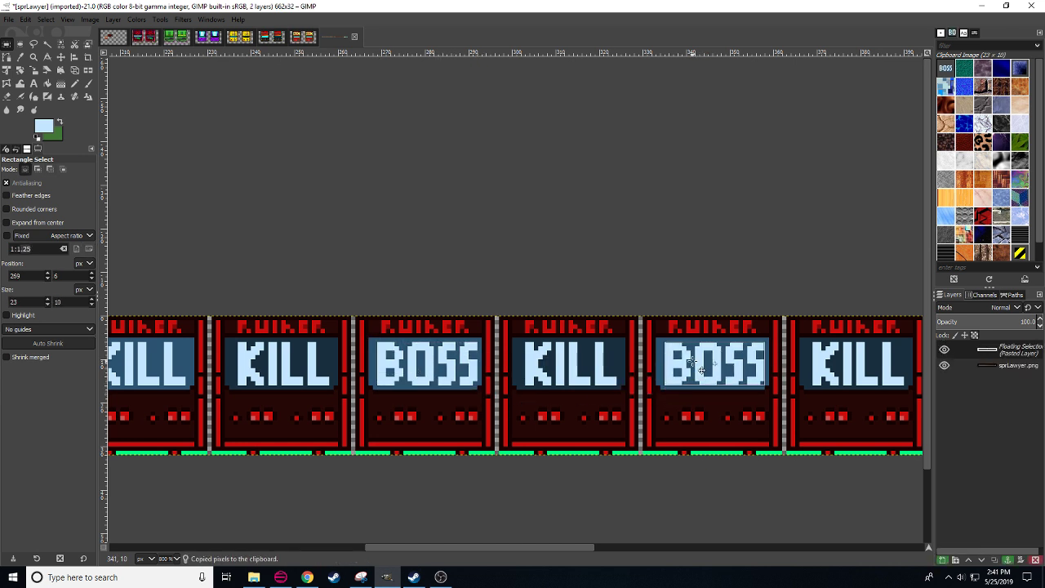
click(700, 463)
- Paste the BOSS lettering onto the thirteenth and fourteenth frames' screens, anchoring each copy
drag(700, 464, 234, 462)
key(ctrl+v)
mouse_move(520, 359)
mouse_down()
mouse_move(552, 369)
mouse_move(543, 362)
mouse_up()
key(ctrl+h)
drag(604, 465, 451, 454)
click(518, 361)
key(ctrl+v)
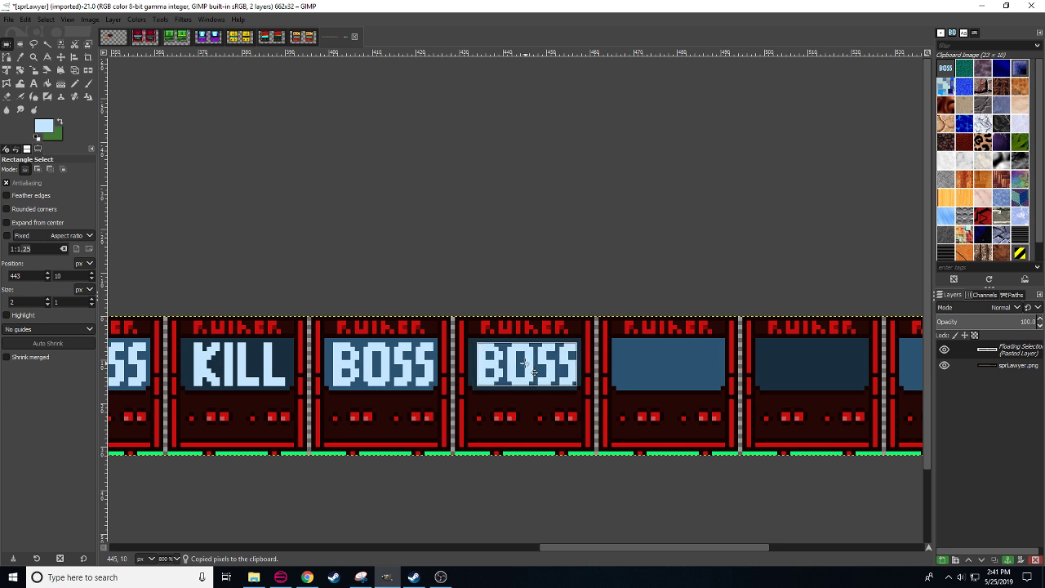
key(ctrl+h)
- Recolor the lighter blue around the fourteenth frame's BOSS lettering with the sampled dark screen blue and clear the selection
key(shift+o)
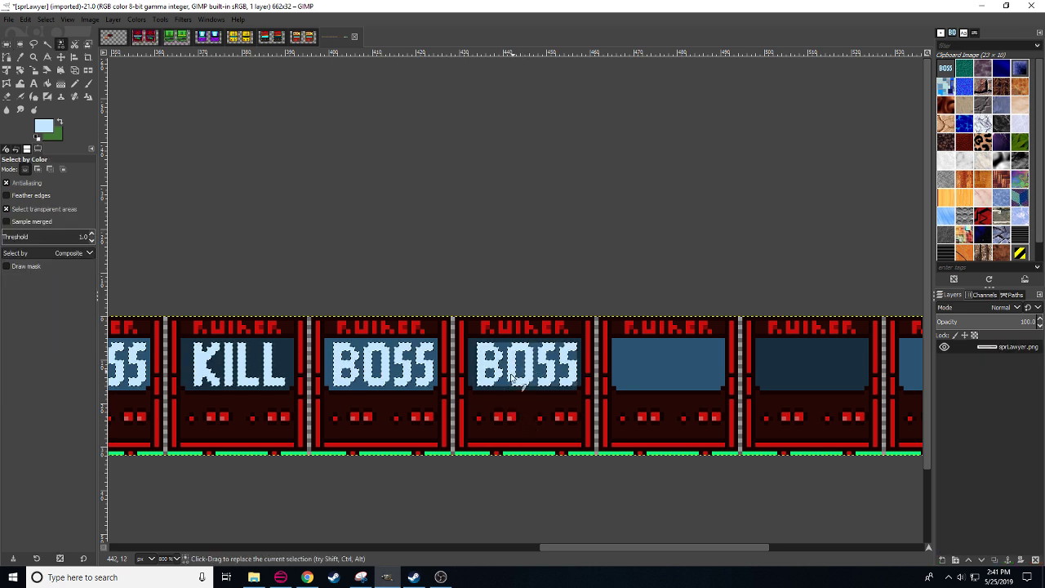
key(n)
ctrl+click(506, 372)
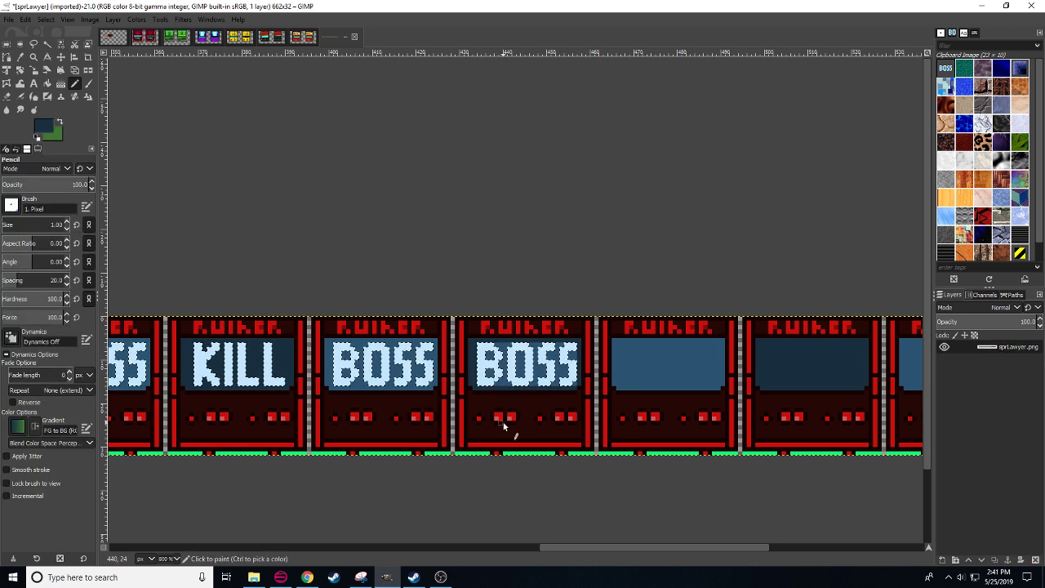
key(shift+o)
click(505, 387)
key(shift+b)
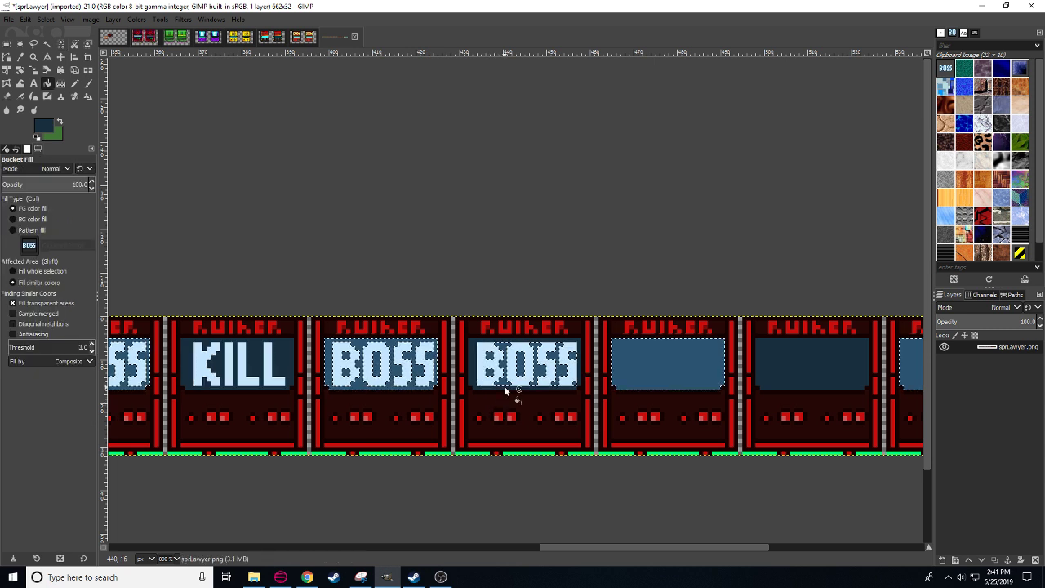
key(n)
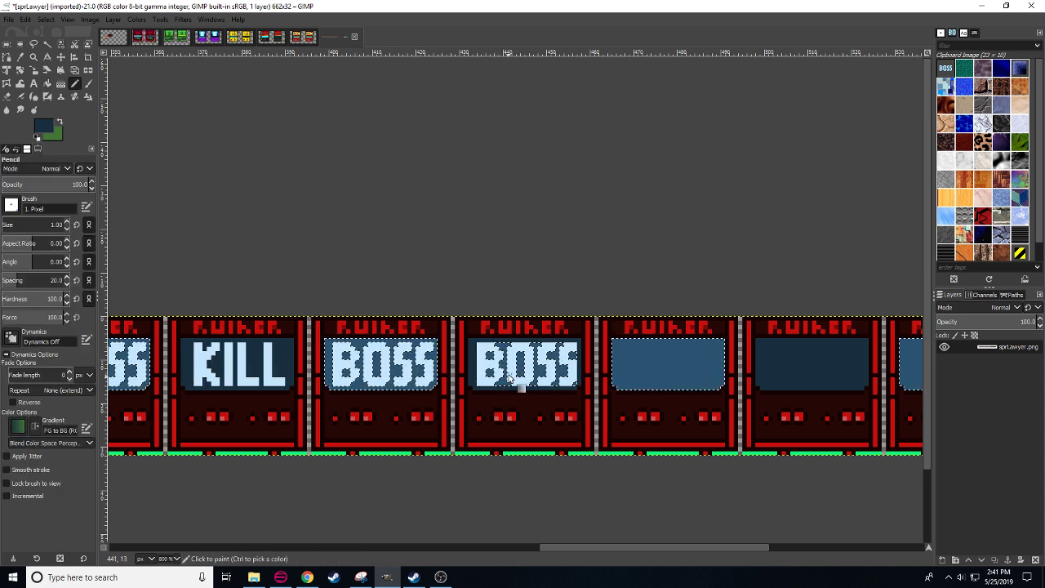
key(g)
key(shift+o)
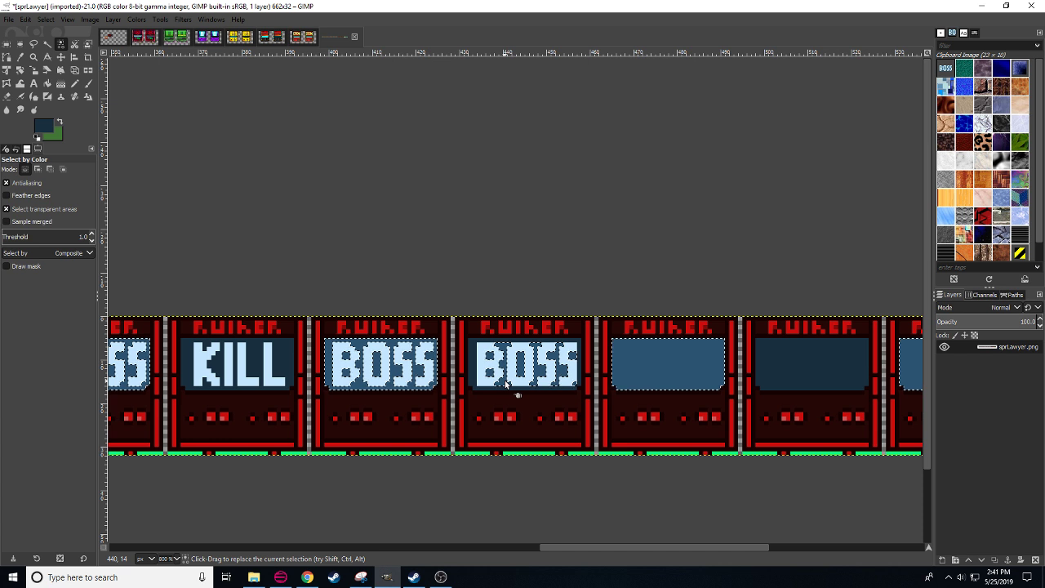
key(shift+b)
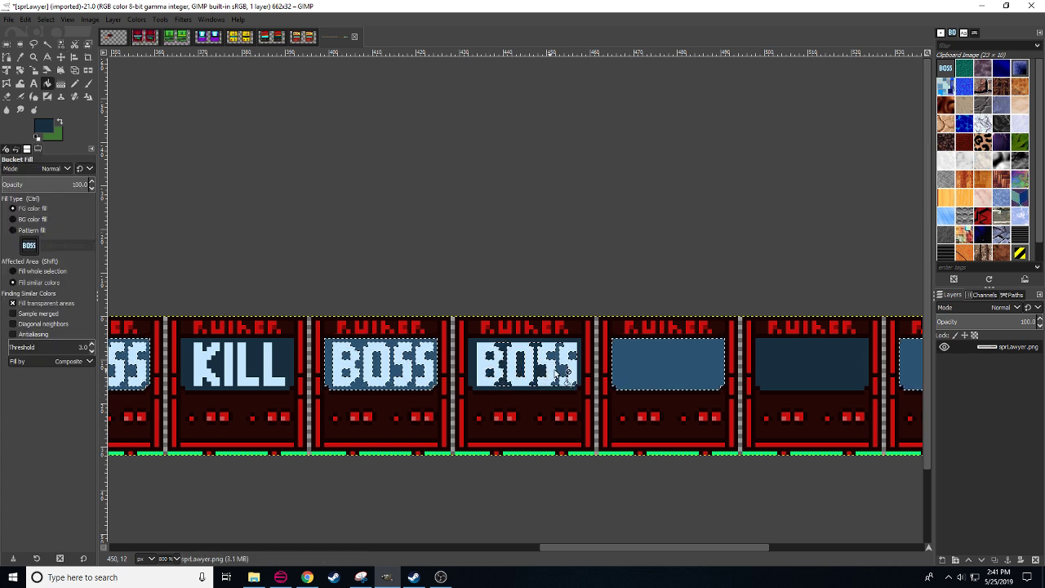
key(shift+ctrl+a)
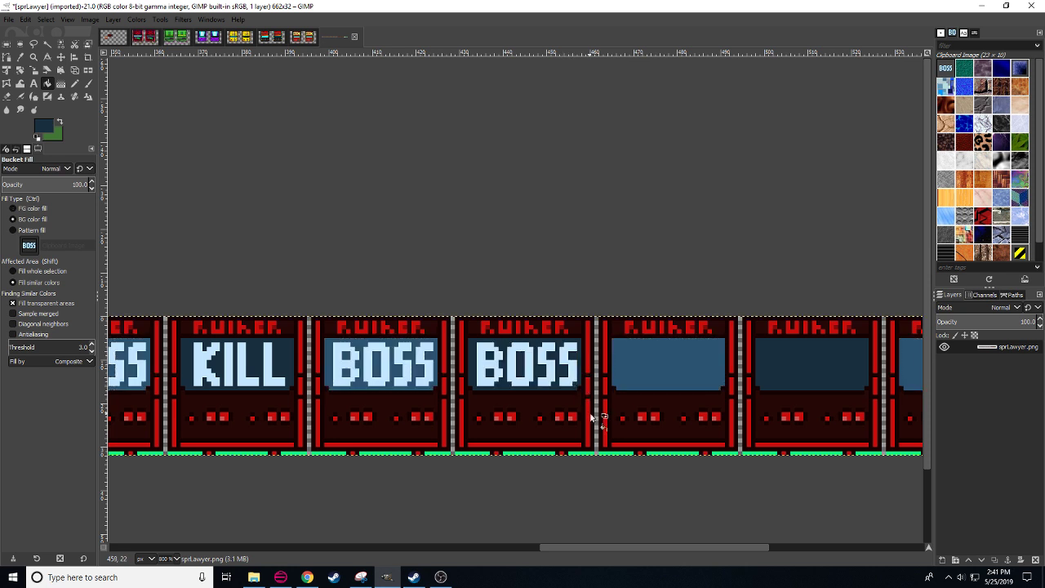
- Copy the thirteenth and fourteenth BOSS frames as a 65 × 32 px pair onto the fifteenth and sixteenth frames and anchor it
key(r)
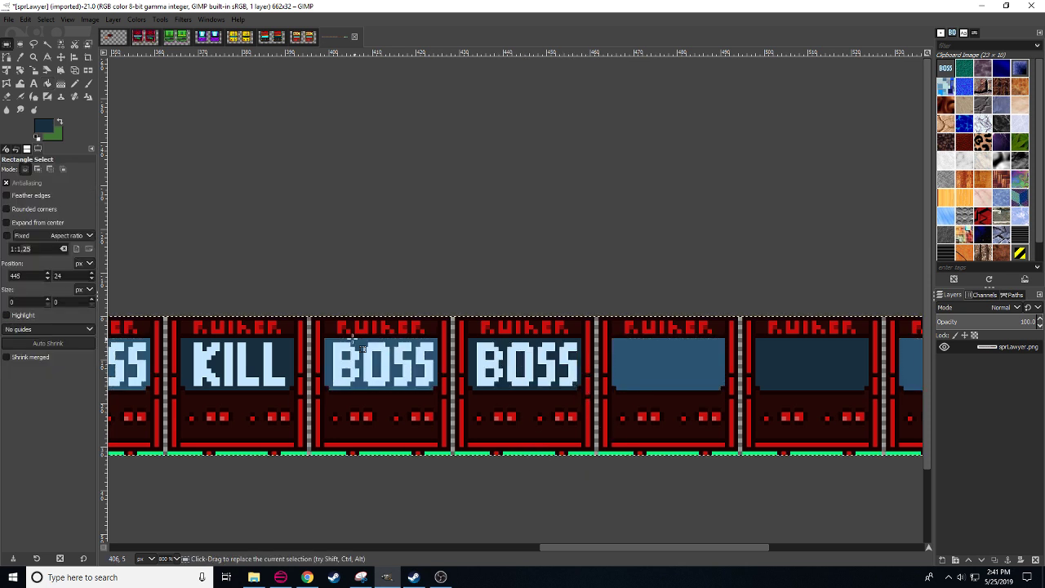
drag(315, 315, 405, 498)
key(ctrl+c)
key(ctrl+v)
drag(365, 387, 653, 387)
click(695, 488)
drag(901, 486, 571, 495)
scroll(172, 561, down, 2)
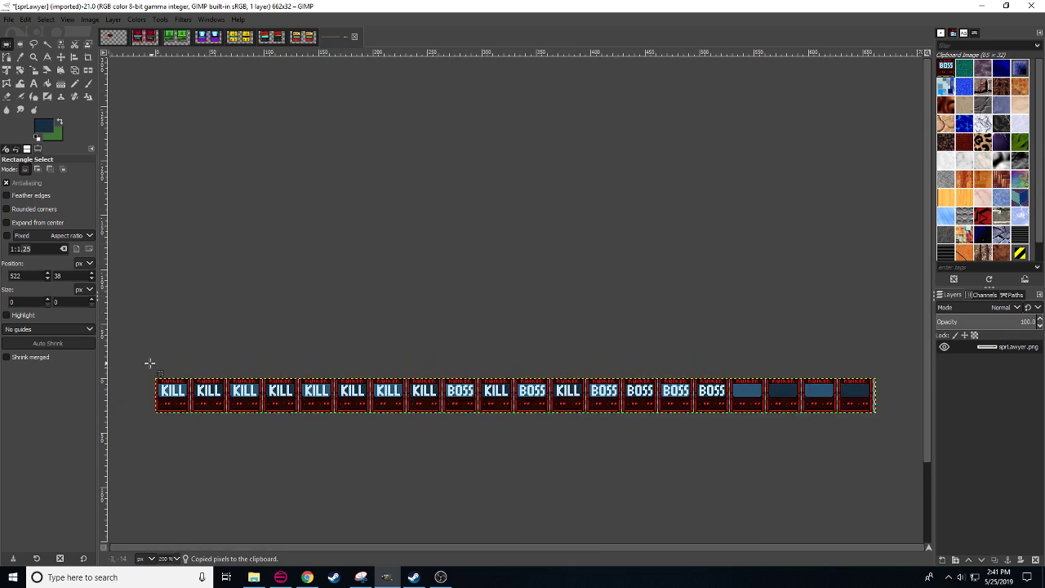
drag(149, 364, 432, 436)
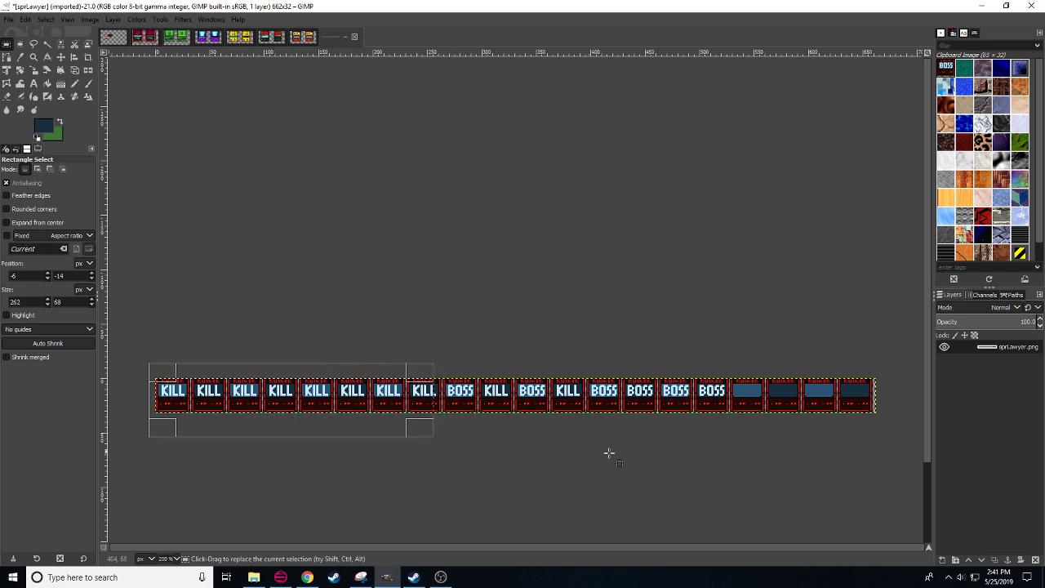
click(674, 455)
- Paste the copied pair of light and dark BOSS frames over the seventeenth and eighteenth frames and anchor it
drag(661, 456, 547, 442)
key(4)
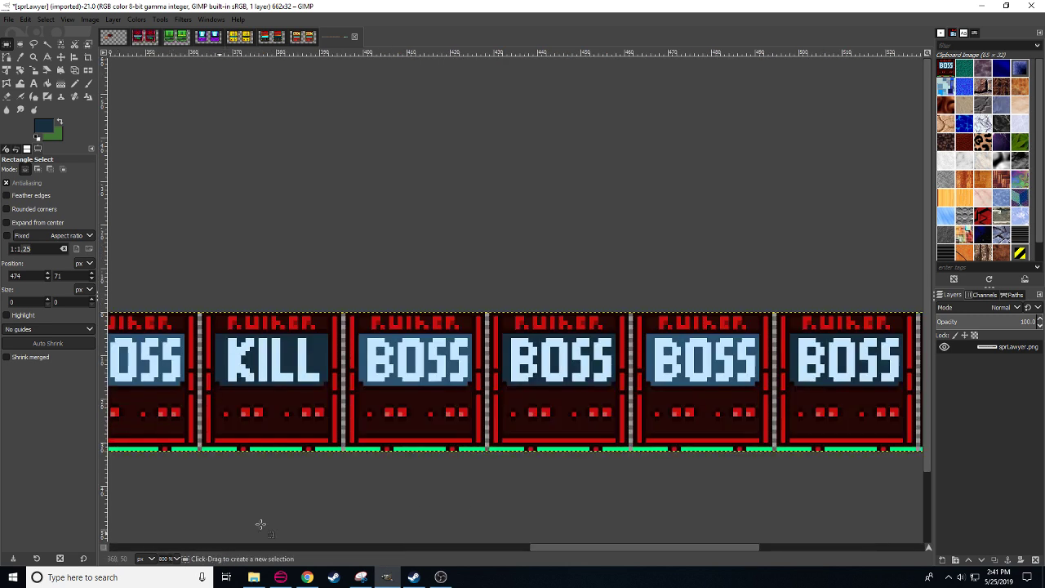
drag(553, 486, 88, 522)
scroll(433, 385, right, 2)
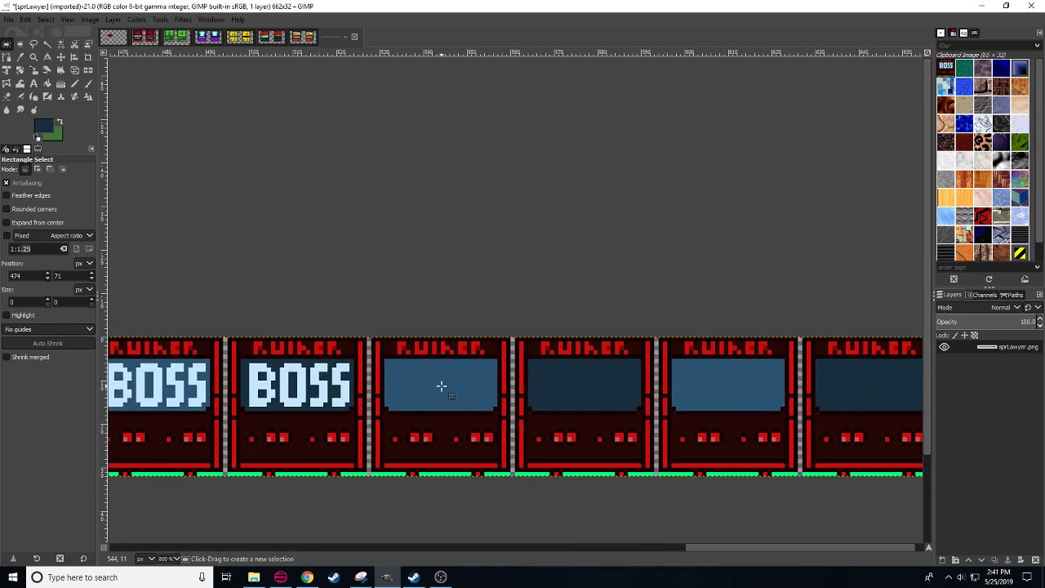
mouse_move(445, 386)
mouse_down()
mouse_move(602, 401)
mouse_move(519, 425)
mouse_up()
key(ctrl+v)
drag(575, 409, 569, 411)
click(429, 504)
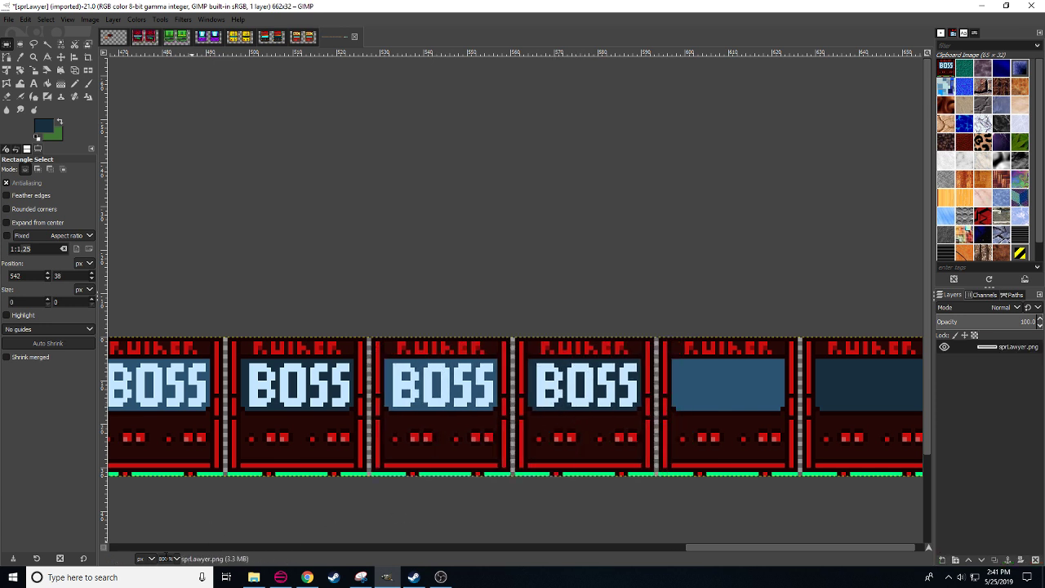
- Switch to Chrome and search Google Images for "ruiner puppy"
scroll(174, 562, down, 2)
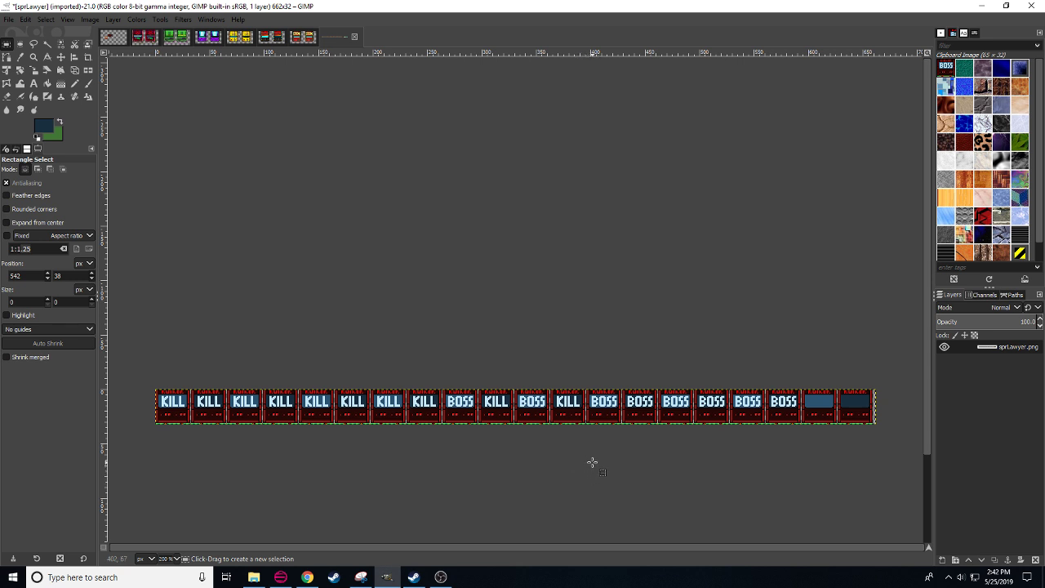
scroll(576, 463, right, 3)
click(307, 577)
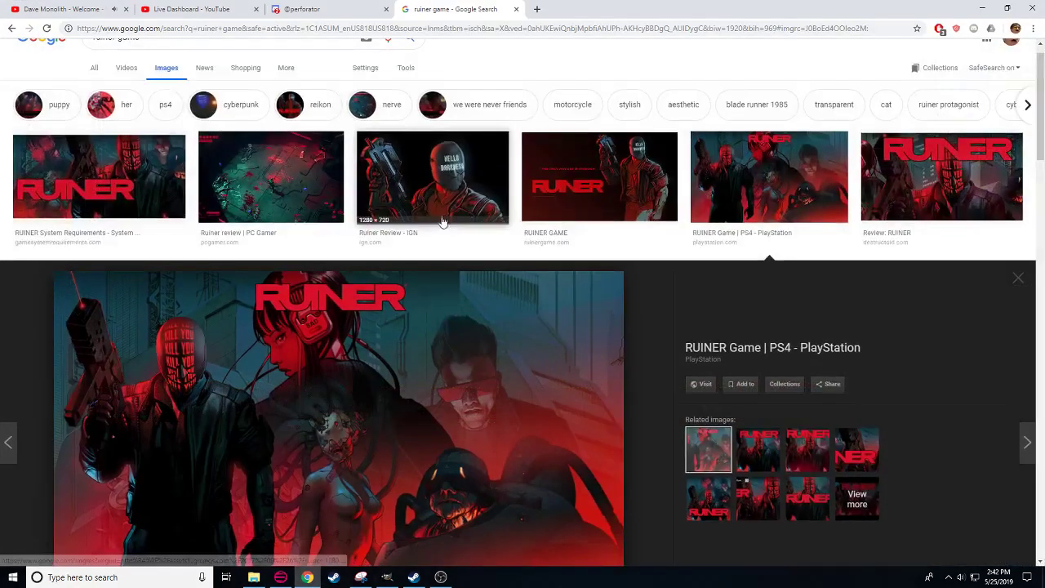
scroll(441, 221, up, 1)
drag(140, 62, 123, 62)
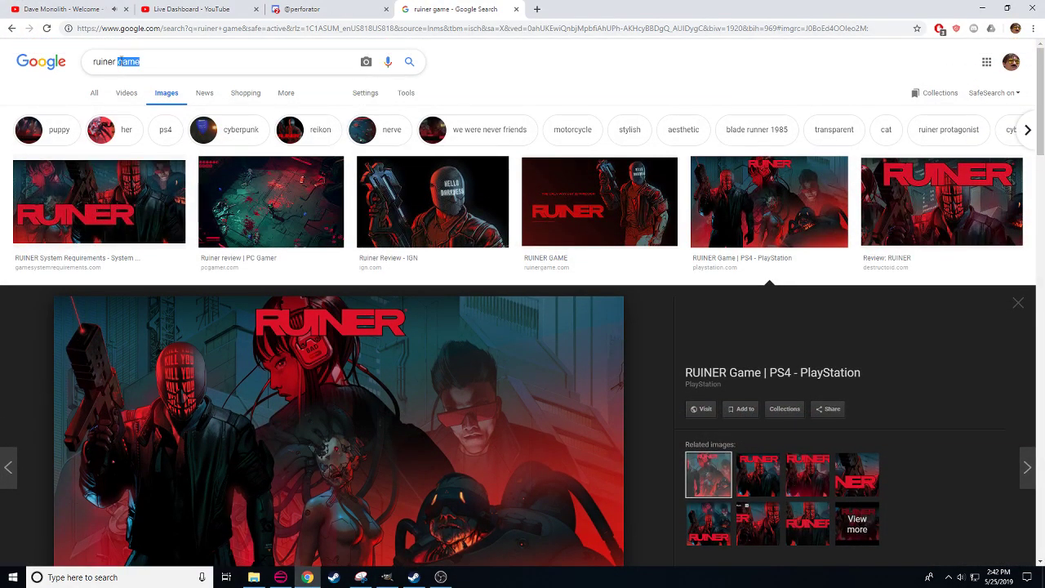
text(puppy)
key(Return)
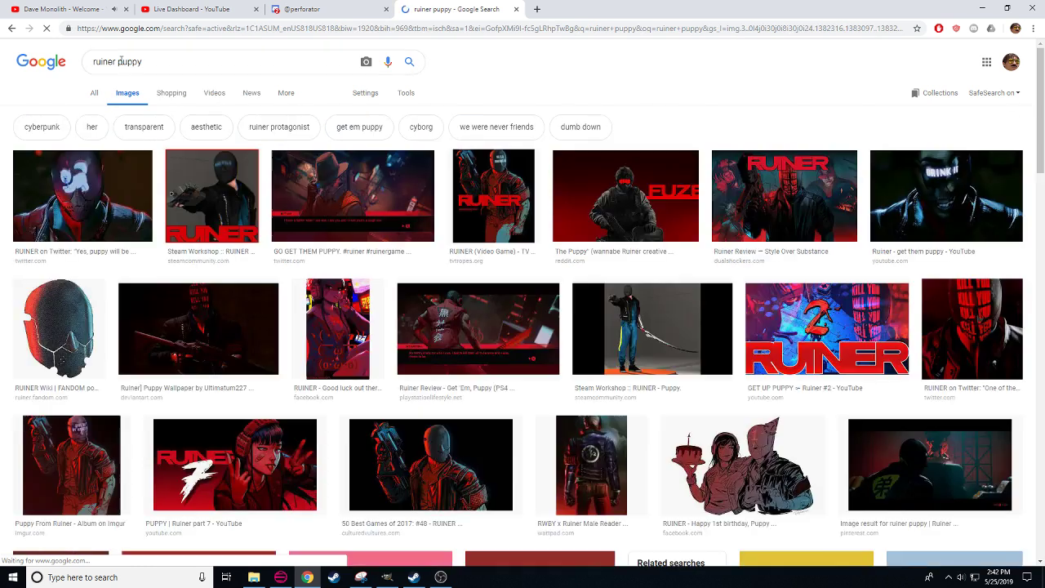
- Examine the RUINER puppy image results for screen artwork ideas, enlarging the mask, part 7 and Fuze pictures
click(69, 181)
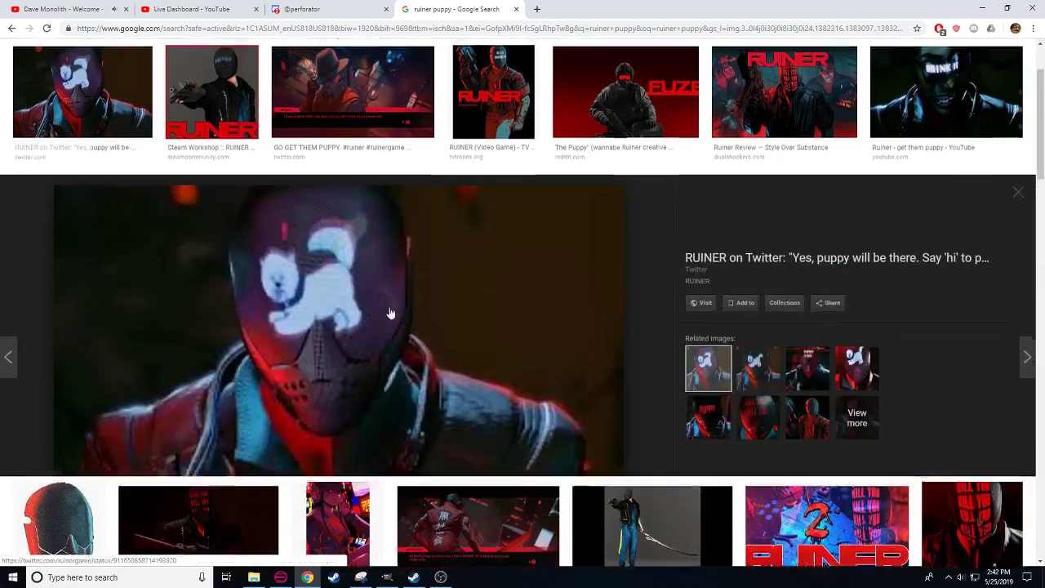
scroll(457, 433, down, 5)
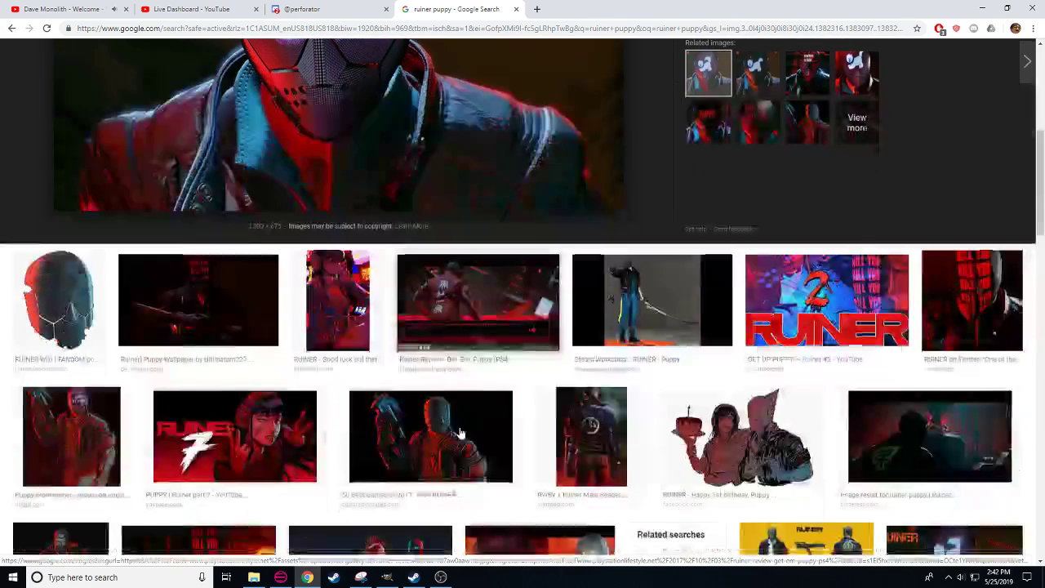
click(272, 459)
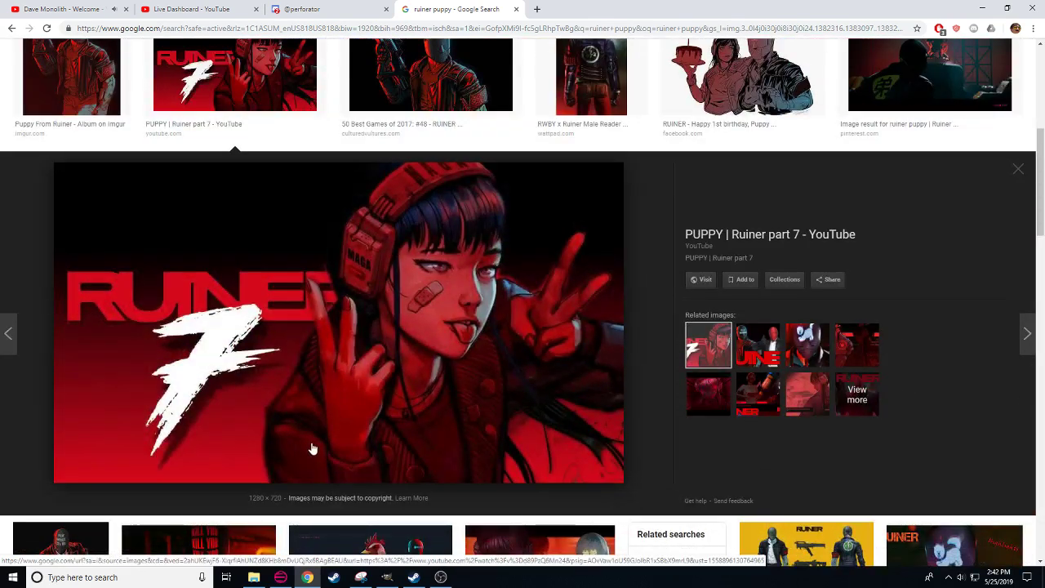
scroll(319, 437, up, 5)
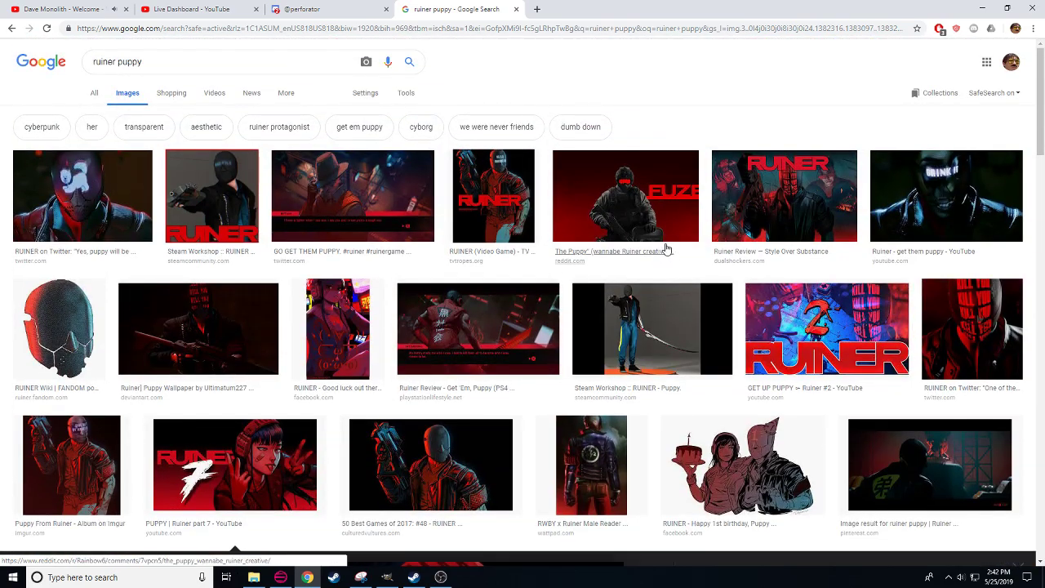
scroll(665, 245, down, 5)
scroll(664, 244, up, 4)
click(641, 147)
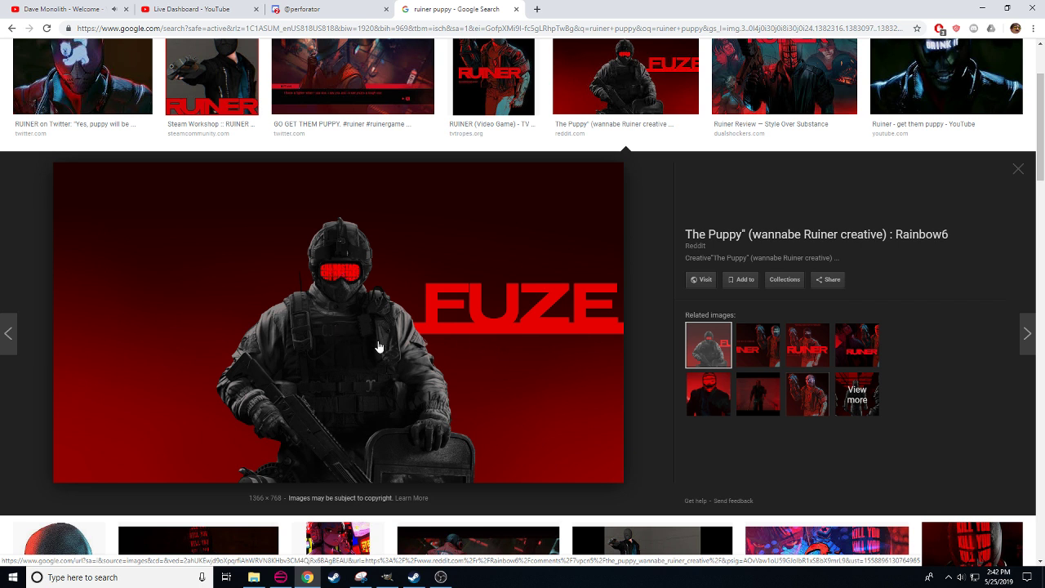
scroll(402, 341, up, 1)
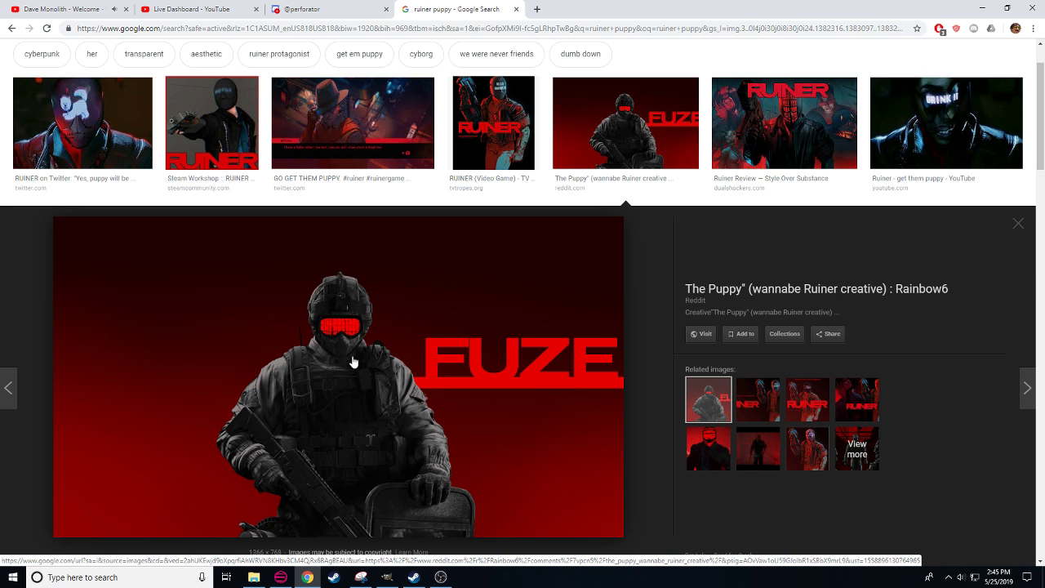
- Check the YouTube music page and the OBS streaming window, and return to the sprite sheet in GIMP
click(37, 5)
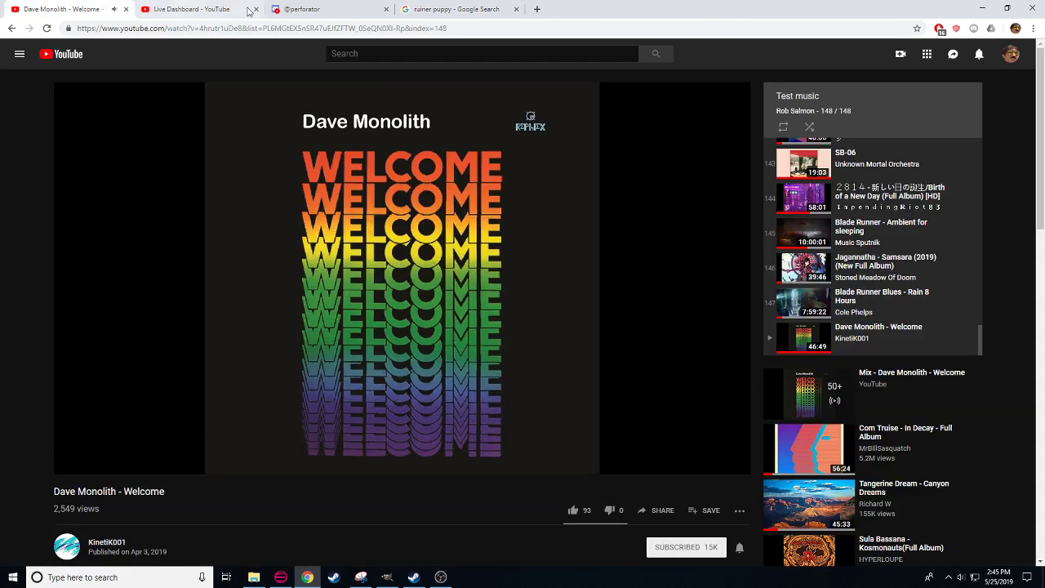
click(417, 9)
click(441, 577)
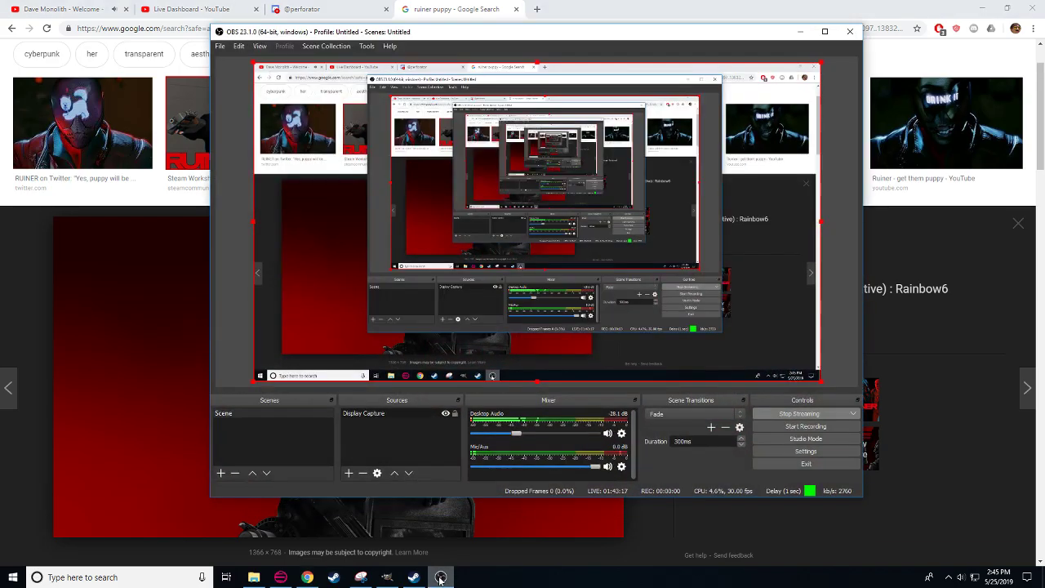
click(440, 577)
click(387, 577)
- Select the fifth to eighth KILL frames, cut them to the clipboard and undo the cut
scroll(362, 474, left, 3)
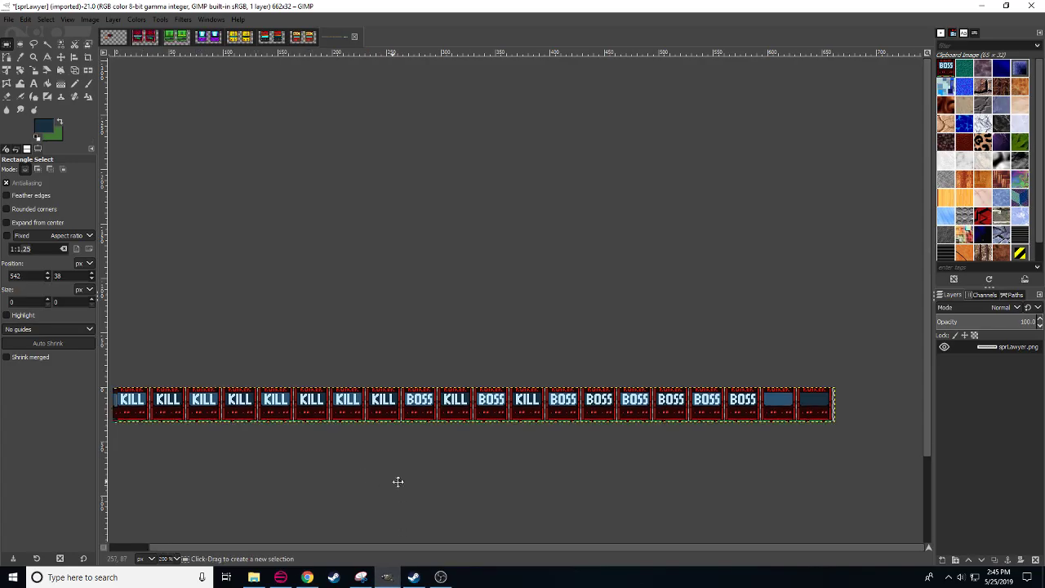
scroll(569, 466, right, 5)
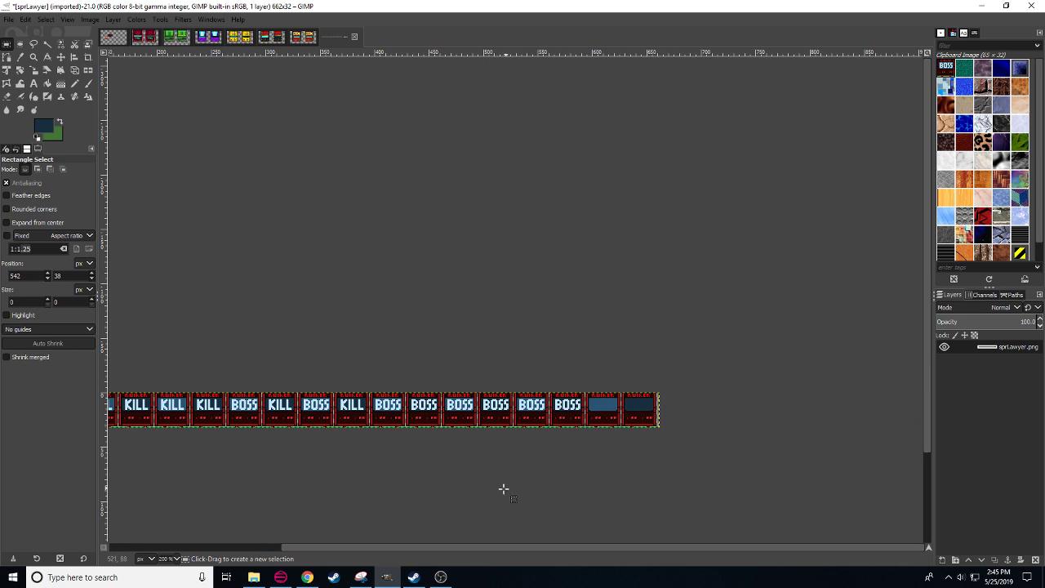
drag(400, 494, 538, 409)
drag(320, 465, 408, 447)
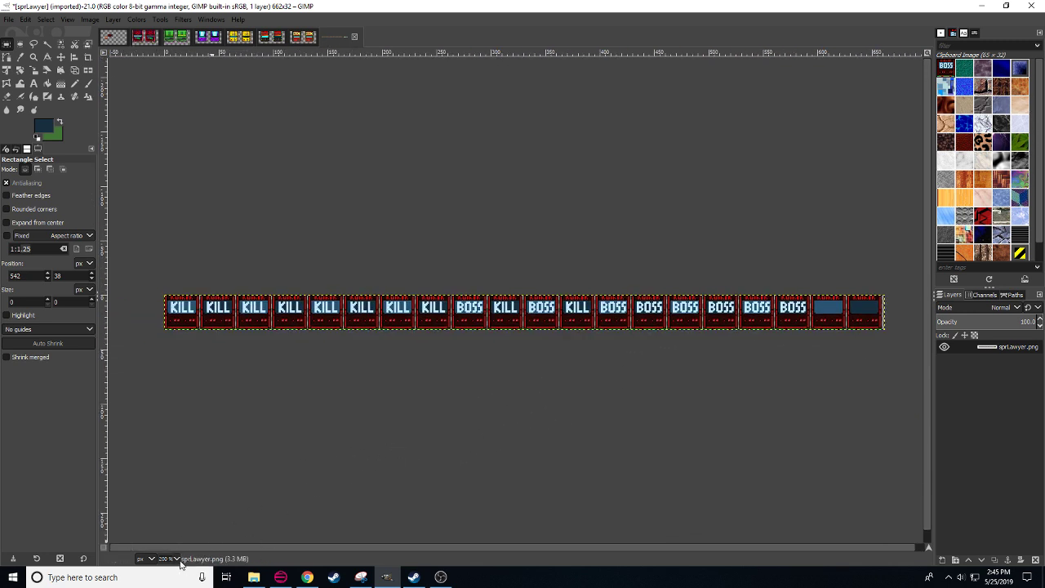
scroll(178, 559, up, 1)
drag(327, 446, 426, 487)
scroll(525, 482, left, 3)
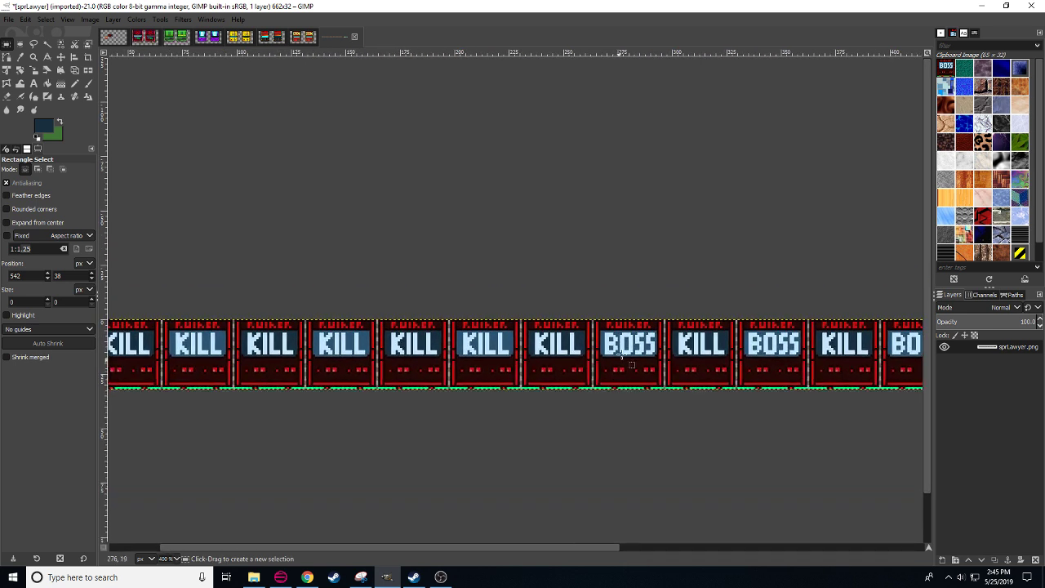
drag(593, 308, 304, 415)
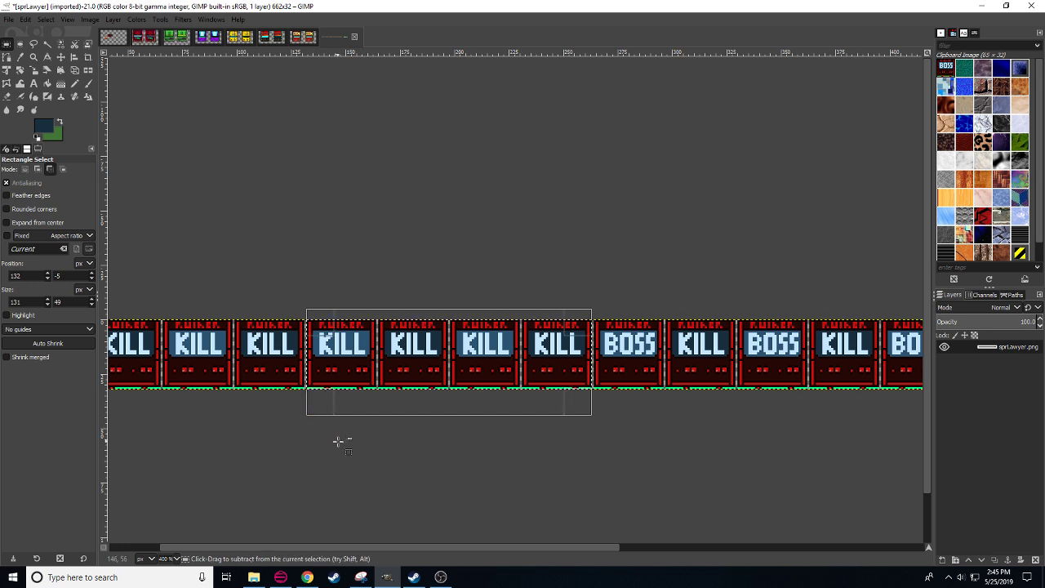
key(ctrl+x)
key(ctrl+z)
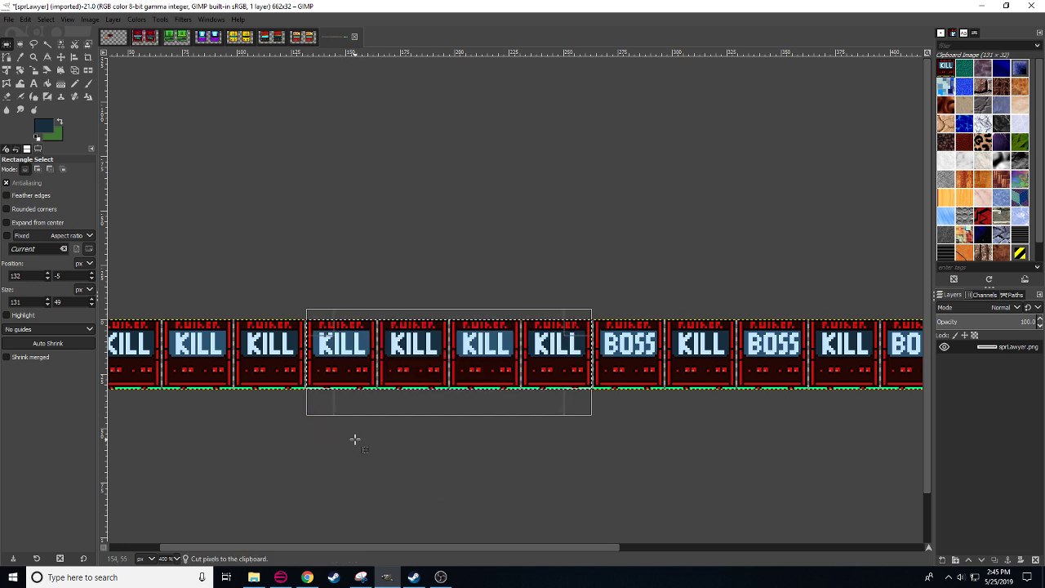
- Shrink the selection around the fifth to eighth KILL frames to start at x 133, 130 px wide, and cut them
scroll(307, 448, left, 2)
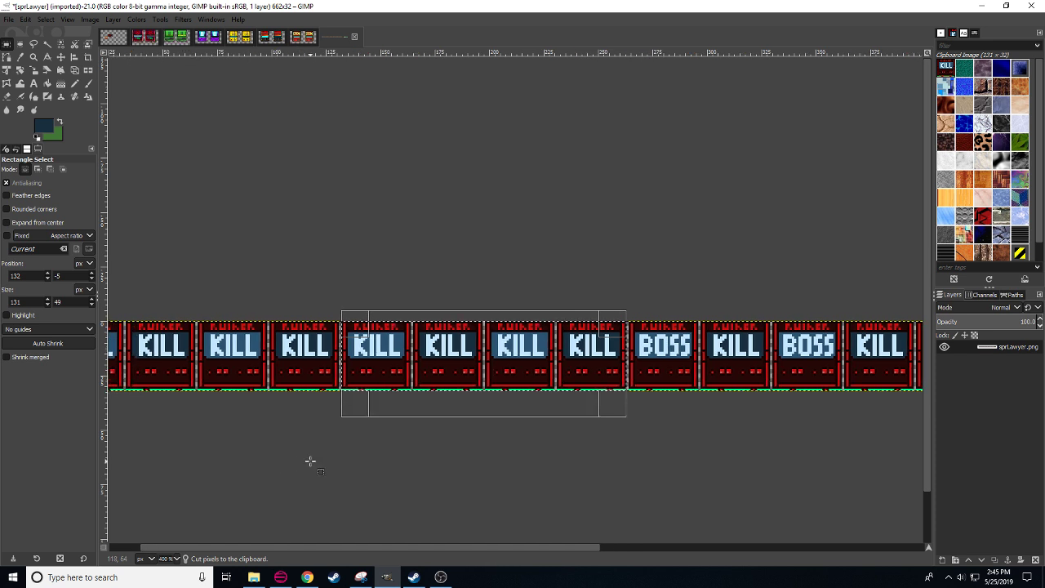
key(4)
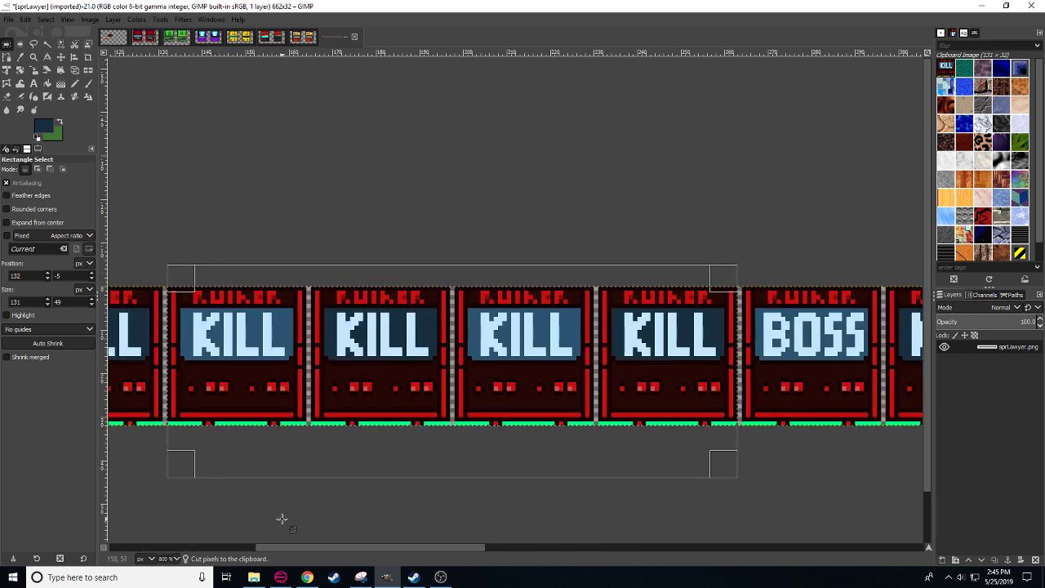
drag(180, 462, 186, 464)
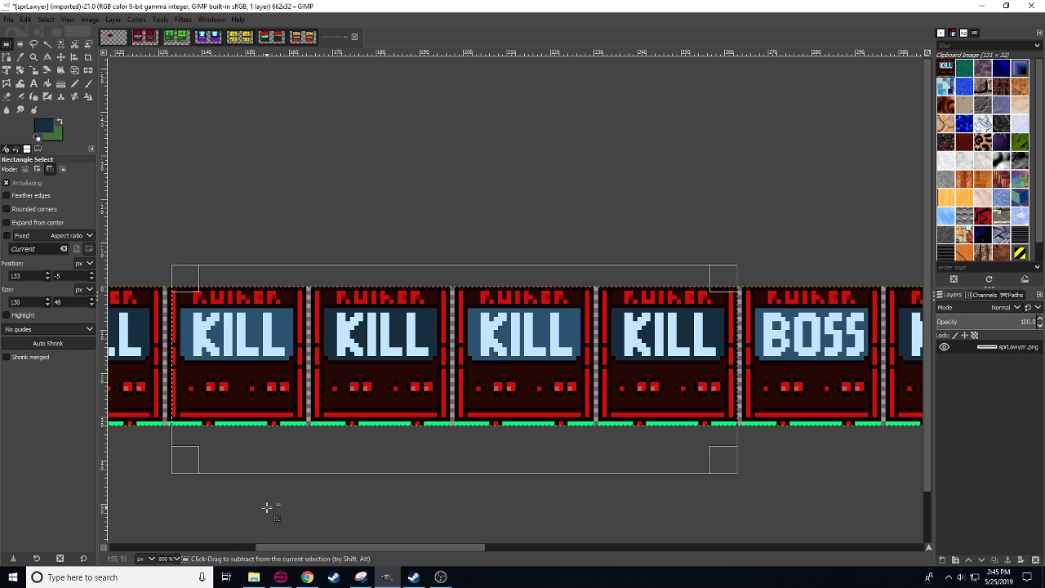
key(ctrl+x)
key(3)
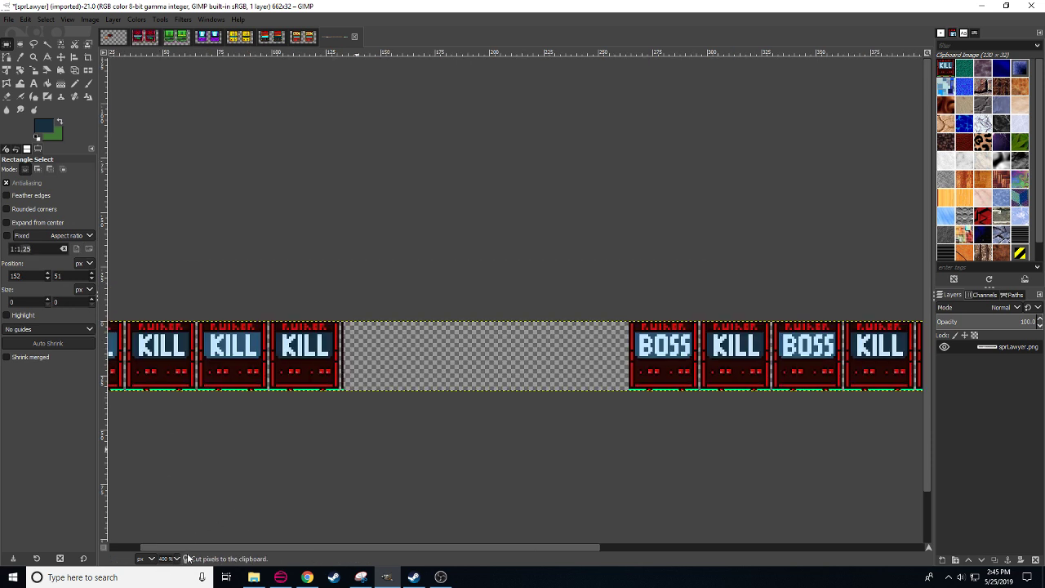
- Select all frames from the first BOSS screen to the sheet's end, cut them and paste them back in place
drag(531, 472, 145, 467)
scroll(188, 535, down, 1)
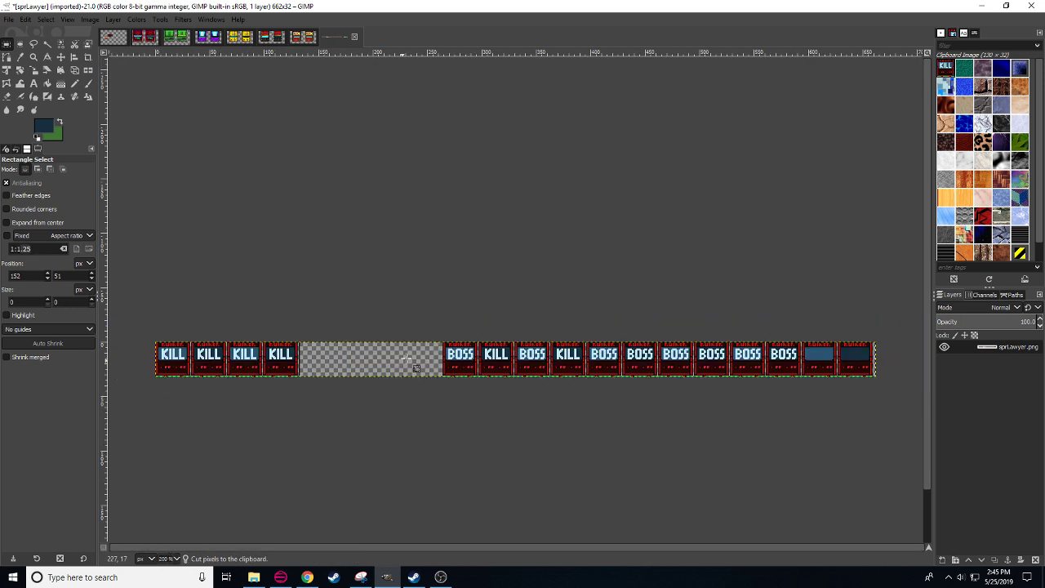
scroll(254, 481, right, 2)
key(3)
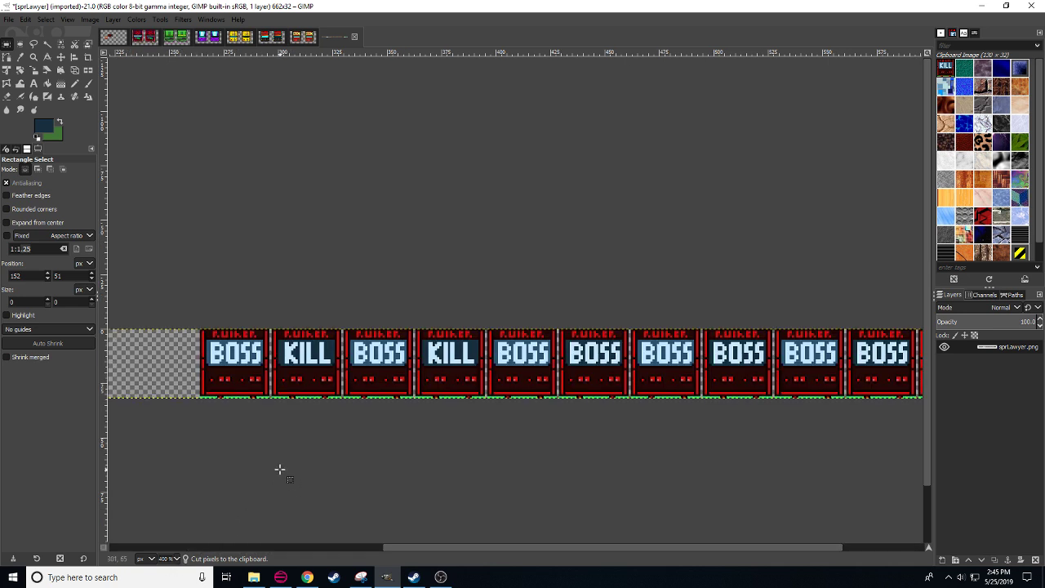
mouse_move(191, 315)
mouse_down()
mouse_move(444, 422)
mouse_move(749, 456)
mouse_up()
mouse_move(749, 457)
mouse_down()
mouse_move(672, 485)
mouse_move(386, 456)
mouse_move(711, 433)
mouse_move(727, 447)
mouse_up()
key(ctrl+x)
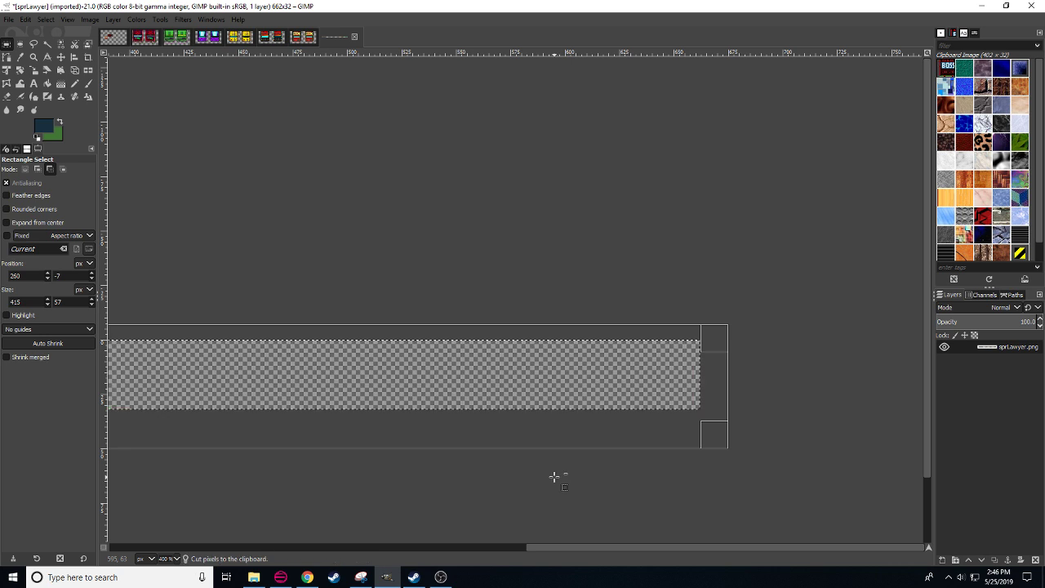
key(ctrl+v)
click(529, 484)
scroll(427, 465, left, 10)
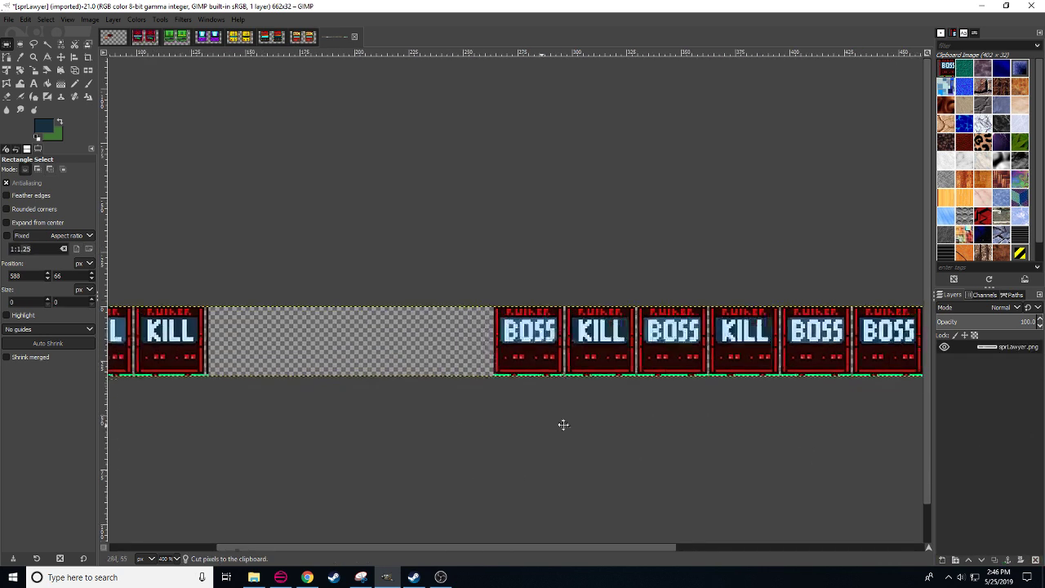
- Paste another copy of those frames, align it directly after the fourth KILL frame with matching spacing, and anchor it
key(ctrl+v)
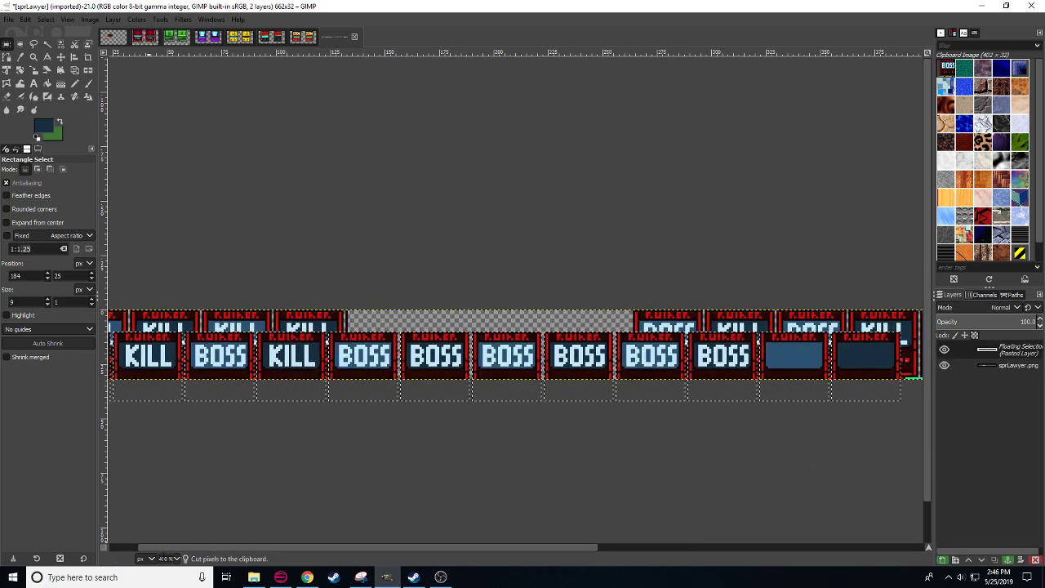
key(4)
drag(319, 388, 921, 344)
drag(206, 416, 393, 429)
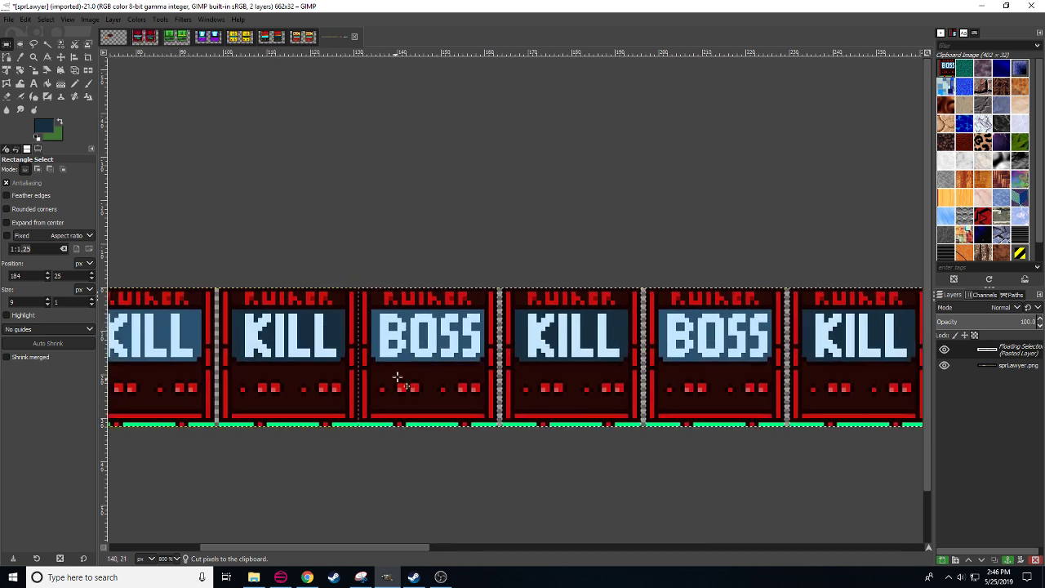
mouse_move(400, 371)
mouse_down()
mouse_move(417, 387)
mouse_move(413, 368)
mouse_up()
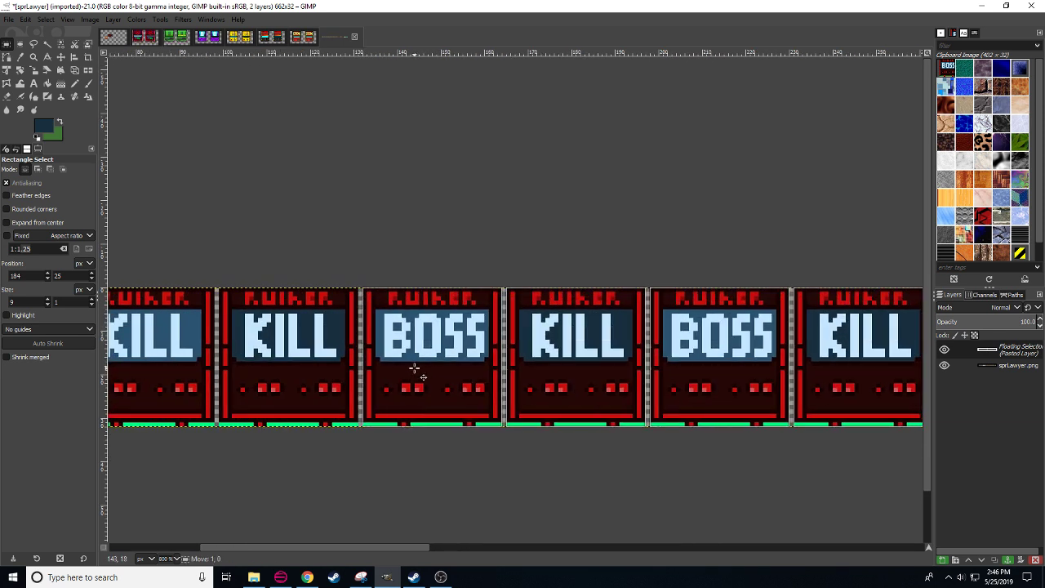
click(403, 474)
scroll(175, 564, down, 2)
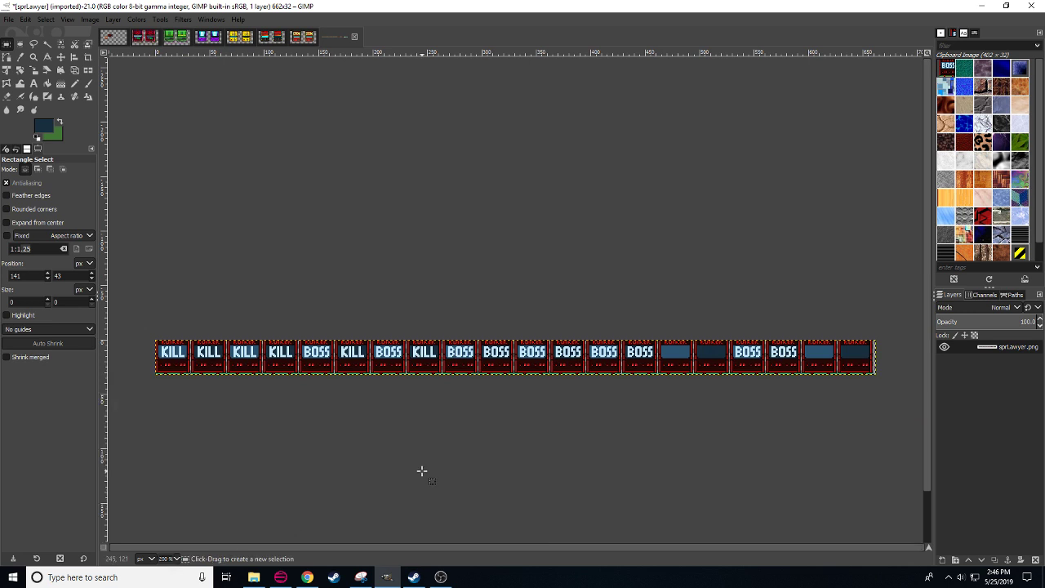
- Copy the first pair of blank light and dark frames and paste it over the two BOSS frames that follow
drag(614, 465, 577, 454)
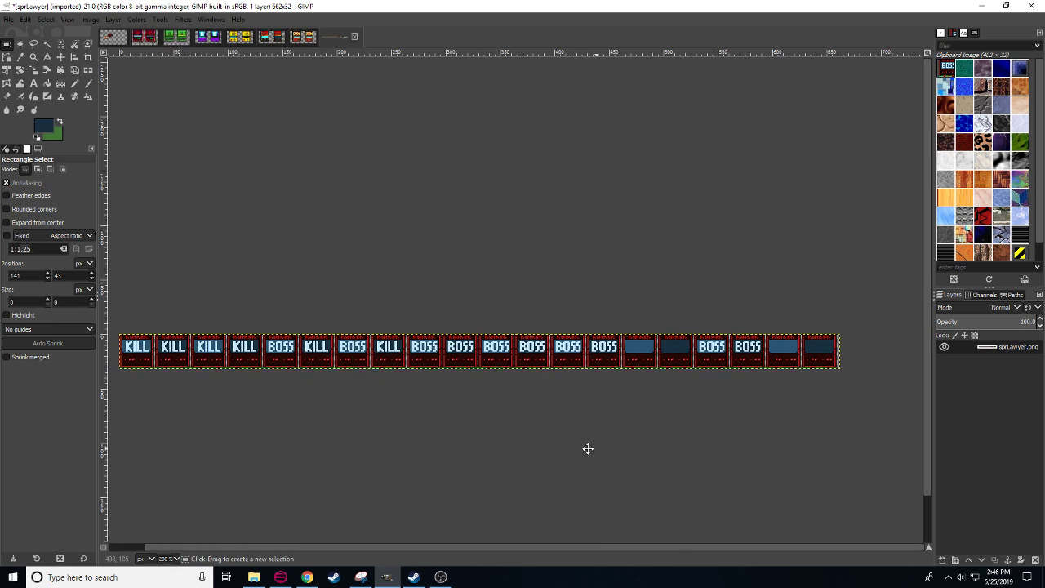
scroll(588, 449, right, 3)
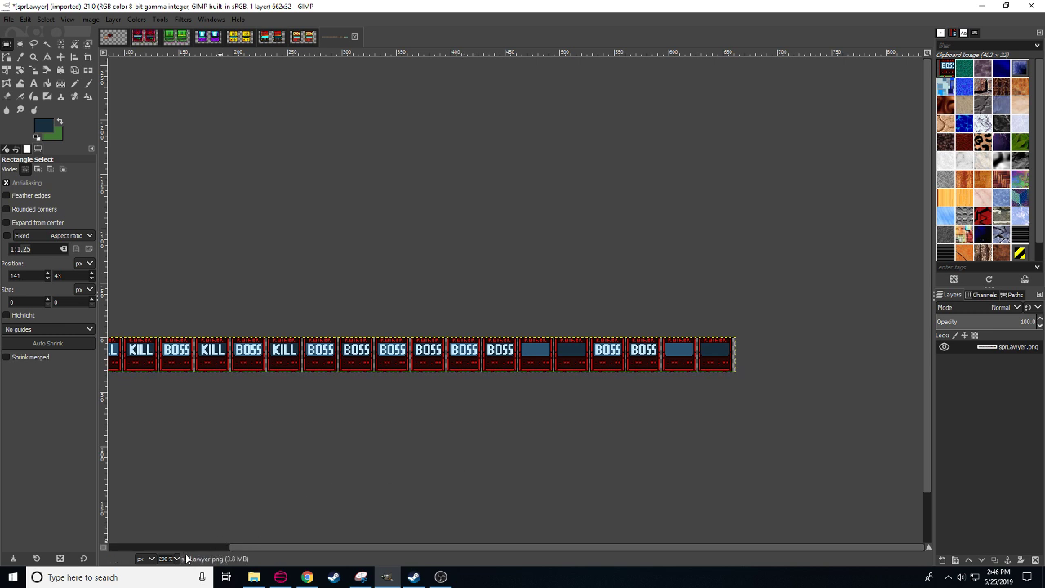
scroll(179, 560, up, 2)
drag(556, 472, 171, 460)
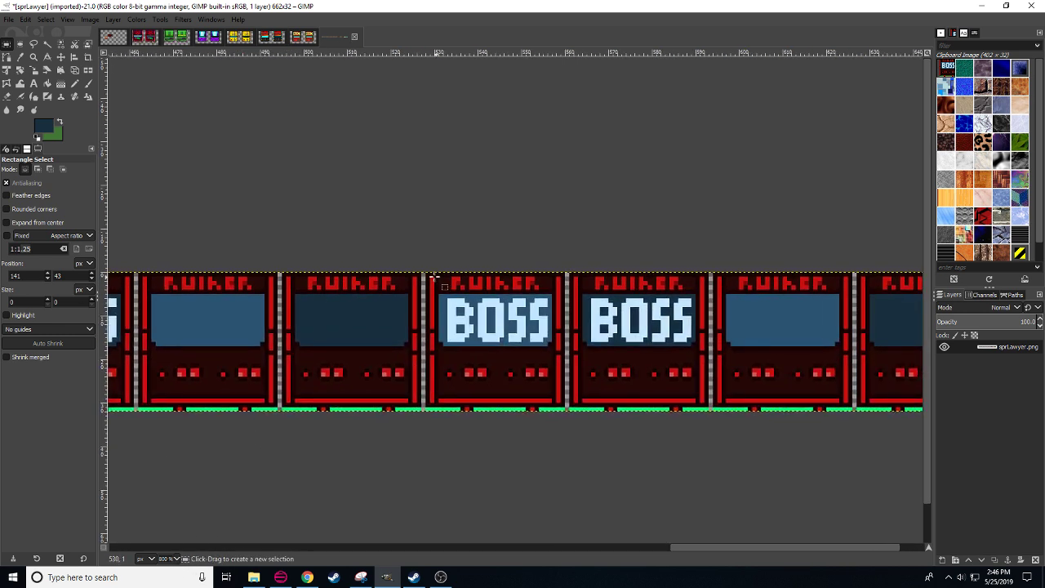
drag(139, 273, 422, 454)
key(ctrl+c)
key(ctrl+v)
drag(367, 362, 649, 356)
click(662, 443)
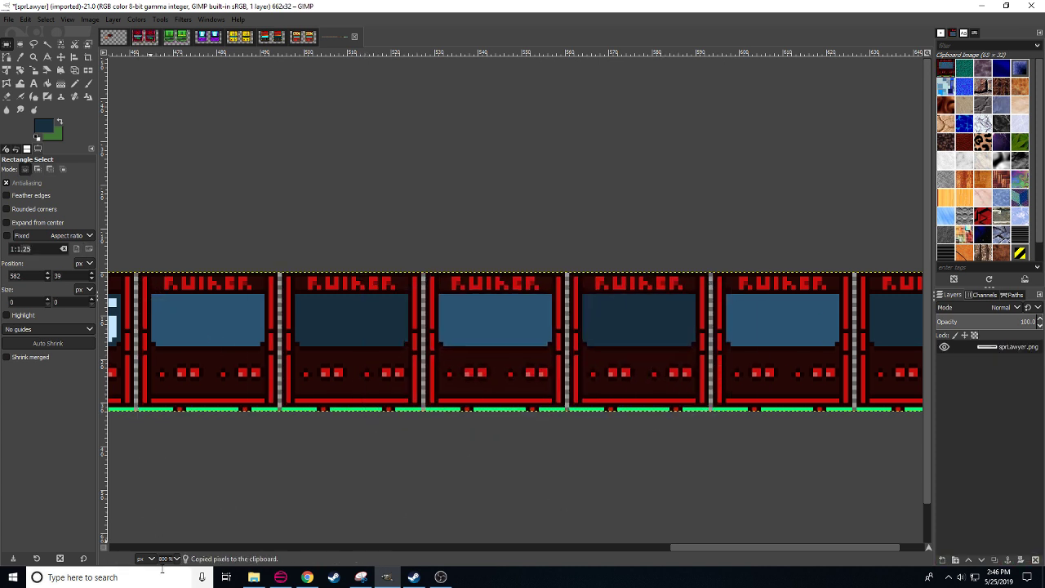
- Pick the light BOSS lettering colour with the Pencil, and enlarge the puppy mask picture in Chrome as a drawing reference
scroll(171, 561, down, 1)
scroll(171, 561, up, 1)
drag(259, 470, 446, 496)
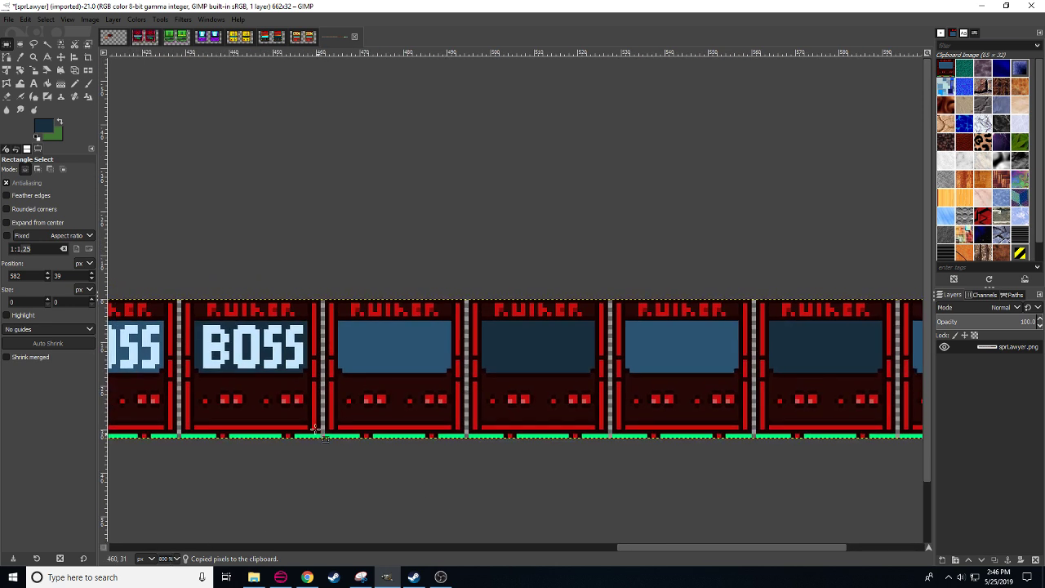
key(n)
ctrl+click(299, 341)
click(307, 577)
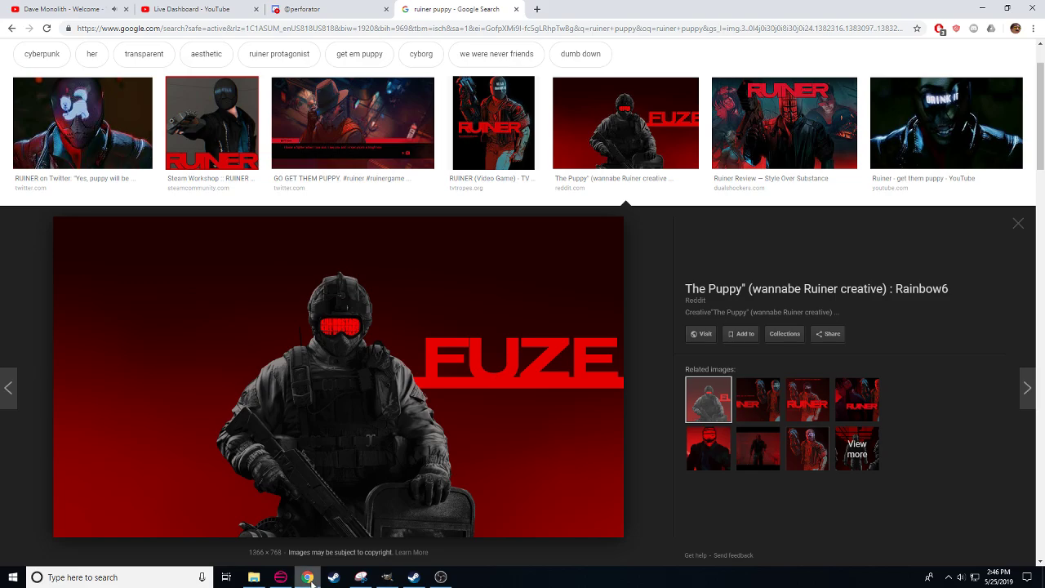
click(81, 122)
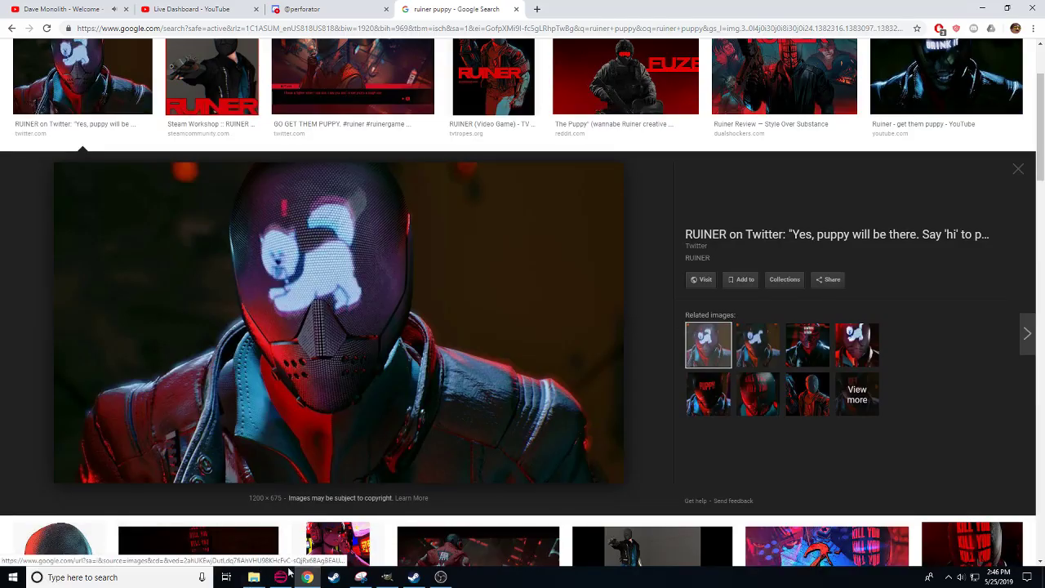
- Switch back to GIMP and pencil a small light paw shape low on the first blank light screen, rechecking the puppy reference
click(387, 577)
click(360, 367)
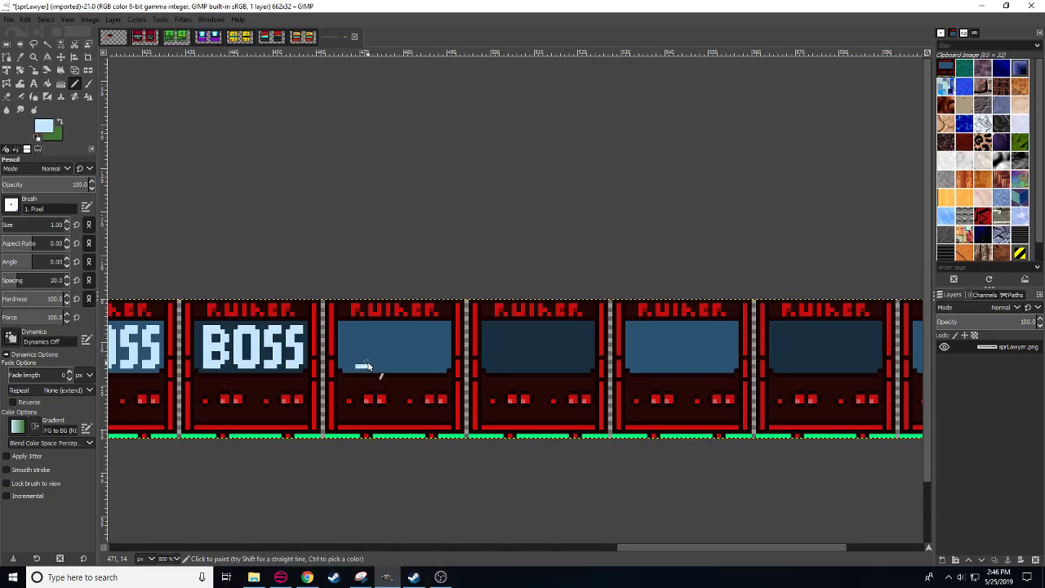
click(373, 363)
click(362, 365)
click(354, 364)
click(357, 359)
click(363, 359)
key(ctrl+z)
click(361, 359)
drag(357, 364, 368, 362)
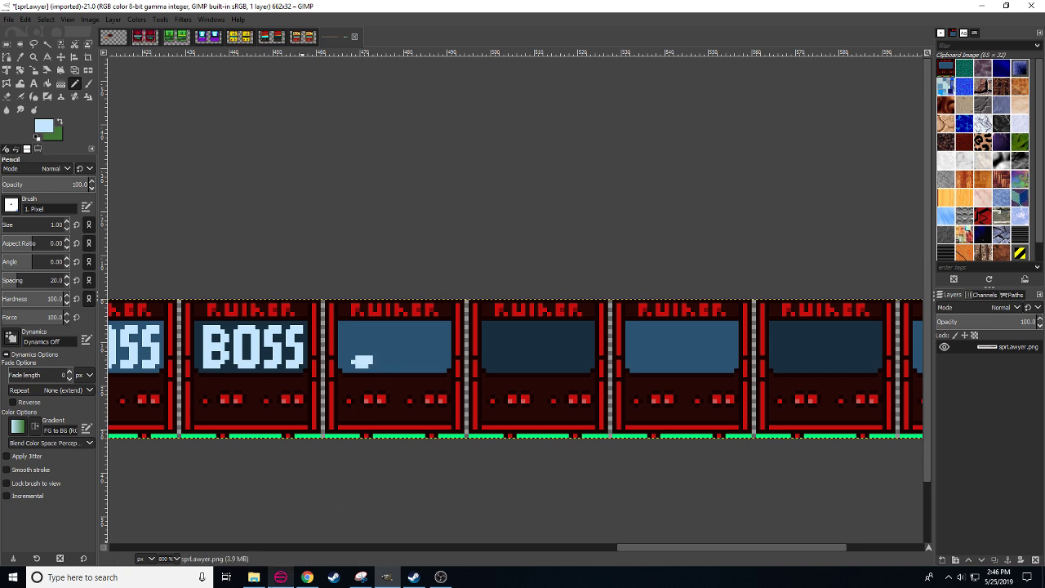
click(307, 577)
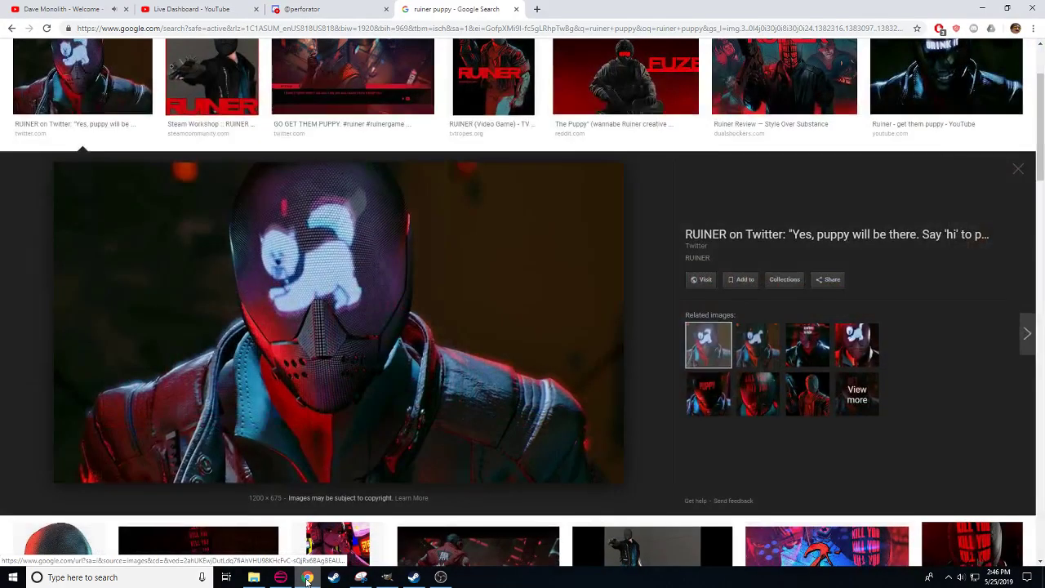
click(307, 577)
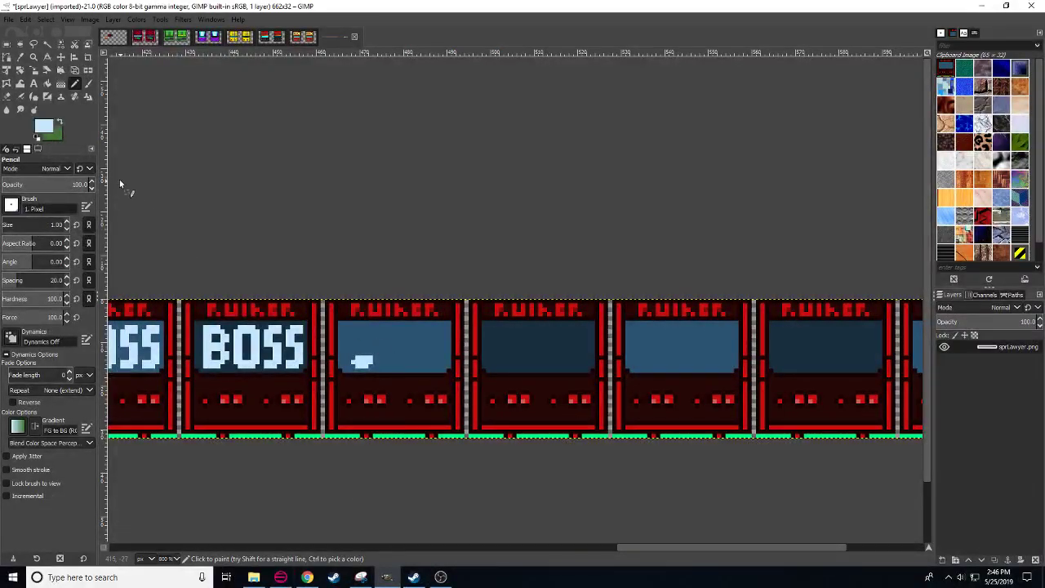
- Darken the foreground colour to 7b91a1 and shade the paw's outer pixels with it, keeping its centre light
click(43, 126)
drag(684, 194, 666, 194)
mouse_move(356, 372)
mouse_down()
mouse_move(377, 362)
mouse_move(353, 363)
mouse_up()
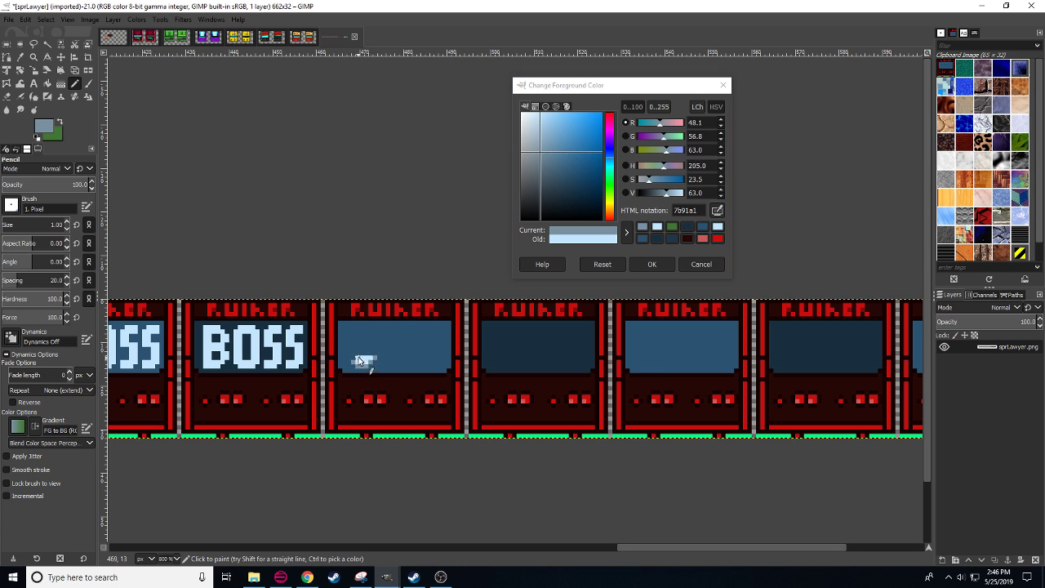
key(ctrl)
key(ctrl+z)
drag(358, 370, 368, 370)
ctrl+click(364, 360)
ctrl+click(359, 368)
click(353, 367)
drag(350, 363, 370, 354)
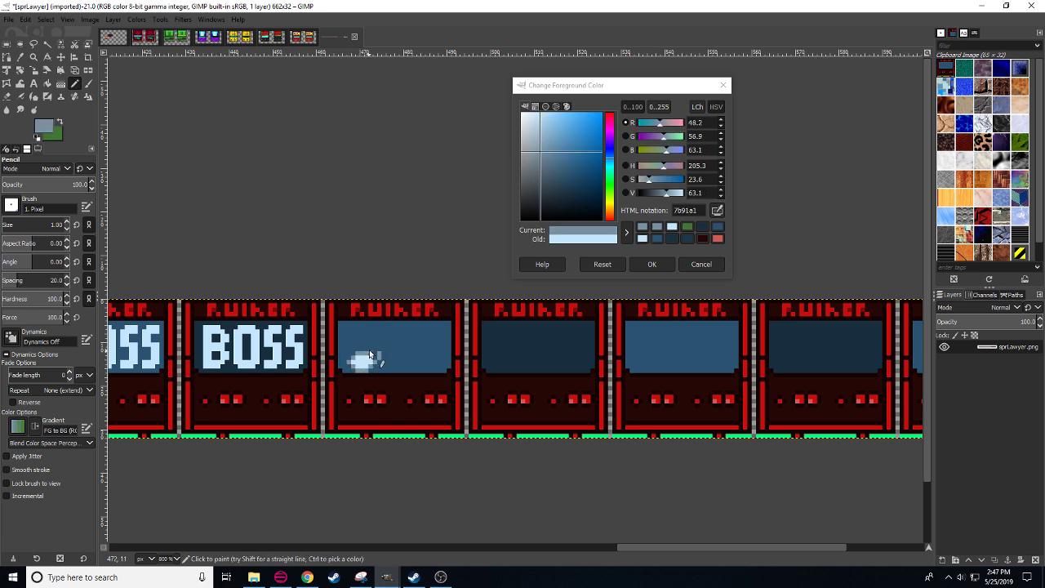
- Extend the paw into a light c3e6ff body line across the screen and touch up the joint with grey 7b91a1
ctrl+click(373, 354)
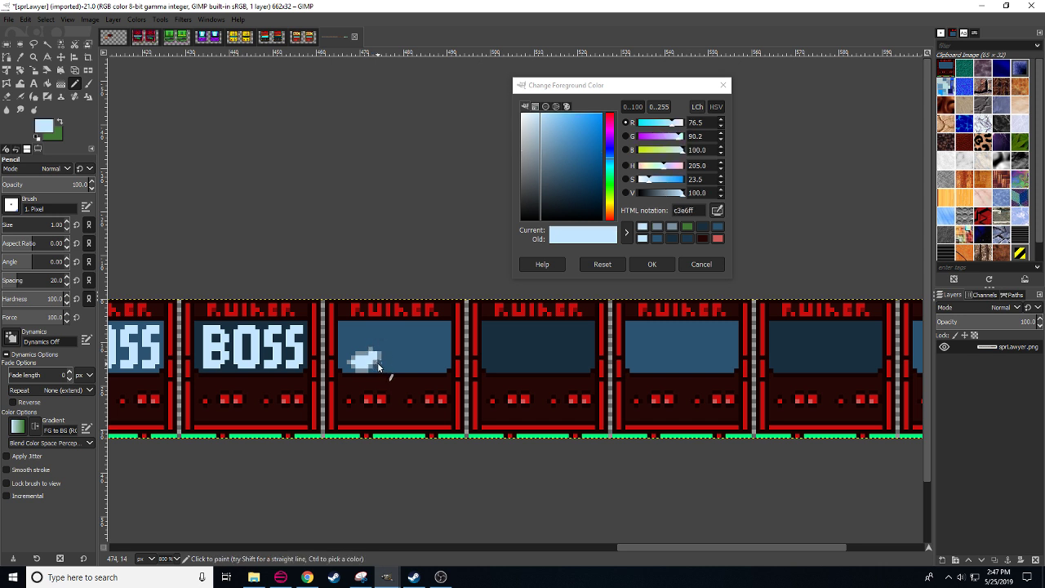
drag(378, 366, 389, 365)
ctrl+click(365, 357)
ctrl+click(357, 362)
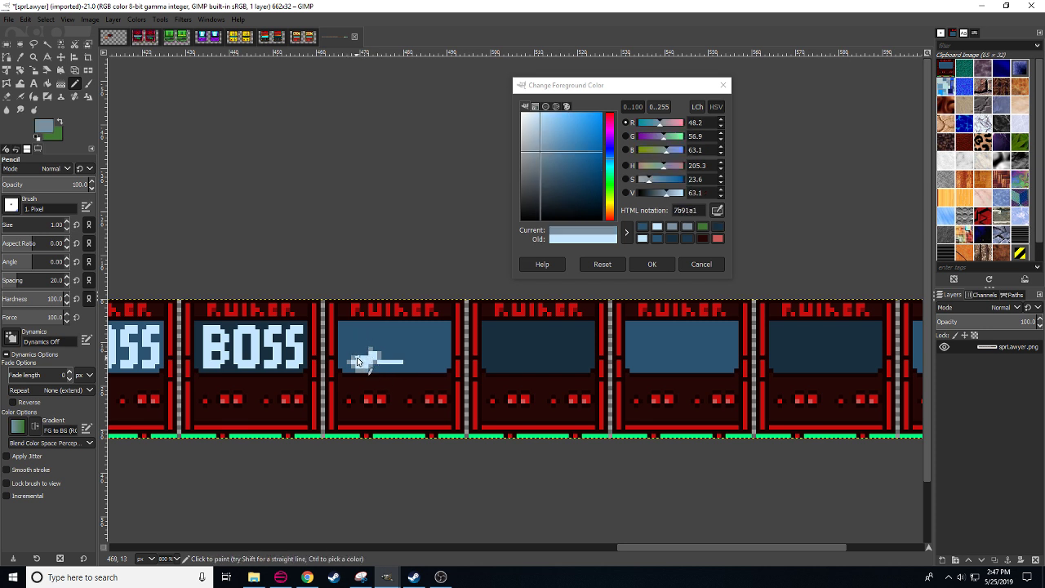
ctrl+click(375, 368)
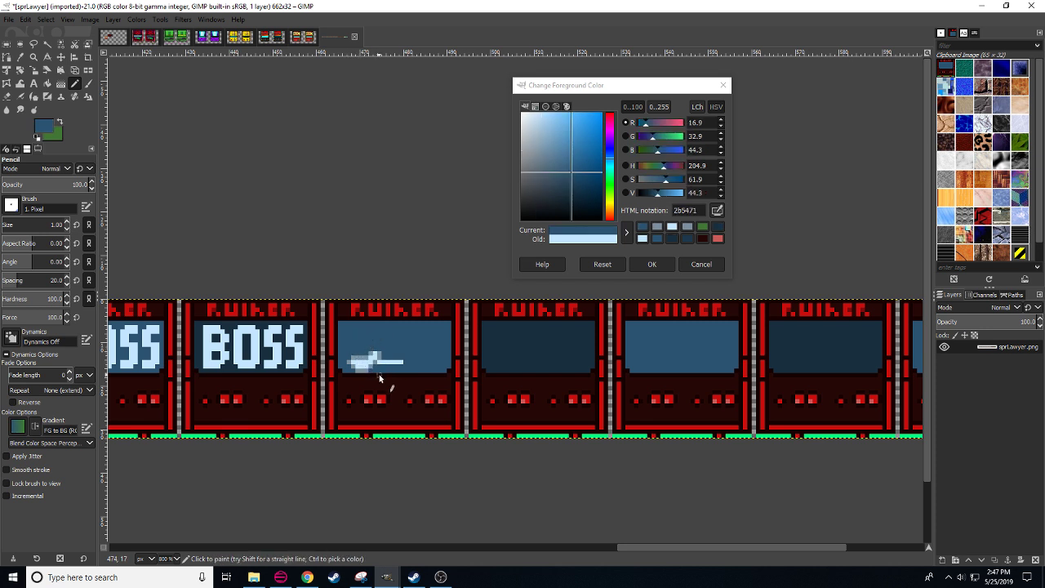
ctrl+click(375, 359)
click(371, 356)
ctrl+click(378, 356)
click(367, 357)
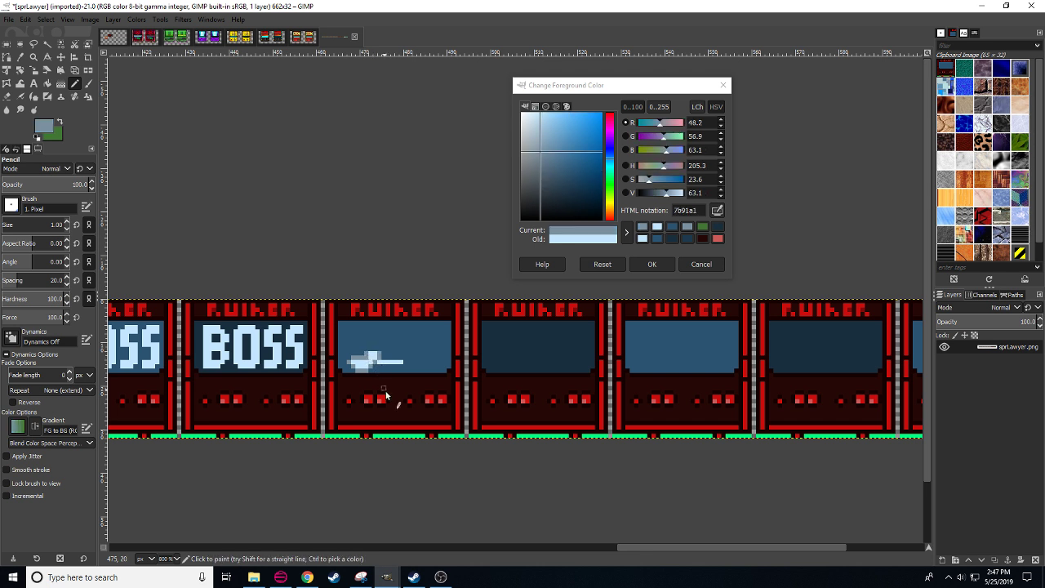
- Build up the puppy's rounded body in c3e6ff, rising toward the screen's far side, and pick the screen blue 2b5471 for trimming
ctrl+click(376, 362)
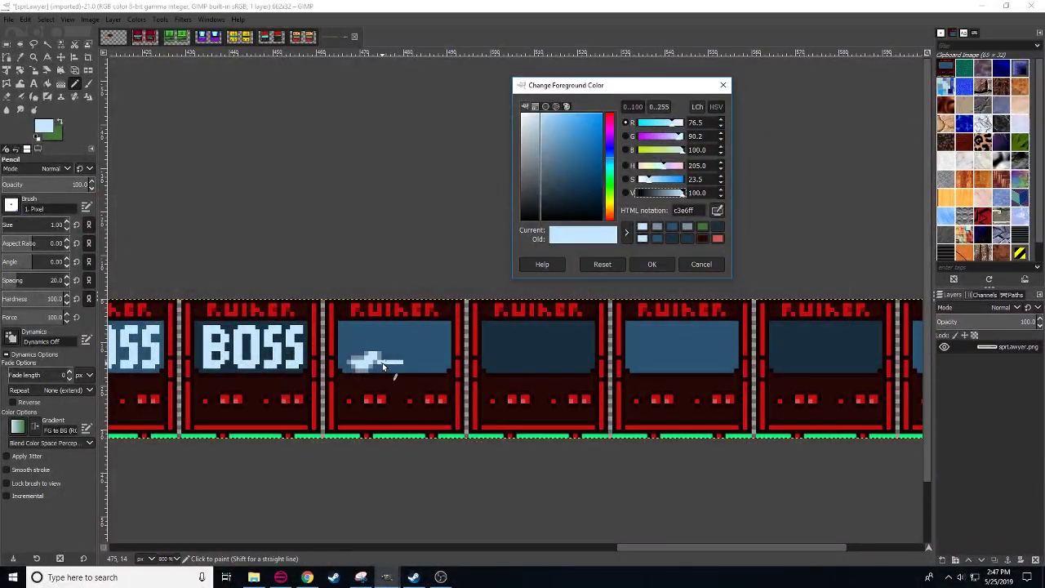
click(390, 367)
drag(388, 366, 404, 367)
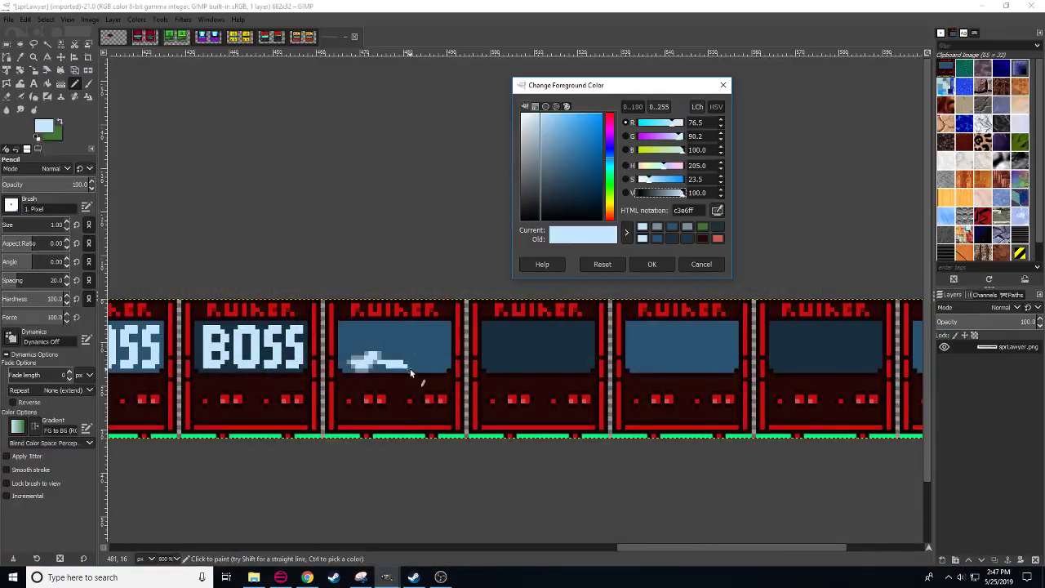
mouse_move(404, 364)
mouse_down()
mouse_move(415, 358)
mouse_move(393, 358)
mouse_move(435, 356)
mouse_move(408, 340)
mouse_move(394, 349)
mouse_move(448, 327)
mouse_move(421, 337)
mouse_up()
ctrl+click(436, 339)
ctrl+click(427, 342)
ctrl+click(435, 339)
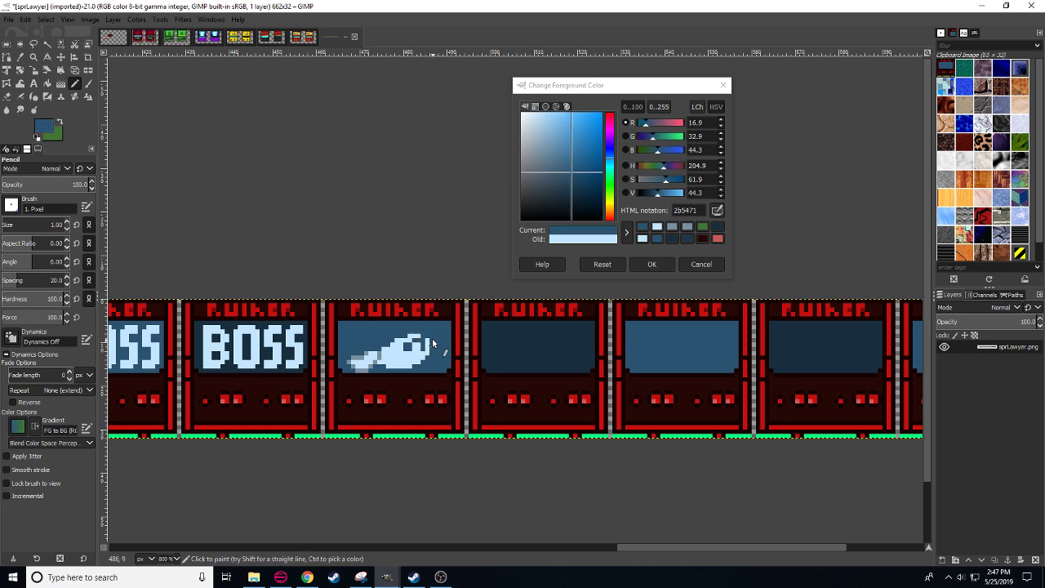
- Fill in the puppy's body in c3e6ff and try sketching a head outline above the paw, undoing the last strokes
ctrl+click(432, 343)
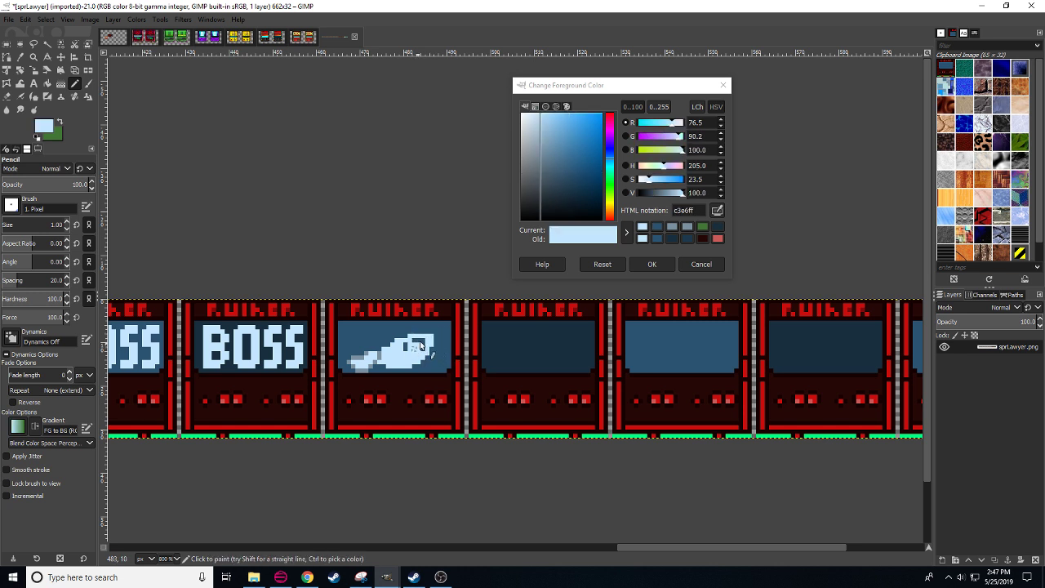
drag(421, 345, 384, 348)
mouse_move(354, 334)
mouse_down()
mouse_move(374, 351)
mouse_move(346, 345)
mouse_move(351, 355)
mouse_up()
key(ctrl+z)
key(ctrl+z)
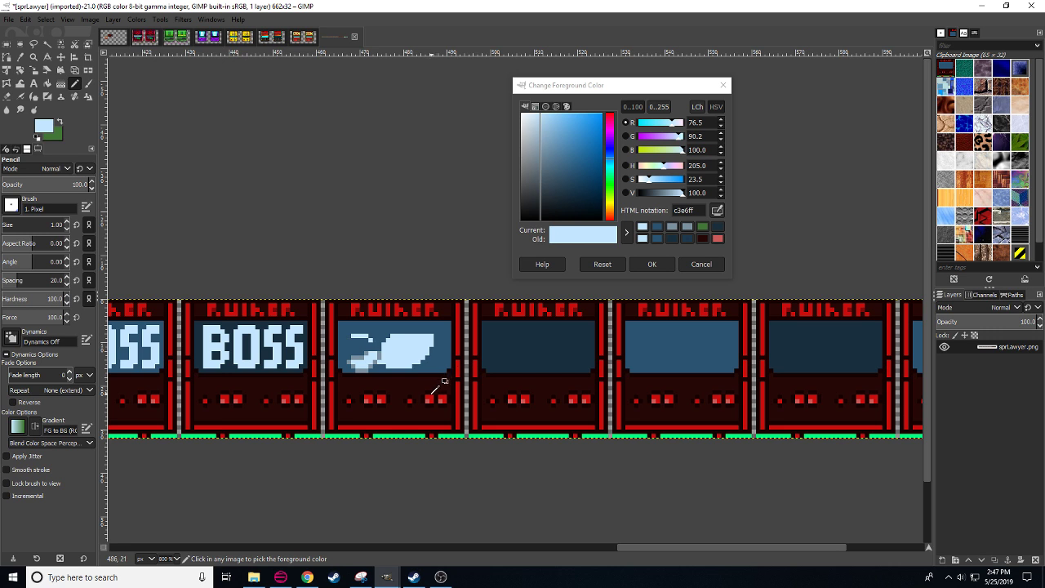
- Trim the puppy's body with screen blue 2b5471, recheck the reference image, and touch up the lower paw in c3e6ff
ctrl+click(438, 356)
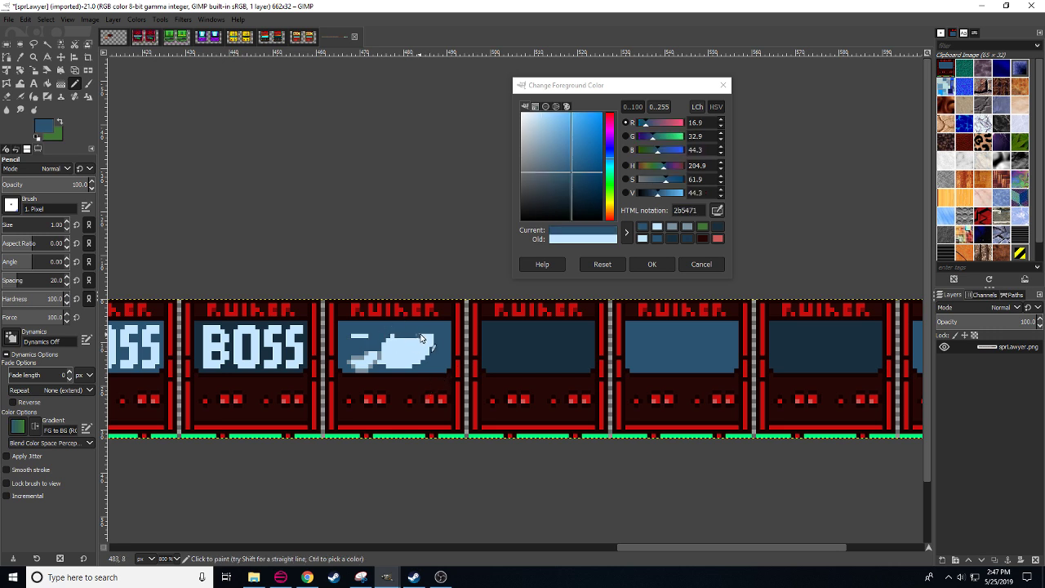
click(308, 578)
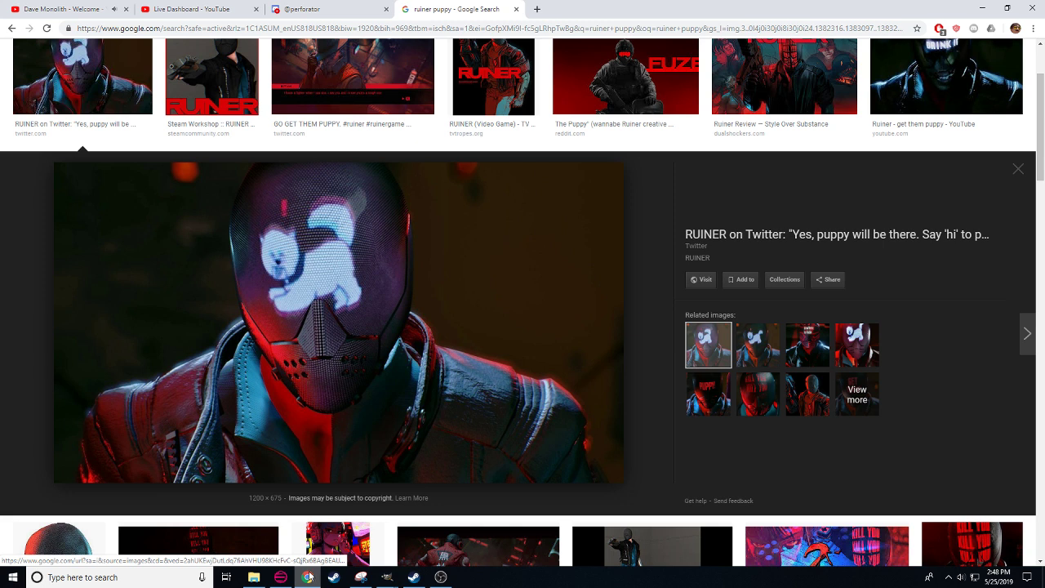
click(308, 577)
ctrl+click(421, 364)
click(372, 361)
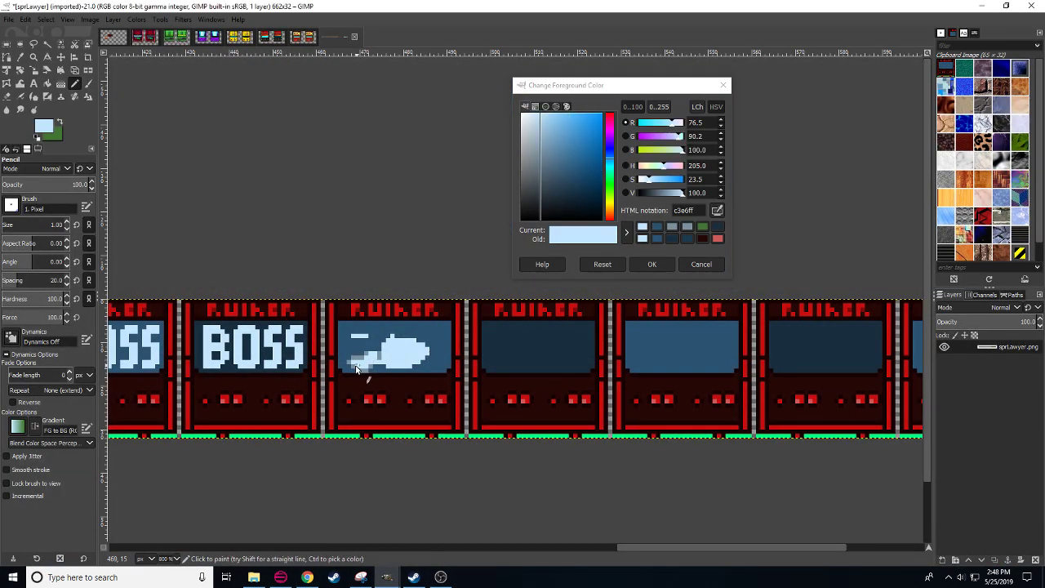
ctrl+click(355, 354)
drag(369, 367, 417, 364)
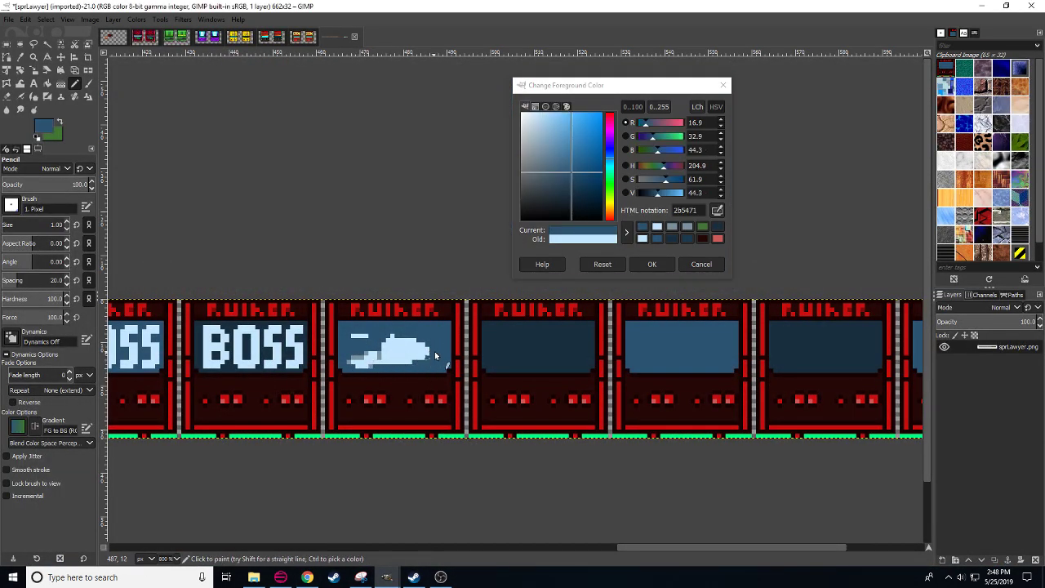
- Erase the puppy drawing by bucket-filling its shapes with screen blue 2b5471 and pencilling over the leftover pixels
key(shift+b)
click(392, 353)
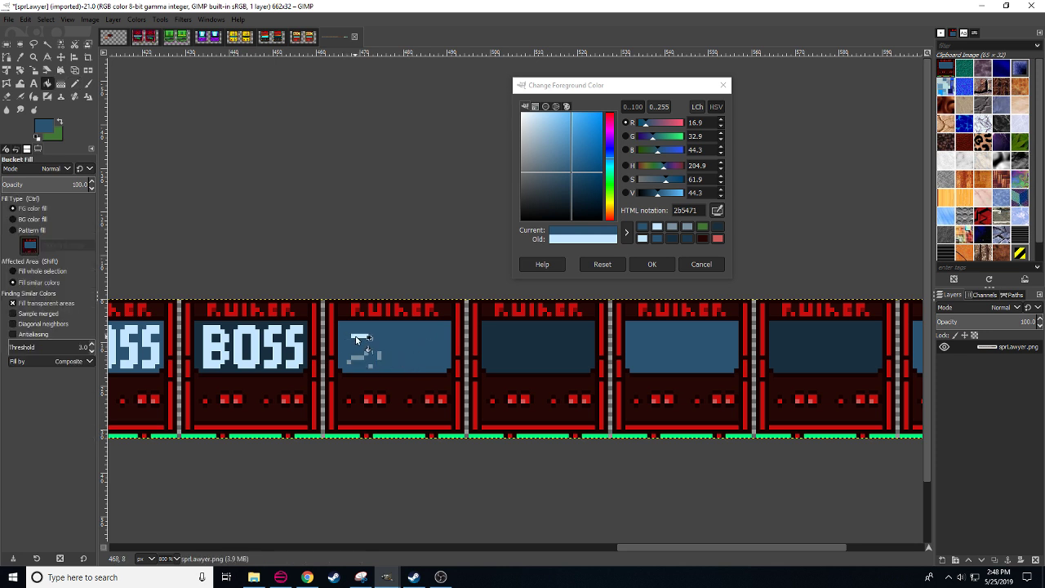
click(356, 338)
key(n)
drag(347, 360, 377, 357)
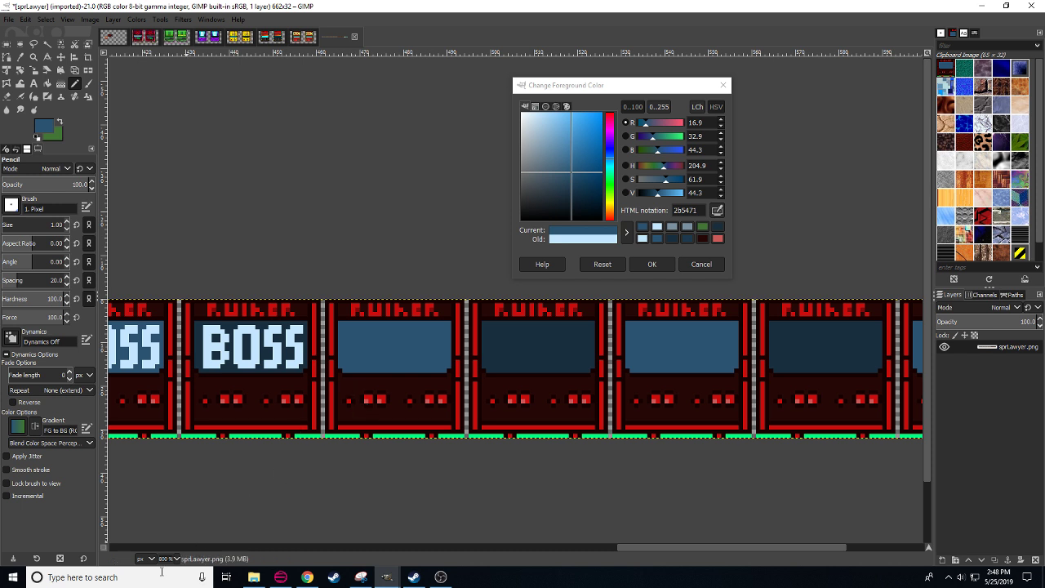
- Recheck the puppy reference and pencil the ears and one side of the head in c3e6ff high on the first blank light screen
scroll(166, 558, down, 1)
key(2)
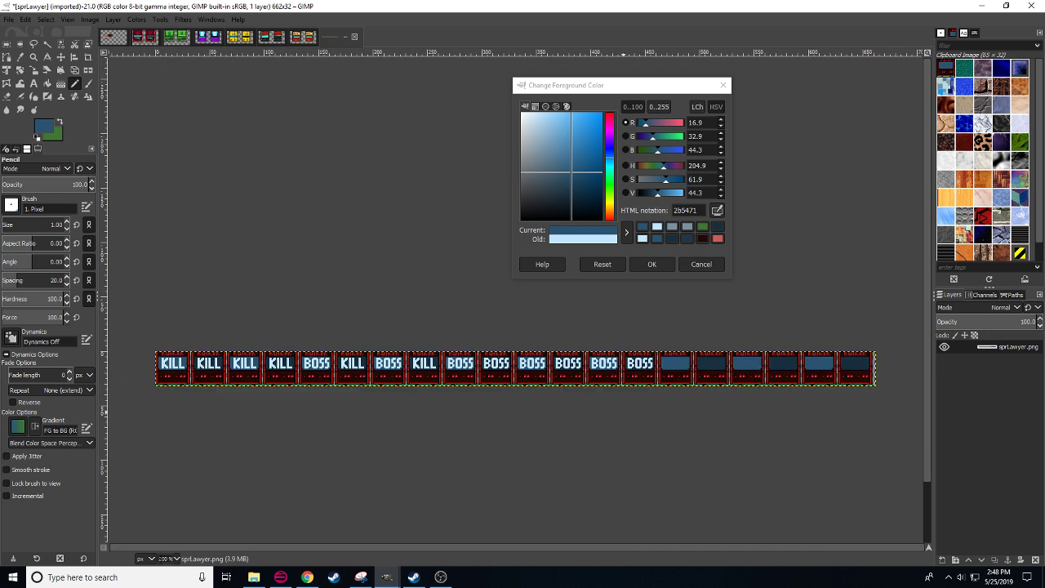
drag(364, 458, 256, 476)
drag(355, 493, 311, 510)
scroll(166, 559, up, 2)
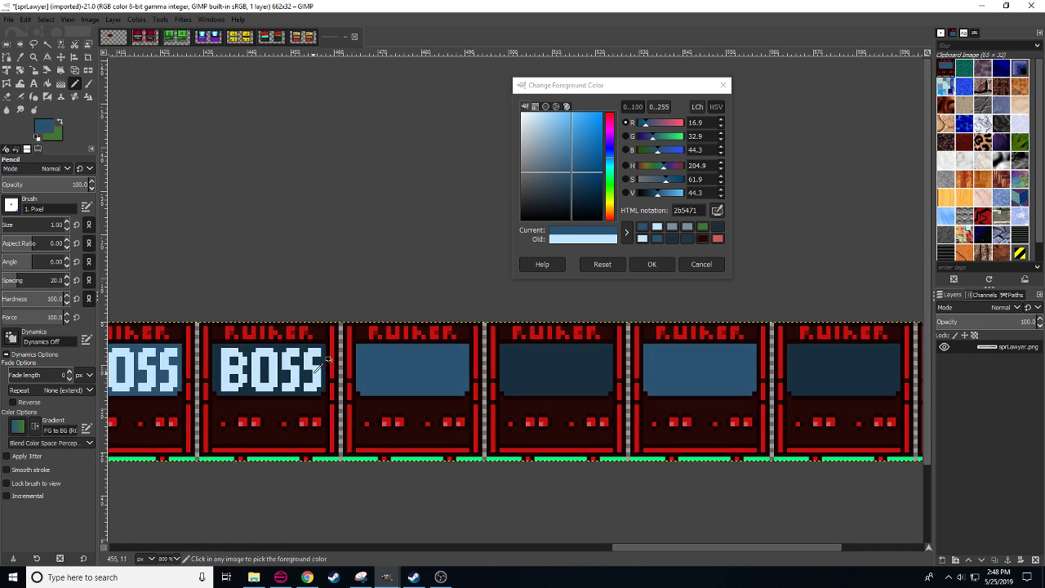
click(317, 574)
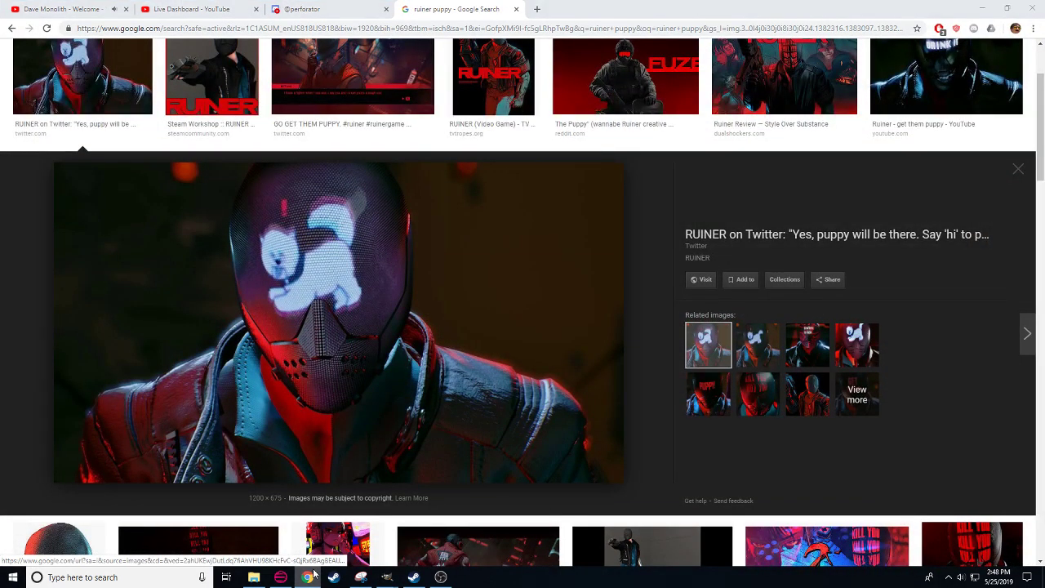
click(314, 574)
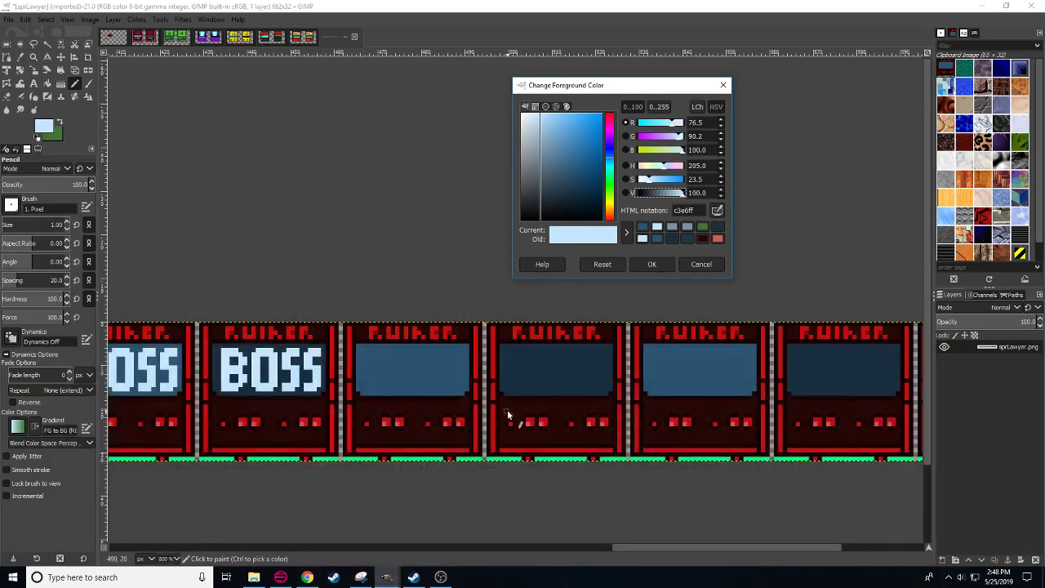
click(367, 358)
key(ctrl+z)
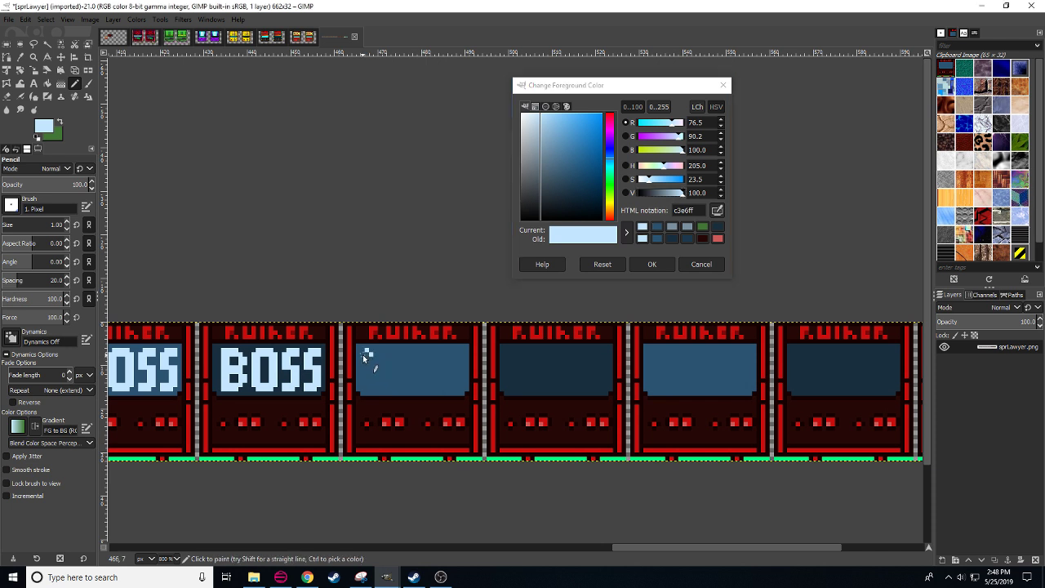
click(381, 350)
drag(362, 360, 364, 371)
- Complete and fill the puppy's head in c3e6ff, rechecking the reference and trimming its edge pixels with screen blue 2b5471
click(307, 577)
click(308, 581)
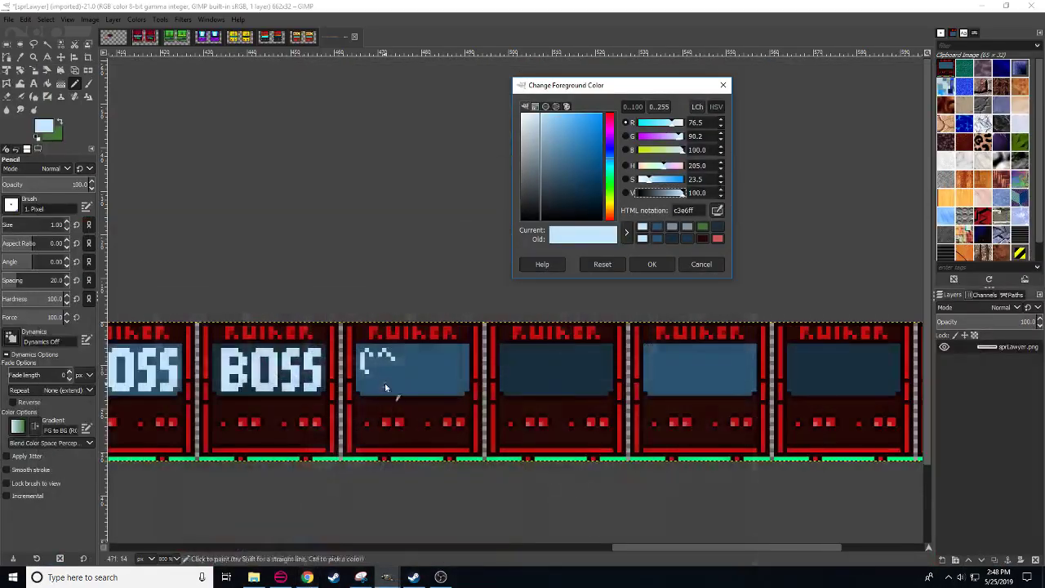
ctrl+click(364, 365)
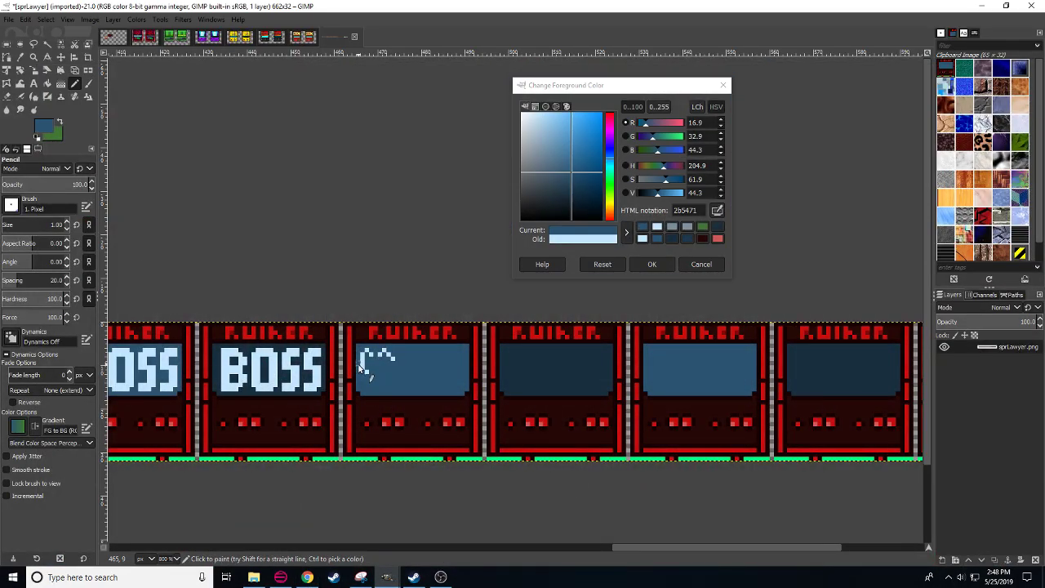
ctrl+click(362, 366)
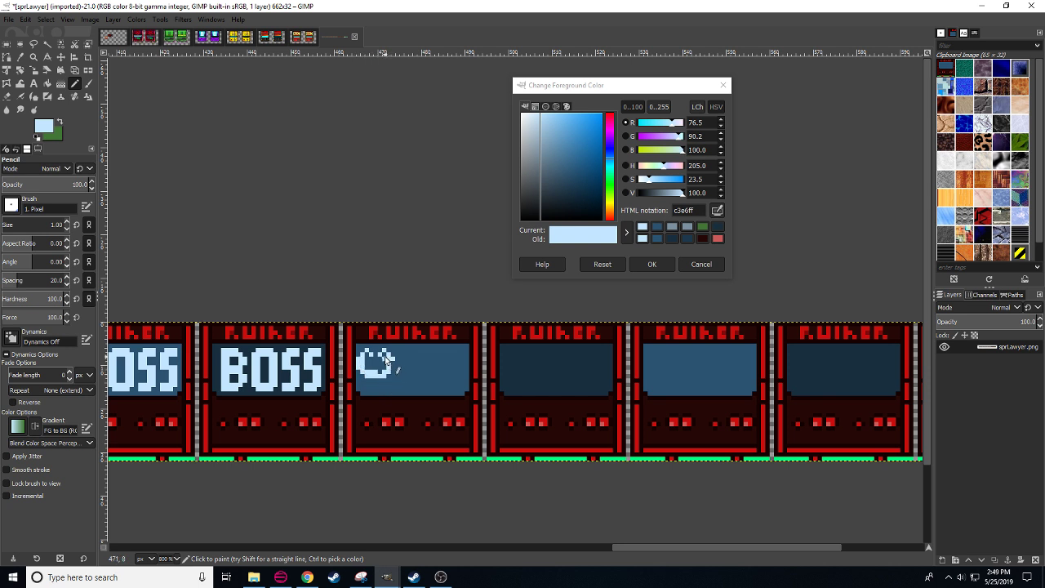
mouse_move(384, 357)
mouse_down()
mouse_move(379, 367)
mouse_move(366, 354)
mouse_move(392, 367)
mouse_up()
ctrl+click(354, 360)
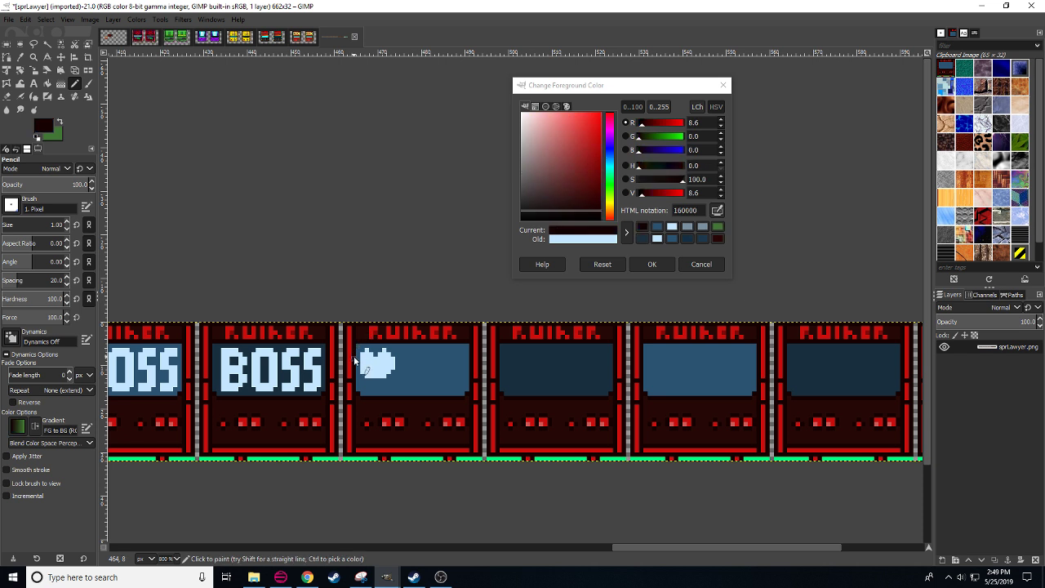
ctrl+click(389, 363)
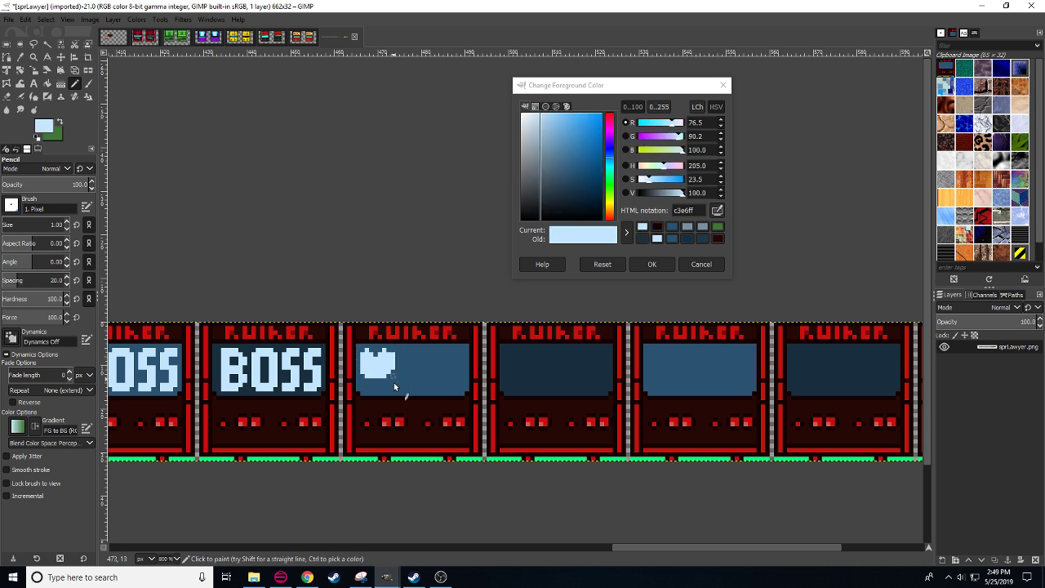
drag(391, 402, 355, 409)
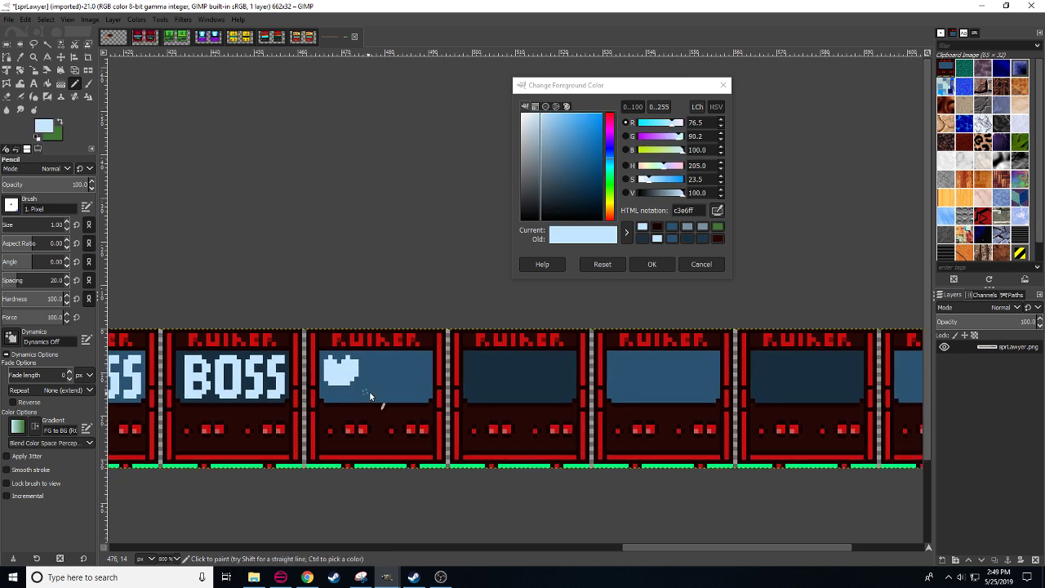
click(675, 225)
click(329, 374)
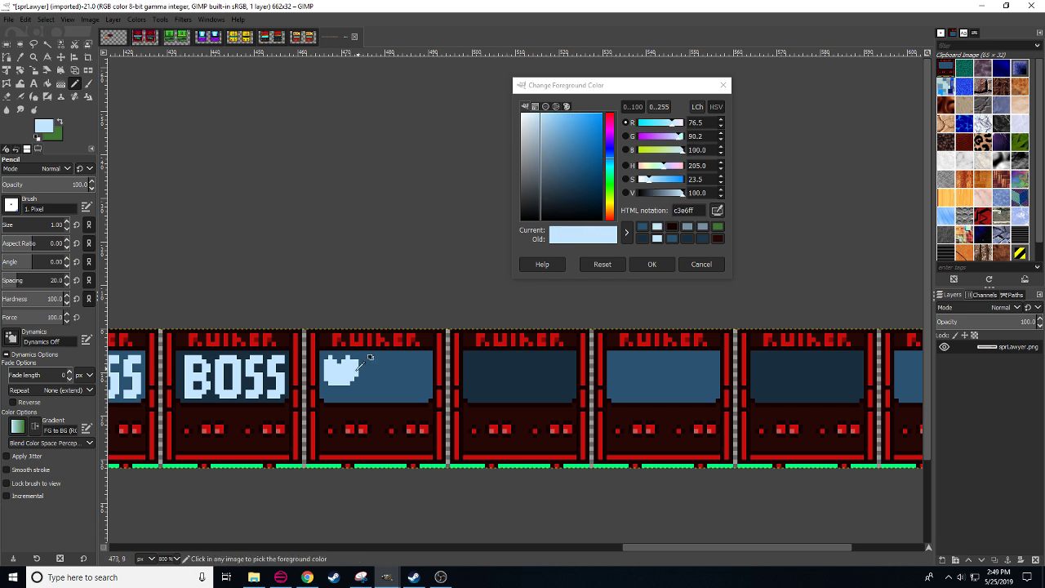
- Darken the foreground colour to a1bed3 and use it to shade the head's underside and facial features, trimming the cheek with 2b5471
drag(685, 191, 677, 193)
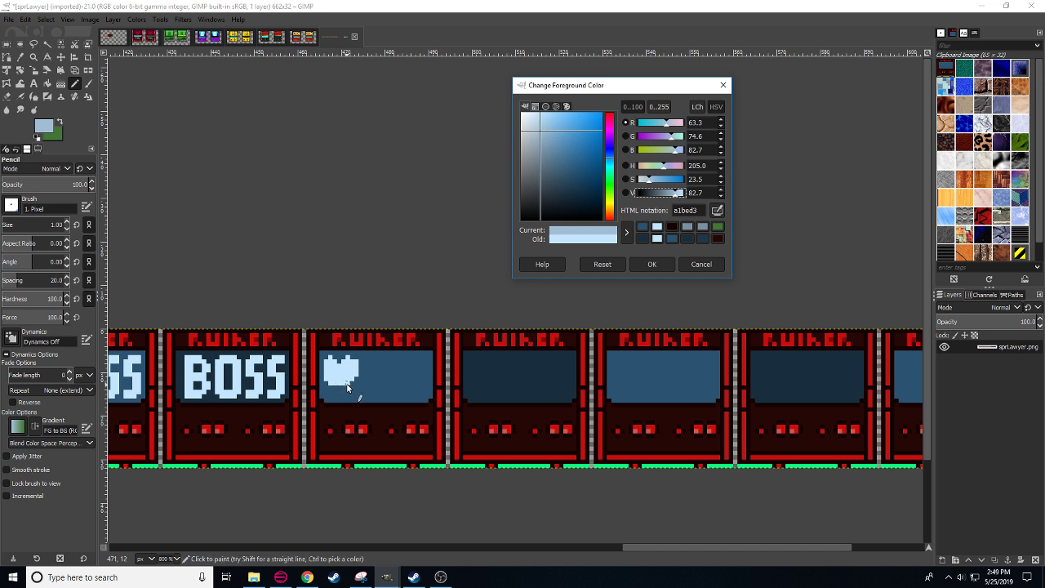
mouse_move(341, 386)
mouse_down()
mouse_move(352, 385)
mouse_move(339, 384)
mouse_up()
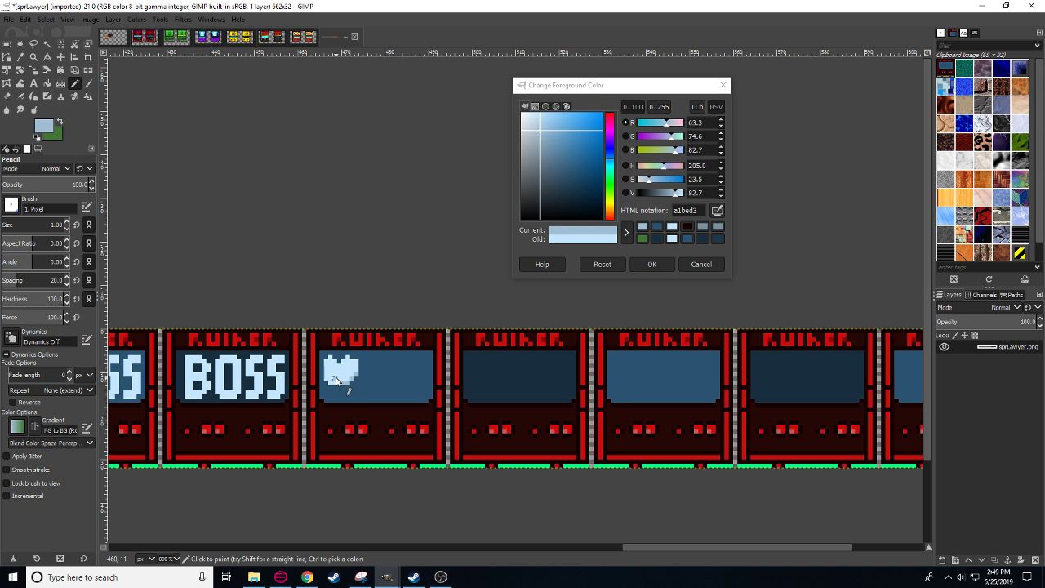
ctrl+click(347, 377)
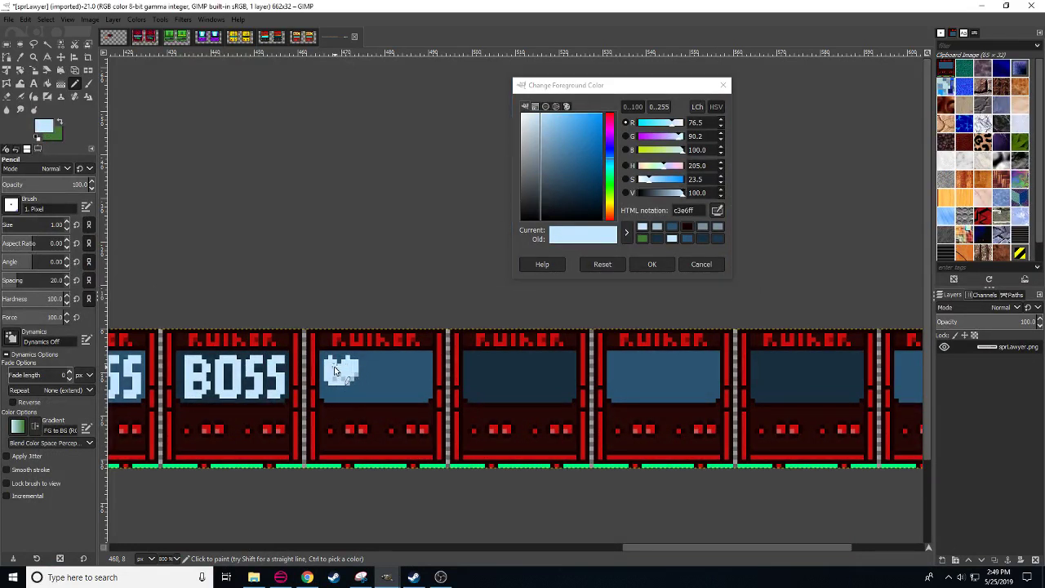
ctrl+click(335, 367)
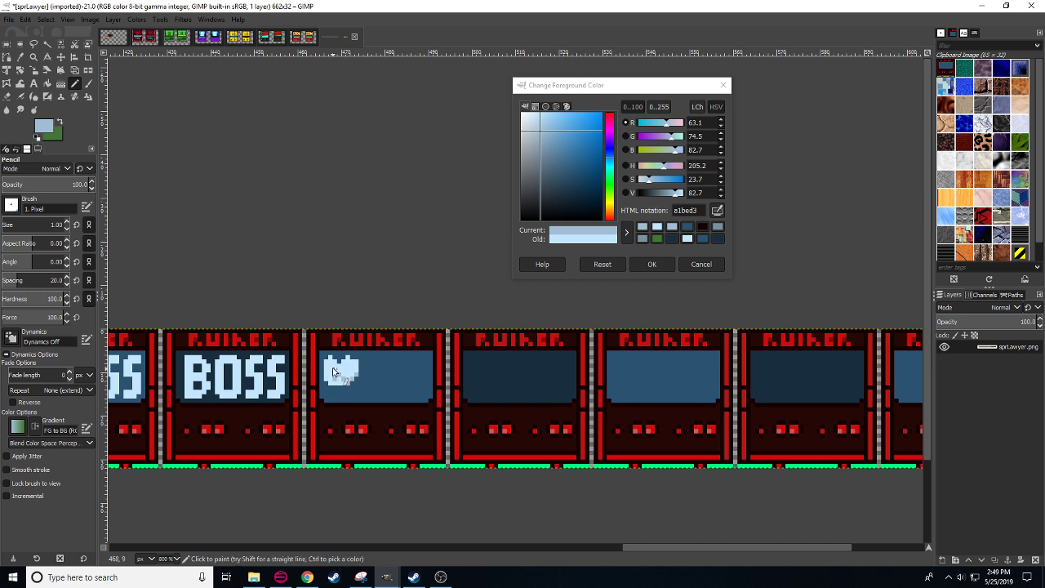
ctrl+click(373, 385)
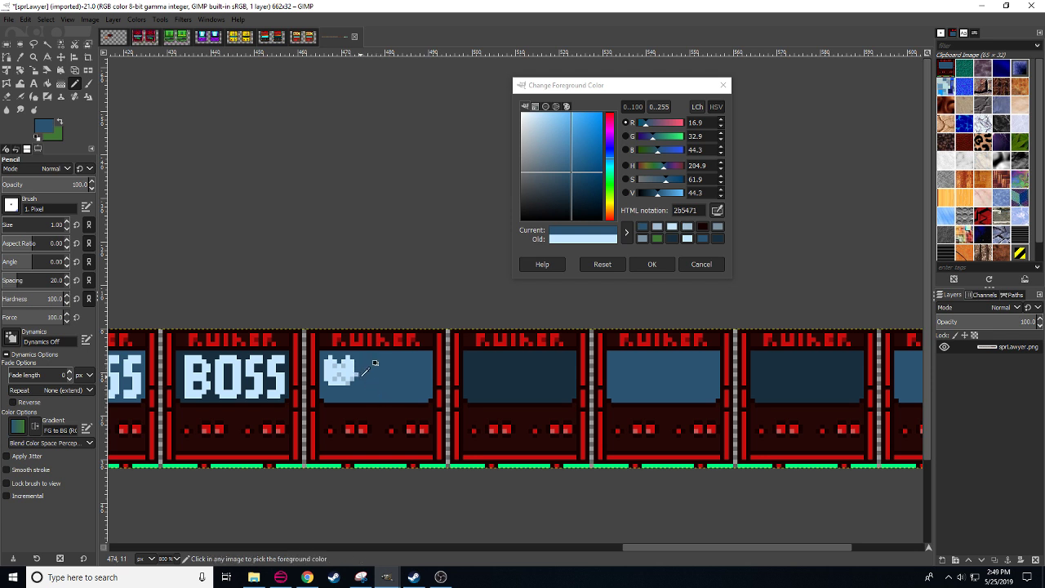
- Pencil the puppy's back as a c3e6ff line from the head rising toward the screen's far side, thinning it with 2b5471
ctrl+click(352, 372)
click(361, 374)
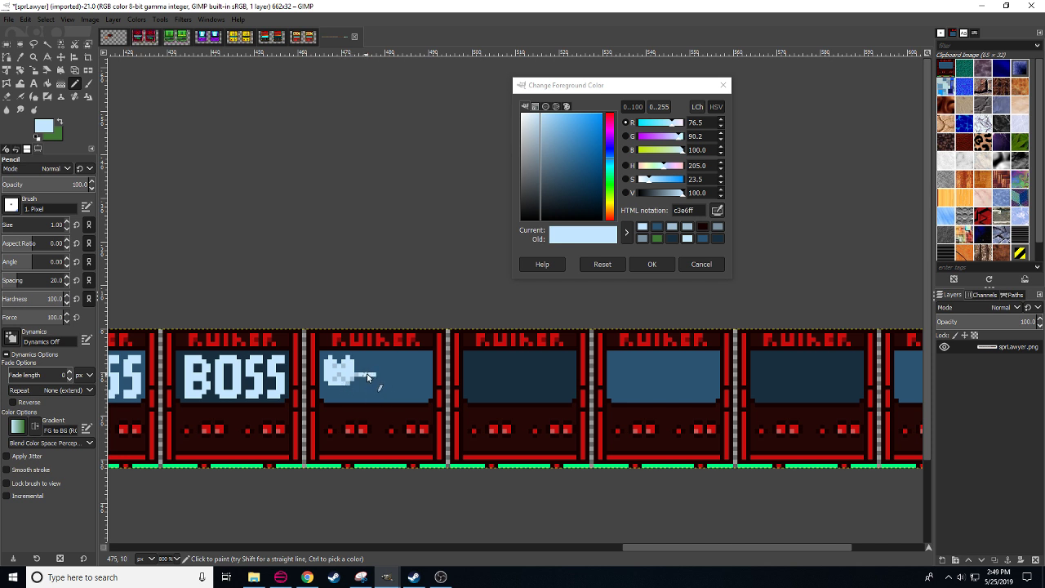
click(379, 372)
click(402, 365)
ctrl+click(379, 377)
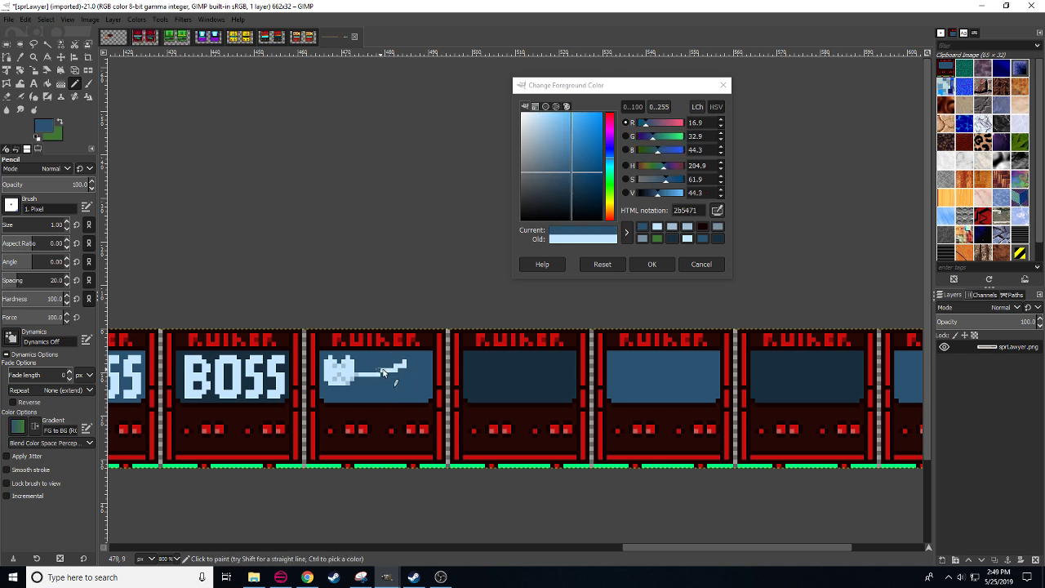
drag(381, 373, 396, 366)
- Continue the c3e6ff outline from the end of the back down around the rump and into a hind leg
ctrl+click(404, 364)
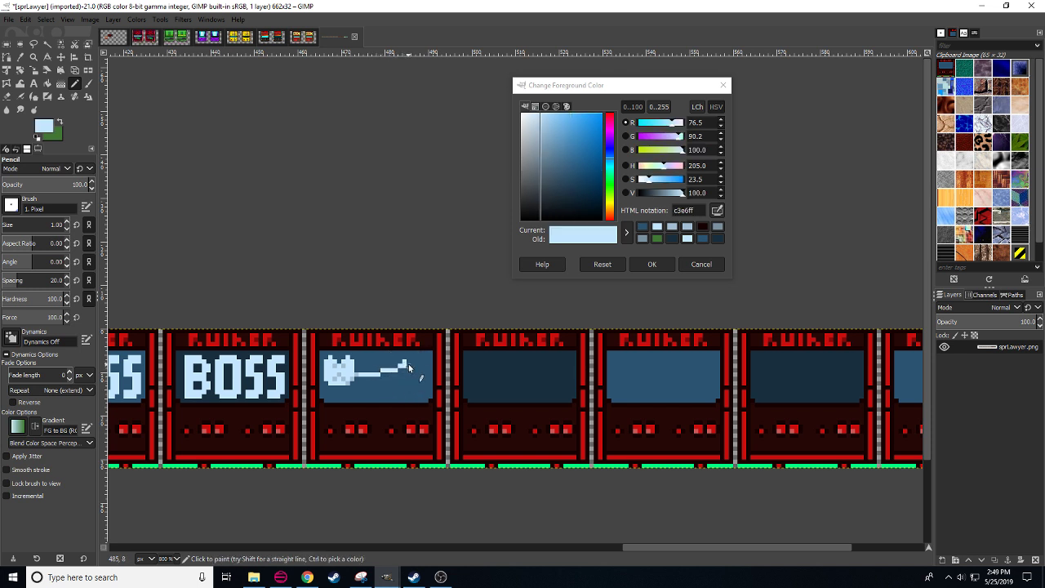
click(409, 365)
drag(413, 372, 416, 374)
drag(399, 395, 414, 397)
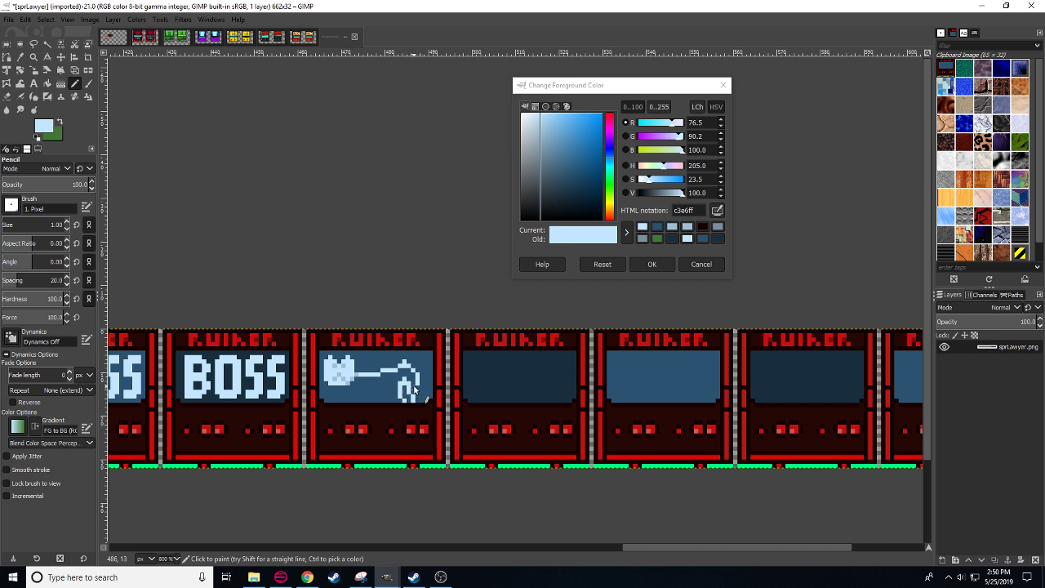
- Shade the hind leg with a1bed3, fill its foot in c3e6ff, and add the second hind leg in a1bed3
ctrl+click(346, 364)
click(409, 384)
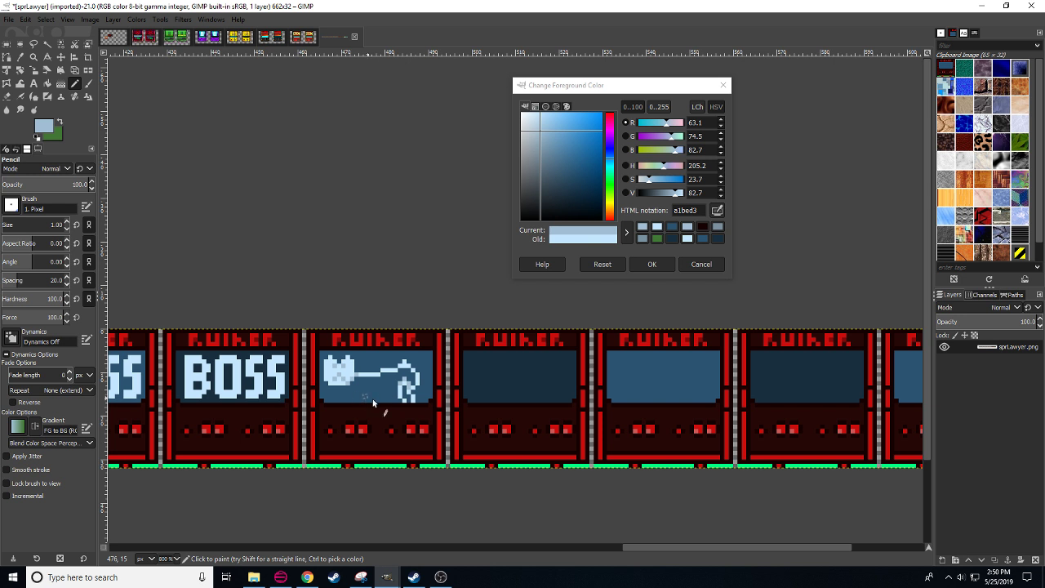
ctrl+click(413, 400)
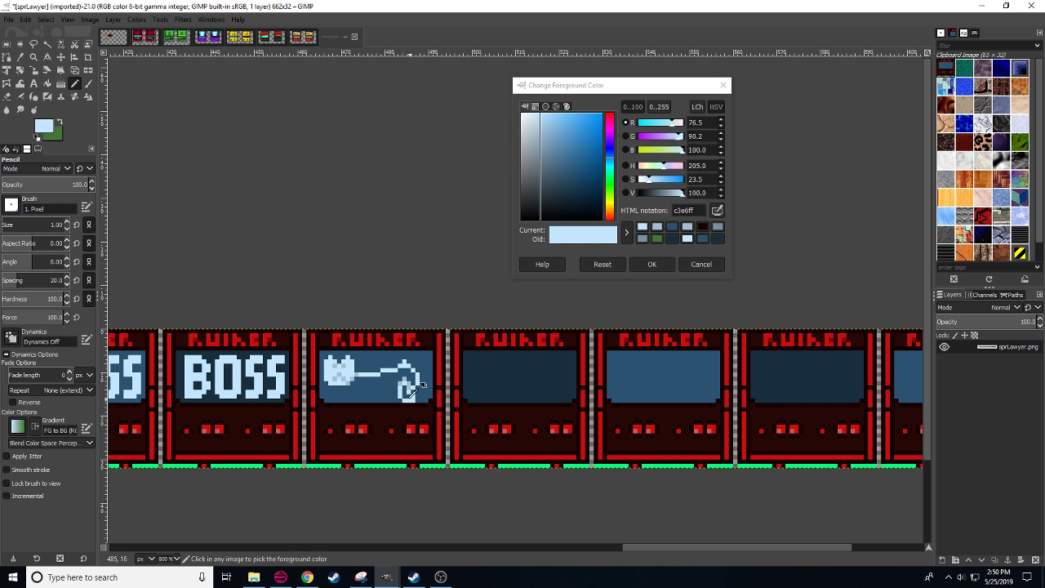
ctrl+click(397, 394)
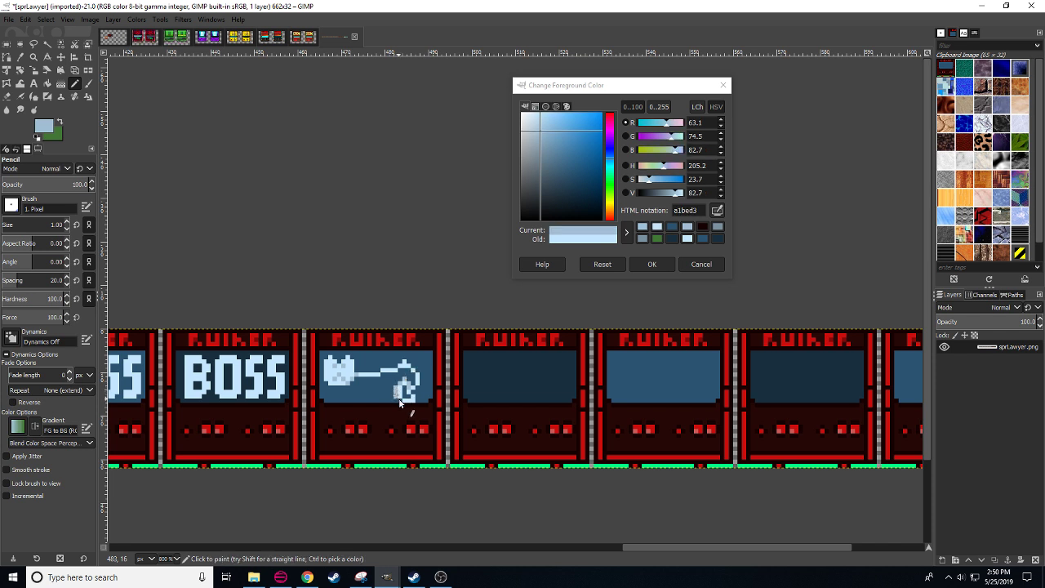
- Pencil the puppy's outstretched front legs below the head in a1bed3
click(352, 400)
click(356, 395)
click(343, 393)
click(348, 393)
click(352, 389)
click(356, 388)
click(362, 384)
click(367, 384)
- Touch up the front legs with 2b5471 and a1bed3, and draw the belly line to the hind leg in c3e6ff
ctrl+click(362, 390)
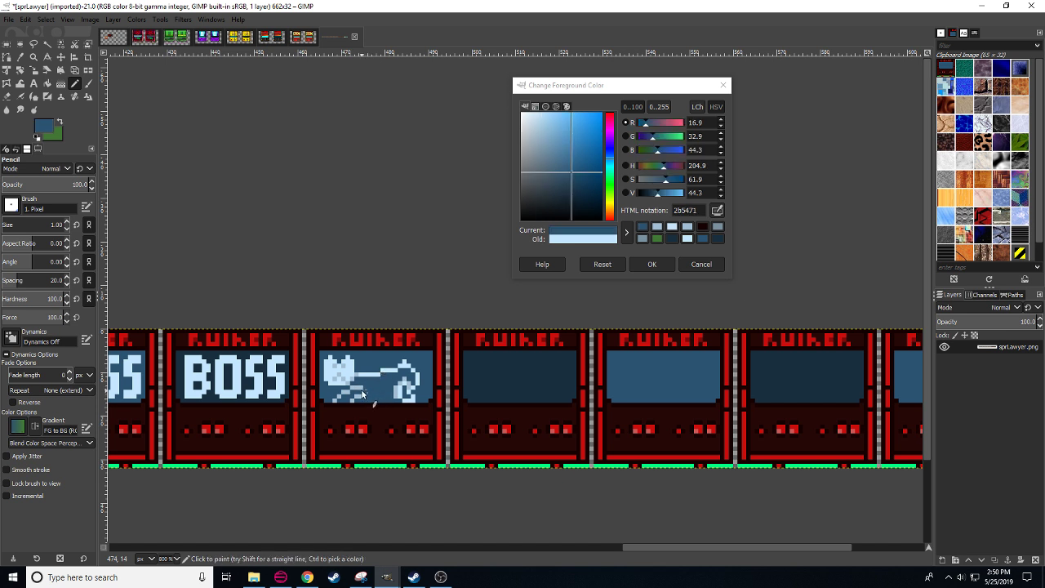
ctrl+click(362, 391)
click(363, 394)
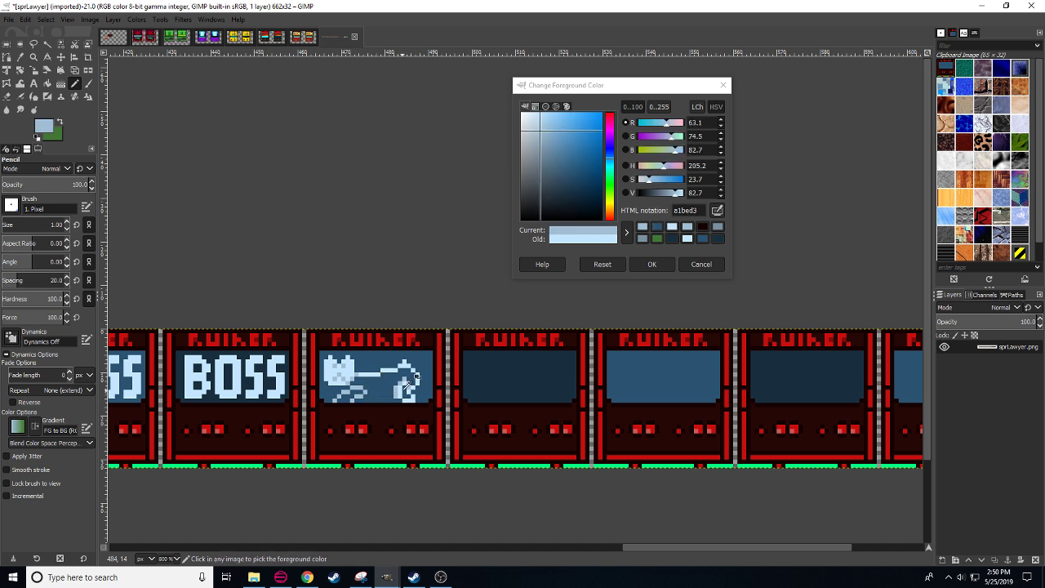
ctrl+click(400, 382)
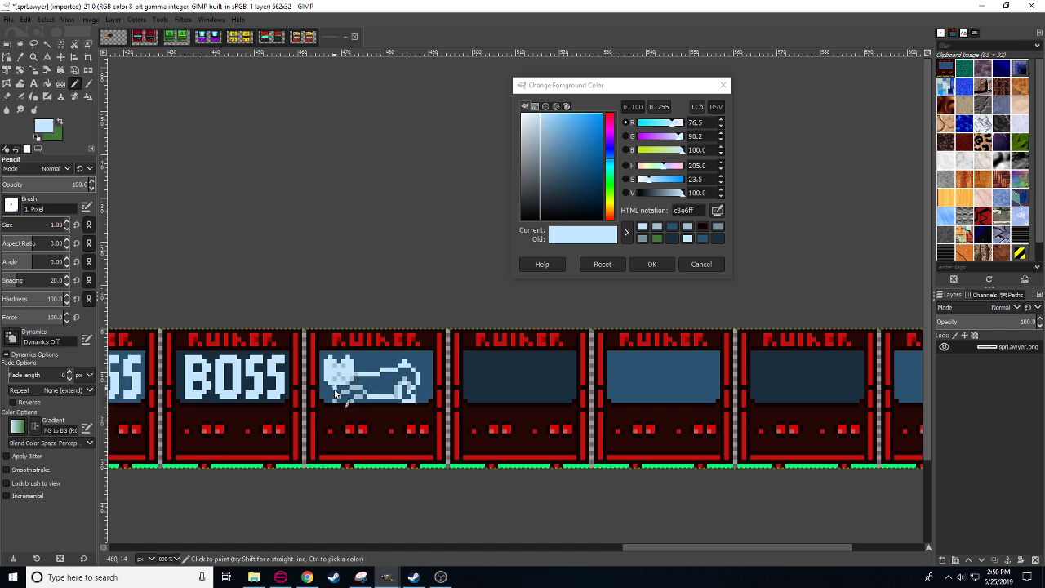
key(shift+o)
click(385, 393)
key(ctrl+shift+a)
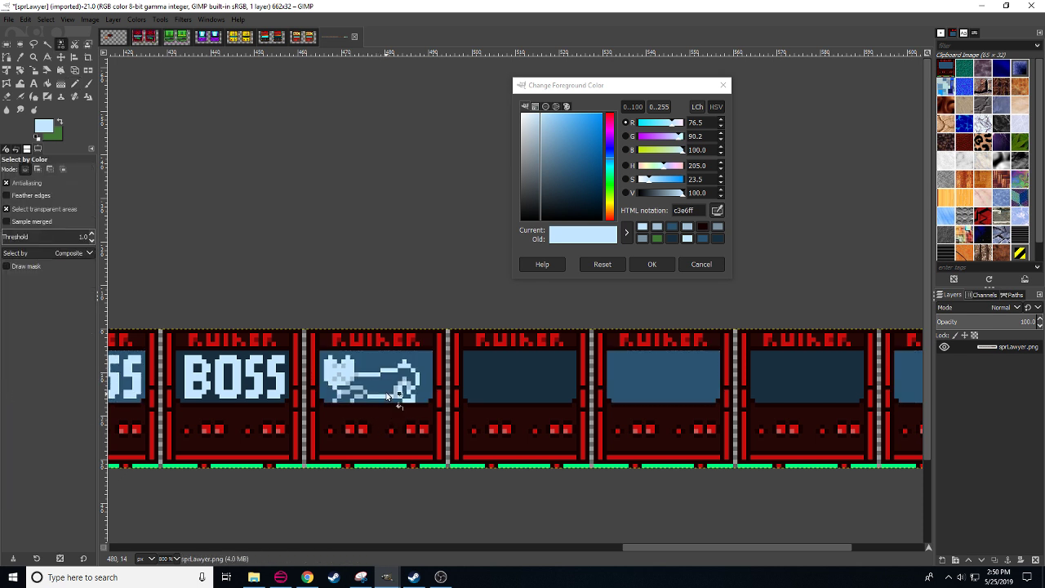
- Fill the puppy's outlined body with c3e6ff and touch up its hind feet in a1bed3 and c3e6ff
key(shift+b)
click(392, 387)
key(n)
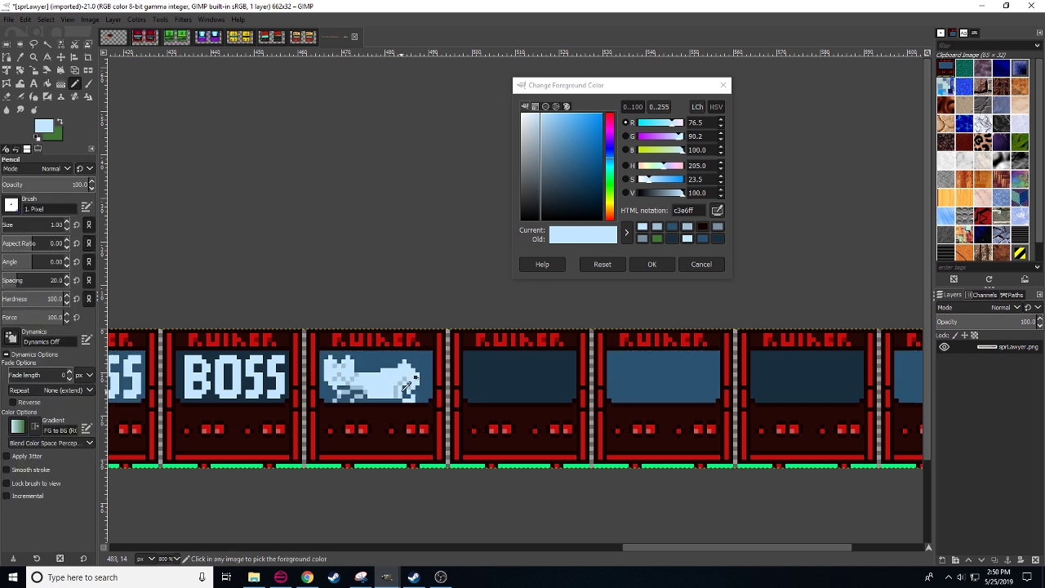
ctrl+click(404, 392)
click(406, 395)
key(ctrl+z)
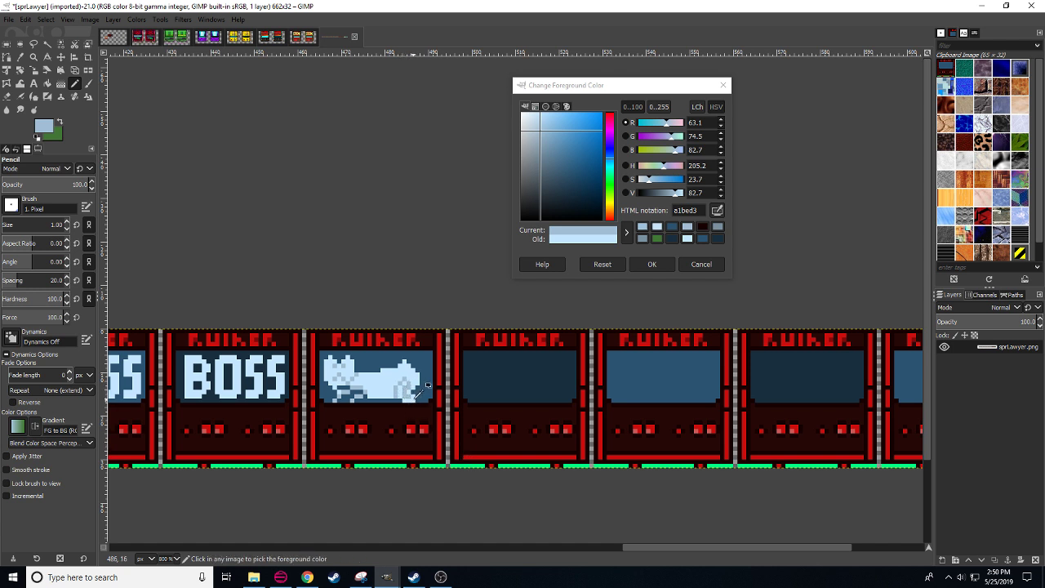
ctrl+click(406, 399)
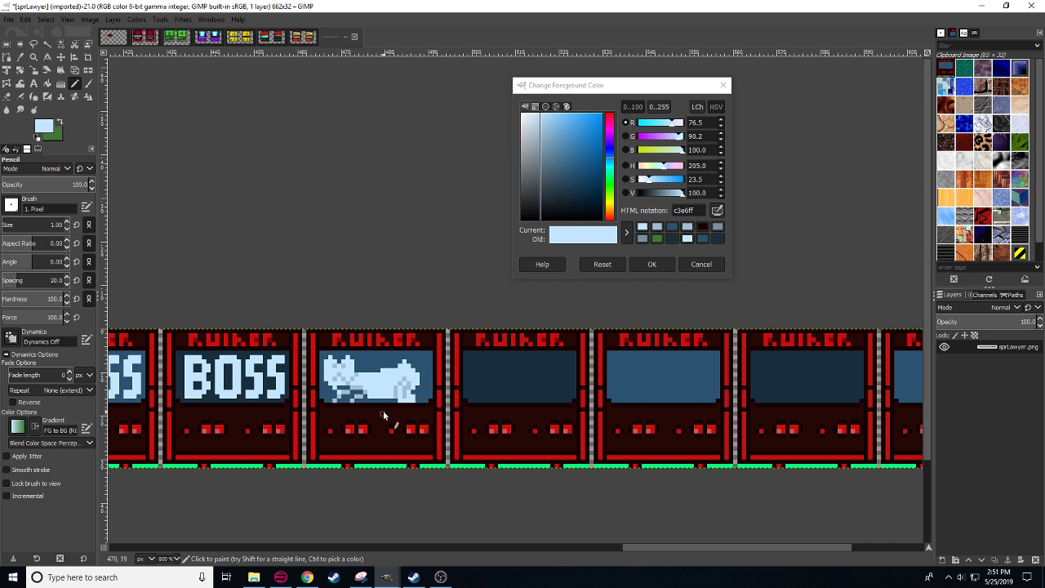
- Shorten the puppy by cutting its 11 × 11 px rump section and pasting it closer to the head, anchoring it in place
key(r)
mouse_move(376, 355)
mouse_down()
mouse_move(424, 402)
mouse_move(394, 397)
mouse_up()
key(ctrl+x)
key(ctrl+v)
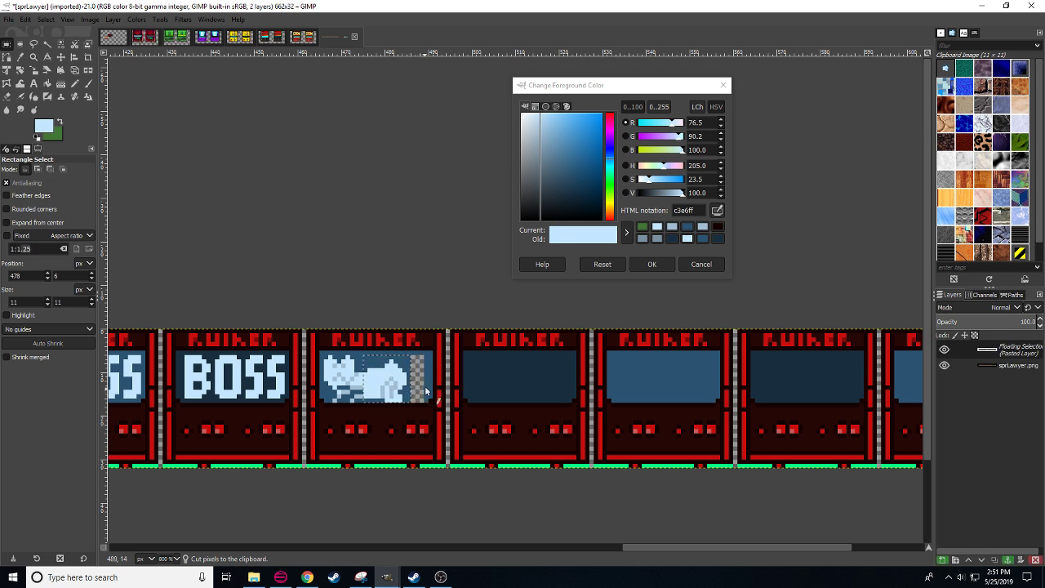
key(n)
key(r)
click(427, 381)
key(n)
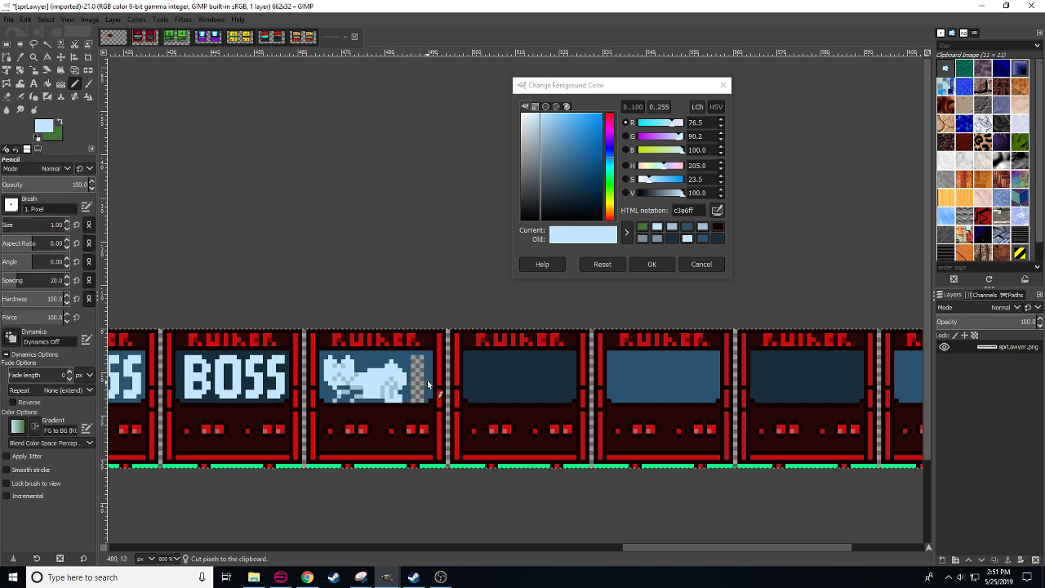
- Fill the transparent gap behind the puppy with screen blue 2b5471 and erase its front legs with the same colour
ctrl+click(427, 380)
key(shift+b)
click(420, 398)
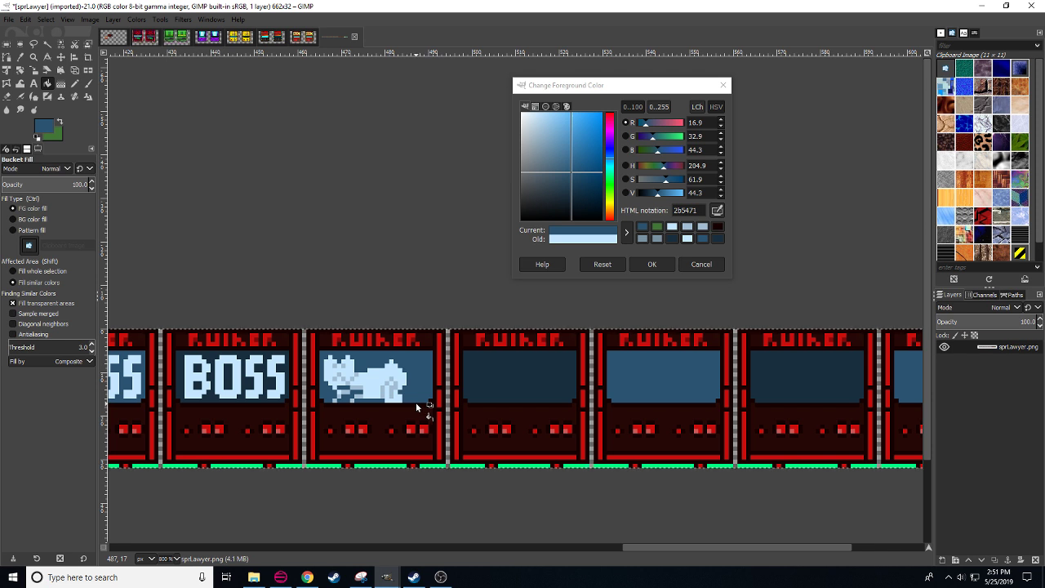
key(n)
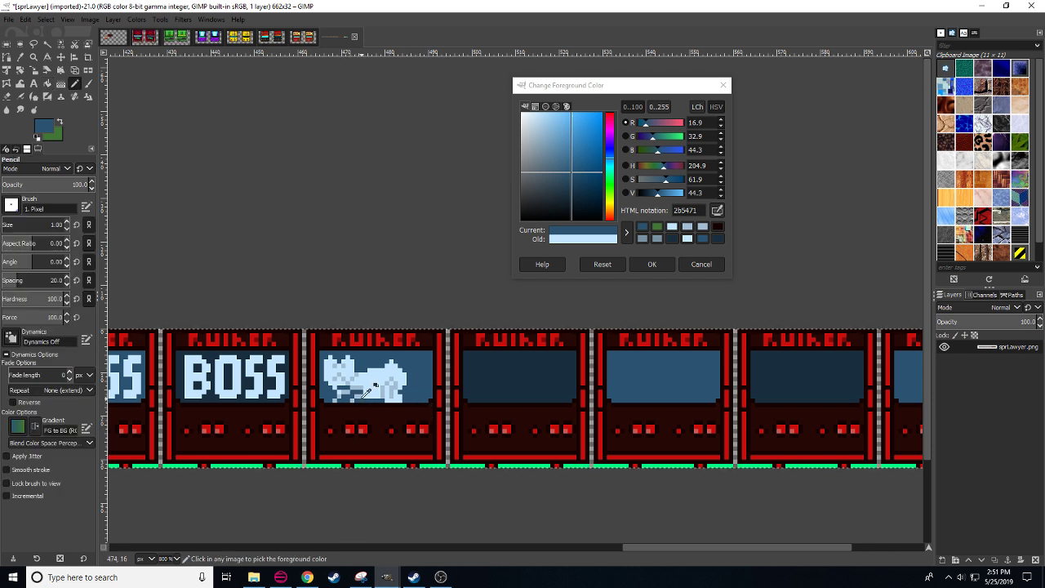
mouse_move(347, 404)
mouse_down()
mouse_move(334, 392)
mouse_move(356, 392)
mouse_up()
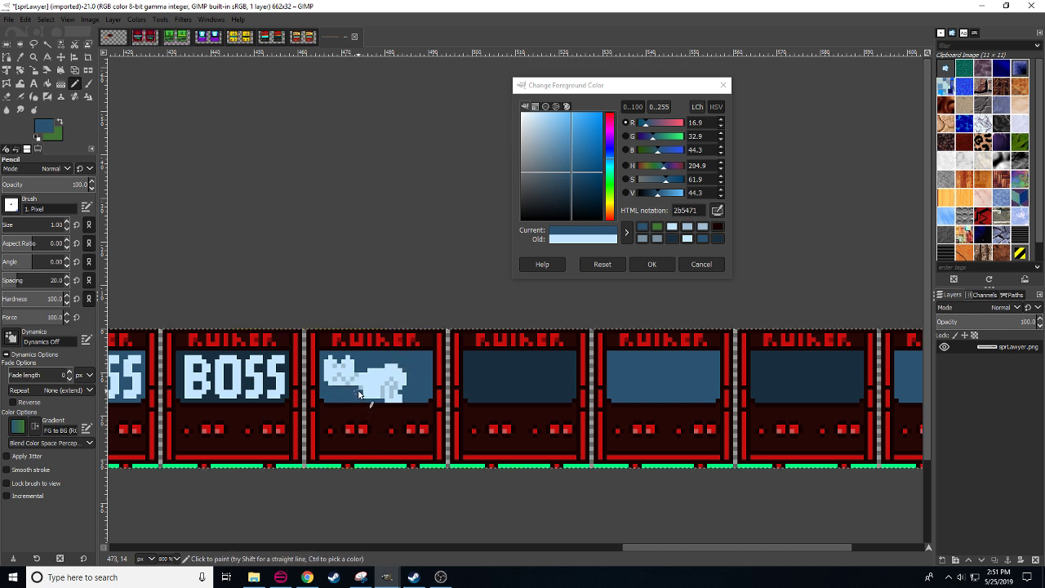
- Check the RUINER puppy reference image in Chrome and erase the puppy's hind feet with 2b5471
click(307, 577)
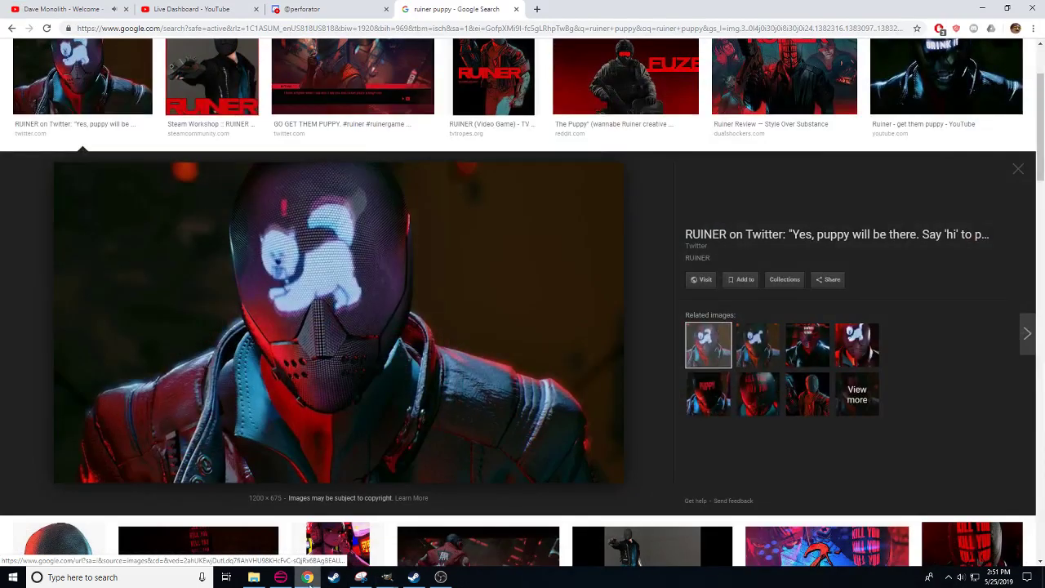
click(308, 581)
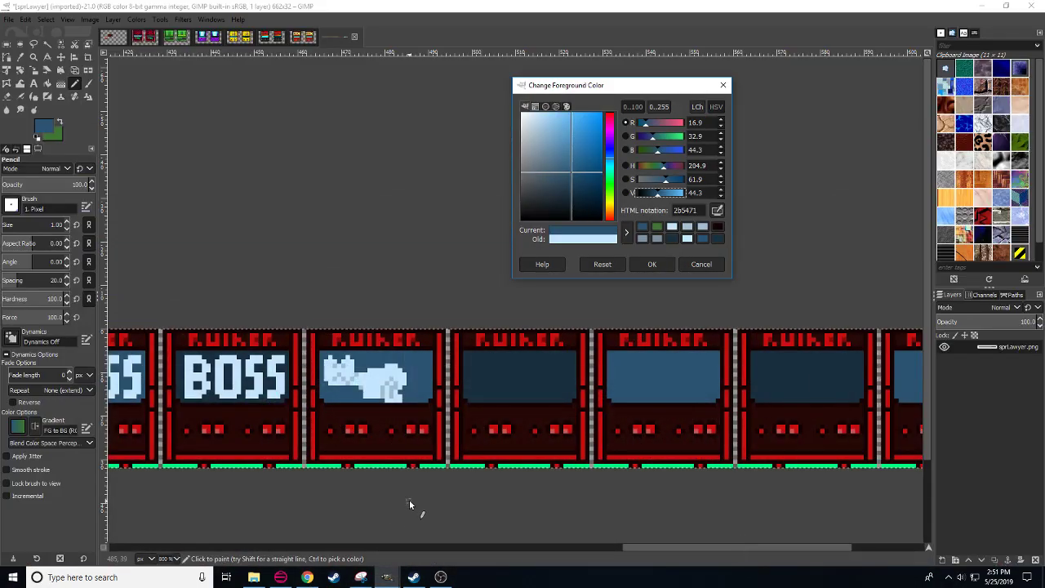
ctrl+click(420, 377)
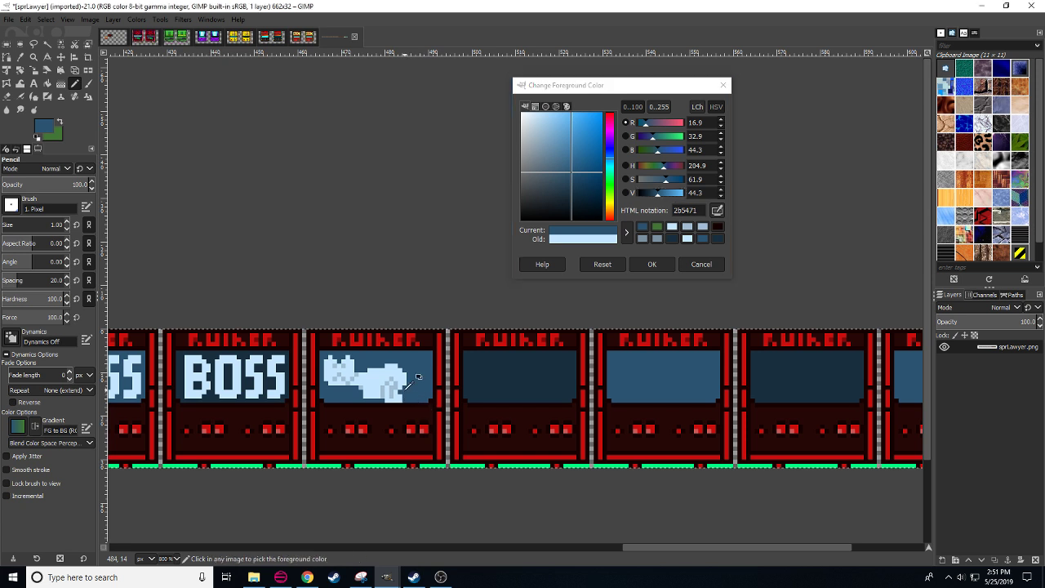
drag(400, 399, 391, 399)
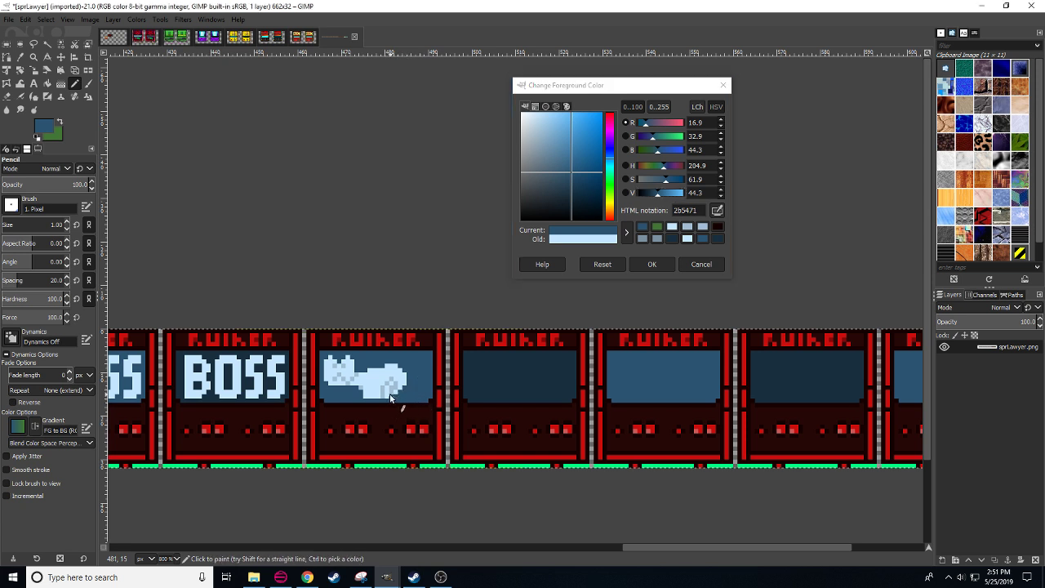
- Paint over the a1bed3 hind-leg shading with c3e6ff so the body is one plain shape
ctrl+click(382, 389)
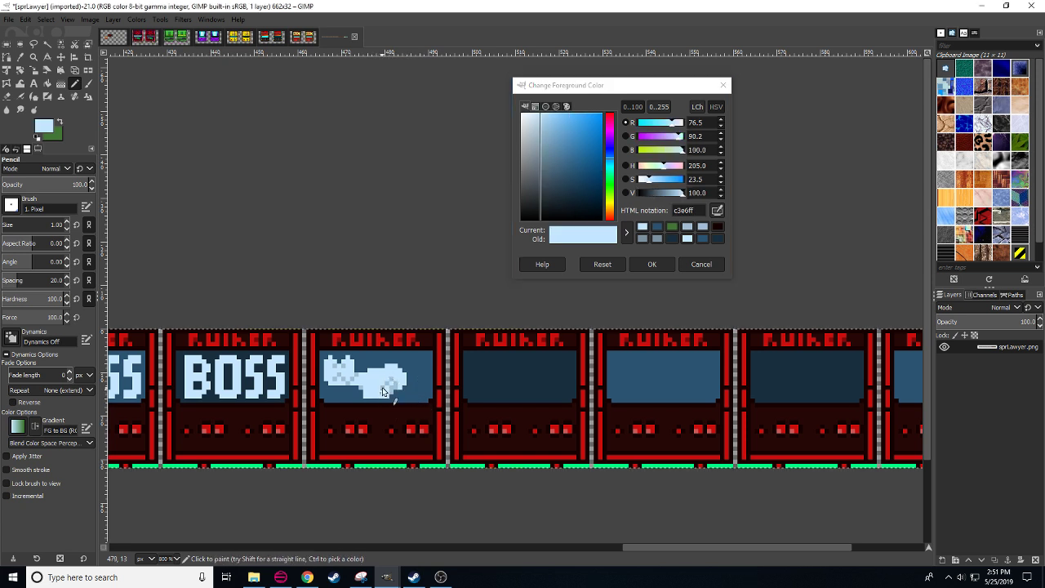
drag(382, 387, 393, 389)
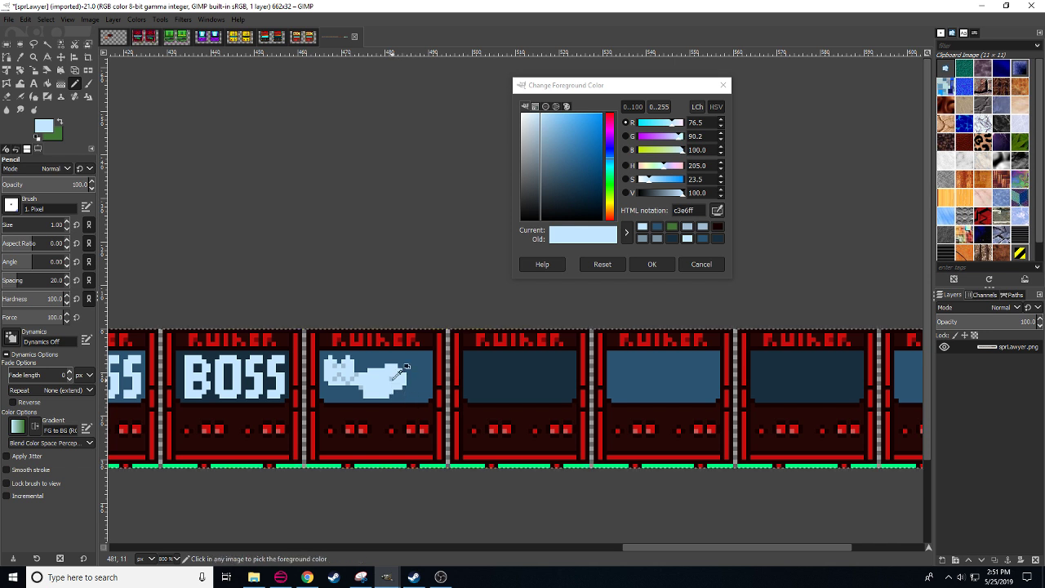
ctrl+click(393, 377)
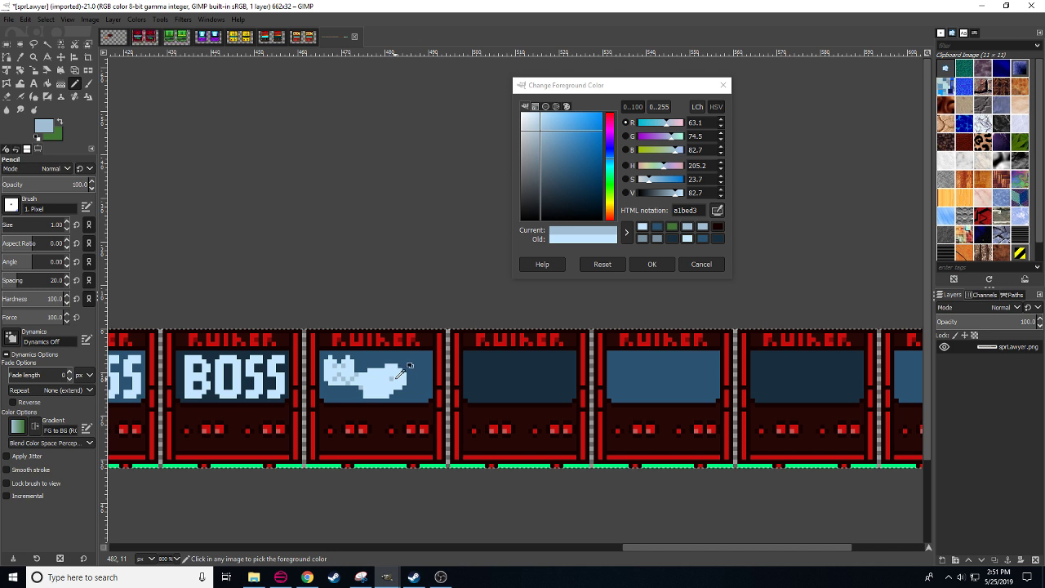
ctrl+click(401, 374)
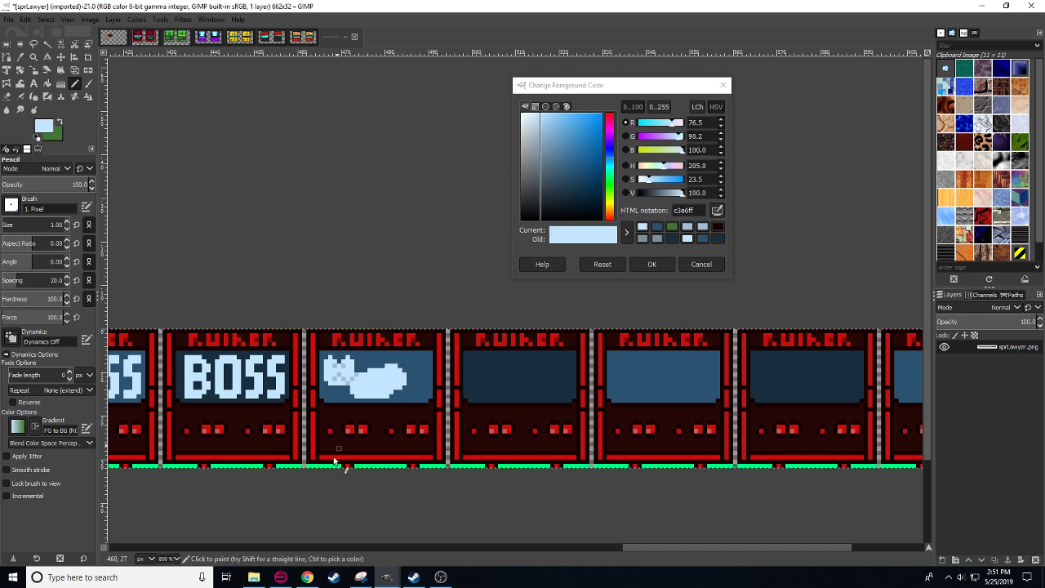
- Compare with the puppy reference in Chrome and shade the puppy's lower face in a1bed3 and 8299aa
click(307, 577)
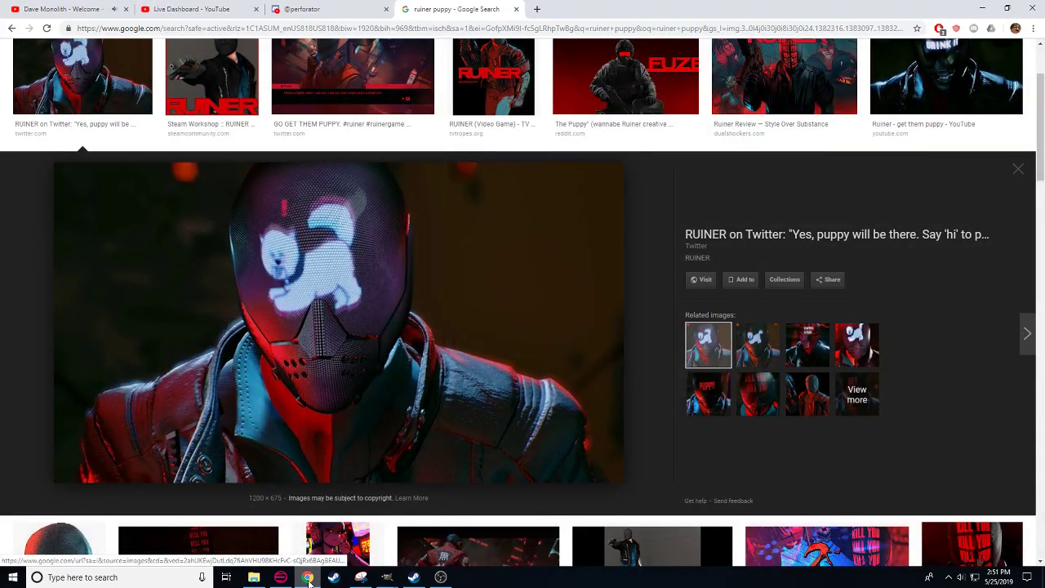
click(307, 577)
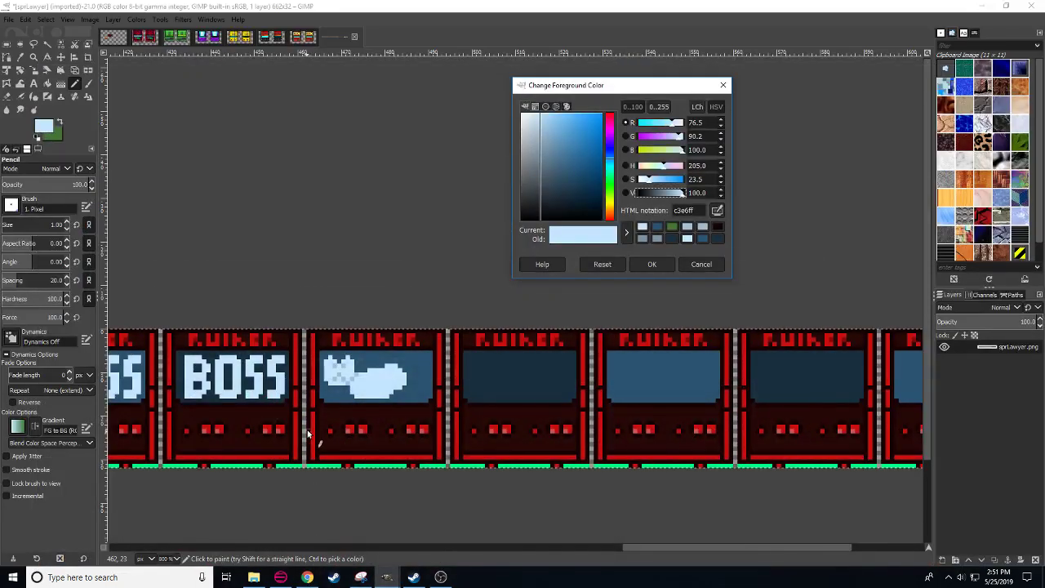
ctrl+click(342, 376)
ctrl+click(343, 380)
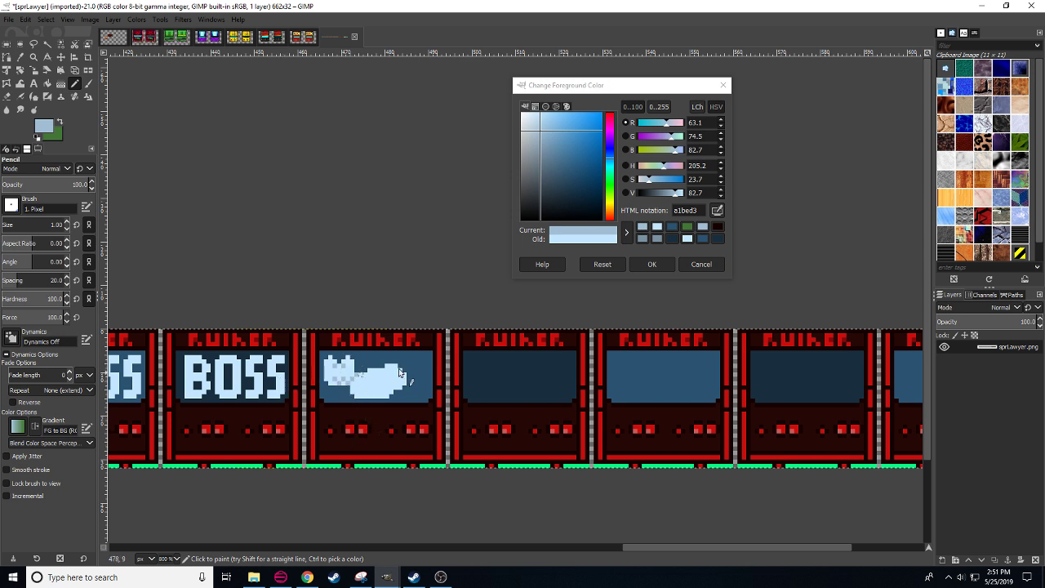
drag(672, 197, 663, 197)
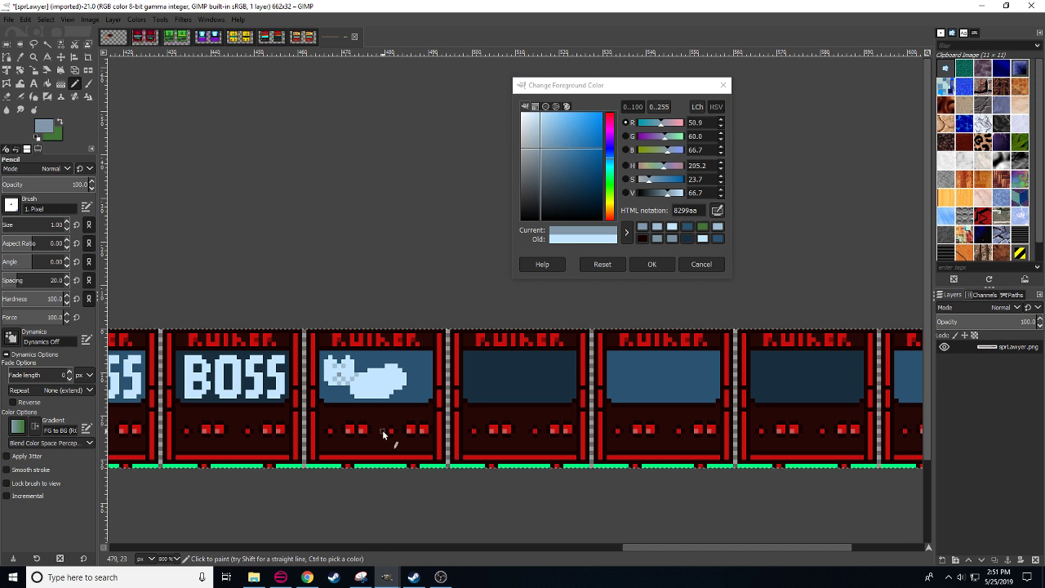
ctrl+click(335, 378)
click(338, 374)
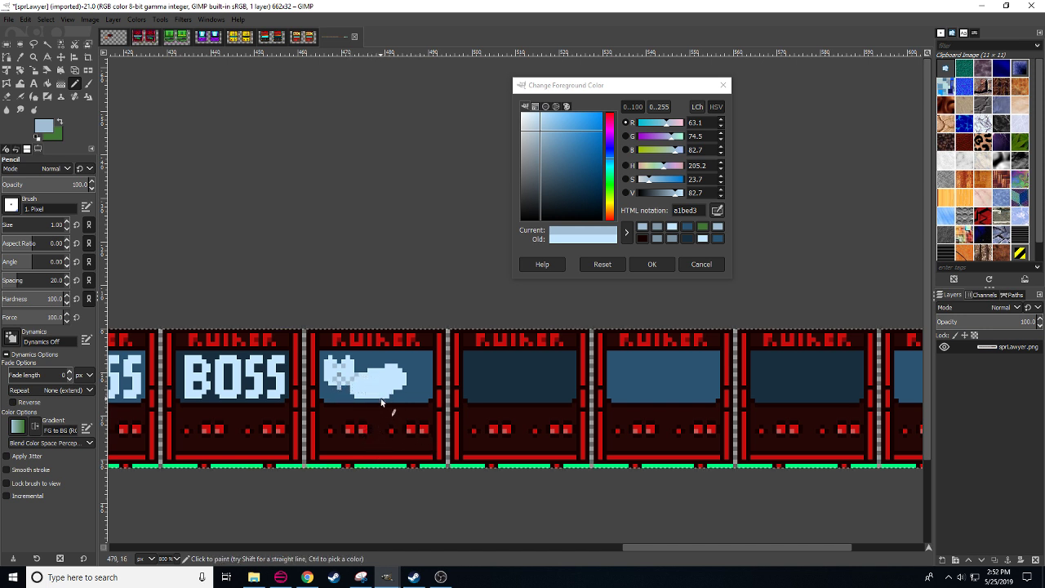
- Rough in the puppy's front legs below the head in c3e6ff and a1bed3, comparing with the reference image in Chrome
ctrl+click(387, 374)
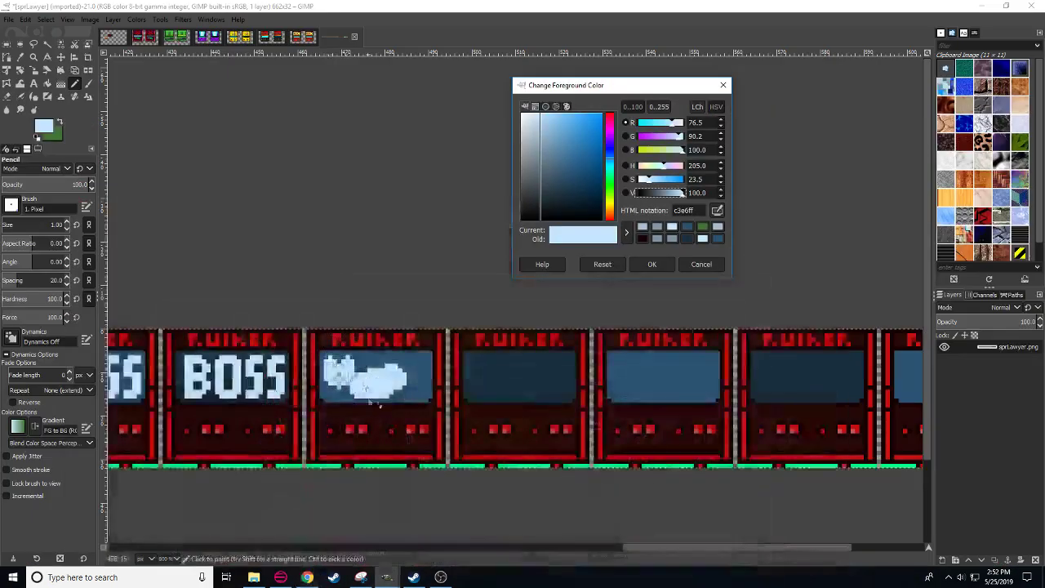
ctrl+click(343, 398)
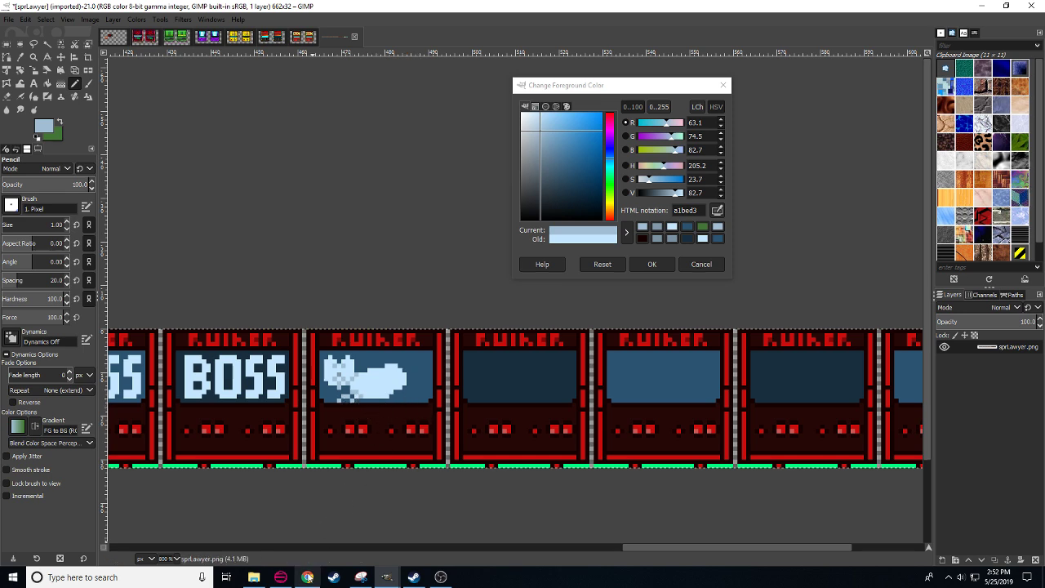
click(307, 577)
click(307, 577)
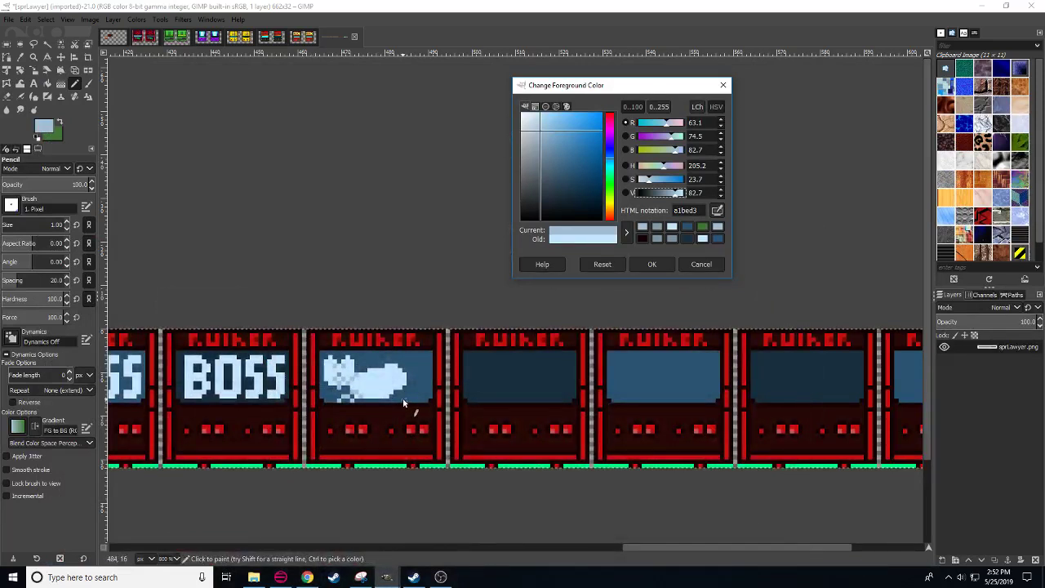
- Draw the puppy's hind legs and refine its front paws using a1bed3, c3e6ff and background blue 2b5471
click(396, 390)
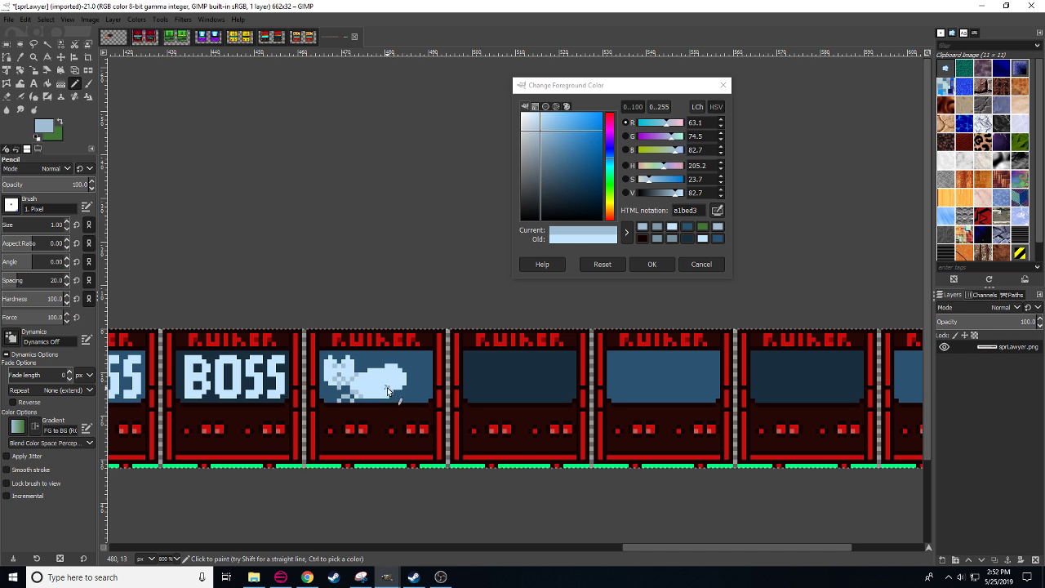
ctrl+click(401, 390)
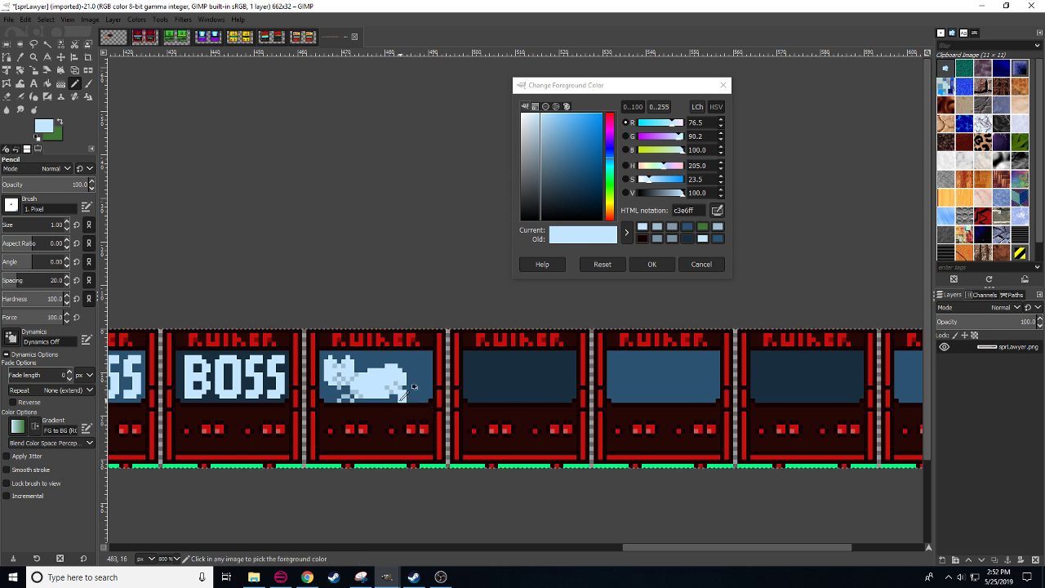
ctrl+click(351, 400)
ctrl+click(346, 401)
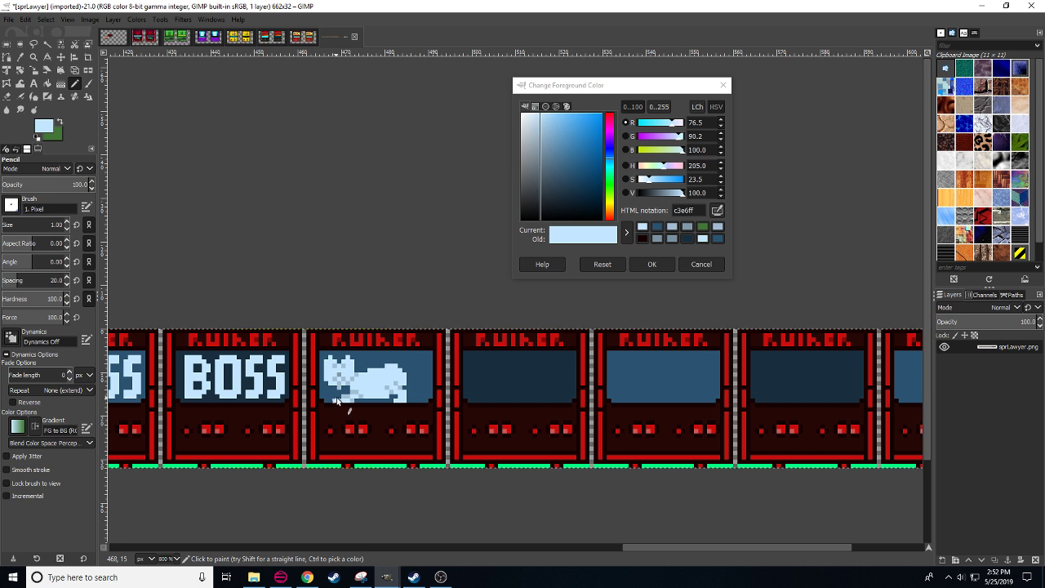
ctrl+click(334, 399)
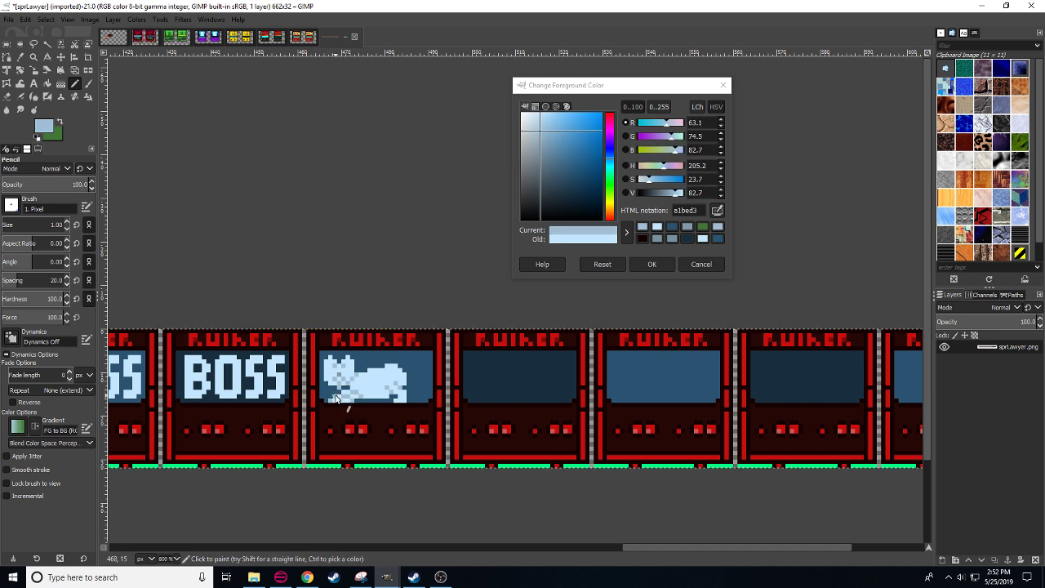
ctrl+click(338, 382)
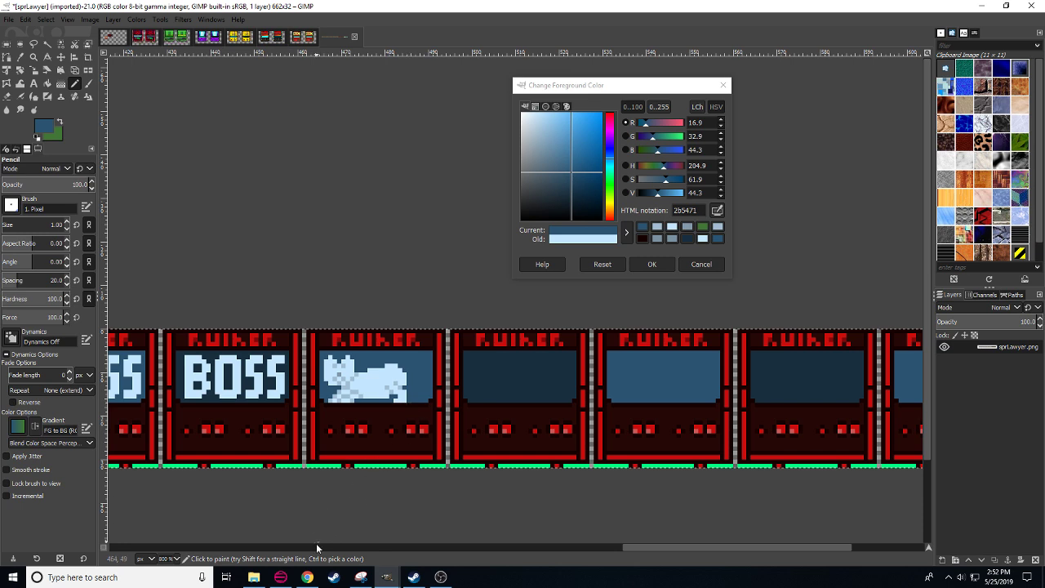
- Recheck the puppy reference in Chrome and reshape the hind legs, shading them in a1bed3 and c3e6ff
click(307, 576)
click(307, 576)
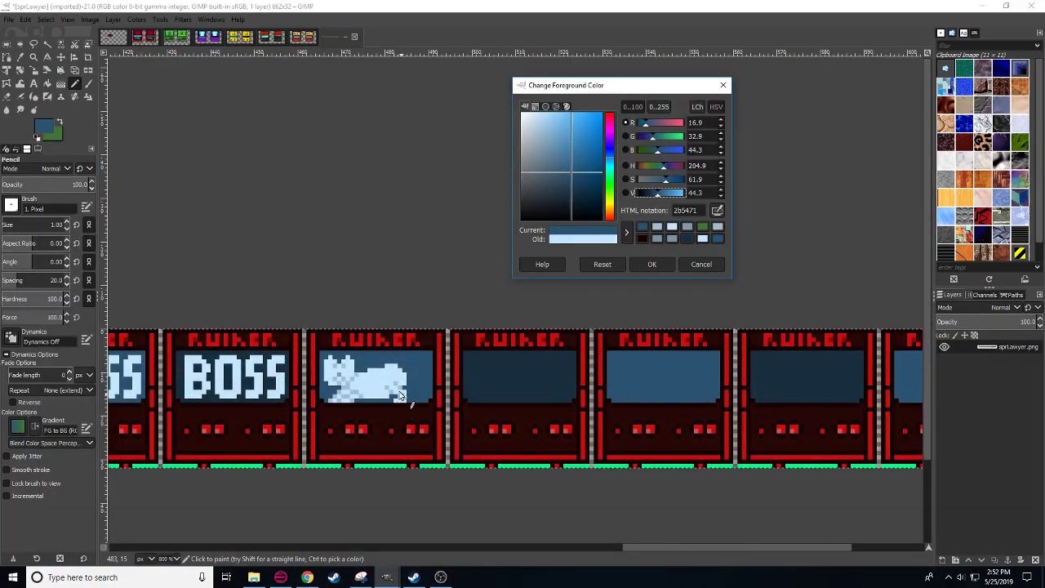
ctrl+click(398, 399)
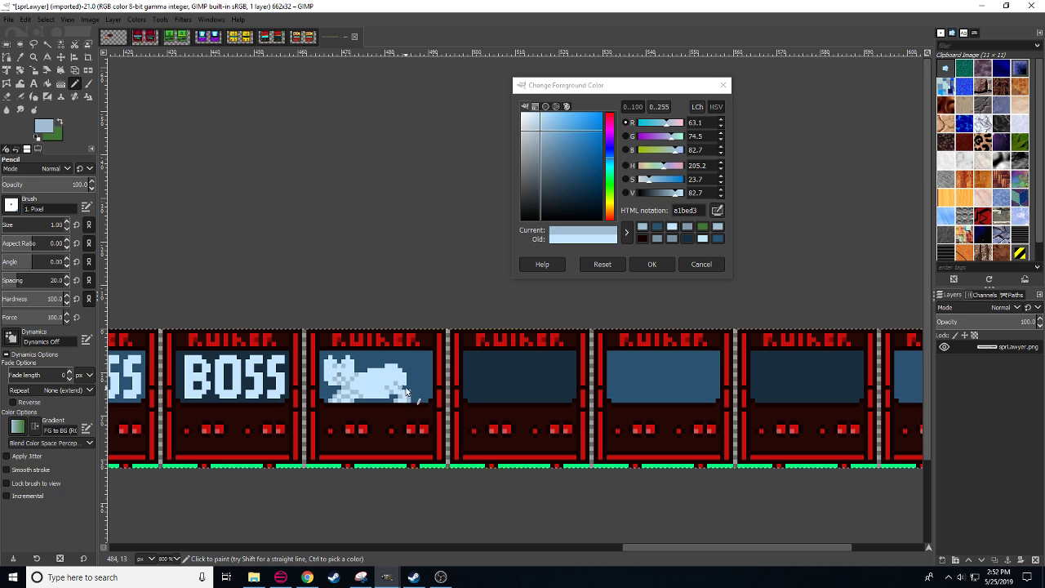
ctrl+click(394, 401)
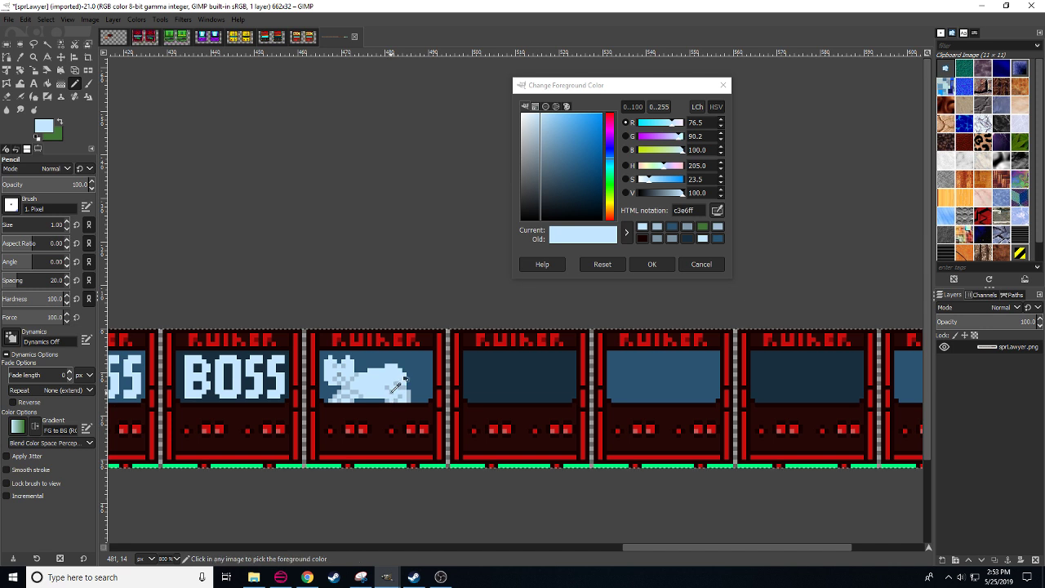
ctrl+click(391, 397)
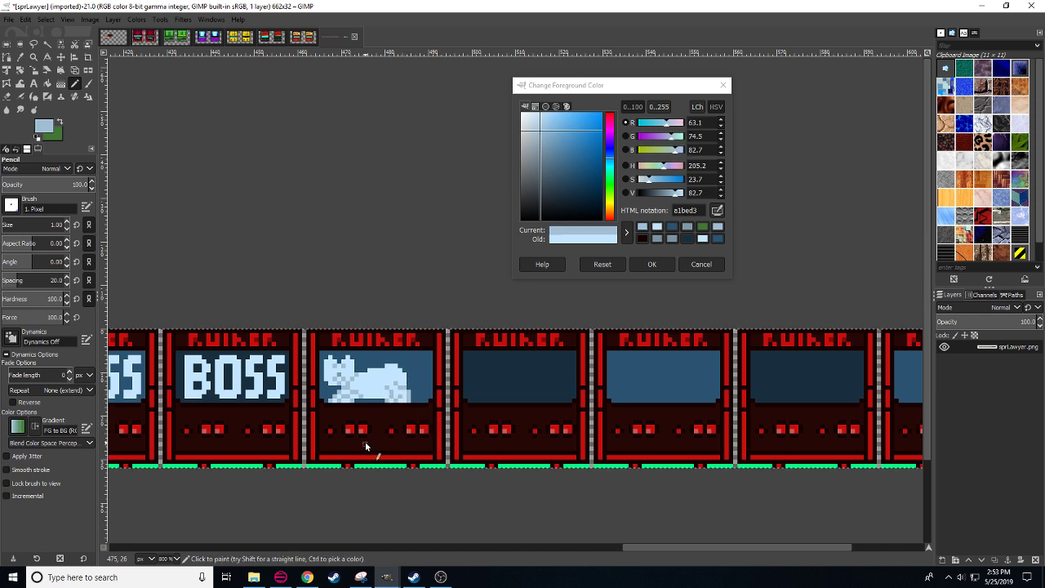
- Lighten the shaded pixels on the upper part of the puppy's head with c3e6ff
key(r)
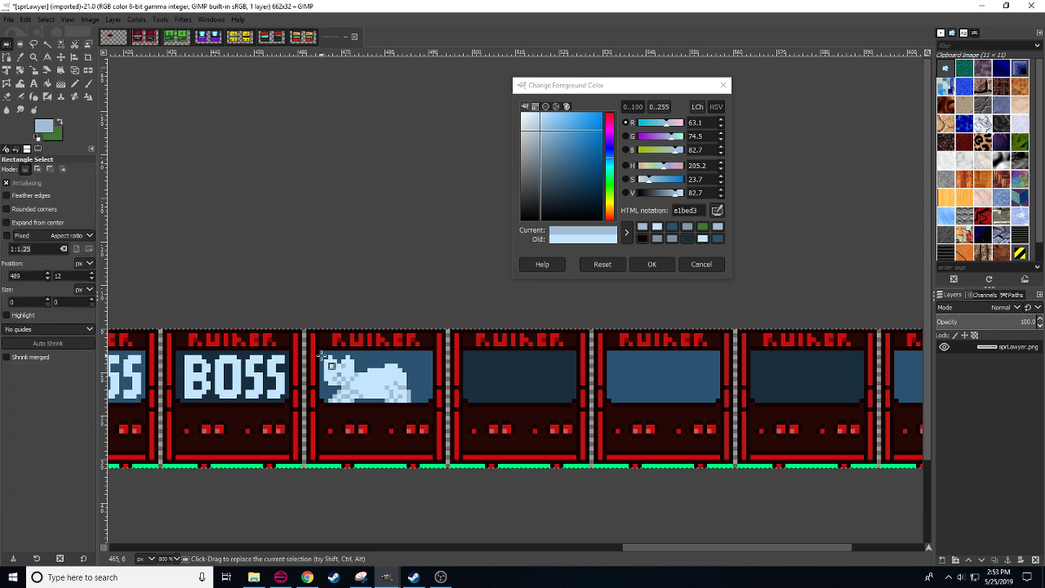
key(n)
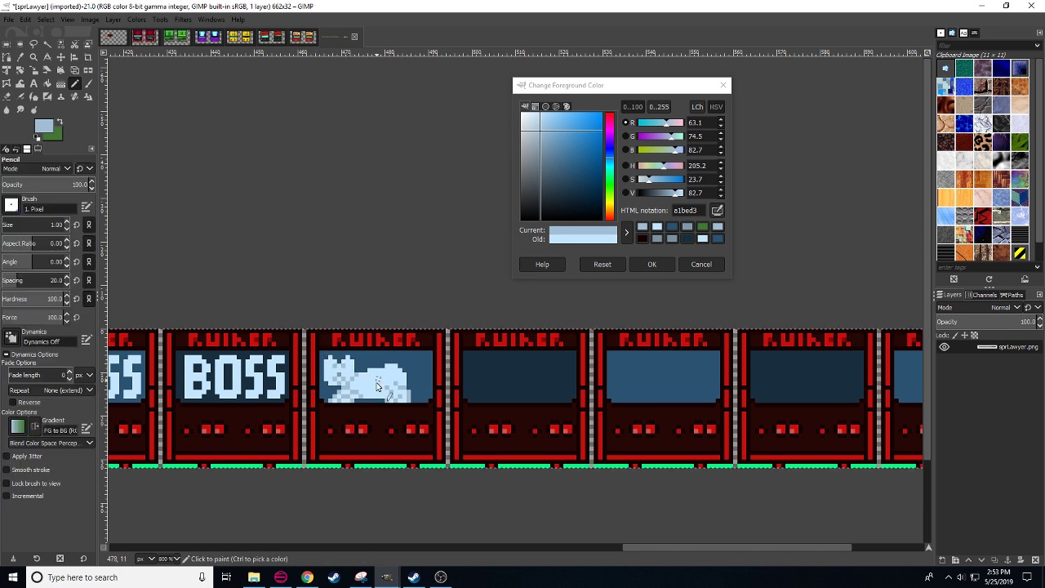
ctrl+click(330, 359)
click(334, 358)
click(344, 358)
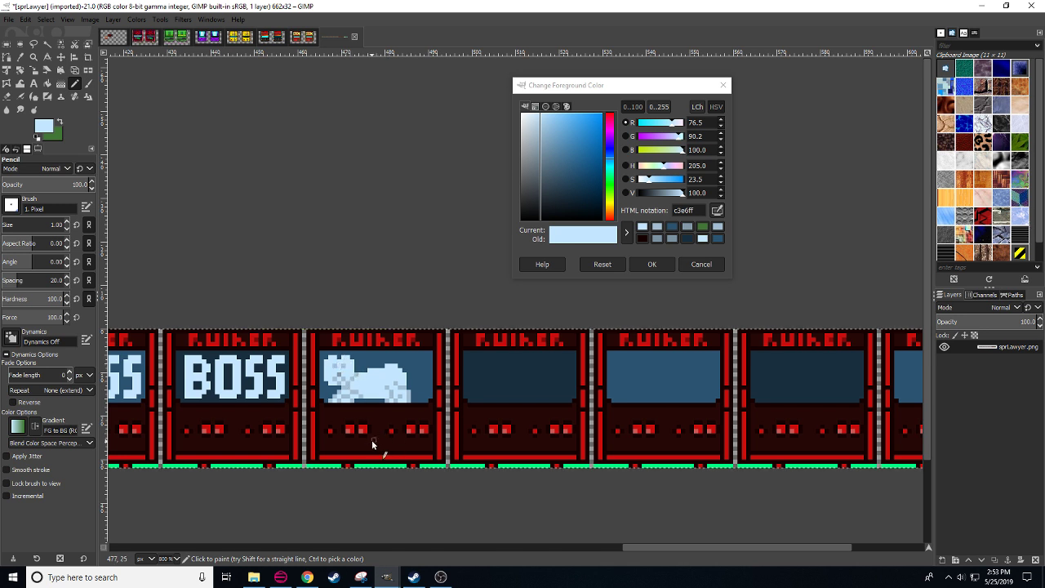
- Copy the finished light puppy cabinet frame and paste it over the dark blank frame directly after it
scroll(374, 425, down, 1)
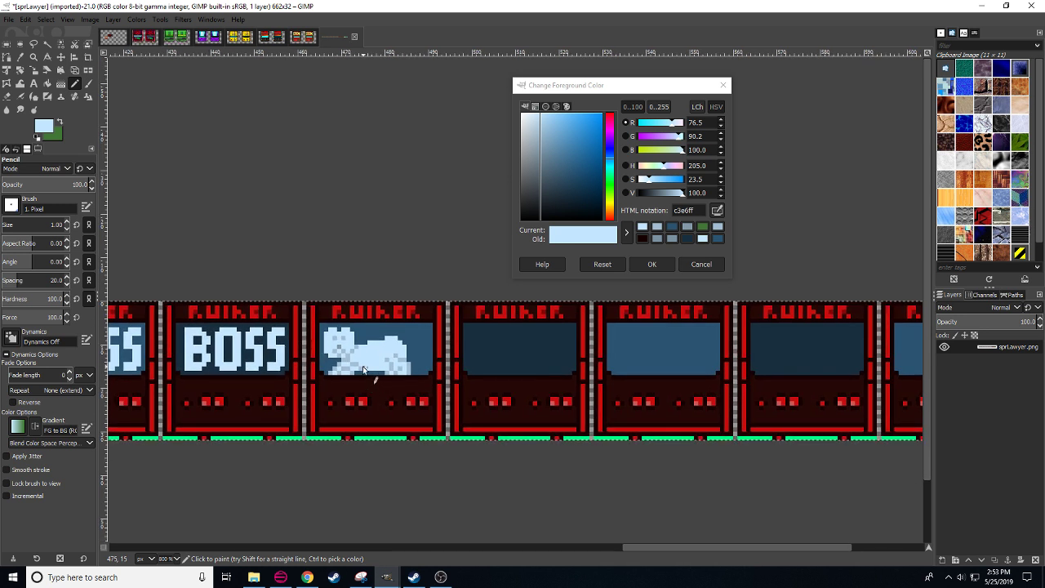
scroll(383, 396, right, 1)
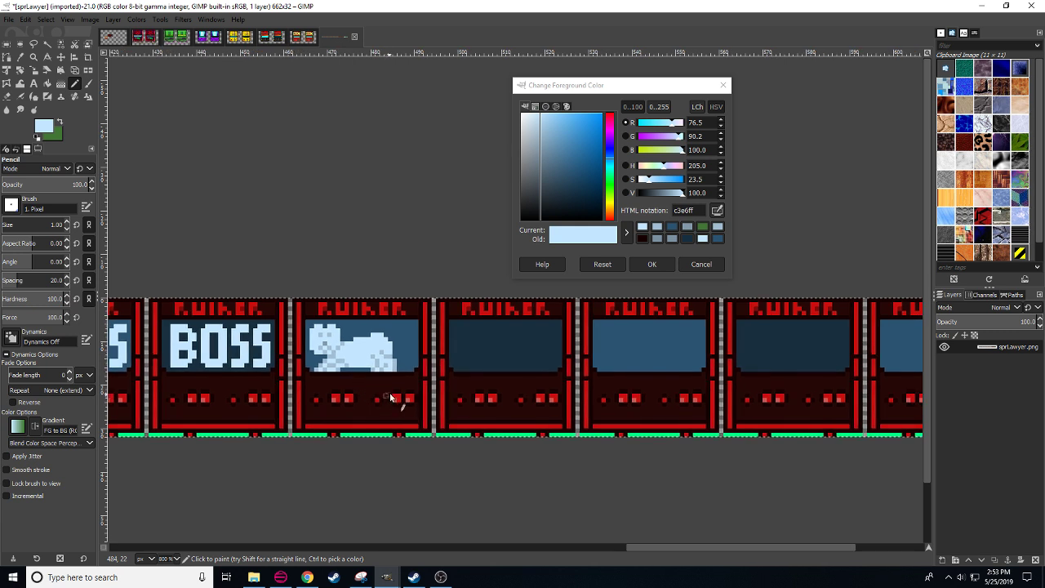
key(3)
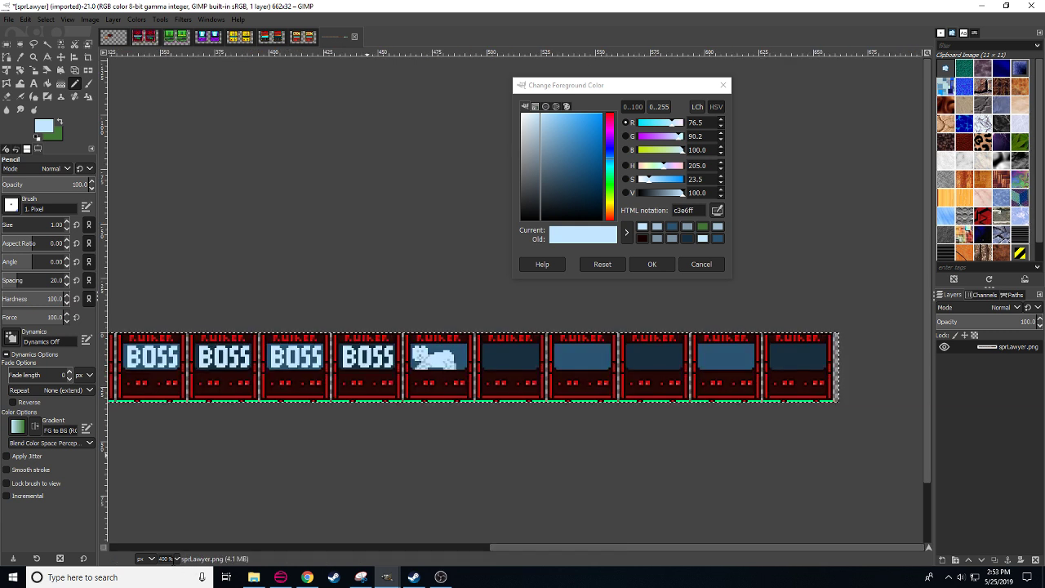
scroll(174, 560, down, 1)
scroll(174, 560, up, 2)
drag(536, 457, 41, 452)
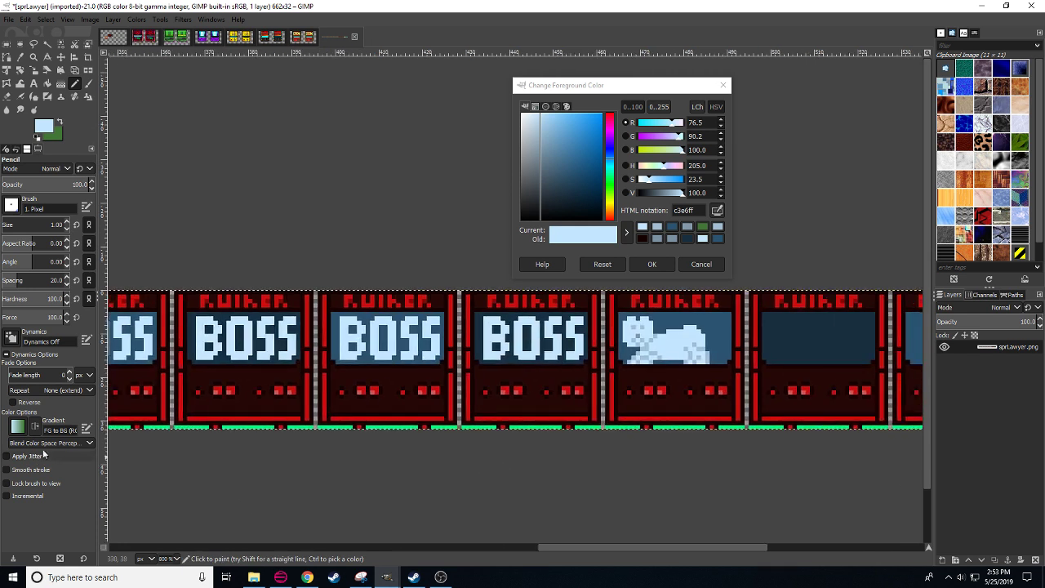
drag(583, 420, 312, 424)
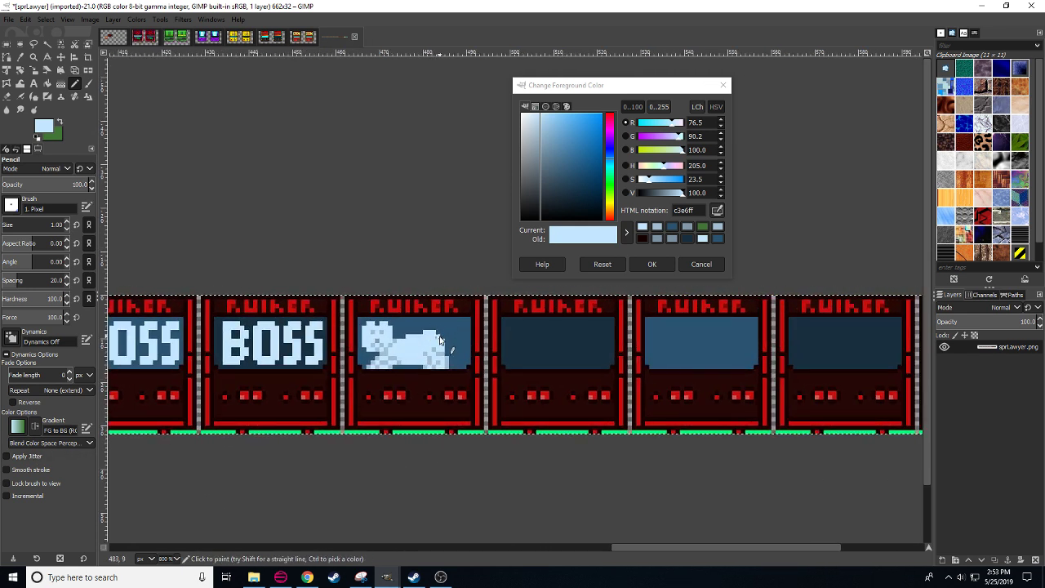
key(r)
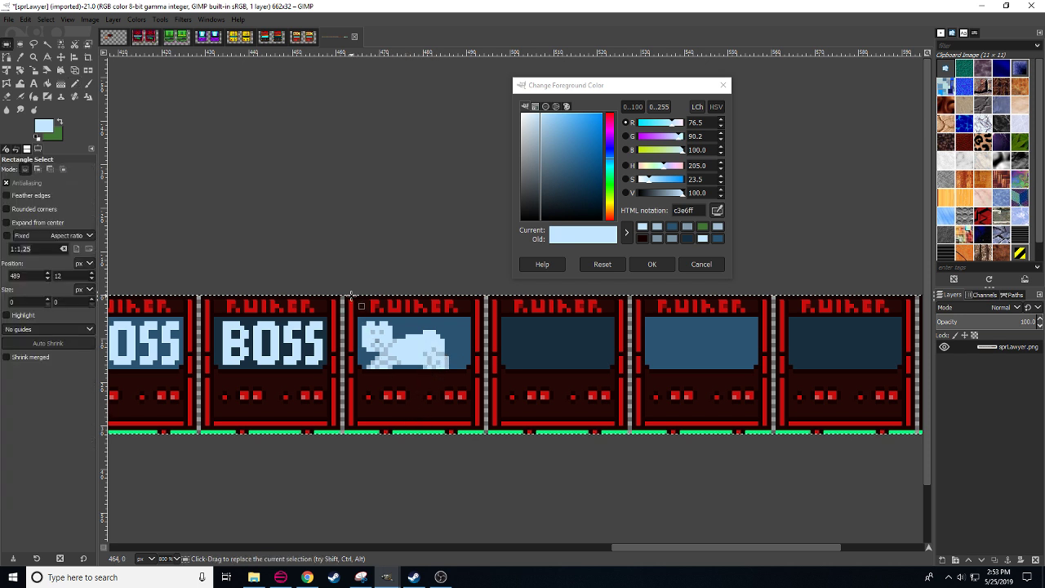
mouse_move(350, 295)
mouse_down()
mouse_move(418, 406)
mouse_move(483, 456)
mouse_up()
drag(362, 384, 357, 383)
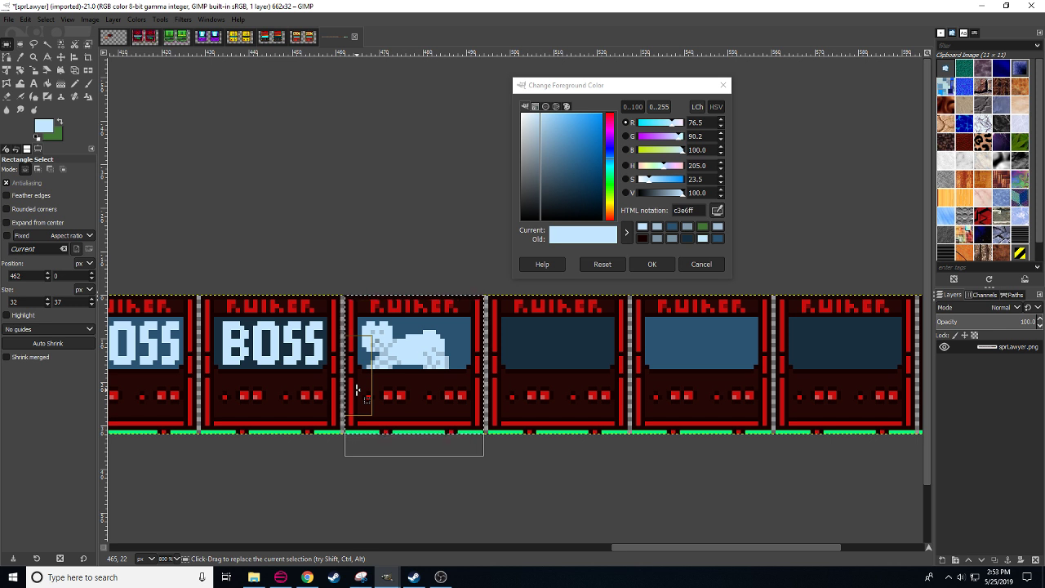
key(ctrl+c)
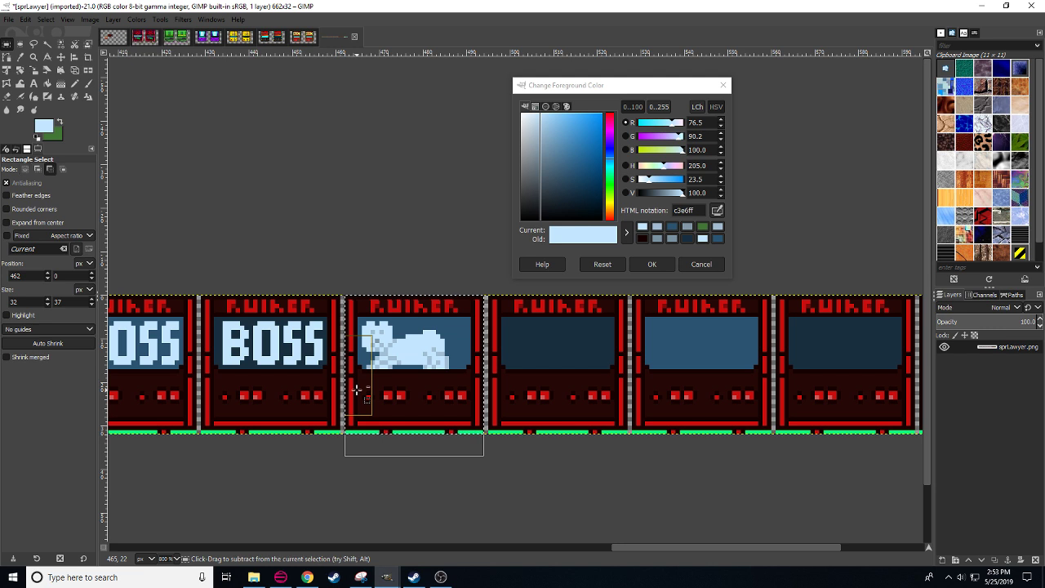
key(ctrl+v)
drag(452, 375, 583, 368)
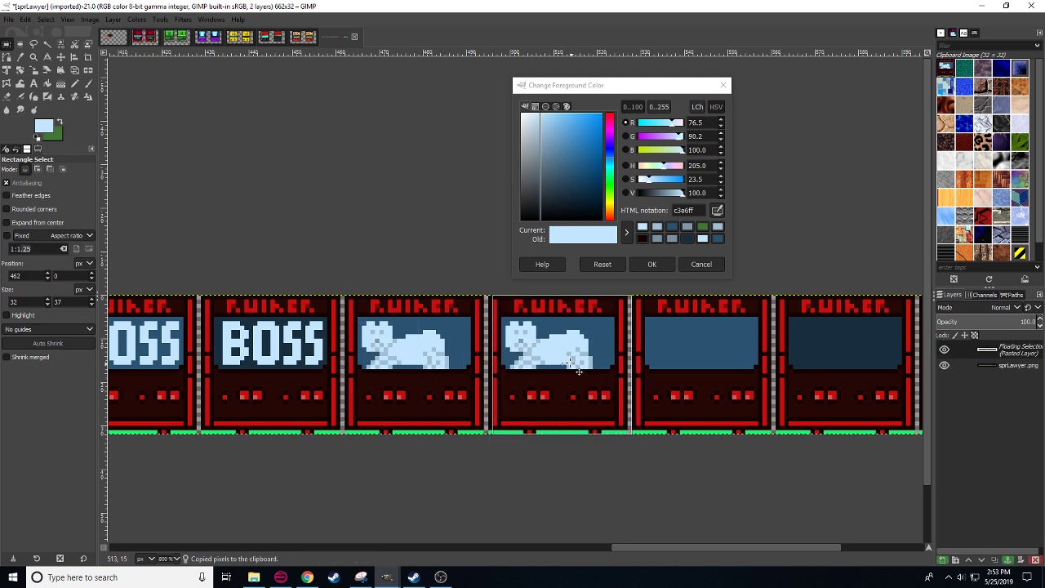
click(609, 434)
- Paste the copied puppy cabinet over the third and fourth frames of the puppy sequence
drag(617, 445, 395, 440)
drag(465, 361, 481, 357)
key(ctrl+v)
click(555, 465)
drag(536, 466, 434, 458)
mouse_move(502, 356)
mouse_down()
mouse_move(523, 364)
mouse_move(544, 353)
mouse_up()
key(ctrl+v)
click(650, 457)
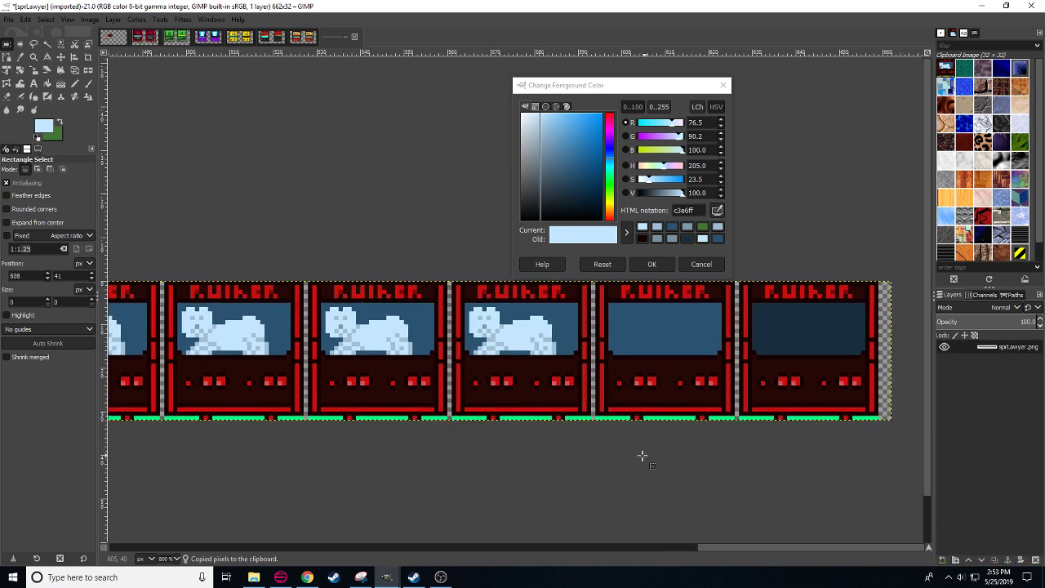
- Paste the copied puppy cabinet over the last two blank frames, removing the surplus pasted copy
drag(641, 455, 569, 449)
drag(579, 346, 609, 350)
key(ctrl+v)
click(659, 453)
key(ctrl+v)
mouse_move(722, 349)
mouse_down()
mouse_move(756, 362)
mouse_move(730, 356)
mouse_up()
key(ctrl+x)
click(632, 485)
- Fill the screen backgrounds of the second, fourth and sixth puppy frames with the dark blue 182f3f
drag(497, 476, 736, 497)
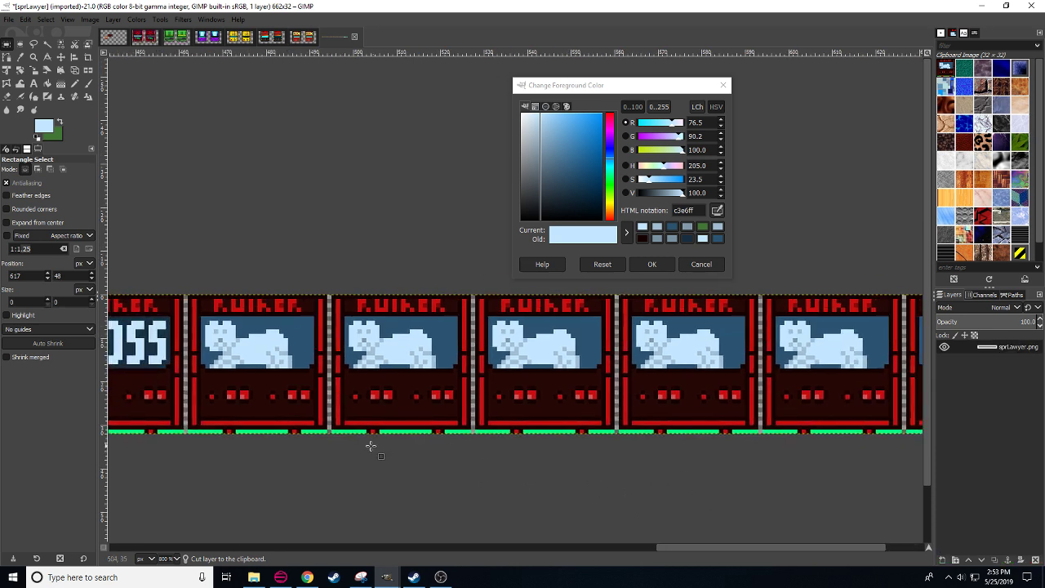
drag(350, 467, 450, 481)
key(n)
ctrl+click(256, 355)
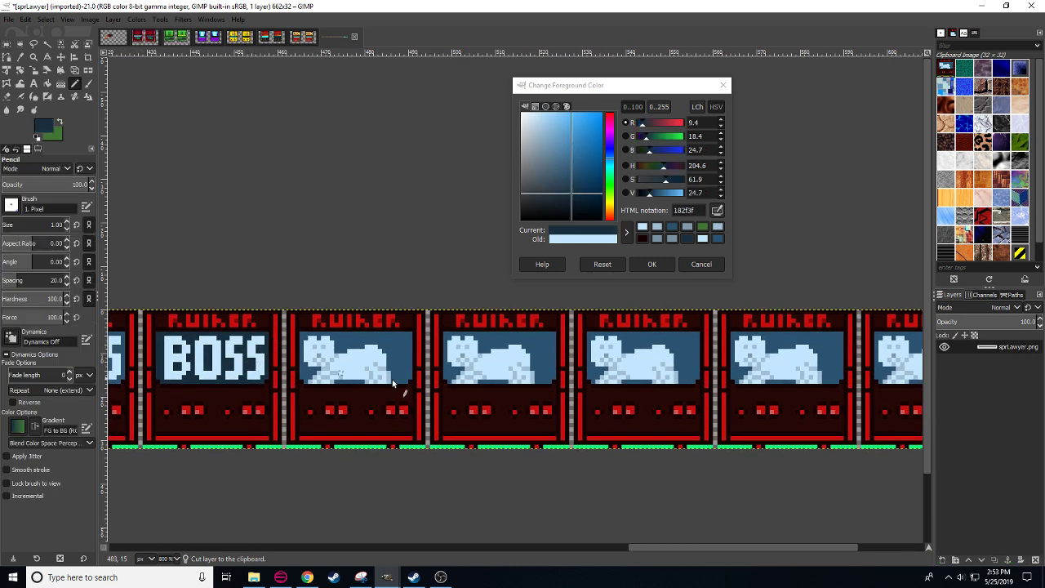
key(shift+b)
click(517, 352)
scroll(585, 419, right, 3)
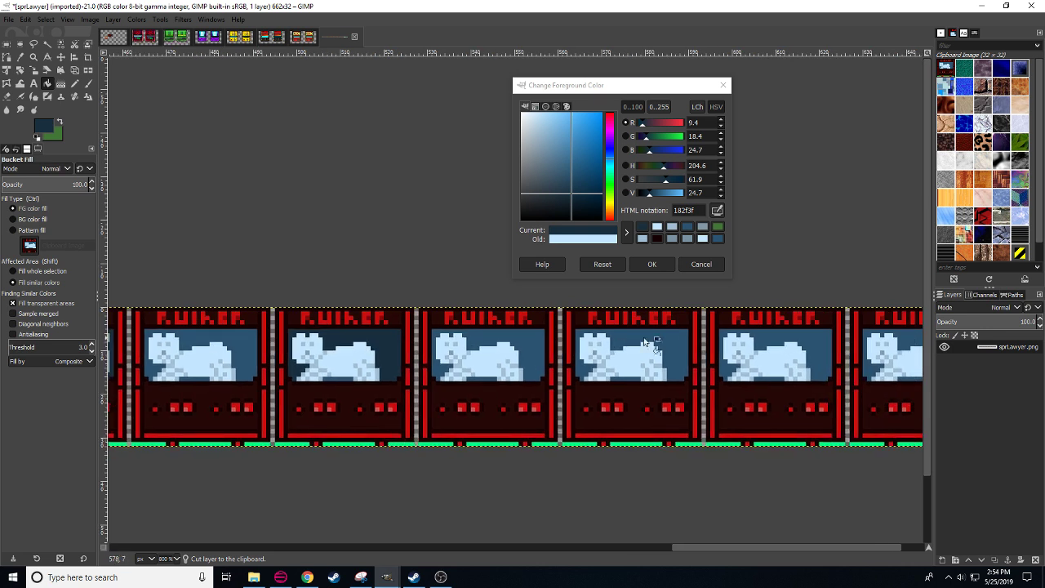
scroll(585, 419, right, 2)
click(588, 359)
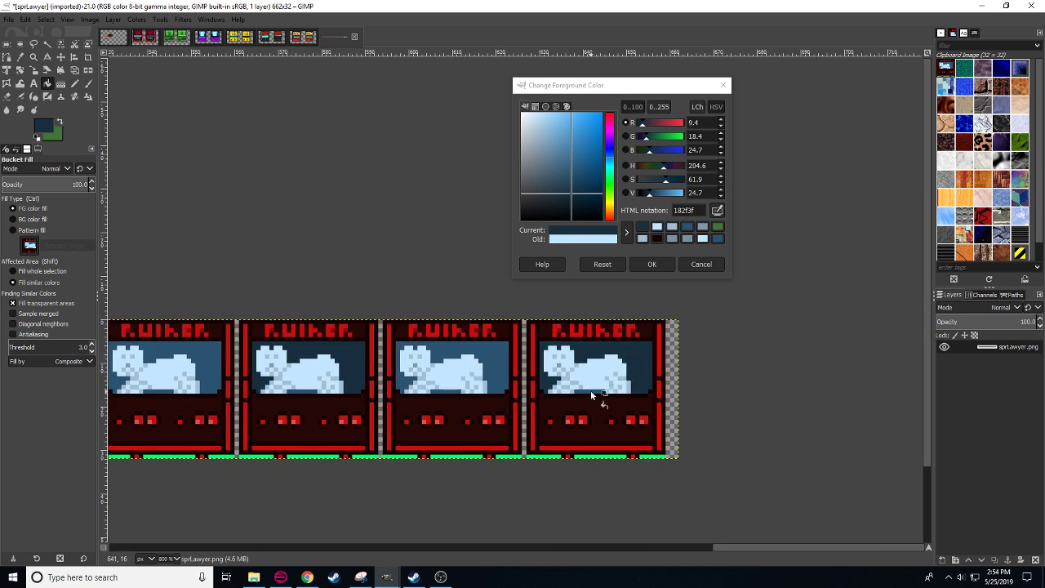
scroll(387, 408, left, 5)
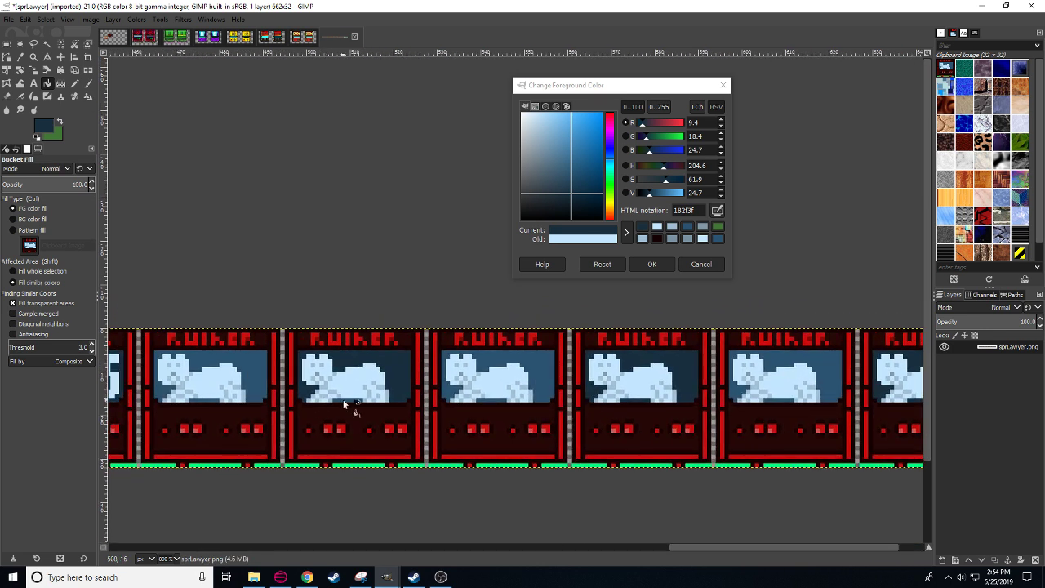
- Draw a raised, curled tail on the first puppy and a raised, slanted tail on the second in c3e6ff
scroll(454, 459, left, 1)
scroll(454, 458, left, 2)
key(n)
ctrl+click(368, 369)
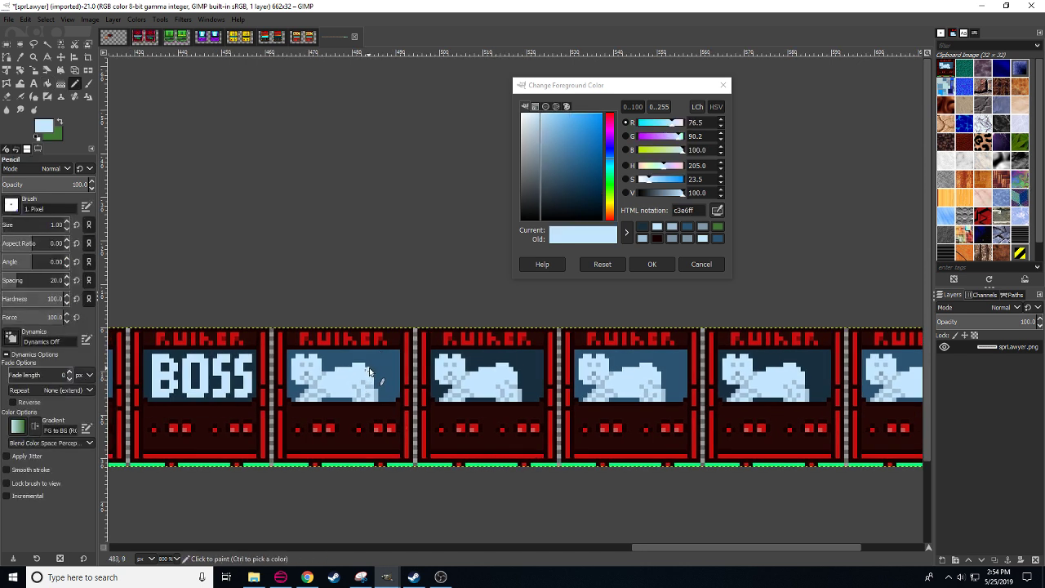
click(369, 367)
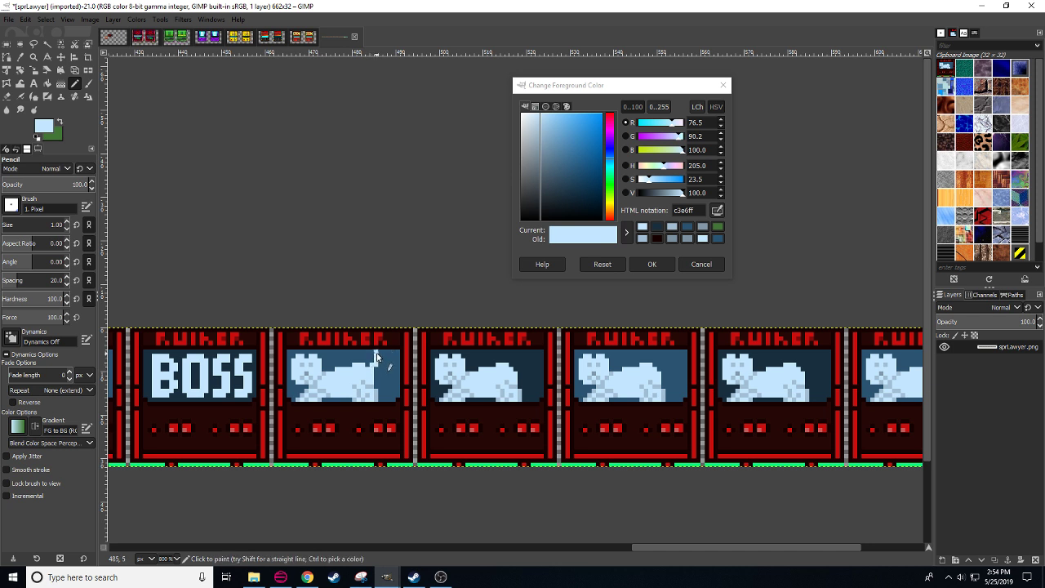
key(ctrl+z)
click(375, 352)
scroll(482, 388, down, 3)
drag(437, 326, 421, 415)
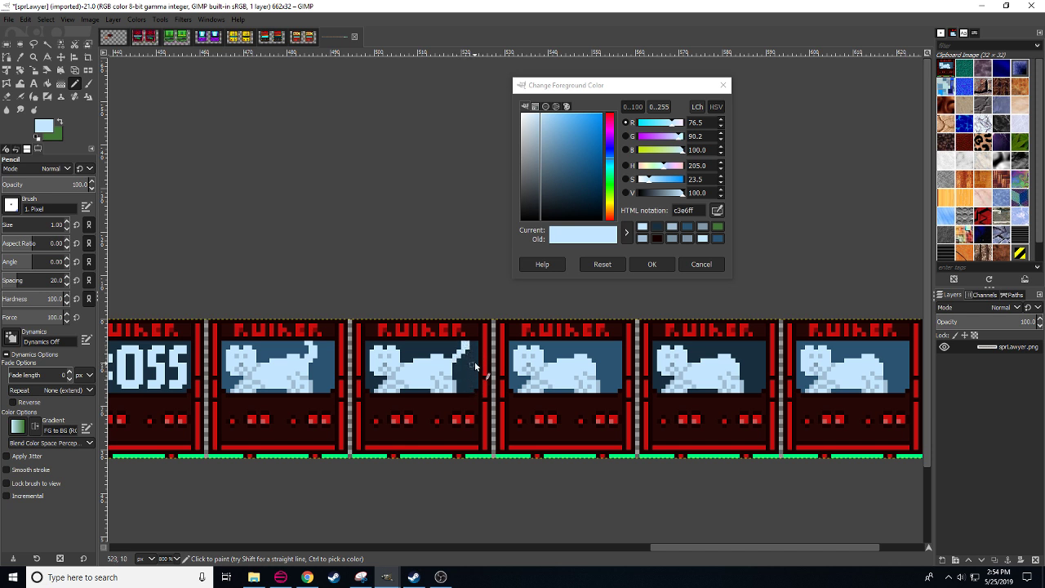
- Try to reshape the tip of the second puppy's tail using the dark background colour and c3e6ff
ctrl+click(475, 349)
click(467, 344)
ctrl+click(464, 347)
click(466, 352)
key(ctrl+z)
key(ctrl+z)
drag(457, 344, 463, 347)
key(ctrl+z)
- Draw a horizontal tail extending from the third puppy's back in c3e6ff
scroll(445, 385, right, 3)
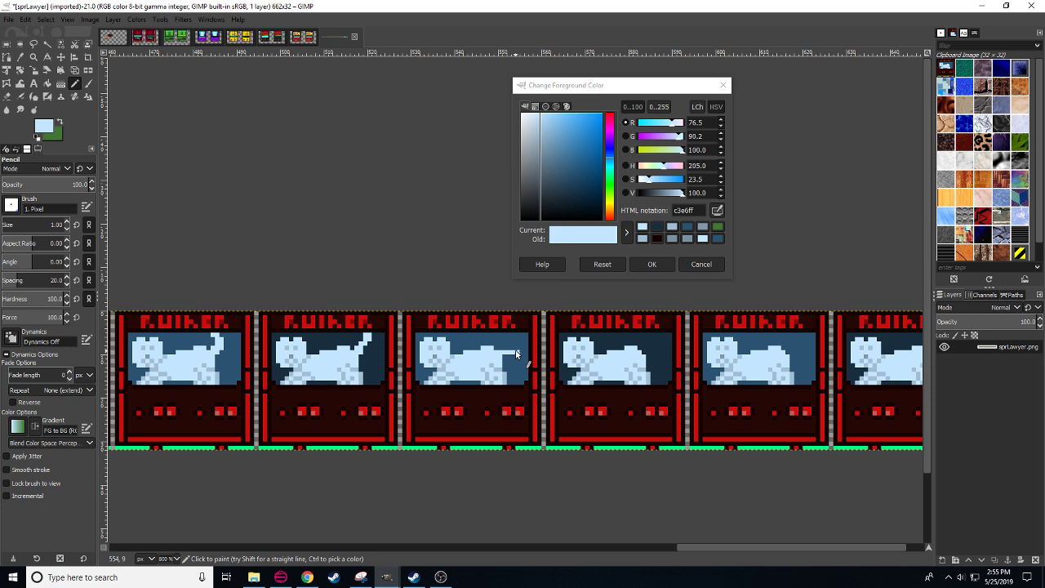
drag(517, 348, 507, 348)
scroll(531, 392, right, 2)
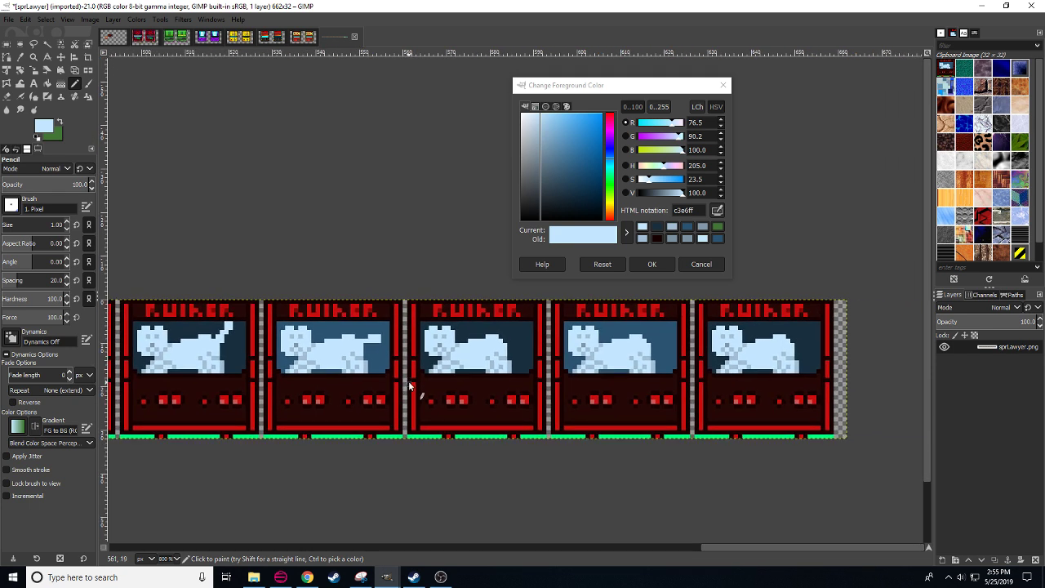
drag(492, 393, 623, 413)
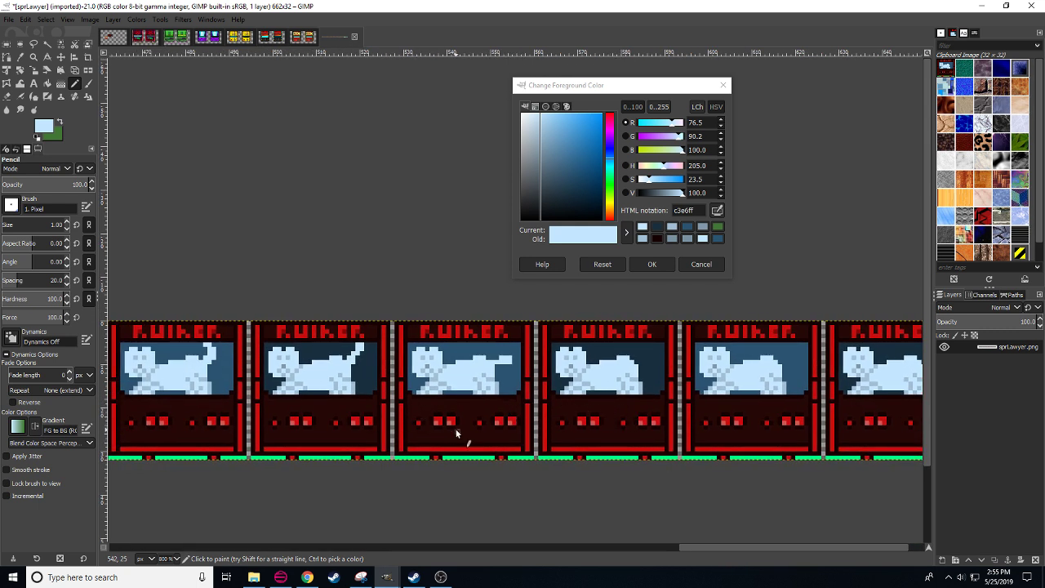
- Copy the second puppy frame with the slanted tail and paste it over the fifth puppy frame
key(r)
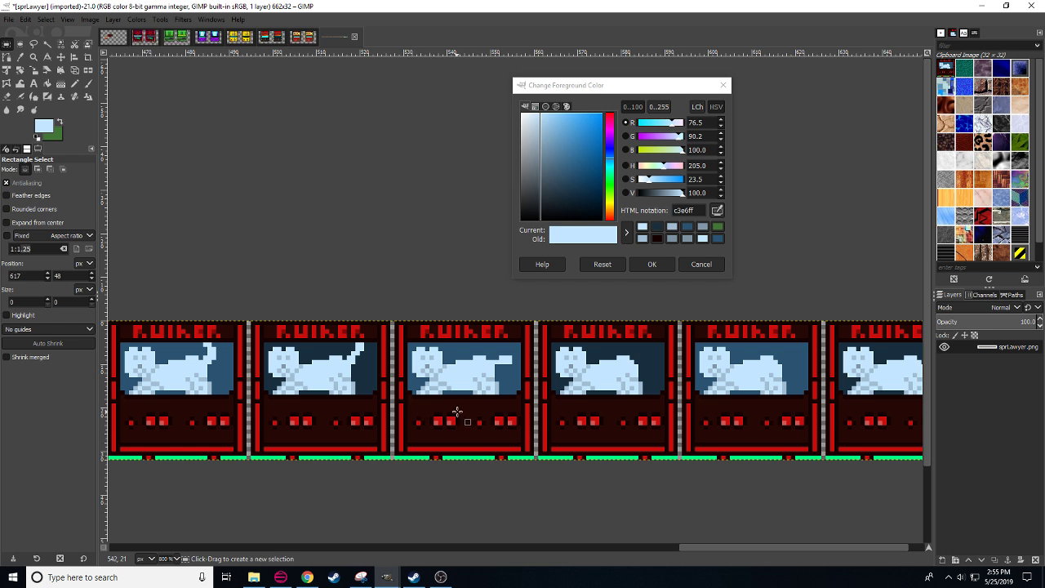
drag(251, 317, 390, 467)
key(ctrl+c)
key(ctrl+v)
drag(330, 393, 769, 401)
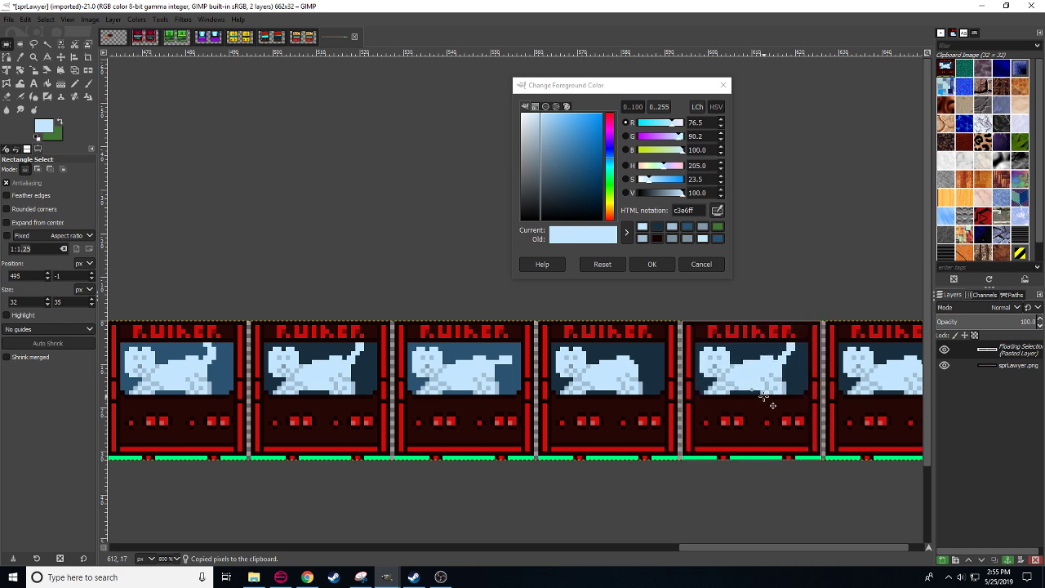
click(745, 508)
- Copy the first puppy frame with the curled tail and paste it over the sixth, last frame
scroll(240, 368, left, 3)
scroll(173, 343, up, 1)
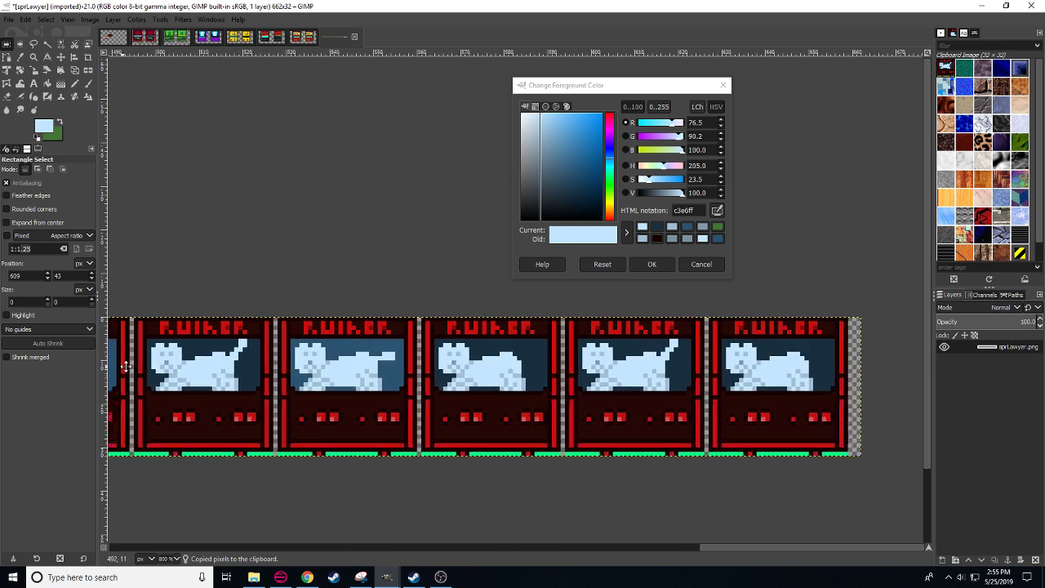
drag(215, 329, 353, 491)
mouse_move(512, 504)
mouse_down()
mouse_move(280, 499)
mouse_move(126, 475)
mouse_up()
drag(640, 394, 653, 407)
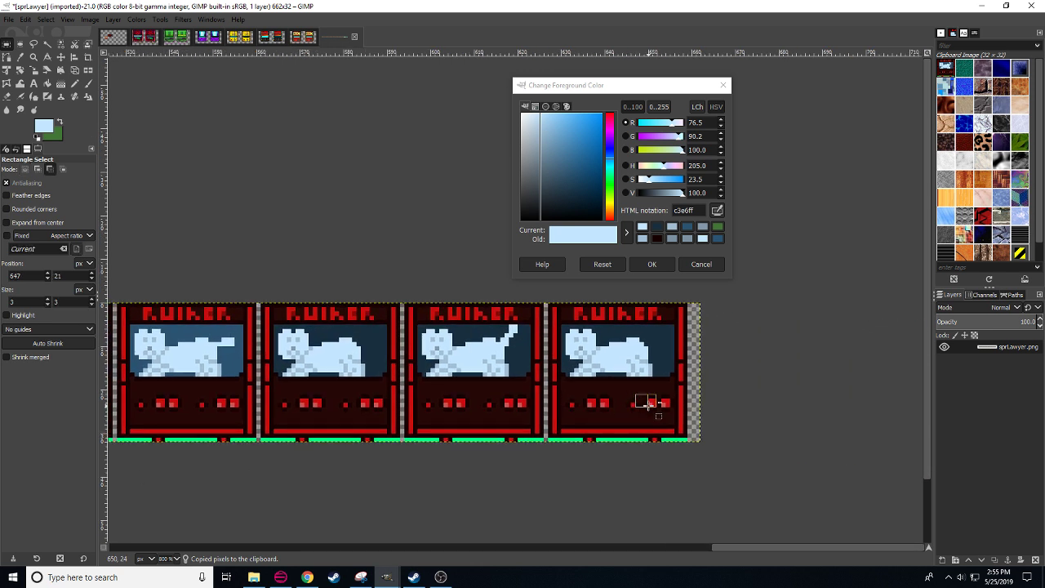
key(ctrl+v)
drag(403, 367, 615, 367)
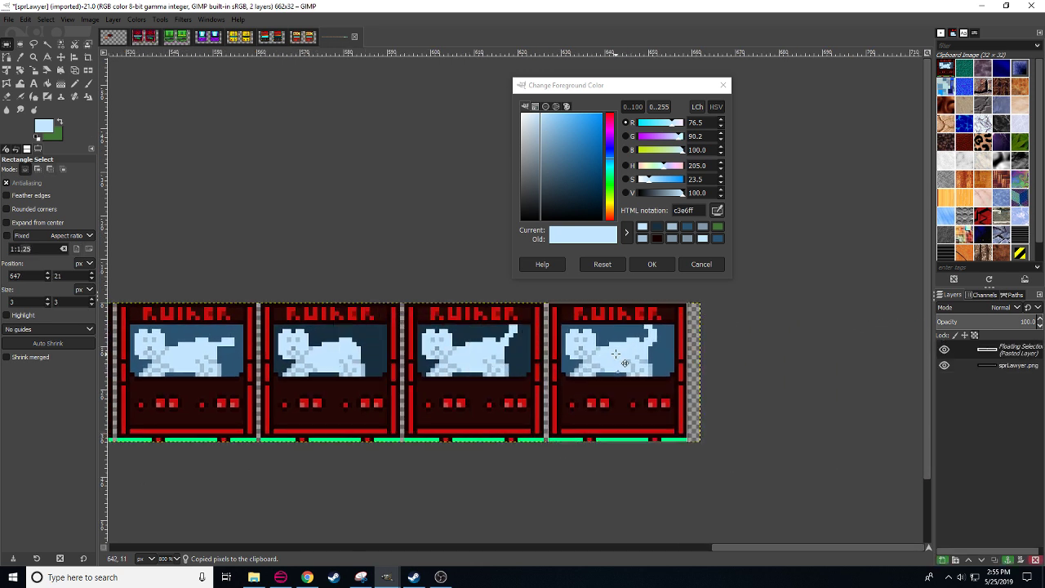
click(531, 473)
- Copy the third puppy frame with the horizontal tail and paste it over the fourth frame
scroll(490, 483, left, 5)
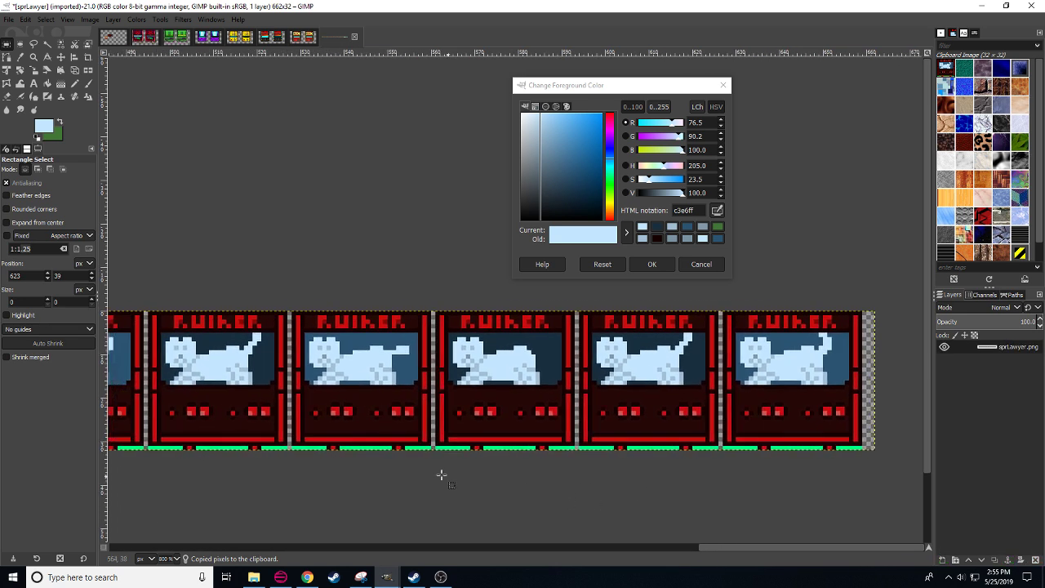
drag(287, 312, 432, 467)
key(ctrl+c)
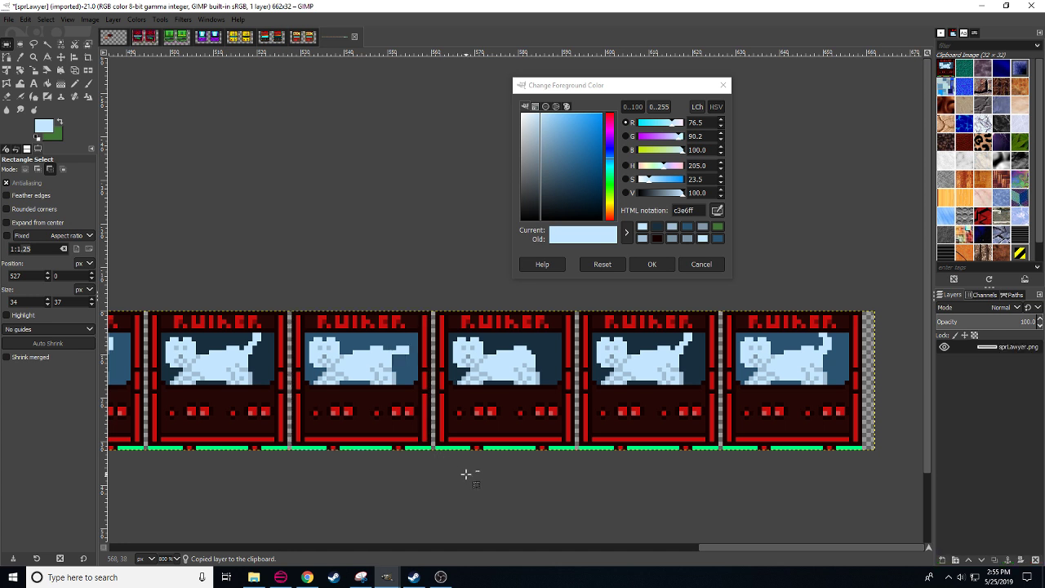
drag(292, 308, 441, 464)
key(ctrl+c)
key(ctrl+v)
drag(397, 408, 512, 392)
click(508, 467)
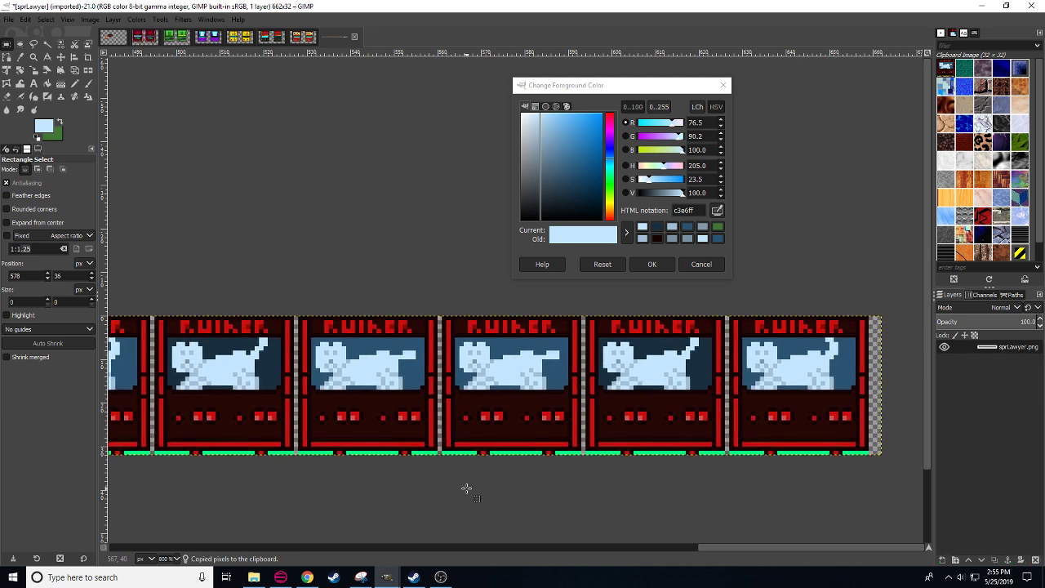
- Fill the fourth and sixth puppy screens' backgrounds with the dark blue 182f3f sampled from the second puppy frame
key(n)
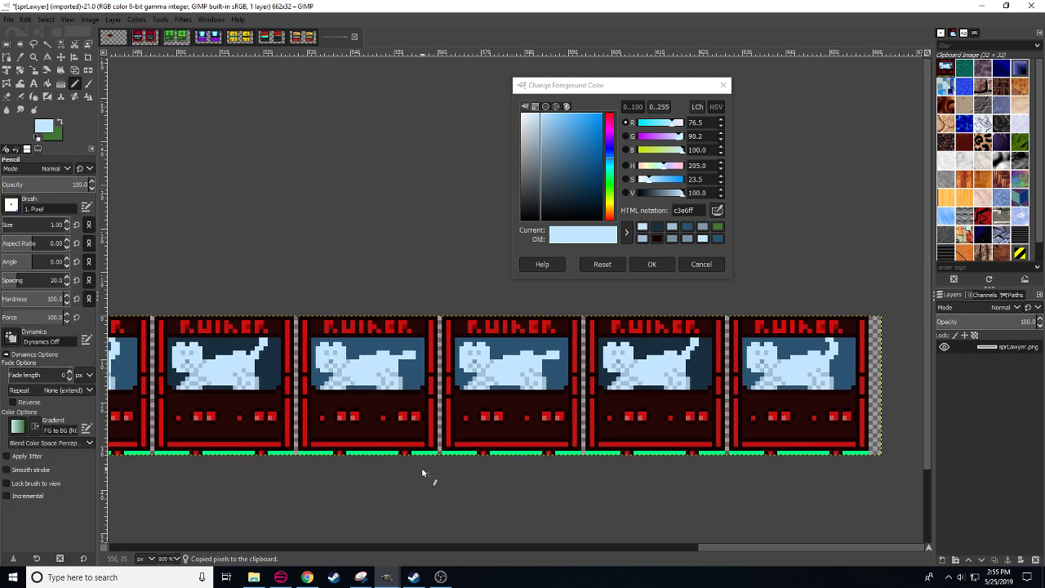
scroll(584, 481, left, 5)
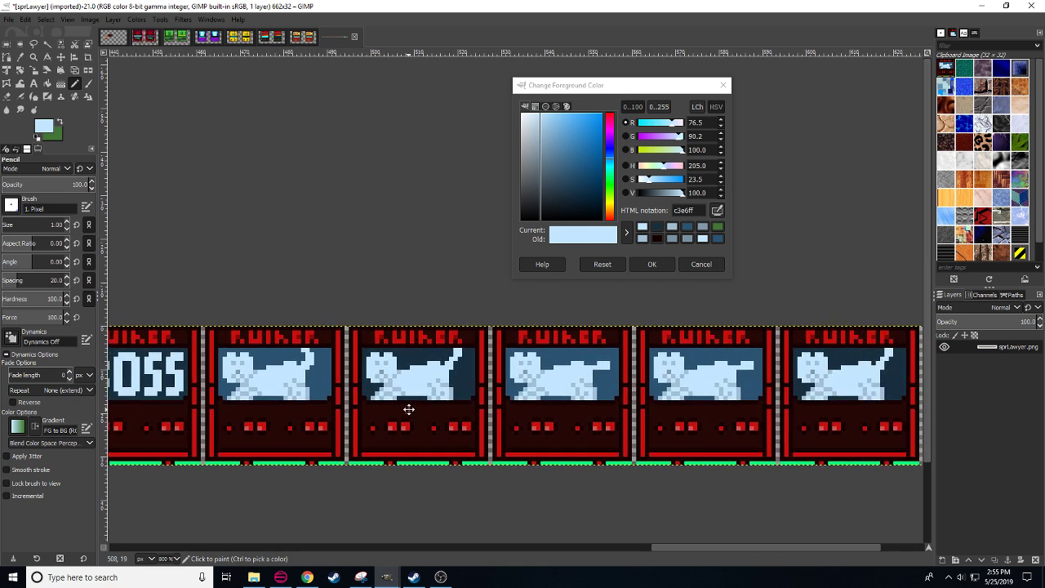
ctrl+click(471, 387)
scroll(470, 387, right, 3)
key(shift+b)
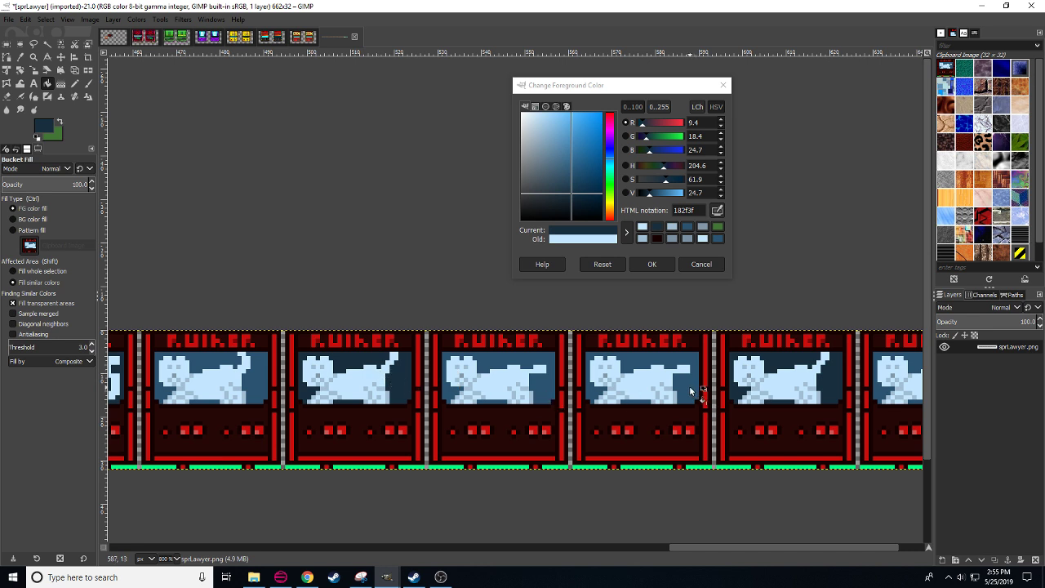
click(689, 386)
scroll(706, 402, right, 5)
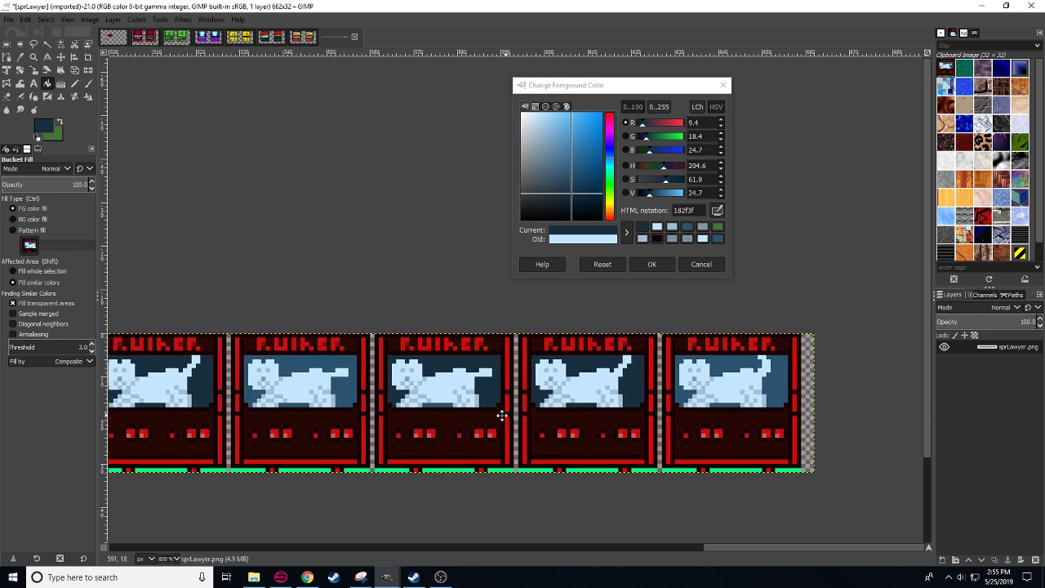
click(718, 369)
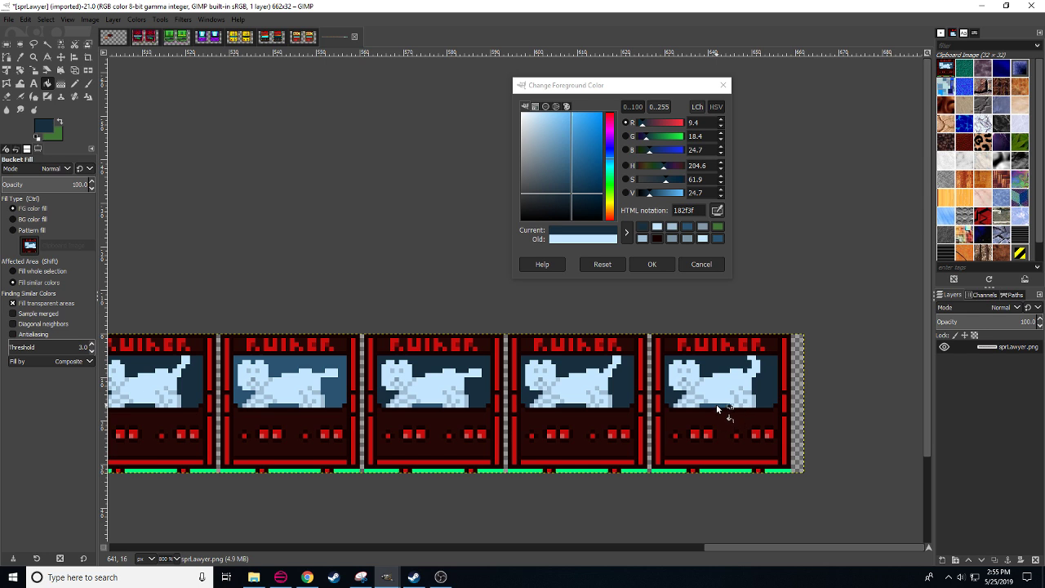
- Fill the fifth puppy screen's background with the lighter blue 2b5471 sampled from the first puppy frame, including the area above its back
scroll(423, 422, left, 3)
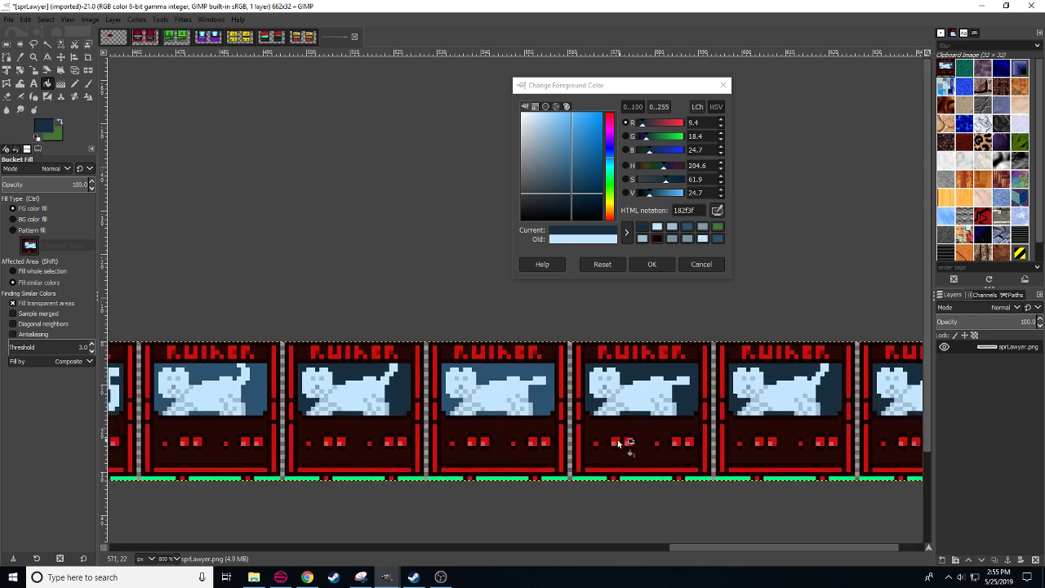
key(n)
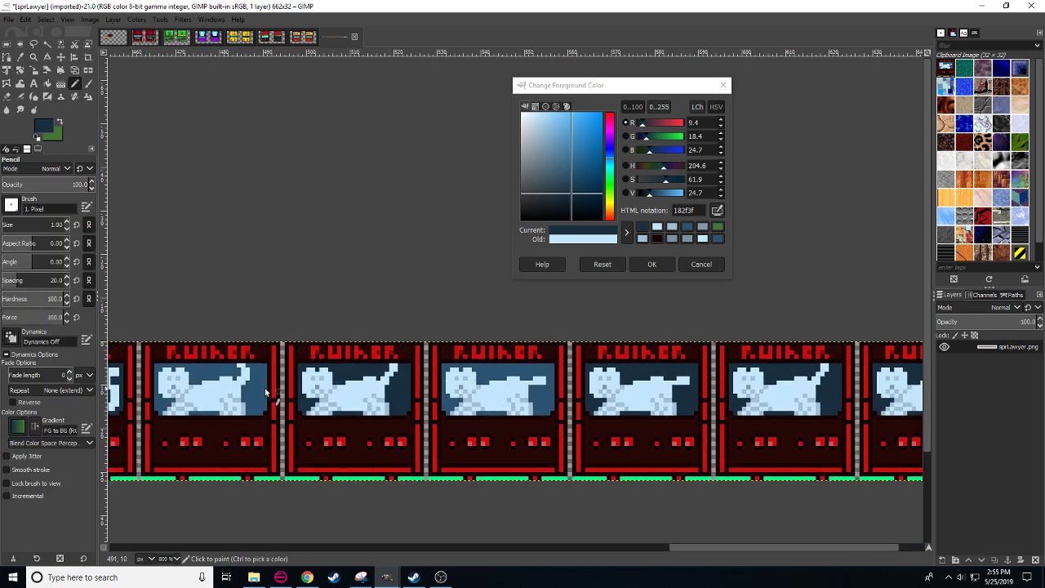
ctrl+click(495, 366)
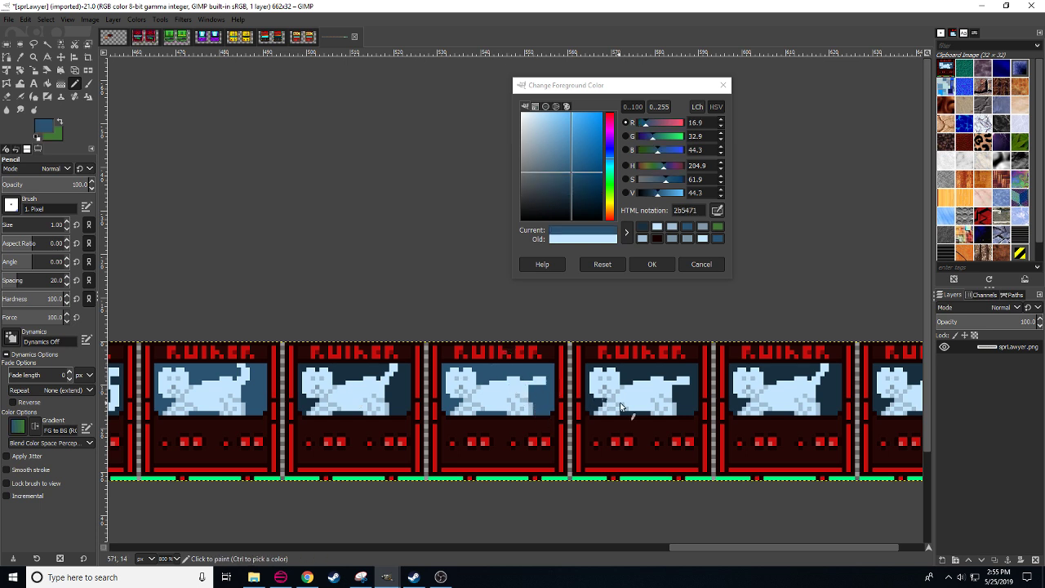
key(shift+b)
scroll(553, 437, right, 3)
click(629, 374)
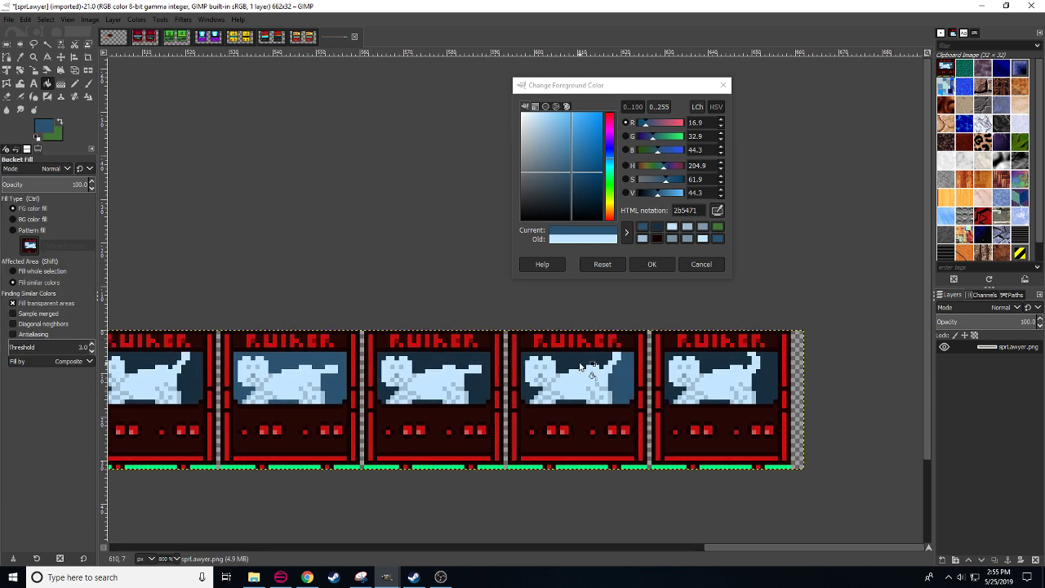
click(578, 363)
key(n)
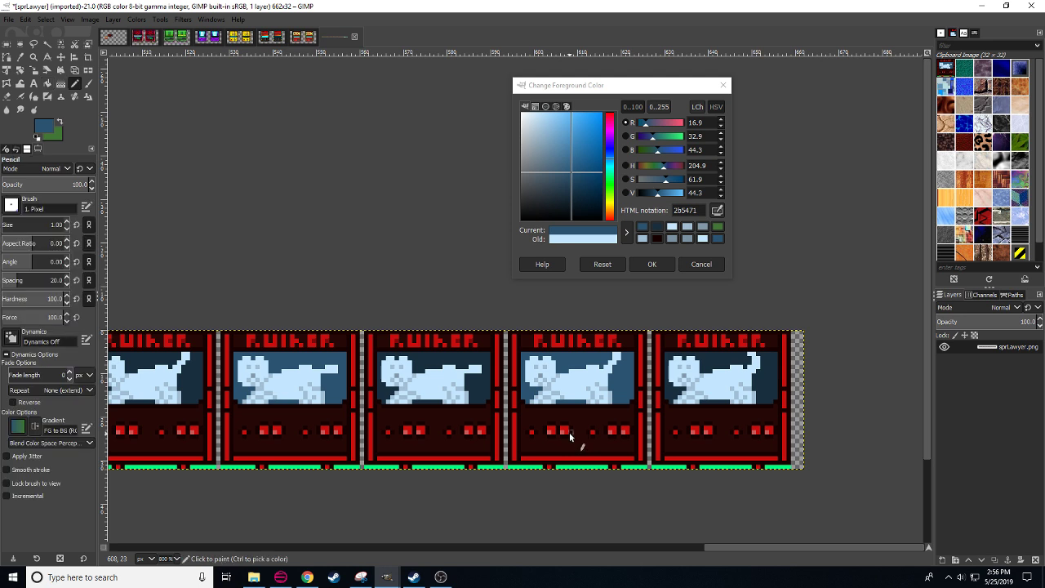
- Compare the finished puppy frames with the RUINER puppy reference image in Chrome, and return to GIMP
scroll(555, 430, left, 3)
scroll(555, 430, down, 1)
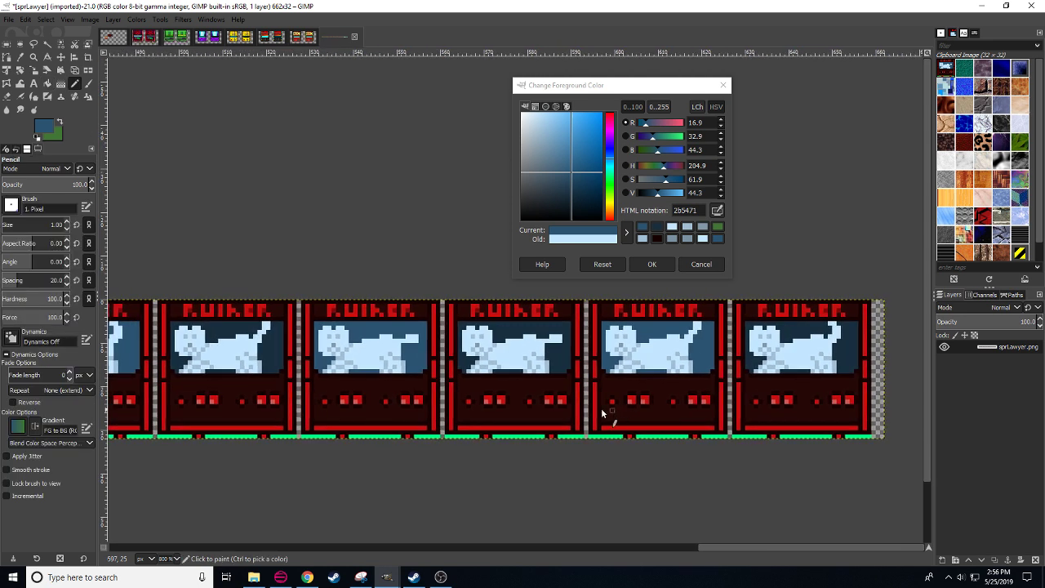
scroll(406, 433, up, 1)
scroll(406, 434, left, 1)
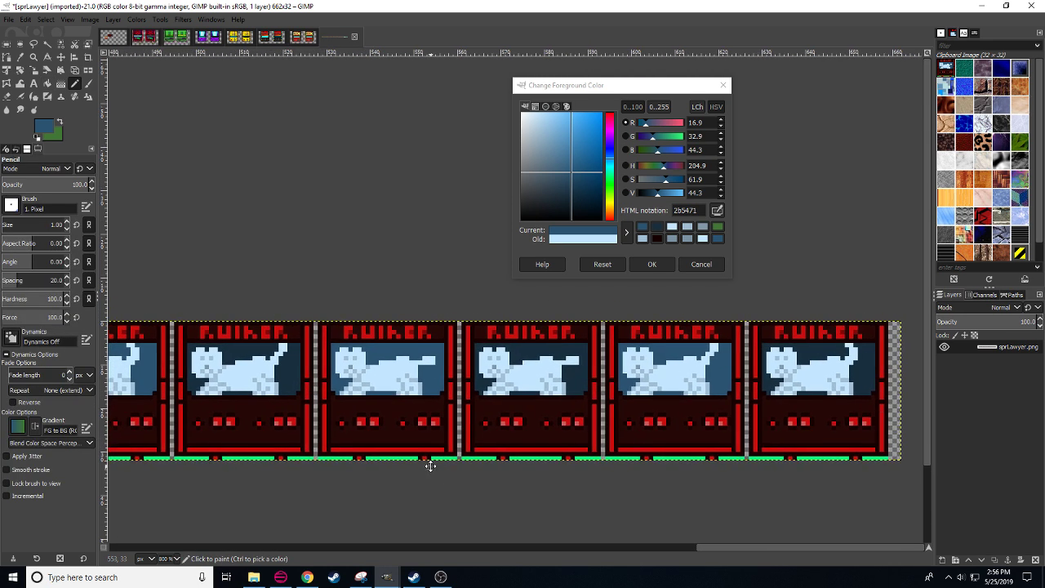
click(307, 578)
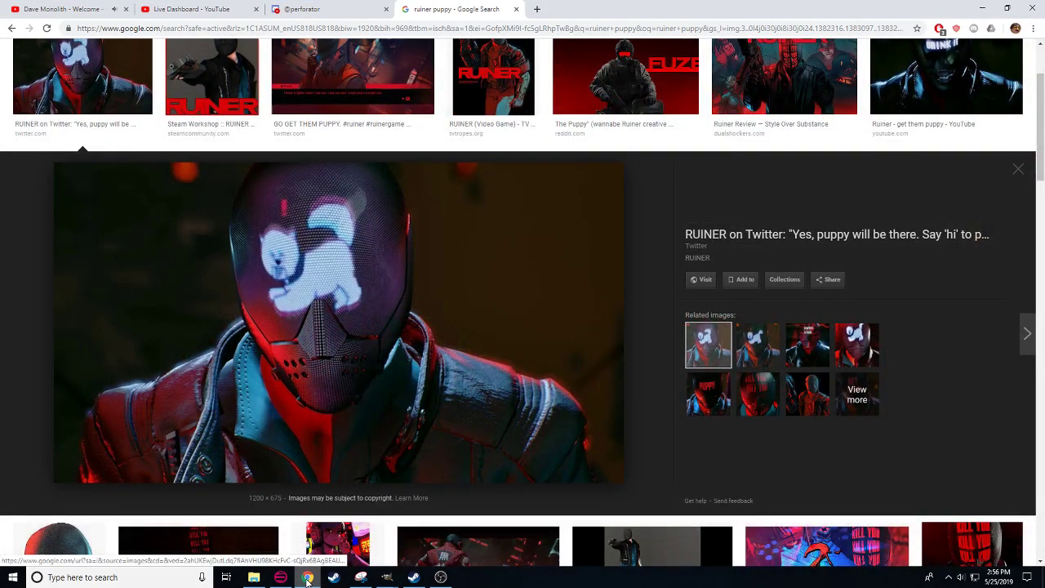
click(307, 578)
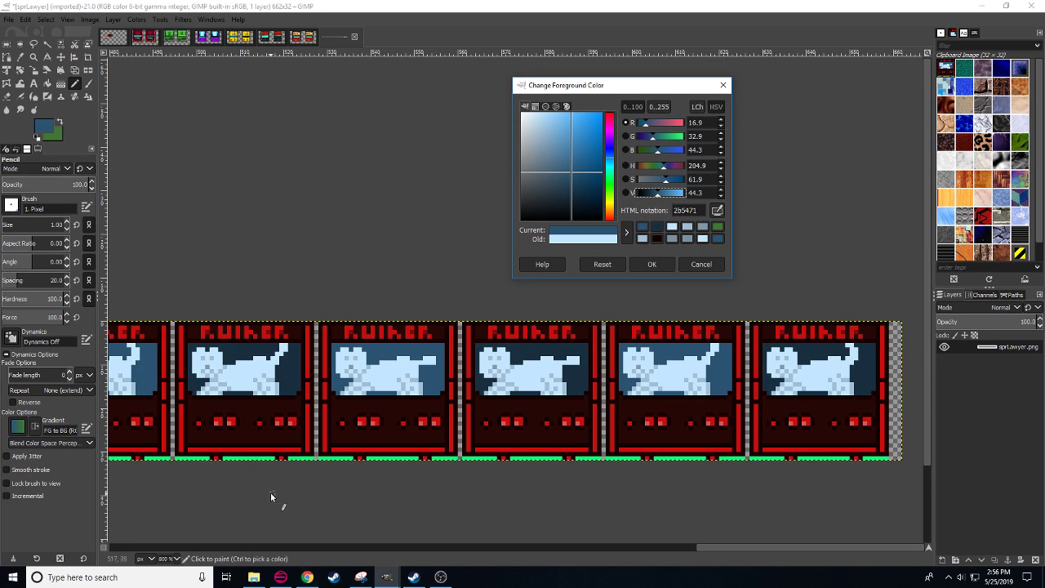
- Review the whole sprite sheet, checking the order of the KILL and BOSS frames and the puppy's tail motion
scroll(274, 486, left, 5)
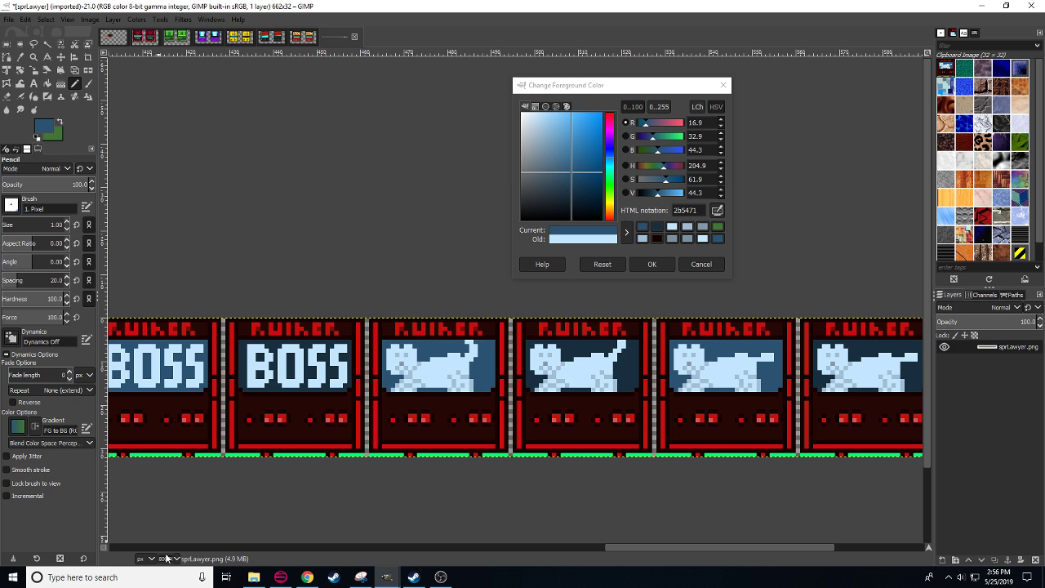
scroll(166, 558, down, 2)
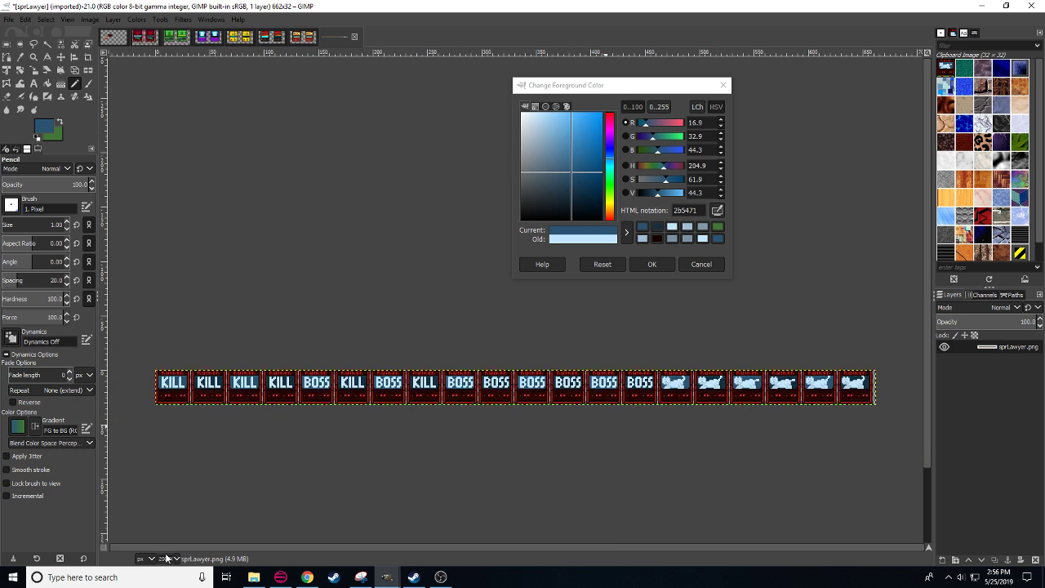
scroll(166, 558, up, 2)
scroll(450, 483, right, 8)
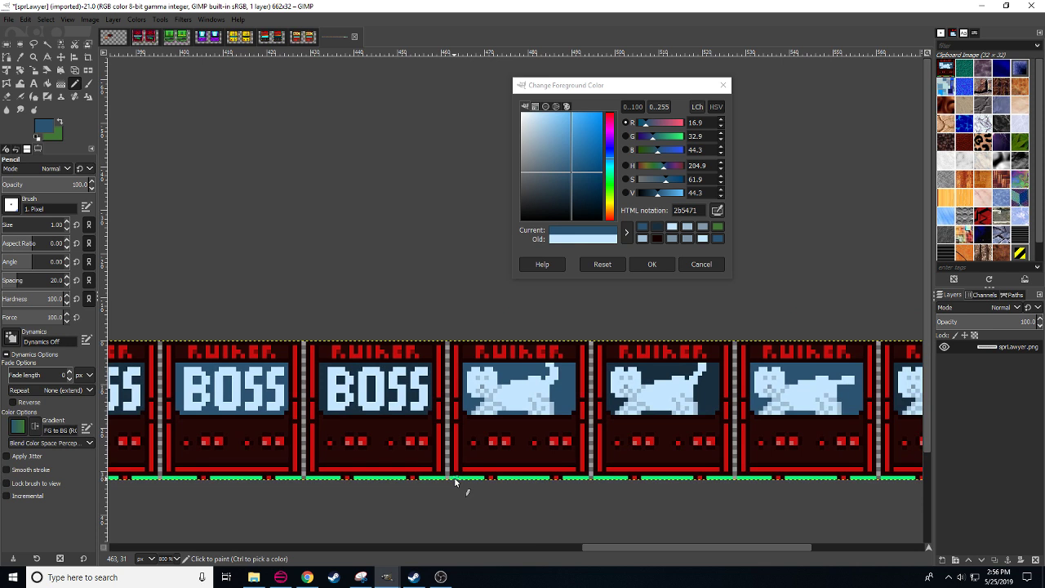
drag(455, 482, 407, 486)
drag(491, 475, 387, 481)
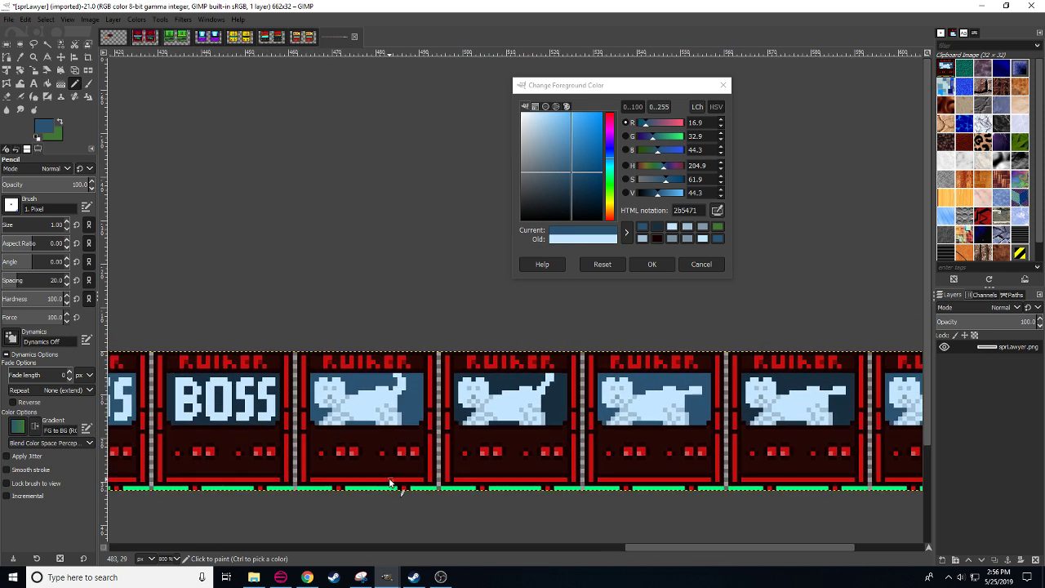
drag(549, 482, 283, 482)
scroll(284, 476, down, 2)
drag(535, 427, 562, 496)
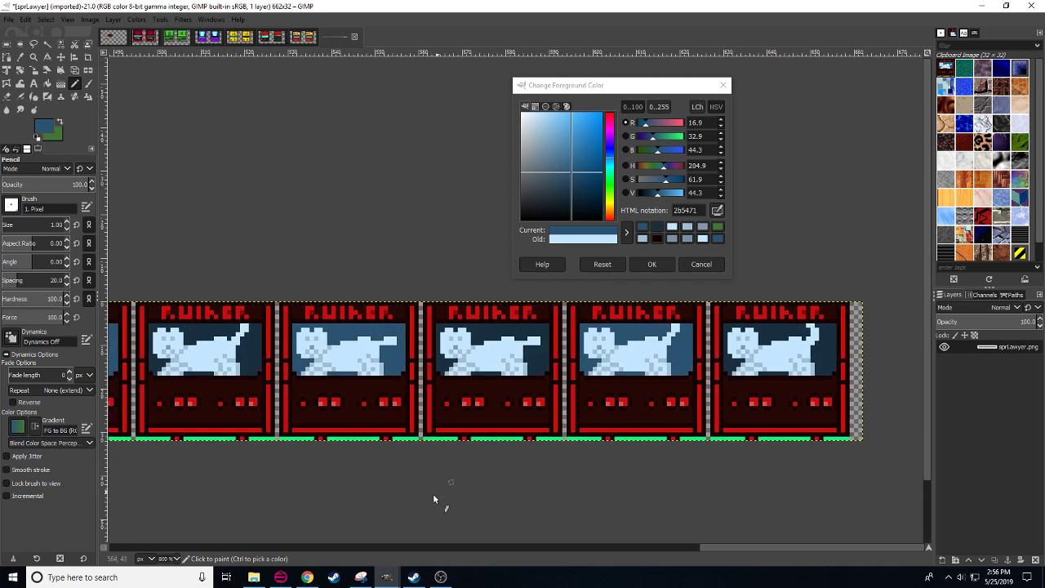
scroll(166, 558, down, 2)
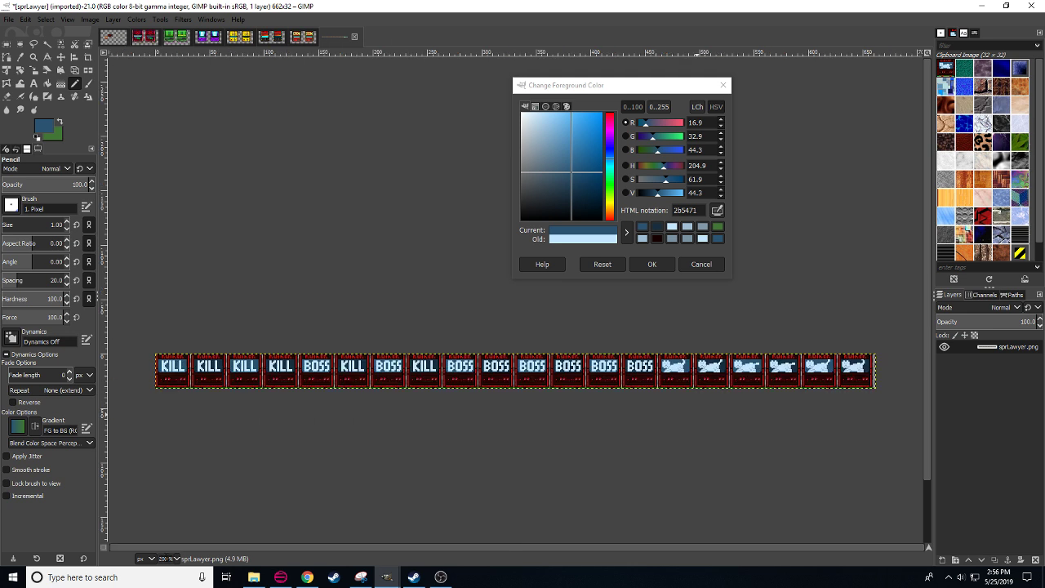
- Select the first frame's 26 x 12 px light KILL screen and copy it
drag(209, 452, 493, 443)
scroll(168, 559, up, 2)
drag(225, 473, 348, 493)
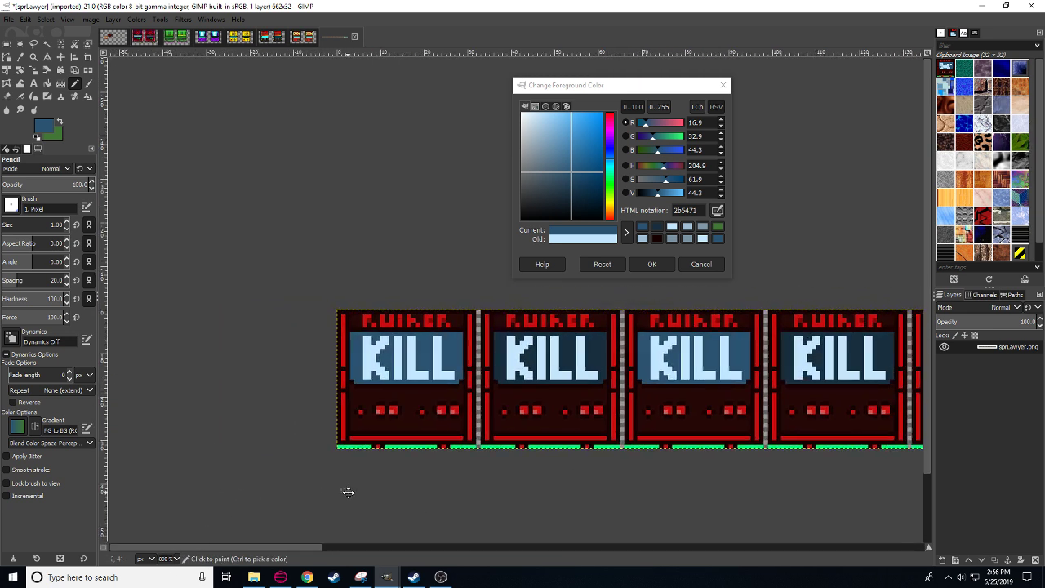
key(r)
mouse_move(353, 331)
mouse_down()
mouse_move(430, 380)
mouse_move(467, 384)
mouse_up()
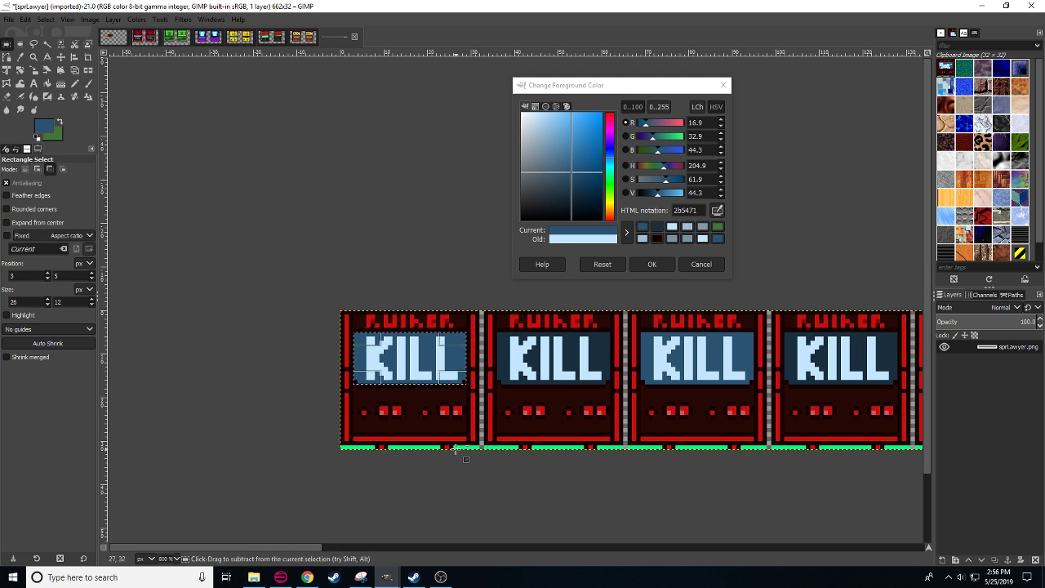
key(ctrl+c)
- Paste the KILL screen into the empty transparent area of fzworkshop2.xcf beside the RUINER artwork and anchor it
click(114, 36)
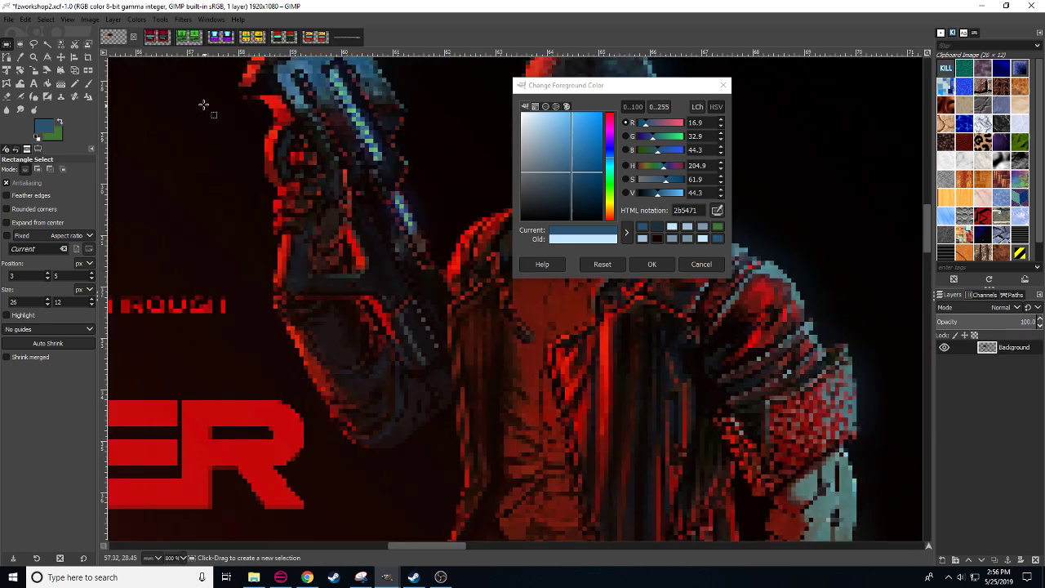
key(minus)
drag(473, 425, 274, 432)
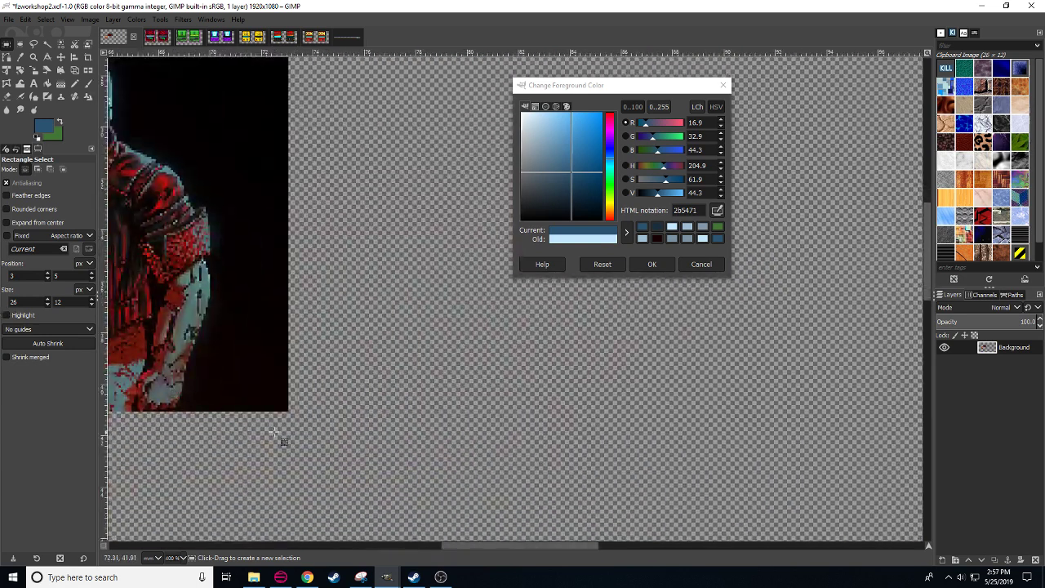
drag(412, 345, 465, 374)
key(ctrl+v)
key(ctrl+h)
key(4)
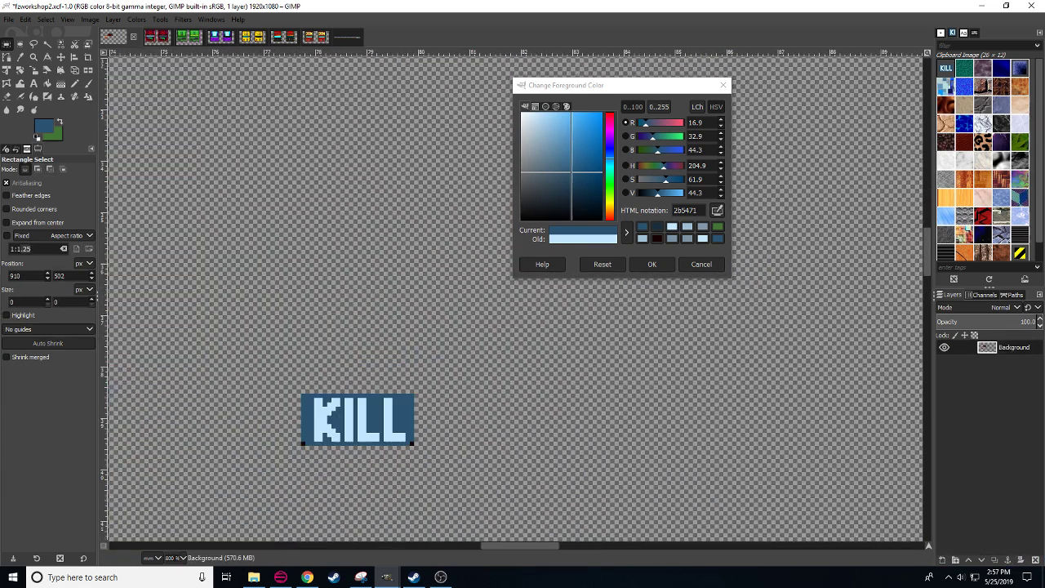
mouse_move(303, 478)
mouse_down()
mouse_move(365, 400)
mouse_move(455, 400)
mouse_up()
key(n)
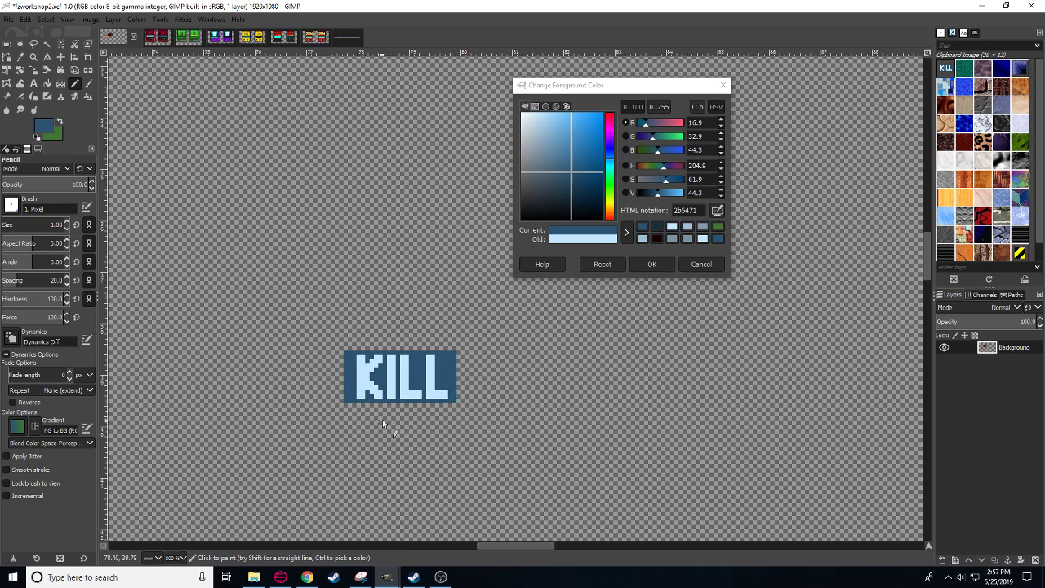
- Set the Pencil to dark blue 022a46 with an opacity of 29.4 for translucent scanlines
drag(581, 196, 604, 190)
click(12, 186)
drag(10, 185, 3, 185)
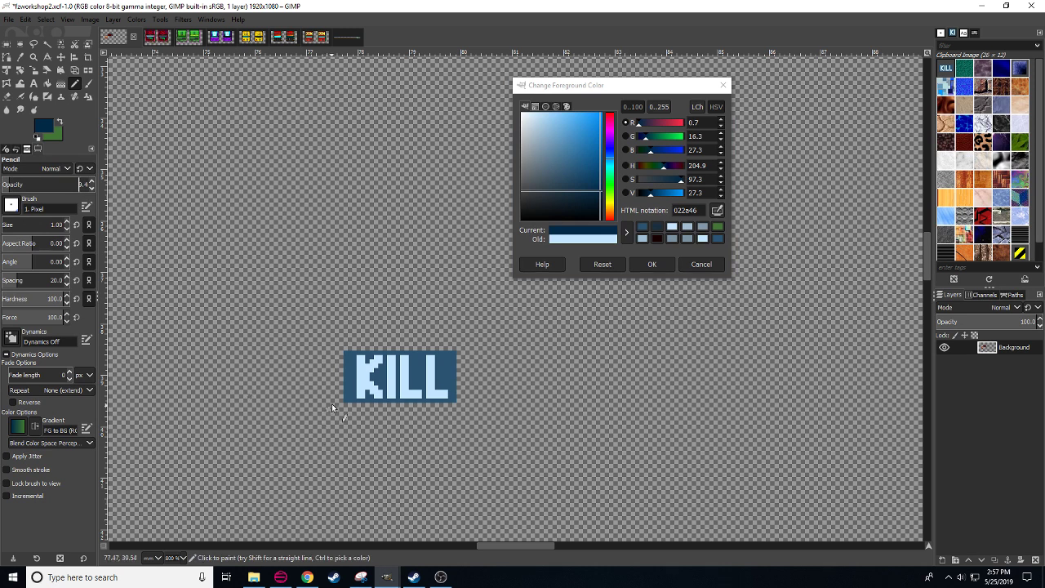
click(337, 400)
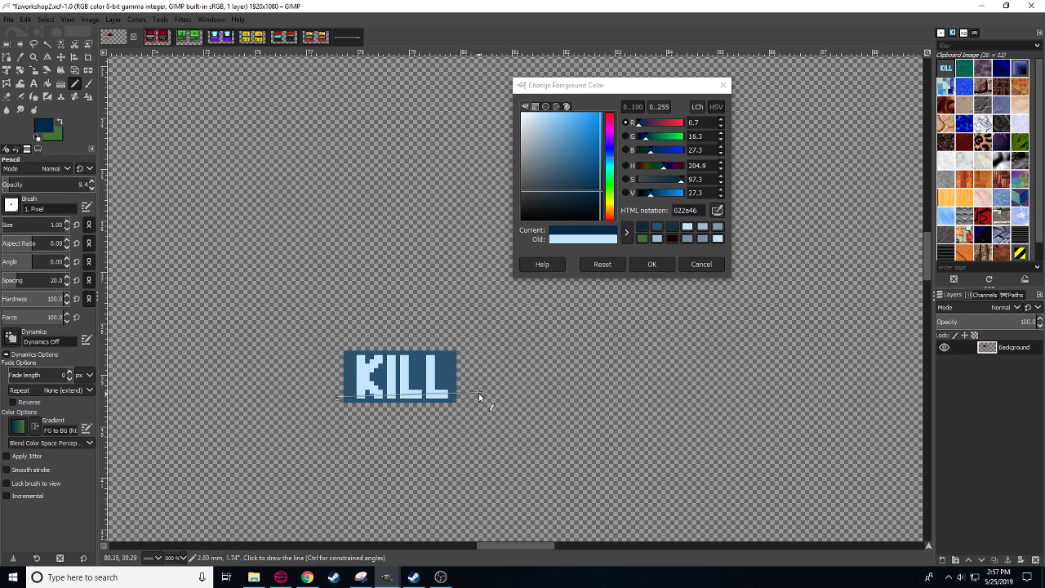
click(91, 182)
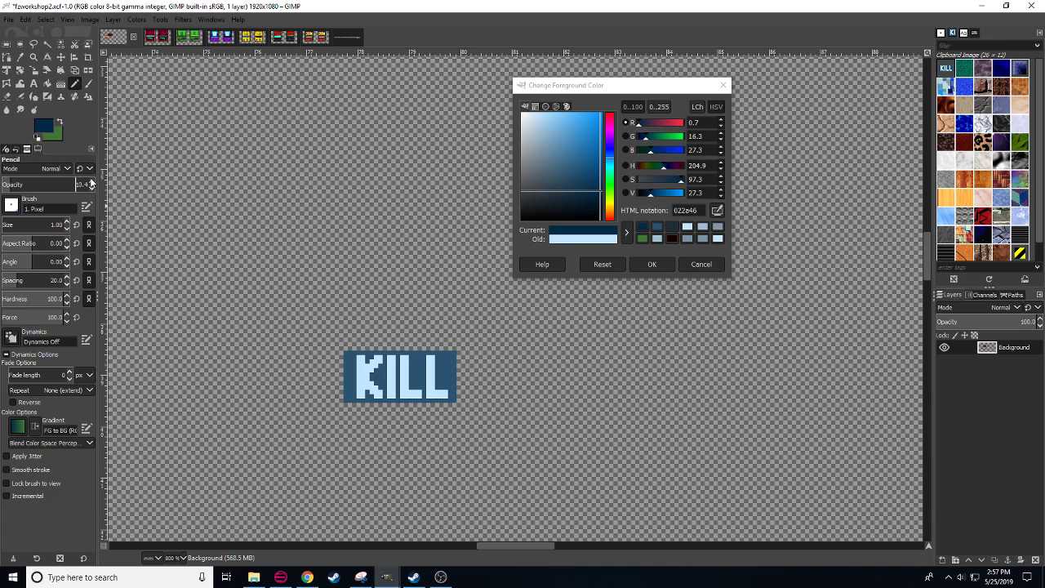
- Draw evenly spaced translucent horizontal scanlines across the pasted KILL screen, working upward from its lower edge
click(337, 398)
shift+click(476, 399)
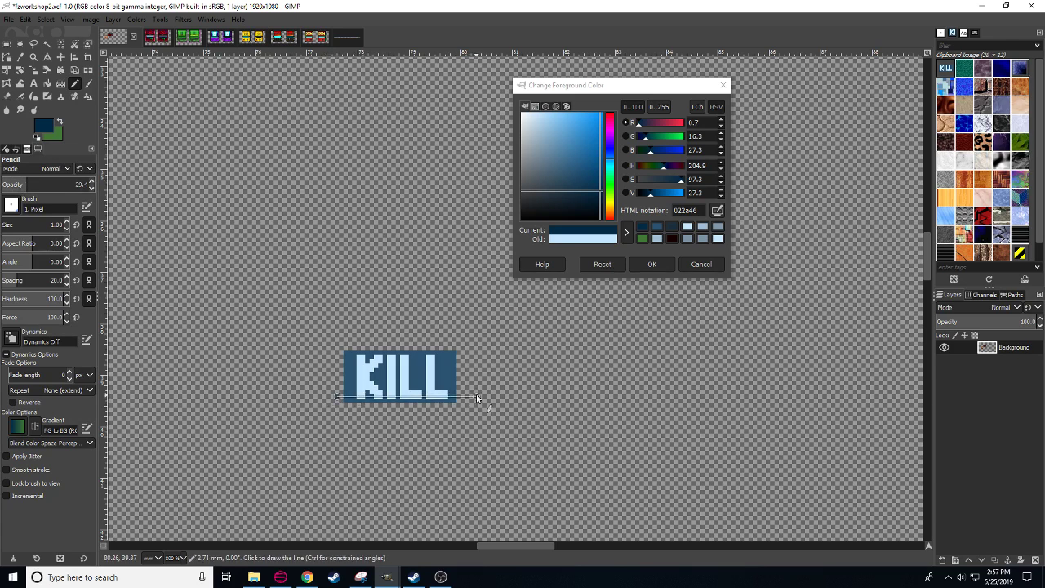
click(337, 388)
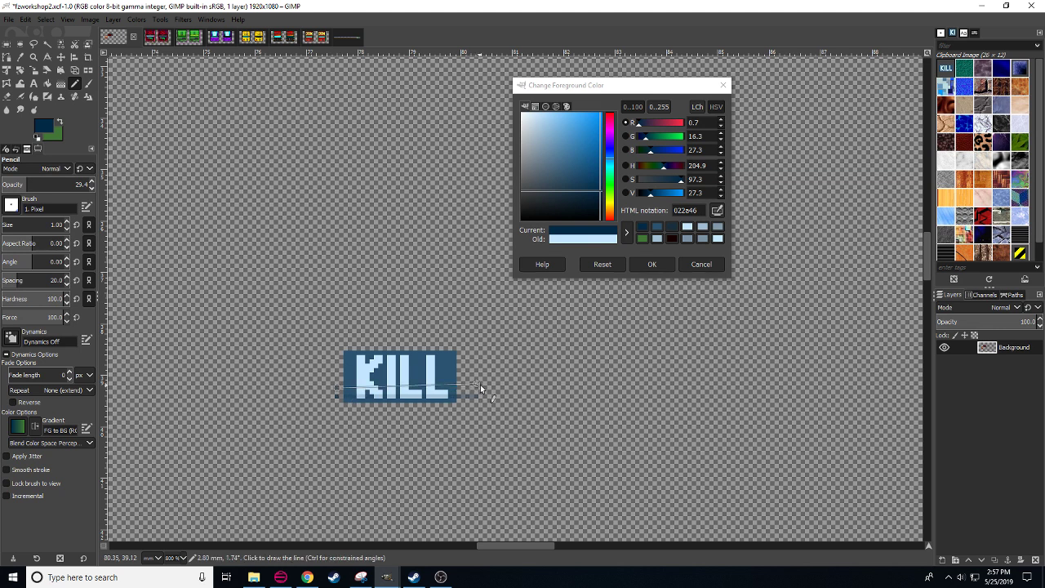
shift+click(471, 387)
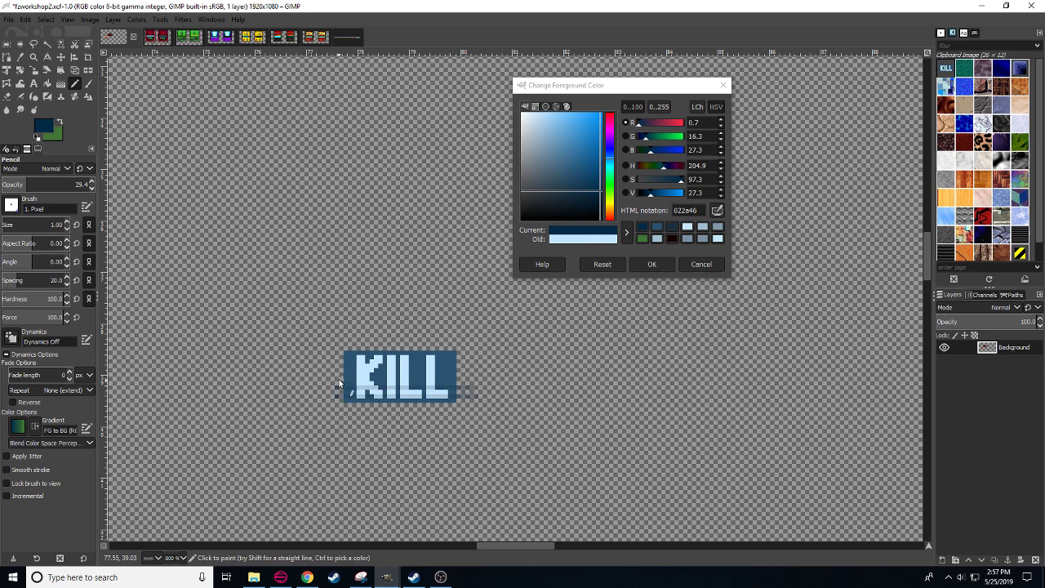
shift+click(470, 379)
click(336, 371)
click(371, 374)
shift+click(476, 372)
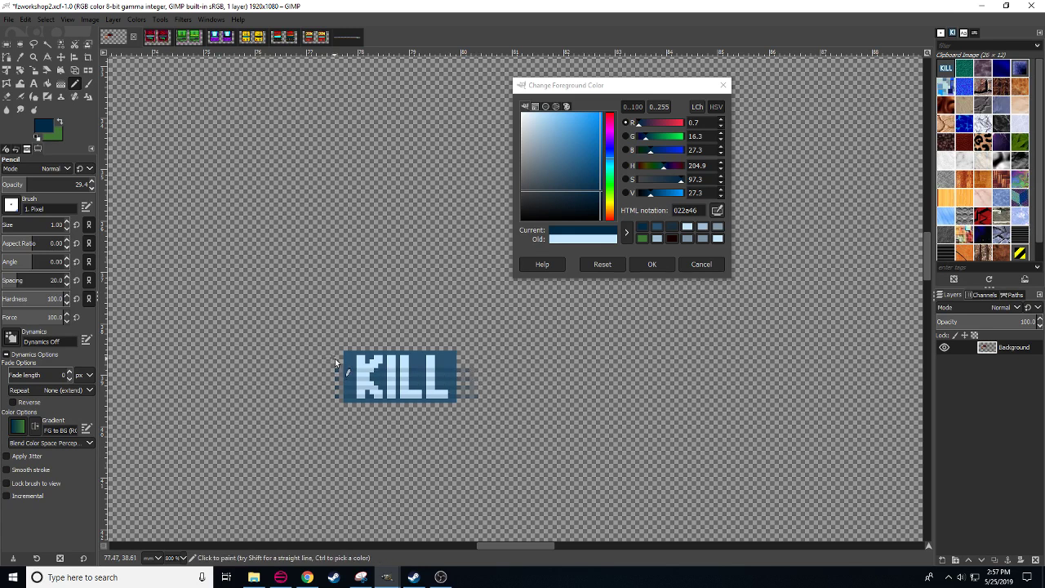
- Try overlaying the KILL sign with horizontal and vertical one-pixel dark blue lines at 29.4 pencil opacity
click(338, 364)
shift+click(469, 364)
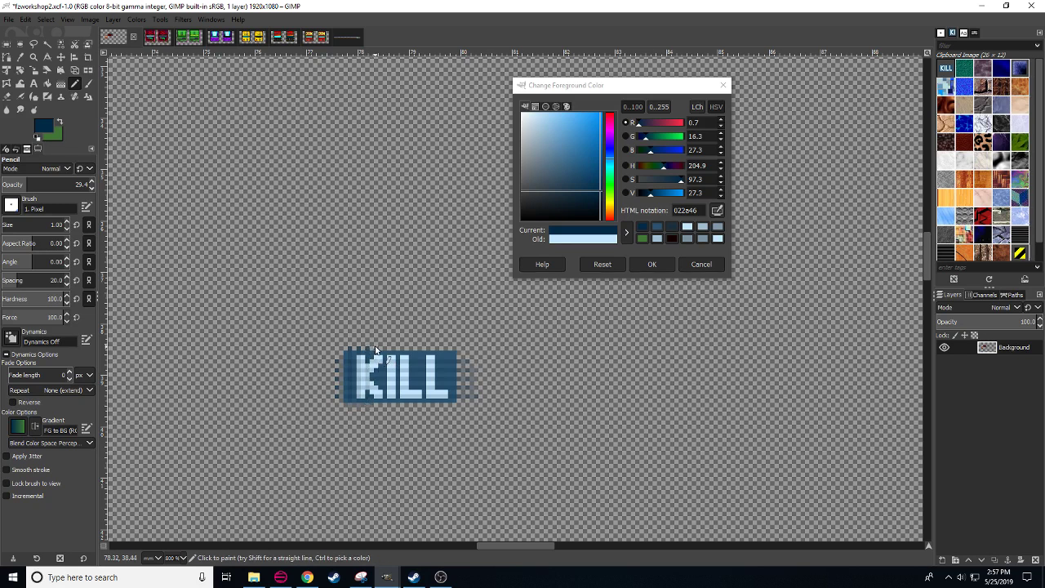
shift+click(393, 404)
click(402, 350)
shift+click(401, 404)
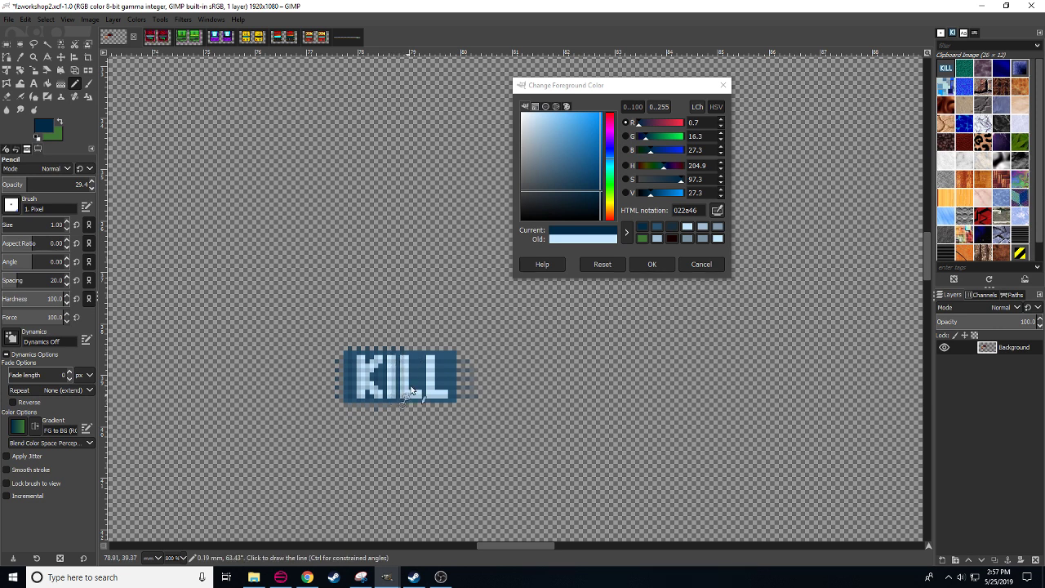
click(438, 350)
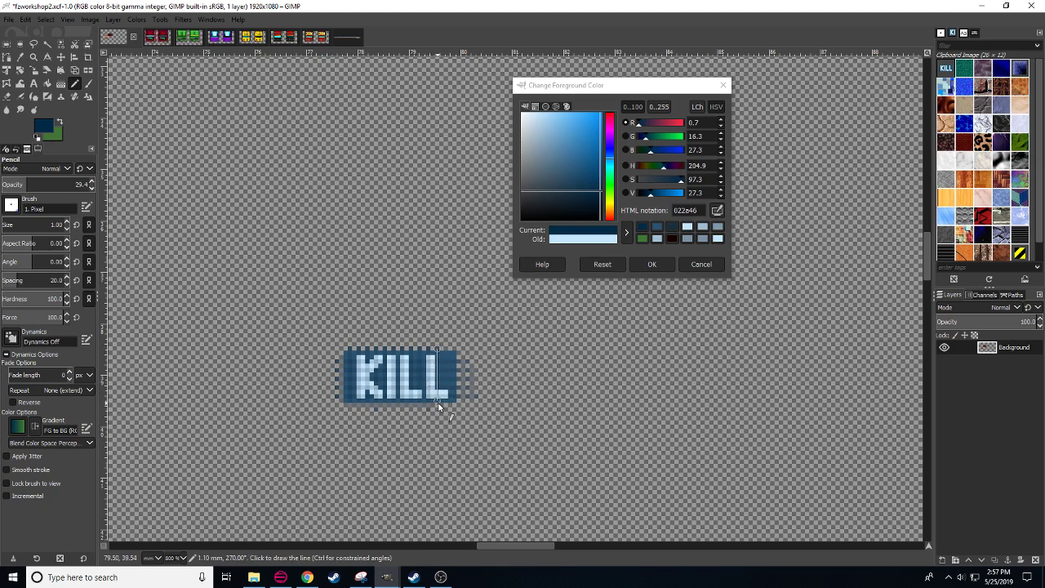
click(445, 349)
shift+click(446, 408)
click(454, 350)
shift+click(455, 410)
drag(507, 458, 479, 467)
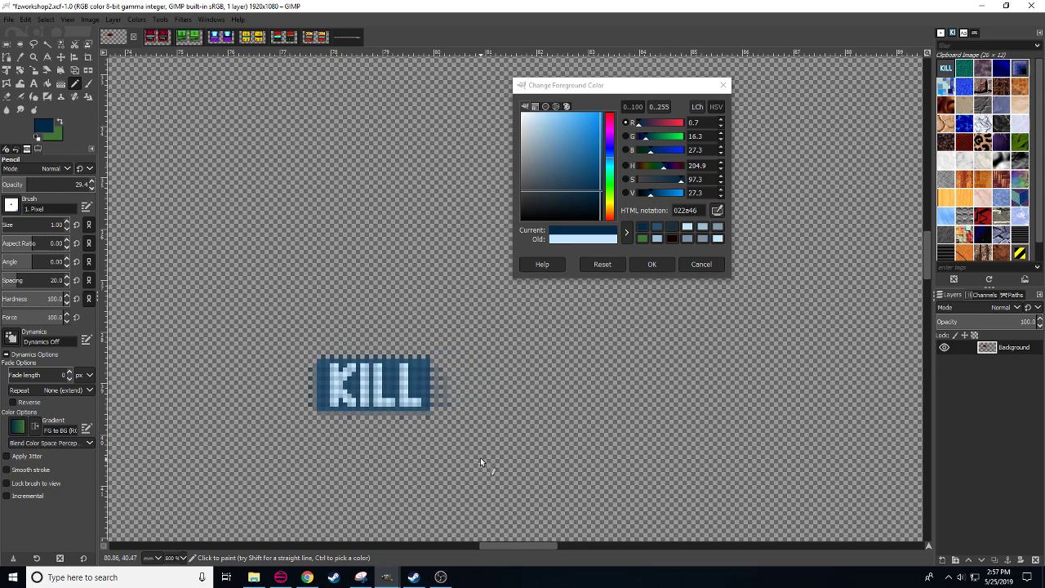
- Compare the lined sign with the KILL frames in the sprLawyer sheet, return to fzworkshop2, and undo the overlay lines
click(347, 36)
key(ctrl+shift+a)
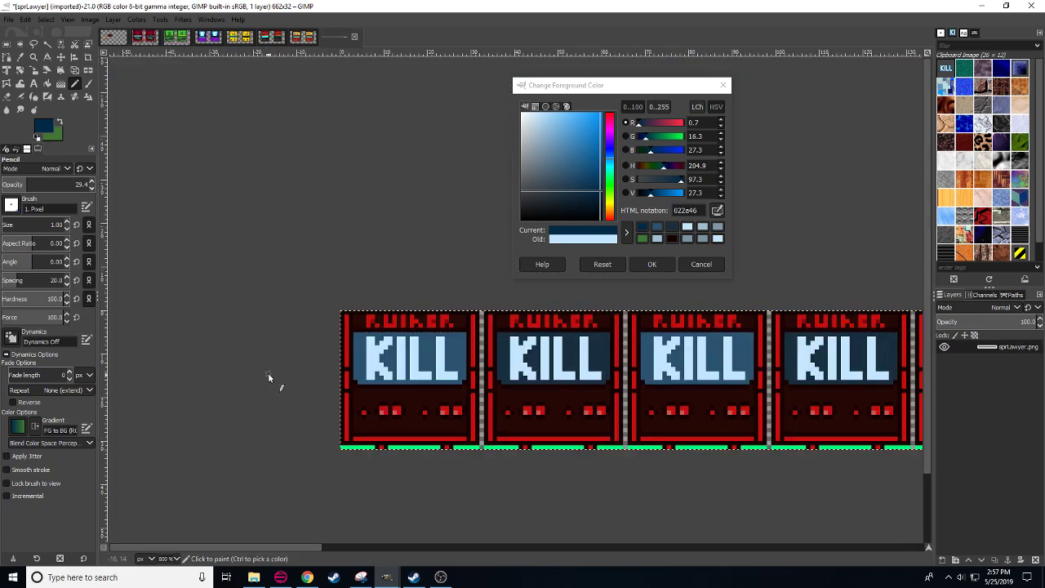
key(ctrl+Page_Down)
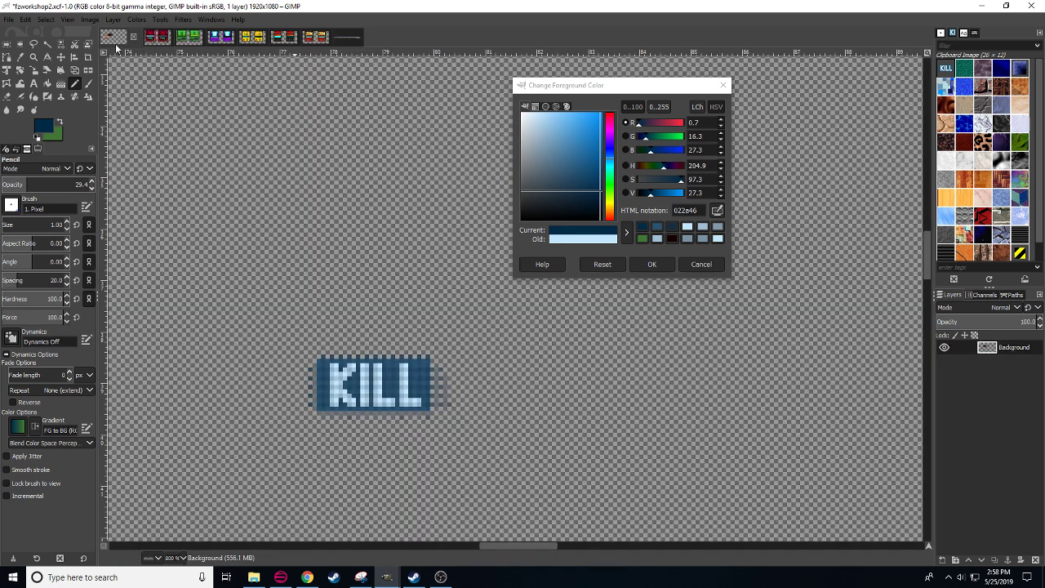
key(ctrl)
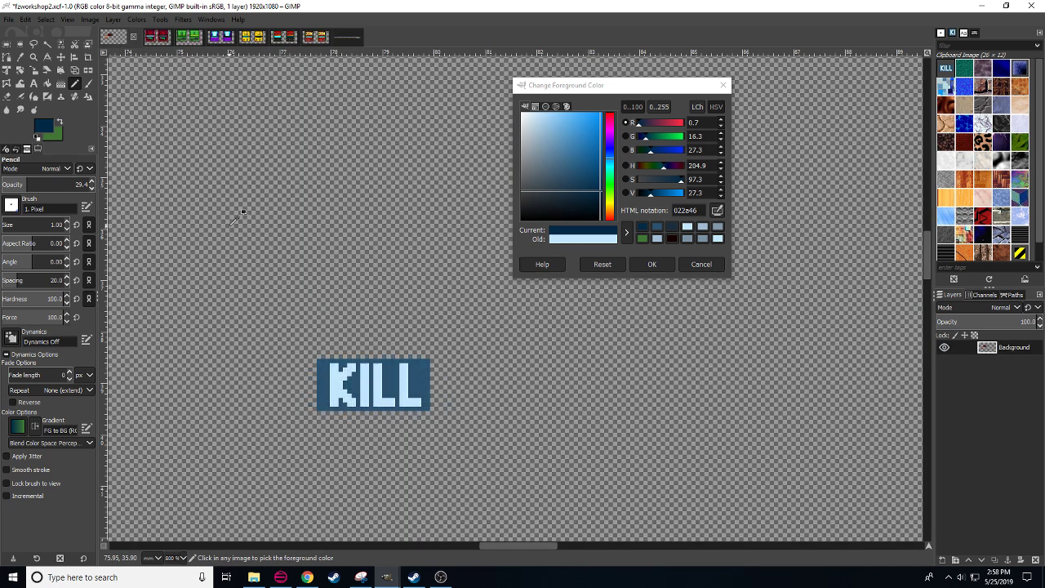
- Try pencilling single semi-transparent dark blue pixels on the letter K, and undo them
click(339, 384)
click(332, 365)
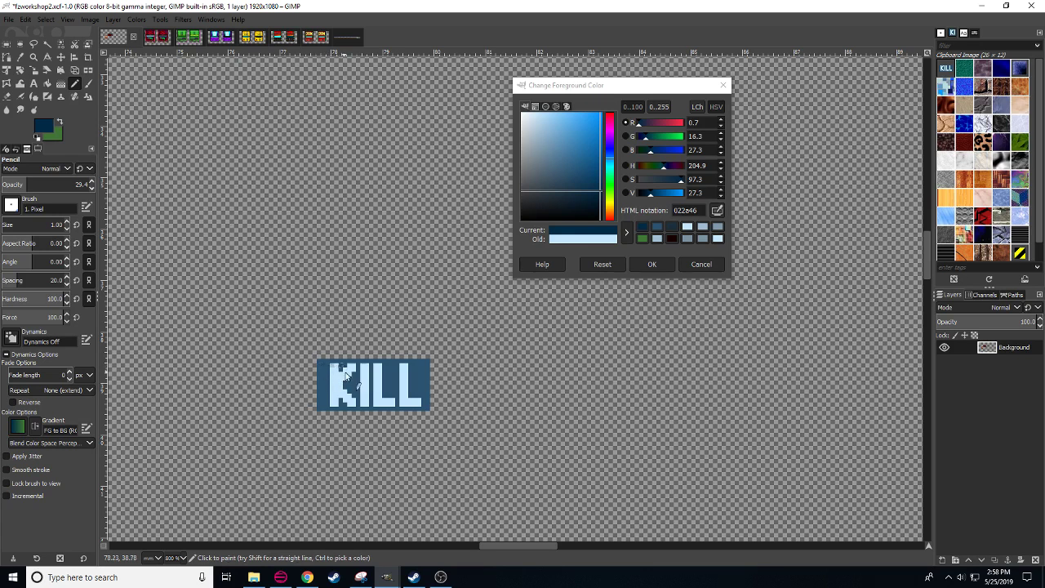
key(ctrl+z)
key(ctrl+z)
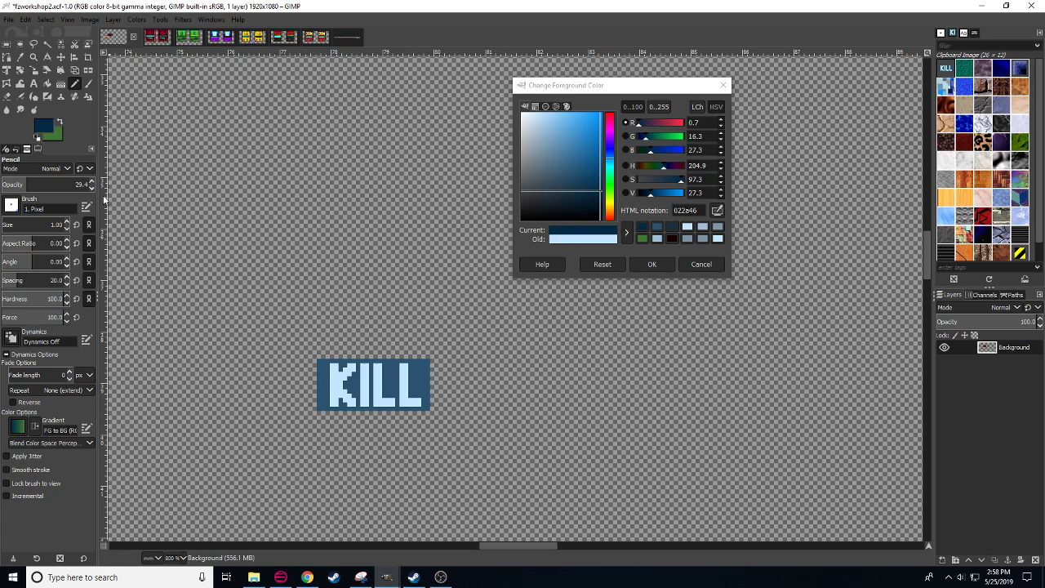
- Set the pencil opacity to 100, and outline the KILL sign with a 26 × 12 px rectangle selection before clearing it
drag(68, 189, 837, 231)
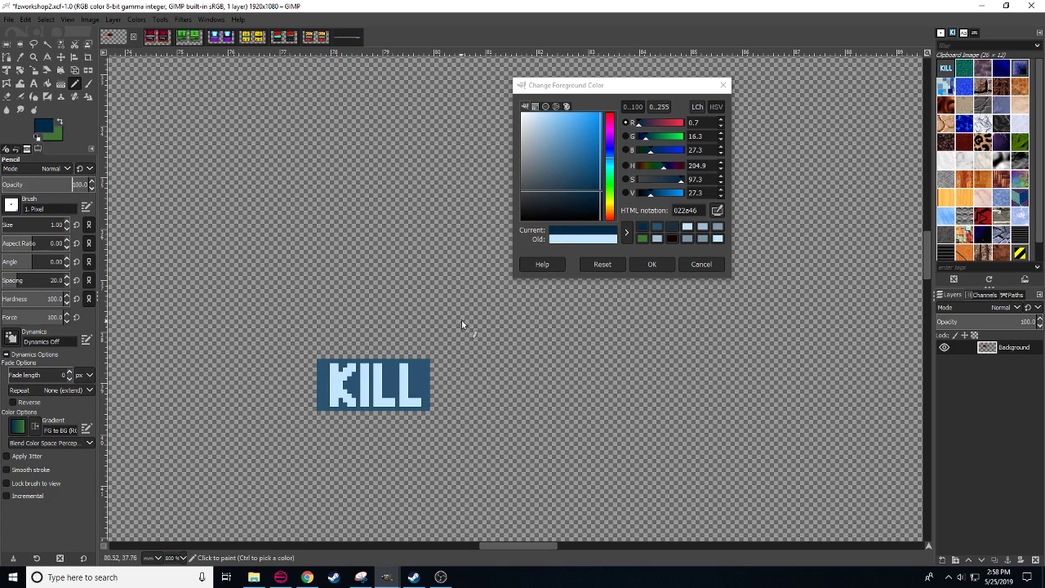
drag(549, 401, 448, 393)
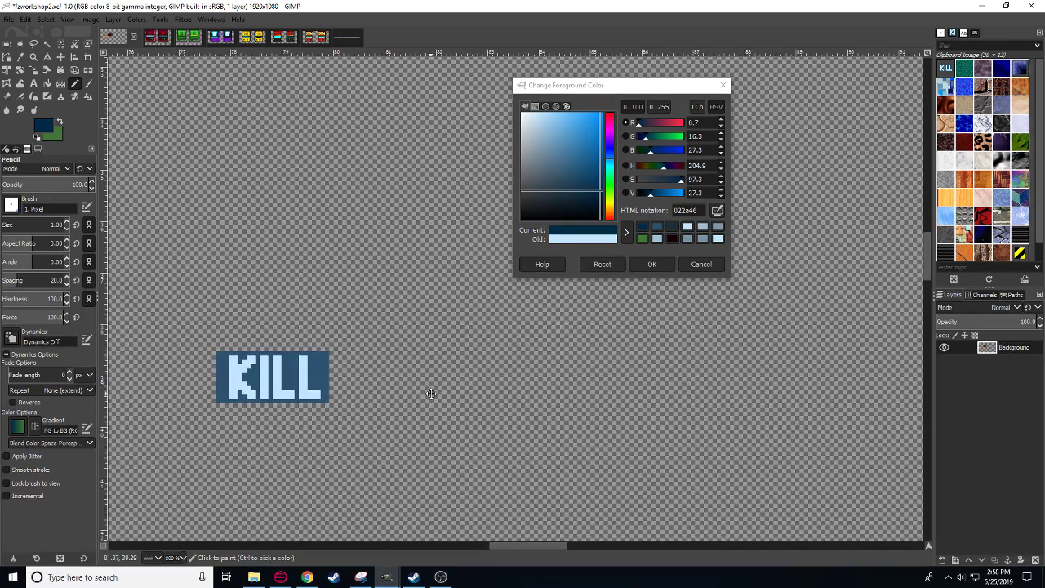
key(r)
drag(217, 352, 336, 413)
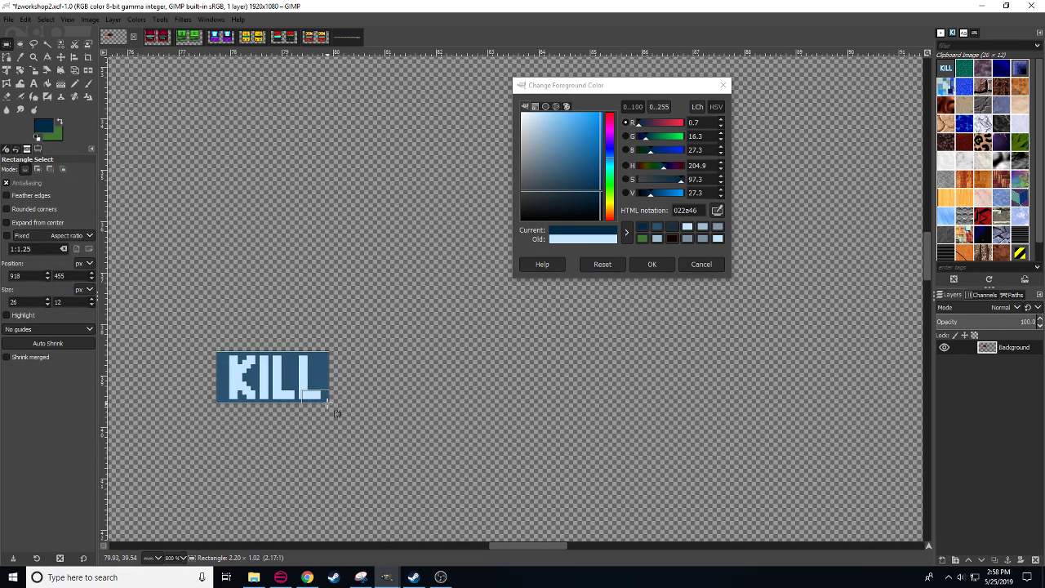
scroll(425, 384, up, 3)
click(436, 406)
scroll(441, 417, left, 3)
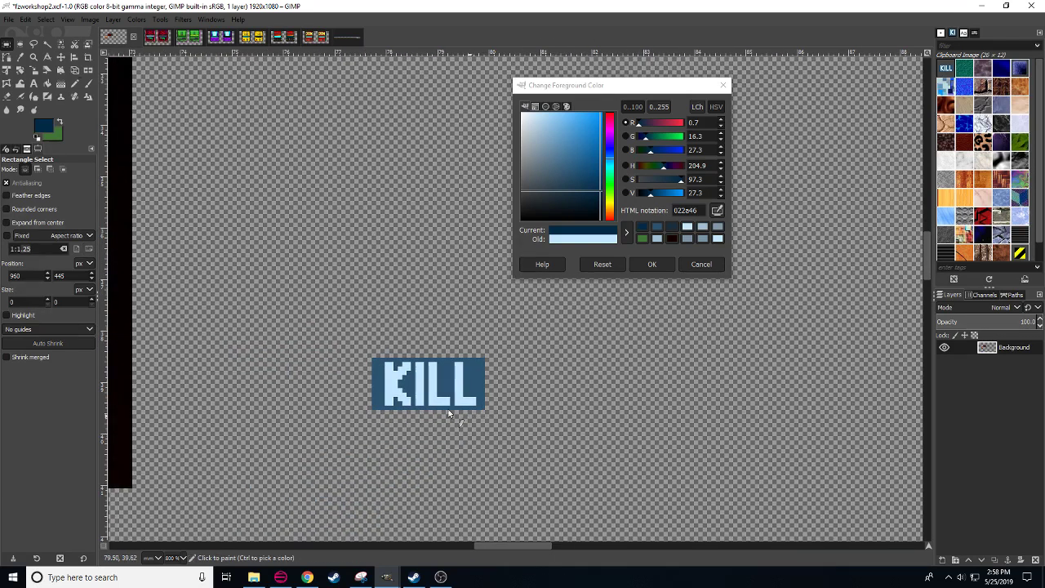
- Pick the sign's background blue 2b5471 and bucket-fill all the KILL letters with it
key(n)
click(409, 383)
key(shift+b)
click(390, 389)
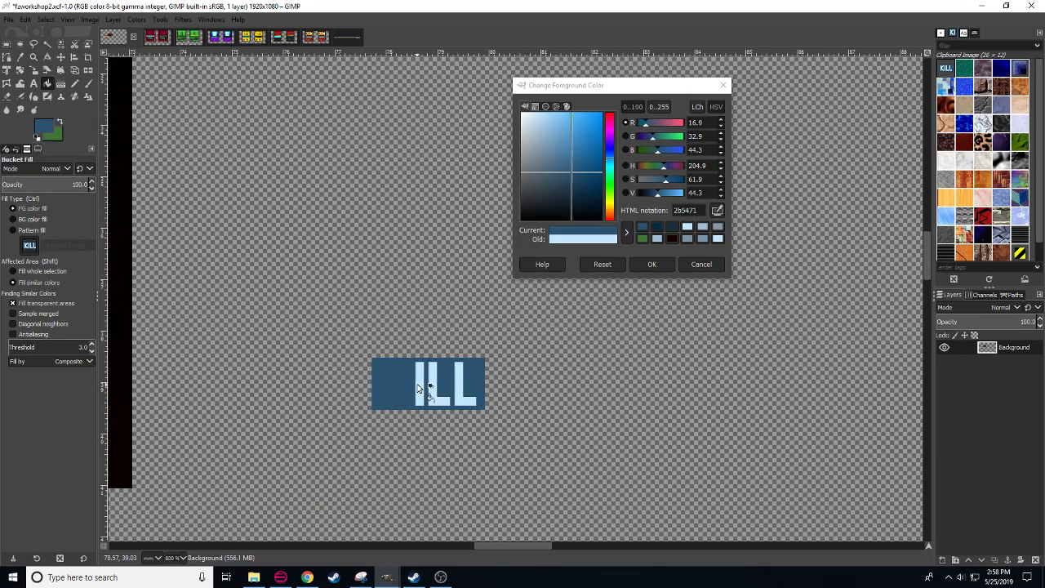
click(420, 390)
click(463, 394)
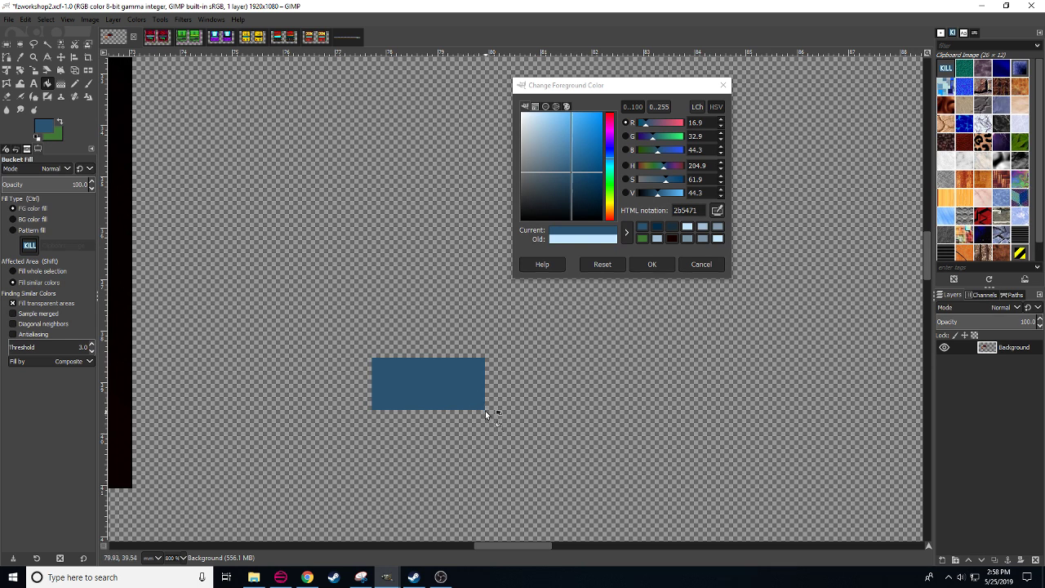
- Erase the lower corner pixels of the plain blue rectangle and refill it with the darker blue 23445b
key(shift+e)
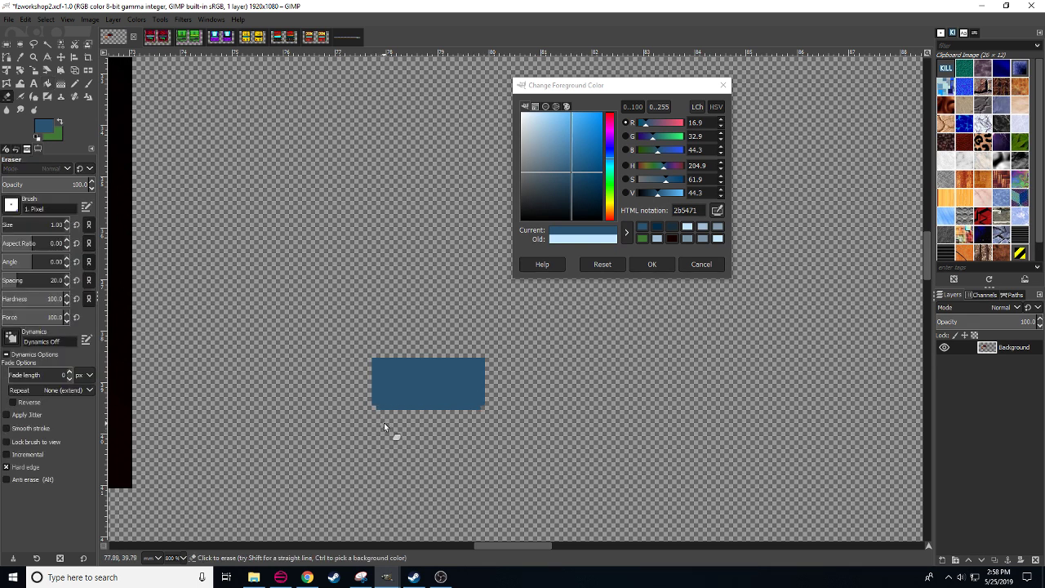
key(n)
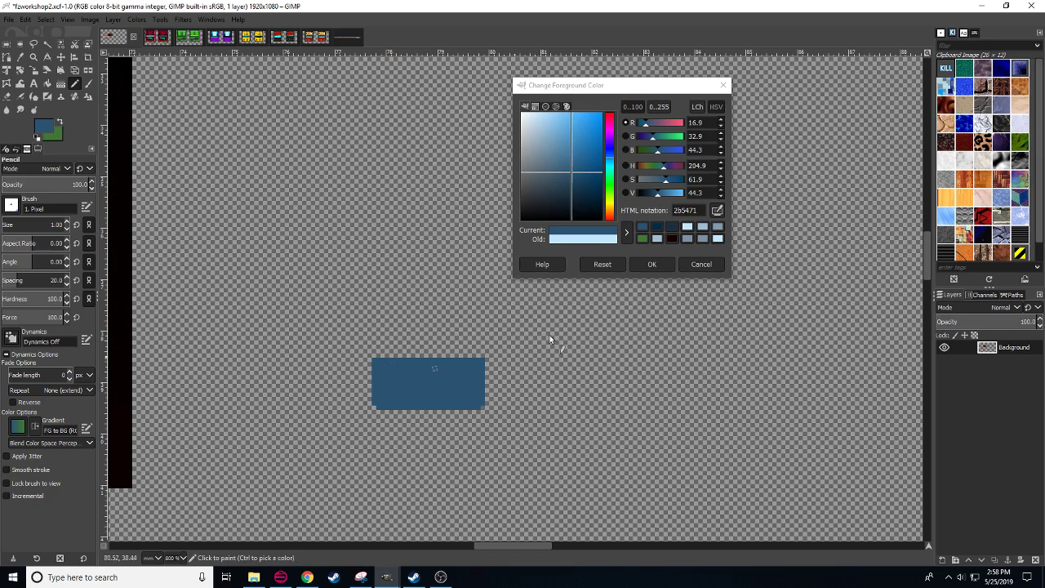
click(654, 196)
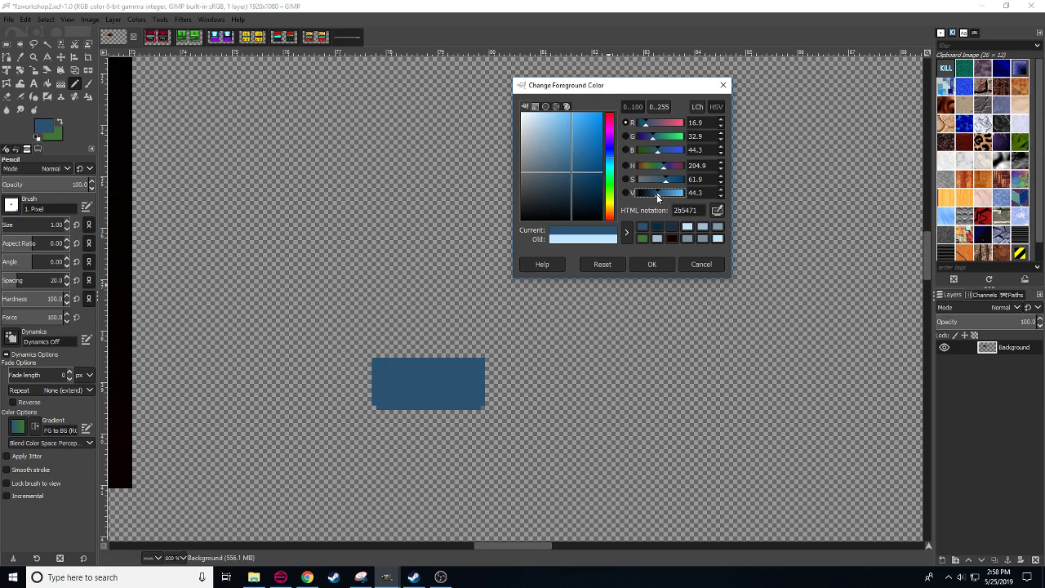
click(47, 84)
click(398, 383)
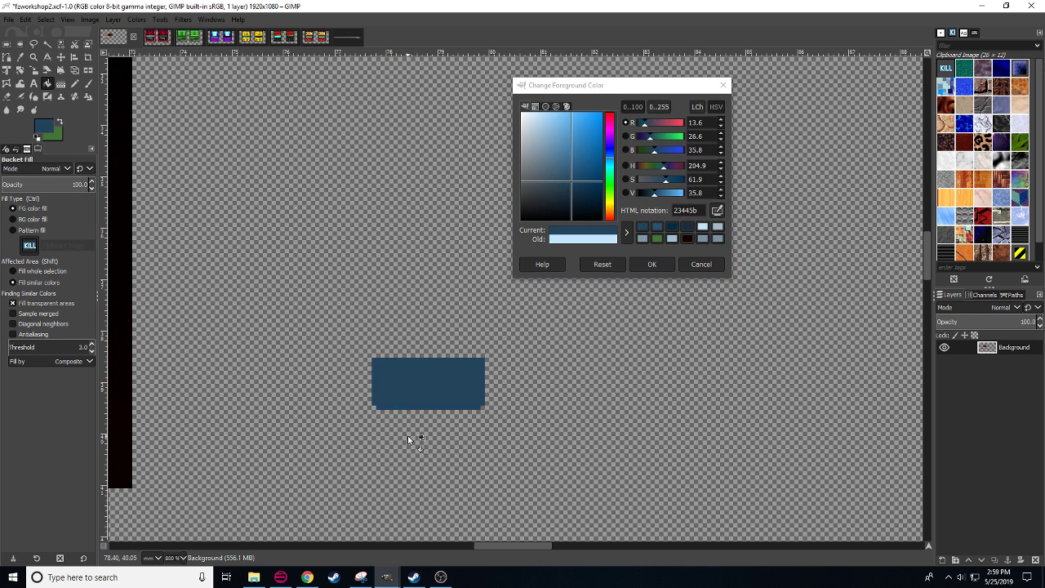
- Try erasing alternate pixels along the blue rectangle's upper edge, and undo it
key(shift+e)
click(385, 374)
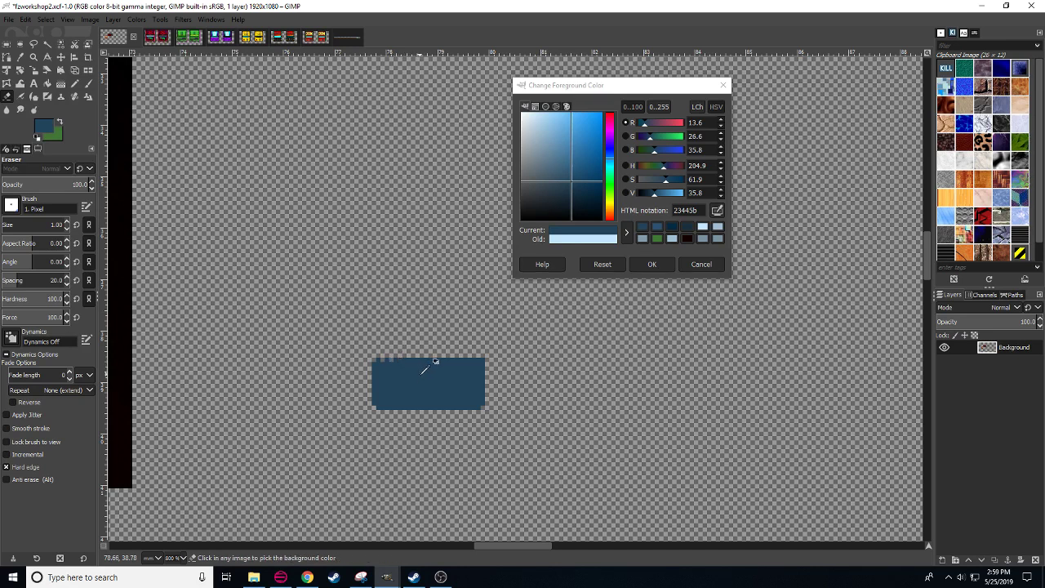
key(ctrl+z)
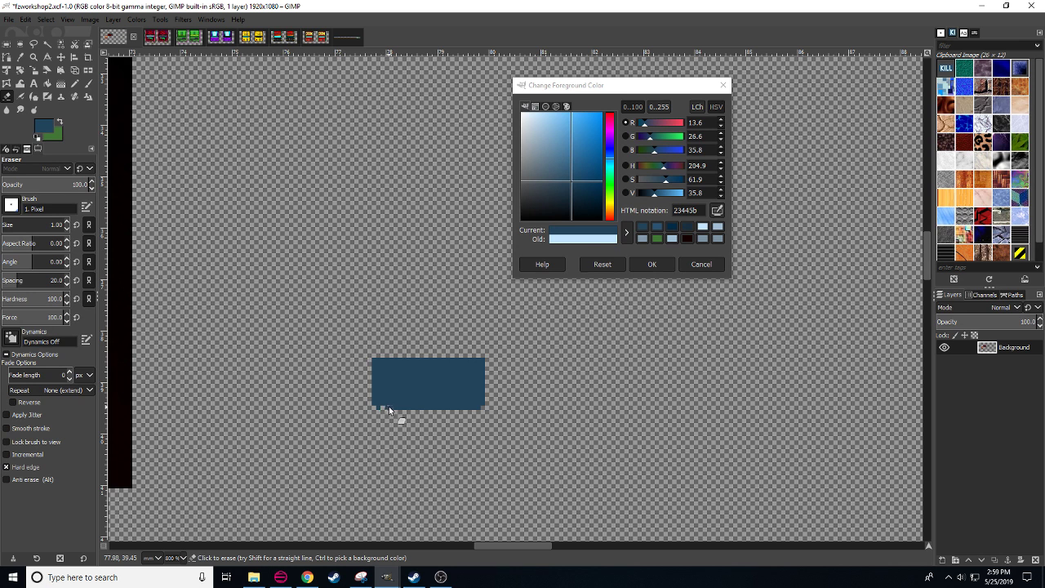
- Erase every other pixel, row by row from the lower edge up, to turn the blue rectangle into a checkerboard
click(390, 407)
click(426, 407)
mouse_move(438, 409)
mouse_down()
mouse_move(478, 408)
mouse_move(457, 402)
mouse_up()
drag(375, 401, 475, 400)
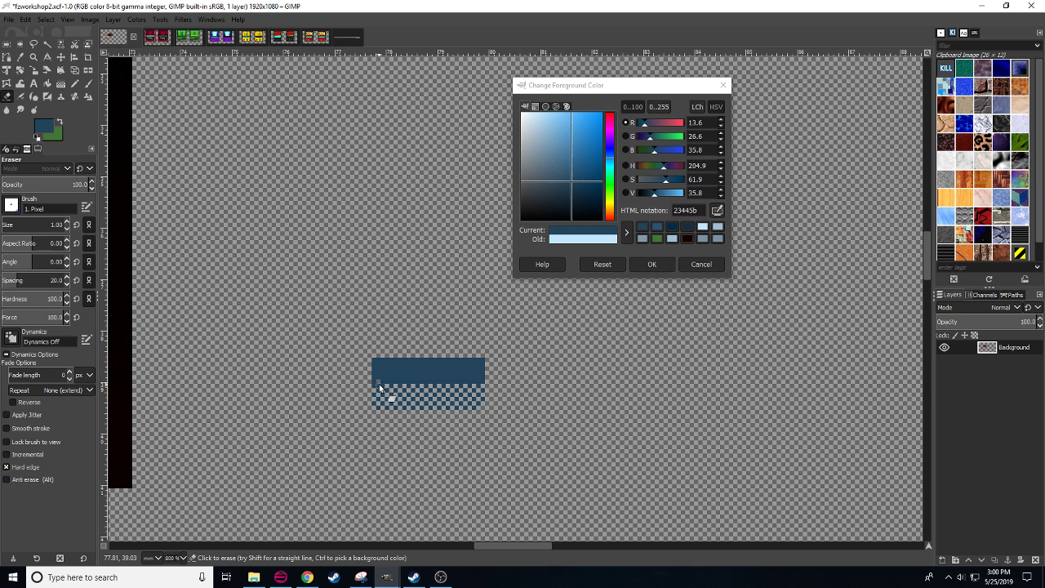
key(ctrl)
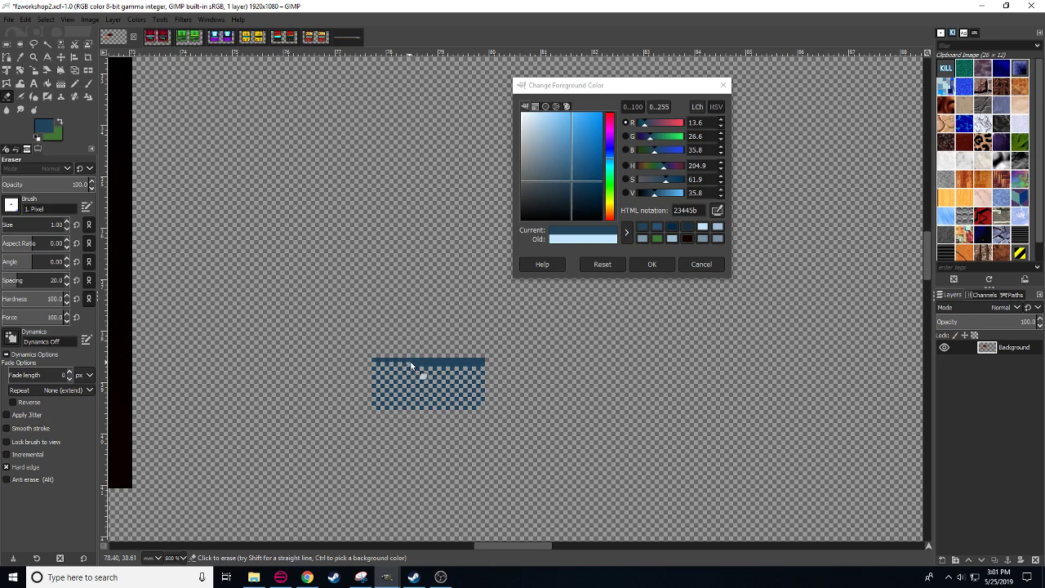
mouse_move(425, 362)
mouse_down()
mouse_move(478, 368)
mouse_move(373, 360)
mouse_move(521, 446)
mouse_up()
click(481, 360)
- Copy a 41 × 24 px rectangle around the checkerboard and clear the selection
key(r)
key(ctrl+c)
click(602, 426)
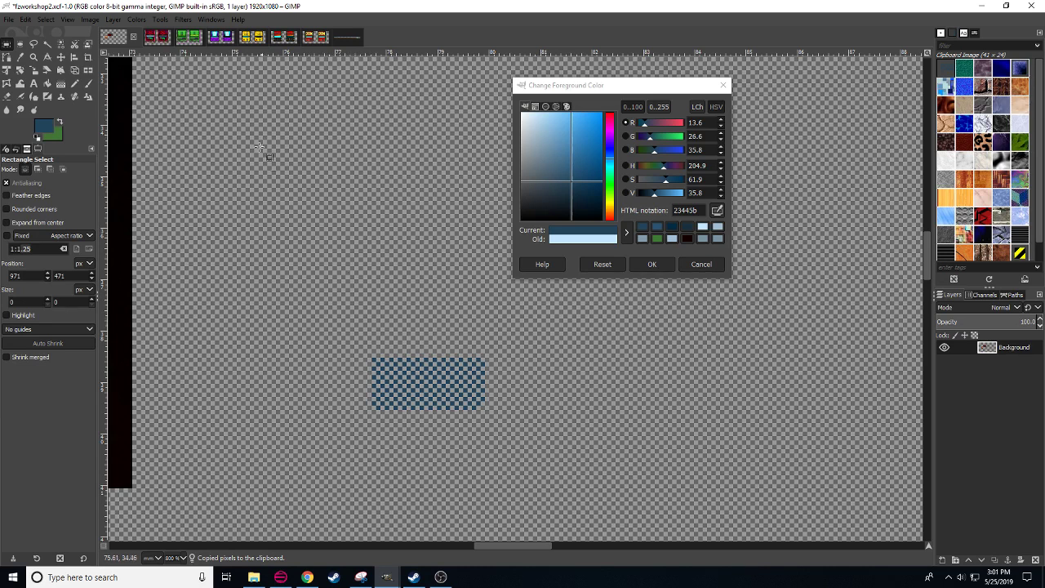
- Pick the dark red 260807 below the first KILL display in the sprLawyer sheet and dab it beneath the checkerboard in fzworkshop2
click(347, 37)
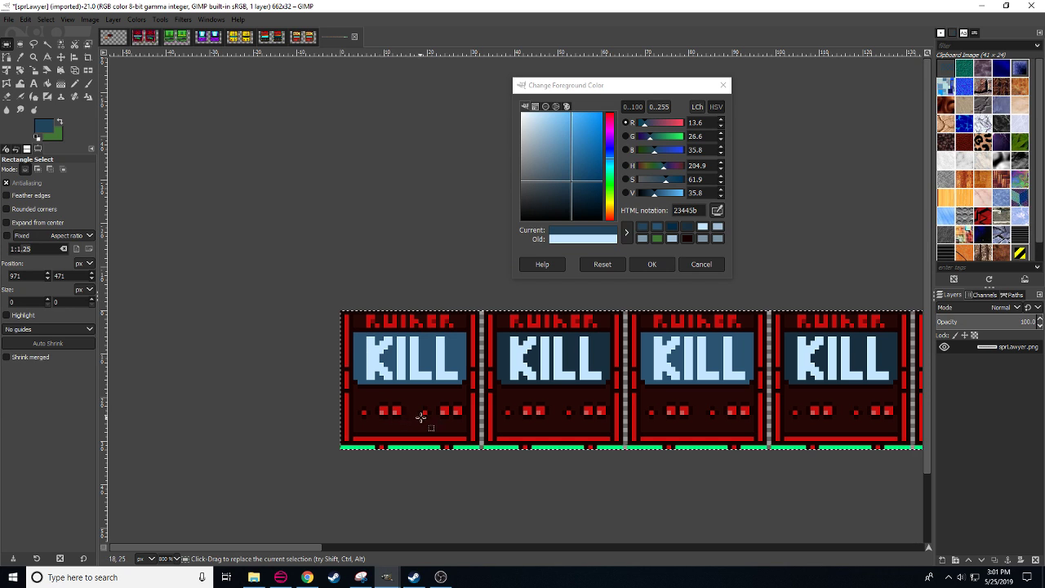
key(n)
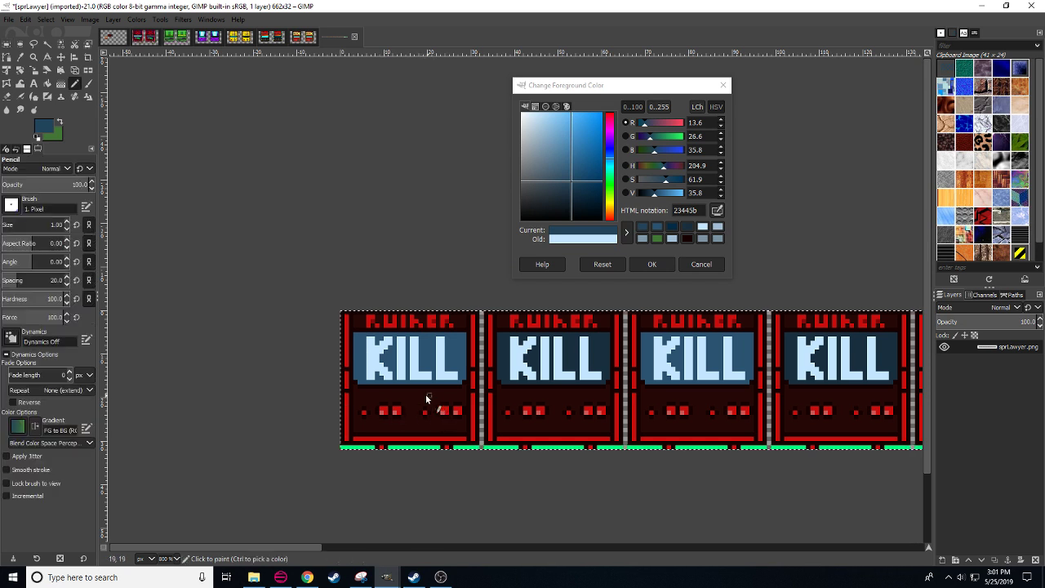
click(371, 389)
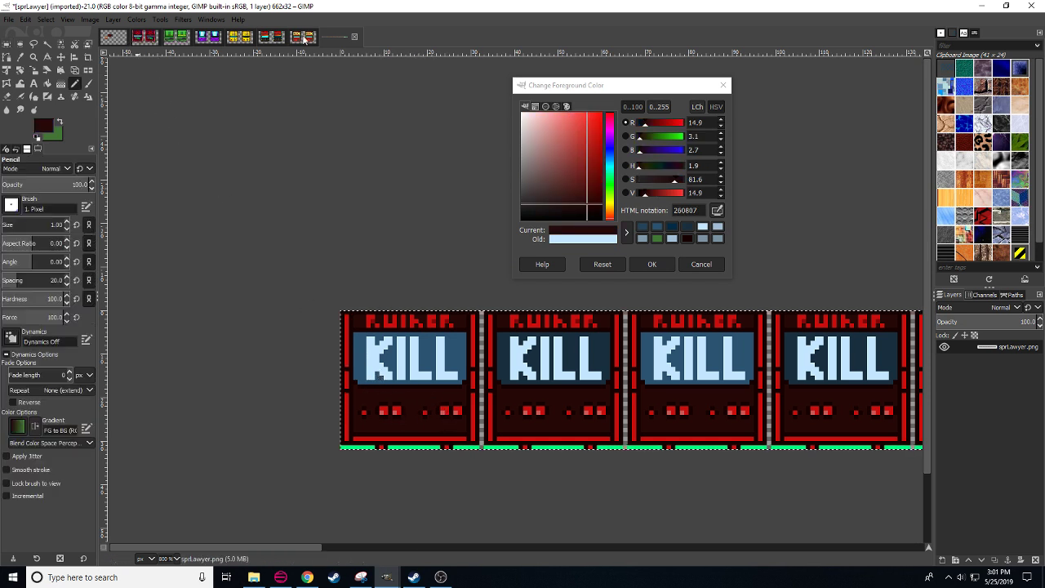
click(112, 37)
click(384, 422)
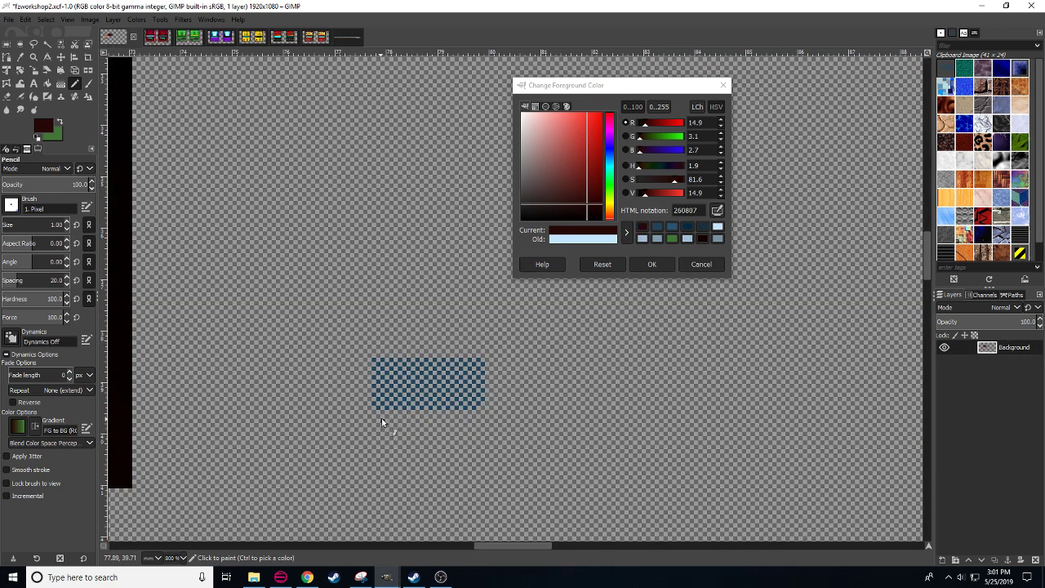
- Fade the blue checkerboard by erasing over it with a size 17 eraser at 66.9 opacity
key(shift+e)
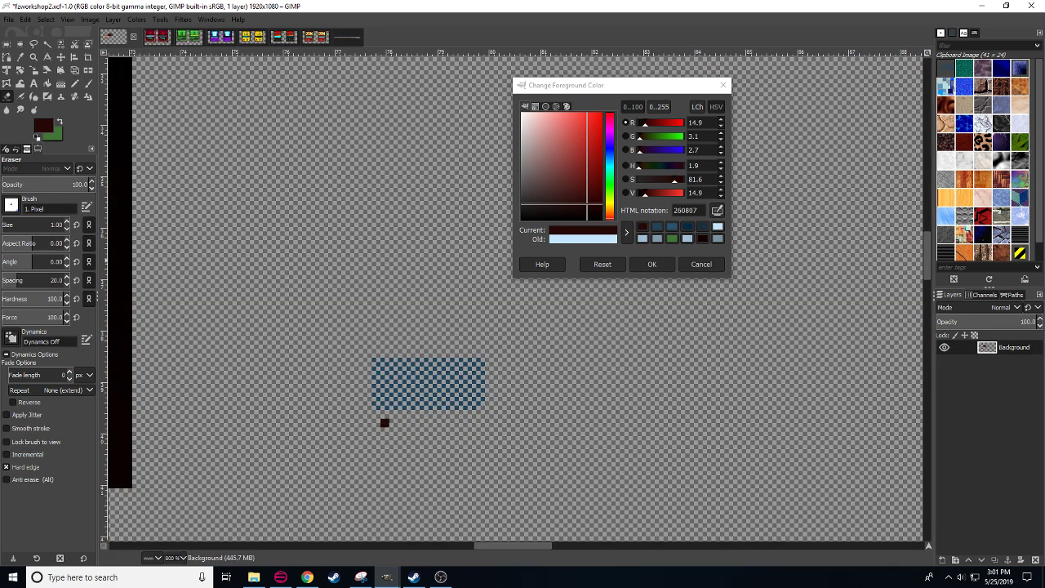
click(67, 221)
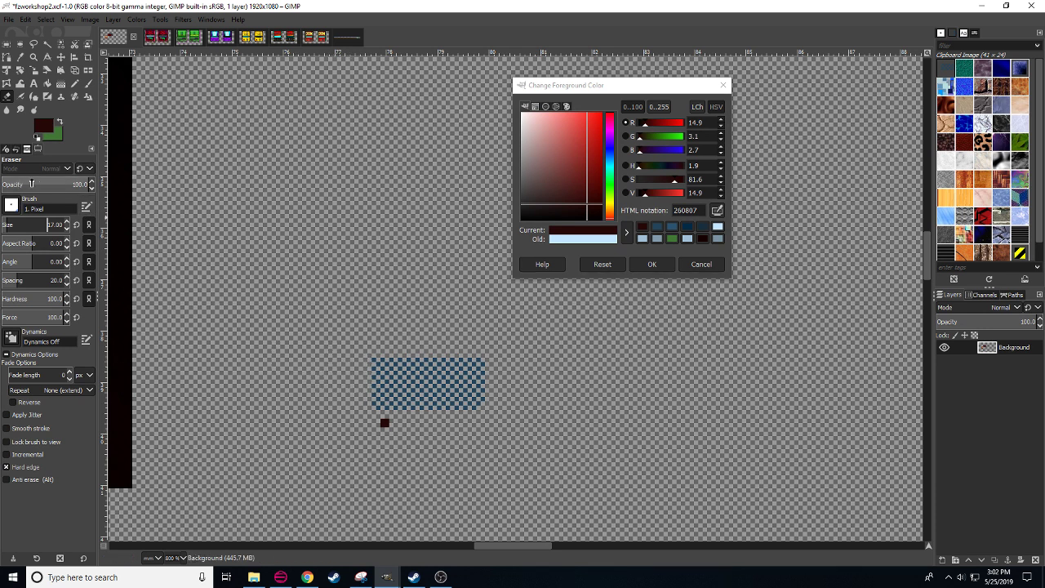
click(65, 182)
drag(65, 183, 59, 183)
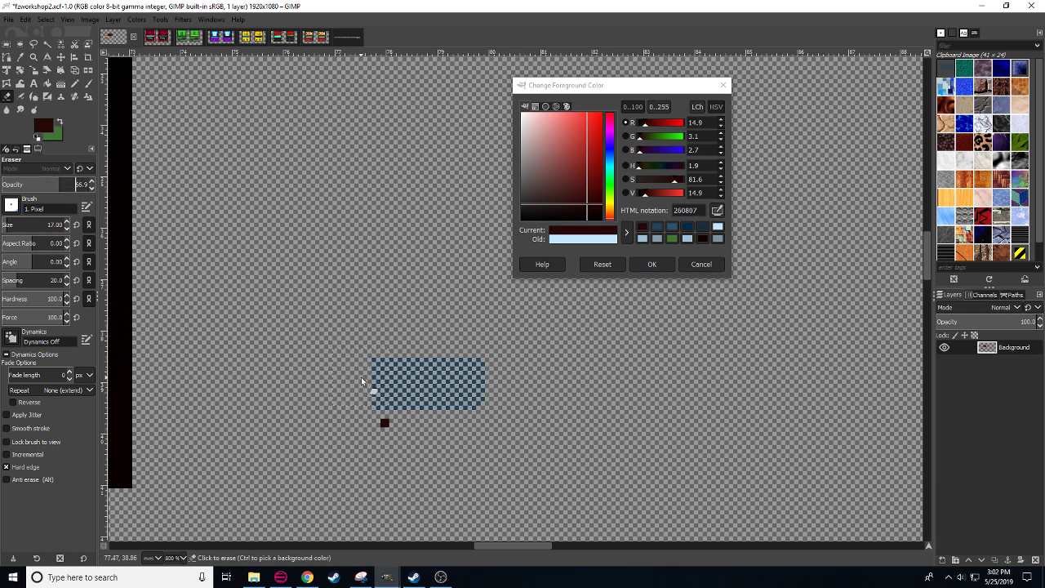
drag(362, 381, 514, 398)
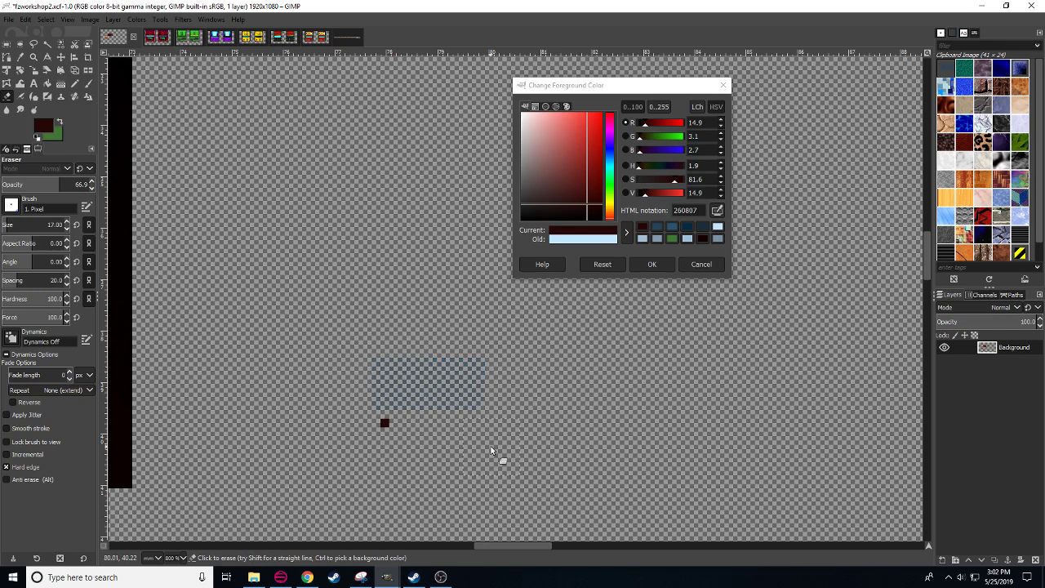
- Copy a 60 × 30 px rectangle enclosing the faded checkerboard and the dark red mark, and clear the selection
key(r)
drag(332, 340, 594, 471)
key(ctrl+c)
drag(750, 440, 729, 423)
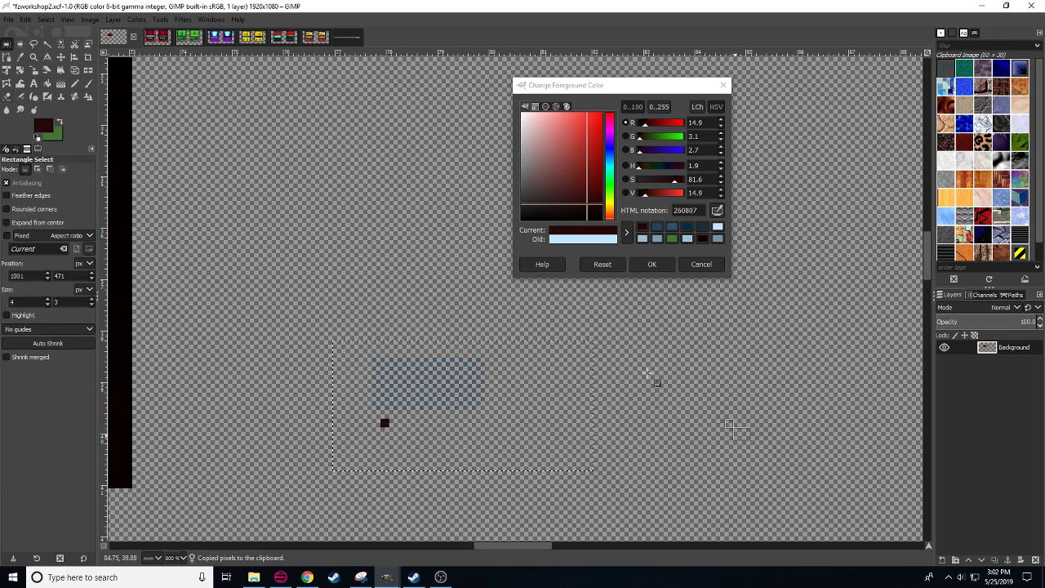
- Paste the faded checkerboard into the sprLawyer sheet, align it over the first KILL display and anchor it
click(347, 37)
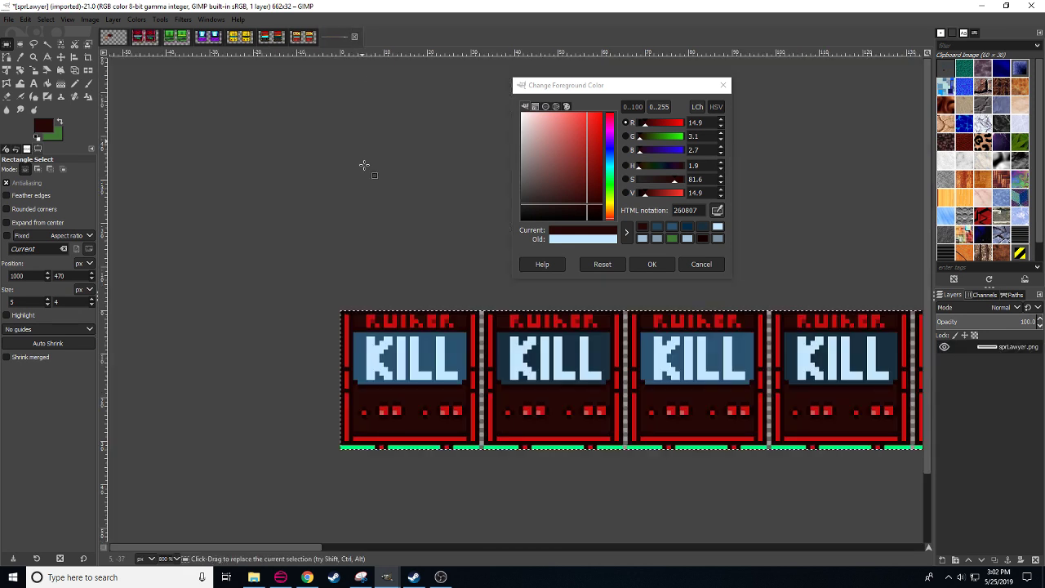
drag(411, 362, 458, 386)
key(ctrl+v)
mouse_move(360, 399)
mouse_down()
mouse_move(370, 407)
mouse_move(362, 397)
mouse_up()
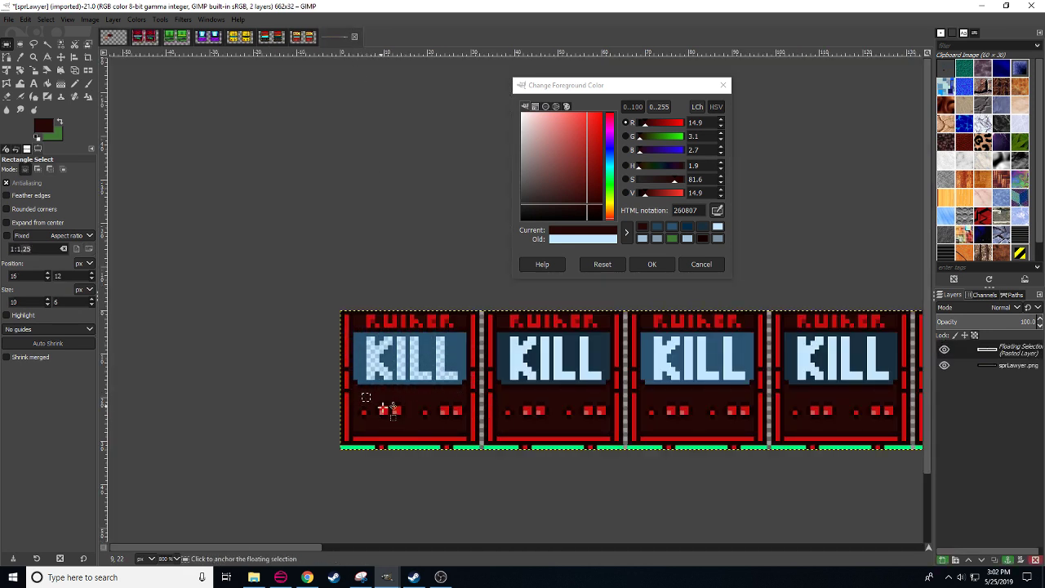
click(449, 430)
scroll(571, 482, right, 2)
scroll(527, 488, up, 1)
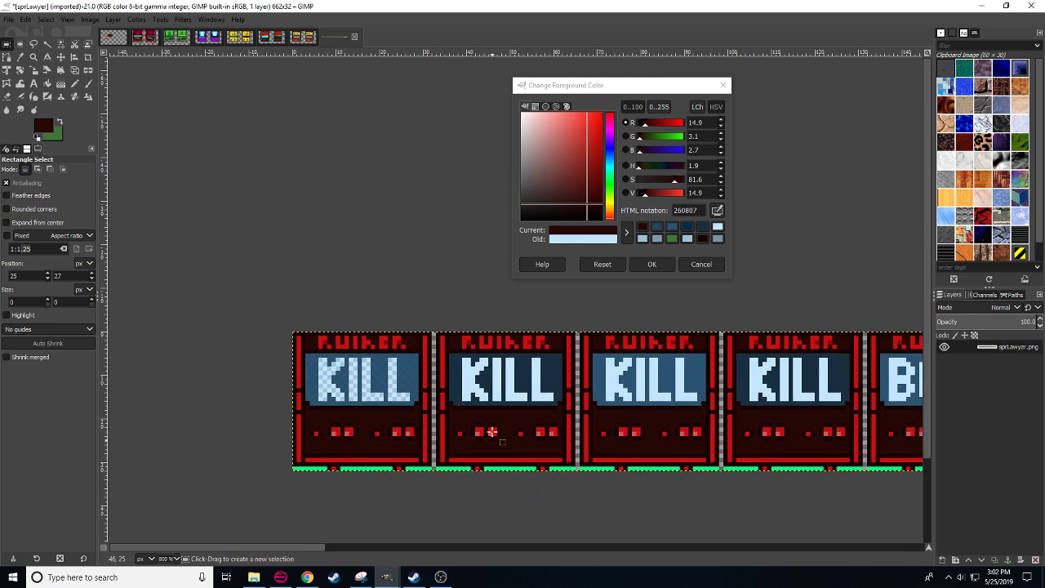
- Paste the checkerboard over the second and third KILL displays, aligning and anchoring each copy
drag(497, 410, 506, 415)
key(ctrl+v)
drag(422, 433, 462, 422)
click(542, 467)
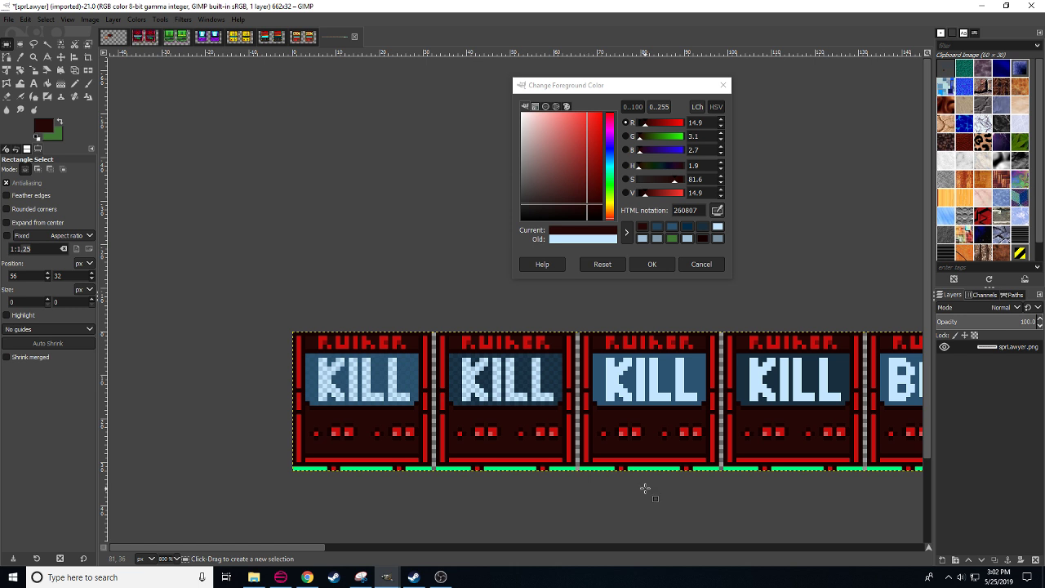
drag(615, 414, 576, 416)
key(ctrl+v)
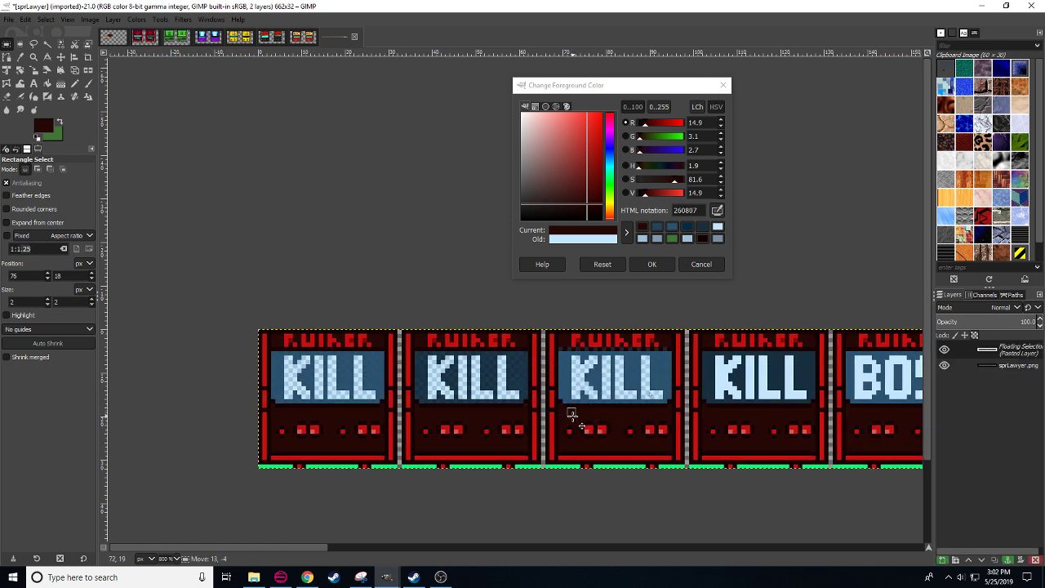
click(636, 454)
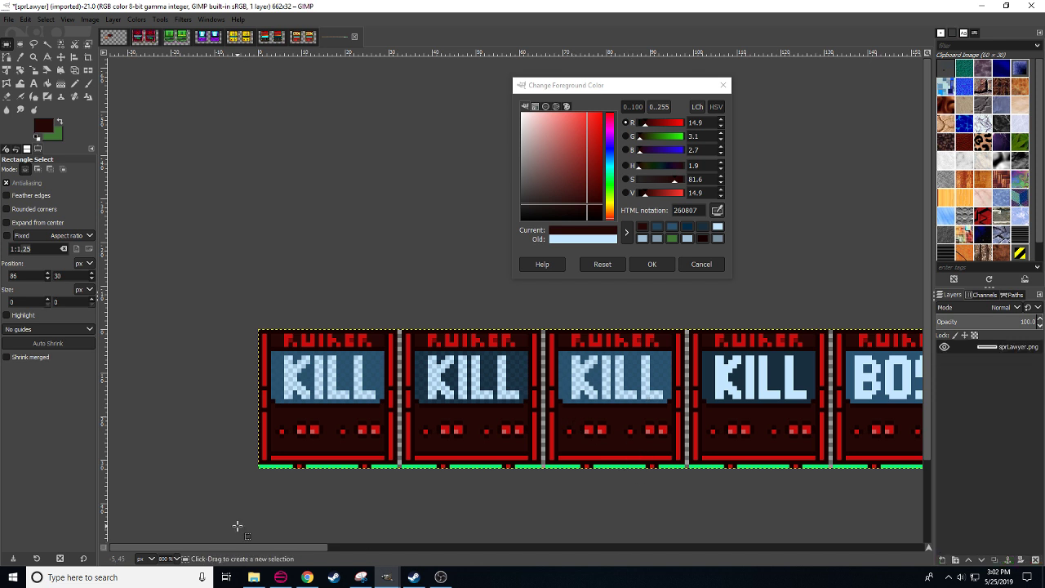
- Check the overlaid frames against the whole sheet, paste one more checkerboard, and undo all the checkerboard overlays on the KILL displays
scroll(170, 560, down, 1)
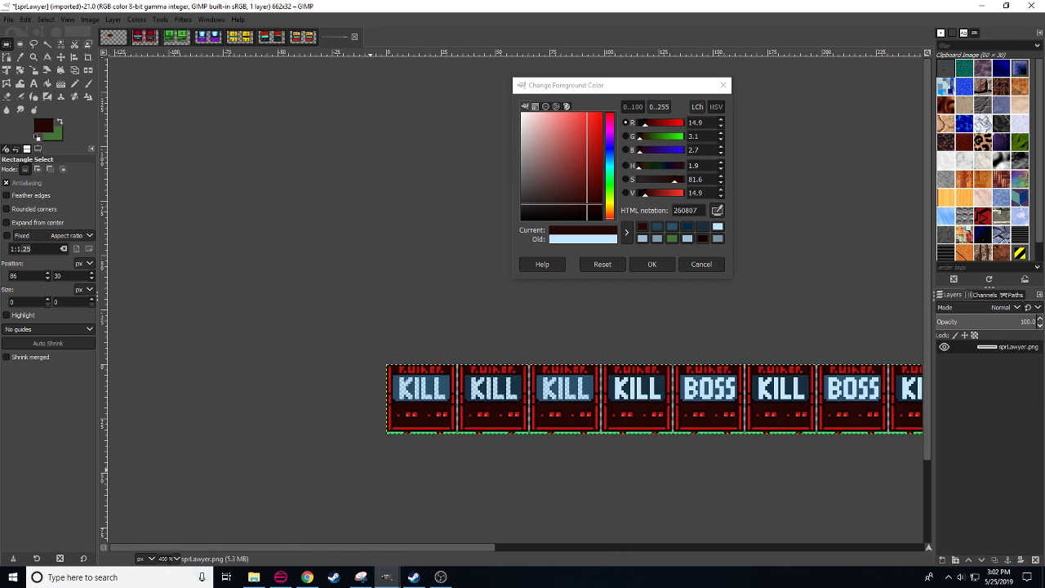
key(2)
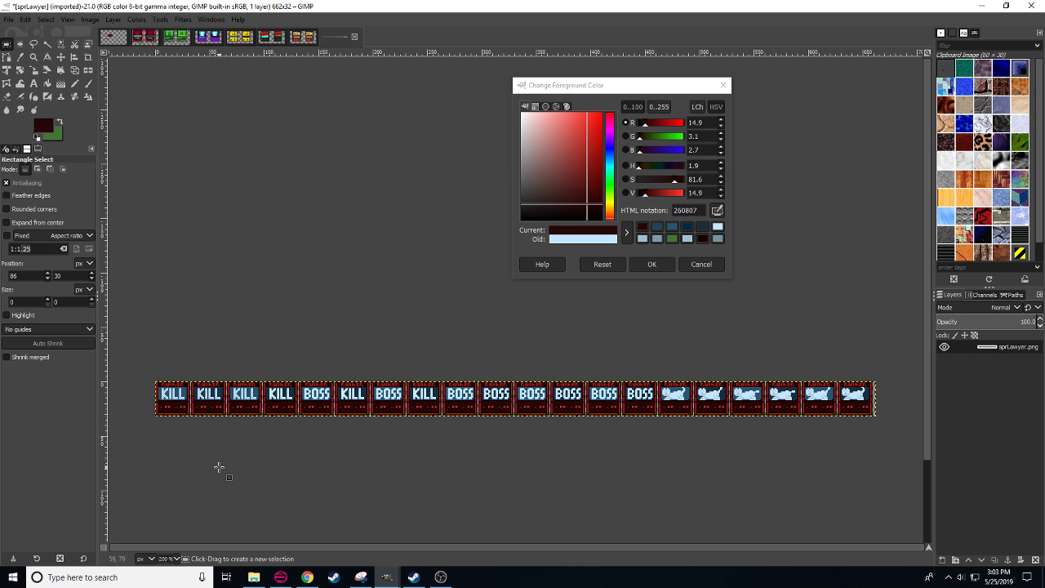
drag(181, 483, 420, 468)
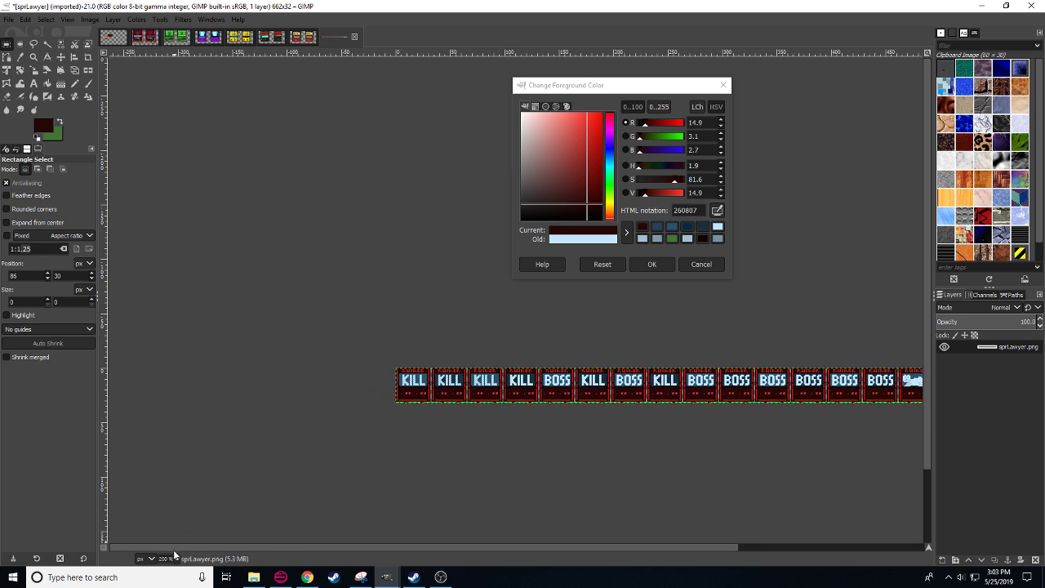
key(4)
drag(250, 509, 394, 476)
key(ctrl+v)
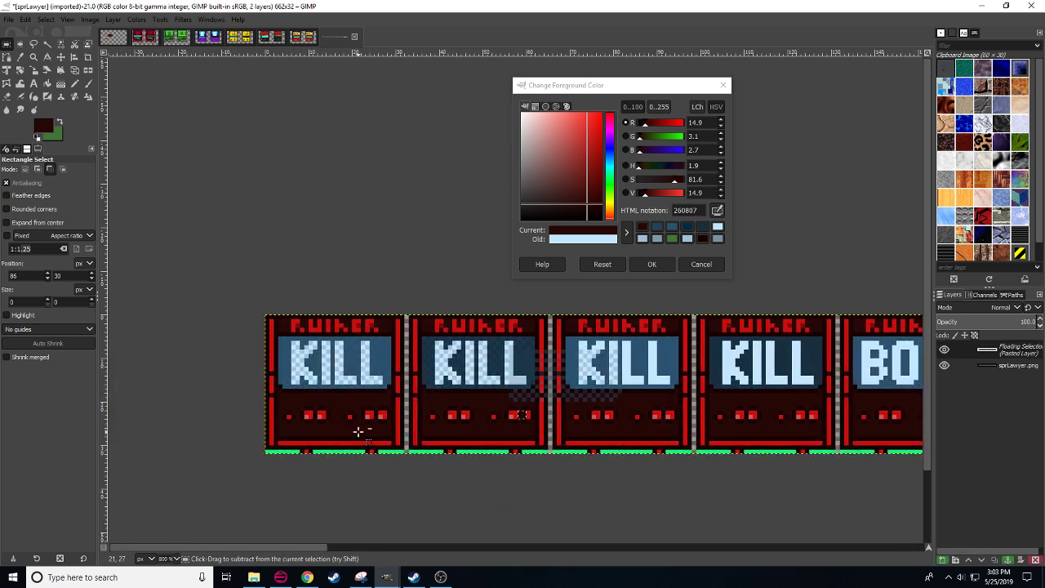
key(ctrl+z)
key(ctrl+z)
key(ctrl+z)
key(ctrl+z)
key(ctrl+z)
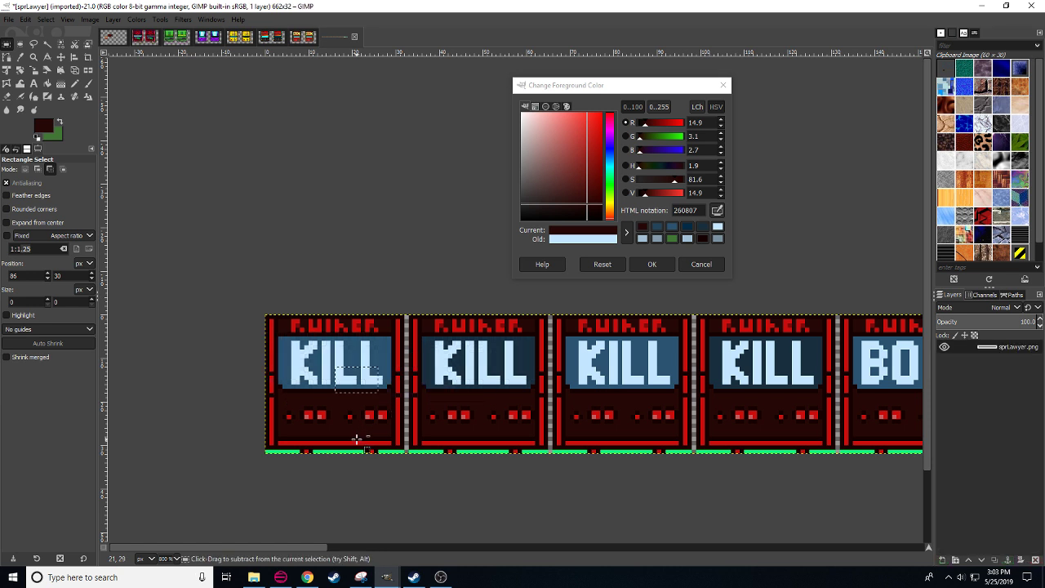
- Select the entire sprLawyer image and set the Pencil brush size to 1
key(ctrl+a)
key(n)
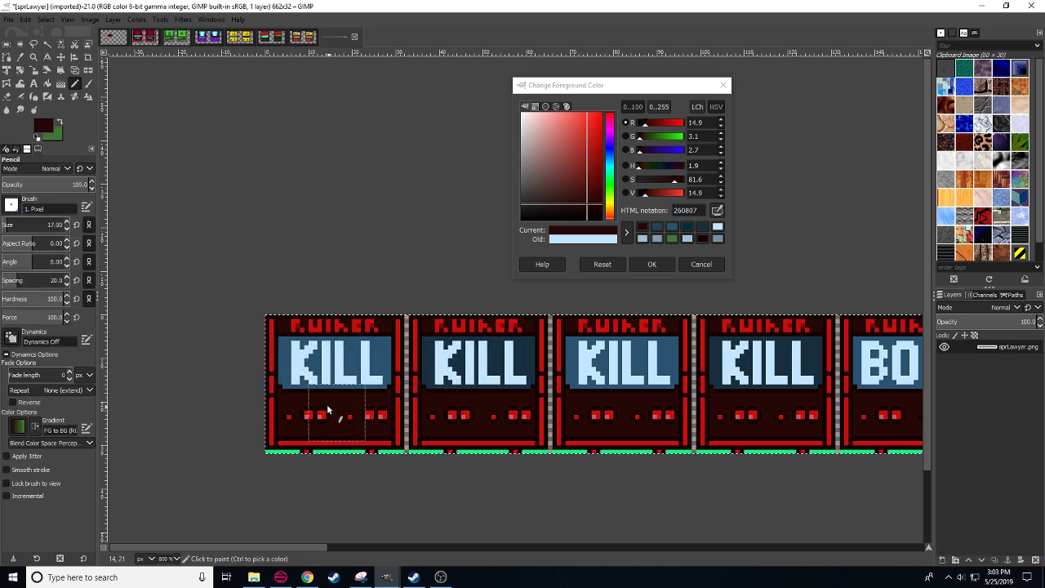
drag(32, 224, 2, 227)
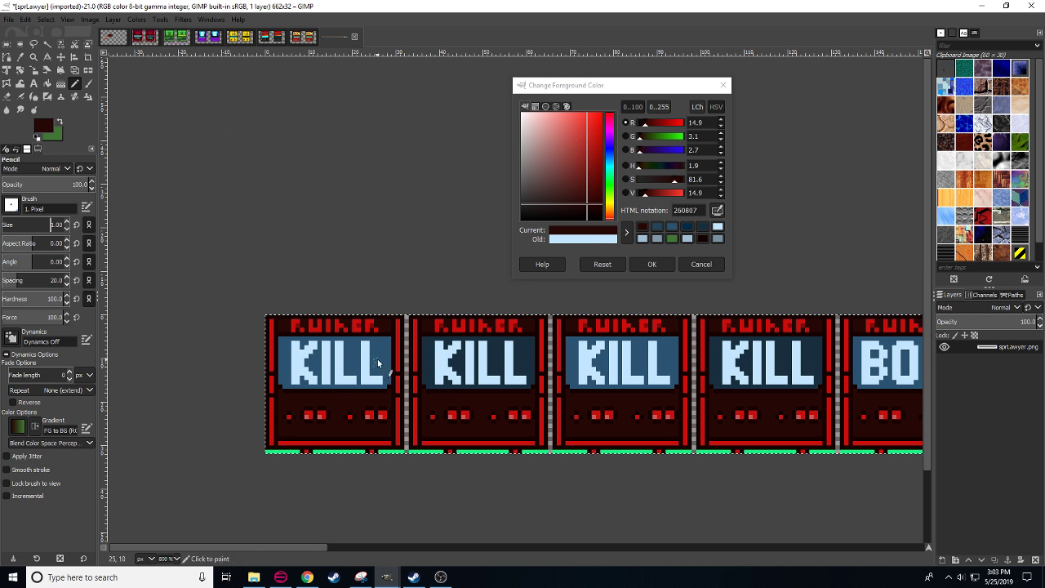
- Darken the dark blue of the second KILL screen to 12232f, try shading the first KILL display at 18.1 opacity, and undo the strokes
ctrl+click(423, 364)
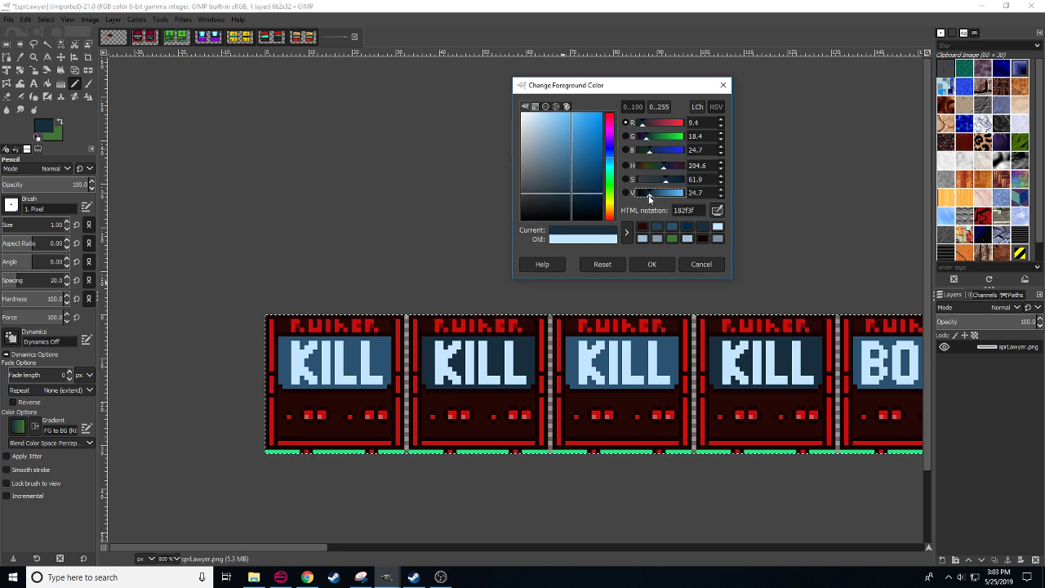
drag(650, 197, 647, 198)
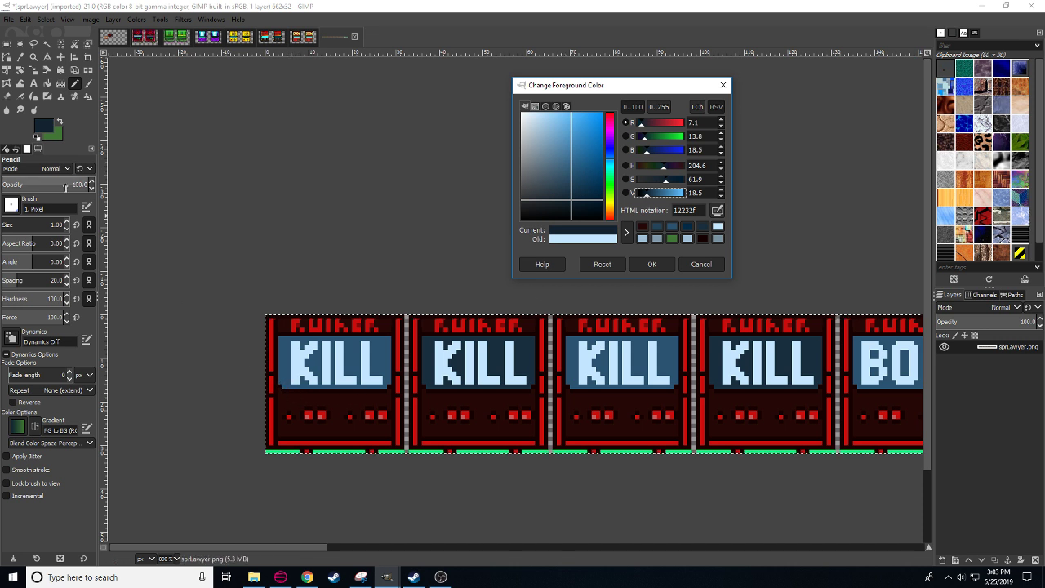
drag(11, 185, 18, 184)
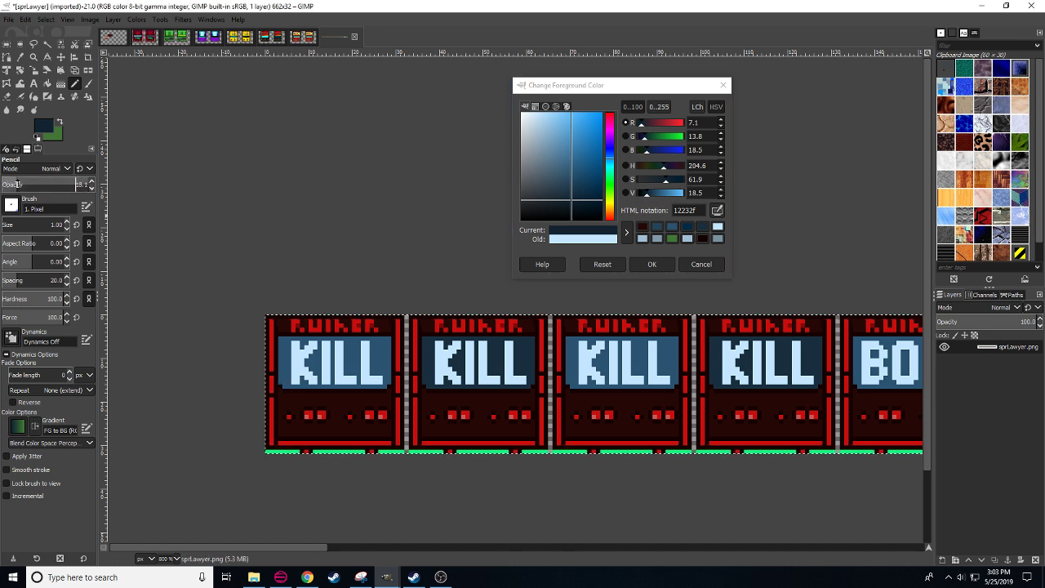
click(278, 384)
drag(309, 384, 388, 384)
key(ctrl+z)
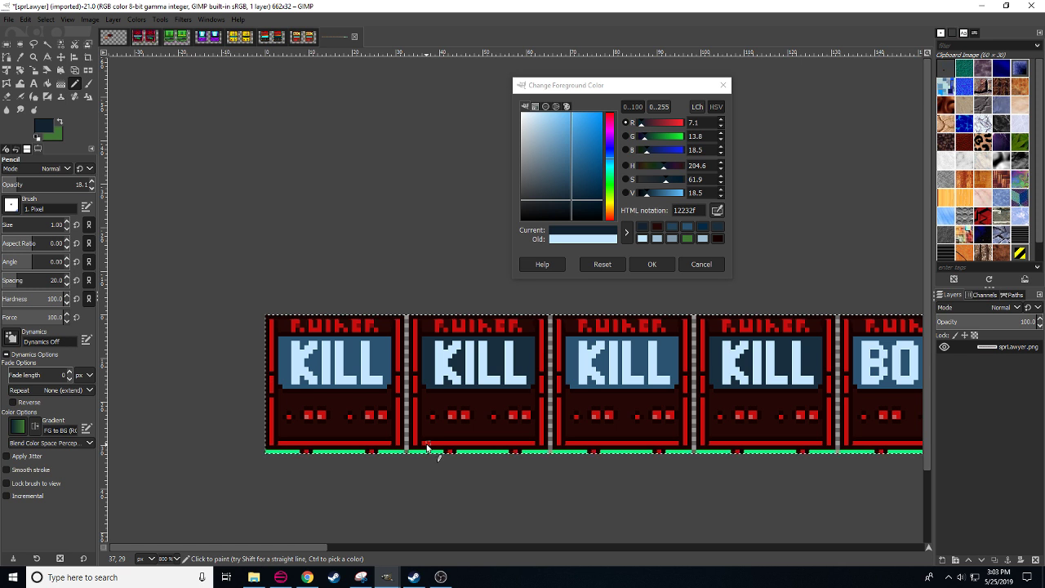
key(ctrl+z)
- Pick the grey-blue a1bed3 from the second puppy frame, set Pencil opacity to 100 and shade that puppy's back and tail
key(2)
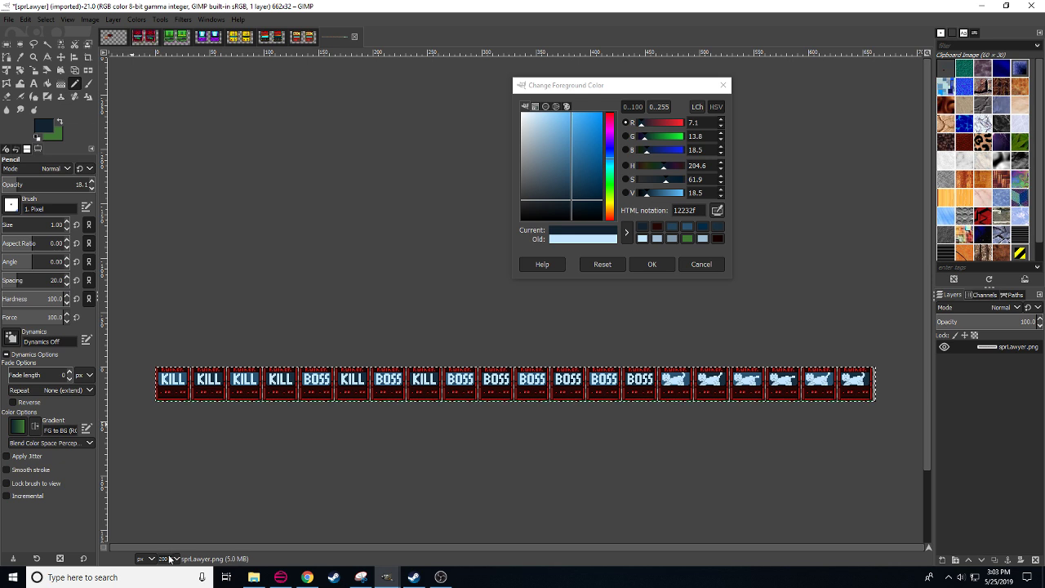
drag(495, 470, 238, 476)
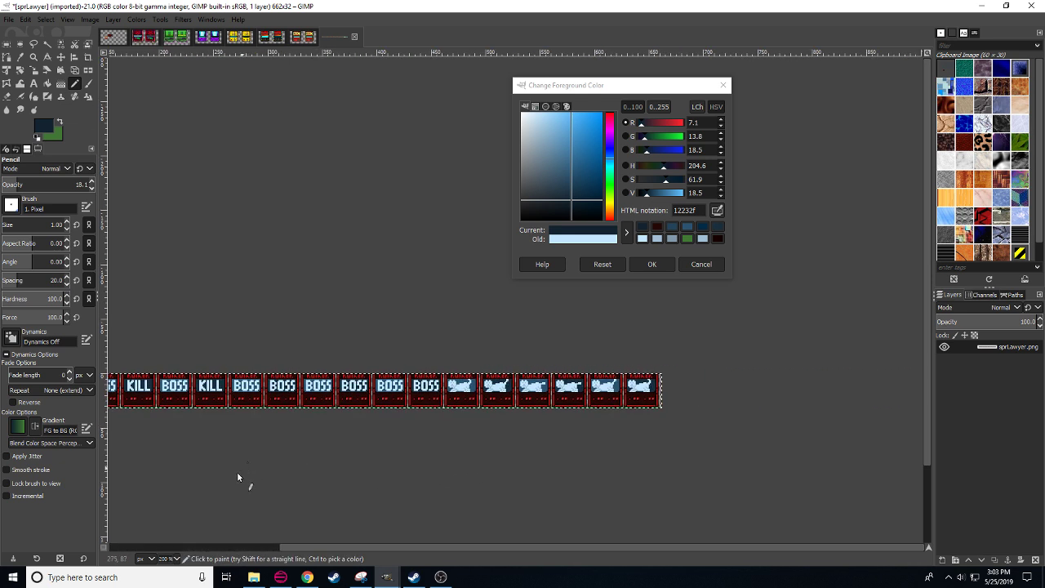
key(4)
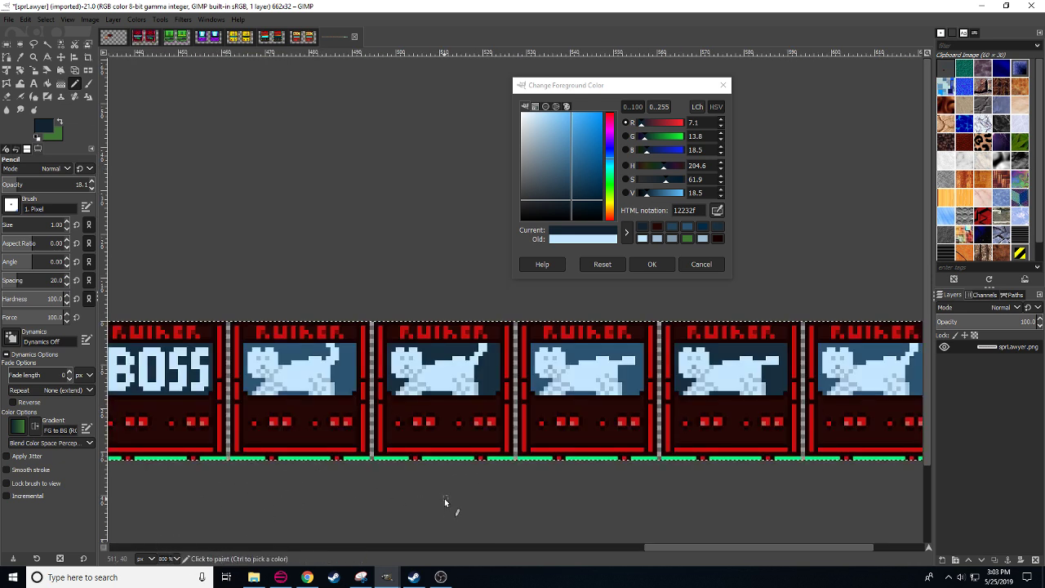
ctrl+click(427, 371)
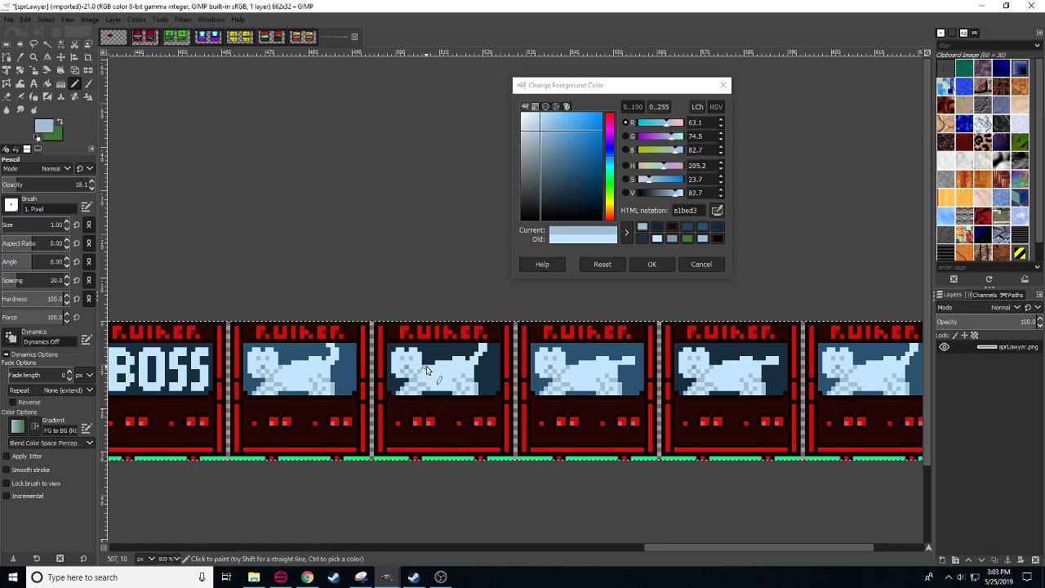
drag(25, 189, 94, 187)
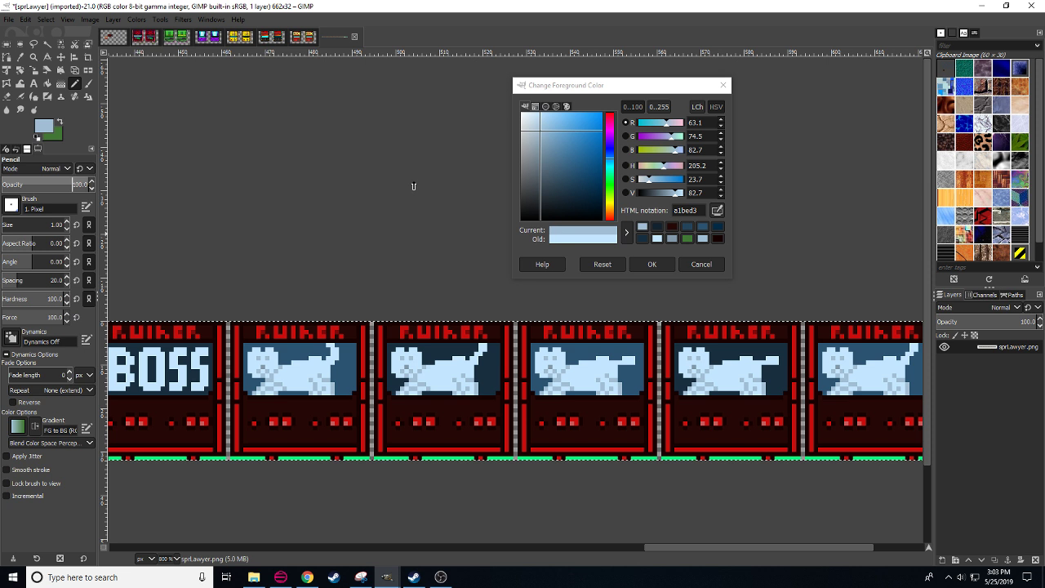
ctrl+click(426, 369)
drag(425, 368, 484, 349)
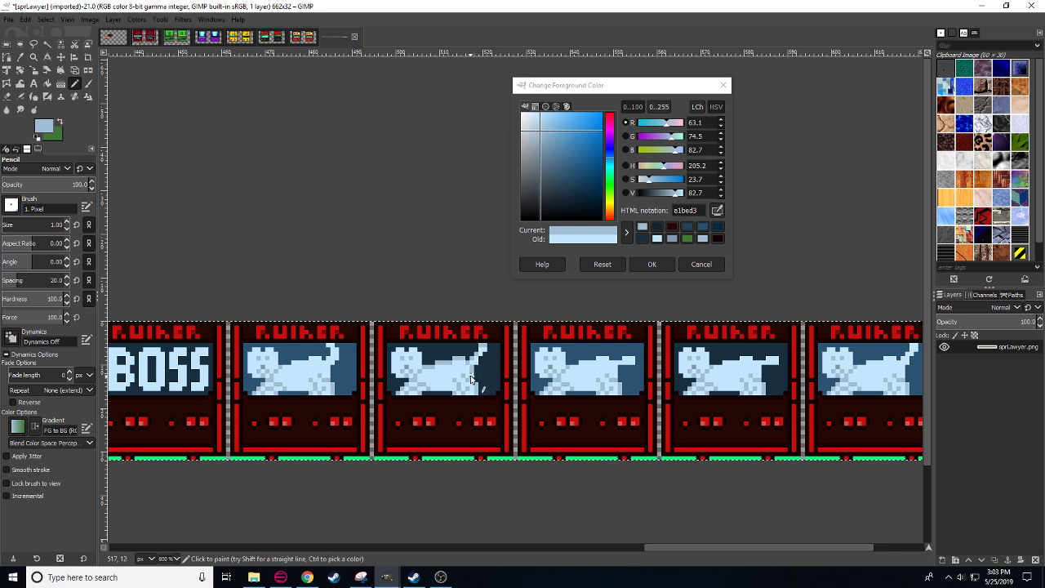
- Continue the a1bed3 edge shading on the puppies in the first, second and third puppy frames
drag(436, 467, 494, 455)
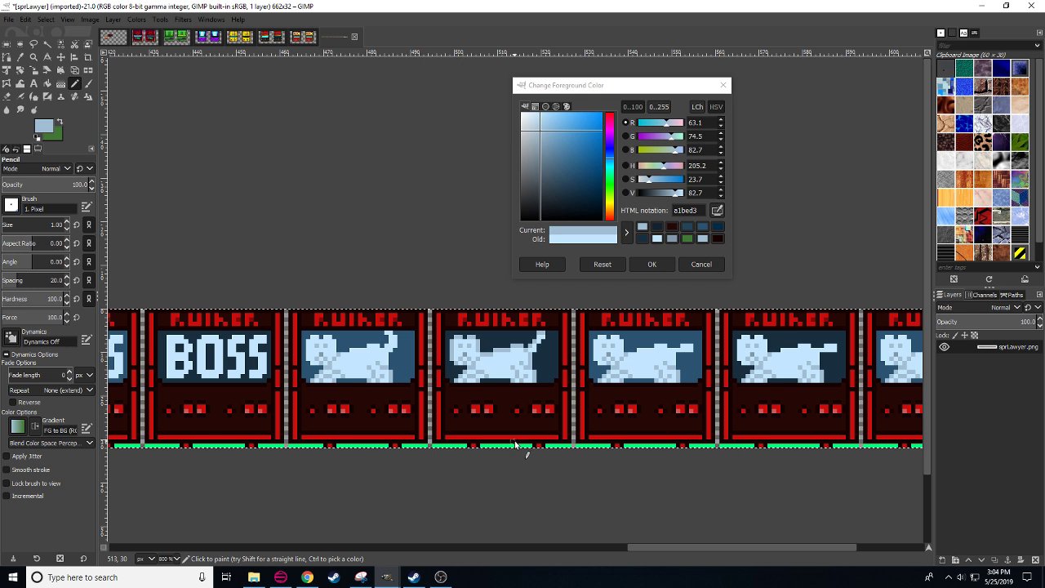
drag(515, 441, 387, 490)
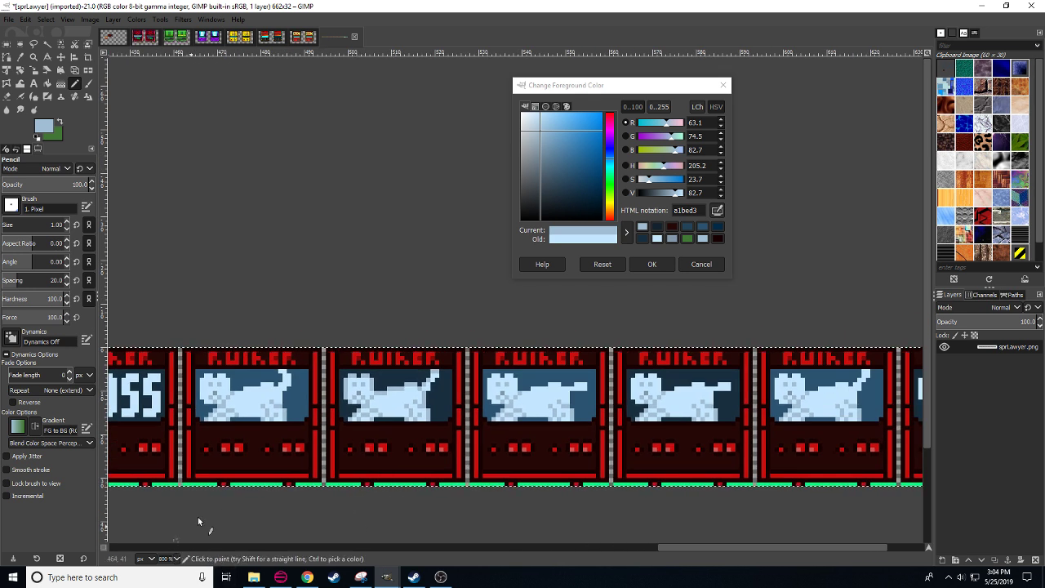
drag(200, 523, 265, 491)
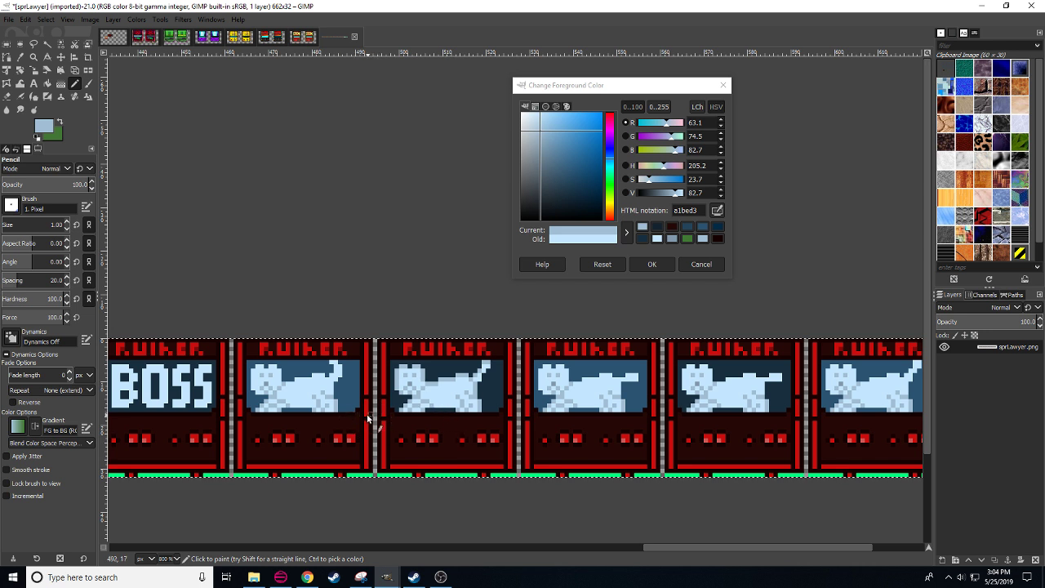
click(317, 446)
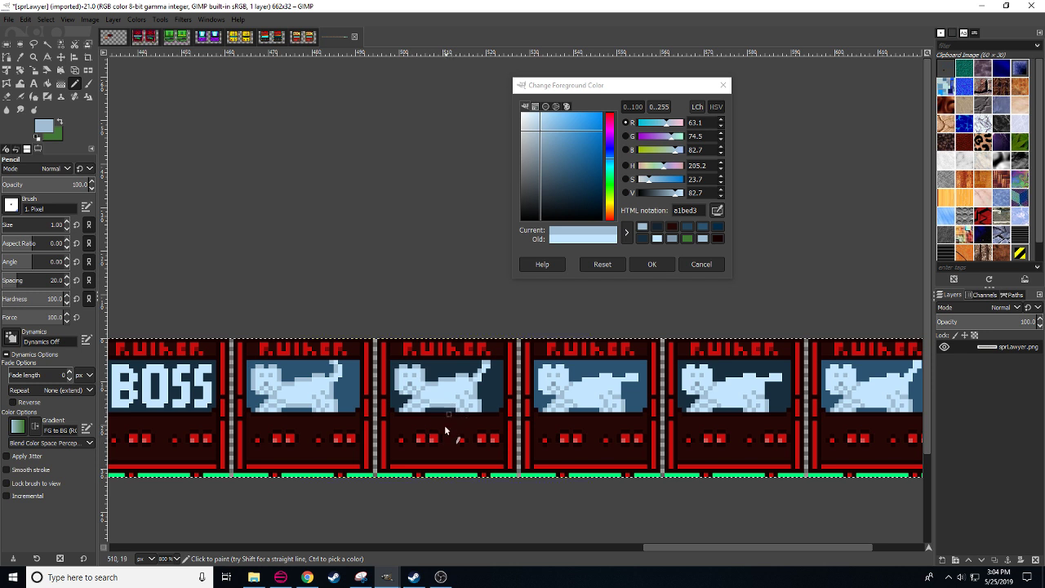
drag(464, 500, 361, 471)
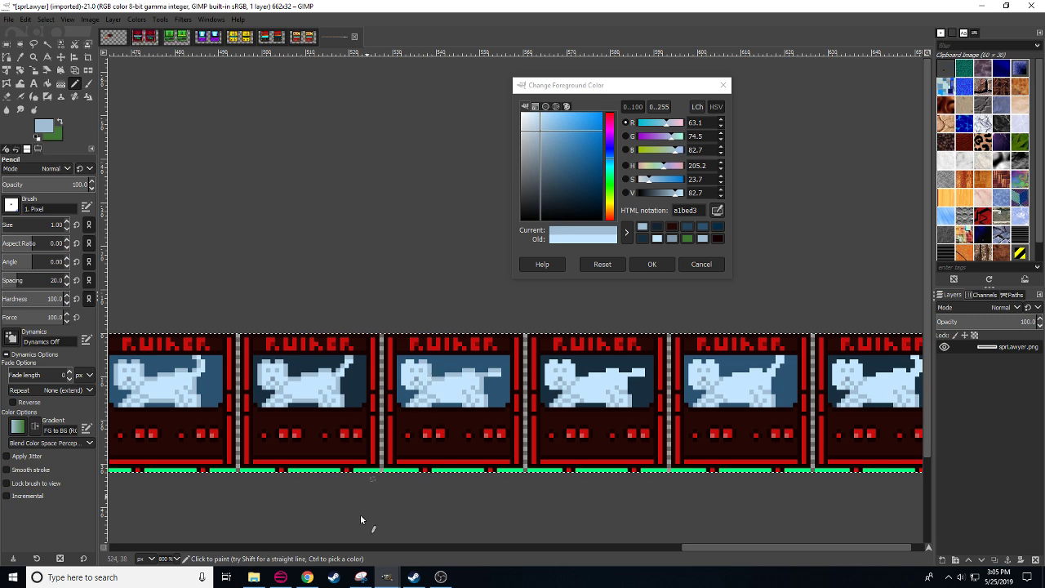
- Switch to Chrome, play Godreran - Cold (2018) from the Test music YouTube playlist, and return to GIMP
click(307, 577)
click(320, 7)
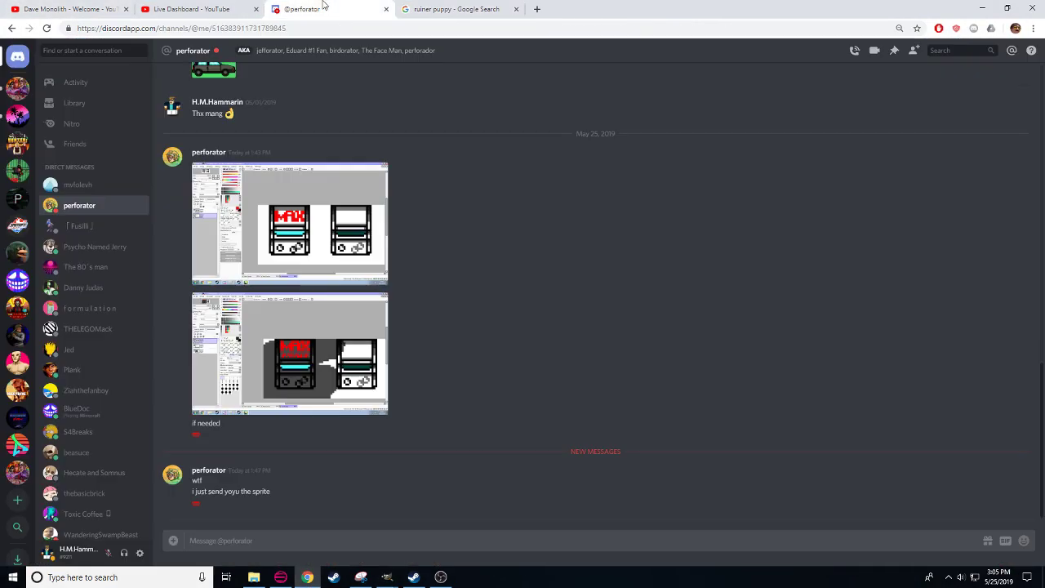
click(85, 7)
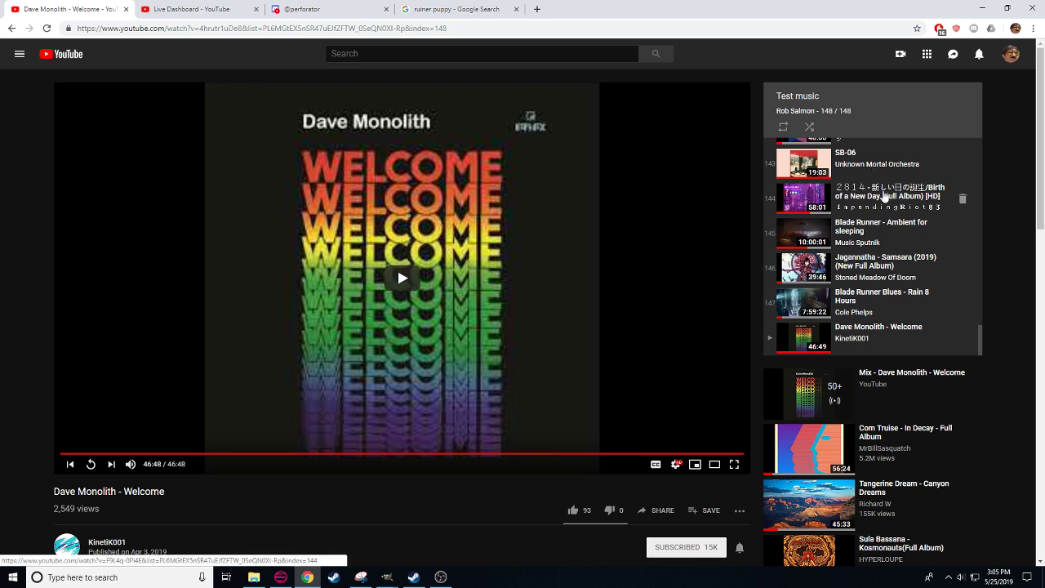
scroll(907, 307, up, 5)
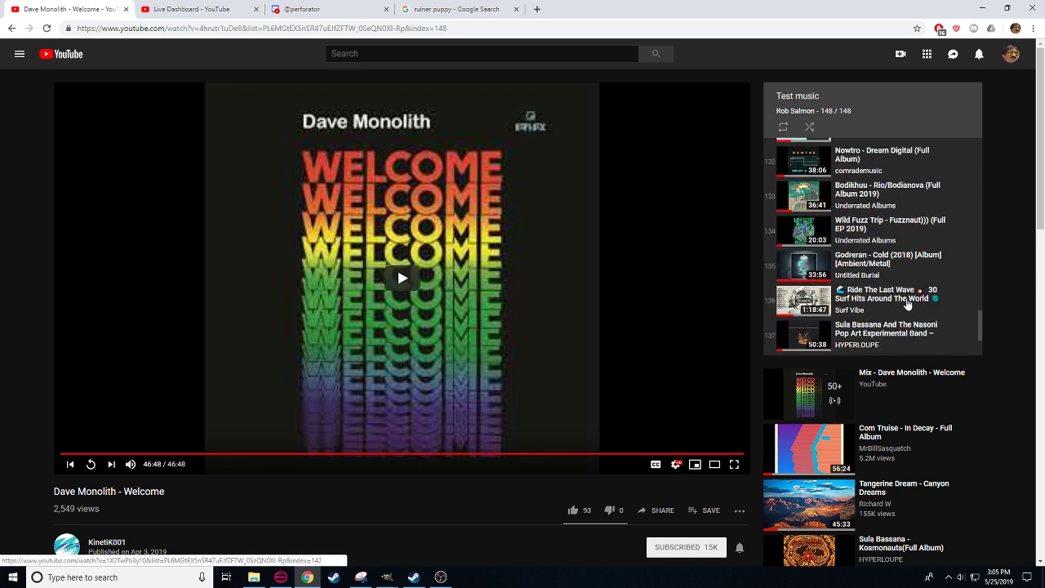
click(884, 258)
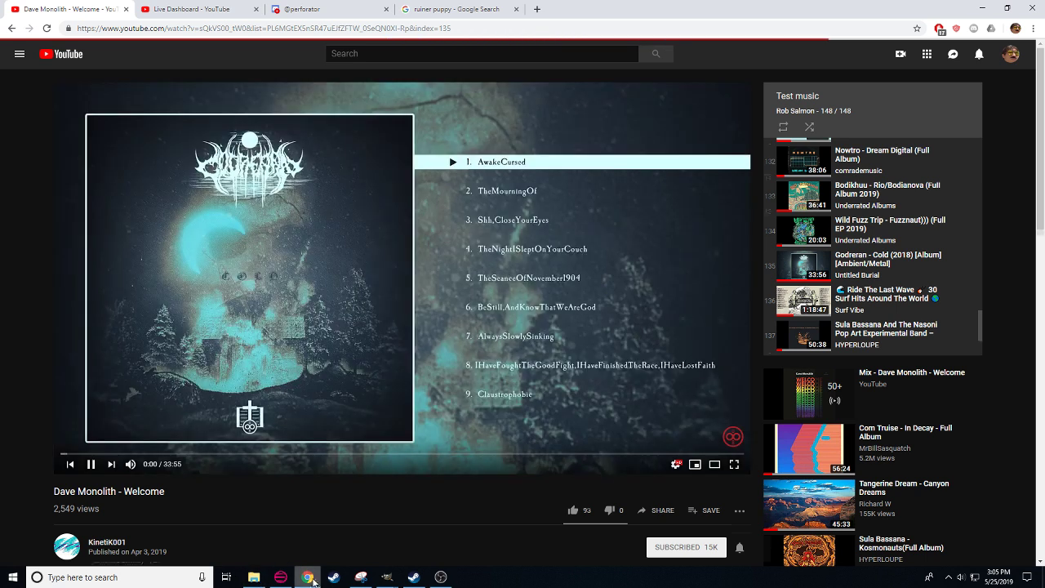
click(387, 577)
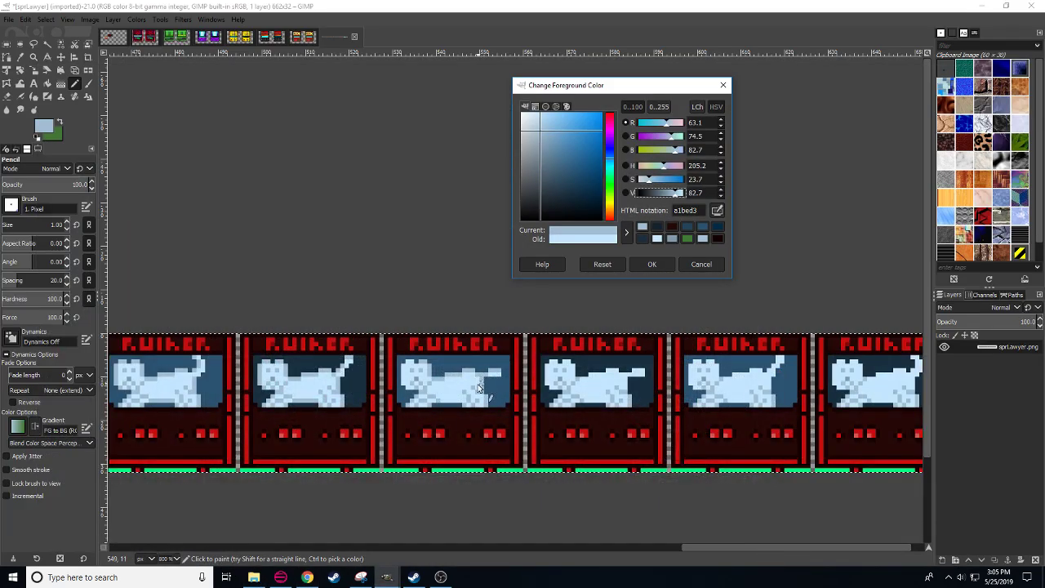
- Extend the a1bed3 edge shading to the back and tail of the puppy in the fourth puppy frame
click(547, 385)
drag(548, 382, 547, 366)
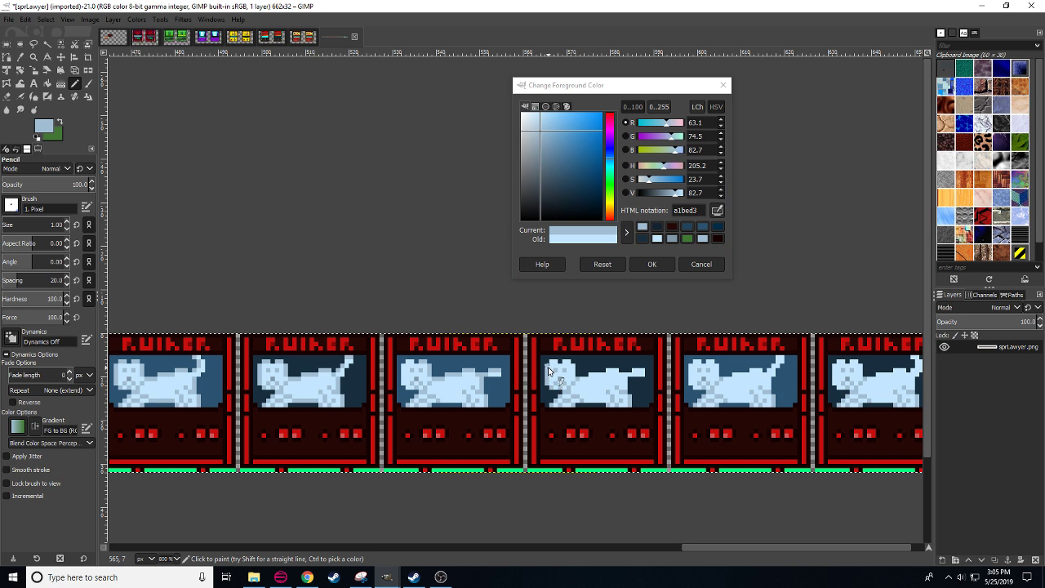
drag(493, 442, 622, 427)
drag(736, 447, 596, 456)
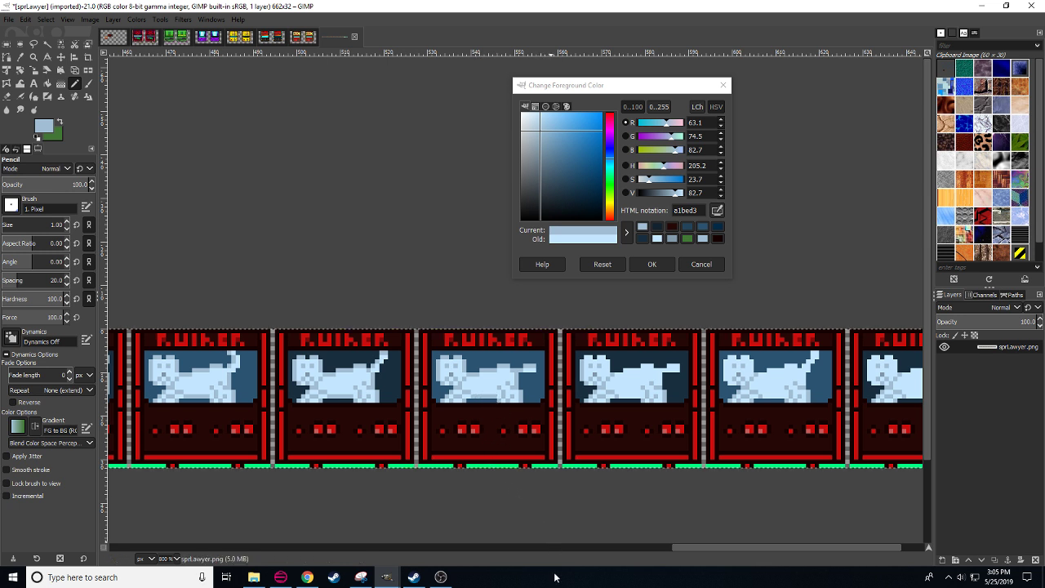
drag(617, 501, 478, 523)
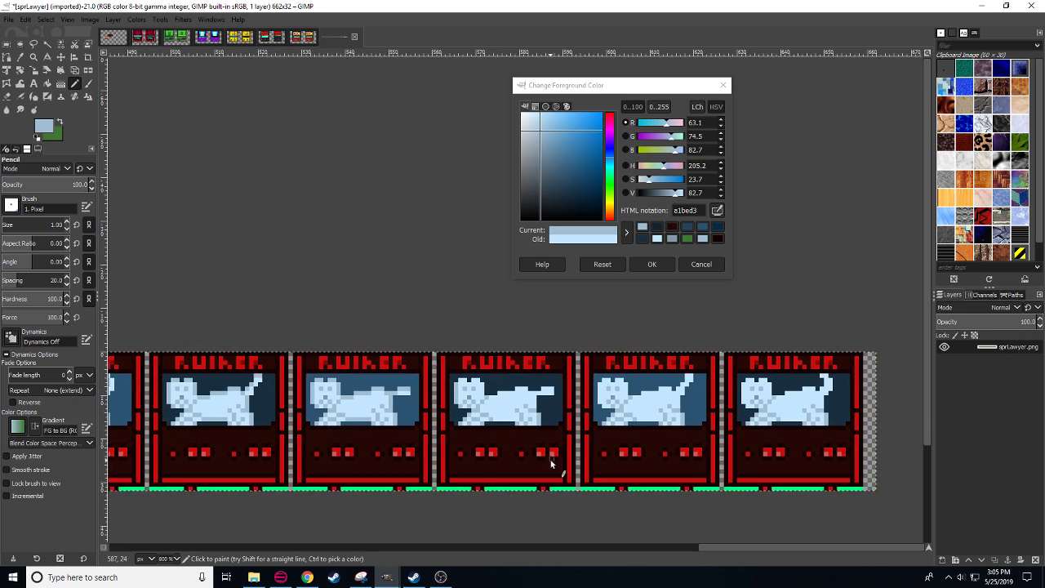
drag(551, 464, 441, 453)
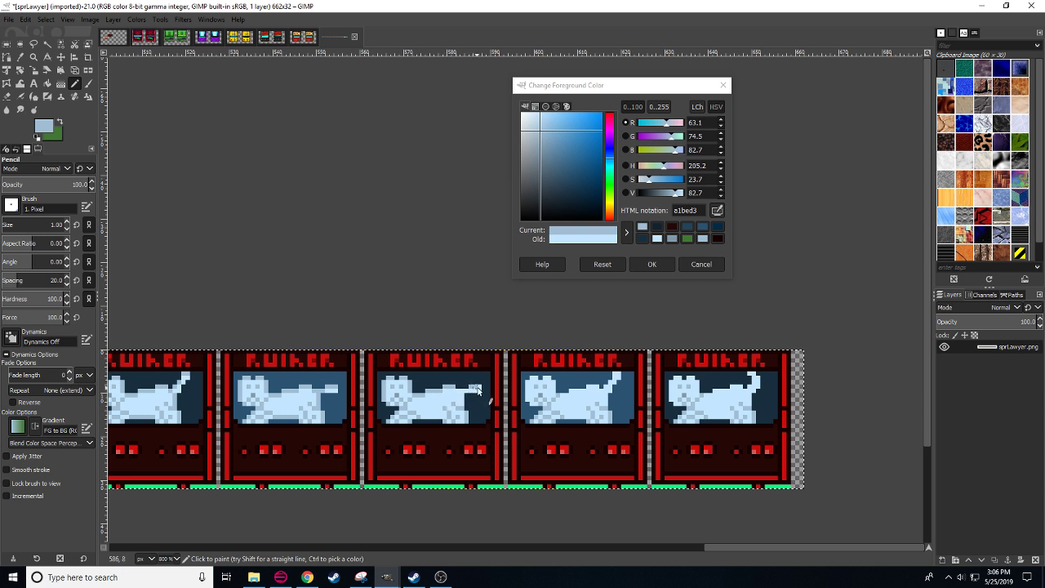
scroll(343, 490, left, 4)
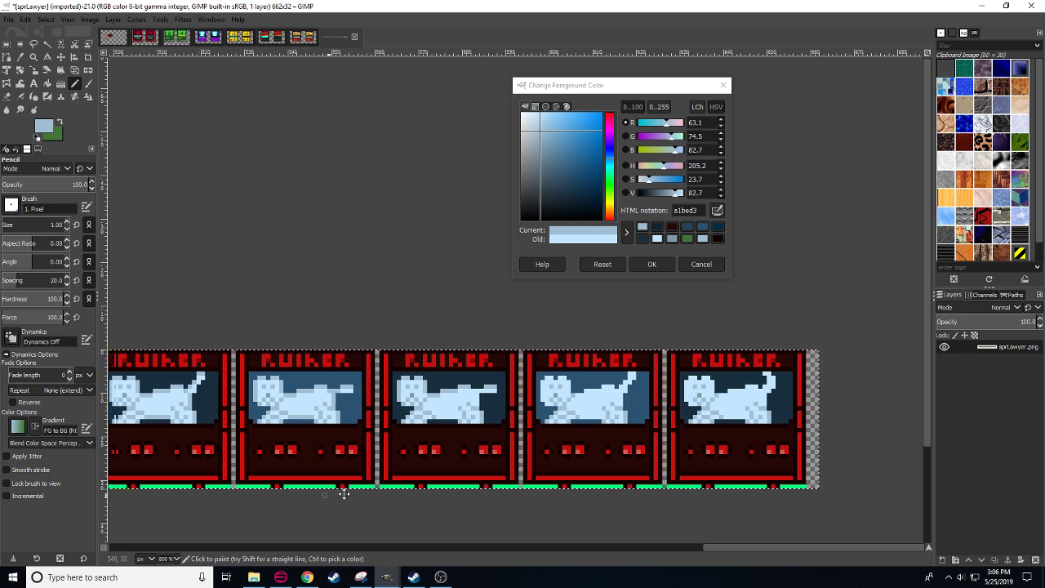
- Clear the rectangular selection around the first KILL display and switch back to the Pencil tool
key(ctrl)
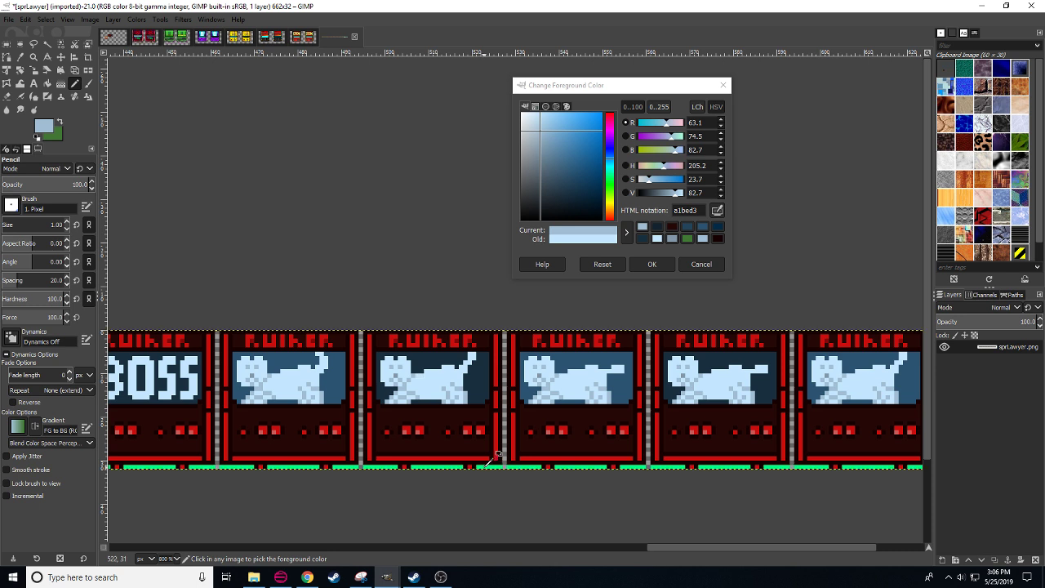
scroll(177, 559, down, 2)
scroll(600, 478, left, 3)
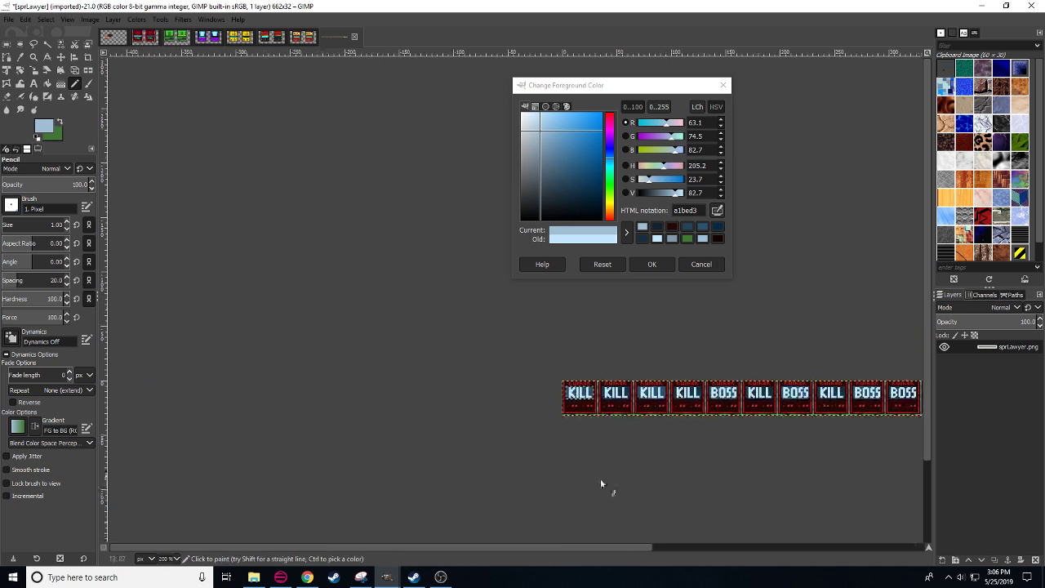
scroll(166, 559, up, 2)
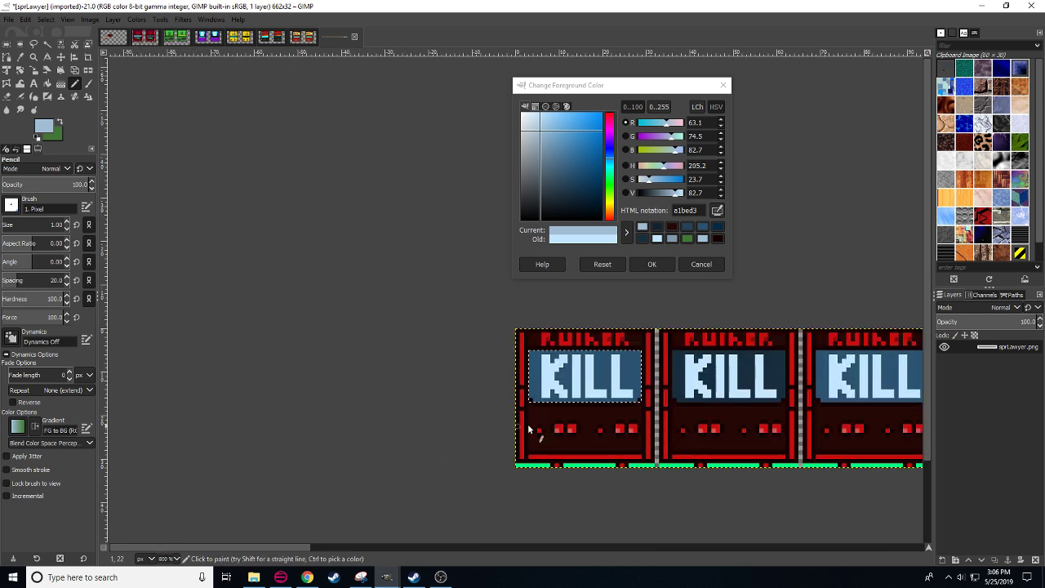
key(r)
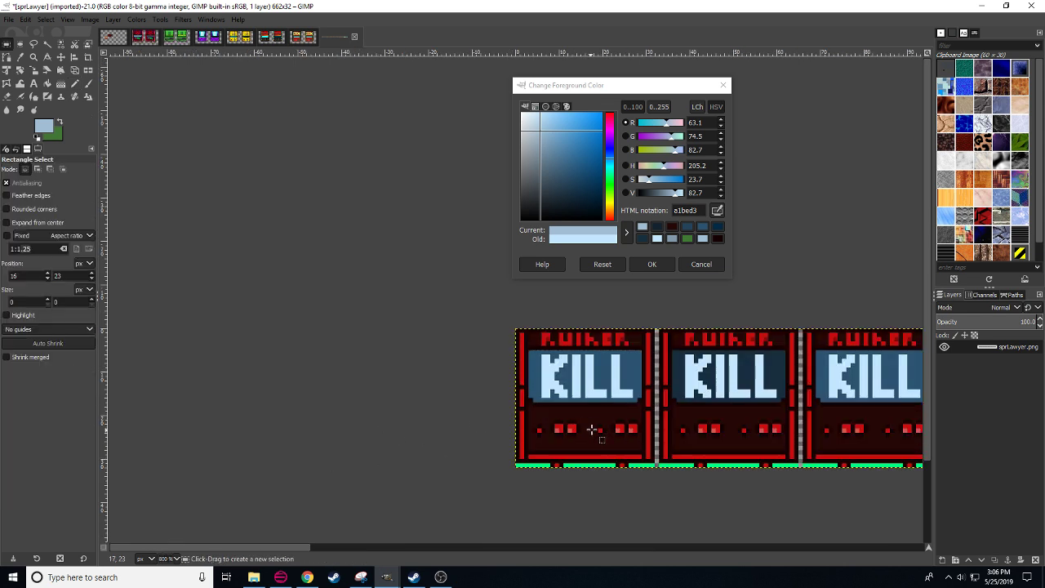
click(586, 430)
drag(556, 424, 509, 413)
key(n)
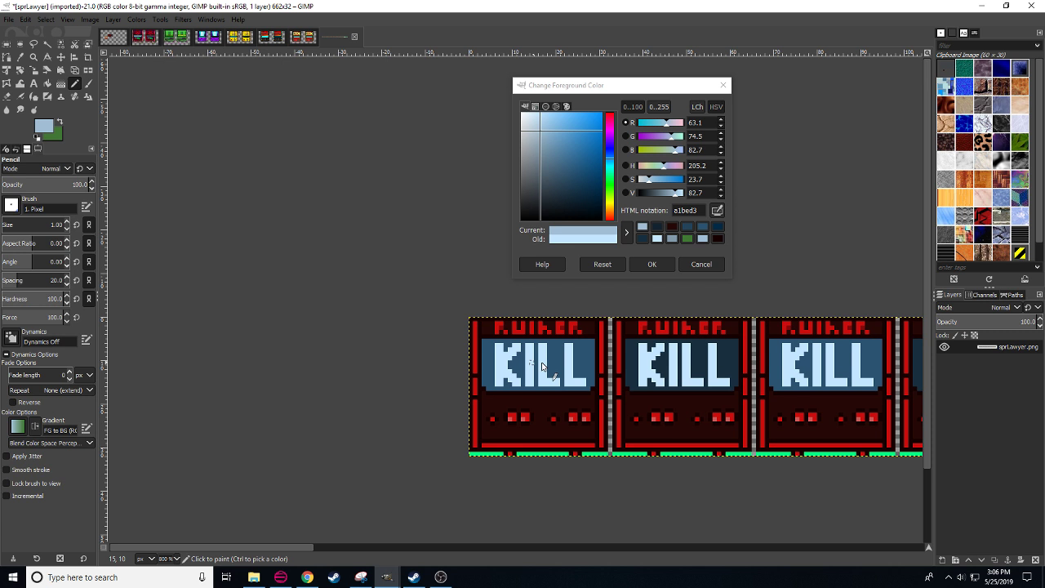
- Pick the dark blue of the second KILL screen, darken it to 0e1c26 and set the Pencil opacity to 40
ctrl+click(634, 356)
drag(649, 192, 644, 192)
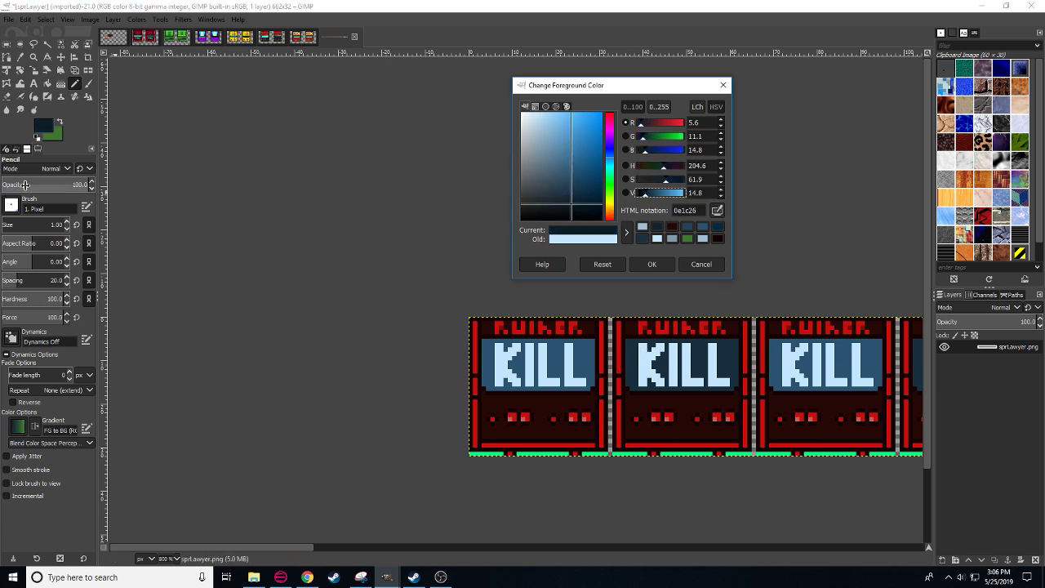
click(36, 185)
scroll(485, 397, right, 5)
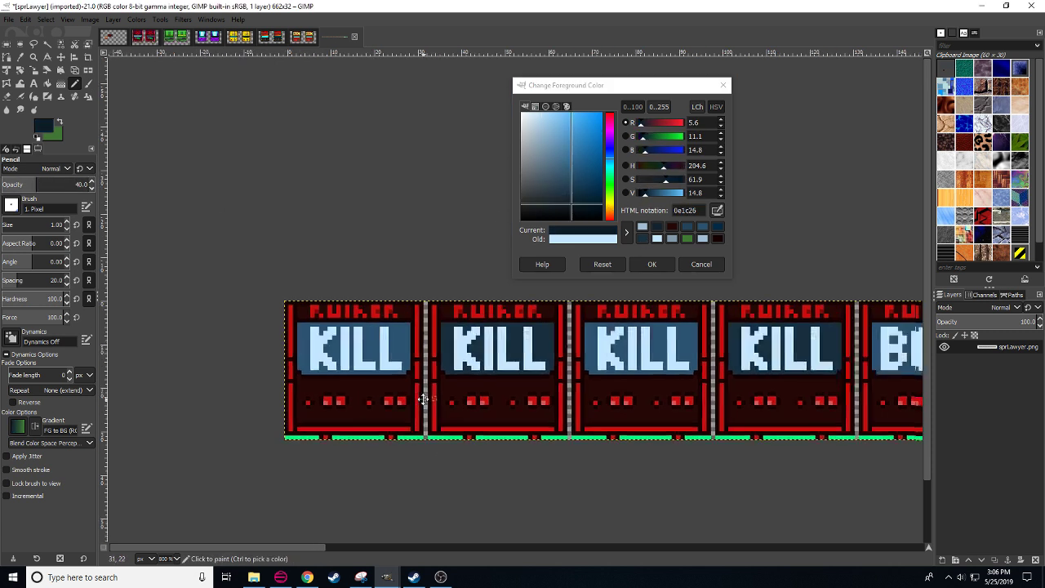
- Undo the first trial stroke and draw a straight 0e1c26 scanline along the lower edge of the first KILL display
drag(274, 367, 314, 371)
key(ctrl+z)
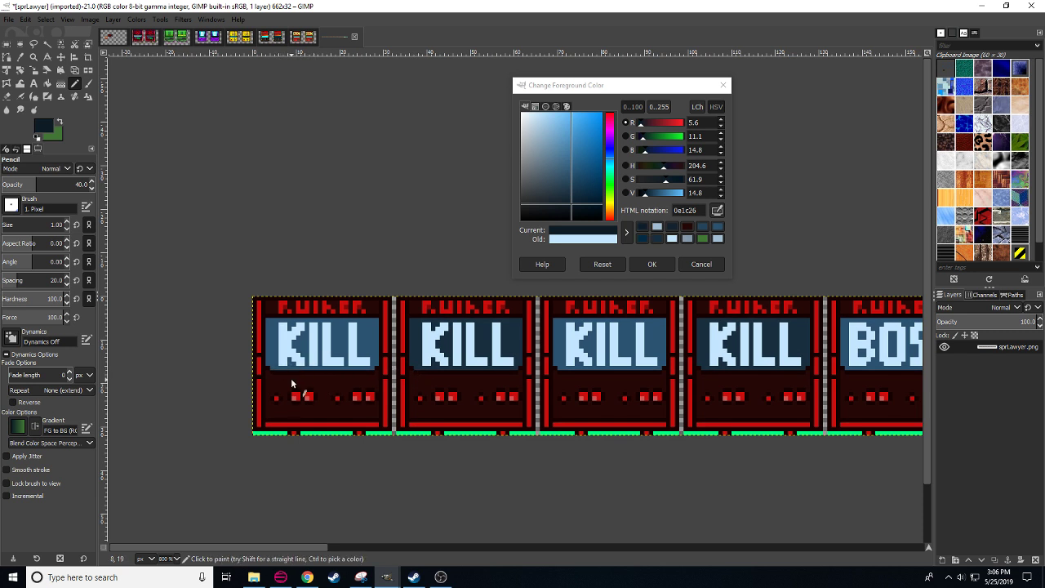
click(269, 371)
shift+click(376, 372)
drag(415, 401, 333, 412)
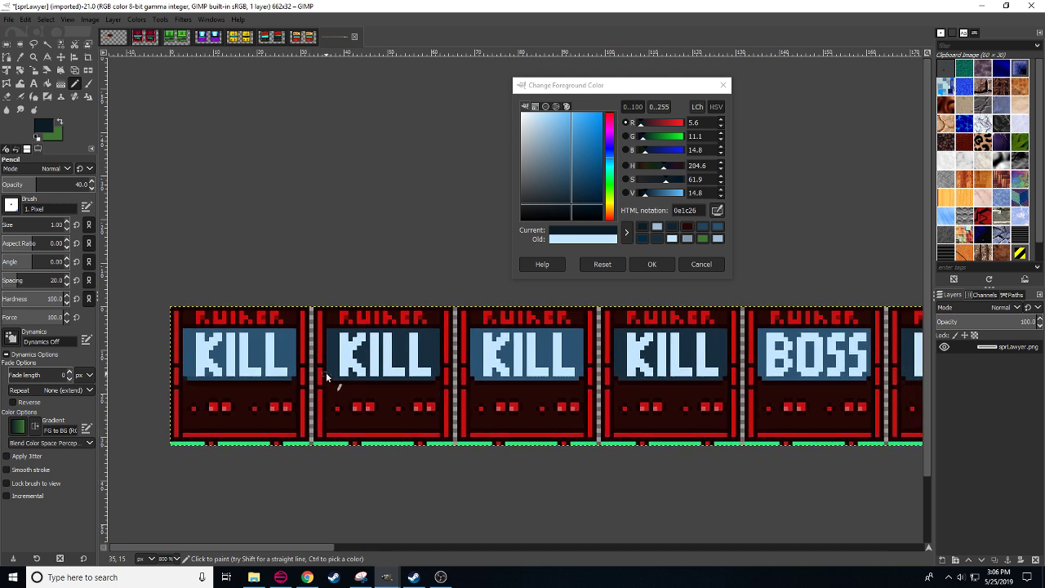
- Draw straight scanlines across the second and third KILL displays, one pixel row higher in each frame
click(329, 375)
scroll(397, 412, right, 3)
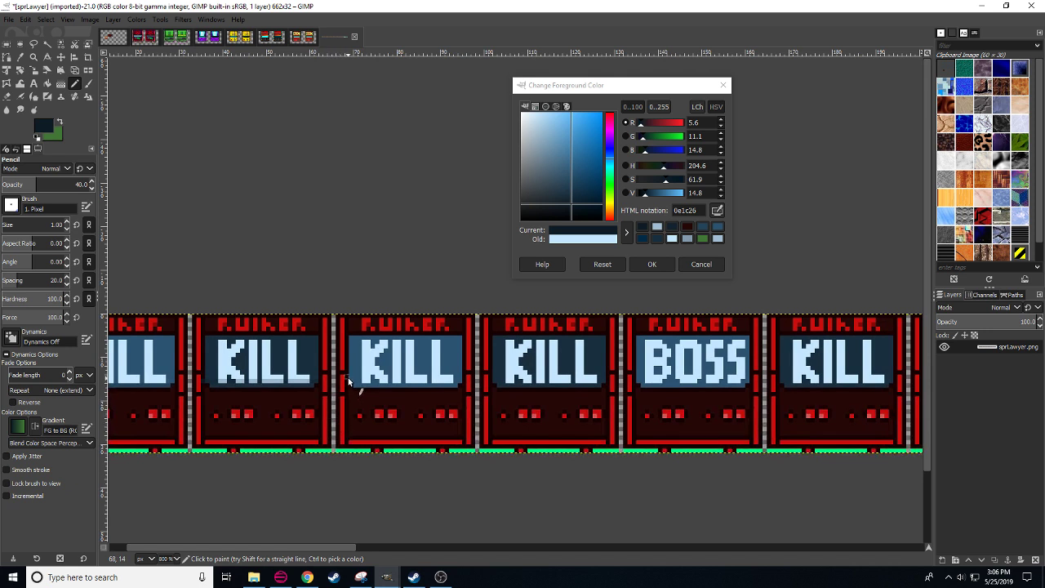
click(348, 378)
shift+click(459, 375)
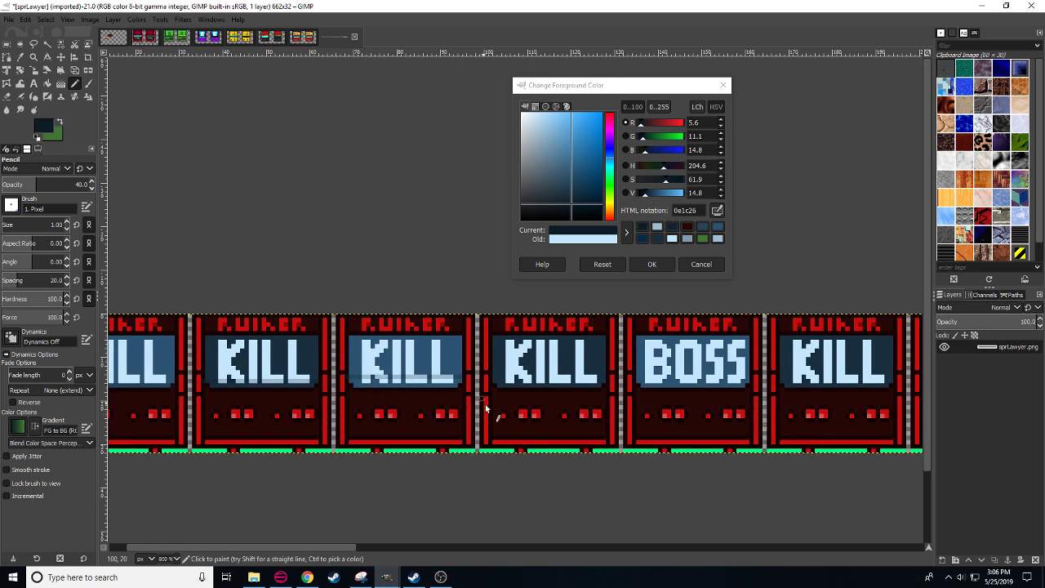
scroll(485, 408, right, 3)
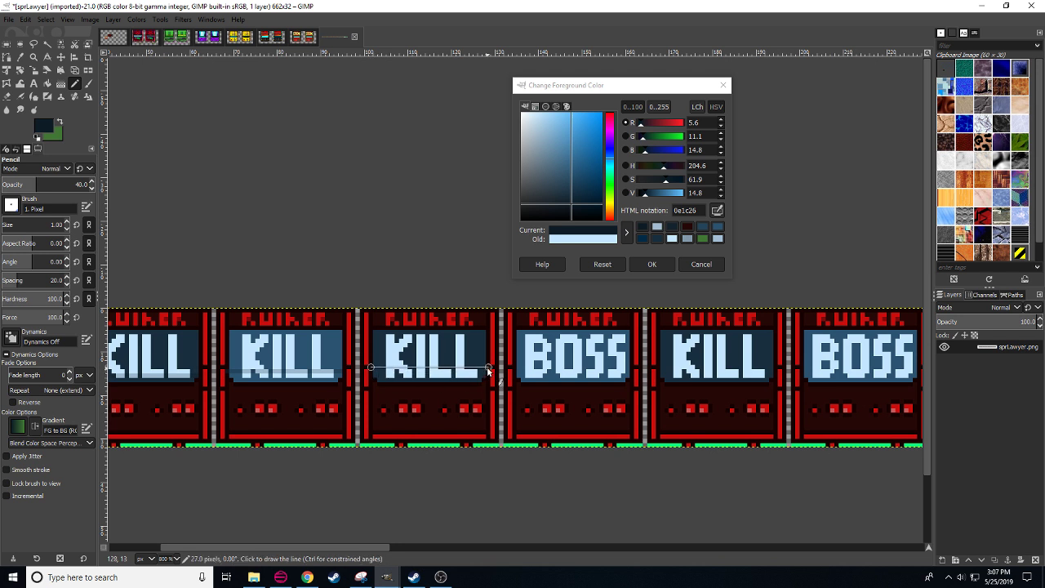
- Continue the rising scanline across the fourth KILL display and the first BOSS display
scroll(412, 454, right, 2)
scroll(413, 453, right, 2)
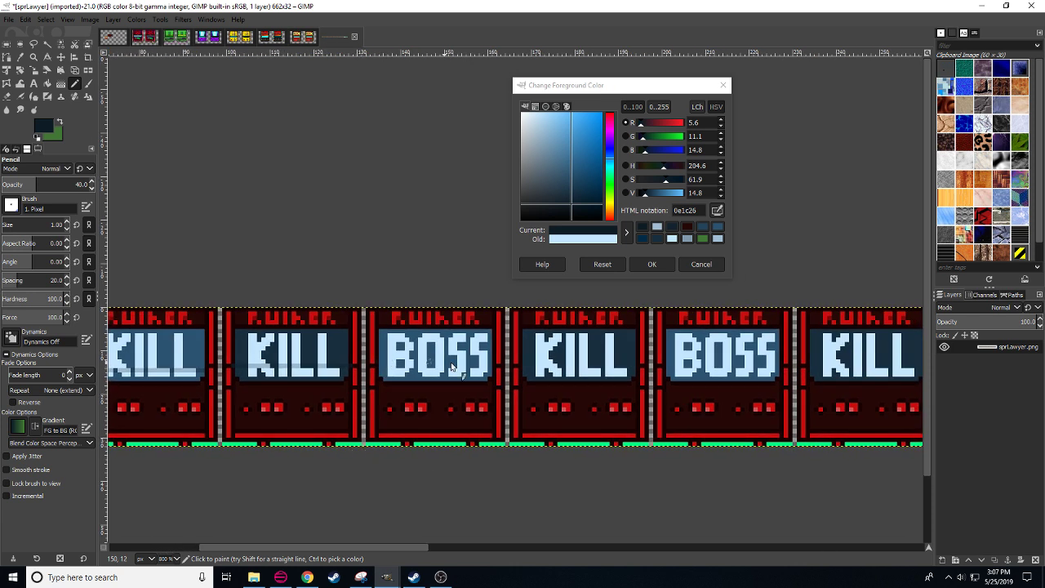
scroll(494, 364, right, 4)
scroll(359, 425, up, 1)
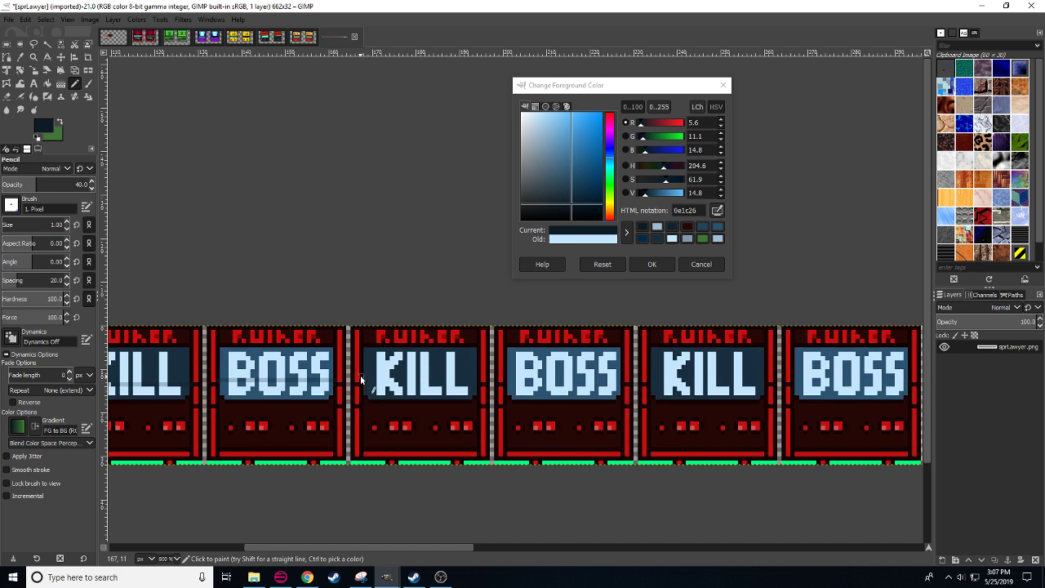
- Draw the scanline across the sixth frame's KILL display and the seventh frame's BOSS display, moving up a row per frame
click(360, 378)
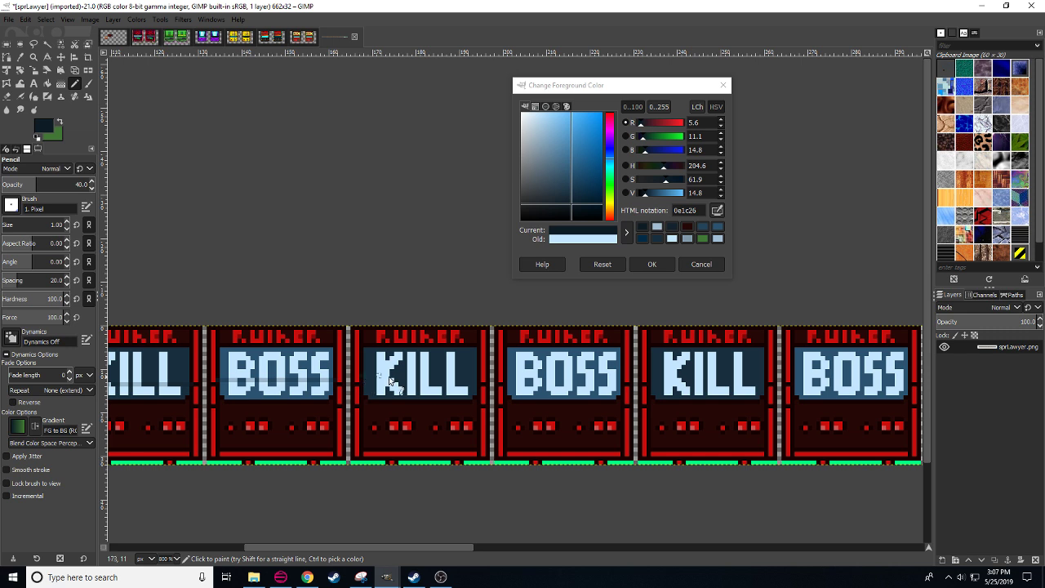
shift+click(478, 378)
scroll(425, 467, right, 3)
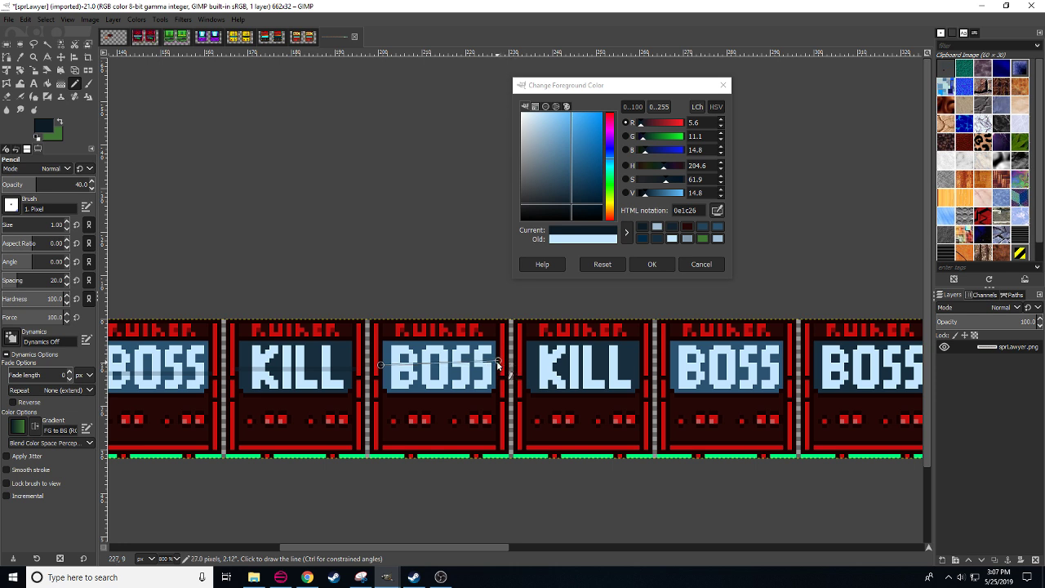
scroll(373, 380, right, 3)
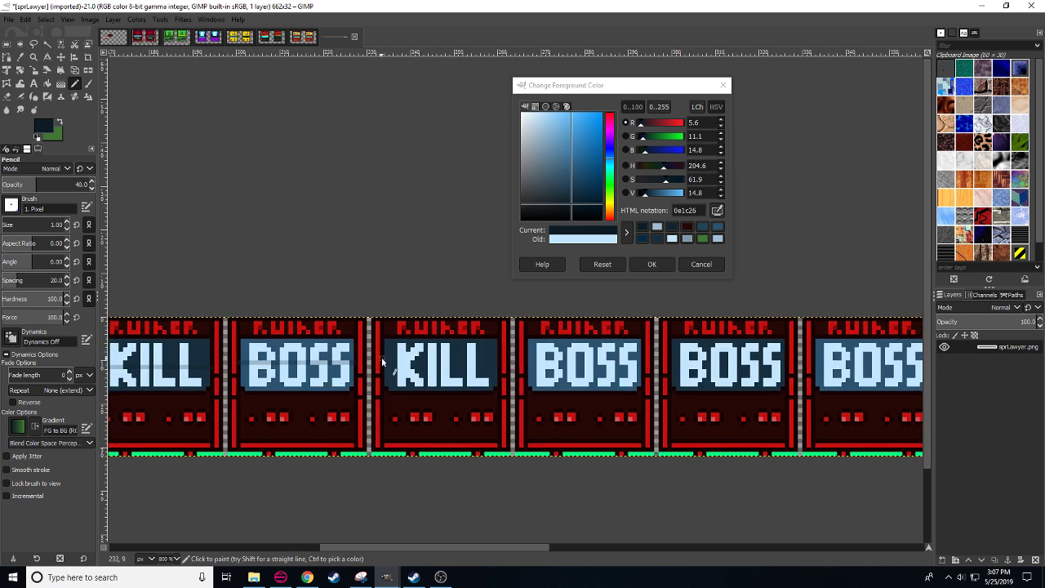
- Carry the scanline upward through the KILL display of frame eight and the BOSS displays of frames nine and ten
scroll(392, 380, right, 3)
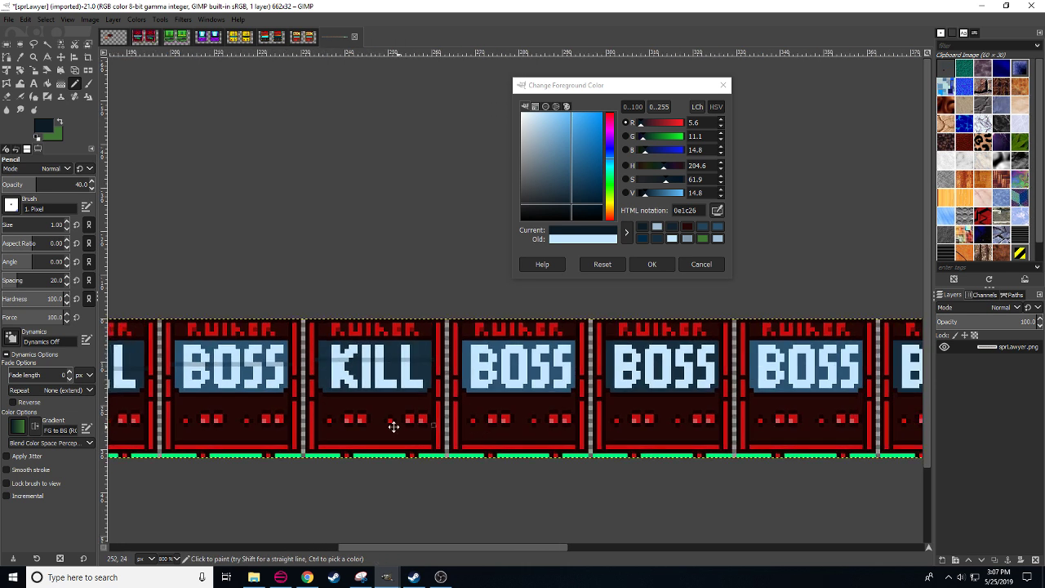
click(393, 356)
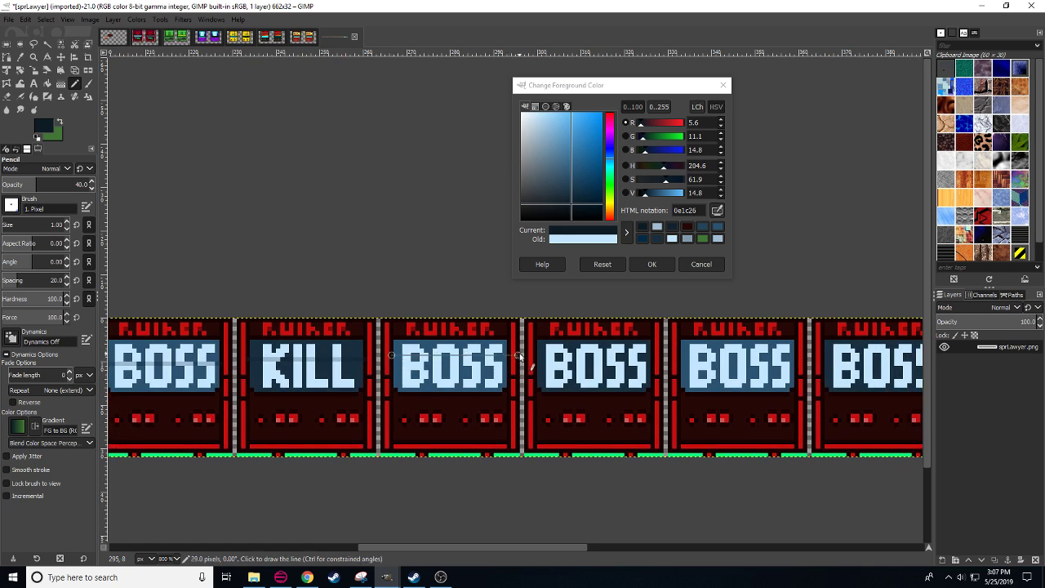
scroll(380, 360, right, 3)
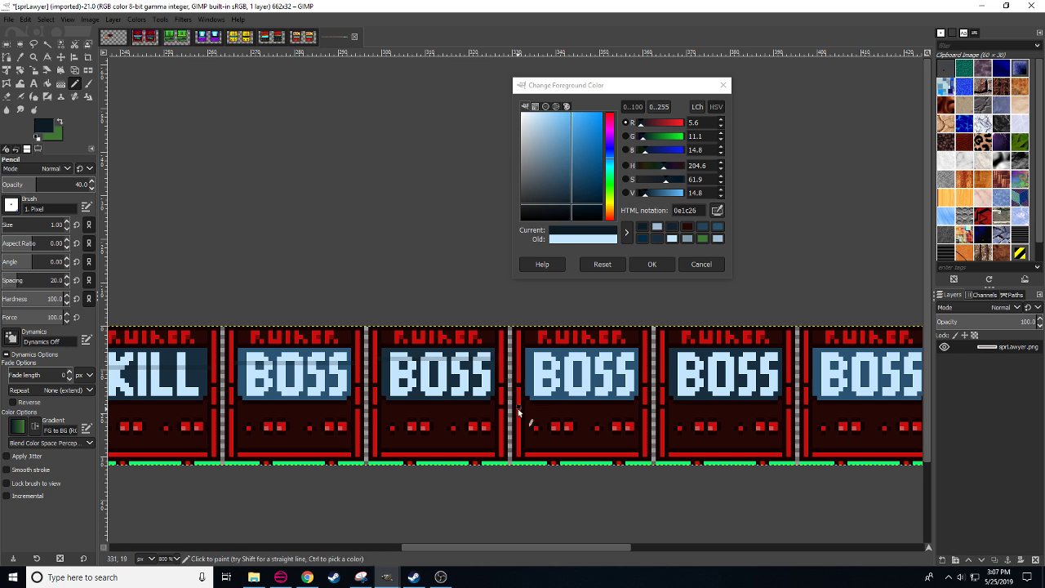
scroll(400, 376, right, 3)
- Draw the scanline across the upper part of the eleventh frame's BOSS display
scroll(400, 375, down, 2)
scroll(405, 385, up, 3)
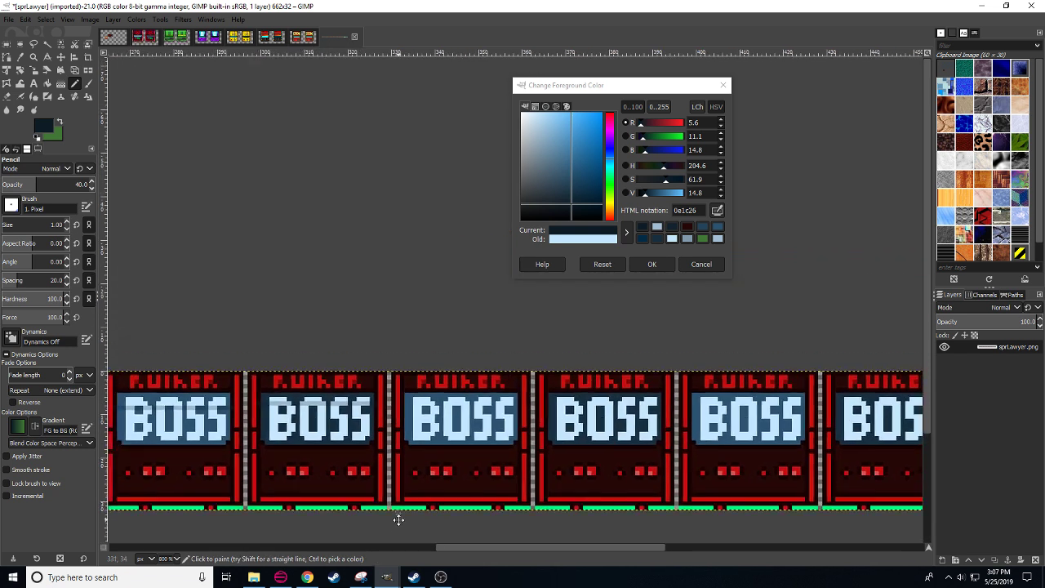
click(407, 400)
shift+click(517, 401)
drag(548, 437, 365, 452)
scroll(364, 452, down, 1)
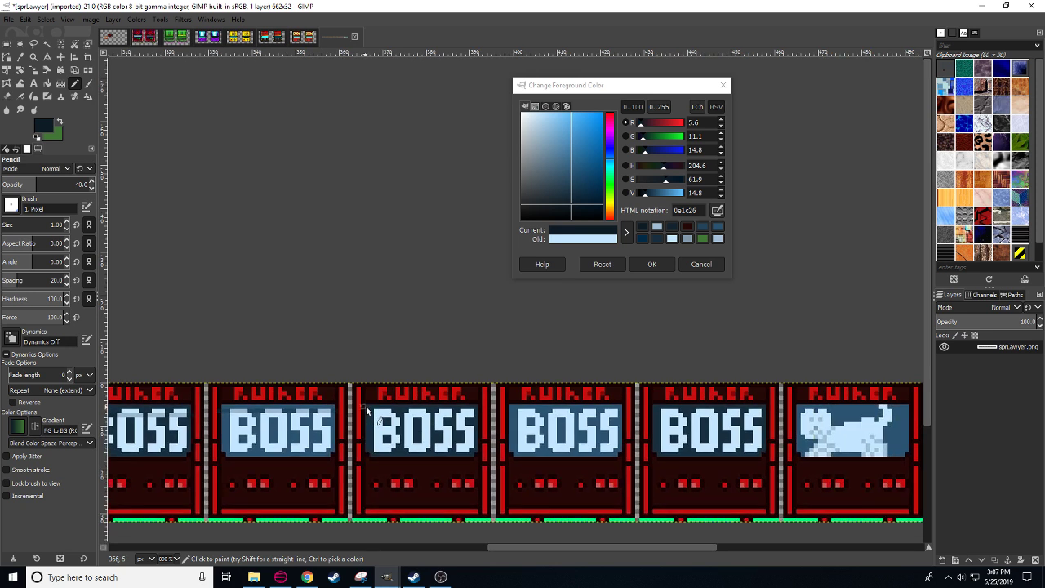
- Examine the scanline's progression across the frames of the whole sprite sheet
scroll(376, 441, right, 3)
scroll(376, 440, down, 1)
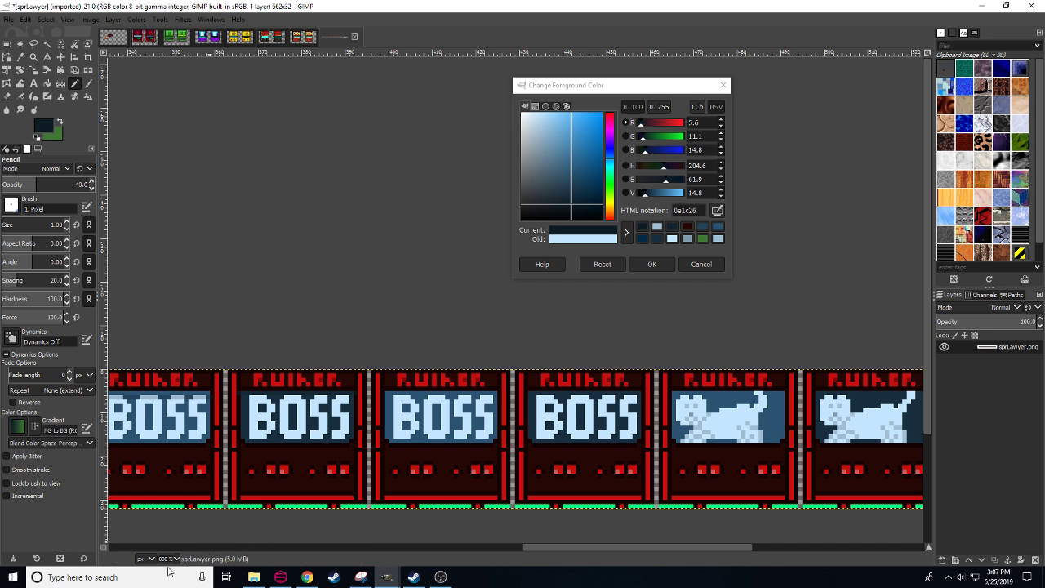
scroll(173, 558, down, 2)
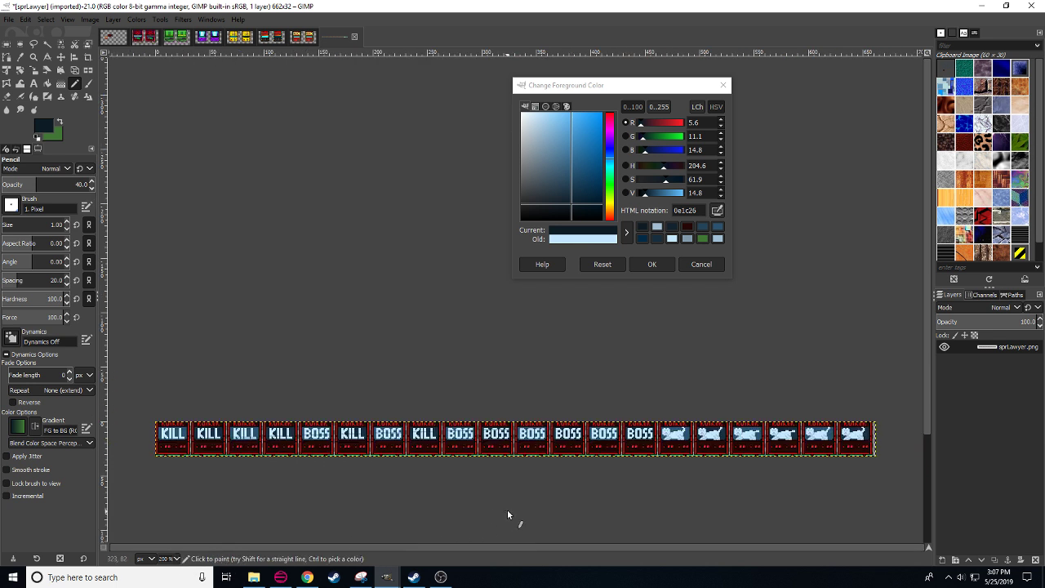
scroll(560, 502, right, 2)
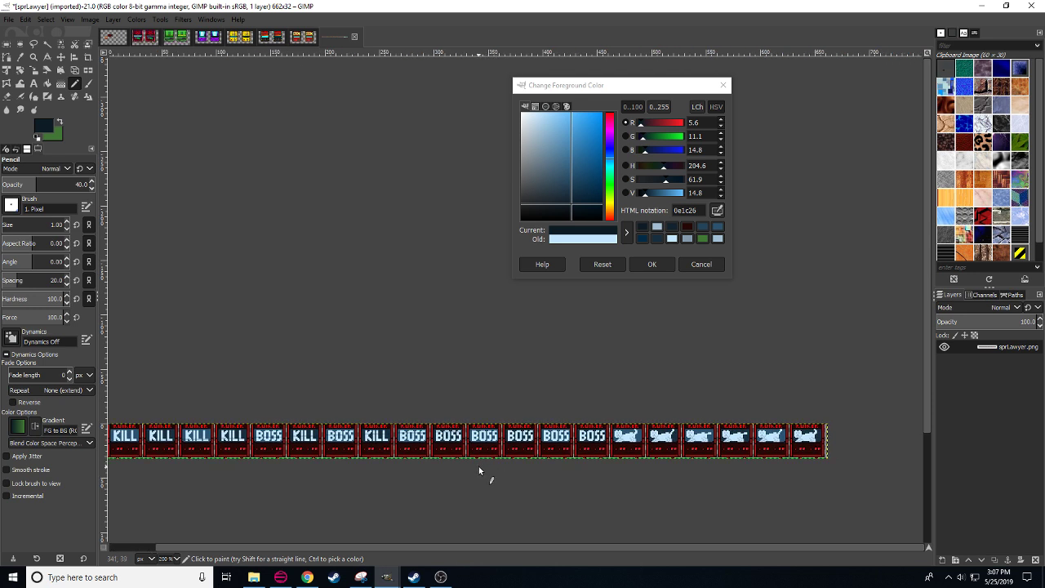
key(plus)
key(plus)
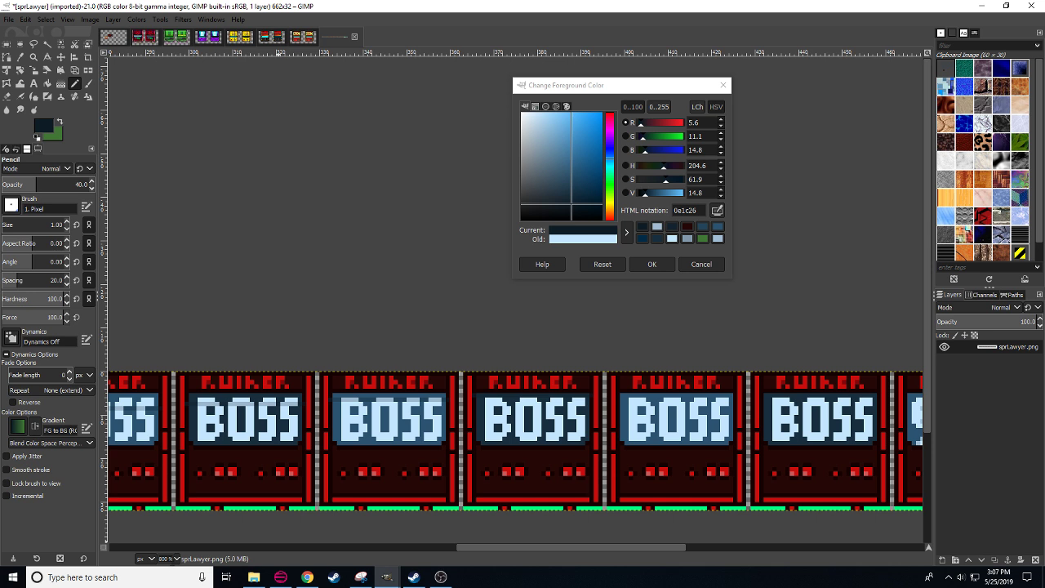
key(minus)
key(minus)
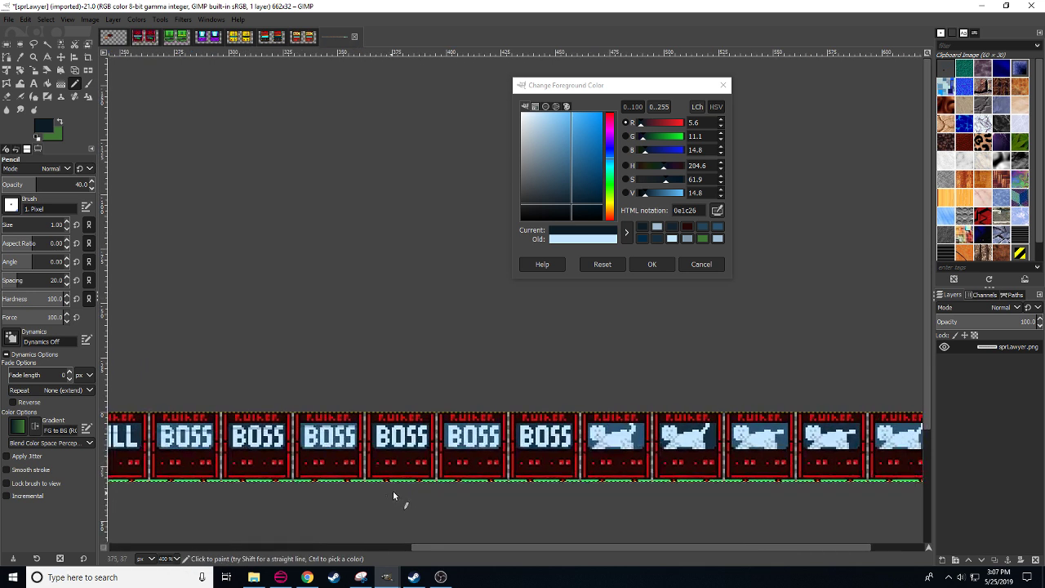
key(r)
mouse_move(475, 390)
mouse_down()
mouse_move(586, 506)
mouse_move(707, 514)
mouse_move(544, 514)
mouse_move(676, 508)
mouse_up()
drag(740, 515, 421, 509)
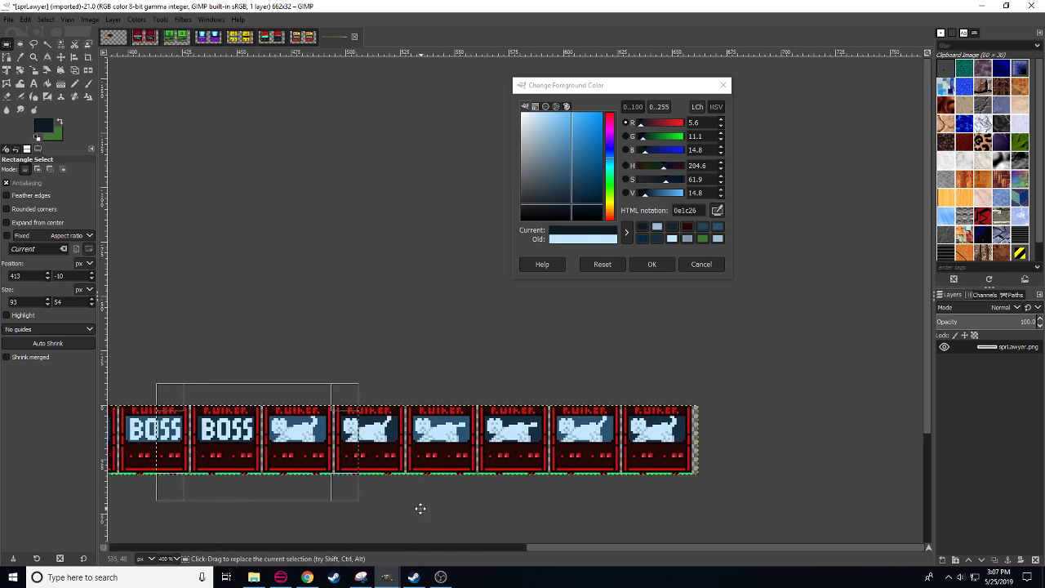
drag(345, 432, 623, 459)
click(395, 529)
scroll(172, 560, up, 1)
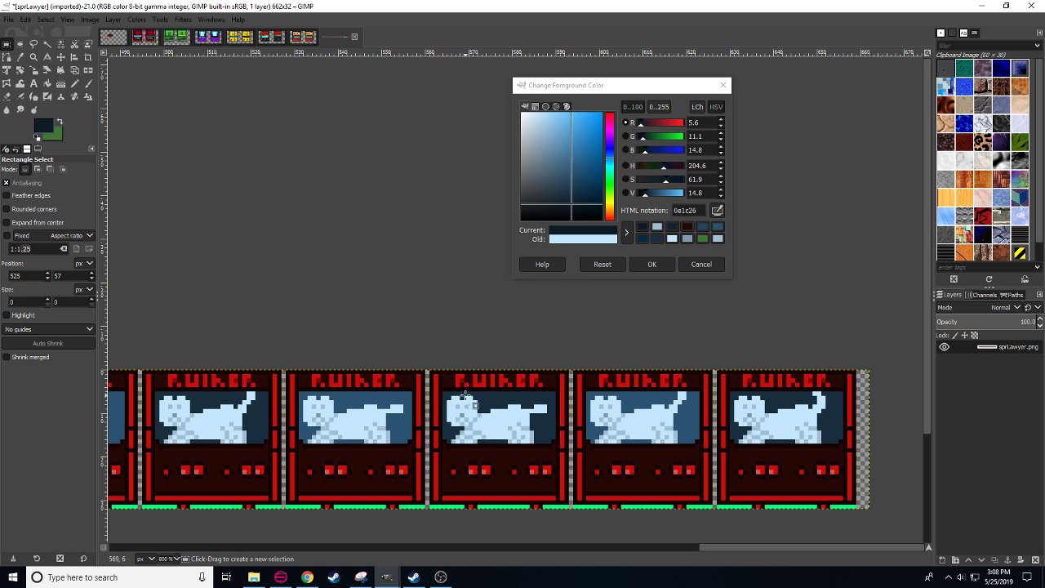
drag(465, 395, 497, 443)
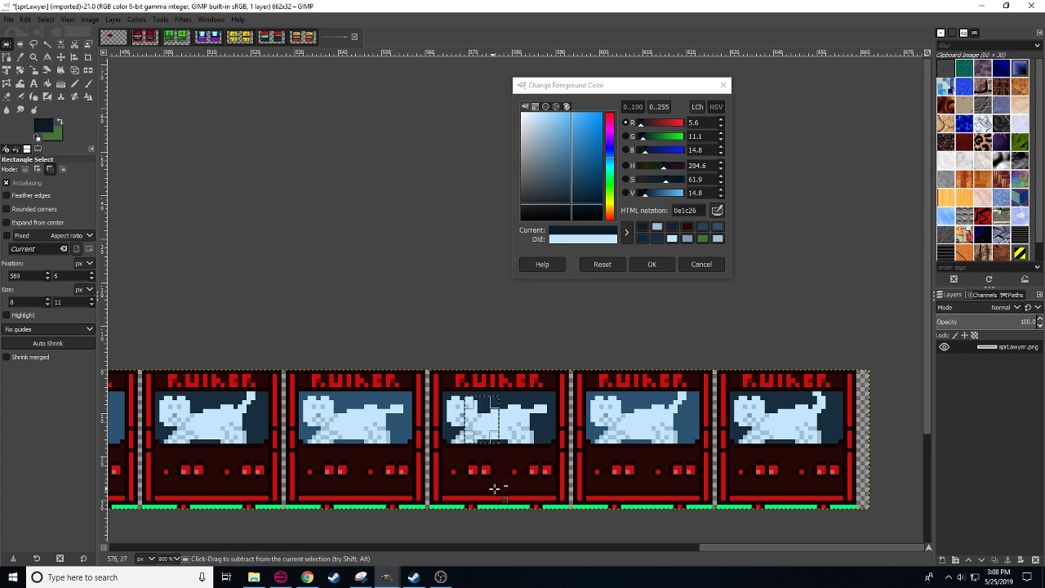
key(ctrl+z)
- Examine the BOSS and puppy frames along the sprite sheet, checking the scanline and screen shading
drag(318, 488, 717, 447)
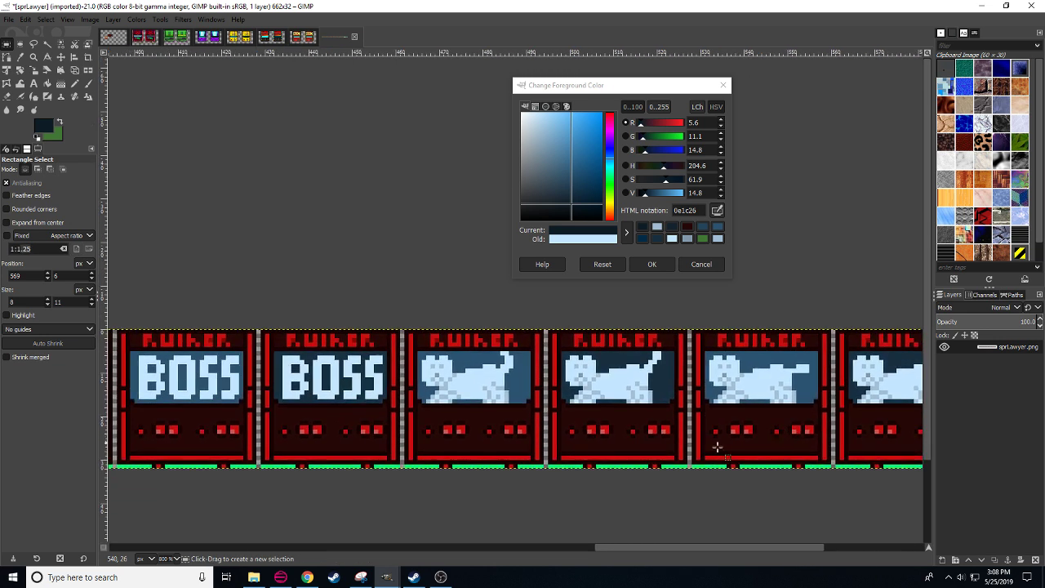
scroll(498, 475, left, 5)
scroll(548, 482, left, 5)
scroll(548, 482, up, 1)
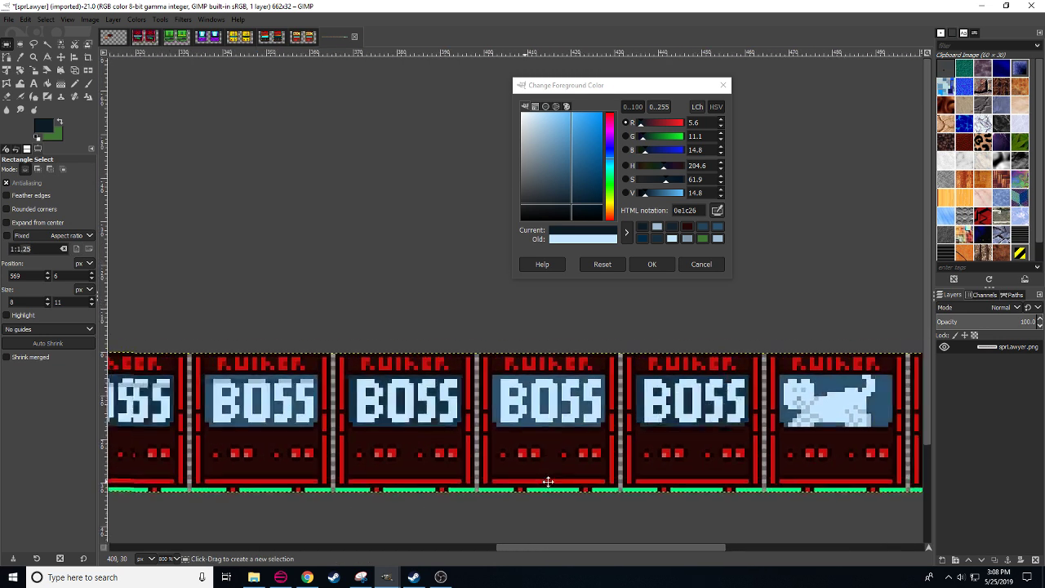
scroll(547, 481, left, 3)
scroll(642, 459, right, 6)
key(n)
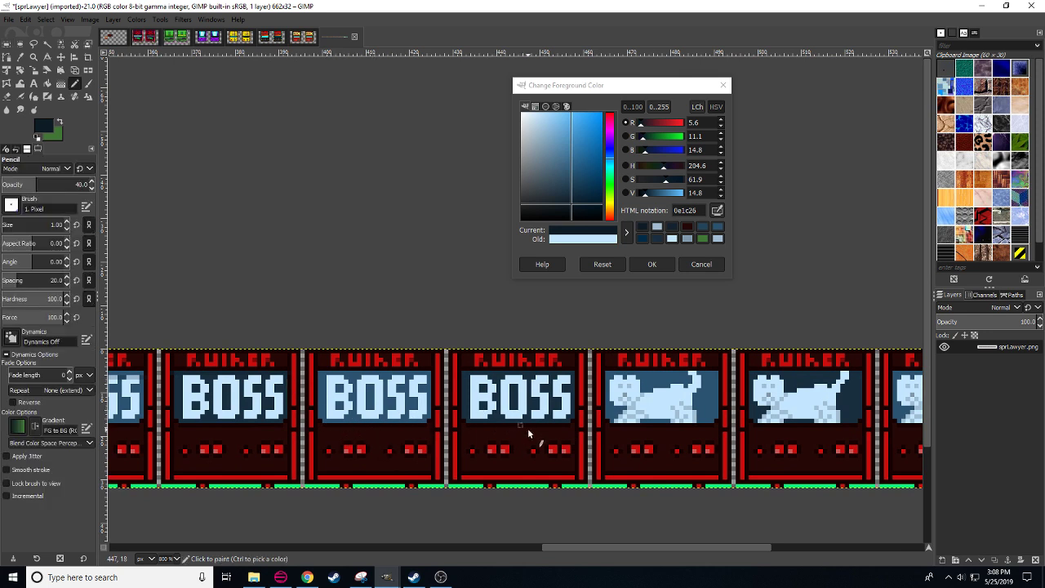
drag(527, 430, 644, 434)
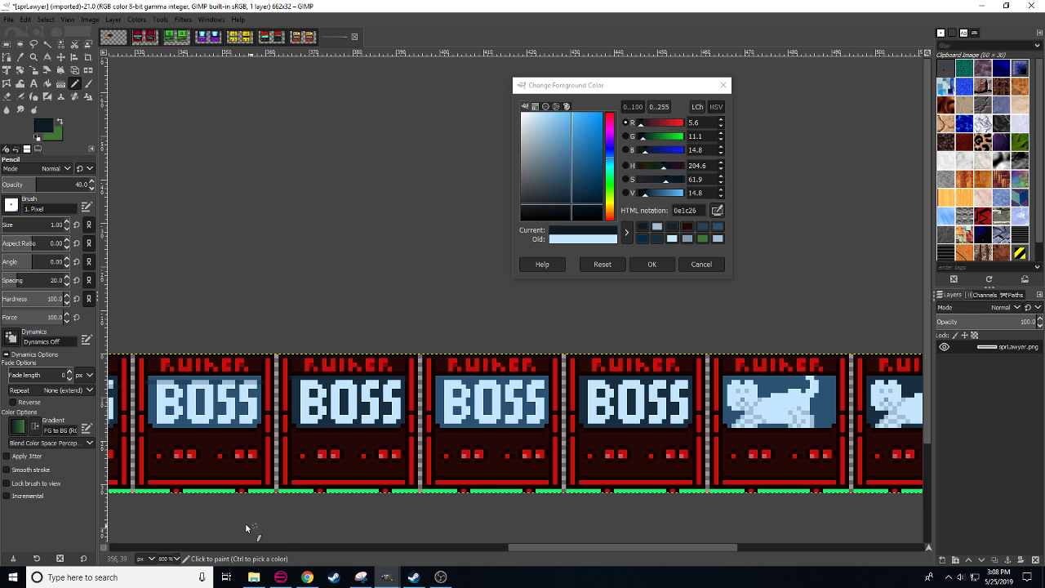
- Overwrite sprLawyer.png with the current sprite sheet
scroll(170, 558, down, 2)
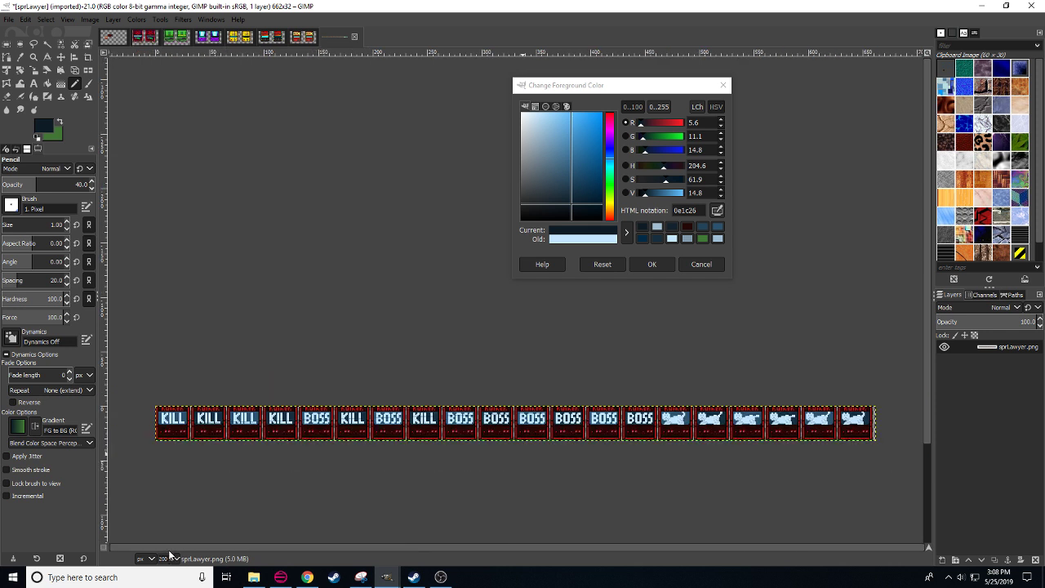
click(7, 19)
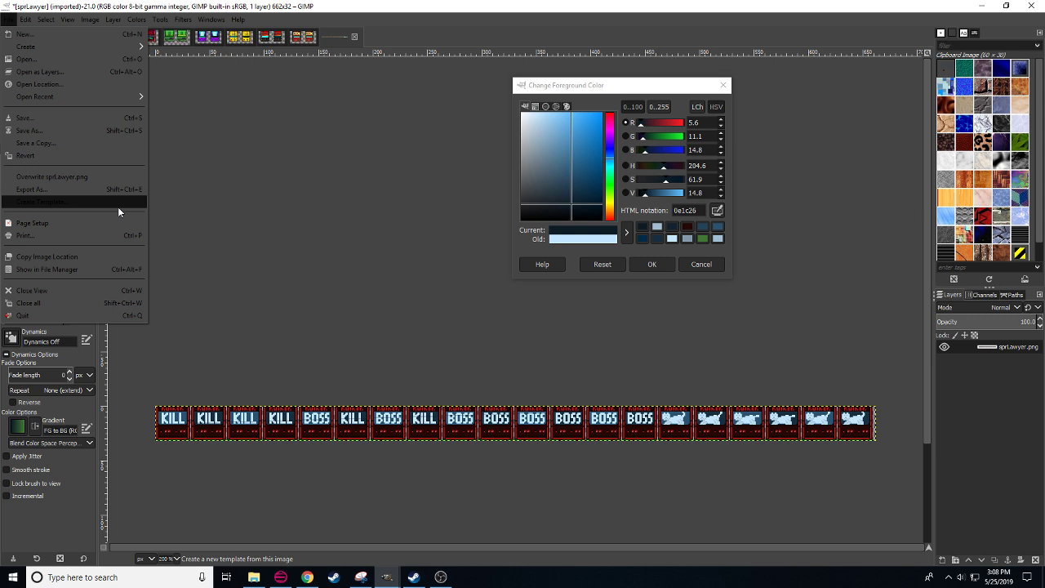
click(82, 178)
- Select the green strip beneath all frames by color and clear it to transparency
scroll(166, 556, up, 2)
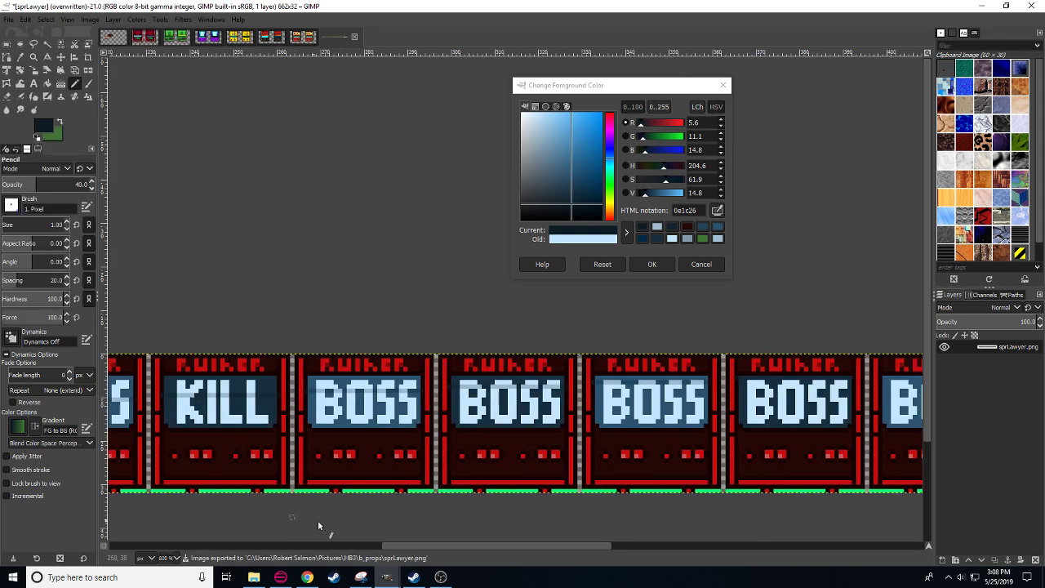
key(shift+o)
click(359, 490)
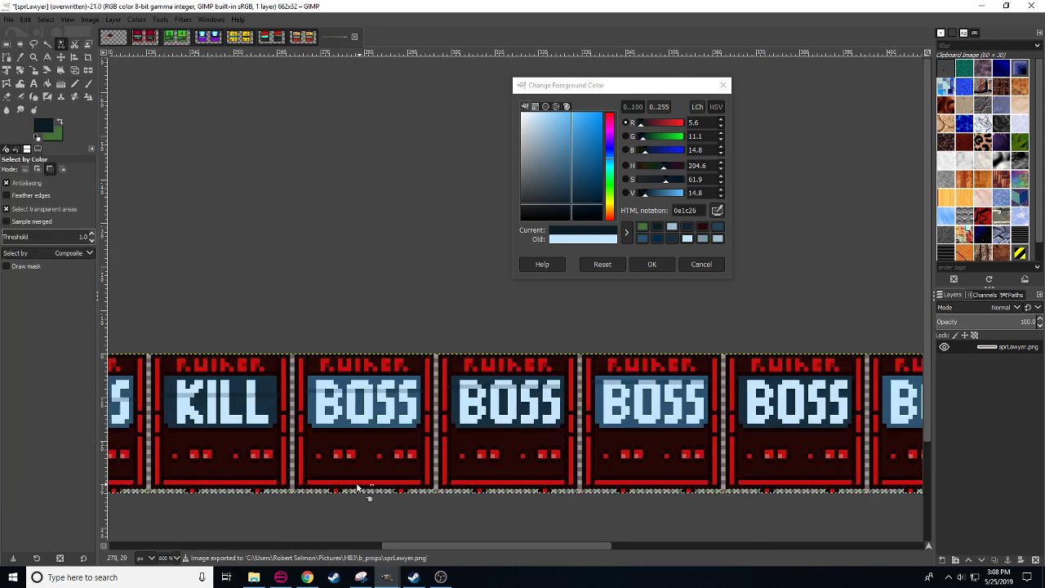
- Export the sheet with its transparent background over the existing sprLawyer.png
click(9, 18)
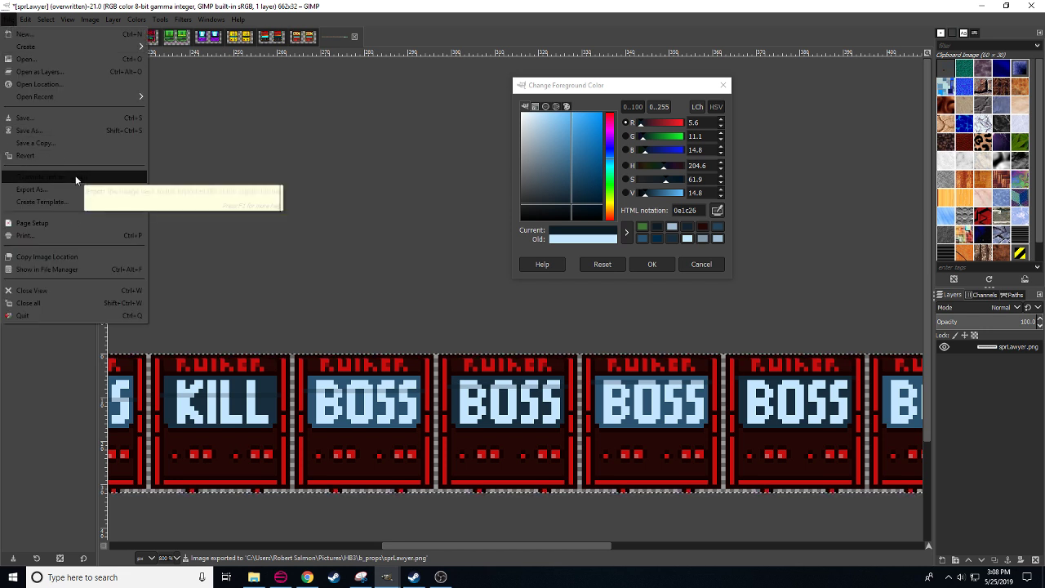
click(75, 178)
click(10, 18)
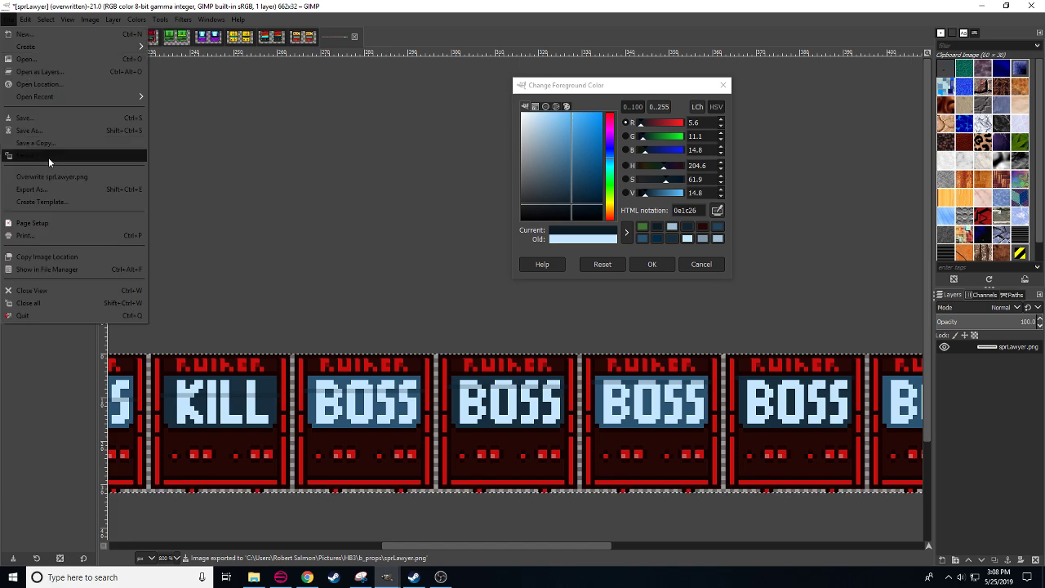
click(57, 176)
- Switch to HLM WAD Explorer and replace the Court sprite sprLawyer.png with the edited sprLawyer file from the b_props folder
click(280, 577)
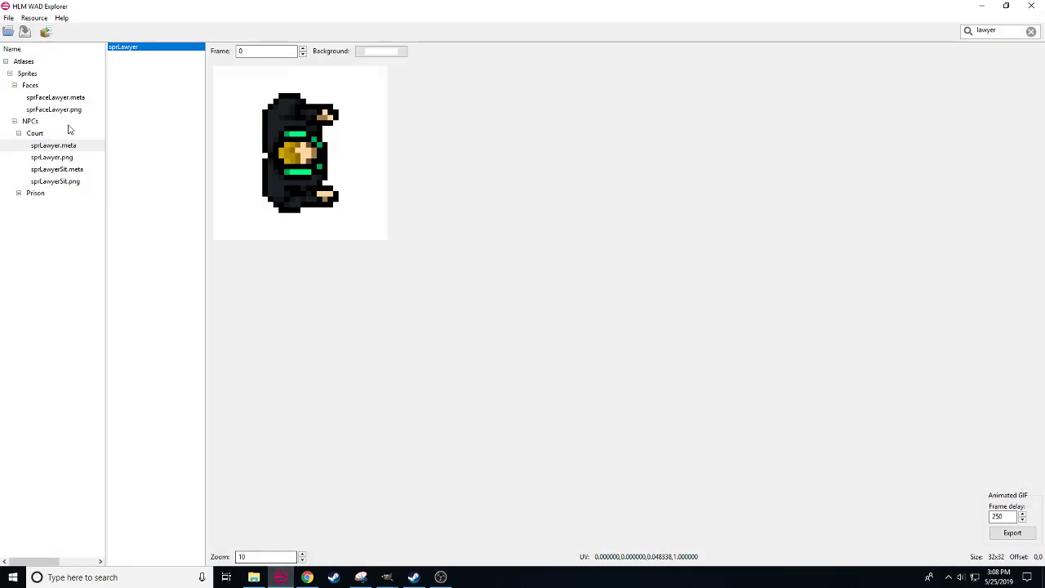
click(54, 158)
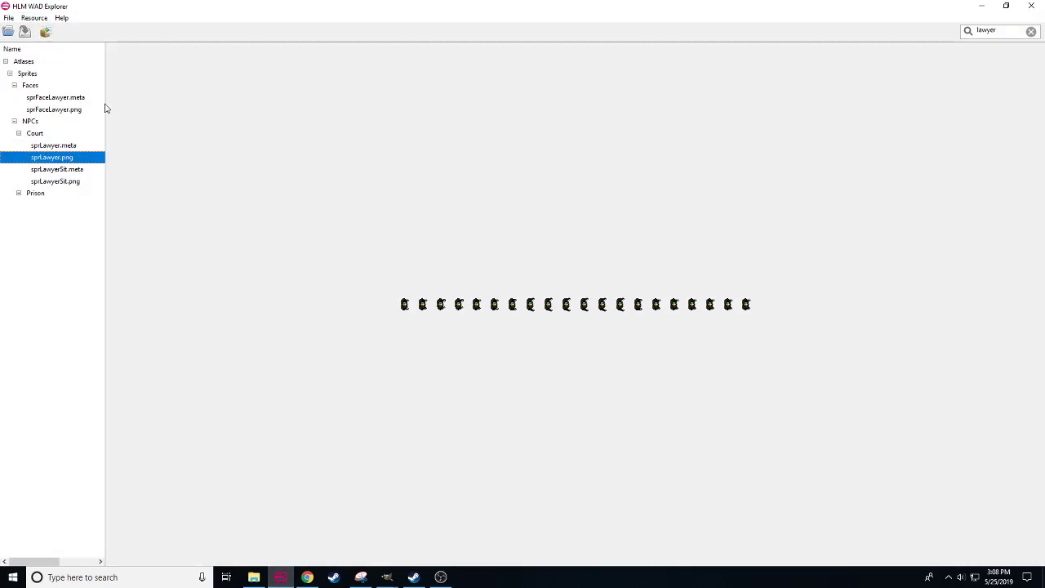
drag(107, 104, 181, 106)
click(33, 17)
click(49, 42)
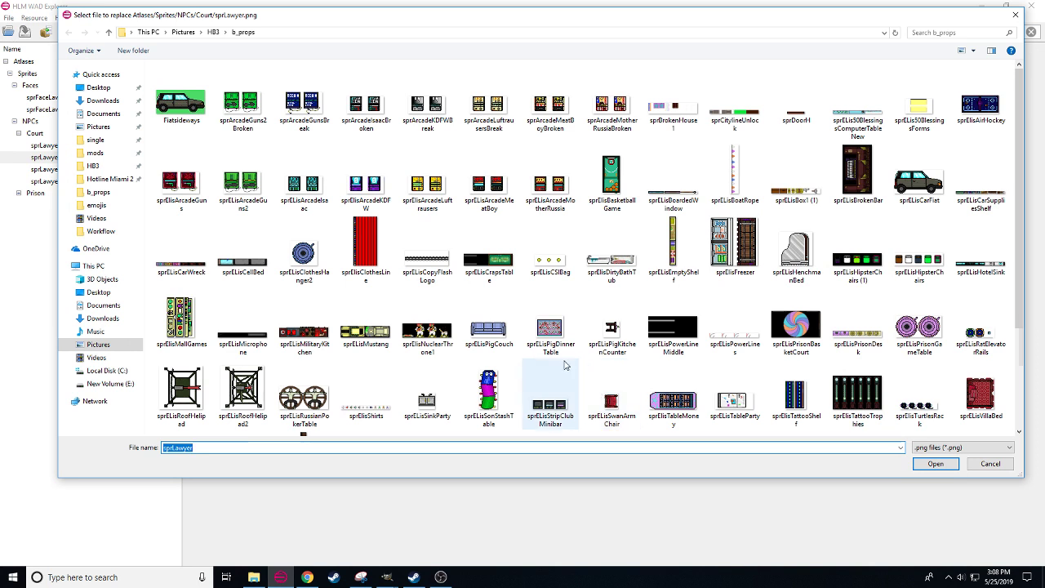
scroll(563, 365, down, 2)
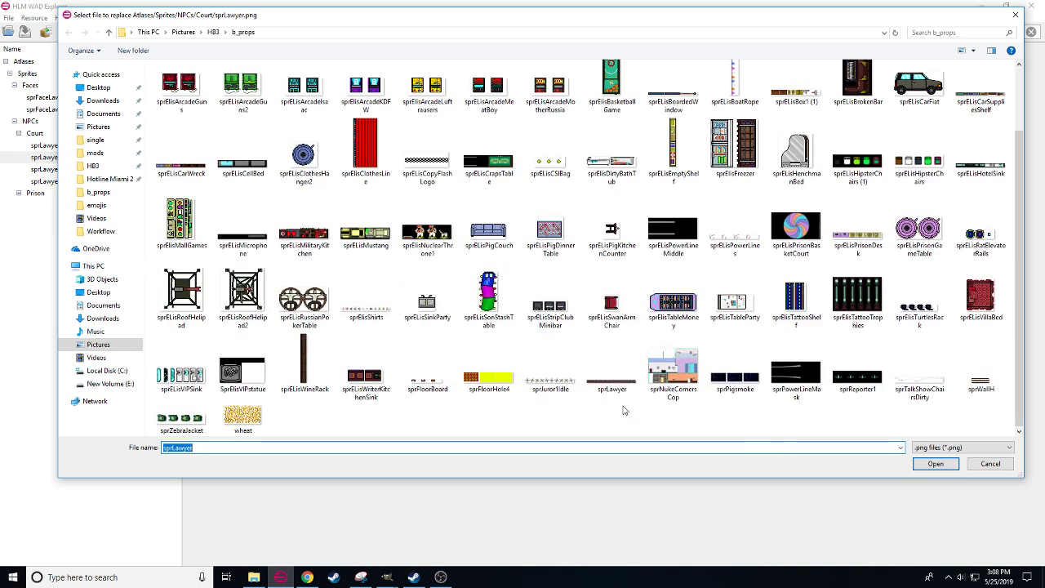
click(611, 382)
click(935, 464)
- Preview the replaced sprLawyer sprite through sprLawyer.meta, stepping through its frames and back to frame 0
click(93, 146)
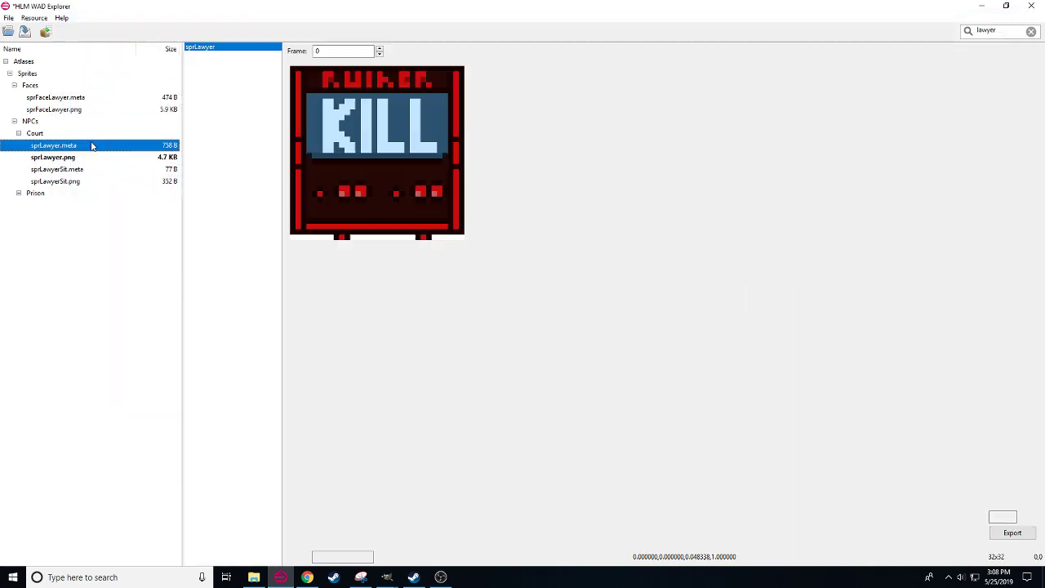
drag(380, 49, 379, 49)
click(379, 54)
click(380, 54)
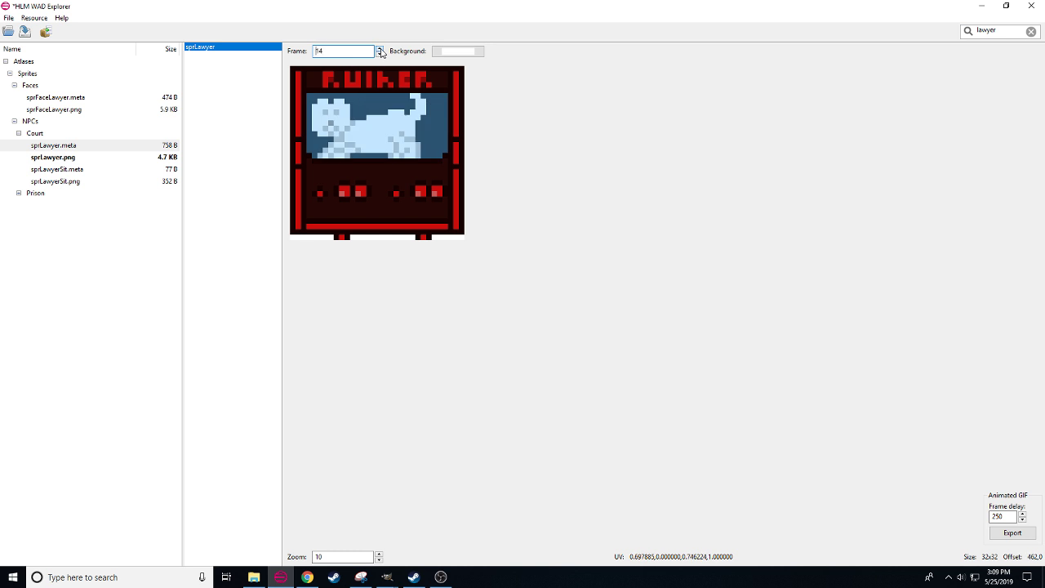
click(379, 54)
click(379, 54)
click(380, 54)
click(380, 54)
click(380, 54)
click(379, 54)
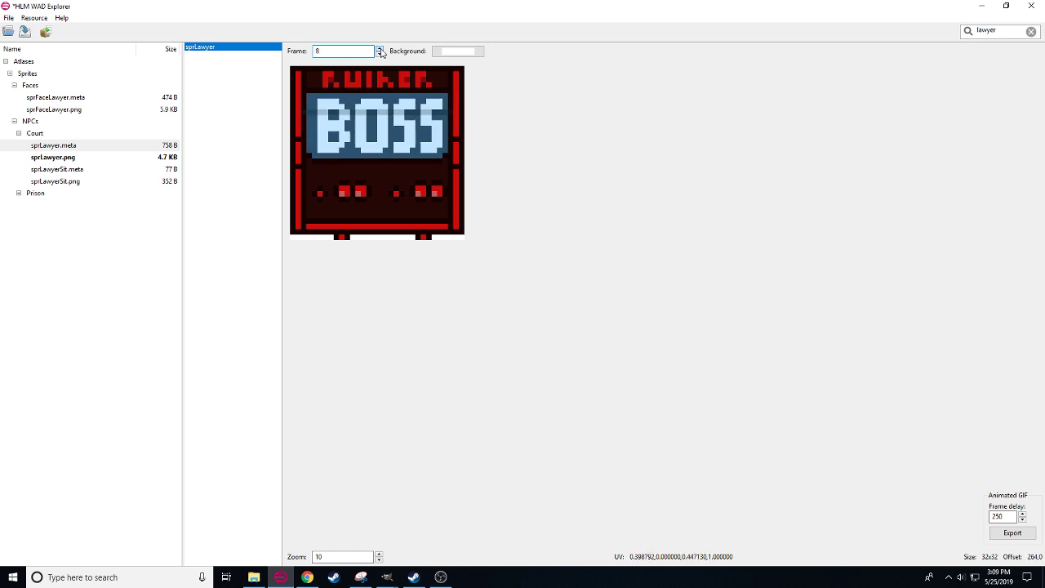
click(379, 54)
click(379, 54)
click(379, 54)
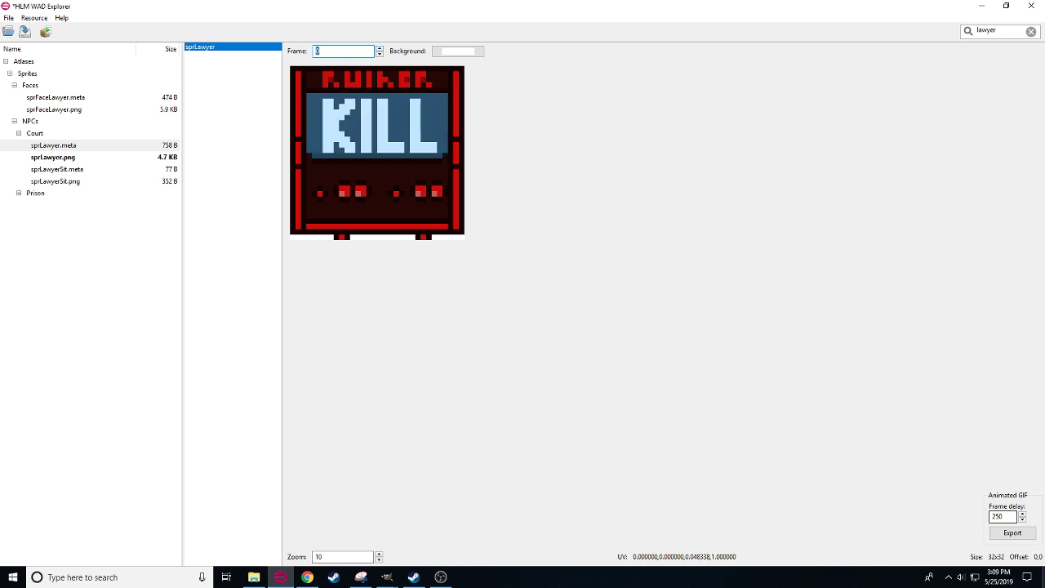
- Export the sprLawyer animation as an animated GIF named sprLawyer into the HB3 gif folder
click(1013, 532)
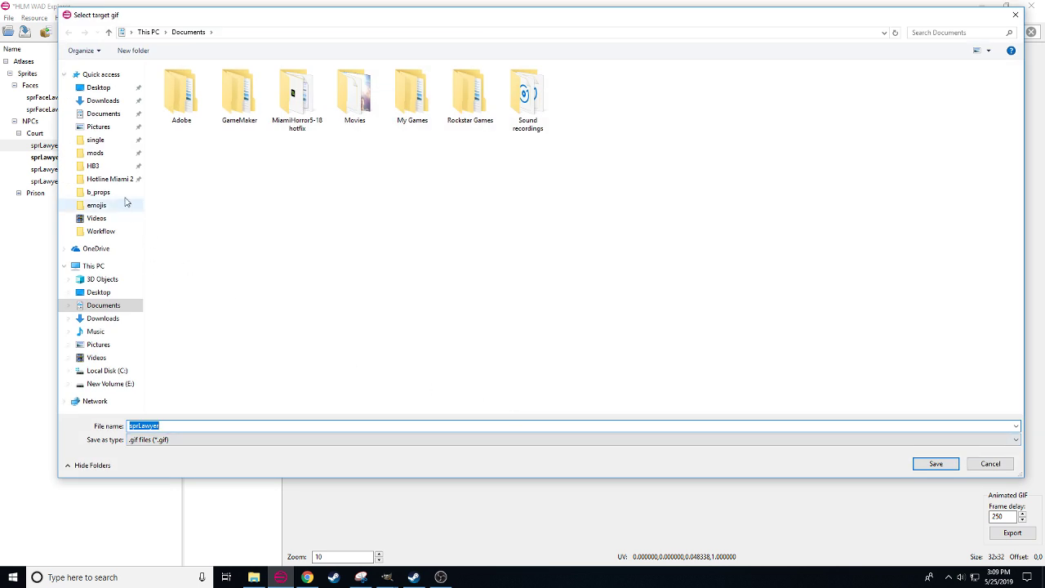
click(100, 166)
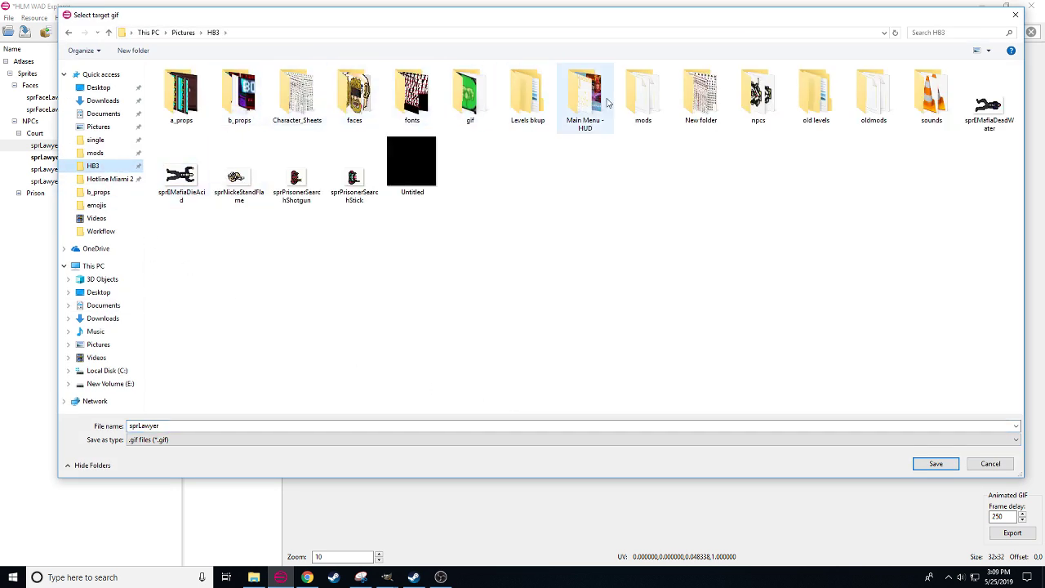
double_click(469, 94)
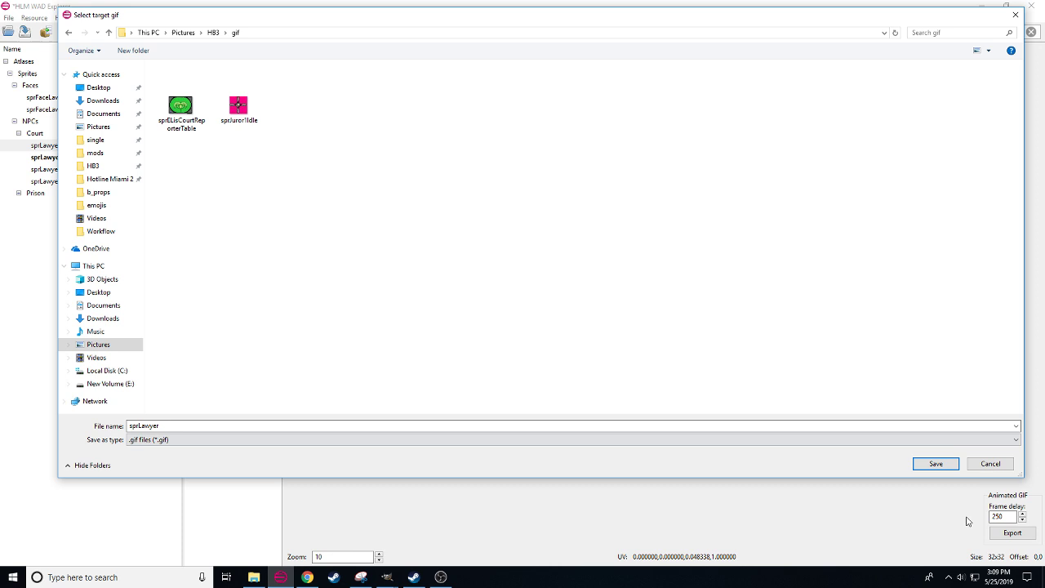
click(936, 463)
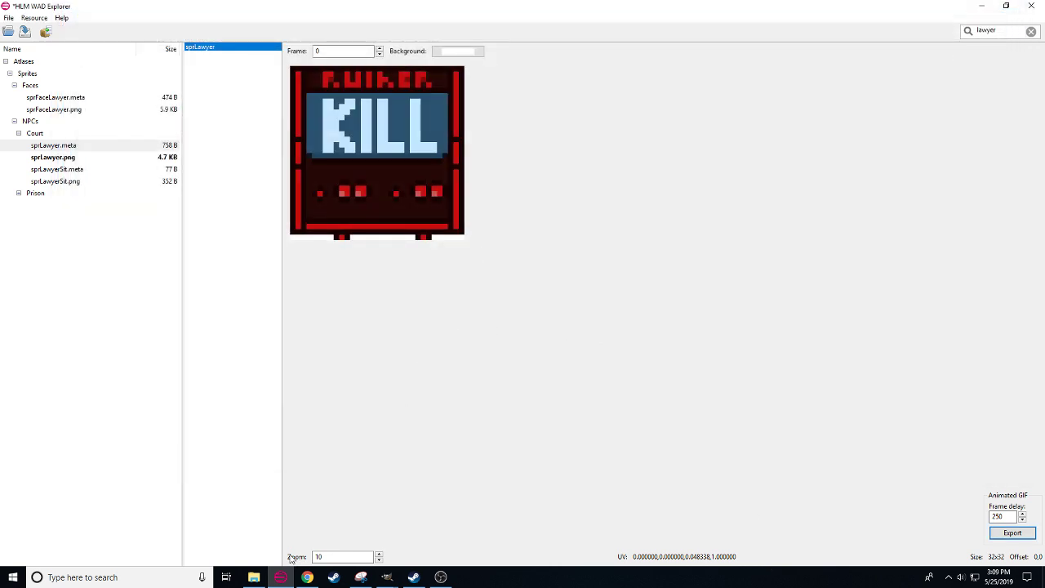
- Open the exported sprLawyer GIF from the HB3 gif folder, watch its animation, and close the viewer
click(254, 577)
click(125, 190)
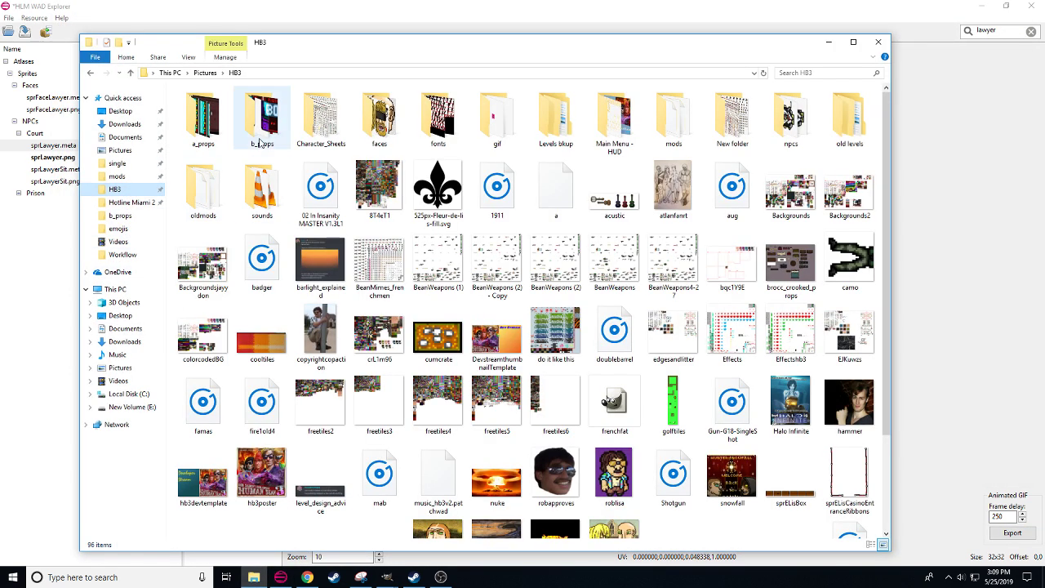
double_click(490, 114)
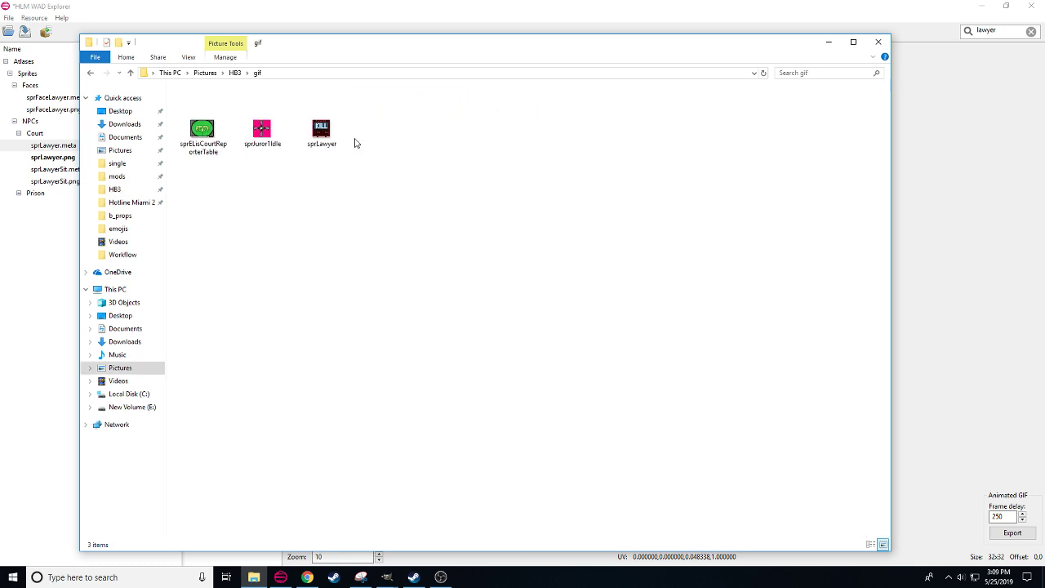
double_click(319, 126)
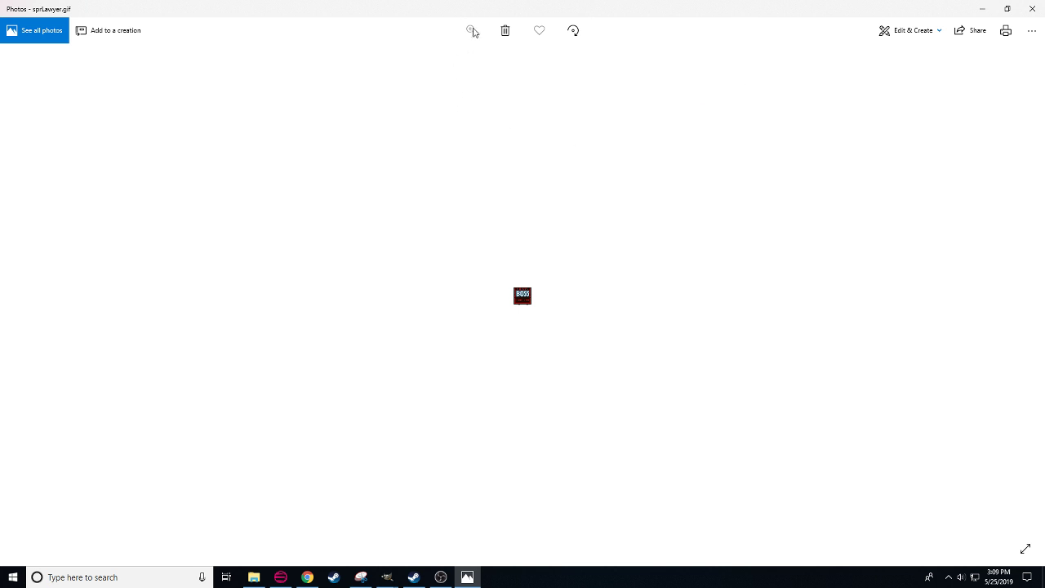
scroll(576, 326, up, 2)
scroll(519, 303, down, 1)
key(Right)
click(1033, 7)
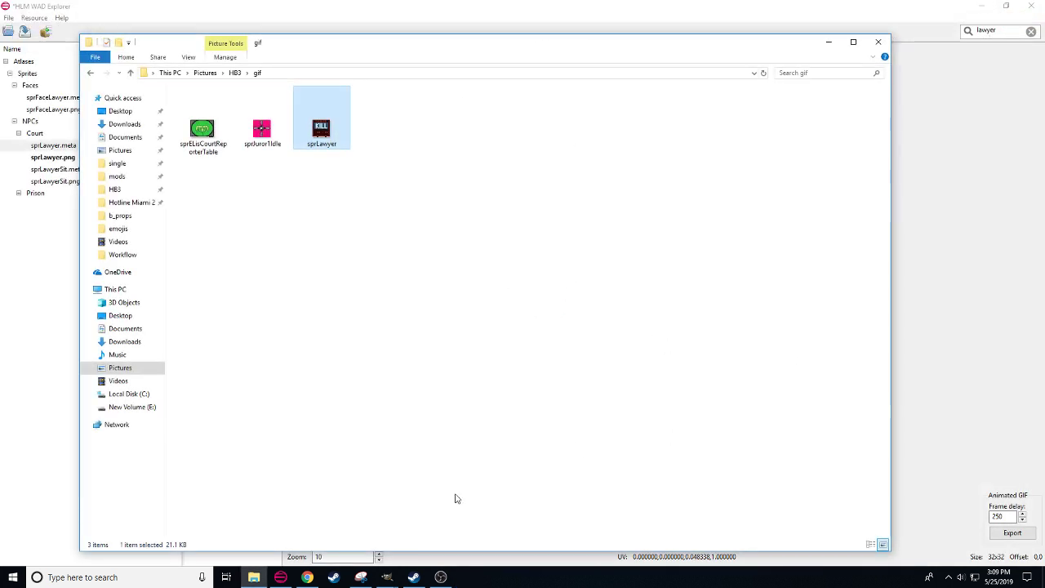
click(856, 42)
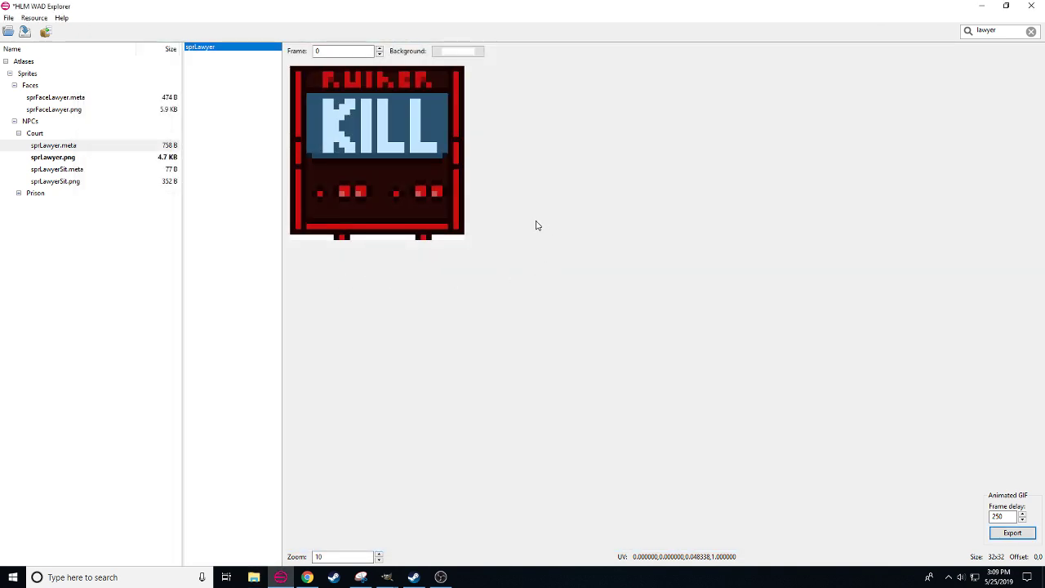
- Start saving the sprite changes as a patchwad file in the HotlineMiami2 mods folder and cancel
click(25, 31)
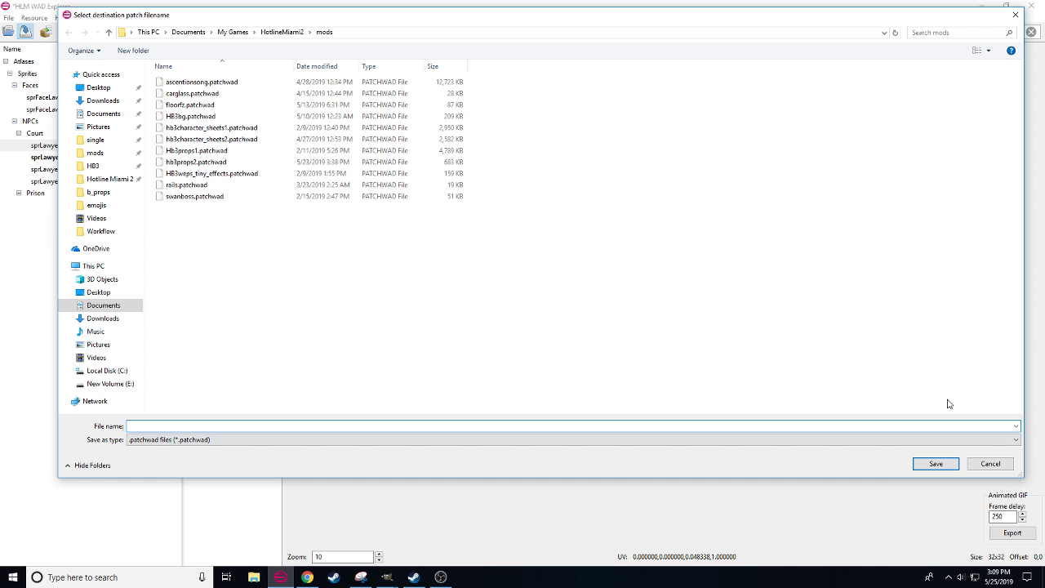
click(989, 464)
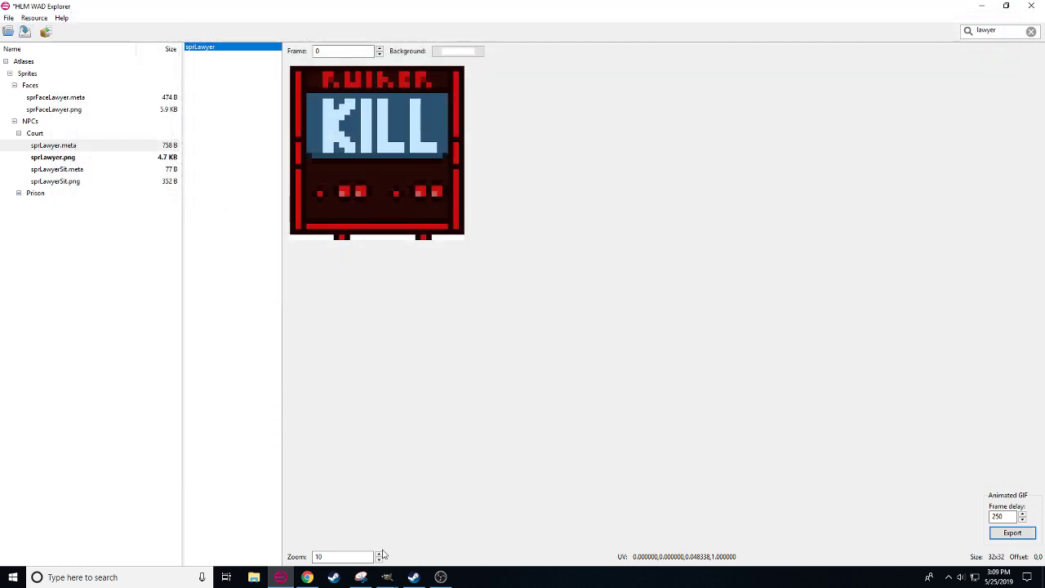
click(307, 578)
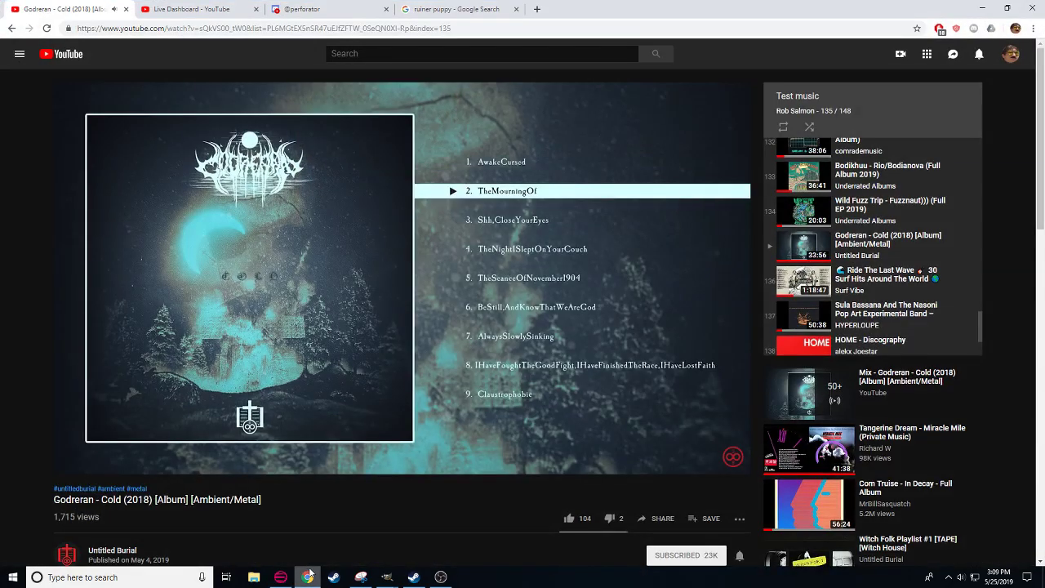
click(308, 576)
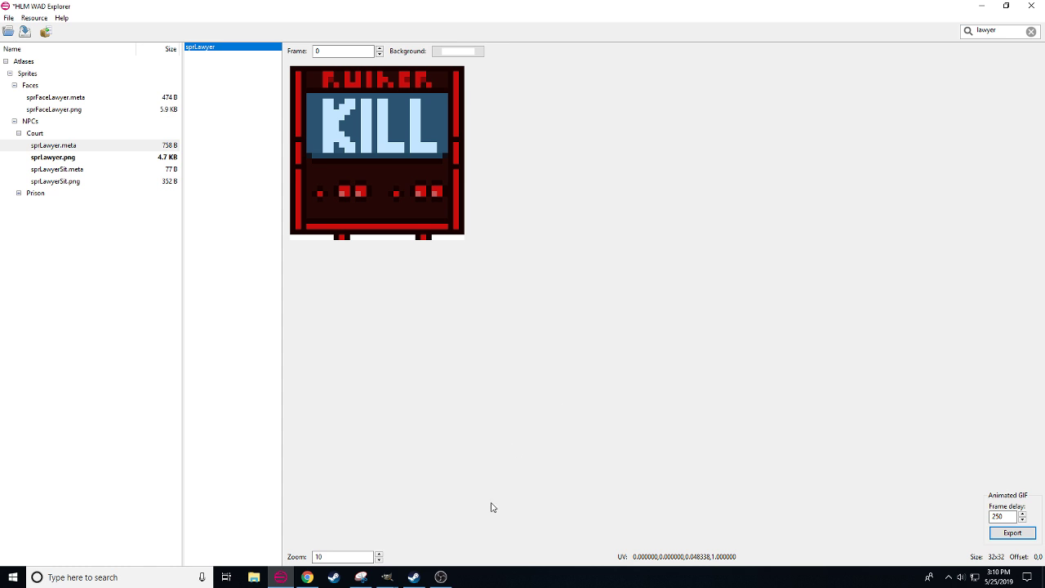
click(441, 577)
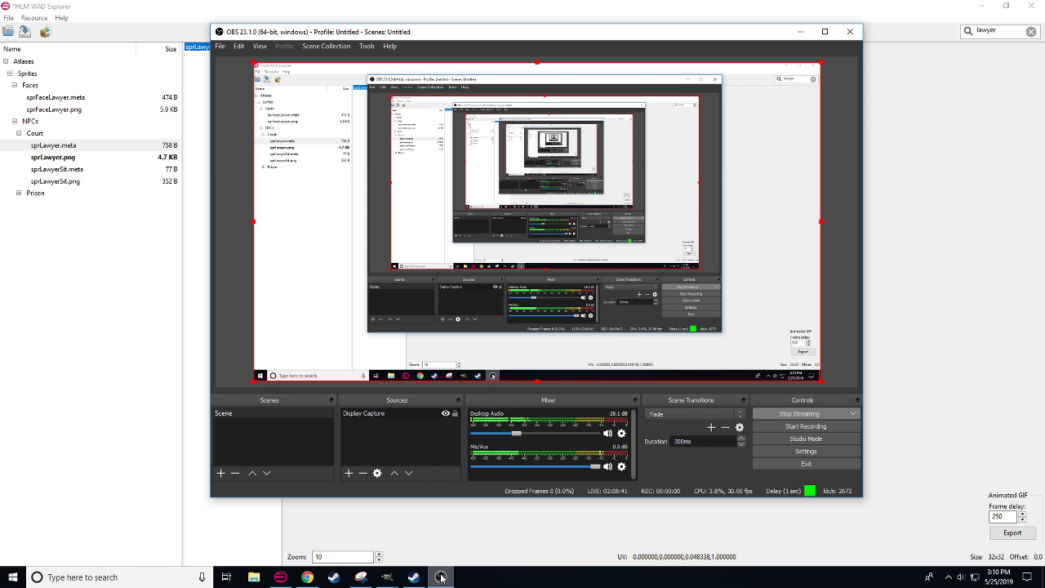
click(441, 577)
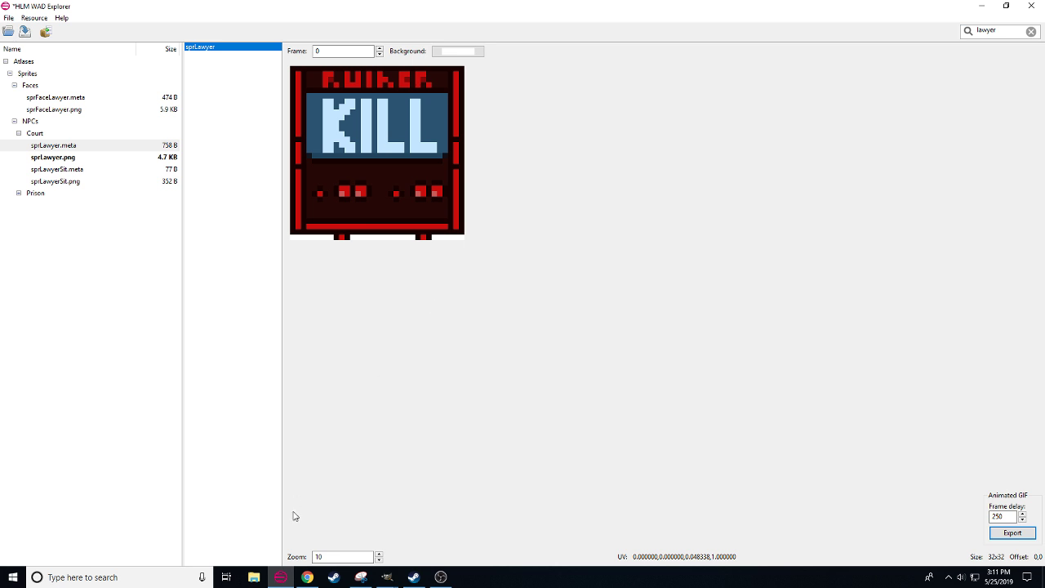
- Open the b_props folder in File Explorer and look over the prop sprites in it
click(254, 578)
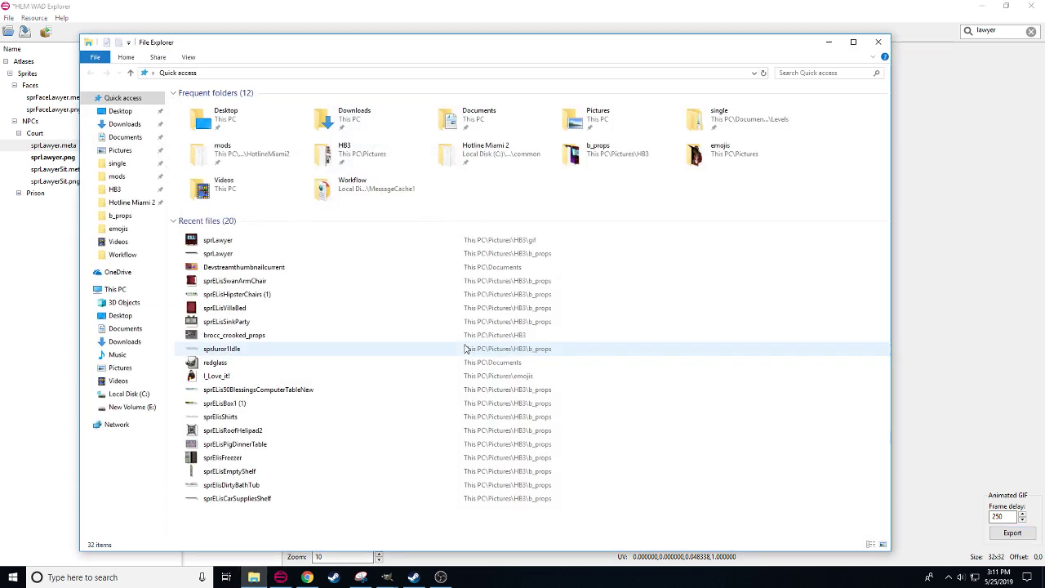
click(123, 215)
scroll(445, 315, down, 1)
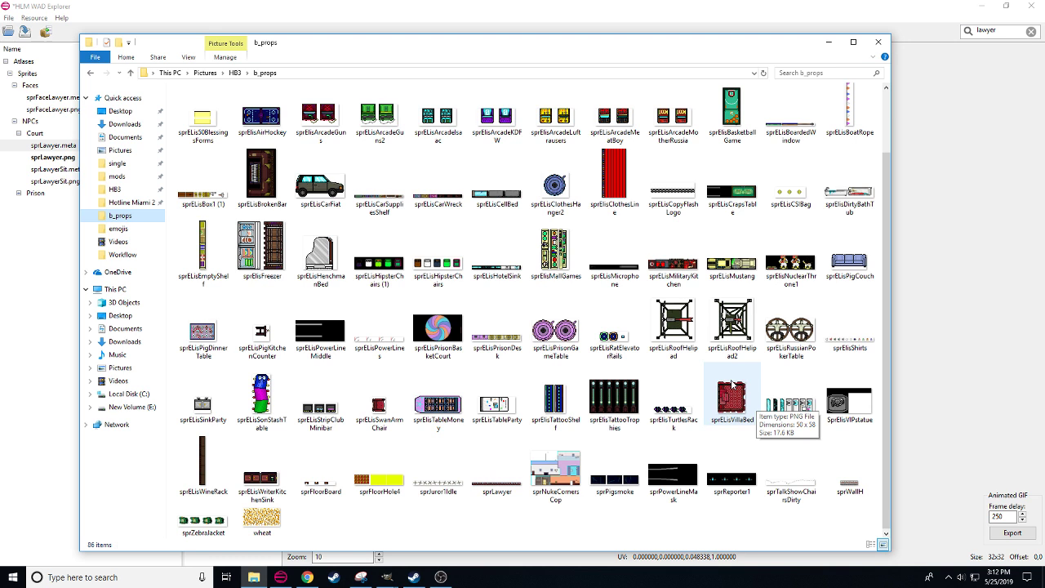
- Check the stream chat on the YouTube live dashboard in Chrome, and return to the sprLawyer image in GIMP
click(307, 577)
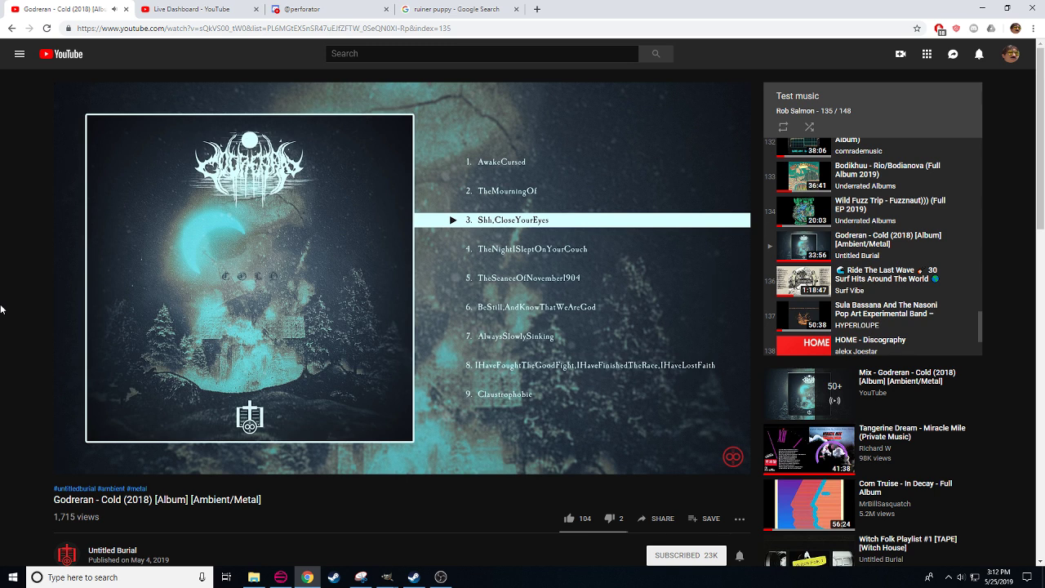
click(171, 9)
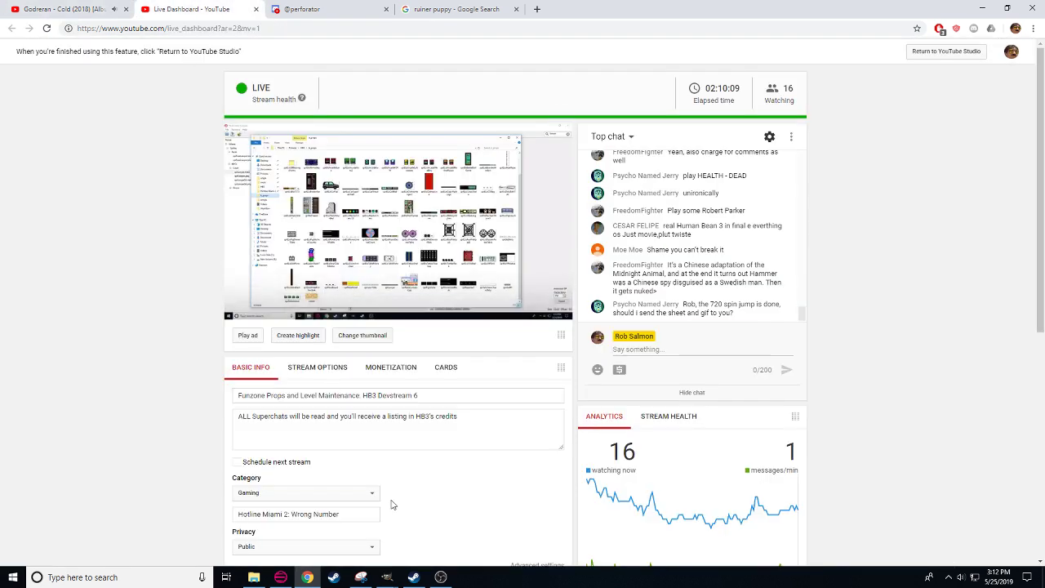
click(387, 577)
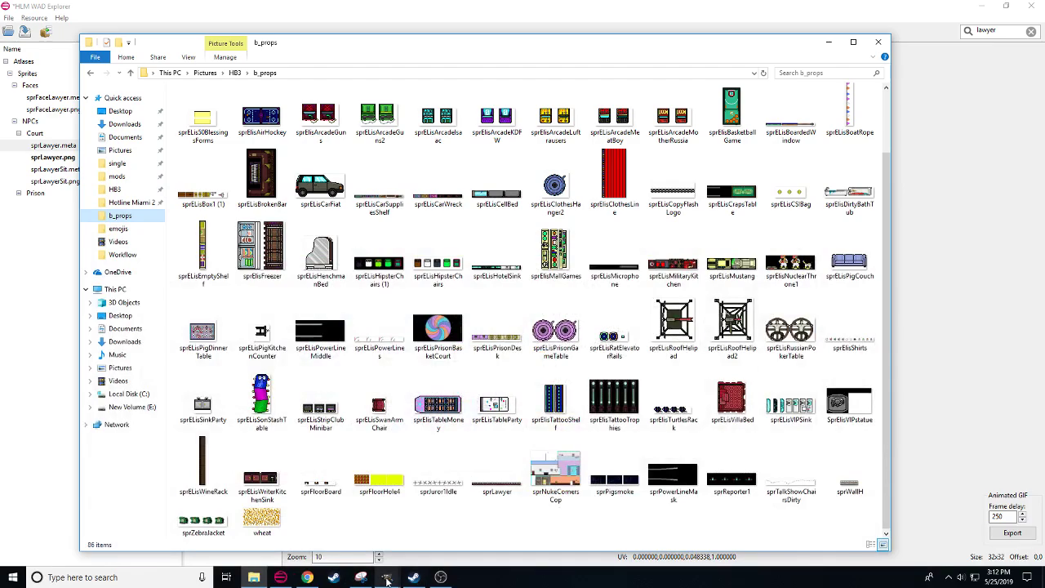
mouse_move(387, 578)
click(341, 523)
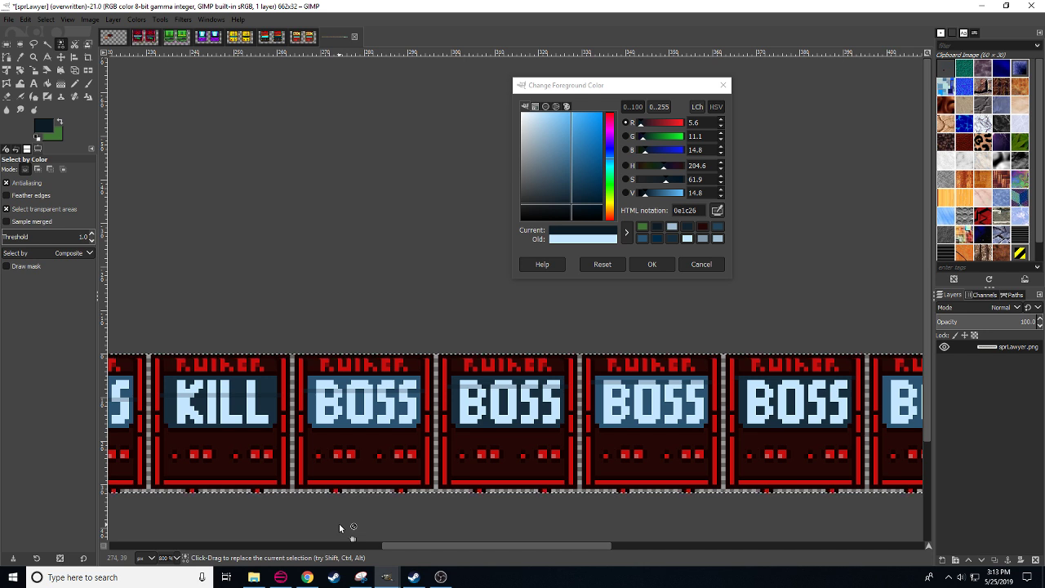
- Switch to Discord in Chrome and open the original sprSonRoll.gif from the sprite contributor's direct messages
click(307, 577)
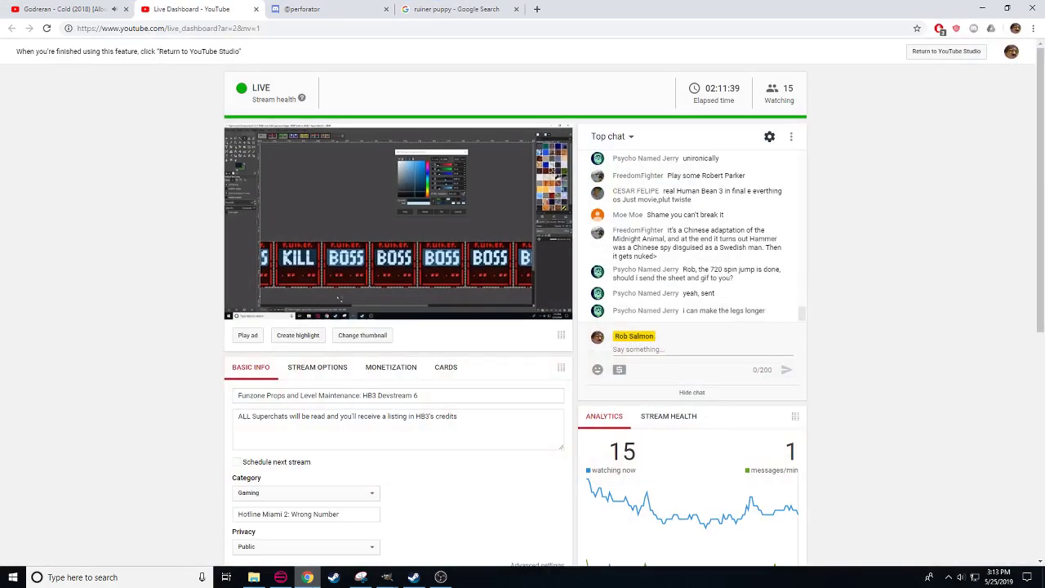
click(298, 7)
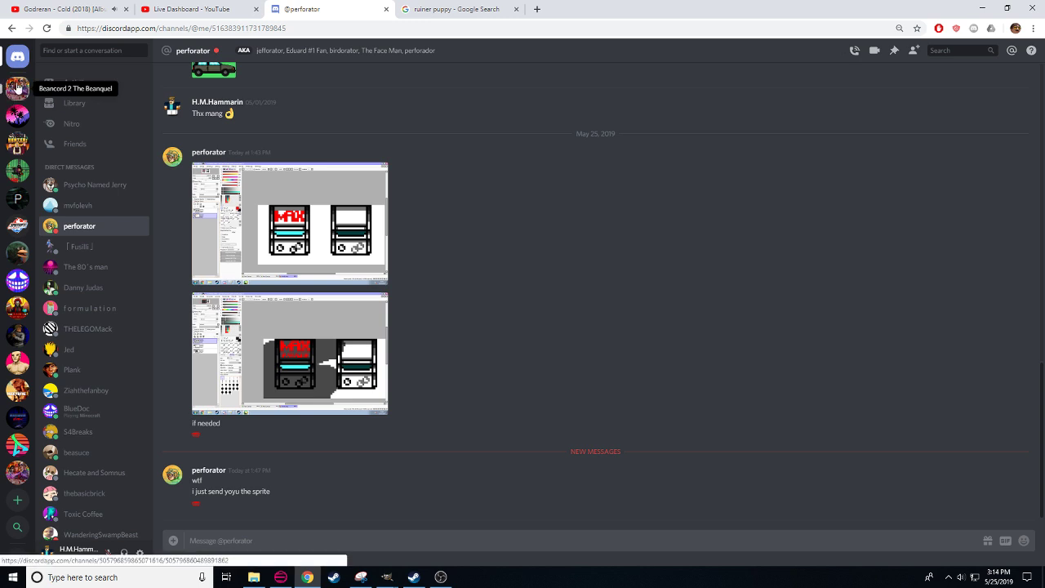
click(85, 184)
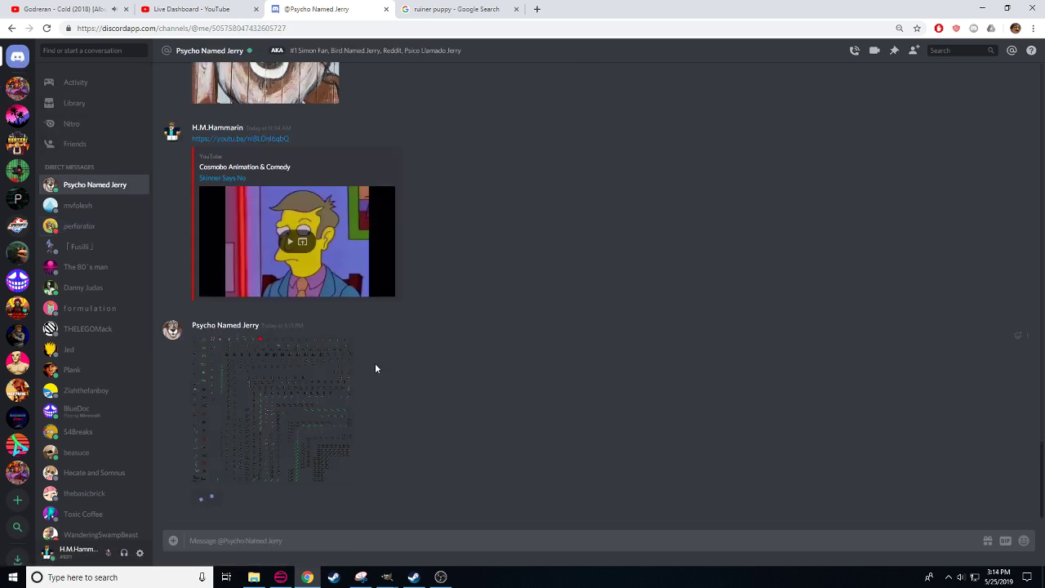
click(206, 499)
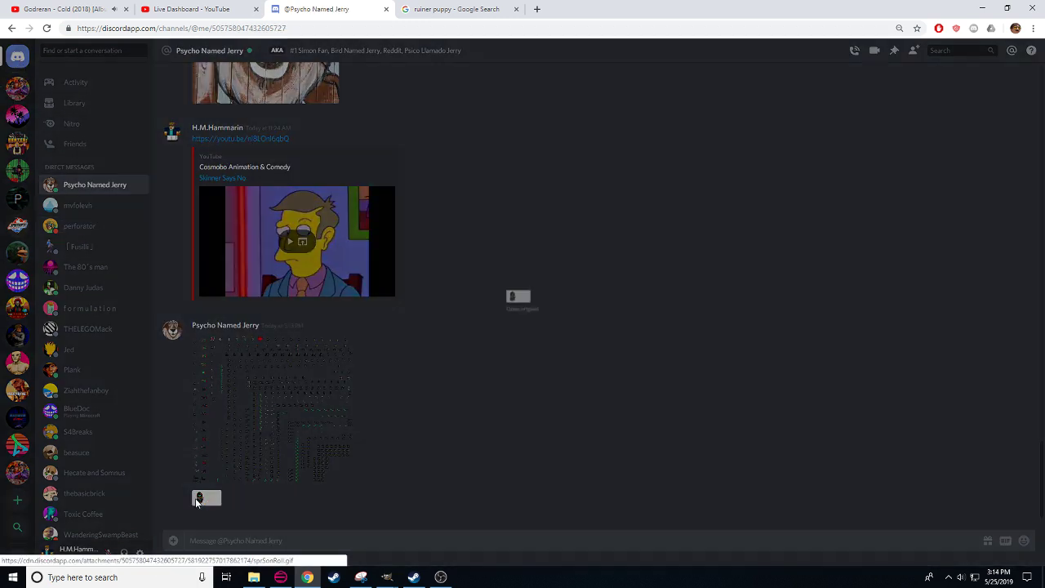
click(514, 311)
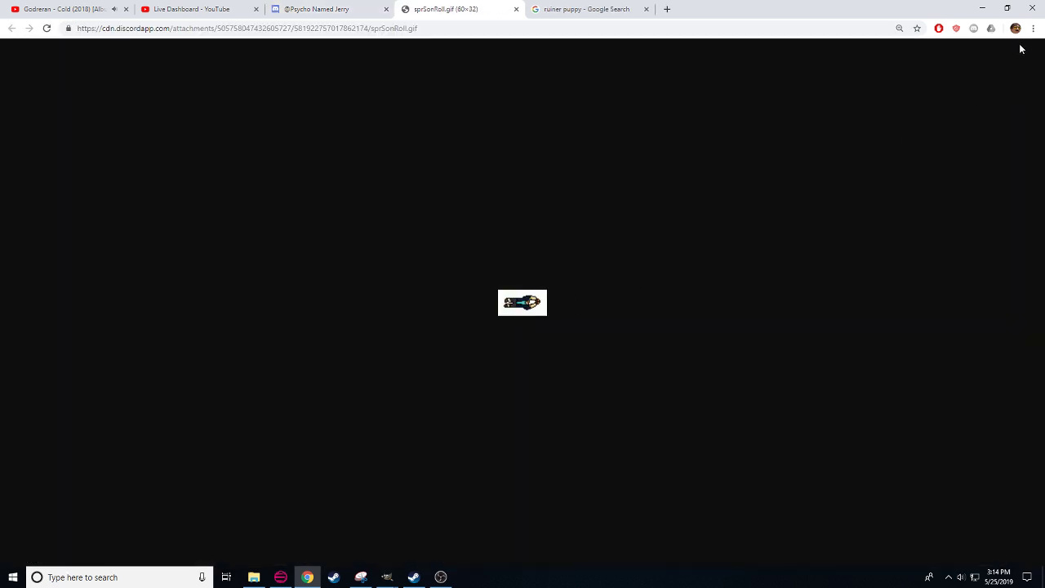
- Magnify the sprSonRoll.gif page to 500% to examine the roll animation
click(1032, 29)
click(1004, 133)
click(1004, 133)
click(1005, 133)
click(1004, 133)
click(1005, 134)
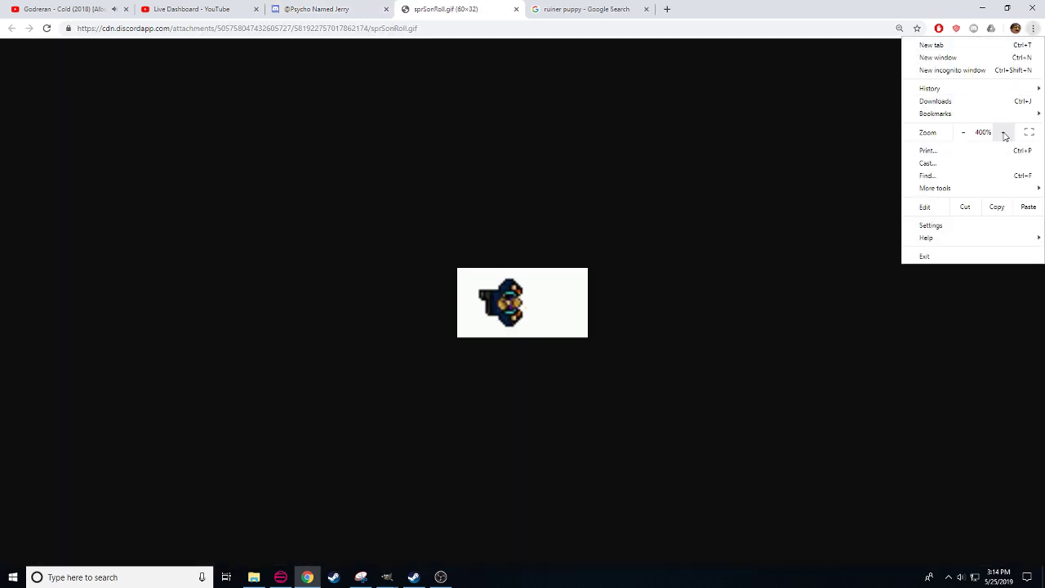
click(1004, 133)
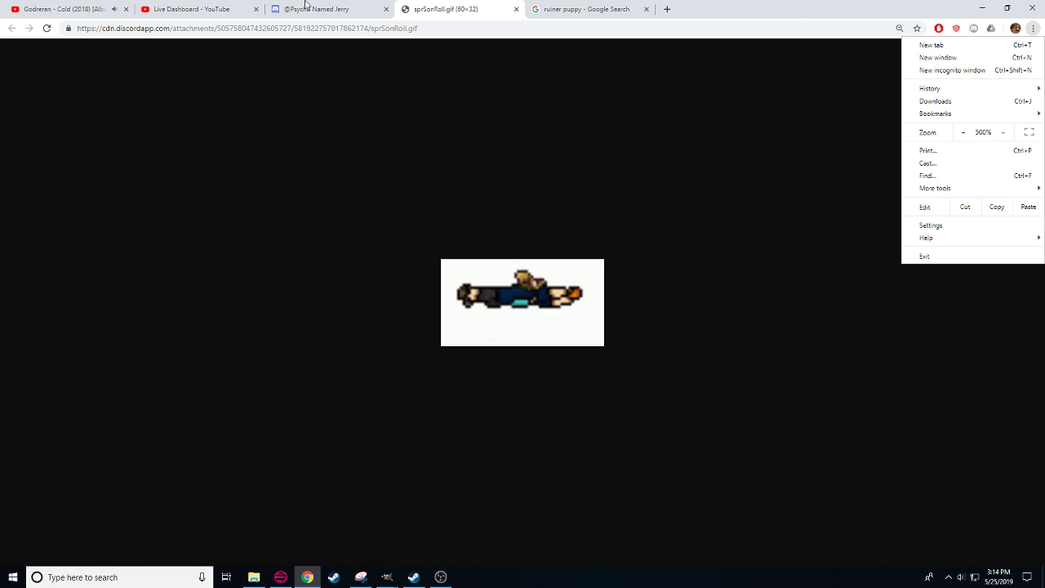
- Check the live dashboard chat, view the sprSonRoll.gif animation again and close its tab
click(196, 9)
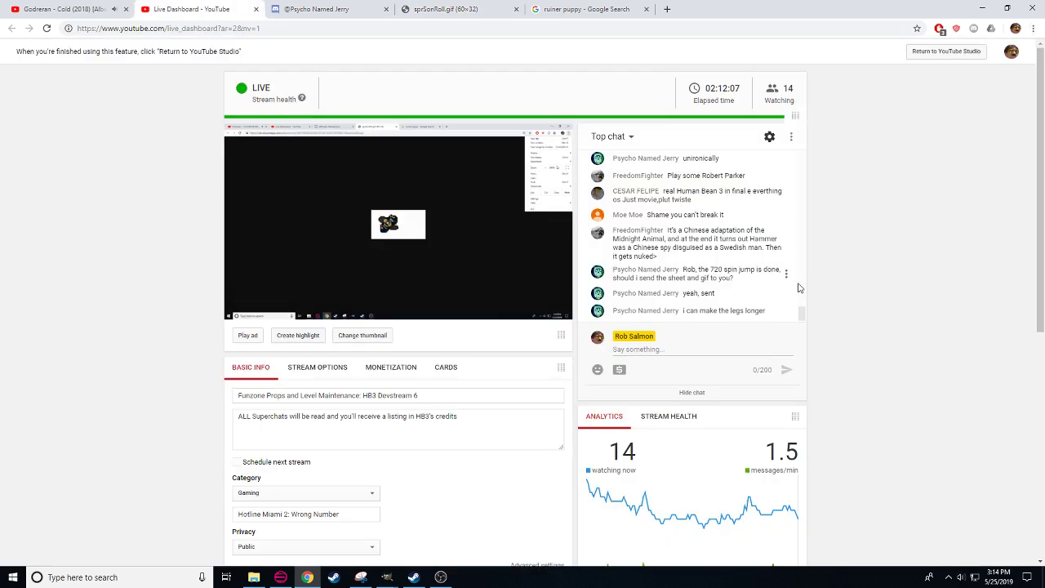
click(335, 9)
key(ctrl+Tab)
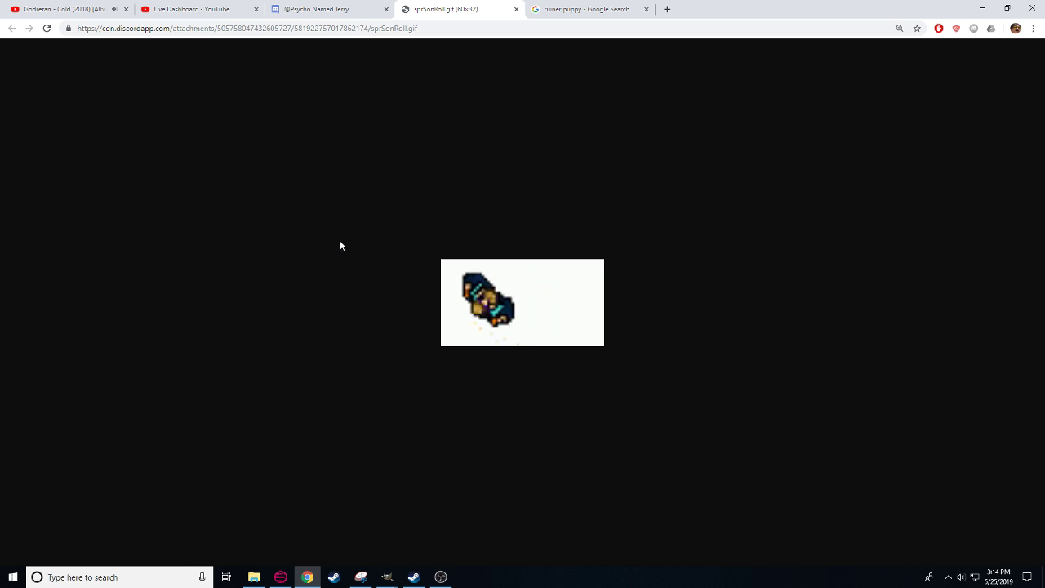
click(517, 11)
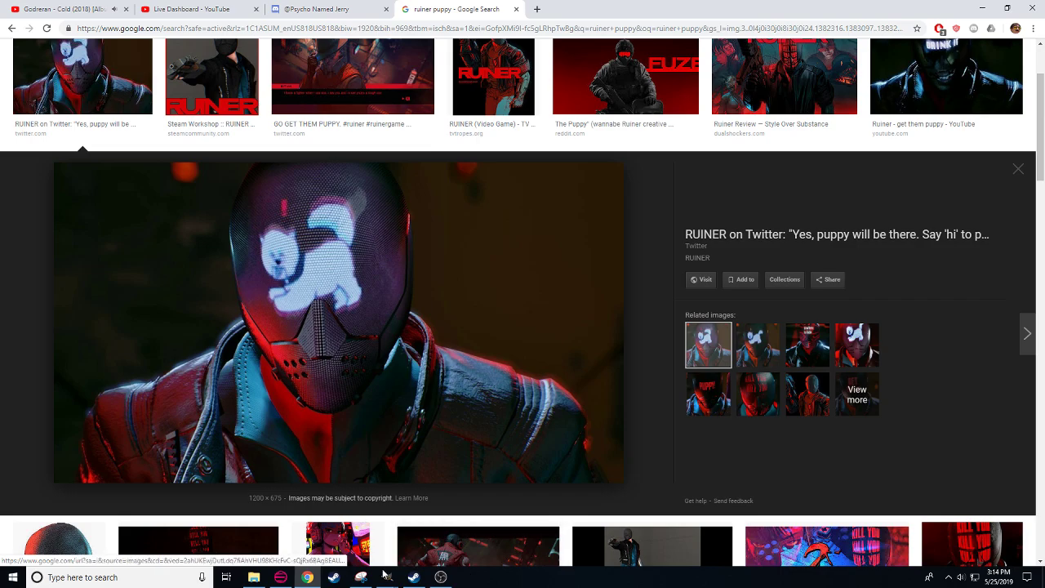
- Switch to GIMP and examine all KILL, BOSS and puppy frames of the sprLawyer sprite sheet
mouse_move(387, 576)
click(364, 527)
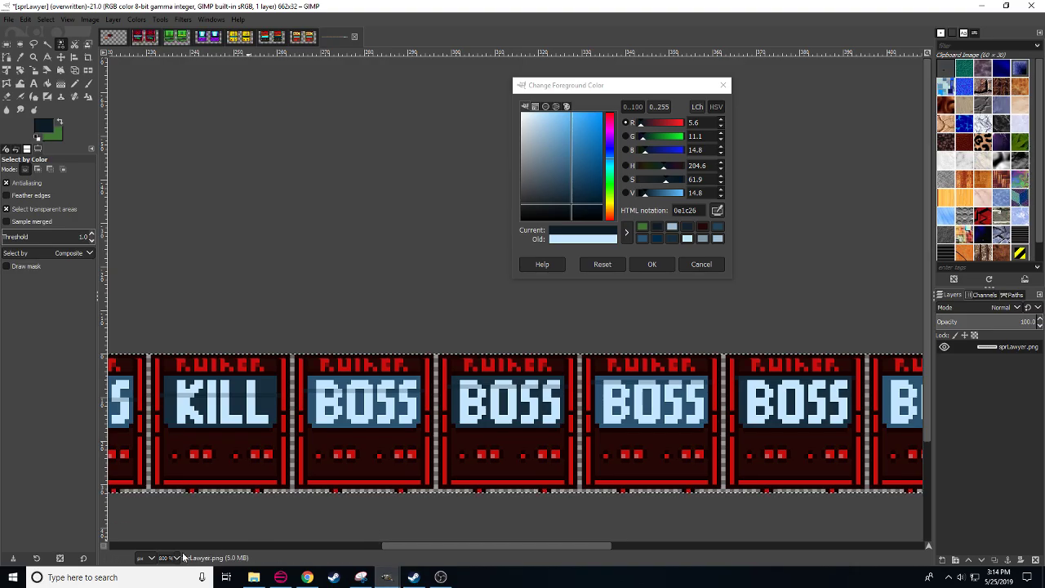
scroll(173, 561, down, 2)
scroll(174, 559, up, 2)
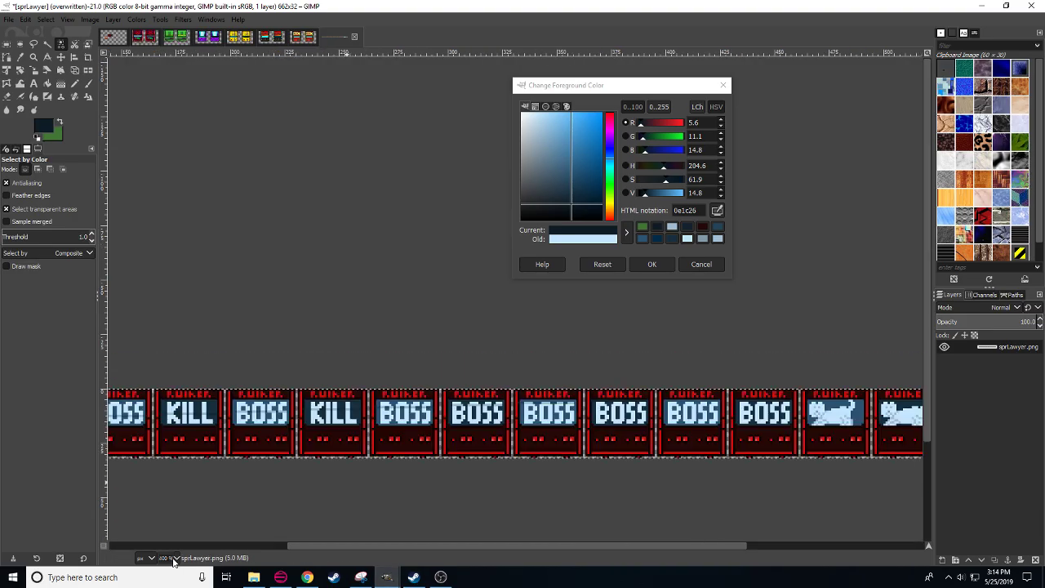
scroll(210, 419, right, 3)
scroll(310, 432, right, 4)
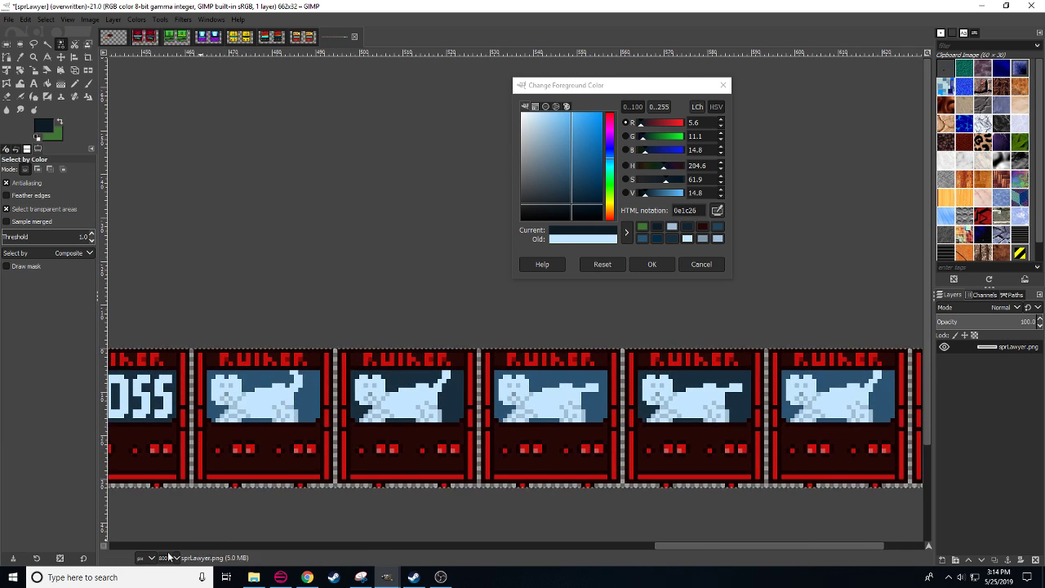
scroll(174, 558, down, 1)
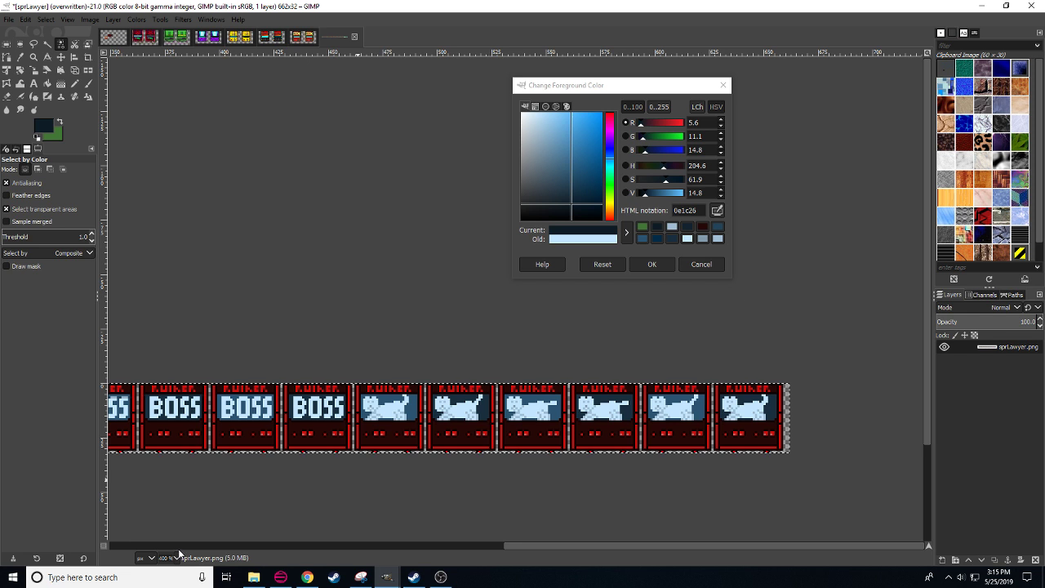
scroll(175, 557, down, 1)
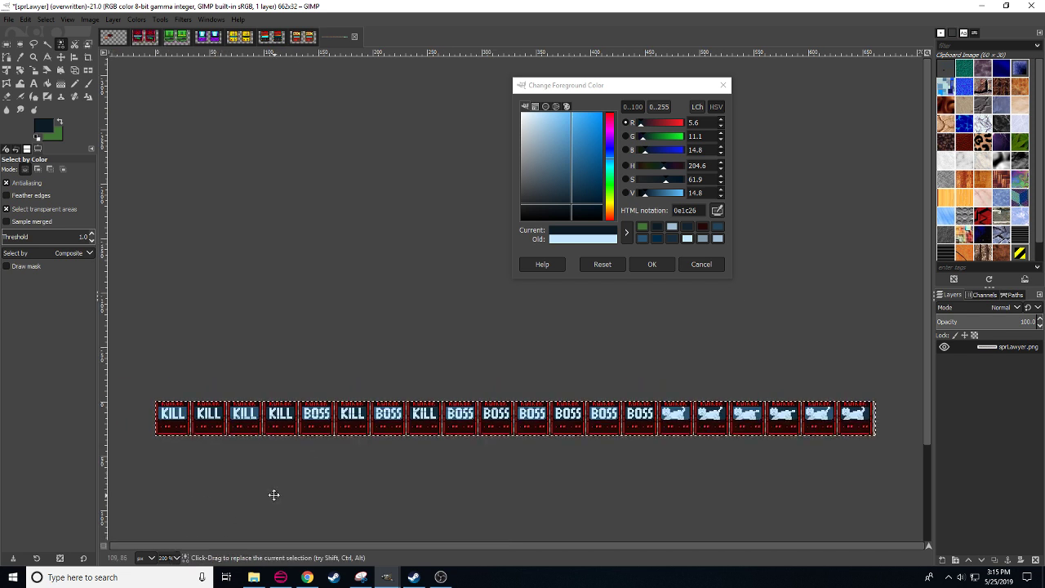
drag(273, 495, 271, 505)
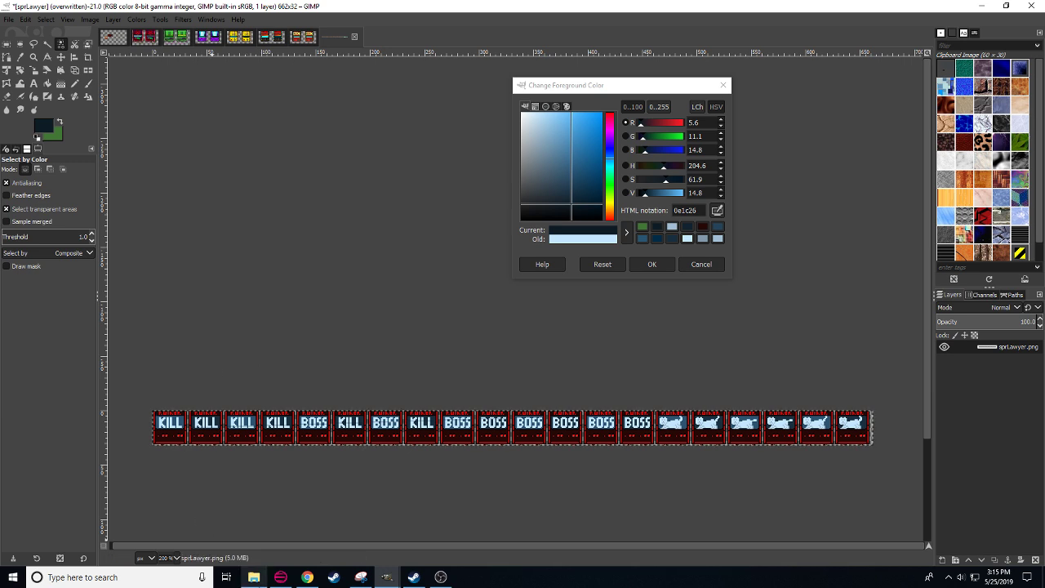
- Switch to HLM WAD Explorer and search its resources for "arcade"
click(280, 578)
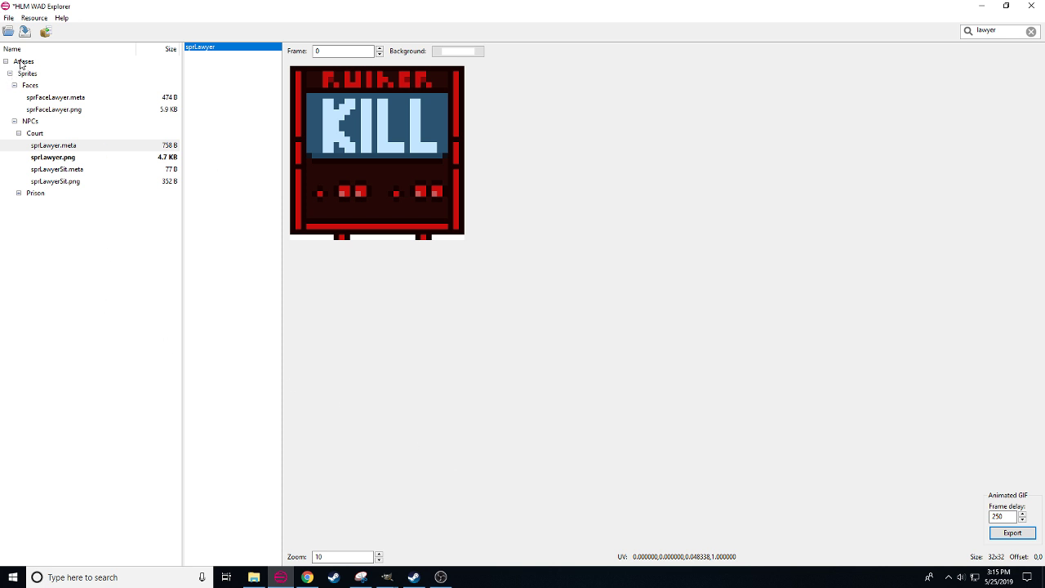
drag(1001, 31, 937, 43)
text(arcade)
key(Return)
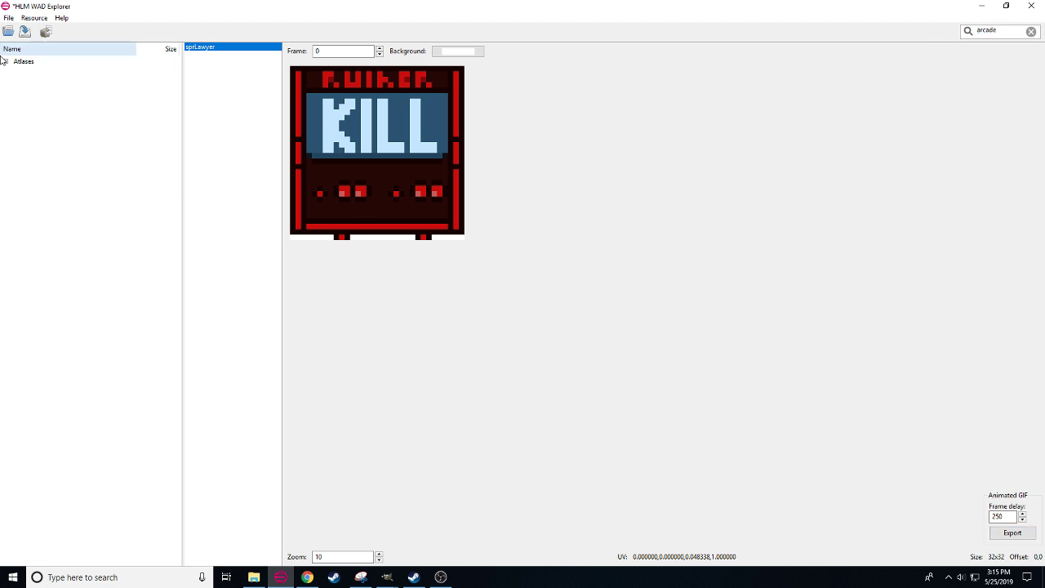
- In GIMP's fzworkshop2.xcf image, cut out the leftover green pixel pieces beside the MAX arcade cabinets and clear the selection
mouse_move(383, 578)
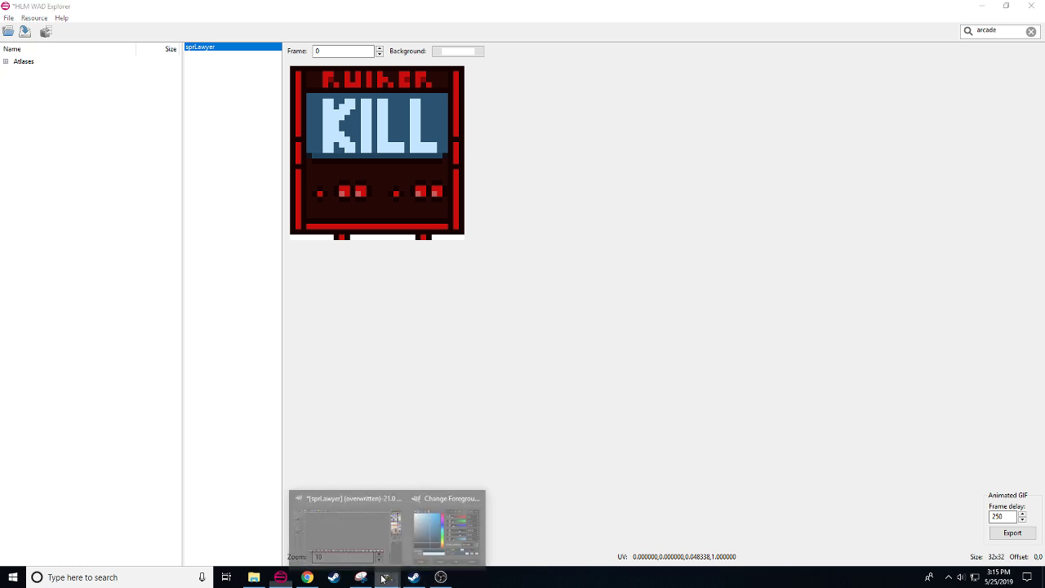
click(346, 529)
click(144, 38)
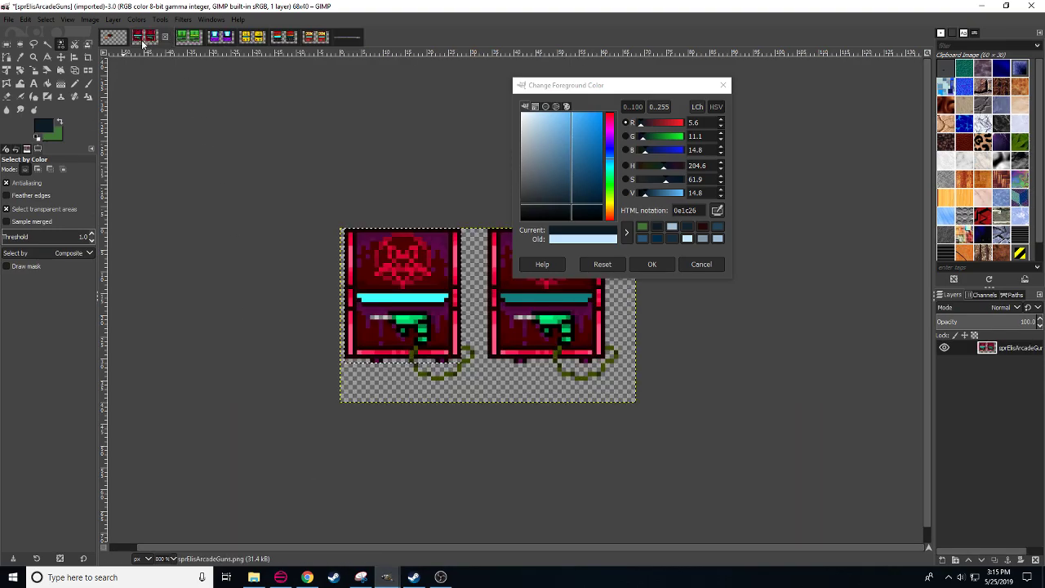
click(115, 39)
scroll(178, 557, down, 2)
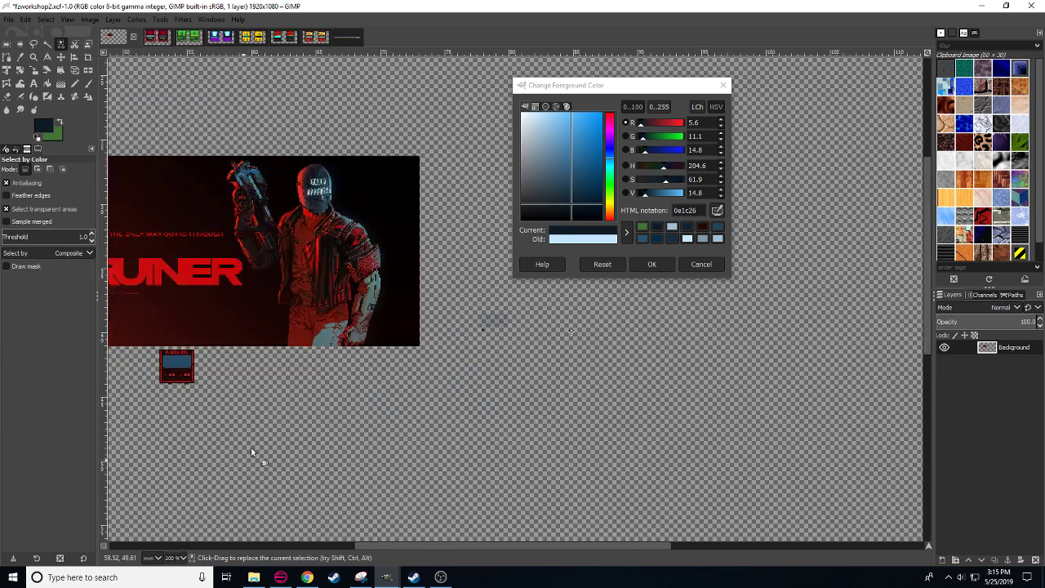
drag(253, 451, 459, 472)
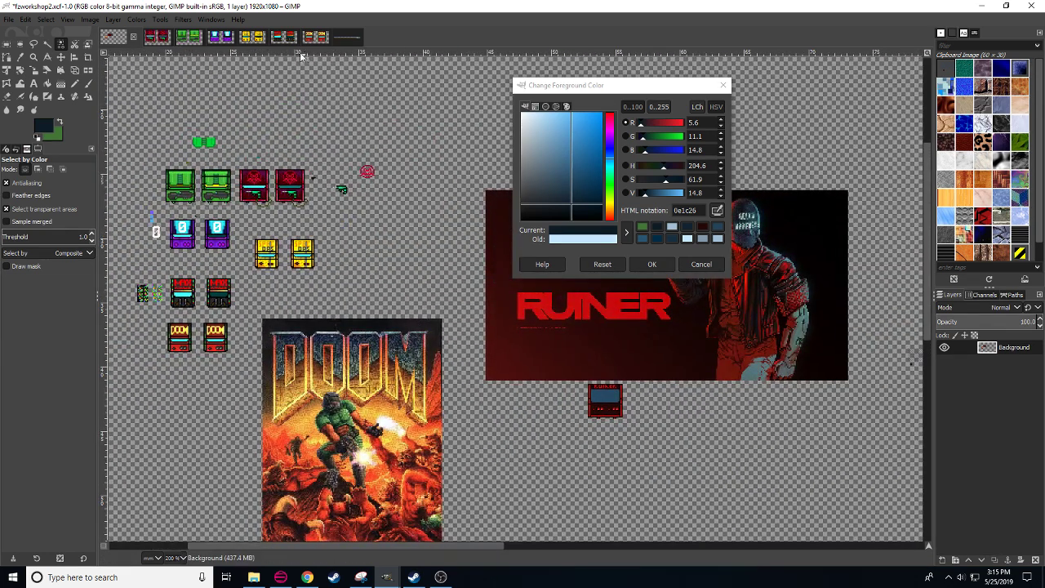
drag(221, 267, 284, 367)
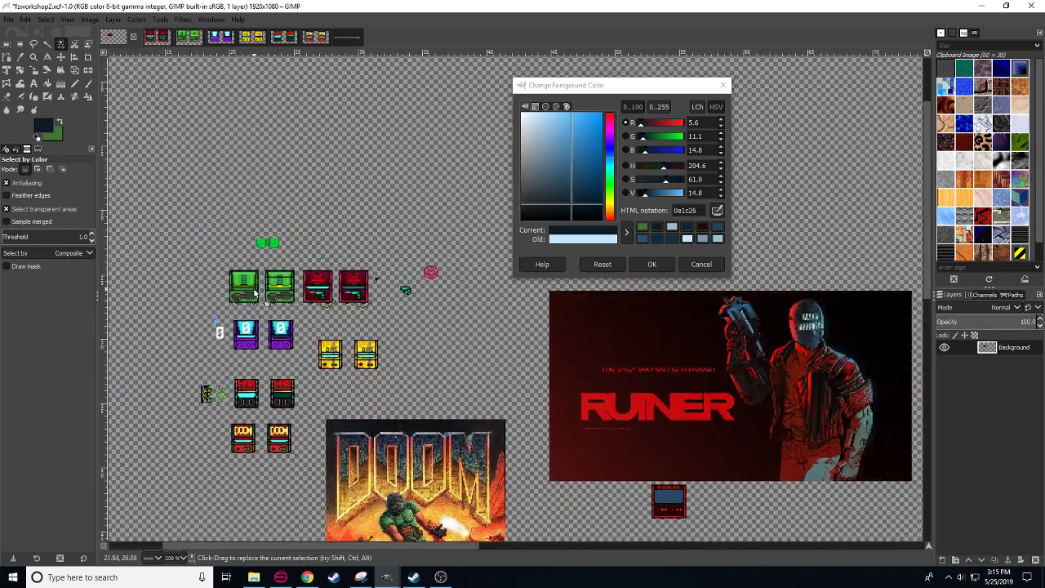
key(r)
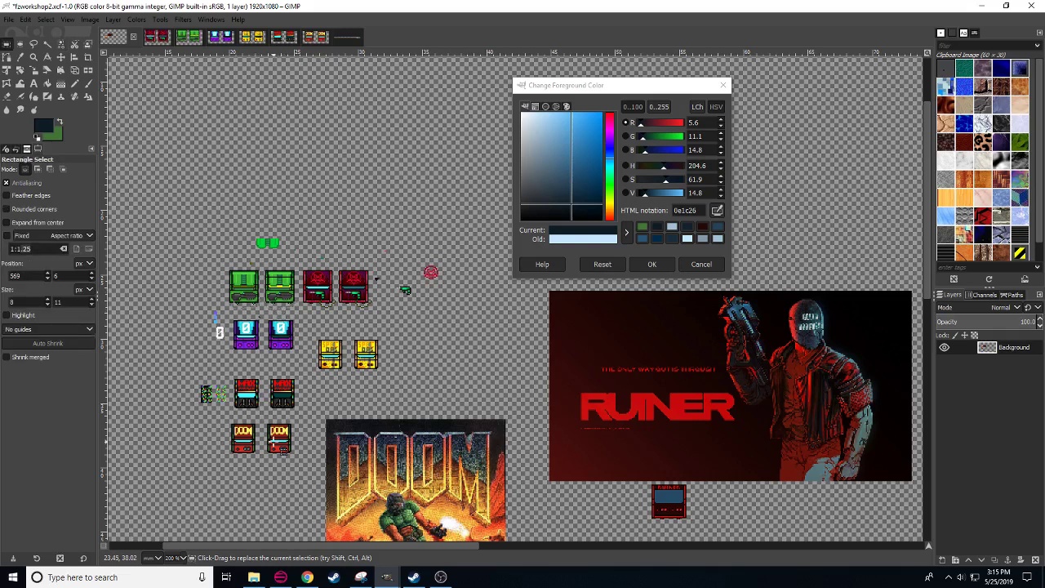
drag(332, 371, 397, 365)
drag(256, 374, 295, 403)
key(ctrl+x)
click(400, 396)
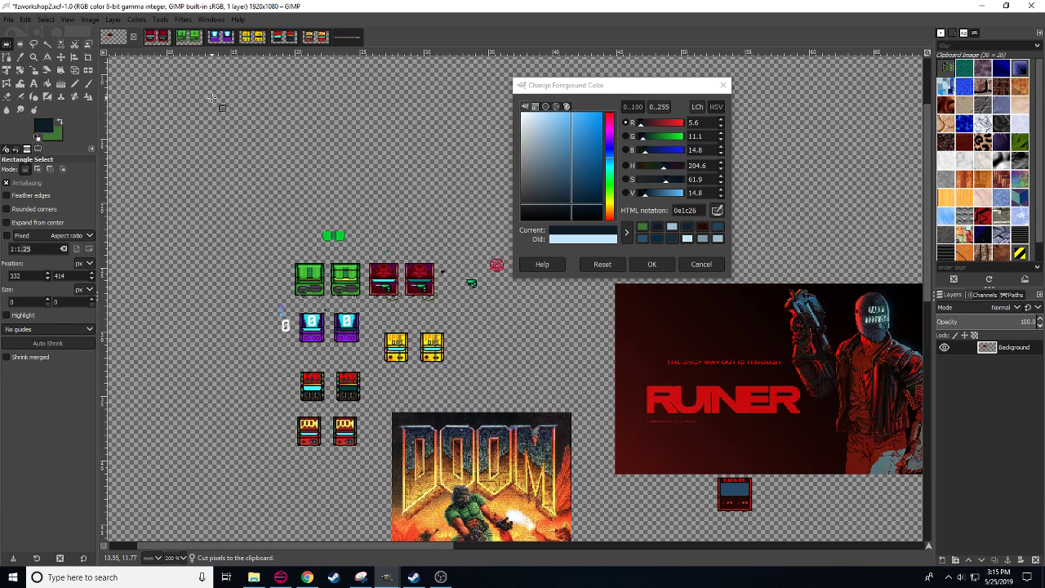
- Close the sprElisArcadeGuns and sprElisArcadeGuns2 images, discarding any unsaved changes
click(10, 22)
click(214, 39)
click(151, 38)
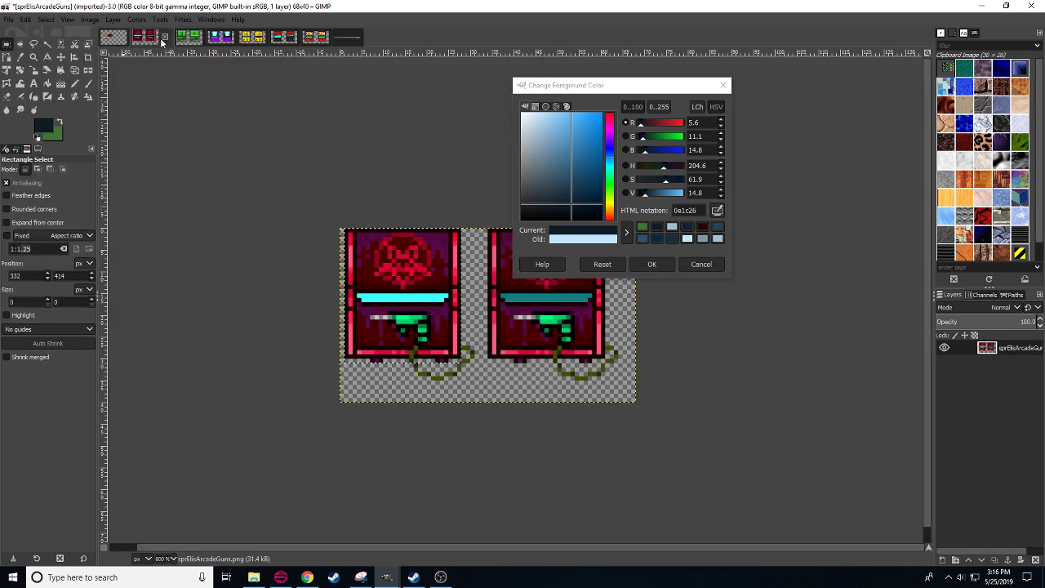
click(164, 37)
key(ctrl+d)
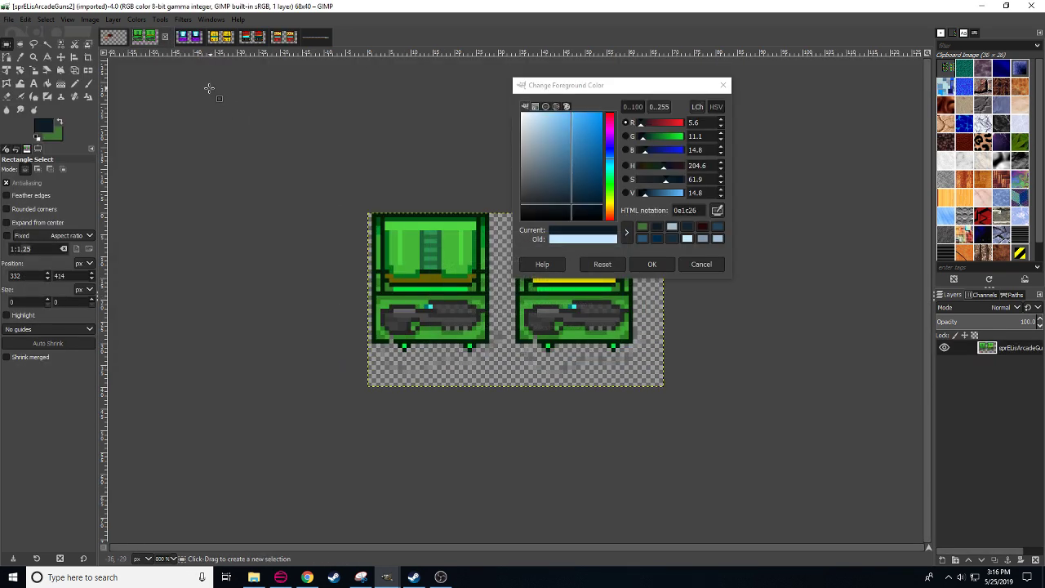
click(164, 37)
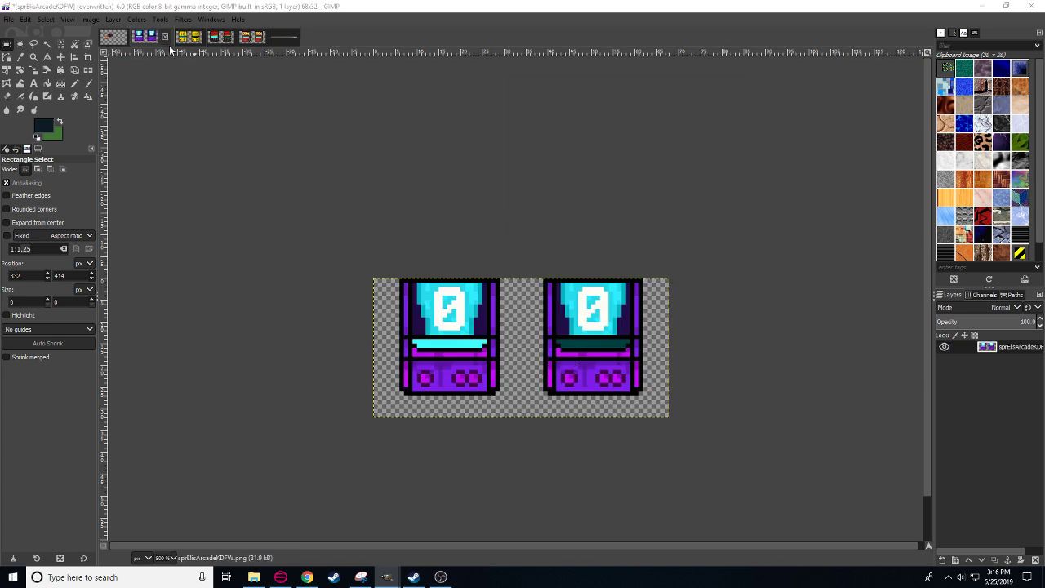
- Close the sprElisArcadeKDFW, sprElisArcadeLuftrausers, sprElisArcadeMeatBoy and sprElisArcadeMotherRussia images and discard their changes
click(164, 37)
key(ctrl+d)
click(165, 37)
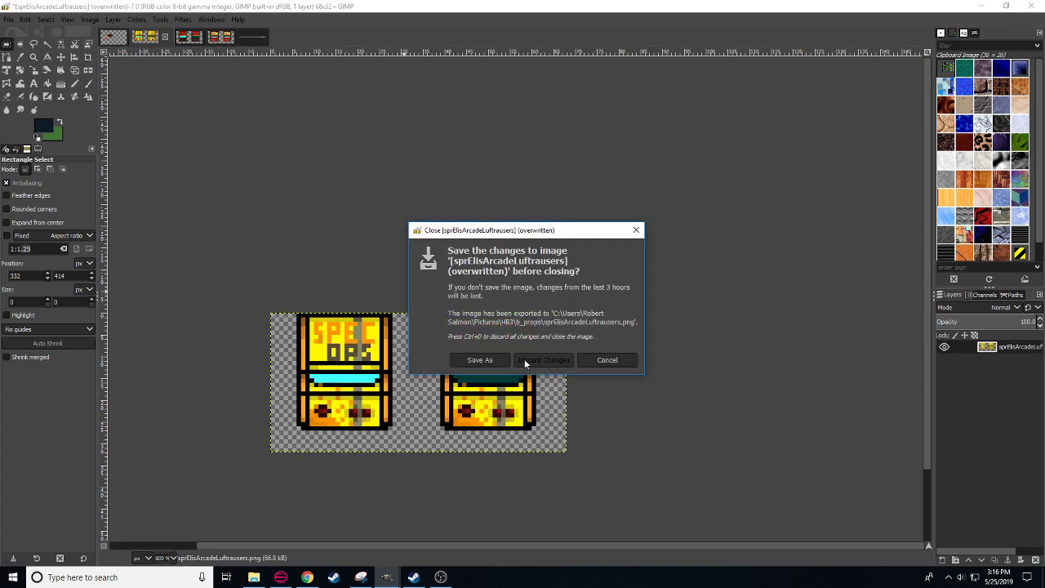
click(524, 360)
click(164, 37)
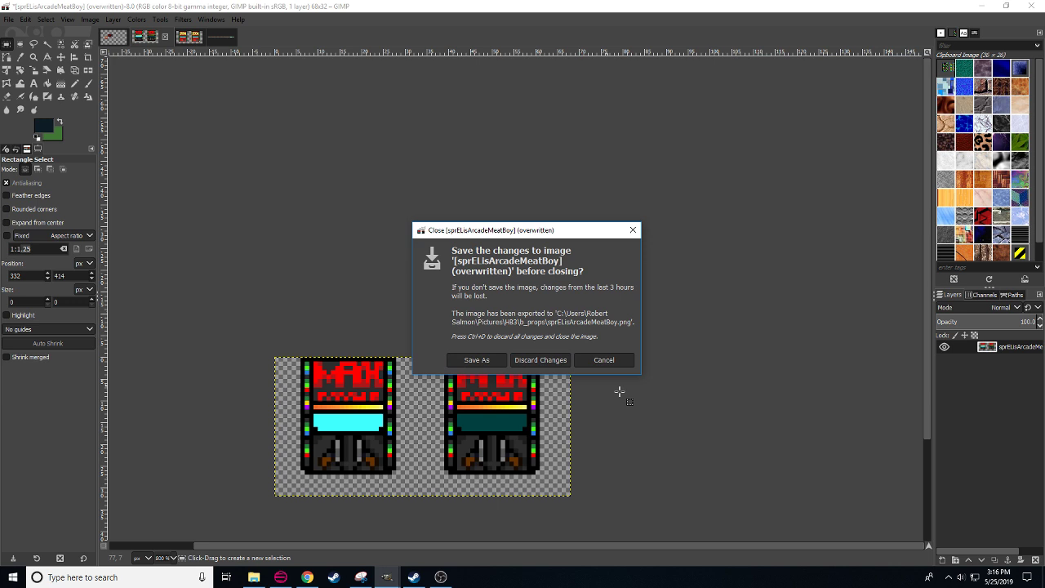
click(540, 360)
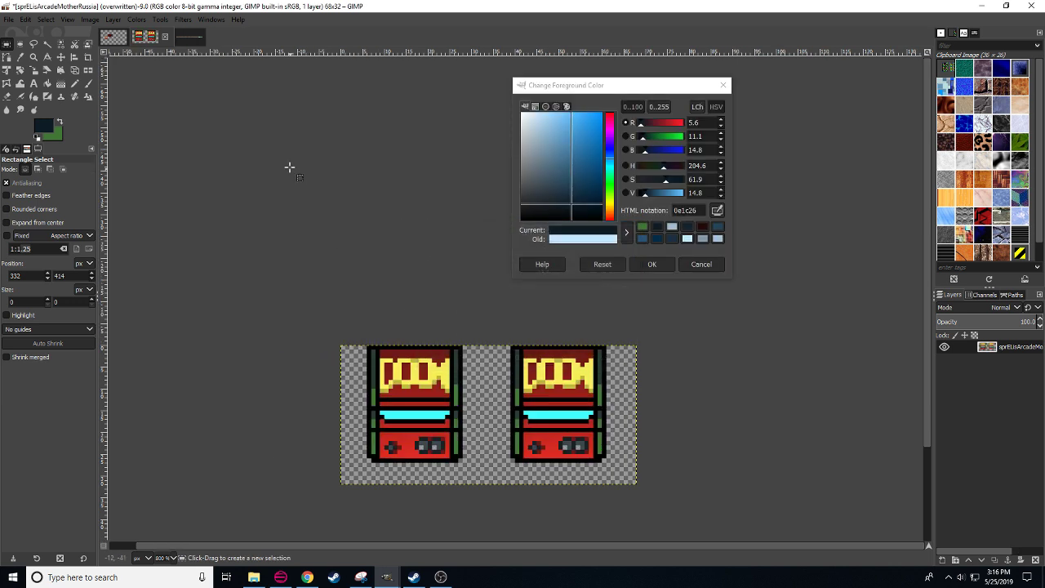
click(166, 36)
click(560, 359)
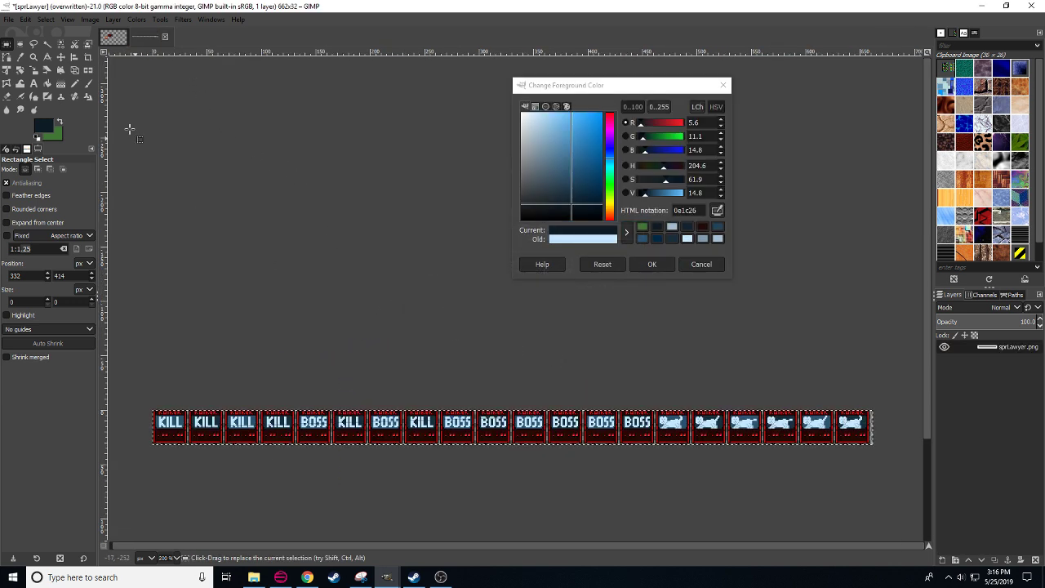
- In fzworkshop2.xcf, pick the red de2c24 from the second DOOM cabinet's control panel for the Pencil tool and set its opacity to 100
key(ctrl+w)
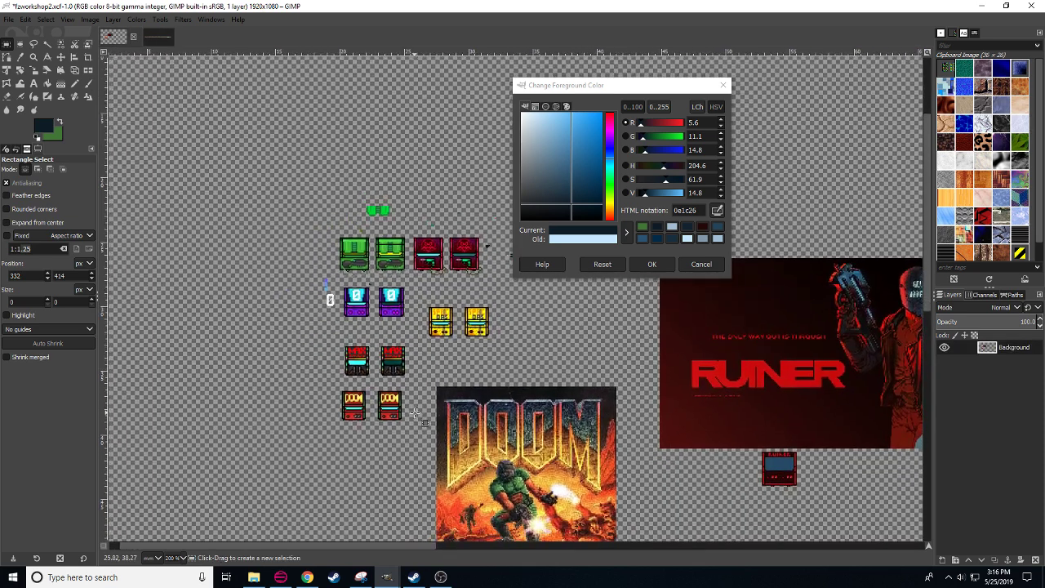
drag(379, 430, 439, 382)
scroll(174, 558, up, 2)
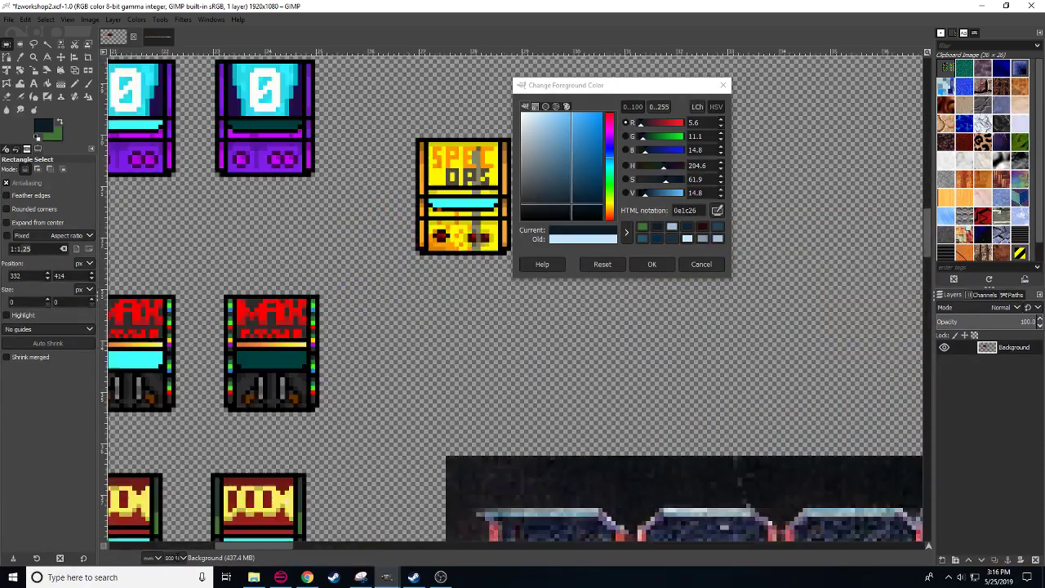
drag(313, 482, 462, 342)
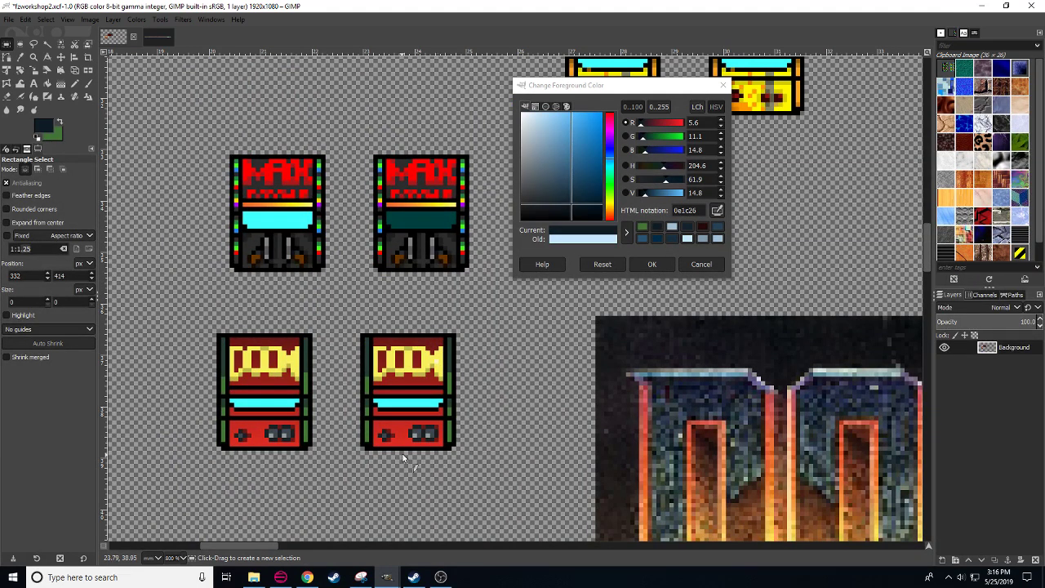
key(n)
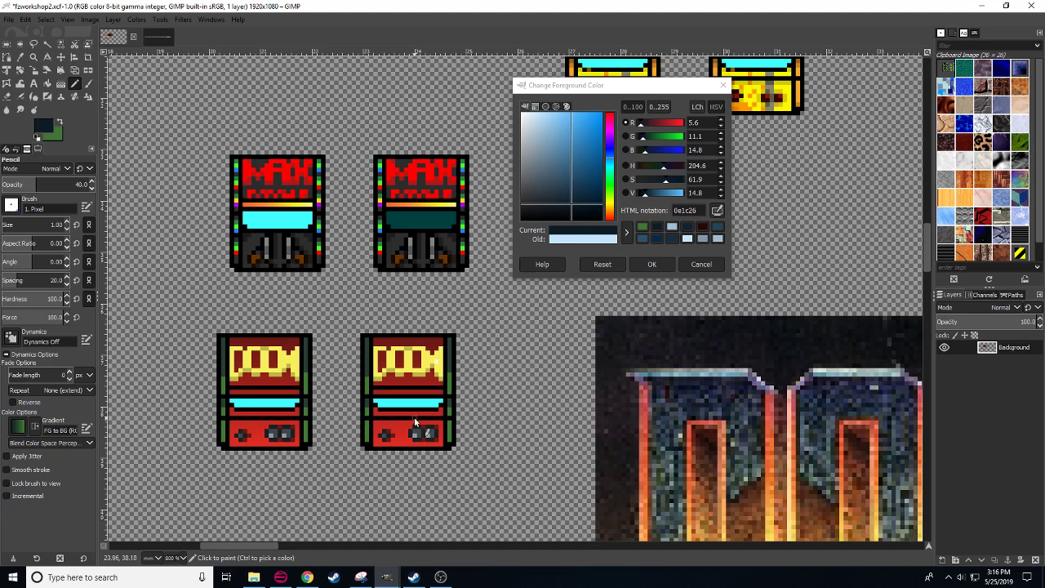
ctrl+click(400, 445)
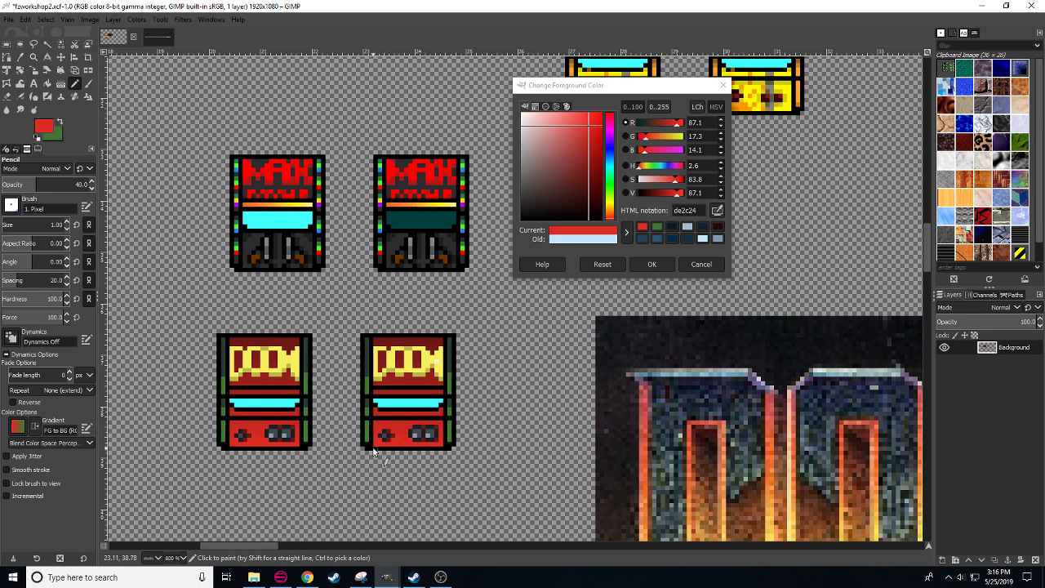
mouse_move(40, 187)
mouse_down()
mouse_move(154, 196)
mouse_move(76, 188)
mouse_move(247, 187)
mouse_up()
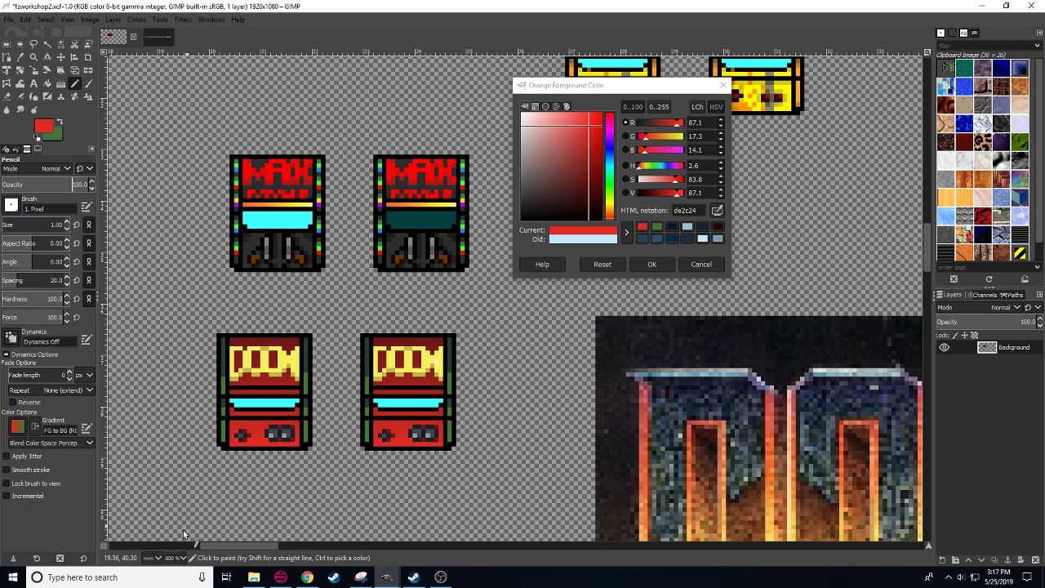
scroll(174, 560, down, 2)
drag(326, 338, 254, 452)
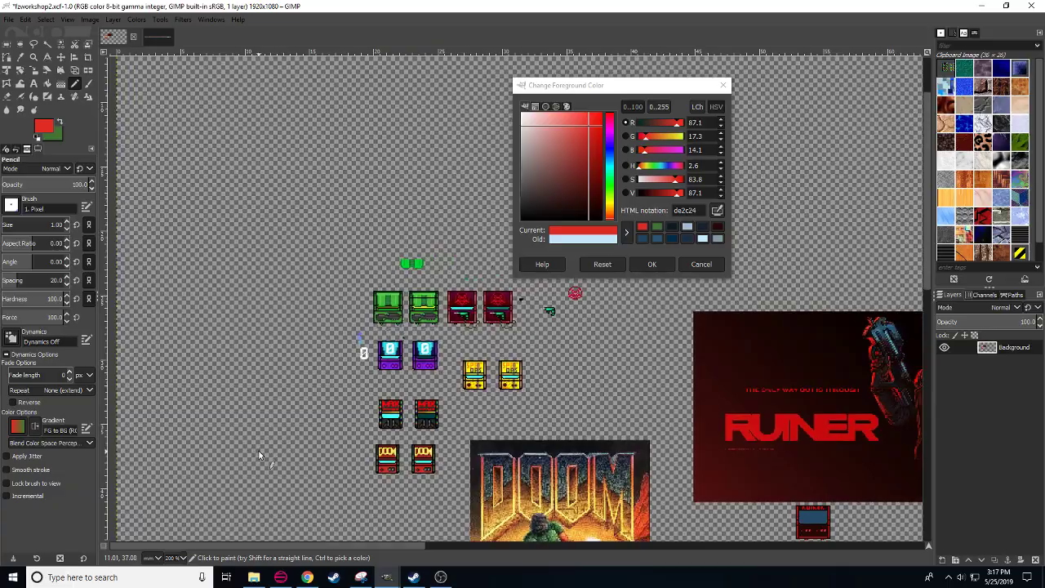
- Switch to Chrome and skip ahead in the Godreran - Cold album on YouTube to the track TheSeanceOfNovember1904
click(308, 578)
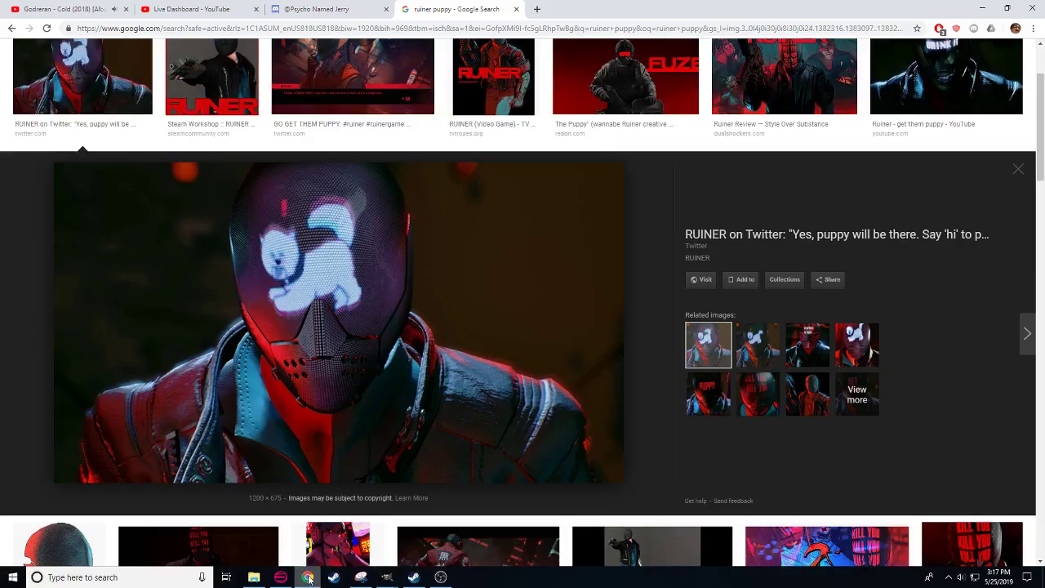
click(88, 7)
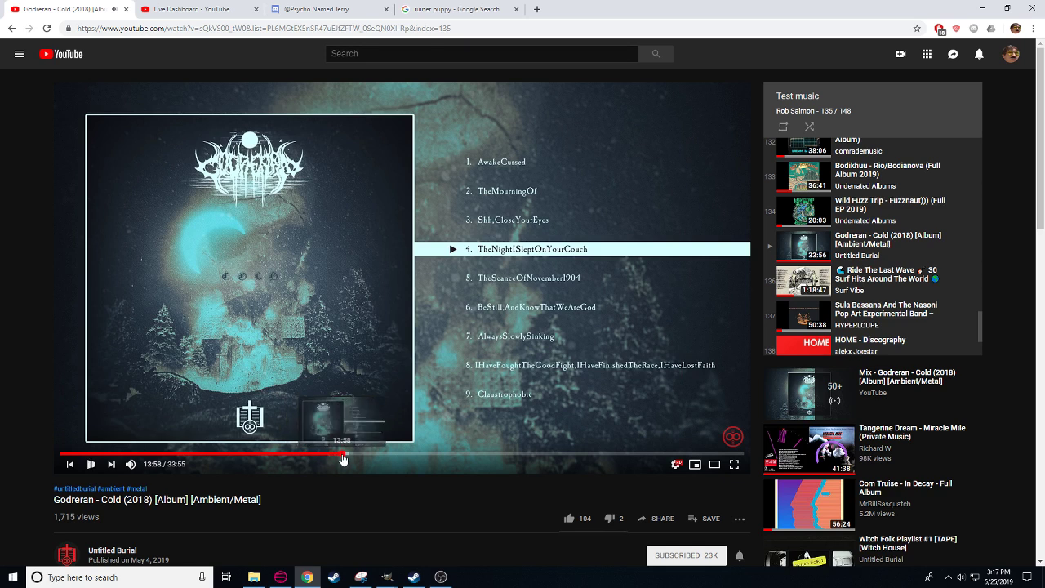
drag(343, 460, 370, 460)
scroll(894, 293, up, 3)
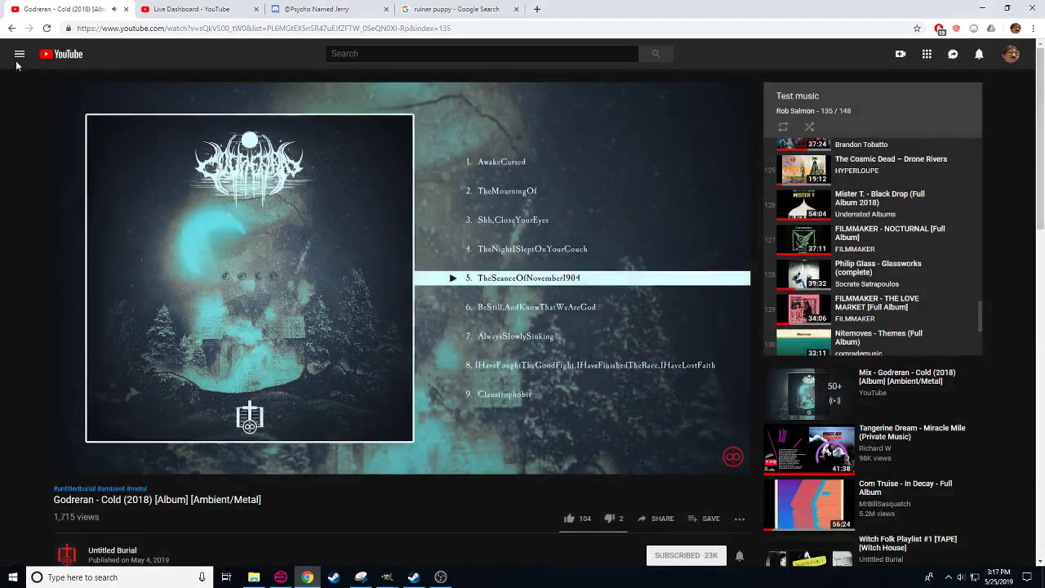
- Open the SOUNDTRACKS playlist on YouTube and look through its second half, down to the last entries, for background music
click(18, 56)
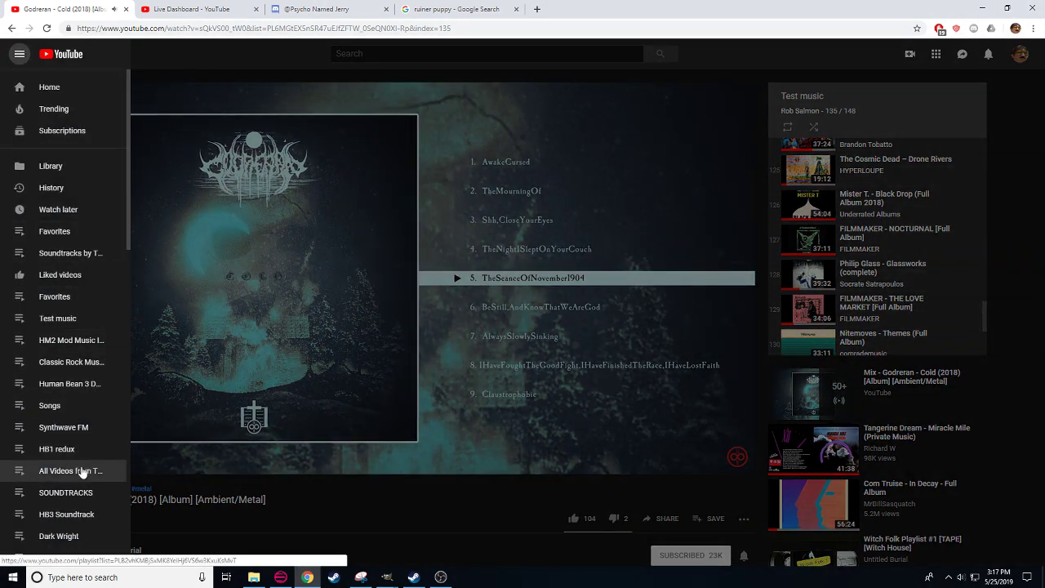
click(65, 492)
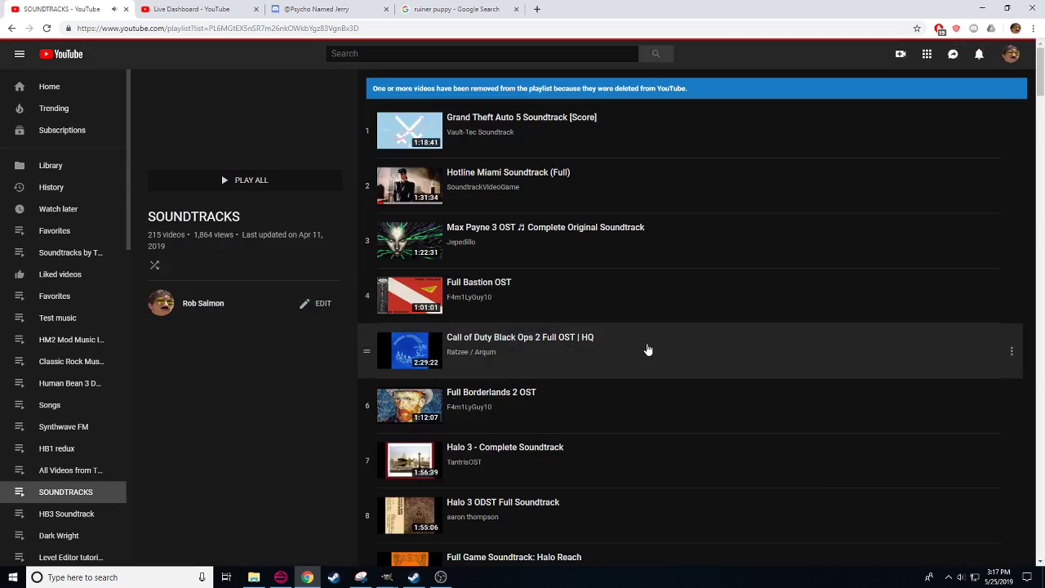
drag(1040, 71, 1041, 466)
scroll(660, 387, down, 9)
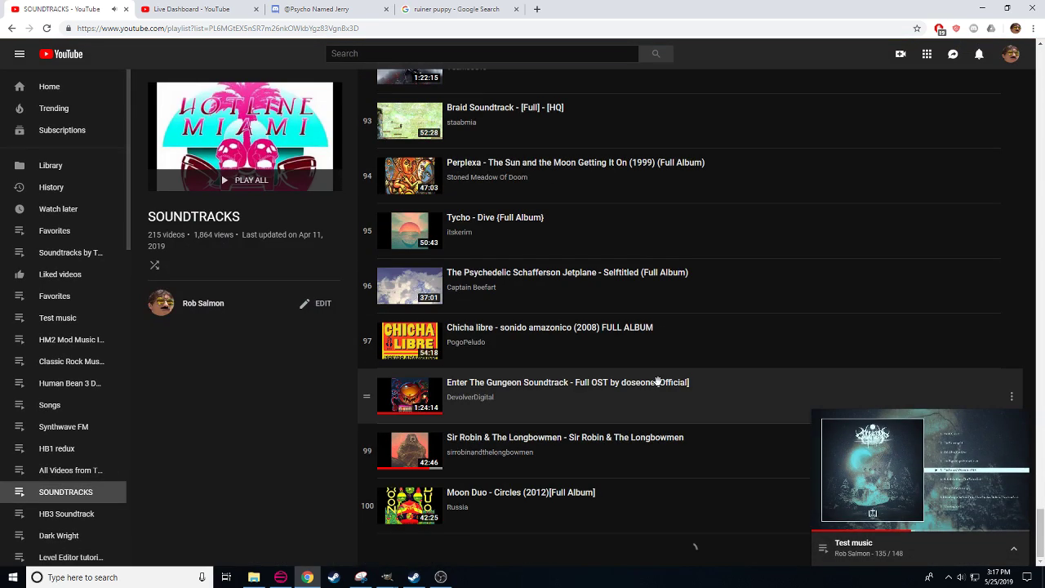
scroll(659, 381, down, 18)
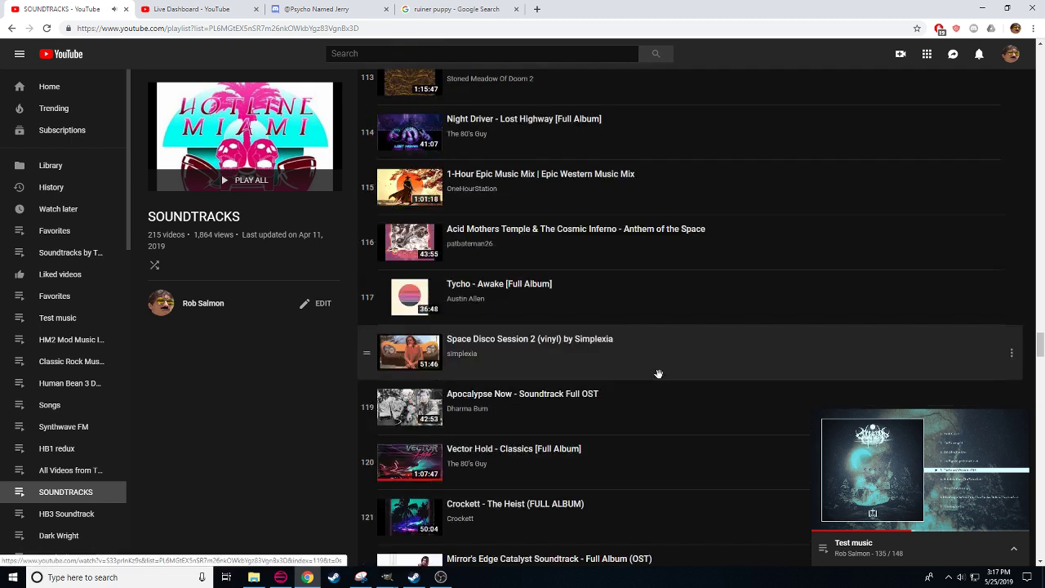
scroll(659, 375, down, 17)
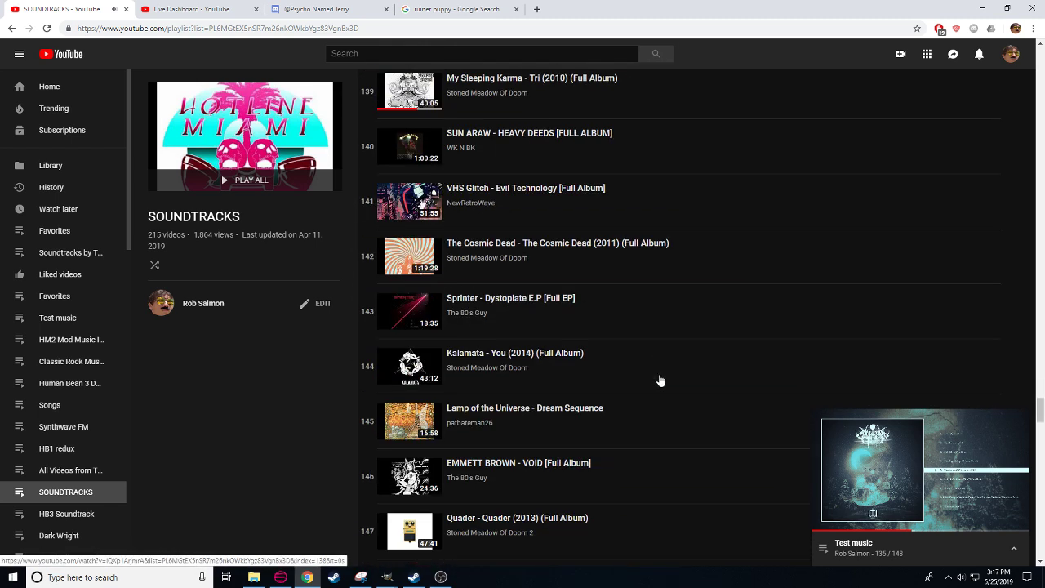
scroll(660, 381, down, 9)
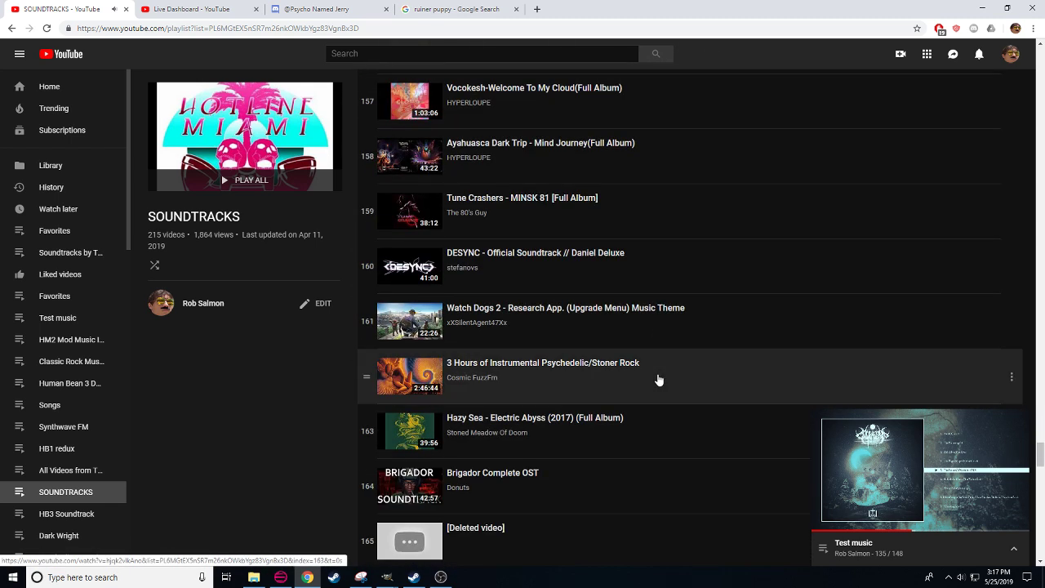
scroll(659, 380, down, 3)
scroll(659, 380, up, 2)
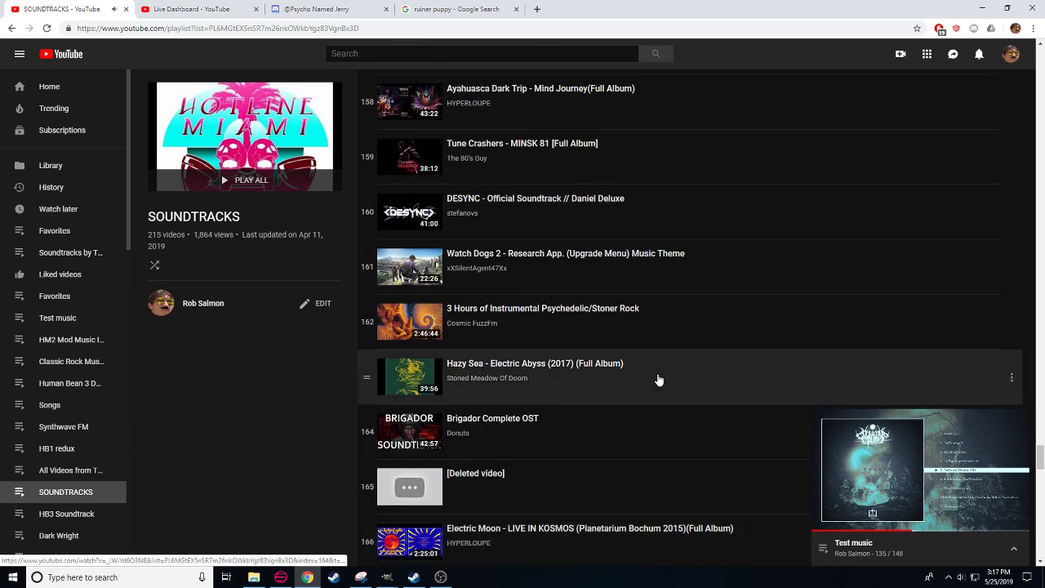
scroll(659, 380, up, 1)
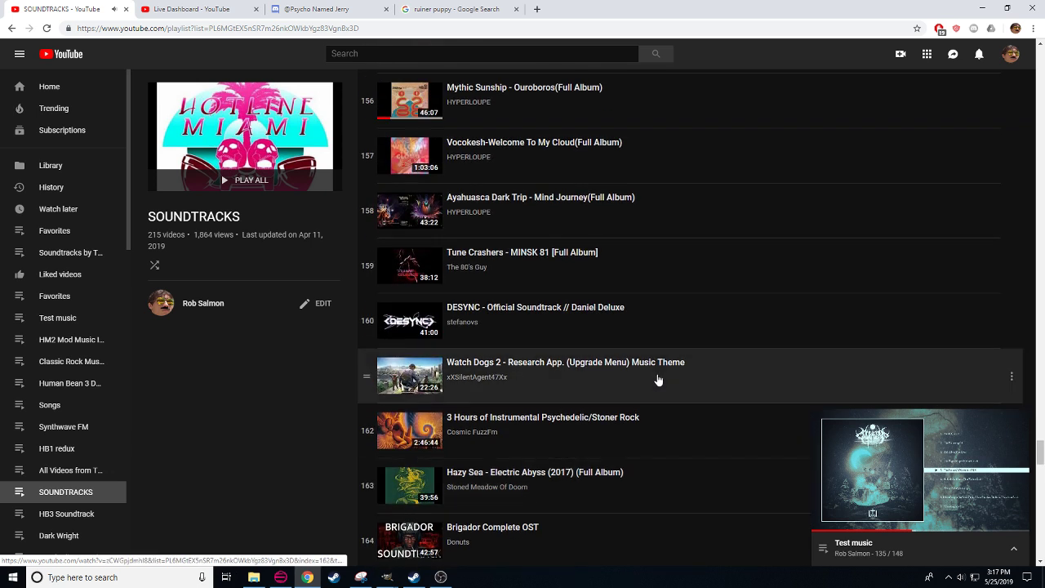
scroll(659, 380, down, 7)
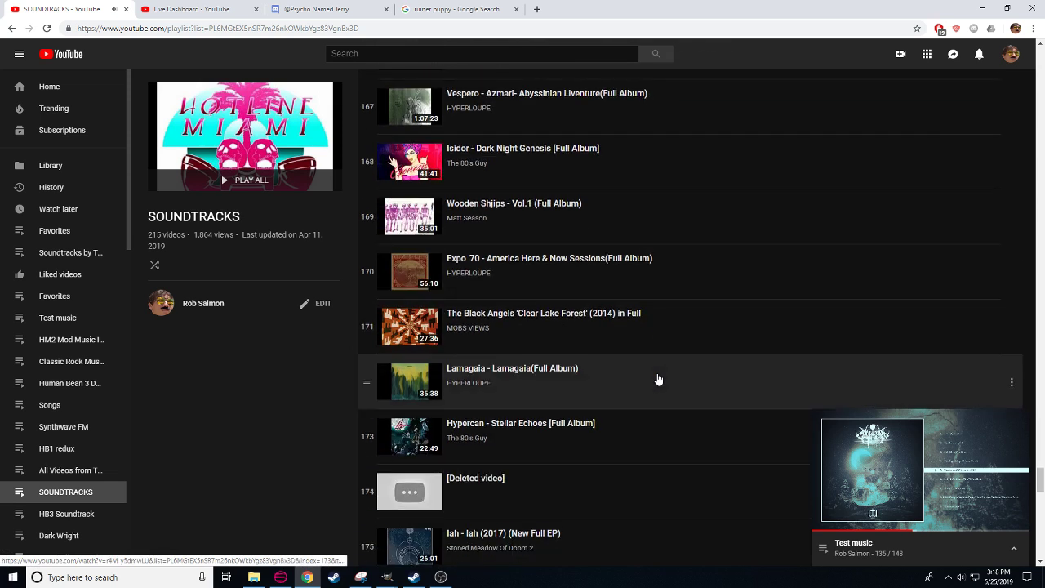
scroll(659, 380, down, 2)
scroll(659, 381, down, 7)
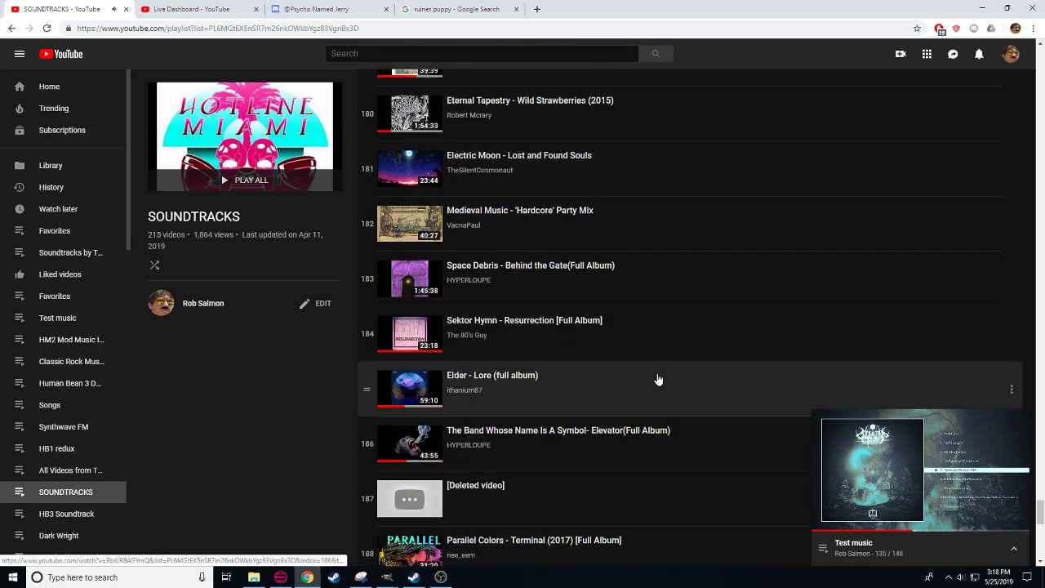
scroll(659, 380, down, 1)
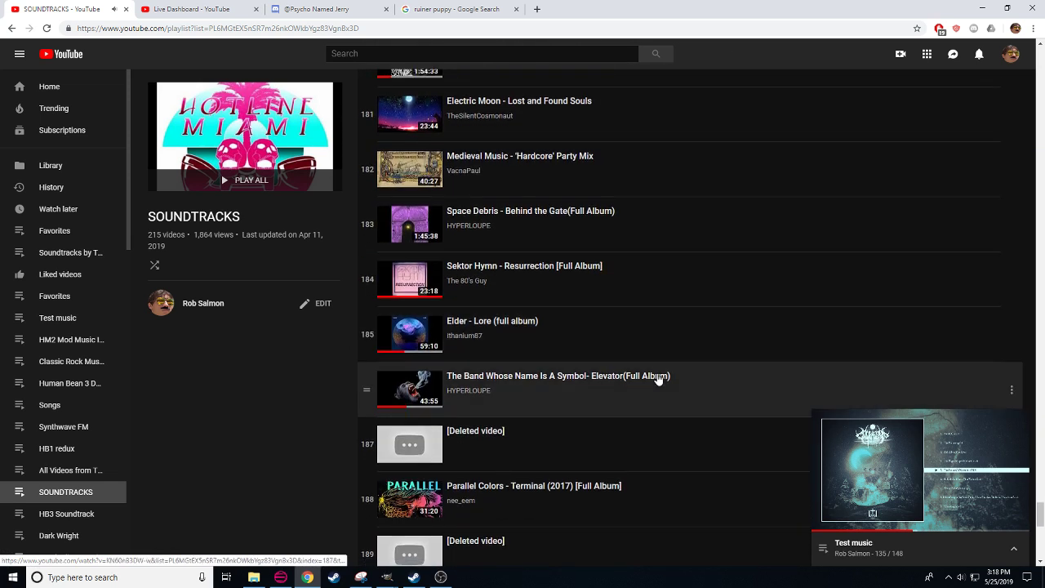
scroll(659, 381, down, 5)
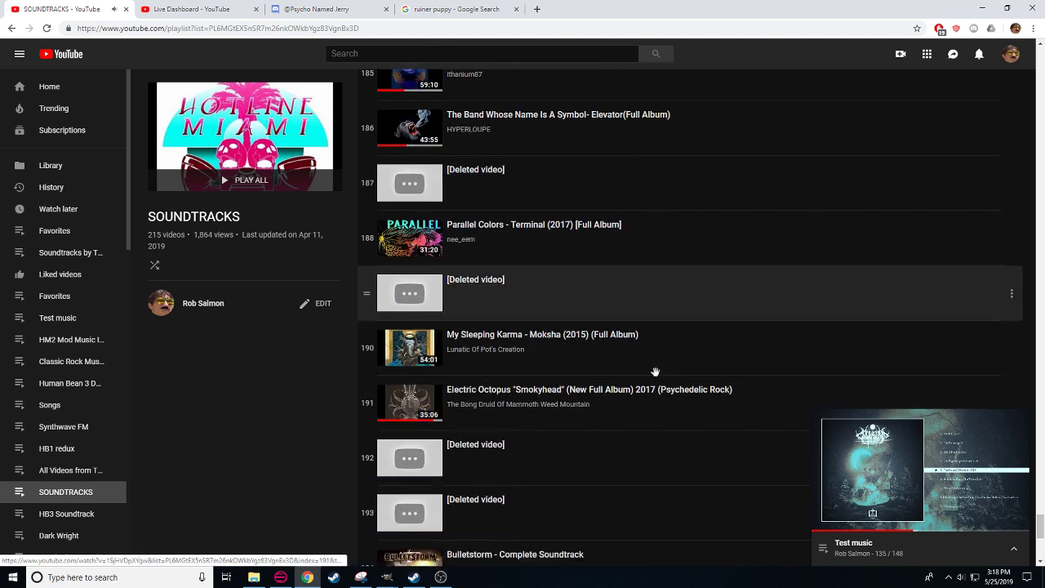
scroll(654, 363, down, 3)
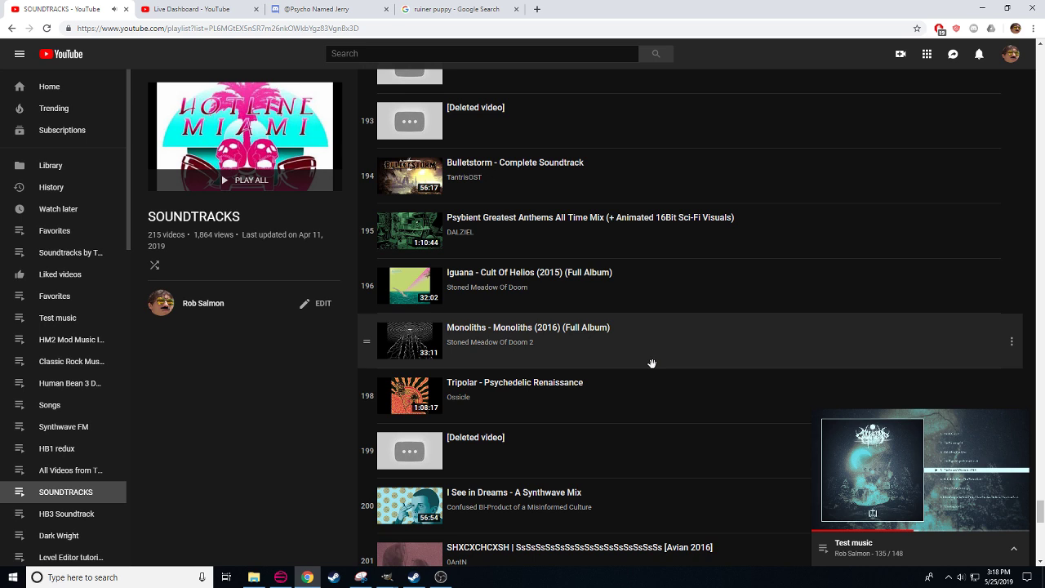
scroll(652, 363, down, 9)
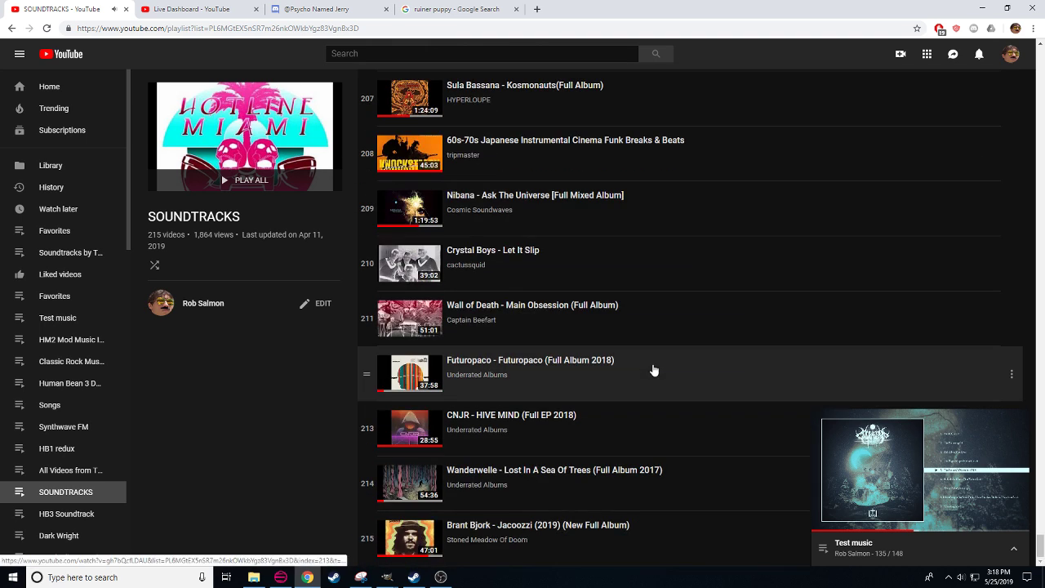
scroll(653, 370, up, 12)
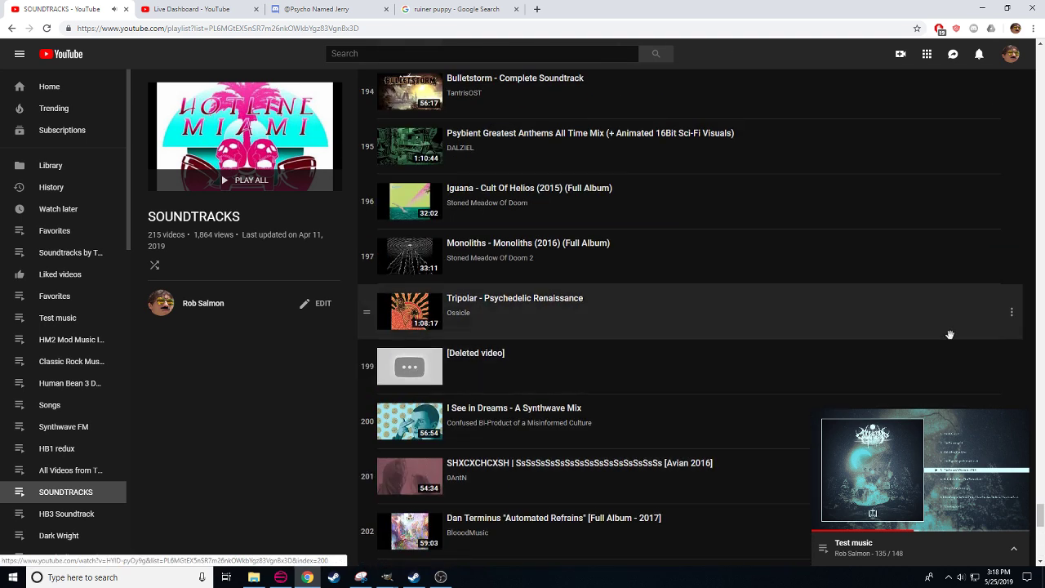
- Return to the early entries of the SOUNDTRACKS playlist and play Spec Ops: The Line - Full Original Soundtrack
drag(1040, 516, 1029, 95)
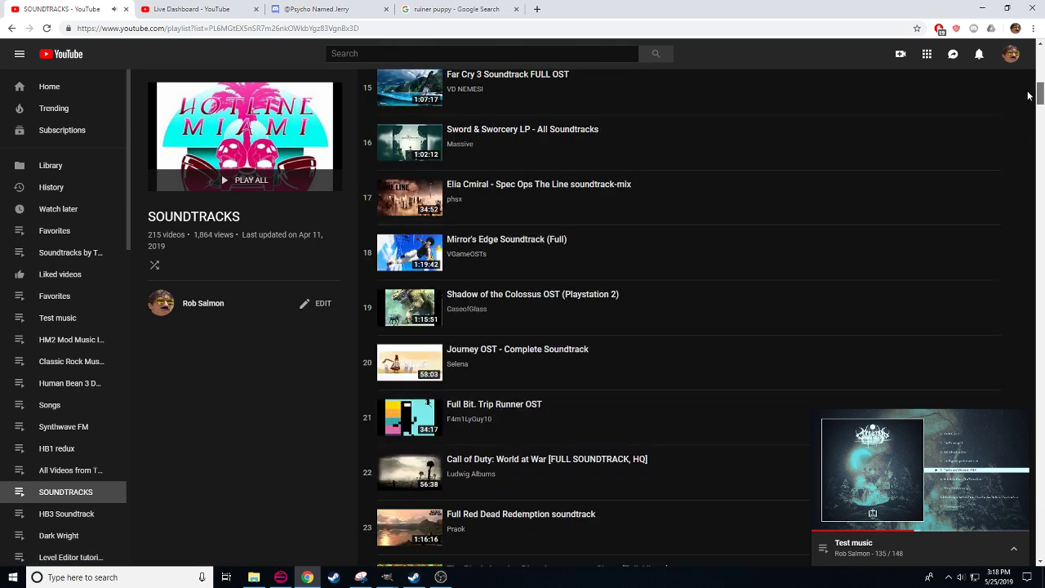
scroll(590, 367, up, 4)
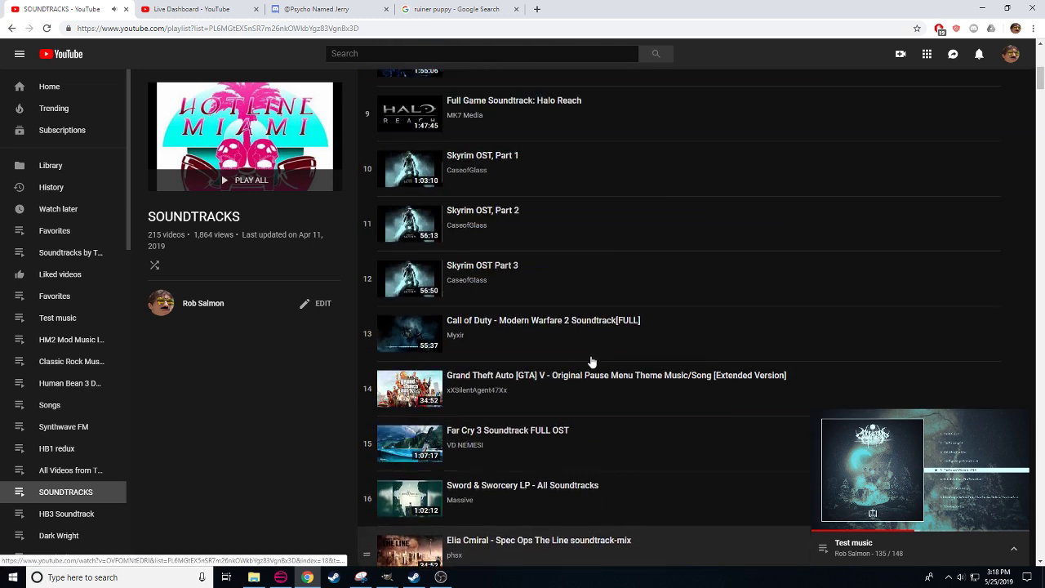
scroll(592, 361, down, 11)
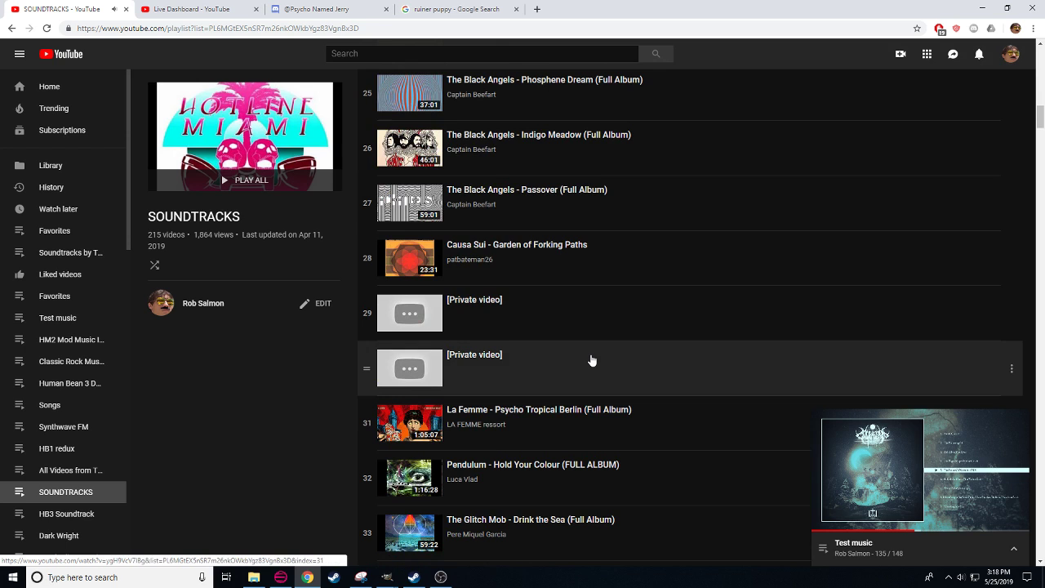
scroll(592, 361, down, 3)
scroll(592, 361, down, 1)
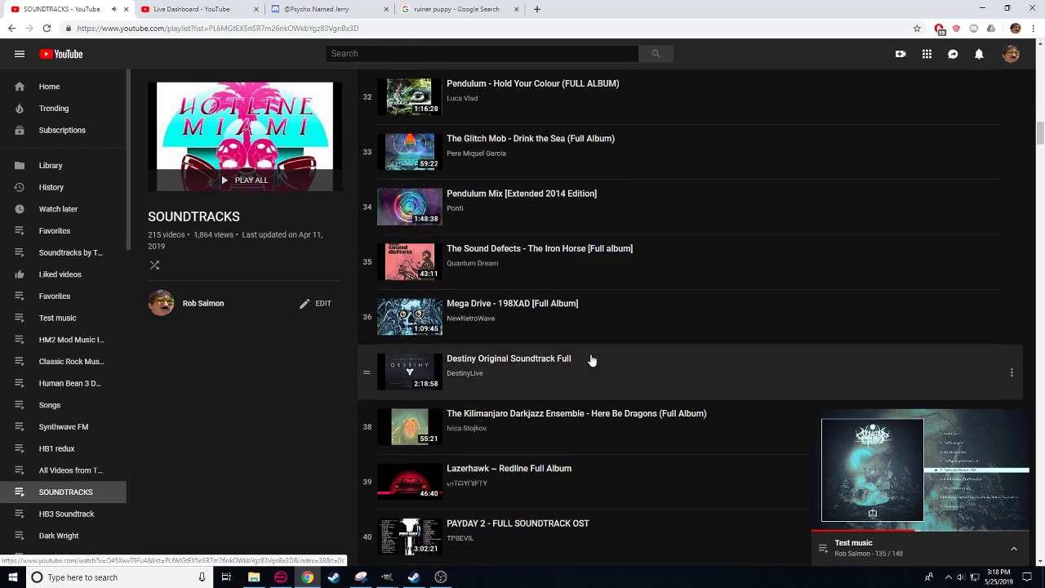
scroll(592, 361, down, 5)
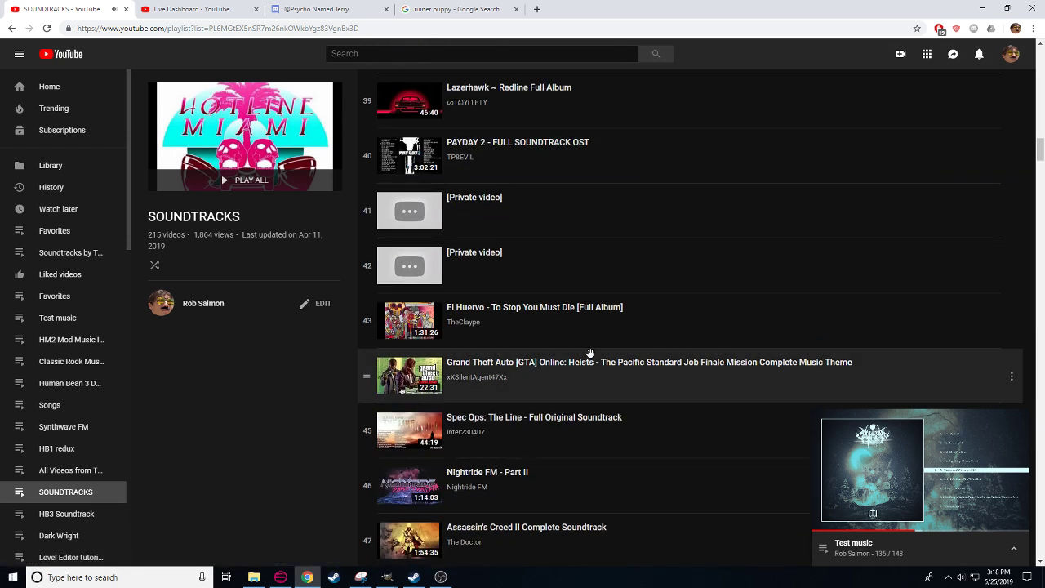
scroll(590, 353, down, 3)
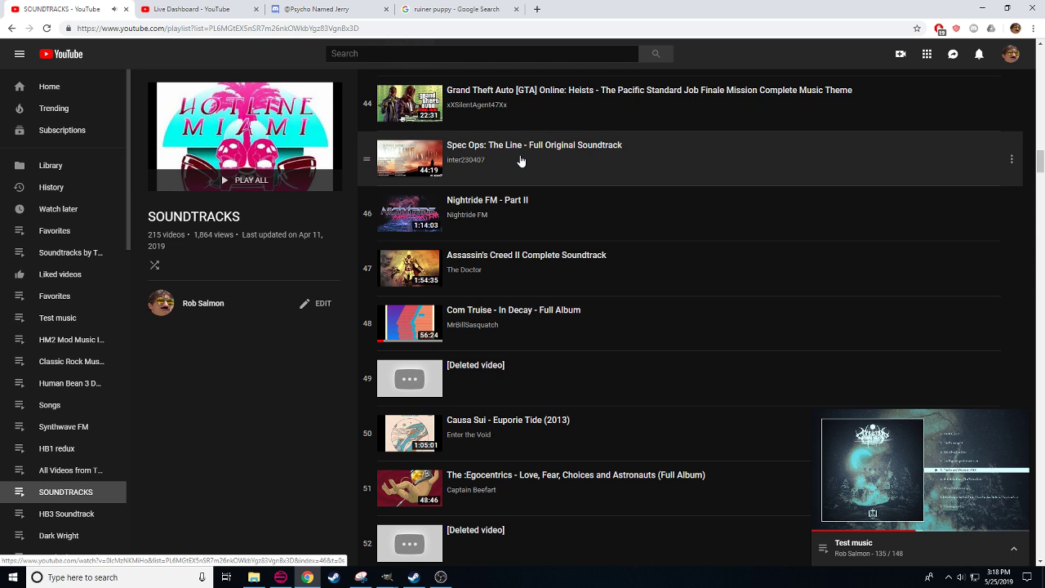
click(521, 161)
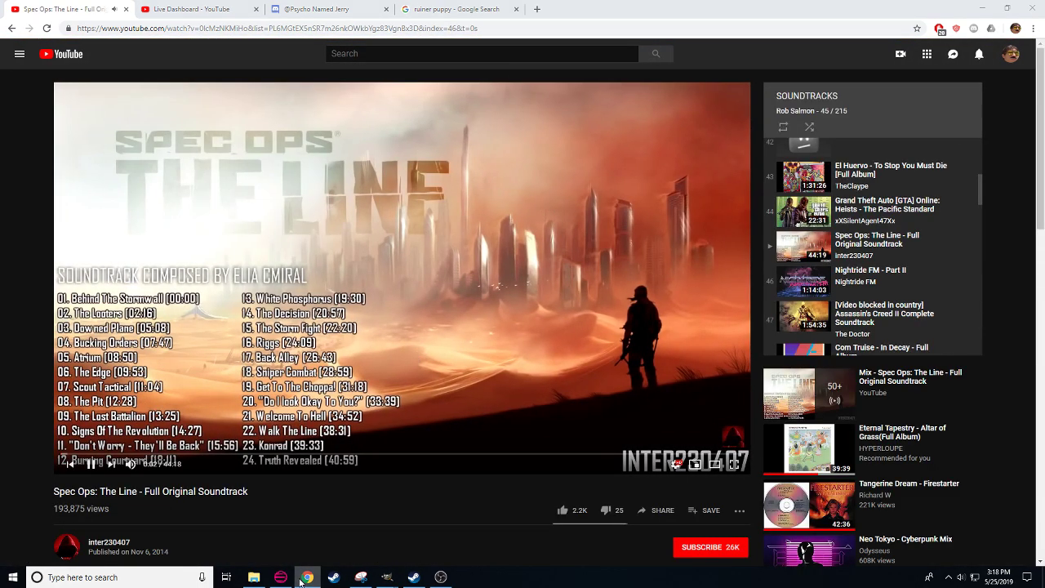
- Switch to GIMP and close the sprLawyer image, discarding its changes
click(300, 578)
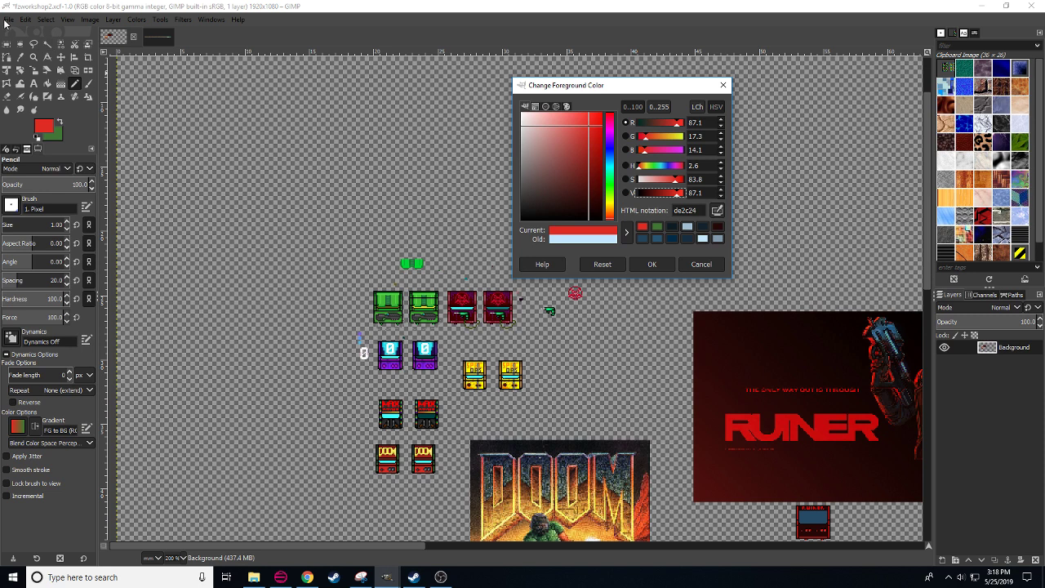
click(158, 37)
click(165, 38)
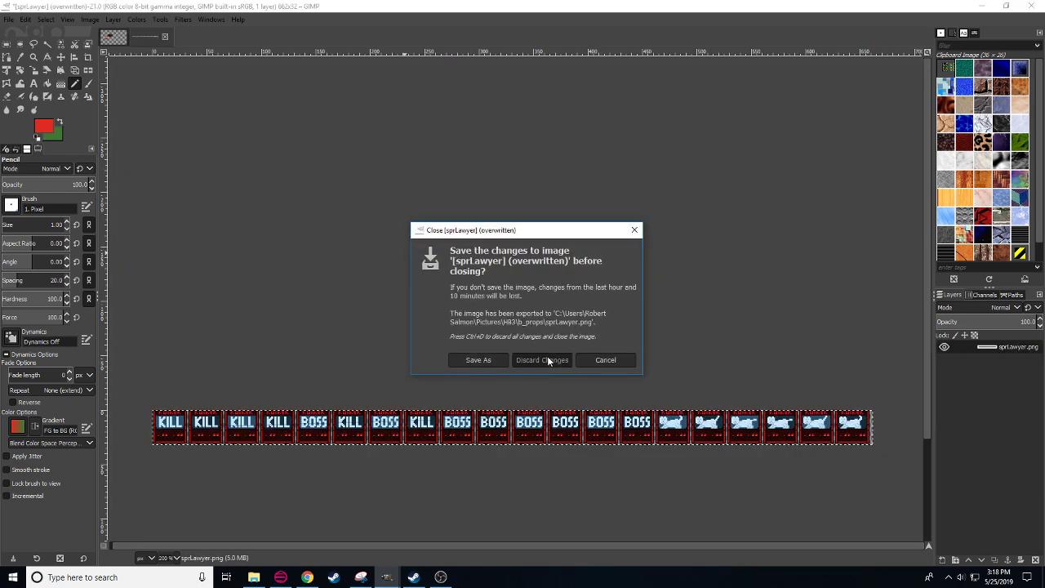
click(543, 359)
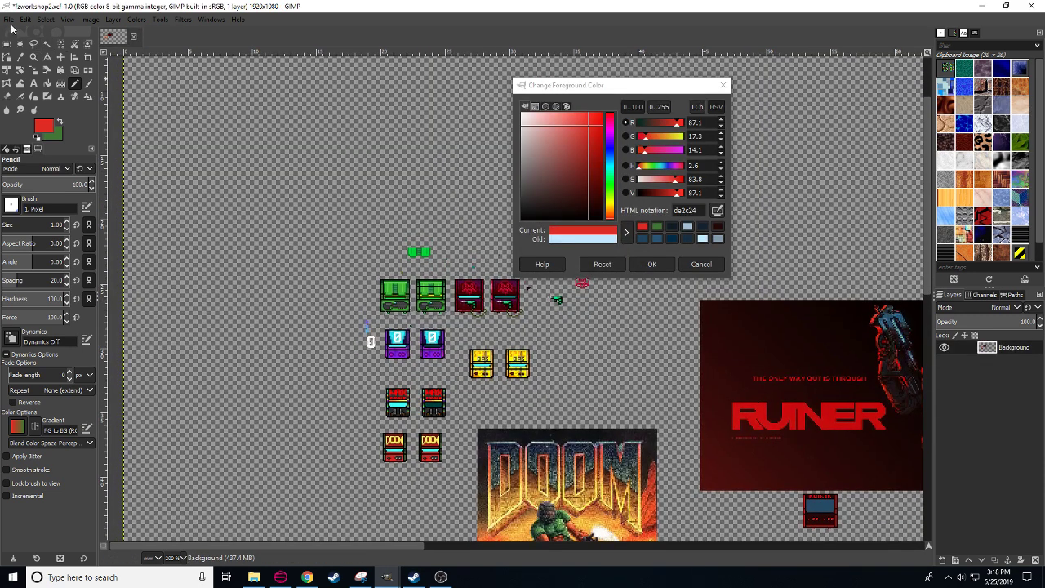
- Open the seven broken arcade sprites, from sprArcadeGuns2Broken.png to sprArcadeMotherRussiaBroken.png, from the Pictures/HB3/b_props folder
click(9, 19)
click(39, 60)
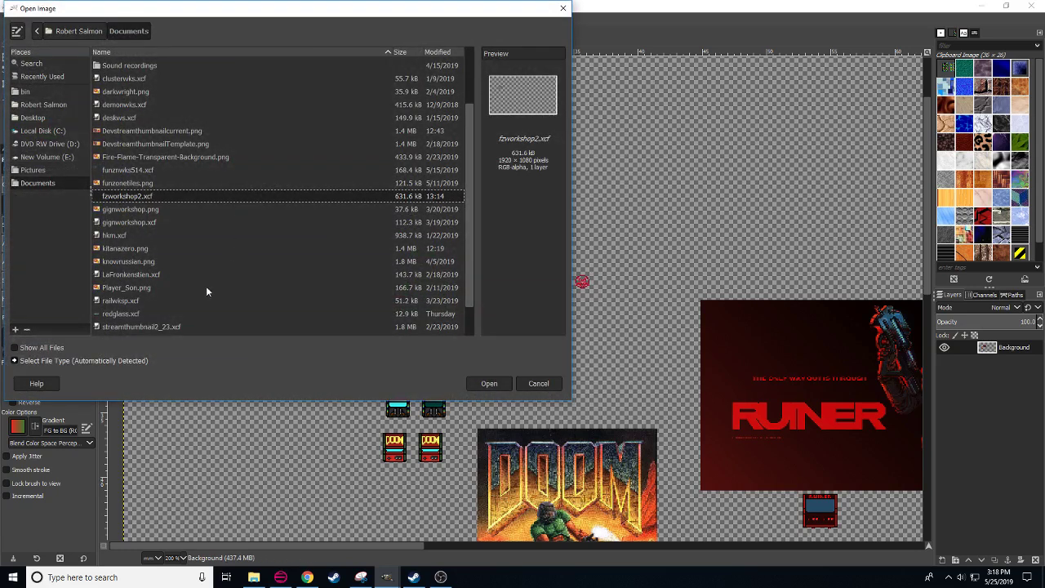
click(34, 170)
double_click(115, 91)
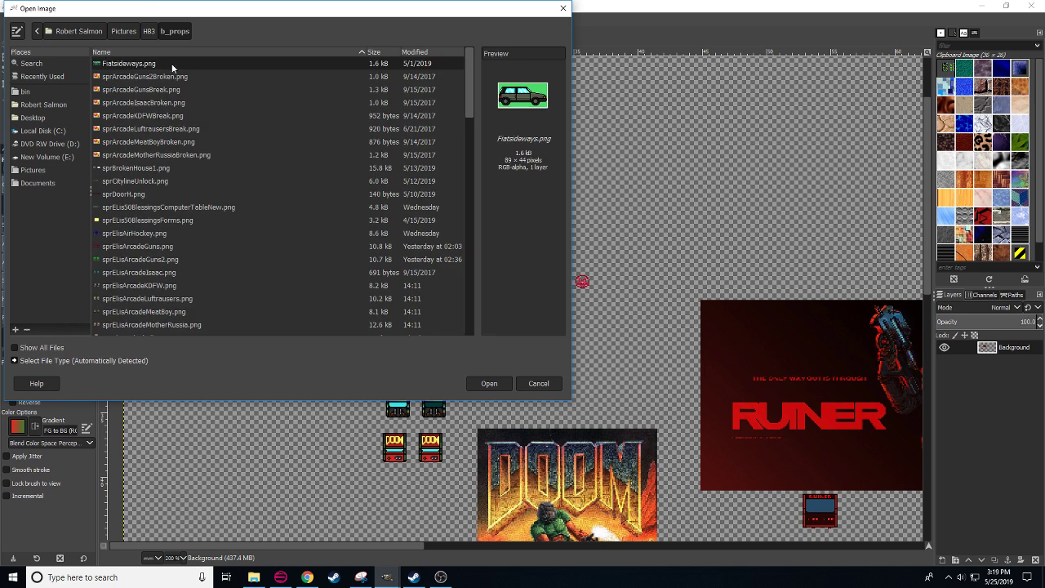
drag(180, 78, 183, 155)
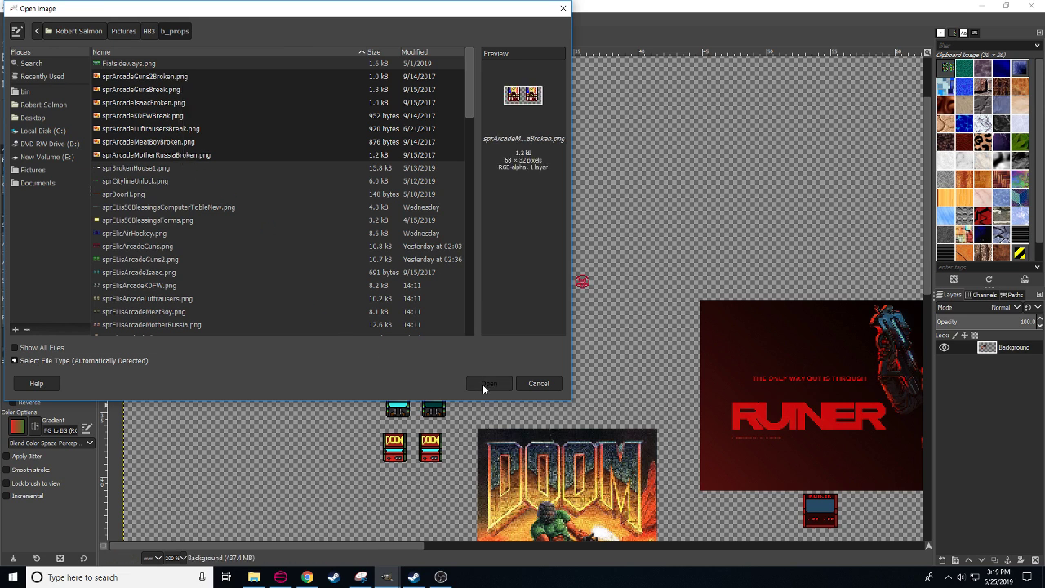
click(487, 383)
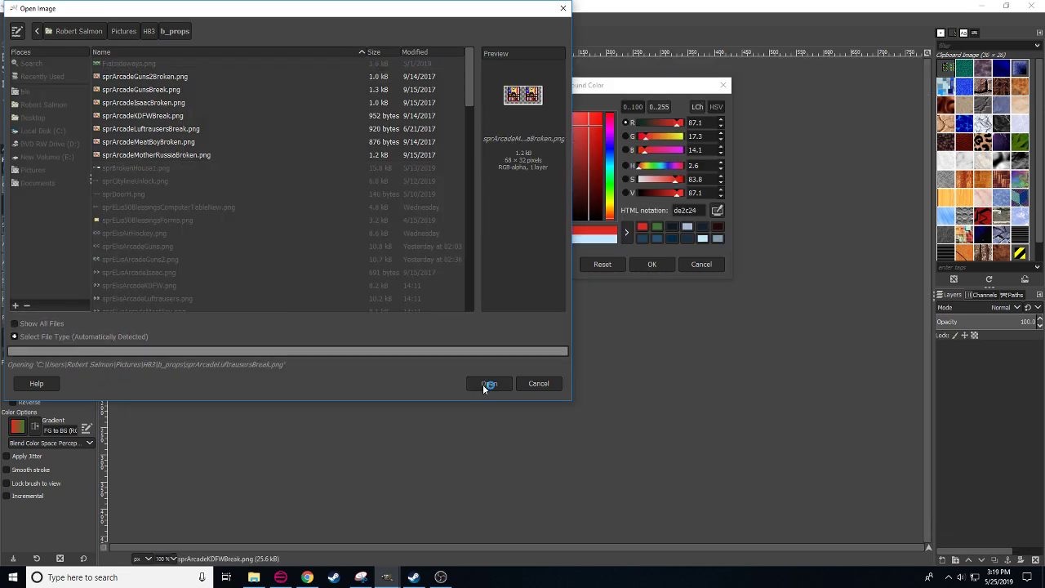
- Accept de2c24 as the foreground color and show the sprArcadeGuns2Broken image at 800% zoom
click(639, 264)
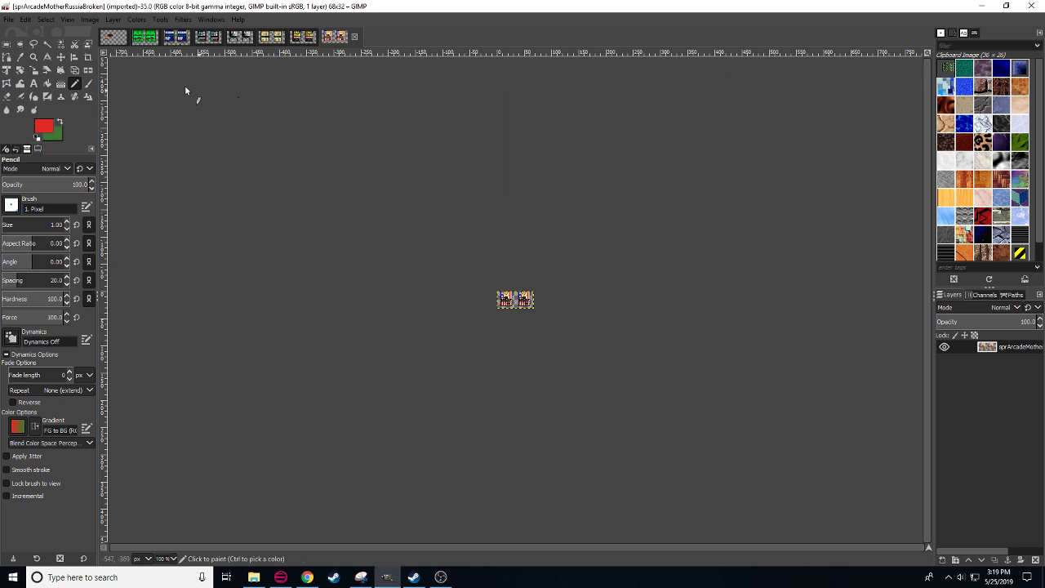
click(152, 42)
key(4)
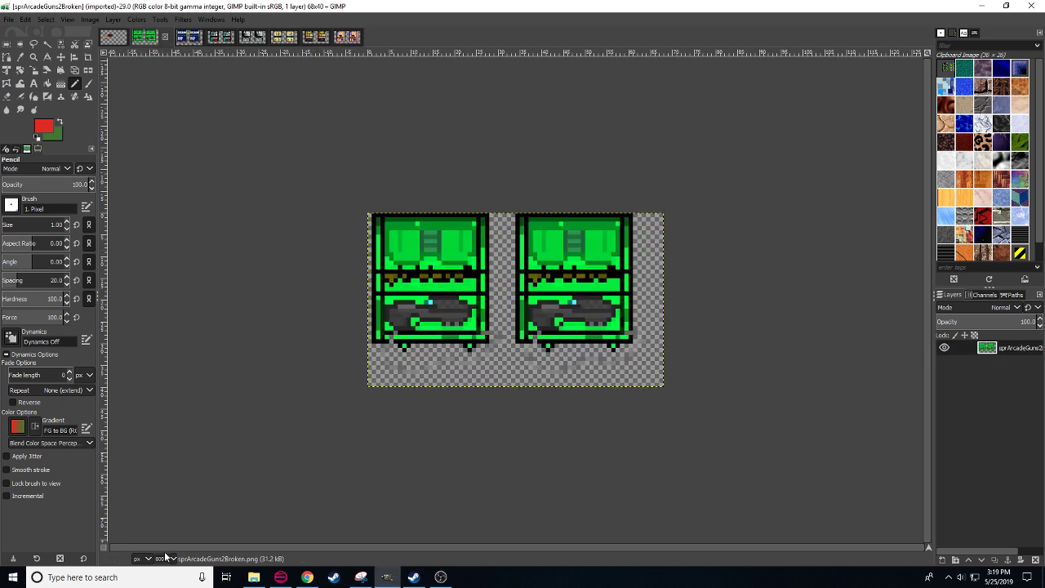
click(182, 19)
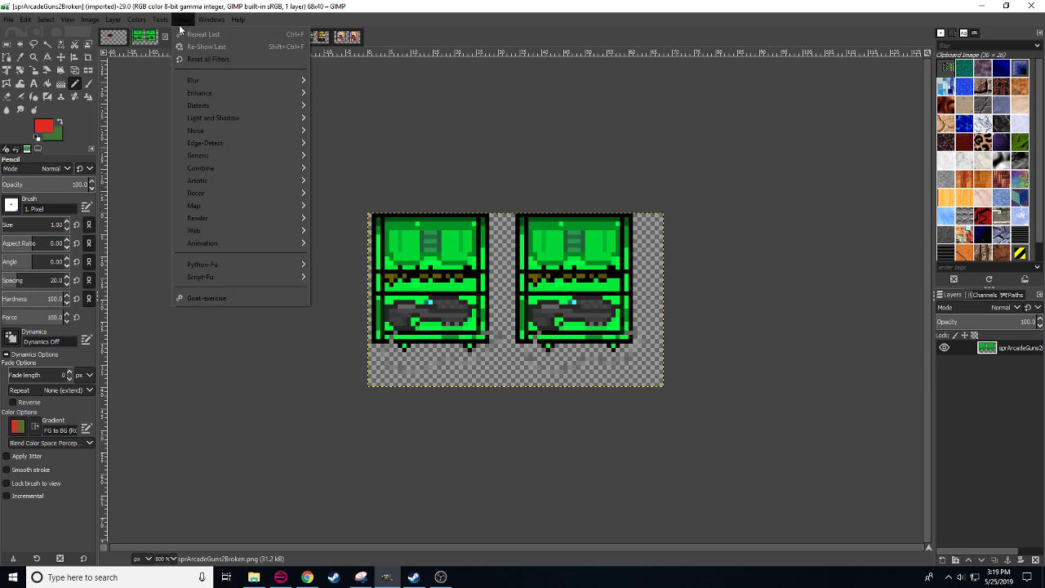
click(285, 374)
- Switch to HLM WAD Explorer and display sprArcadeGuns2Broken.png from Atlases/Sprites/ArcadeMachines
click(280, 577)
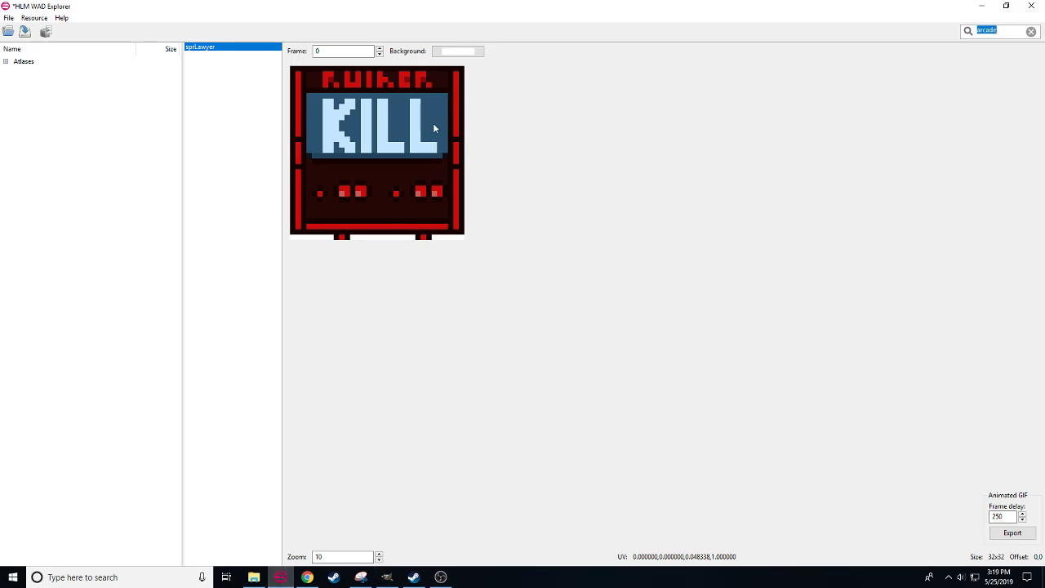
click(1009, 29)
click(6, 61)
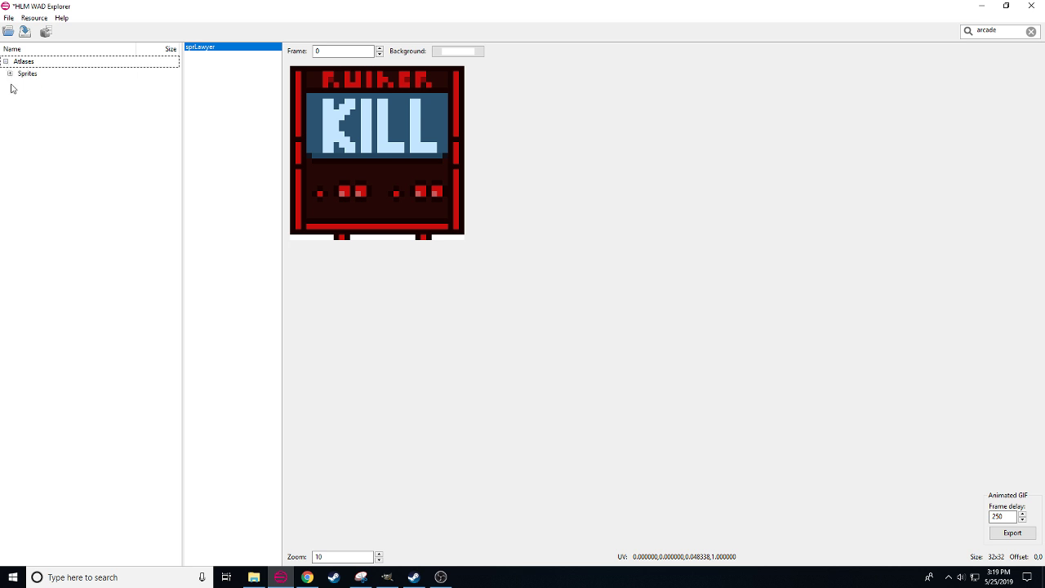
click(10, 74)
click(13, 85)
click(58, 111)
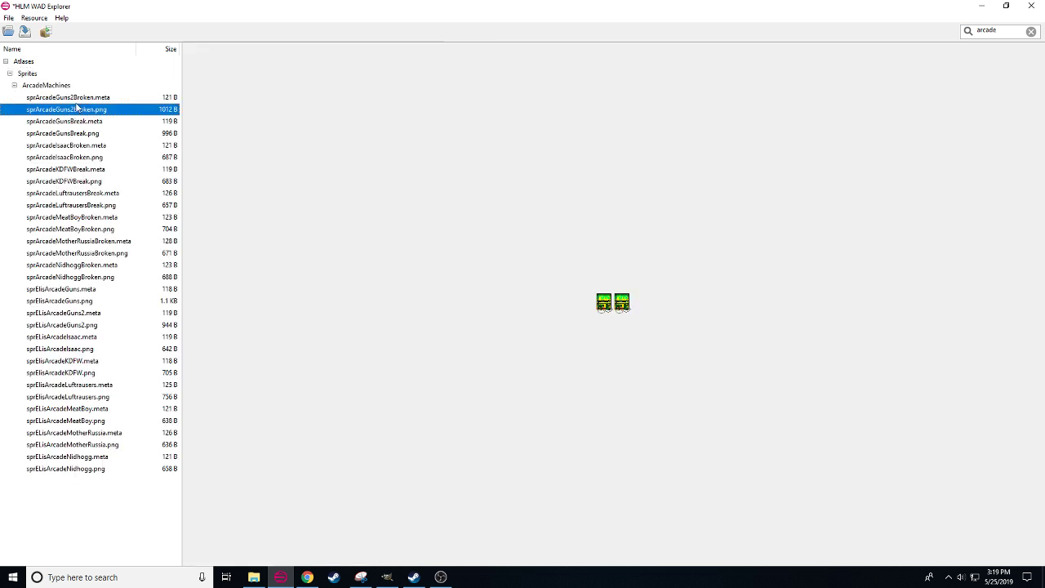
- Compare both animation frames of sprArcadeGuns2Broken.meta and display sprArcadeGunsBreak.png
click(76, 102)
click(380, 49)
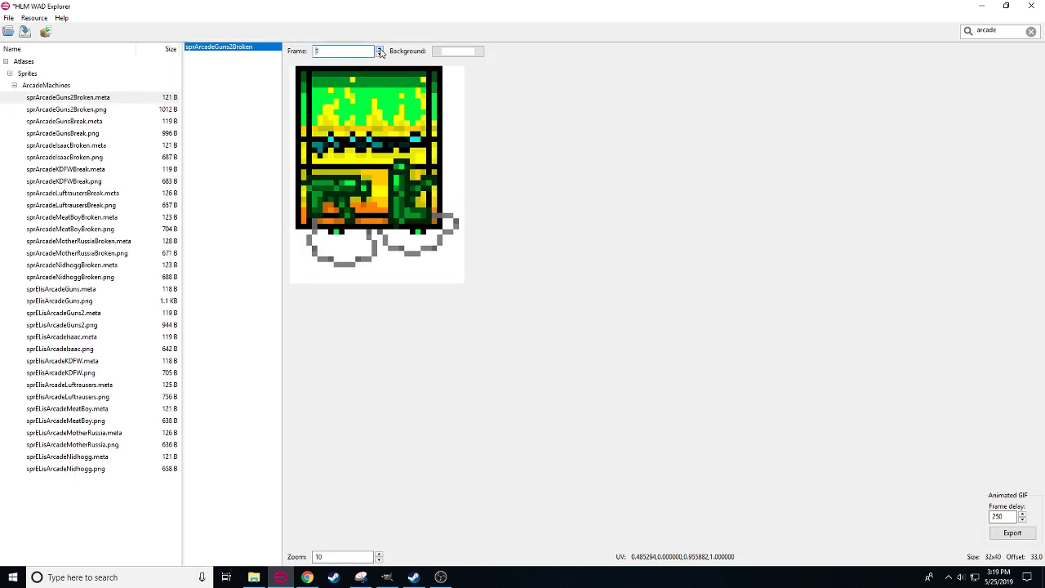
click(379, 54)
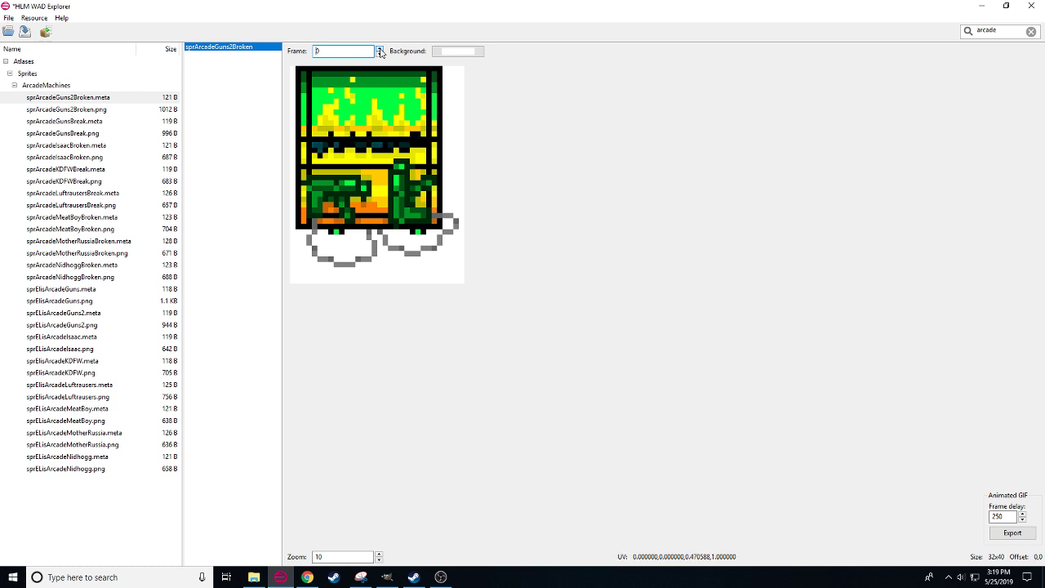
click(379, 49)
click(81, 134)
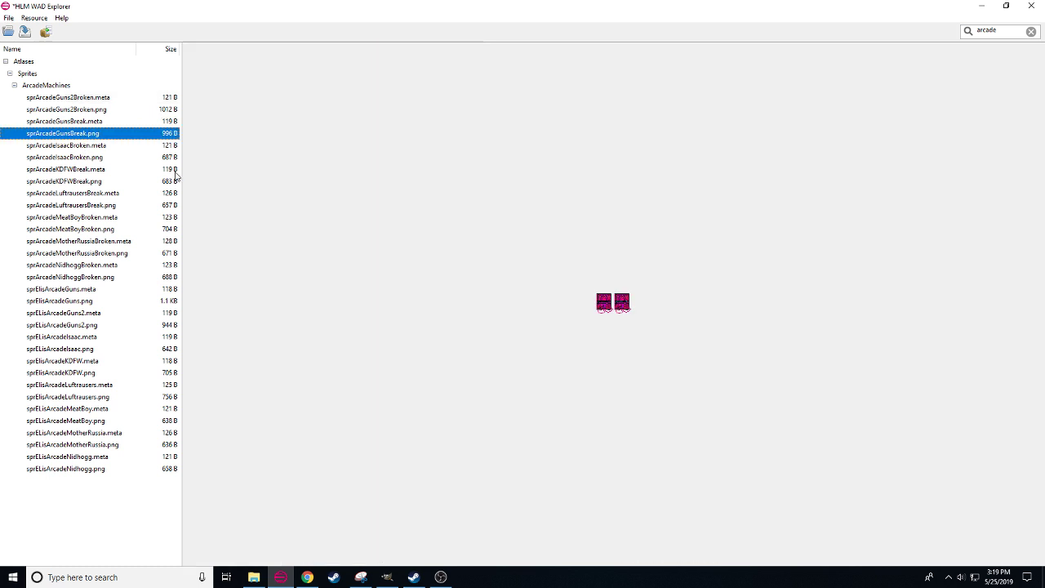
- Switch to GIMP and view the sprArcadeGunsBreak, sprArcadeIsaacBroken, sprArcadeKDFWBreak and sprArcadeLuftrausersBreak images, each at 800% zoom
click(306, 578)
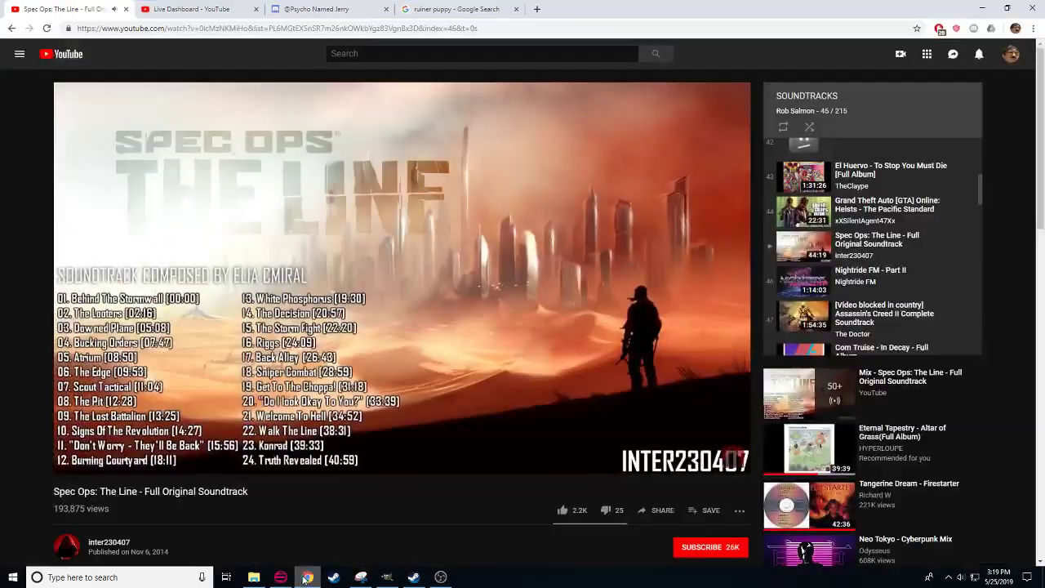
click(306, 577)
click(387, 577)
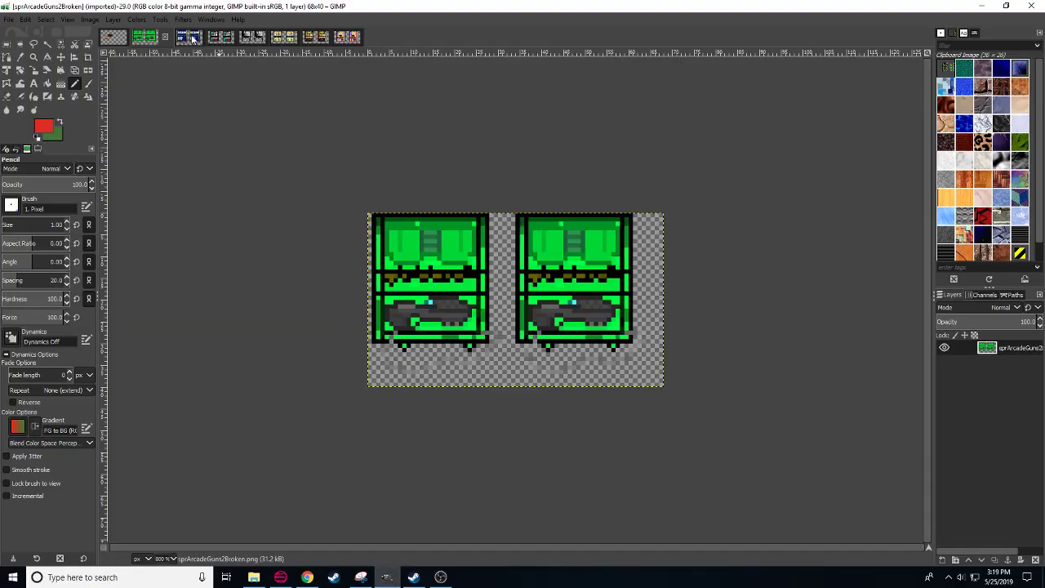
click(216, 36)
key(4)
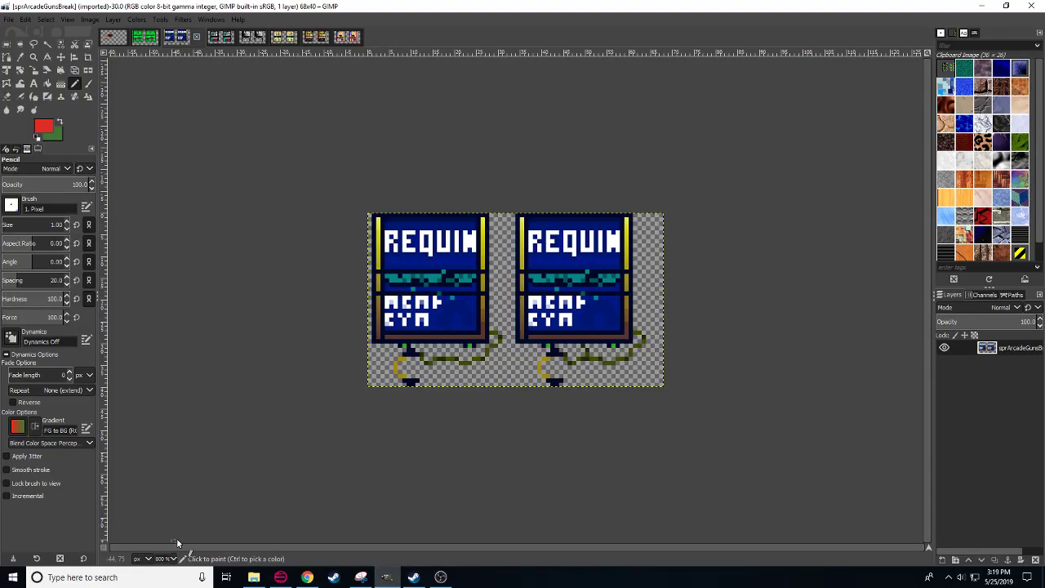
click(220, 36)
key(4)
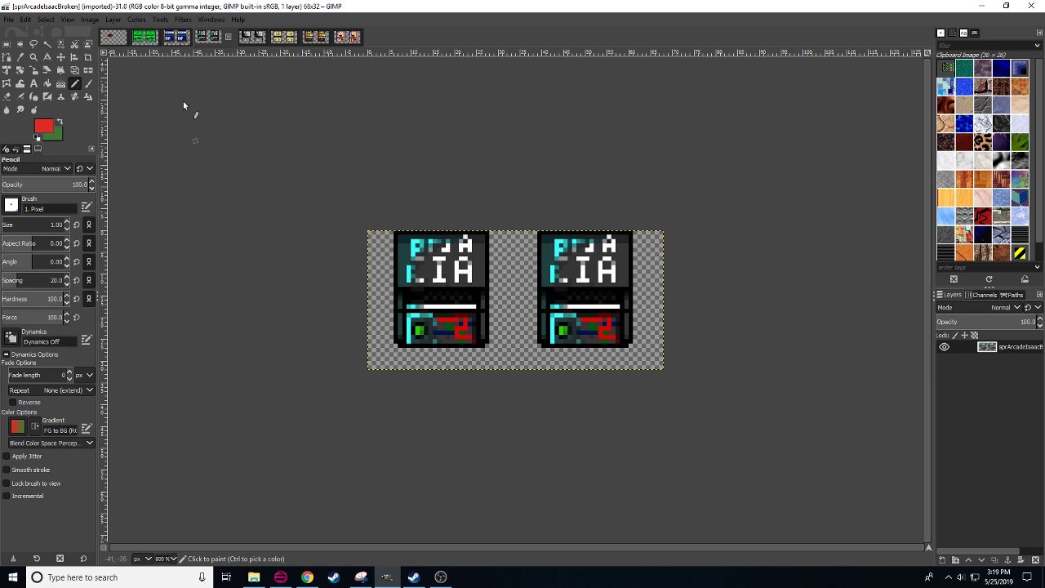
click(244, 37)
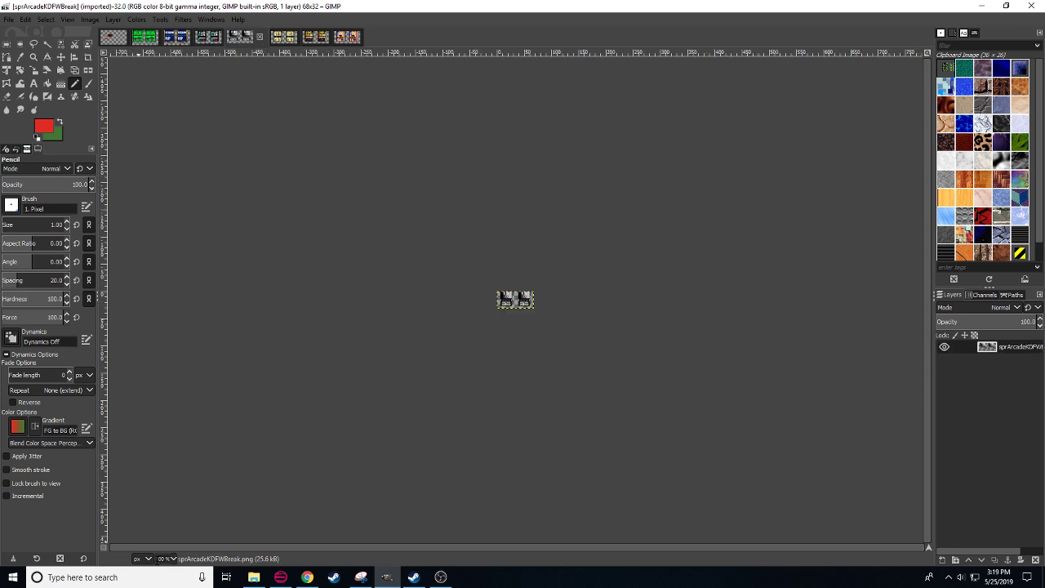
key(4)
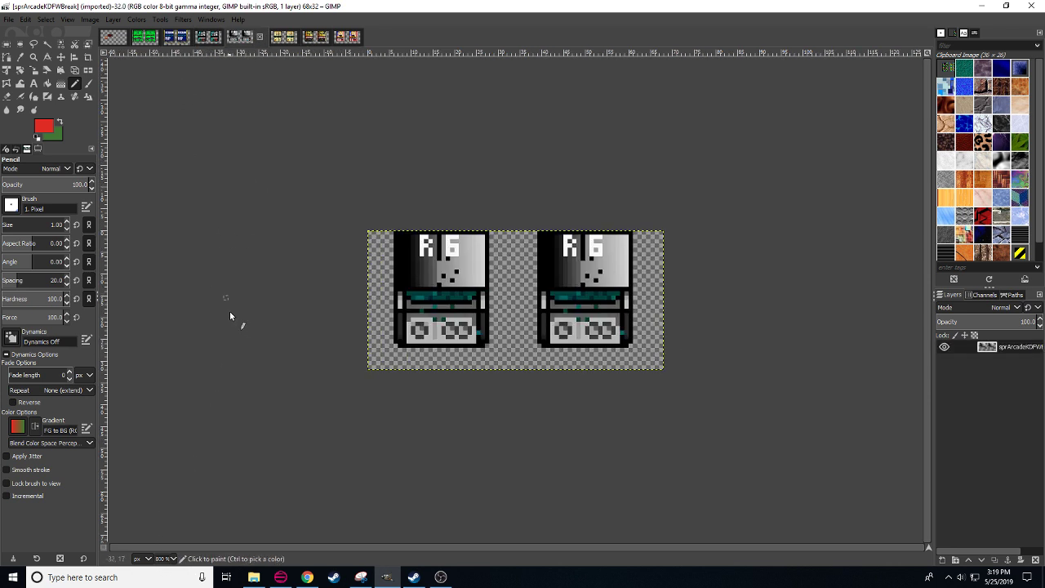
click(275, 37)
key(4)
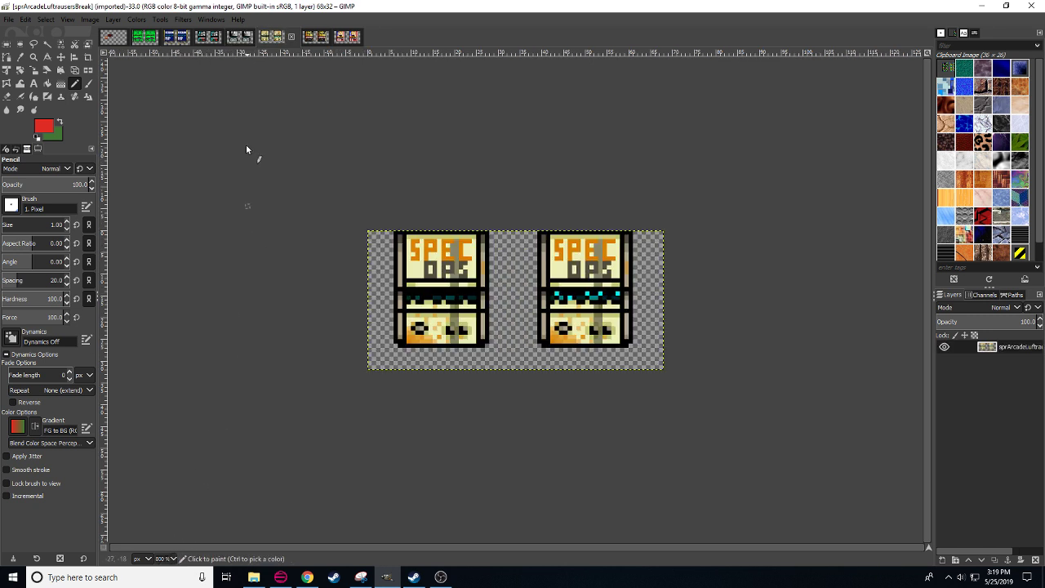
- Review the open broken arcade images again and show sprArcadeMotherRussiaBroken at 800% zoom
click(146, 37)
click(178, 36)
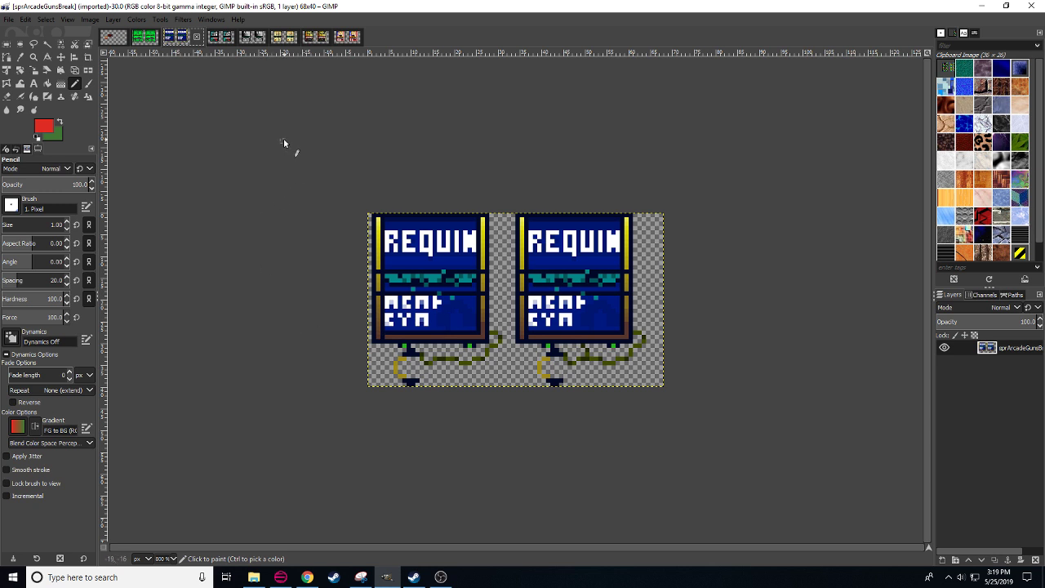
click(252, 37)
click(288, 36)
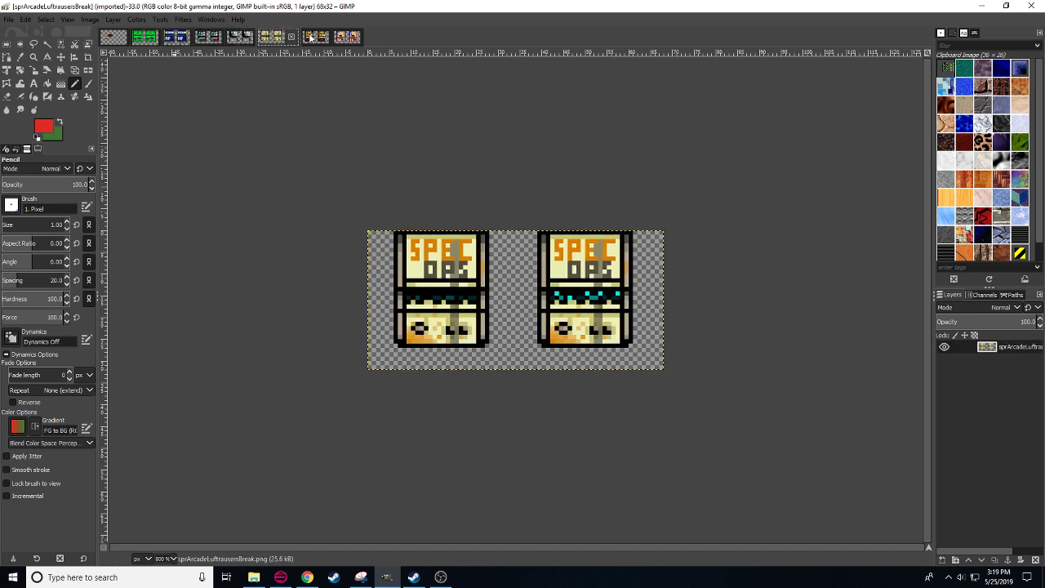
click(342, 37)
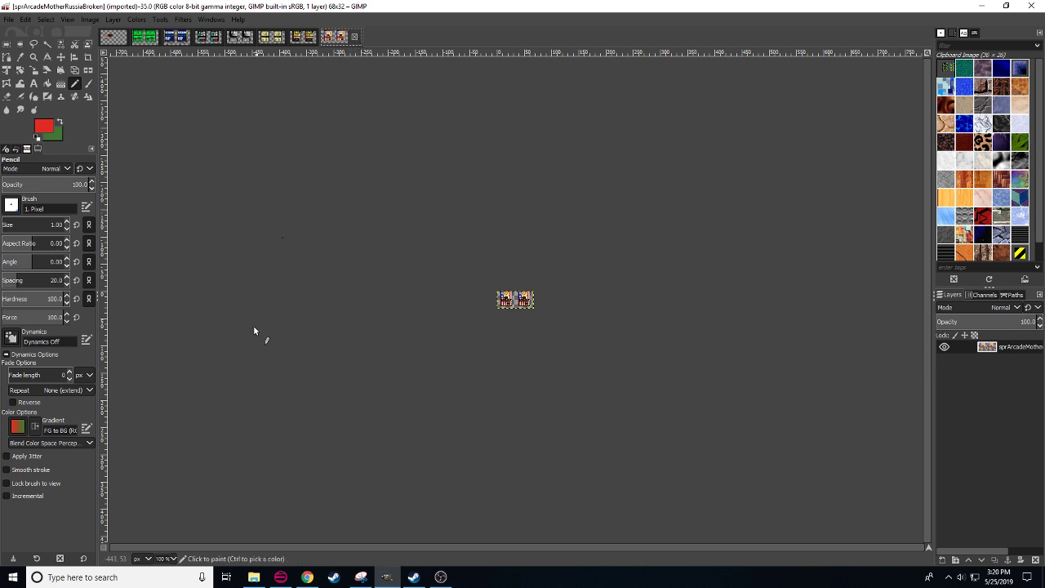
key(4)
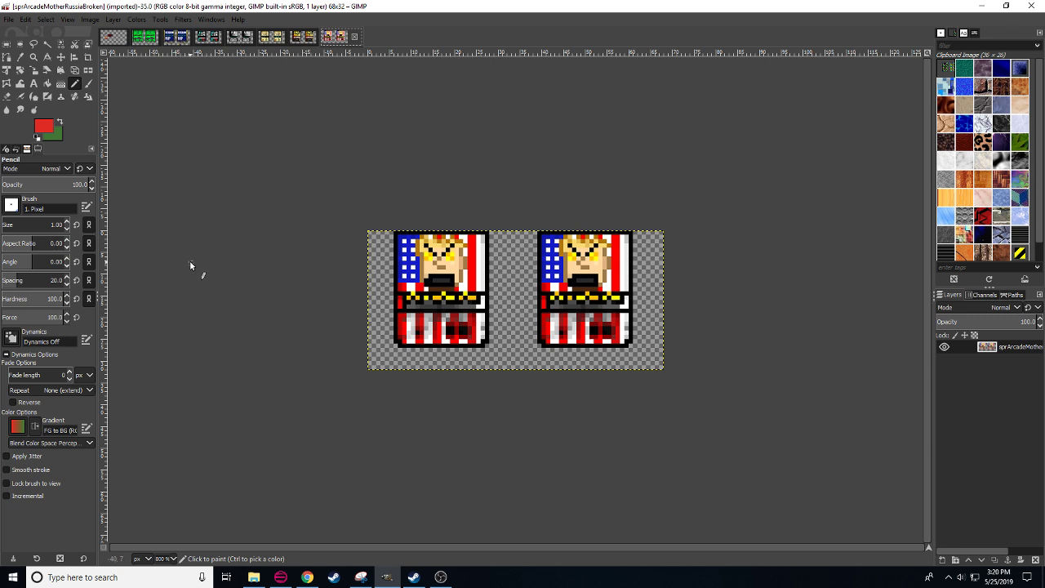
- Cut the RUINER reference picture out of the fzworkshop2.xcf image
click(119, 39)
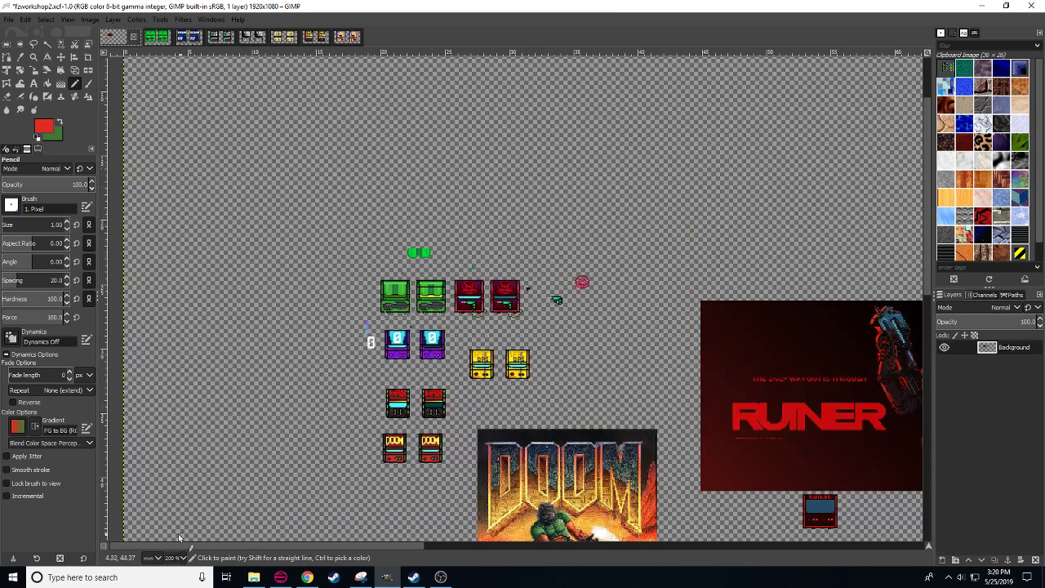
drag(513, 399, 273, 341)
key(r)
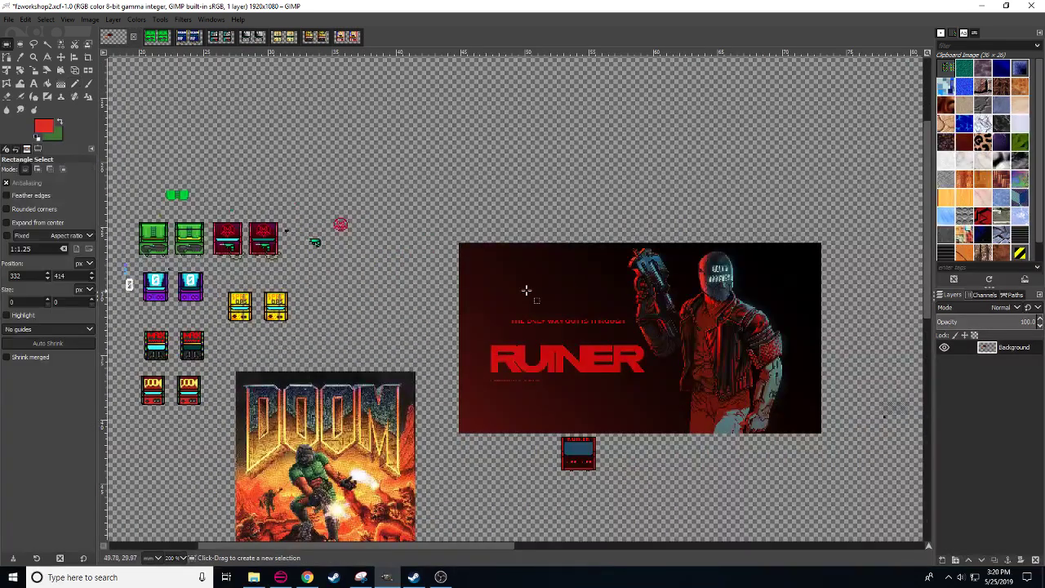
drag(451, 235, 837, 438)
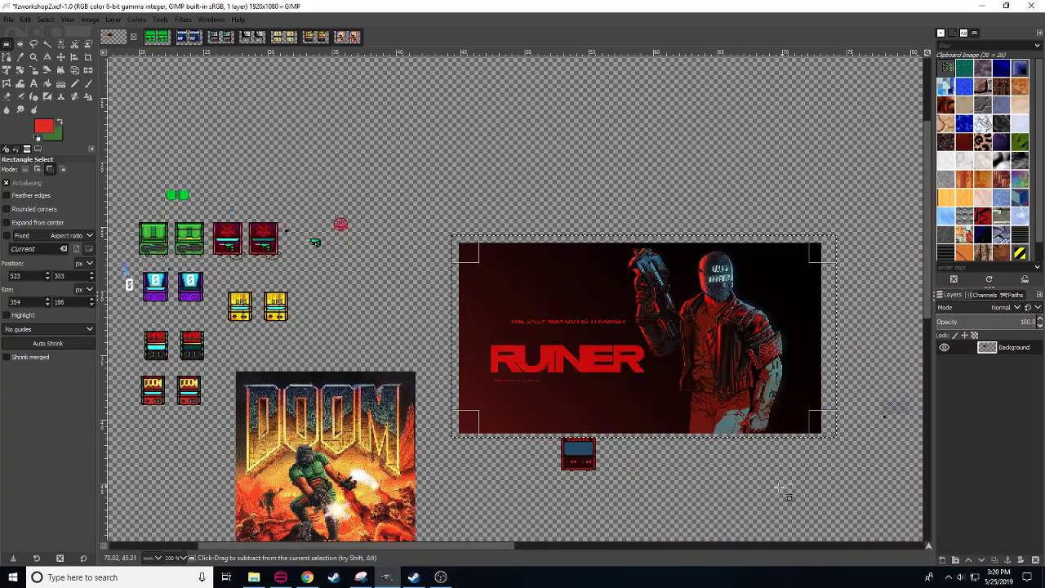
key(ctrl+x)
- Cut the DOOM cover reference picture out of the fzworkshop2.xcf canvas
scroll(739, 519, down, 5)
scroll(739, 519, left, 2)
drag(313, 194, 540, 487)
key(ctrl+x)
click(589, 426)
scroll(490, 425, up, 4)
scroll(490, 424, left, 4)
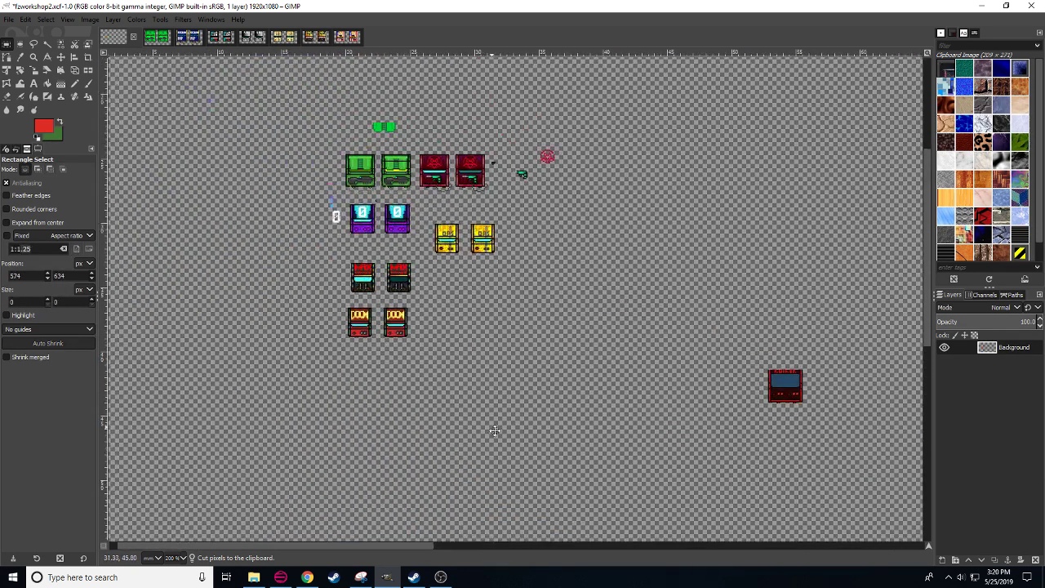
scroll(261, 504, left, 2)
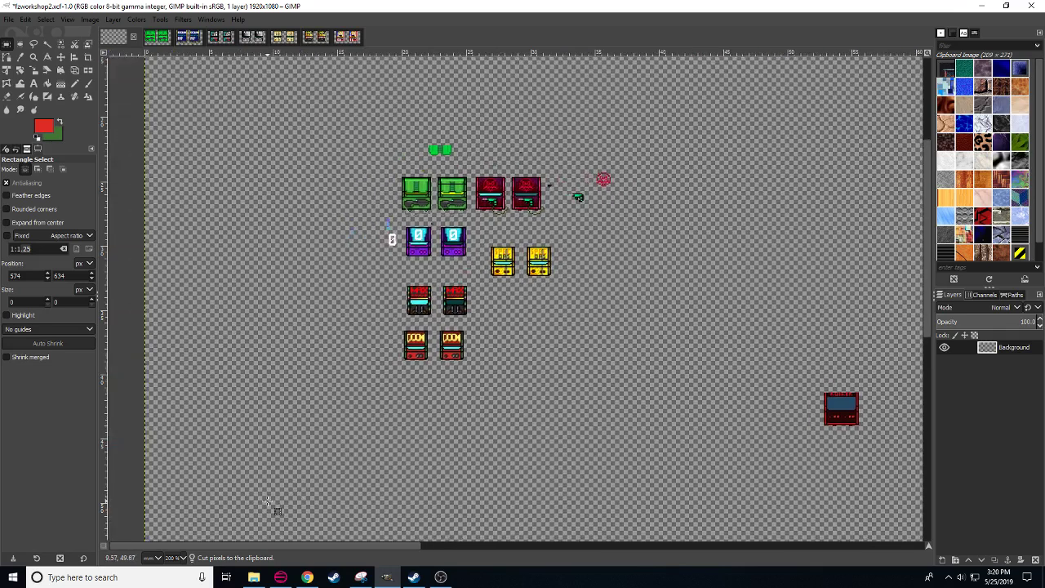
- Touch up the lower part of the second DOOM cabinet with the 1-pixel Pencil, using the red sampled from its control panel
key(4)
scroll(388, 414, down, 2)
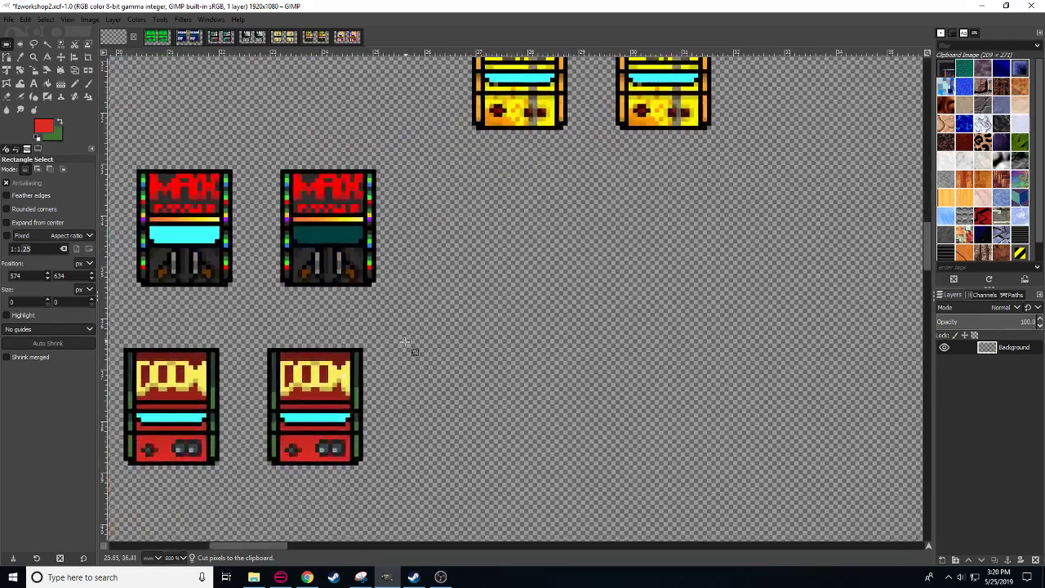
scroll(409, 422, left, 1)
key(n)
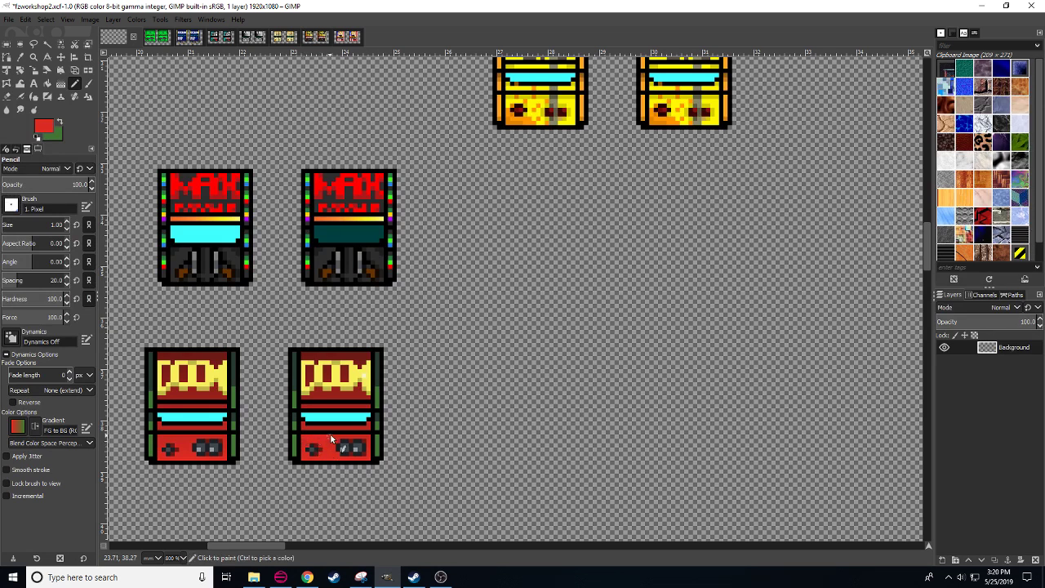
drag(367, 437, 369, 458)
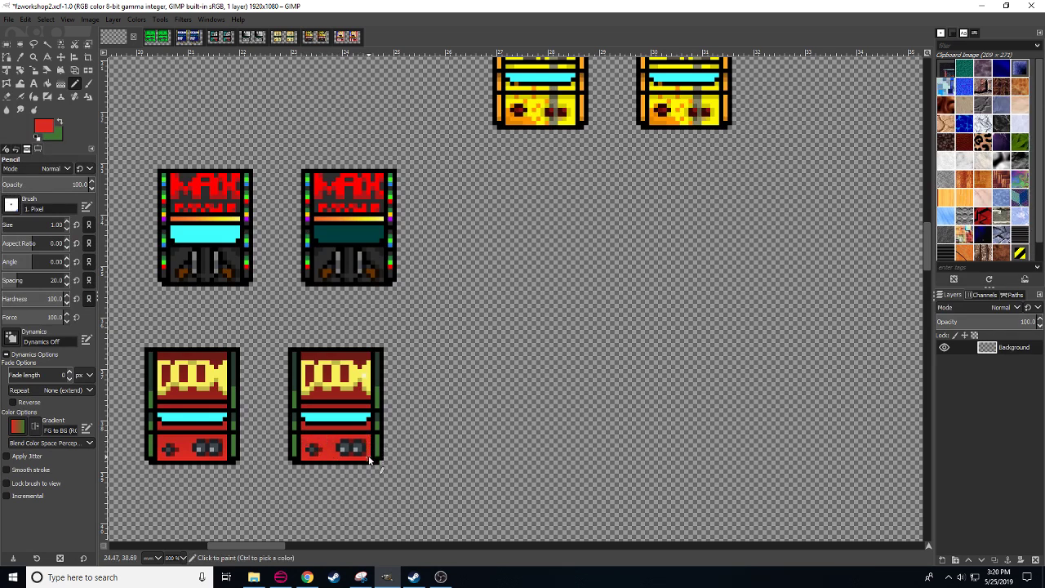
ctrl+click(314, 447)
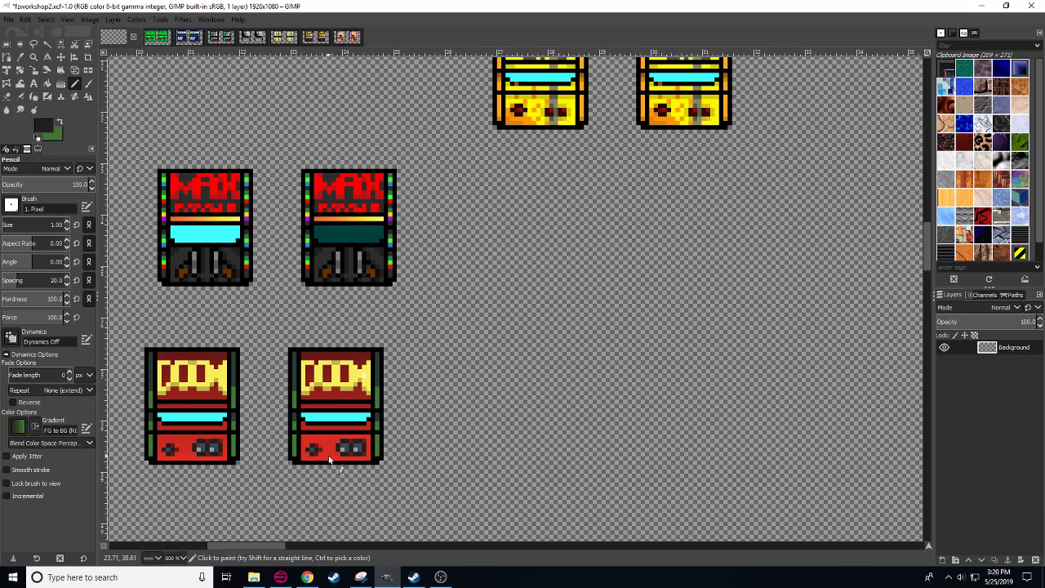
key(shift+o)
click(332, 459)
key(n)
key(ctrl+shift+a)
ctrl+click(319, 449)
shift+click(367, 429)
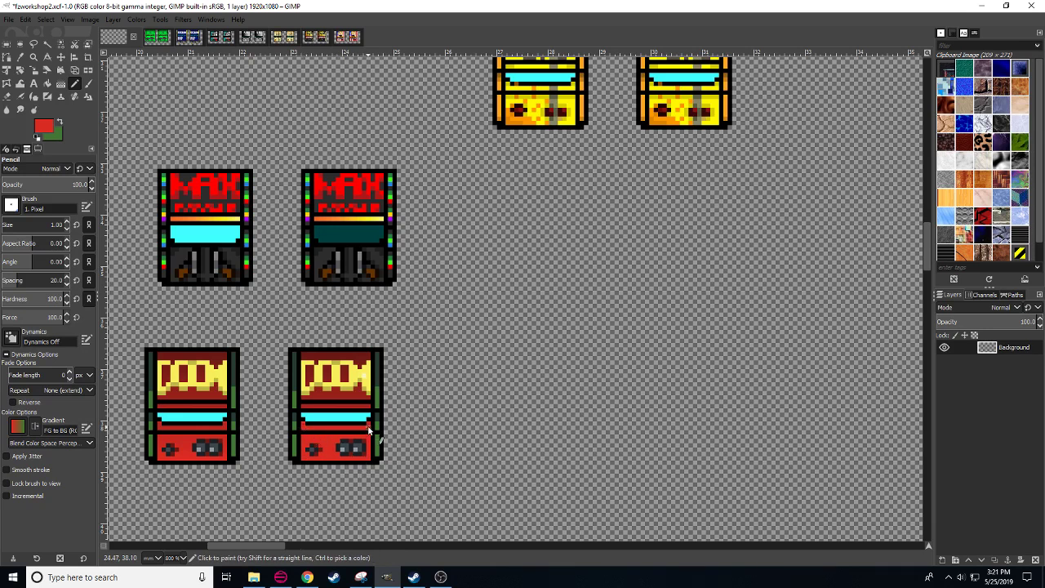
- Try dark red and then the panel's bright red on the thin strip above the second DOOM cabinet's screen
ctrl+click(368, 402)
click(368, 405)
shift+click(304, 406)
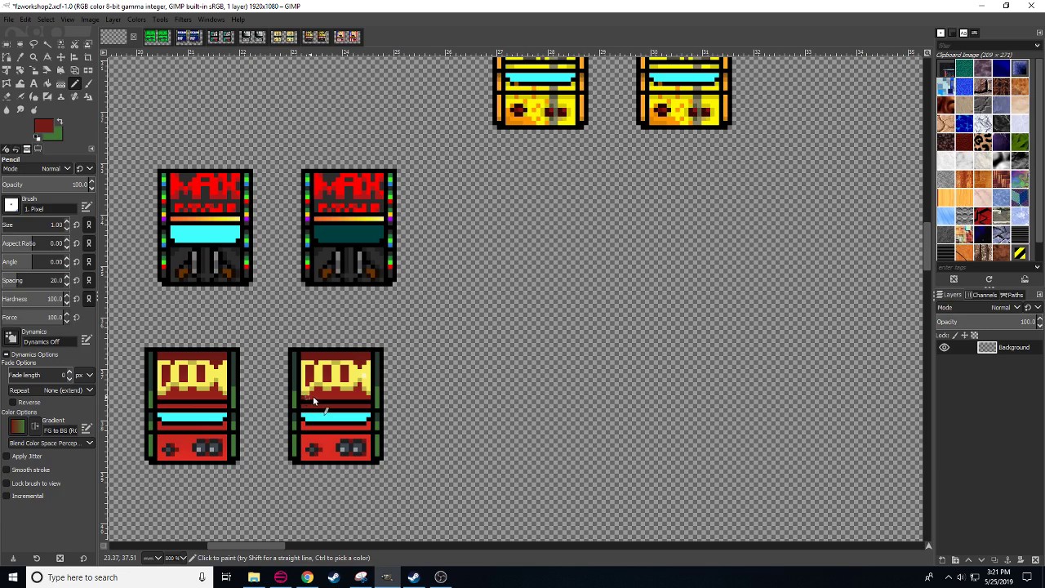
ctrl+click(329, 438)
shift+click(367, 407)
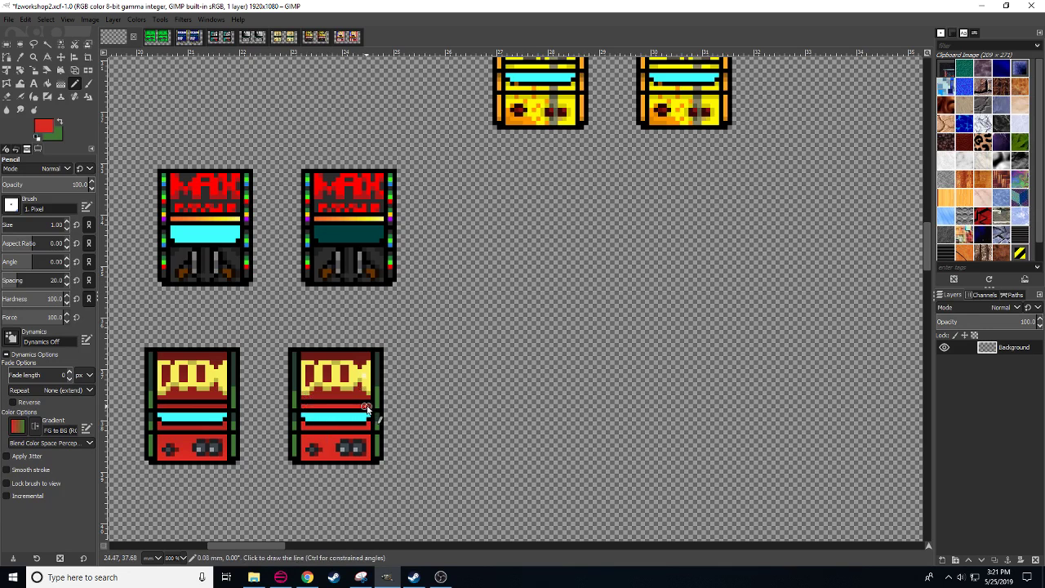
- Repaint the dark red background inside and around the second cabinet's DOOM logo in bright red, including the top rows
shift+click(346, 368)
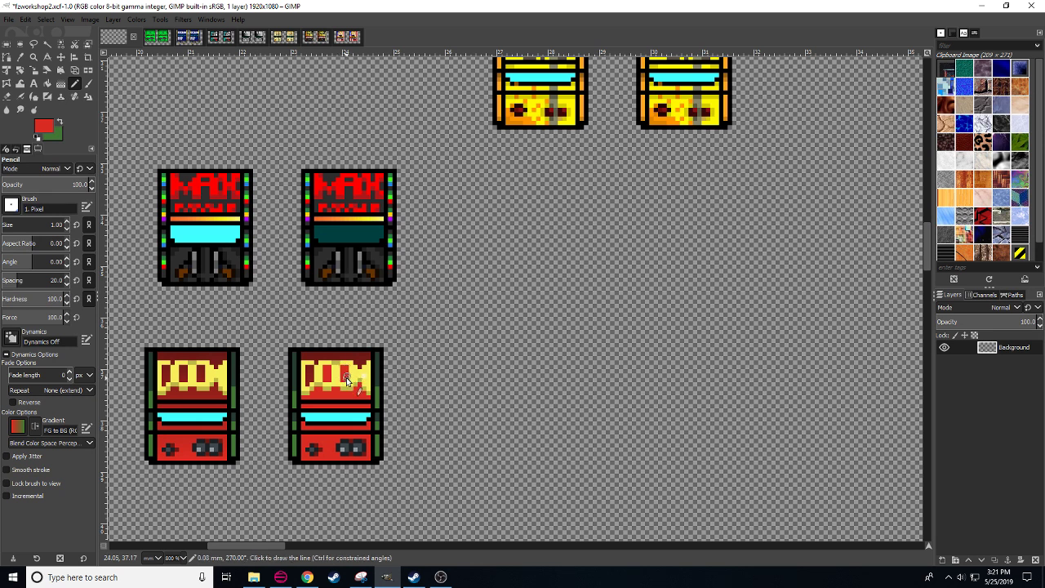
shift+click(347, 379)
click(308, 383)
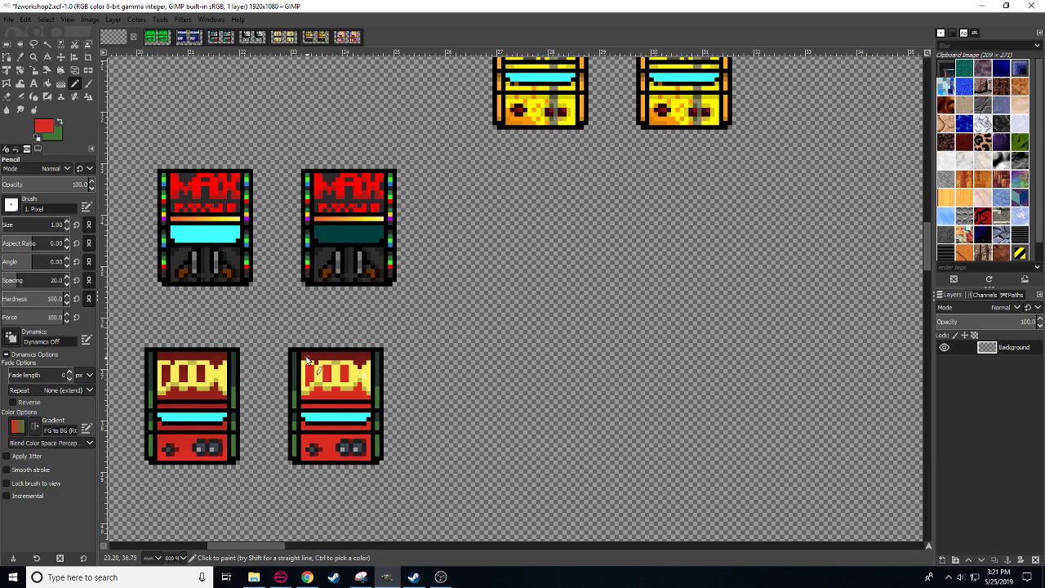
click(302, 353)
shift+click(372, 354)
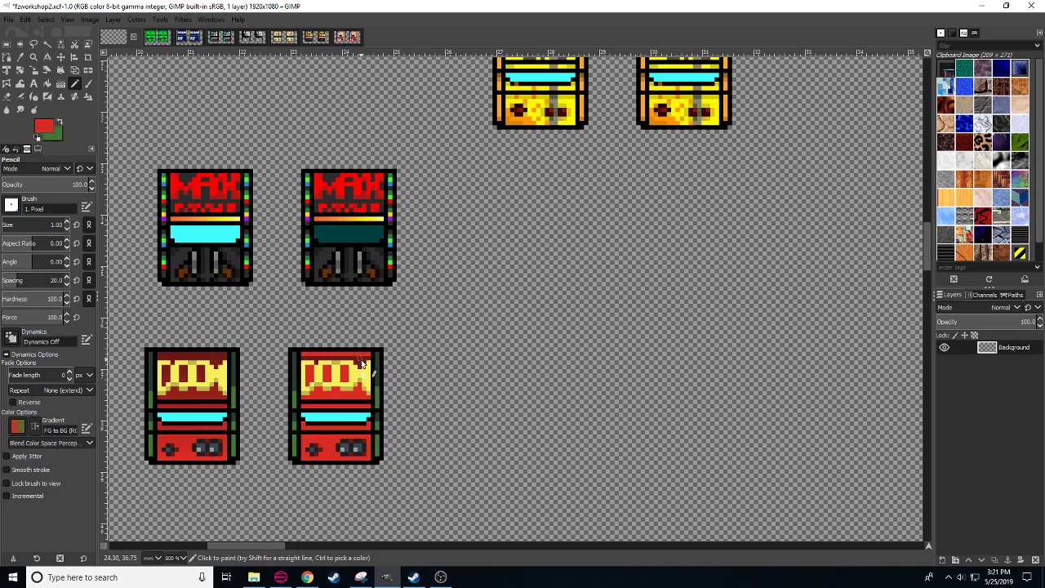
click(303, 358)
shift+click(371, 358)
- Sample the dark red from the first DOOM cabinet and undo the bright red repaint of the second one
drag(434, 432, 463, 407)
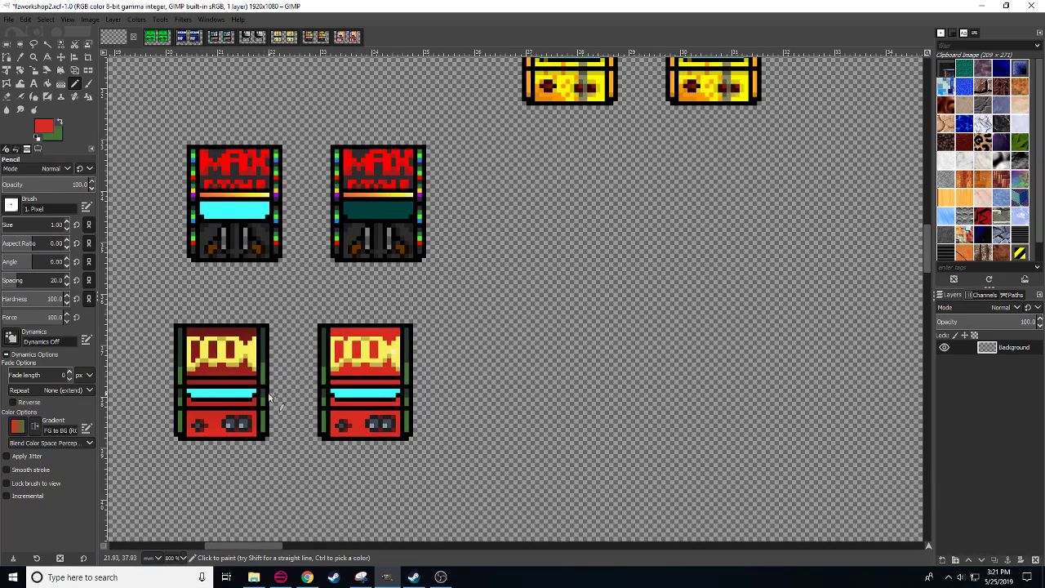
ctrl+click(245, 335)
key(ctrl+z)
drag(442, 417, 478, 392)
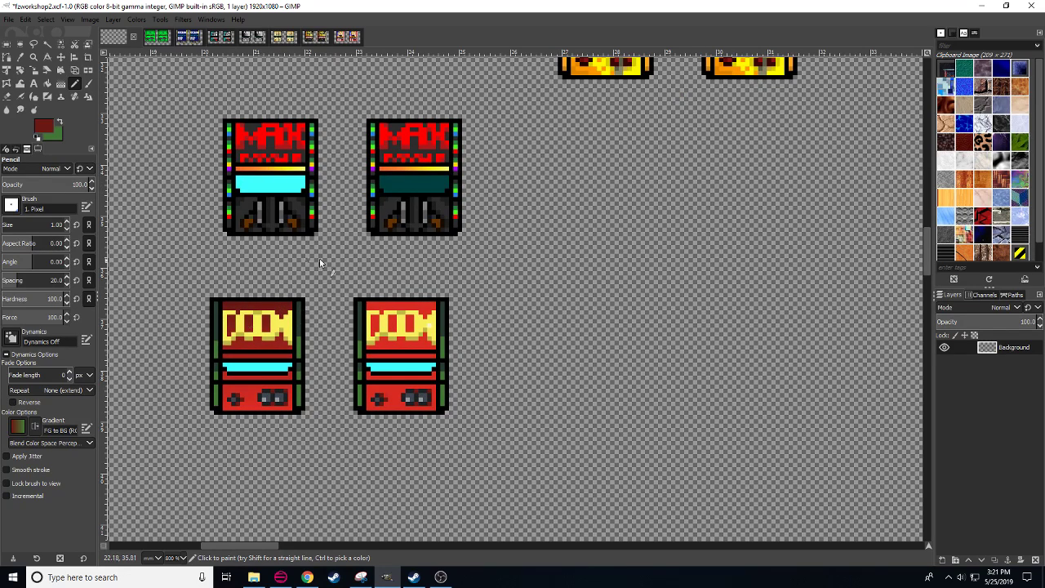
scroll(319, 258, up, 6)
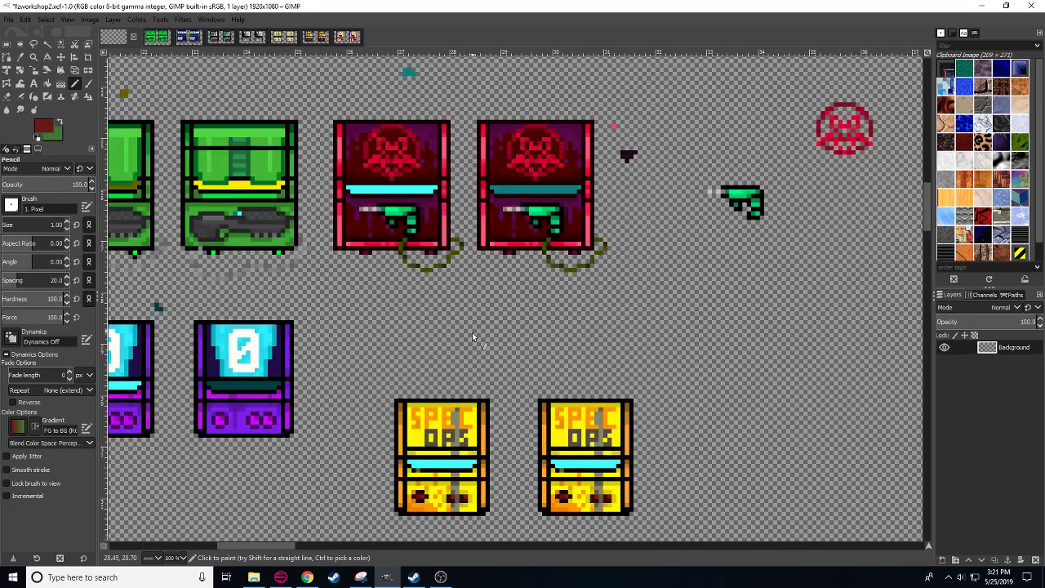
scroll(473, 336, down, 6)
scroll(459, 321, up, 1)
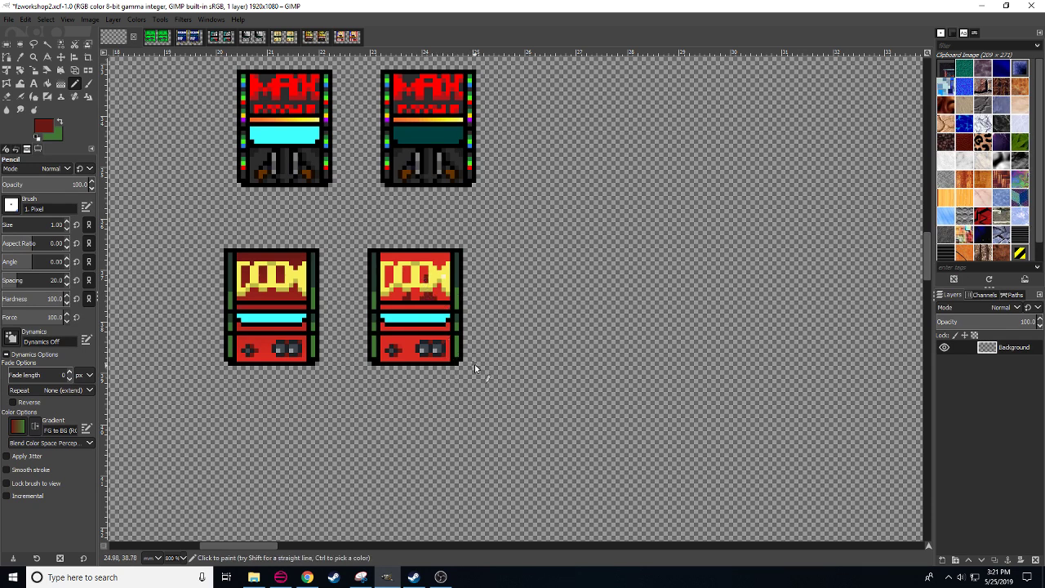
scroll(474, 363, up, 2)
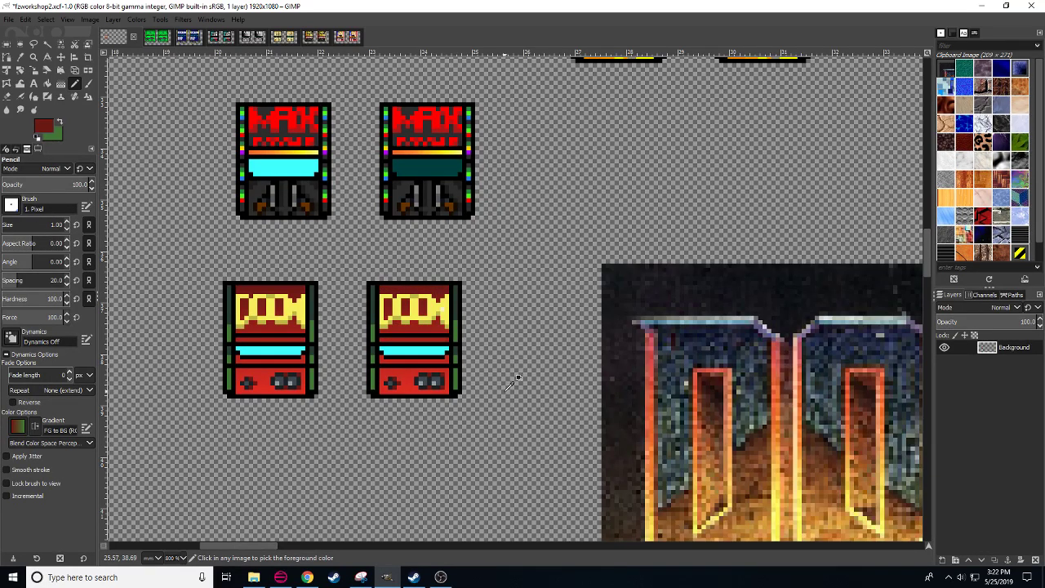
key(r)
drag(514, 380, 379, 364)
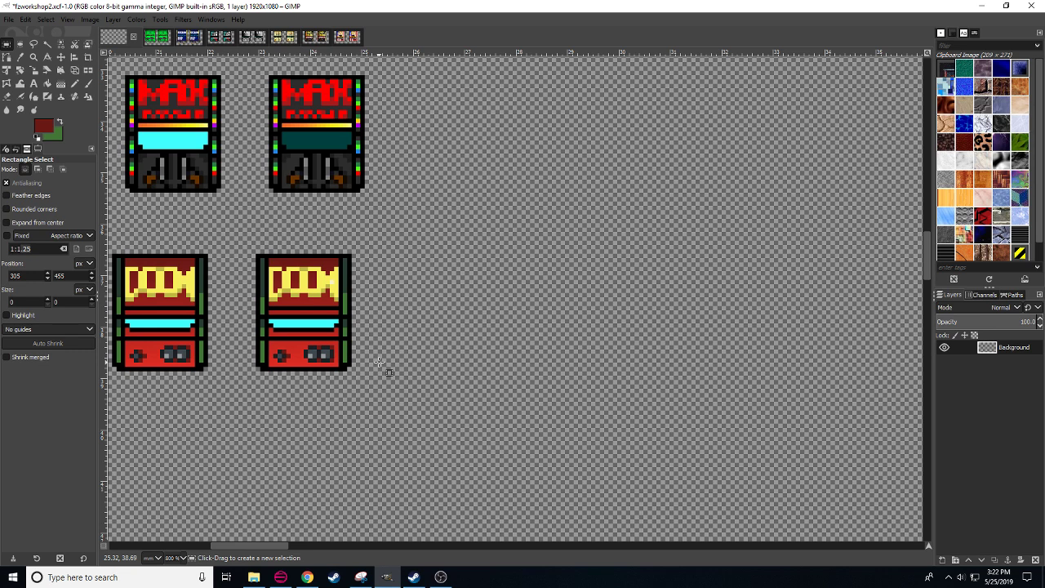
- Compare the two green cabinets in the fzworkshop2 workspace with the broken-screen reference in the sprArcadeGuns2Broken image
mouse_move(379, 361)
mouse_down()
mouse_move(568, 378)
mouse_move(547, 396)
mouse_up()
key(n)
ctrl+click(522, 321)
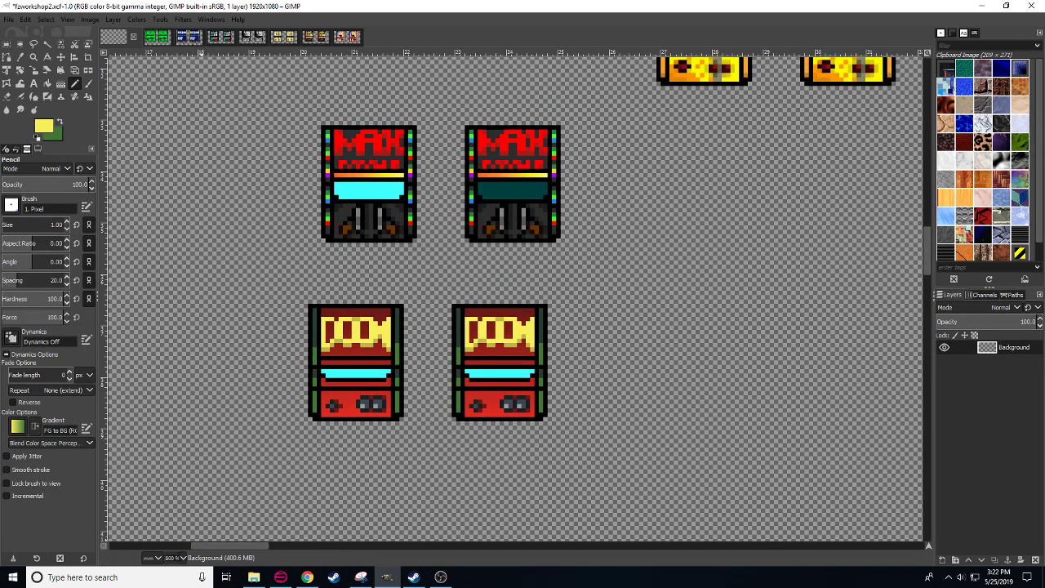
key(3)
key(4)
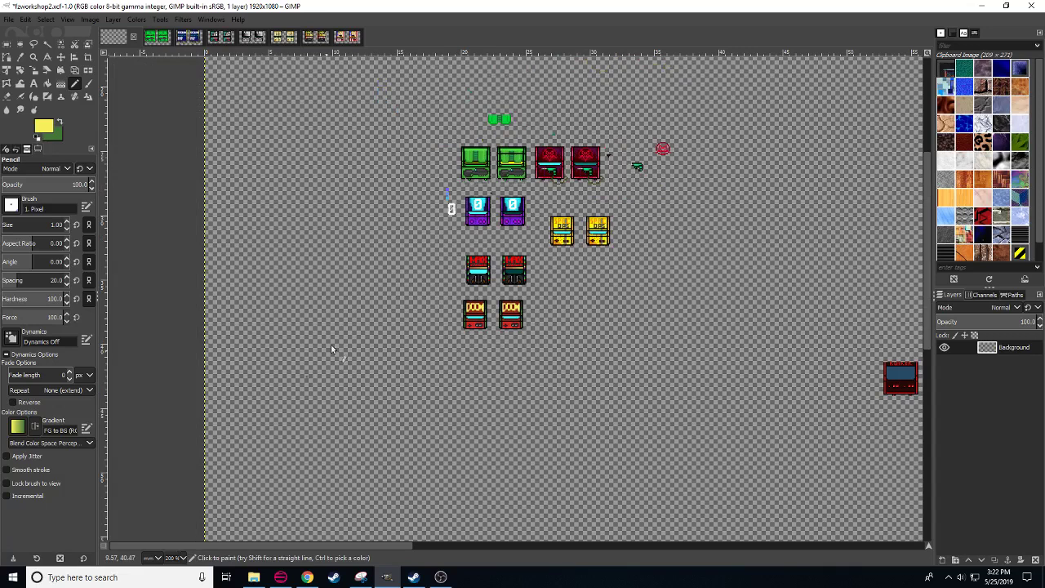
drag(276, 61, 279, 172)
key(4)
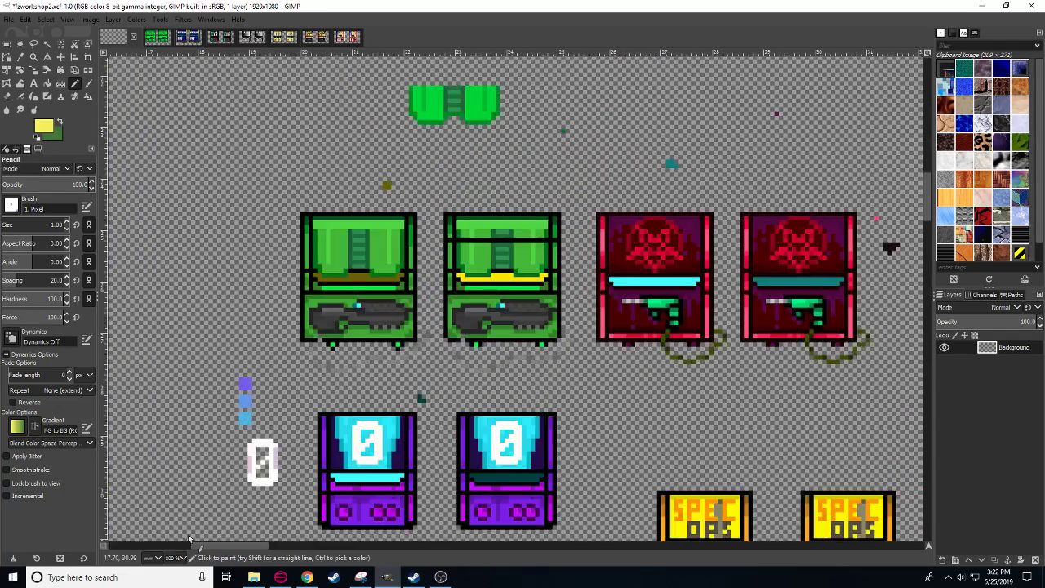
scroll(302, 293, up, 1)
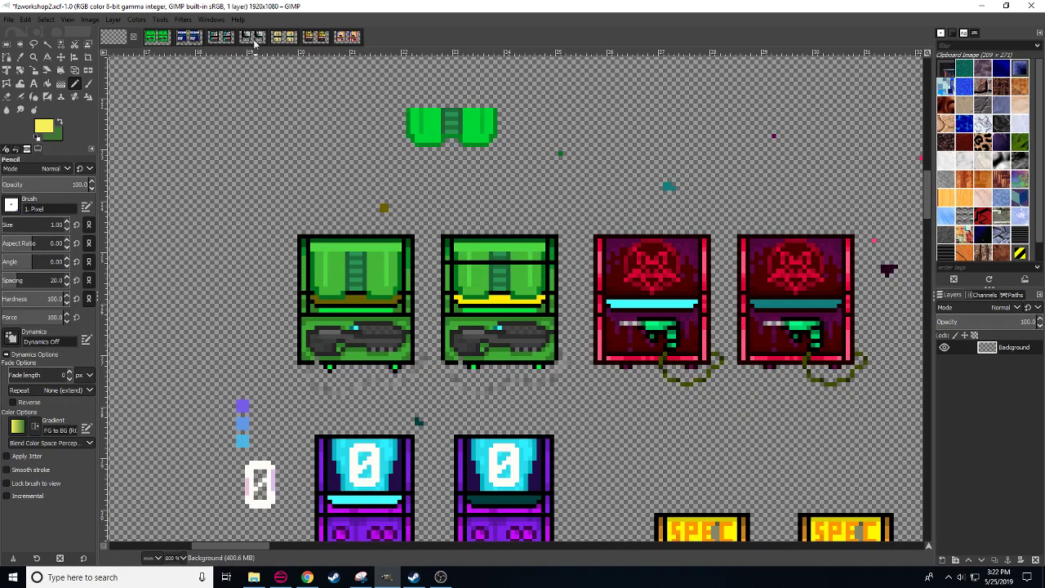
click(152, 37)
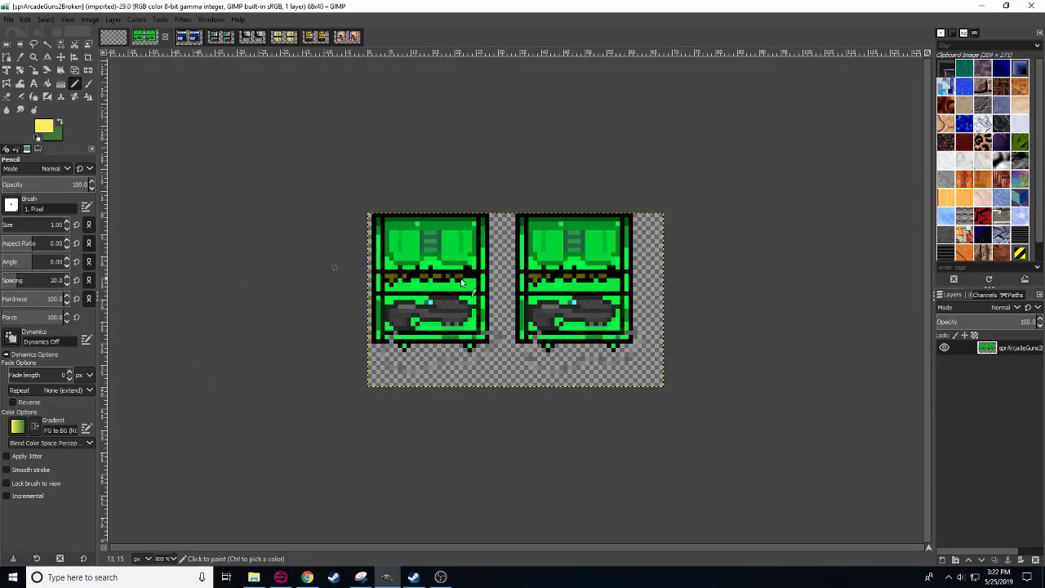
click(122, 35)
click(164, 37)
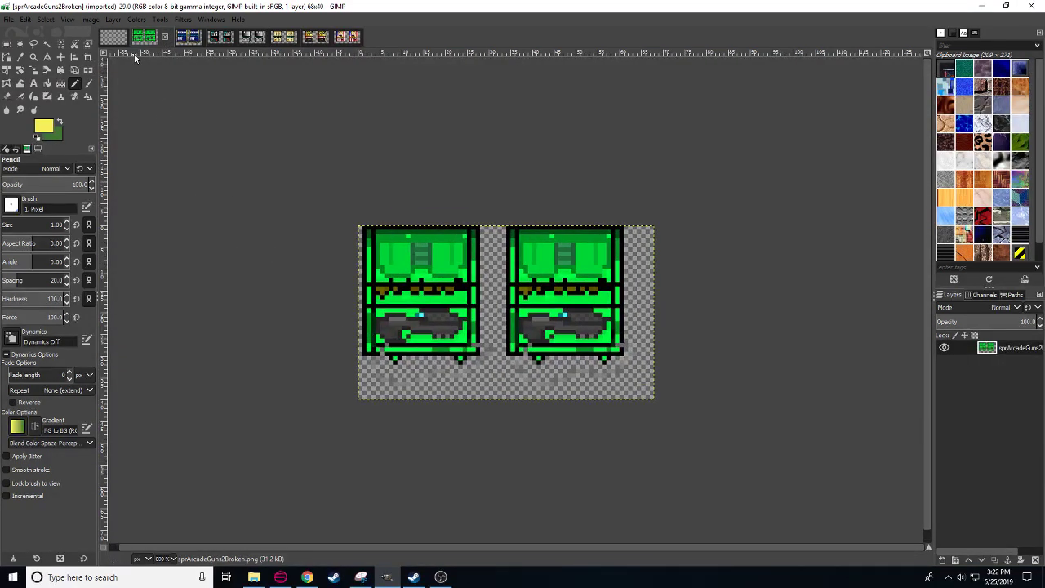
click(114, 38)
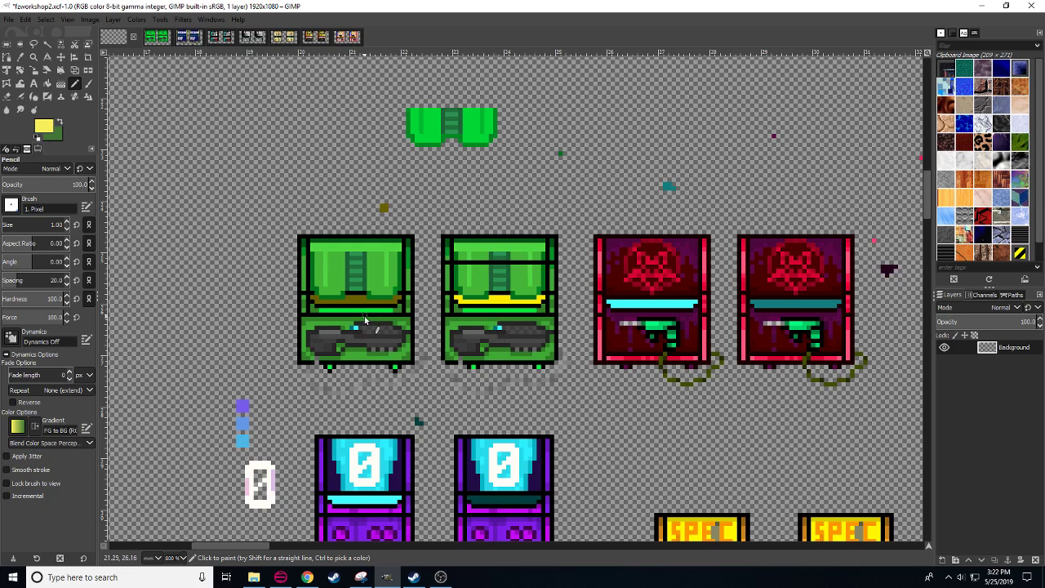
click(157, 39)
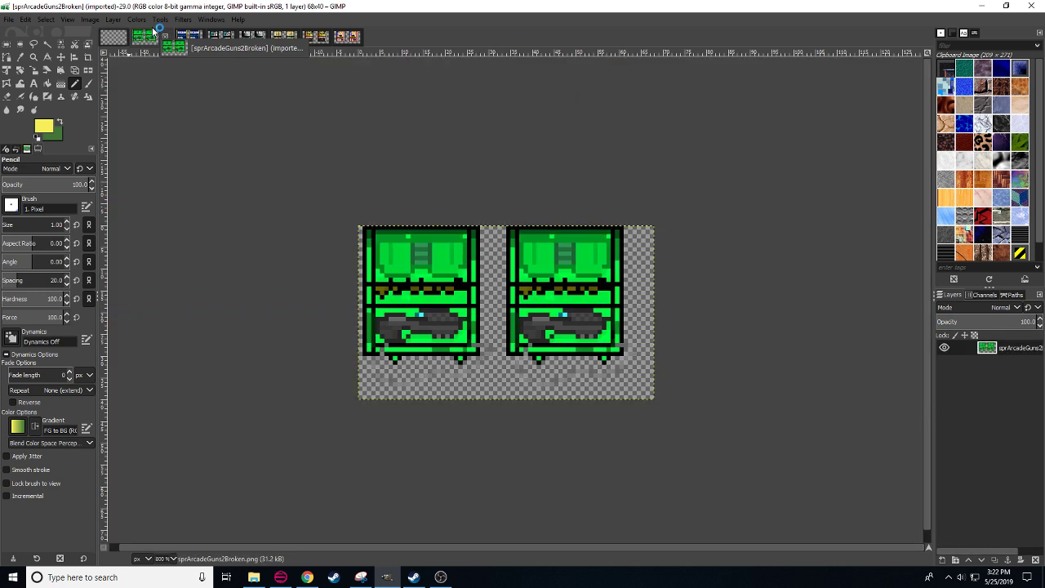
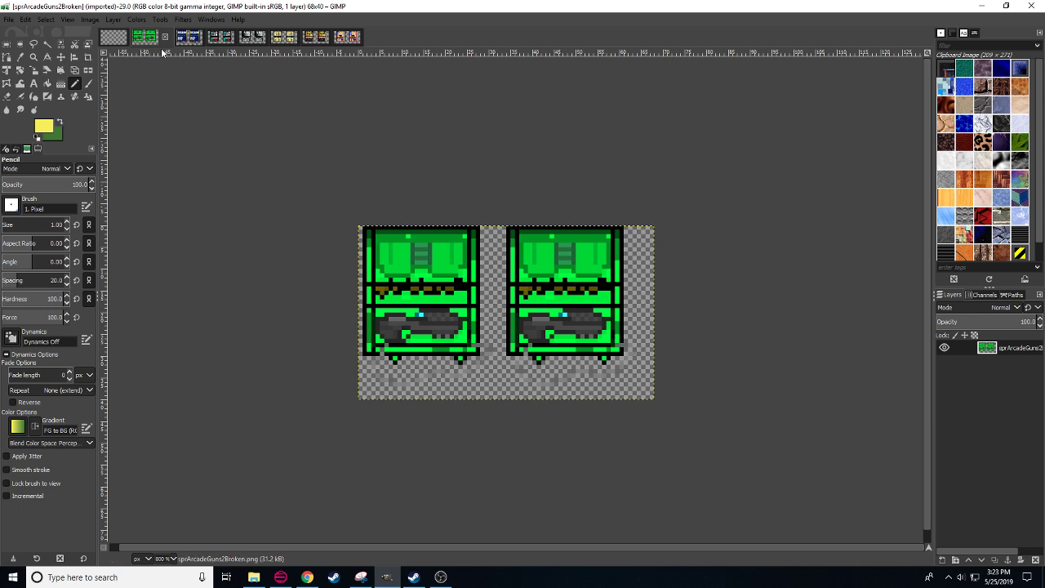
click(120, 39)
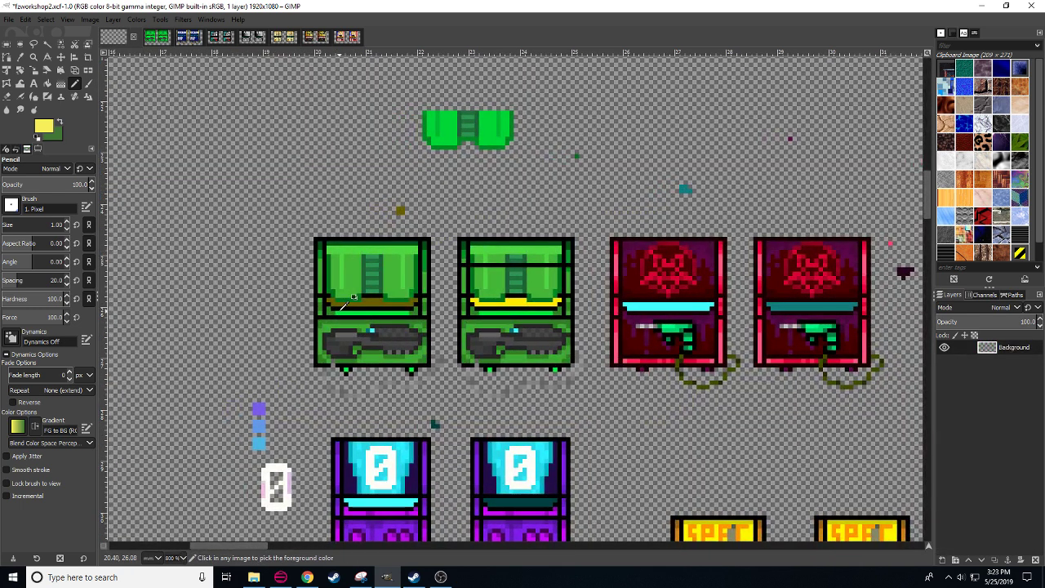
- Break up the lower edge of the first green cabinet's brown screen strip with the bright green sampled from just below it
ctrl+click(336, 312)
drag(341, 310, 382, 308)
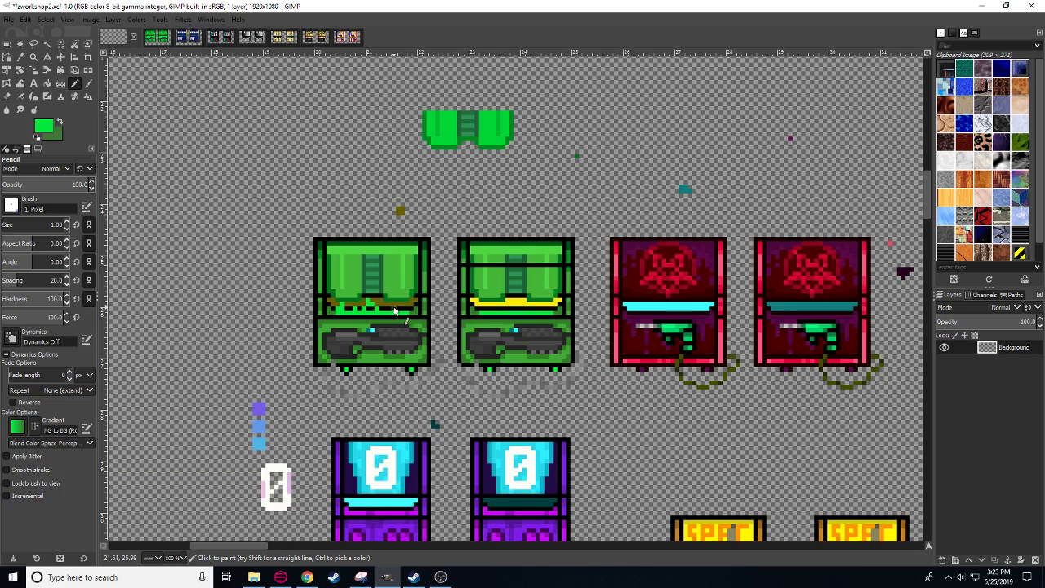
drag(394, 307, 412, 310)
- Pencil jagged black notches along the first green cabinet's screen strip, following the broken-screen pattern, using black sampled from its outline
ctrl+click(426, 295)
ctrl+click(371, 310)
ctrl+click(374, 319)
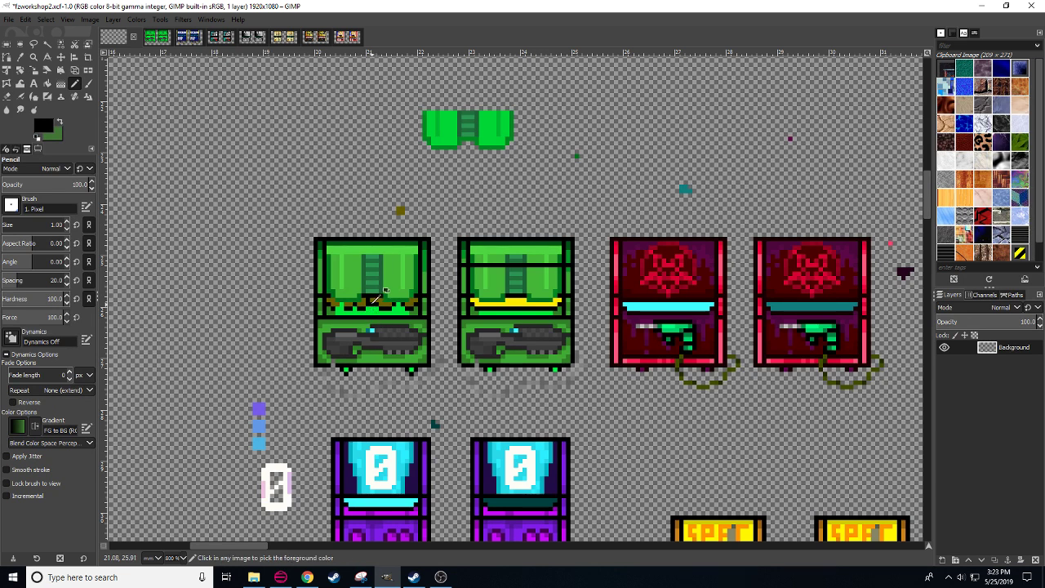
ctrl+click(382, 294)
ctrl+click(369, 319)
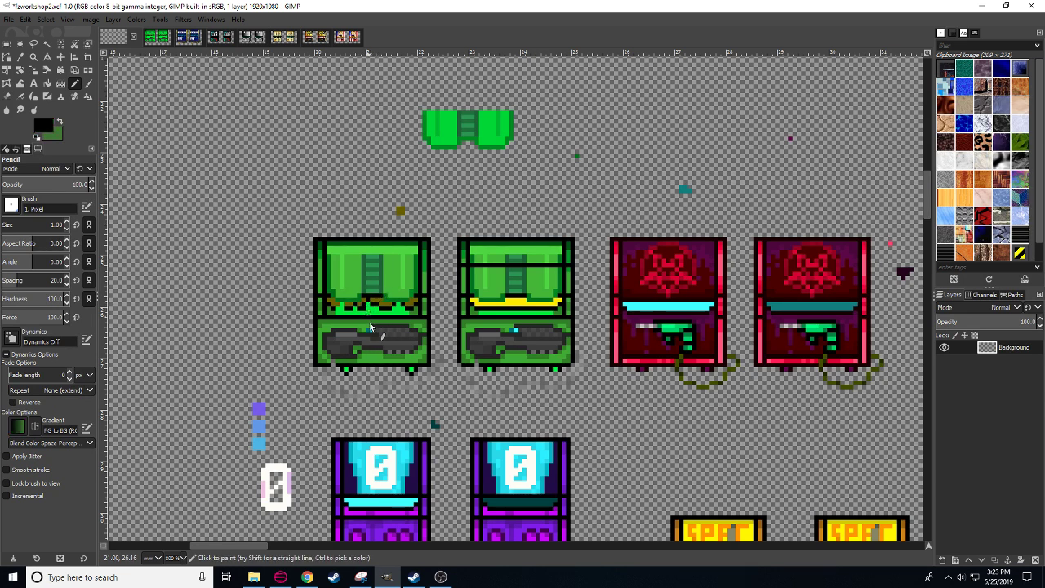
ctrl+click(367, 312)
drag(373, 340, 401, 337)
ctrl+click(412, 306)
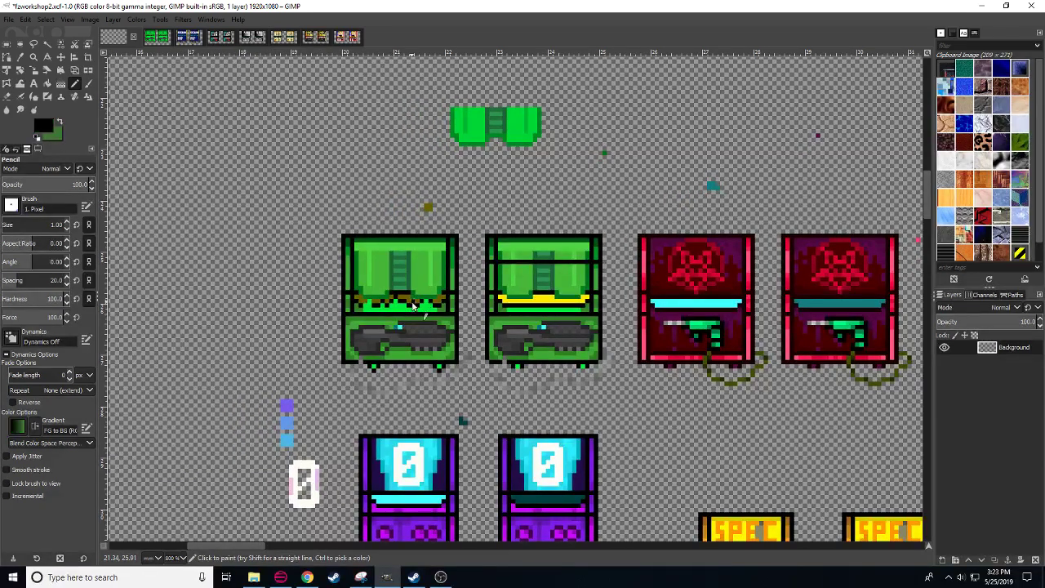
- Add sampled green, dark yellow and black shard pixels below the first cabinet's broken screen and along the top of its chainsaw panel
ctrl+click(413, 305)
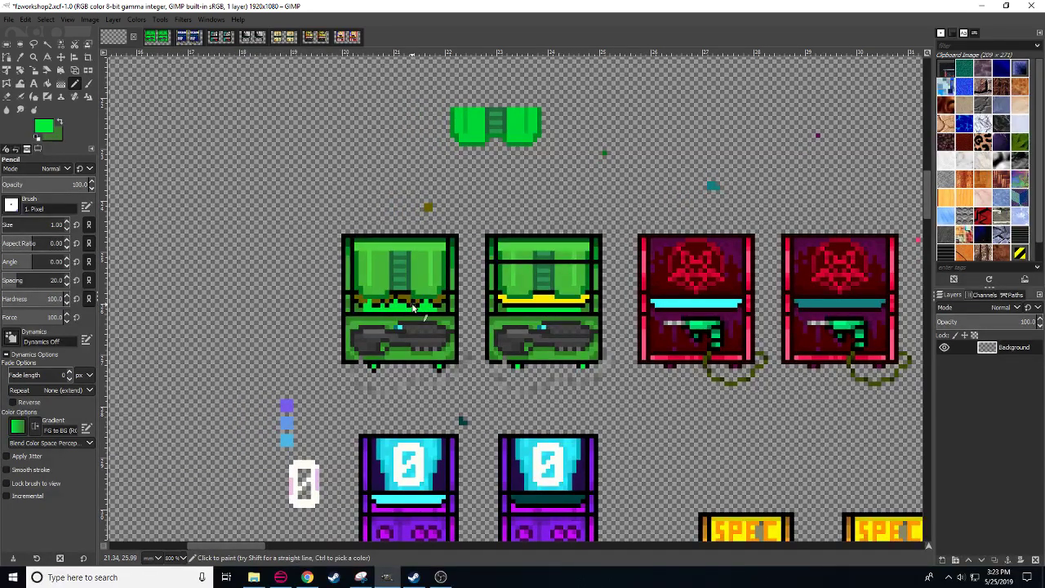
ctrl+click(368, 306)
ctrl+click(397, 314)
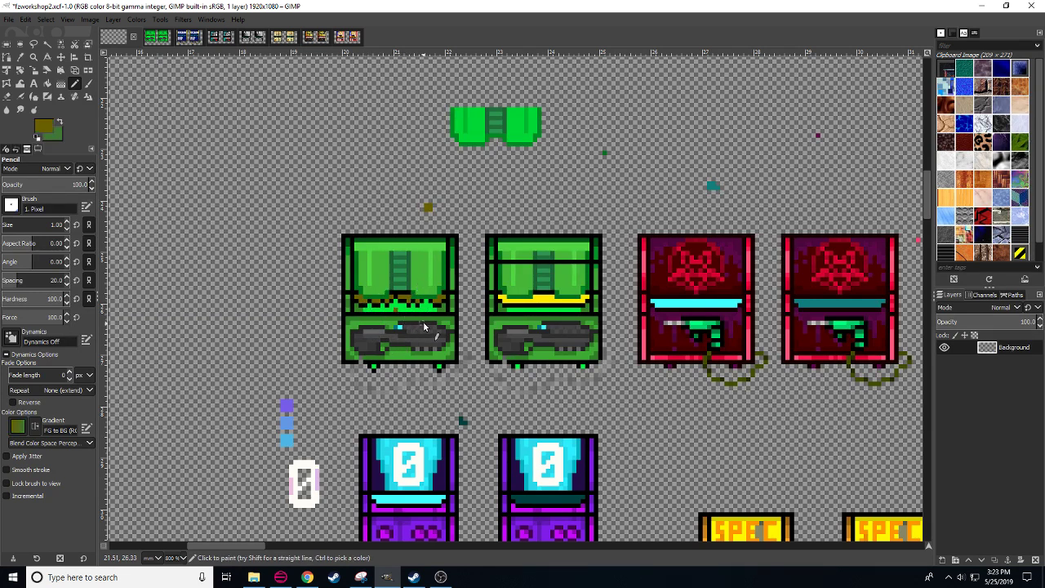
click(373, 322)
ctrl+click(390, 293)
drag(482, 360, 418, 366)
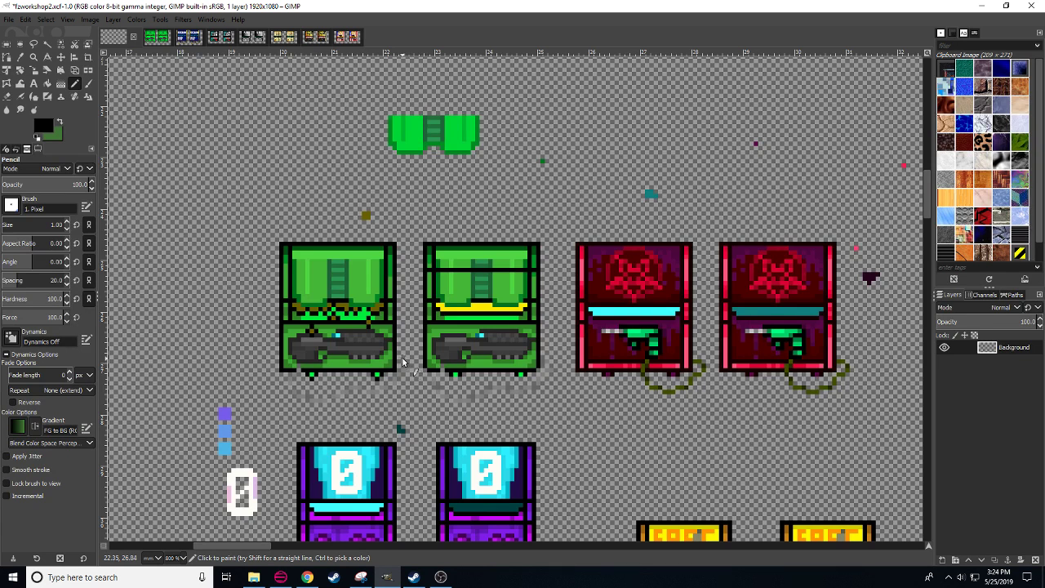
- Copy the broken first green cabinet with a 33 × 38 px selection and anchor the copy over the second green cabinet
key(r)
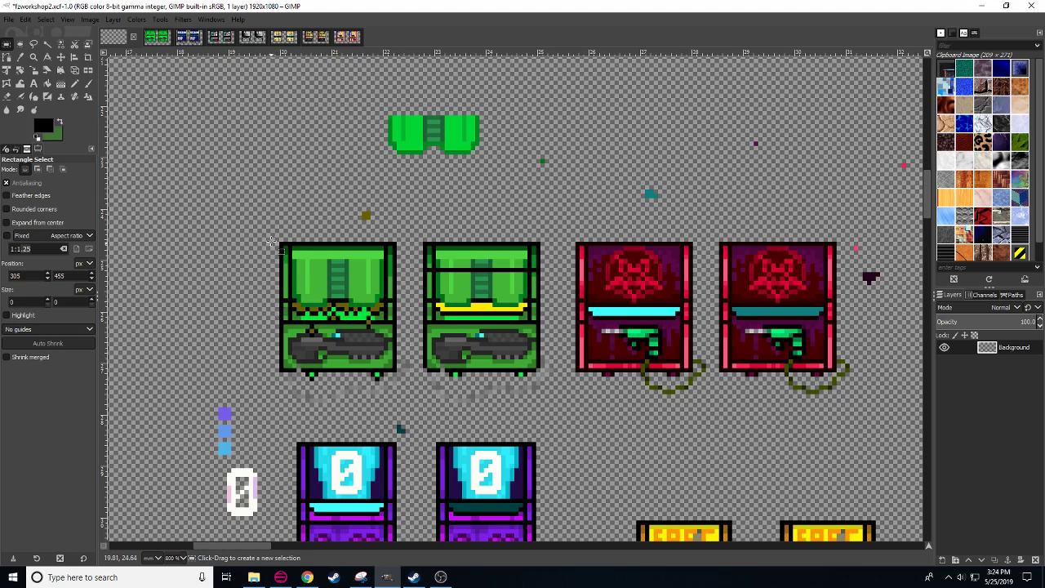
drag(272, 239, 416, 403)
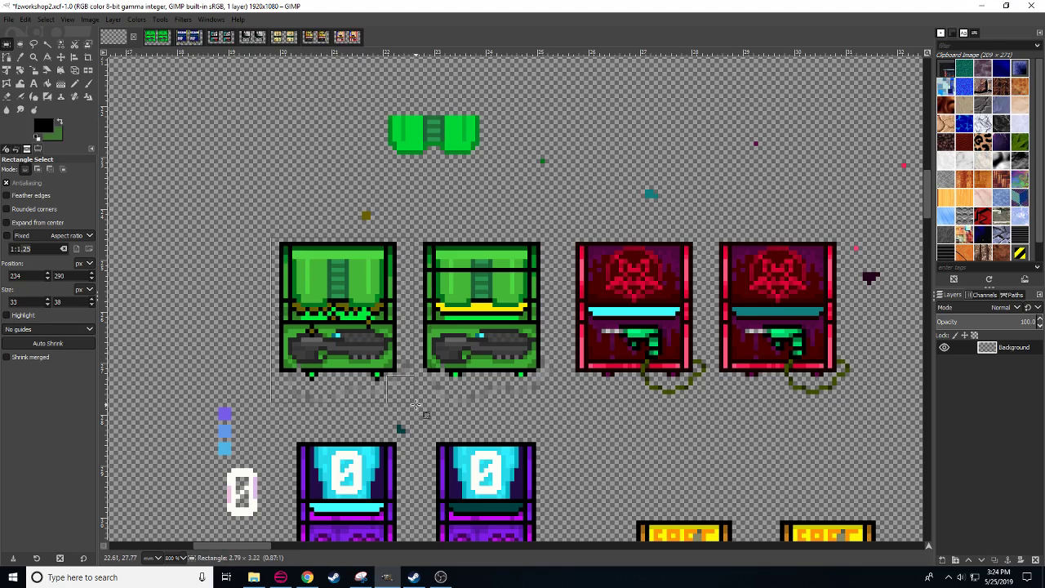
key(ctrl+c)
key(ctrl+v)
drag(372, 324, 505, 304)
key(ctrl+h)
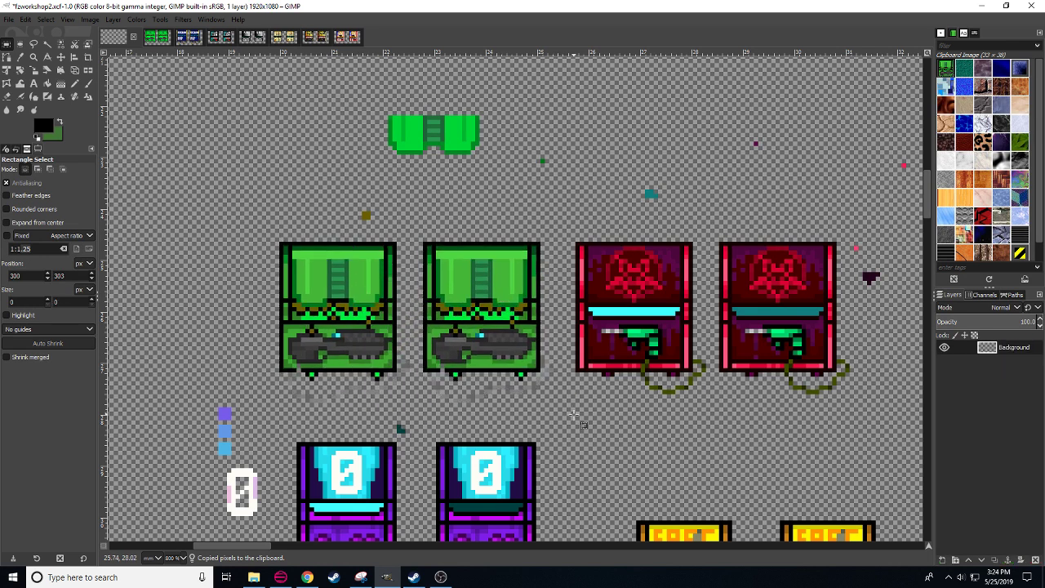
- Paint lit yellow e6d200 pixels on the second cabinet's broken screen and recolour the cyan chainsaw pixels on both cabinets dark teal 007373
key(n)
ctrl+click(493, 300)
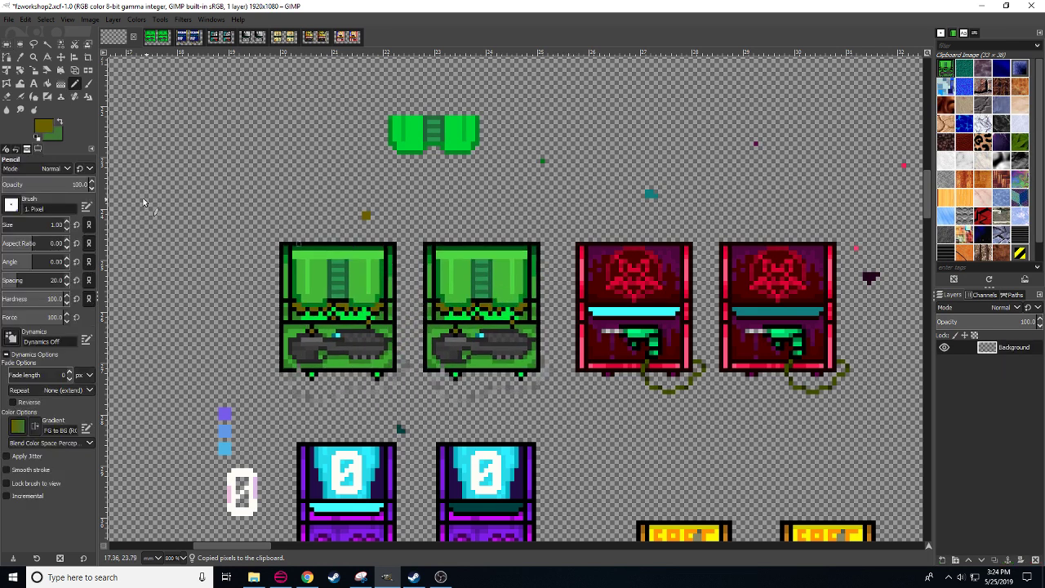
click(43, 126)
drag(656, 197, 680, 193)
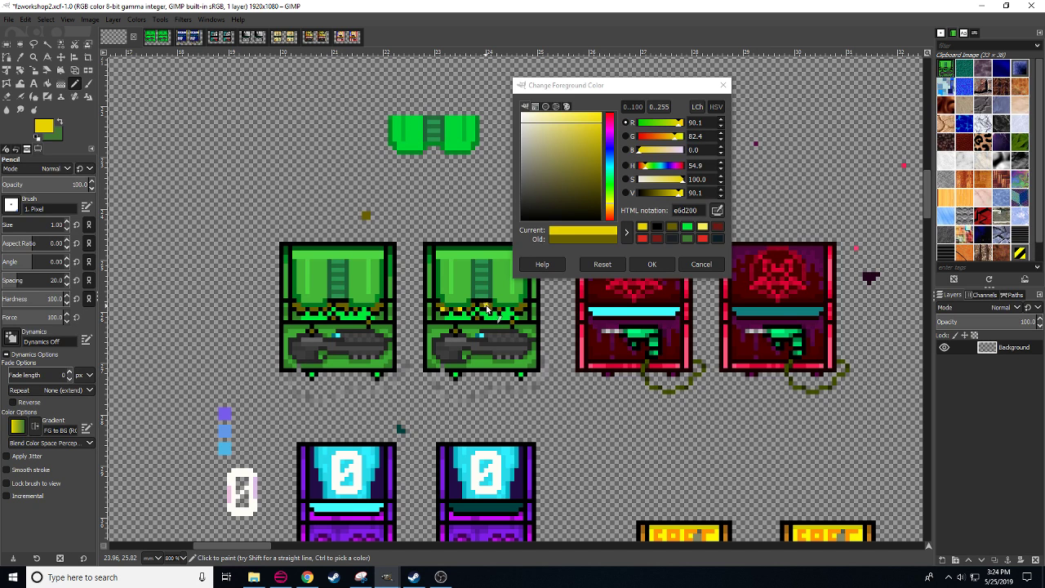
click(489, 305)
click(519, 307)
ctrl+click(482, 334)
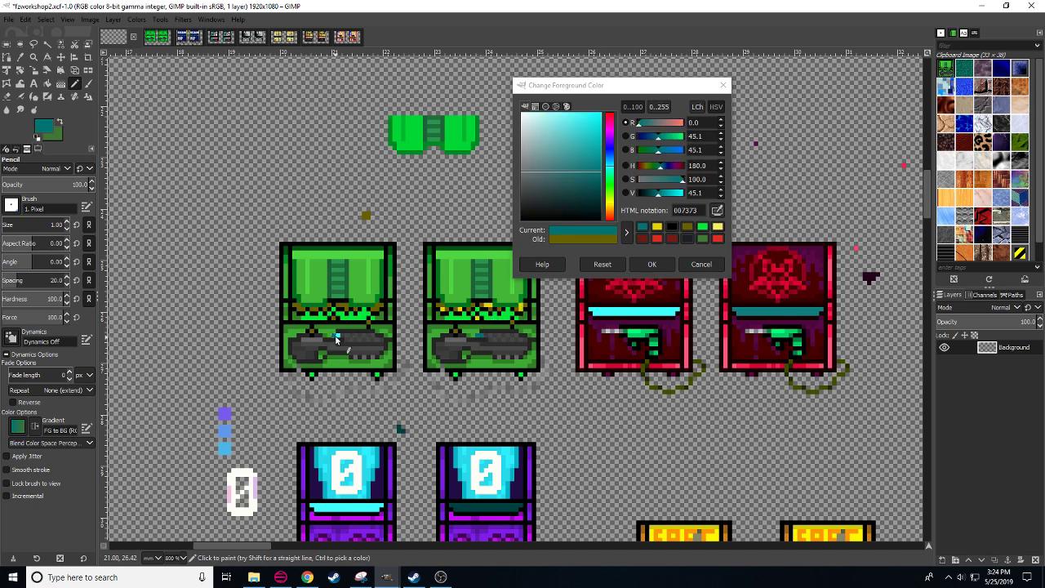
drag(424, 407, 398, 417)
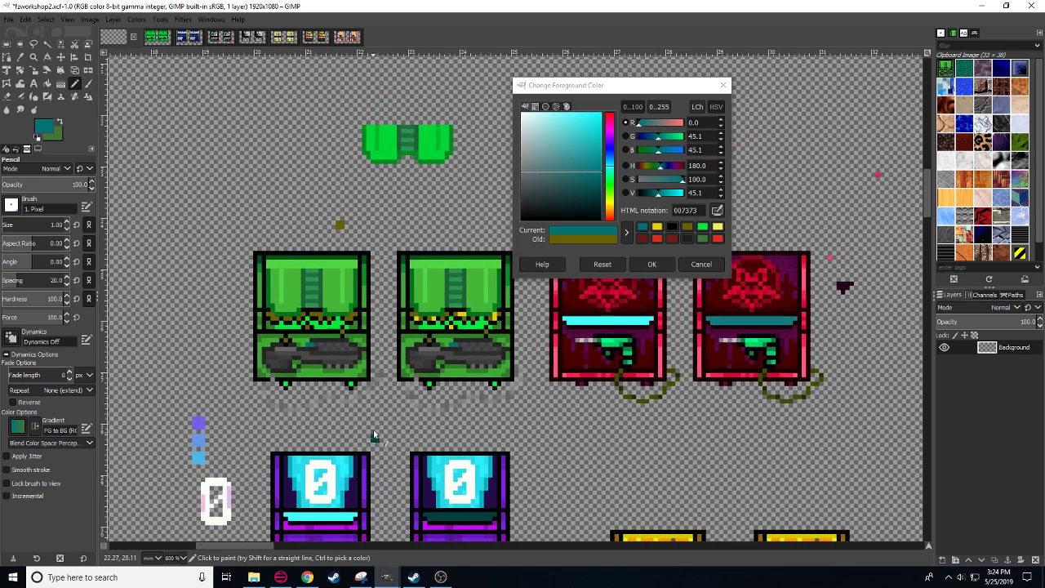
- Switch to HLM WAD Explorer, examine both frames of sprArcadeGunsBreak.meta, and return to the GIMP workspace
click(280, 578)
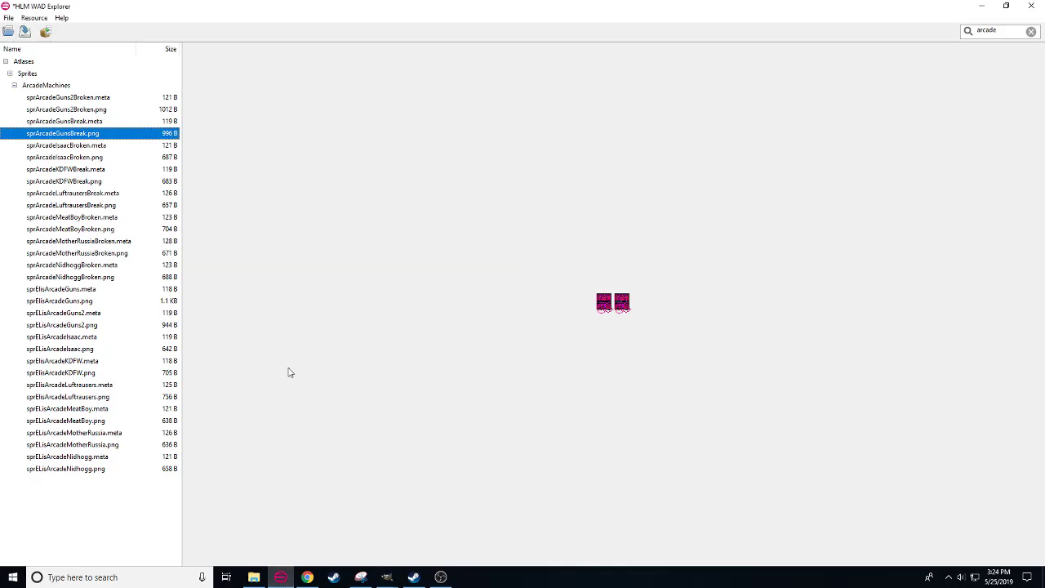
click(74, 121)
click(379, 52)
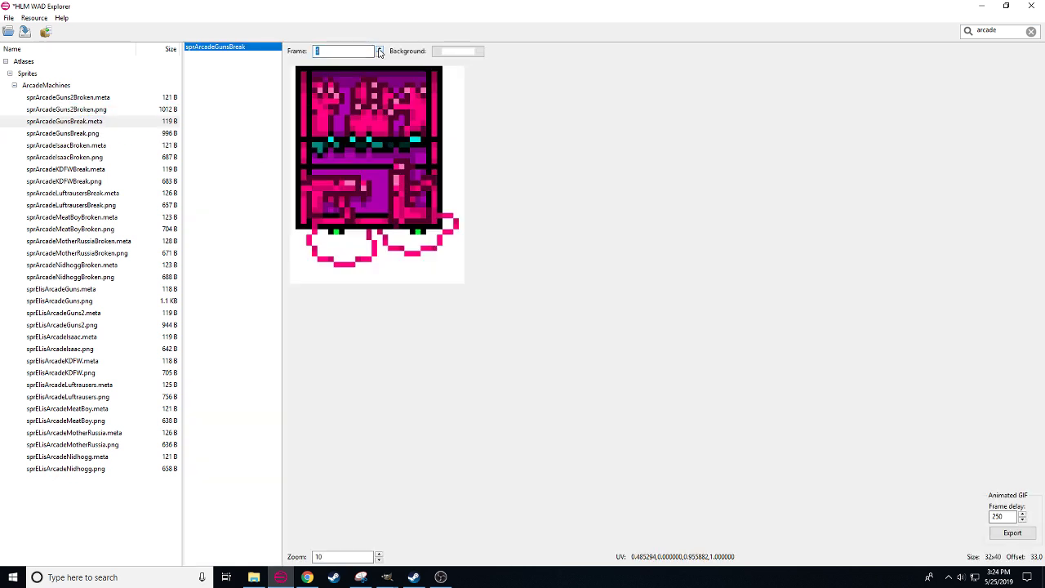
click(379, 52)
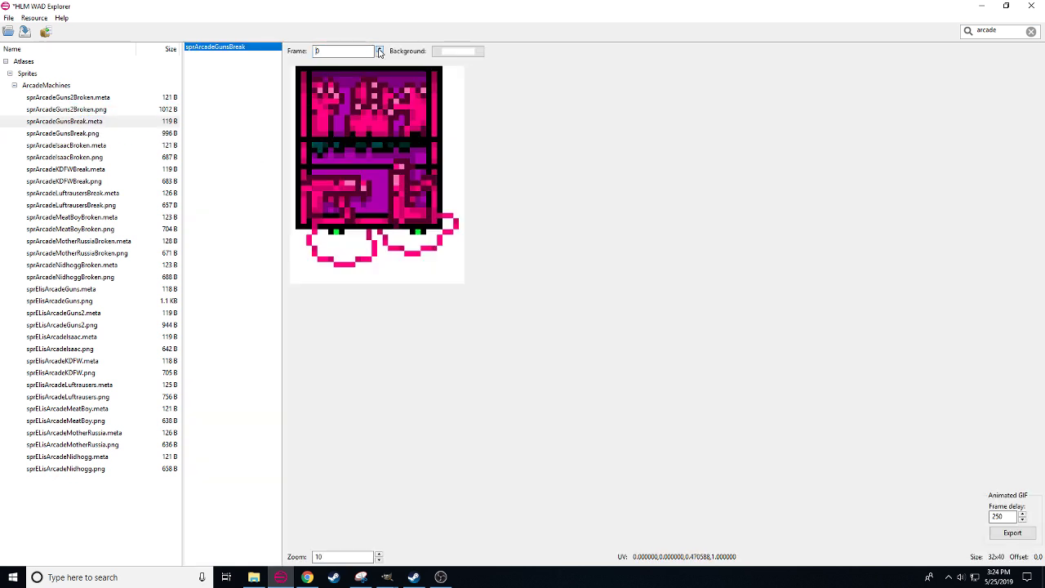
click(307, 577)
click(307, 578)
mouse_move(393, 581)
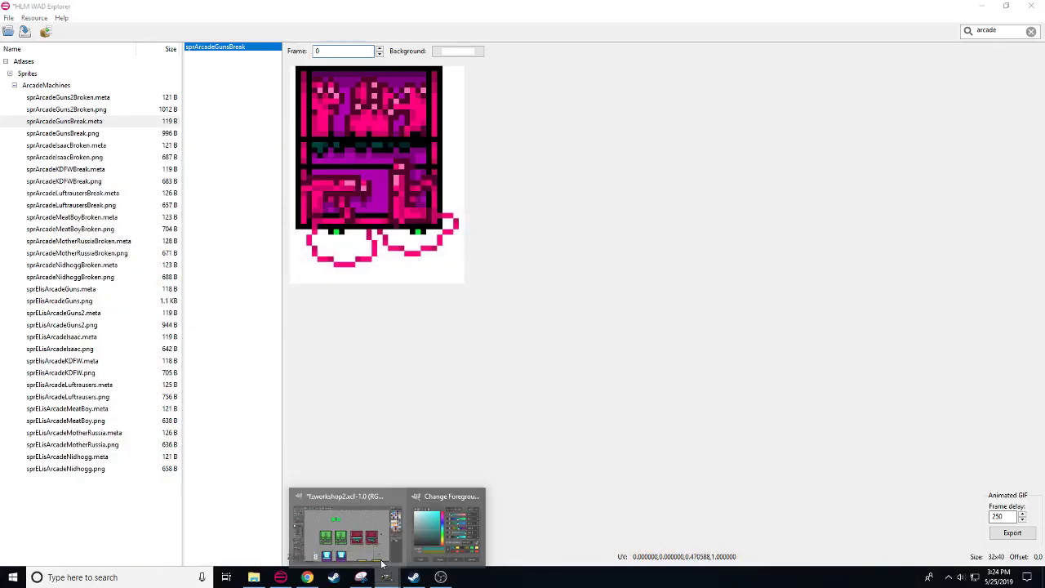
click(343, 531)
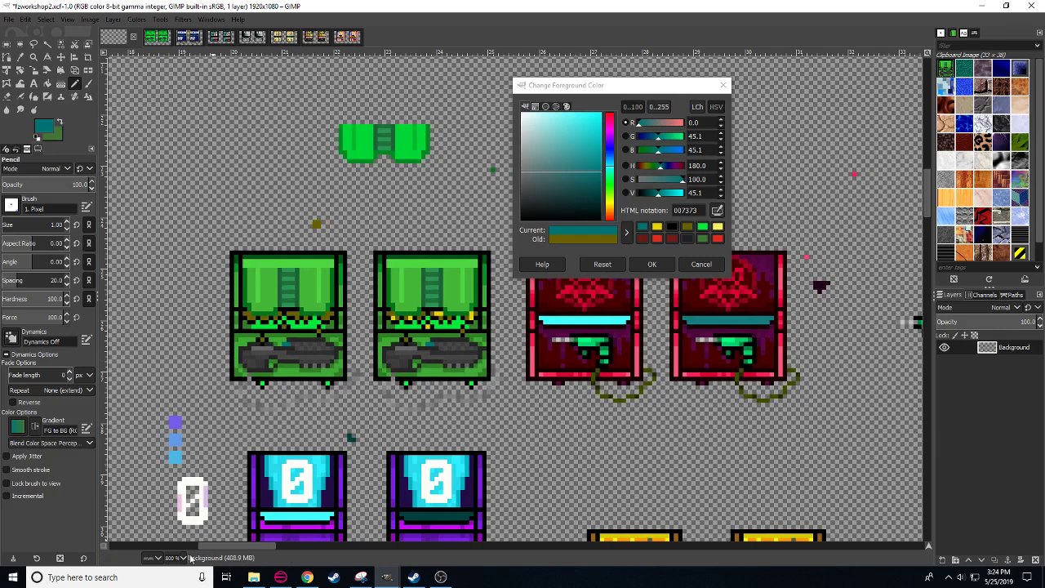
- Copy both broken green cabinets together using a 68 × 41 px rectangular selection
key(minus)
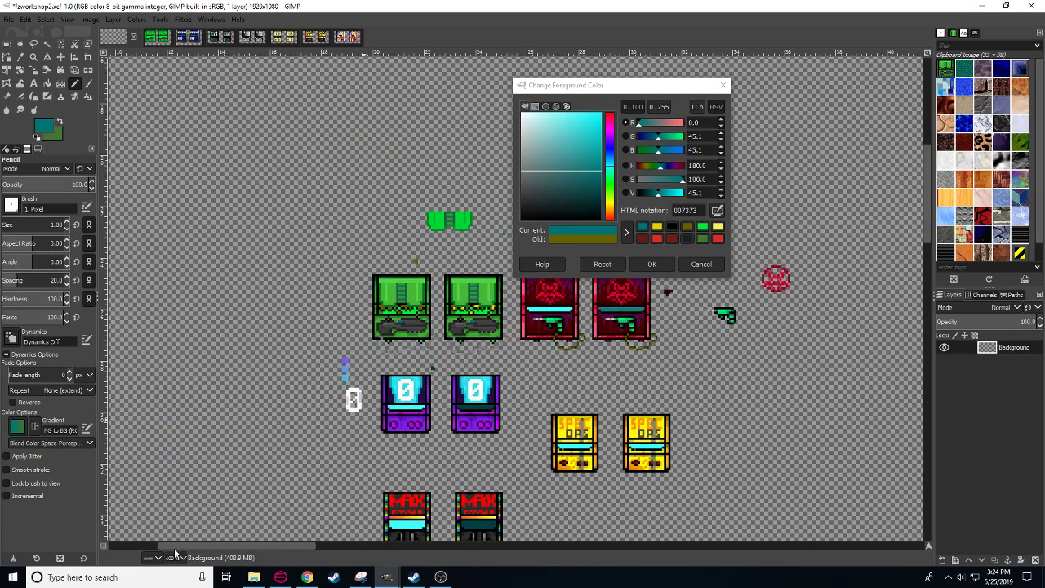
scroll(175, 547, left, 4)
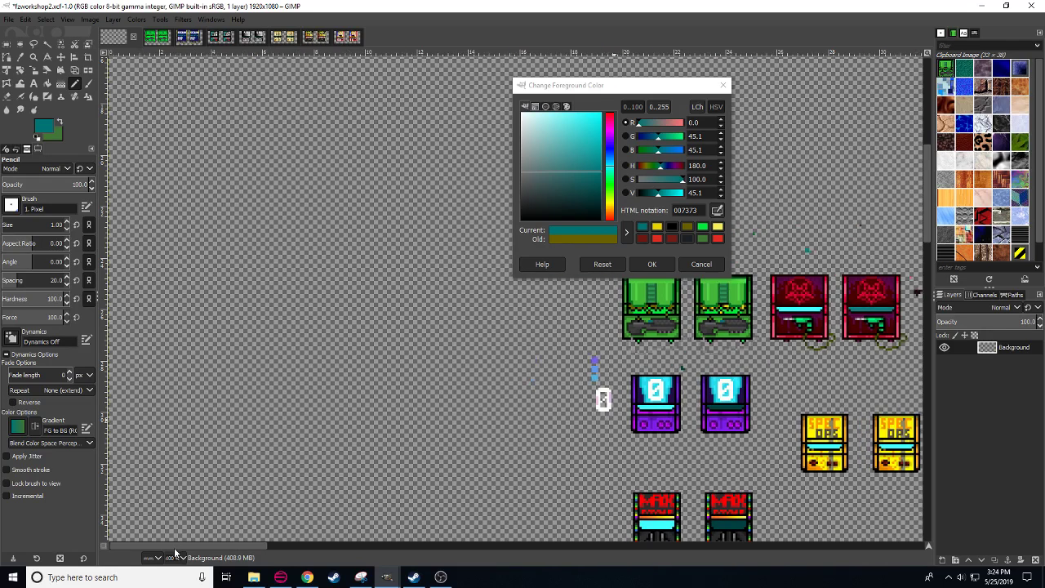
scroll(305, 427, right, 3)
key(4)
drag(417, 432, 315, 443)
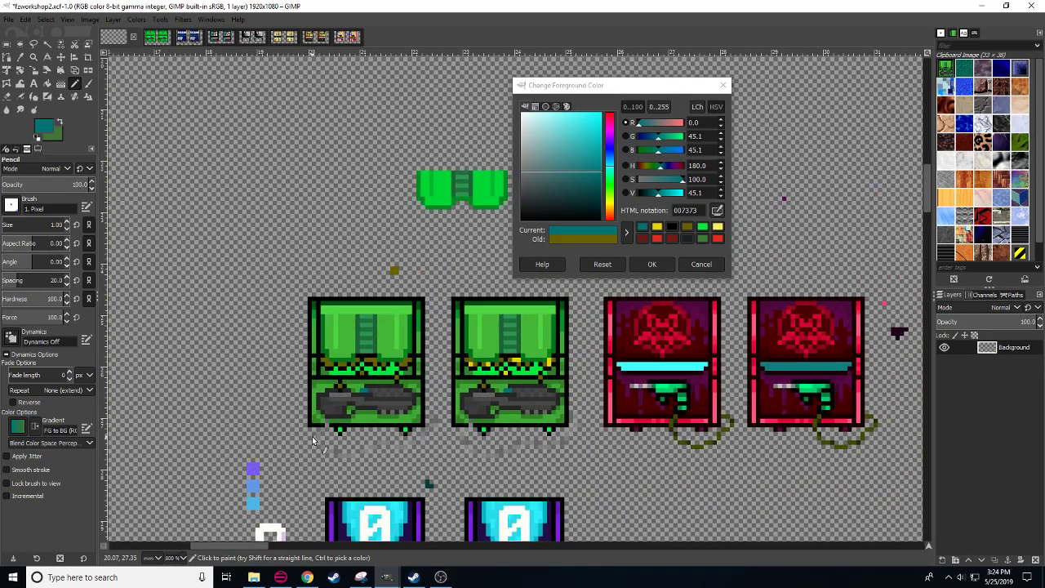
key(r)
drag(291, 288, 585, 465)
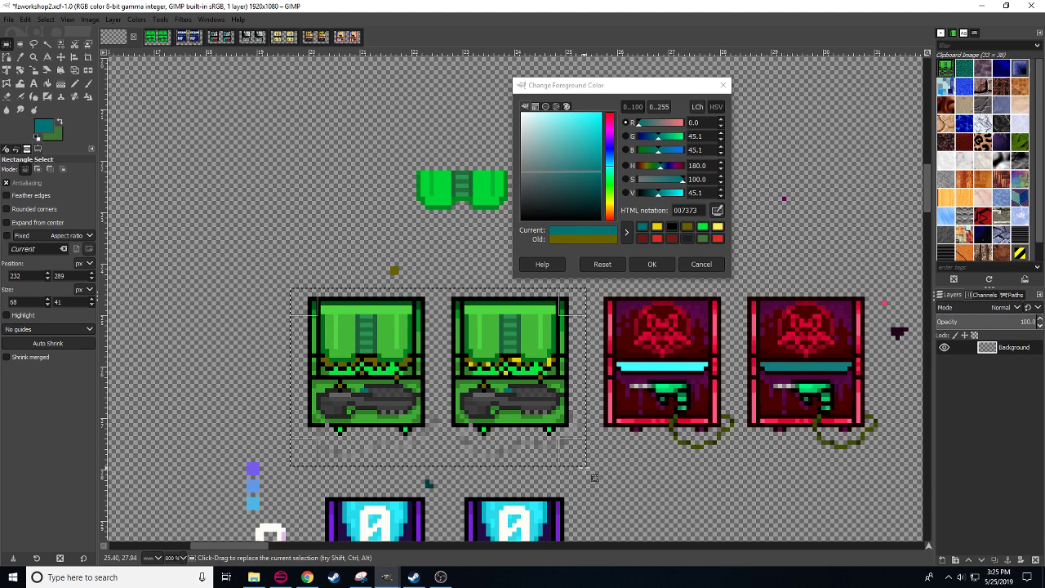
key(ctrl+c)
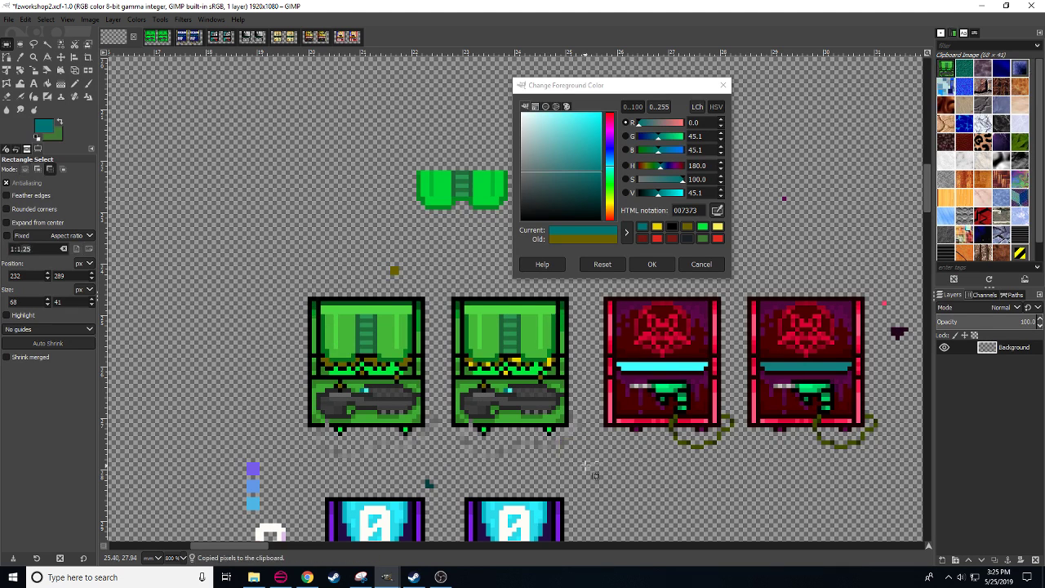
- Undo the broken-screen edits on both green cabinets in the workspace until their intact screens are restored
key(ctrl+z)
key(ctrl+z)
key(ctrl+z)
key(ctrl+z)
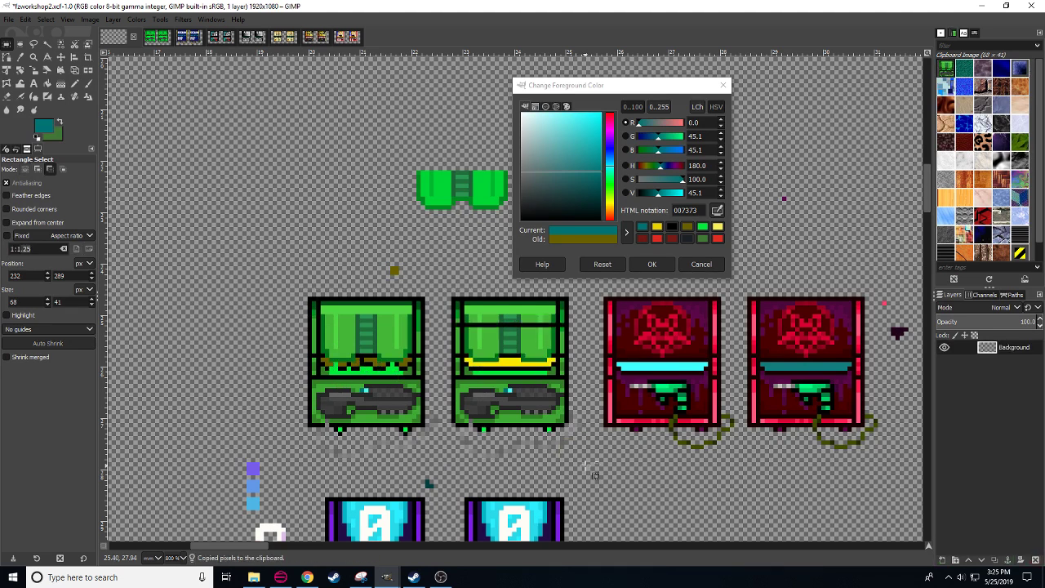
key(ctrl+z)
key(ctrl+z)
key(ctrl+z)
key(ctrl+z)
key(ctrl+z)
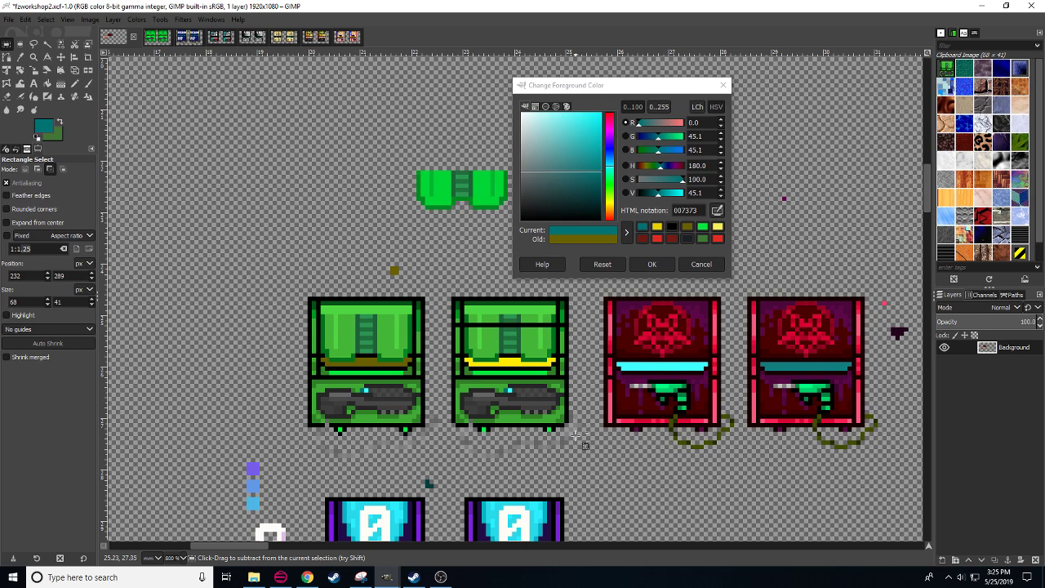
- Paste the copied pair of broken green cabinets into the empty area beside the intact green ones and anchor it
scroll(575, 435, up, 5)
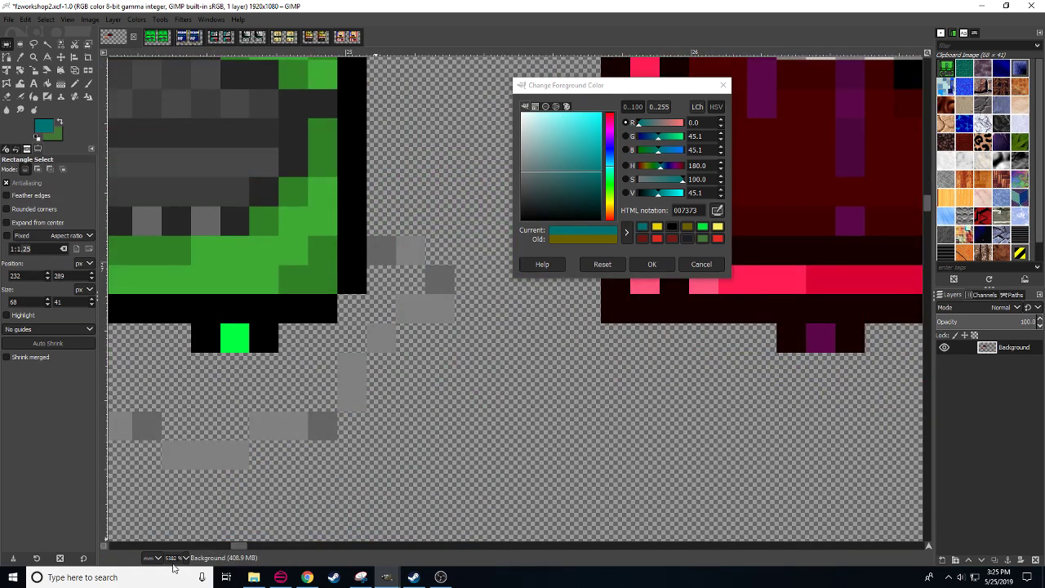
scroll(173, 565, down, 7)
scroll(174, 563, up, 6)
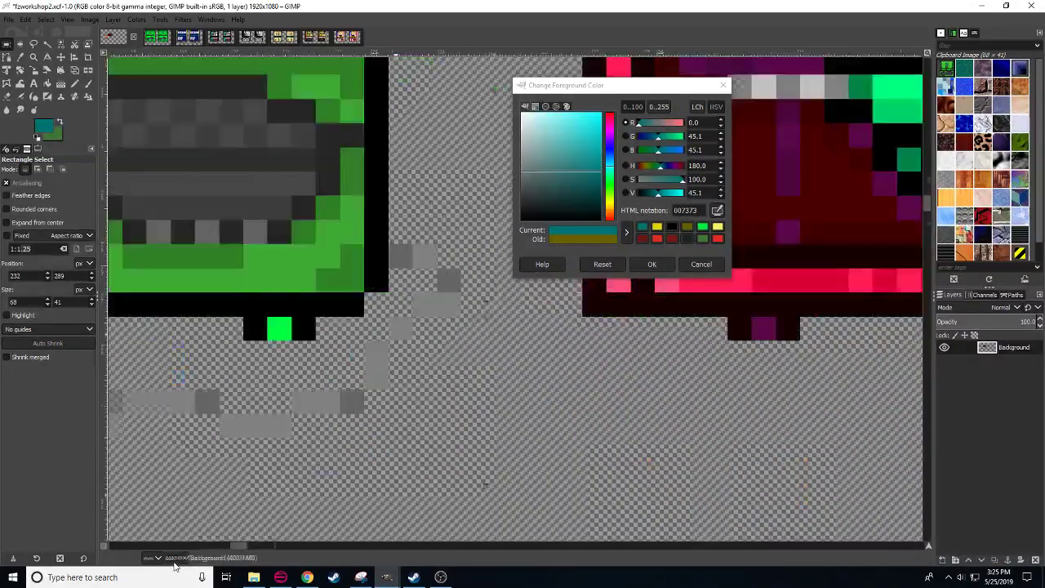
scroll(174, 564, down, 2)
drag(361, 412, 645, 482)
drag(269, 348, 283, 358)
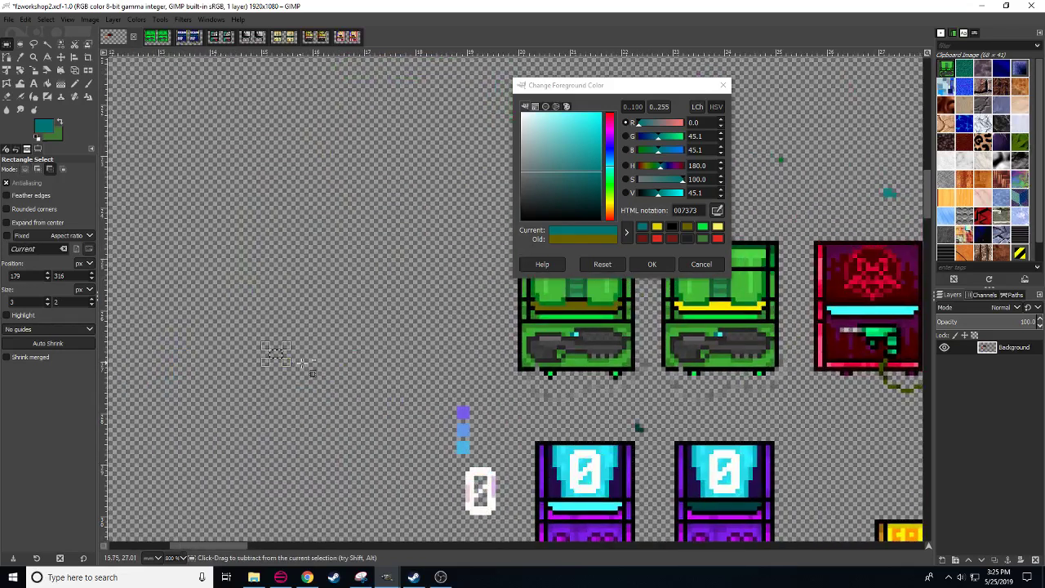
key(ctrl+v)
drag(408, 397, 436, 351)
click(462, 379)
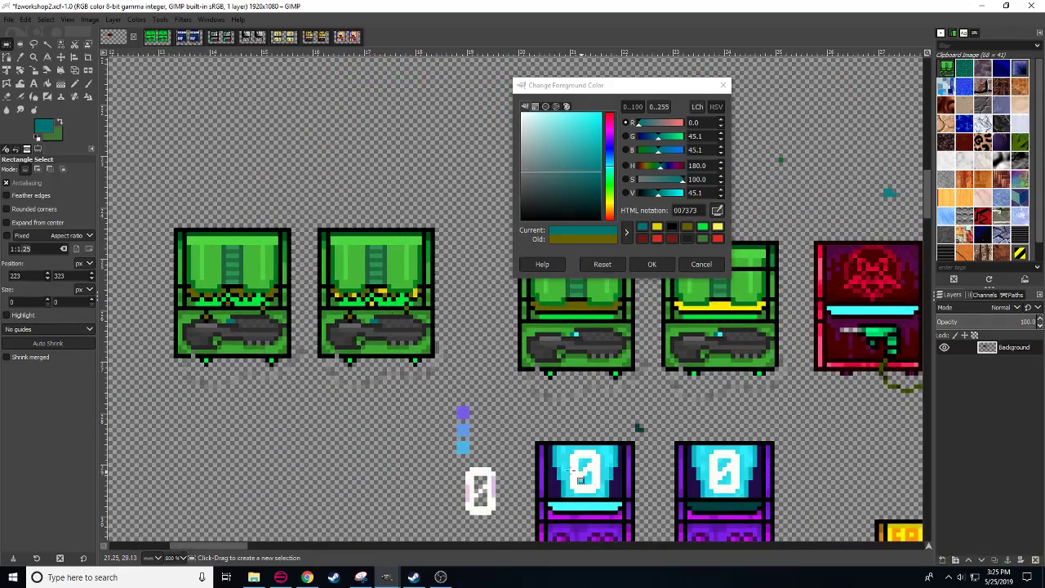
- Switch the workspace image's display unit to pixels
scroll(177, 562, down, 1)
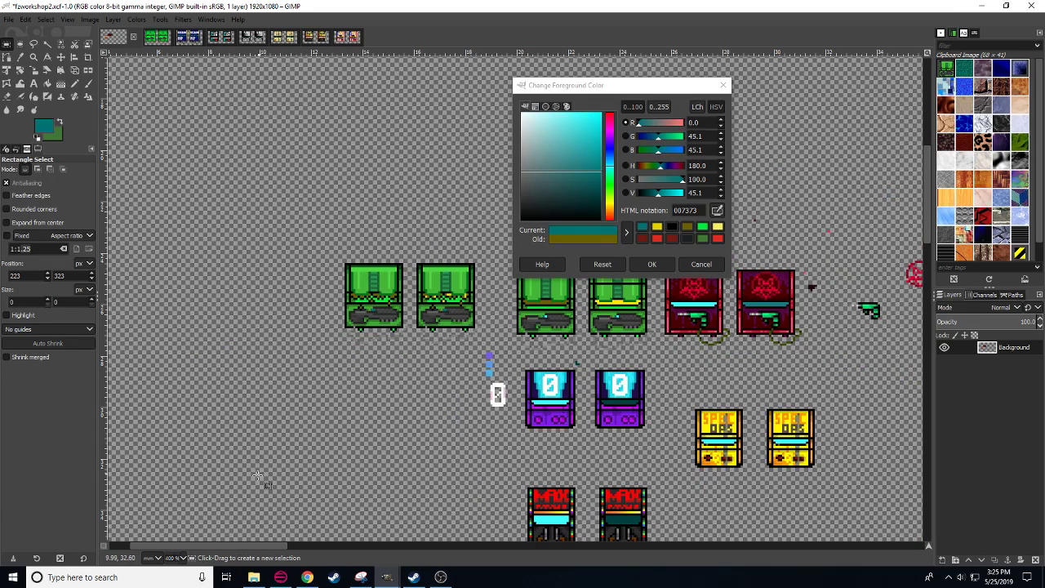
scroll(173, 557, up, 5)
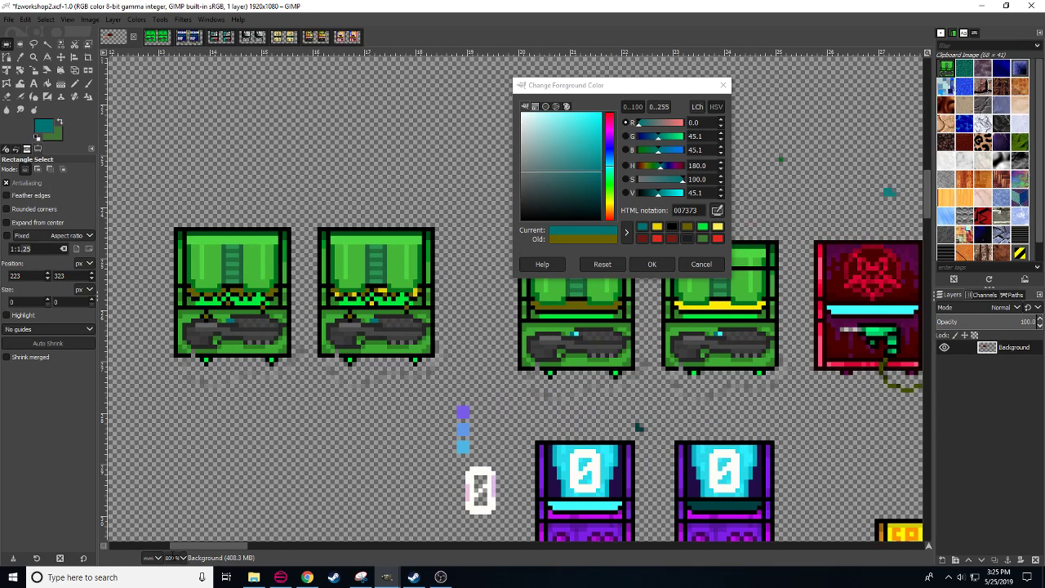
scroll(173, 558, down, 3)
scroll(173, 558, up, 3)
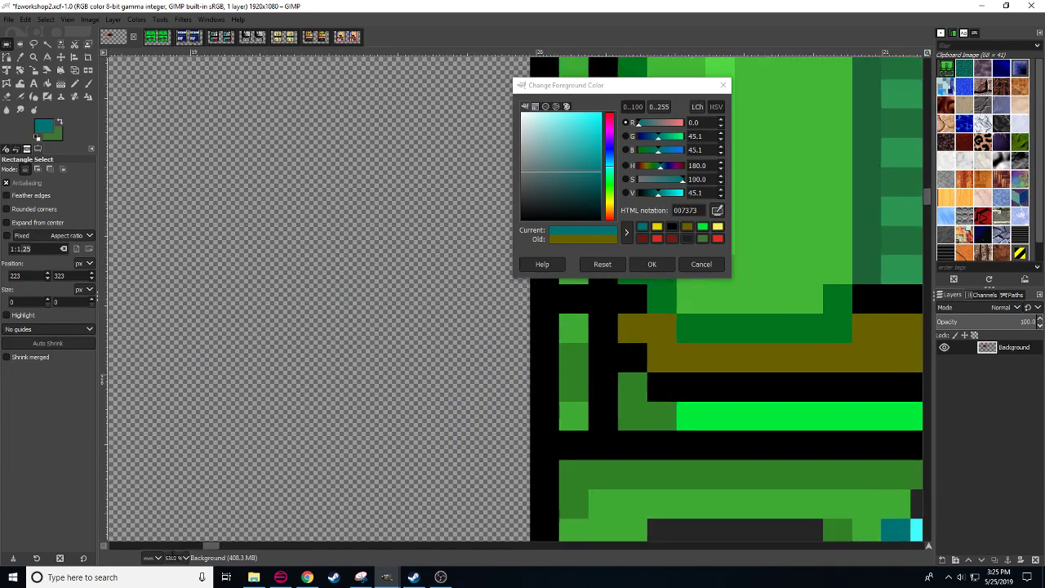
scroll(173, 558, up, 2)
scroll(173, 558, down, 5)
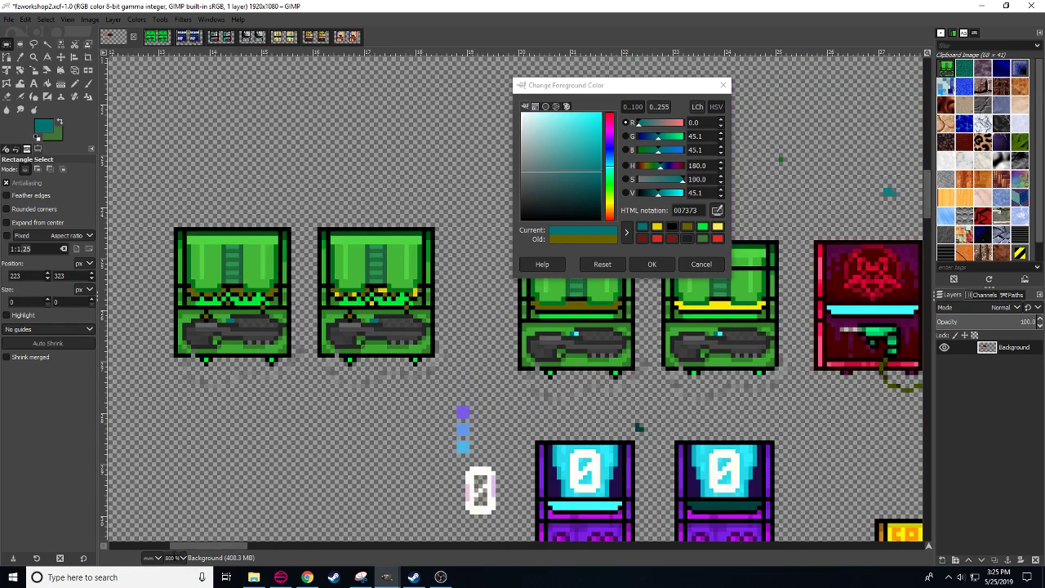
click(151, 559)
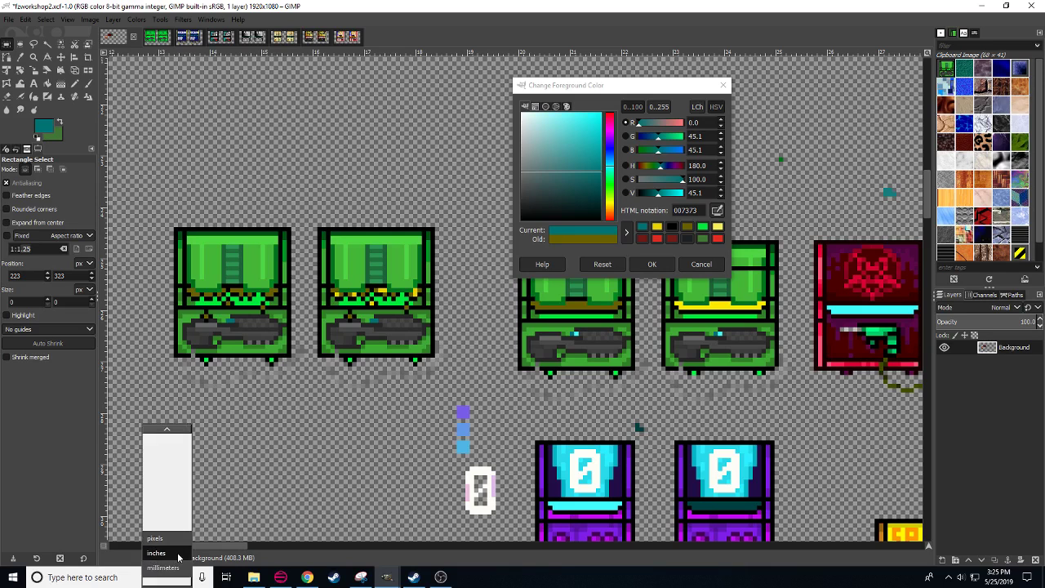
click(175, 539)
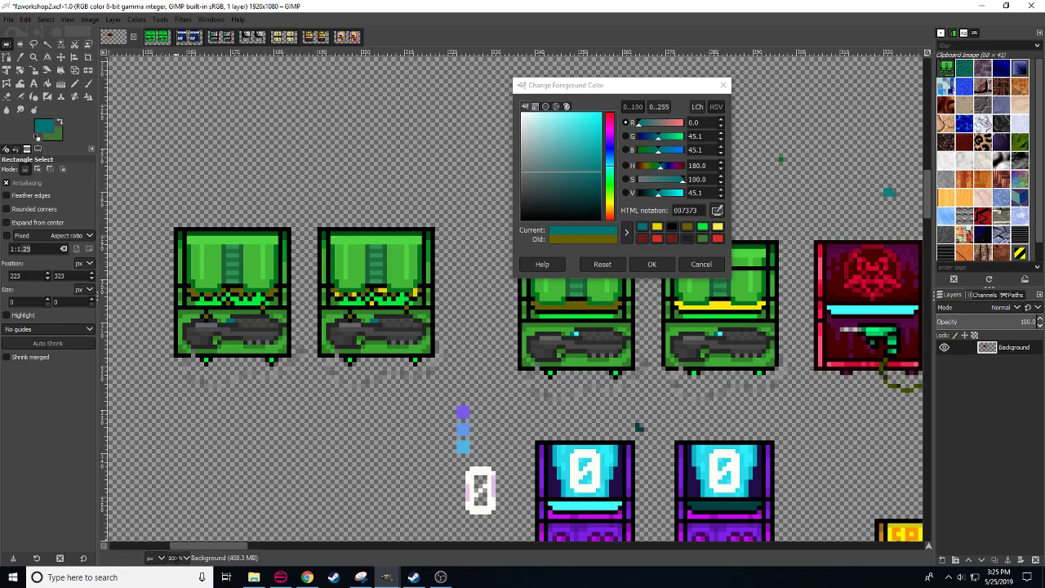
scroll(176, 559, up, 3)
scroll(176, 559, down, 2)
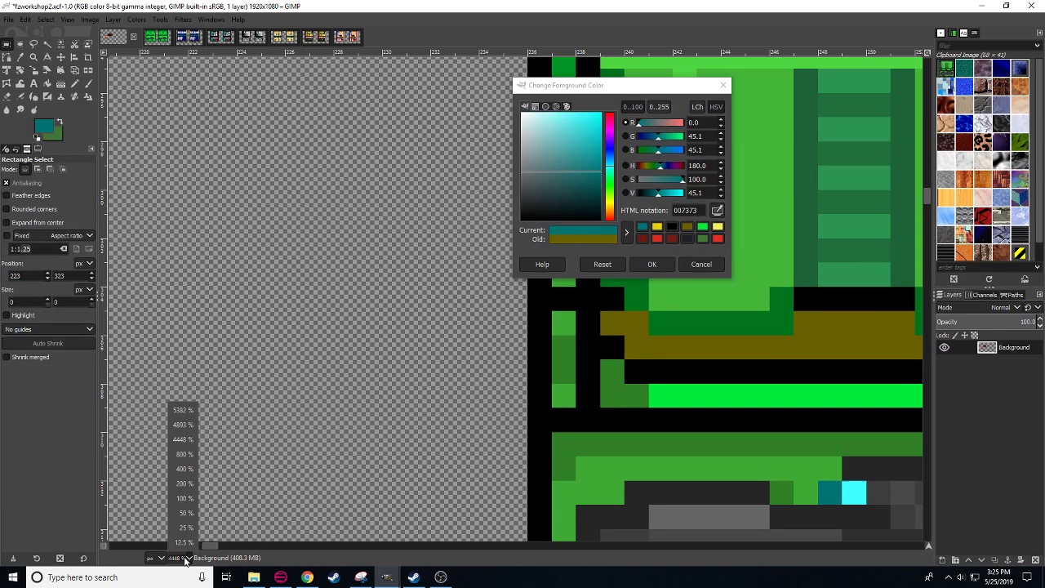
click(183, 424)
scroll(177, 561, down, 3)
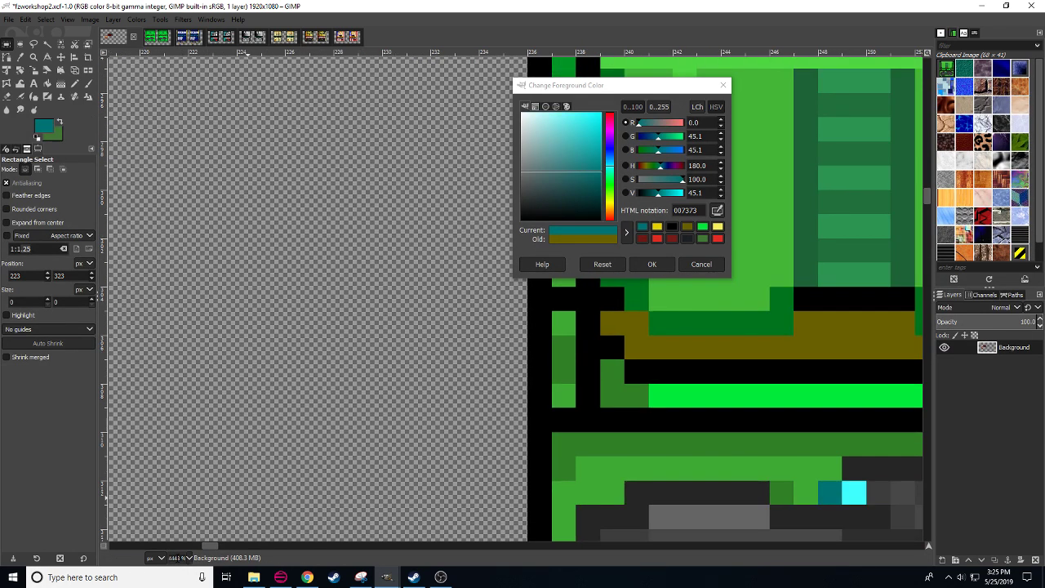
scroll(177, 561, up, 2)
scroll(180, 559, down, 3)
scroll(180, 559, up, 1)
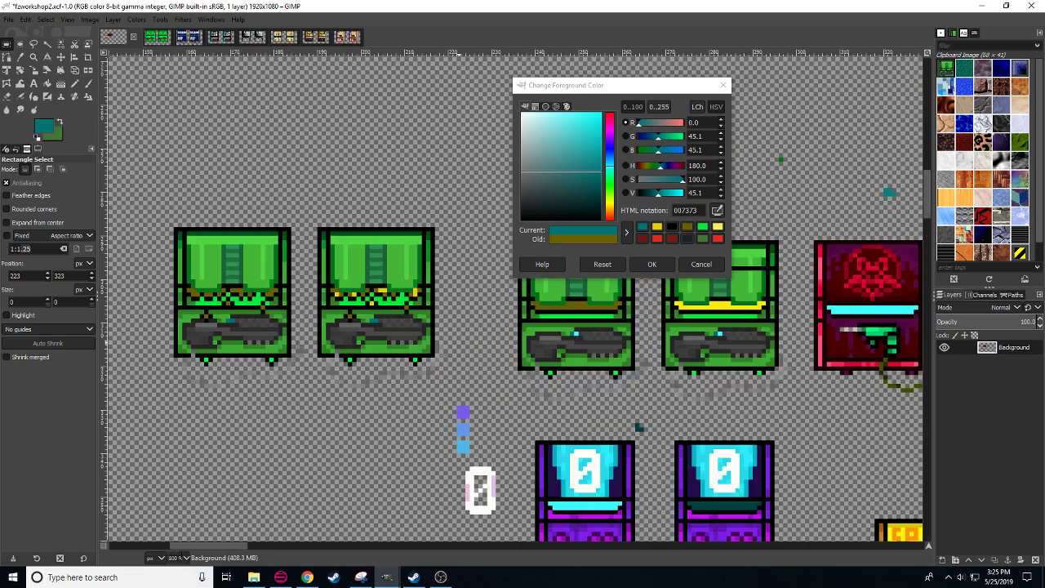
scroll(181, 557, up, 3)
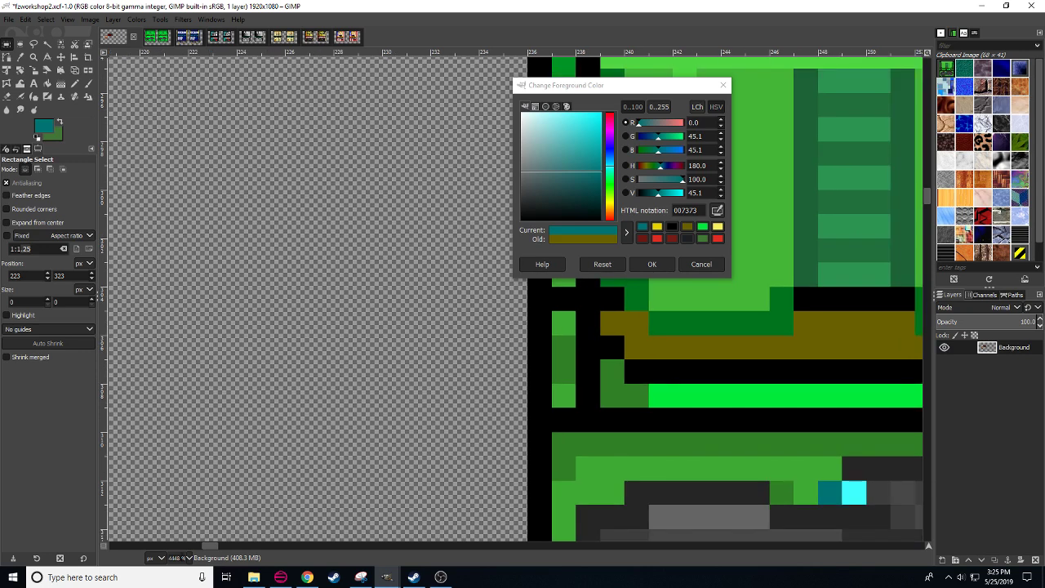
scroll(181, 558, down, 4)
scroll(181, 557, up, 4)
scroll(181, 557, down, 4)
scroll(182, 557, up, 4)
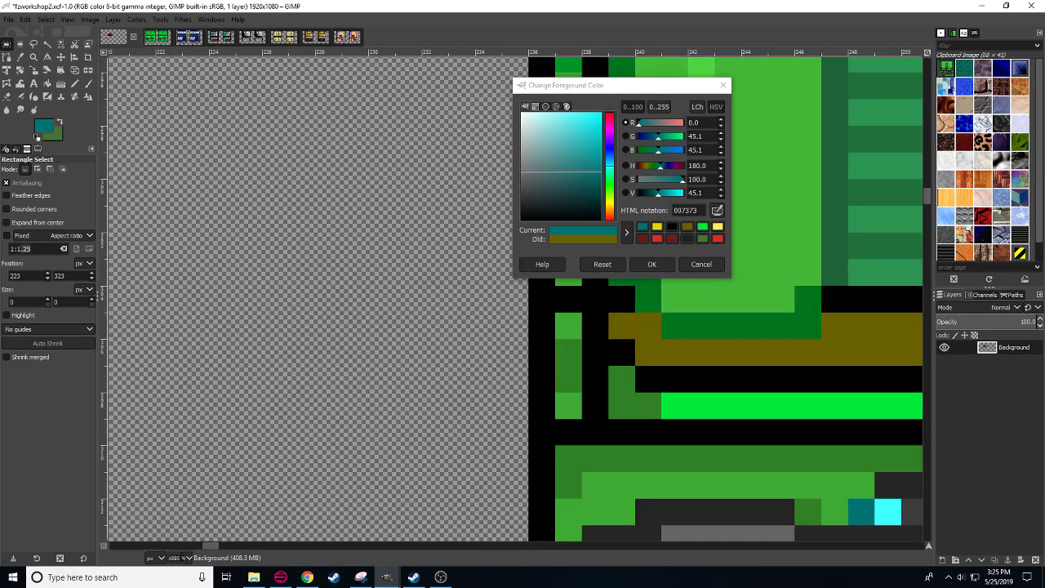
scroll(182, 558, down, 3)
scroll(183, 557, up, 3)
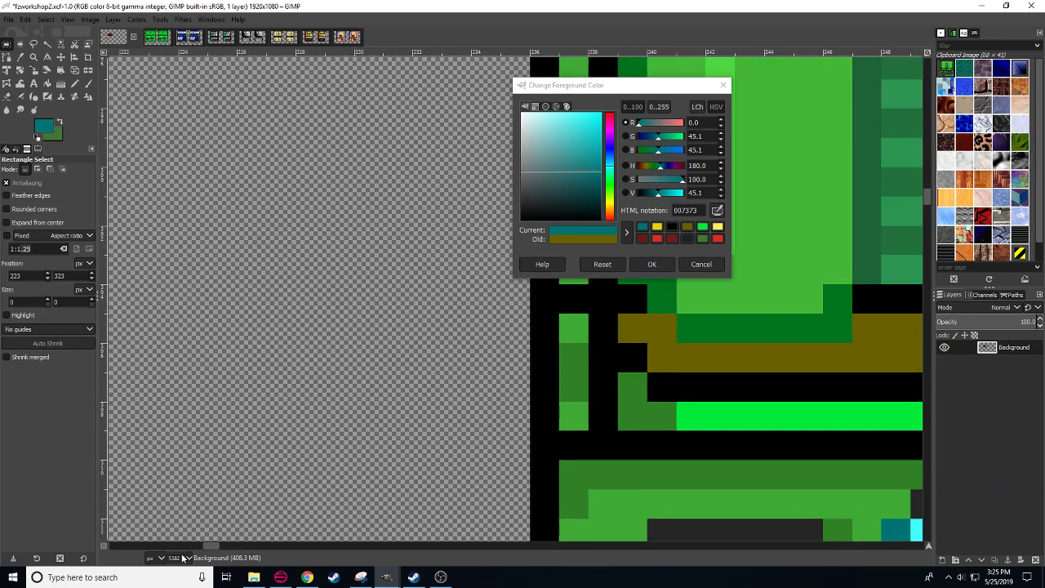
scroll(183, 558, down, 4)
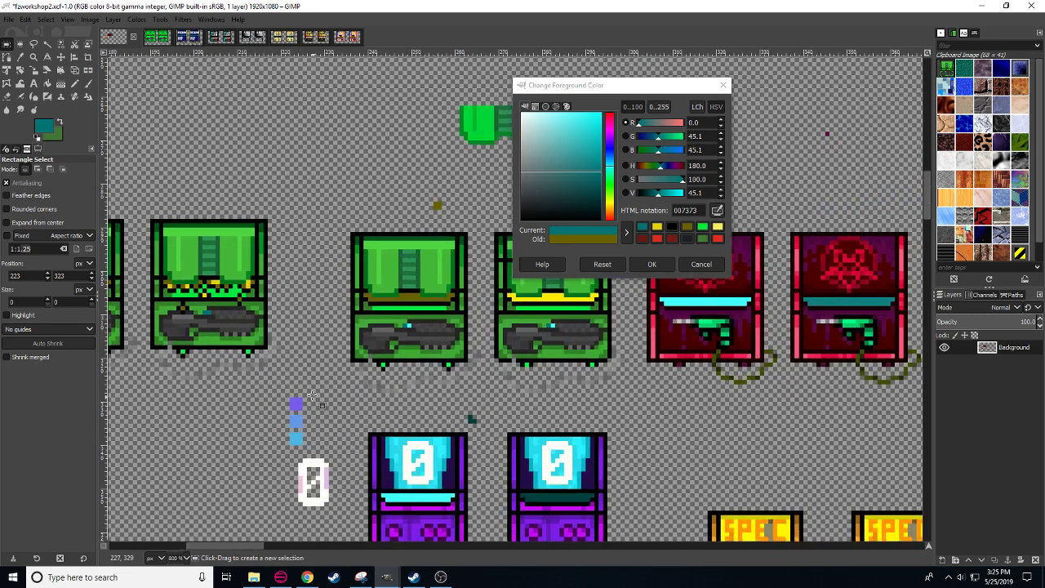
- Darken the foreground colour to 003636 and repaint teal chainsaw pixels on the broken green cabinets with the Pencil
drag(292, 361, 500, 382)
drag(343, 385, 396, 435)
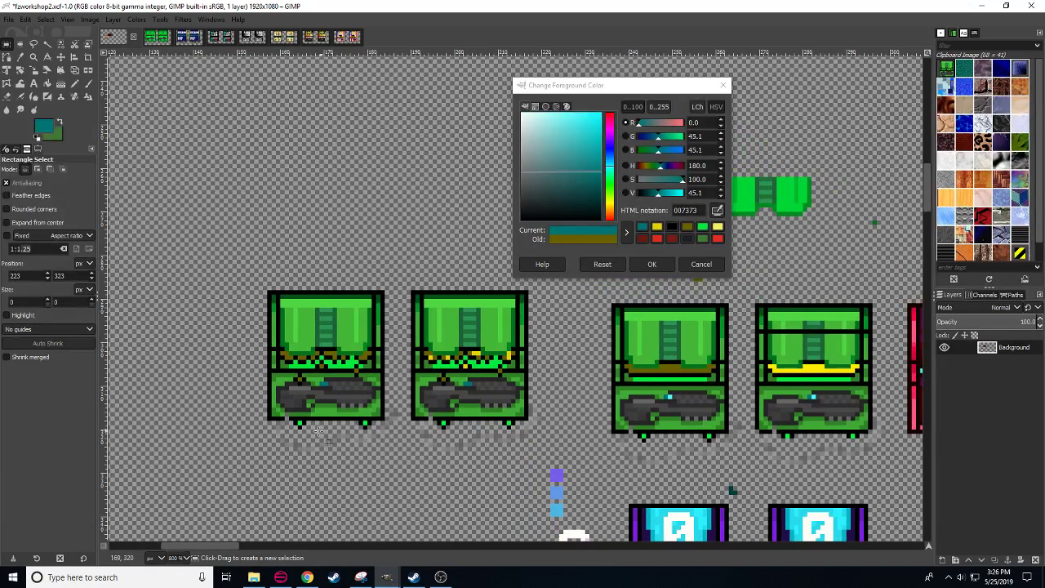
key(n)
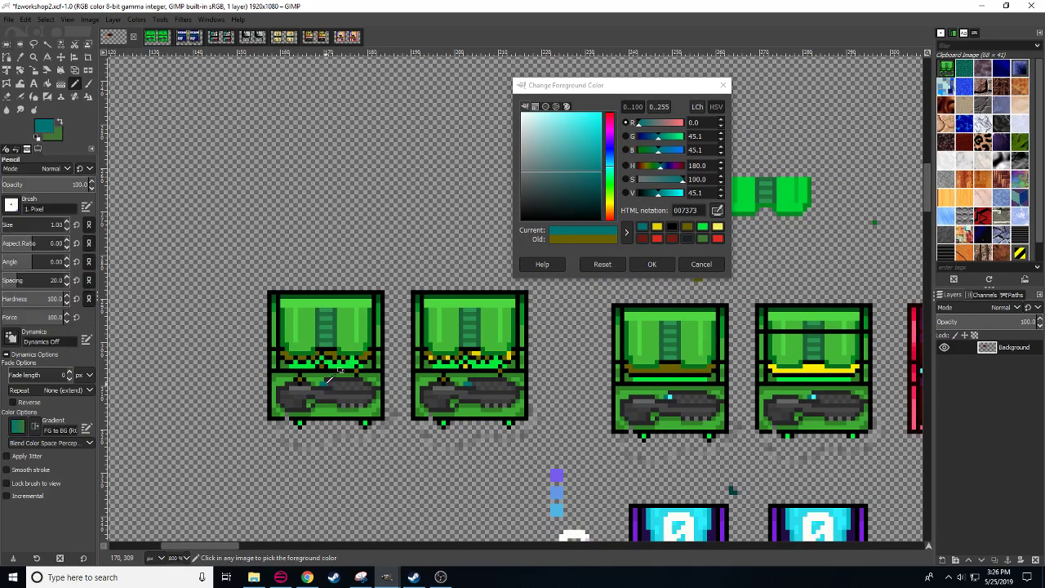
click(647, 193)
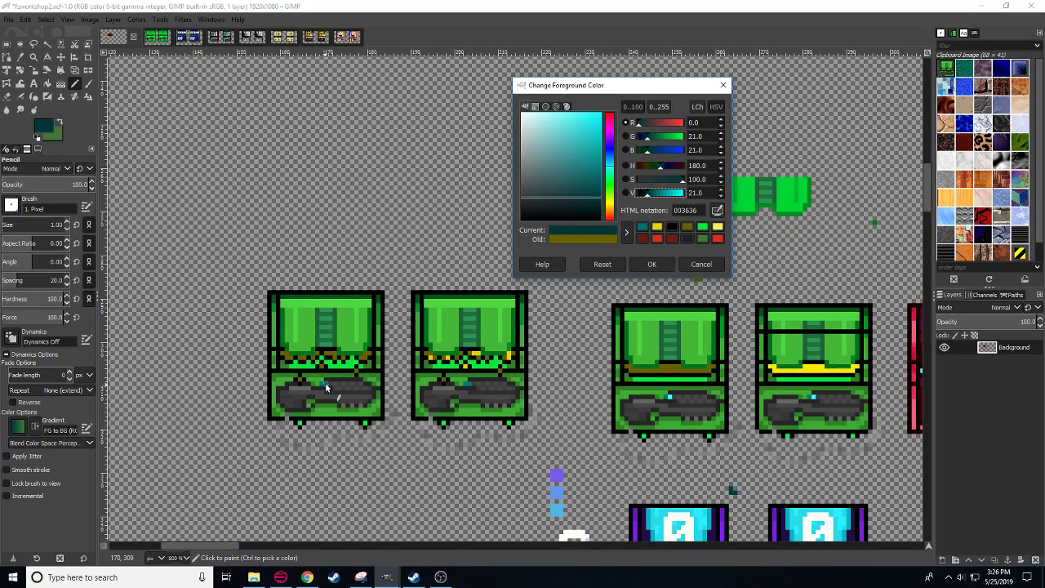
scroll(425, 441, right, 2)
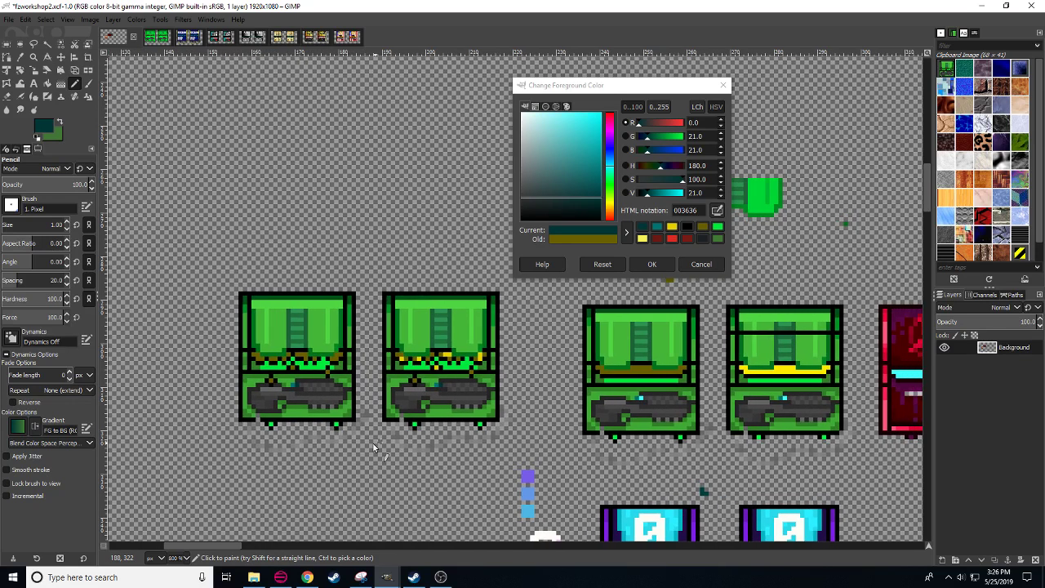
- Copy the pair of broken green cabinets with a 71 × 40 px rectangular selection
key(r)
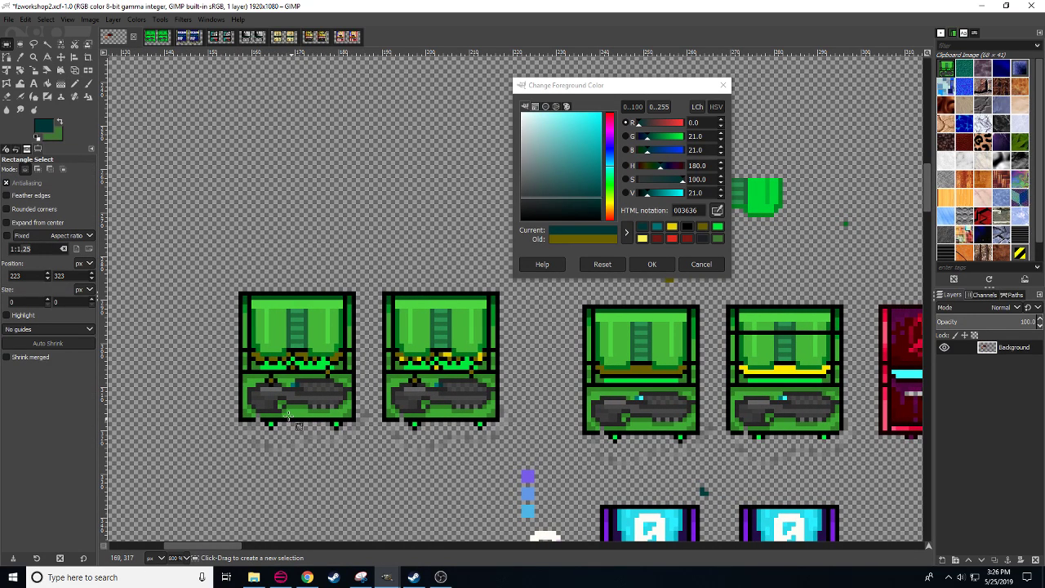
drag(217, 287, 525, 462)
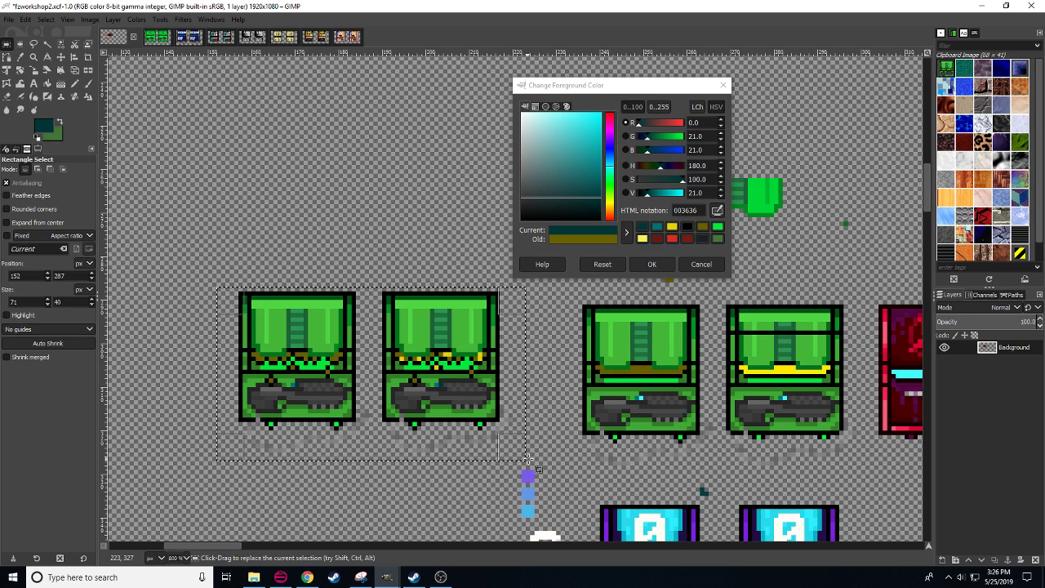
key(ctrl+c)
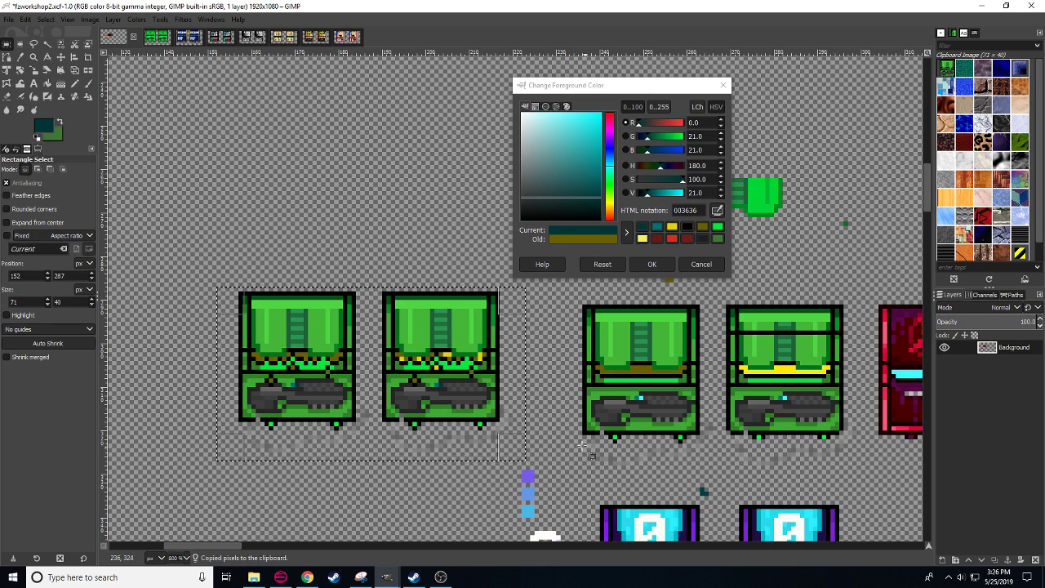
- Paste the cabinets into the sprArcadeGuns2Broken image, shift them by -3, -1 px over the existing sprites, and anchor them
click(158, 37)
key(ctrl+v)
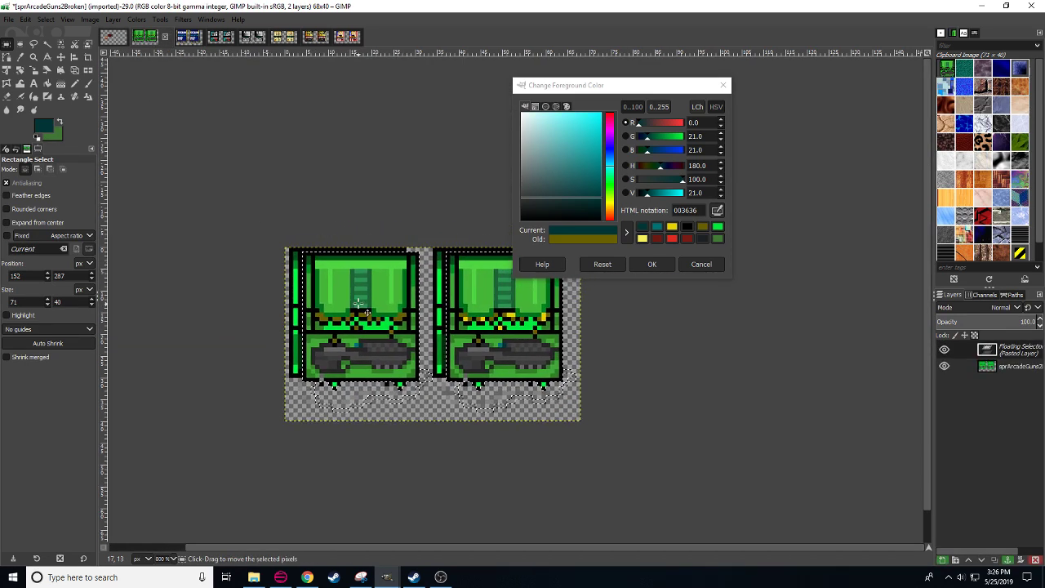
drag(358, 304, 343, 299)
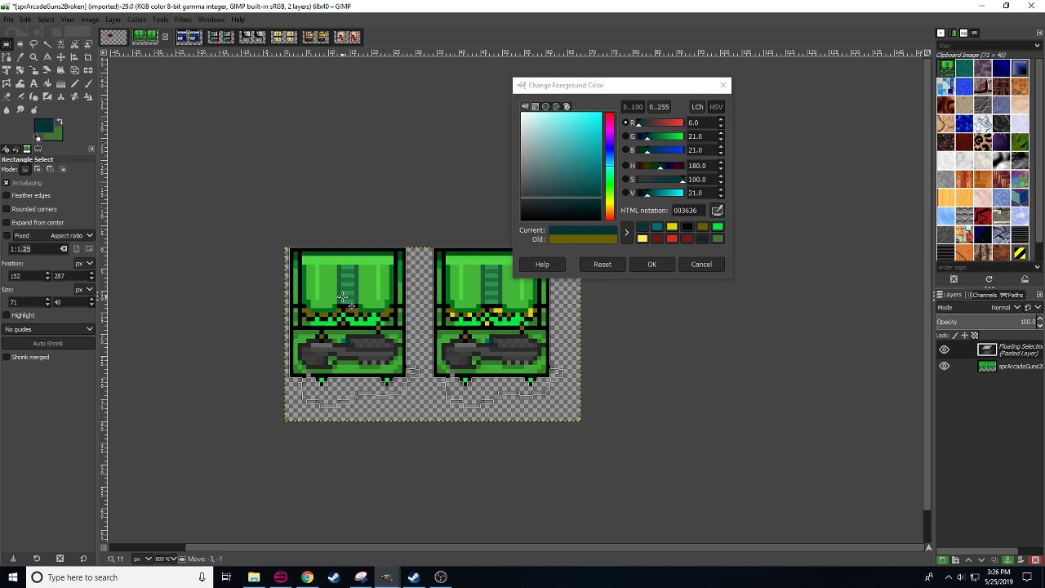
click(447, 466)
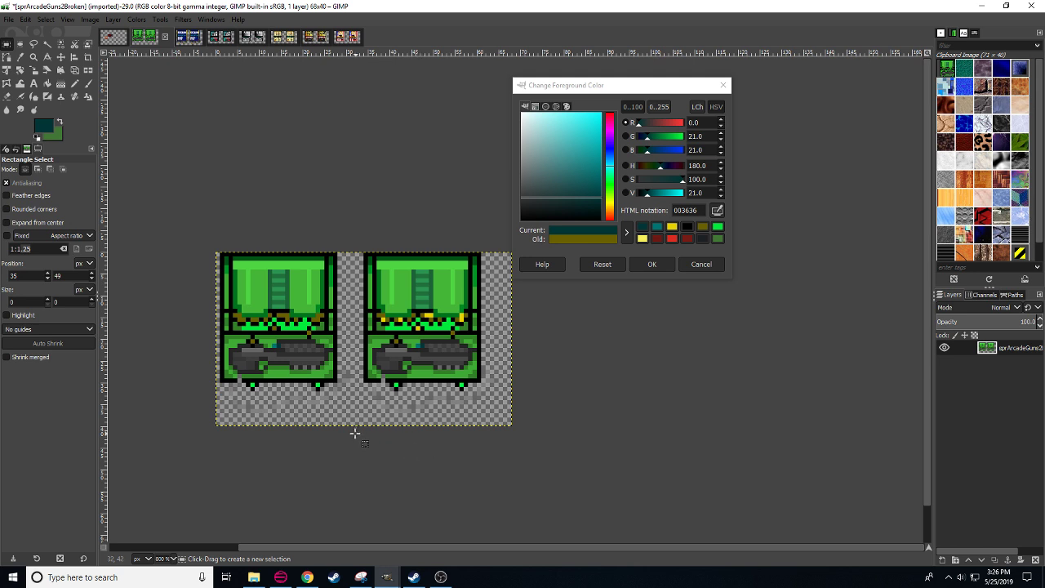
drag(355, 433, 392, 443)
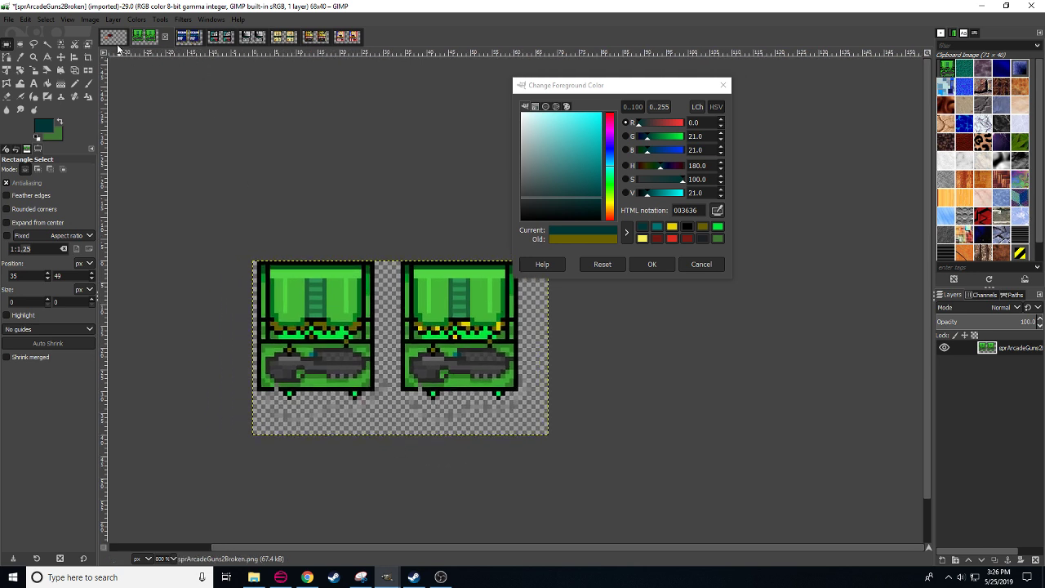
- Return to the fzworkshop2 workspace and pencil dark 160000 gaps into the first red cabinet's cyan screen strip
click(112, 35)
click(587, 473)
drag(587, 473, 133, 458)
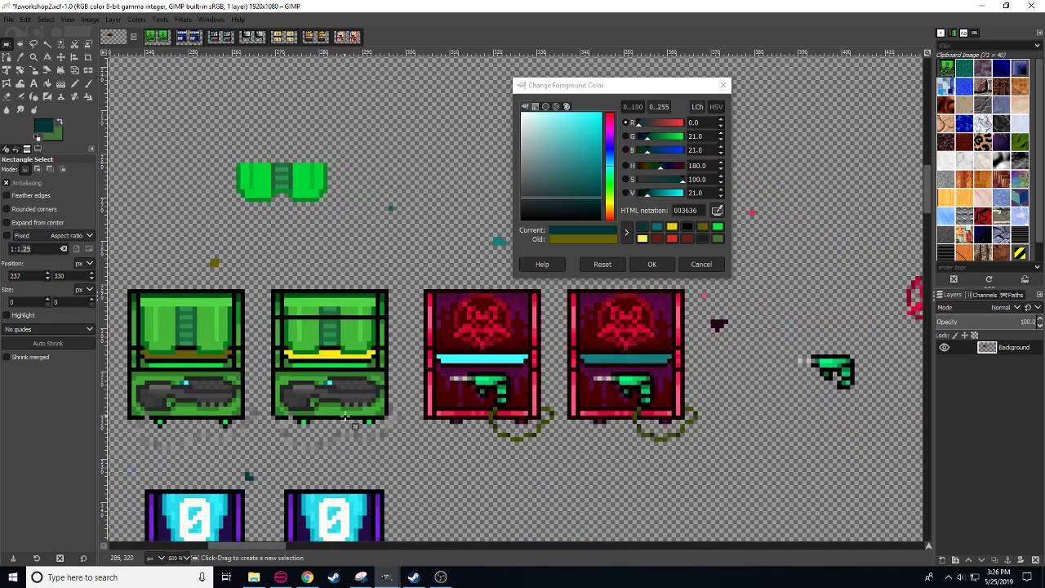
drag(421, 428, 345, 435)
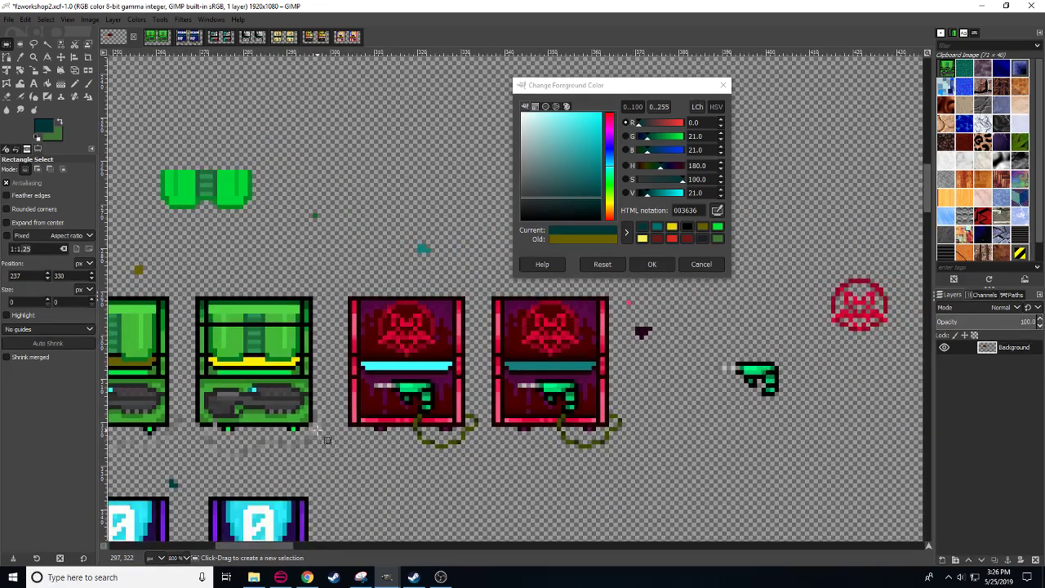
key(n)
click(375, 365)
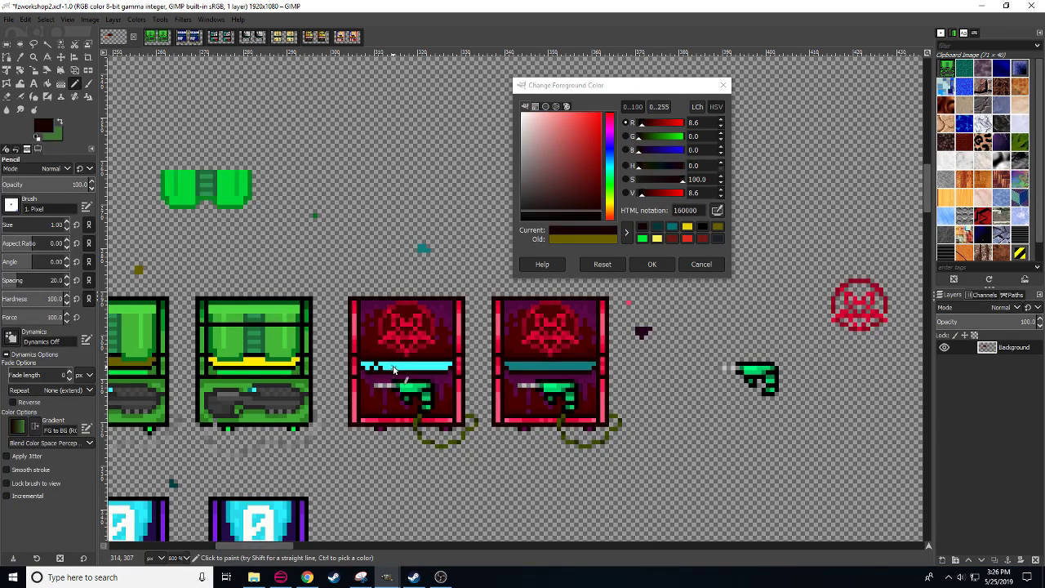
- Extend the broken pattern across the red cabinet's cyan strip with the Pencil, sampling 490000 and 160000 from the cabinet
key(ctrl)
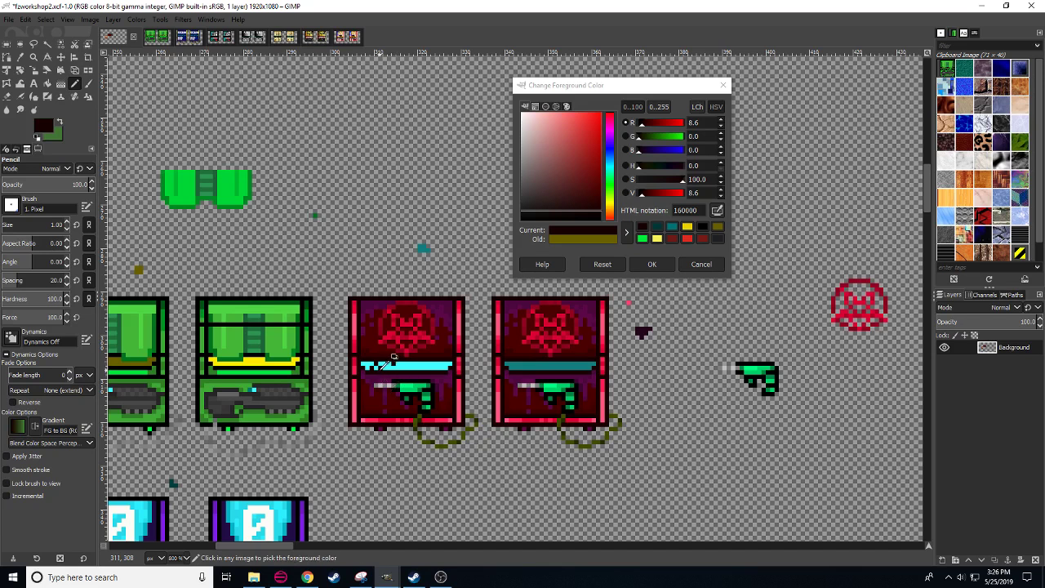
ctrl+click(377, 366)
ctrl+click(376, 372)
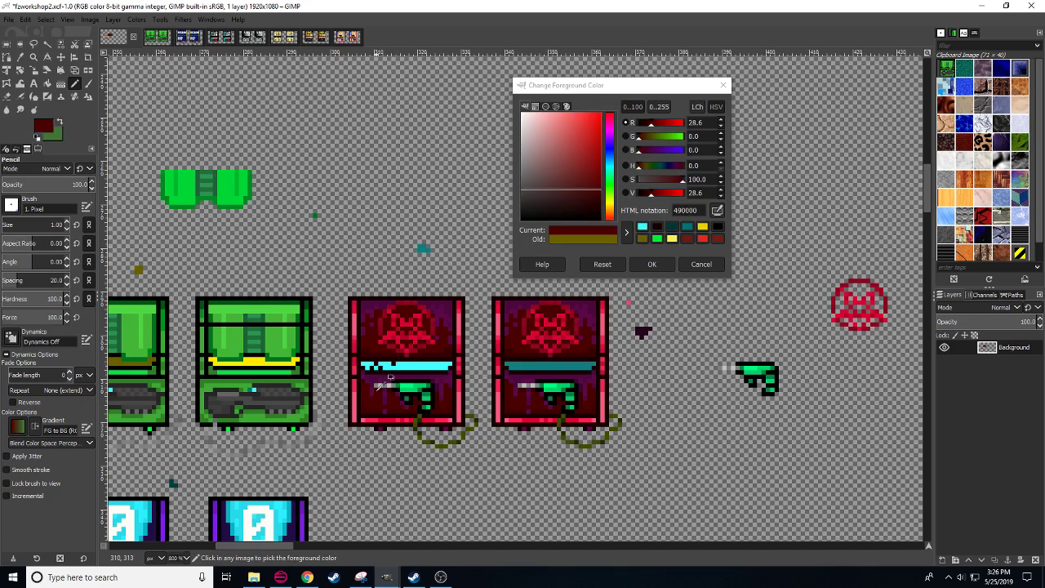
click(375, 372)
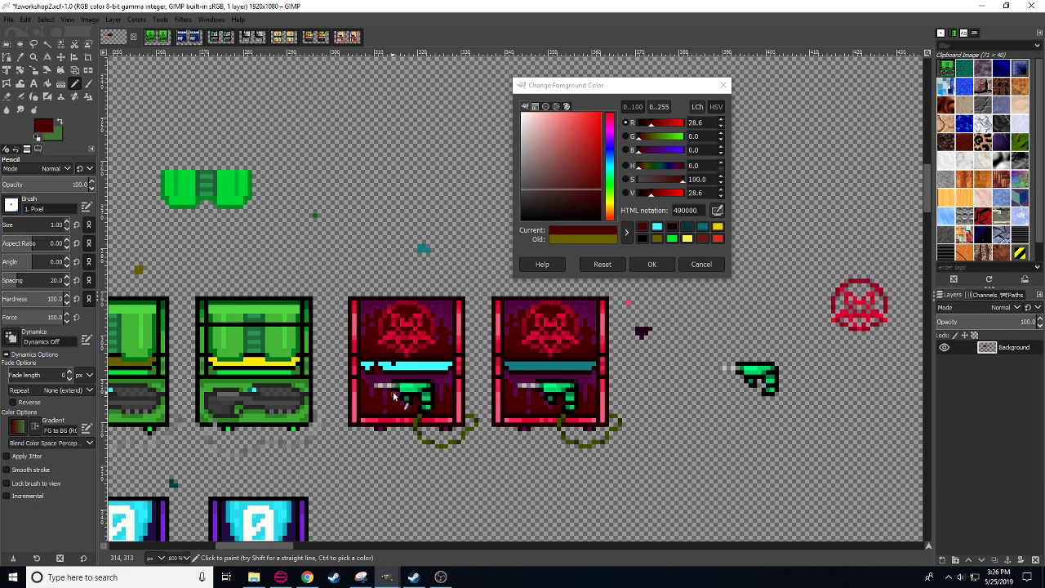
key(ctrl)
ctrl+click(382, 372)
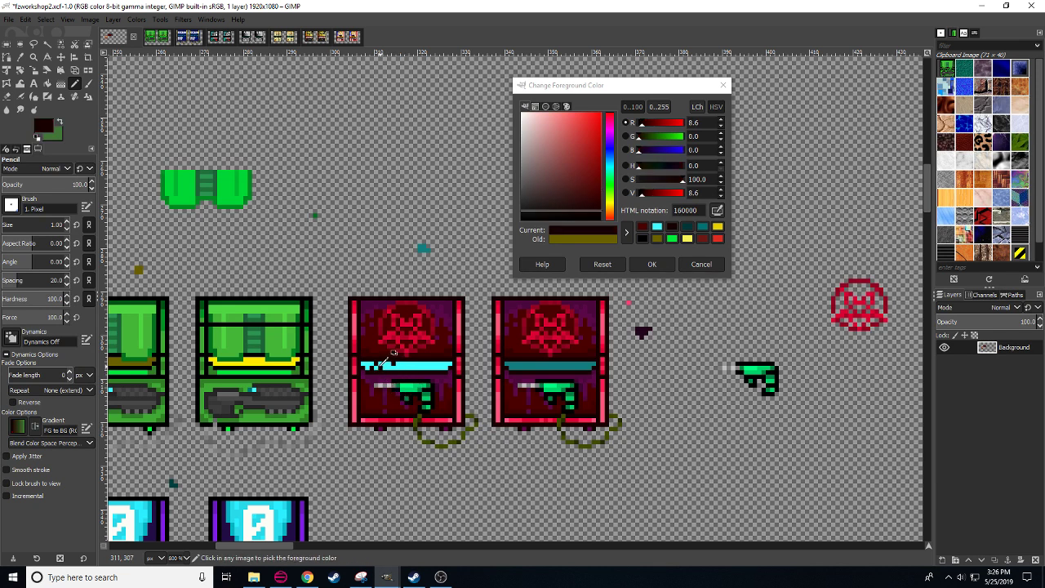
click(381, 371)
drag(387, 371, 396, 385)
click(404, 384)
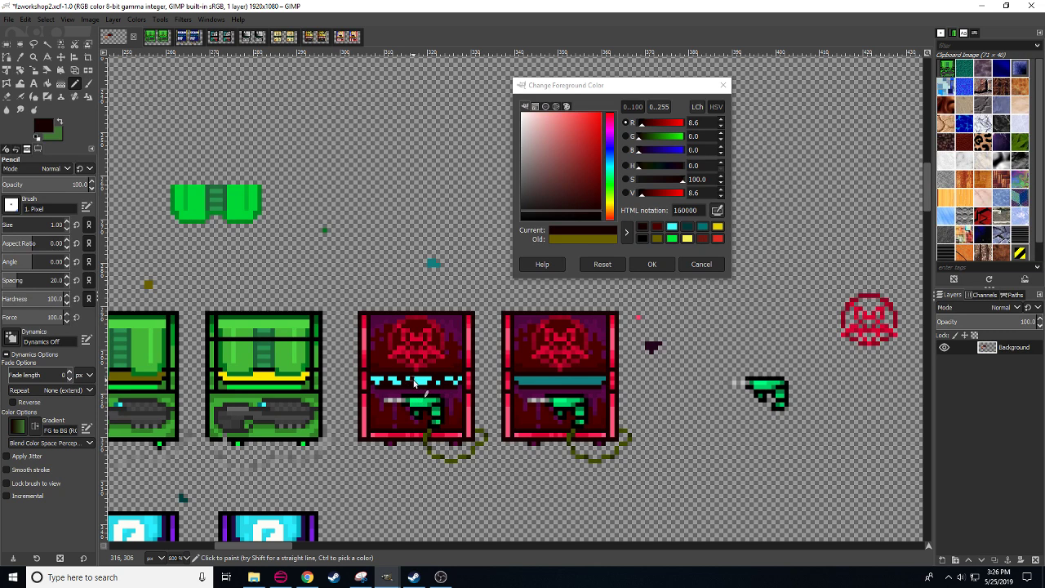
- Sample cyan 40ffff and pencil stray screen pixels just below the broken strip on the first red cabinet
drag(413, 423, 378, 440)
ctrl+click(399, 398)
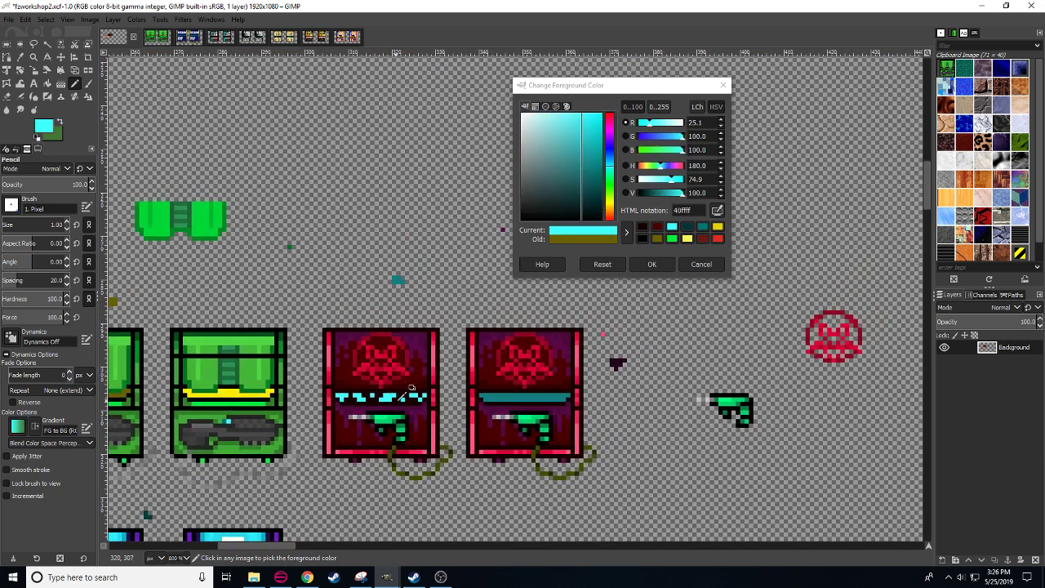
click(413, 414)
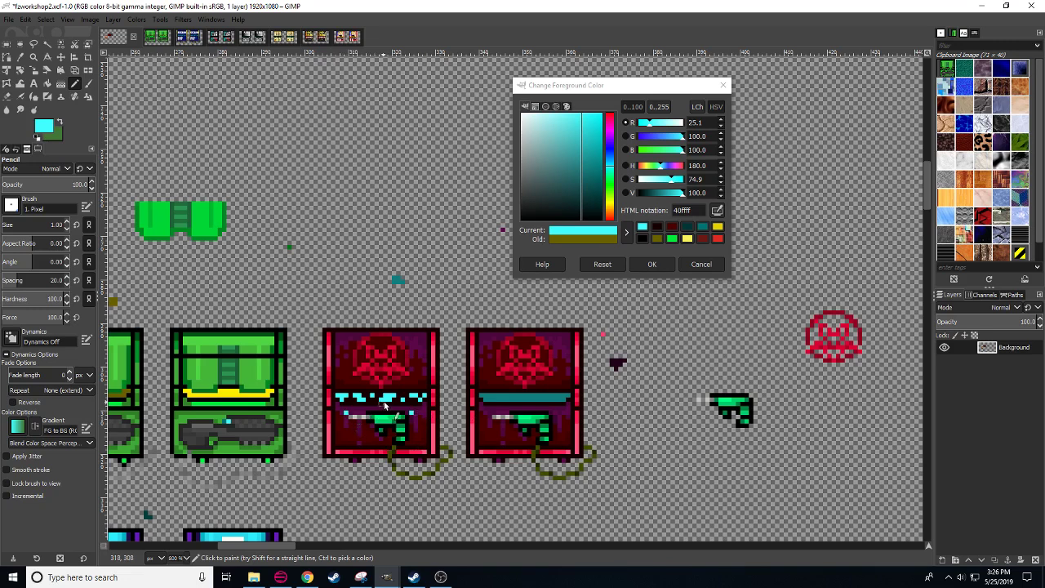
key(shift+o)
mouse_move(375, 462)
mouse_down()
mouse_move(347, 409)
mouse_move(353, 417)
mouse_up()
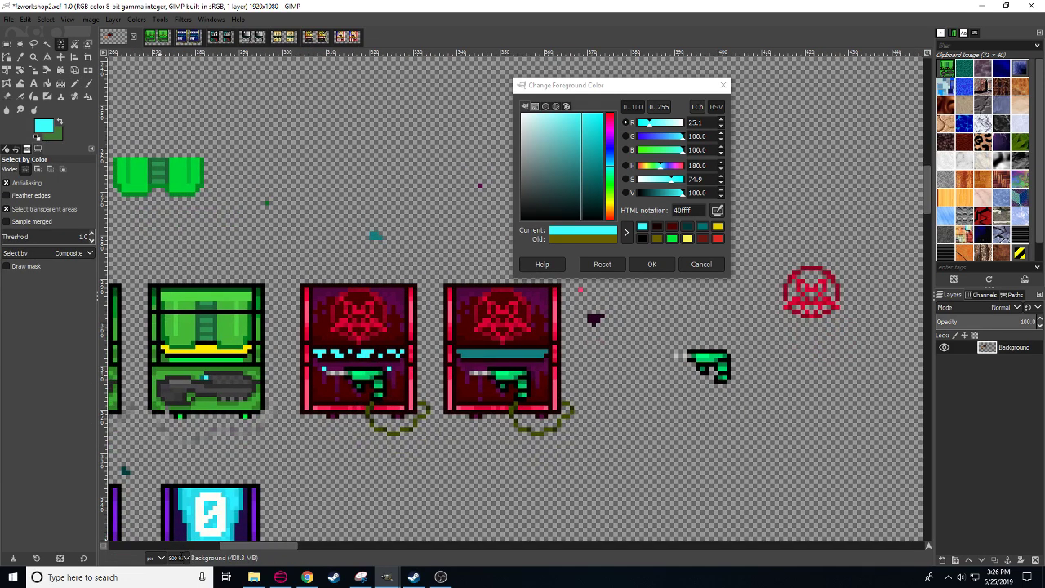
scroll(182, 558, down, 2)
scroll(182, 560, up, 3)
scroll(390, 437, down, 1)
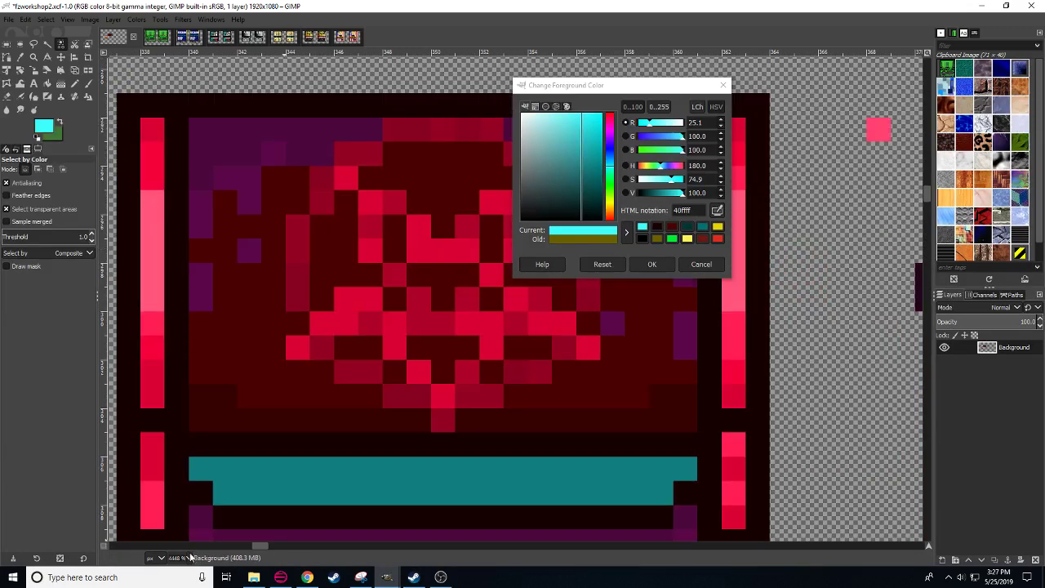
scroll(190, 558, down, 3)
scroll(190, 557, up, 1)
- Copy the second red cabinet with a 32 × 37 px rectangular selection and paste it above the broken red cabinet
drag(343, 442, 266, 478)
key(r)
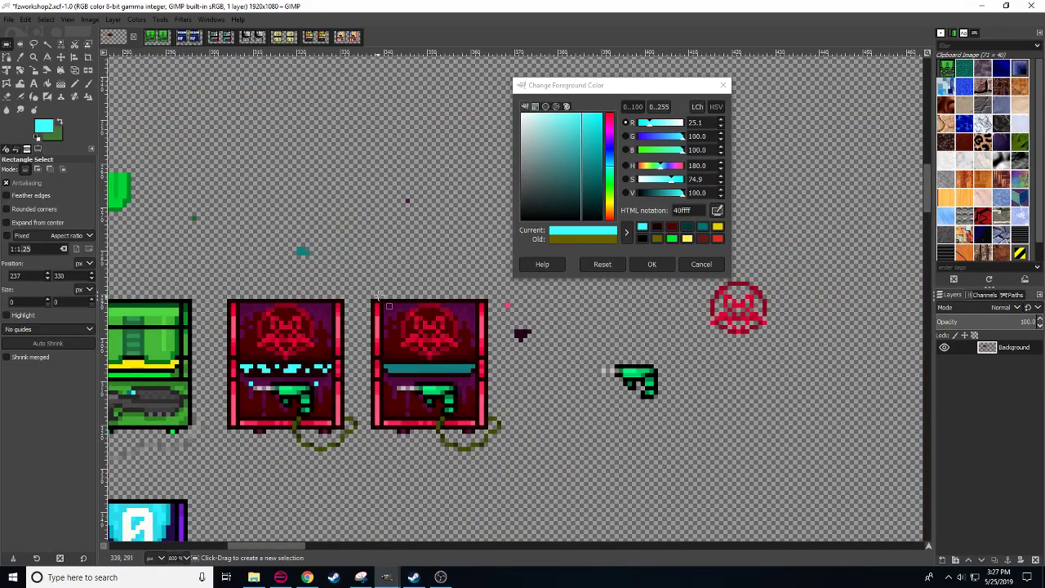
drag(366, 299, 502, 461)
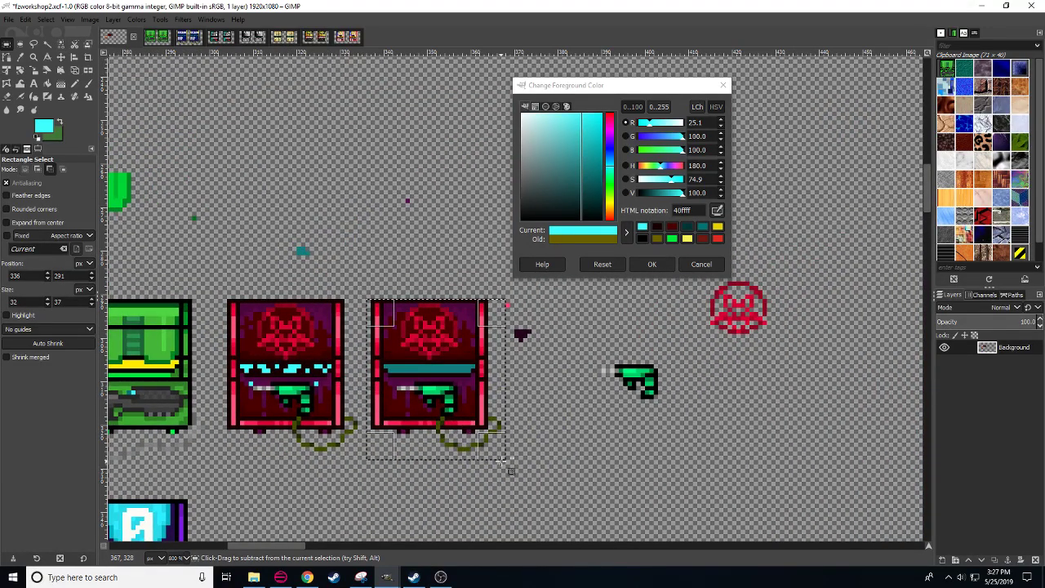
key(ctrl+c)
key(ctrl+v)
drag(369, 251, 345, 188)
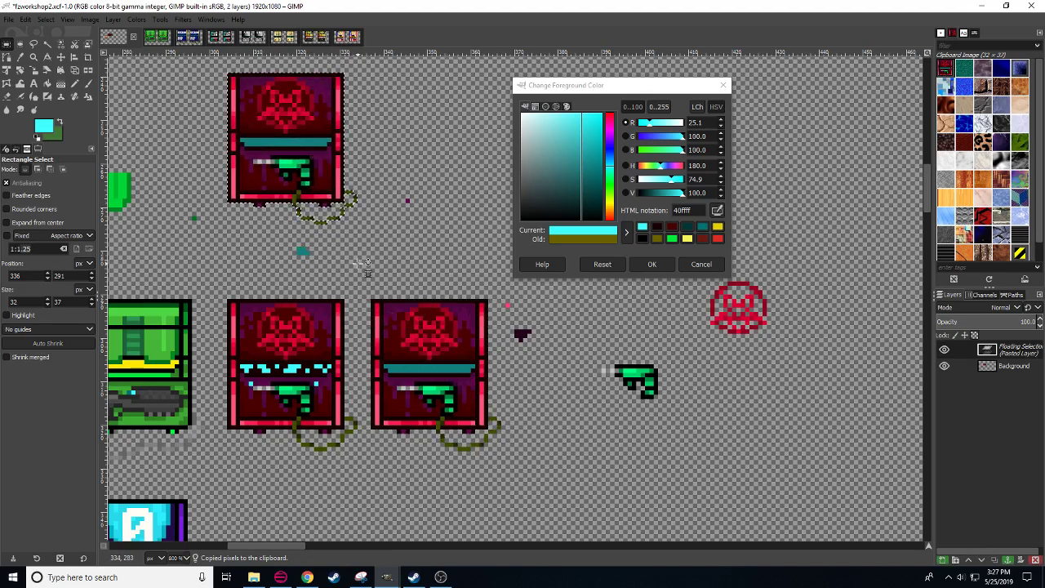
- Anchor the pasted cabinet, paste a second copy beside it above the intact red cabinet, and anchor that too
click(422, 138)
key(ctrl+v)
mouse_move(409, 134)
mouse_down()
mouse_move(418, 143)
mouse_move(414, 134)
mouse_up()
click(397, 261)
- Bucket-fill the screen strip of the upper copy above the broken cabinet with cyan 40ffff
key(n)
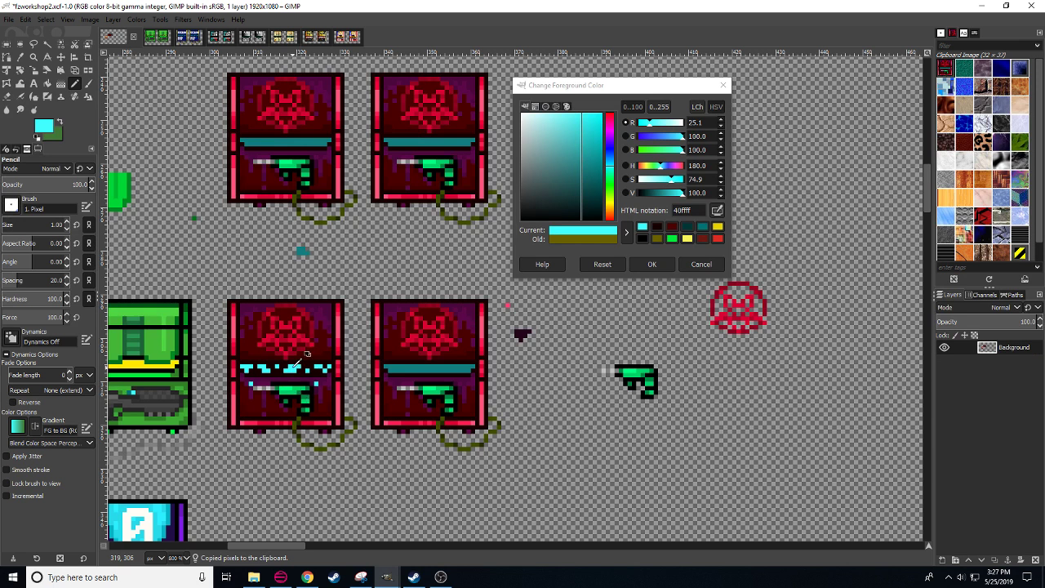
key(shift+b)
click(426, 143)
key(ctrl+z)
click(321, 144)
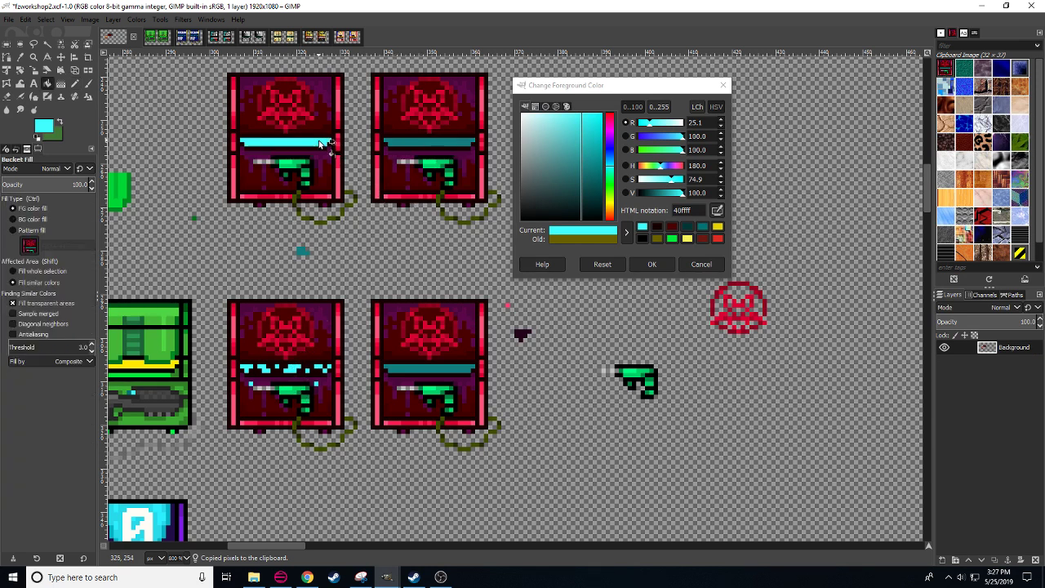
- Select the cyan pixels by colour, recolour the broken cabinet's ones to 137d7e with a size 14 Pencil, restore size 1, and deselect
key(n)
key(r)
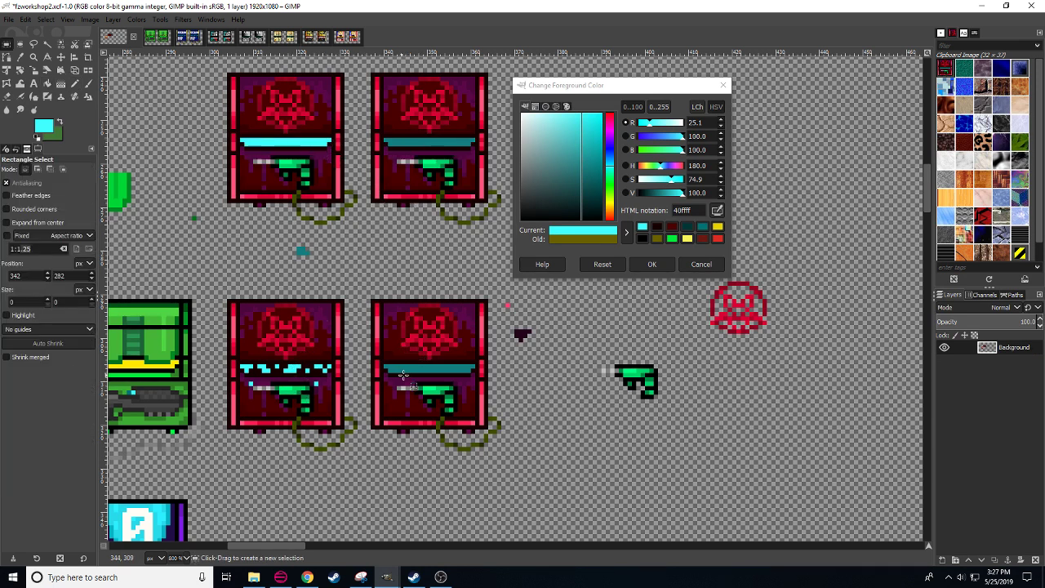
key(shift+o)
click(291, 369)
key(n)
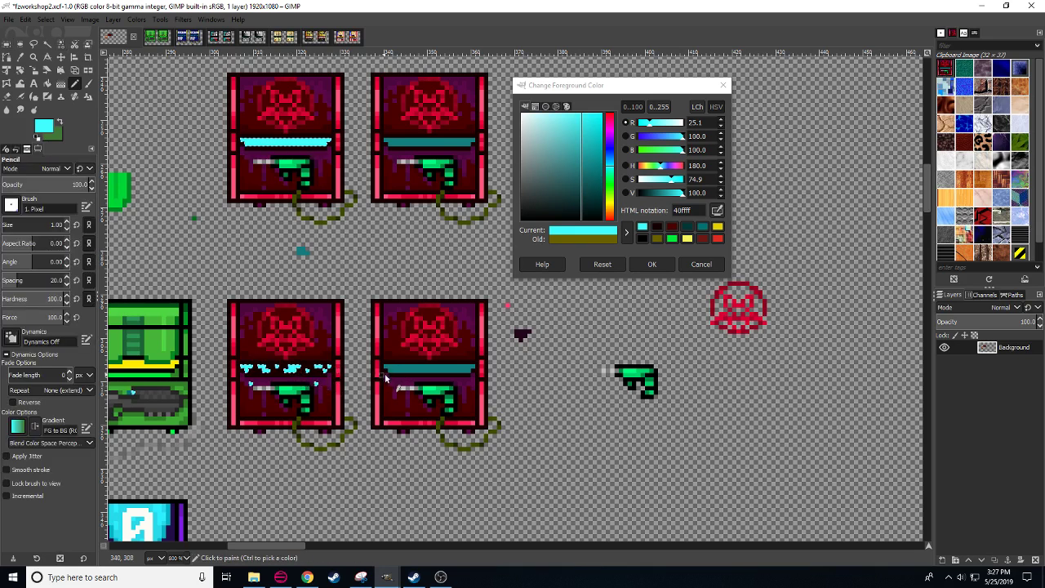
ctrl+click(396, 368)
click(68, 221)
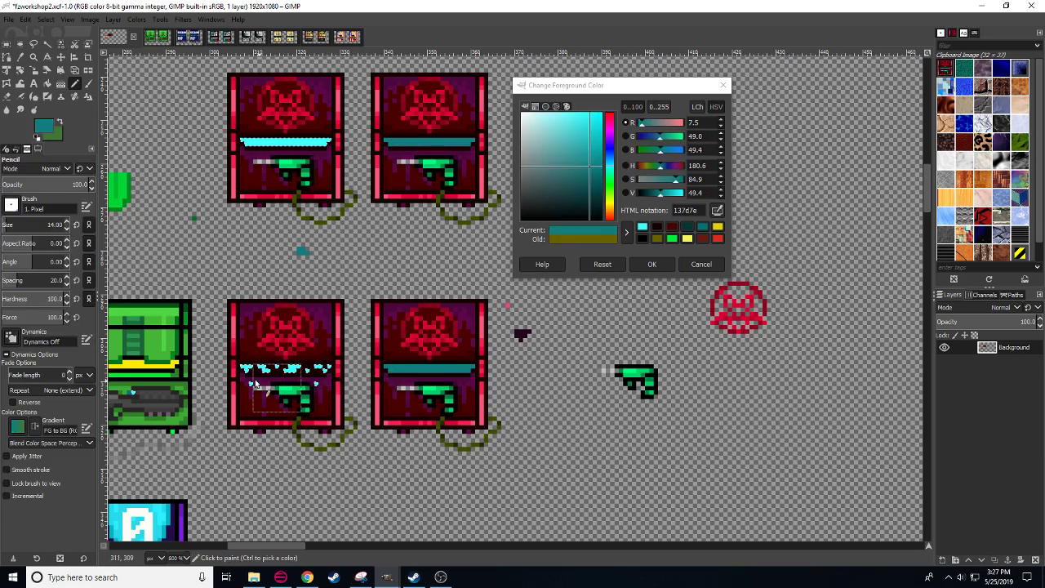
mouse_move(257, 374)
mouse_down()
mouse_move(318, 375)
mouse_move(311, 396)
mouse_up()
click(4, 220)
key(ctrl+shift+a)
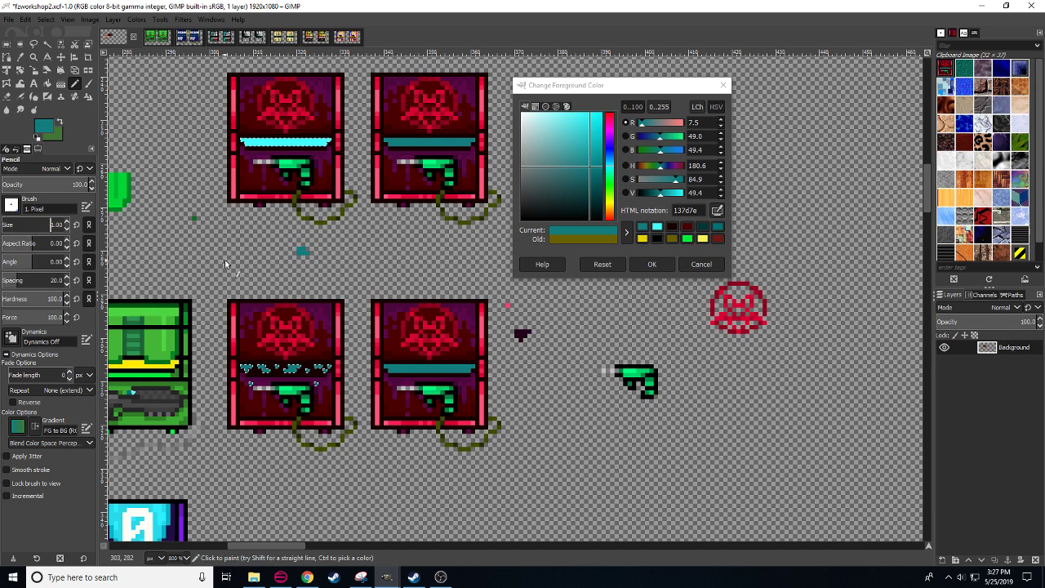
- Examine the broken screen in the sprArcadeGunsBreak image and in HLM WAD Explorer as a reference for the red cabinet
key(r)
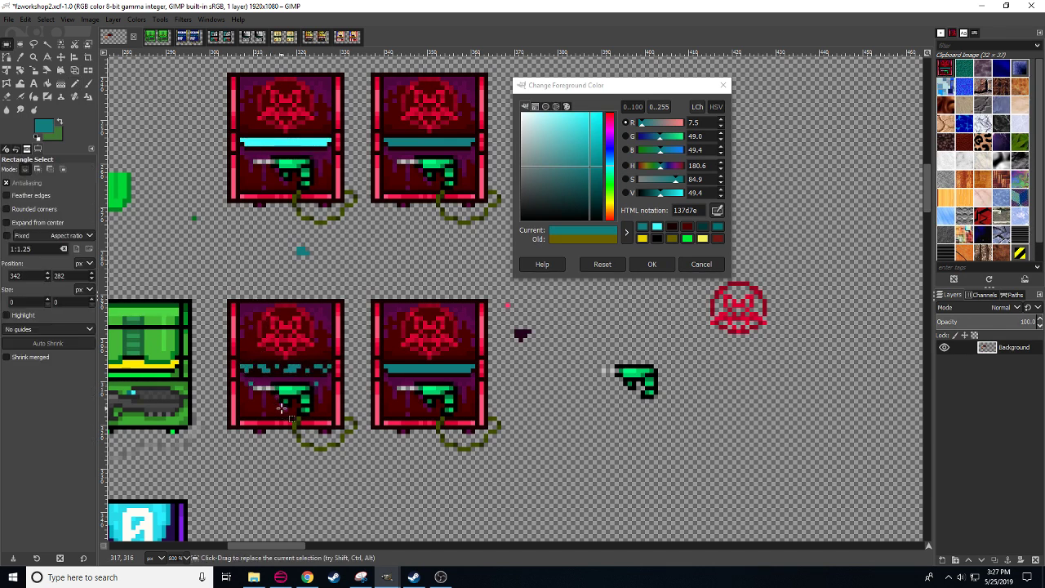
key(n)
drag(298, 413, 330, 422)
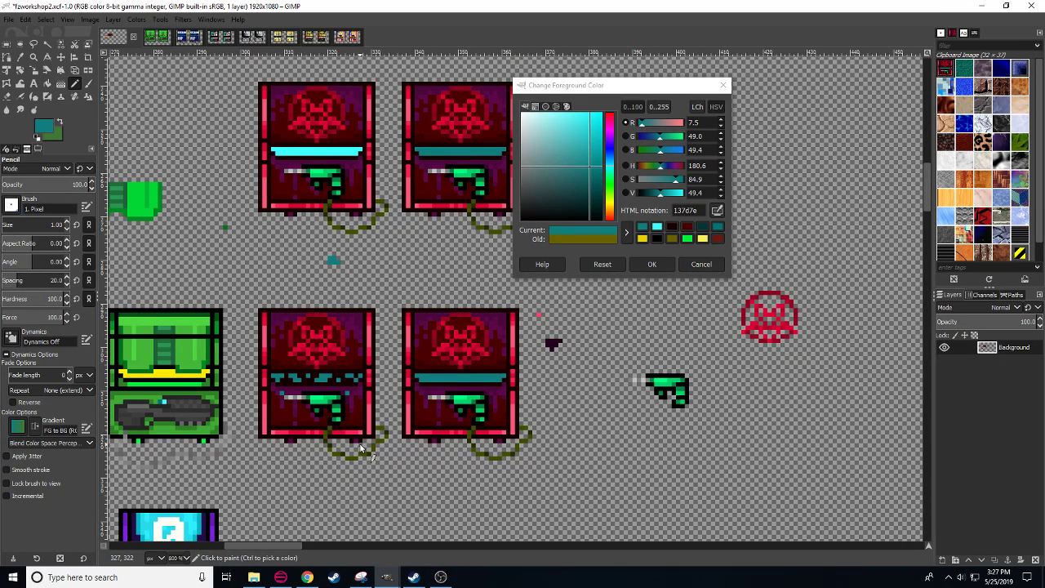
scroll(308, 473, left, 4)
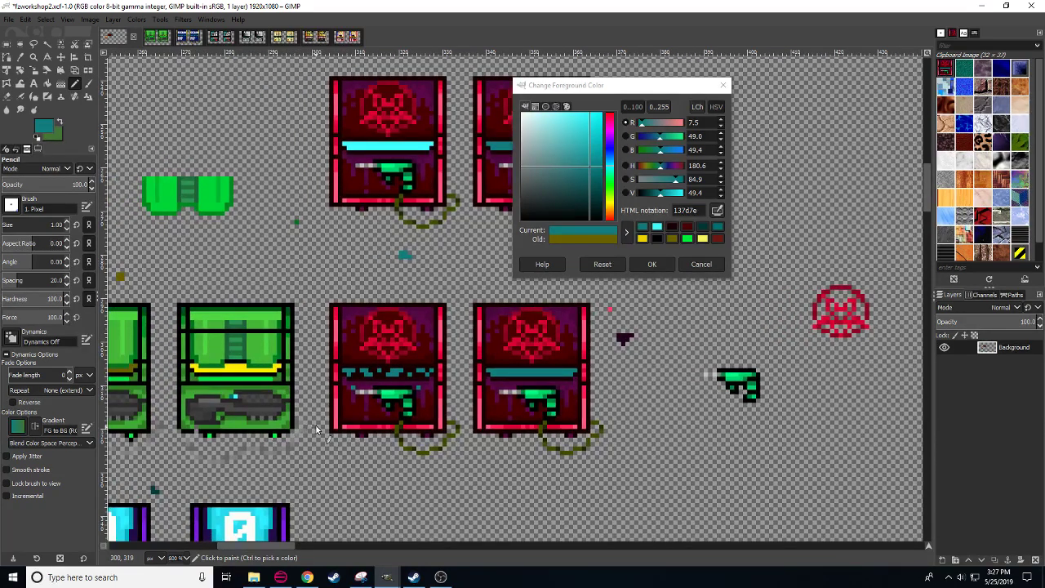
click(186, 38)
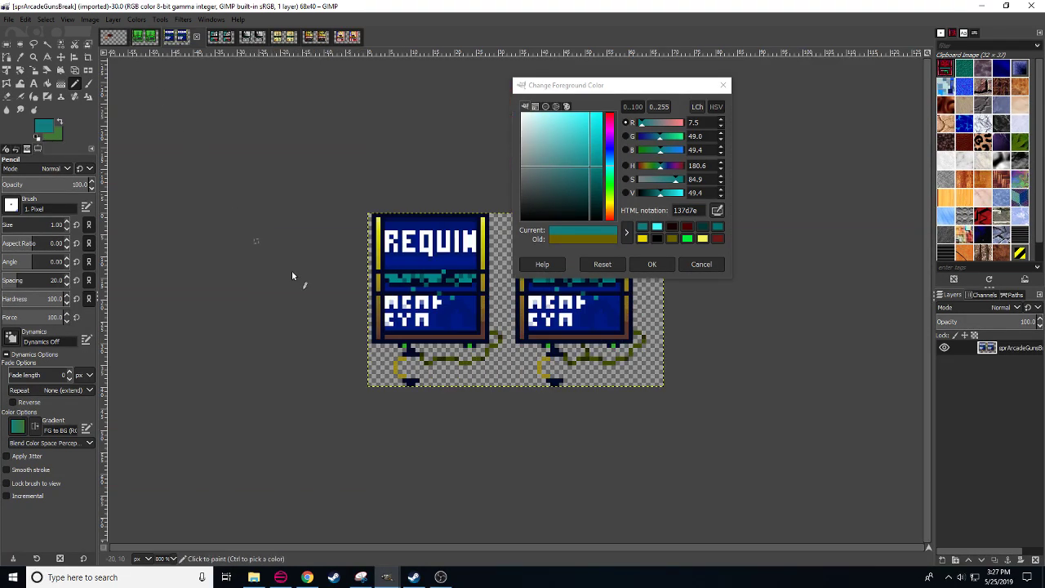
click(112, 39)
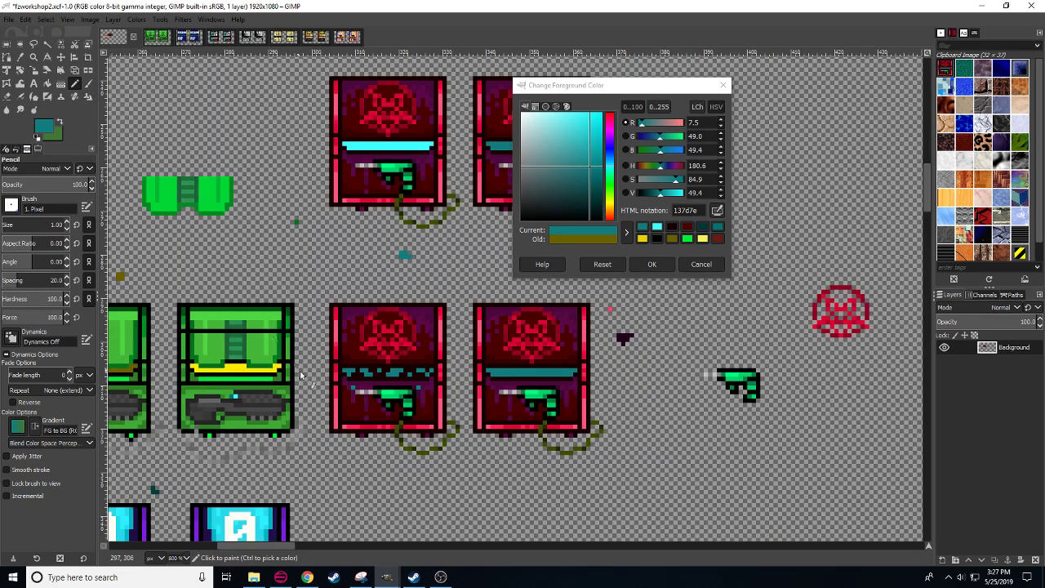
drag(403, 420, 388, 425)
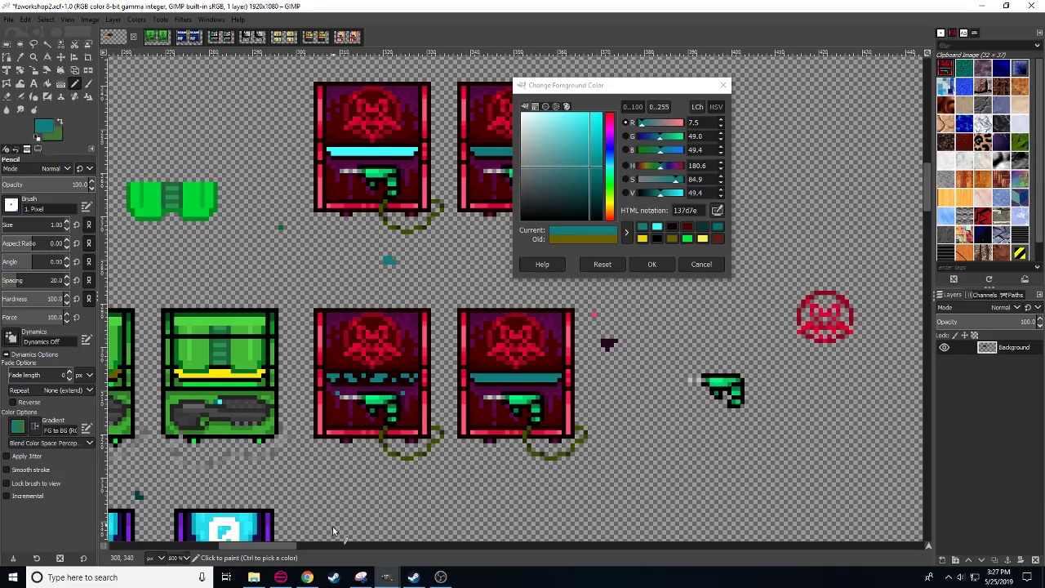
click(282, 578)
click(282, 578)
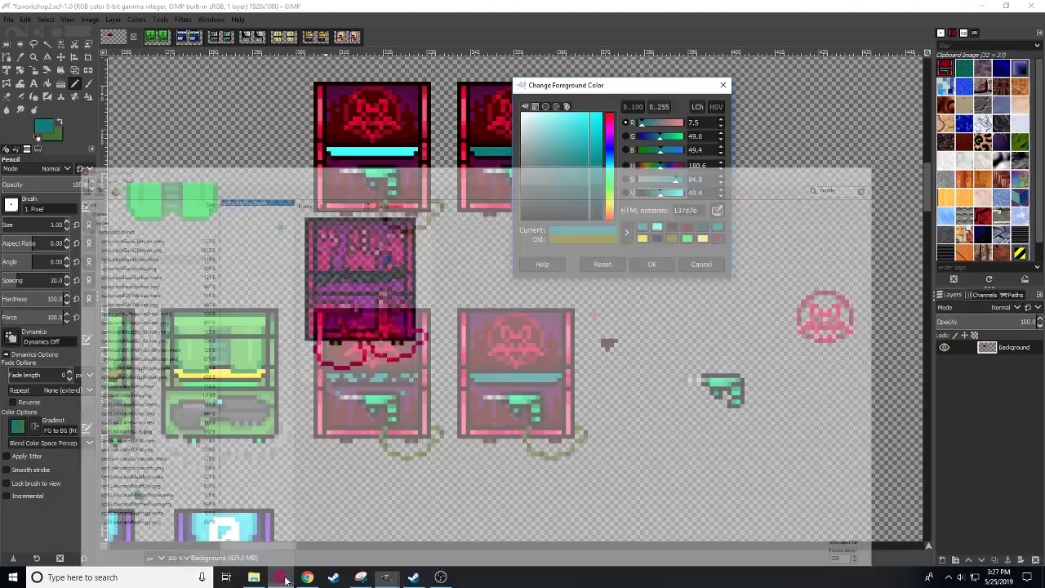
- Sample purple 4c073d, darken it to 2f0426, and pencil shadow pixels around the broken red cabinet's screen, checking HLM WAD Explorer for reference
ctrl+click(360, 375)
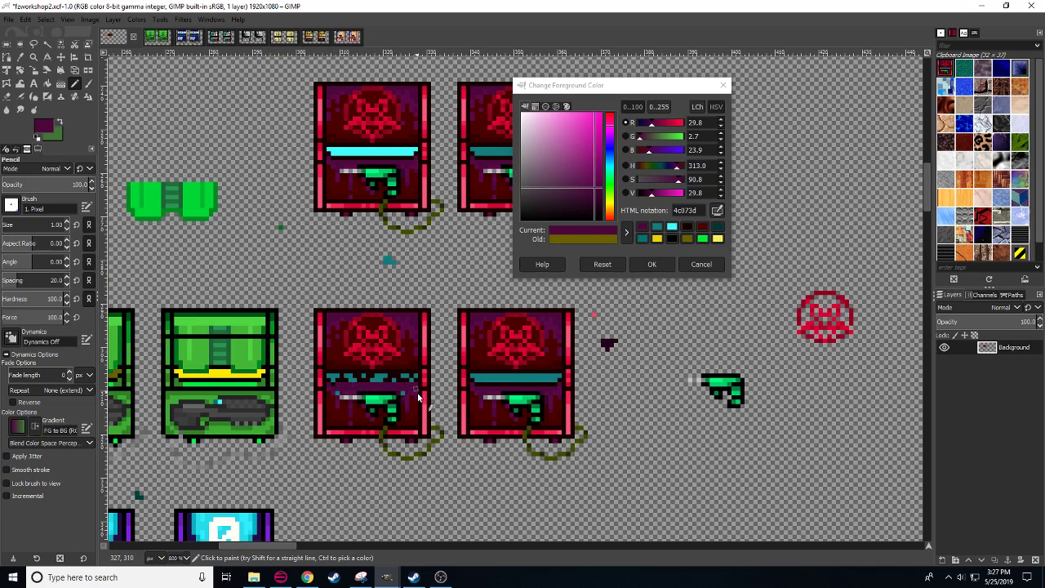
drag(651, 196, 646, 194)
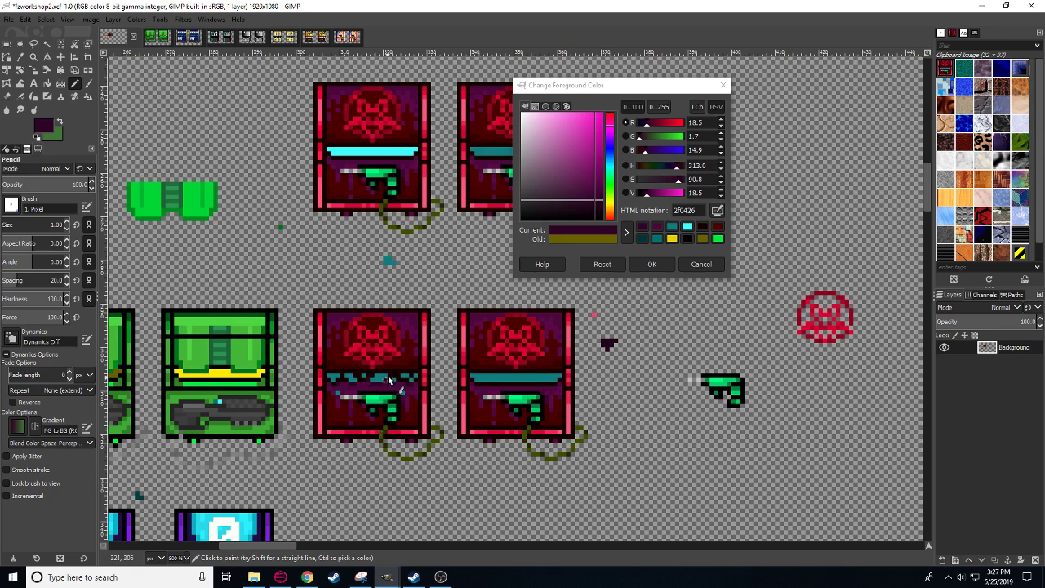
click(281, 577)
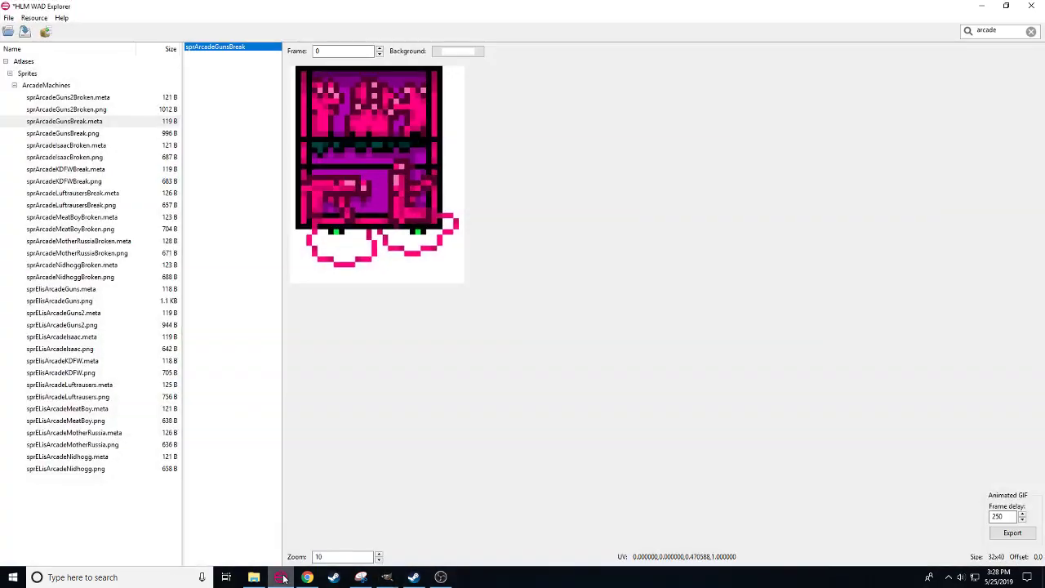
click(284, 578)
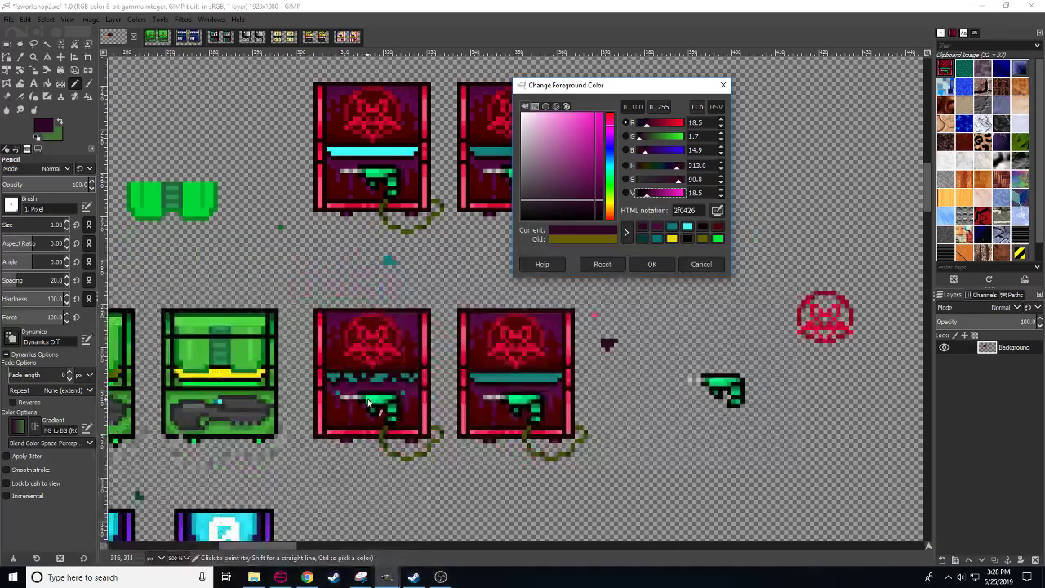
click(363, 383)
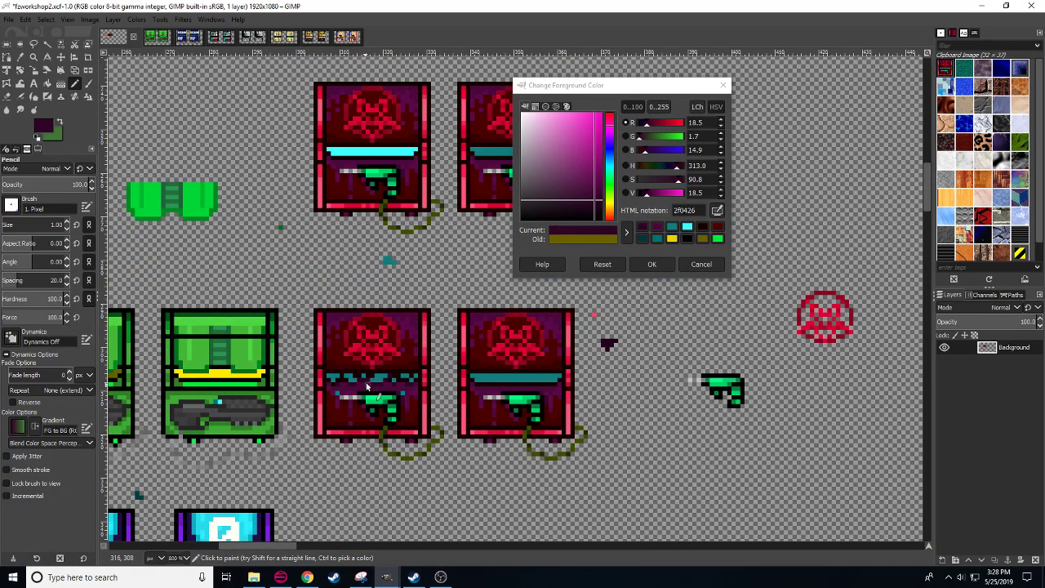
- Sample the dark outline colour 160000 and touch up the broken red cabinet with the Pencil
ctrl+click(368, 374)
click(368, 421)
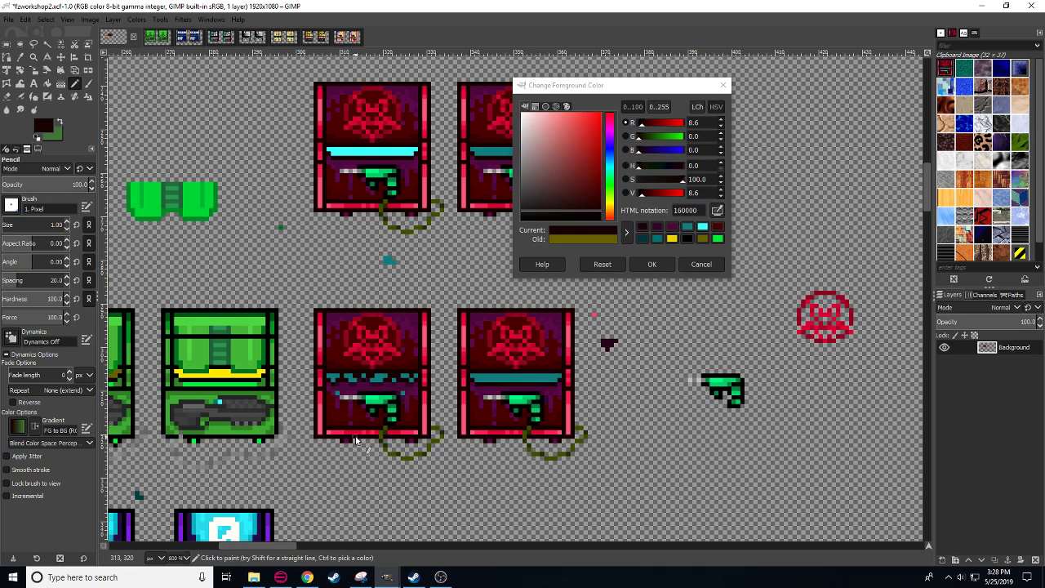
drag(356, 440, 343, 447)
scroll(427, 395, right, 1)
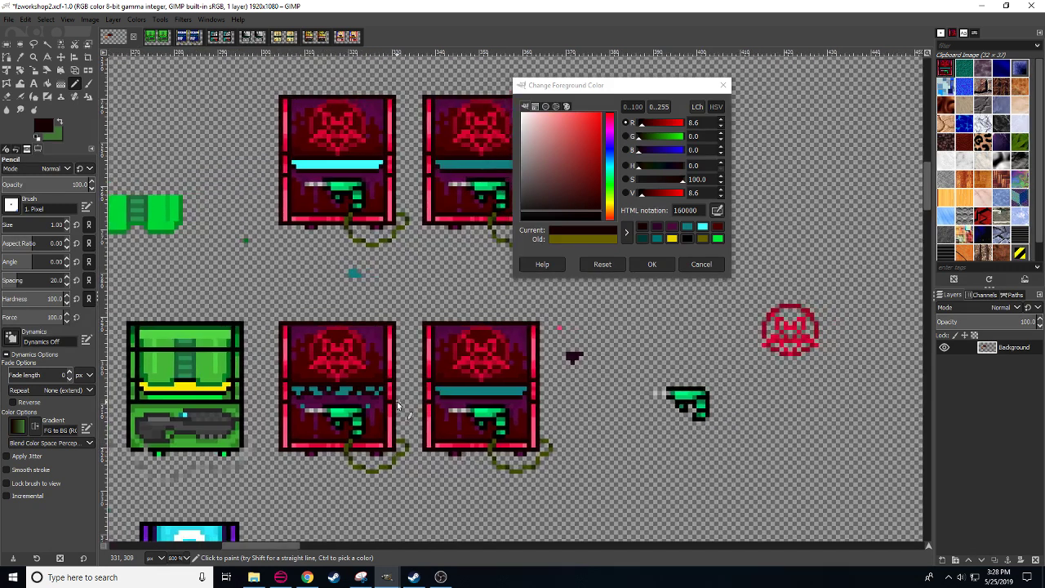
- Copy the broken red cabinet and place the copy exactly over the intact dark-screen red cabinet beside it
key(r)
drag(270, 312, 415, 496)
key(ctrl+c)
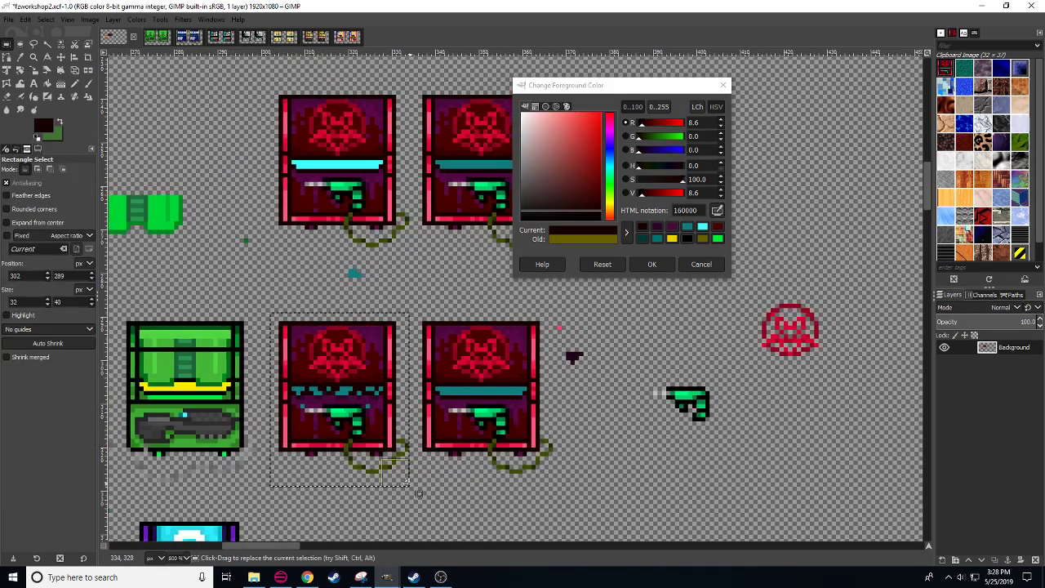
key(ctrl+v)
drag(352, 404, 485, 398)
click(565, 421)
drag(543, 417, 496, 426)
- Sample the bright cyan from the intact red cabinet's screen and pencil it onto the newly pasted cabinet's broken screen
key(n)
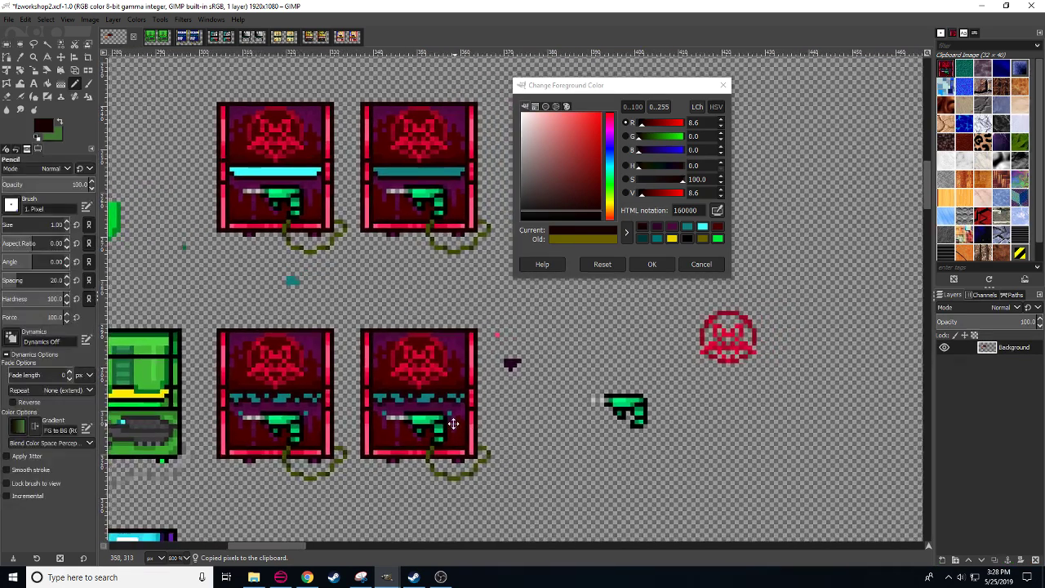
scroll(473, 420, right, 2)
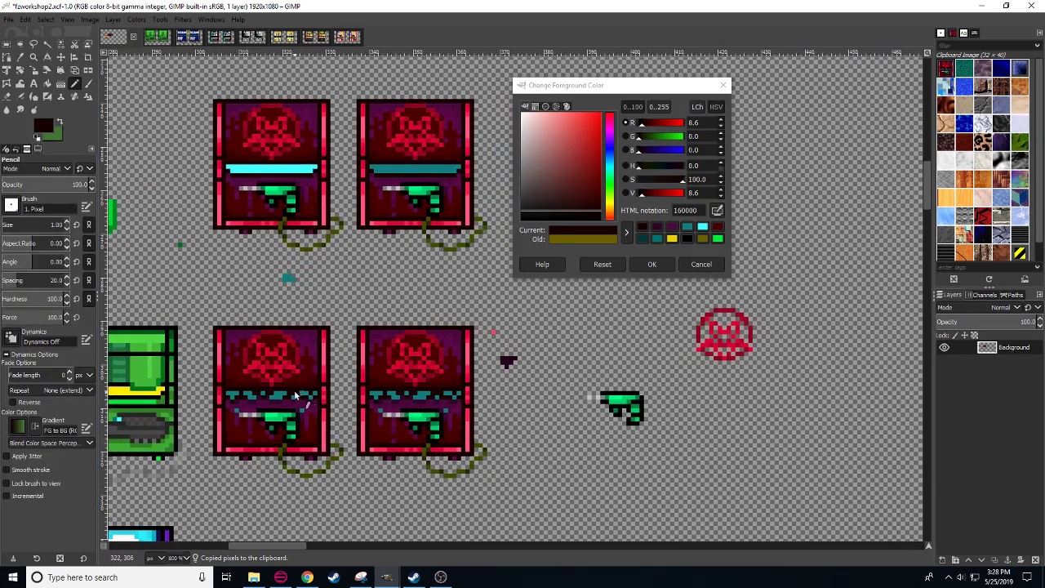
ctrl+click(302, 168)
click(399, 398)
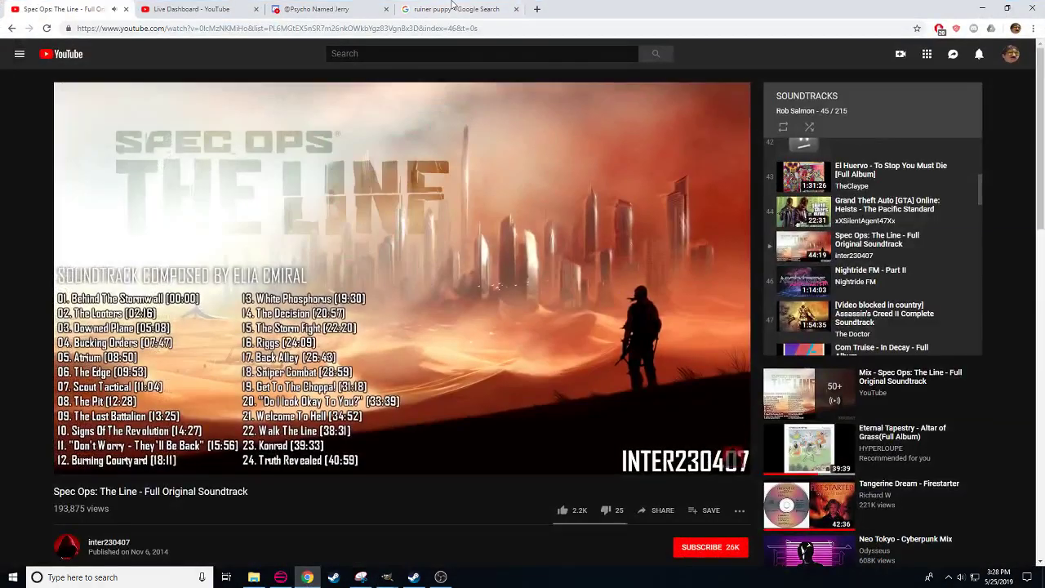
- Switch to Chrome, search Google for m733, and look through the rifle image results
click(452, 5)
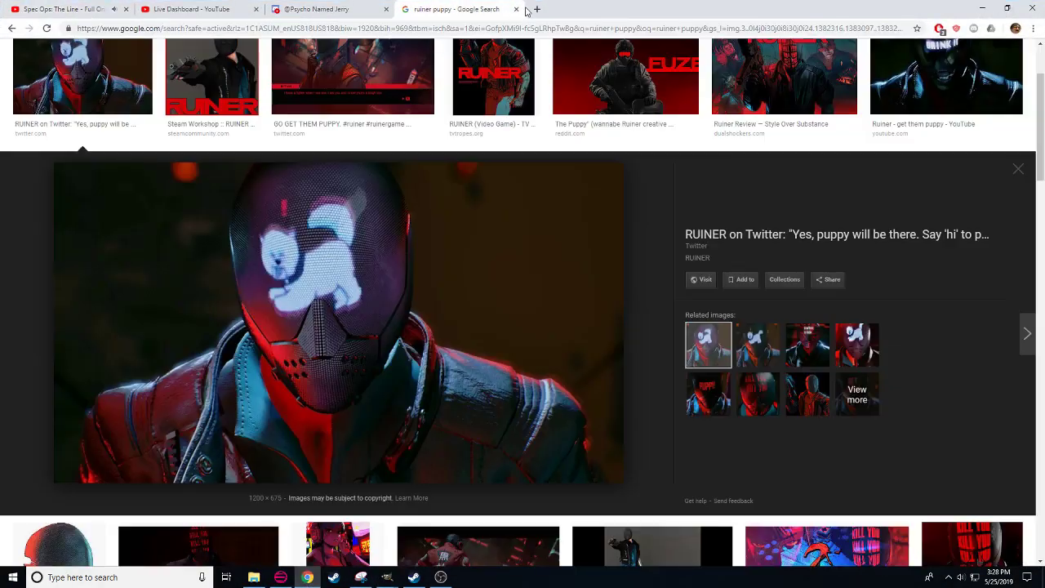
click(484, 29)
text(m1)
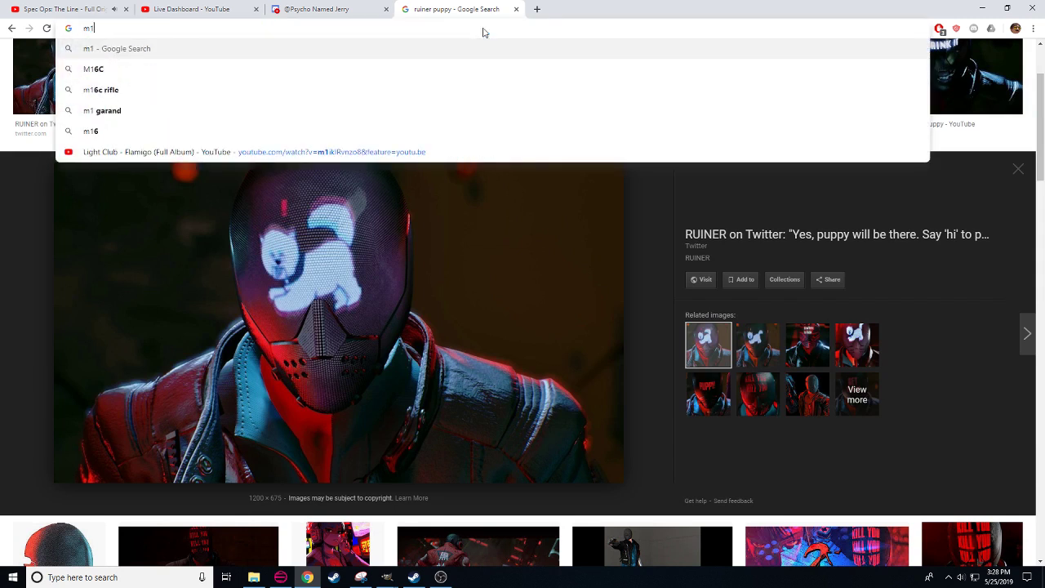
key(BackSpace)
text(71)
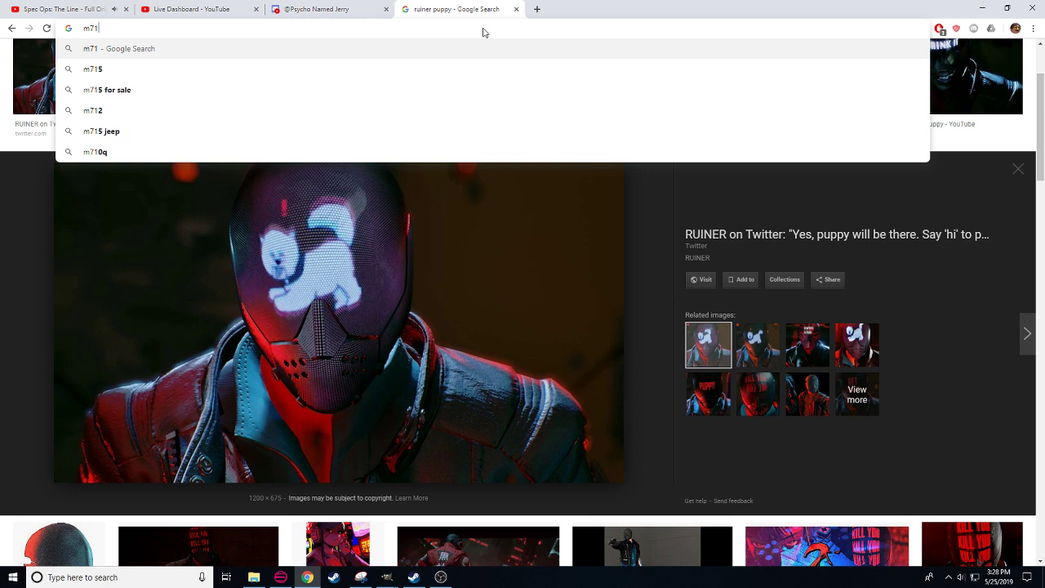
key(BackSpace)
text(33)
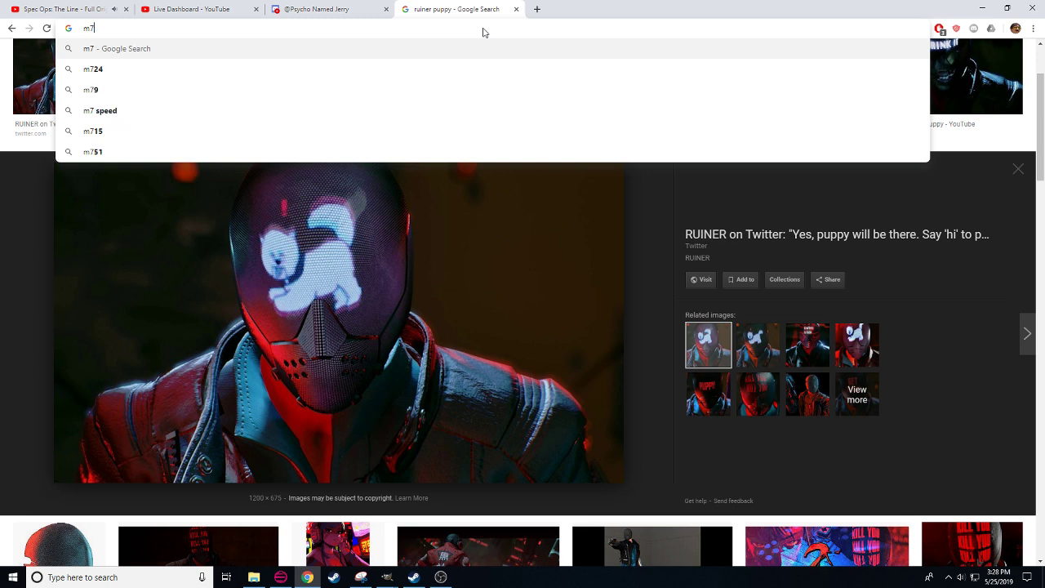
key(Return)
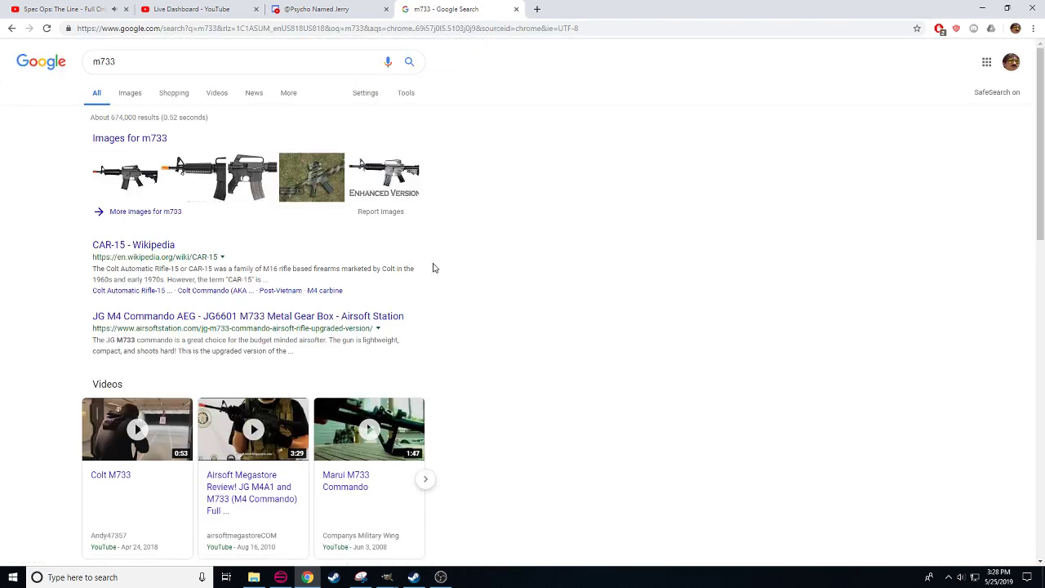
click(133, 94)
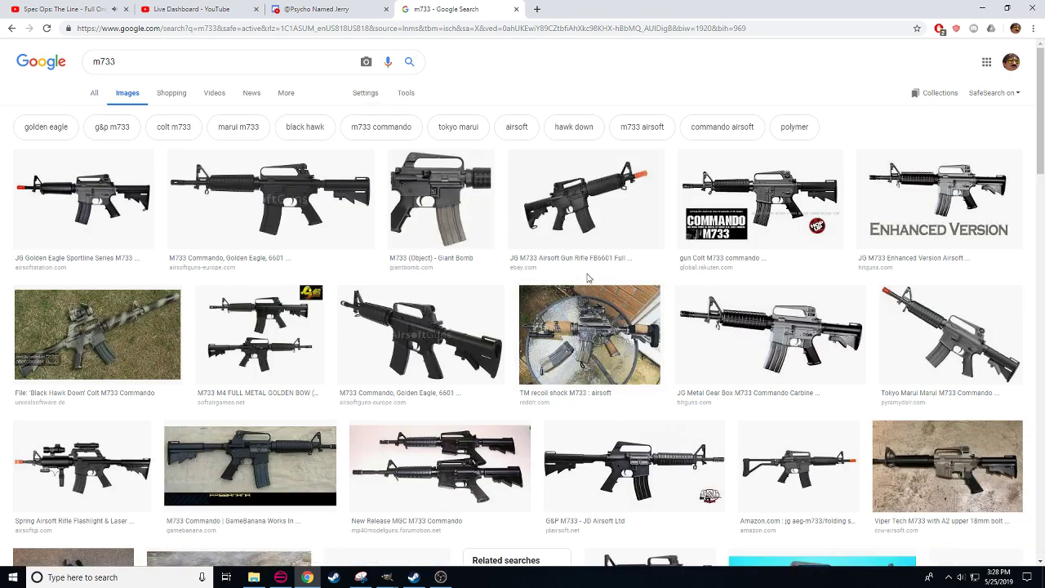
scroll(539, 431, down, 1)
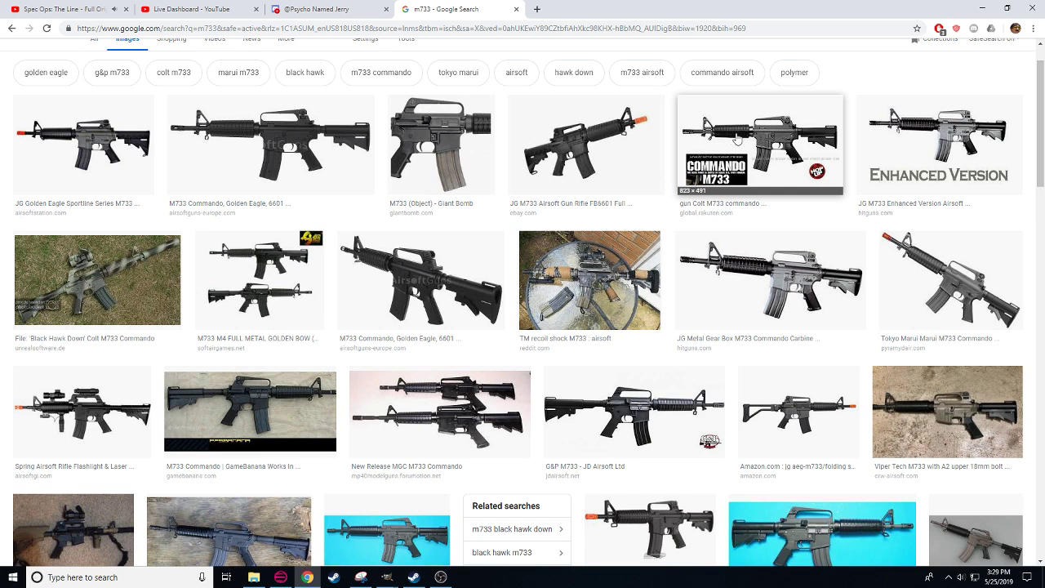
scroll(749, 145, up, 1)
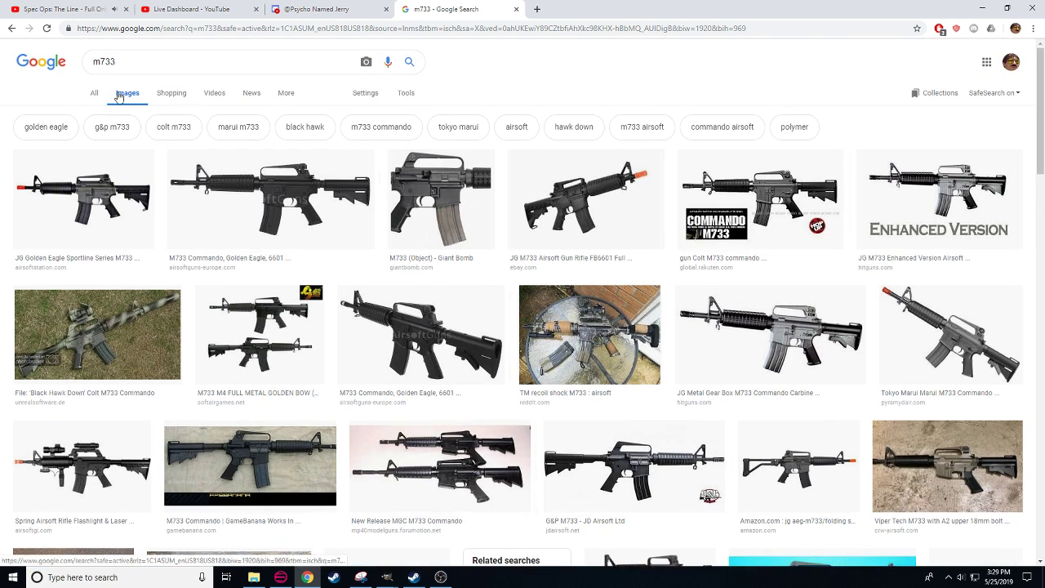
- Compare m16 image results with the m733 ones, and close the search tab and the enlarged Discord picture
drag(116, 62, 101, 62)
text(16)
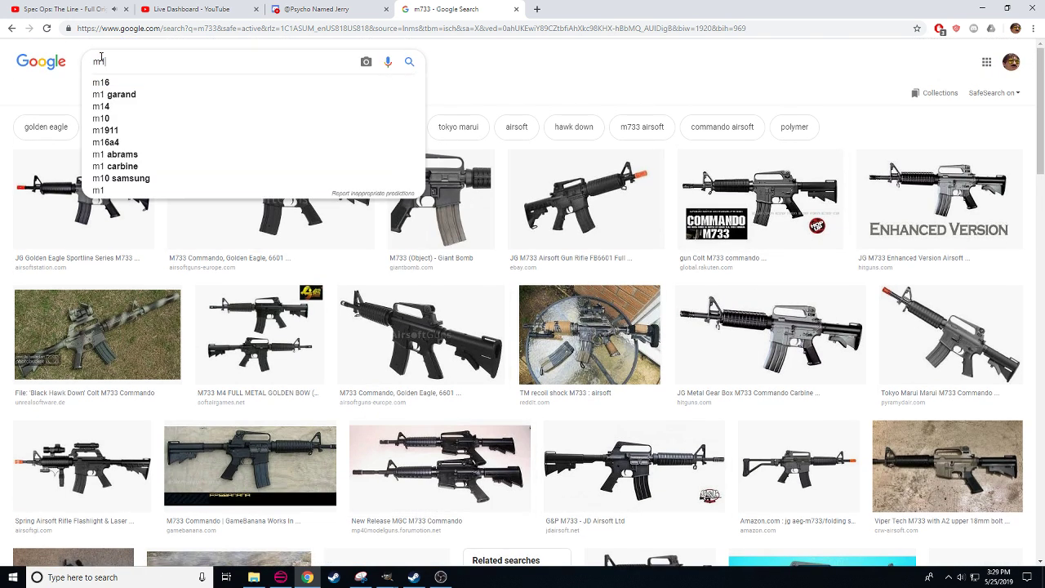
key(Return)
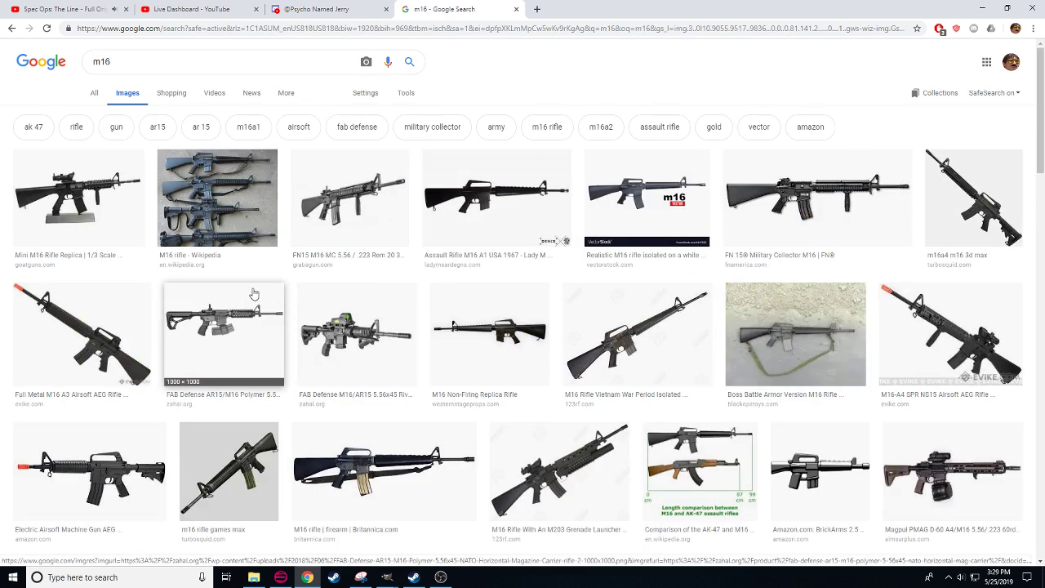
key(alt+Left)
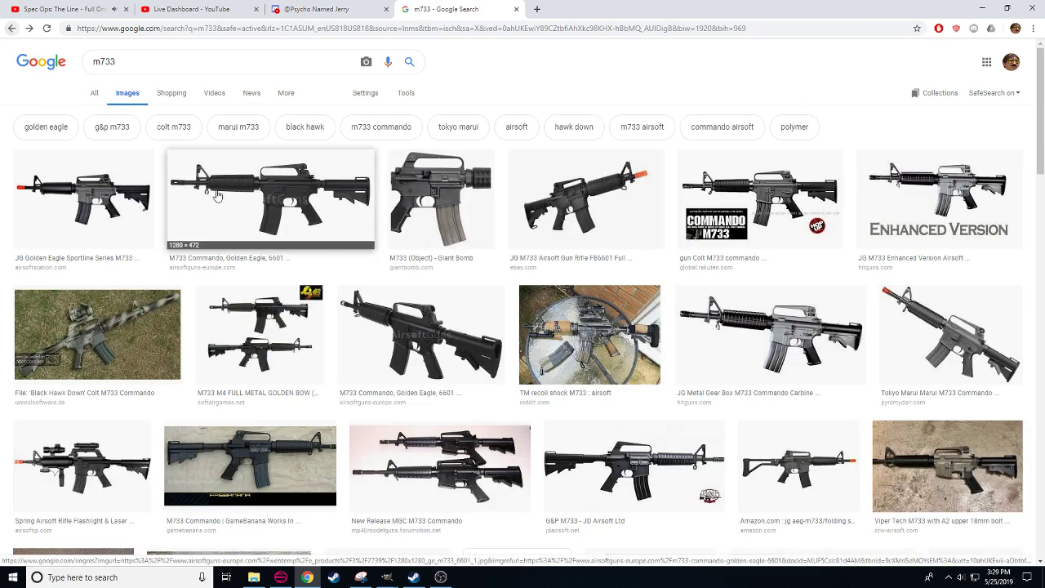
scroll(490, 421, down, 3)
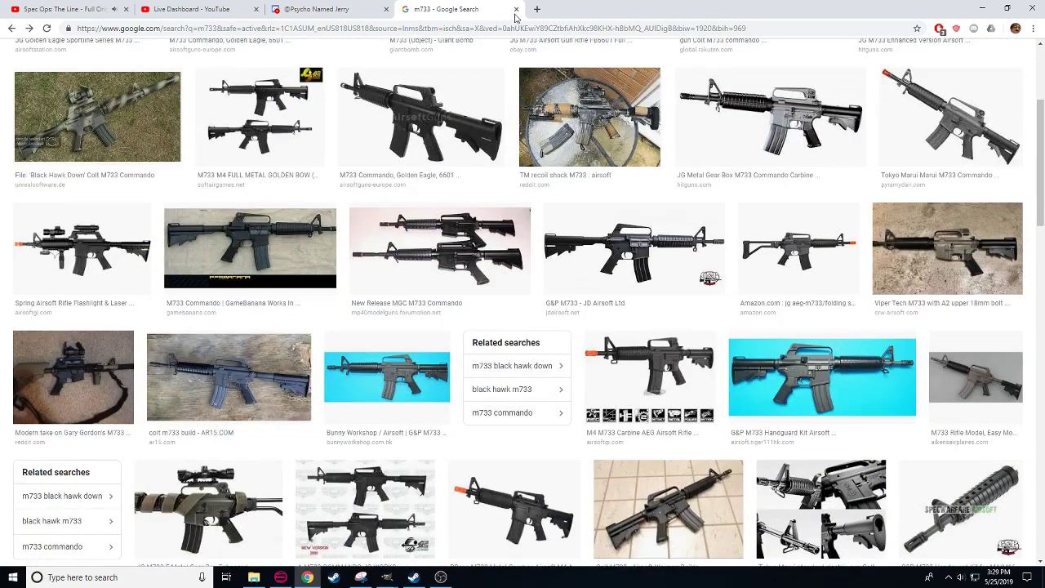
click(515, 12)
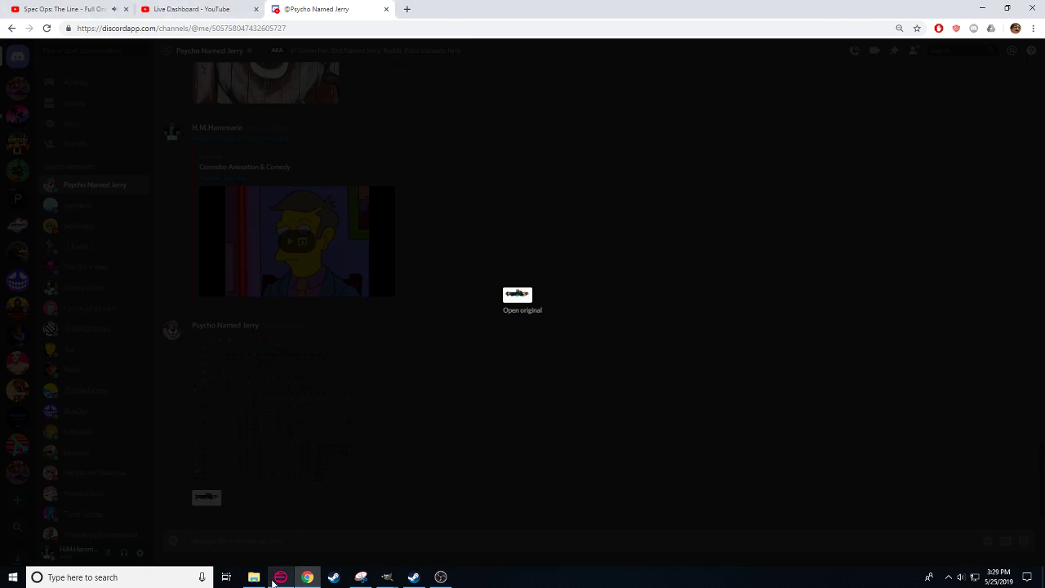
click(485, 423)
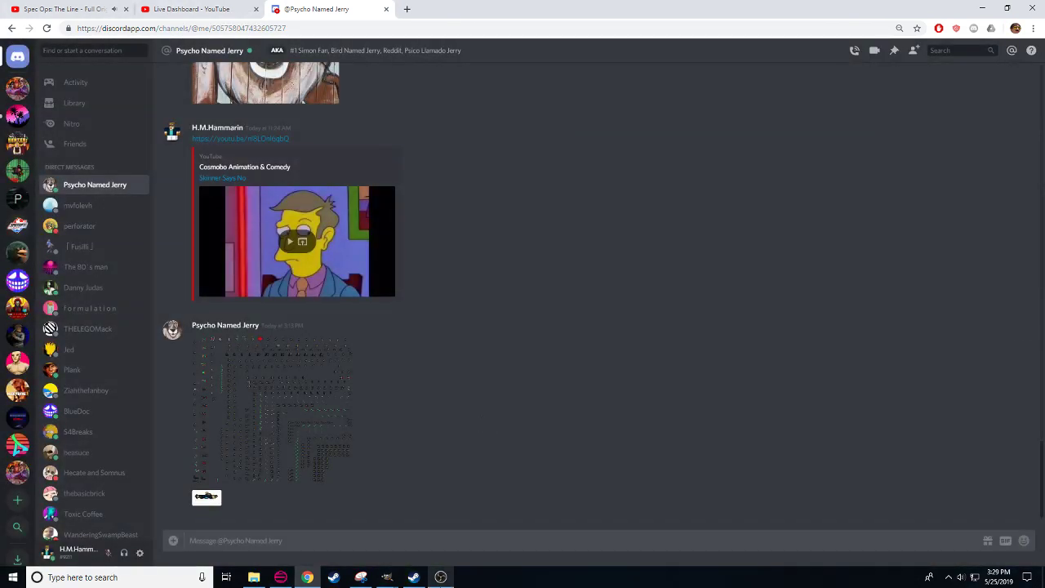
- Switch to GIMP and repaint the broken strip on the lower second red cabinet with the sampled bright cyan 40ffff
mouse_move(389, 577)
click(339, 527)
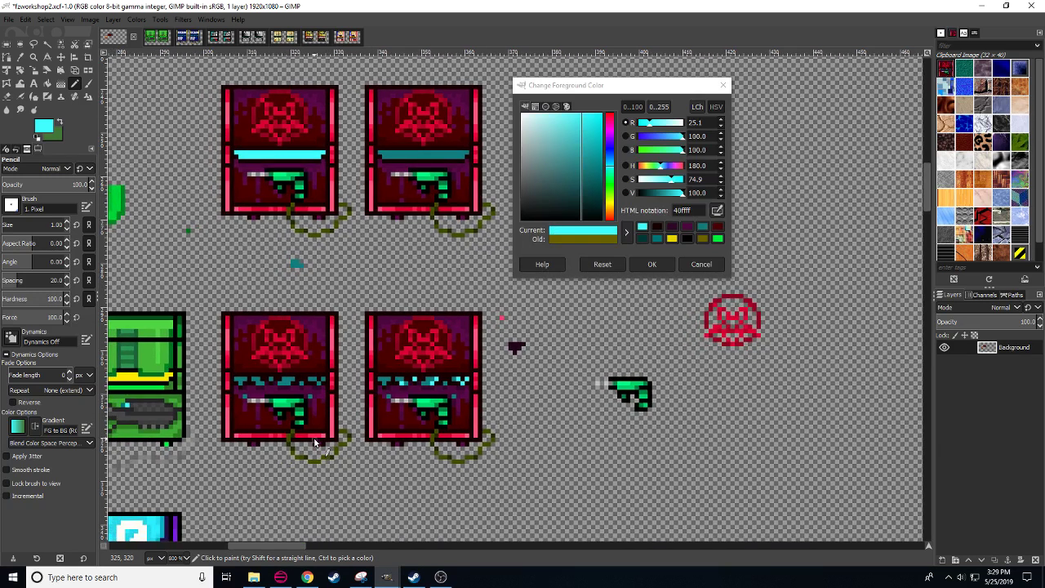
drag(338, 461, 338, 465)
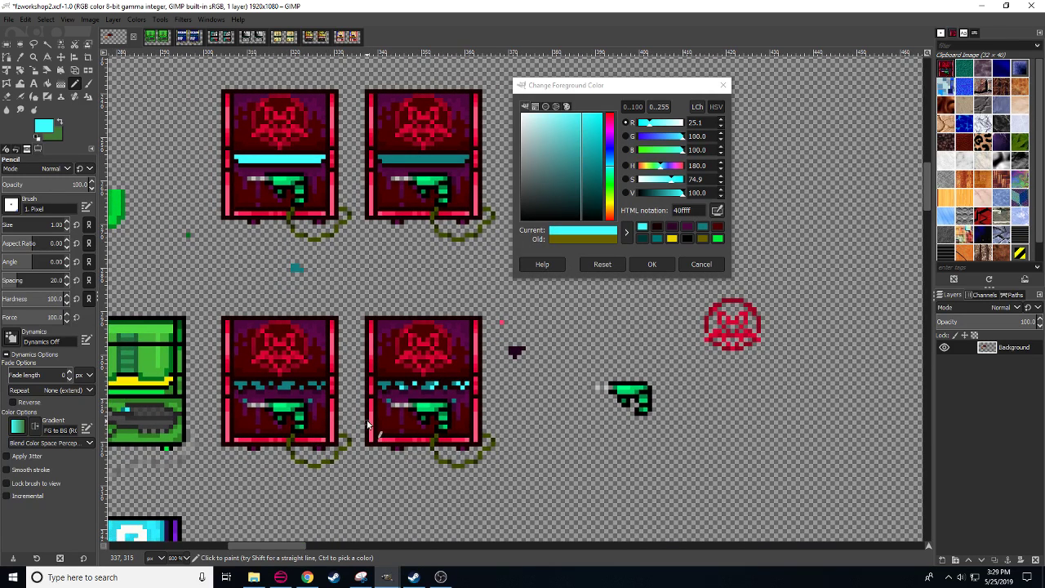
ctrl+click(427, 389)
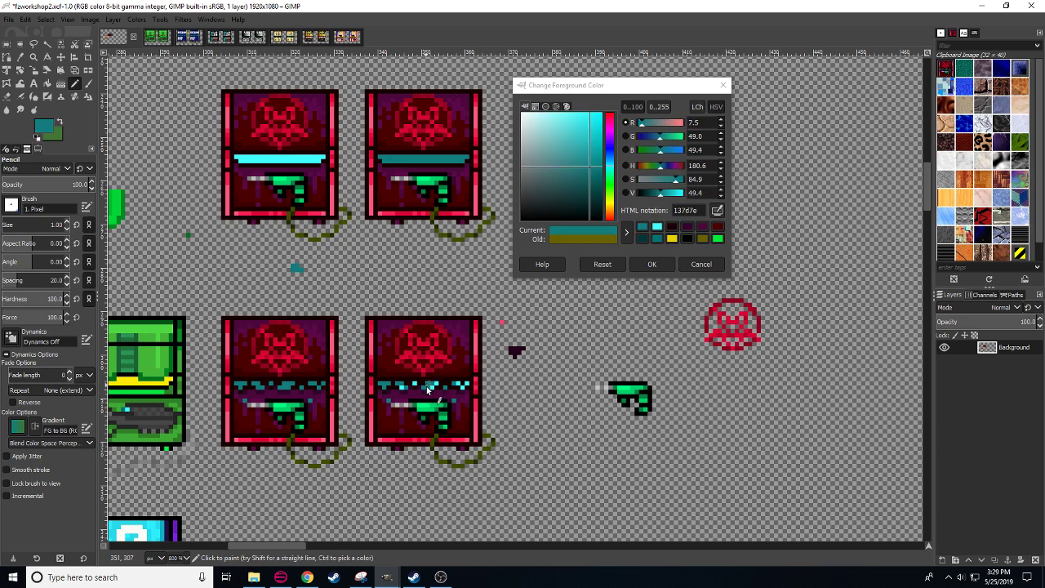
ctrl+click(425, 386)
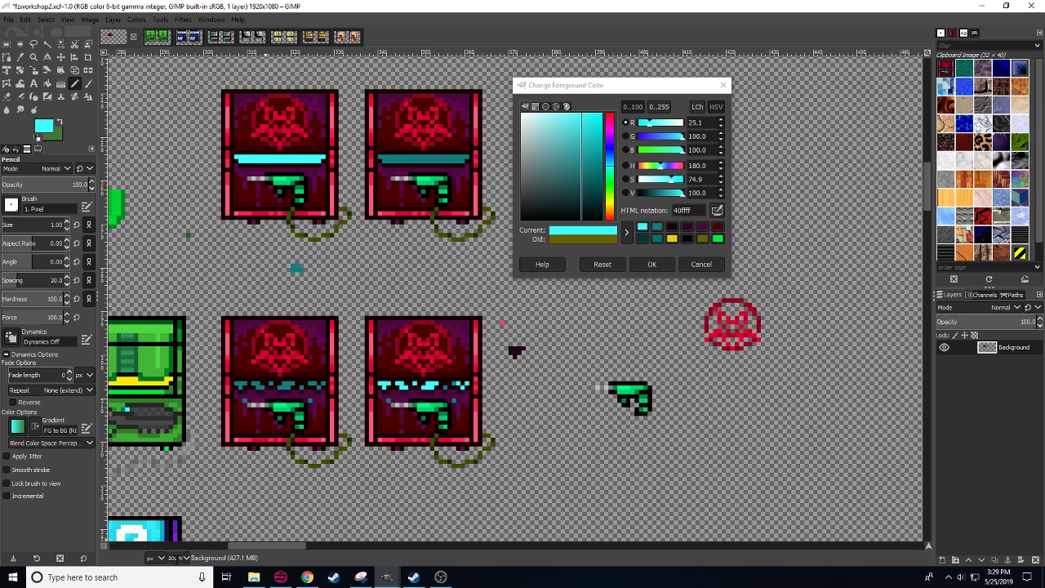
- Examine the red arcade cabinets at several zoom levels alongside the other sprites on the sheet
scroll(176, 559, down, 1)
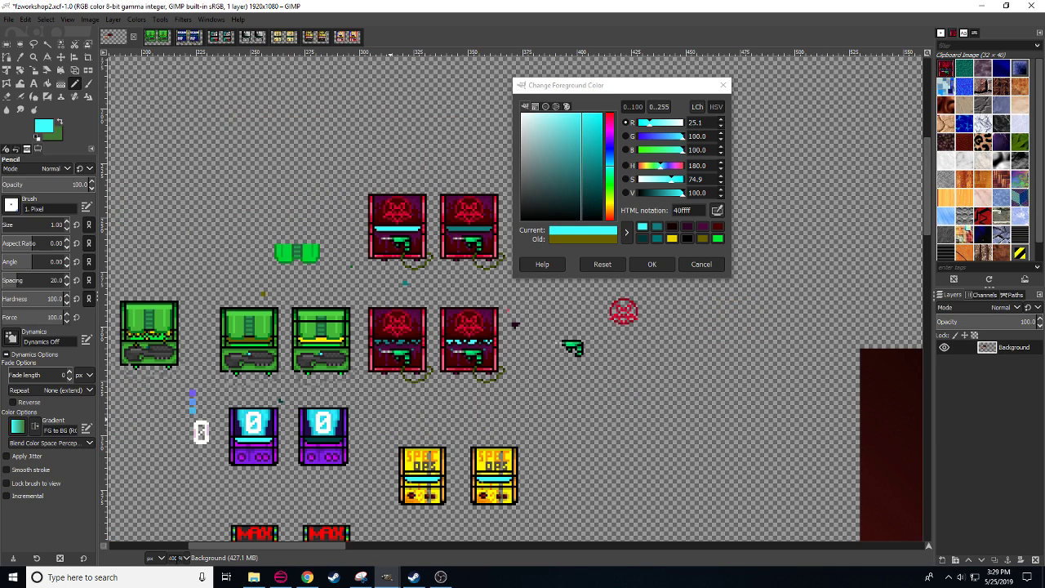
key(minus)
key(minus)
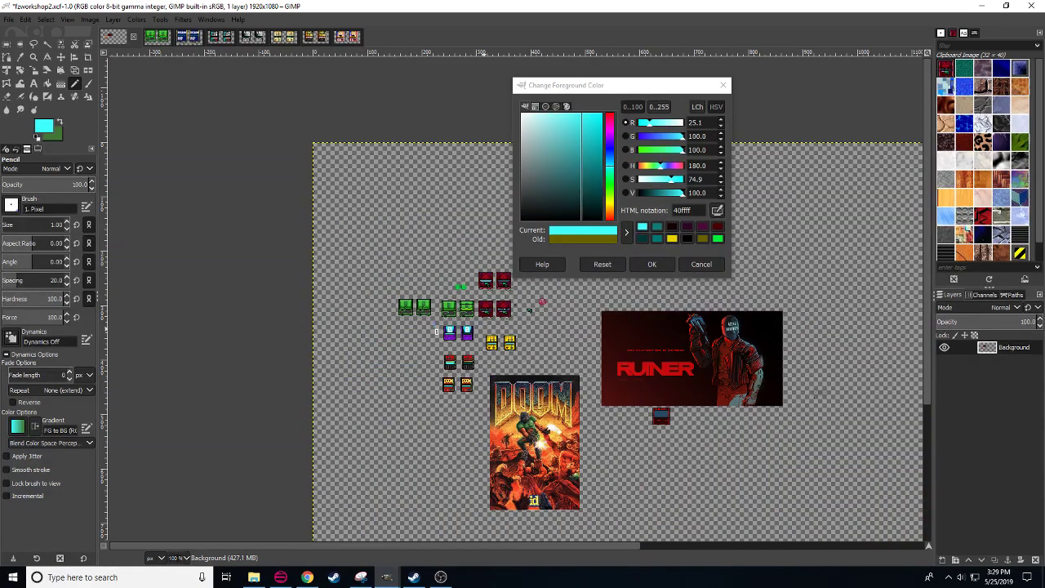
key(plus)
key(plus)
key(plus)
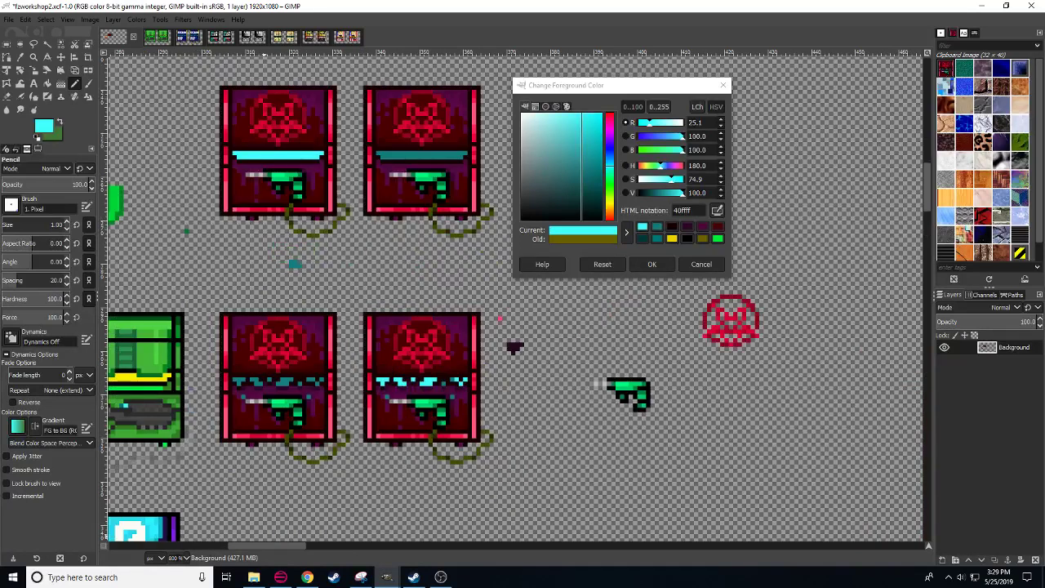
scroll(175, 558, up, 1)
scroll(175, 558, down, 1)
drag(315, 429, 363, 386)
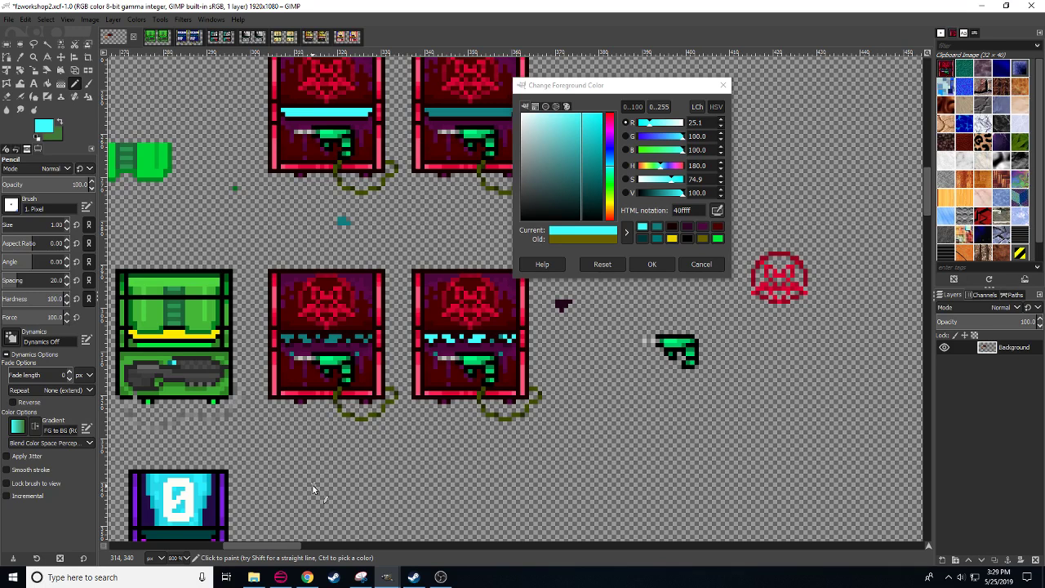
- Copy a rectangular area of 66 × 43 px around both lower red cabinets
key(r)
drag(332, 480, 278, 512)
drag(203, 293, 490, 480)
key(ctrl+c)
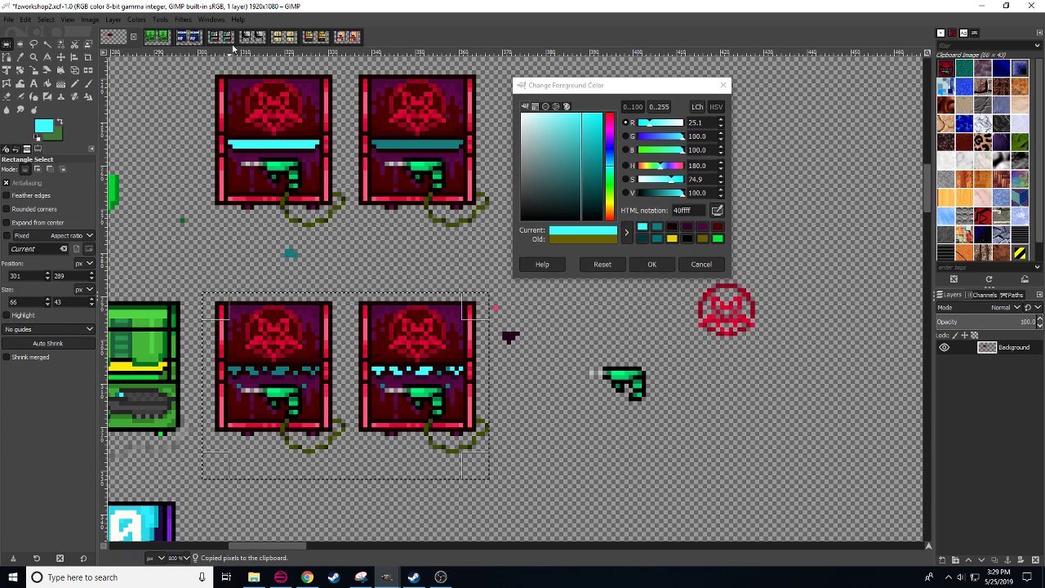
- Replace the blue REQUIM cabinets in the sprArcadeGunsBreak image with the copied red pair, aligned to the canvas's upper edge and anchored
click(187, 37)
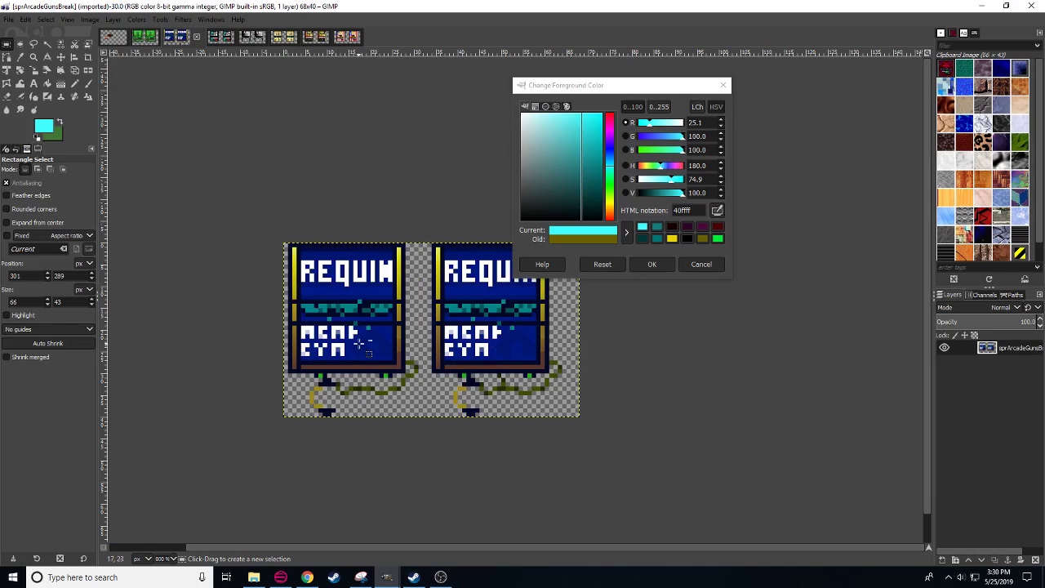
key(ctrl+v)
key(ctrl+z)
drag(683, 486, 187, 316)
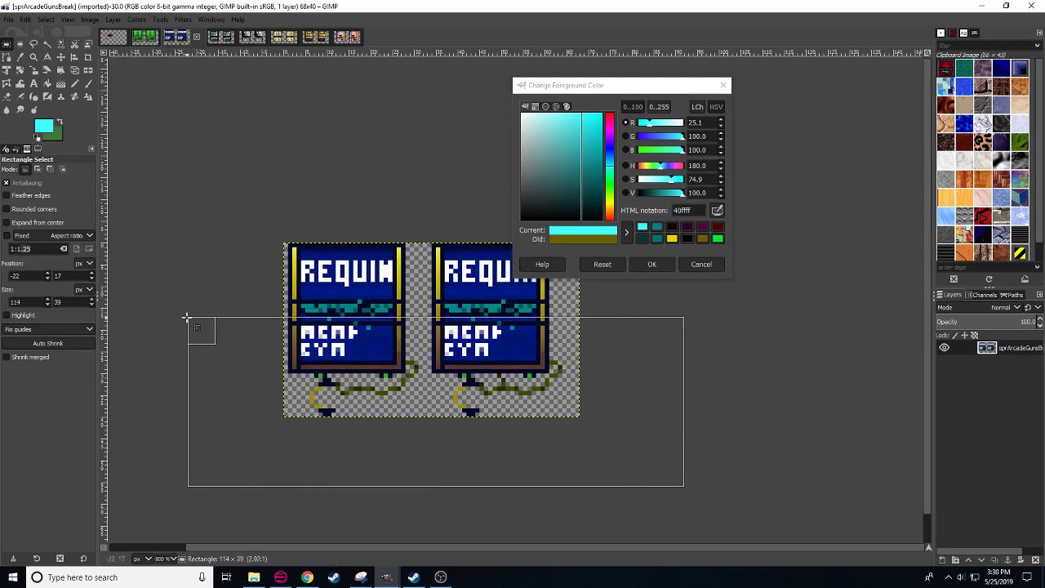
key(Delete)
key(ctrl+v)
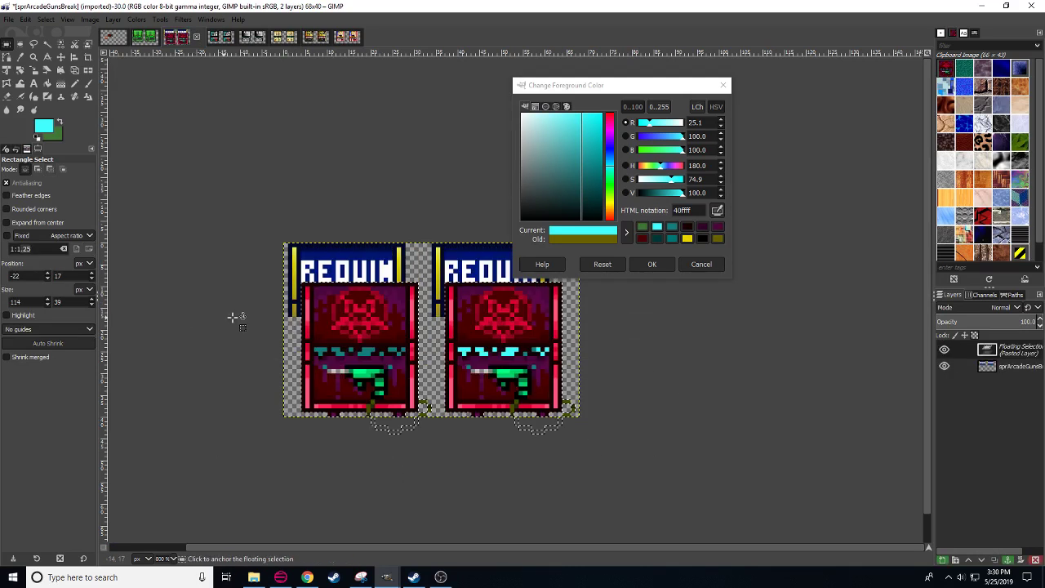
drag(331, 322, 316, 277)
click(418, 471)
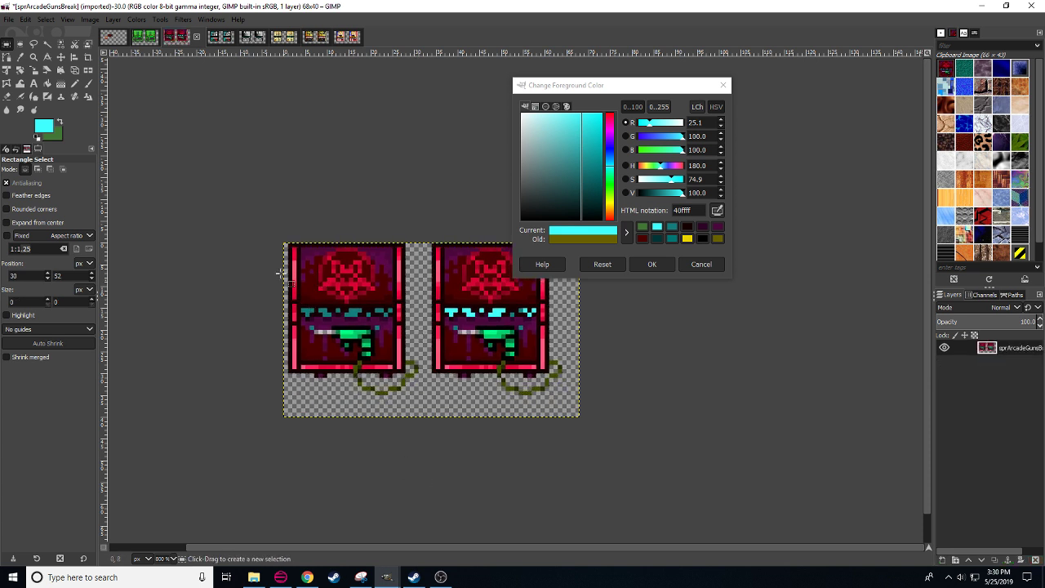
- Overwrite the original files sprArcadeGunsBreak.png and sprArcadeGuns2Broken.png with their edited images
click(8, 20)
click(101, 177)
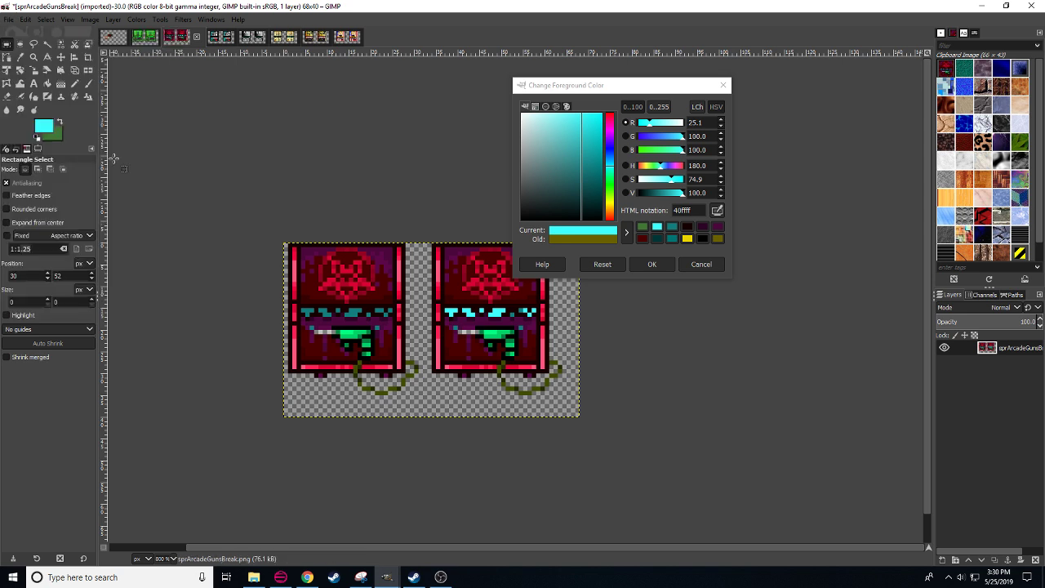
click(150, 38)
click(9, 20)
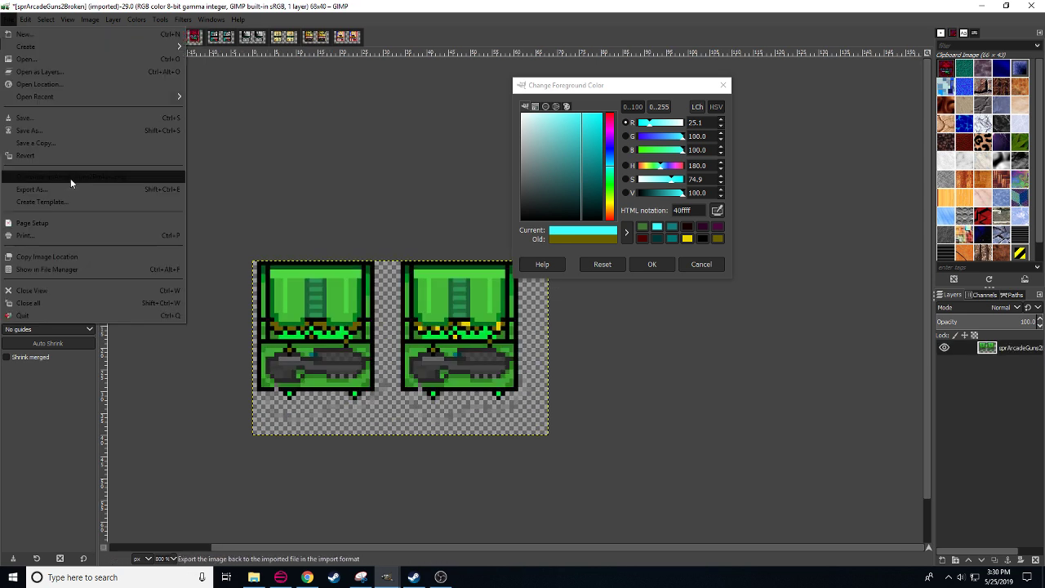
click(71, 178)
- Close the two exported cabinet images, discarding their unsaved project changes
click(166, 38)
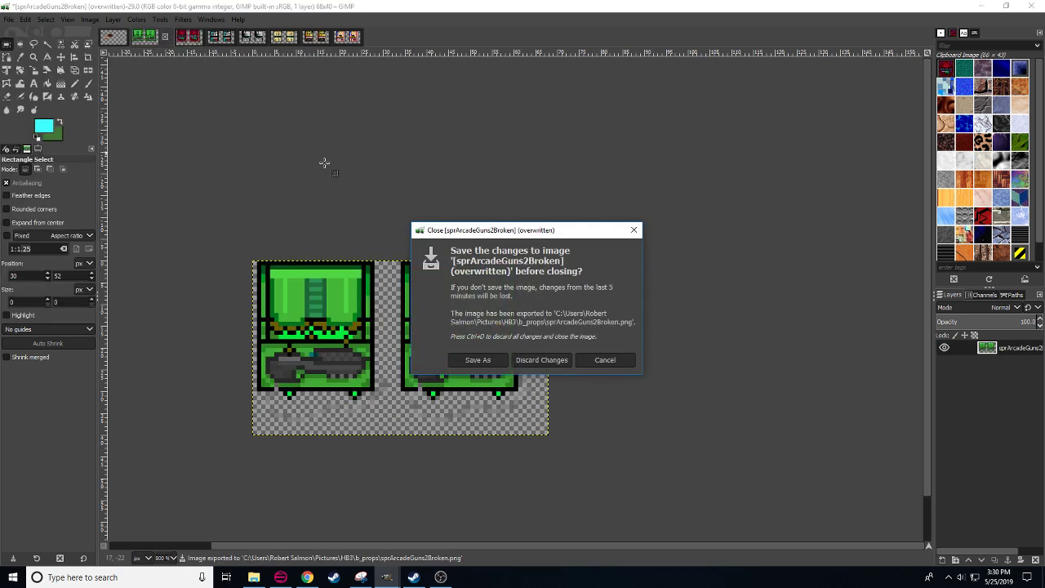
click(538, 360)
key(ctrl+w)
click(538, 358)
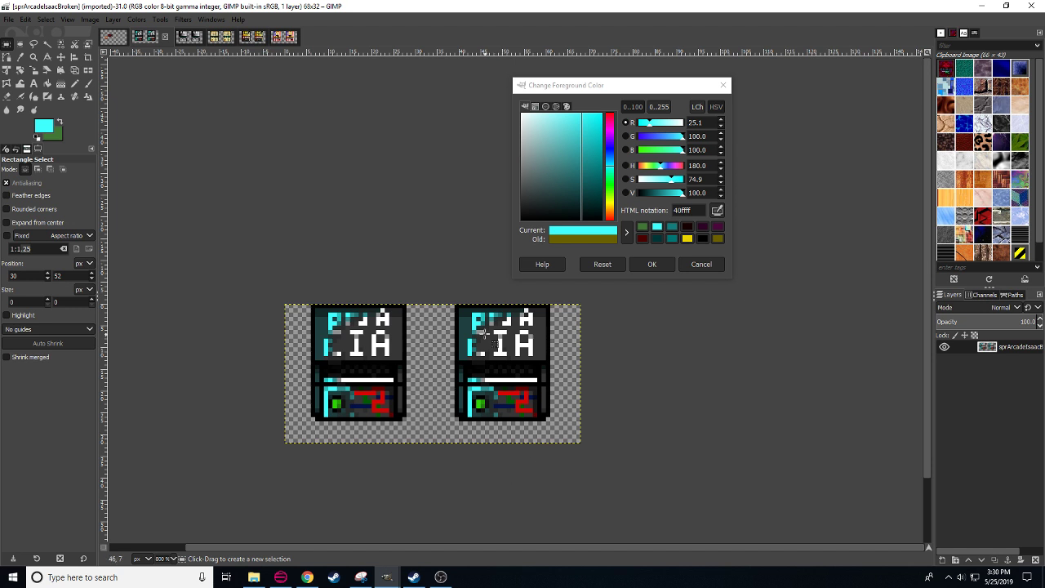
- In sprArcadeIsaacBroken, pencil dark 121212 damage pixels over the upper lettering on the second cabinet's screen
key(n)
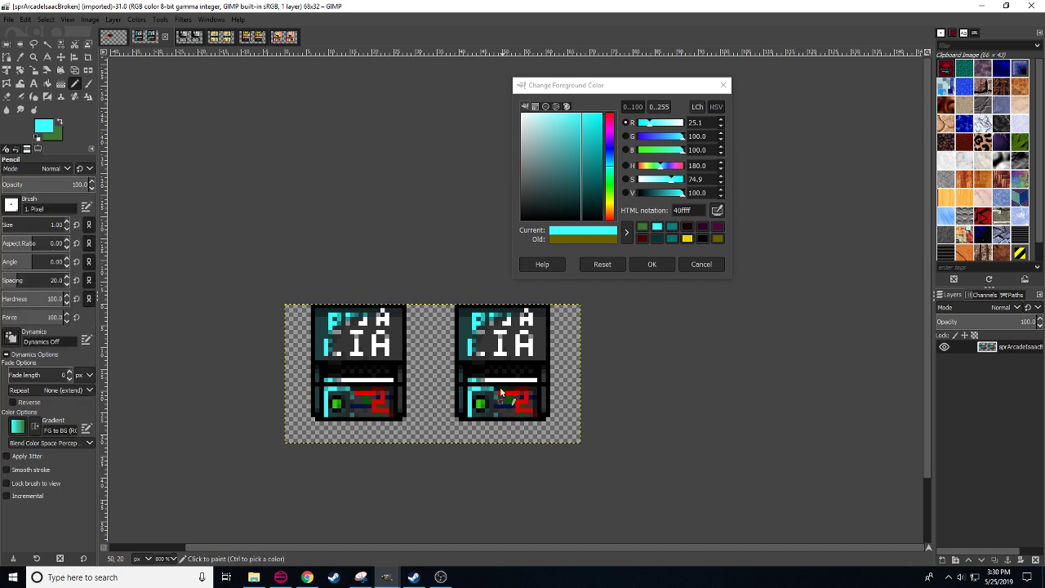
ctrl+click(482, 356)
click(476, 356)
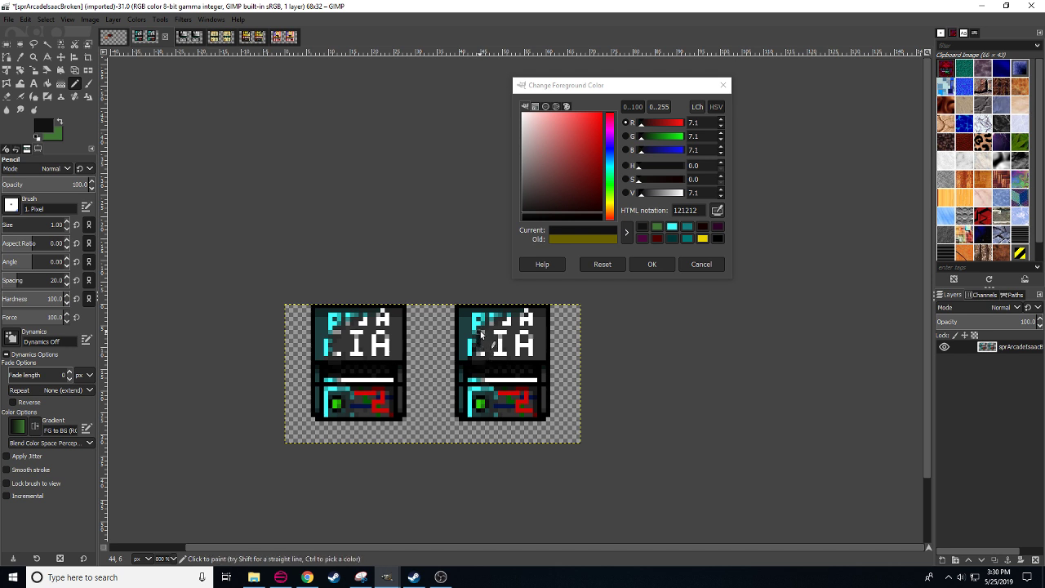
mouse_move(482, 335)
mouse_down()
mouse_move(515, 314)
mouse_move(514, 339)
mouse_up()
key(ctrl+z)
drag(395, 382, 366, 367)
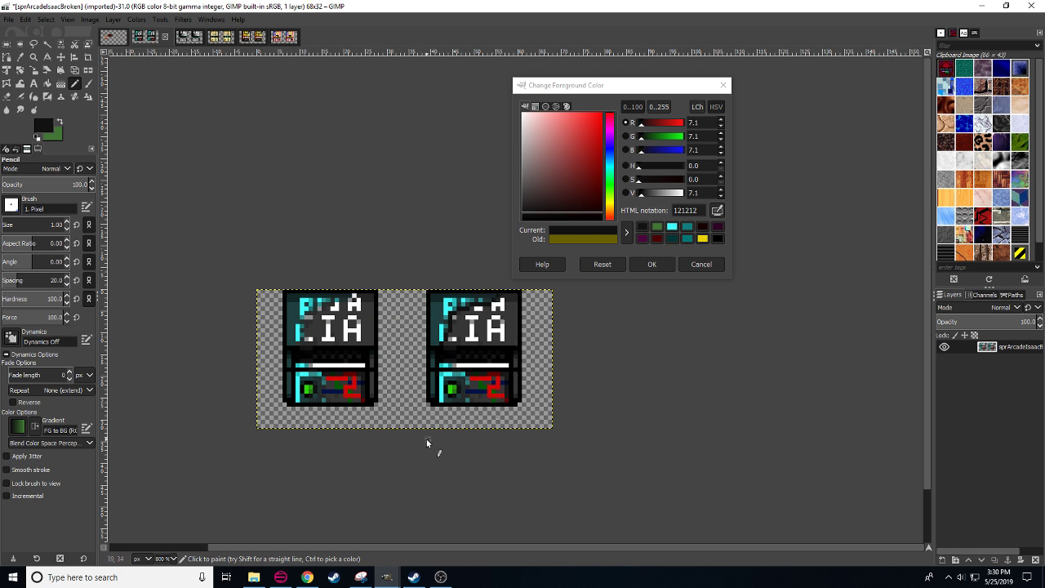
- Copy the damaged second cabinet, paste it exactly over the first cabinet and anchor it
drag(447, 442, 434, 449)
key(r)
drag(395, 284, 548, 462)
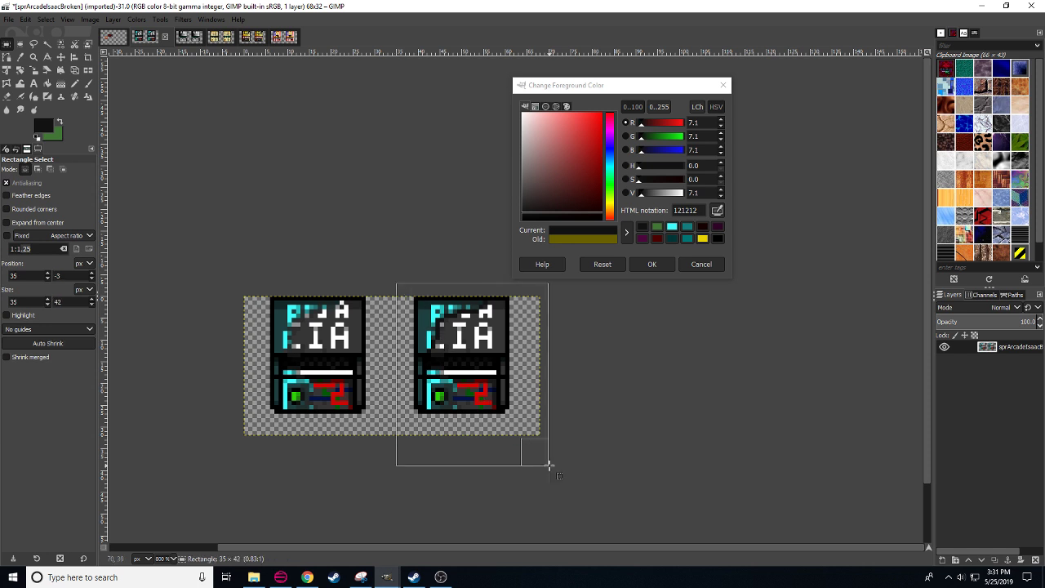
key(ctrl+c)
key(ctrl+v)
drag(467, 360, 327, 364)
click(392, 384)
- Break up the first cabinet's large letter A with single Pencil pixels in sampled dark teal 1f3f3f and near-black 121212
key(n)
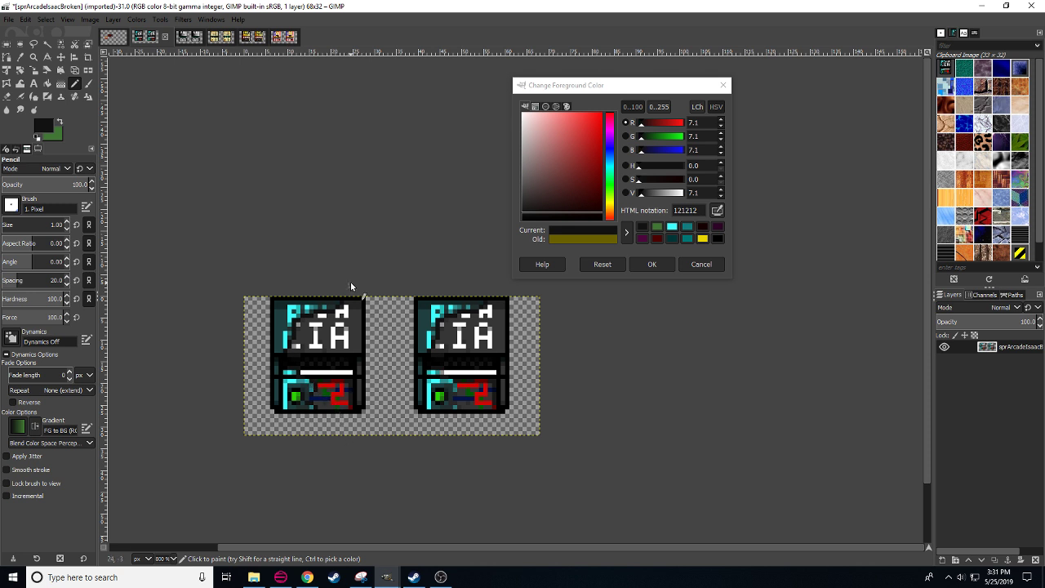
ctrl+click(292, 333)
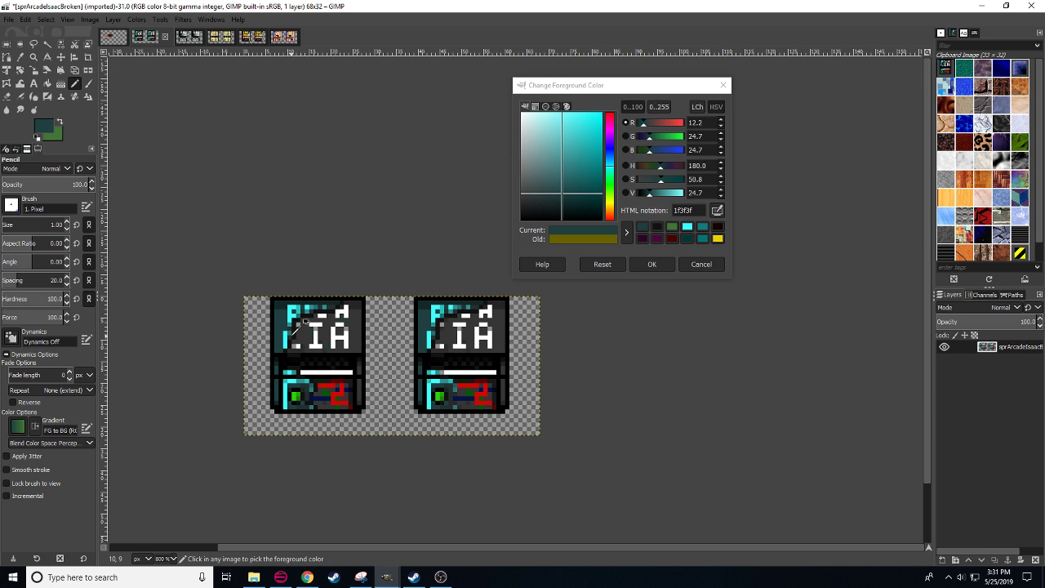
ctrl+click(292, 335)
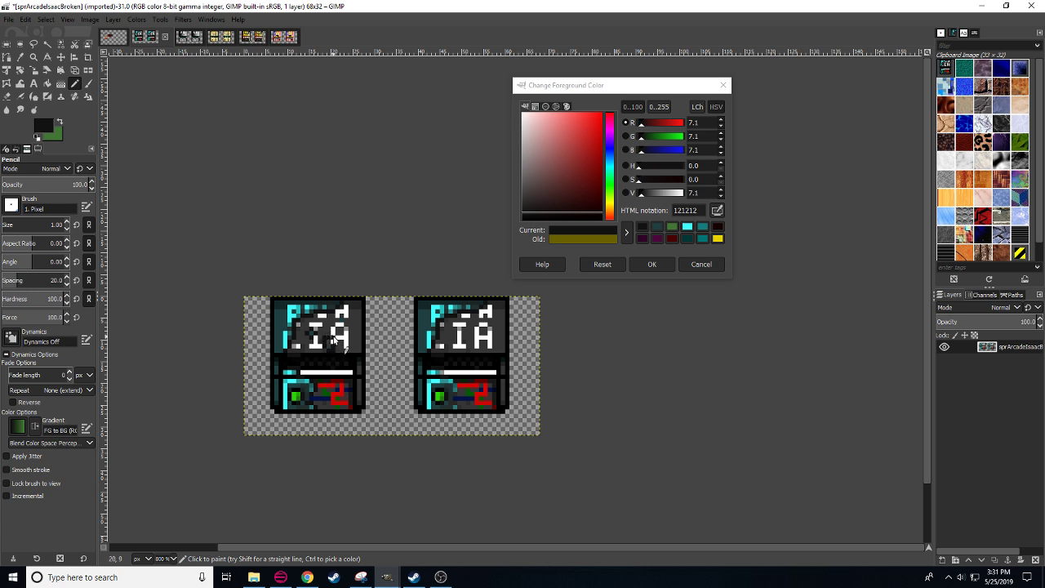
ctrl+click(333, 343)
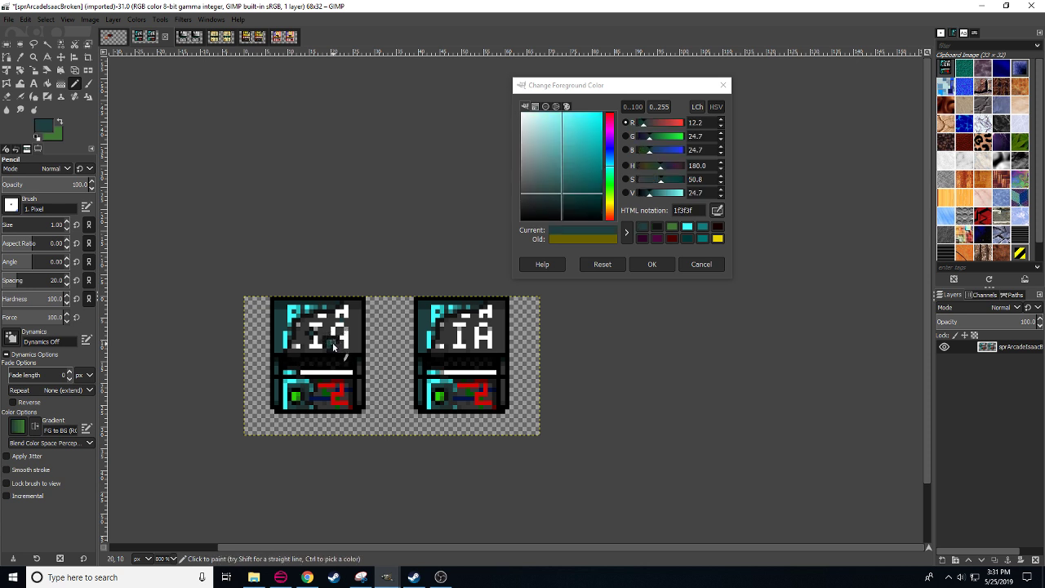
ctrl+click(334, 327)
click(325, 336)
ctrl+click(328, 341)
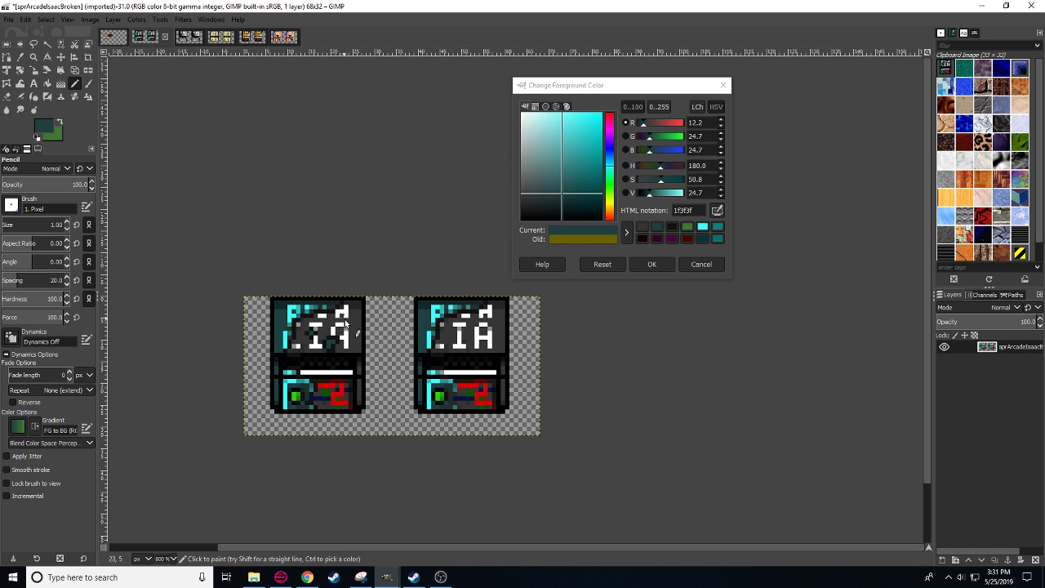
- Extend the damage through the top of the first cabinet's letter A using colours sampled from the screen, including 121212
click(339, 317)
ctrl+click(343, 327)
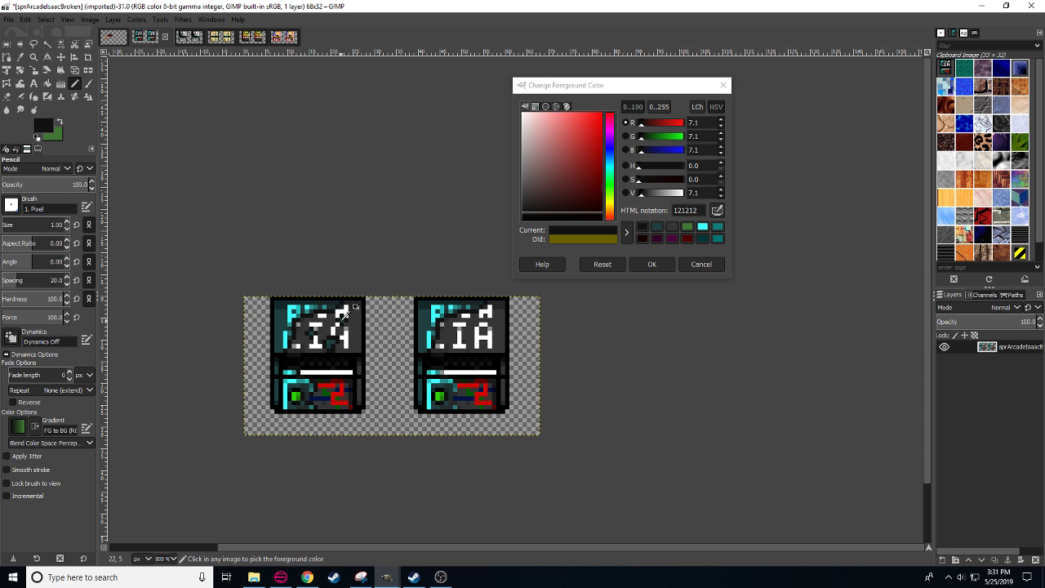
ctrl+click(341, 320)
click(345, 322)
ctrl+click(342, 317)
click(346, 322)
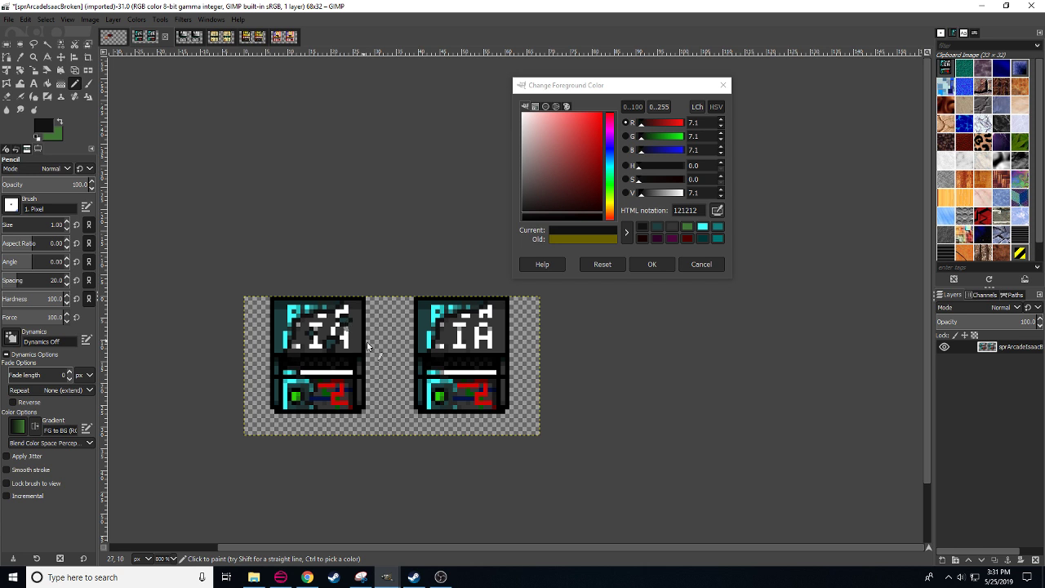
- Lighten the sampled dark teal to 285252, add pixels of it to the first cabinet's lettering damage, and resample 121212
drag(421, 378, 410, 395)
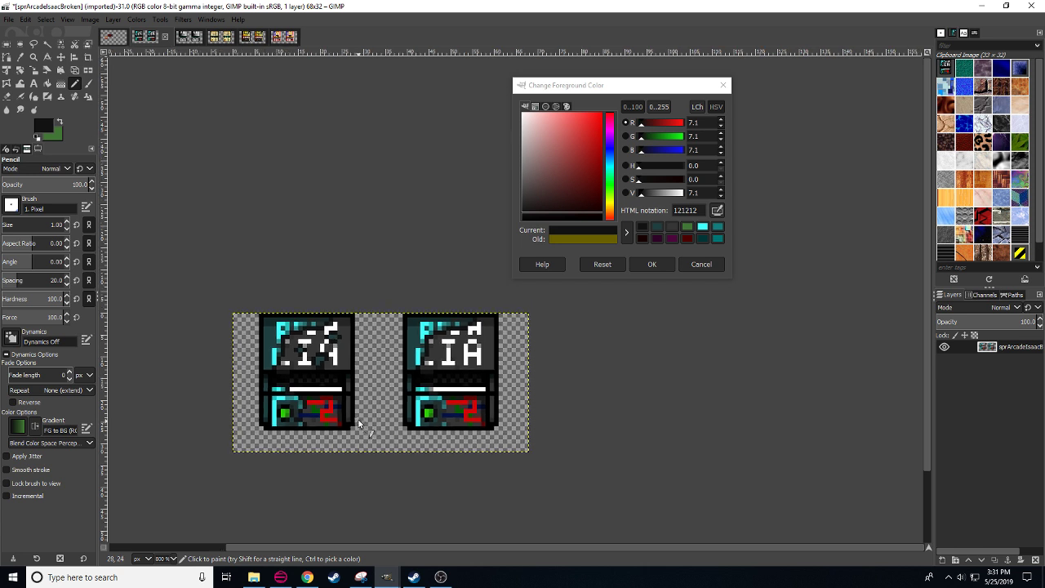
ctrl+click(278, 326)
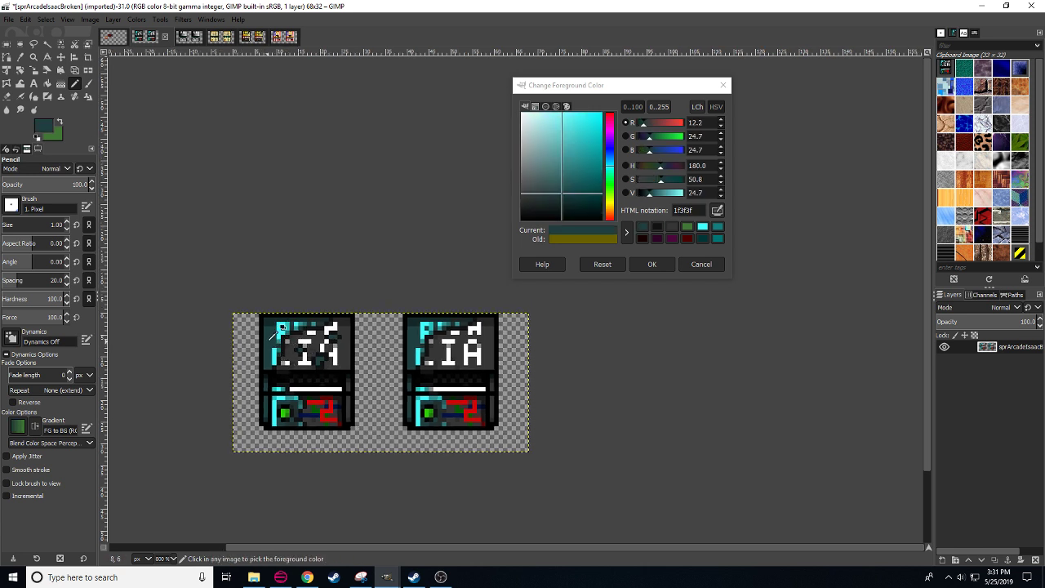
click(650, 195)
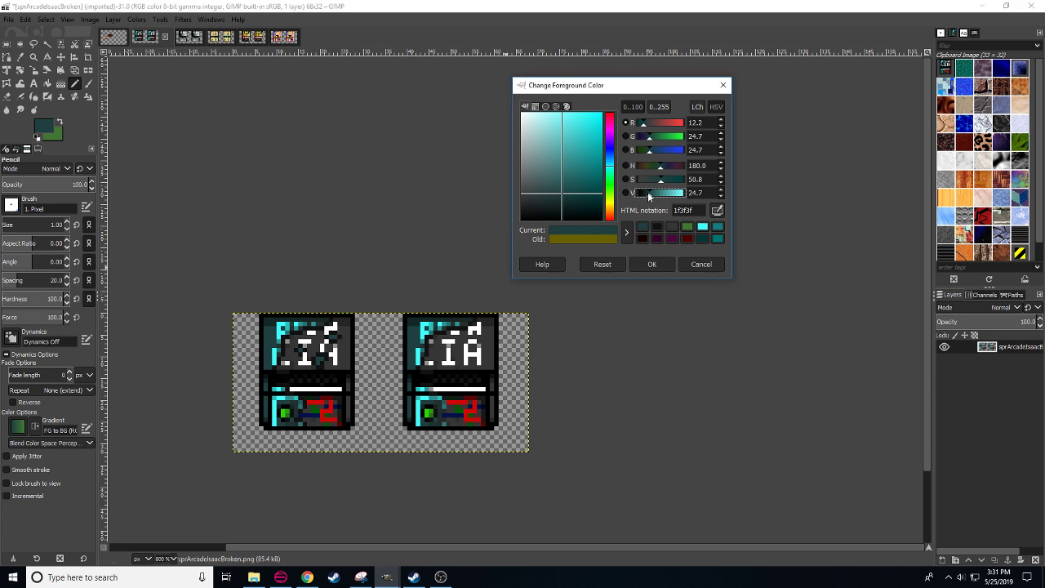
click(650, 193)
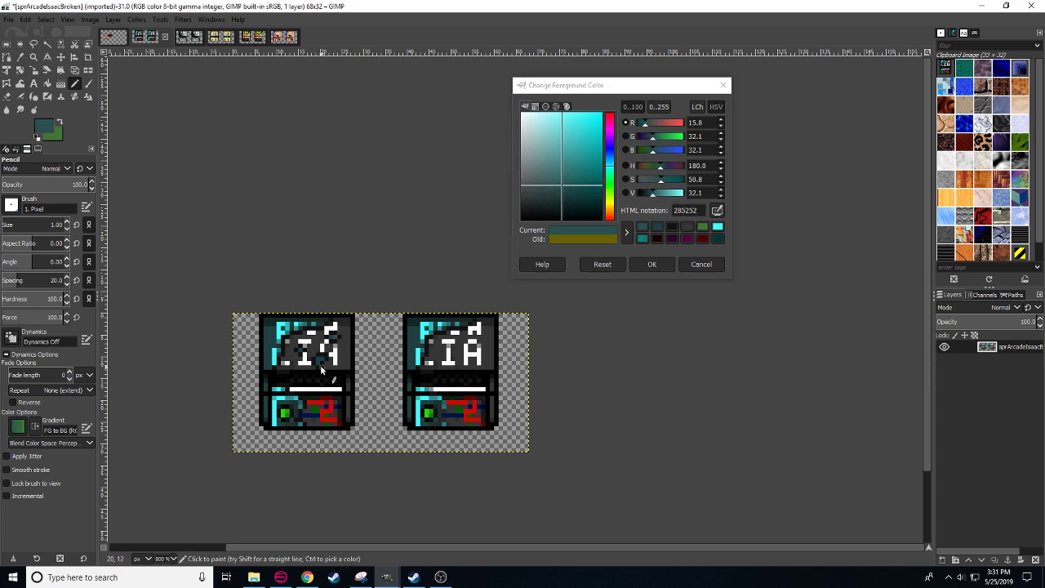
drag(428, 457, 375, 459)
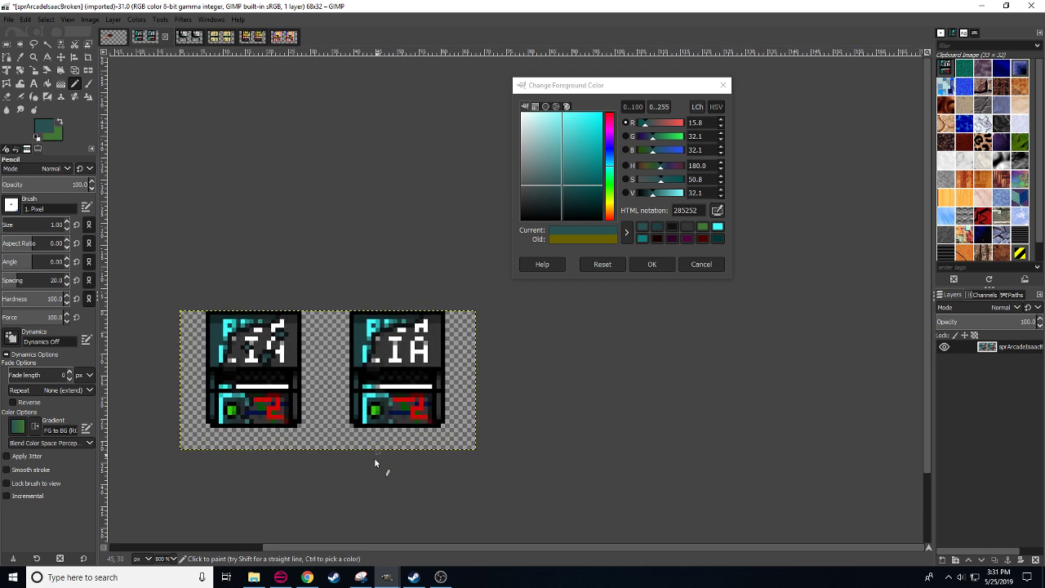
ctrl+click(256, 346)
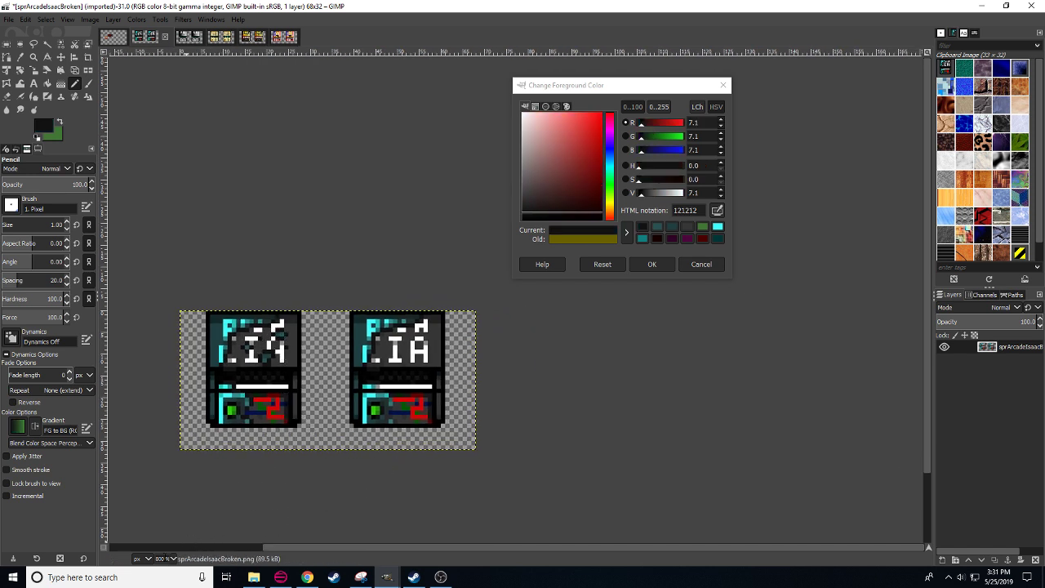
scroll(166, 560, down, 1)
key(minus)
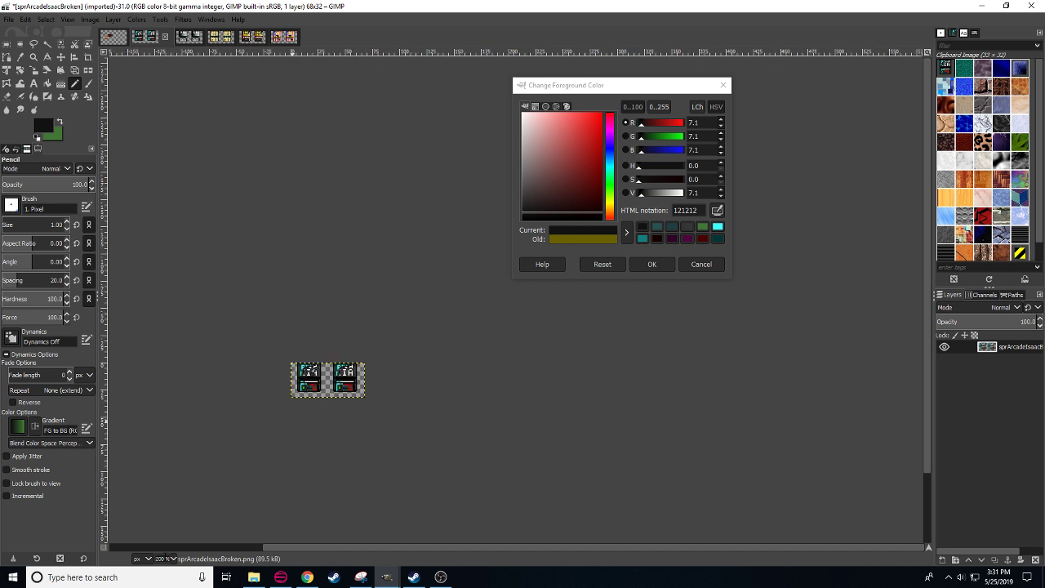
- Sample white ffffff from the first cabinet's broken letter A with the Pencil tool
key(4)
drag(235, 483, 282, 488)
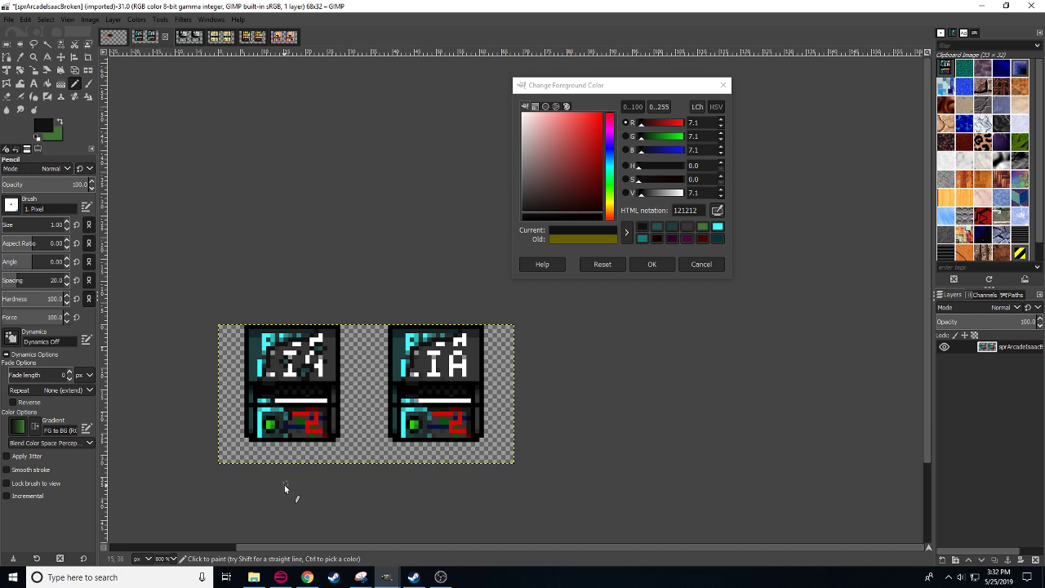
drag(313, 457, 324, 462)
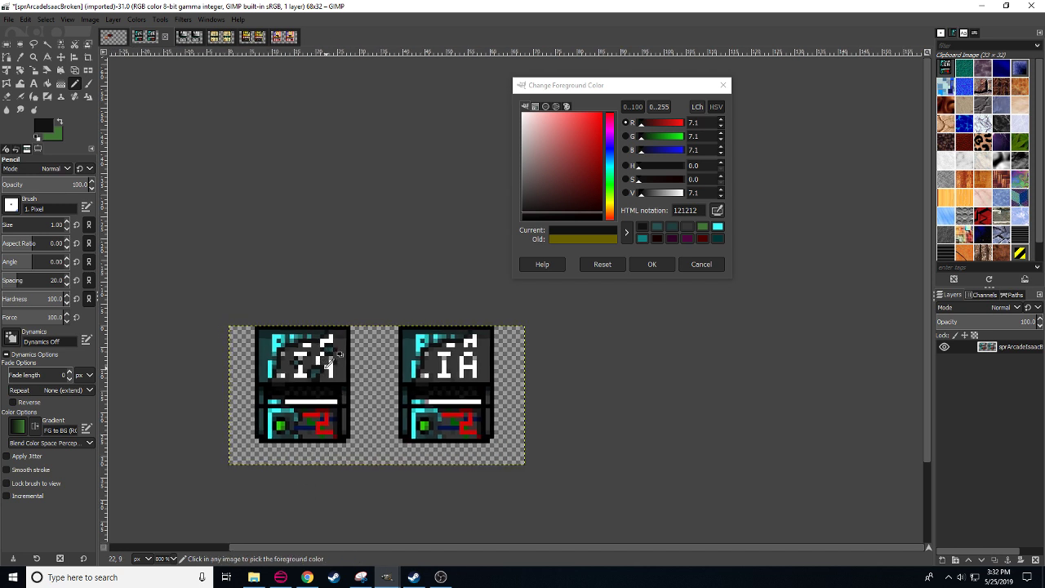
ctrl+click(335, 349)
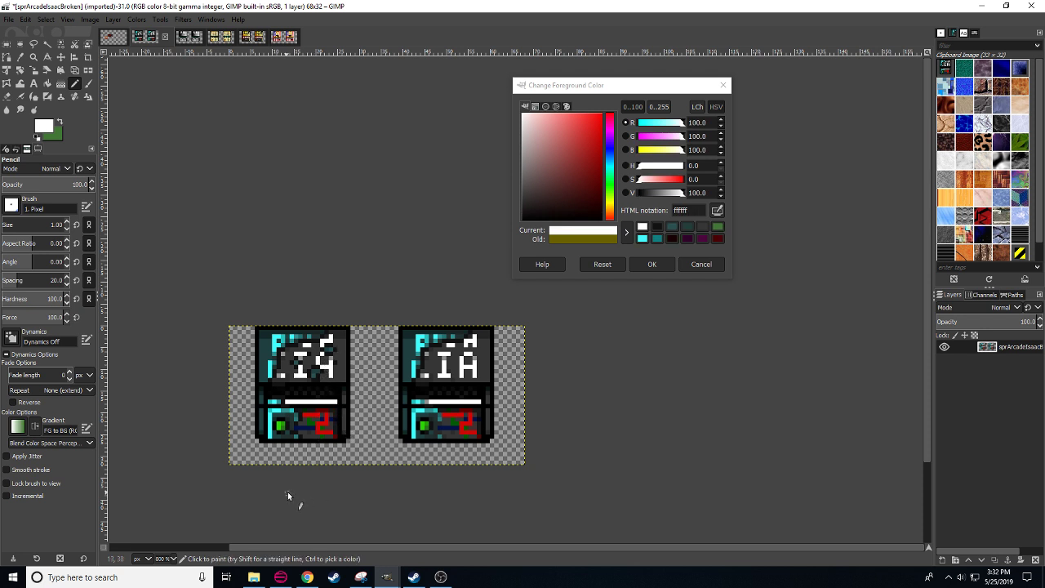
- Copy the finished first cabinet, paste it exactly over the second cabinet and anchor it
key(r)
mouse_move(226, 309)
mouse_down()
mouse_move(333, 453)
mouse_move(372, 468)
mouse_up()
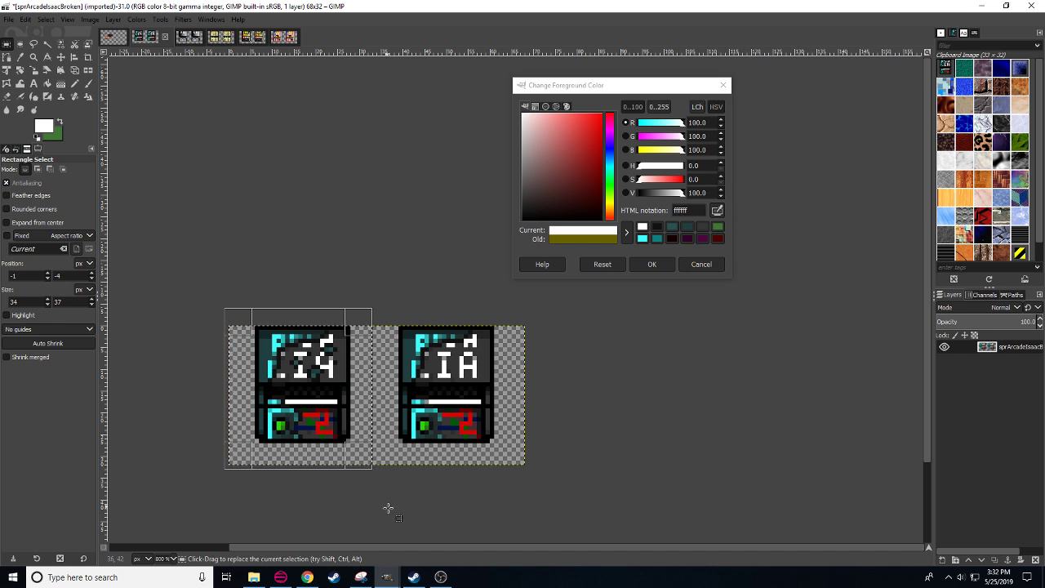
key(ctrl+c)
key(ctrl+v)
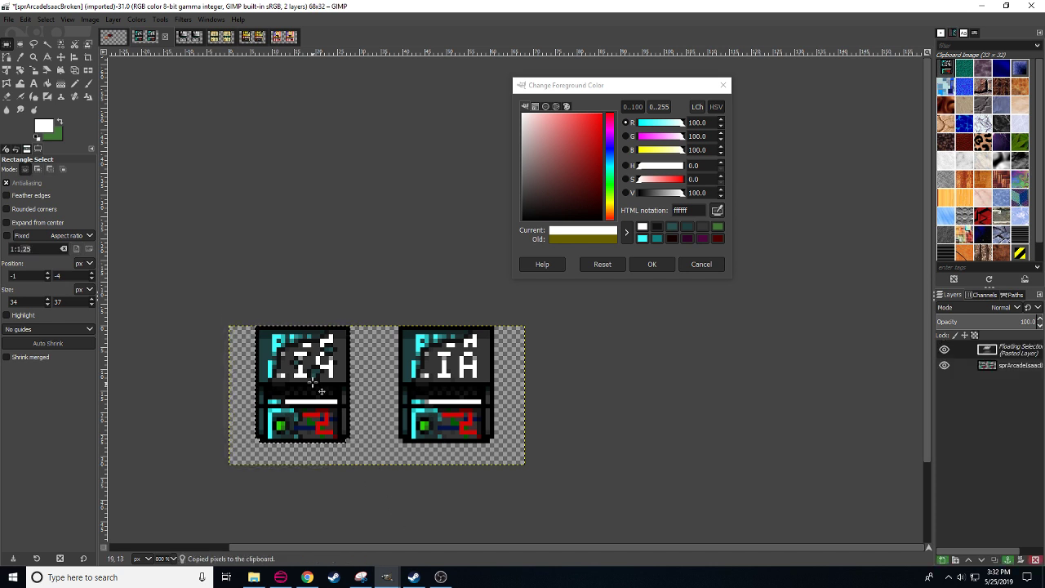
drag(312, 382, 457, 381)
click(372, 439)
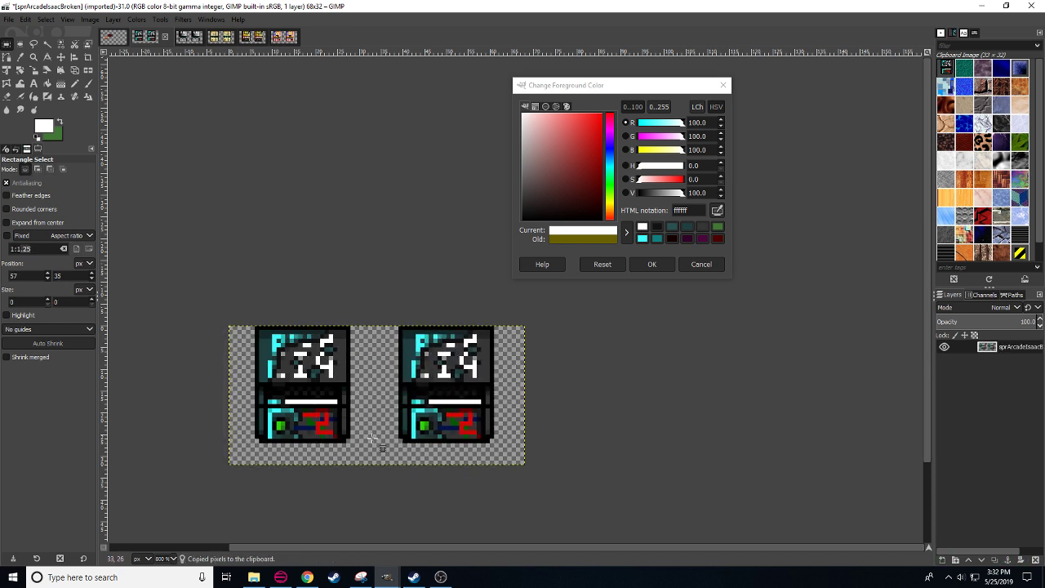
- Overwrite sprArcadeIsaacBroken.png with the edited sprite and close that image
click(11, 19)
click(112, 179)
key(ctrl+w)
click(531, 359)
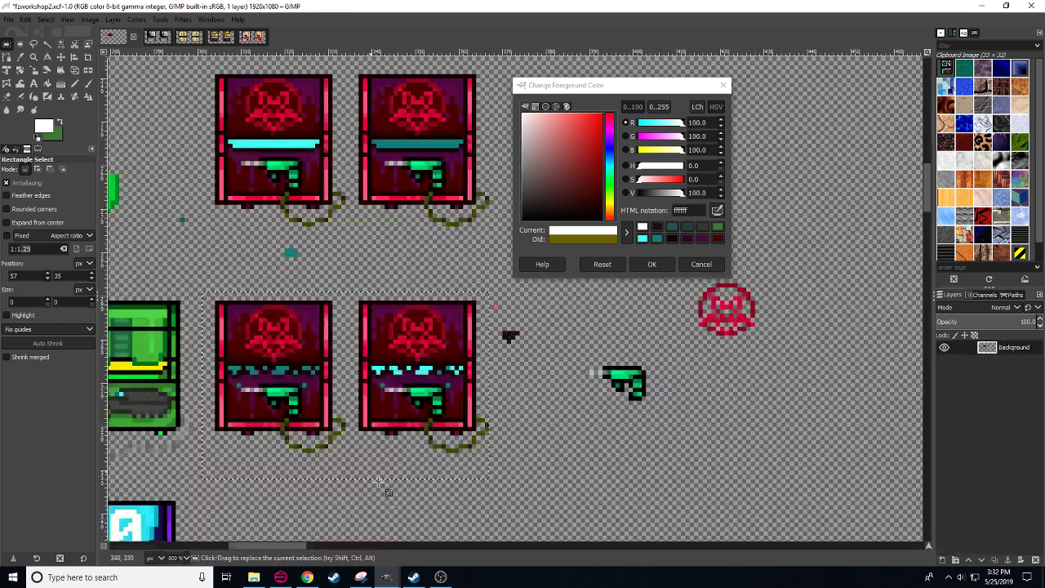
- Clear the old selection, copy both purple 0 cabinets, place the duplicates in empty canvas to the left of the originals and anchor them
click(387, 534)
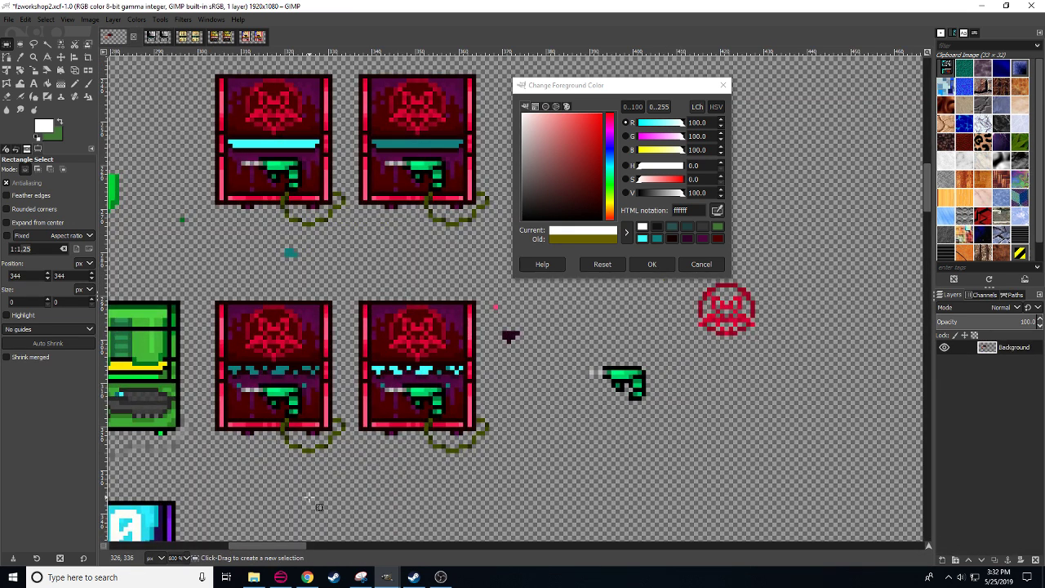
drag(310, 497, 513, 342)
drag(411, 414, 452, 380)
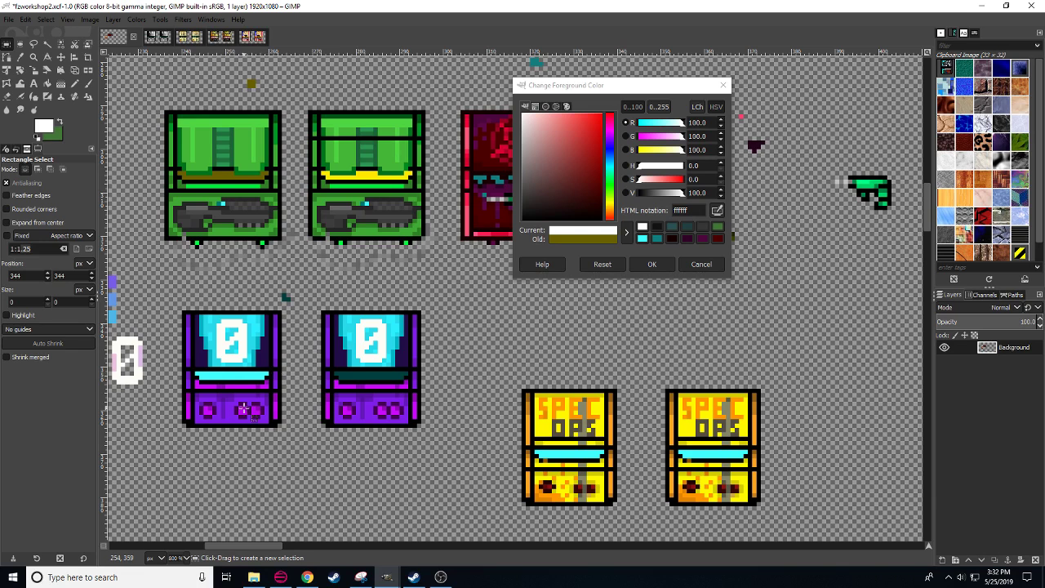
drag(172, 314, 441, 477)
key(ctrl+c)
key(ctrl+v)
drag(382, 388, 290, 302)
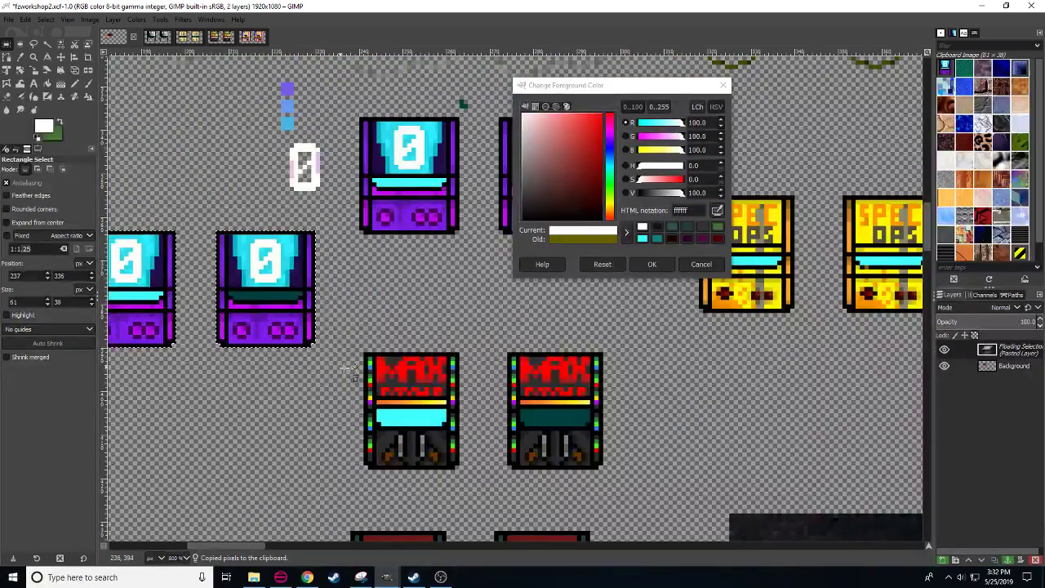
drag(345, 373, 592, 400)
drag(498, 328, 360, 311)
click(432, 443)
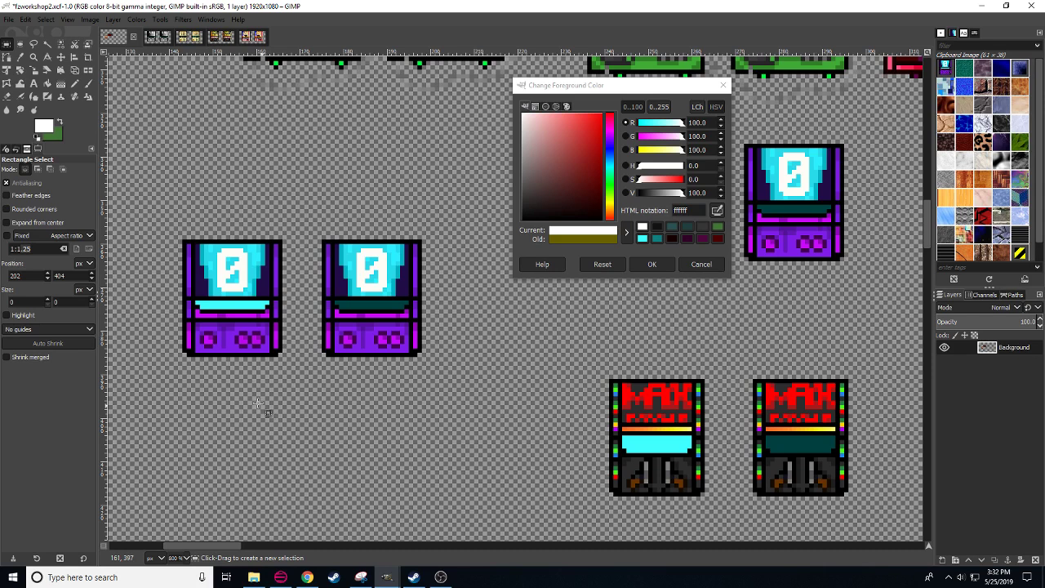
- Sample cyan 40fefe from the bar of the first duplicated purple cabinet with the Pencil tool
drag(304, 379, 372, 400)
key(n)
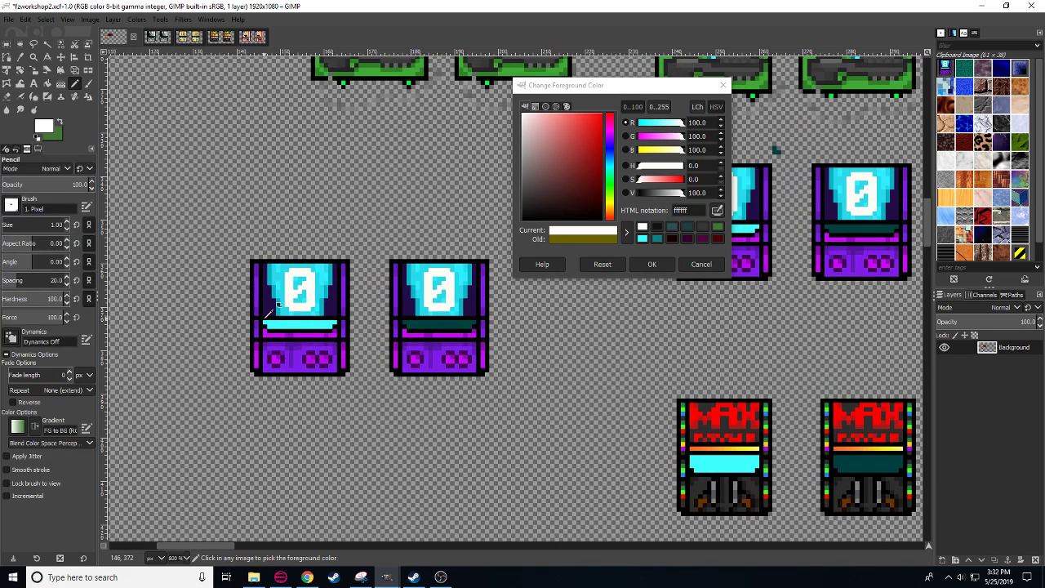
ctrl+click(273, 326)
click(274, 326)
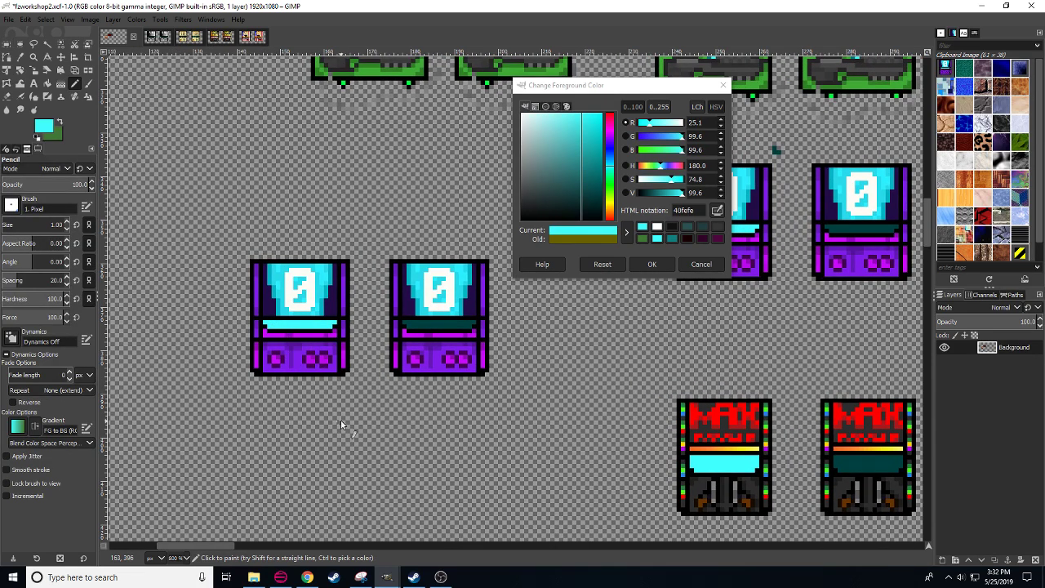
drag(341, 417, 332, 436)
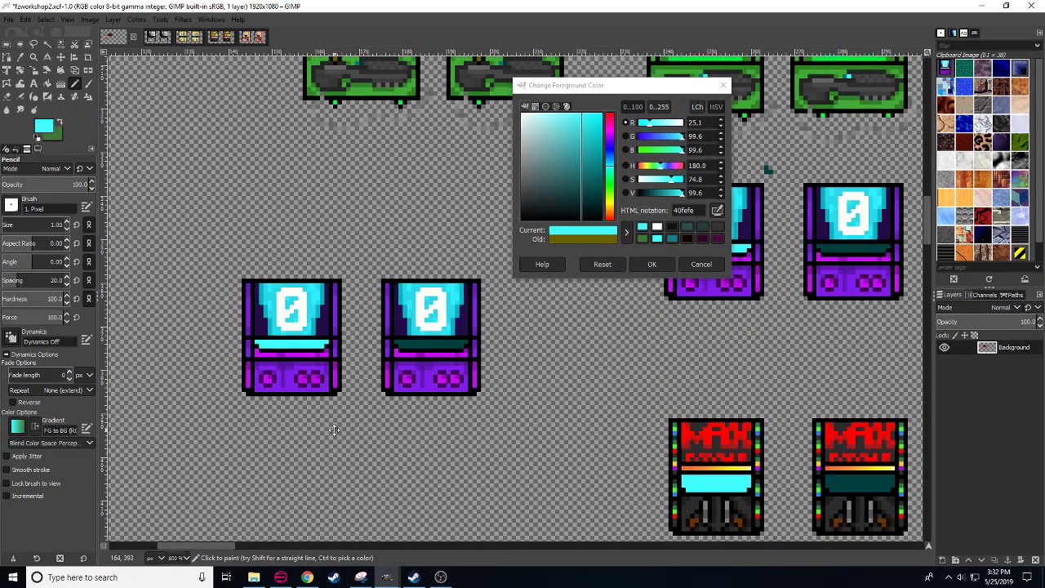
drag(335, 430, 349, 440)
scroll(174, 558, down, 1)
scroll(174, 559, up, 3)
drag(271, 467, 418, 353)
scroll(177, 558, down, 1)
scroll(177, 557, down, 1)
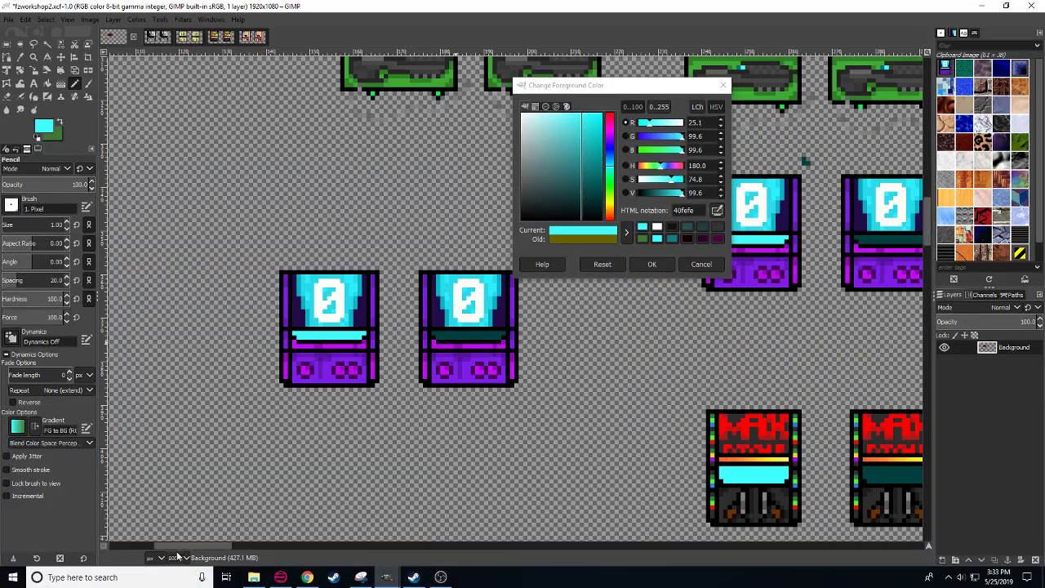
drag(266, 439, 240, 453)
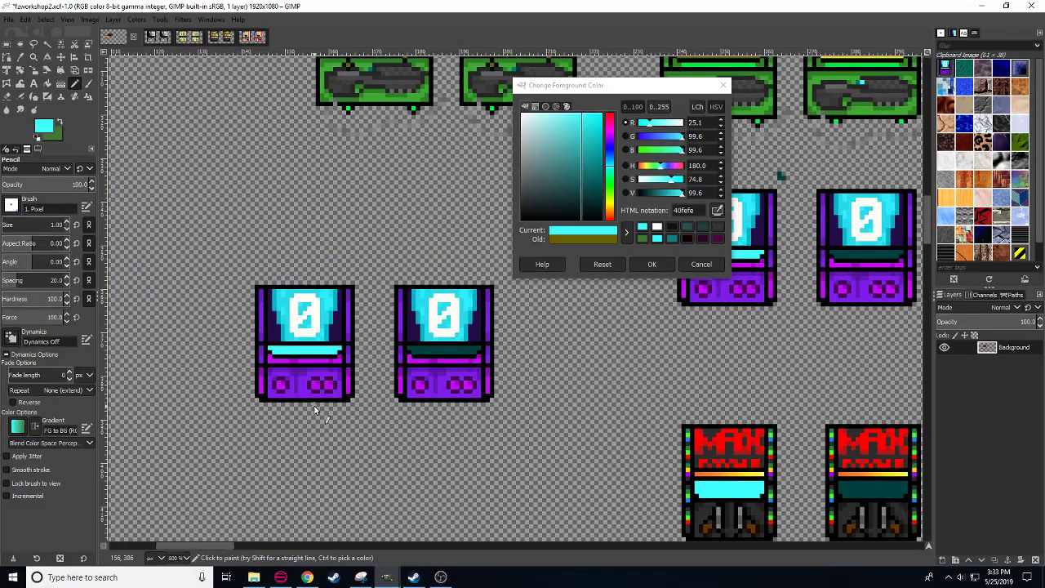
drag(314, 406, 246, 531)
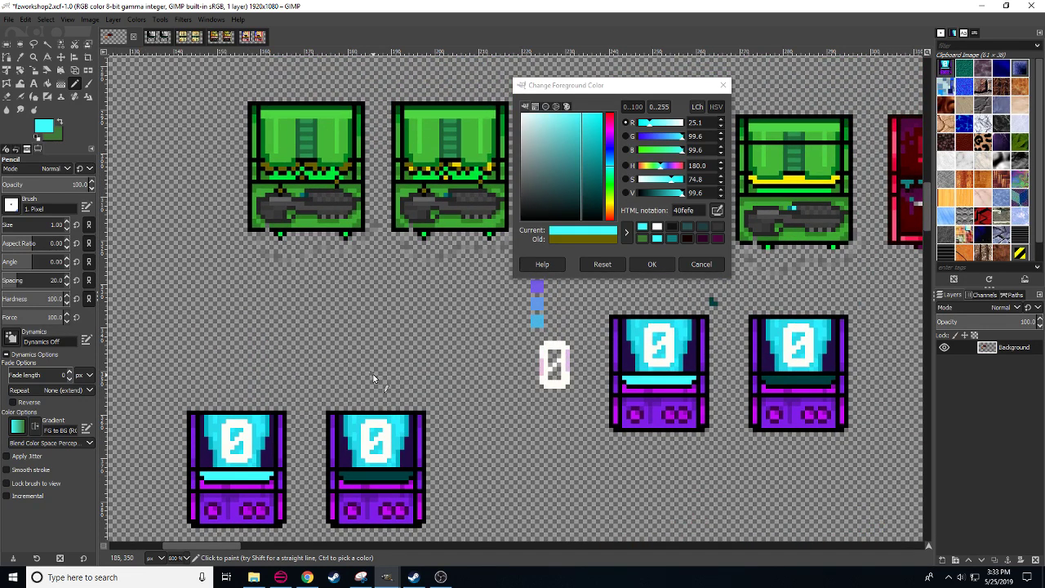
drag(372, 374, 428, 295)
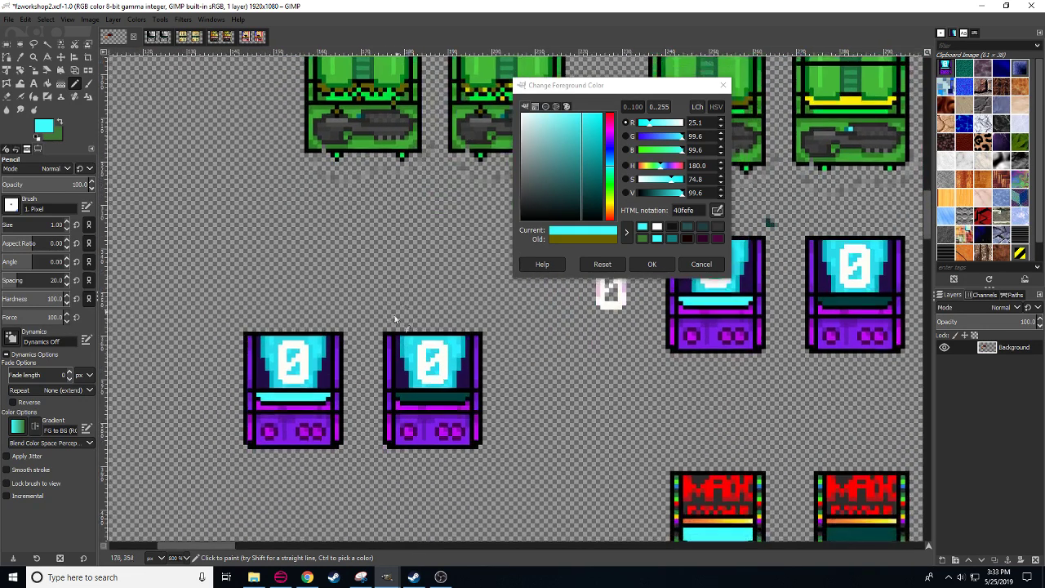
- Extend the magenta c809fc strip under the first duplicate's cyan bar and start breaking the bar with black, magenta and cyan pixels
ctrl+click(268, 404)
drag(260, 406, 325, 407)
ctrl+click(341, 382)
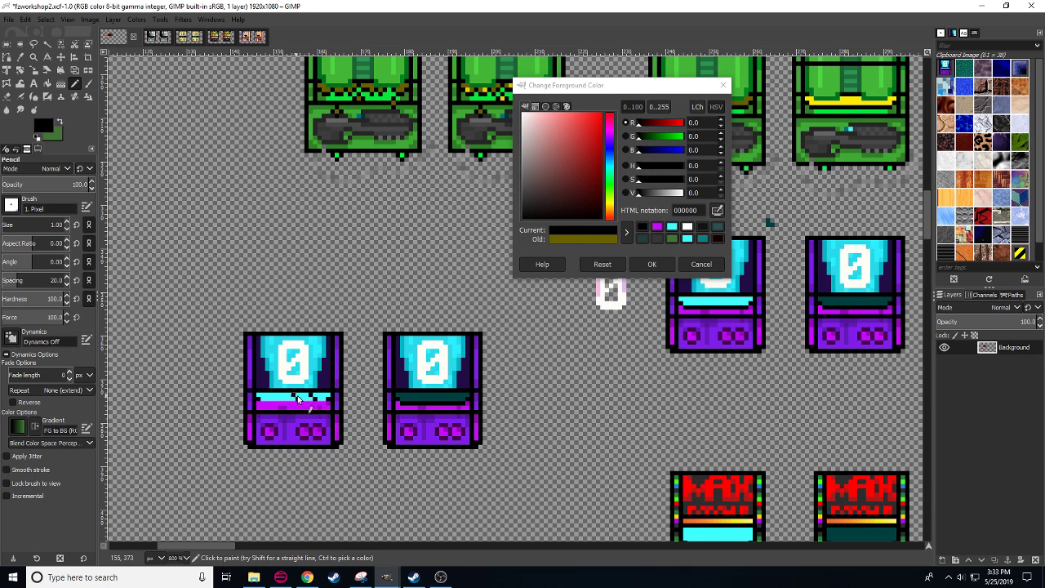
ctrl+click(304, 403)
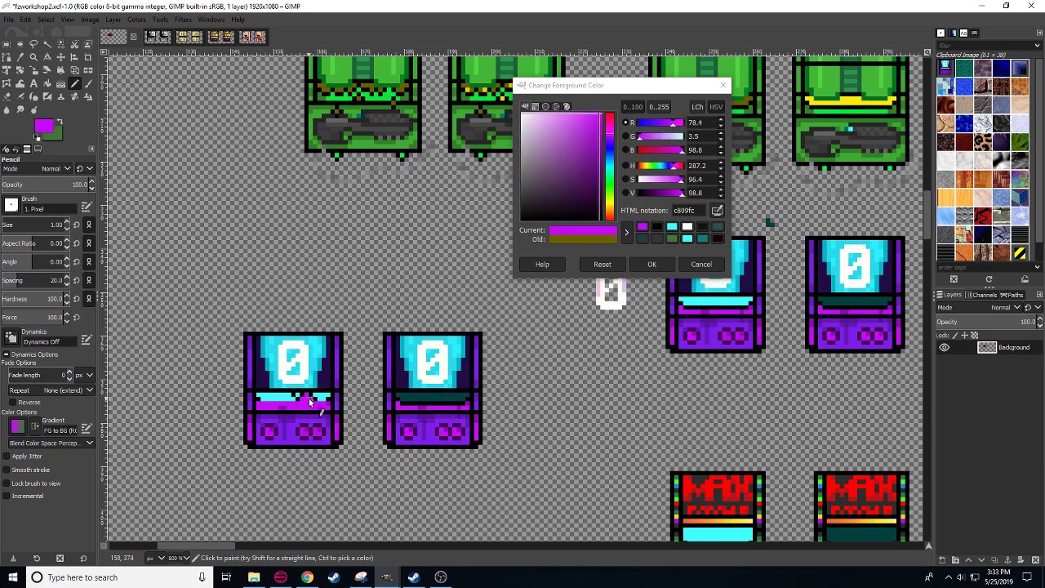
ctrl+click(307, 400)
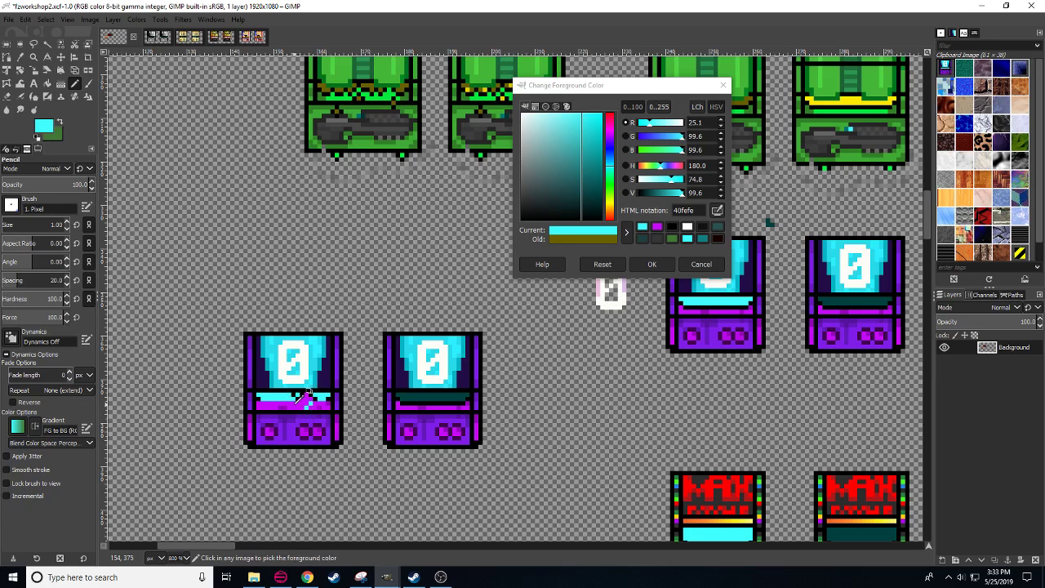
- Continue the damage across the rest of the first duplicate's bar with sampled black 000000, magenta c809fc and cyan 40fefe pixels
ctrl+click(292, 399)
ctrl+click(286, 399)
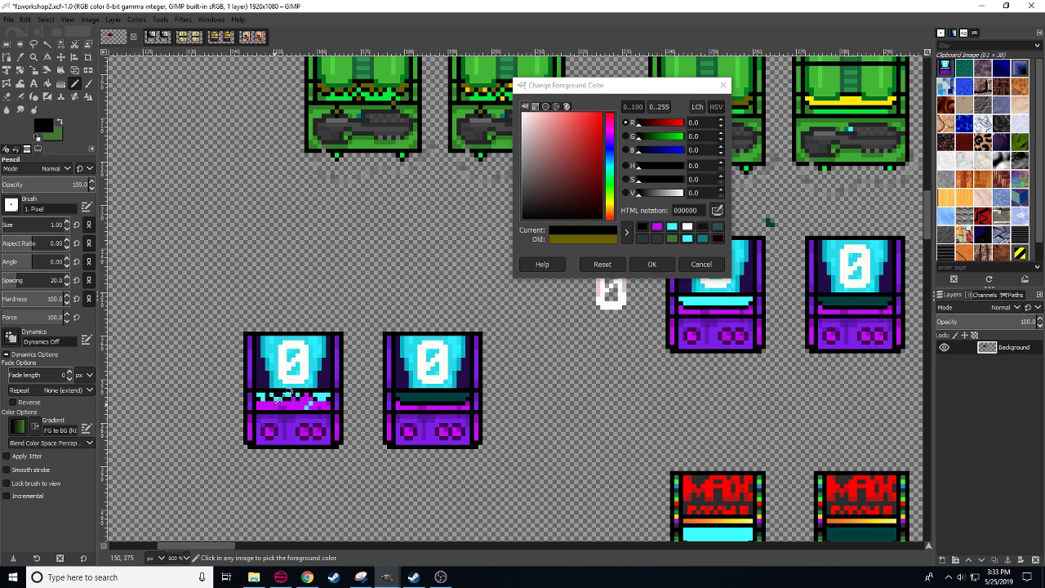
ctrl+click(280, 400)
ctrl+click(274, 403)
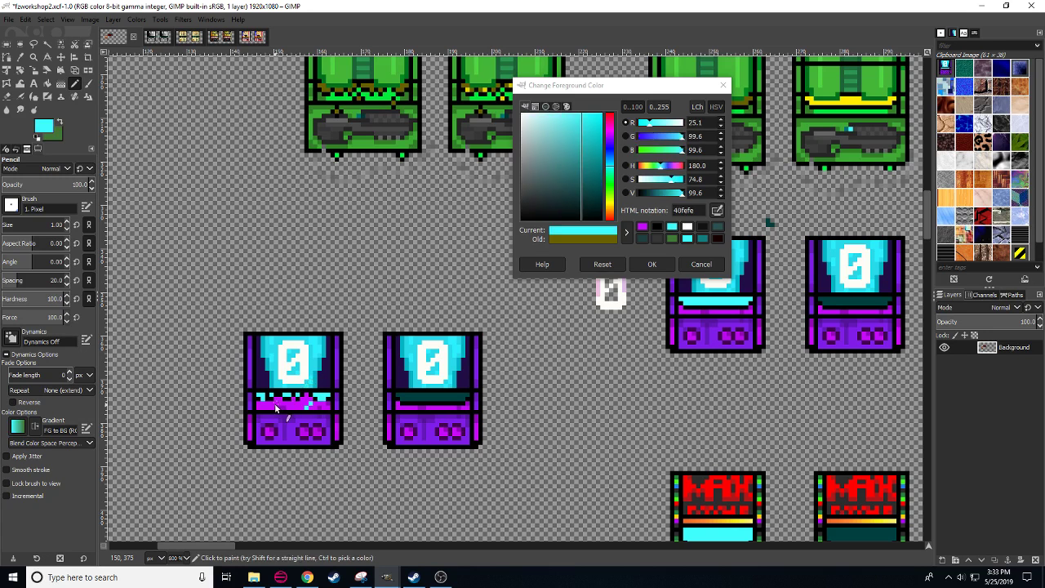
ctrl+click(276, 408)
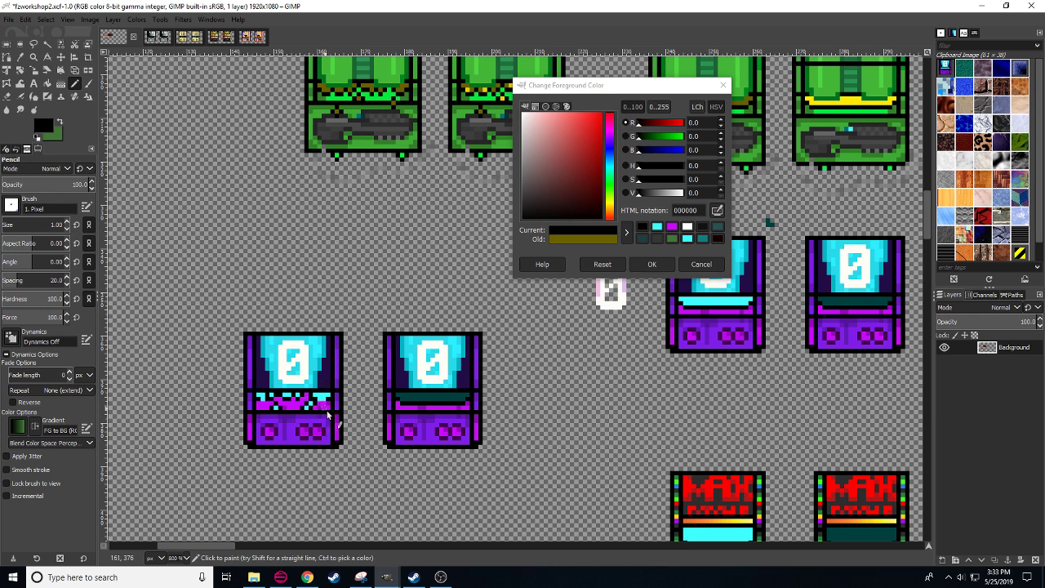
- Rework the right half of the first duplicate's damaged bar with resampled magenta c809fc, cyan 40fefe and black 000000 pixels
drag(313, 471, 286, 468)
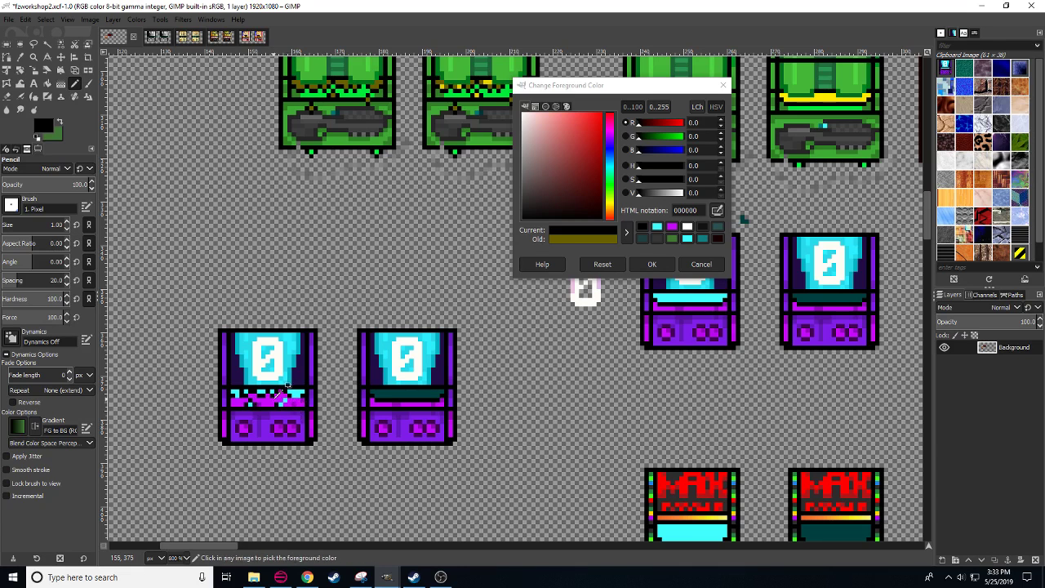
click(279, 398)
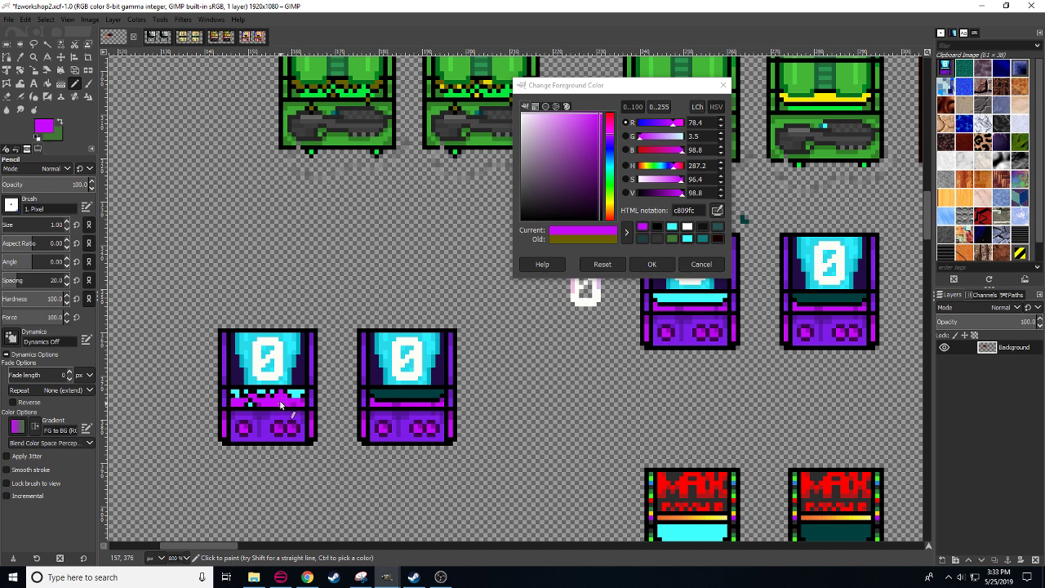
click(281, 404)
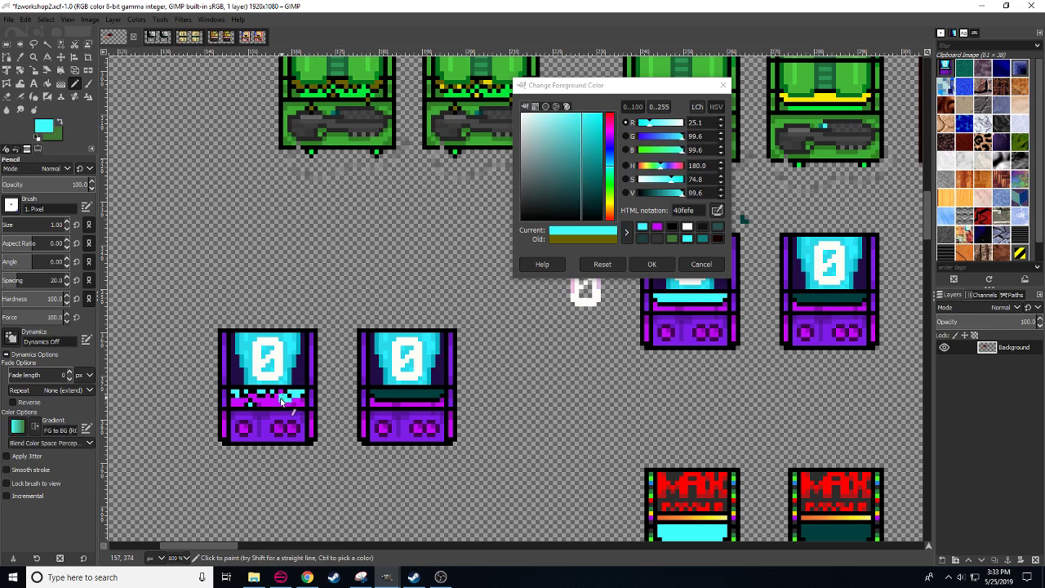
ctrl+click(283, 399)
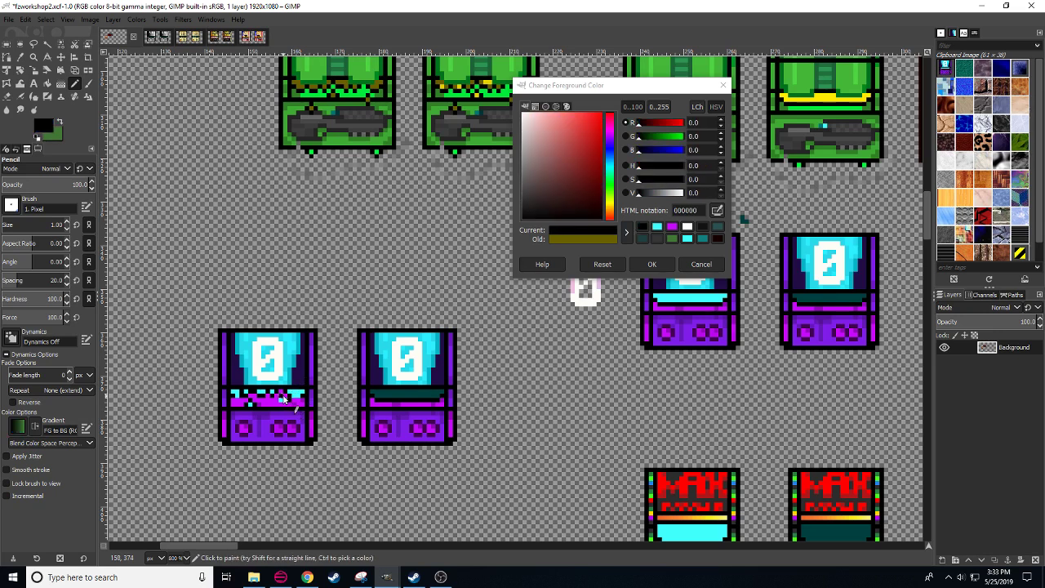
click(280, 400)
click(285, 407)
drag(323, 472, 314, 469)
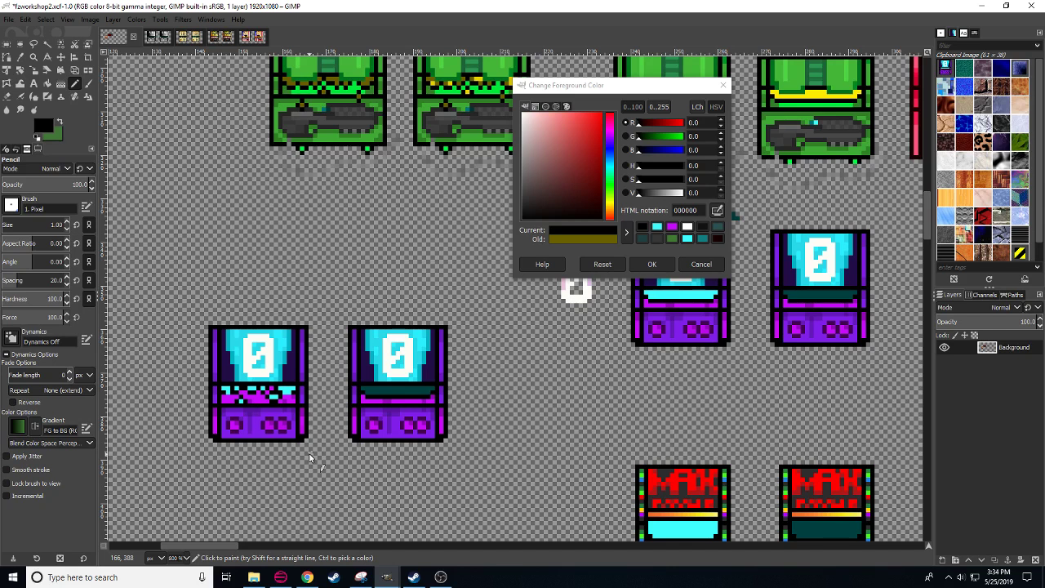
- Sample dark teal 003f3e from the second duplicate's bar and recolour the cyan pixels of the first duplicate's damaged bar with it
drag(309, 454, 286, 433)
scroll(184, 557, down, 1)
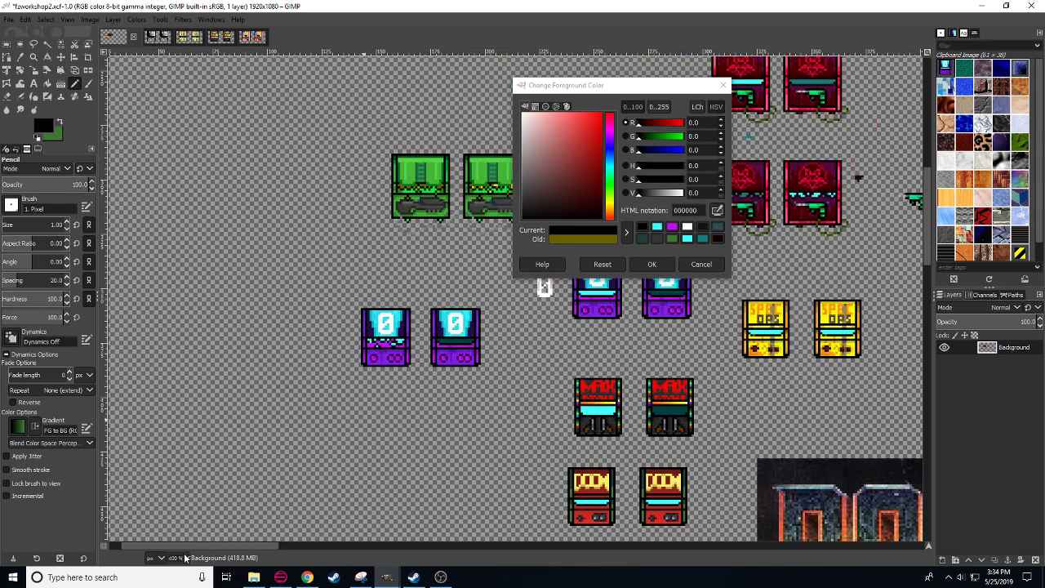
scroll(186, 558, up, 1)
ctrl+click(381, 380)
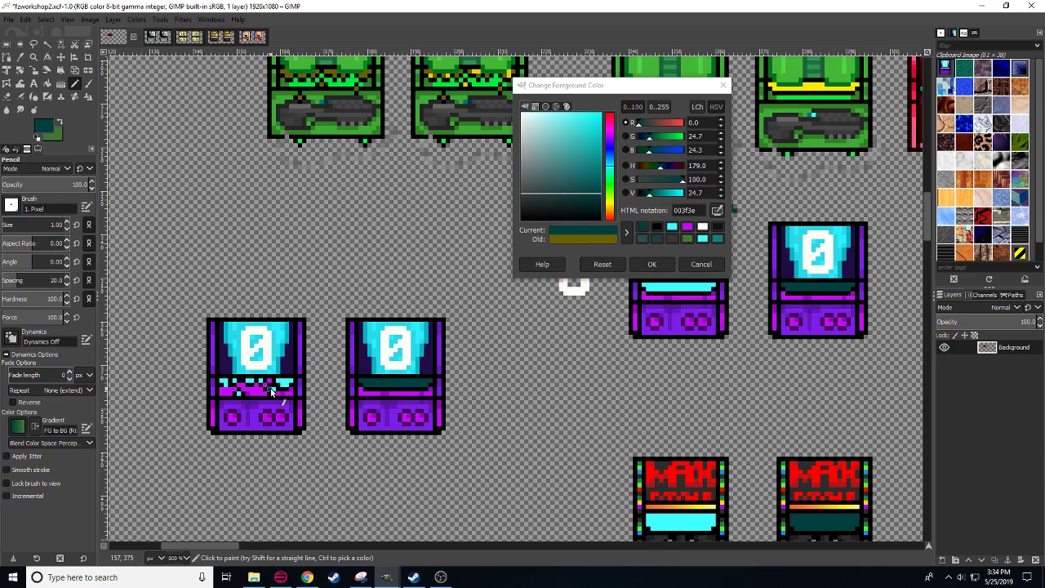
mouse_move(272, 392)
mouse_down()
mouse_move(285, 387)
mouse_move(274, 380)
mouse_up()
click(239, 393)
drag(252, 384, 228, 389)
click(221, 381)
click(235, 381)
- Copy the first damaged purple cabinet, paste it exactly over the second duplicate and anchor it
key(r)
drag(185, 352, 328, 488)
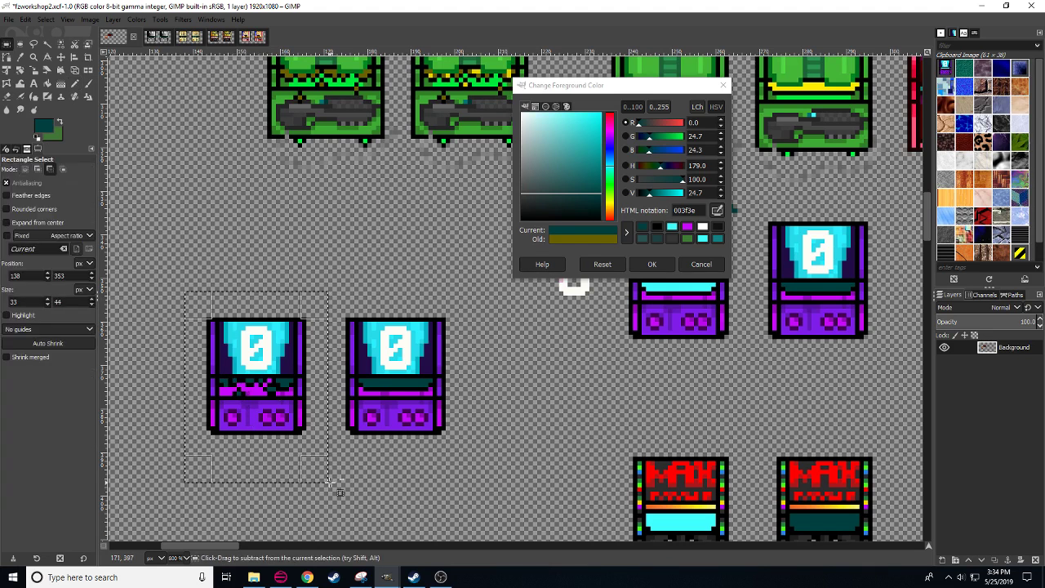
key(ctrl+c)
key(ctrl+v)
drag(272, 369, 412, 369)
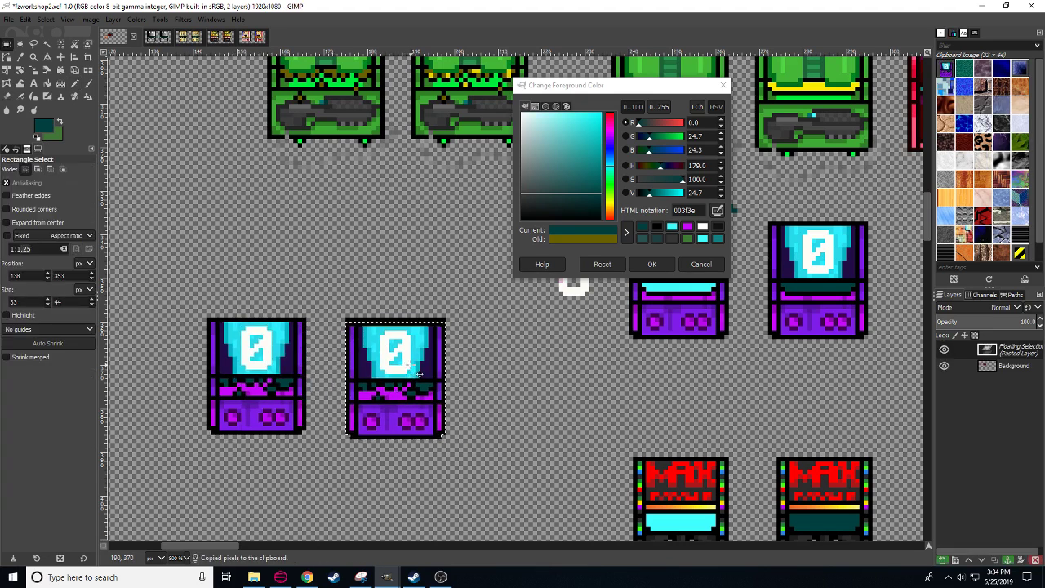
click(490, 368)
- Sample cyan 40fefe from the original purple cabinet, dot lit pixels along the second duplicate's damaged bar, and undo the accidental layer cut
key(n)
ctrl+click(682, 286)
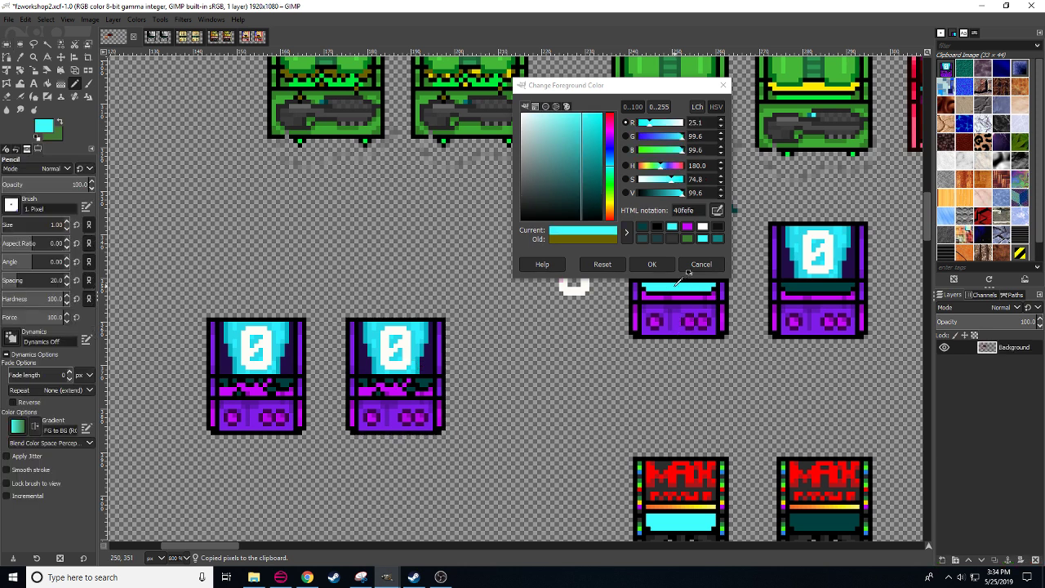
click(378, 393)
drag(421, 385, 428, 386)
key(ctrl+x)
key(ctrl+z)
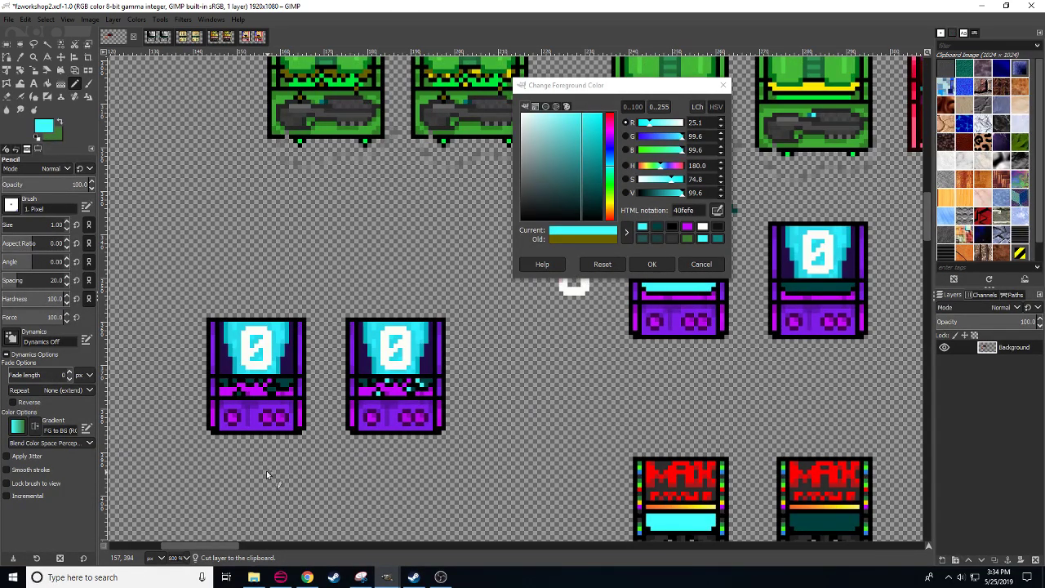
- Copy both damaged purple 0 cabinets from the workshop image, paste them over the old sprites in the sprArcadeKDFWBreak image and anchor them
key(r)
drag(146, 300, 446, 456)
key(ctrl+c)
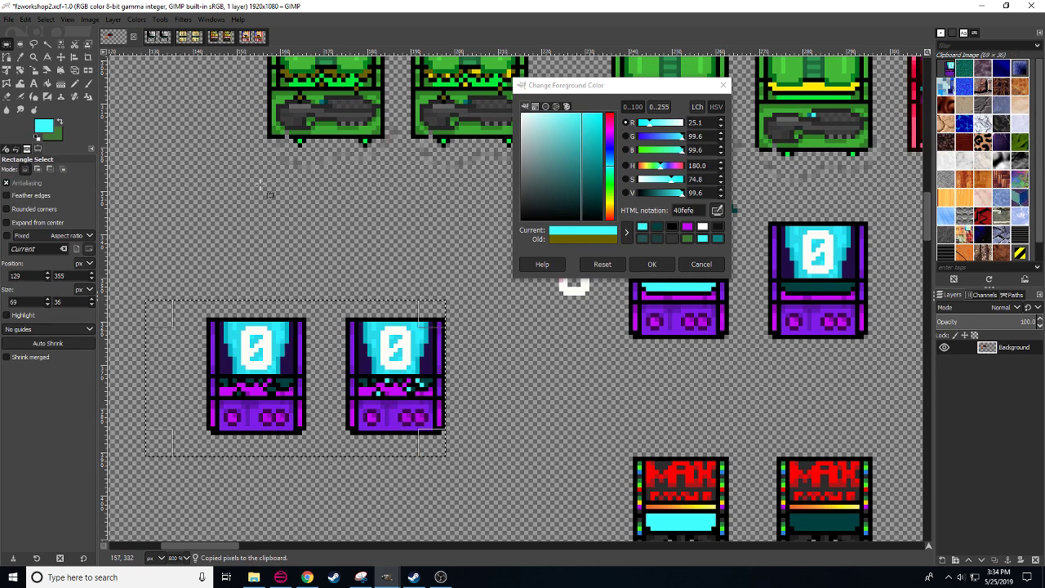
click(157, 36)
drag(468, 302, 499, 314)
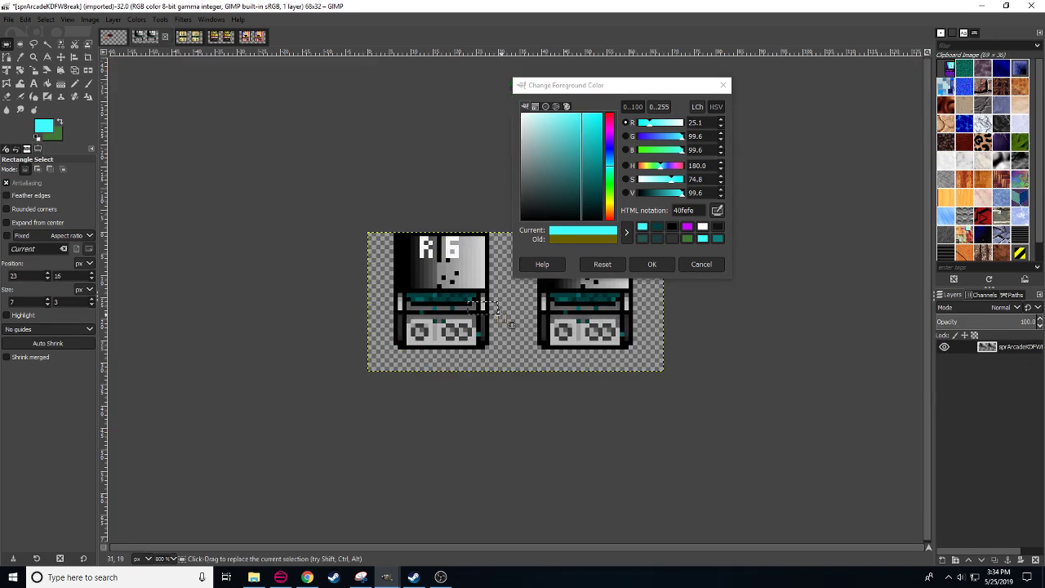
key(ctrl+v)
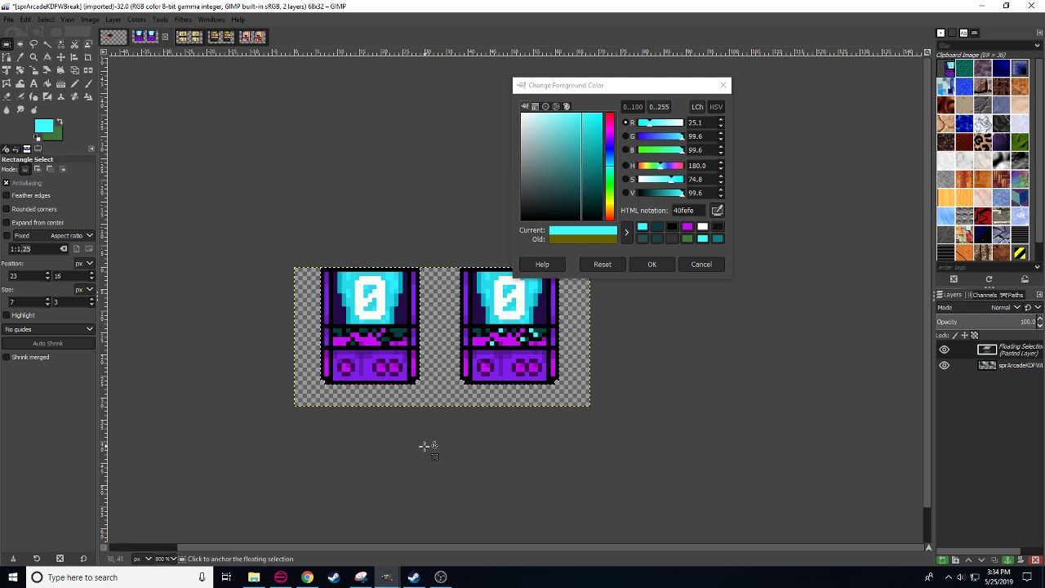
click(424, 445)
key(3)
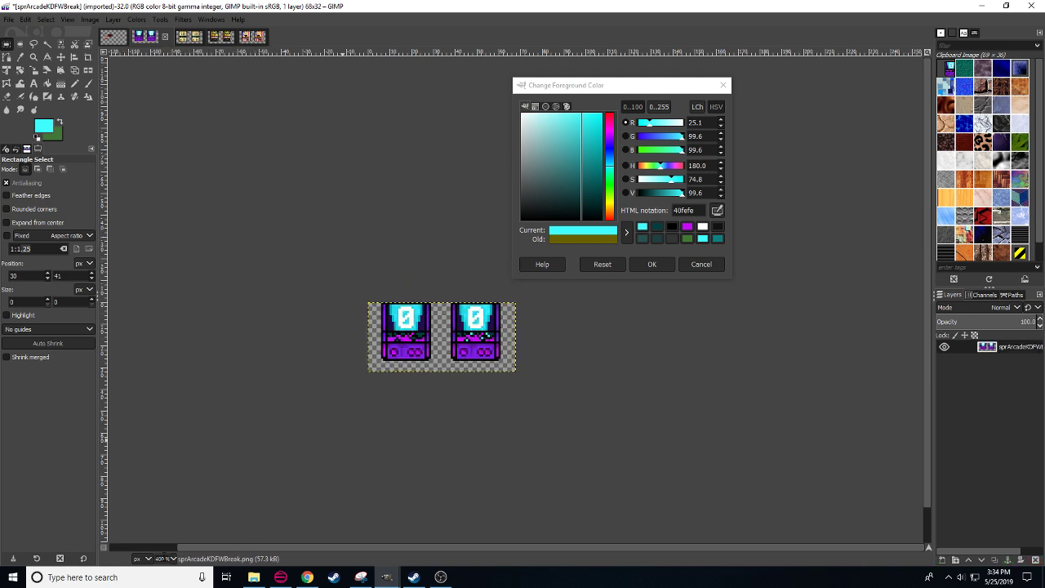
key(minus)
key(4)
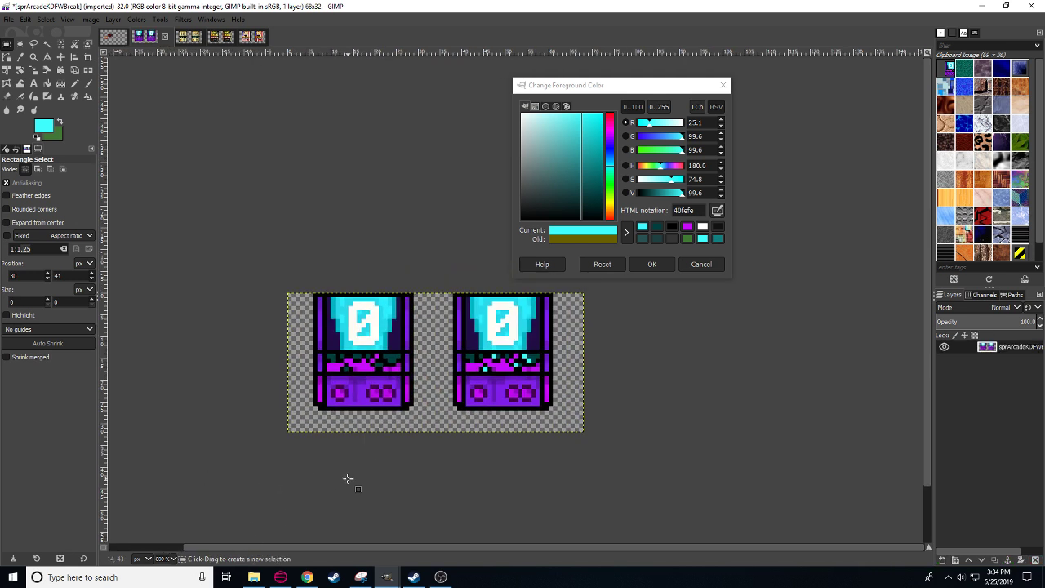
- Raise the eraser opacity to 100, erase a small notch in the first cabinet's bottom edge and outline it in black 000000
key(shift+e)
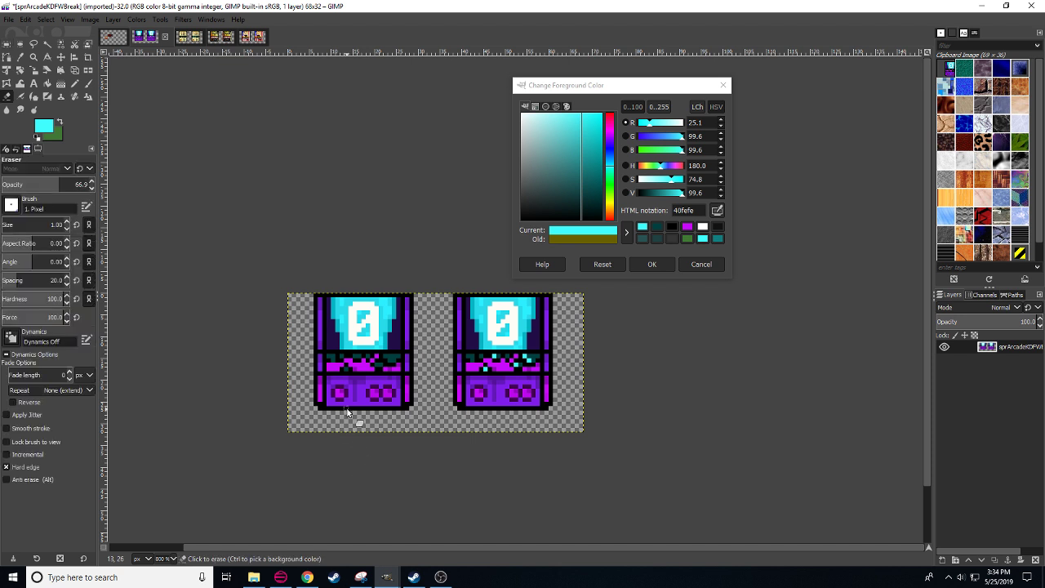
click(356, 409)
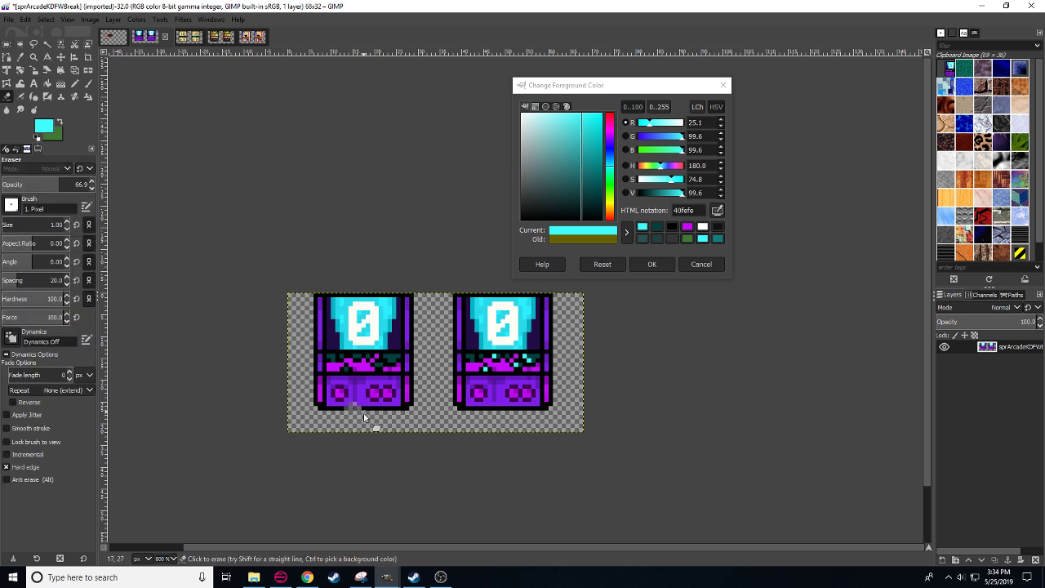
key(ctrl+z)
drag(67, 183, 421, 182)
key(n)
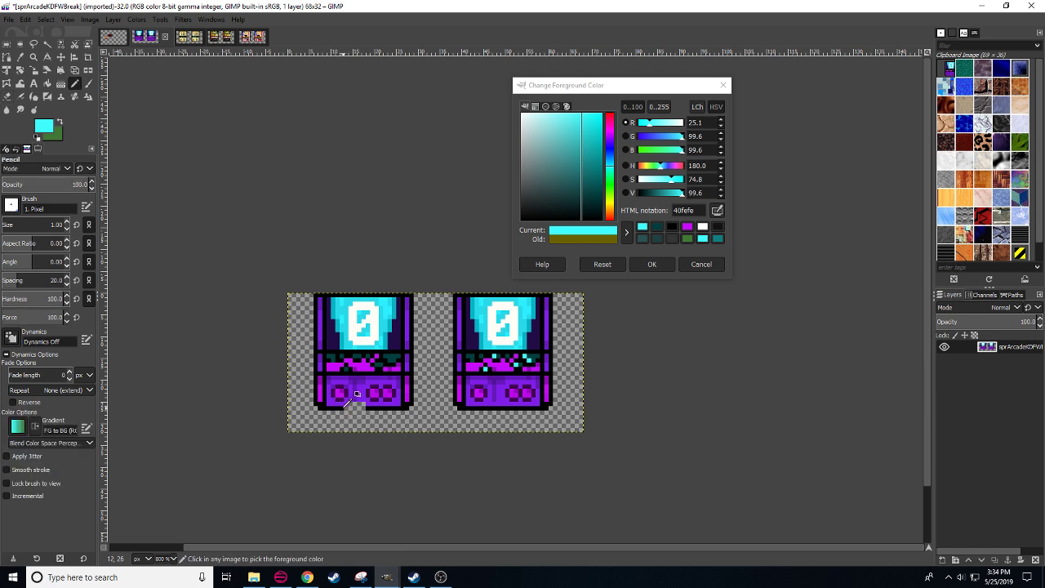
ctrl+click(352, 403)
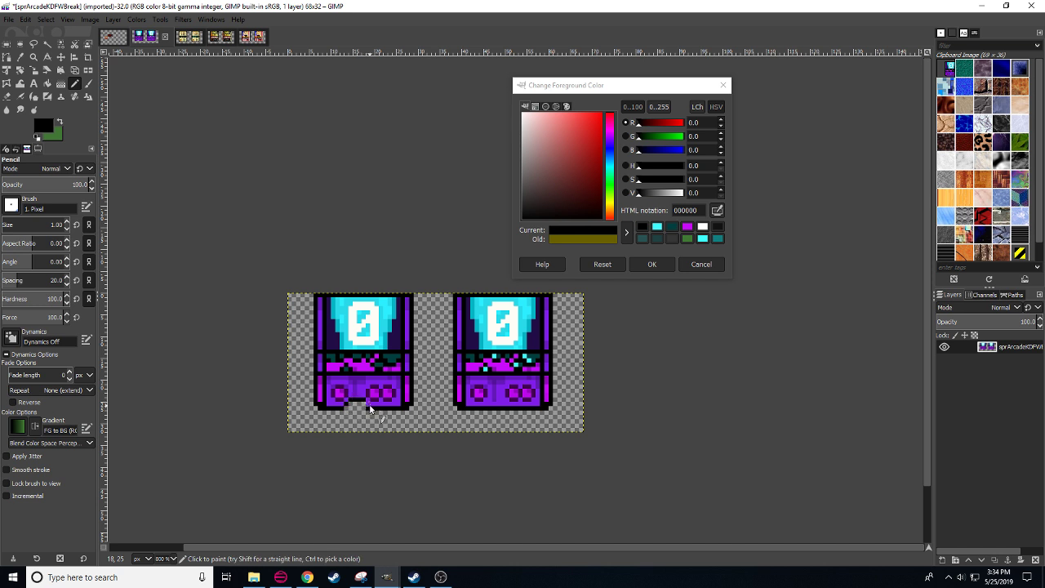
key(shift+e)
key(n)
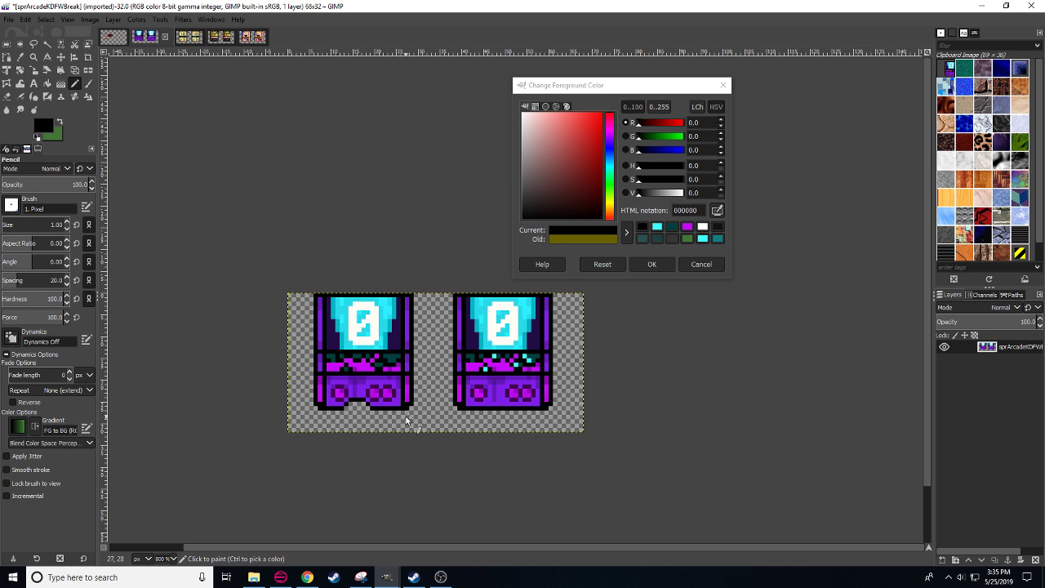
- Erase the first cabinet's bottom-right corner into a ragged shape and redraw its black outline
key(shift+e)
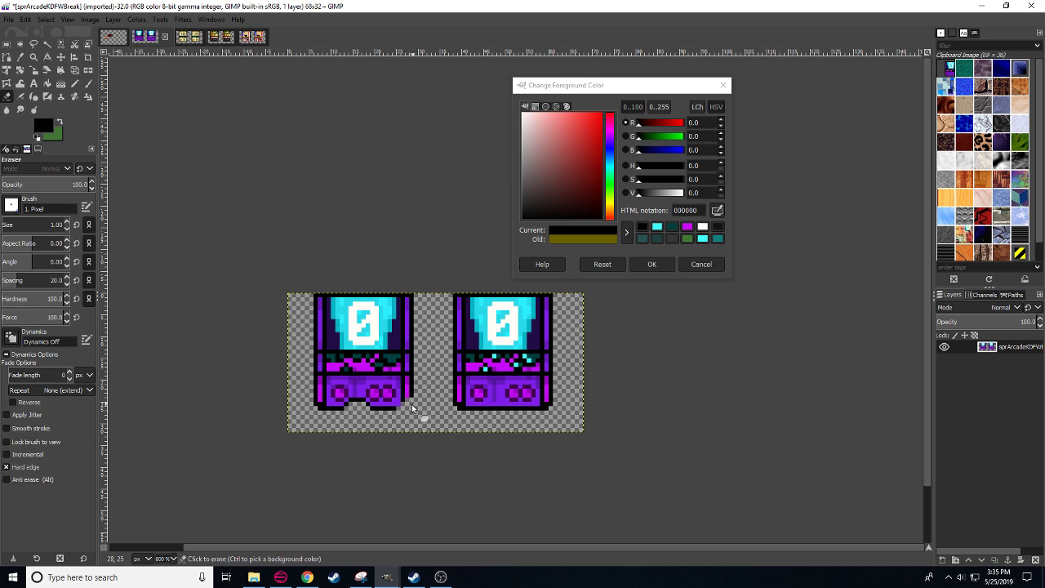
key(n)
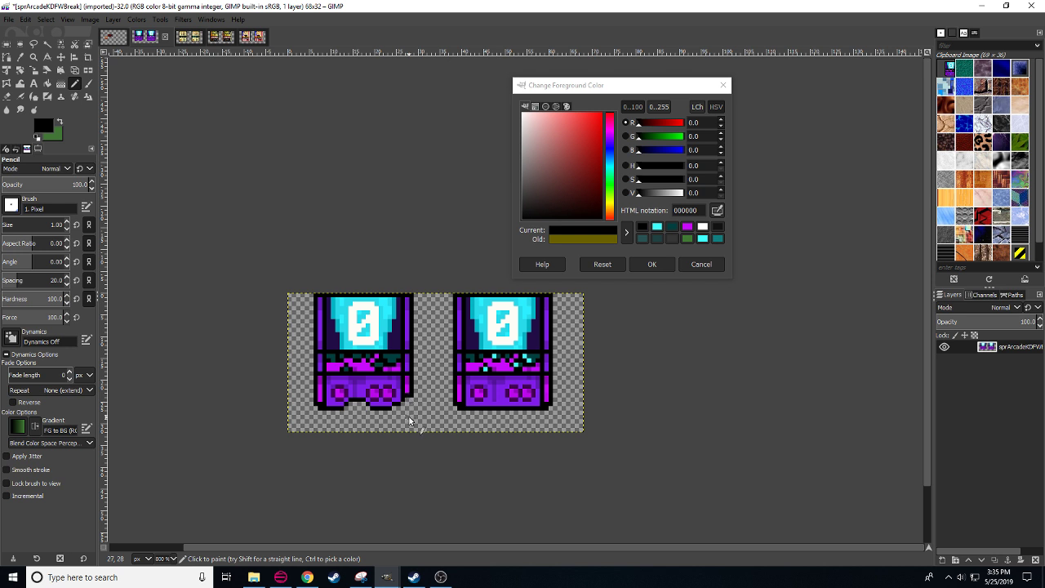
key(shift+e)
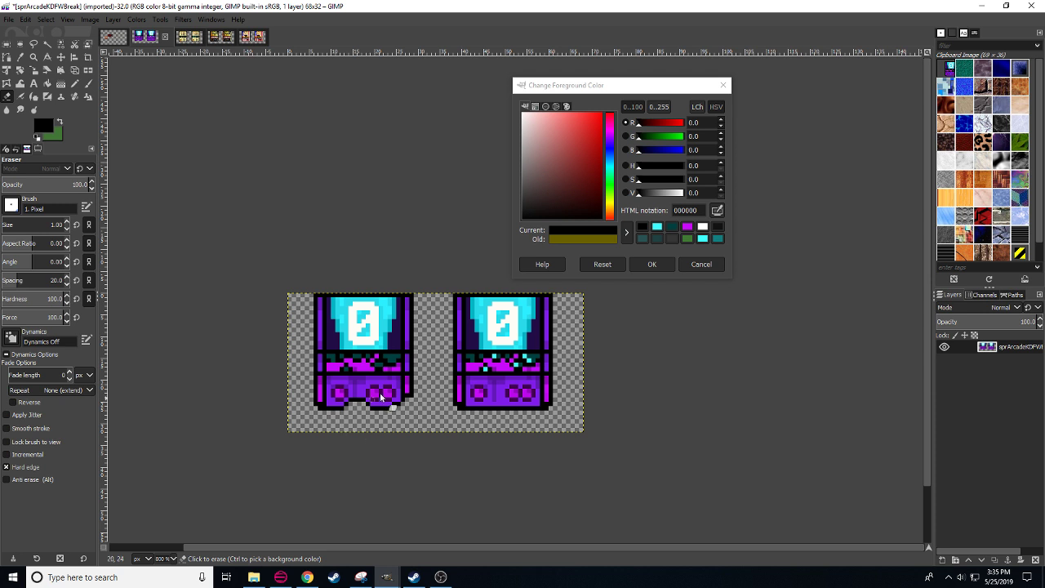
- Draw a short dangling red wire below the first cabinet's notch in dc0000 and shade it with darker red 9a0000
key(n)
click(605, 121)
drag(605, 121, 604, 126)
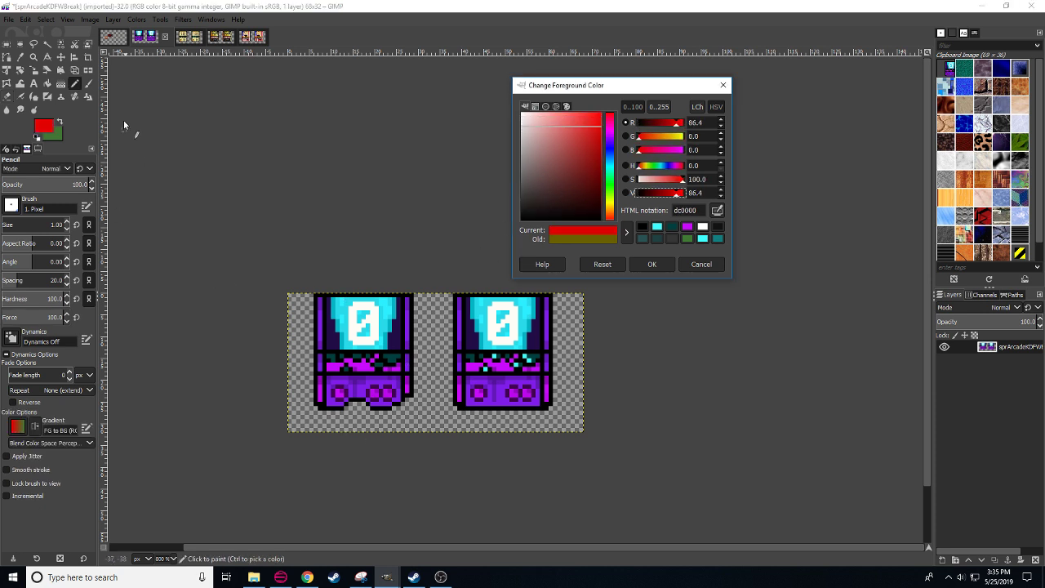
click(354, 405)
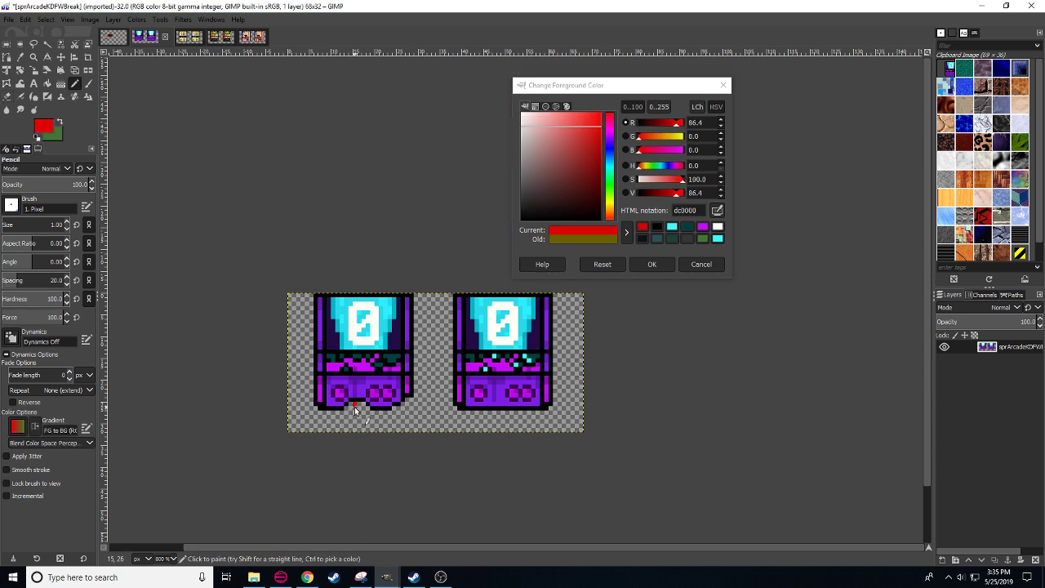
click(354, 416)
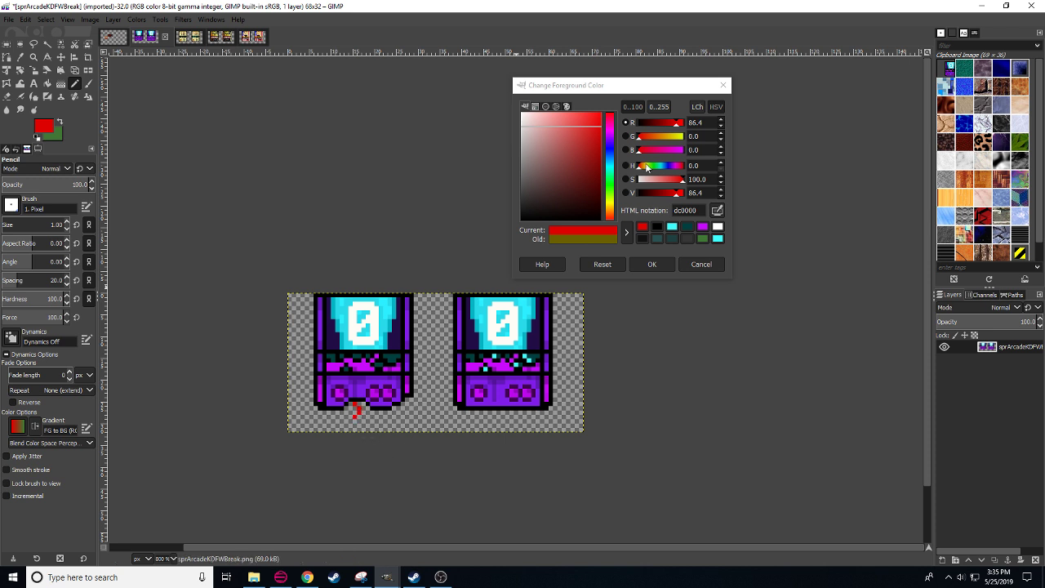
drag(676, 193, 666, 193)
click(359, 413)
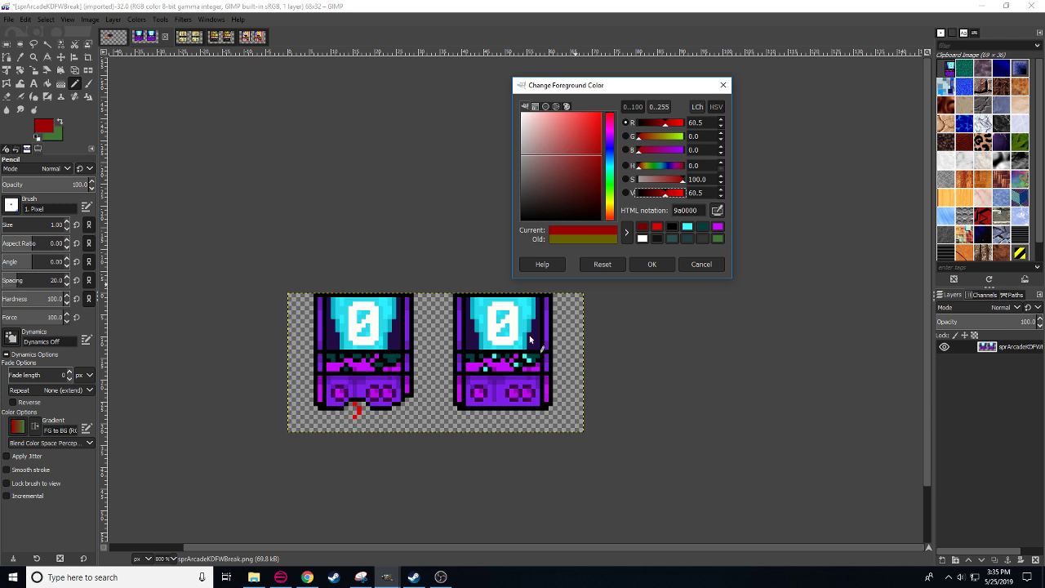
click(356, 413)
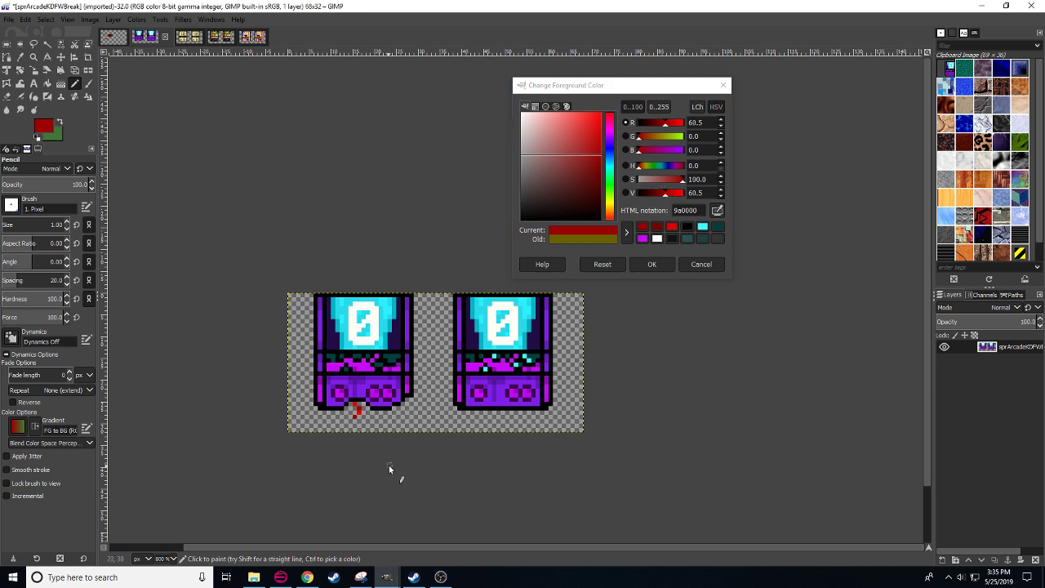
- Add a short green wire beside the red one using dark green 226f09 with a lighter 36b30e pixel
click(609, 190)
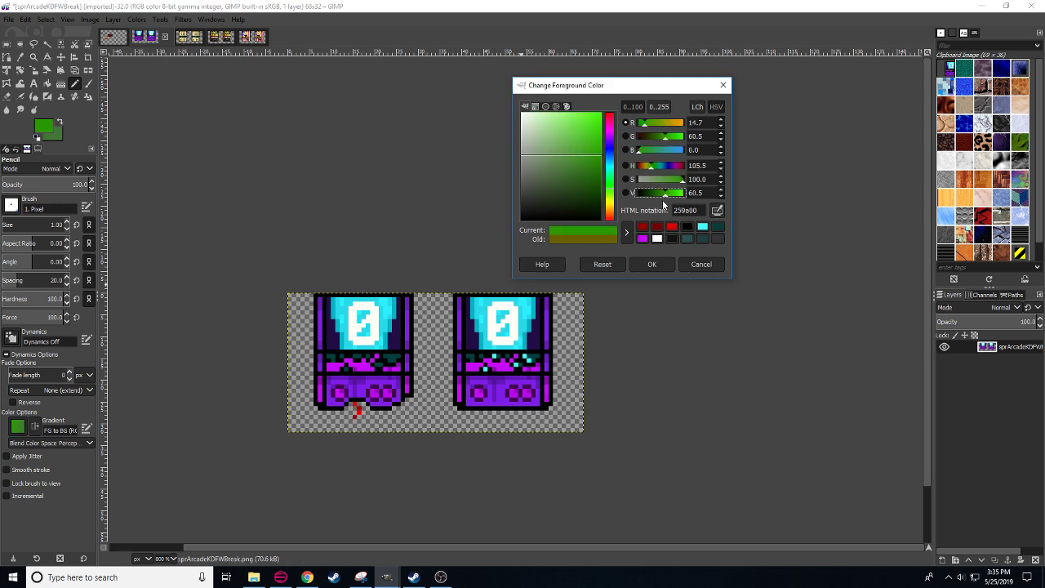
drag(666, 194, 659, 195)
drag(590, 170, 595, 174)
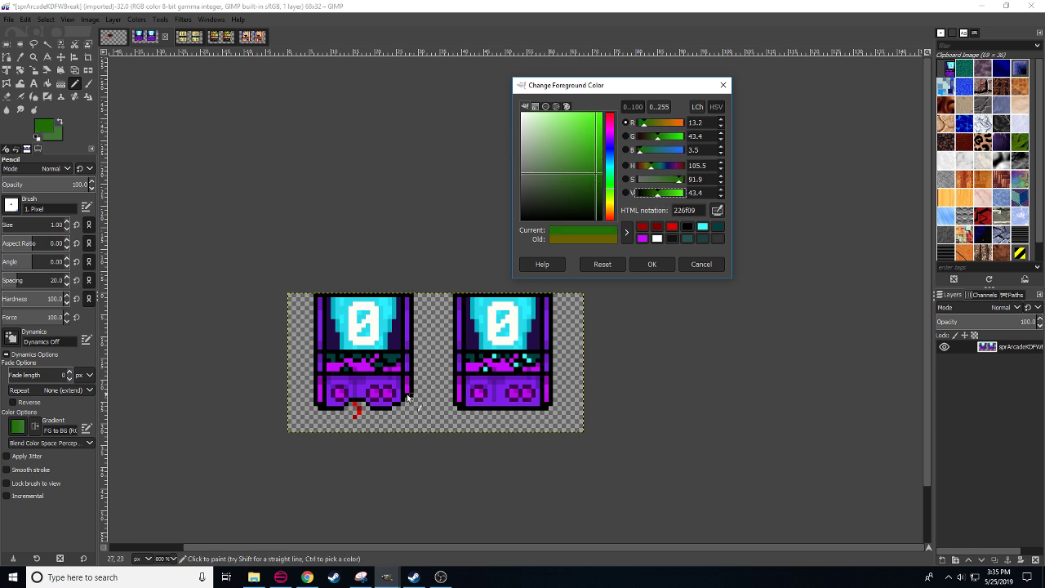
click(346, 413)
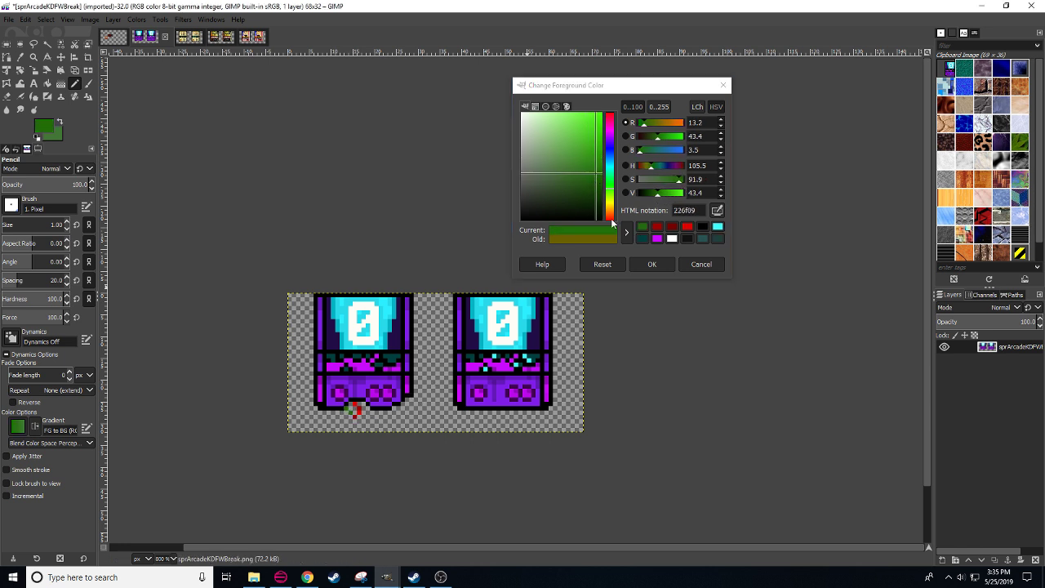
click(669, 193)
click(346, 412)
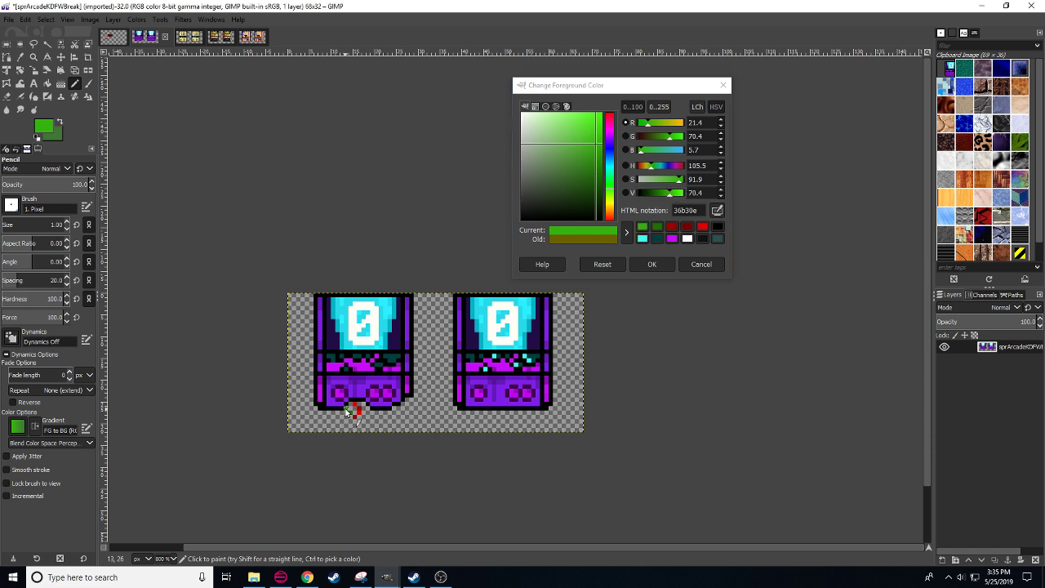
- Select the second cabinet's lower section beneath the damaged bar and delete it
drag(401, 468, 382, 469)
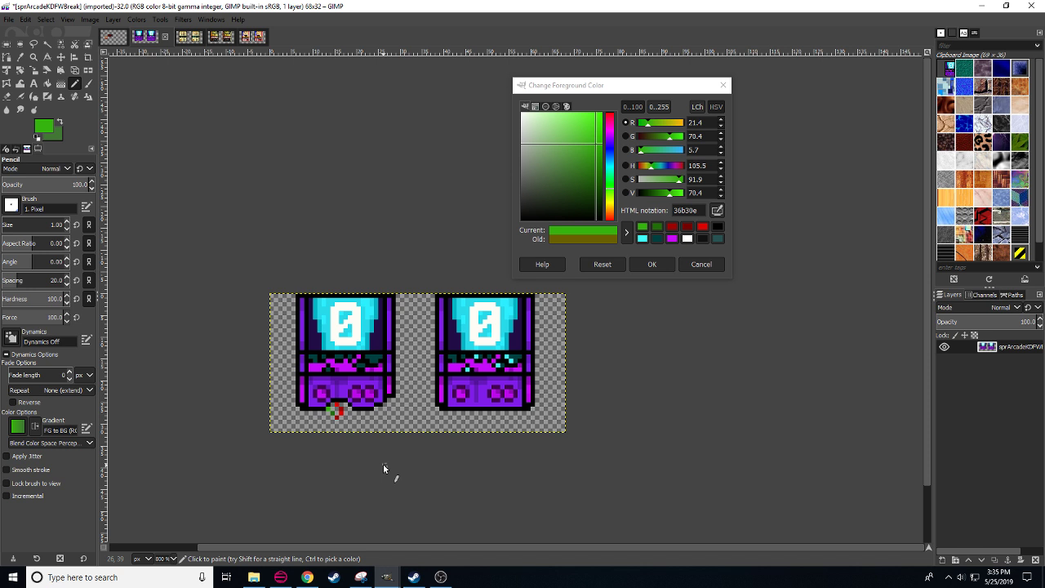
key(r)
drag(301, 315, 403, 450)
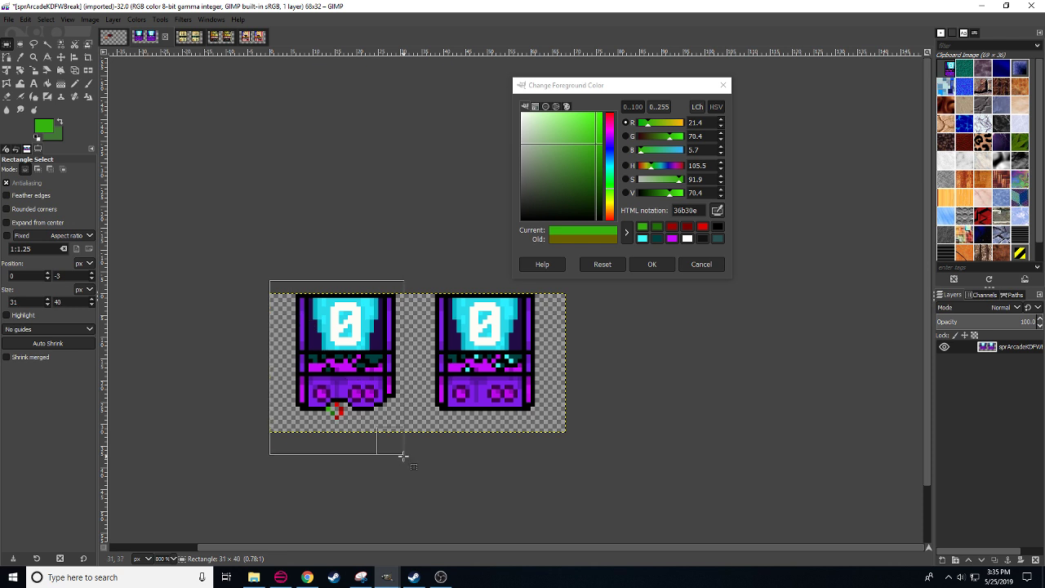
drag(644, 484, 422, 376)
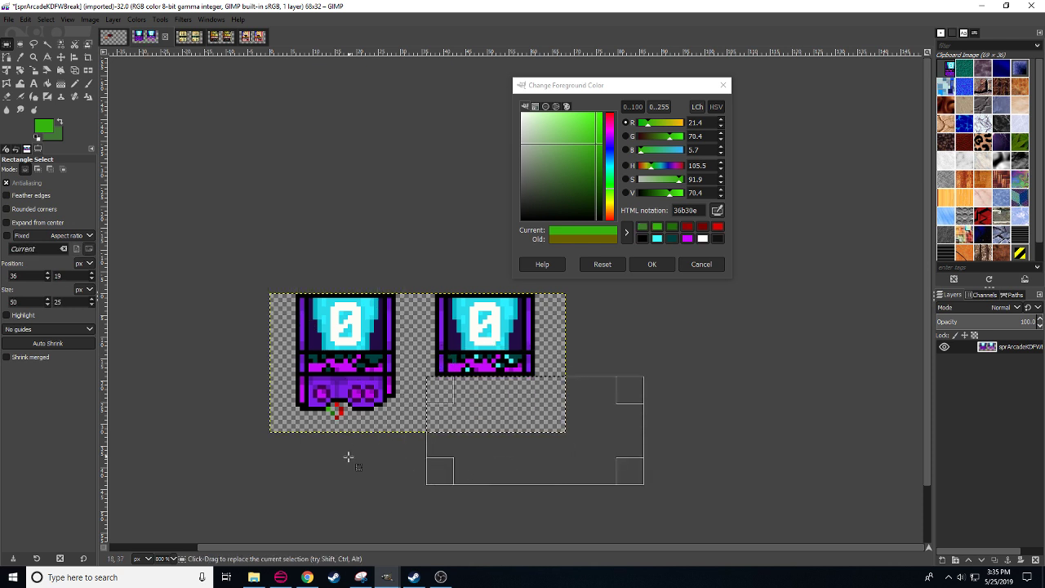
- Copy the first cabinet's damaged lower section with its wires, paste it into the gap under the second cabinet and anchor it
drag(417, 458, 283, 384)
key(ctrl+c)
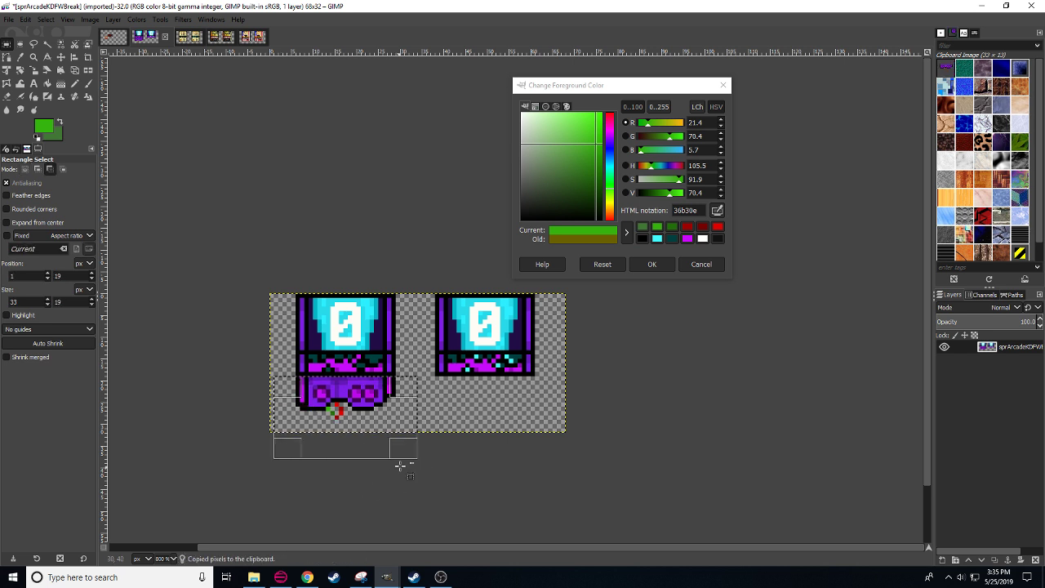
key(ctrl+v)
drag(369, 385, 510, 384)
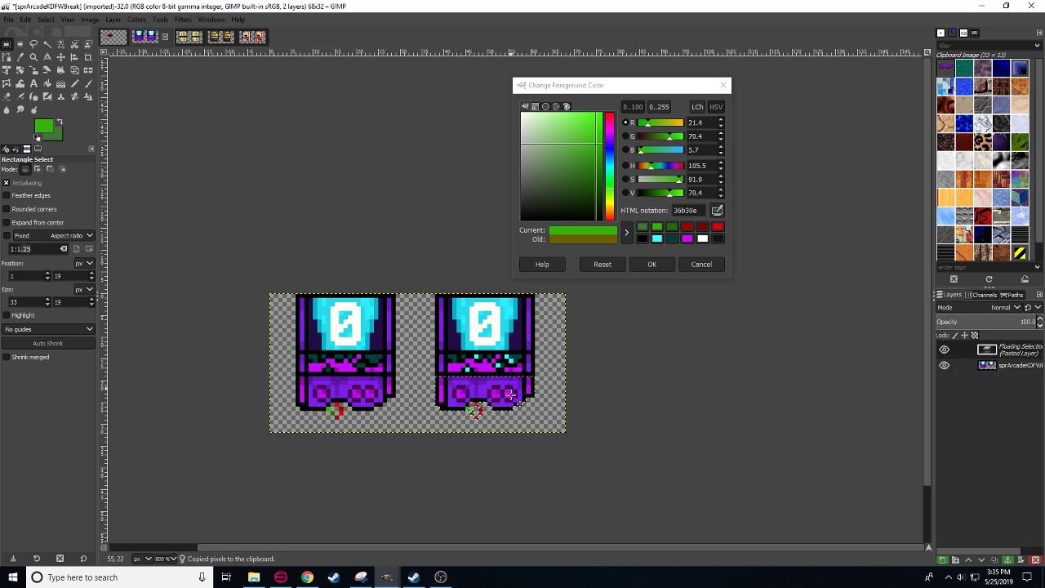
click(513, 455)
- Copy the whole sprite with both broken purple cabinets and clear the selection
drag(210, 267, 603, 449)
key(ctrl+c)
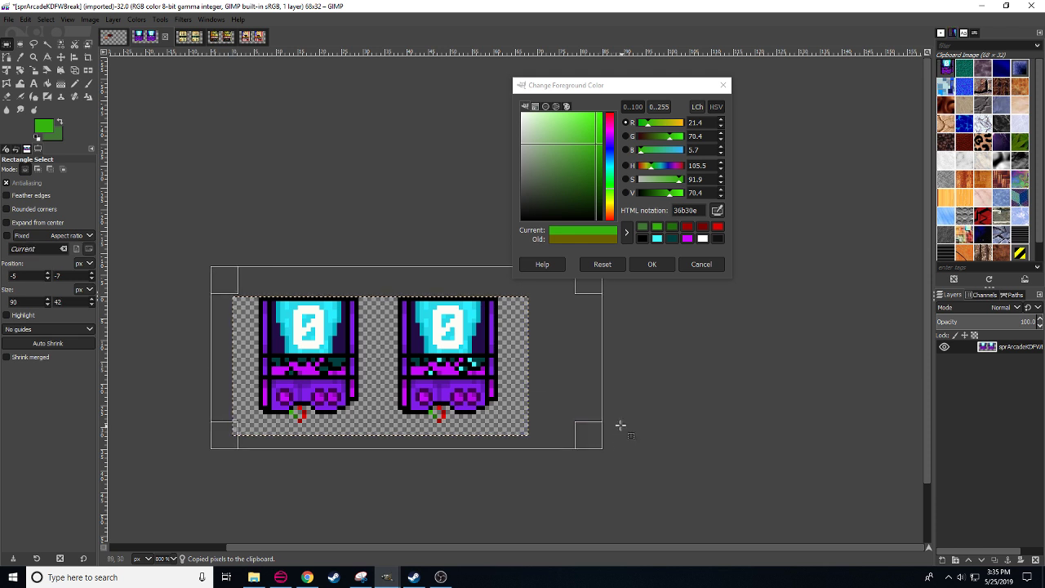
click(265, 166)
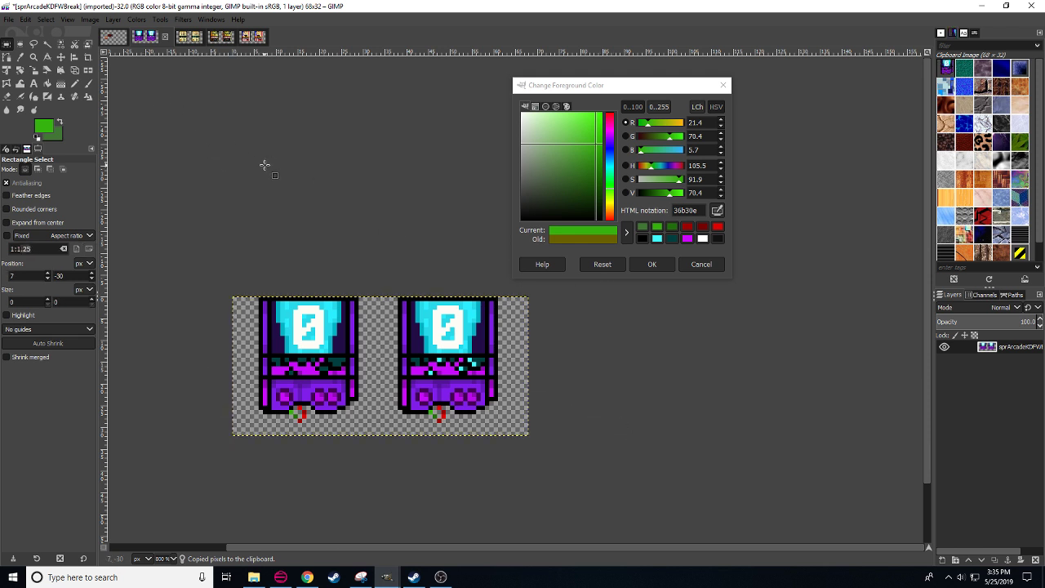
- Export the image over sprArcadeKDFWBreak.png and close it
click(5, 20)
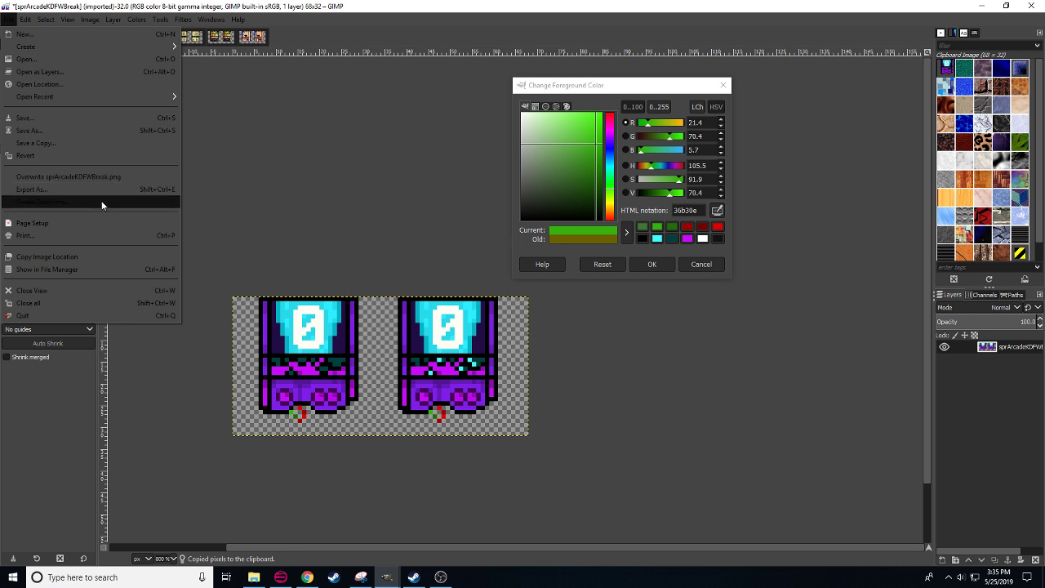
click(97, 180)
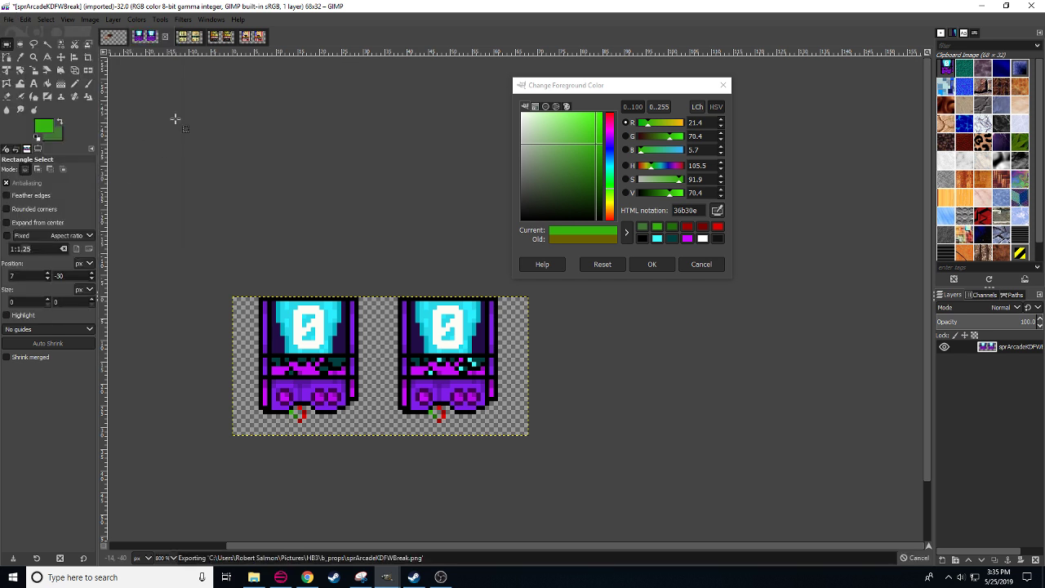
click(166, 38)
click(546, 360)
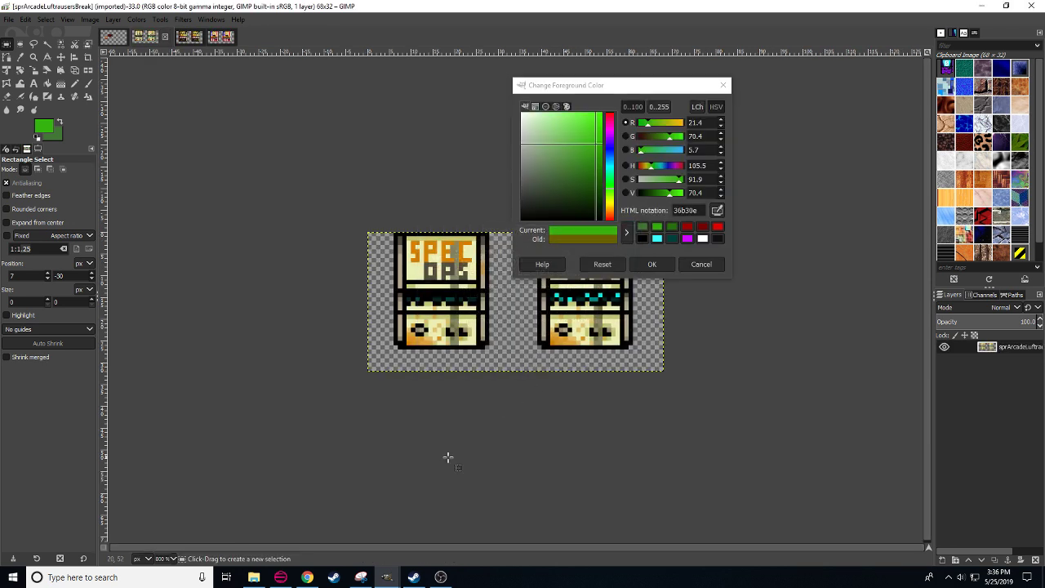
- Copy the strip spanning both cabinets' shattered screens, 49 × 3 px, from sprArcadeLuftrausersBreak and return to the fzworkshop2 image
click(114, 40)
drag(575, 413, 98, 490)
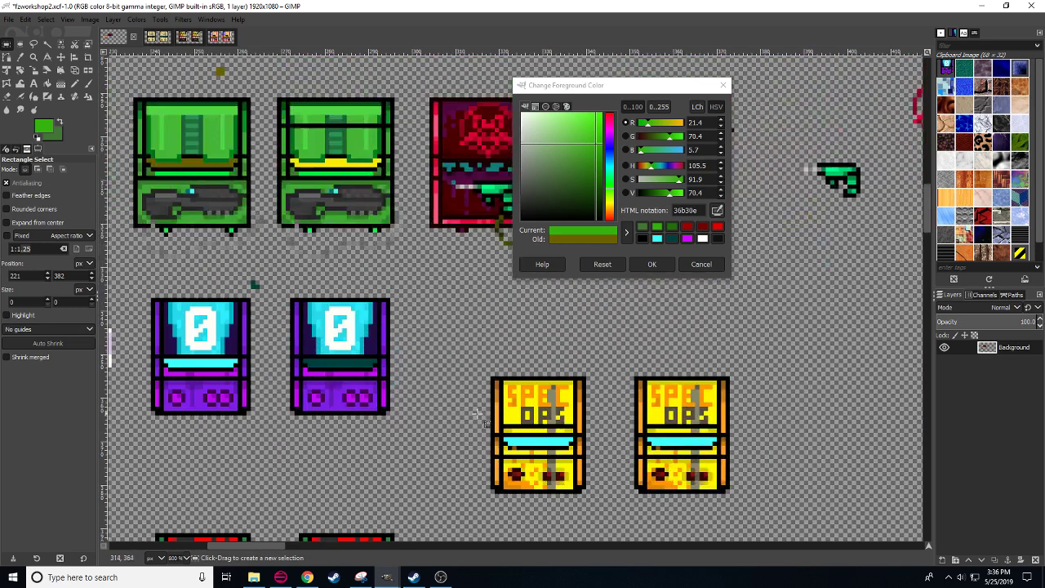
click(158, 36)
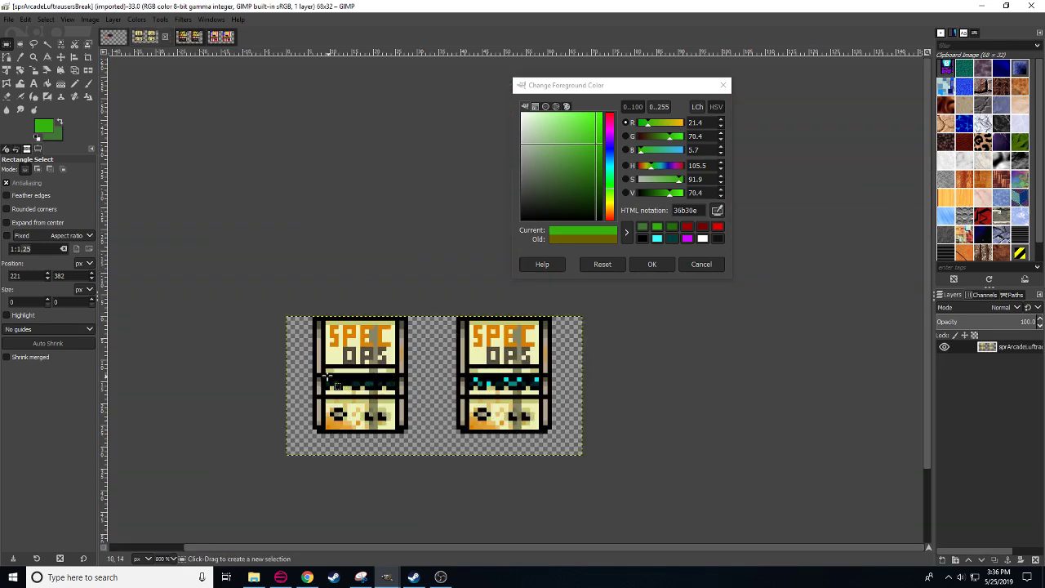
drag(326, 378, 541, 393)
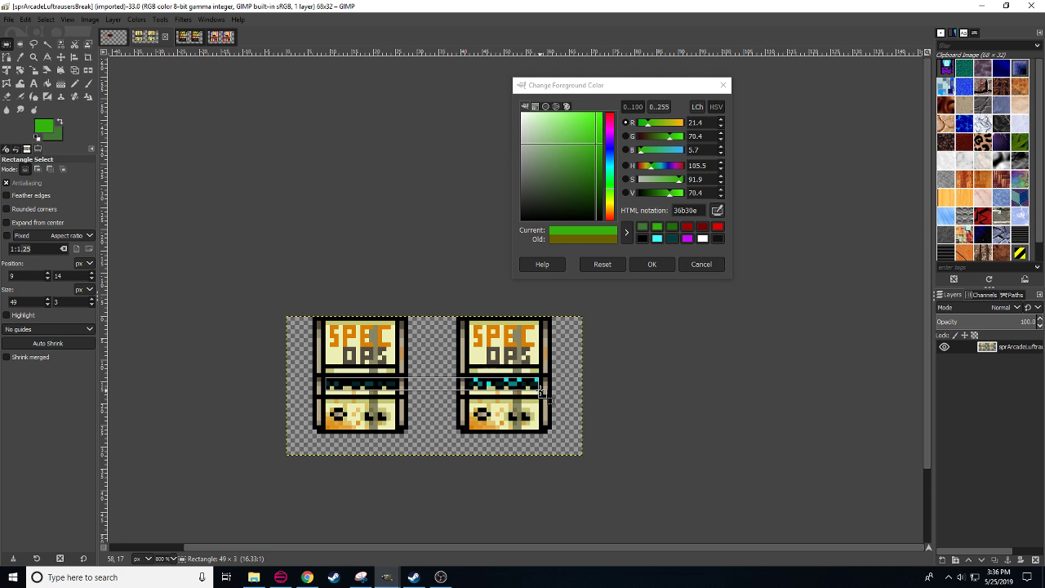
key(ctrl+c)
key(alt+1)
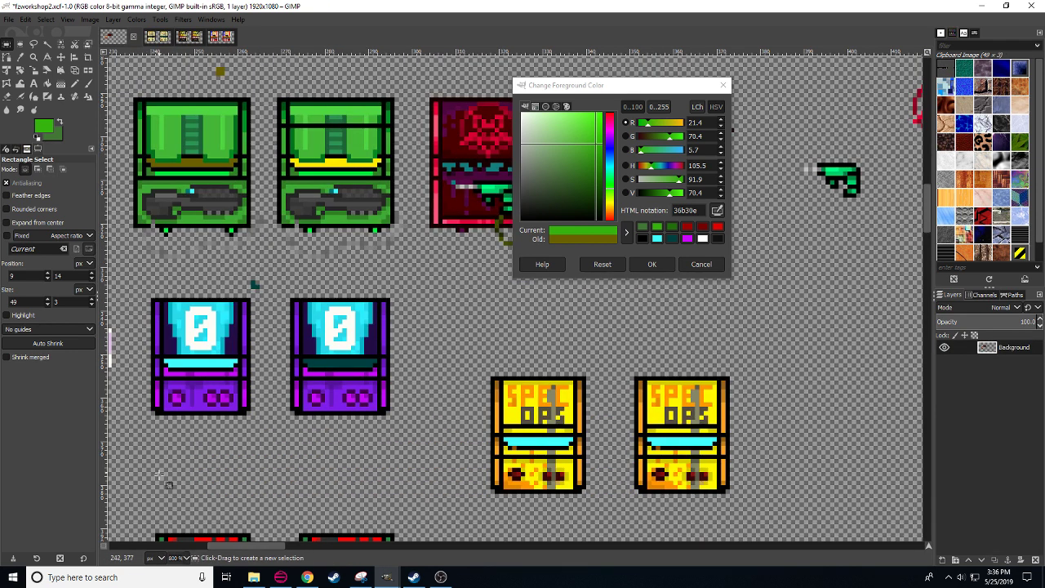
- Paste the shattered screen strips onto the empty canvas beside the two yellow SPEC OPS cabinets and anchor them
scroll(181, 557, down, 2)
scroll(180, 558, up, 1)
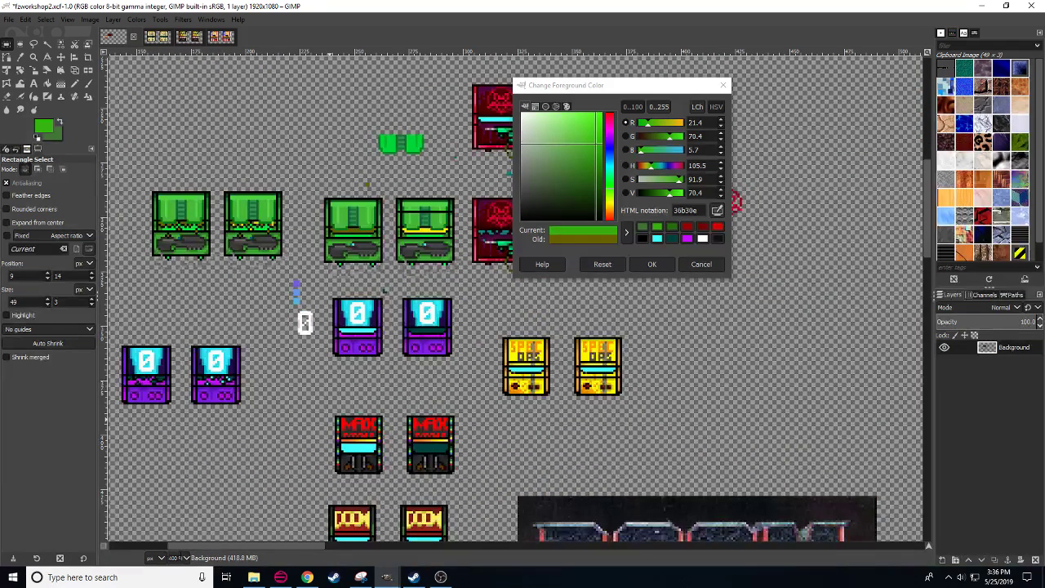
drag(423, 352, 302, 422)
scroll(185, 559, up, 2)
drag(413, 399, 384, 495)
scroll(175, 562, down, 1)
drag(427, 439, 387, 332)
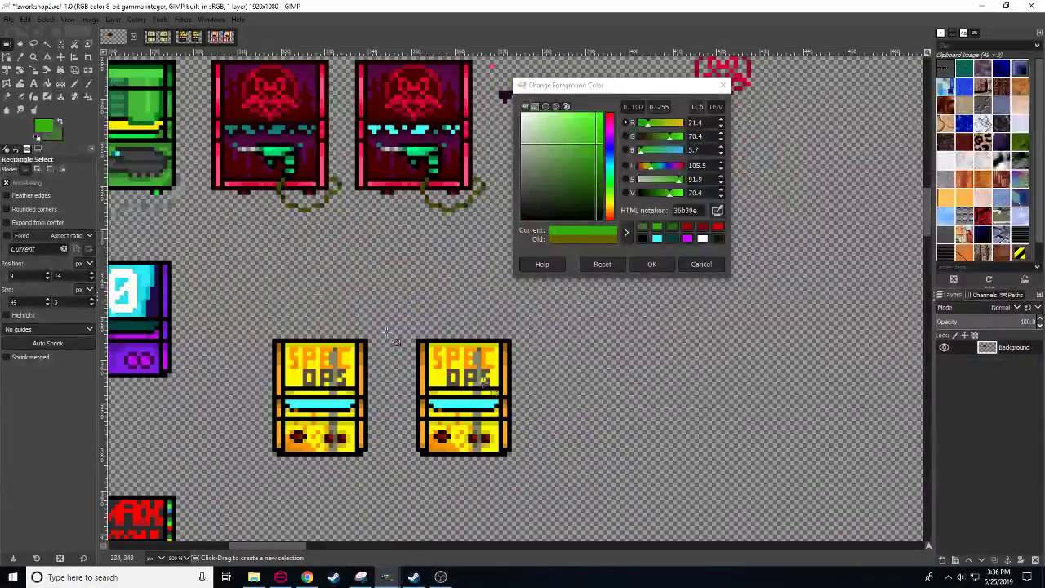
drag(563, 400, 606, 420)
key(ctrl+v)
mouse_move(546, 411)
mouse_down()
mouse_move(345, 410)
mouse_move(694, 399)
mouse_up()
click(612, 425)
- Erase stray pale pixels from the pasted strips, then copy both strips onto the screens of the yellow SPEC OPS cabinets
key(shift+e)
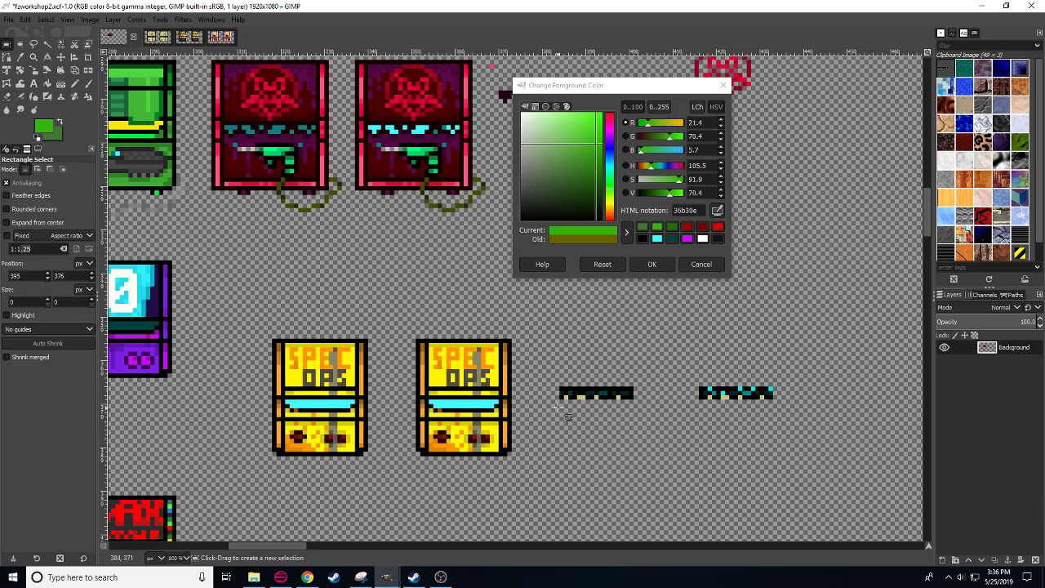
click(566, 397)
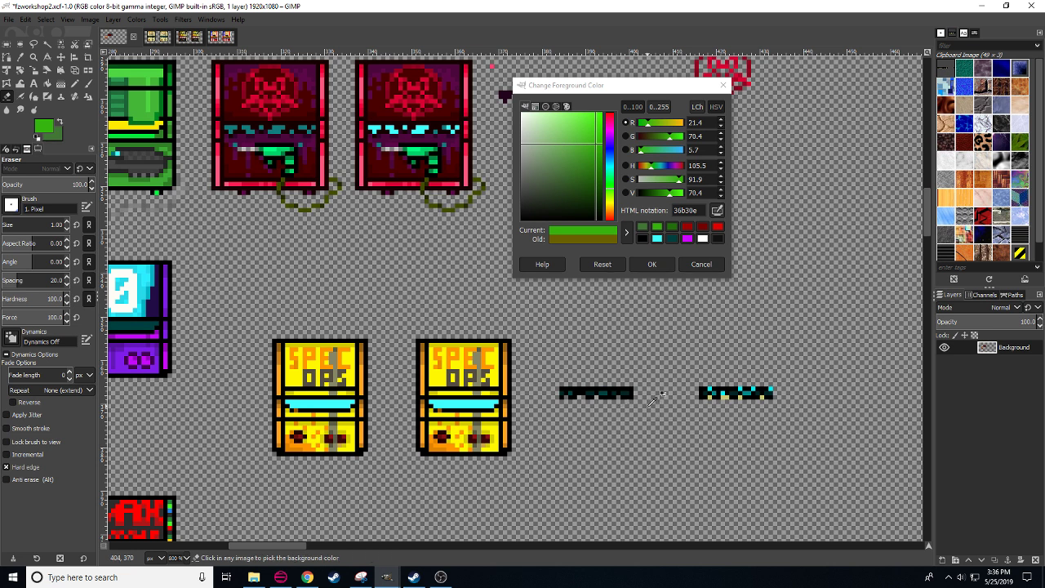
key(r)
mouse_move(547, 368)
mouse_down()
mouse_move(784, 408)
mouse_move(492, 416)
mouse_up()
key(ctrl+c)
key(ctrl+v)
click(561, 418)
- Pencil the lower edges of the shattered screens with the cabinet's yellow fff700 and darker yellow d3cc00
key(n)
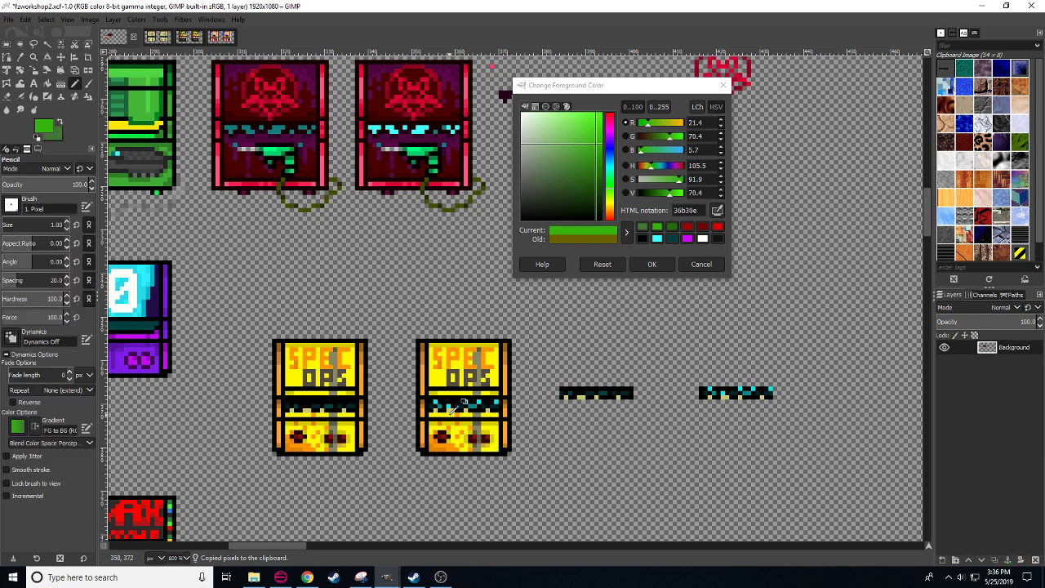
ctrl+click(452, 413)
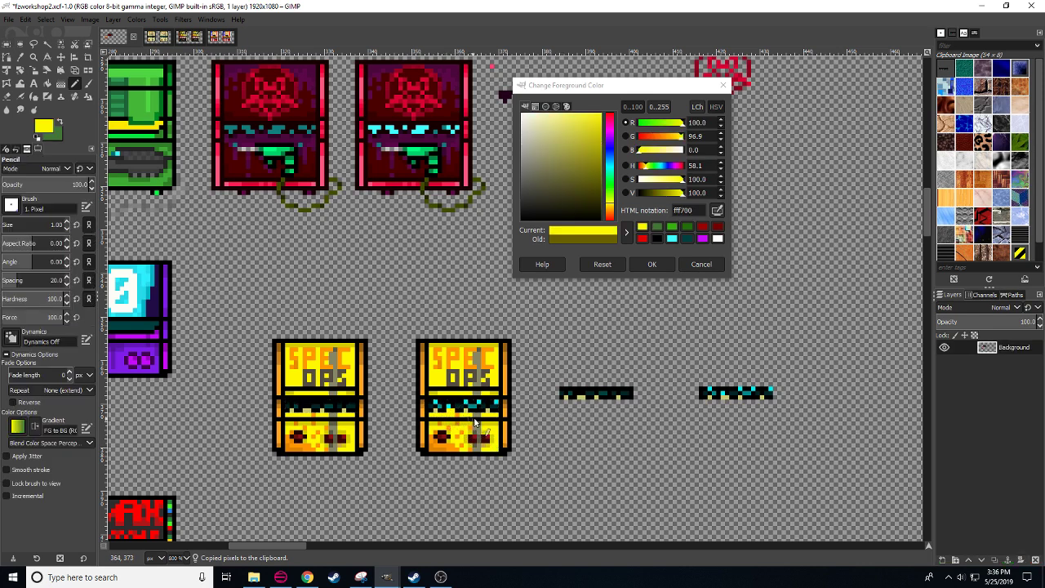
ctrl+click(489, 420)
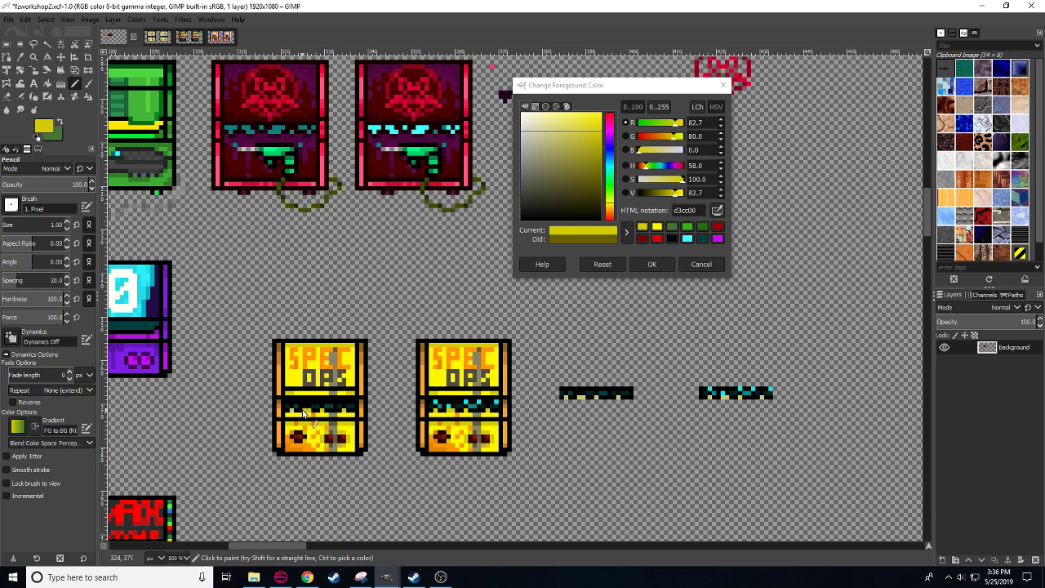
- Sample grey shades 868767 and 5b5b46 from the cabinets and touch up their vertical grey stripes with the Pencil
scroll(558, 437, down, 1)
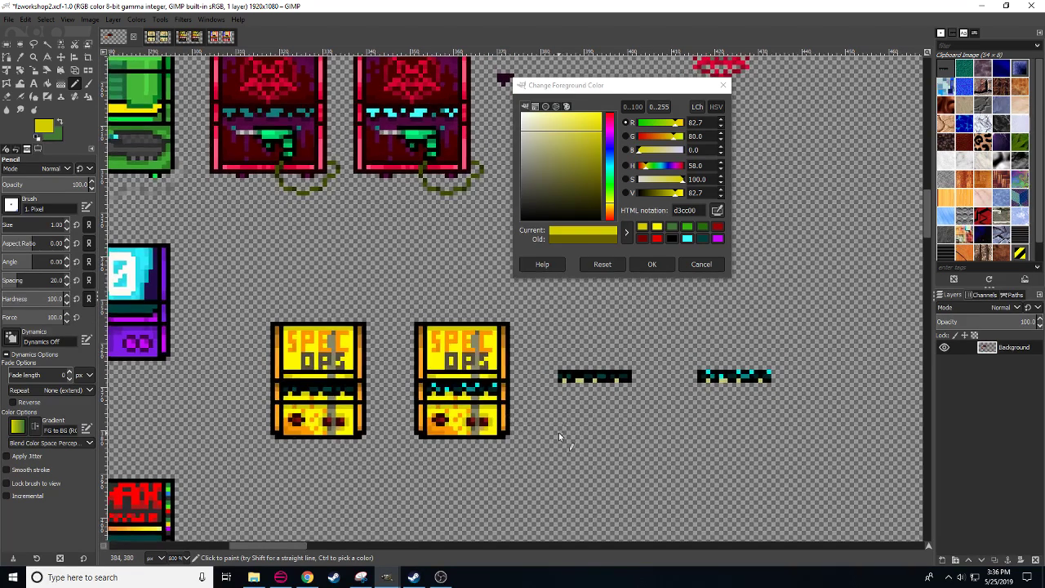
key(minus)
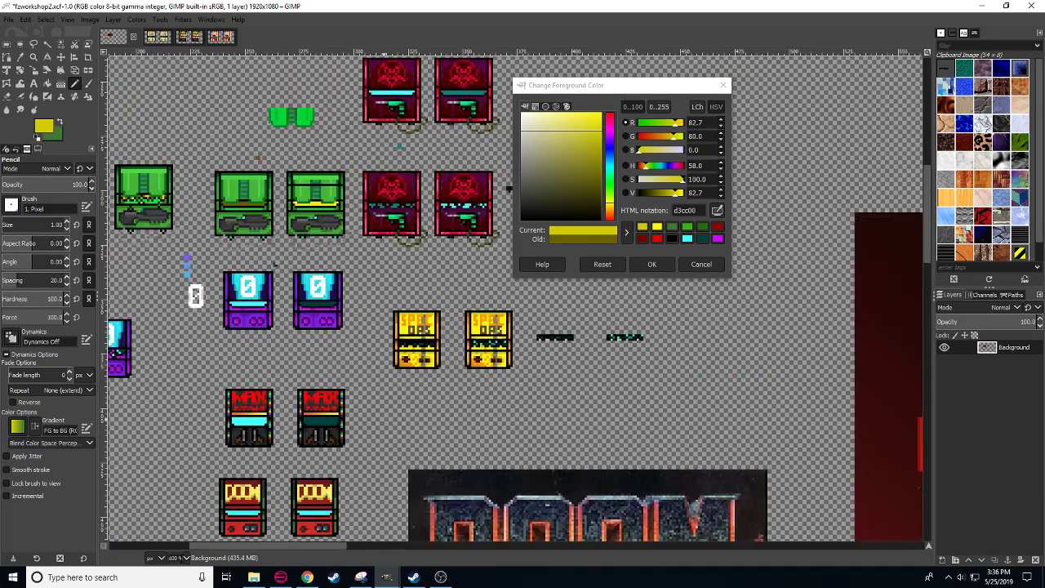
key(plus)
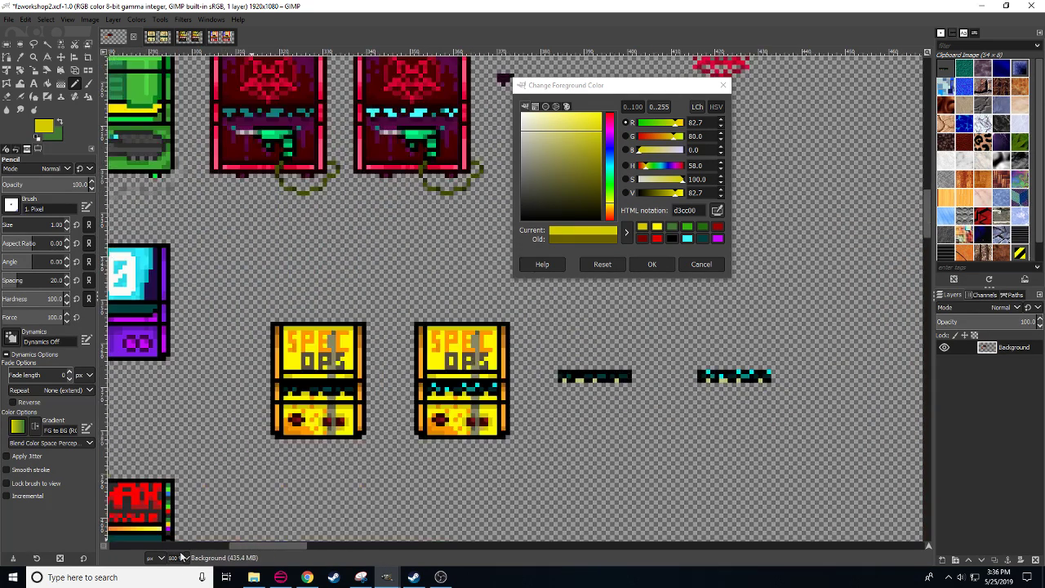
drag(310, 452, 356, 400)
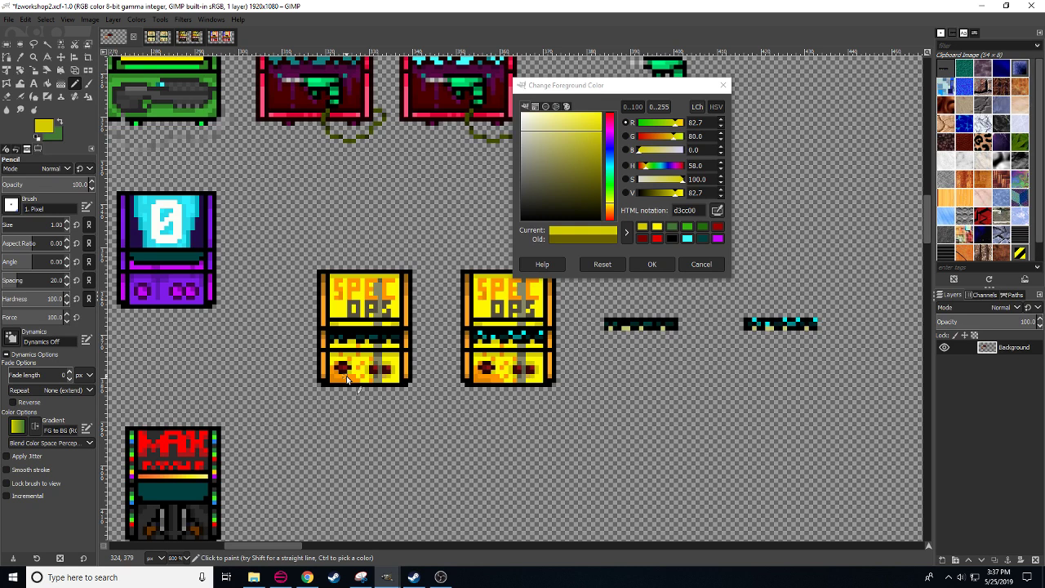
drag(388, 381, 357, 421)
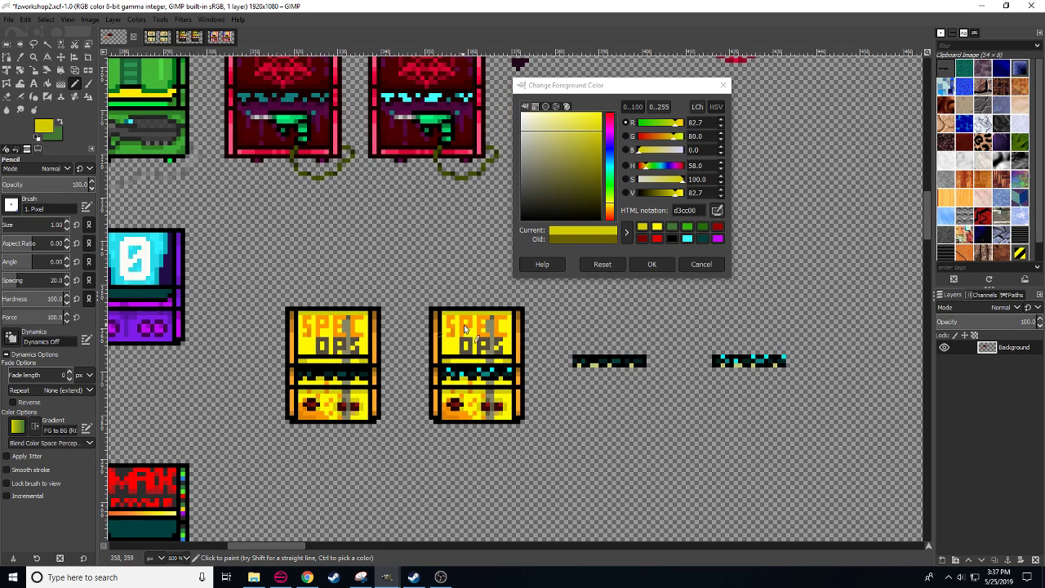
ctrl+click(356, 315)
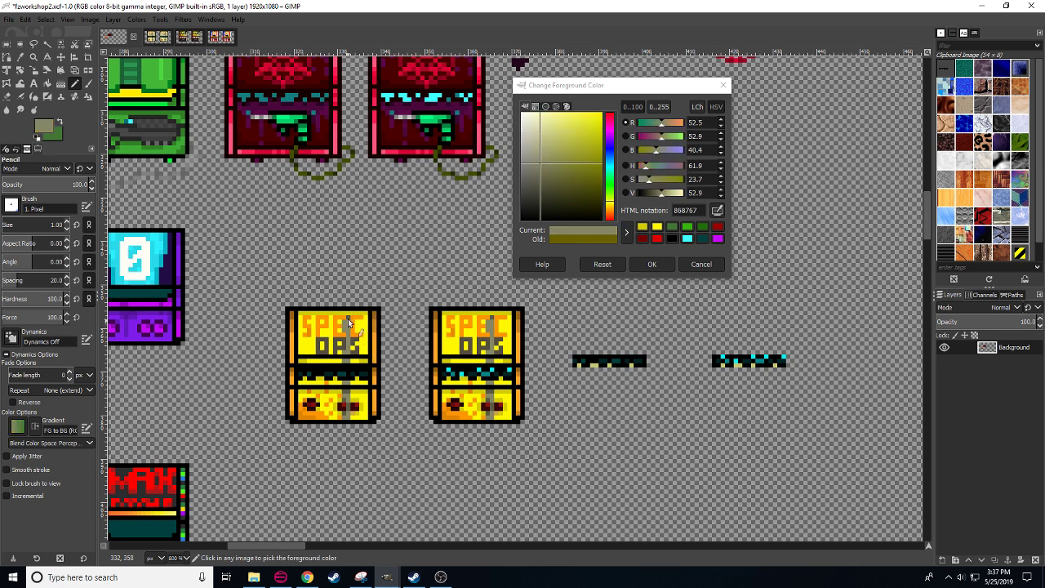
ctrl+click(493, 321)
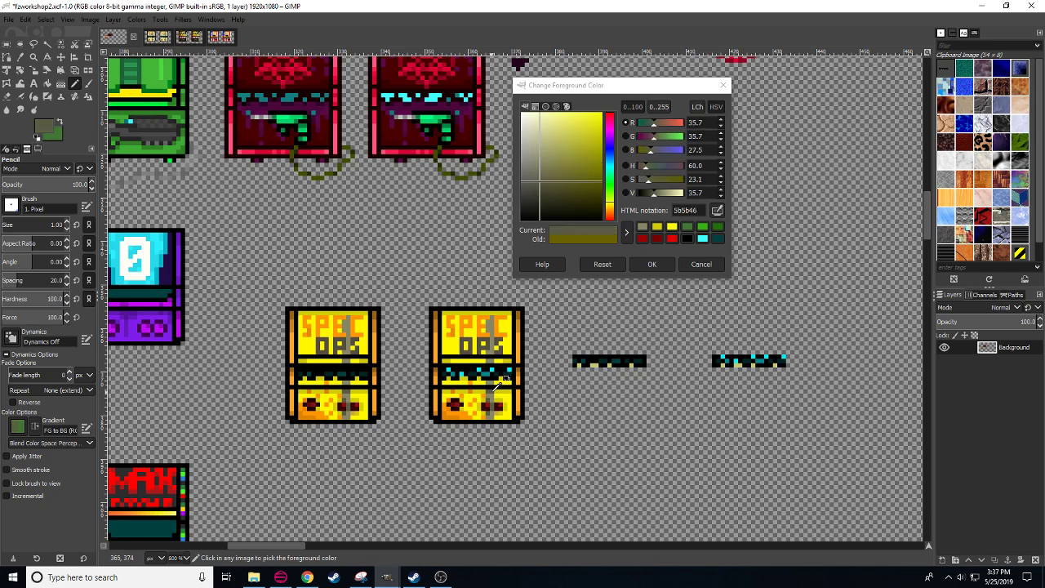
click(490, 312)
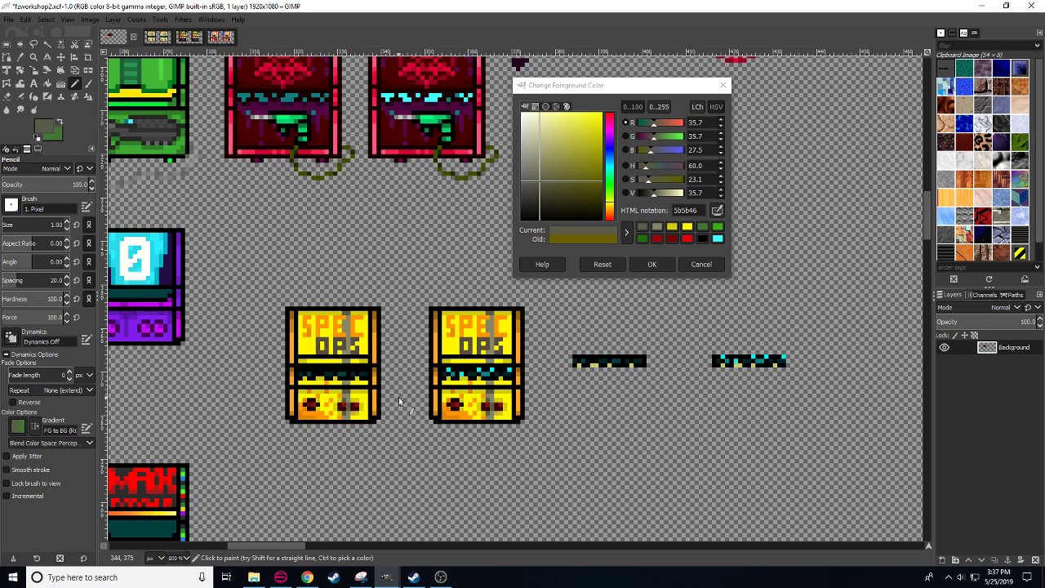
- Erase a jagged bite from the first yellow cabinet's lower-left corner and outline the torn edge in black
scroll(181, 558, down, 1)
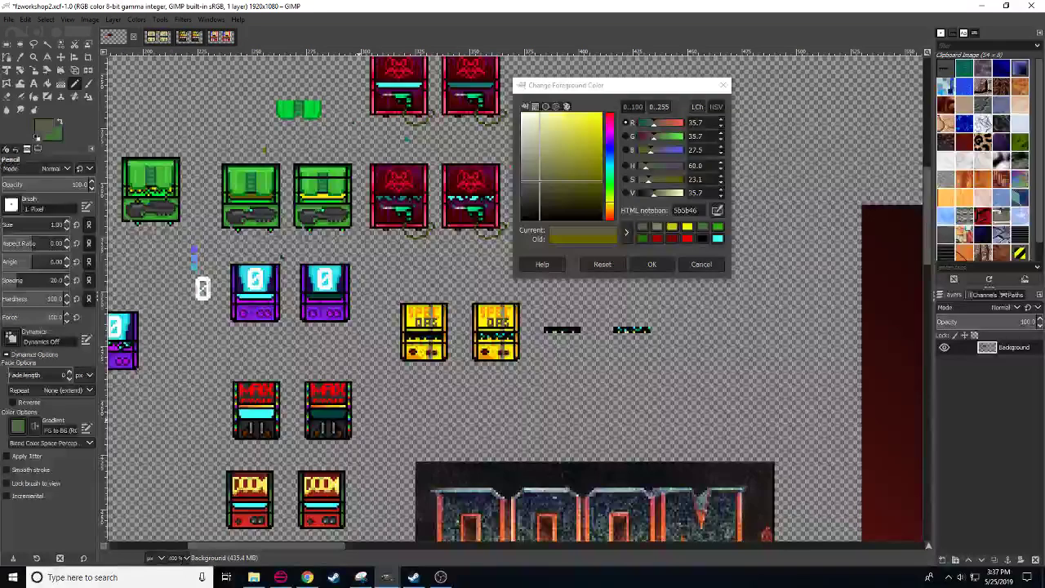
key(minus)
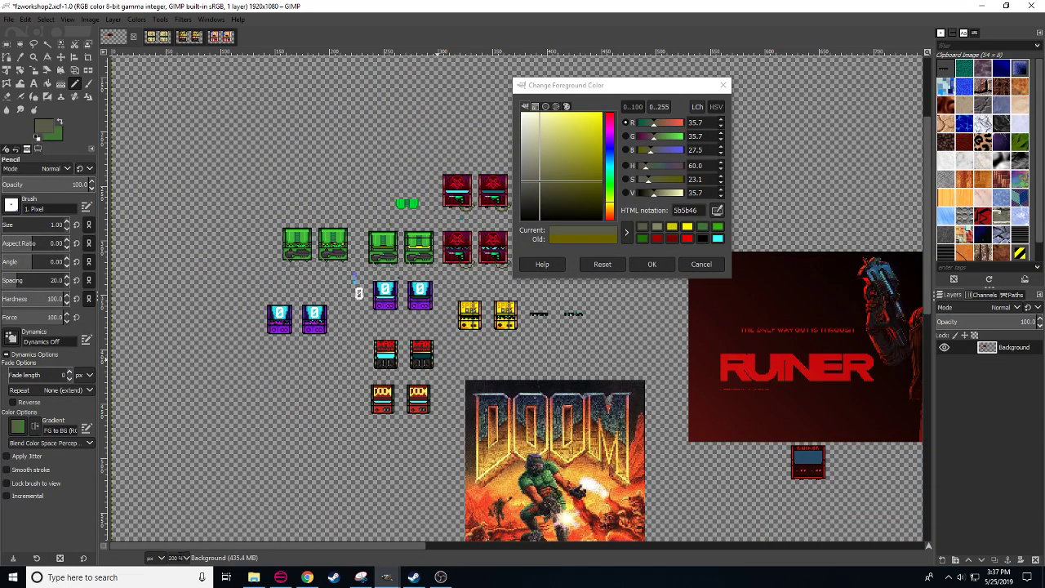
key(plus)
key(plus)
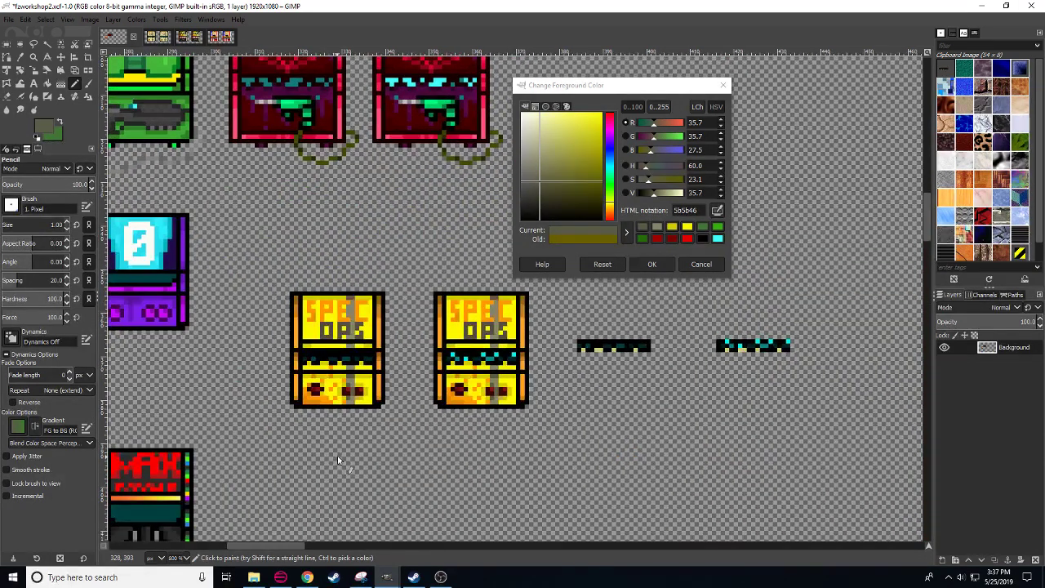
key(shift+e)
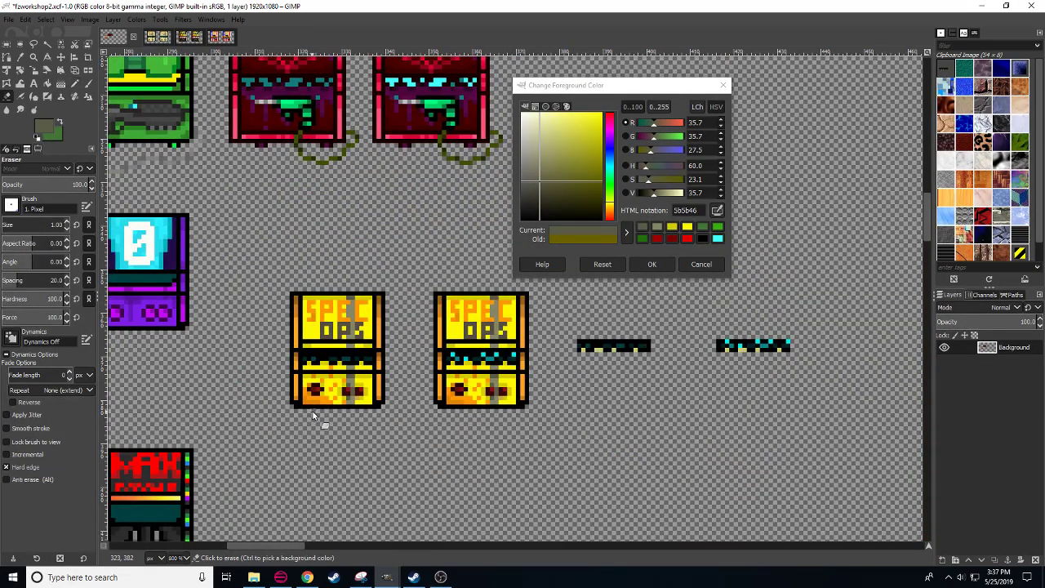
click(309, 406)
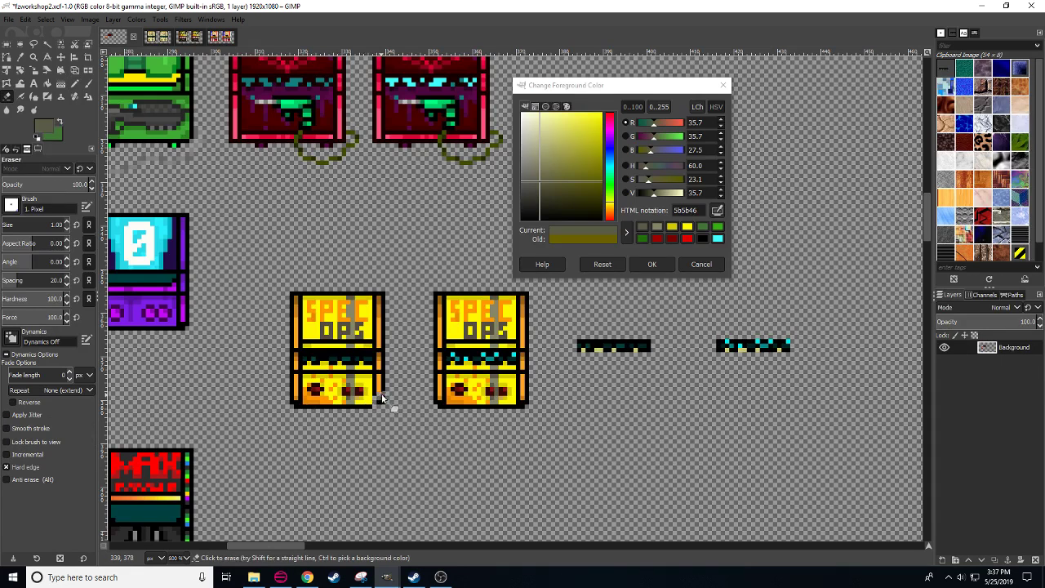
drag(295, 406, 291, 398)
mouse_move(327, 410)
mouse_down()
mouse_move(296, 370)
mouse_move(297, 389)
mouse_move(317, 405)
mouse_move(301, 408)
mouse_move(303, 374)
mouse_move(306, 404)
mouse_move(298, 377)
mouse_move(314, 400)
mouse_move(297, 392)
mouse_move(299, 410)
mouse_up()
key(n)
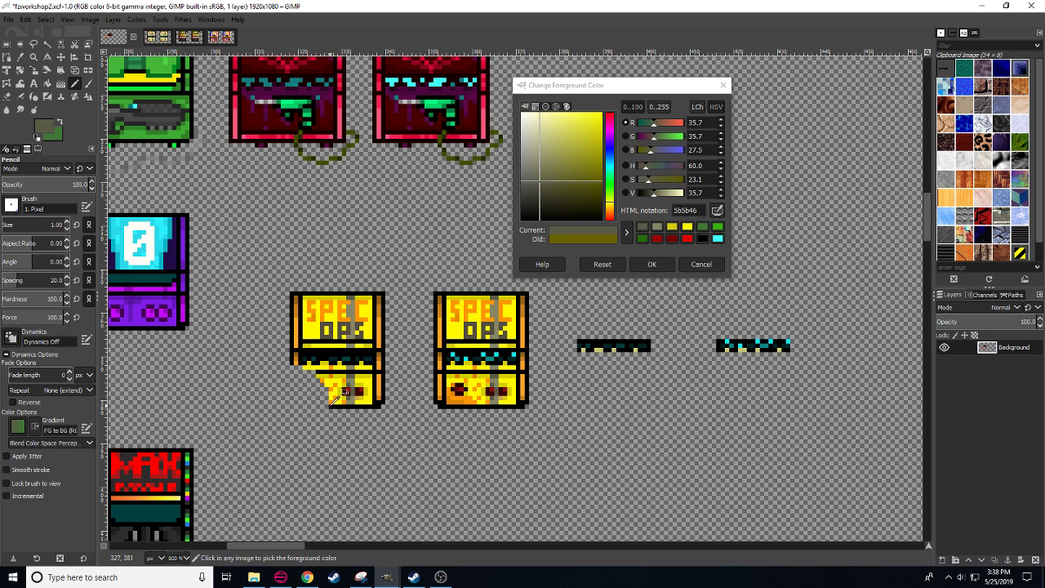
ctrl+click(335, 397)
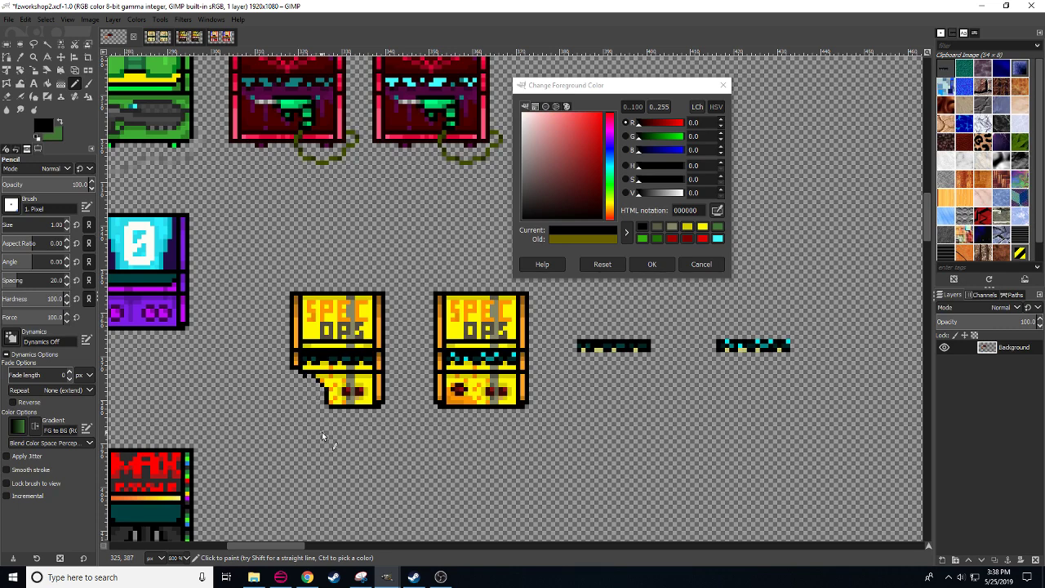
- Choose dark green 217406 and pencil a circuit-board patch inside the hole in the first yellow cabinet
drag(325, 432, 398, 412)
drag(402, 353, 429, 351)
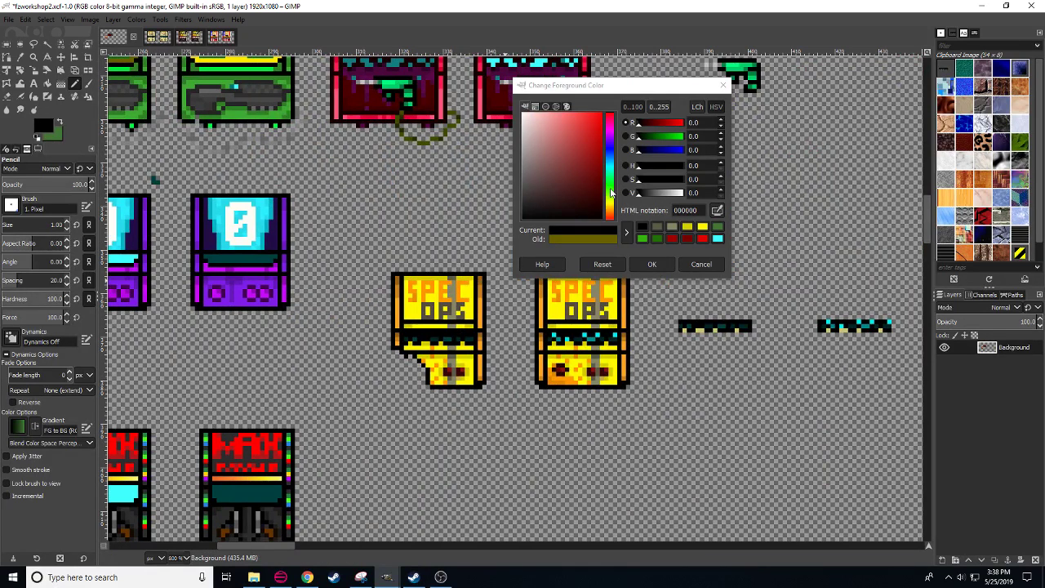
click(610, 189)
mouse_move(583, 163)
mouse_down()
mouse_move(599, 137)
mouse_move(599, 172)
mouse_up()
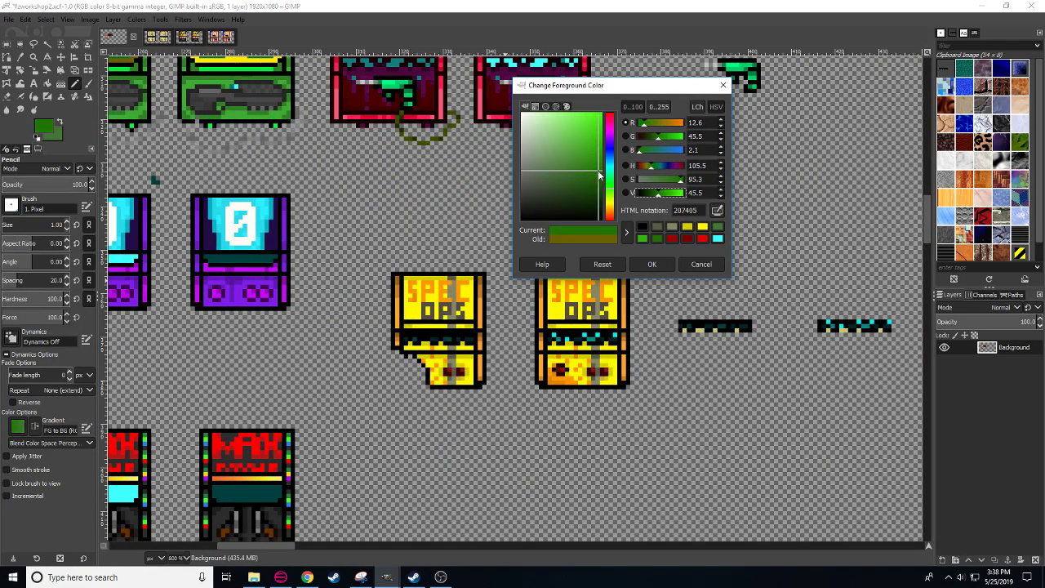
click(413, 362)
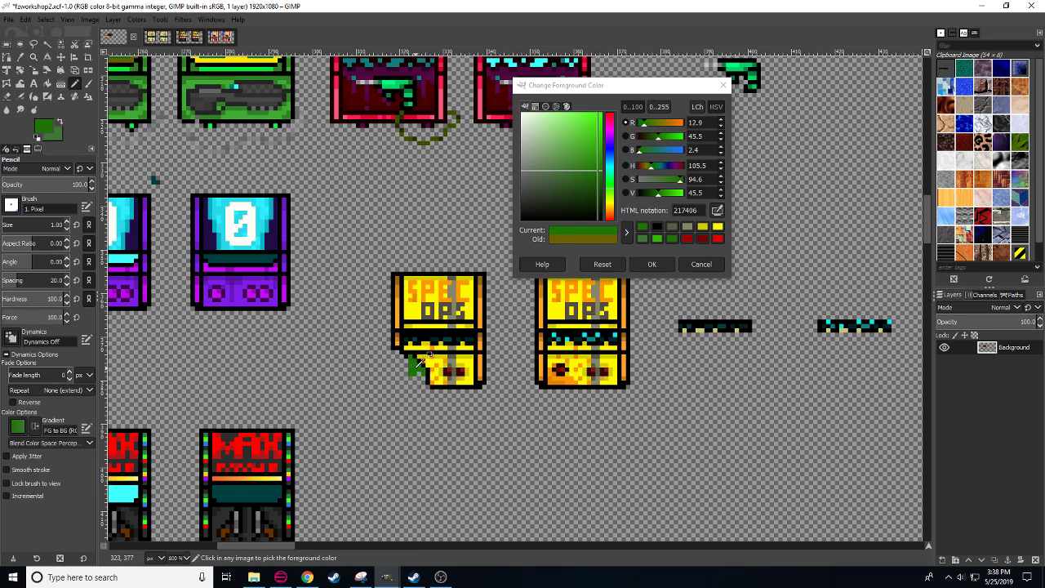
ctrl+click(412, 370)
click(418, 371)
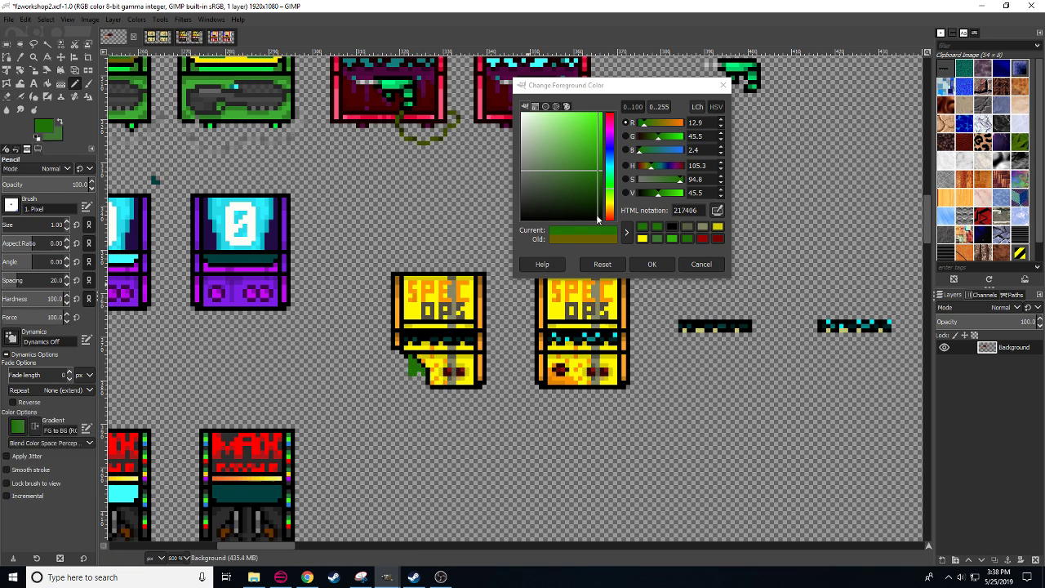
- Pencil olive 696000 traces onto the first yellow cabinet's circuit-board patch and extend its green area with 217406
click(609, 203)
mouse_move(597, 214)
mouse_down()
mouse_move(599, 199)
mouse_move(580, 207)
mouse_move(602, 212)
mouse_up()
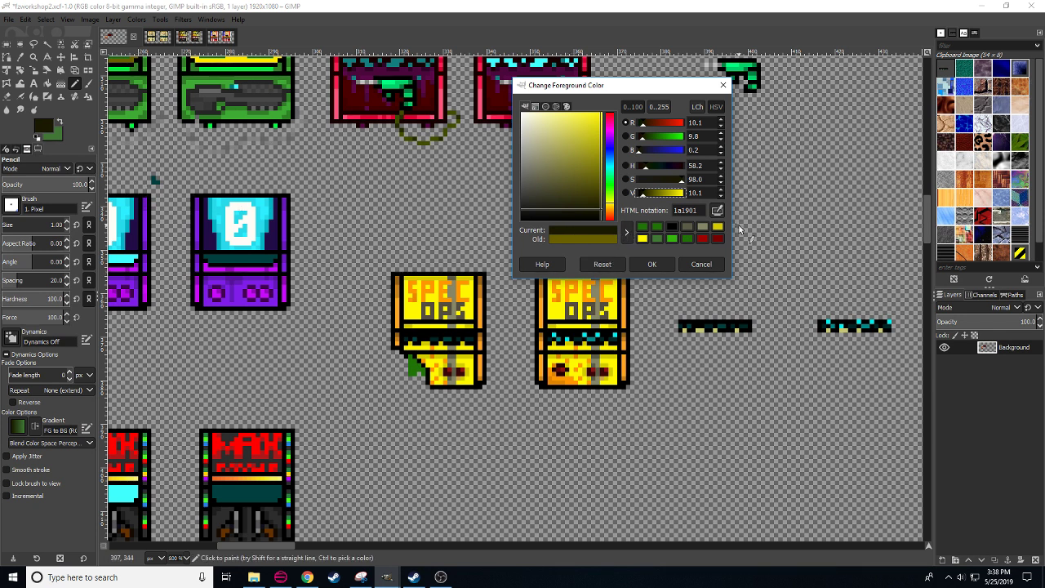
click(596, 267)
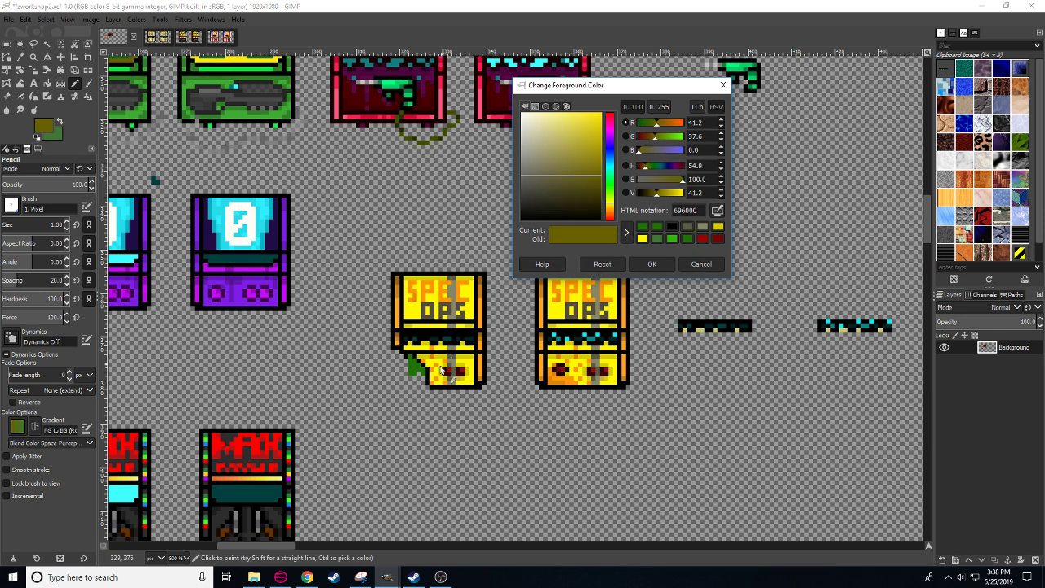
click(416, 375)
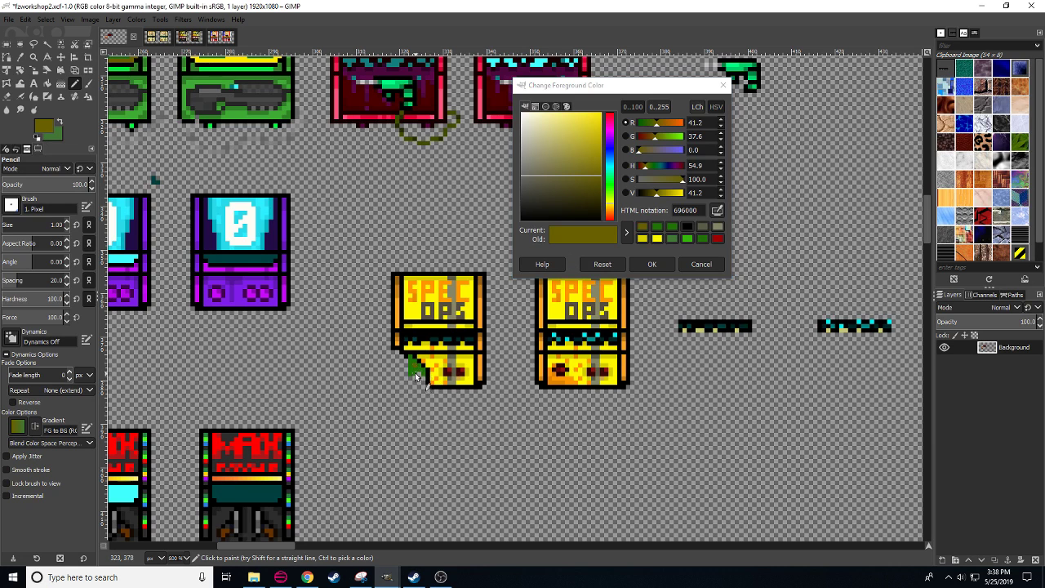
ctrl+click(412, 371)
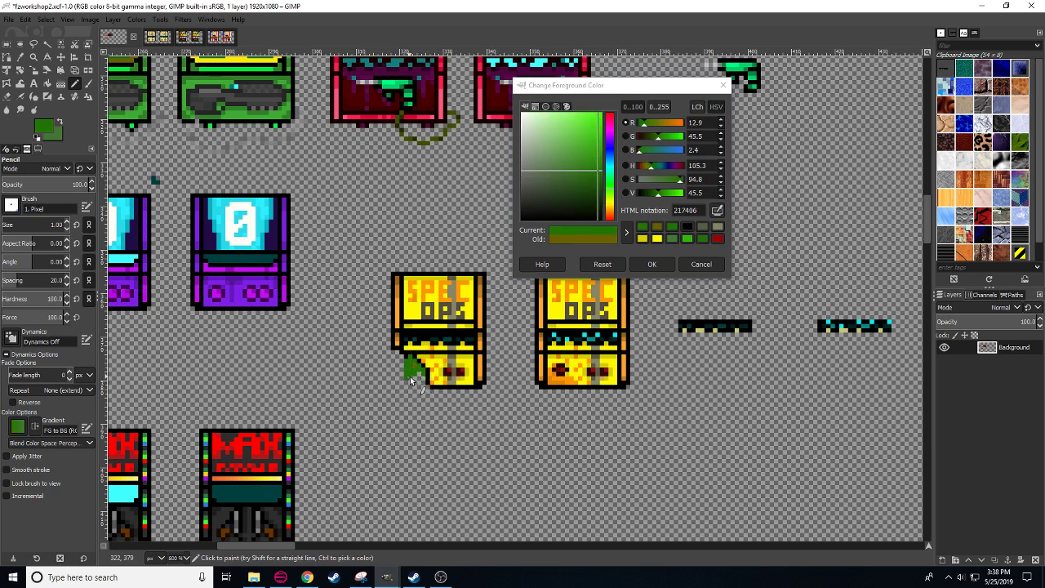
ctrl+click(414, 366)
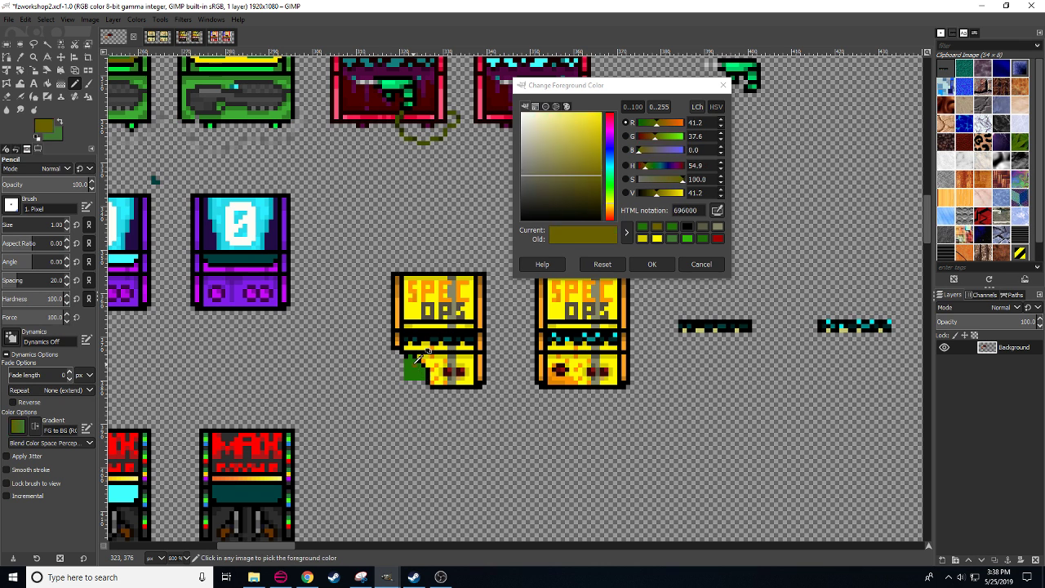
ctrl+click(415, 366)
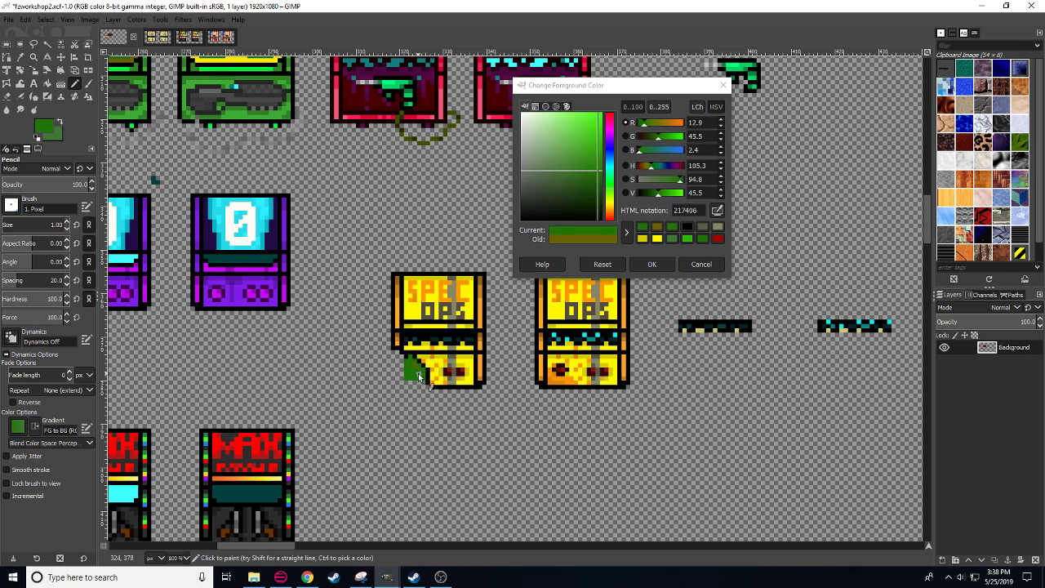
ctrl+click(426, 352)
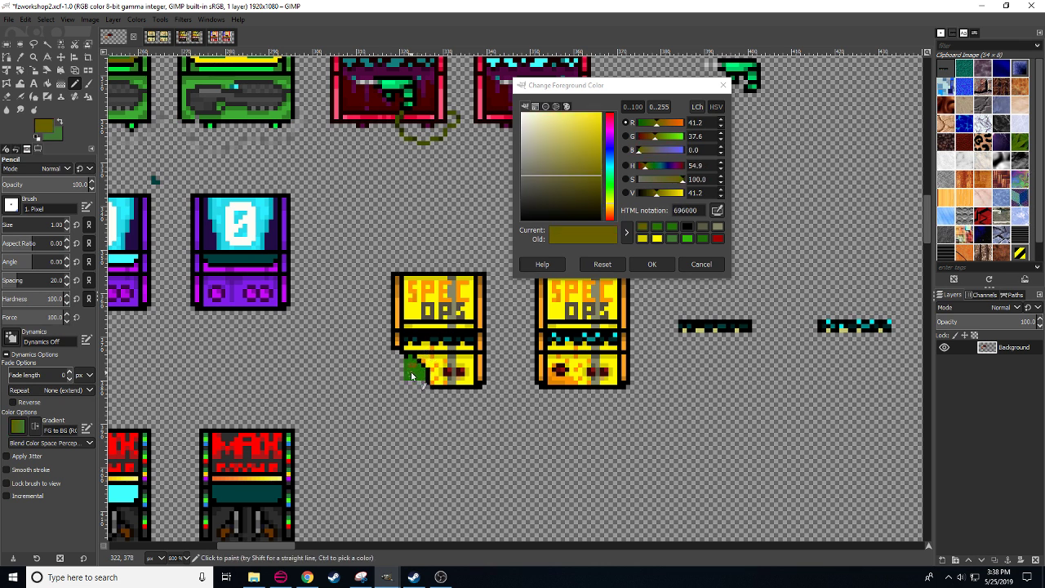
ctrl+click(414, 372)
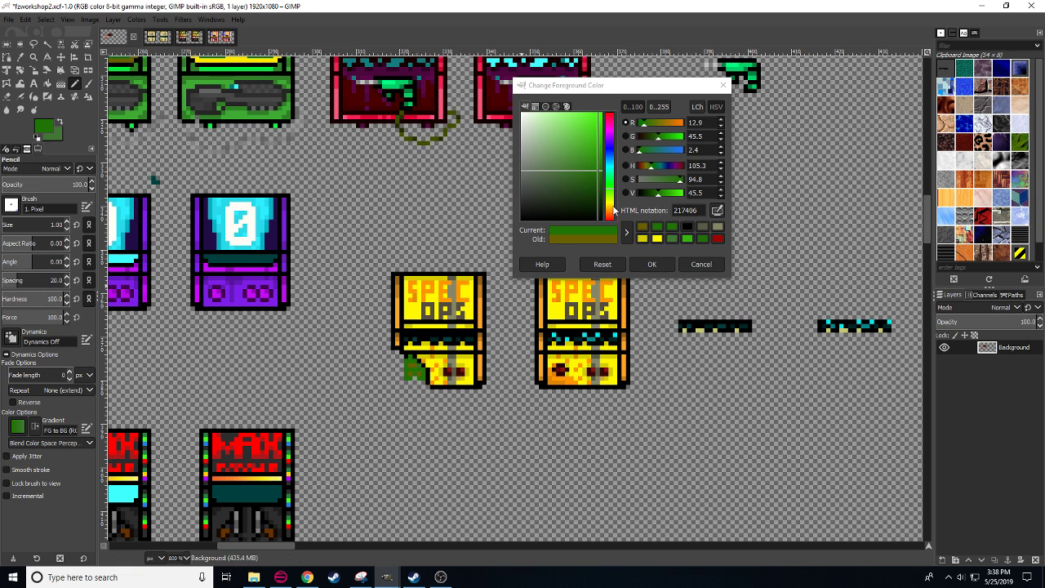
- Darken the green to 0b2602 and pencil a dark border along the circuit board's outer edge
drag(655, 193, 643, 193)
click(421, 384)
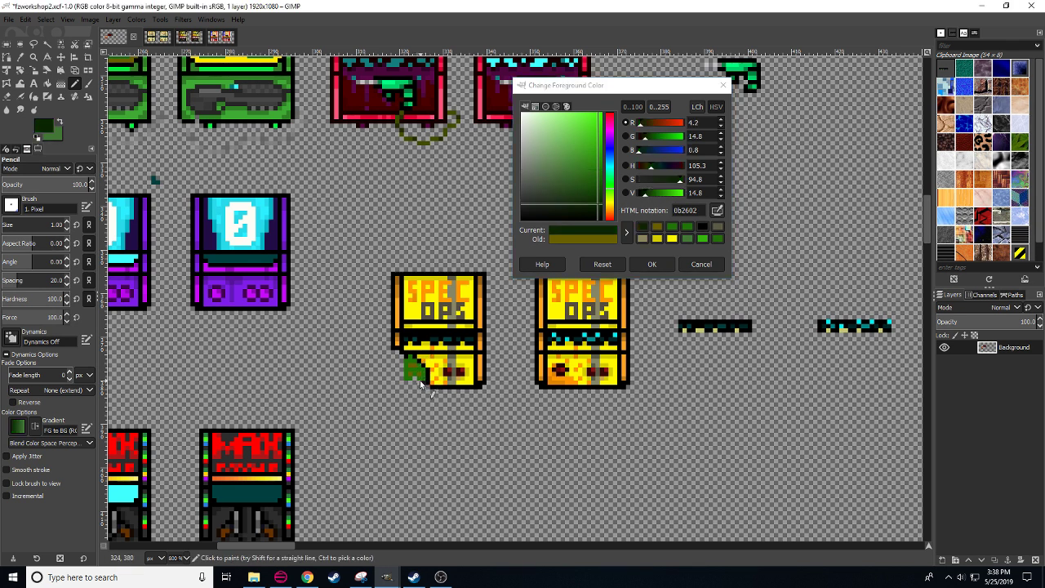
drag(415, 382, 402, 362)
key(ctrl)
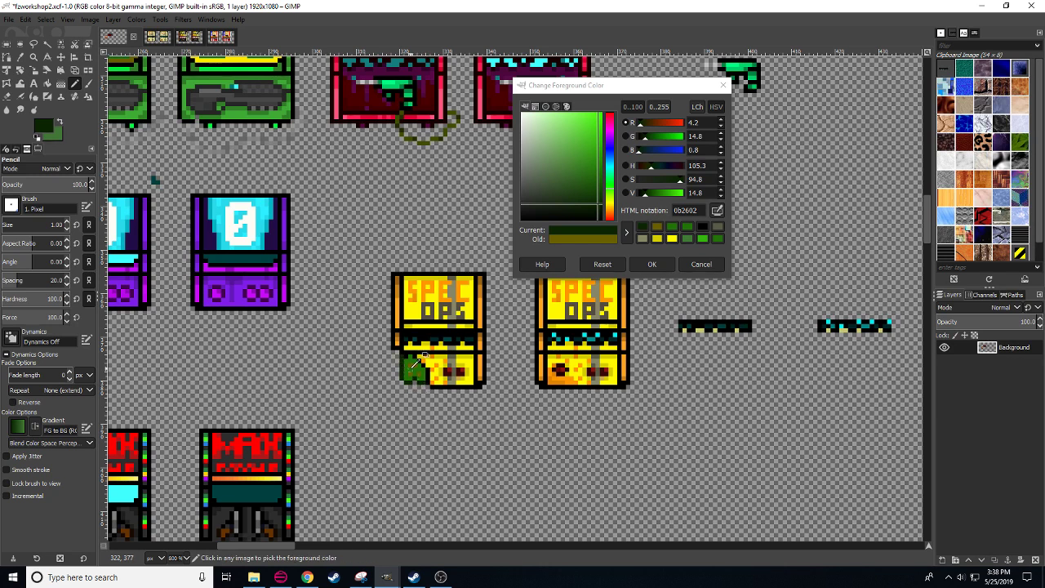
- Sample olive 696000 and green 217406 from the circuit board and touch up its traces with the Pencil
ctrl+click(415, 359)
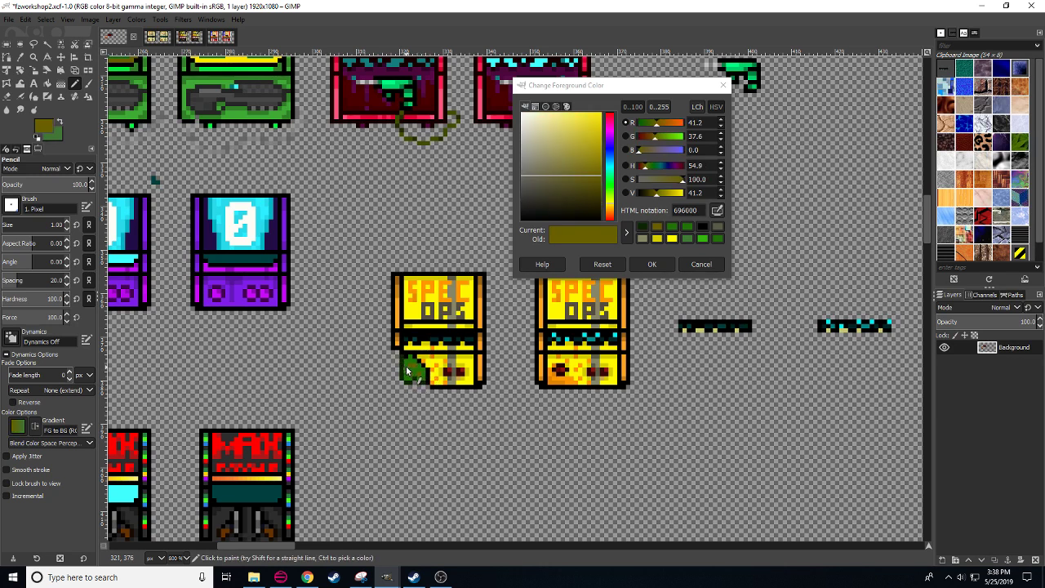
click(411, 370)
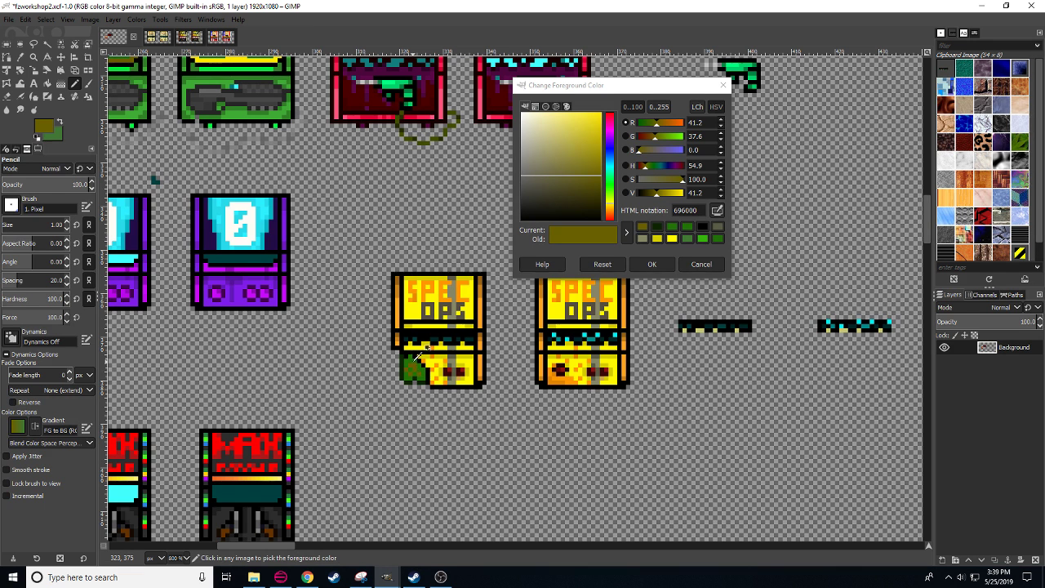
ctrl+click(419, 374)
ctrl+click(413, 367)
ctrl+click(411, 359)
- Lower the green's value to 40.5 (1d6705) and pencil shading pixels on the circuit board
click(721, 195)
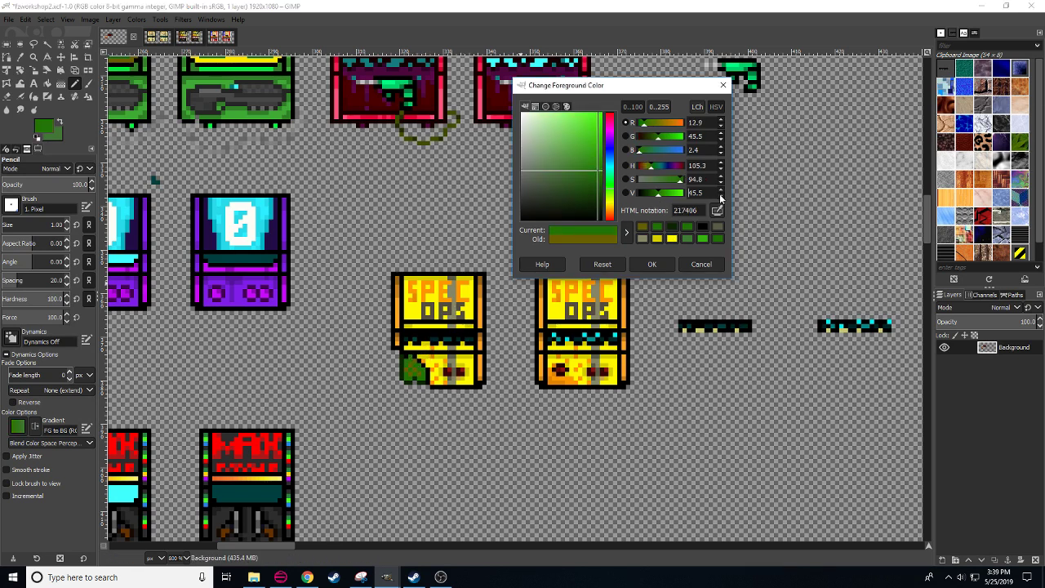
click(721, 195)
click(721, 196)
click(721, 195)
click(721, 195)
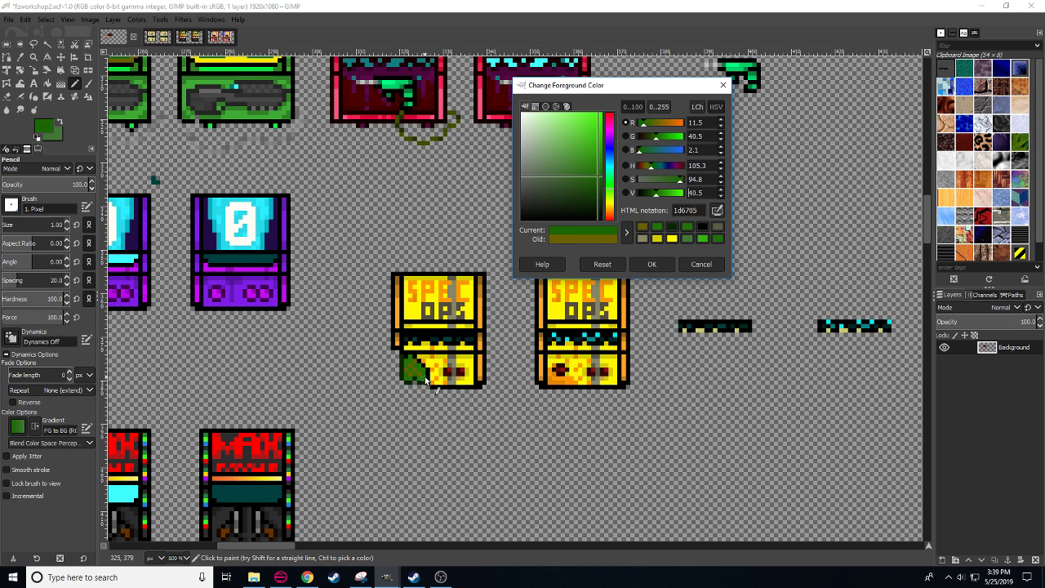
click(426, 387)
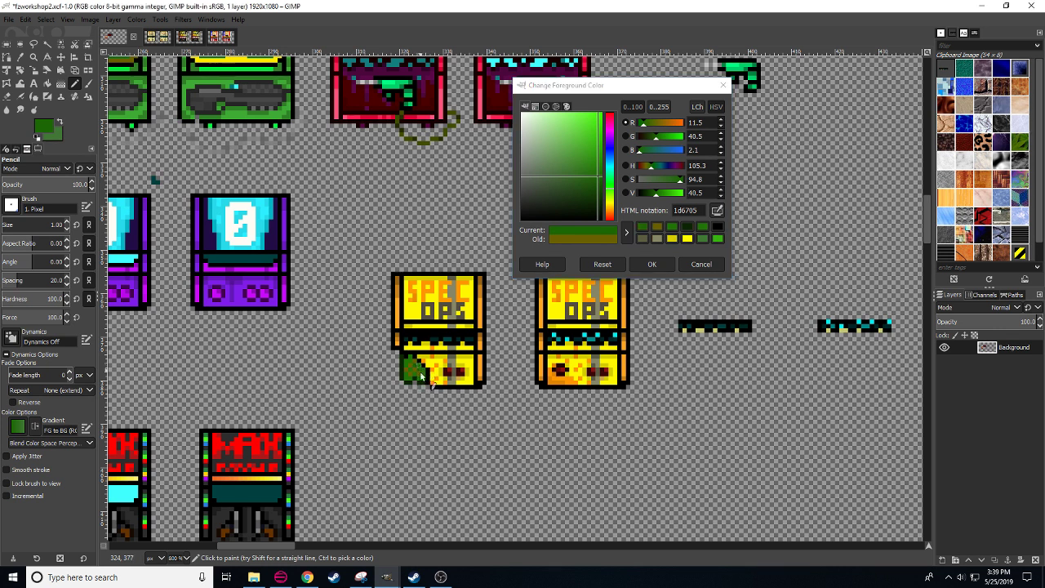
- Erase the circuit board's lower-left part into a jagged shape and redraw its broken edge in sampled dark green 0b2602
drag(432, 437, 455, 429)
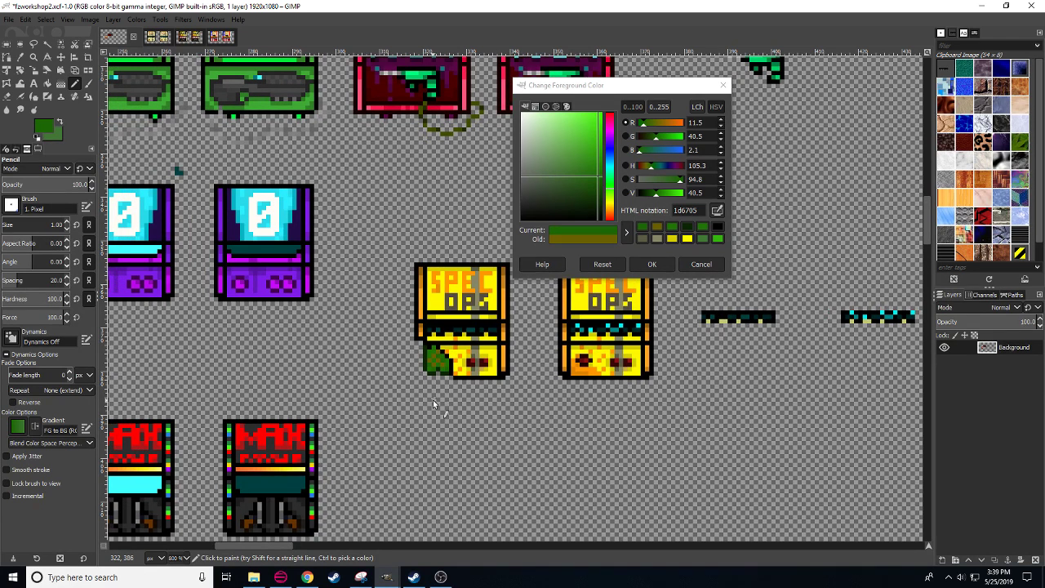
key(shift+e)
drag(429, 382, 433, 359)
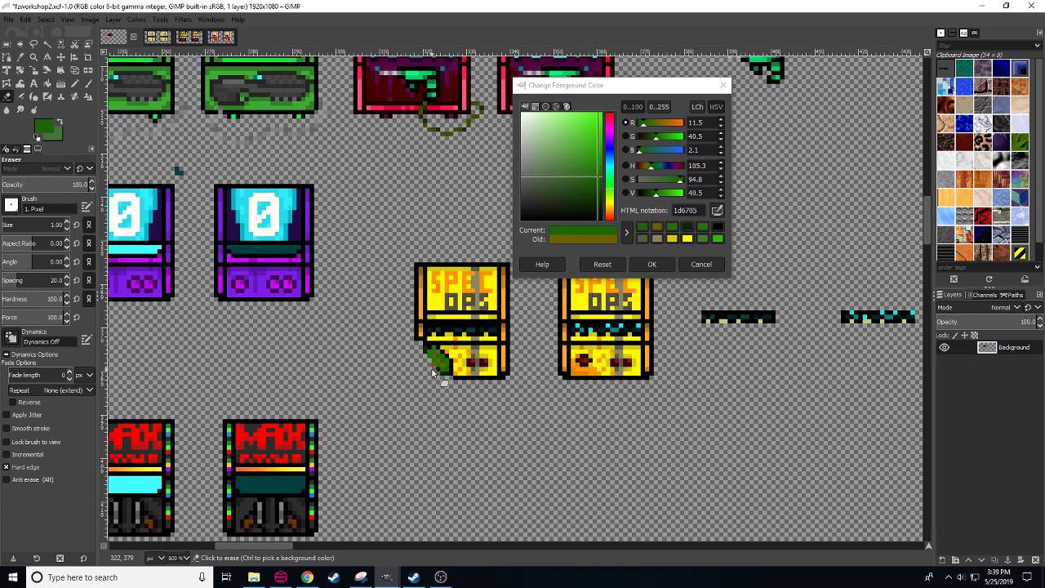
key(n)
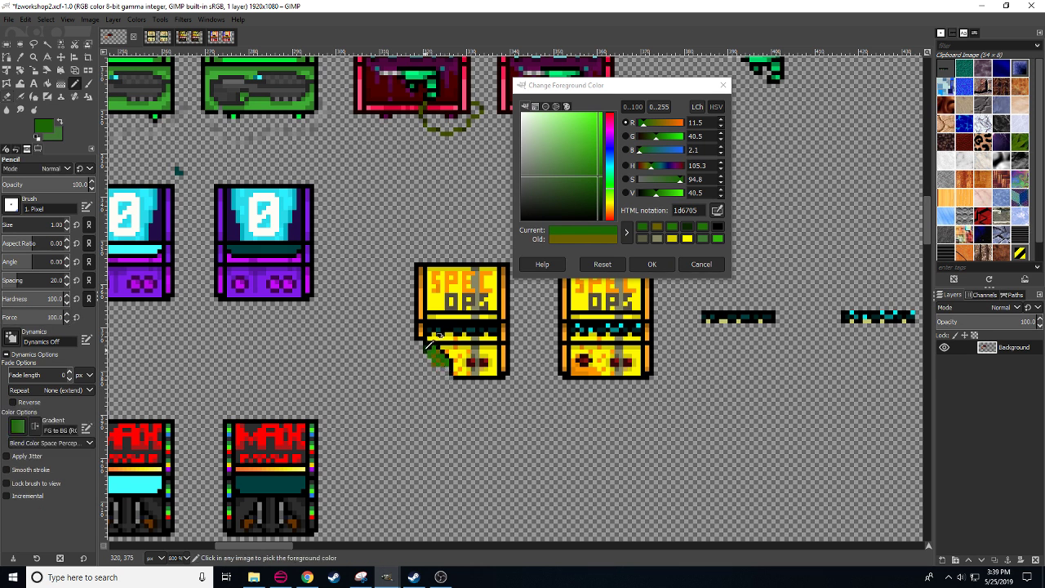
ctrl+click(426, 346)
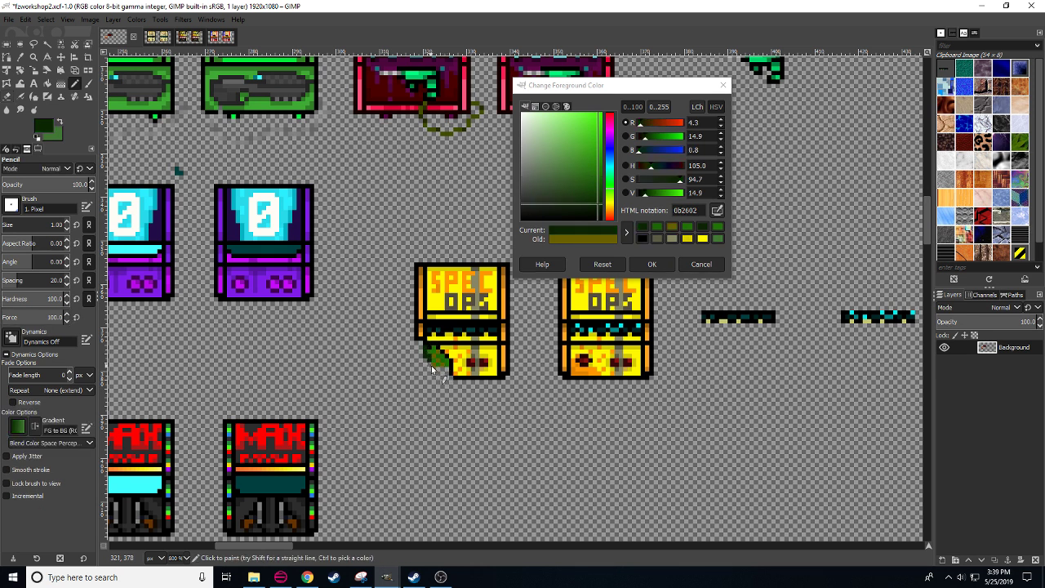
drag(430, 369, 447, 372)
drag(133, 380, 904, 316)
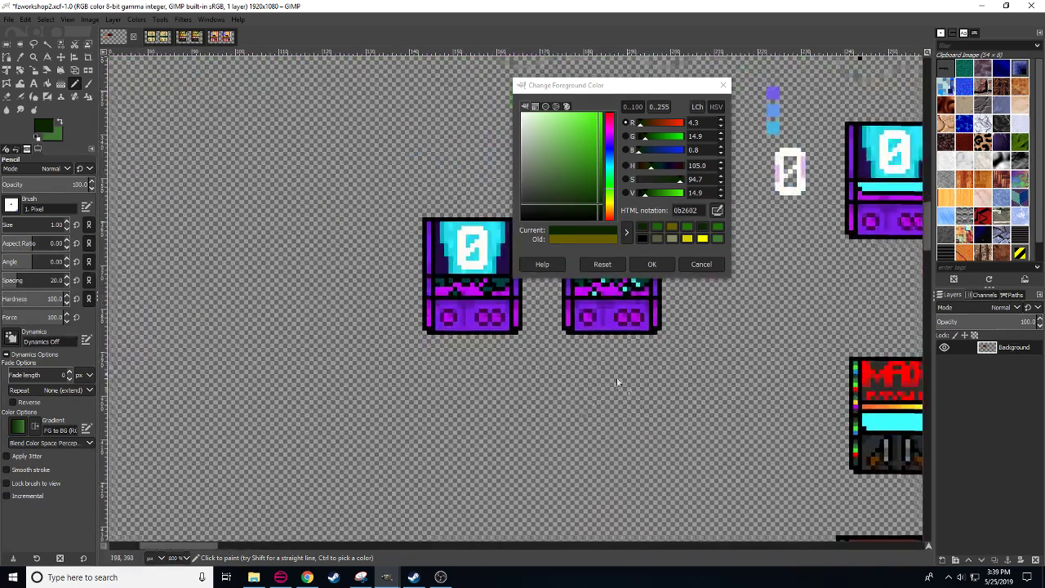
drag(635, 395, 114, 395)
scroll(408, 371, right, 7)
scroll(356, 410, up, 1)
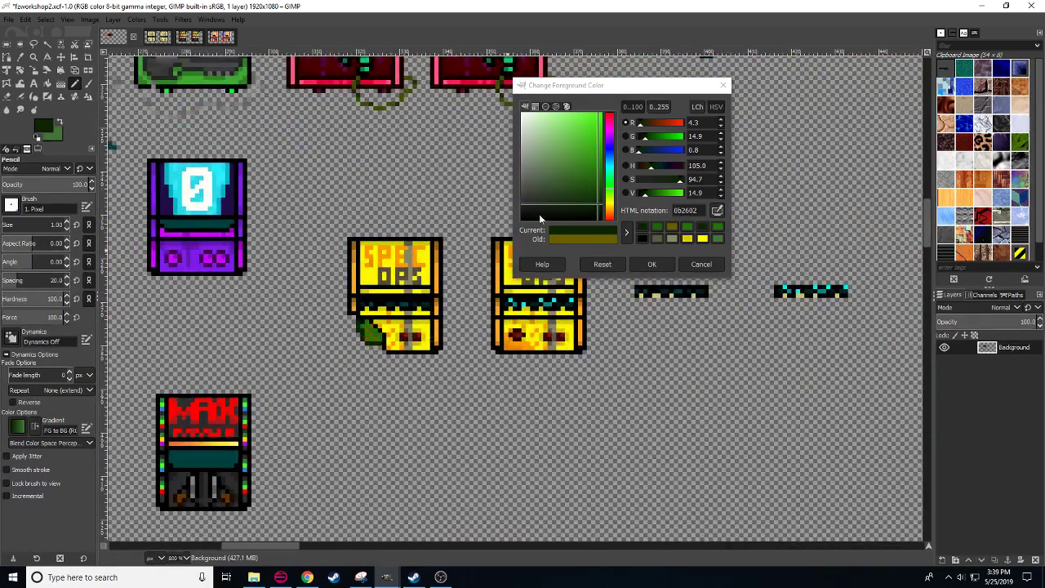
click(608, 113)
drag(600, 115, 595, 106)
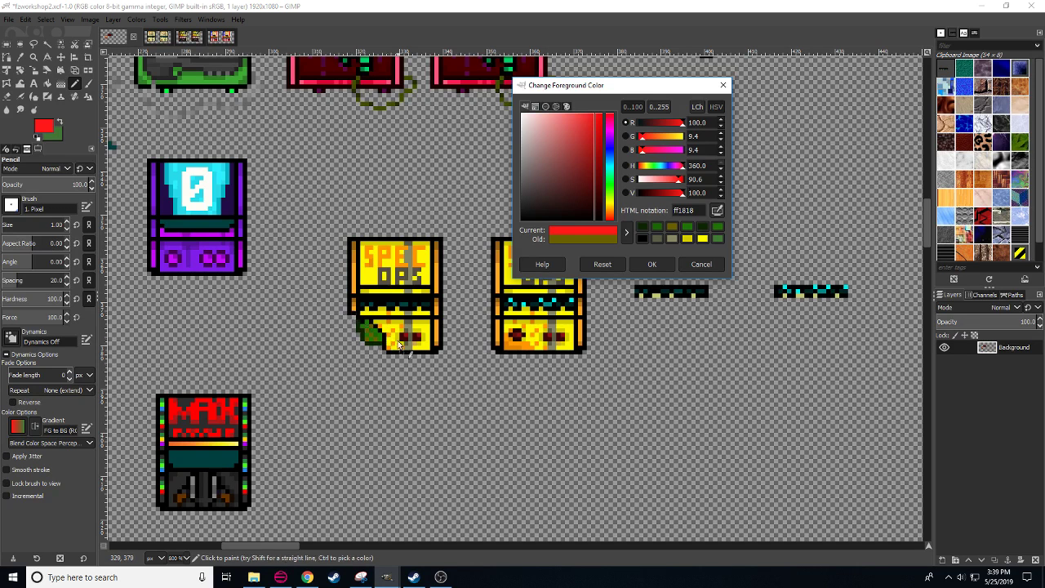
- Pencil a small black-outlined fragment below the first cabinet's torn corner and fill it with oranges ffa523 and c9821b
ctrl+click(442, 326)
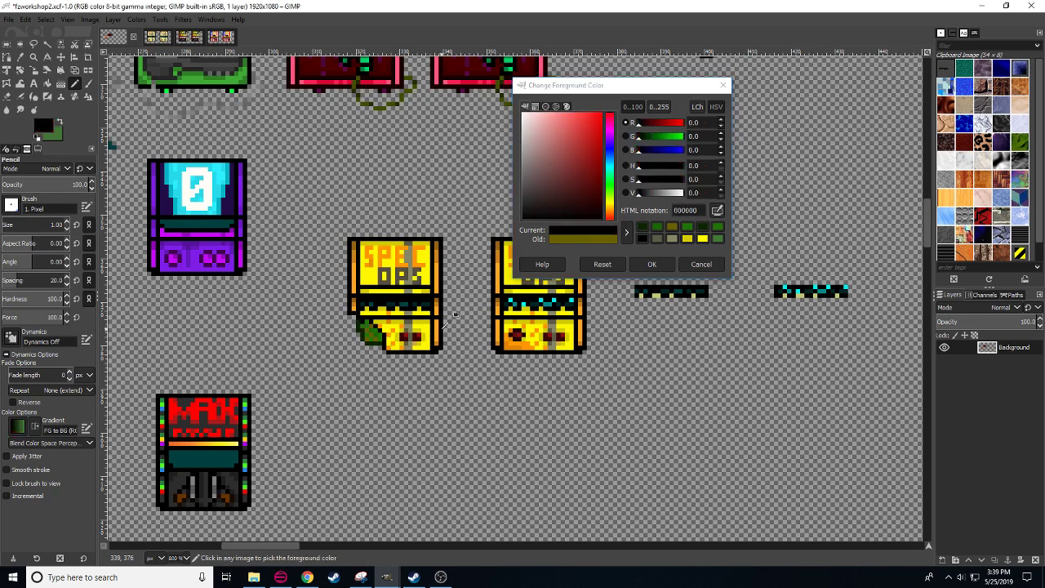
click(346, 344)
click(344, 348)
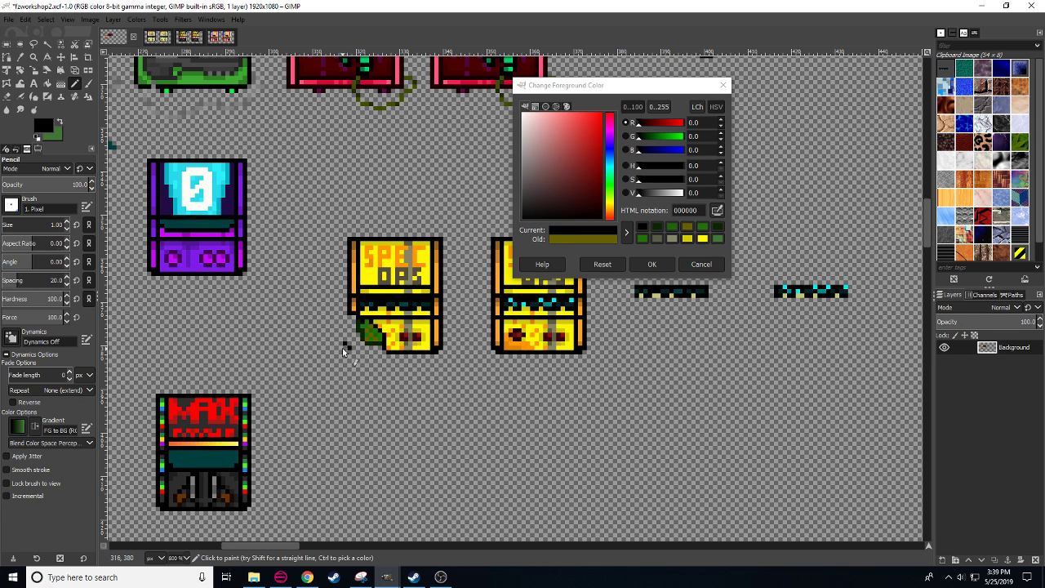
click(350, 360)
ctrl+click(345, 352)
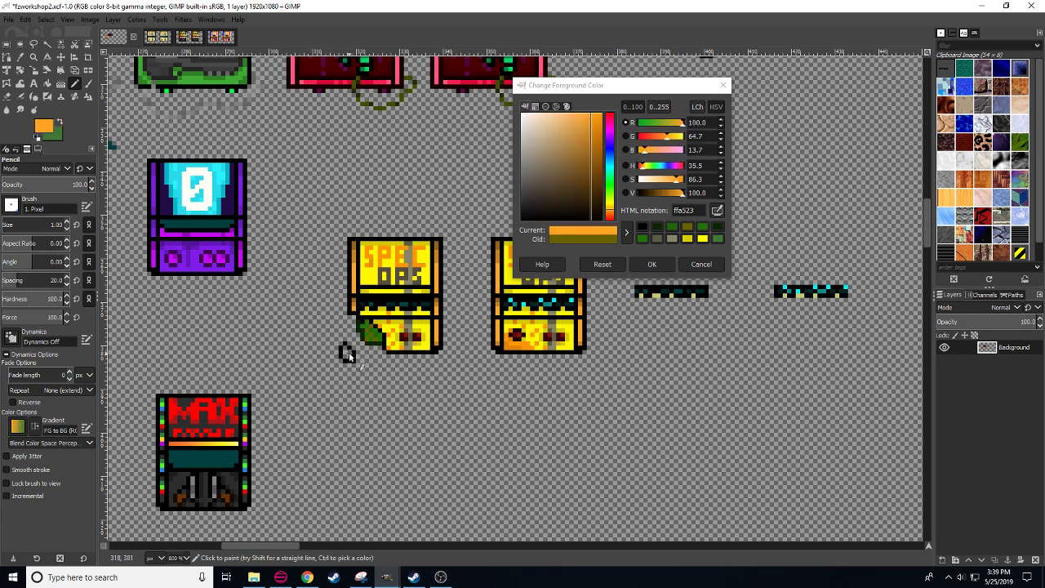
ctrl+click(346, 351)
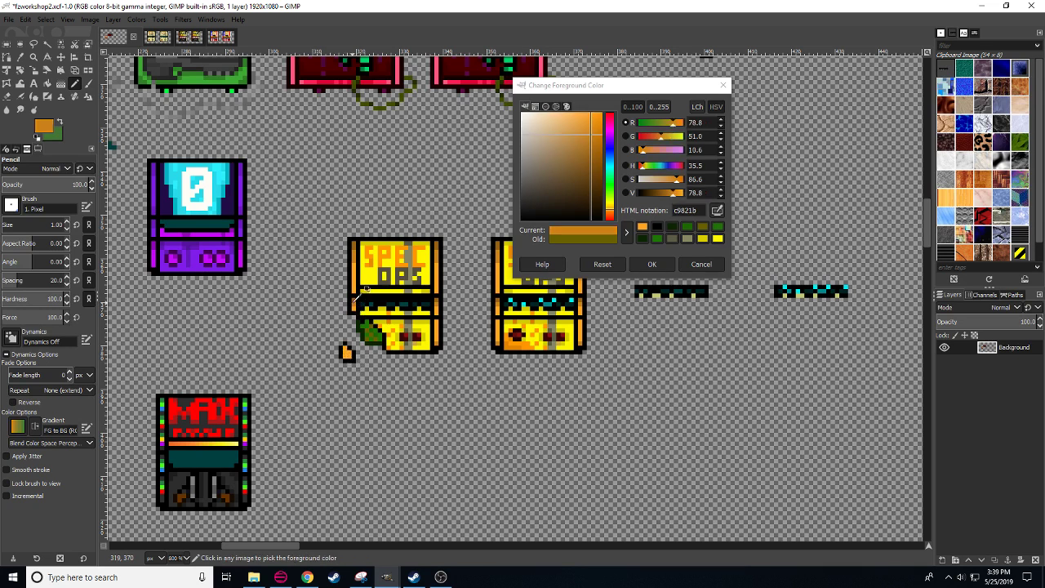
- Pencil a red wire hanging from the circuit board in c91b1b, shading it with darker reds 6b0e0e and a11616
scroll(405, 395, up, 1)
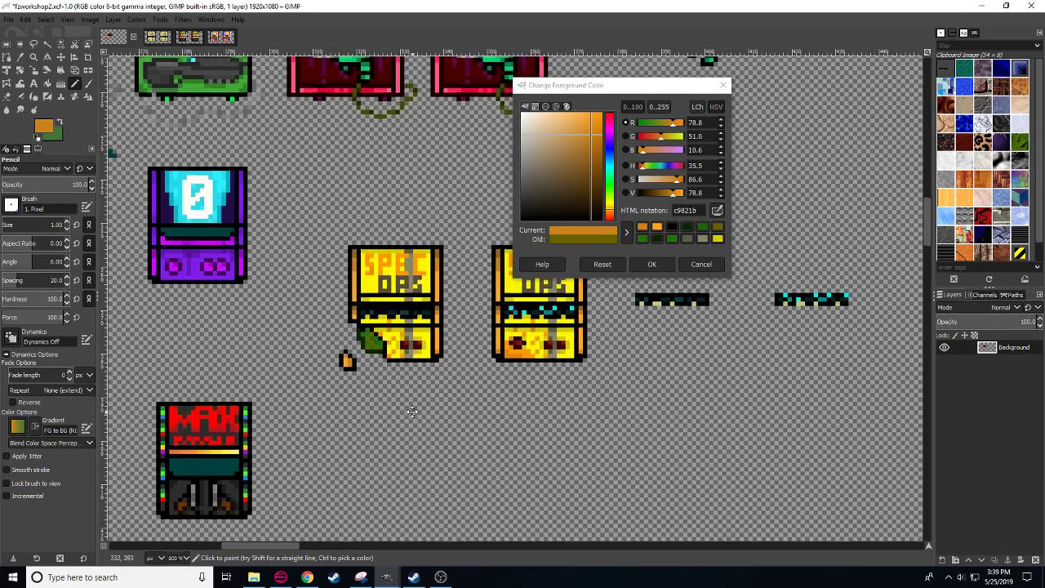
click(610, 219)
click(375, 343)
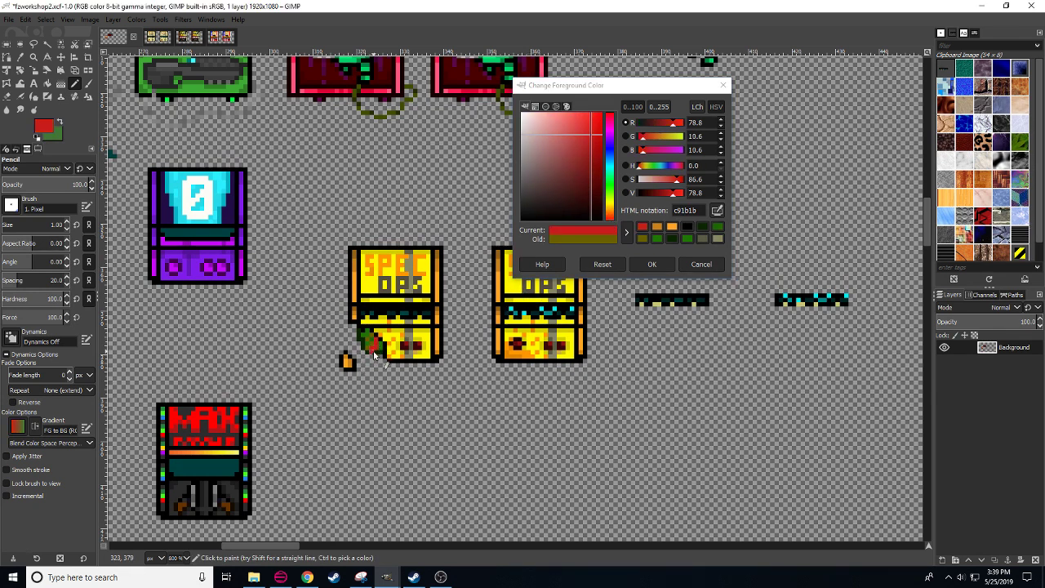
drag(662, 194, 656, 194)
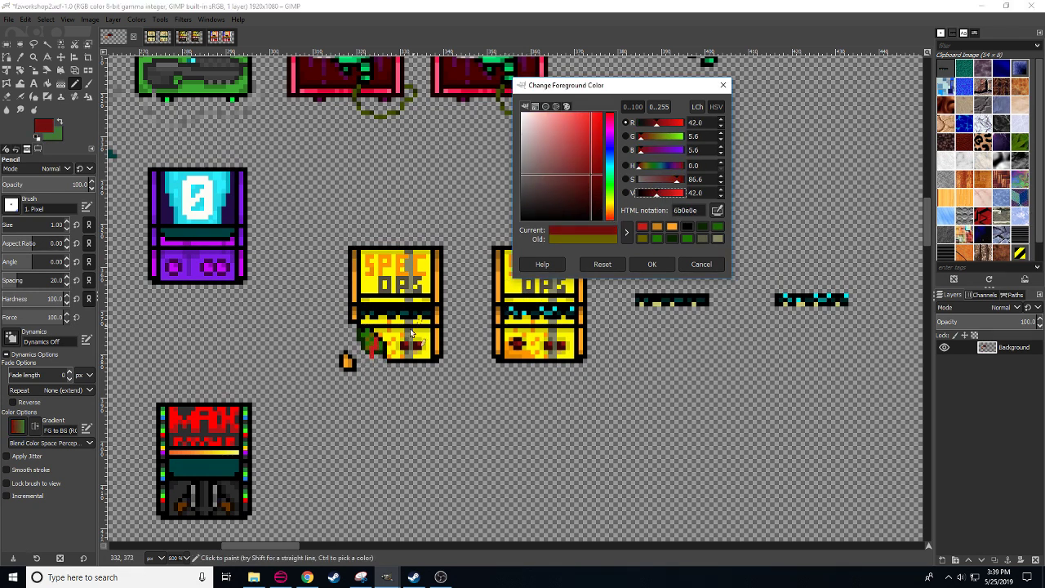
click(378, 352)
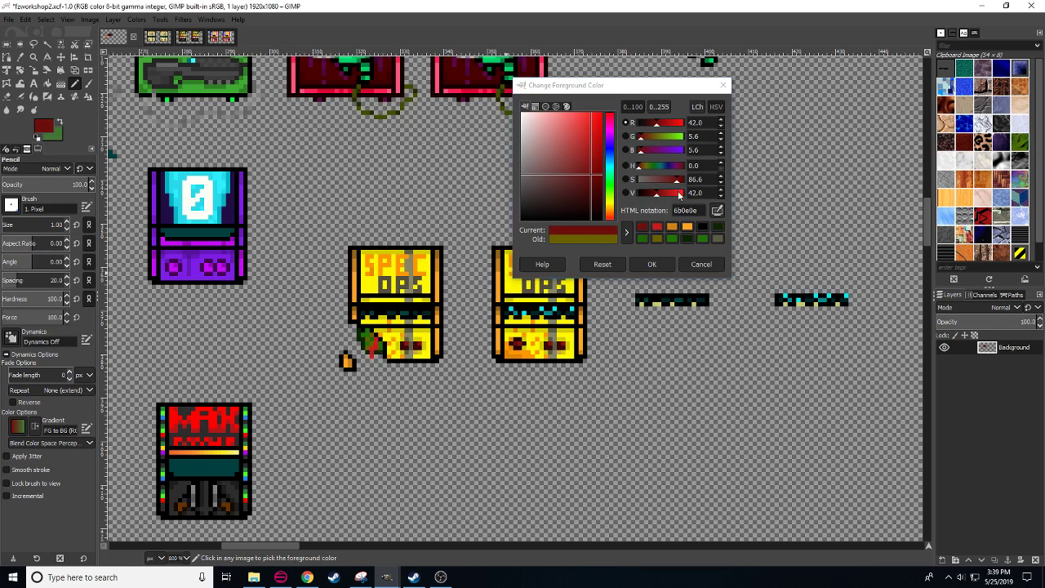
drag(656, 192, 666, 193)
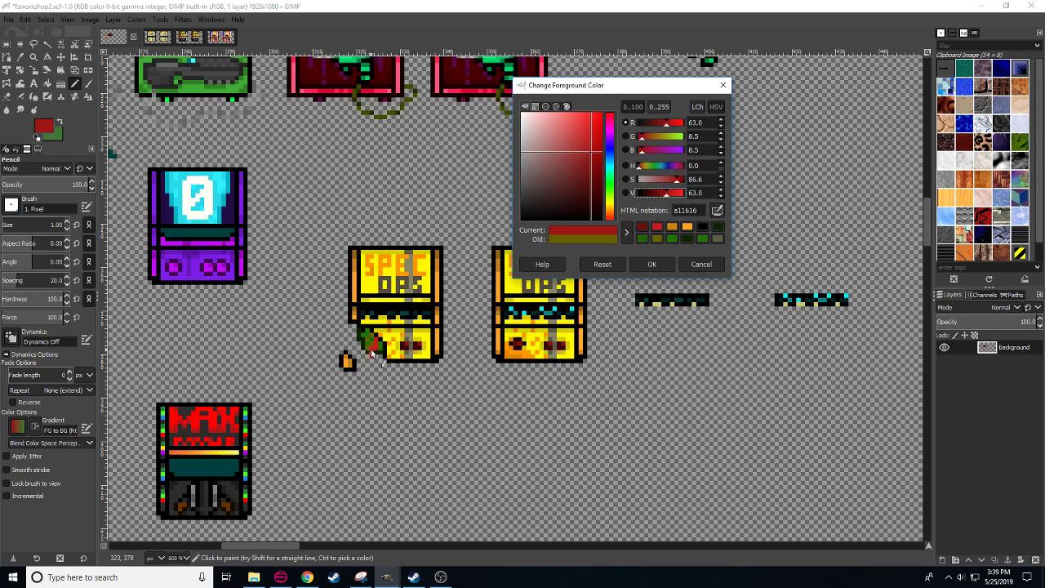
click(385, 356)
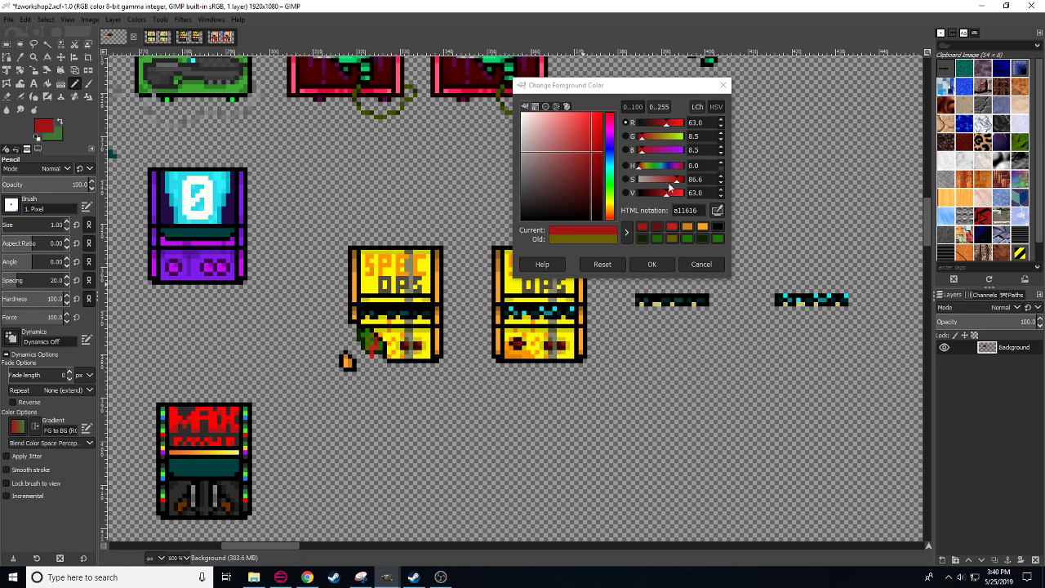
- Pencil a blue wire beside the first SPEC OPS cabinet's circuit board in 0d00d1 and shade it with darker blue 090094
click(609, 147)
mouse_move(600, 135)
mouse_down()
mouse_move(587, 122)
mouse_move(601, 130)
mouse_up()
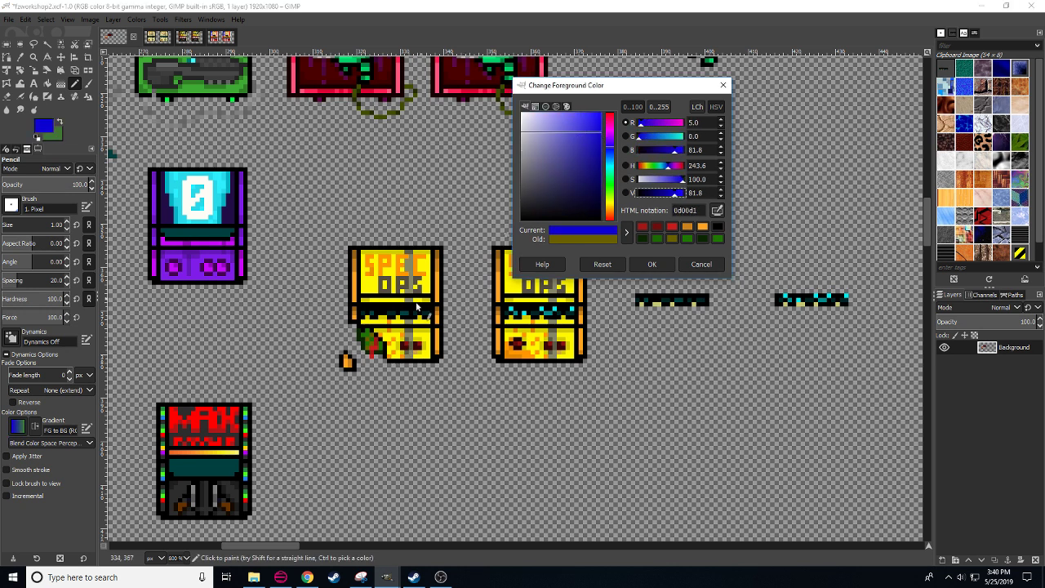
click(355, 332)
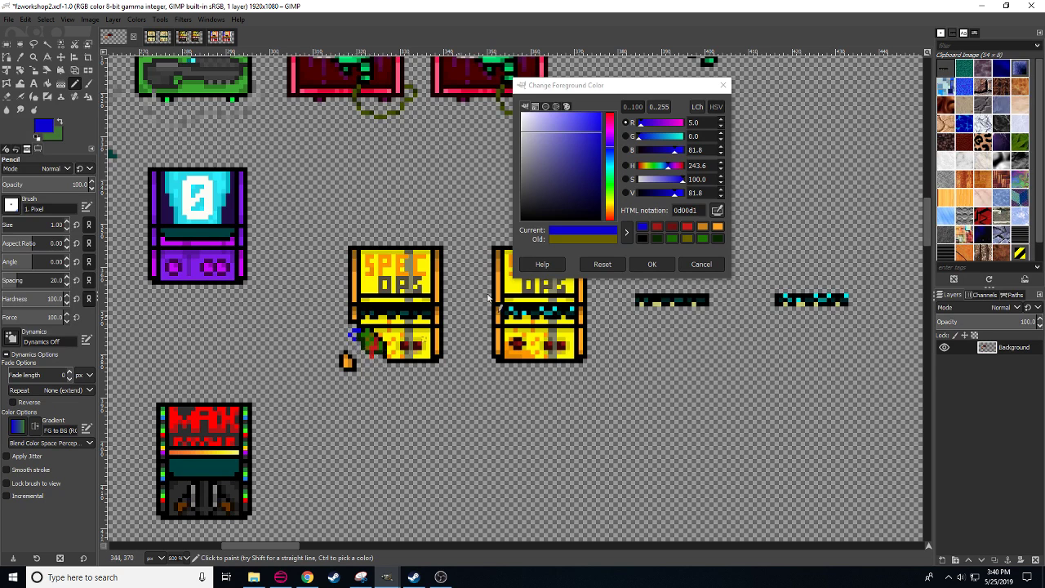
click(664, 193)
drag(358, 334, 352, 341)
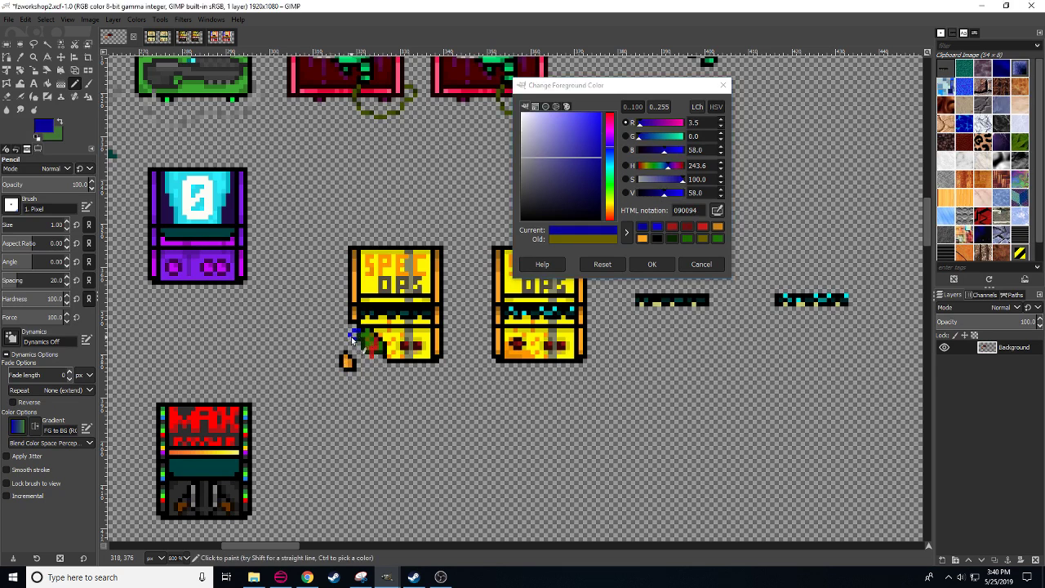
- Replace the second SPEC OPS cabinet's lower part with a copy of the first cabinet's damaged lower part, including the loose fragment
scroll(366, 397, up, 1)
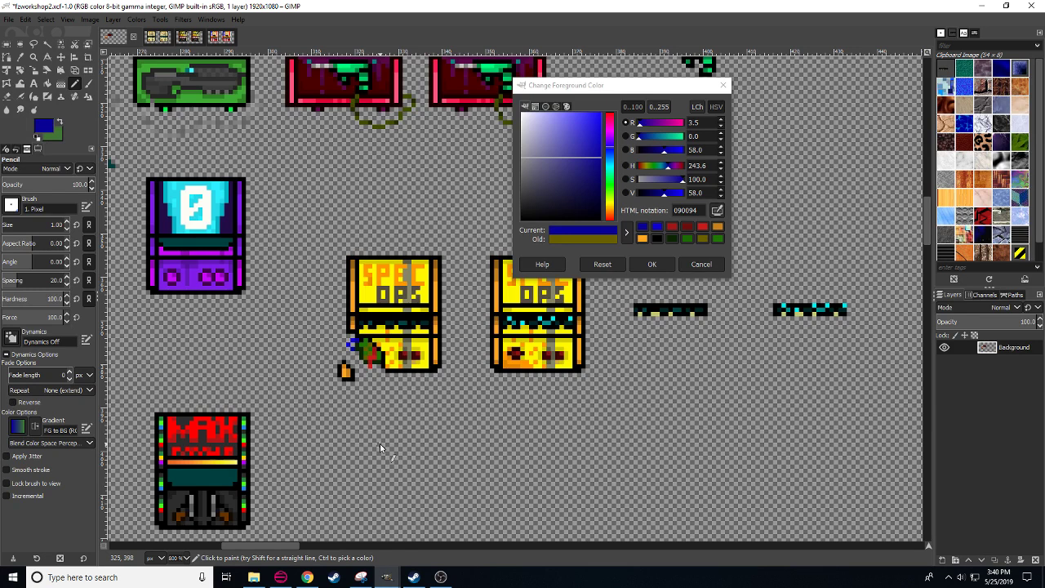
drag(380, 443, 302, 486)
key(r)
drag(229, 258, 369, 471)
key(ctrl+c)
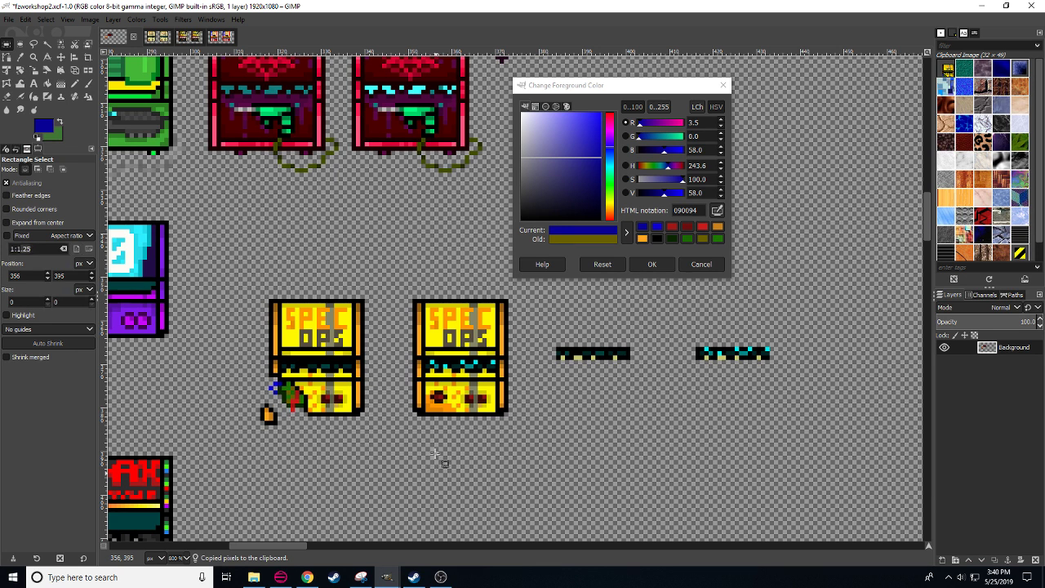
drag(409, 359, 546, 462)
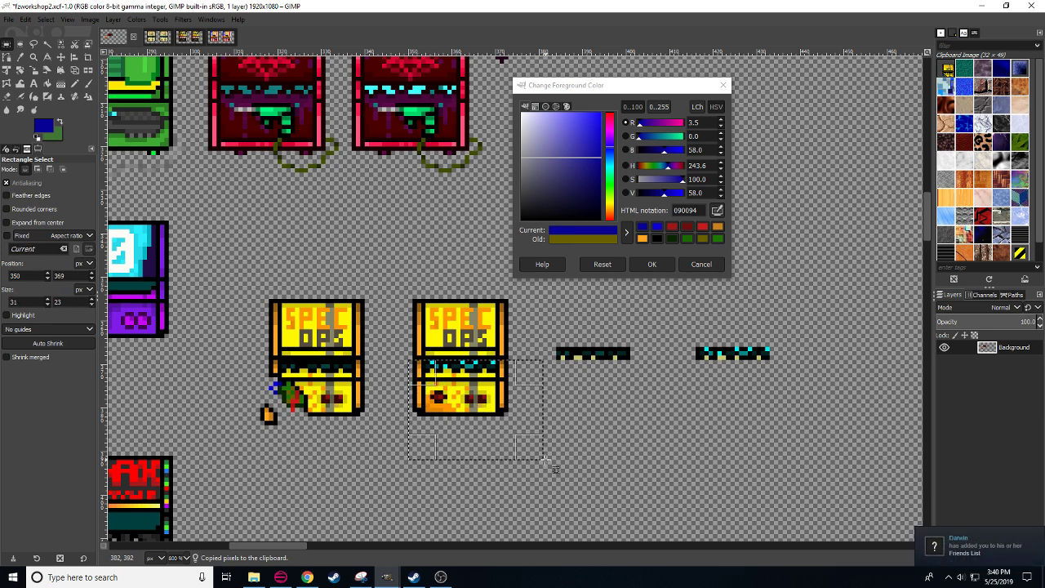
drag(477, 365, 476, 378)
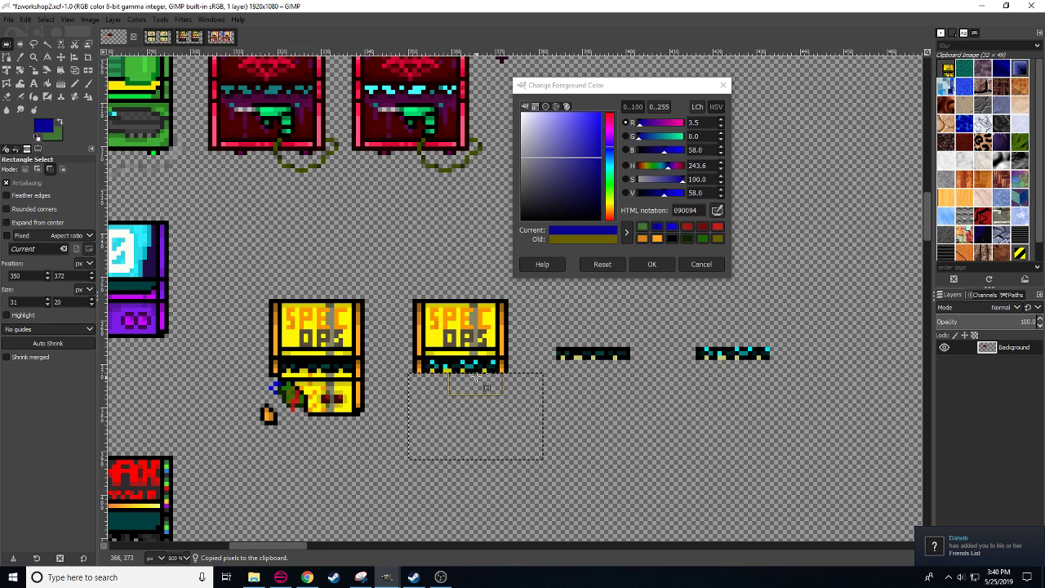
key(ctrl+v)
drag(497, 389, 459, 337)
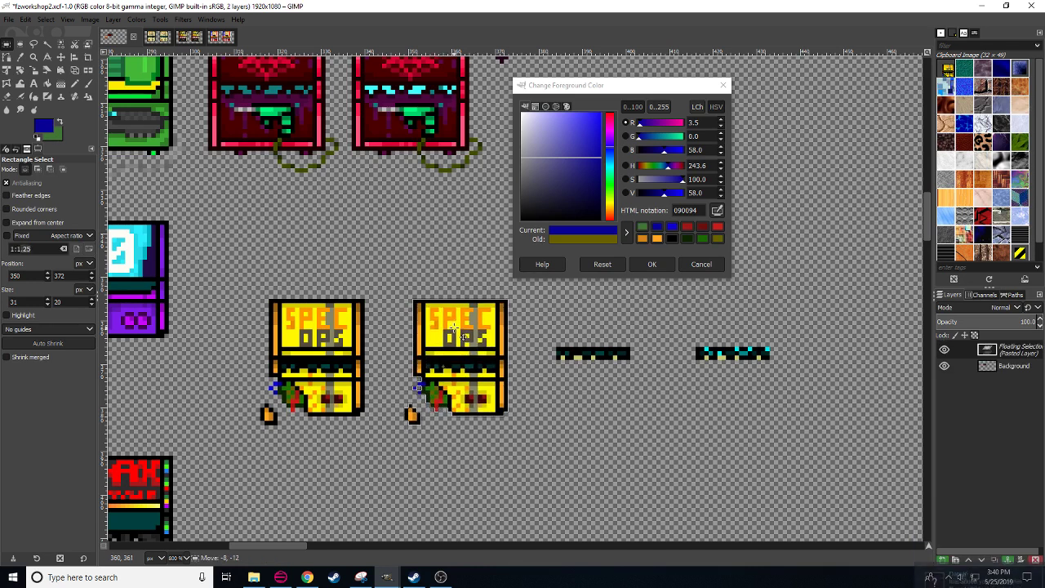
click(534, 428)
- Switch to Steam and accept the pending friend invite
click(413, 578)
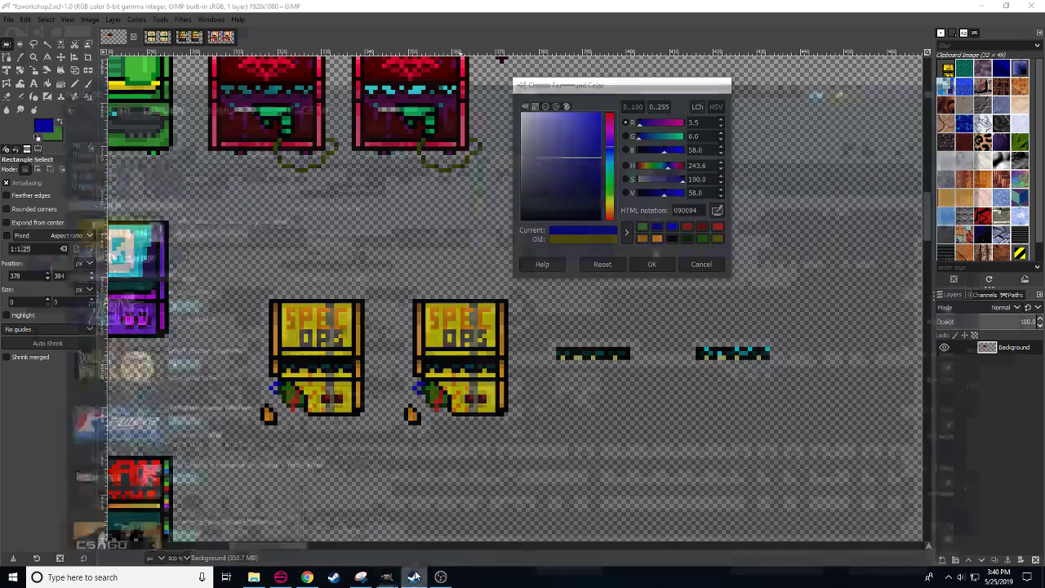
click(885, 11)
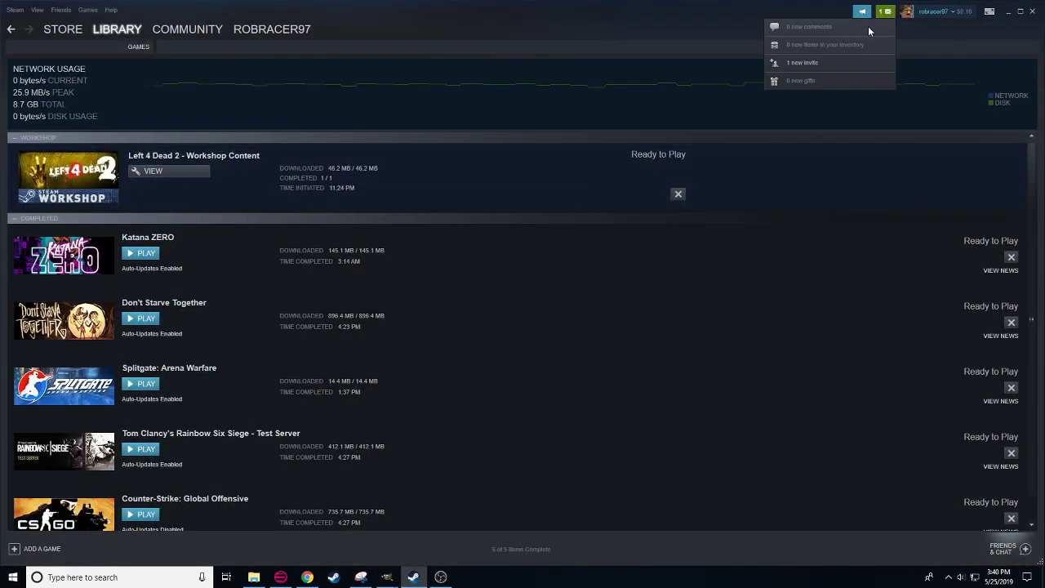
click(841, 61)
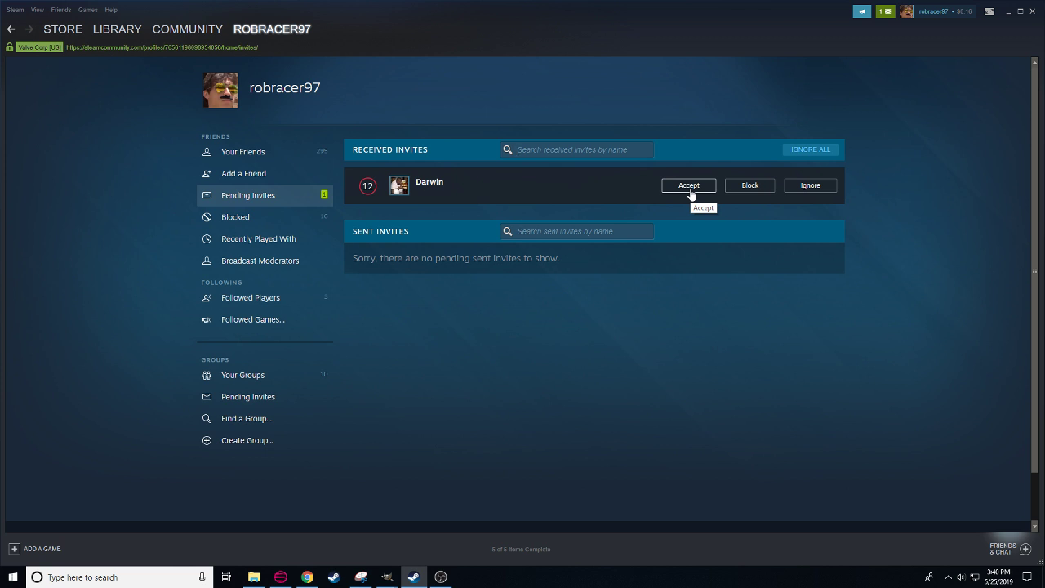
click(689, 186)
- Switch to the Discord chat in Chrome, view the attached sprSonRoll.gif sprite at full view, and return to GIMP
click(307, 578)
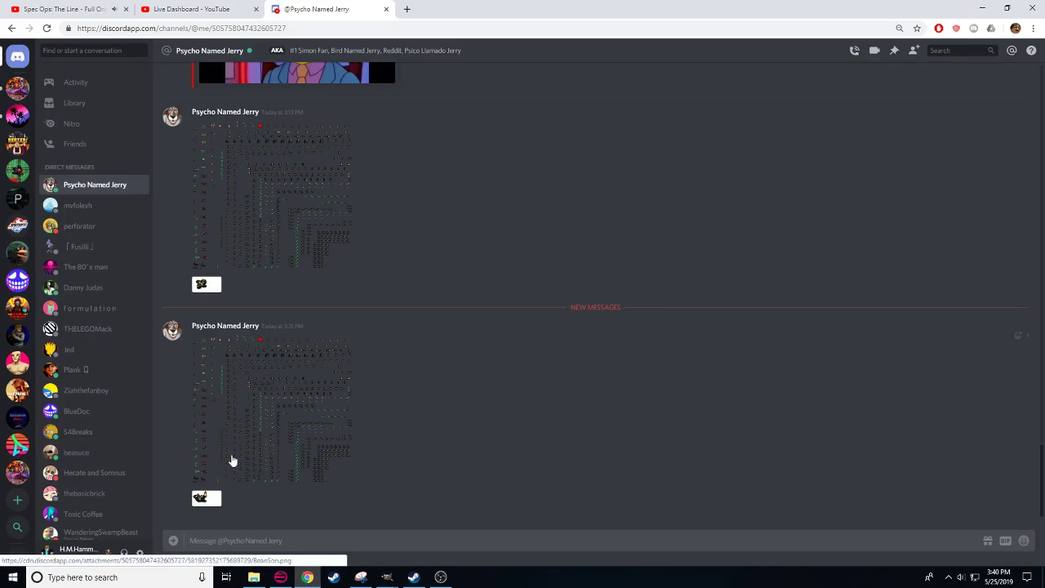
click(196, 501)
click(524, 309)
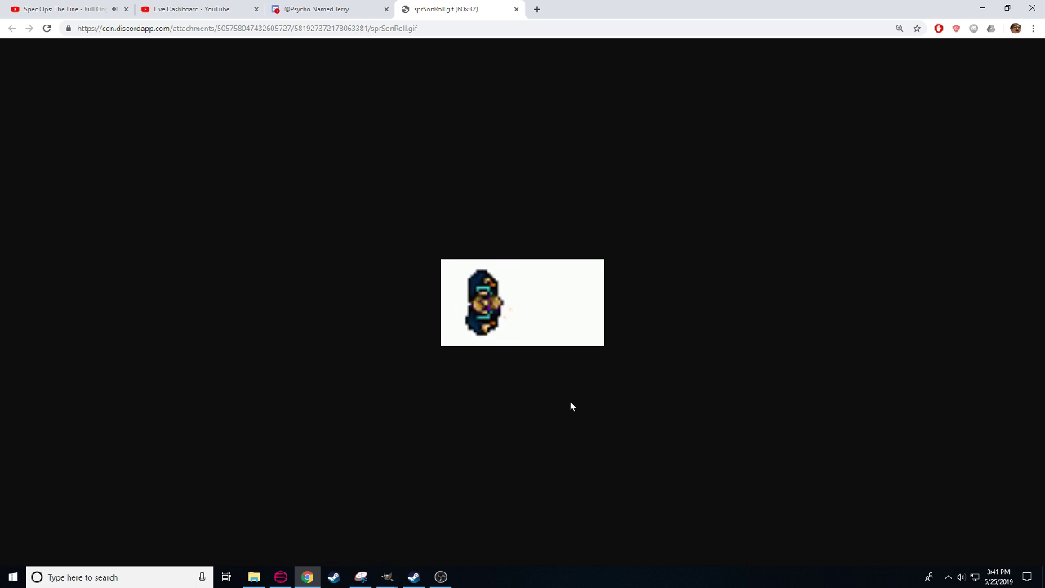
key(alt+Tab)
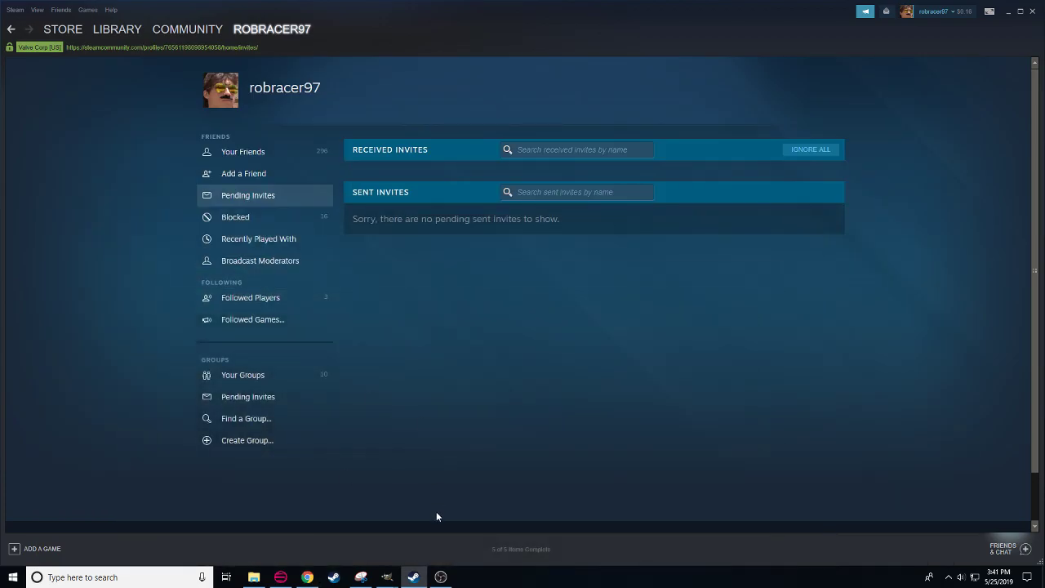
mouse_move(390, 578)
click(458, 531)
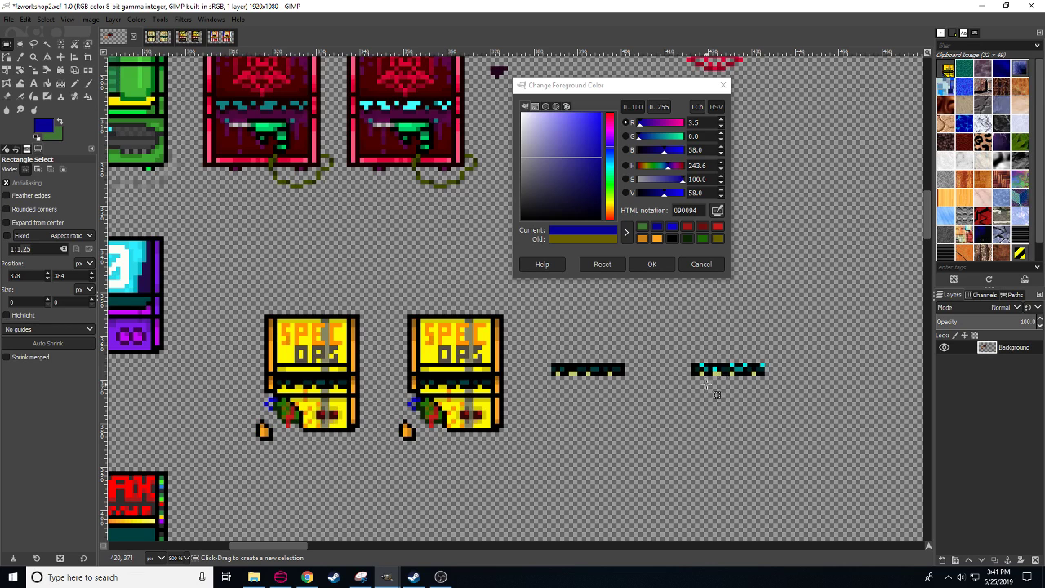
- Erase the stray pale pixels along the lower edge of the separate bright cyan glitched-screen strip
key(shift+e)
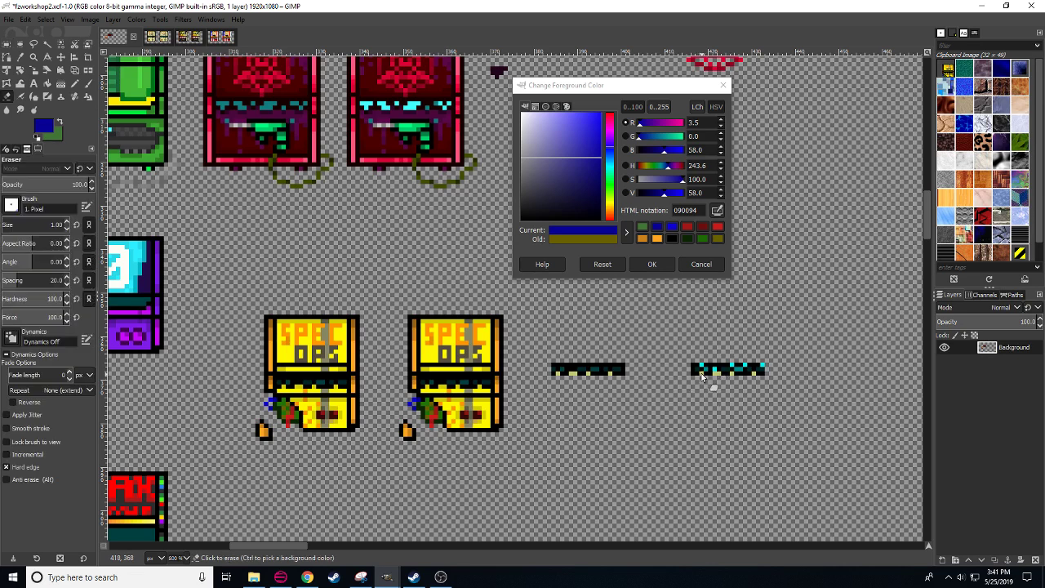
click(701, 373)
click(719, 373)
click(715, 372)
- Copy the bright cyan glitched-screen strip onto the second SPEC OPS cabinet's screen
key(r)
drag(680, 364, 829, 412)
key(ctrl+c)
key(ctrl+v)
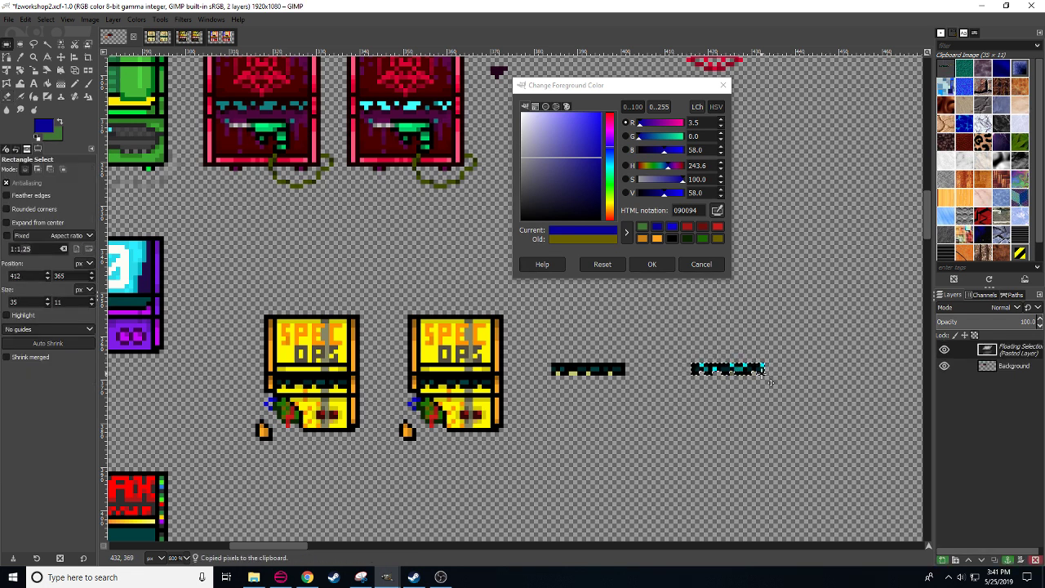
drag(770, 382, 483, 385)
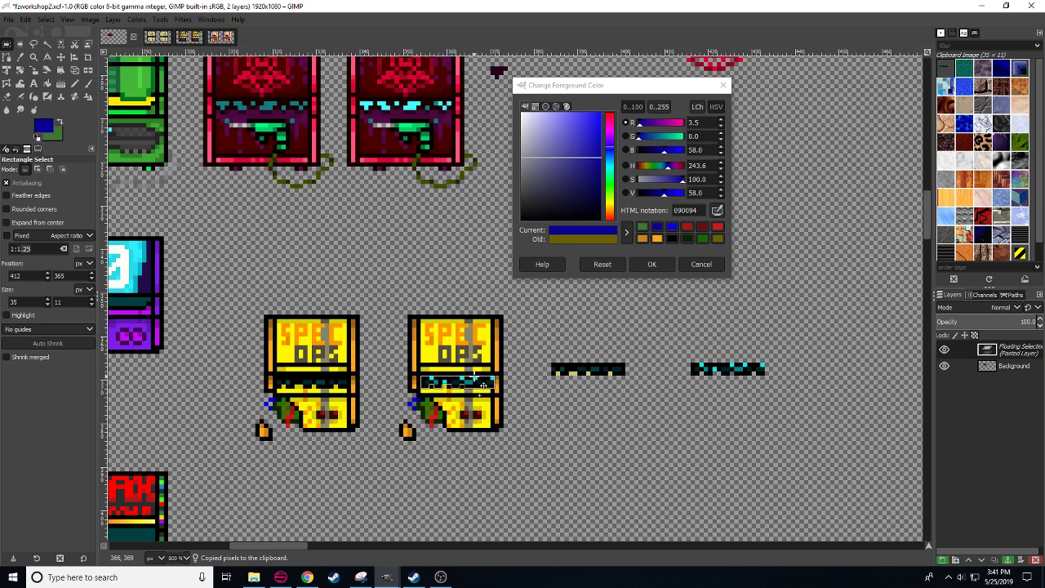
click(482, 445)
- Copy both damaged SPEC OPS cabinets and paste them in place of the old cabinets in the sprArcadeLuftrausersBreak image
drag(238, 284, 503, 446)
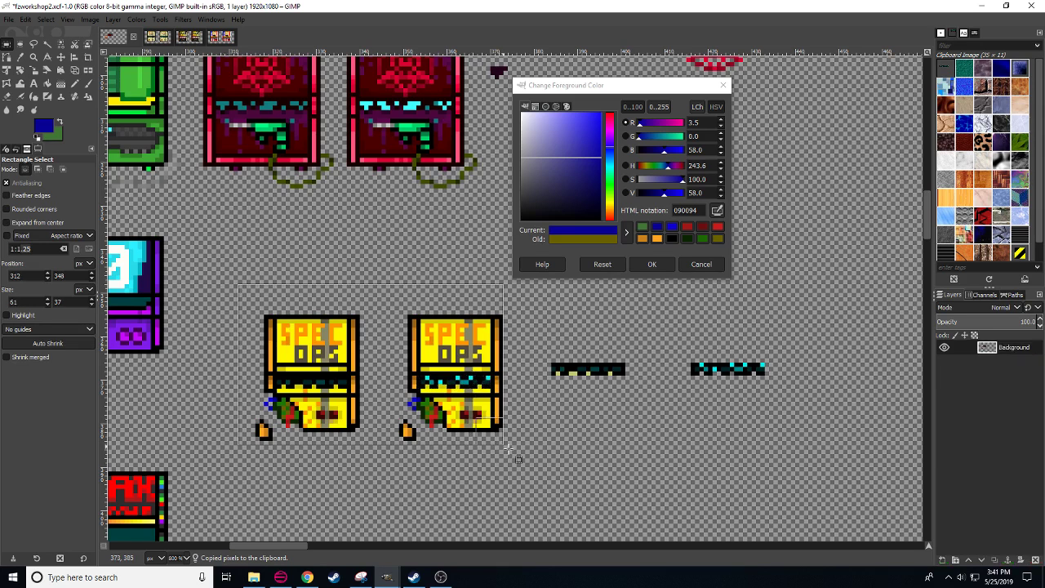
key(ctrl+c)
click(160, 38)
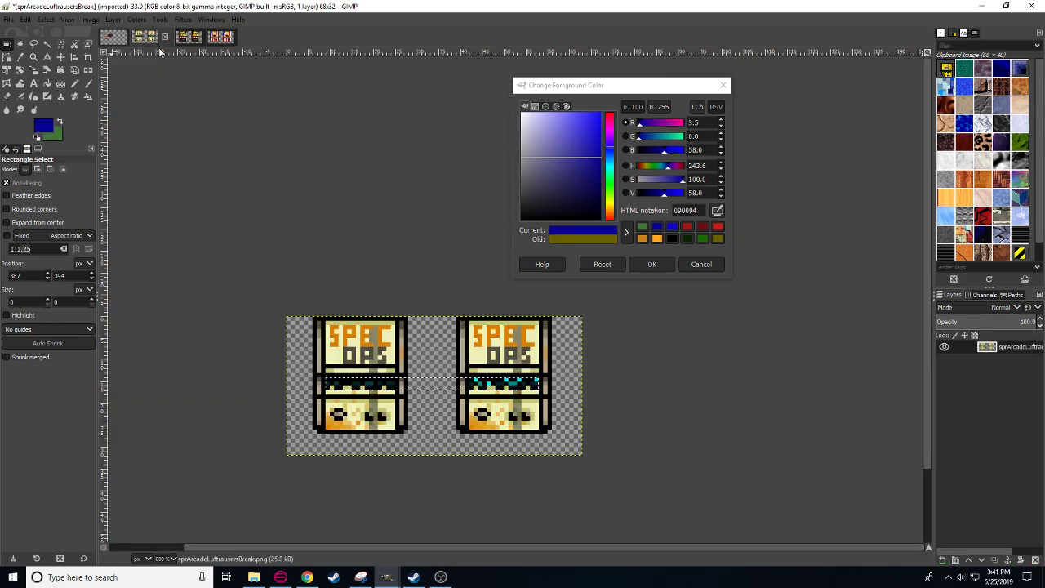
drag(604, 498, 238, 342)
key(ctrl+v)
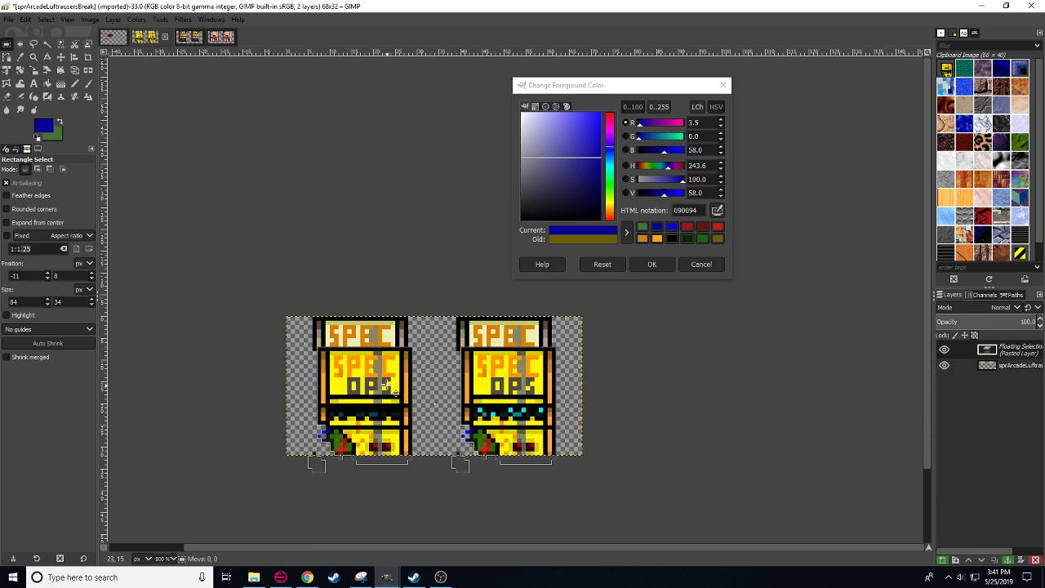
drag(396, 392, 391, 366)
click(403, 472)
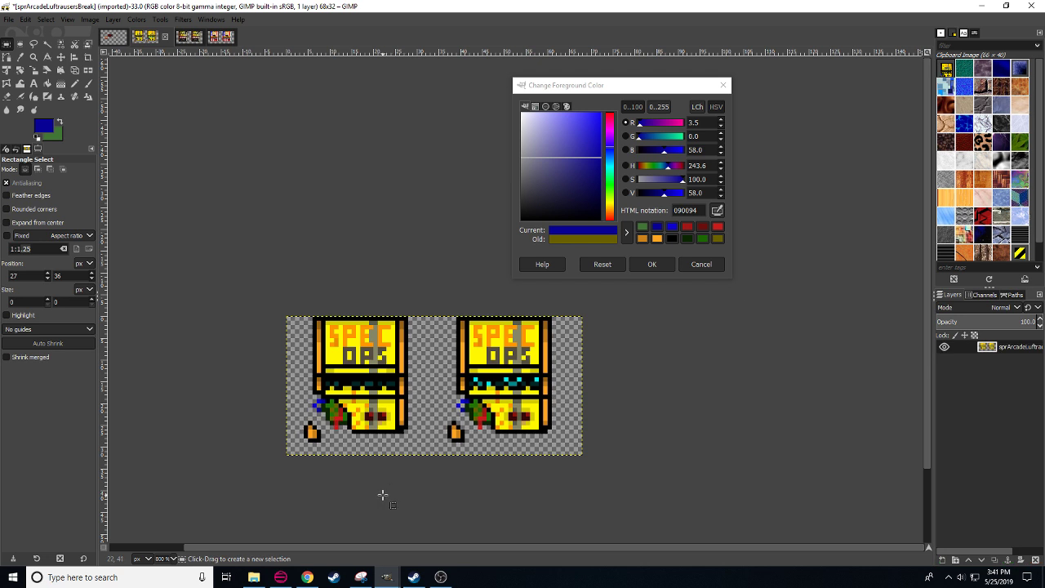
- Overwrite sprArcadeLuftrausersBreak.png with the new sprites and close the image, discarding the unsaved changes
scroll(165, 558, down, 1)
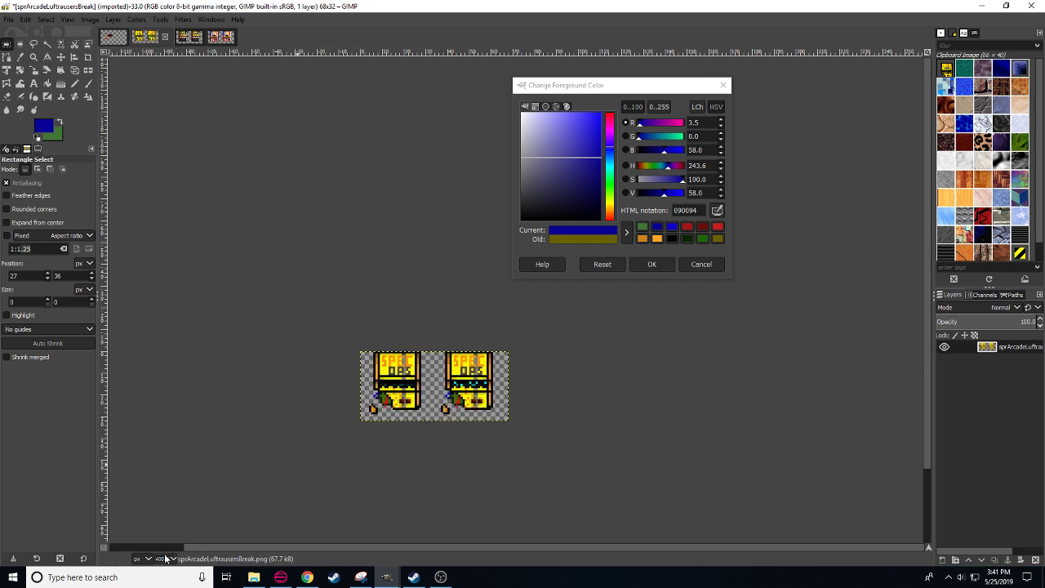
click(5, 20)
click(98, 180)
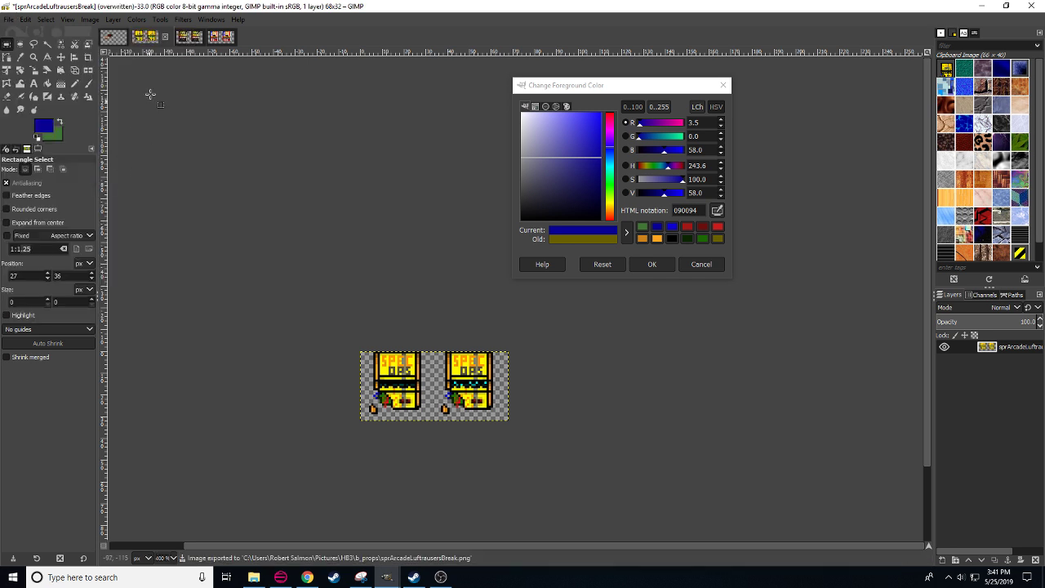
click(167, 36)
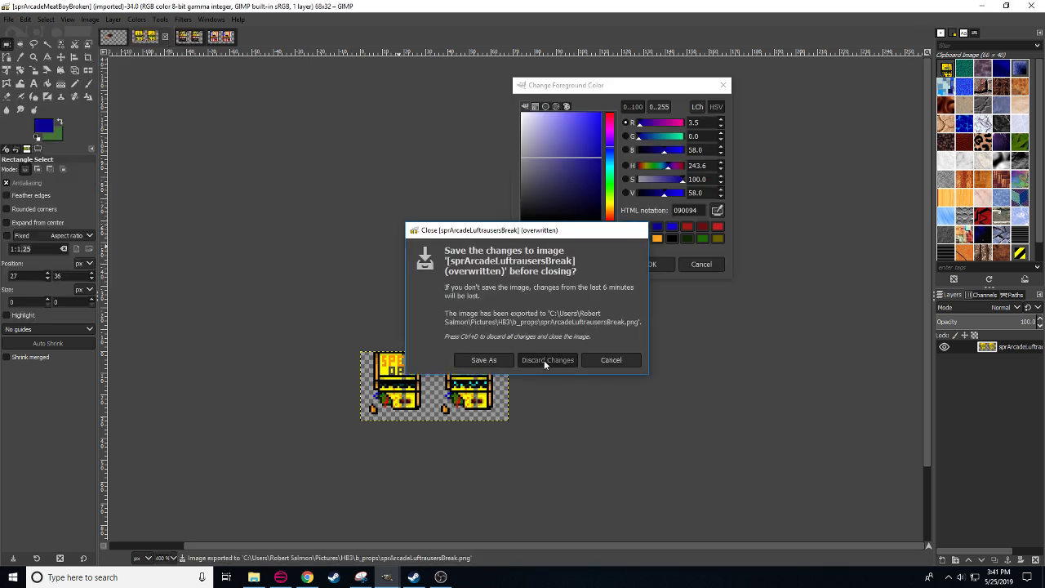
click(544, 360)
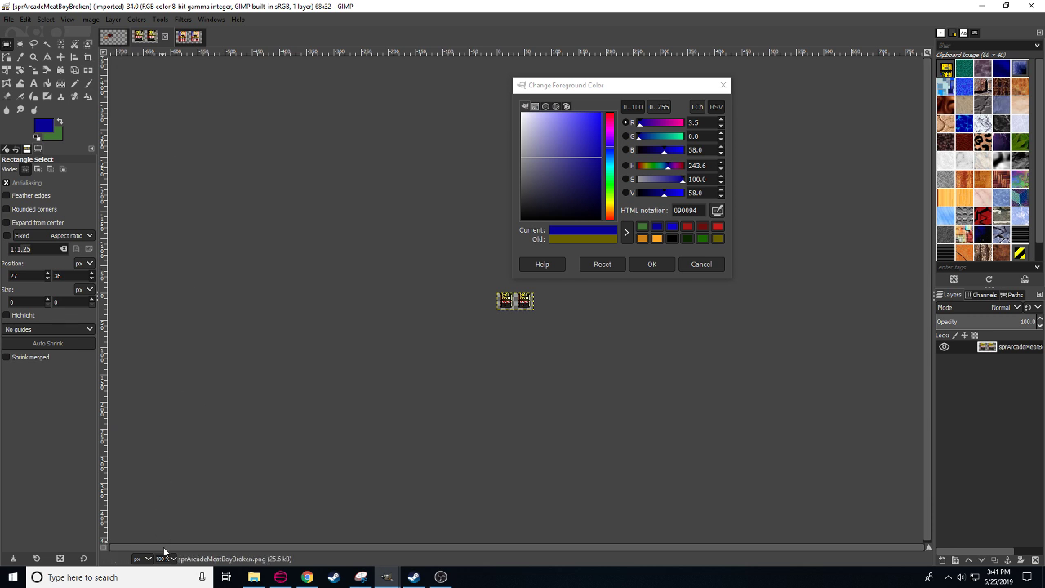
- Copy the first cabinet's red DEAD screen from sprArcadeMeatBoyBroken into the workshop image, between the MAX and DOOM cabinets
scroll(170, 559, up, 3)
drag(430, 394, 357, 439)
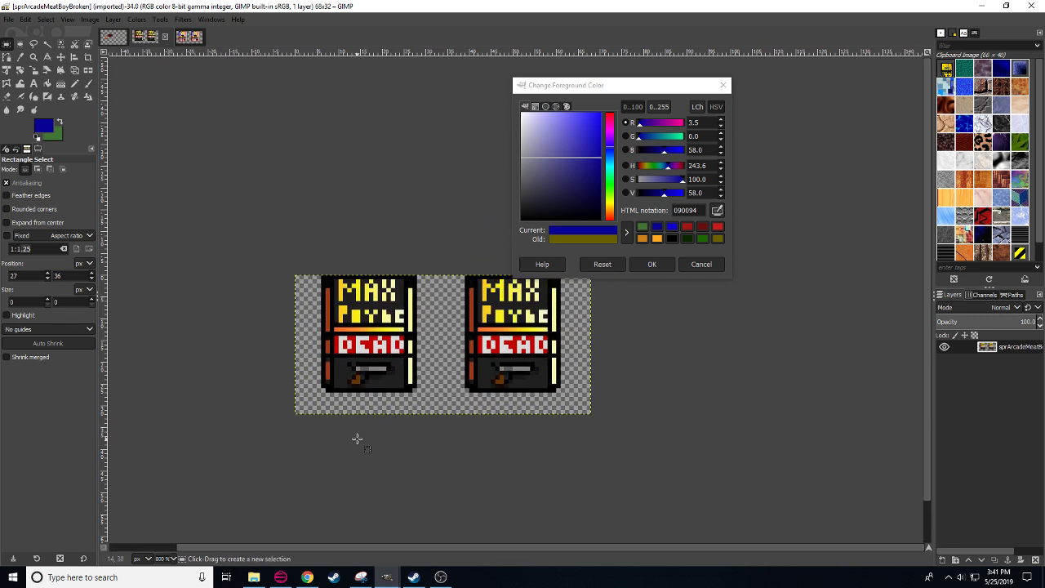
drag(339, 332, 407, 358)
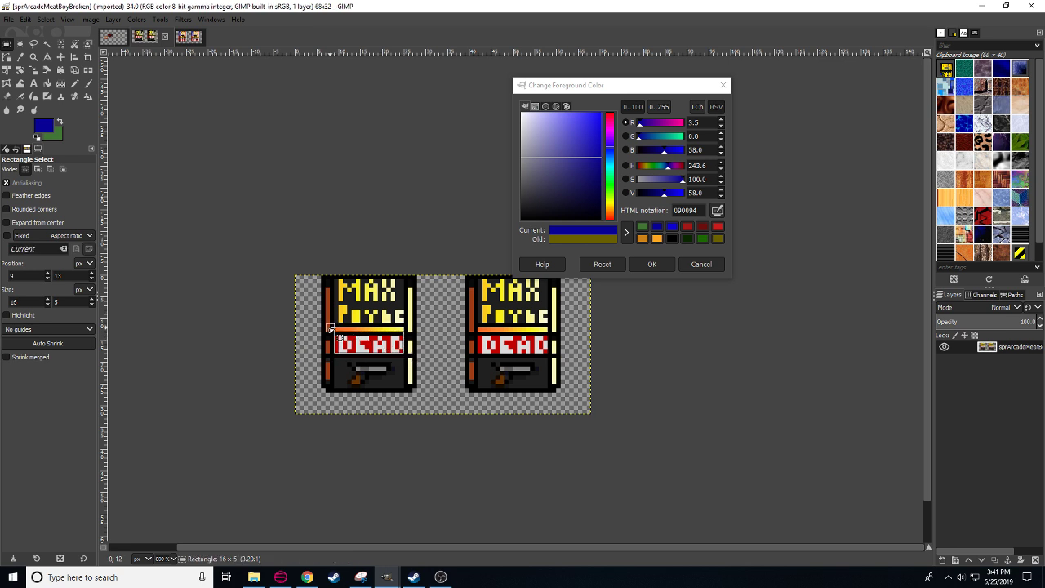
key(ctrl+c)
click(113, 39)
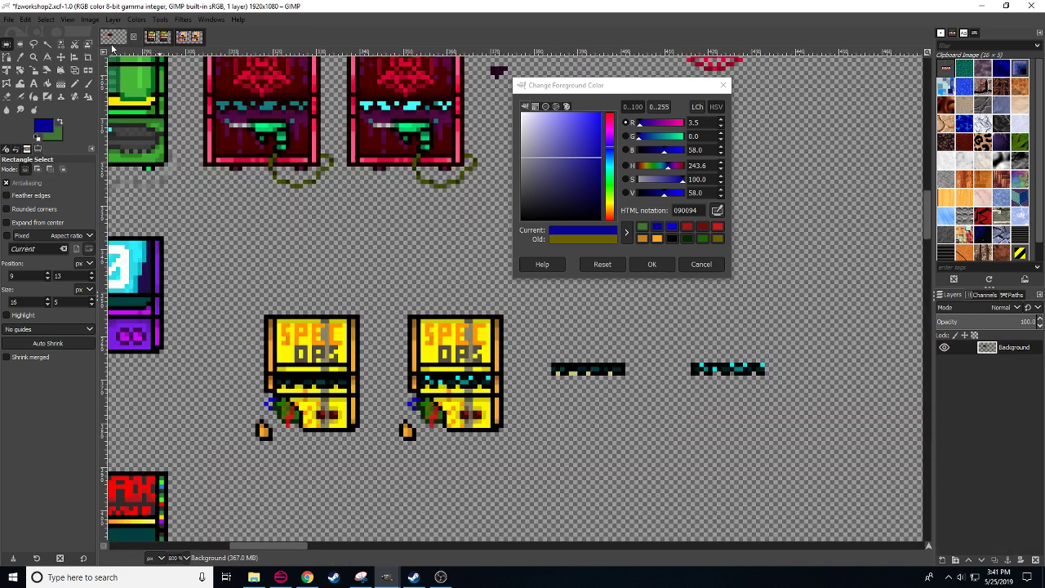
scroll(181, 558, down, 1)
drag(269, 465, 306, 366)
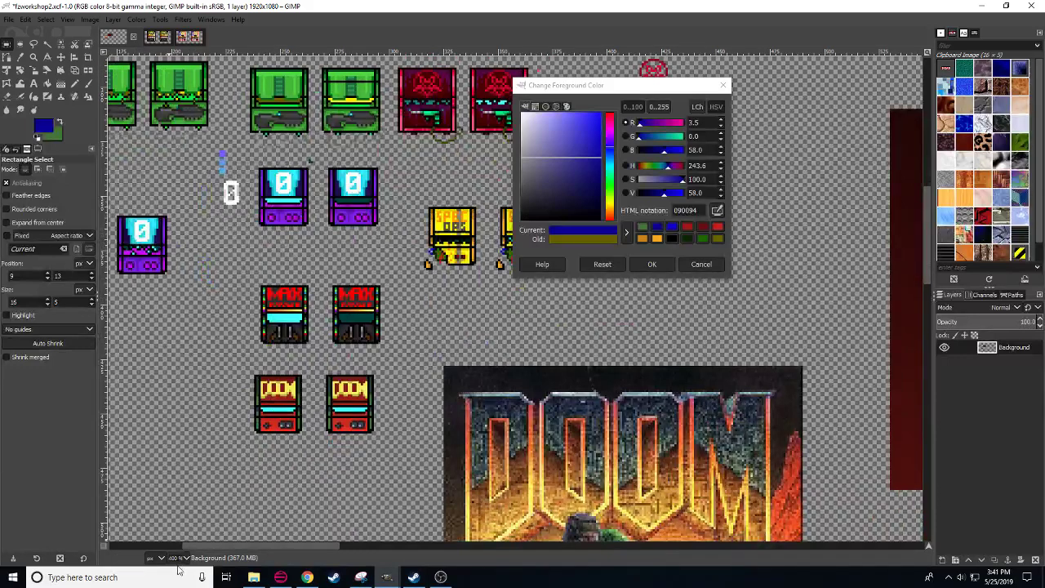
scroll(179, 561, up, 1)
drag(109, 441, 468, 358)
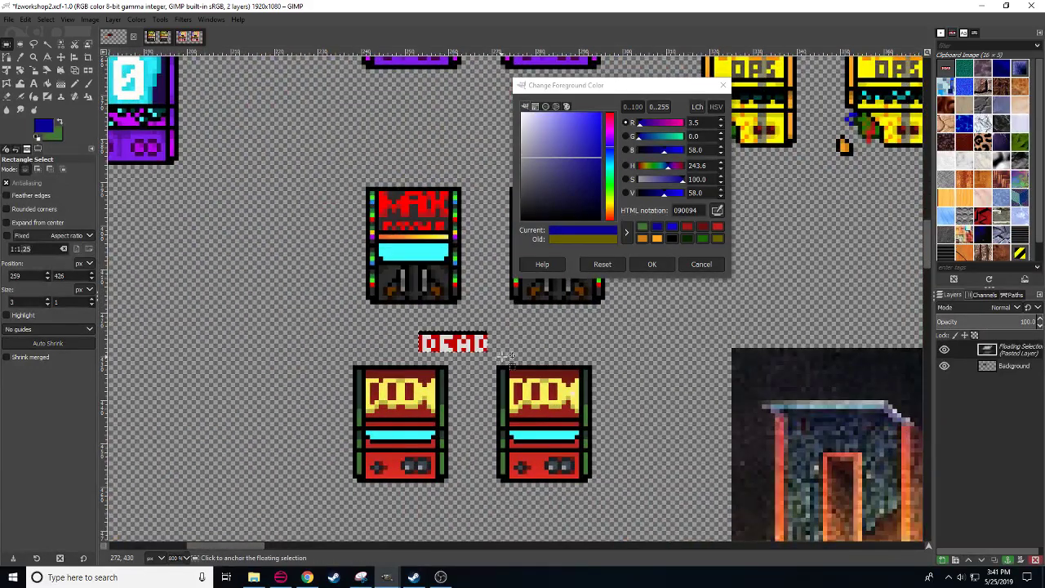
- Duplicate the pair of MAX cabinets into the empty area below the broken purple 0 cabinets
scroll(307, 284, up, 3)
drag(324, 298, 608, 441)
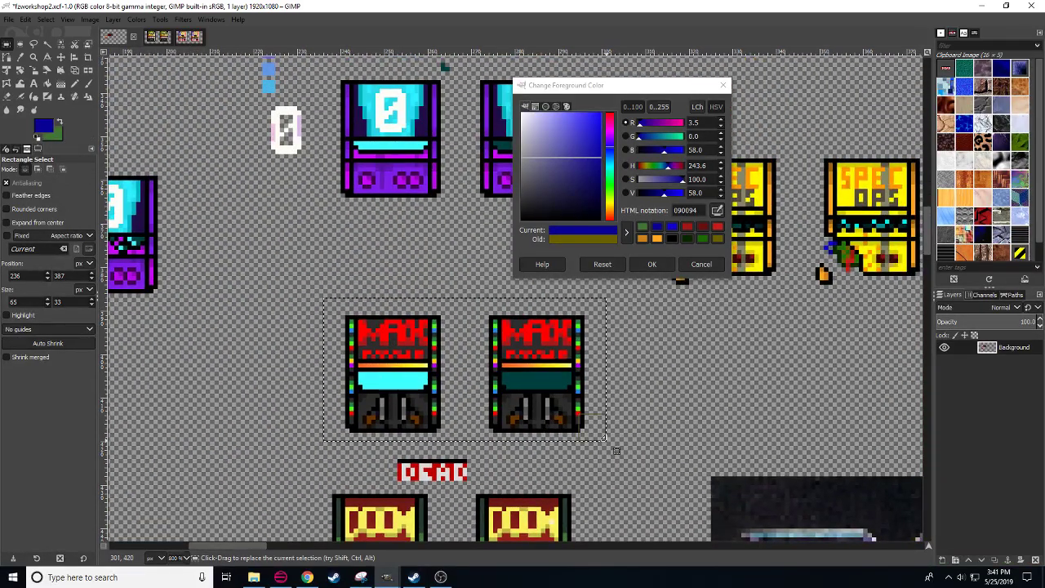
key(ctrl+c)
key(ctrl+v)
drag(527, 487, 694, 467)
drag(694, 392, 369, 456)
click(451, 443)
- Copy the red DEAD screen onto the screens of both duplicated MAX cabinets
drag(459, 446, 505, 403)
mouse_move(613, 395)
mouse_down()
mouse_move(701, 421)
mouse_move(292, 427)
mouse_move(290, 394)
mouse_up()
key(ctrl+c)
key(ctrl+v)
click(317, 454)
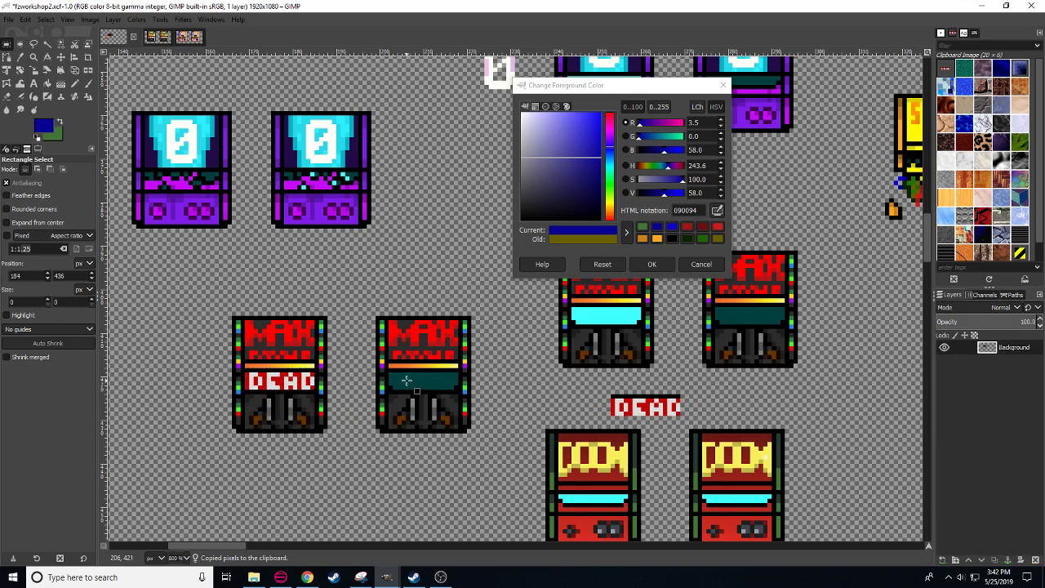
drag(416, 375, 431, 378)
key(ctrl+v)
click(415, 477)
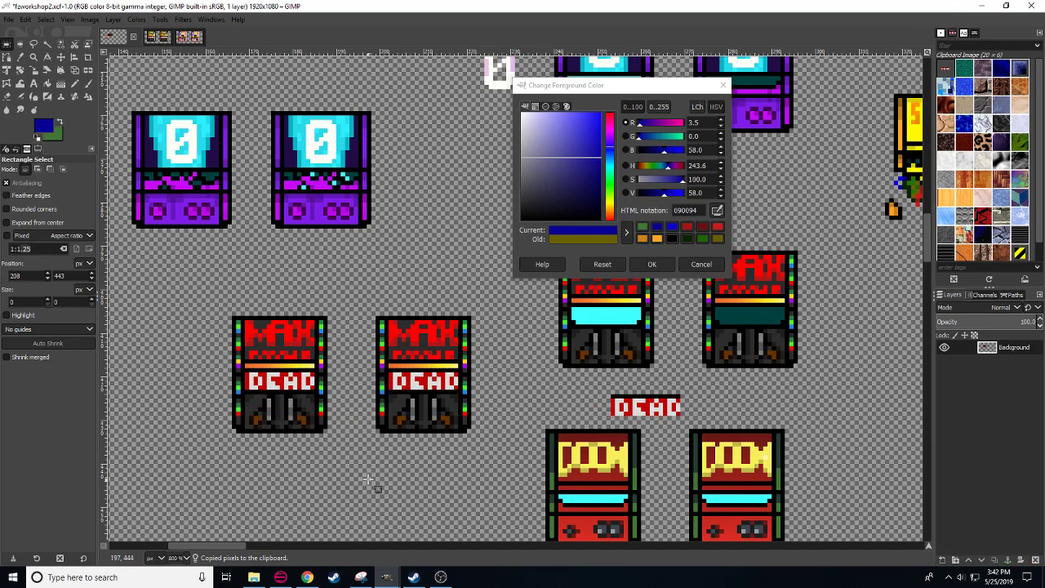
scroll(360, 485, left, 3)
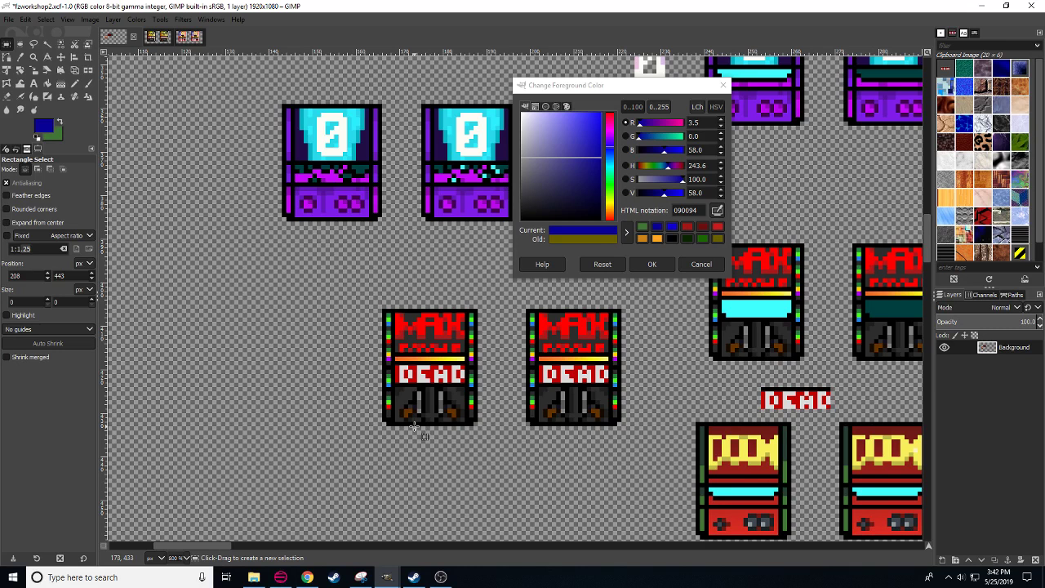
- Paint over the right joystick of the first duplicated MAX cabinet with the Pencil, using black and the panel's greys
key(n)
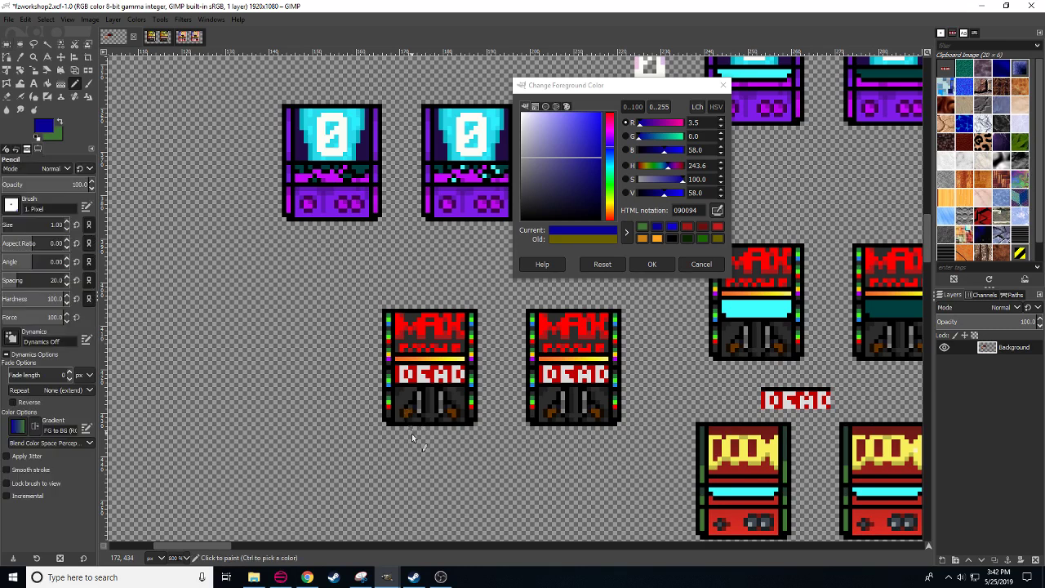
ctrl+click(408, 335)
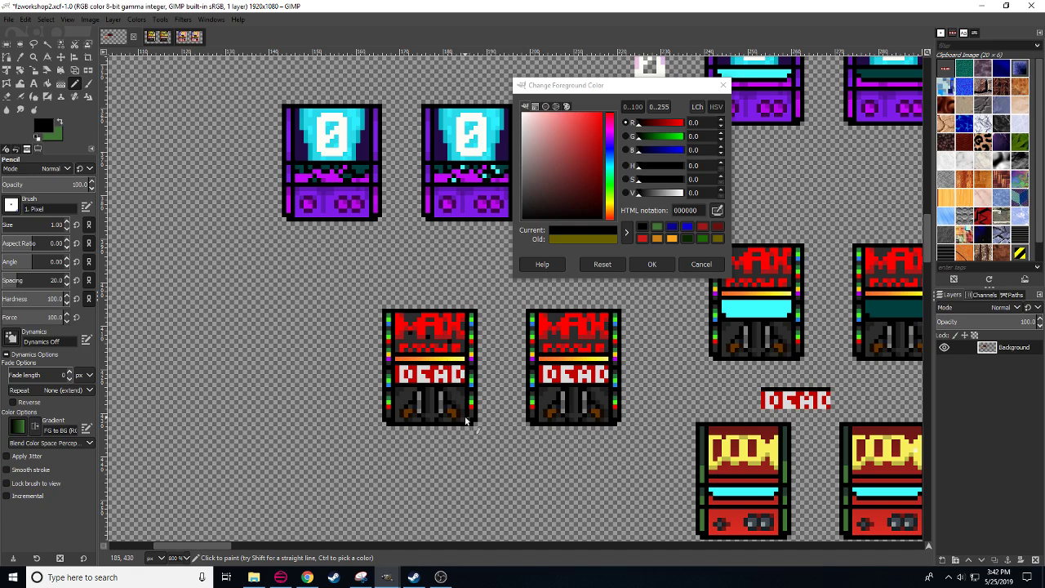
ctrl+click(439, 394)
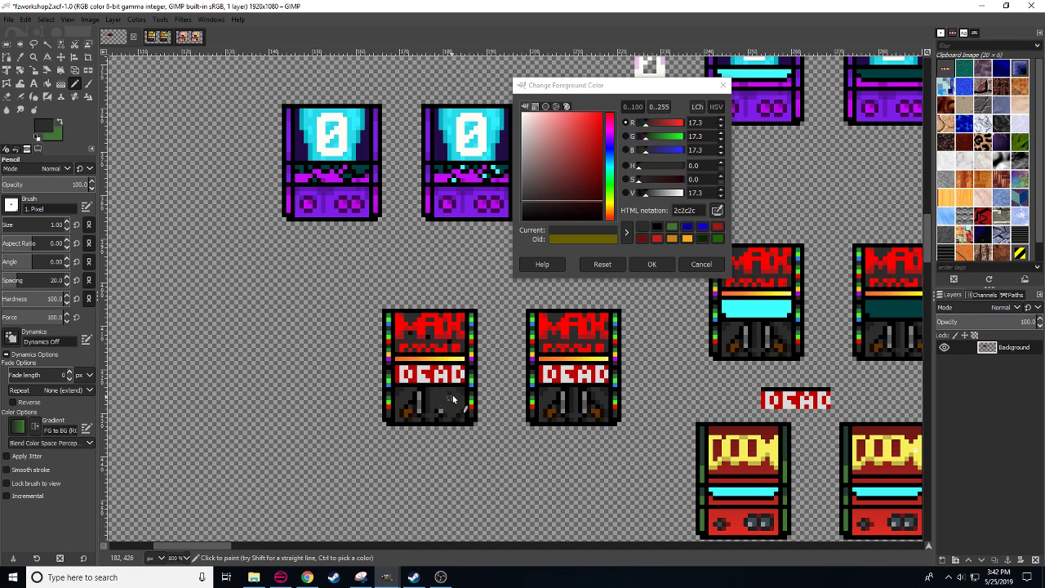
ctrl+click(455, 410)
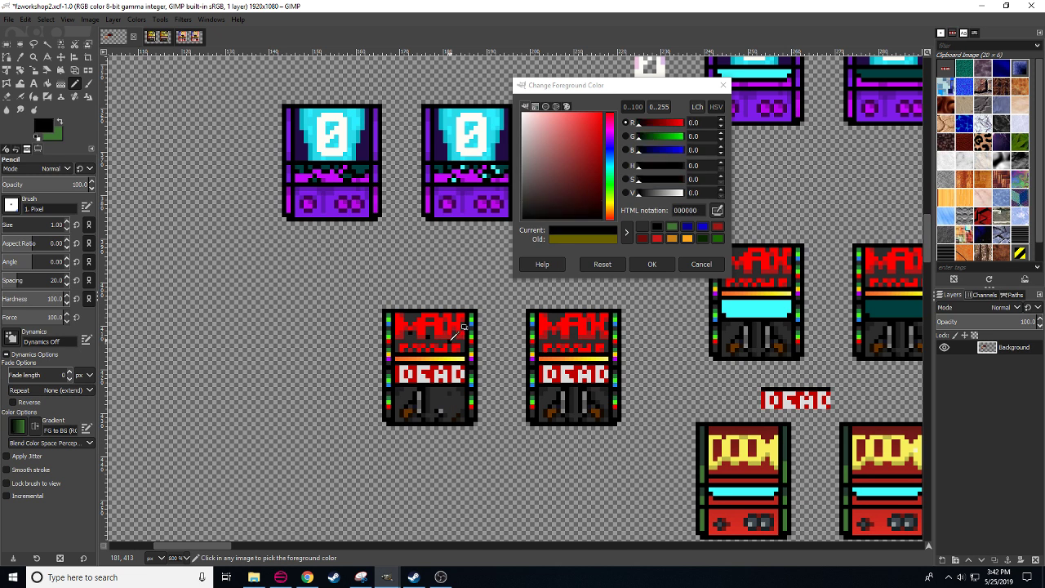
ctrl+click(447, 403)
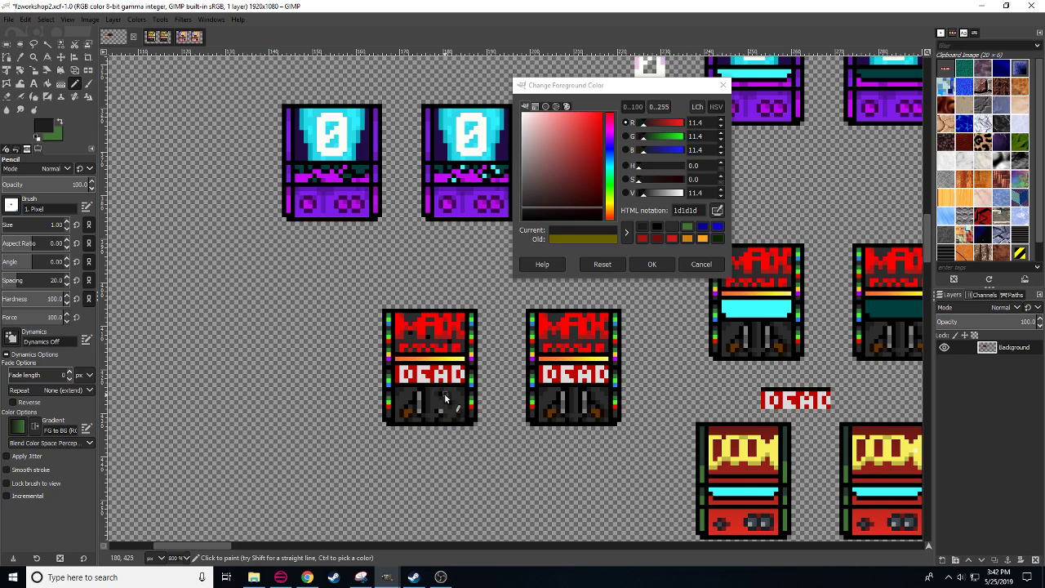
ctrl+click(447, 417)
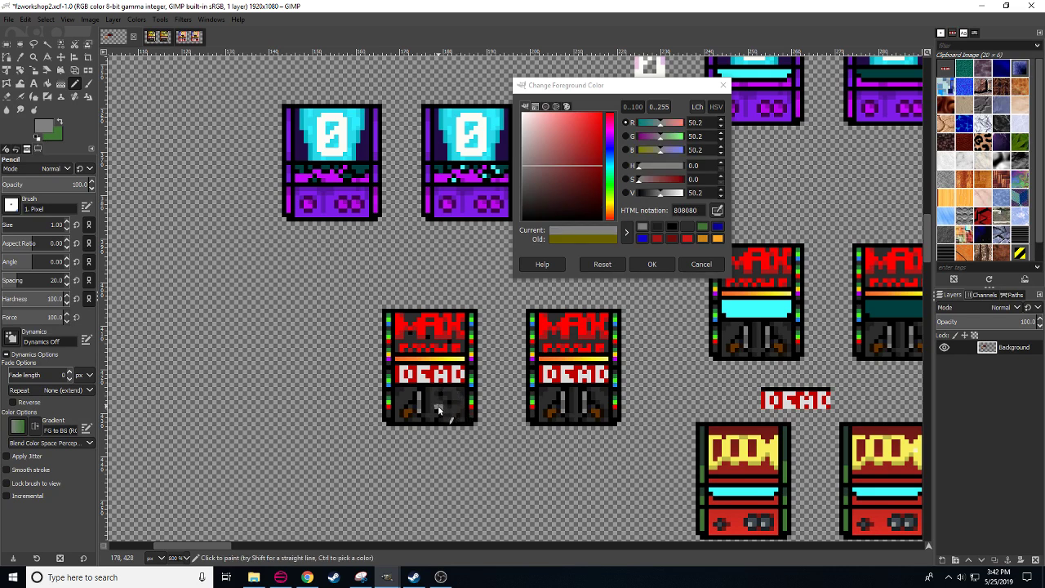
ctrl+click(437, 402)
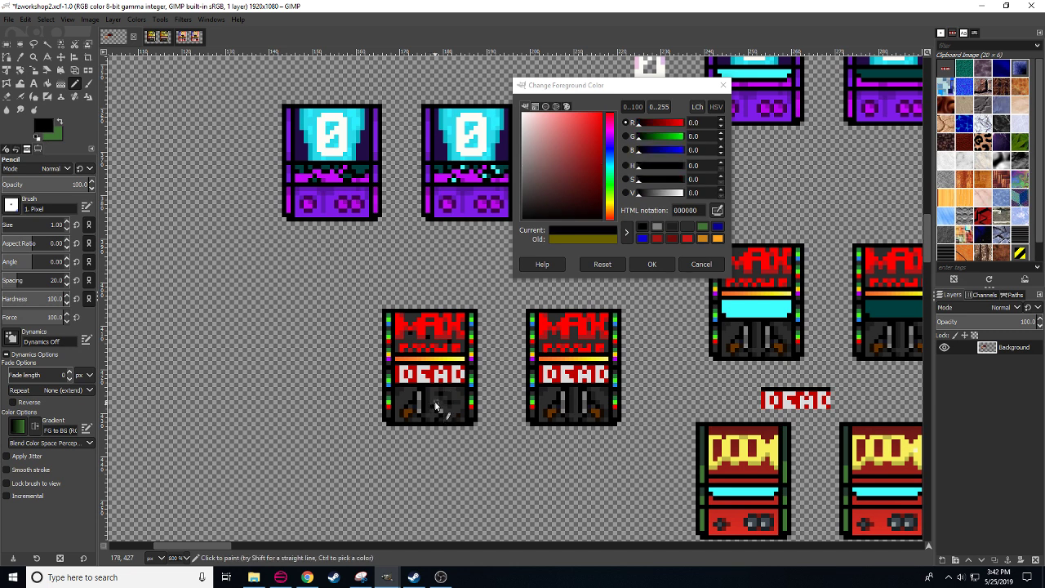
- Draw scattered brown, grey and black debris pixels where the right joystick was on the first duplicated MAX cabinet
ctrl+click(421, 398)
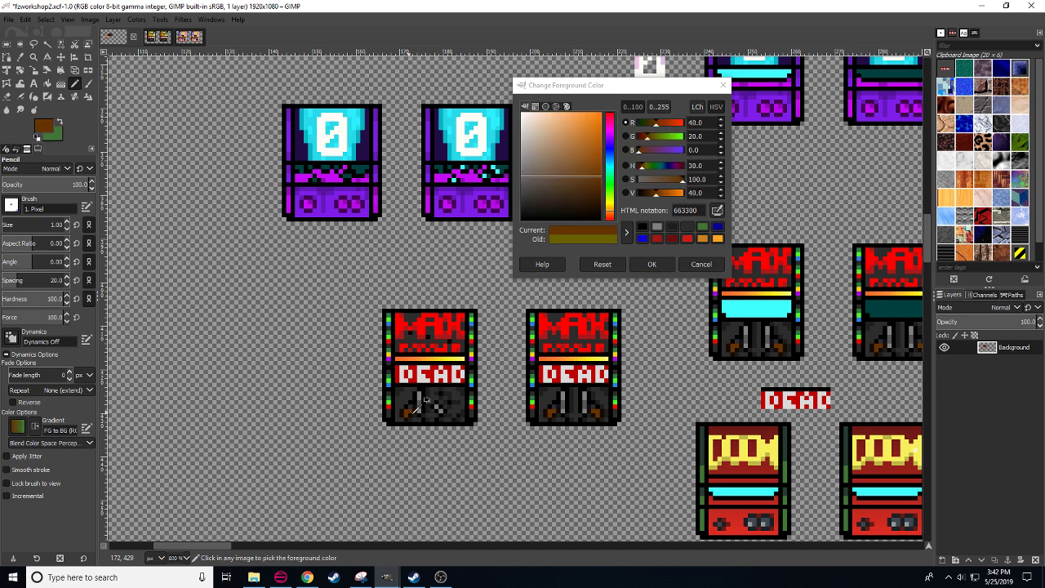
ctrl+click(457, 412)
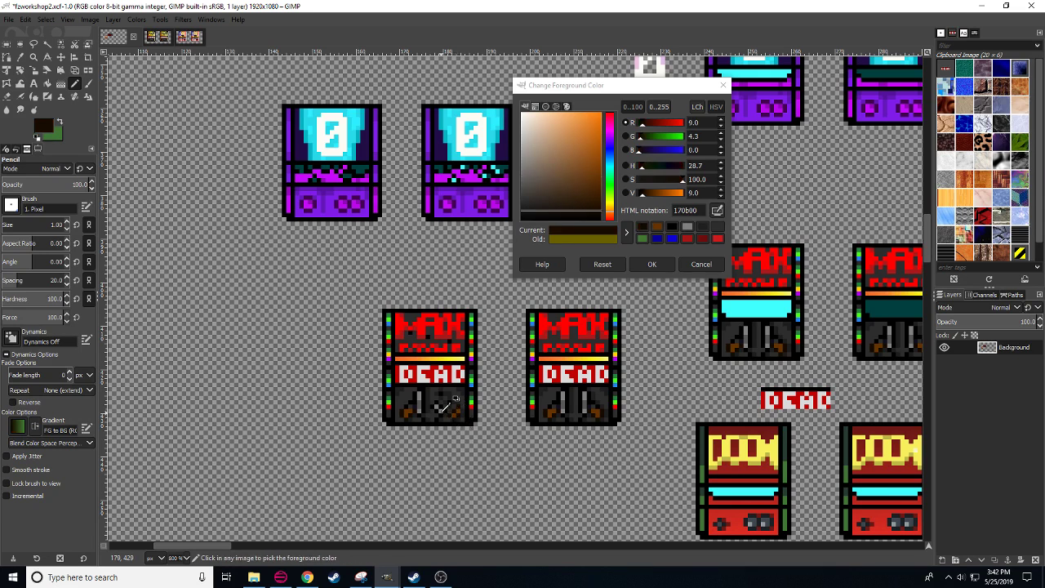
ctrl+click(455, 401)
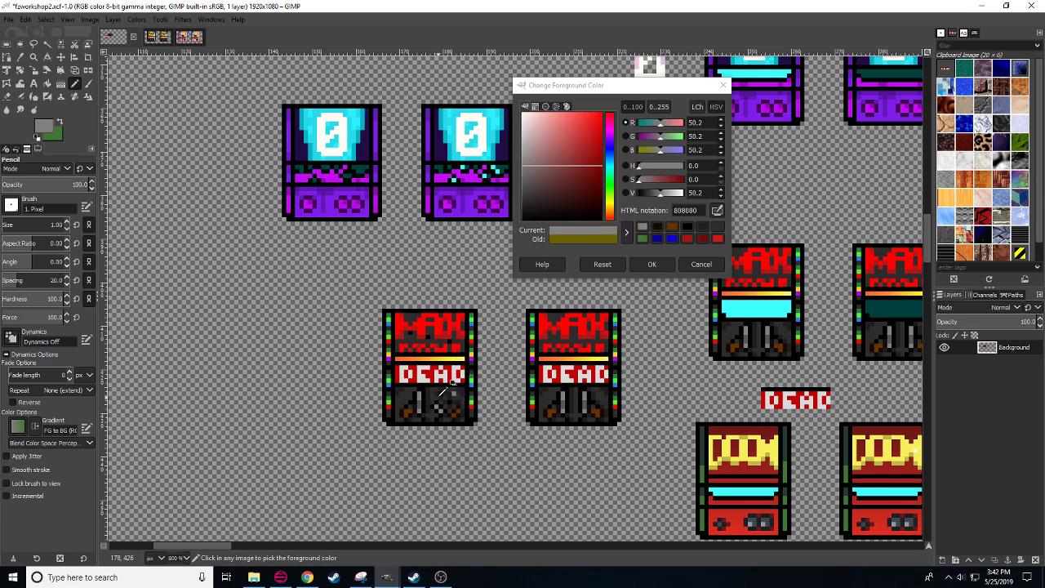
ctrl+click(442, 390)
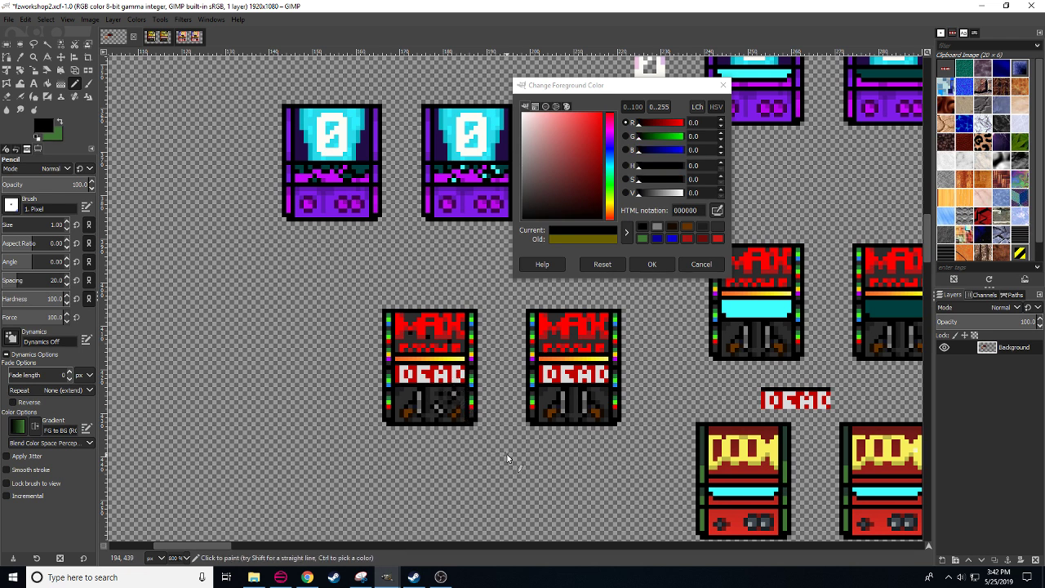
- Darken parts of the first duplicated cabinet's MAX logo with black Pencil marks at 65.6 opacity
drag(492, 462, 483, 468)
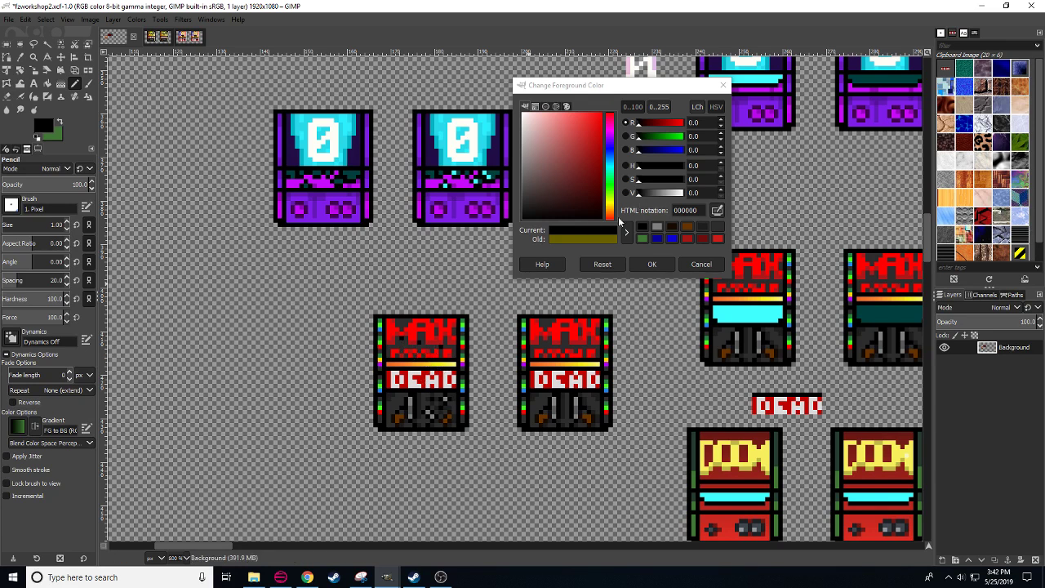
drag(88, 184, 52, 185)
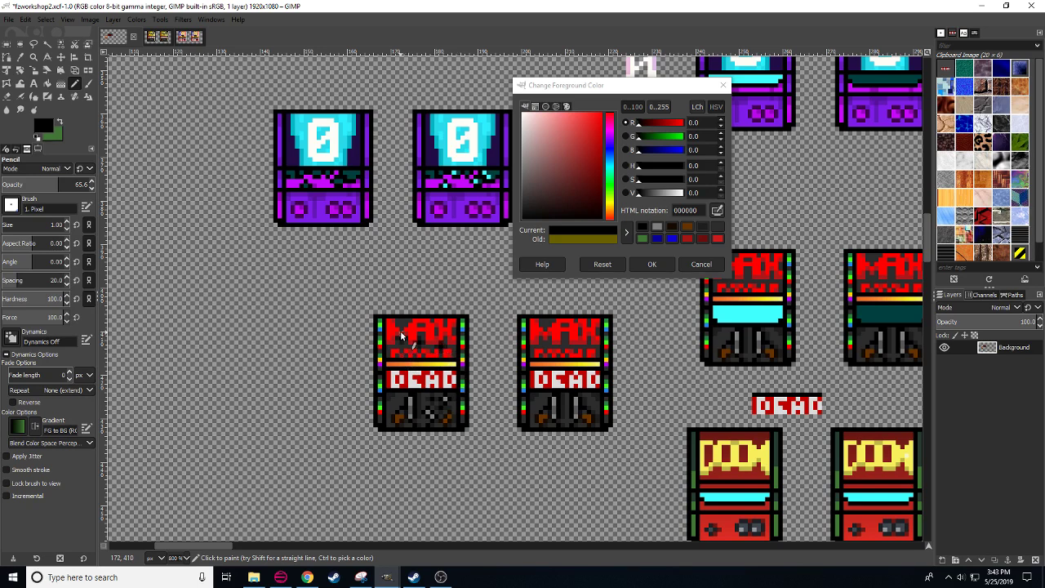
drag(472, 427, 454, 435)
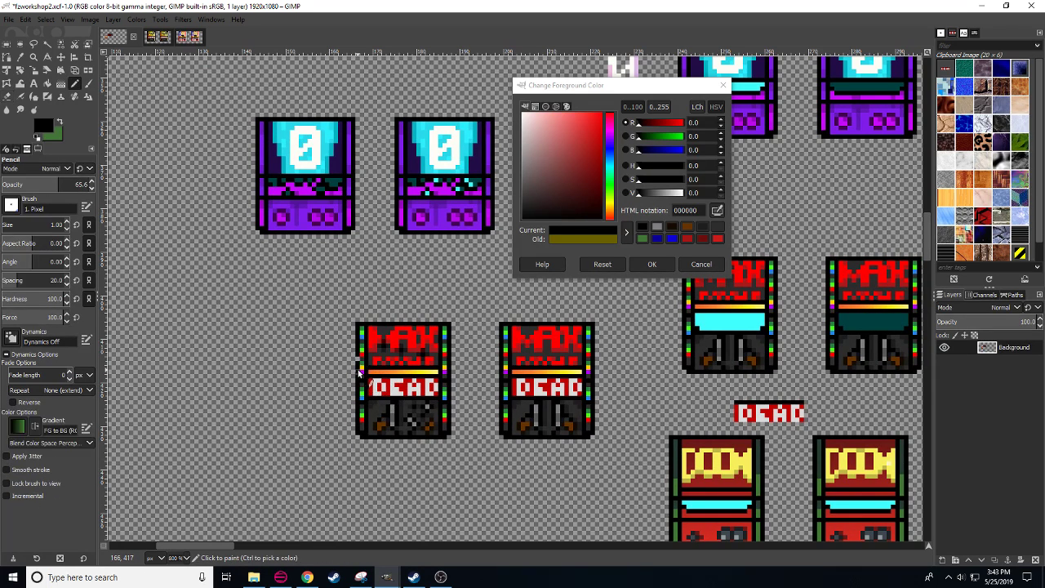
- Raise the Pencil to full opacity and chip pixels out of the side edges of the first duplicated MAX cabinet
drag(50, 186, 94, 184)
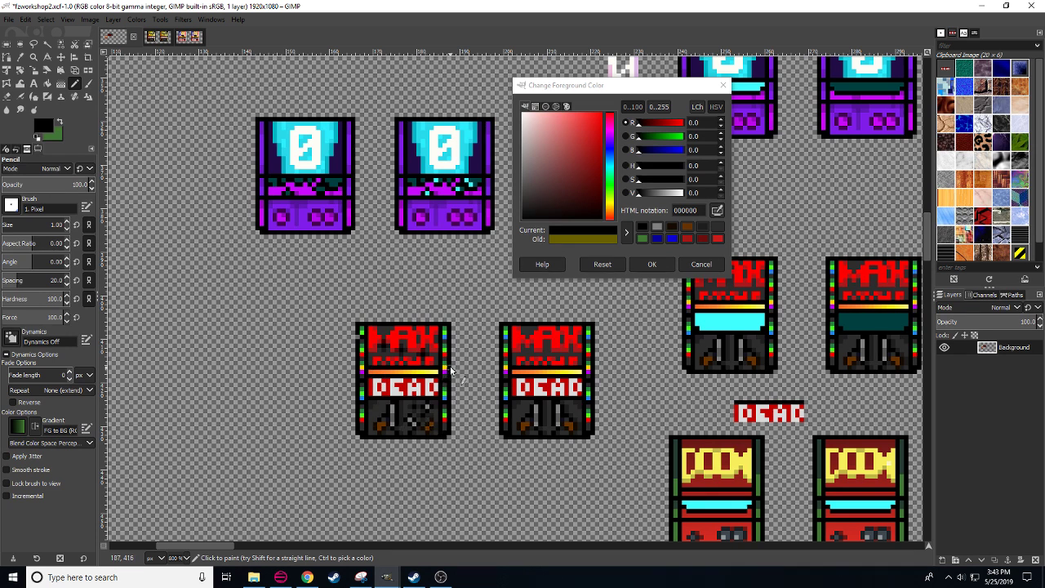
key(shift+e)
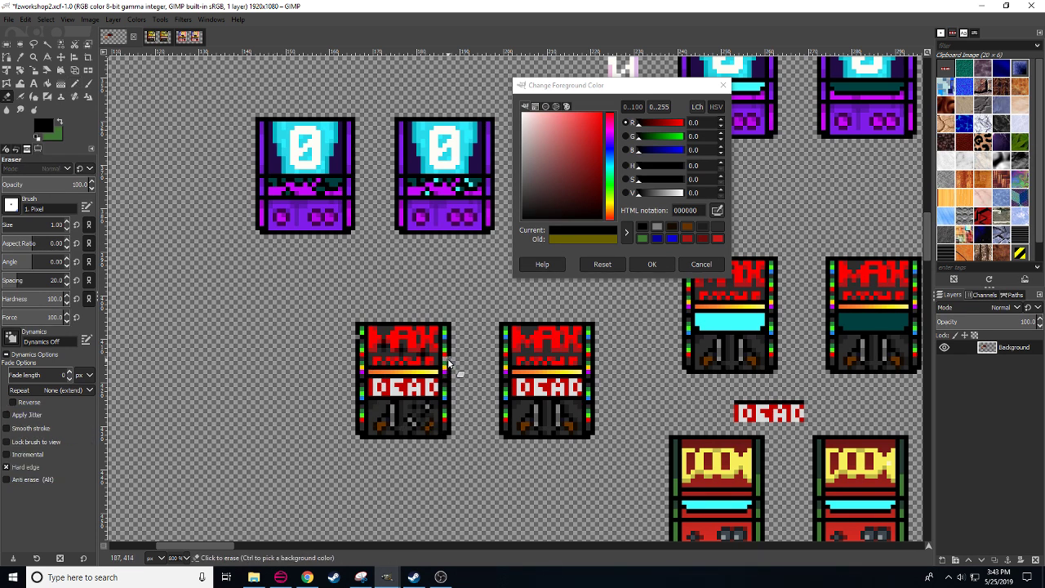
ctrl+click(447, 351)
key(n)
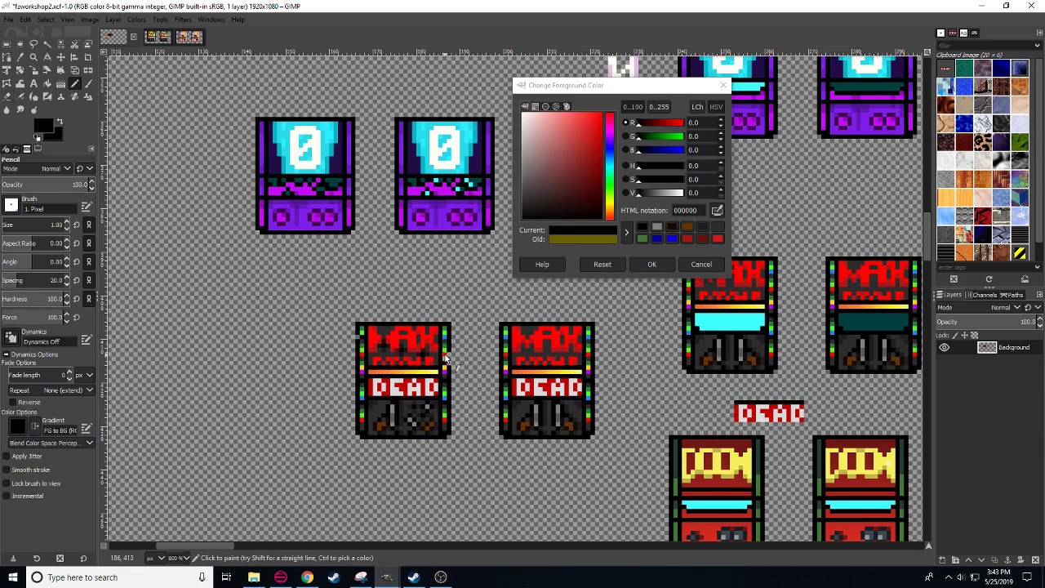
drag(301, 505, 264, 511)
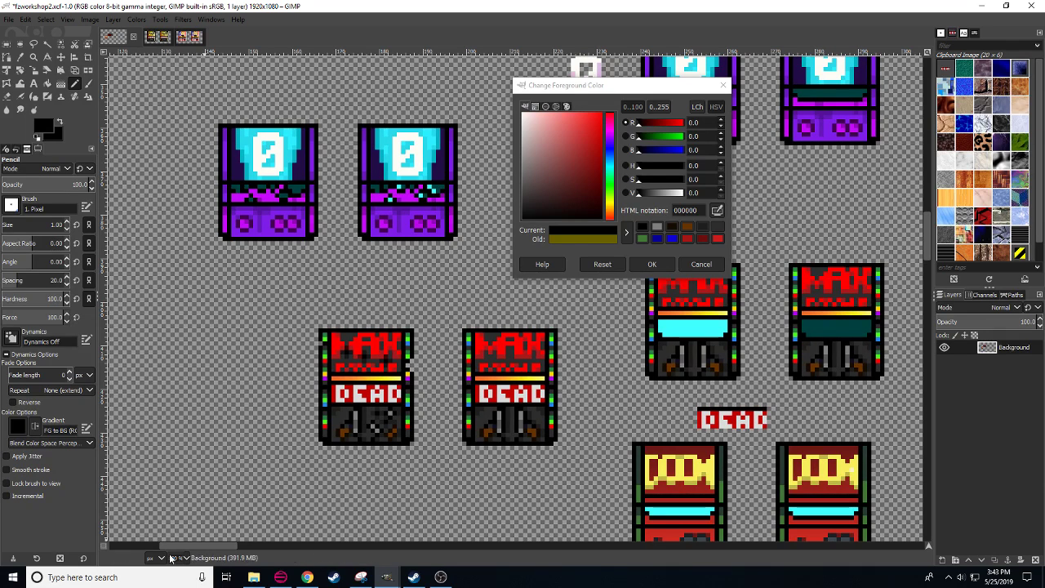
scroll(178, 558, down, 1)
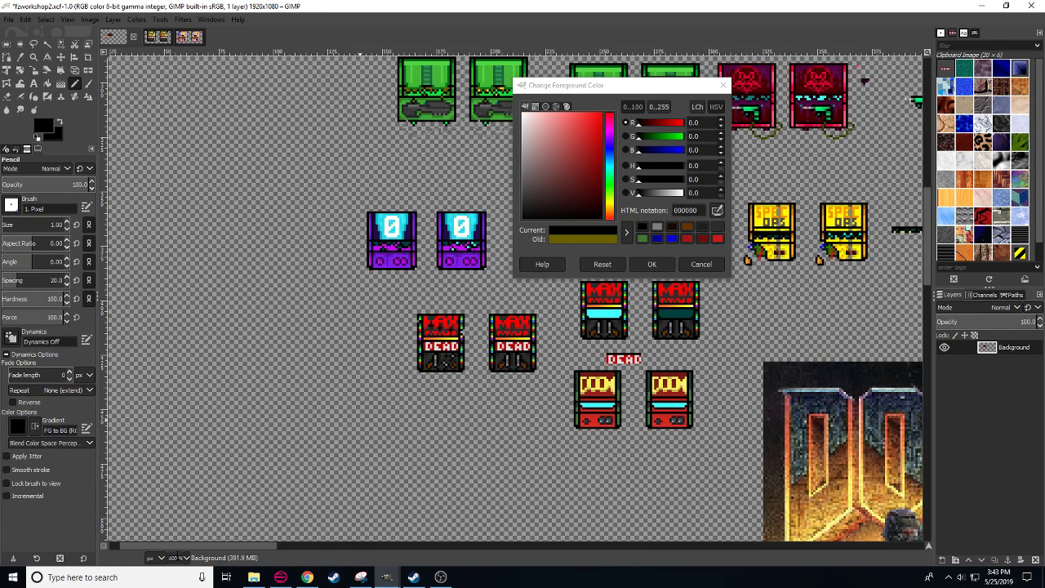
scroll(178, 557, up, 3)
scroll(178, 558, down, 2)
drag(373, 451, 385, 438)
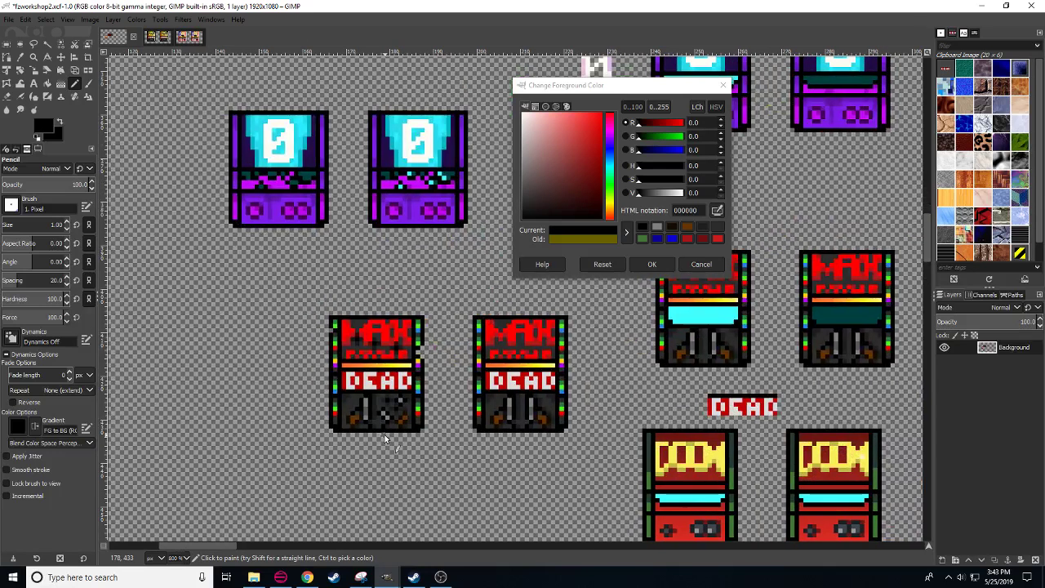
- Replace the second duplicated MAX cabinet with a copy of the broken first one, aligned beside it
key(r)
drag(303, 307, 433, 449)
key(ctrl+c)
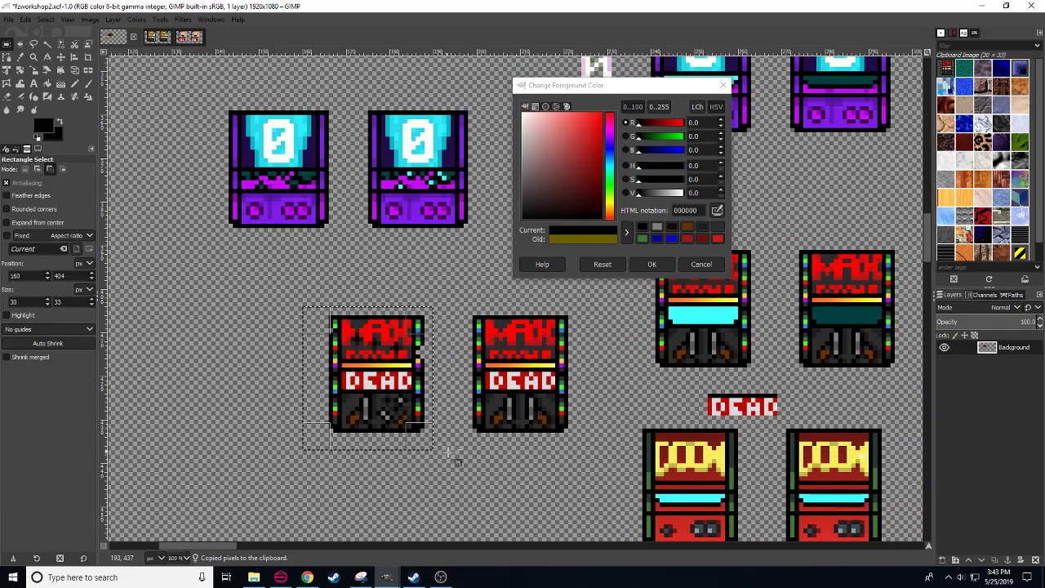
key(ctrl+shift+a)
drag(594, 461, 452, 325)
key(Delete)
key(ctrl+v)
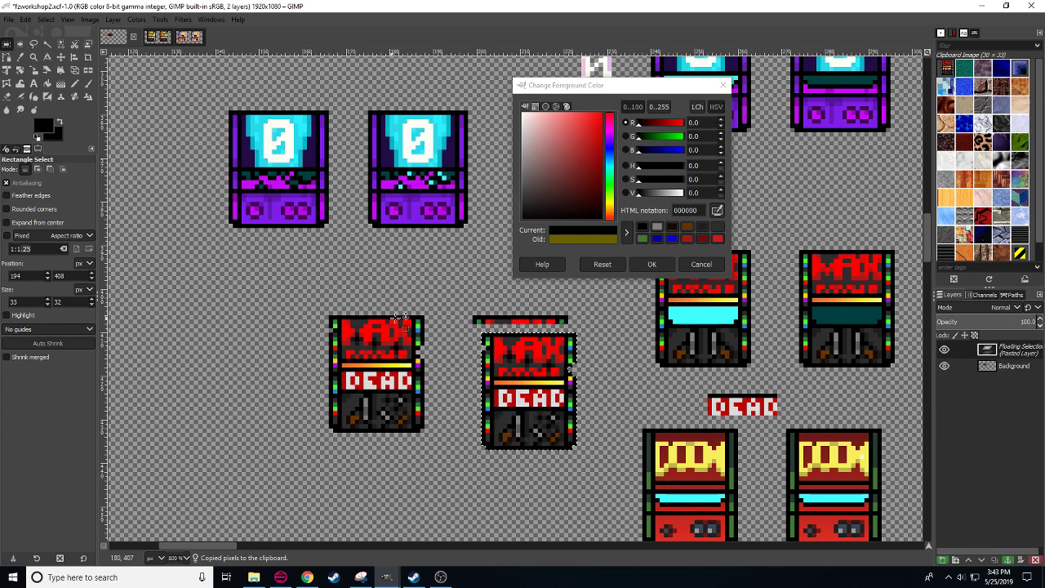
mouse_move(537, 420)
mouse_down()
mouse_move(528, 402)
mouse_move(442, 415)
mouse_up()
click(527, 457)
key(n)
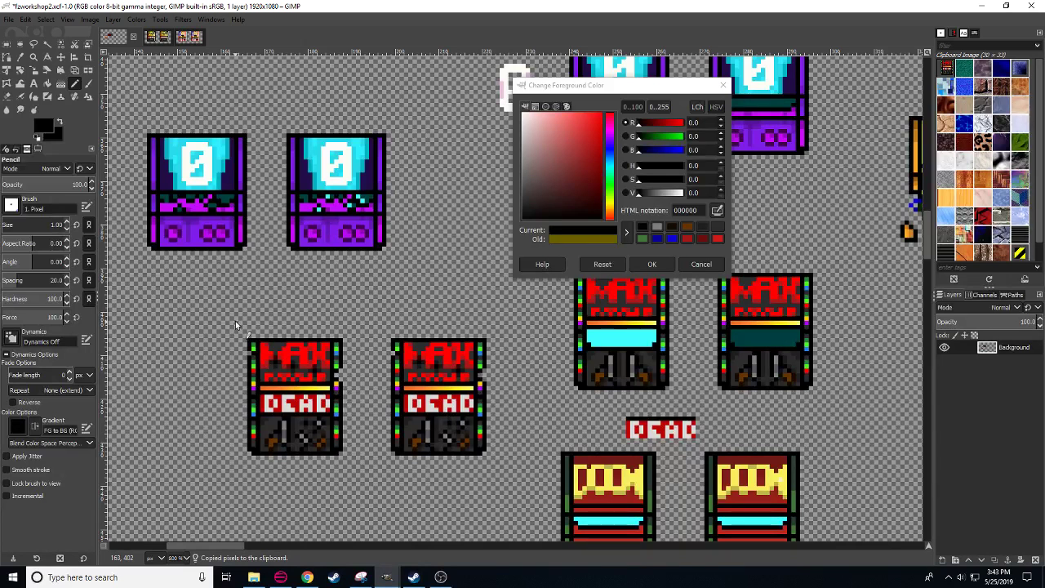
- Copy both broken MAX cabinets into sprArcadeMeatBoyBroken, replacing its old sprites, and anchor them aligned to the frames
key(r)
mouse_move(231, 326)
mouse_down()
mouse_move(476, 473)
mouse_move(513, 482)
mouse_up()
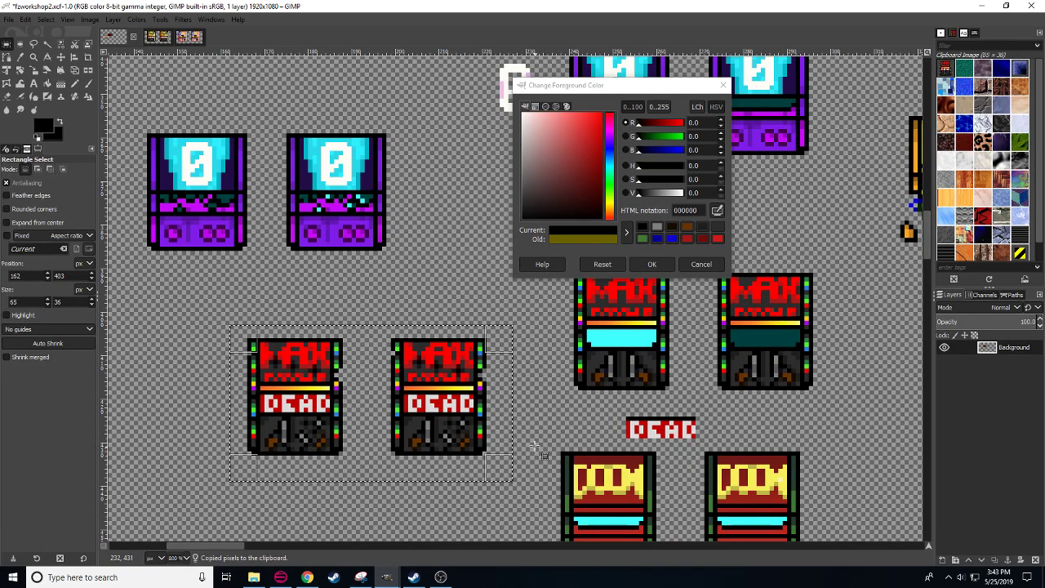
click(152, 36)
drag(661, 483, 196, 284)
key(Delete)
key(ctrl+v)
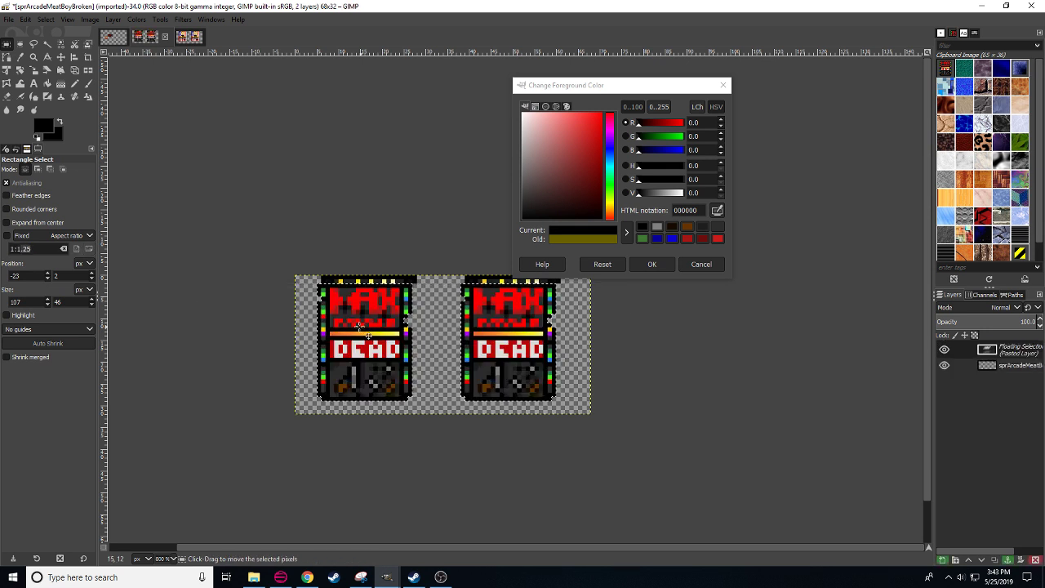
drag(359, 326, 364, 317)
click(396, 459)
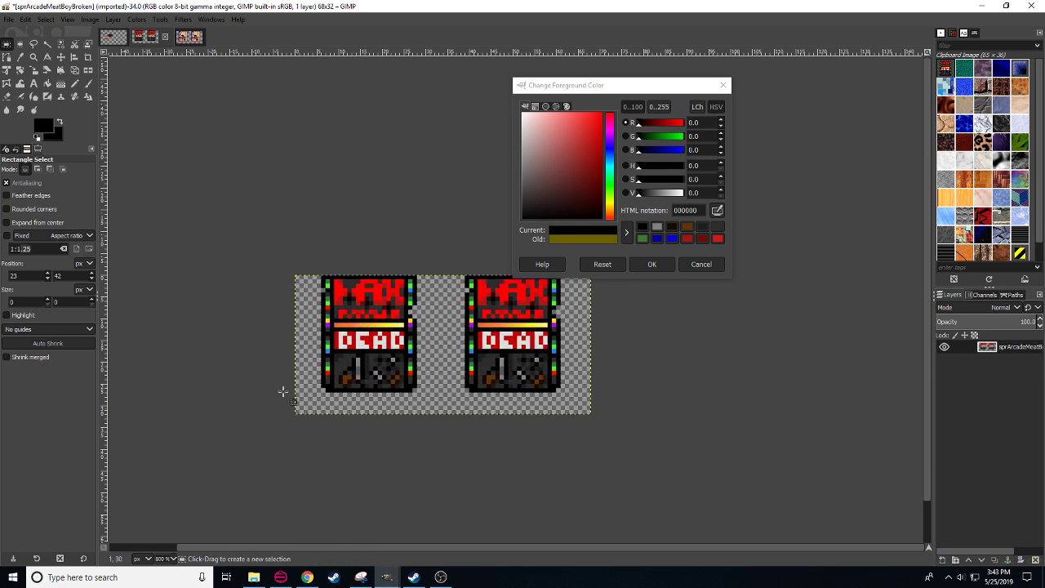
- Overwrite sprArcadeMeatBoyBroken.png with the new sprites and close the image, discarding the unsaved changes
click(8, 18)
click(90, 169)
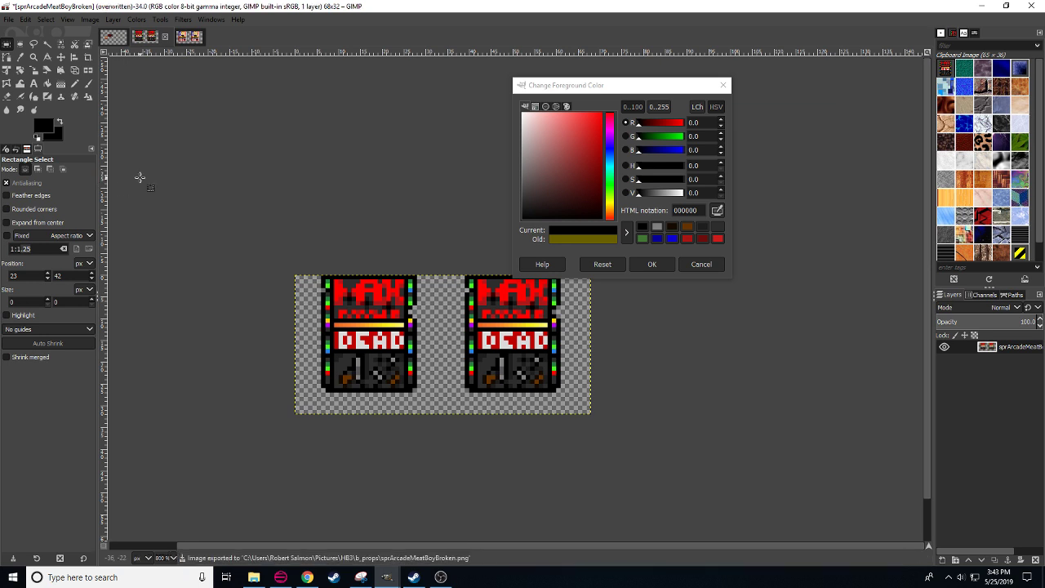
click(8, 18)
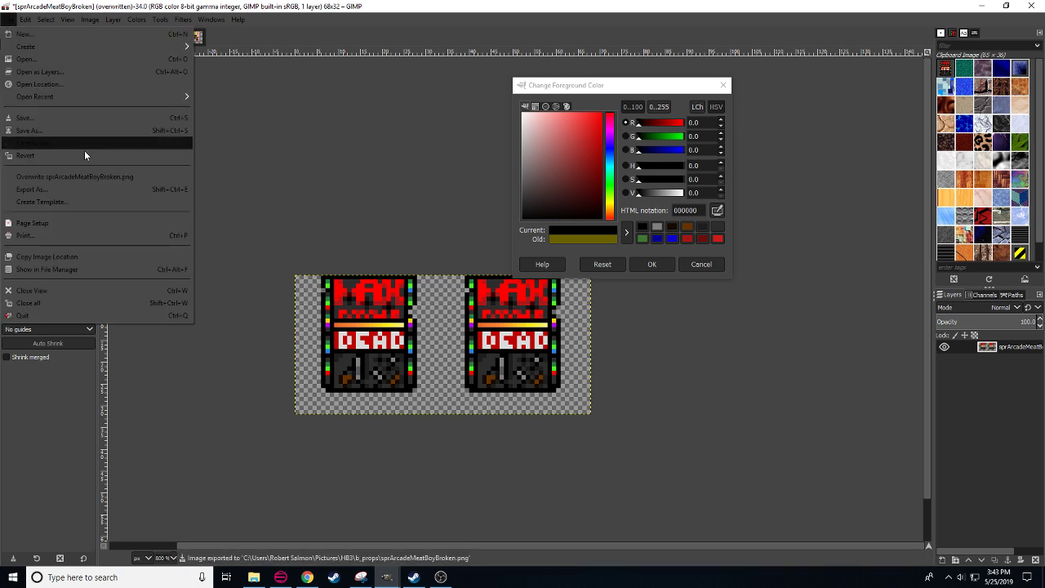
click(243, 98)
click(165, 37)
click(525, 358)
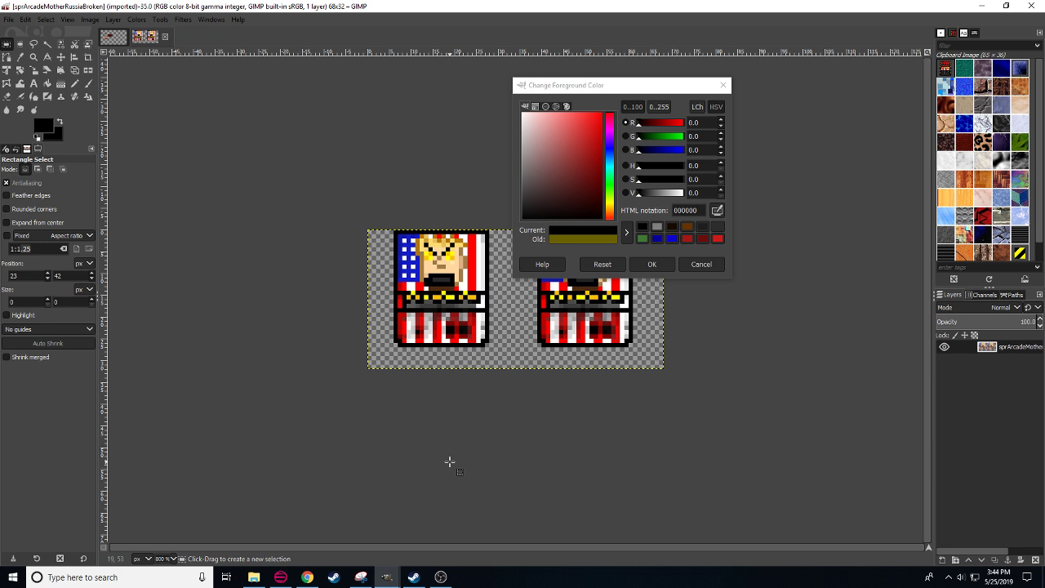
- Compare the sprArcadeMotherRussiaBroken sprites with the DOOM cabinets in the workshop image
click(118, 41)
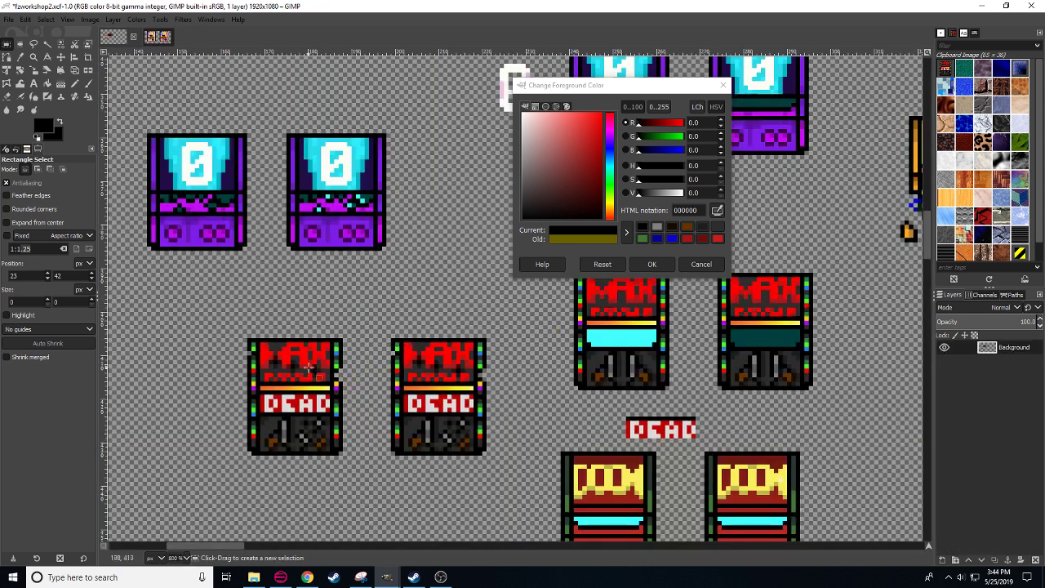
drag(381, 488, 298, 378)
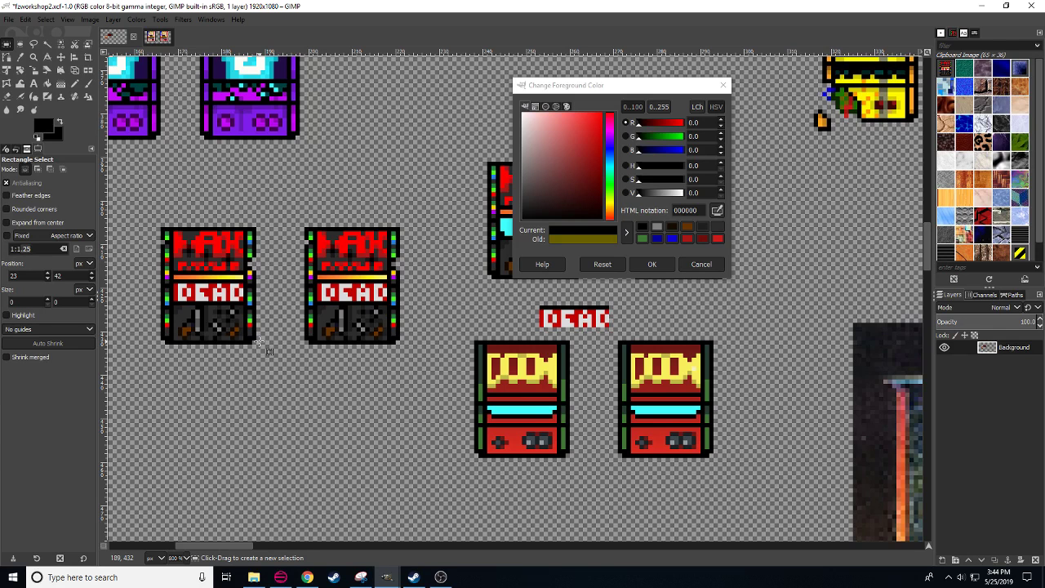
click(148, 37)
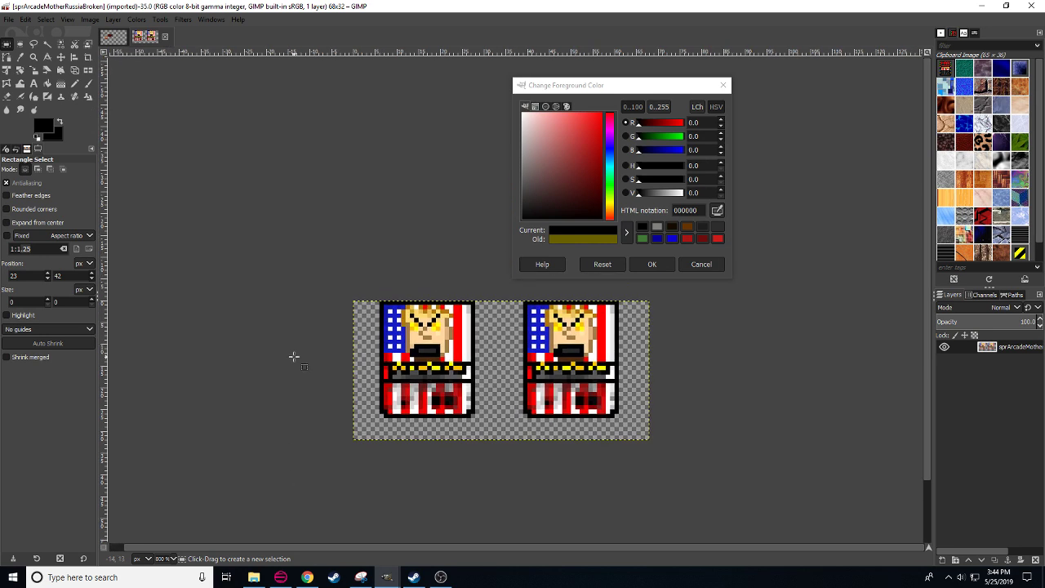
click(115, 45)
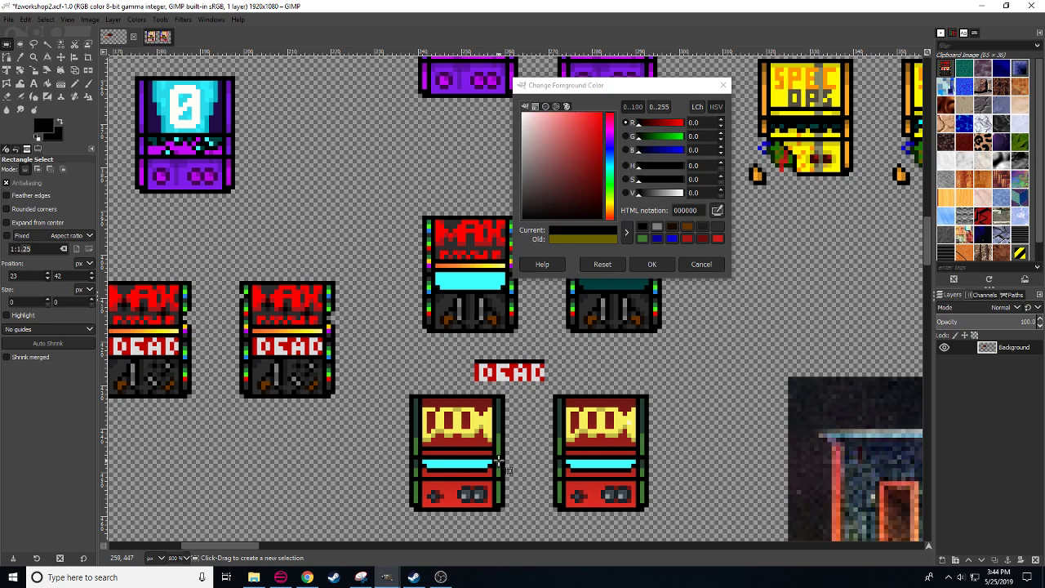
key(n)
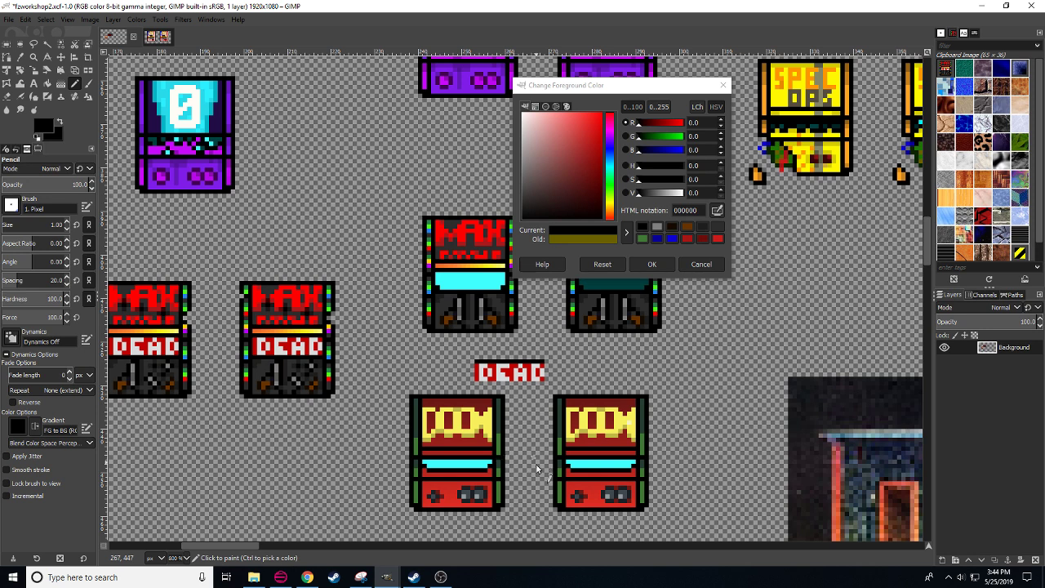
scroll(530, 465, down, 3)
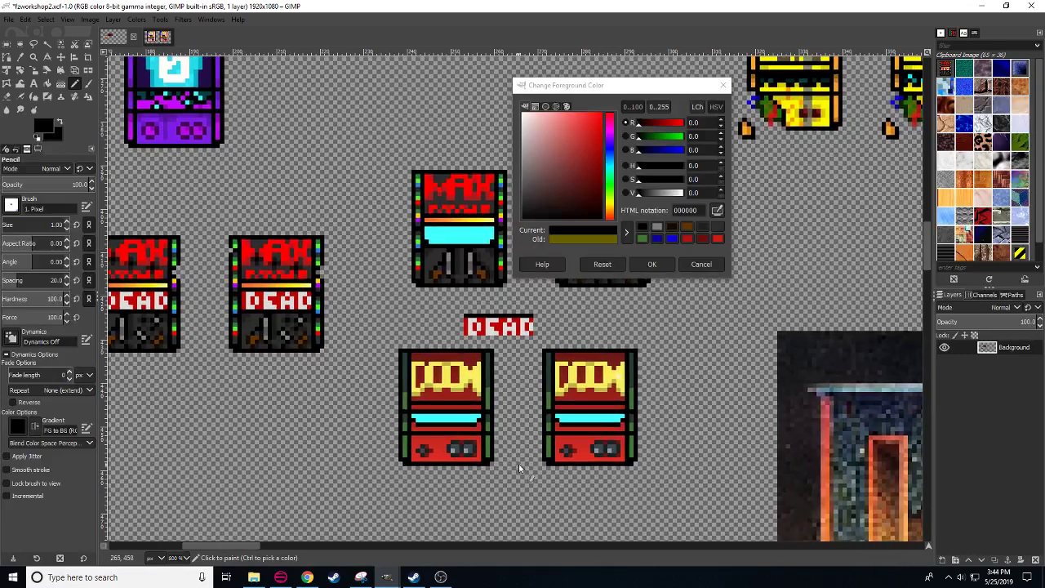
drag(519, 465, 508, 465)
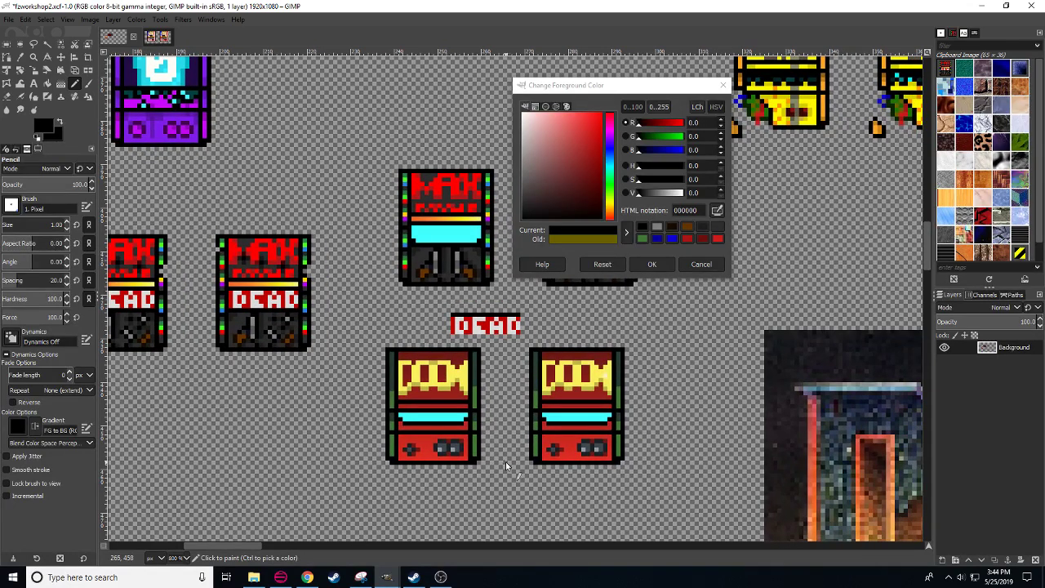
scroll(506, 461, right, 4)
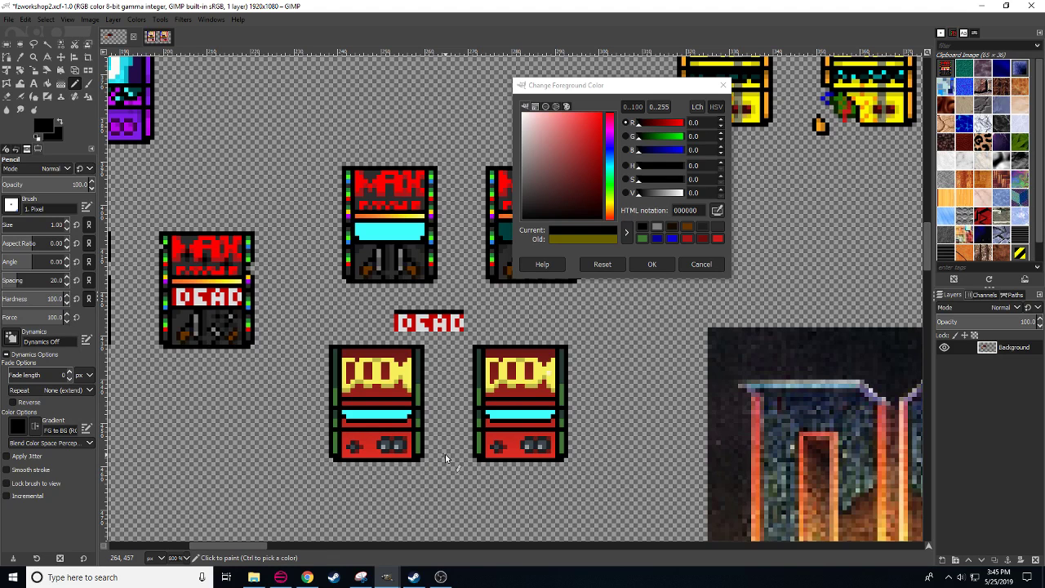
- Duplicate both DOOM cabinets together and anchor the copy directly below the originals
key(r)
drag(345, 363, 370, 385)
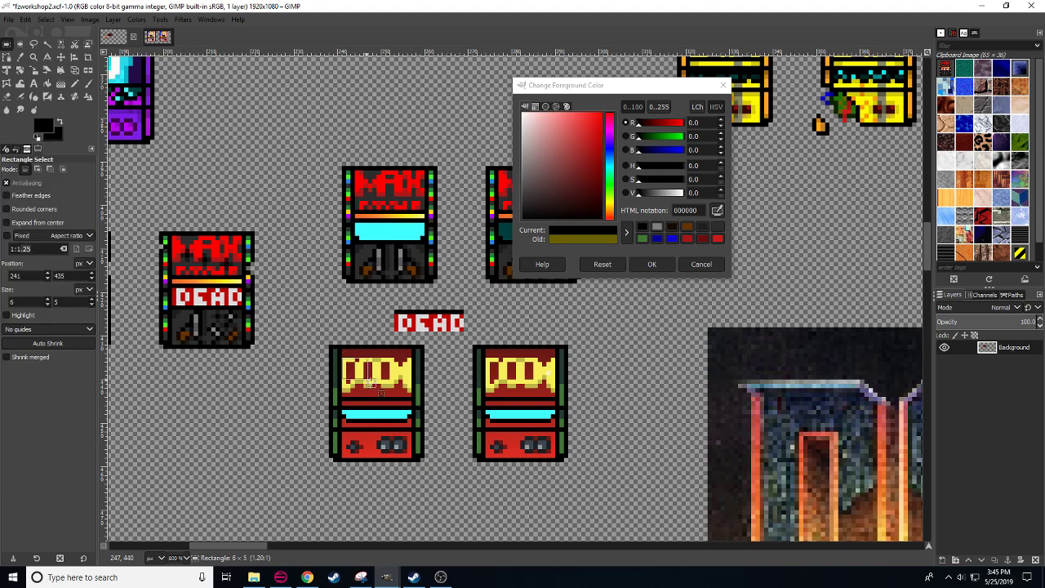
drag(316, 332, 597, 469)
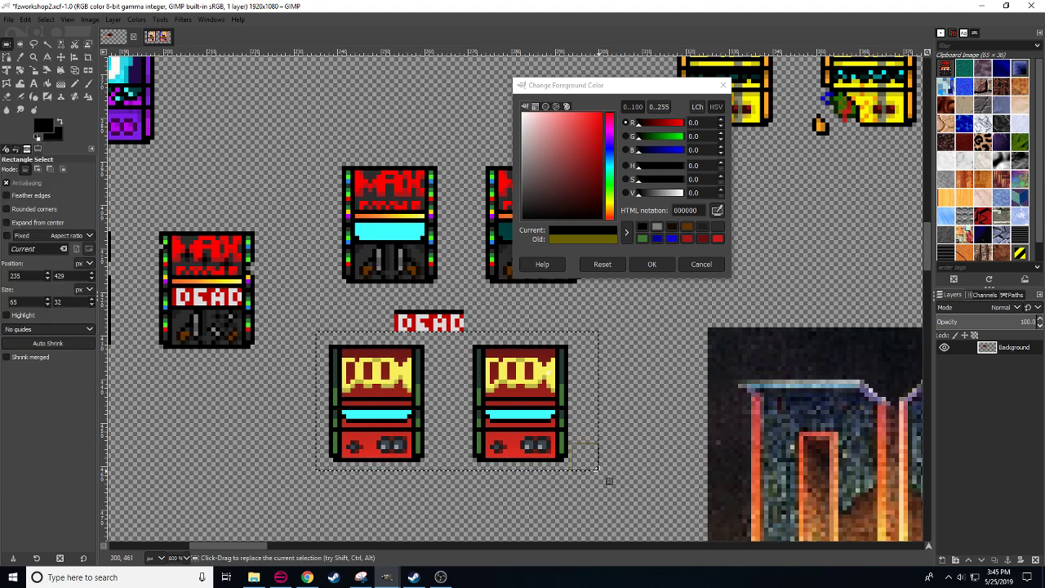
key(ctrl+c)
key(ctrl+v)
drag(657, 490, 667, 352)
drag(572, 302, 577, 464)
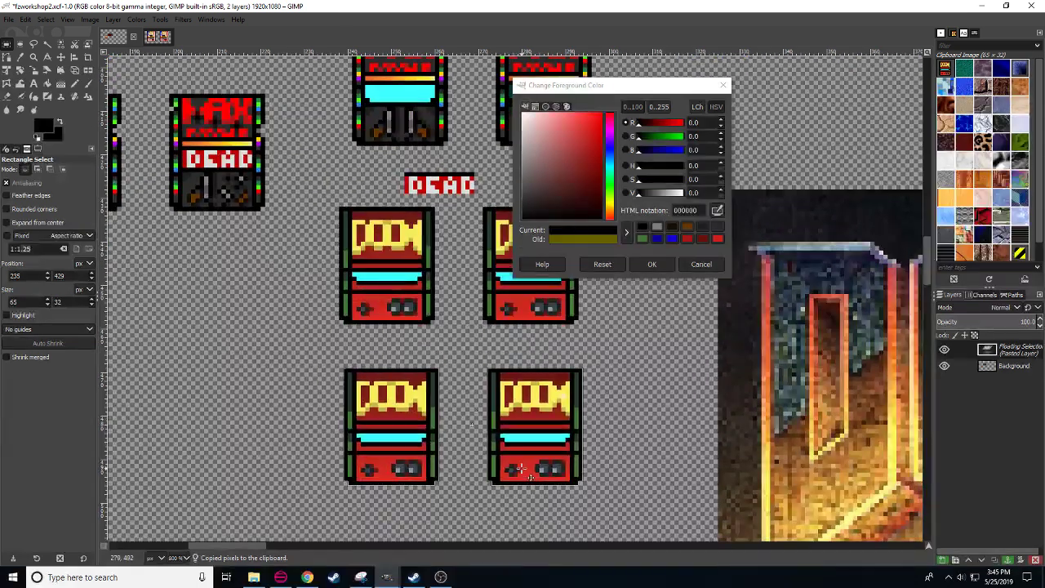
drag(534, 425, 521, 434)
click(616, 440)
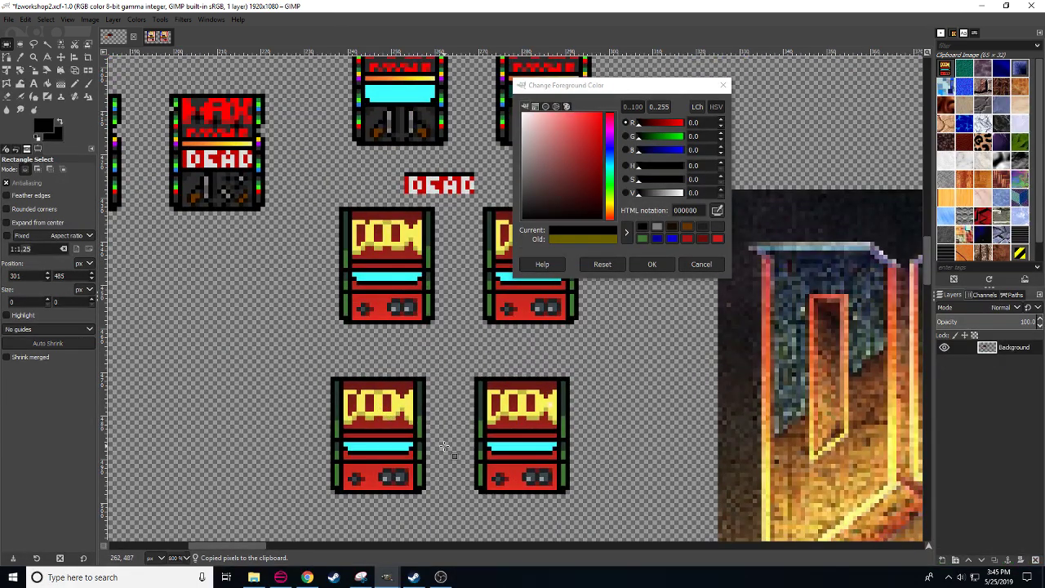
- Pick orange c4600d as the foreground color and pencil a flame outline on the front of the second duplicated DOOM cabinet
scroll(443, 446, down, 1)
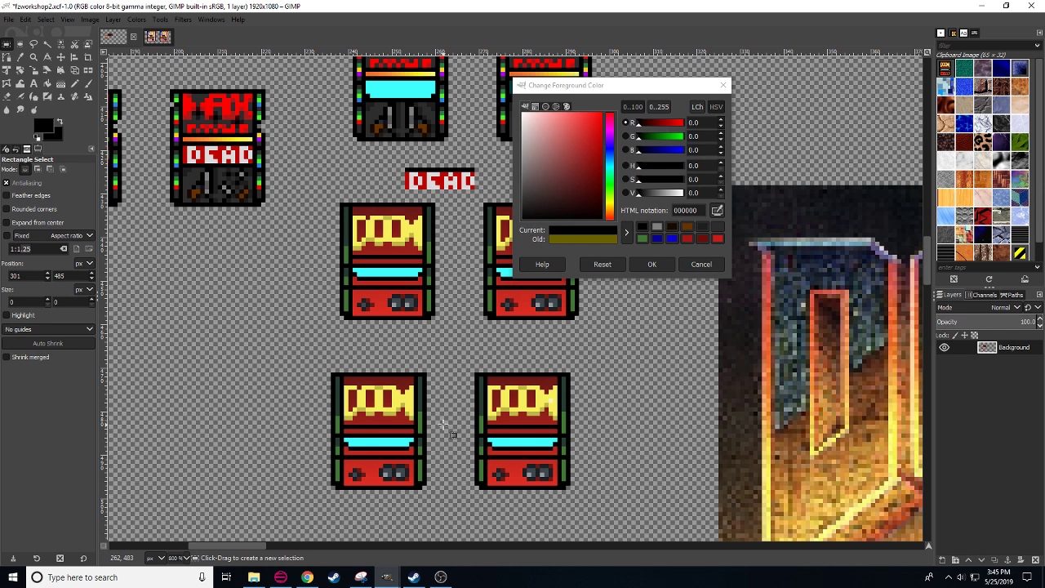
key(n)
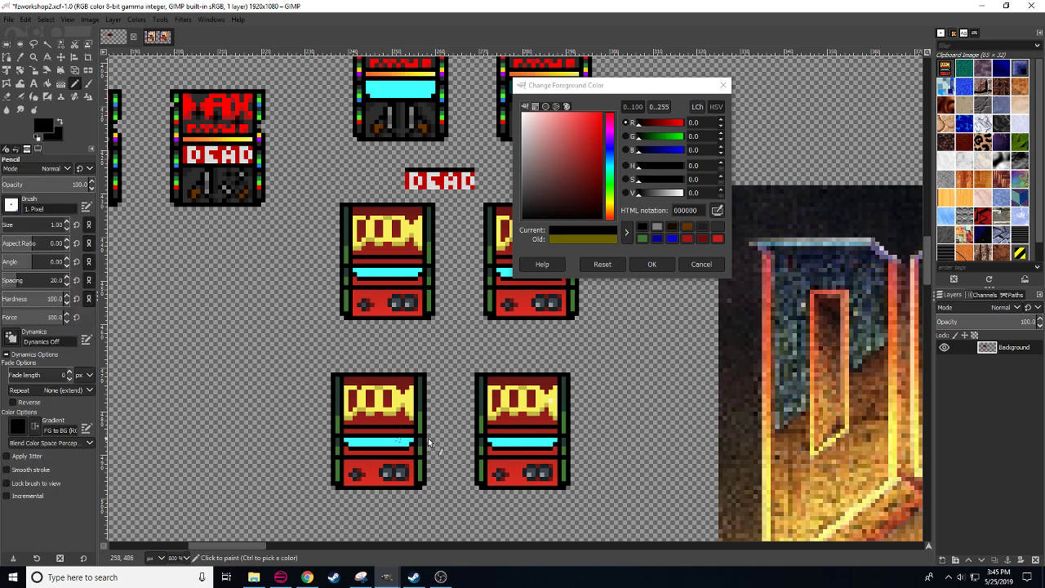
scroll(503, 448, right, 3)
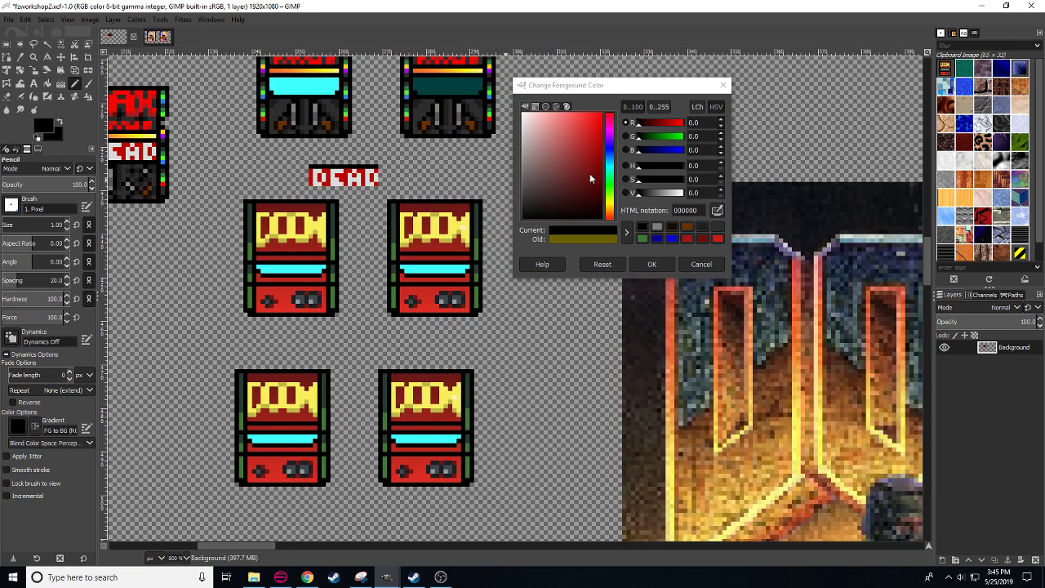
click(610, 210)
drag(596, 196, 596, 140)
click(611, 212)
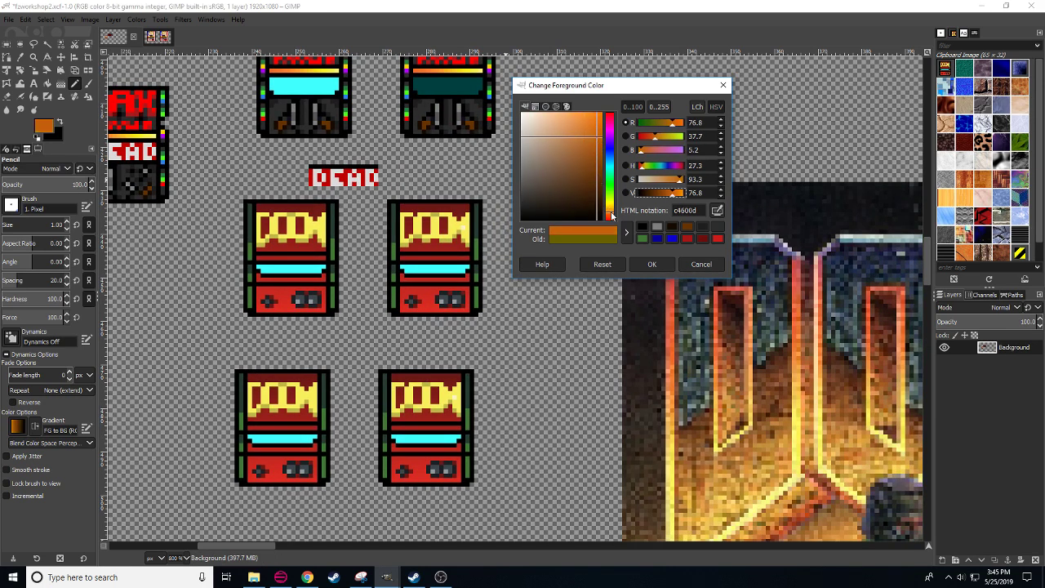
click(396, 440)
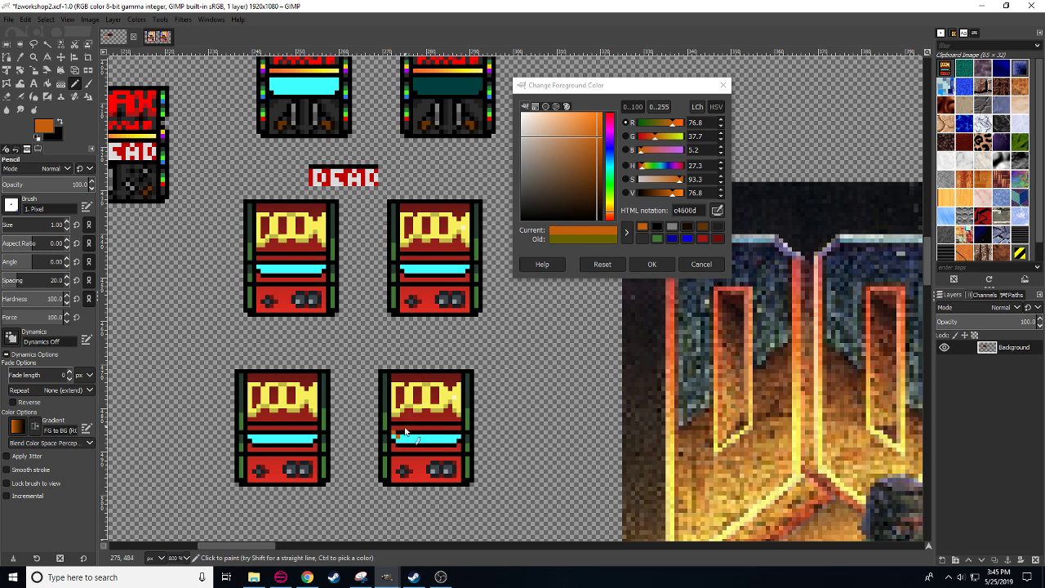
mouse_move(403, 433)
mouse_down()
mouse_move(406, 410)
mouse_move(395, 416)
mouse_up()
- Switch to HLM WAD Explorer, search for "fire", and view the Jungle furniture sprites through to sprFirePlaceFire.meta
click(280, 577)
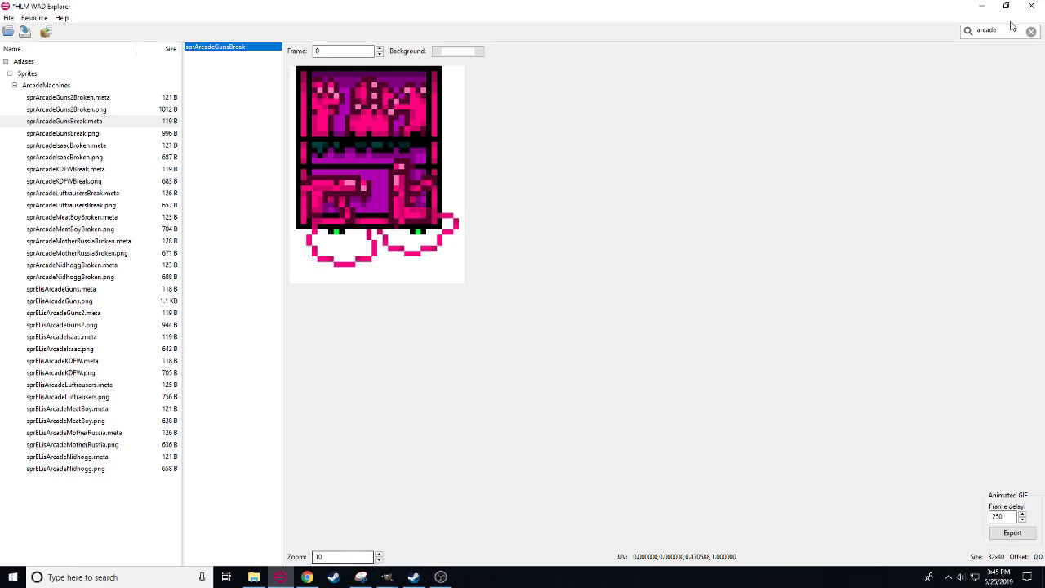
drag(1021, 32, 941, 34)
text(fire)
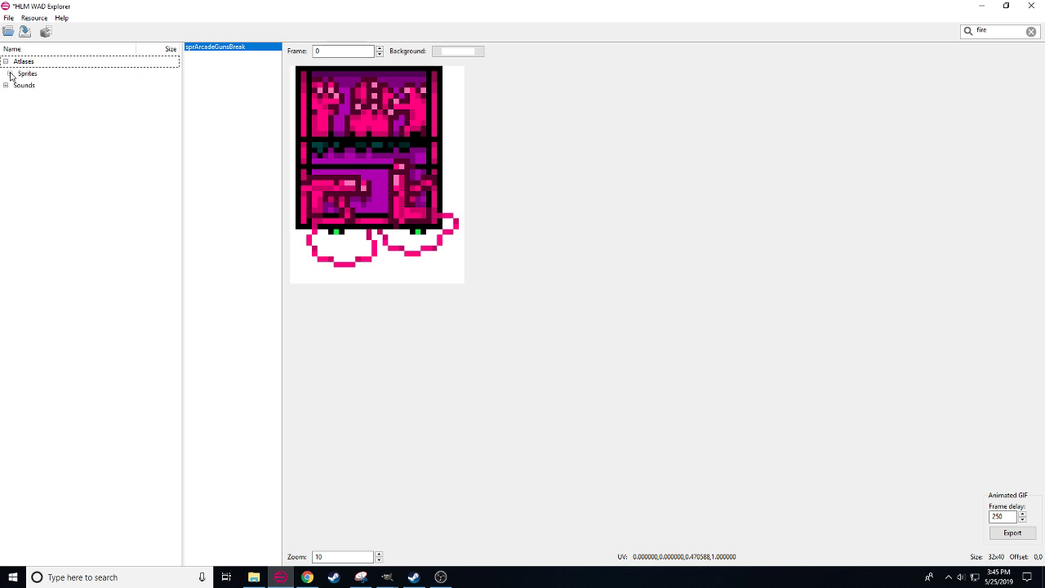
click(10, 74)
click(14, 85)
click(18, 97)
click(54, 121)
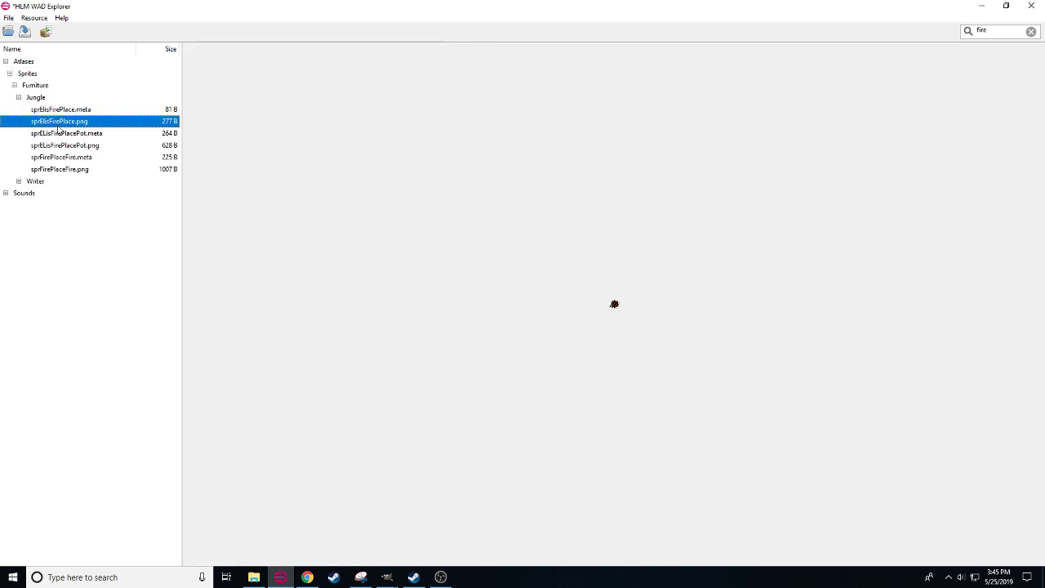
click(67, 146)
click(80, 170)
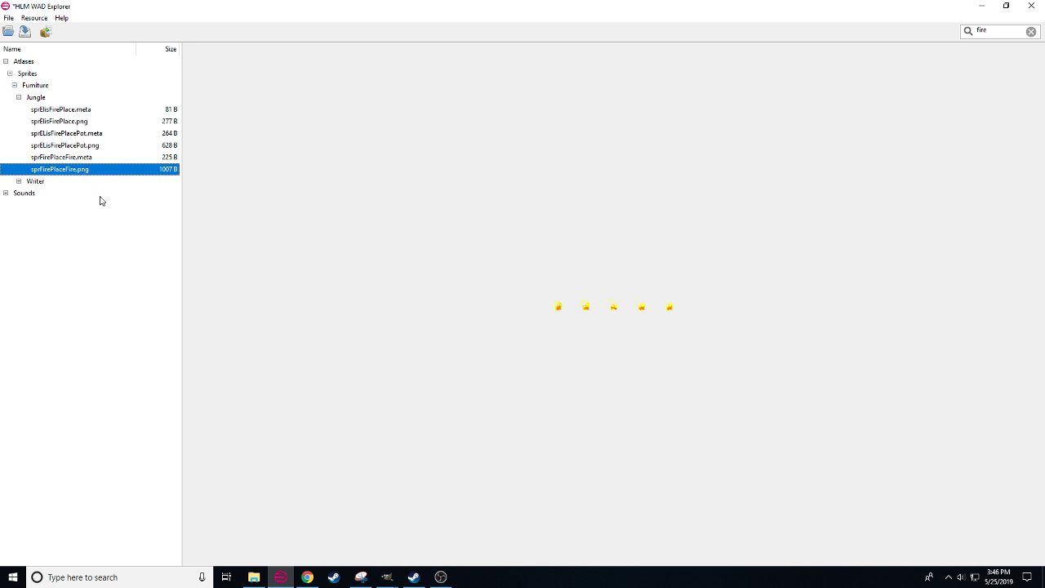
click(97, 159)
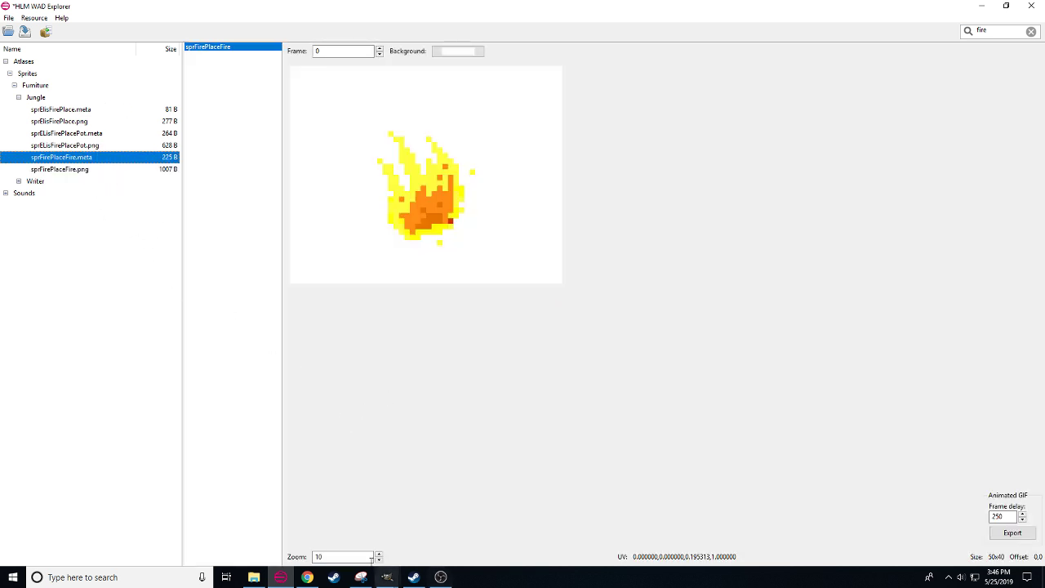
- Zoom the sprFirePlaceFire preview to 12 and step through its animation frames to study the flame shapes
click(378, 554)
click(378, 554)
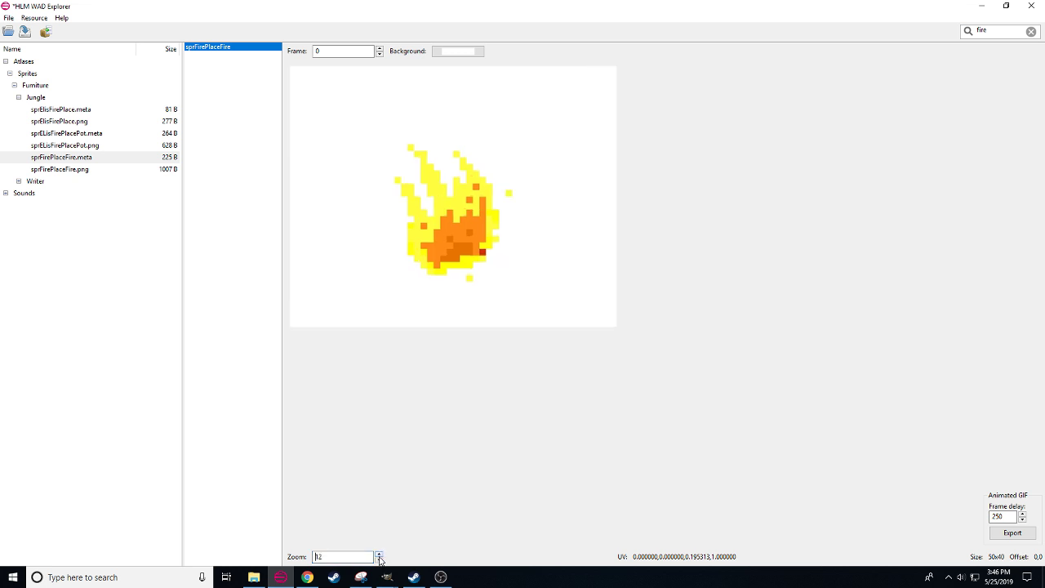
click(380, 51)
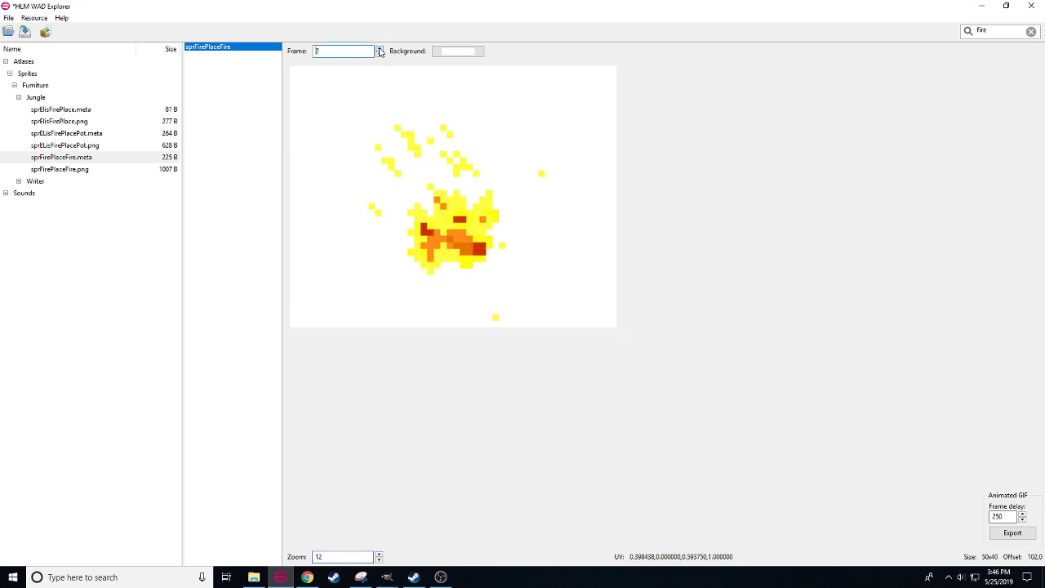
click(380, 49)
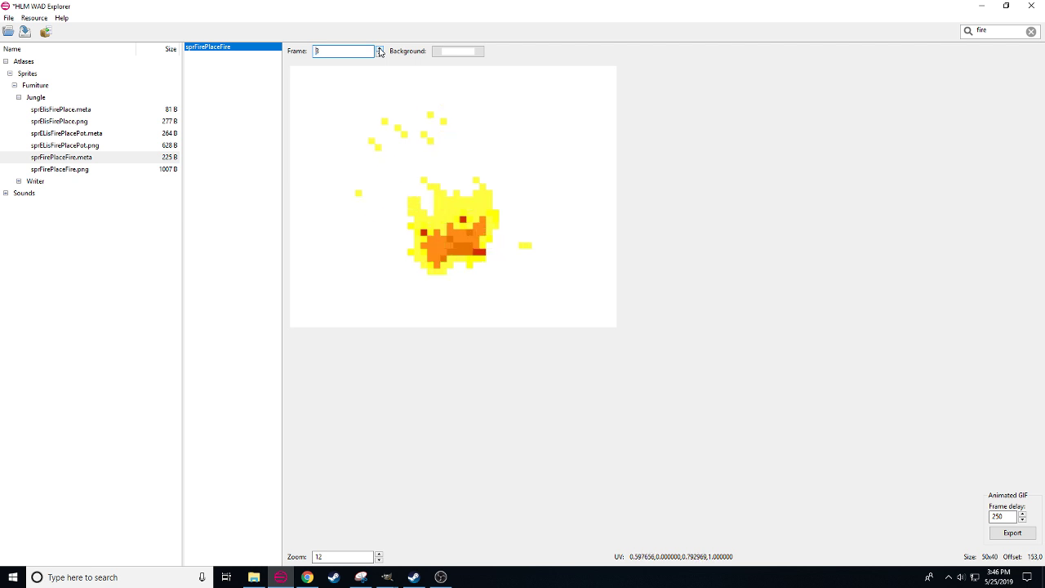
click(380, 48)
click(380, 48)
click(380, 49)
click(379, 48)
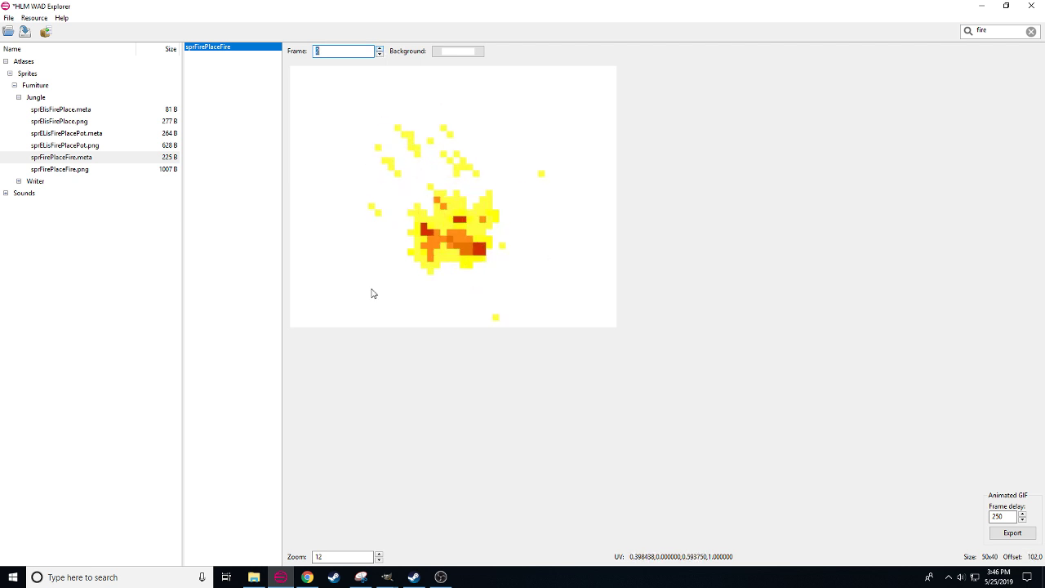
- Return to GIMP, set the foreground color to yellow ffff00, and recolor the orange flame outline with it
click(285, 578)
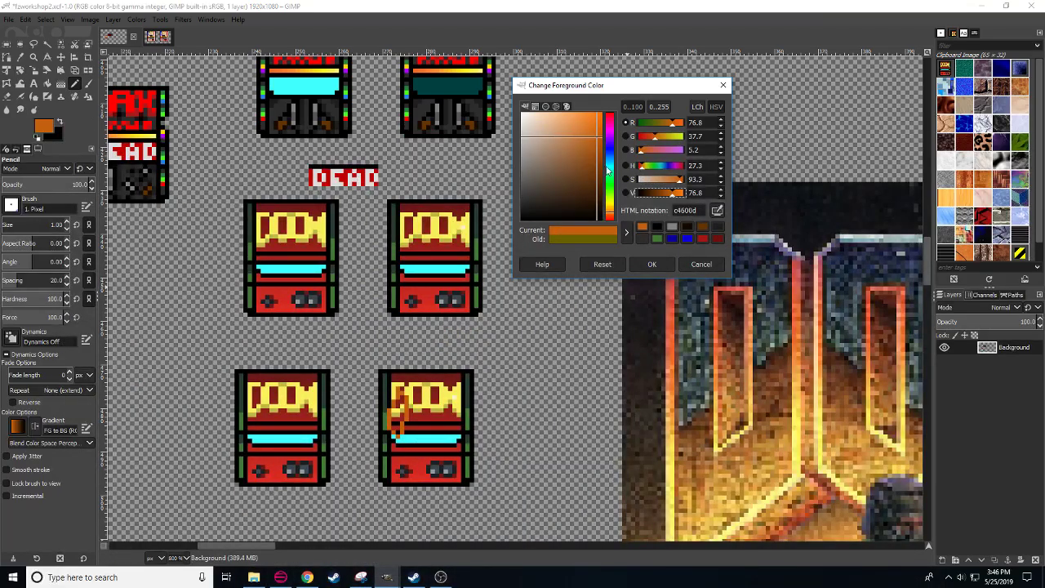
drag(609, 212, 611, 201)
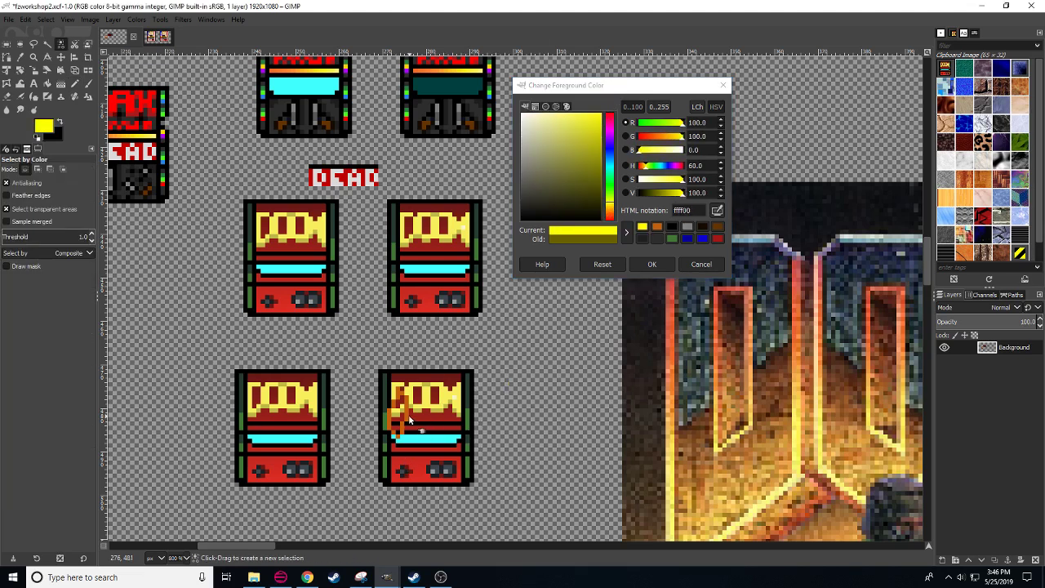
mouse_move(399, 392)
mouse_down()
mouse_move(410, 419)
mouse_move(401, 399)
mouse_up()
scroll(72, 220, up, 14)
double_click(57, 225)
text(1)
key(Return)
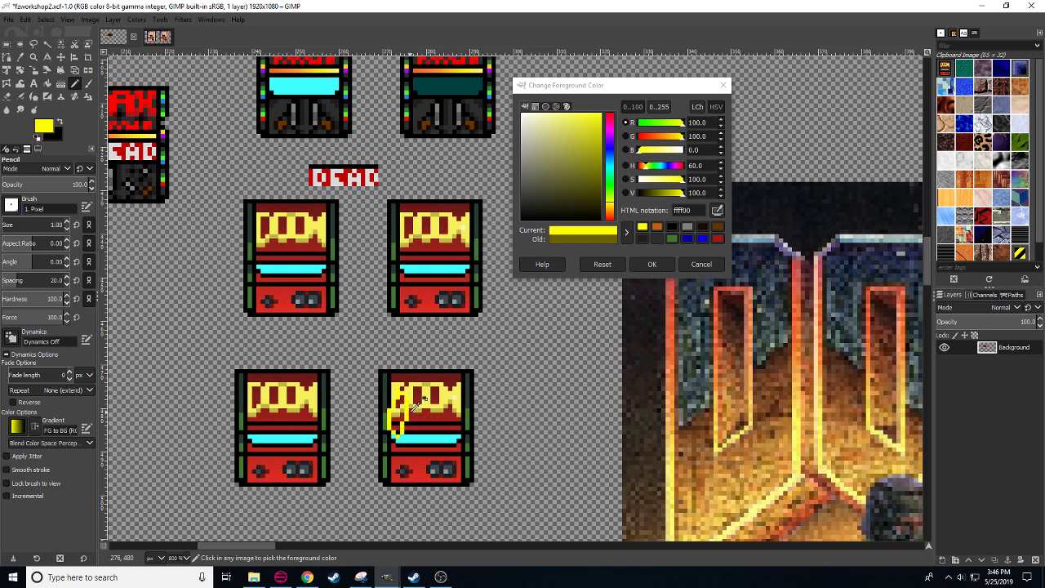
- Fill the flame outline with yellow and pencil a second yellow flame beside it, over the middle of the DOOM logo
mouse_move(397, 433)
mouse_down()
mouse_move(402, 401)
mouse_move(399, 421)
mouse_up()
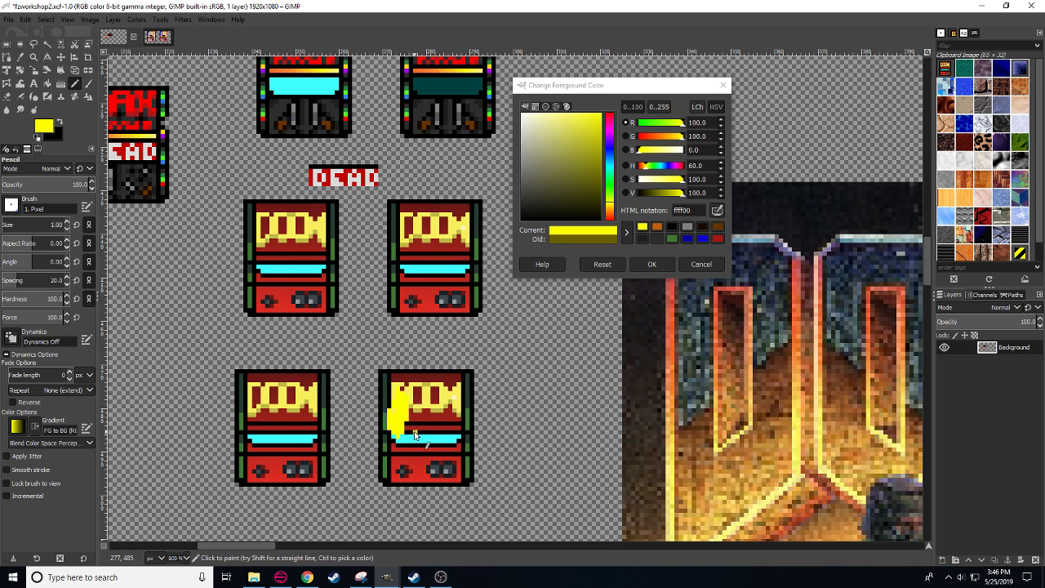
click(414, 434)
mouse_move(425, 436)
mouse_down()
mouse_move(429, 368)
mouse_move(421, 432)
mouse_up()
- Restore the dark red panel and black border where the second flame's tip overshoots, and erase the stray pixel above the cabinet
ctrl+click(433, 378)
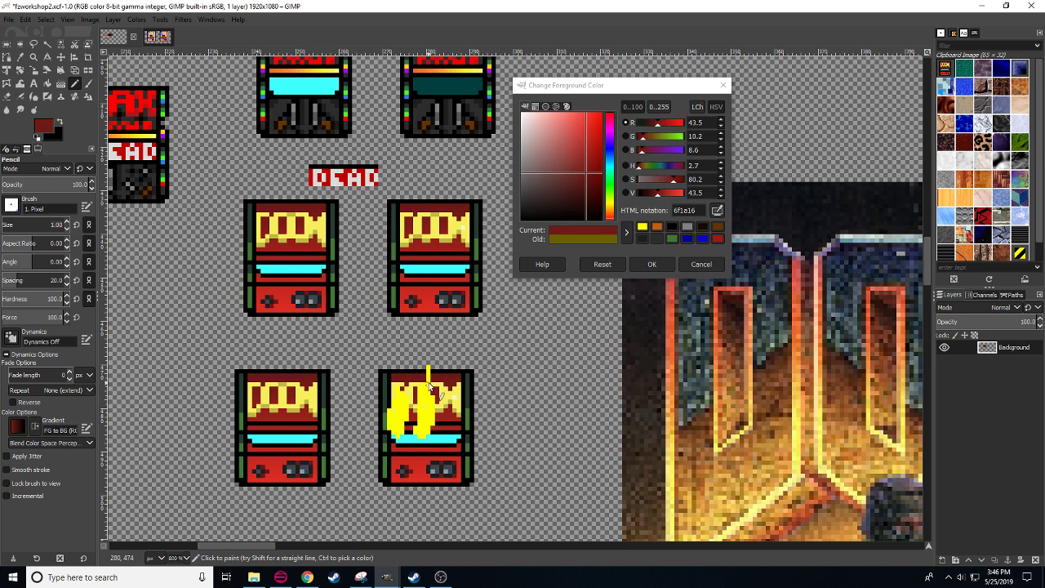
drag(429, 380, 428, 375)
ctrl+click(433, 373)
click(429, 371)
key(w)
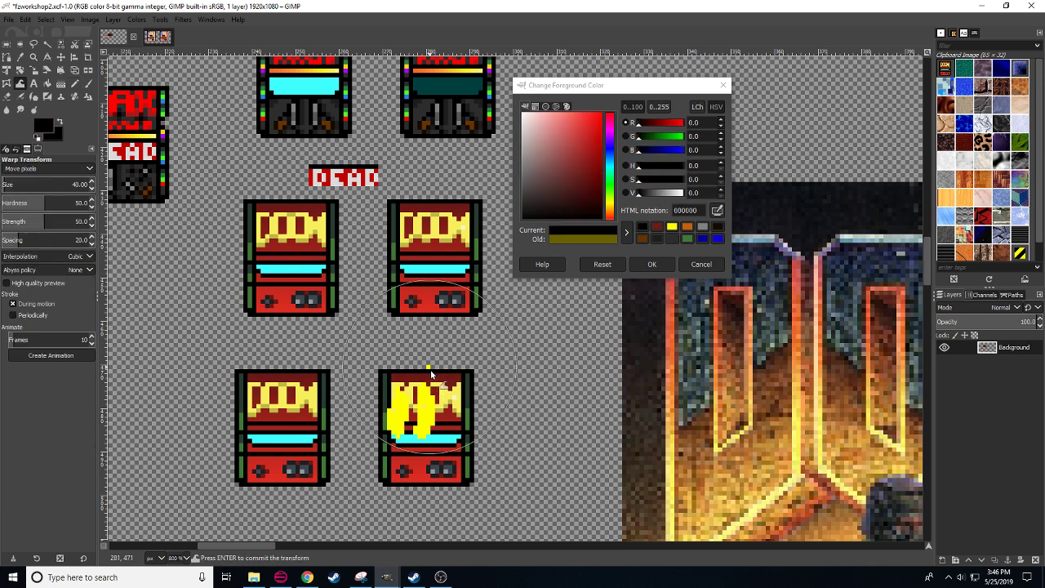
key(shift+e)
click(429, 368)
key(n)
- Try to pencil a third flame in the sampled yellow over the end of the DOOM logo
ctrl+click(431, 386)
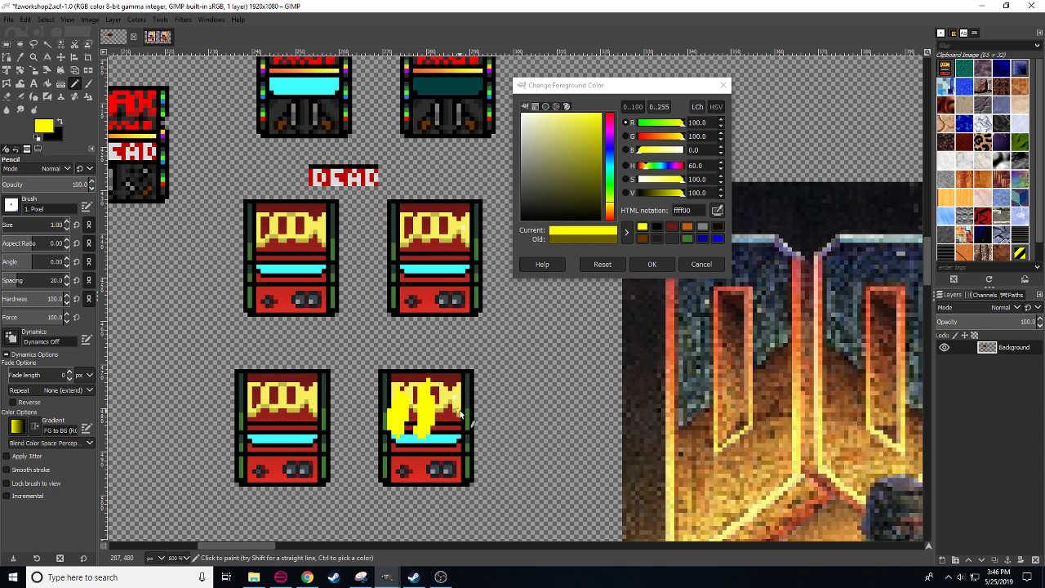
drag(449, 445, 459, 386)
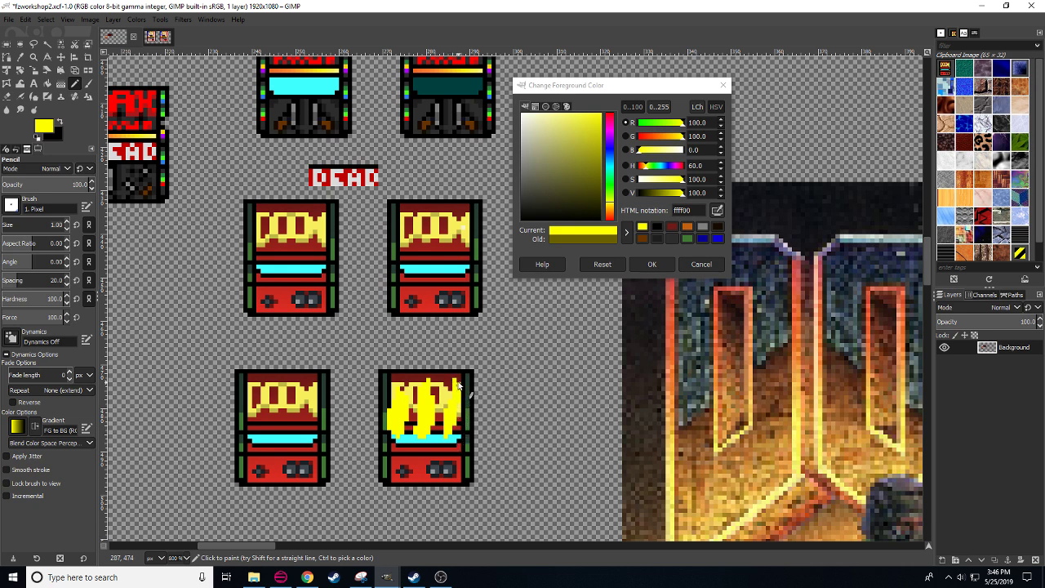
key(ctrl+z)
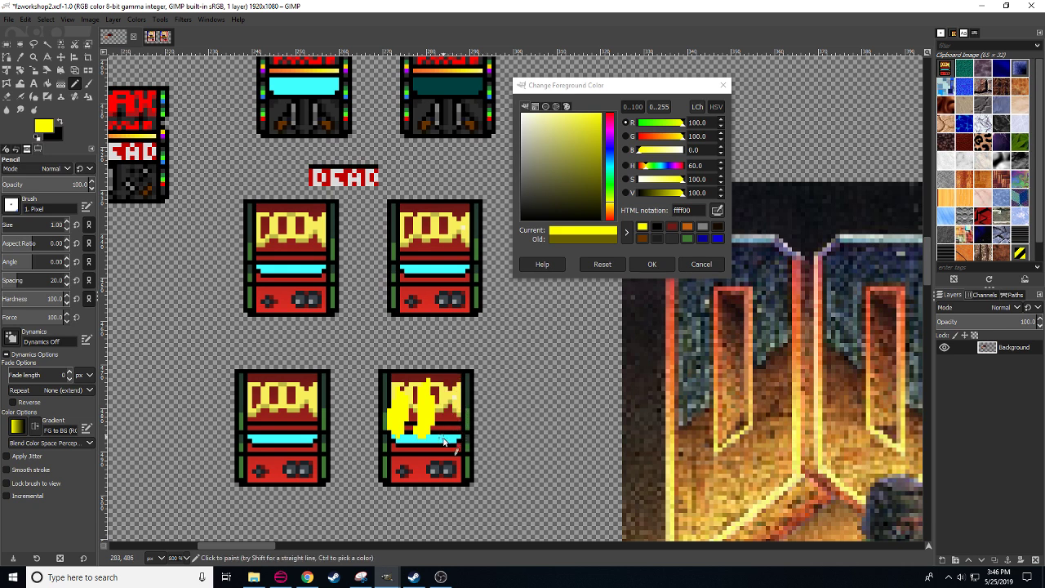
- Pencil a third yellow flame over the end of the DOOM logo on the burning cabinet
drag(446, 434, 458, 407)
key(ctrl+z)
drag(532, 441, 499, 425)
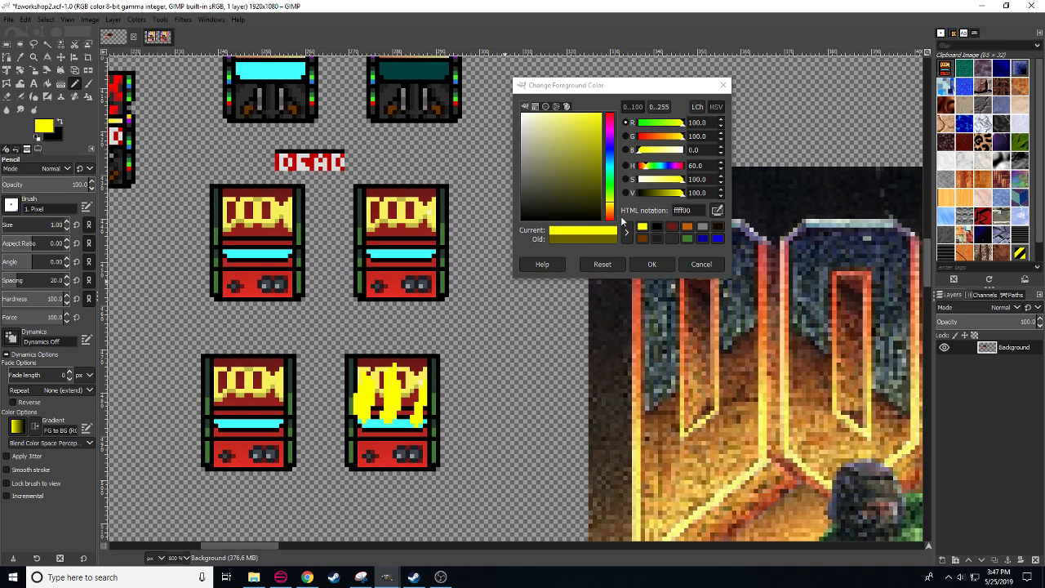
- Set the foreground color to orange ff5d00 and bucket-fill all three flames with it
click(612, 214)
drag(595, 176, 605, 110)
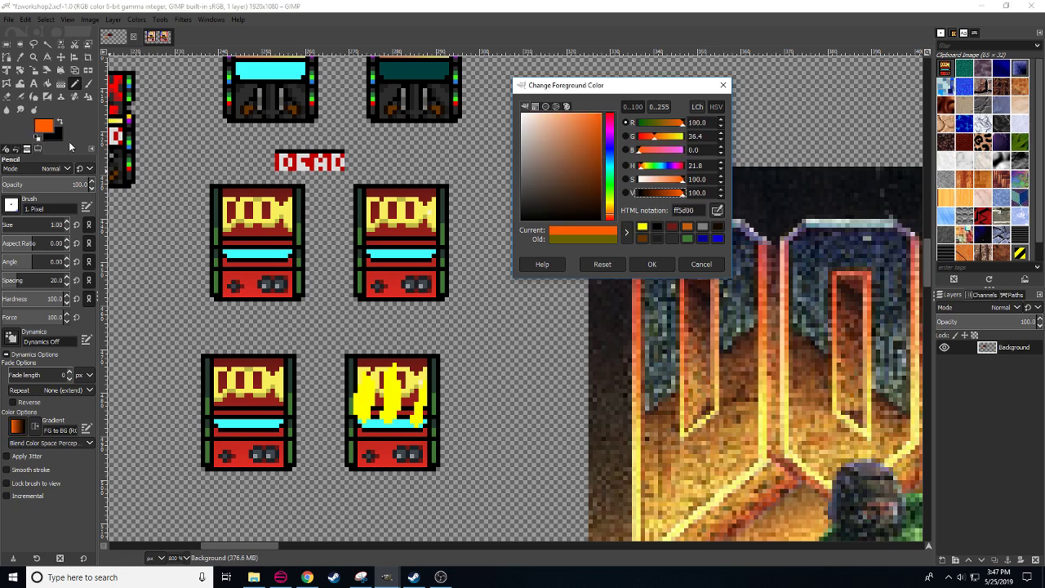
click(47, 84)
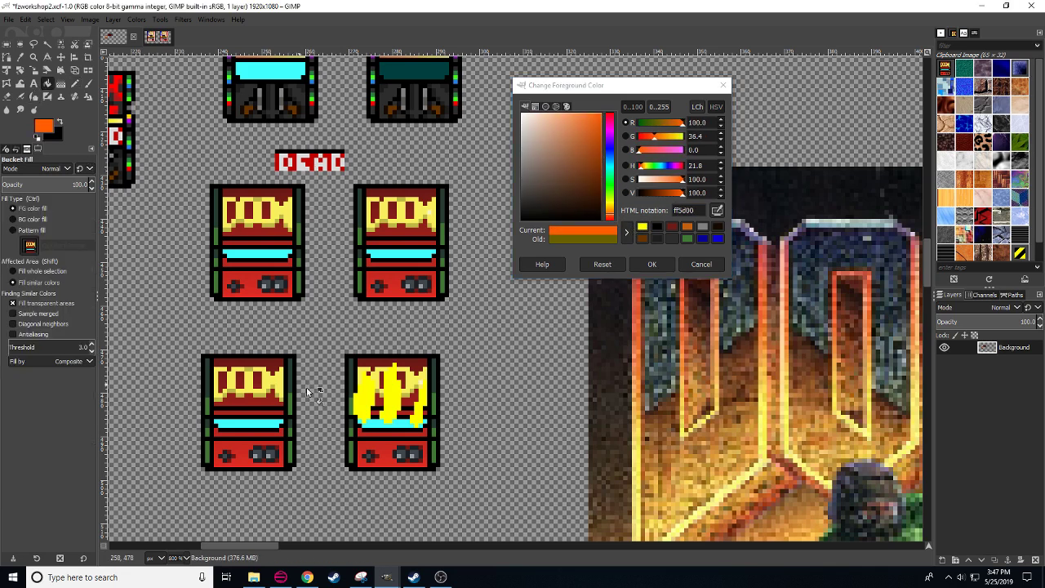
click(373, 400)
click(392, 383)
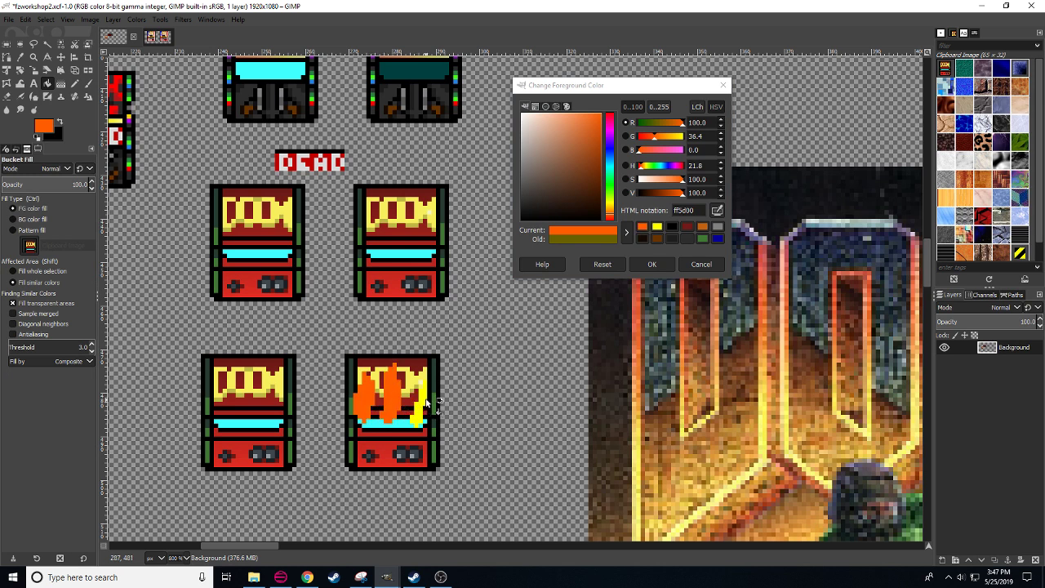
click(416, 404)
- Set the foreground color to yellow ffff00 and pencil yellow cores inside the first two flames
key(a)
key(n)
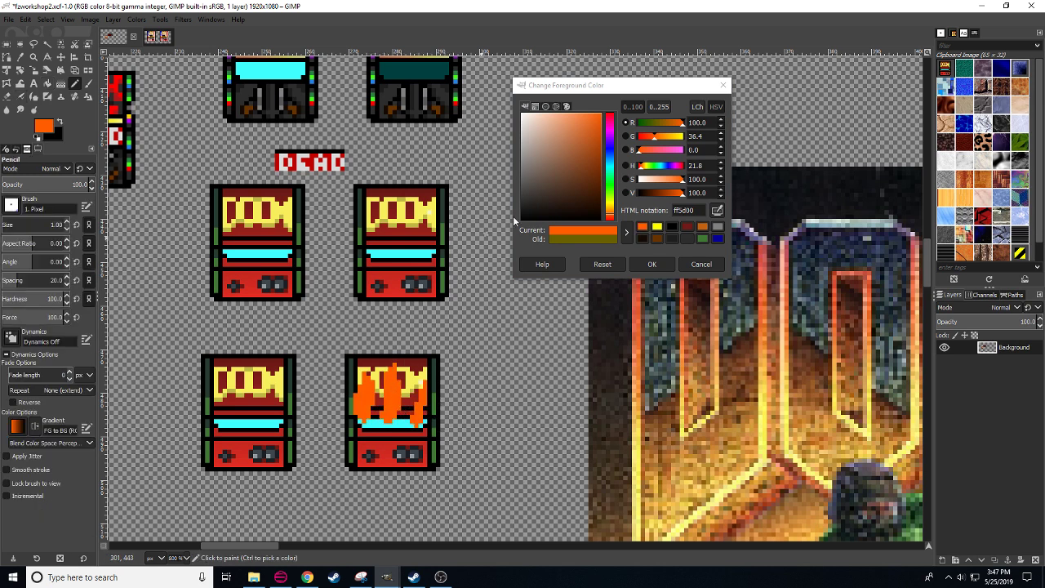
click(658, 229)
click(658, 230)
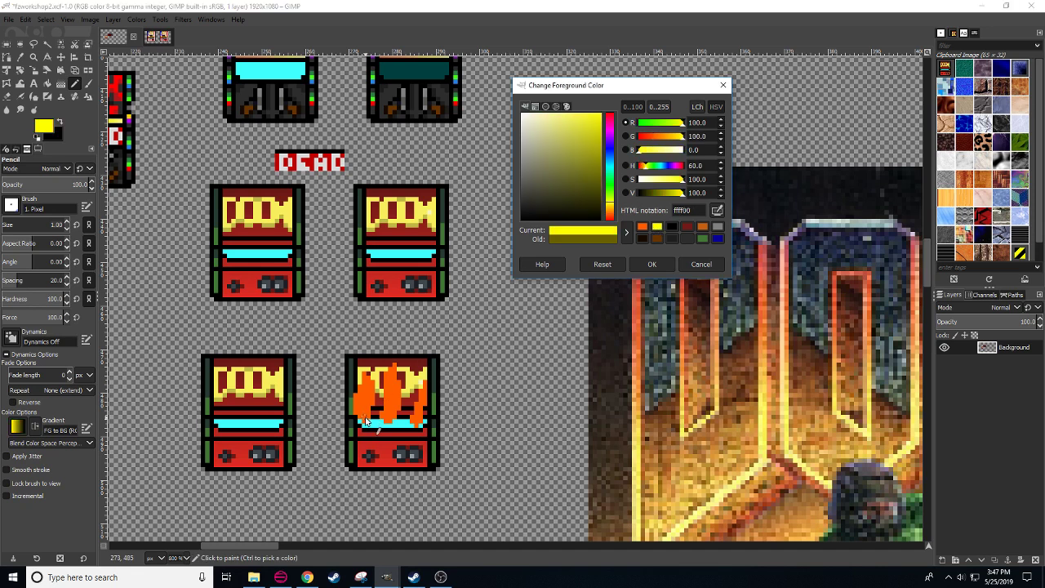
mouse_move(365, 421)
mouse_down()
mouse_move(367, 399)
mouse_move(396, 428)
mouse_move(392, 384)
mouse_up()
- Touch up the second flame in sampled orange, then give the third flame a yellow core and a reshaped orange outline
ctrl+click(393, 387)
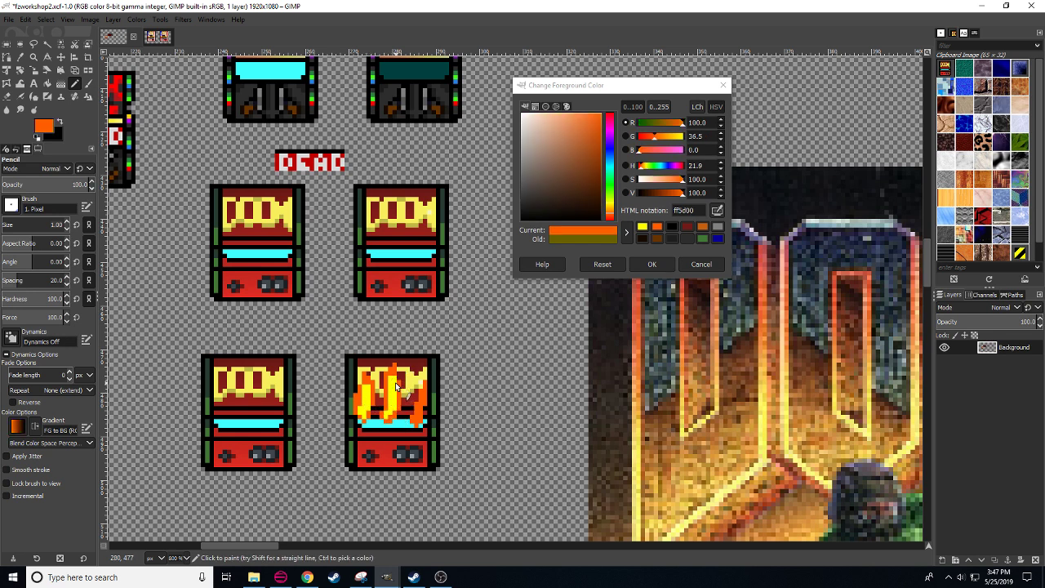
mouse_move(396, 368)
mouse_down()
mouse_move(392, 376)
mouse_move(399, 356)
mouse_up()
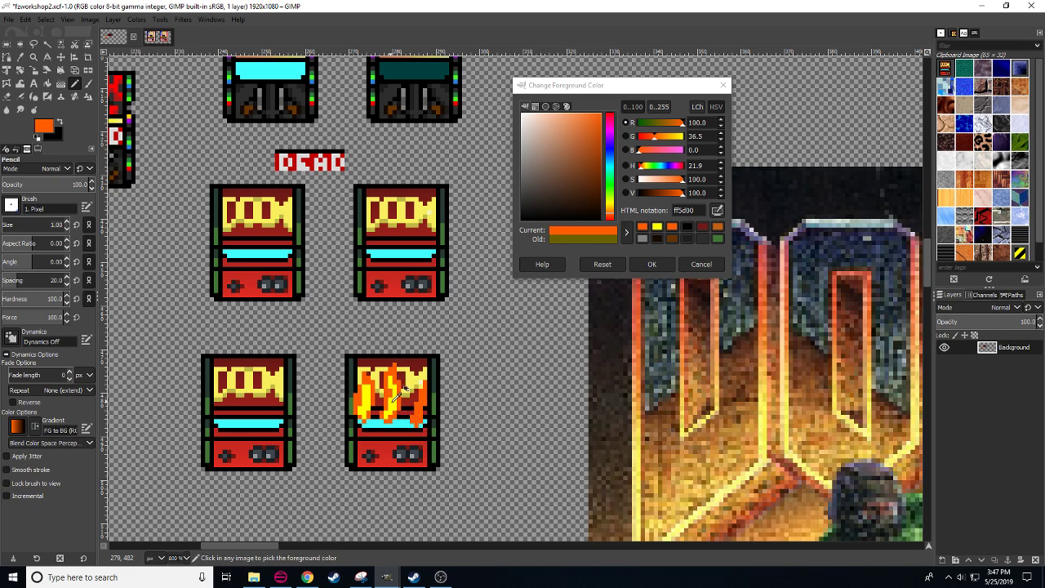
ctrl+click(410, 416)
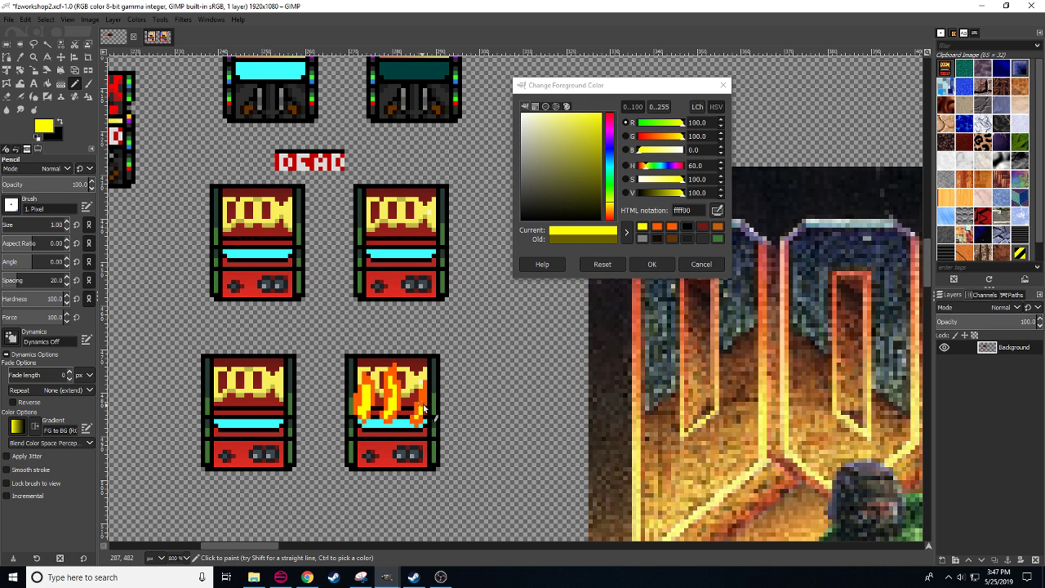
ctrl+click(423, 408)
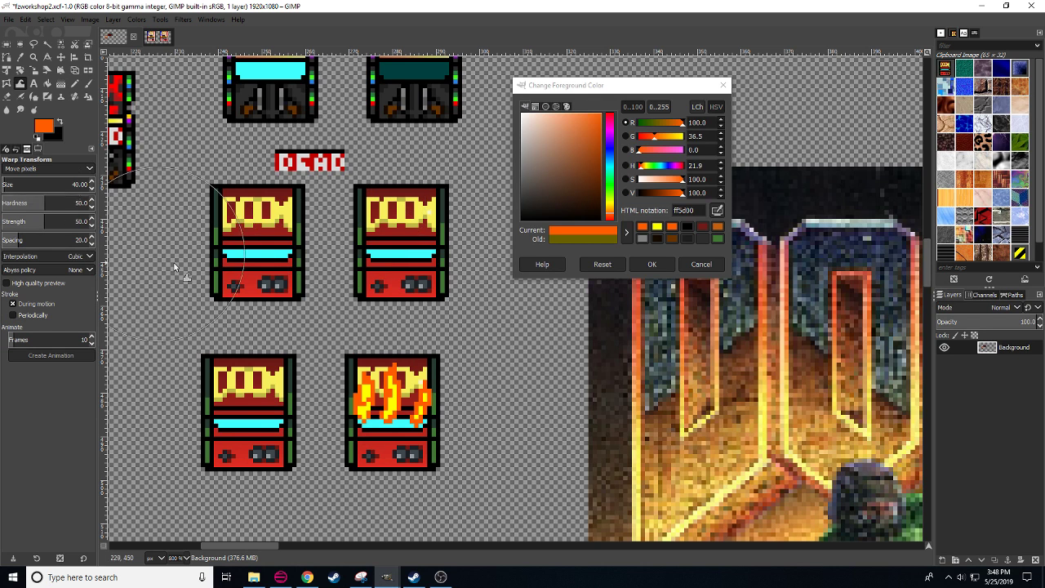
- Sample the dark teal 003f3e from the switched-off screen of the cabinet above and fill the burning cabinet's cyan screen with it
ctrl+click(400, 65)
key(shift+b)
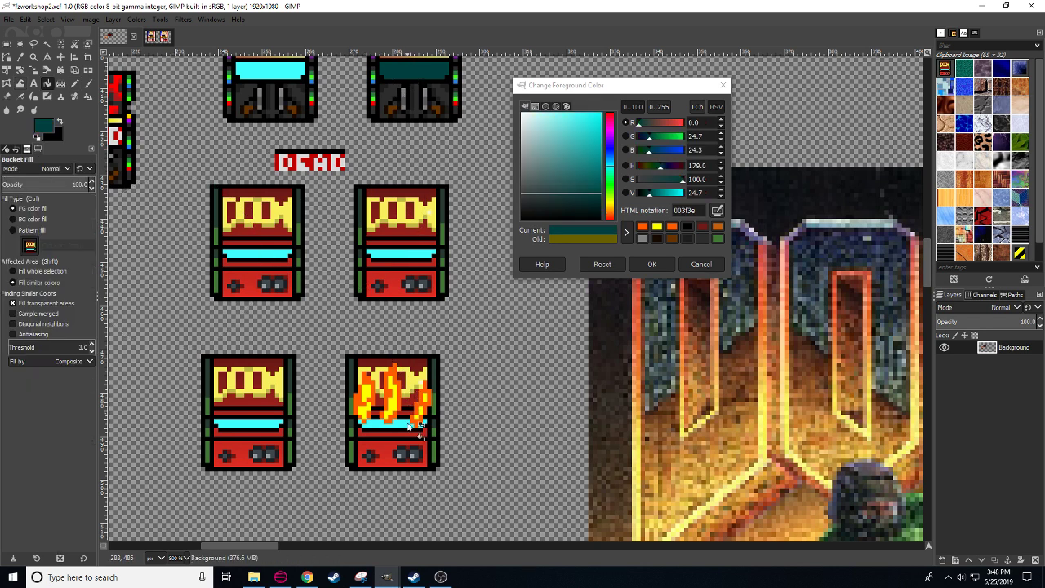
click(401, 428)
- Pencil damage onto the burning cabinet's screen and lower edge, using the sampled black and dark teal
key(n)
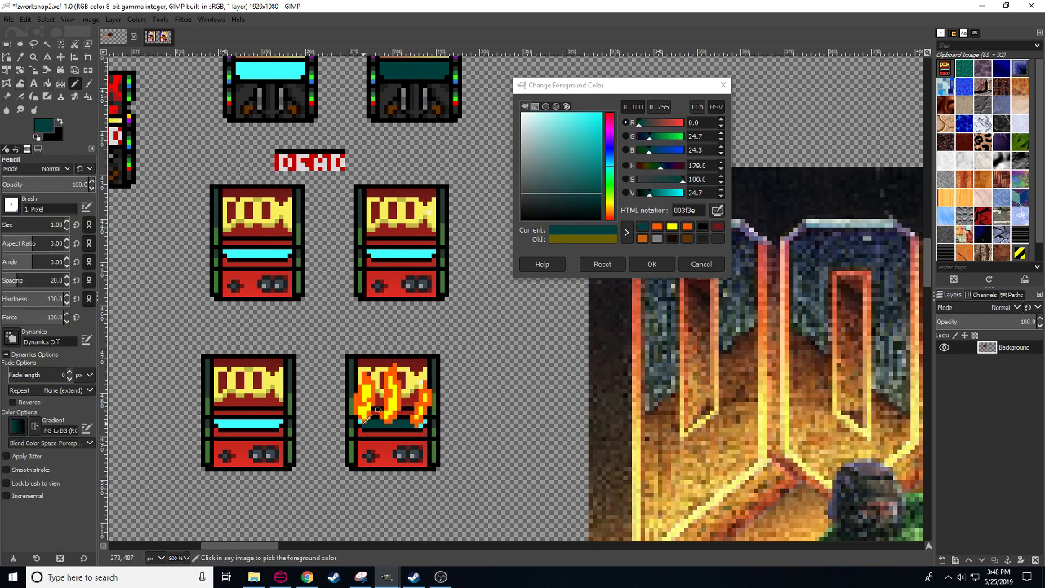
ctrl+click(421, 424)
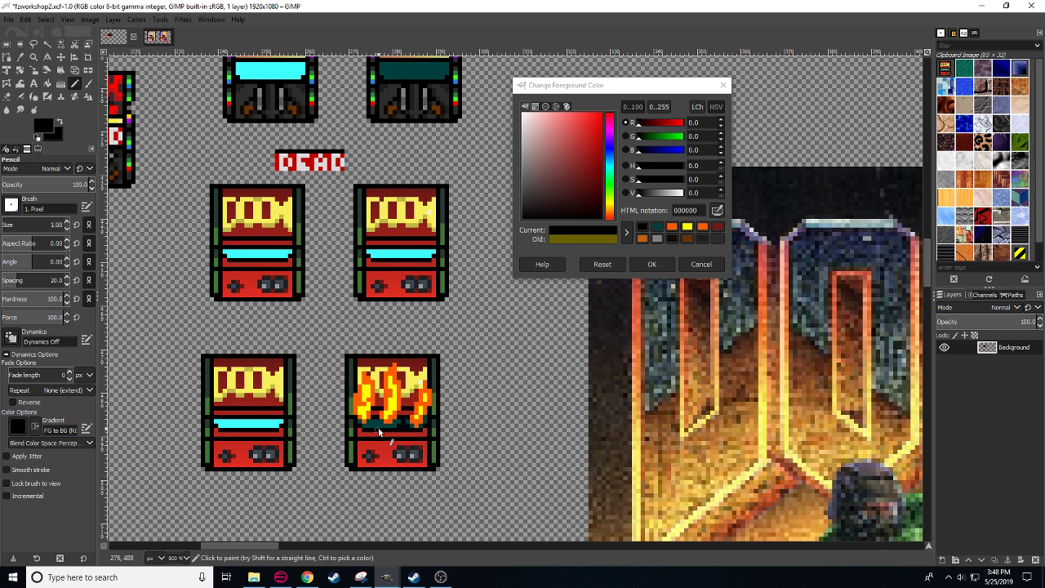
ctrl+click(400, 423)
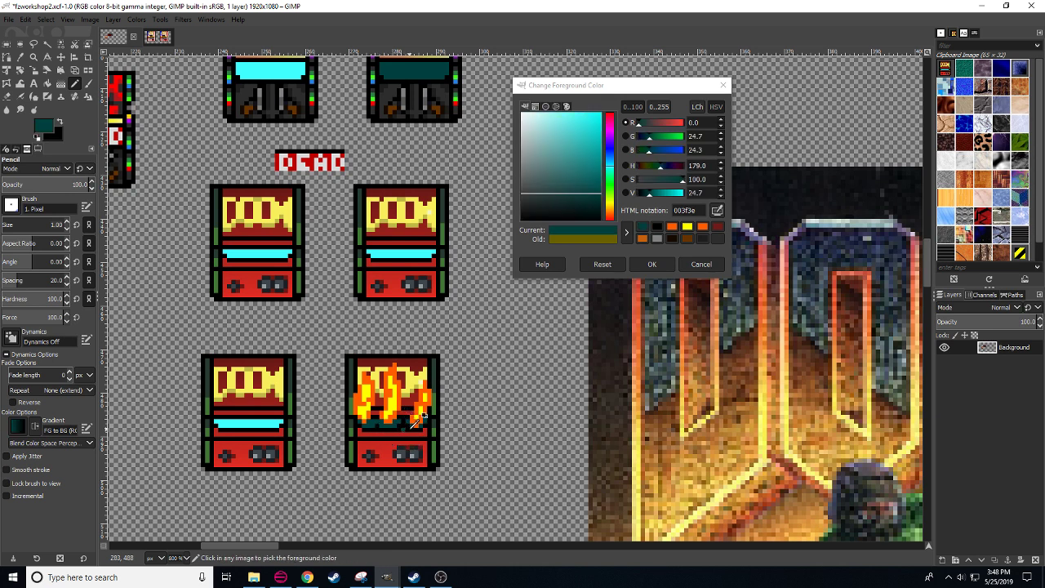
ctrl+click(404, 443)
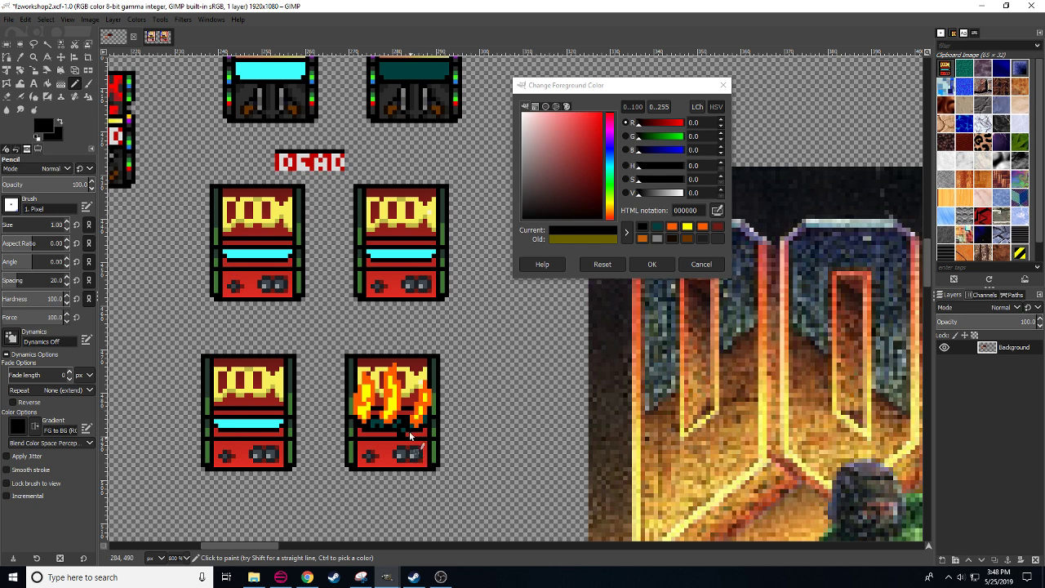
- Copy the burning cabinet's damaged screen strip and paste it over the cyan screen of the neighboring DOOM cabinet
key(r)
mouse_move(361, 415)
mouse_down()
mouse_move(436, 451)
mouse_move(431, 441)
mouse_move(250, 426)
mouse_move(301, 411)
mouse_up()
key(ctrl+c)
key(ctrl+v)
click(293, 425)
- Pencil over the leftover flame pixels in the pasted screen strip with sampled black
key(n)
ctrl+click(261, 421)
click(268, 418)
ctrl+click(269, 412)
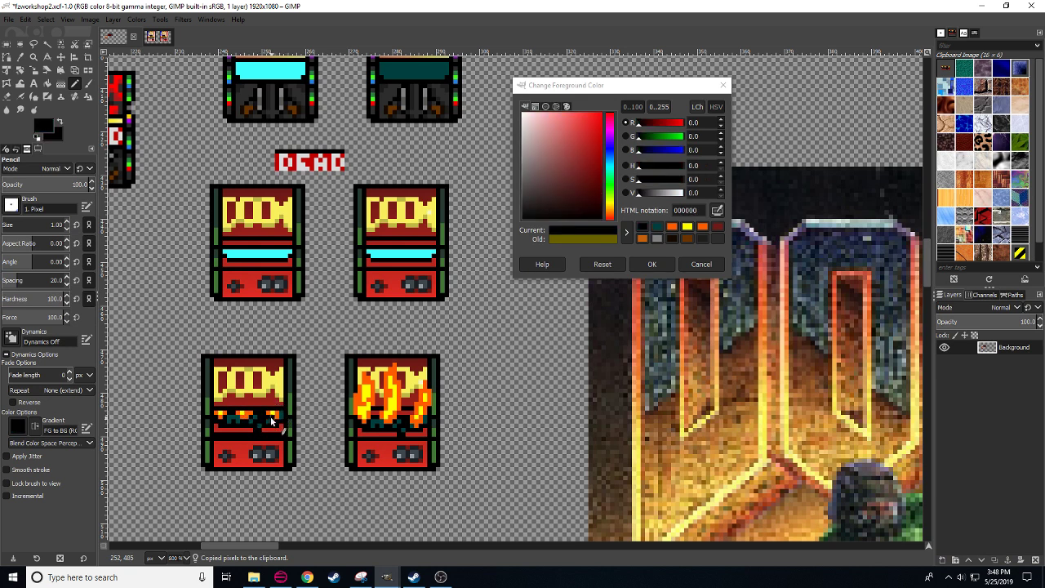
drag(277, 417, 220, 421)
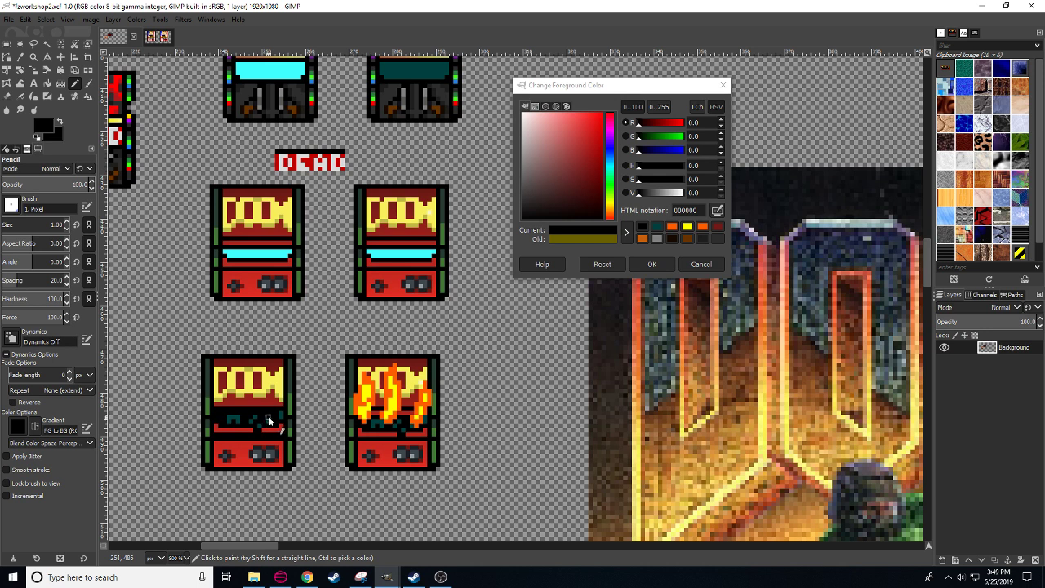
- Set the pencil opacity to 63.2 and paint black scorch marks over the DOOM logo panel above the pasted screen
click(35, 185)
drag(35, 185, 303, 173)
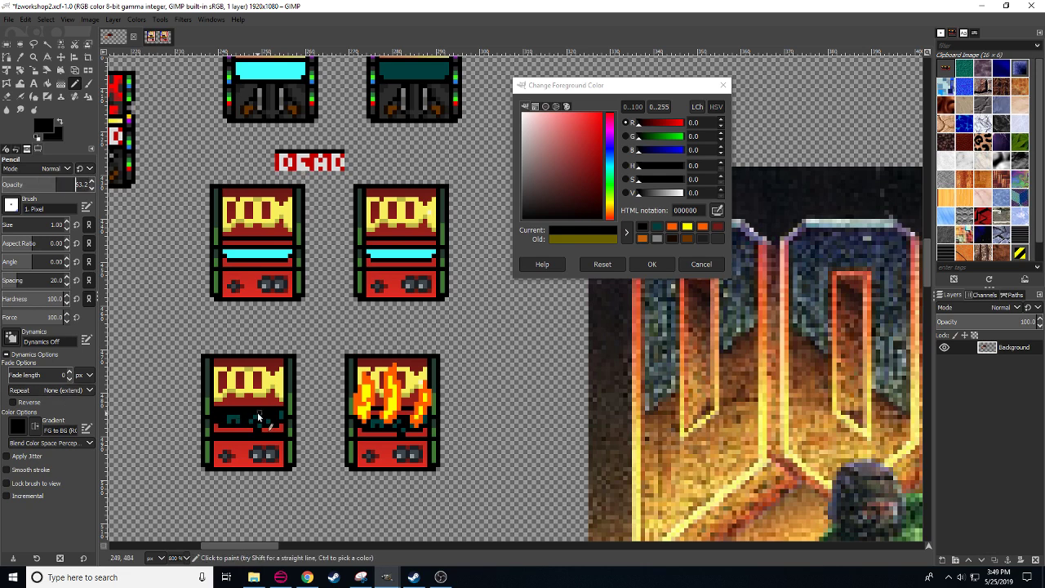
mouse_move(271, 390)
mouse_down()
mouse_move(263, 395)
mouse_move(271, 366)
mouse_move(272, 399)
mouse_move(263, 360)
mouse_move(276, 366)
mouse_move(263, 414)
mouse_move(250, 395)
mouse_move(247, 405)
mouse_move(249, 377)
mouse_move(241, 402)
mouse_move(223, 400)
mouse_move(219, 384)
mouse_up()
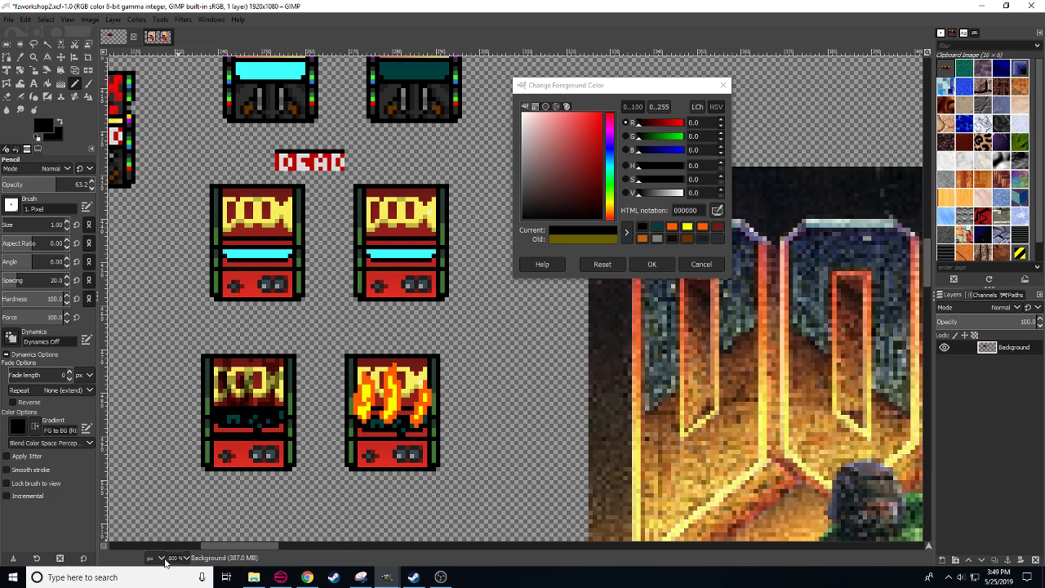
scroll(180, 558, down, 1)
scroll(180, 558, up, 1)
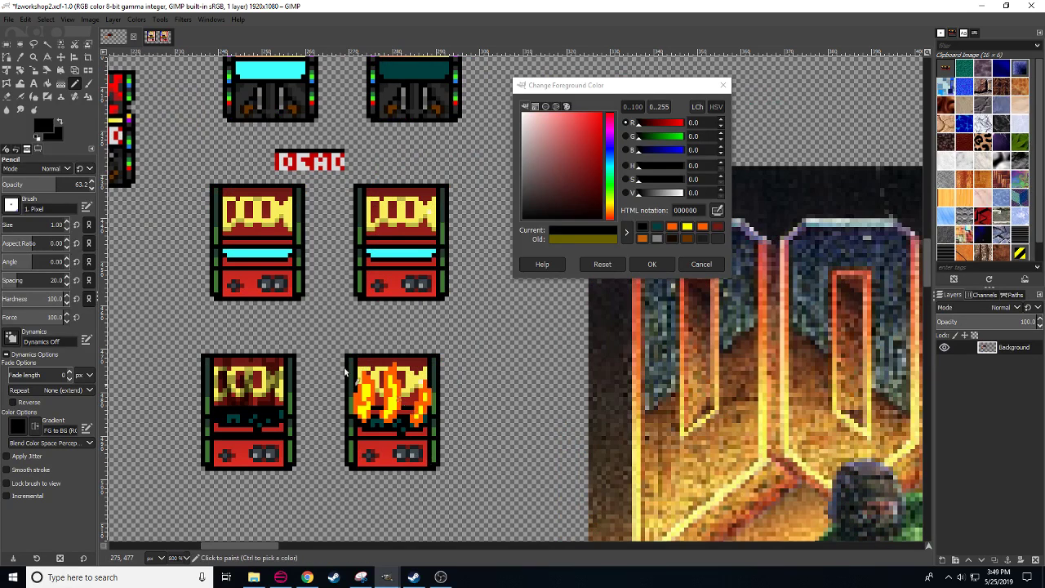
- Restore the pencil opacity to 100 and extend the third flame upward with sampled orange and a yellow core
click(87, 185)
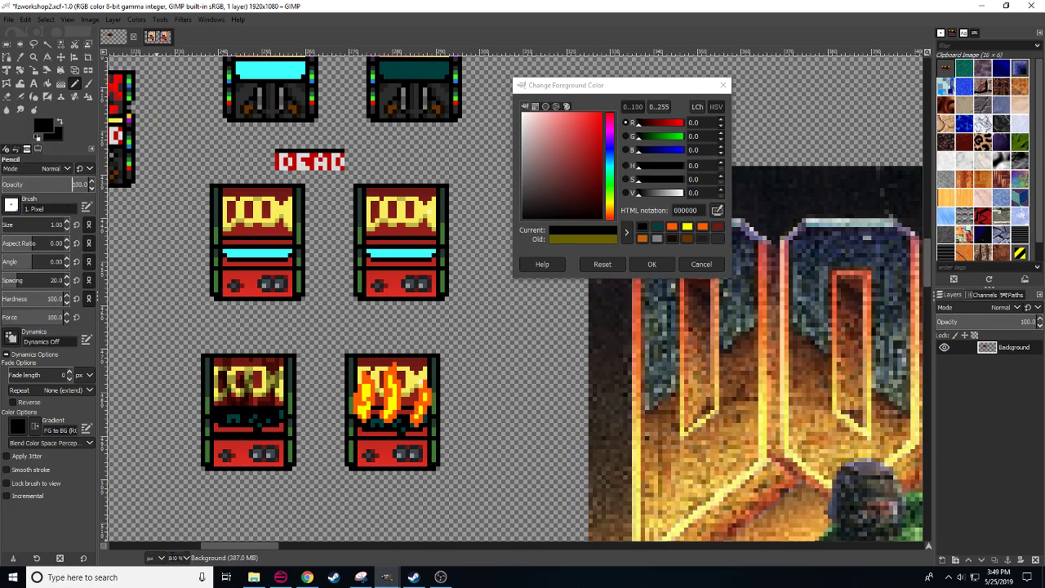
scroll(176, 558, down, 1)
drag(347, 491, 338, 491)
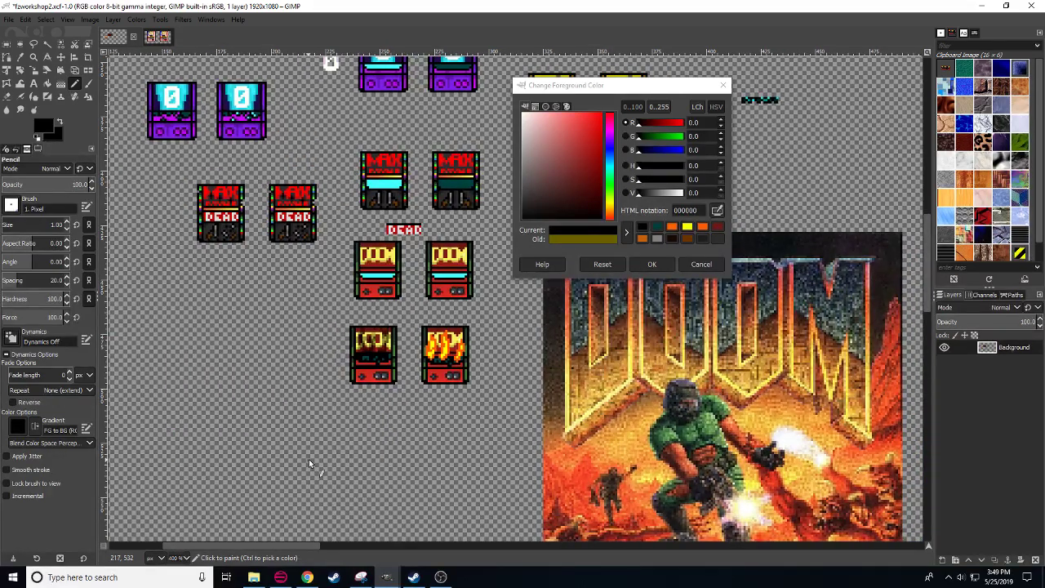
scroll(175, 559, up, 2)
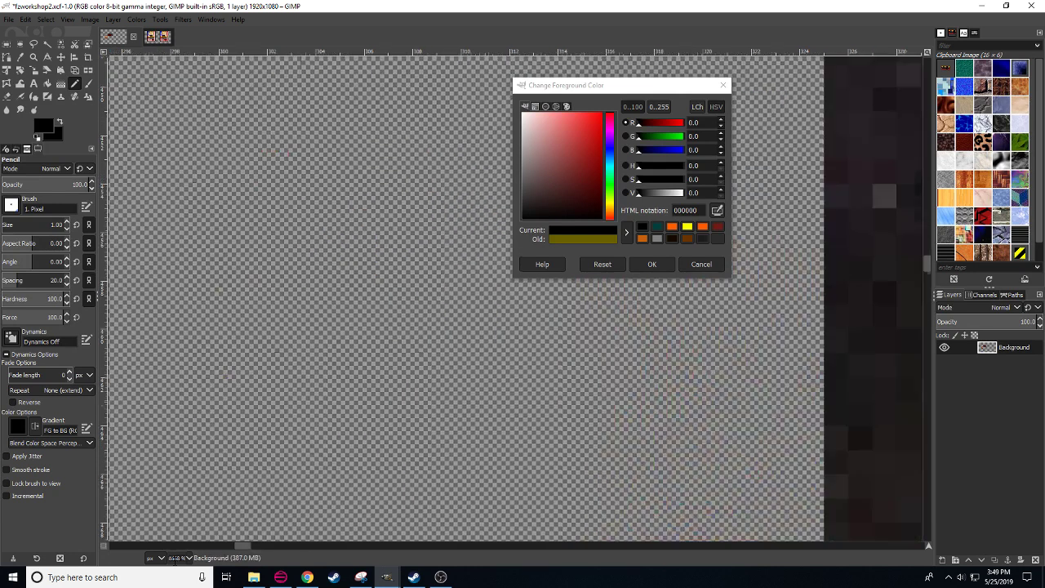
scroll(173, 559, down, 3)
scroll(174, 559, up, 1)
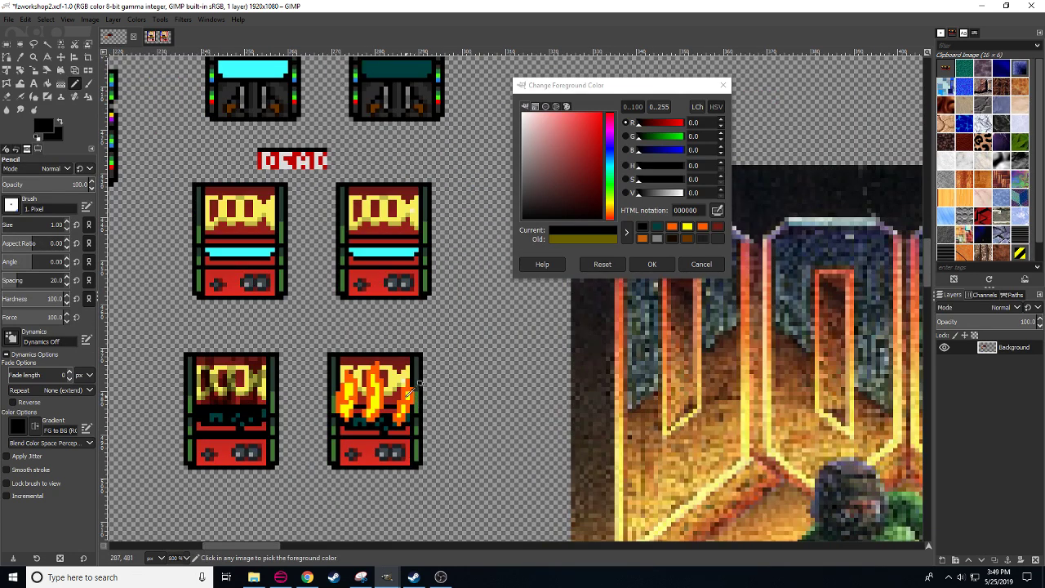
ctrl+click(404, 386)
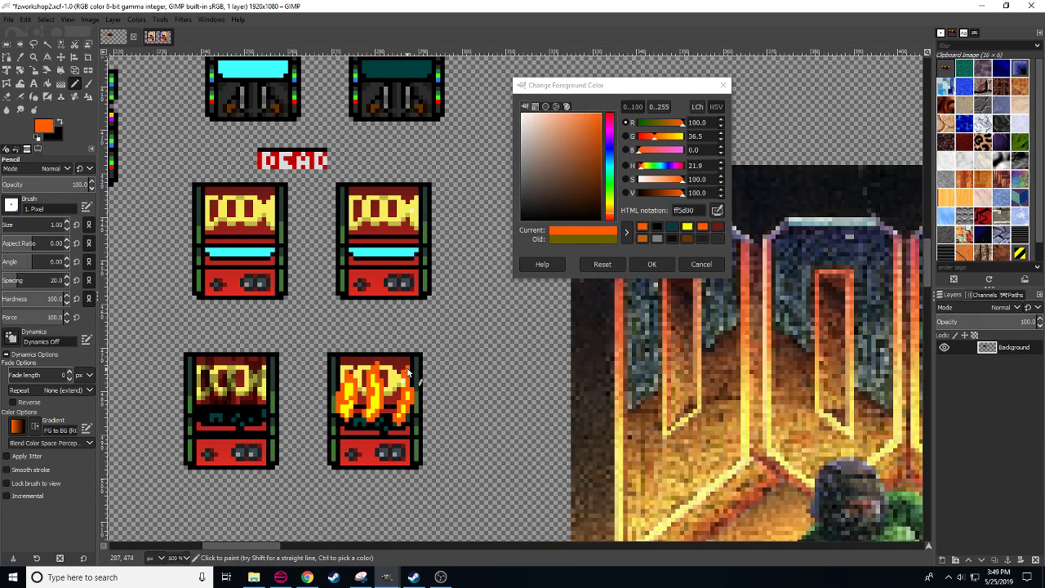
ctrl+click(410, 397)
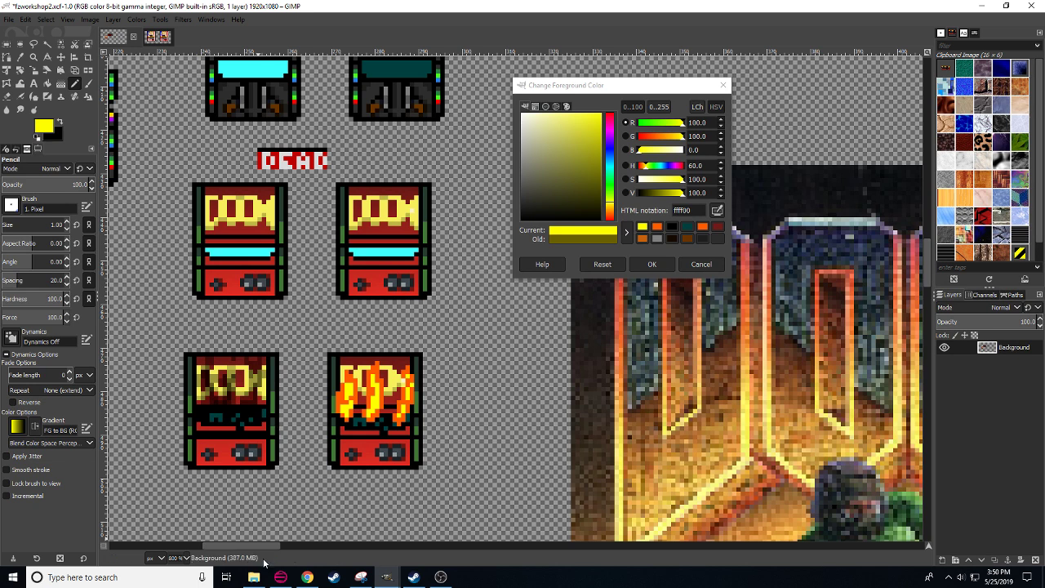
- Switch to Discord in Chrome and open the original Endgame_but_its_a_mess.png poster from the server's beancord-hall-of-fame channel
click(307, 578)
click(329, 9)
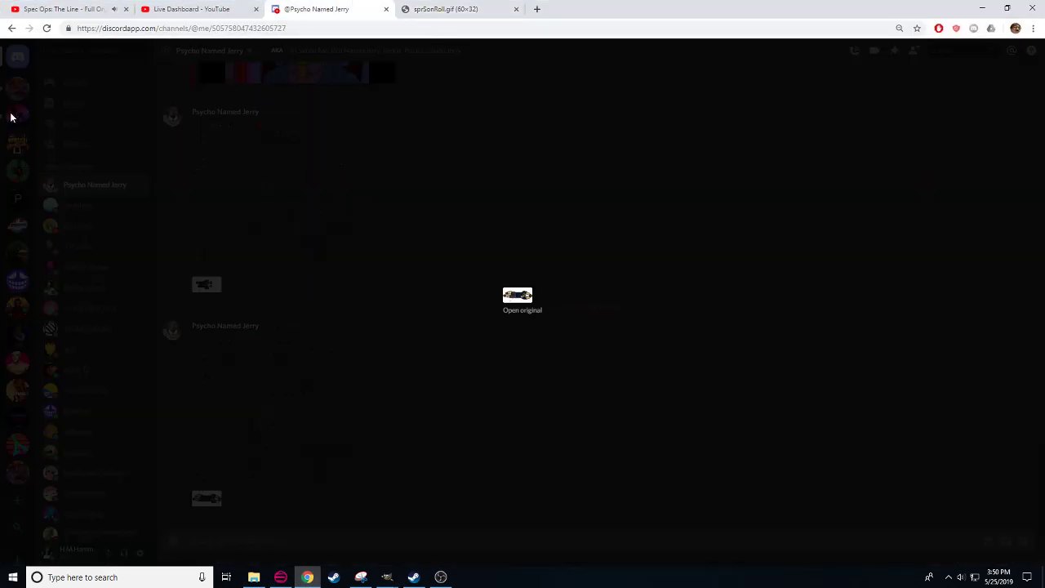
click(13, 114)
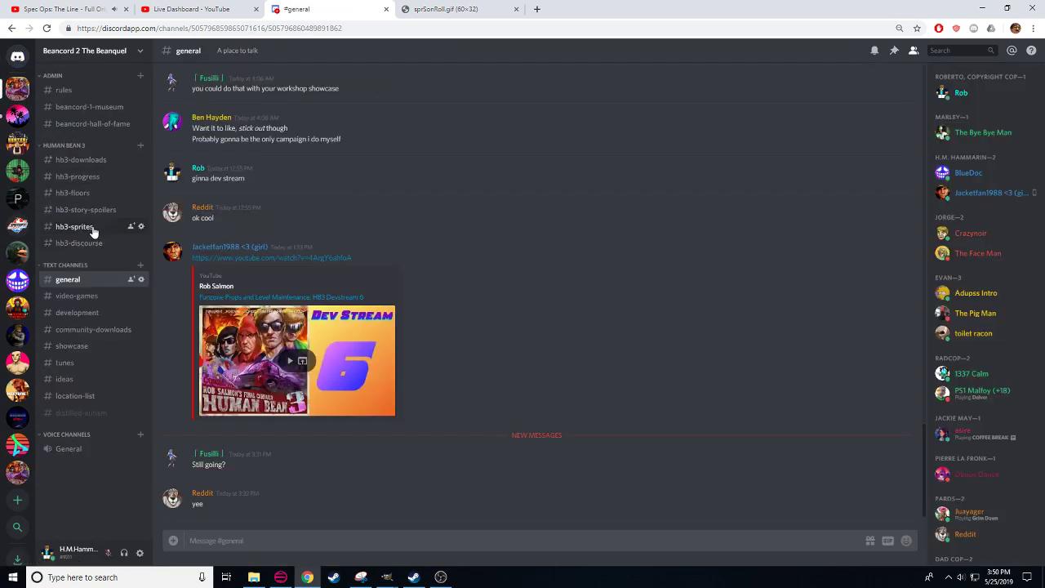
click(96, 124)
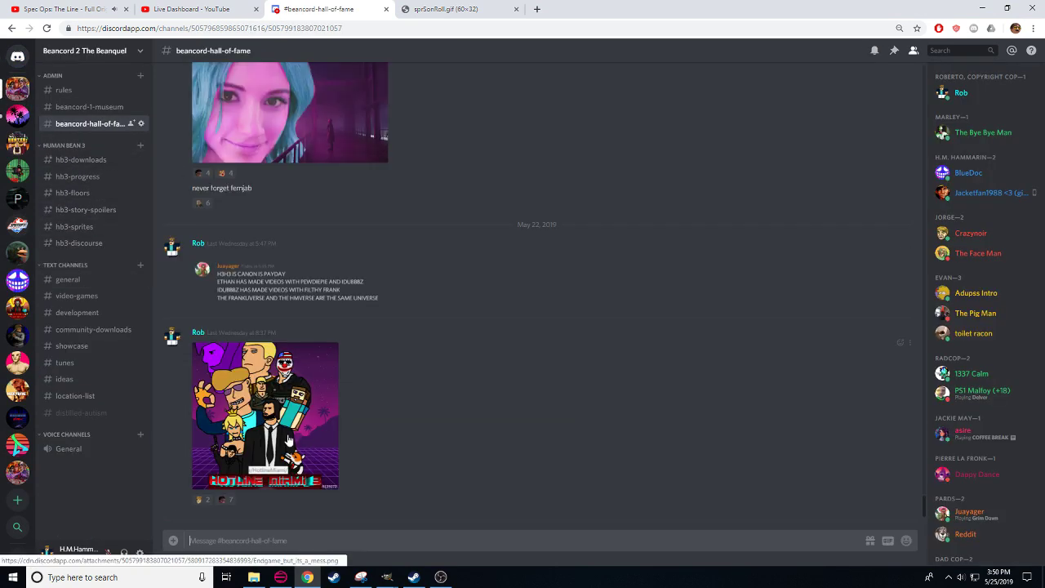
click(269, 417)
click(390, 461)
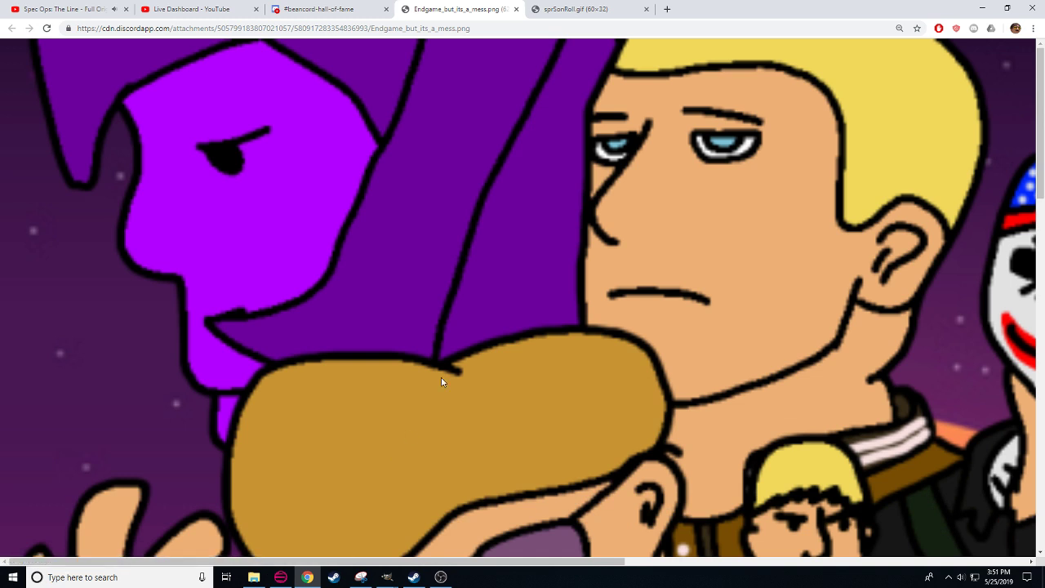
- Zoom the poster out to 150% to view it whole, then close its browser tab
click(1033, 28)
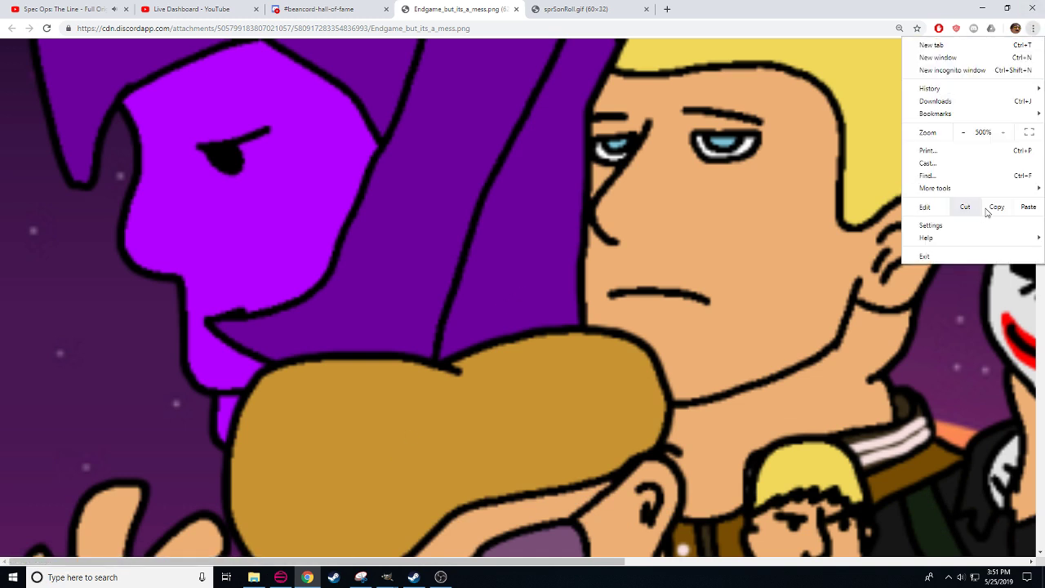
click(965, 133)
click(965, 133)
click(965, 133)
click(964, 134)
click(964, 133)
click(964, 133)
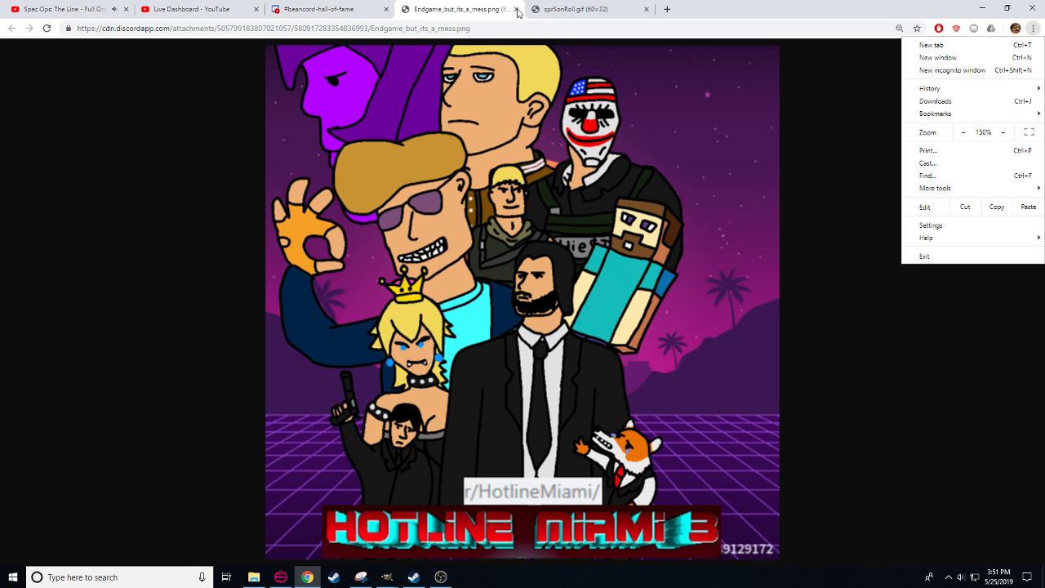
click(516, 12)
click(517, 12)
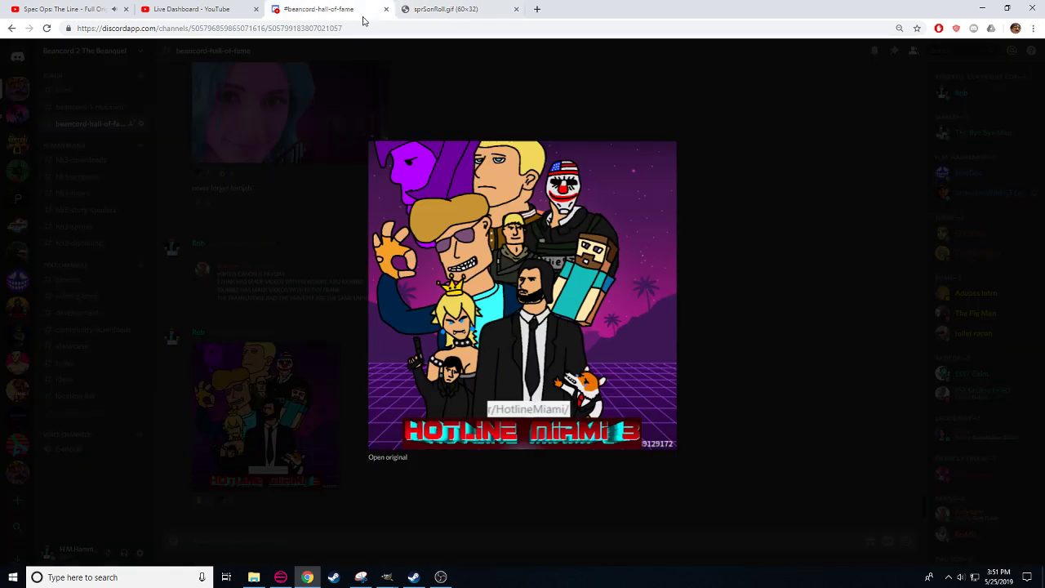
- Dismiss the poster preview, view the blue-haired portrait enlarged in the same channel, and return to the YouTube live dashboard
click(277, 215)
click(270, 129)
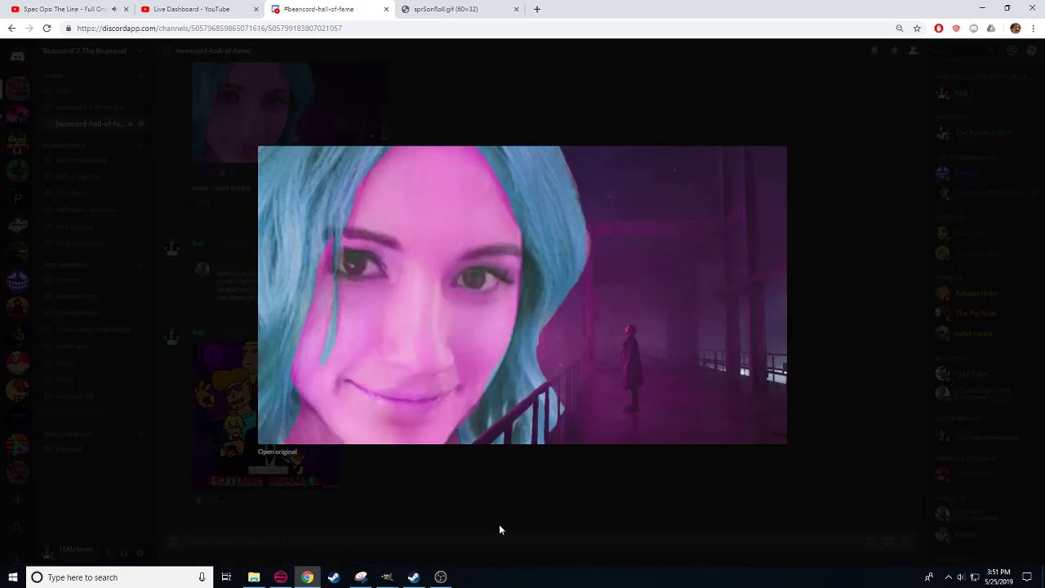
click(499, 529)
click(190, 9)
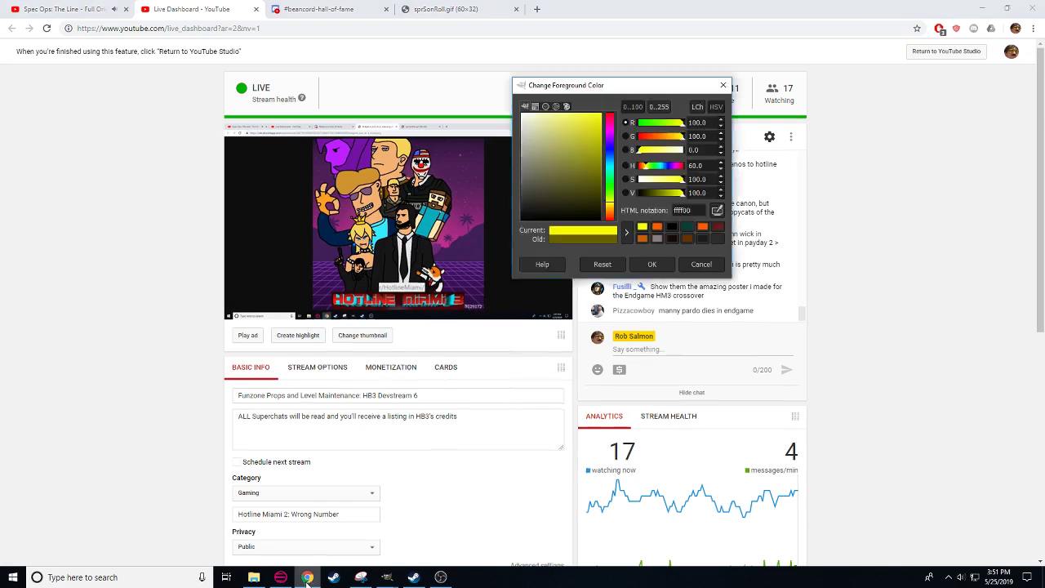
- Switch to GIMP and copy the scorched and burning DOOM cabinets together with one rectangular selection
click(307, 582)
drag(466, 426, 611, 387)
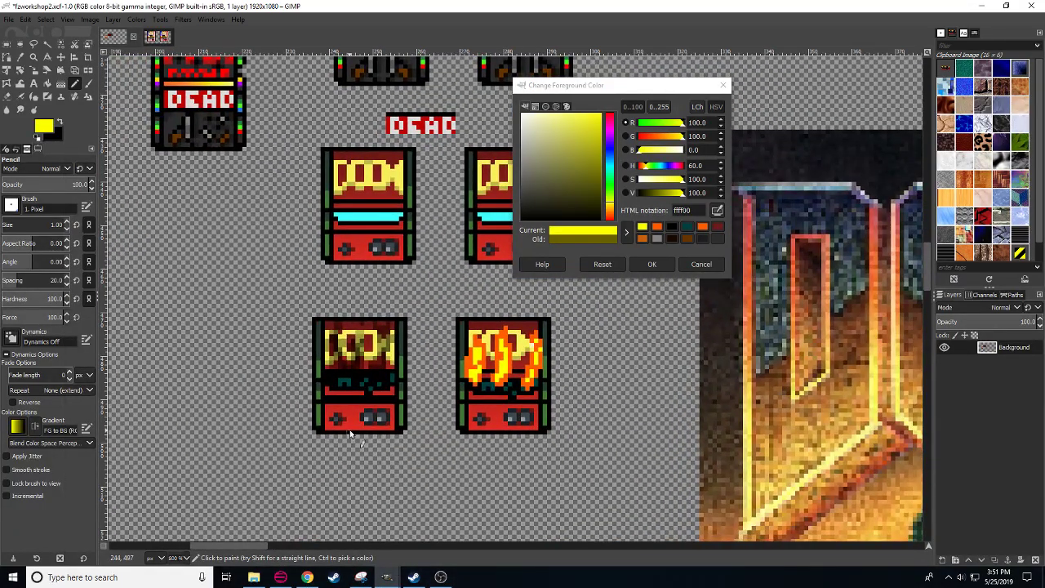
drag(518, 459, 505, 464)
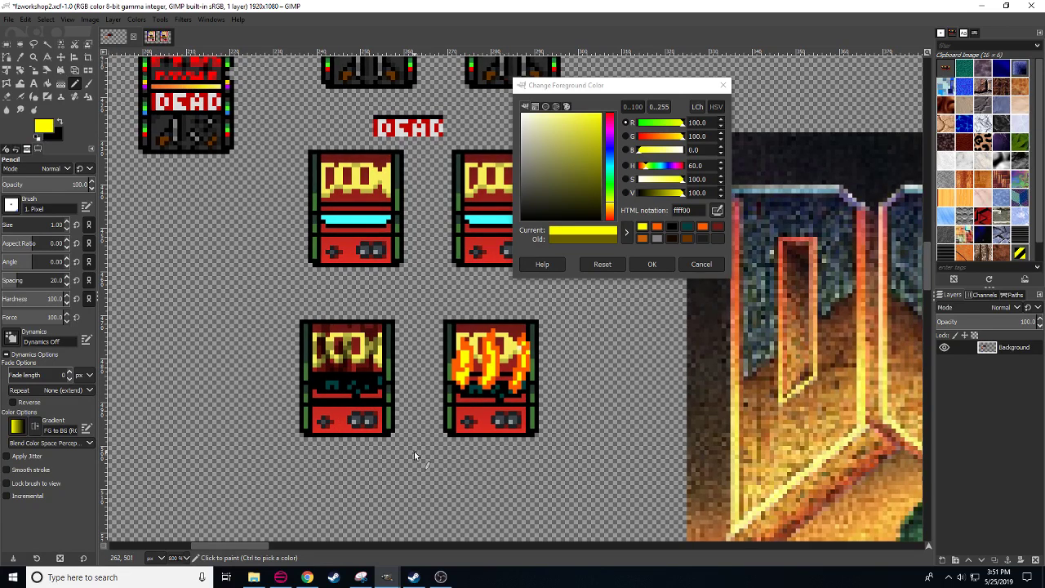
key(r)
drag(287, 312, 561, 449)
key(ctrl+c)
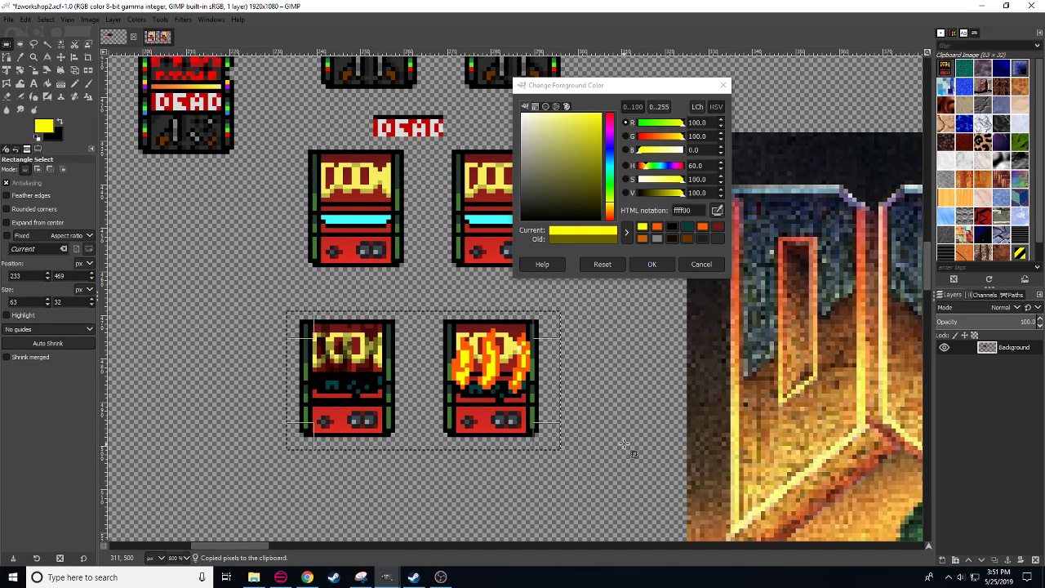
- Paste the copied cabinets over the sprArcadeMotherRussiaBroken image and overwrite its original PNG
click(158, 35)
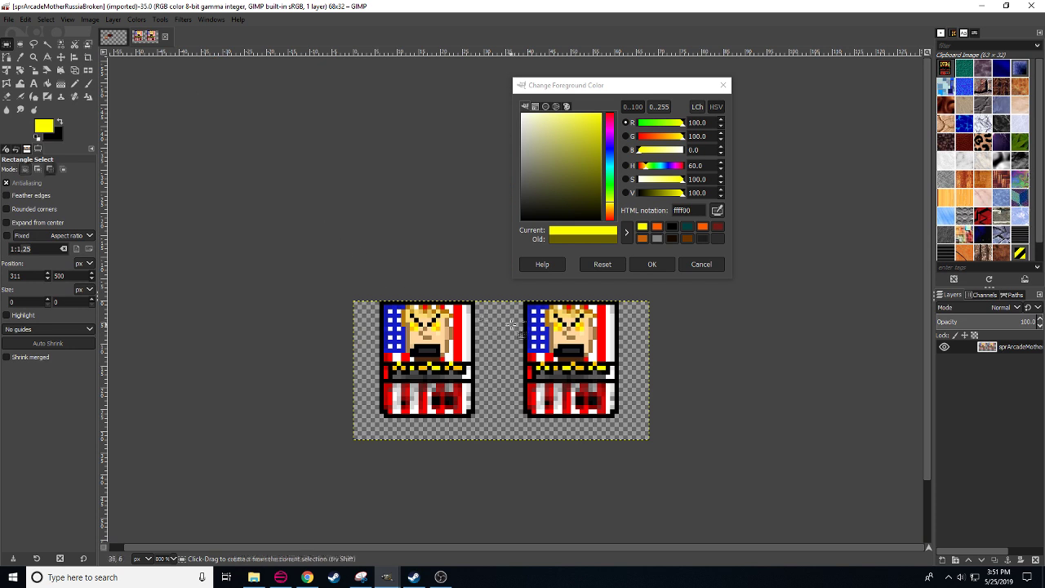
key(ctrl+v)
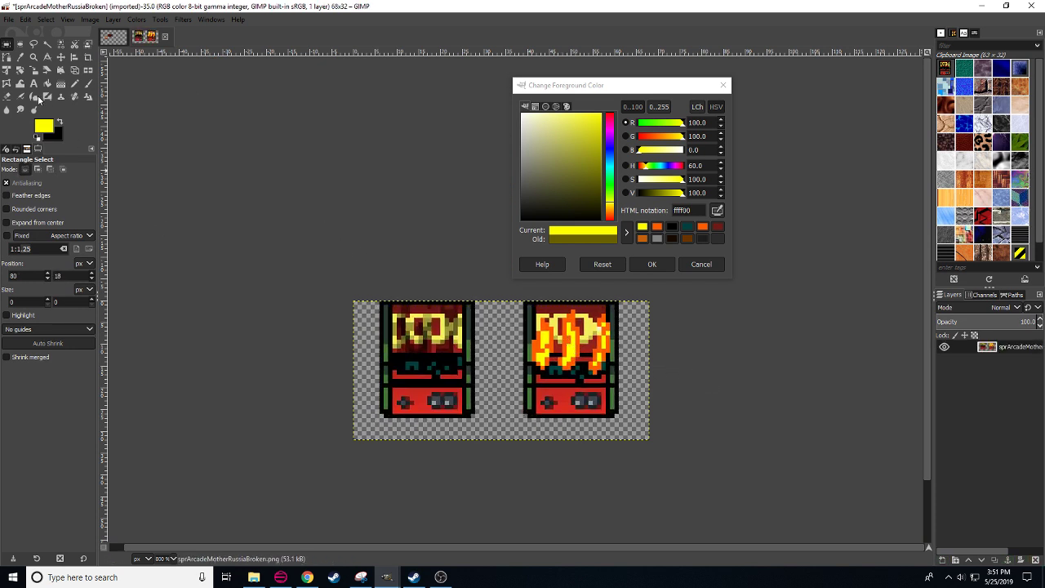
click(10, 21)
click(85, 179)
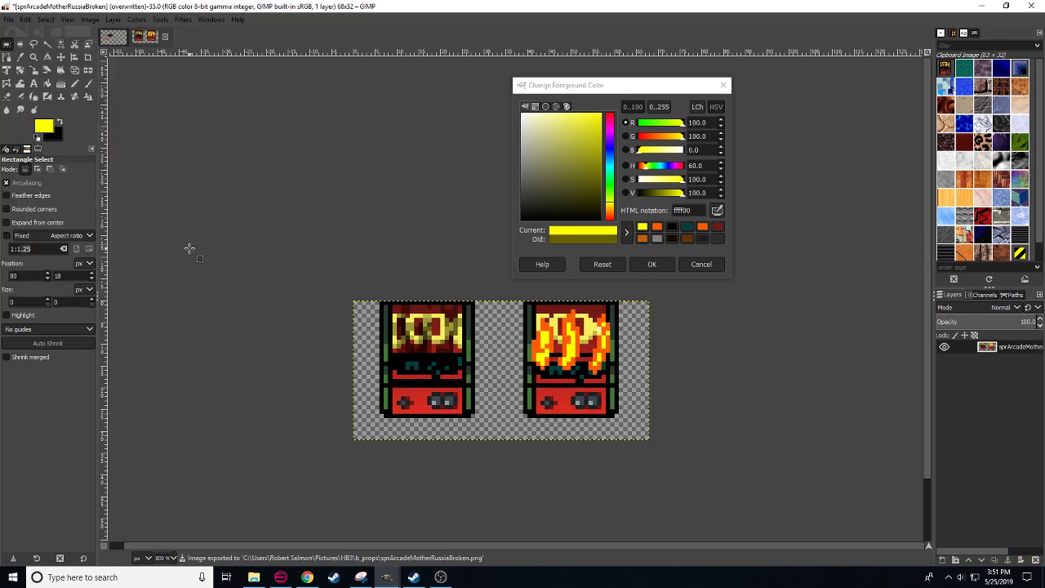
- Switch to Chrome and view the blue-haired portrait enlarged in Discord's beancord-hall-of-fame channel, closing it again
click(281, 577)
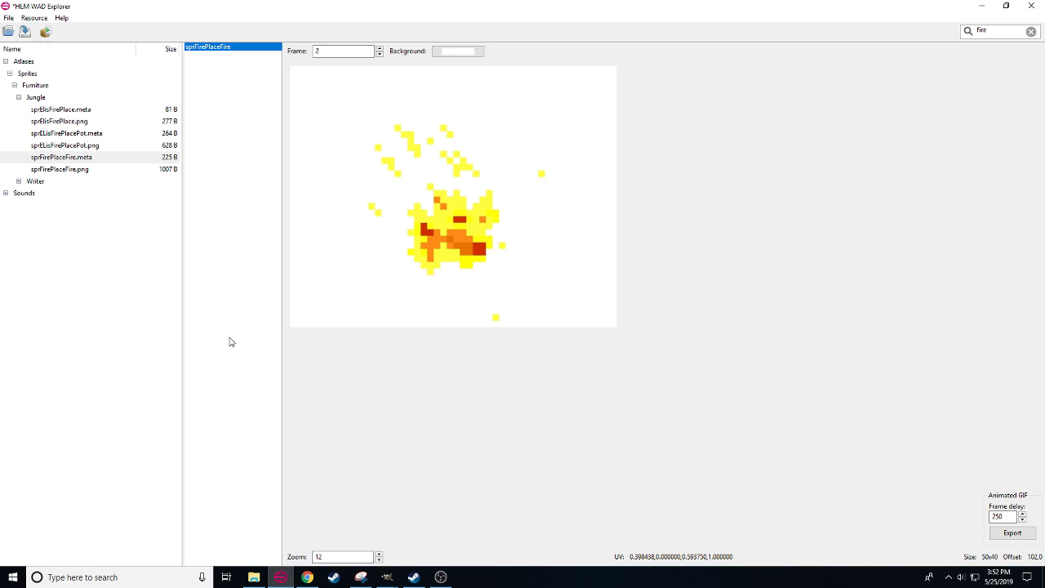
click(307, 577)
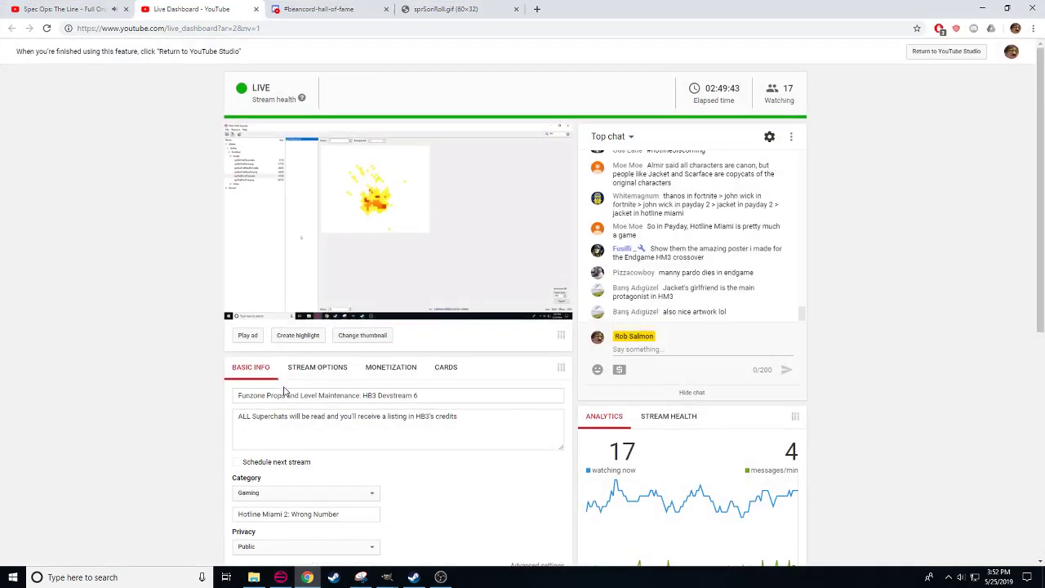
click(318, 9)
click(304, 165)
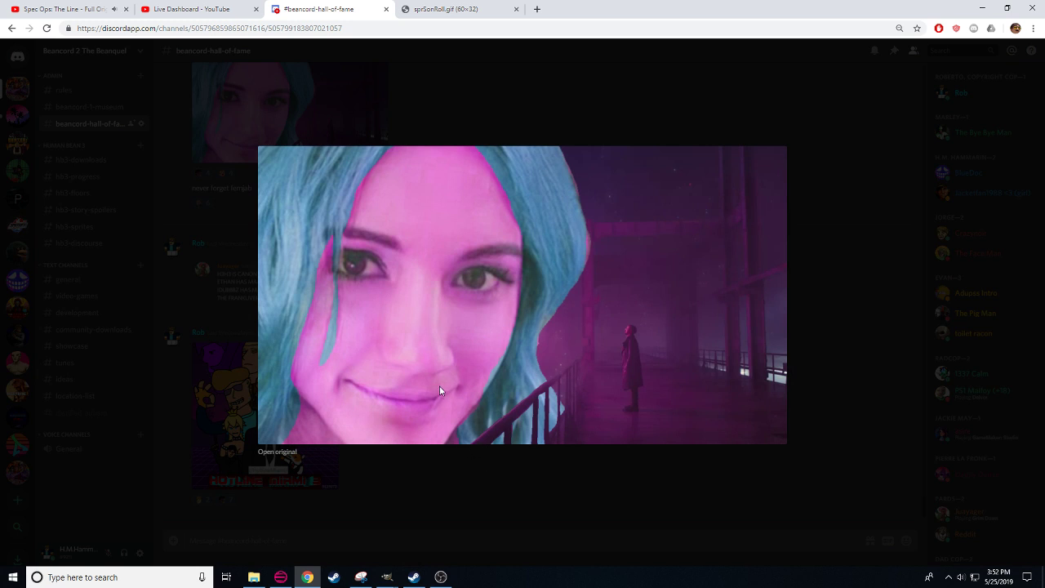
click(455, 483)
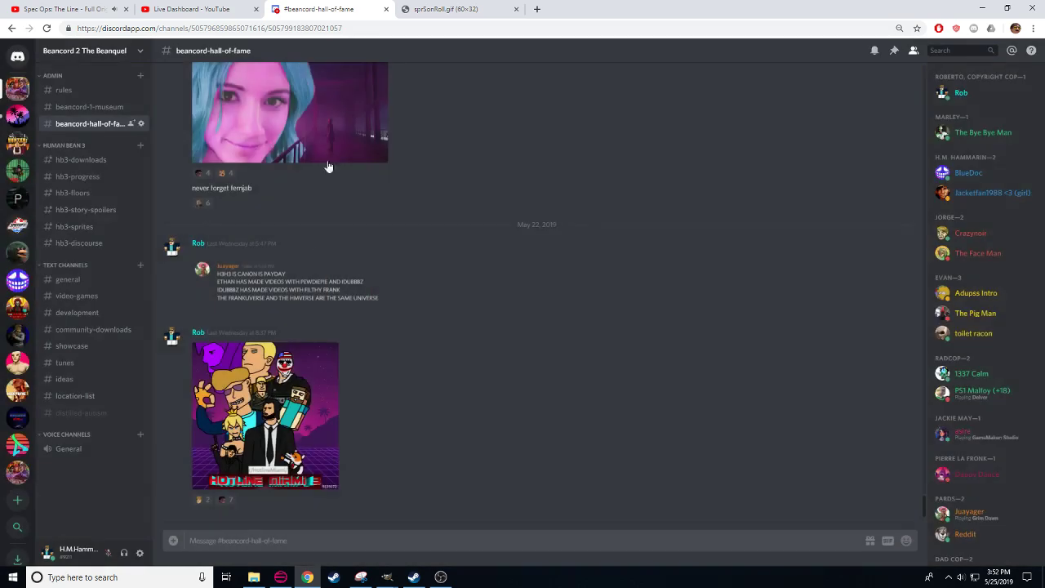
scroll(329, 168, up, 2)
scroll(280, 217, down, 2)
- Switch to HLM WAD Explorer and page the sprFirePlaceFire preview to frame 3 and back down to frame 0
click(287, 577)
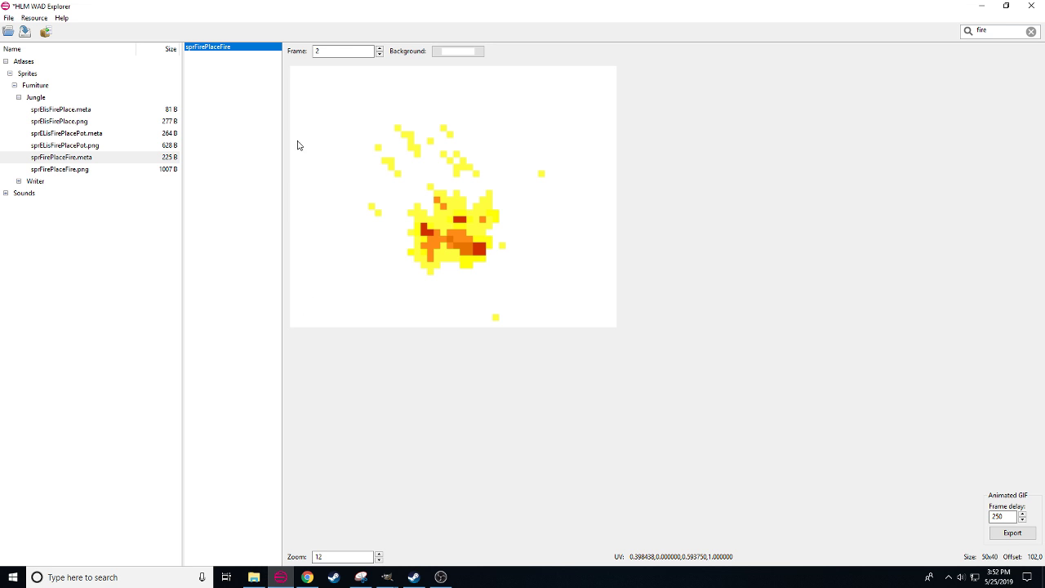
mouse_move(389, 574)
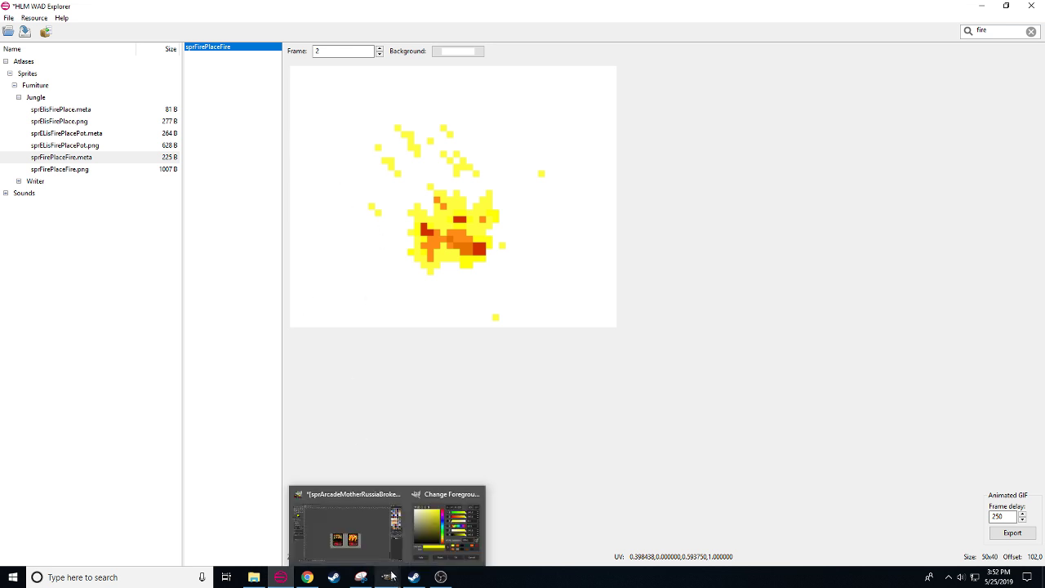
click(389, 544)
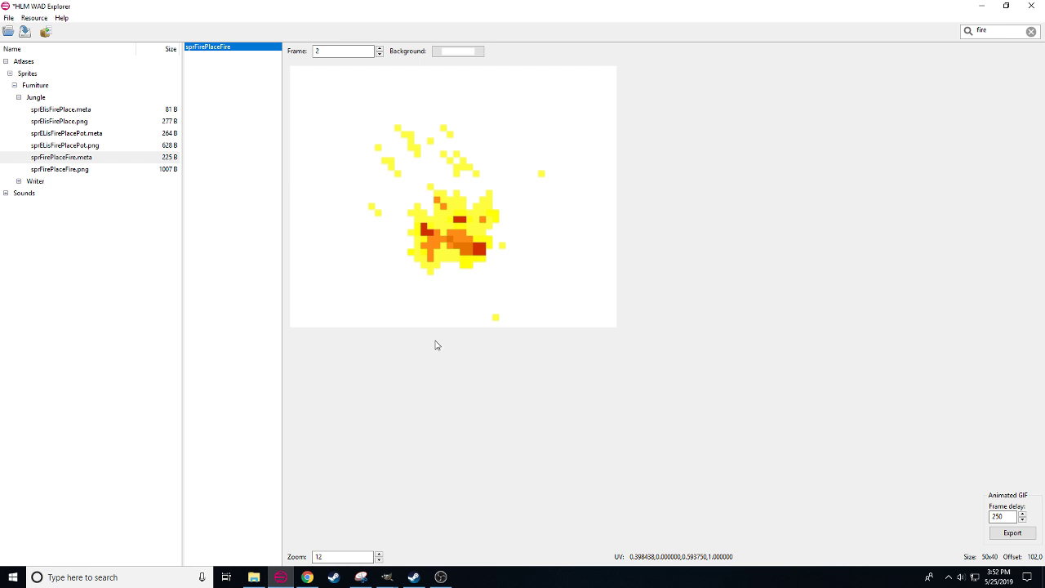
click(378, 48)
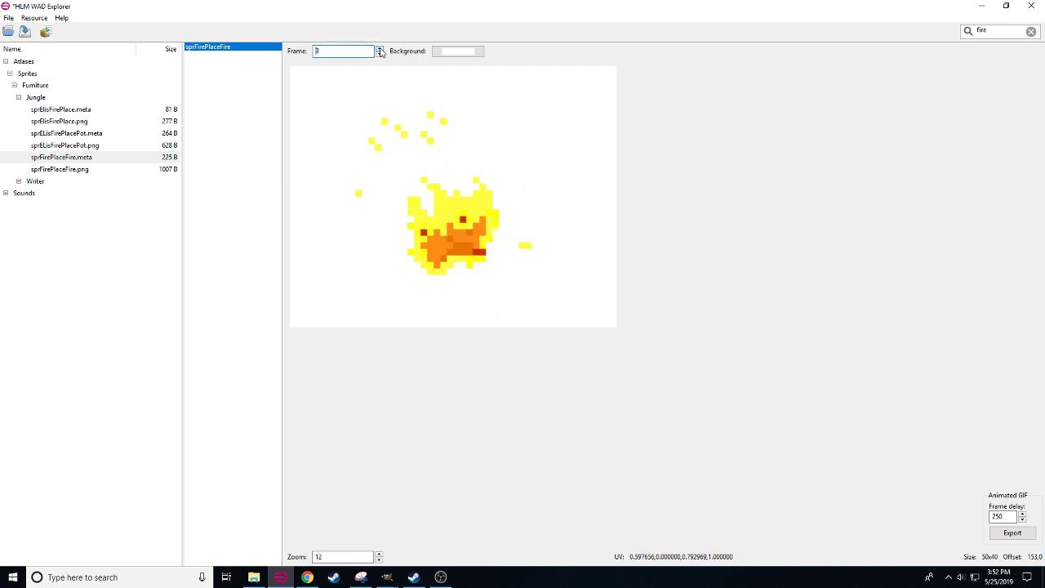
click(380, 52)
click(380, 52)
click(379, 53)
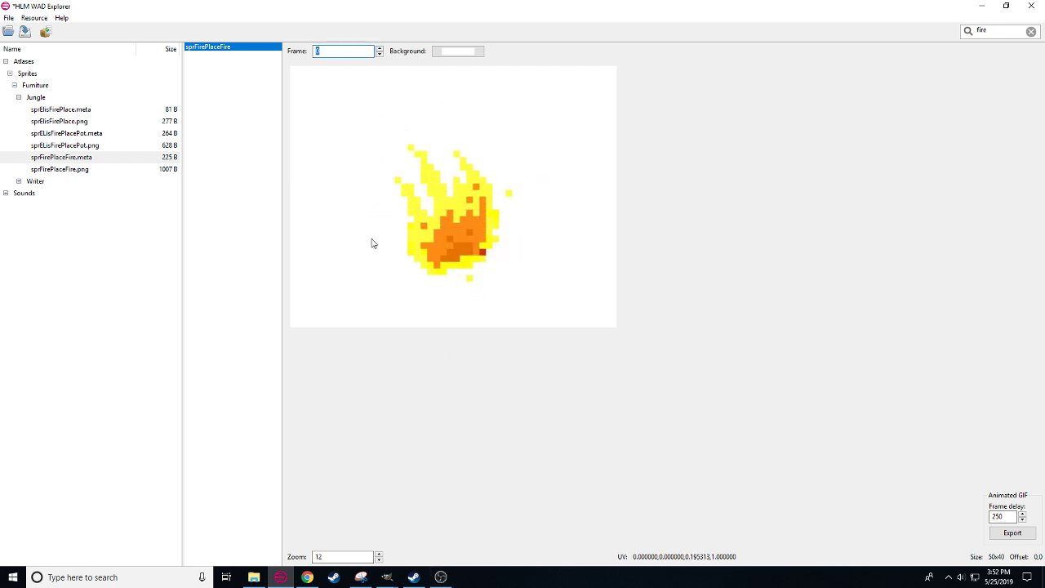
- Search the WAD for "arcade" and expand Atlases down to the sprites in ArcadeMachines
click(1012, 29)
key(Return)
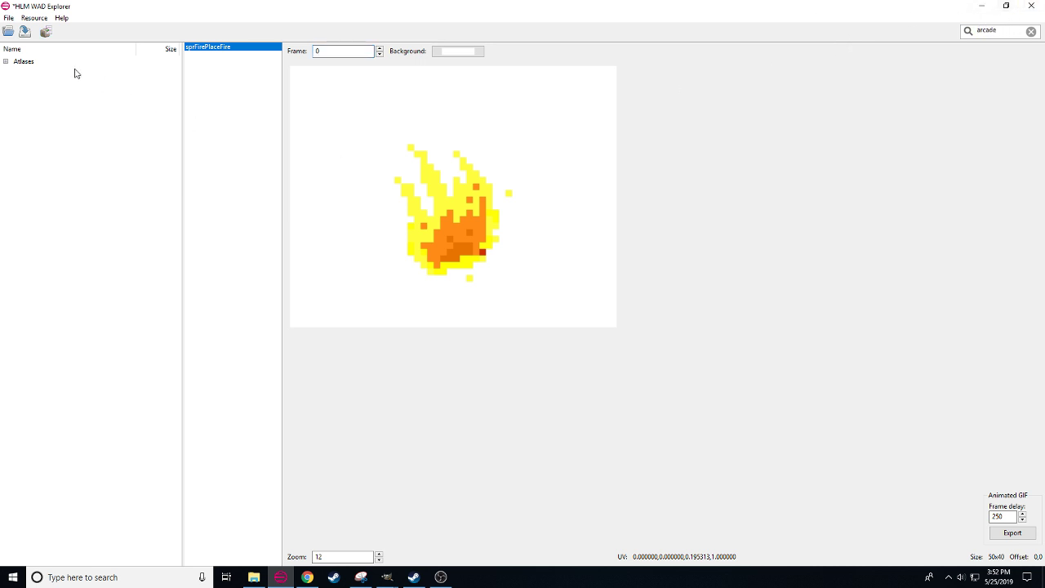
click(5, 62)
click(14, 85)
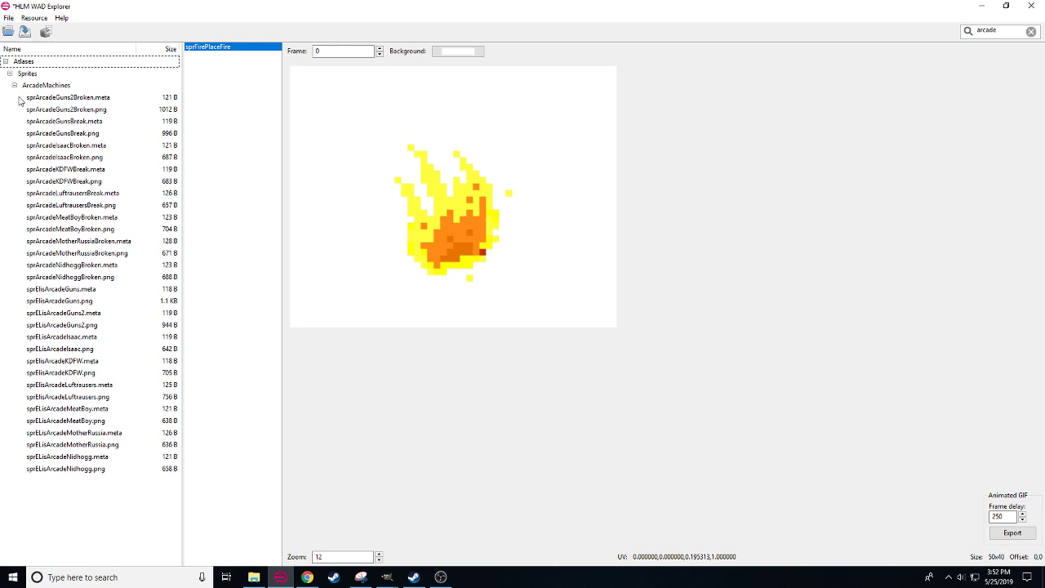
- Replace sprArcadeGuns2Broken.png with the file of the same name from the HB3 b_props folder
click(105, 111)
click(33, 17)
click(49, 40)
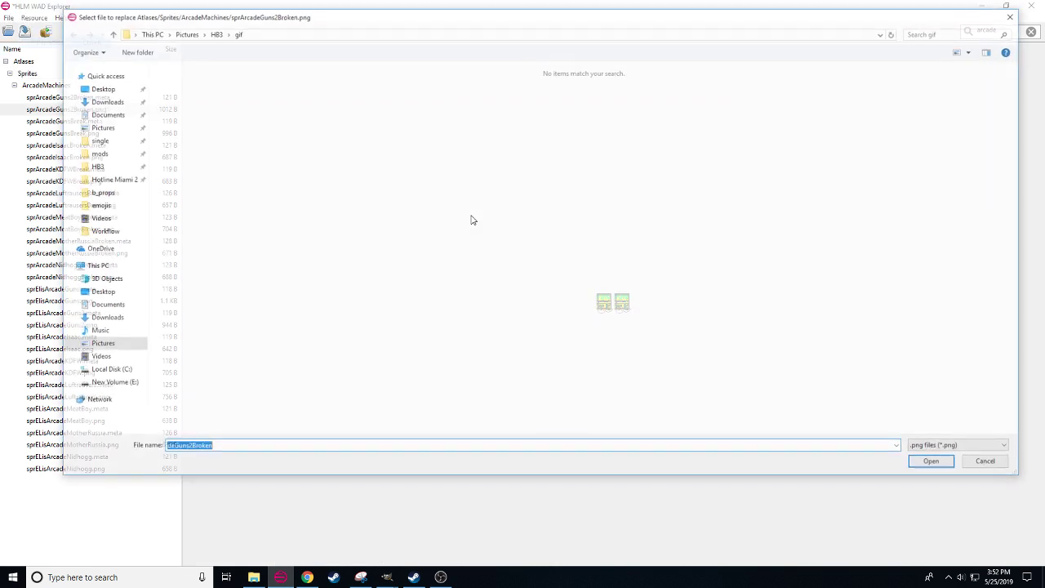
click(140, 194)
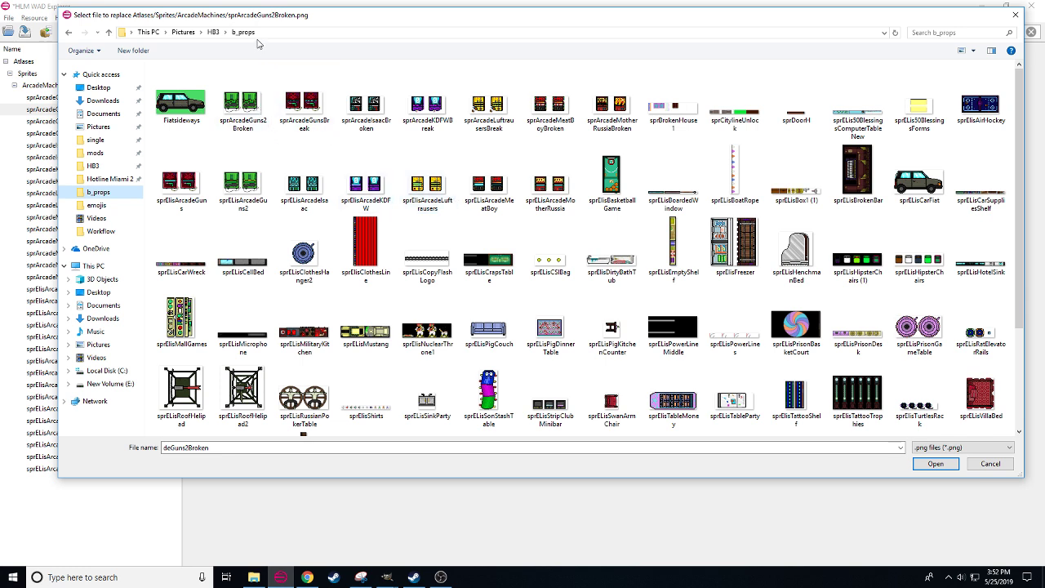
mouse_move(265, 20)
mouse_down()
mouse_move(481, 20)
mouse_move(282, 24)
mouse_up()
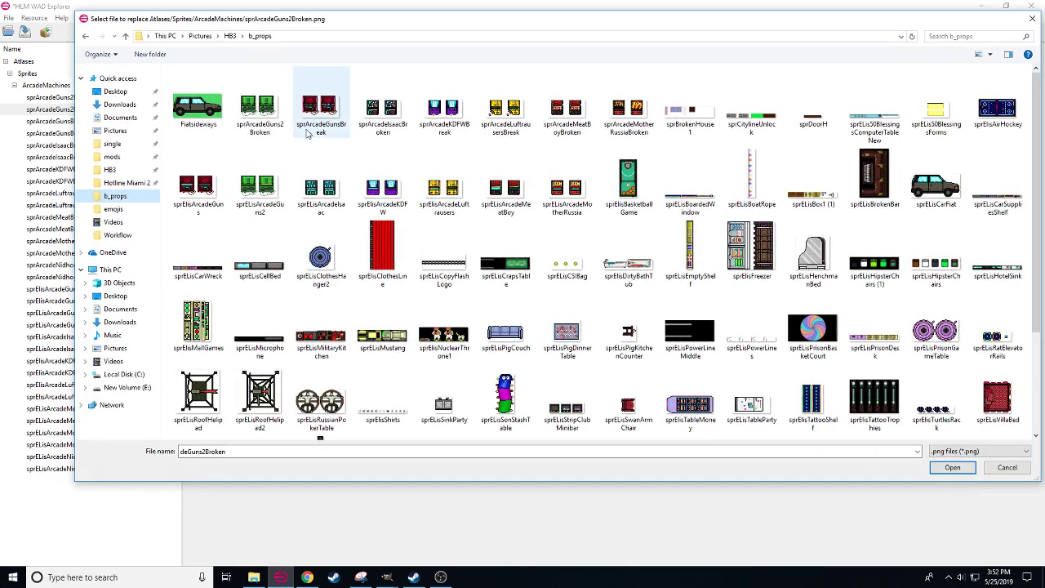
click(268, 121)
click(949, 469)
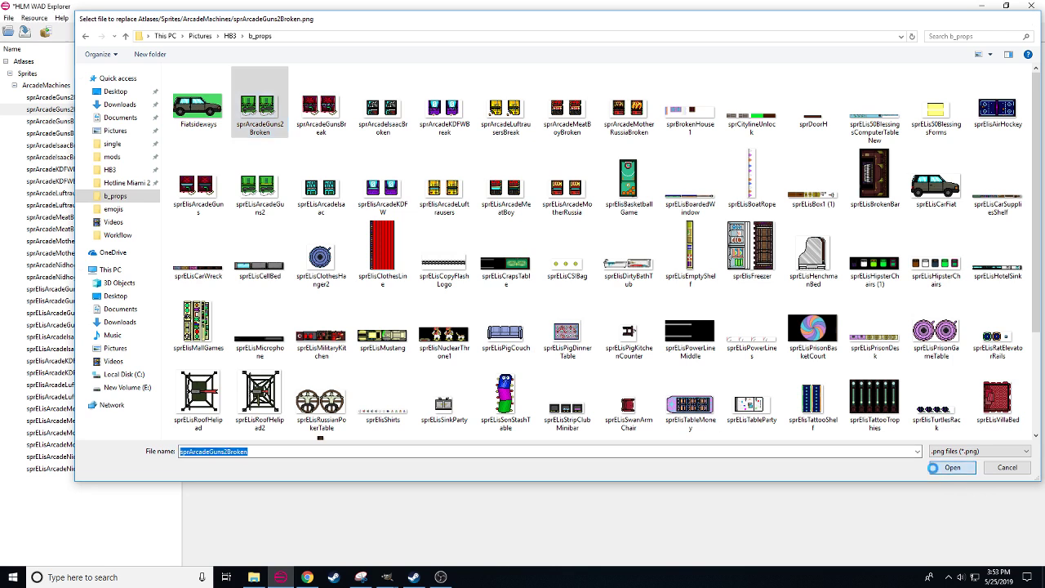
- Replace sprArcadeGunsBreak.png with its matching file from b_props
click(51, 134)
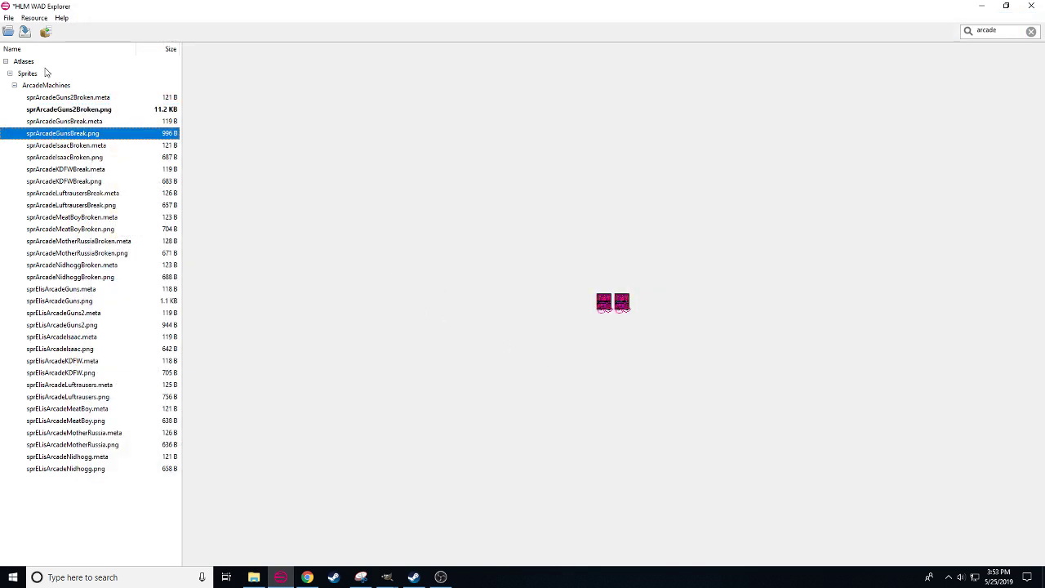
click(34, 18)
click(51, 42)
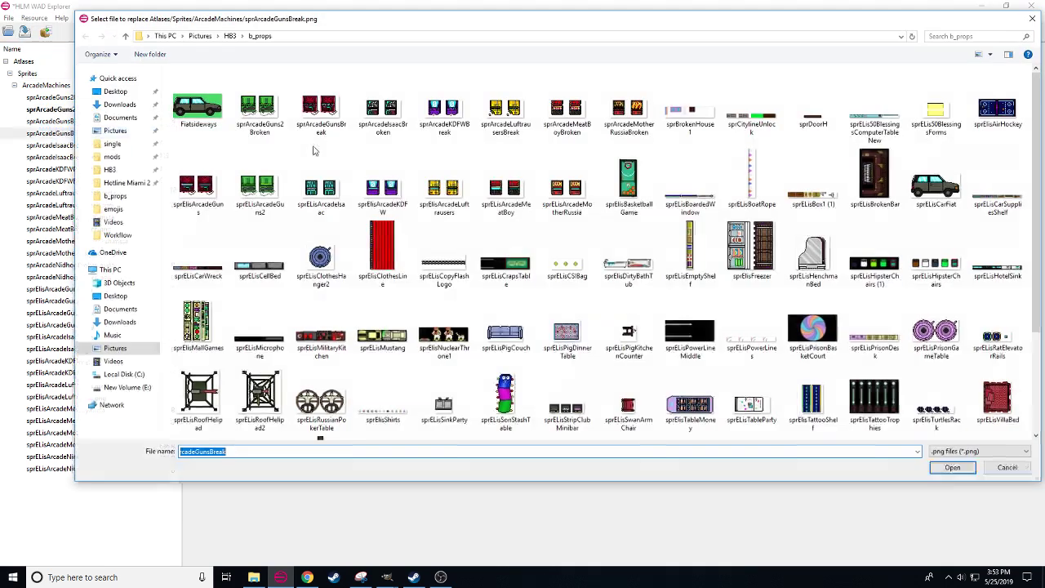
click(320, 115)
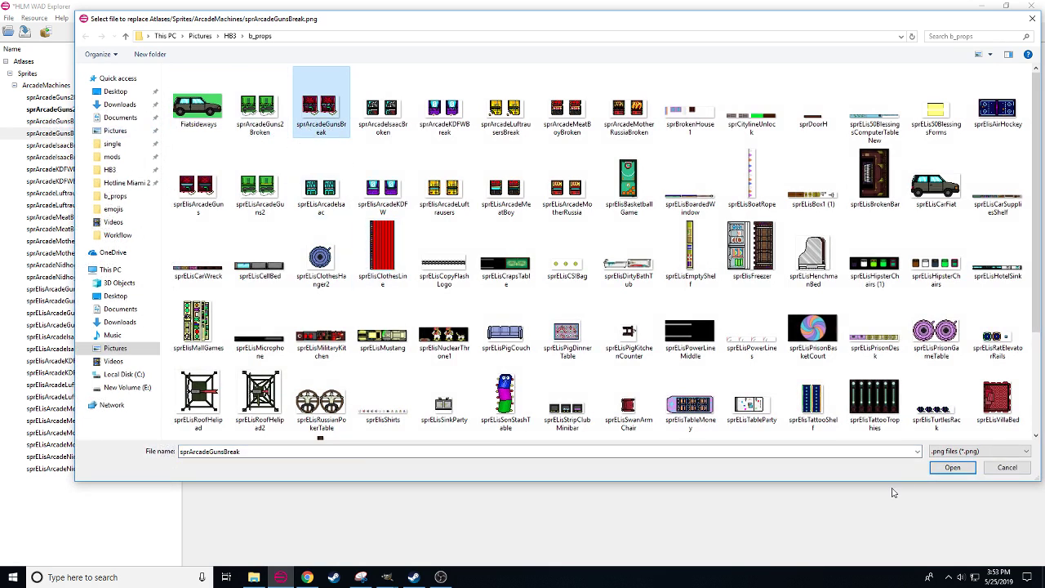
click(952, 468)
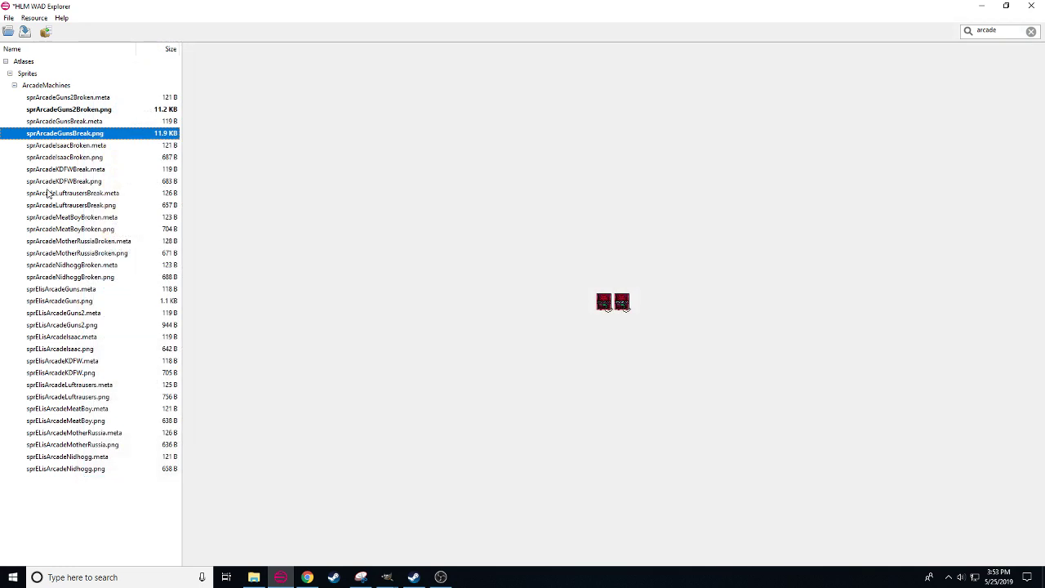
- Replace sprArcadeIsaacBroken.png with its matching file from b_props
click(55, 157)
click(34, 18)
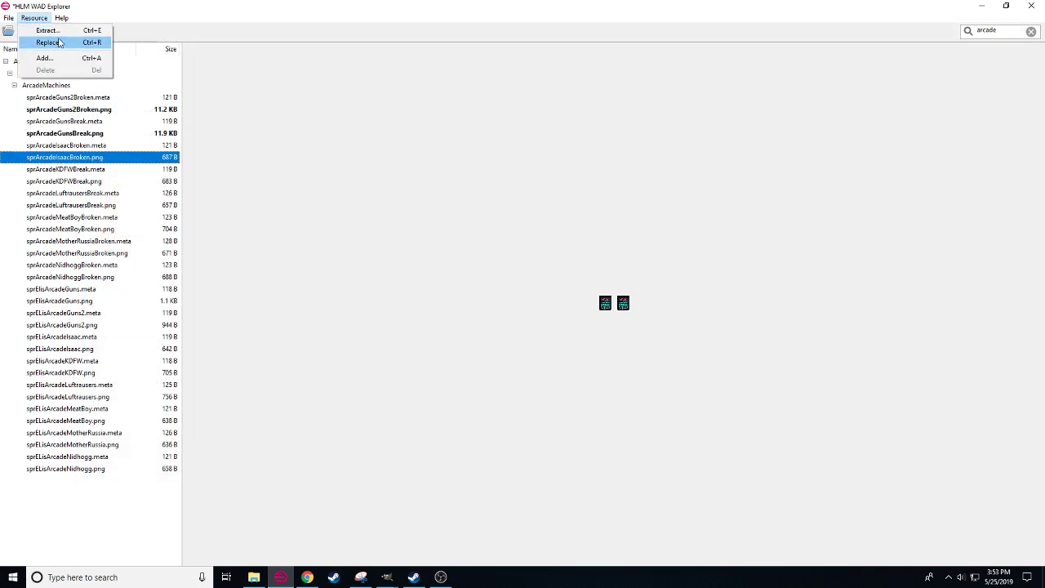
click(50, 42)
click(392, 122)
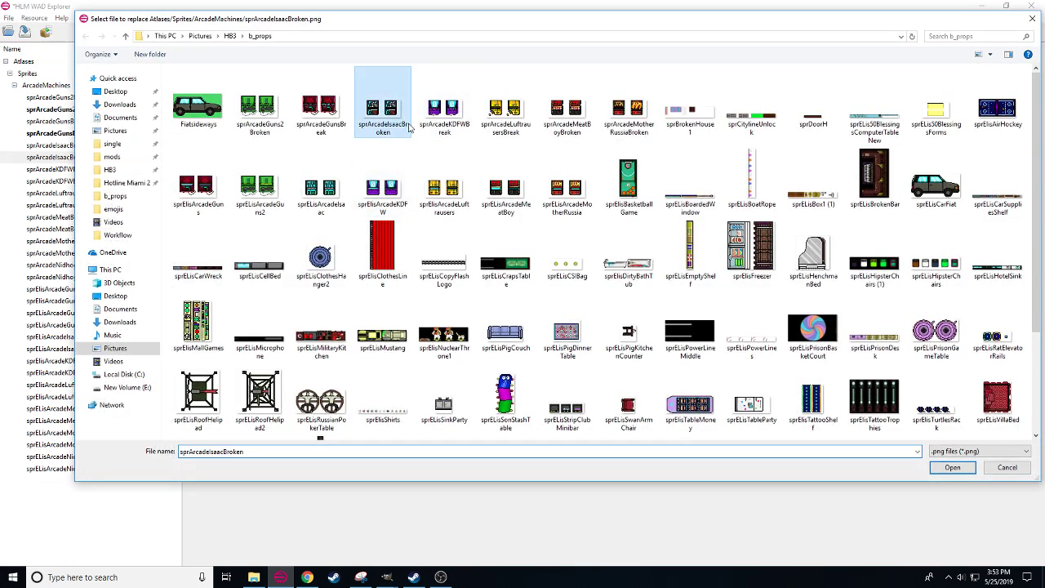
click(952, 467)
- Replace sprArcadeKDFWBreak.png with its matching file from b_props
click(96, 181)
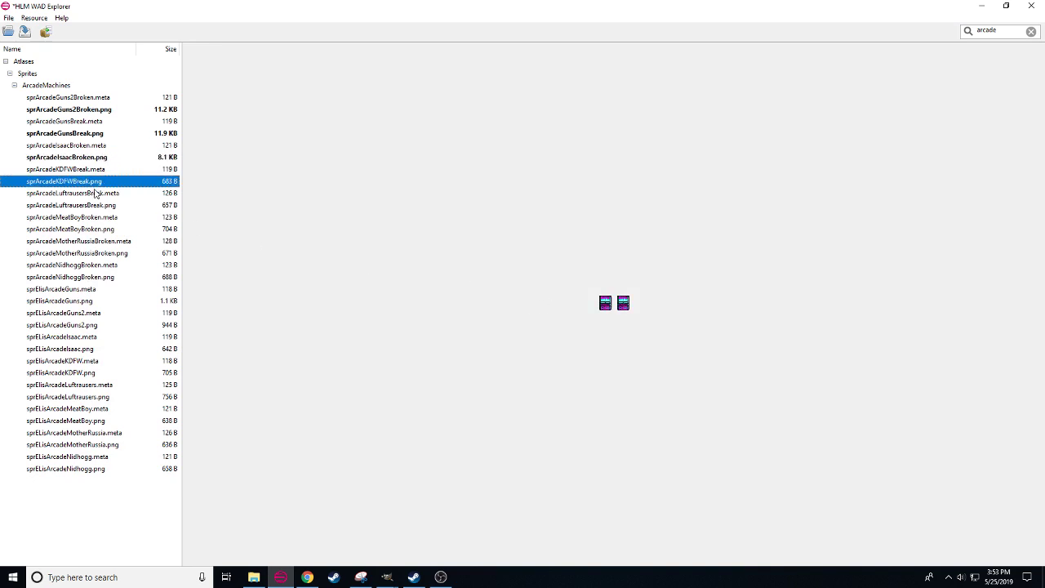
click(35, 17)
click(51, 42)
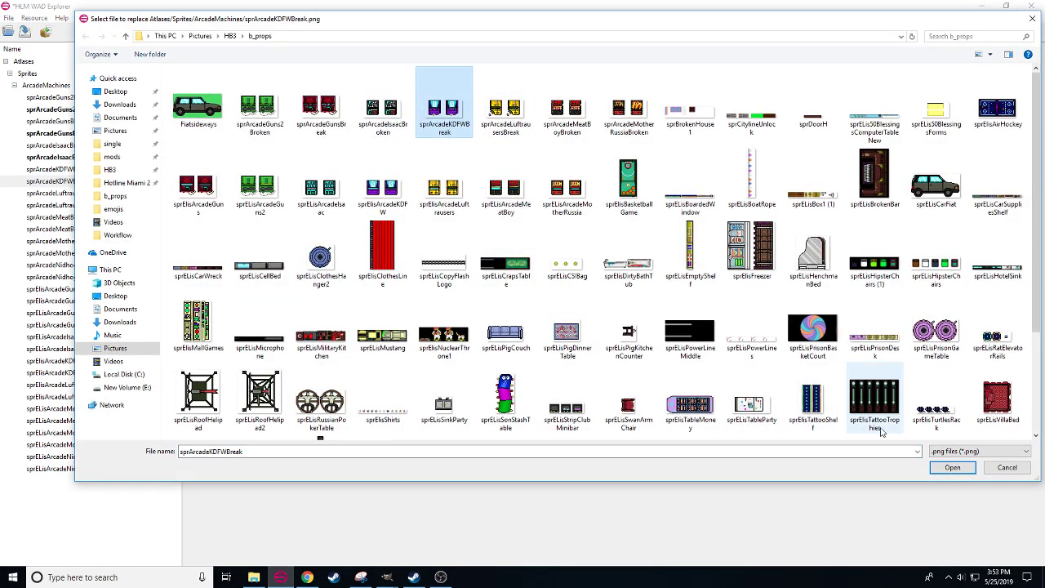
click(952, 467)
- Replace sprArcadeLuftrausersBreak.png with its matching file from b_props
click(64, 205)
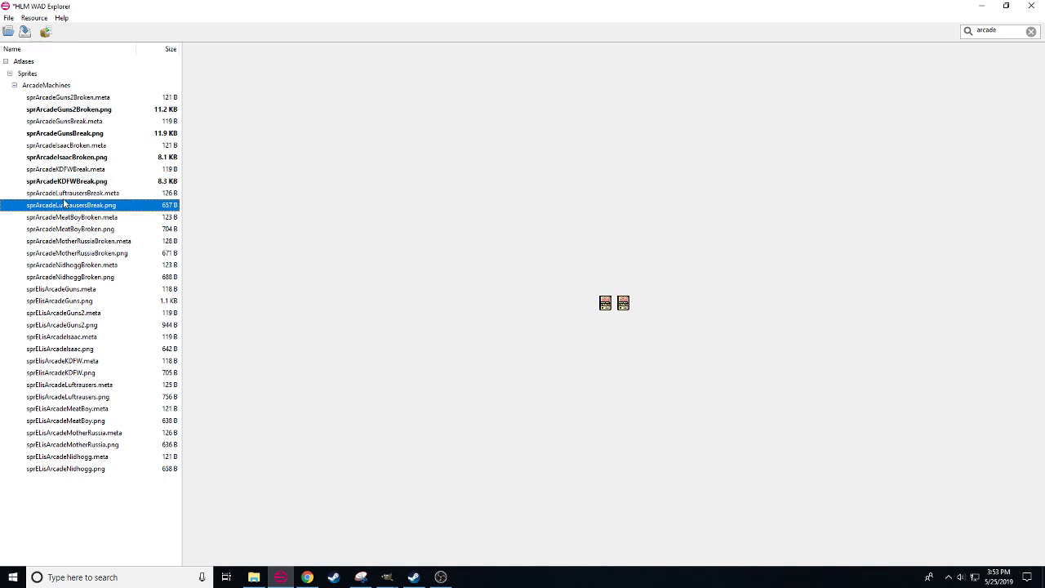
click(34, 17)
click(50, 40)
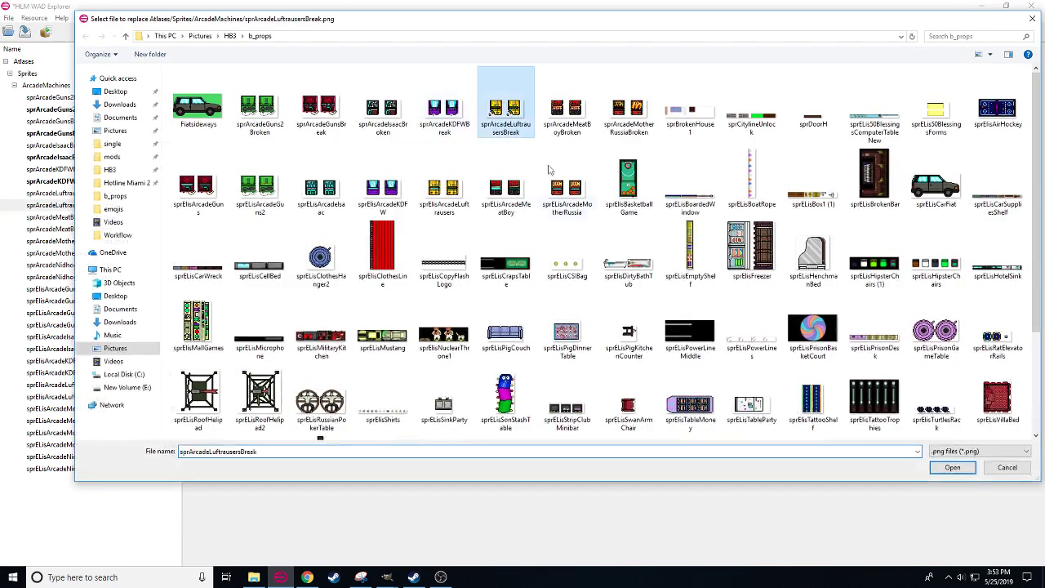
click(952, 467)
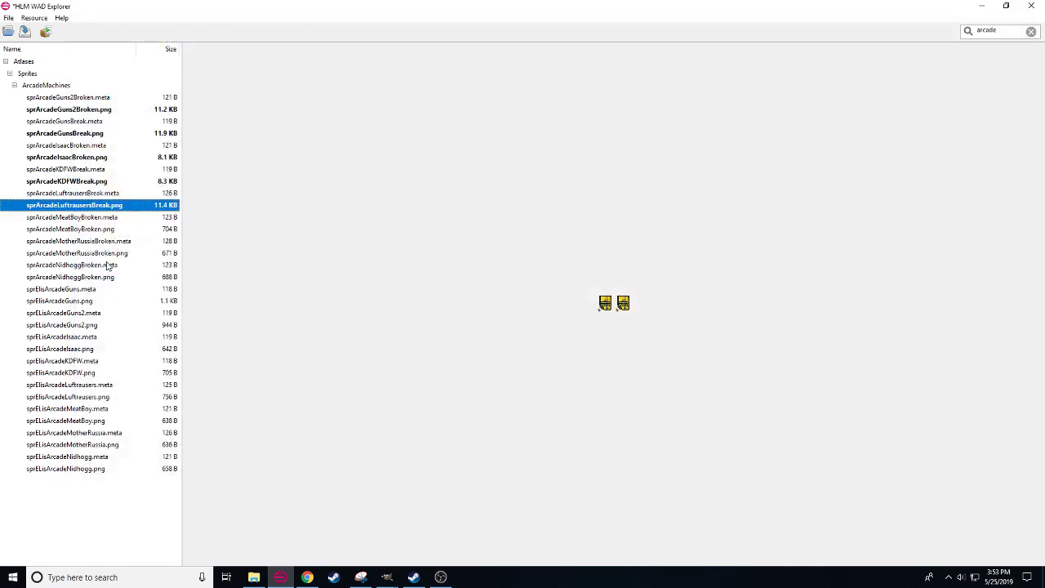
- Replace sprArcadeMeatBoyBroken.png with its matching file from b_props
click(71, 230)
click(34, 18)
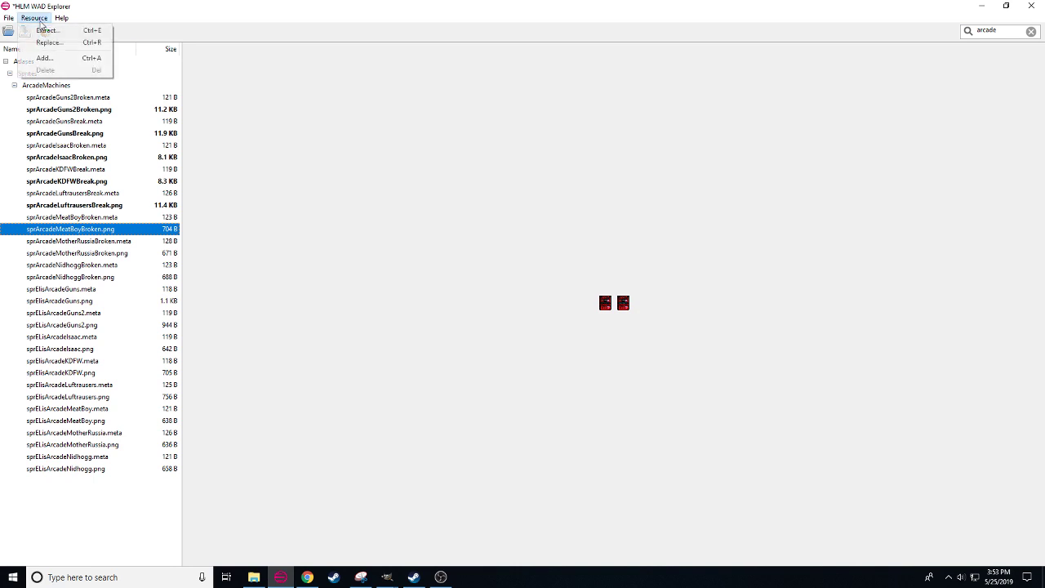
click(51, 40)
click(546, 122)
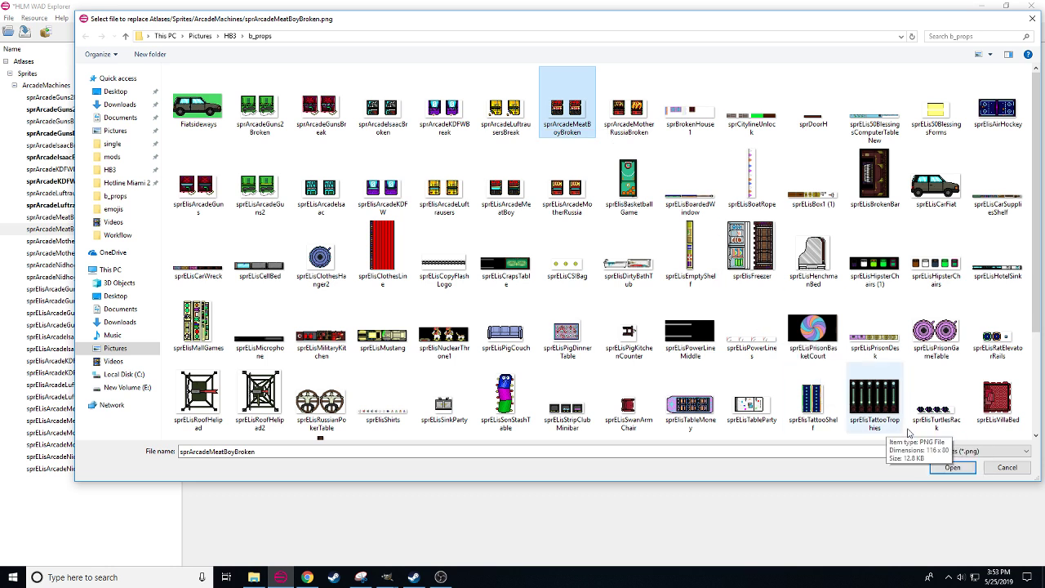
click(949, 469)
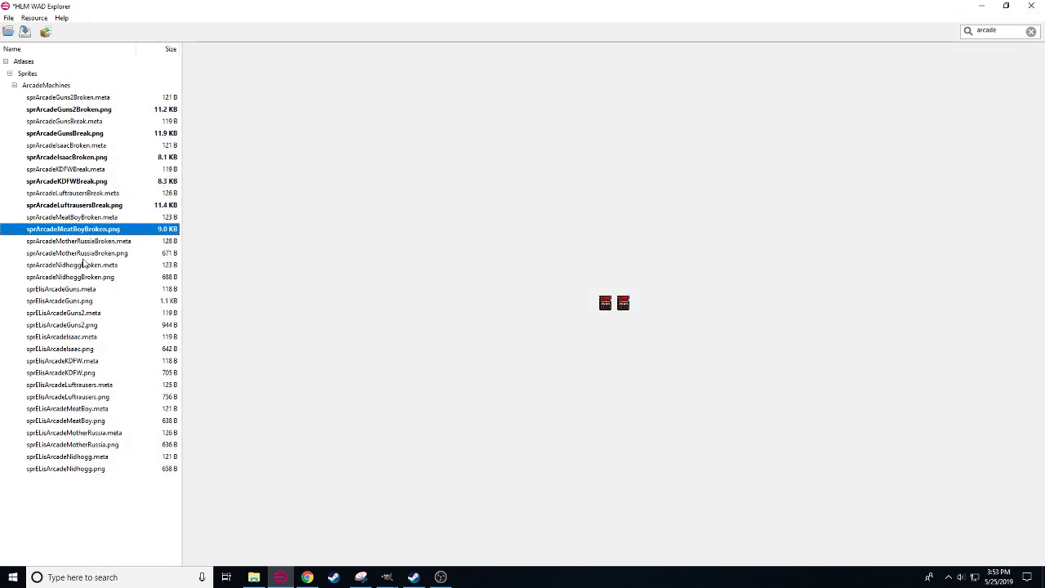
- Replace sprArcadeMotherRussiaBroken.png with its matching file from b_props
click(86, 254)
click(34, 17)
click(43, 40)
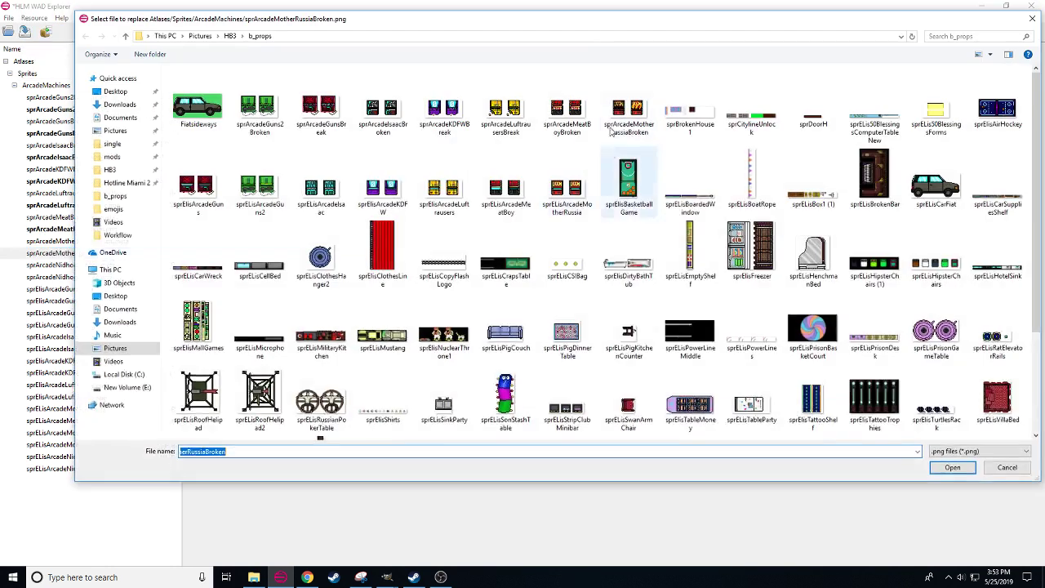
click(627, 118)
click(951, 469)
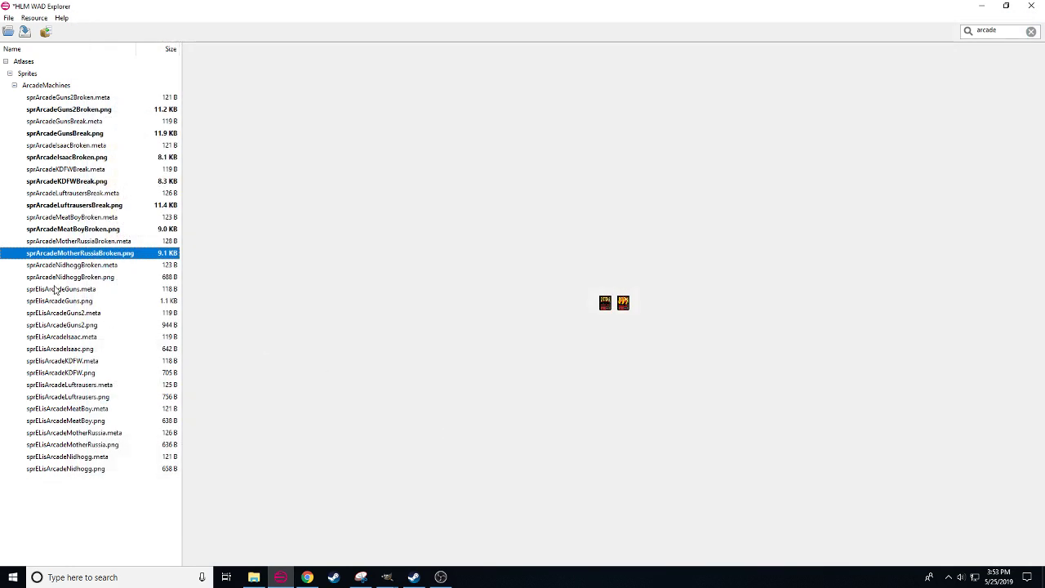
- Replace sprElisArcadeGuns.png with its matching file from b_props, leaving the Nidhogg sprite as it is
click(58, 277)
click(34, 17)
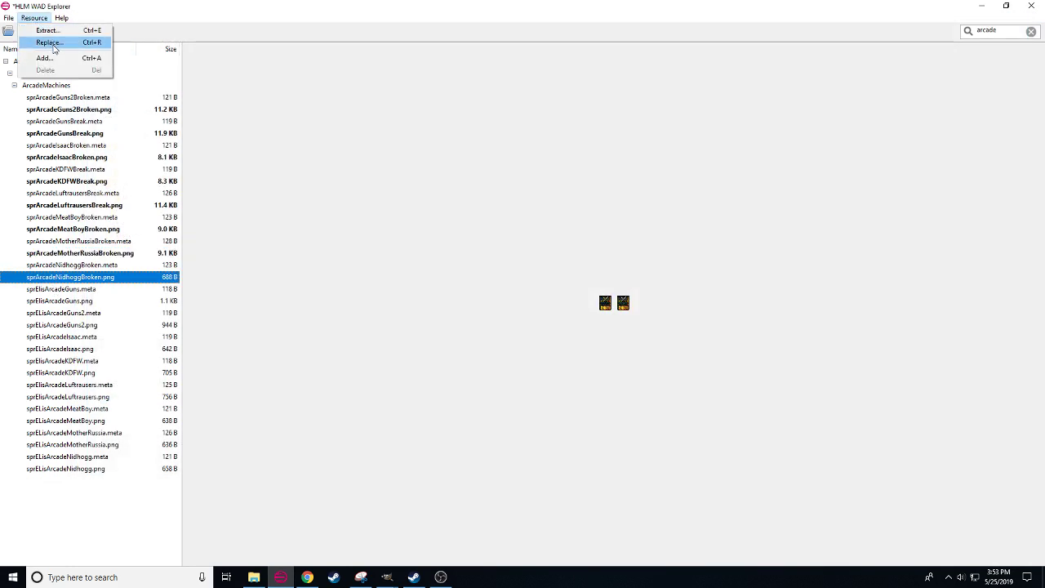
click(82, 302)
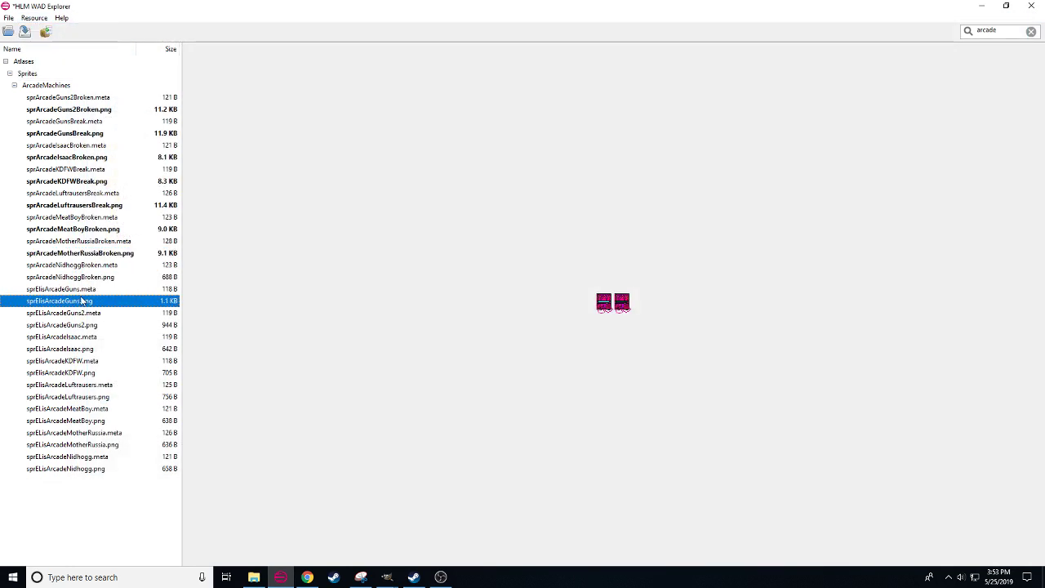
click(35, 17)
click(57, 41)
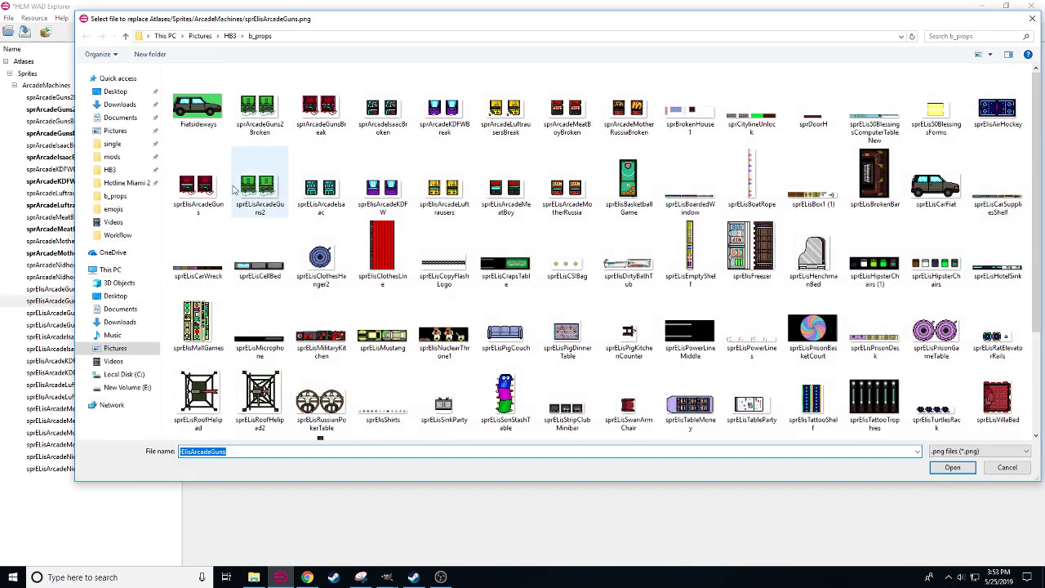
click(198, 187)
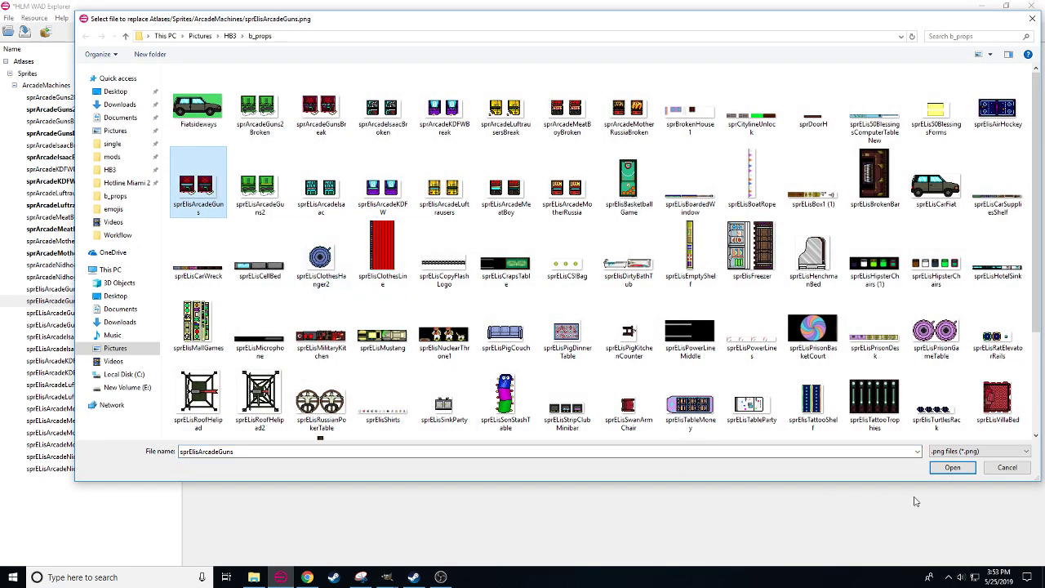
click(952, 467)
- Replace sprELisArcadeGuns2.png with its matching file from b_props
click(67, 326)
click(29, 18)
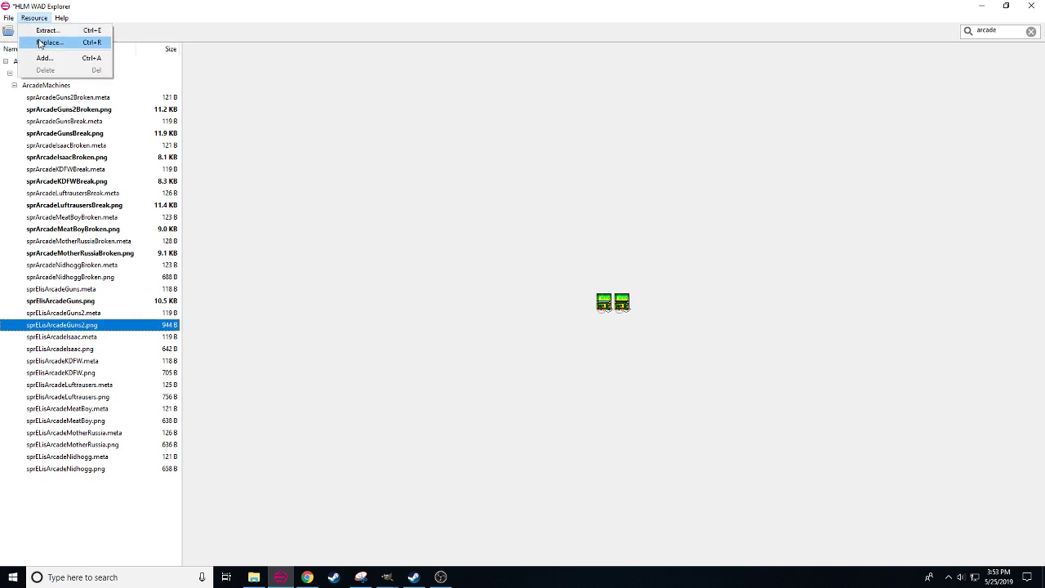
click(49, 40)
click(259, 188)
click(952, 467)
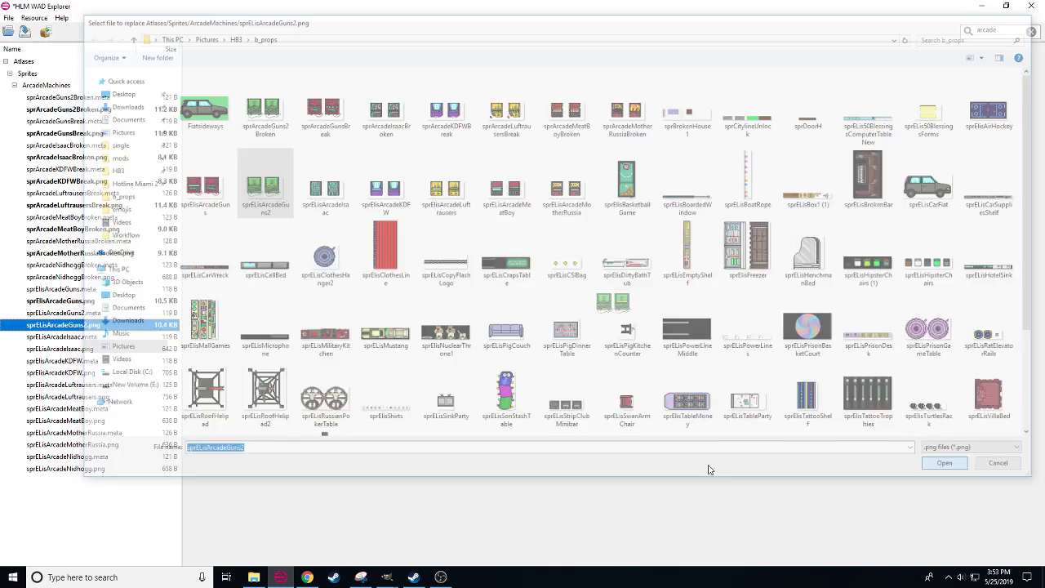
- Replace sprELisArcadeIsaac.png with its matching file from b_props
click(79, 349)
click(34, 18)
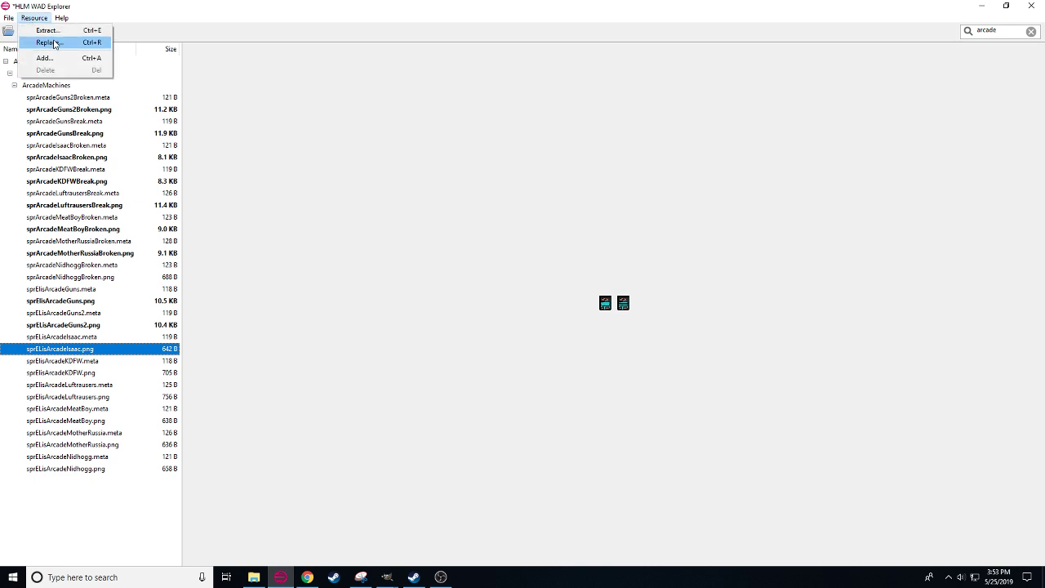
click(47, 41)
click(320, 186)
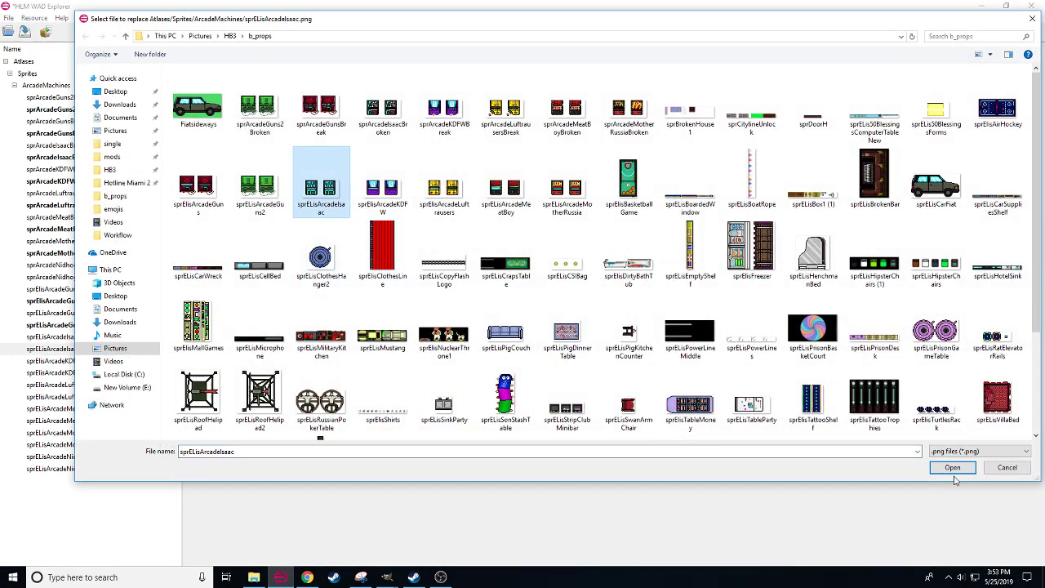
click(952, 468)
- Replace sprElisArcadeKDFW.png with its matching file from b_props
click(60, 372)
click(34, 17)
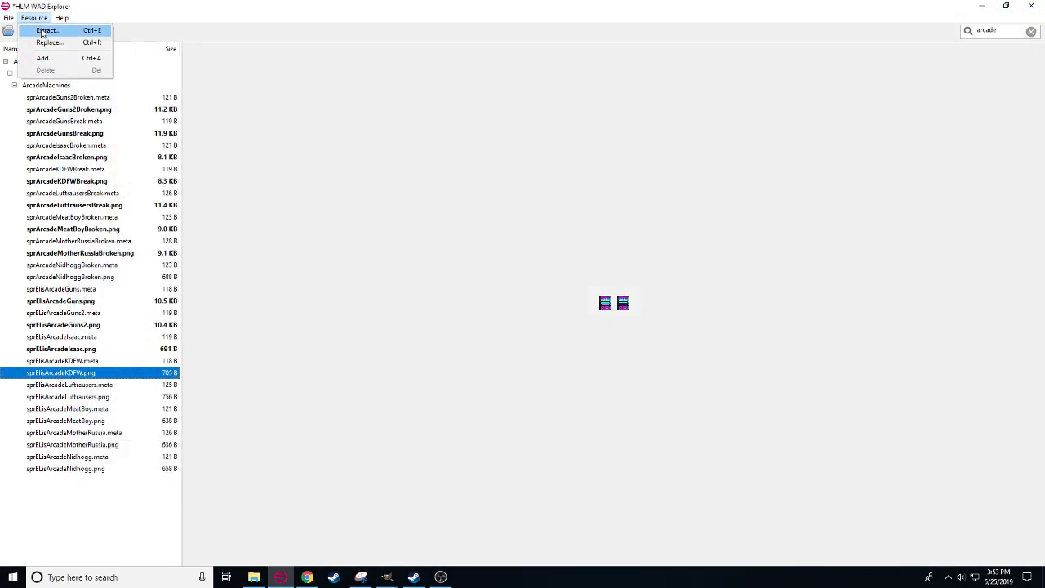
click(47, 40)
click(387, 241)
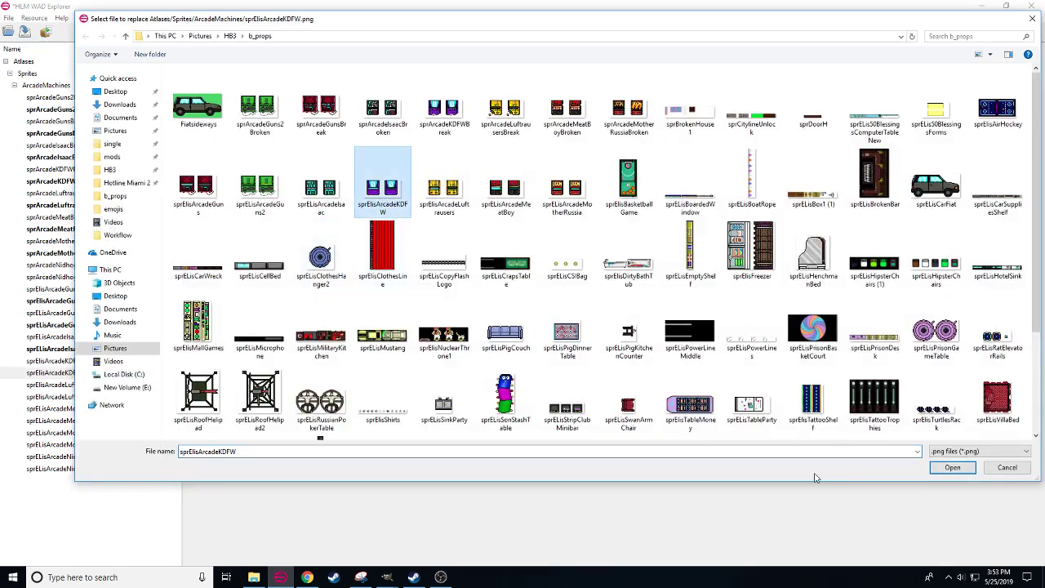
click(950, 467)
- Replace sprElisArcadeLuftrausers.png with the unbroken sprElisArcadeLuftrausers file from b_props
click(67, 396)
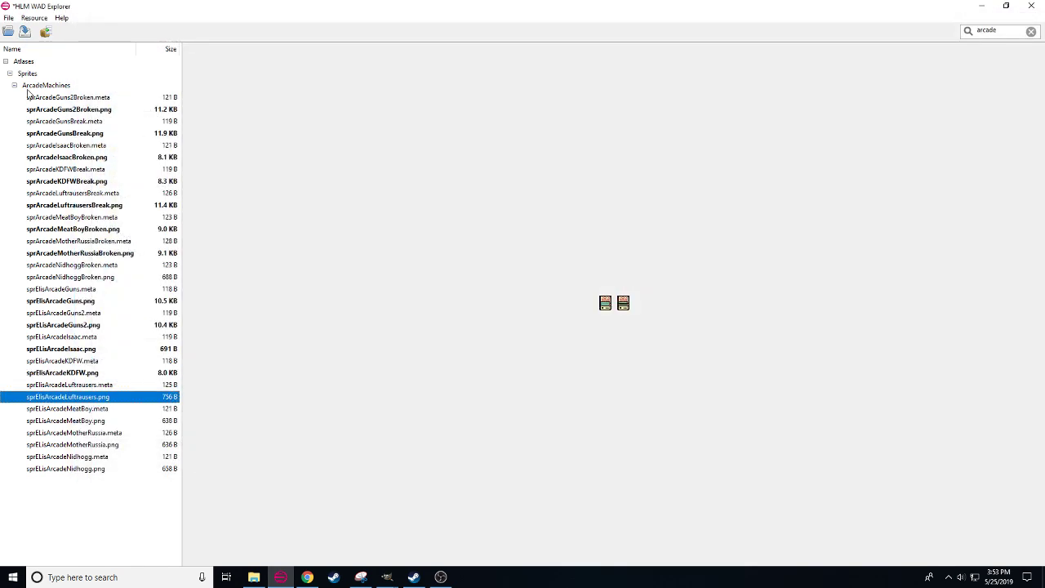
click(33, 18)
click(46, 41)
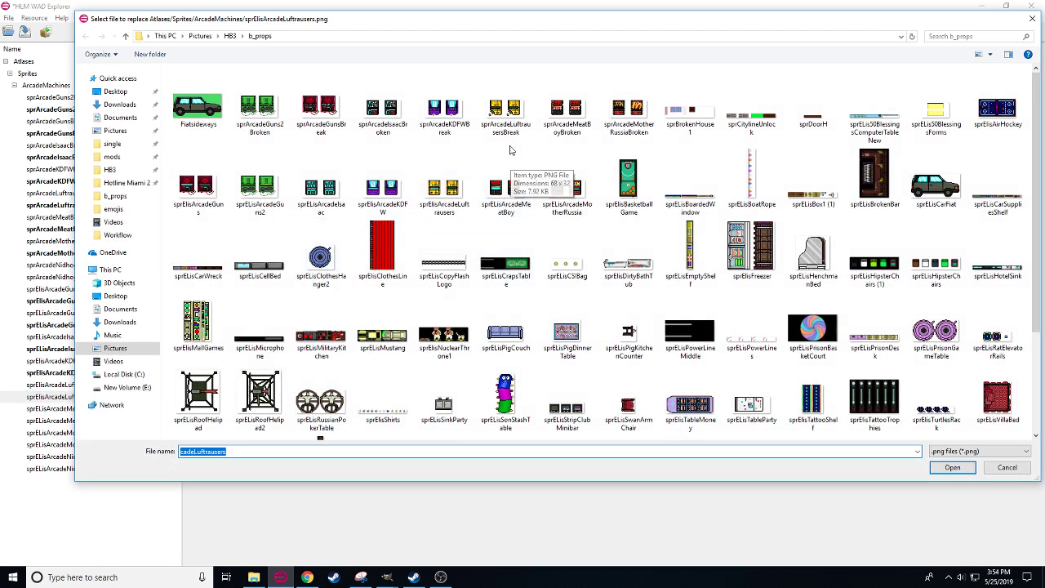
click(507, 123)
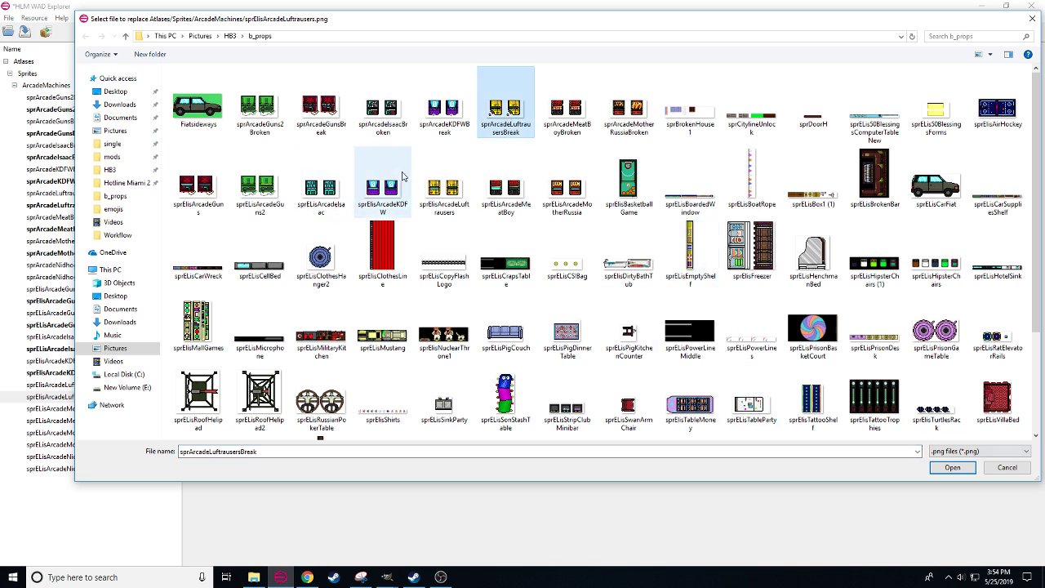
click(444, 184)
click(952, 467)
- Replace sprELisArcadeMeatBoy.png with its matching file from b_props
double_click(67, 423)
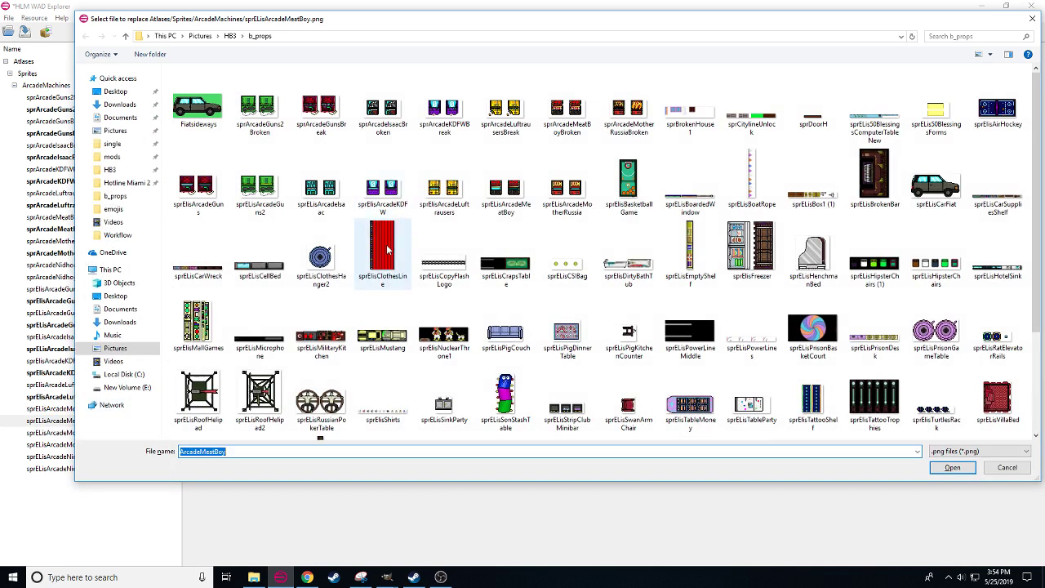
click(505, 184)
click(952, 468)
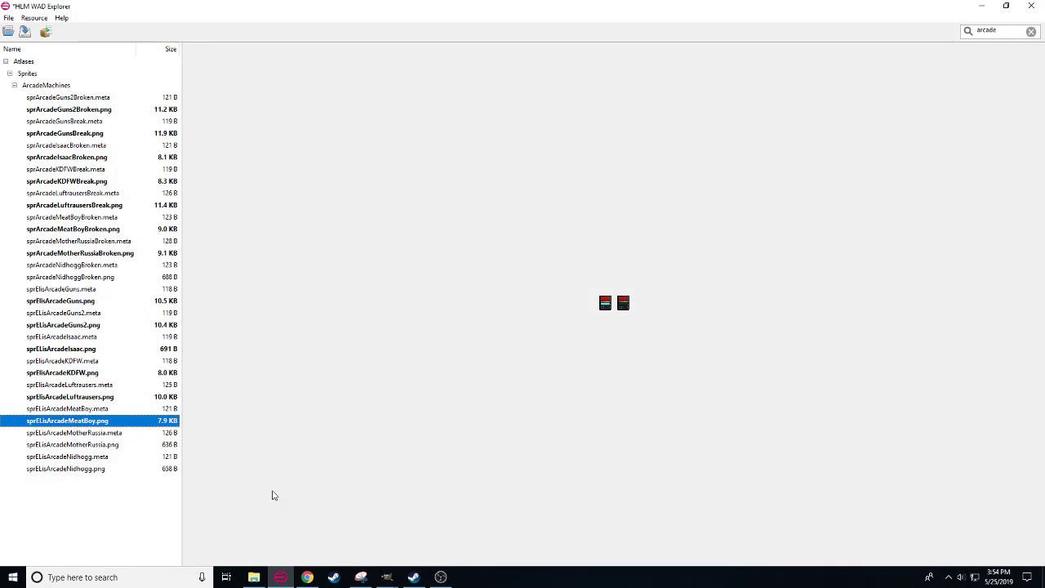
- Replace sprELisArcadeMotherRussia.png with its matching file from b_props
click(88, 457)
click(114, 445)
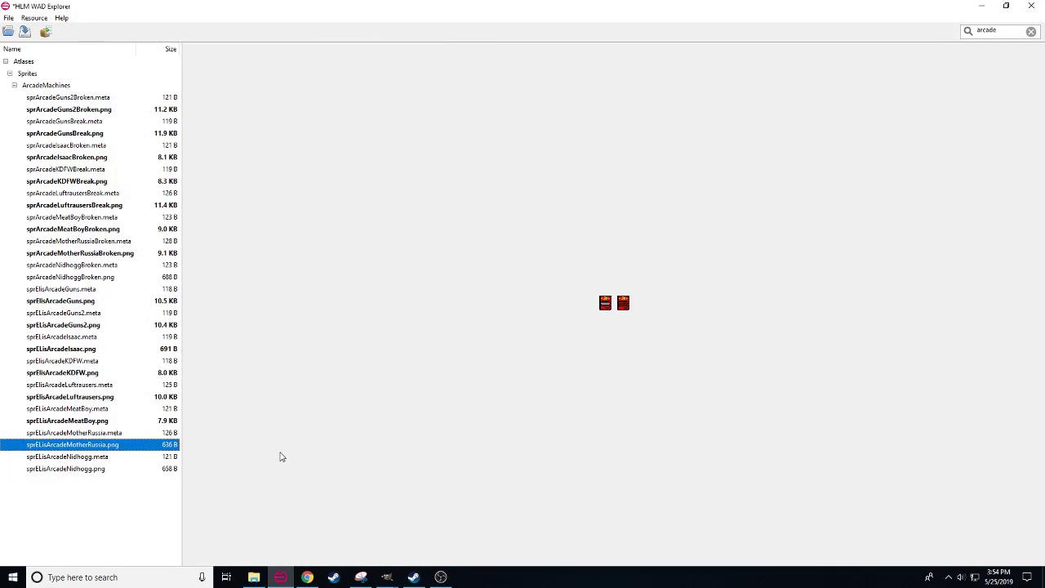
key(ctrl+r)
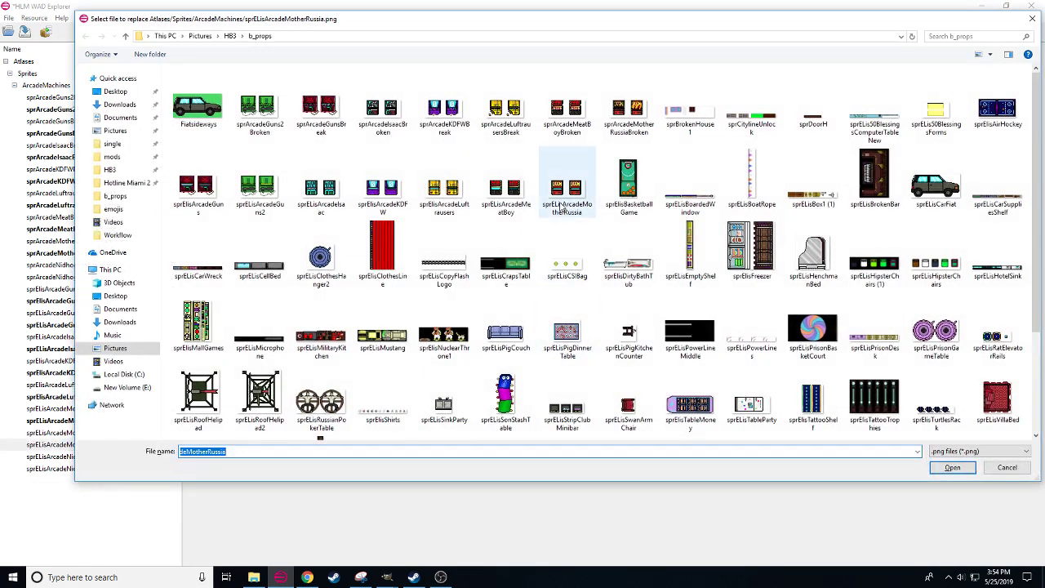
click(563, 196)
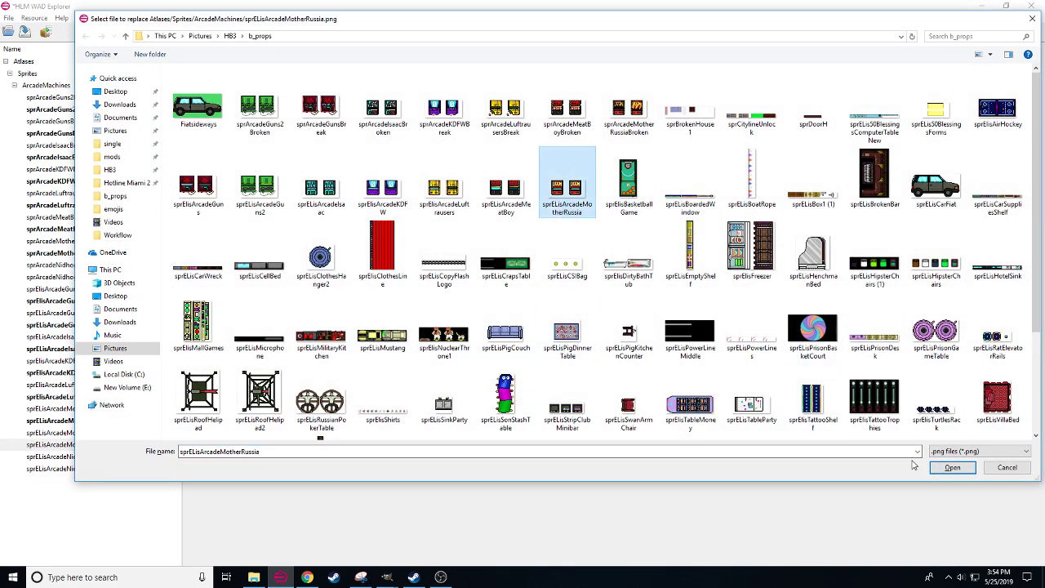
click(952, 467)
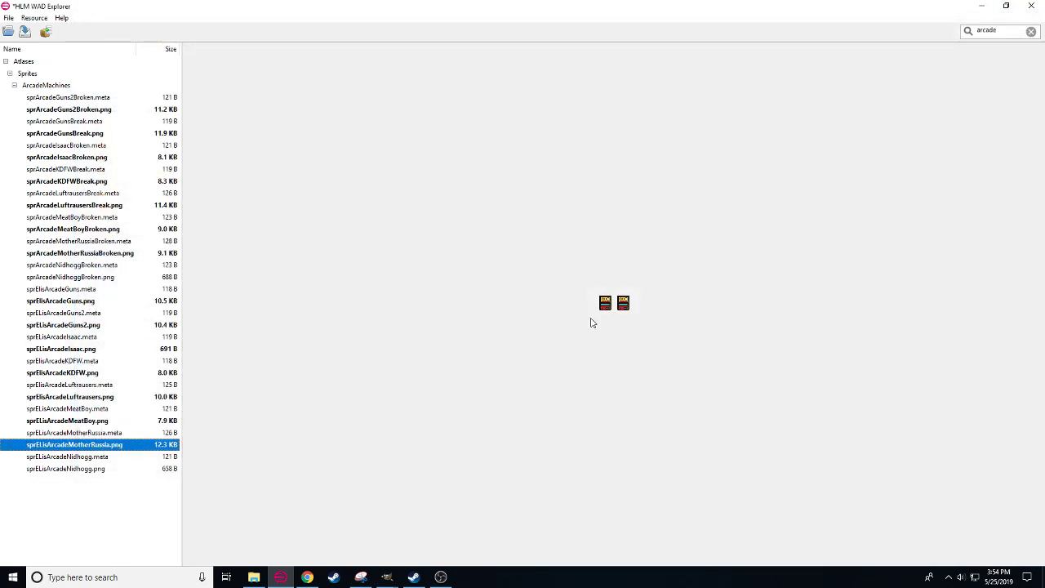
- Save the changes as a patchwad named hb3props3 in the HotlineMiami2 mods folder and close the folder window
click(25, 31)
text(h)
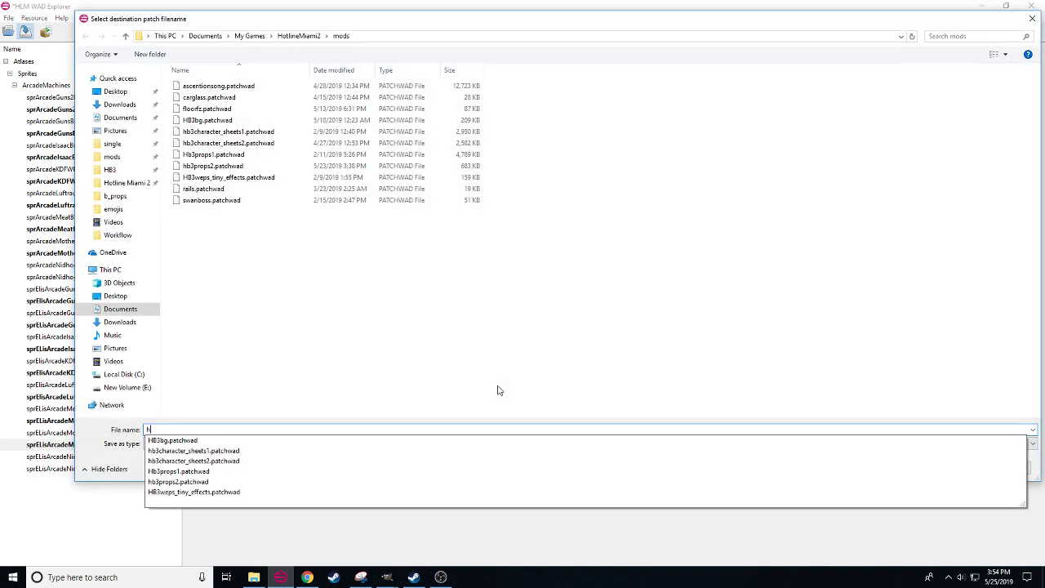
text(b3_)
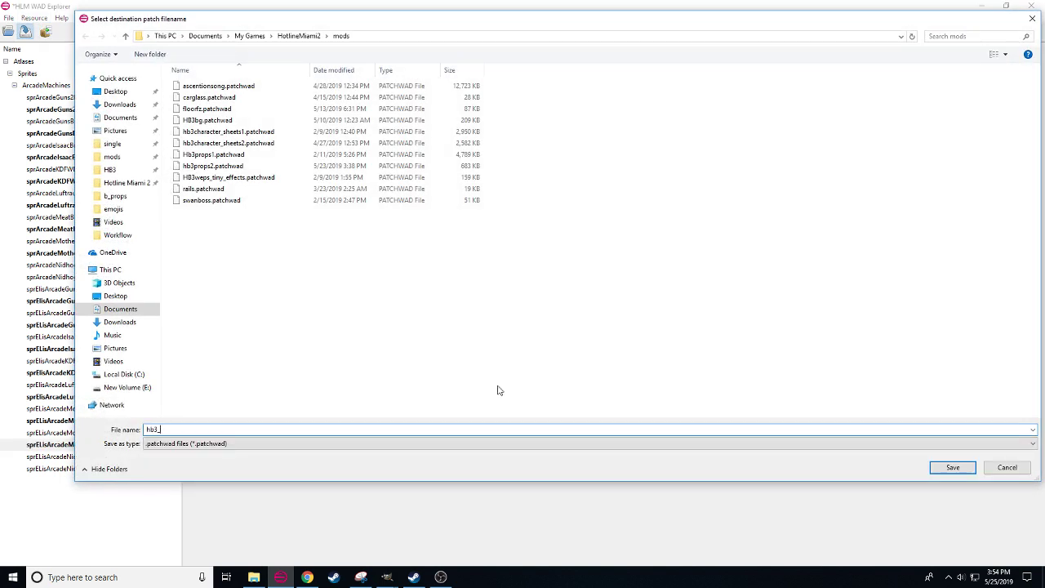
key(BackSpace)
text(props)
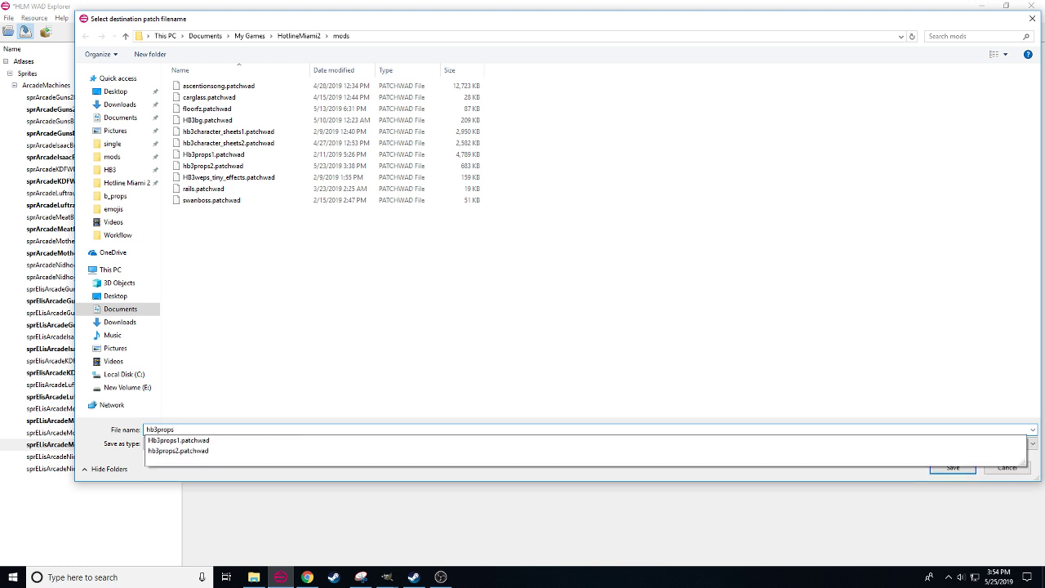
text(2)
key(BackSpace)
text(3)
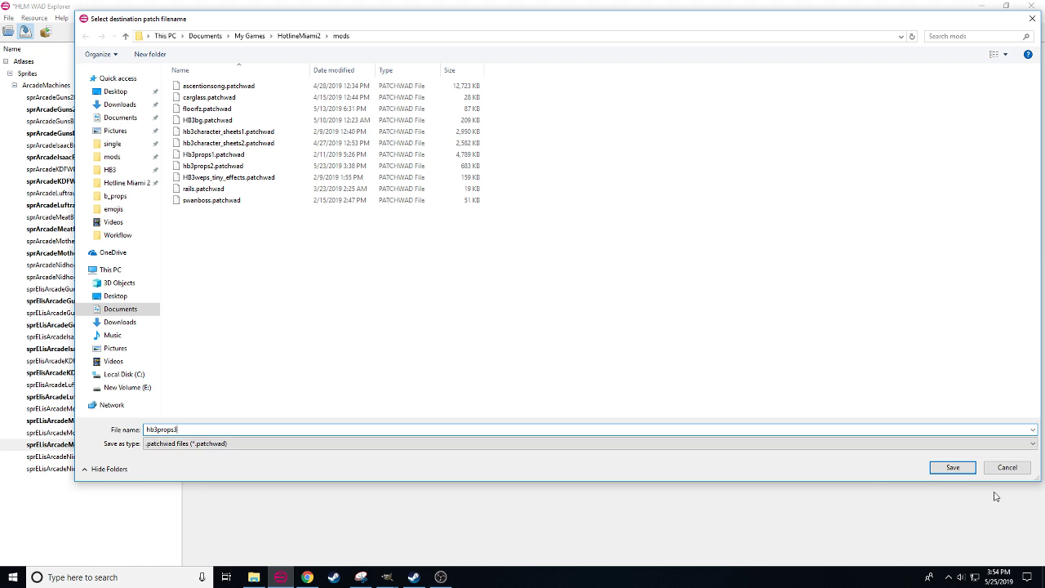
click(952, 467)
click(540, 294)
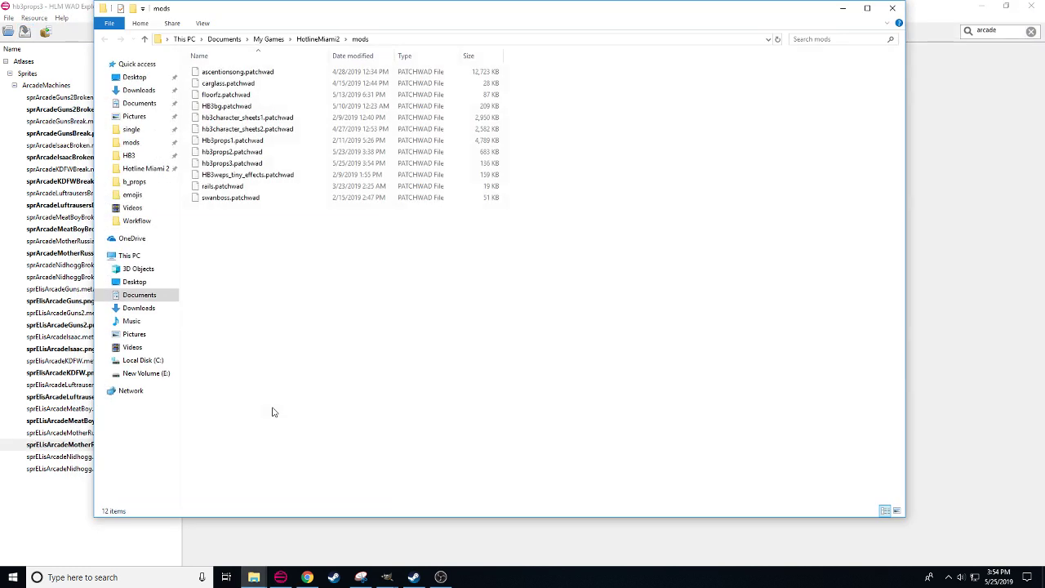
click(893, 9)
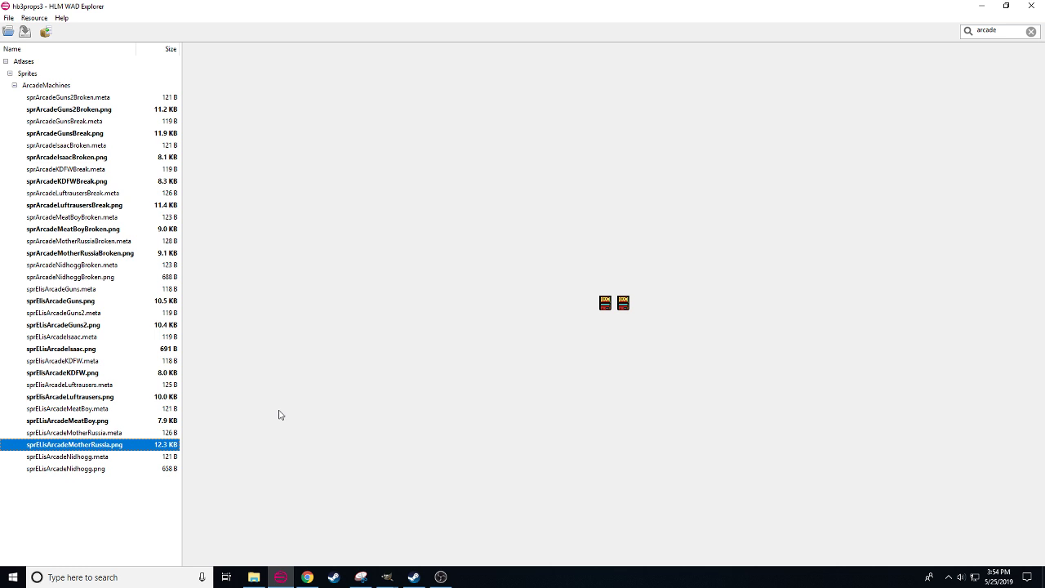
- Switch to Discord in Chrome, view the newest direct-message photo at original size, and return to the server
click(414, 577)
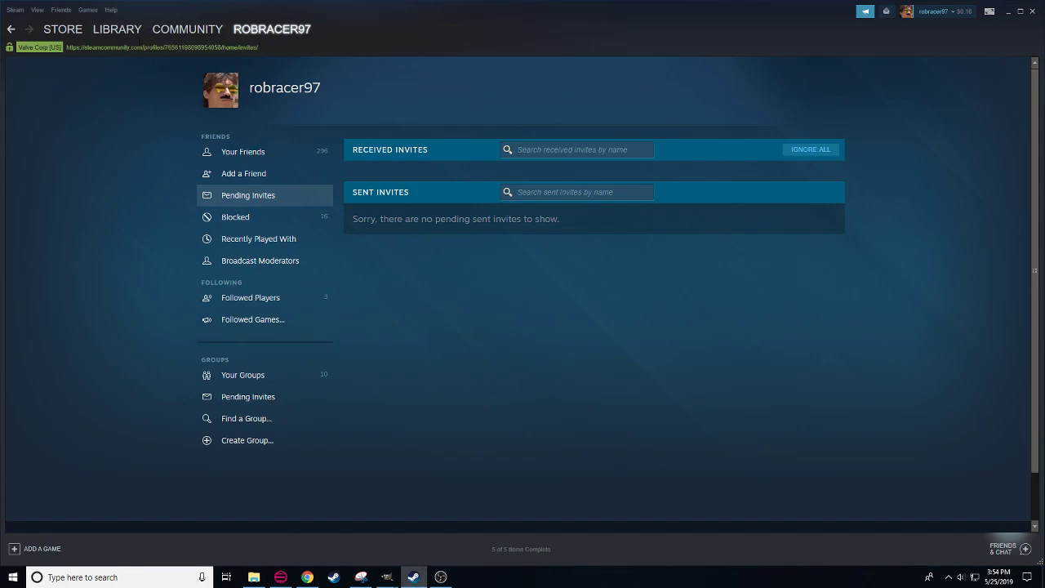
click(307, 577)
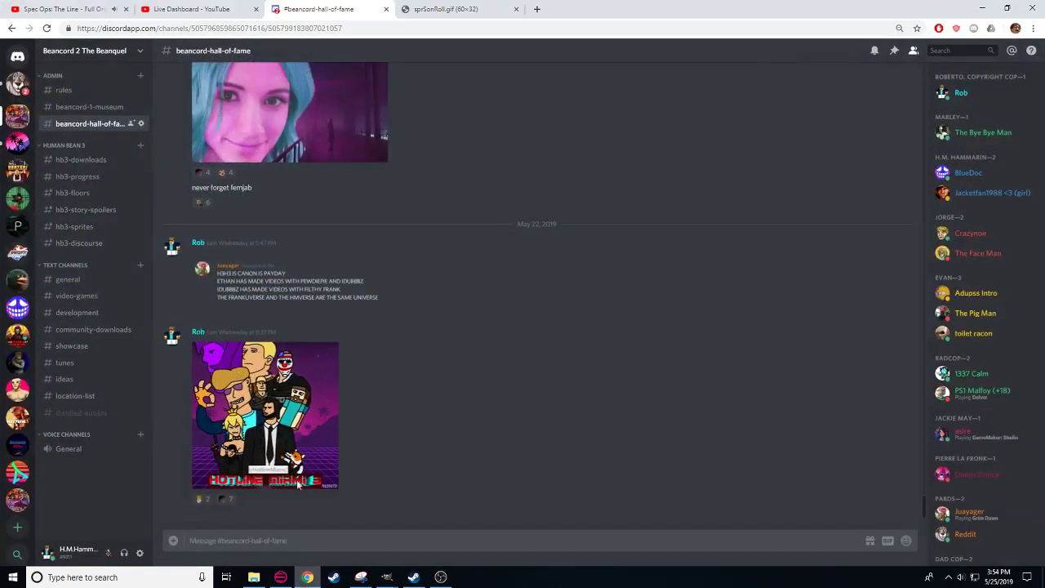
click(14, 90)
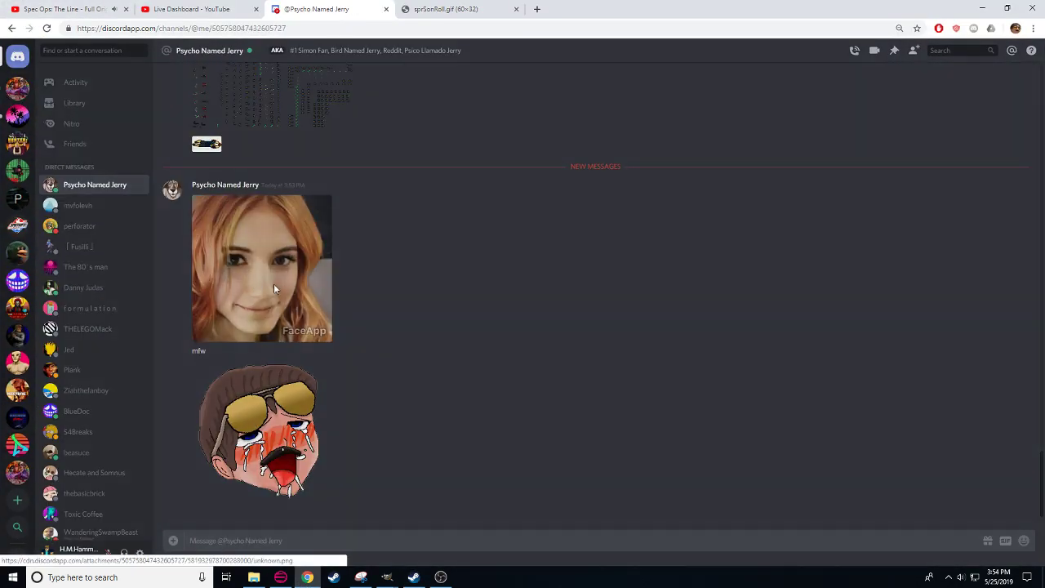
click(273, 283)
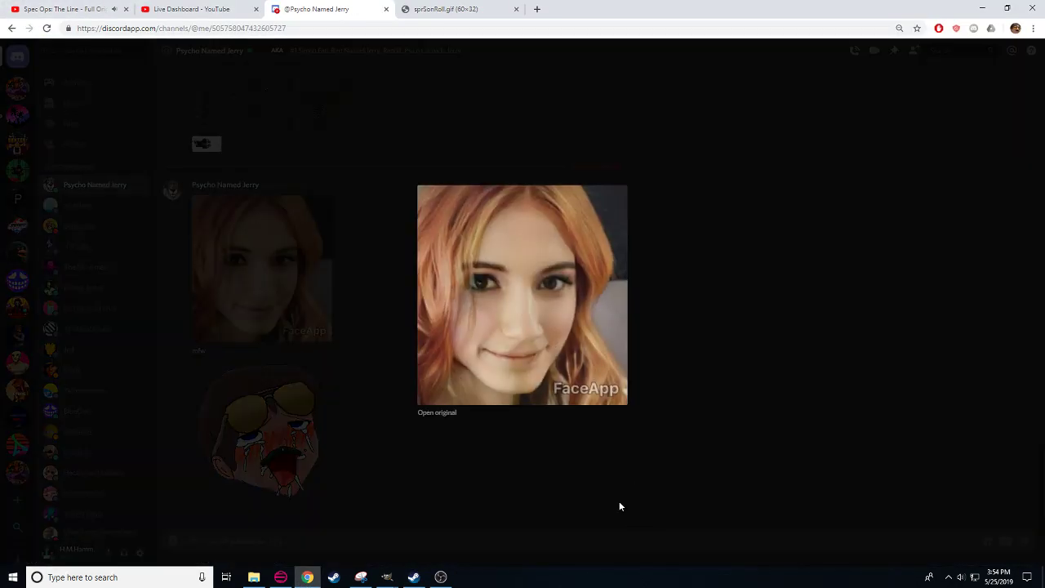
click(433, 415)
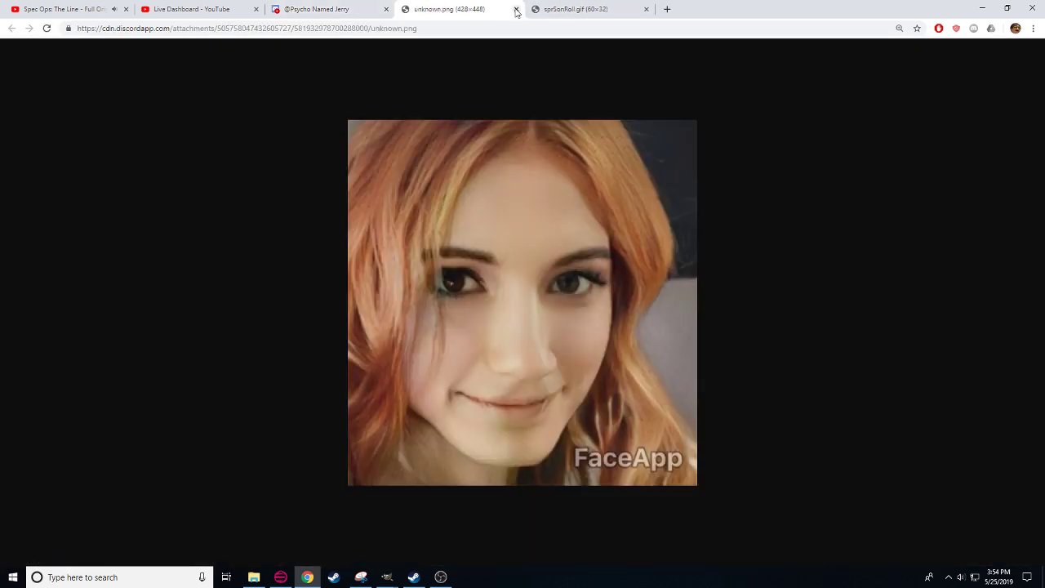
click(516, 9)
click(324, 233)
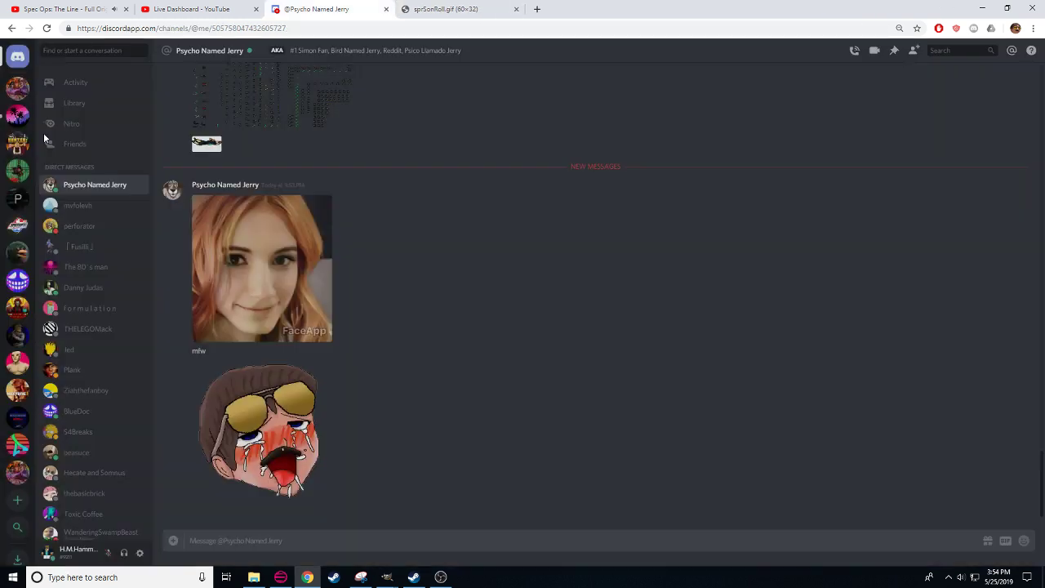
click(18, 90)
- Switch to Steam and launch Hotline Miami 2: Wrong Number from the game library
click(414, 578)
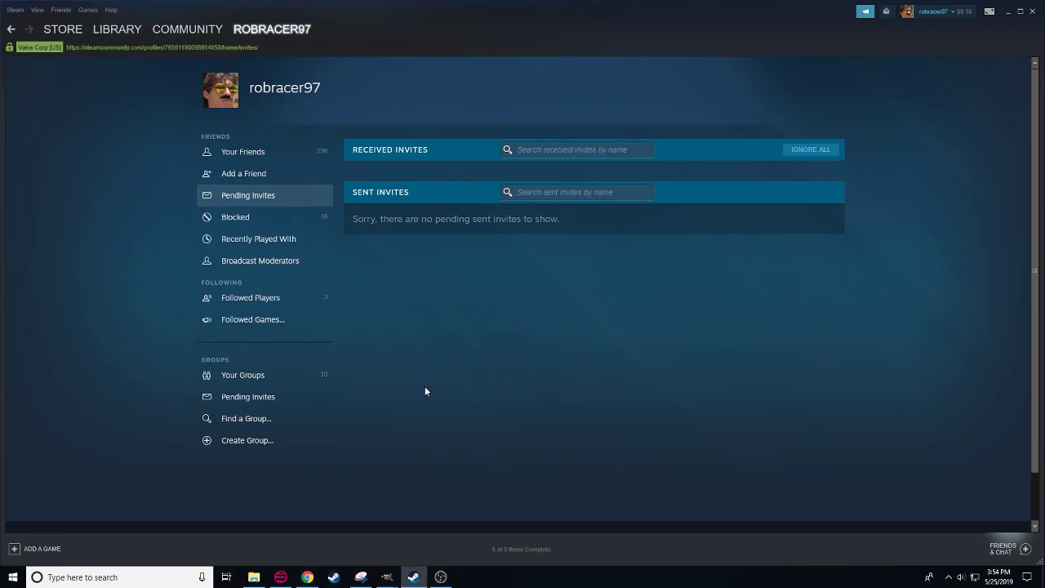
click(107, 41)
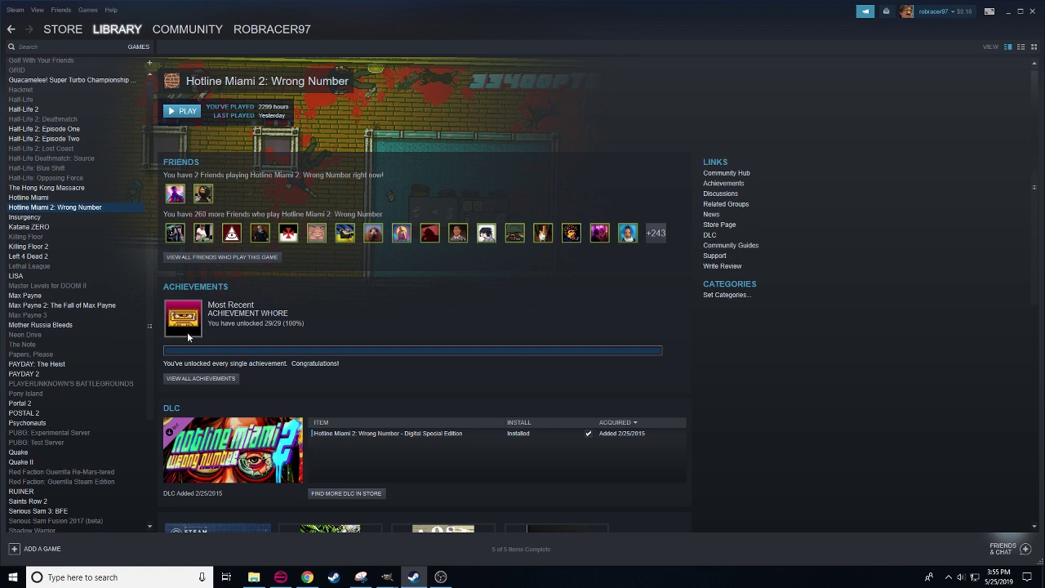
click(187, 115)
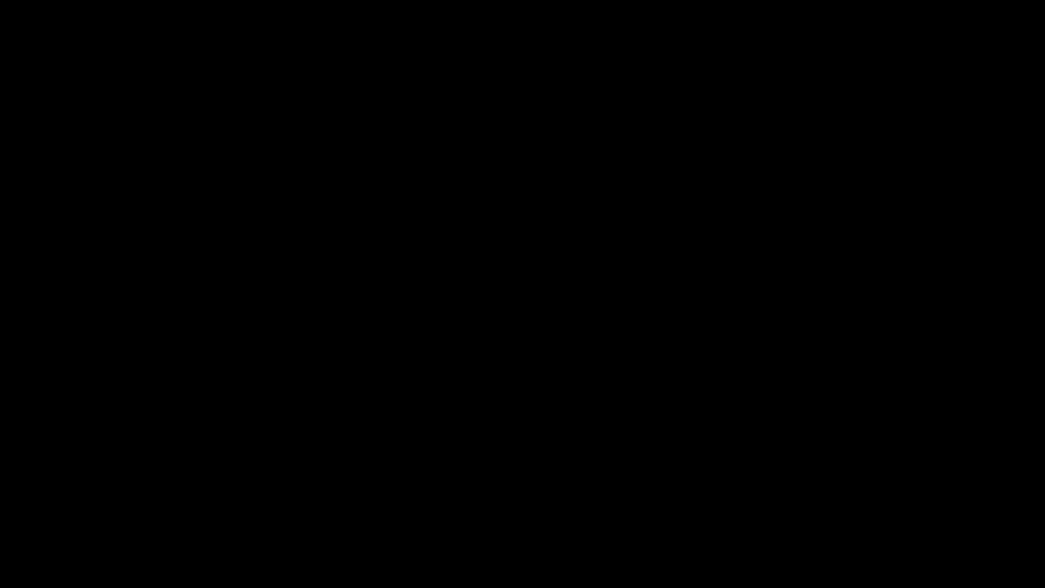